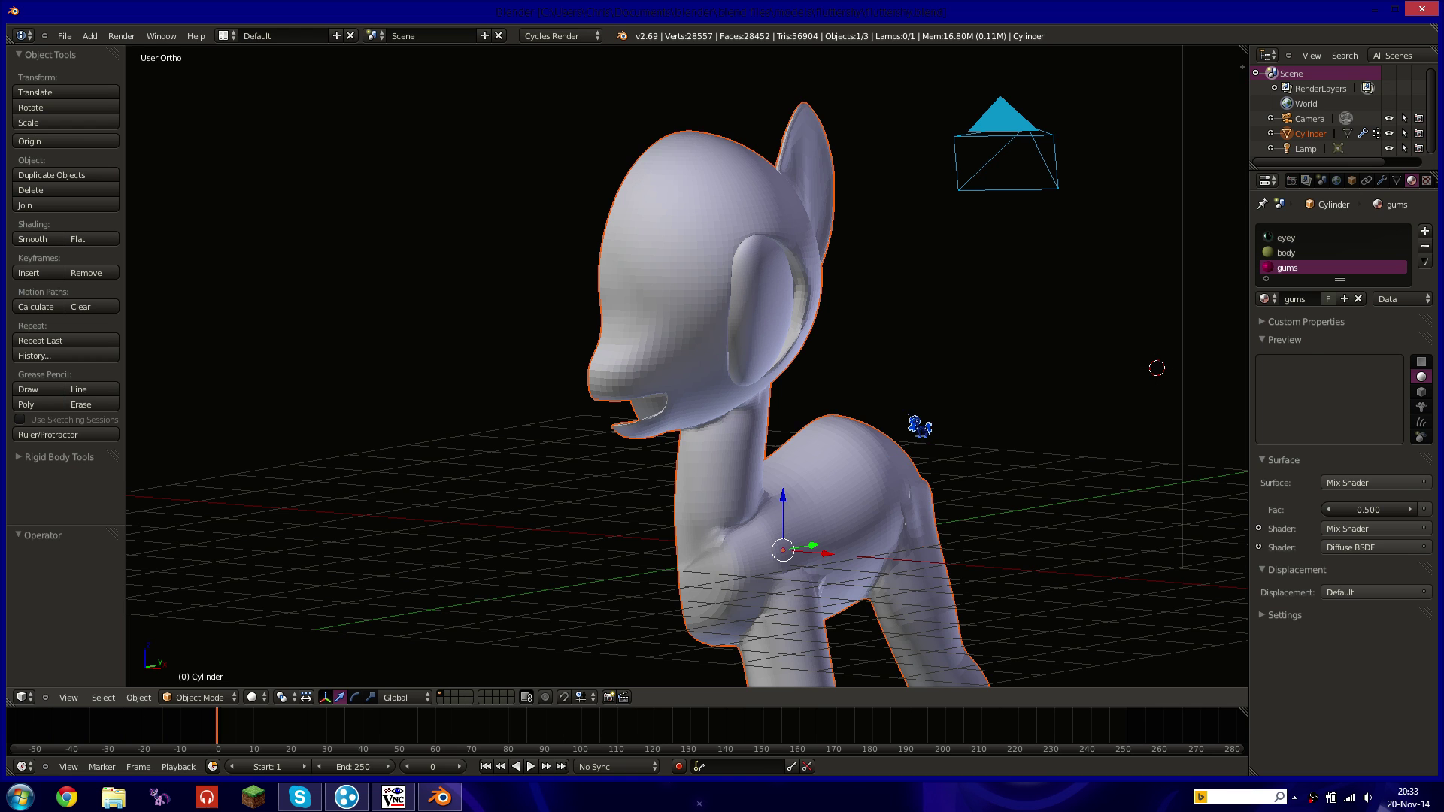
# Enable the X axis in the pony body's Mirror modifier.
pyautogui.moveTo(977, 396); pyautogui.dragTo(899, 413, button='middle')
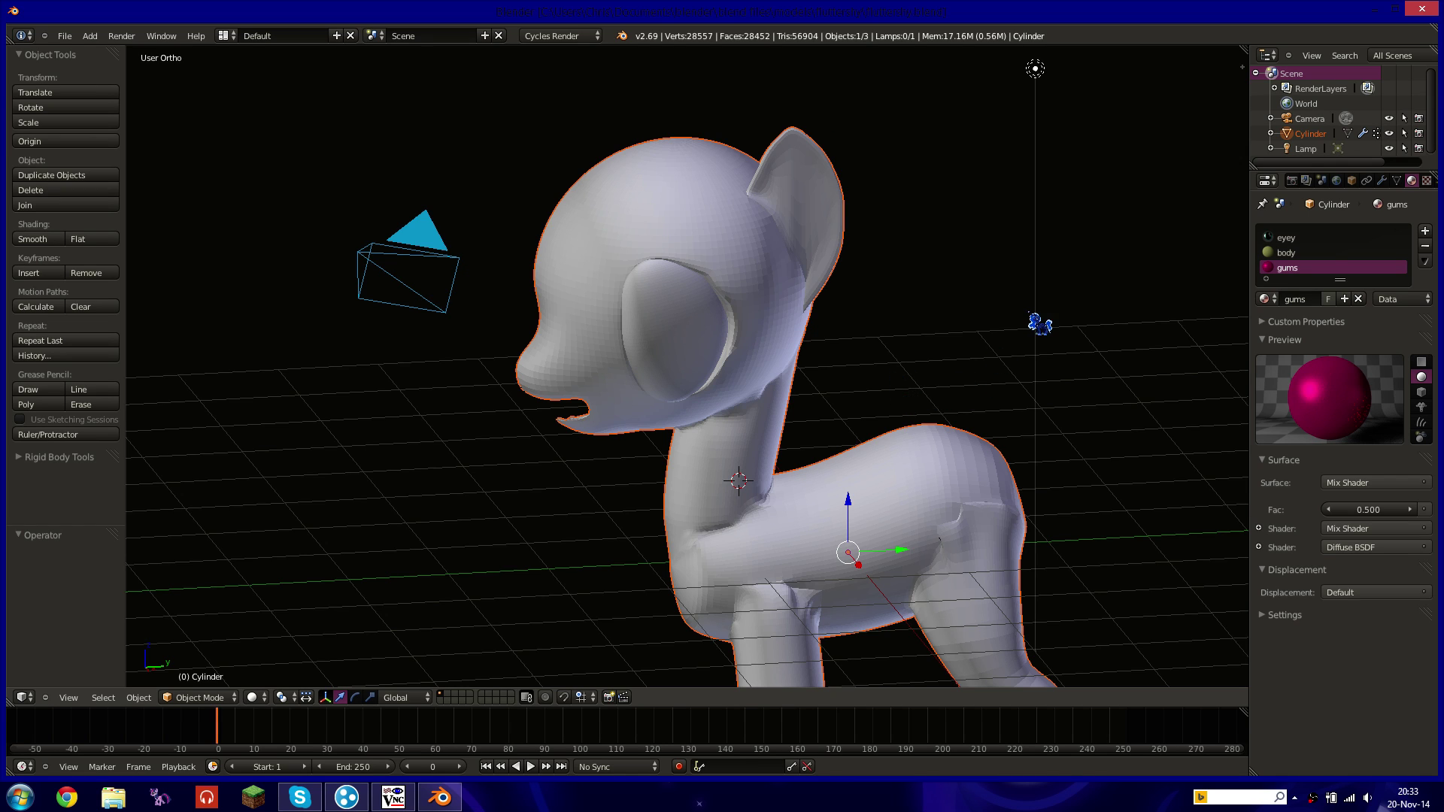
pyautogui.click(1382, 180)
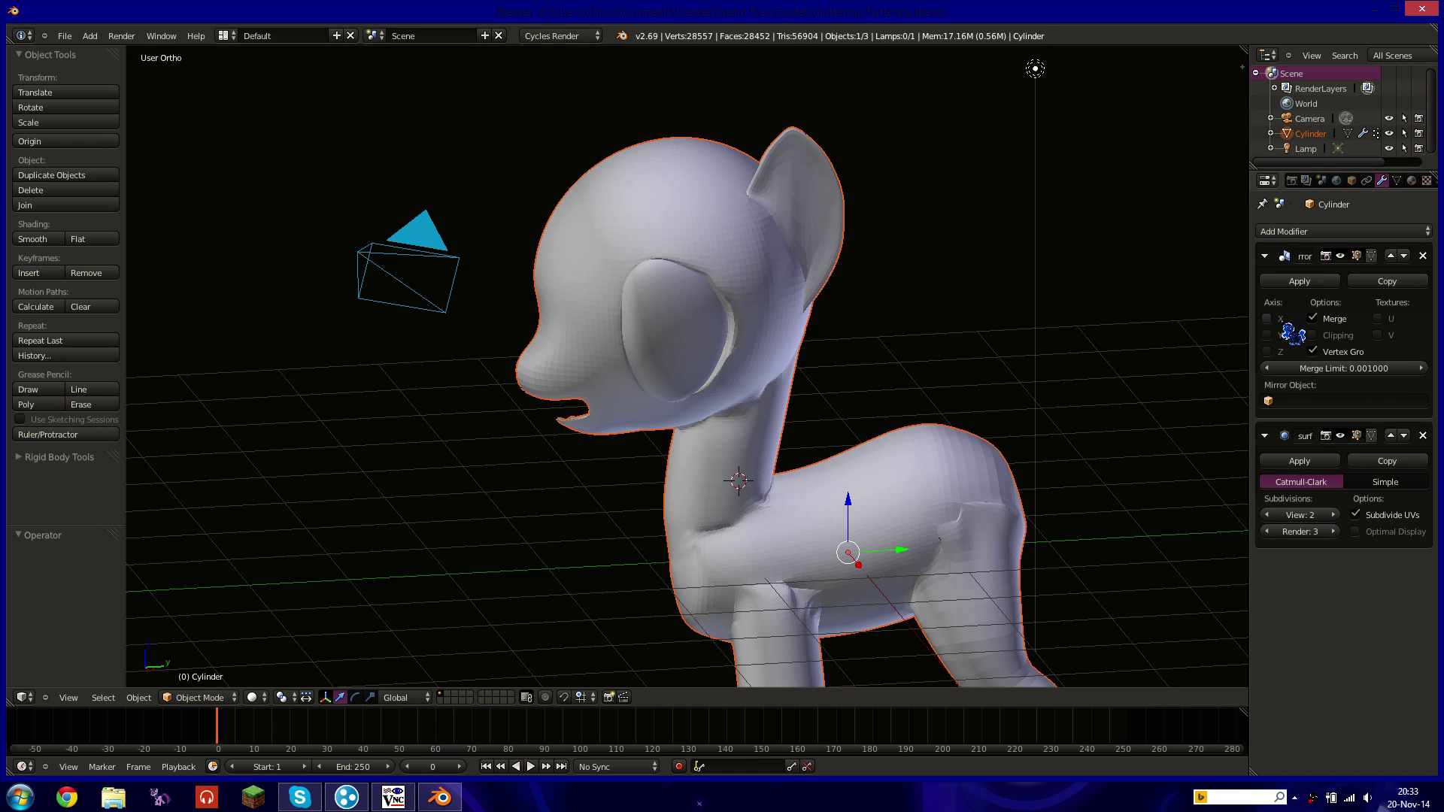
pyautogui.click(1269, 319)
pyautogui.click(1270, 320)
pyautogui.moveTo(843, 360)
pyautogui.mouseDown(button='middle')
pyautogui.moveTo(887, 361)
pyautogui.moveTo(816, 364)
pyautogui.mouseUp(button='middle')
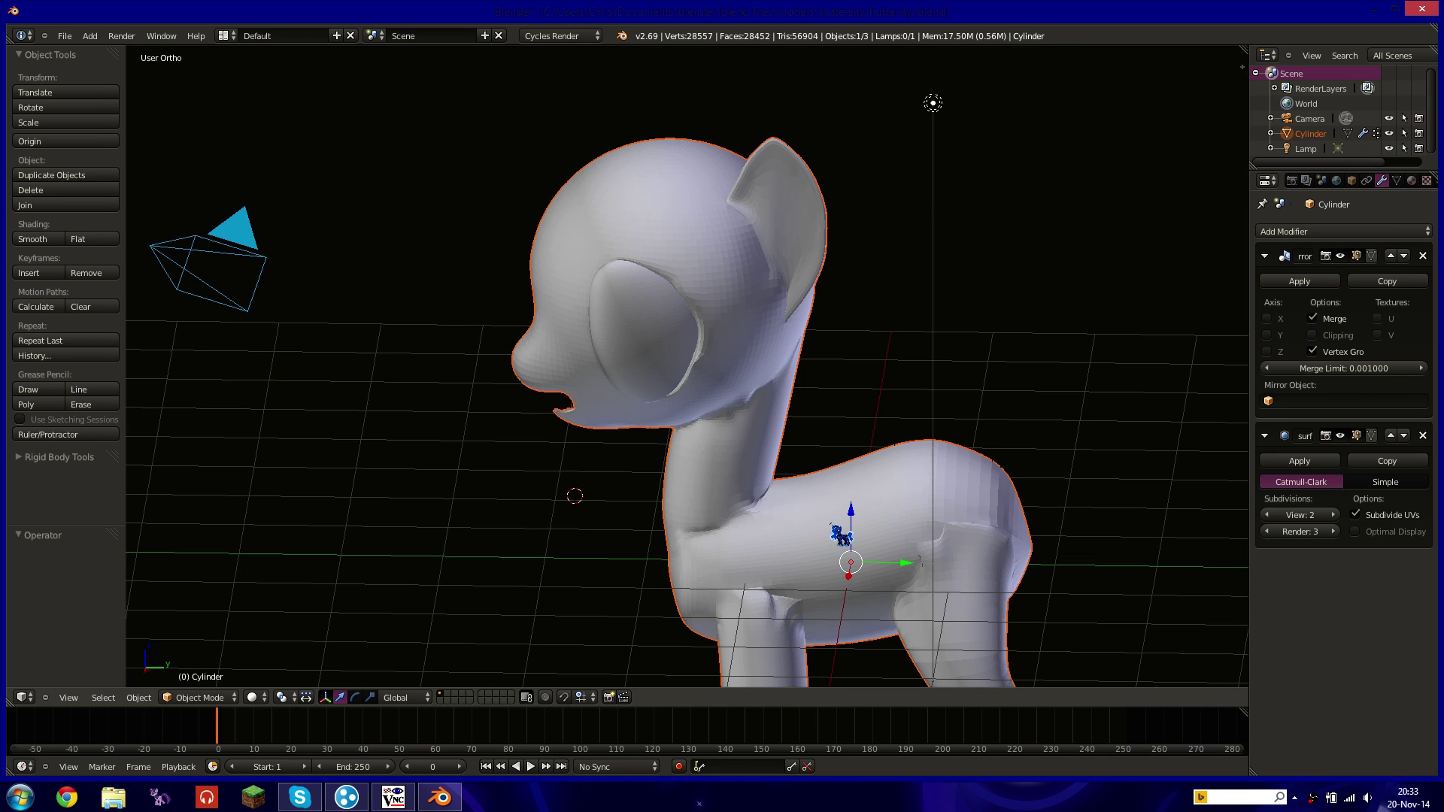
pyautogui.keyDown('shift'); pyautogui.moveTo(881, 496); pyautogui.dragTo(847, 421, button='middle'); pyautogui.keyUp('shift')
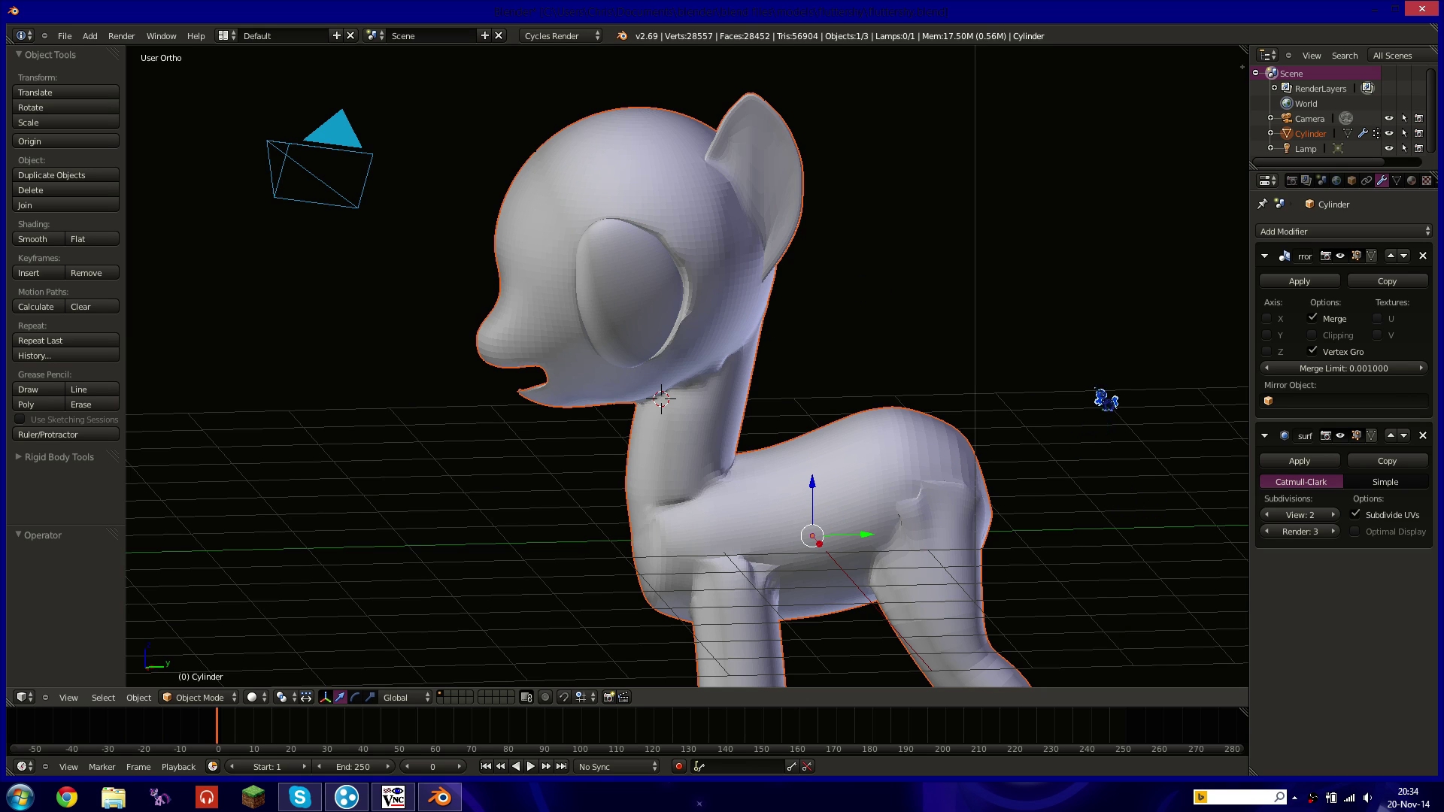
pyautogui.click(1306, 180)
pyautogui.moveTo(754, 328); pyautogui.dragTo(787, 306, button='middle')
pyautogui.click(1382, 181)
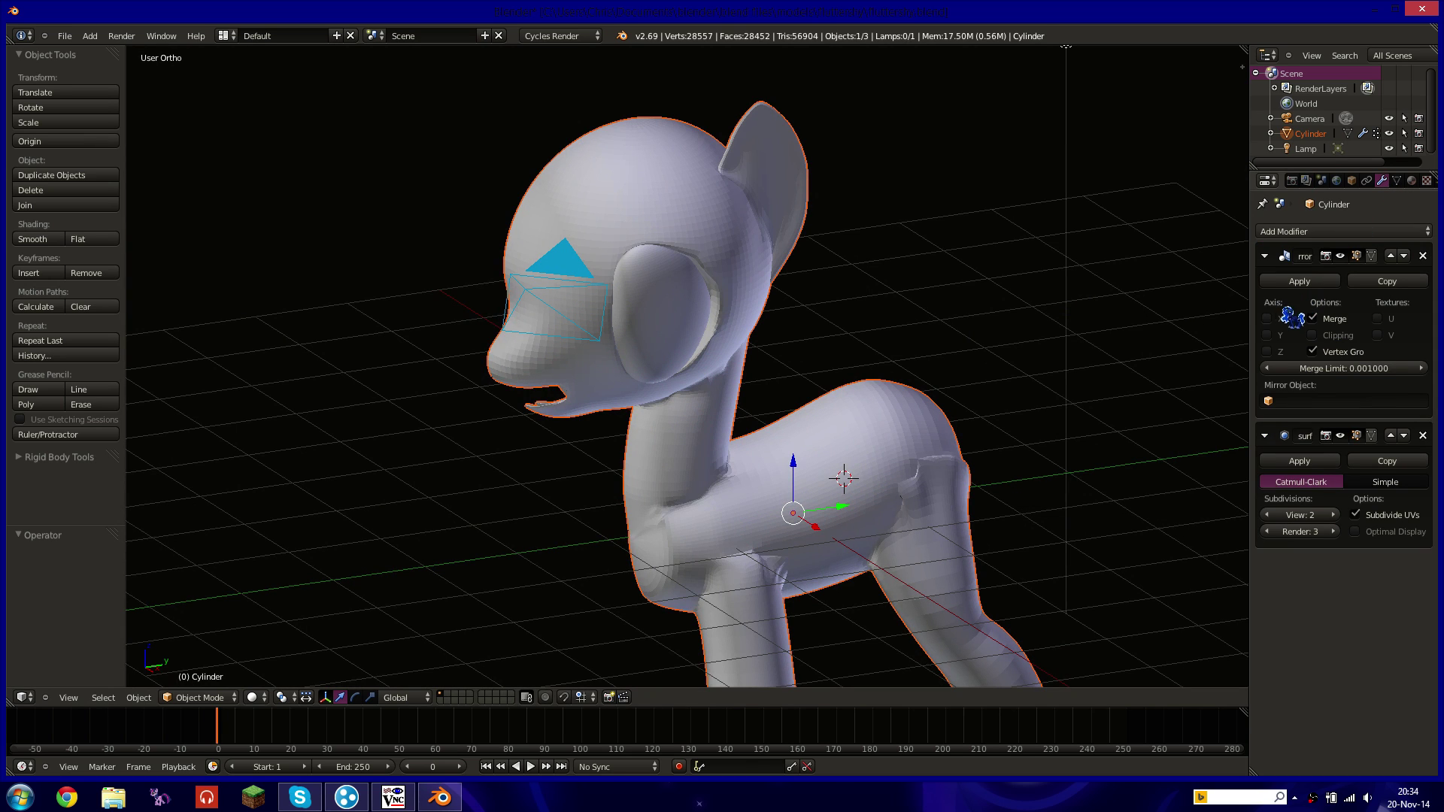
pyautogui.click(1268, 318)
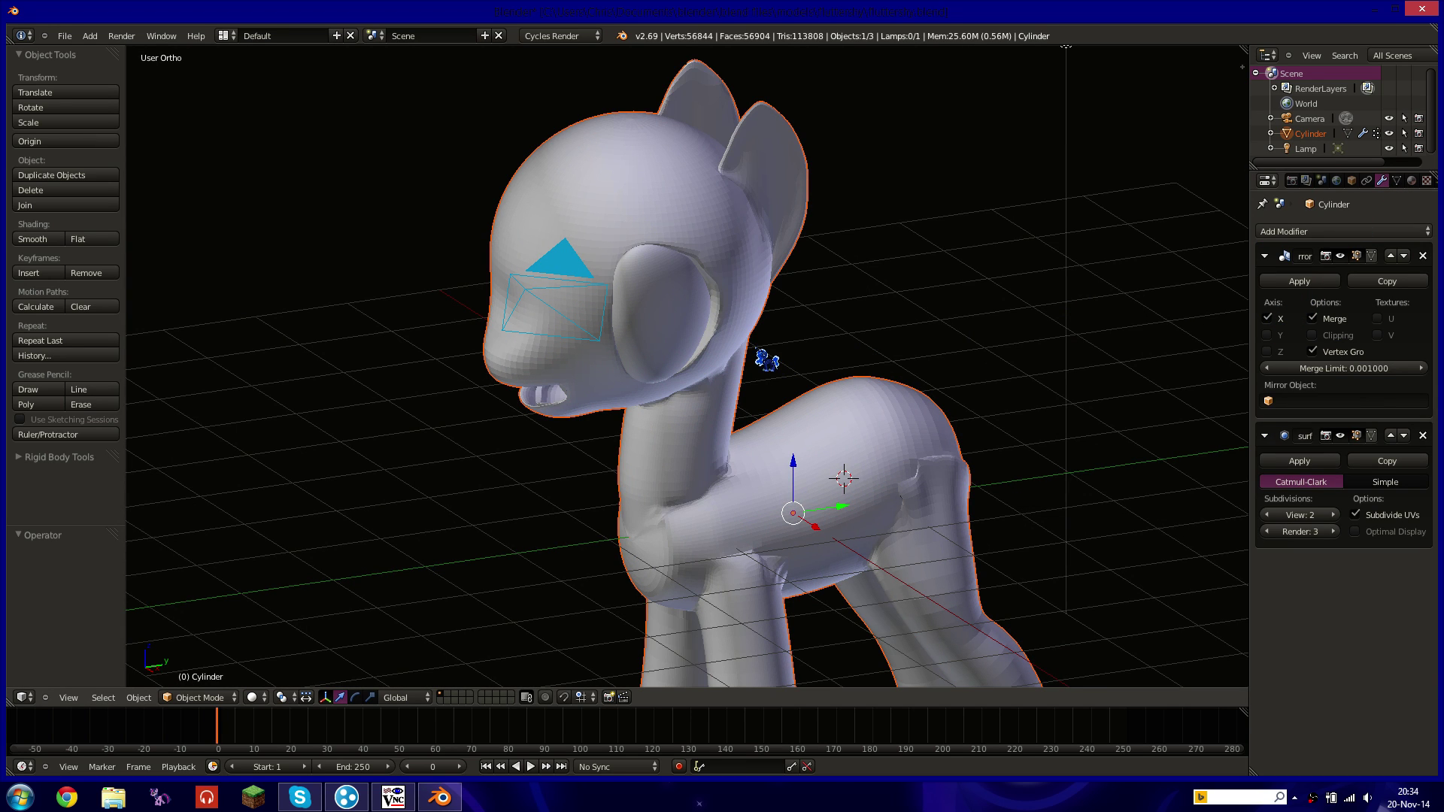
# Inspect the mirrored pony in a rendered viewport preview, and return to solid shading in the right orthographic view.
pyautogui.hotkey('shift', 'z')
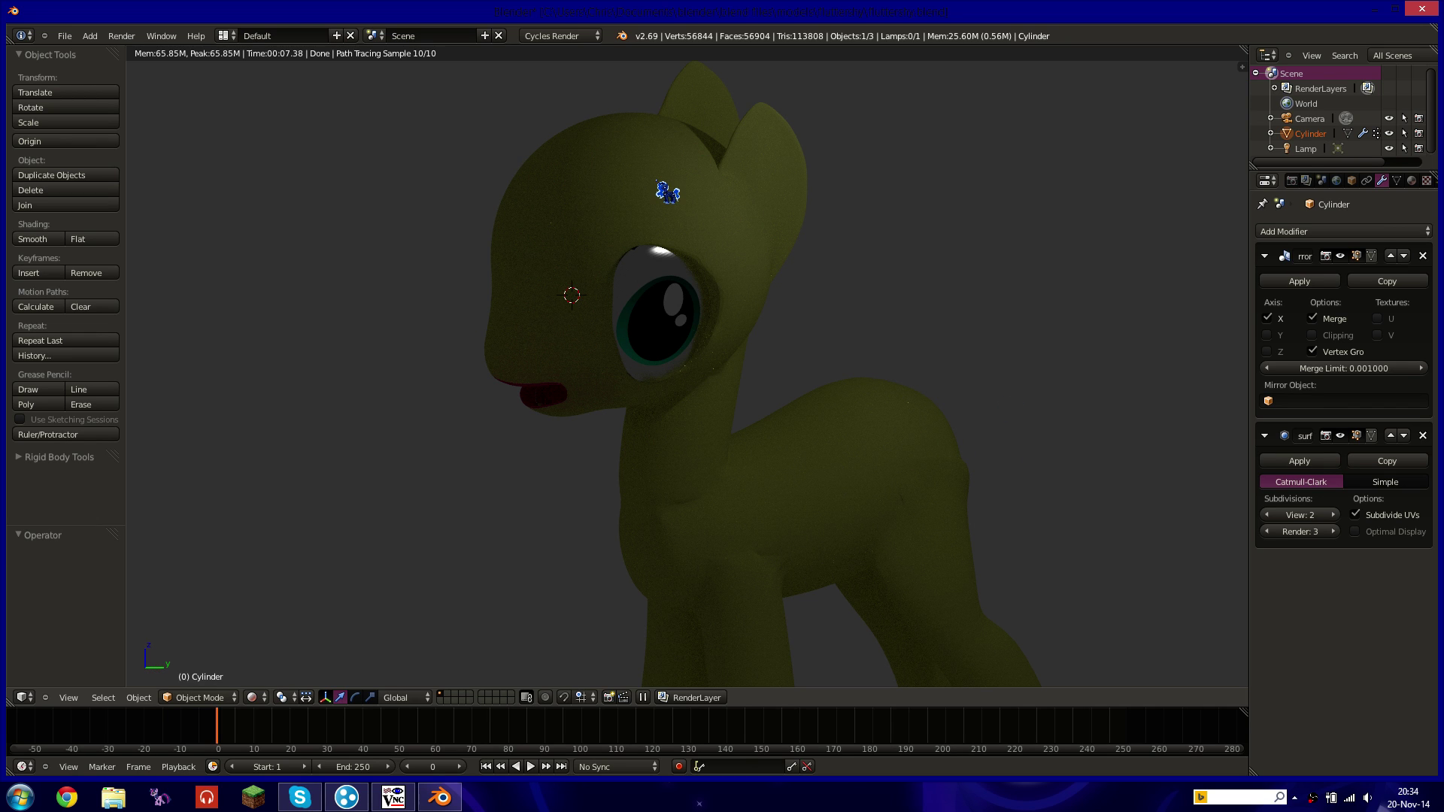
pyautogui.press('KP_3')
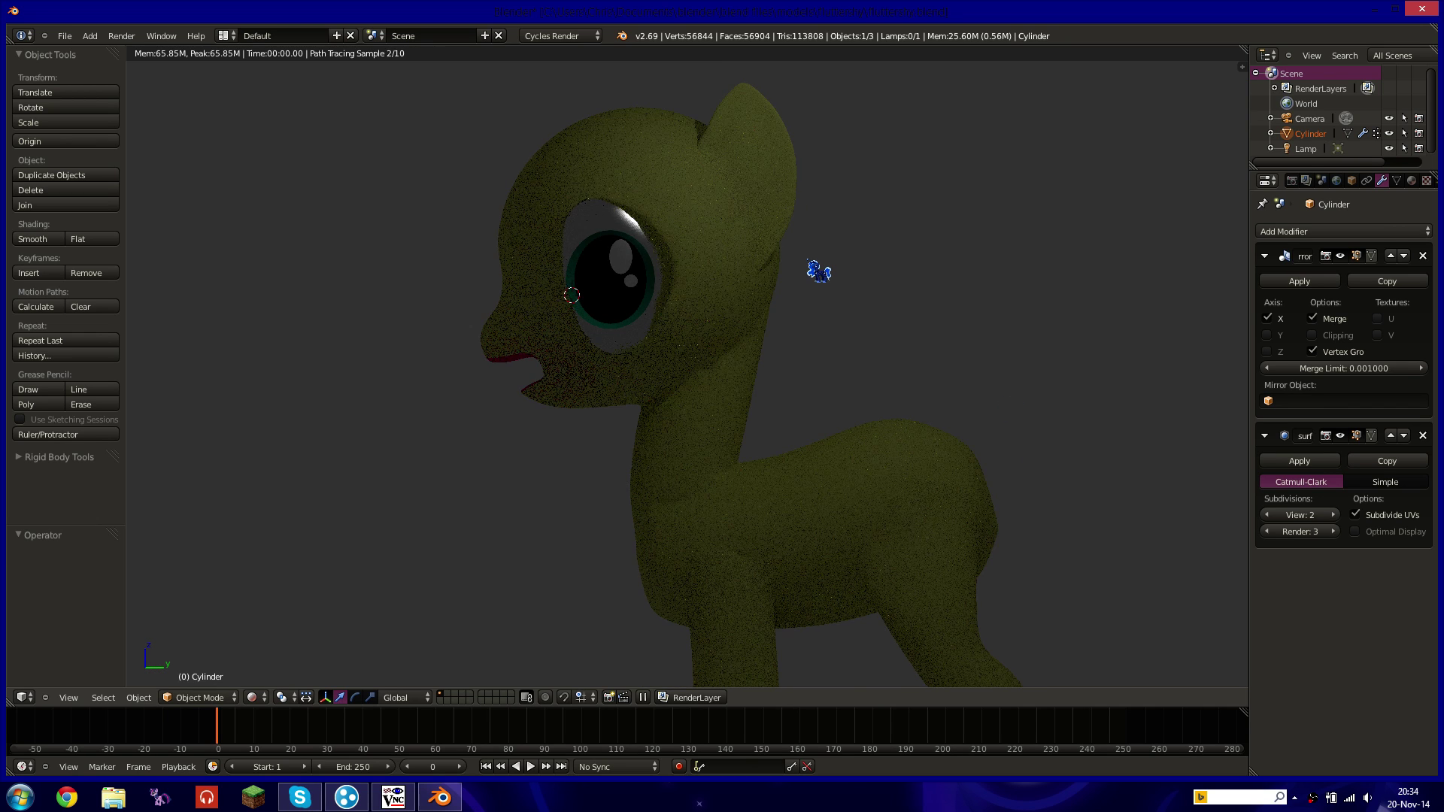
pyautogui.scroll(-2, 835, 261)
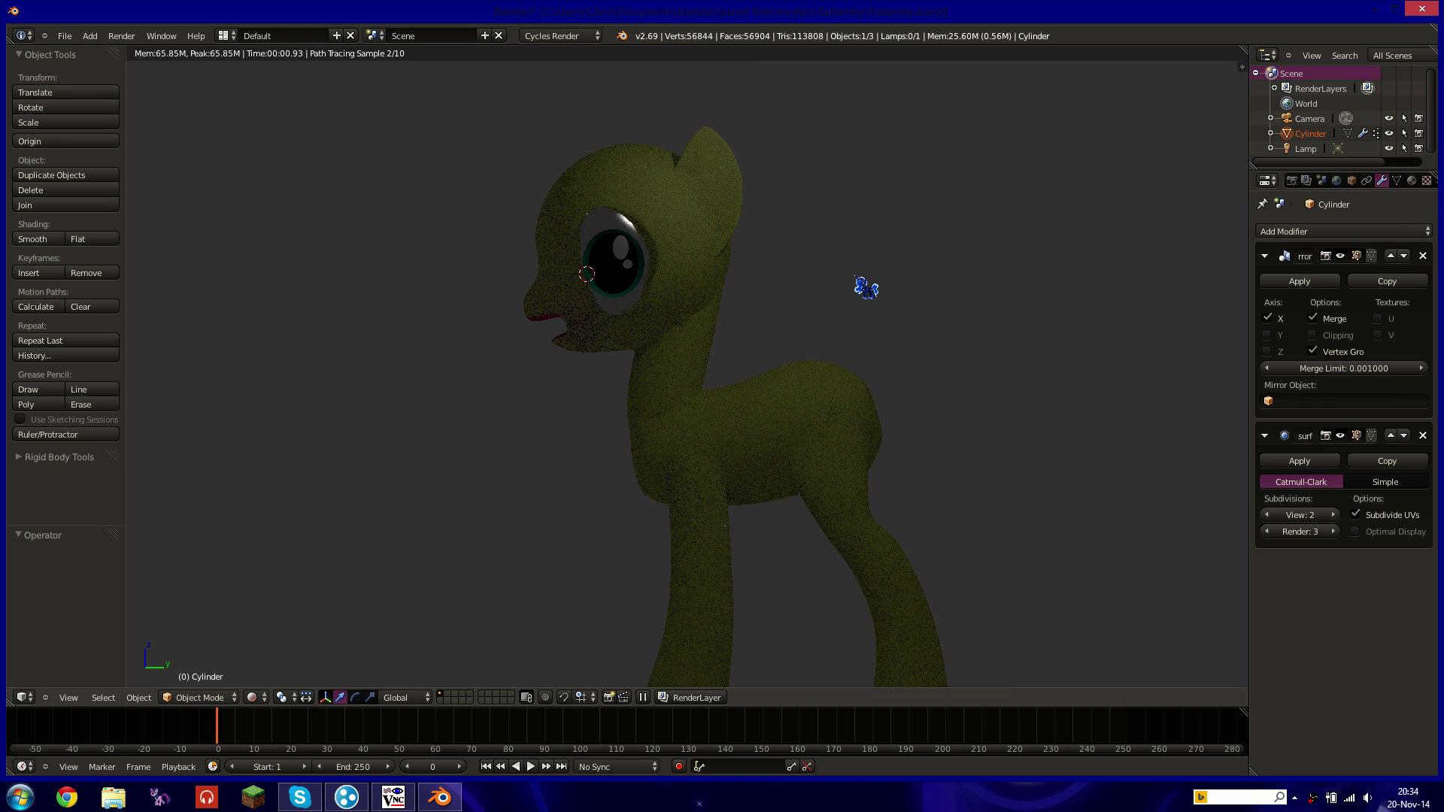
pyautogui.moveTo(861, 306)
pyautogui.keyDown('shift'); pyautogui.mouseDown(button='middle')
pyautogui.moveTo(854, 273)
pyautogui.moveTo(861, 301)
pyautogui.mouseUp(button='middle'); pyautogui.keyUp('shift')
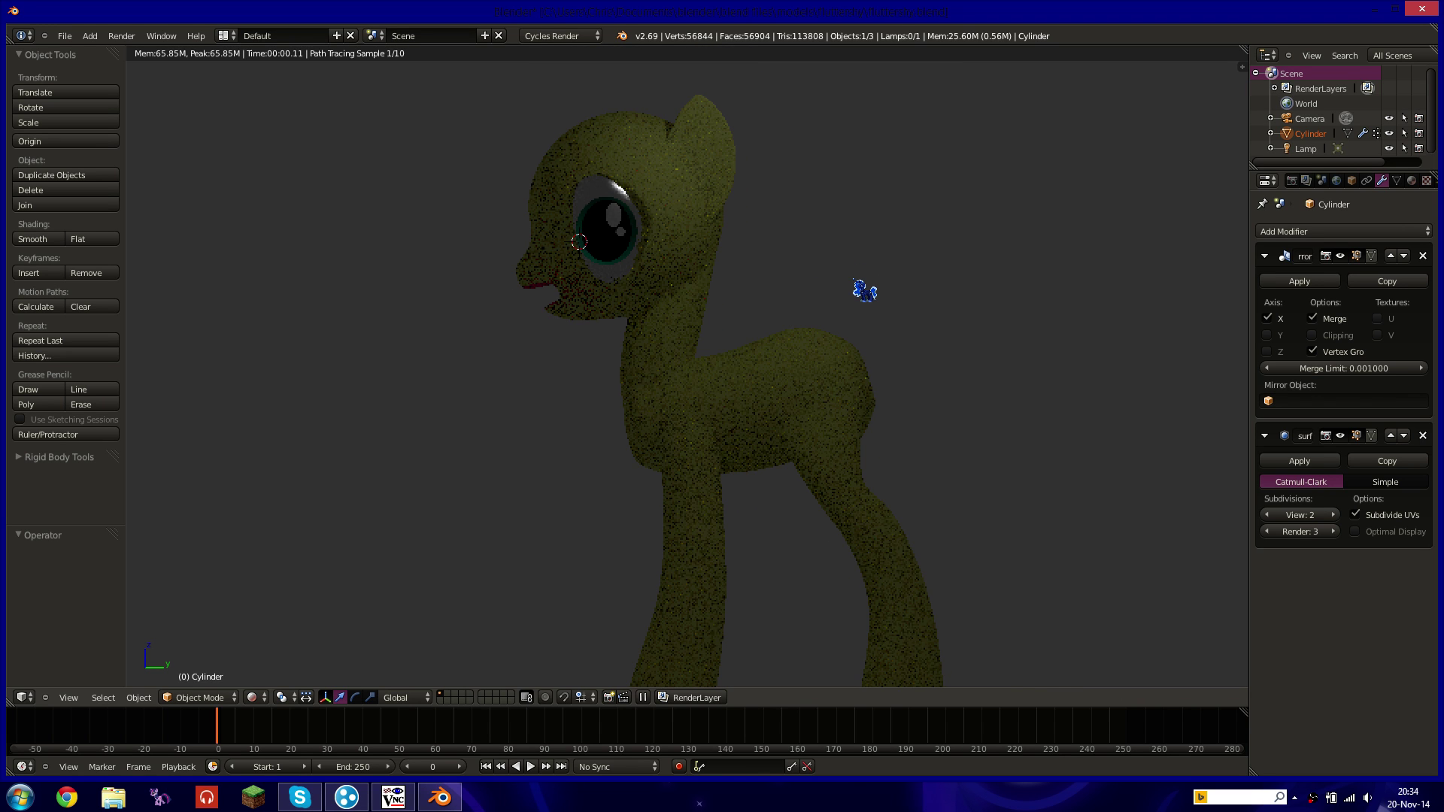
pyautogui.keyDown('shift'); pyautogui.moveTo(707, 204); pyautogui.dragTo(704, 229, button='middle'); pyautogui.keyUp('shift')
pyautogui.moveTo(733, 291); pyautogui.dragTo(626, 292, button='middle')
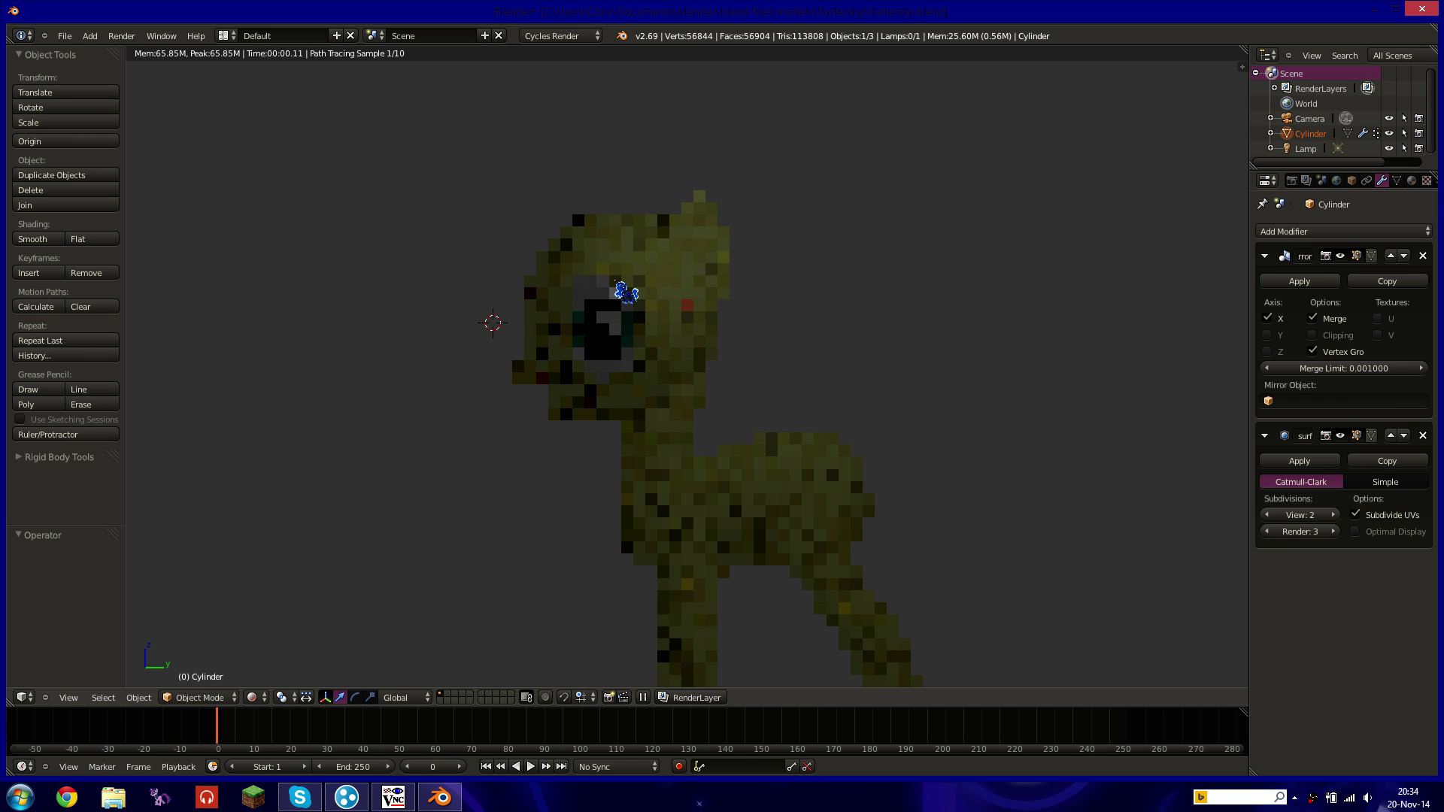
pyautogui.scroll(3, 621, 290)
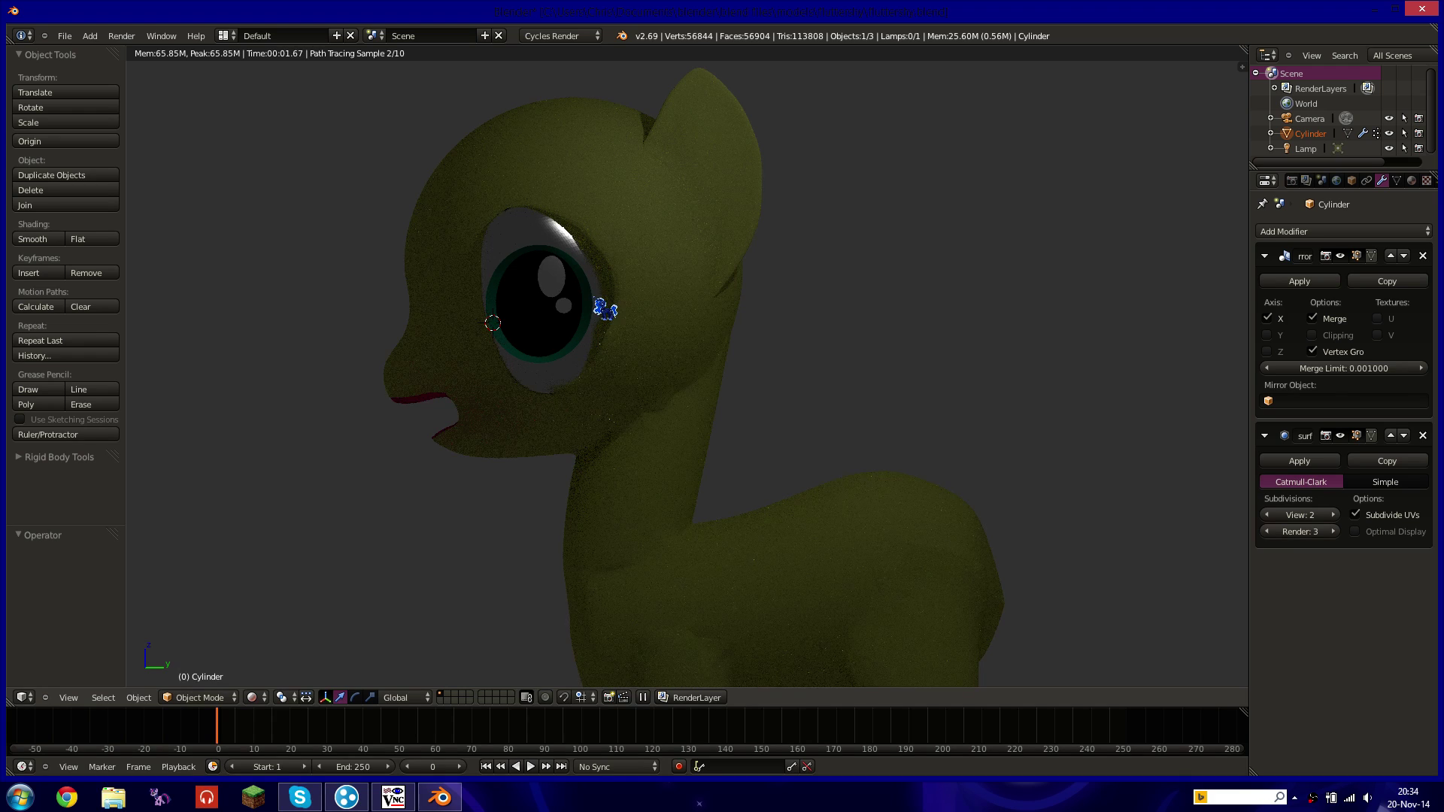
pyautogui.press('KP_3')
pyautogui.hotkey('shift', 'z')
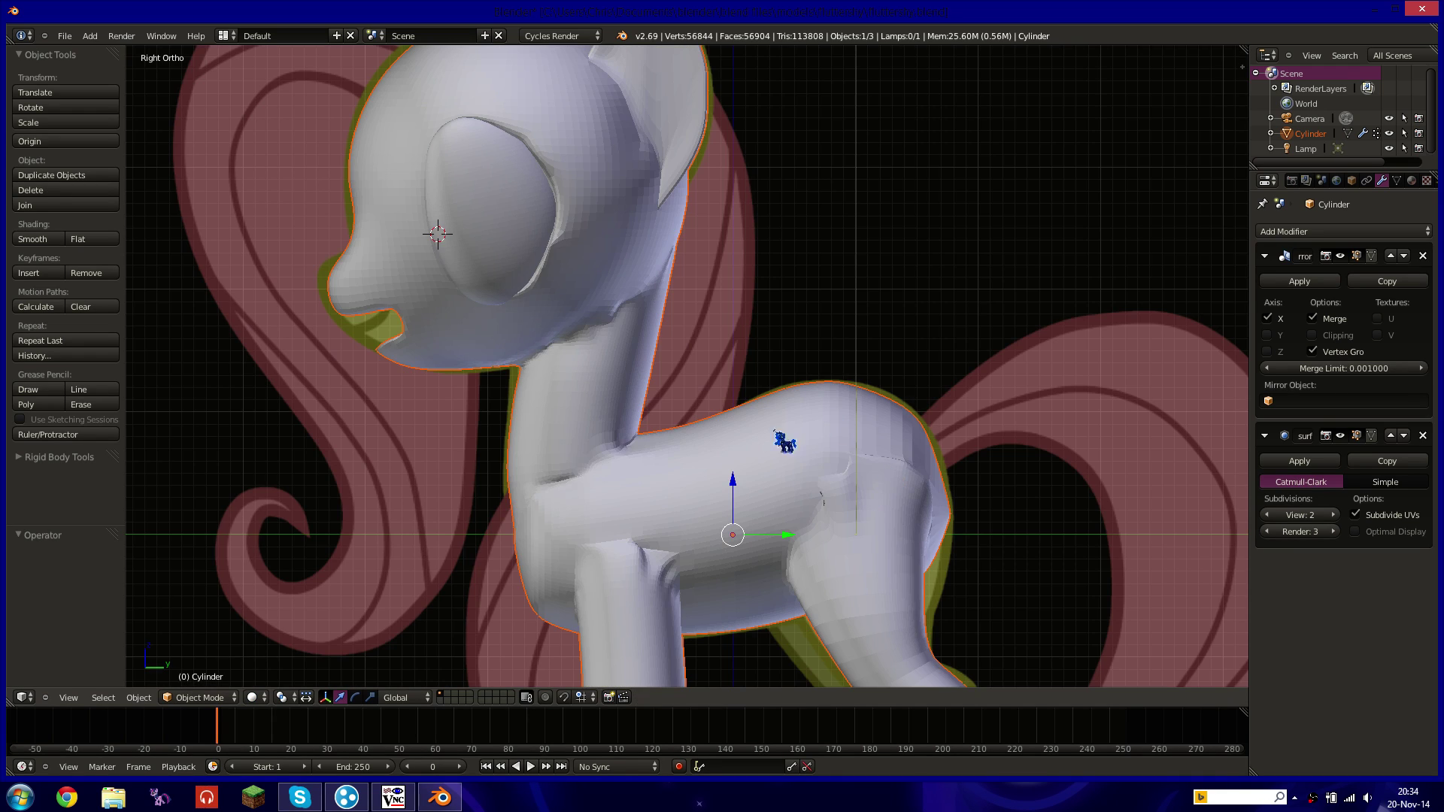
# Turn on Simplify for the scene.
pyautogui.click(1322, 181)
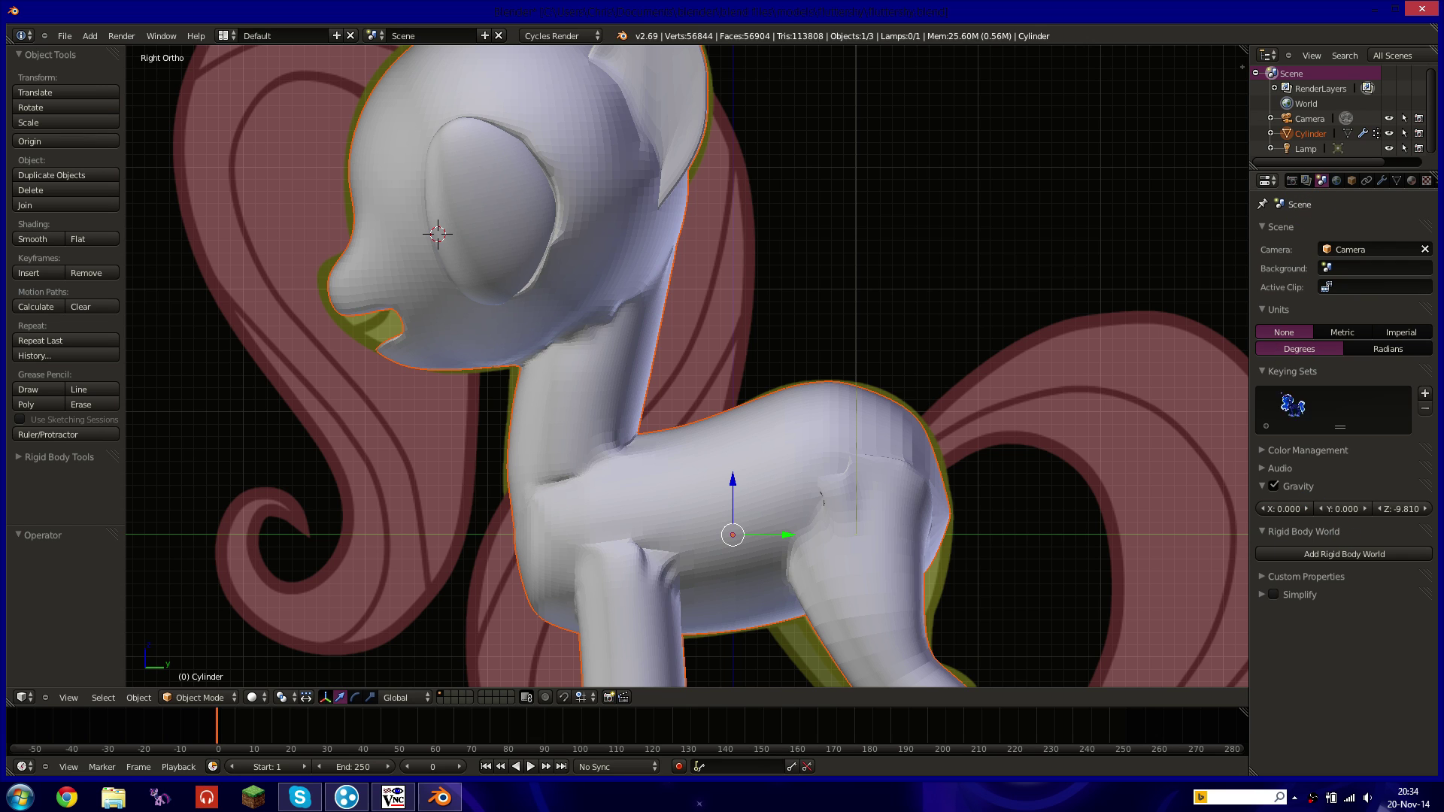
pyautogui.click(1273, 594)
pyautogui.moveTo(838, 489); pyautogui.dragTo(855, 533, button='middle')
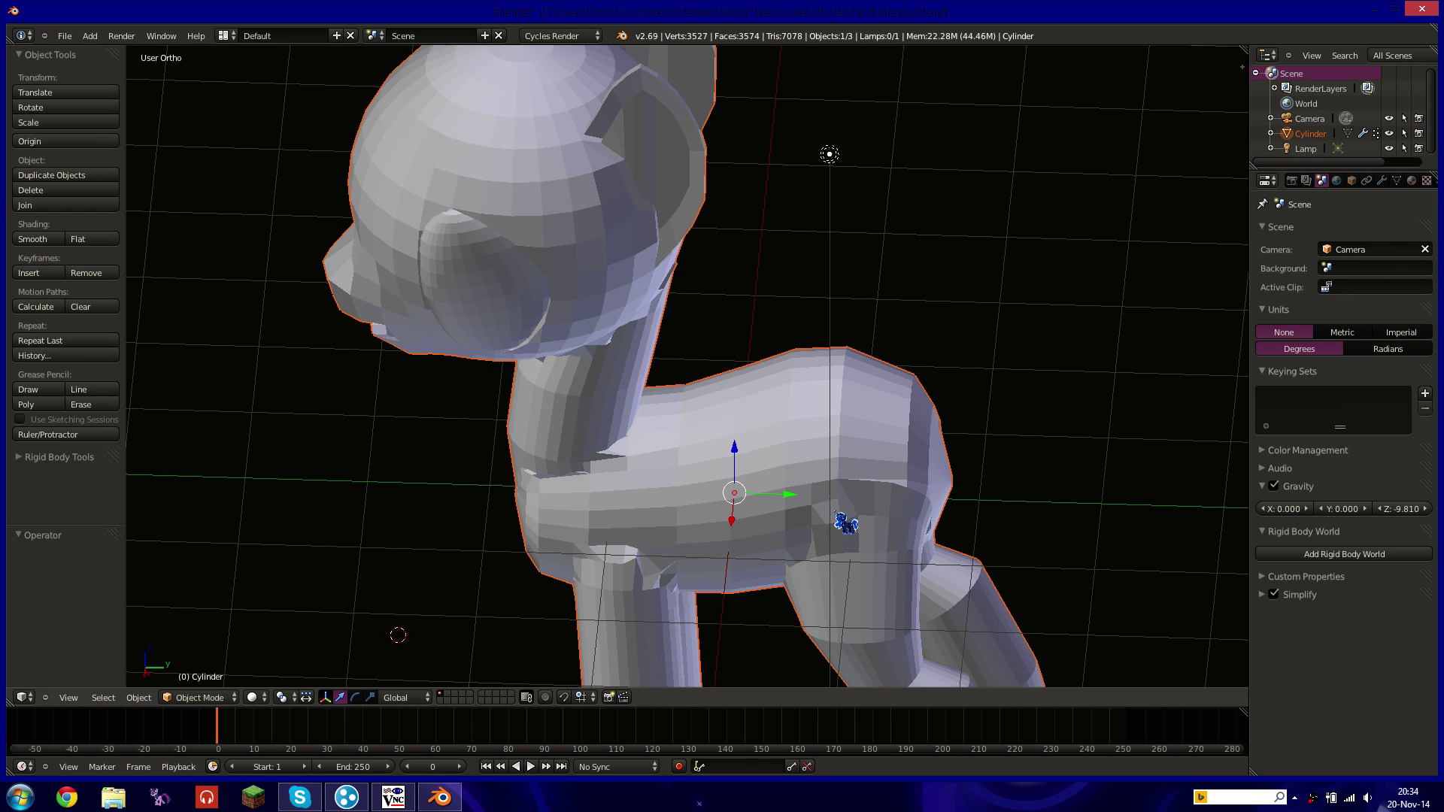
# In Edit Mode, add the top faces of the hip patch above the hind leg to the selection, using the side reference.
pyautogui.press('Tab')
pyautogui.keyDown('shift'); pyautogui.moveTo(846, 525); pyautogui.dragTo(861, 474, button='middle'); pyautogui.keyUp('shift')
pyautogui.scroll(5, 1022, 476)
pyautogui.keyDown('shift'); pyautogui.moveTo(1022, 477); pyautogui.dragTo(892, 354, button='middle'); pyautogui.keyUp('shift')
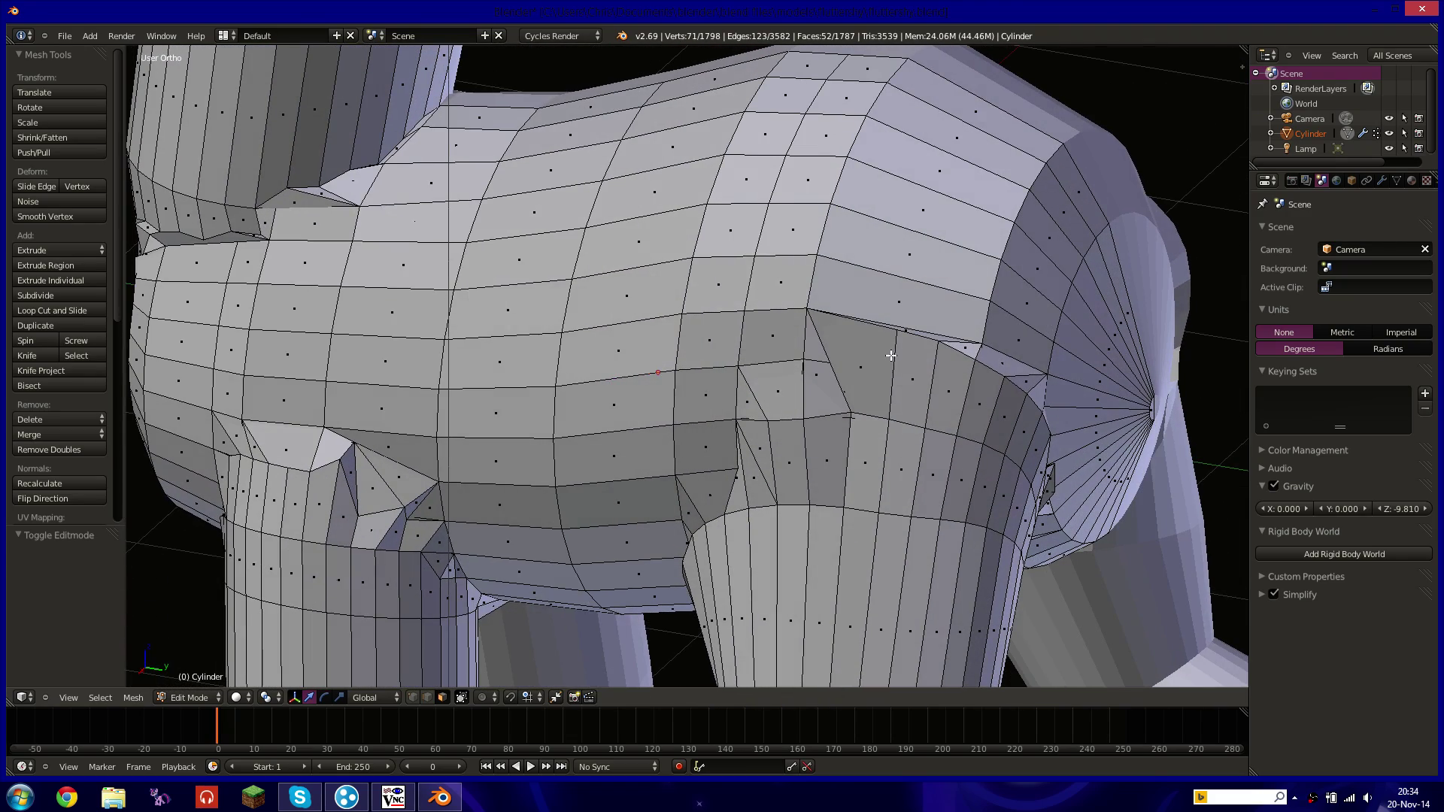
pyautogui.moveTo(772, 329); pyautogui.dragTo(812, 307, button='middle')
pyautogui.press('KP_3')
pyautogui.press('z')
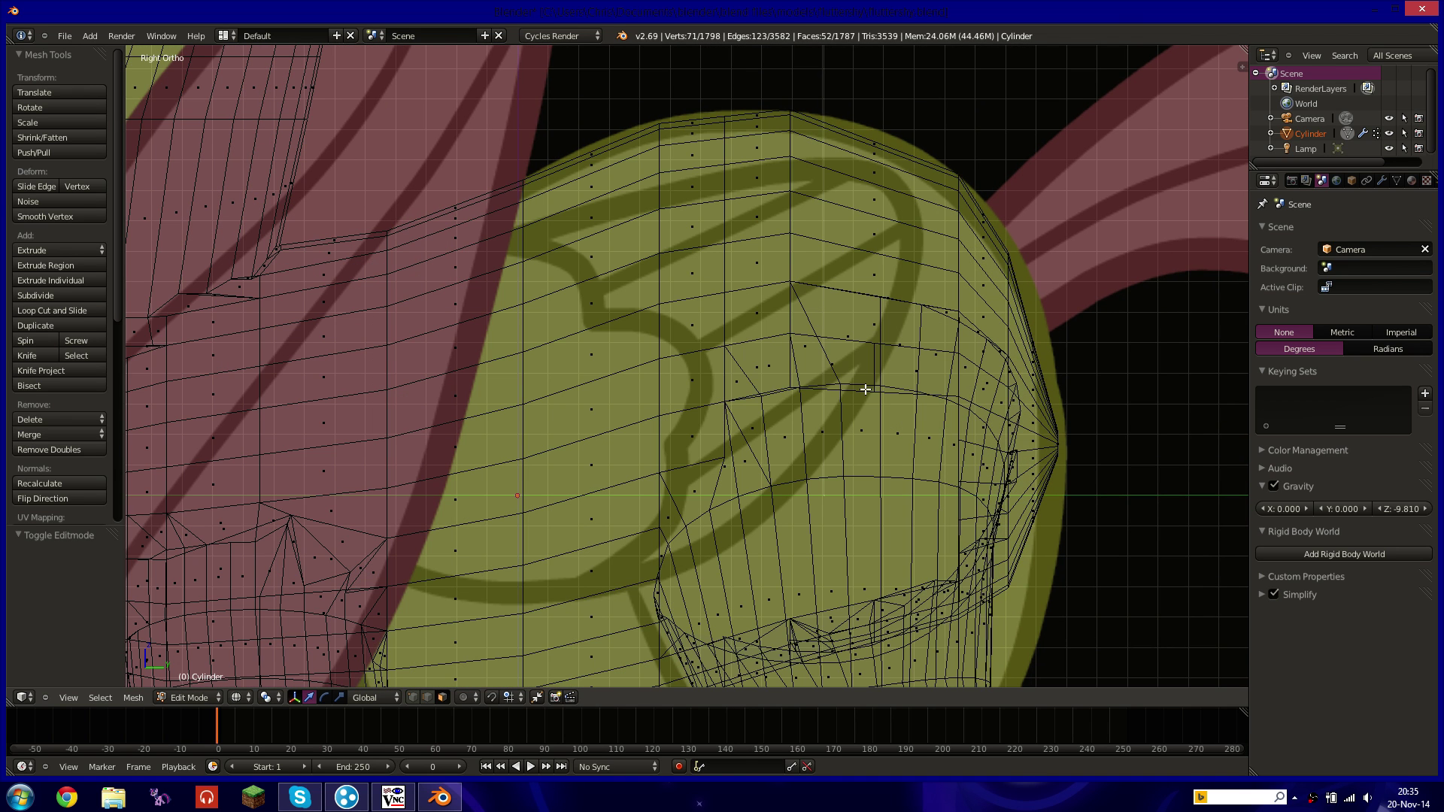
pyautogui.press('z')
pyautogui.press('z')
pyautogui.keyDown('shift'); pyautogui.rightClick(751, 326); pyautogui.keyUp('shift')
pyautogui.keyDown('shift'); pyautogui.rightClick(774, 258); pyautogui.keyUp('shift')
pyautogui.keyDown('shift'); pyautogui.rightClick(872, 274); pyautogui.keyUp('shift')
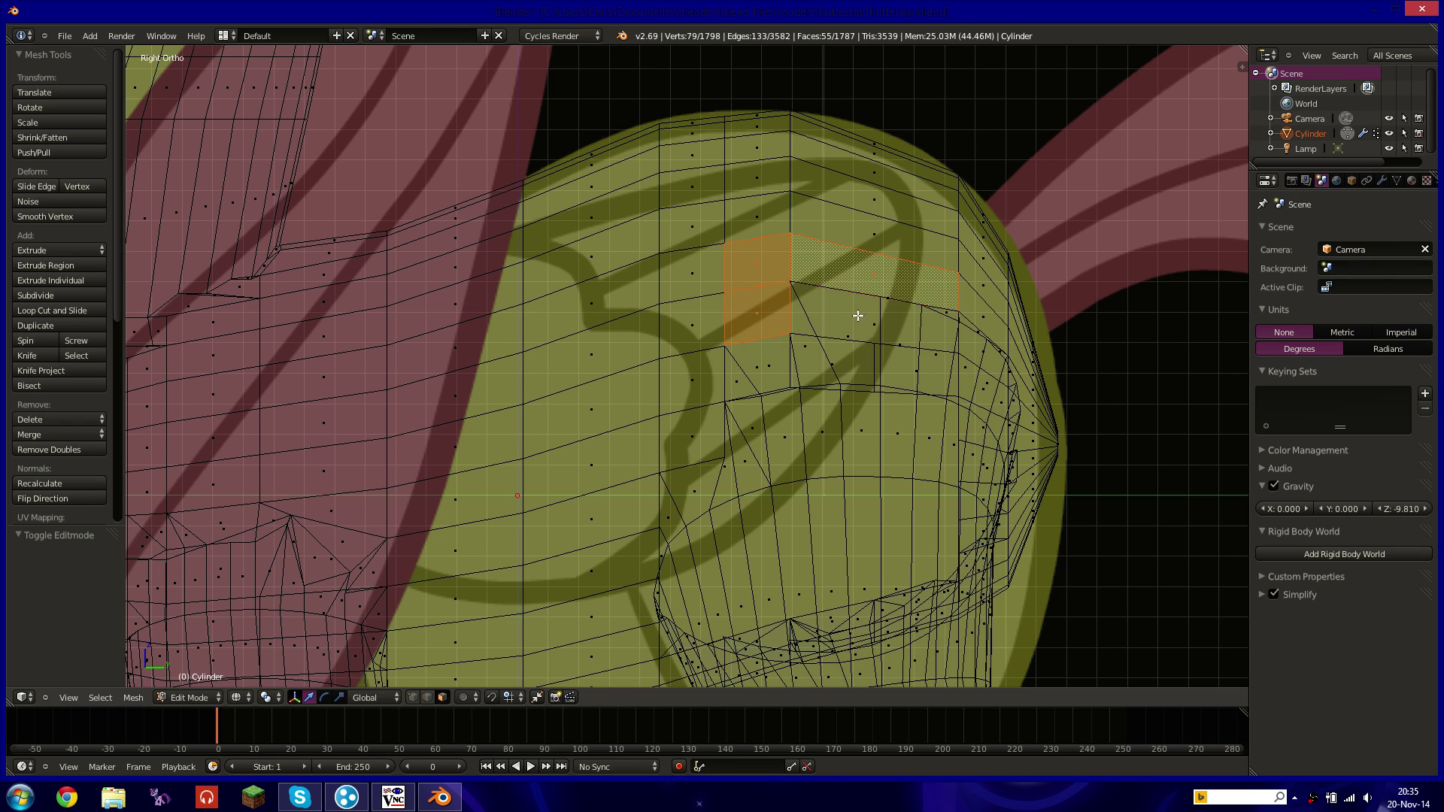
# Extend the hip selection with the row of faces directly below, where the hind leg meets the body.
pyautogui.keyDown('shift'); pyautogui.rightClick(848, 331); pyautogui.keyUp('shift')
pyautogui.keyDown('shift'); pyautogui.rightClick(919, 313); pyautogui.keyUp('shift')
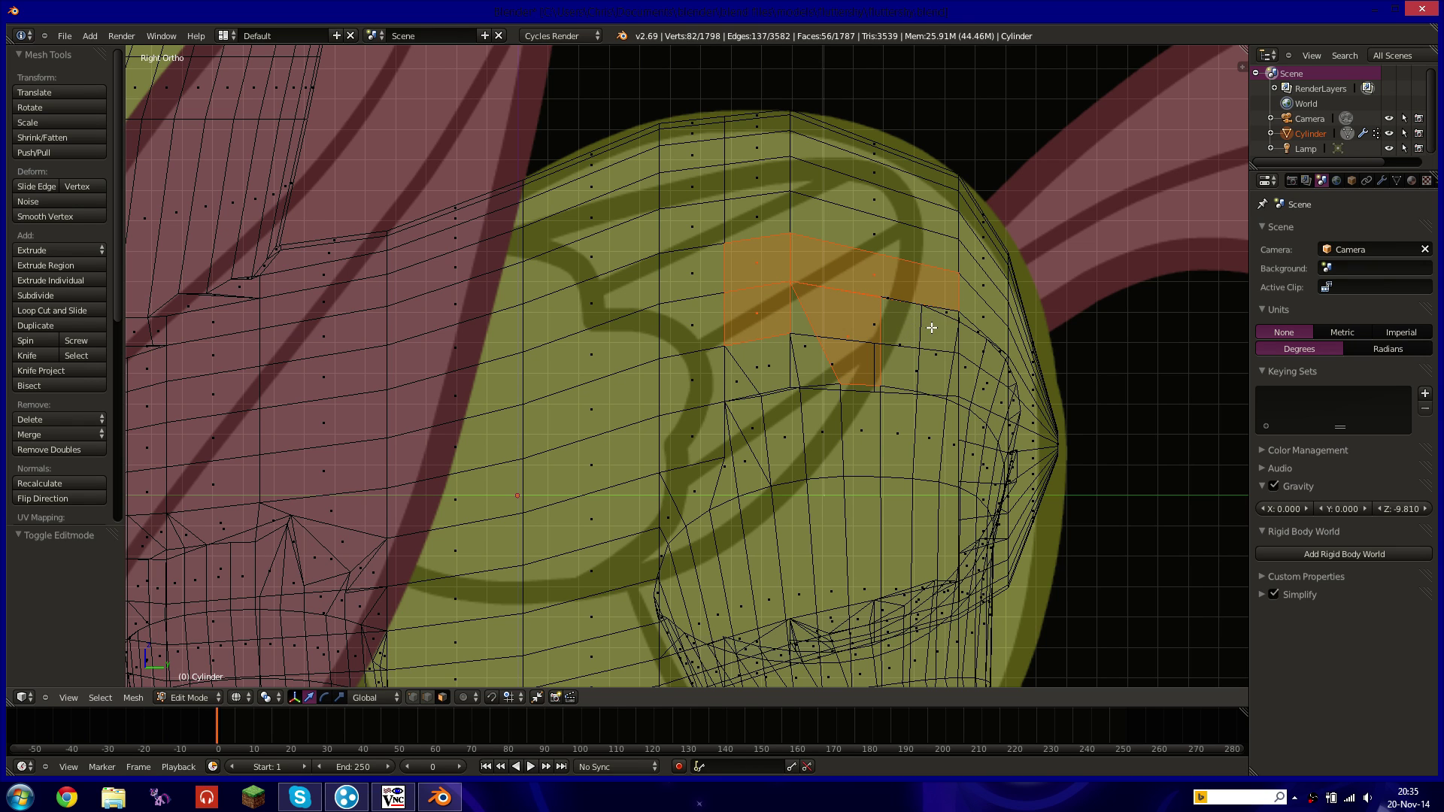
pyautogui.keyDown('shift'); pyautogui.rightClick(932, 328); pyautogui.keyUp('shift')
pyautogui.press('z')
pyautogui.keyDown('shift'); pyautogui.rightClick(903, 350); pyautogui.keyUp('shift')
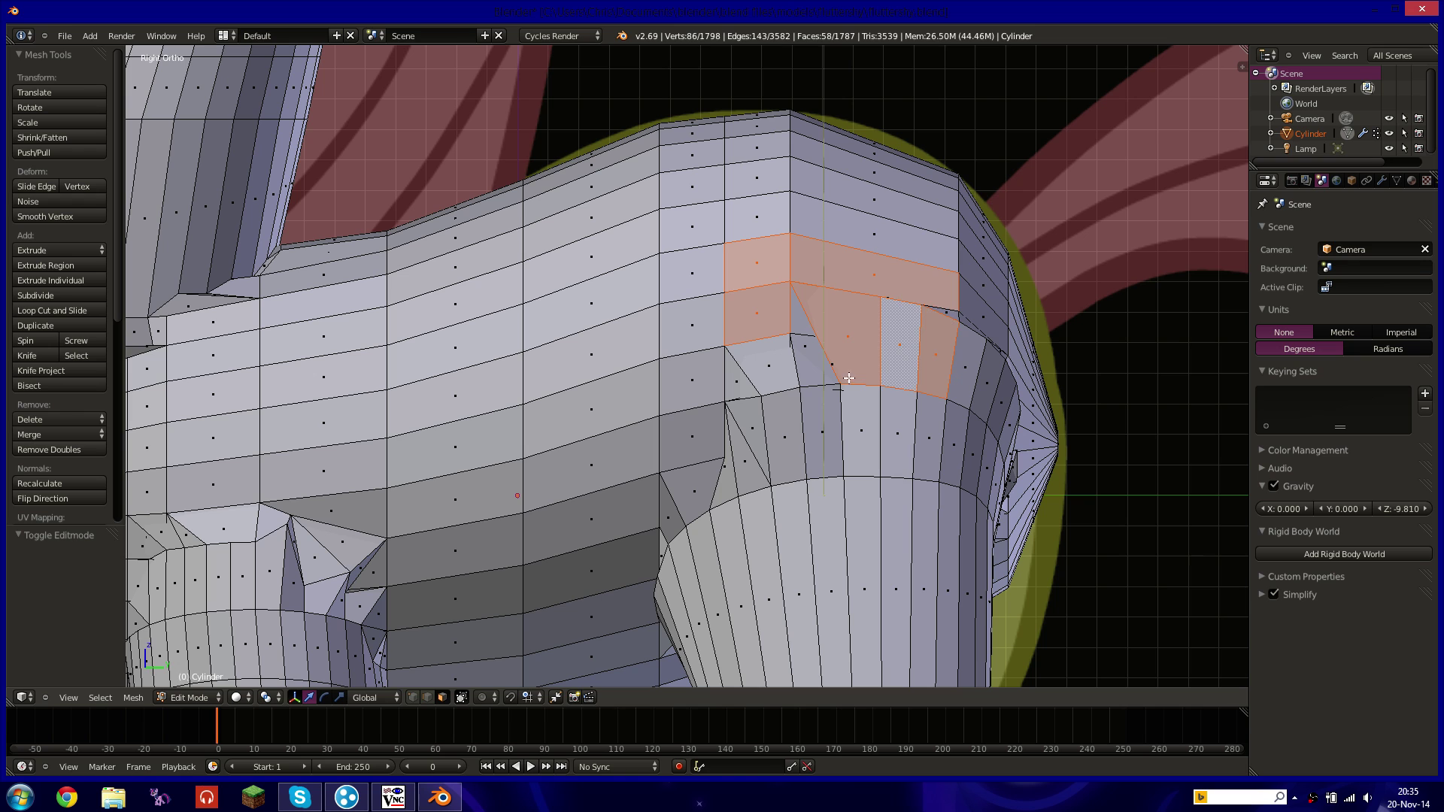
pyautogui.keyDown('shift'); pyautogui.rightClick(816, 373); pyautogui.keyUp('shift')
pyautogui.keyDown('shift'); pyautogui.rightClick(783, 358); pyautogui.keyUp('shift')
pyautogui.press('z')
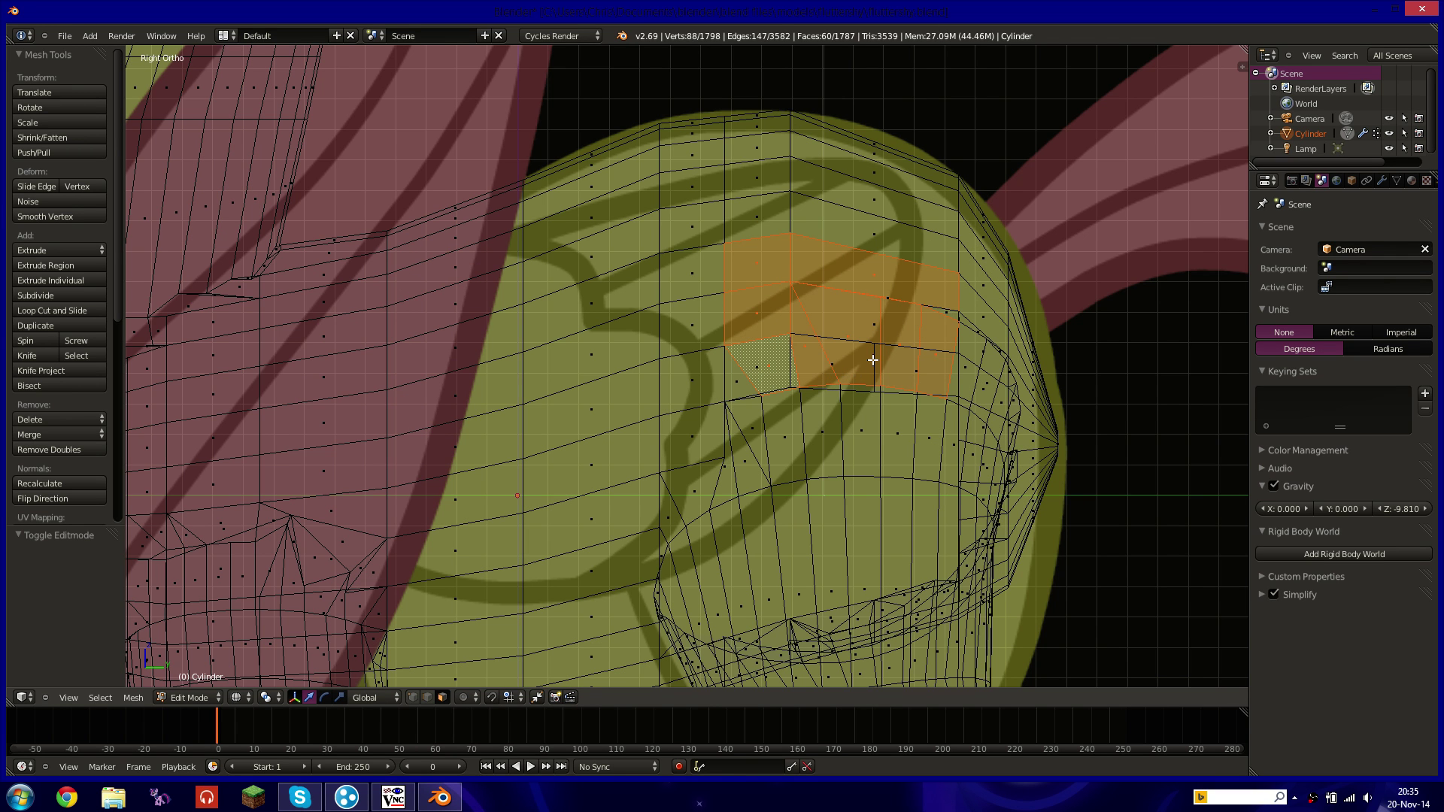
# Add the upper row of thigh faces and the missed faces at the rear of the patch to the selection.
pyautogui.press('z')
pyautogui.press('z')
pyautogui.keyDown('shift'); pyautogui.rightClick(790, 425); pyautogui.keyUp('shift')
pyautogui.keyDown('shift'); pyautogui.rightClick(828, 427); pyautogui.keyUp('shift')
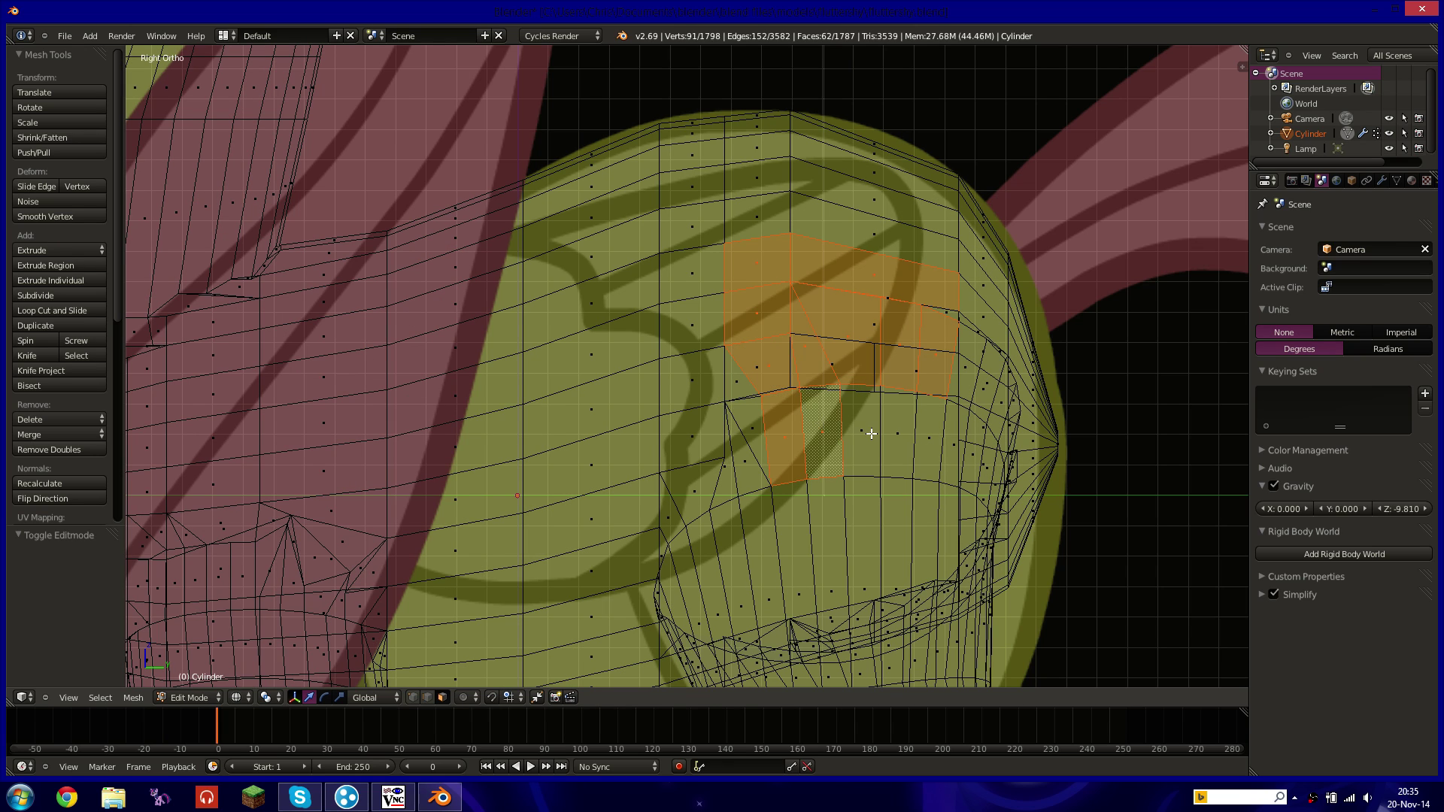
pyautogui.keyDown('shift'); pyautogui.rightClick(868, 429); pyautogui.keyUp('shift')
pyautogui.keyDown('shift'); pyautogui.rightClick(902, 429); pyautogui.keyUp('shift')
pyautogui.keyDown('shift'); pyautogui.rightClick(916, 427); pyautogui.keyUp('shift')
pyautogui.press('z')
pyautogui.scroll(-2, 865, 391)
pyautogui.moveTo(843, 376)
pyautogui.mouseDown(button='middle')
pyautogui.moveTo(872, 413)
pyautogui.moveTo(754, 418)
pyautogui.mouseUp(button='middle')
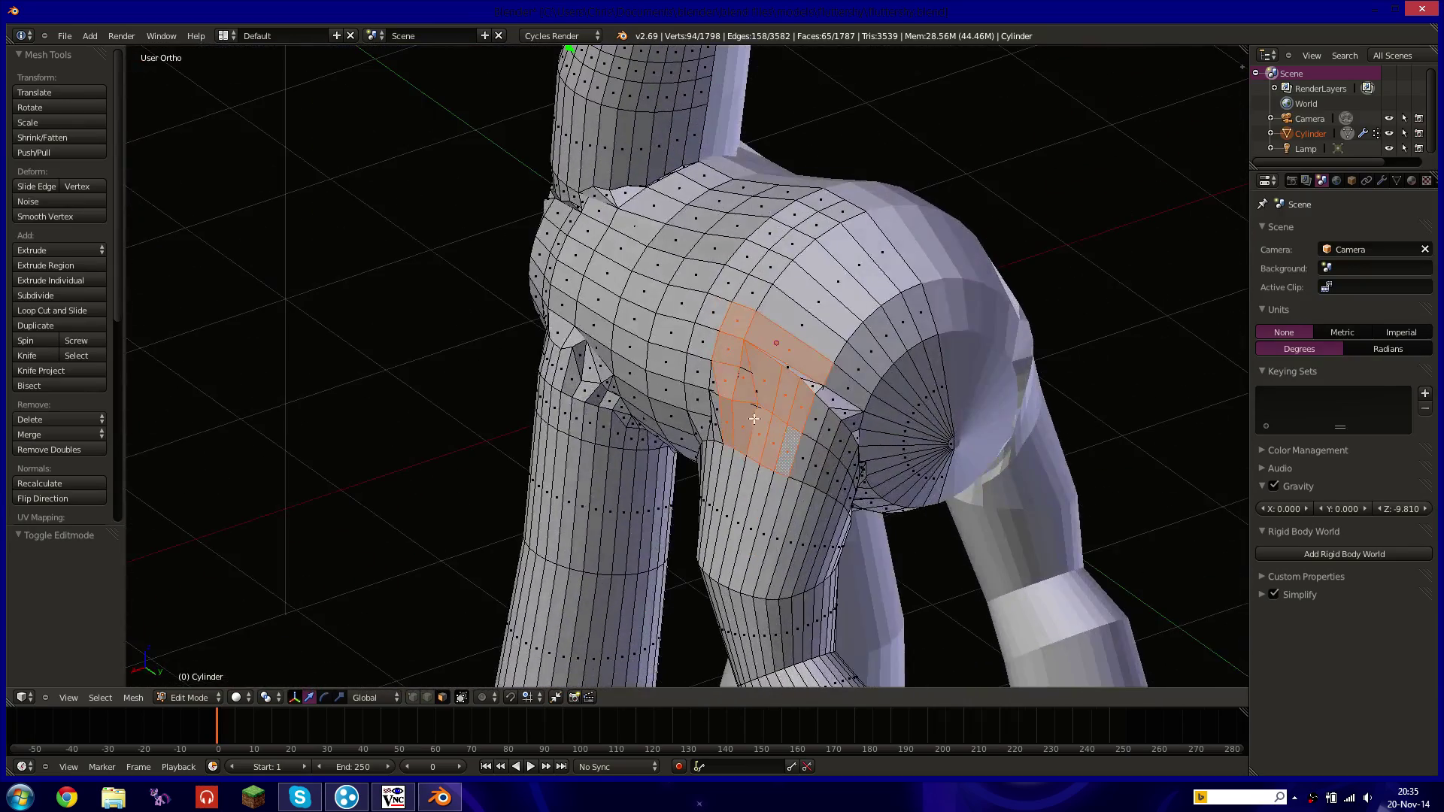
pyautogui.keyDown('shift'); pyautogui.rightClick(810, 384); pyautogui.keyUp('shift')
# Add the small faces along the front edge of the hip patch to the selection.
pyautogui.press('KP_3')
pyautogui.scroll(4, 748, 382)
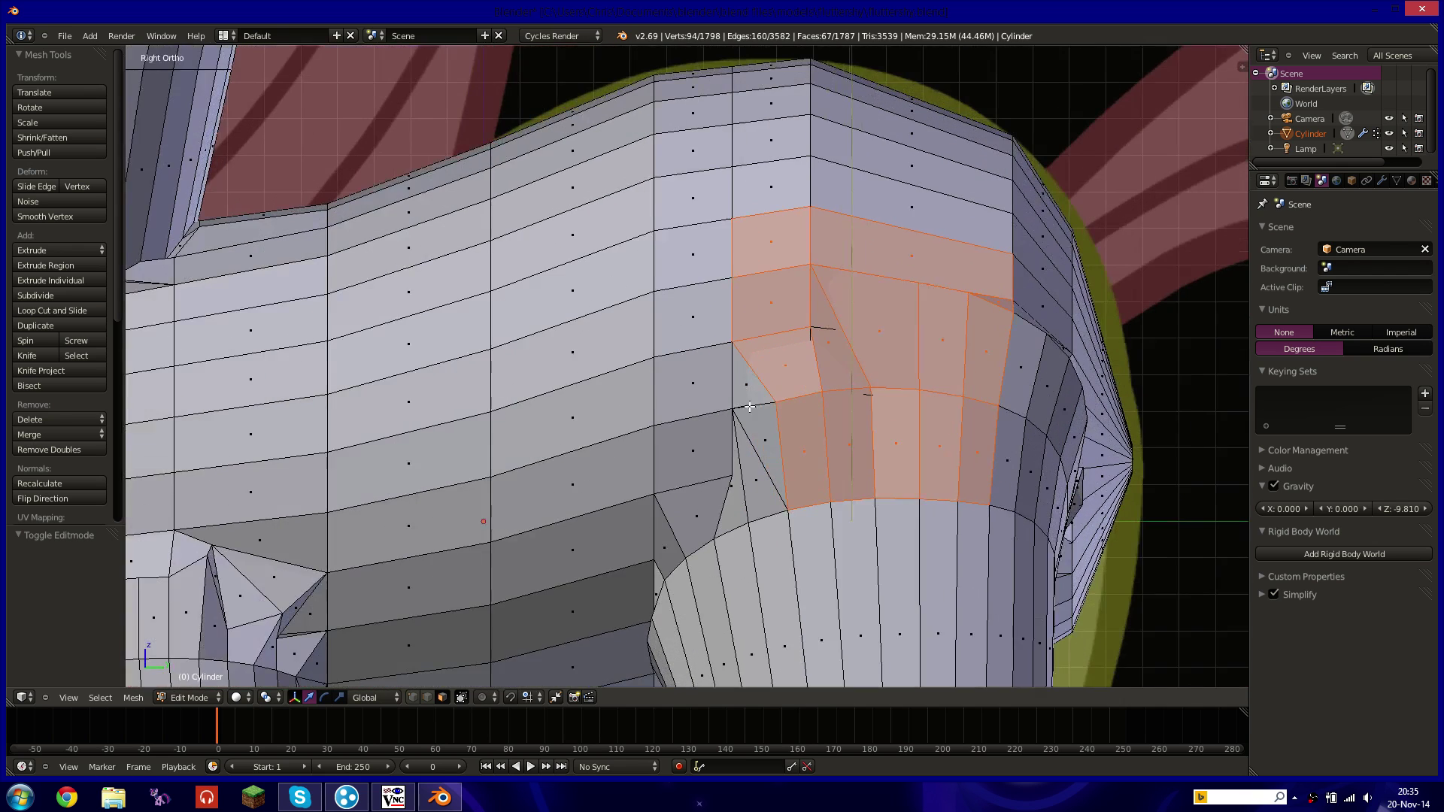
pyautogui.keyDown('shift'); pyautogui.rightClick(726, 342); pyautogui.keyUp('shift')
pyautogui.keyDown('shift'); pyautogui.rightClick(729, 418); pyautogui.keyUp('shift')
pyautogui.keyDown('shift'); pyautogui.rightClick(731, 443); pyautogui.keyUp('shift')
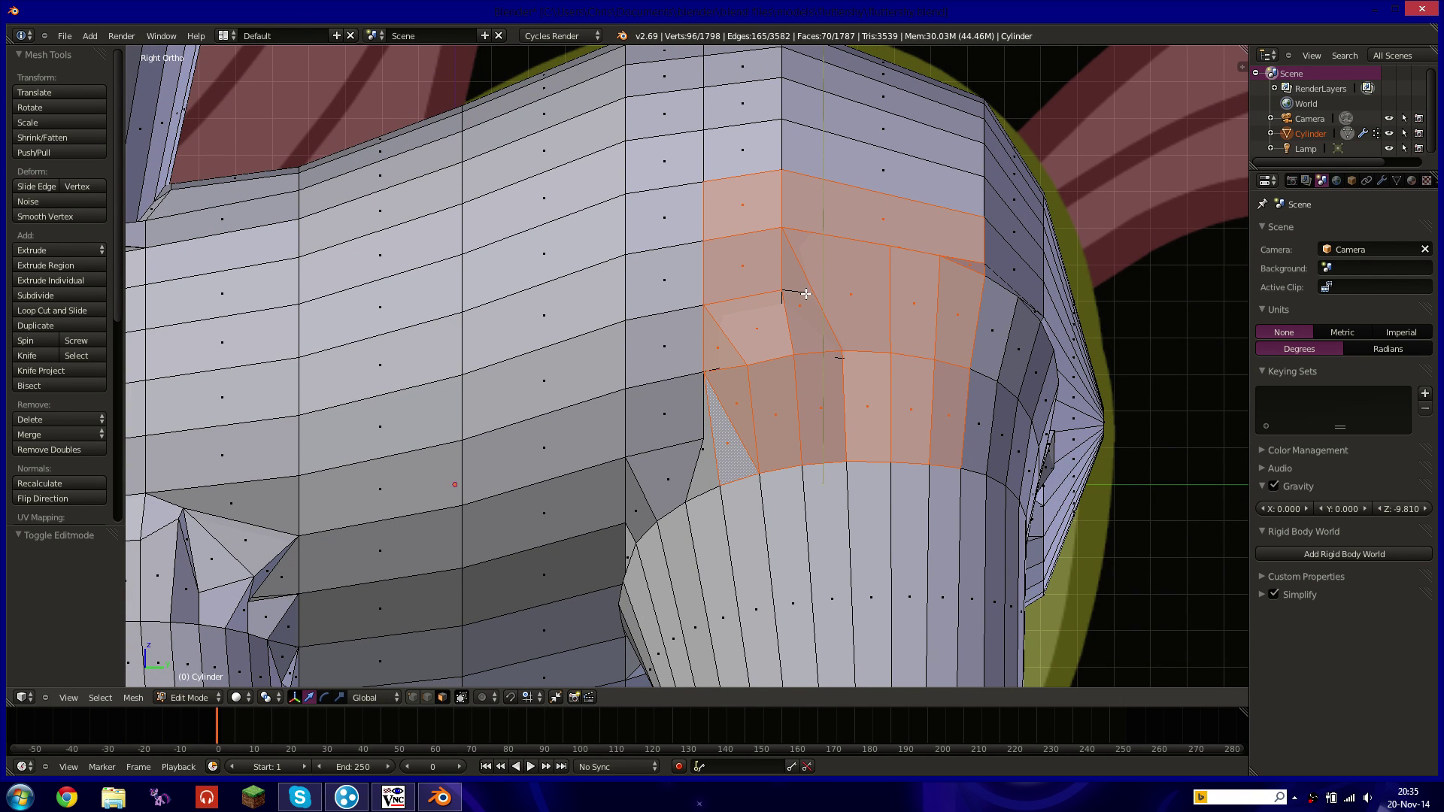
pyautogui.press('z')
pyautogui.scroll(-4, 817, 291)
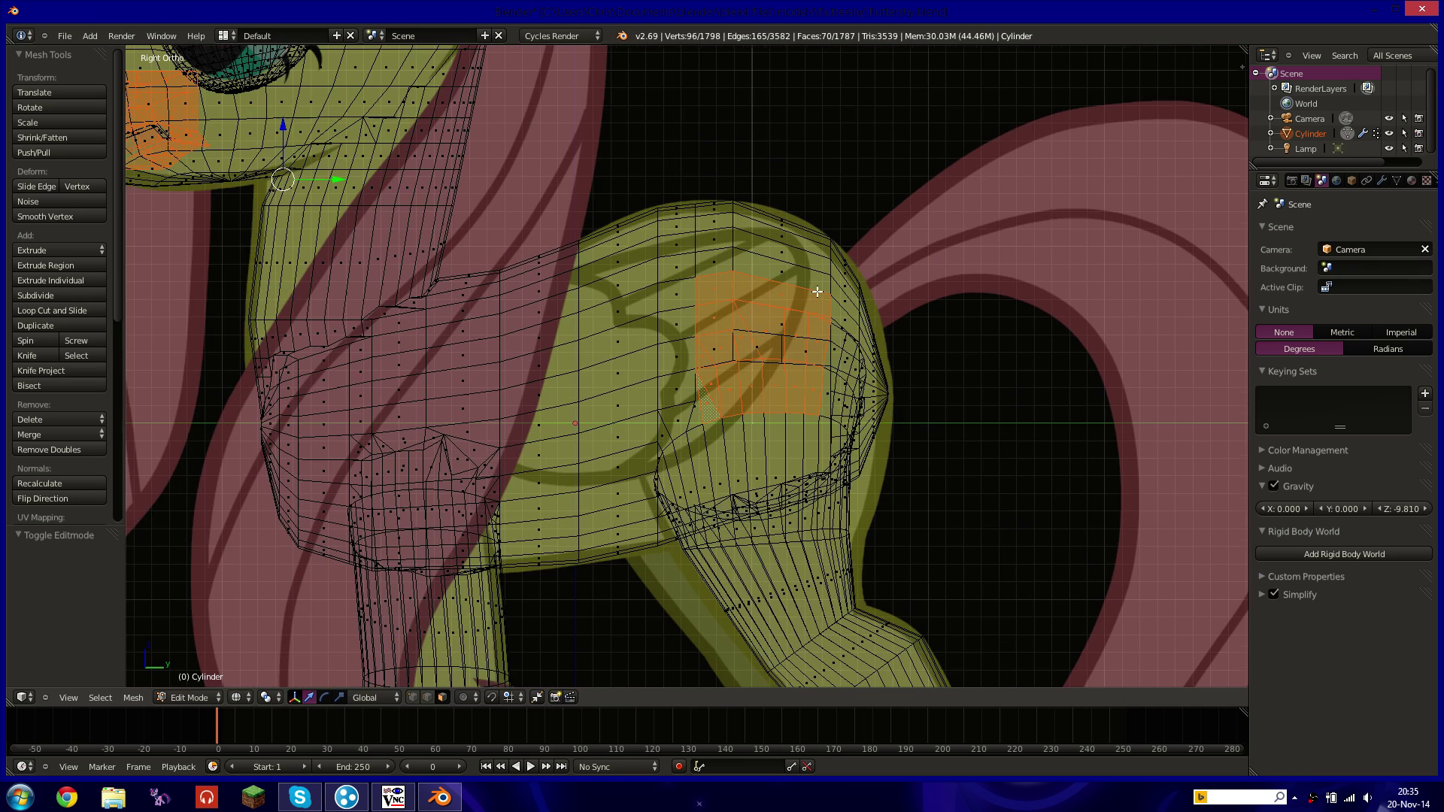
pyautogui.scroll(1, 811, 328)
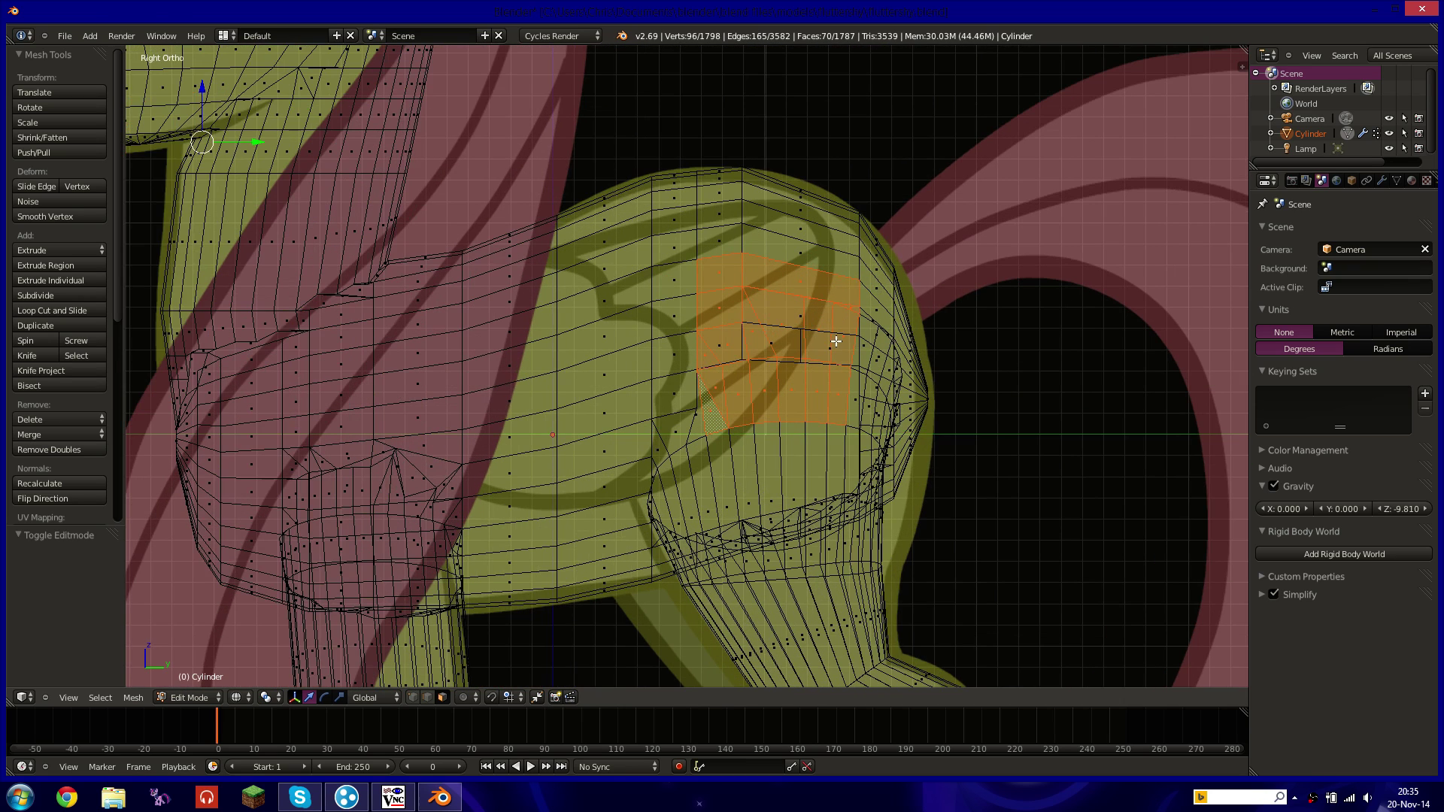
pyautogui.press('z')
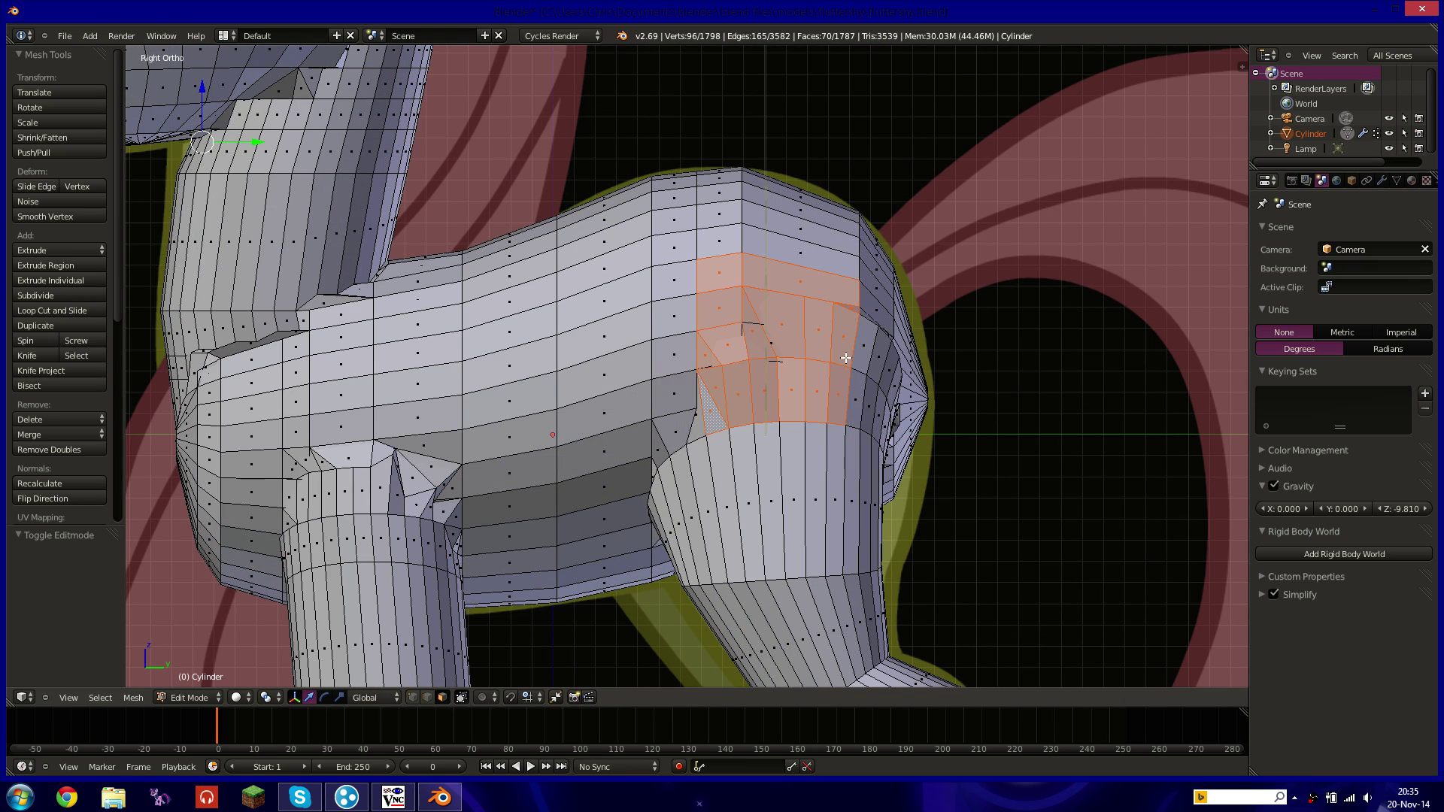
pyautogui.keyDown('shift'); pyautogui.rightClick(863, 341); pyautogui.keyUp('shift')
pyautogui.press('z')
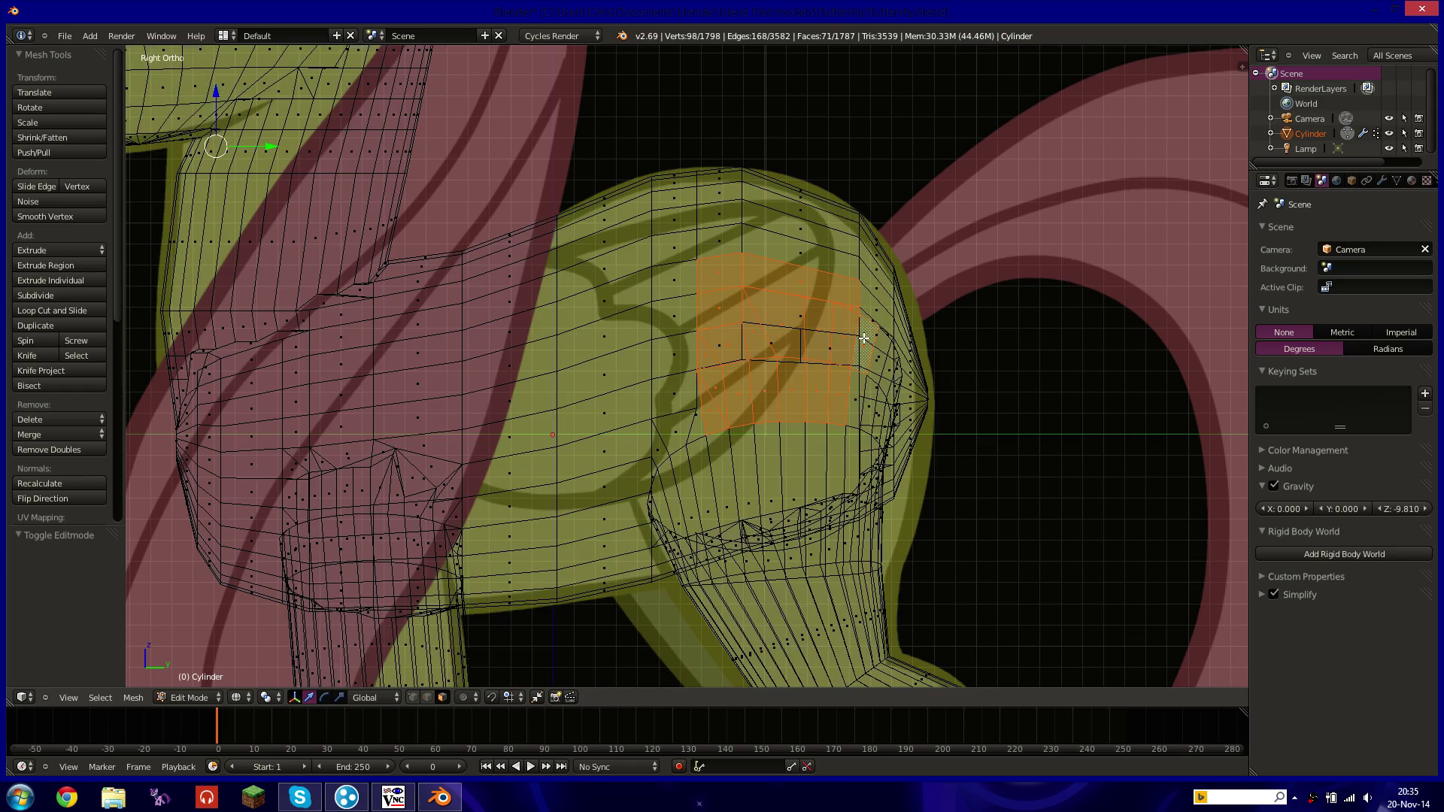
pyautogui.press('z')
pyautogui.keyDown('shift'); pyautogui.rightClick(863, 341); pyautogui.keyUp('shift')
pyautogui.moveTo(862, 340)
pyautogui.mouseDown(button='middle')
pyautogui.moveTo(813, 403)
pyautogui.moveTo(865, 363)
pyautogui.mouseUp(button='middle')
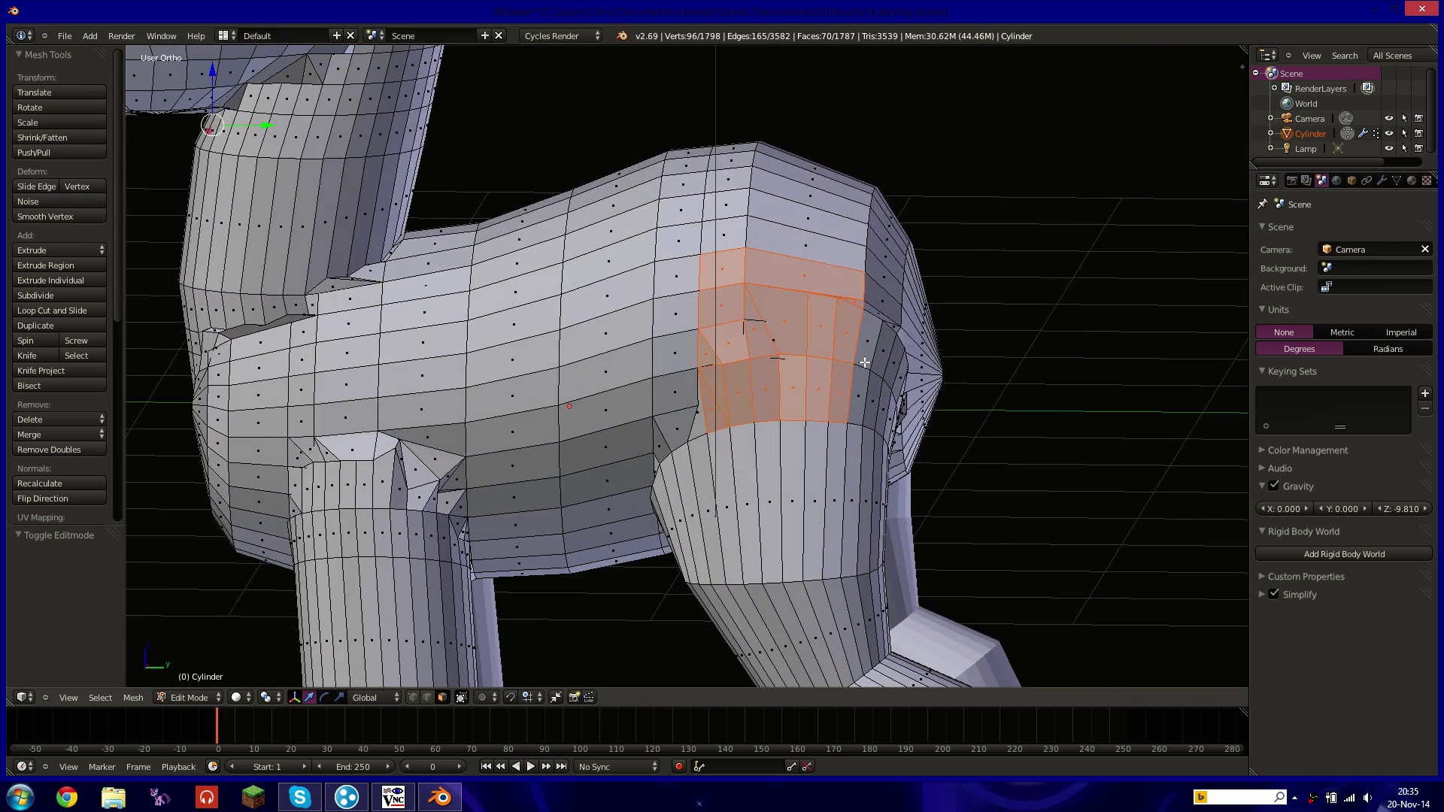
# UV-map the selected hip faces with Project From View in the right orthographic view.
pyautogui.press('KP_3')
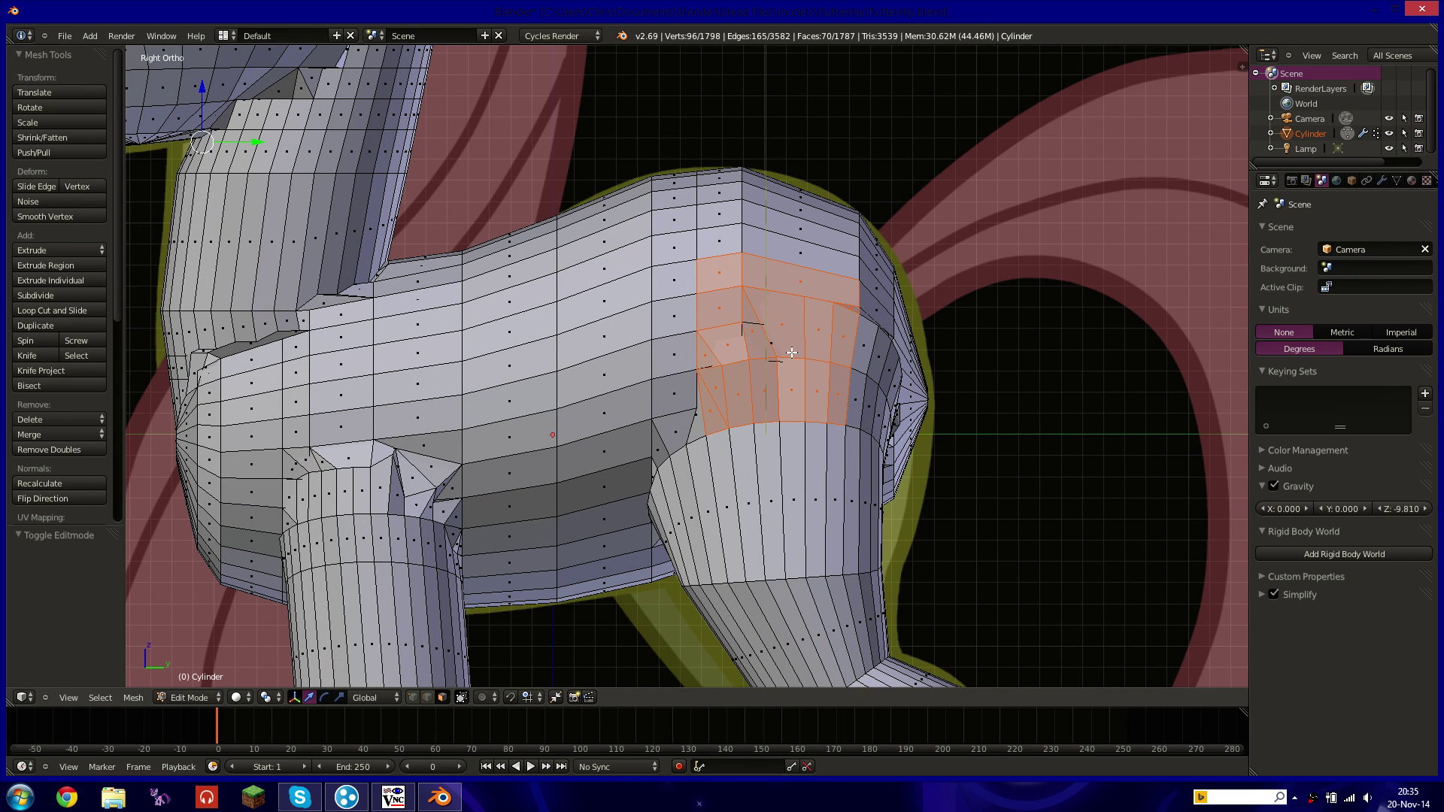
pyautogui.press('u')
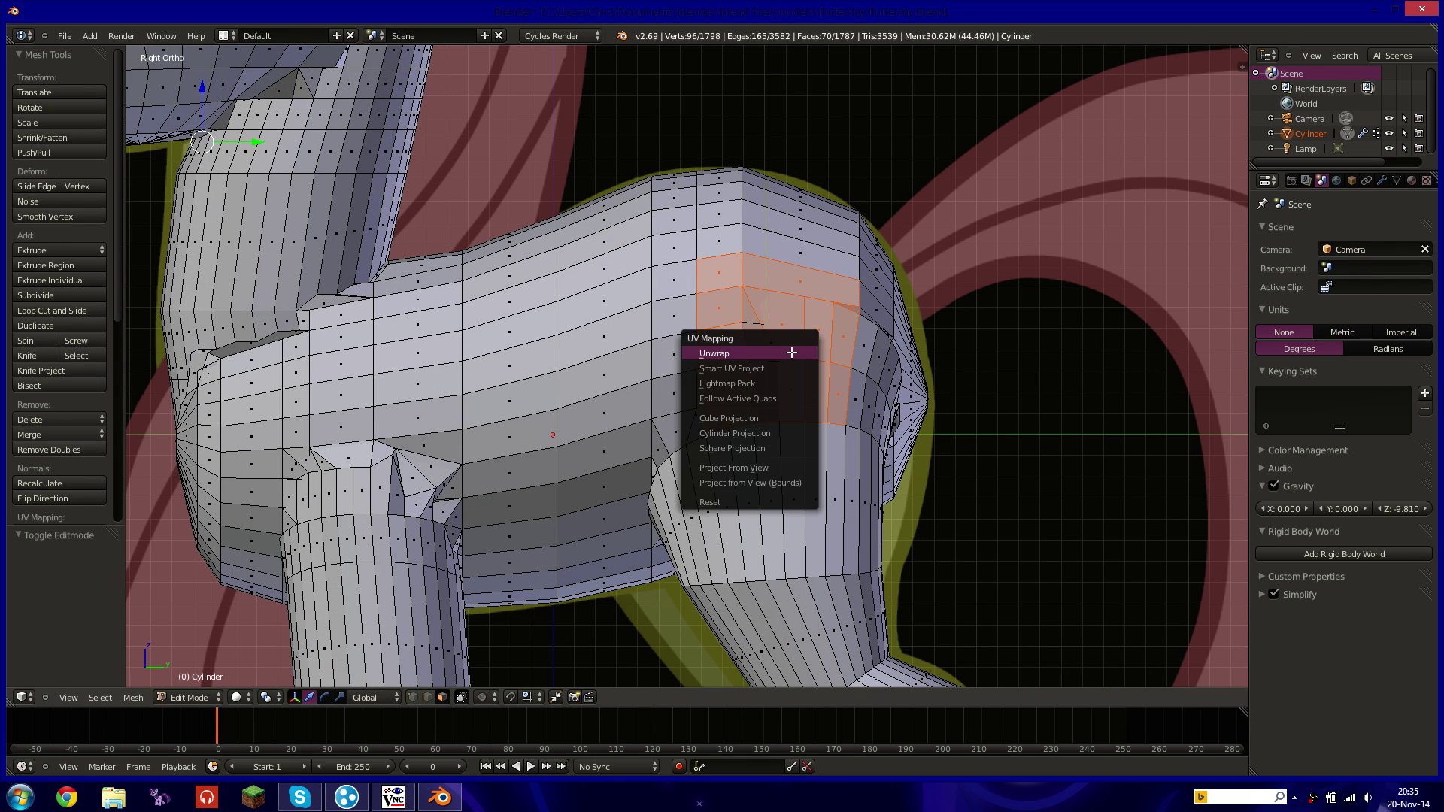
pyautogui.click(776, 470)
pyautogui.keyDown('shift'); pyautogui.moveTo(776, 470); pyautogui.dragTo(782, 463, button='middle'); pyautogui.keyUp('shift')
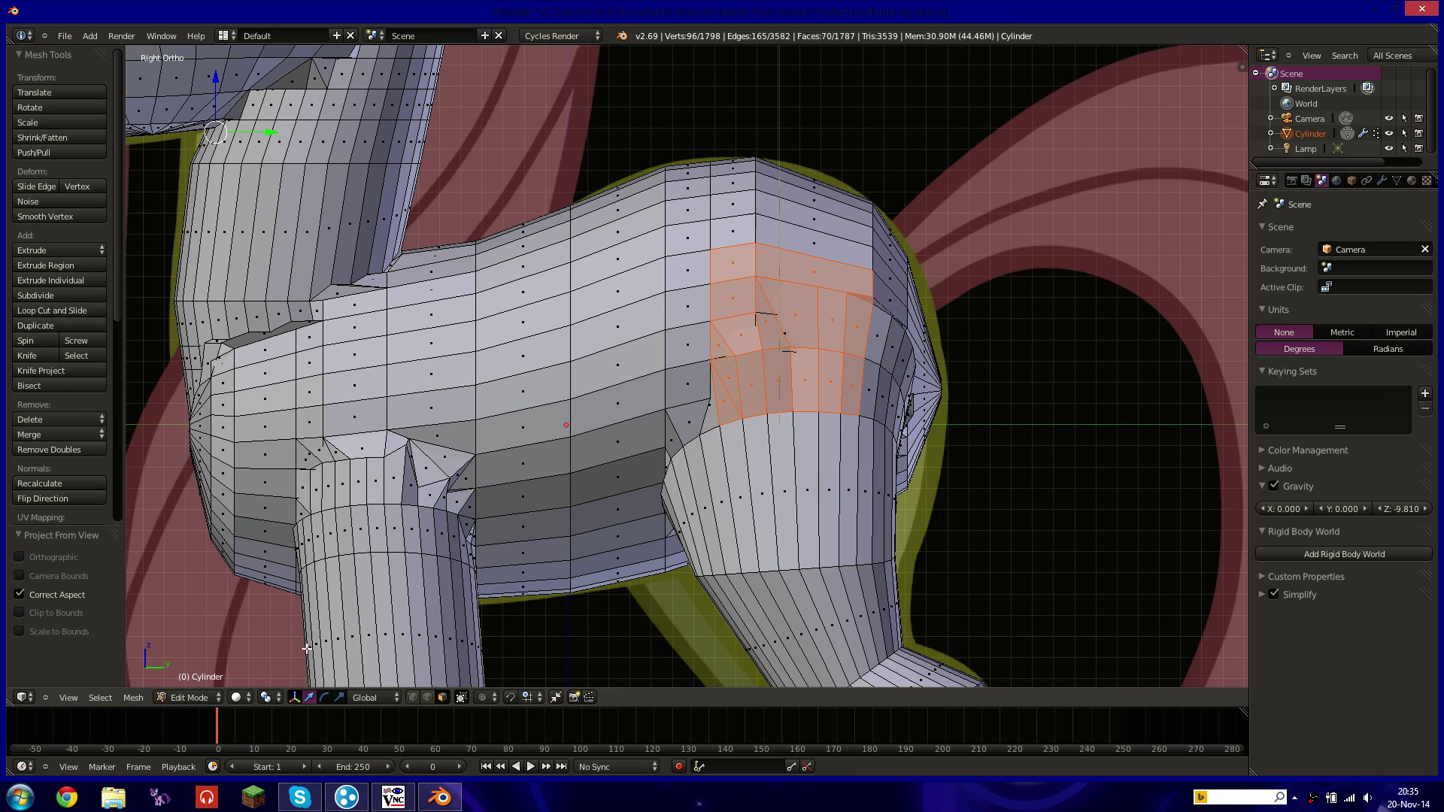
# Copy the body material and add an empty material slot to the pony model.
pyautogui.click(1412, 181)
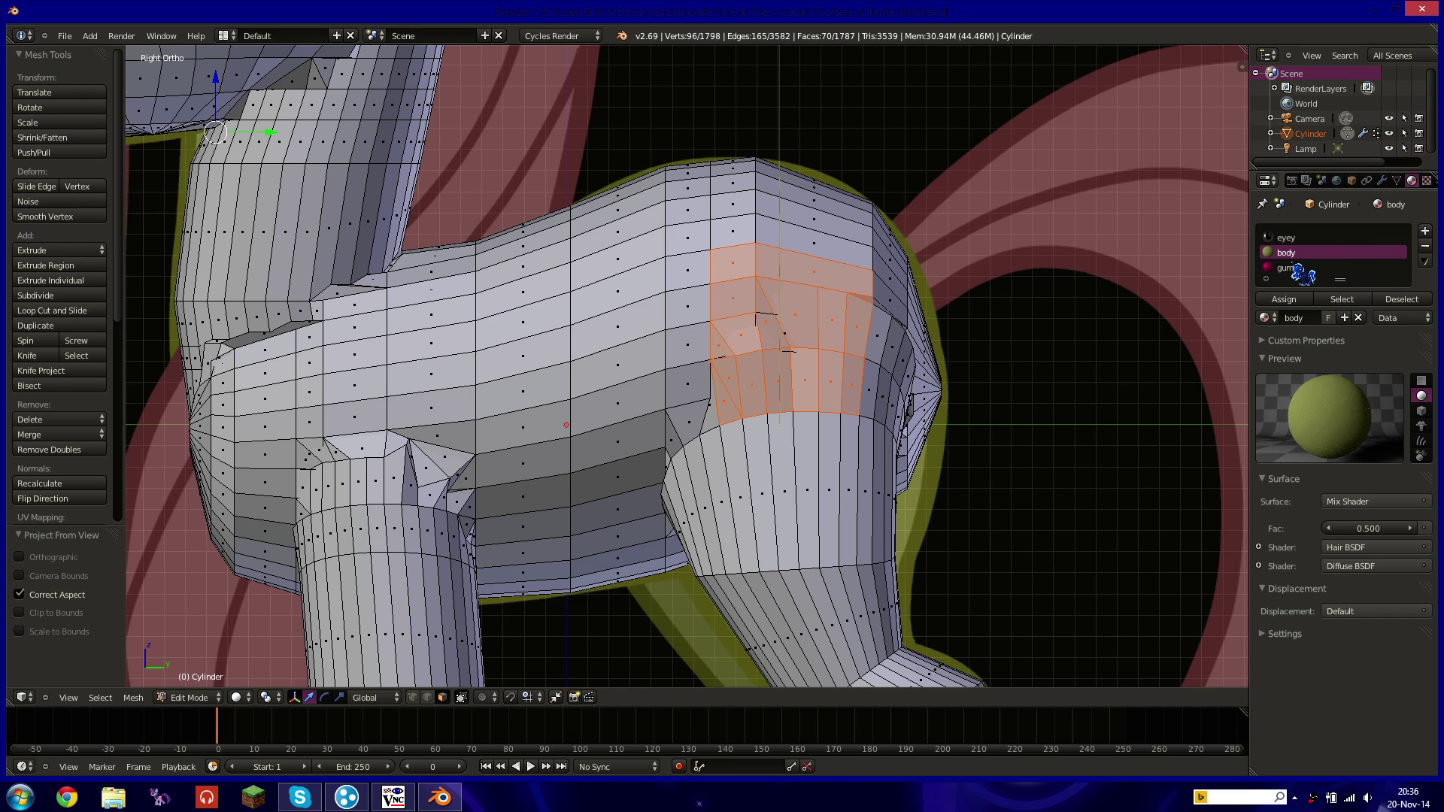
pyautogui.click(1425, 261)
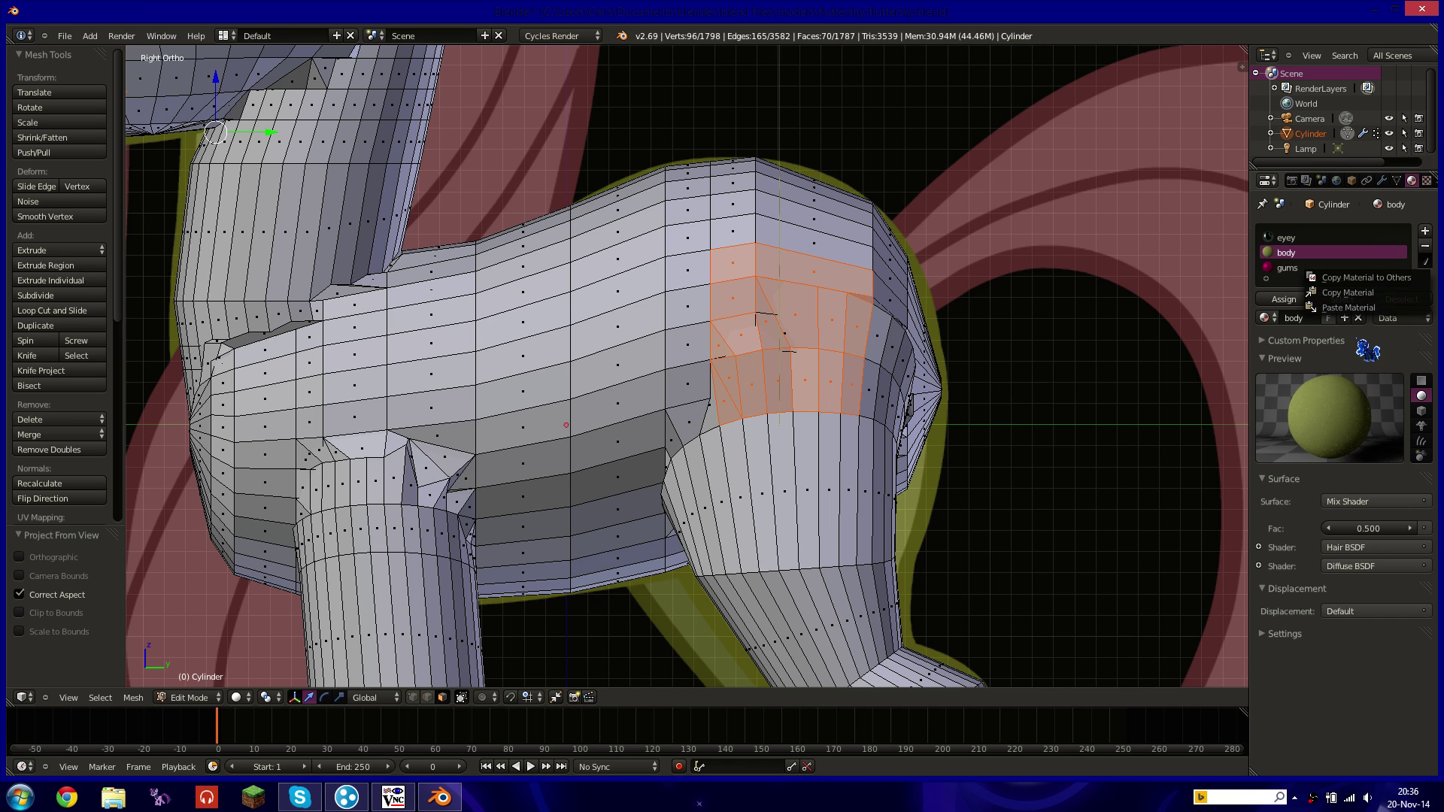
pyautogui.click(1354, 293)
pyautogui.click(1424, 231)
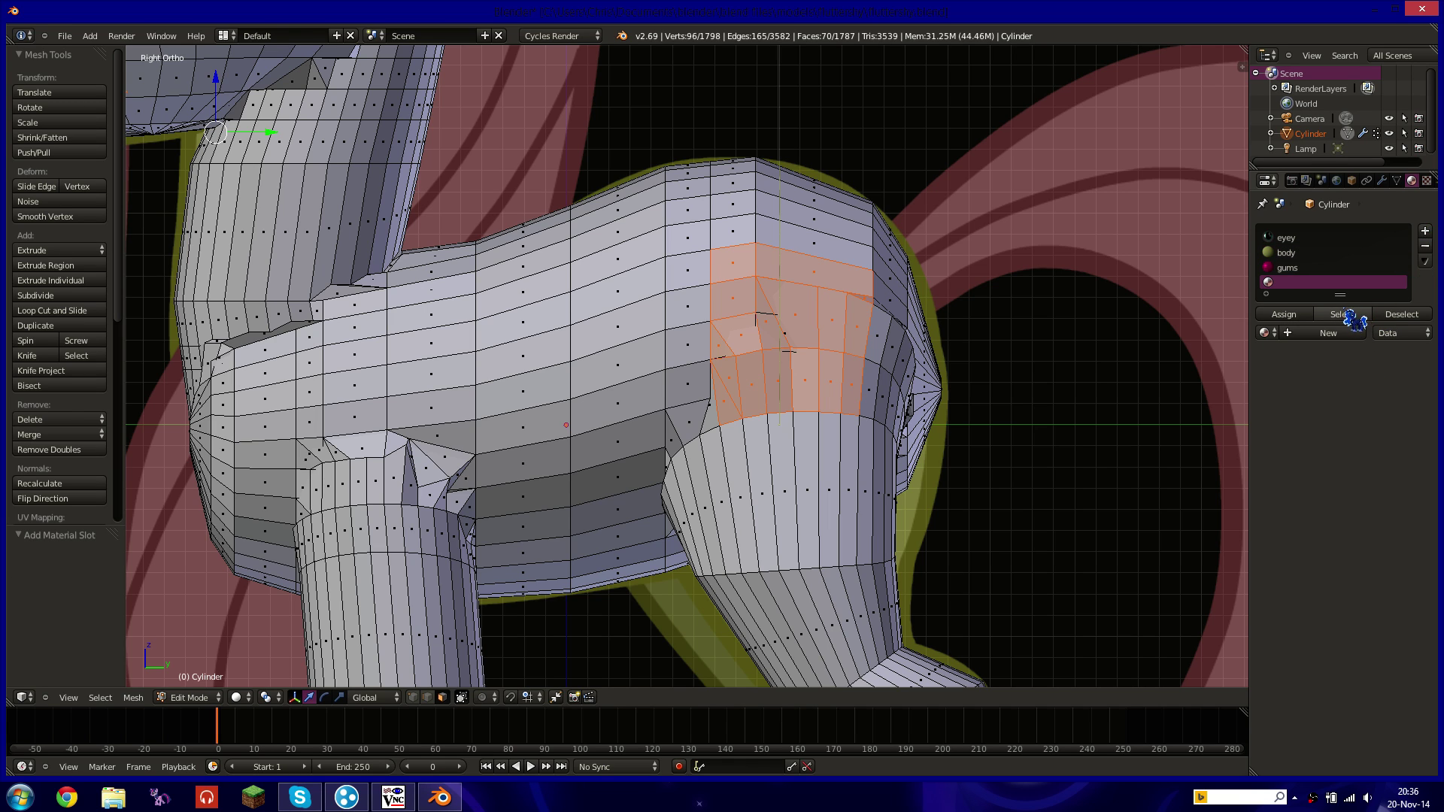
# Create a new material in the empty slot and name it cutiemark.
pyautogui.click(1306, 333)
pyautogui.click(1299, 333)
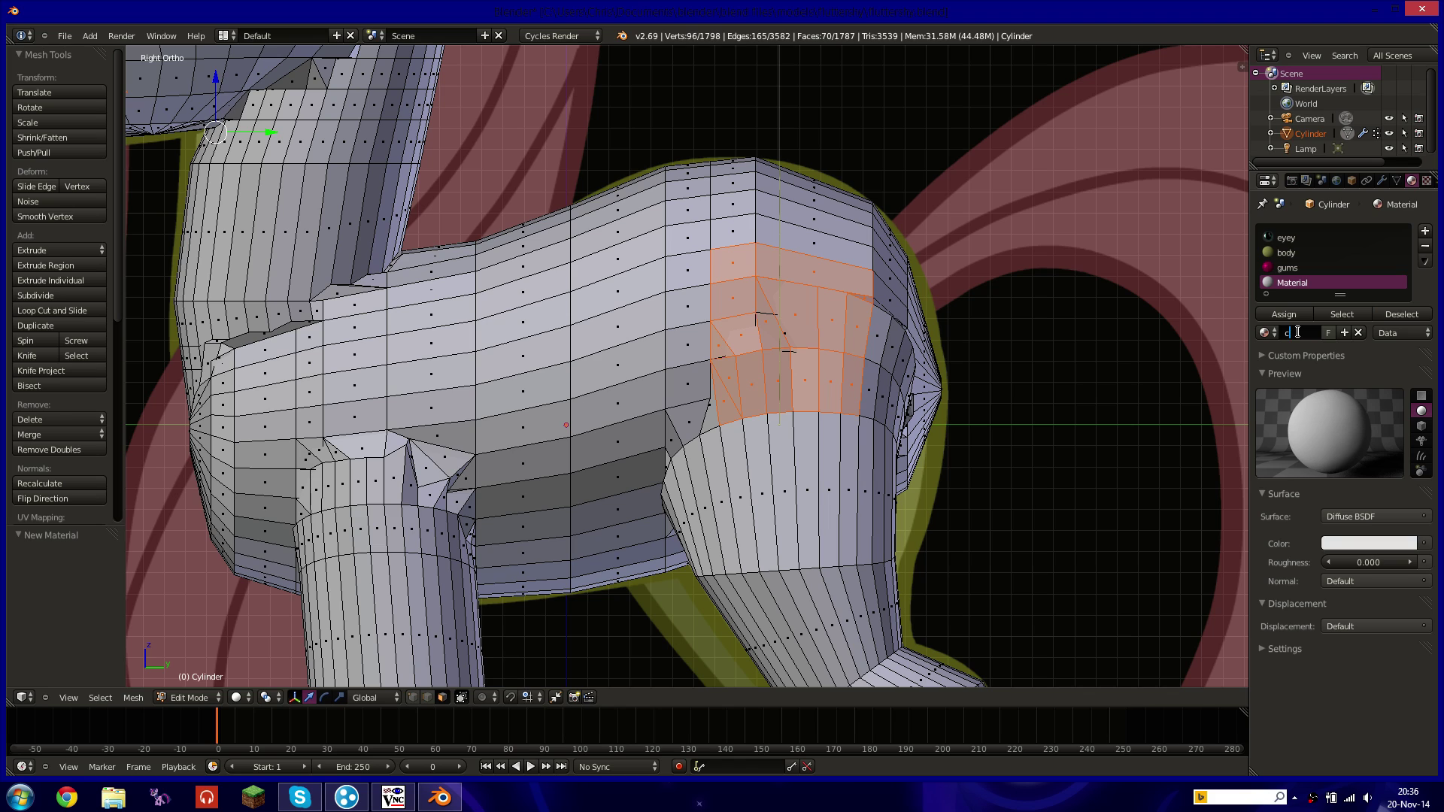
pyautogui.write('cutiemark')
pyautogui.press('Return')
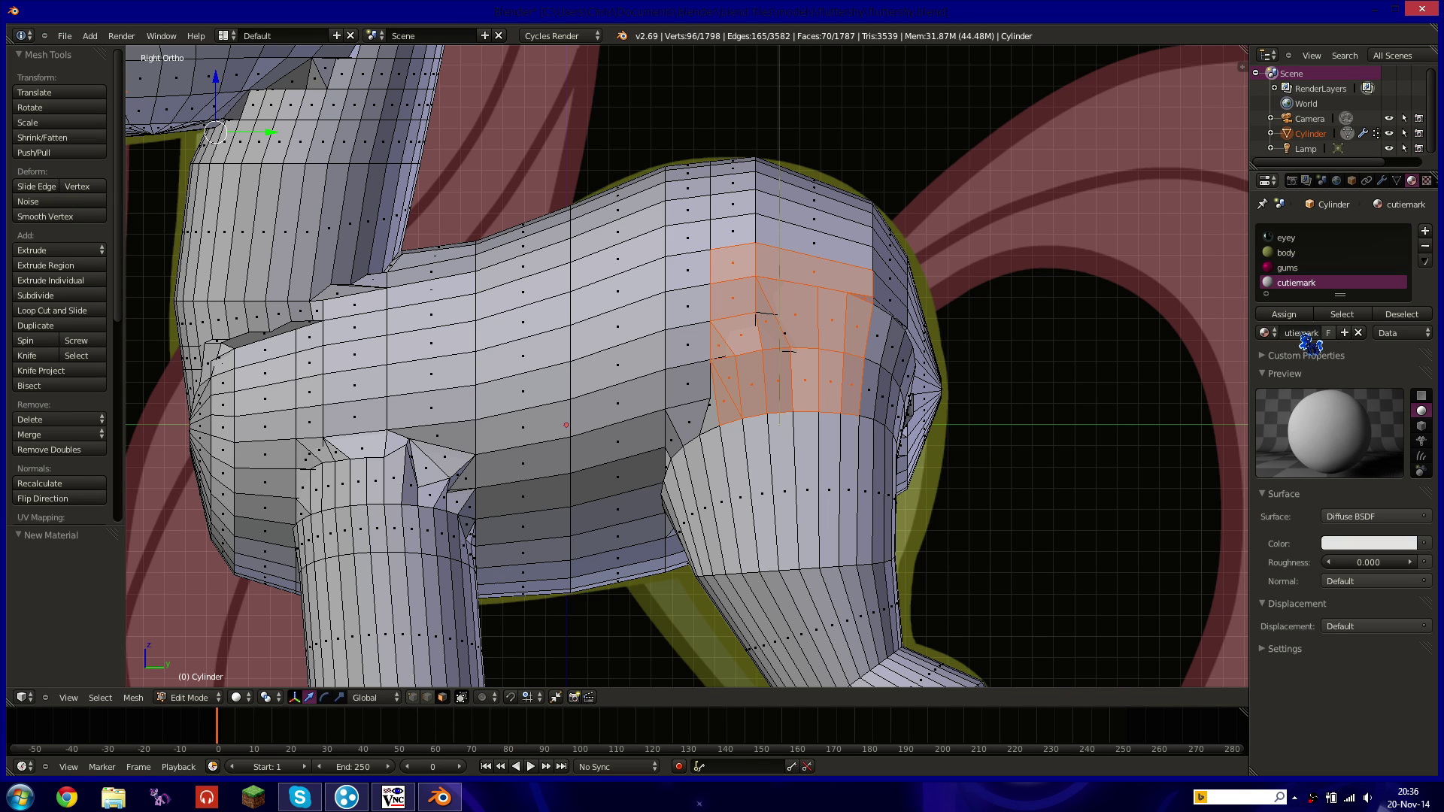
# Paste the copied body material into the cutiemark material and compare the two in the preview.
pyautogui.click(1425, 261)
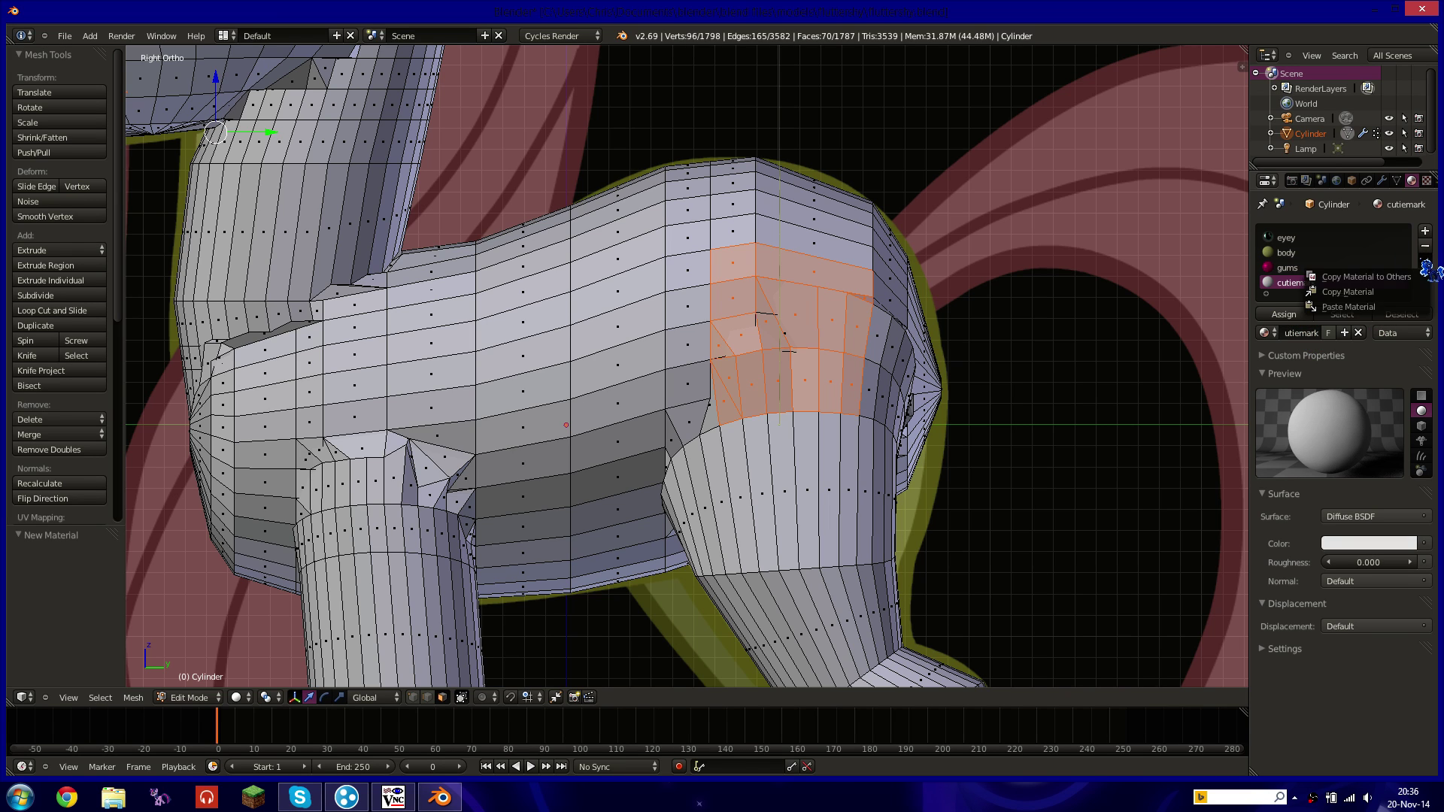
pyautogui.click(1370, 309)
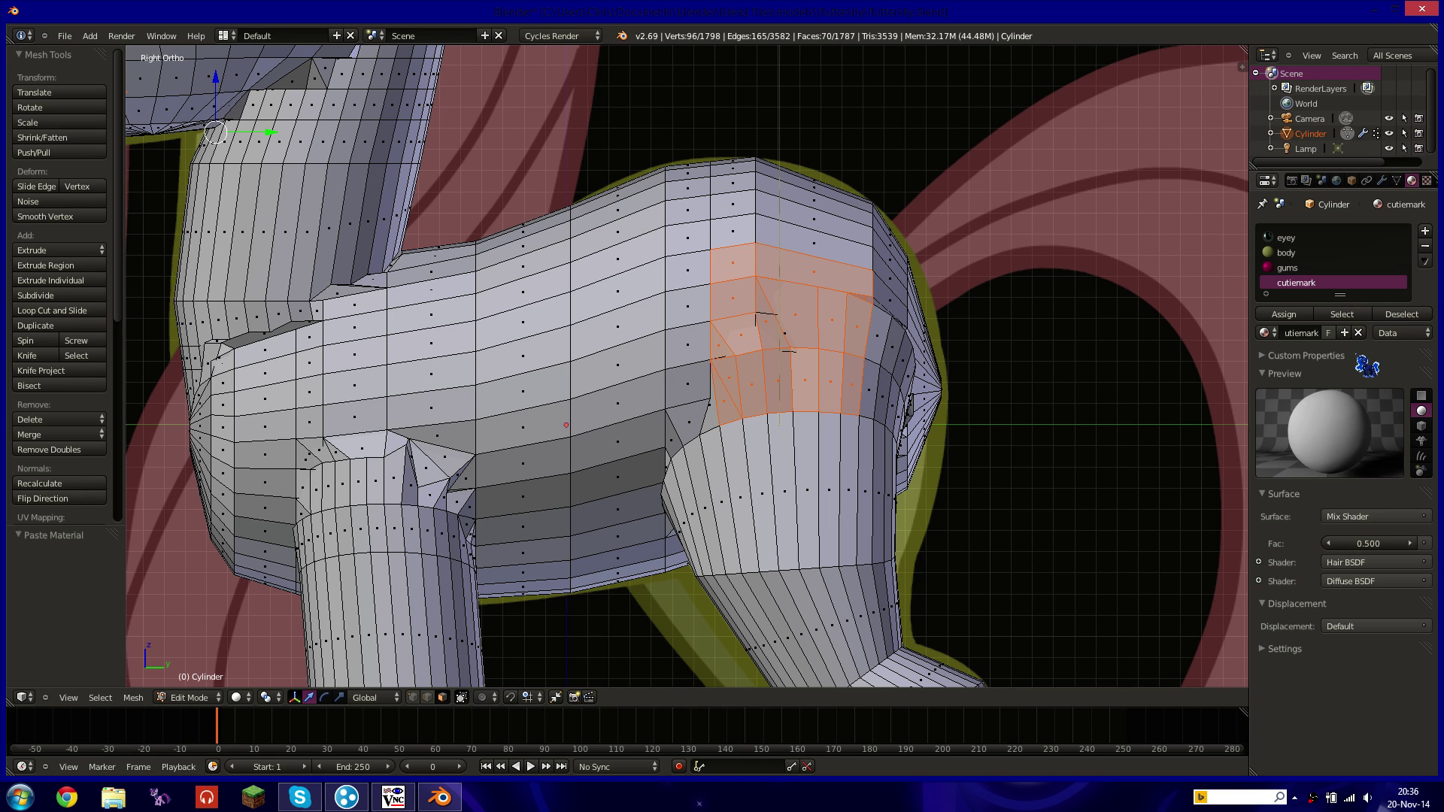
pyautogui.click(1292, 255)
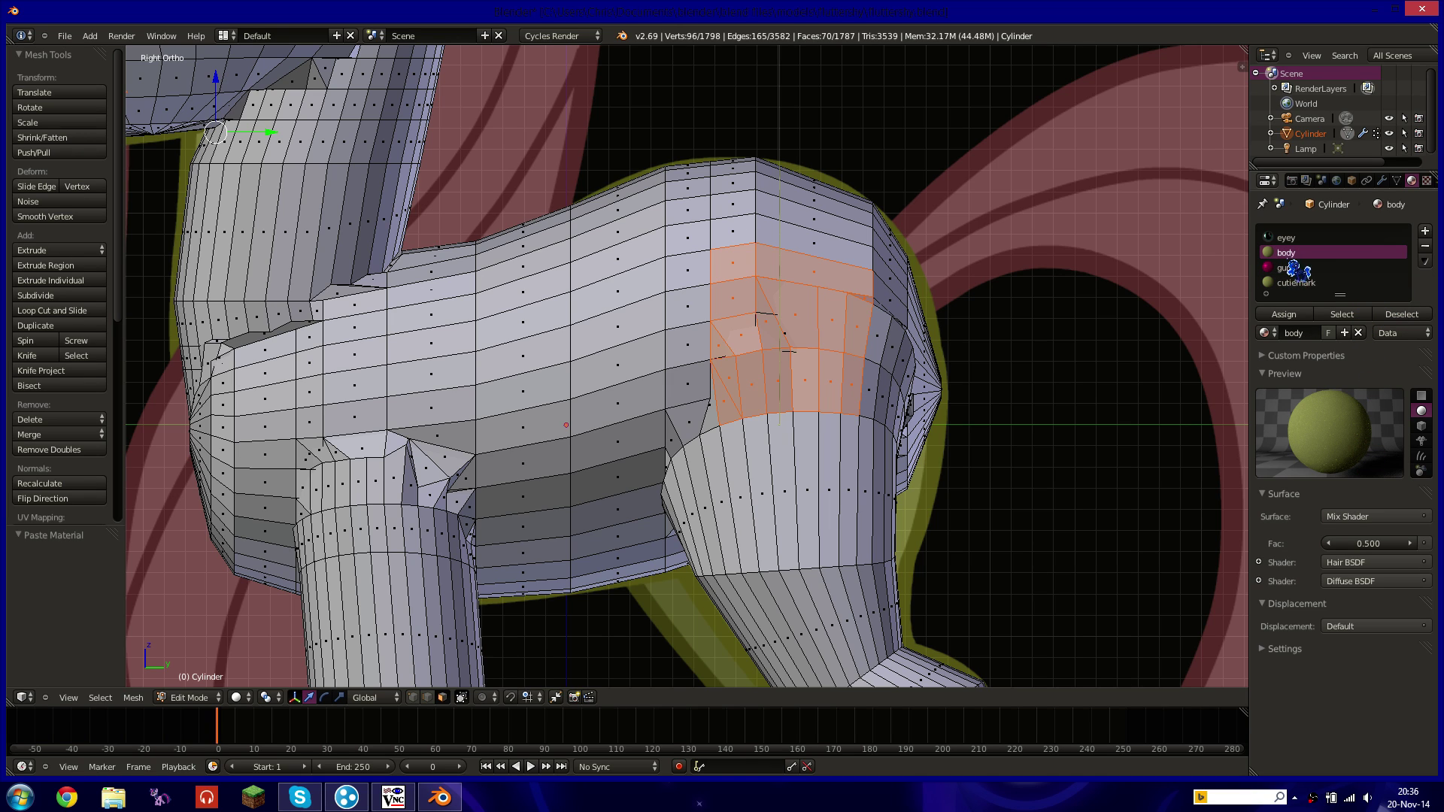
pyautogui.click(1298, 286)
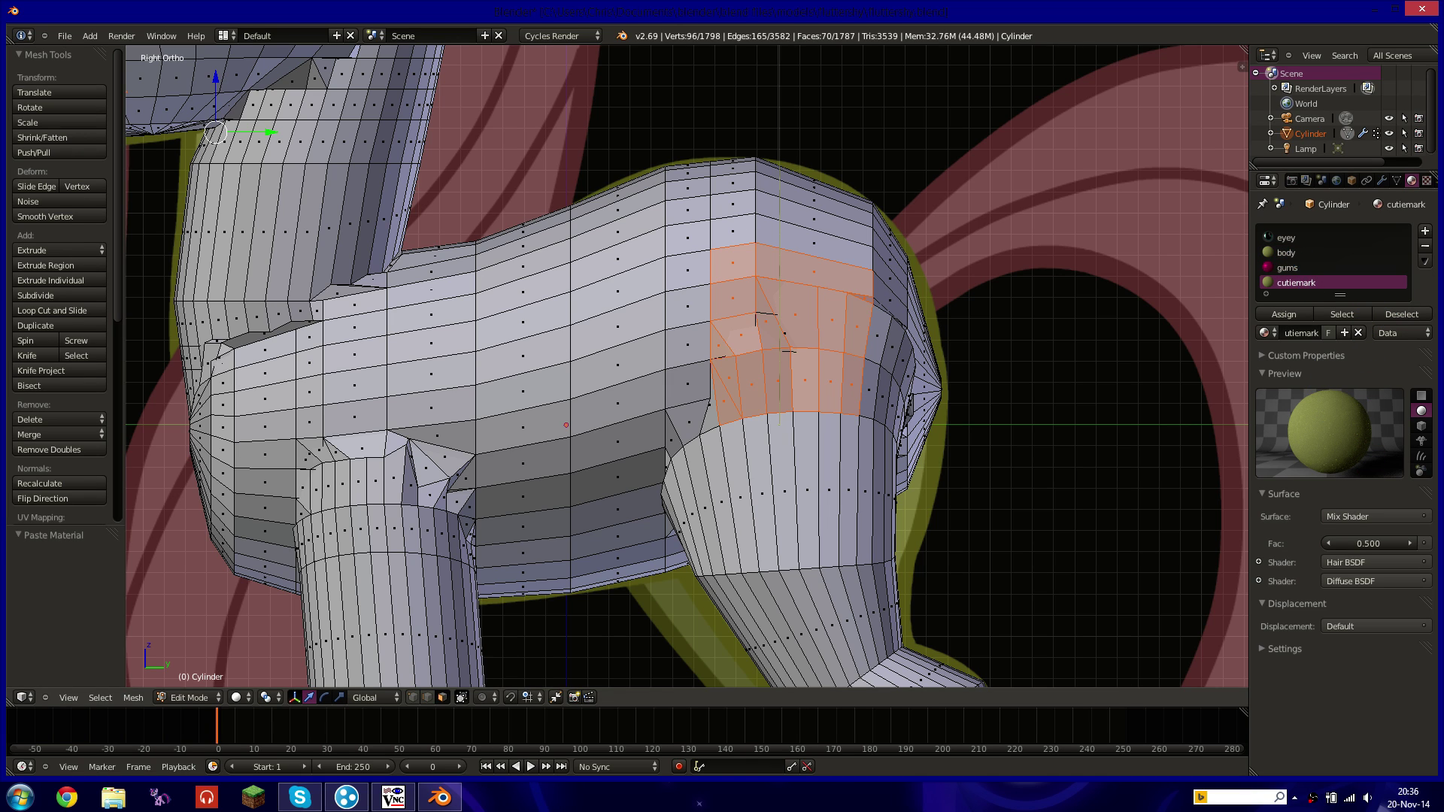
# Open the cutiemark material in the Node Editor and compare its nodes with those of the body material.
pyautogui.click(24, 698)
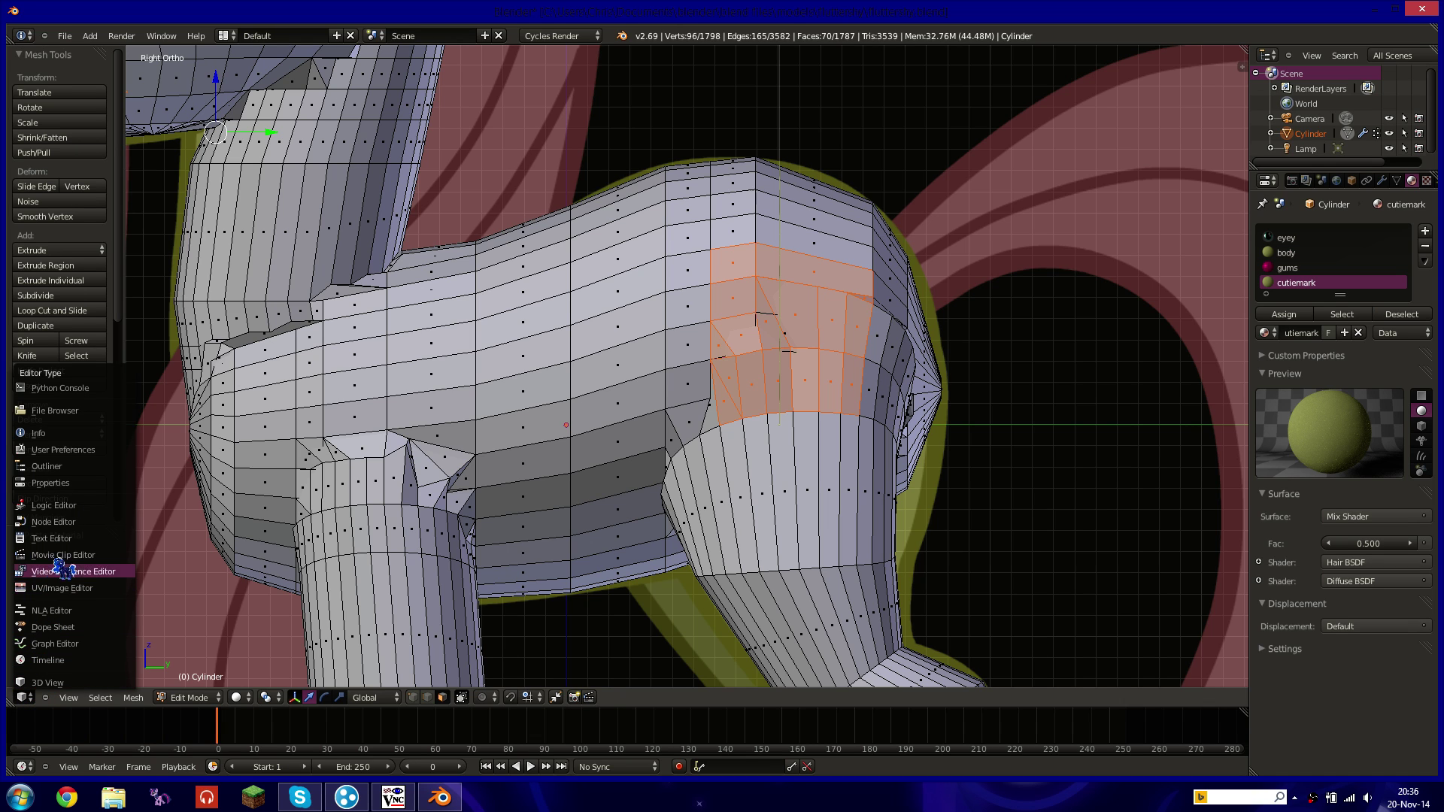
pyautogui.click(64, 531)
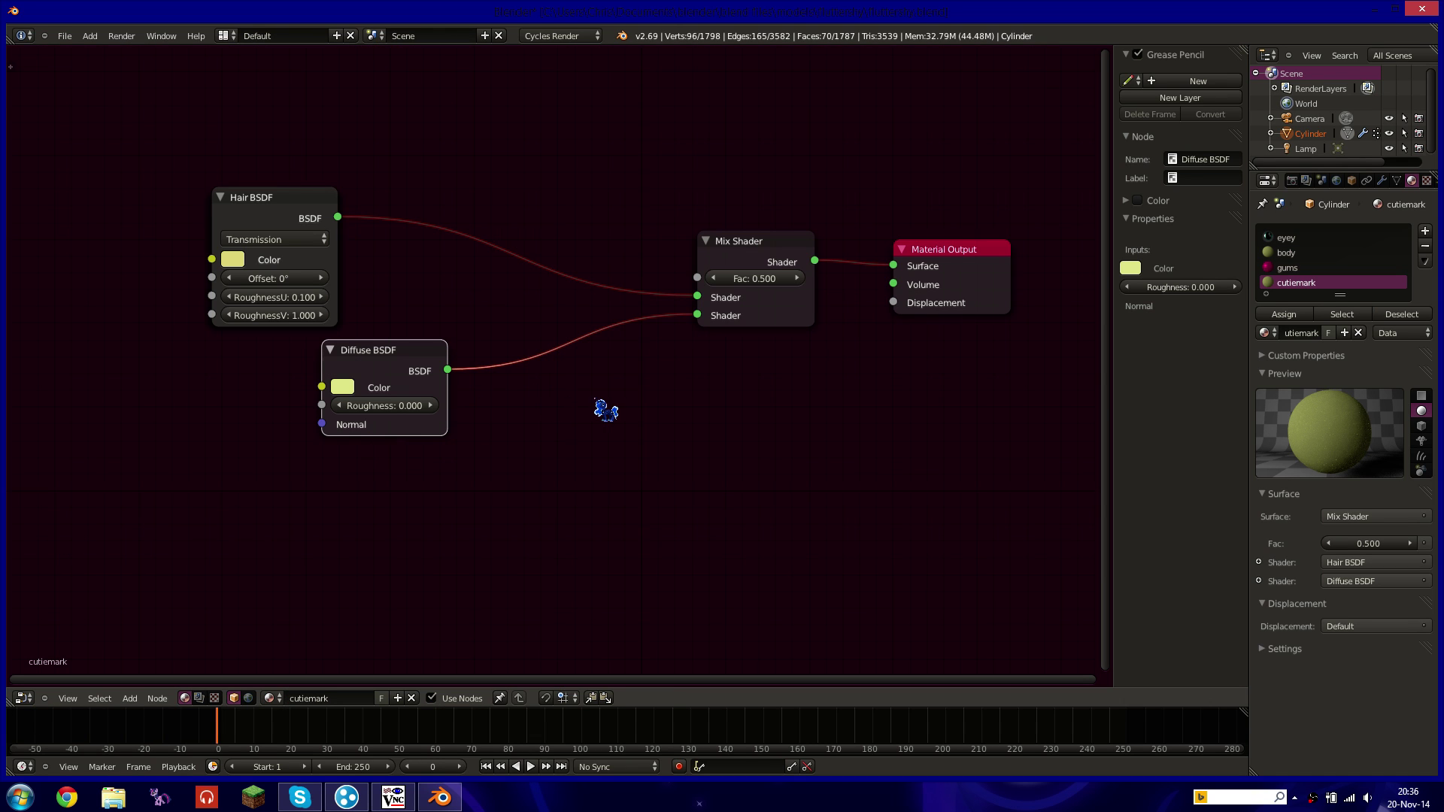
pyautogui.hotkey('shift', 'a')
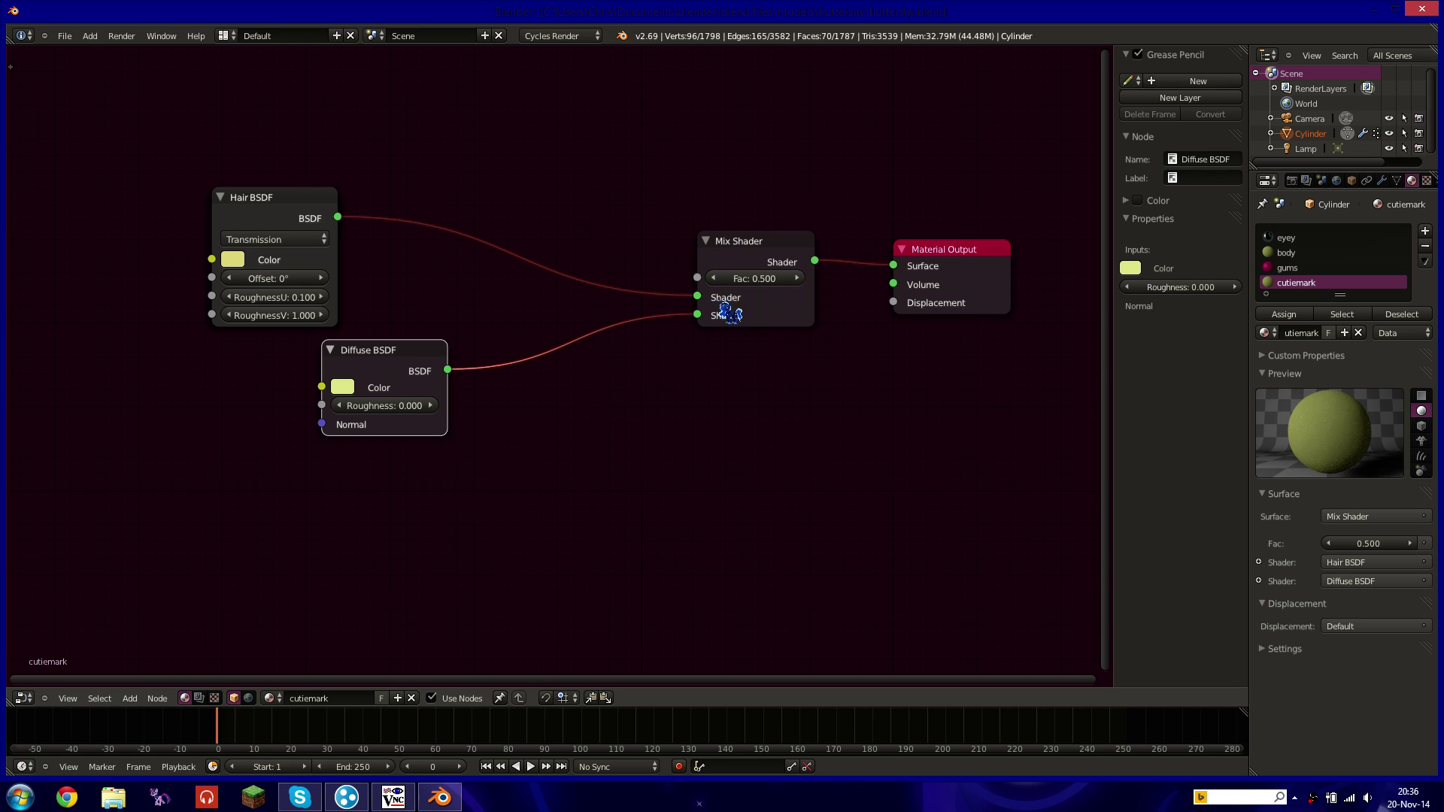
pyautogui.click(1303, 254)
pyautogui.click(1305, 284)
pyautogui.click(1303, 255)
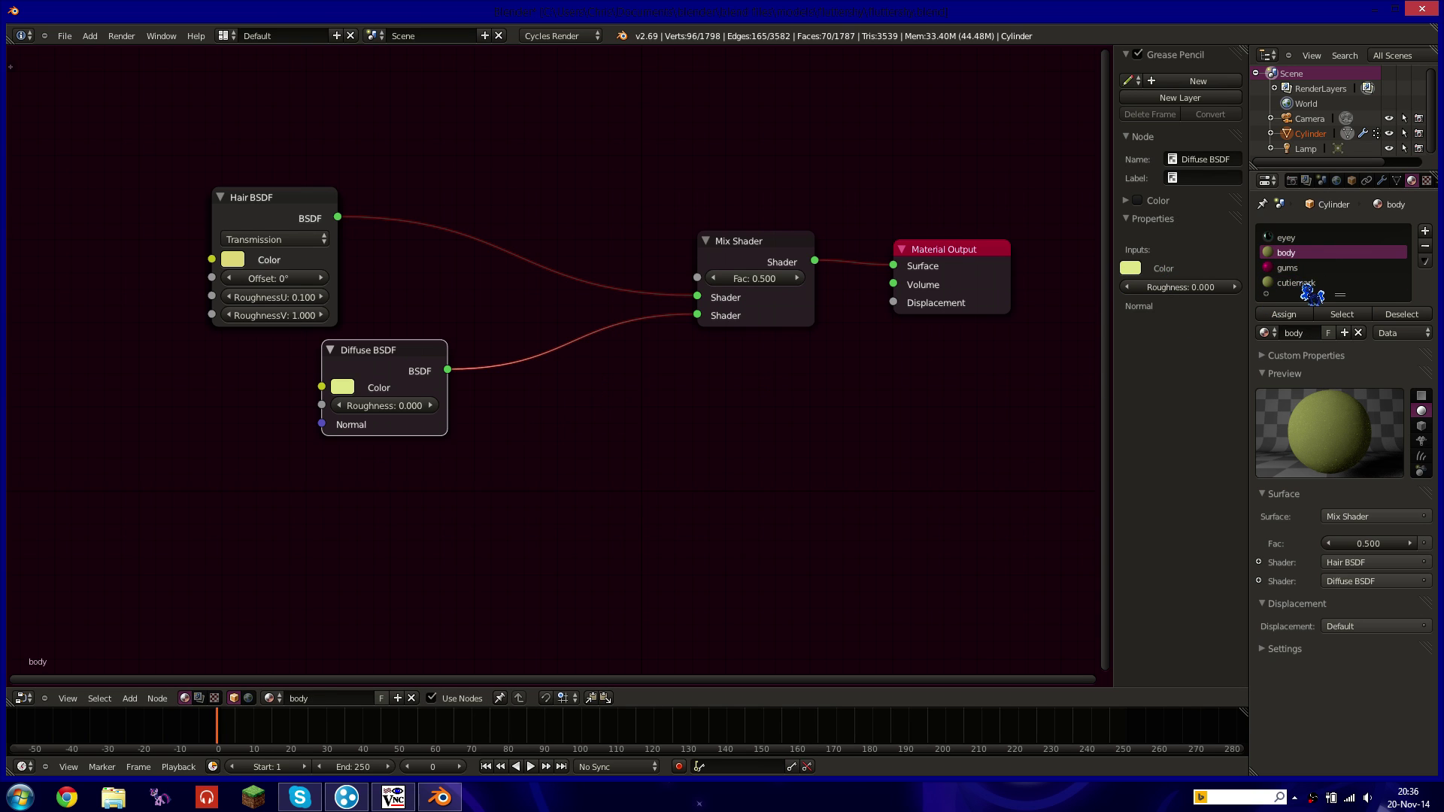
pyautogui.click(1301, 284)
pyautogui.click(1298, 254)
pyautogui.click(1300, 285)
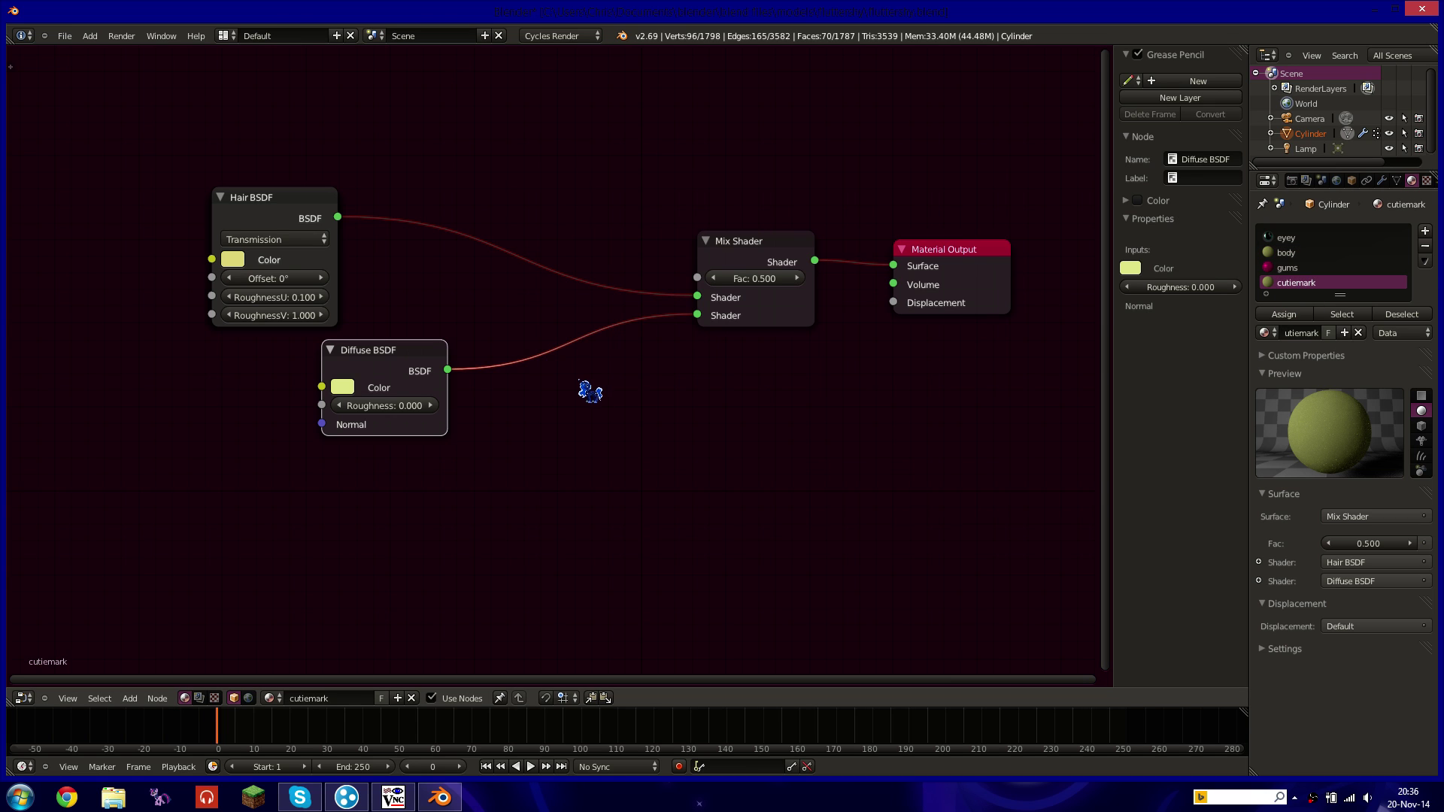
# Insert a second Mix Shader between the existing Mix Shader and the Material Output, and spread the nodes apart.
pyautogui.hotkey('shift', 'a')
pyautogui.moveTo(558, 397)
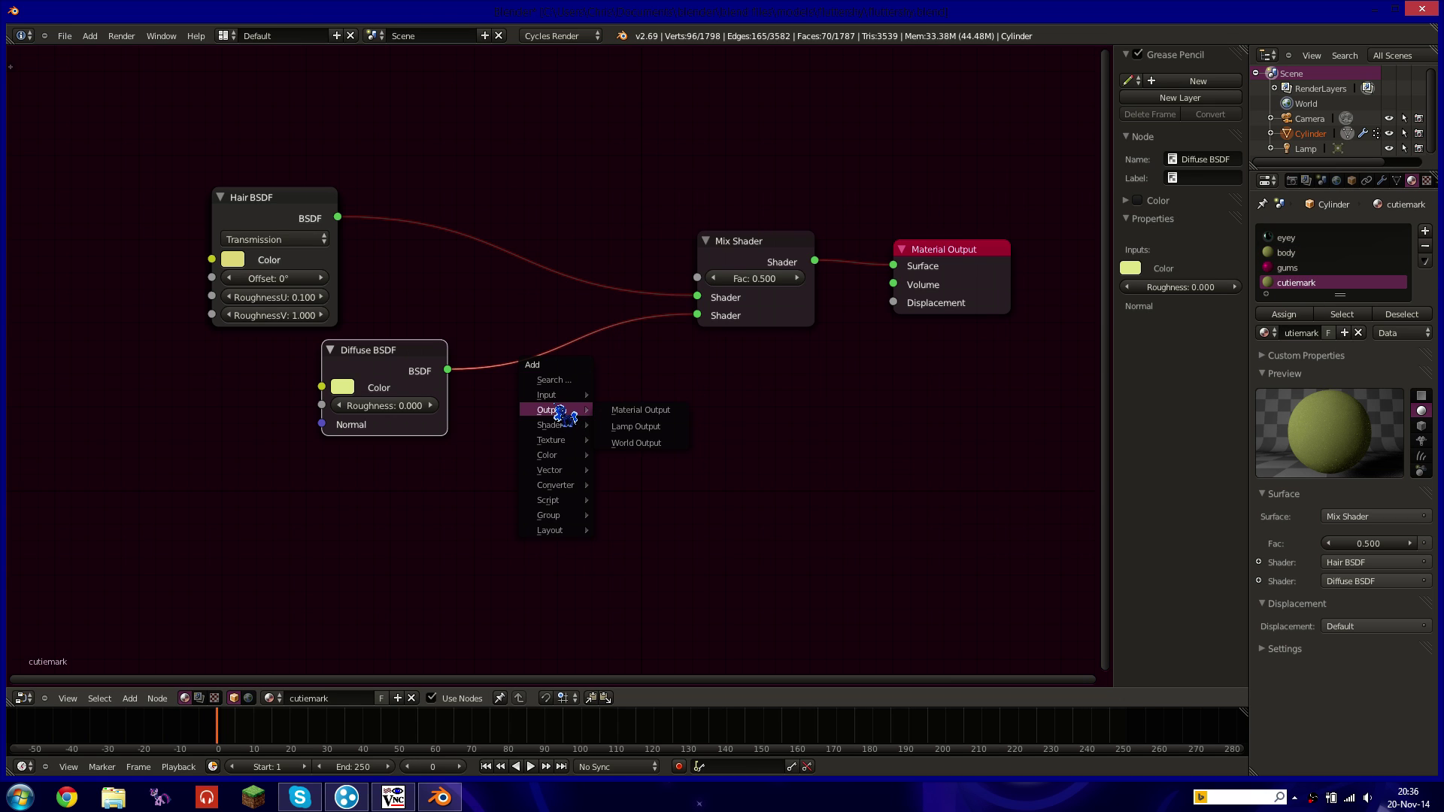
pyautogui.click(635, 426)
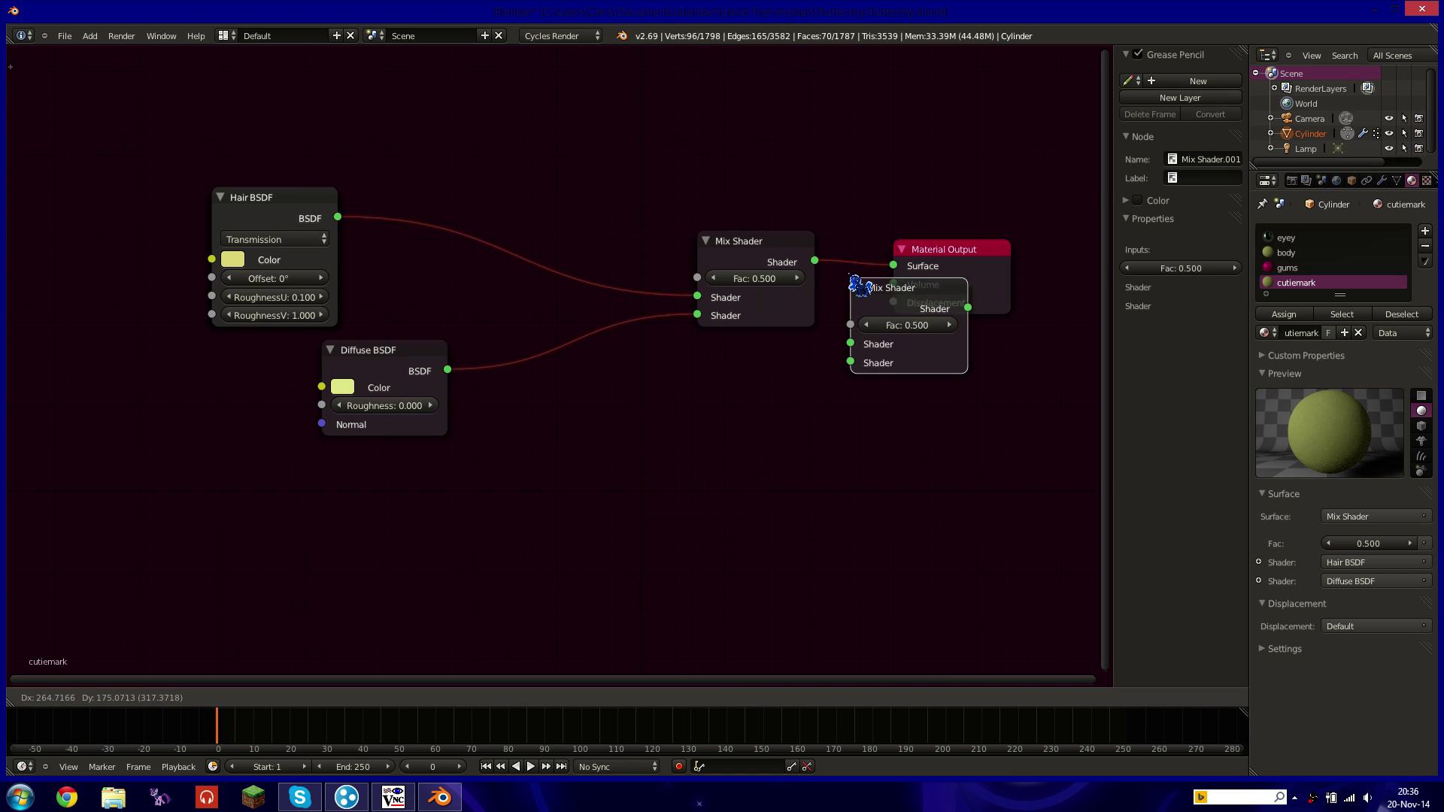
pyautogui.click(820, 256)
pyautogui.moveTo(954, 252); pyautogui.dragTo(1092, 275)
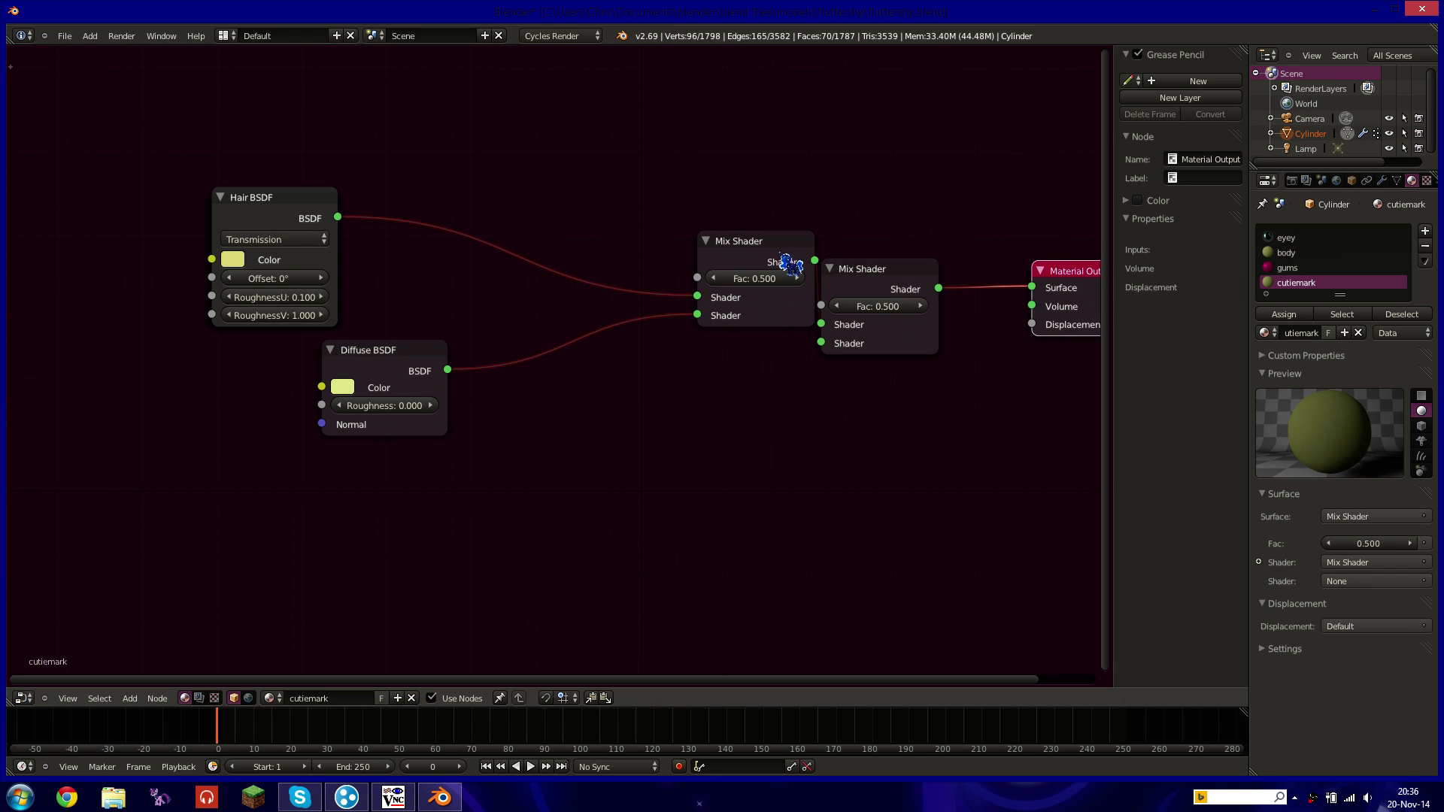
pyautogui.moveTo(789, 264); pyautogui.dragTo(609, 268)
# Add a Hair BSDF node below the Diffuse BSDF and the first Mix Shader, and set it to Transmission.
pyautogui.hotkey('shift', 'a')
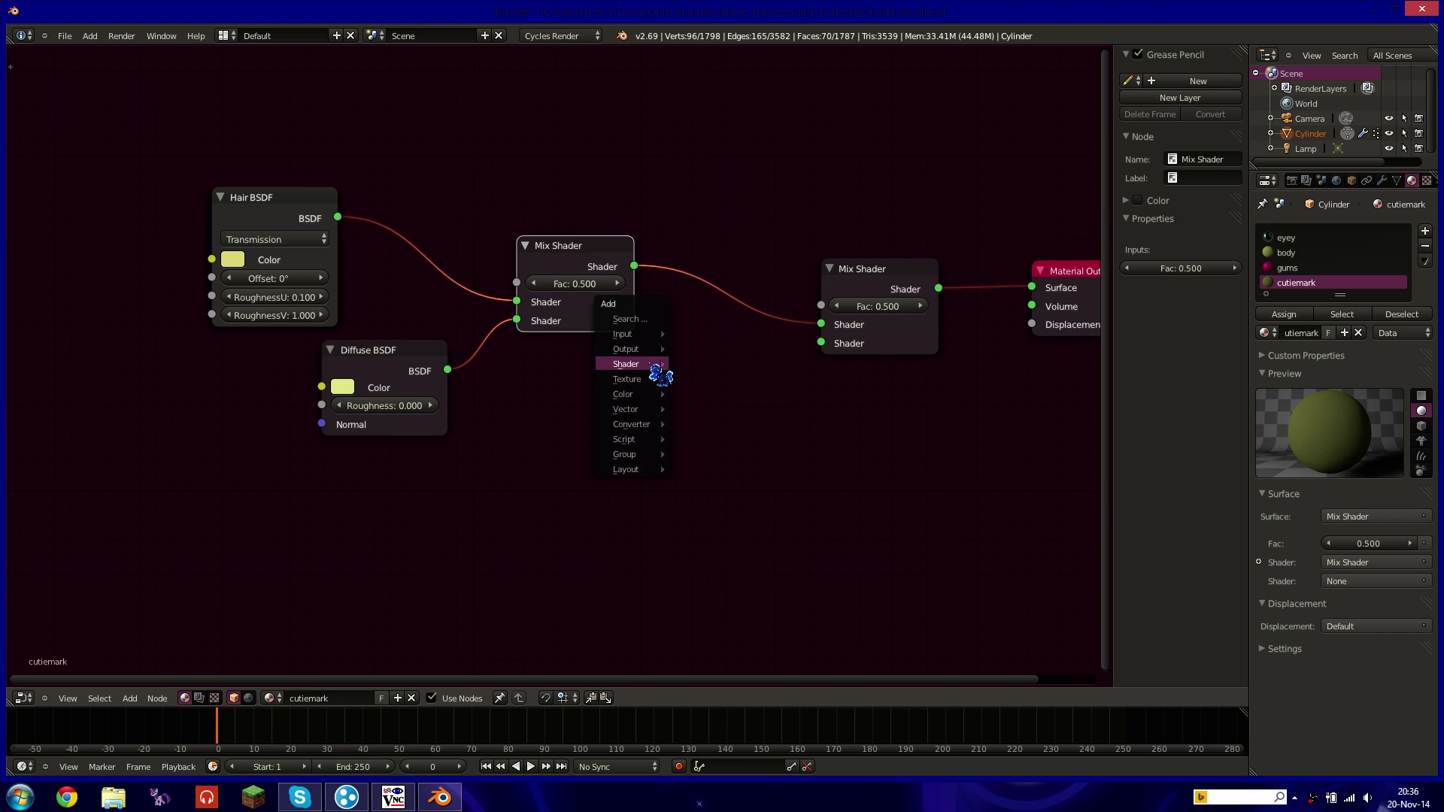
pyautogui.moveTo(660, 374)
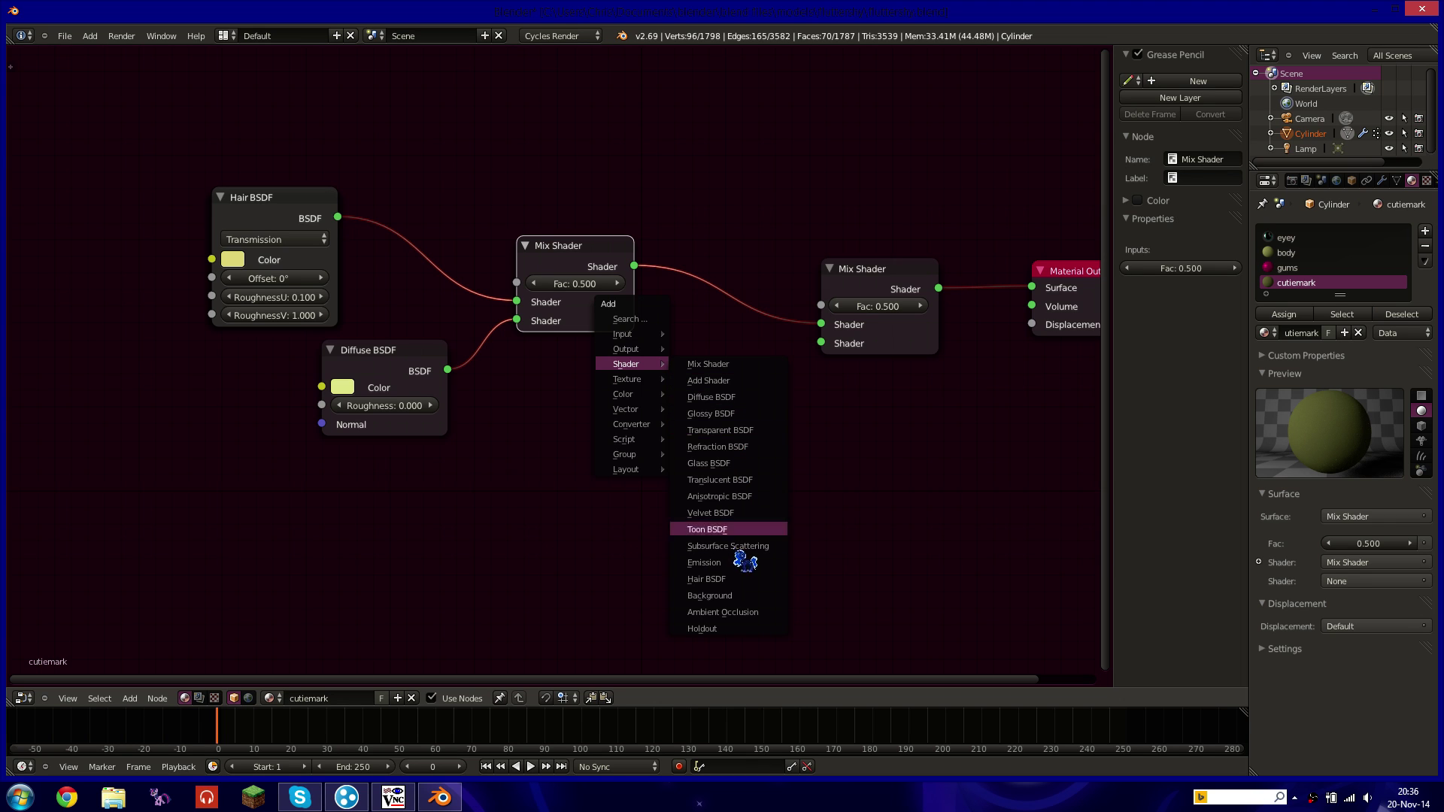
pyautogui.click(733, 579)
pyautogui.click(473, 434)
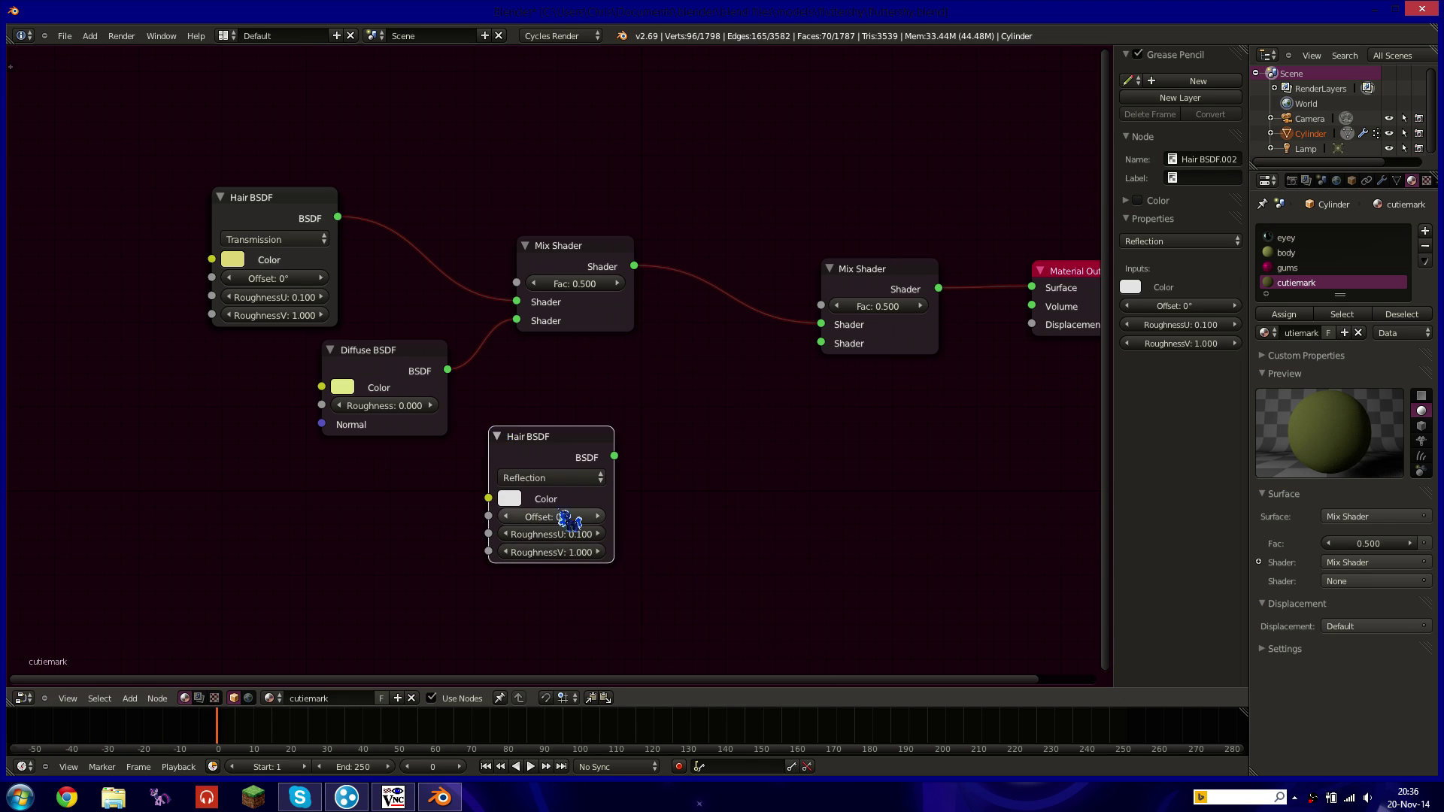
pyautogui.click(551, 478)
pyautogui.click(553, 464)
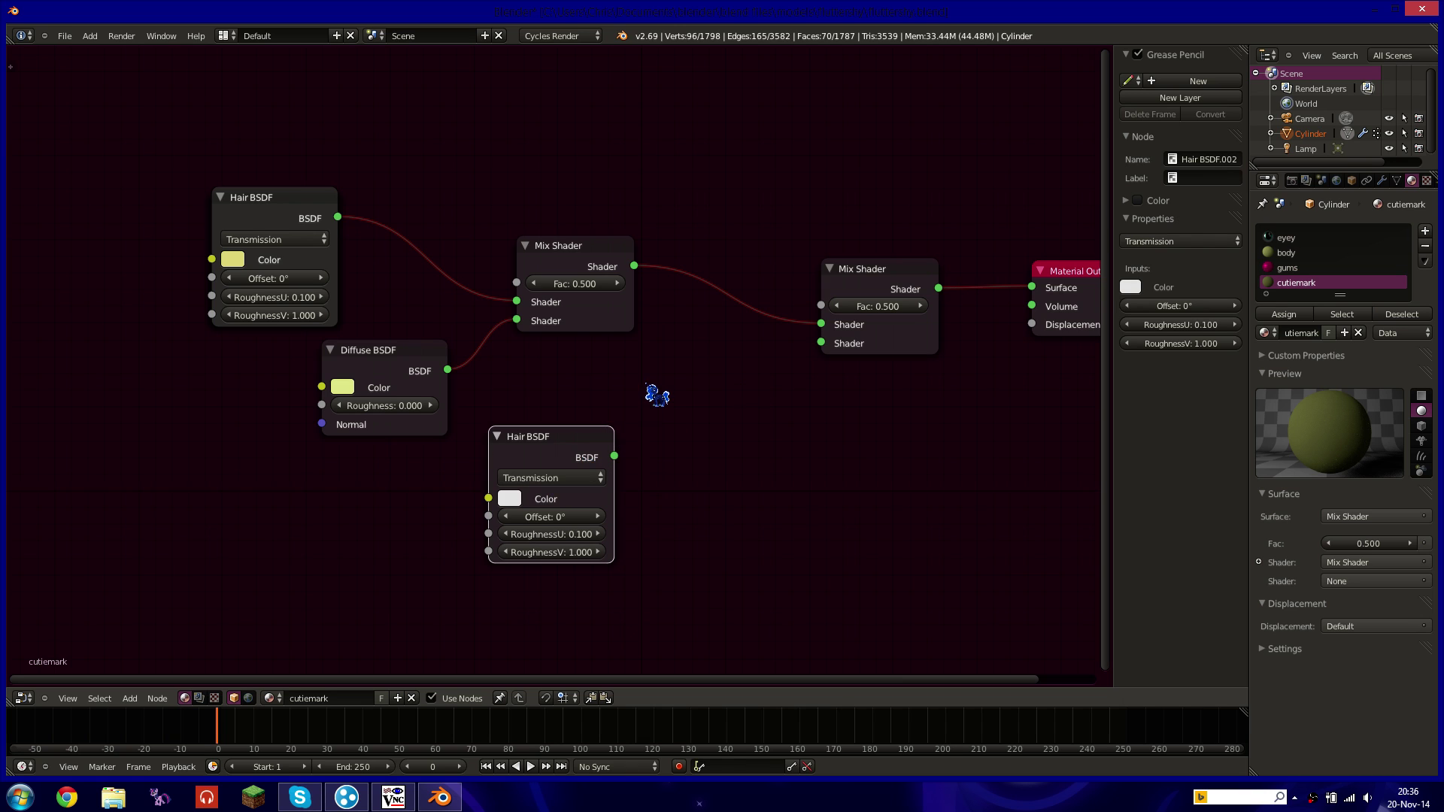
# Add an Image Texture node beside the new Hair BSDF and link its Color output to the Hair BSDF's Color.
pyautogui.hotkey('shift', 'a')
pyautogui.moveTo(647, 400)
pyautogui.click(703, 399)
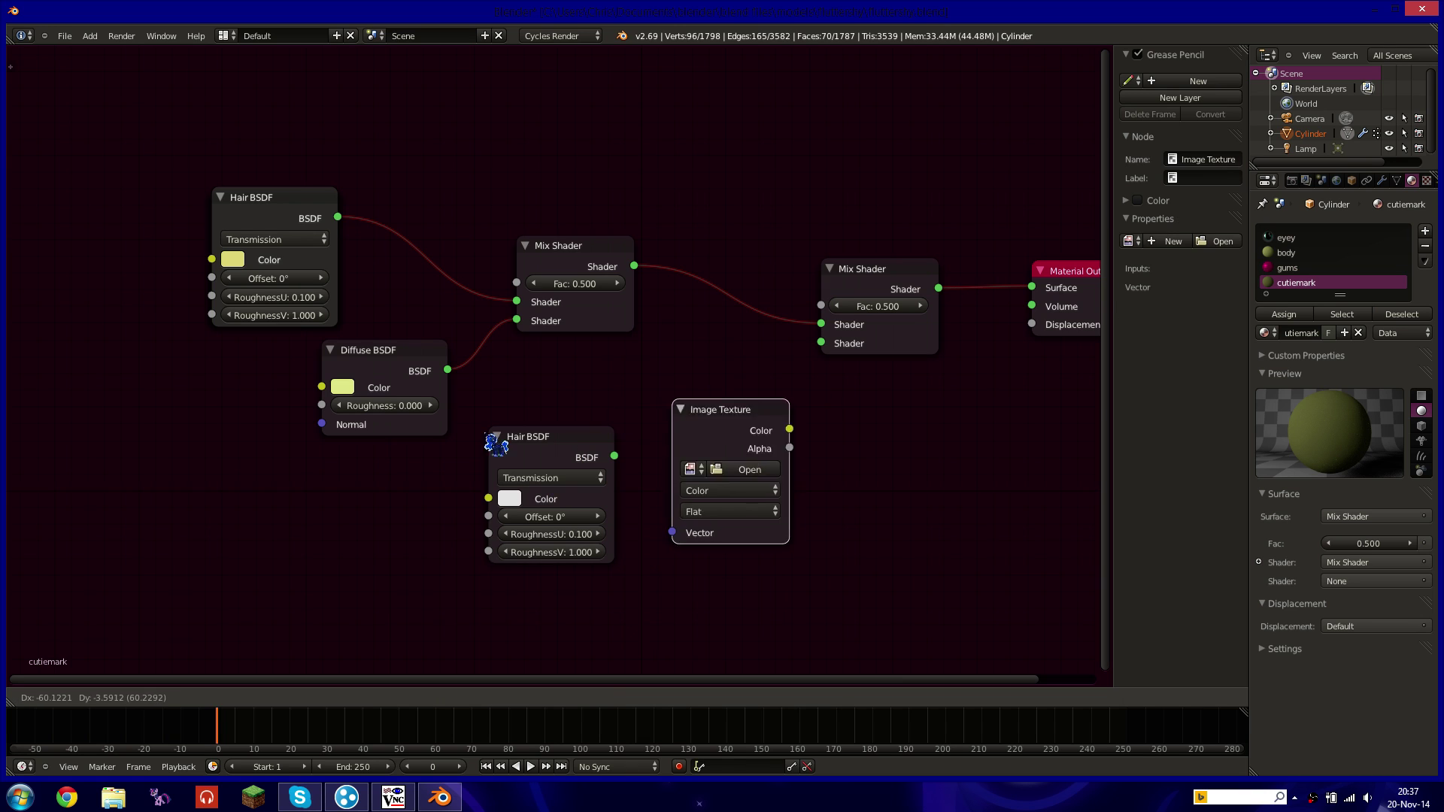
pyautogui.moveTo(416, 498); pyautogui.dragTo(487, 498)
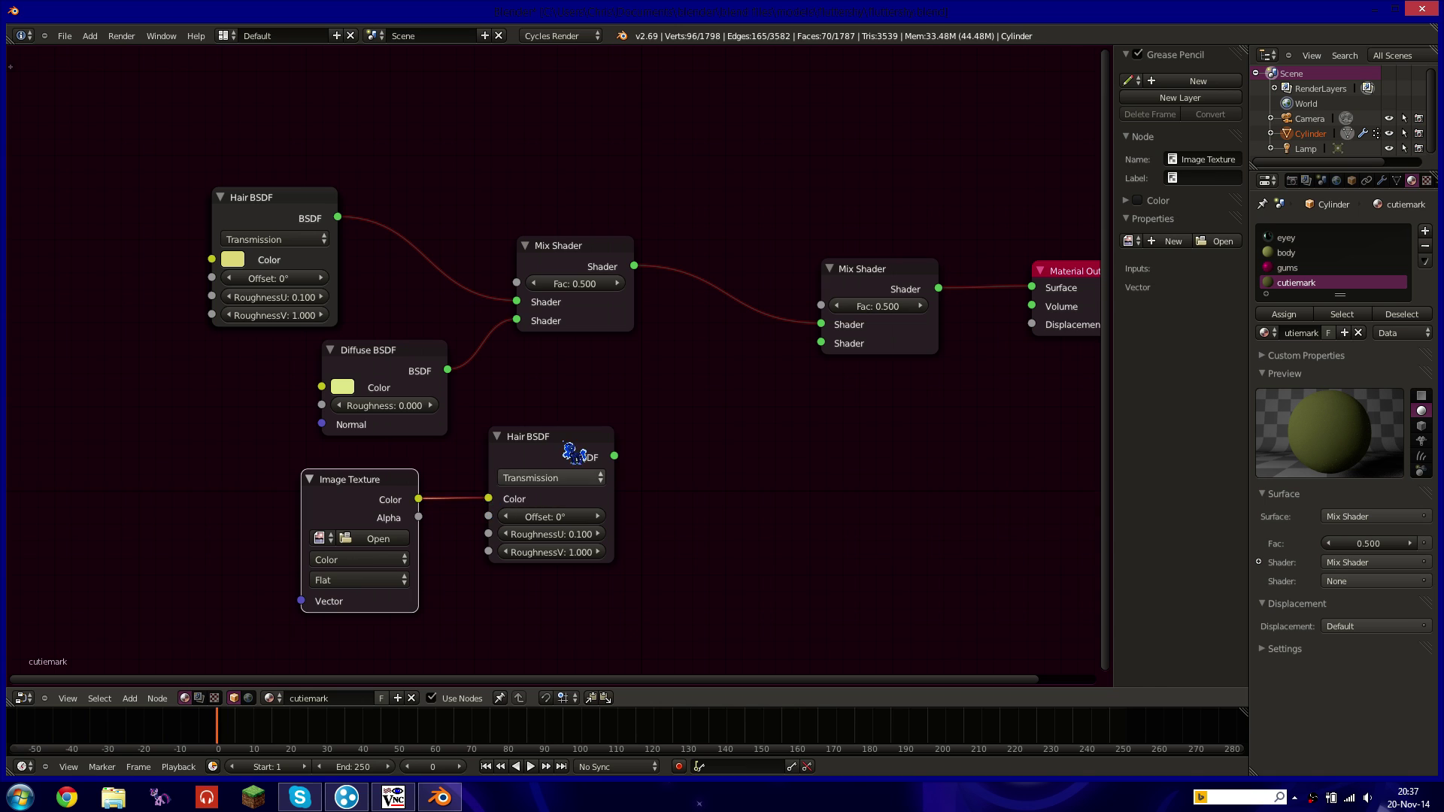
# Link the image's Alpha to the second Mix Shader's Fac and the new Hair BSDF to its free Shader input.
pyautogui.moveTo(569, 438); pyautogui.dragTo(646, 448)
pyautogui.moveTo(419, 518); pyautogui.dragTo(821, 307)
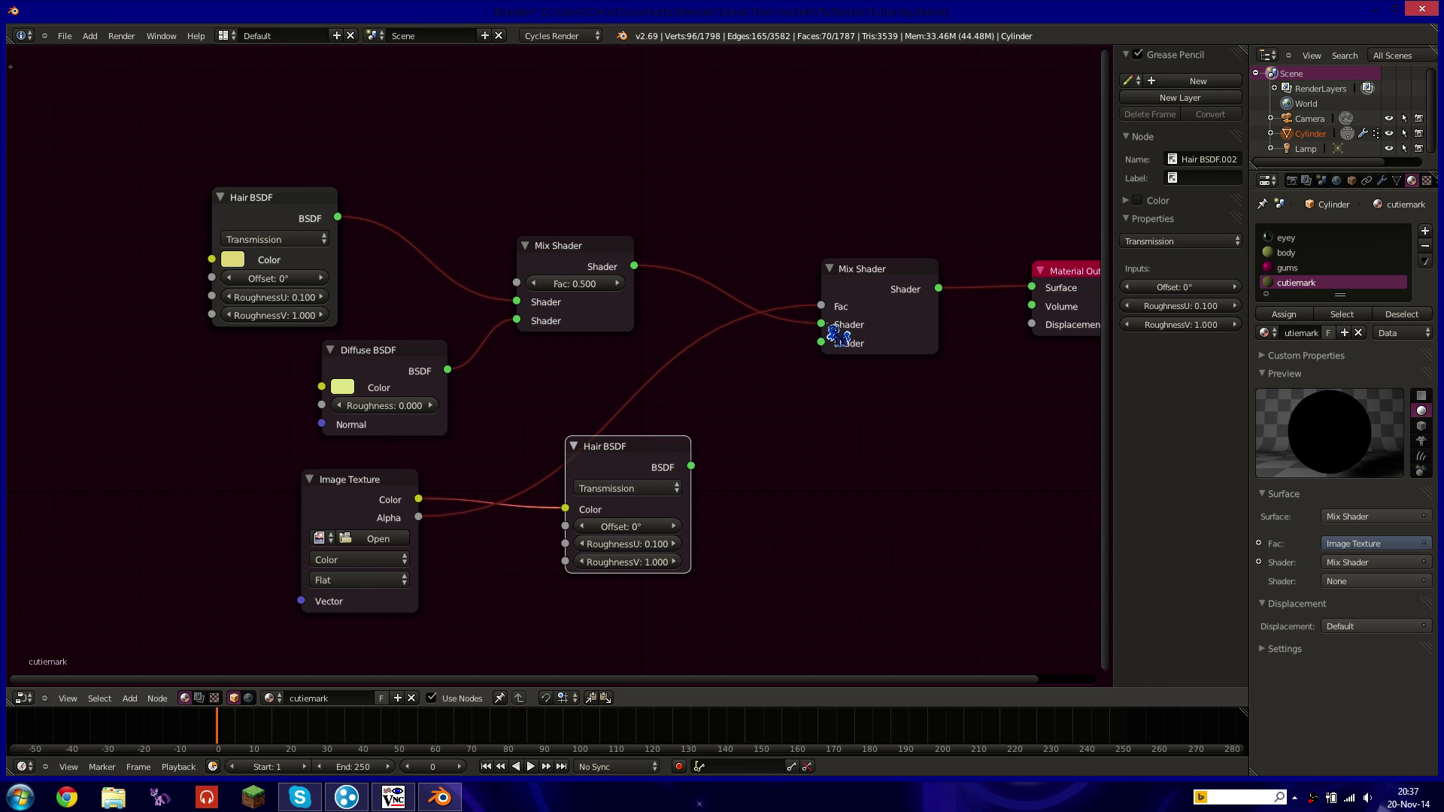
pyautogui.moveTo(634, 454); pyautogui.dragTo(646, 476)
pyautogui.hotkey('shift', 'a')
pyautogui.moveTo(680, 413)
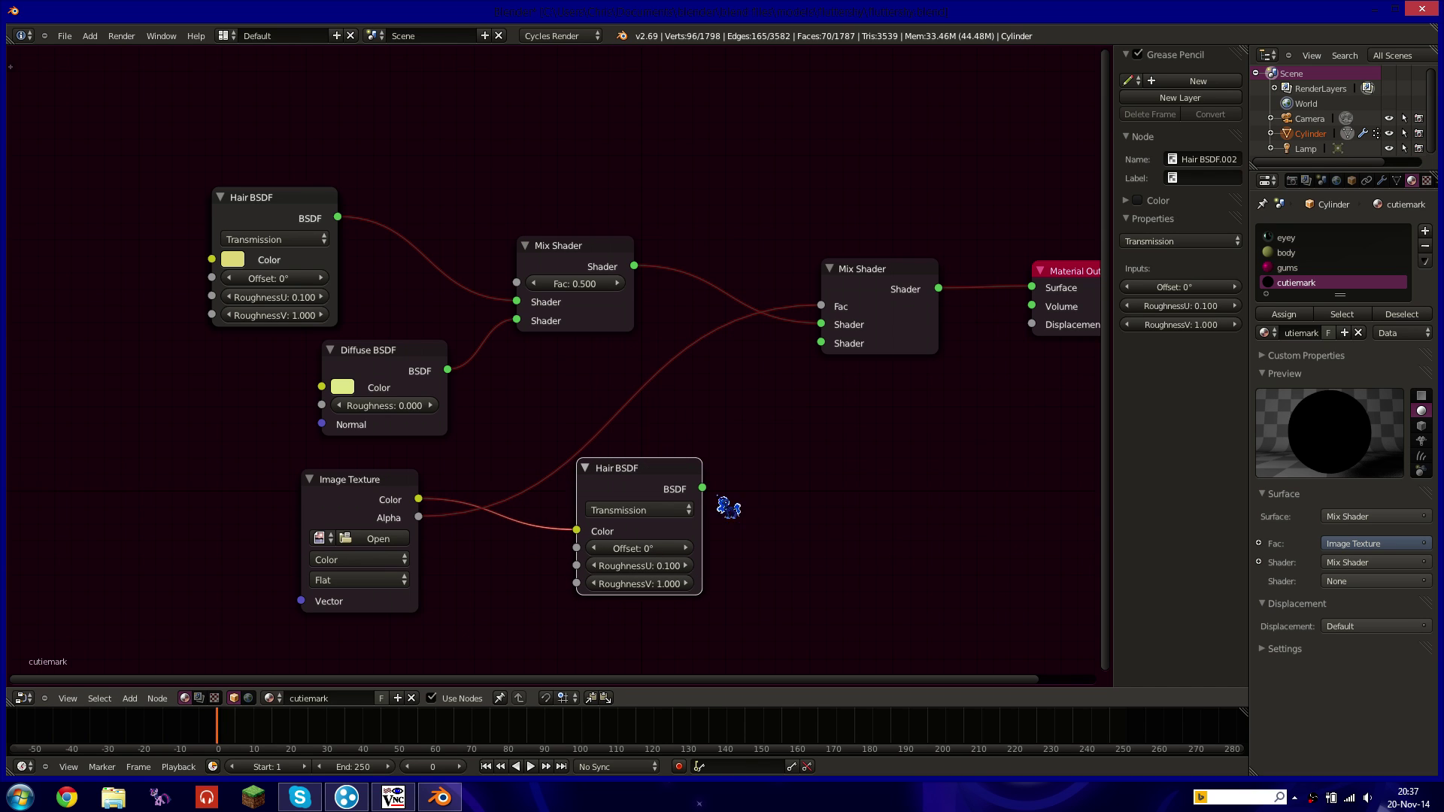
pyautogui.moveTo(702, 489); pyautogui.dragTo(821, 344)
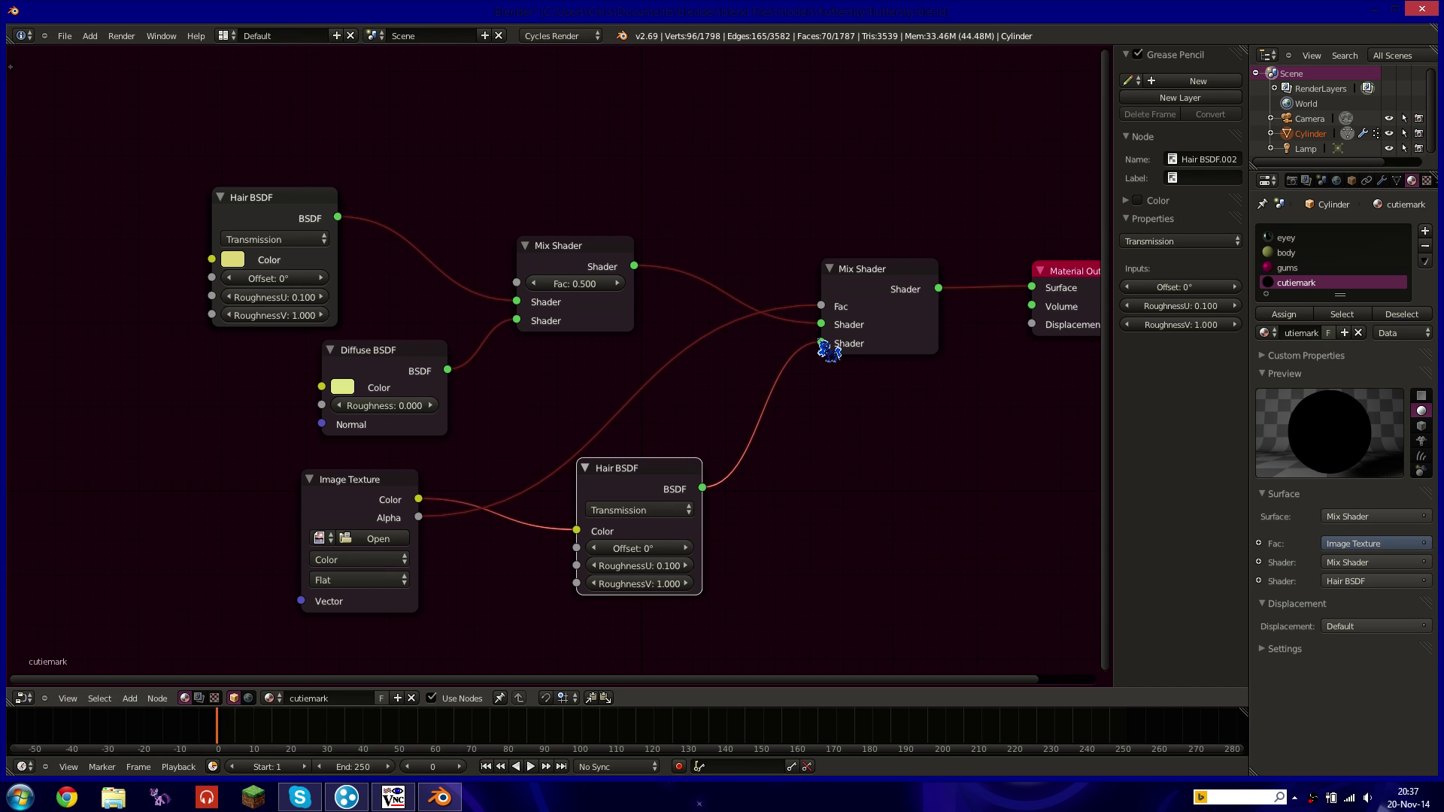
# Load the fluttershy_cutie_mark PNG from the fluttershy folder into the Image Texture node.
pyautogui.click(359, 540)
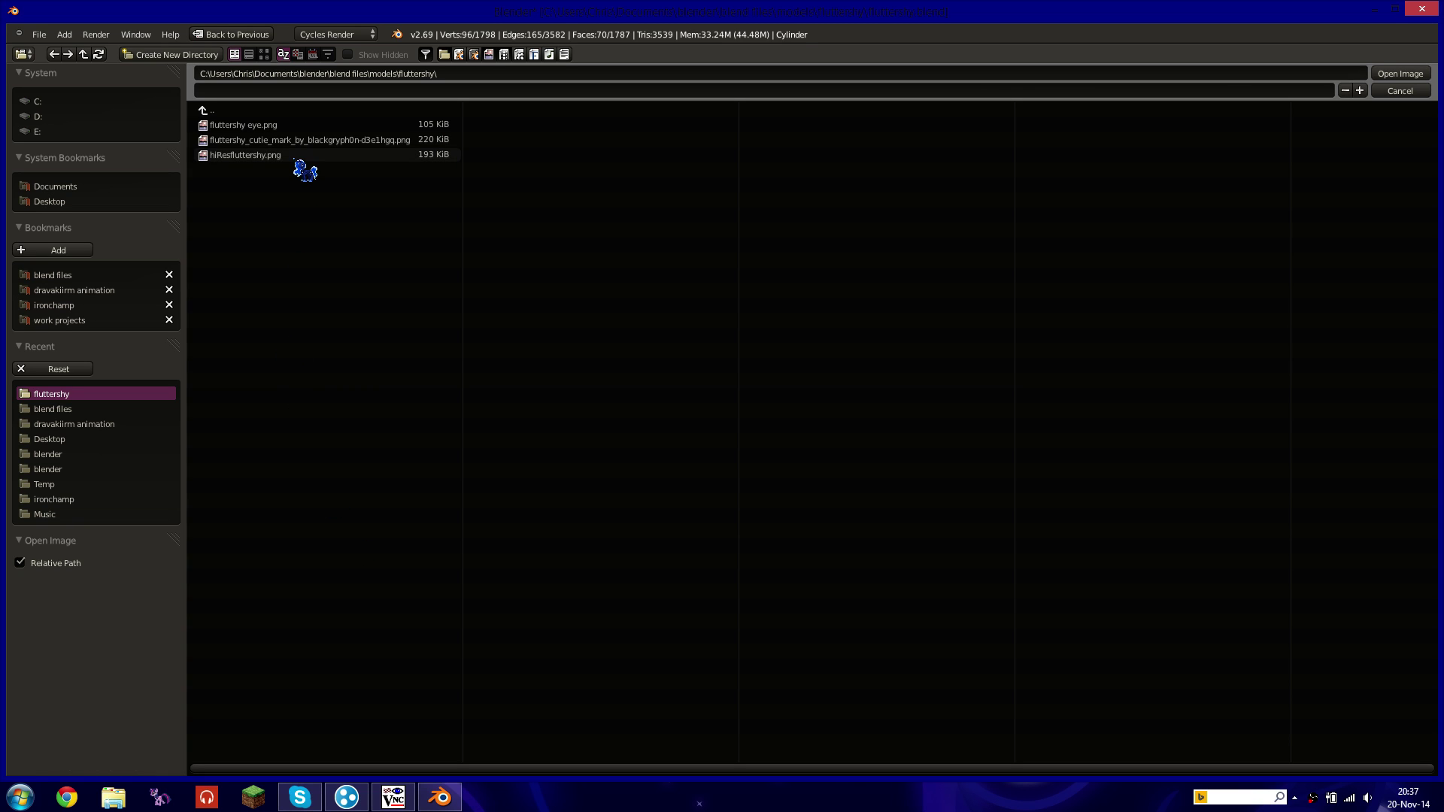
pyautogui.doubleClick(316, 141)
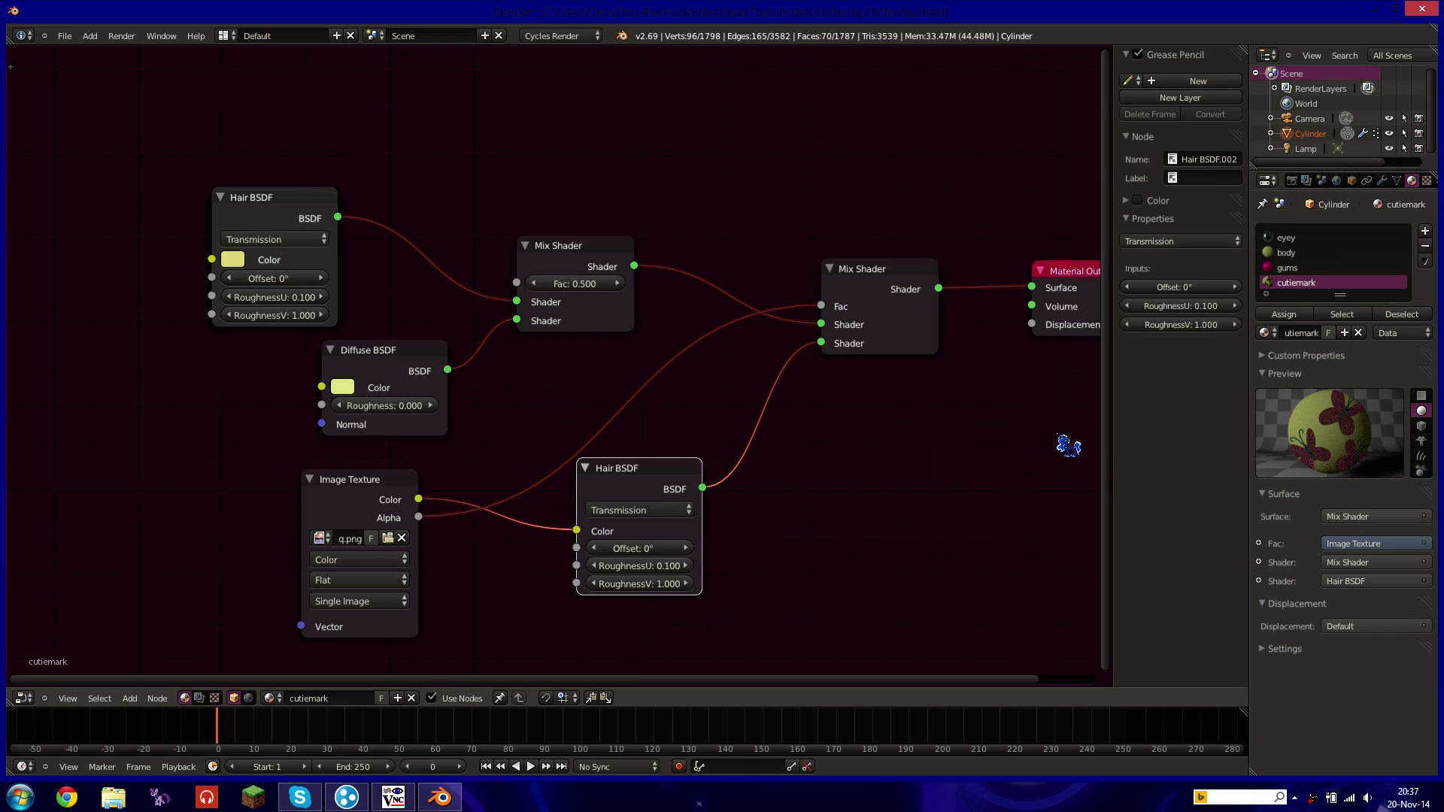
# Switch to the UV/Image Editor and display the fluttershy_cutie_mark image behind the hip UV layout.
pyautogui.click(32, 699)
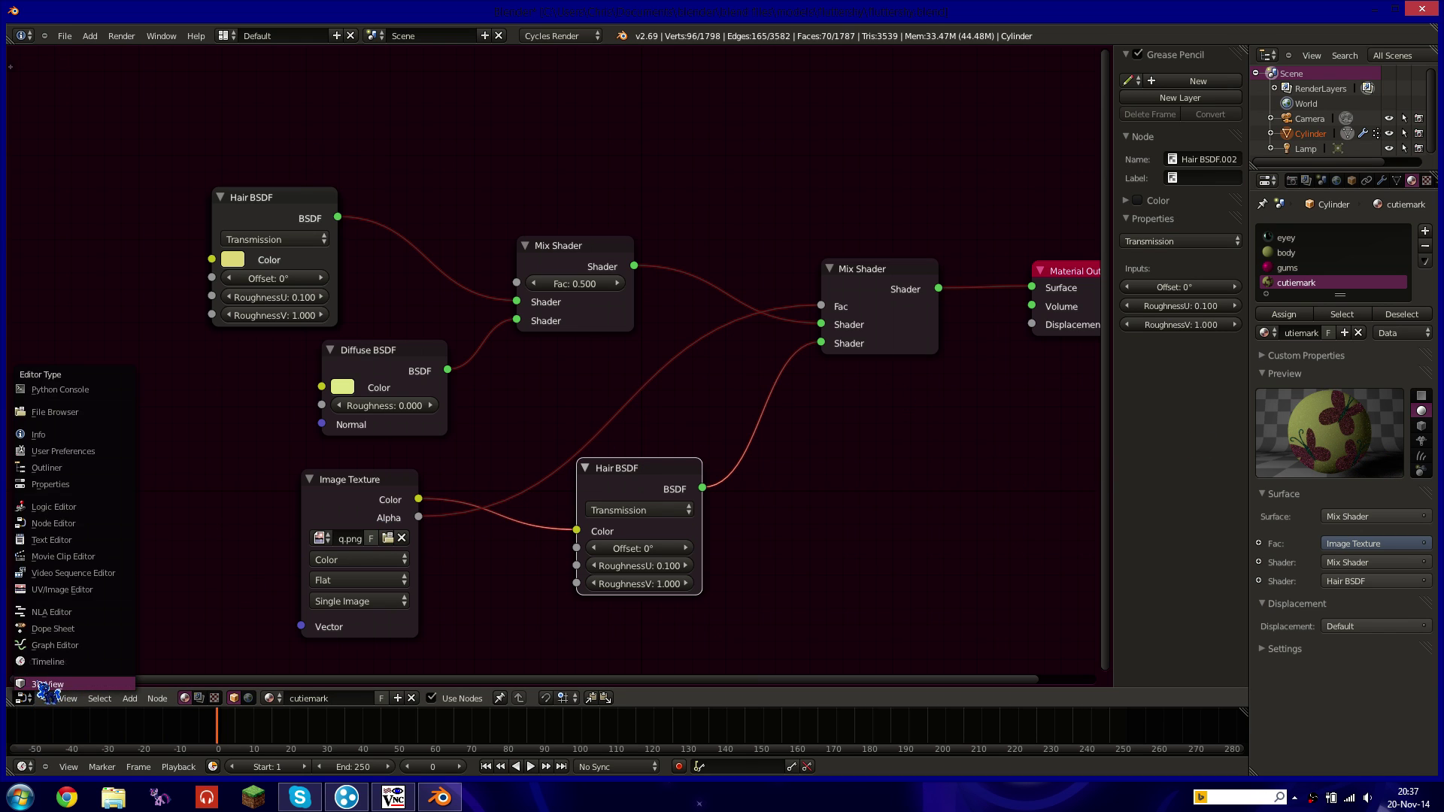
pyautogui.click(83, 590)
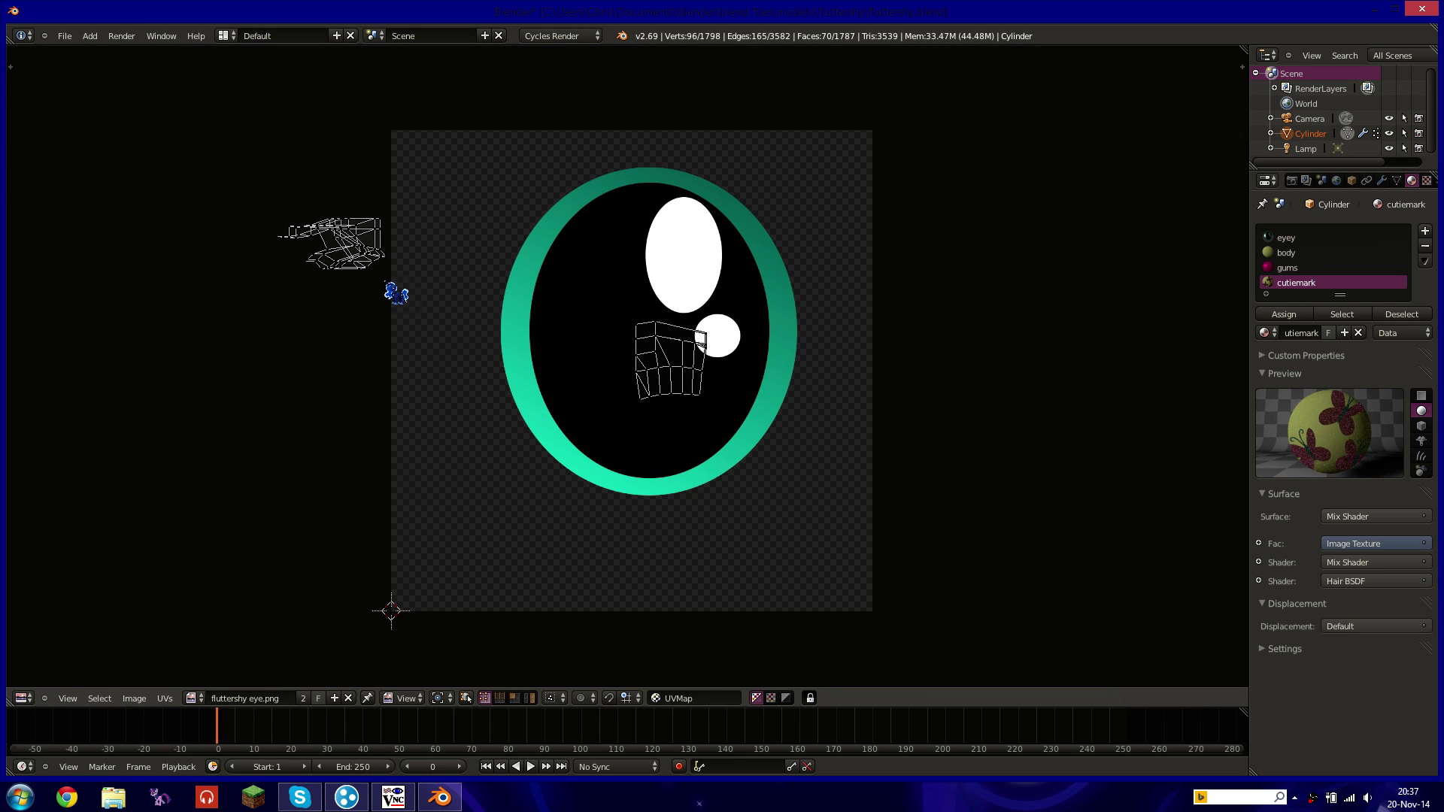
pyautogui.click(195, 698)
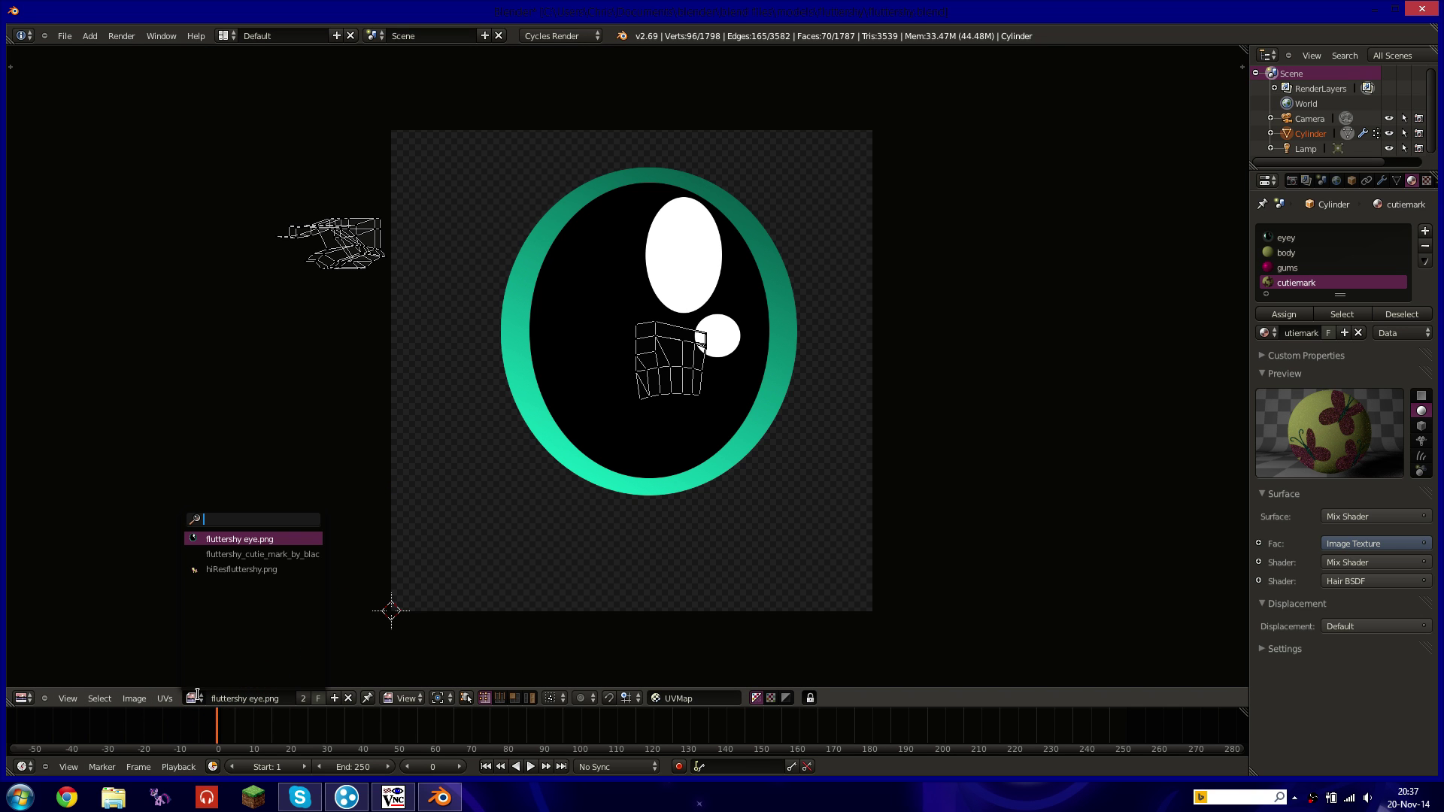
pyautogui.click(241, 554)
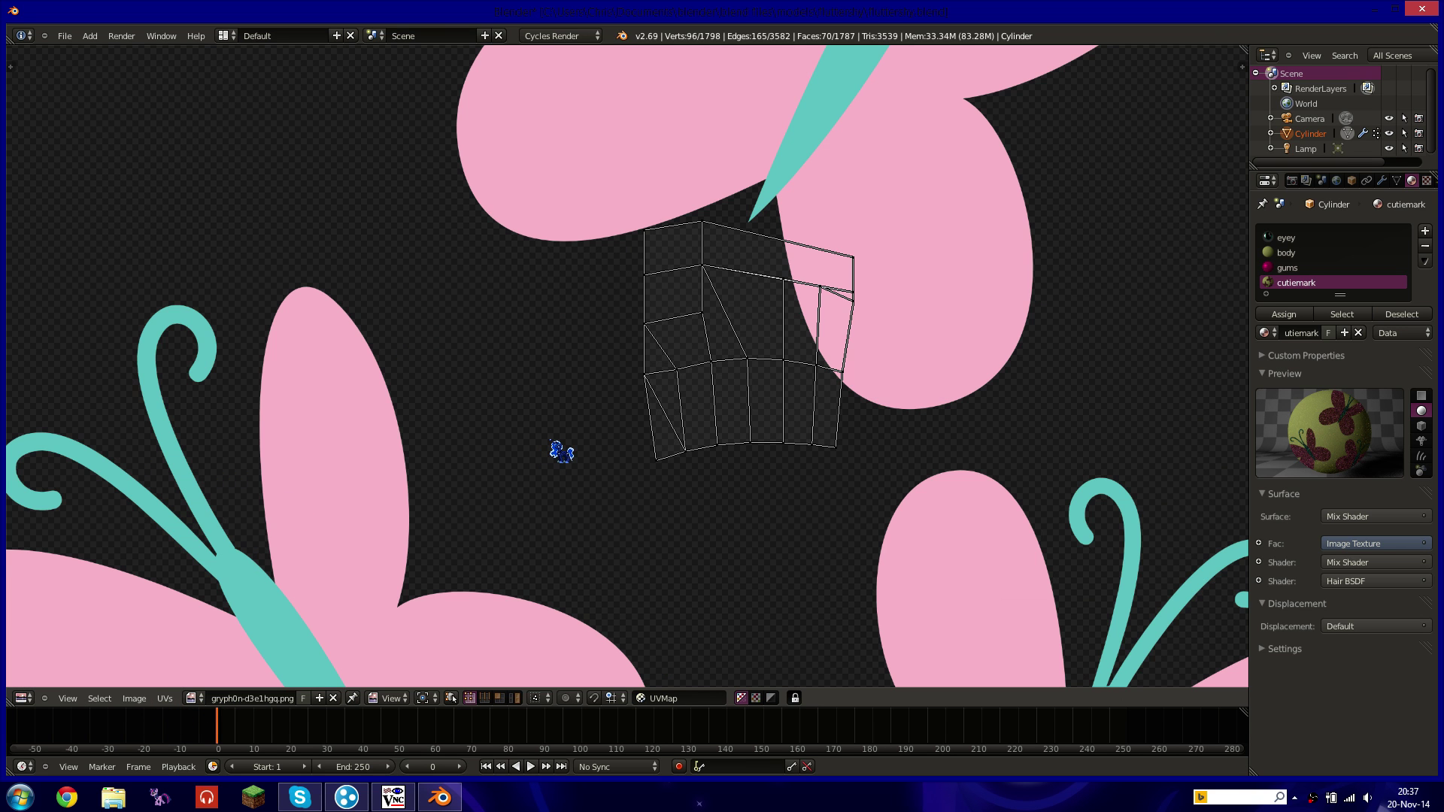
pyautogui.scroll(-4, 557, 452)
pyautogui.moveTo(386, 330); pyautogui.dragTo(628, 337, button='middle')
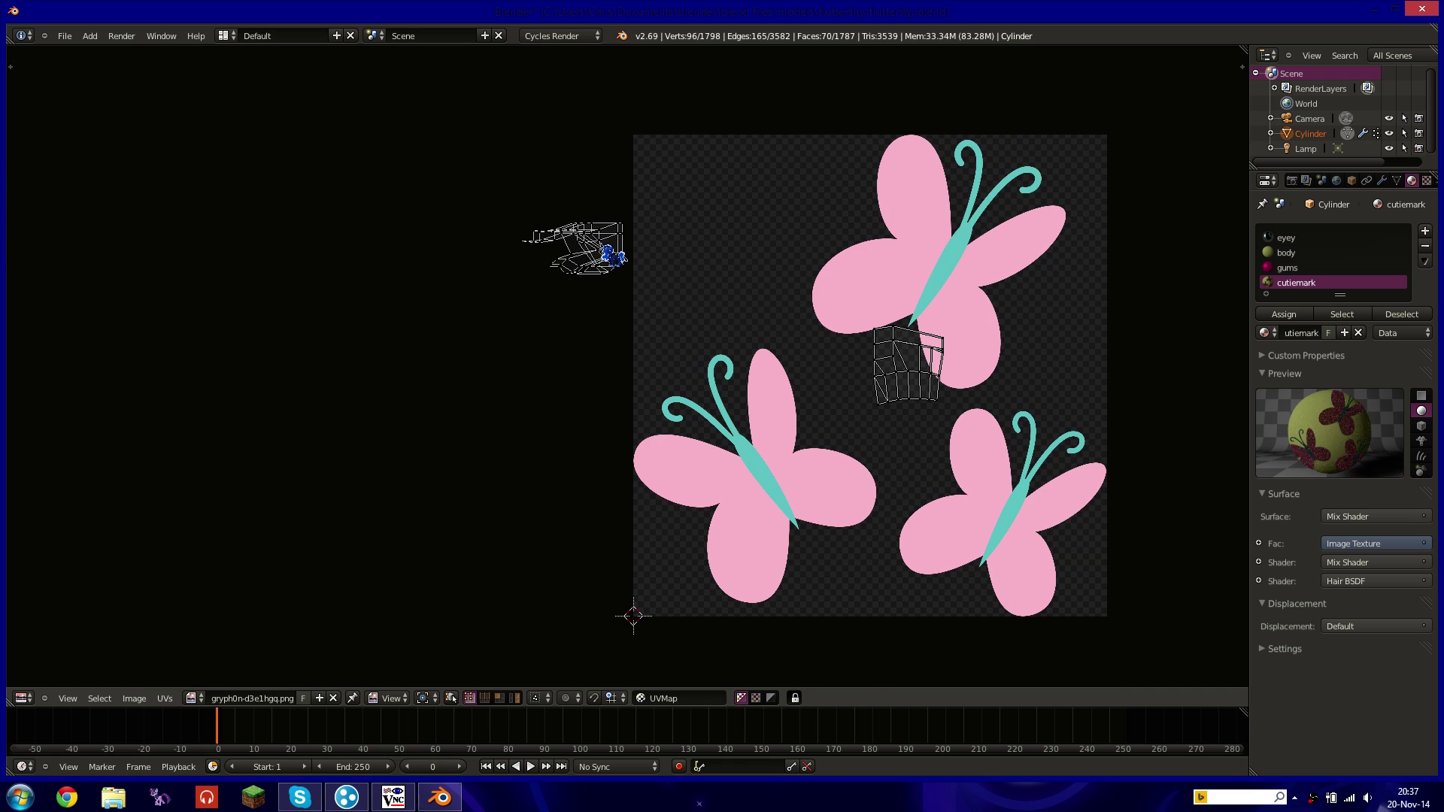
pyautogui.scroll(7, 624, 278)
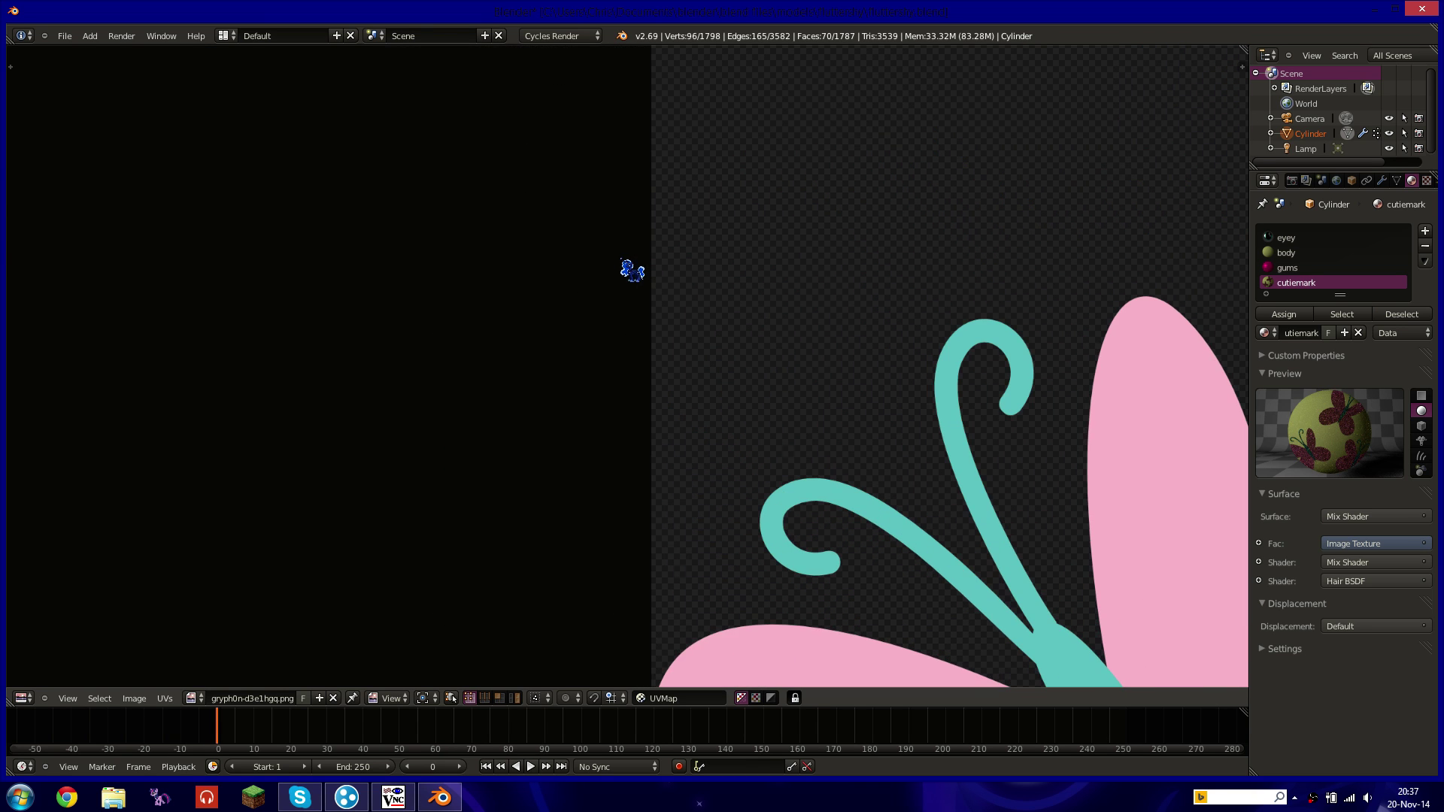
pyautogui.scroll(-7, 567, 338)
pyautogui.moveTo(852, 384); pyautogui.dragTo(782, 372, button='middle')
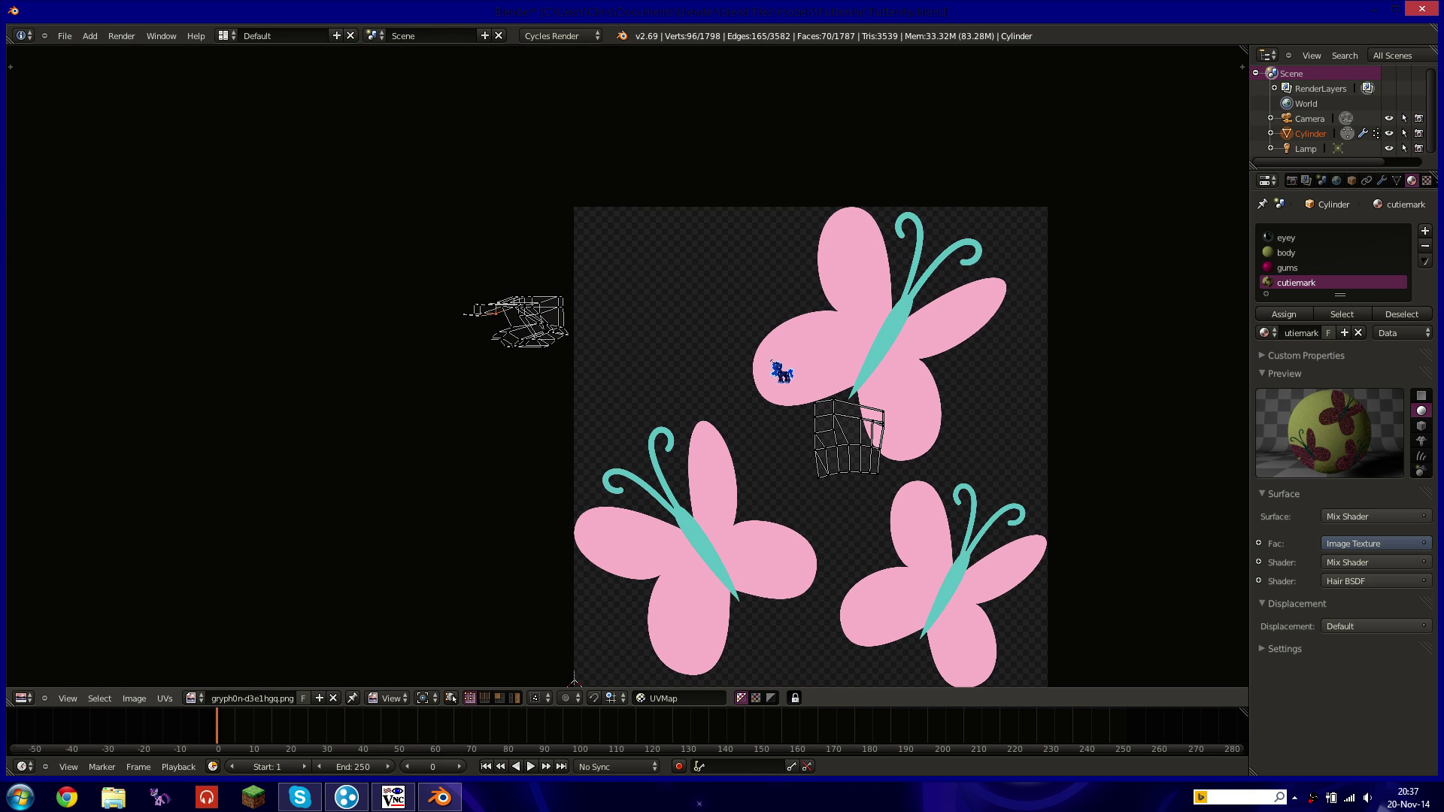
# Return to the 3D View in wireframe and deselect the mouth faces so only the hip patch stays selected.
pyautogui.click(26, 698)
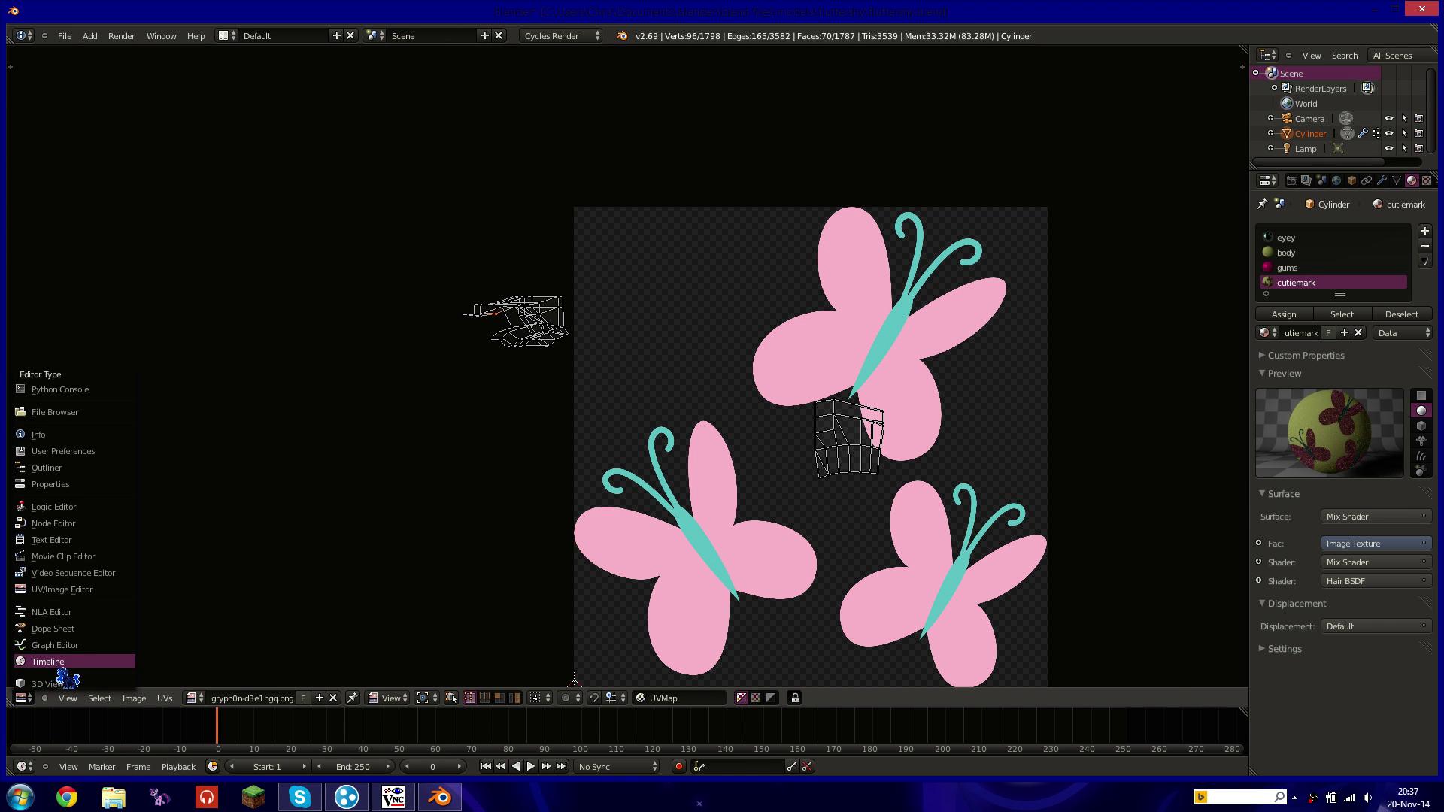
pyautogui.click(60, 662)
pyautogui.scroll(-5, 499, 440)
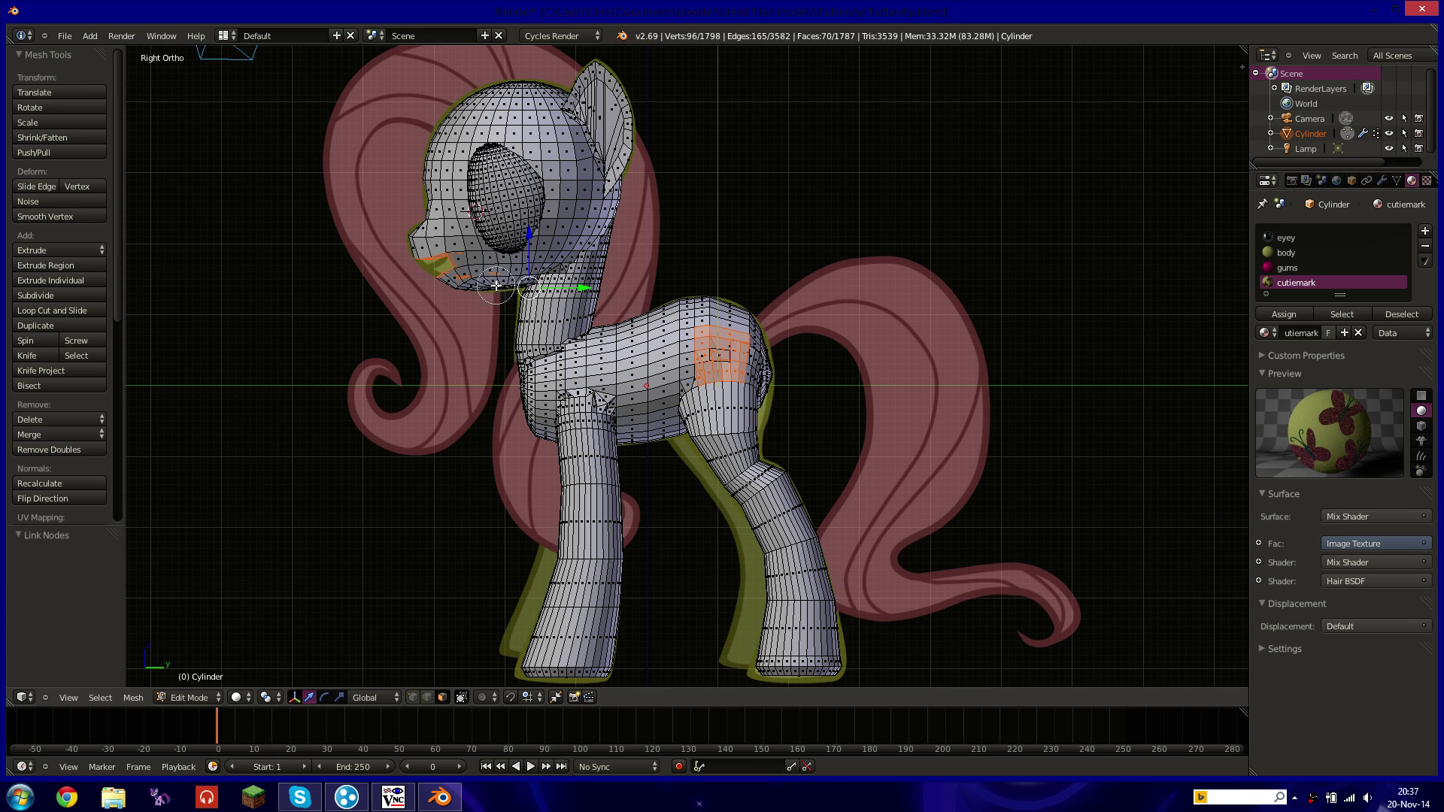
pyautogui.press('z')
pyautogui.press('c')
pyautogui.moveTo(471, 277); pyautogui.dragTo(463, 272)
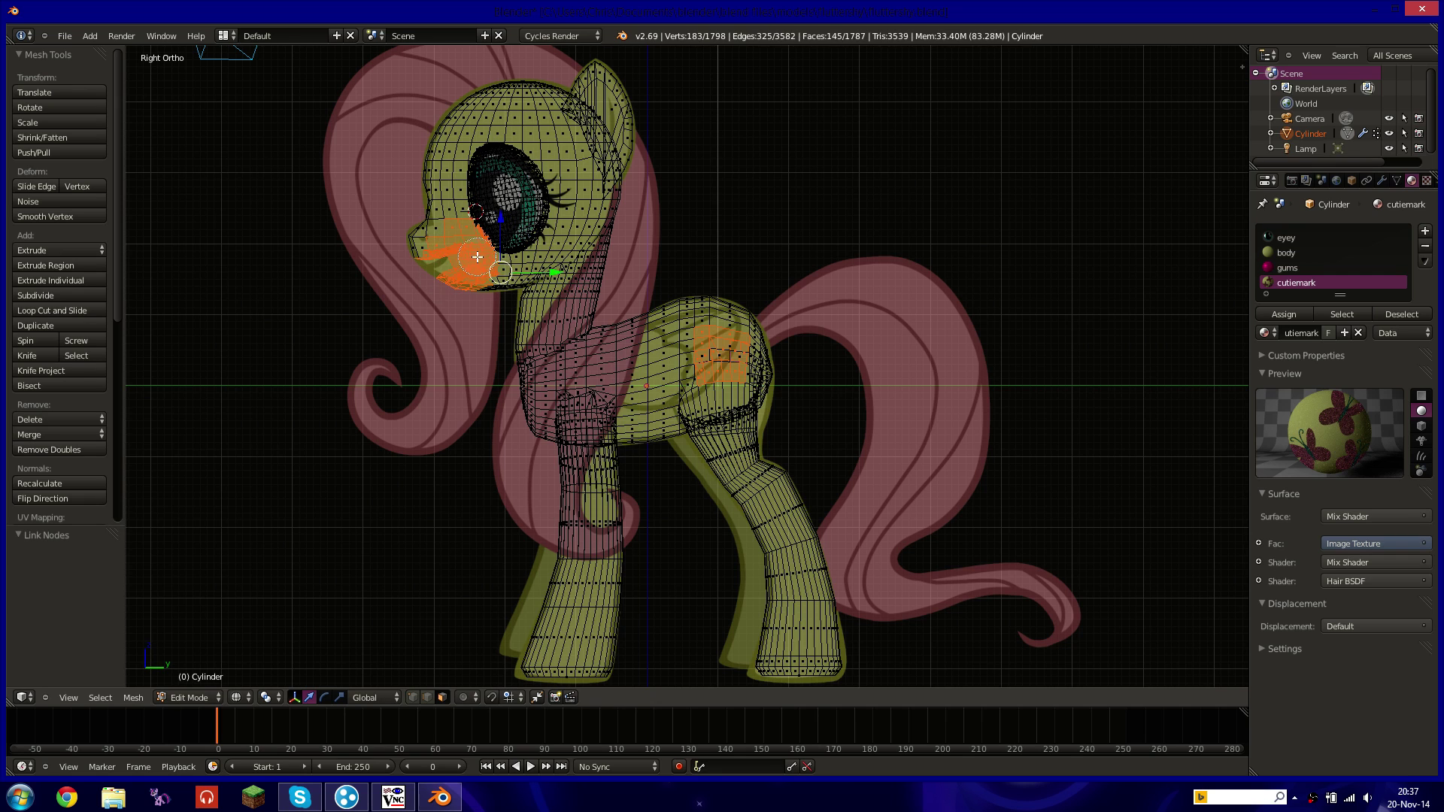
pyautogui.moveTo(462, 273)
pyautogui.mouseDown(button='middle')
pyautogui.moveTo(476, 251)
pyautogui.moveTo(451, 280)
pyautogui.mouseUp(button='middle')
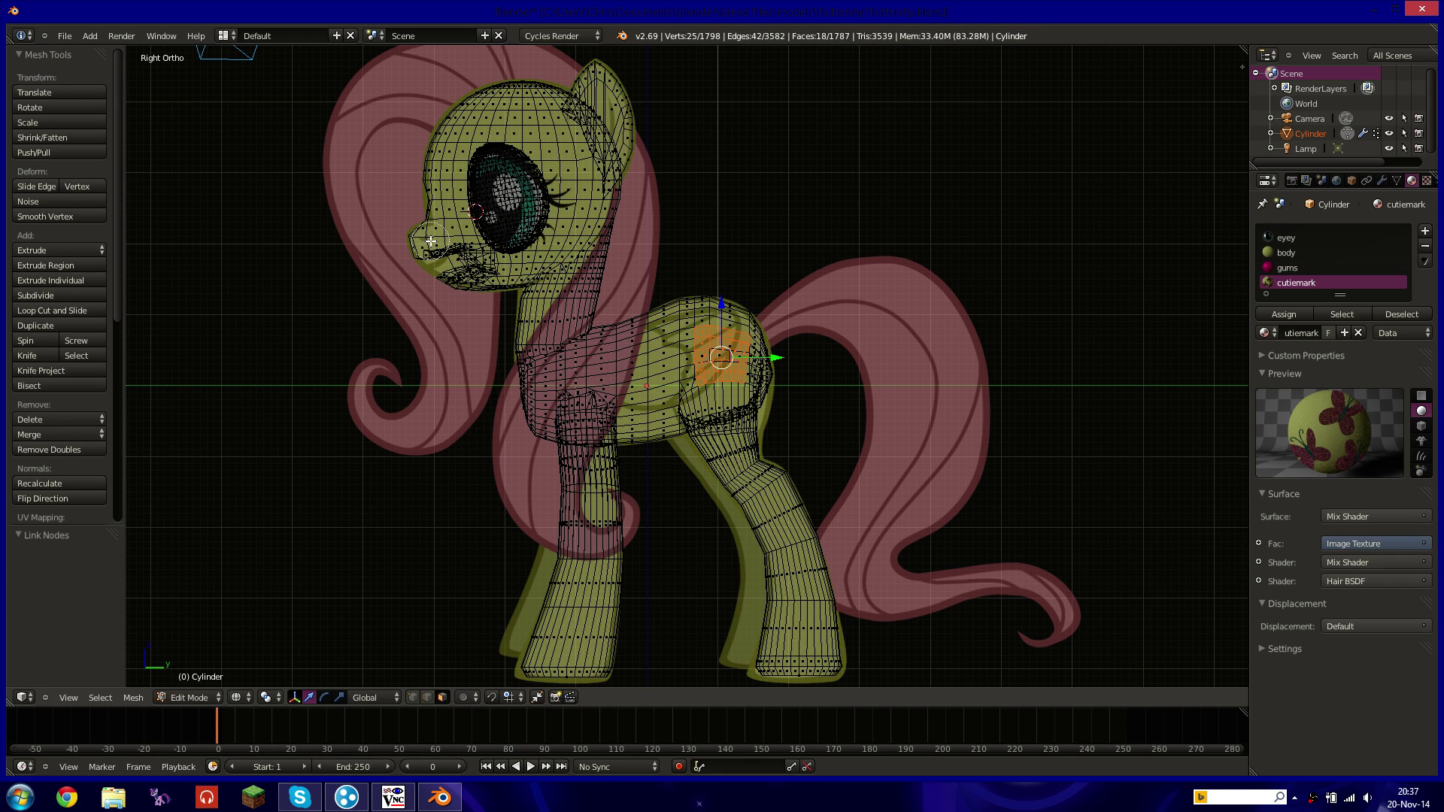
# Unwrap the selected hip faces with Project From View from the right orthographic side.
pyautogui.scroll(4, 818, 396)
pyautogui.press('u')
pyautogui.click(810, 381)
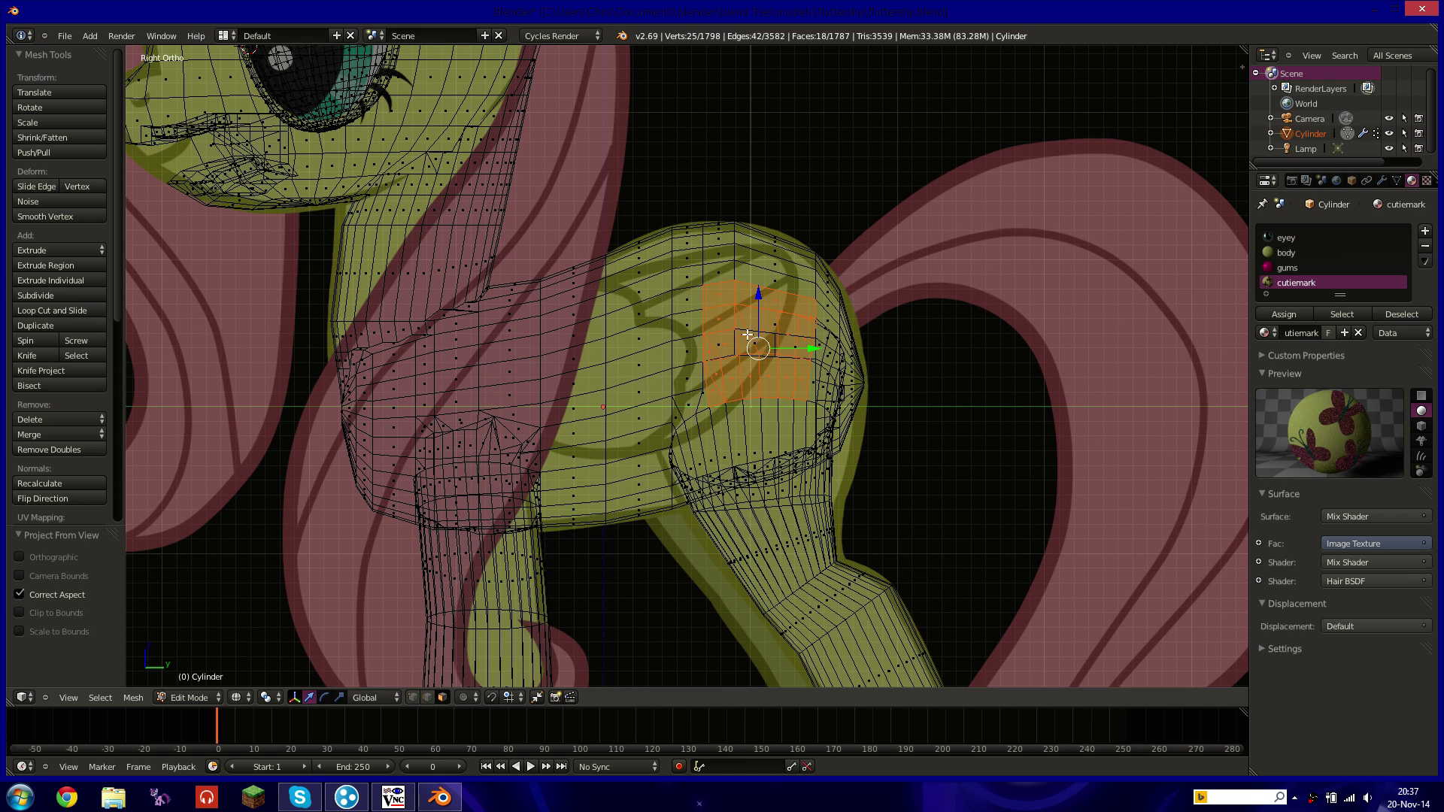
# Switch to the UV/Image Editor, select all the projected hip UVs and scale them up to nearly the butterfly image's size.
pyautogui.click(24, 698)
pyautogui.click(75, 524)
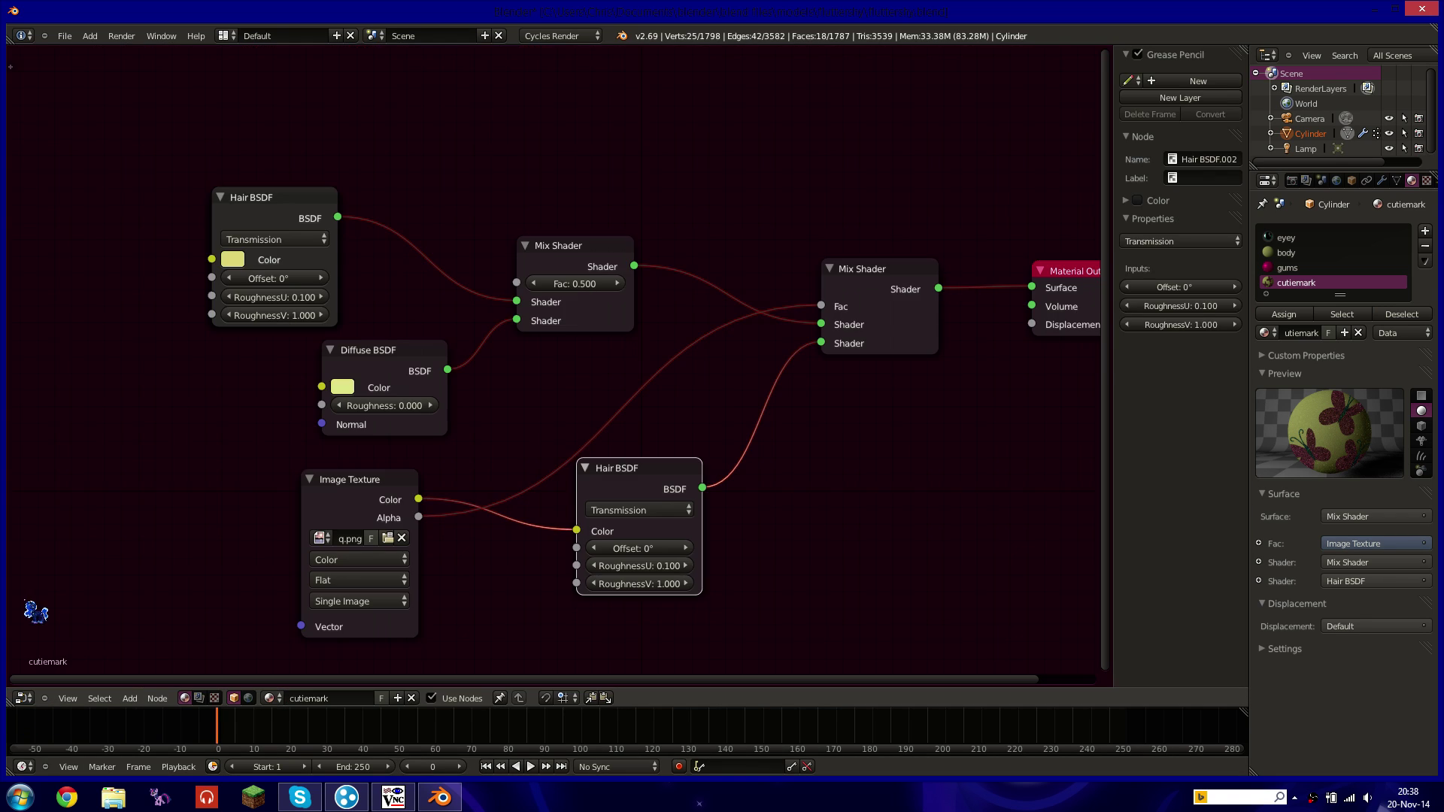
pyautogui.click(27, 698)
pyautogui.click(64, 589)
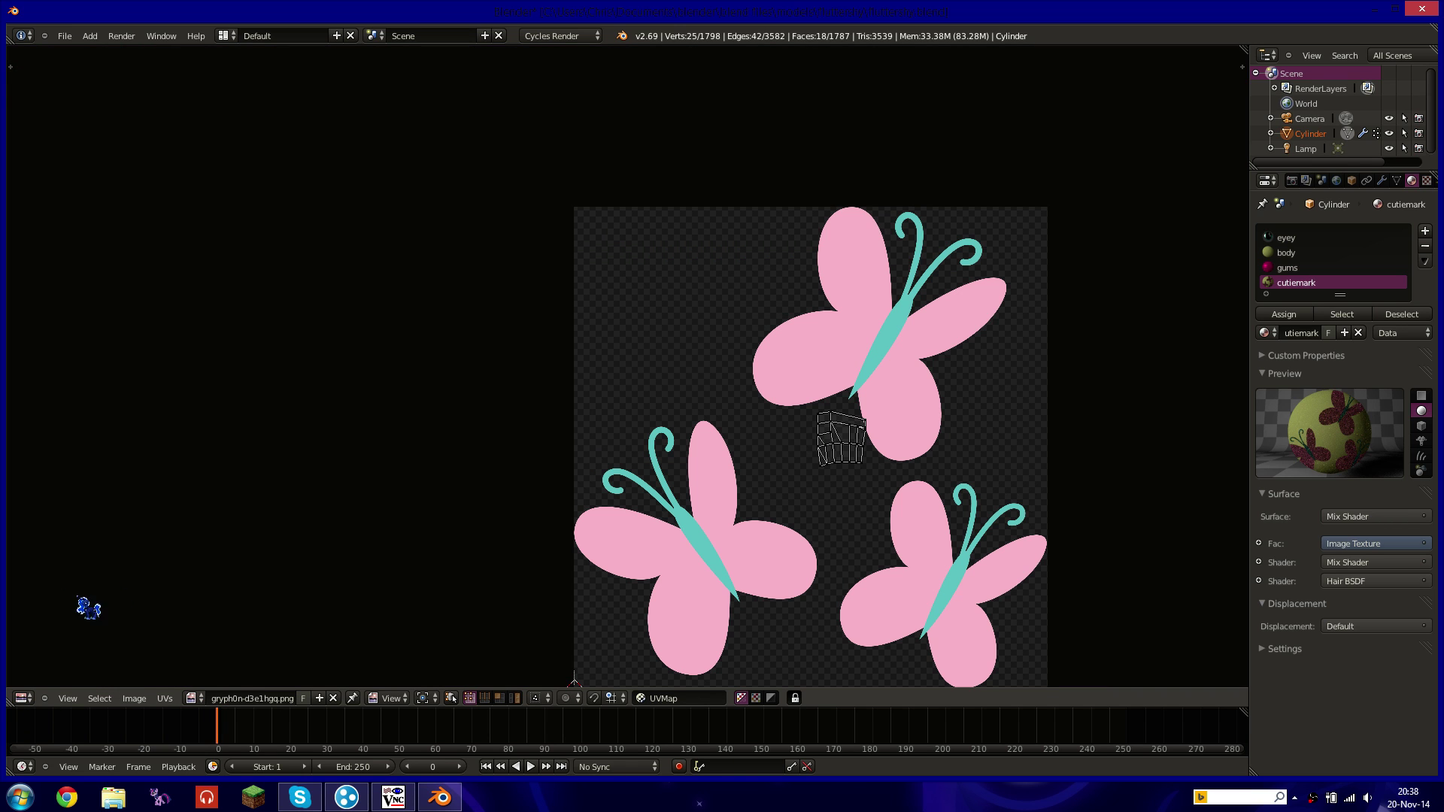
pyautogui.moveTo(899, 526); pyautogui.dragTo(831, 439, button='middle')
pyautogui.press('a')
pyautogui.press('s')
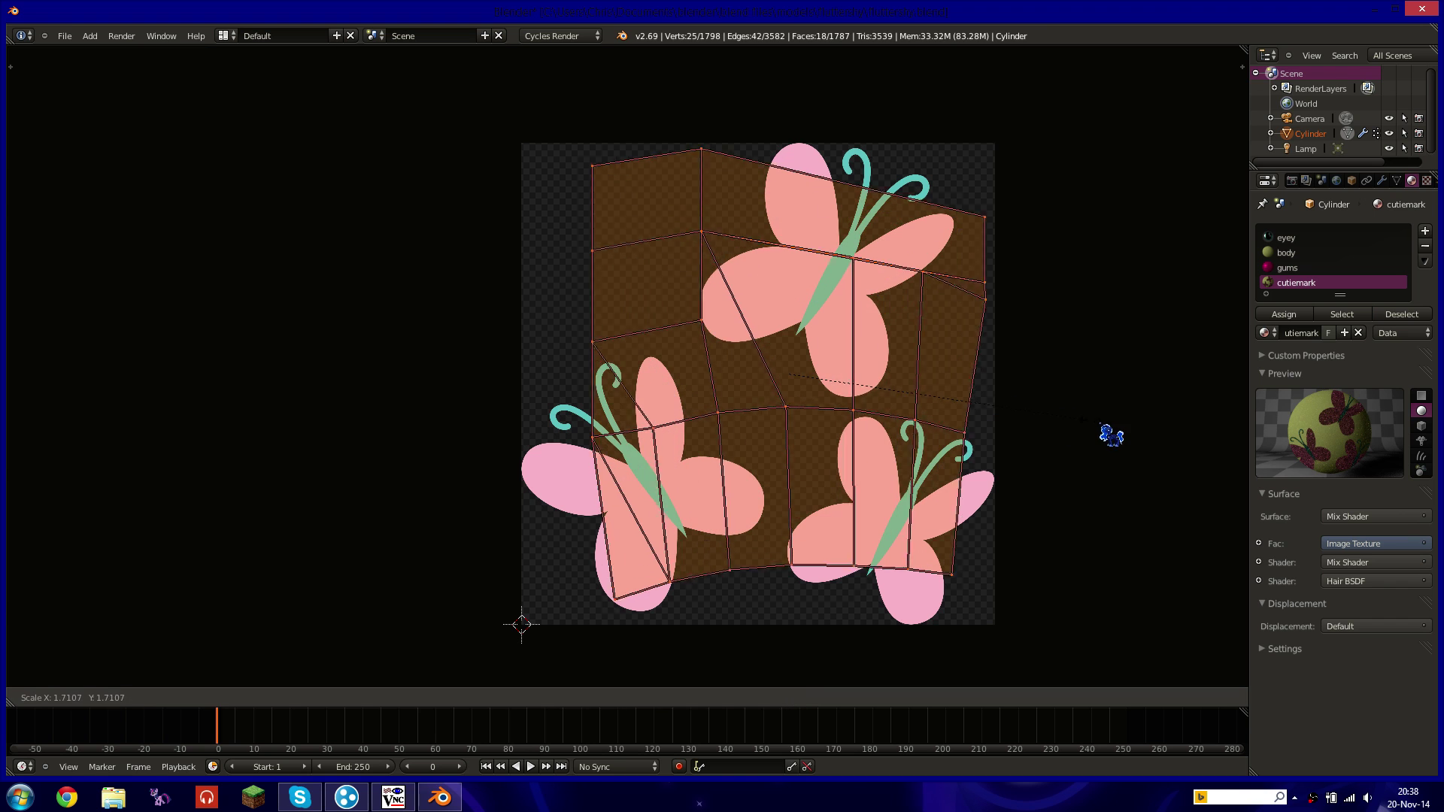
pyautogui.click(1118, 438)
# Move the hip UVs over the butterfly image and enlarge them slightly to span its full width.
pyautogui.press('g')
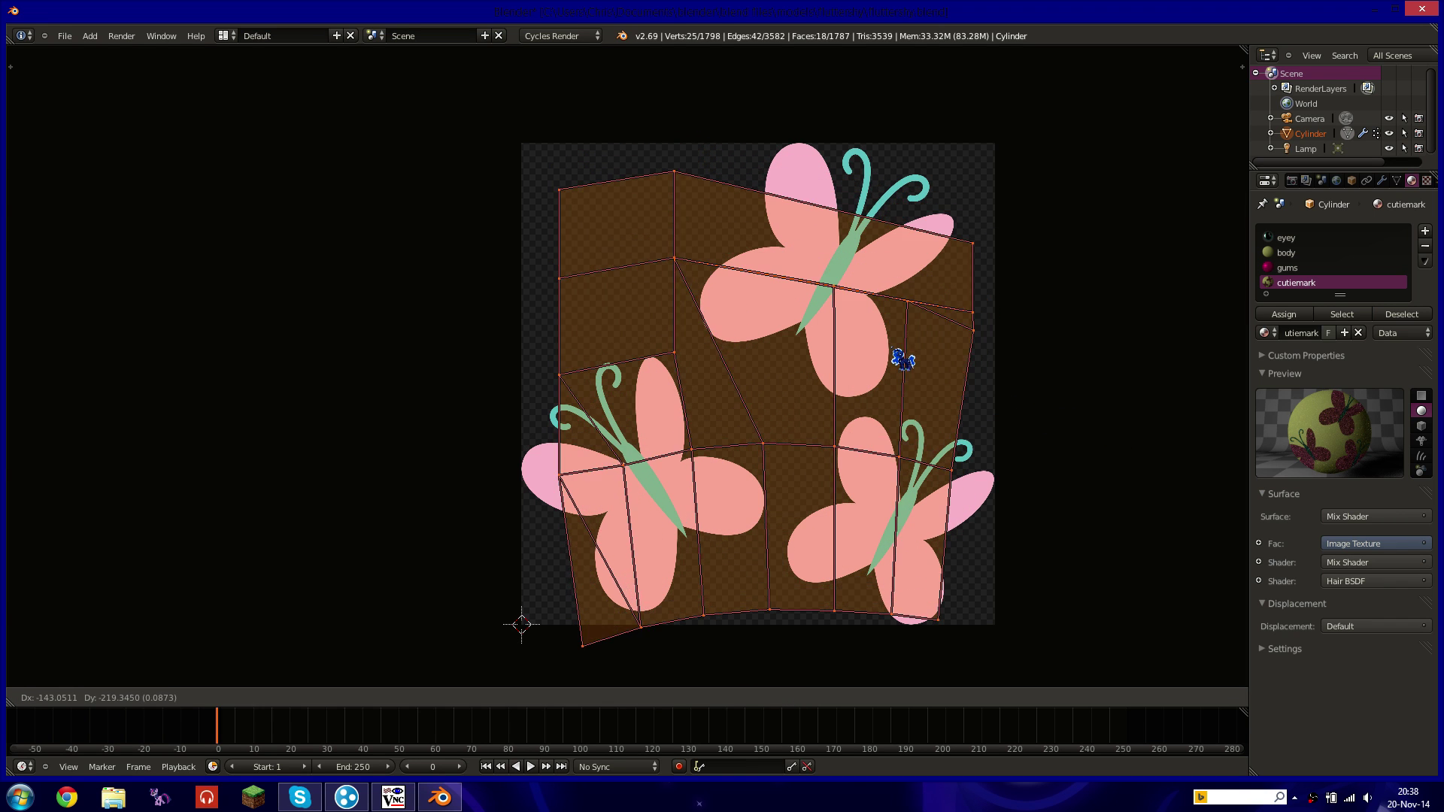
pyautogui.click(909, 338)
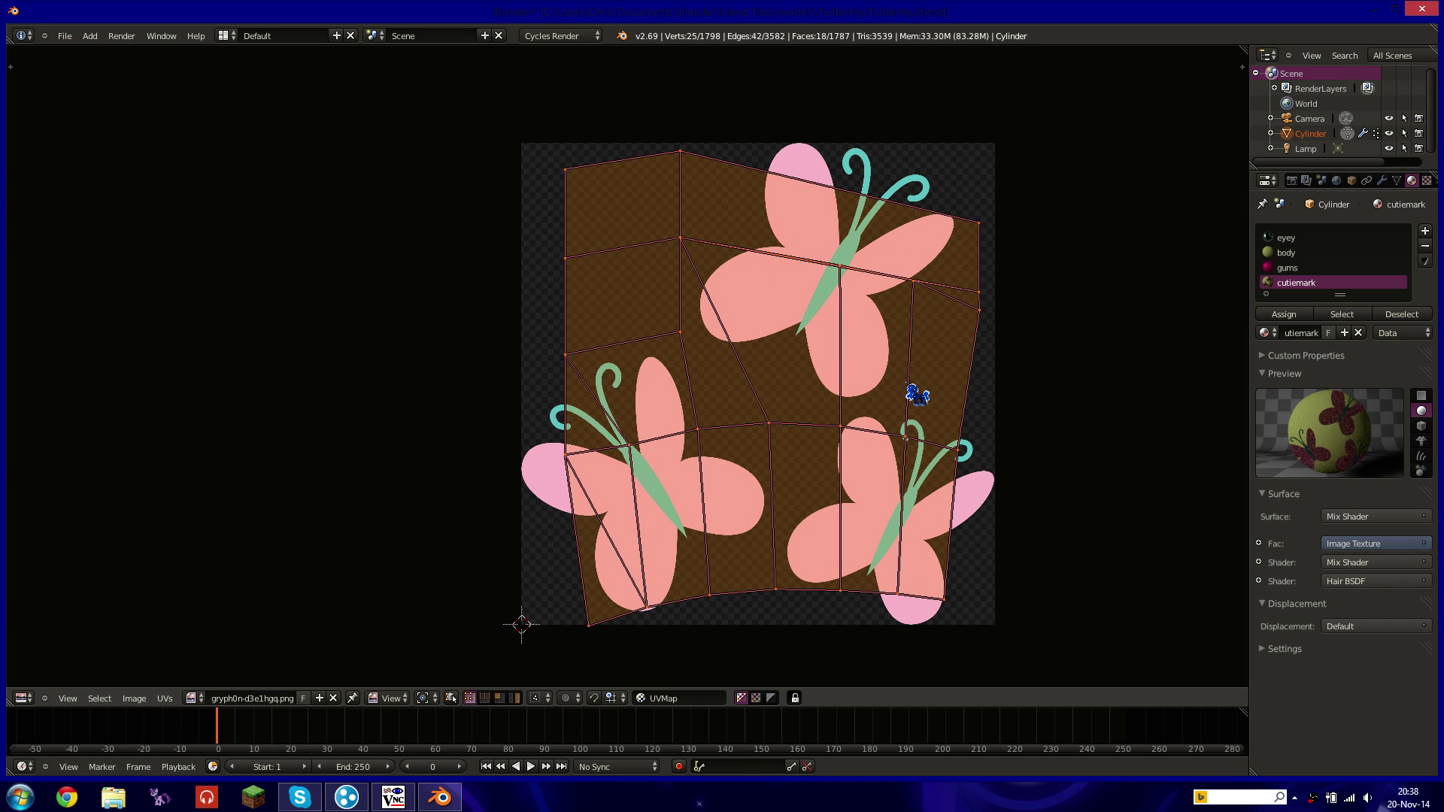
pyautogui.press('s')
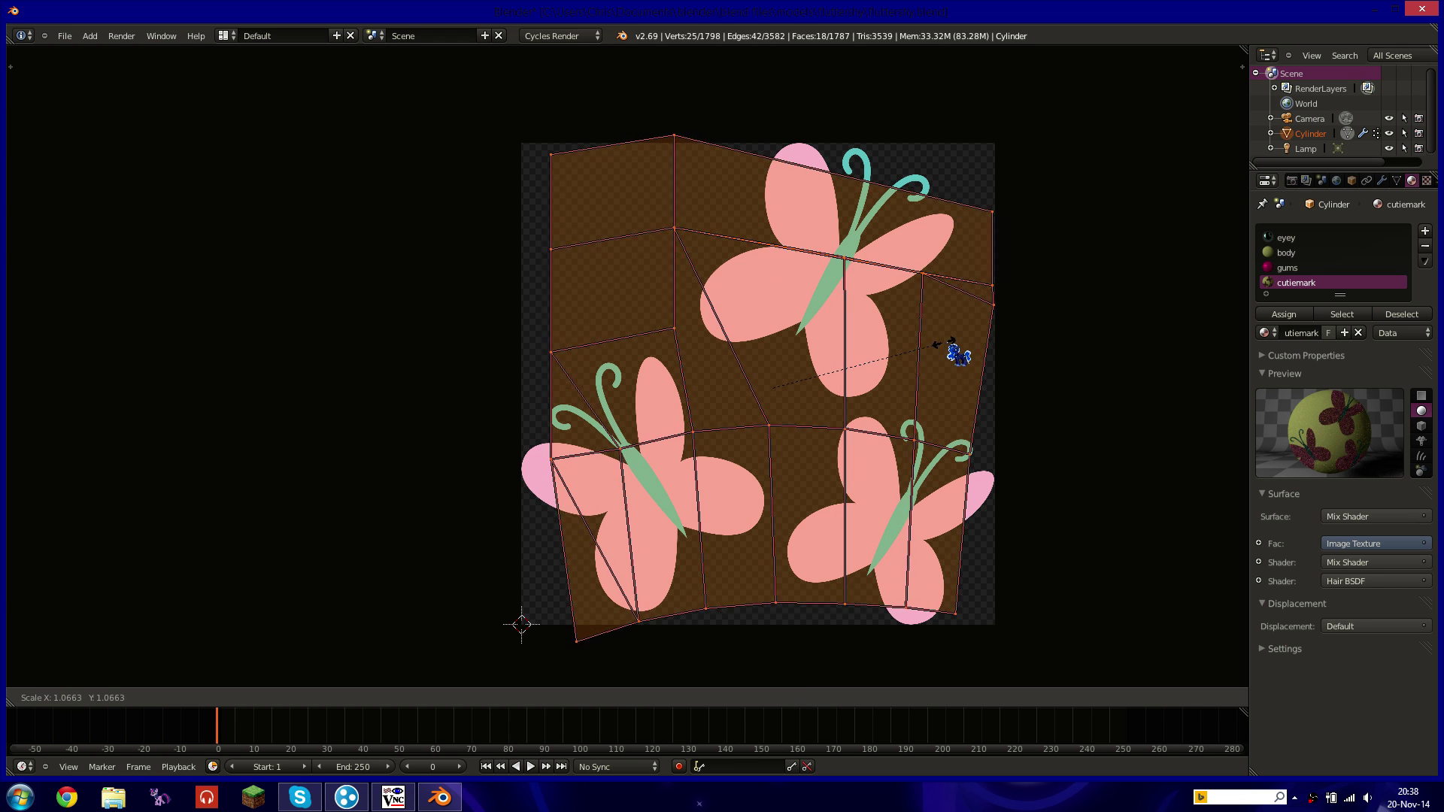
pyautogui.click(968, 344)
# Move the two UV vertices at the layout's lower-left corner onto the image's bottom edge, the outer one at the corner.
pyautogui.moveTo(749, 503); pyautogui.dragTo(751, 447, button='middle')
pyautogui.rightClick(560, 613)
pyautogui.keyDown('shift'); pyautogui.rightClick(632, 593); pyautogui.keyUp('shift')
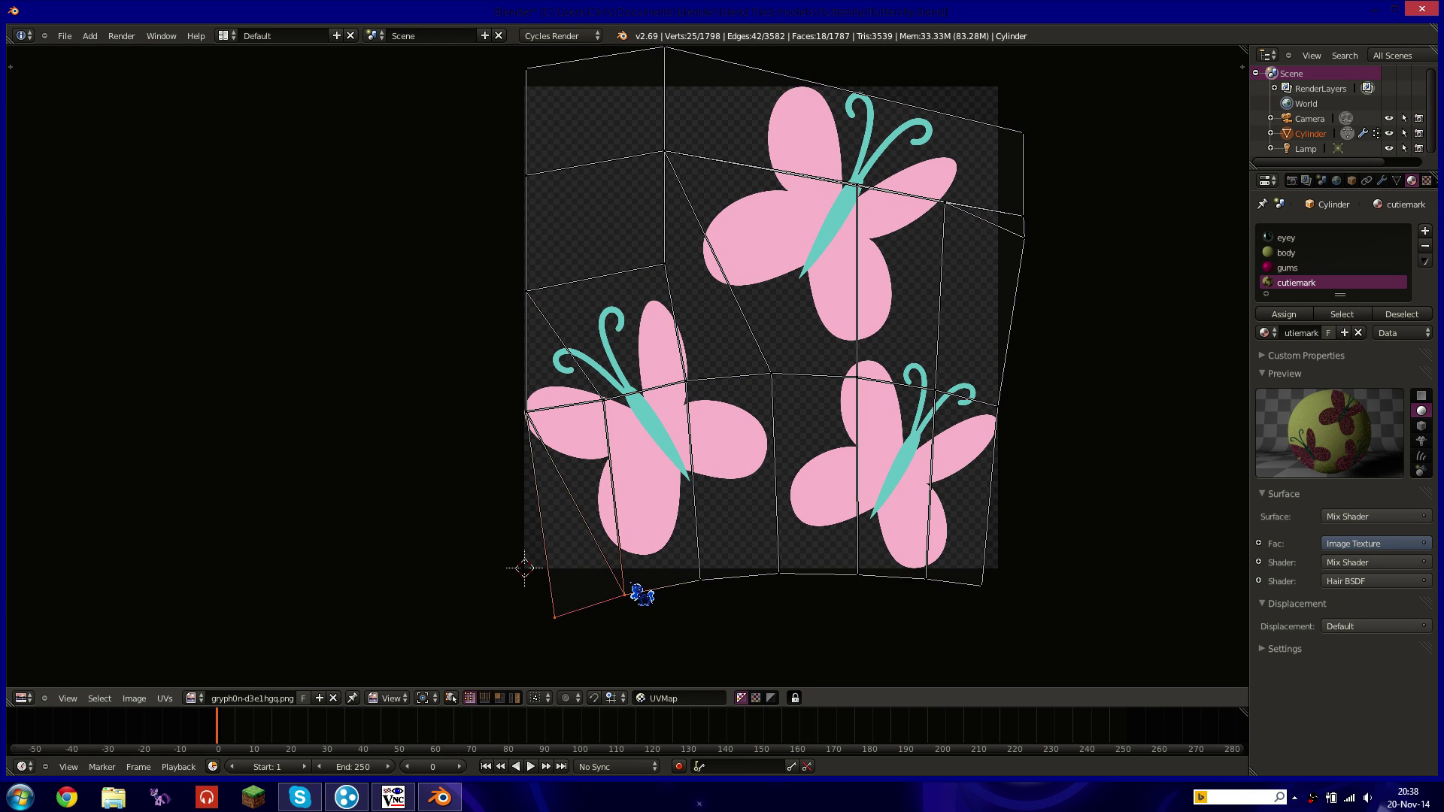
pyautogui.press('g')
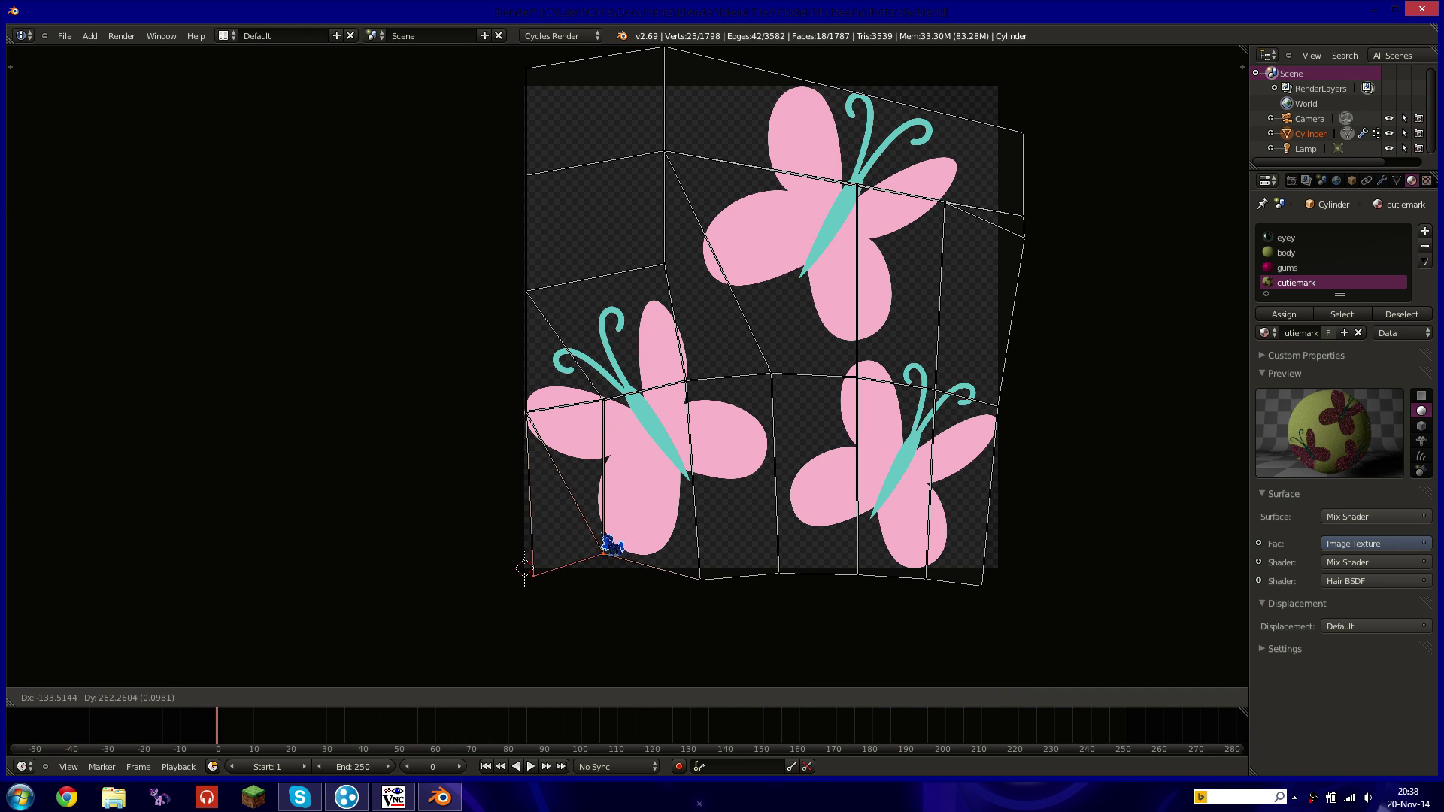
pyautogui.click(609, 542)
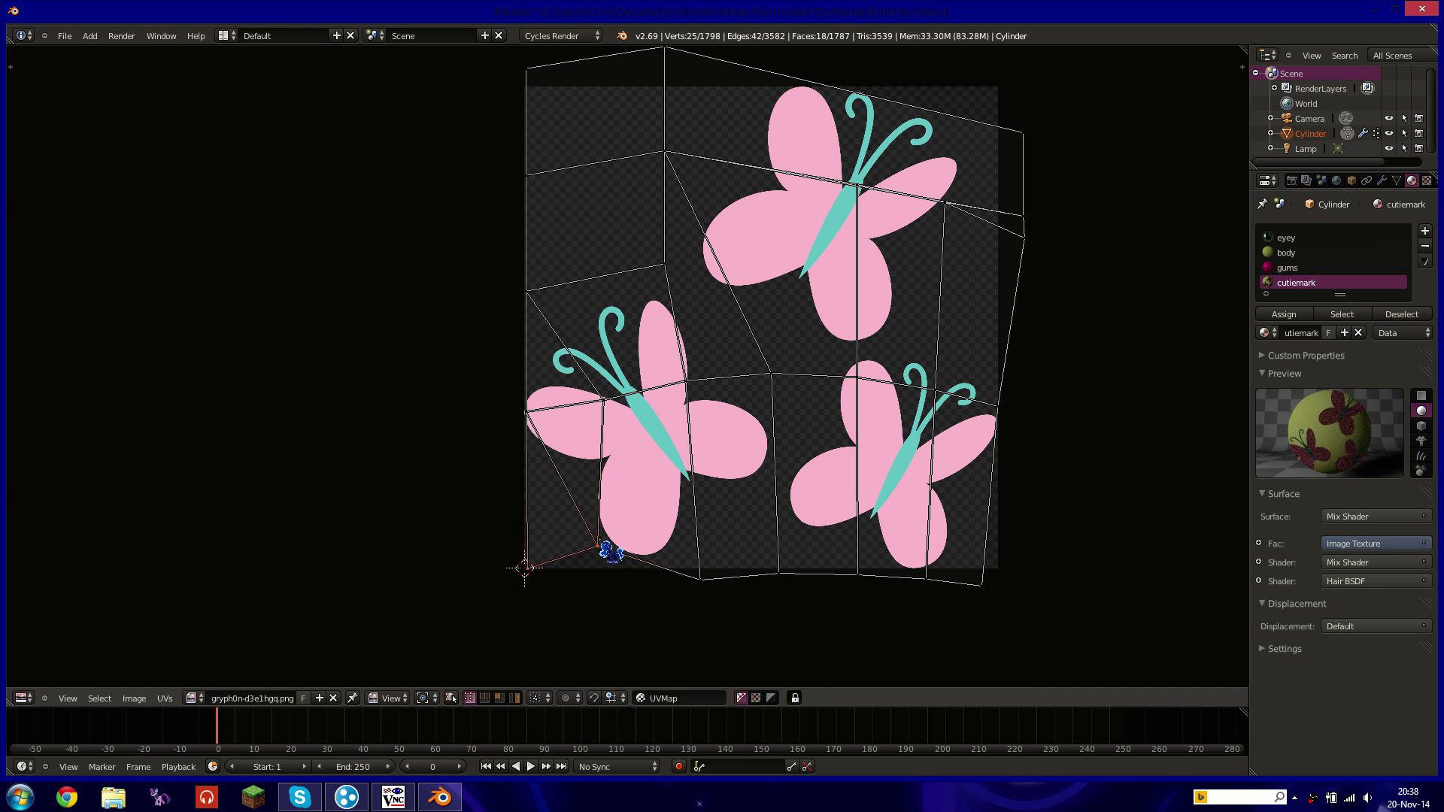
pyautogui.press('g')
pyautogui.click(604, 569)
# Move the three middle vertices of the UV layout's lower border up onto the image's bottom edge.
pyautogui.rightClick(707, 583)
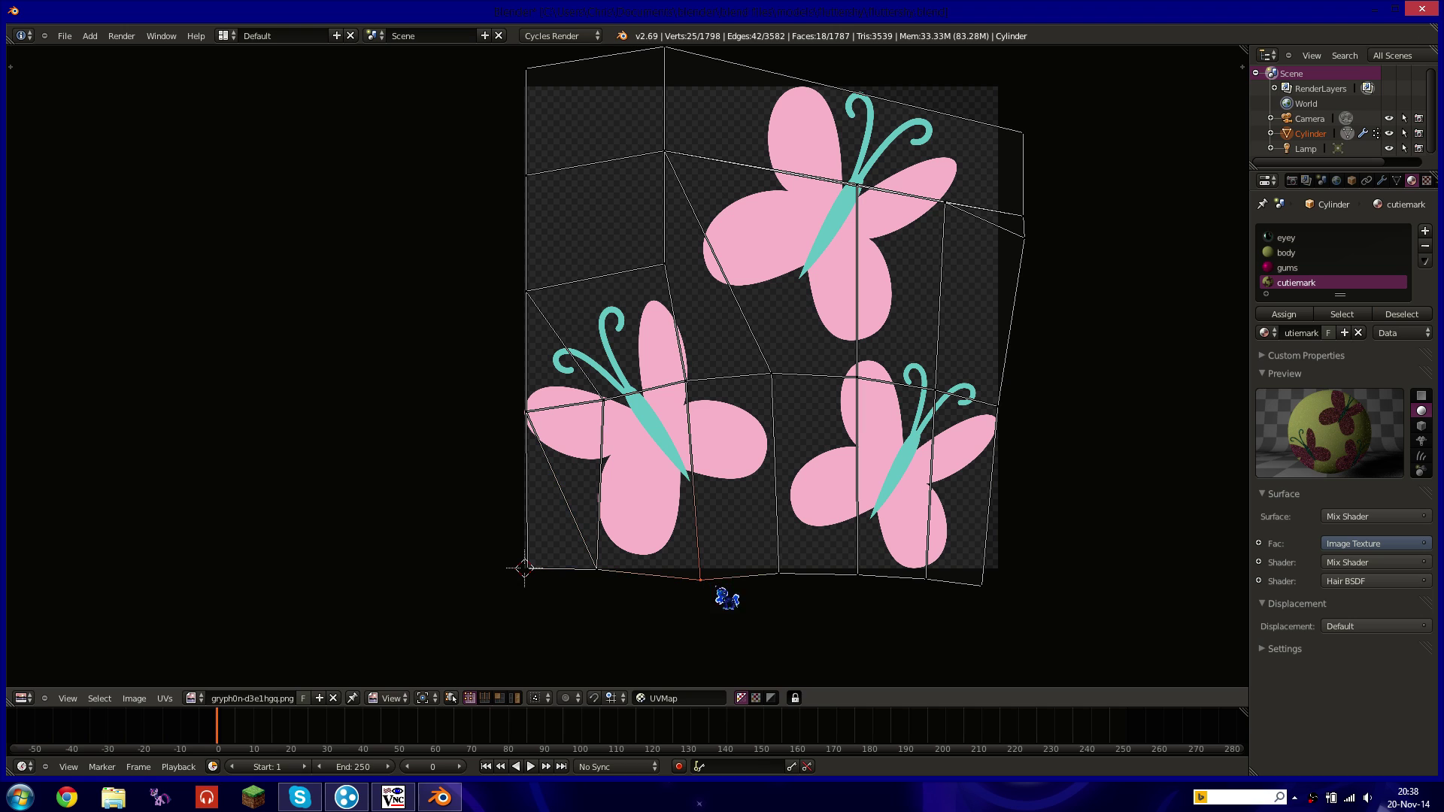
pyautogui.press('g')
pyautogui.click(741, 581)
pyautogui.rightClick(782, 578)
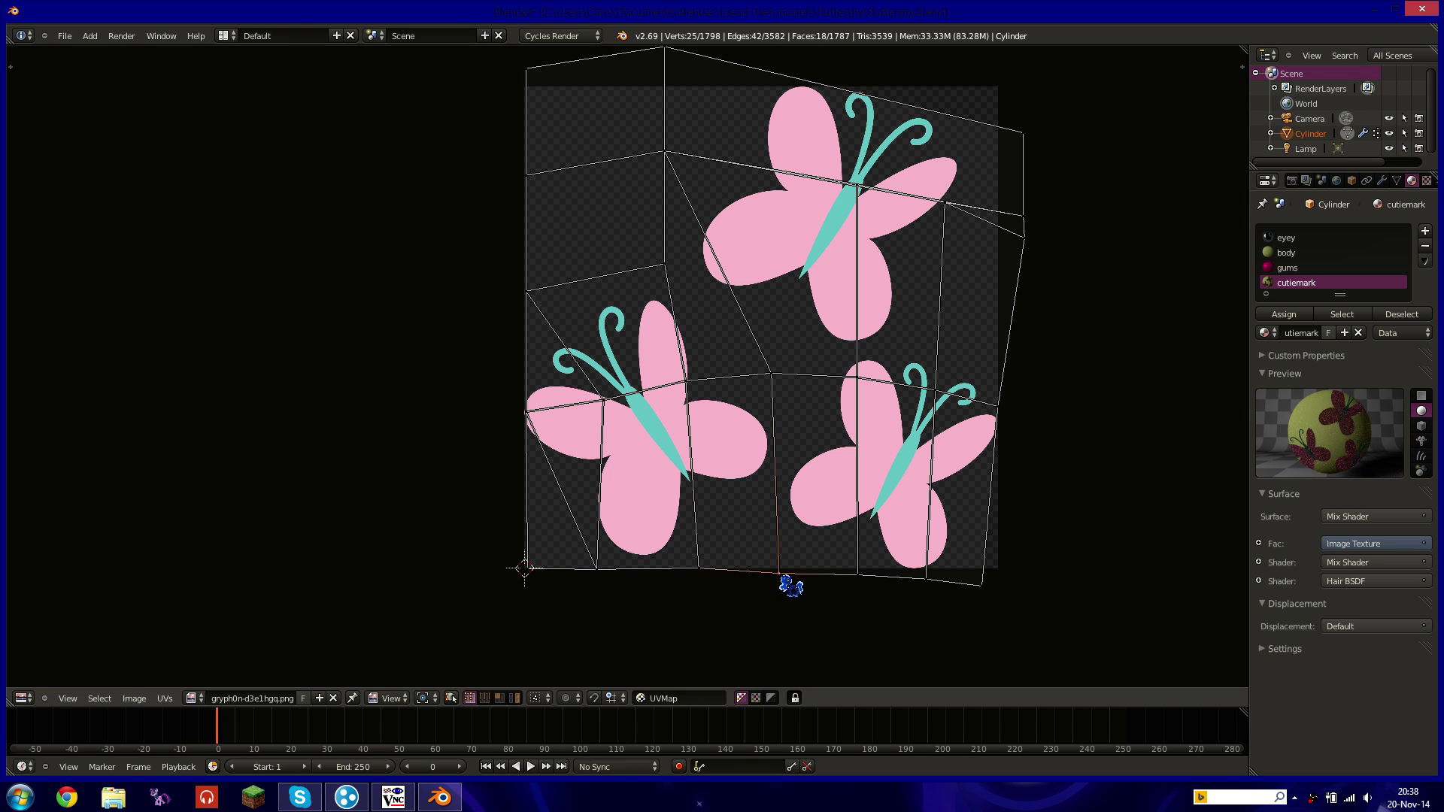
pyautogui.press('g')
pyautogui.click(790, 578)
pyautogui.rightClick(857, 579)
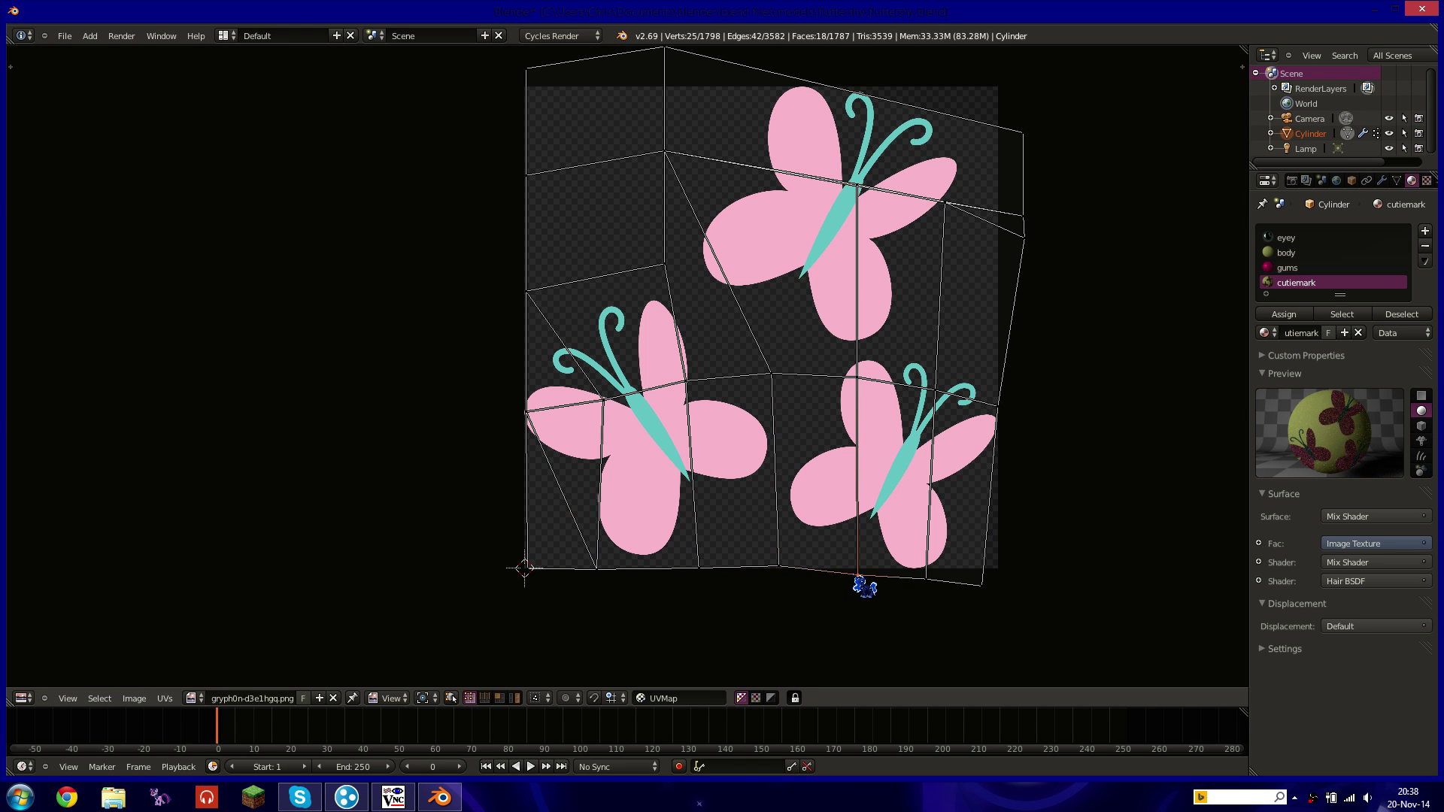
pyautogui.press('g')
pyautogui.click(878, 570)
# Move the last two vertices of the UV layout's lower border onto the image's bottom edge and lower-right corner.
pyautogui.rightClick(934, 586)
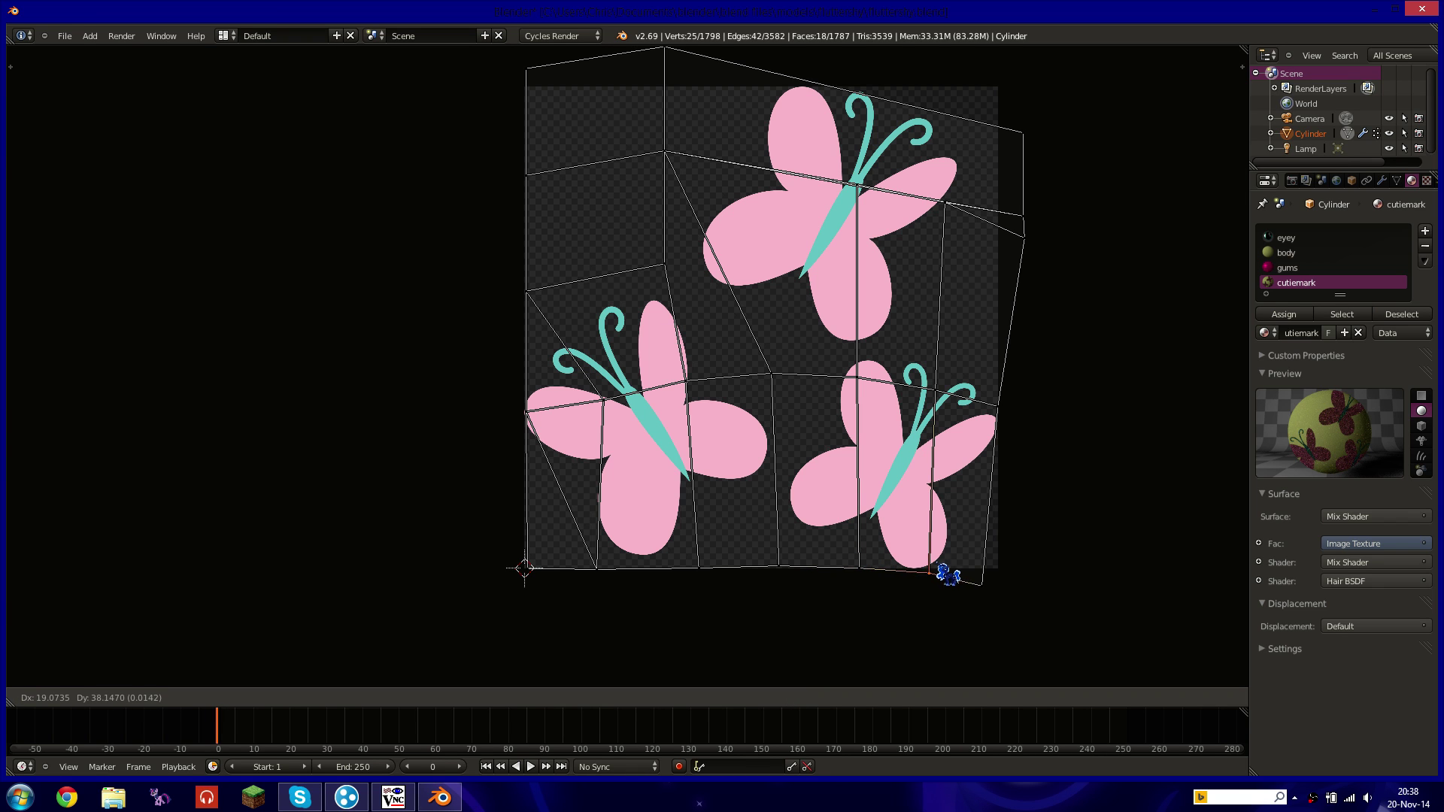
pyautogui.press('g')
pyautogui.click(946, 573)
pyautogui.rightClick(985, 585)
pyautogui.press('g')
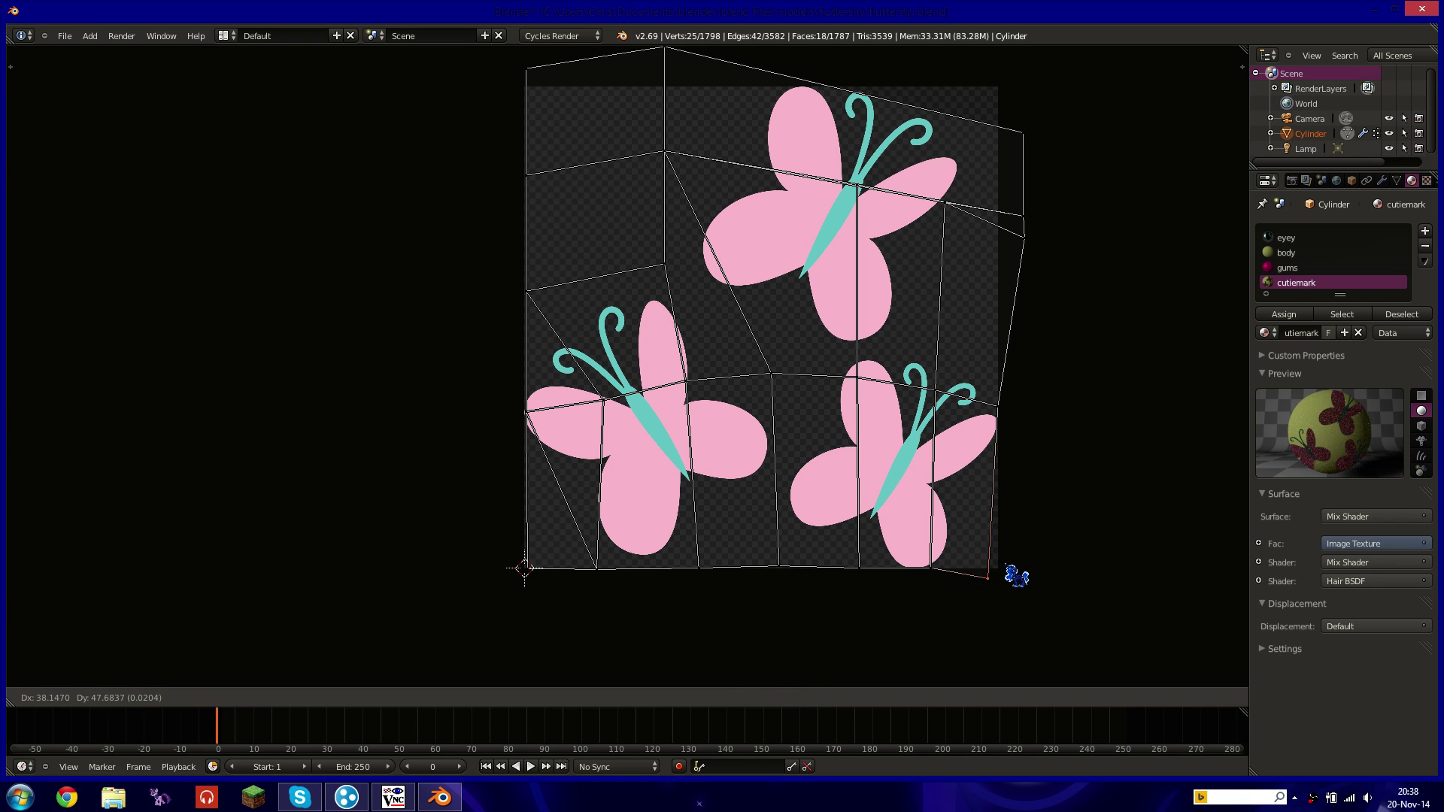
pyautogui.click(1009, 555)
# Move the three upper vertices of the UV layout's right border together onto the image's right edge.
pyautogui.moveTo(1032, 433); pyautogui.dragTo(1061, 502, button='middle')
pyautogui.rightClick(1068, 304)
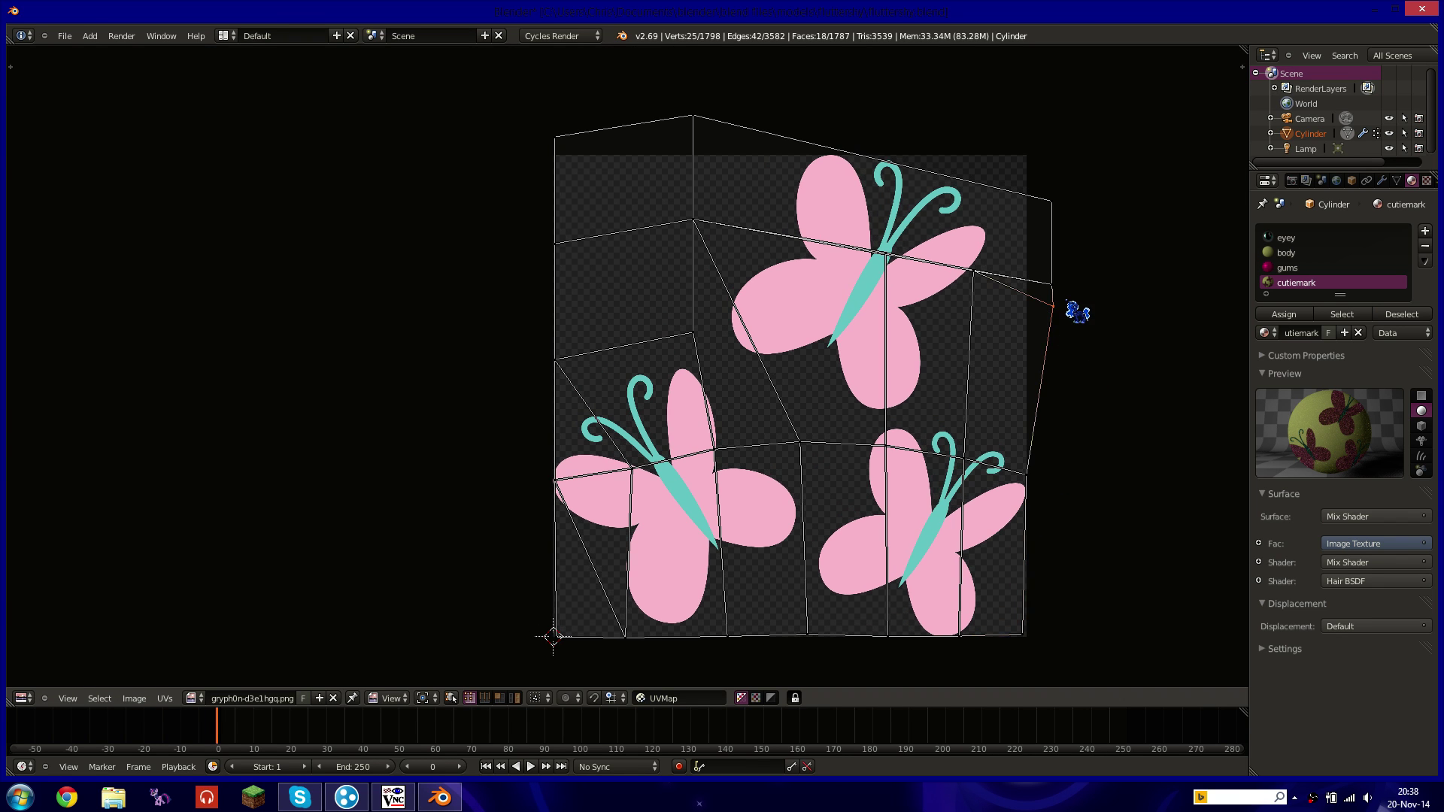
pyautogui.press('g')
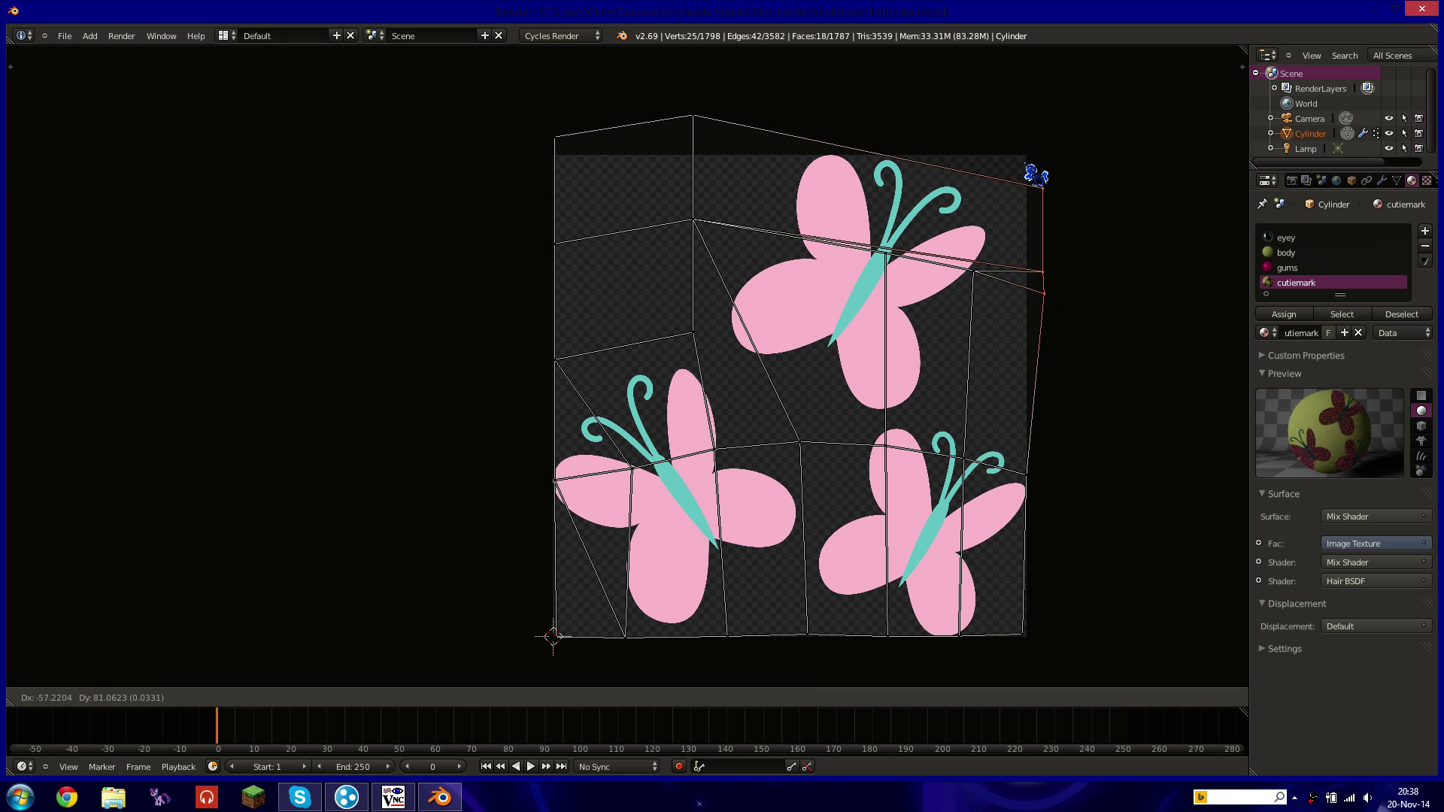
pyautogui.click(1009, 146)
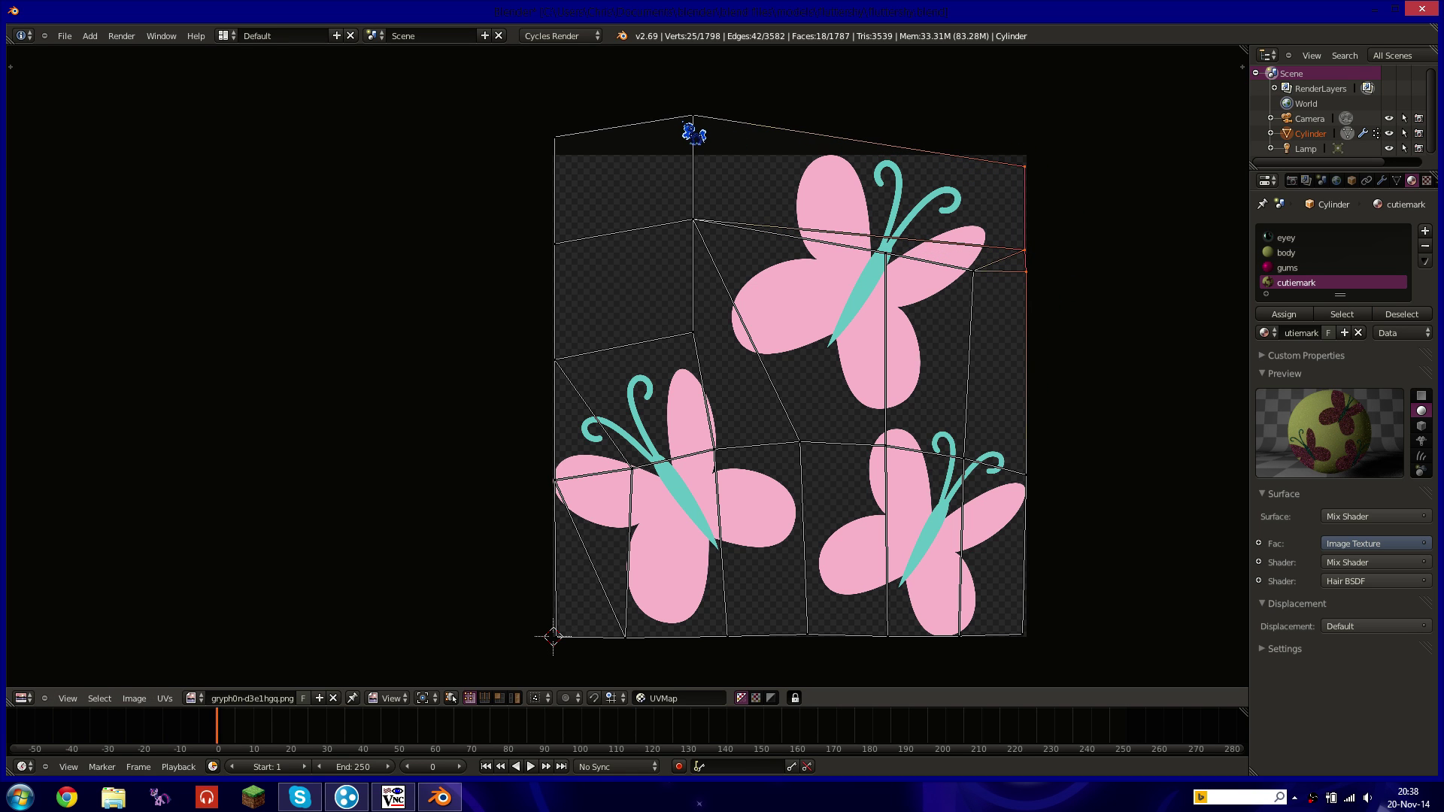
# Move the UV layout's upper middle vertex onto the image's top edge and its upper-left vertex onto the top-left corner.
pyautogui.rightClick(689, 119)
pyautogui.press('g')
pyautogui.click(697, 167)
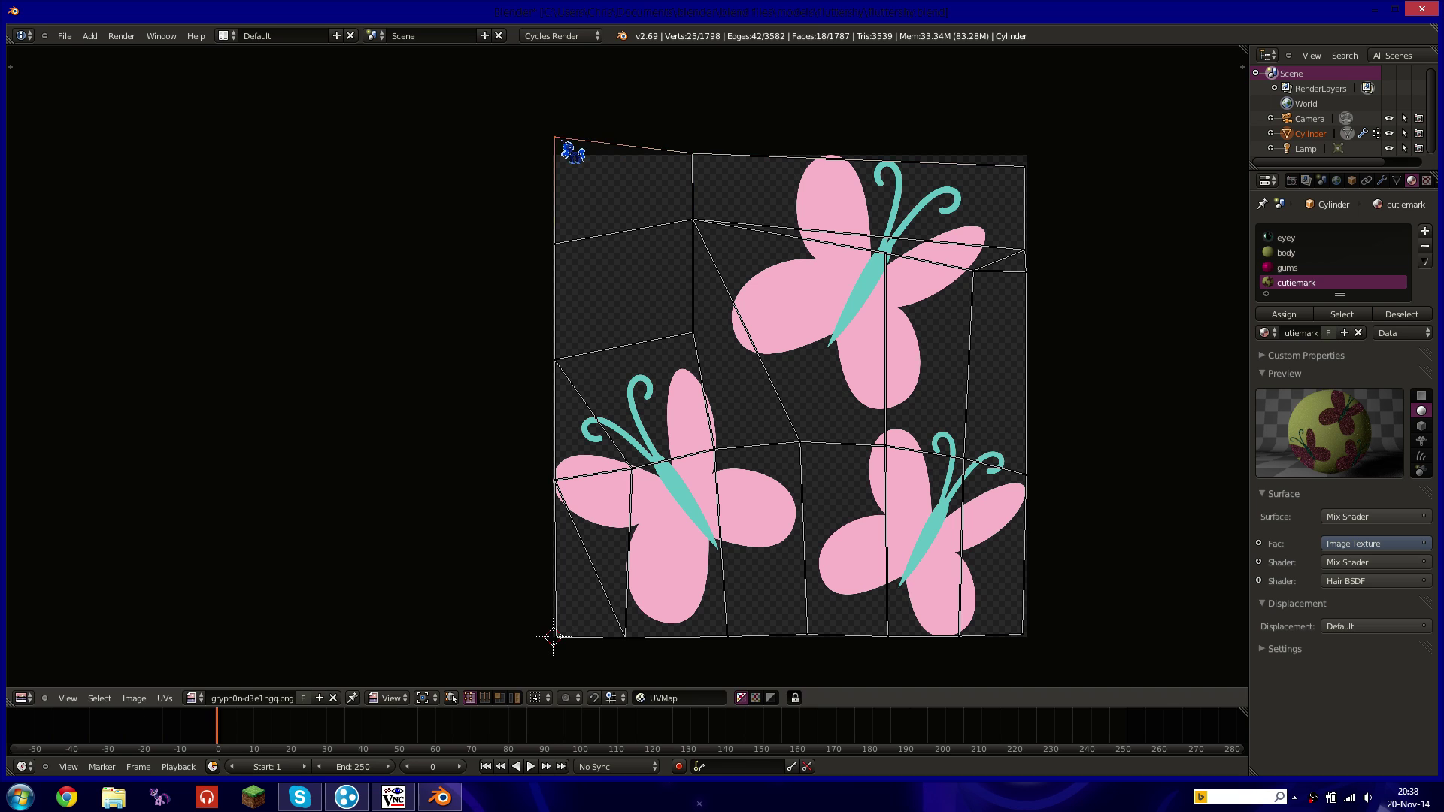
pyautogui.press('g')
pyautogui.click(562, 174)
pyautogui.moveTo(794, 262); pyautogui.dragTo(790, 242, button='middle')
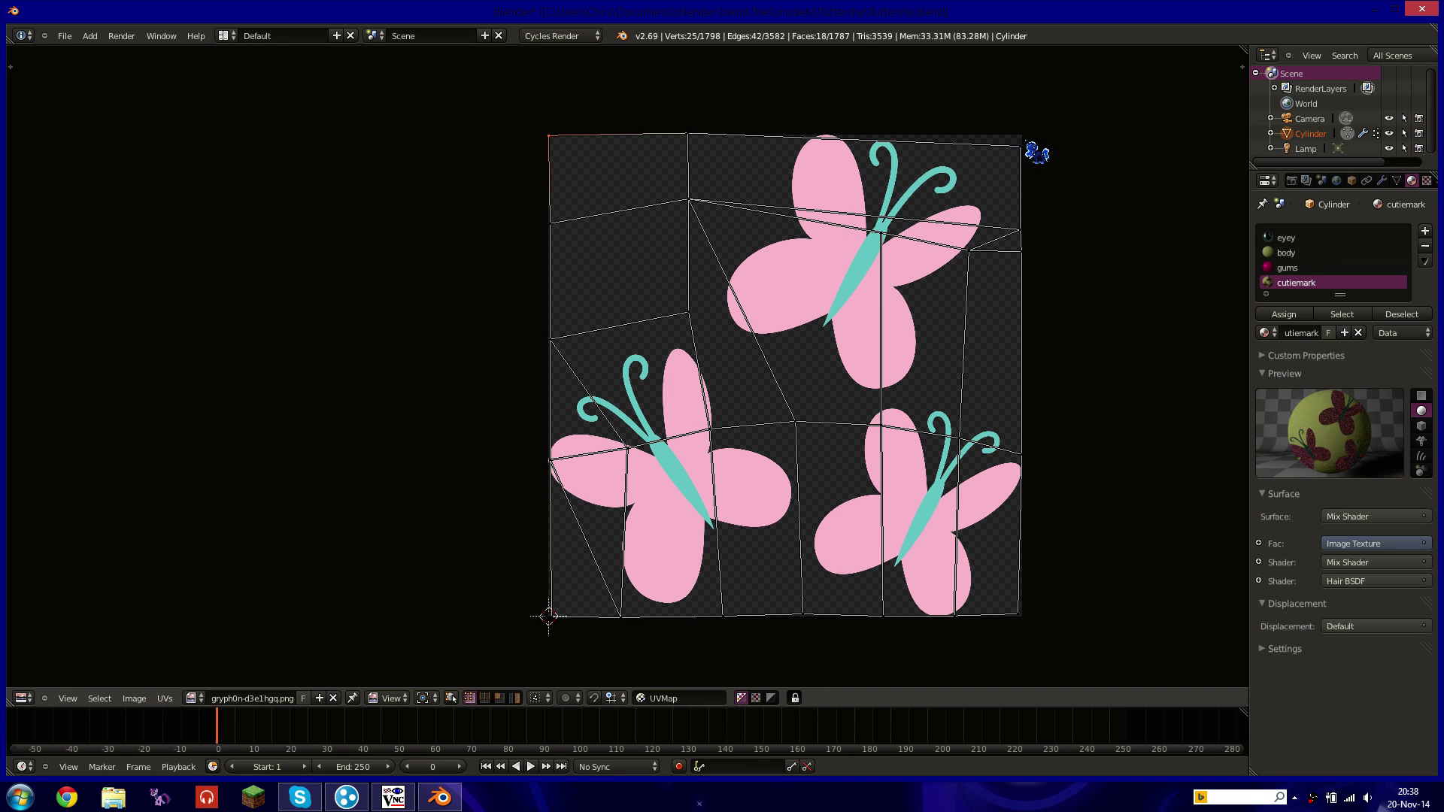
# Move the UV layout's upper-right vertex onto the image's top-right corner.
pyautogui.rightClick(1035, 151)
pyautogui.press('g')
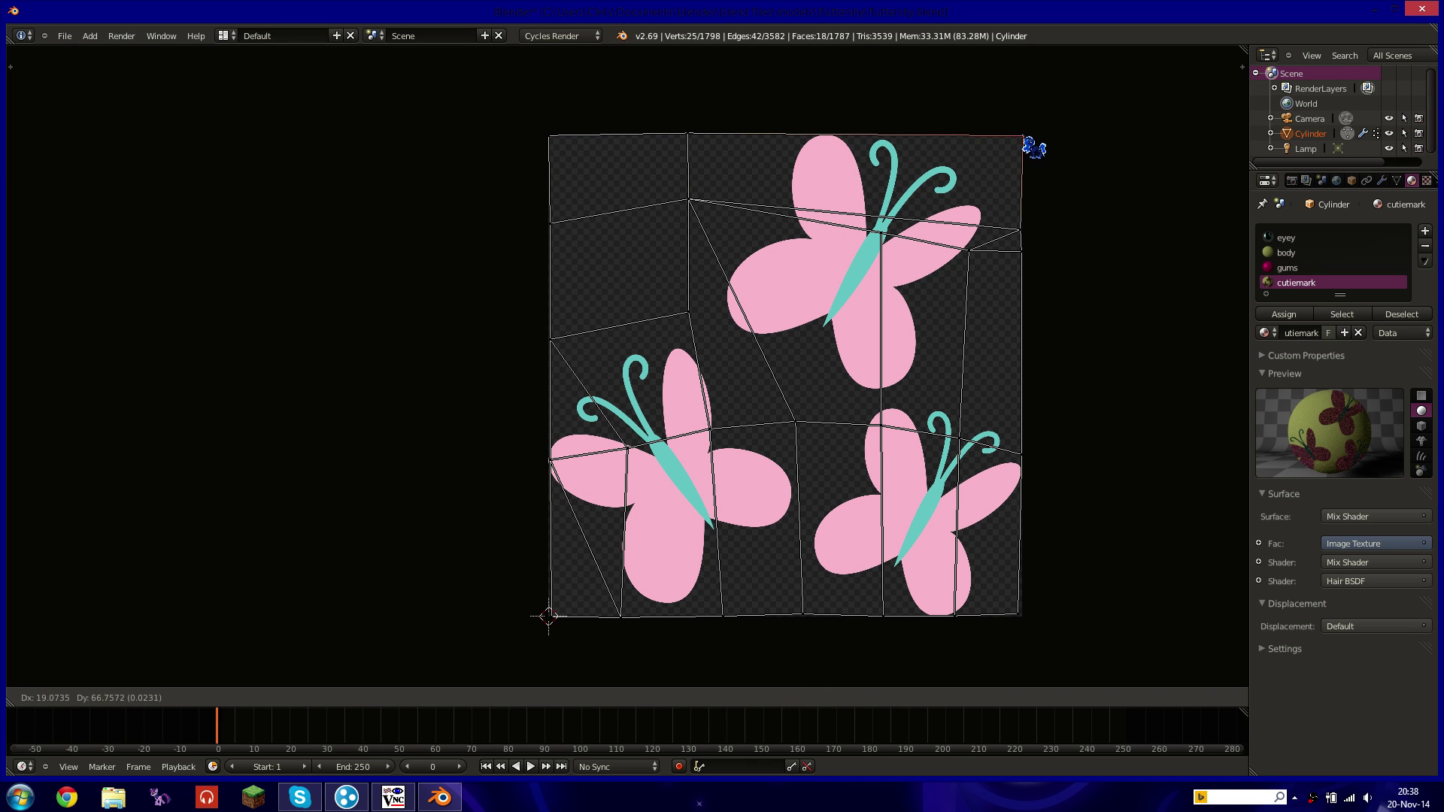
pyautogui.click(1035, 148)
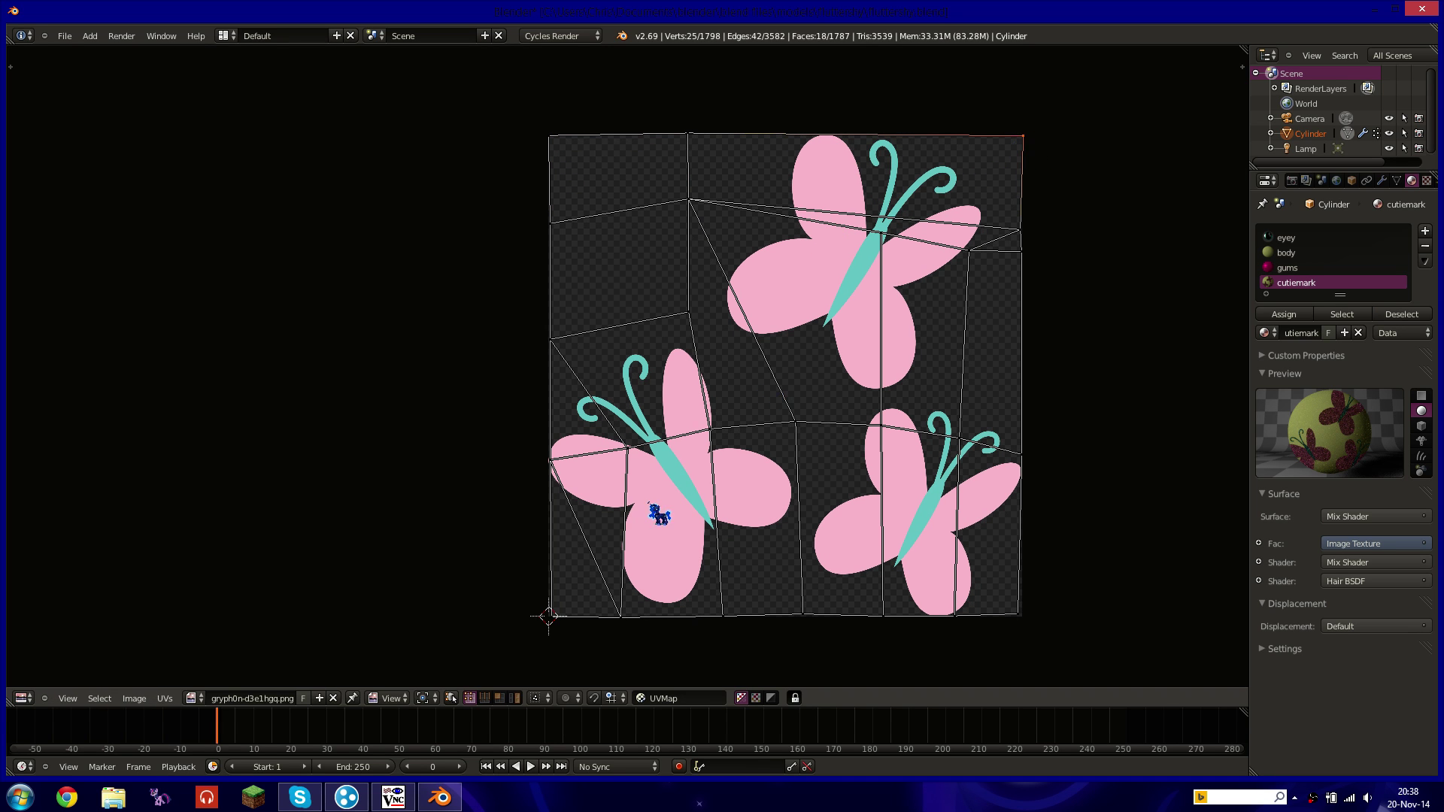
# Go back to the 3D View and check the pony's hip in rendered shading, then return to wireframe.
pyautogui.click(23, 698)
pyautogui.click(23, 698)
pyautogui.click(46, 683)
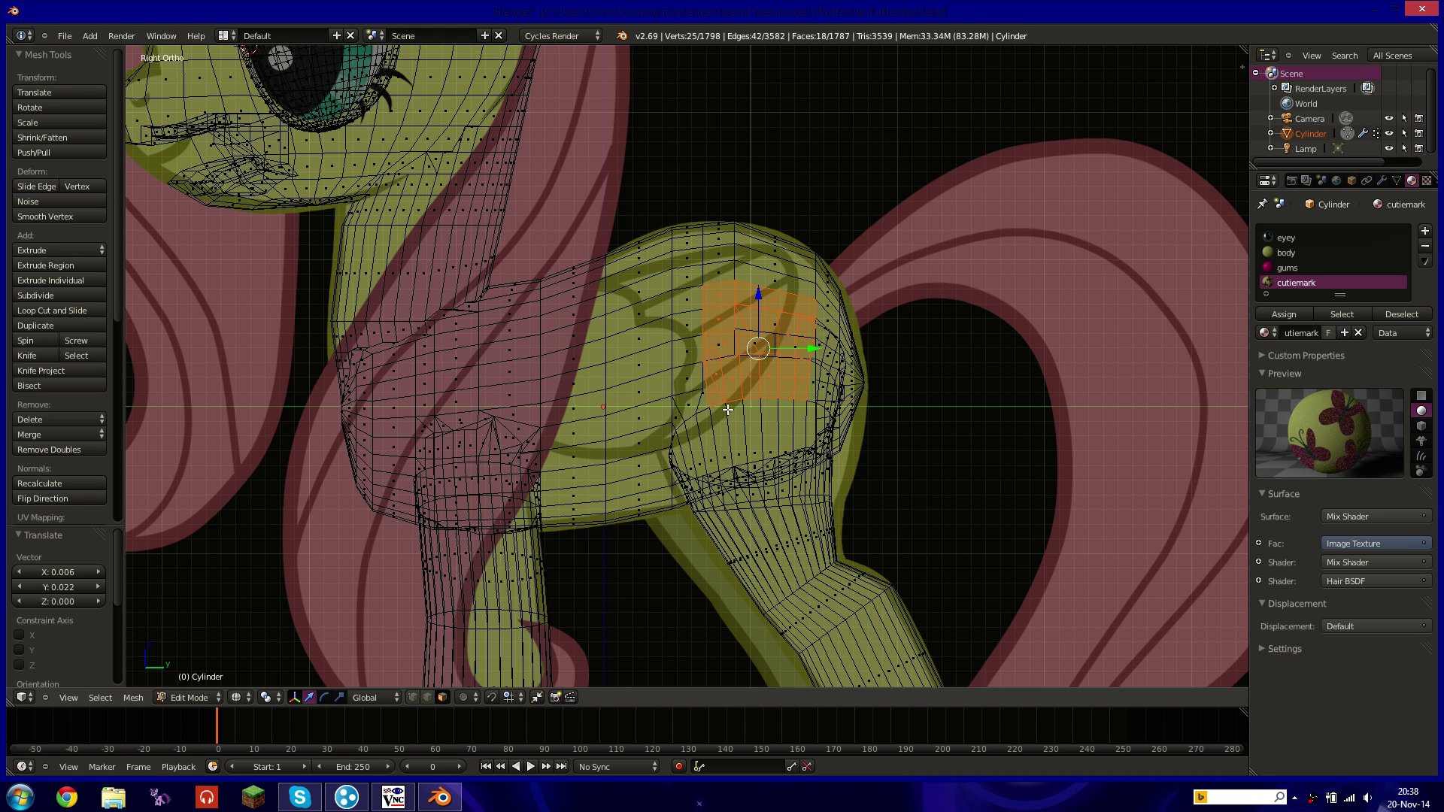
pyautogui.hotkey('shift', 'z')
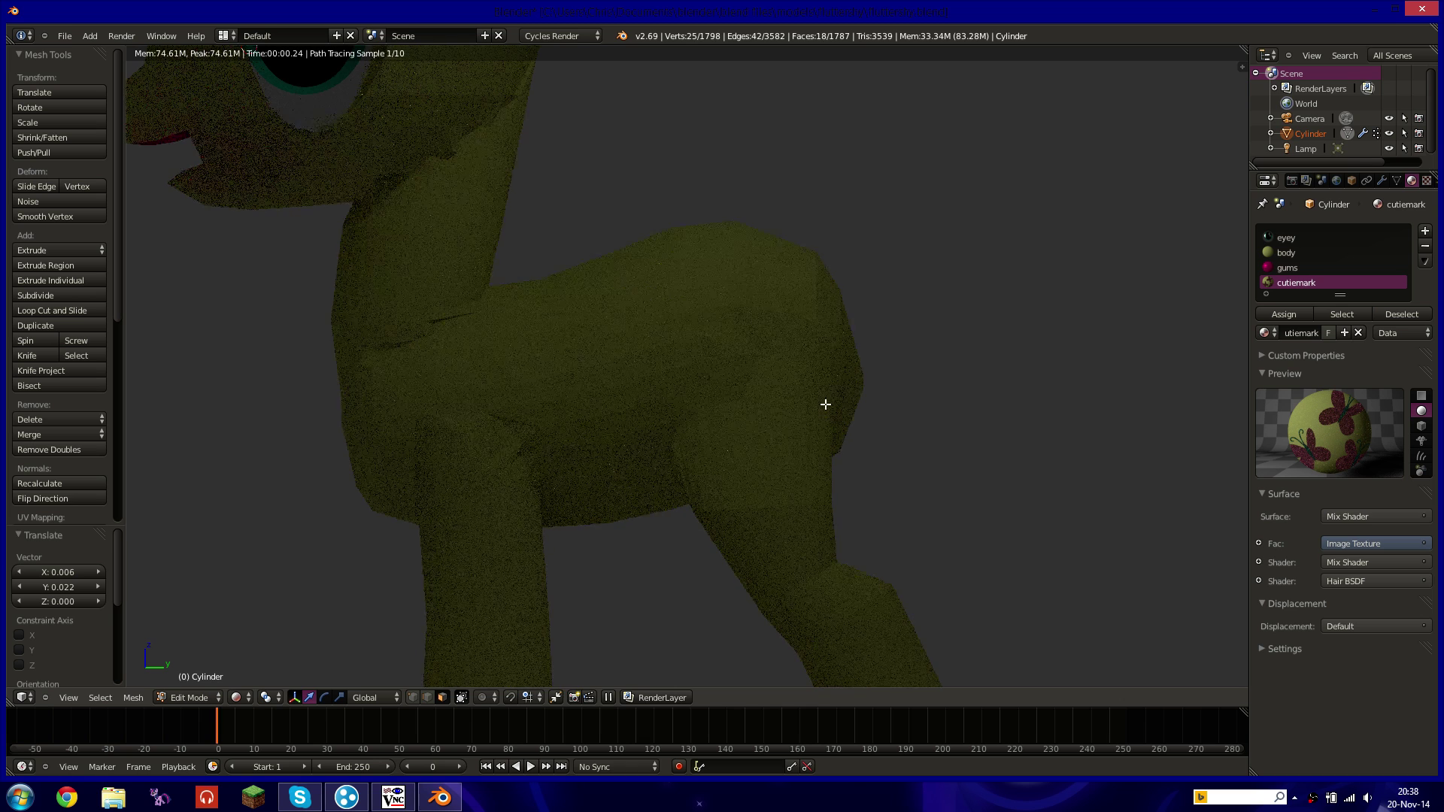
pyautogui.moveTo(743, 449)
pyautogui.mouseDown(button='middle')
pyautogui.moveTo(674, 385)
pyautogui.moveTo(734, 428)
pyautogui.mouseUp(button='middle')
pyautogui.hotkey('shift', 'z')
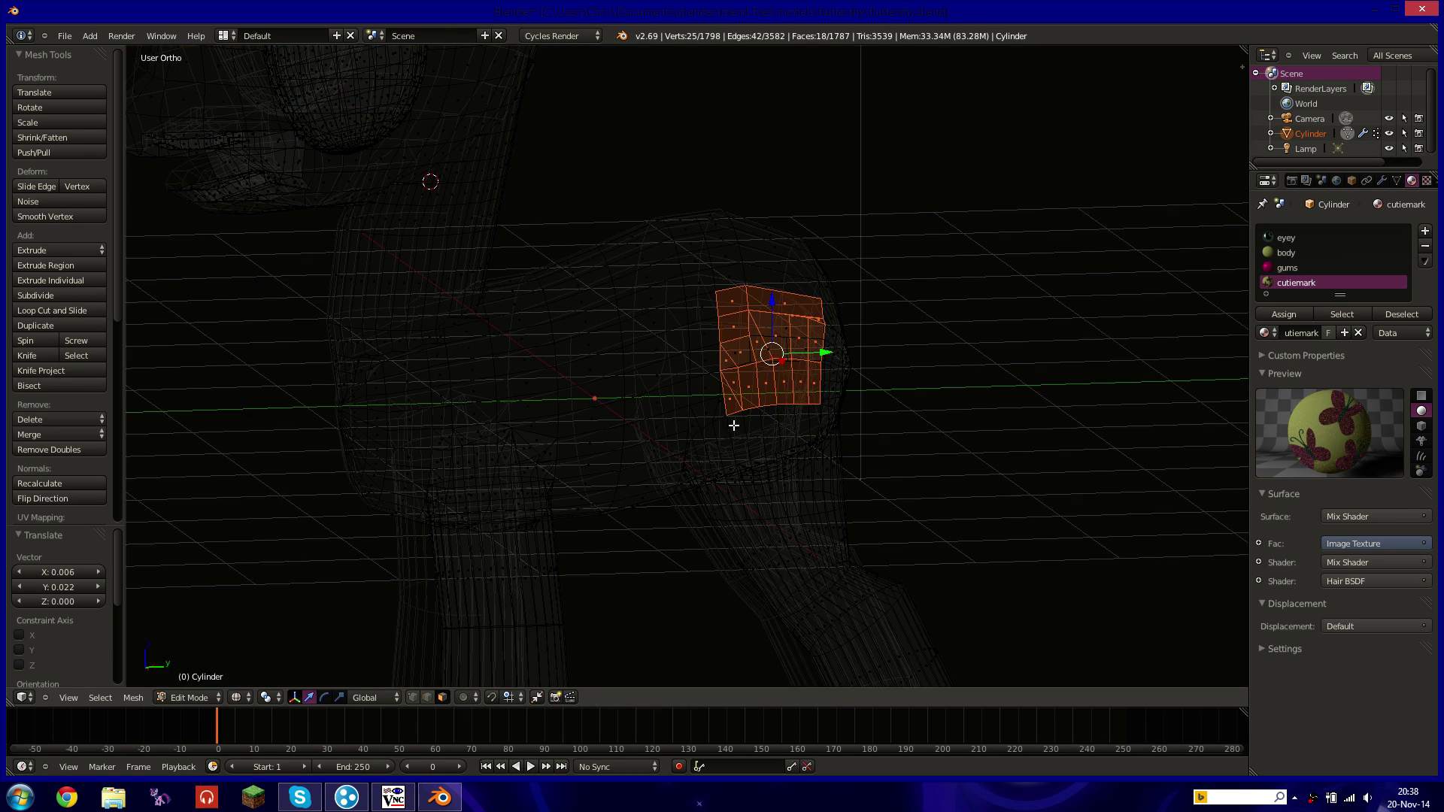
# Assign the cutiemark material to the selected hip faces and inspect the butterflies up close in rendered shading.
pyautogui.click(1292, 316)
pyautogui.hotkey('shift', 'z')
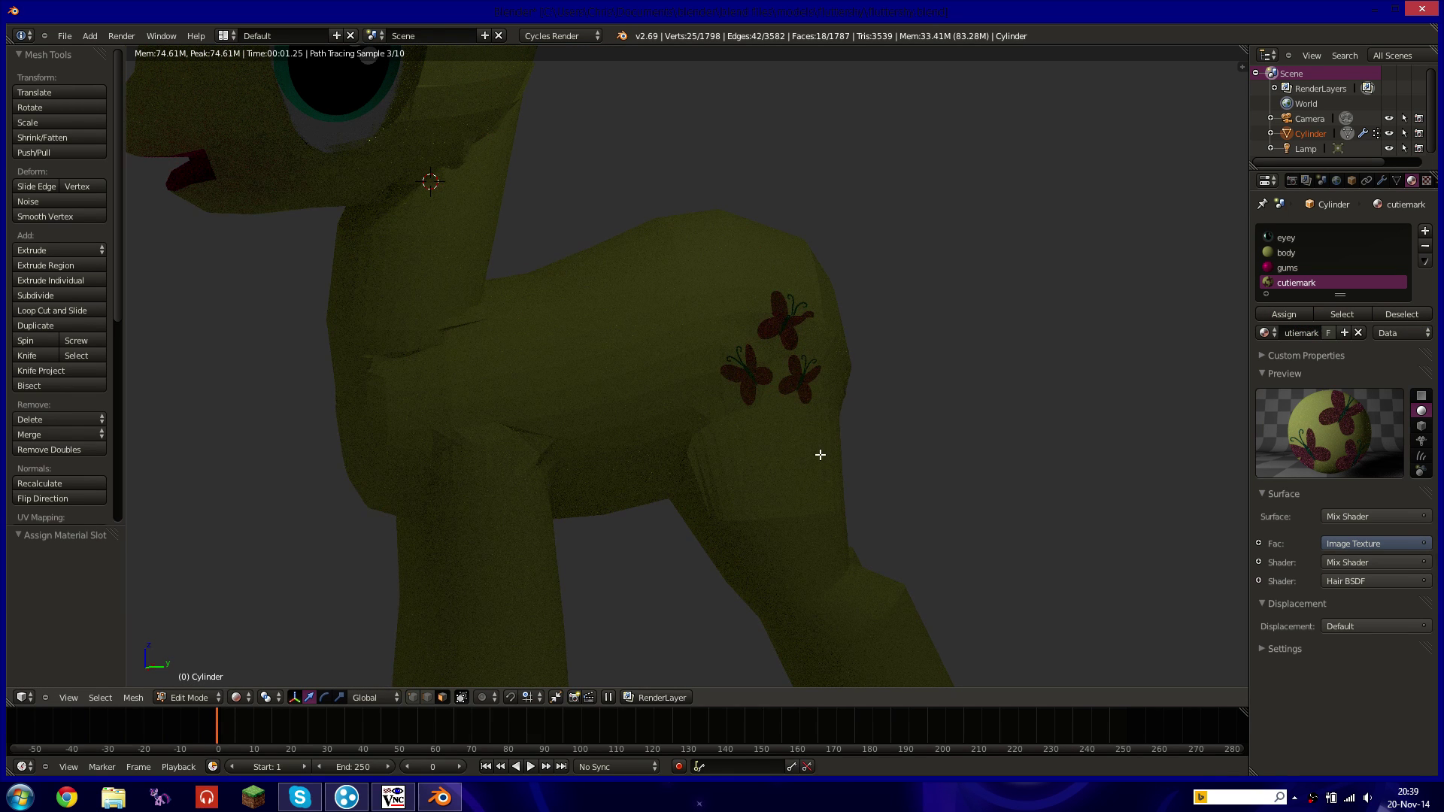
pyautogui.moveTo(864, 444); pyautogui.dragTo(860, 444, button='middle')
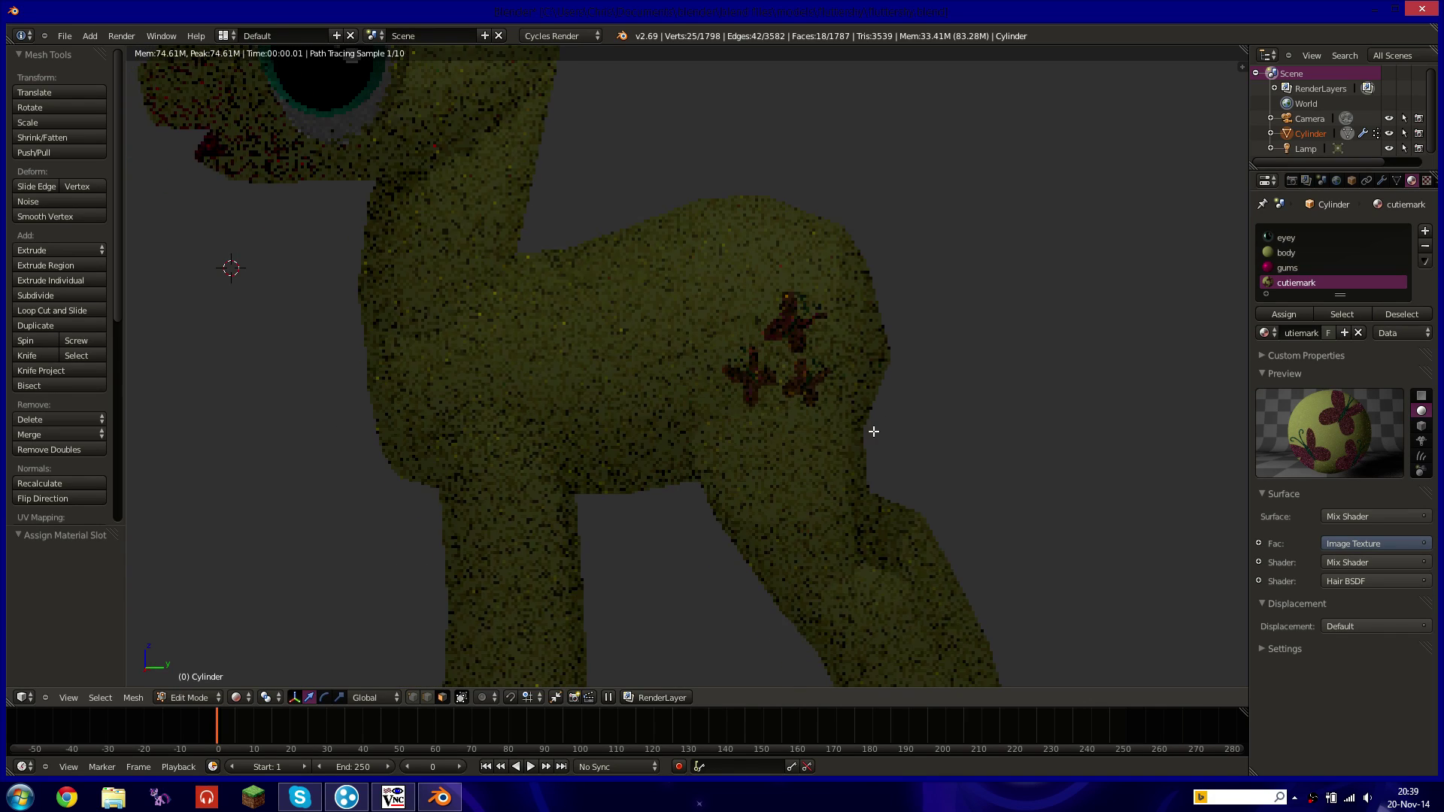
pyautogui.scroll(1, 875, 427)
pyautogui.scroll(5, 898, 381)
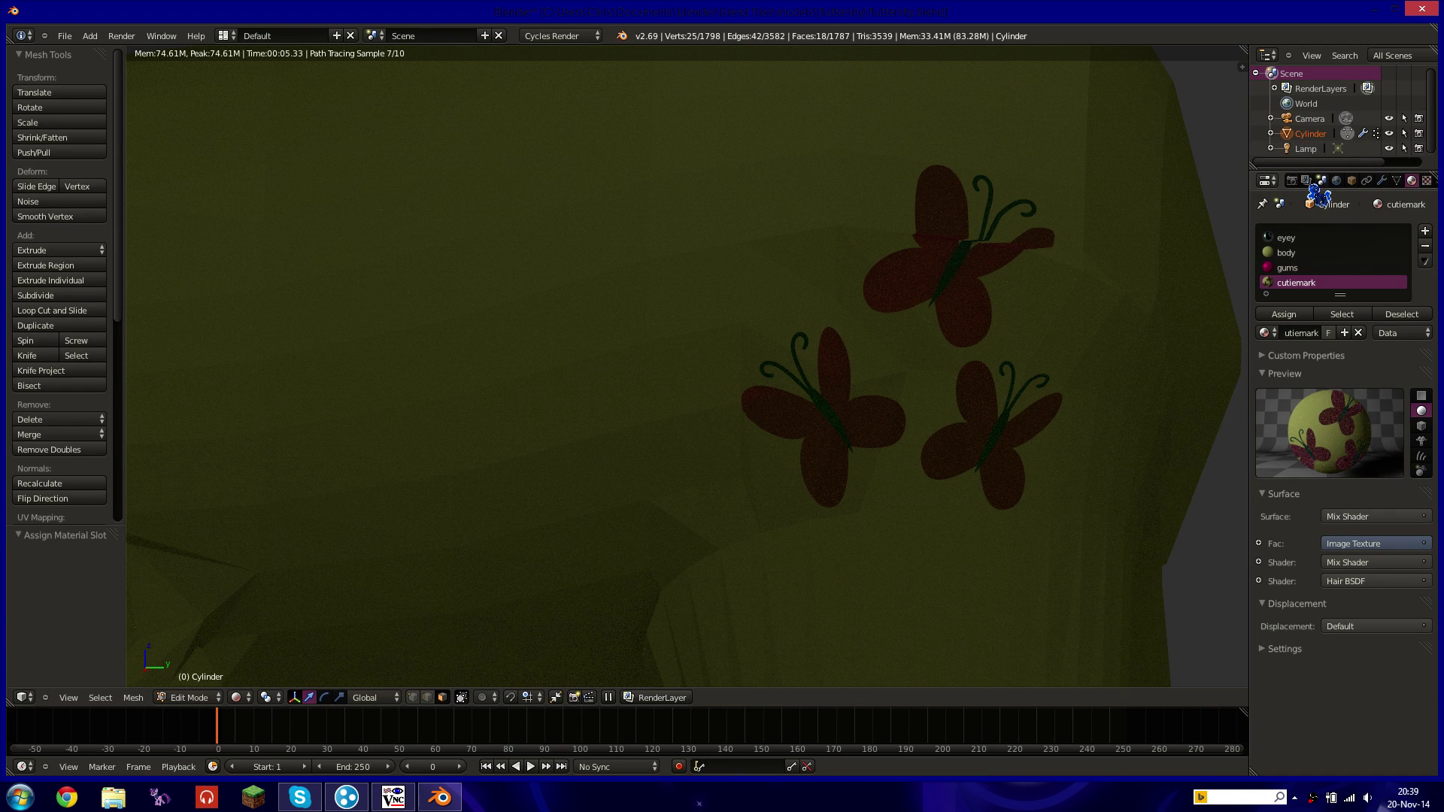
# Turn off Simplify in the scene settings and check the smoothed body and cutie mark in the rendered view.
pyautogui.click(1321, 181)
pyautogui.click(1273, 595)
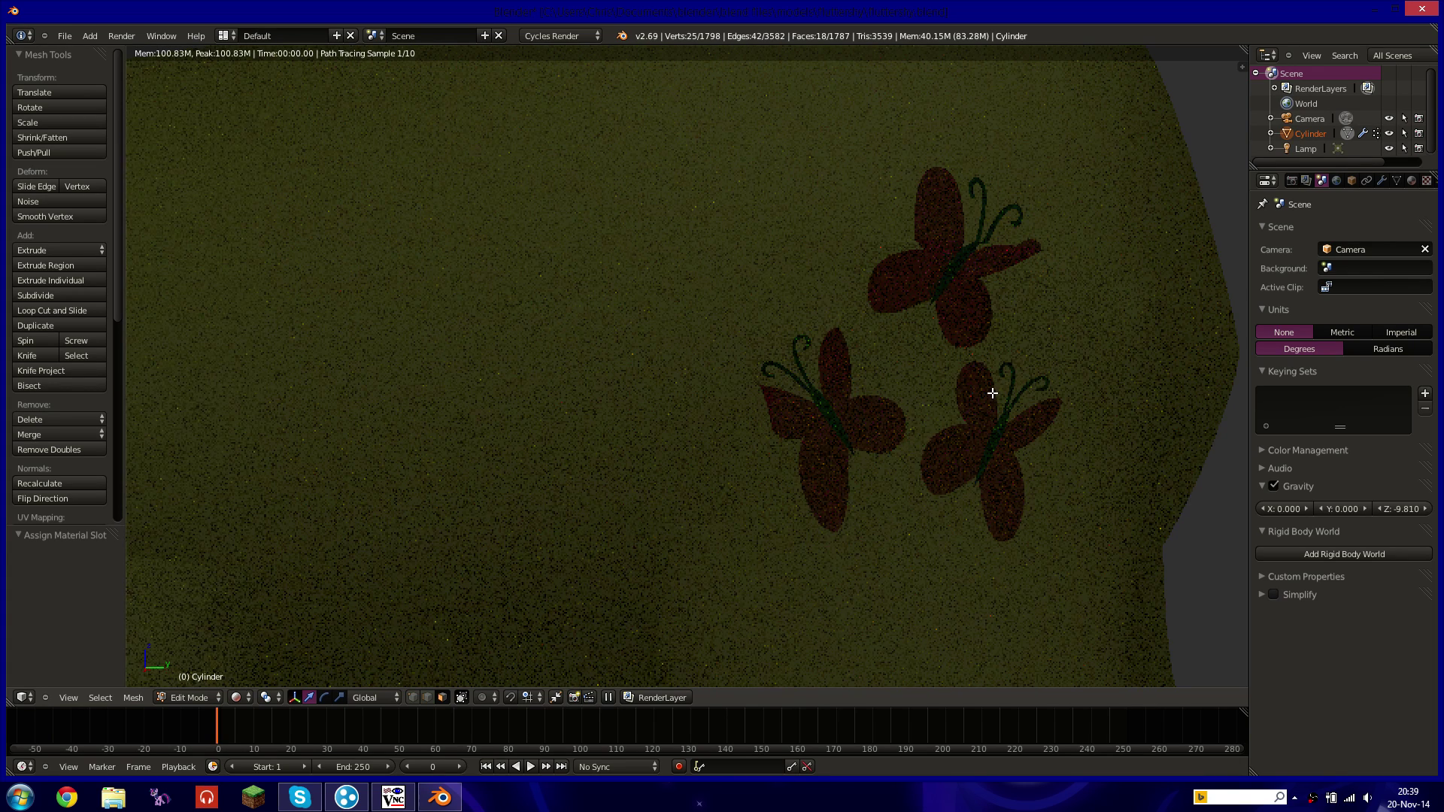
pyautogui.scroll(-5, 986, 396)
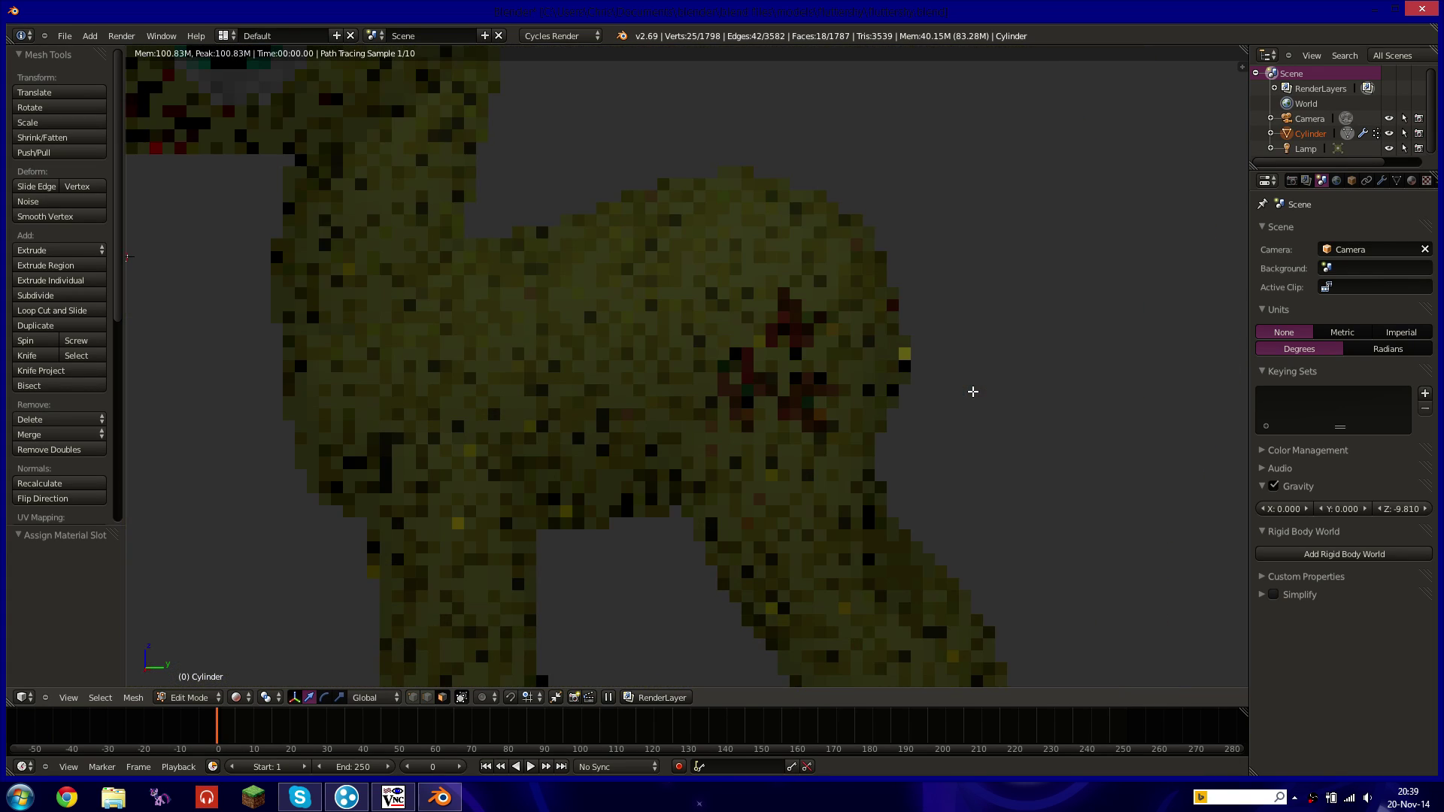
pyautogui.scroll(-1, 981, 397)
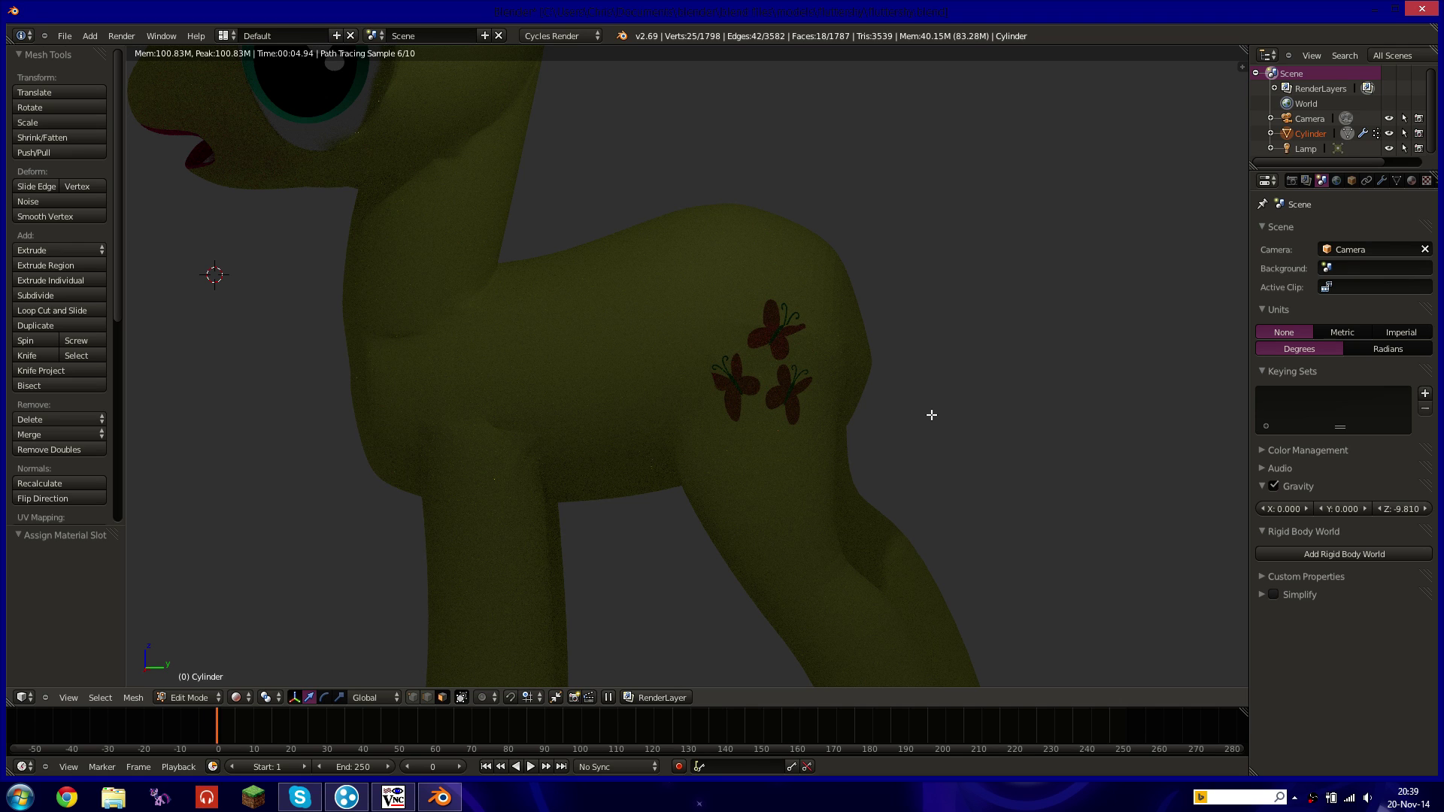
# In the UV/Image Editor, move the right-edge UV vertex above the sliver face by about -0.016 in X and 0.065 in Y.
pyautogui.click(24, 698)
pyautogui.click(24, 697)
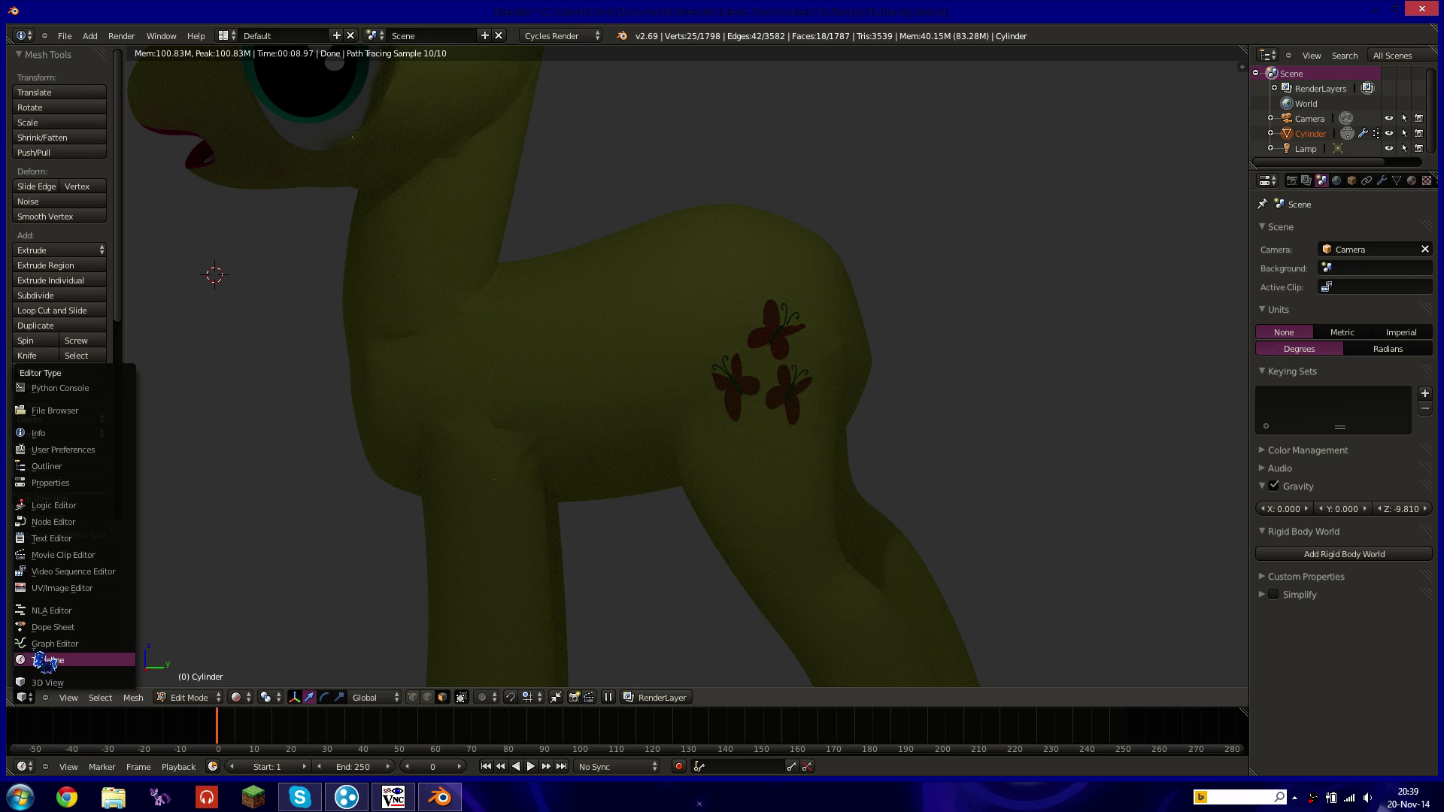
pyautogui.click(60, 593)
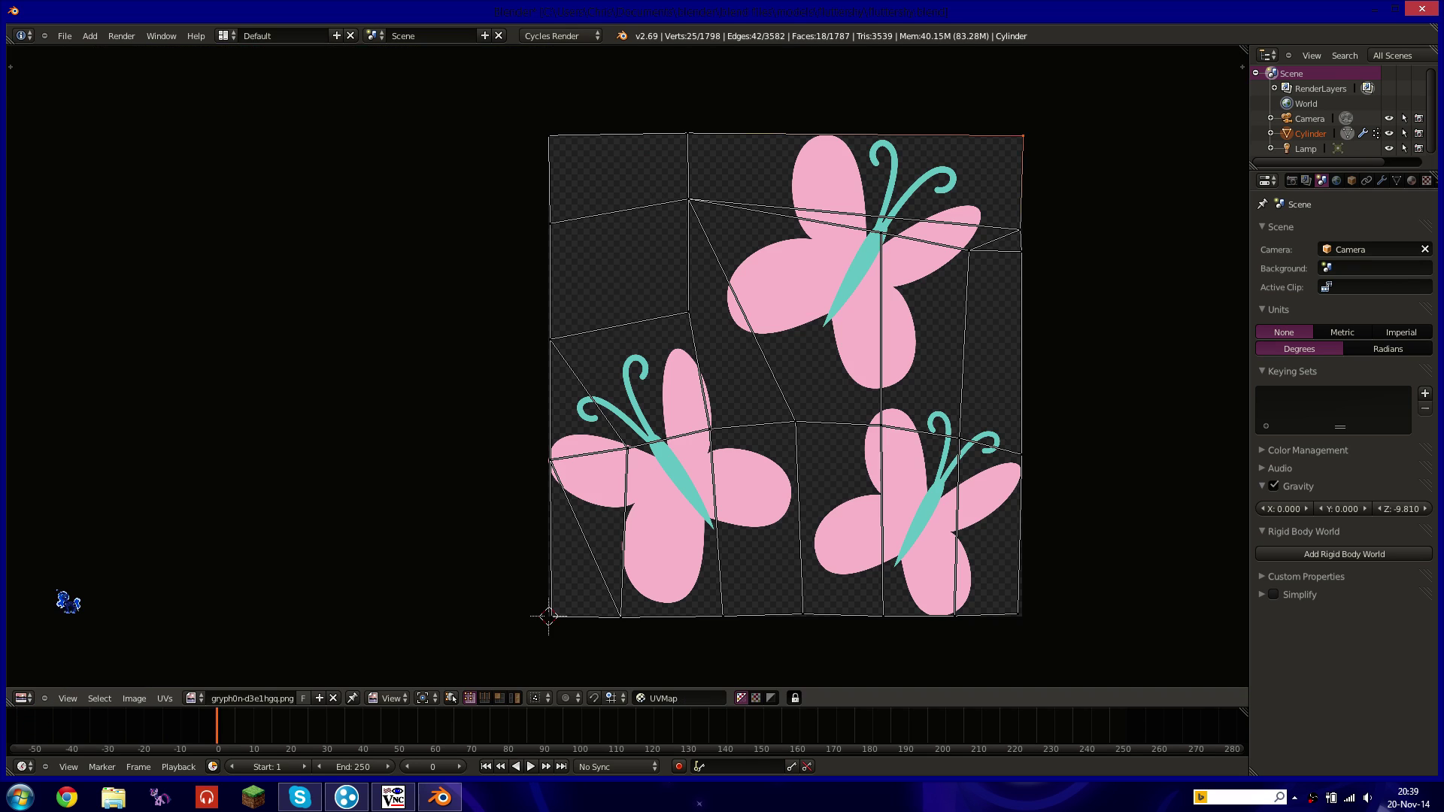
pyautogui.rightClick(1020, 234)
pyautogui.press('g')
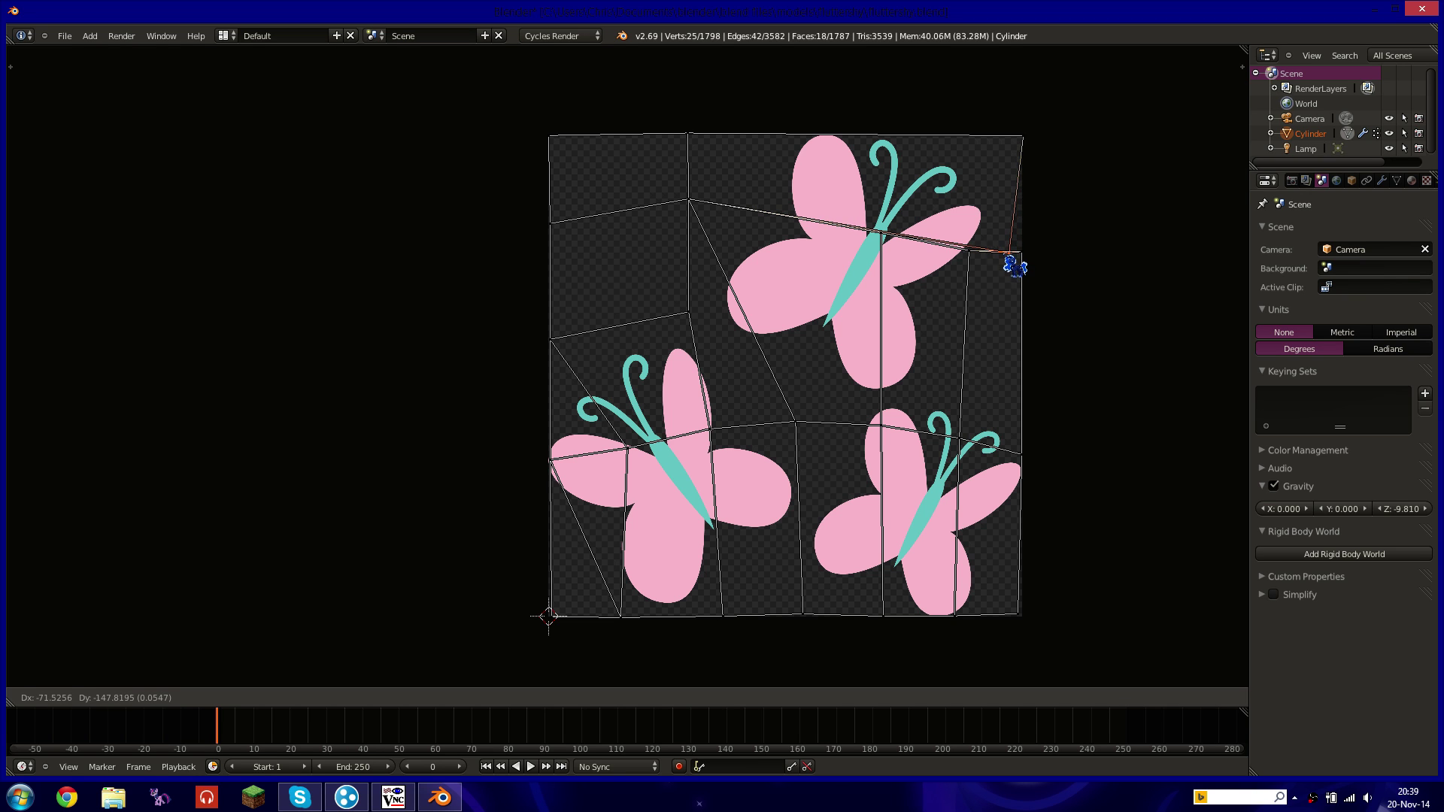
pyautogui.click(1010, 212)
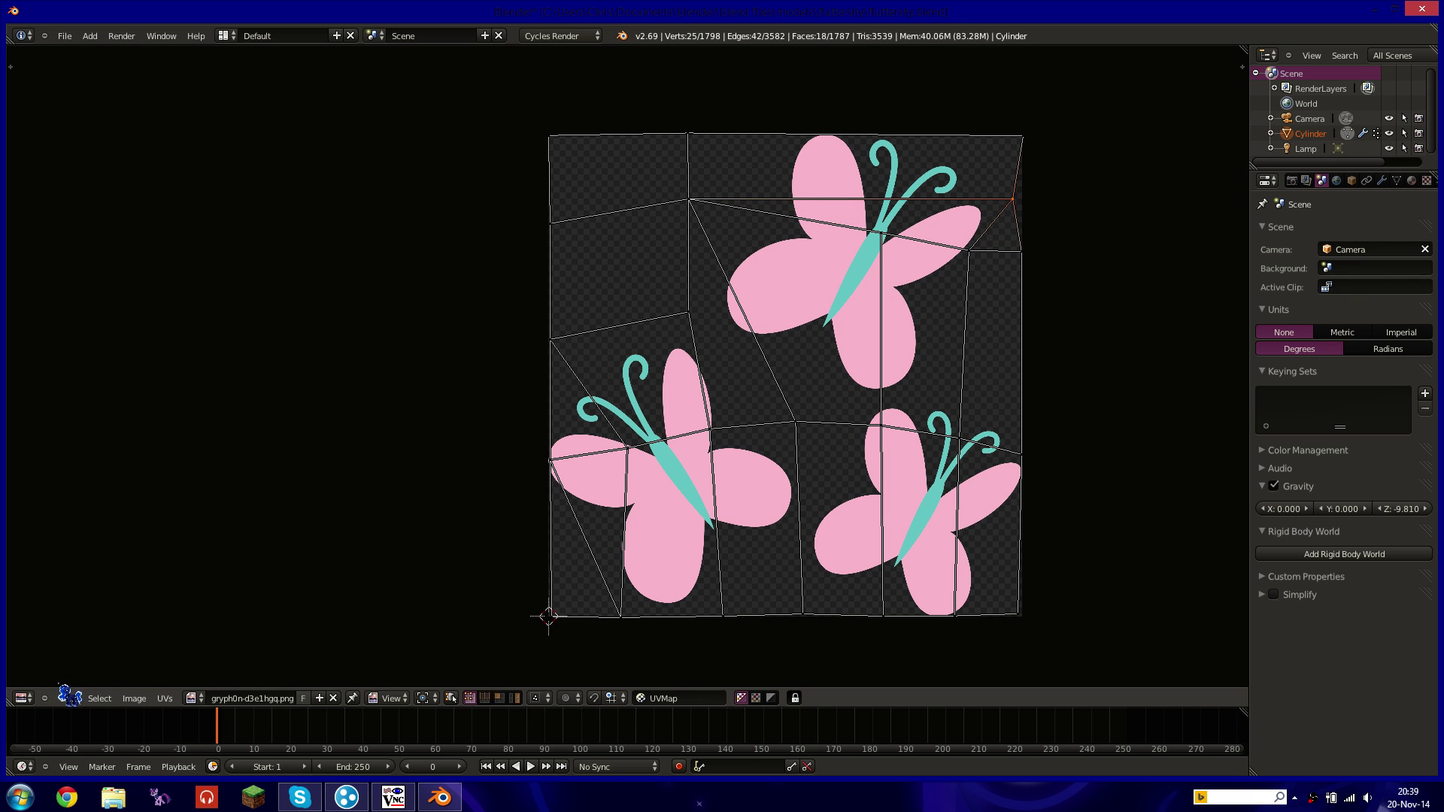
# Return to the 3D View and check the butterflies on the hip in rendered shading.
pyautogui.click(24, 698)
pyautogui.click(45, 677)
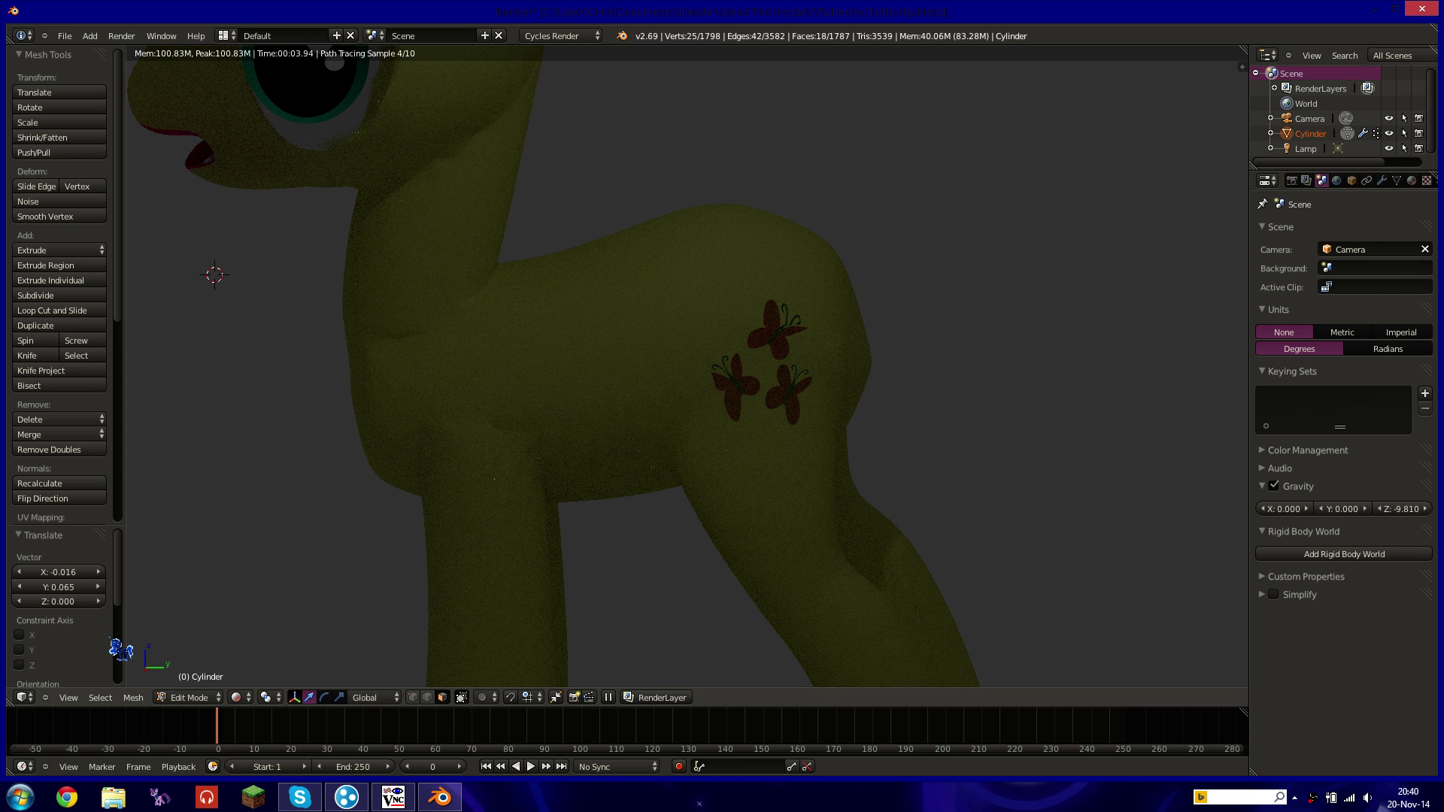
pyautogui.click(28, 697)
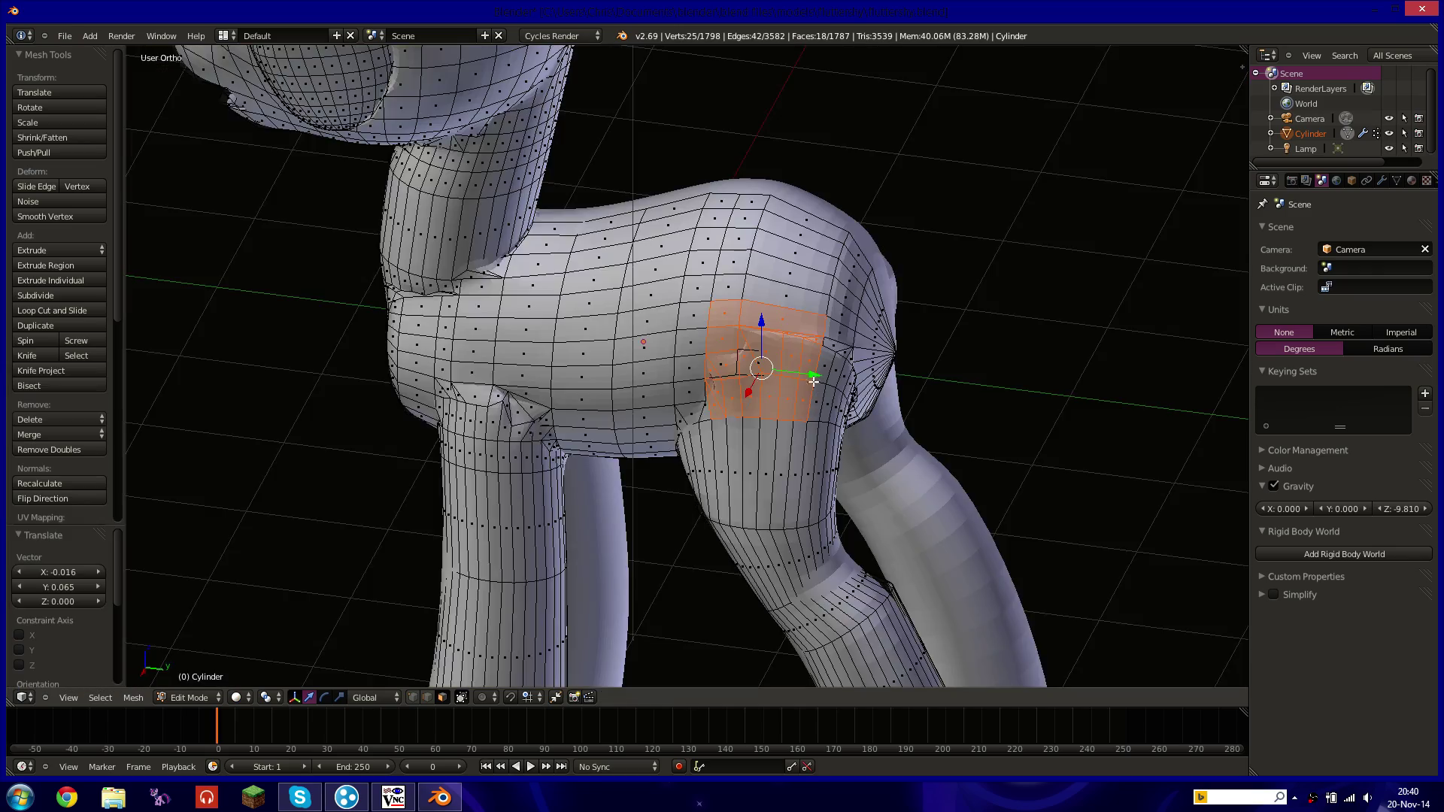
# Select the upper edge of the narrow sliver face on the hip and move it 0.003 along the X axis.
pyautogui.moveTo(774, 352); pyautogui.dragTo(670, 376, button='middle')
pyautogui.scroll(5, 795, 365)
pyautogui.scroll(6, 796, 366)
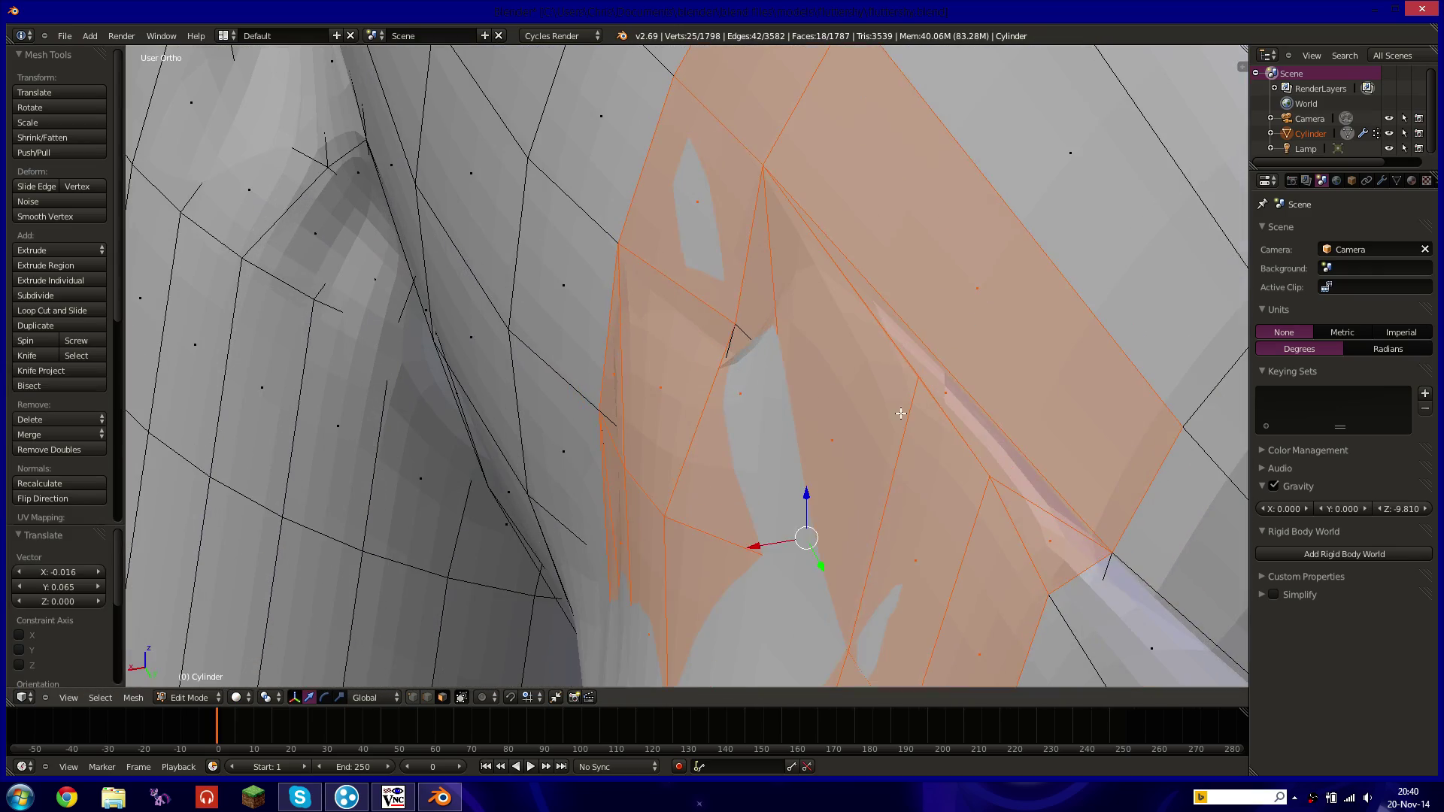
pyautogui.rightClick(964, 395)
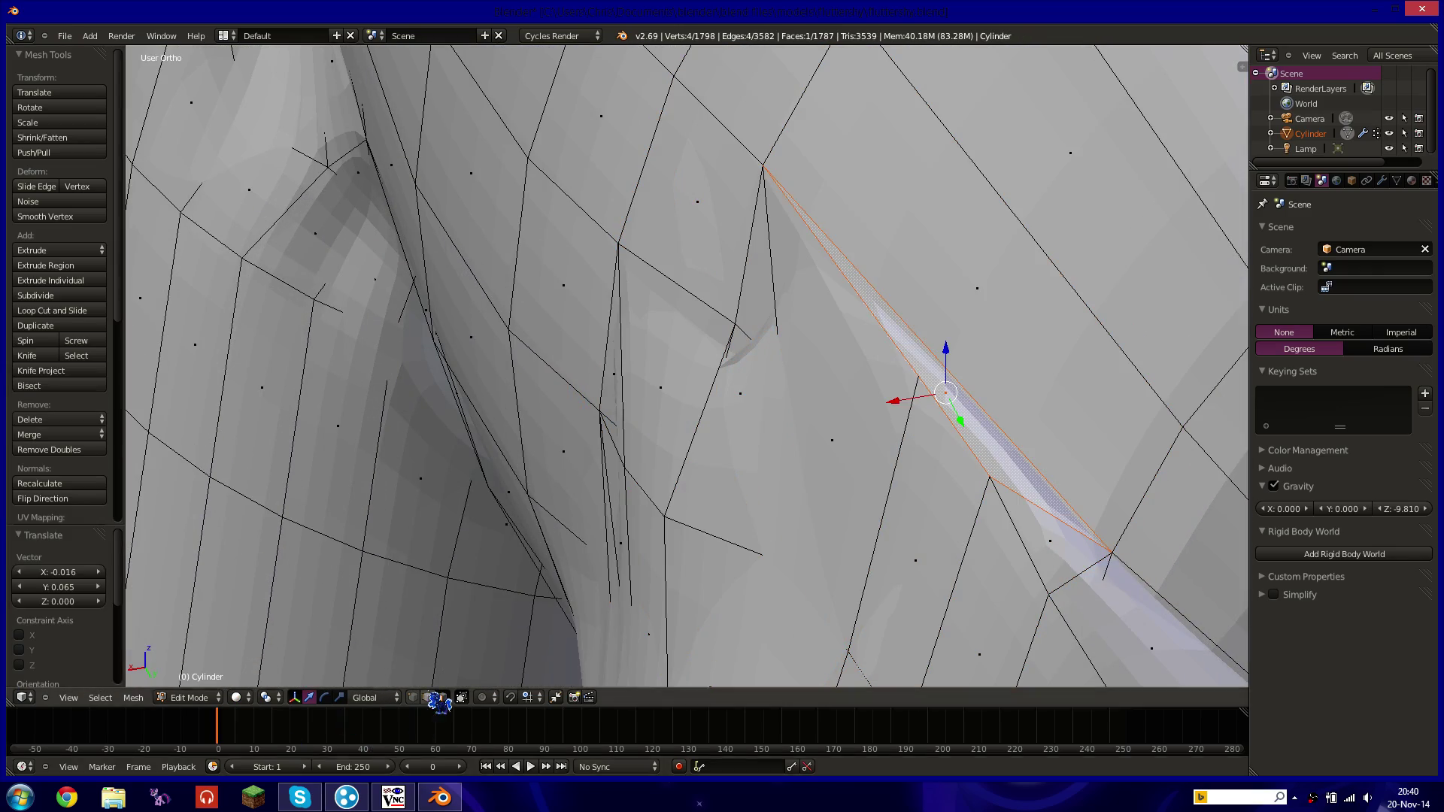
pyautogui.rightClick(964, 391)
pyautogui.moveTo(1030, 427); pyautogui.dragTo(971, 366, button='middle')
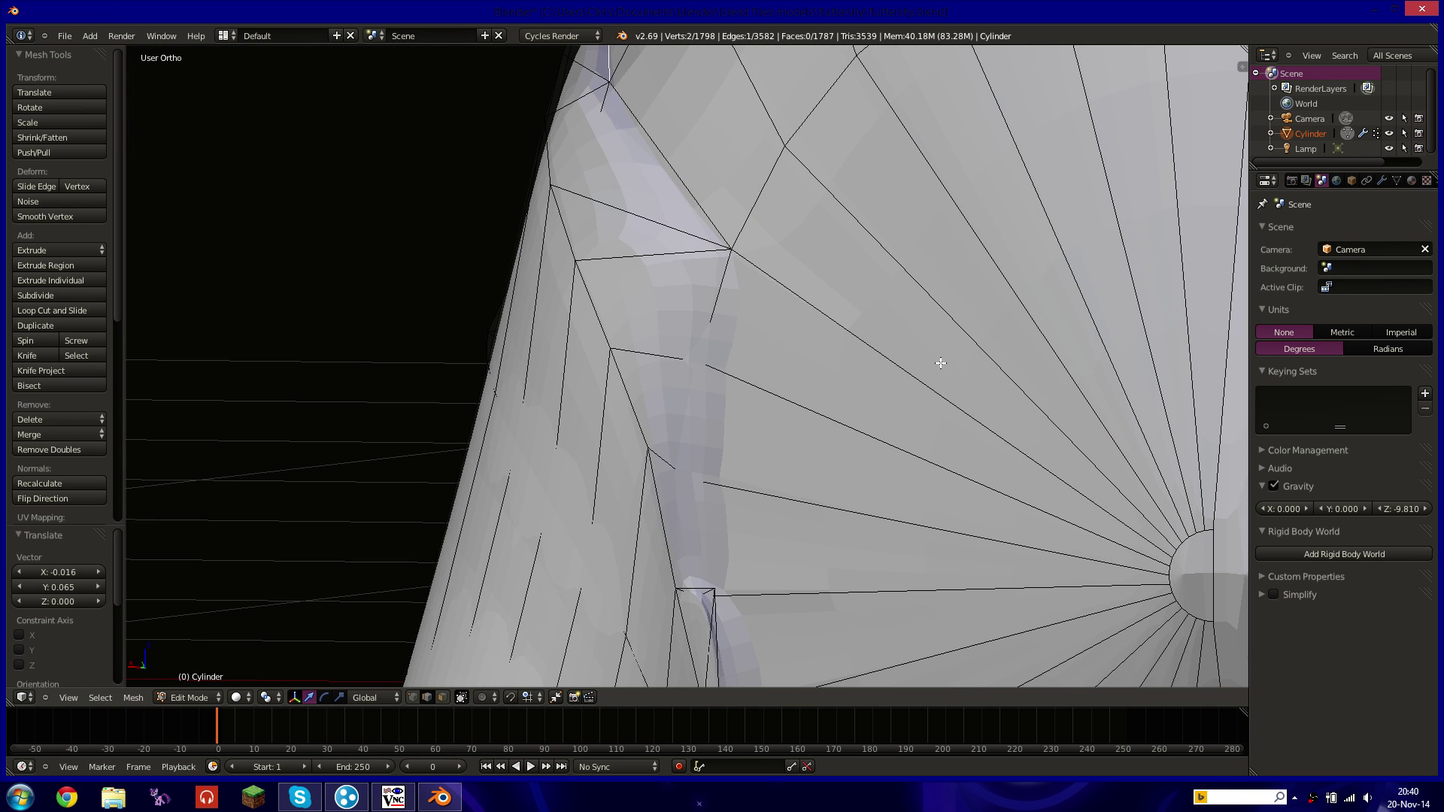
pyautogui.keyDown('shift'); pyautogui.moveTo(761, 207); pyautogui.dragTo(848, 438, button='middle'); pyautogui.keyUp('shift')
pyautogui.moveTo(703, 200); pyautogui.dragTo(705, 174)
pyautogui.moveTo(661, 221); pyautogui.dragTo(655, 222)
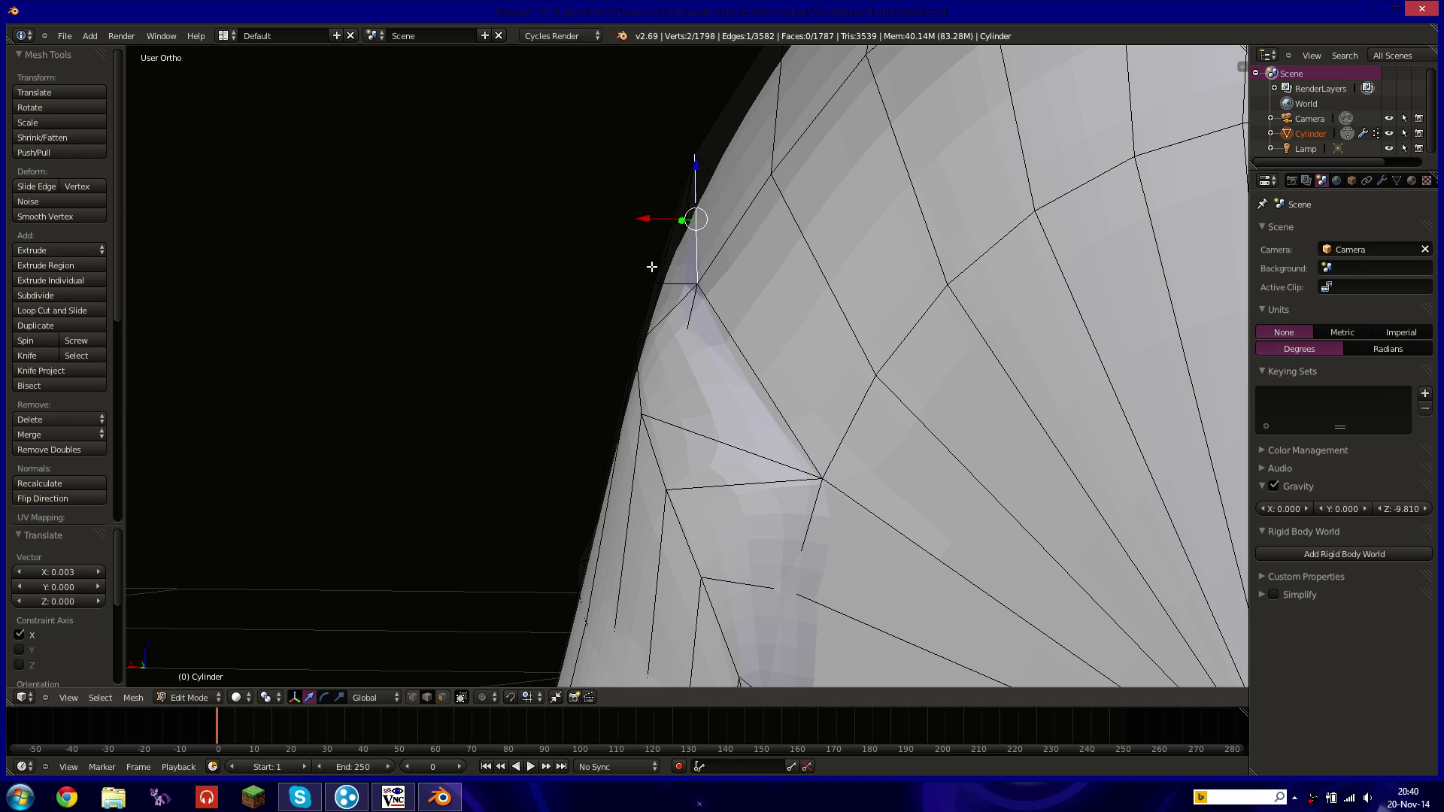
pyautogui.moveTo(653, 316); pyautogui.dragTo(790, 326, button='middle')
pyautogui.scroll(-4, 929, 238)
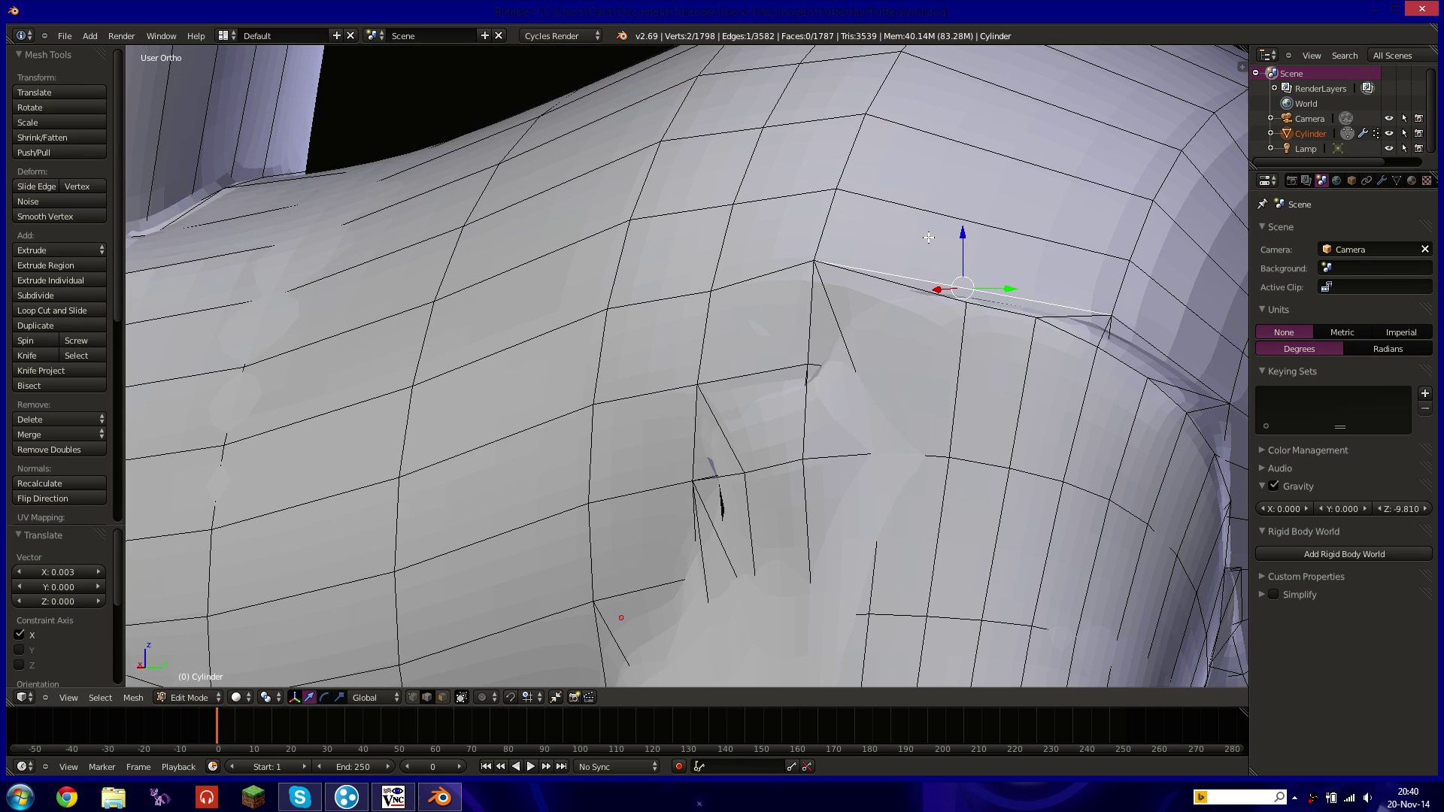
# Select the lower edge of the sliver face on the hip and move it -0.010 along the X axis.
pyautogui.rightClick(1030, 319)
pyautogui.moveTo(1032, 319); pyautogui.dragTo(913, 358, button='middle')
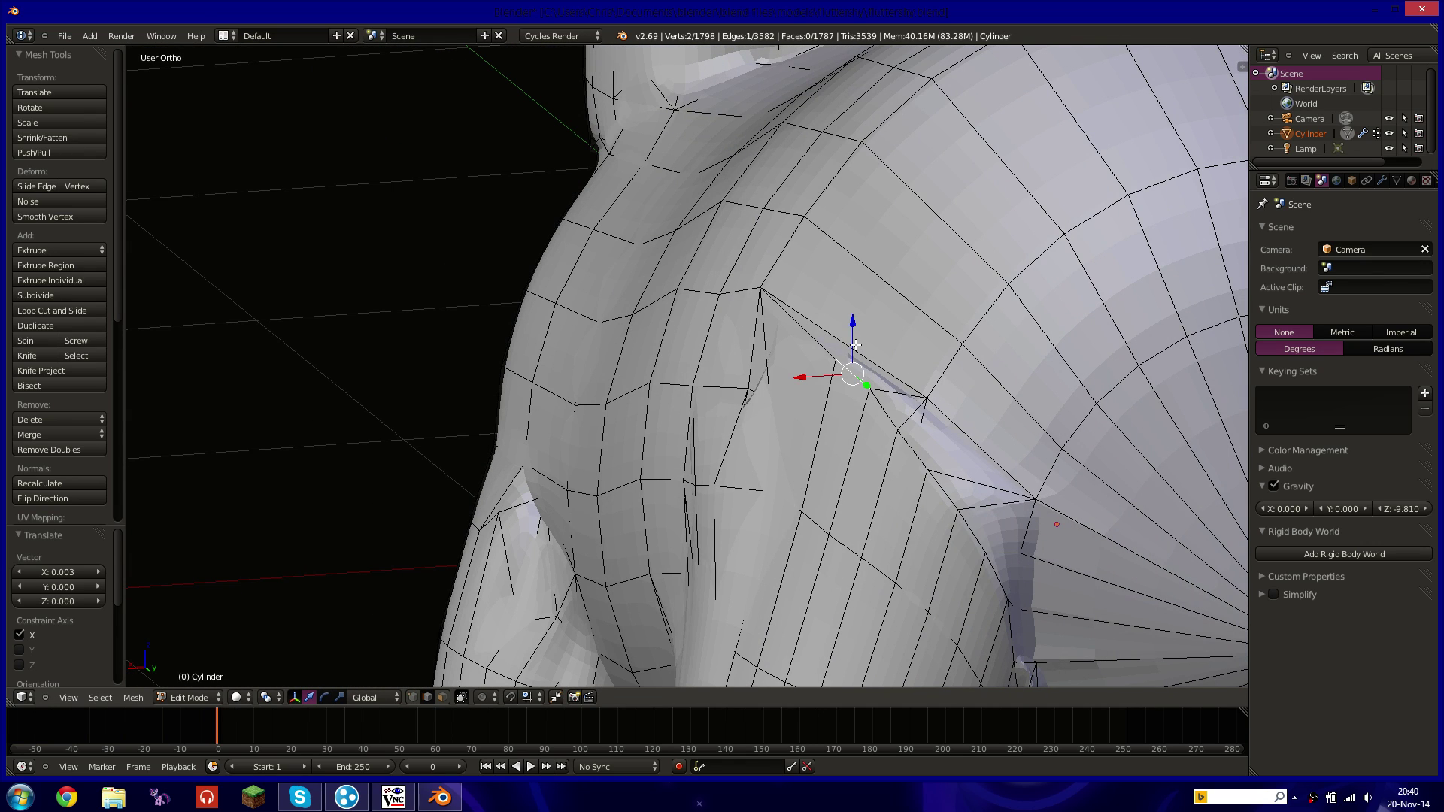
pyautogui.moveTo(856, 346); pyautogui.dragTo(826, 395)
# Compare the reshaped hip and its butterflies in rendered and solid shading from several angles.
pyautogui.moveTo(795, 423); pyautogui.dragTo(842, 428, button='middle')
pyautogui.hotkey('shift', 'z')
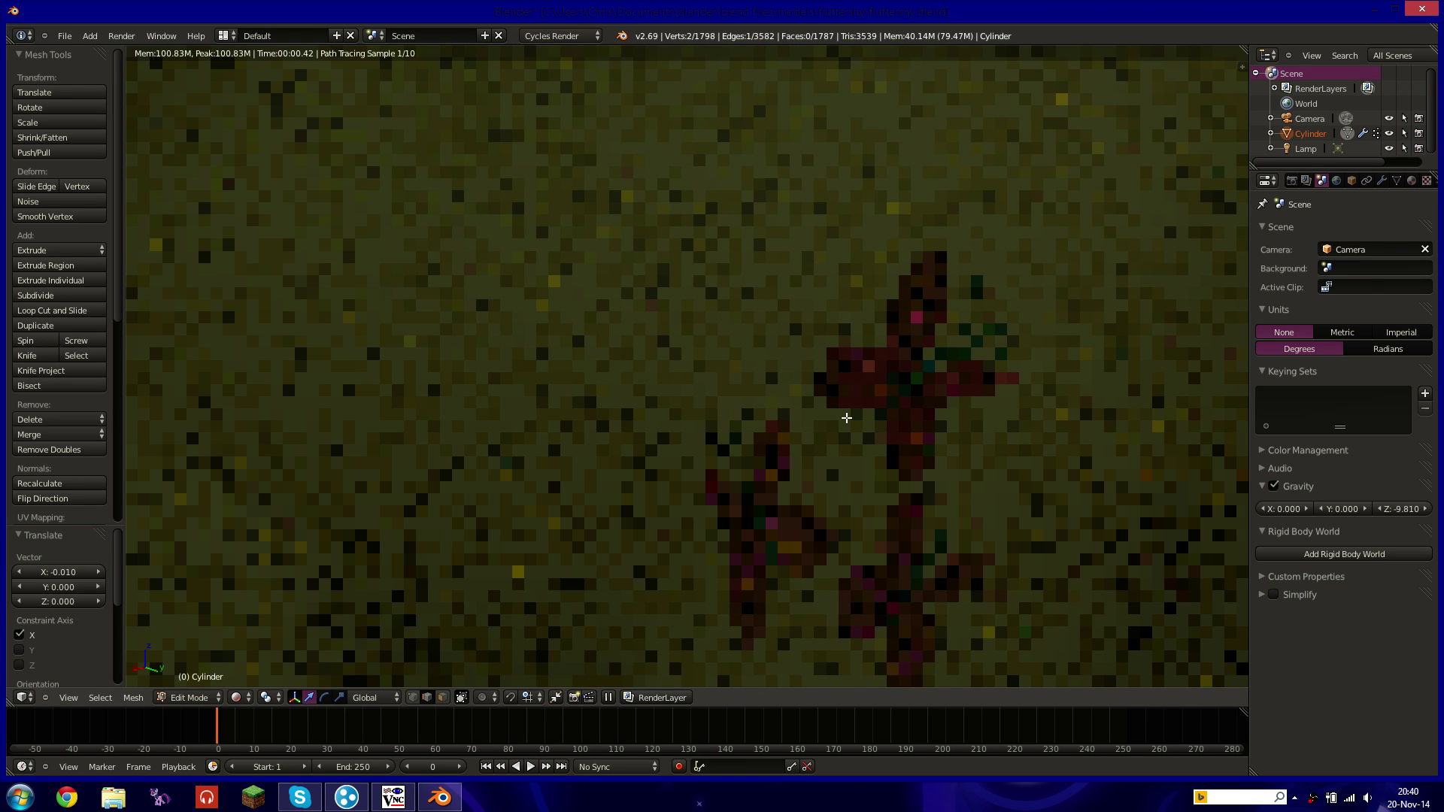
pyautogui.hotkey('shift', 'z')
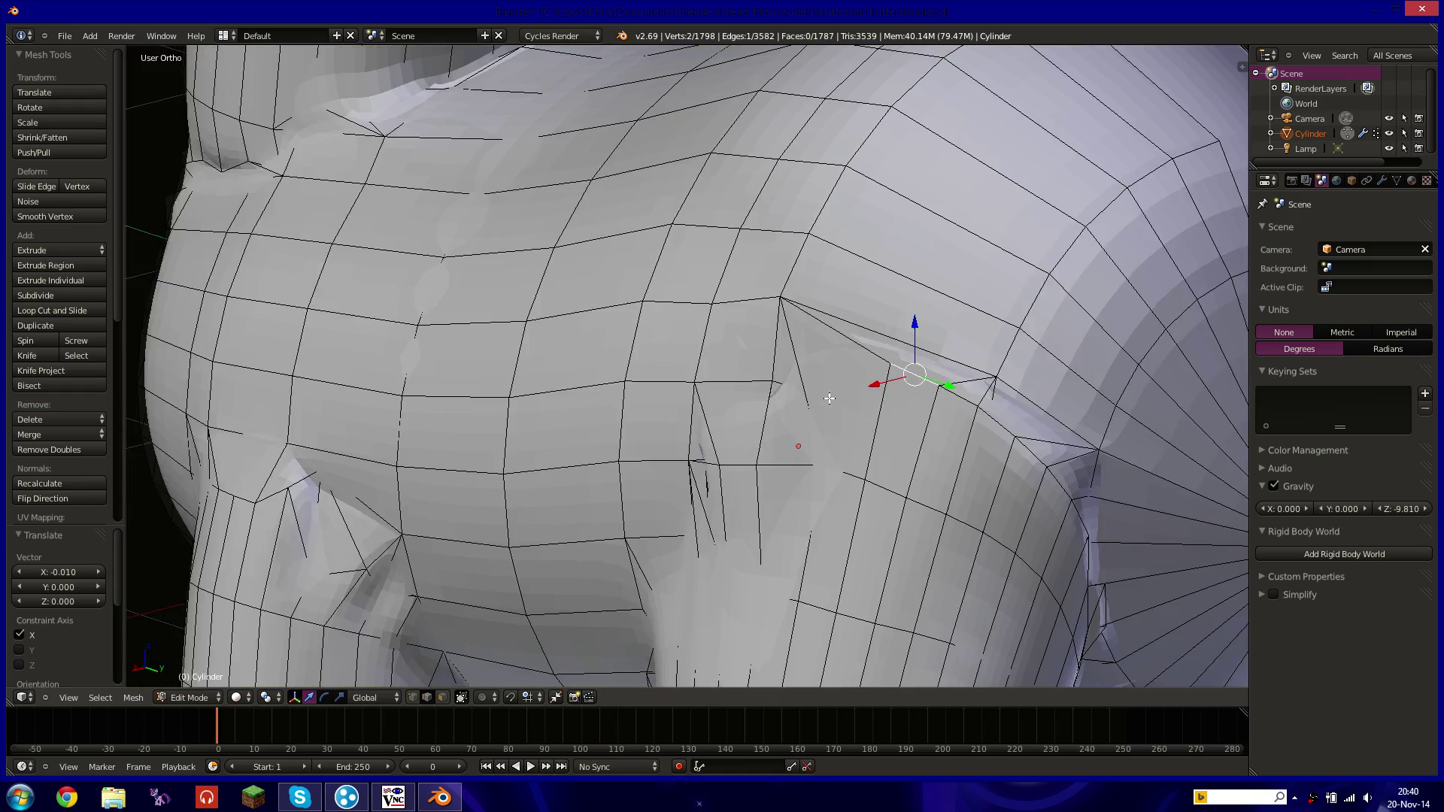
pyautogui.moveTo(830, 399)
pyautogui.mouseDown(button='middle')
pyautogui.moveTo(970, 404)
pyautogui.moveTo(763, 488)
pyautogui.mouseUp(button='middle')
pyautogui.hotkey('shift', 'z')
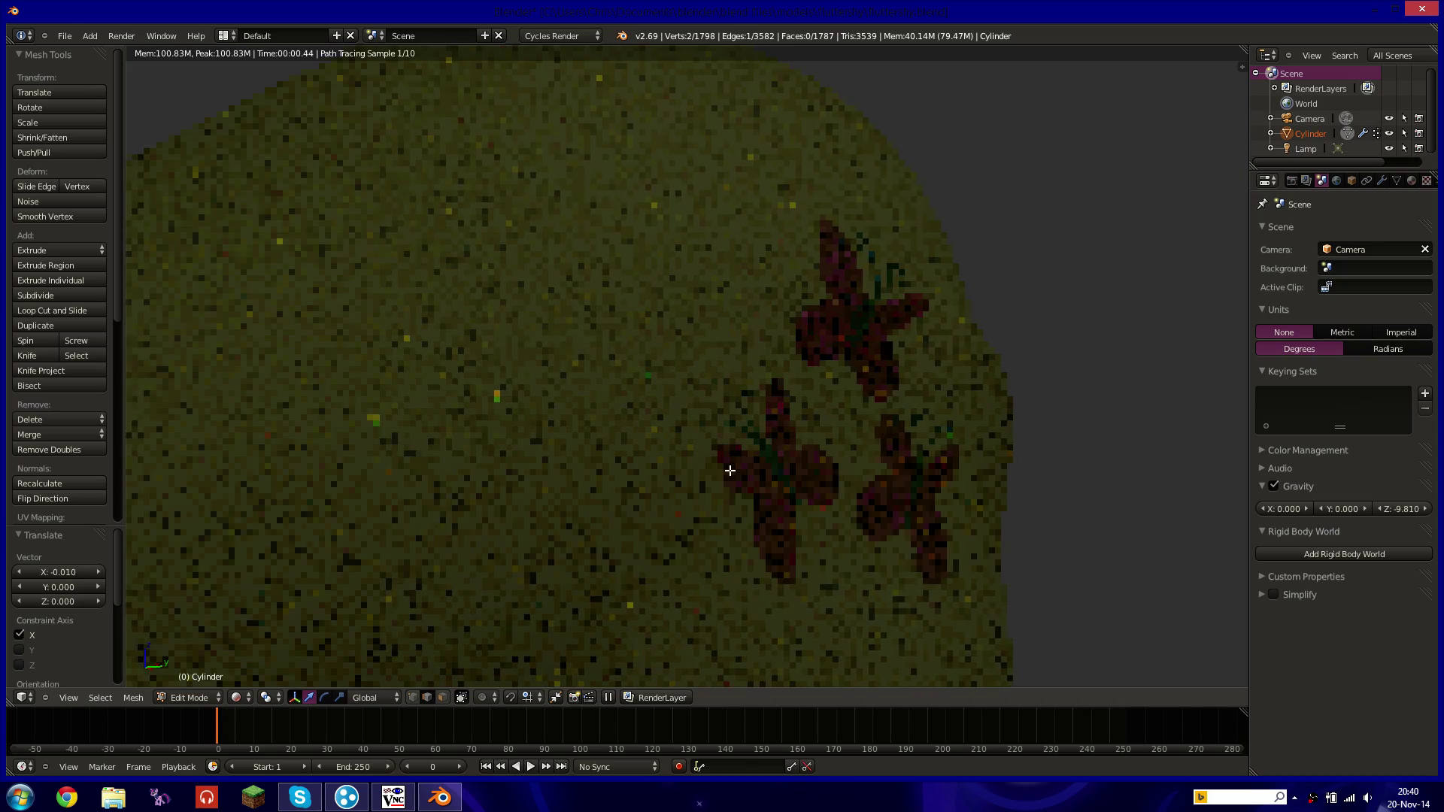
pyautogui.hotkey('shift', 'z')
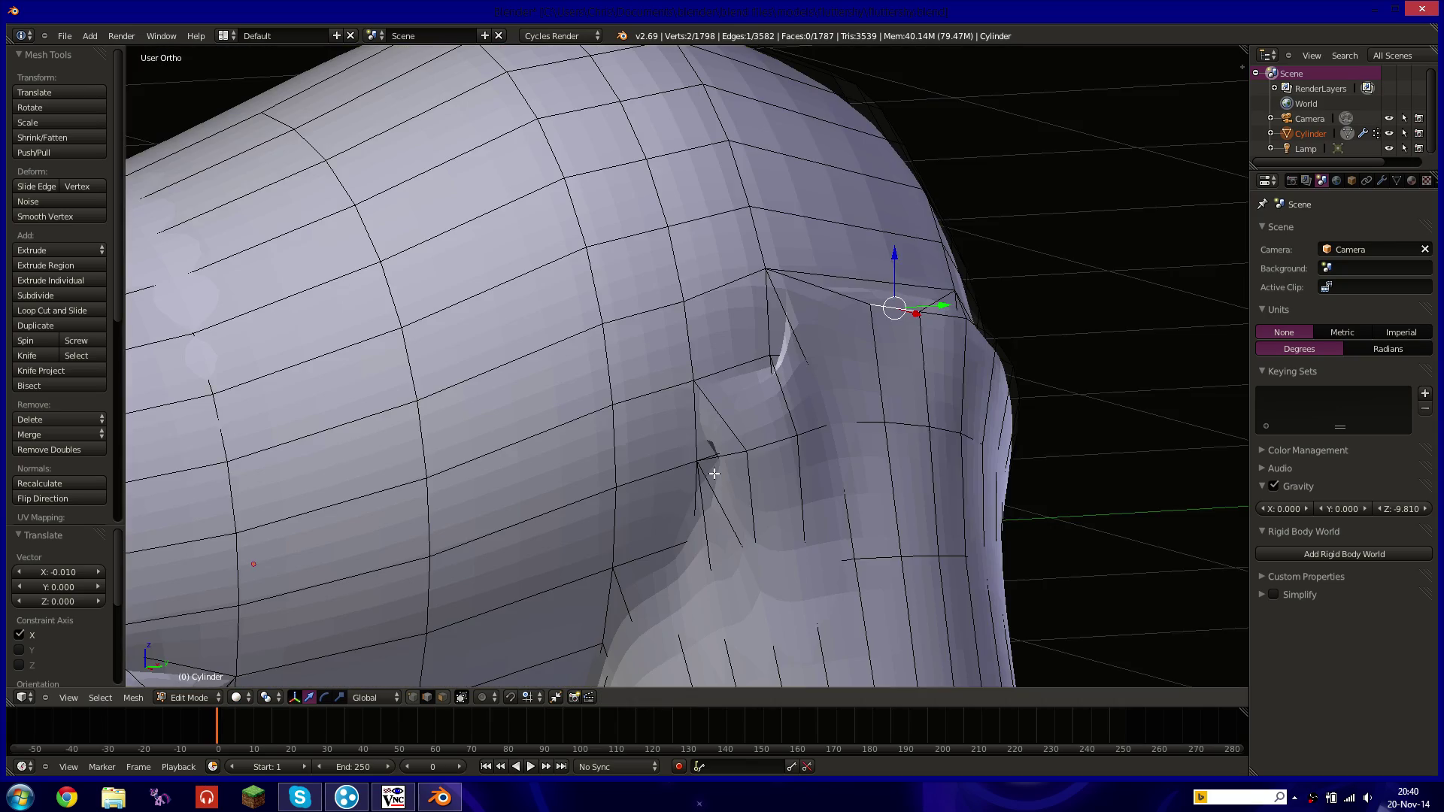
pyautogui.moveTo(713, 465); pyautogui.dragTo(650, 501, button='middle')
pyautogui.scroll(-6, 740, 451)
pyautogui.moveTo(731, 448); pyautogui.dragTo(762, 431, button='middle')
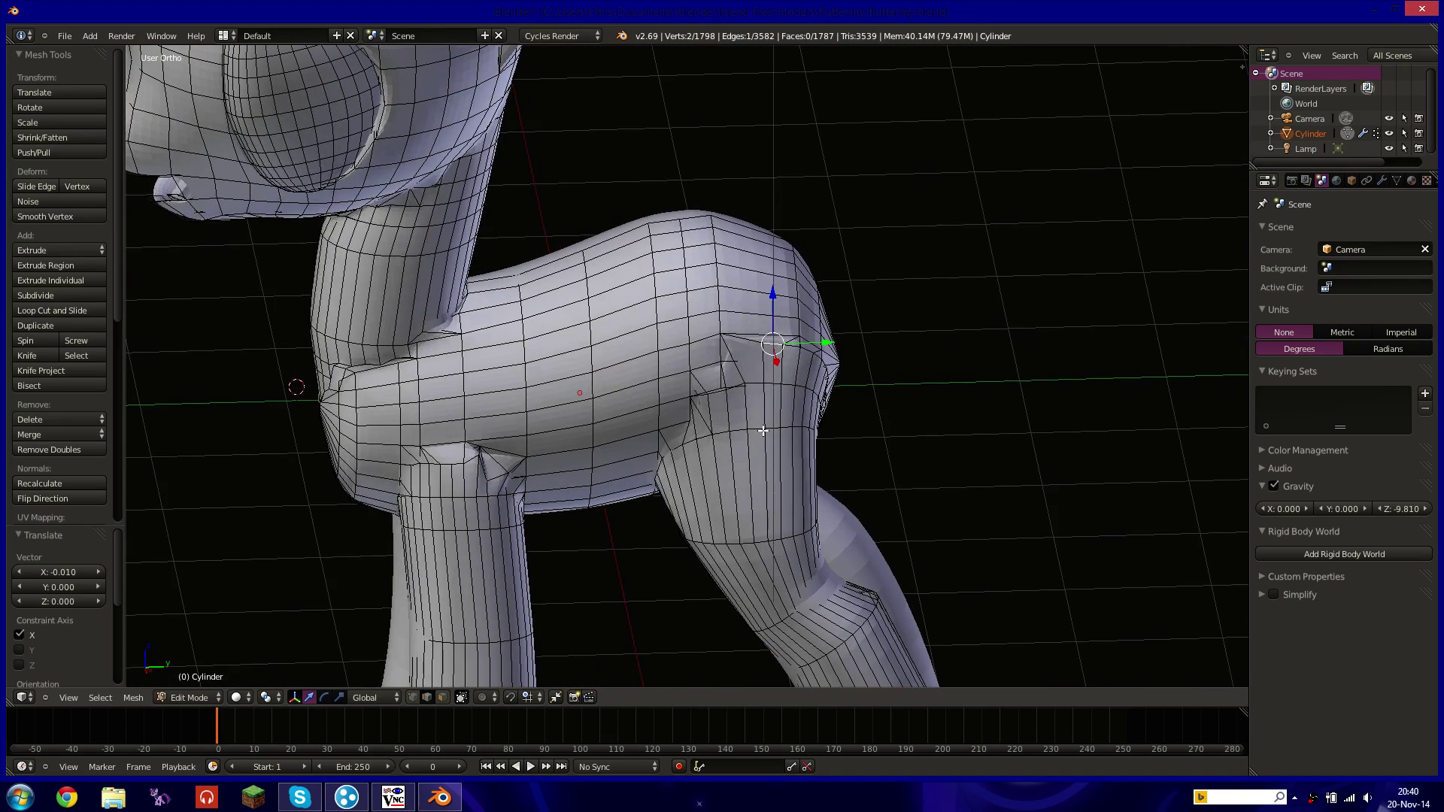
pyautogui.hotkey('shift', 'z')
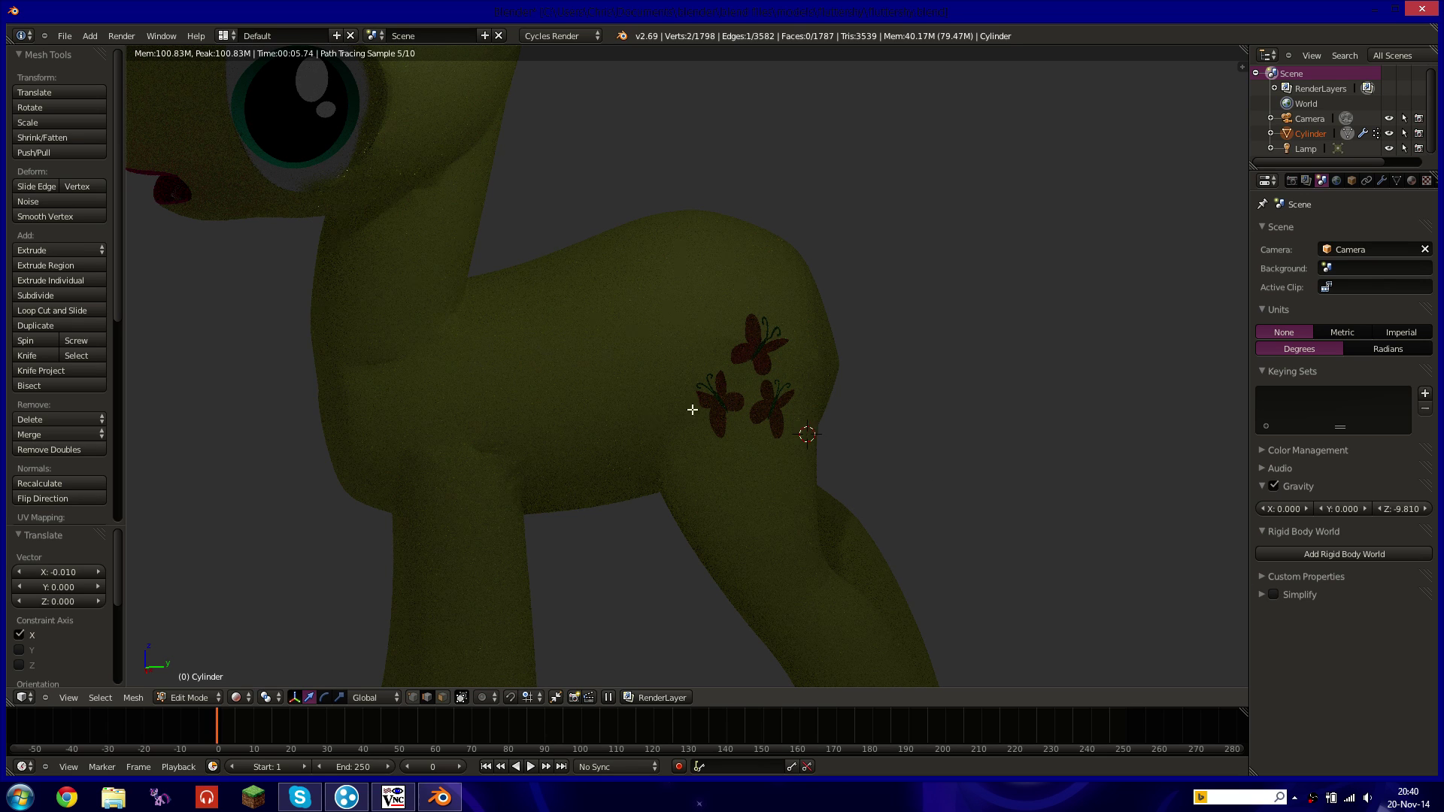
pyautogui.hotkey('shift', 'z')
# Turn on Simplify for the scene and check the hip and butterflies in rendered shading from a rear angle.
pyautogui.click(1274, 595)
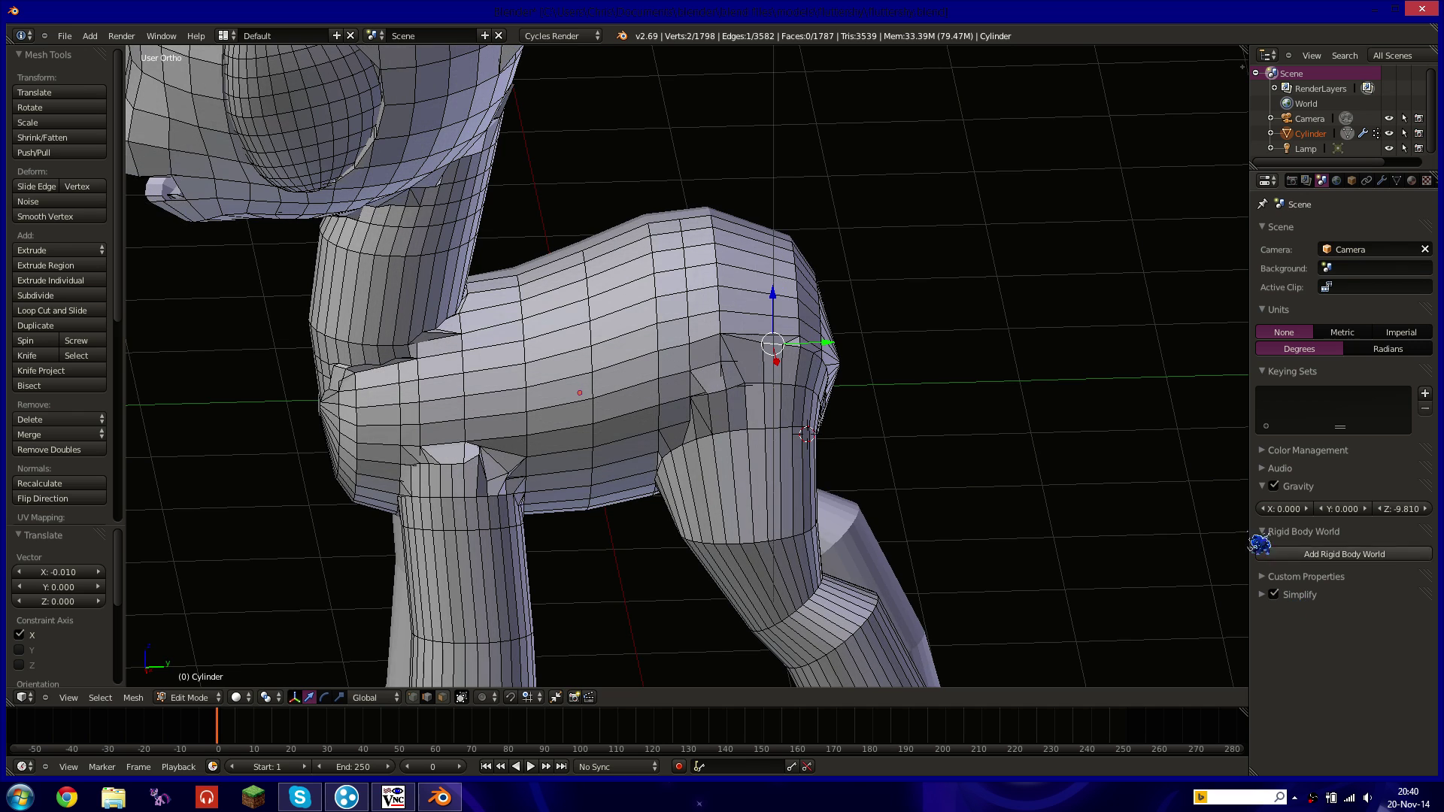
pyautogui.moveTo(854, 394); pyautogui.dragTo(869, 384, button='middle')
pyautogui.keyDown('shift'); pyautogui.moveTo(618, 264); pyautogui.dragTo(806, 272, button='middle'); pyautogui.keyUp('shift')
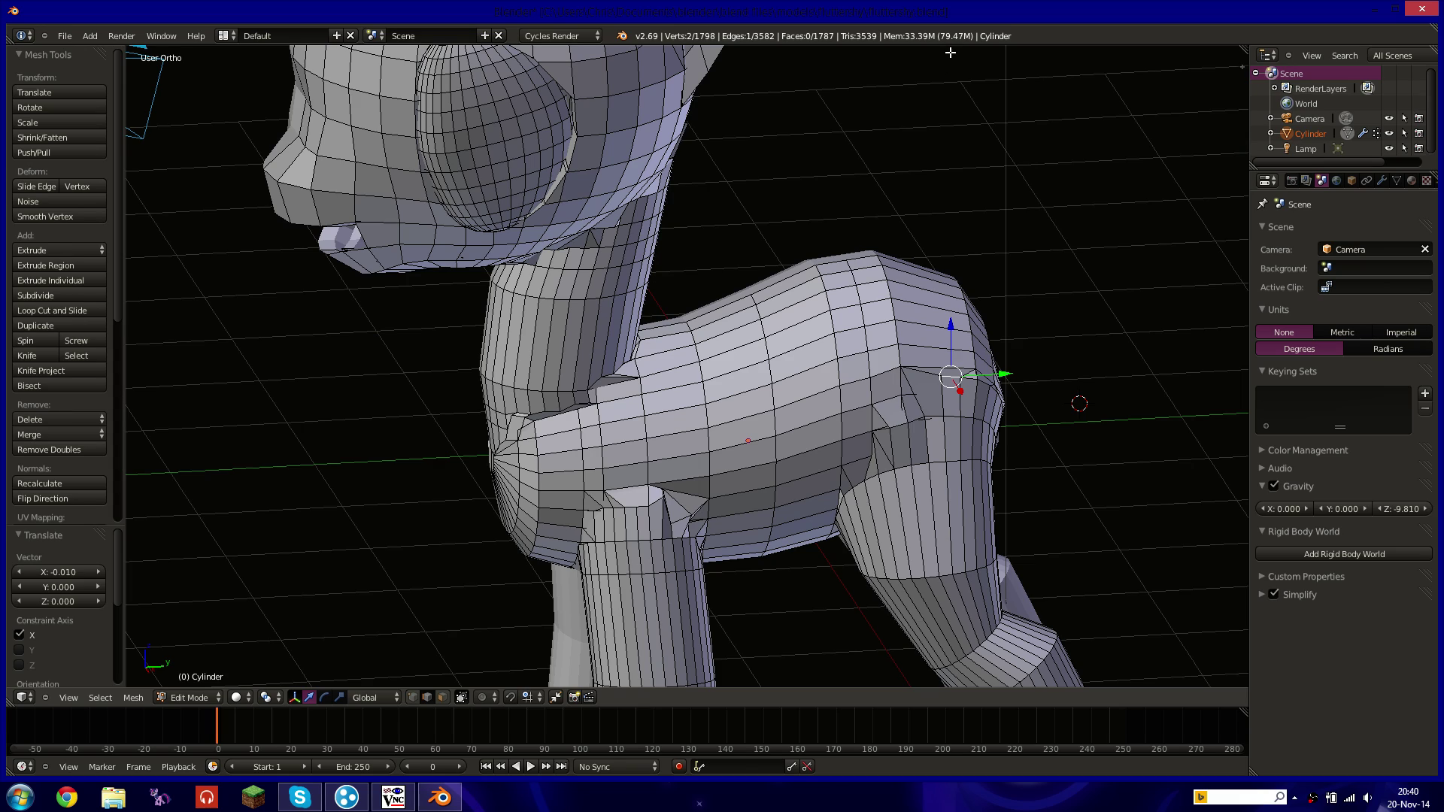
pyautogui.moveTo(970, 242); pyautogui.dragTo(880, 264, button='middle')
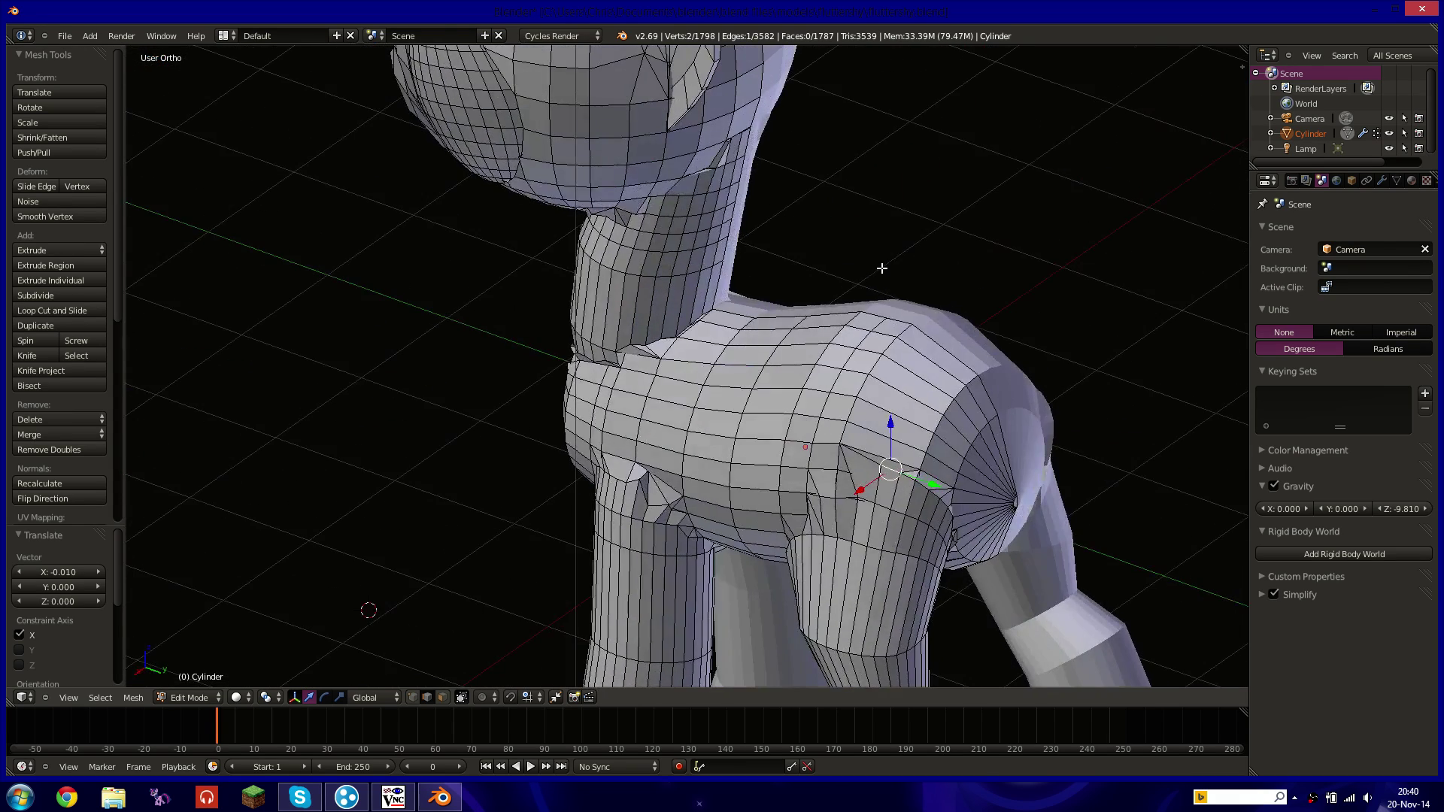
pyautogui.hotkey('shift', 'z')
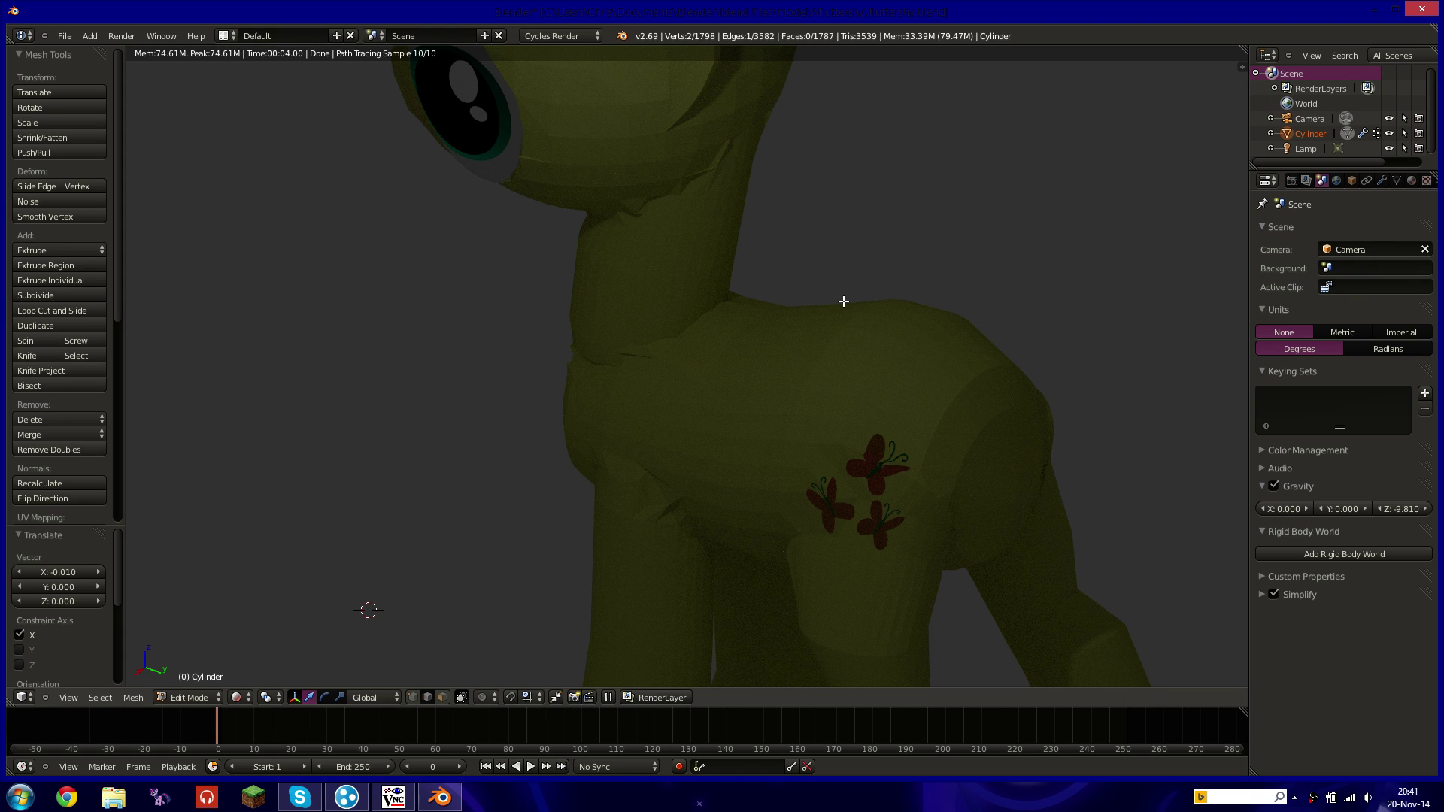
pyautogui.hotkey('shift', 'z')
pyautogui.click(1292, 180)
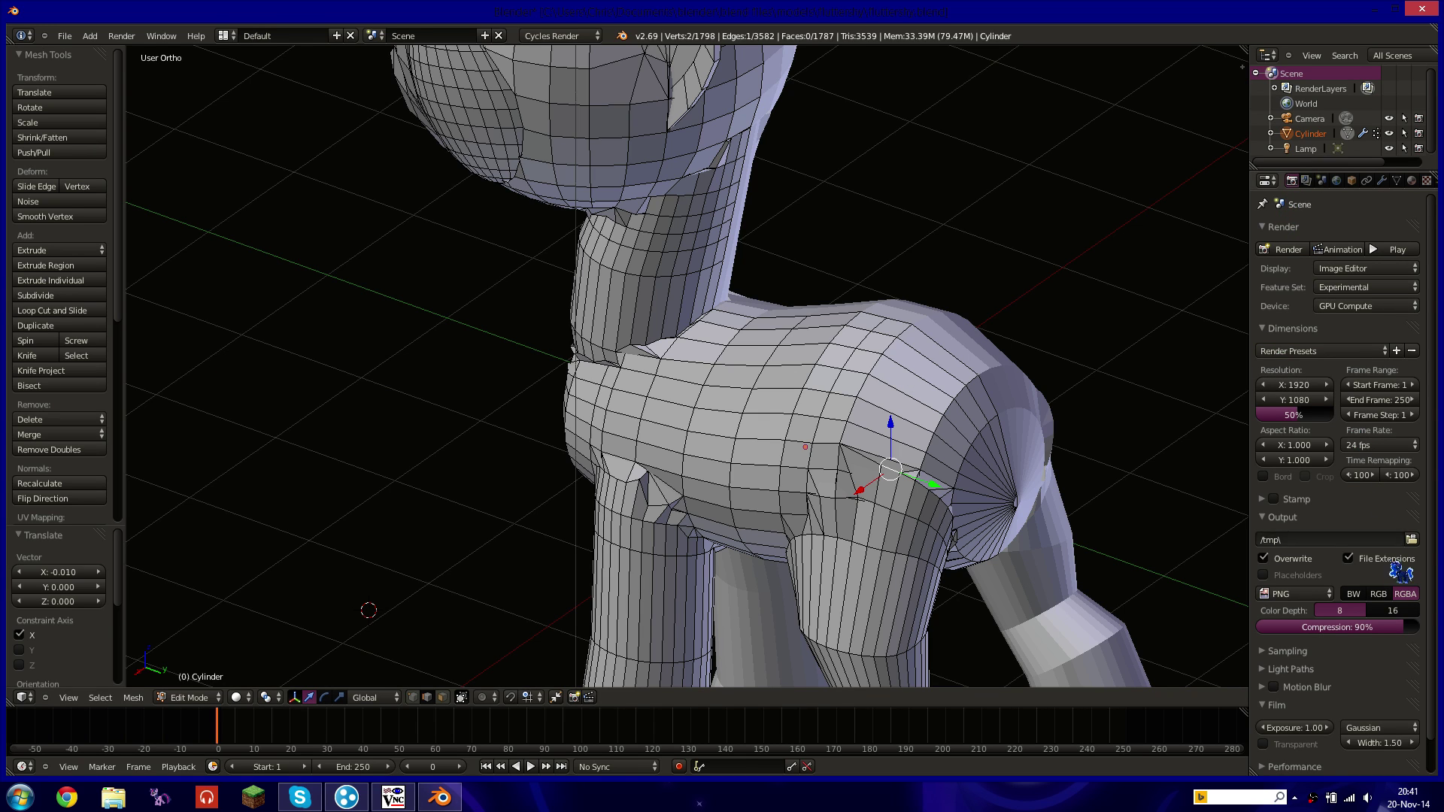
pyautogui.scroll(-2, 1397, 652)
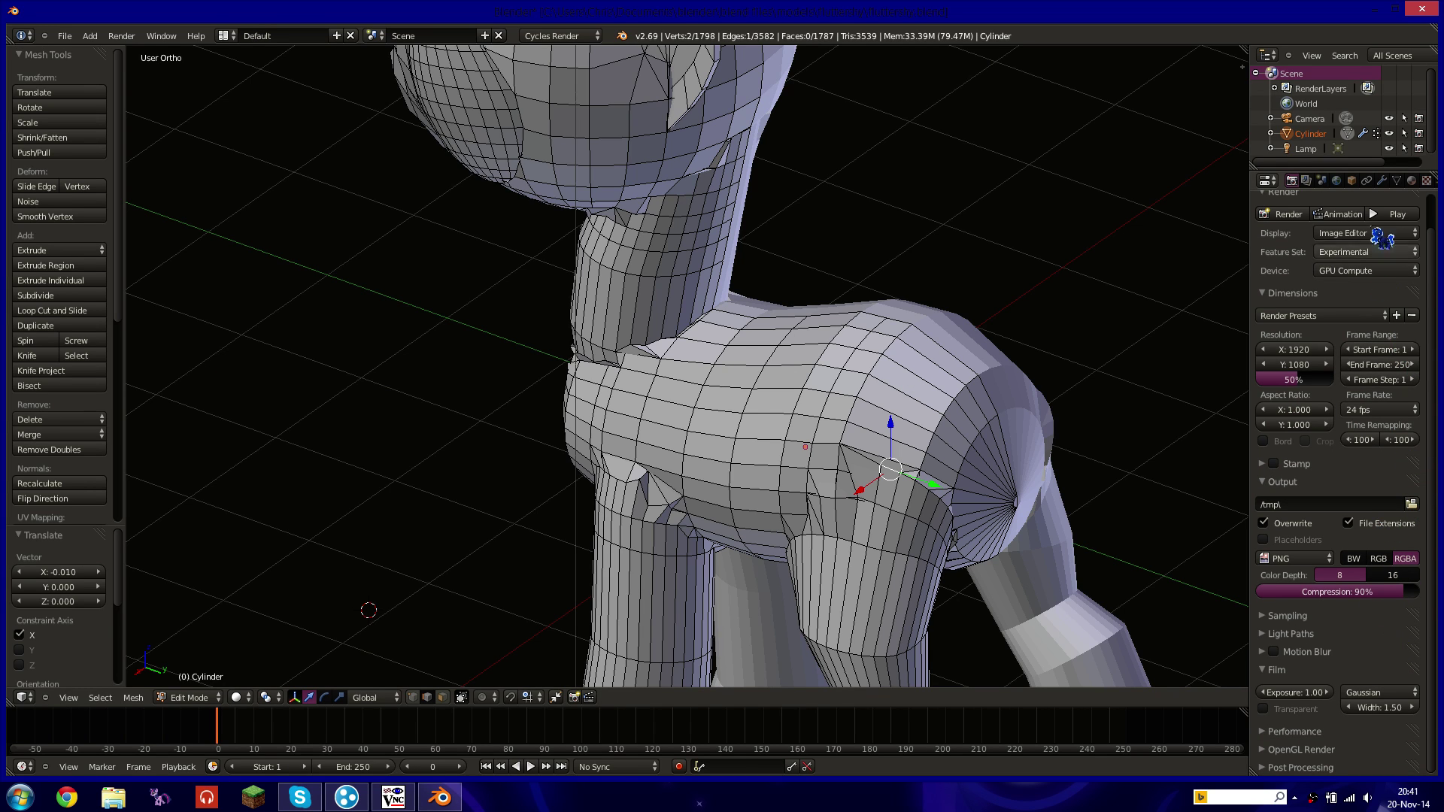
pyautogui.click(1382, 180)
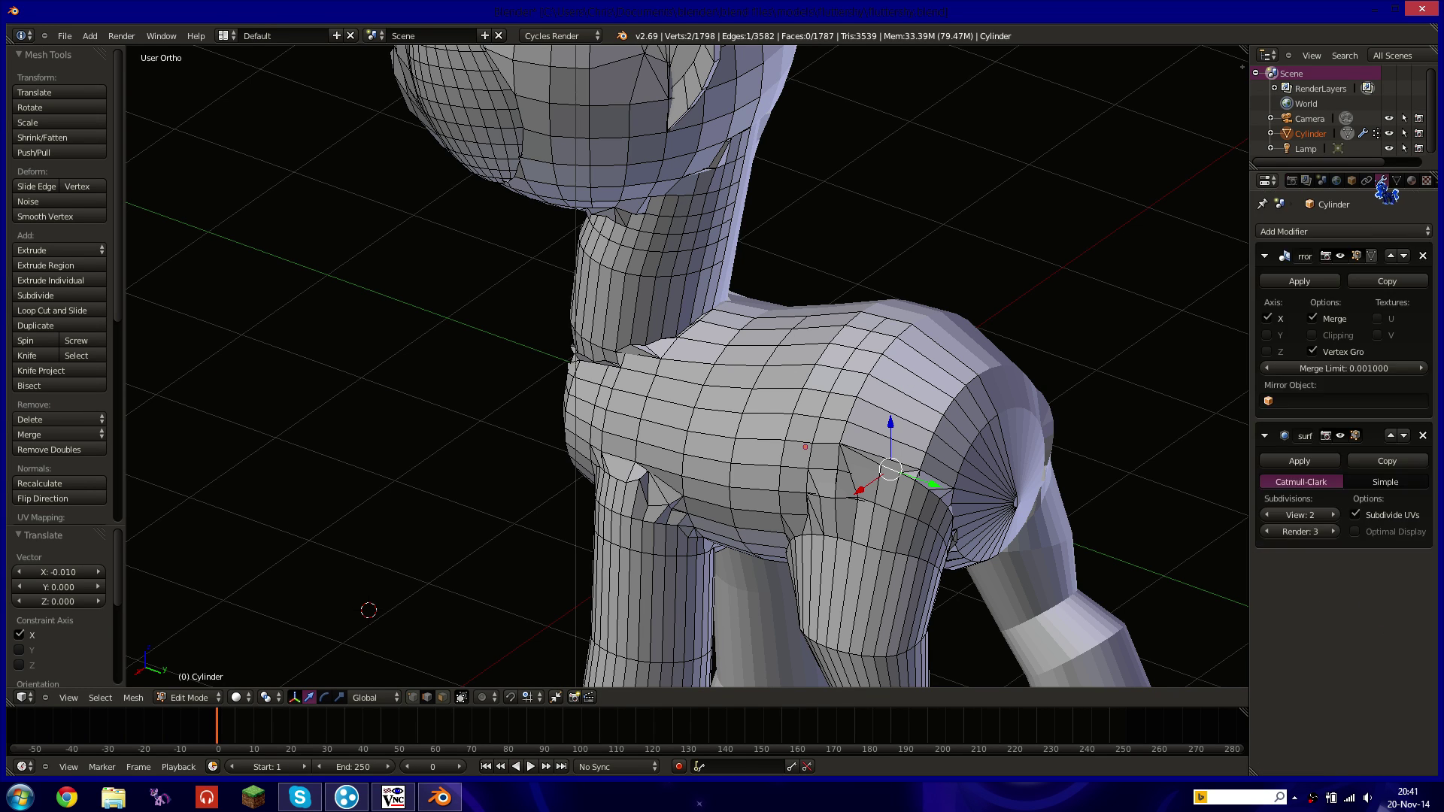
# Switch to the right side view in Object Mode and turn off Simplify for the scene.
pyautogui.moveTo(1015, 466); pyautogui.dragTo(942, 384, button='middle')
pyautogui.press('KP_3')
pyautogui.press('Tab')
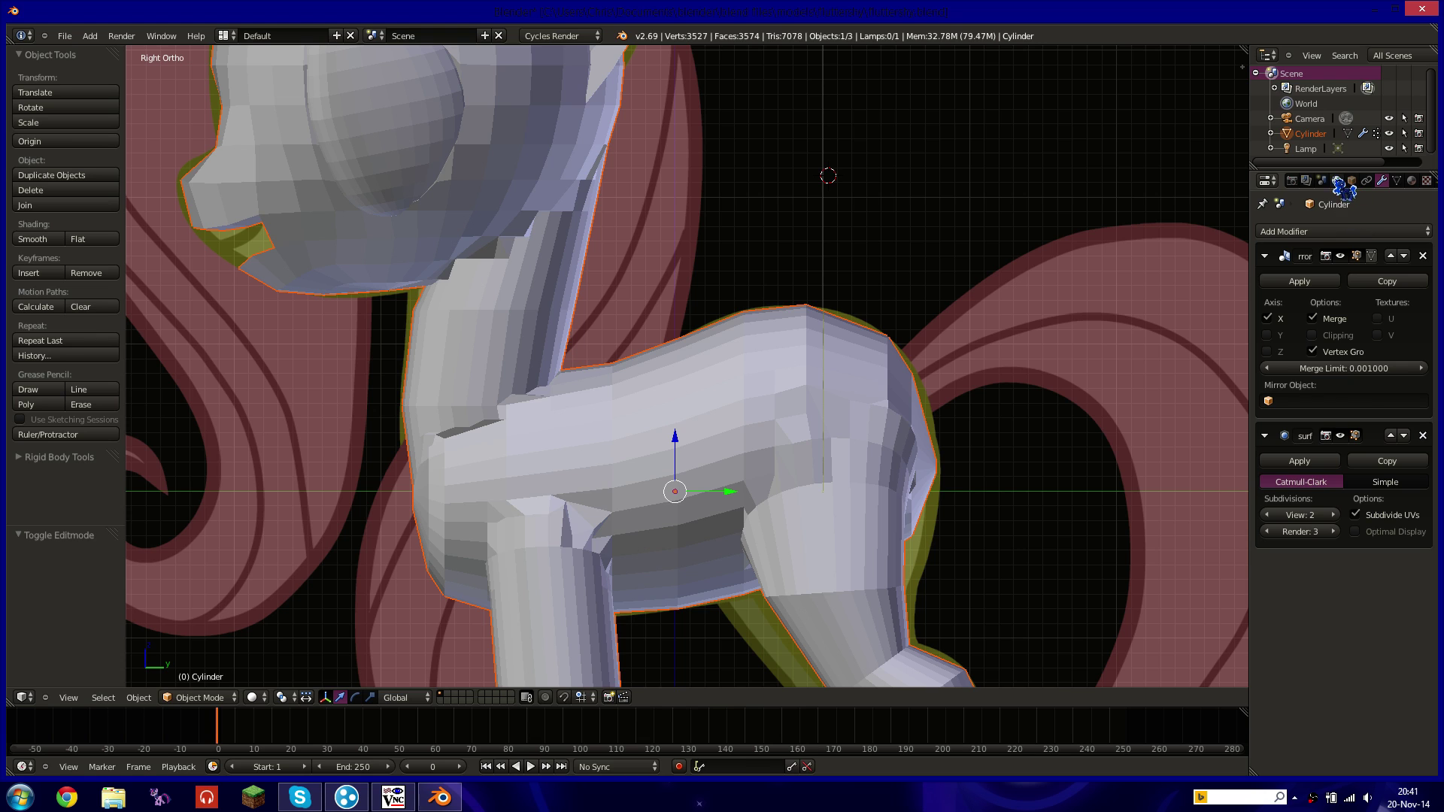
pyautogui.click(1309, 181)
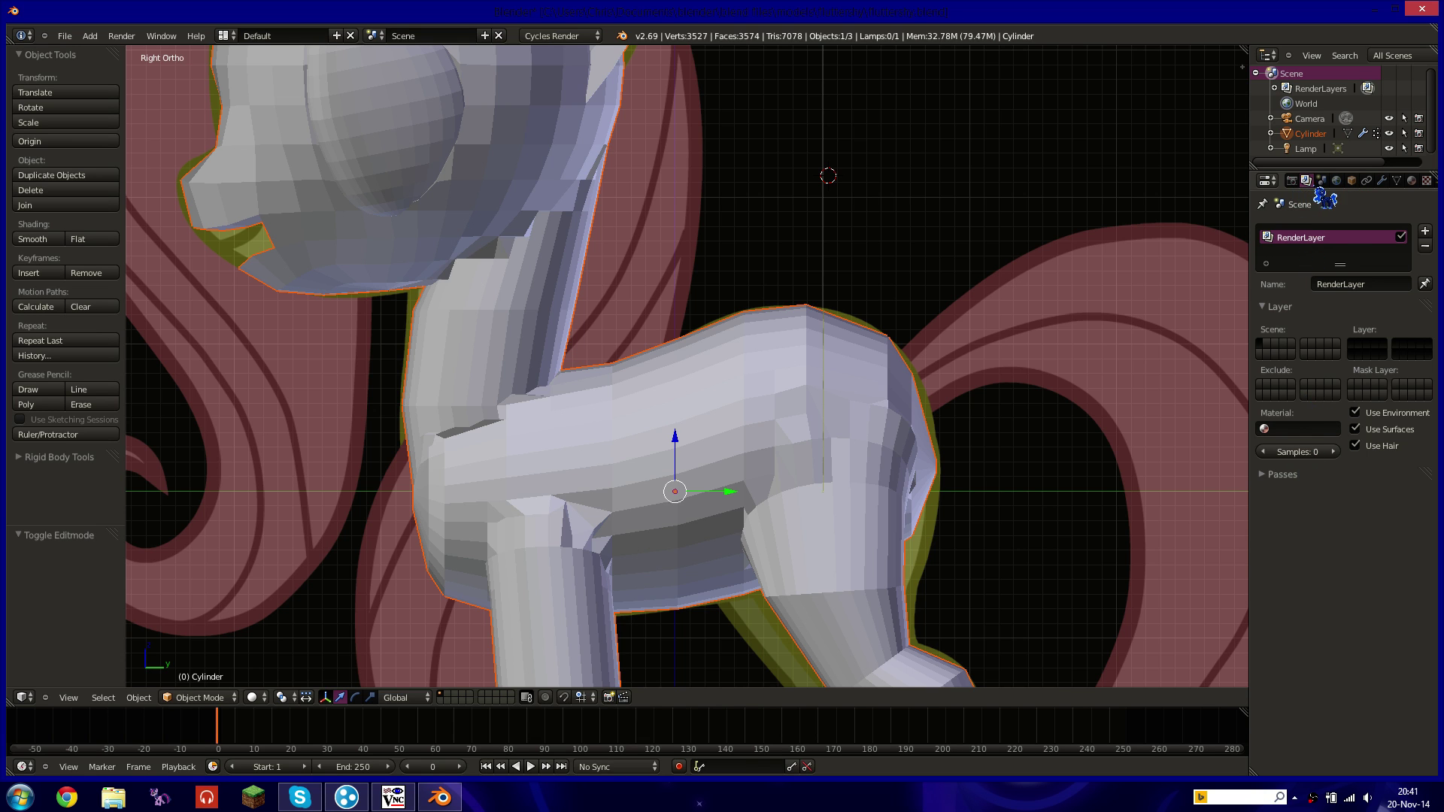
pyautogui.click(1322, 182)
pyautogui.click(1272, 597)
# Place the 3D cursor where the reference tail meets the rump and add a cylinder mesh there.
pyautogui.keyDown('shift'); pyautogui.moveTo(883, 434); pyautogui.dragTo(931, 372, button='middle'); pyautogui.keyUp('shift')
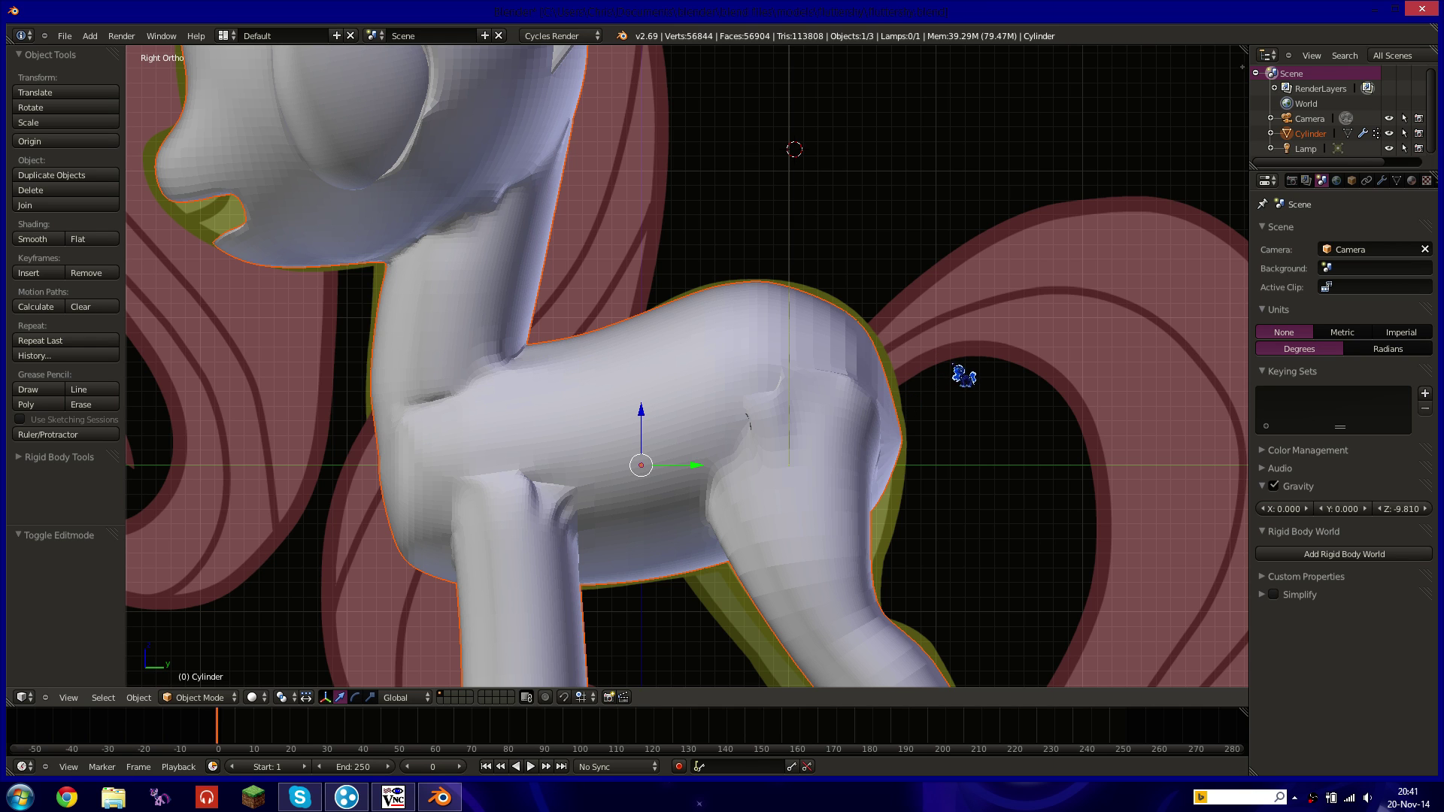
pyautogui.keyDown('shift'); pyautogui.moveTo(761, 309); pyautogui.dragTo(858, 318, button='middle'); pyautogui.keyUp('shift')
pyautogui.keyDown('shift'); pyautogui.moveTo(988, 324); pyautogui.dragTo(840, 300, button='middle'); pyautogui.keyUp('shift')
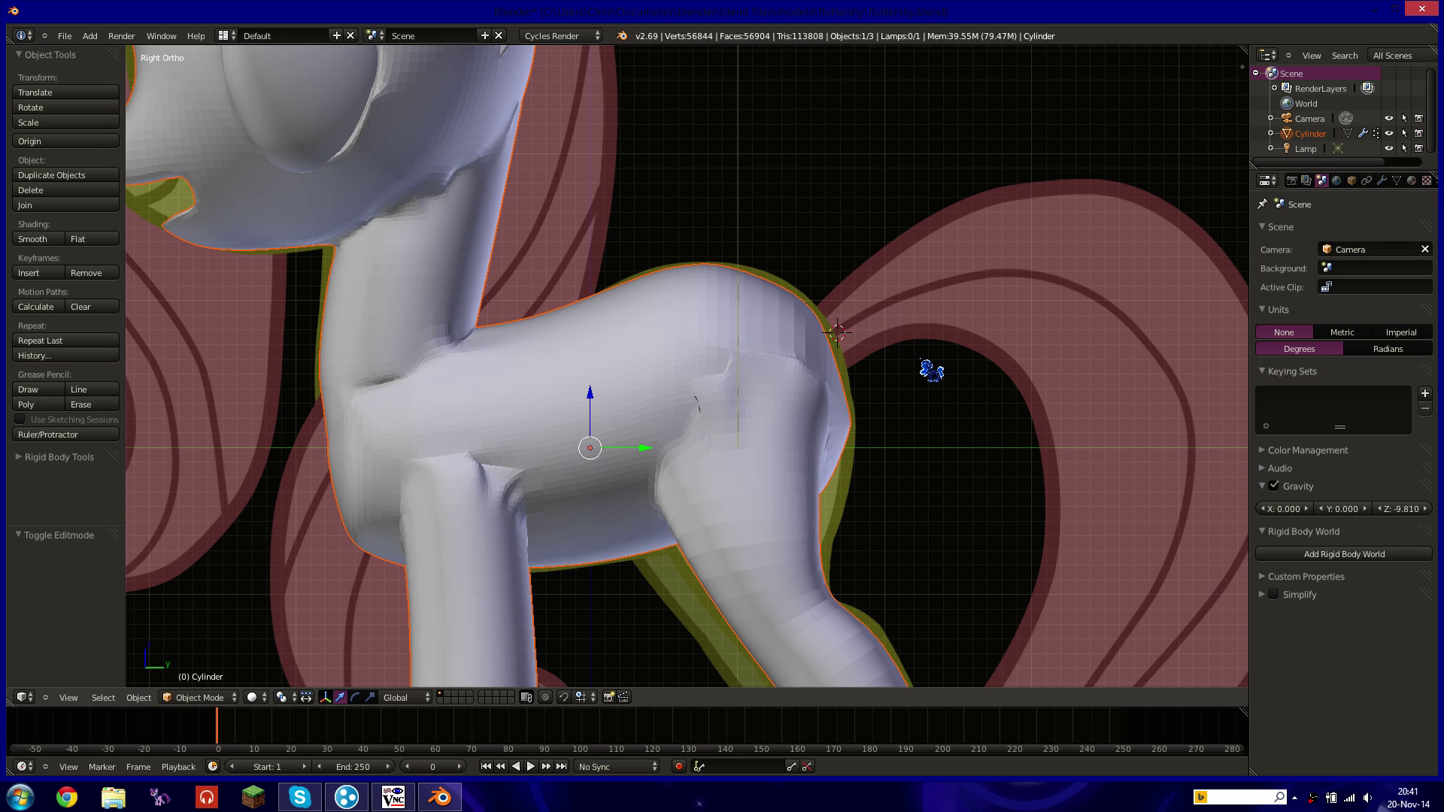
pyautogui.keyDown('shift'); pyautogui.moveTo(856, 362); pyautogui.dragTo(606, 306, button='middle'); pyautogui.keyUp('shift')
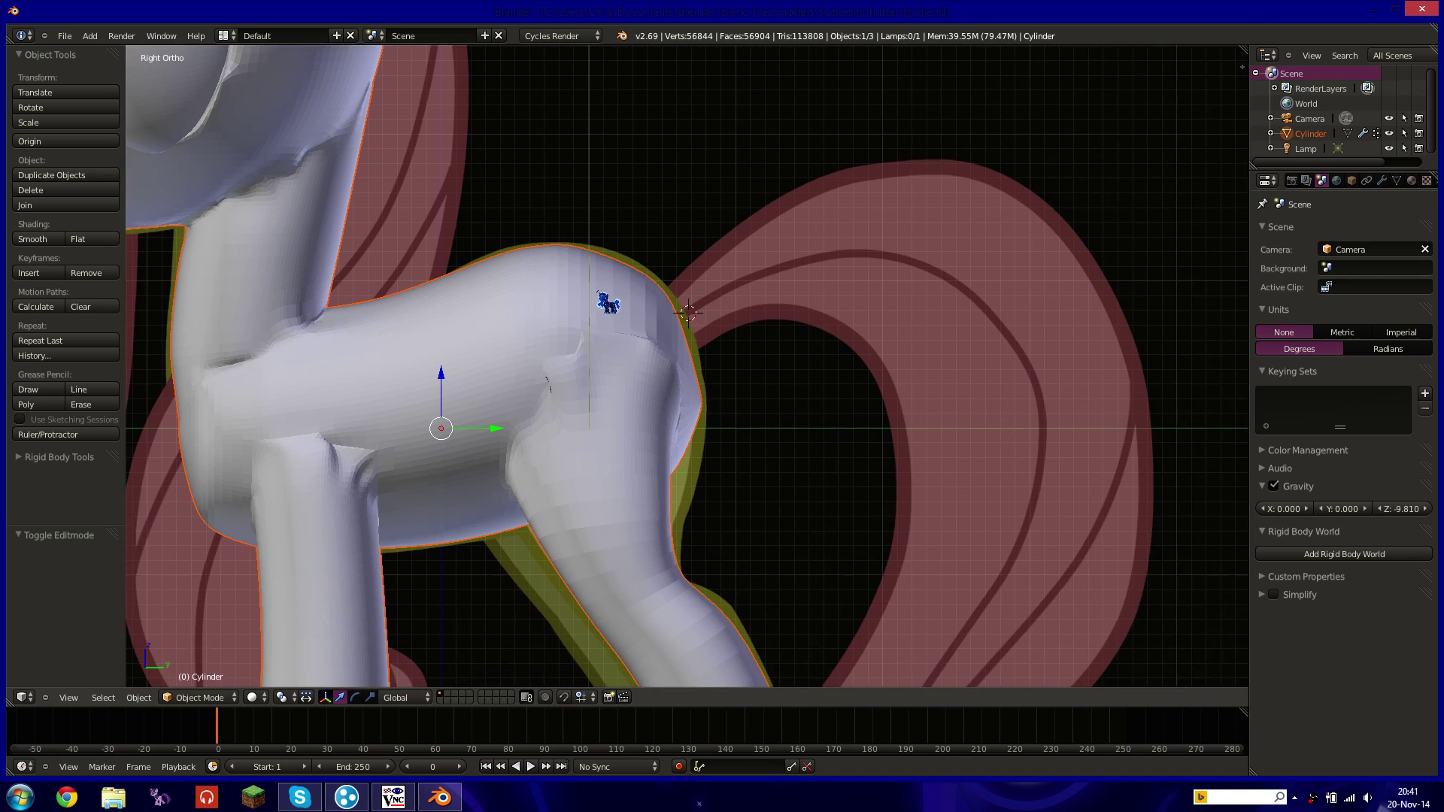
pyautogui.scroll(-5, 602, 313)
pyautogui.keyDown('shift'); pyautogui.moveTo(710, 385); pyautogui.dragTo(812, 332, button='middle'); pyautogui.keyUp('shift')
pyautogui.scroll(3, 779, 451)
pyautogui.hotkey('shift', 'a')
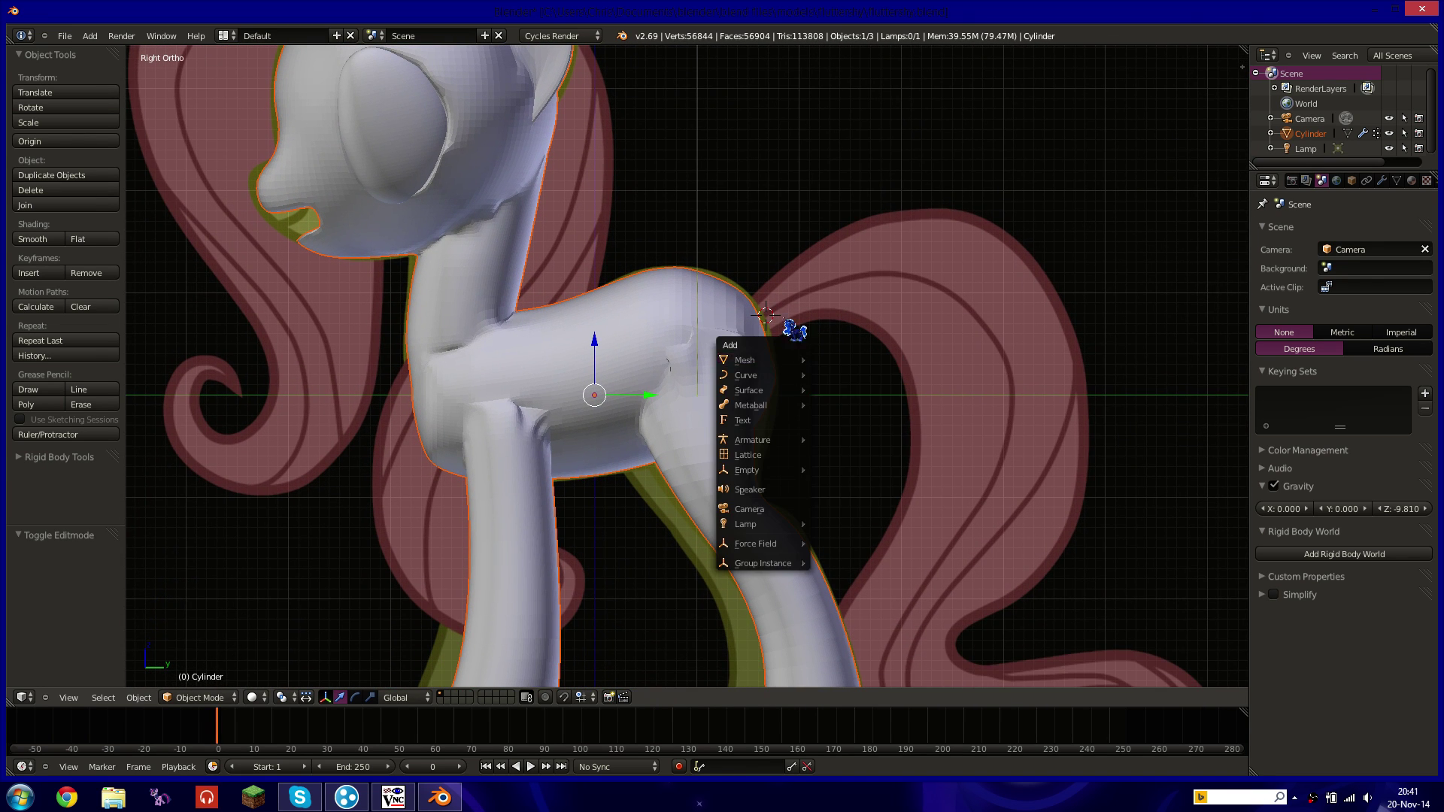
pyautogui.click(776, 298)
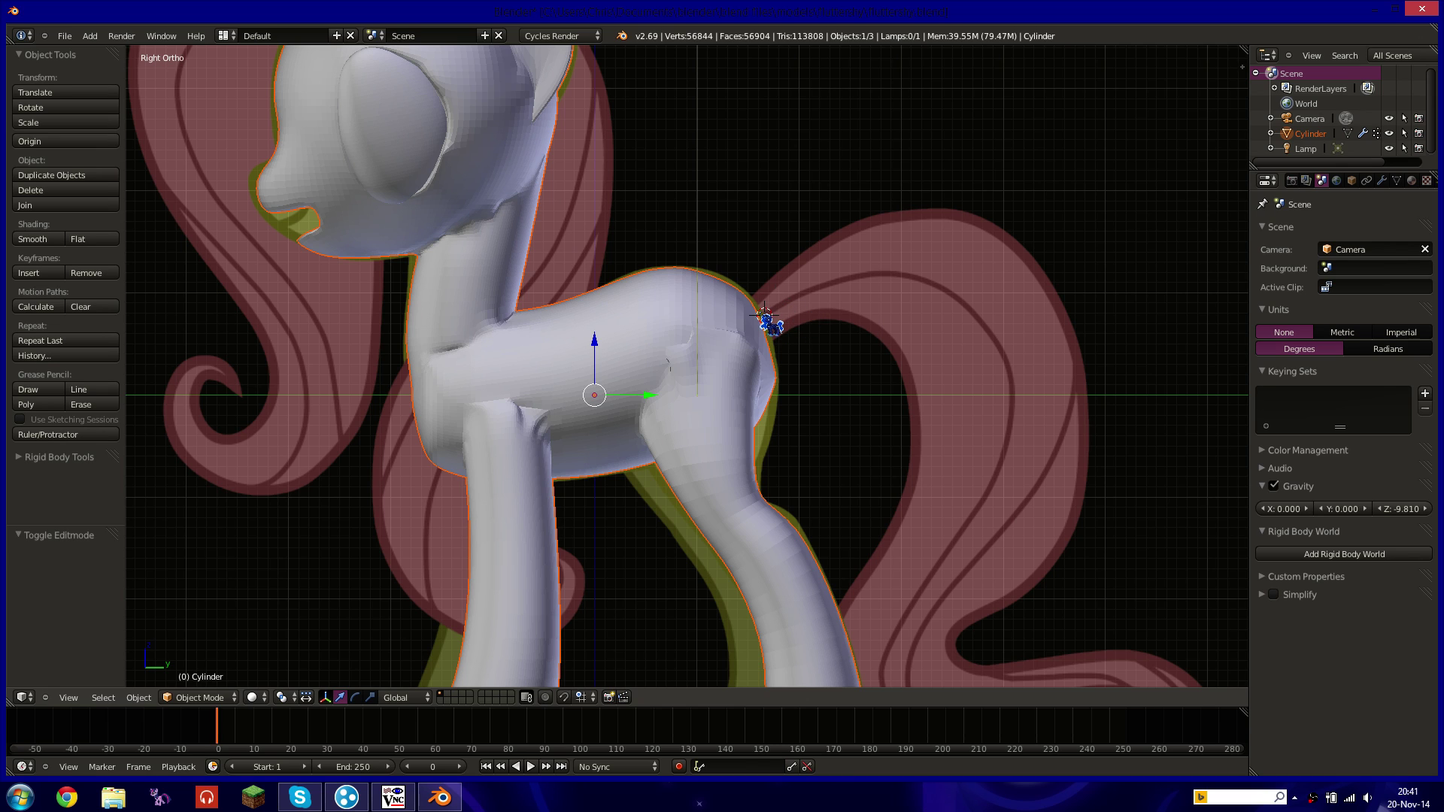
pyautogui.hotkey('shift', 'a')
pyautogui.moveTo(775, 322)
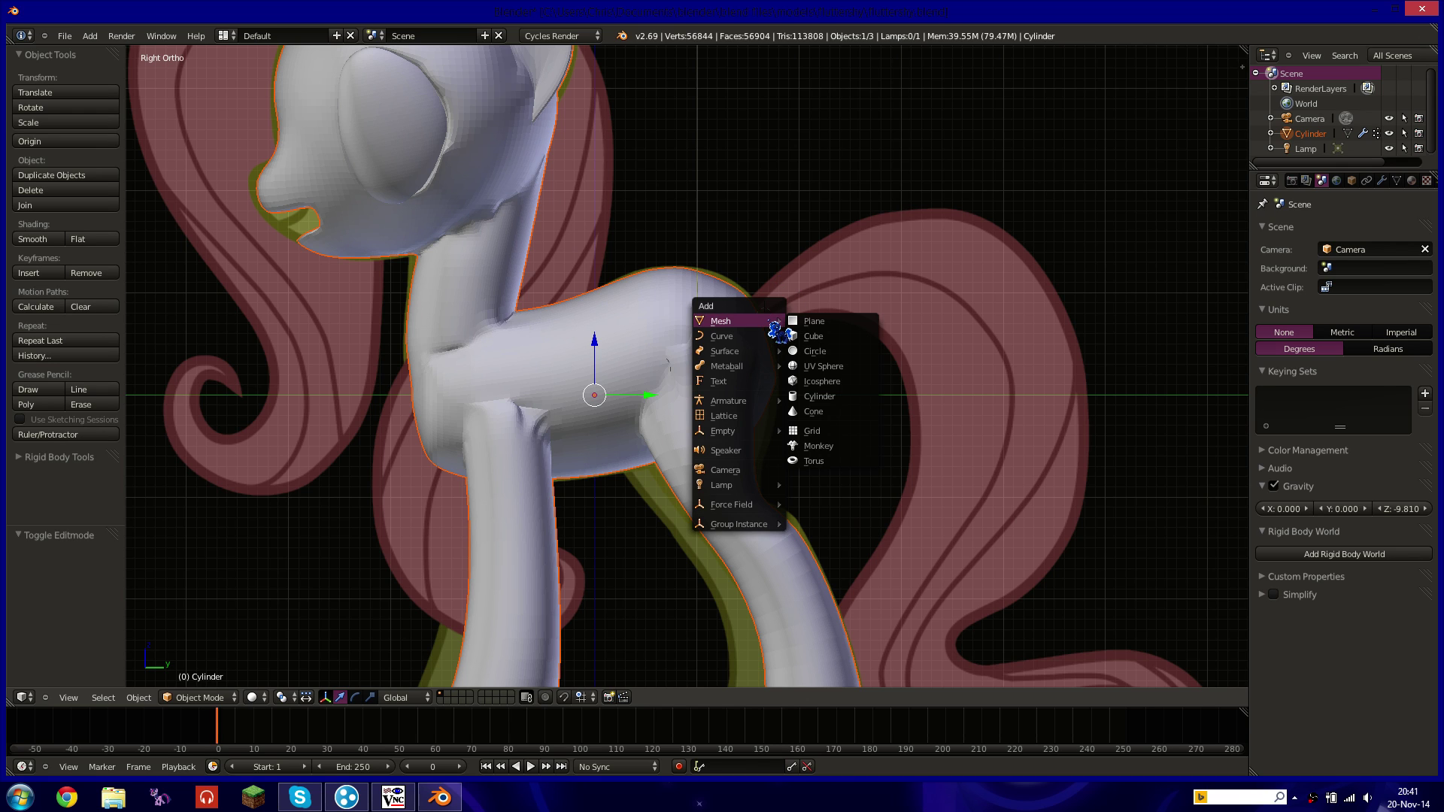
pyautogui.click(820, 397)
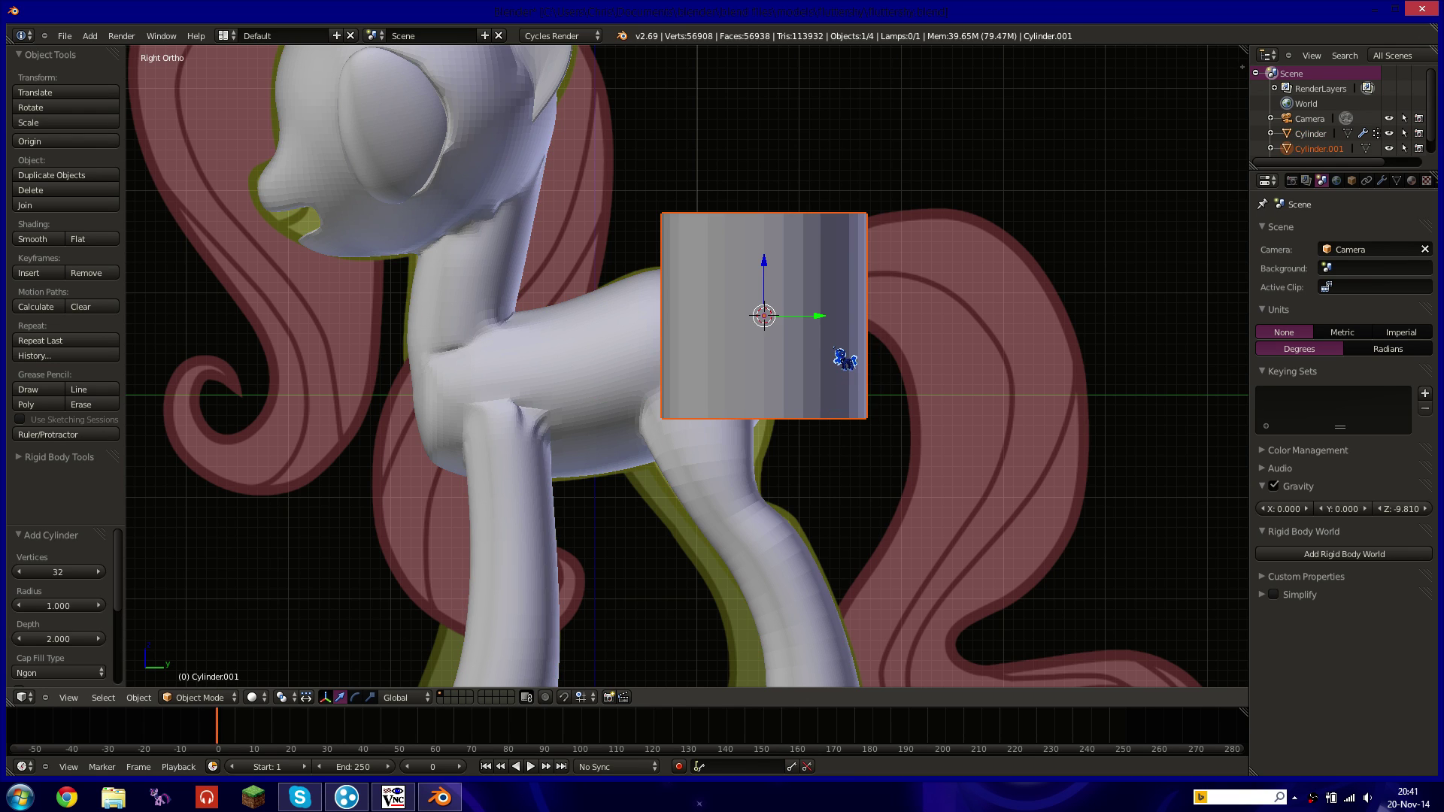
# Rotate the cylinder about 59° towards the tail's direction and scale it to about 0.449.
pyautogui.press('r')
pyautogui.click(978, 358)
pyautogui.press('s')
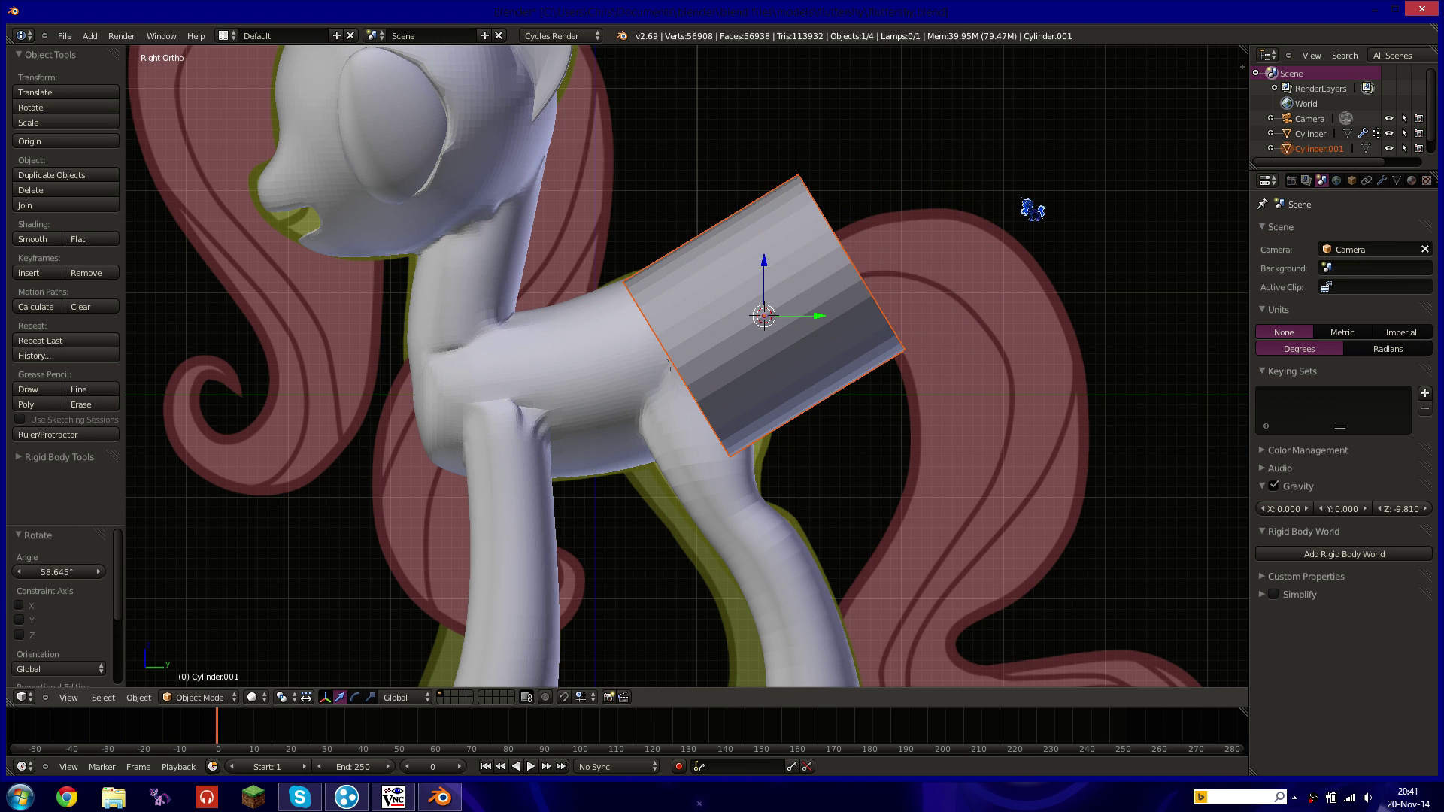
pyautogui.click(895, 257)
# Move the cylinder about -6.553 along X onto the body's centre line and reset the 3D cursor to the scene origin.
pyautogui.press('KP_7')
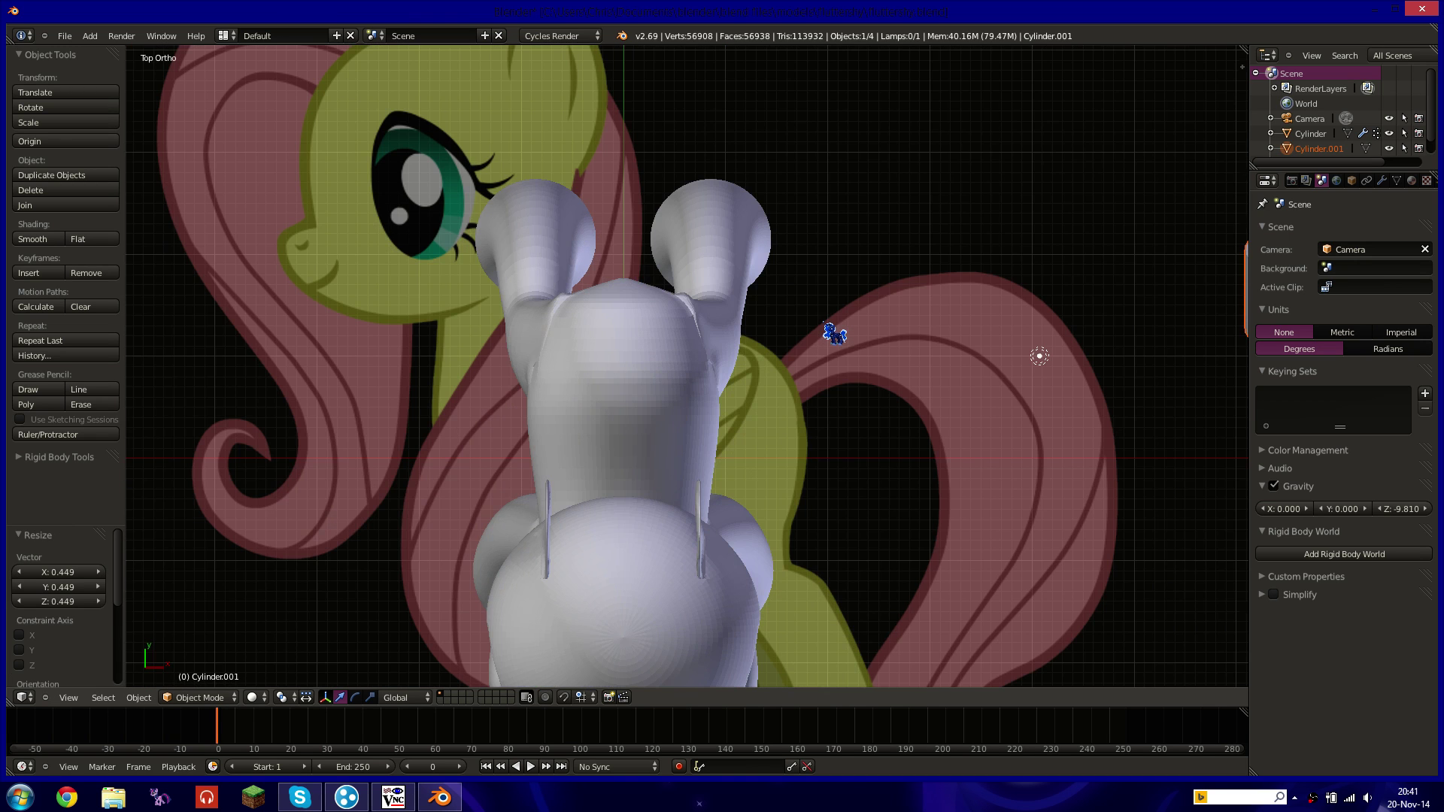
pyautogui.scroll(-3, 835, 334)
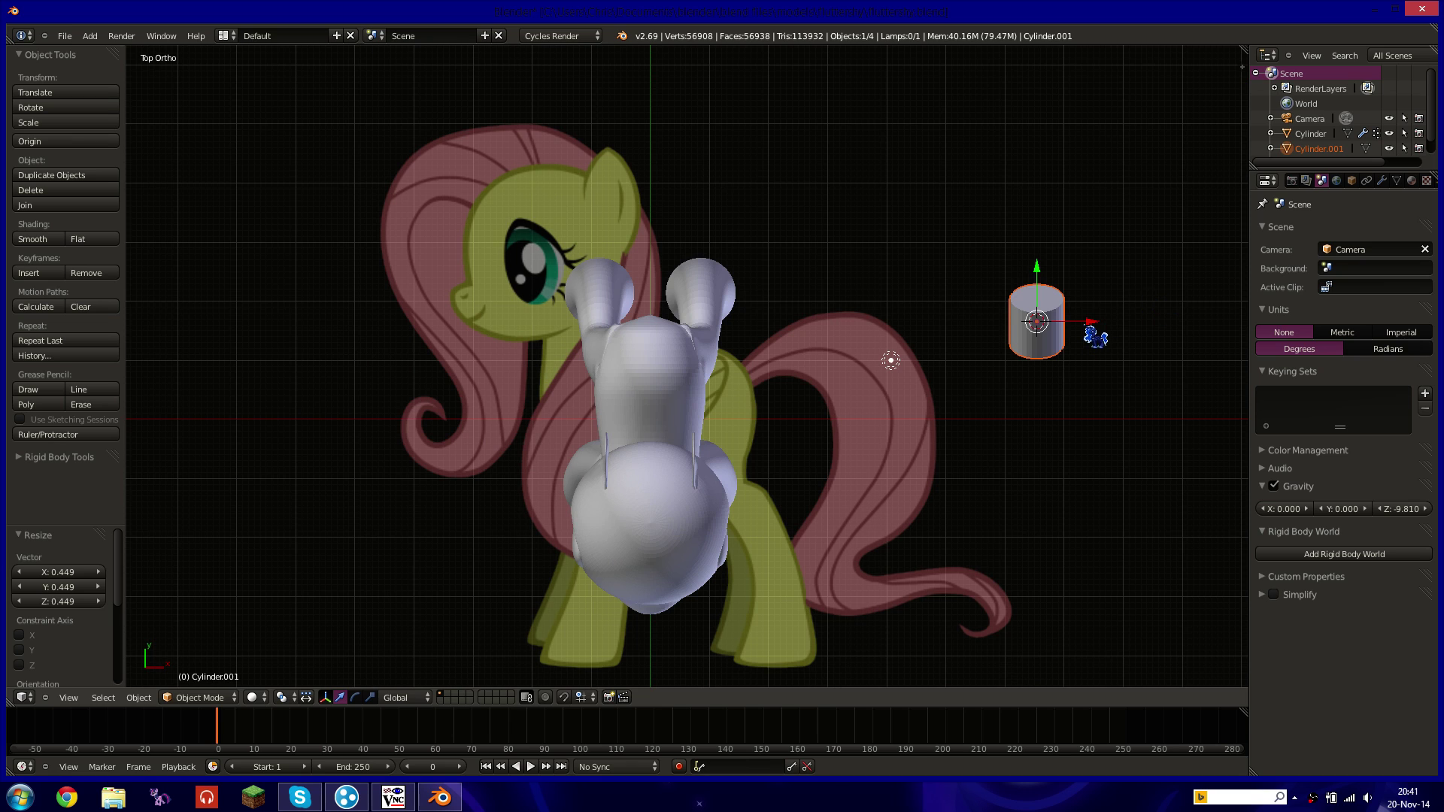
pyautogui.press('g')
pyautogui.press('x')
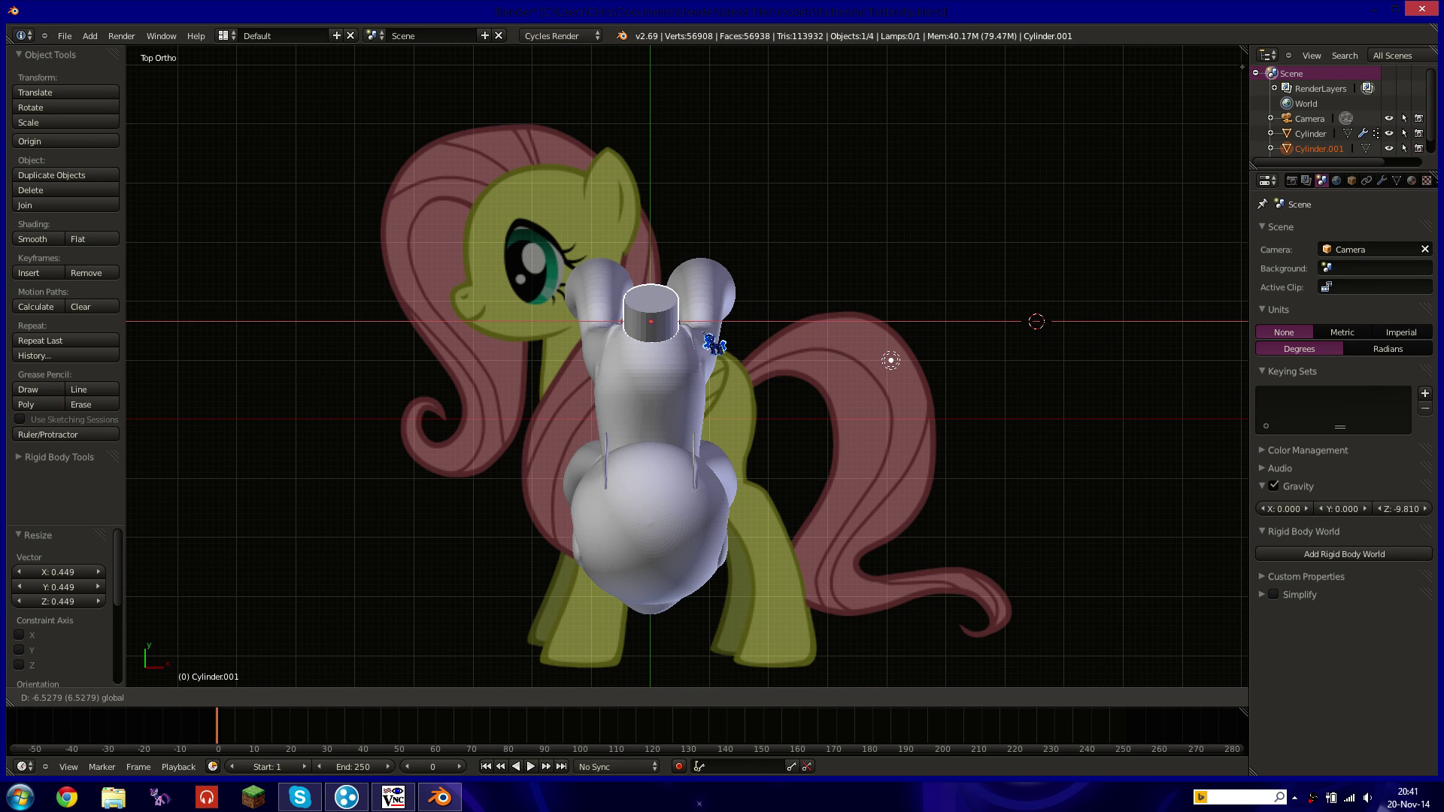
pyautogui.press('Return')
pyautogui.hotkey('shift', 'c')
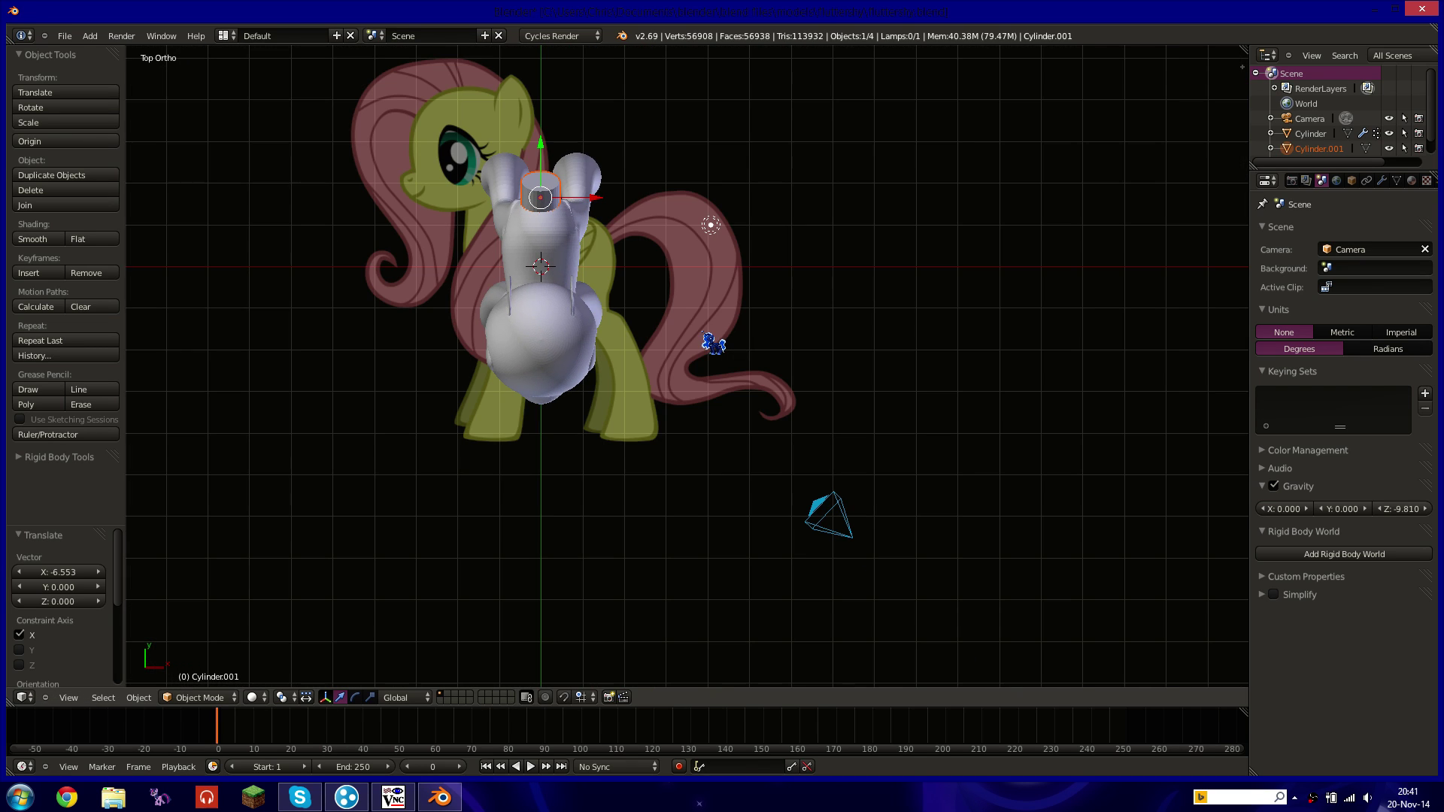
pyautogui.press('KP_3')
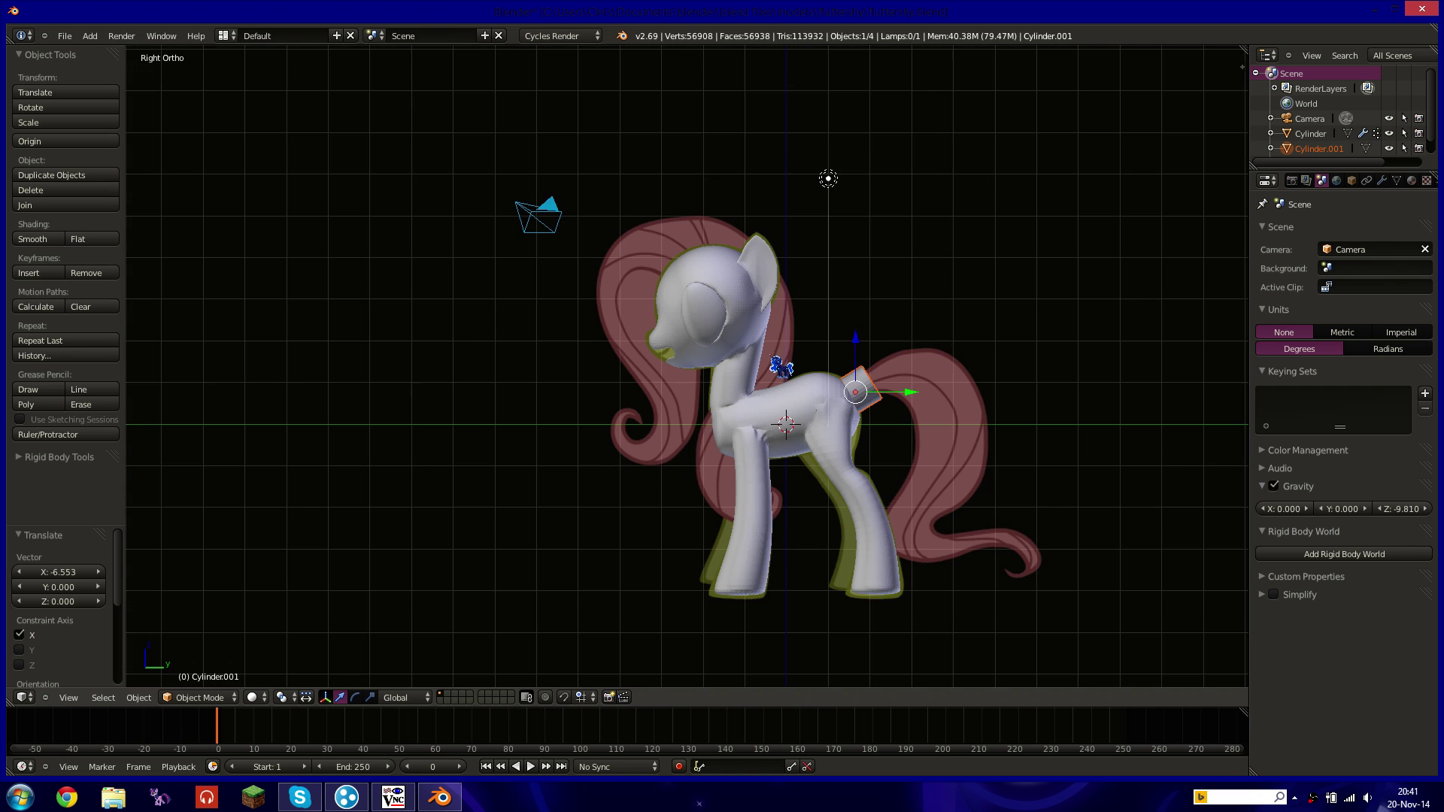
# Delete the tail cylinder from the scene.
pyautogui.scroll(3, 797, 361)
pyautogui.keyDown('shift'); pyautogui.moveTo(904, 370); pyautogui.dragTo(621, 231, button='middle'); pyautogui.keyUp('shift')
pyautogui.scroll(7, 752, 271)
pyautogui.keyDown('shift'); pyautogui.moveTo(789, 280); pyautogui.dragTo(741, 254, button='middle'); pyautogui.keyUp('shift')
pyautogui.press('x')
pyautogui.click(731, 244)
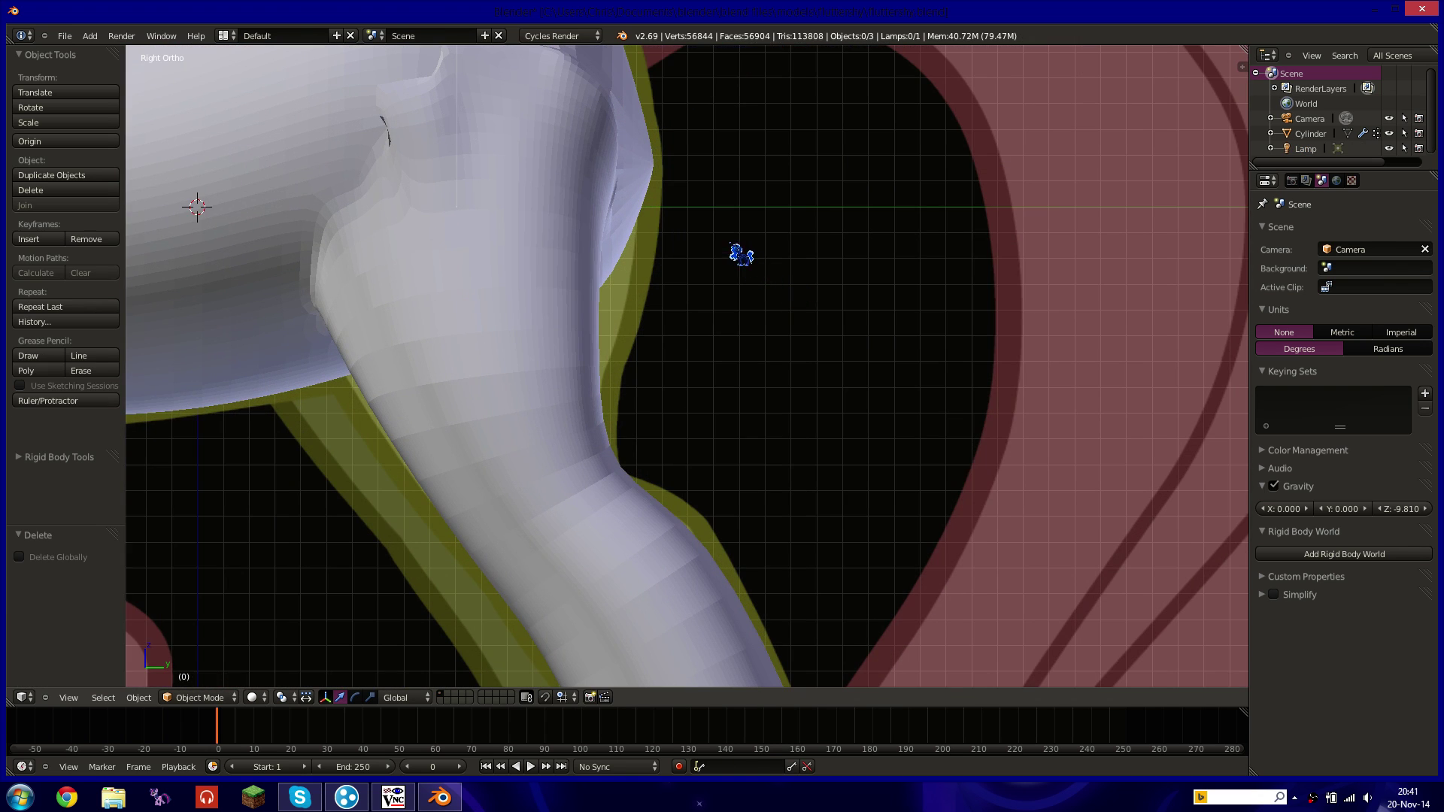
# Place the 3D cursor at the tail base on the rump and start the Screencast Keys display.
pyautogui.keyDown('shift'); pyautogui.moveTo(727, 156); pyautogui.dragTo(699, 354, button='middle'); pyautogui.keyUp('shift')
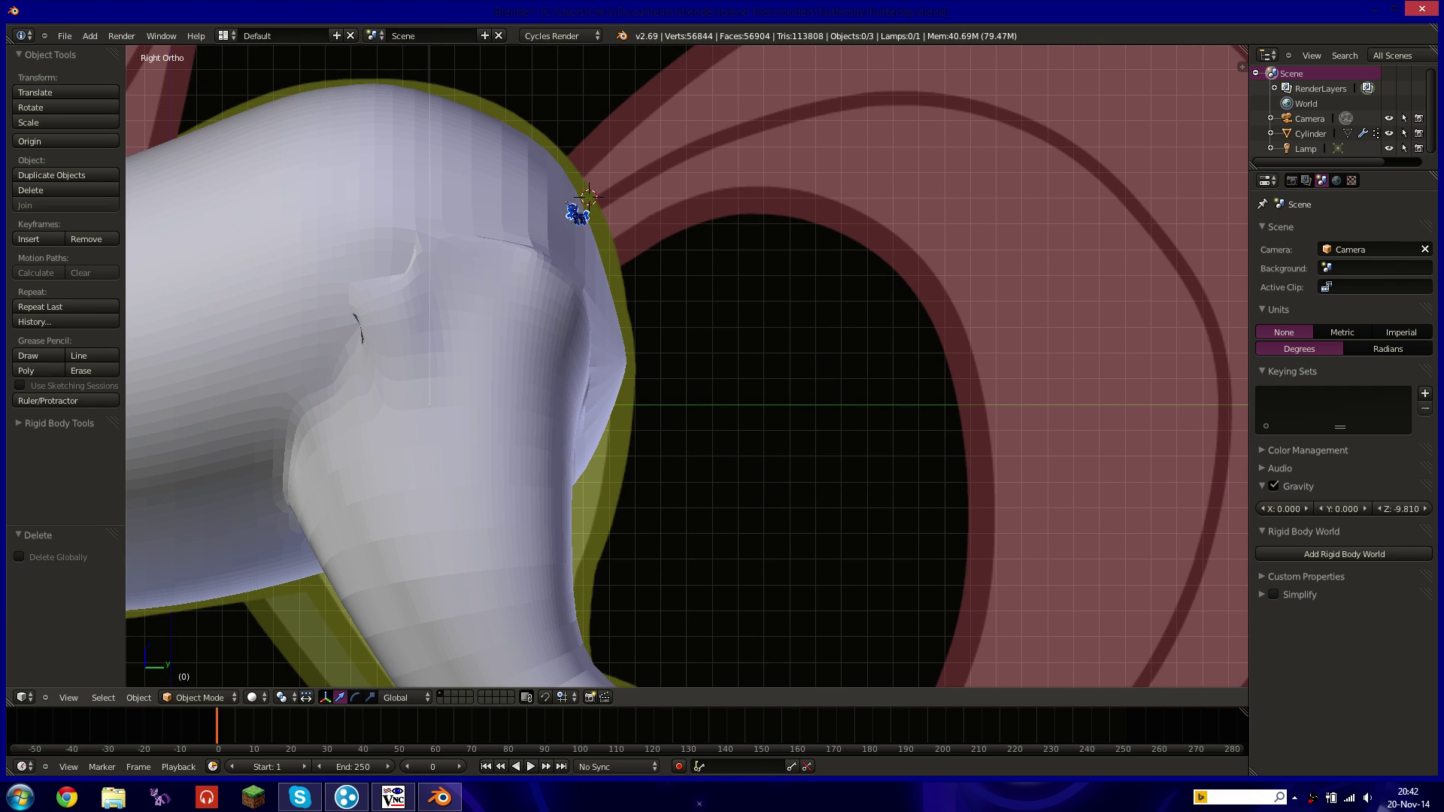
pyautogui.keyDown('shift'); pyautogui.moveTo(570, 203); pyautogui.dragTo(648, 297, button='middle'); pyautogui.keyUp('shift')
pyautogui.press('n')
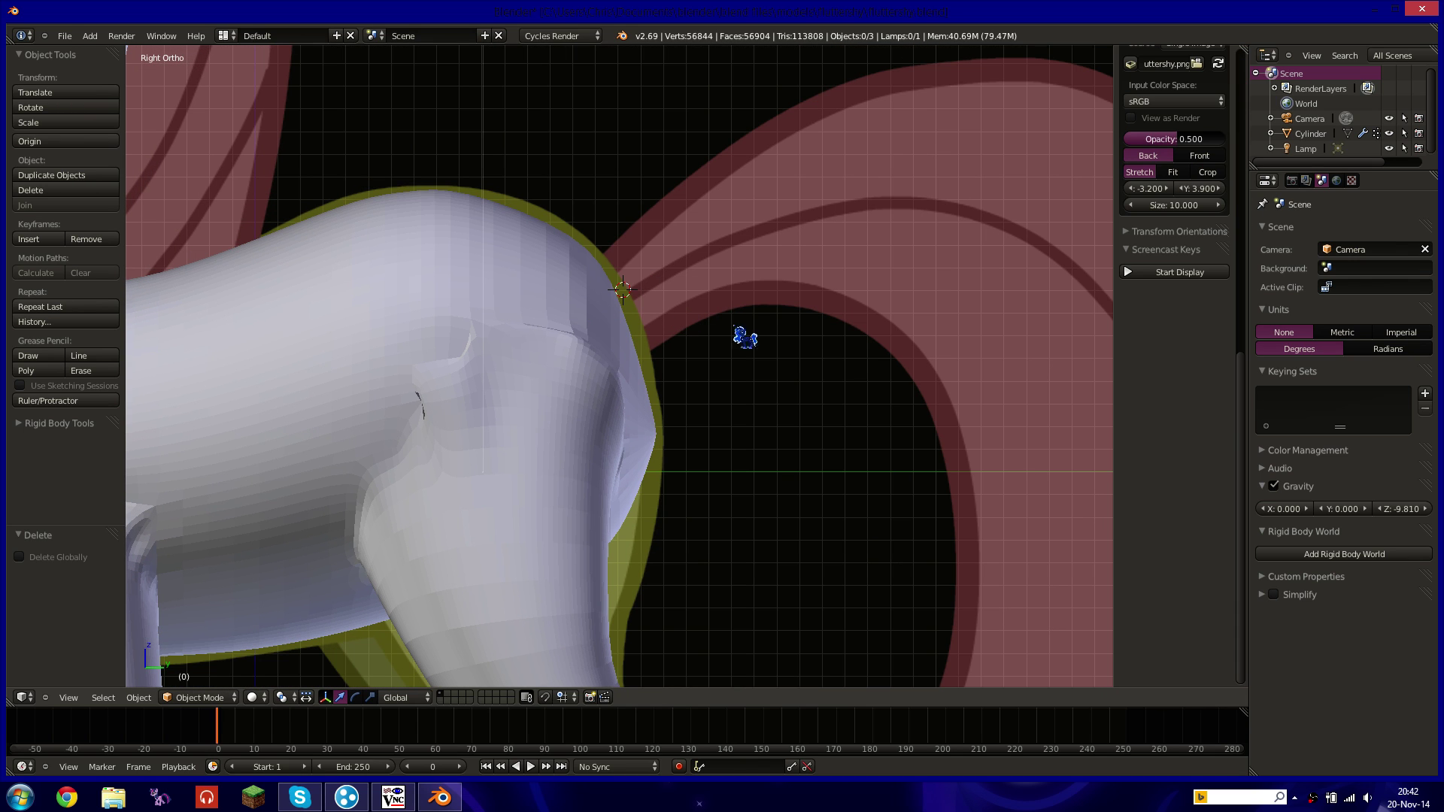
pyautogui.click(1176, 272)
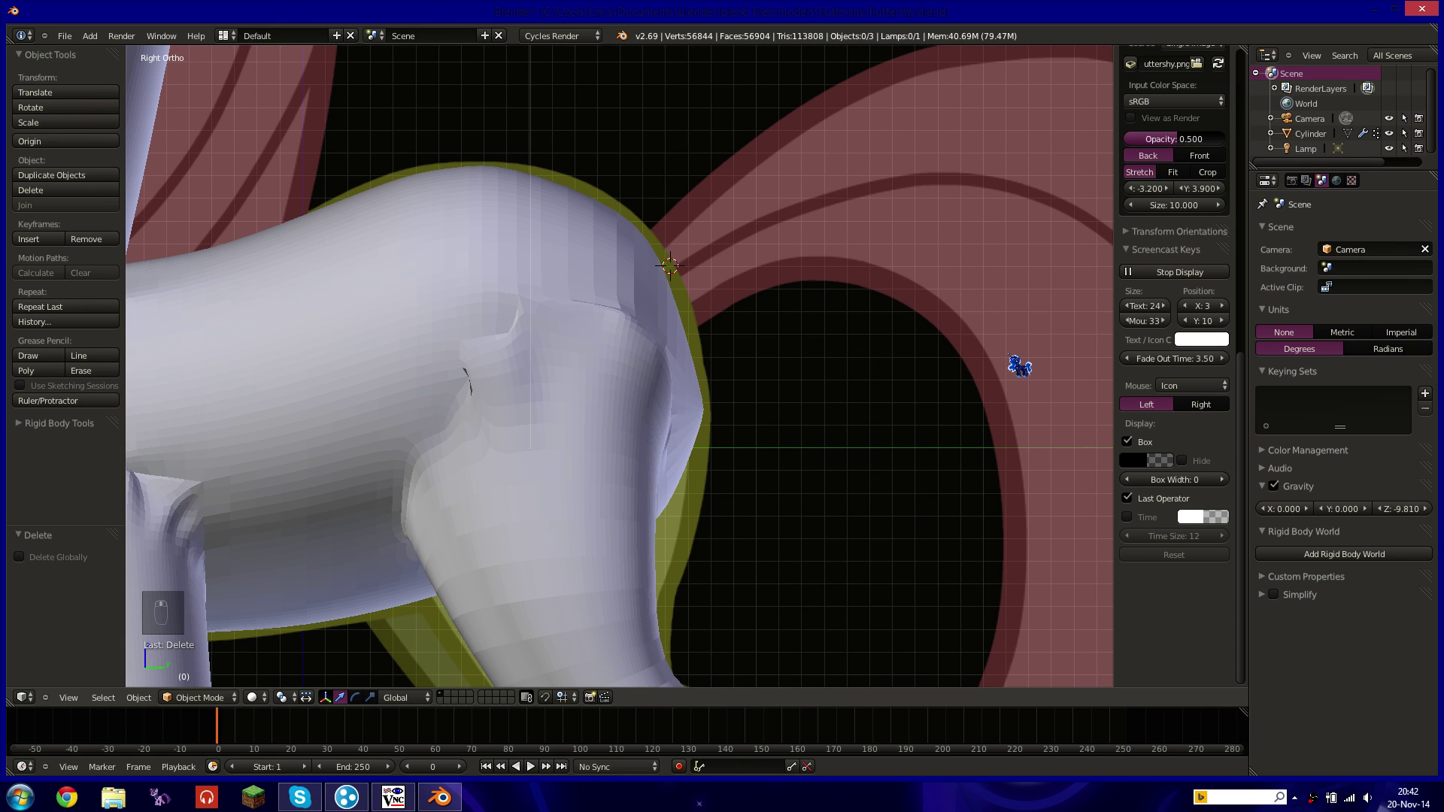
pyautogui.moveTo(775, 375); pyautogui.dragTo(722, 314, button='middle')
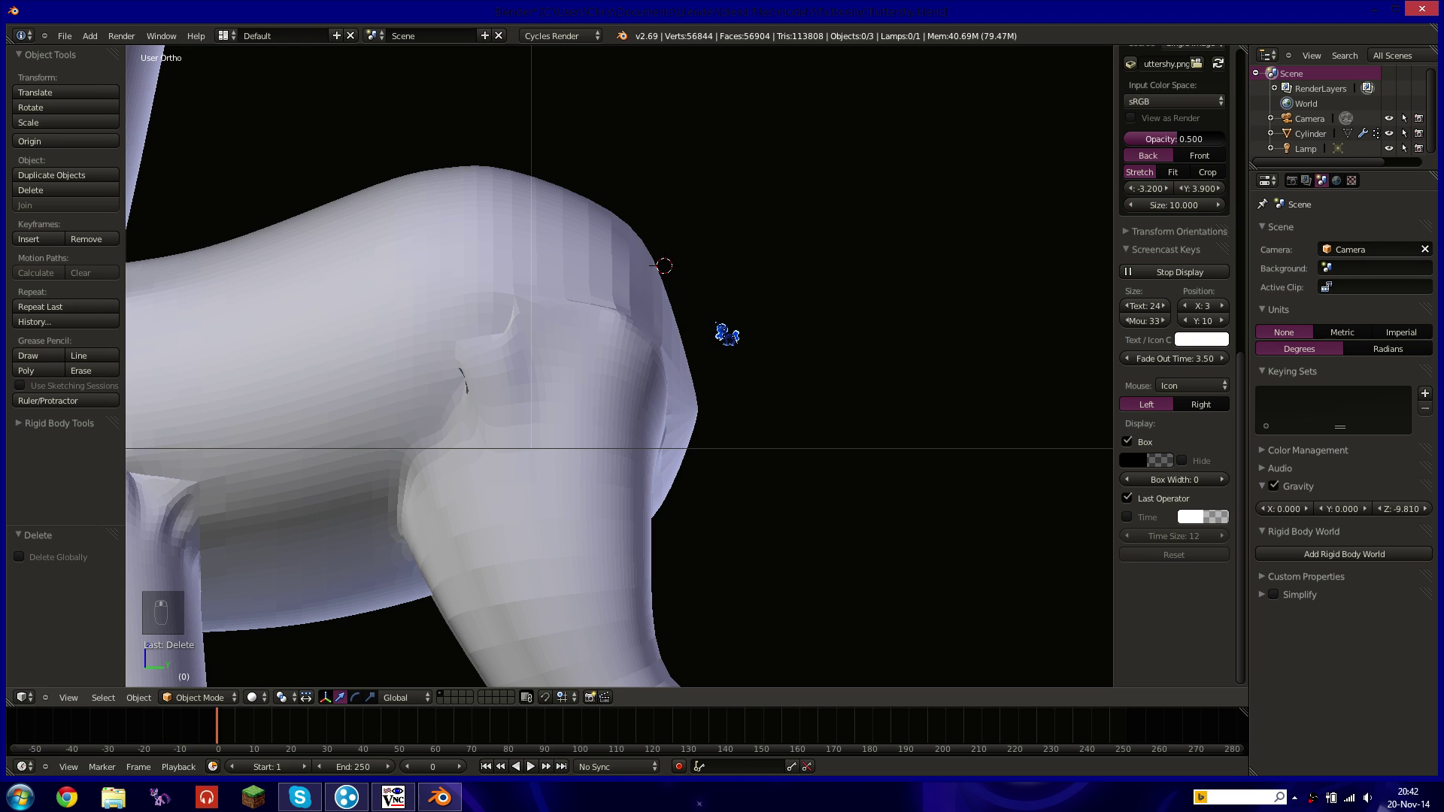
pyautogui.press('KP_3')
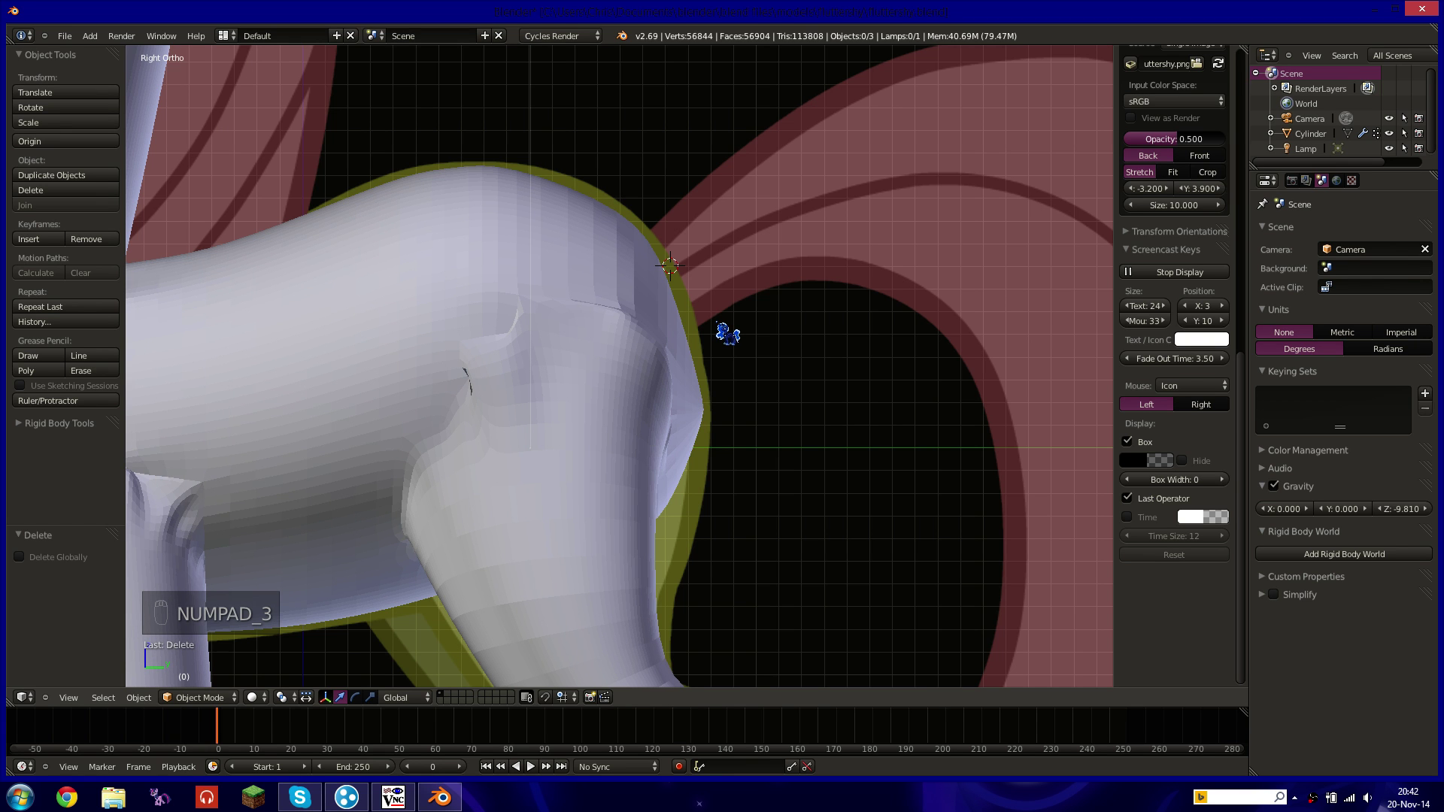
pyautogui.press('n')
pyautogui.scroll(-3, 764, 320)
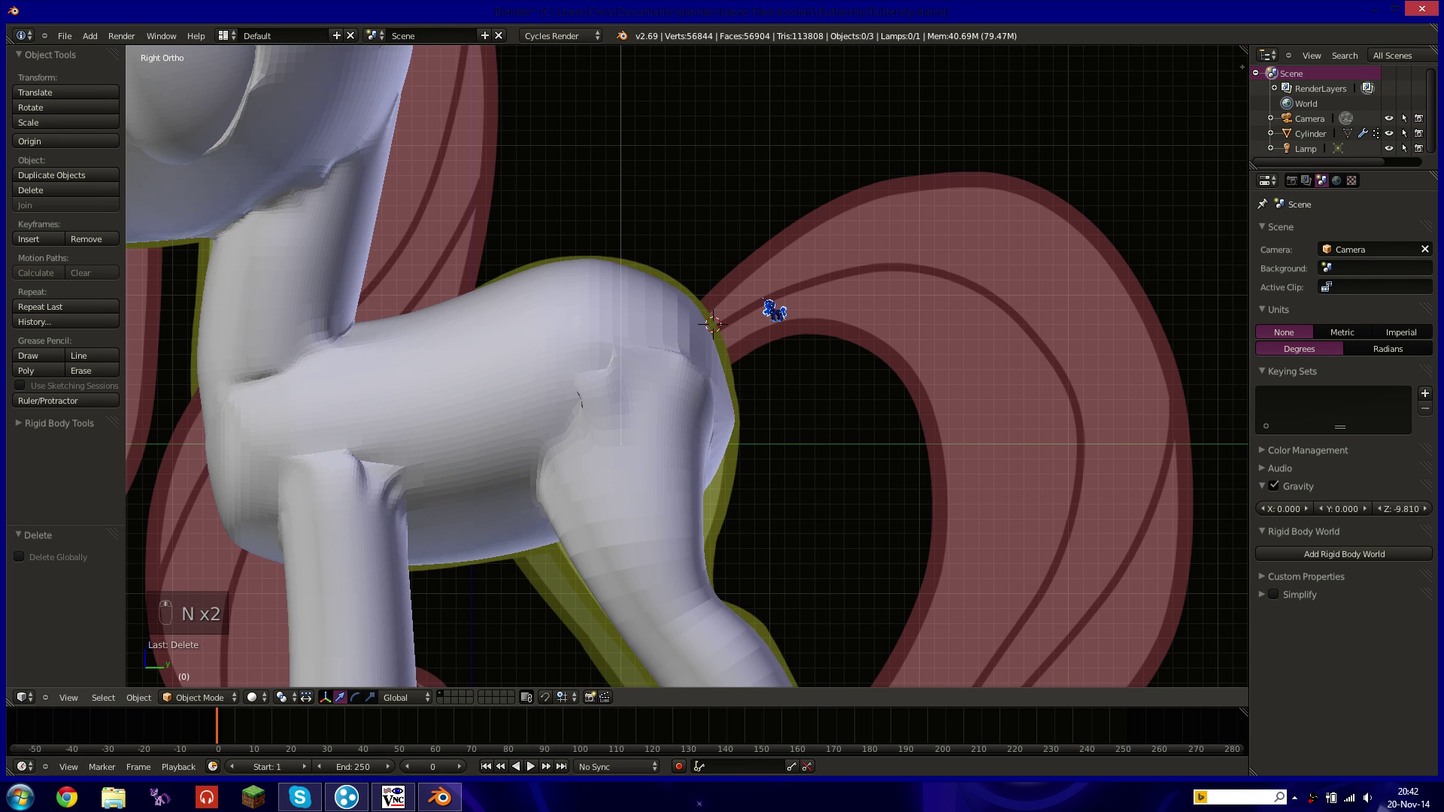
# Try placing the 3D cursor in the top view, in the empty area beside the pony.
pyautogui.press('KP_7')
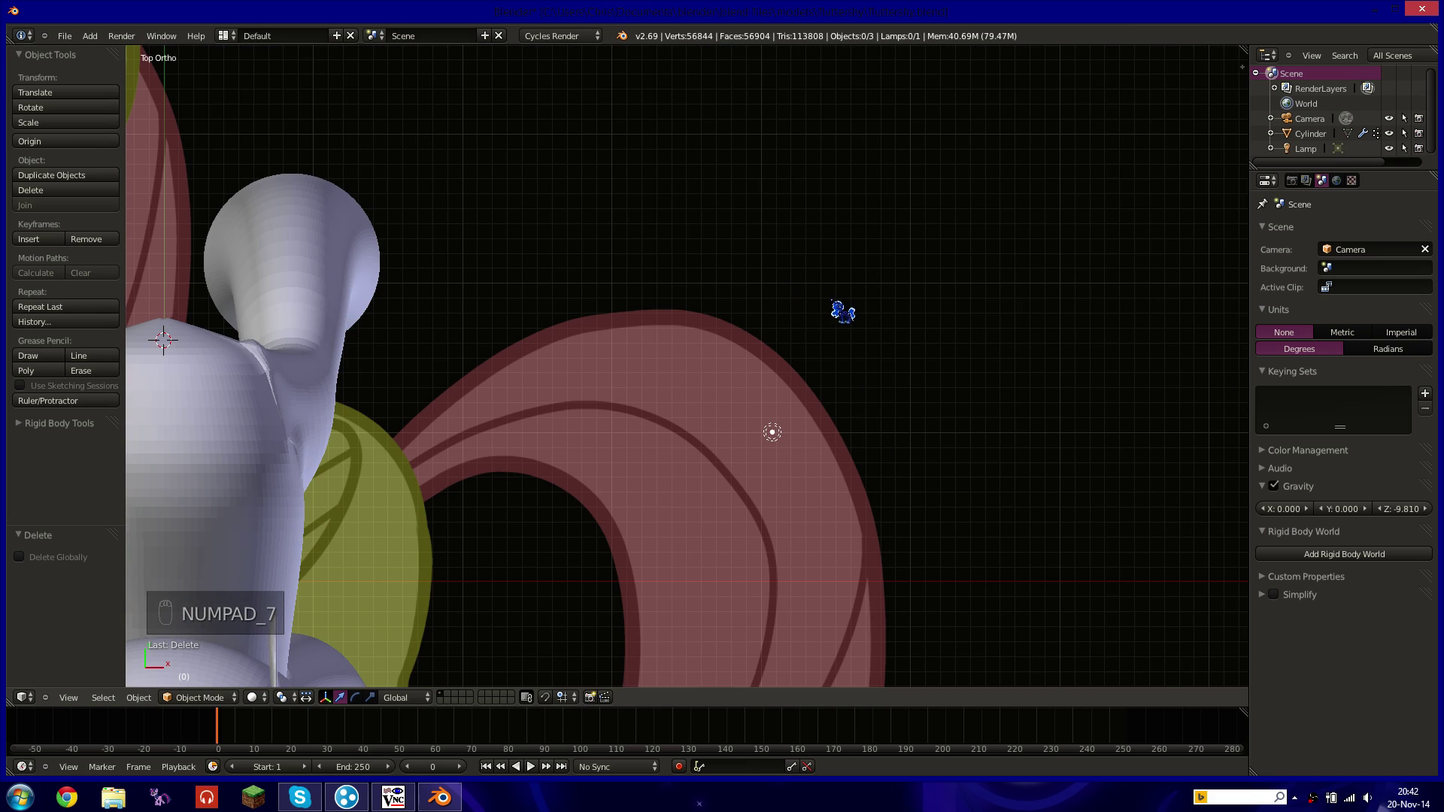
pyautogui.moveTo(898, 301); pyautogui.dragTo(841, 211)
pyautogui.click(943, 425)
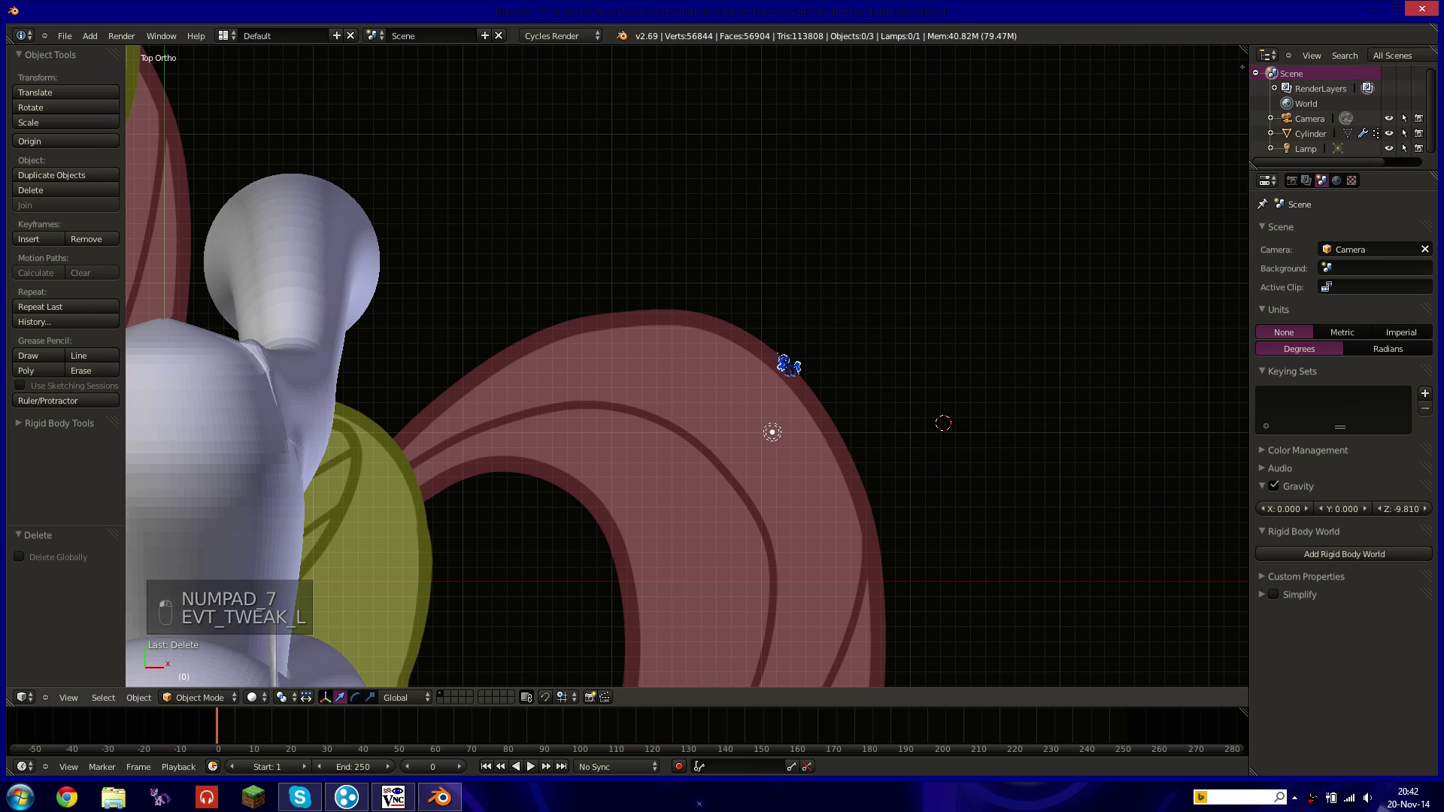
pyautogui.moveTo(786, 365); pyautogui.dragTo(745, 273, button='middle')
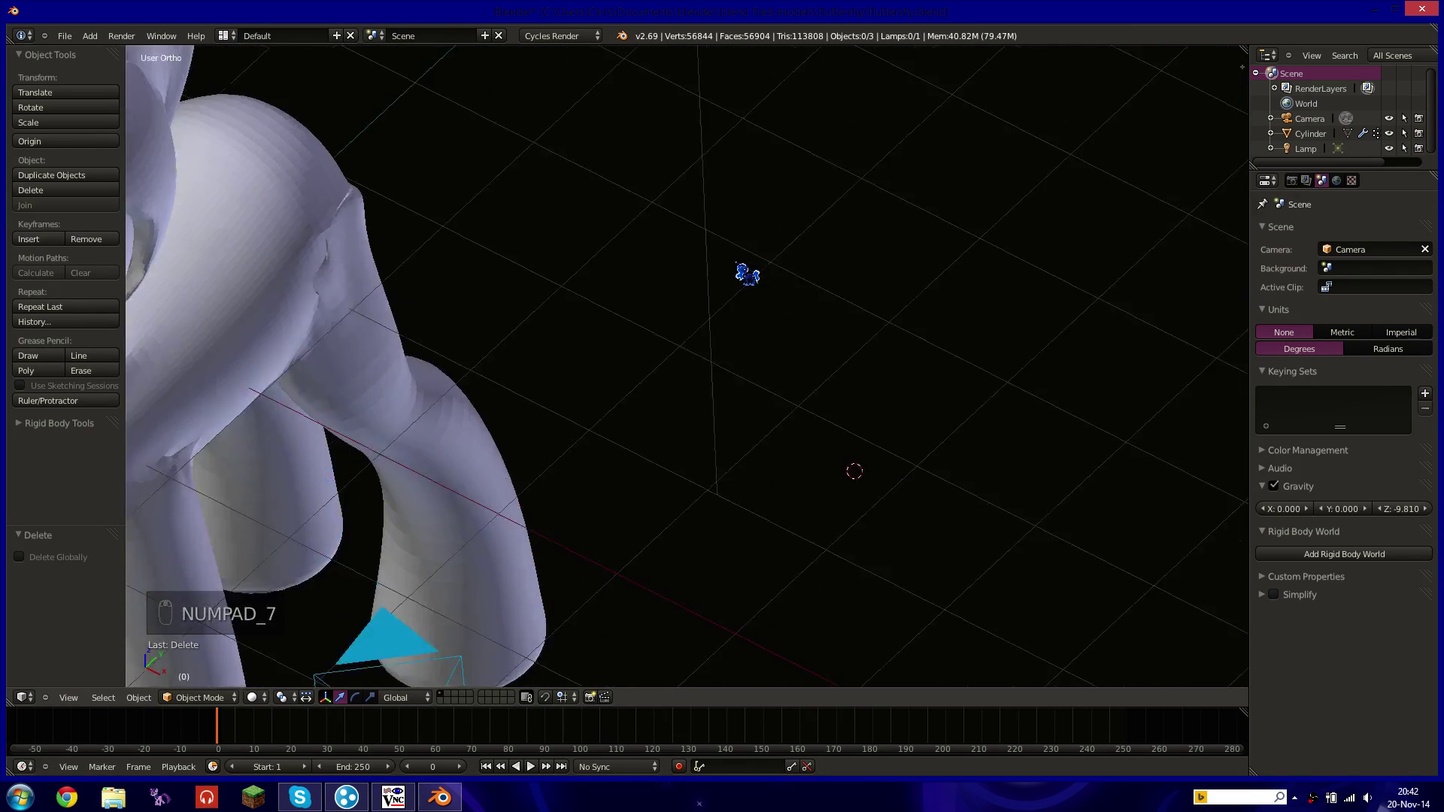
pyautogui.press('KP_7')
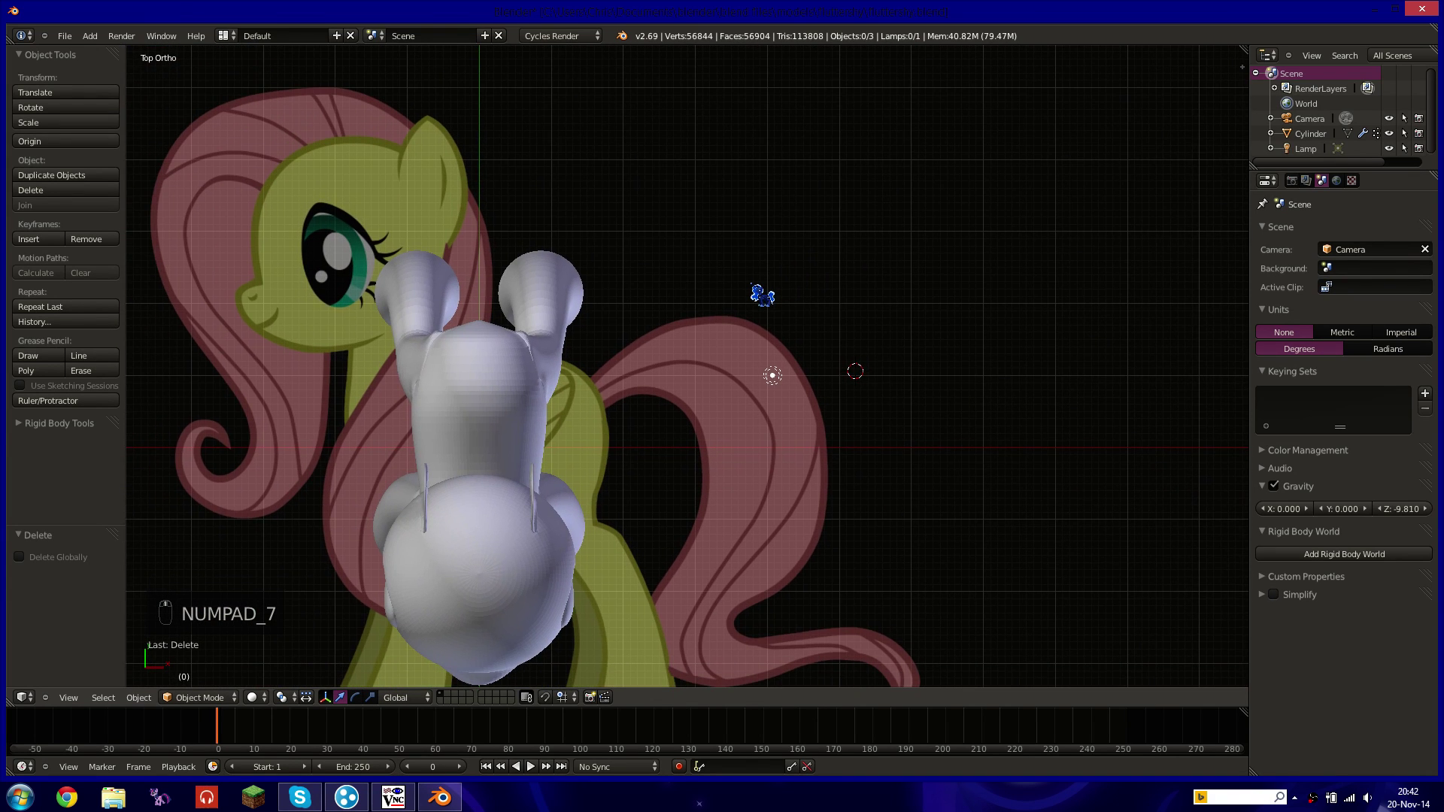
# Reset the 3D cursor to the scene origin and return to the right side view.
pyautogui.hotkey('shift', 'c')
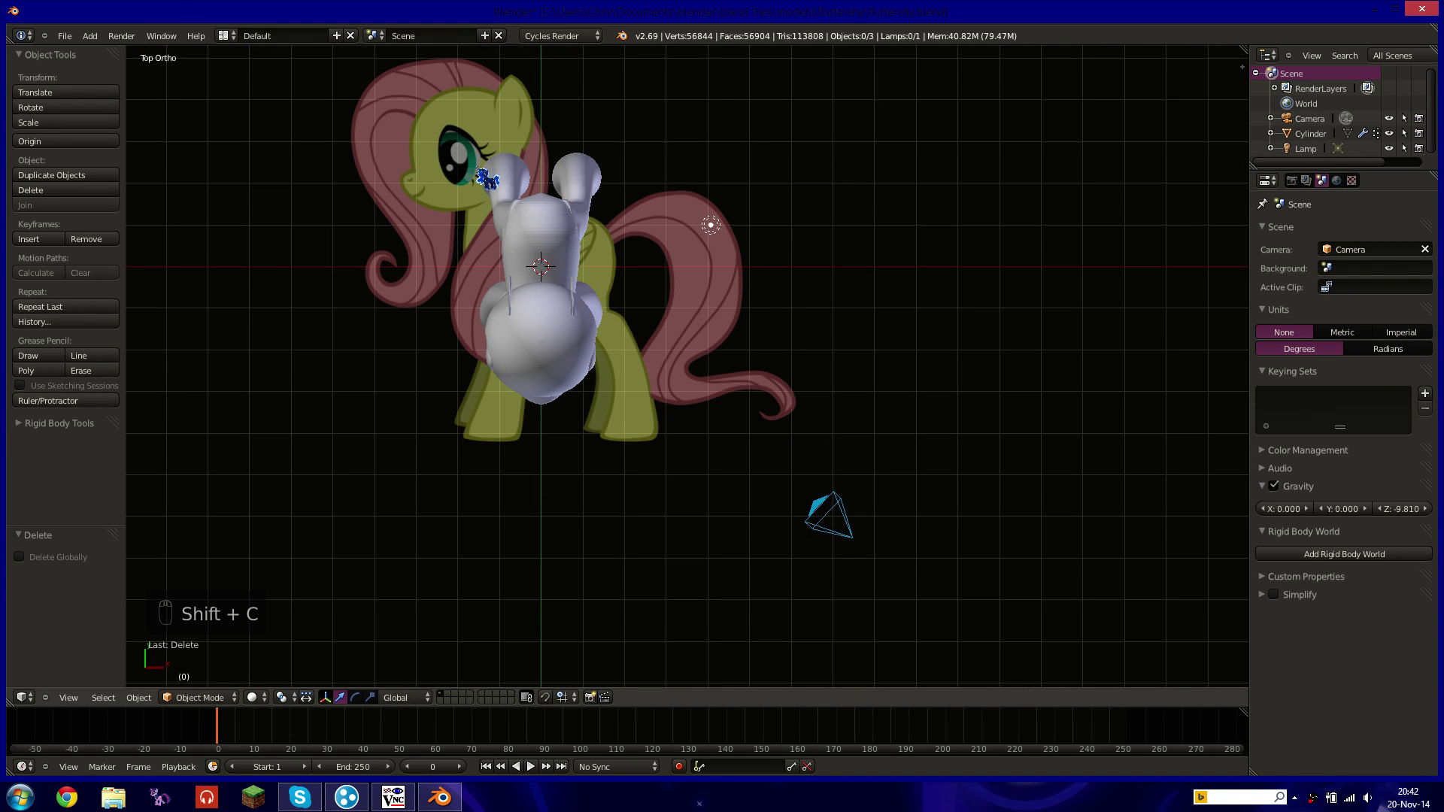
pyautogui.keyDown('shift'); pyautogui.moveTo(459, 155); pyautogui.dragTo(508, 203, button='middle'); pyautogui.keyUp('shift')
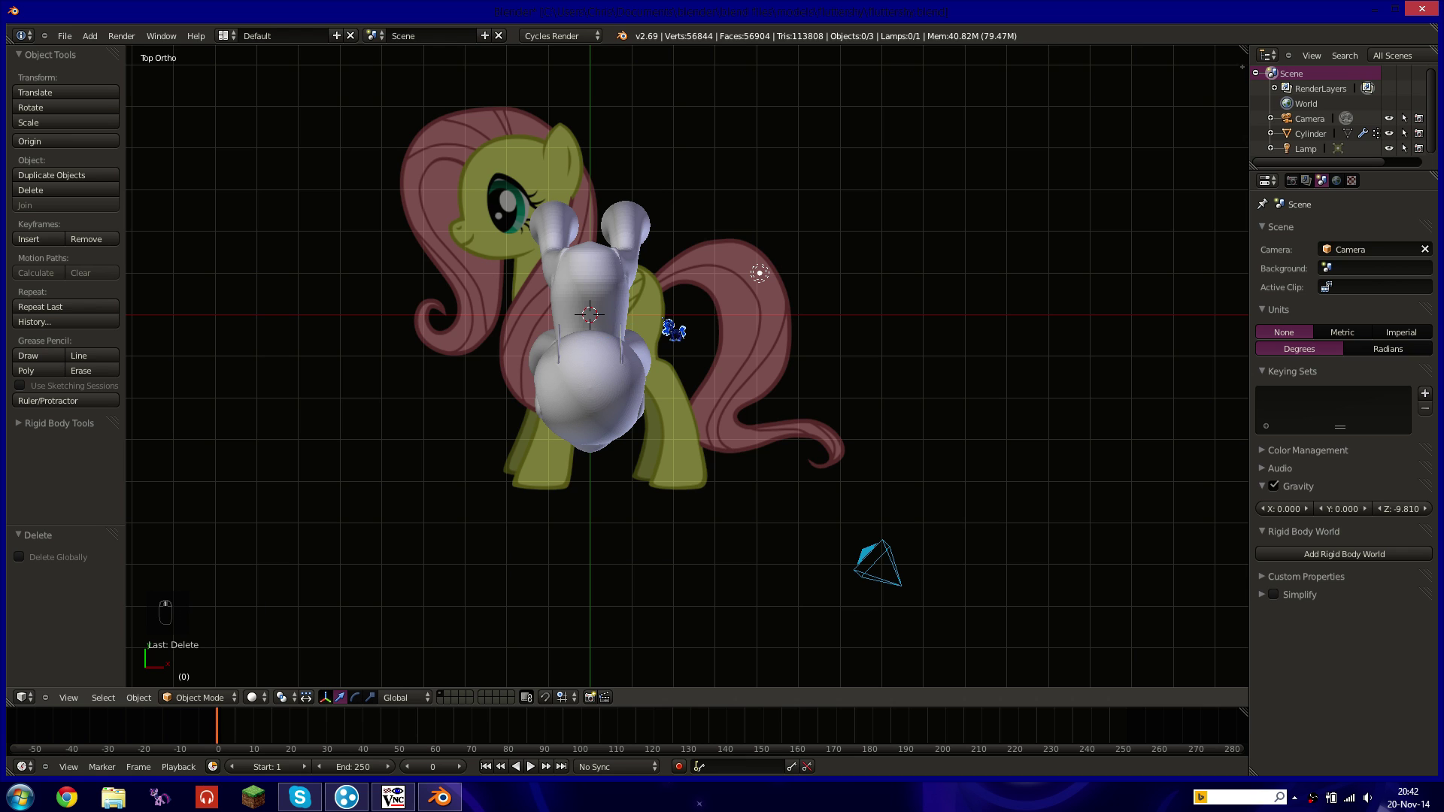
pyautogui.press('KP_3')
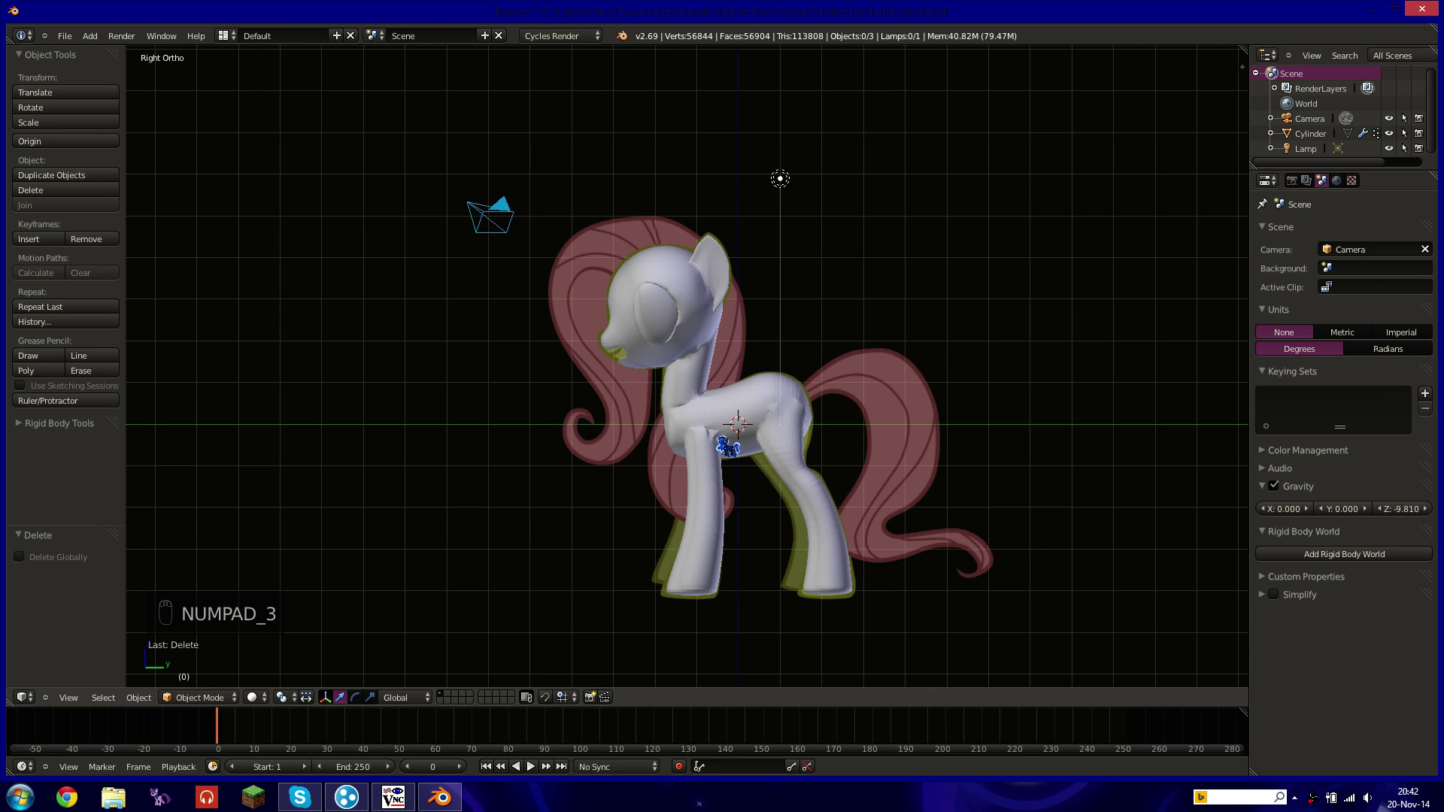
pyautogui.scroll(3, 727, 447)
pyautogui.scroll(3, 787, 471)
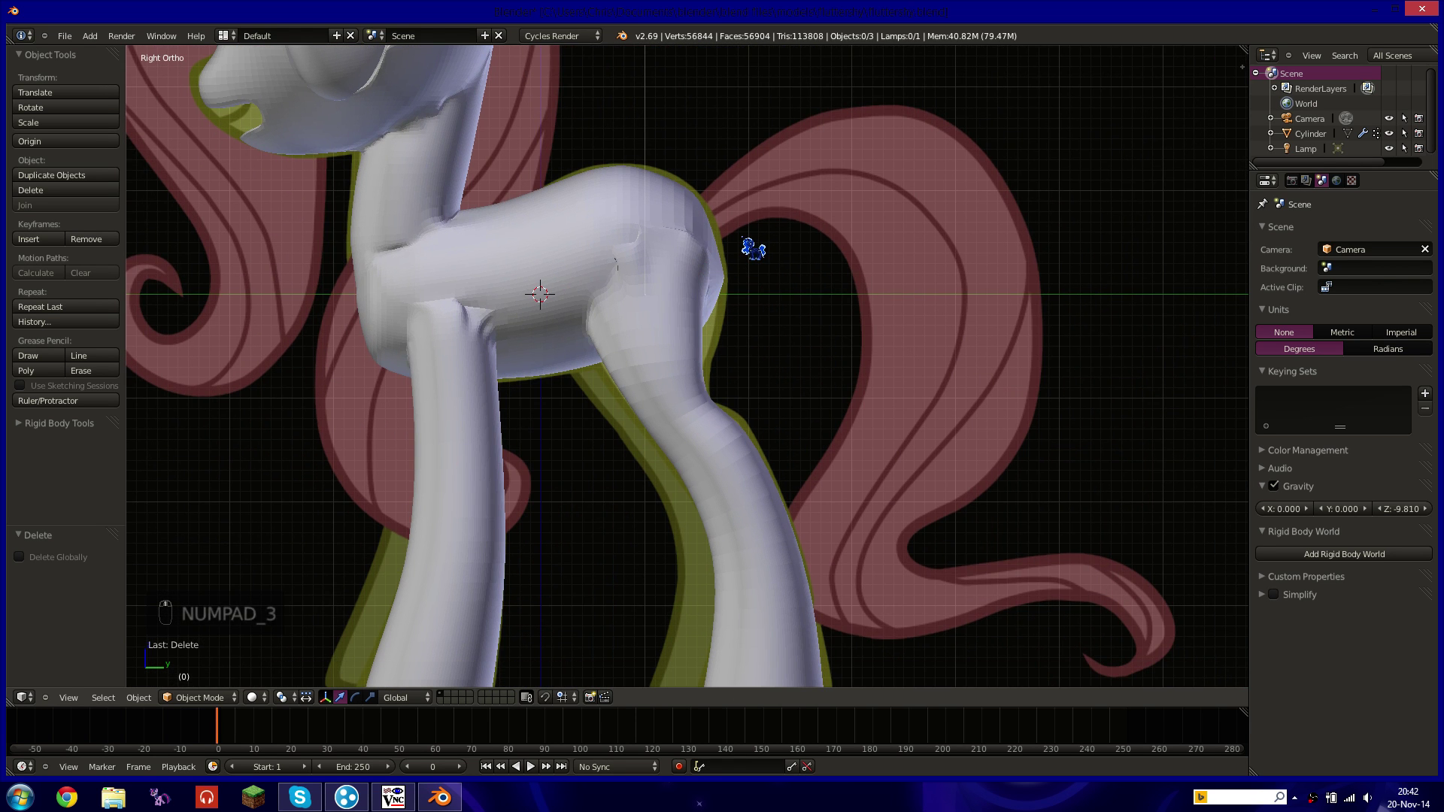
# Check the 3D cursor's coordinates and place it where the reference tail meets the rump.
pyautogui.press('n')
pyautogui.press('n')
pyautogui.scroll(-5, 1177, 158)
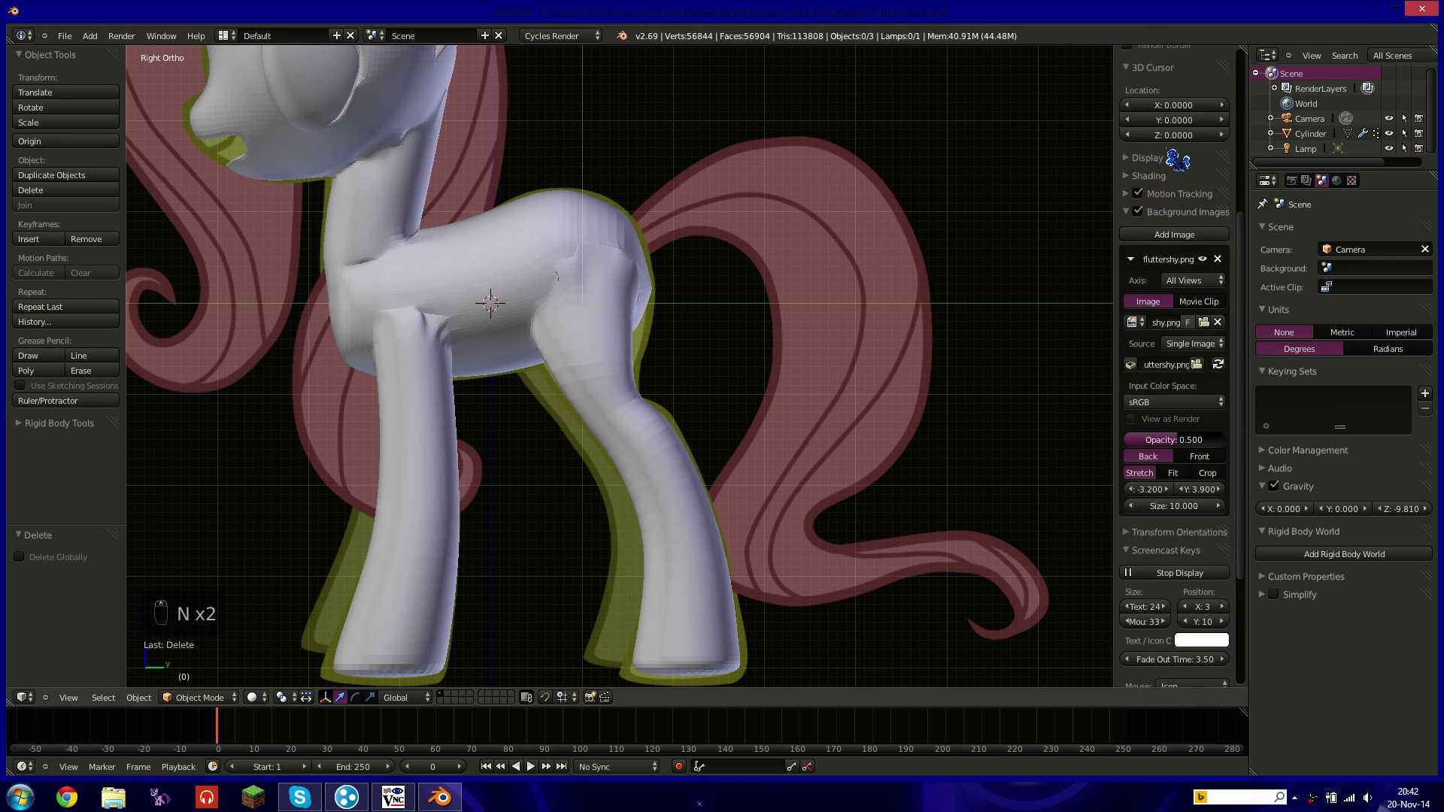
pyautogui.scroll(4, 1177, 159)
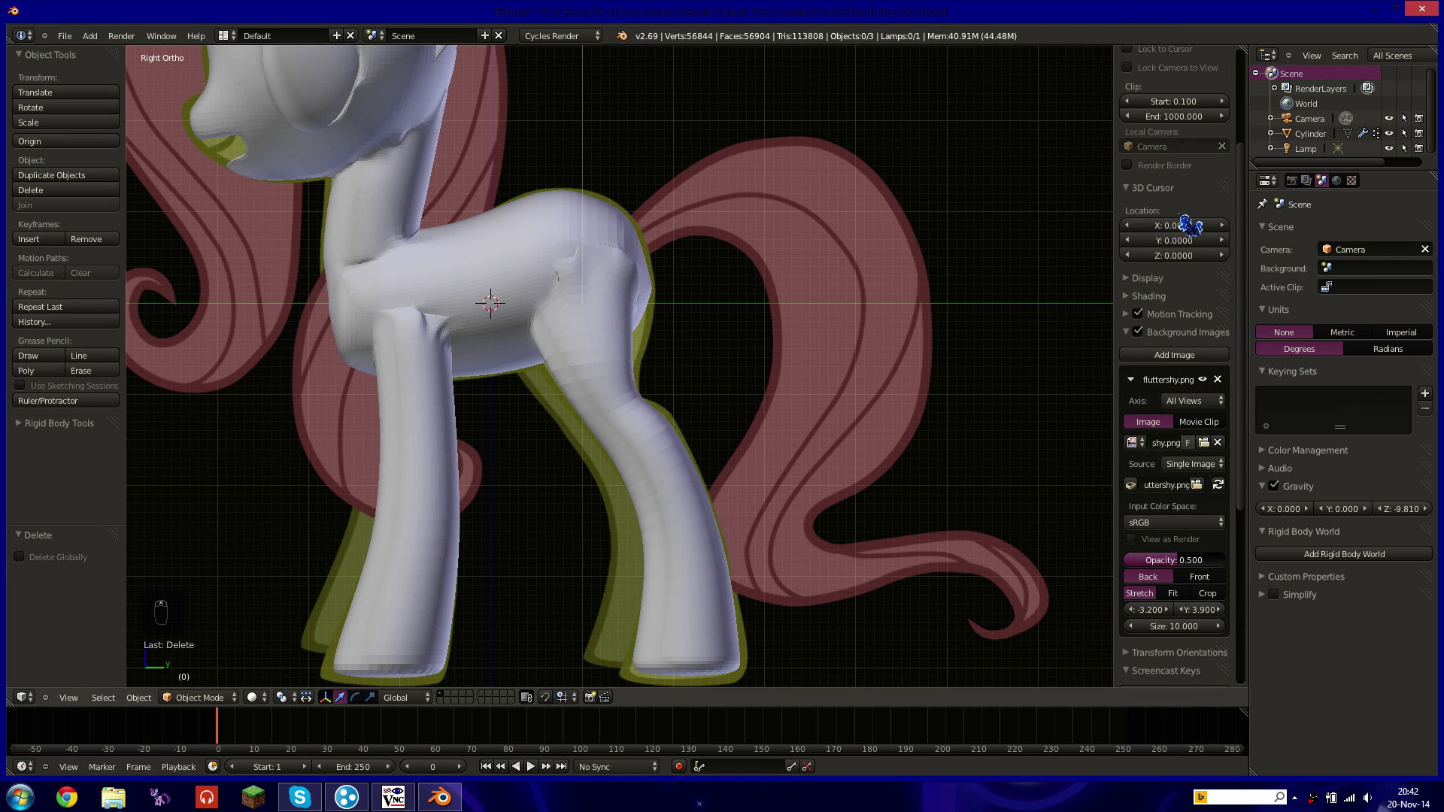
pyautogui.click(639, 234)
pyautogui.press('n')
pyautogui.scroll(6, 993, 316)
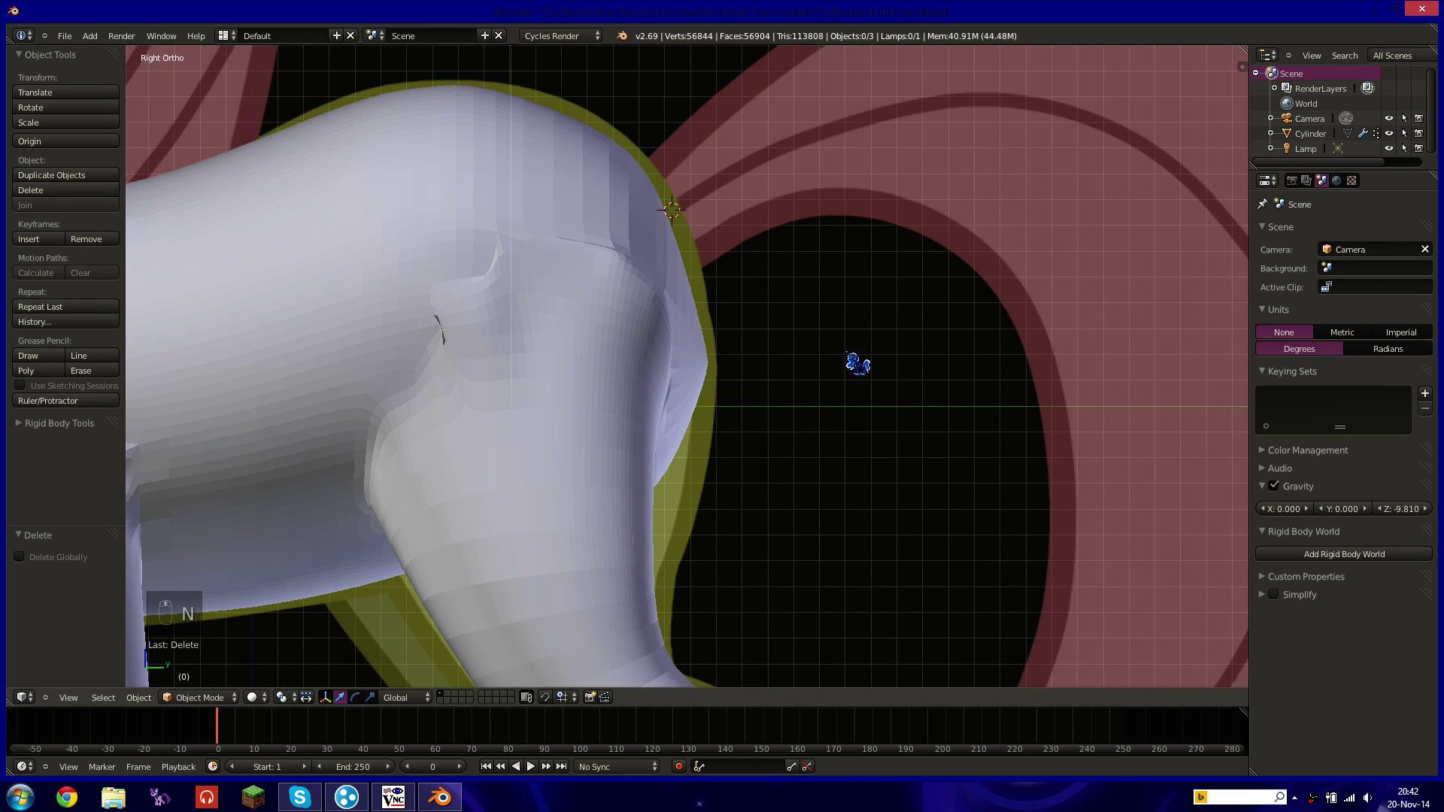
pyautogui.keyDown('shift'); pyautogui.moveTo(743, 175); pyautogui.dragTo(748, 204, button='middle'); pyautogui.keyUp('shift')
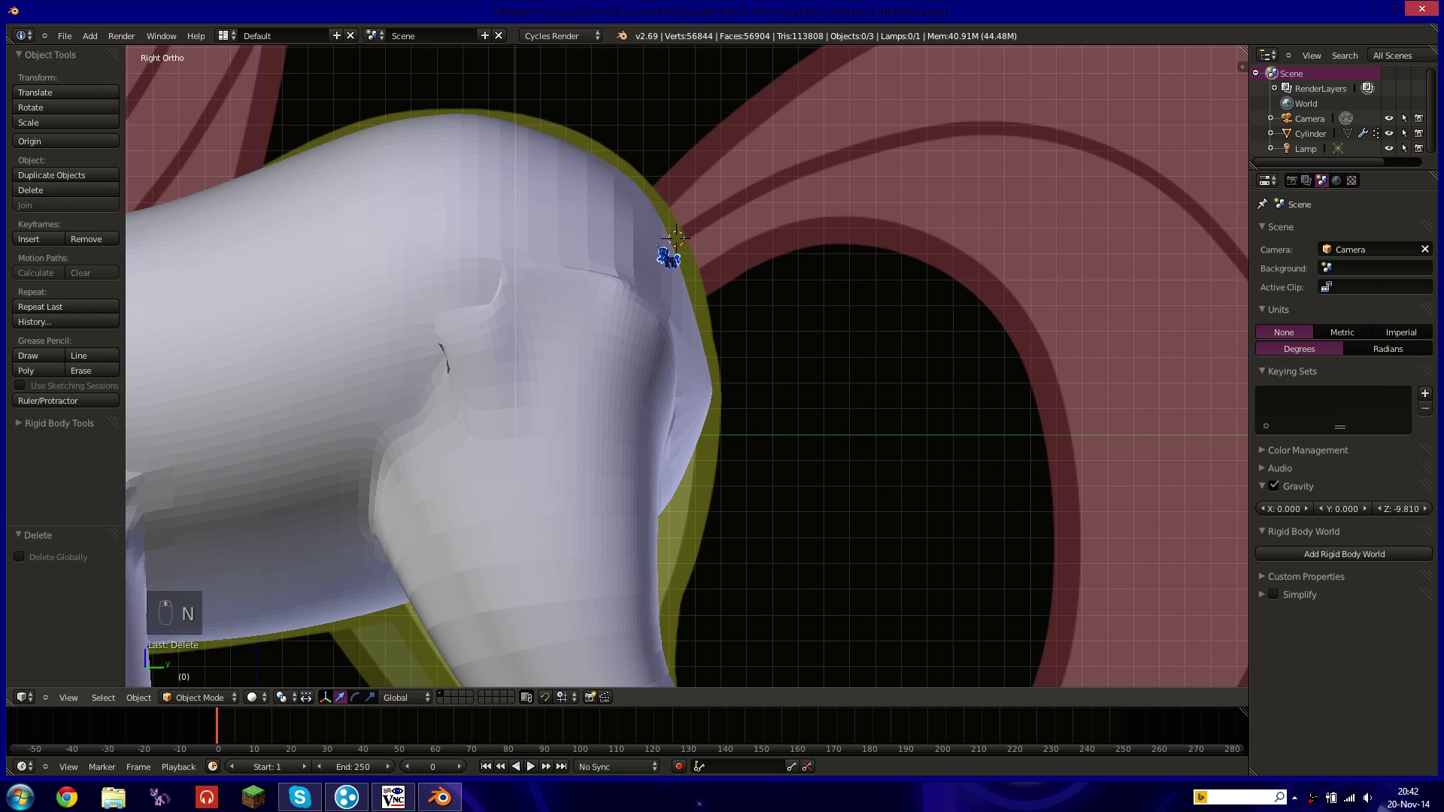
# Add a new cylinder mesh at the 3D cursor on the rump.
pyautogui.hotkey('shift', 'a')
pyautogui.moveTo(681, 214)
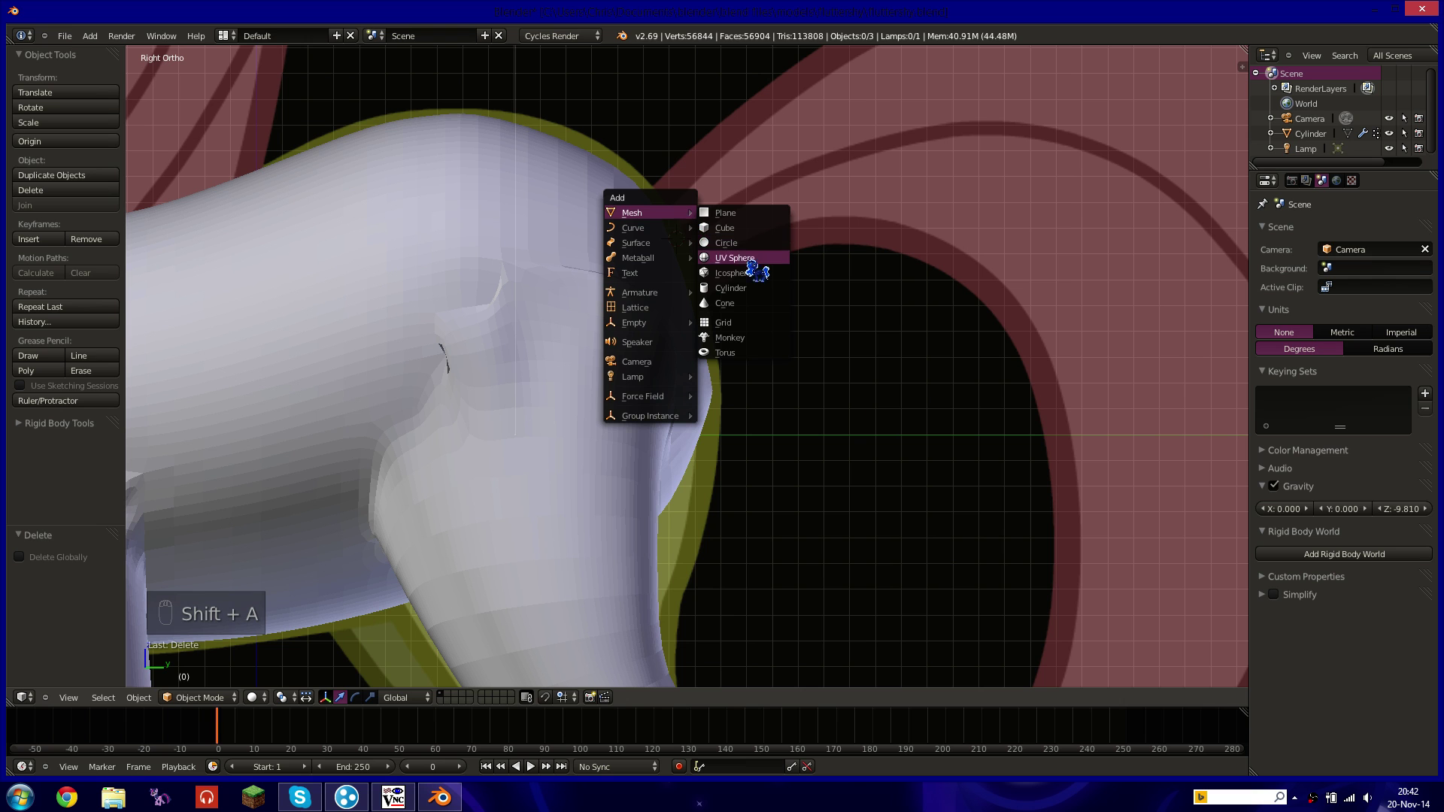
pyautogui.click(744, 290)
pyautogui.keyDown('shift'); pyautogui.moveTo(901, 128); pyautogui.dragTo(902, 250, button='middle'); pyautogui.keyUp('shift')
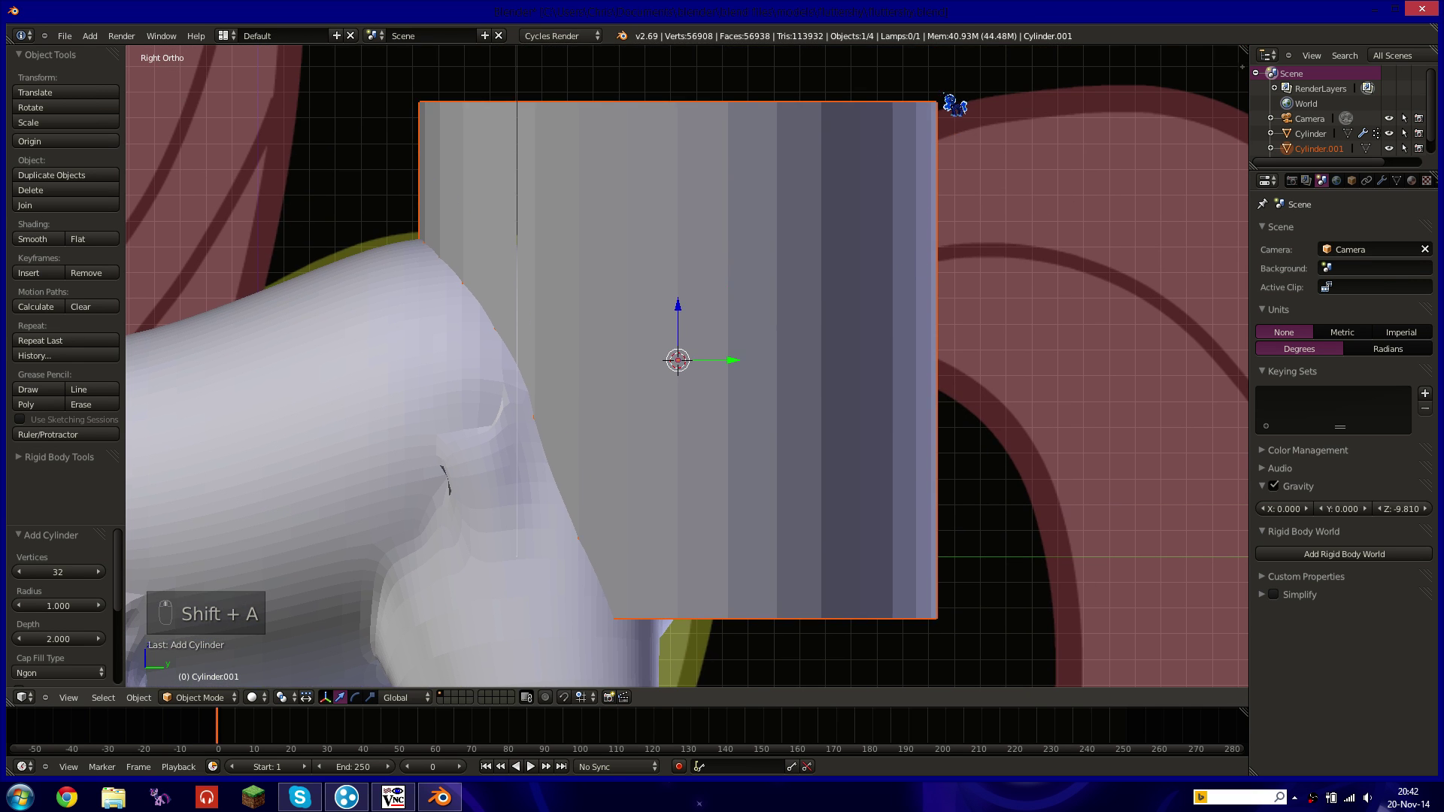
# Rotate the new cylinder about 55° to follow the tail's direction and scale it down to about 0.206.
pyautogui.press('r')
pyautogui.click(1047, 418)
pyautogui.press('s')
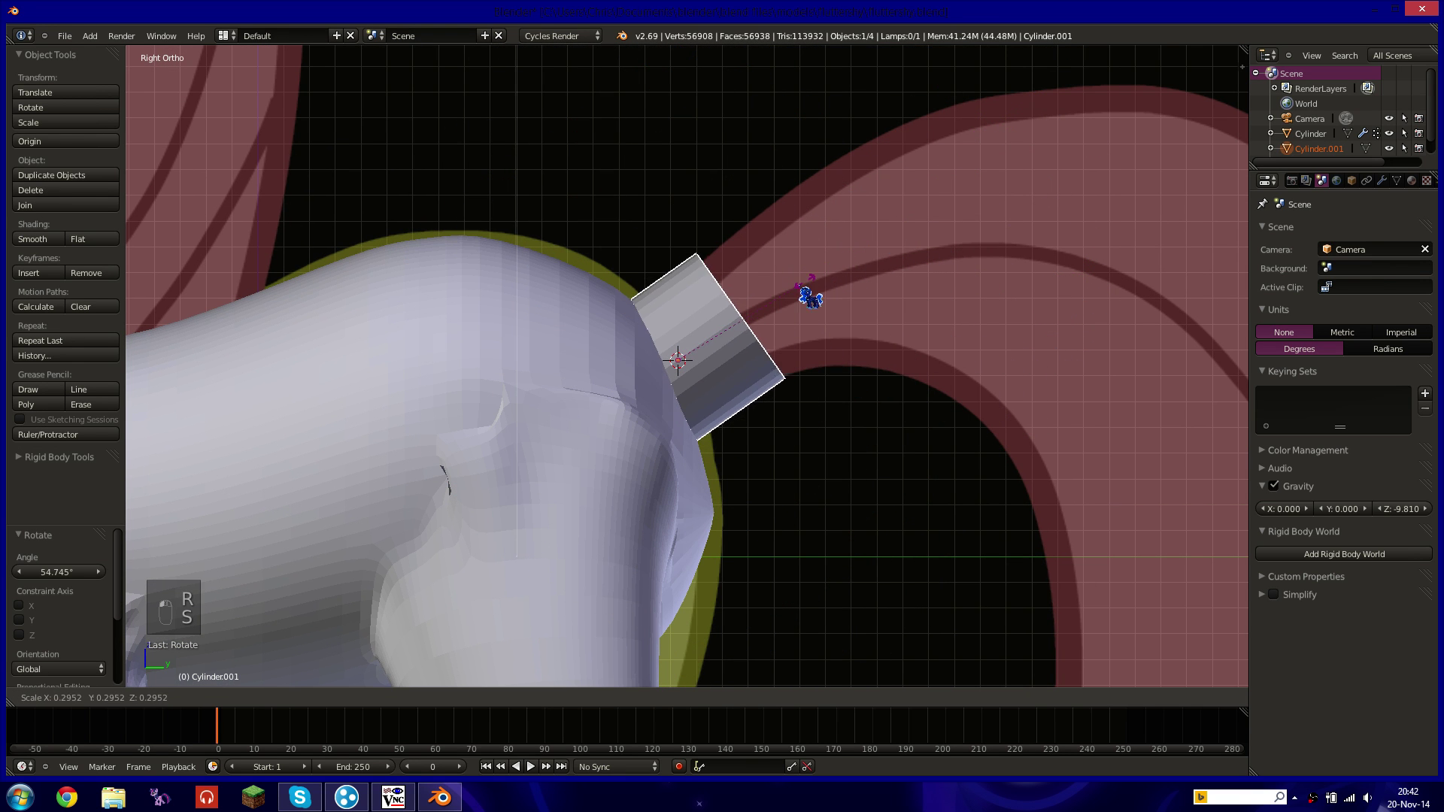
pyautogui.click(780, 321)
# Move the cylinder partly into the rump at the tail base, then enlarge it slightly and rotate it about 5° more.
pyautogui.press('g')
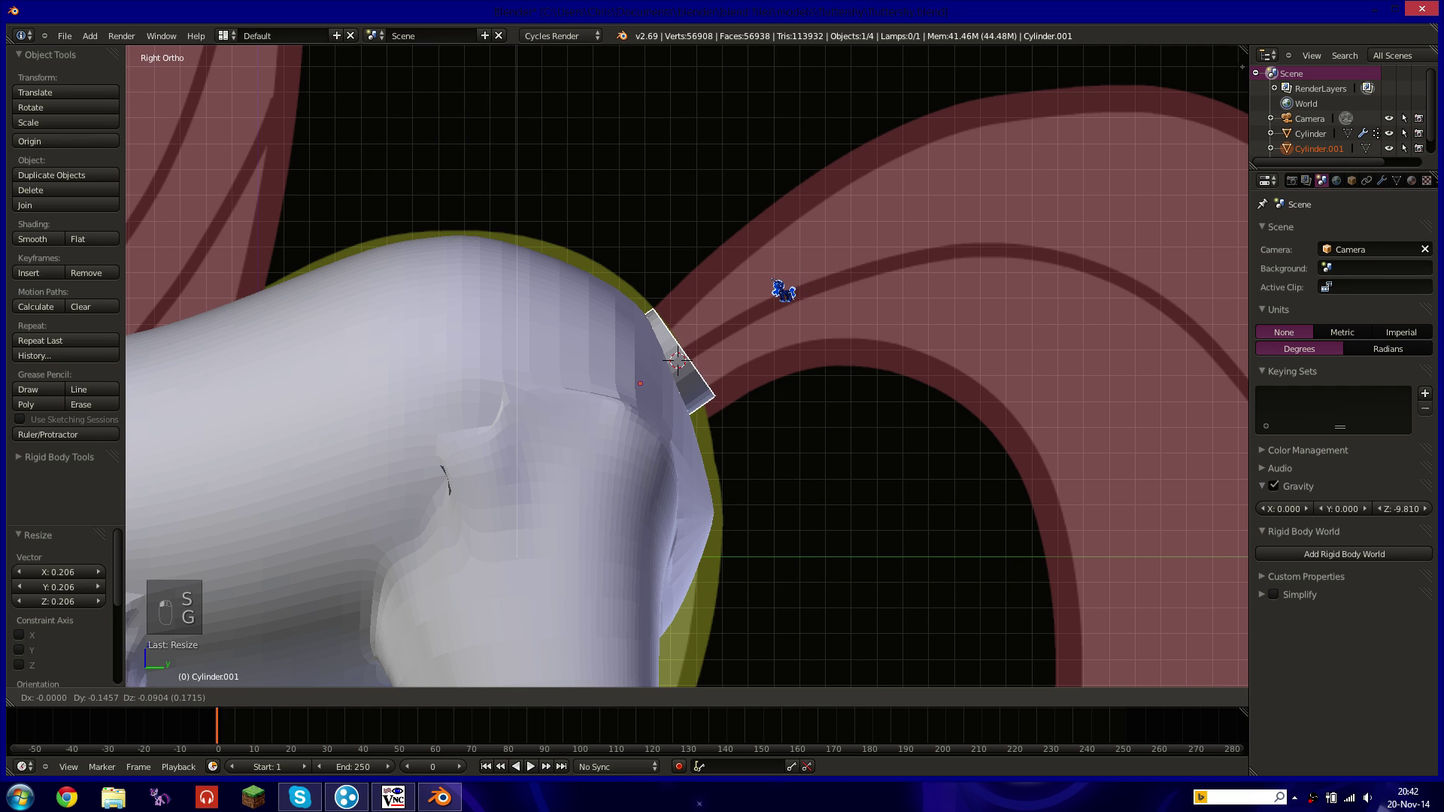
pyautogui.click(776, 283)
pyautogui.press('s')
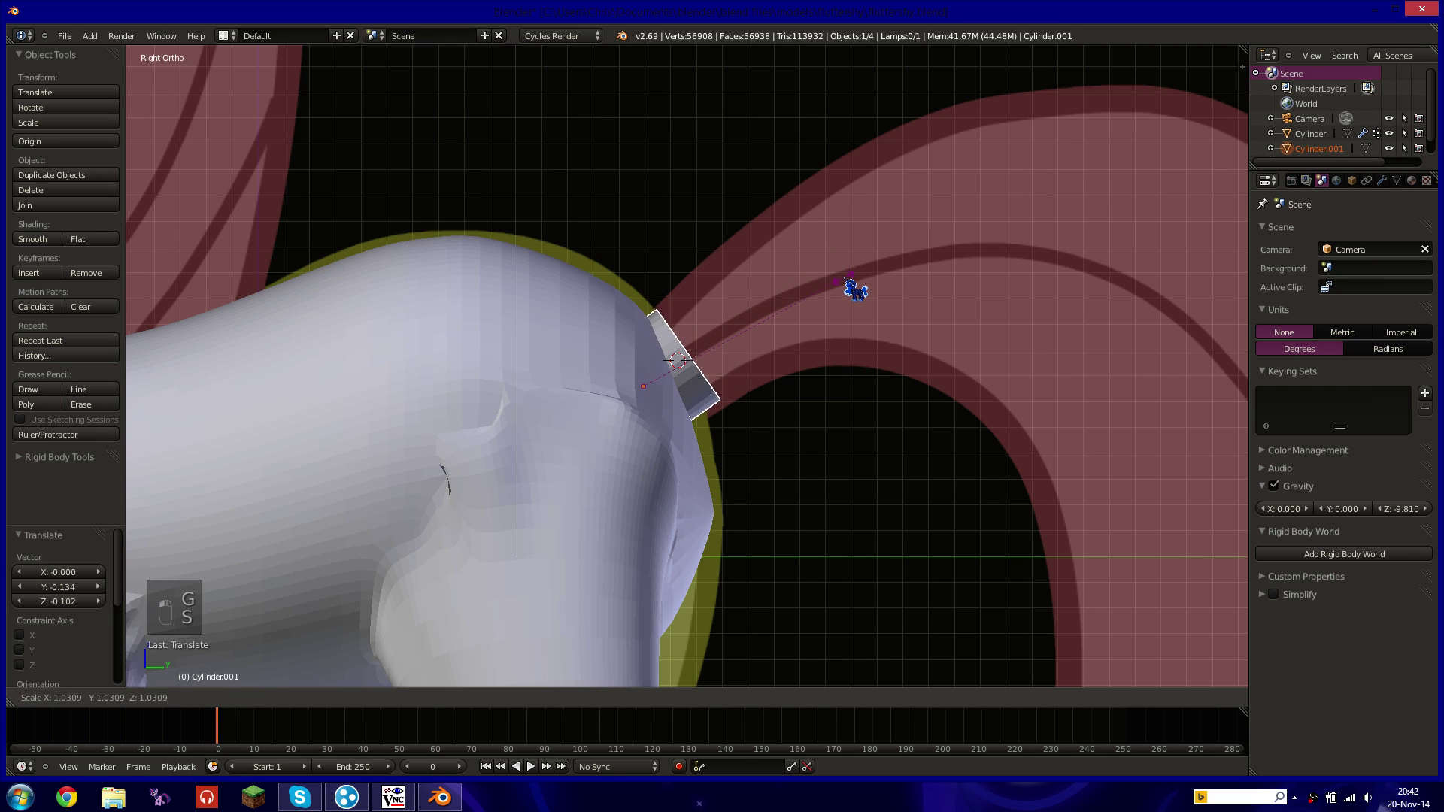
pyautogui.click(870, 241)
pyautogui.press('r')
pyautogui.click(932, 227)
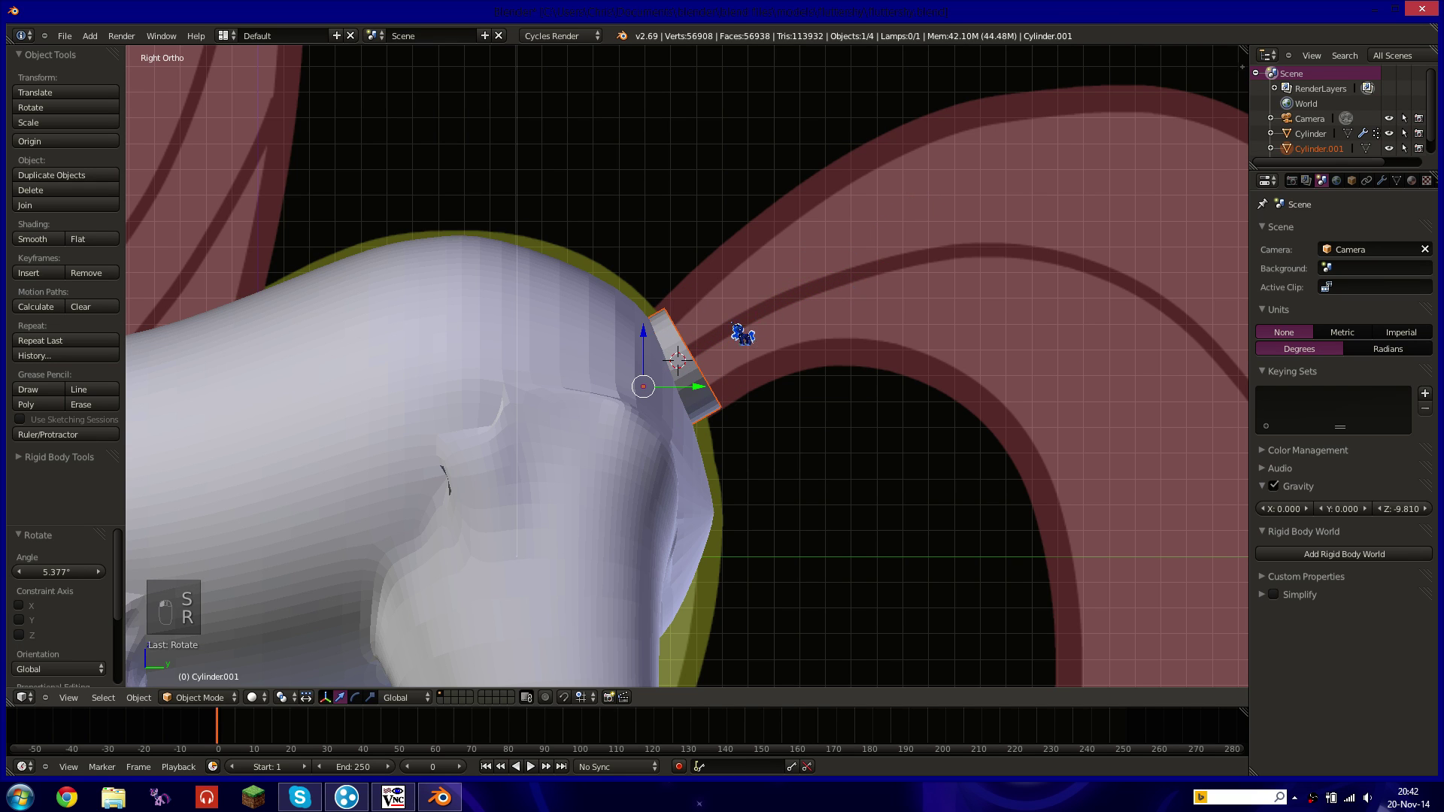
# Check in wireframe shading how deep the cylinder sits inside the rump.
pyautogui.keyDown('shift'); pyautogui.moveTo(754, 307); pyautogui.dragTo(726, 302, button='middle'); pyautogui.keyUp('shift')
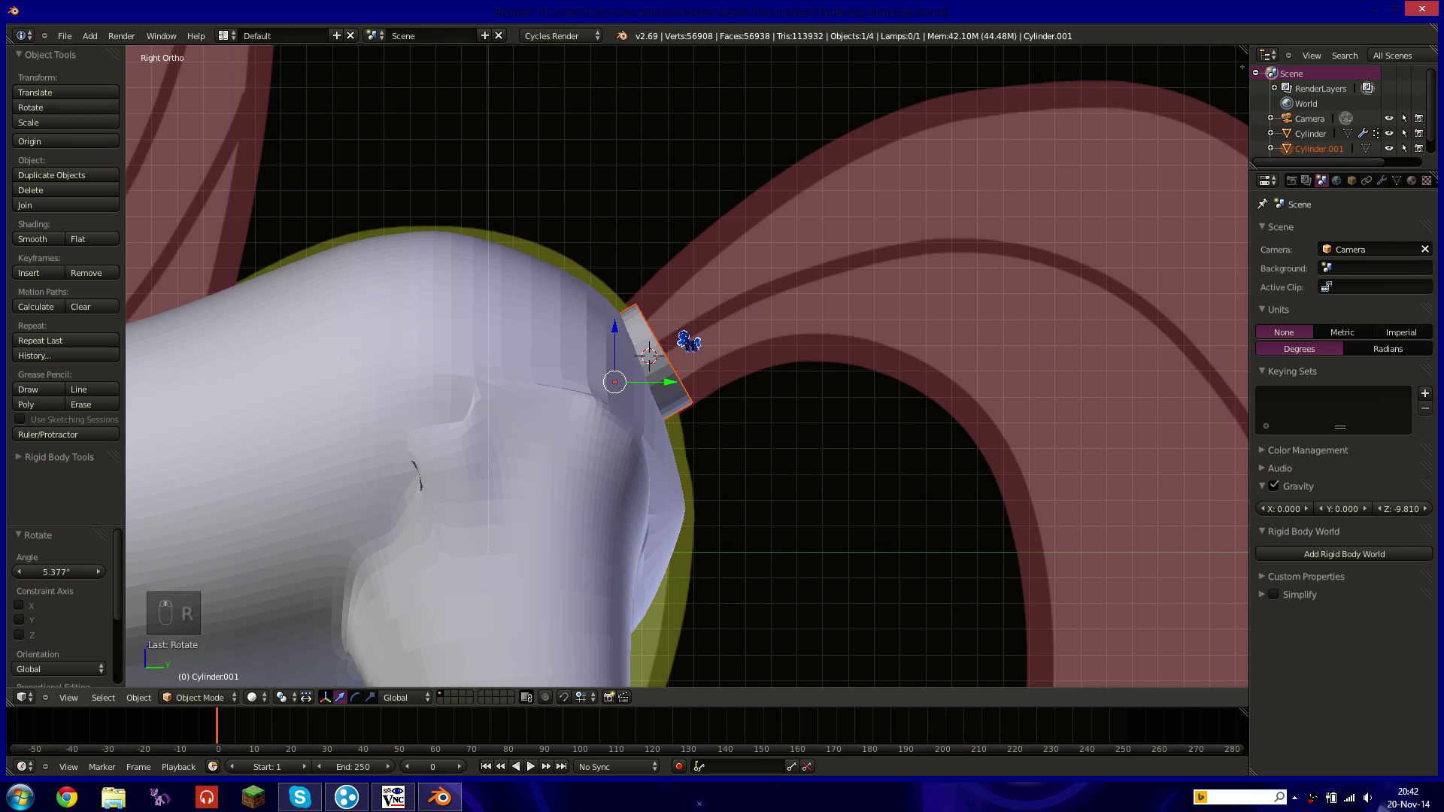
pyautogui.press('z')
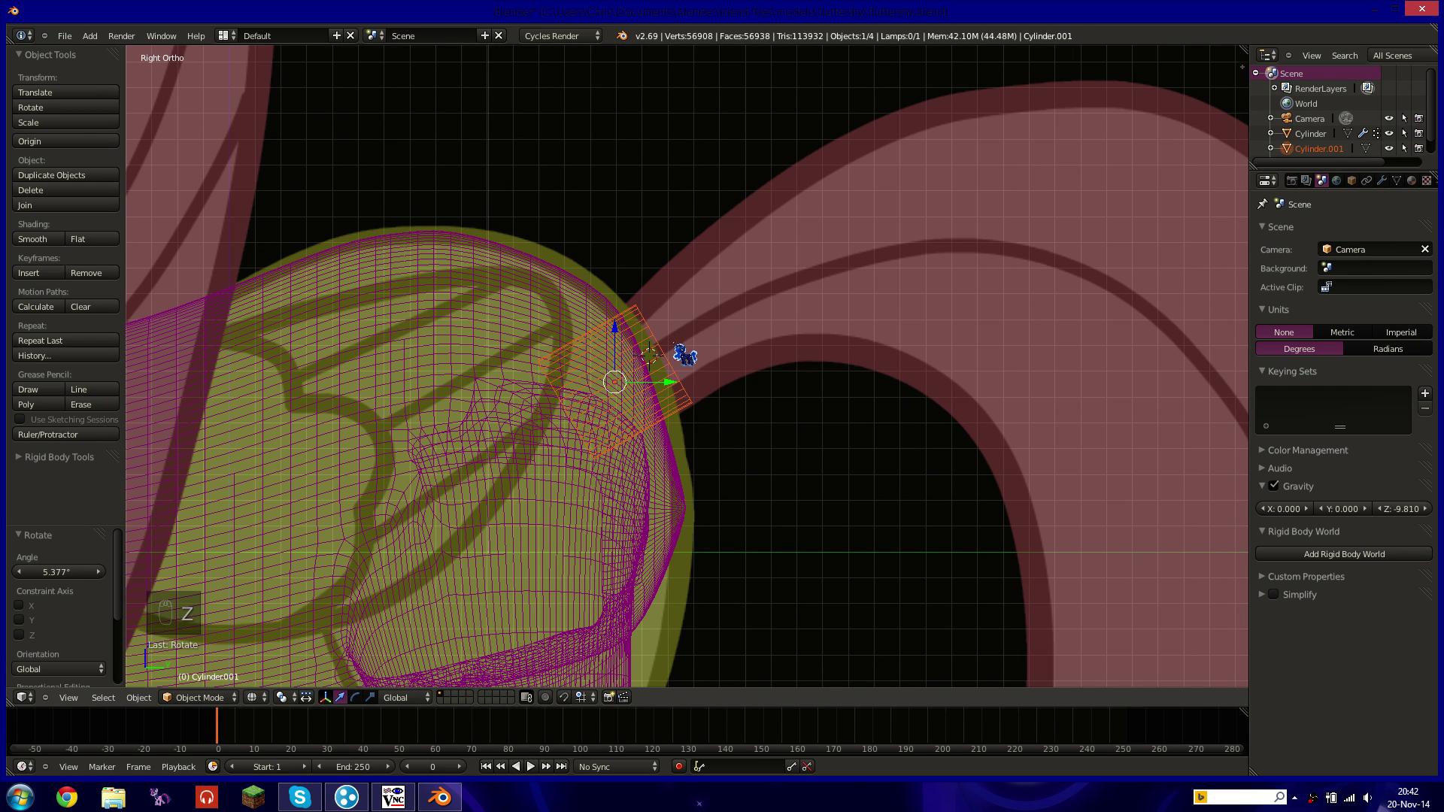
pyautogui.press('z')
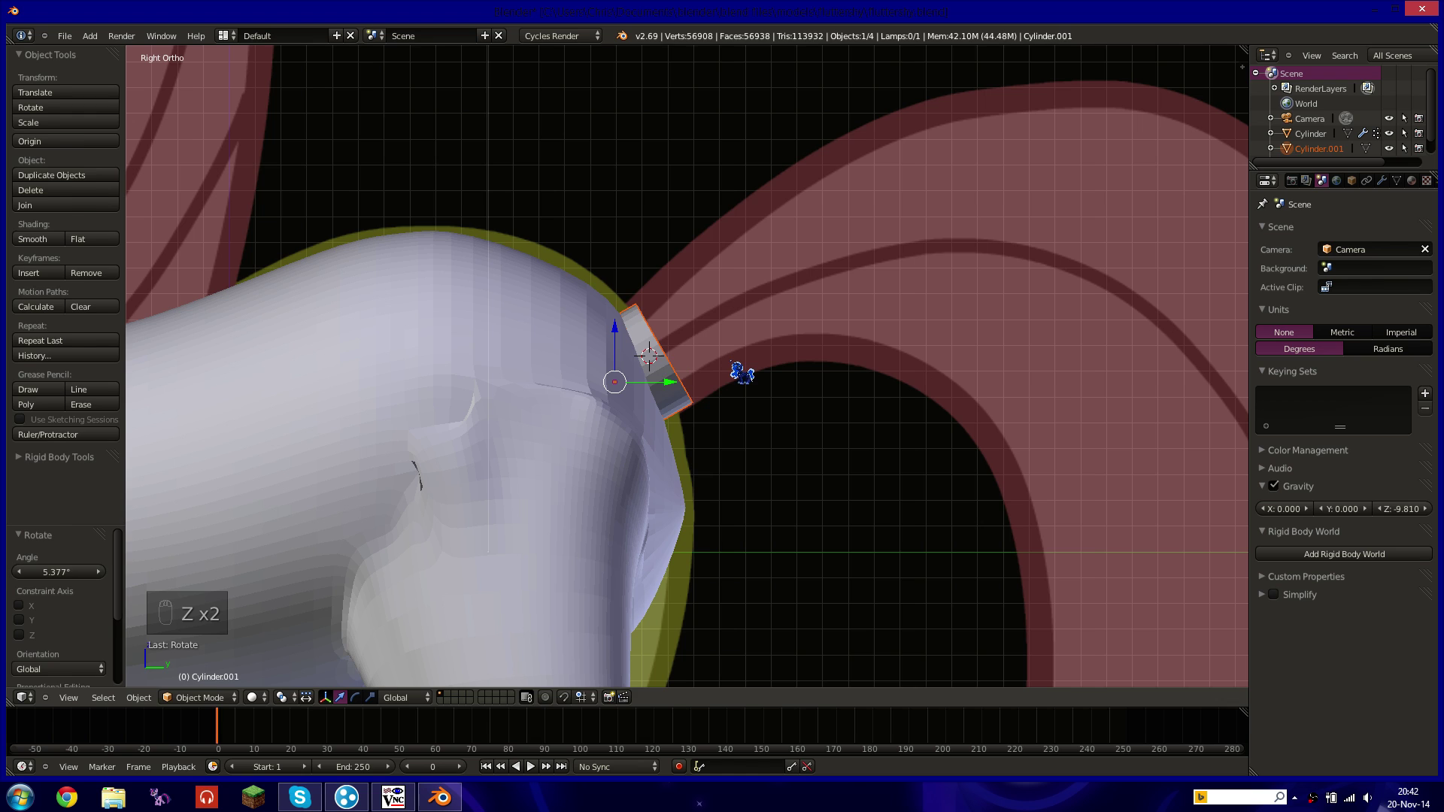
# Enter Edit Mode on the tail cylinder and select its outer end face, returning to the side view.
pyautogui.press('Tab')
pyautogui.moveTo(732, 364); pyautogui.dragTo(681, 379, button='middle')
pyautogui.rightClick(873, 275)
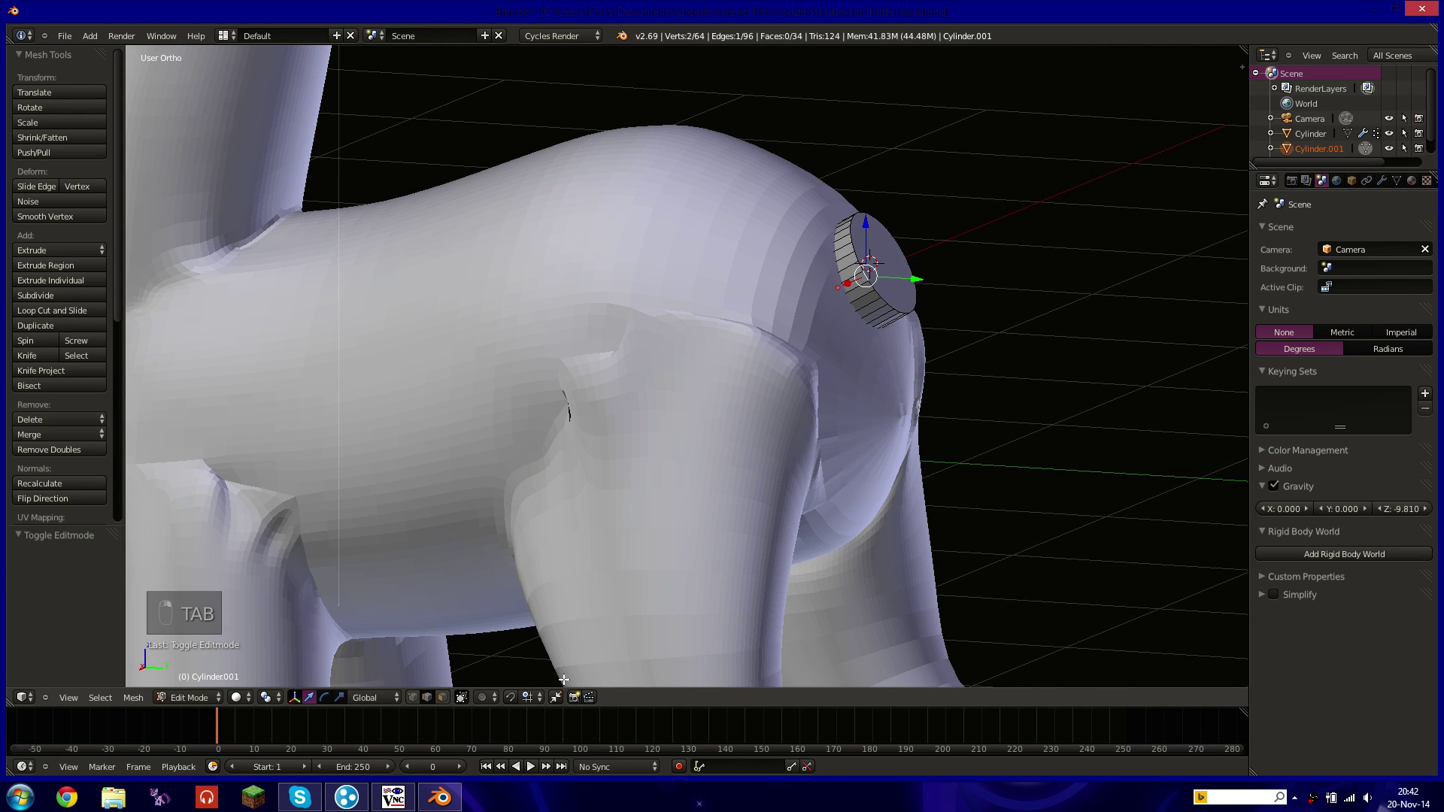
pyautogui.rightClick(891, 271)
pyautogui.press('KP_3')
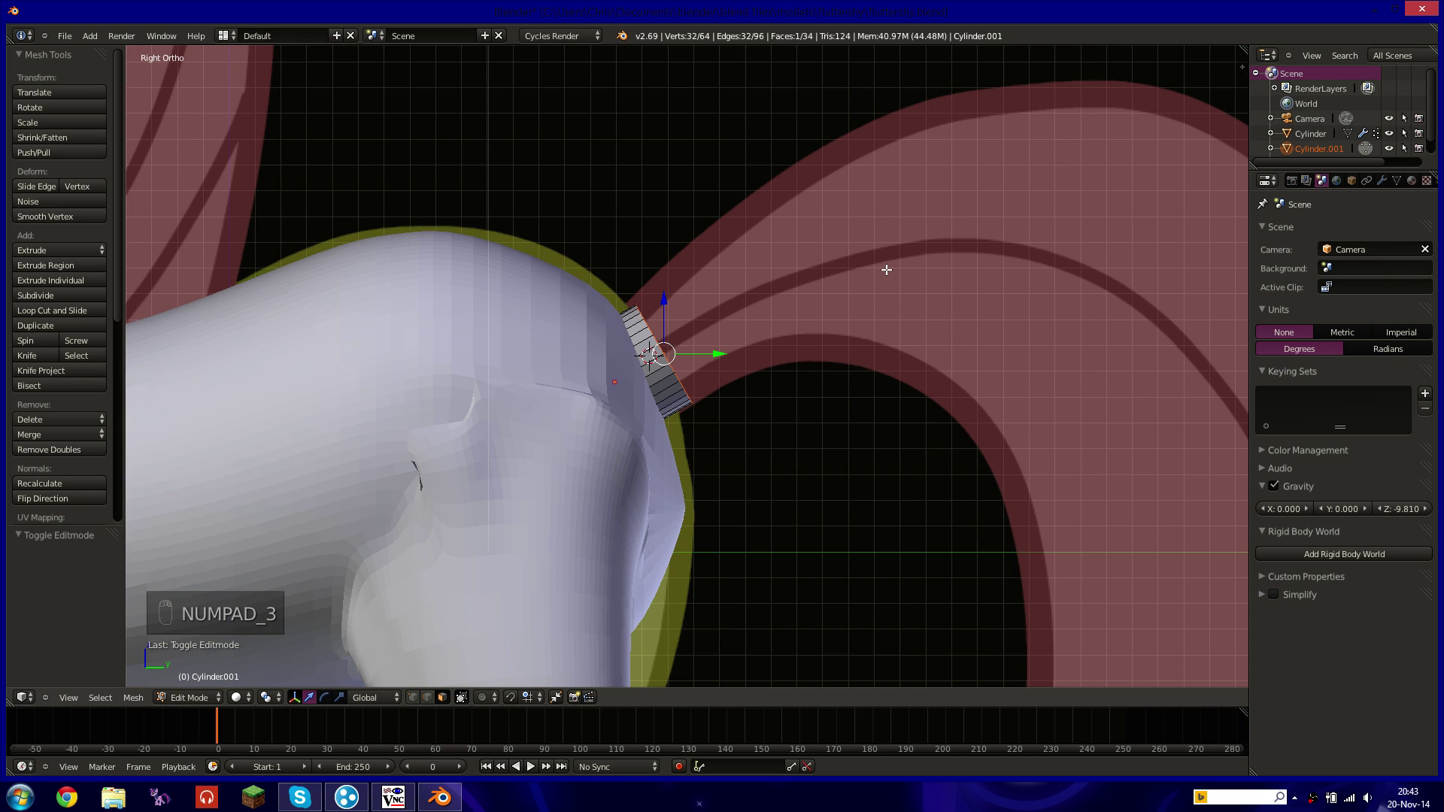
# Extrude the end face along the tail, scale it by about 1.217, move it between the reference outlines and enlarge it slightly more.
pyautogui.scroll(-6, 836, 308)
pyautogui.press('e')
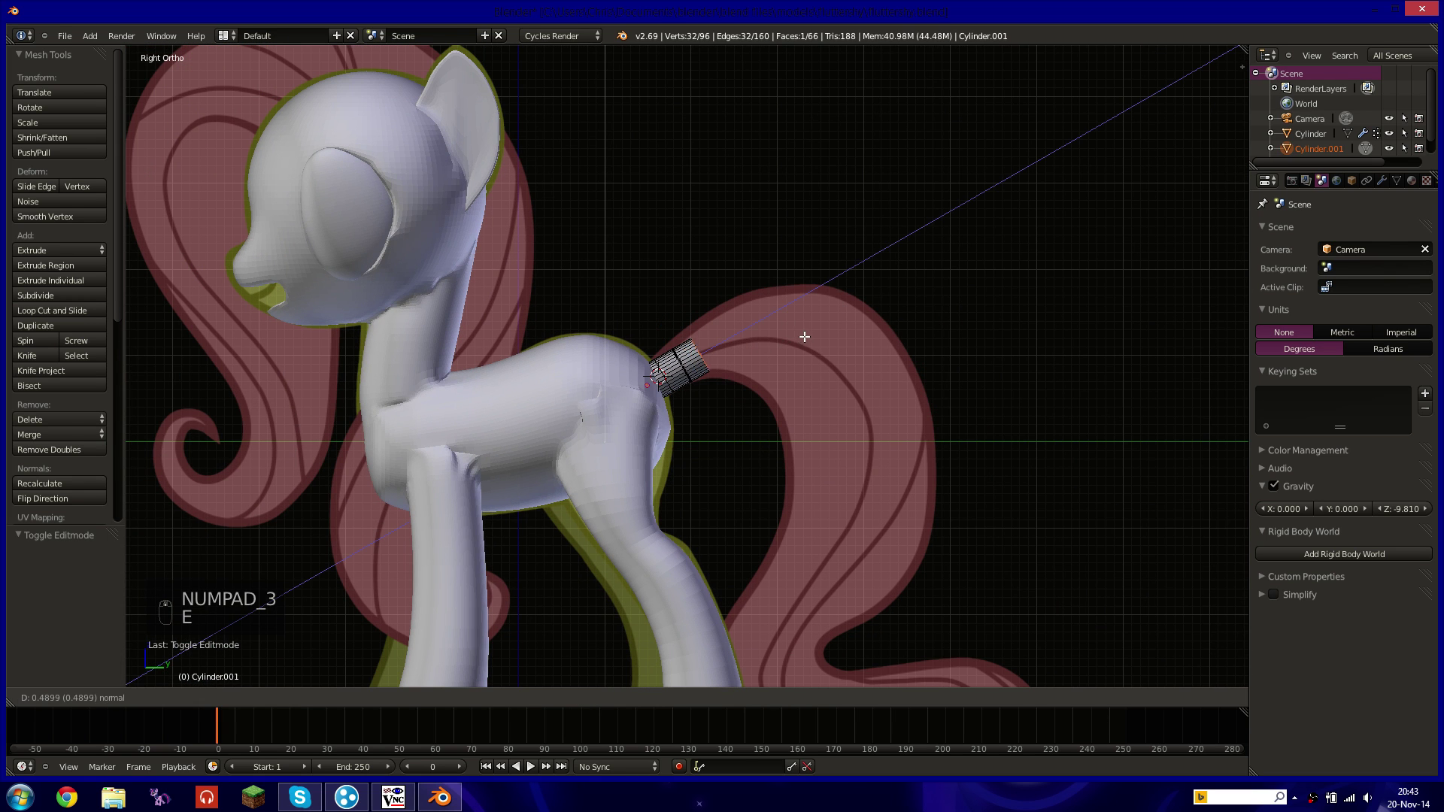
pyautogui.click(793, 340)
pyautogui.press('s')
pyautogui.click(833, 355)
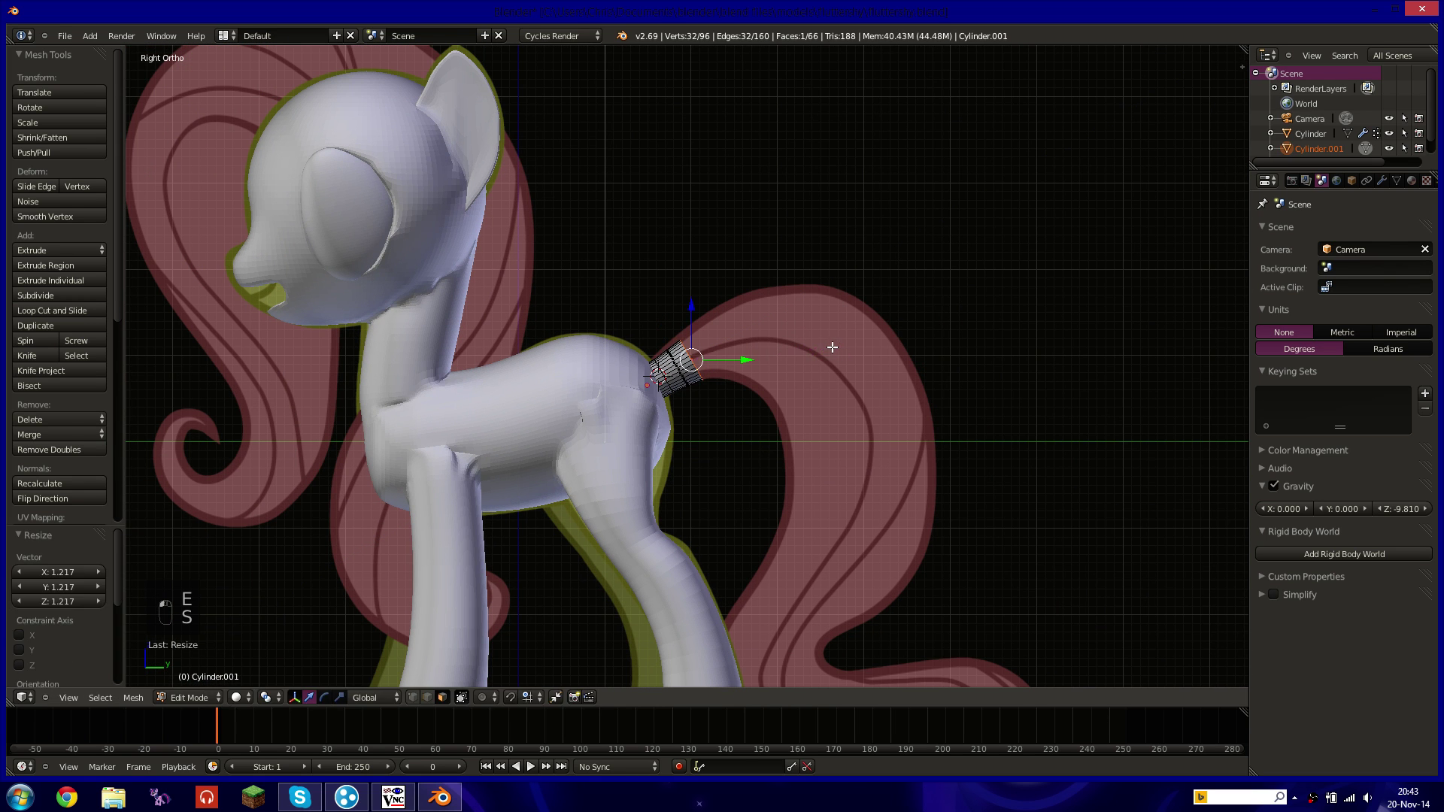
pyautogui.press('g')
pyautogui.click(831, 352)
pyautogui.scroll(3, 829, 351)
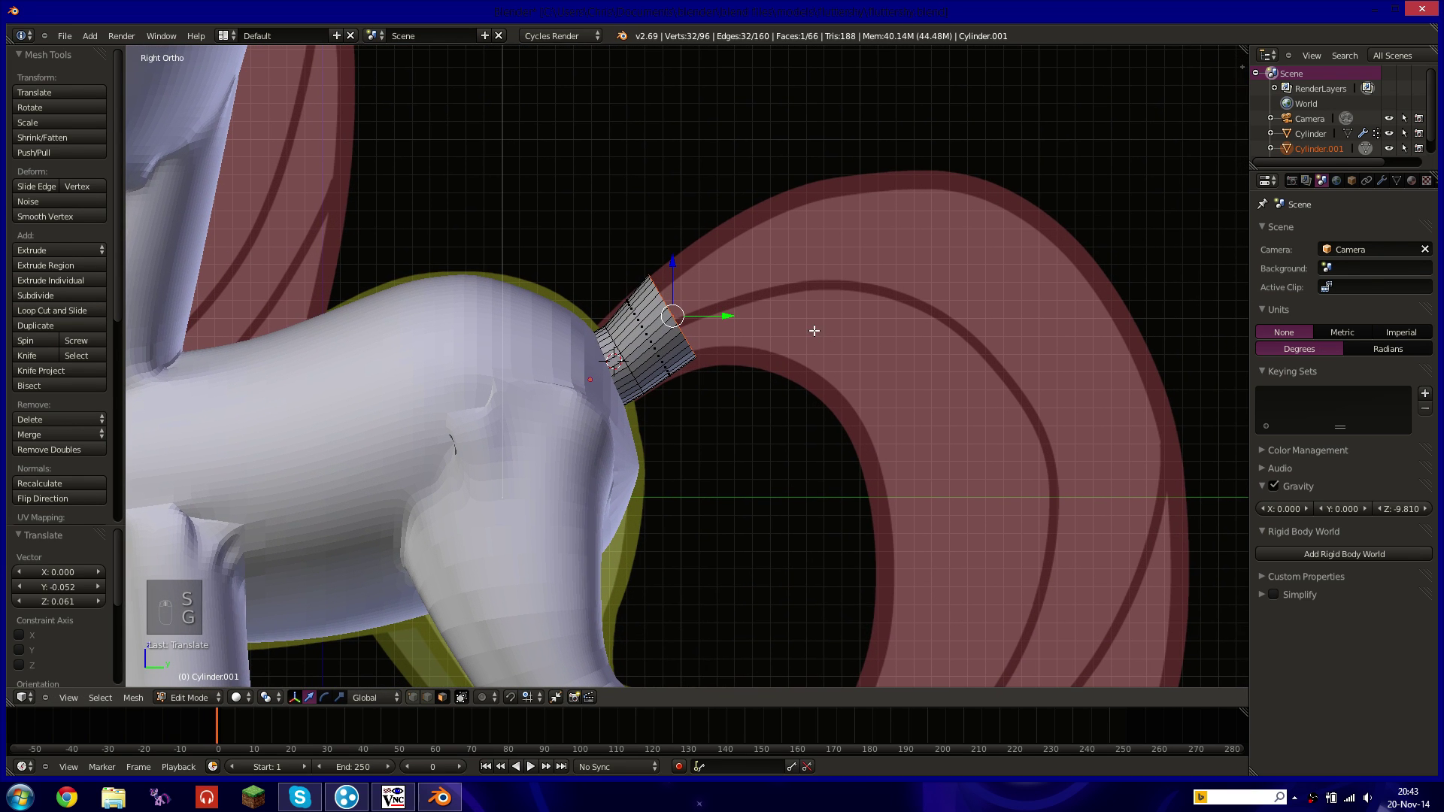
pyautogui.press('g')
pyautogui.press('s')
pyautogui.click(840, 331)
# Extrude a second tail section, turn its end toward vertical, scale it by about 1.531 and fit it to the reference outlines.
pyautogui.press('e')
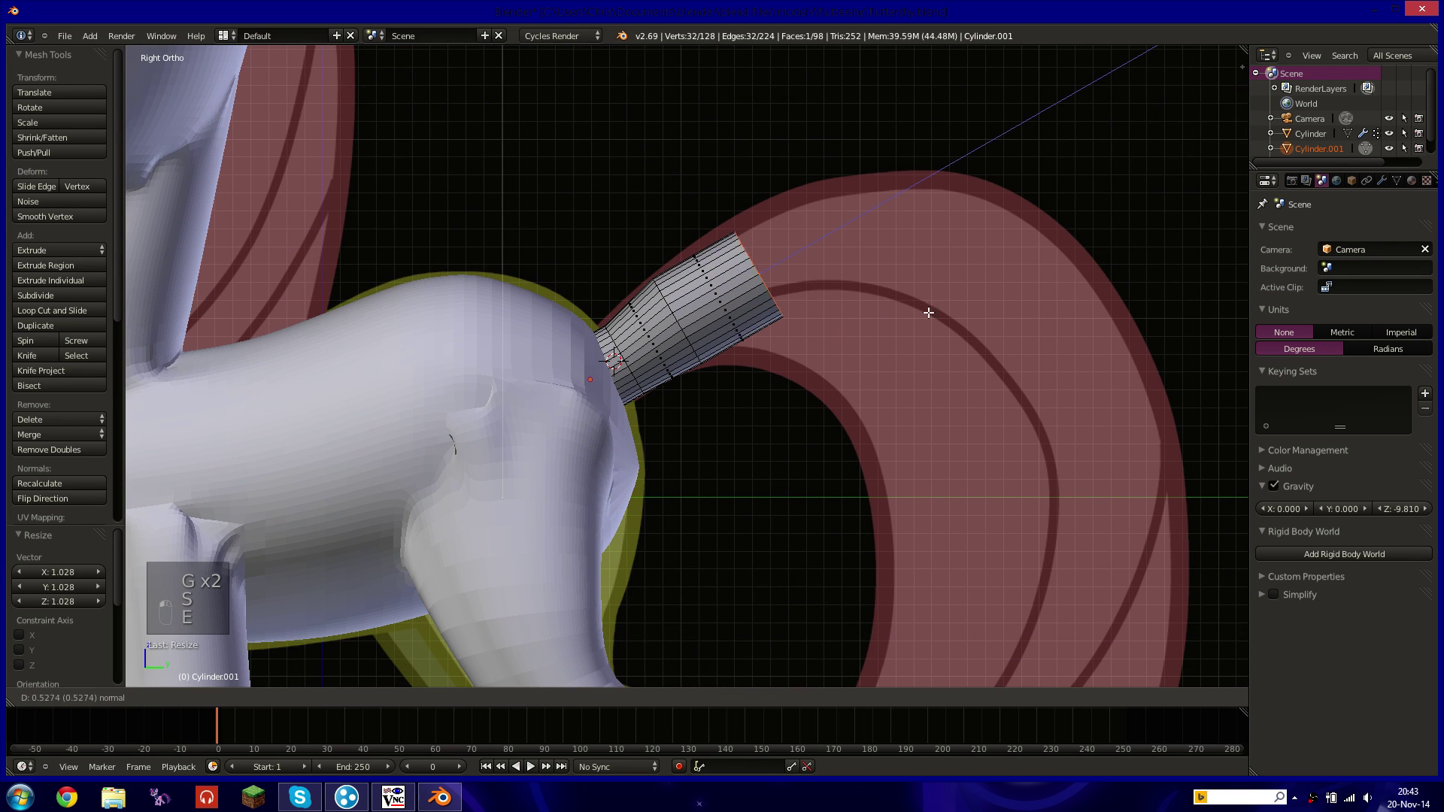
pyautogui.click(992, 313)
pyautogui.press('r')
pyautogui.click(983, 403)
pyautogui.press('s')
pyautogui.click(1138, 406)
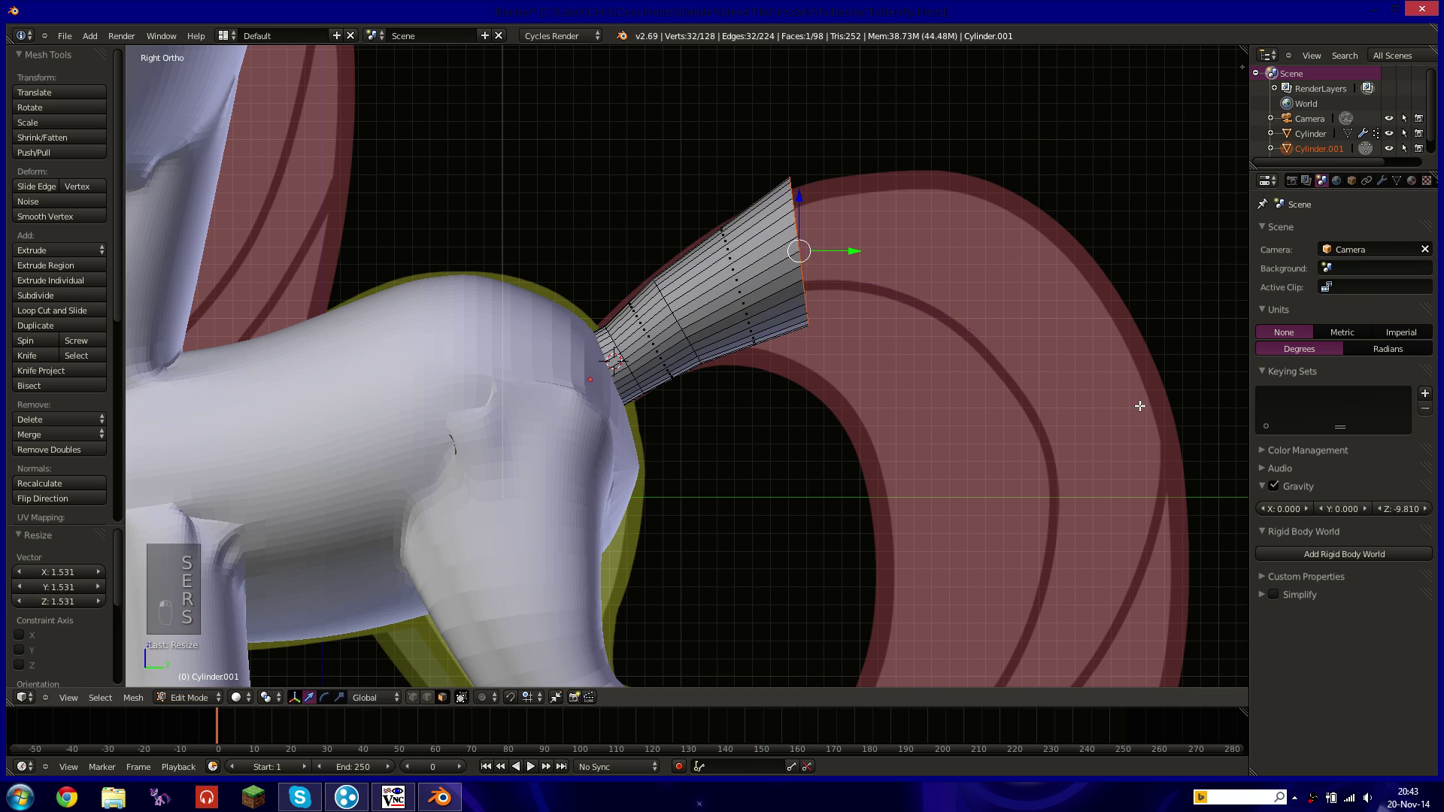
pyautogui.press('g')
pyautogui.click(1097, 443)
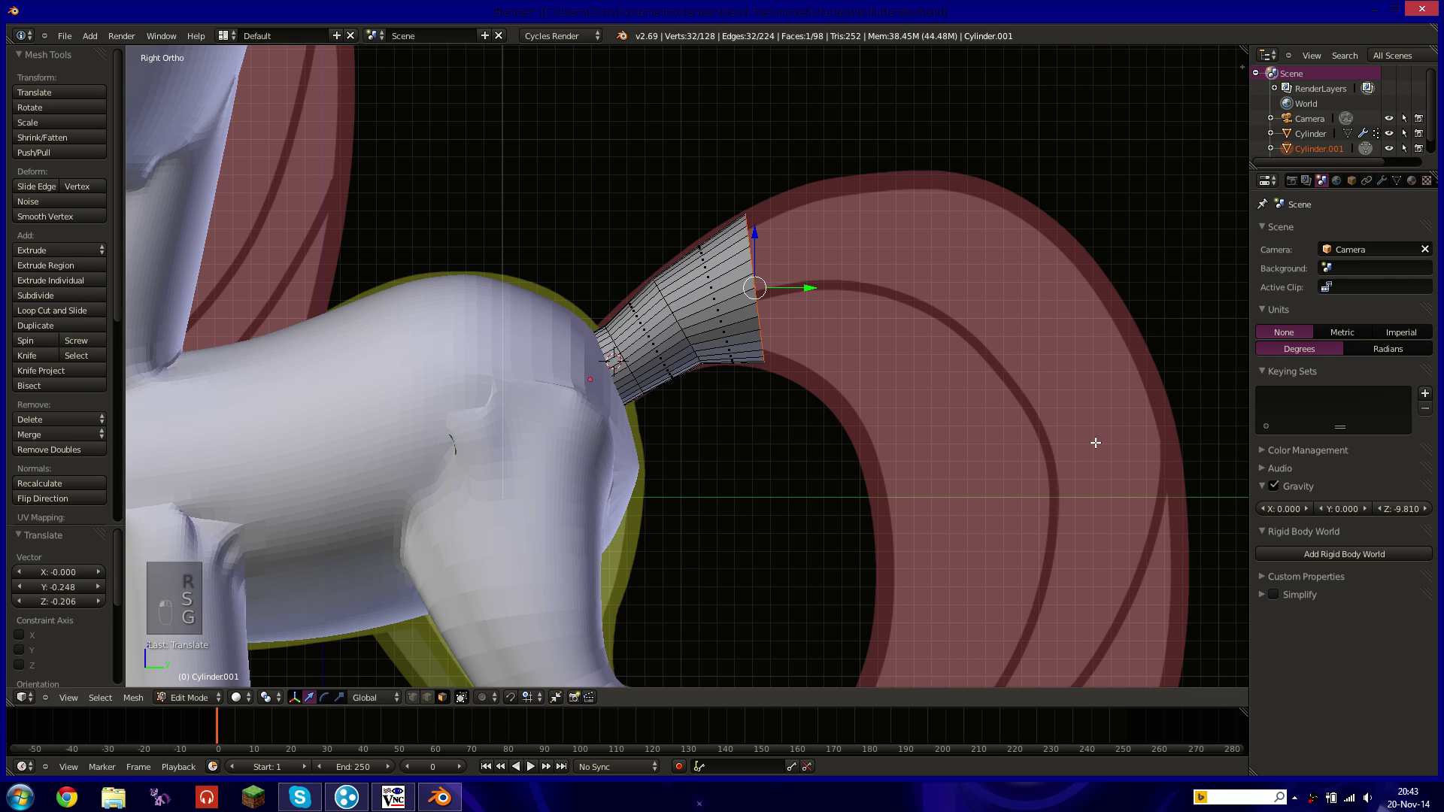
pyautogui.keyDown('shift'); pyautogui.moveTo(996, 419); pyautogui.dragTo(793, 375, button='middle'); pyautogui.keyUp('shift')
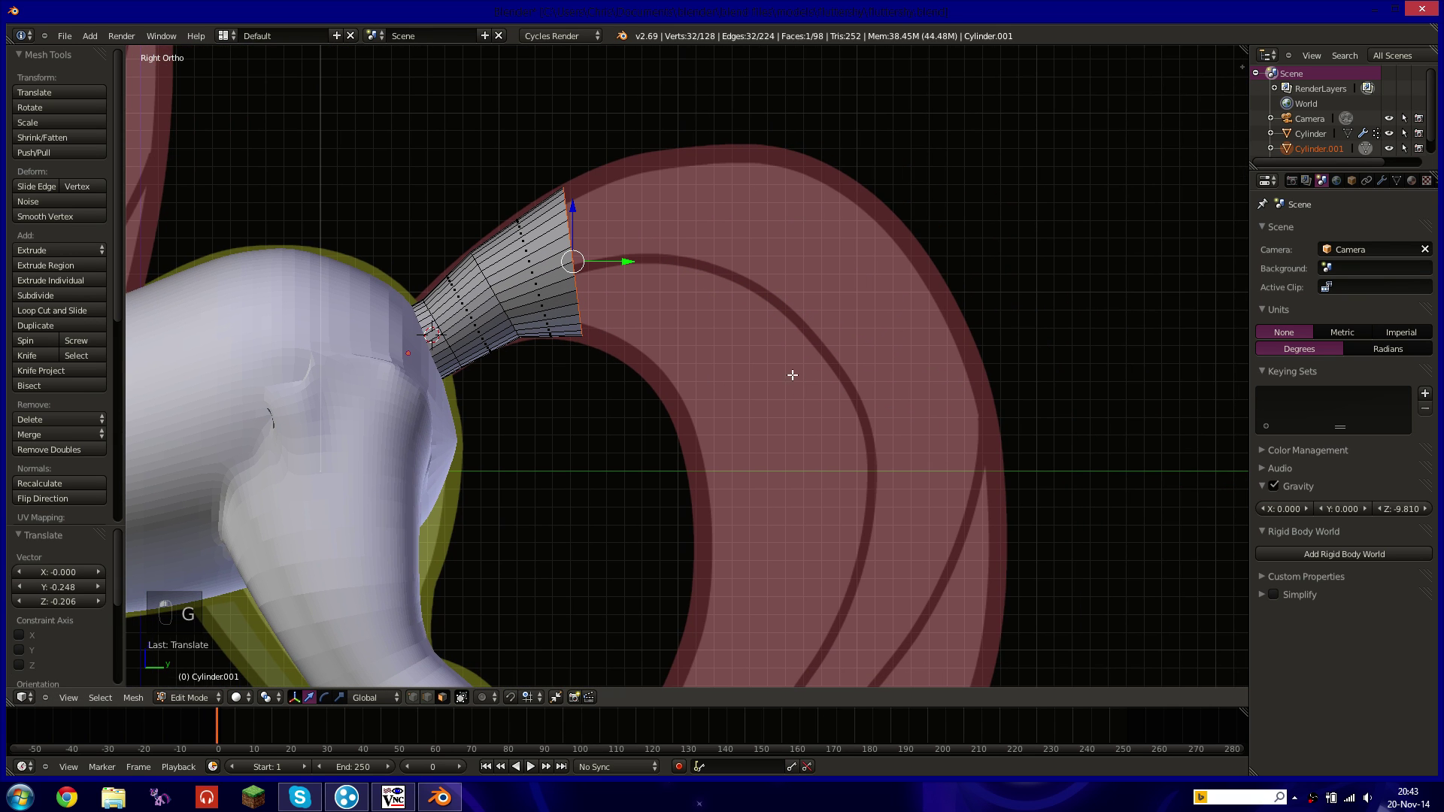
pyautogui.press('r')
pyautogui.click(748, 345)
# Extrude the tail toward the top of the curve, rotate the end about 36°, scale it by about 1.609 and align it.
pyautogui.press('e')
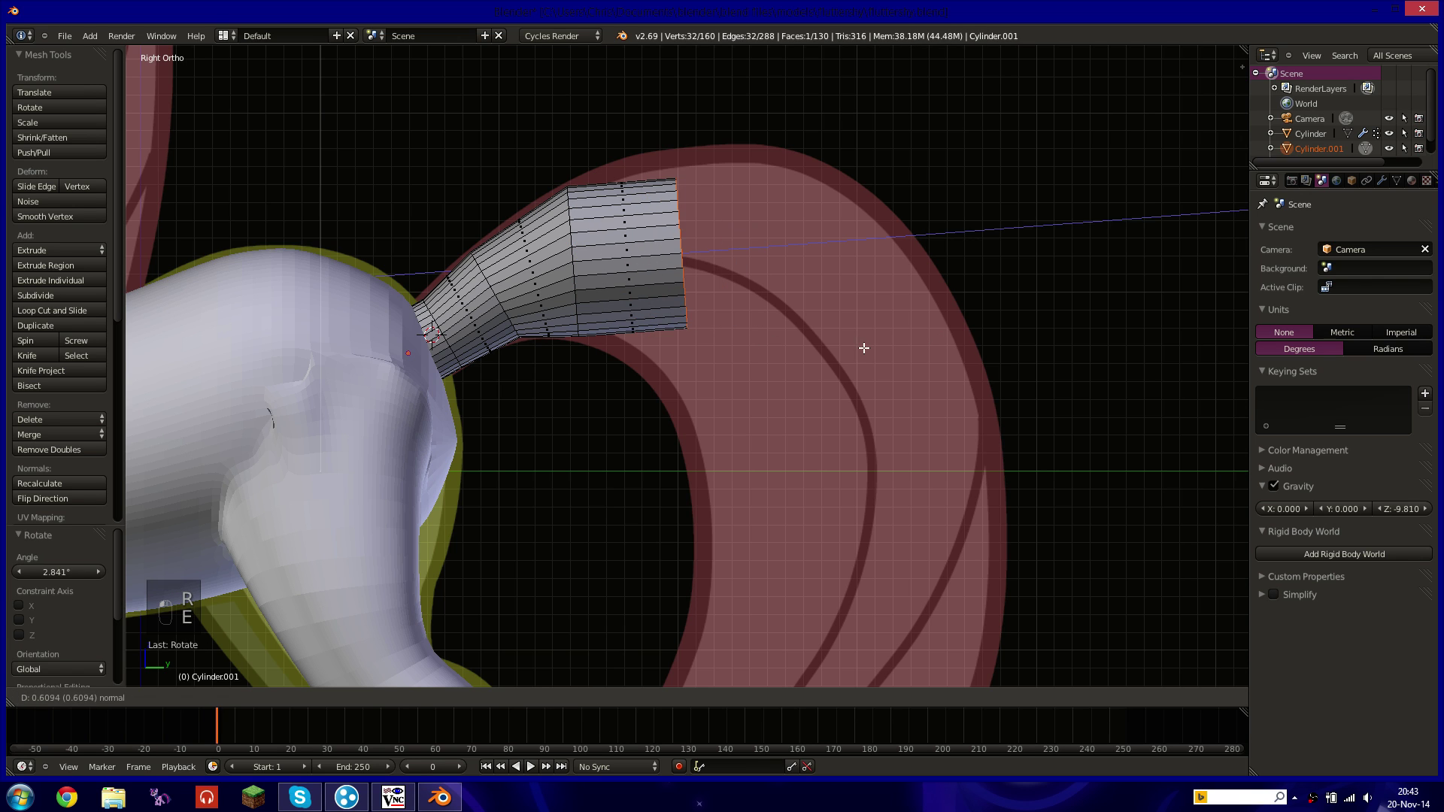
pyautogui.click(854, 348)
pyautogui.press('r')
pyautogui.click(812, 570)
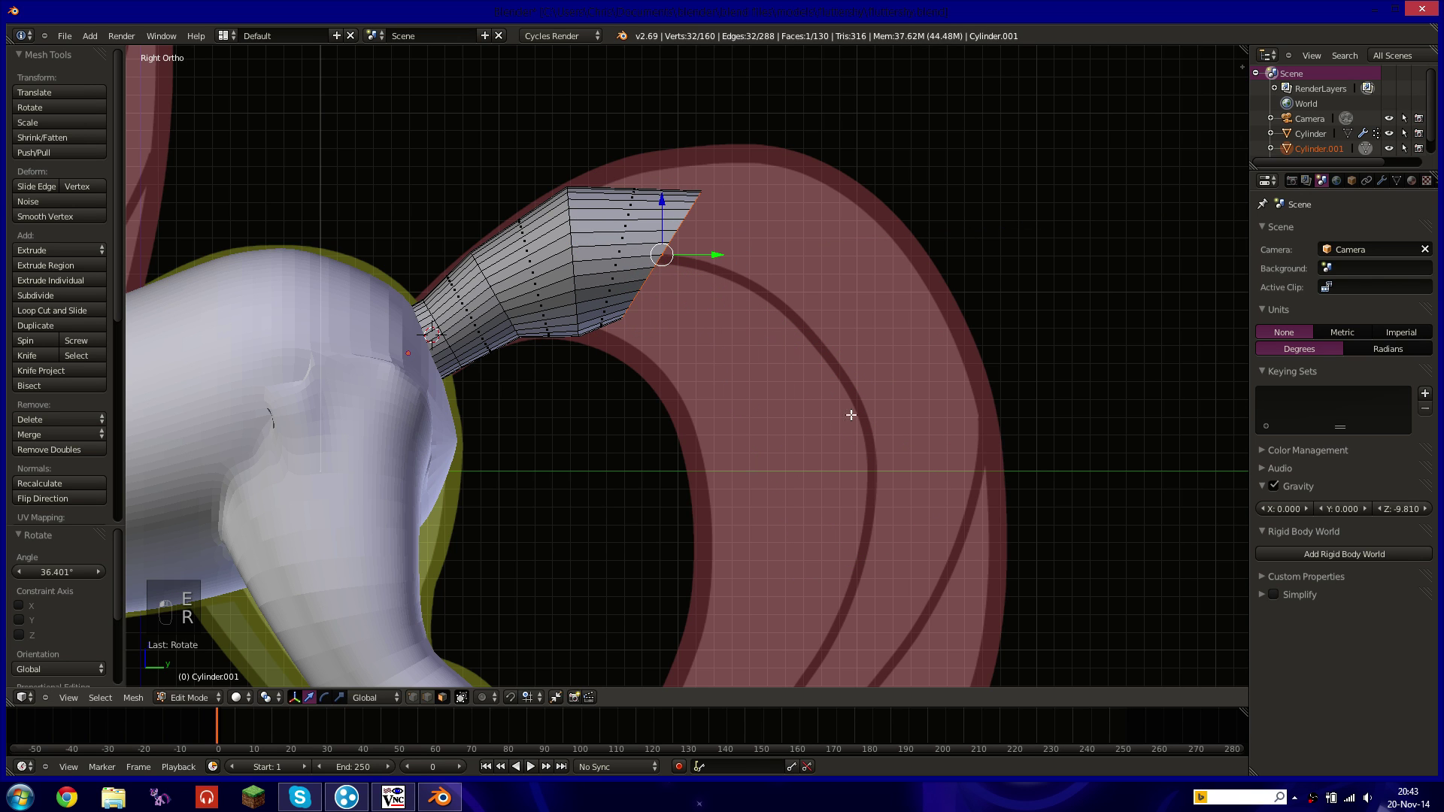
pyautogui.press('s')
pyautogui.click(991, 374)
pyautogui.press('g')
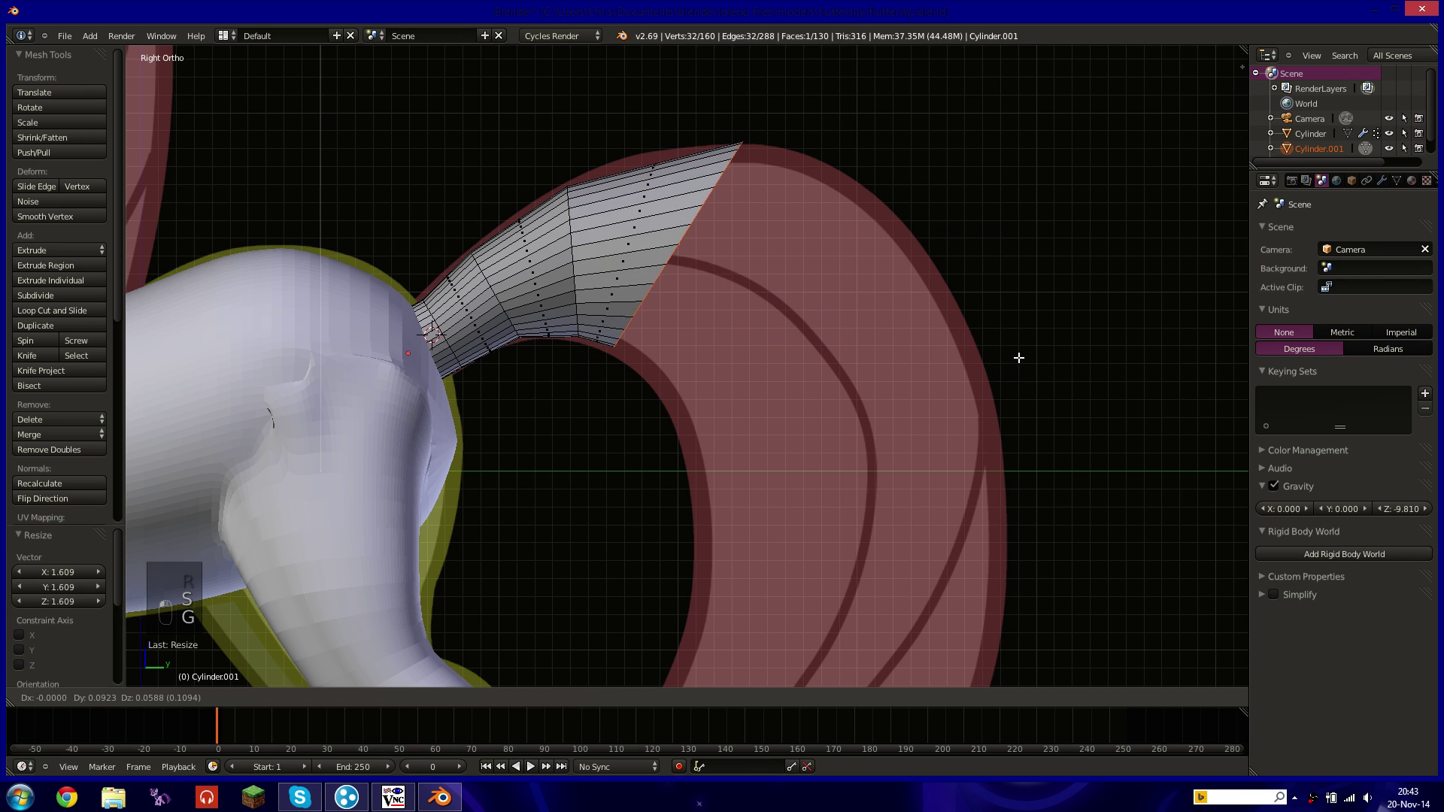
pyautogui.click(1018, 361)
# Extrude a section over the tail's crest, rotate its end about 29° and move and resize it to match the reference width.
pyautogui.keyDown('shift'); pyautogui.moveTo(876, 271); pyautogui.dragTo(838, 248, button='middle'); pyautogui.keyUp('shift')
pyautogui.press('e')
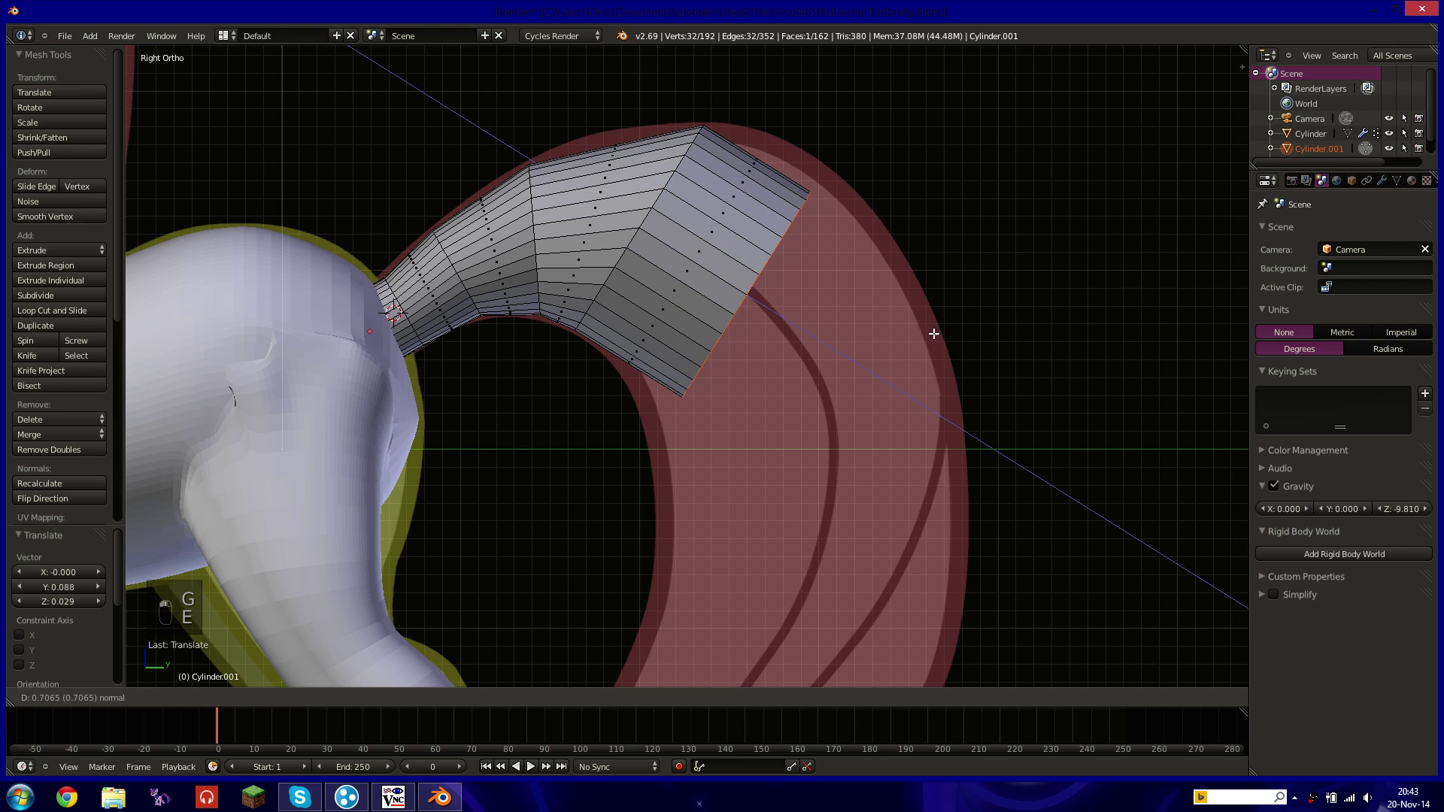
pyautogui.click(1016, 294)
pyautogui.press('r')
pyautogui.click(1019, 427)
pyautogui.press('s')
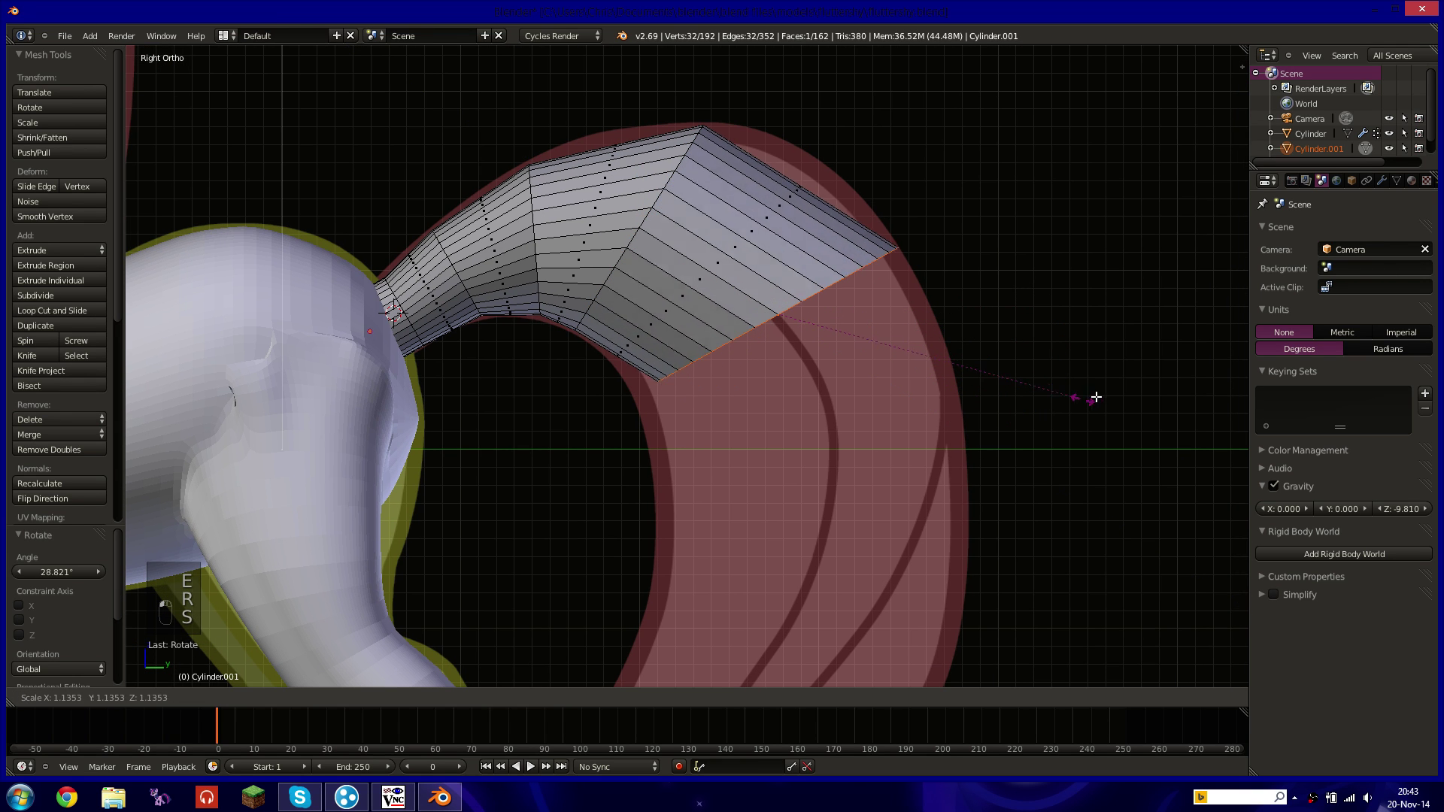
pyautogui.click(1124, 383)
pyautogui.press('g')
pyautogui.click(1163, 346)
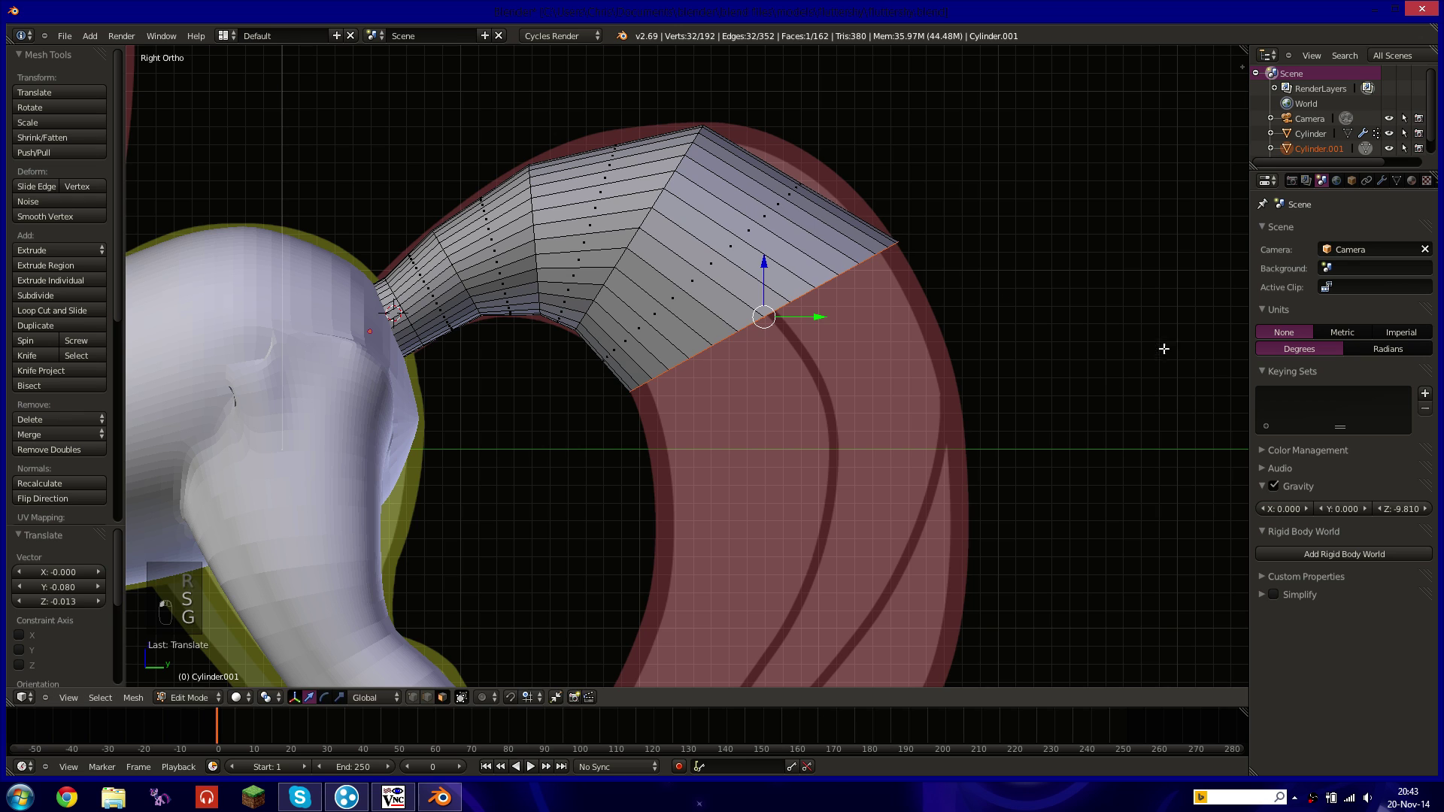
pyautogui.press('s')
pyautogui.click(1139, 347)
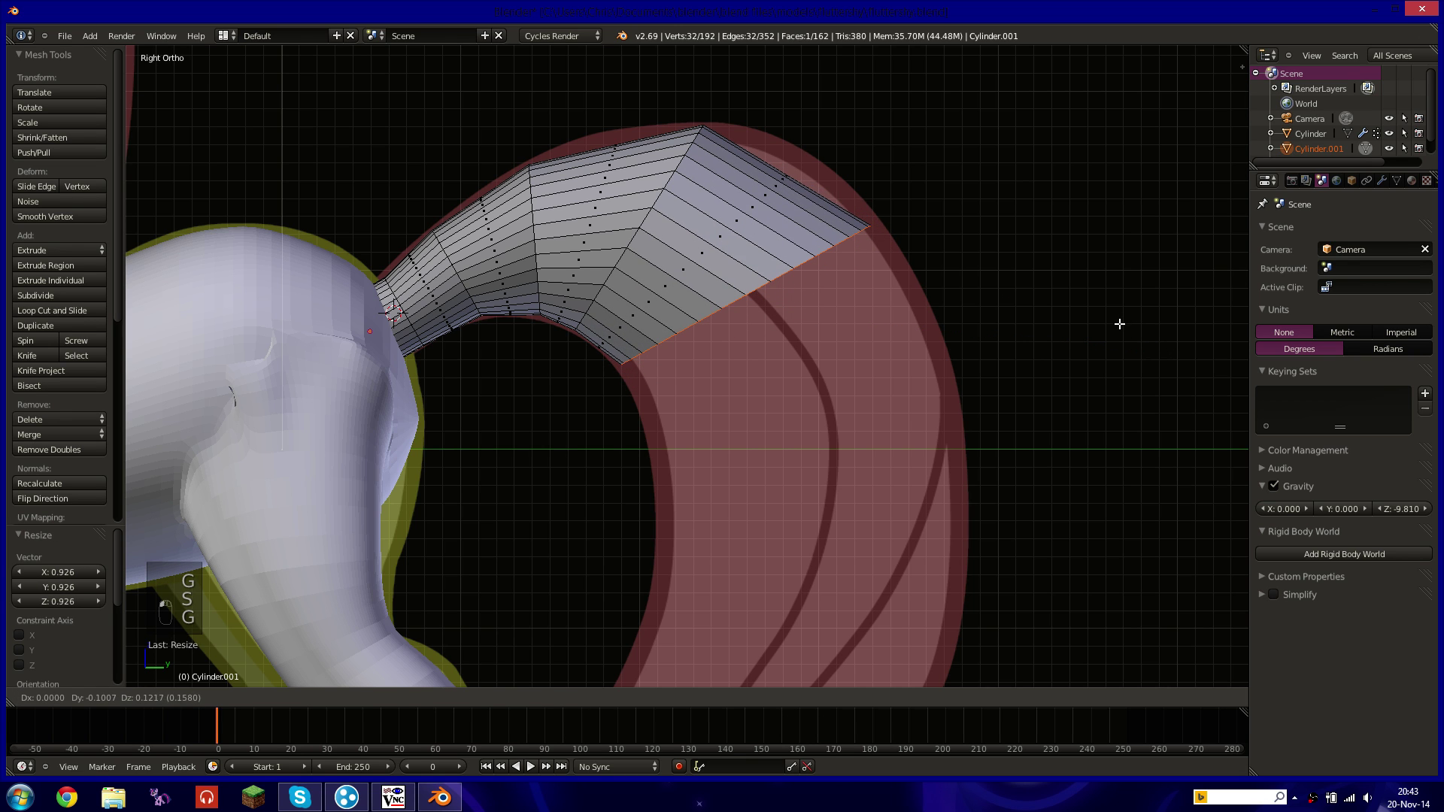
# Extrude a short section of about 0.32 past the crest, rotate its end slightly and scale it by about 1.034.
pyautogui.press('e')
pyautogui.click(944, 332)
pyautogui.press('r')
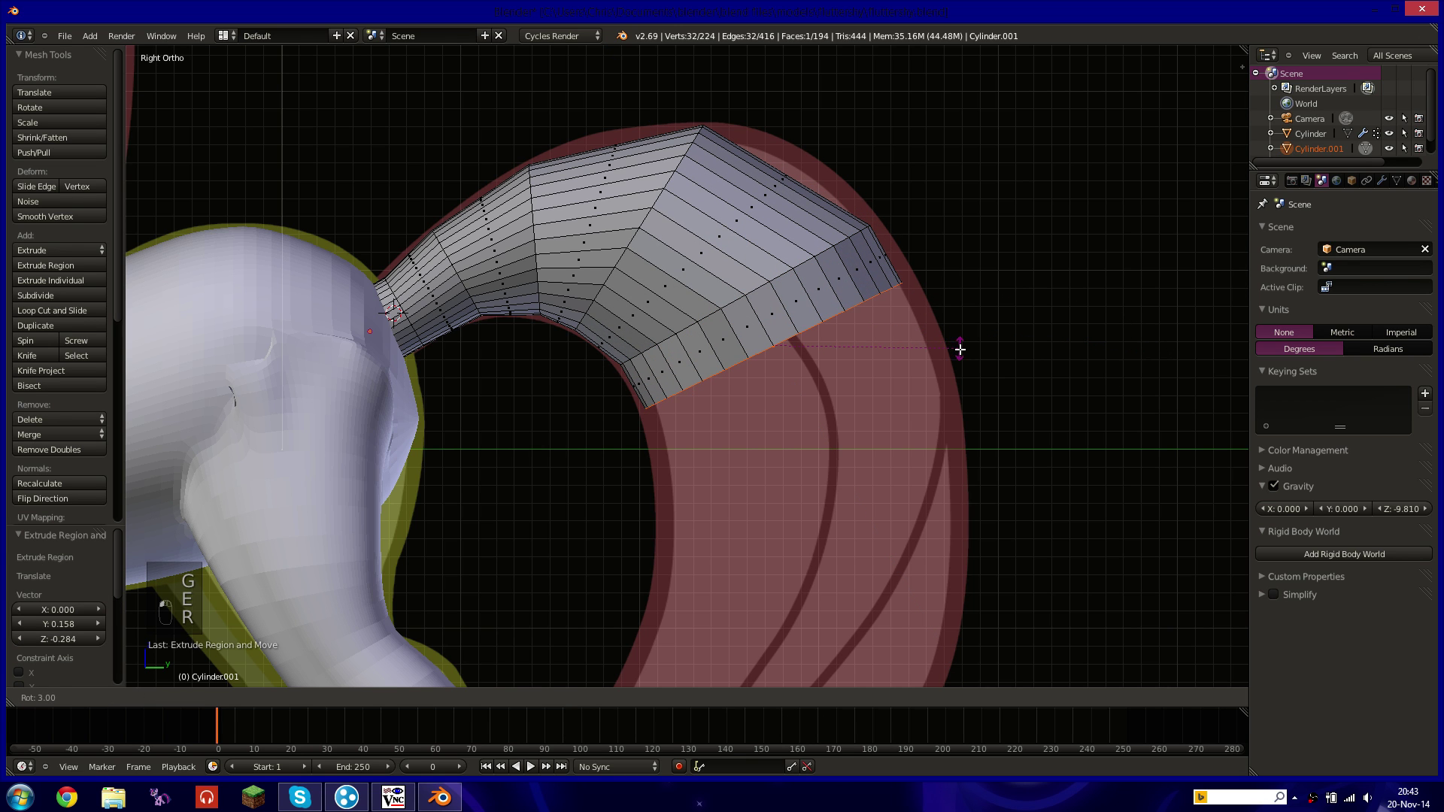
pyautogui.click(960, 345)
pyautogui.press('s')
pyautogui.click(966, 356)
# Extrude another section down the outer curve, rotating its end about 8° and 14° more and moving it nearly level within the outlines.
pyautogui.press('e')
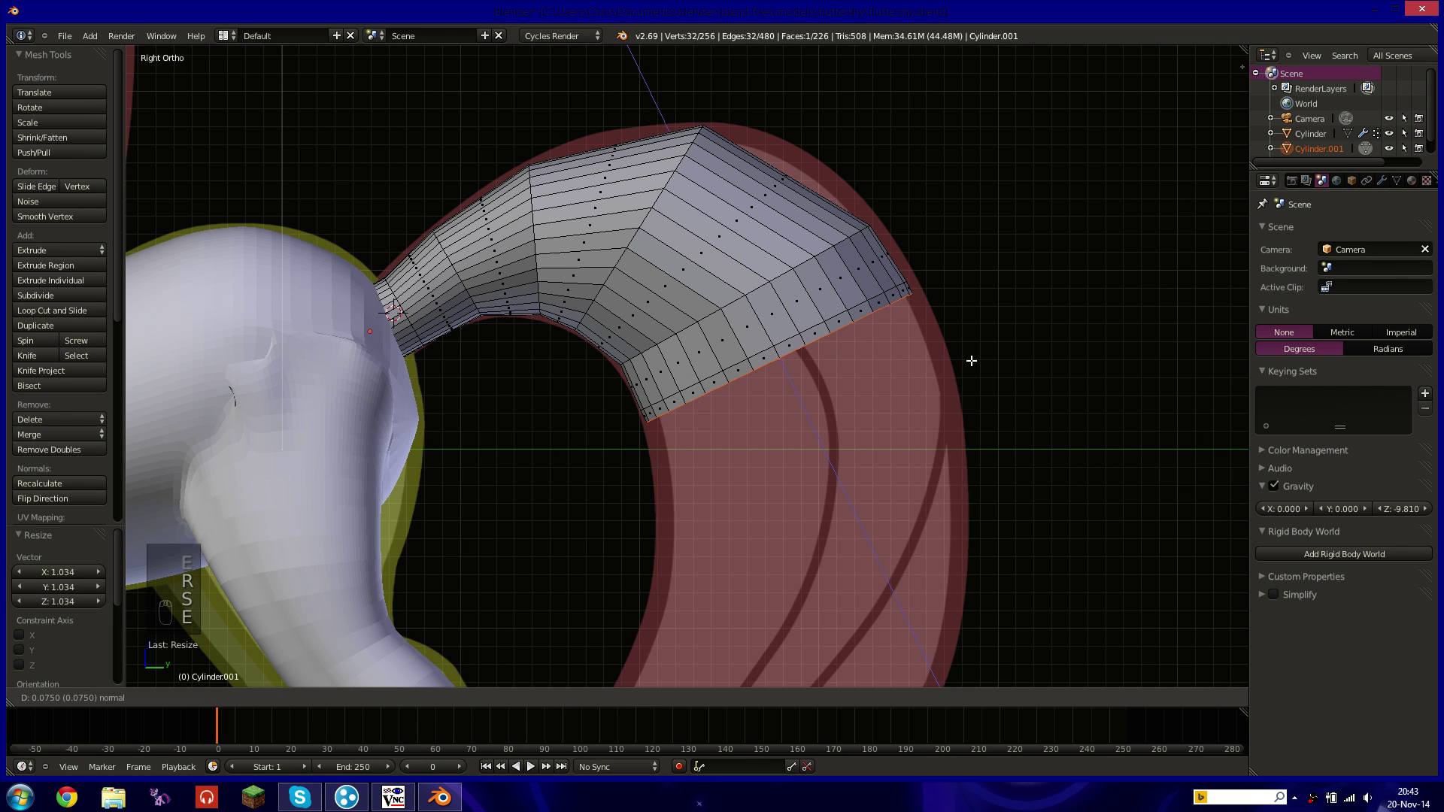
pyautogui.click(997, 407)
pyautogui.click(1041, 412)
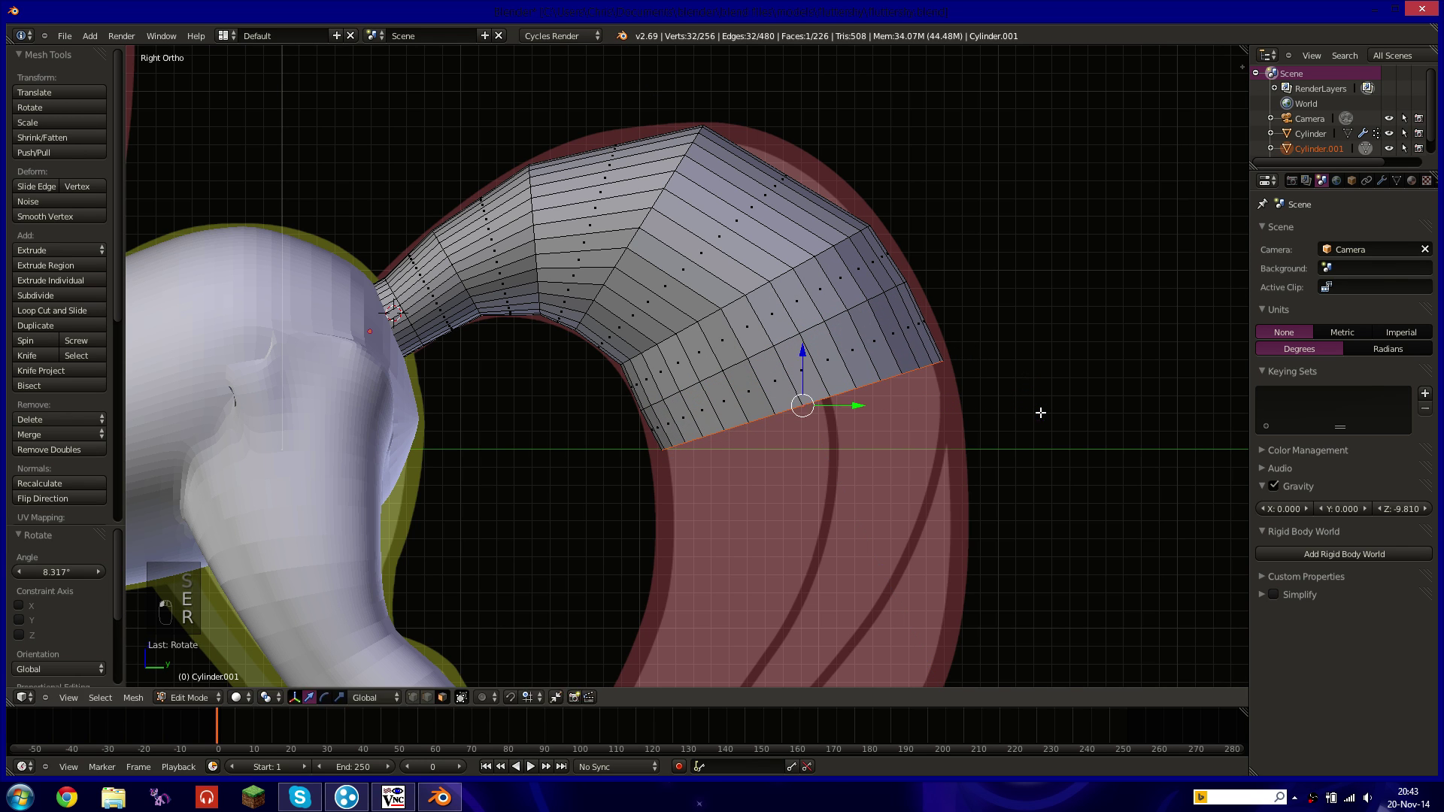
pyautogui.press('g')
pyautogui.click(1035, 434)
pyautogui.press('r')
pyautogui.click(1081, 464)
pyautogui.press('g')
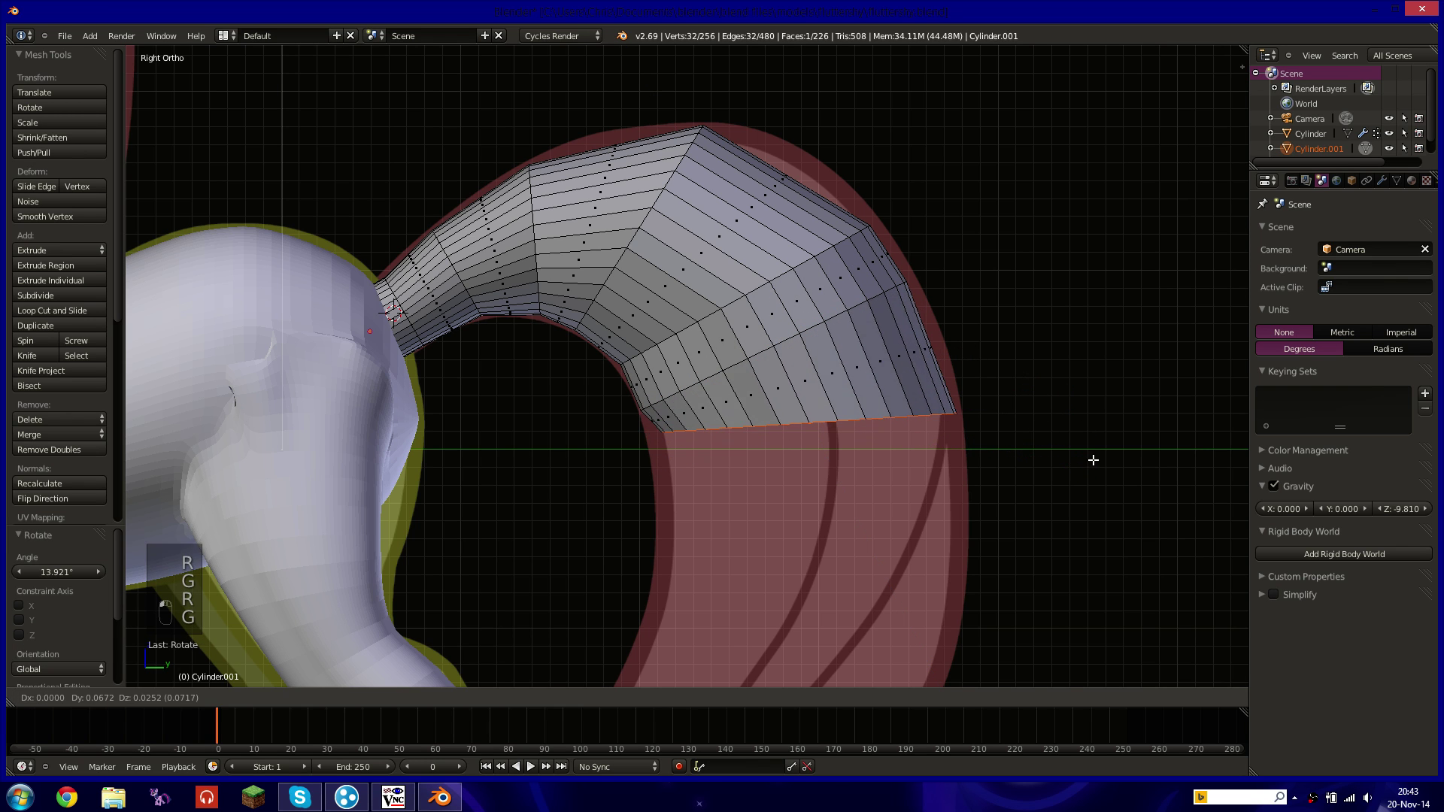
pyautogui.click(1088, 488)
# Extrude the tail downward about 0.54 and rotate the new end slightly to follow the reference.
pyautogui.keyDown('shift'); pyautogui.moveTo(1042, 481); pyautogui.dragTo(1000, 364, button='middle'); pyautogui.keyUp('shift')
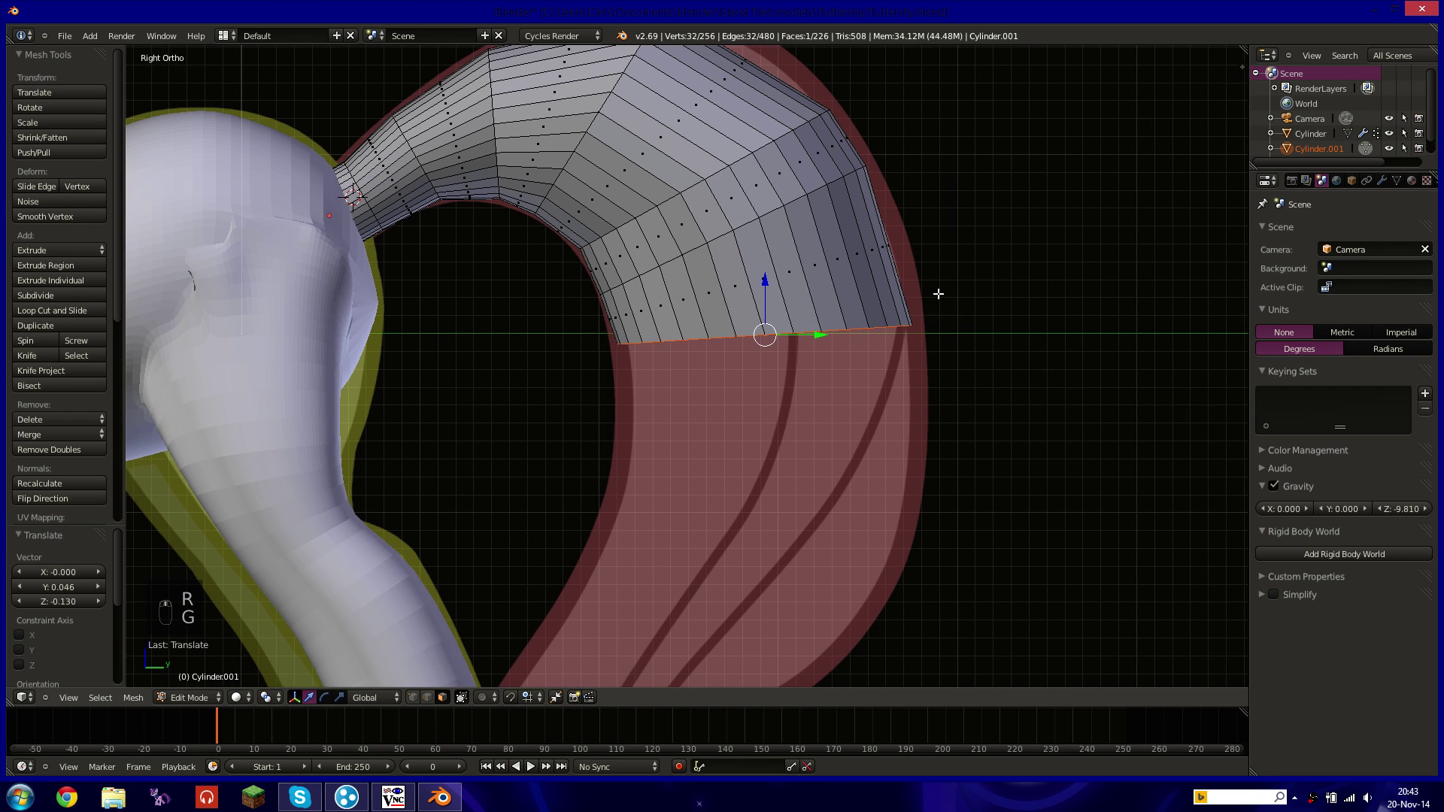
pyautogui.press('e')
pyautogui.click(937, 389)
pyautogui.press('r')
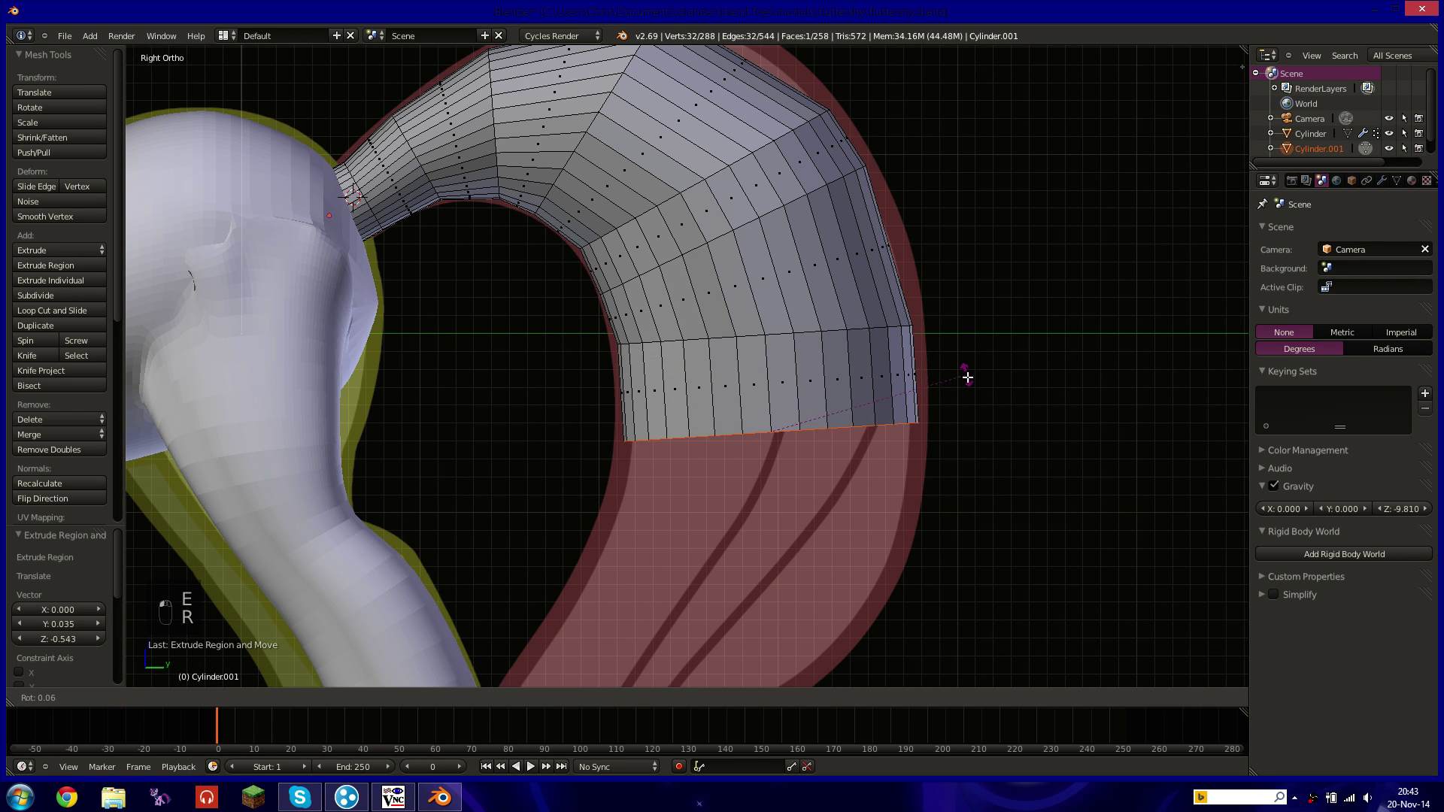
pyautogui.click(964, 393)
# Extrude the tail about 0.45 further down, tilt its end and shift it slightly toward the hind leg.
pyautogui.keyDown('shift'); pyautogui.moveTo(965, 392); pyautogui.dragTo(1015, 265, button='middle'); pyautogui.keyUp('shift')
pyautogui.press('e')
pyautogui.click(989, 343)
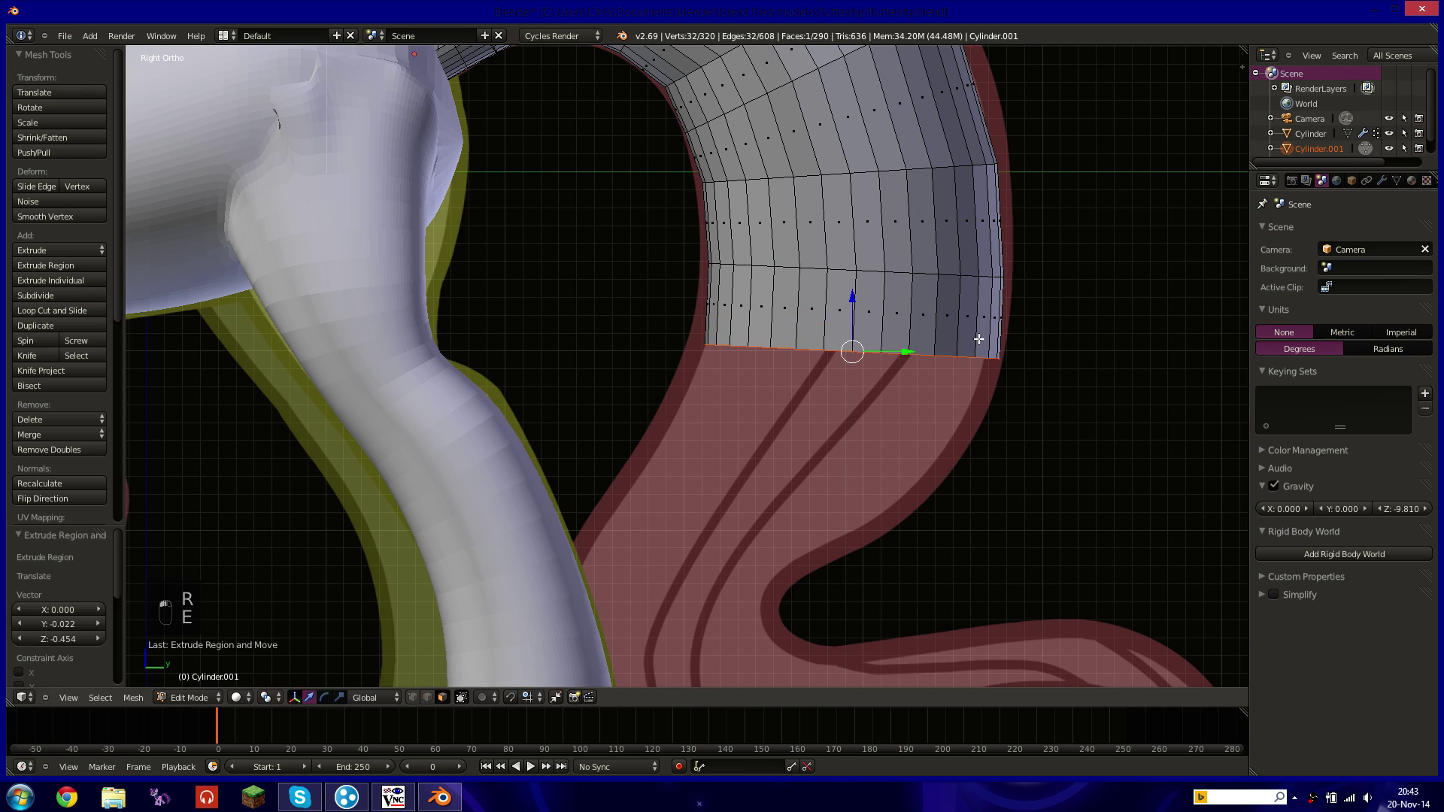
pyautogui.press('r')
pyautogui.click(988, 347)
pyautogui.press('g')
pyautogui.click(987, 353)
# Extrude the tail about 0.52 toward the lower bend and move the new end toward the hind leg, inside the reference outlines.
pyautogui.keyDown('shift'); pyautogui.moveTo(987, 354); pyautogui.dragTo(991, 311, button='middle'); pyautogui.keyUp('shift')
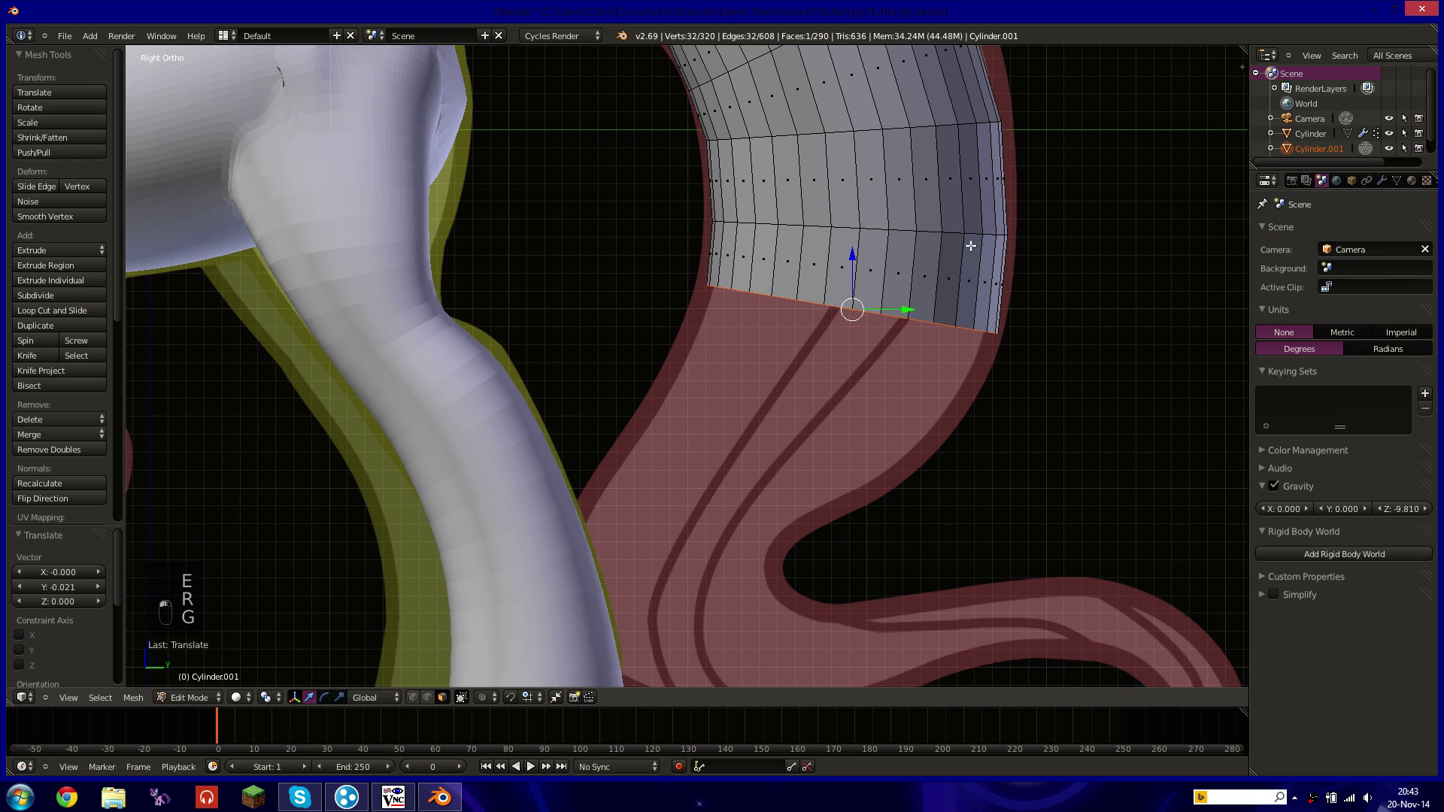
pyautogui.press('e')
pyautogui.click(931, 335)
pyautogui.press('r')
pyautogui.click(964, 370)
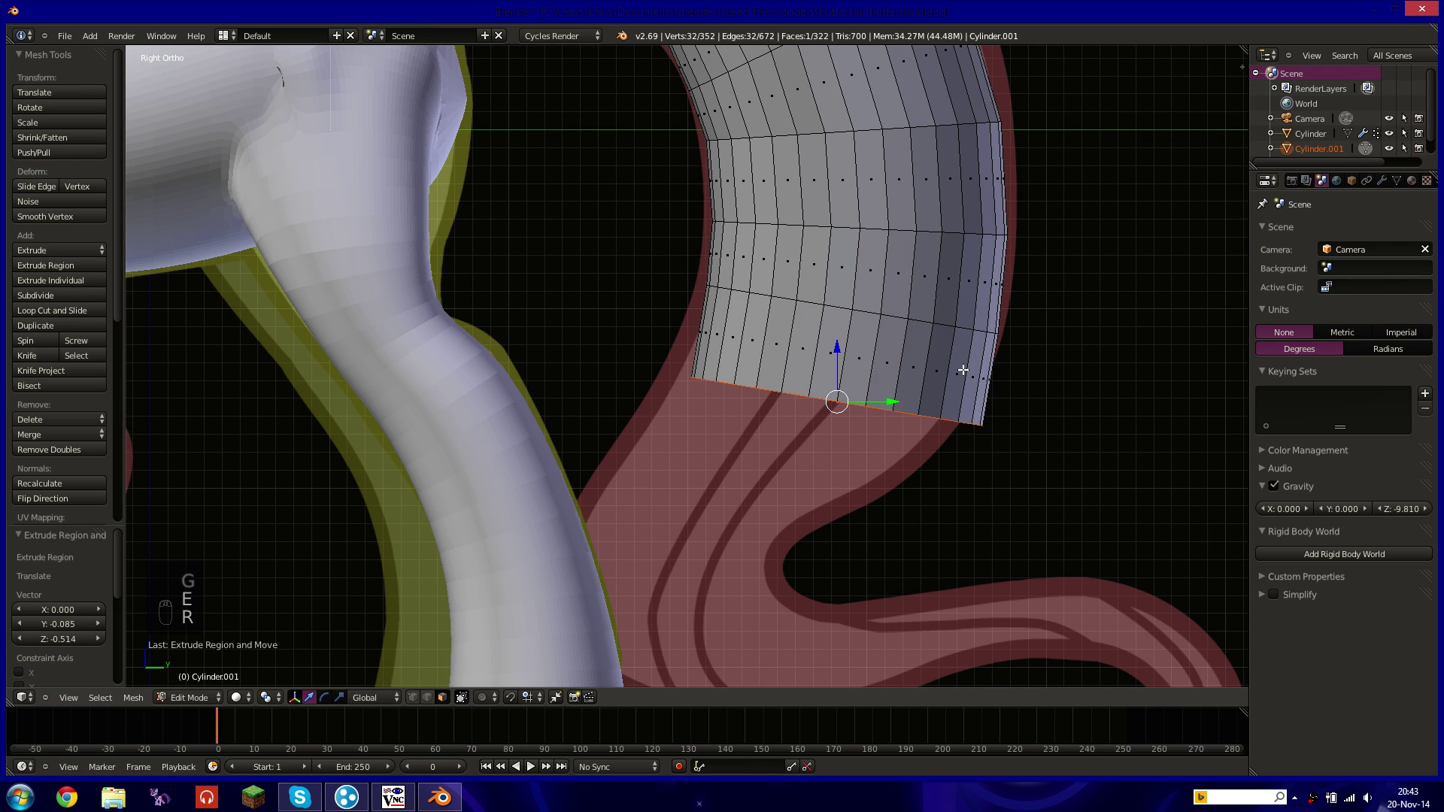
pyautogui.press('g')
pyautogui.click(947, 385)
# Rotate the tail's lower end about 15.5°, scale it to about 0.916 and nudge it to fit the narrowing outline.
pyautogui.press('r')
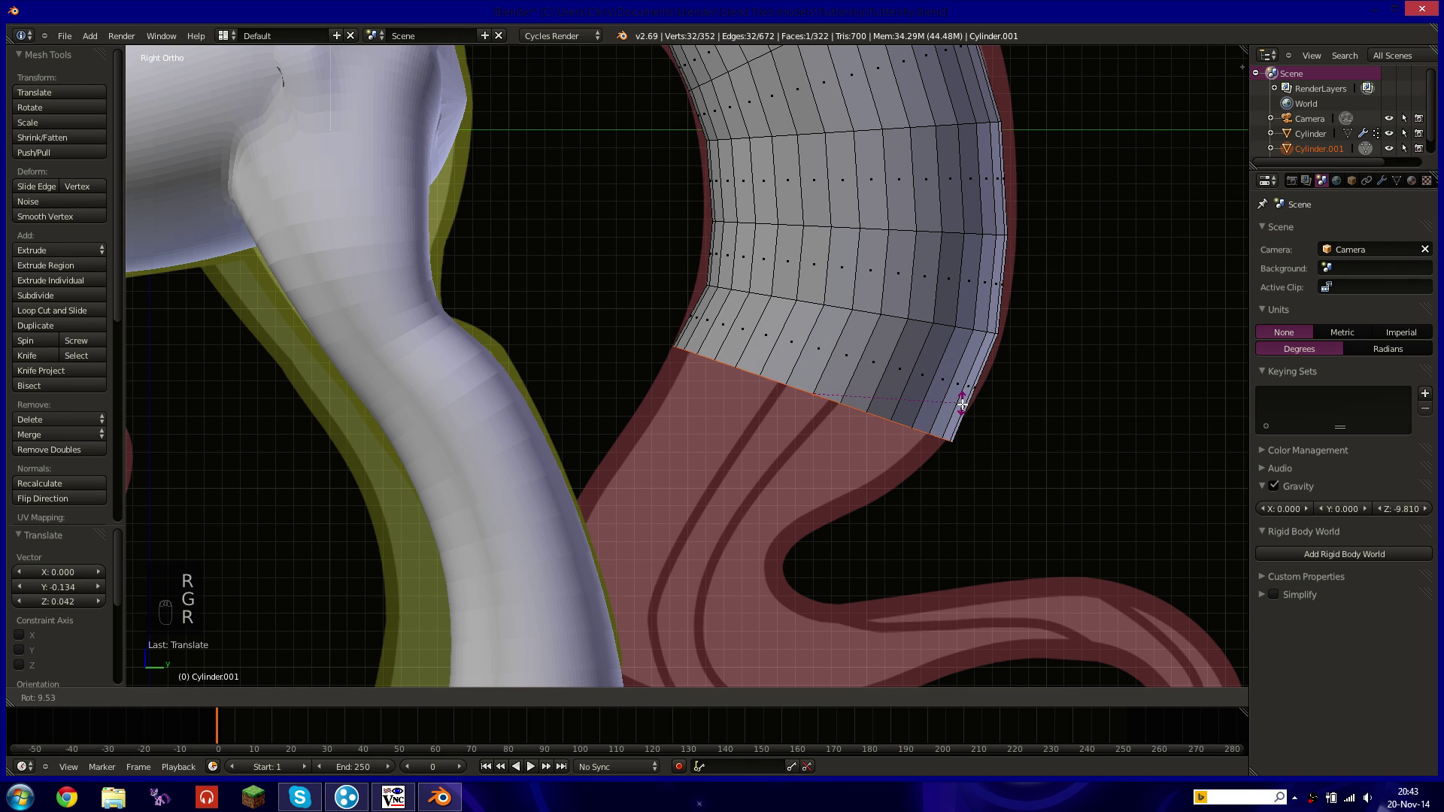
pyautogui.rightClick(962, 413)
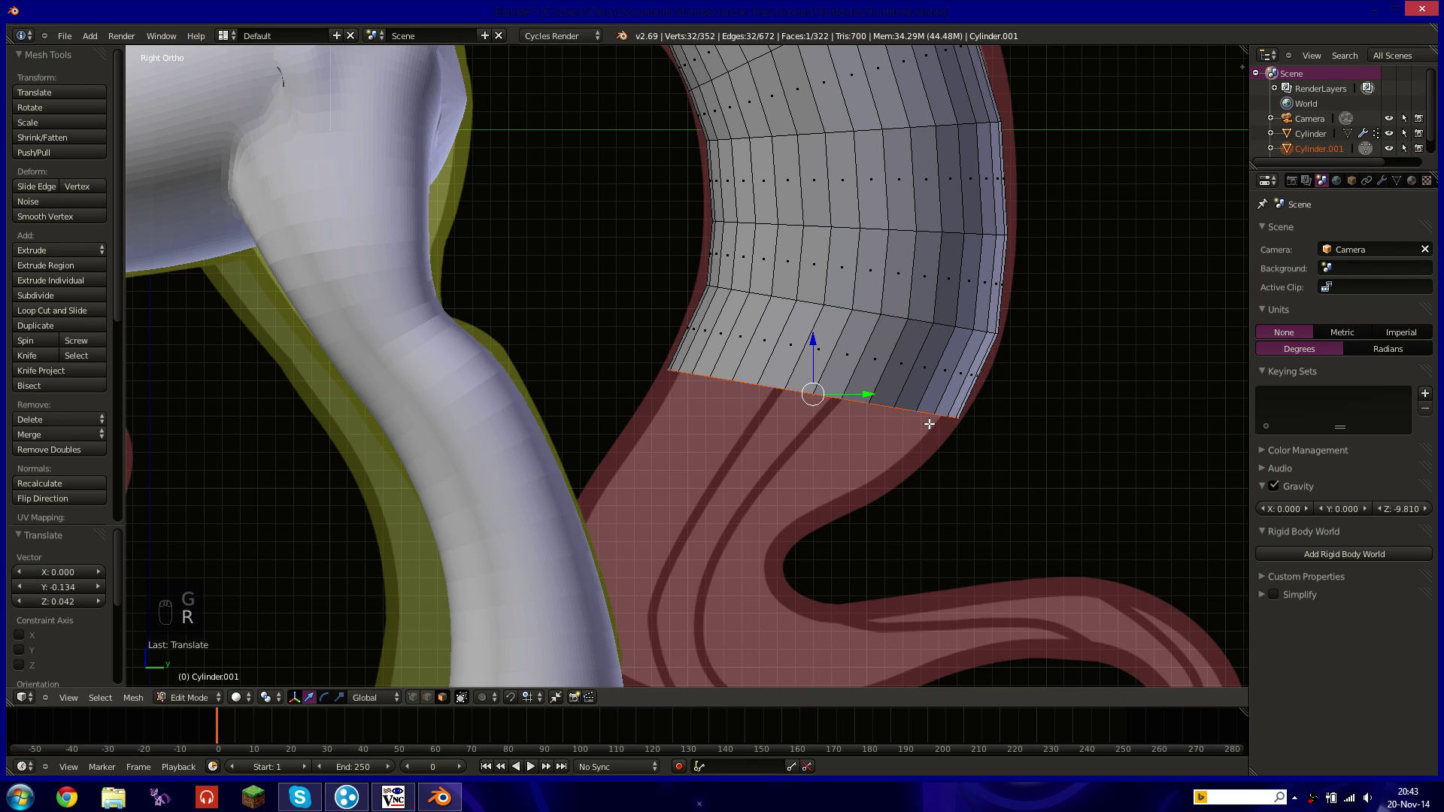
pyautogui.press('r')
pyautogui.click(935, 449)
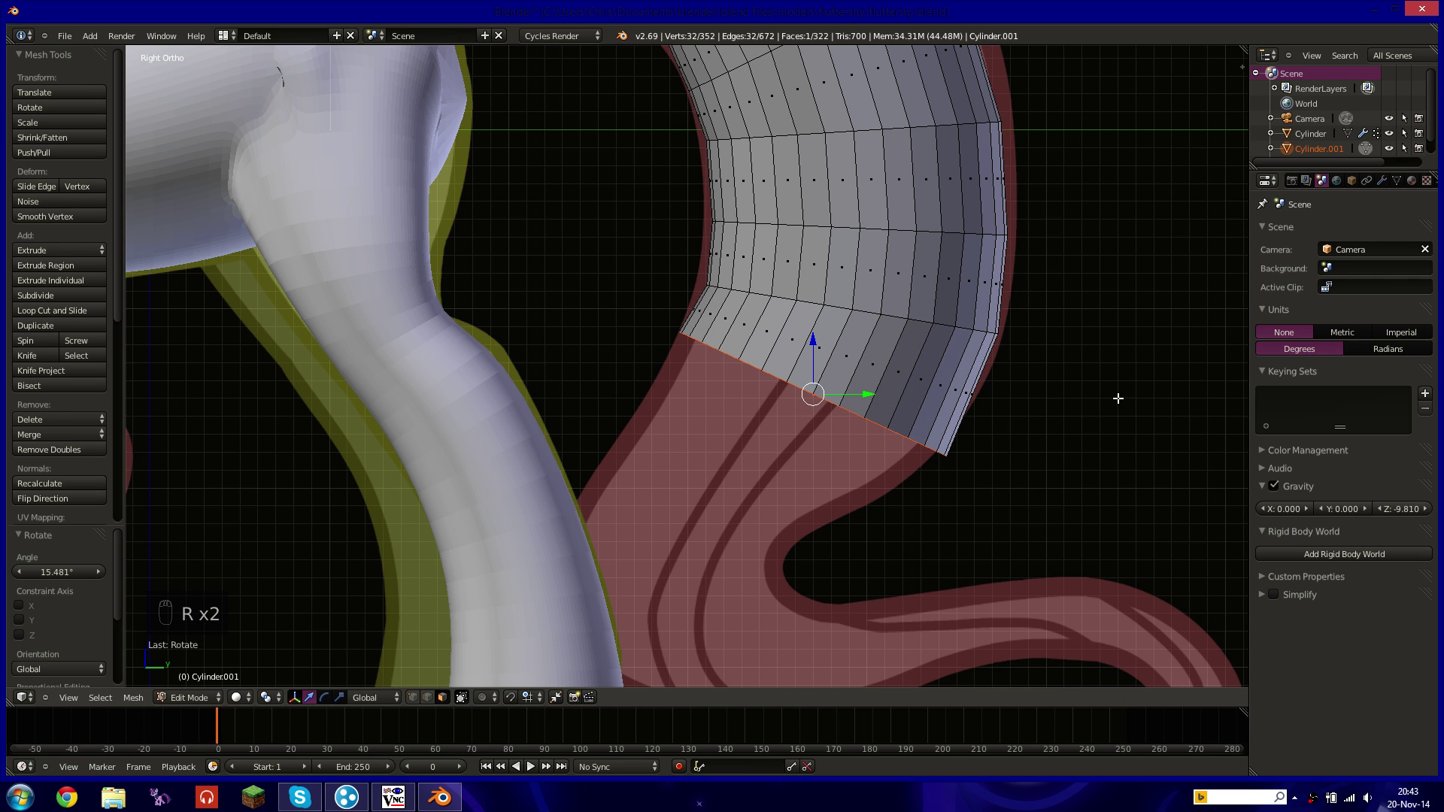
pyautogui.press('s')
pyautogui.click(1092, 413)
pyautogui.press('g')
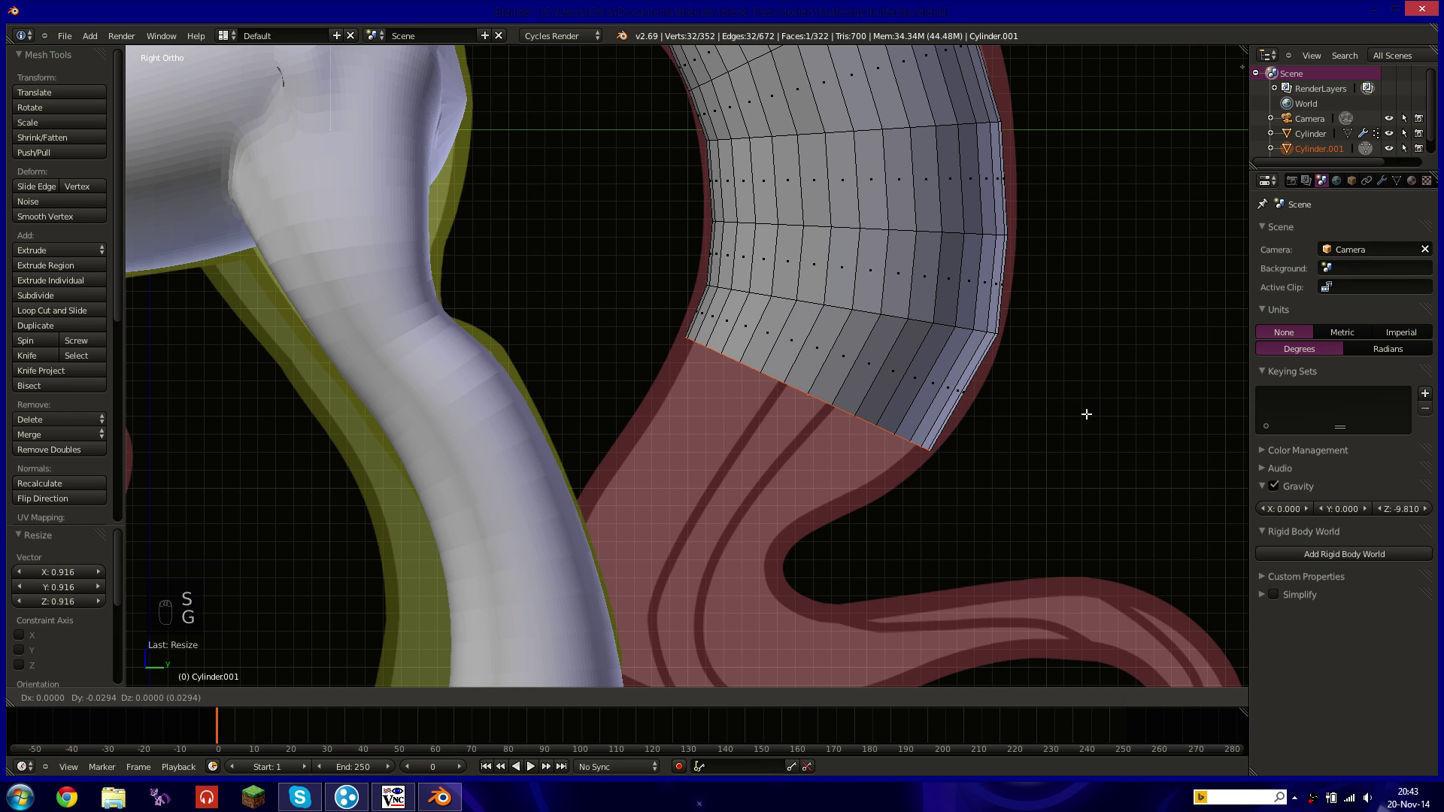
pyautogui.click(1086, 414)
pyautogui.keyDown('shift'); pyautogui.moveTo(1097, 391); pyautogui.dragTo(914, 405, button='middle'); pyautogui.keyUp('shift')
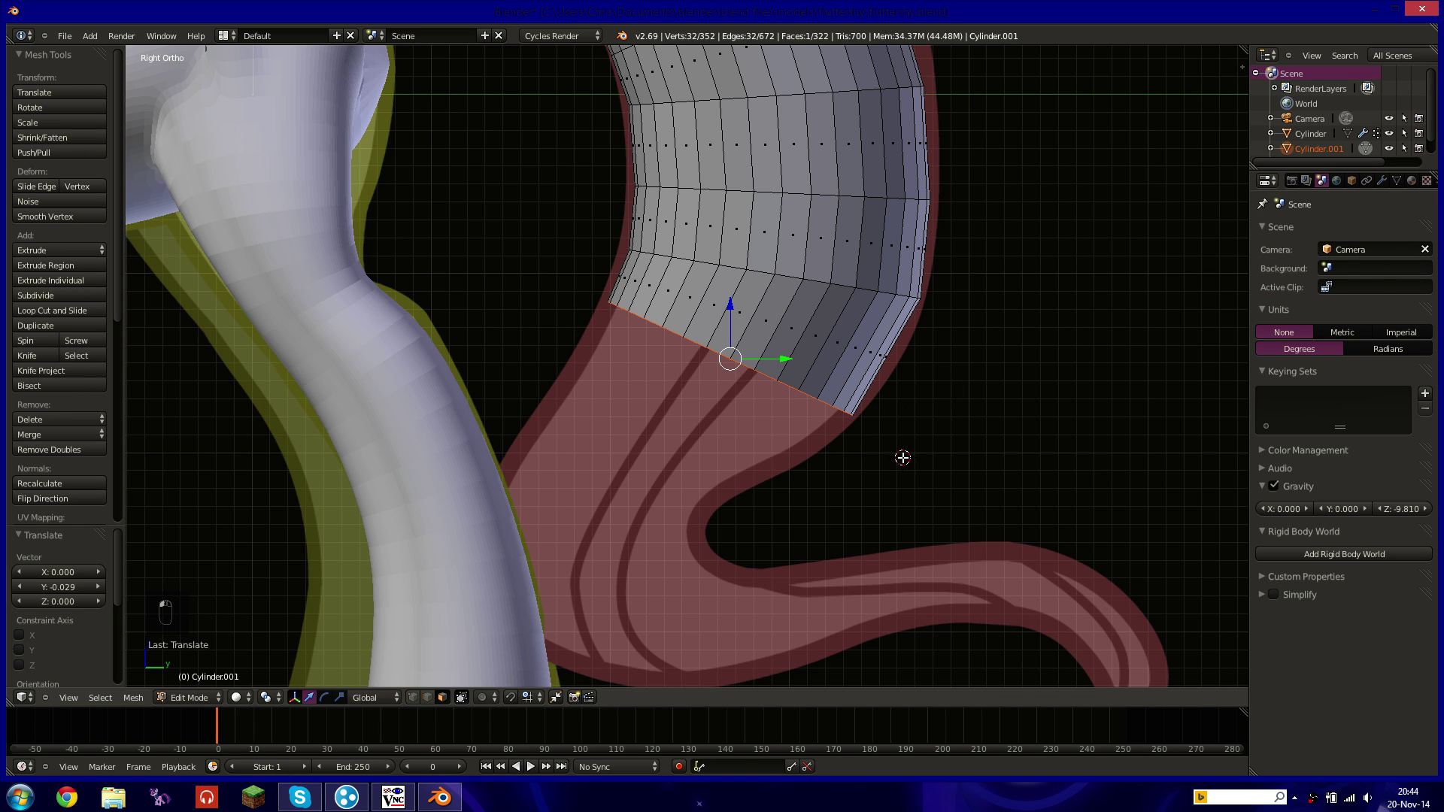
pyautogui.moveTo(921, 458)
pyautogui.mouseDown(button='middle')
pyautogui.moveTo(958, 461)
pyautogui.moveTo(913, 442)
pyautogui.mouseUp(button='middle')
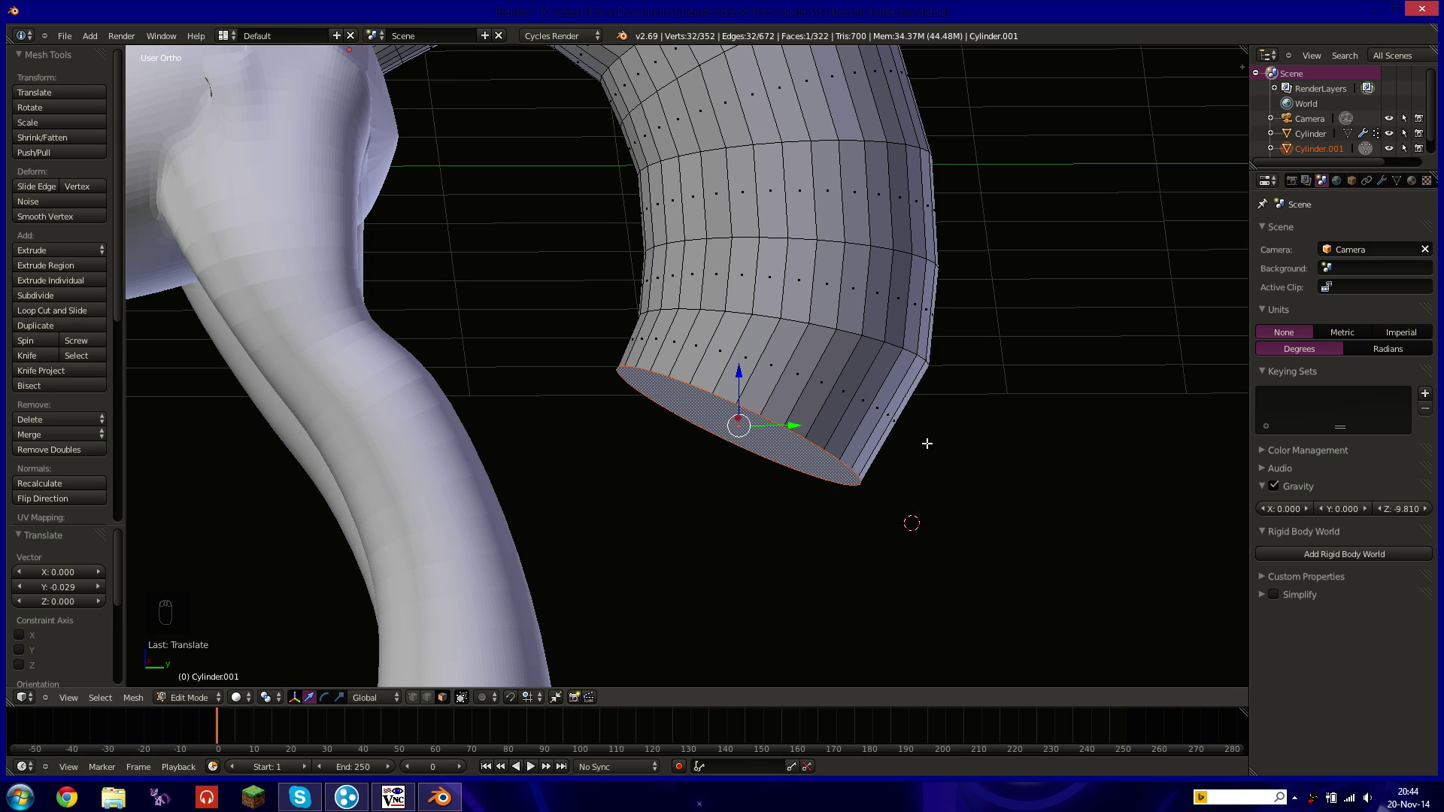
pyautogui.press('XF86TouchpadToggle')
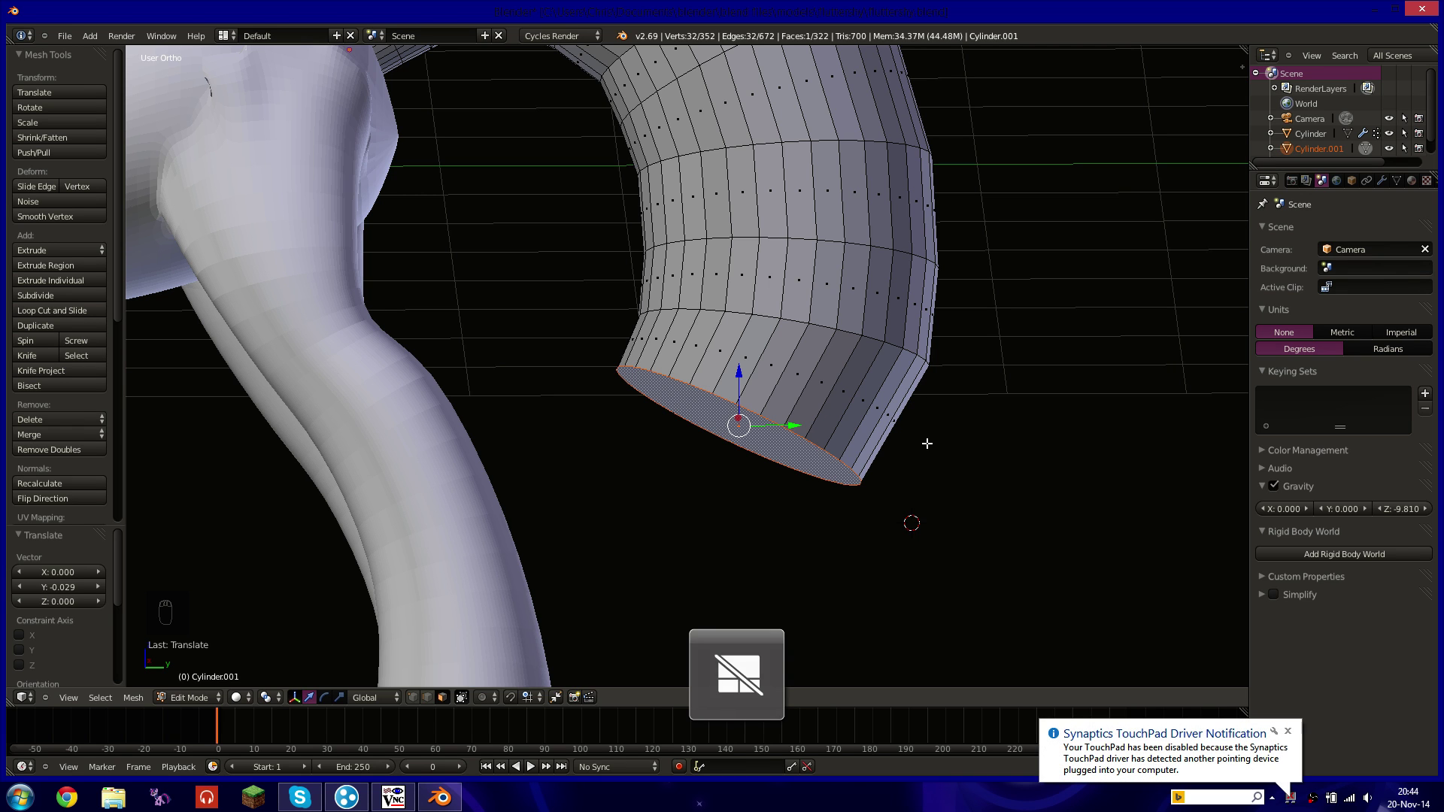
pyautogui.moveTo(930, 402); pyautogui.dragTo(910, 426, button='middle')
pyautogui.press('KP_3')
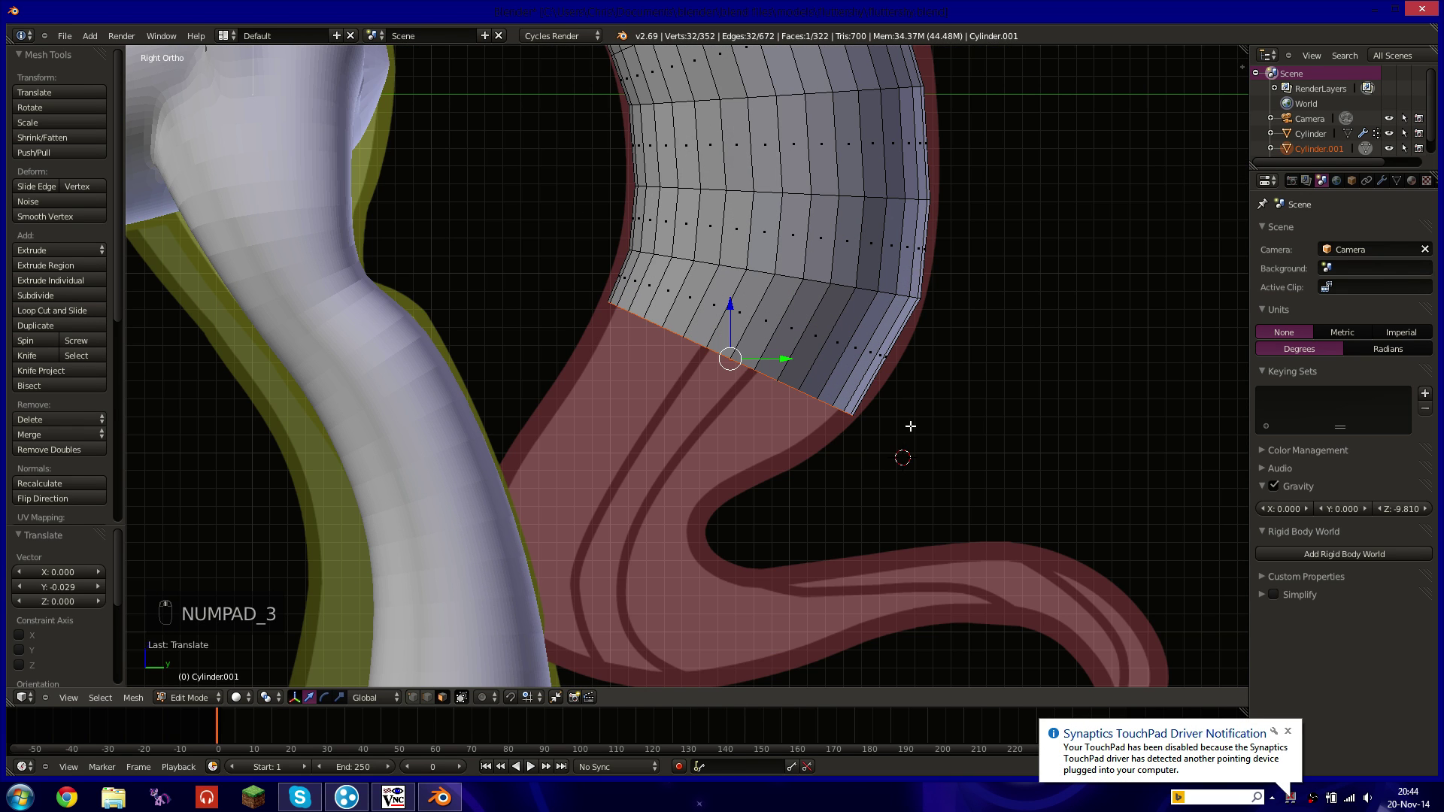
# Tilt the tail's end about 3.5°, extrude it about 0.42, then scale it to about 0.824 and fit it inside the outline.
pyautogui.keyDown('shift'); pyautogui.moveTo(726, 535); pyautogui.dragTo(774, 451, button='middle'); pyautogui.keyUp('shift')
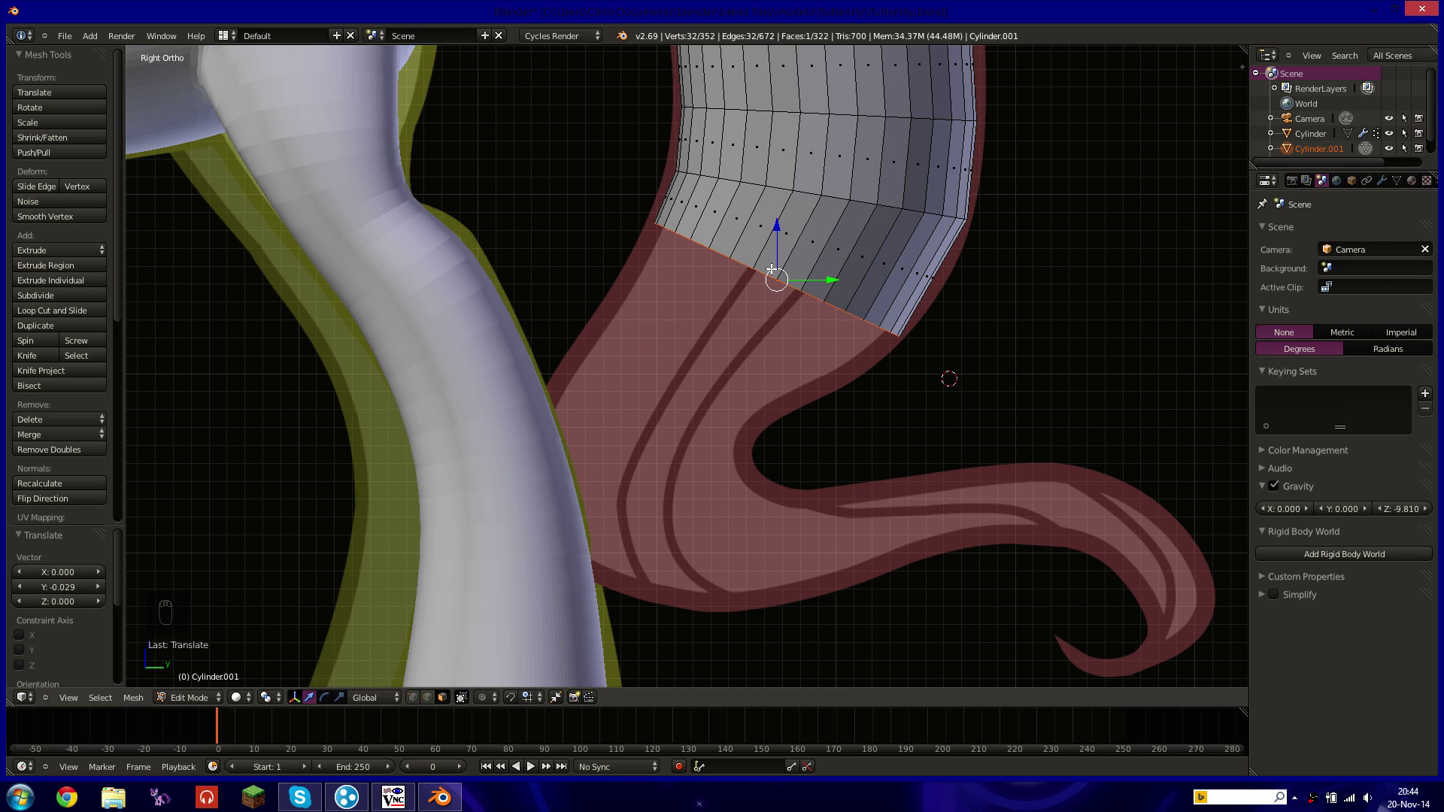
pyautogui.press('r')
pyautogui.click(945, 211)
pyautogui.press('e')
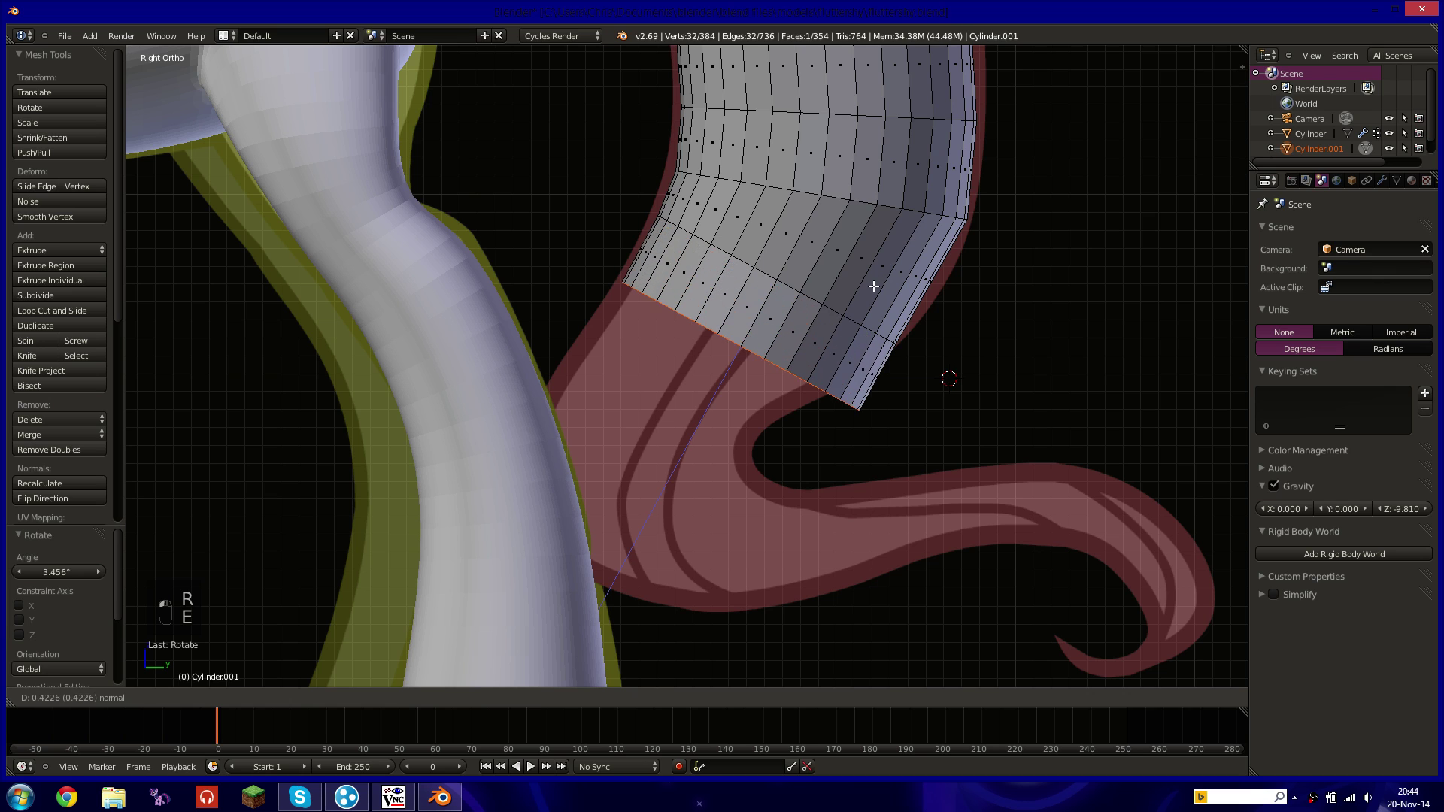
pyautogui.click(868, 283)
pyautogui.press('g')
pyautogui.click(1063, 241)
pyautogui.press('s')
pyautogui.click(1018, 299)
pyautogui.press('g')
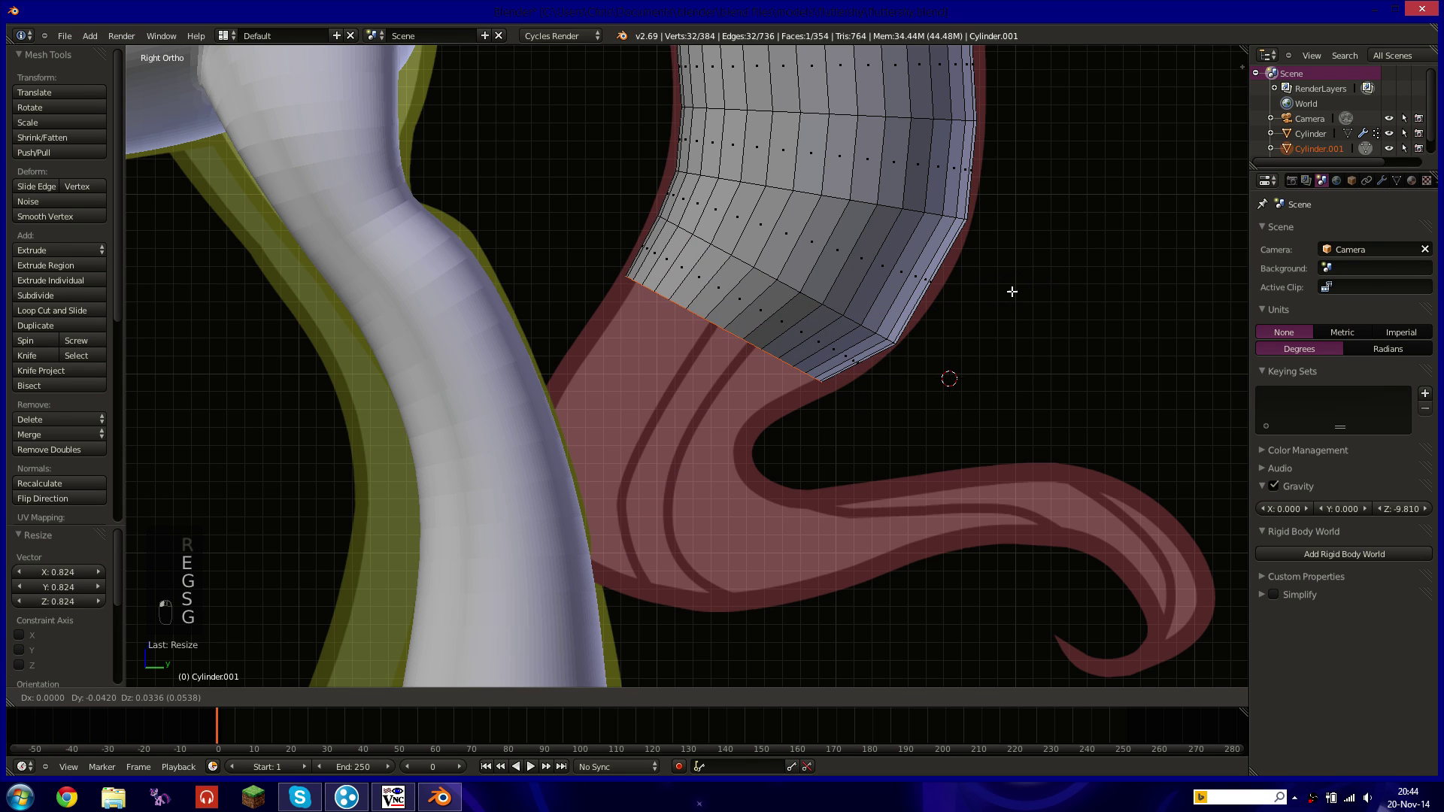
pyautogui.click(1011, 291)
pyautogui.press('e')
pyautogui.click(1006, 299)
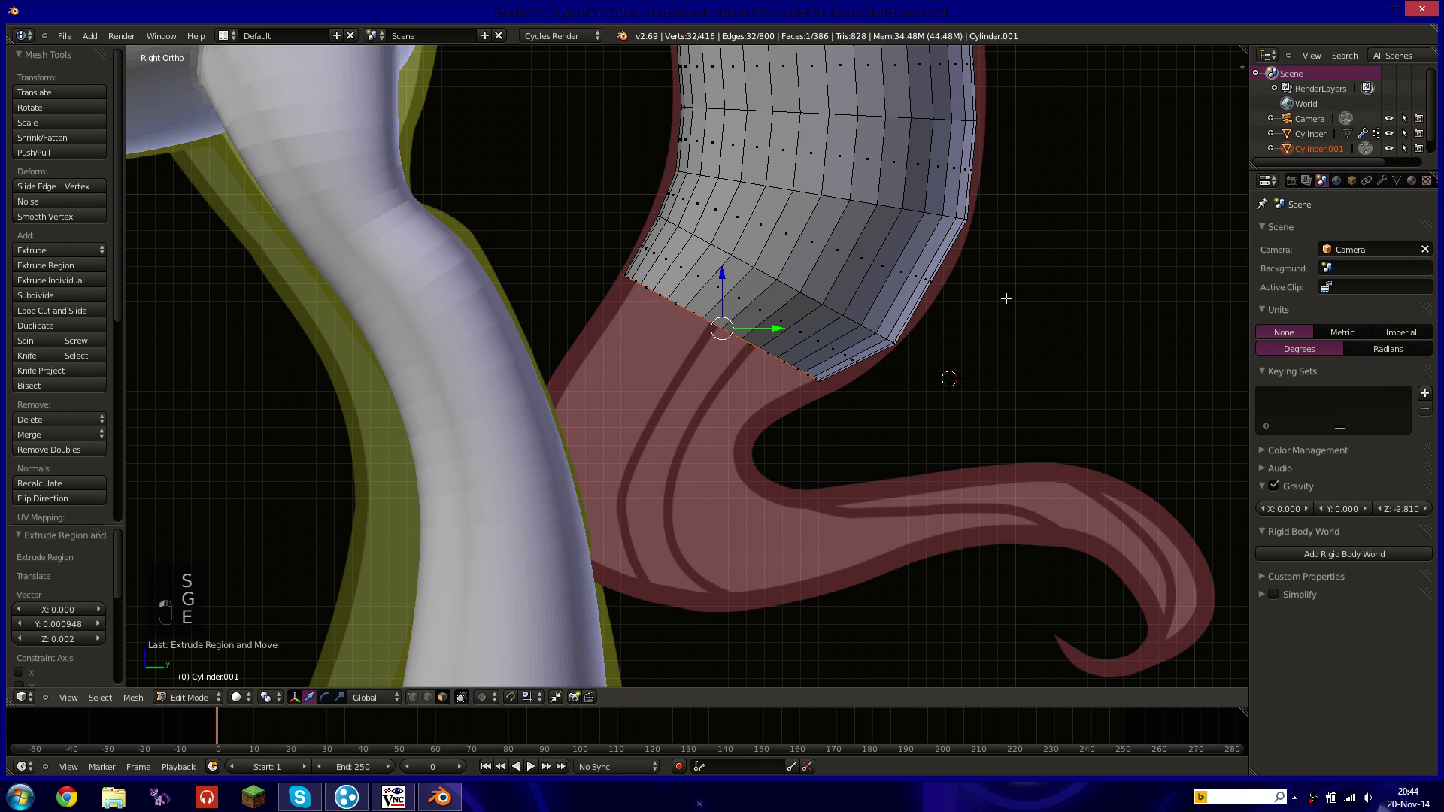
pyautogui.hotkey('ctrl', 'z')
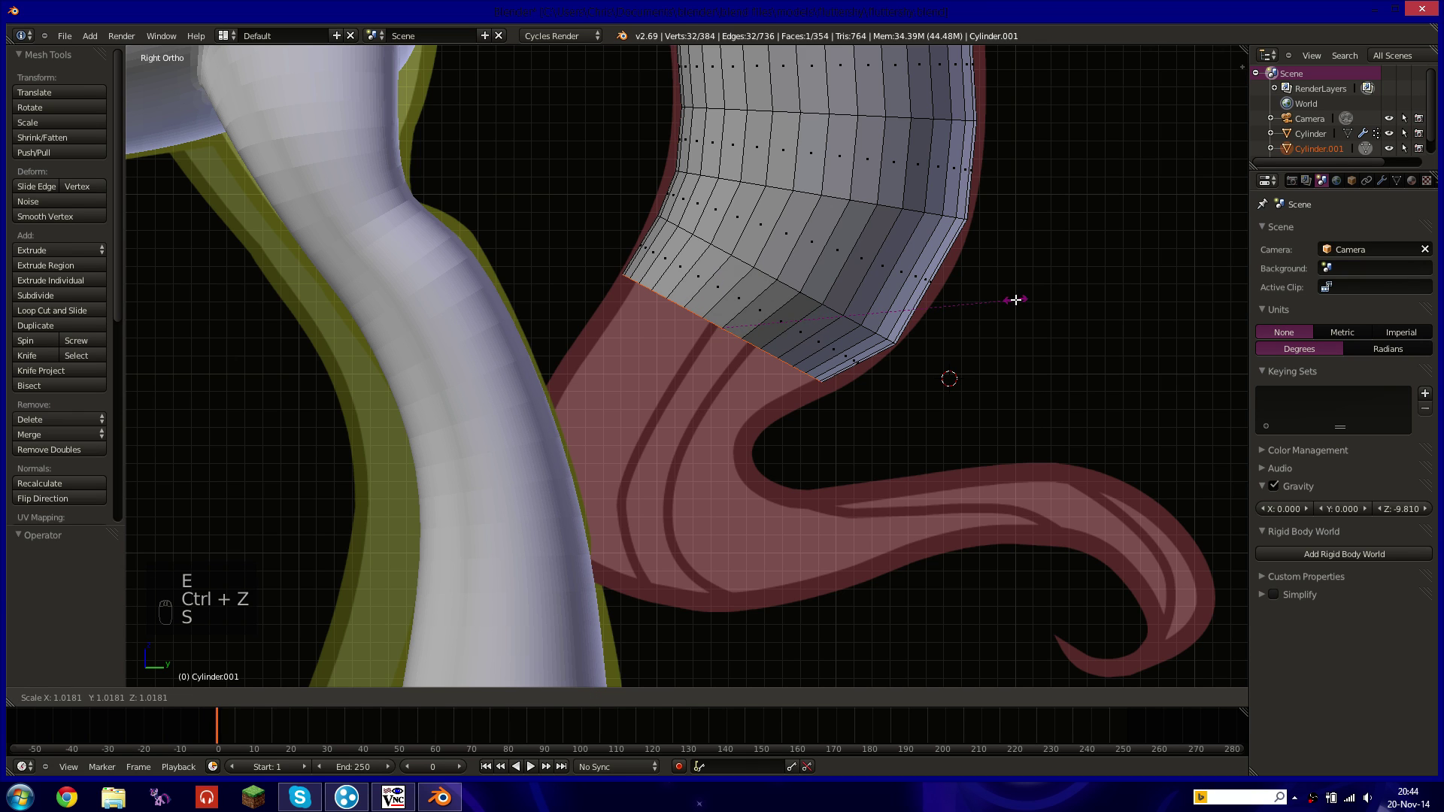
# Enlarge the tail's end by a factor of about 1.02 and nudge it about 0.017 down and away from the leg.
pyautogui.press('s')
pyautogui.click(1018, 300)
pyautogui.press('g')
pyautogui.click(957, 334)
# Extrude the tail further down toward the inner bend, scale the new end to about 0.811 and move it inside the outline.
pyautogui.keyDown('shift'); pyautogui.moveTo(952, 335); pyautogui.dragTo(1002, 224, button='middle'); pyautogui.keyUp('shift')
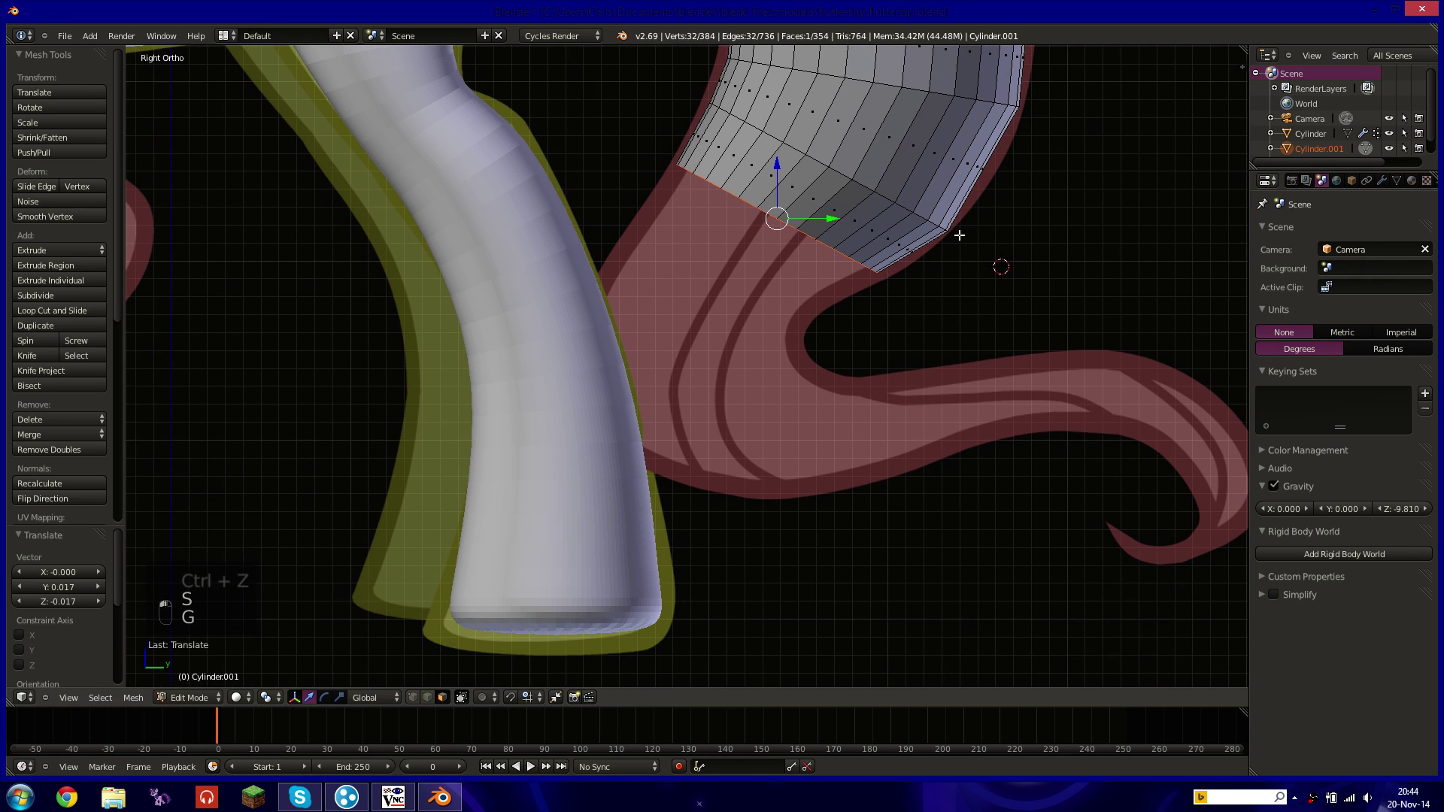
pyautogui.press('e')
pyautogui.click(908, 263)
pyautogui.press('g')
pyautogui.click(899, 264)
pyautogui.press('s')
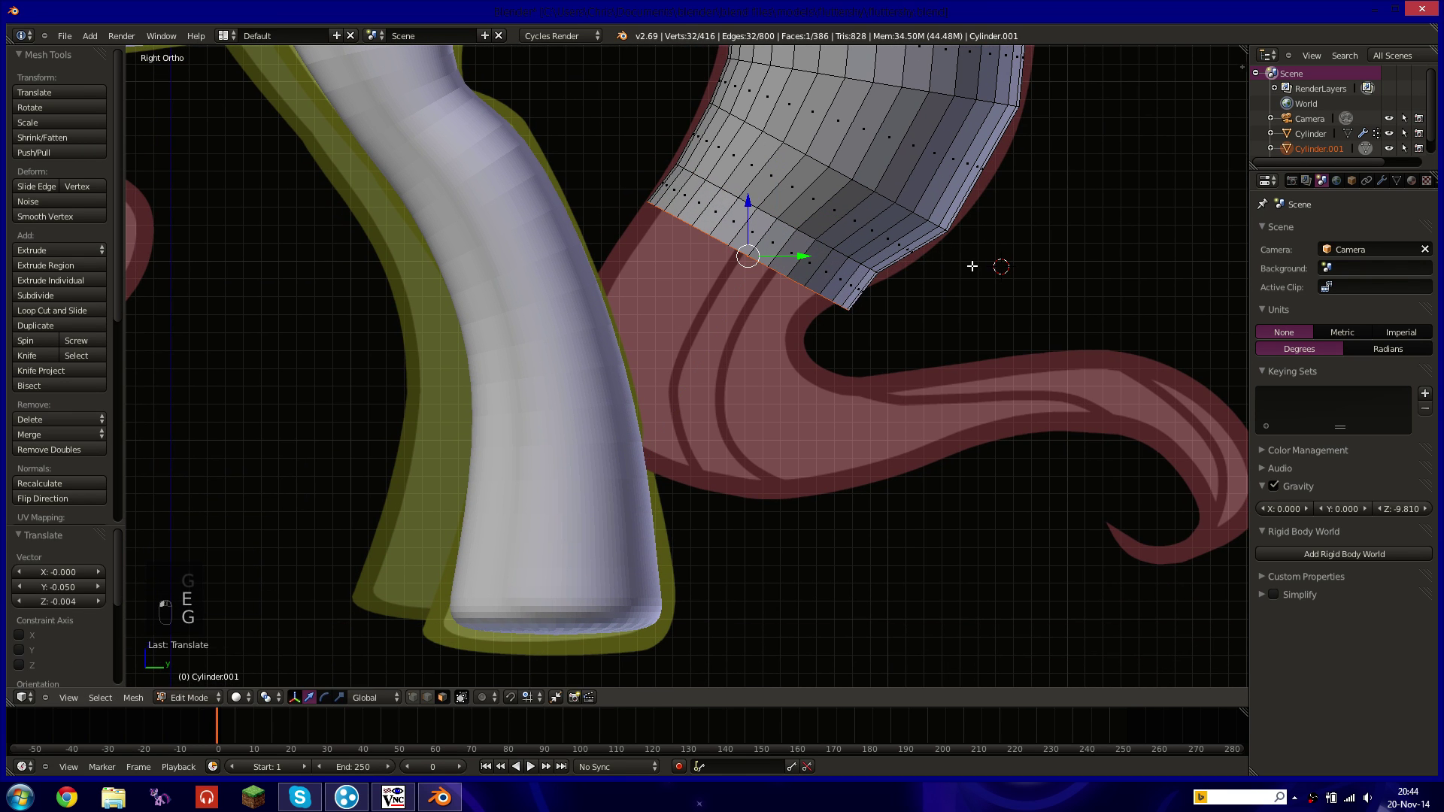
pyautogui.click(902, 292)
pyautogui.press('g')
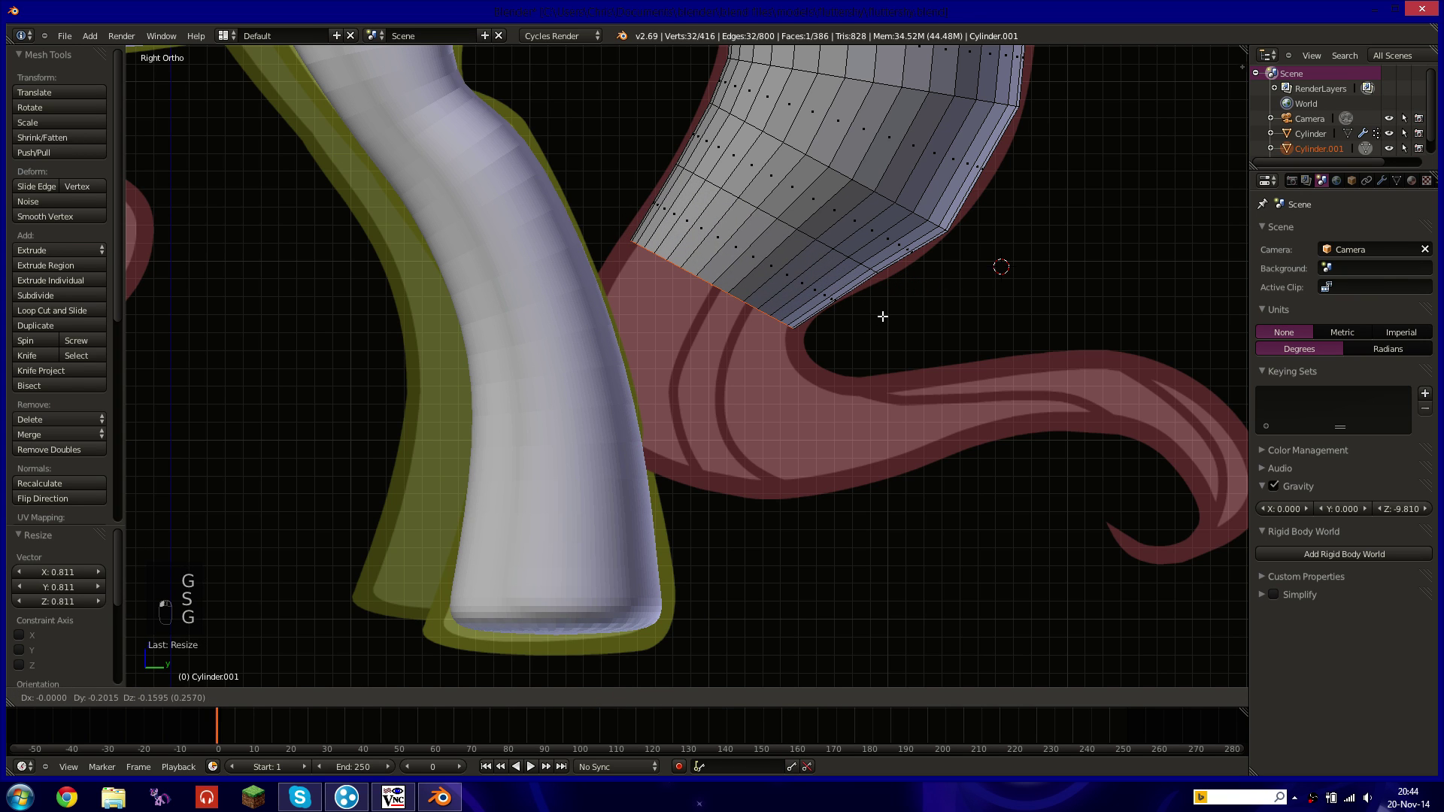
pyautogui.click(895, 308)
# Rotate the tail's end about -2° and scale it to about 1.021 to match the outline's width.
pyautogui.press('r')
pyautogui.click(990, 268)
pyautogui.press('s')
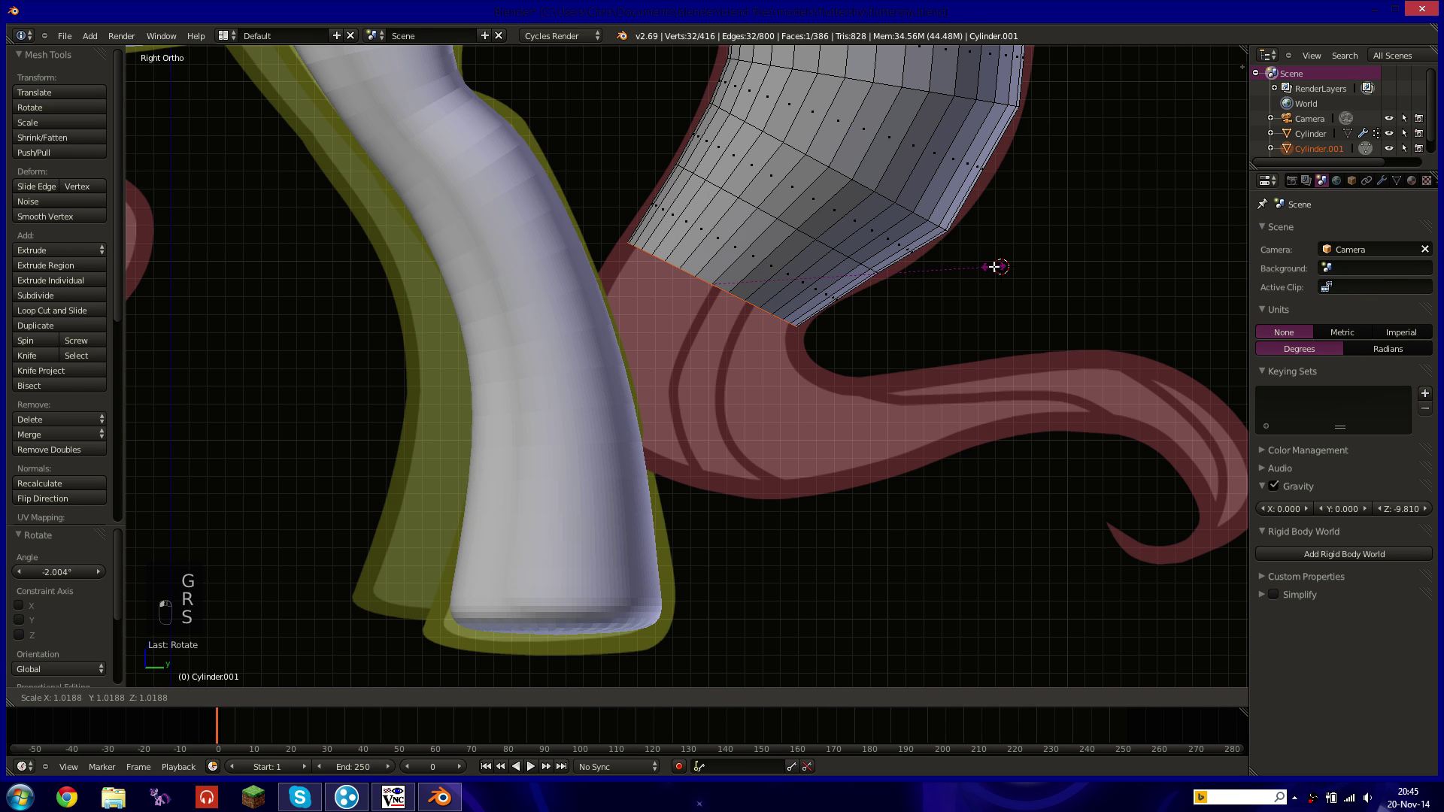
pyautogui.click(999, 267)
# Extrude the tail about 0.26 beside the hind leg, rotate the new end closer to horizontal and scale it to about 1.062.
pyautogui.keyDown('shift'); pyautogui.moveTo(959, 289); pyautogui.dragTo(965, 274, button='middle'); pyautogui.keyUp('shift')
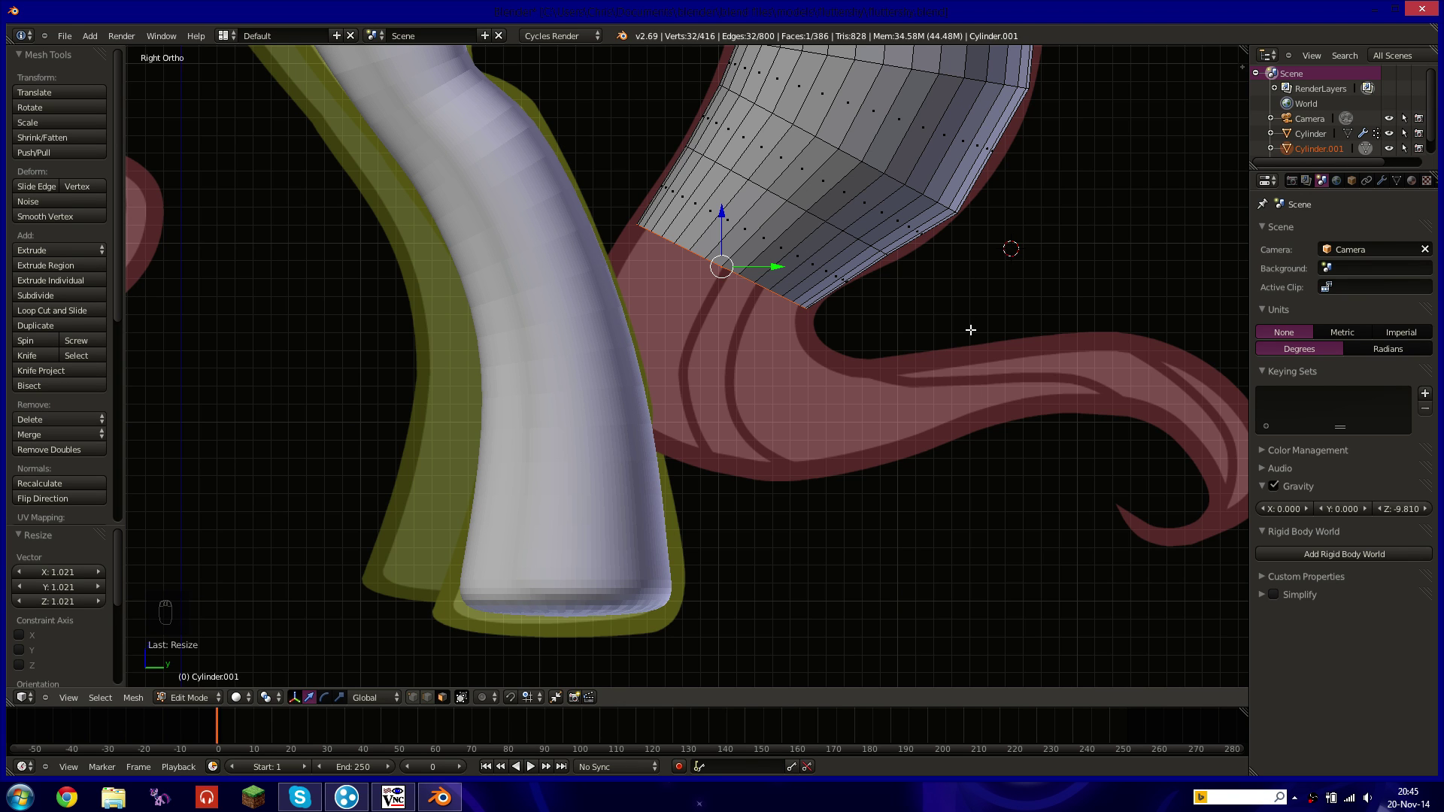
pyautogui.press('z')
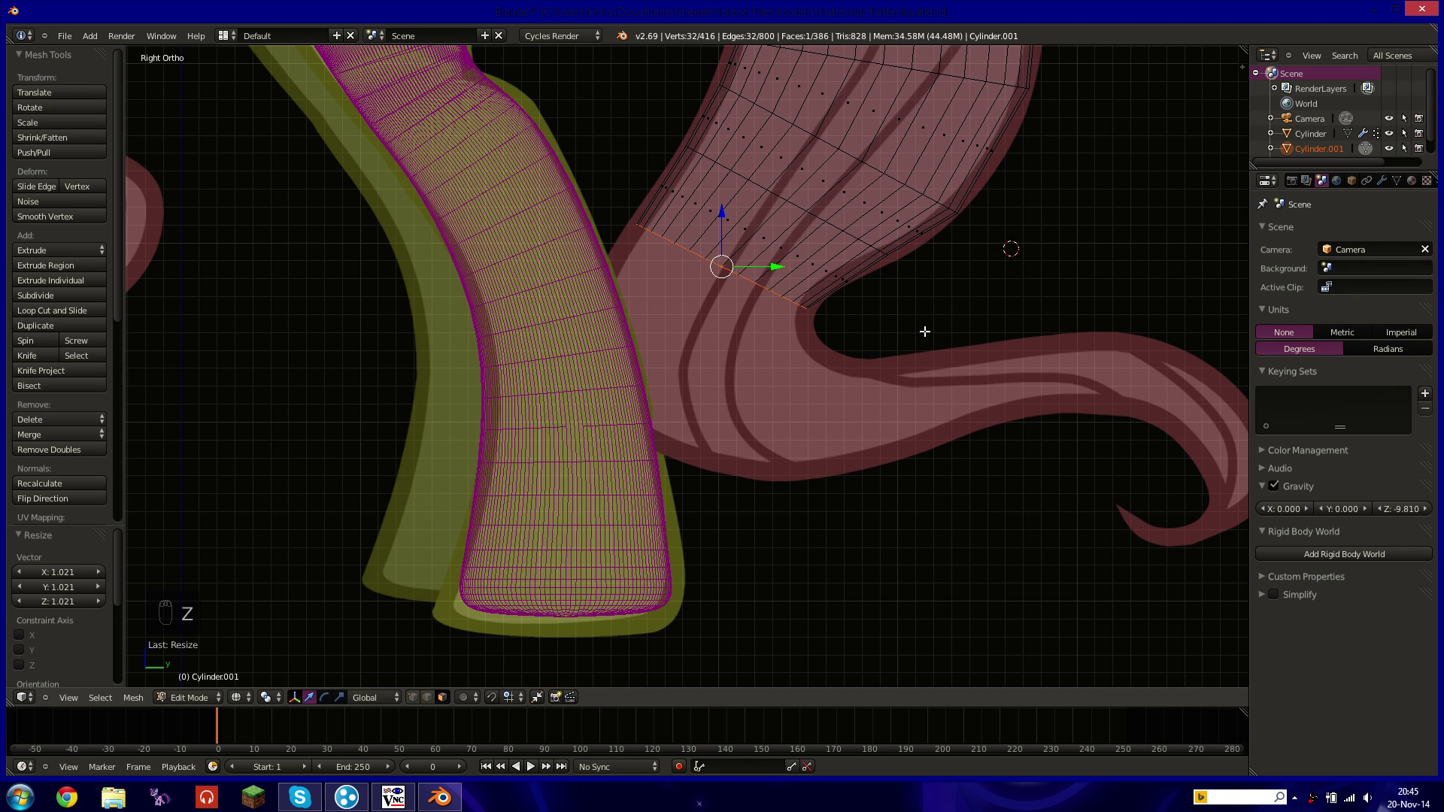
pyautogui.press('z')
pyautogui.press('e')
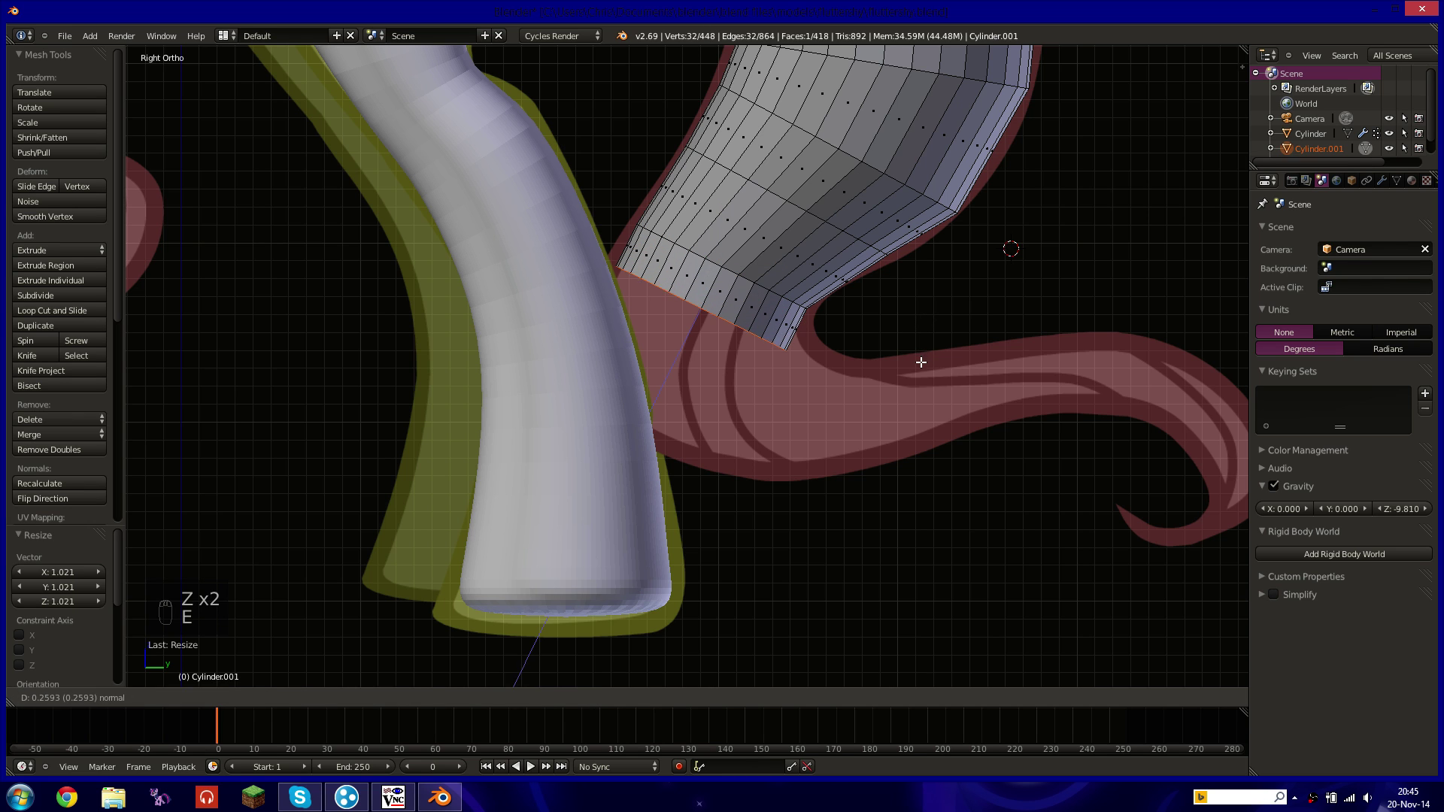
pyautogui.click(921, 361)
pyautogui.press('r')
pyautogui.click(954, 269)
pyautogui.press('s')
pyautogui.click(997, 277)
# Switch to wireframe display, extrude the tail about 0.13, and rotate the new end about -10.3° with a small shift into the bend.
pyautogui.press('z')
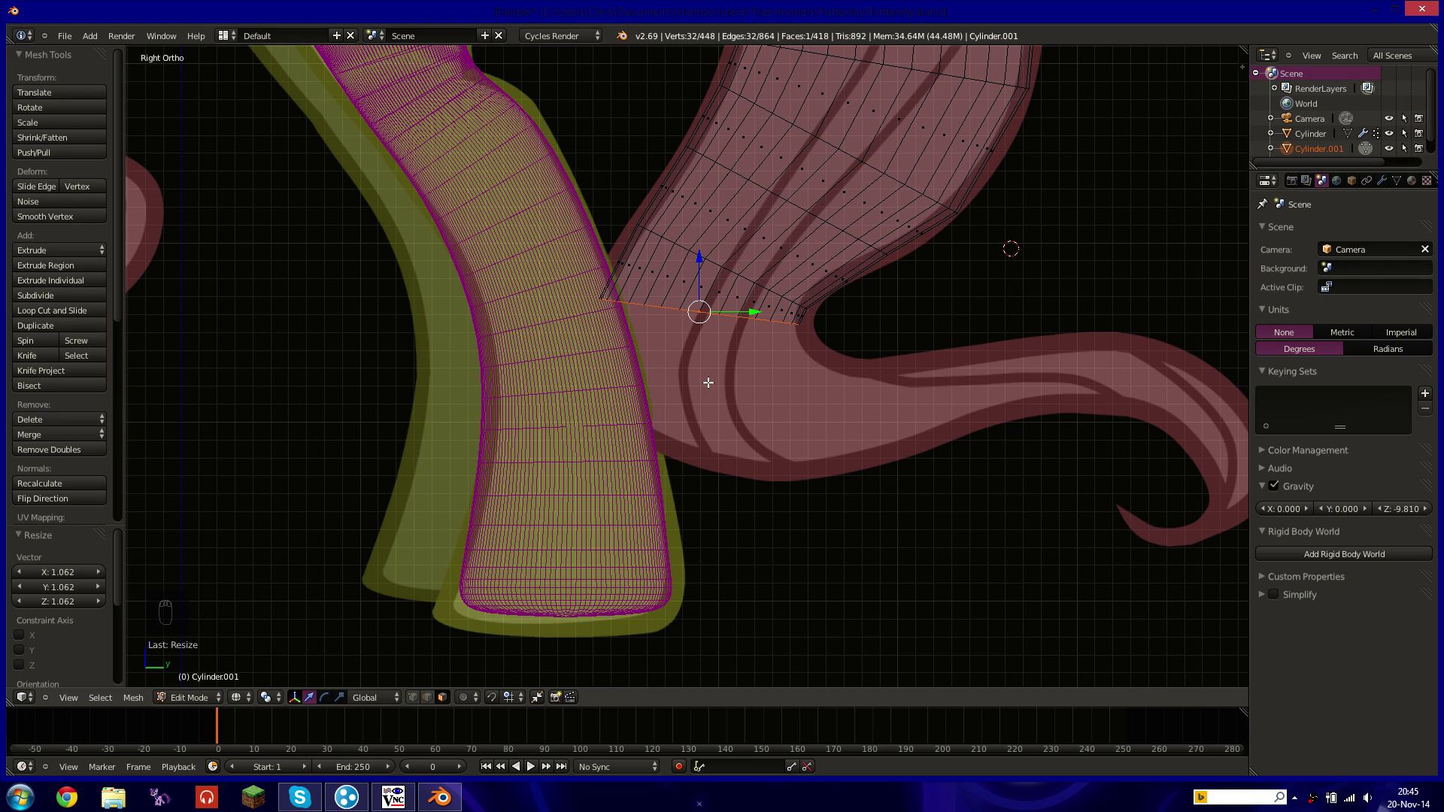
pyautogui.press('e')
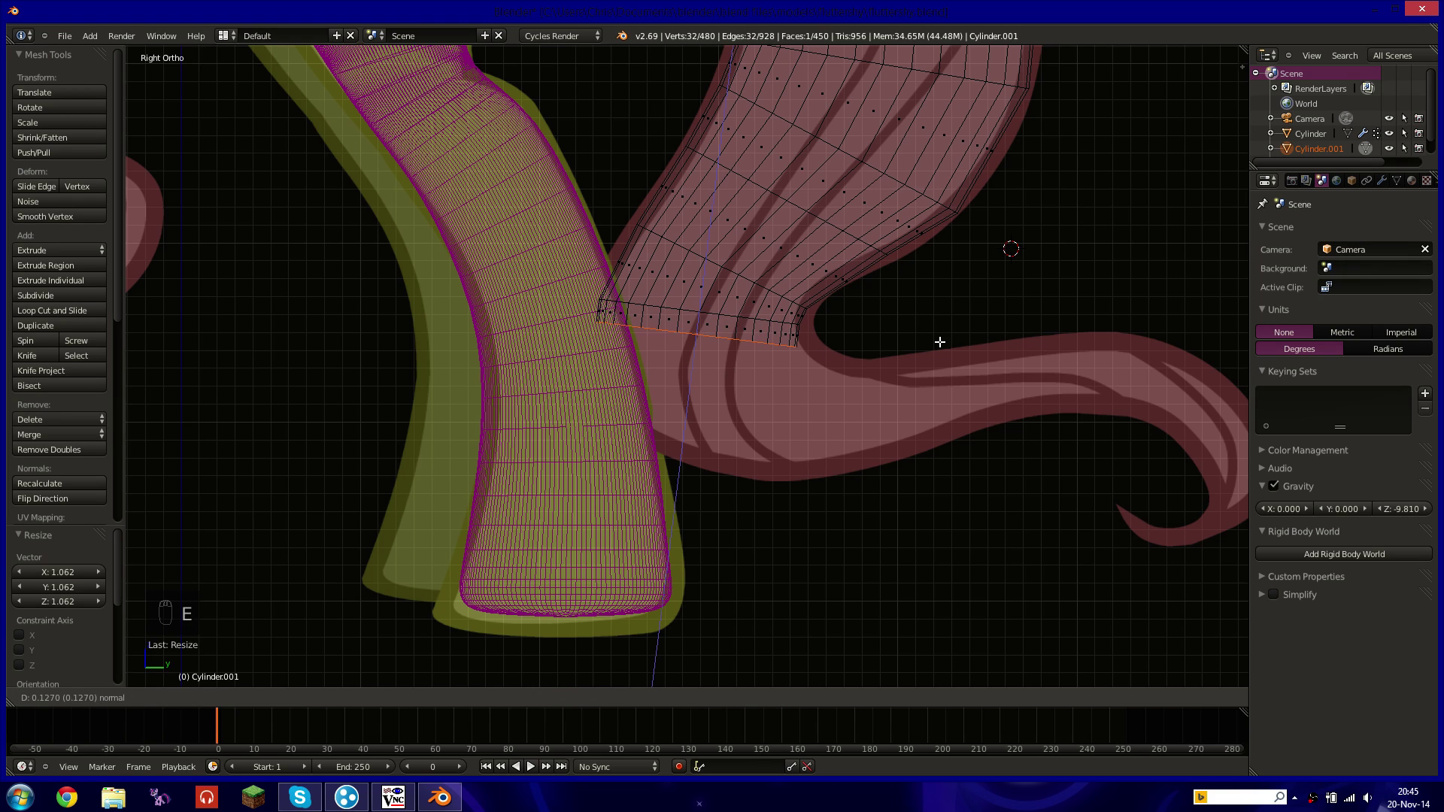
pyautogui.click(938, 339)
pyautogui.press('r')
pyautogui.click(984, 252)
pyautogui.press('g')
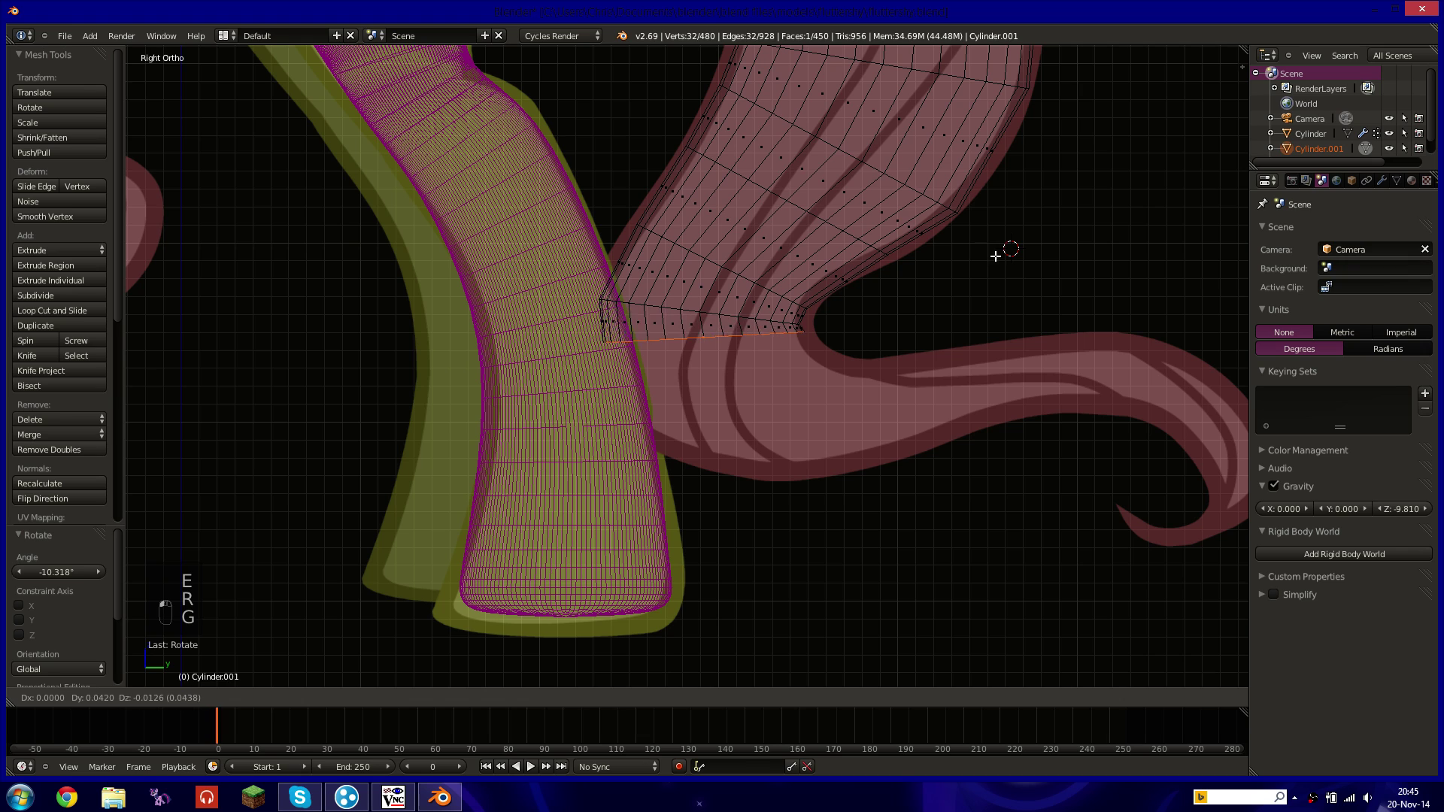
pyautogui.click(993, 268)
# Rotate the end further into the bend by about -6.2° and -4.7°, and move it down about 0.055.
pyautogui.press('r')
pyautogui.click(1005, 206)
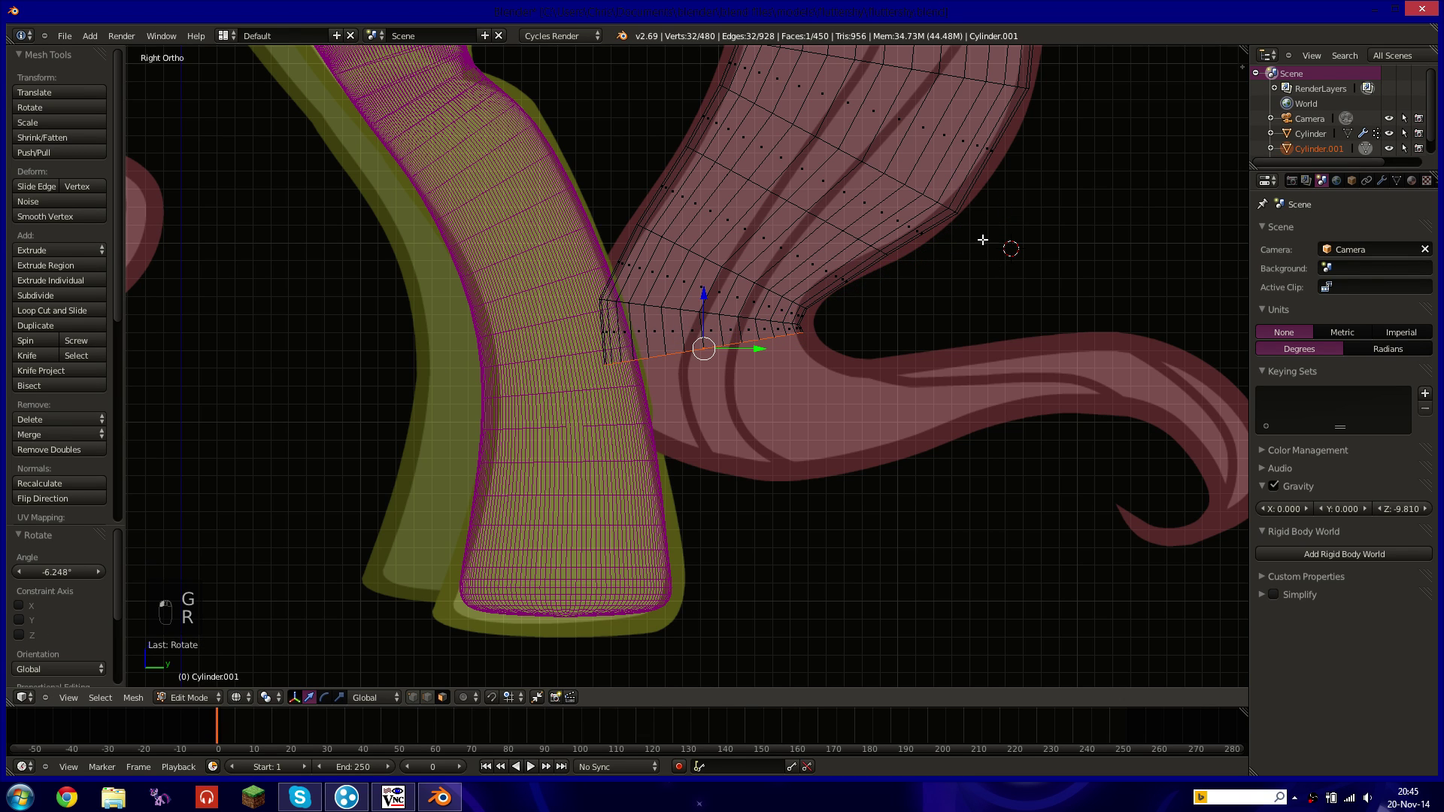
pyautogui.press('r')
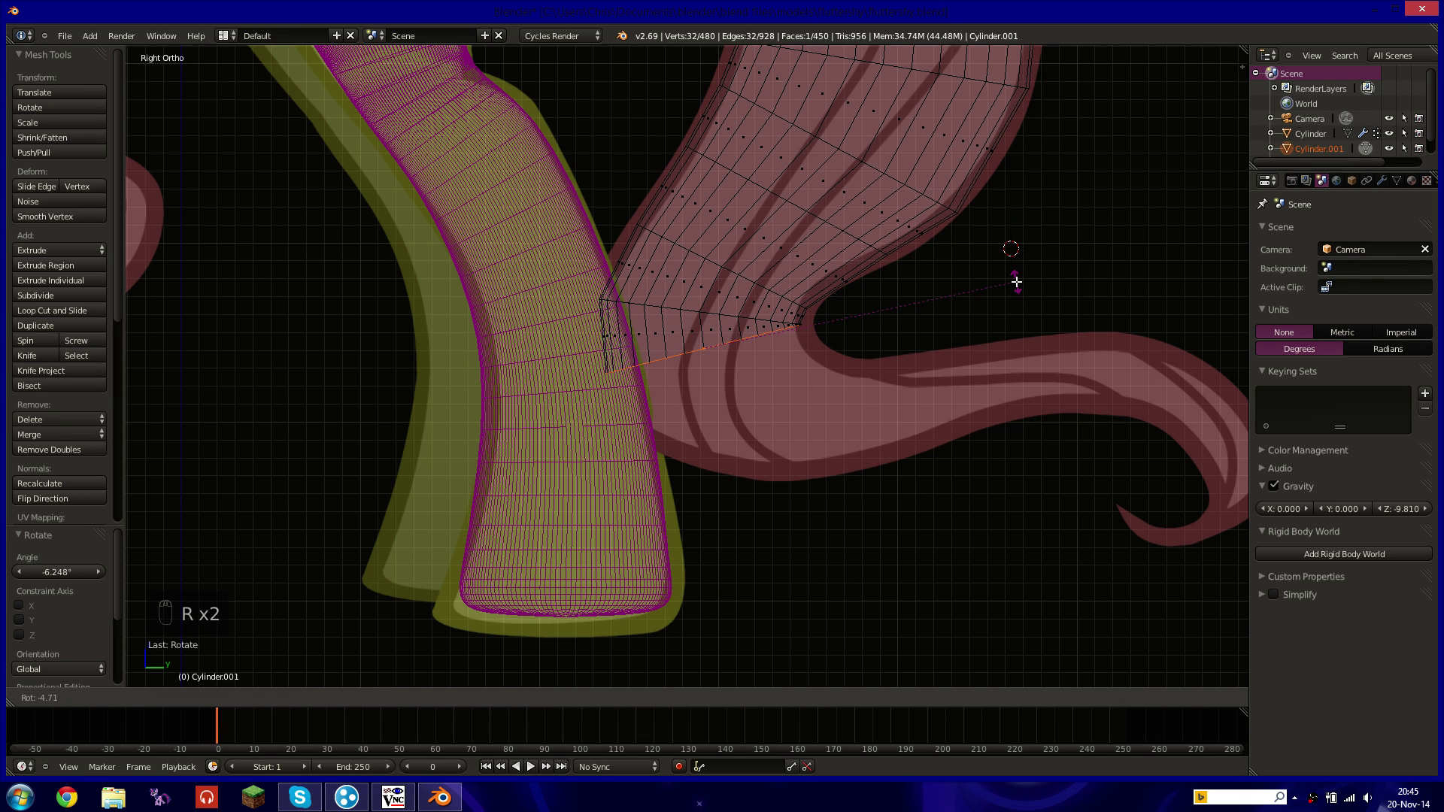
pyautogui.click(1017, 284)
pyautogui.press('g')
pyautogui.click(1018, 292)
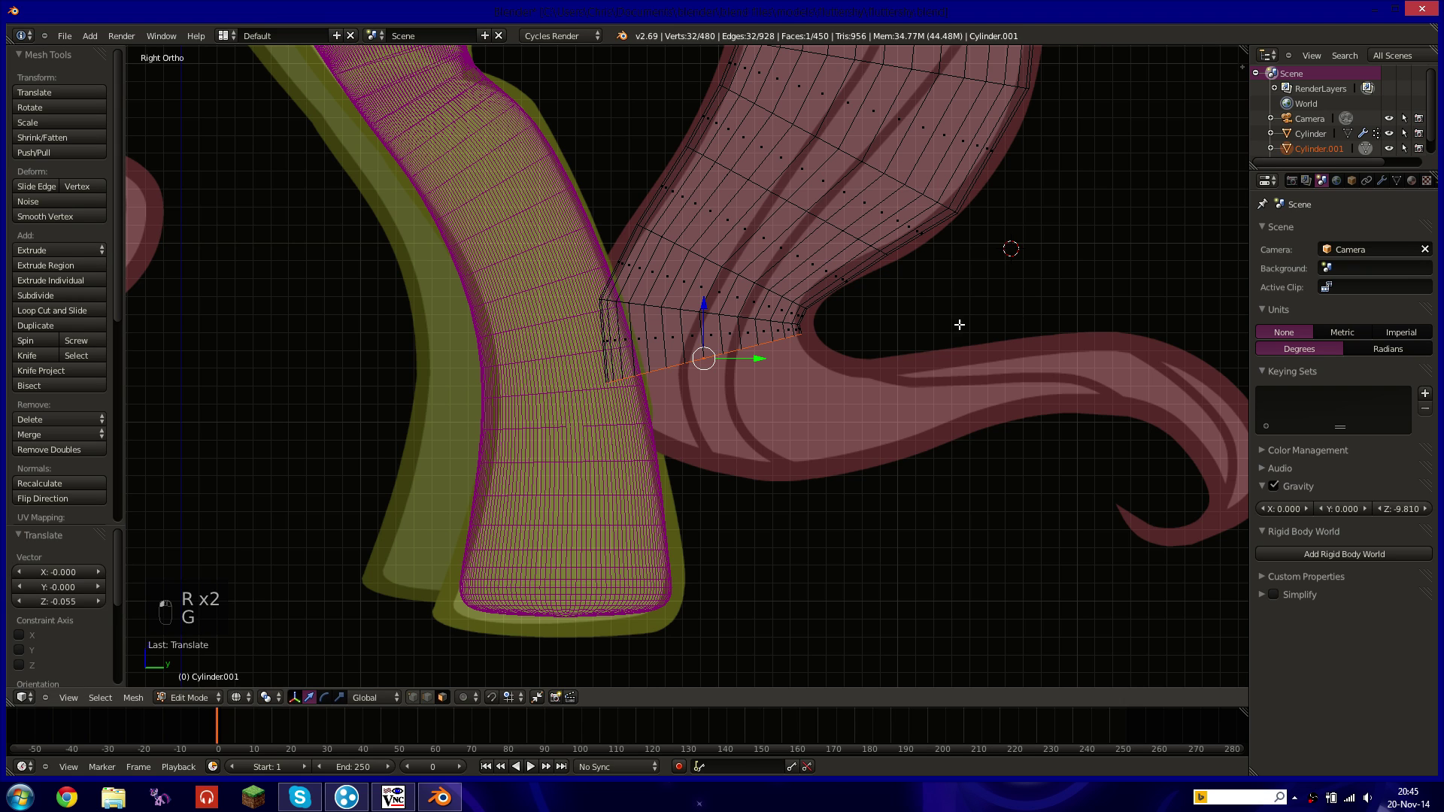
# Extrude the tail around the lower bend, rotate the new end about -21.9°, scale it to about 0.922 and reposition it.
pyautogui.press('e')
pyautogui.click(955, 354)
pyautogui.press('r')
pyautogui.click(952, 222)
pyautogui.press('g')
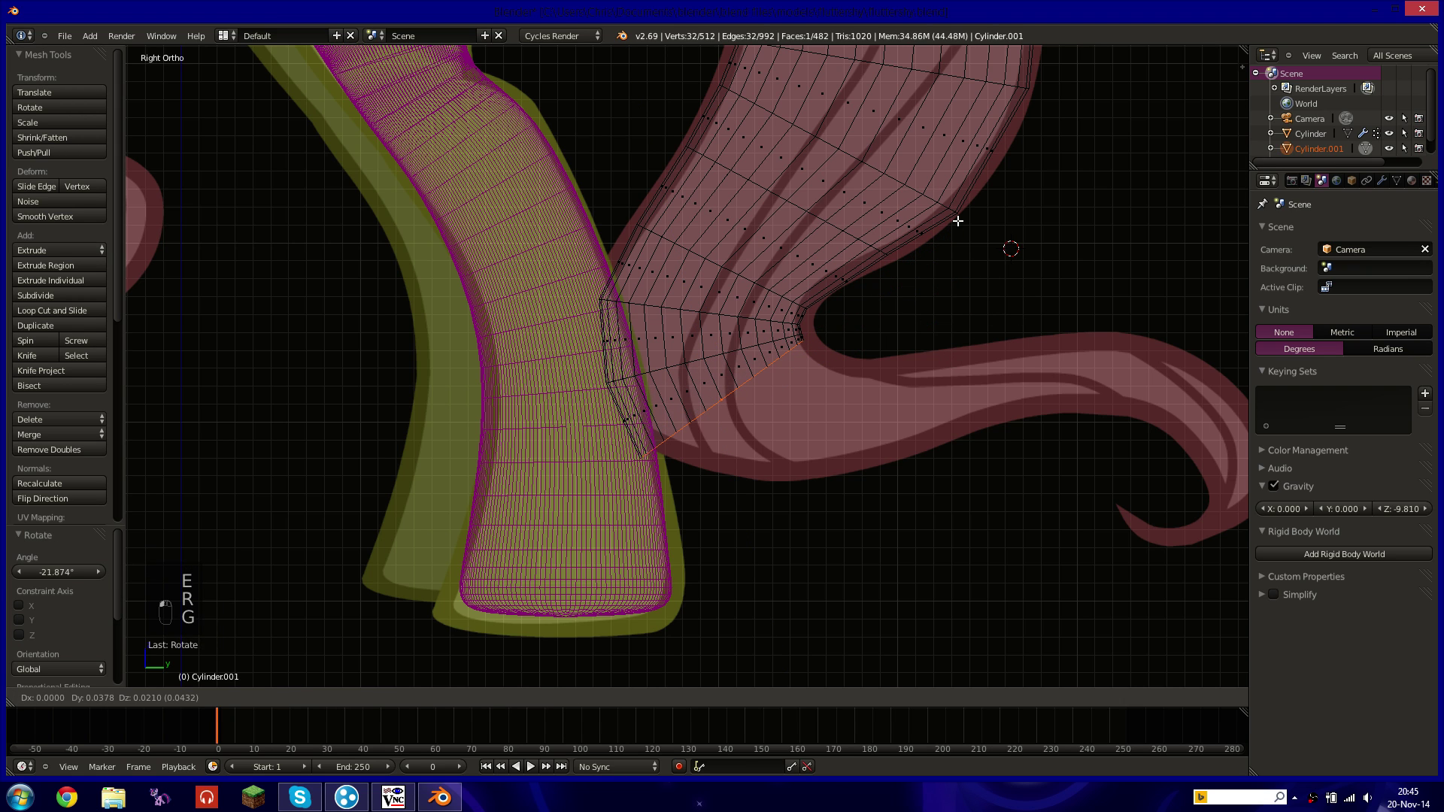
pyautogui.click(958, 220)
pyautogui.press('s')
pyautogui.click(980, 219)
pyautogui.press('g')
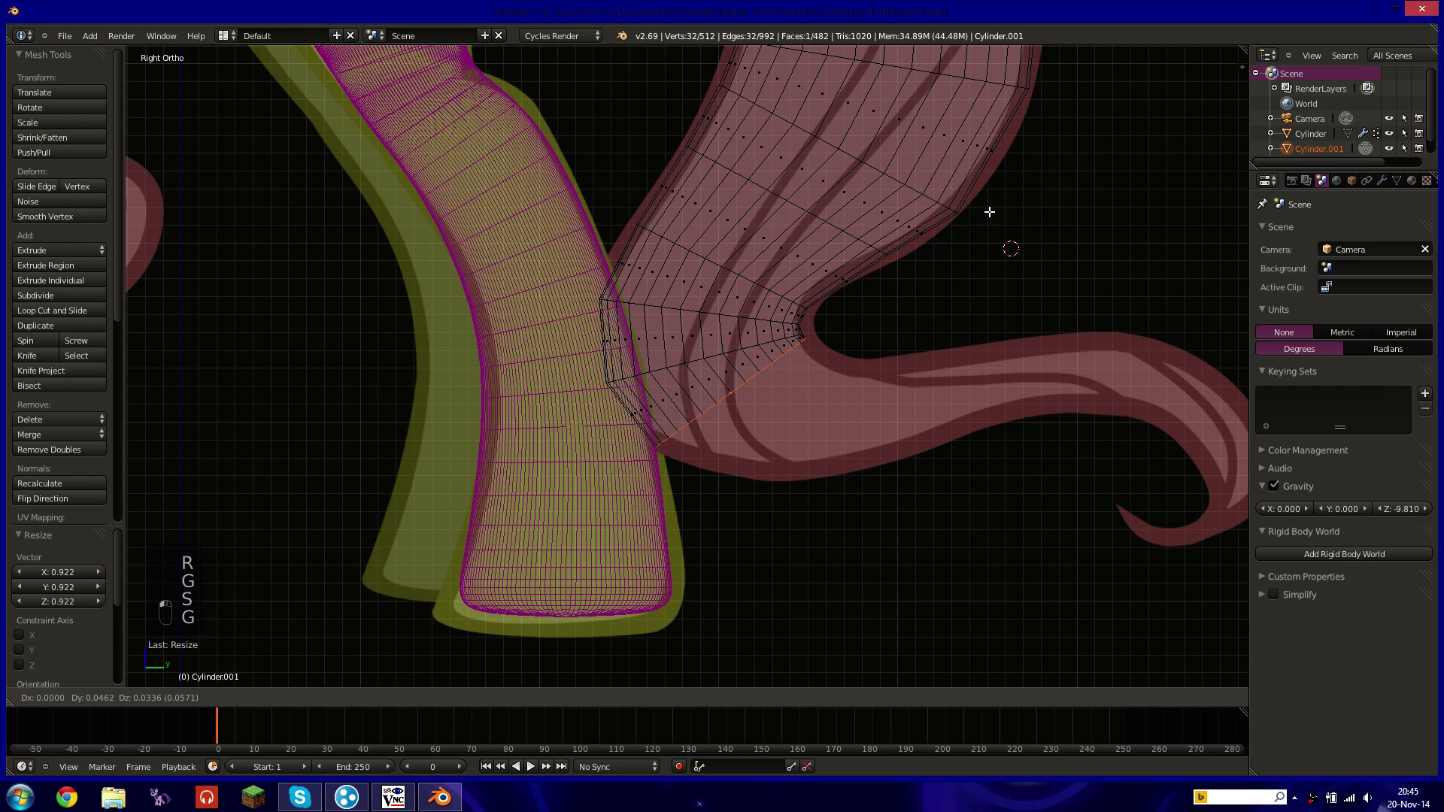
pyautogui.click(946, 300)
# Extrude the tail about 0.26 past the bend, then rotate, shrink and move the new end to fit the outline.
pyautogui.press('e')
pyautogui.click(938, 348)
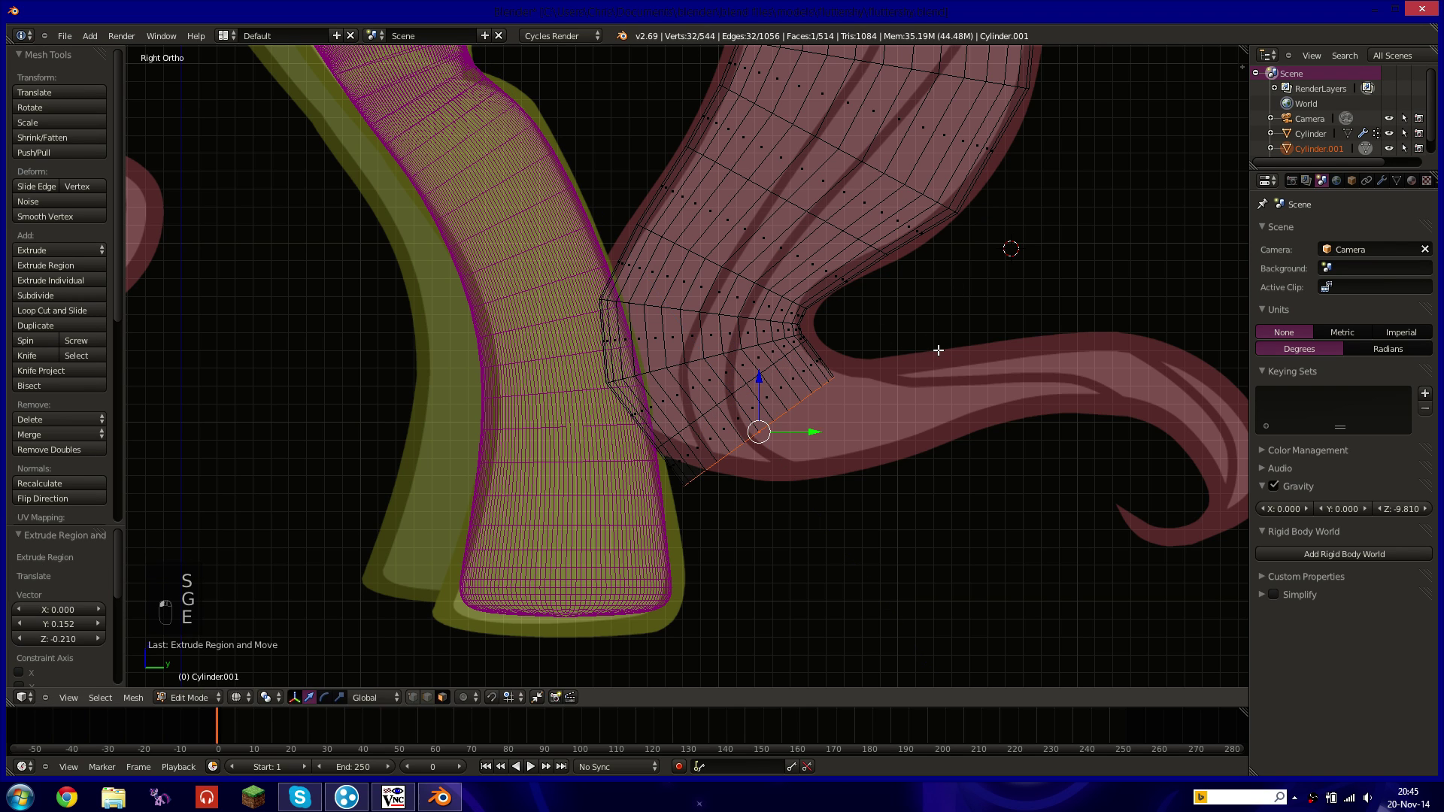
pyautogui.press('r')
pyautogui.click(921, 249)
pyautogui.press('g')
pyautogui.click(938, 252)
pyautogui.press('s')
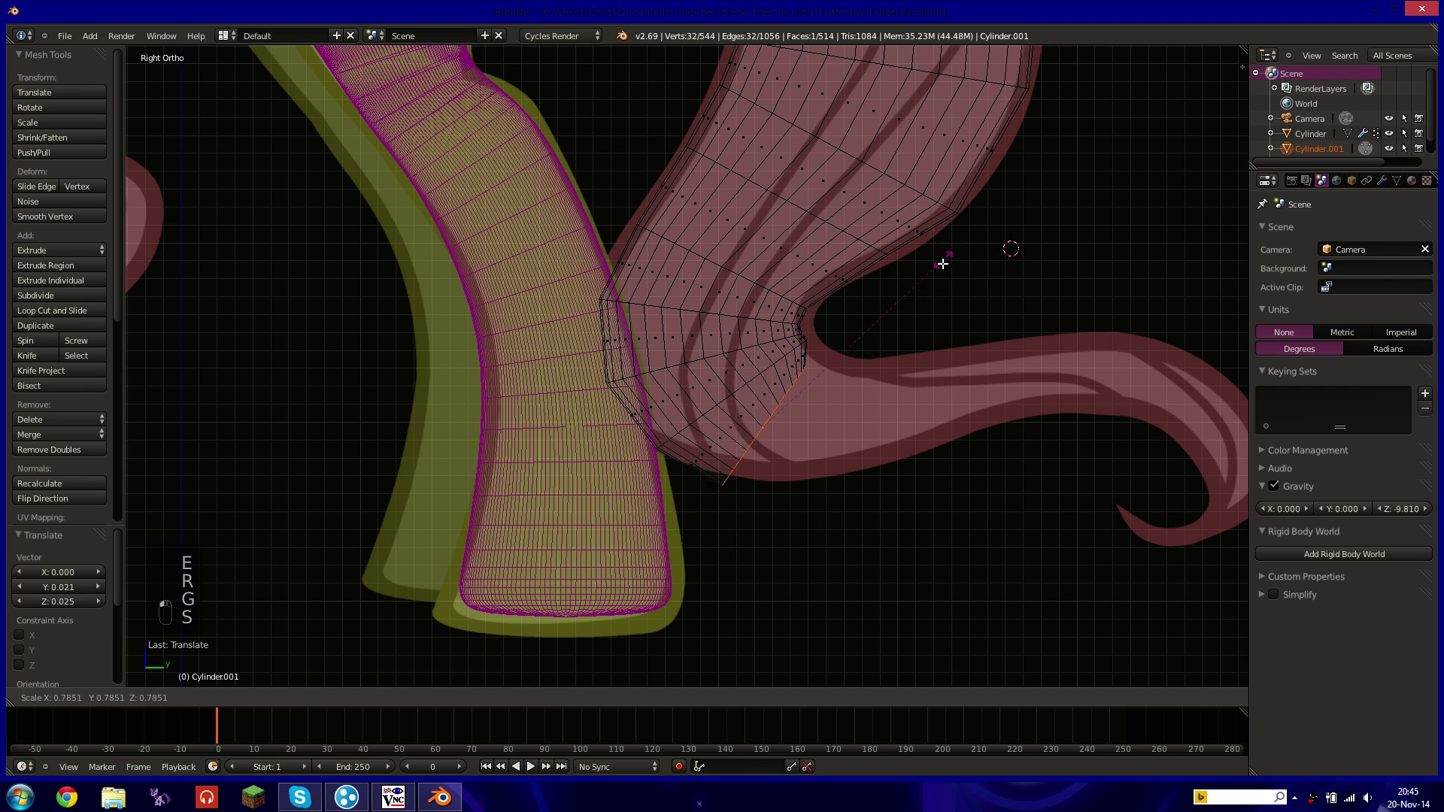
pyautogui.click(934, 275)
pyautogui.press('g')
pyautogui.click(965, 253)
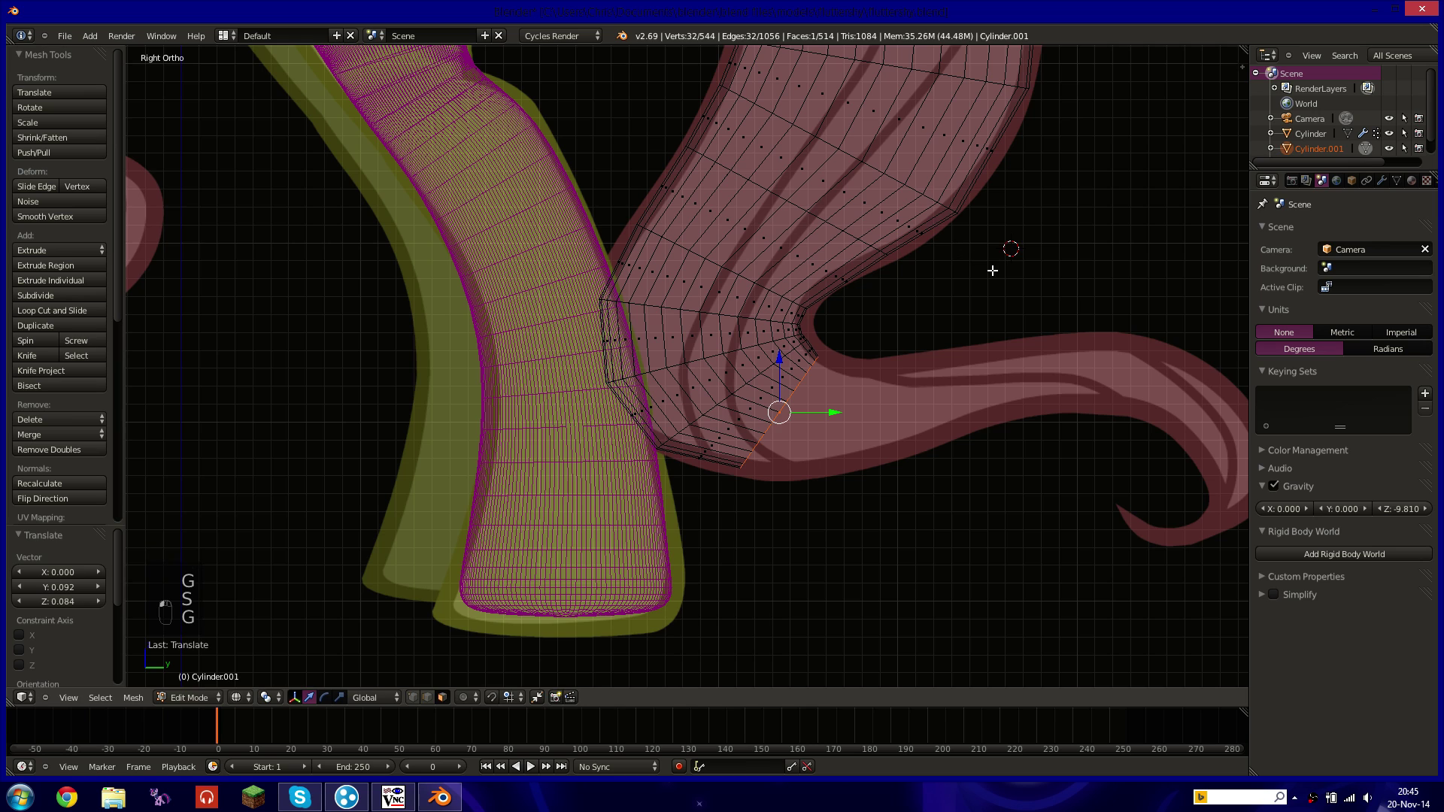
# Extrude the tail about 0.42 toward the tip, raise the new end, rotate it about -26.5° and scale it to about 0.89.
pyautogui.keyDown('shift'); pyautogui.moveTo(991, 271); pyautogui.dragTo(917, 280, button='middle'); pyautogui.keyUp('shift')
pyautogui.press('e')
pyautogui.click(966, 320)
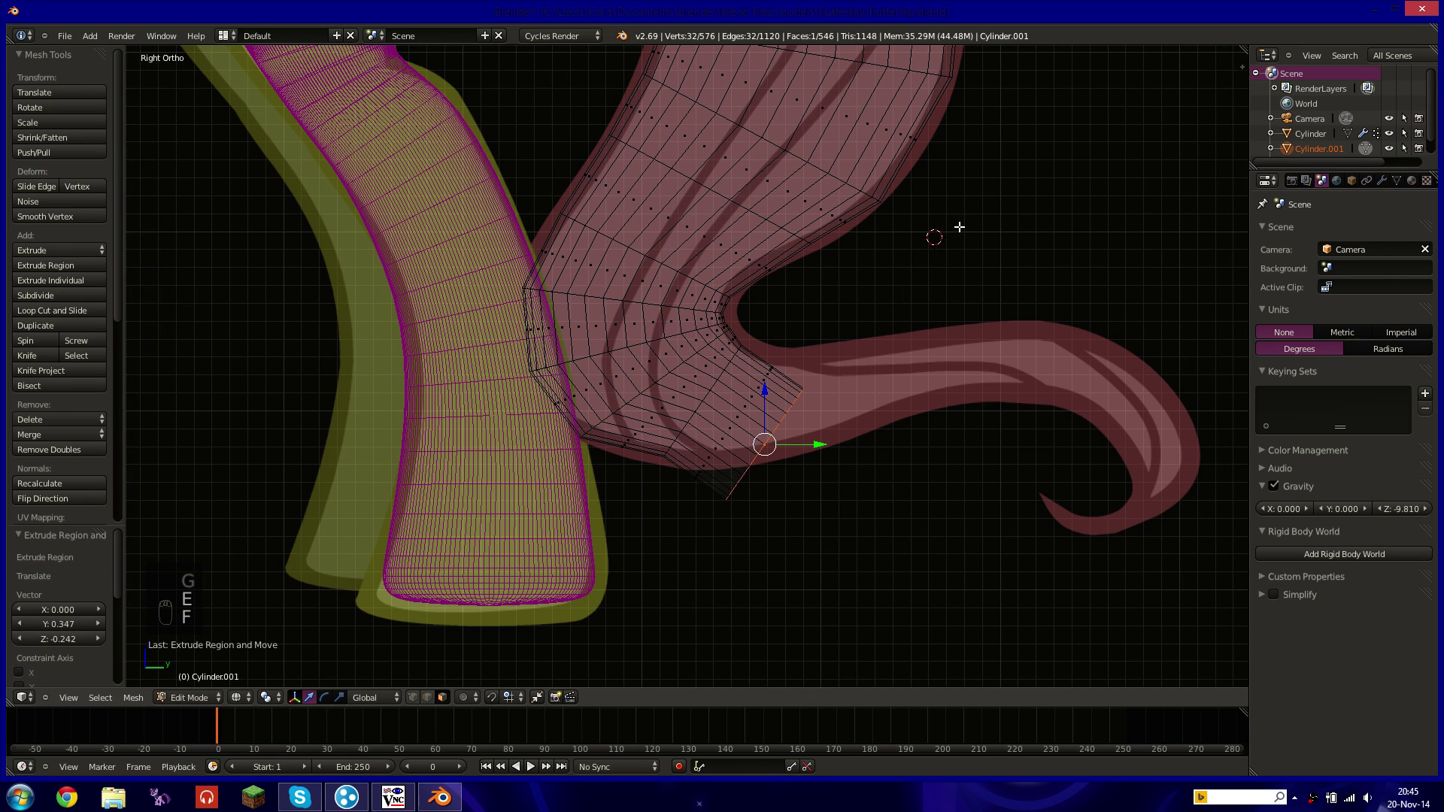
pyautogui.press('g')
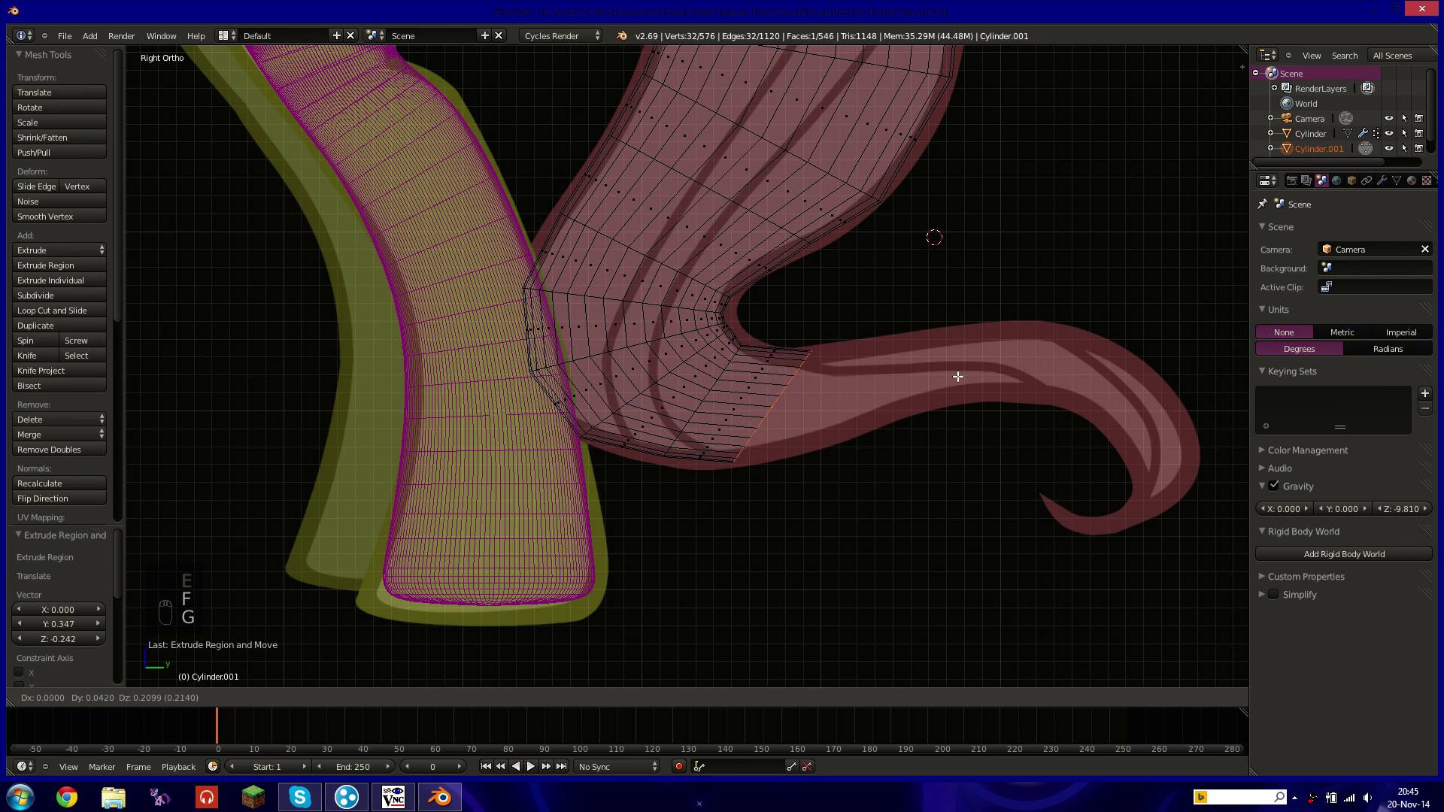
pyautogui.click(958, 361)
pyautogui.press('r')
pyautogui.click(907, 295)
pyautogui.press('s')
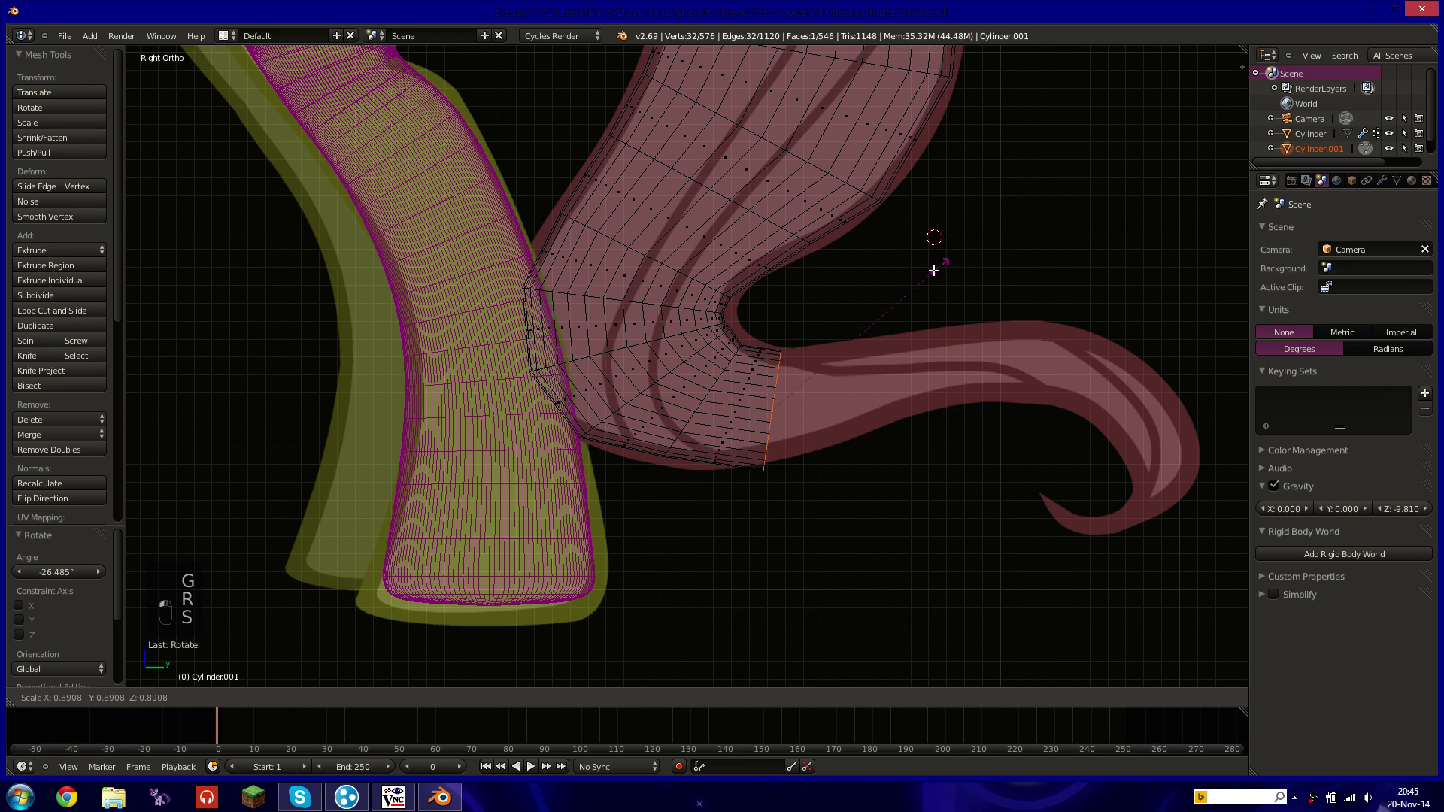
pyautogui.click(934, 270)
pyautogui.press('g')
pyautogui.click(933, 265)
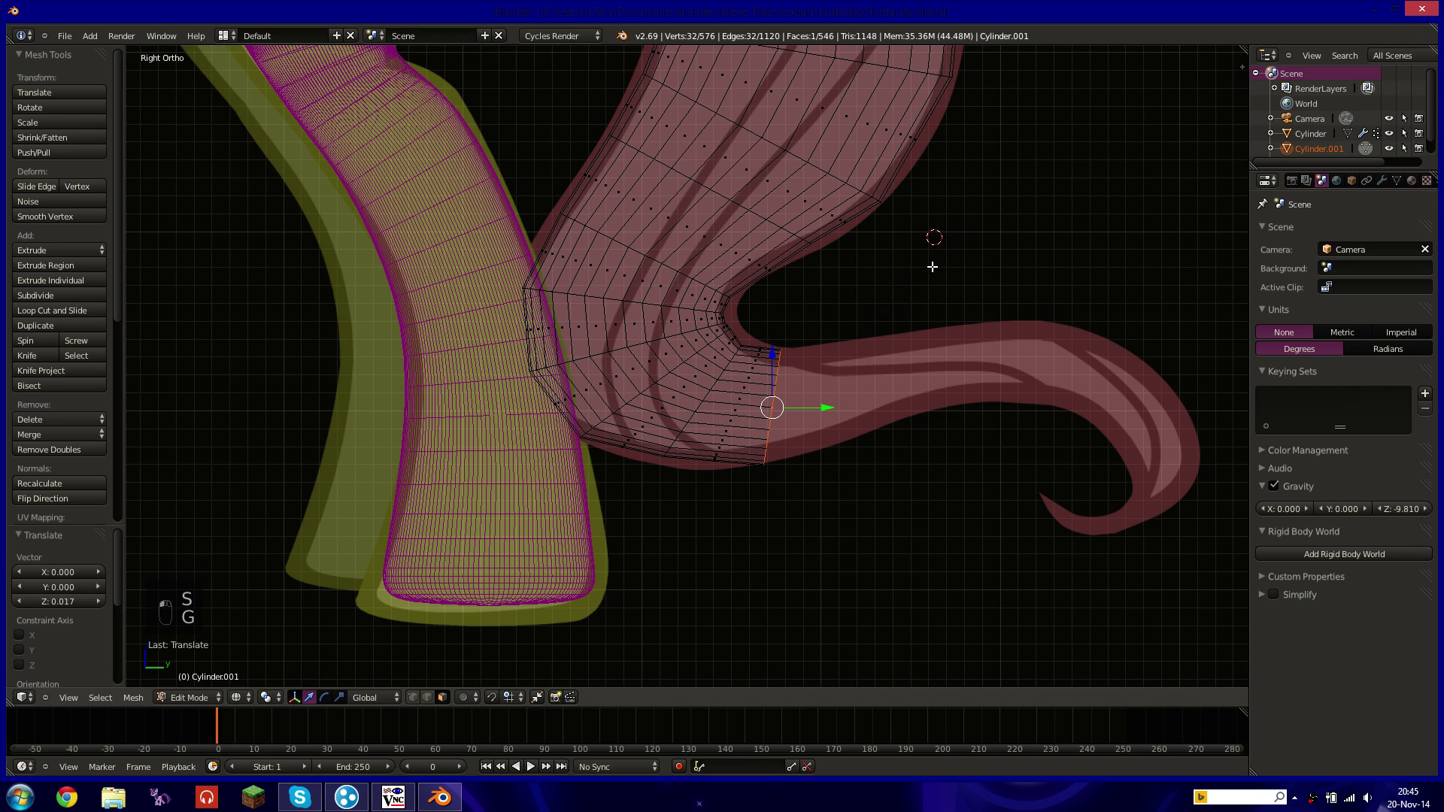
# Fine-tune the end's scale and rotate it about -6.6° so it stands vertical across the tail.
pyautogui.press('s')
pyautogui.click(931, 266)
pyautogui.press('r')
pyautogui.click(905, 261)
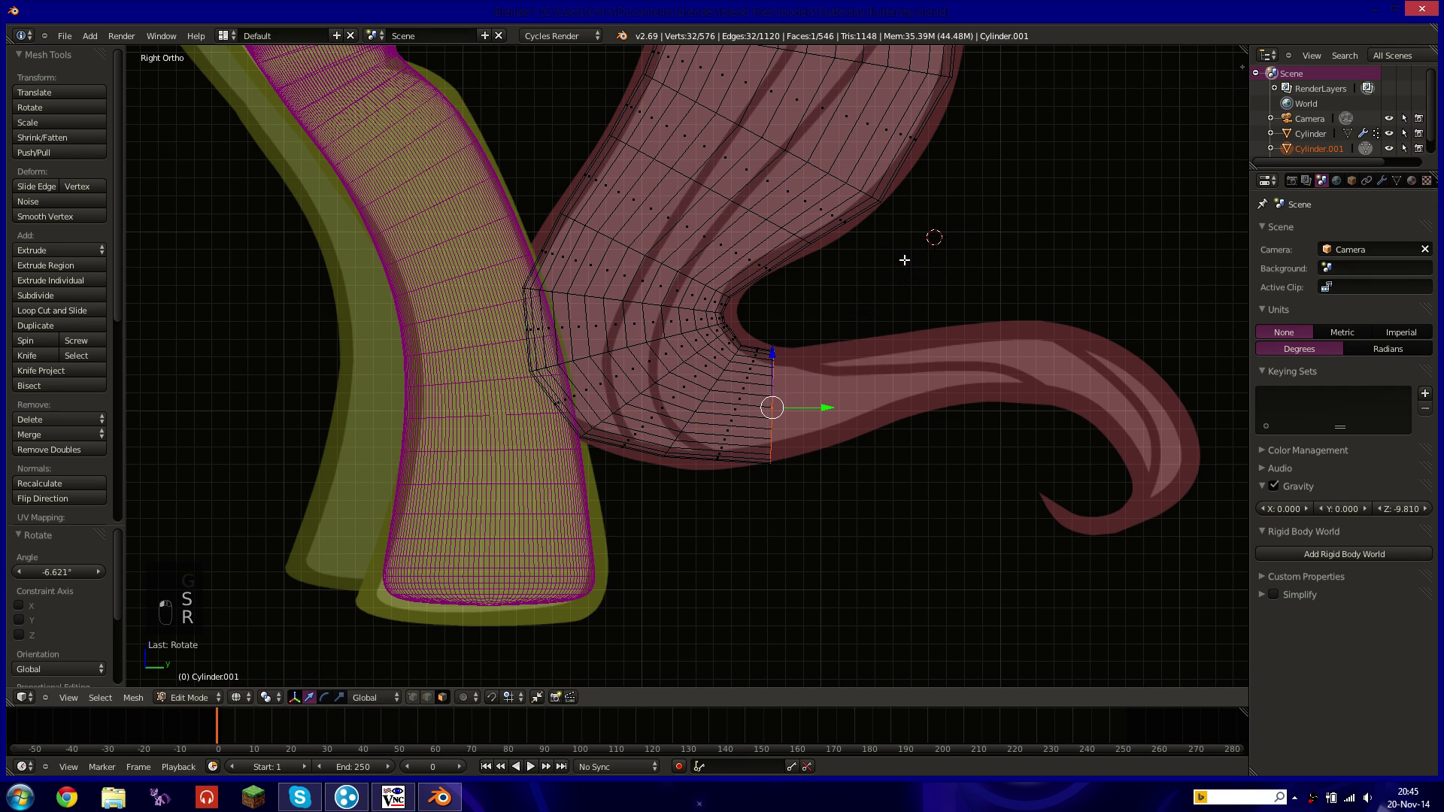
# Extrude the tail horizontally toward the tip, then shrink the new end and raise it into the narrowing outline.
pyautogui.press('e')
pyautogui.click(985, 301)
pyautogui.press('g')
pyautogui.click(996, 287)
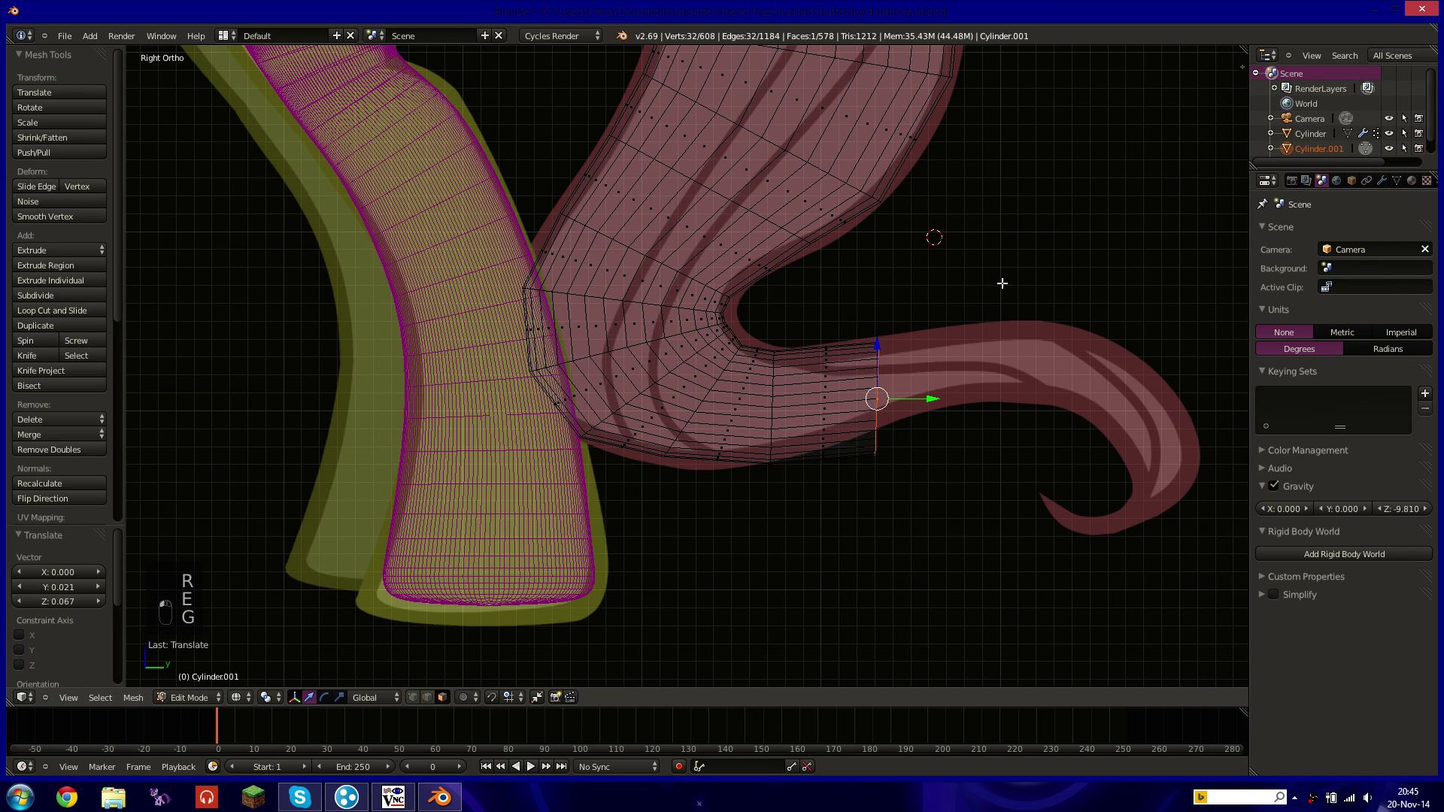
pyautogui.press('s')
pyautogui.click(968, 297)
pyautogui.press('g')
pyautogui.click(961, 287)
# Rotate the end about -10°, move it up about 0.034 and scale it down slightly to match the outline.
pyautogui.press('r')
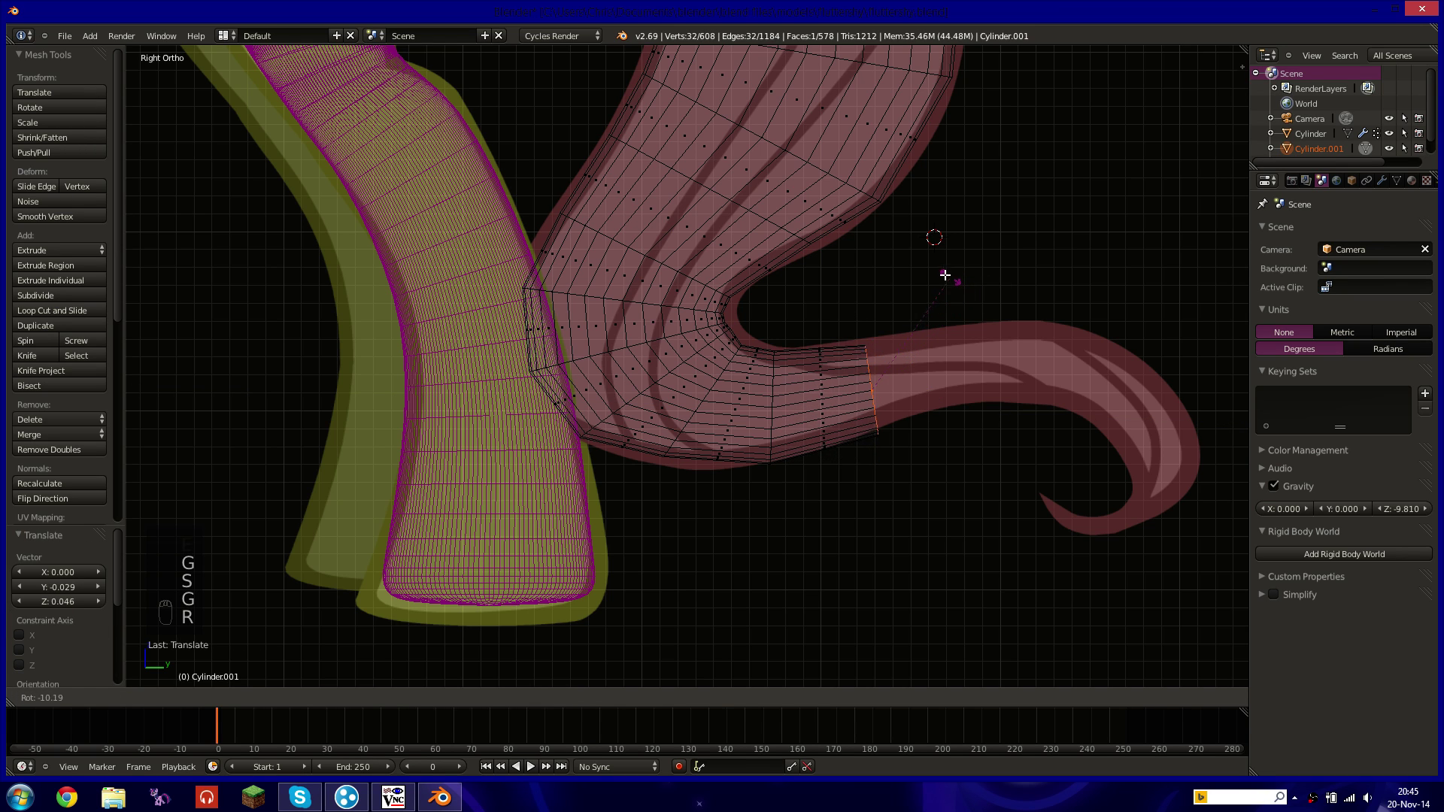
pyautogui.click(947, 274)
pyautogui.press('g')
pyautogui.click(945, 269)
pyautogui.press('s')
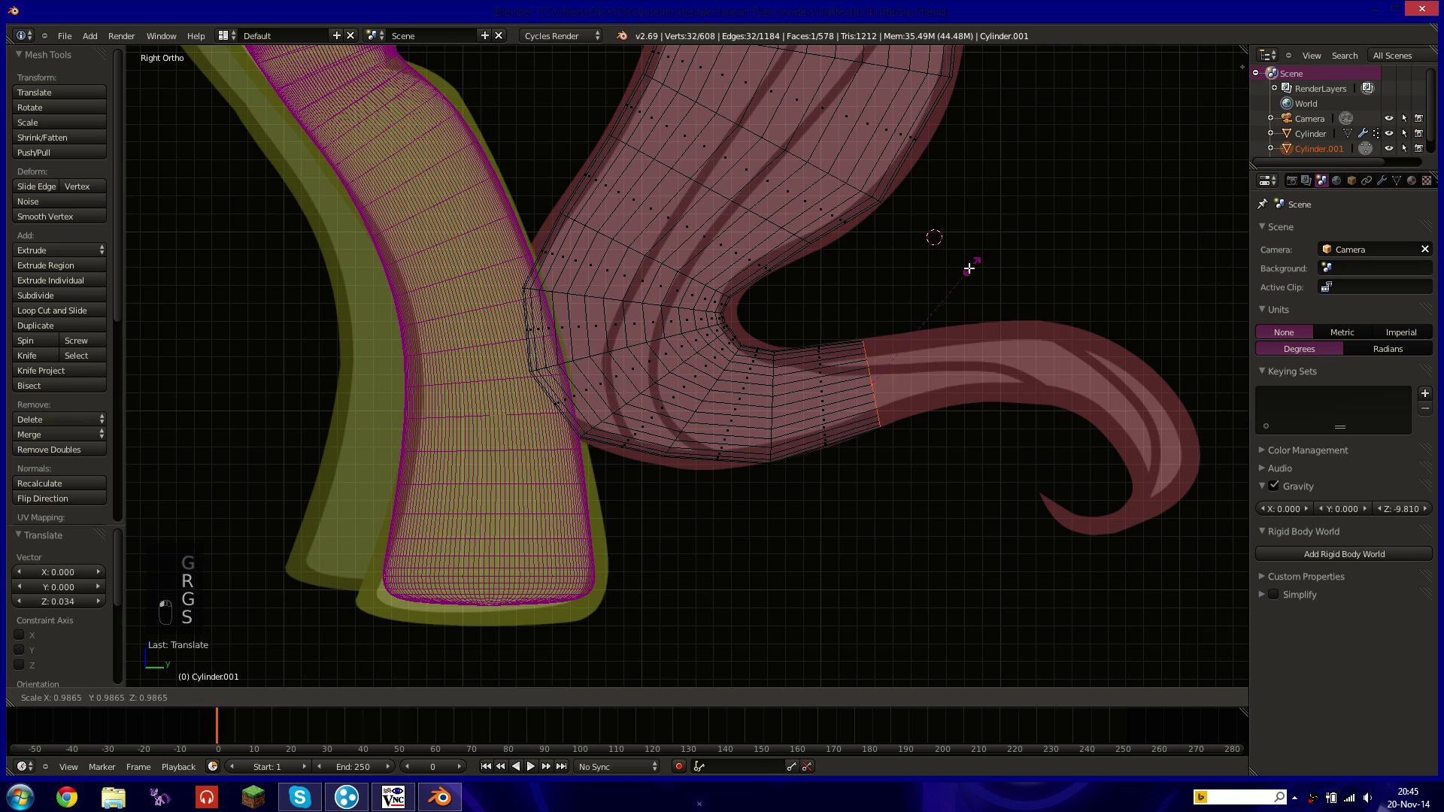
pyautogui.click(964, 271)
# Extrude the tail about 0.66 toward the tip, scale the new end to about 0.775 and pull it back about 0.2.
pyautogui.press('e')
pyautogui.click(1061, 289)
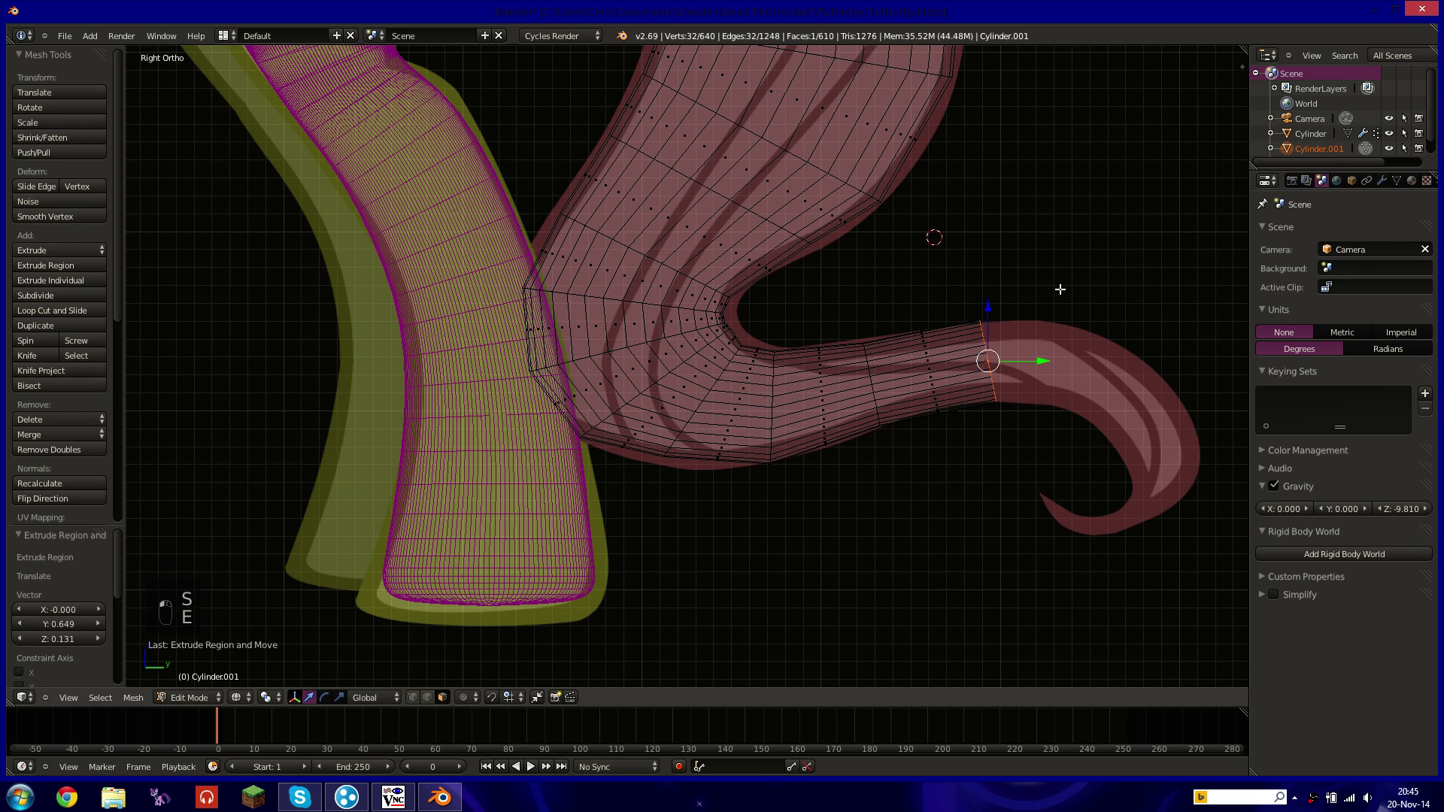
pyautogui.press('s')
pyautogui.click(1083, 292)
pyautogui.press('g')
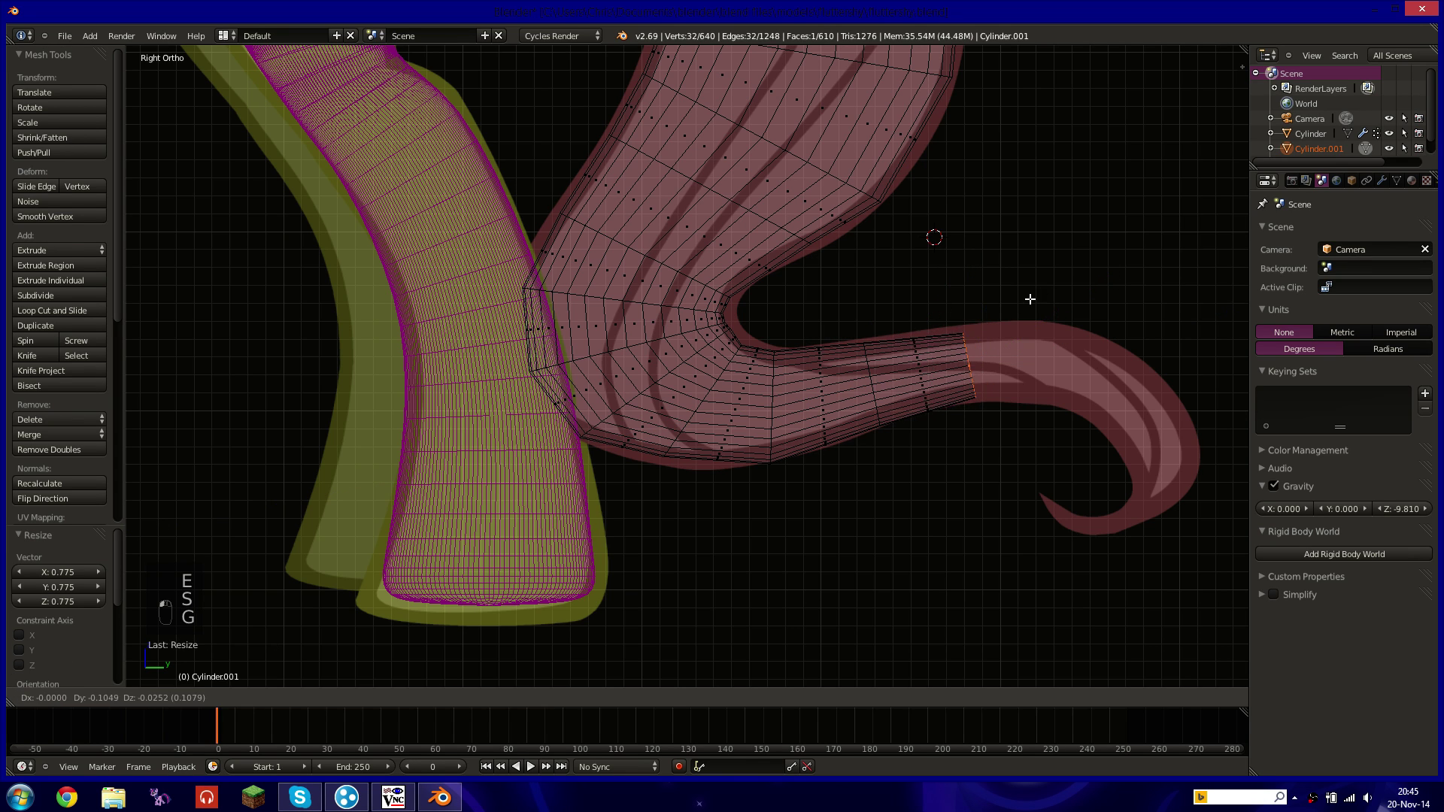
pyautogui.click(1013, 300)
# Rotate the tail's end about 3.3°, extrude it toward the curl and rotate the new end about 19.6°.
pyautogui.keyDown('shift'); pyautogui.moveTo(1032, 334); pyautogui.dragTo(958, 325, button='middle'); pyautogui.keyUp('shift')
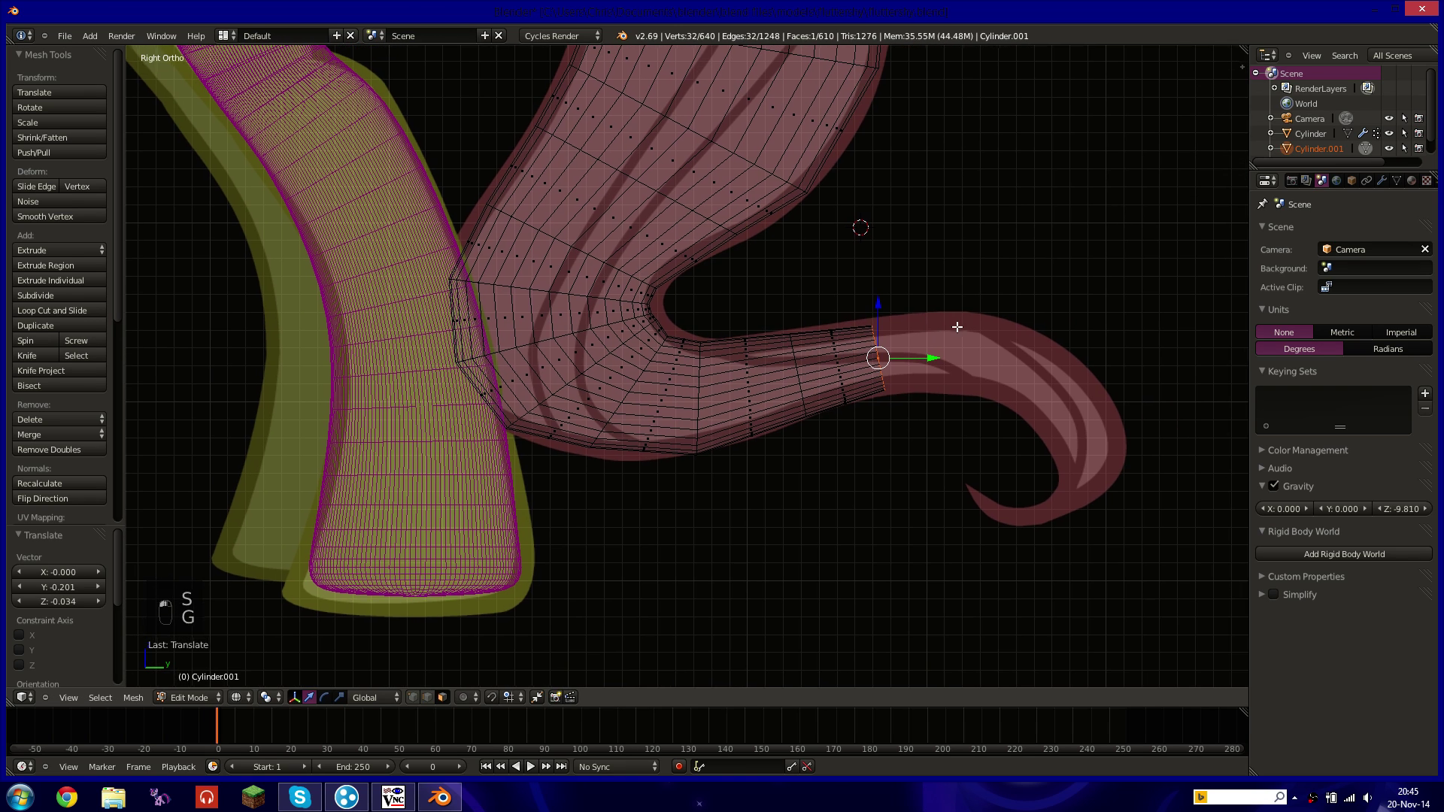
pyautogui.press('r')
pyautogui.click(990, 280)
pyautogui.press('e')
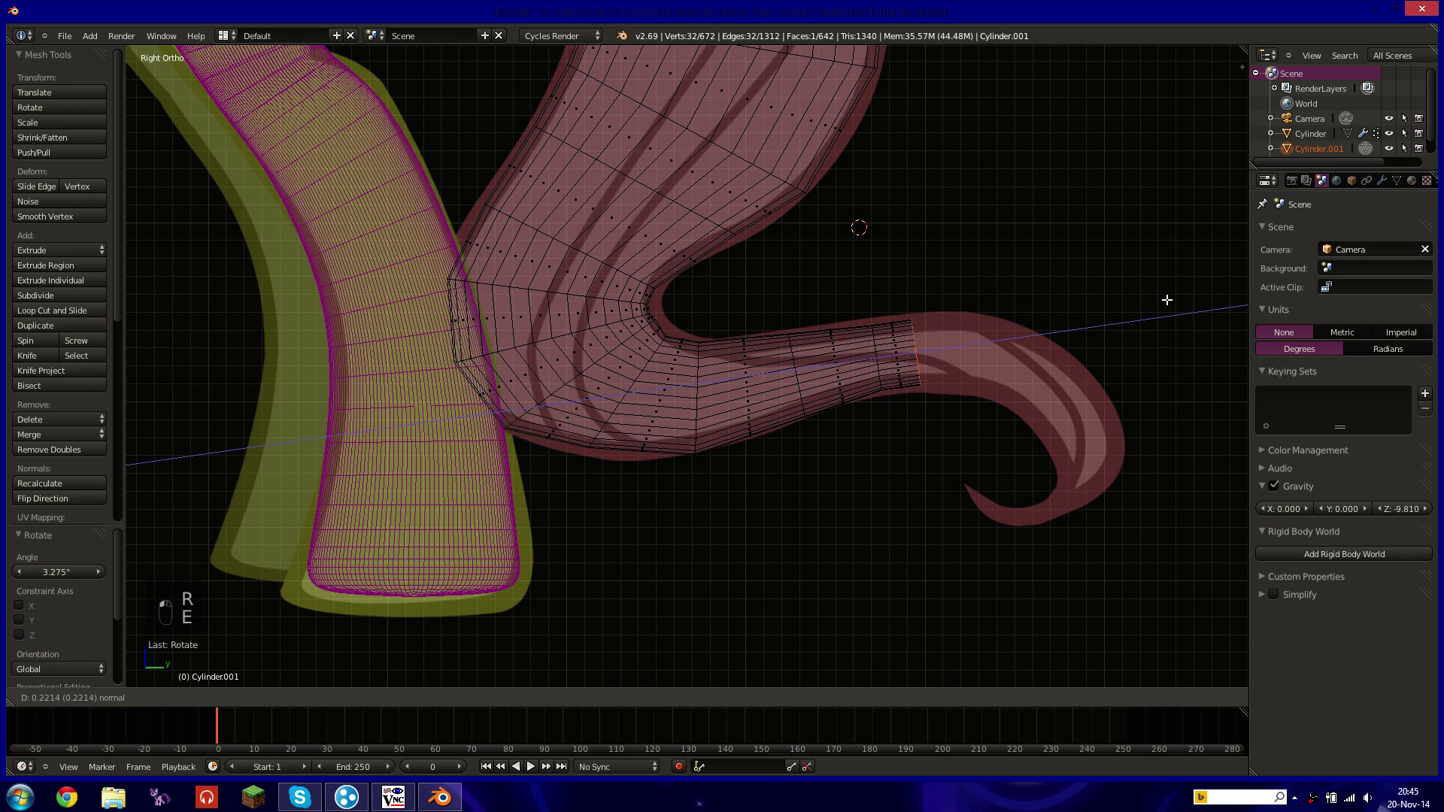
pyautogui.click(1189, 306)
pyautogui.press('r')
pyautogui.click(1220, 370)
# Reposition the new end back along the tail and rescale it until it spans the outline just before the curl.
pyautogui.press('g')
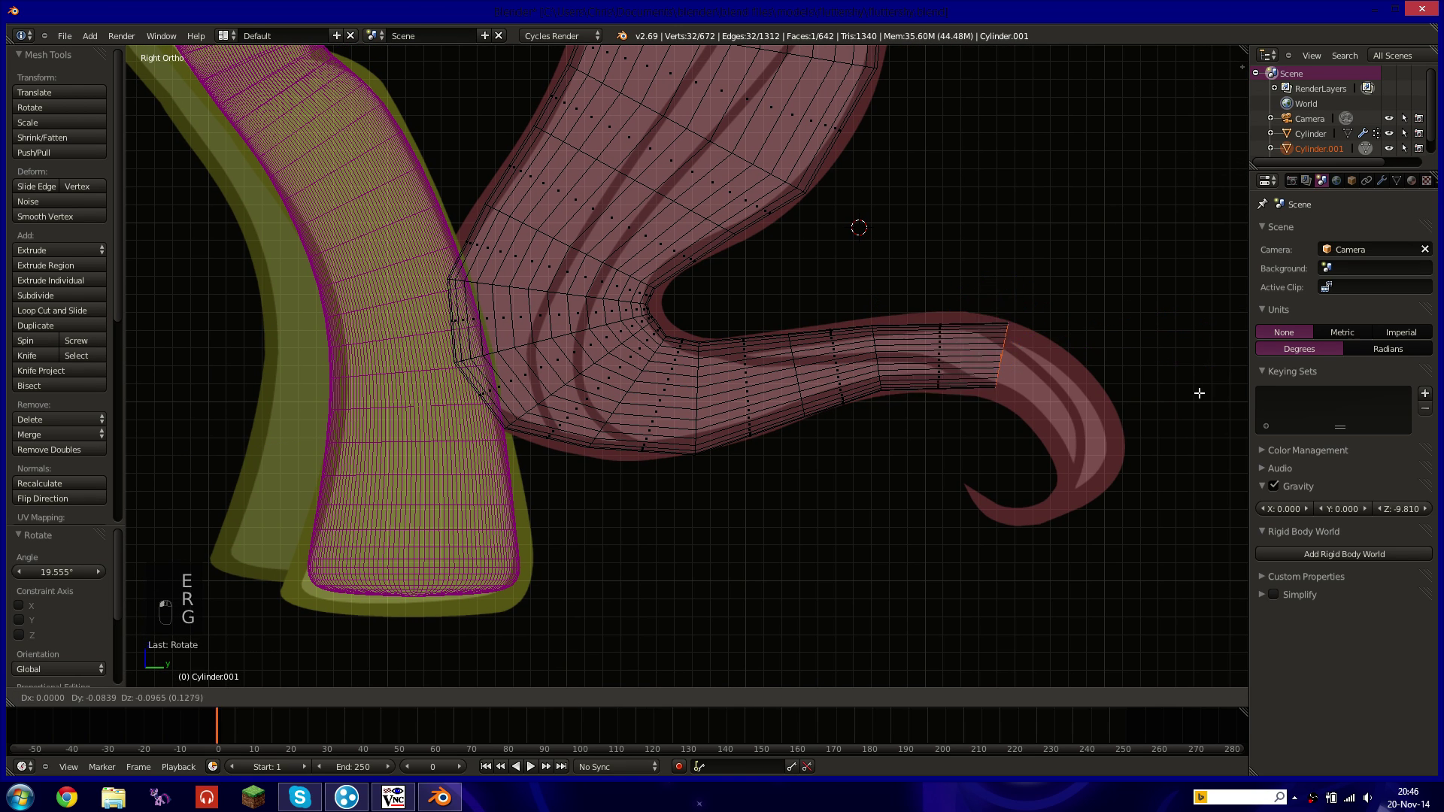
pyautogui.click(1197, 393)
pyautogui.press('s')
pyautogui.click(1212, 374)
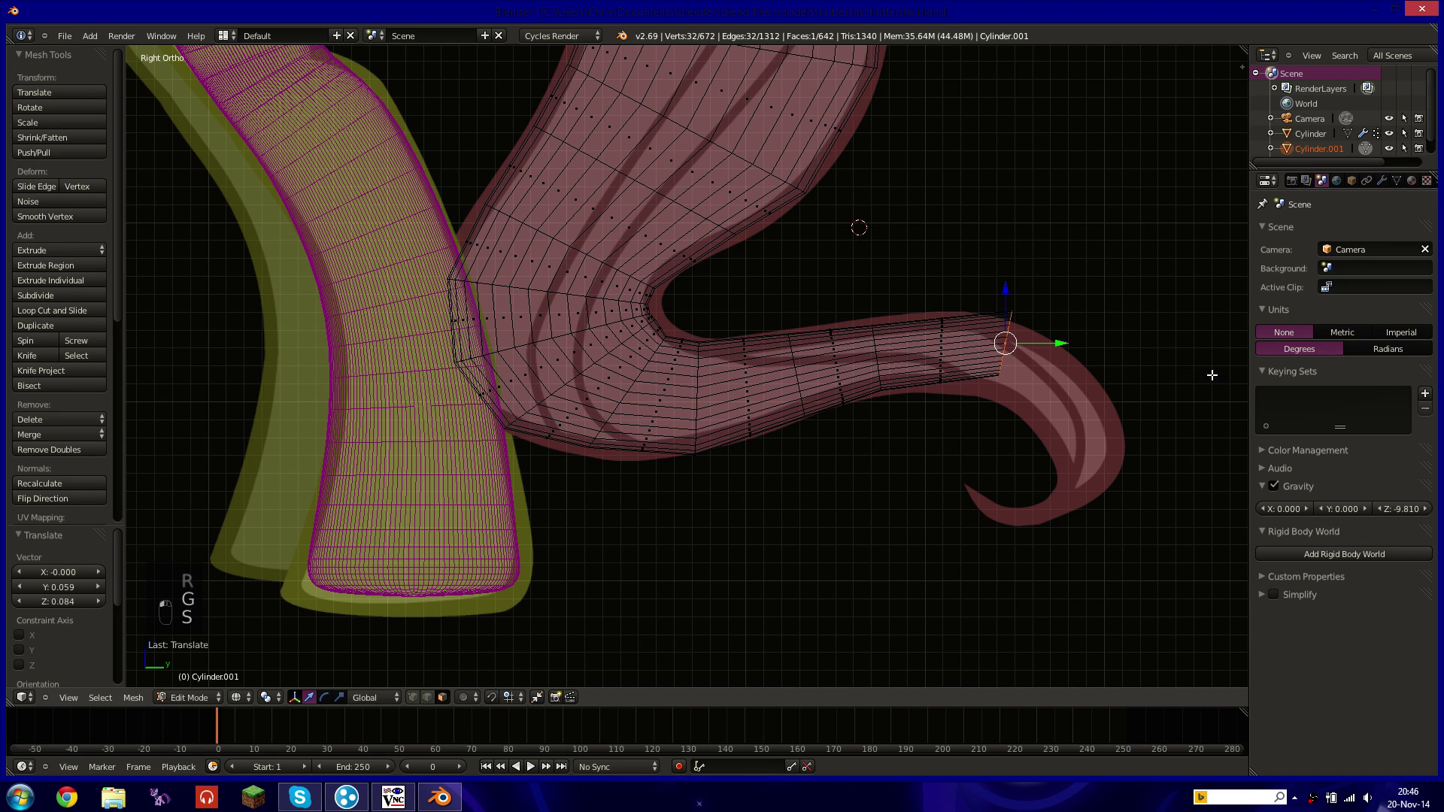
pyautogui.press('g')
pyautogui.click(1071, 355)
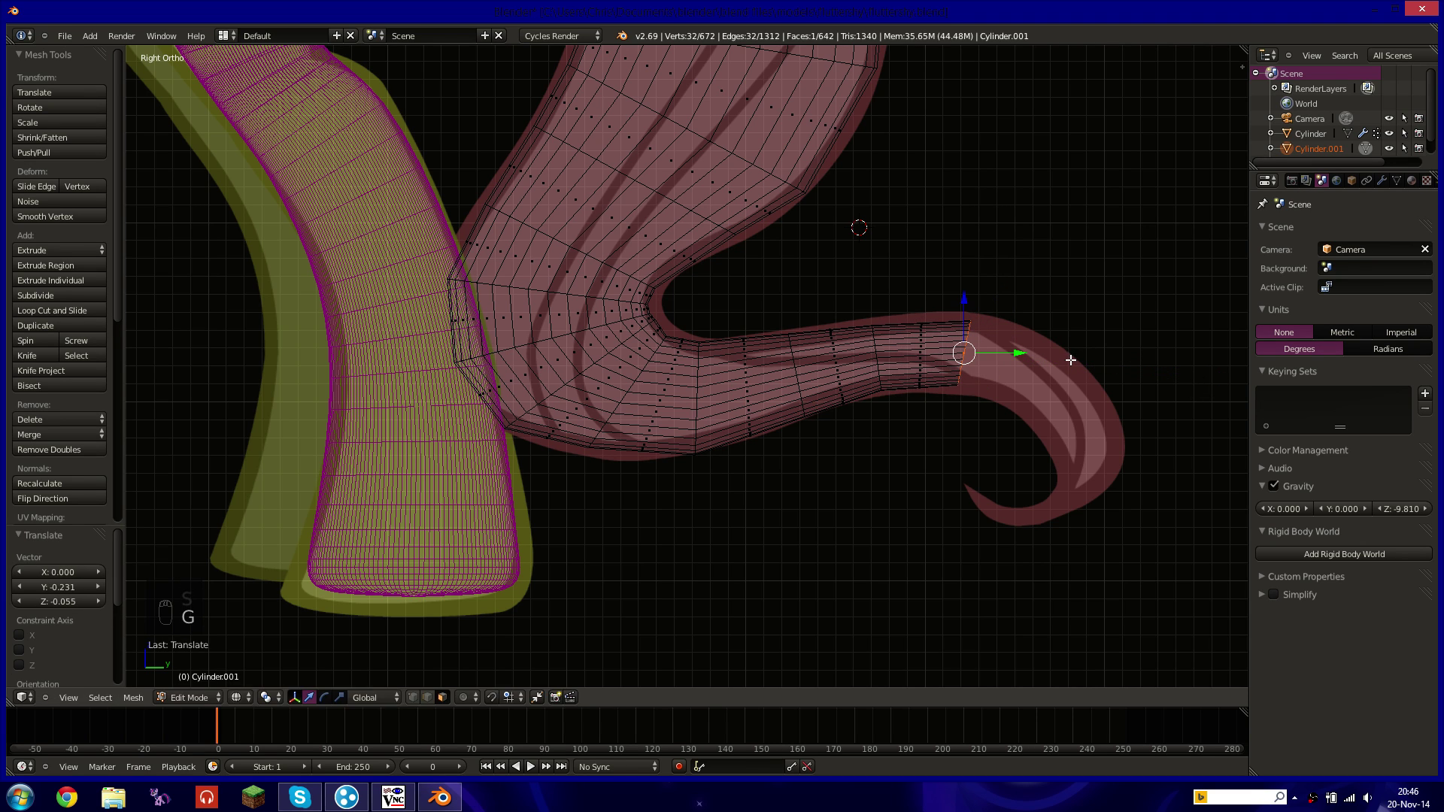
pyautogui.press('s')
pyautogui.click(1116, 333)
pyautogui.press('g')
pyautogui.click(1103, 332)
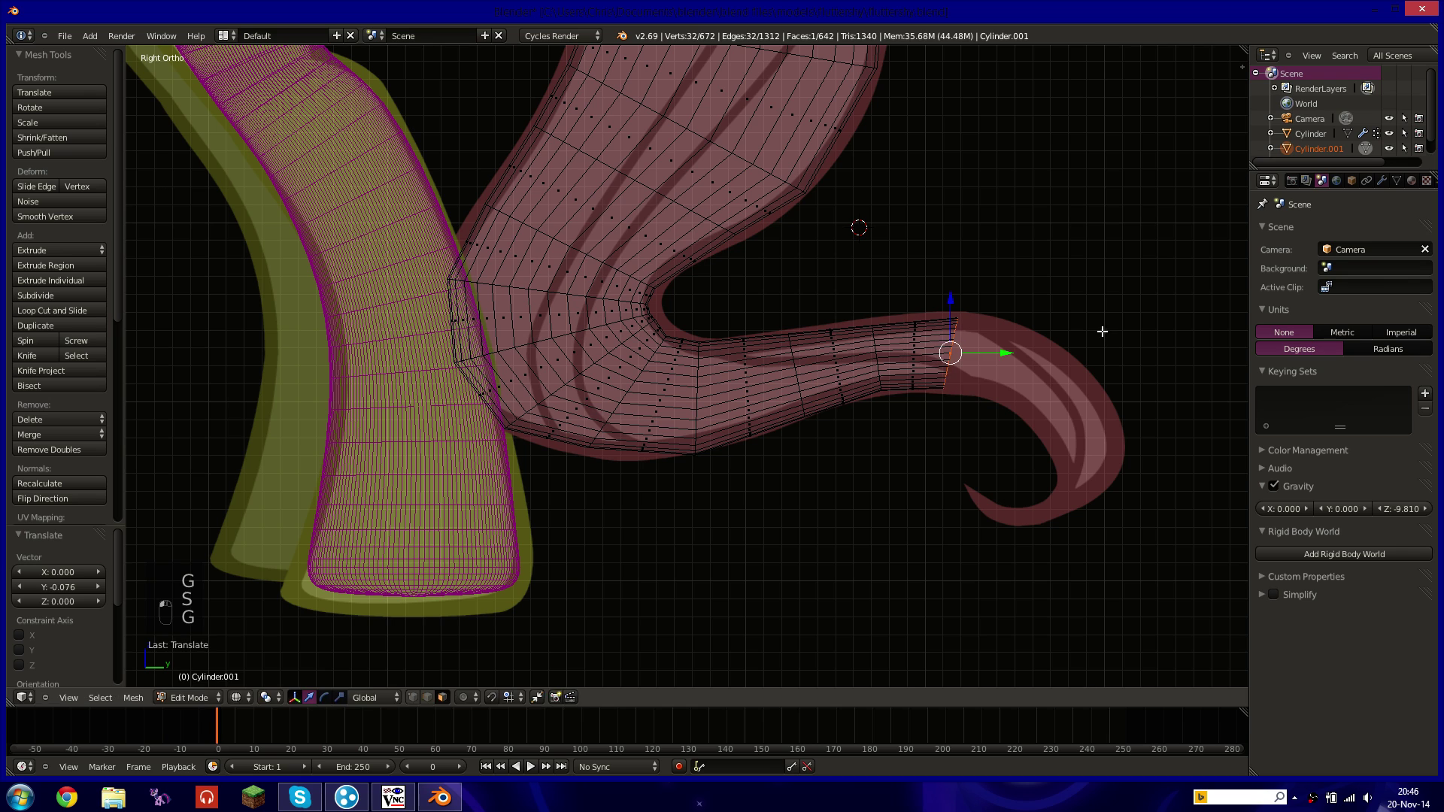
# Extrude the tail into the start of the curl and rotate the new end about 3.6° and another 7.2°.
pyautogui.press('e')
pyautogui.click(1176, 353)
pyautogui.press('r')
pyautogui.click(1184, 368)
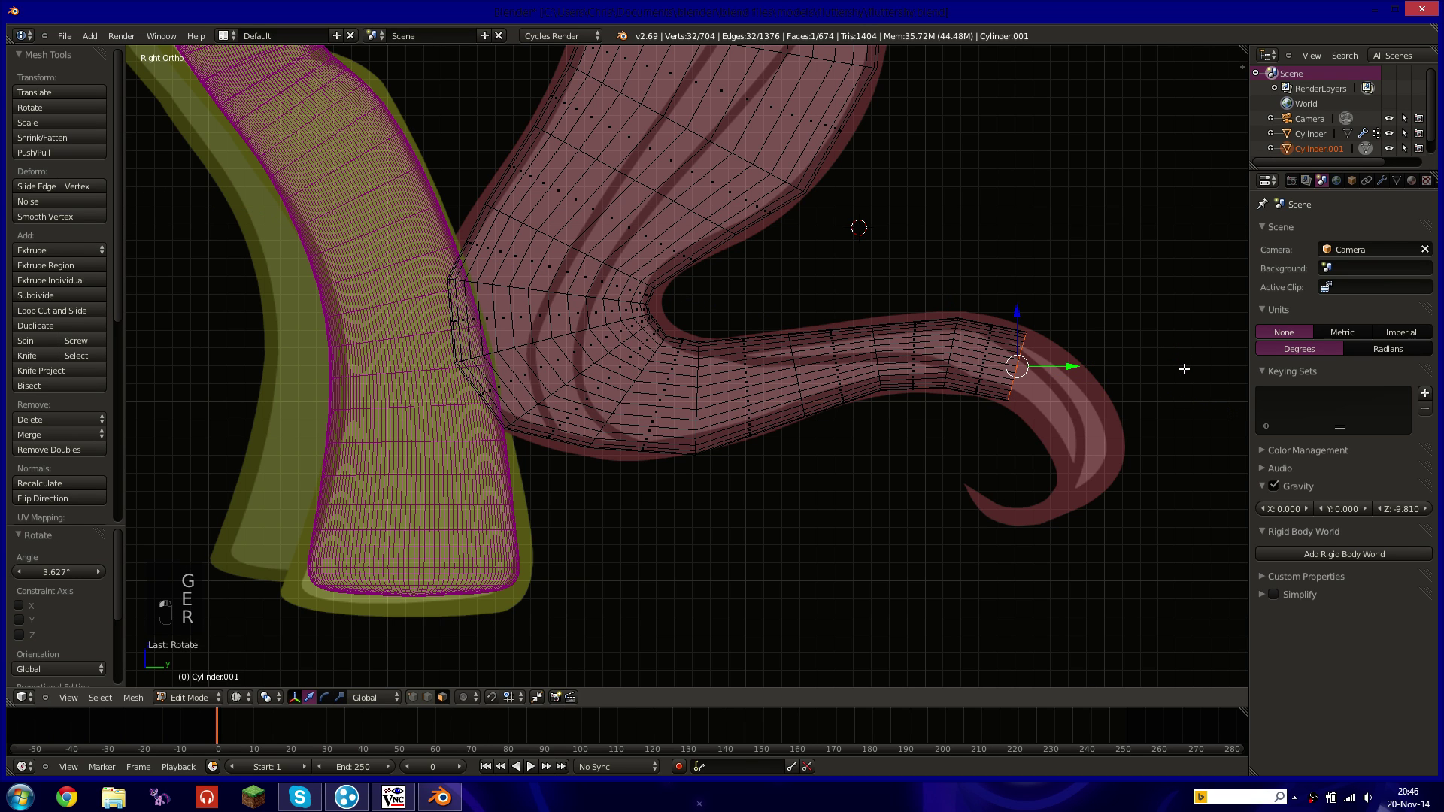
pyautogui.press('r')
pyautogui.click(1183, 386)
# Extrude the tail further down the curl, rotate the new end about 14.4° and adjust its position and angle across the outline.
pyautogui.keyDown('shift'); pyautogui.moveTo(1114, 395); pyautogui.dragTo(1039, 317, button='middle'); pyautogui.keyUp('shift')
pyautogui.press('e')
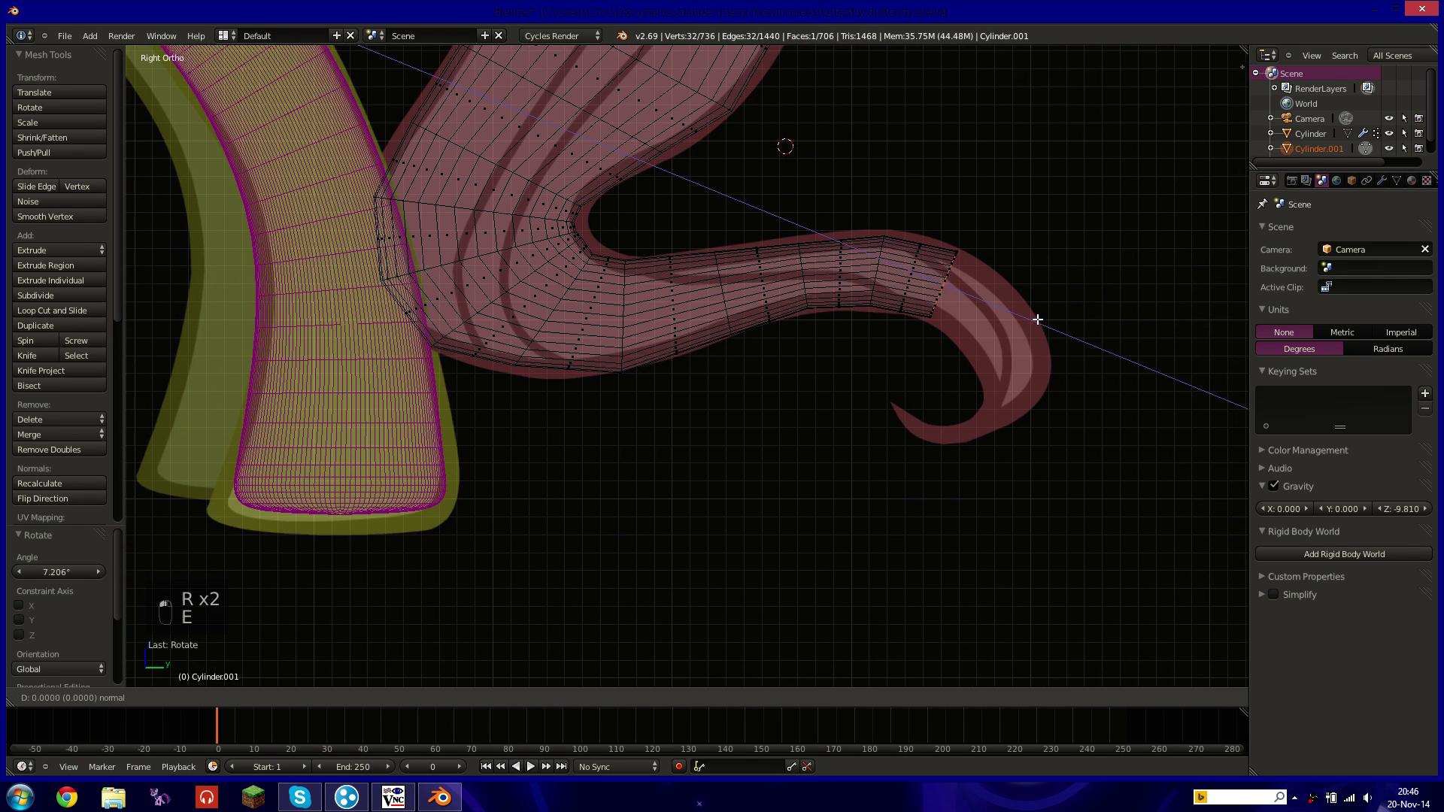
pyautogui.click(1065, 360)
pyautogui.press('r')
pyautogui.press('g')
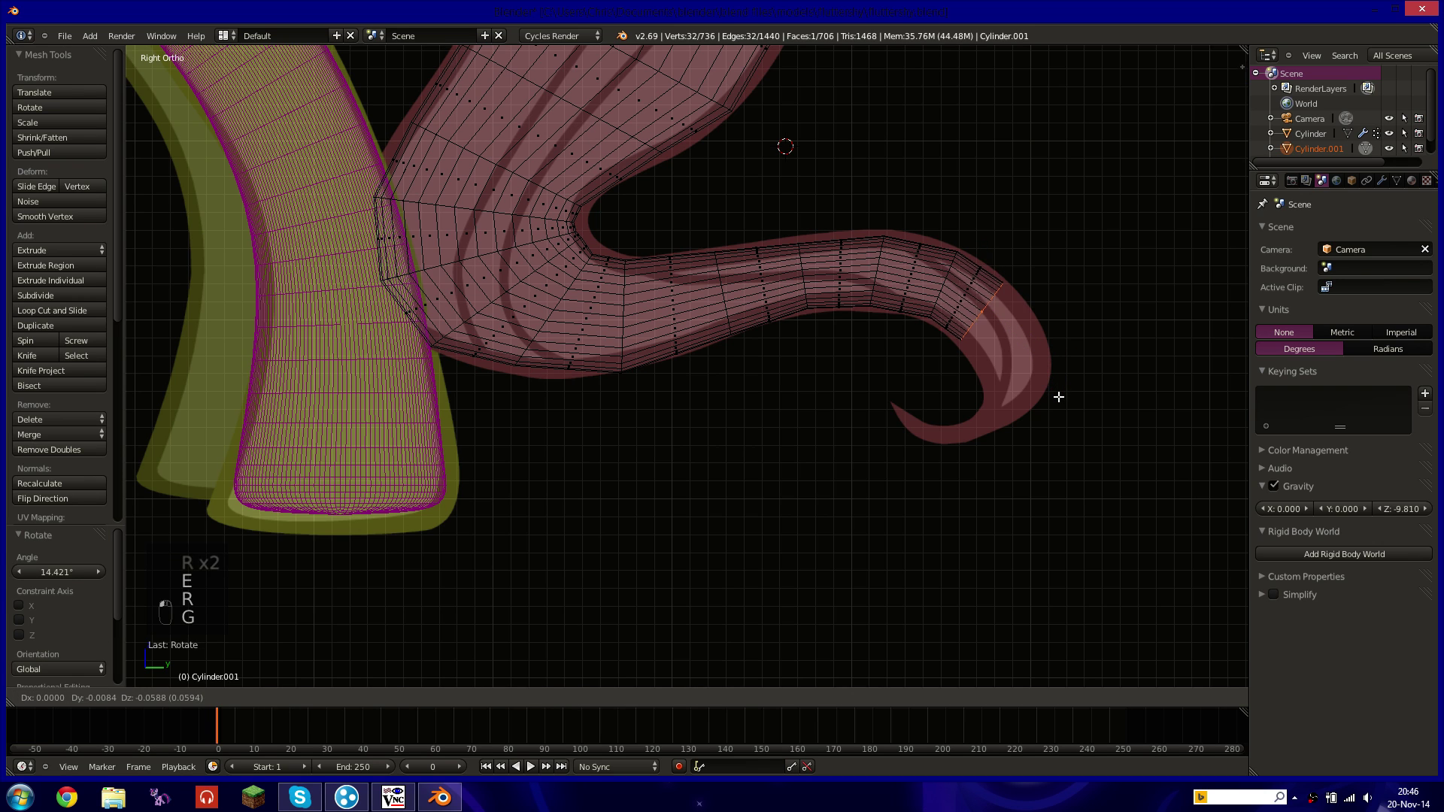
pyautogui.click(1059, 398)
pyautogui.press('r')
pyautogui.click(1115, 334)
pyautogui.press('g')
pyautogui.click(1111, 334)
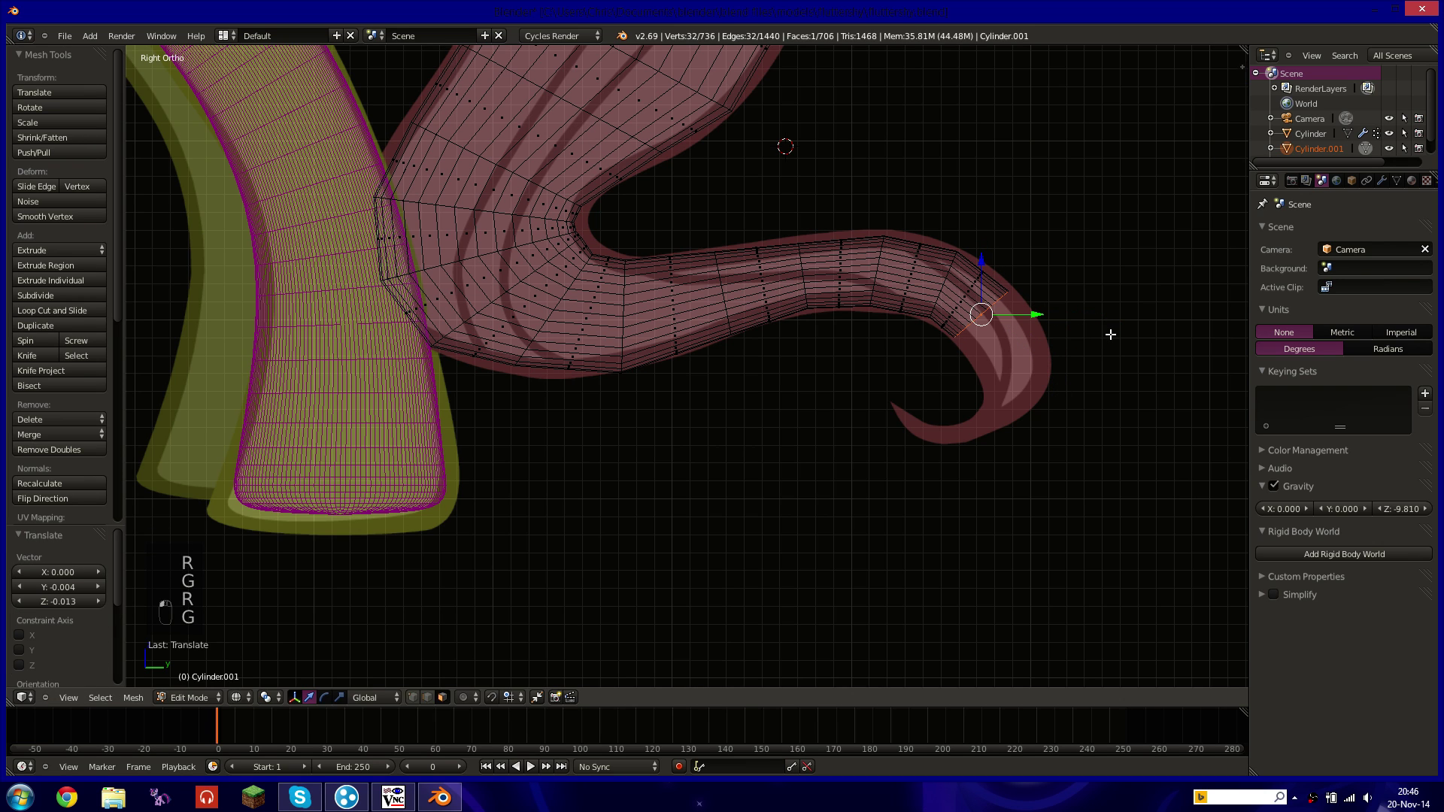
# Extrude the next curl segment, rotate its end about 17°, shift it back about 0.029 and correct its angle.
pyautogui.press('e')
pyautogui.click(1118, 360)
pyautogui.press('r')
pyautogui.click(1133, 403)
pyautogui.press('g')
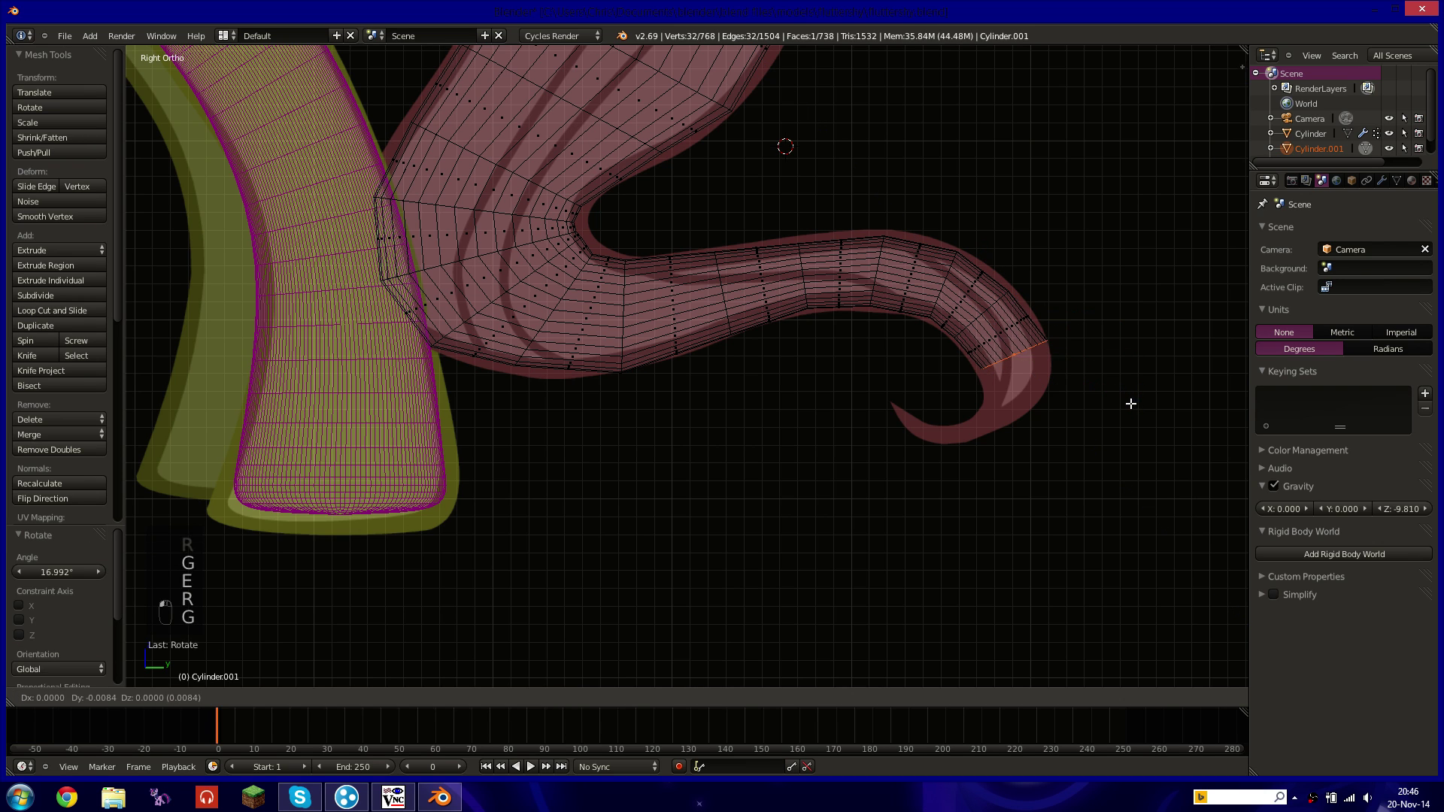
pyautogui.click(1129, 404)
pyautogui.press('r')
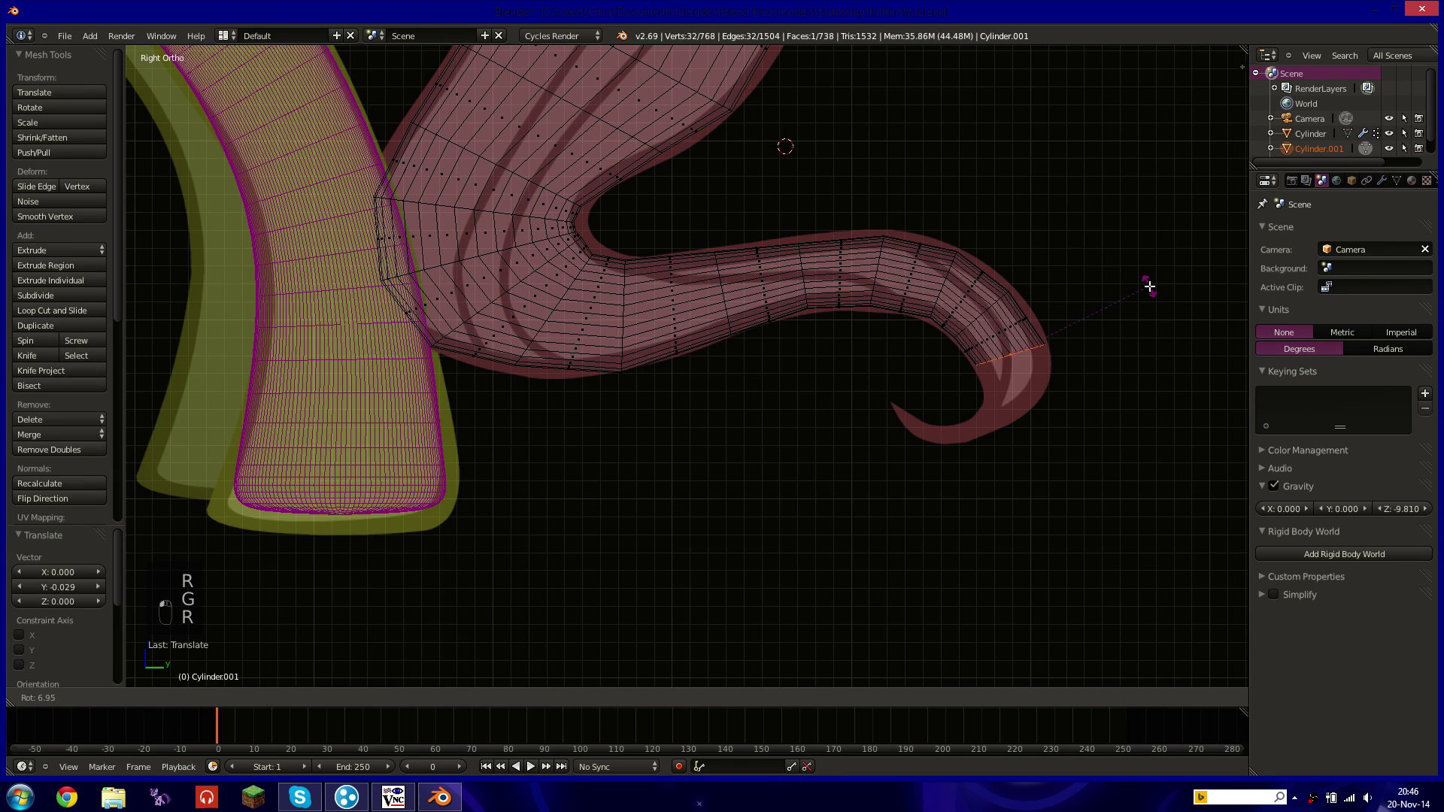
pyautogui.click(1144, 283)
# Extrude the tail downward along the curl, rotate the end about 24.9°, shrink it and shift it inward about 0.042.
pyautogui.press('e')
pyautogui.click(1127, 335)
pyautogui.press('r')
pyautogui.click(1146, 390)
pyautogui.press('s')
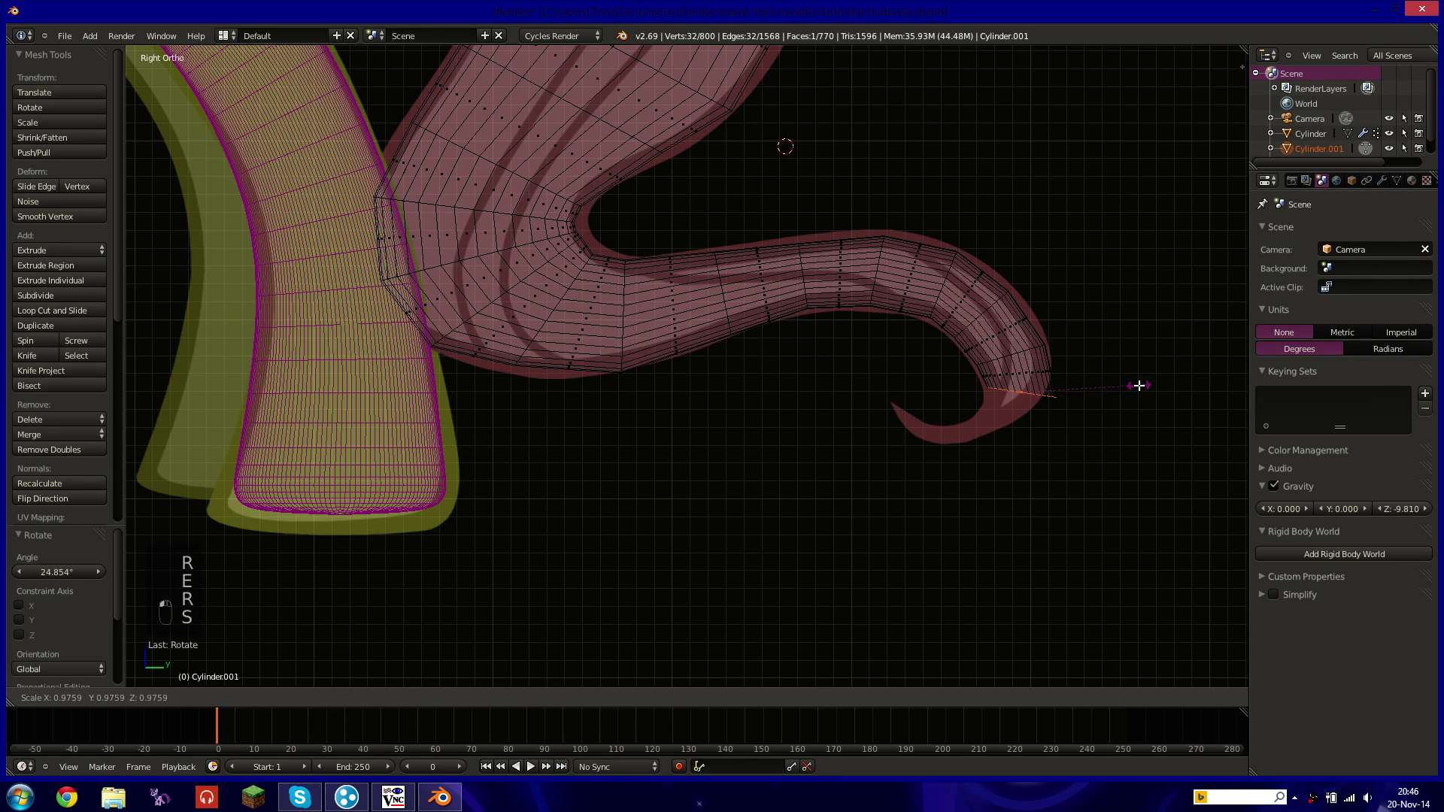
pyautogui.click(1116, 383)
pyautogui.press('g')
pyautogui.click(1110, 382)
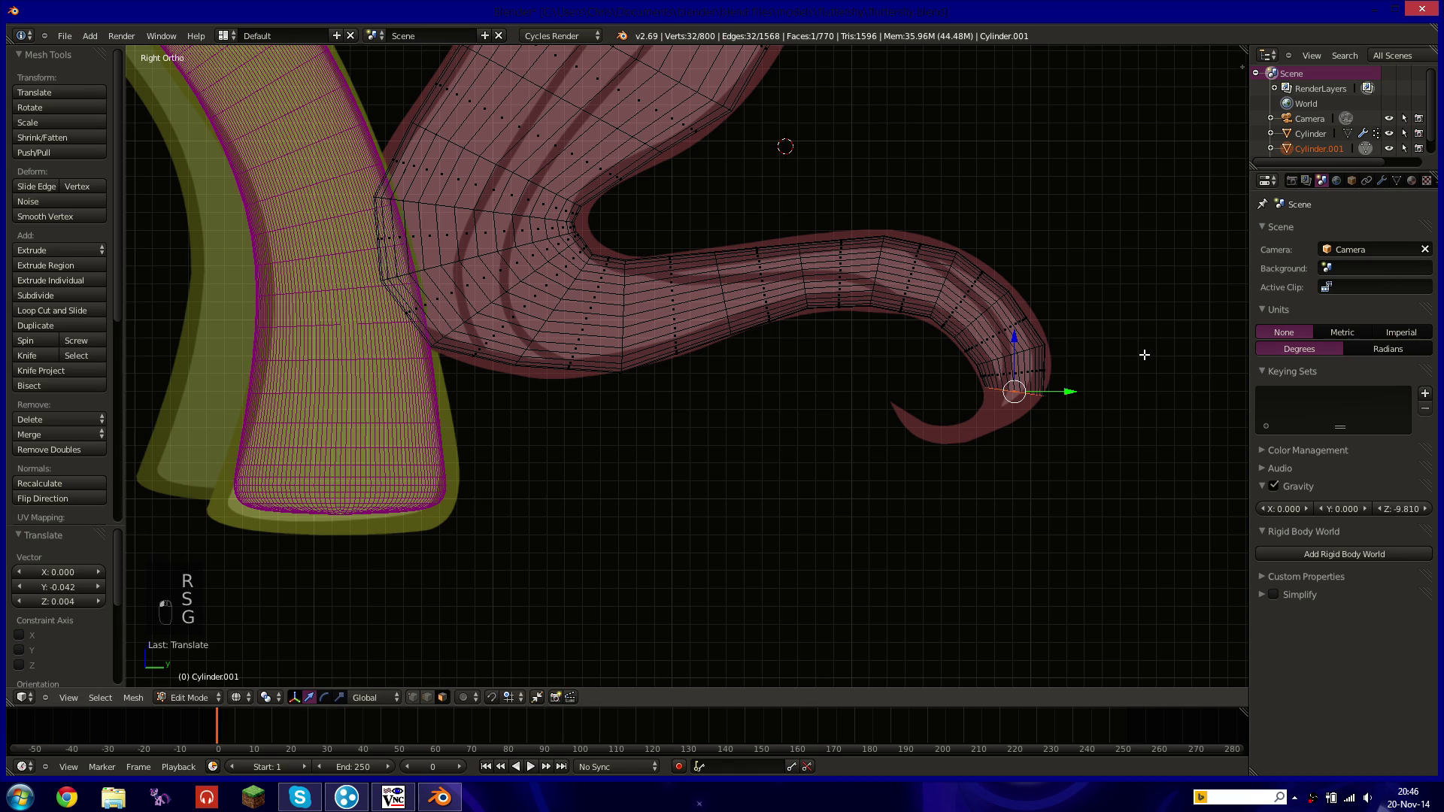
# Rotate the curl's end about 2°, nudge it by -0.008 in Y and 0.004 in Z, and refine its angle.
pyautogui.press('r')
pyautogui.click(1155, 358)
pyautogui.press('g')
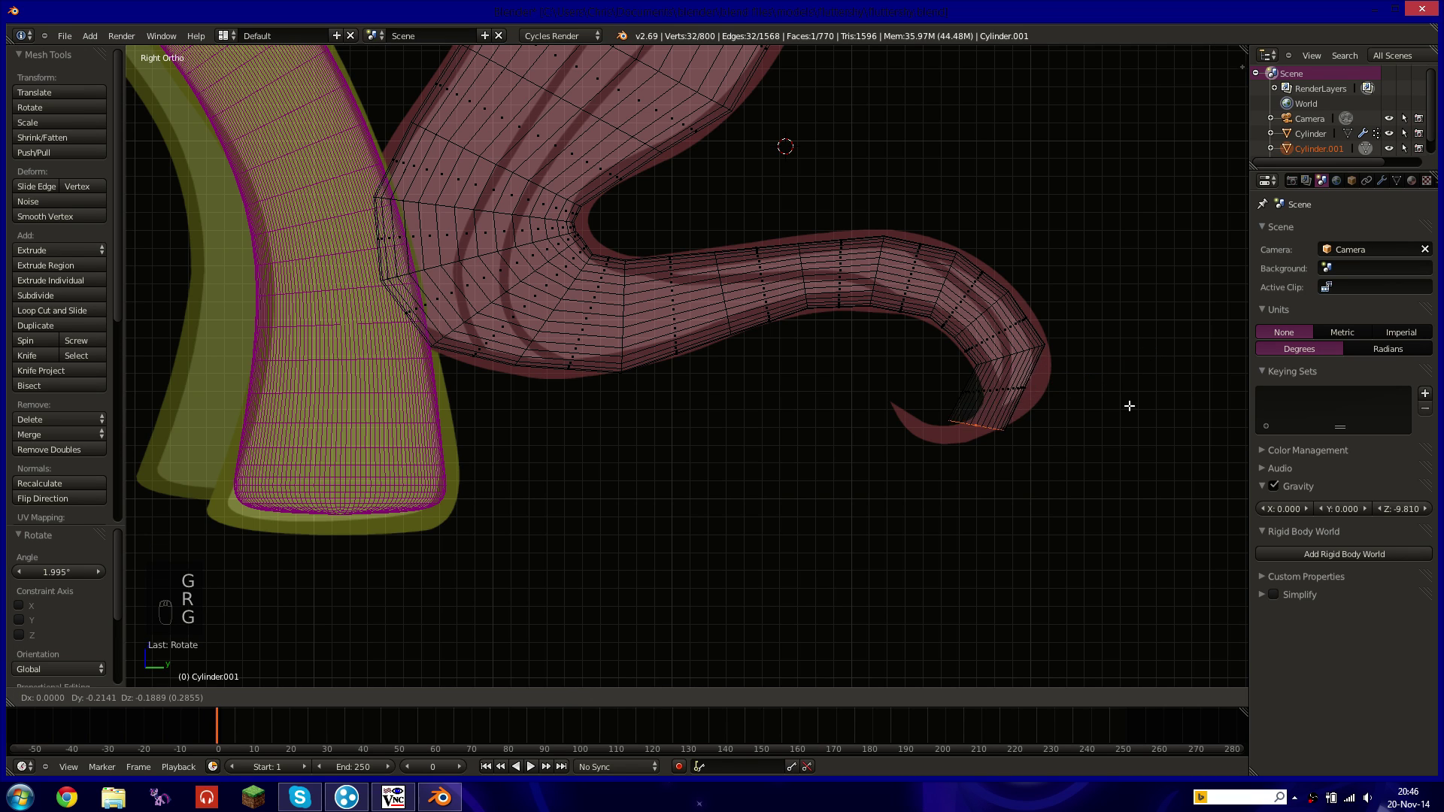
pyautogui.click(1149, 367)
pyautogui.press('r')
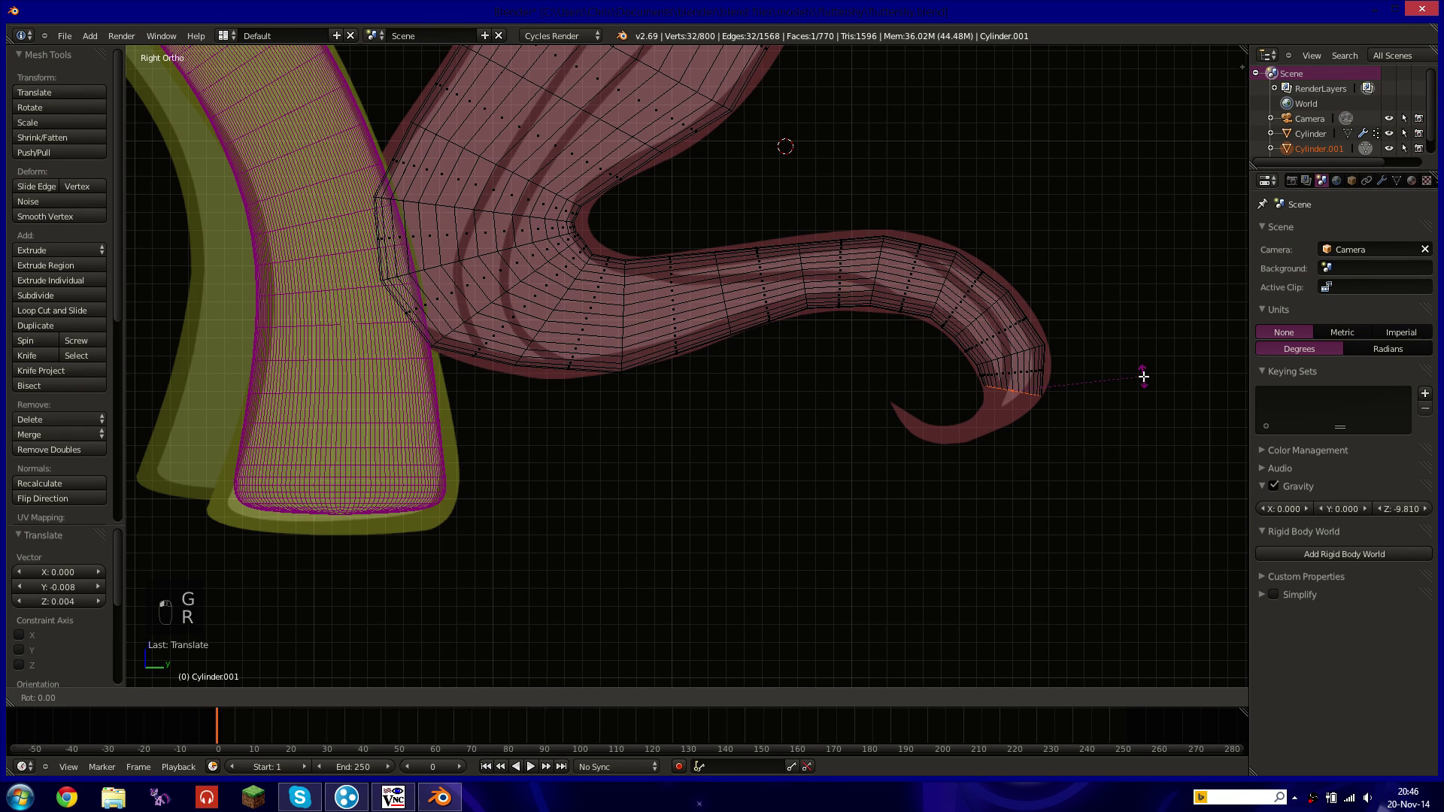
pyautogui.click(1151, 390)
# Extrude the curl about 0.16 downward, rotate the end about 27.4°, move it into the outline and scale it to about 0.512.
pyautogui.press('e')
pyautogui.click(1115, 410)
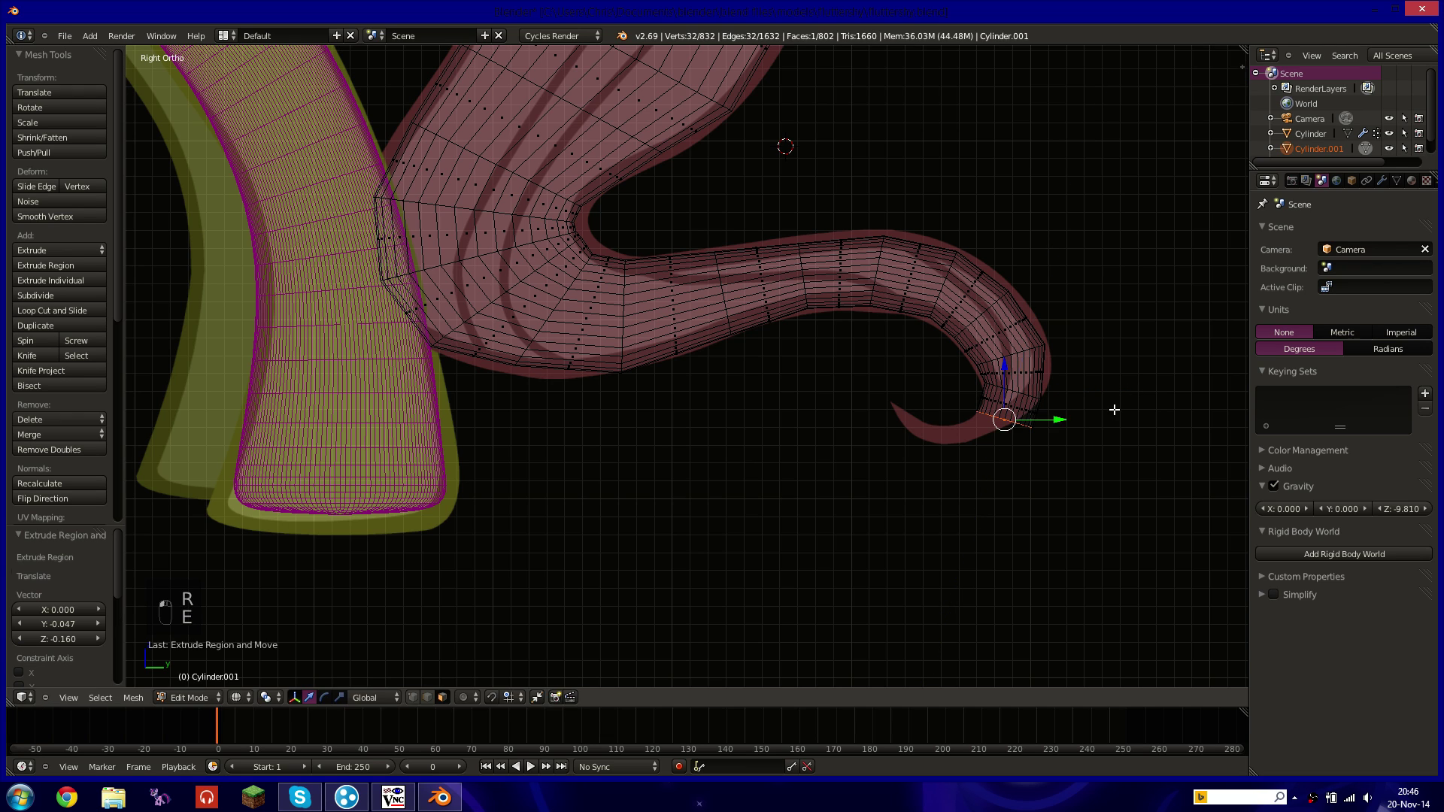
pyautogui.press('r')
pyautogui.click(1140, 472)
pyautogui.press('g')
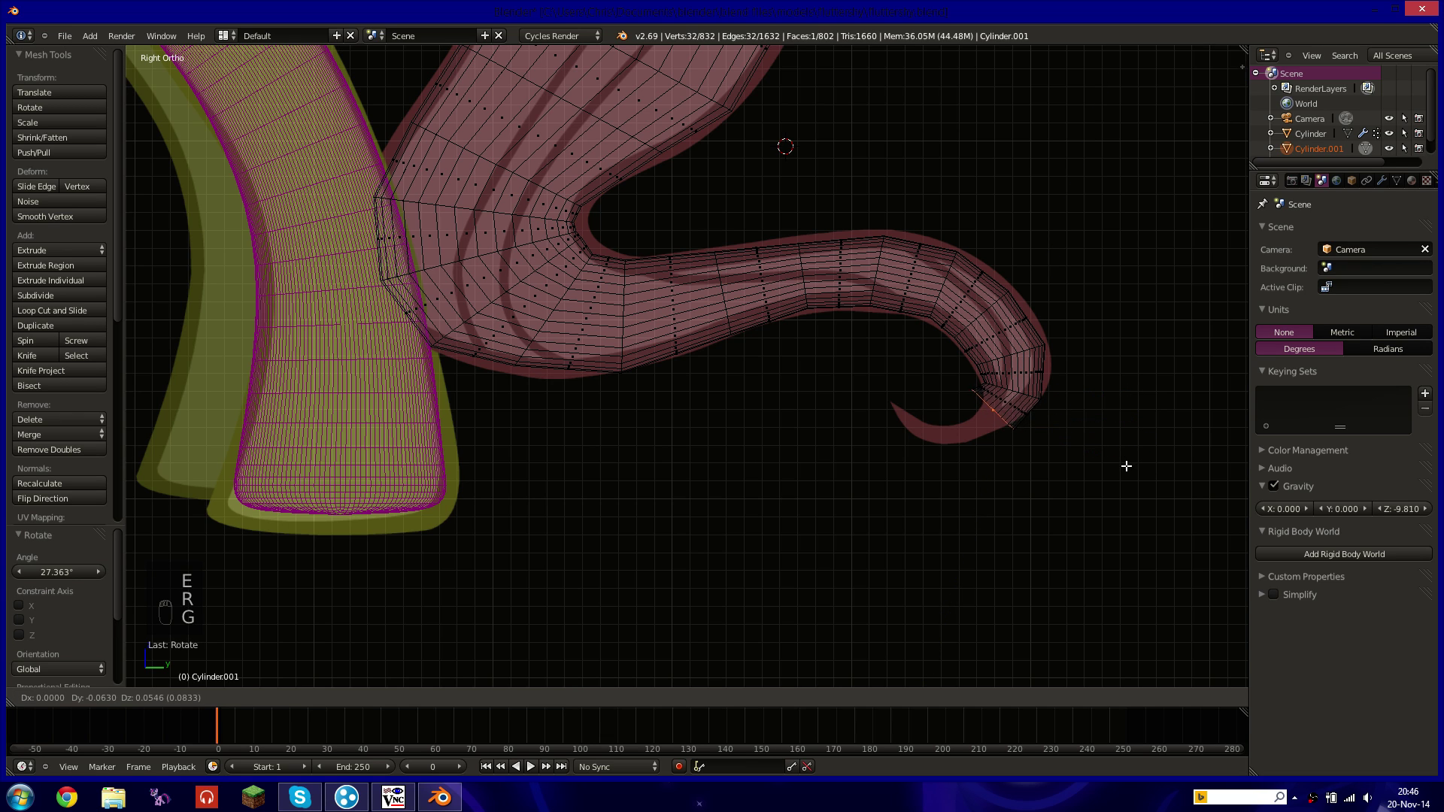
pyautogui.click(1126, 465)
pyautogui.press('s')
pyautogui.click(1077, 420)
# Extrude the underside of the curl, rotate the end about 44.2°, raise it about 0.13 and scale it to about 0.641.
pyautogui.press('e')
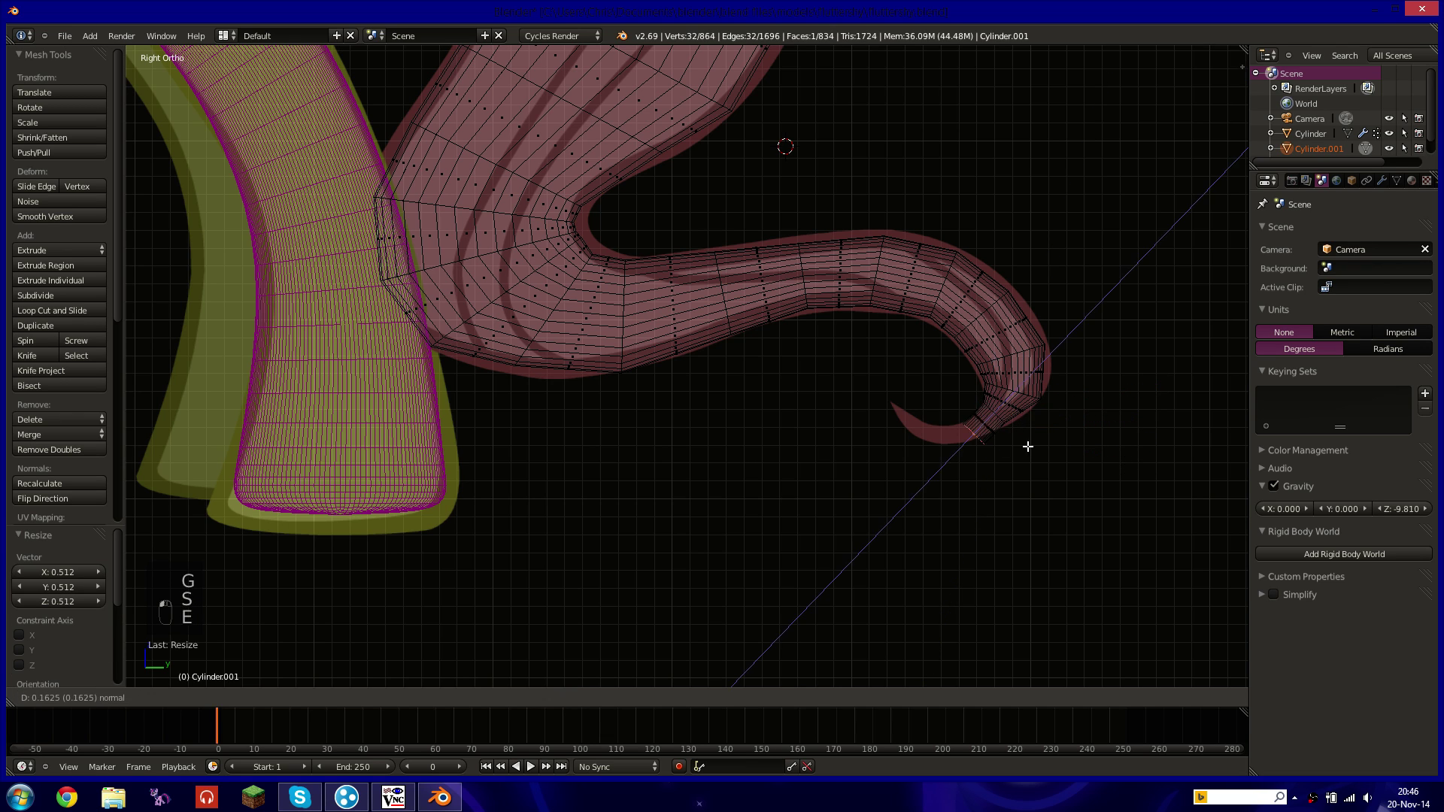
pyautogui.click(1002, 440)
pyautogui.press('r')
pyautogui.click(1026, 488)
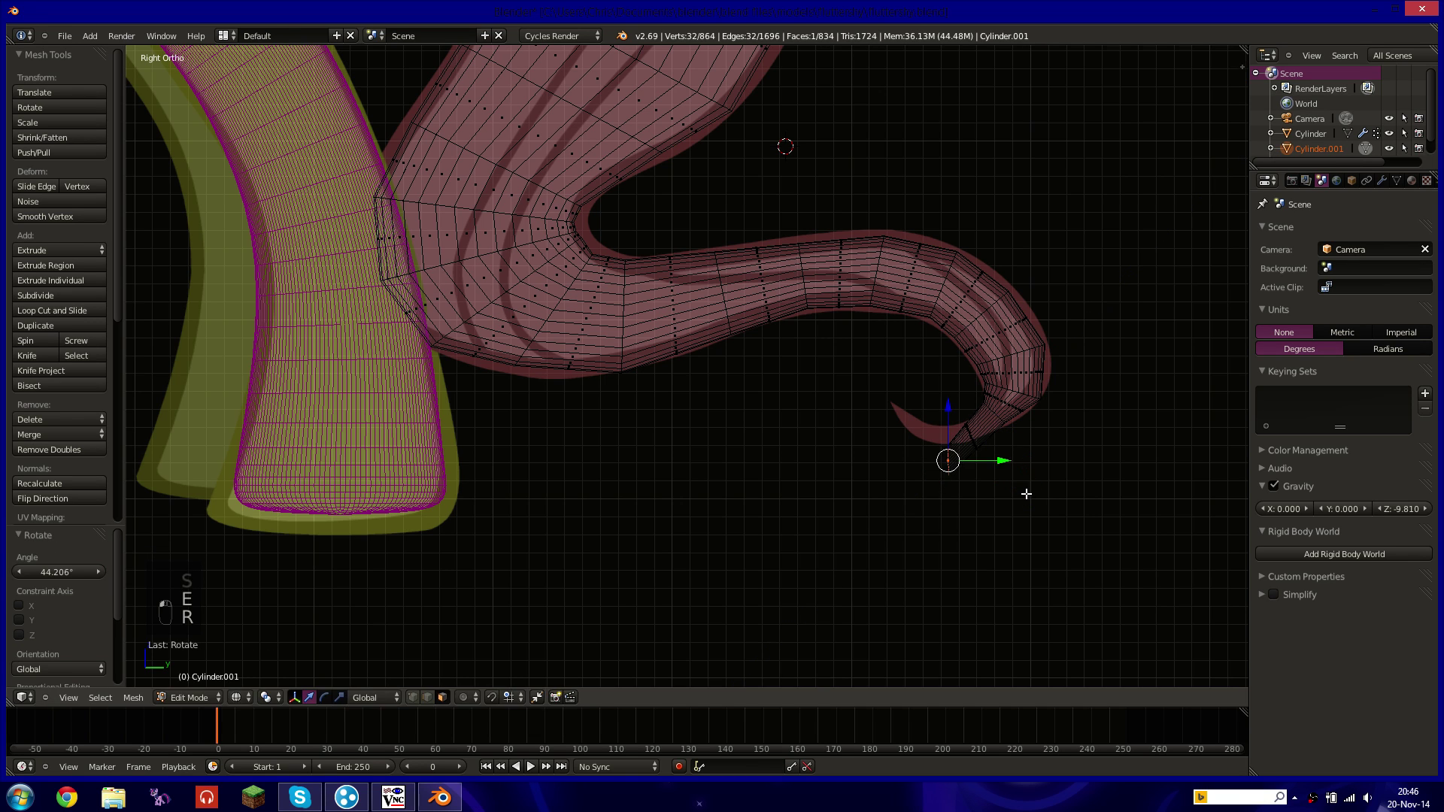
pyautogui.press('g')
pyautogui.click(1008, 466)
pyautogui.press('s')
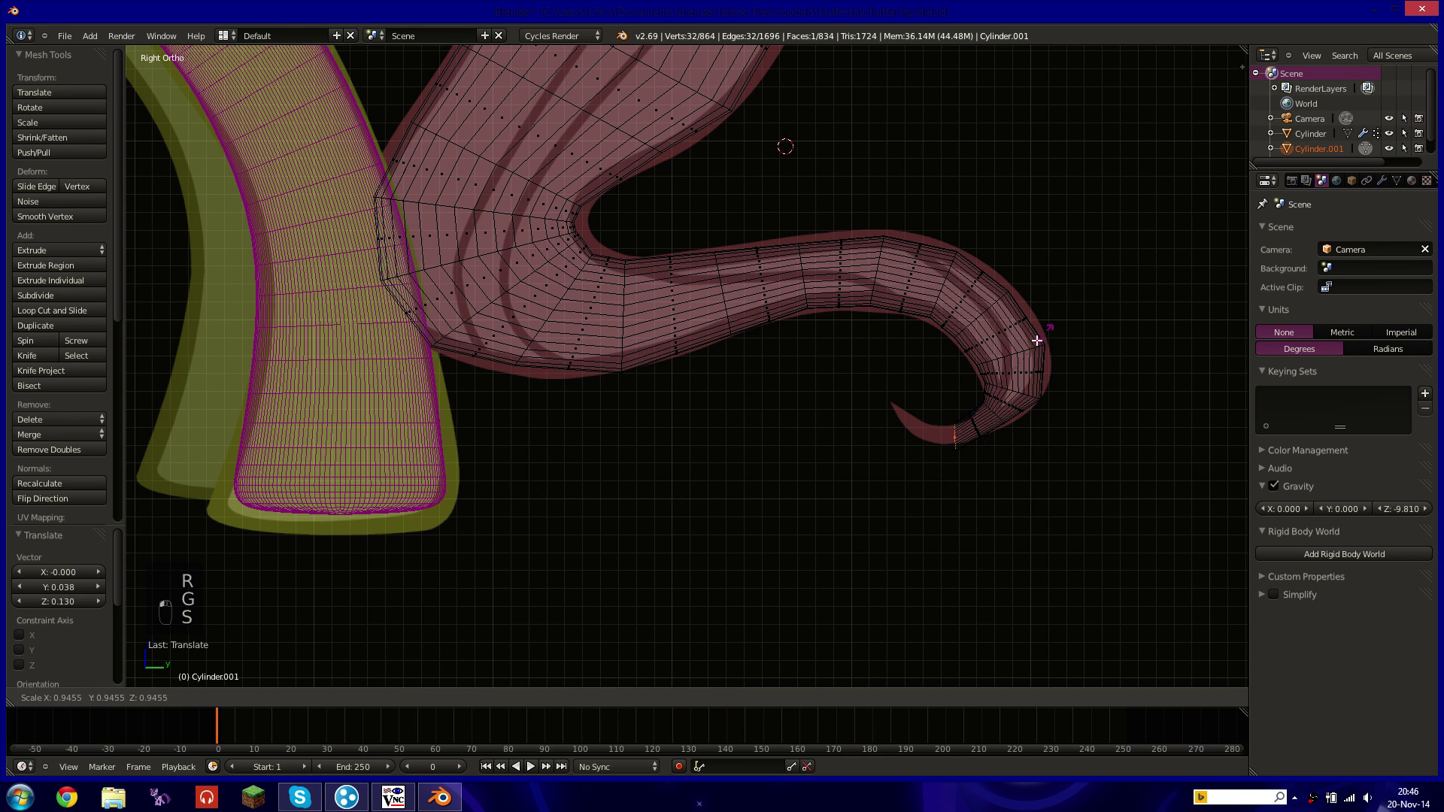
pyautogui.click(1014, 361)
# Extrude the tail about 0.2, rotate the end about 47.5°, move it to the outline's tip and scale it to about 0.395.
pyautogui.press('e')
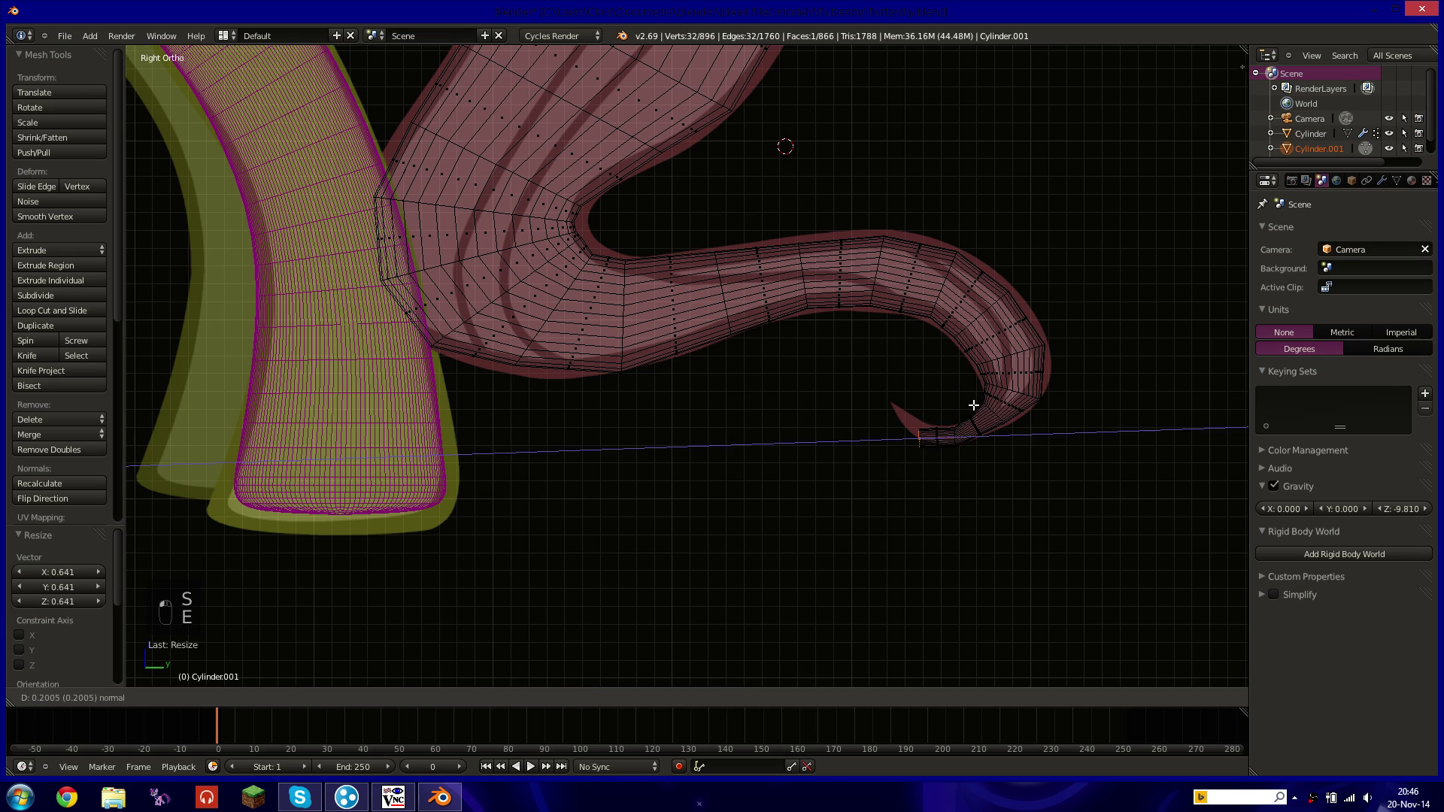
pyautogui.click(970, 403)
pyautogui.press('r')
pyautogui.click(990, 451)
pyautogui.press('g')
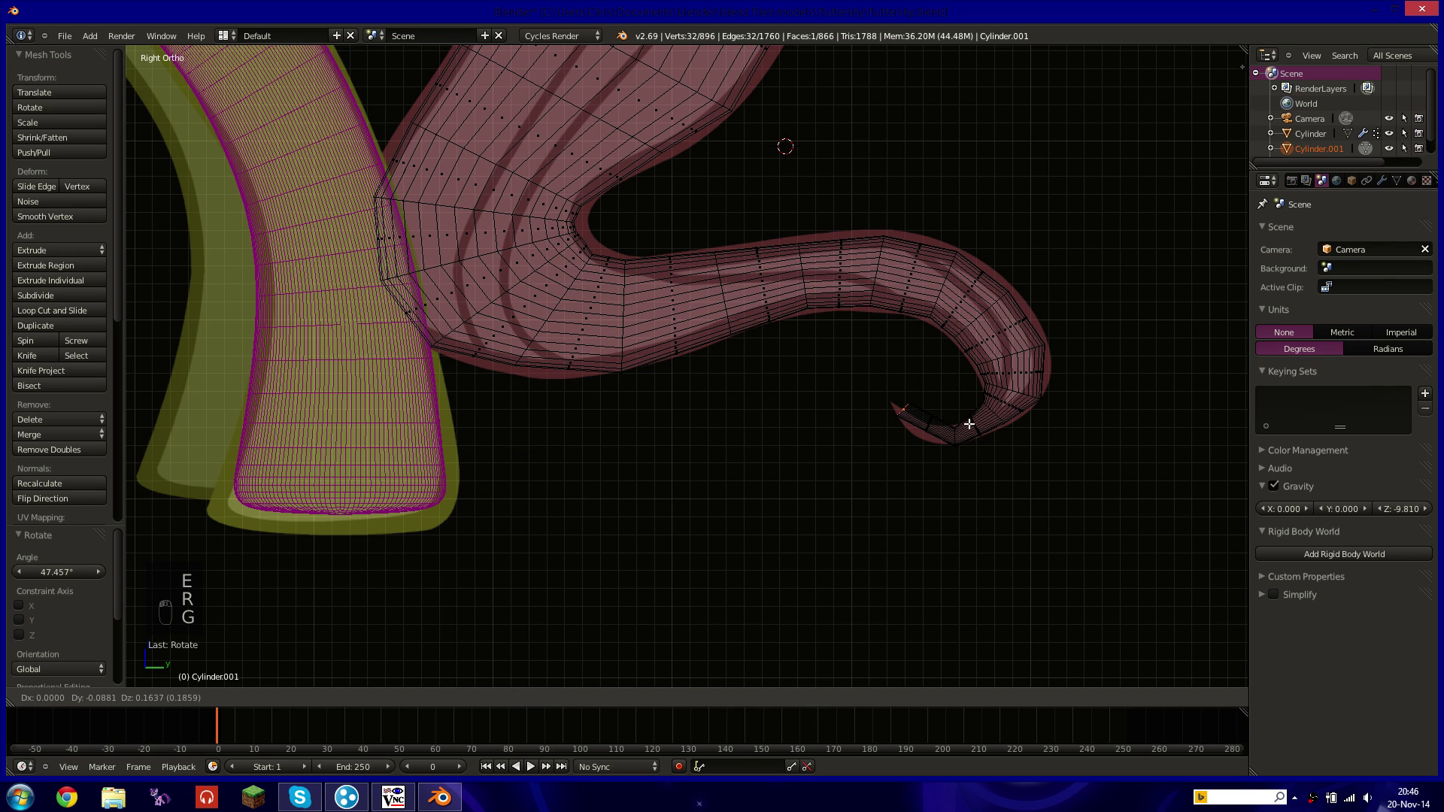
pyautogui.click(960, 418)
pyautogui.press('s')
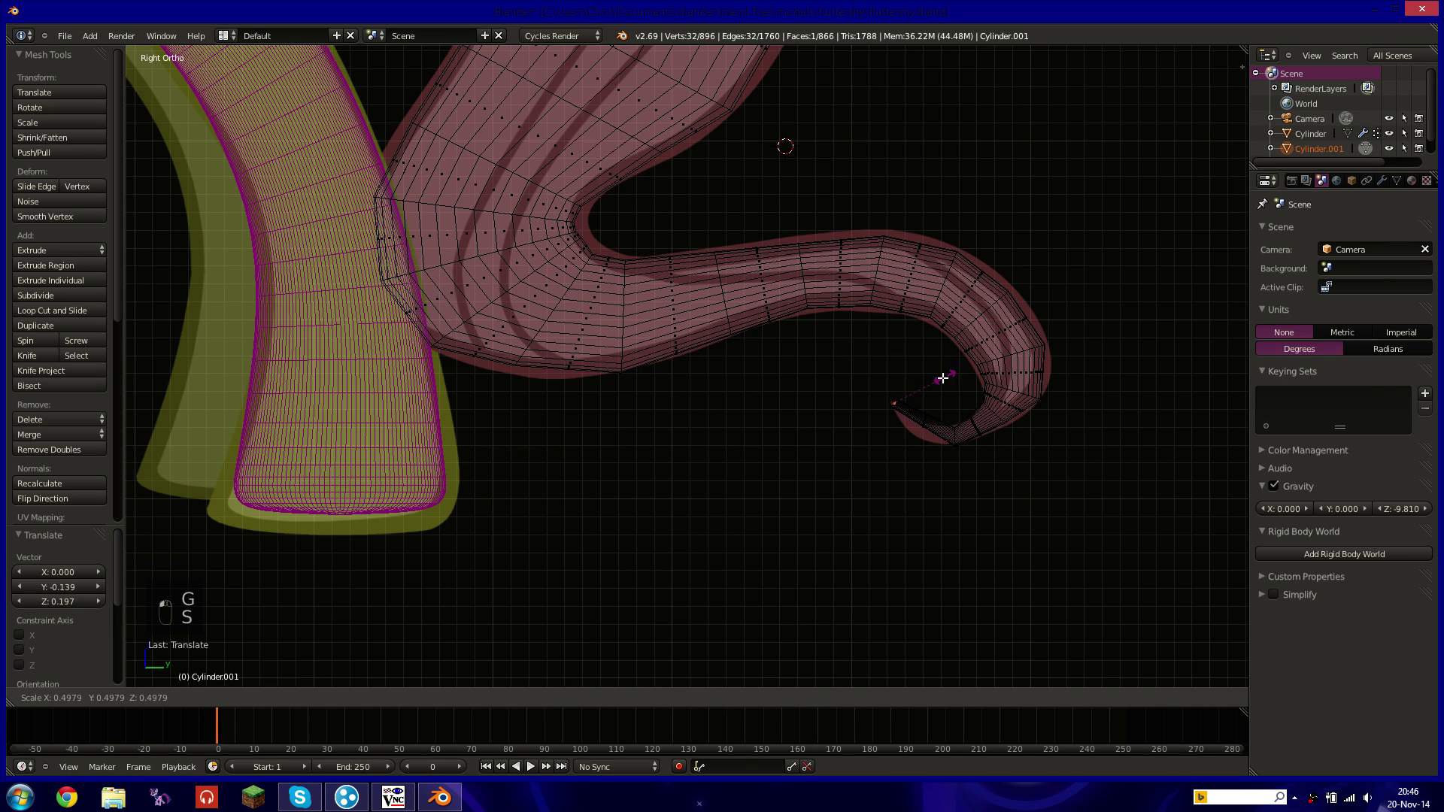
pyautogui.click(935, 385)
# Add one loop cut to the last segment before the tip and move it about 0.054 down toward the outline.
pyautogui.scroll(5, 970, 338)
pyautogui.keyDown('shift'); pyautogui.moveTo(938, 438); pyautogui.dragTo(674, 387, button='middle'); pyautogui.keyUp('shift')
pyautogui.click(71, 311)
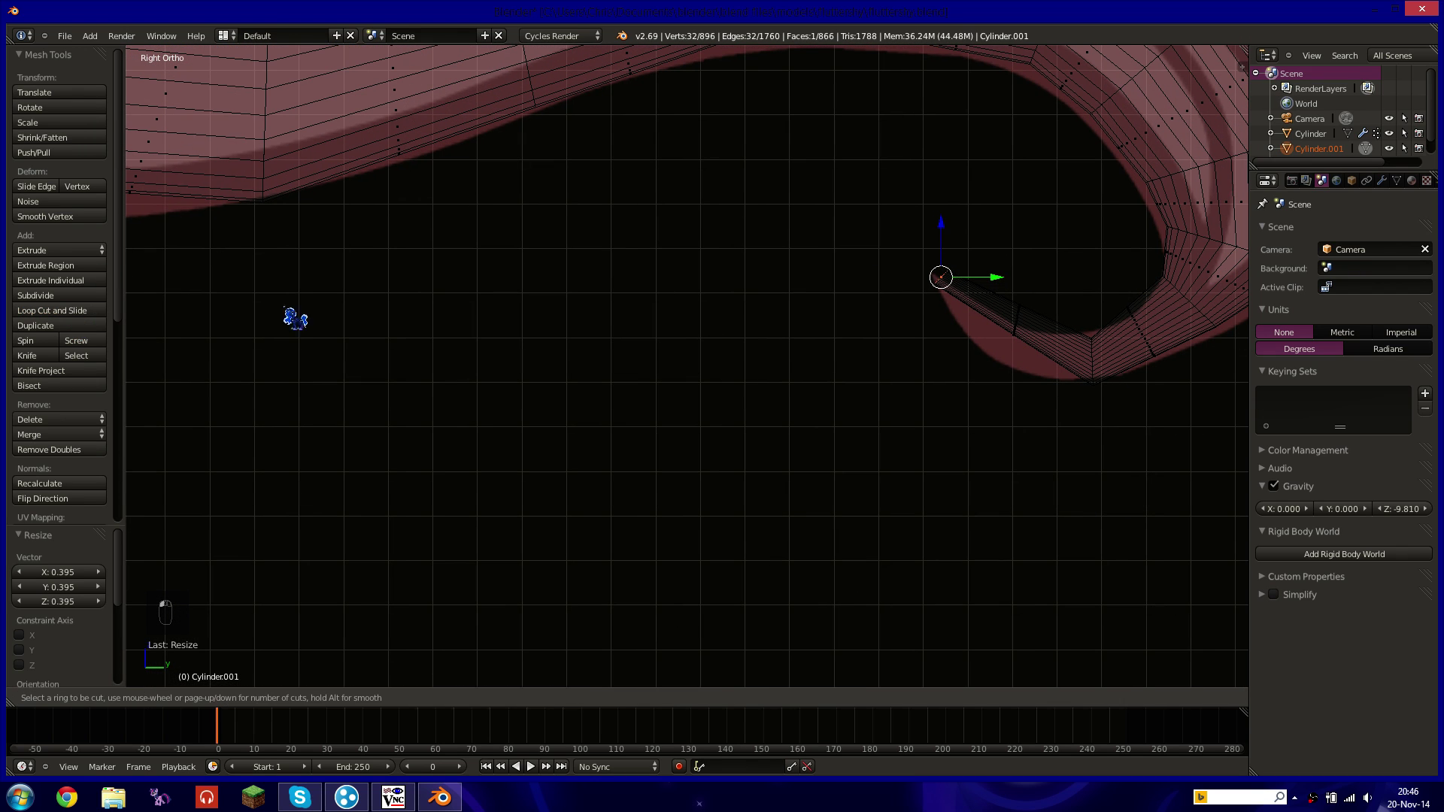
pyautogui.click(991, 312)
pyautogui.click(990, 315)
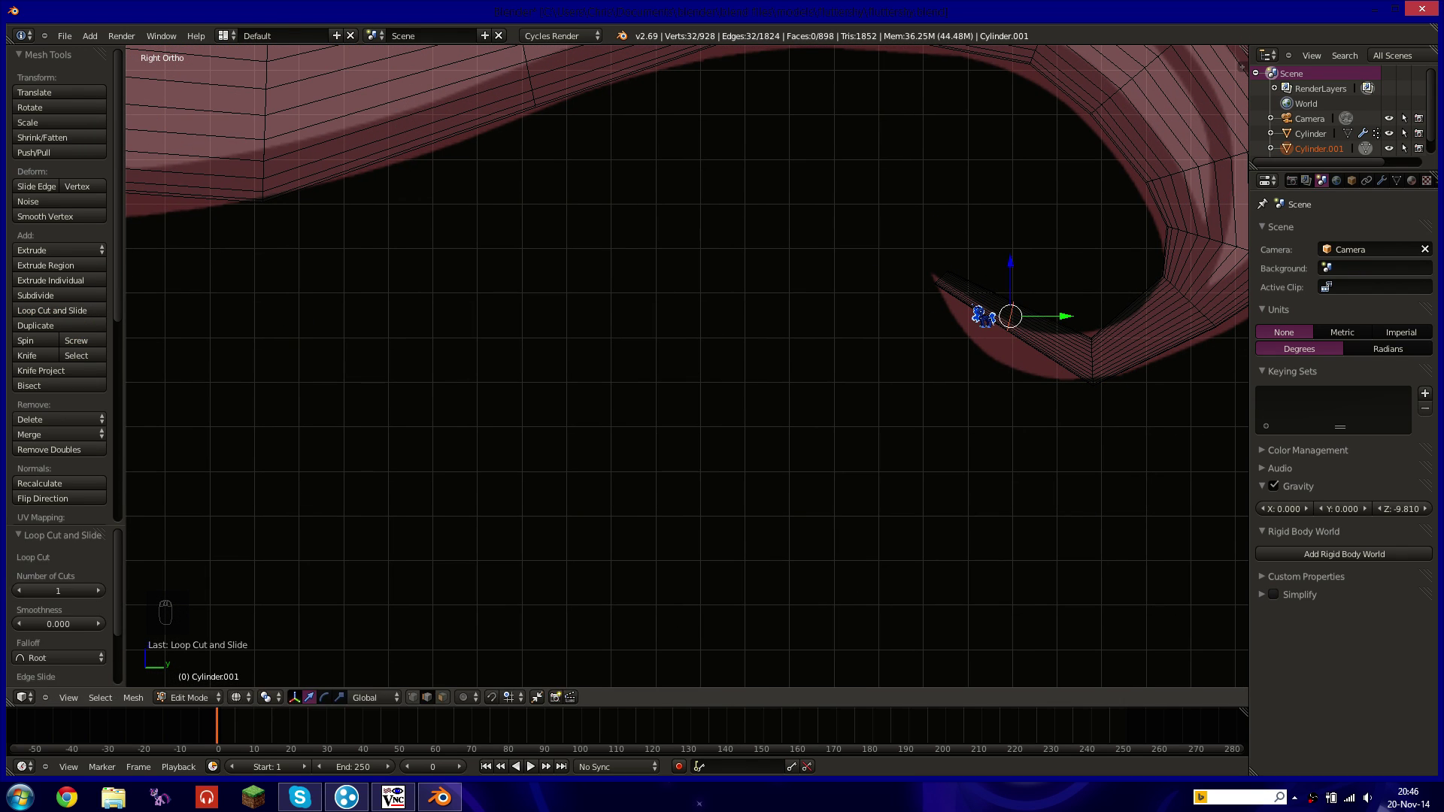
pyautogui.press('g')
pyautogui.click(967, 329)
# Switch the viewport to solid shading and return the tail to Object Mode.
pyautogui.scroll(-5, 1014, 282)
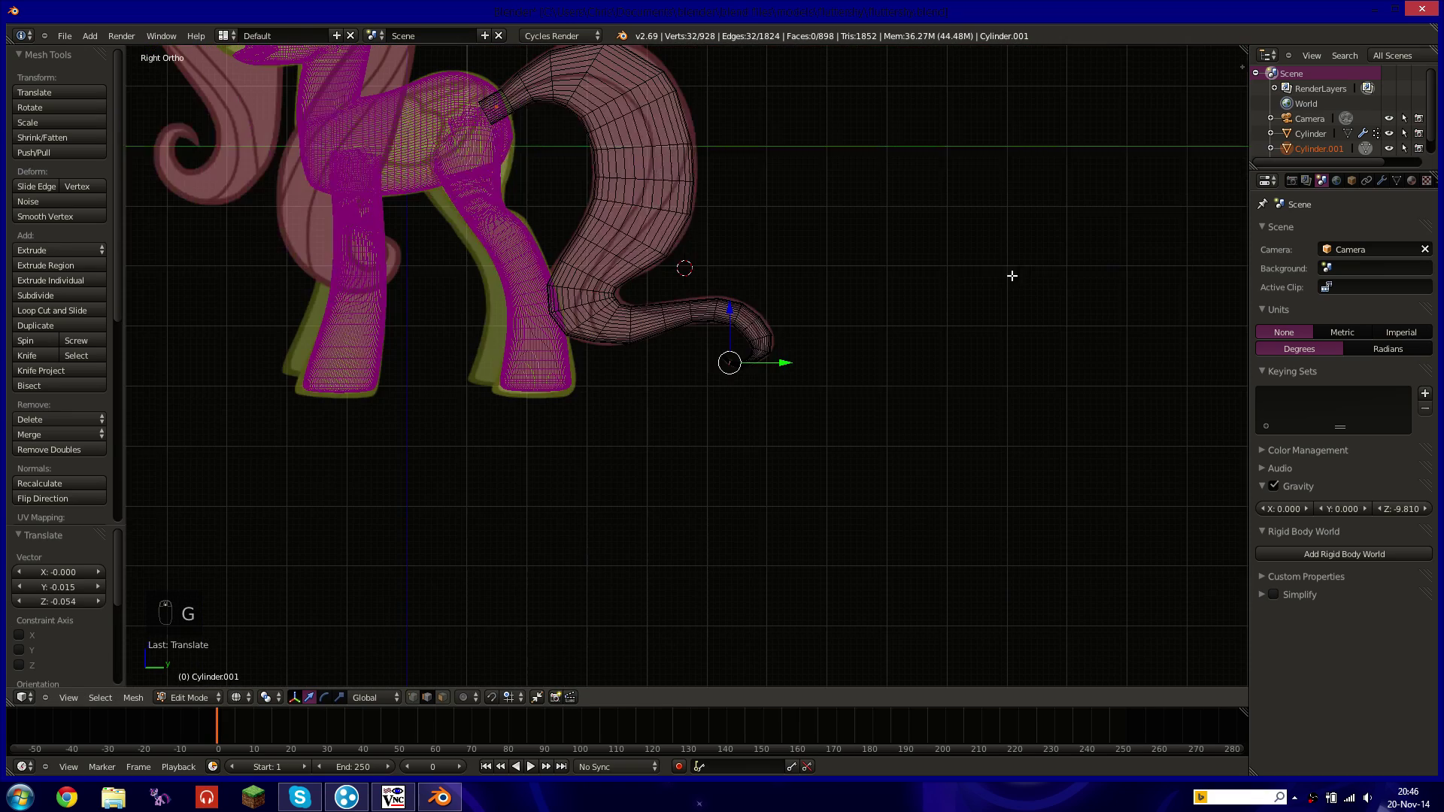
pyautogui.moveTo(561, 74)
pyautogui.keyDown('shift'); pyautogui.mouseDown(button='middle')
pyautogui.moveTo(783, 183)
pyautogui.moveTo(761, 210)
pyautogui.moveTo(878, 225)
pyautogui.mouseUp(button='middle'); pyautogui.keyUp('shift')
pyautogui.press('z')
pyautogui.press('Tab')
pyautogui.moveTo(778, 257); pyautogui.dragTo(733, 293, button='middle')
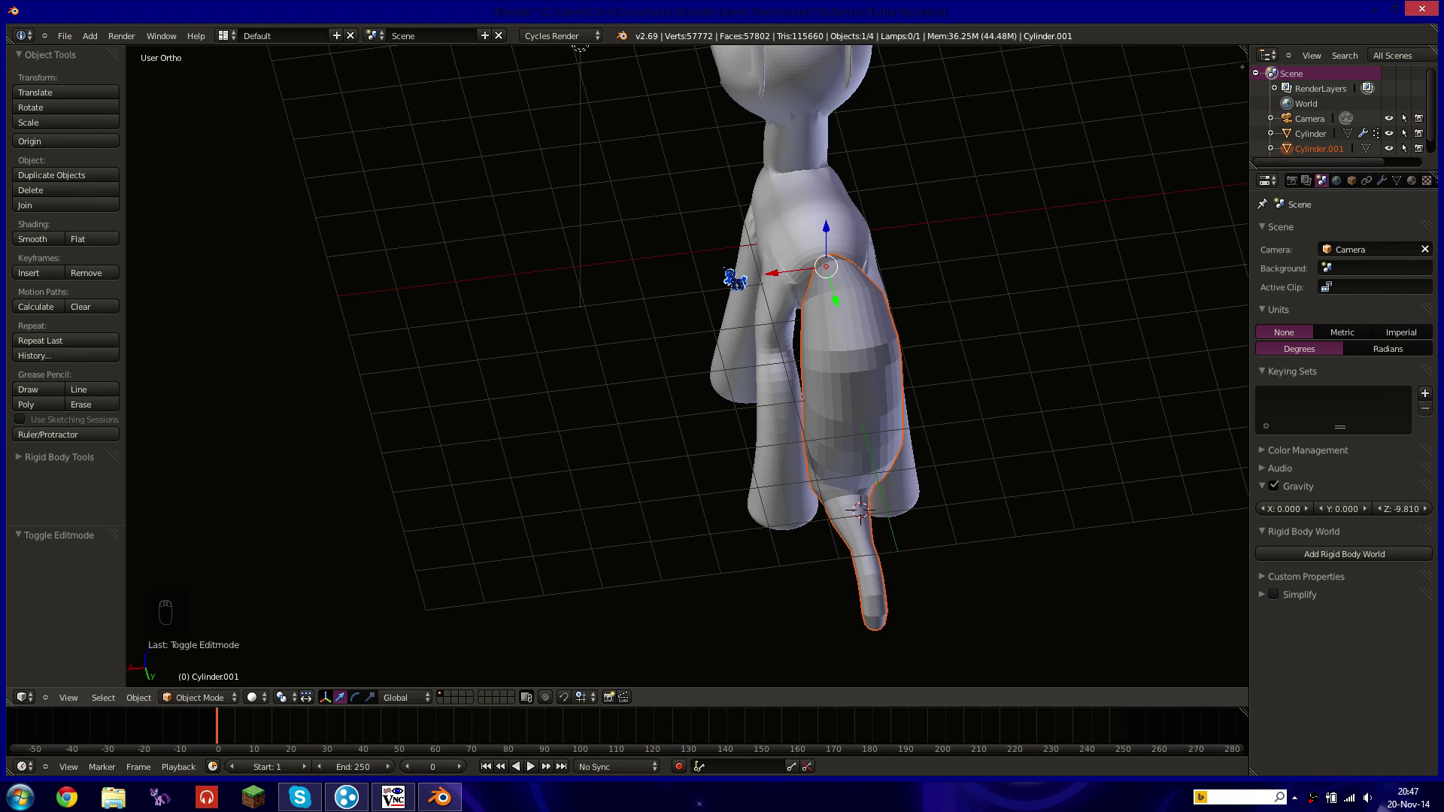
# Narrow the tail by scaling it along the X axis to about 0.633.
pyautogui.press('s')
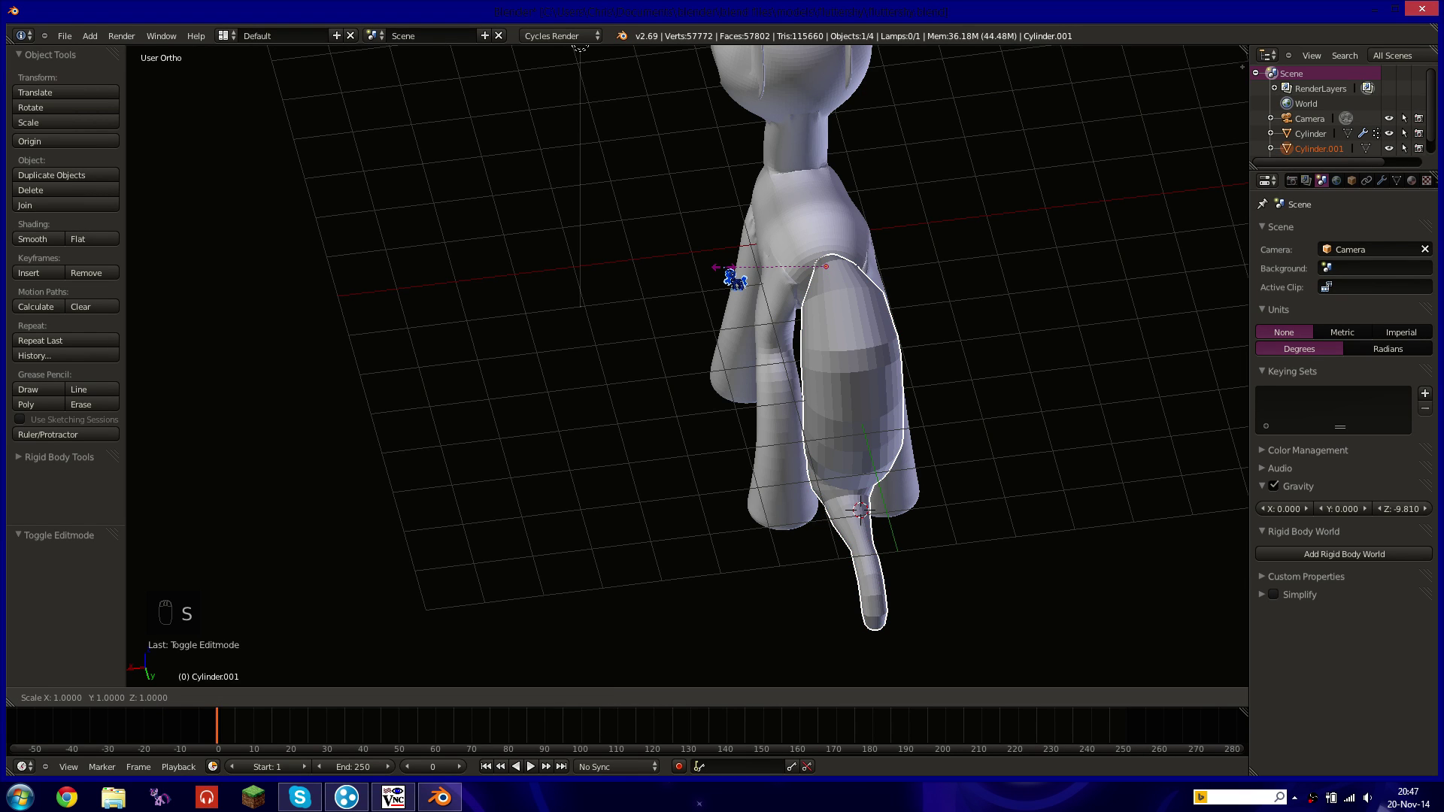
pyautogui.press('x')
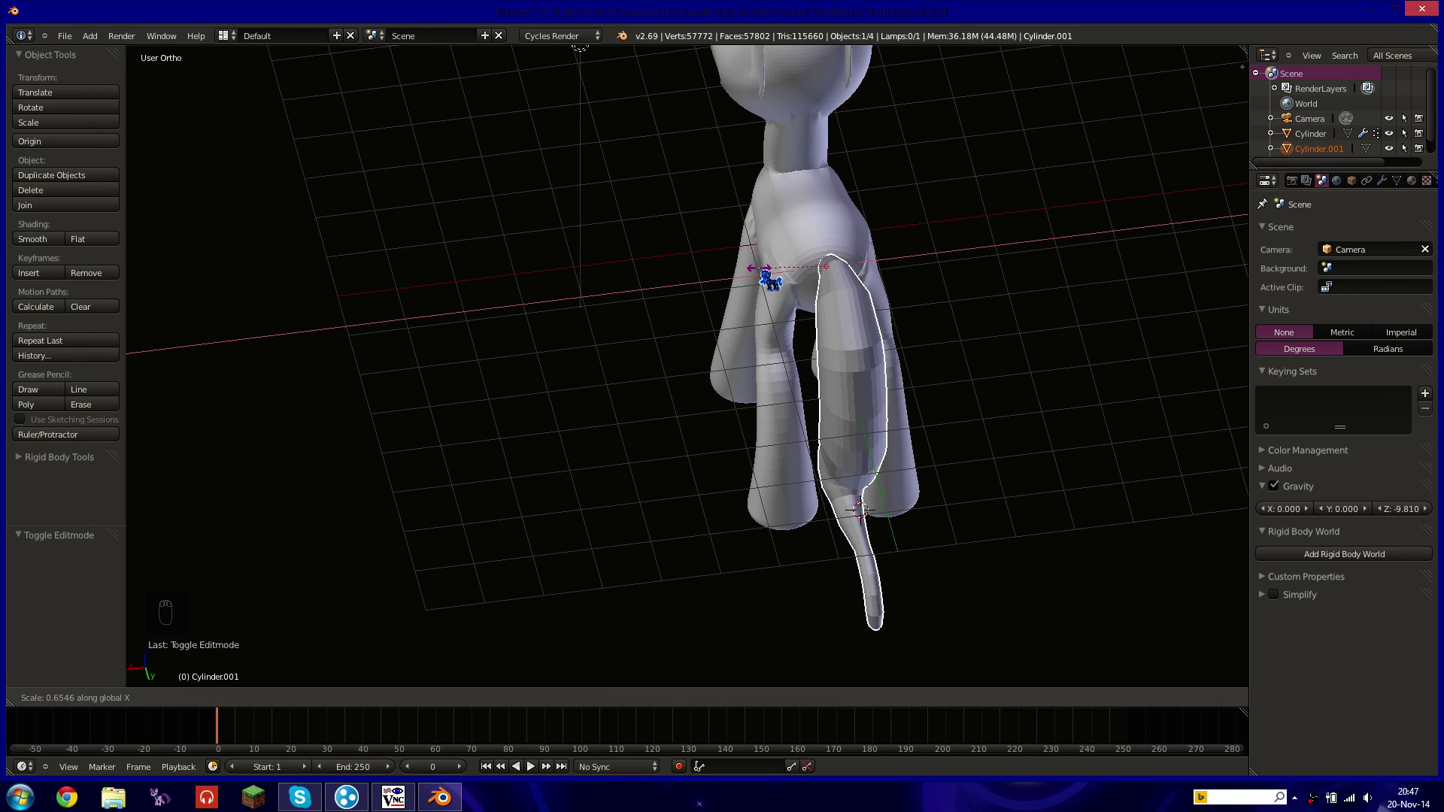
pyautogui.click(767, 283)
# Add a Subdivision Surface modifier to the tail and compare it with the modifier settings on the pony's body.
pyautogui.moveTo(684, 377); pyautogui.dragTo(919, 280, button='middle')
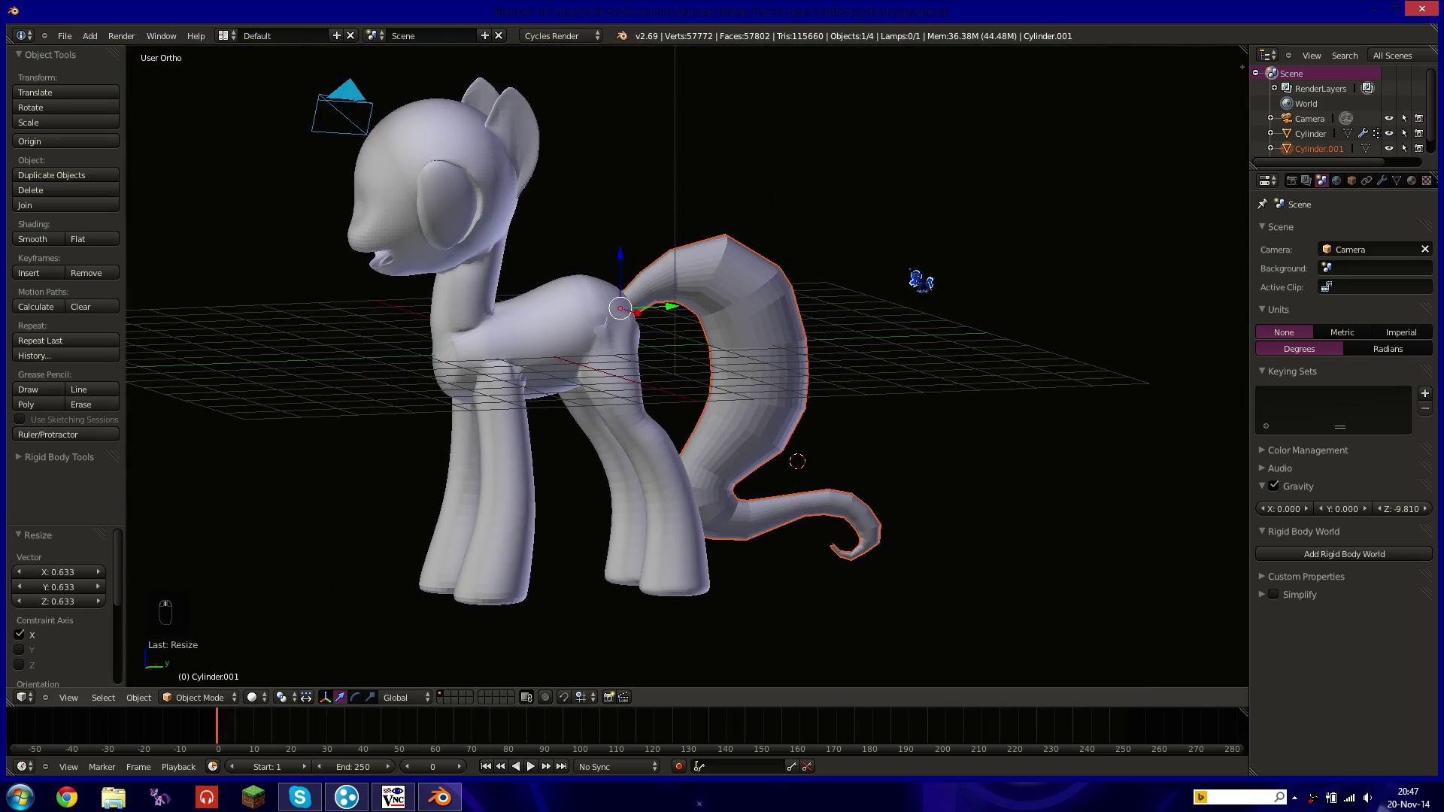
pyautogui.click(1382, 182)
pyautogui.click(1350, 231)
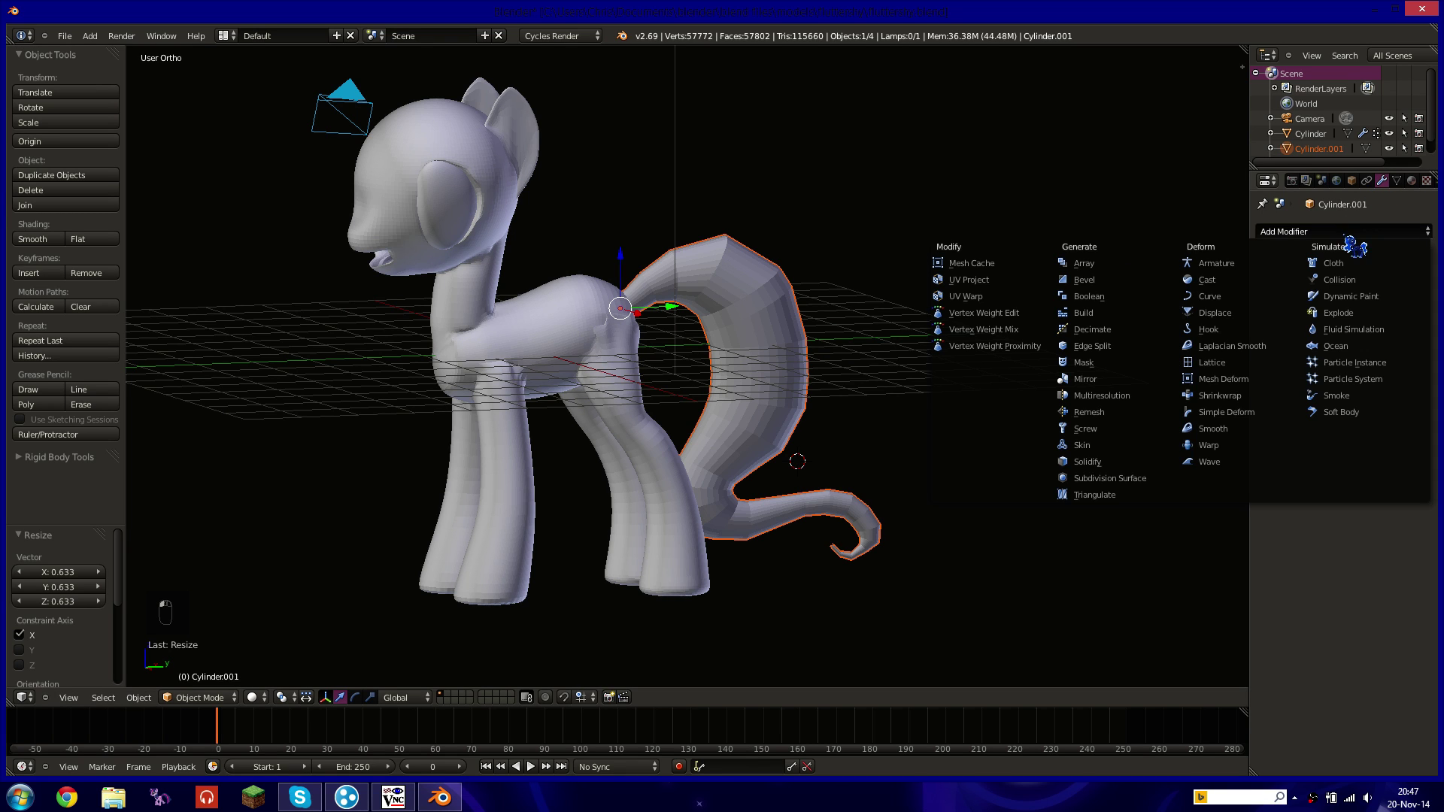
pyautogui.click(1234, 412)
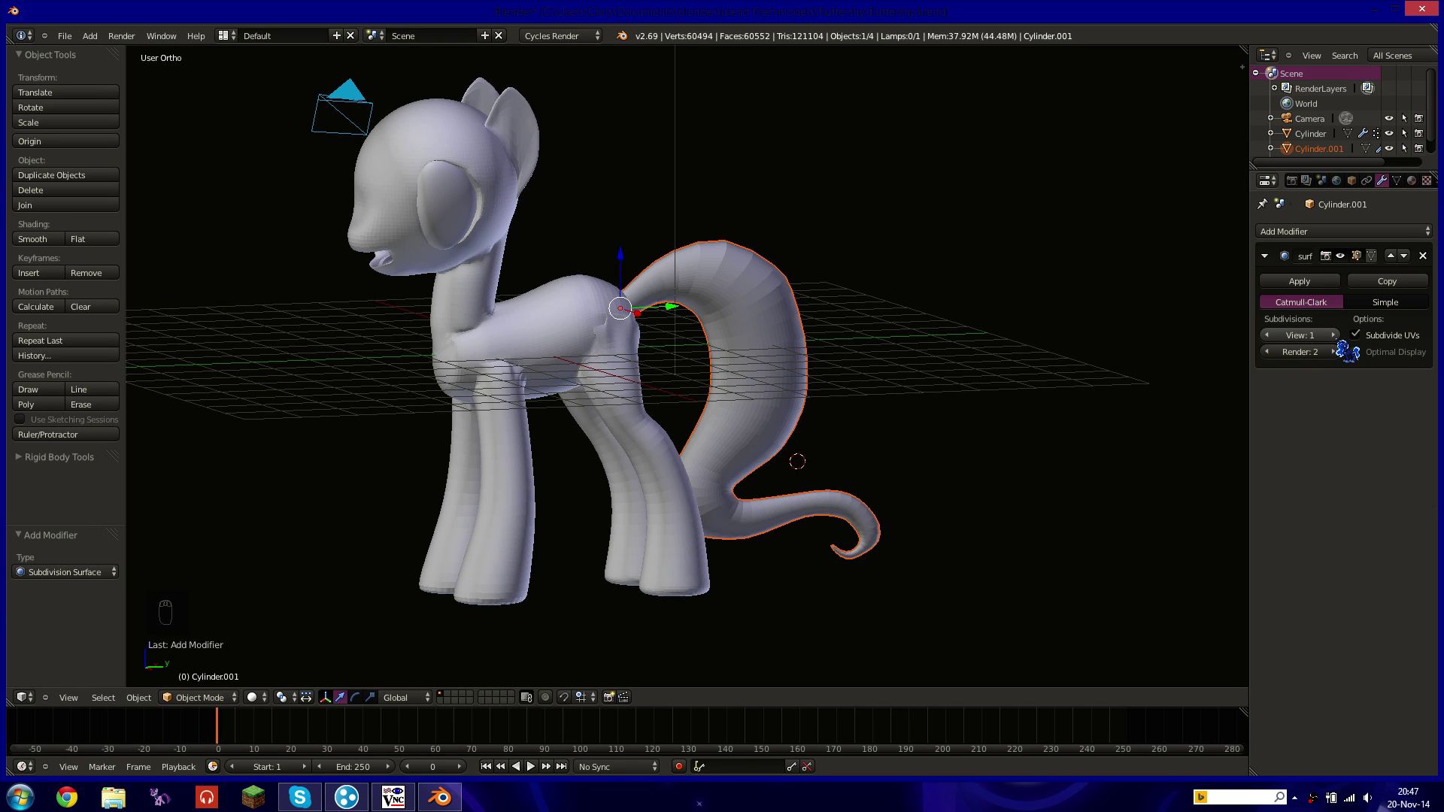
pyautogui.rightClick(570, 318)
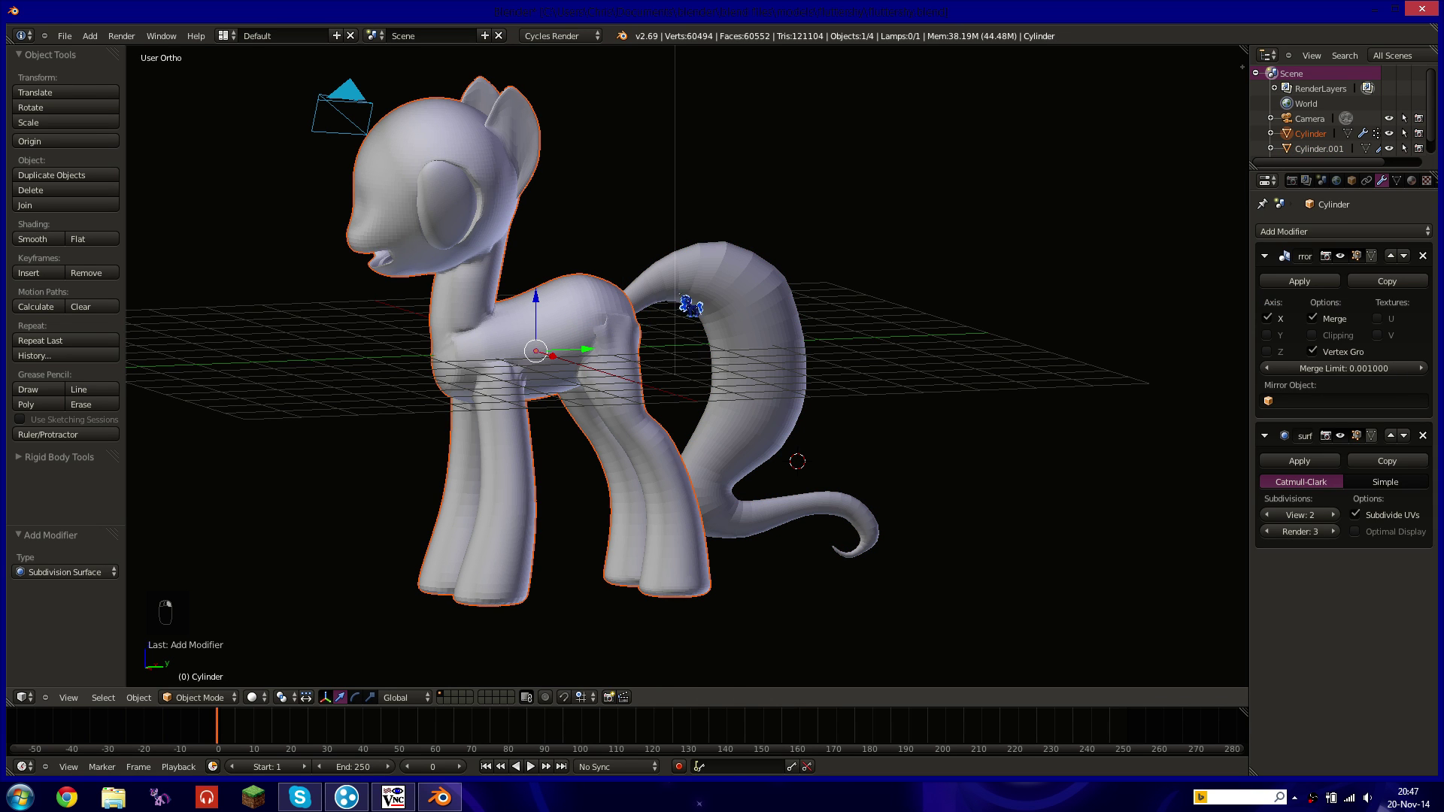
pyautogui.rightClick(726, 301)
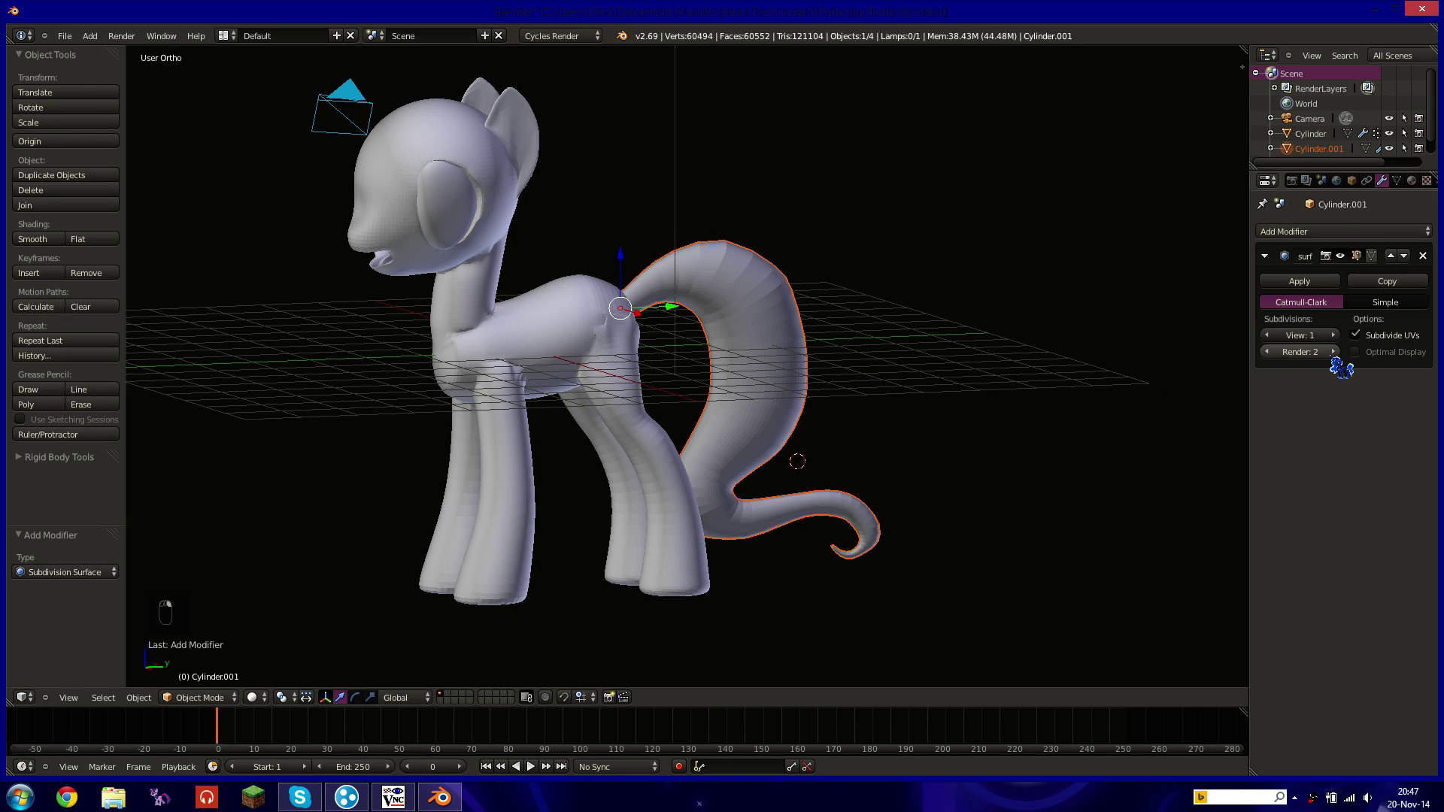
# Set the tail's Subdivision Surface modifier to 2 view and 3 render subdivisions and check the smoothed shape.
pyautogui.scroll(5, 903, 403)
pyautogui.scroll(-5, 960, 371)
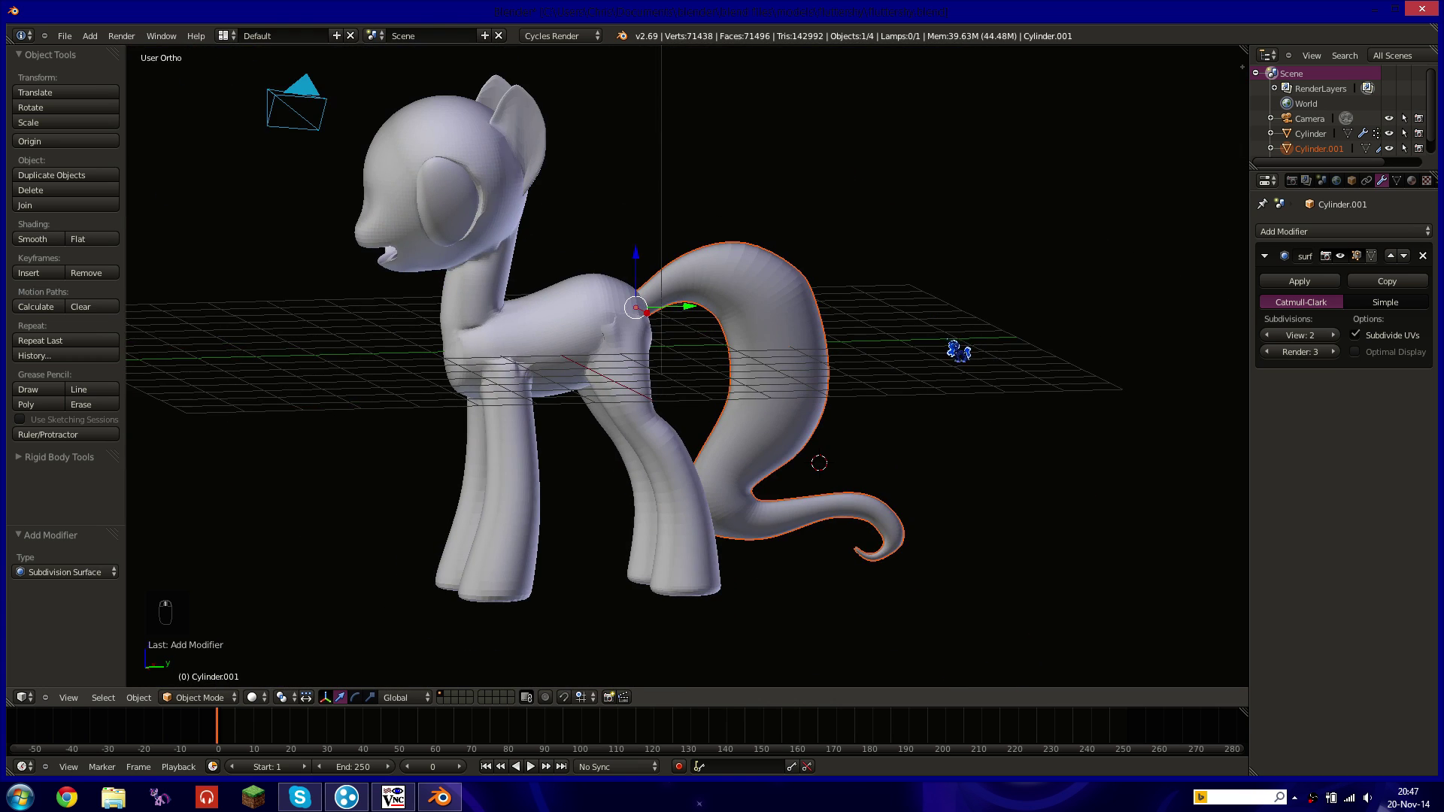
pyautogui.moveTo(959, 351); pyautogui.dragTo(916, 345, button='middle')
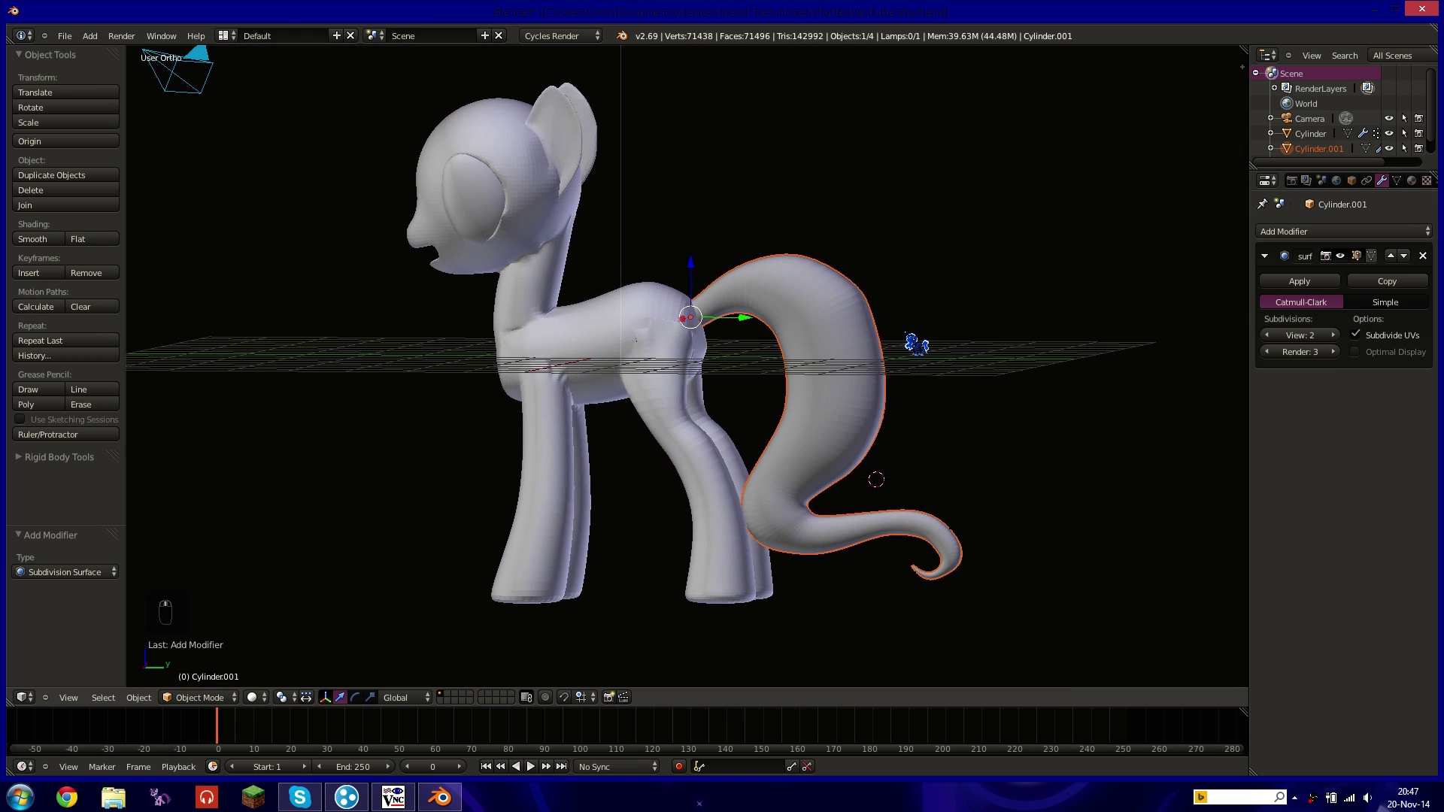
pyautogui.moveTo(748, 380); pyautogui.dragTo(716, 376, button='middle')
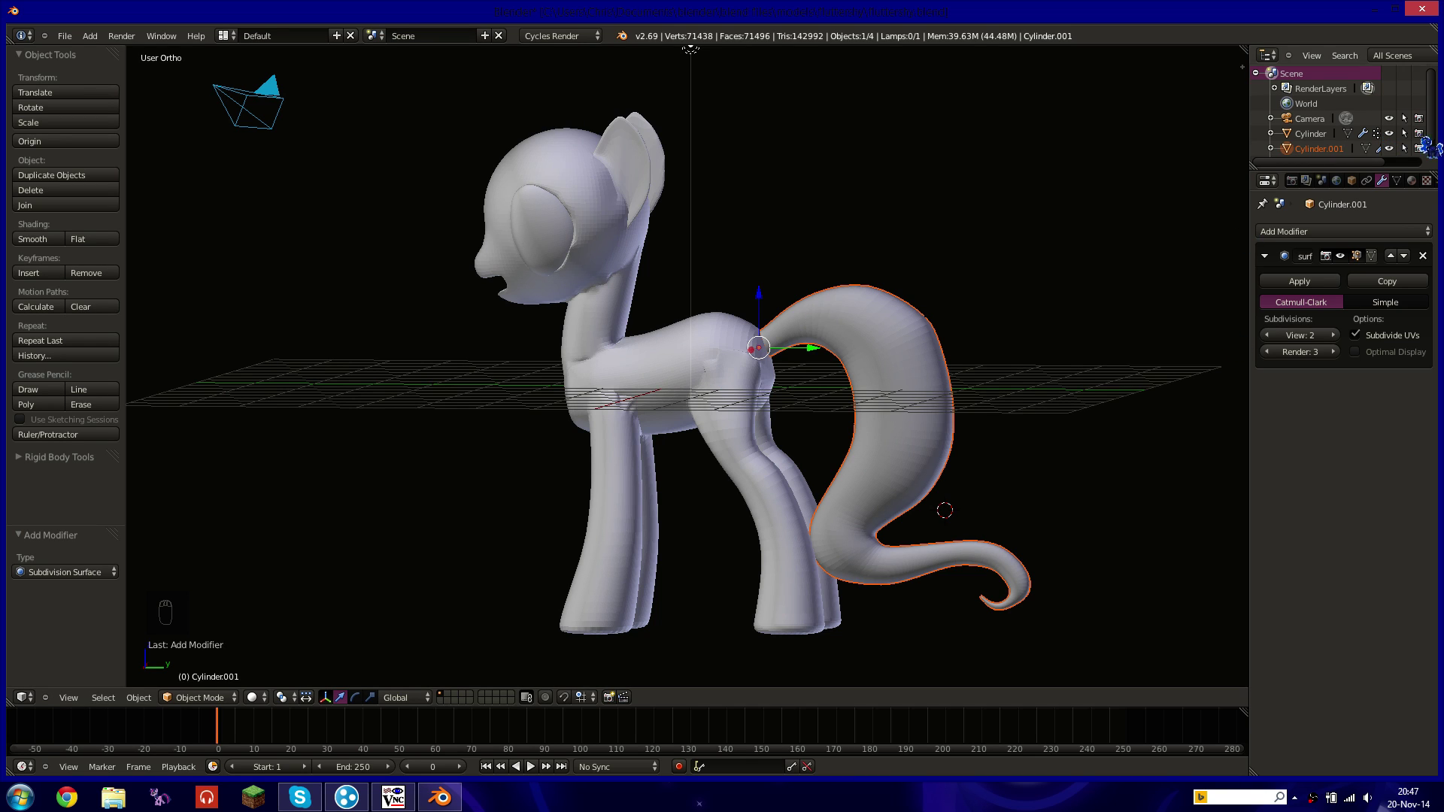
# Create a new material for the tail and name it hair.
pyautogui.click(1414, 180)
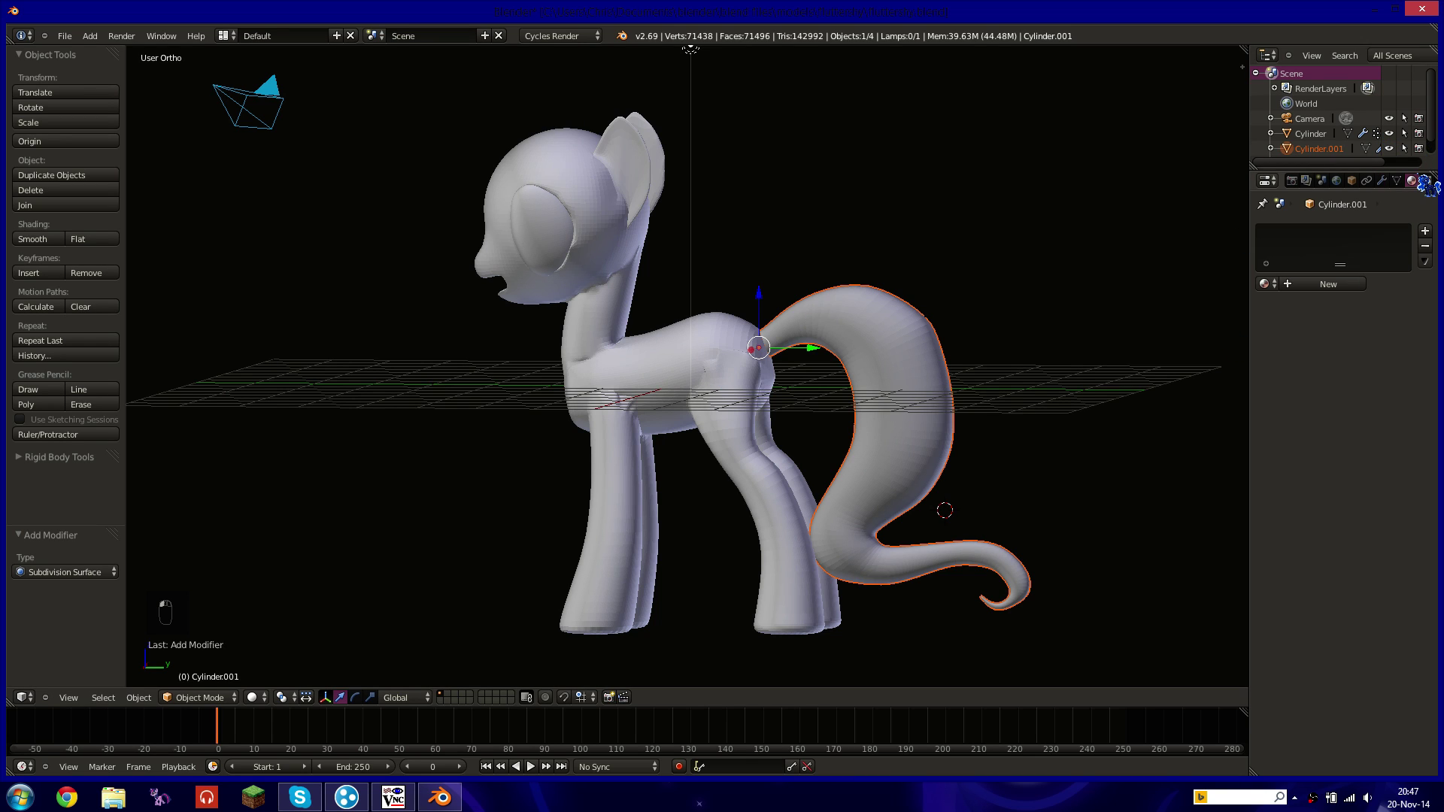
pyautogui.click(1425, 231)
pyautogui.click(1331, 291)
pyautogui.click(1302, 285)
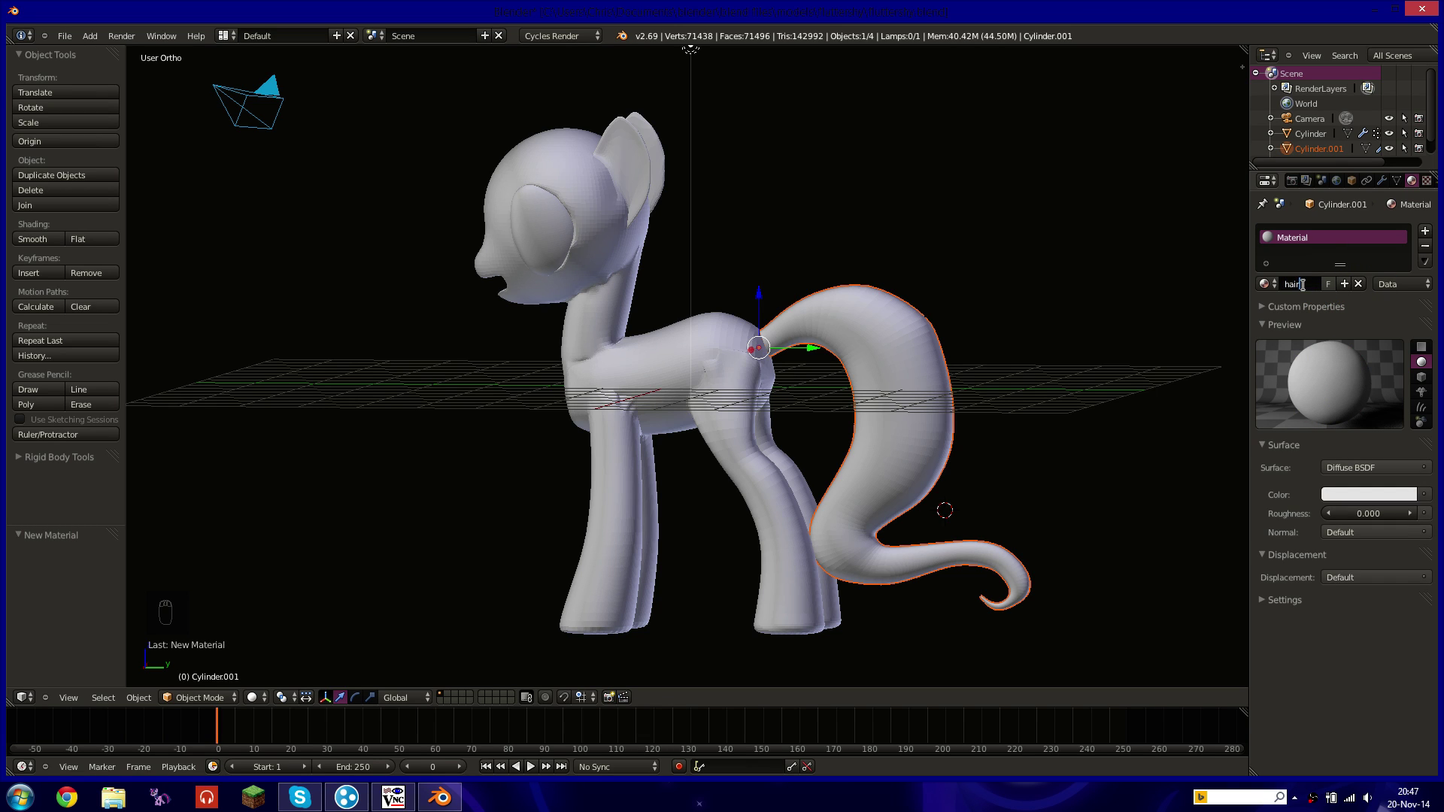
pyautogui.press('Return')
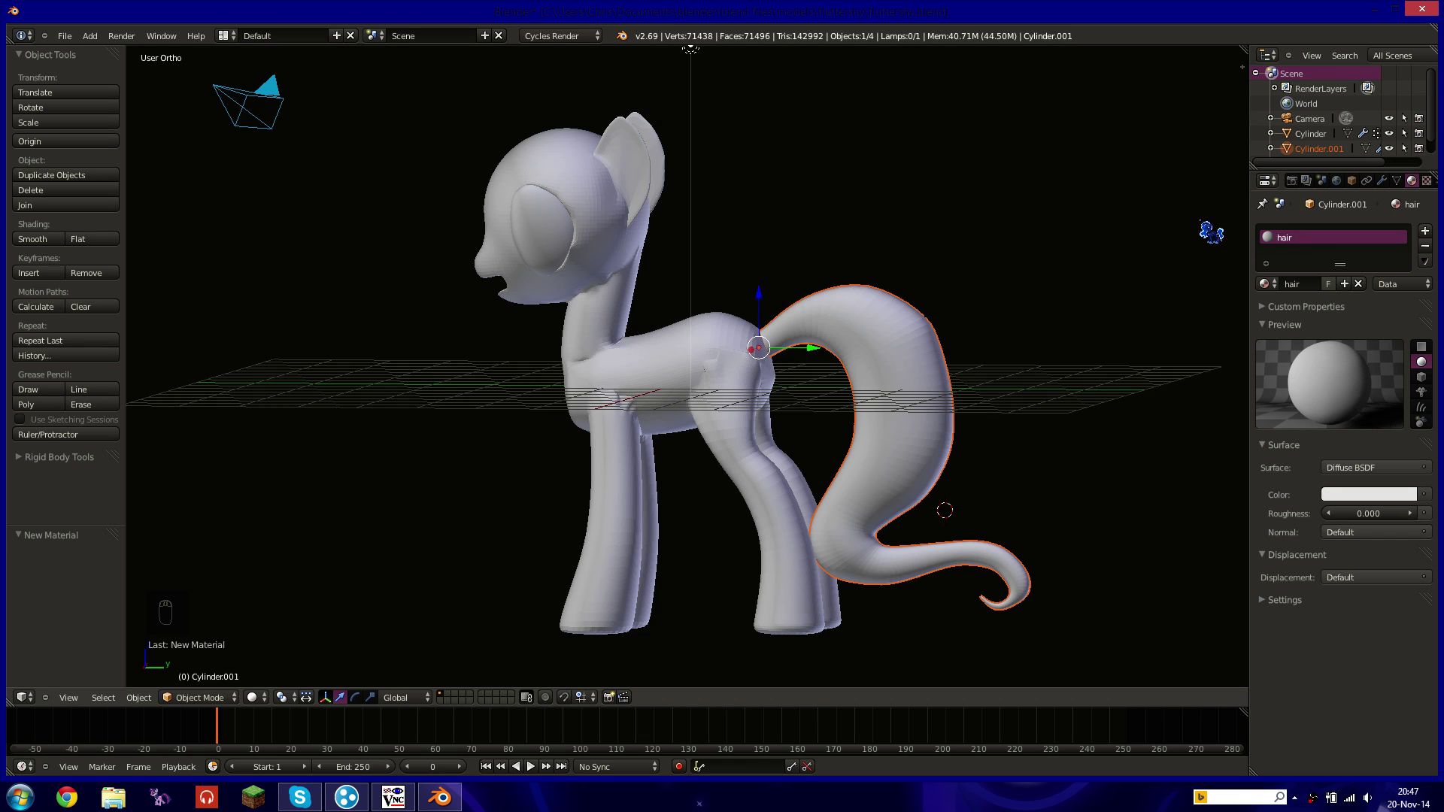
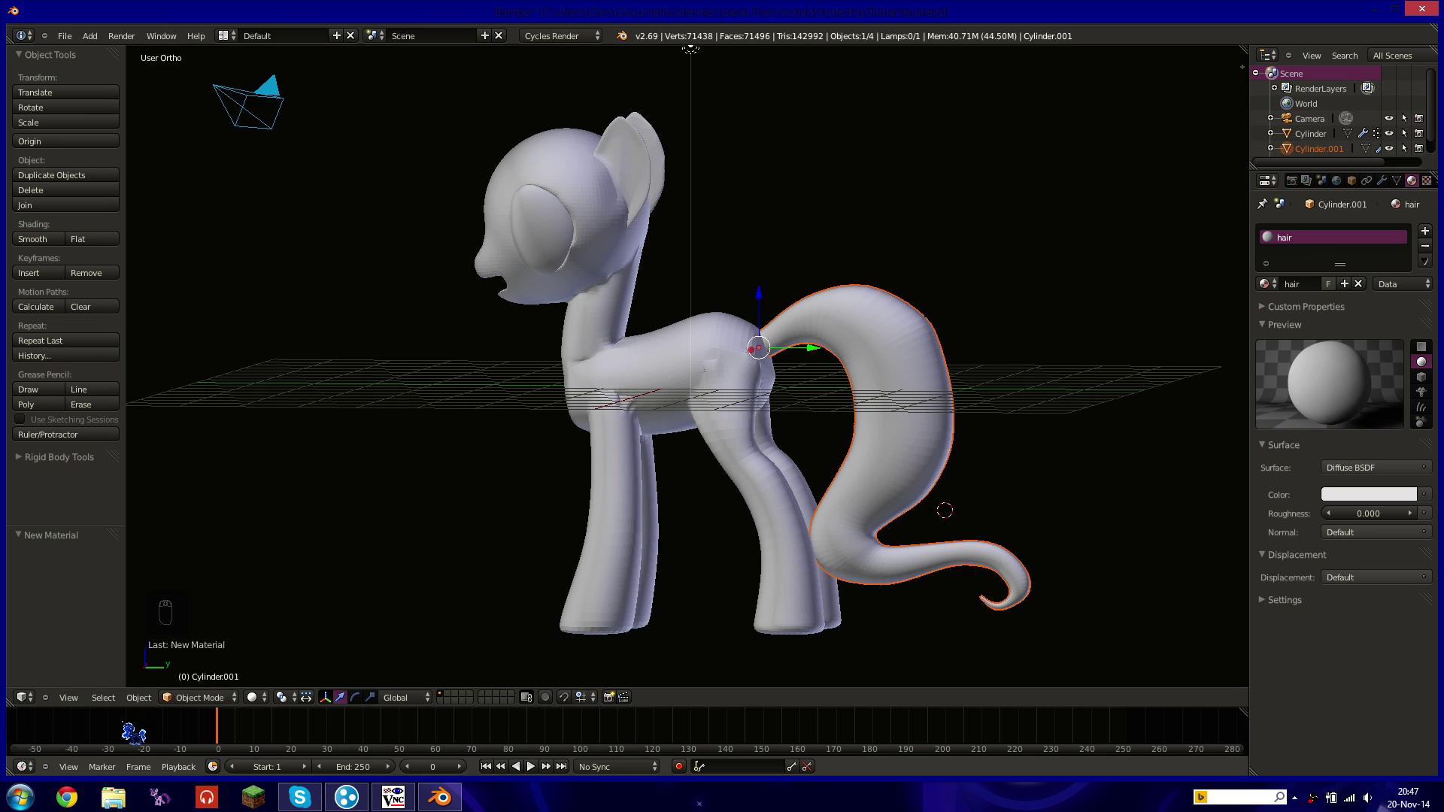
# Switch the 3D View to the Node Editor and delete the hair material's Diffuse BSDF node.
pyautogui.click(22, 697)
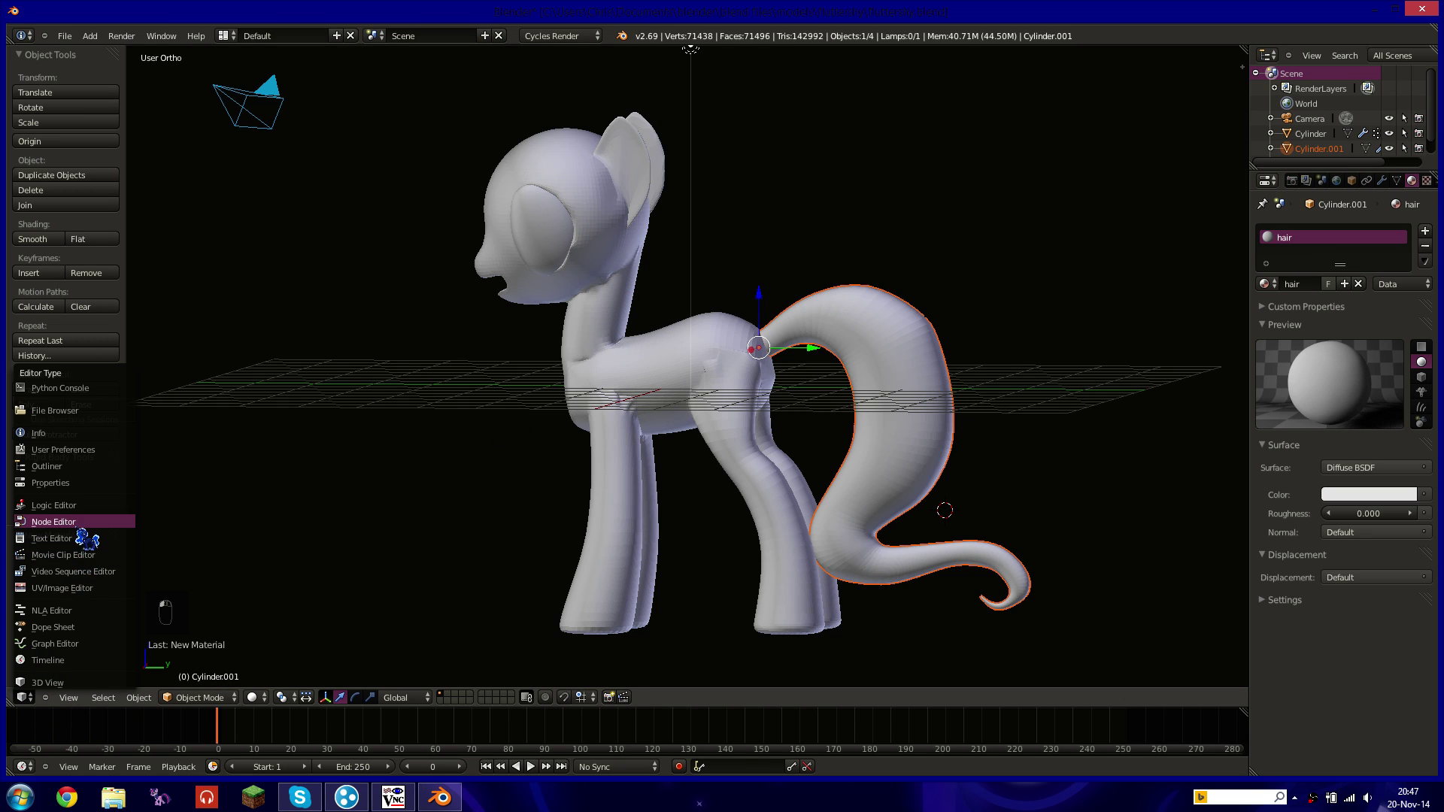
pyautogui.click(81, 522)
pyautogui.moveTo(797, 313); pyautogui.dragTo(775, 320, button='middle')
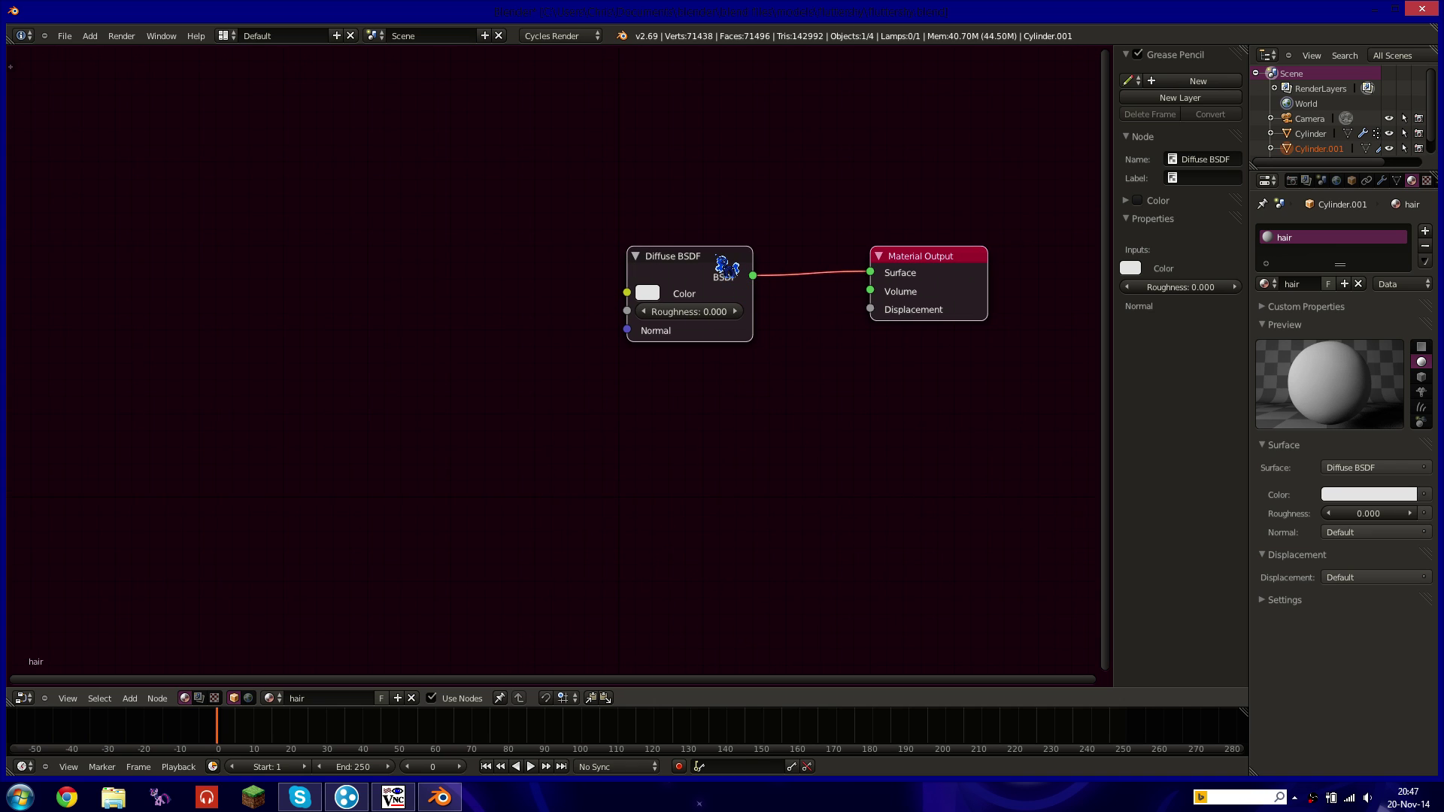
pyautogui.click(716, 255)
pyautogui.press('x')
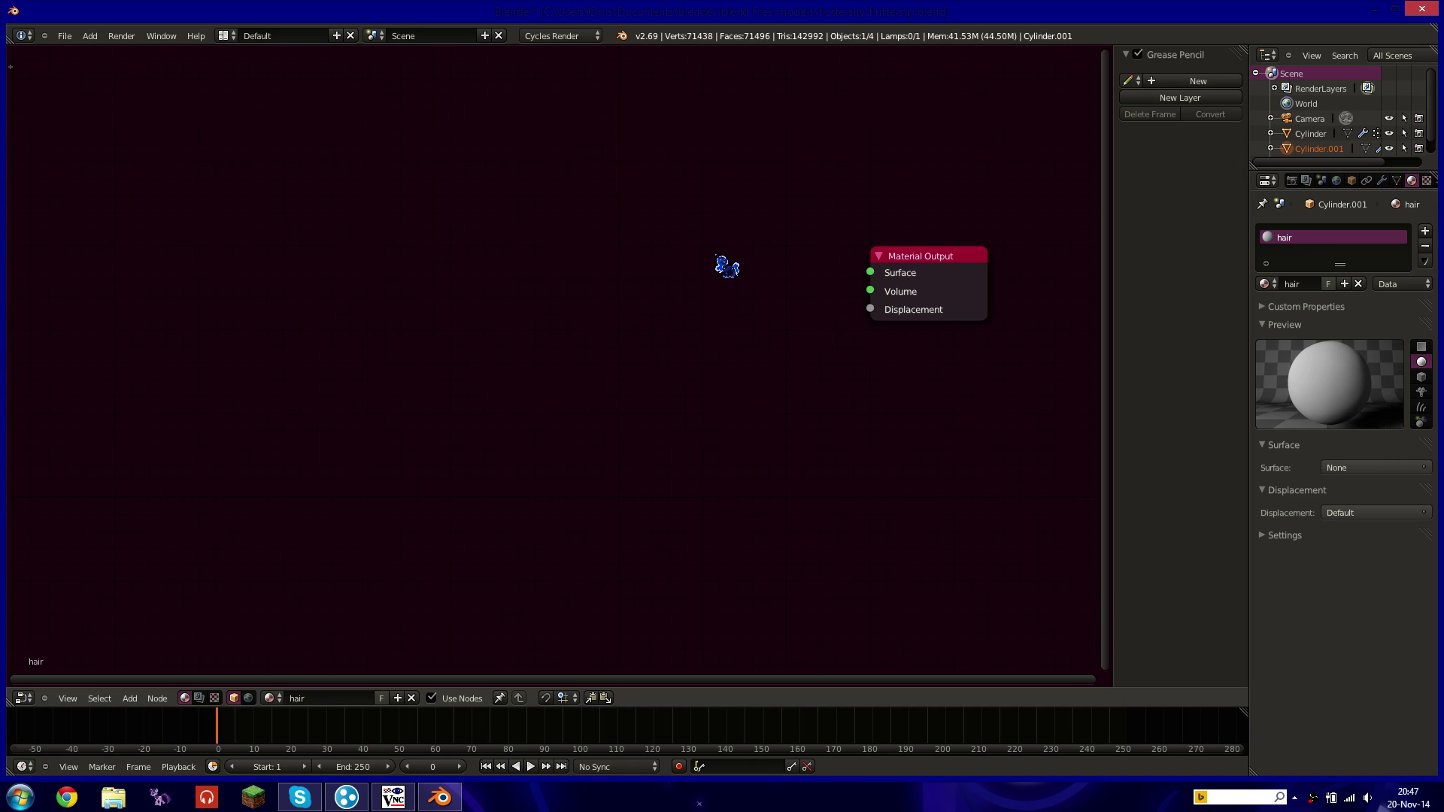
# Add a Mix Shader node and connect its output to the Material Output's Surface.
pyautogui.hotkey('shift', 'a')
pyautogui.moveTo(718, 305)
pyautogui.click(767, 301)
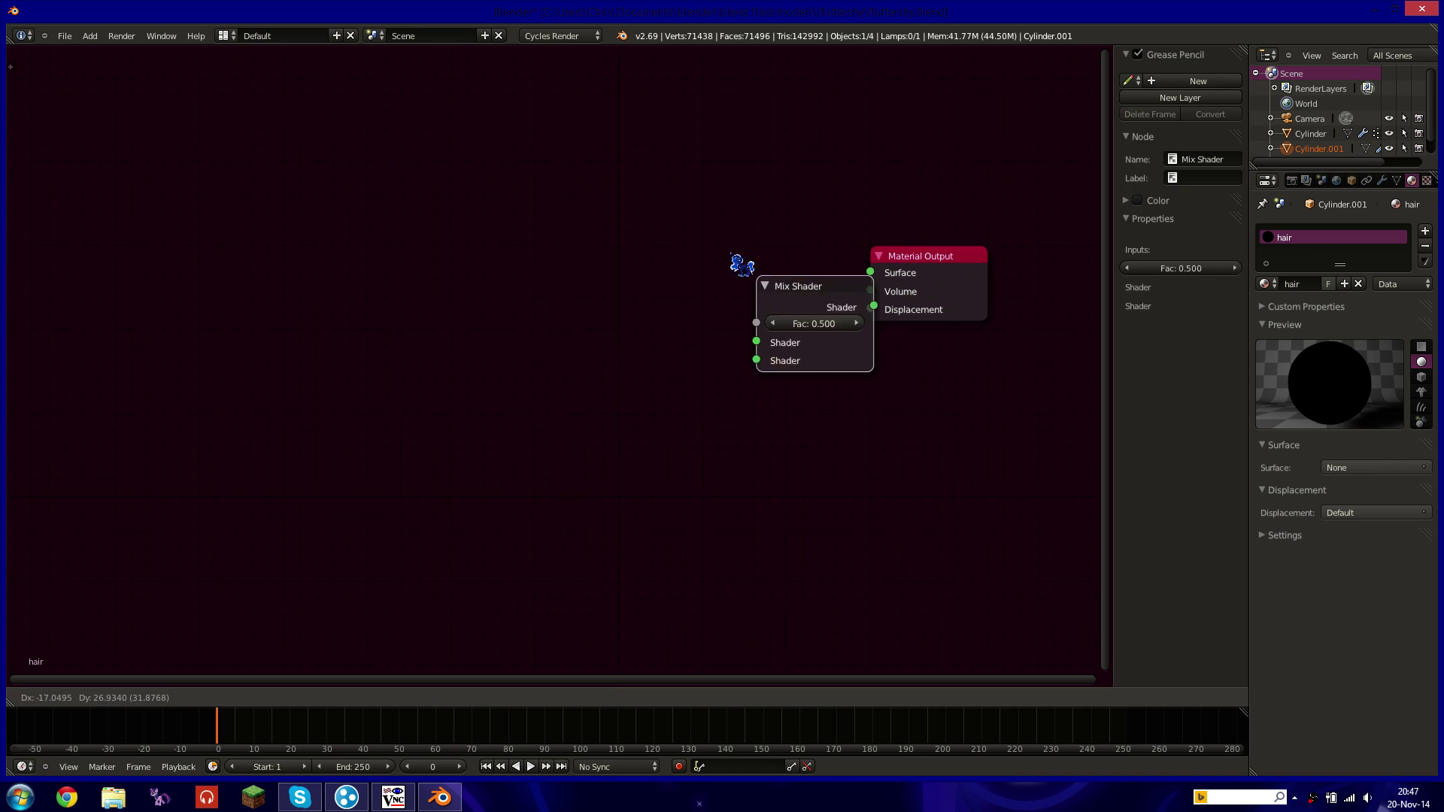
pyautogui.moveTo(841, 279); pyautogui.dragTo(870, 273)
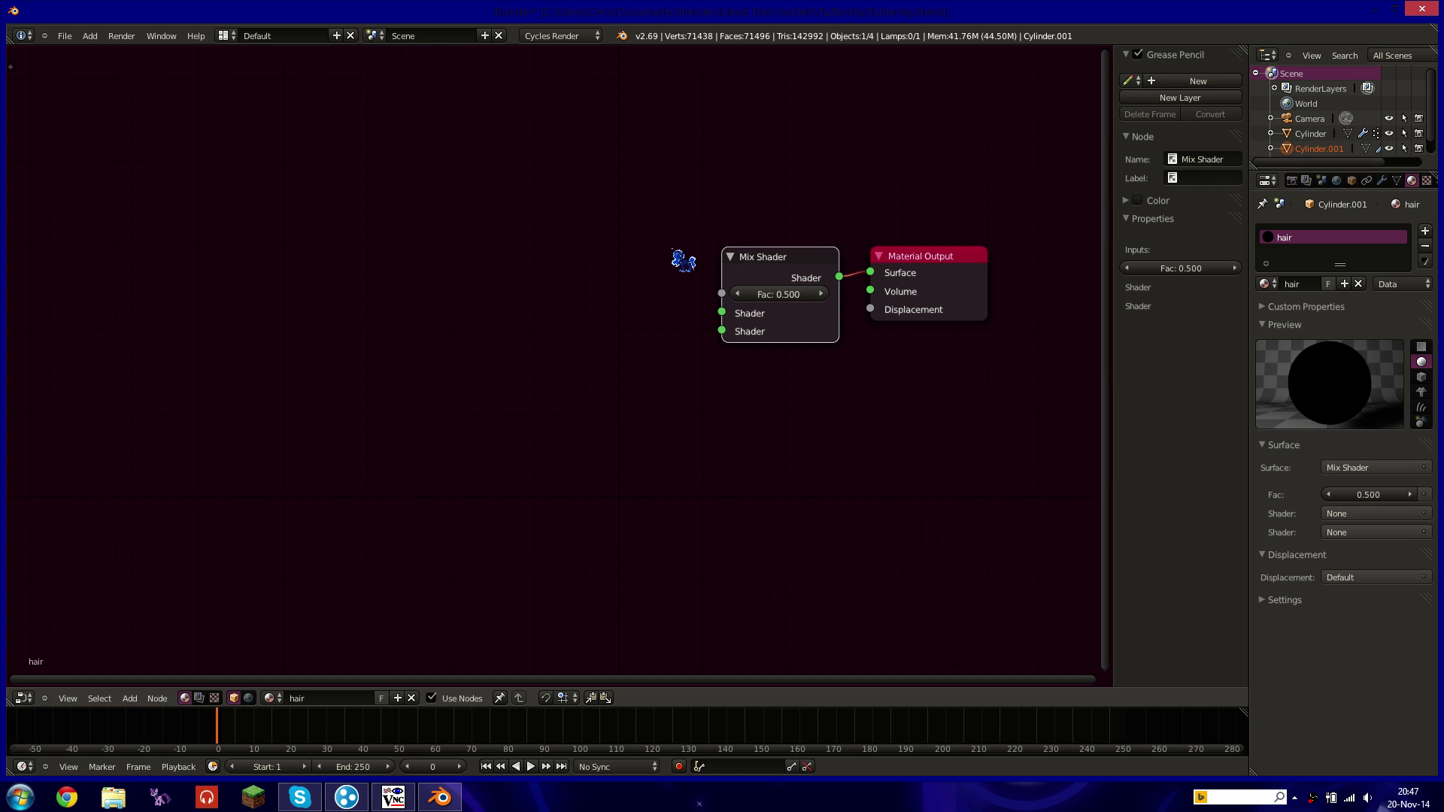
# Add a Hair BSDF node and connect it to the Mix Shader's first shader input.
pyautogui.hotkey('shift', 'a')
pyautogui.moveTo(623, 286)
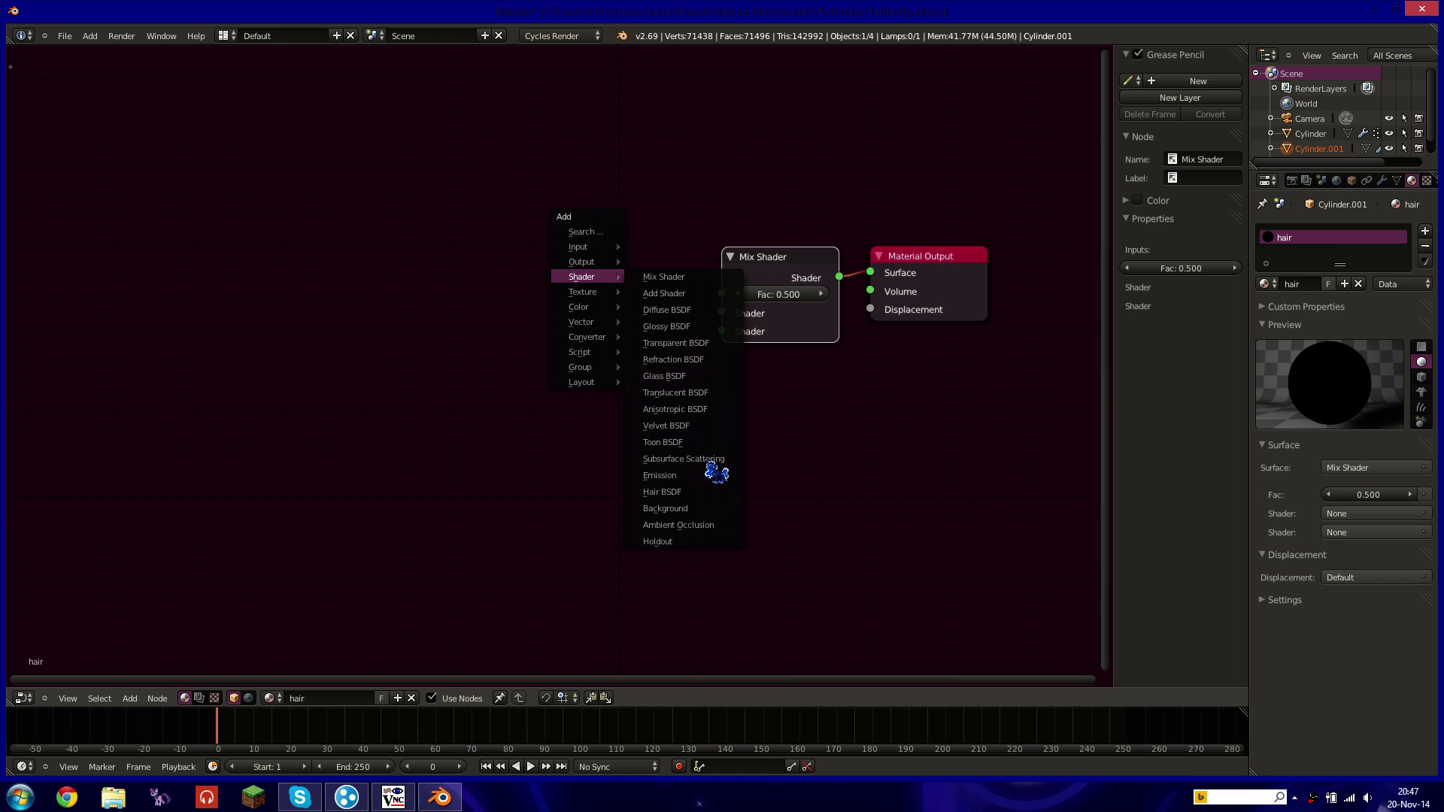
pyautogui.click(681, 492)
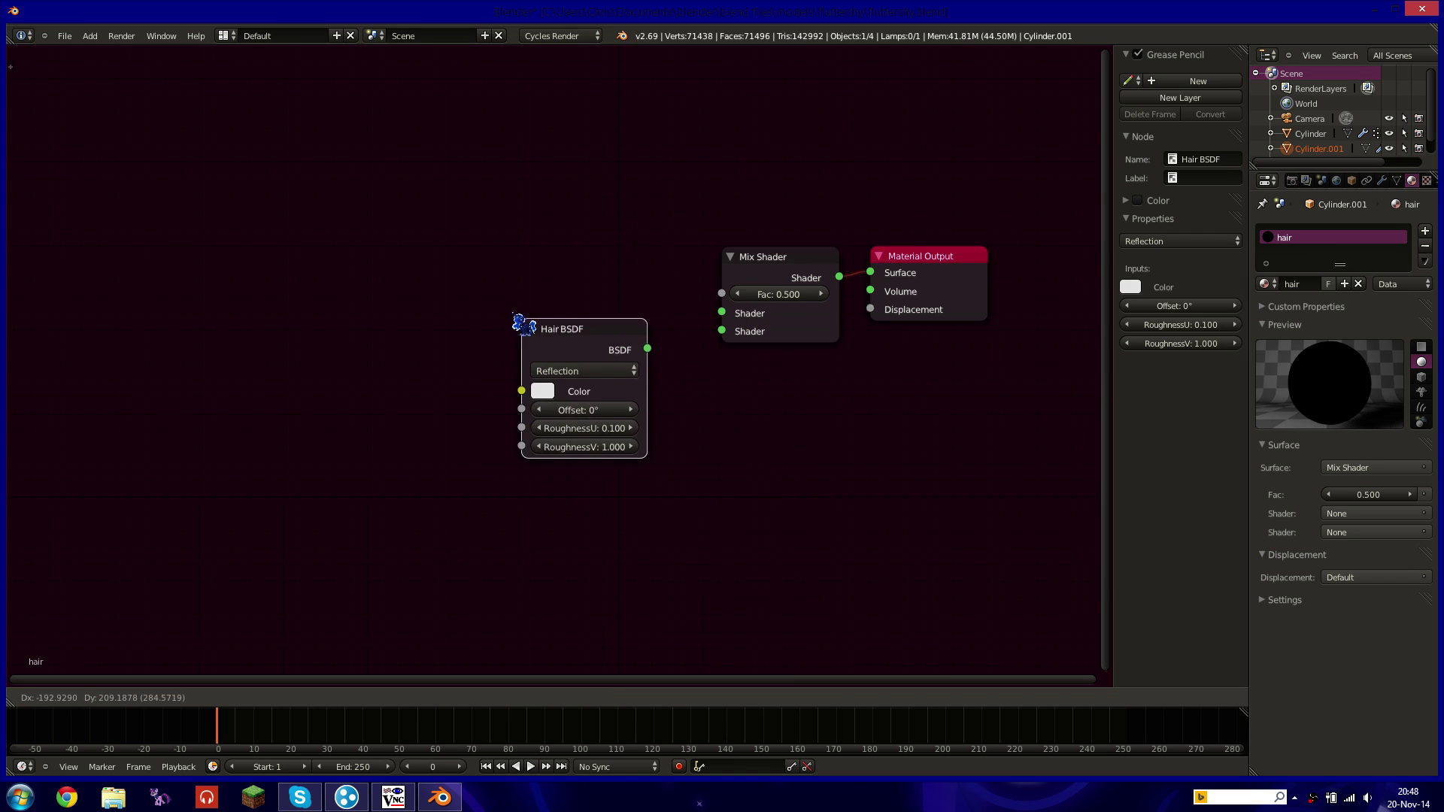
pyautogui.moveTo(542, 230); pyautogui.dragTo(724, 313)
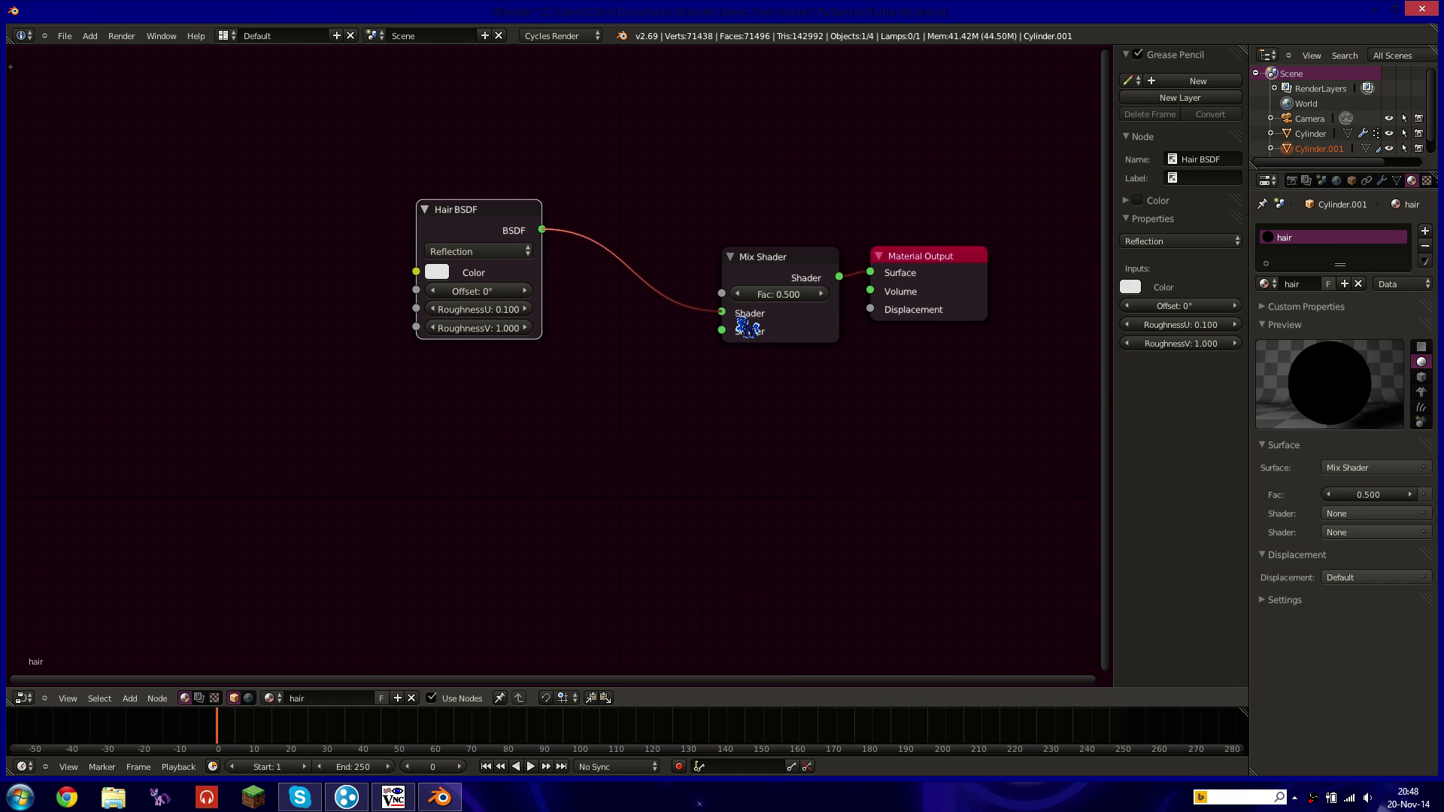
# Add a Diffuse BSDF node and connect it to the Mix Shader's second shader input.
pyautogui.hotkey('shift', 'a')
pyautogui.moveTo(431, 399)
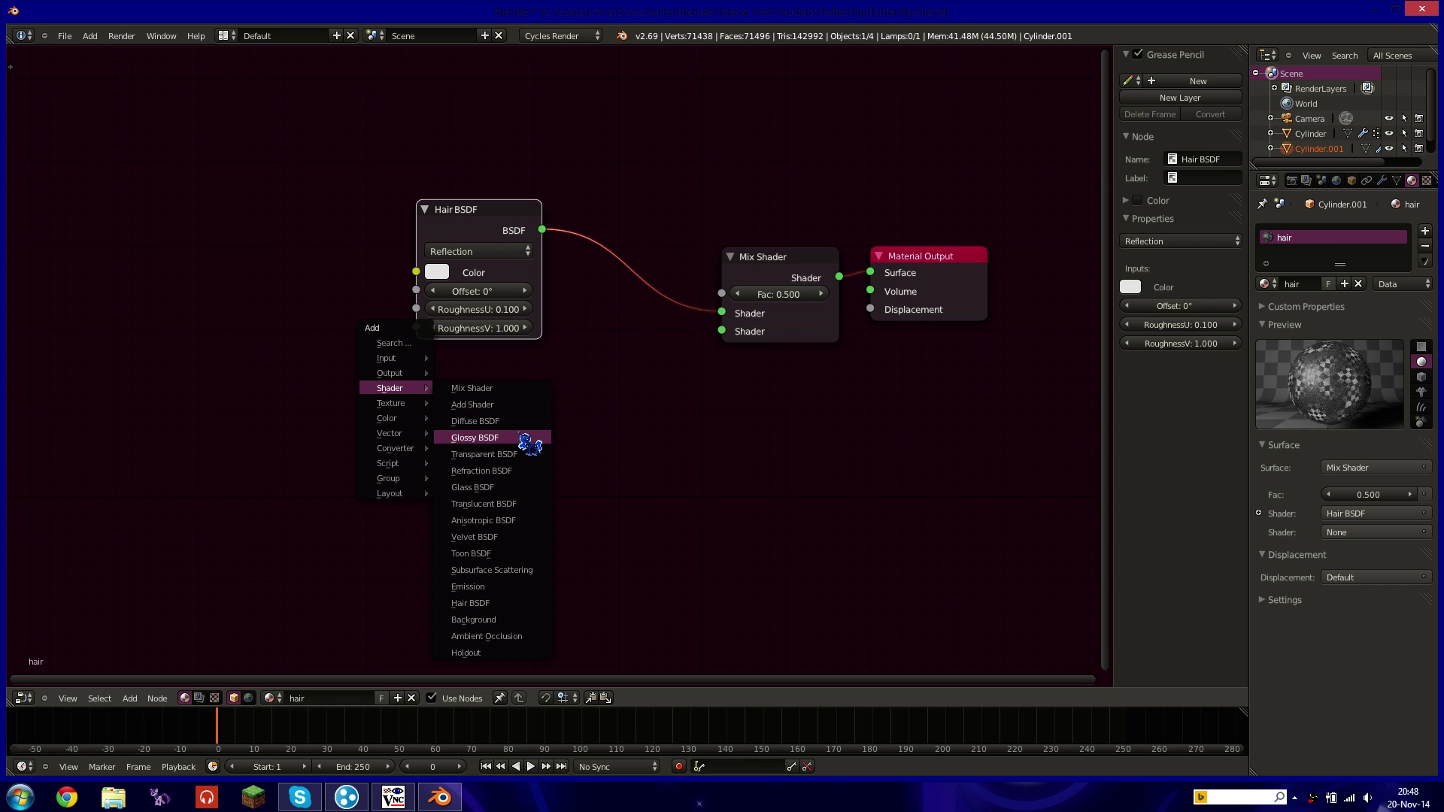
pyautogui.click(519, 421)
pyautogui.moveTo(550, 398); pyautogui.dragTo(722, 331)
# Set the Hair BSDF component to Transmission and give both BSDF nodes the same pink, R 0.800, G 0.279, B 0.532.
pyautogui.click(471, 251)
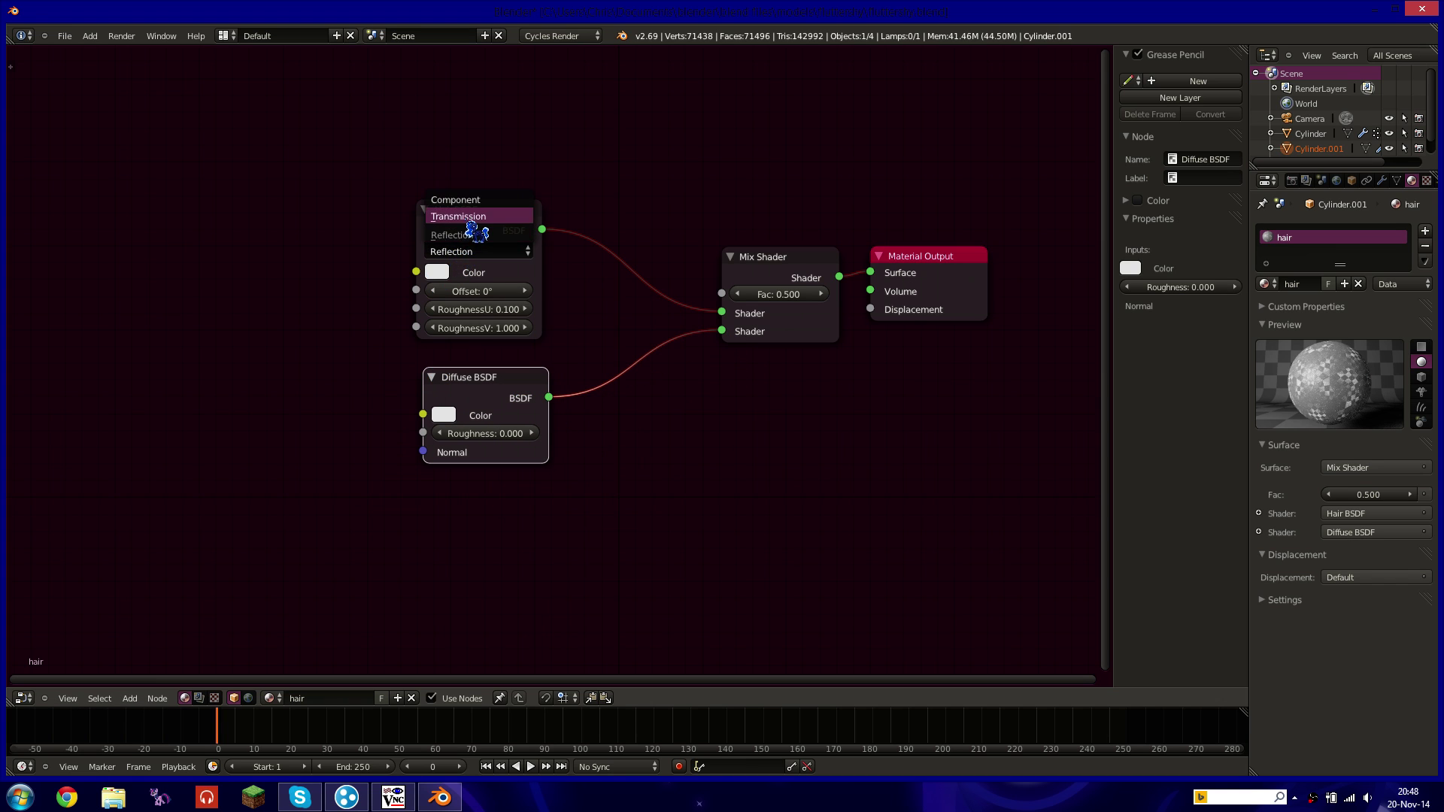
pyautogui.click(473, 233)
pyautogui.click(446, 273)
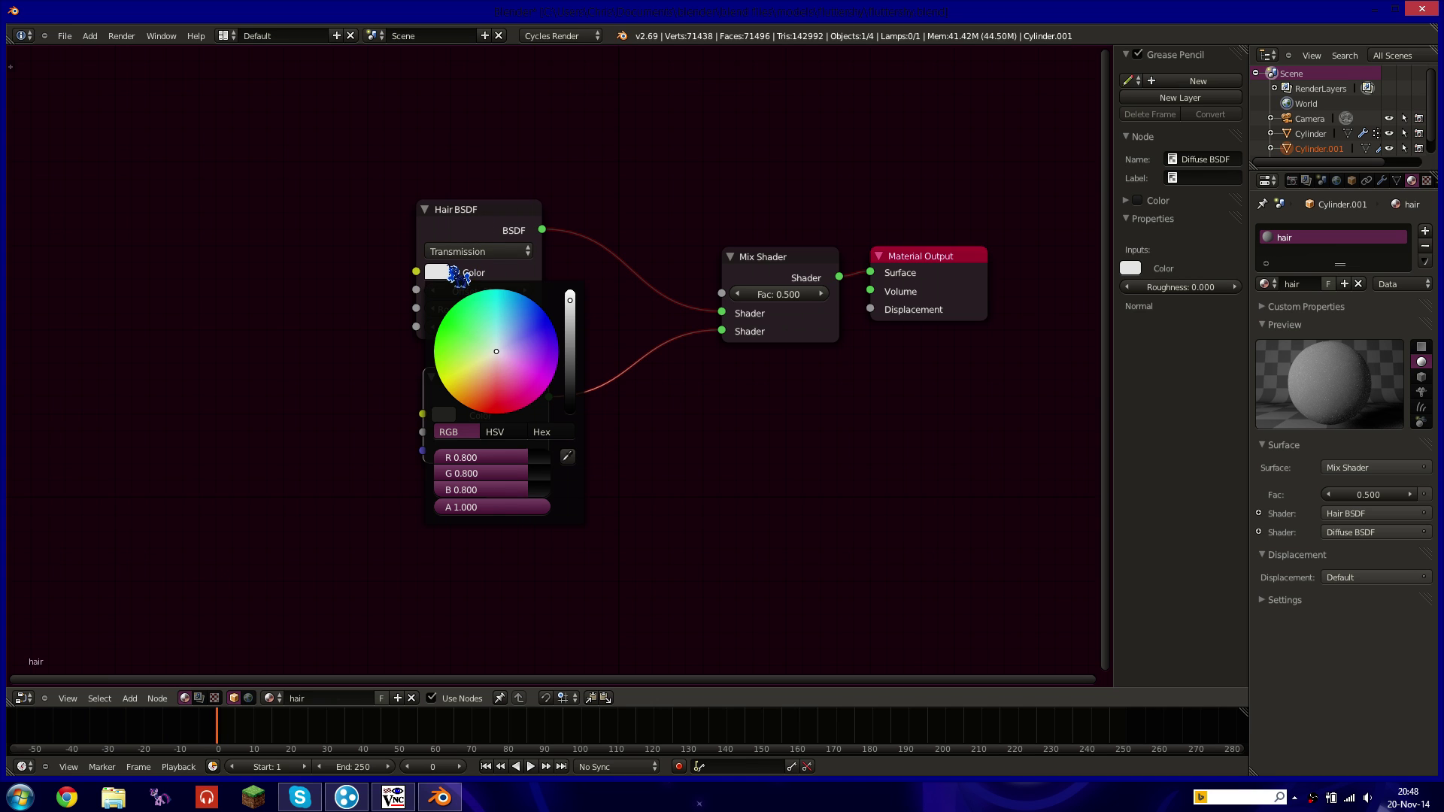
pyautogui.moveTo(496, 353)
pyautogui.mouseDown()
pyautogui.moveTo(524, 407)
pyautogui.moveTo(518, 387)
pyautogui.mouseUp()
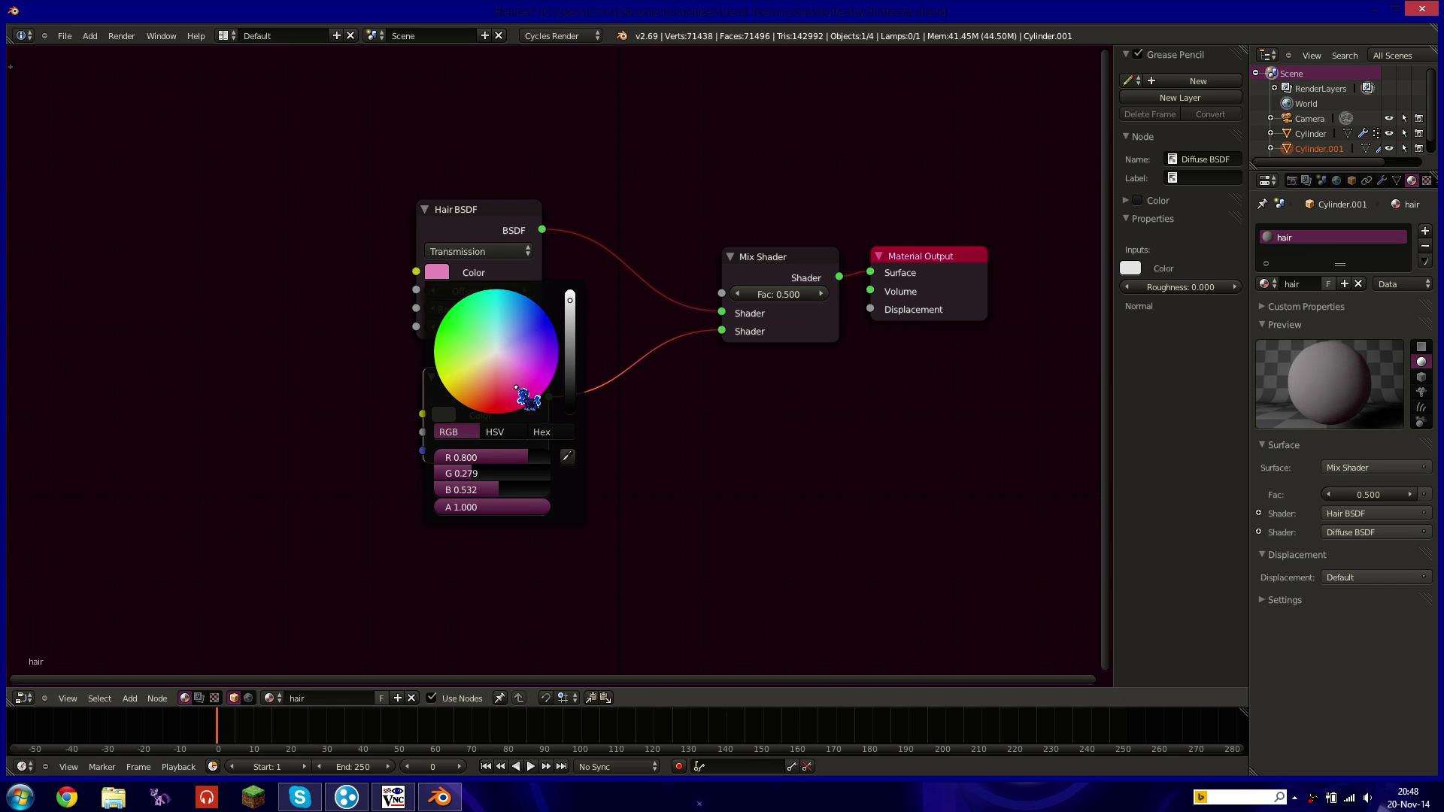
pyautogui.click(447, 415)
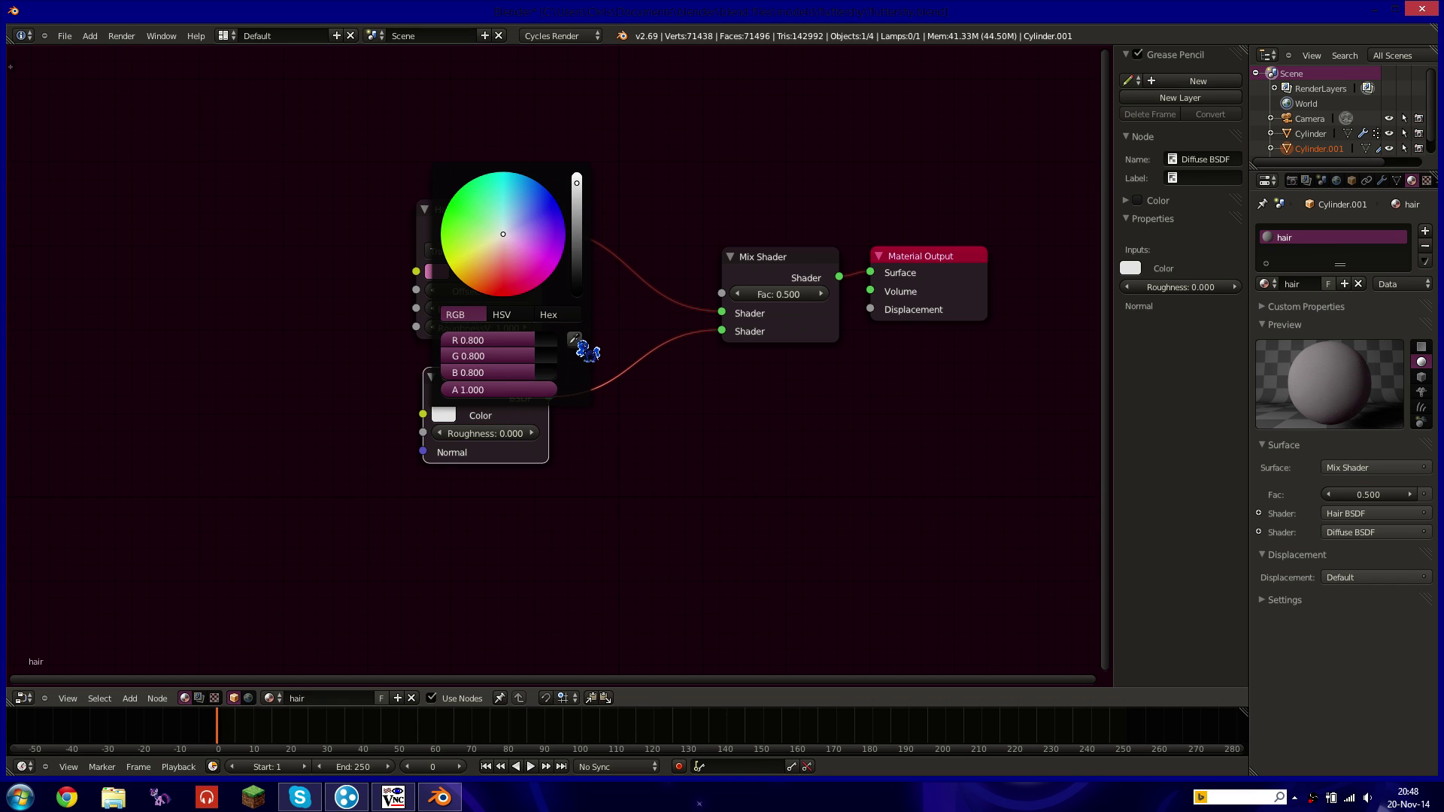
pyautogui.click(441, 269)
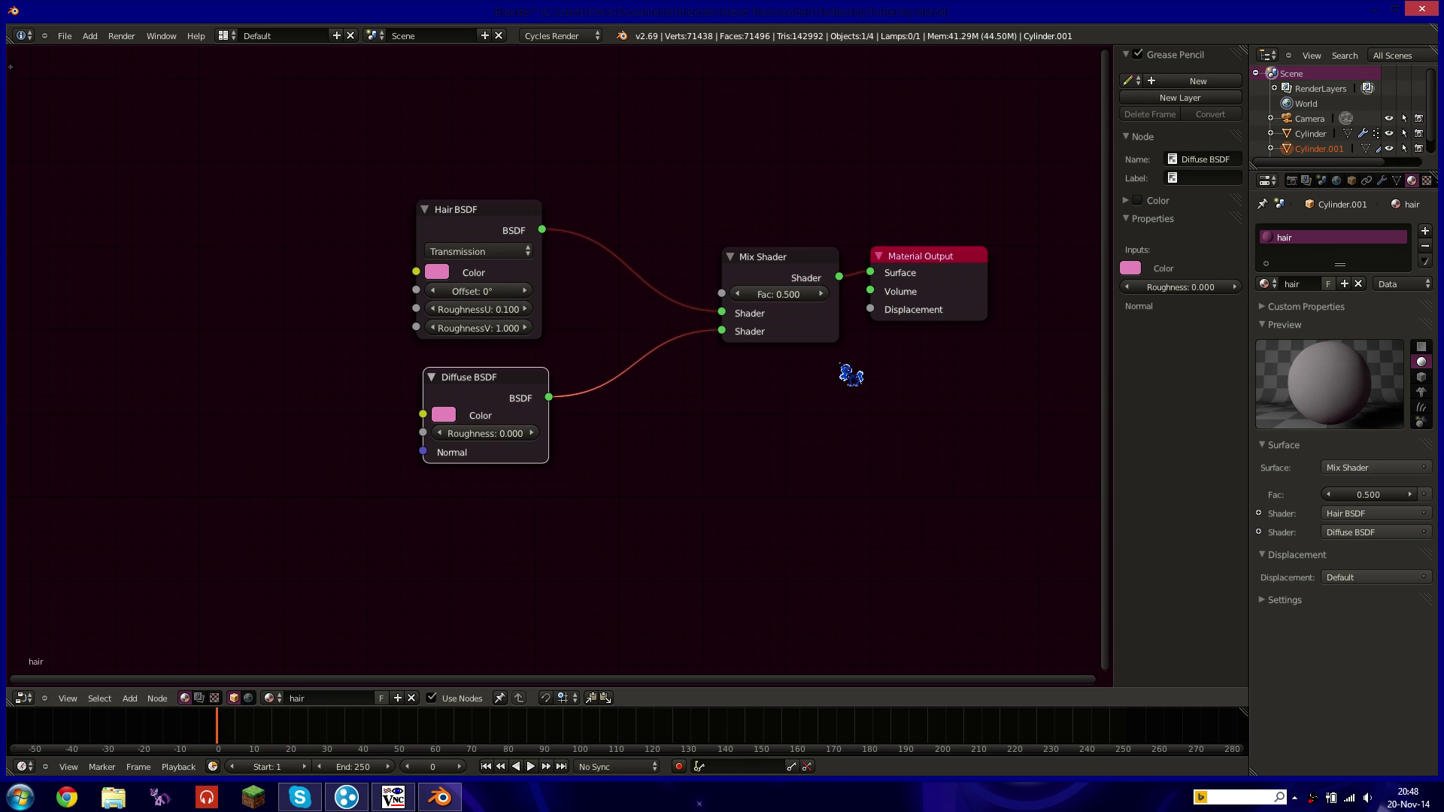
# Return to the 3D View and preview the pink tail in rendered shading before restoring solid shading.
pyautogui.click(28, 697)
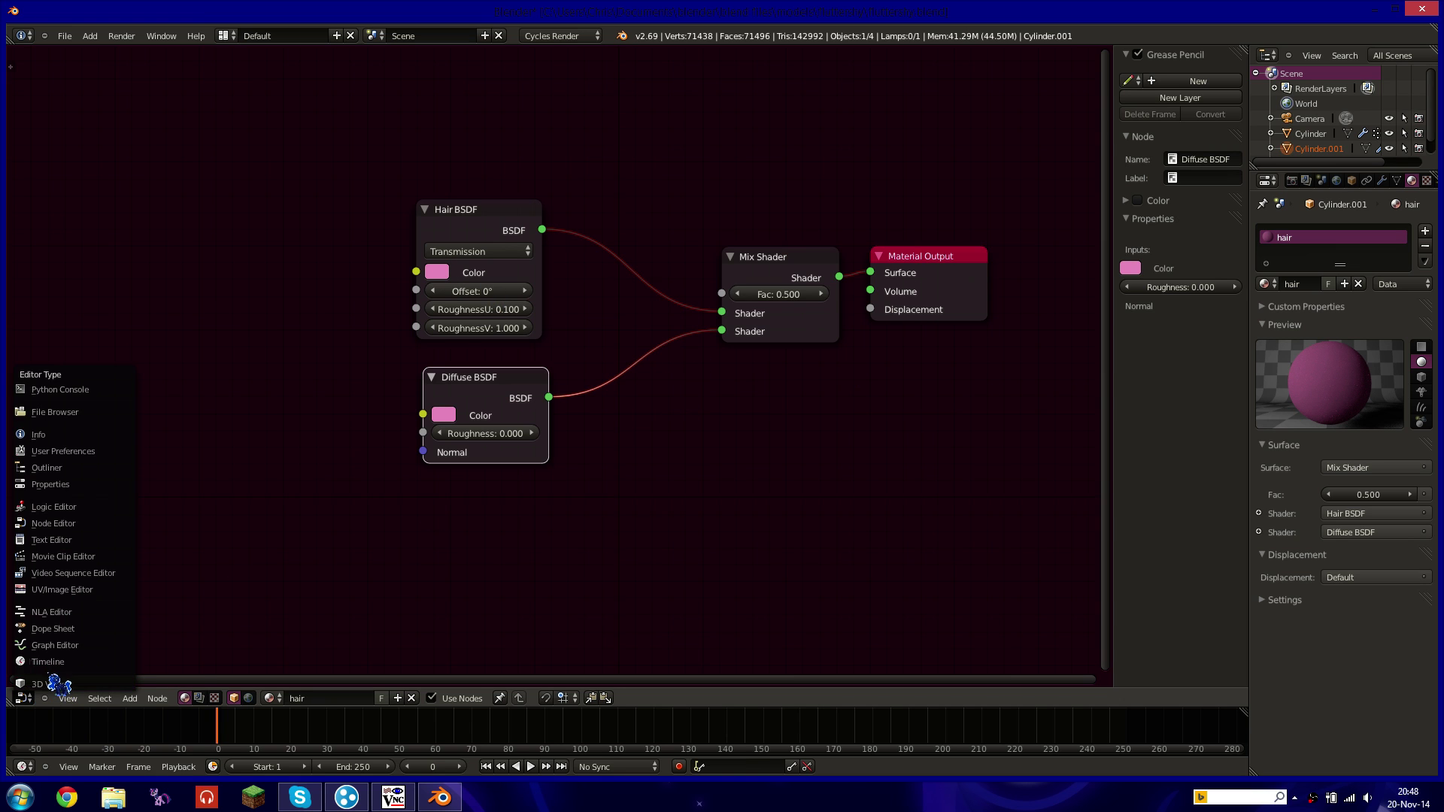
pyautogui.click(54, 682)
pyautogui.hotkey('shift', 'z')
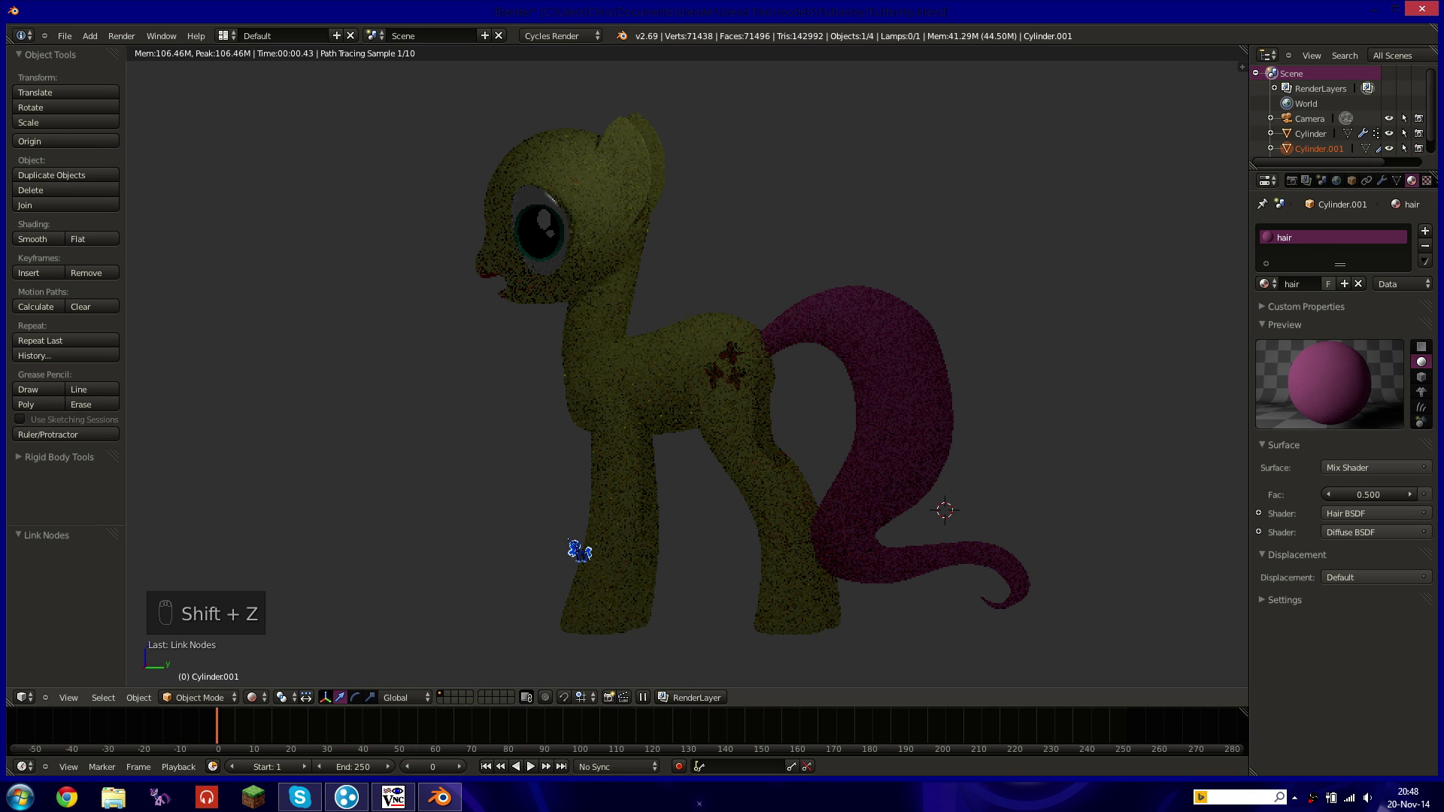
pyautogui.hotkey('shift', 'z')
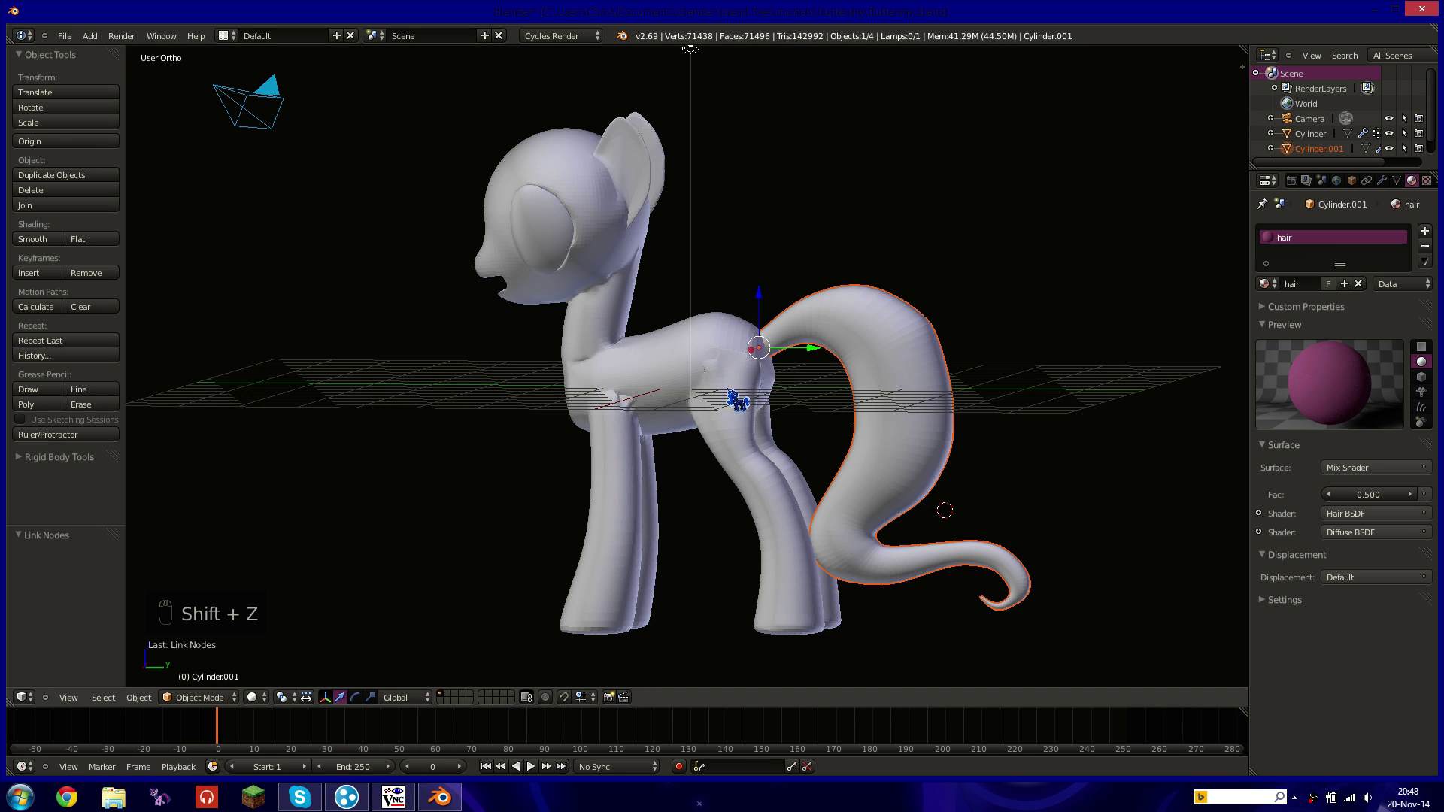
# In right view, place the 3D cursor on top of the pony's head and add a 32-vertex cylinder there.
pyautogui.press('KP_3')
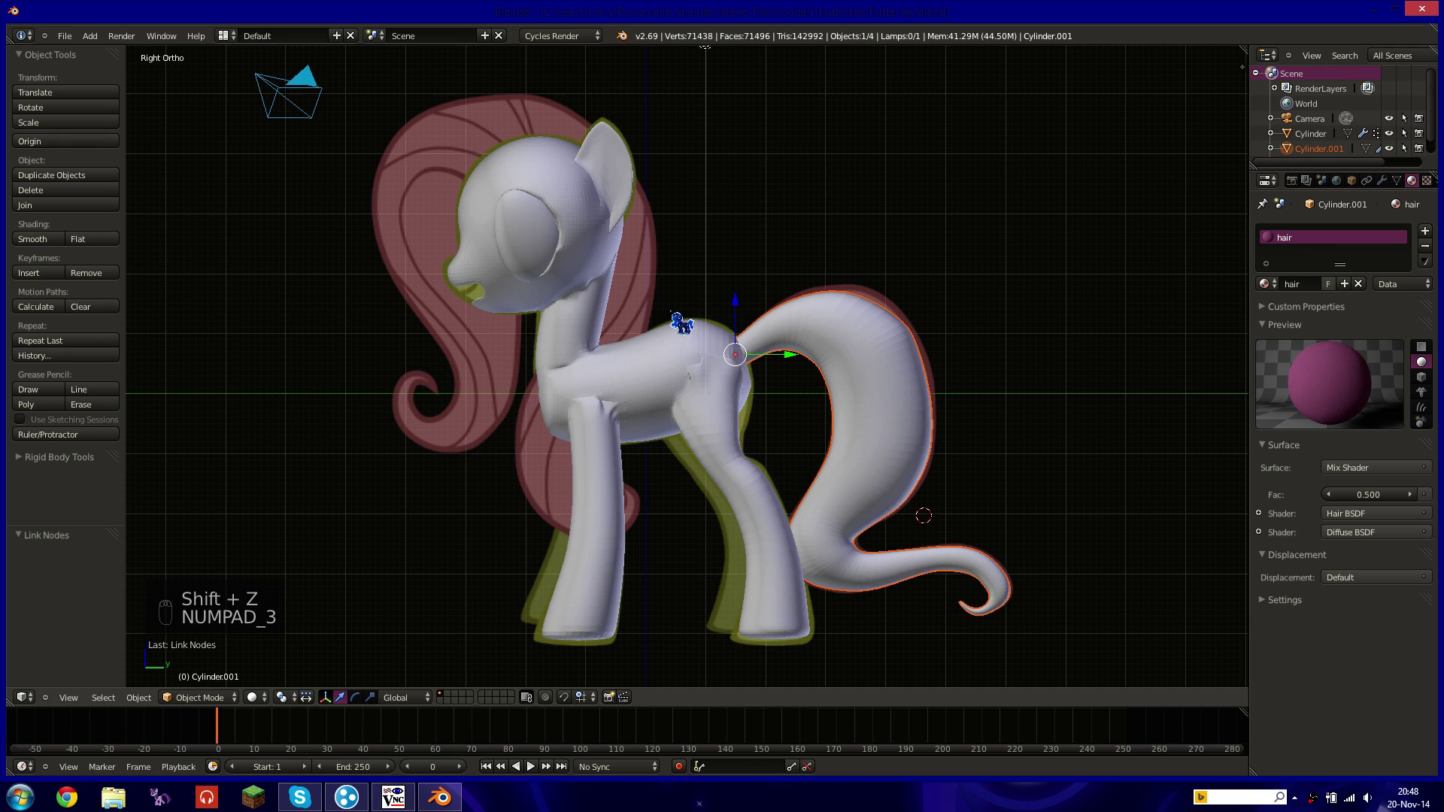
pyautogui.scroll(4, 481, 229)
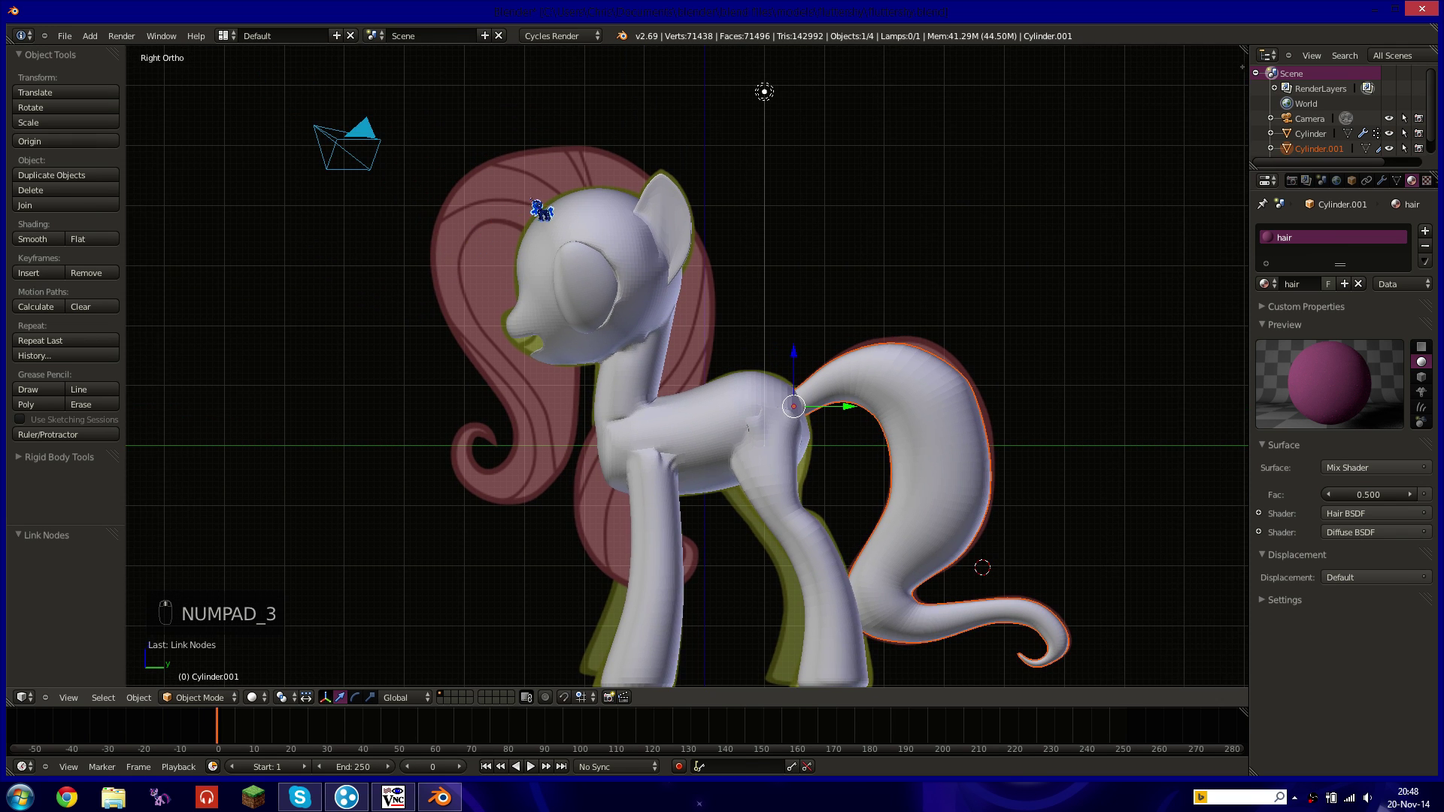
pyautogui.keyDown('shift'); pyautogui.moveTo(540, 78); pyautogui.dragTo(600, 191, button='middle'); pyautogui.keyUp('shift')
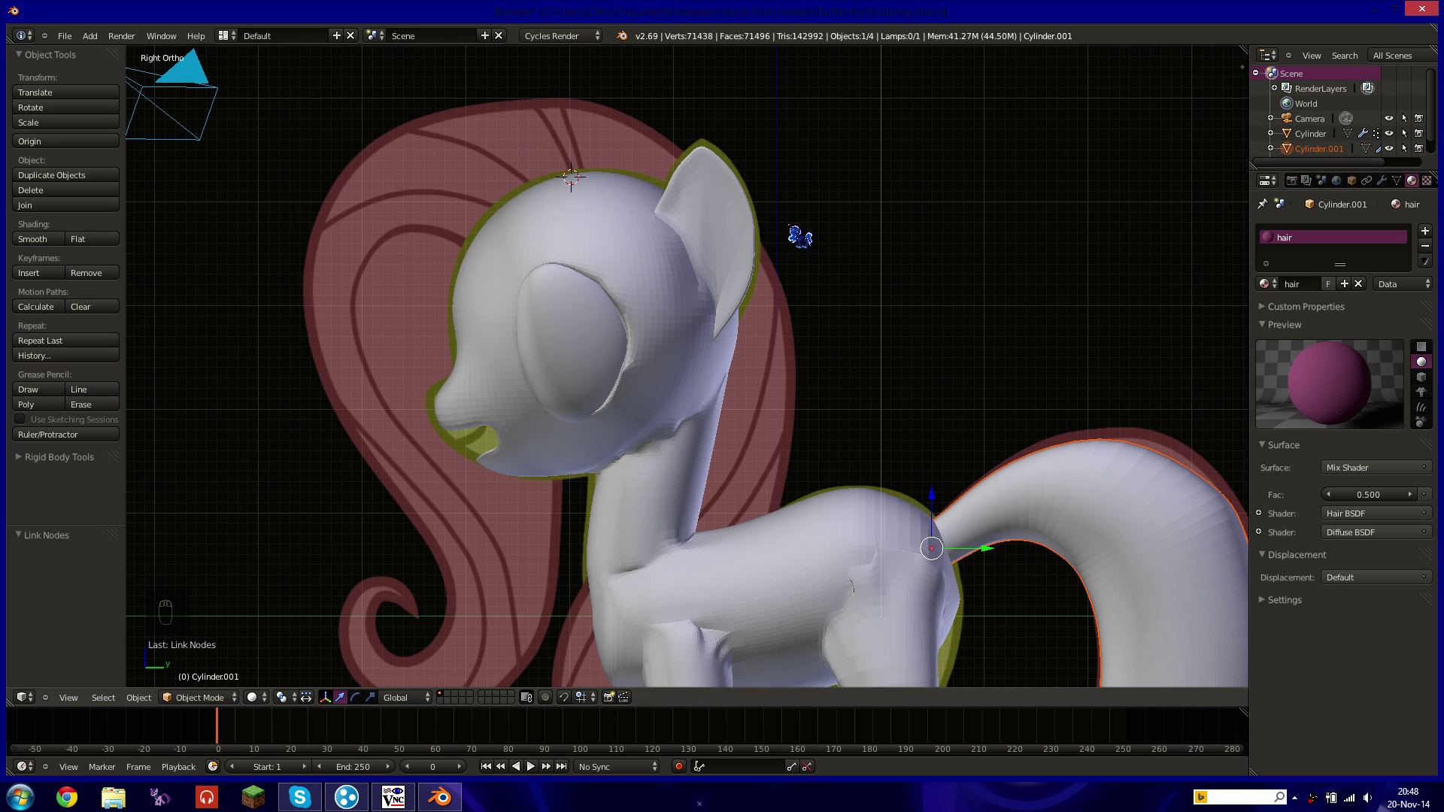
pyautogui.hotkey('shift', 'a')
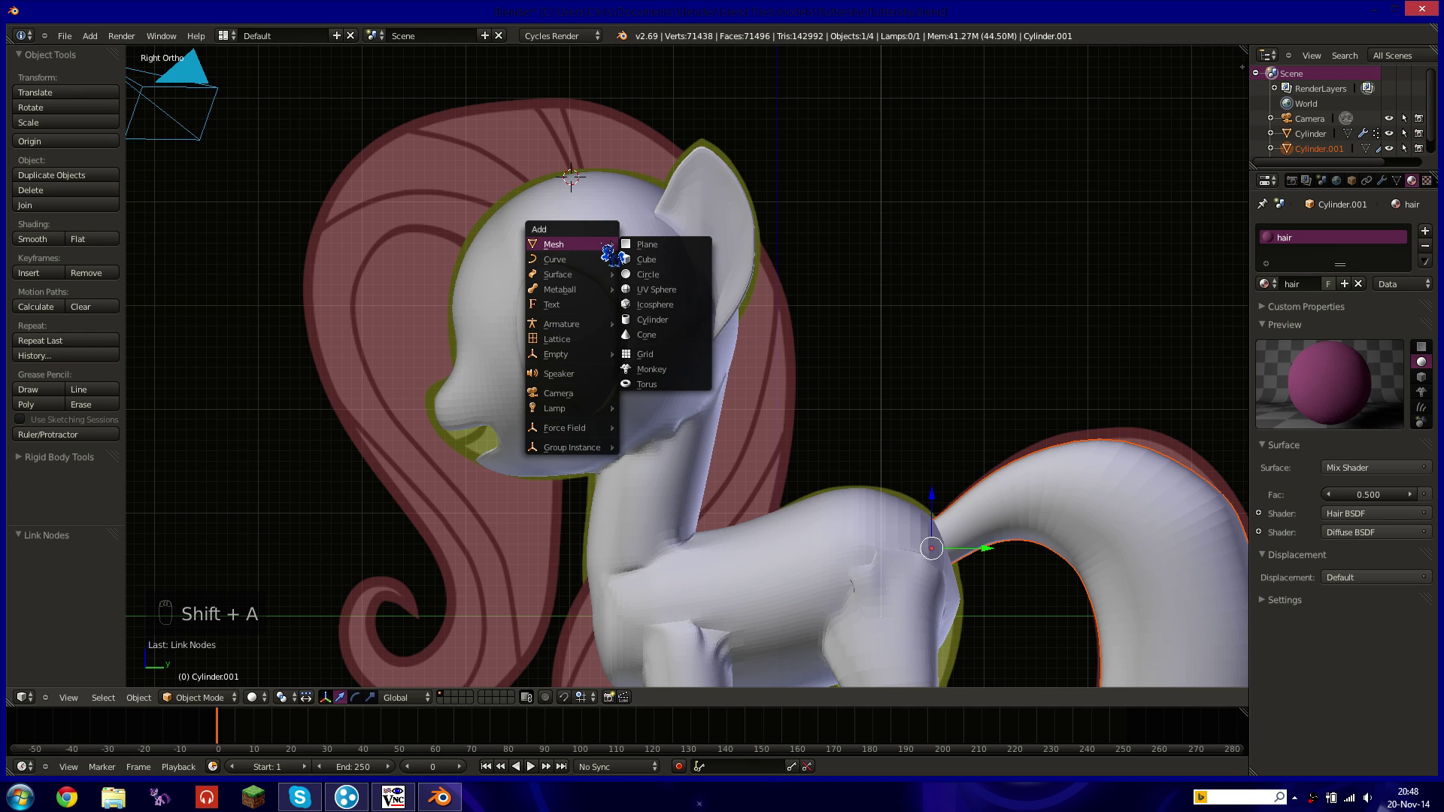
pyautogui.click(662, 319)
pyautogui.keyDown('shift'); pyautogui.moveTo(806, 57); pyautogui.dragTo(832, 159, button='middle'); pyautogui.keyUp('shift')
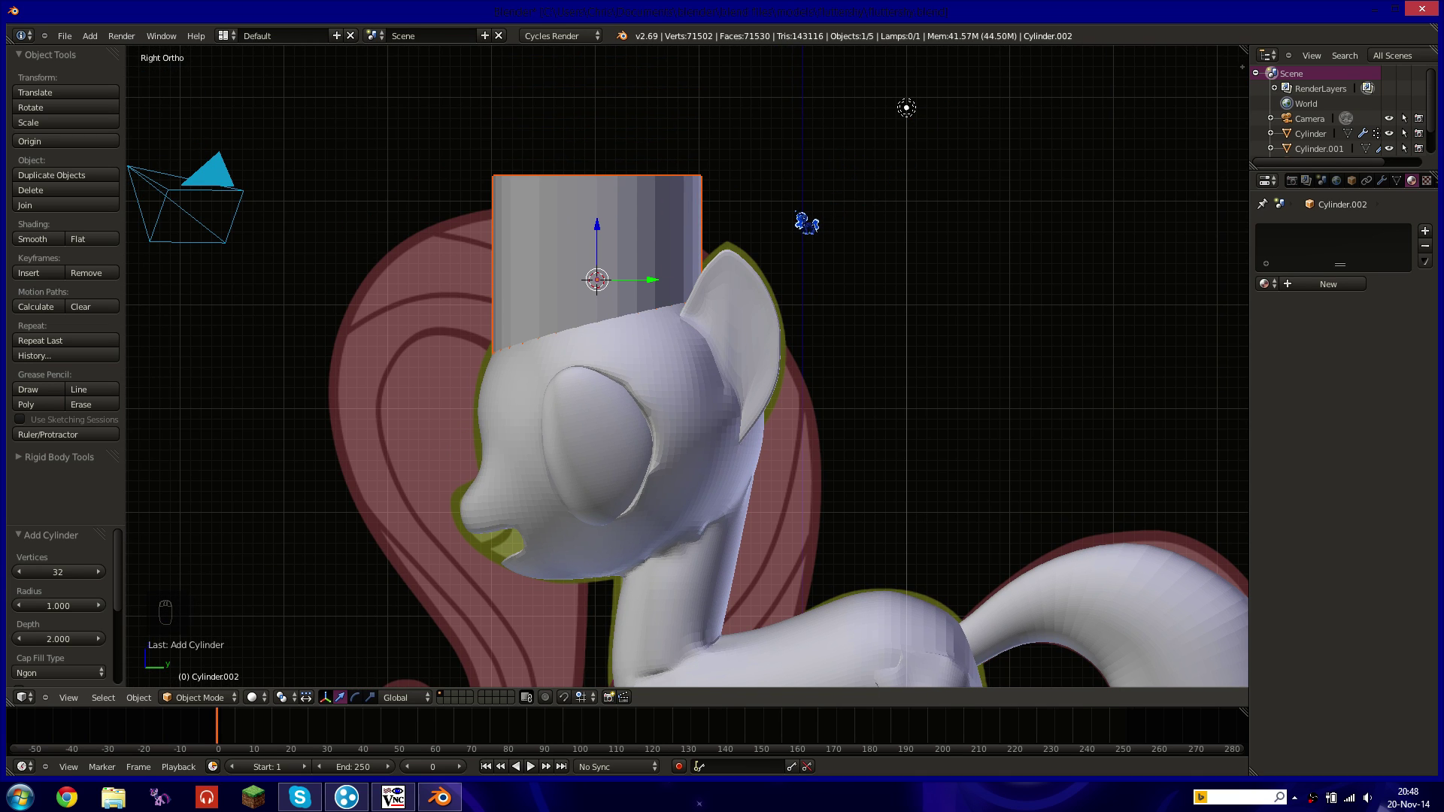
# In wireframe shading, scale the new cylinder to about 1.404 and move it about 0.363 along Y and 0.740 along Z.
pyautogui.press('z')
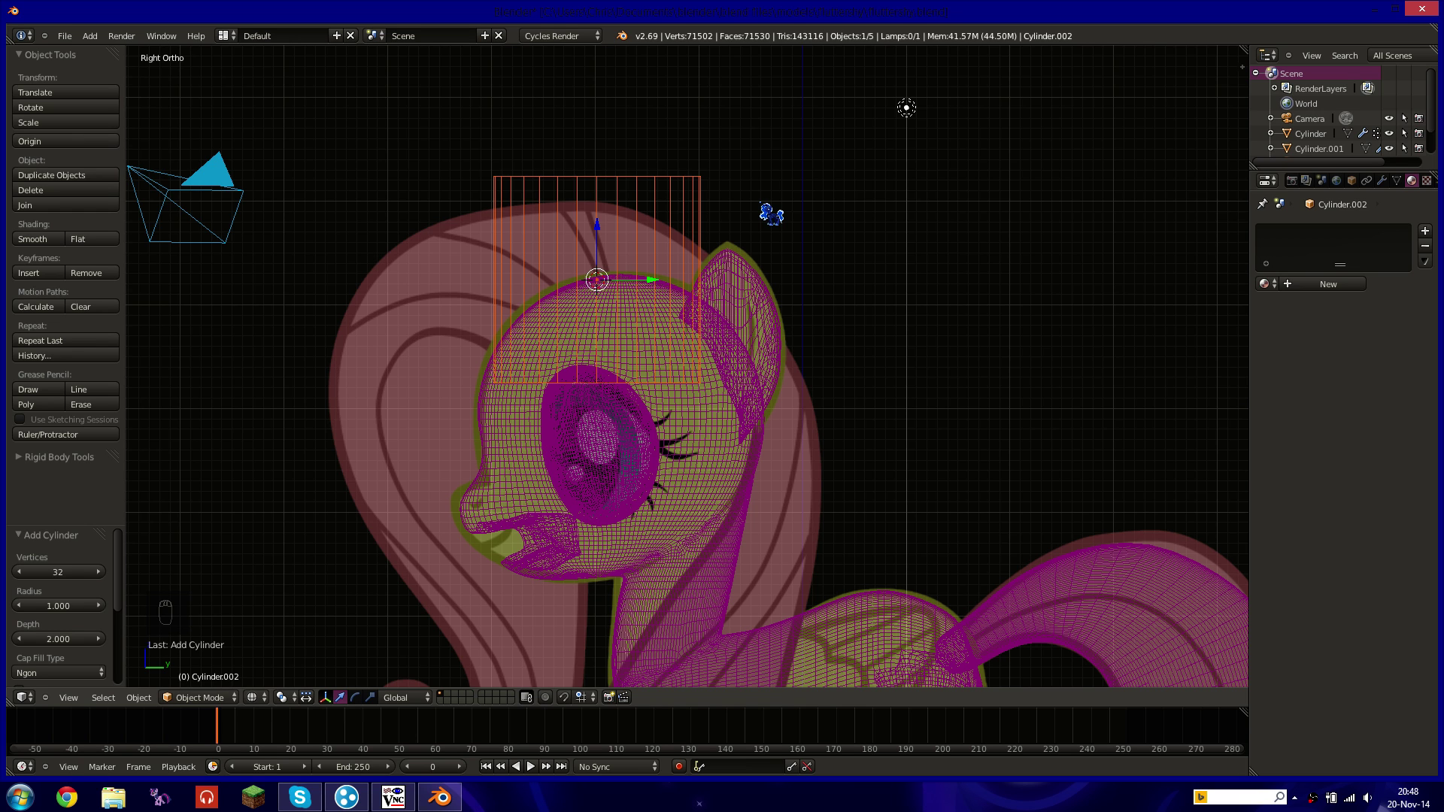
pyautogui.press('s')
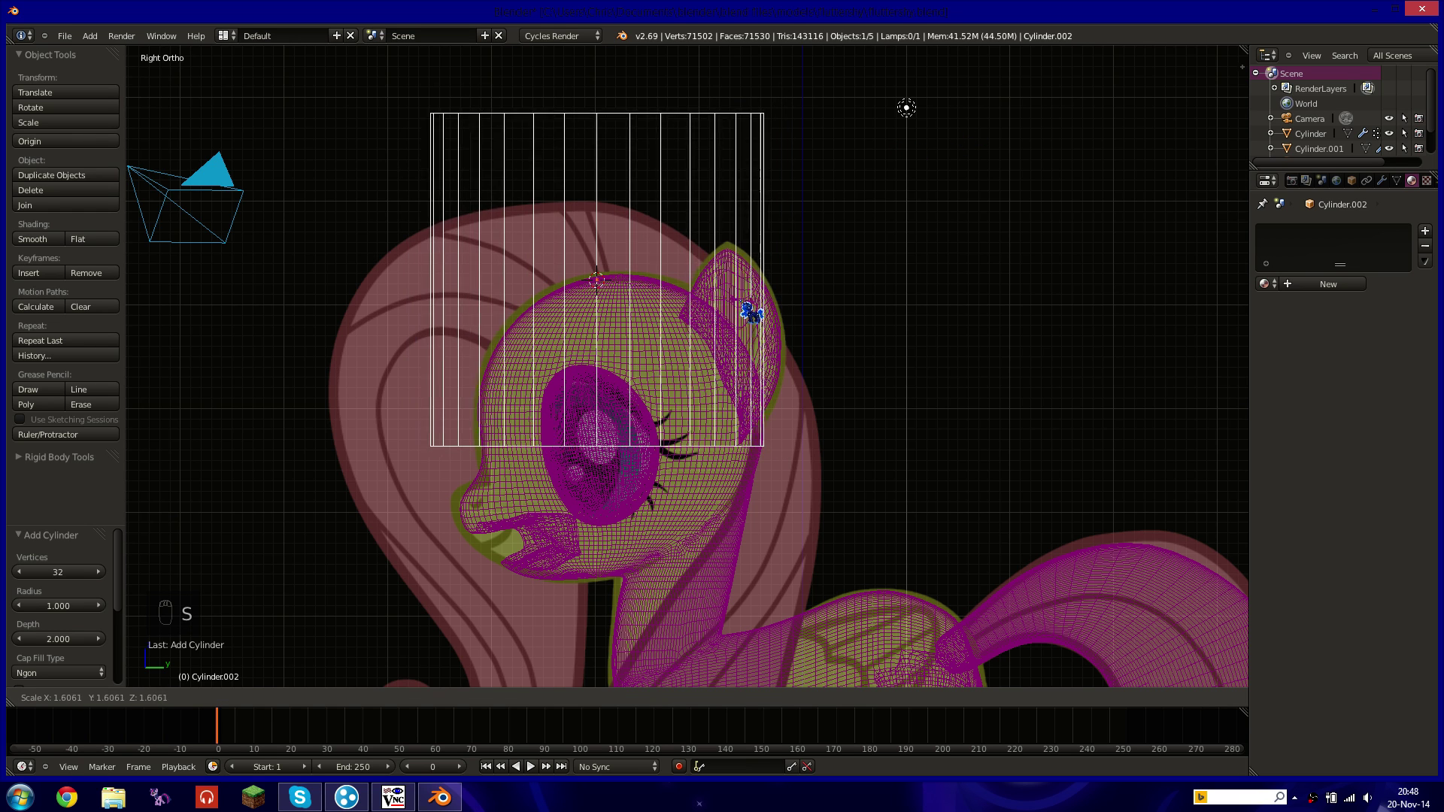
pyautogui.click(735, 322)
pyautogui.press('g')
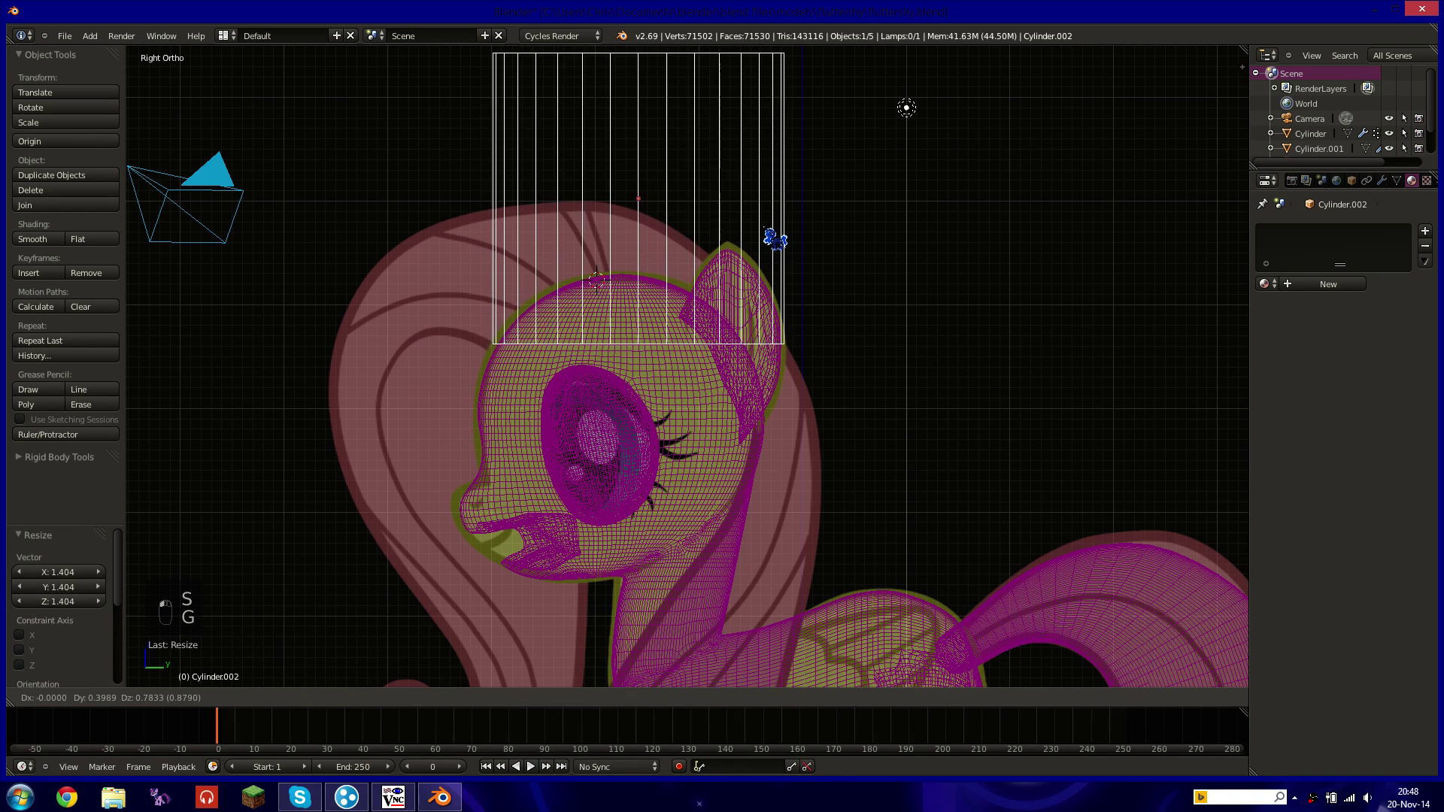
pyautogui.click(768, 243)
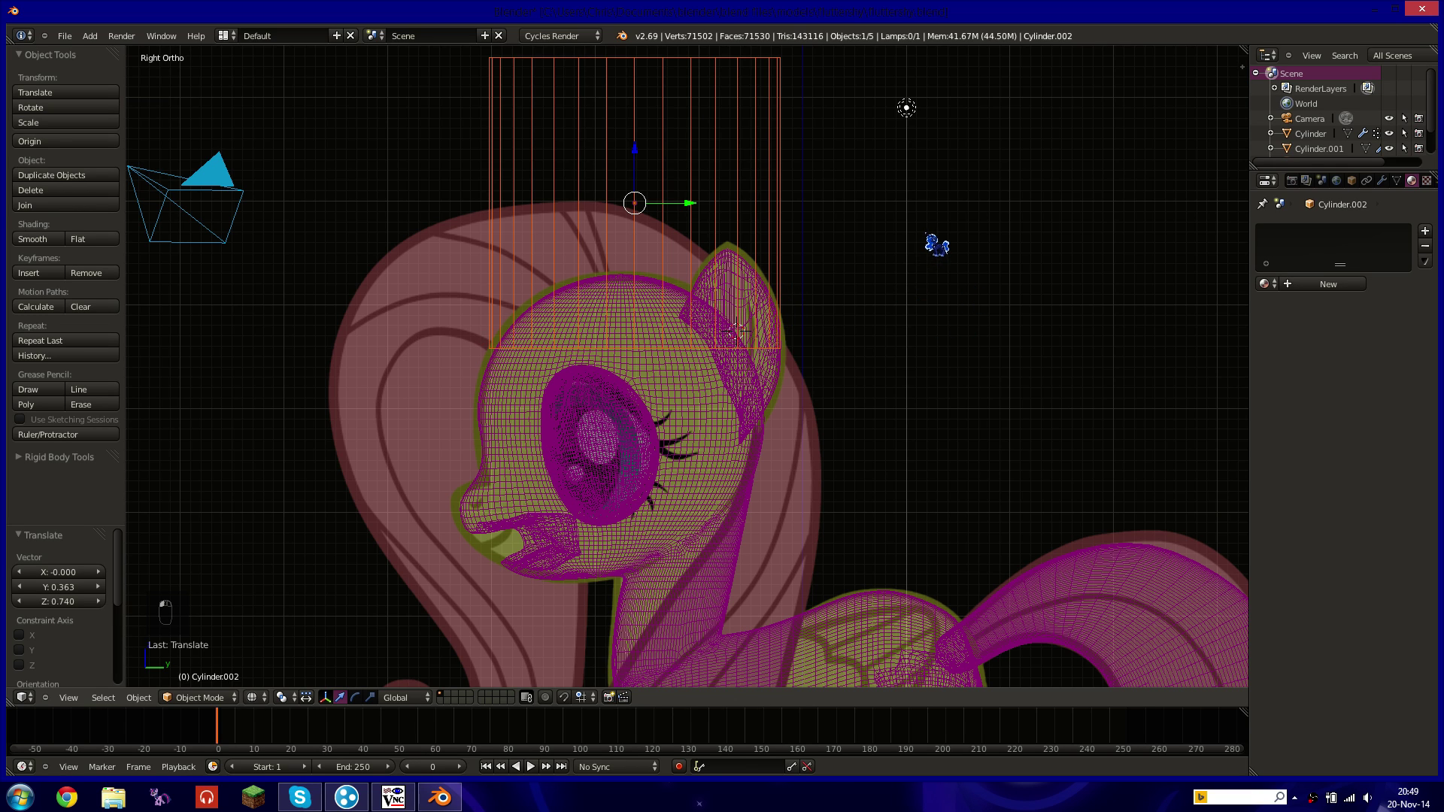
# Shrink the mane cylinder slightly in several passes and shift it forward and down to fit over the pony's head.
pyautogui.press('s')
pyautogui.rightClick(917, 244)
pyautogui.press('g')
pyautogui.rightClick(915, 248)
pyautogui.press('s')
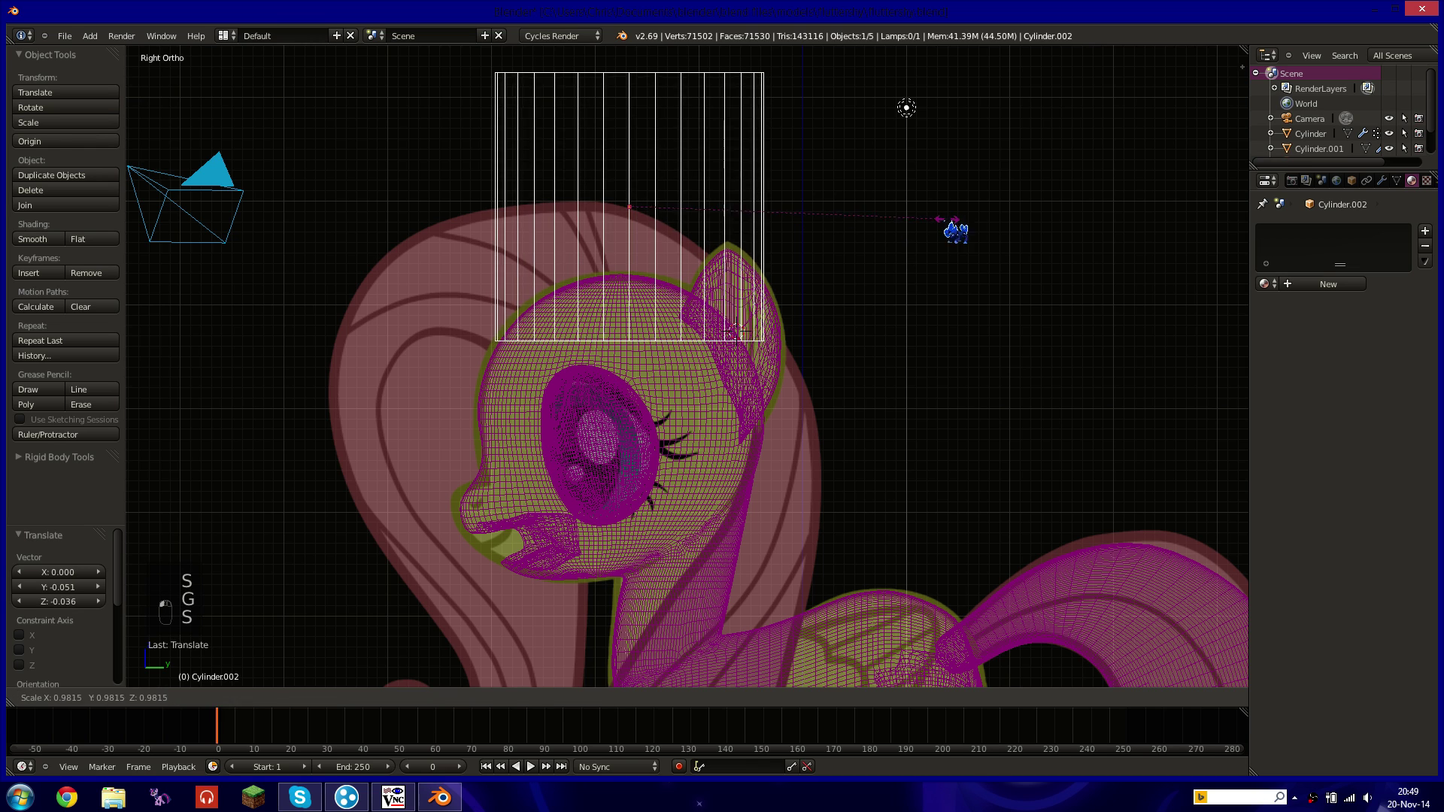
pyautogui.press('g')
pyautogui.click(951, 237)
pyautogui.press('g')
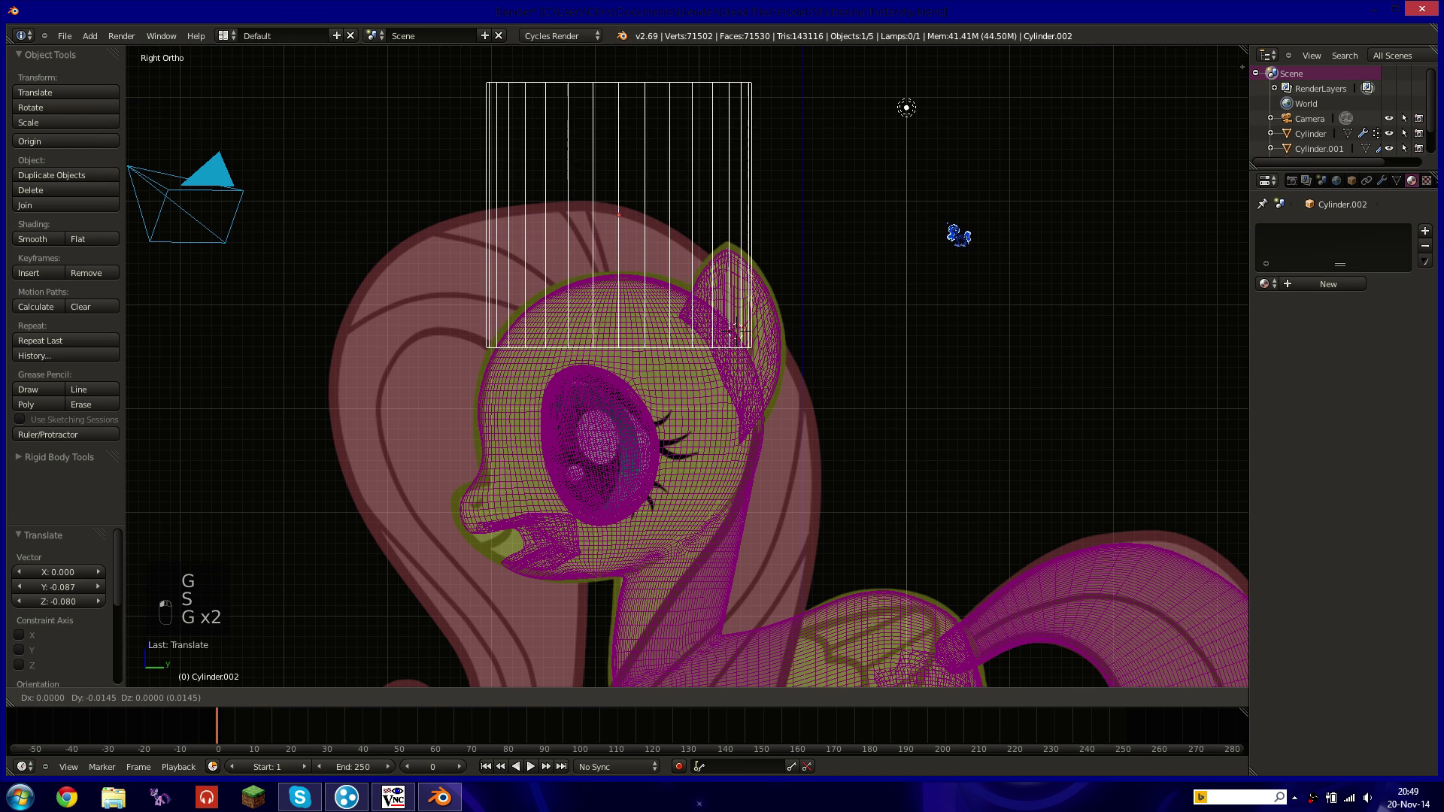
pyautogui.press('s')
pyautogui.click(966, 234)
pyautogui.press('g')
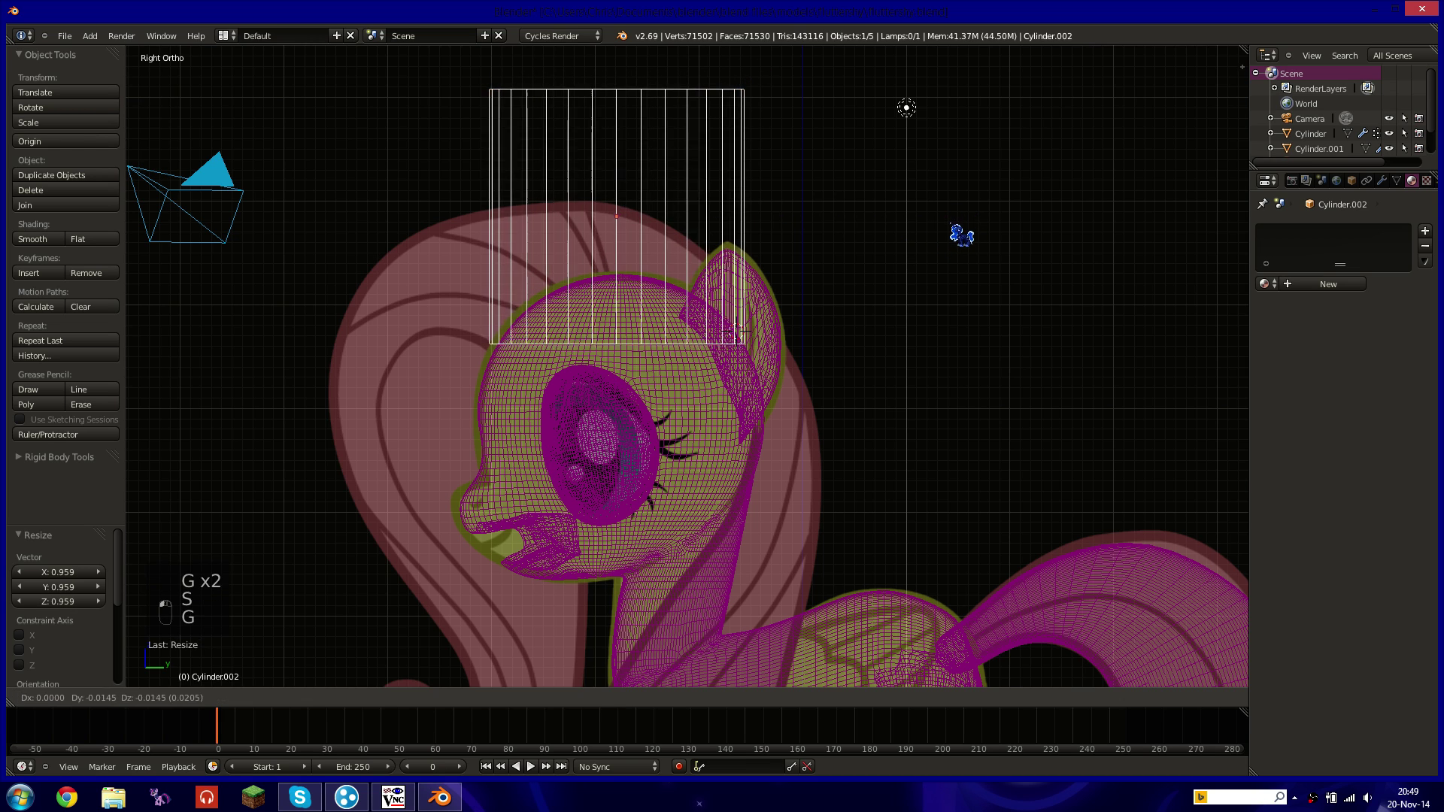
pyautogui.click(960, 235)
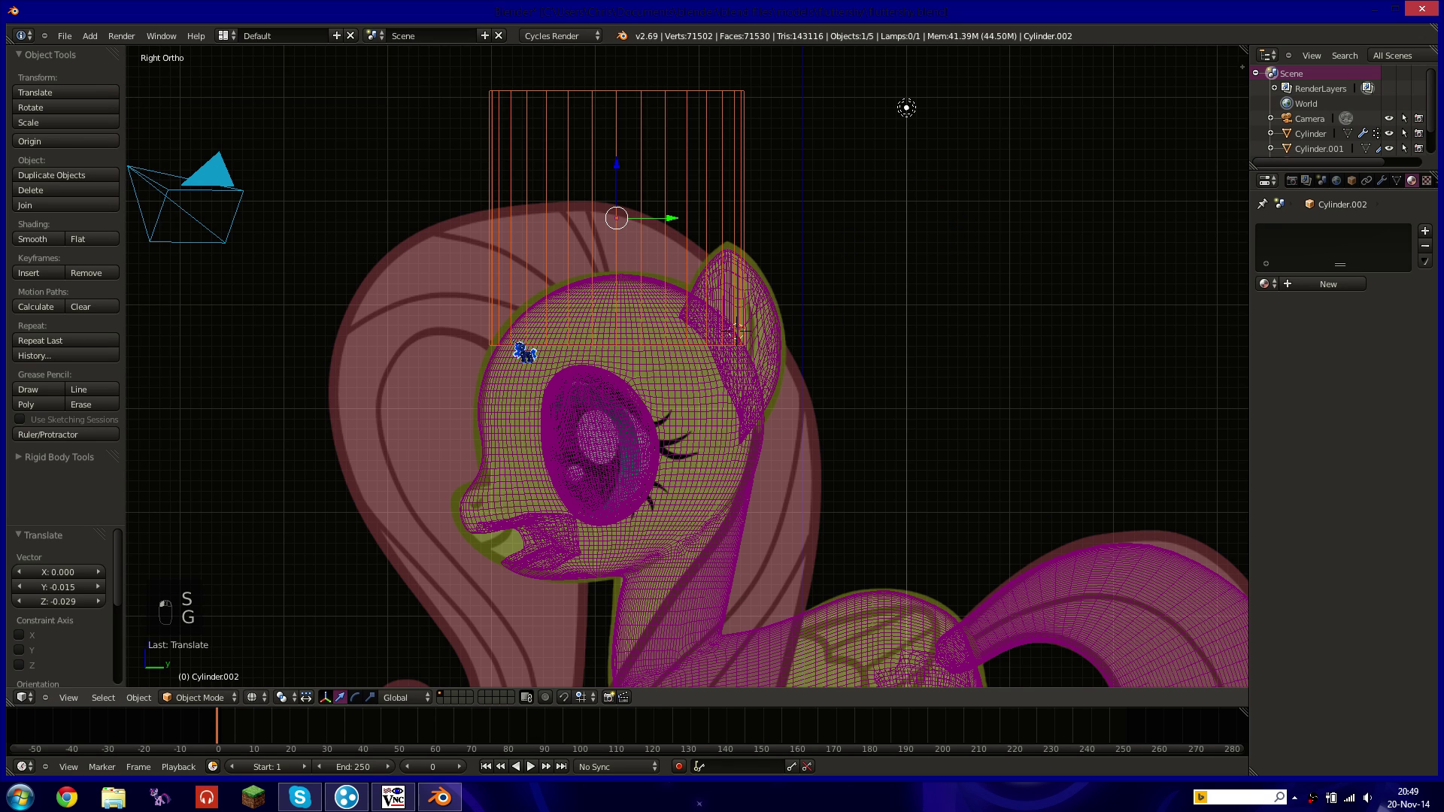
# In Edit Mode, select the cylinder's top face and lower it 2.132 along Z in right view.
pyautogui.press('Tab')
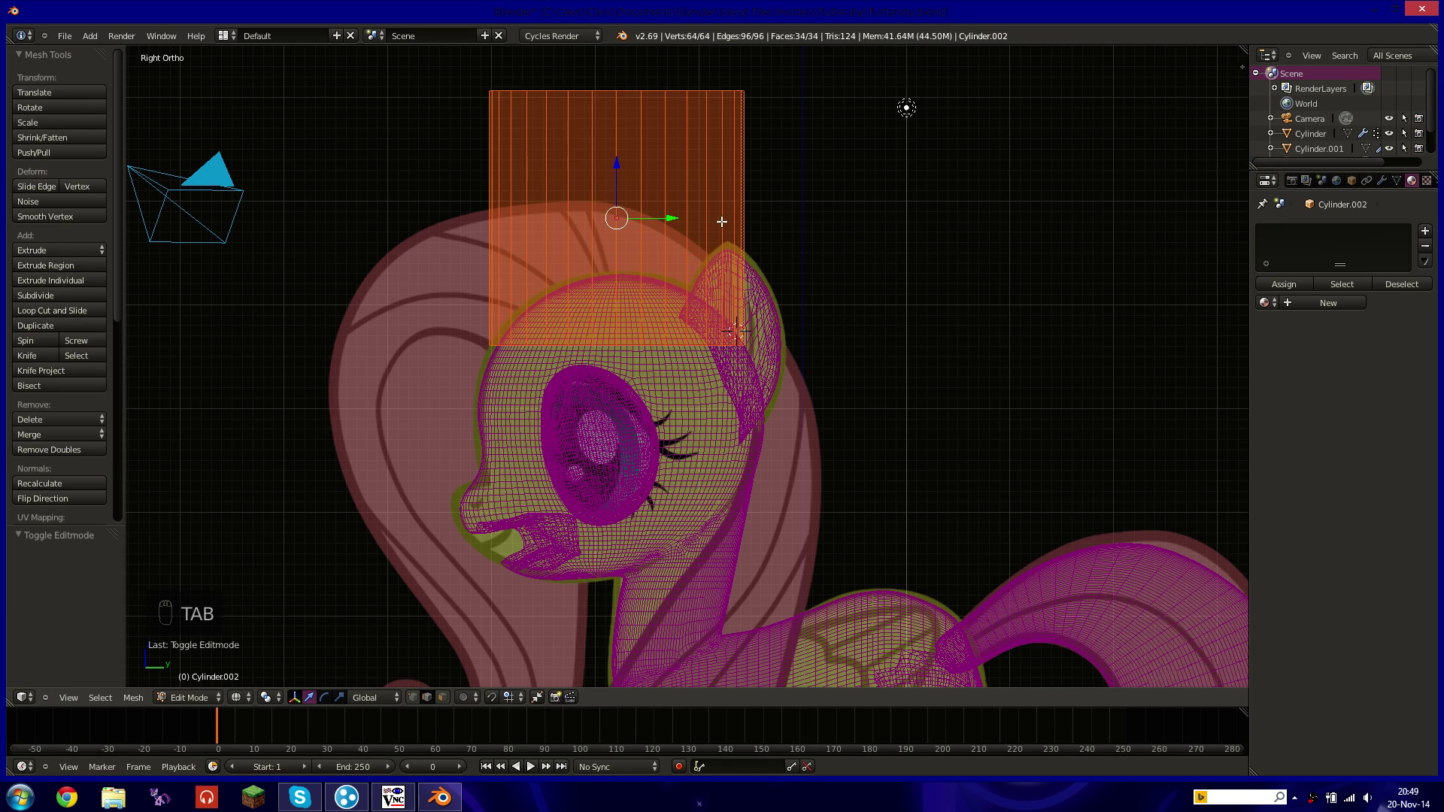
pyautogui.moveTo(724, 223); pyautogui.dragTo(581, 426, button='middle')
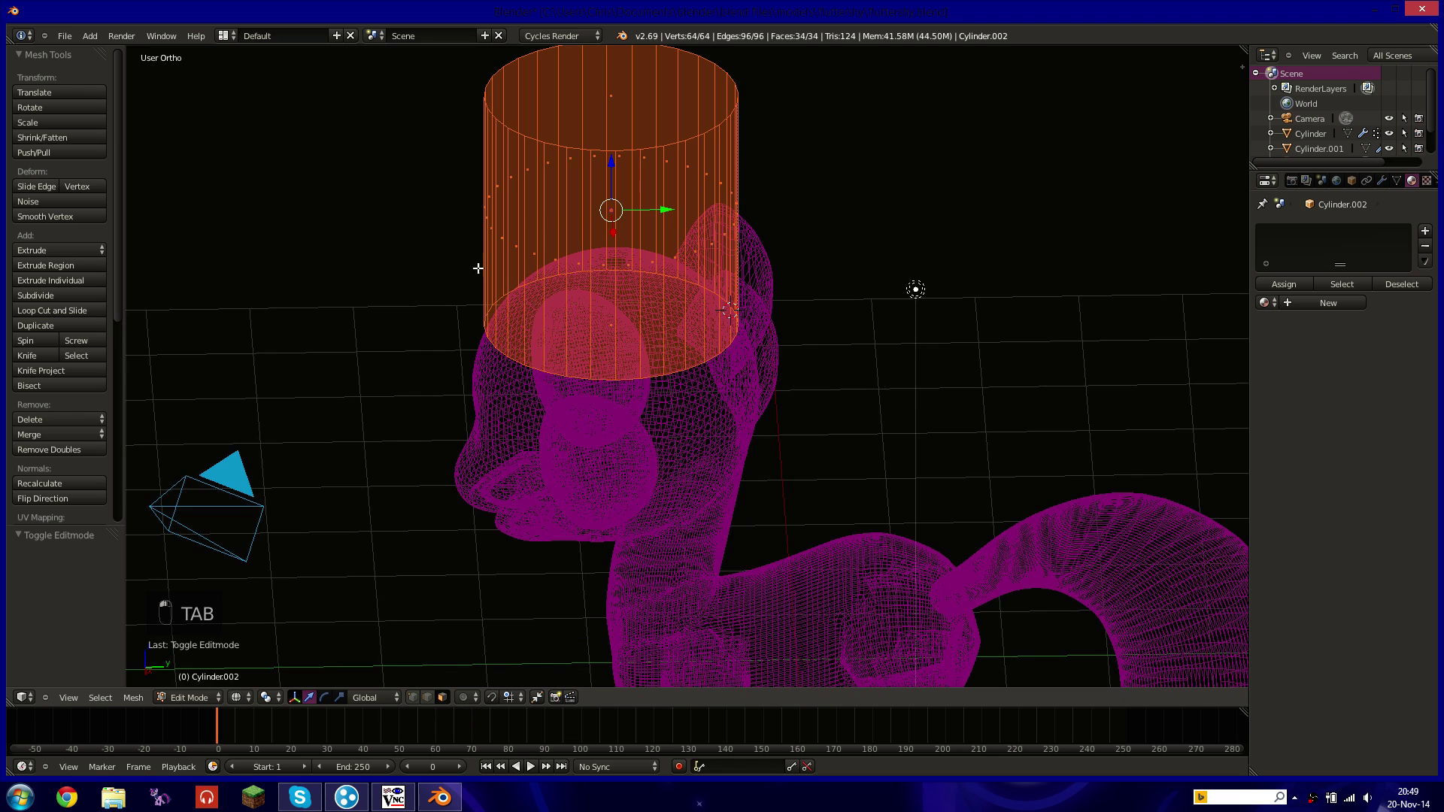
pyautogui.rightClick(573, 89)
pyautogui.press('KP_3')
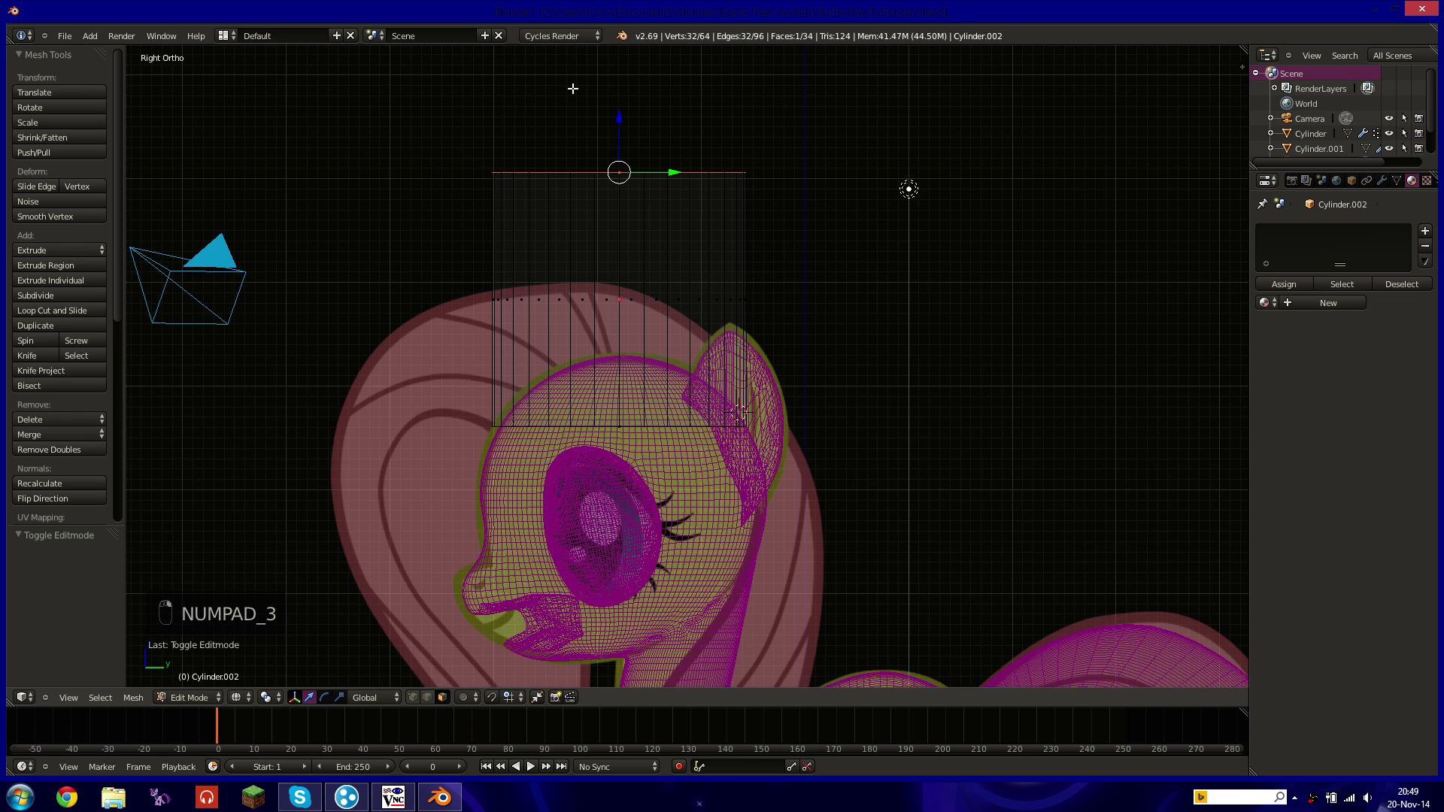
pyautogui.moveTo(631, 127); pyautogui.dragTo(629, 314)
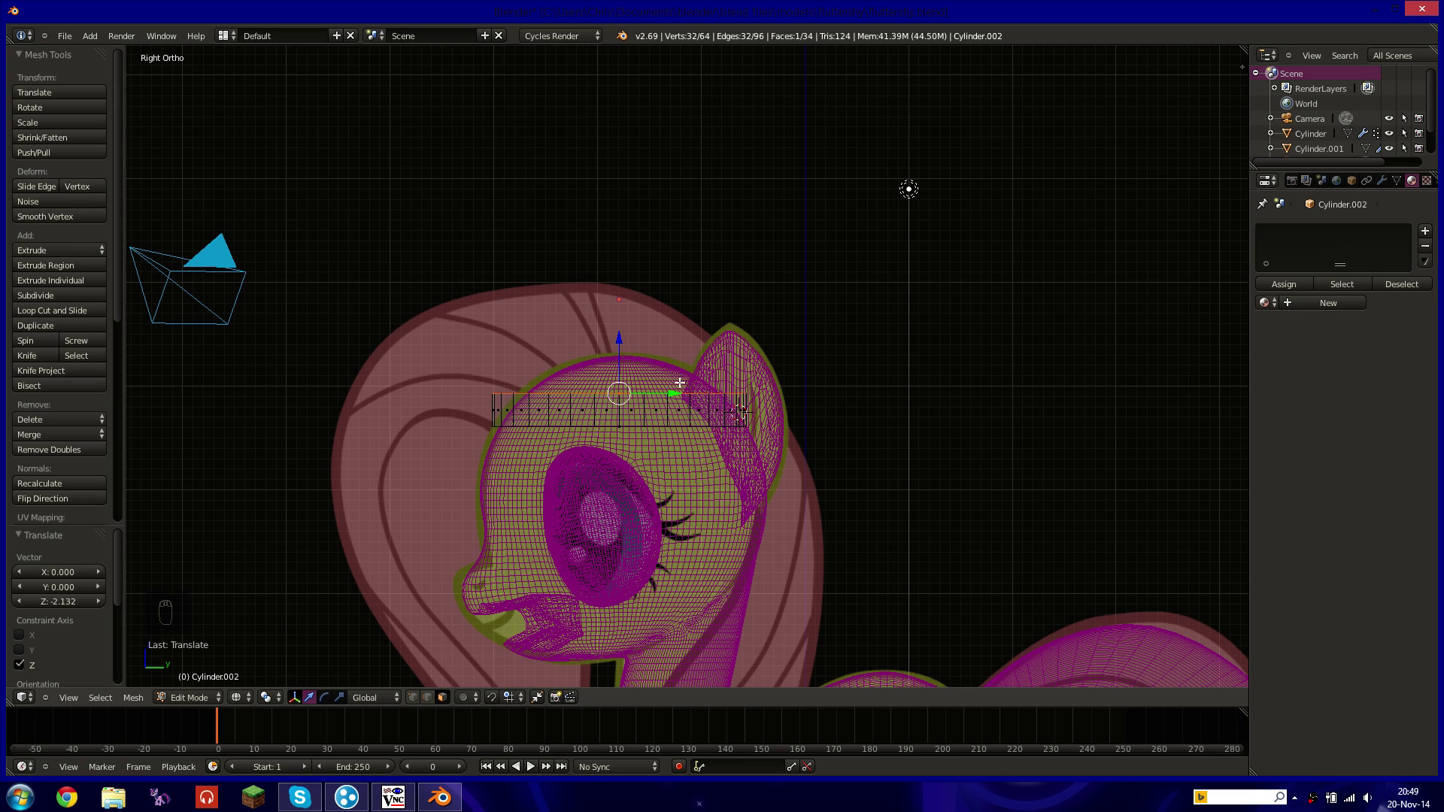
# Tilt the cylinder's top face toward the forehead and nudge it into place, finishing with a -7.539° rotation.
pyautogui.press('r')
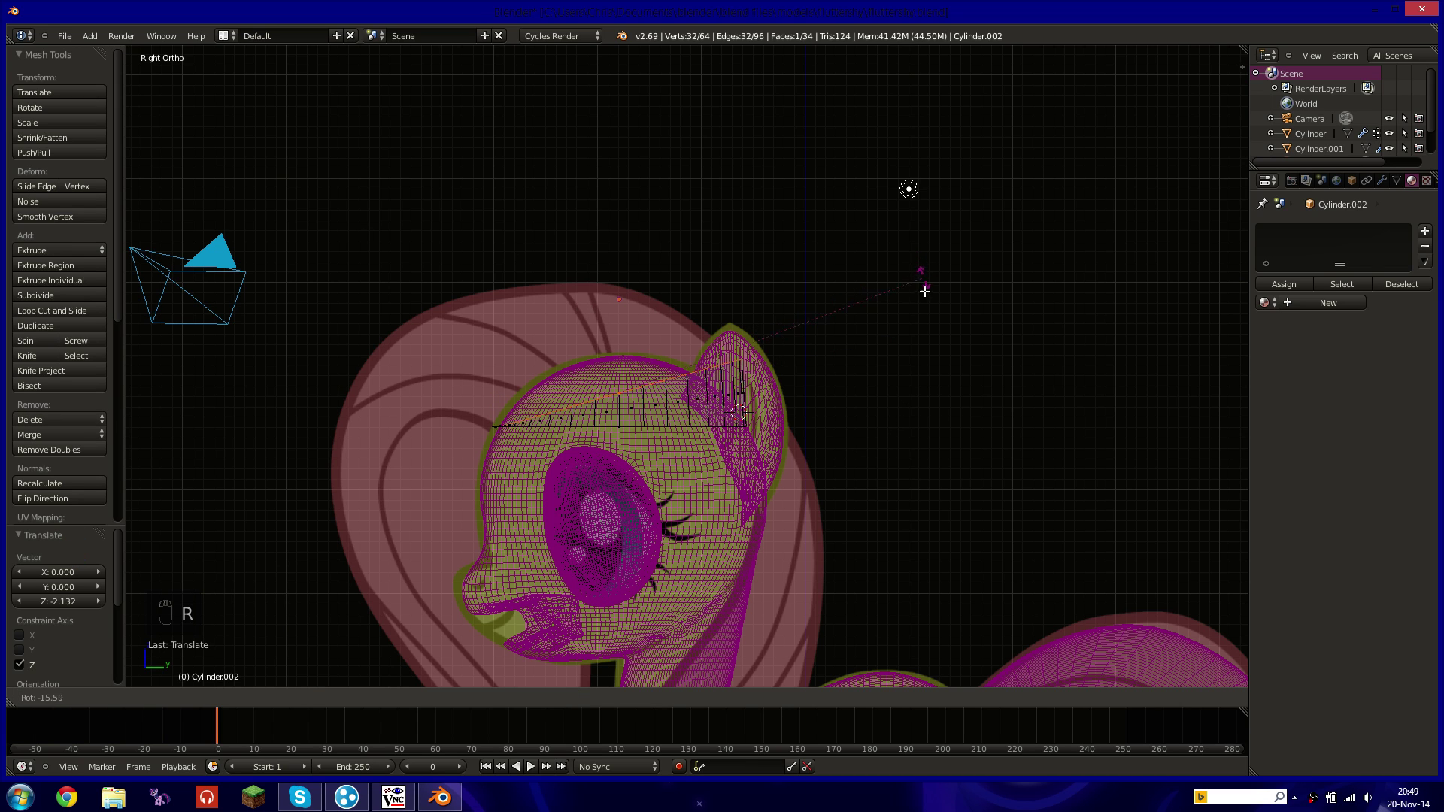
pyautogui.click(913, 284)
pyautogui.press('g')
pyautogui.rightClick(908, 295)
pyautogui.press('r')
pyautogui.click(917, 225)
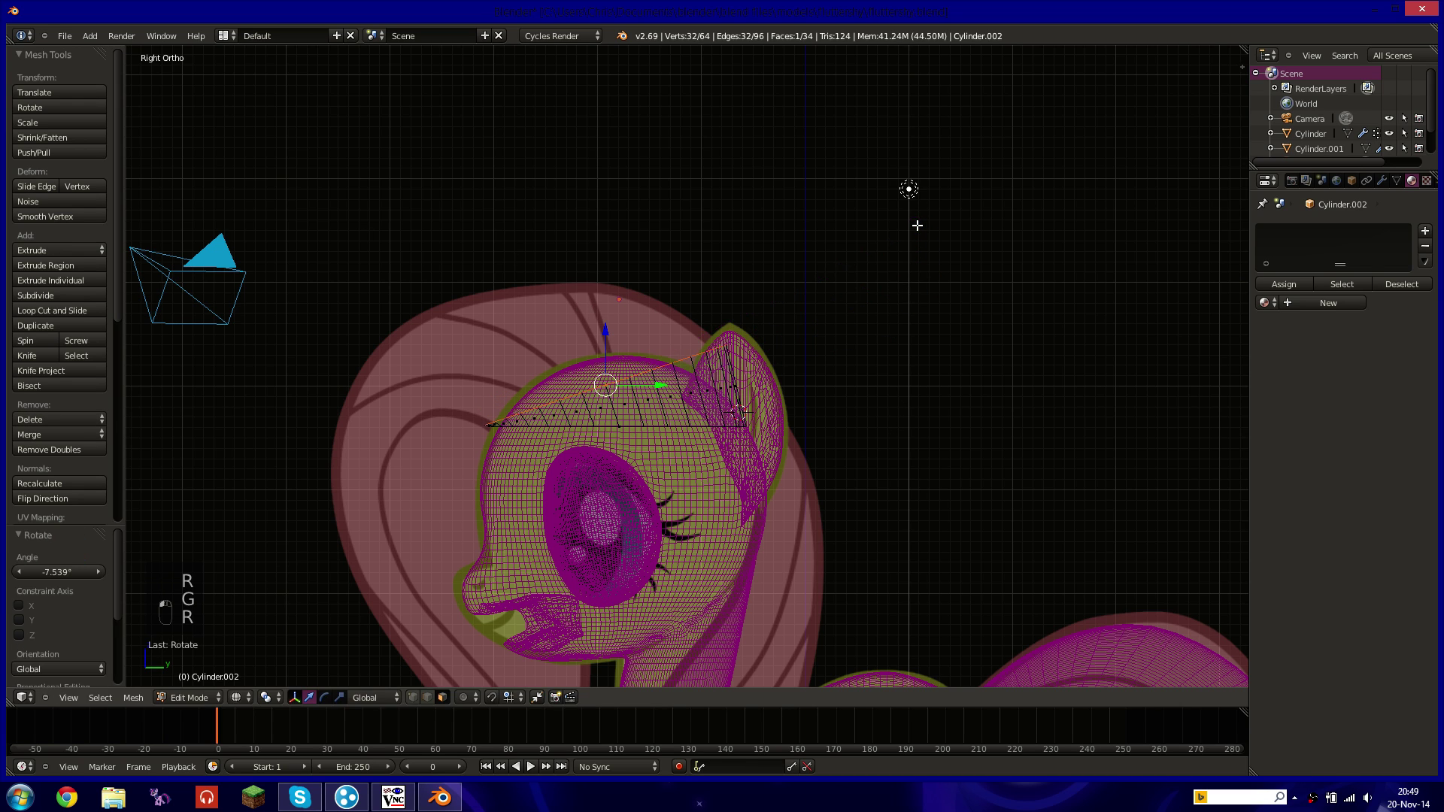
# Extrude the tilted face -0.144 along Y and 0.435 along Z, rotate it further forward, and move it -0.109 along Y and Z.
pyautogui.press('e')
pyautogui.click(842, 206)
pyautogui.press('r')
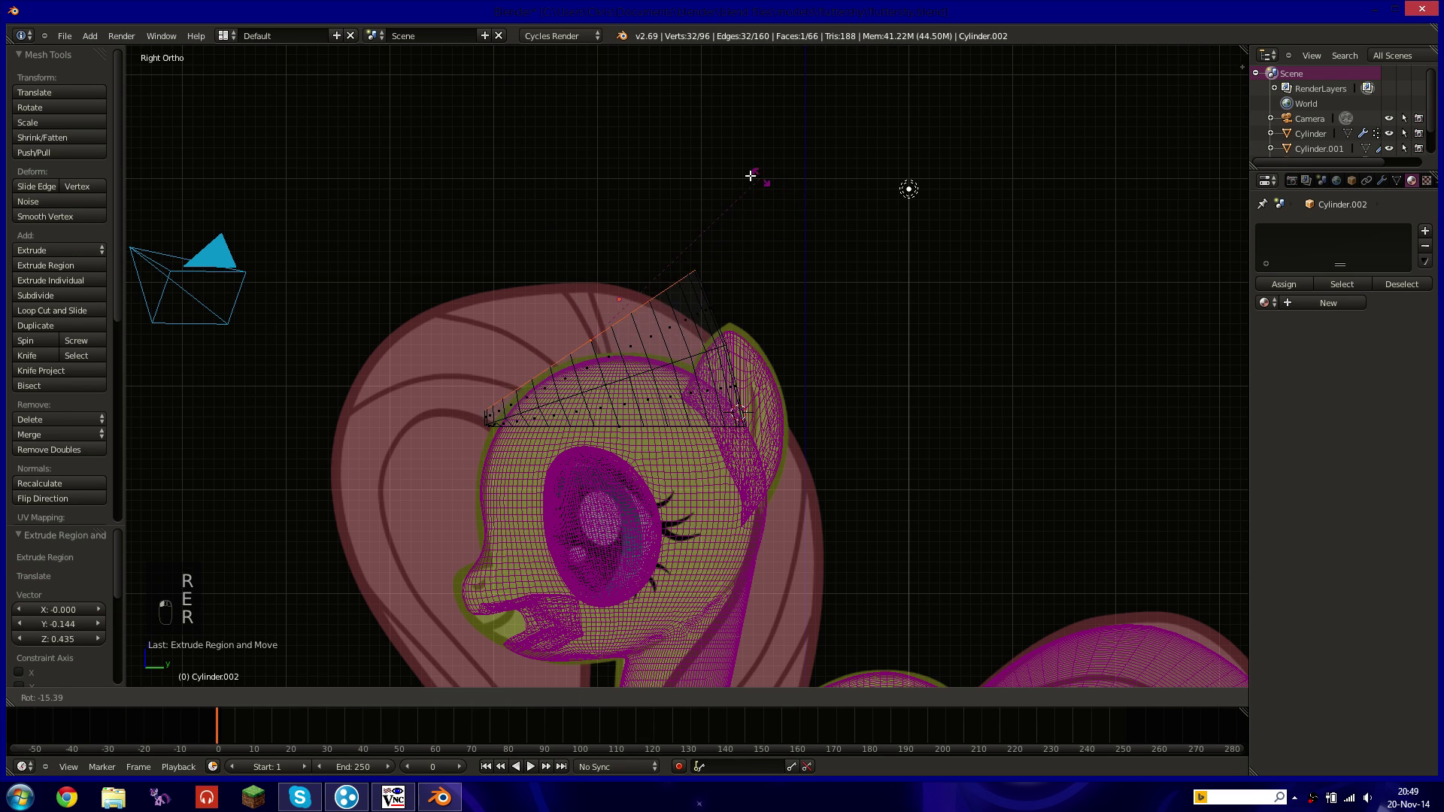
pyautogui.click(739, 177)
pyautogui.press('g')
pyautogui.click(727, 188)
# Scale the extruded face to 0.729, reposition it along the forehead outline, and enlarge it by 1.095.
pyautogui.press('s')
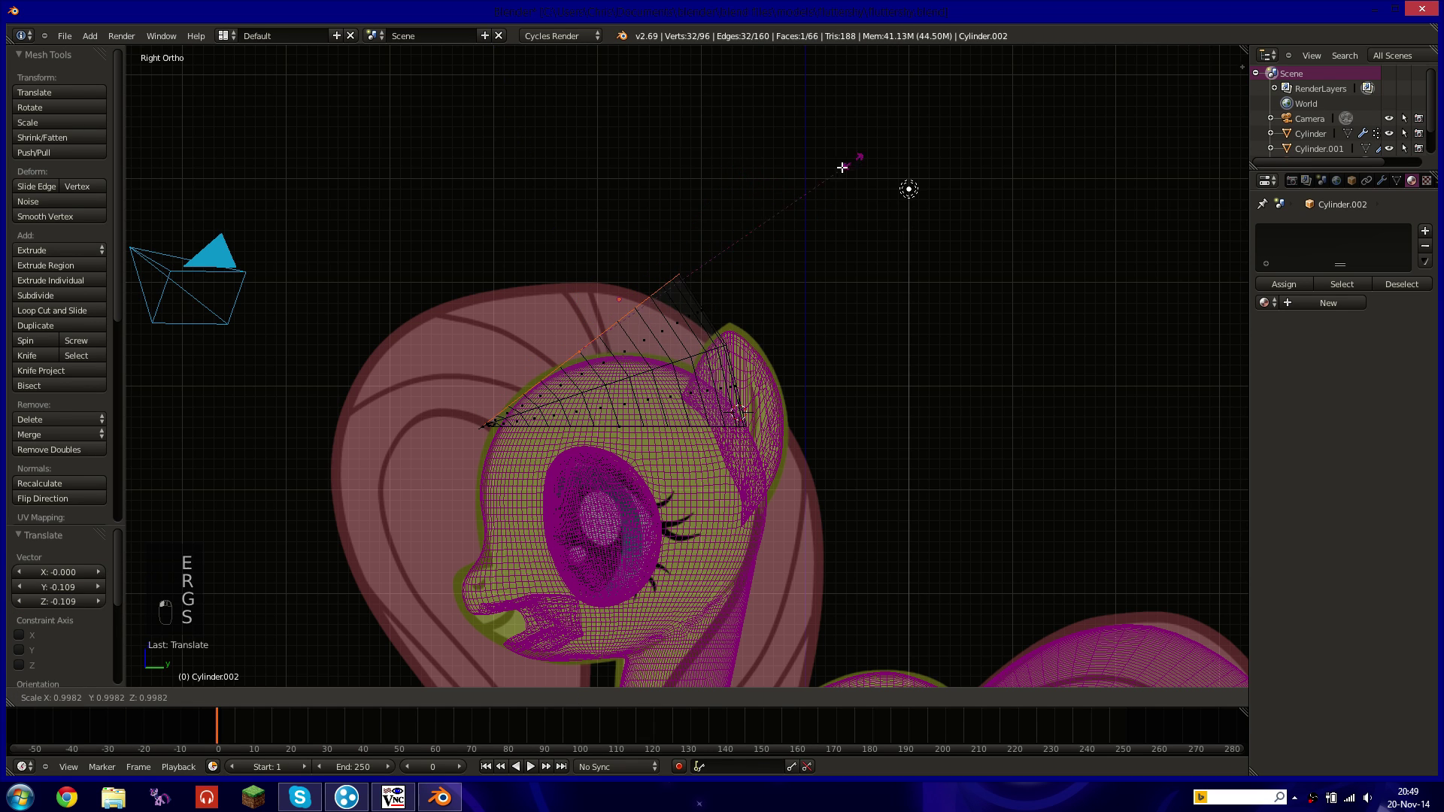
pyautogui.click(777, 210)
pyautogui.press('g')
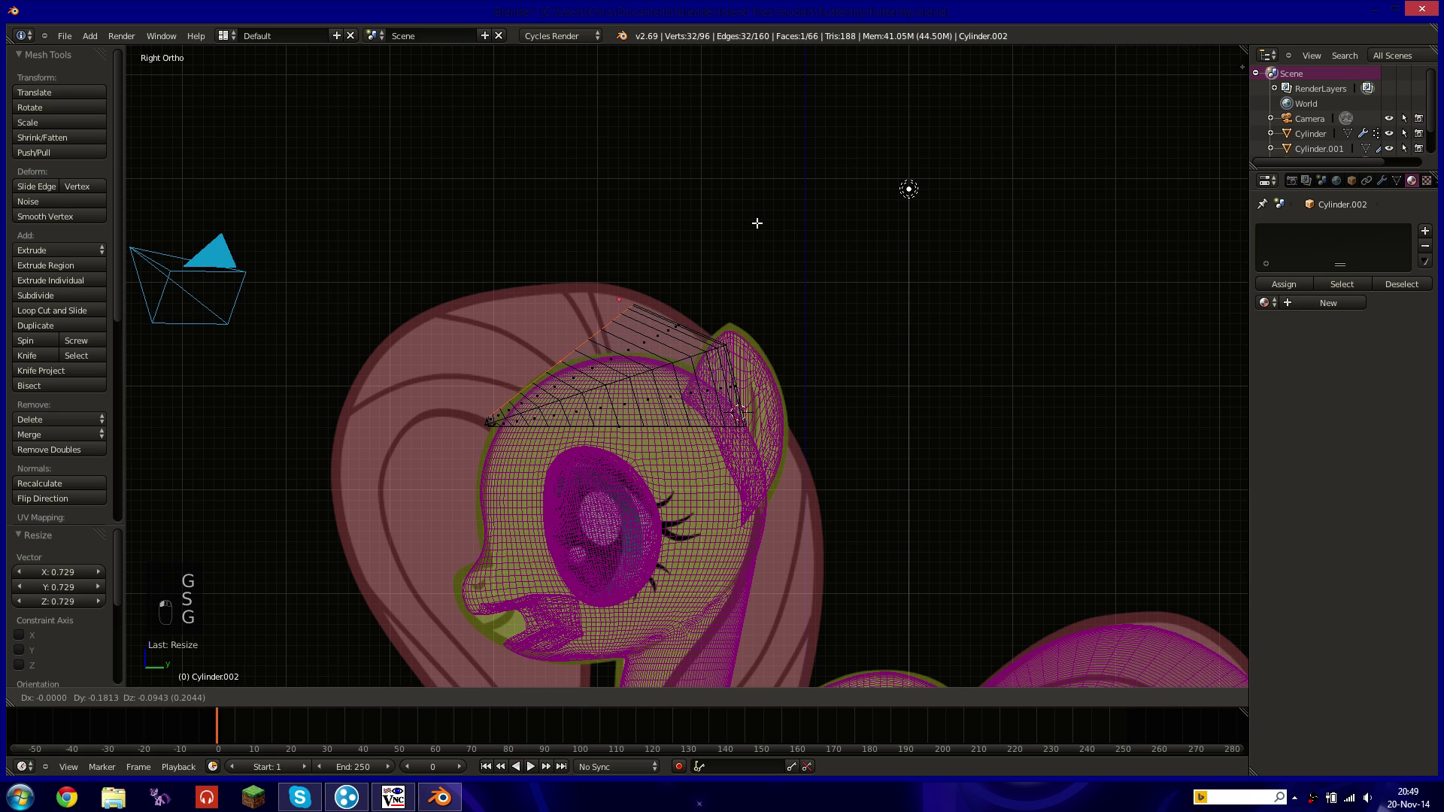
pyautogui.click(759, 222)
pyautogui.press('s')
pyautogui.click(794, 209)
# Extrude a second mane section -0.219 along Y and 0.283 along Z, rotate its end face -21.263°, and shift it forward and down.
pyautogui.keyDown('shift'); pyautogui.moveTo(410, 423); pyautogui.dragTo(516, 414, button='middle'); pyautogui.keyUp('shift')
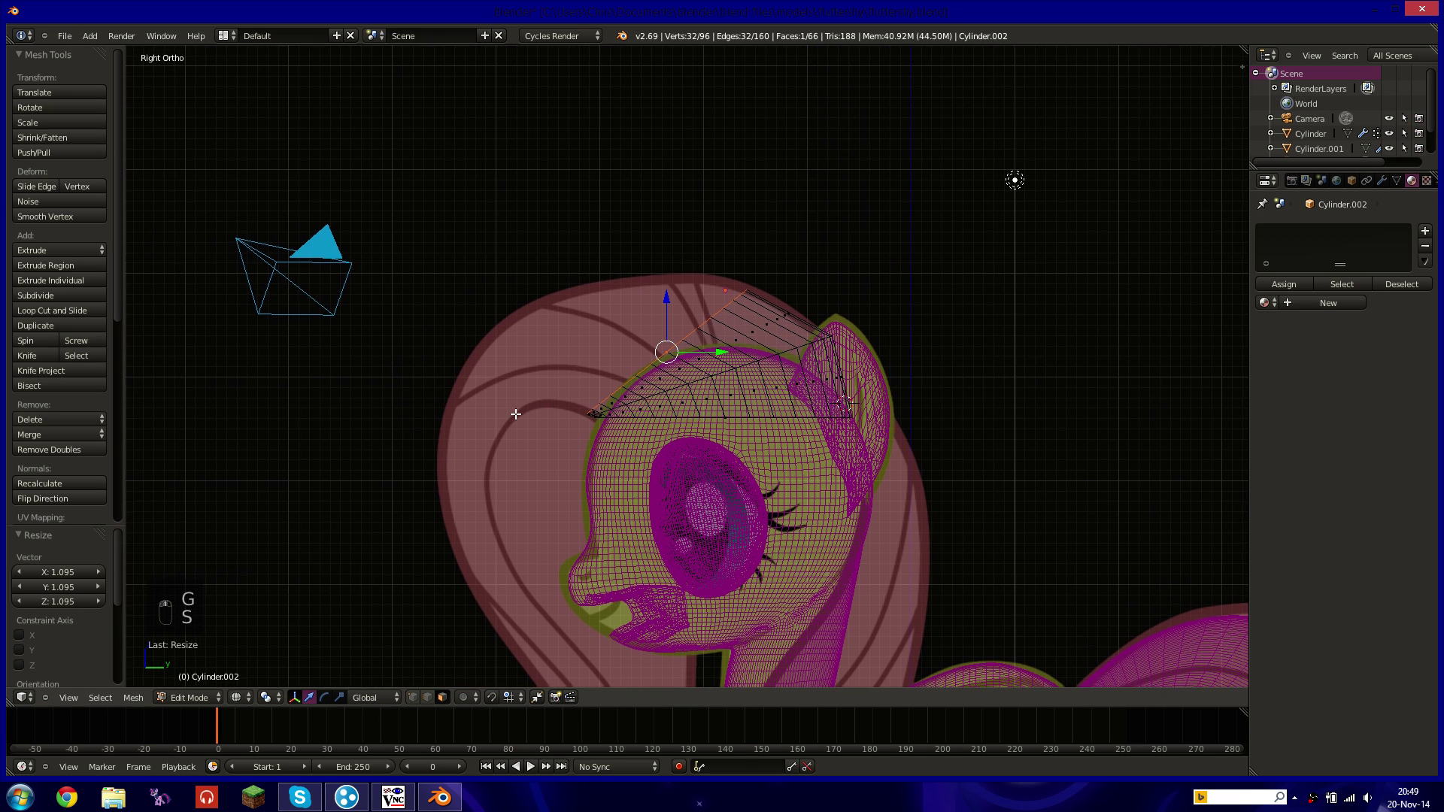
pyautogui.press('e')
pyautogui.click(905, 336)
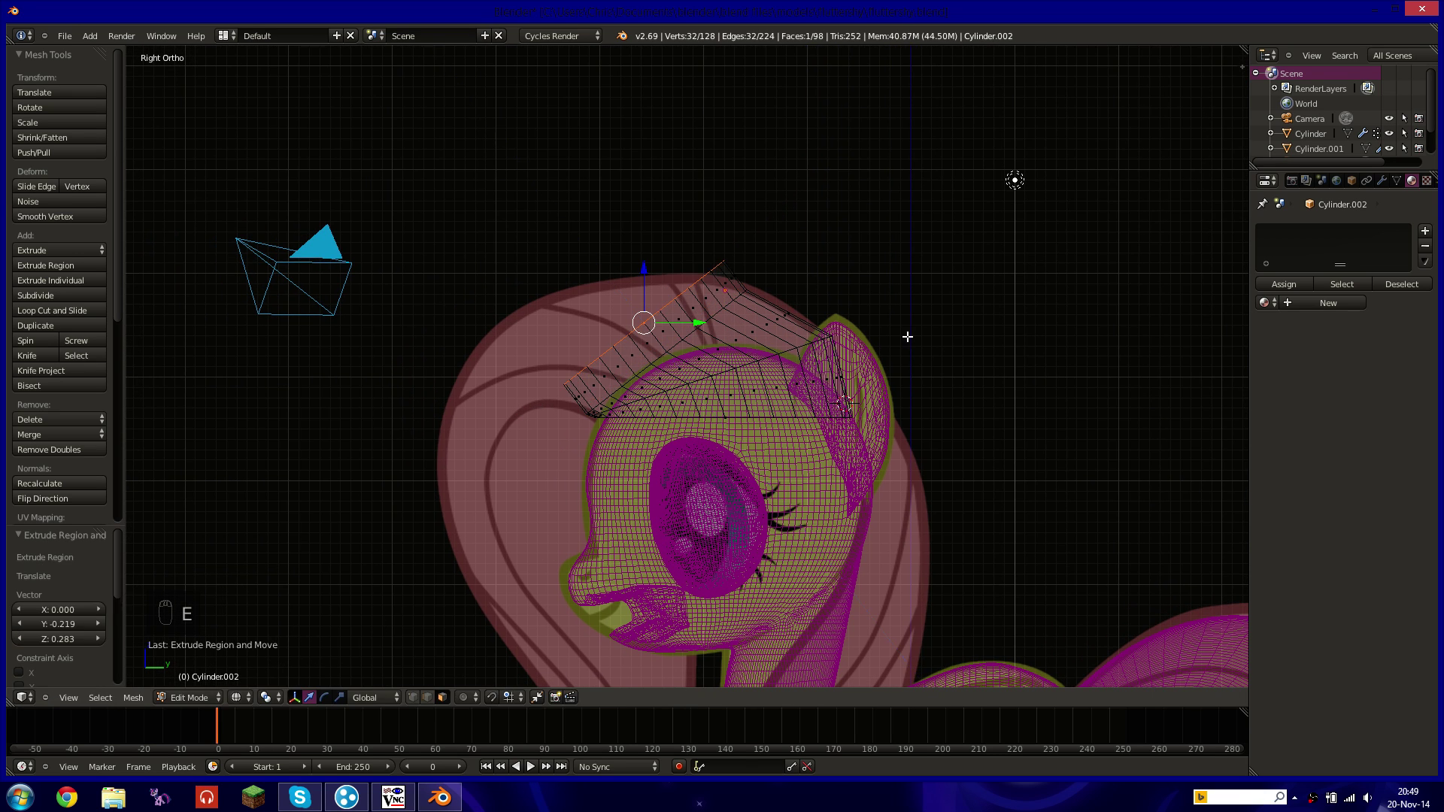
pyautogui.press('r')
pyautogui.click(823, 254)
pyautogui.press('g')
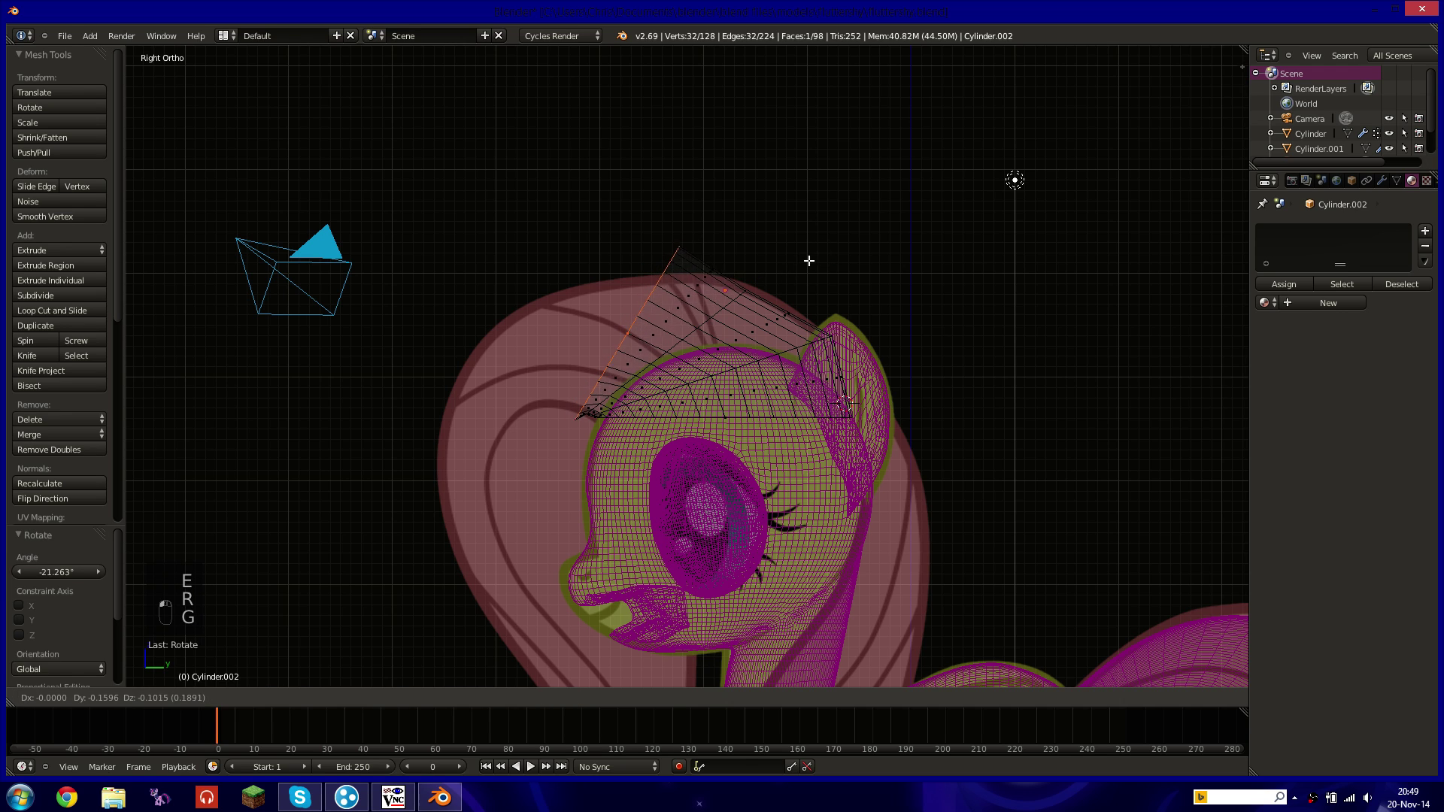
pyautogui.click(811, 256)
# Scale the new end face to 0.735, move it inside the reference mane outline, and enlarge it by 1.017.
pyautogui.press('s')
pyautogui.click(804, 265)
pyautogui.press('g')
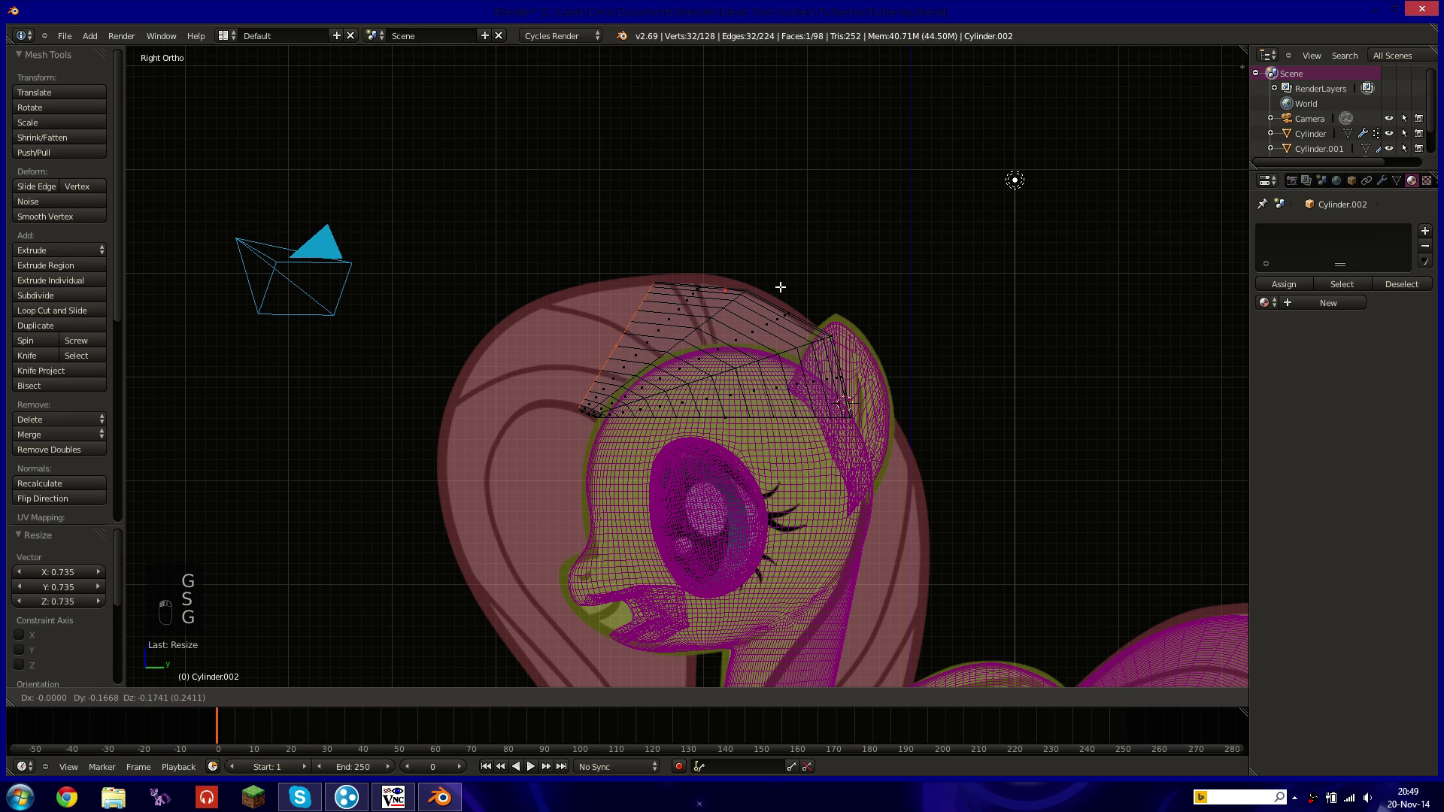
pyautogui.click(777, 286)
pyautogui.press('s')
pyautogui.click(786, 283)
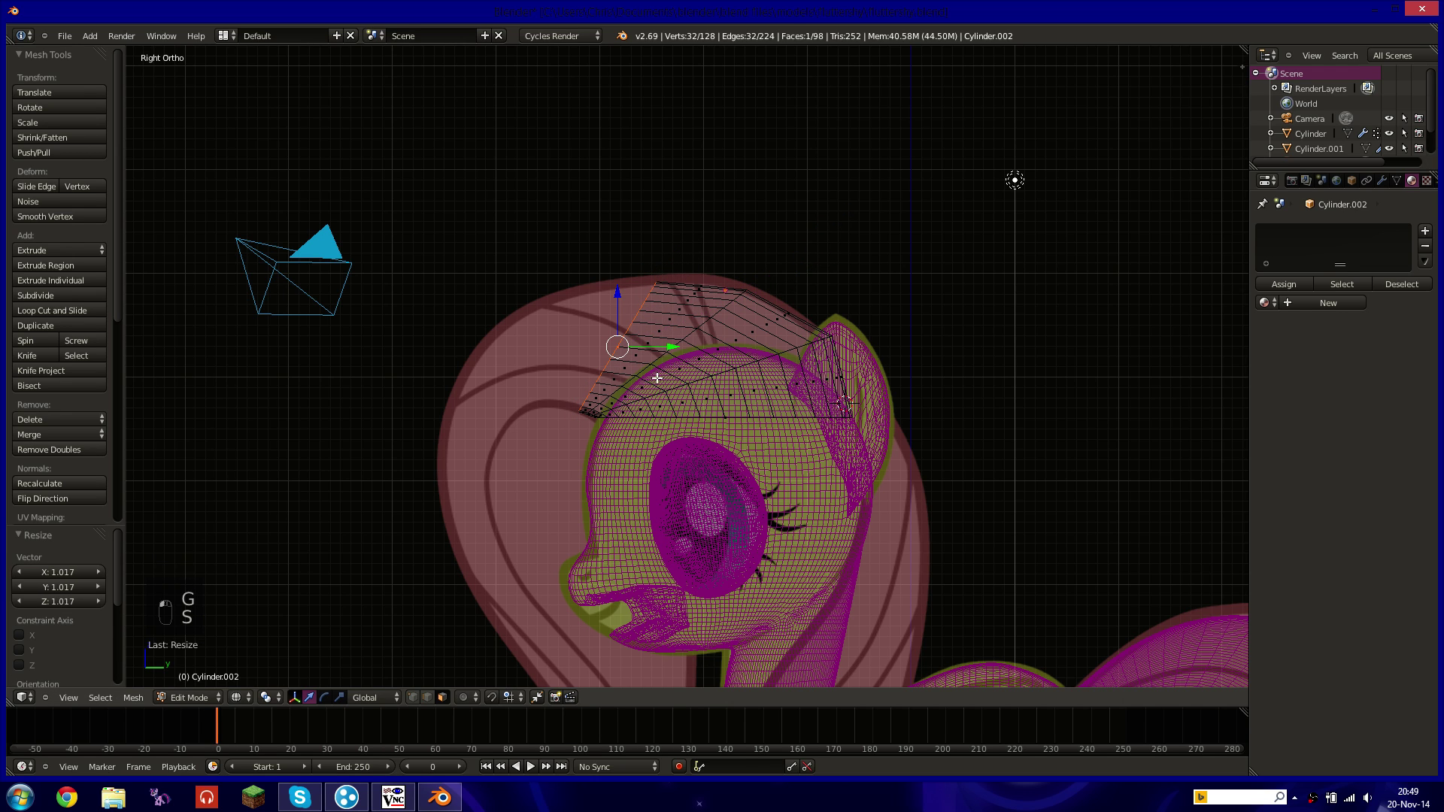
# In top view with solid shading, enable proportional editing and move the mane's end face -0.798 along X.
pyautogui.moveTo(657, 378); pyautogui.dragTo(809, 422, button='middle')
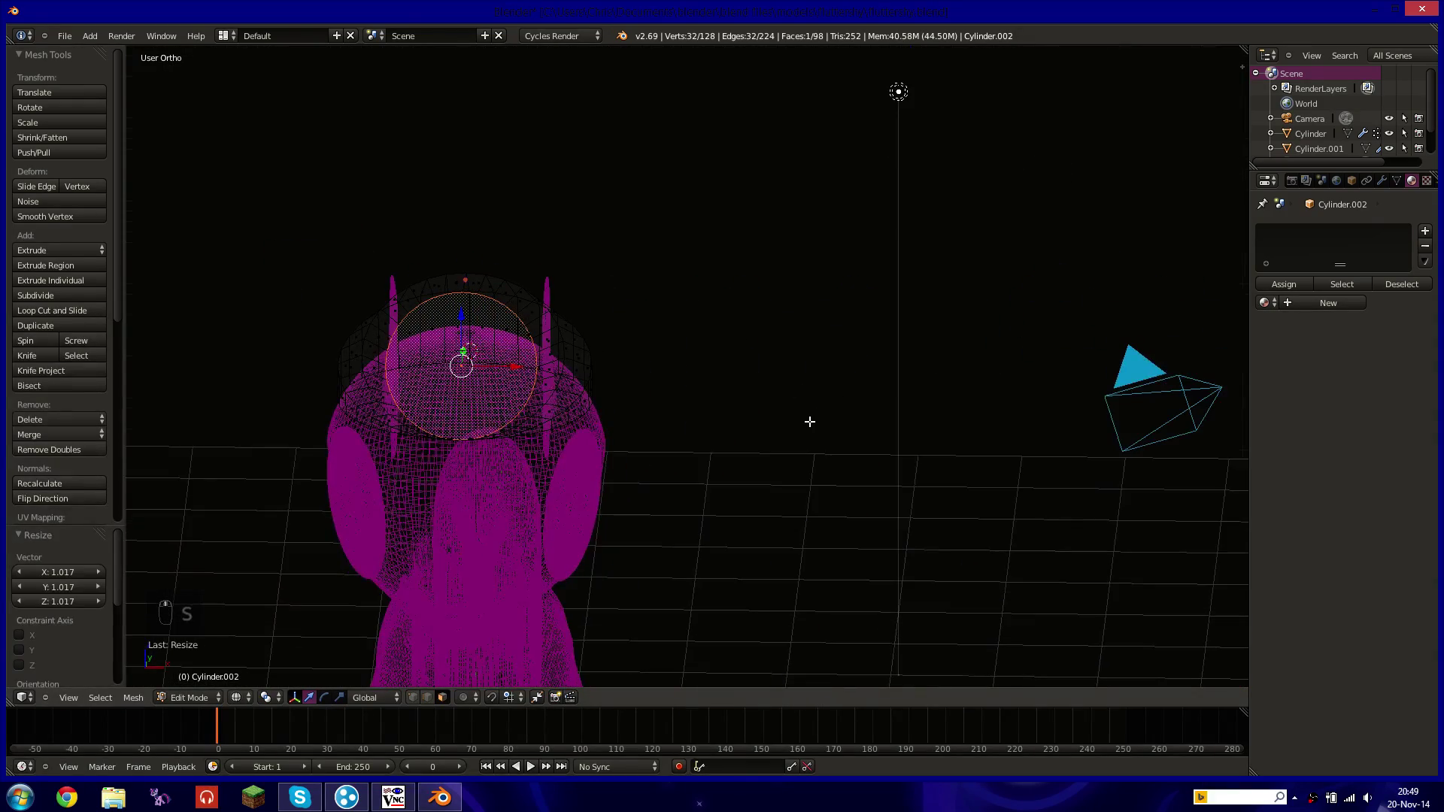
pyautogui.press('KP_7')
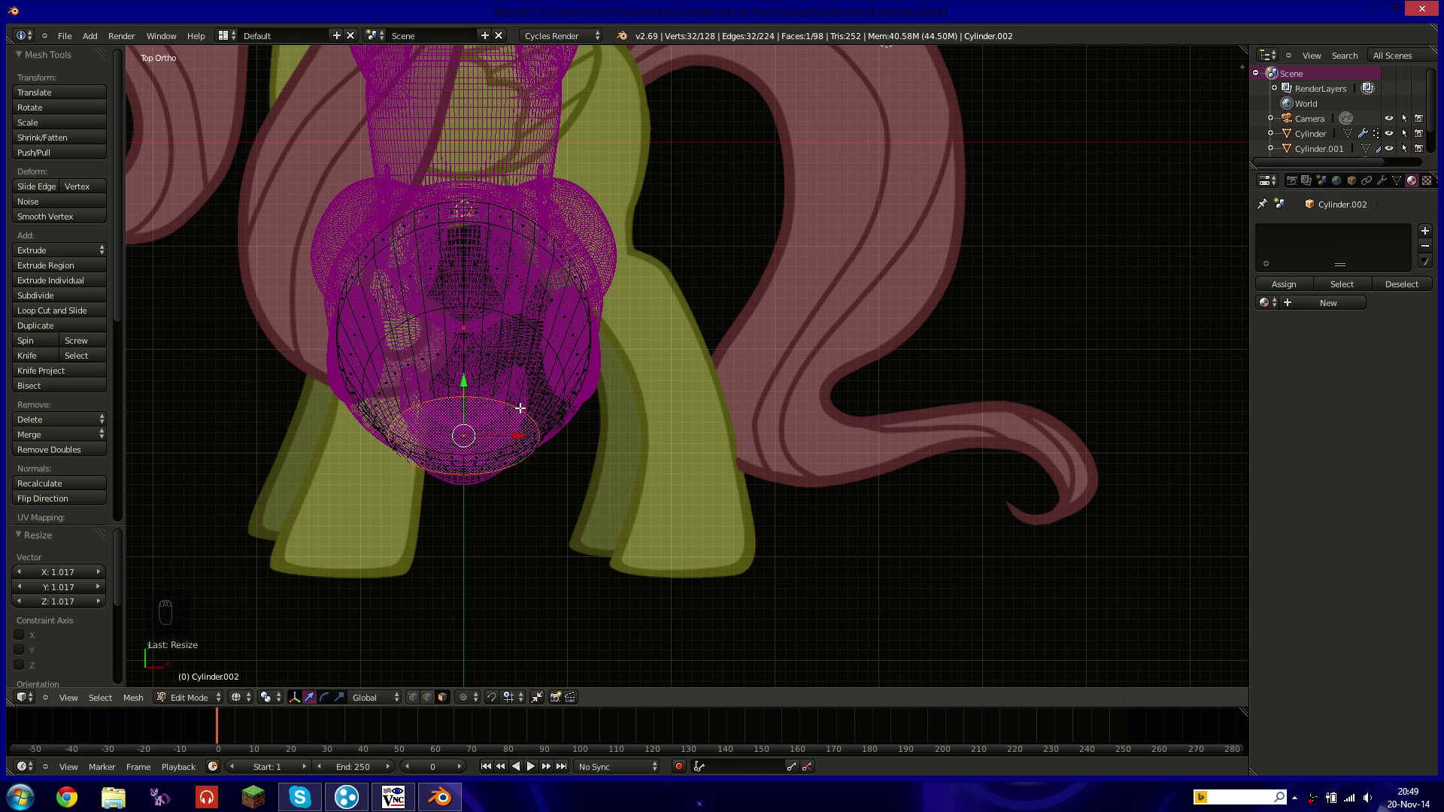
pyautogui.press('z')
pyautogui.press('o')
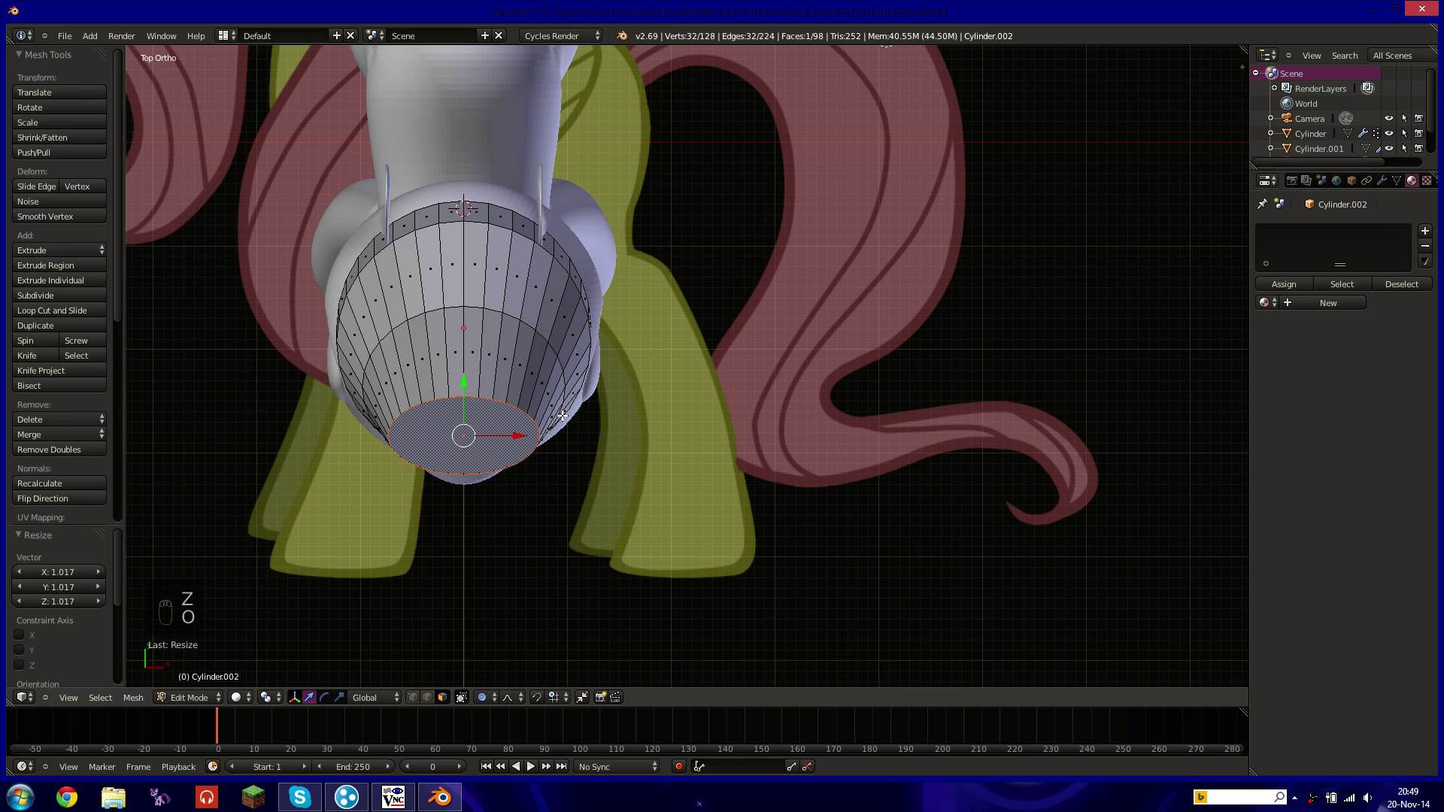
pyautogui.moveTo(512, 438); pyautogui.dragTo(437, 460)
pyautogui.scroll(-10, 483, 447)
pyautogui.scroll(2, 440, 457)
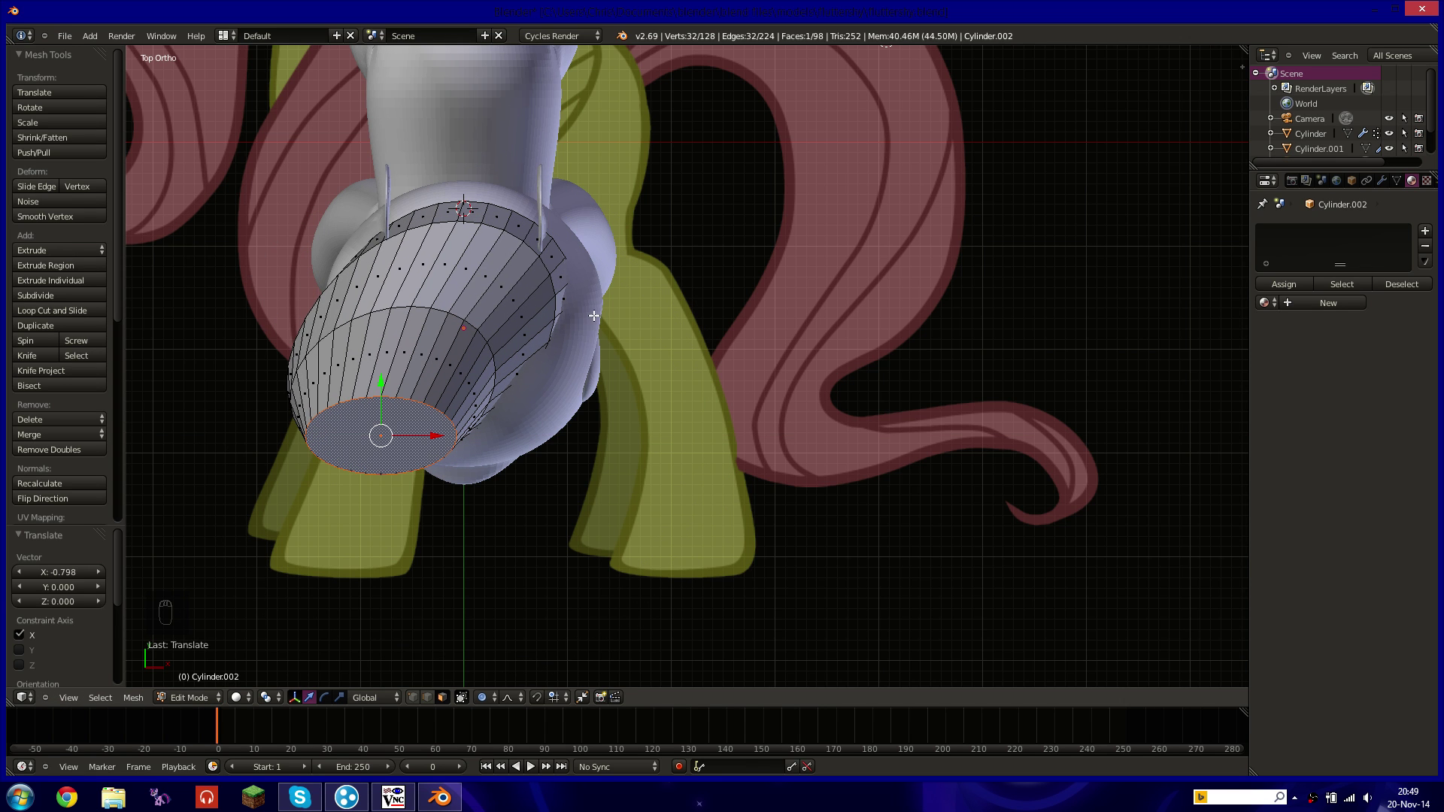
# Rotate the mane's end face 26.36° with proportional editing in top view, and return to right view in wireframe shading.
pyautogui.press('r')
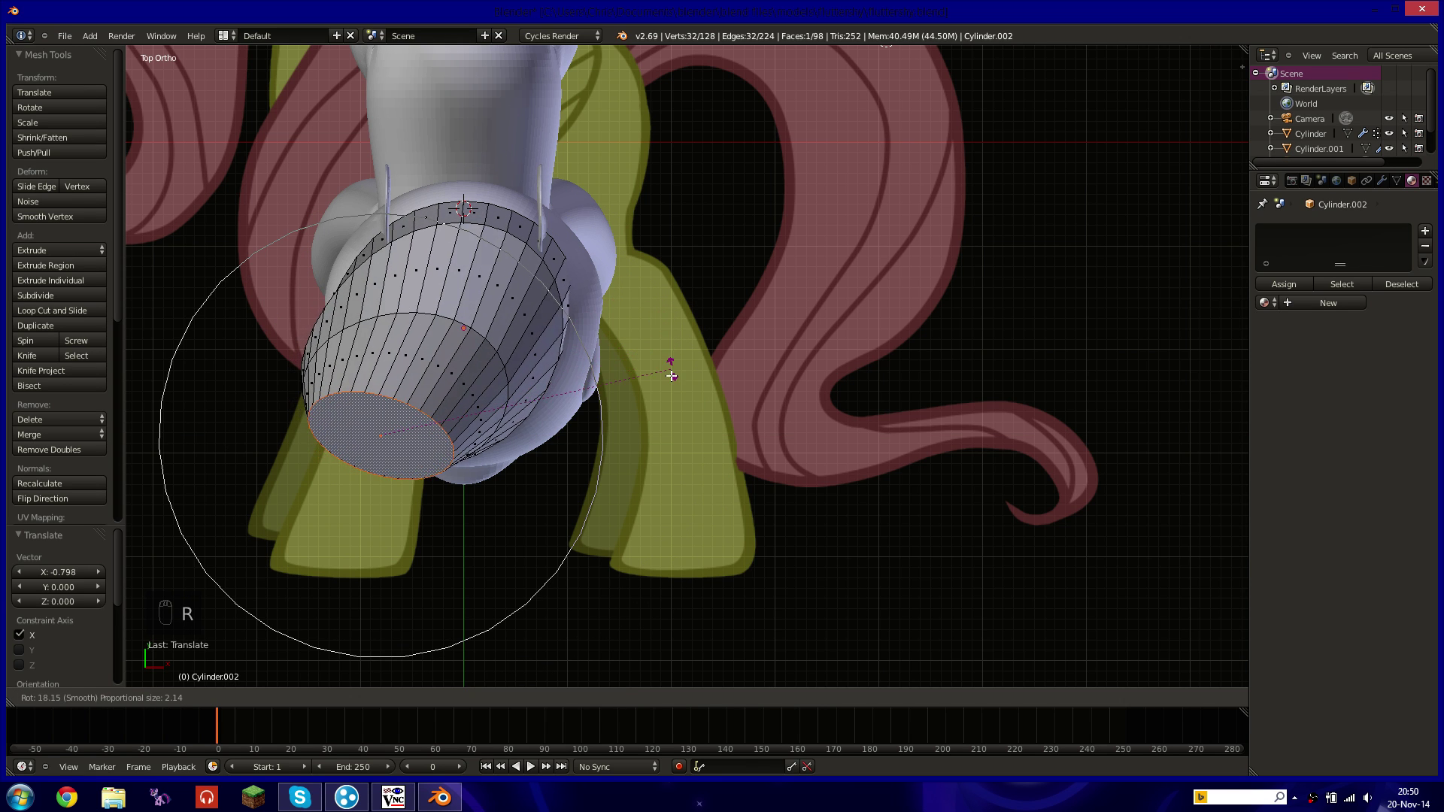
pyautogui.click(631, 422)
pyautogui.moveTo(632, 421); pyautogui.dragTo(555, 410, button='middle')
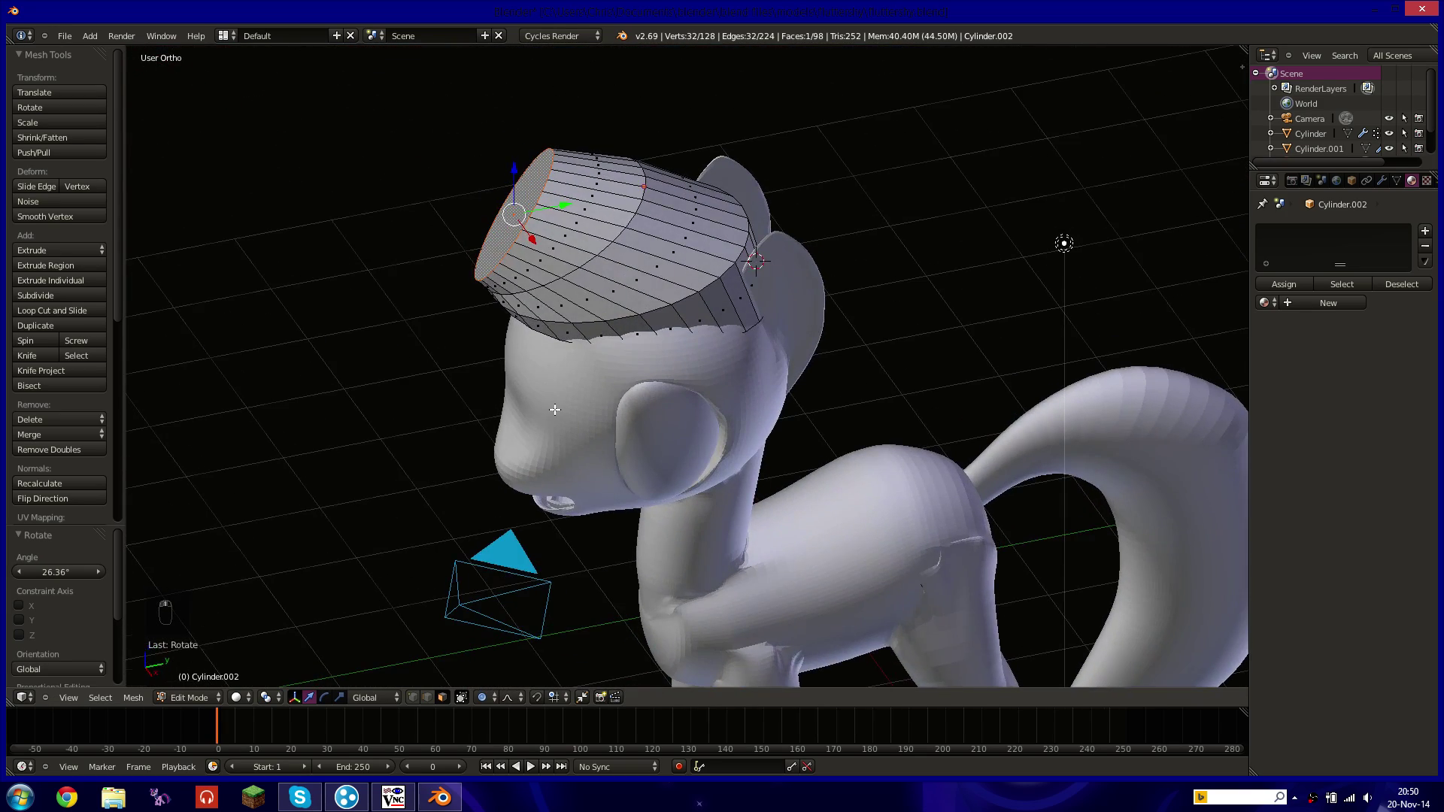
pyautogui.press('KP_3')
pyautogui.press('z')
pyautogui.scroll(4, 554, 409)
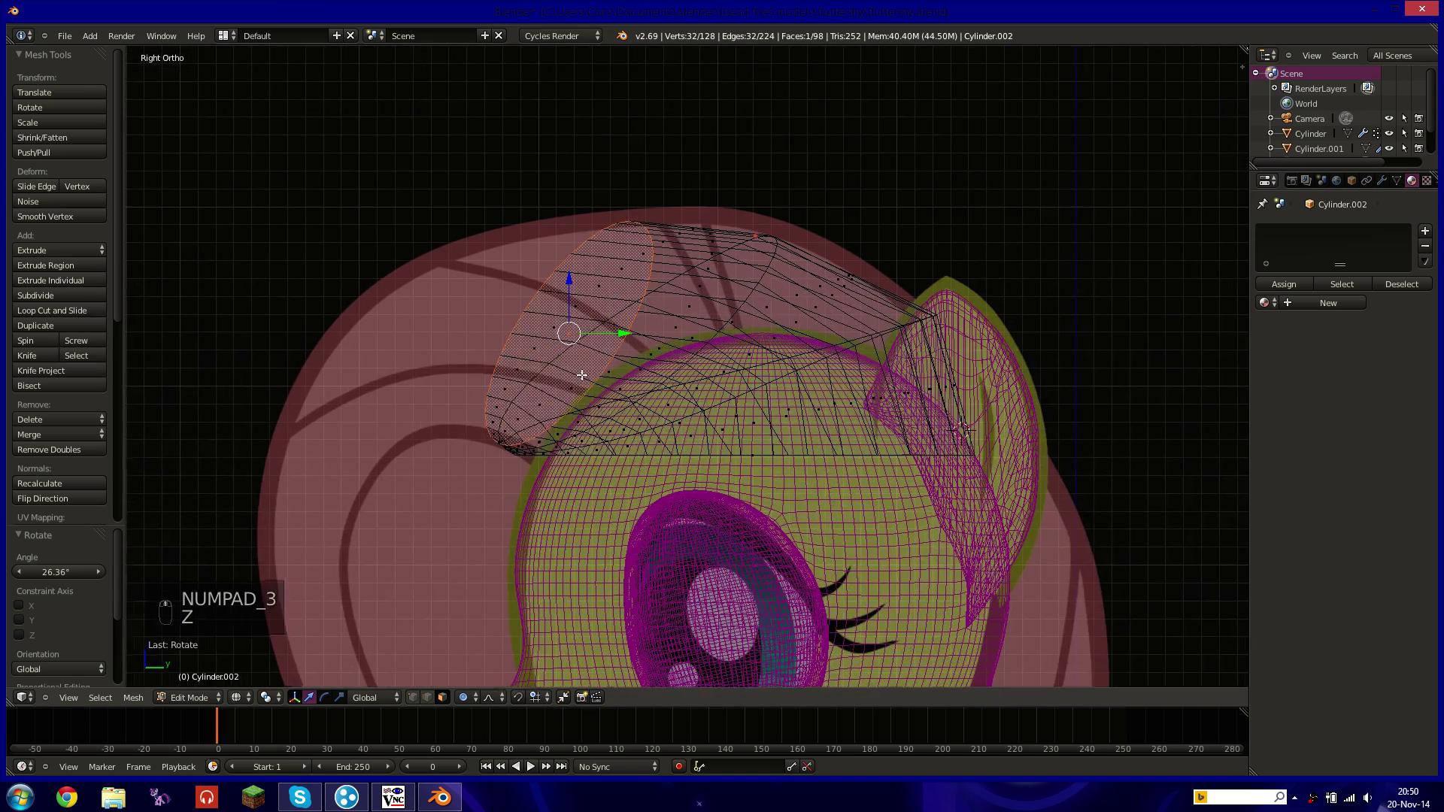
# Extrude the selected end face of the mane mesh forward by about Y -0.249 and Z 0.167.
pyautogui.press('e')
pyautogui.click(662, 316)
pyautogui.press('r')
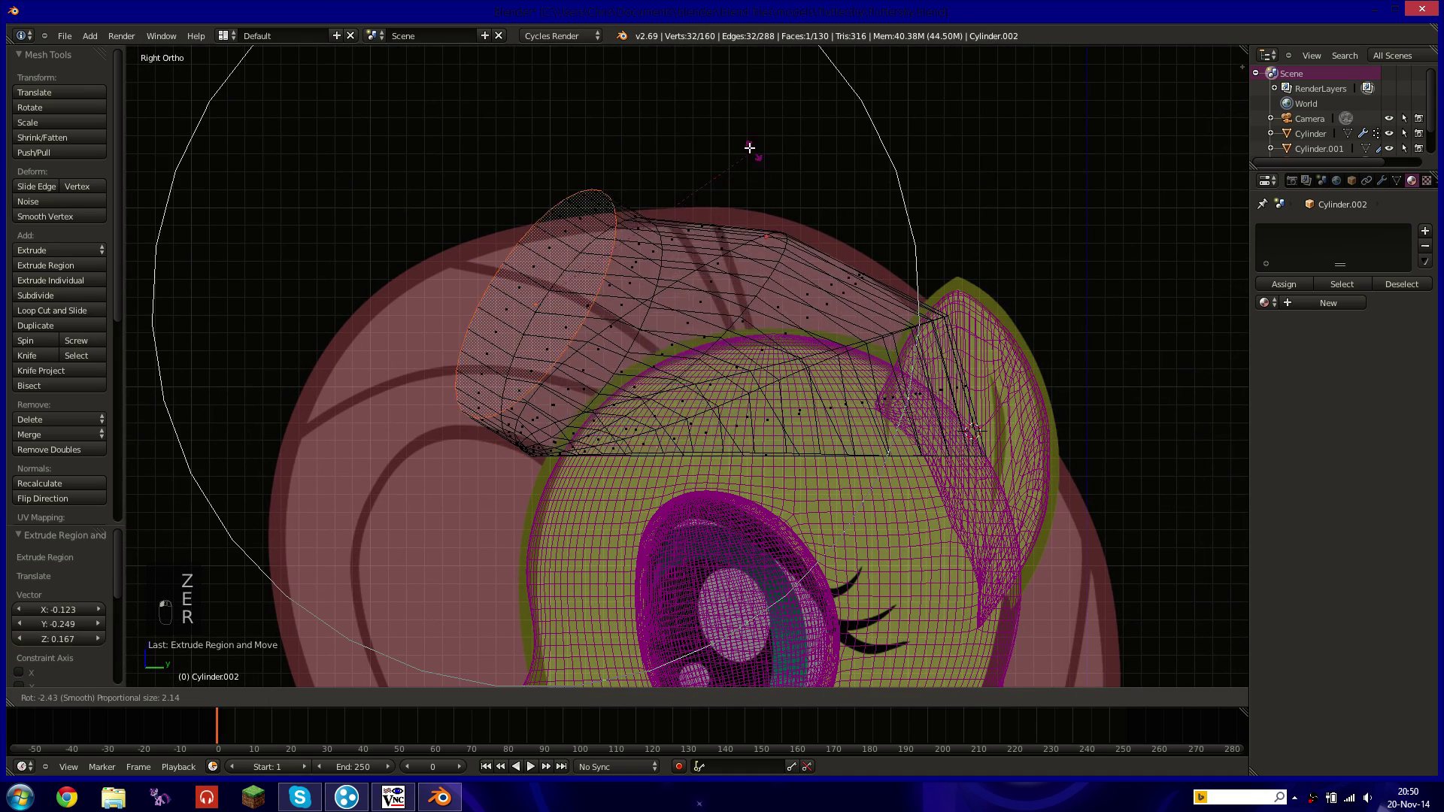
pyautogui.rightClick(752, 158)
# Turn off proportional editing and rotate the extruded mane end face by about -13.5°.
pyautogui.press('o')
pyautogui.press('o')
pyautogui.press('o')
pyautogui.press('o')
pyautogui.press('o')
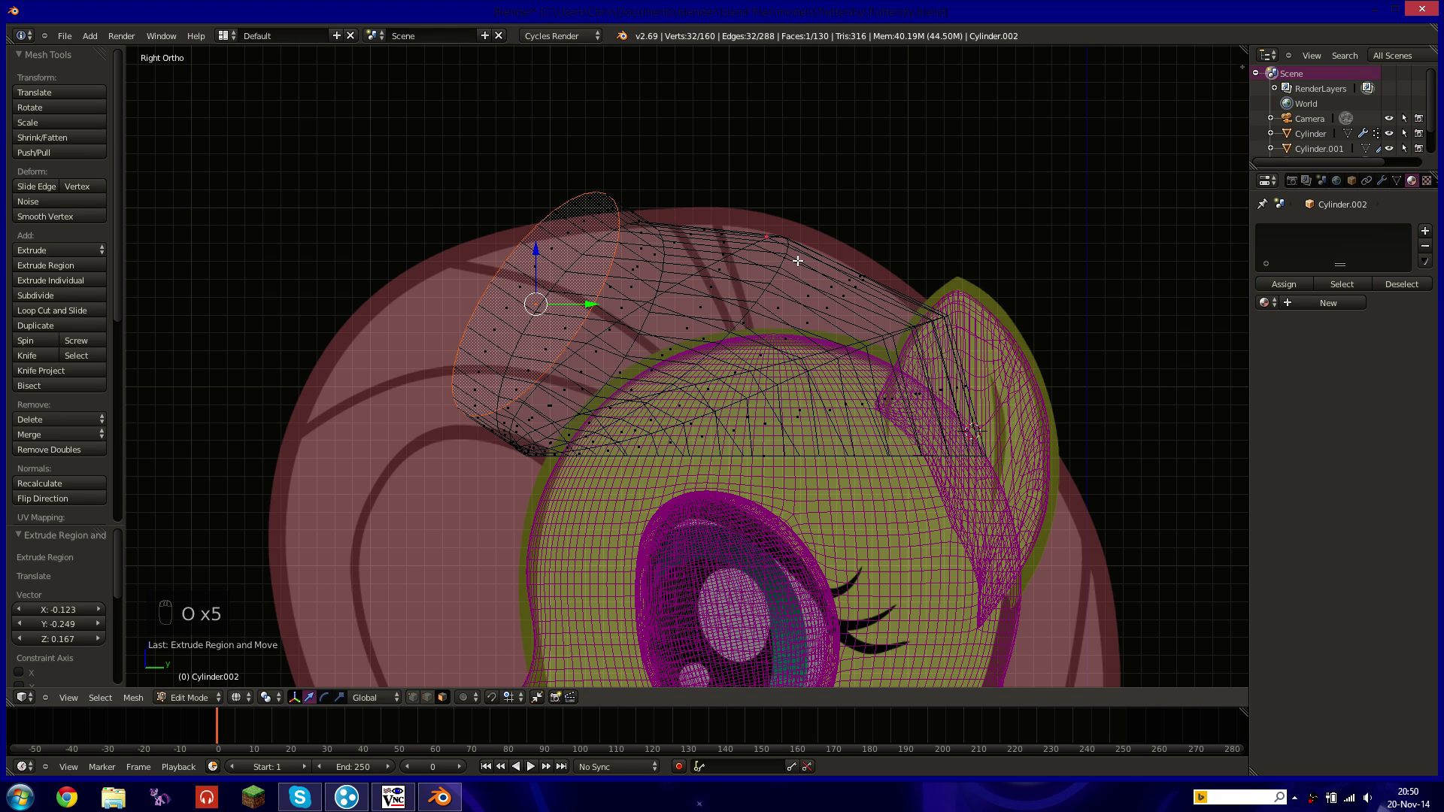
pyautogui.press('r')
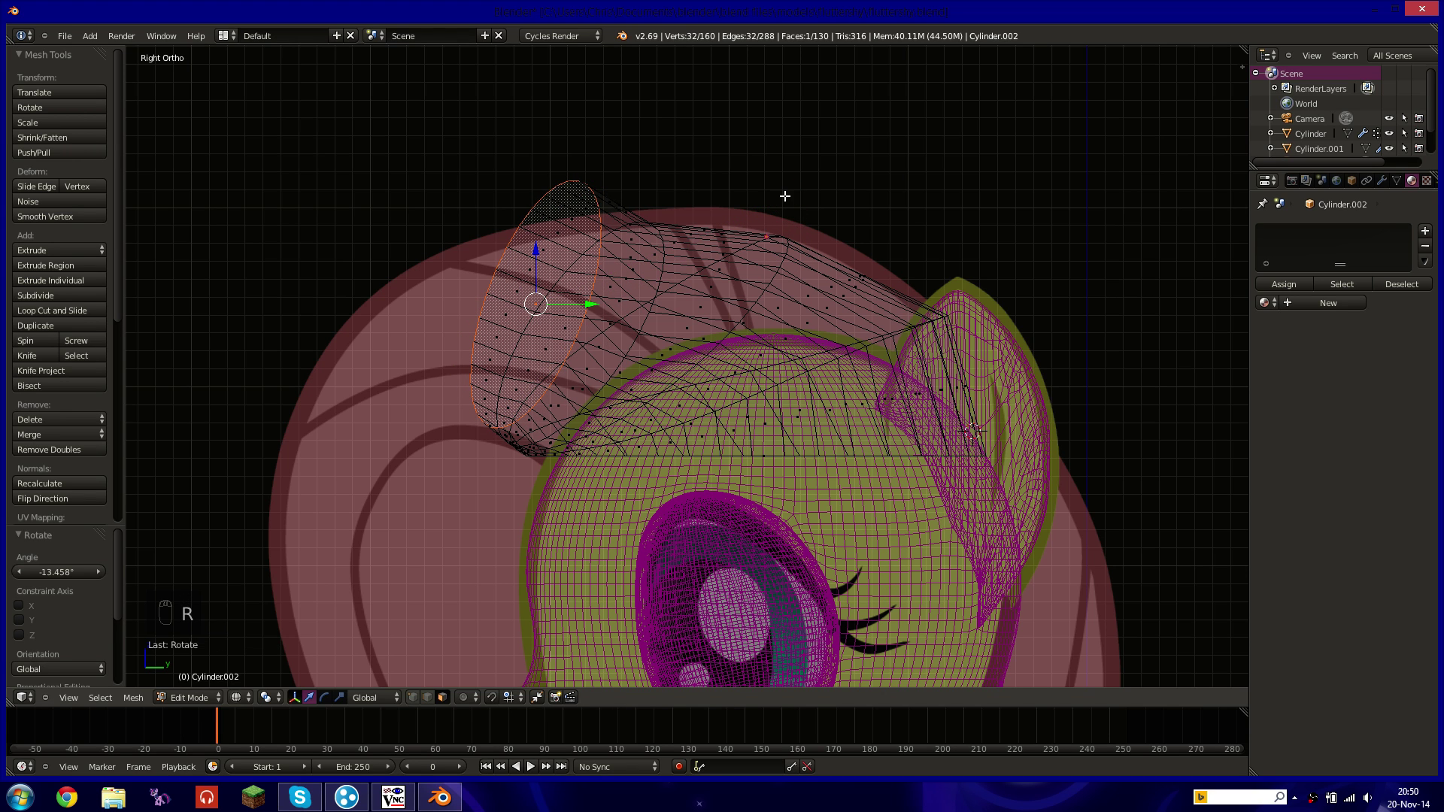
# Shrink and reposition the mane's end face so it fits between the reference outline and the forehead.
pyautogui.press('g')
pyautogui.click(773, 221)
pyautogui.press('s')
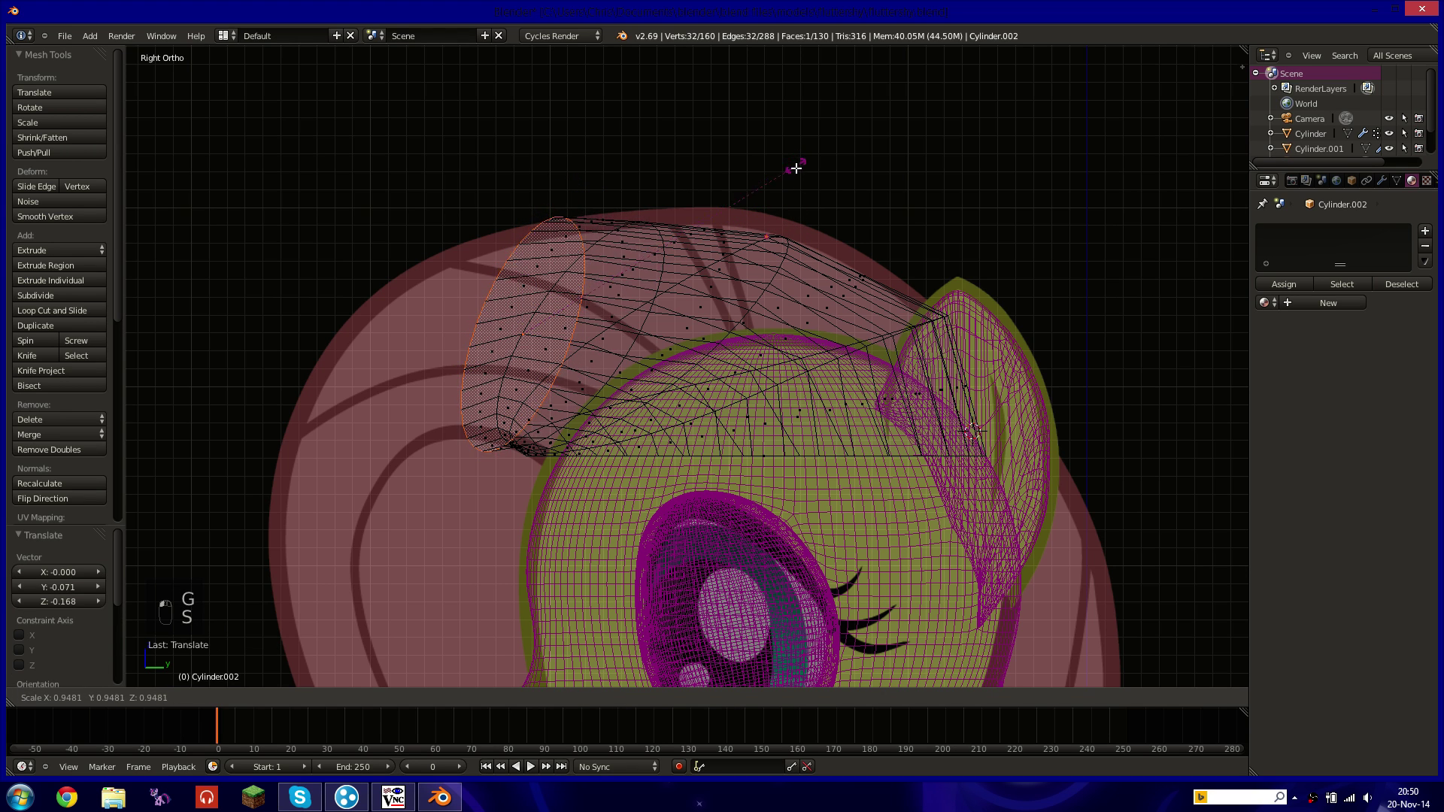
pyautogui.click(796, 172)
pyautogui.press('s')
pyautogui.click(806, 167)
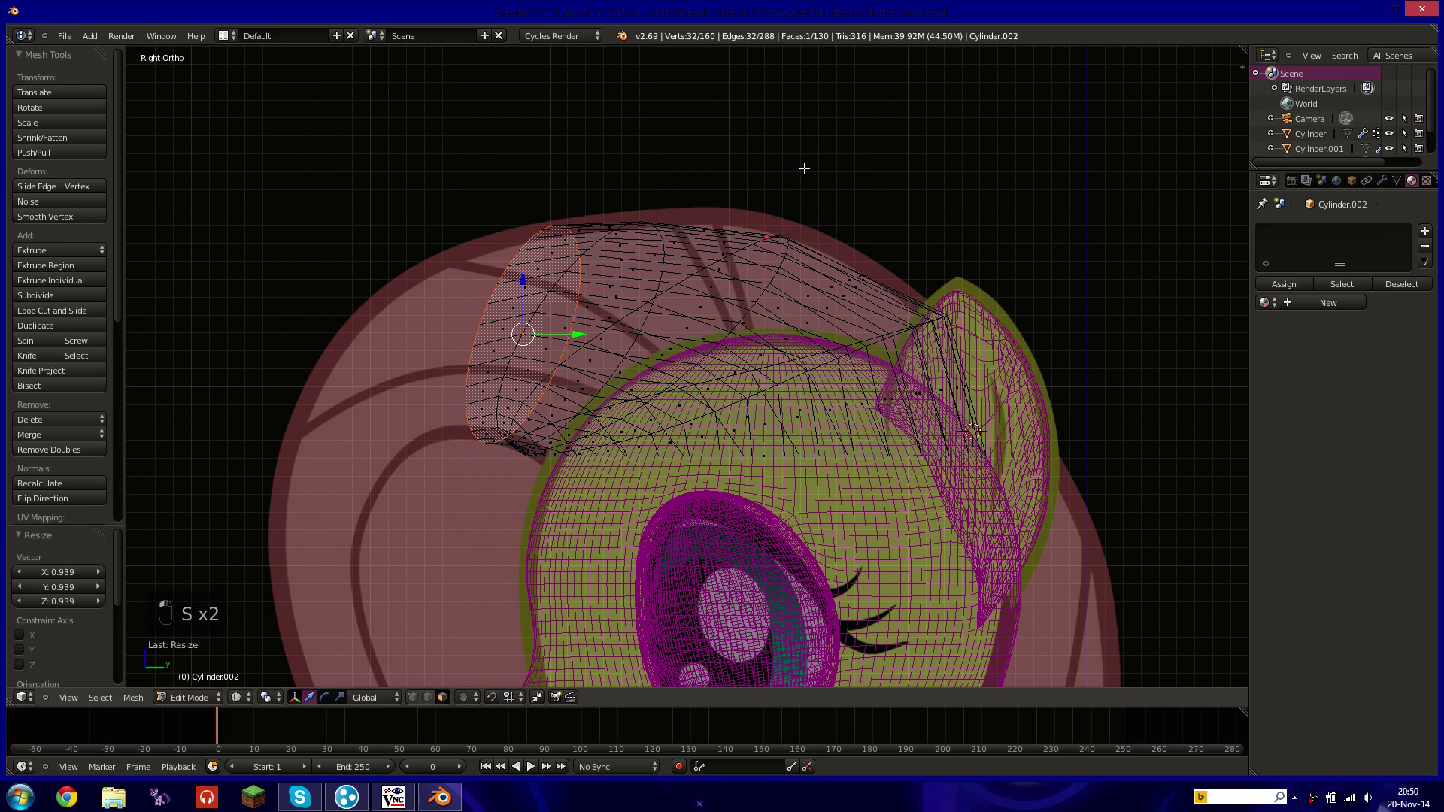
pyautogui.press('g')
pyautogui.click(808, 163)
# Leave Edit Mode and hide the mane mesh Cylinder.002.
pyautogui.keyDown('shift'); pyautogui.moveTo(581, 264); pyautogui.dragTo(740, 173, button='middle'); pyautogui.keyUp('shift')
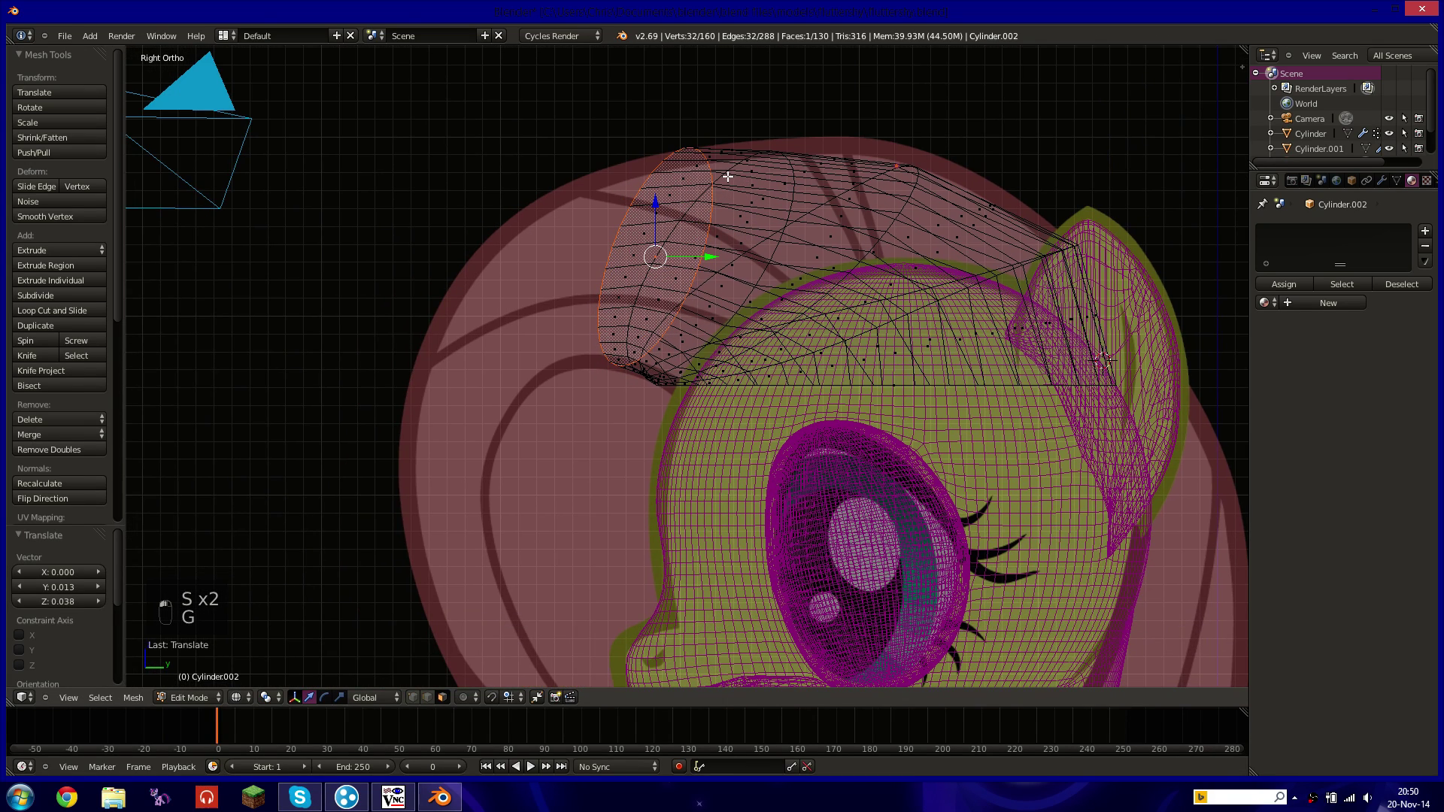
pyautogui.scroll(-6, 709, 277)
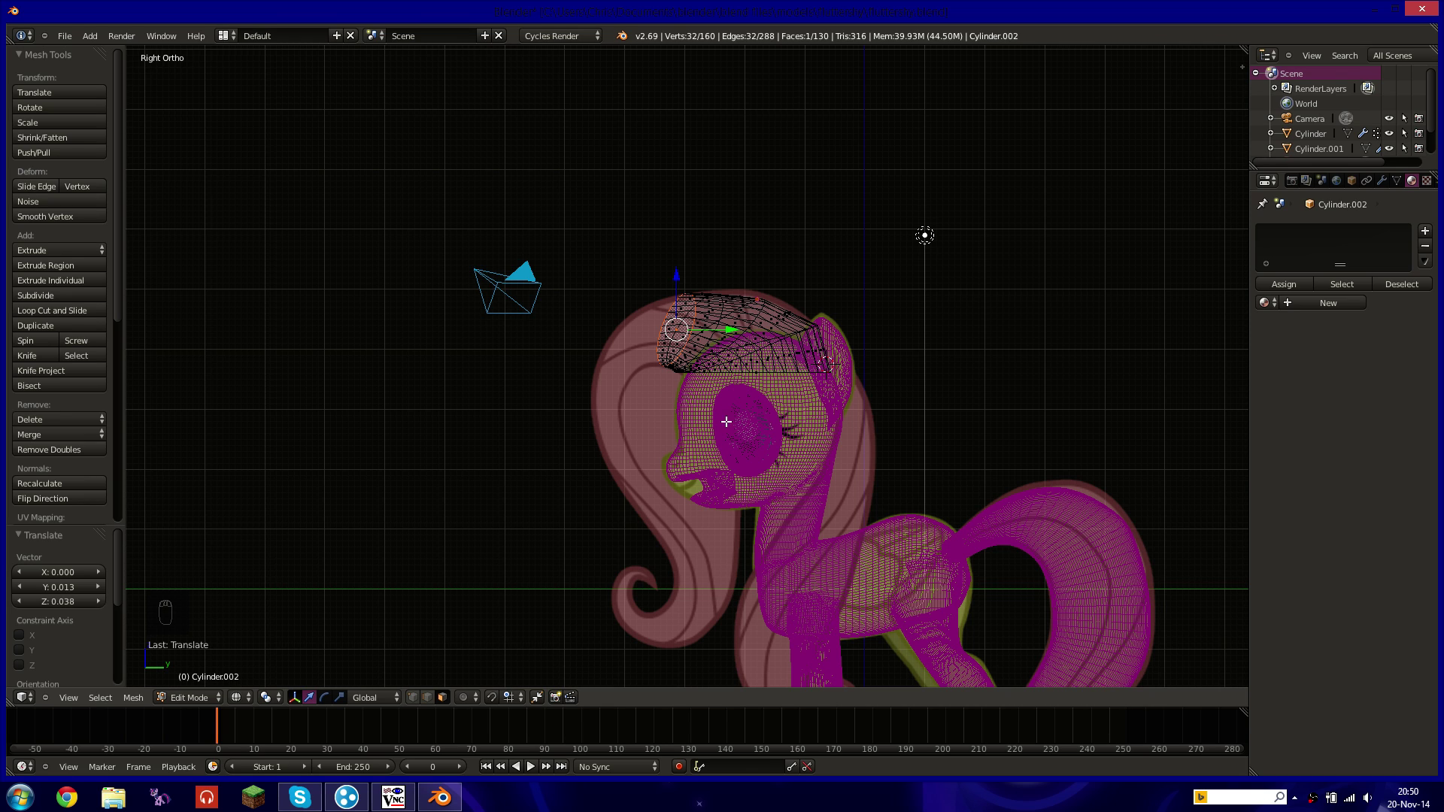
pyautogui.keyDown('shift'); pyautogui.moveTo(753, 397); pyautogui.dragTo(761, 323, button='middle'); pyautogui.keyUp('shift')
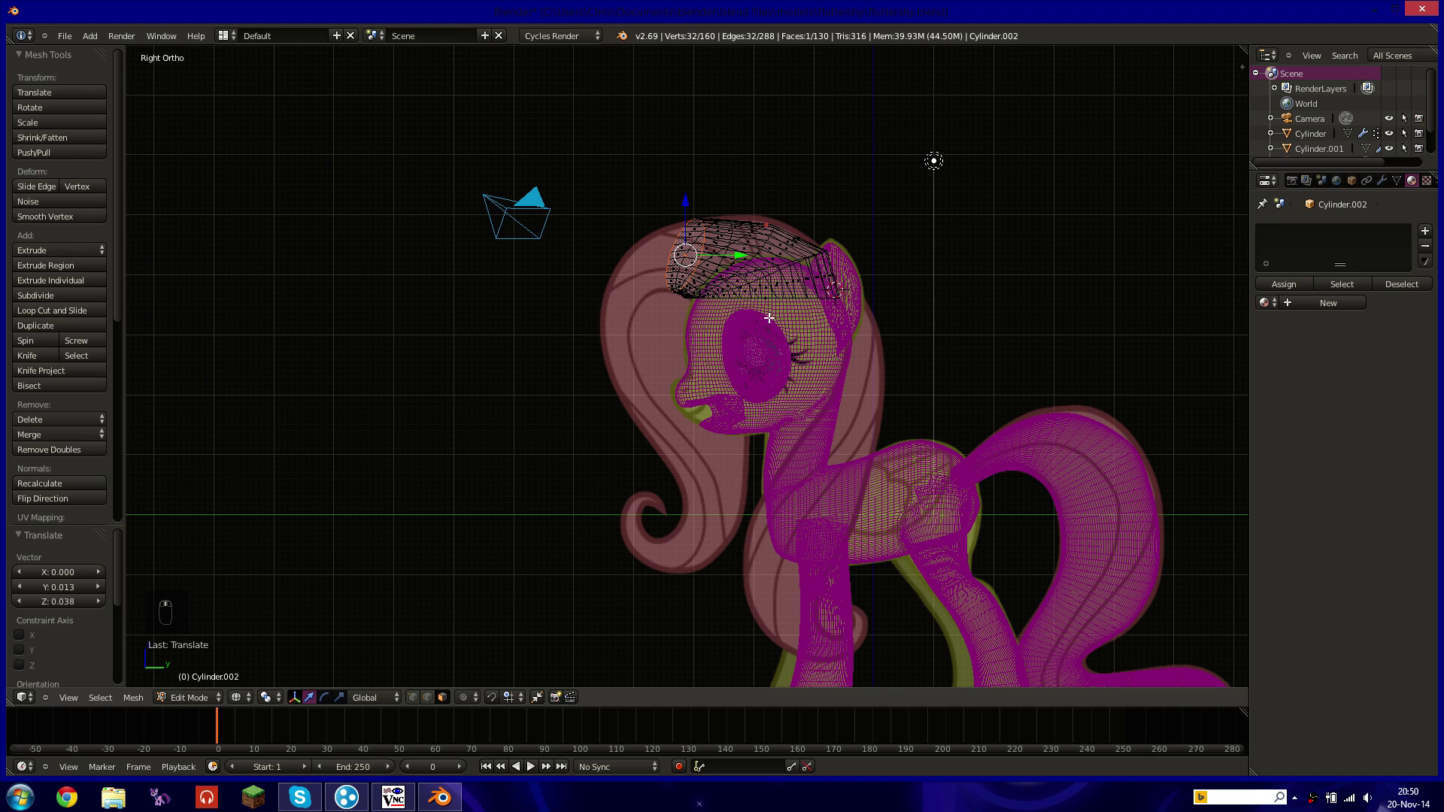
pyautogui.press('Tab')
pyautogui.scroll(-2, 1365, 118)
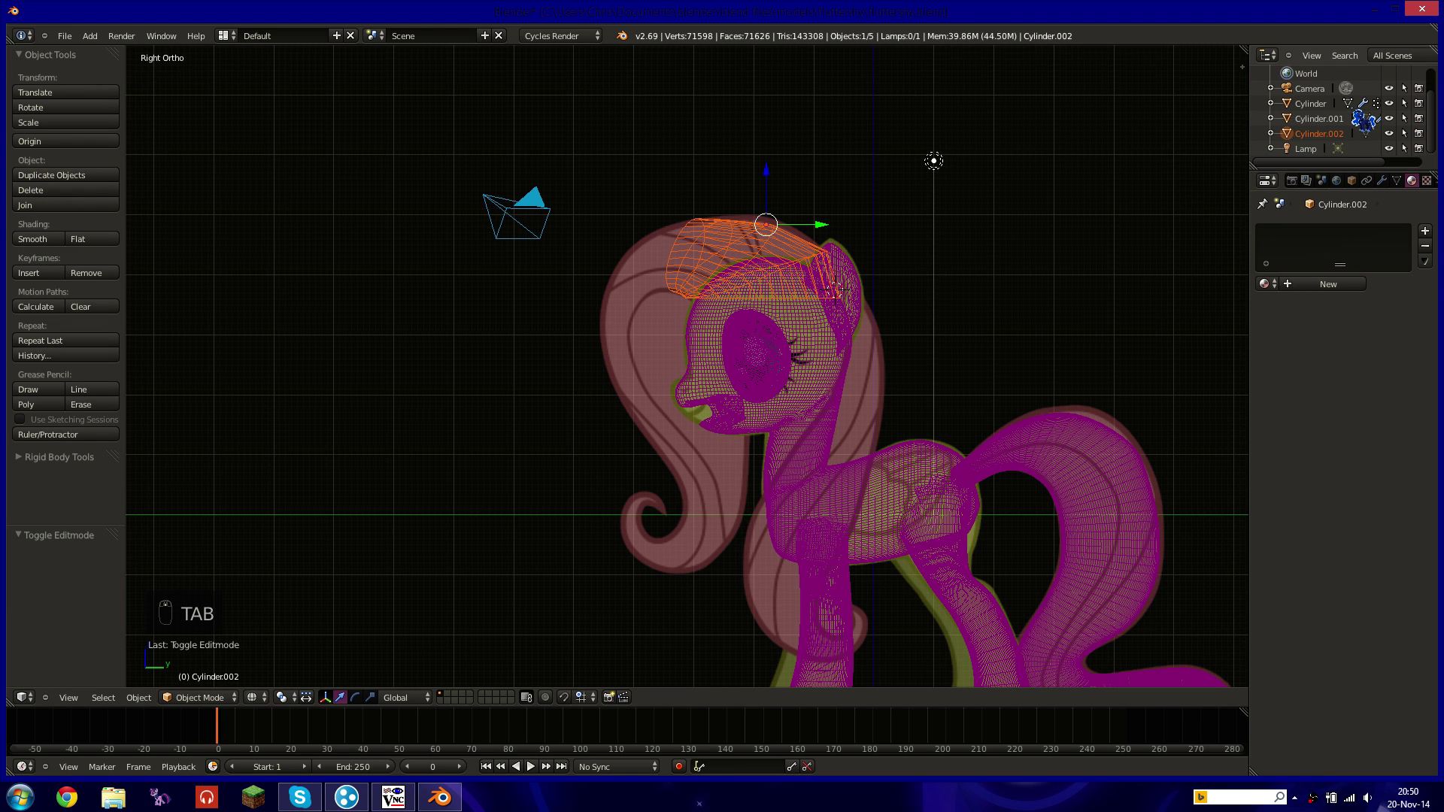
pyautogui.click(1390, 133)
# Examine the mane reference in the side view, from the curled front tip up to the head.
pyautogui.keyDown('shift'); pyautogui.moveTo(848, 340); pyautogui.dragTo(925, 248, button='middle'); pyautogui.keyUp('shift')
pyautogui.scroll(2, 850, 383)
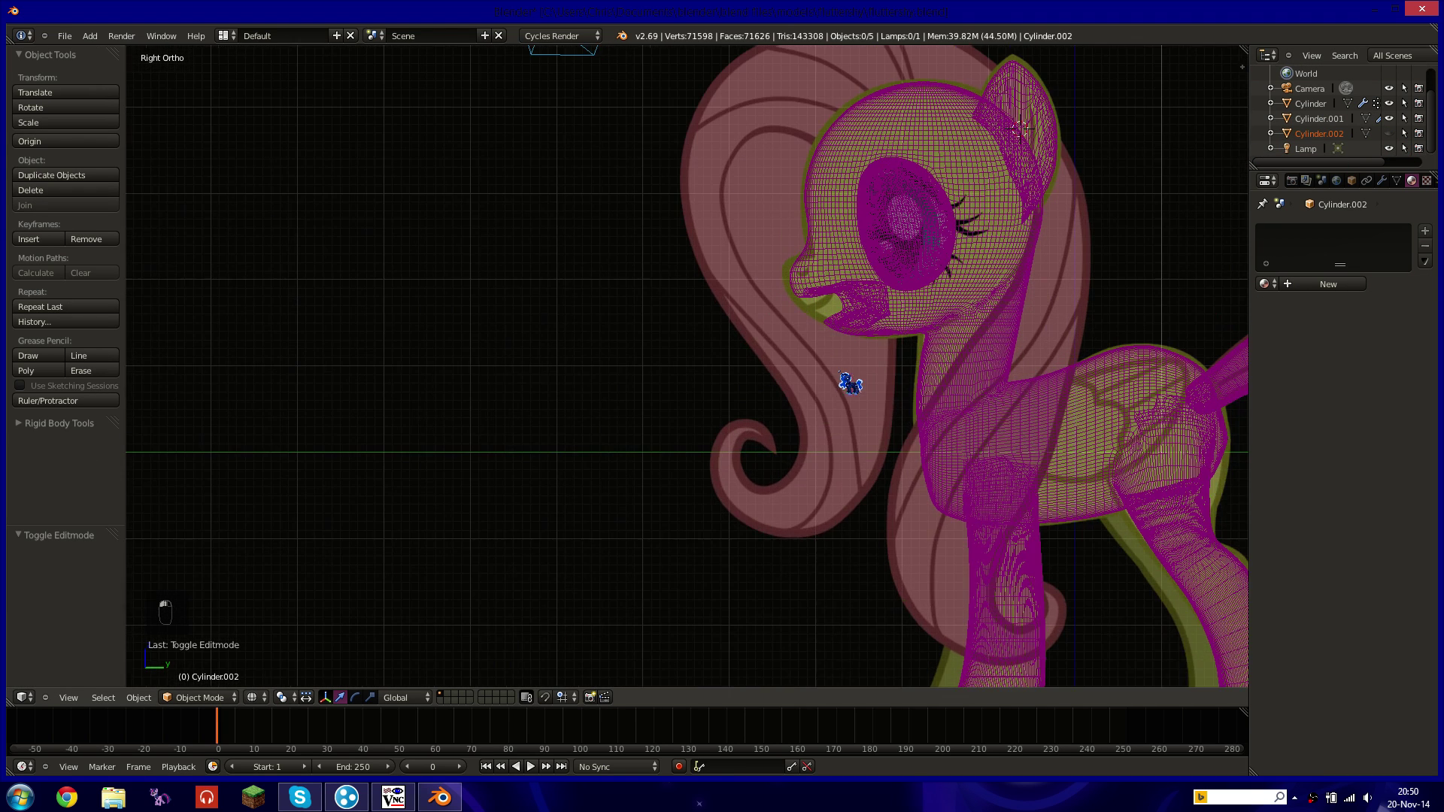
pyautogui.keyDown('shift'); pyautogui.moveTo(862, 394); pyautogui.dragTo(797, 319, button='middle'); pyautogui.keyUp('shift')
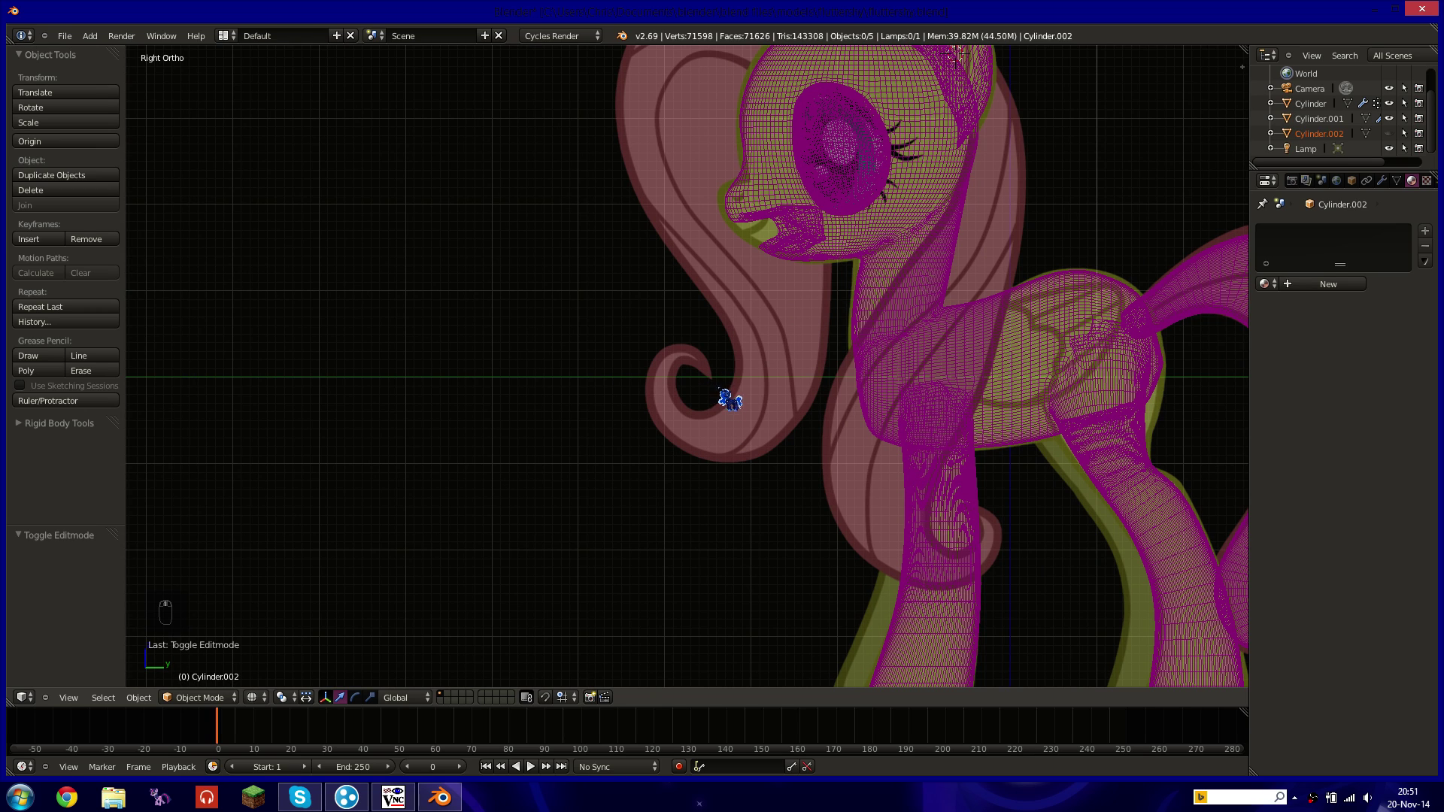
pyautogui.press('Tab')
pyautogui.press('Tab')
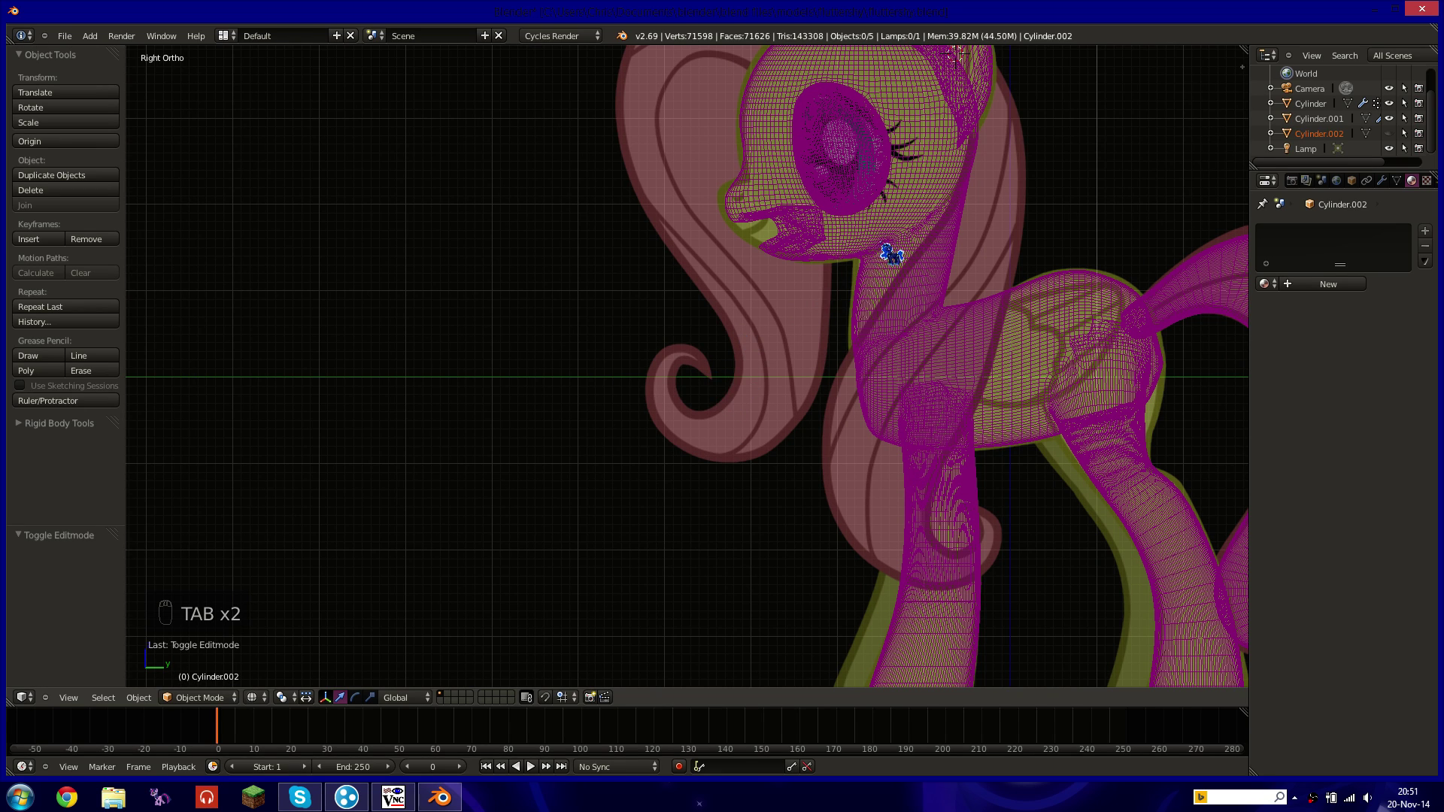
pyautogui.keyDown('shift'); pyautogui.moveTo(889, 251); pyautogui.dragTo(861, 325, button='middle'); pyautogui.keyUp('shift')
pyautogui.keyDown('shift'); pyautogui.moveTo(807, 158); pyautogui.dragTo(776, 271, button='middle'); pyautogui.keyUp('shift')
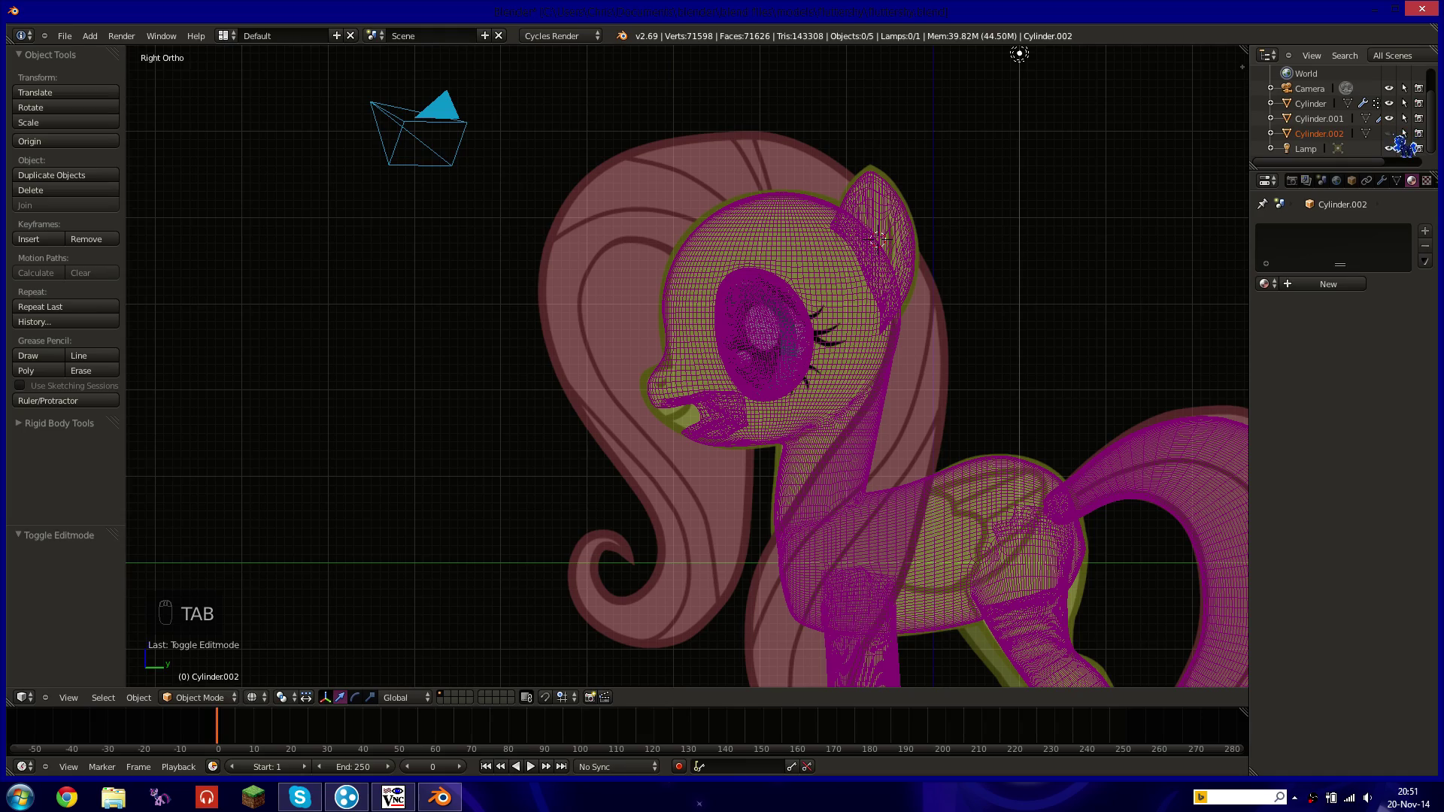
pyautogui.keyDown('shift'); pyautogui.moveTo(764, 286); pyautogui.dragTo(967, 225, button='middle'); pyautogui.keyUp('shift')
# Switch the viewport to solid shading and view the pony's head and body from several angles.
pyautogui.press('z')
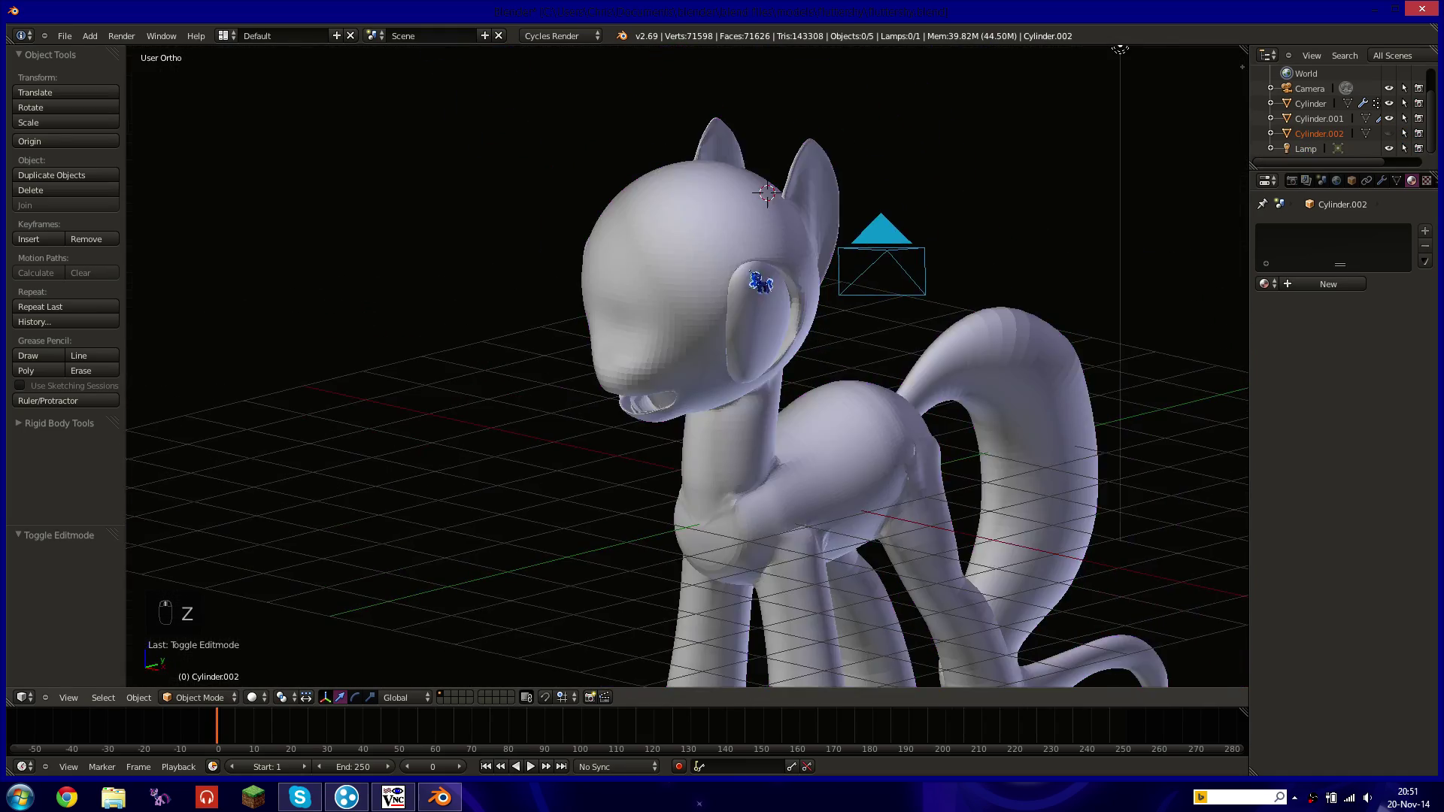
pyautogui.moveTo(751, 284); pyautogui.dragTo(661, 313, button='middle')
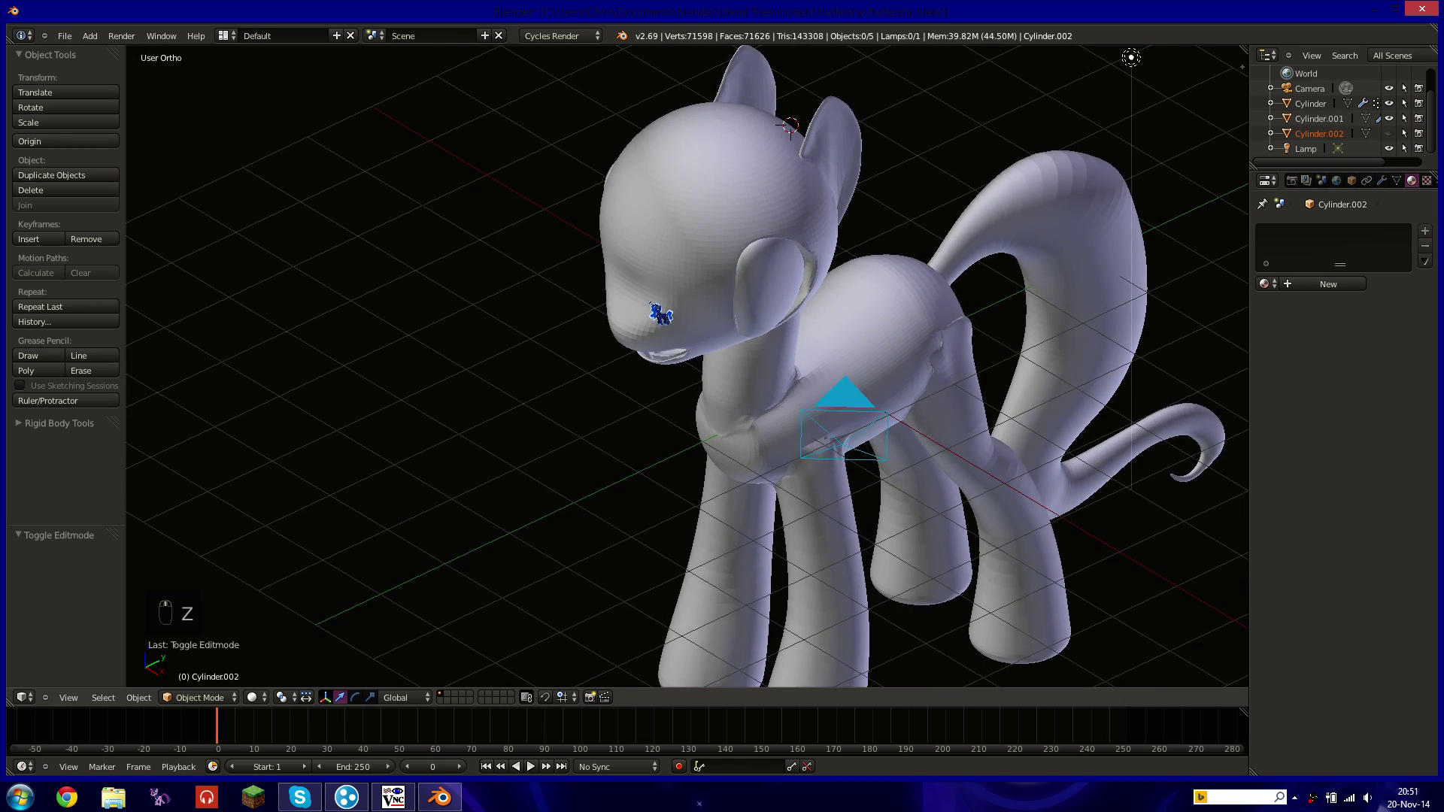
pyautogui.press('z')
pyautogui.press('z')
pyautogui.press('z')
pyautogui.moveTo(654, 403); pyautogui.dragTo(584, 371, button='middle')
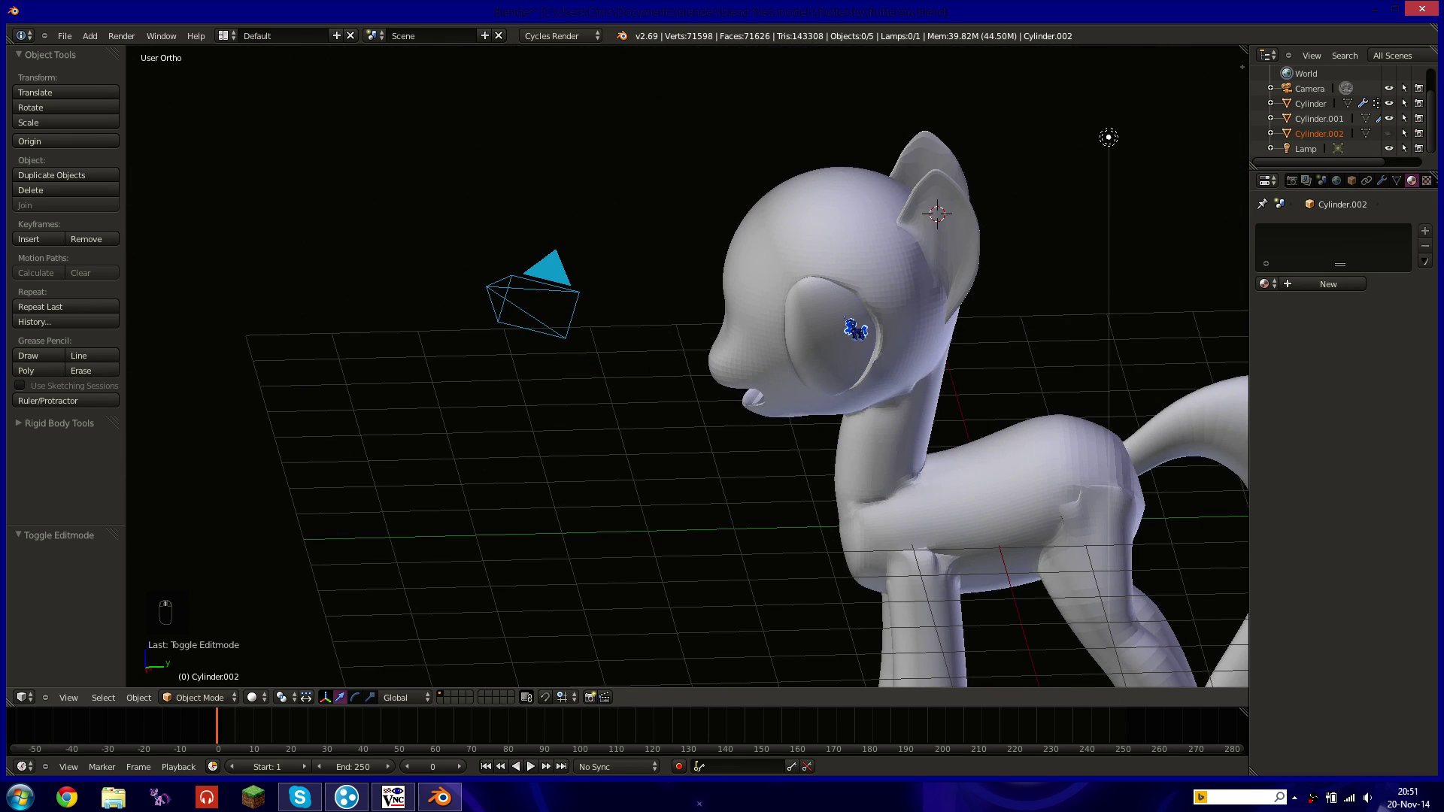
# Select the pony's body mesh and inspect its topology in Edit Mode, then return to Object Mode.
pyautogui.press('Tab')
pyautogui.rightClick(858, 376)
pyautogui.press('Tab')
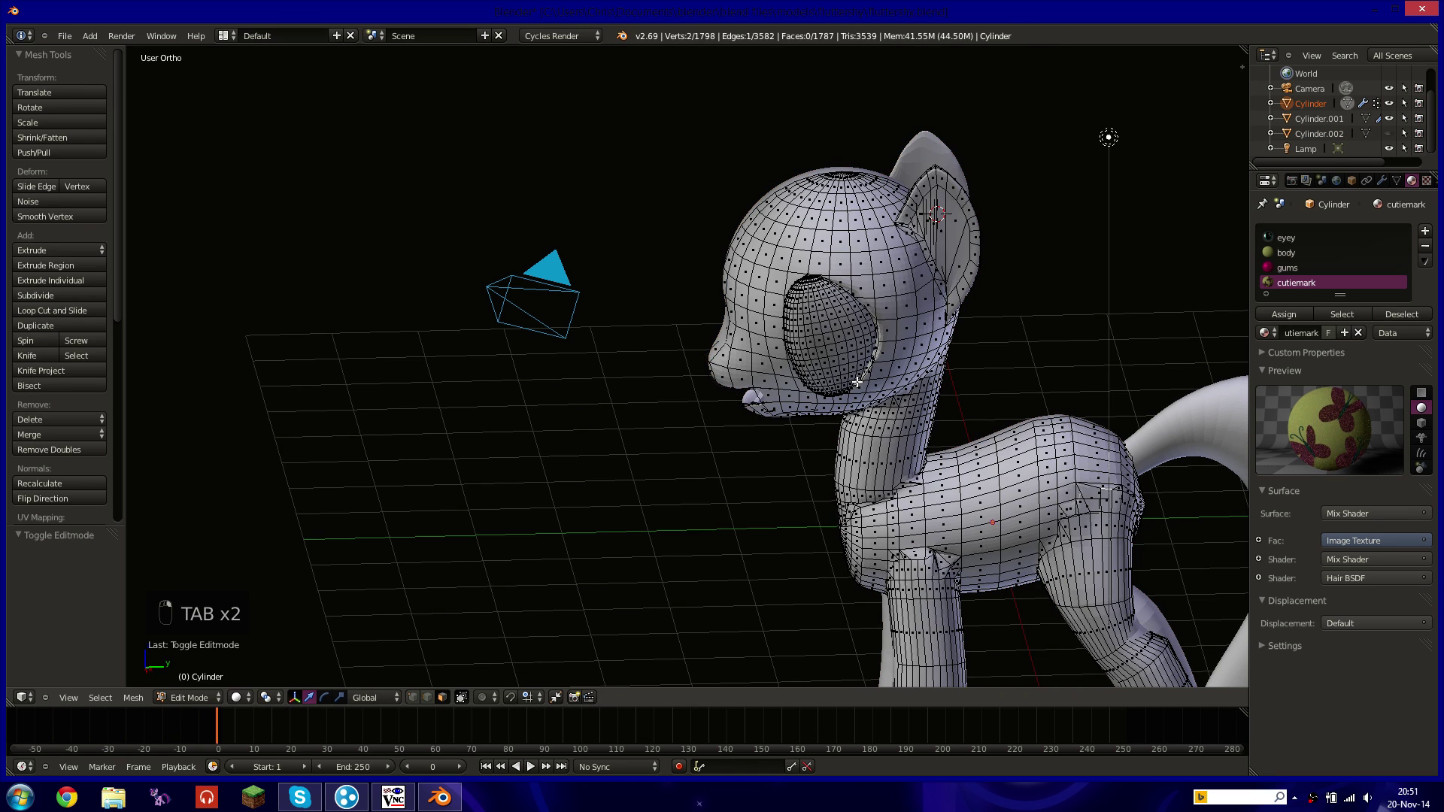
pyautogui.press('Tab')
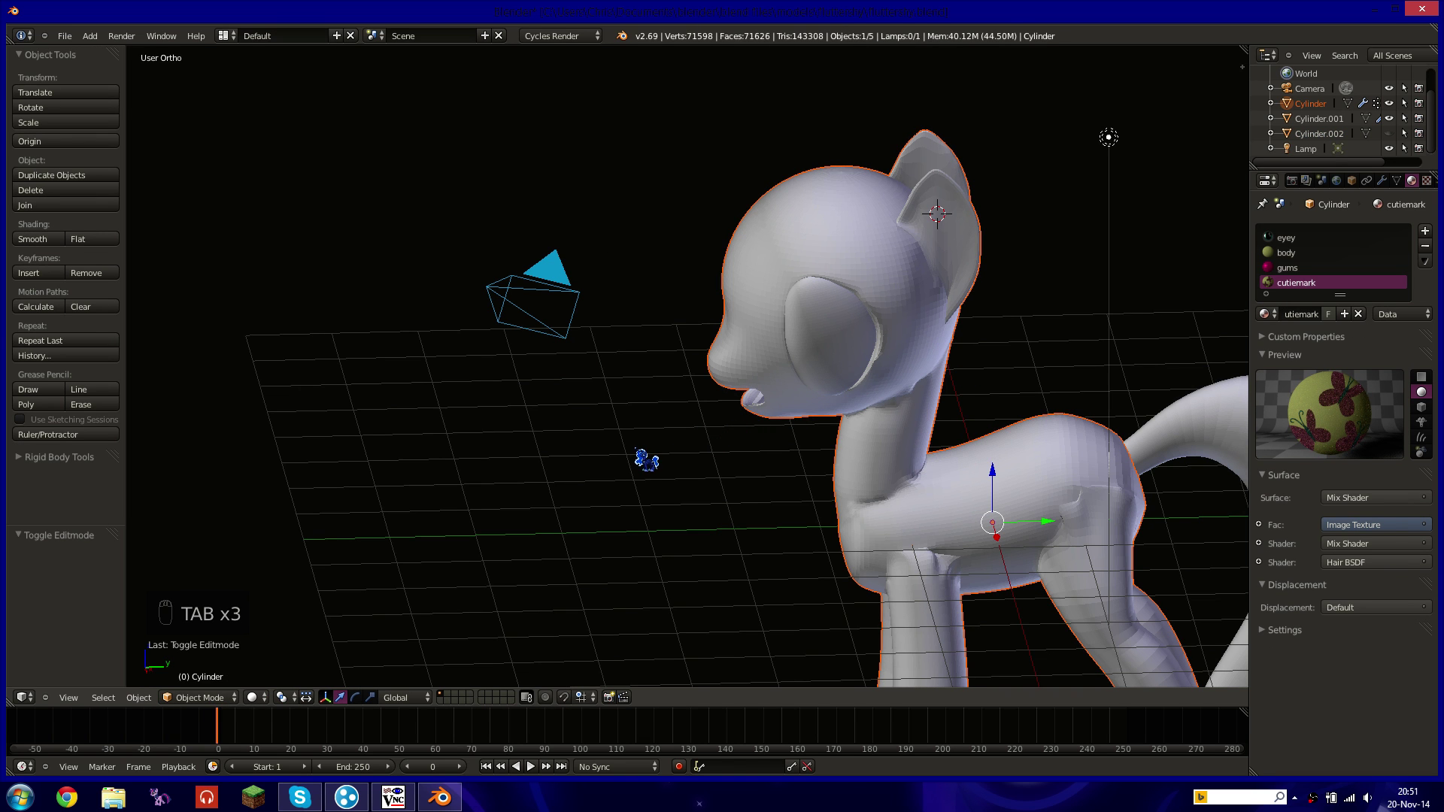
pyautogui.moveTo(944, 258); pyautogui.dragTo(959, 307, button='middle')
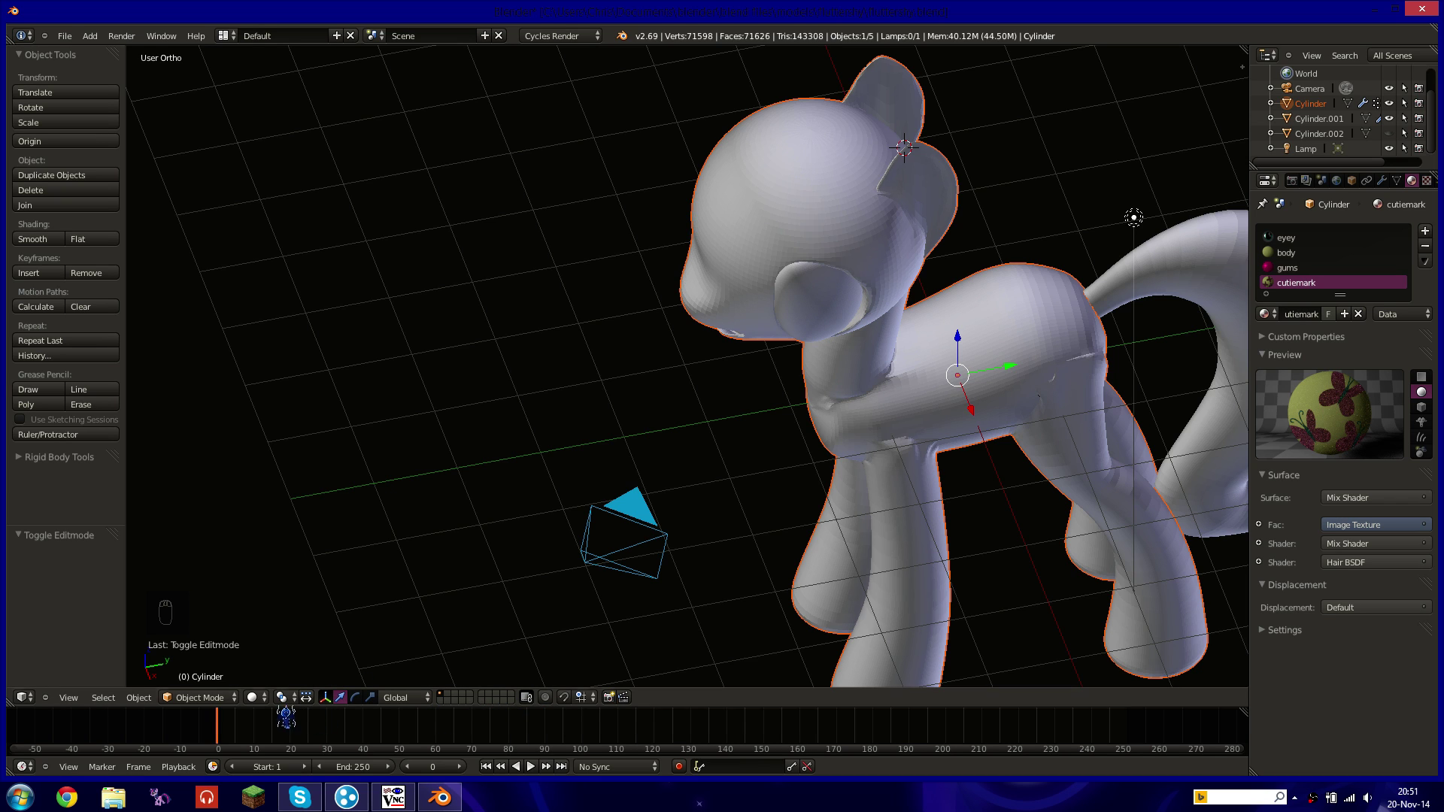
# Show the viewport properties, reset the 3D cursor to the world origin and return to the right orthographic view.
pyautogui.press('n')
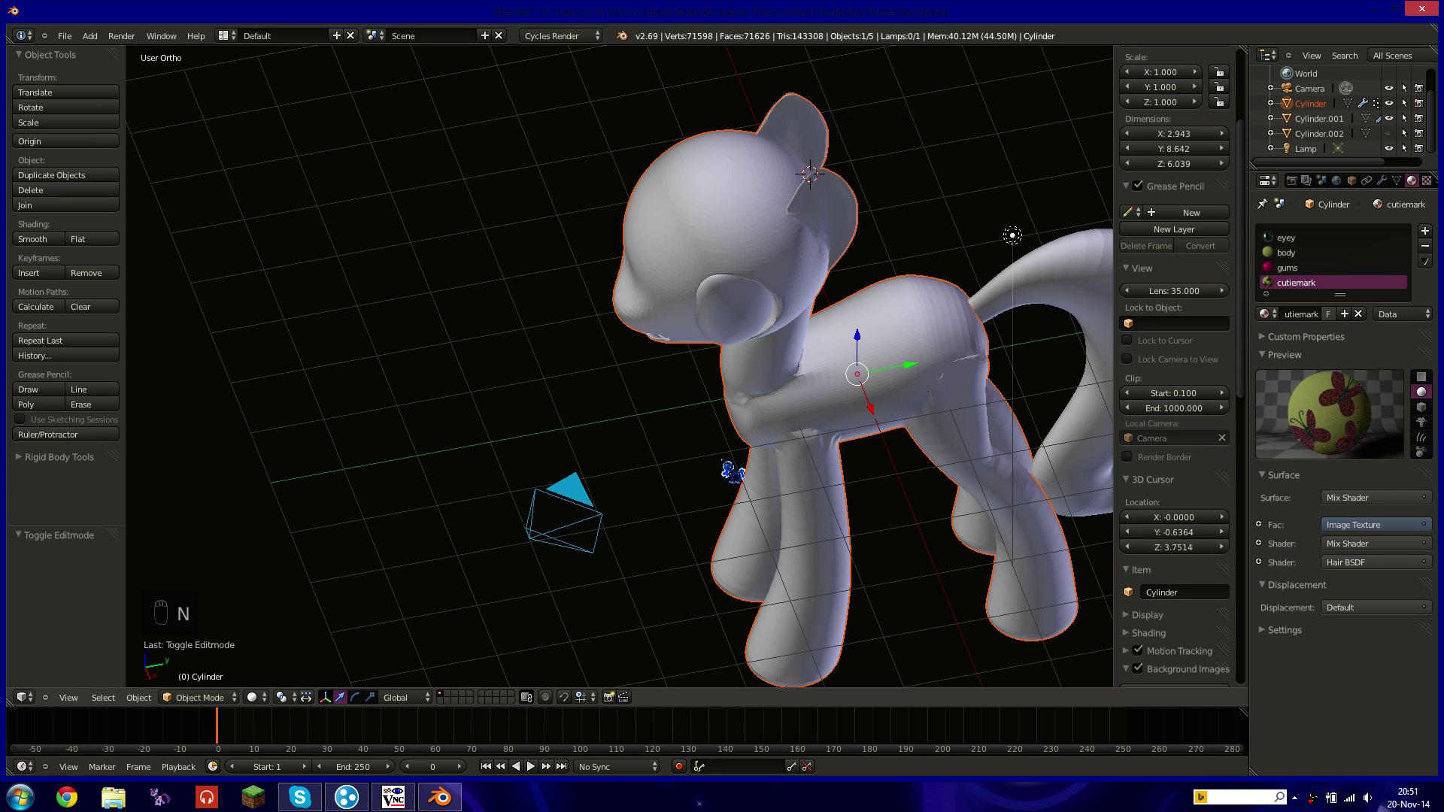
pyautogui.hotkey('shift', 's')
pyautogui.hotkey('shift', 'c')
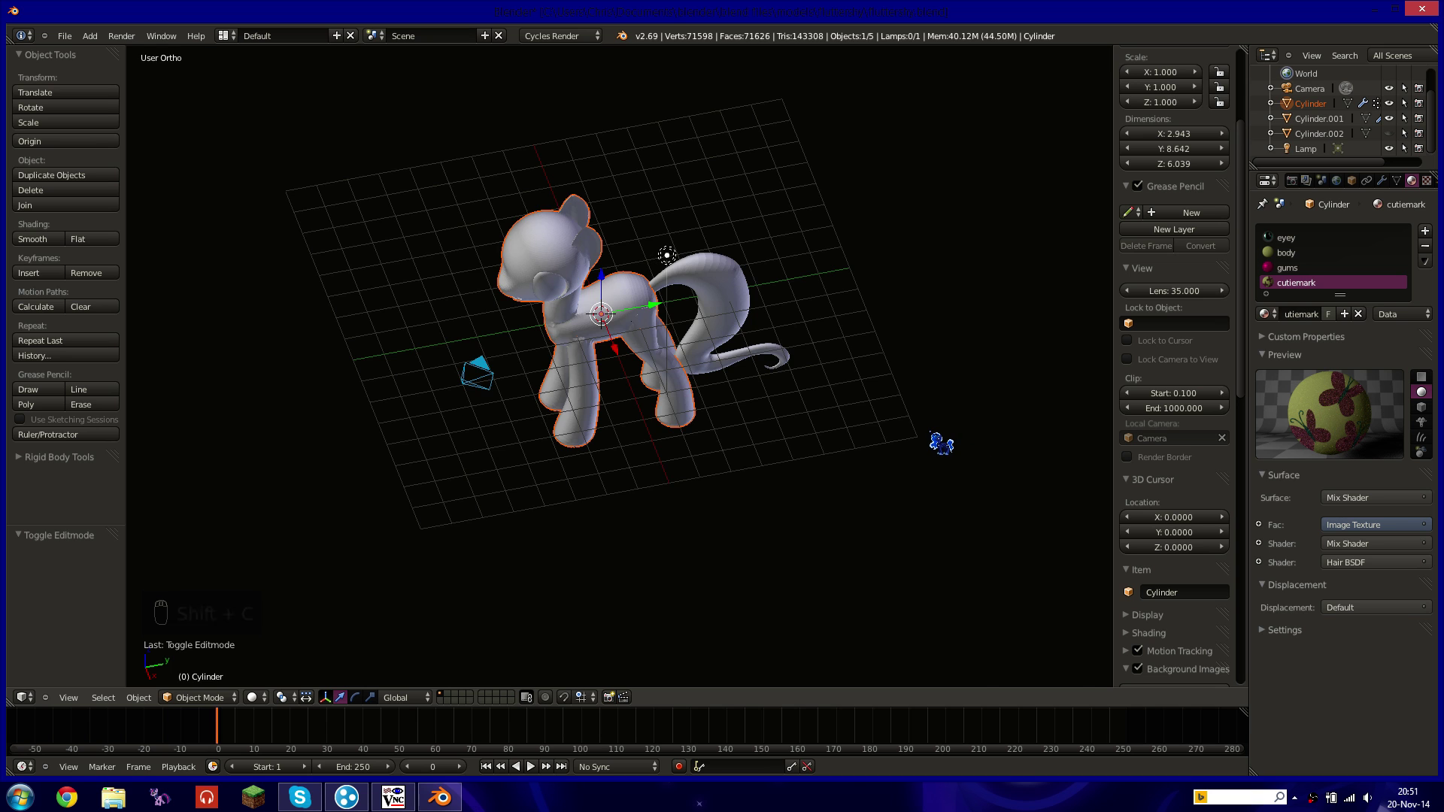
pyautogui.press('KP_3')
pyautogui.scroll(10, 732, 419)
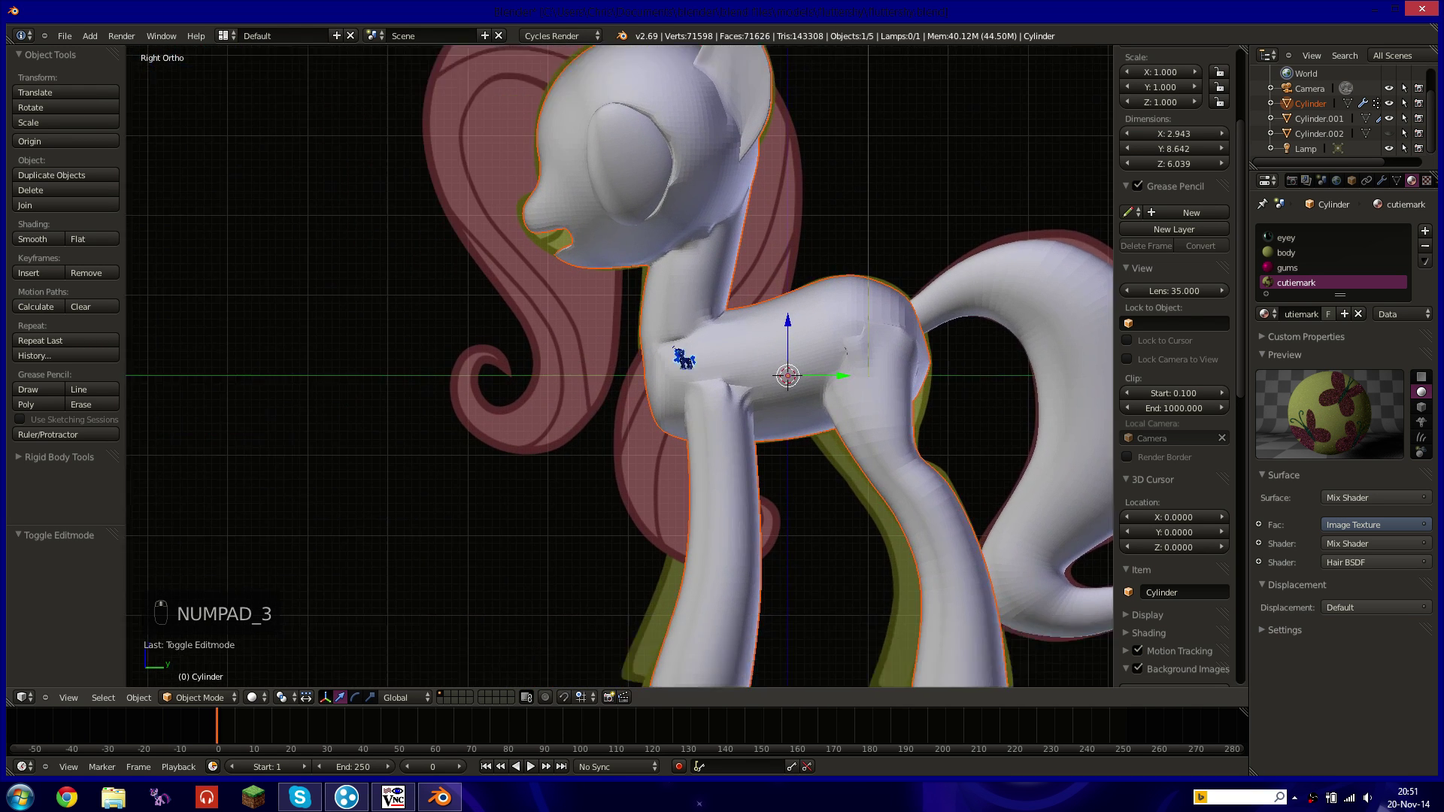
pyautogui.keyDown('shift'); pyautogui.moveTo(707, 353); pyautogui.dragTo(703, 355, button='middle'); pyautogui.keyUp('shift')
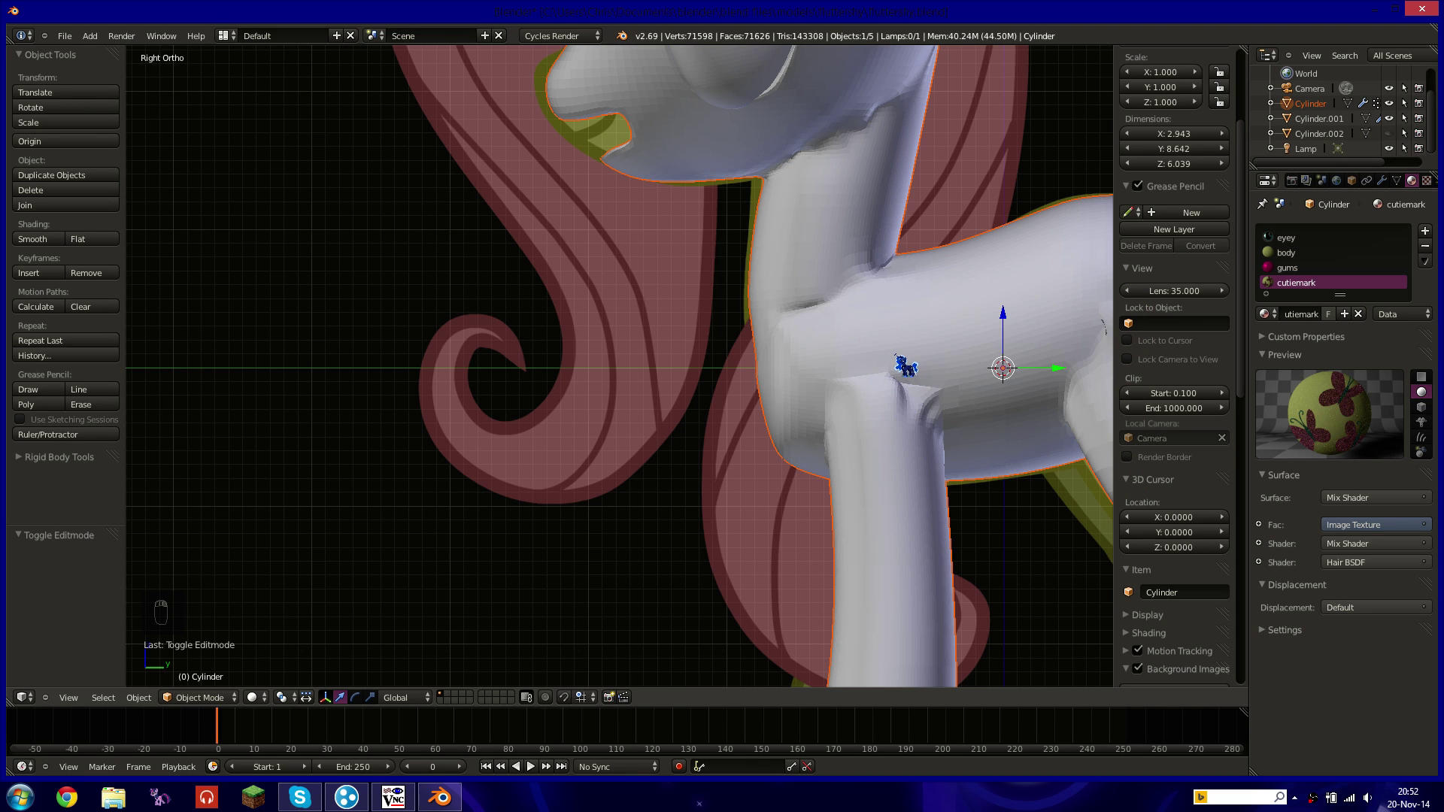
# Select the tail mesh and inspect its faces near the base in Edit Mode, then return to Object Mode.
pyautogui.keyDown('shift'); pyautogui.moveTo(780, 193); pyautogui.dragTo(845, 332, button='middle'); pyautogui.keyUp('shift')
pyautogui.rightClick(1003, 332)
pyautogui.press('Tab')
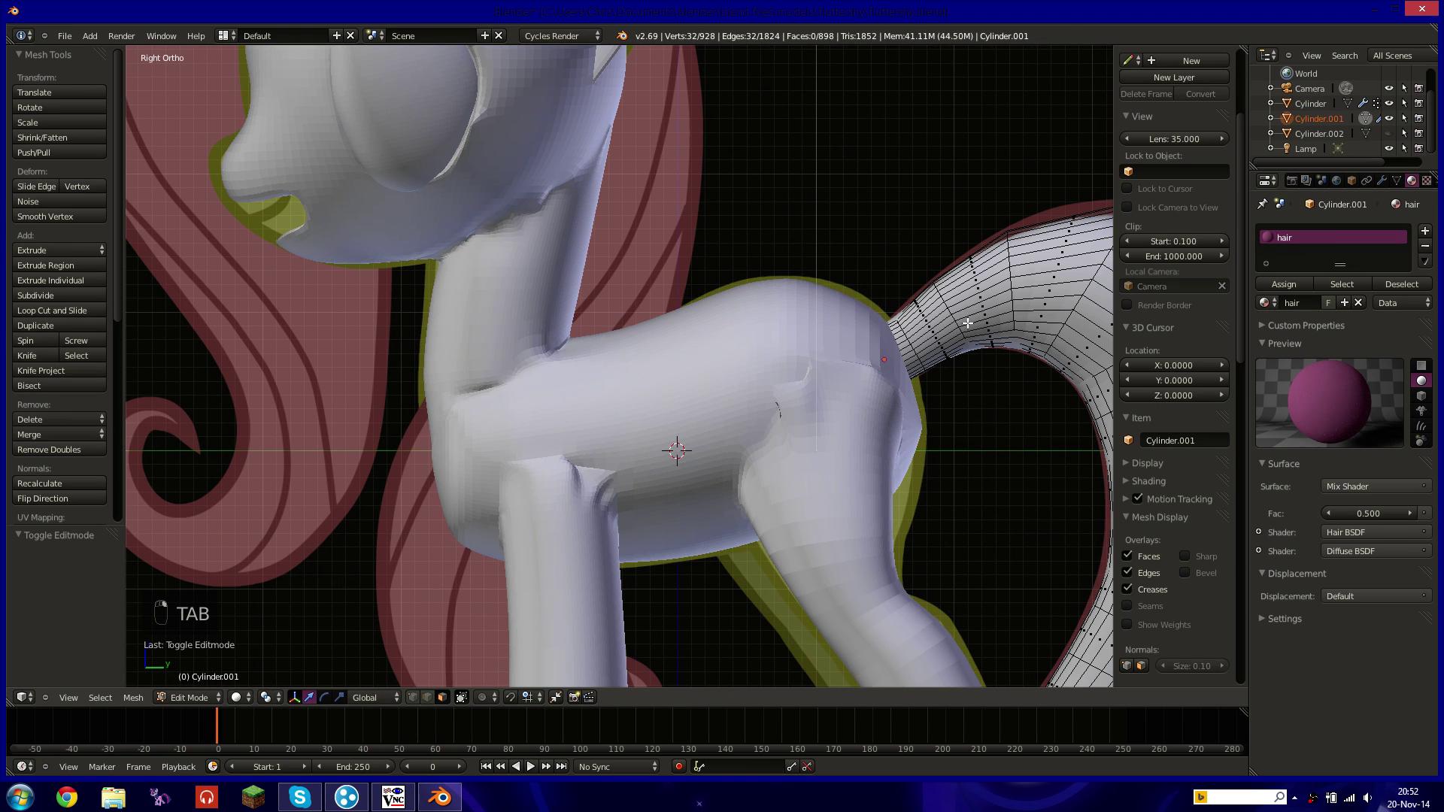
pyautogui.rightClick(985, 309)
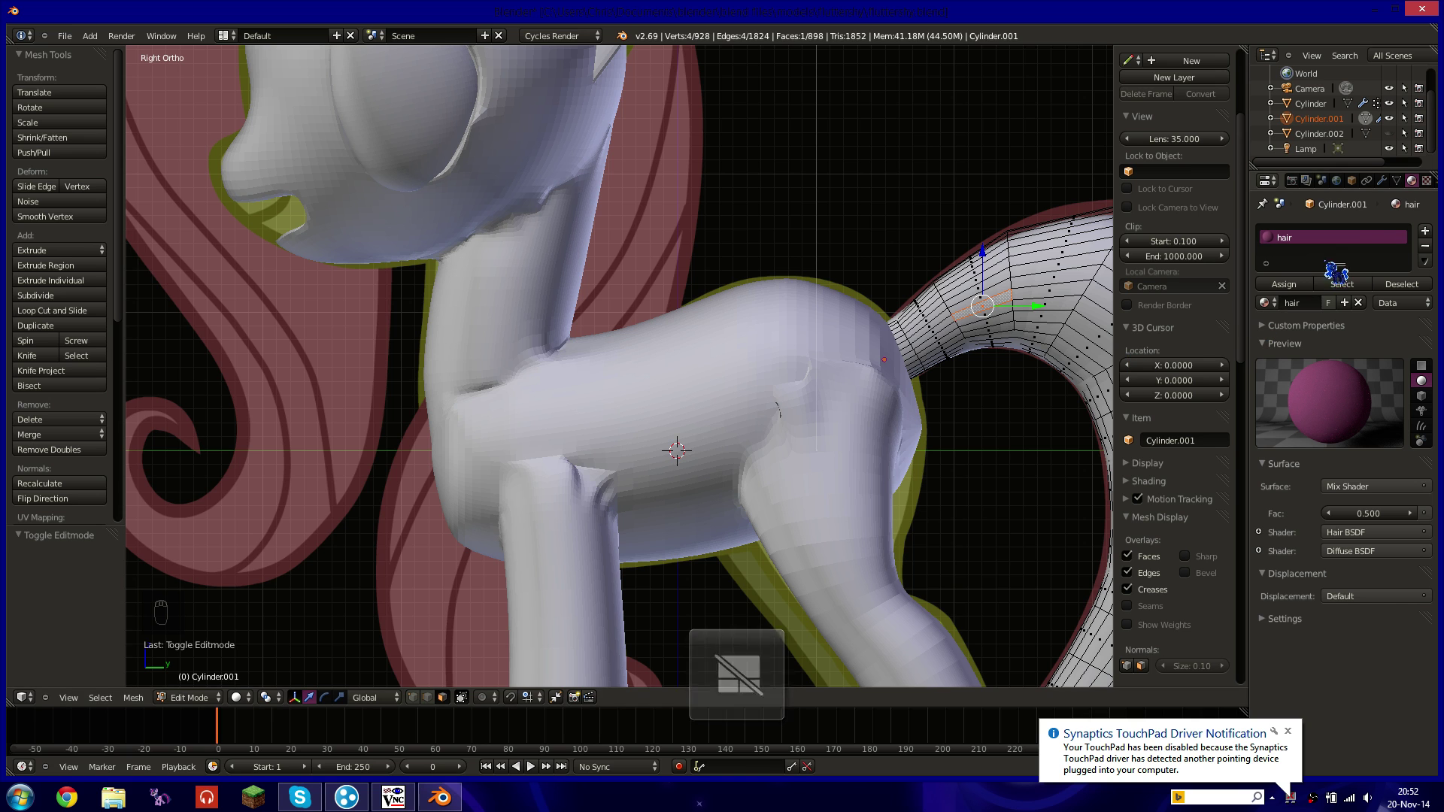
pyautogui.press('Tab')
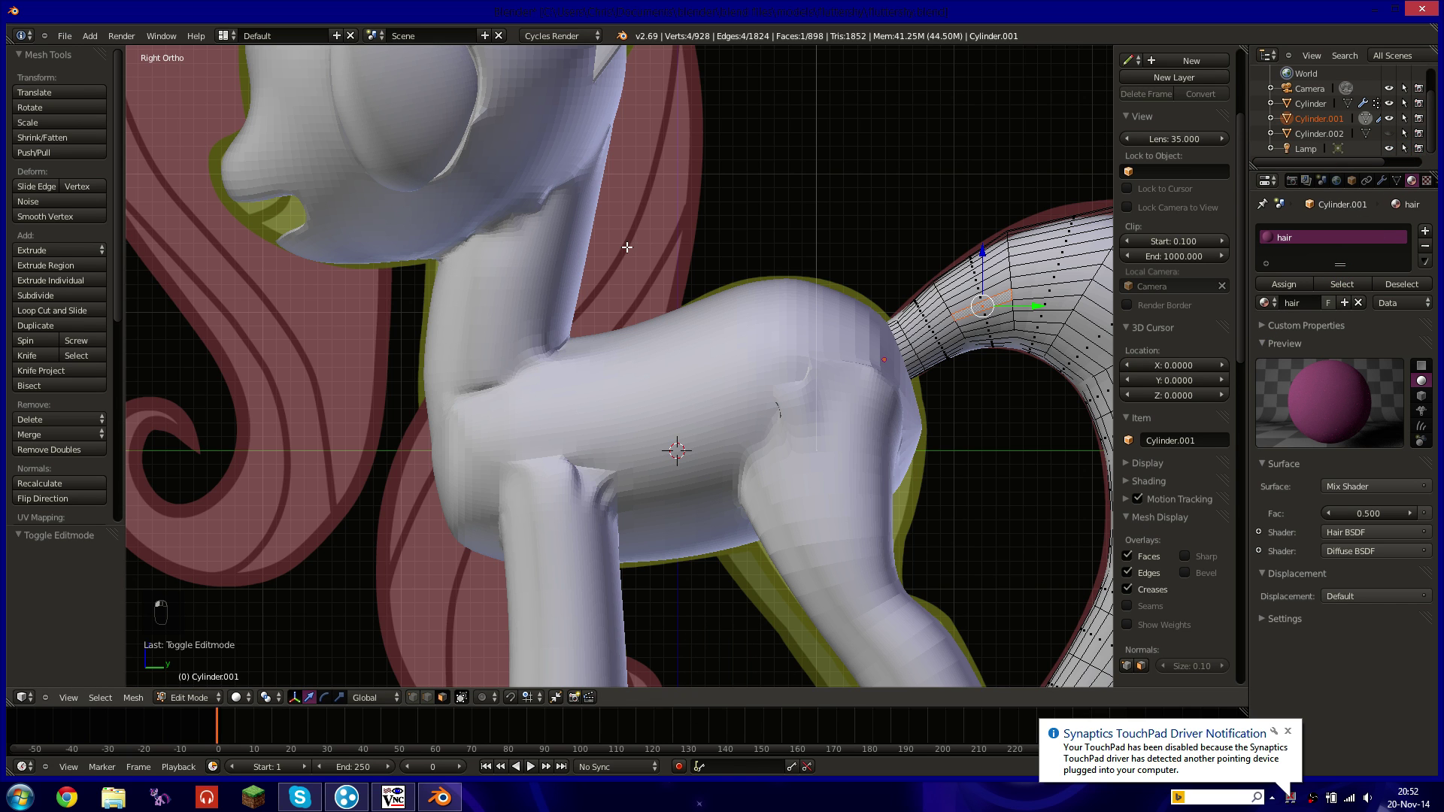
# Place the 3D cursor at the tip of the front mane's curl, at about Y -3.53 and Z 0.118.
pyautogui.scroll(-7, 747, 297)
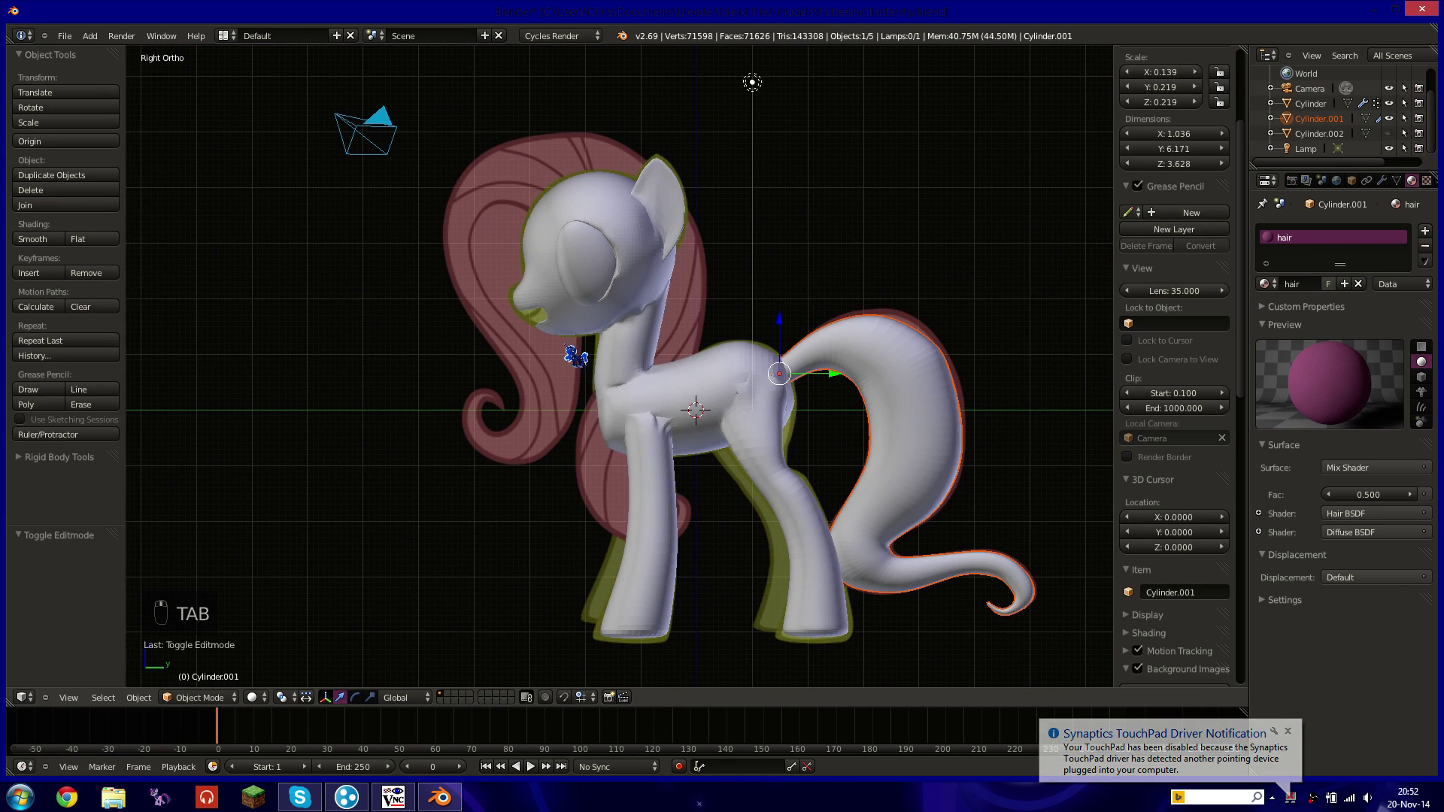
pyautogui.keyDown('shift'); pyautogui.moveTo(519, 385); pyautogui.dragTo(615, 367, button='middle'); pyautogui.keyUp('shift')
pyautogui.click(597, 385)
pyautogui.scroll(8, 596, 419)
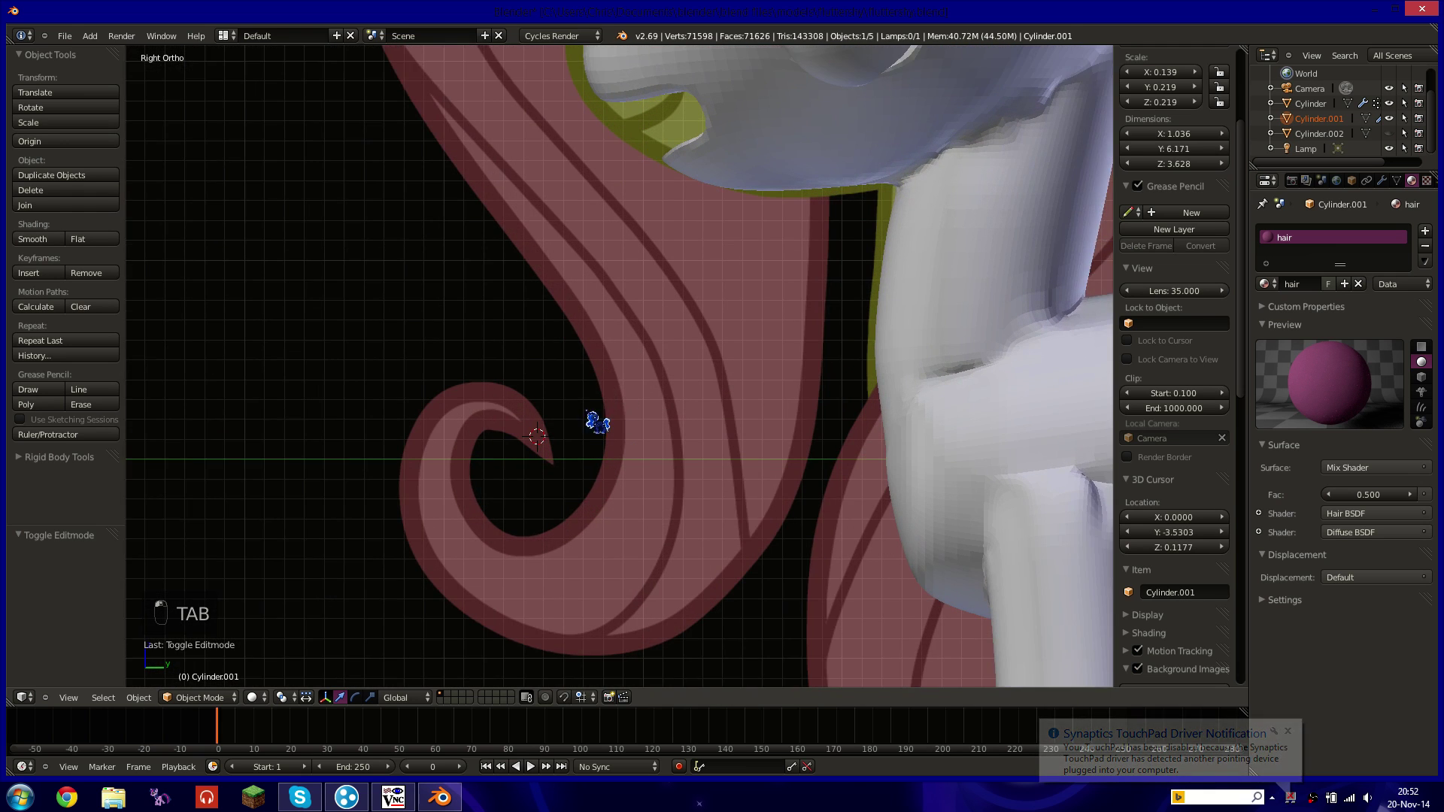
# Offset the 3D cursor sideways from the top view to about X -1.395 and Y -3.564, then return to the right side view.
pyautogui.press('KP_7')
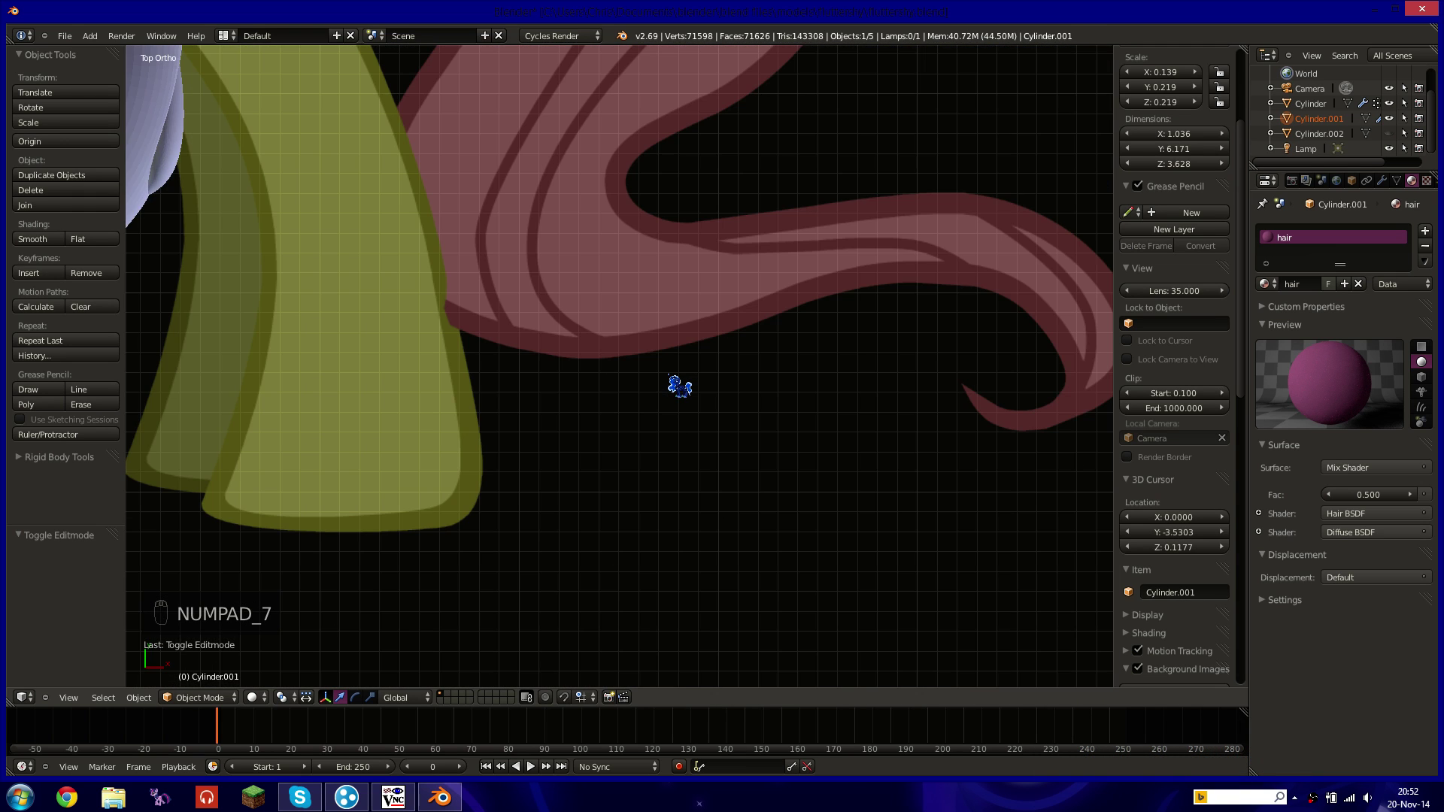
pyautogui.scroll(-6, 677, 391)
pyautogui.scroll(3, 703, 467)
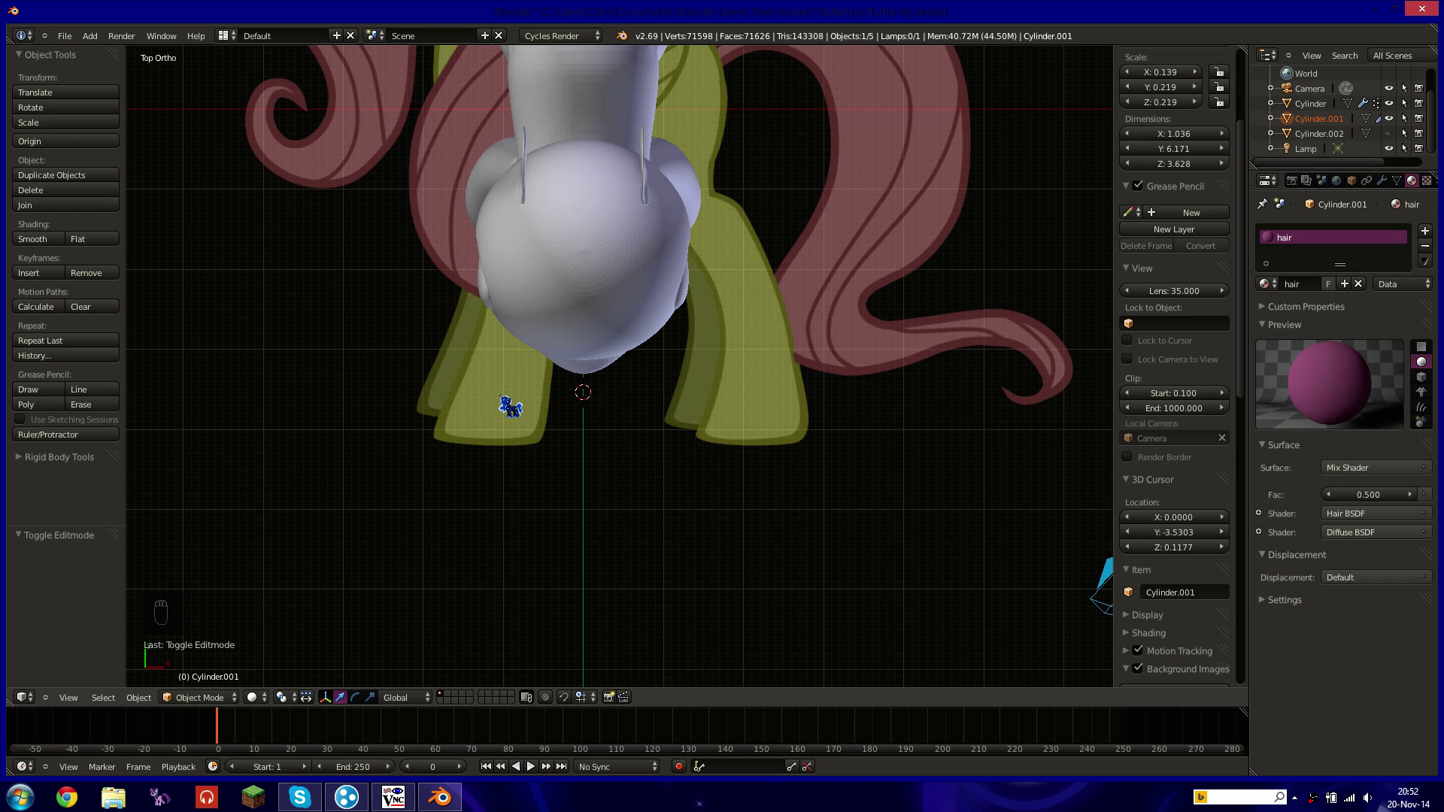
pyautogui.press('KP_3')
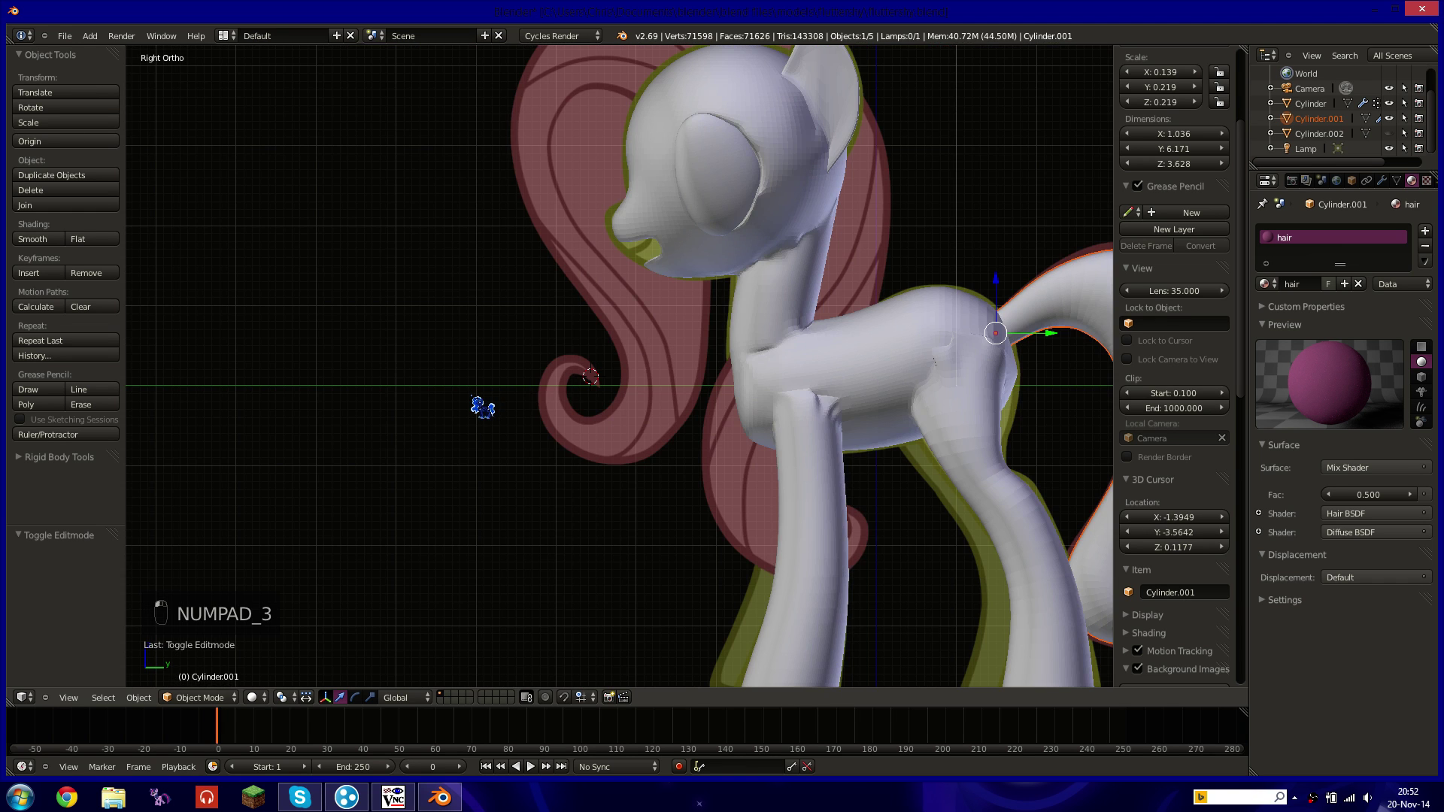
pyautogui.scroll(6, 563, 411)
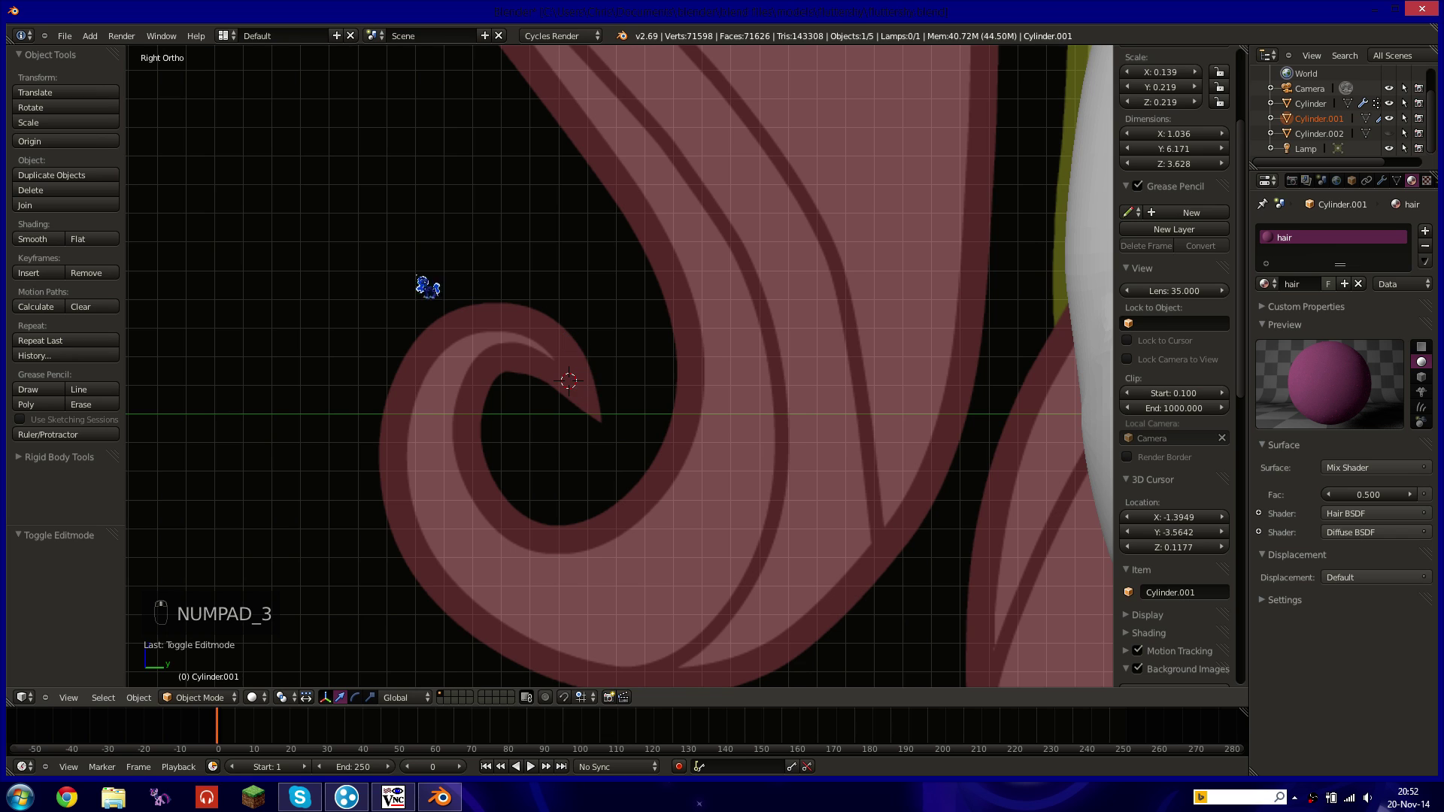
# Add a 32-vertex cylinder at the 3D cursor and scale it down to about 0.055.
pyautogui.hotkey('shift', 'a')
pyautogui.moveTo(606, 384)
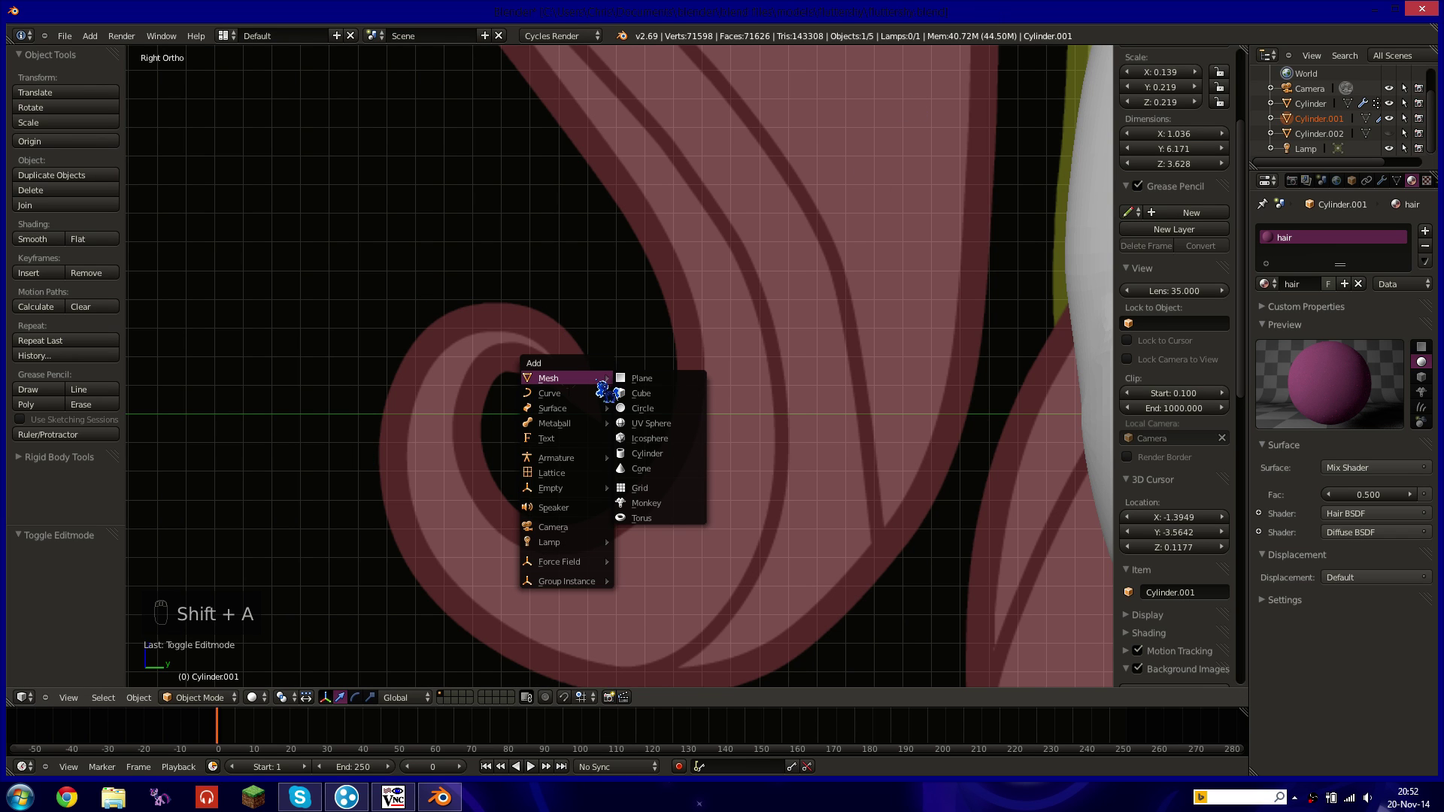
pyautogui.click(648, 452)
pyautogui.press('s')
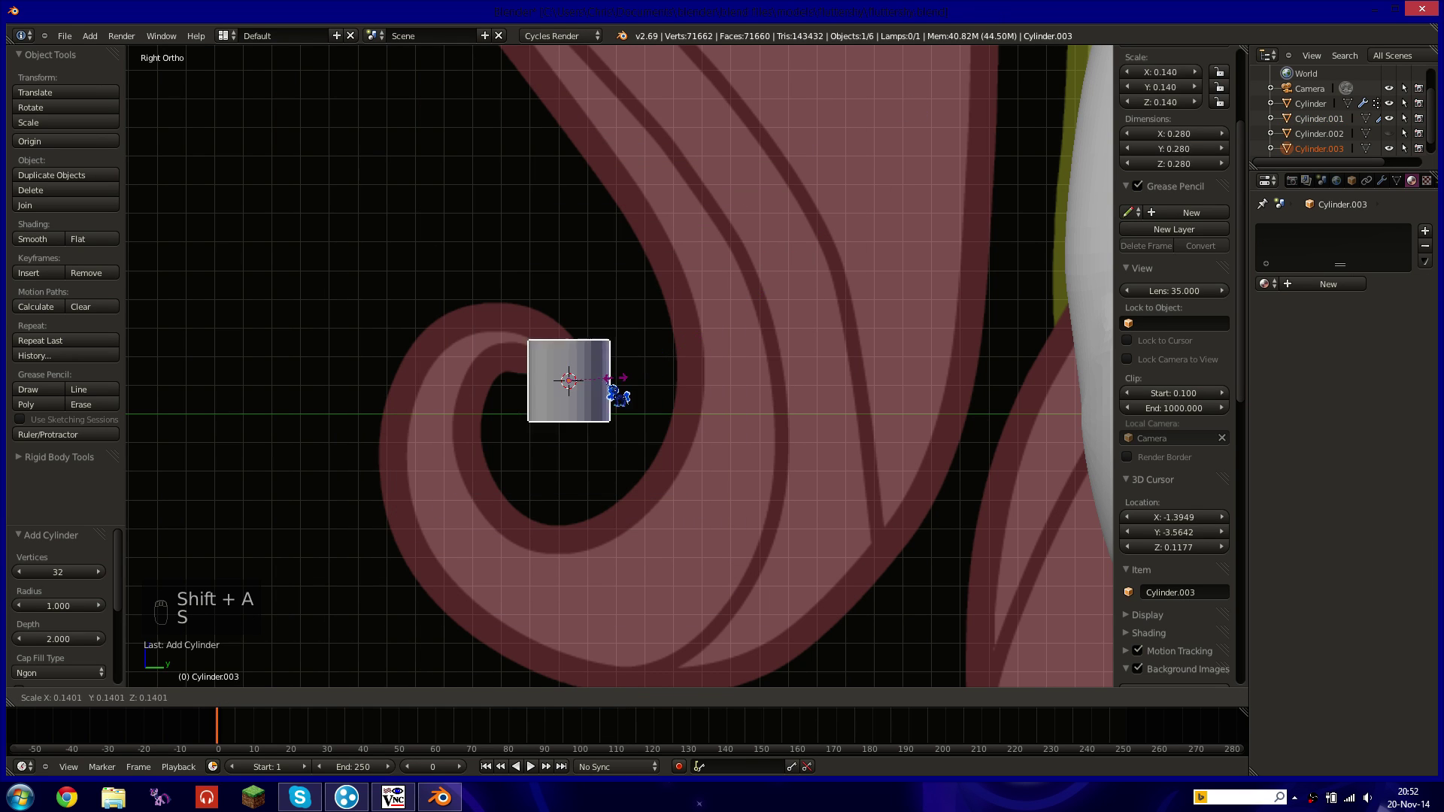
pyautogui.click(598, 388)
# Rotate the small cylinder by about -46° in total and move it onto the tip of the front curl.
pyautogui.press('r')
pyautogui.click(669, 289)
pyautogui.press('g')
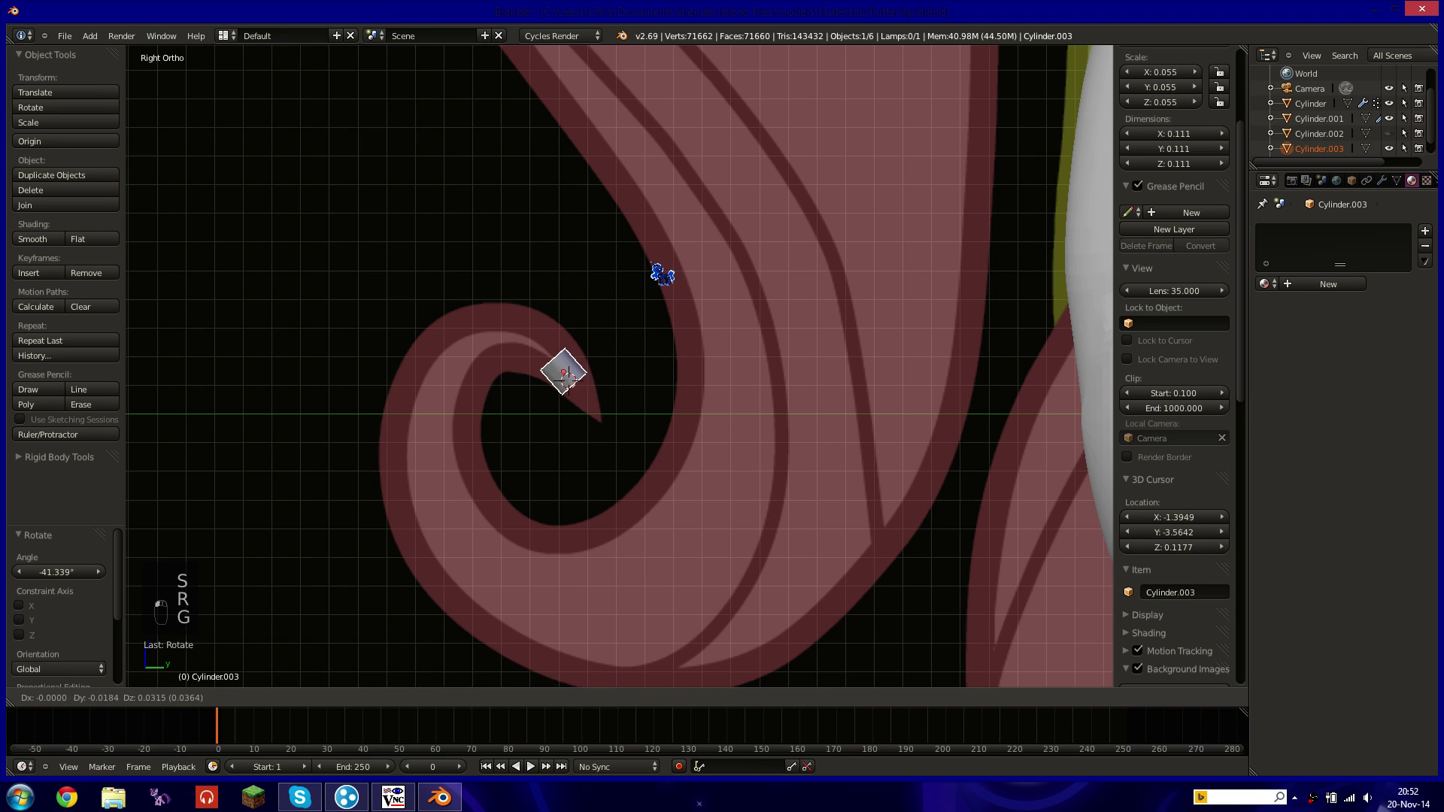
pyautogui.click(701, 275)
pyautogui.press('r')
pyautogui.click(743, 268)
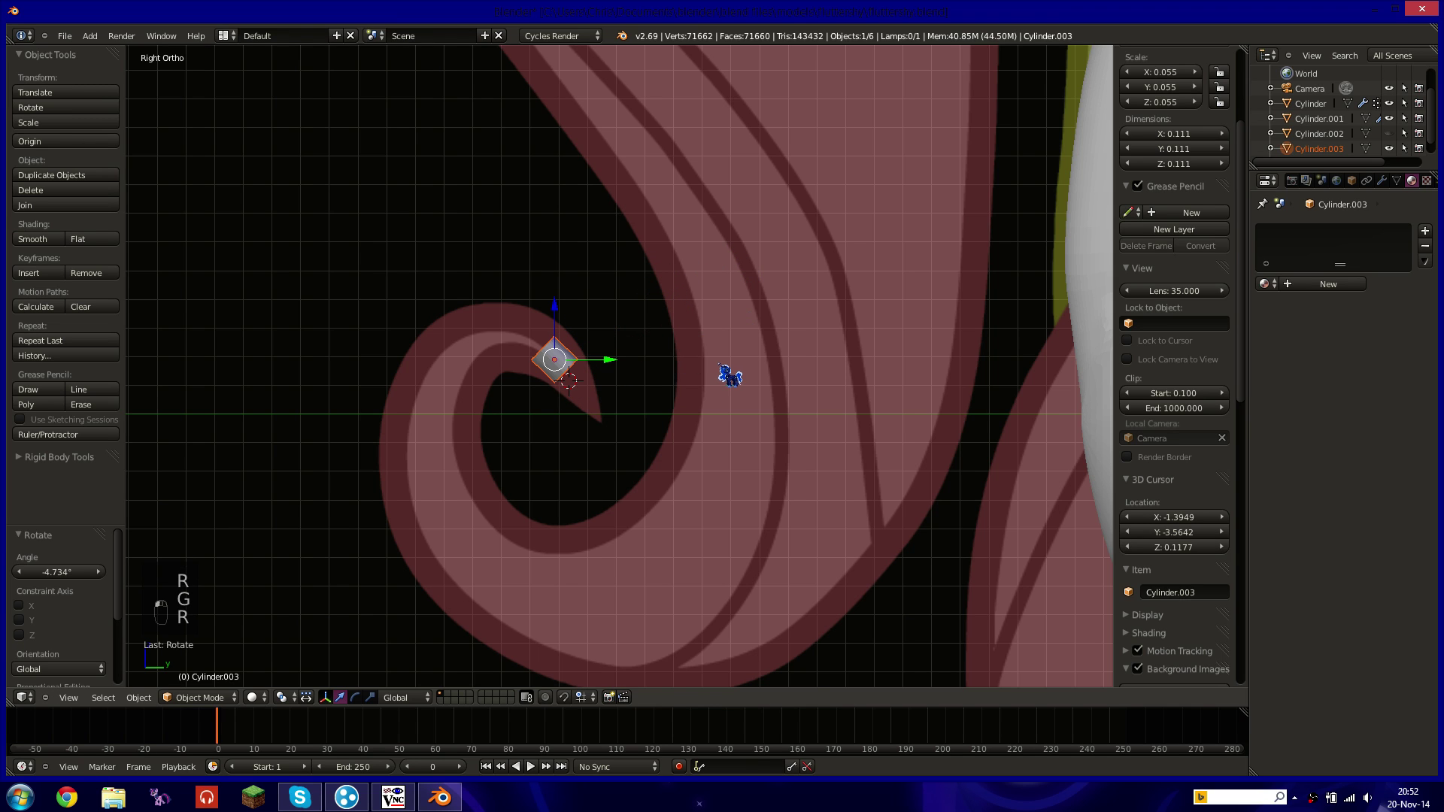
# In Edit Mode, select the cylinder's end cap facing up the curl, enlarge it to the curl's width and tilt it along the curve.
pyautogui.press('Tab')
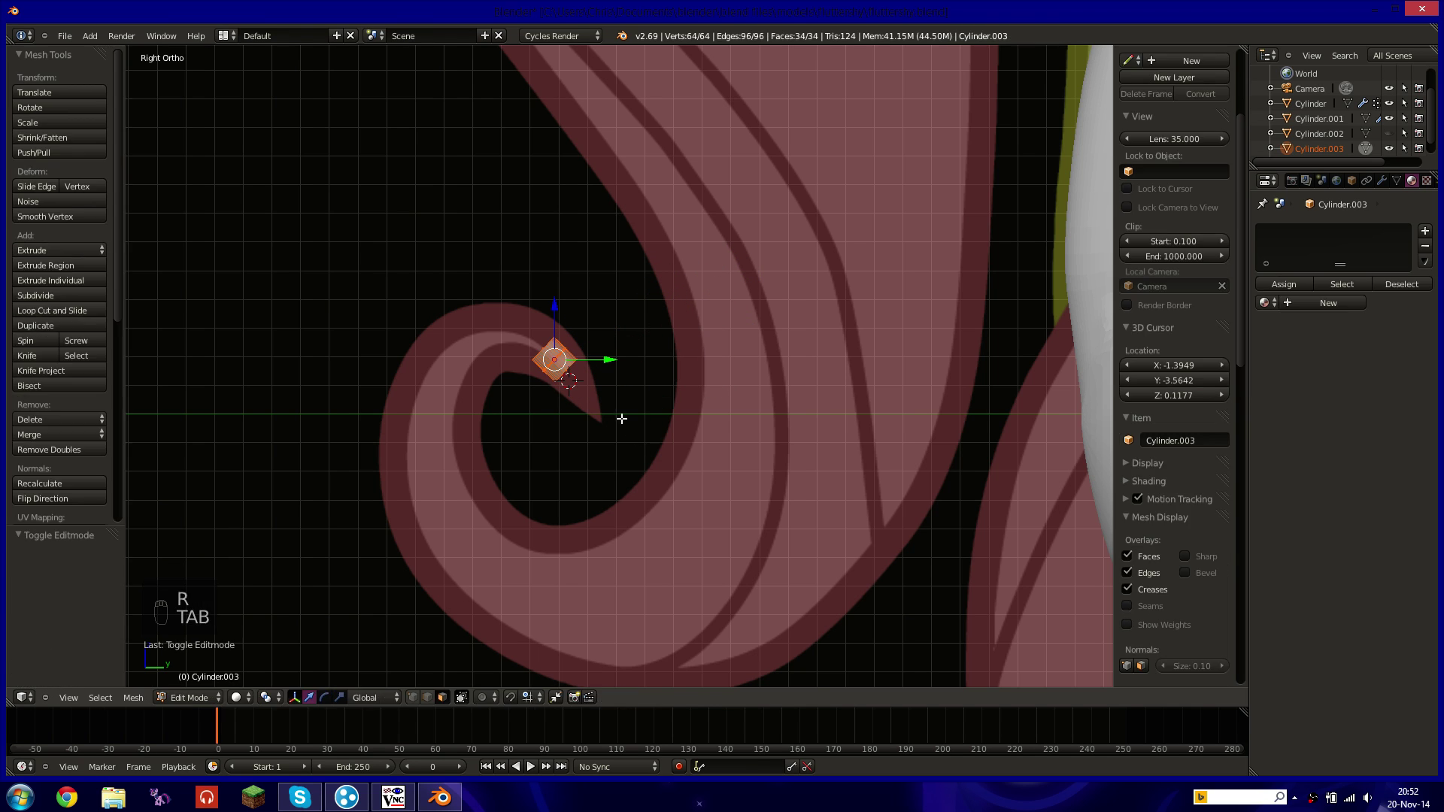
pyautogui.moveTo(569, 401); pyautogui.dragTo(588, 415, button='middle')
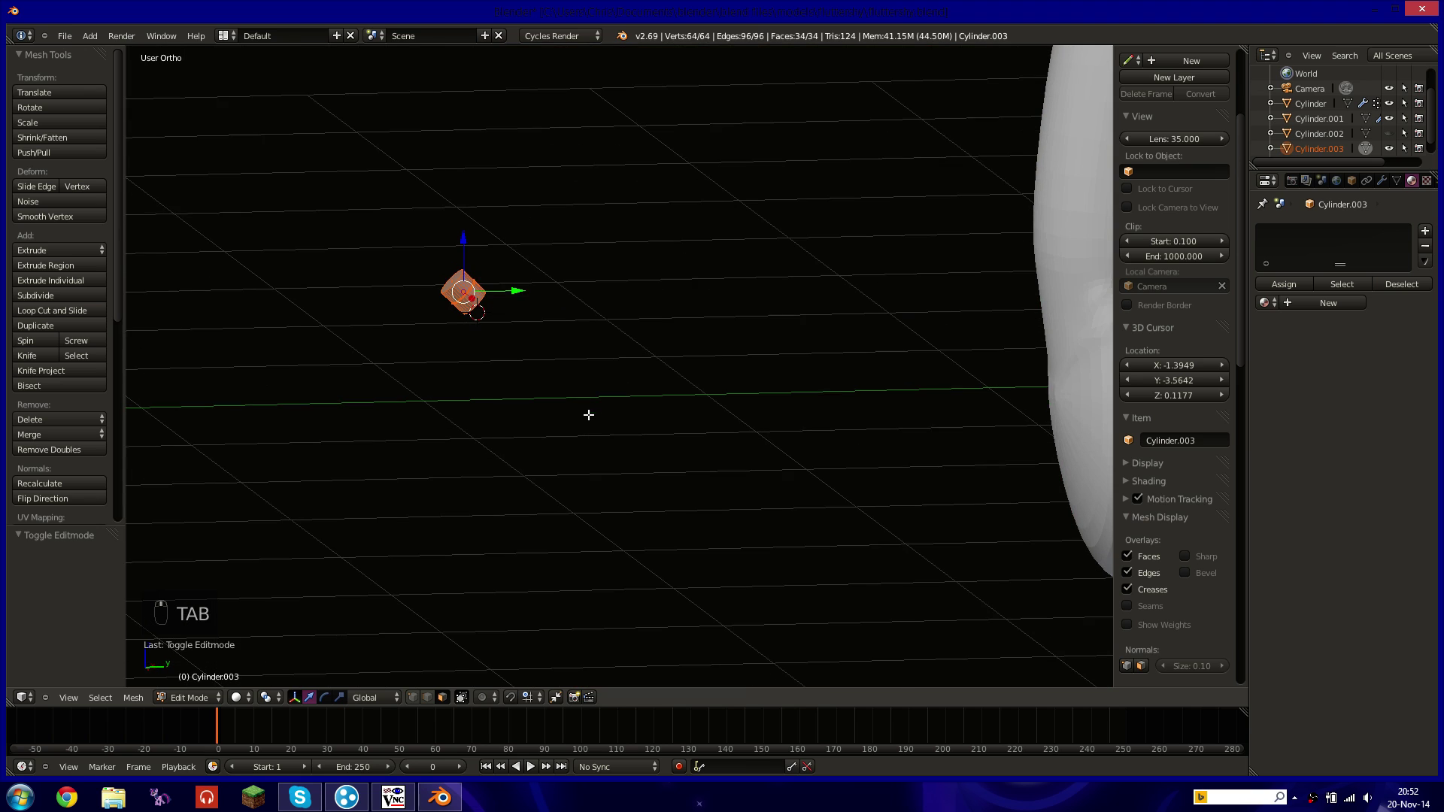
pyautogui.rightClick(452, 285)
pyautogui.press('KP_3')
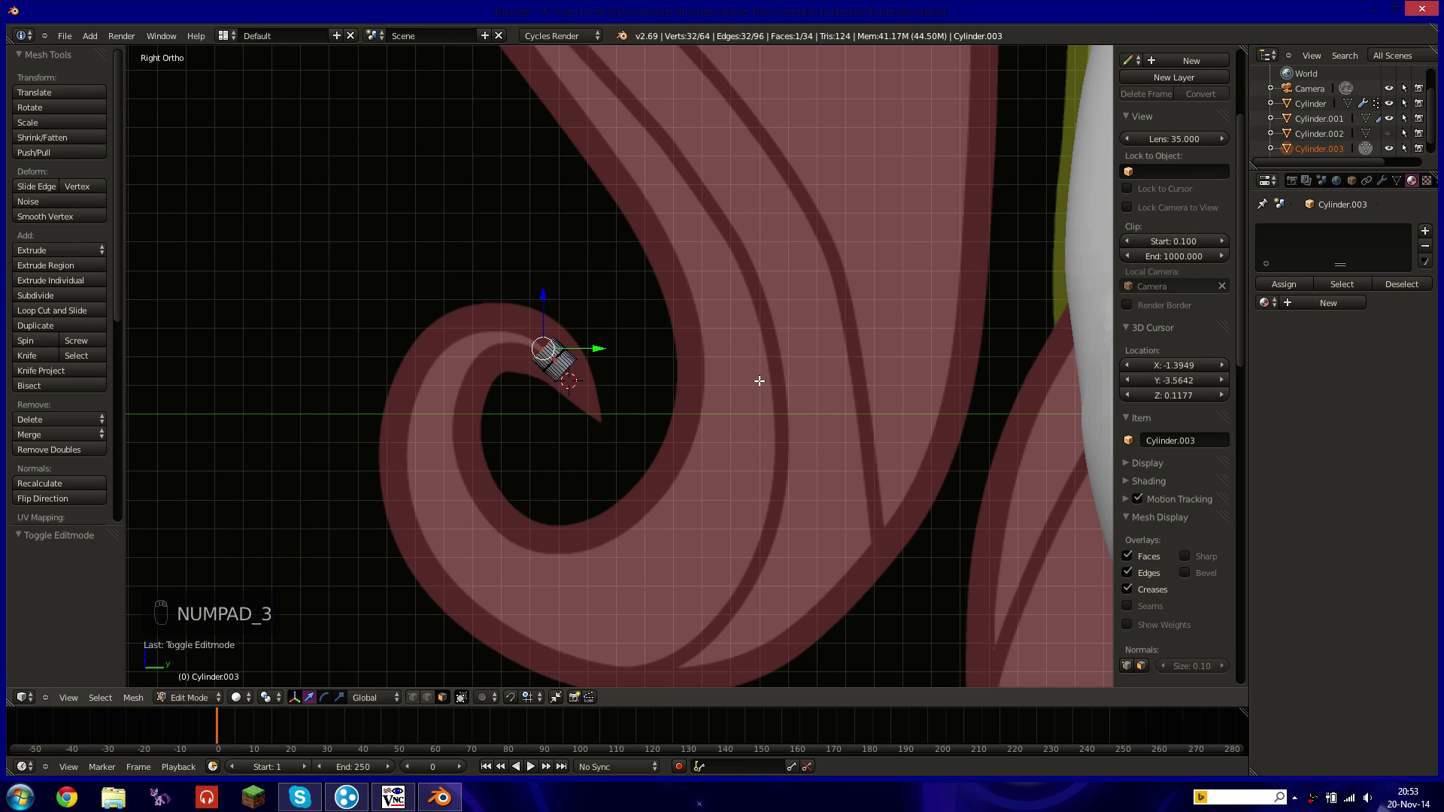
pyautogui.press('s')
pyautogui.click(787, 266)
pyautogui.press('s')
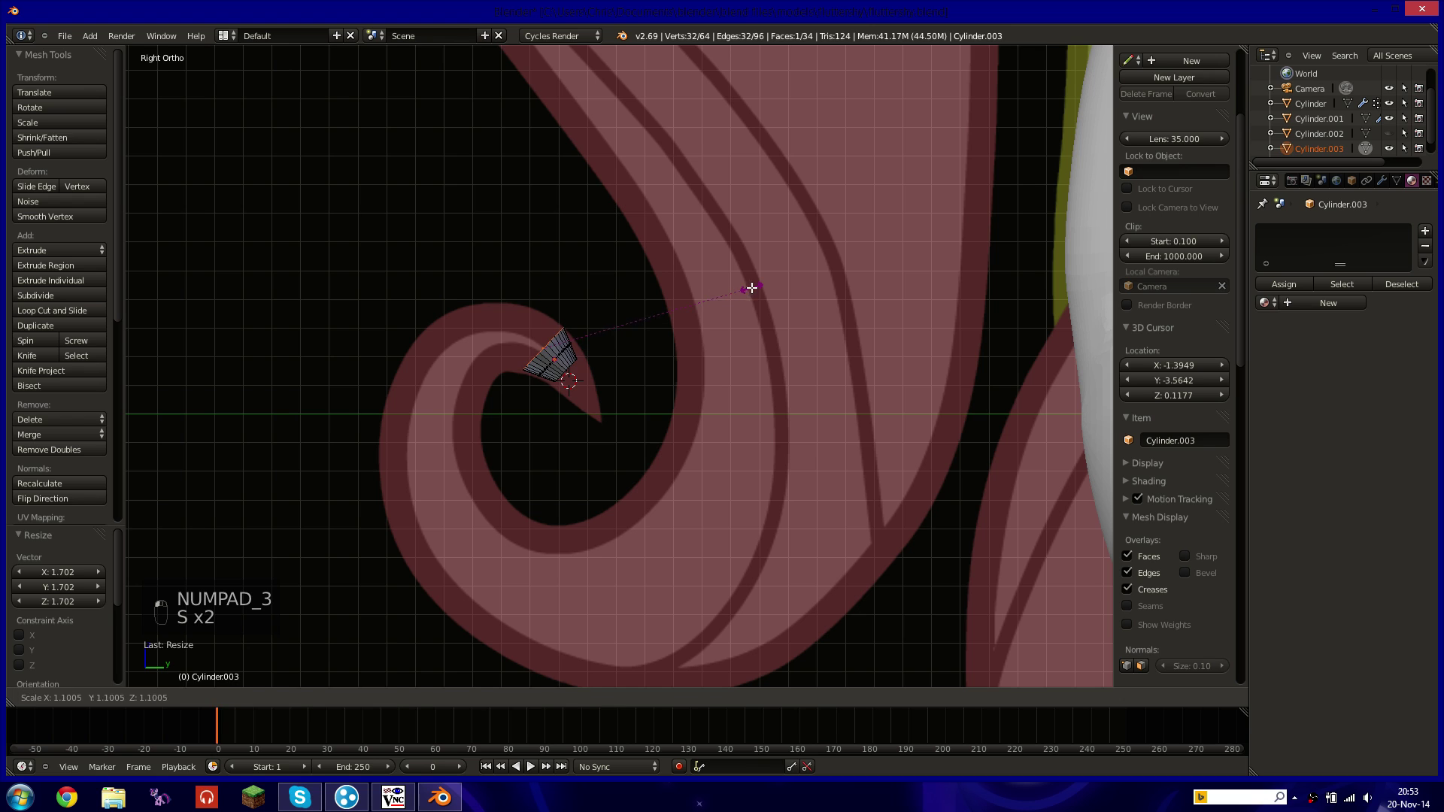
pyautogui.click(751, 284)
pyautogui.press('r')
pyautogui.click(749, 224)
# Extrude the end cap to the curl's crest, rotate it about -48°, scale it by about 1.21 and align it to the outline.
pyautogui.press('e')
pyautogui.click(651, 236)
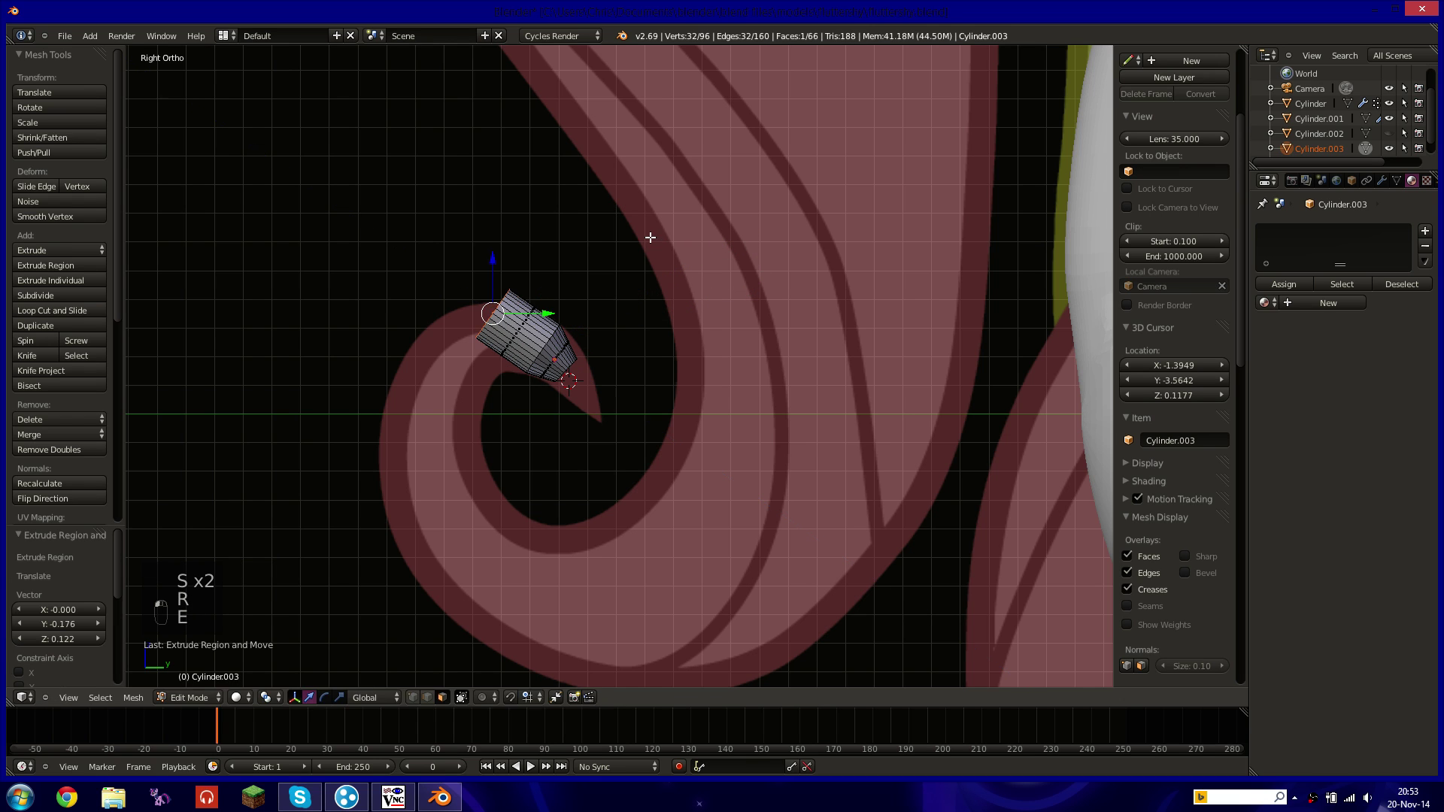
pyautogui.press('r')
pyautogui.click(555, 144)
pyautogui.press('g')
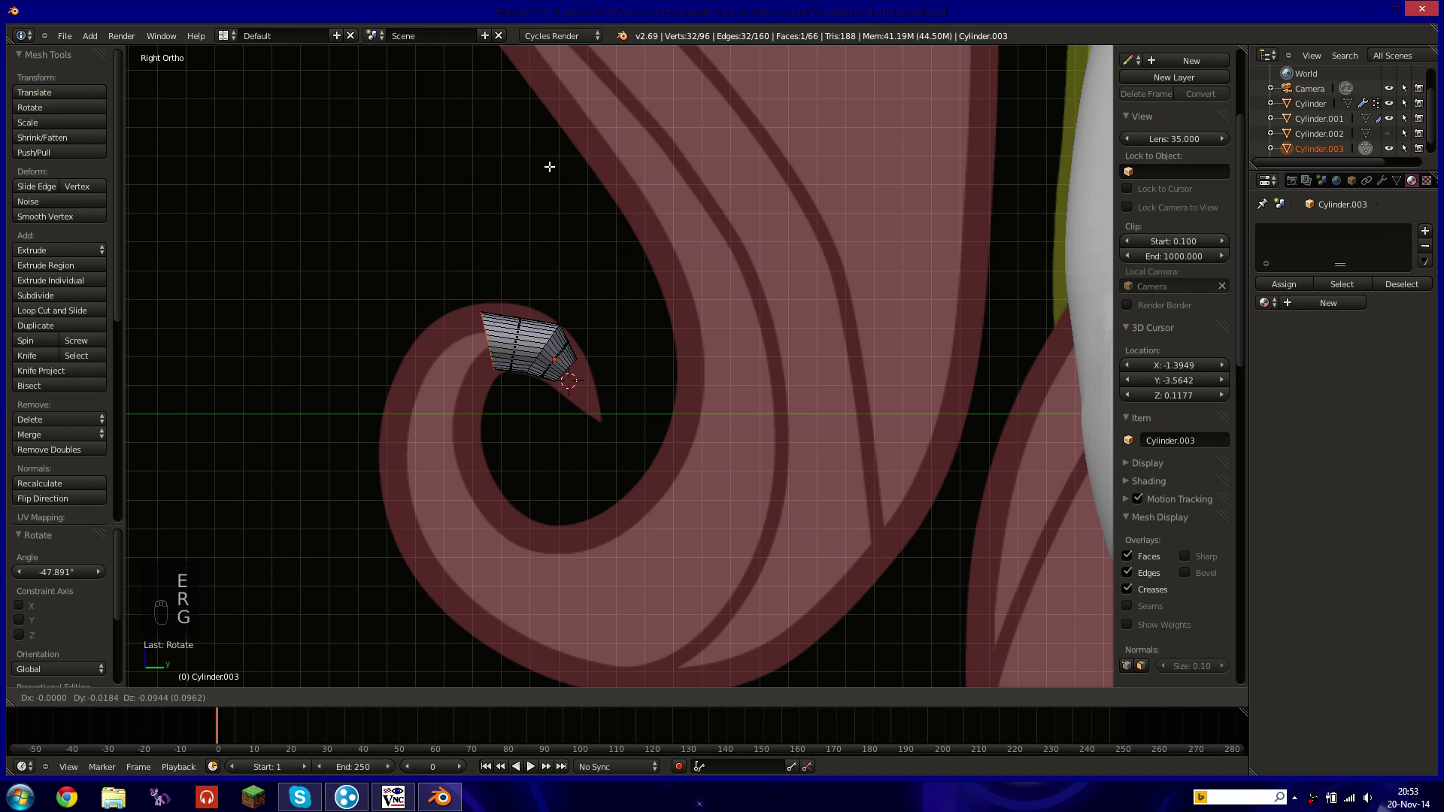
pyautogui.click(538, 161)
pyautogui.press('s')
pyautogui.click(577, 137)
pyautogui.press('g')
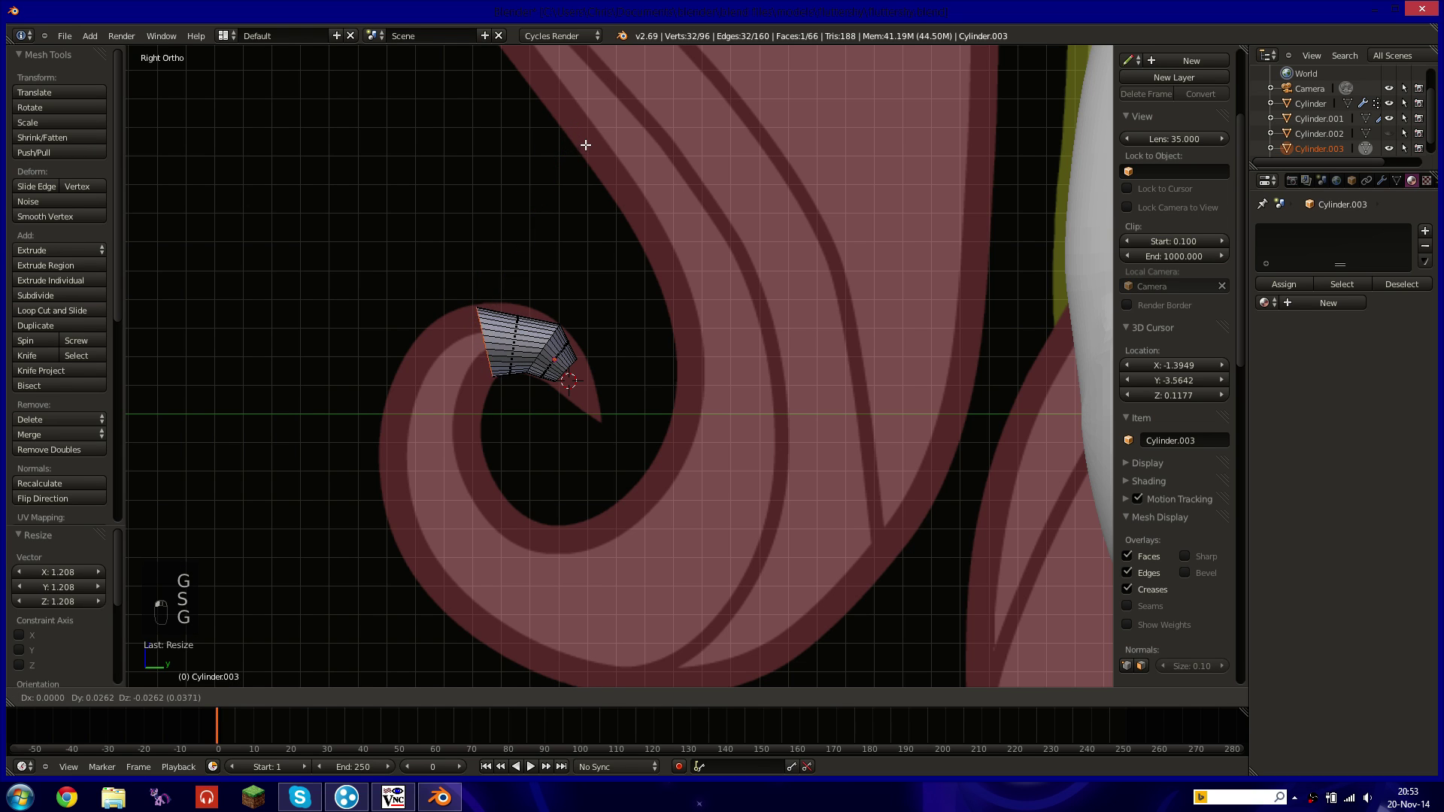
pyautogui.click(587, 142)
# Extrude a segment from the crest around the curl's outer bend, turn its end horizontal and widen it to the reference outline.
pyautogui.press('e')
pyautogui.click(464, 283)
pyautogui.press('r')
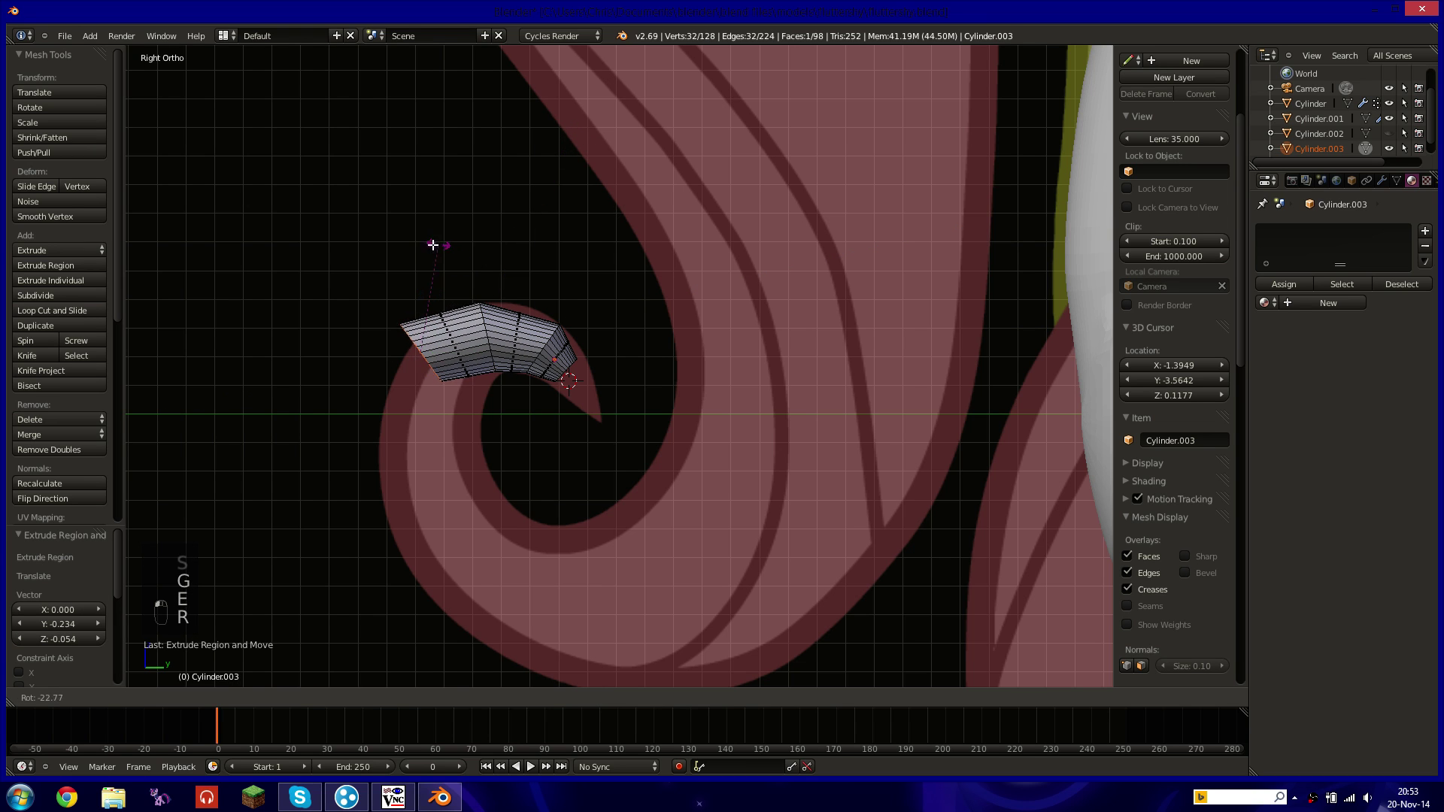
pyautogui.click(422, 296)
pyautogui.press('g')
pyautogui.click(425, 310)
pyautogui.press('r')
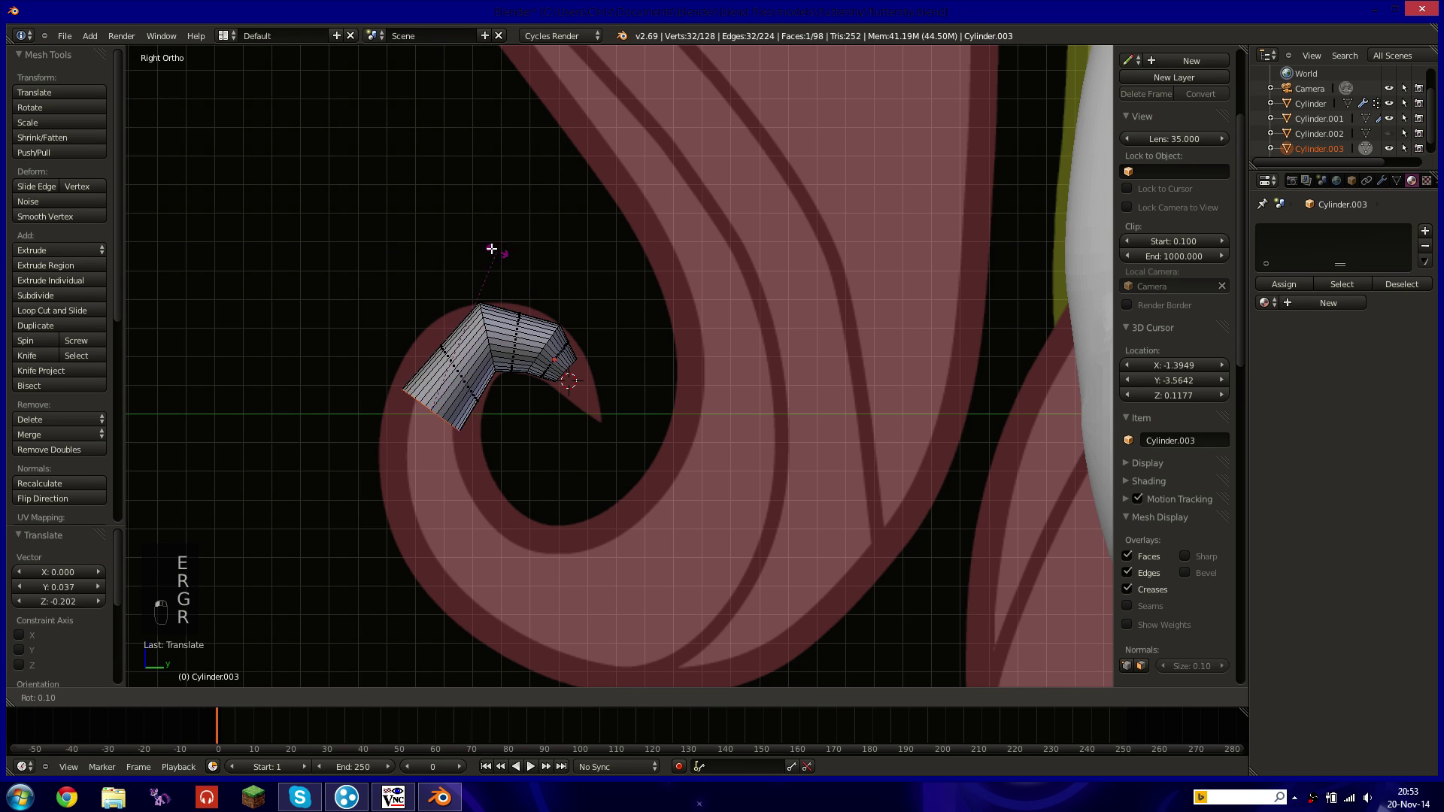
pyautogui.click(390, 248)
pyautogui.press('s')
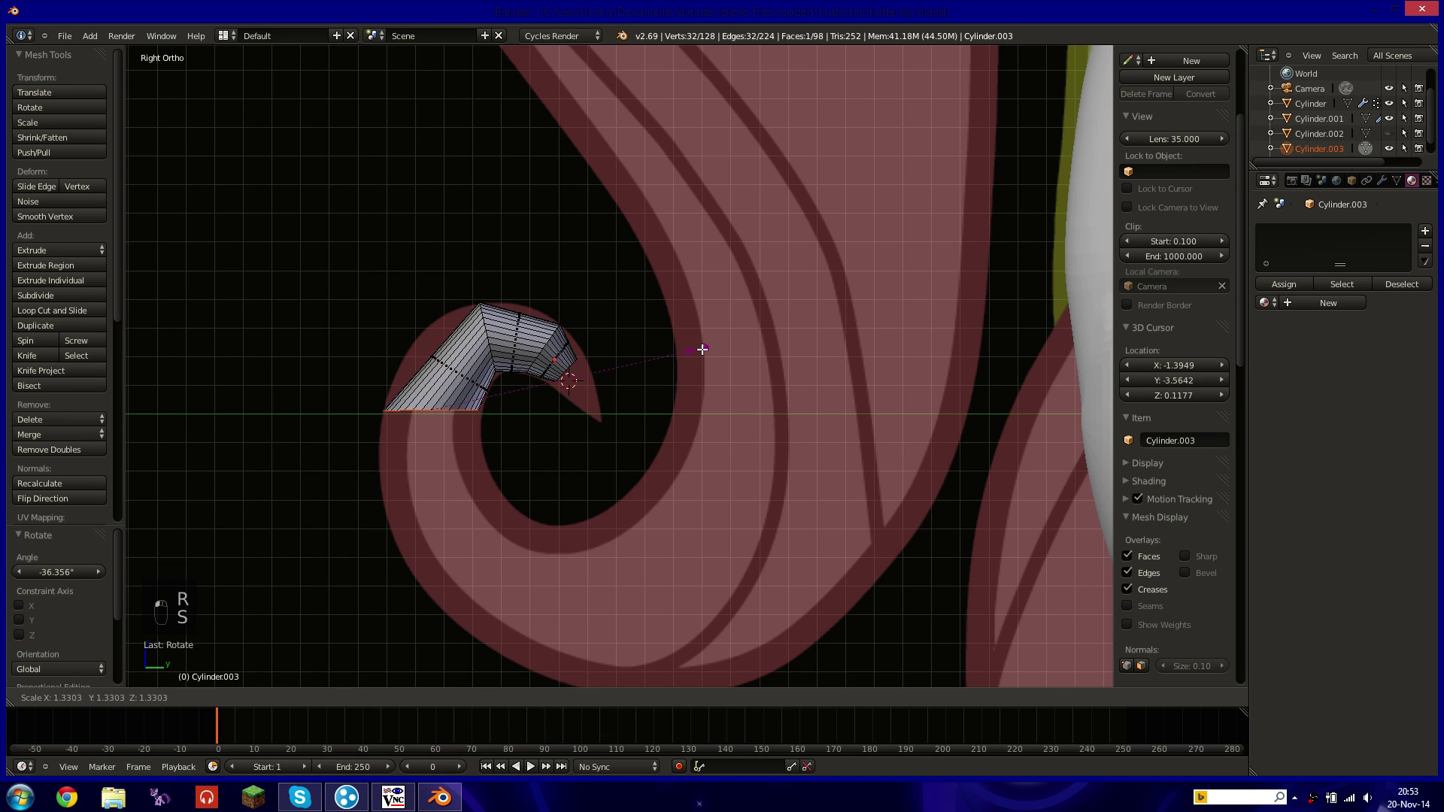
pyautogui.click(714, 350)
# Extrude the end face about 0.33 down the curl's outer side, tilt it, scale it by 1.15 and fit it to the outline.
pyautogui.keyDown('shift'); pyautogui.moveTo(482, 460); pyautogui.dragTo(466, 288, button='middle'); pyautogui.keyUp('shift')
pyautogui.press('e')
pyautogui.click(506, 371)
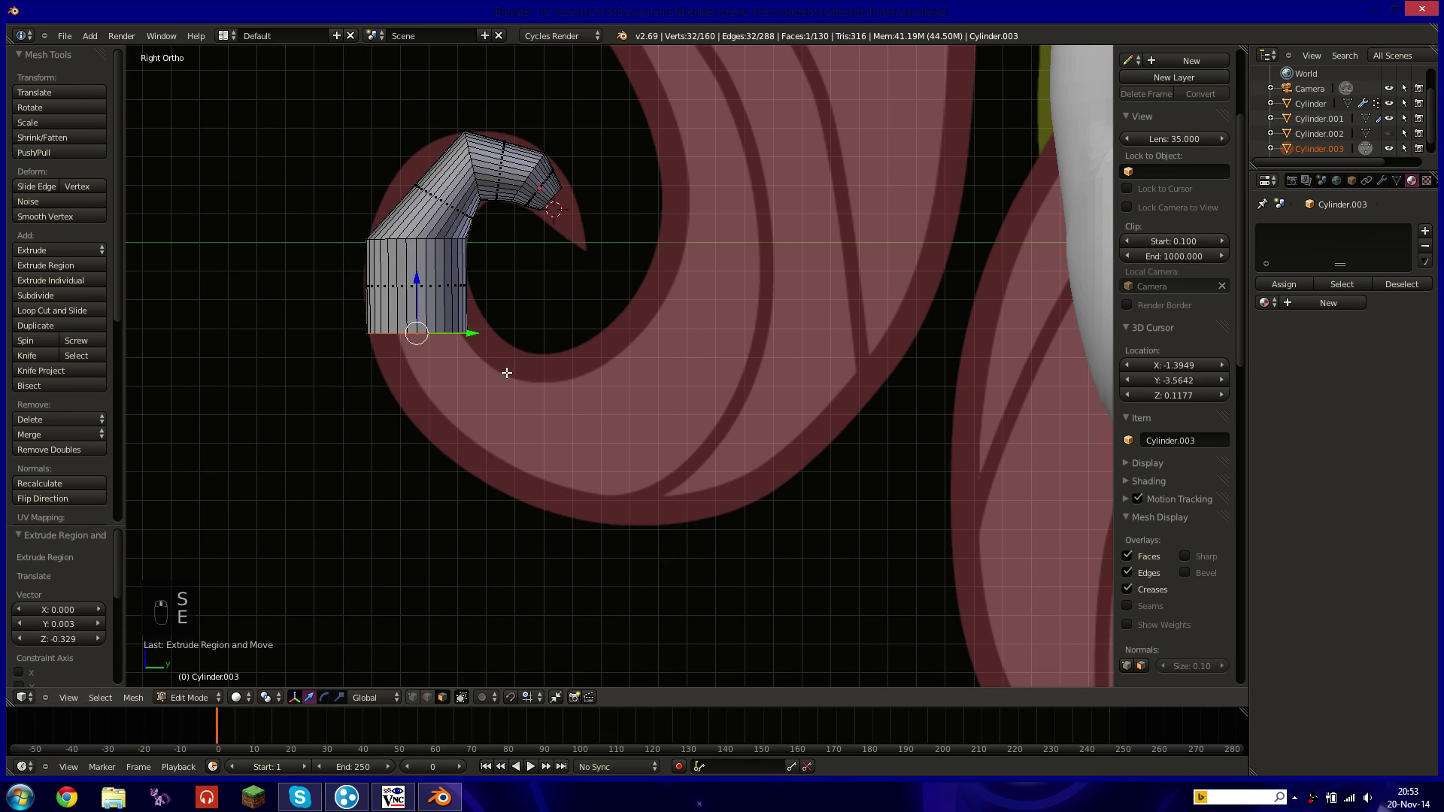
pyautogui.press('r')
pyautogui.click(590, 279)
pyautogui.press('s')
pyautogui.click(623, 263)
pyautogui.press('g')
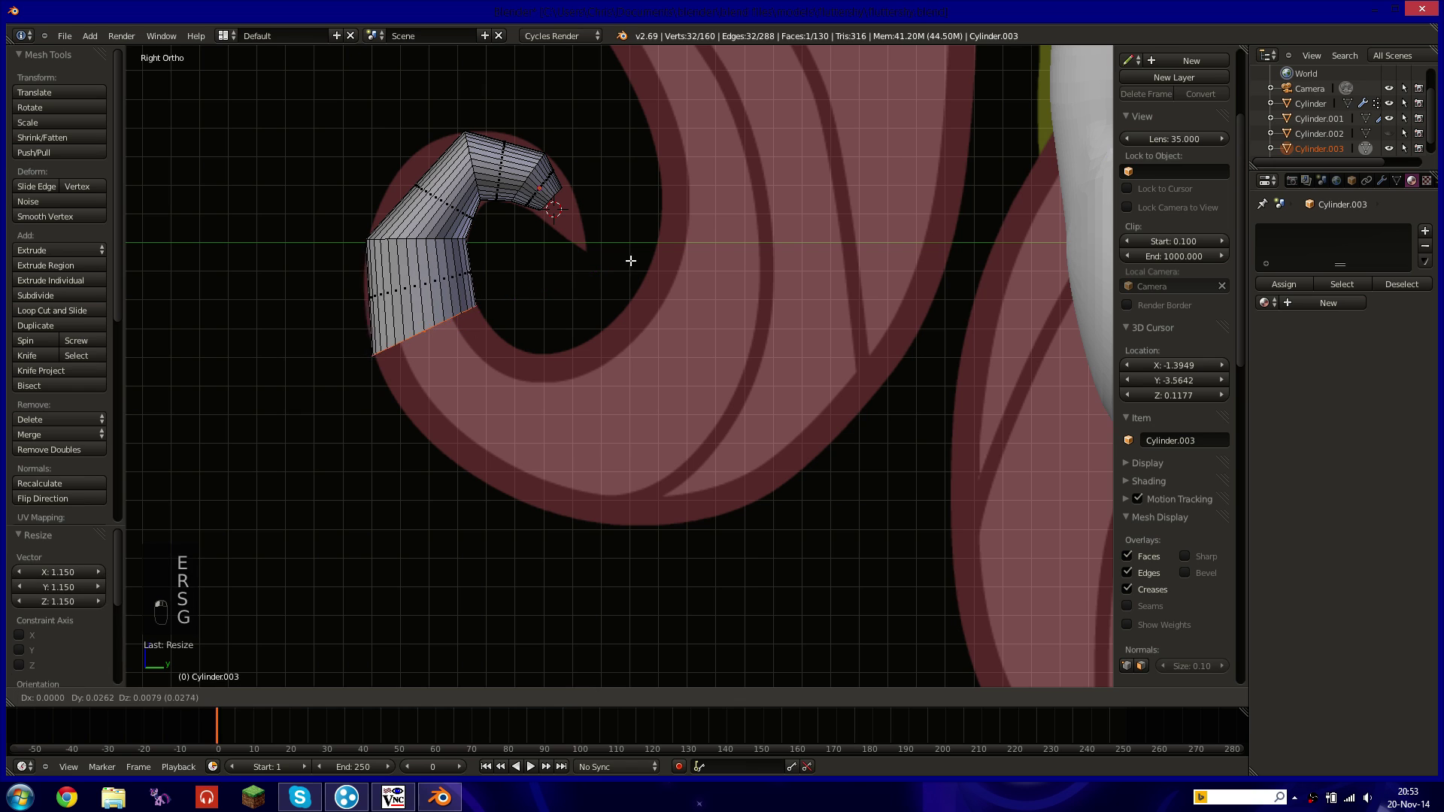
pyautogui.click(629, 267)
# Extrude another segment into the curl's lower outer bend, rotate it with the curve, scale it by about 1.03 and reposition it.
pyautogui.keyDown('shift'); pyautogui.moveTo(598, 308); pyautogui.dragTo(569, 223, button='middle'); pyautogui.keyUp('shift')
pyautogui.press('e')
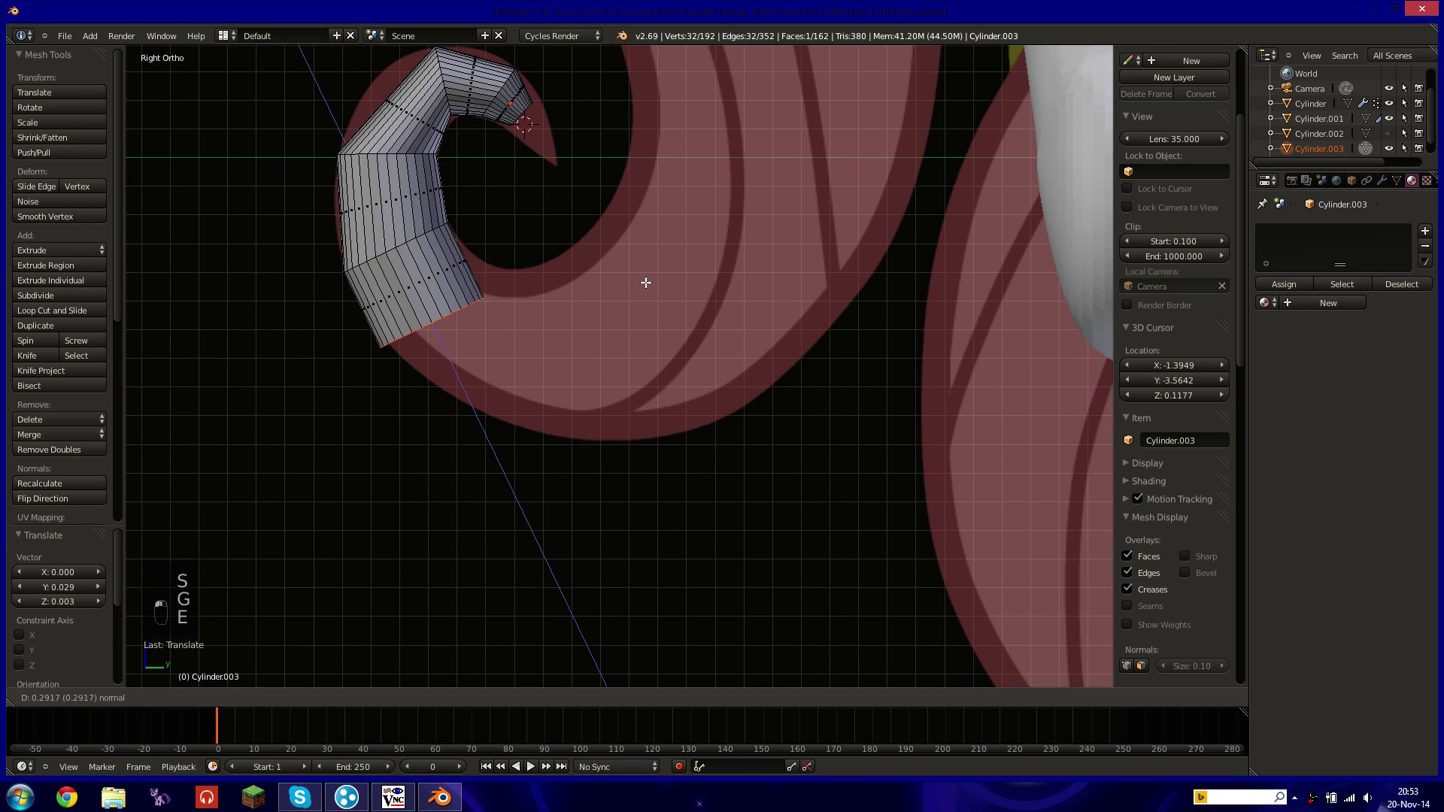
pyautogui.click(644, 280)
pyautogui.press('r')
pyautogui.click(646, 184)
pyautogui.press('g')
pyautogui.click(662, 164)
pyautogui.press('r')
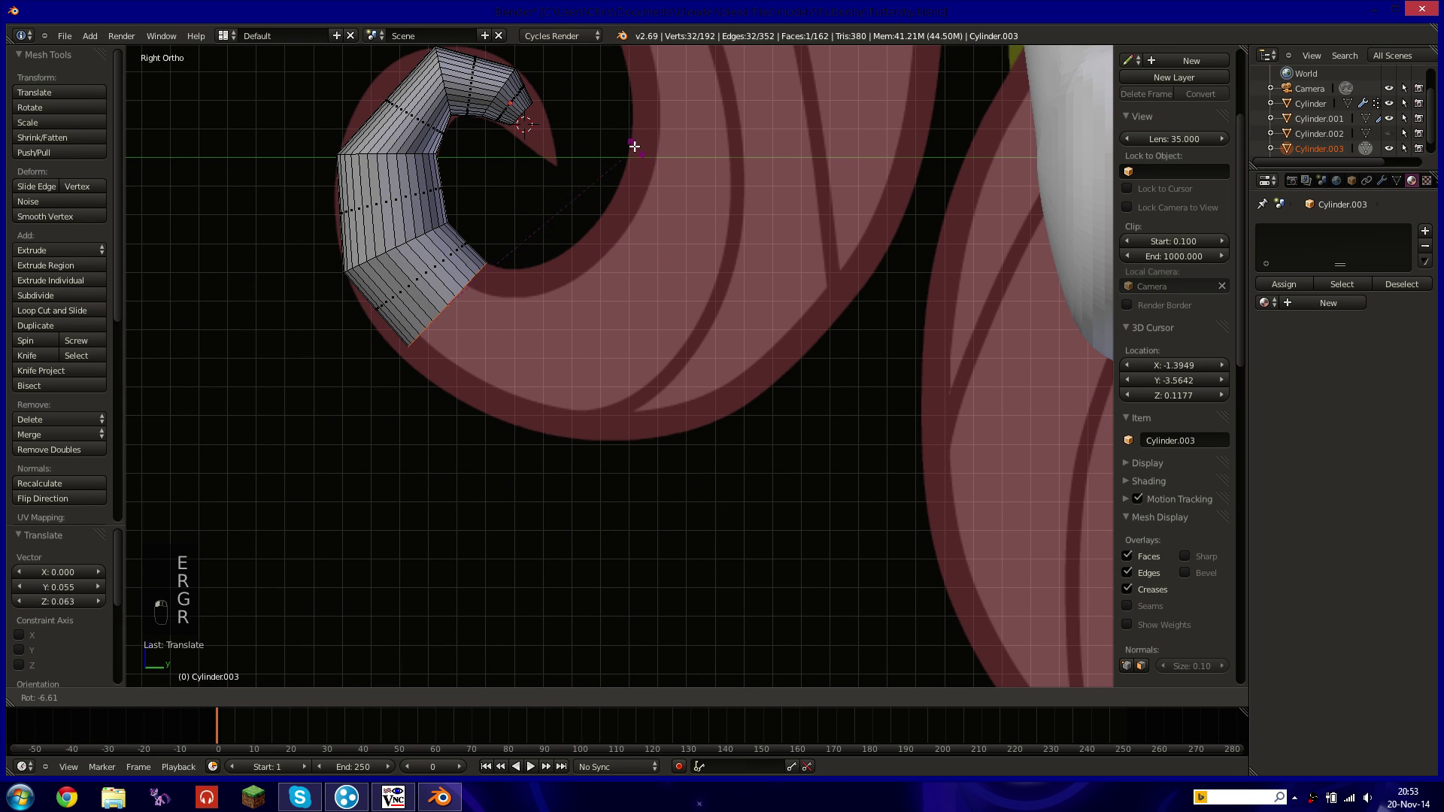
pyautogui.click(631, 144)
pyautogui.press('s')
pyautogui.click(644, 146)
pyautogui.press('g')
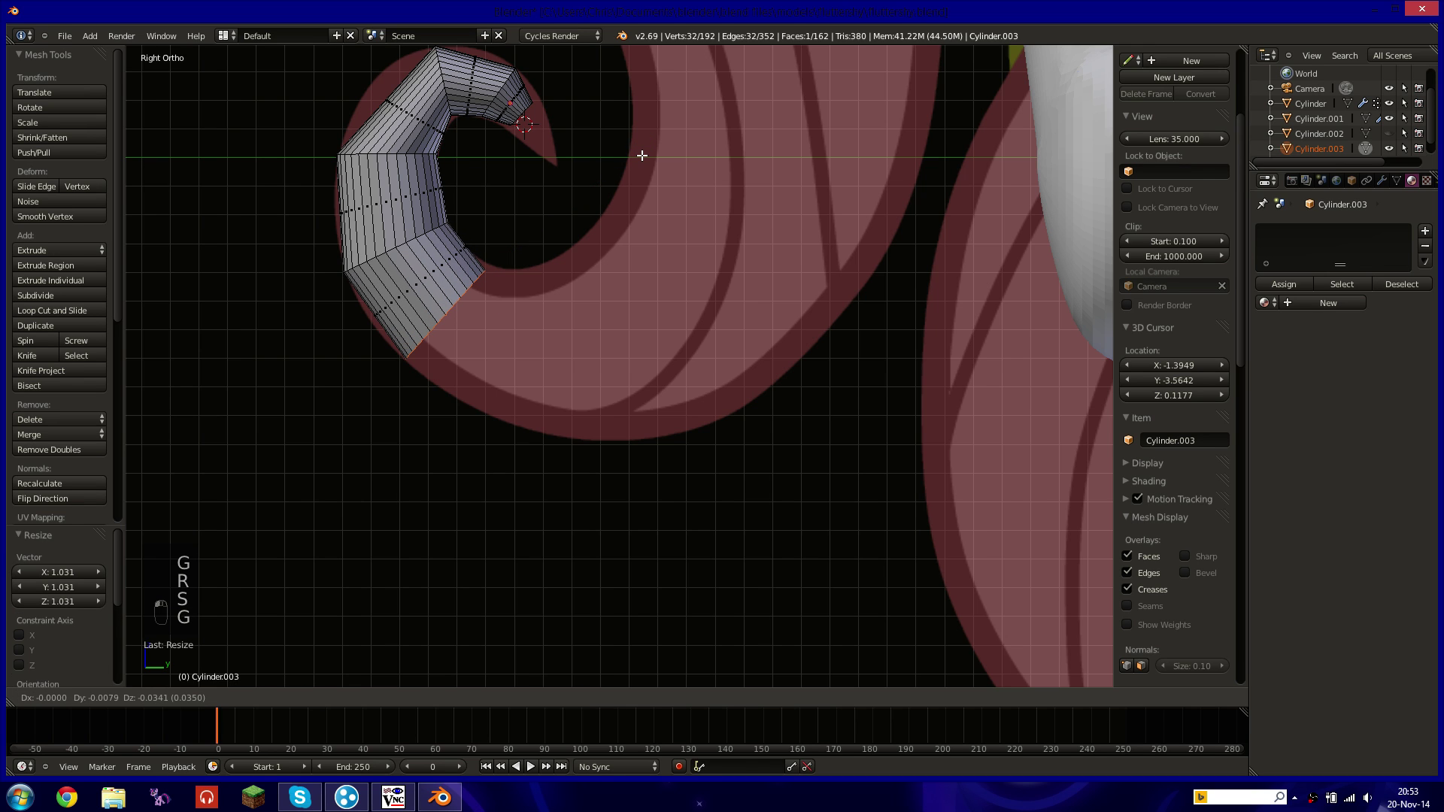
pyautogui.click(641, 156)
# Extrude a segment toward the curl's underside, rotate its end nearly vertical, scale it by about 1.22 and center it in the outline.
pyautogui.press('e')
pyautogui.click(765, 226)
pyautogui.press('r')
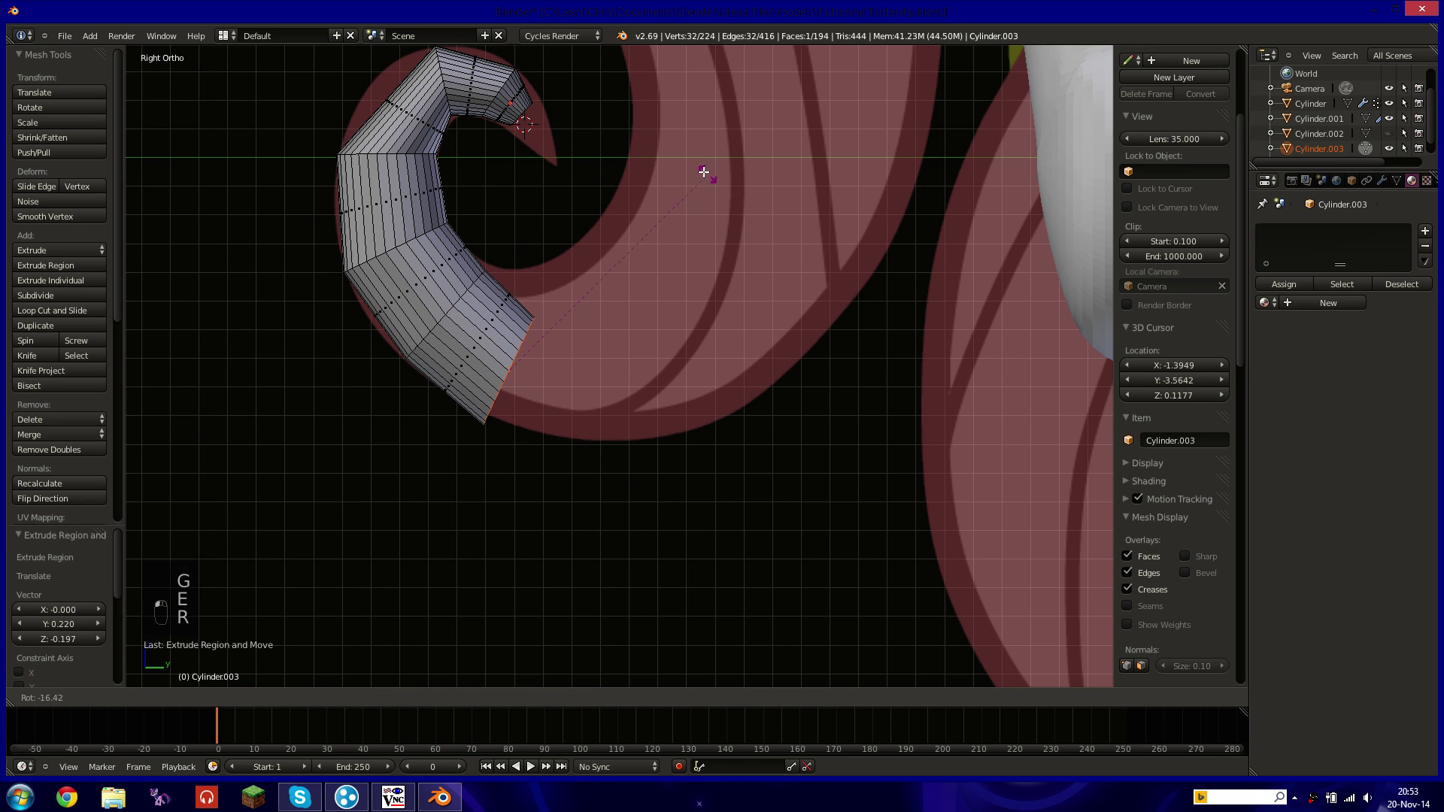
pyautogui.click(687, 167)
pyautogui.press('g')
pyautogui.click(701, 137)
pyautogui.press('r')
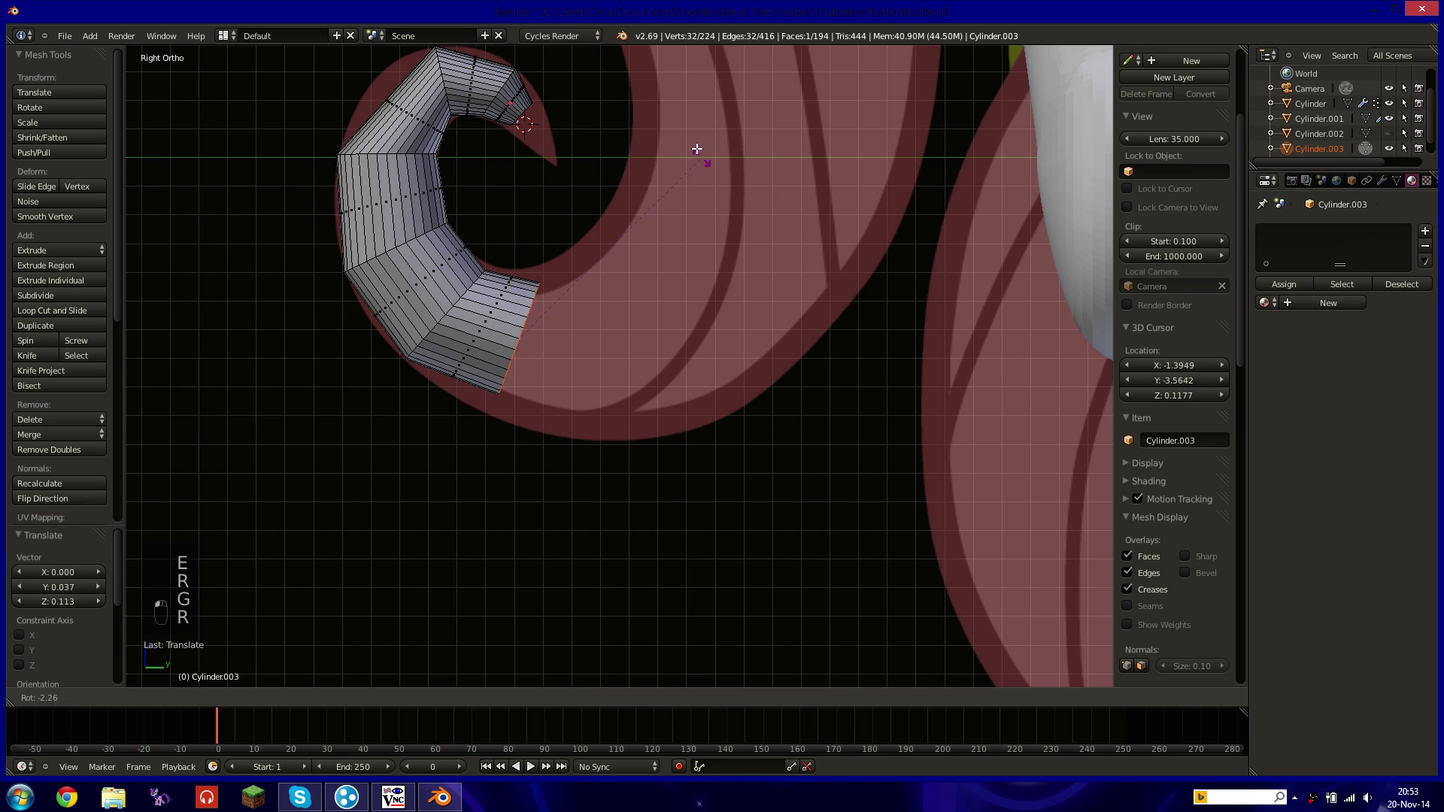
pyautogui.click(657, 107)
pyautogui.press('s')
pyautogui.click(643, 267)
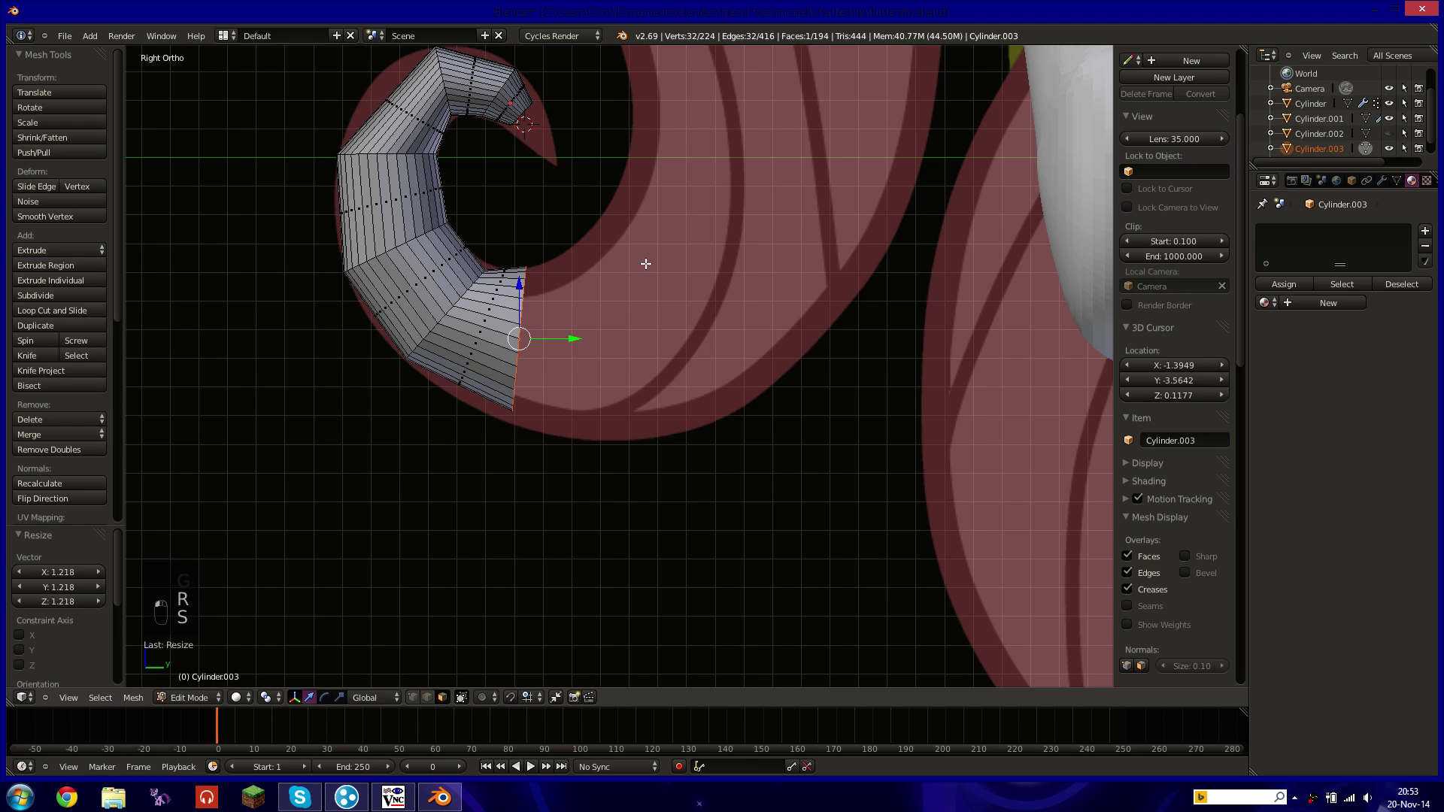
pyautogui.press('g')
pyautogui.click(644, 278)
# Extrude the end face along the bottom of the curl, tilt it past vertical, scale it by about 1.28 and shift it forward.
pyautogui.press('e')
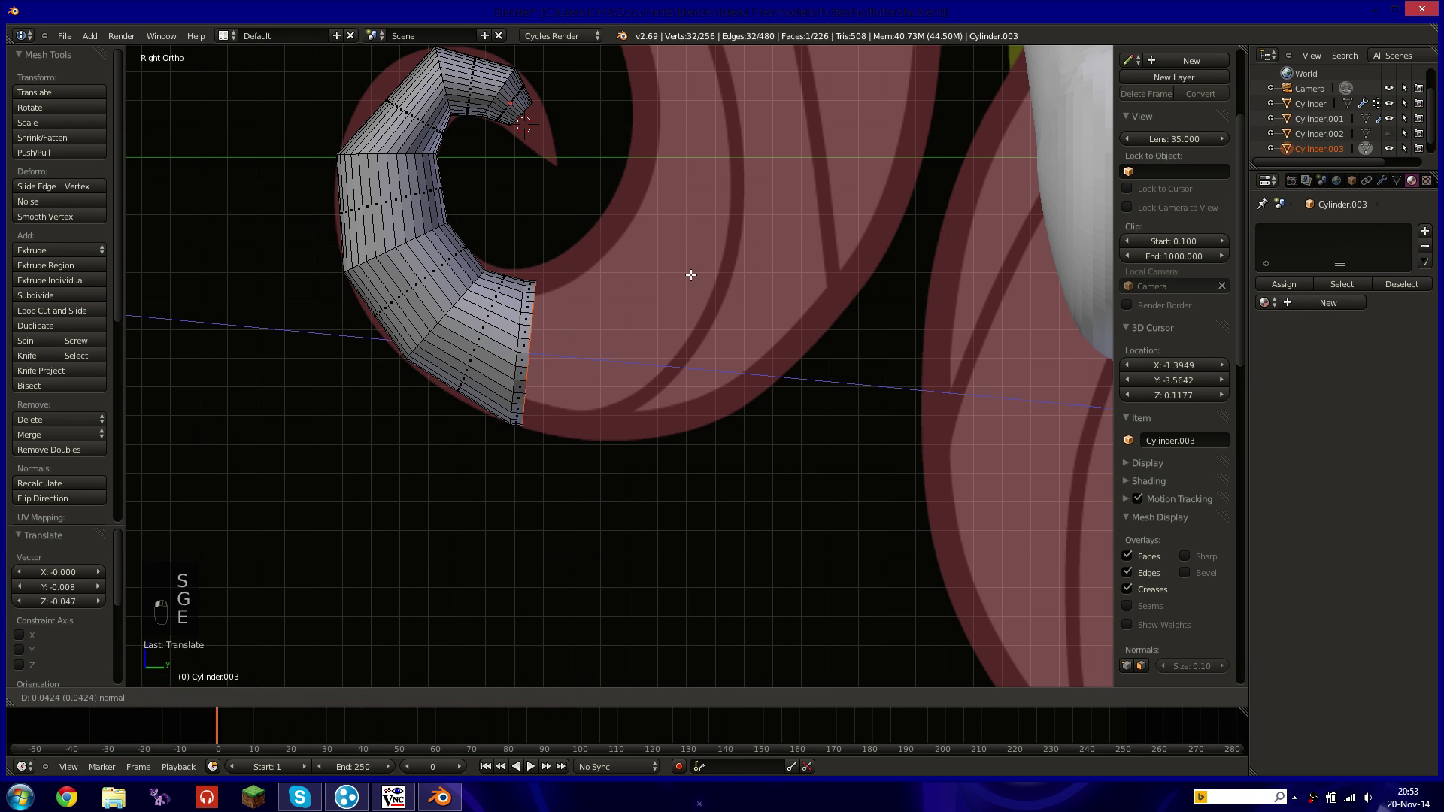
pyautogui.click(707, 272)
pyautogui.press('r')
pyautogui.click(684, 228)
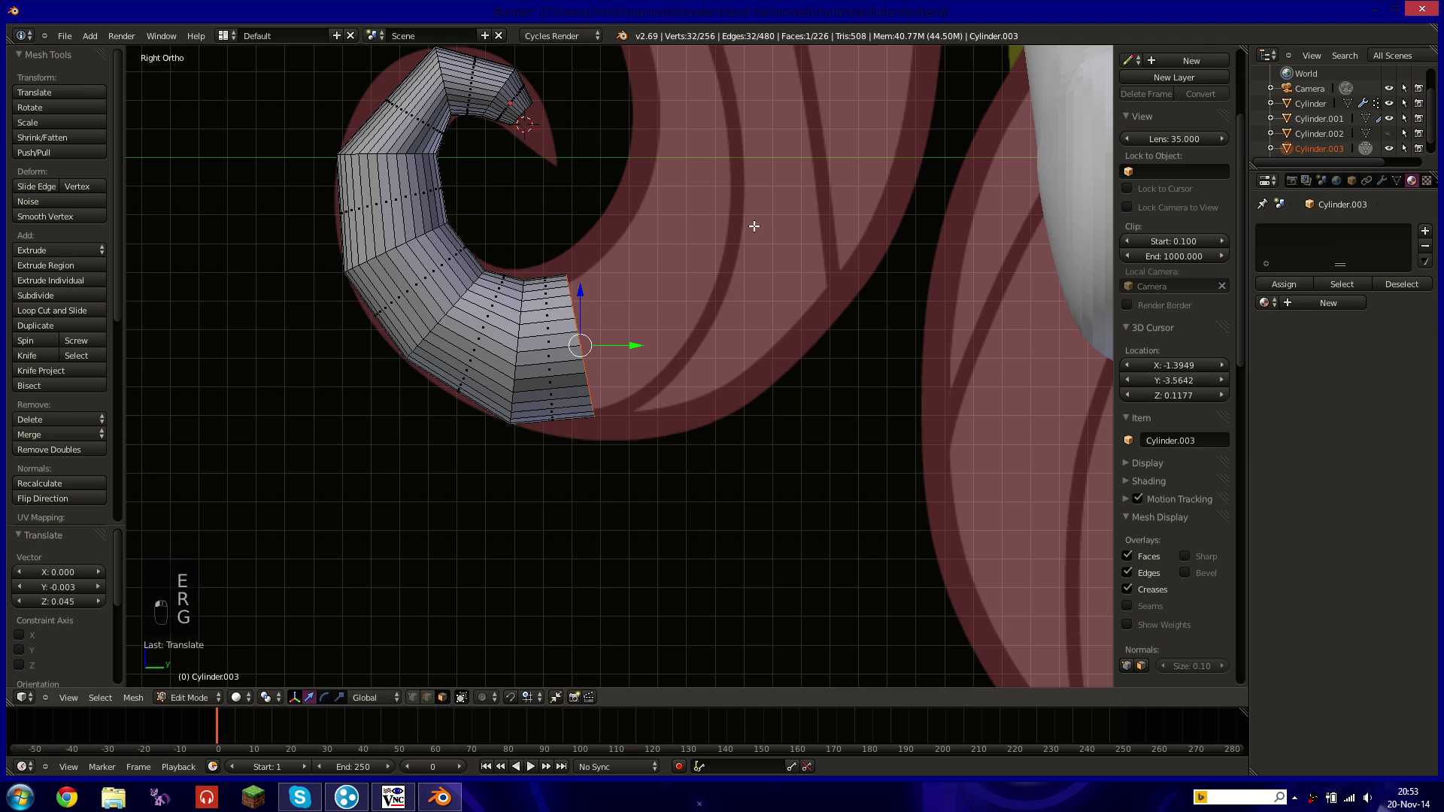
pyautogui.press('s')
pyautogui.click(787, 233)
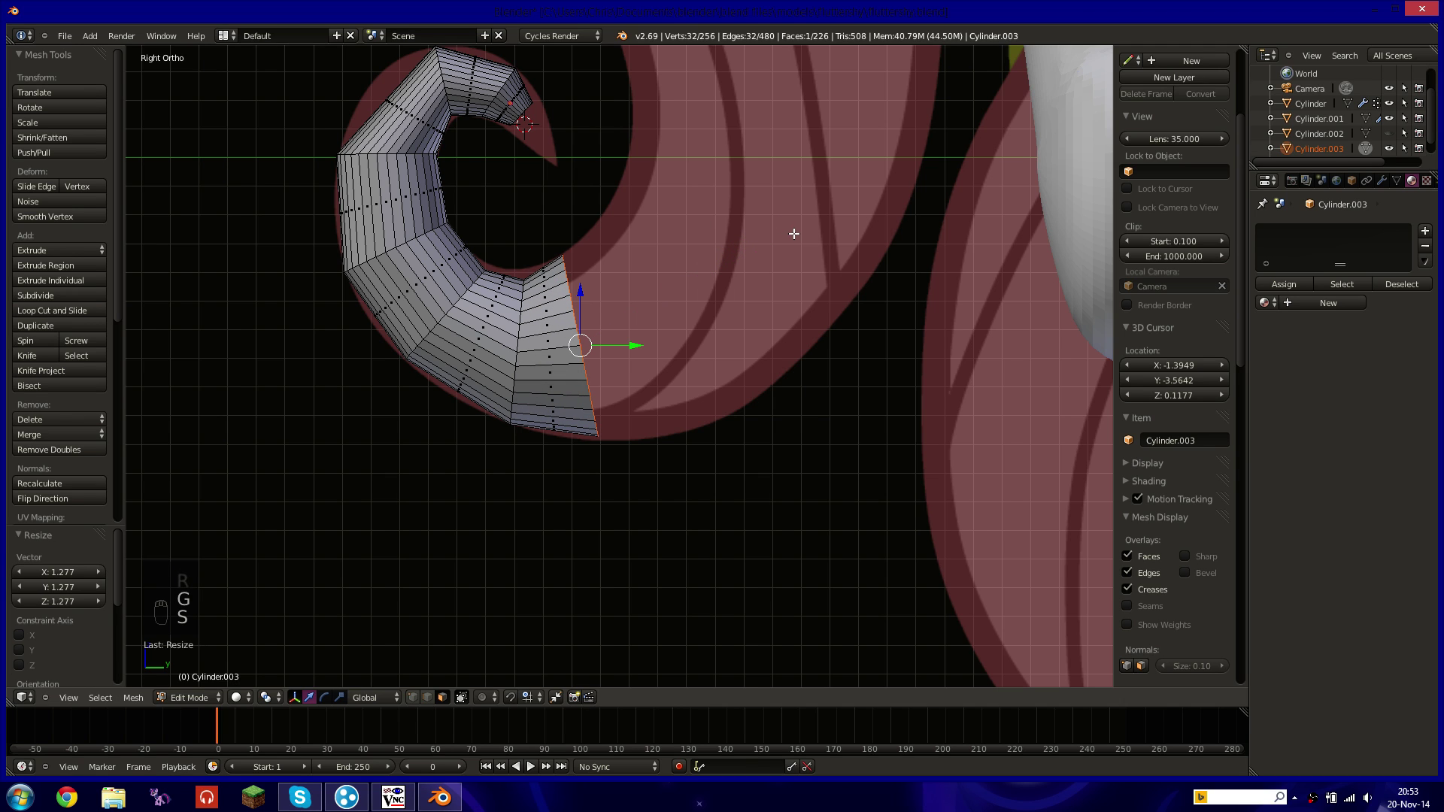
pyautogui.press('g')
pyautogui.click(812, 233)
# Extrude a segment beyond the curl's lowest point, then rotate and move its end to follow the rising bend.
pyautogui.press('e')
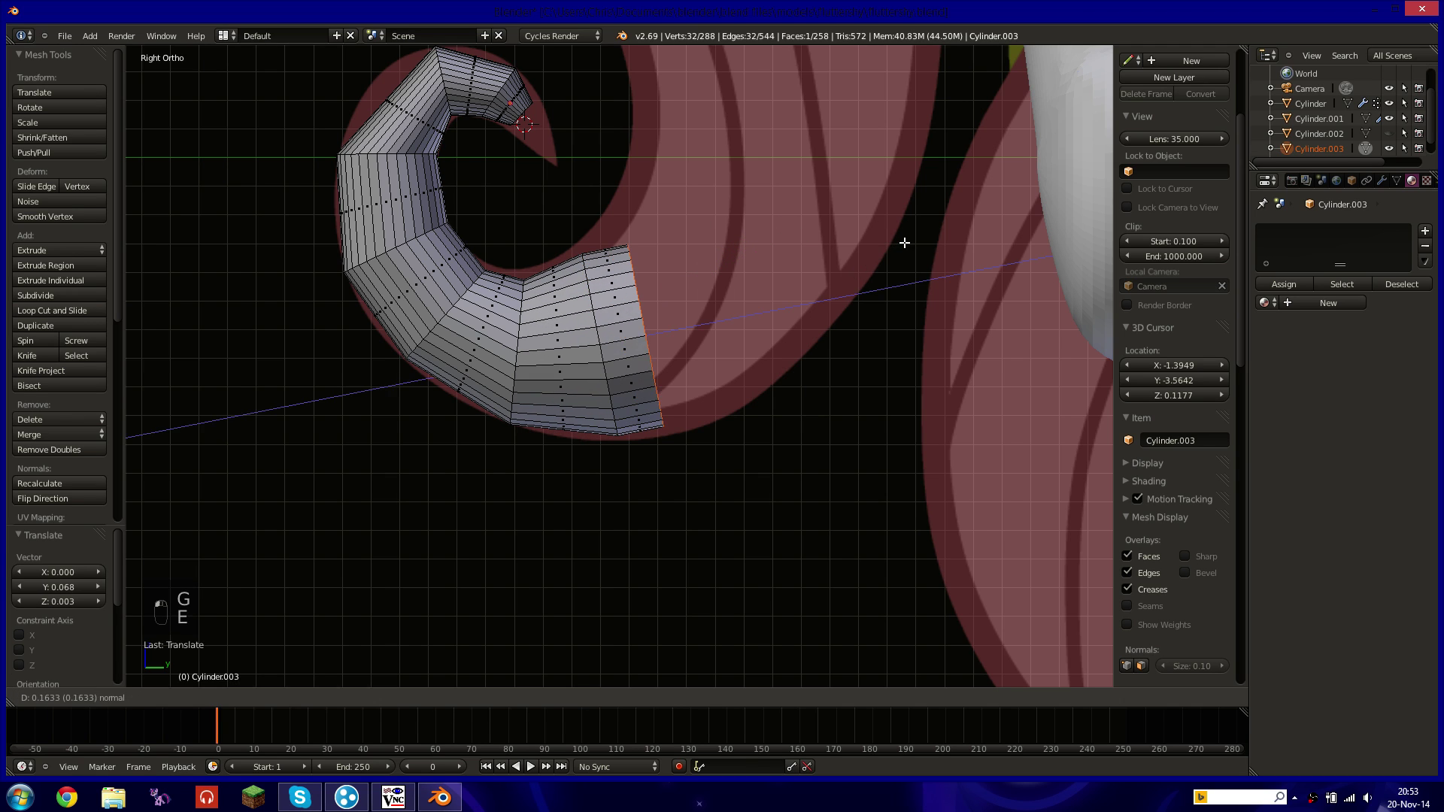
pyautogui.click(903, 239)
pyautogui.press('r')
pyautogui.click(847, 176)
pyautogui.press('g')
pyautogui.click(833, 165)
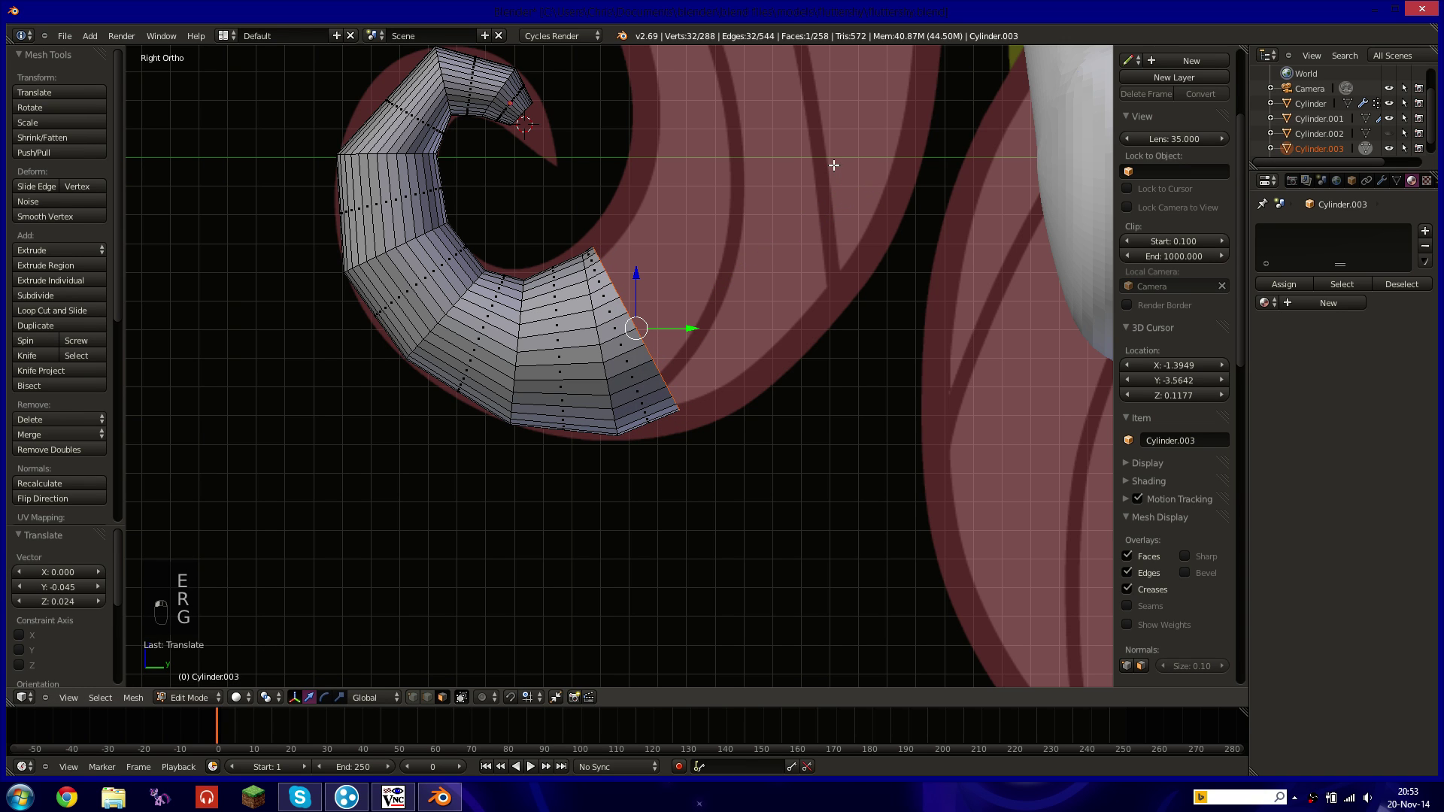
pyautogui.press('r')
pyautogui.click(939, 174)
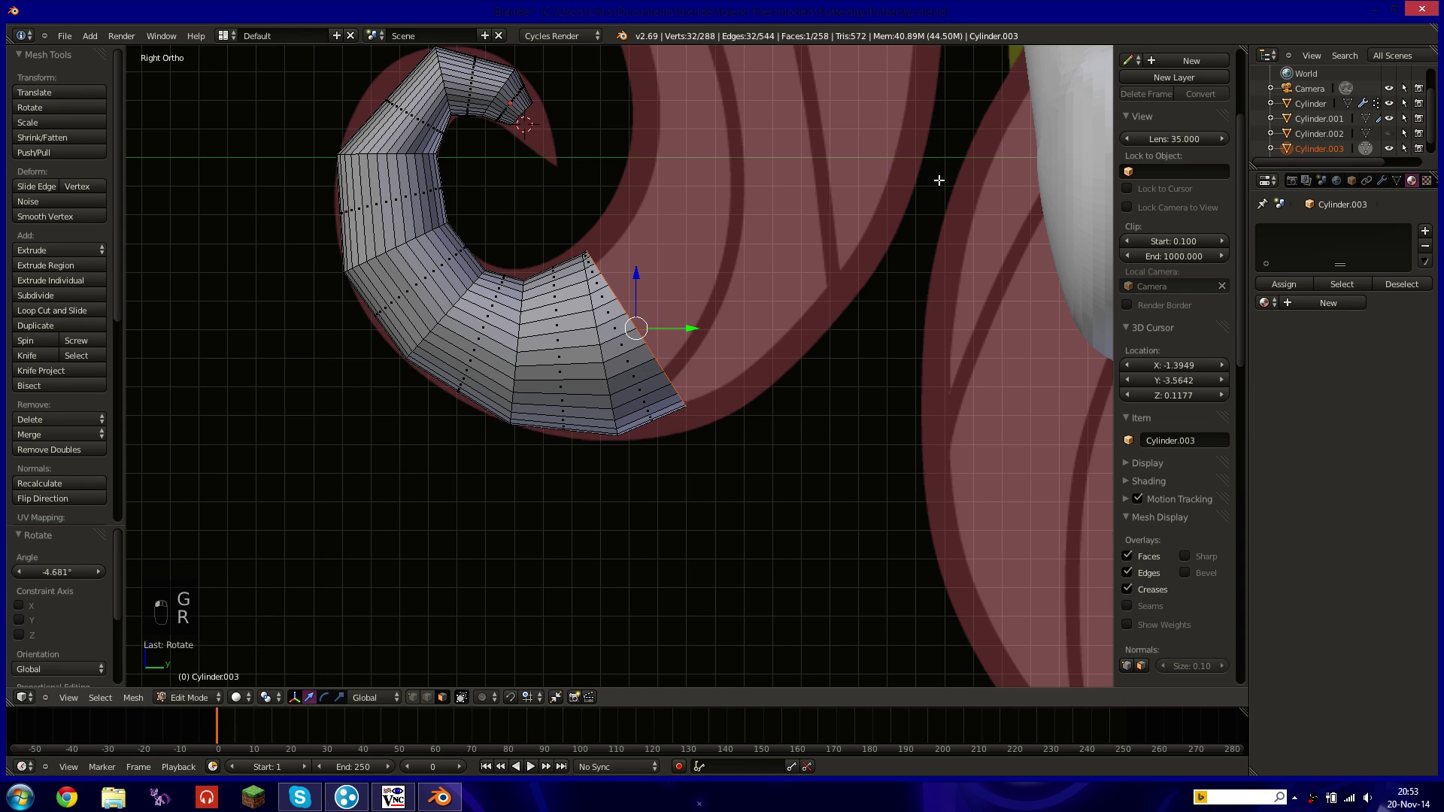
# Extrude a short segment up the rising bend, rotate it about -9°, scale it by about 1.16 and fine-tune its tilt.
pyautogui.press('e')
pyautogui.click(970, 140)
pyautogui.press('r')
pyautogui.click(1011, 107)
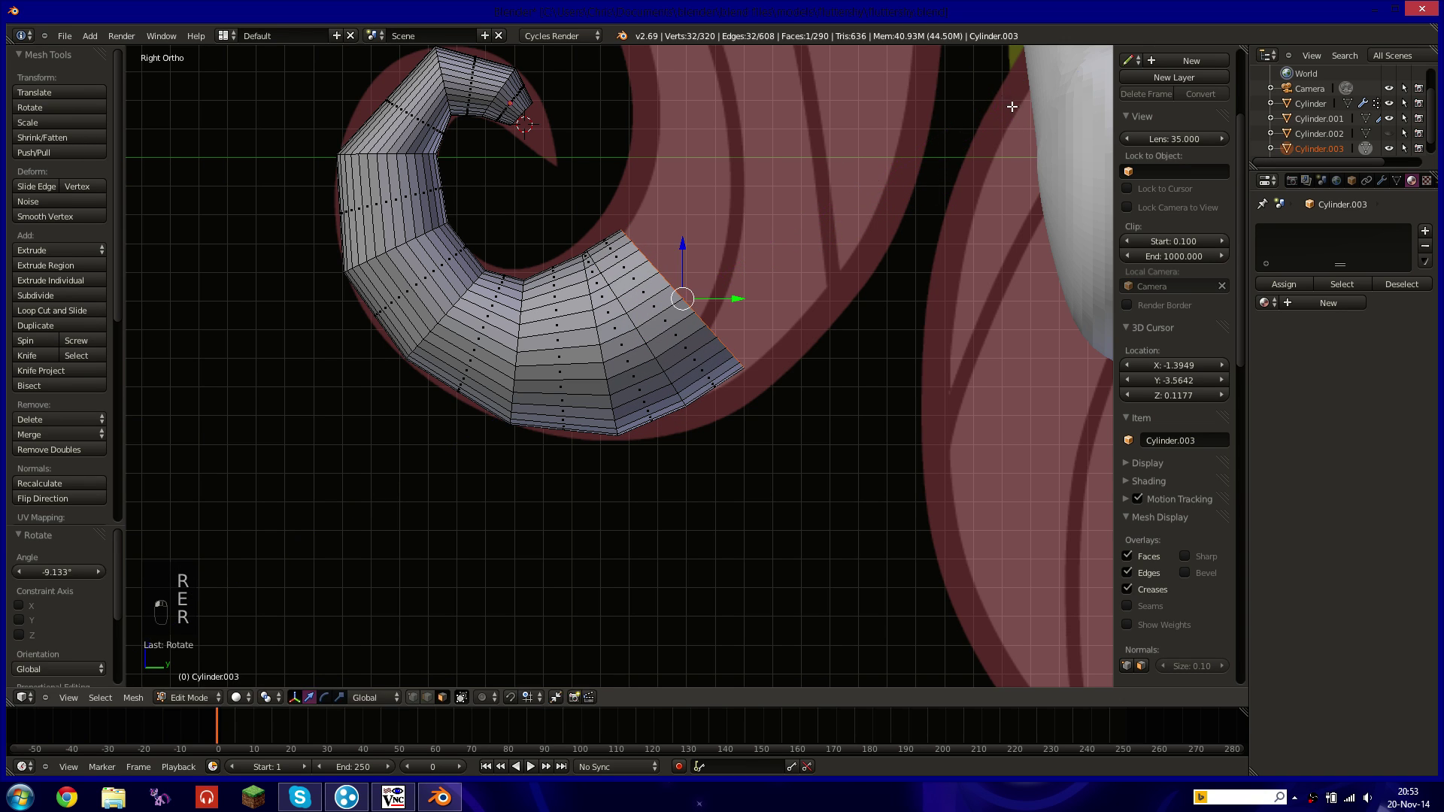
pyautogui.press('s')
pyautogui.click(1074, 105)
pyautogui.keyDown('shift'); pyautogui.moveTo(938, 128); pyautogui.dragTo(893, 248, button='middle'); pyautogui.keyUp('shift')
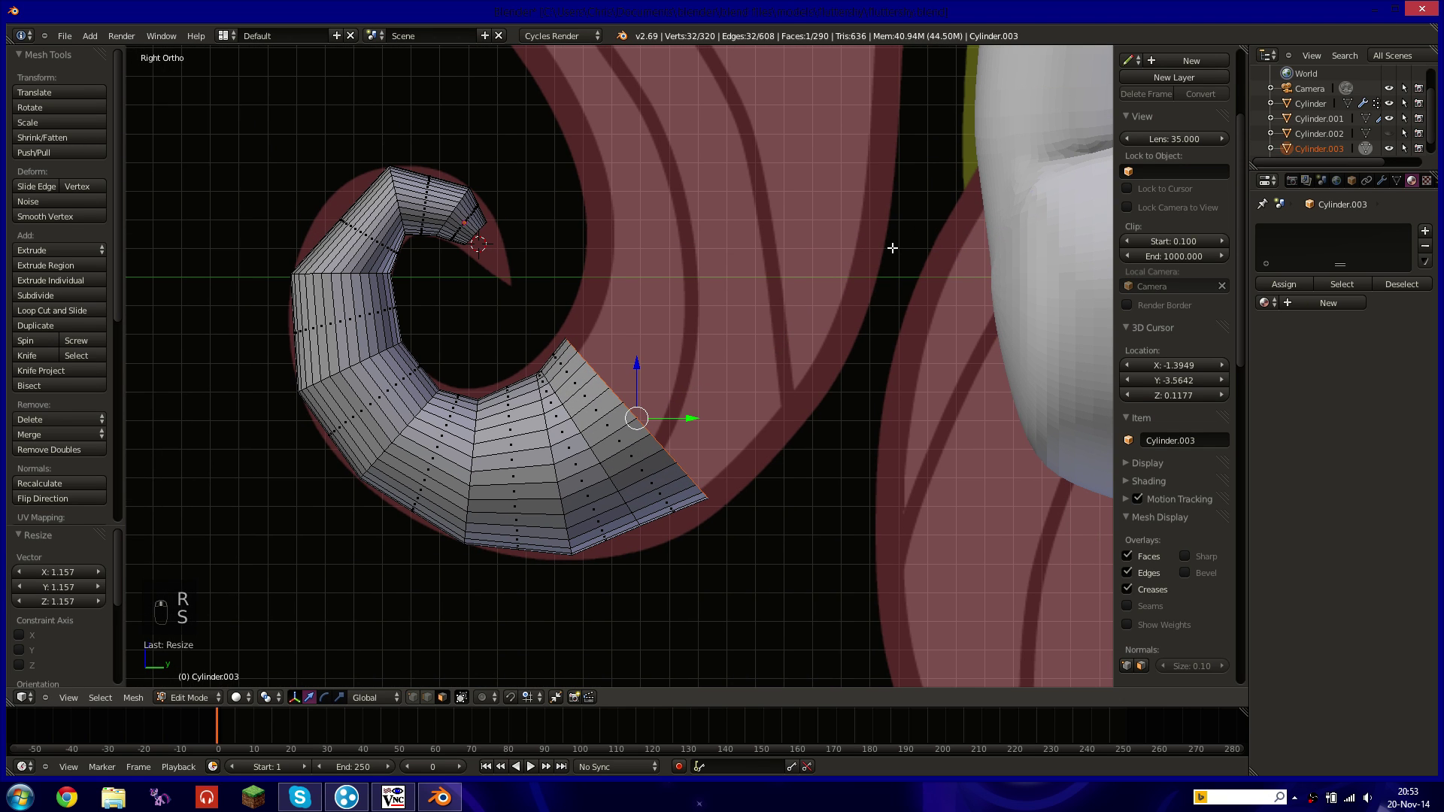
pyautogui.press('r')
pyautogui.click(950, 186)
# Extrude the next segment up the bend, rotate it, scale it by about 1.17 and position it across the full lock width.
pyautogui.press('e')
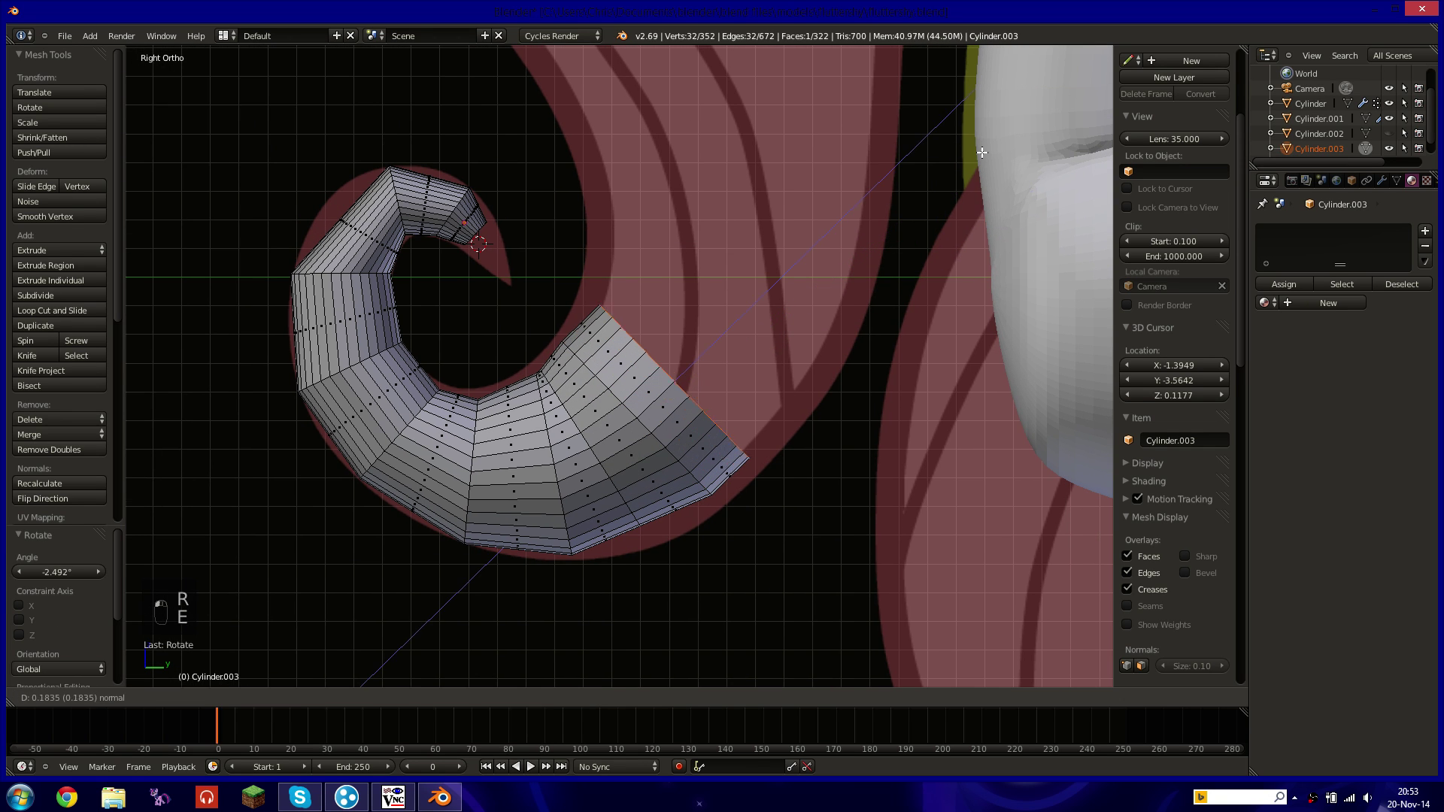
pyautogui.click(981, 143)
pyautogui.press('r')
pyautogui.press('g')
pyautogui.click(902, 116)
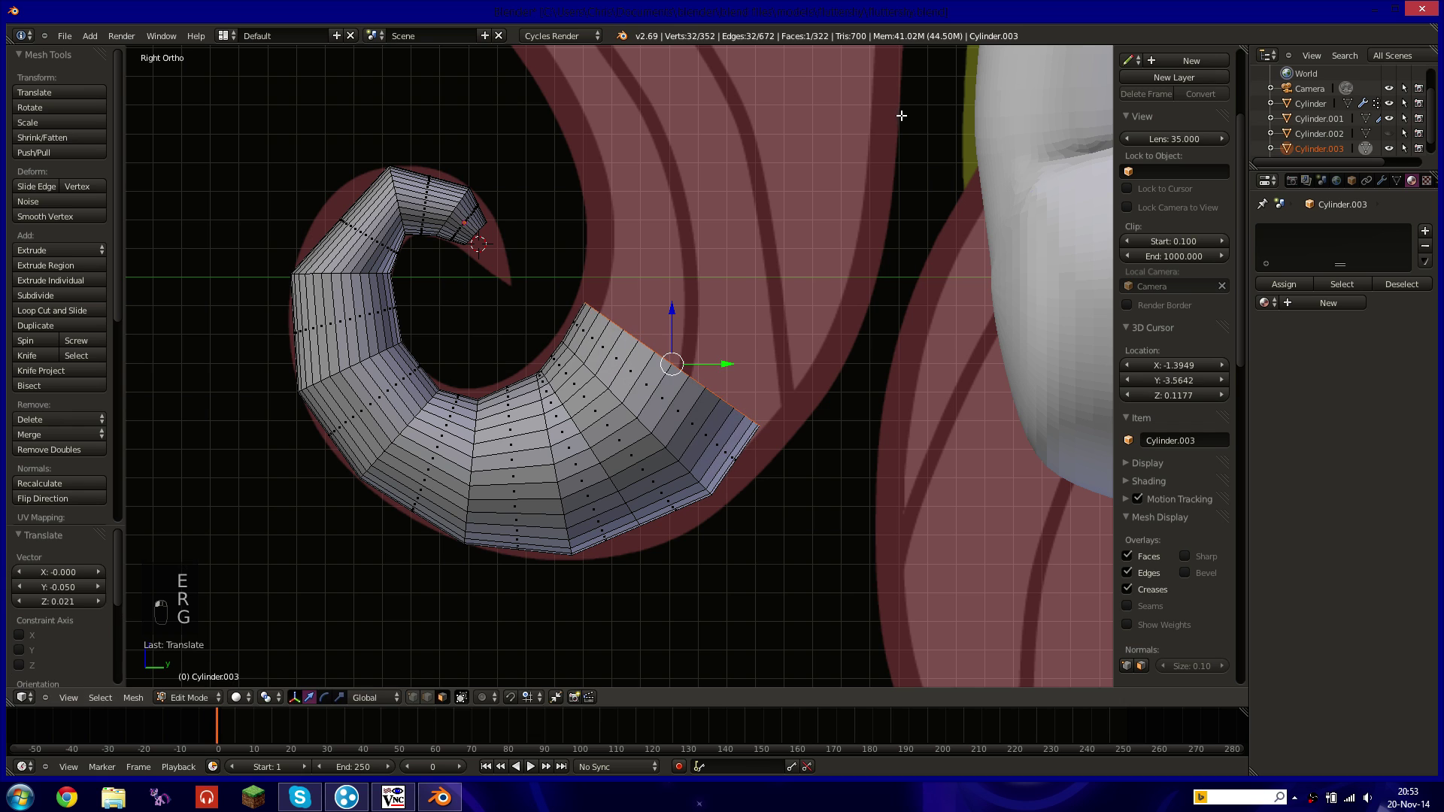
pyautogui.press('s')
pyautogui.click(993, 211)
pyautogui.press('g')
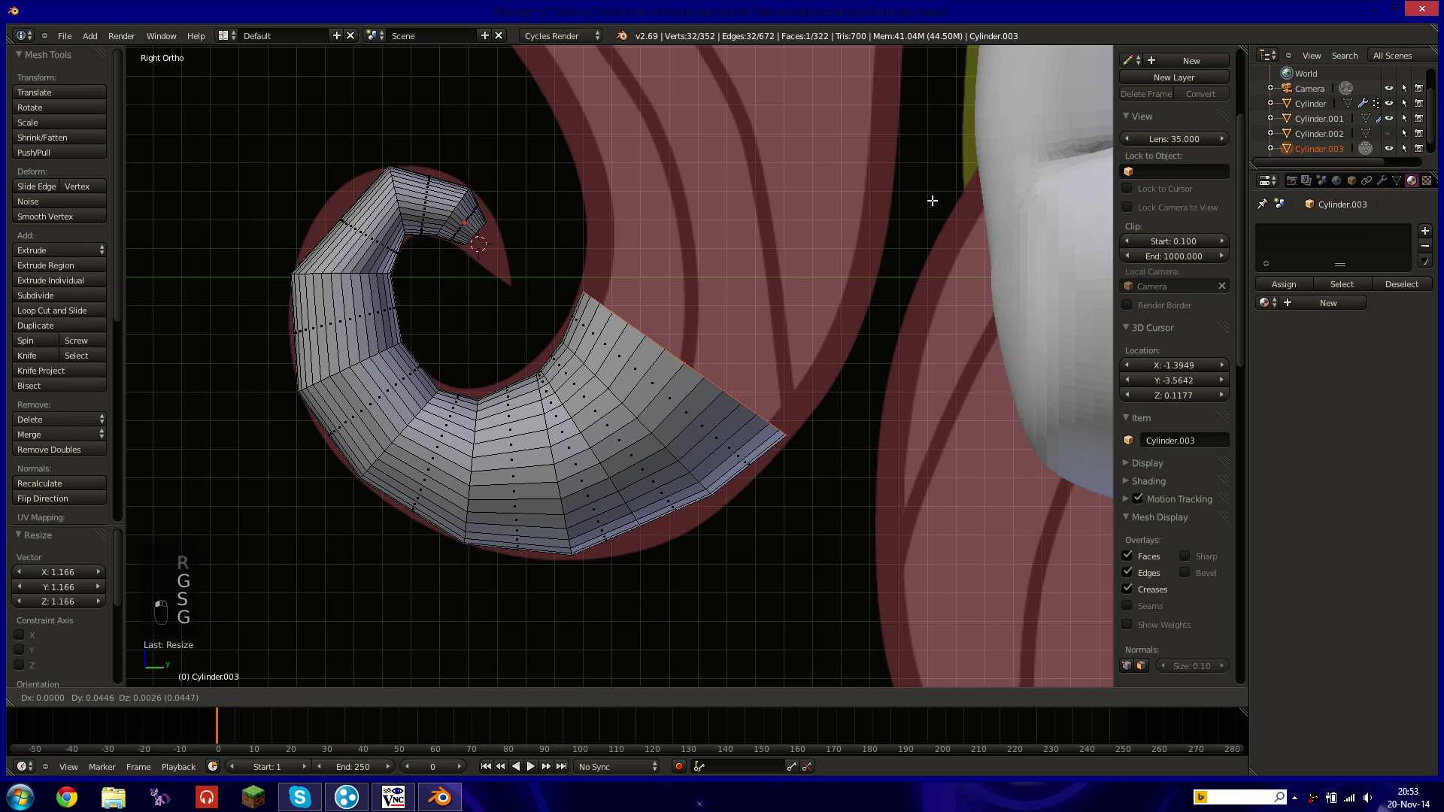
pyautogui.click(933, 200)
pyautogui.keyDown('shift'); pyautogui.moveTo(896, 227); pyautogui.dragTo(896, 288, button='middle'); pyautogui.keyUp('shift')
pyautogui.press('r')
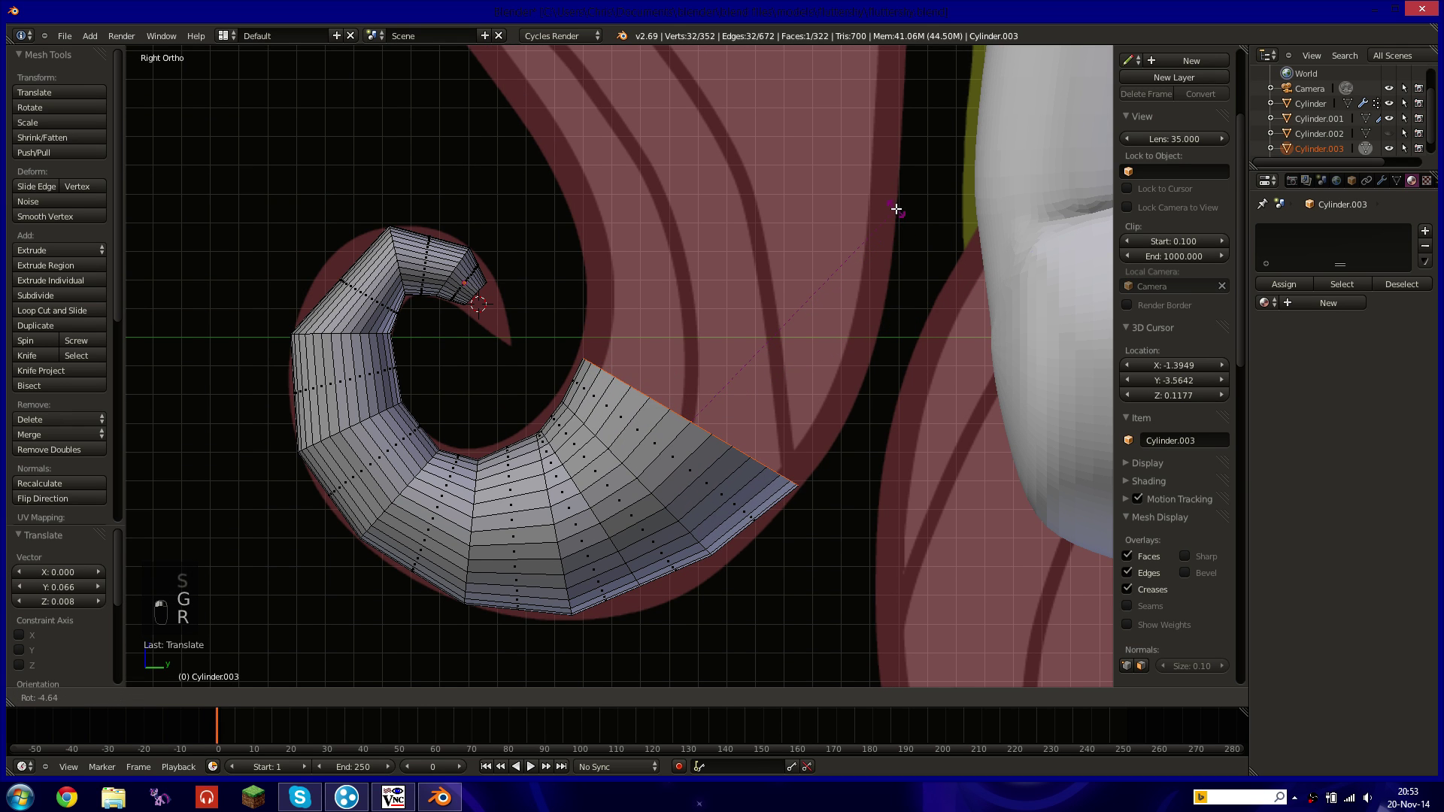
pyautogui.click(896, 208)
# Extrude the end face about 0.12 in Y and 0.22 in Z, then rotate and move it to follow the lock's outline.
pyautogui.press('e')
pyautogui.click(909, 129)
pyautogui.press('r')
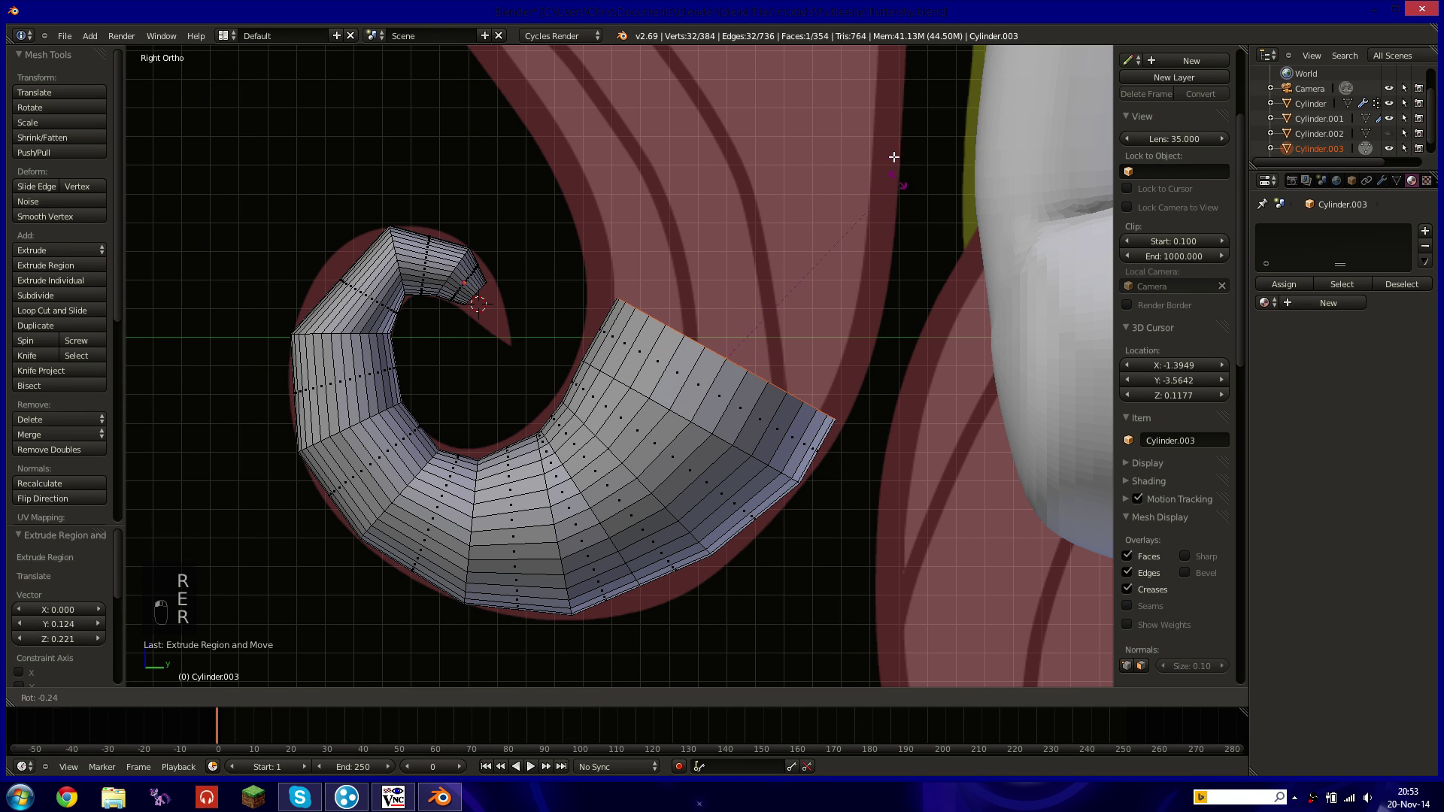
pyautogui.click(851, 113)
pyautogui.press('g')
pyautogui.click(841, 111)
# Extrude one more segment upward into the straight part of the lock and rotate its end about -14.5° to near horizontal.
pyautogui.keyDown('shift'); pyautogui.moveTo(833, 165); pyautogui.dragTo(825, 249, button='middle'); pyautogui.keyUp('shift')
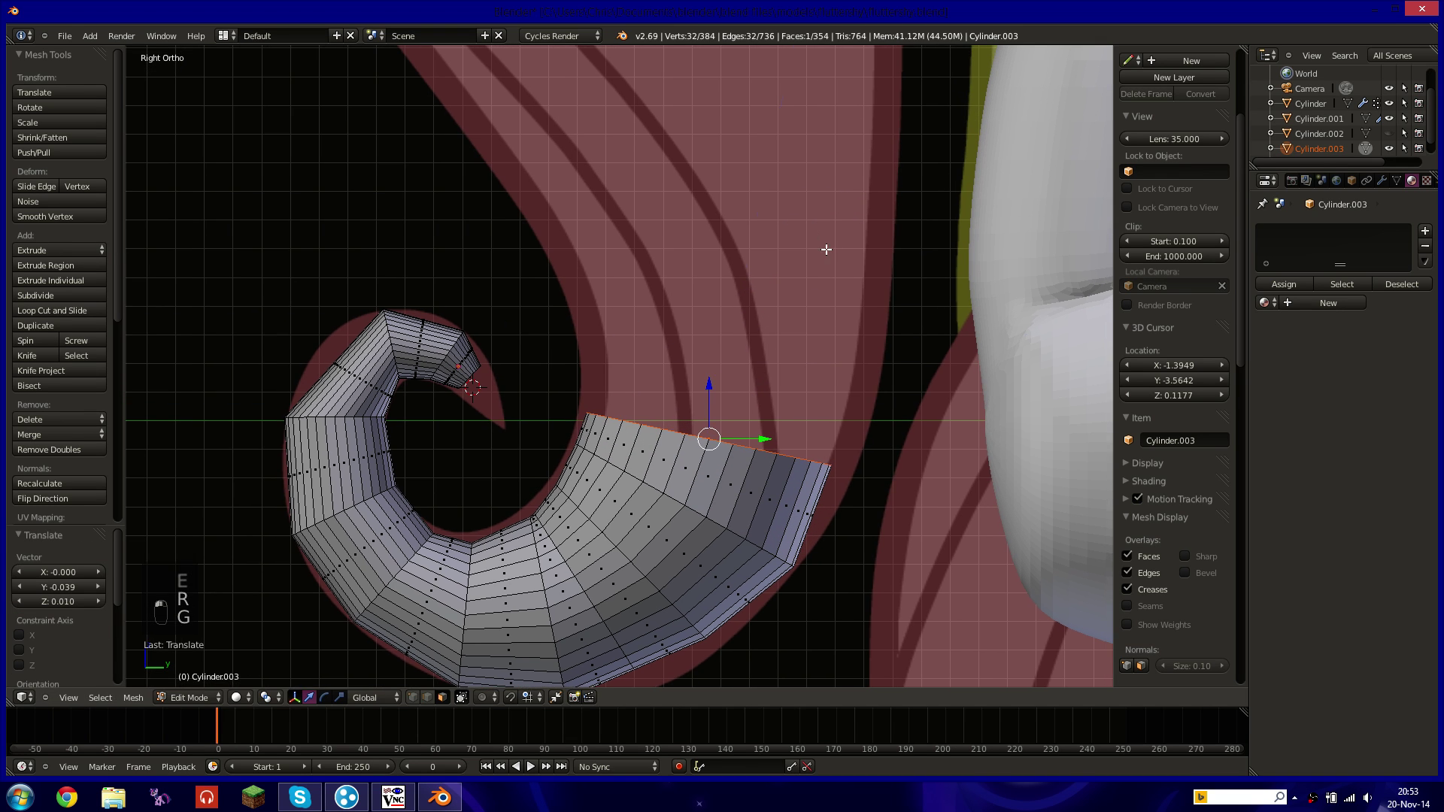
pyautogui.press('e')
pyautogui.click(822, 168)
pyautogui.press('r')
pyautogui.click(764, 140)
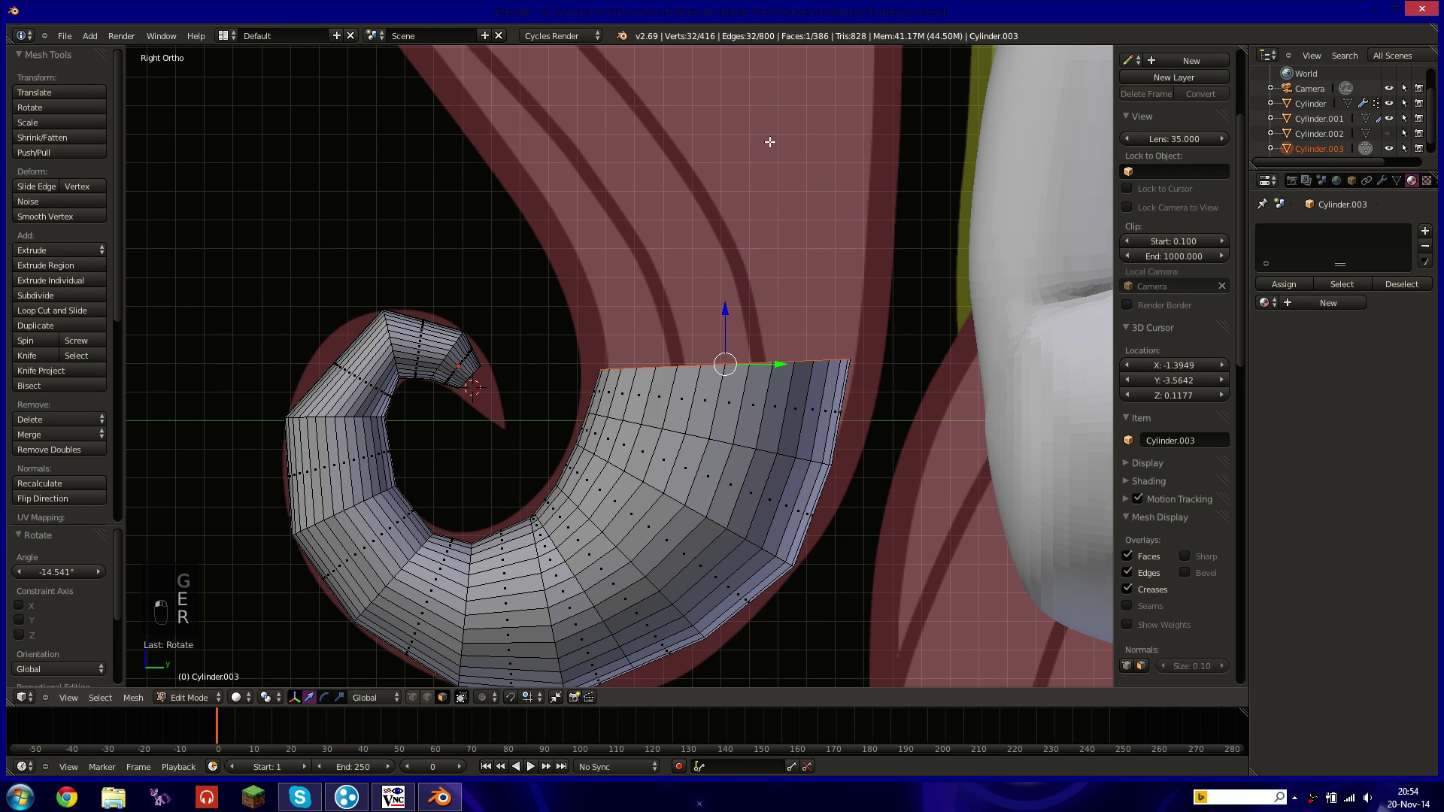
# Resize the end face, extrude another segment up the lock, then scale it, move it about 0.018 in Y and 0.013 in Z, and tilt it.
pyautogui.keyDown('shift'); pyautogui.moveTo(765, 140); pyautogui.dragTo(748, 274, button='middle'); pyautogui.keyUp('shift')
pyautogui.press('s')
pyautogui.click(764, 190)
pyautogui.press('e')
pyautogui.click(756, 160)
pyautogui.press('s')
pyautogui.click(828, 226)
pyautogui.press('g')
pyautogui.click(772, 224)
pyautogui.press('r')
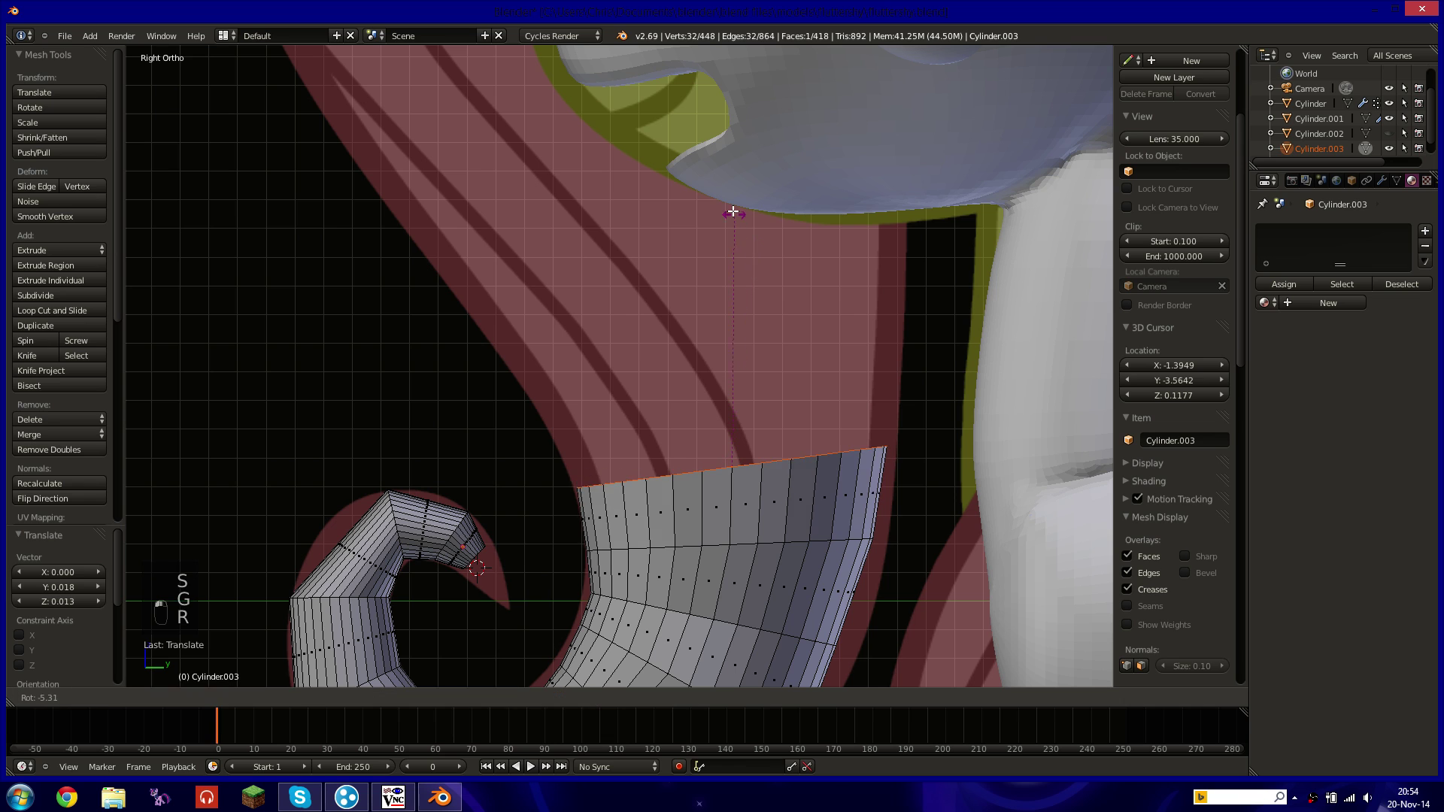
pyautogui.click(752, 220)
# Extrude a segment about -0.023 in Y and 0.379 in Z, tilt its end, scale it by about 1.155 and reposition it within the lock.
pyautogui.press('e')
pyautogui.click(712, 145)
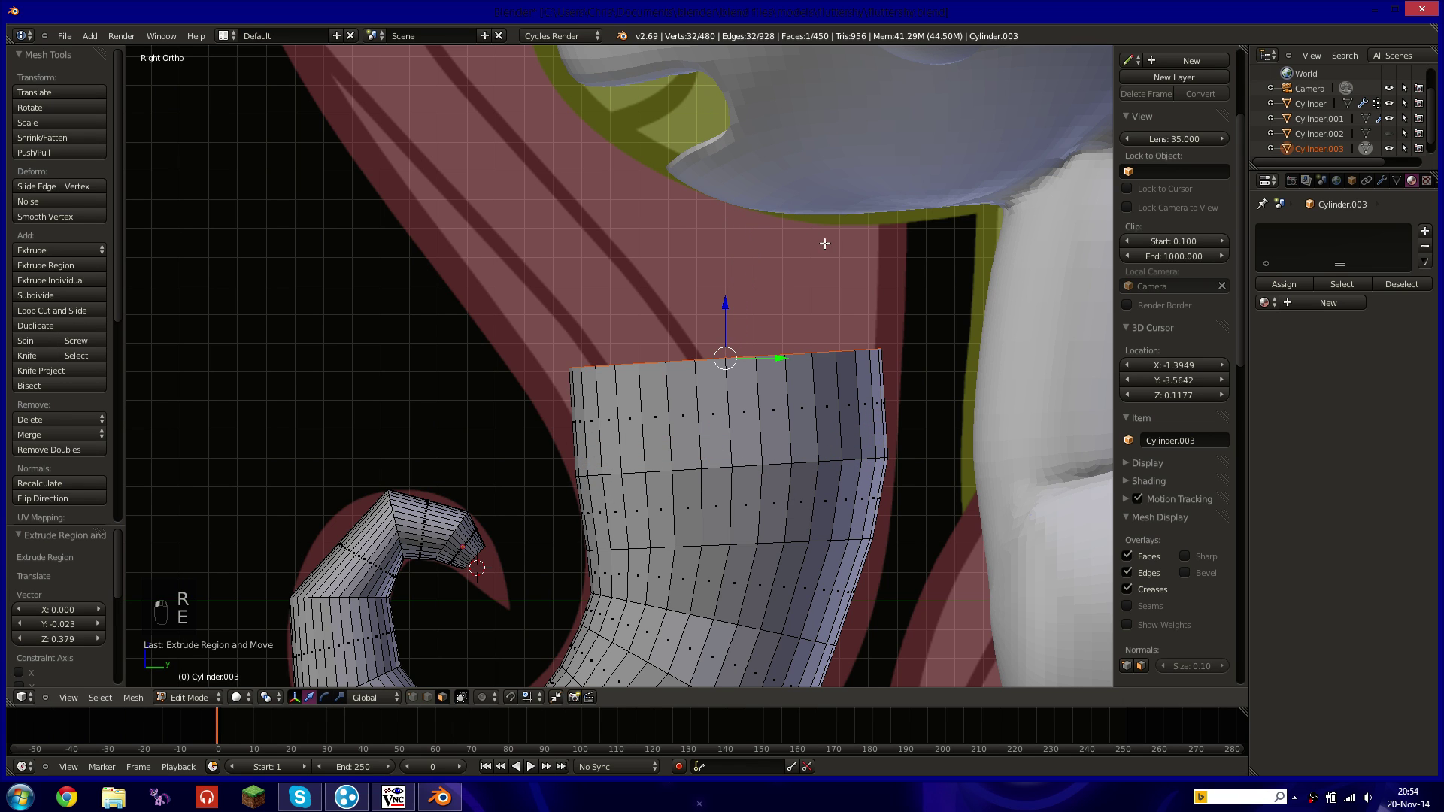
pyautogui.press('r')
pyautogui.click(815, 178)
pyautogui.press('s')
pyautogui.click(865, 163)
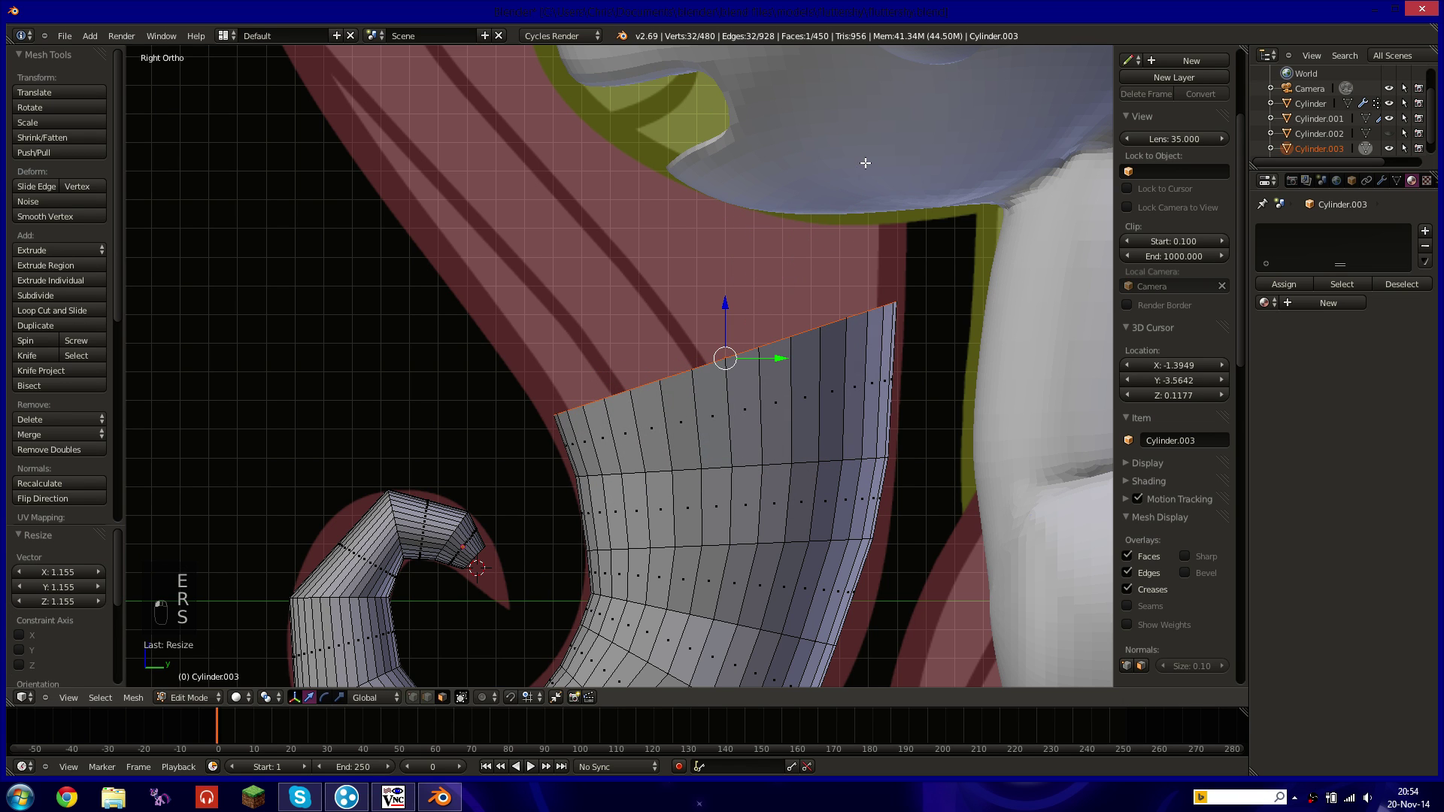
pyautogui.press('g')
pyautogui.click(859, 157)
# Extrude the next segment about -0.098 in Y and 0.294 in Z and enlarge its end to the lock's width.
pyautogui.keyDown('shift'); pyautogui.moveTo(806, 181); pyautogui.dragTo(809, 319, button='middle'); pyautogui.keyUp('shift')
pyautogui.press('e')
pyautogui.click(749, 240)
pyautogui.press('s')
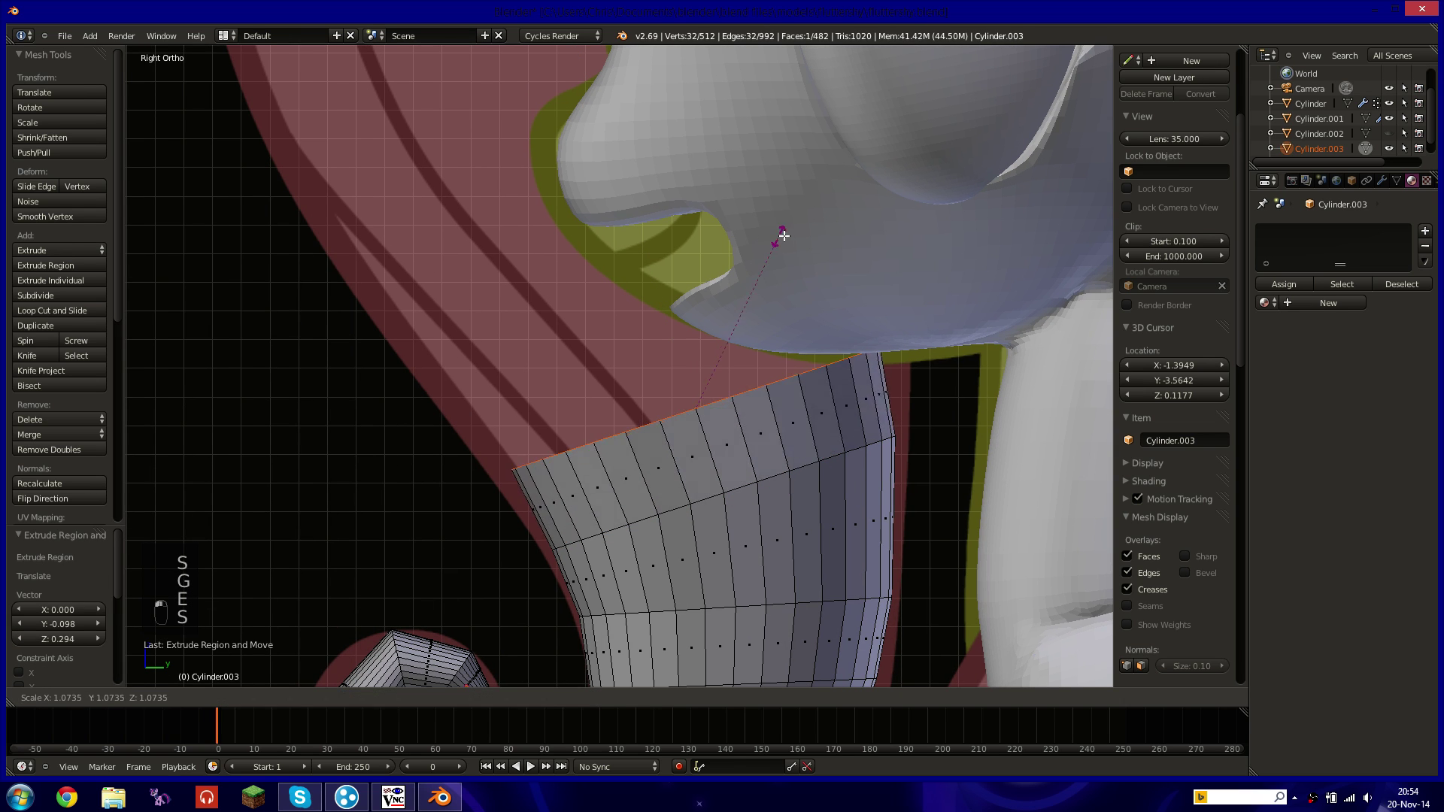
pyautogui.click(809, 231)
# In wireframe shading, extrude about -0.125 in Y and 0.377 in Z, slightly enlarge the end and move it about -0.039 in Y.
pyautogui.press('z')
pyautogui.keyDown('shift'); pyautogui.moveTo(777, 235); pyautogui.dragTo(773, 275, button='middle'); pyautogui.keyUp('shift')
pyautogui.press('e')
pyautogui.click(739, 148)
pyautogui.press('s')
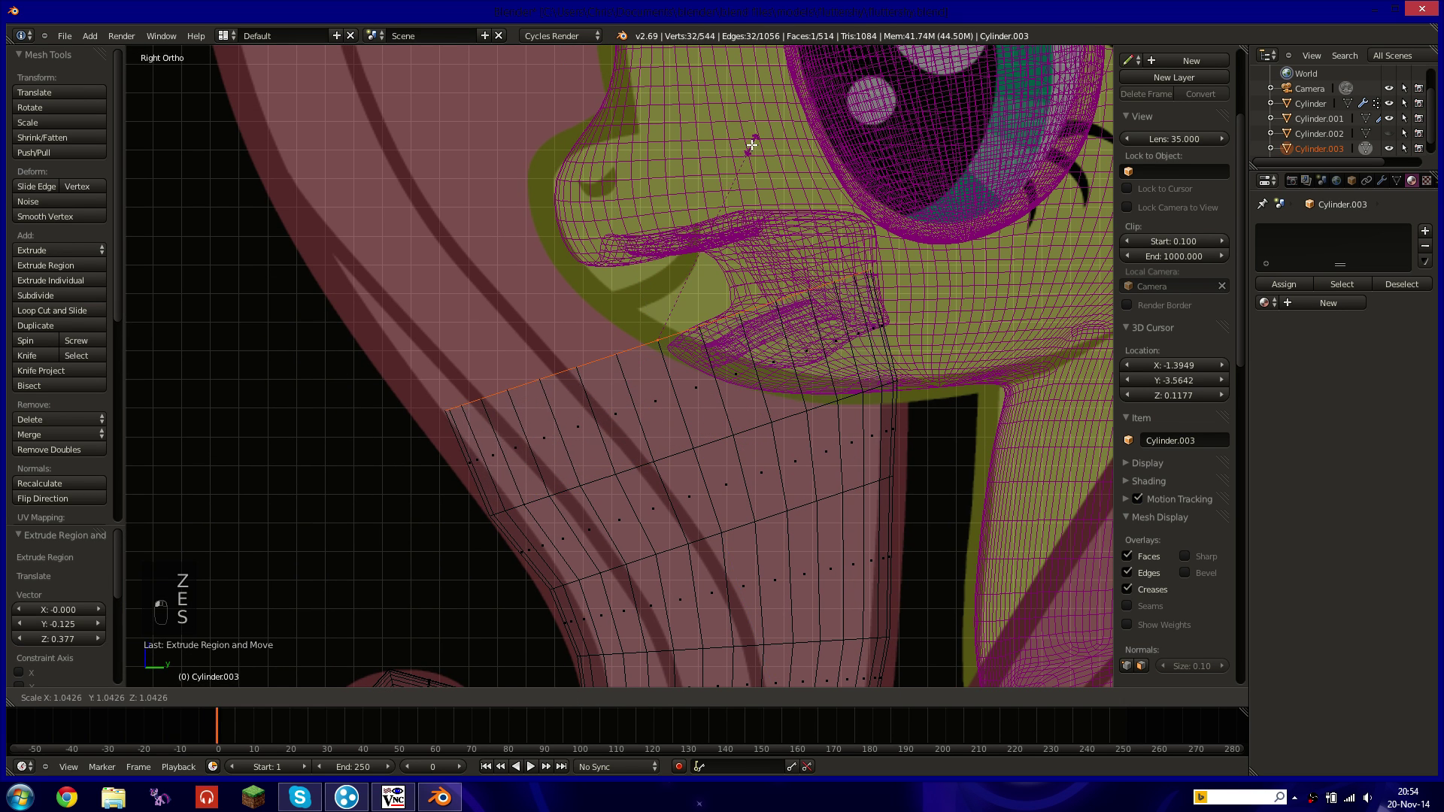
pyautogui.click(754, 145)
pyautogui.press('g')
pyautogui.click(741, 147)
# Extrude a segment past the pony's mouth, rotate its end about -7.2°, shift it toward the outer outline and scale it by about 1.056.
pyautogui.keyDown('shift'); pyautogui.moveTo(741, 146); pyautogui.dragTo(679, 286, button='middle'); pyautogui.keyUp('shift')
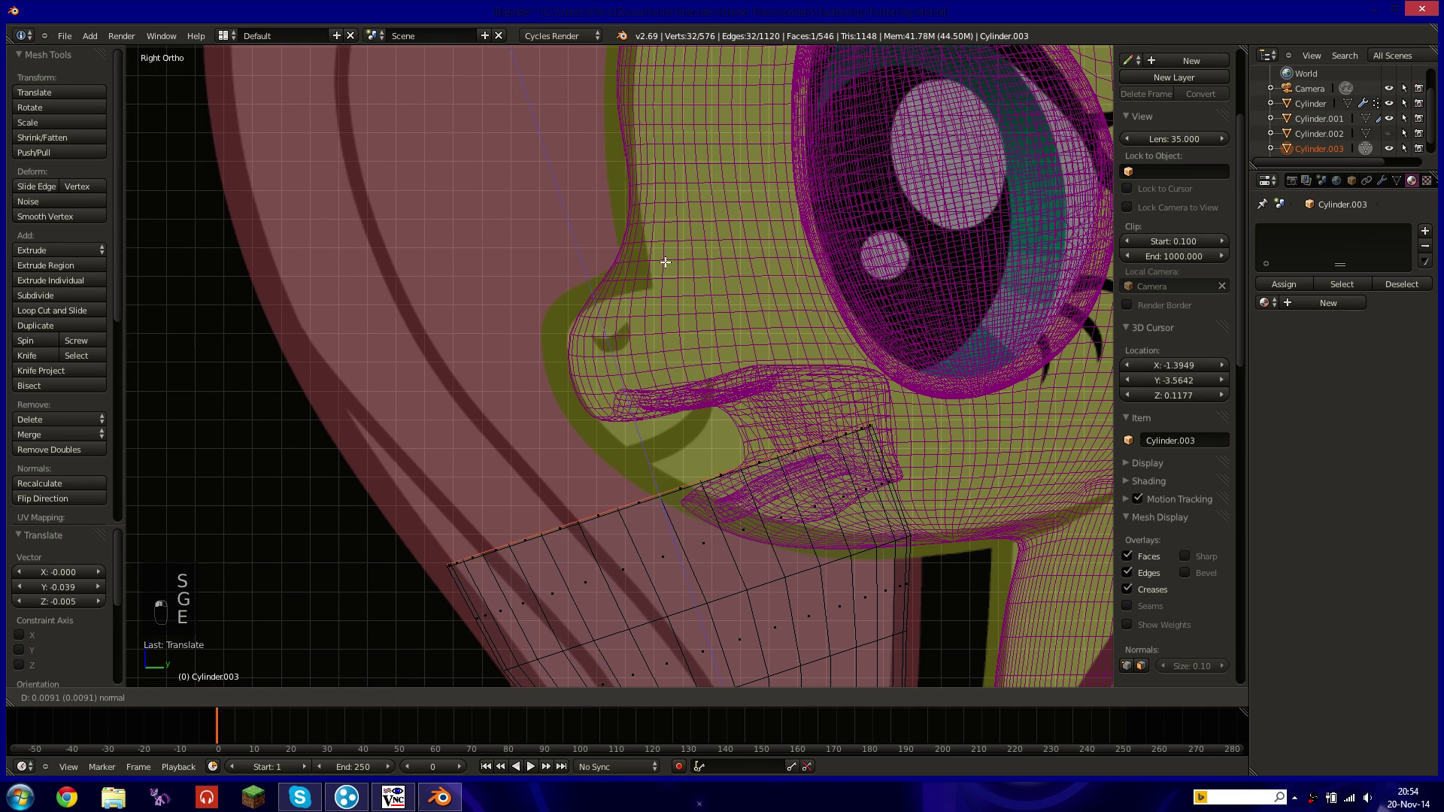
pyautogui.click(606, 188)
pyautogui.press('r')
pyautogui.click(711, 200)
pyautogui.press('g')
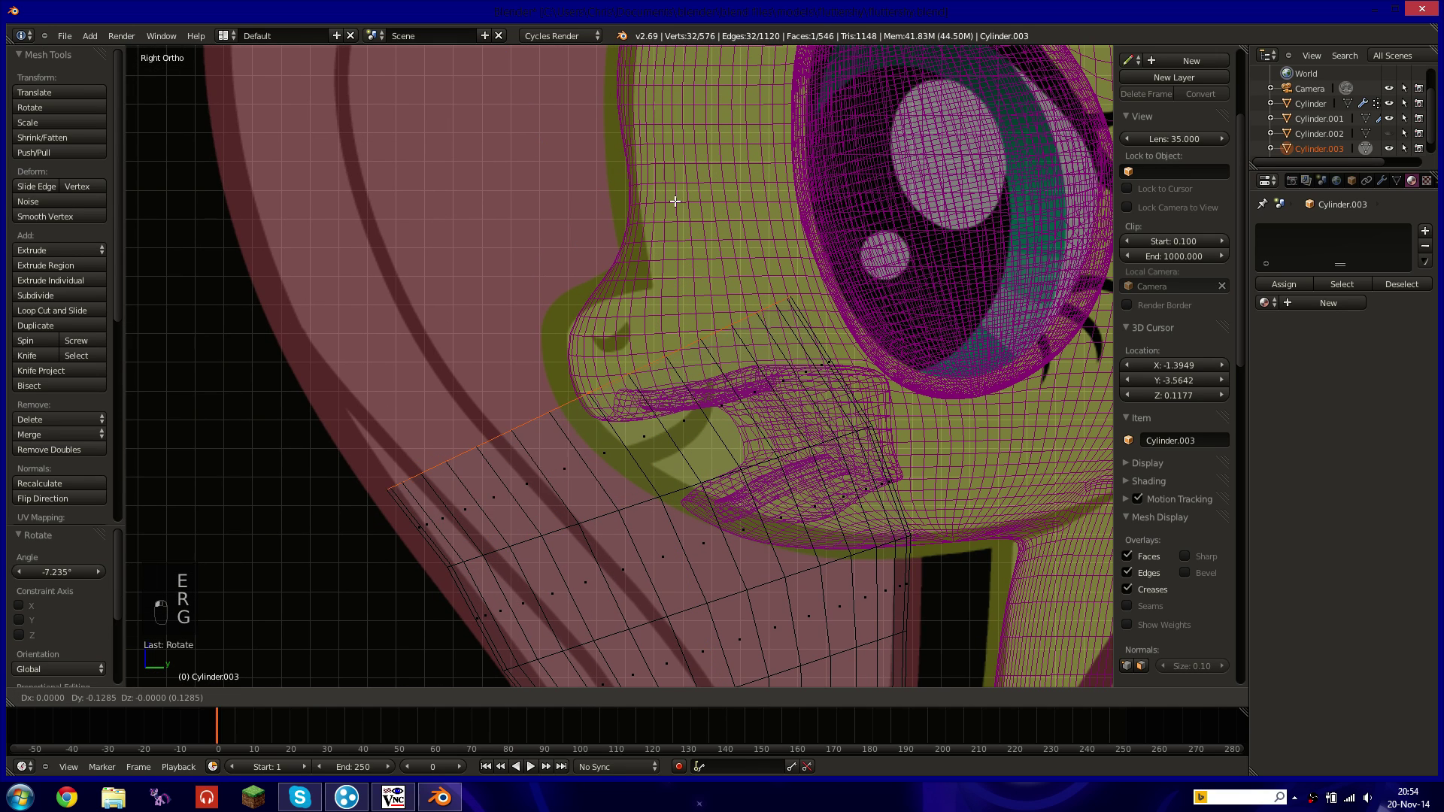
pyautogui.click(673, 201)
pyautogui.press('s')
pyautogui.click(702, 194)
# Extrude a segment about -0.228 in Y and 0.477 in Z beside the snout and tilt its end to follow the lock.
pyautogui.keyDown('shift'); pyautogui.moveTo(654, 213); pyautogui.dragTo(662, 339, button='middle'); pyautogui.keyUp('shift')
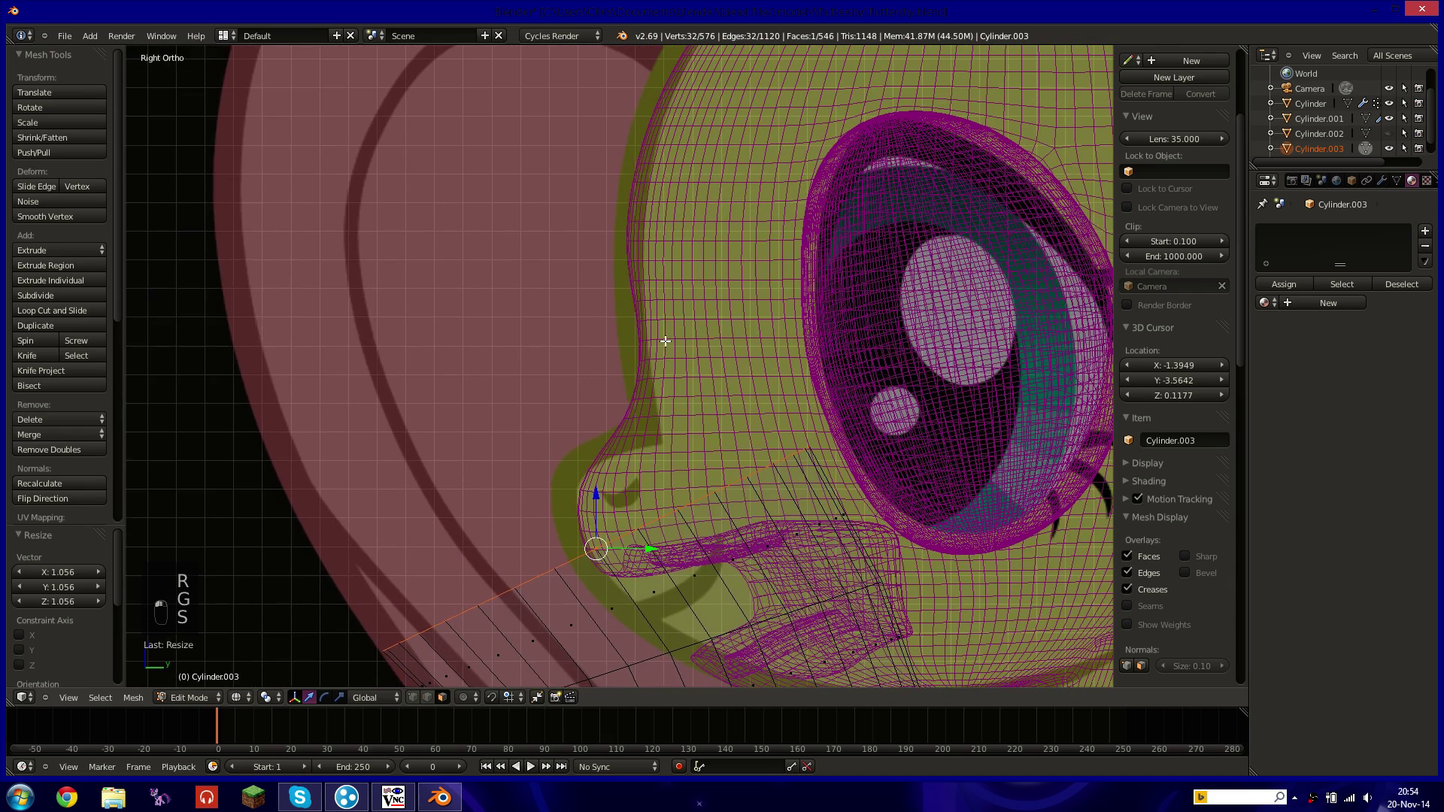
pyautogui.press('e')
pyautogui.click(630, 190)
pyautogui.press('r')
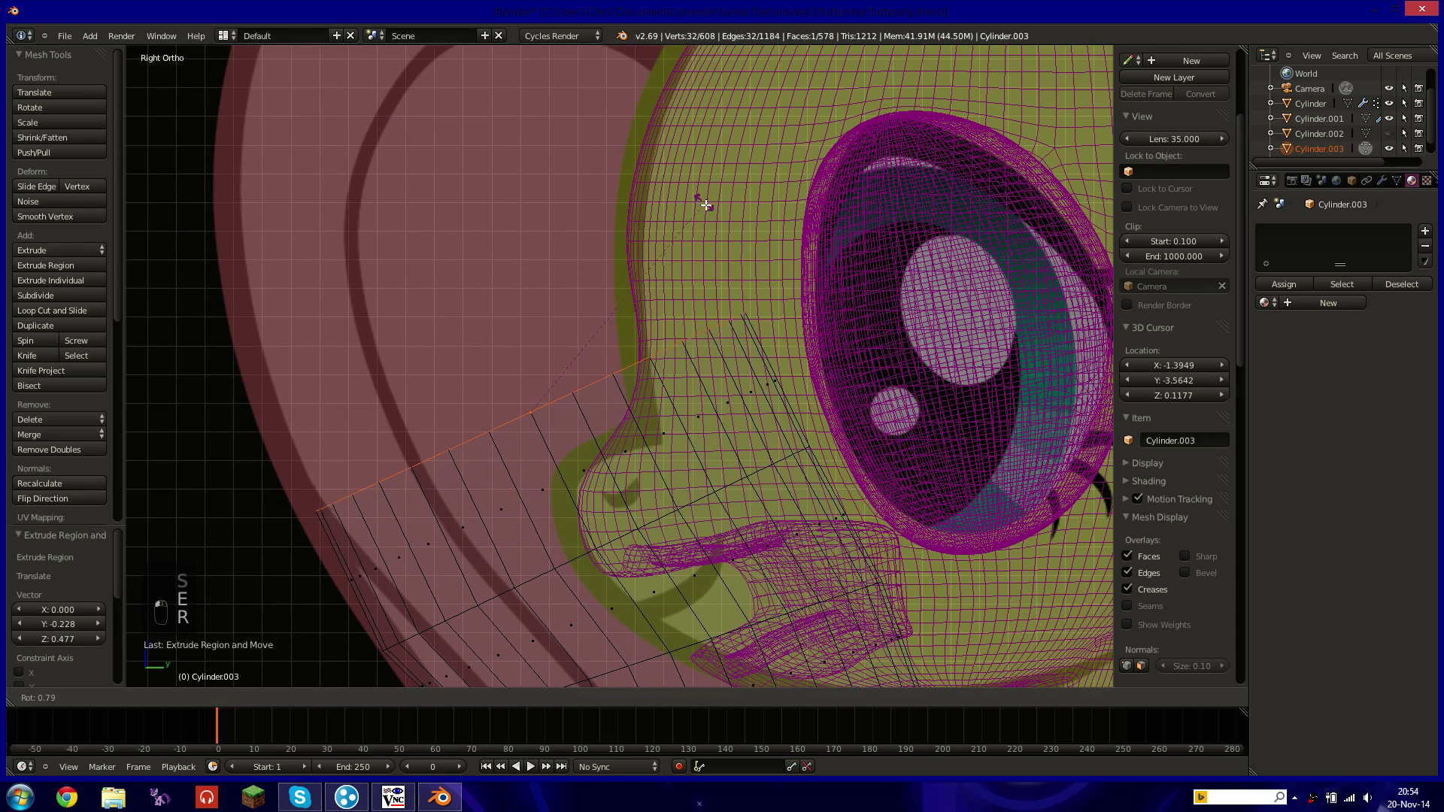
pyautogui.click(710, 225)
# Extrude a further segment about -0.180 in Y and 0.479 in Z along the lock in front of the face and adjust its tilt.
pyautogui.keyDown('shift'); pyautogui.moveTo(709, 225); pyautogui.dragTo(675, 305, button='middle'); pyautogui.keyUp('shift')
pyautogui.press('e')
pyautogui.click(650, 153)
pyautogui.press('r')
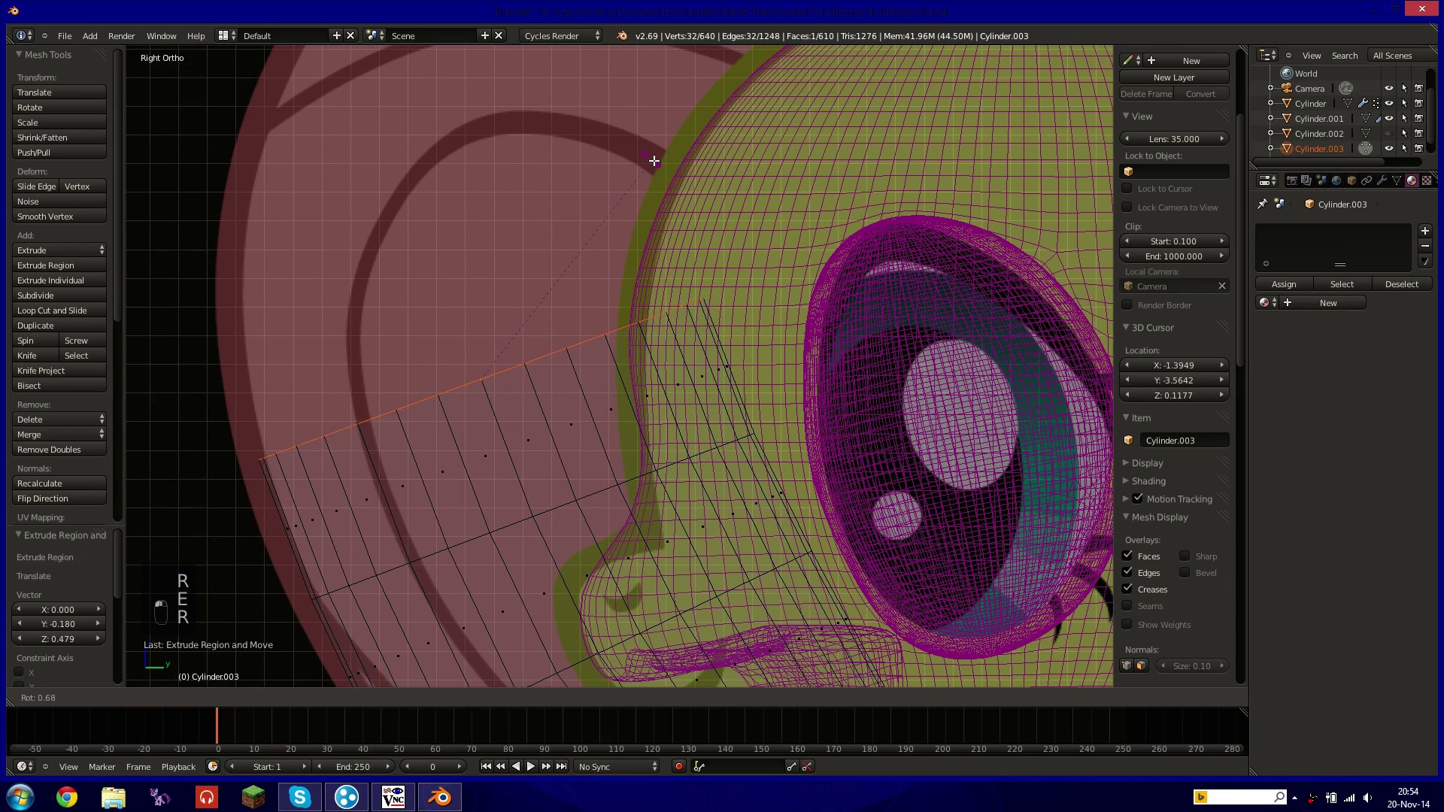
pyautogui.click(654, 164)
# Extrude about -0.098 in Y and 0.369 in Z, rotate the end about 7.8° and turn it further toward horizontal.
pyautogui.keyDown('shift'); pyautogui.moveTo(654, 167); pyautogui.dragTo(554, 346, button='middle'); pyautogui.keyUp('shift')
pyautogui.press('e')
pyautogui.click(572, 223)
pyautogui.press('r')
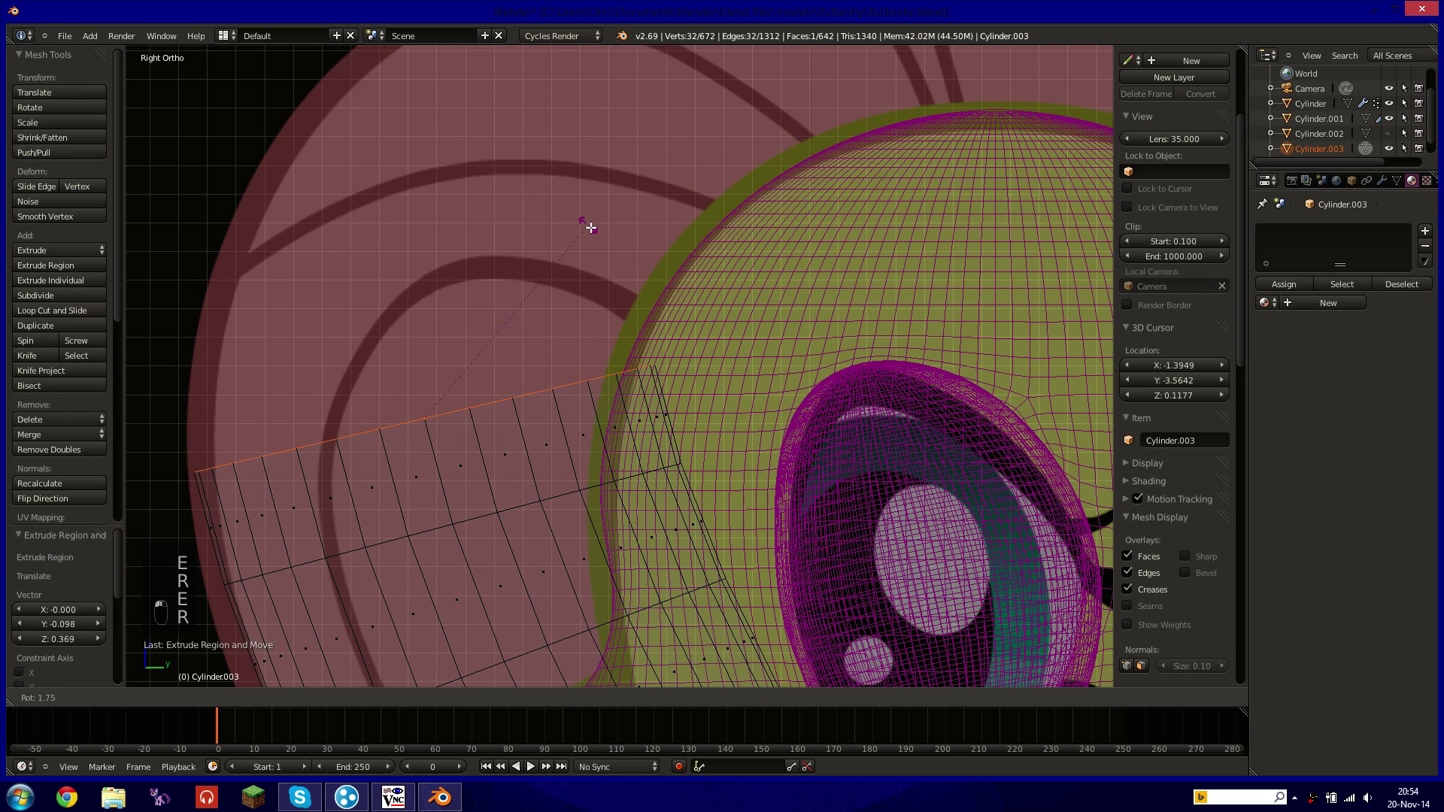
pyautogui.click(606, 246)
pyautogui.keyDown('shift'); pyautogui.moveTo(606, 245); pyautogui.dragTo(575, 310, button='middle'); pyautogui.keyUp('shift')
pyautogui.press('r')
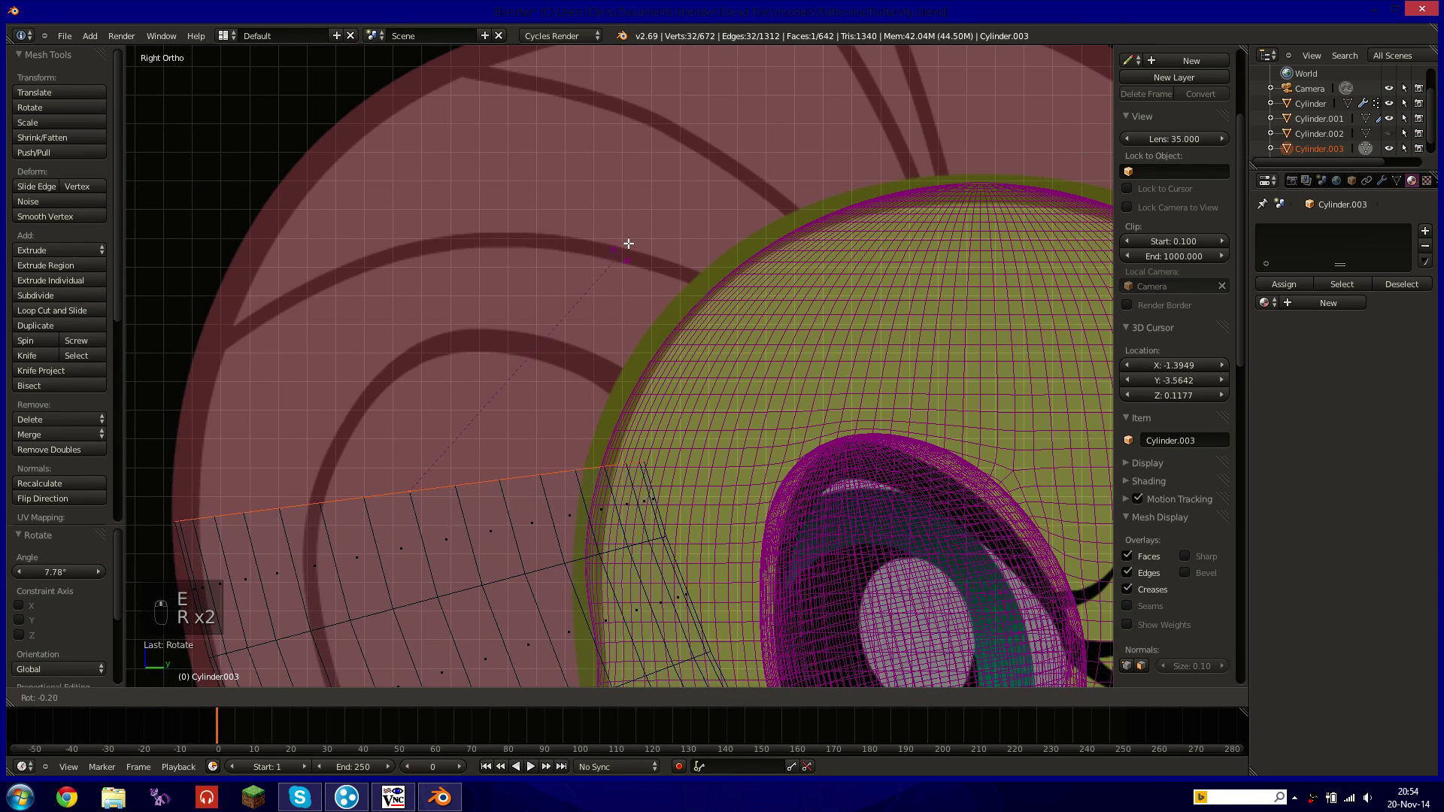
pyautogui.click(661, 218)
# Extrude about 0.381 in Z in front of the forehead, rotate the end and move it about 0.076 in Y and -0.087 in Z.
pyautogui.press('e')
pyautogui.click(707, 188)
pyautogui.press('r')
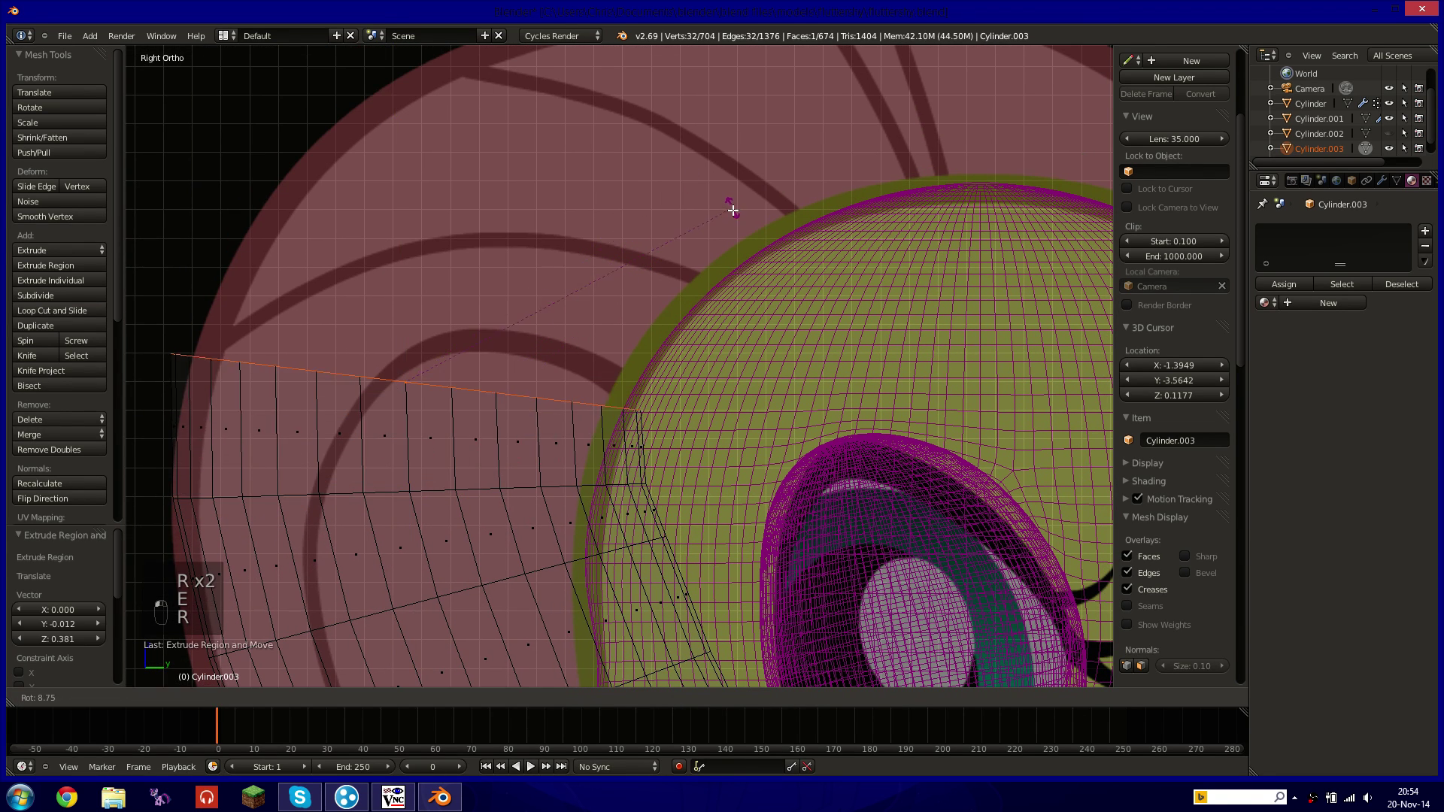
pyautogui.click(741, 222)
pyautogui.press('g')
pyautogui.click(763, 246)
# Viewed from the front, rotate the end face about 12.35° around Y so it leans toward the head.
pyautogui.scroll(-4, 601, 308)
pyautogui.keyDown('shift'); pyautogui.moveTo(497, 324); pyautogui.dragTo(614, 288, button='middle'); pyautogui.keyUp('shift')
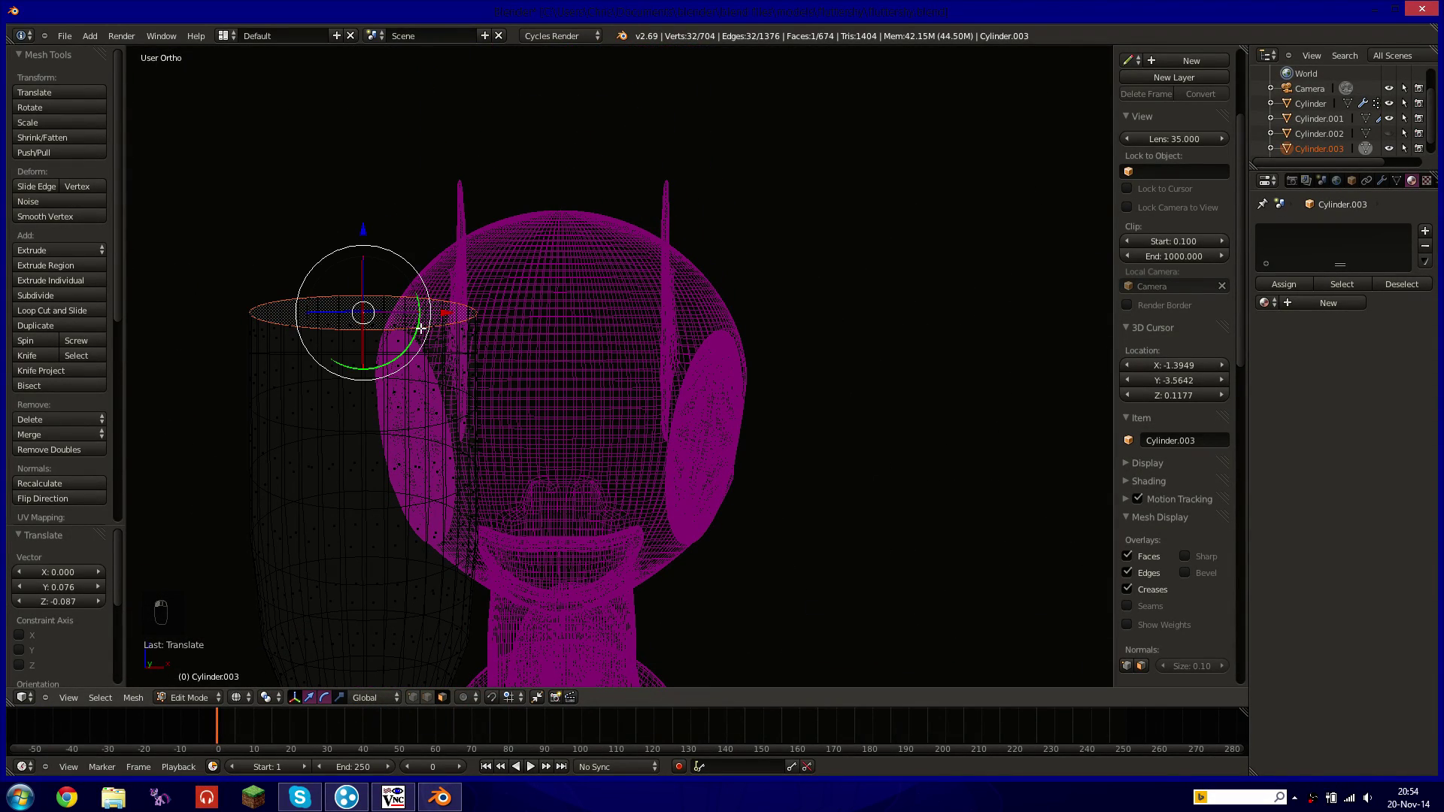
pyautogui.moveTo(421, 328); pyautogui.dragTo(419, 340)
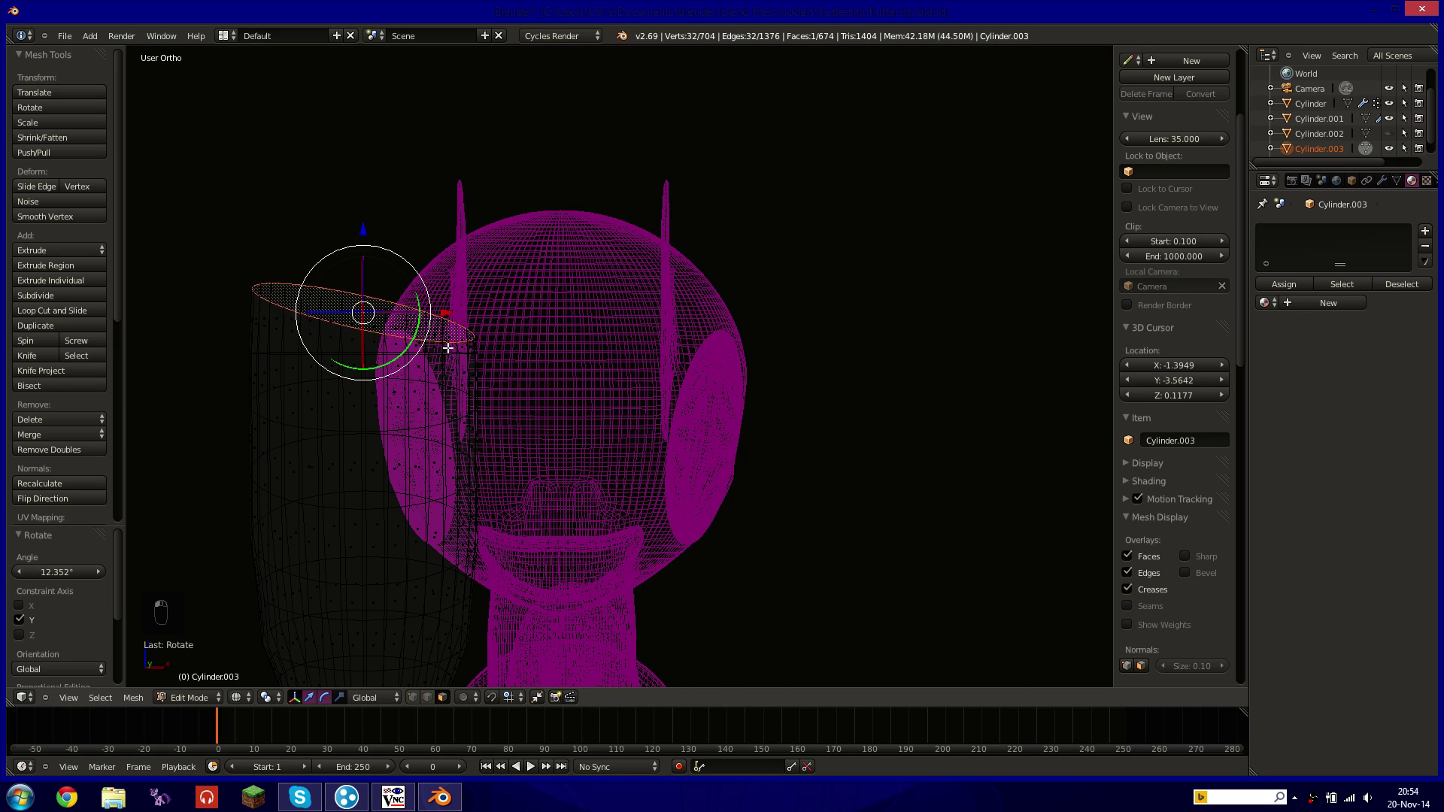
# In the right side view, extrude a segment over the forehead, rotate its end about 13.6° and move it onto the mane outline.
pyautogui.press('KP_3')
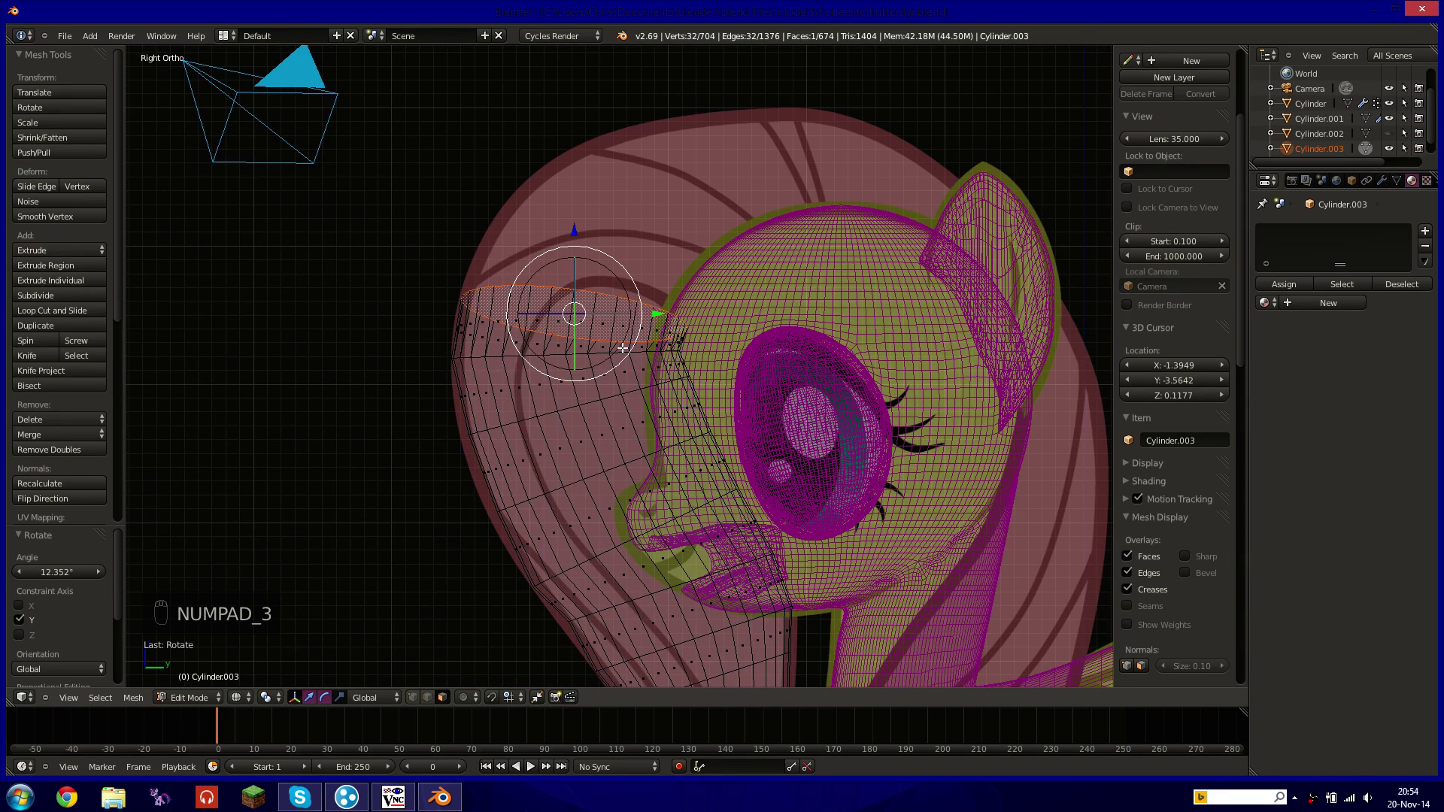
pyautogui.press('e')
pyautogui.click(686, 284)
pyautogui.press('r')
pyautogui.click(818, 215)
pyautogui.press('g')
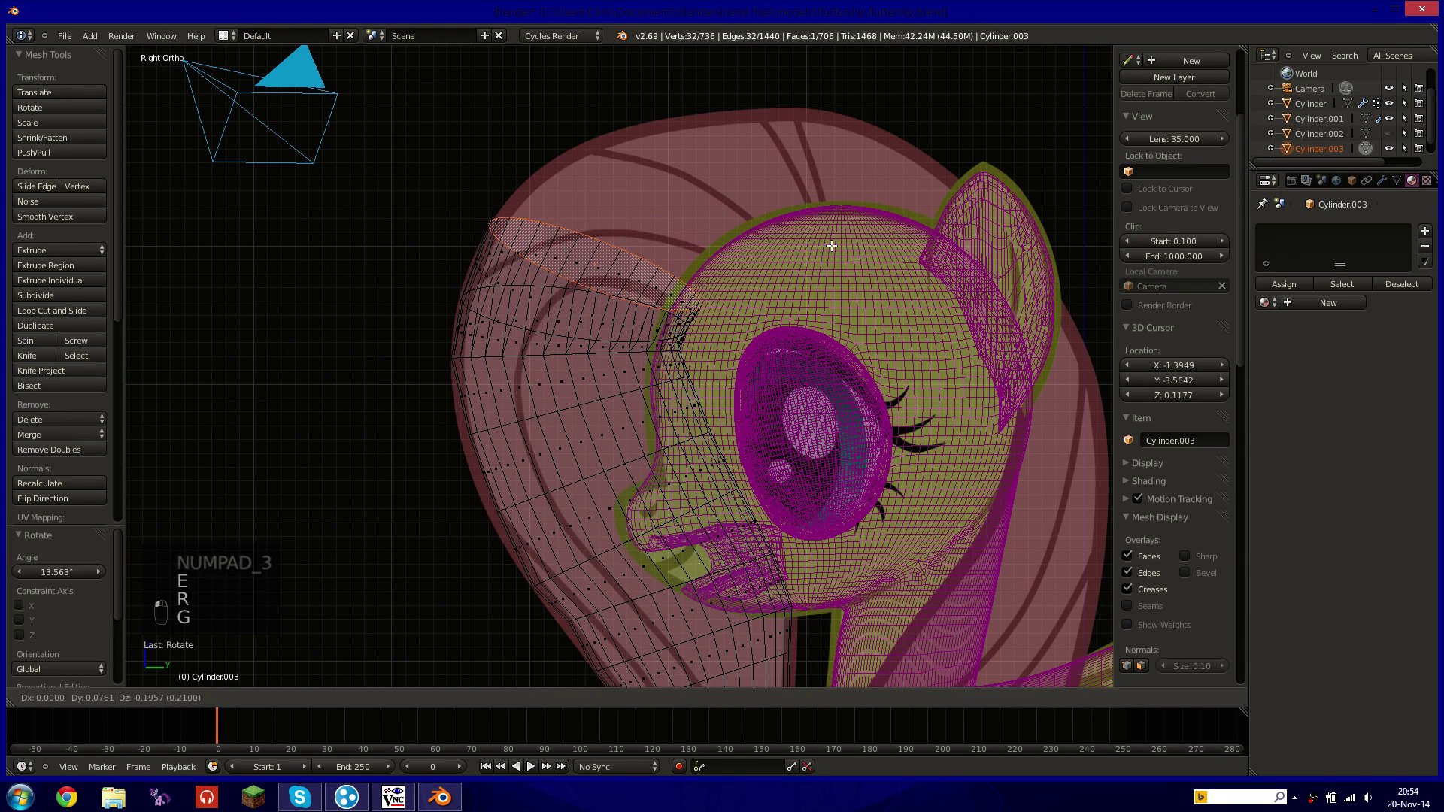
pyautogui.click(831, 245)
# Fine-tune the new end face's tilt with successive small rotations, including about 1.1° and 4.7°.
pyautogui.press('r')
pyautogui.click(775, 155)
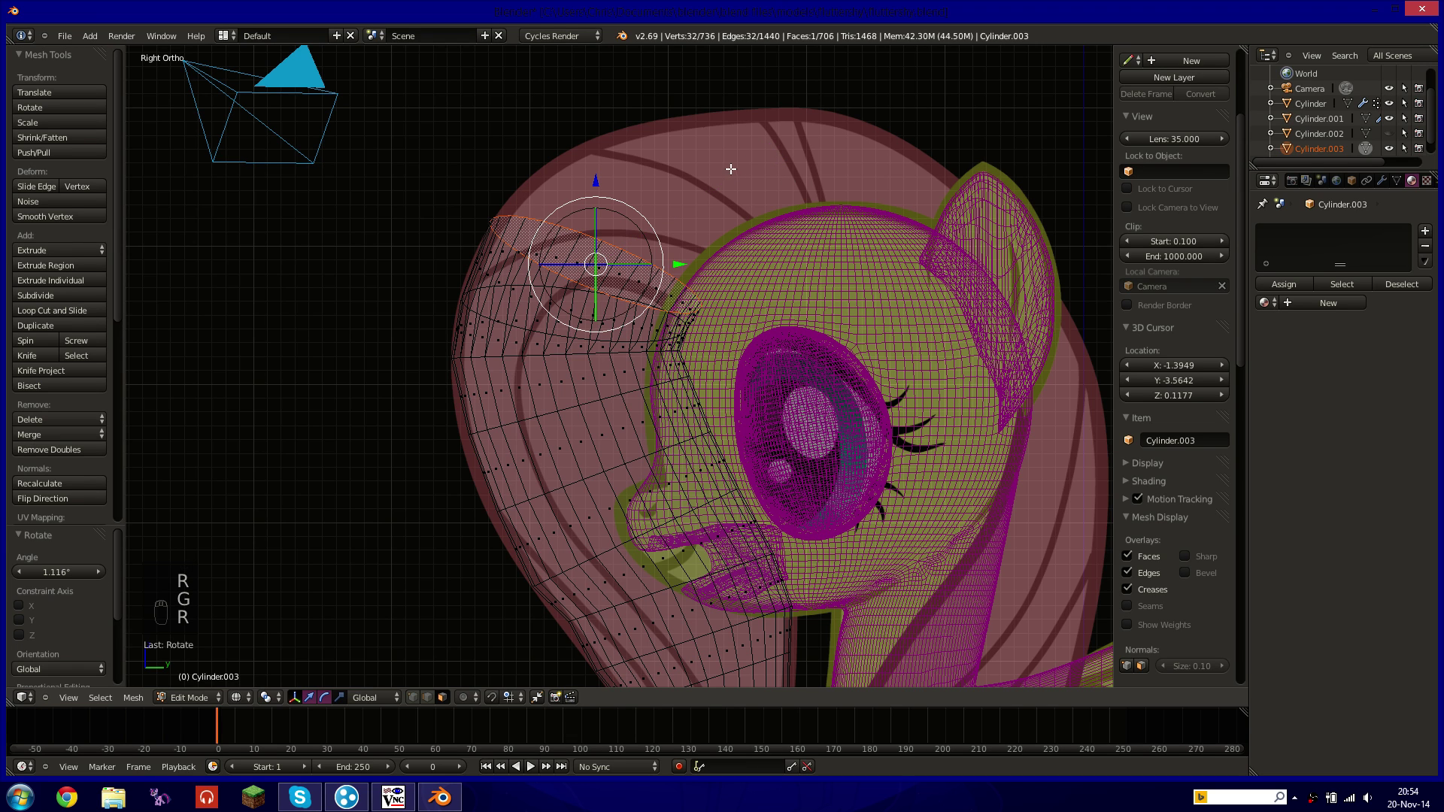
pyautogui.press('r')
pyautogui.click(780, 142)
pyautogui.press('r')
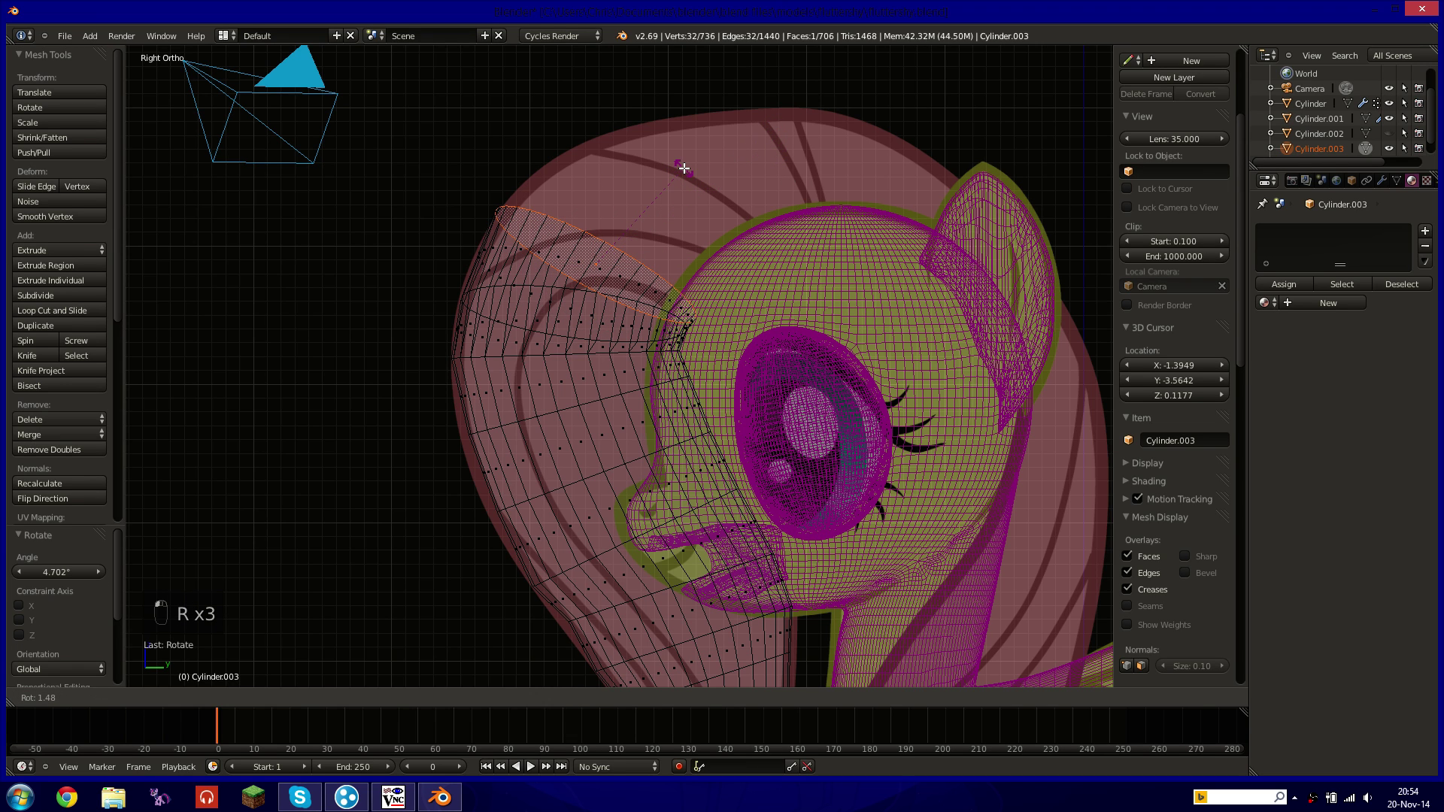
pyautogui.click(687, 168)
# Extrude about 0.104 in X, 0.230 in Y and 0.423 in Z, rotate the end about 20° and move it 0.130 in Y and -0.147 in Z.
pyautogui.press('e')
pyautogui.click(772, 141)
pyautogui.press('r')
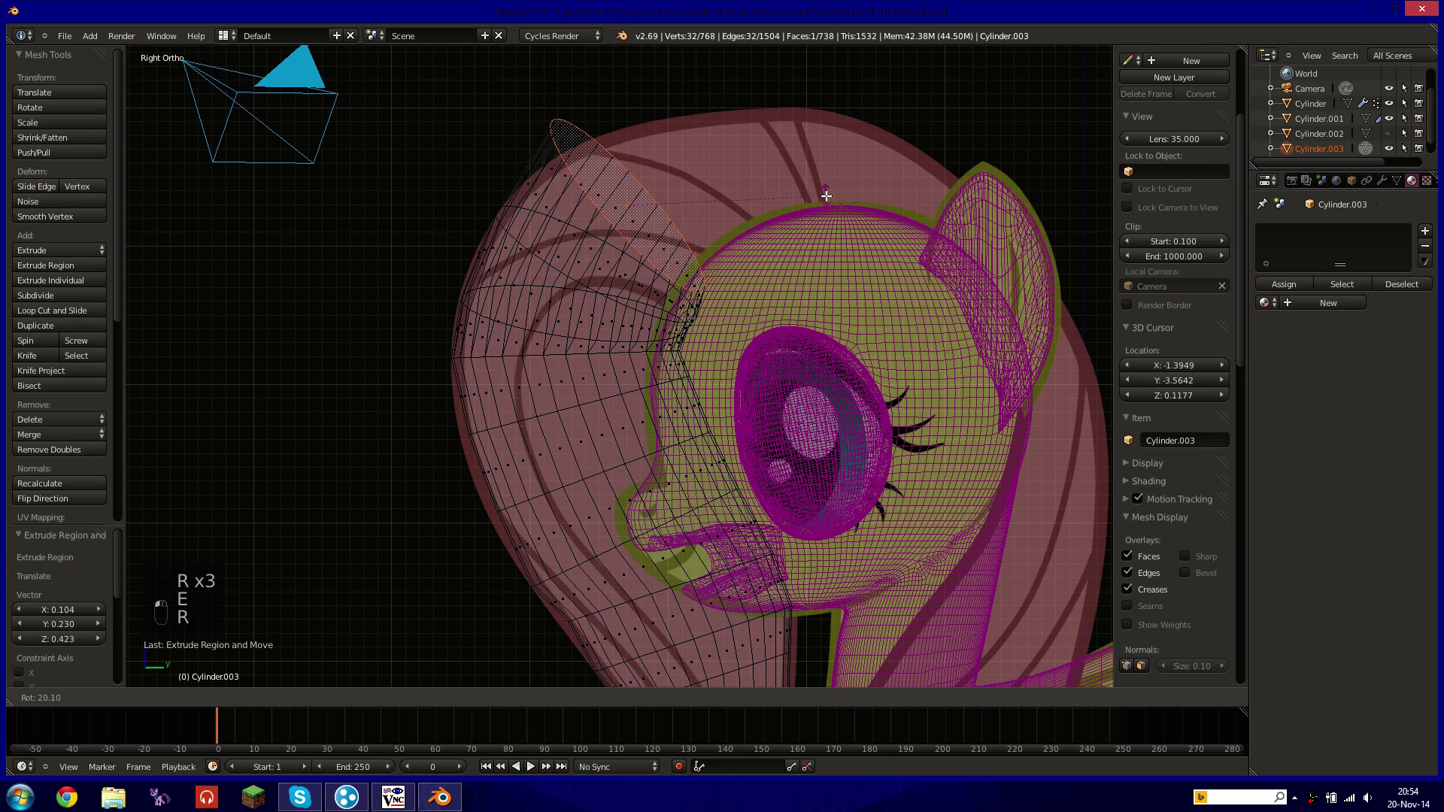
pyautogui.click(826, 196)
pyautogui.press('g')
pyautogui.click(845, 217)
pyautogui.press('e')
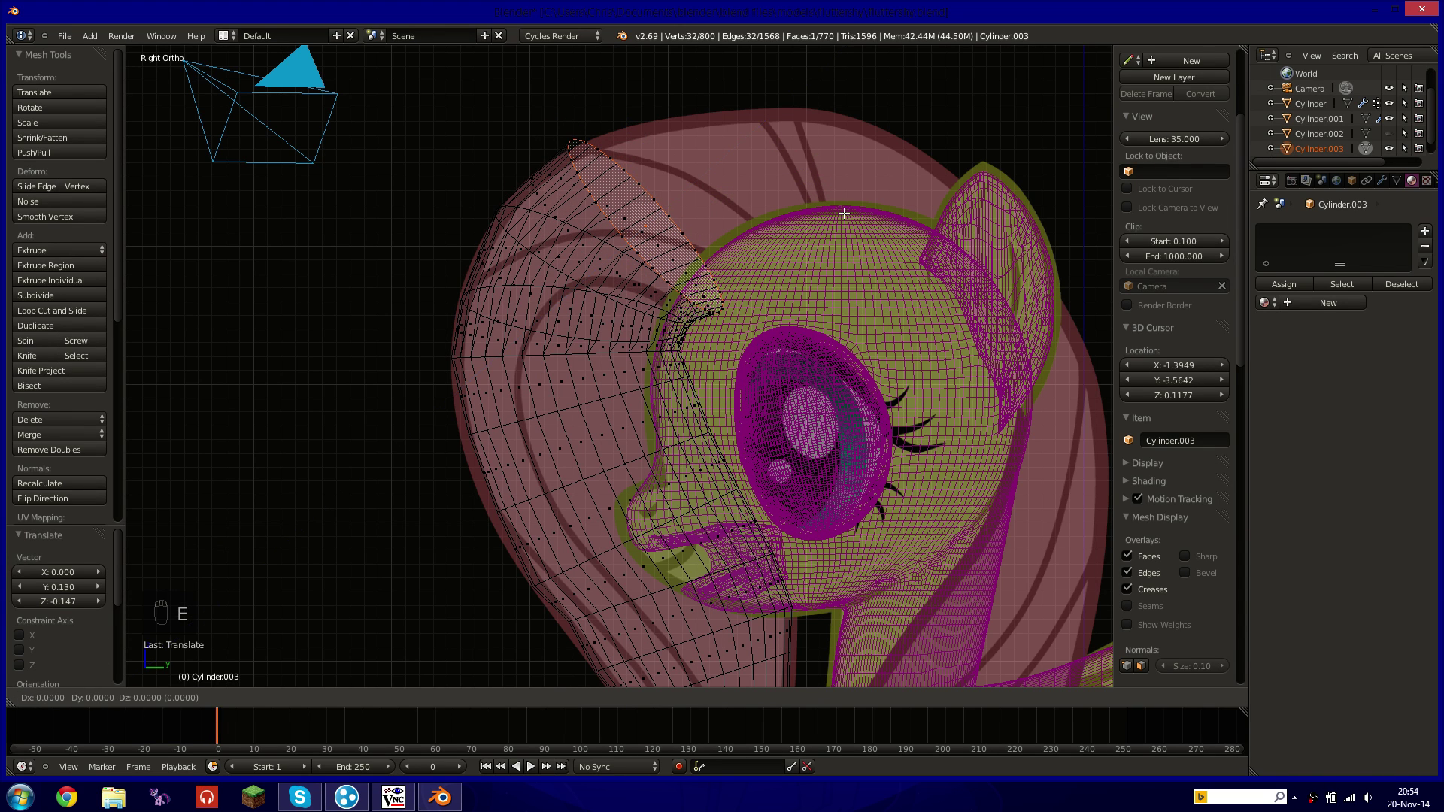
pyautogui.click(847, 206)
pyautogui.hotkey('ctrl', 'z')
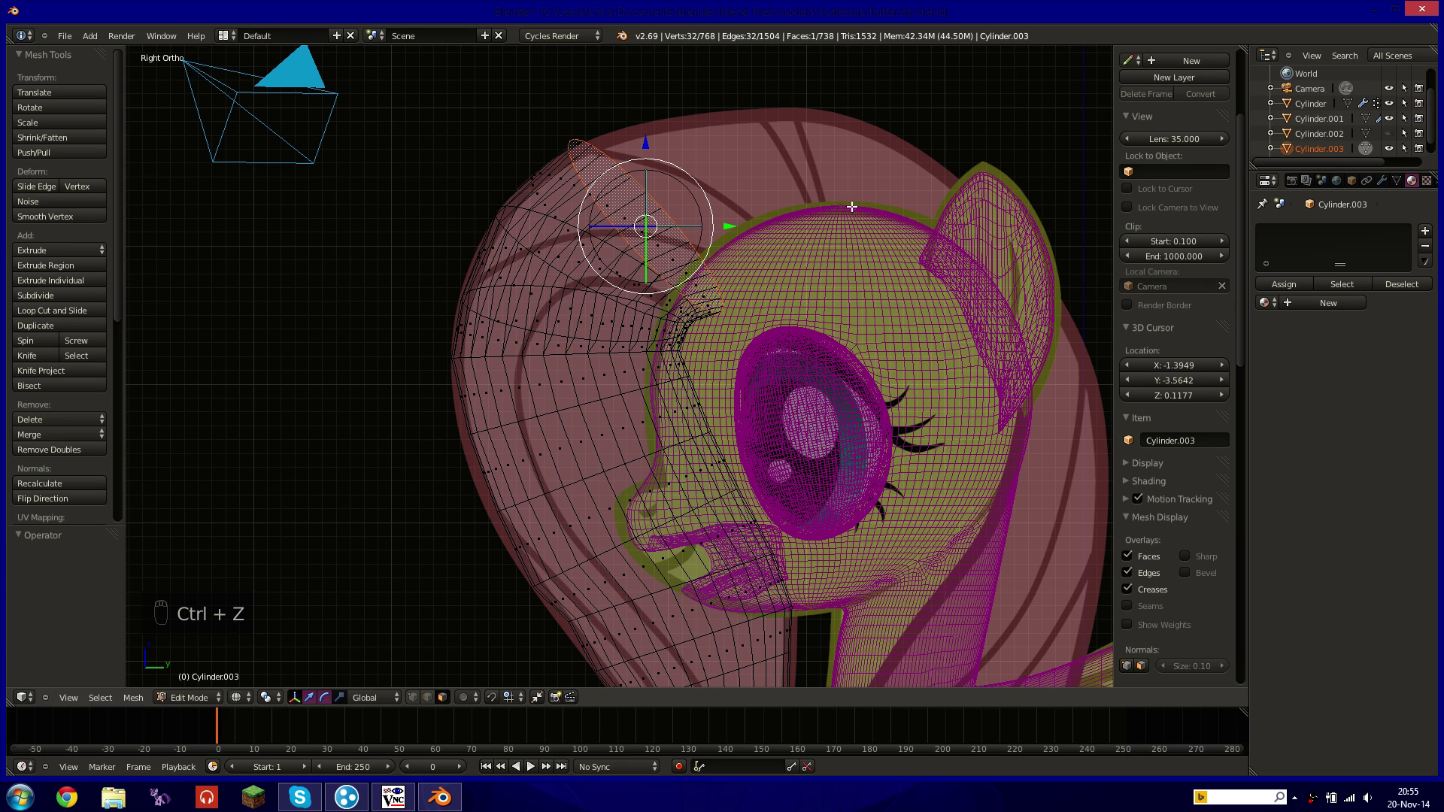
# Rotate the end face above the forehead, move it about 0.033 in Y and -0.082 in Z, and rotate it again to follow the bend.
pyautogui.press('r')
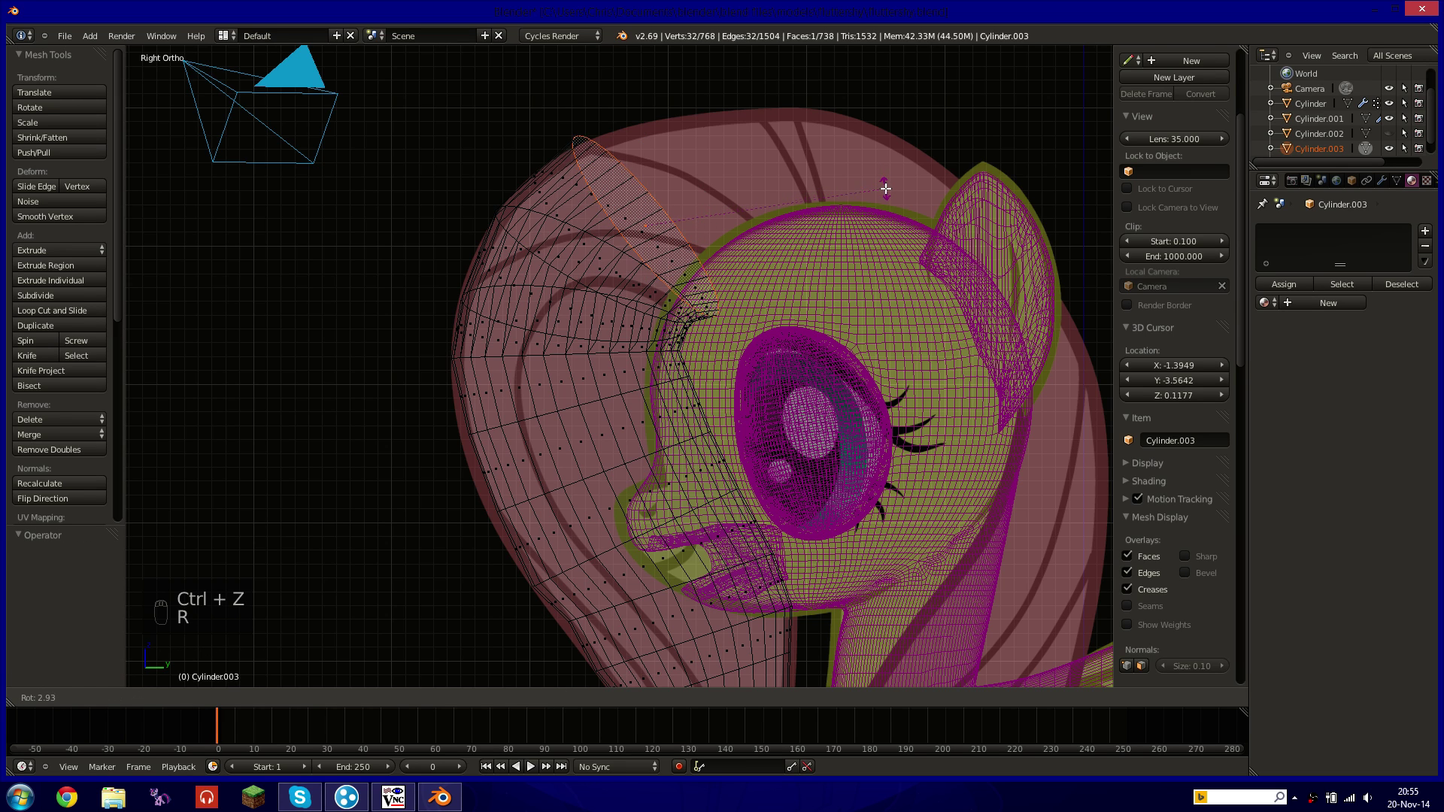
pyautogui.click(887, 192)
pyautogui.press('g')
pyautogui.rightClick(890, 203)
pyautogui.press('r')
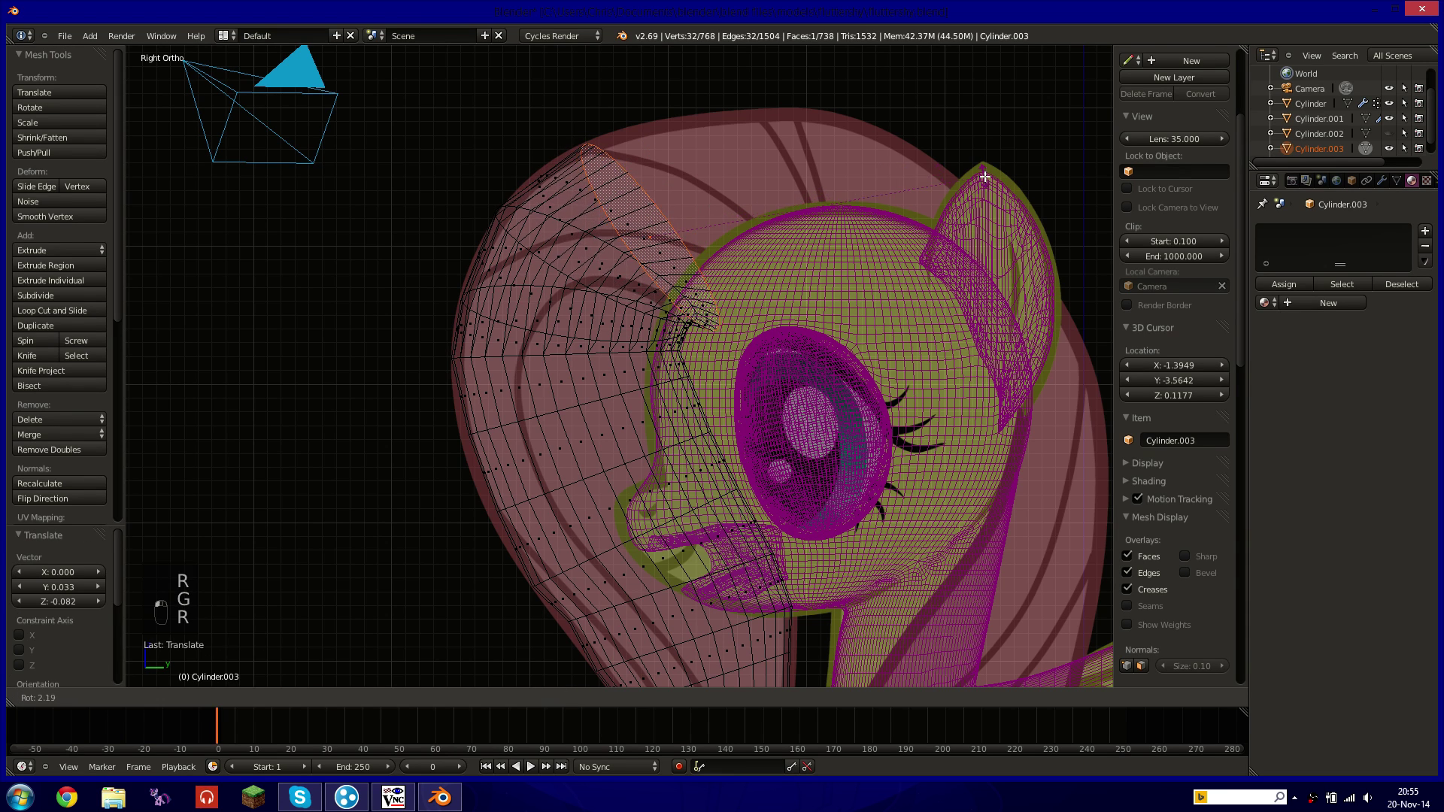
pyautogui.click(983, 181)
# Extrude about 0.111 in X, 0.418 in Y and 0.294 in Z, rotate, move it -0.038 in Y and -0.163 in Z, and rotate about 7°.
pyautogui.press('e')
pyautogui.click(980, 180)
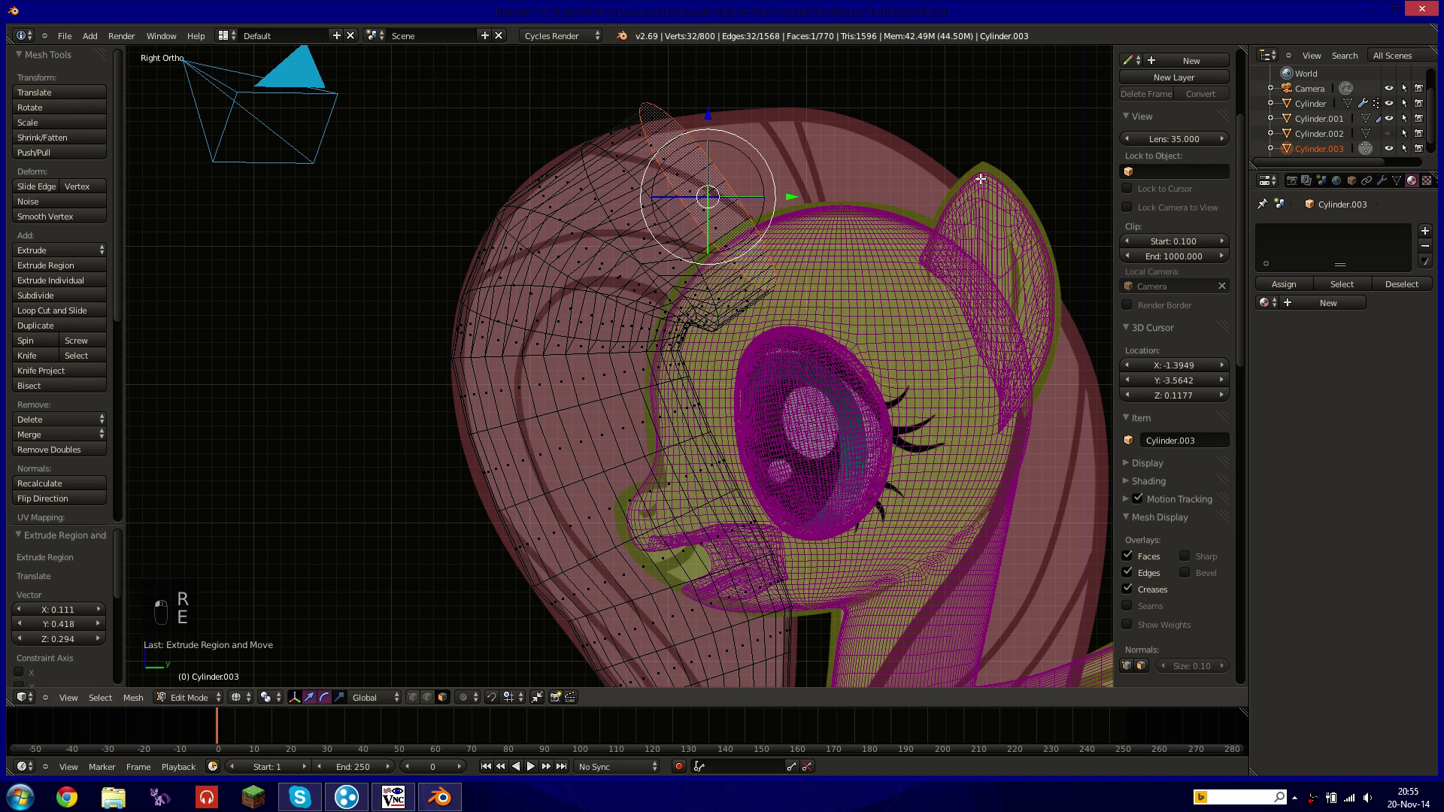
pyautogui.press('r')
pyautogui.click(967, 236)
pyautogui.press('g')
pyautogui.rightClick(964, 258)
pyautogui.press('r')
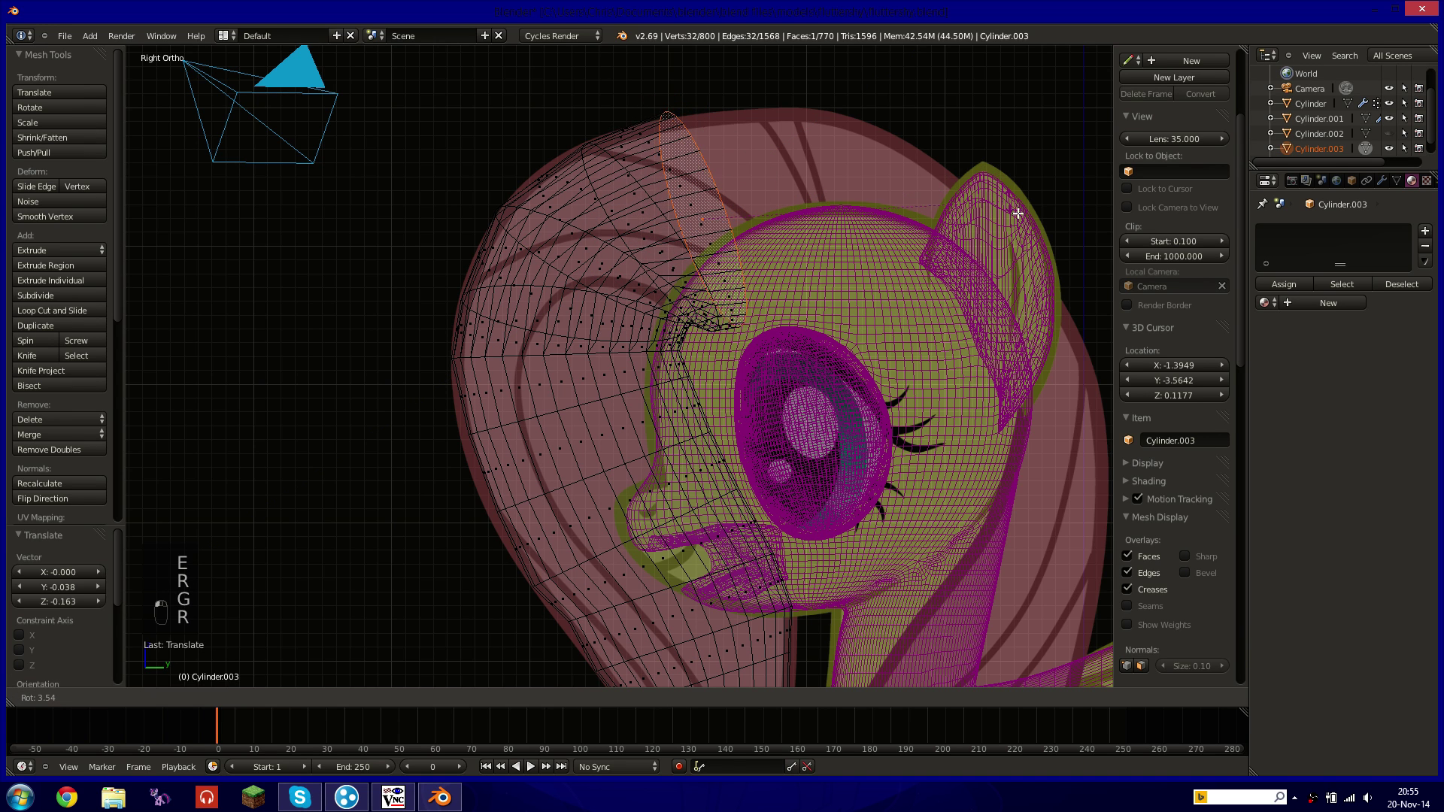
pyautogui.click(1020, 220)
# Reposition and rotate the end face, scale it by about 0.887 and move it about 0.082 in Y and 0.098 in Z.
pyautogui.press('g')
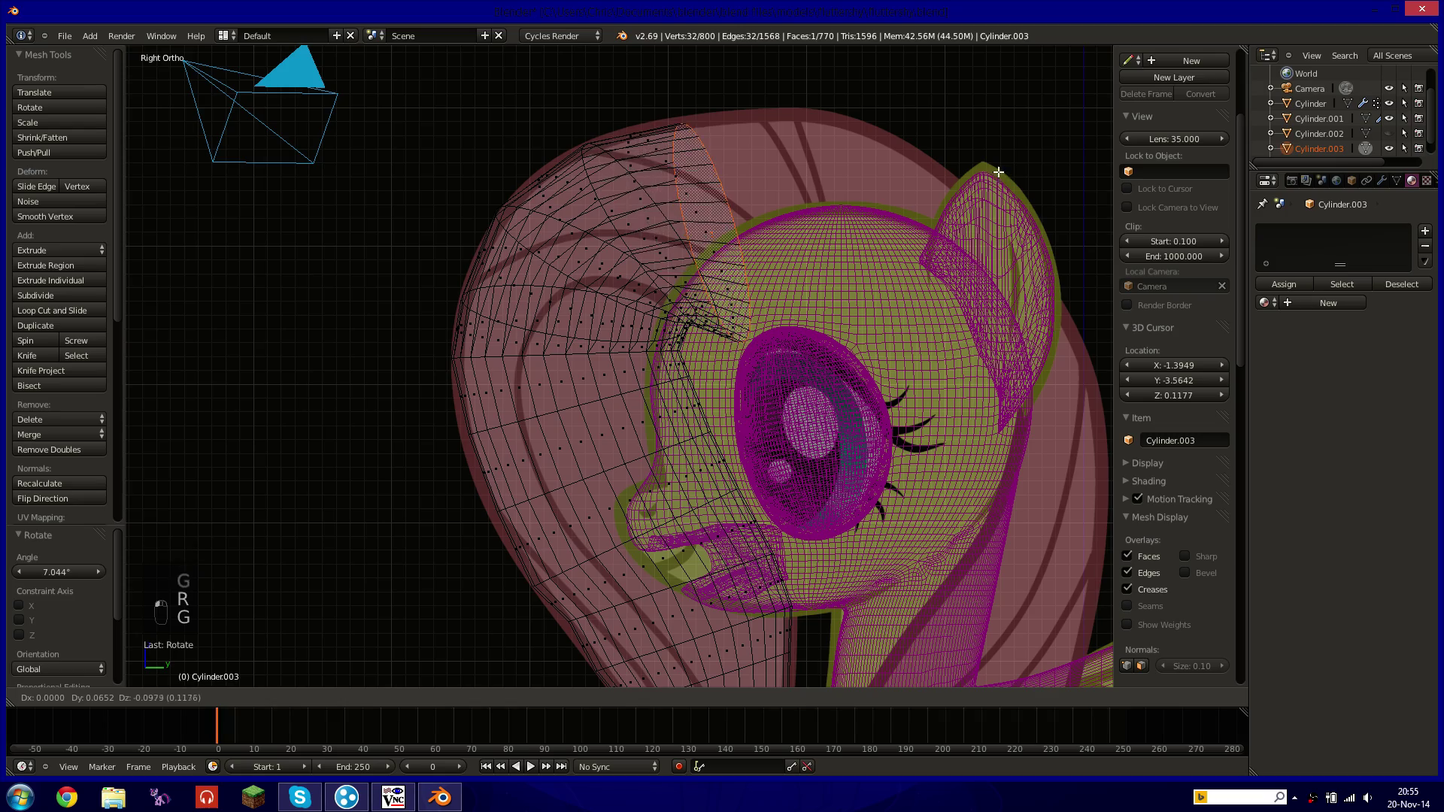
pyautogui.click(1004, 171)
pyautogui.press('r')
pyautogui.click(1062, 102)
pyautogui.press('s')
pyautogui.click(1008, 105)
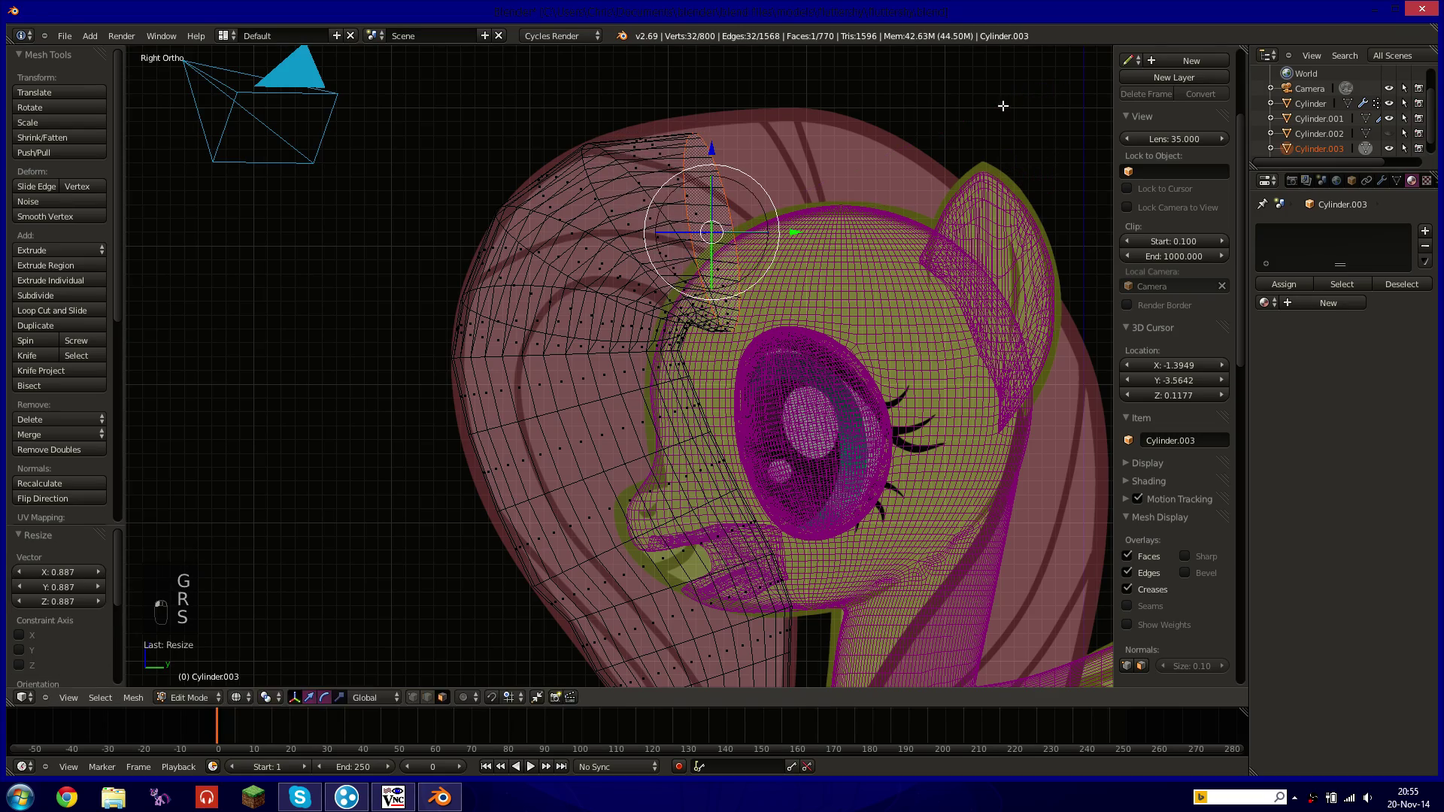
pyautogui.press('g')
pyautogui.click(968, 111)
# In solid shading from the front, rotate the end face about -9.6° around Z and move it about 0.11 along X toward the head.
pyautogui.moveTo(878, 174); pyautogui.dragTo(970, 201, button='middle')
pyautogui.press('z')
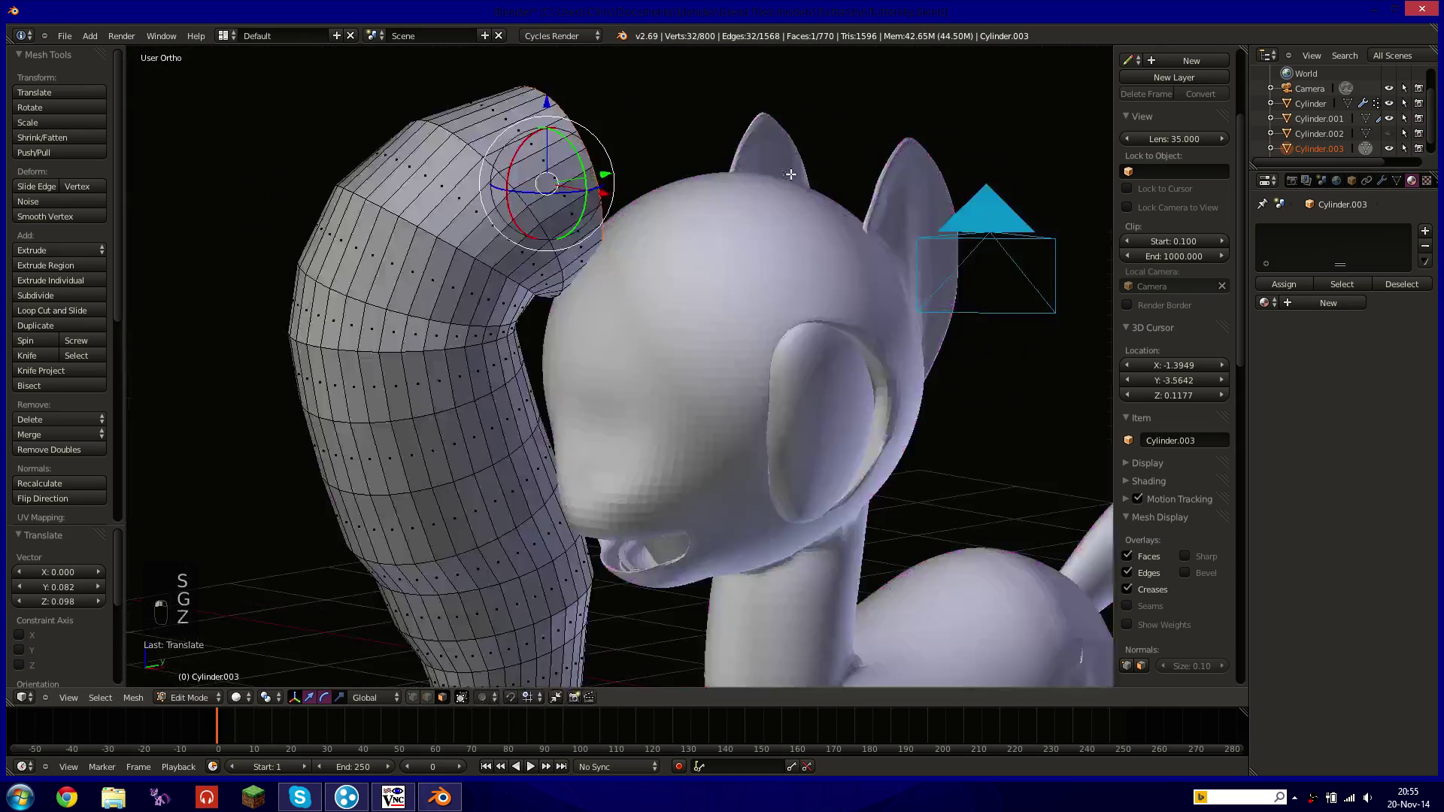
pyautogui.moveTo(790, 181)
pyautogui.mouseDown(button='middle')
pyautogui.moveTo(910, 285)
pyautogui.moveTo(864, 235)
pyautogui.moveTo(555, 181)
pyautogui.mouseUp(button='middle')
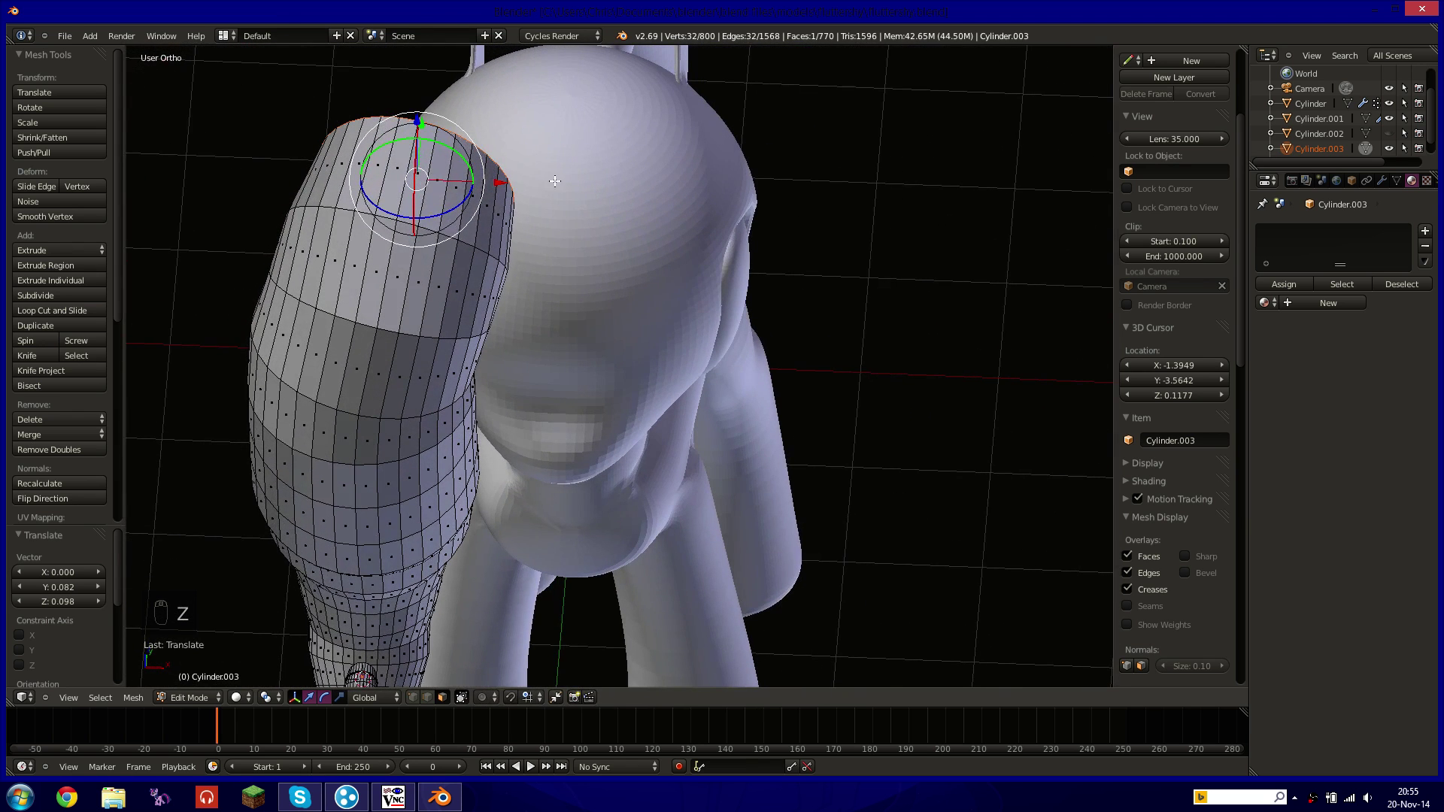
pyautogui.press('r')
pyautogui.click(459, 207)
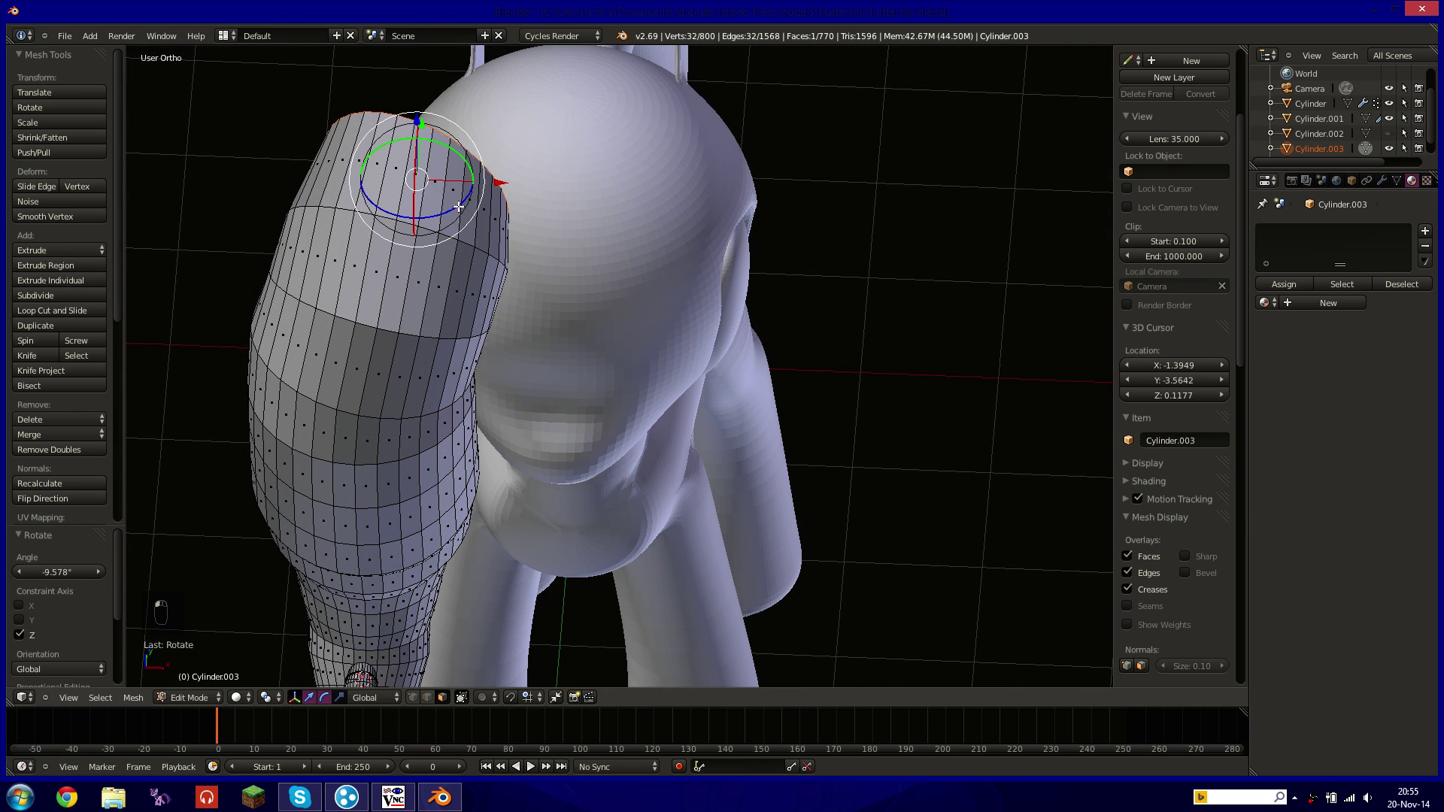
pyautogui.moveTo(499, 182); pyautogui.dragTo(514, 183)
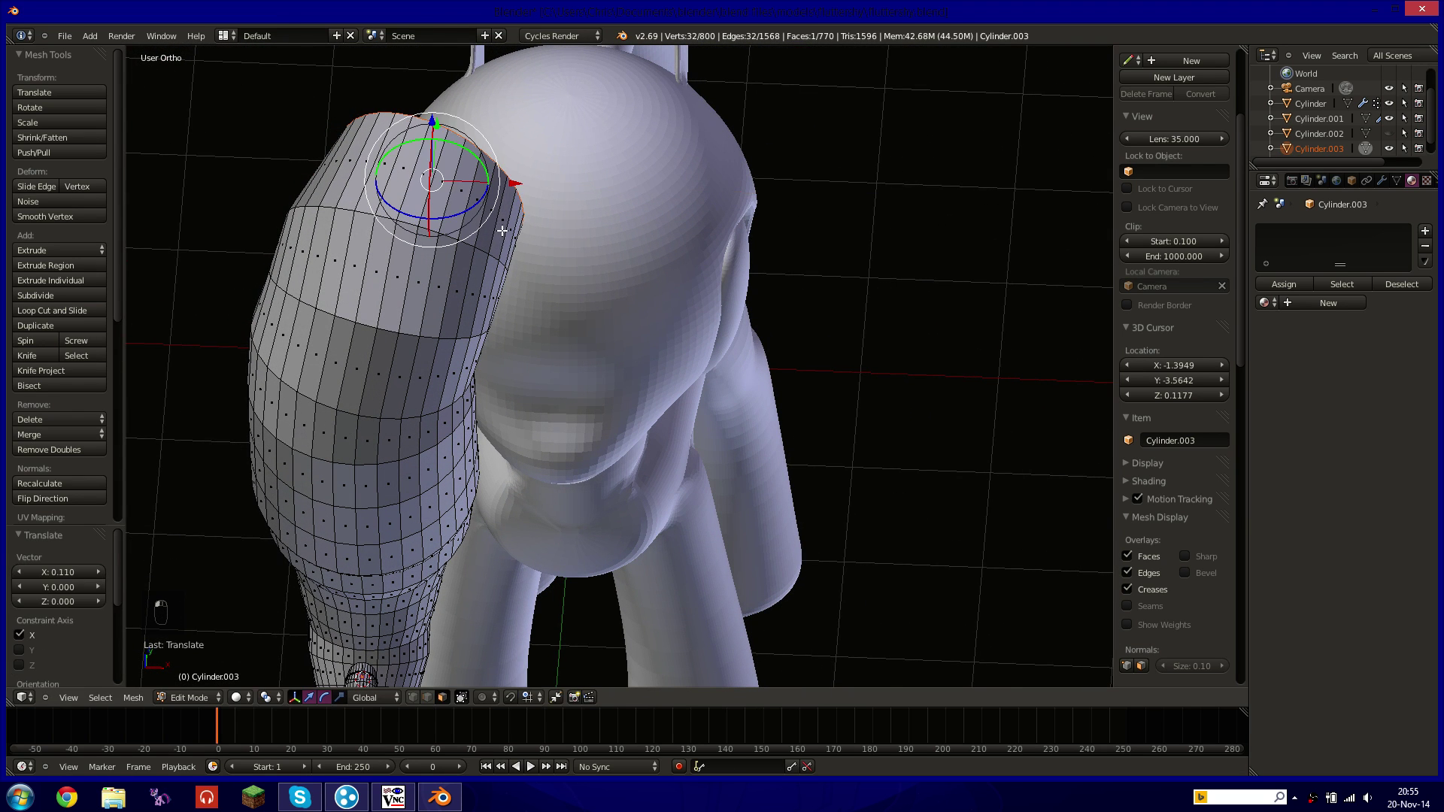
# From the side in wireframe, extrude about 0.151 in X, 0.372 in Y and 0.075 in Z, rotate about 18.7° and lower the end about 0.087.
pyautogui.press('KP_3')
pyautogui.press('z')
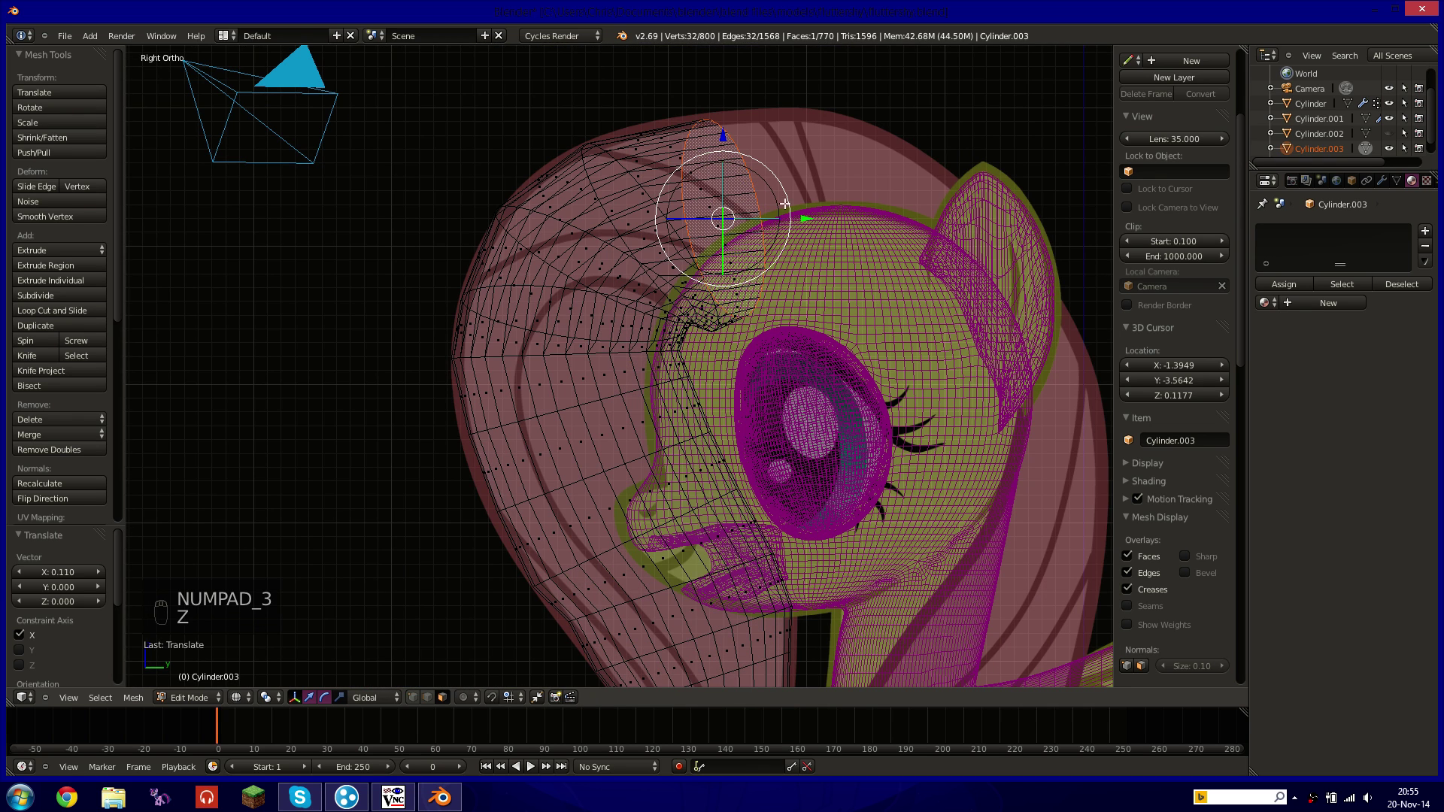
pyautogui.press('e')
pyautogui.press('r')
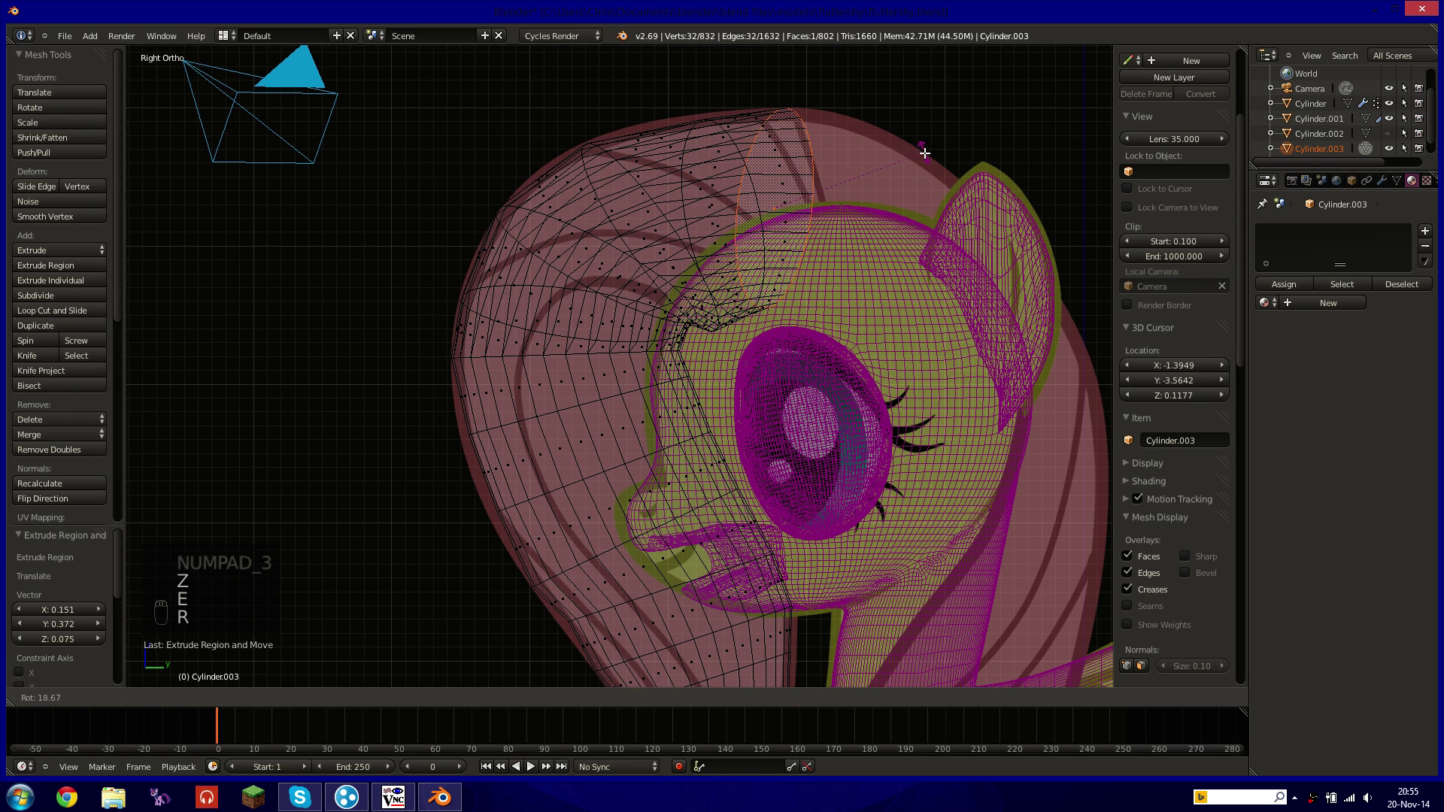
pyautogui.click(925, 154)
pyautogui.press('g')
pyautogui.click(925, 173)
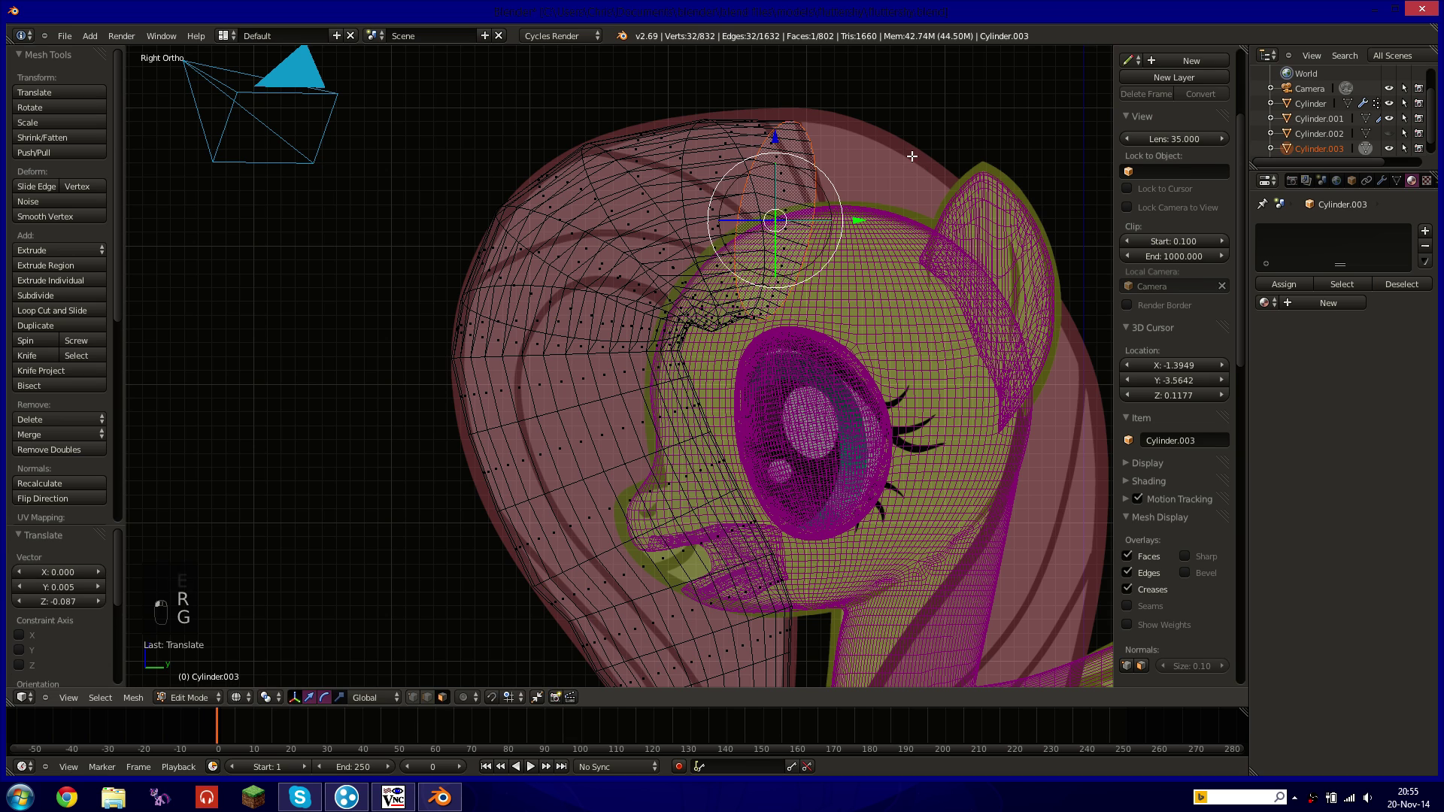
# Rotate the lock's end face about 6.2°, extrude a new segment over the head and rotate its end about 27.2°.
pyautogui.press('r')
pyautogui.click(949, 165)
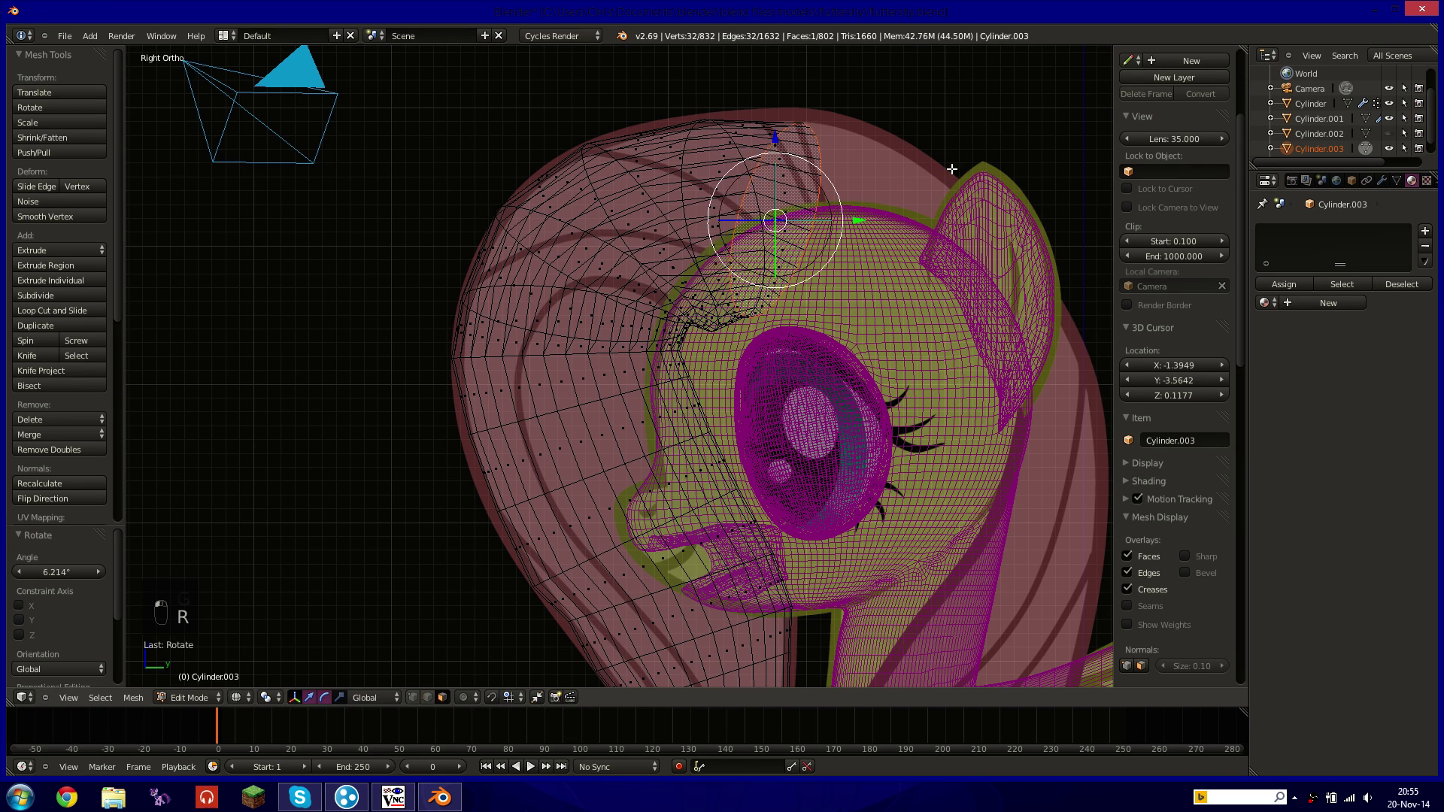
pyautogui.press('e')
pyautogui.click(1008, 185)
pyautogui.press('r')
pyautogui.click(1035, 216)
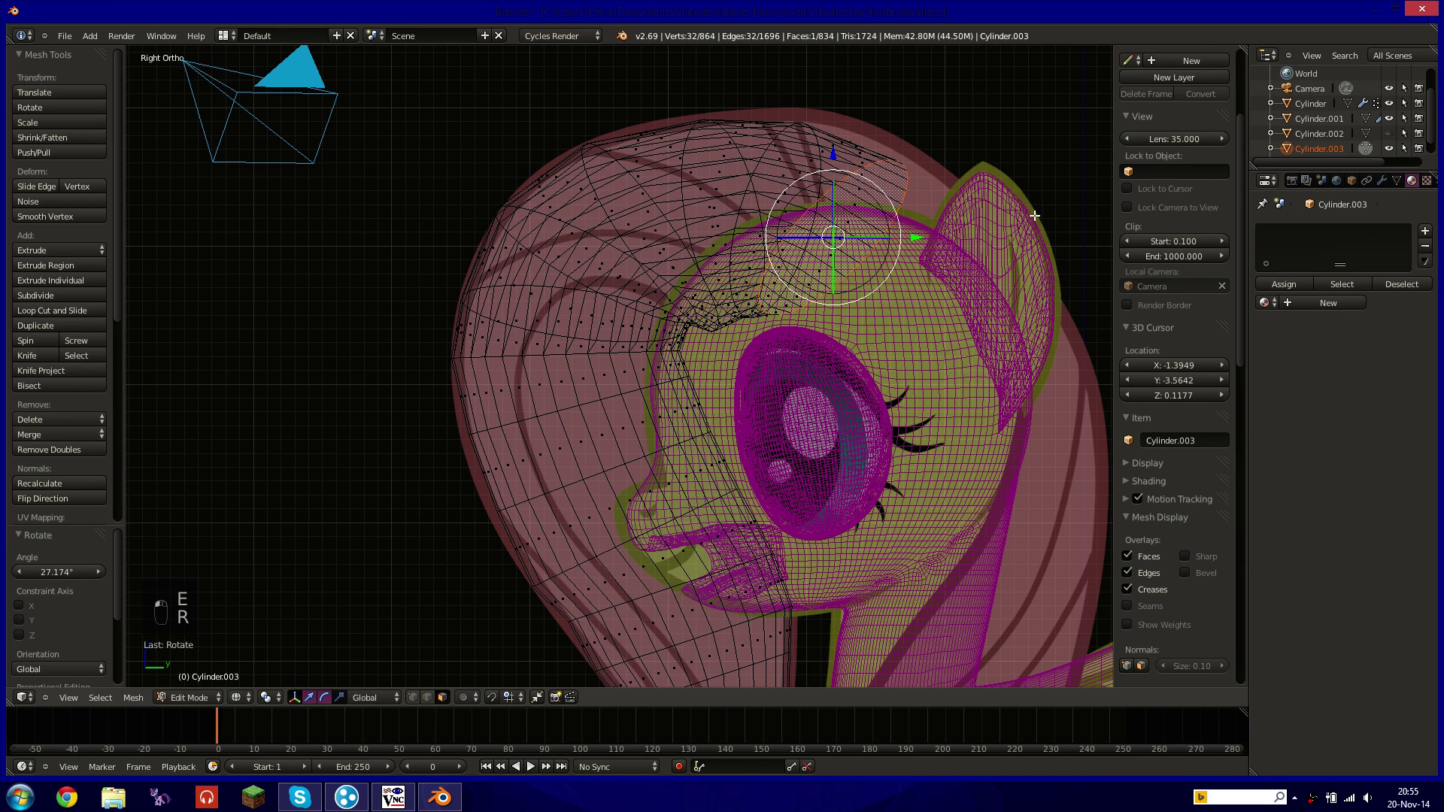
# Extrude the end 0.141 in X, 0.257 in Y and -0.244 in Z, and rotate the new end about 24°.
pyautogui.press('e')
pyautogui.click(1004, 179)
pyautogui.press('r')
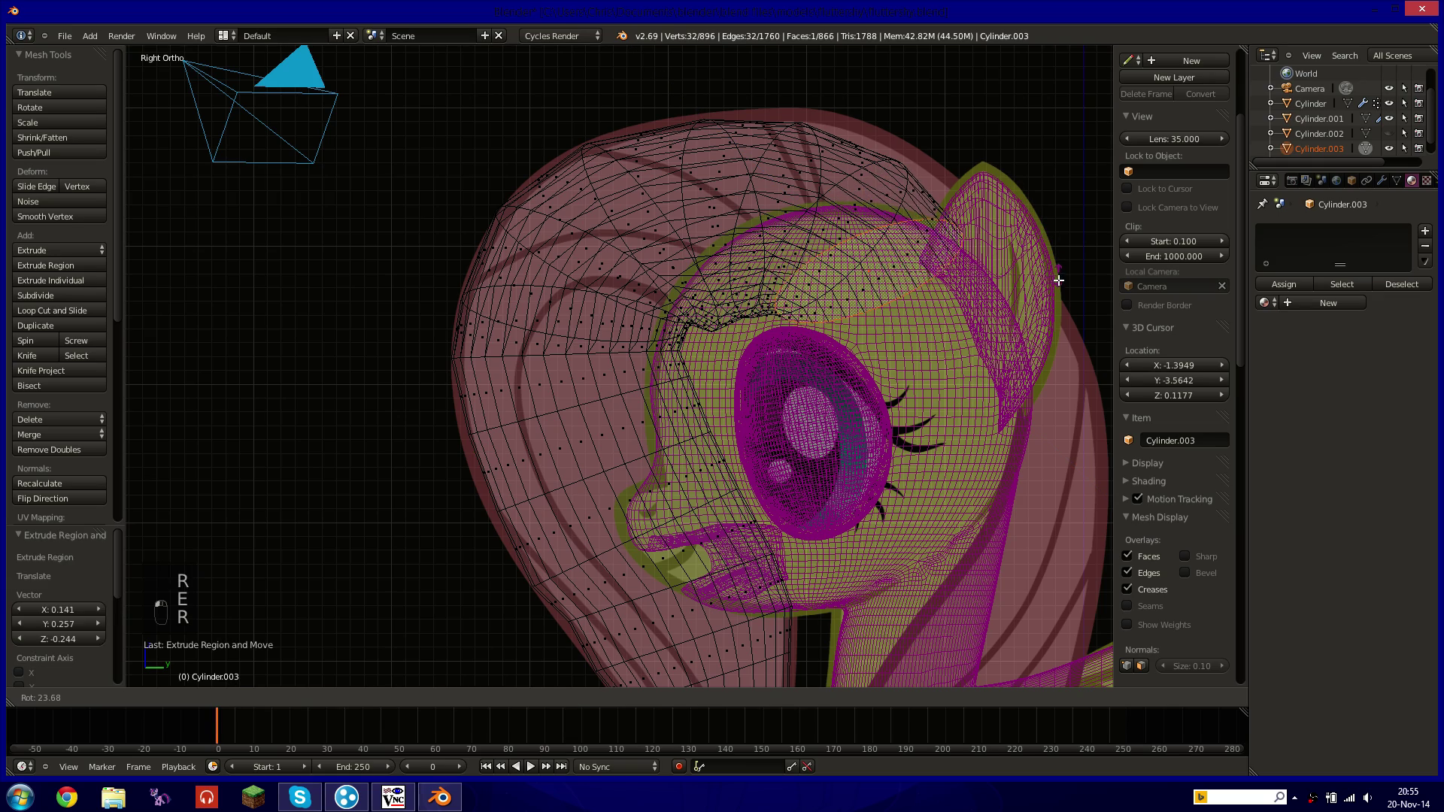
pyautogui.click(1056, 295)
# Extrude the end 0.057 in X, 0.042 in Y and -0.138 in Z, and rotate the new end about 12°.
pyautogui.press('e')
pyautogui.click(1064, 307)
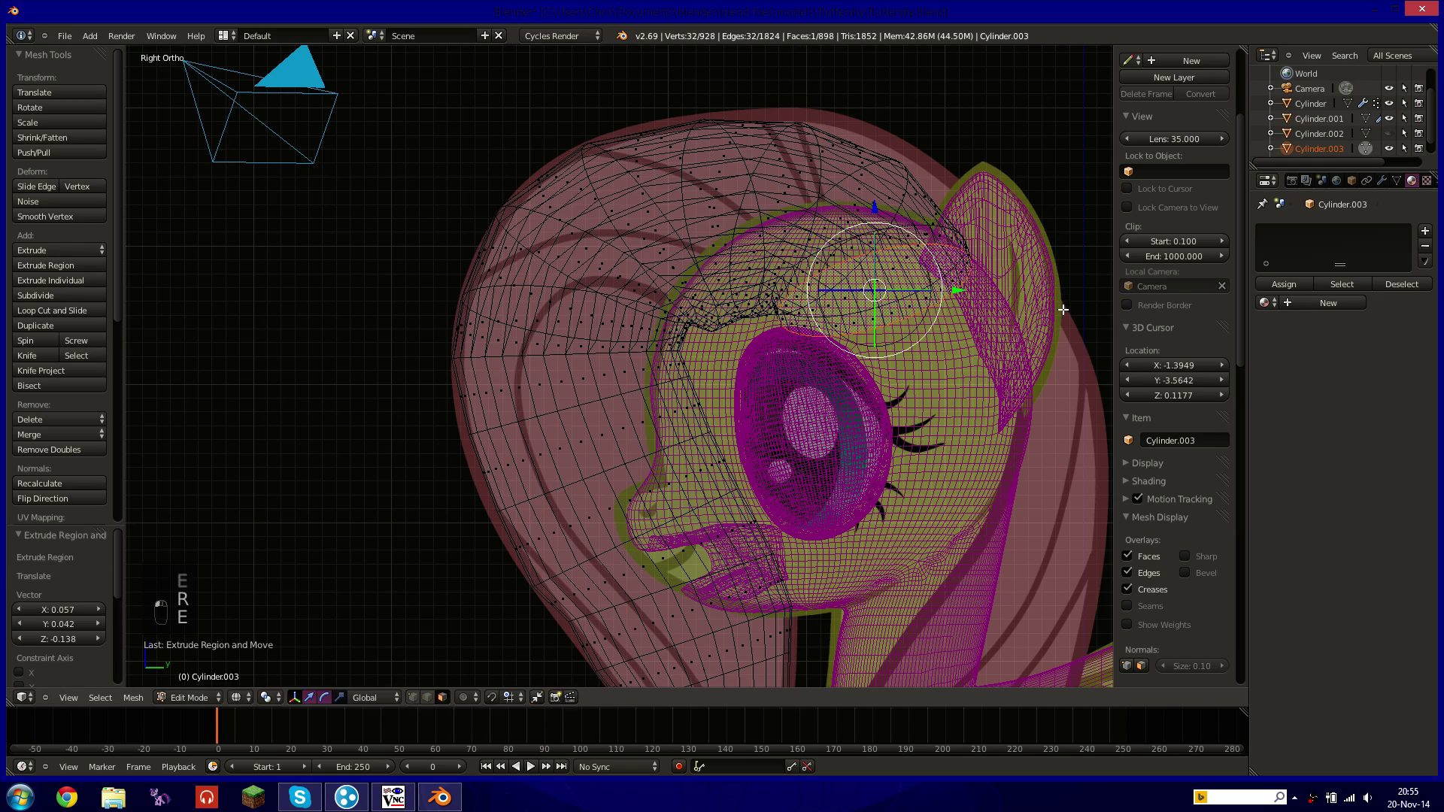
pyautogui.press('r')
pyautogui.click(1073, 338)
# In solid shading with proportional editing on, move the lock's end face slightly along X toward the head's centre.
pyautogui.press('z')
pyautogui.moveTo(811, 295)
pyautogui.mouseDown(button='middle')
pyautogui.moveTo(970, 352)
pyautogui.moveTo(1008, 416)
pyautogui.moveTo(801, 212)
pyautogui.moveTo(668, 246)
pyautogui.moveTo(848, 177)
pyautogui.moveTo(937, 164)
pyautogui.moveTo(1047, 254)
pyautogui.mouseUp(button='middle')
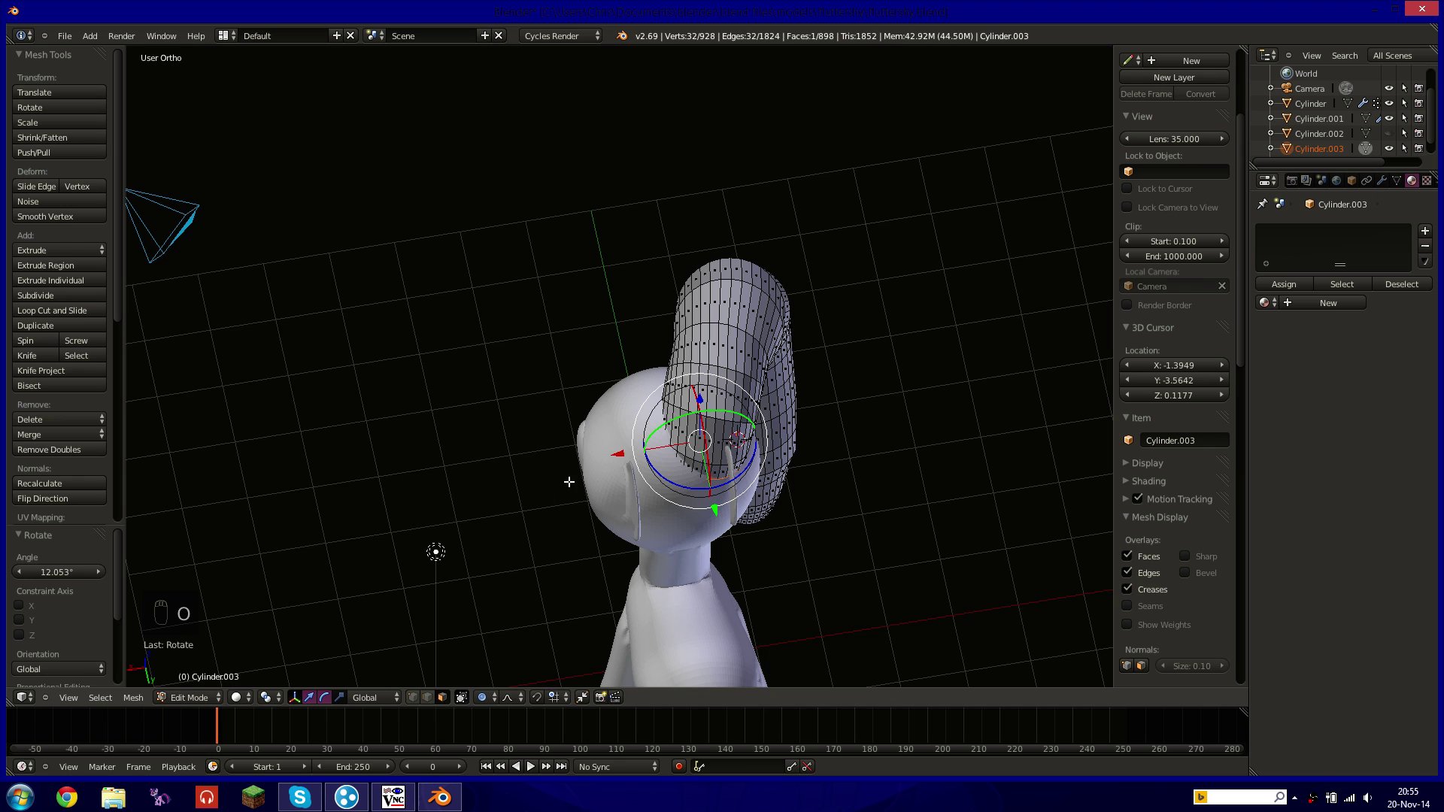
pyautogui.moveTo(628, 449); pyautogui.dragTo(595, 450)
pyautogui.scroll(-4, 610, 450)
pyautogui.moveTo(538, 441); pyautogui.dragTo(641, 362, button='middle')
# In Object Mode, scale the whole lock by about 0.671 along X.
pyautogui.press('Tab')
pyautogui.press('s')
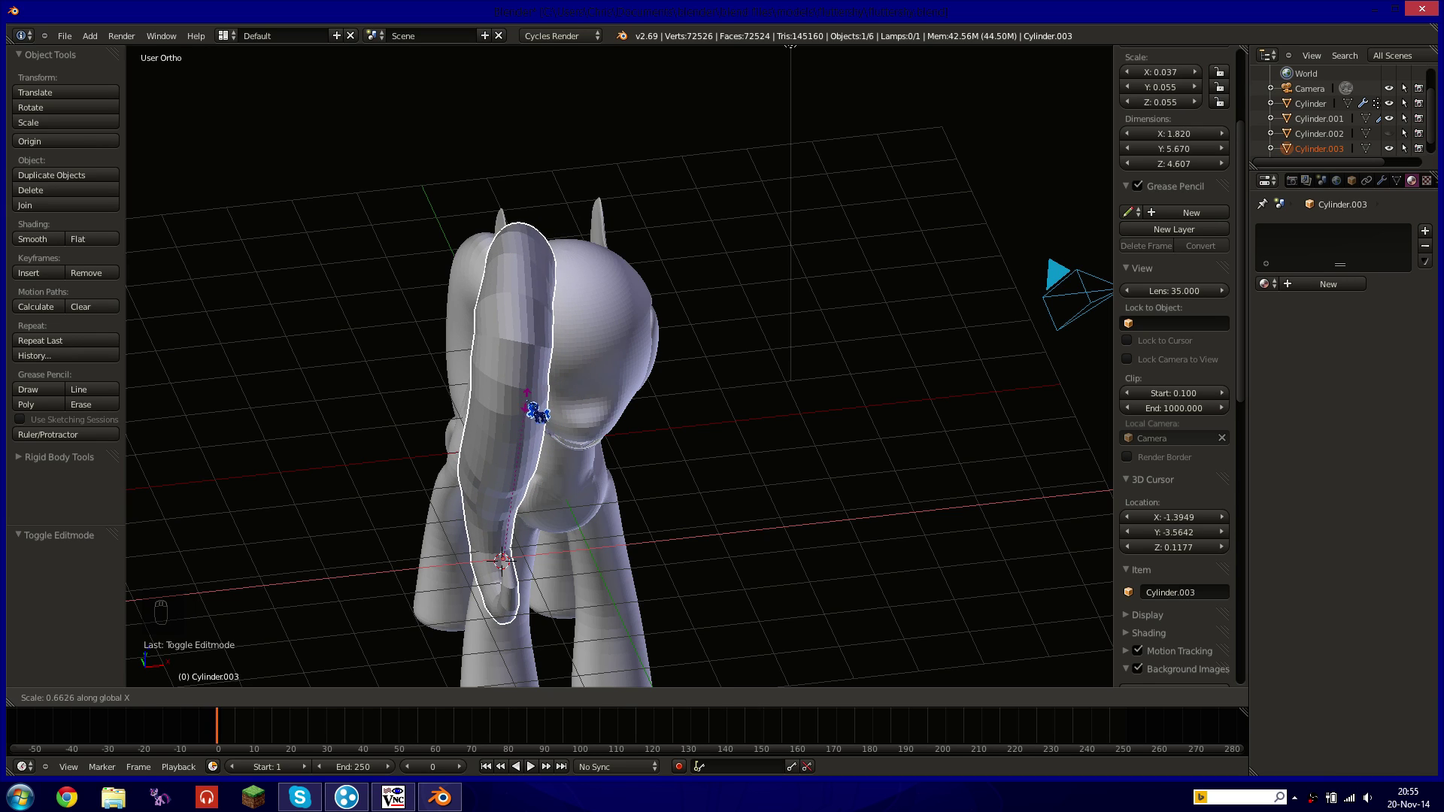
pyautogui.click(545, 410)
pyautogui.moveTo(545, 409); pyautogui.dragTo(755, 397, button='middle')
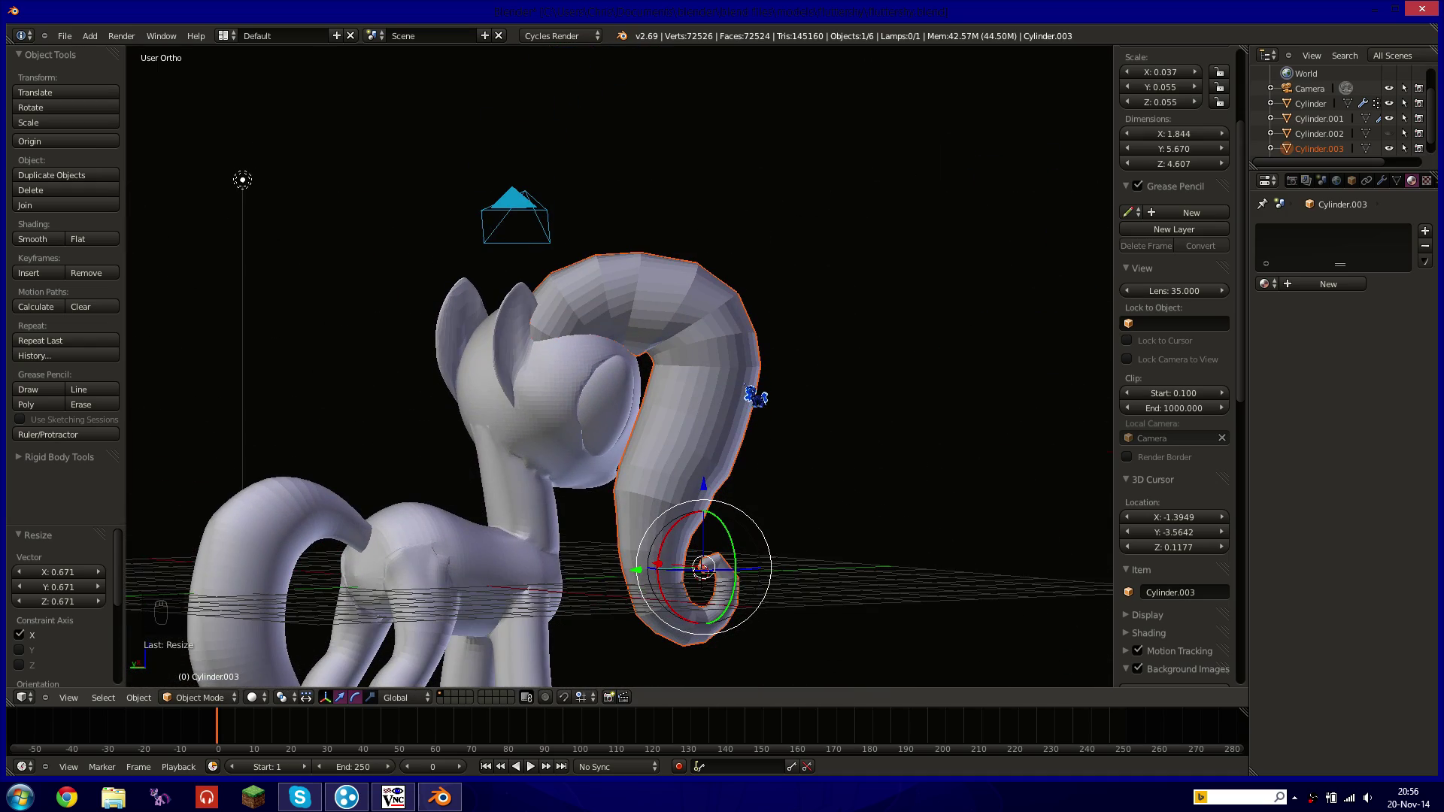
# In Edit Mode, select five faces along the lock's inner edge by the eye and move them 0.891 along Y with proportional size 1.10.
pyautogui.press('Tab')
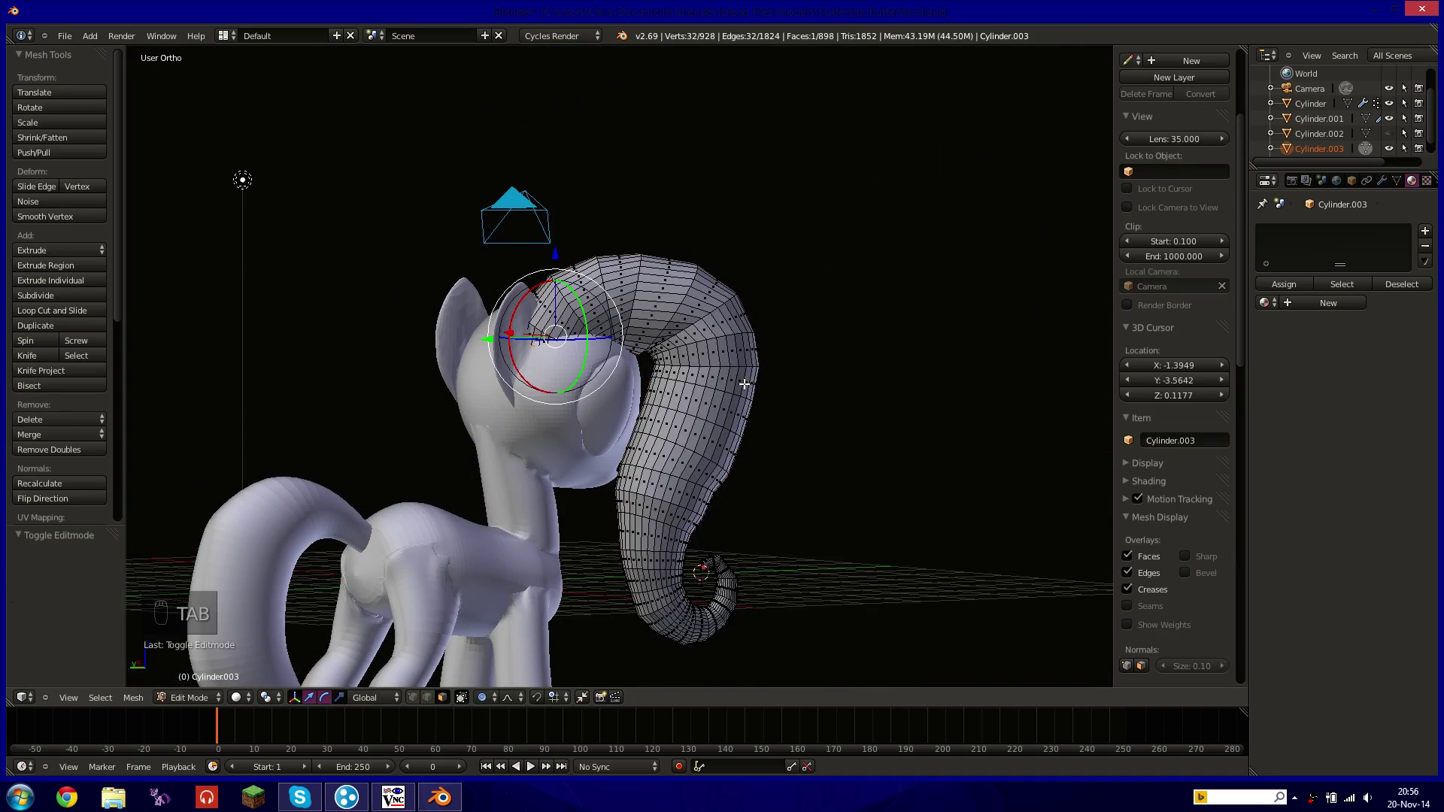
pyautogui.scroll(6, 752, 421)
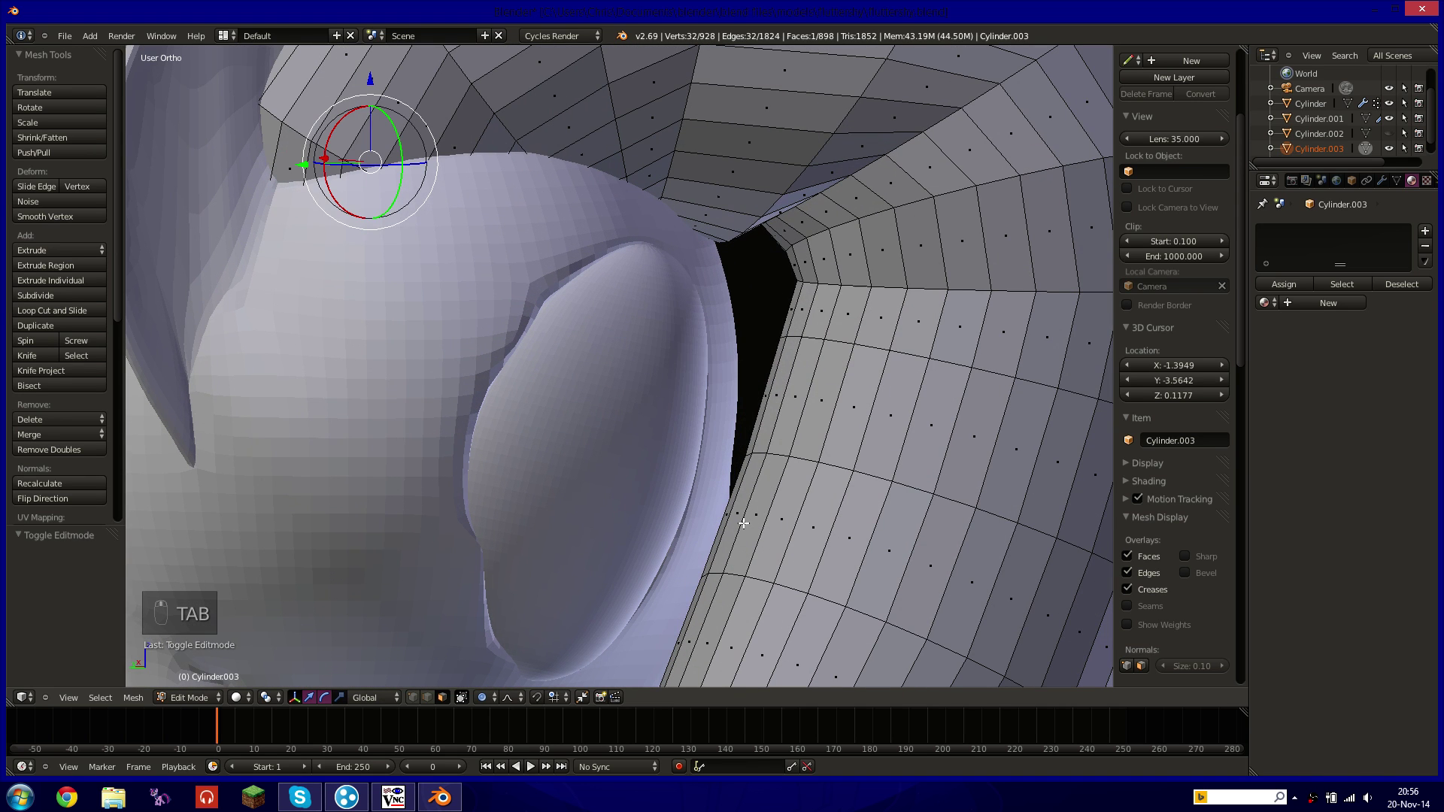
pyautogui.rightClick(734, 523)
pyautogui.keyDown('shift'); pyautogui.rightClick(765, 426); pyautogui.keyUp('shift')
pyautogui.keyDown('shift'); pyautogui.rightClick(802, 322); pyautogui.keyUp('shift')
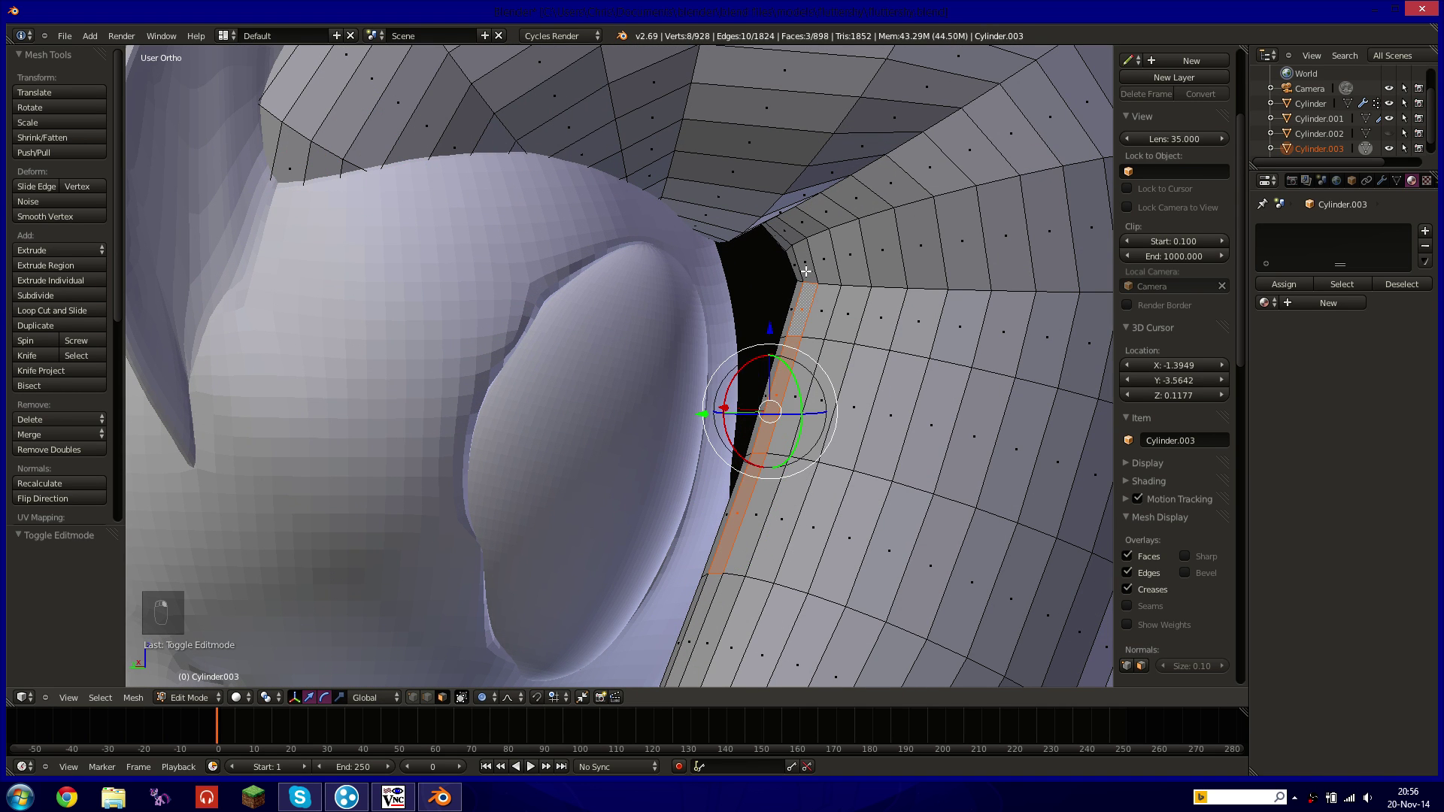
pyautogui.keyDown('shift'); pyautogui.rightClick(805, 267); pyautogui.keyUp('shift')
pyautogui.keyDown('shift'); pyautogui.rightClick(793, 233); pyautogui.keyUp('shift')
pyautogui.scroll(-6, 752, 425)
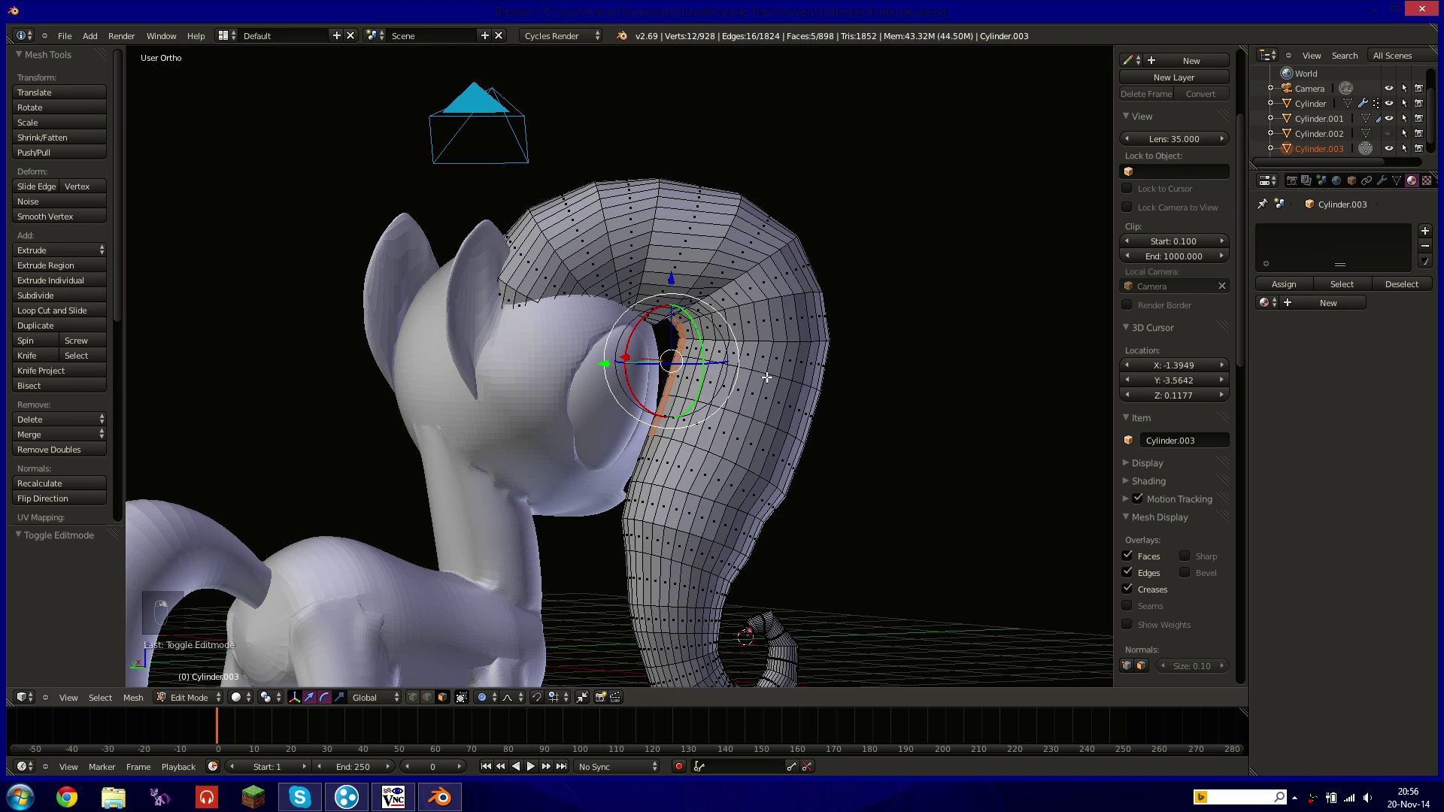
pyautogui.moveTo(767, 377); pyautogui.dragTo(731, 432, button='middle')
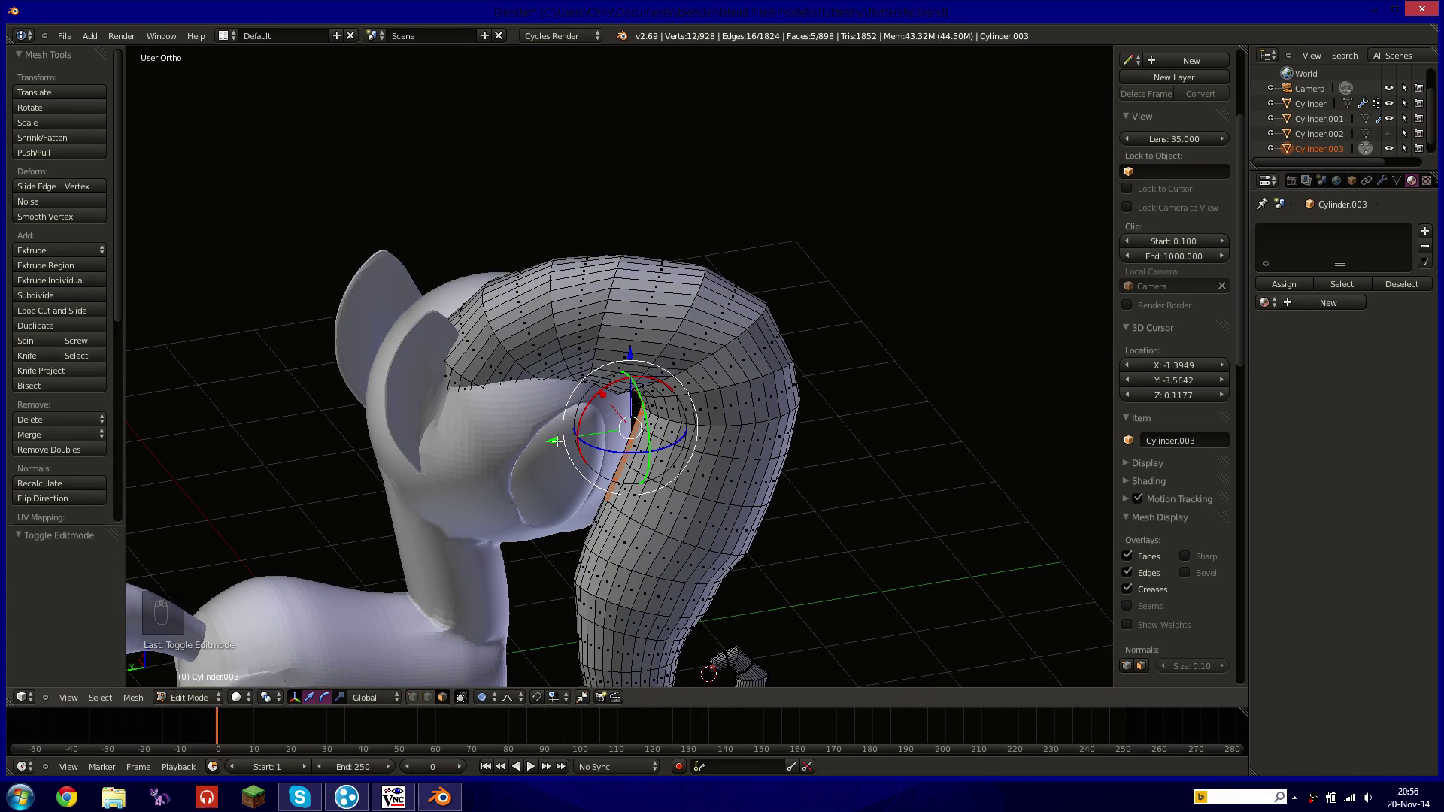
pyautogui.press('g')
pyautogui.scroll(5, 527, 438)
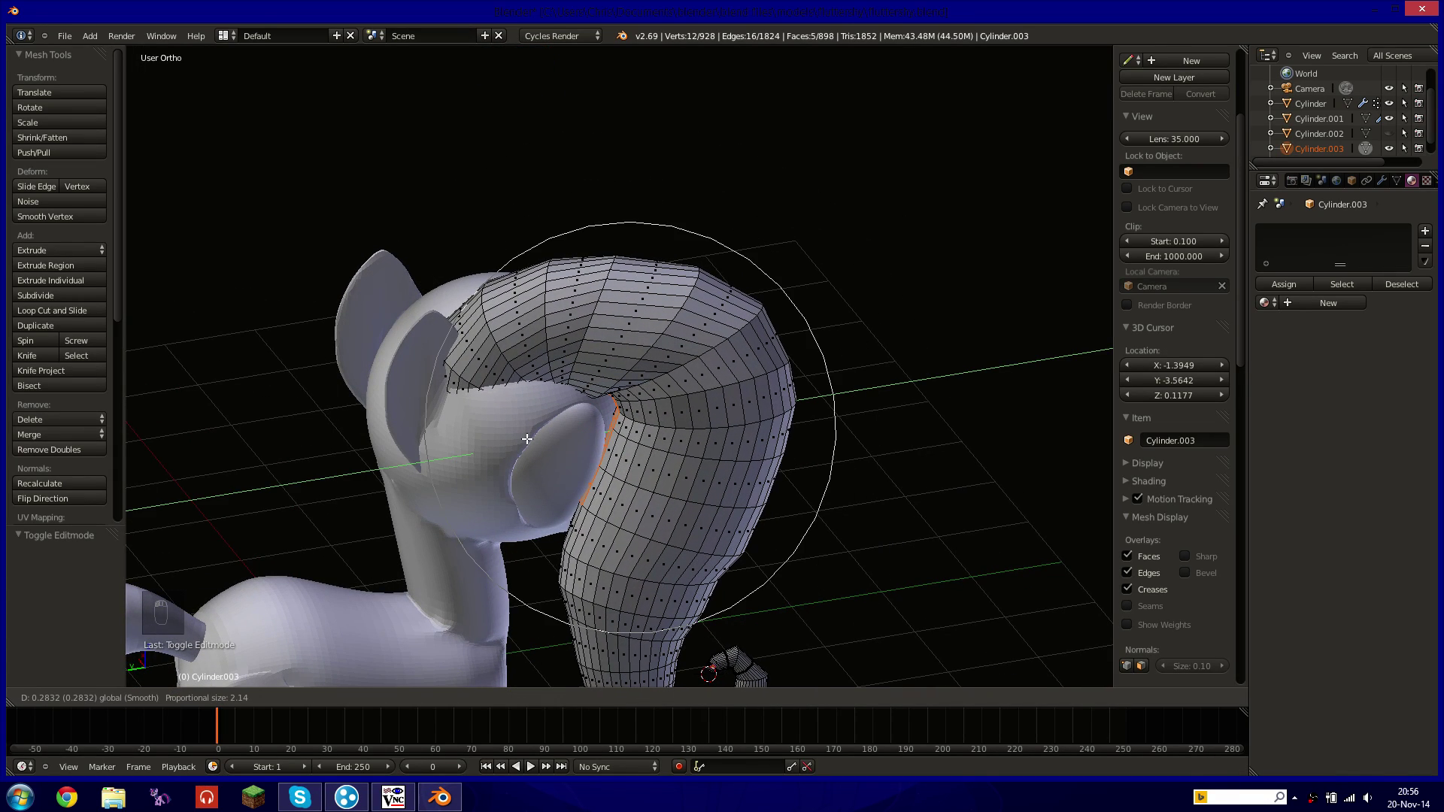
pyautogui.scroll(7, 527, 438)
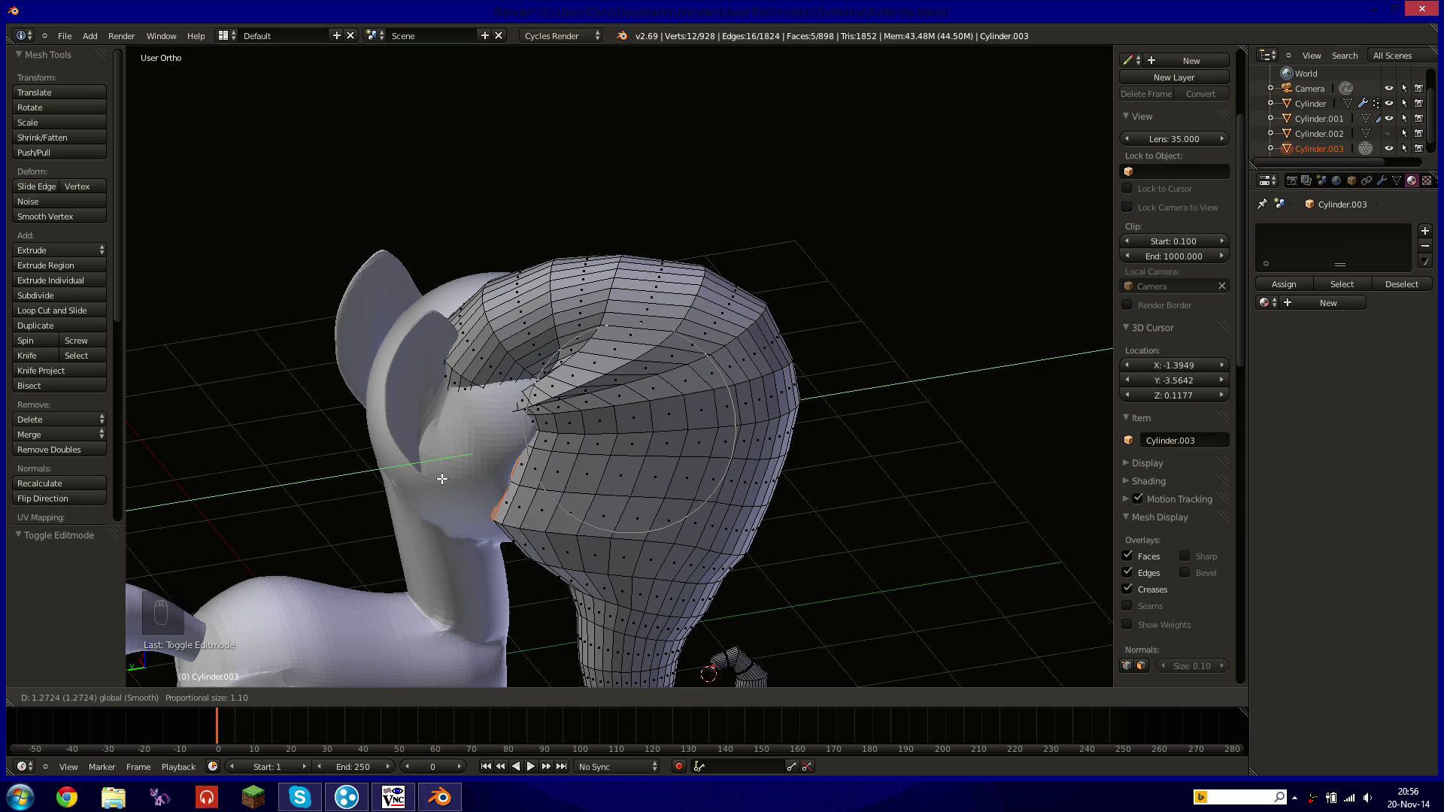
pyautogui.click(557, 428)
# Deselect the upper two inner-edge faces and move the remaining three about 0.614 along Y with proportional editing.
pyautogui.scroll(2, 593, 437)
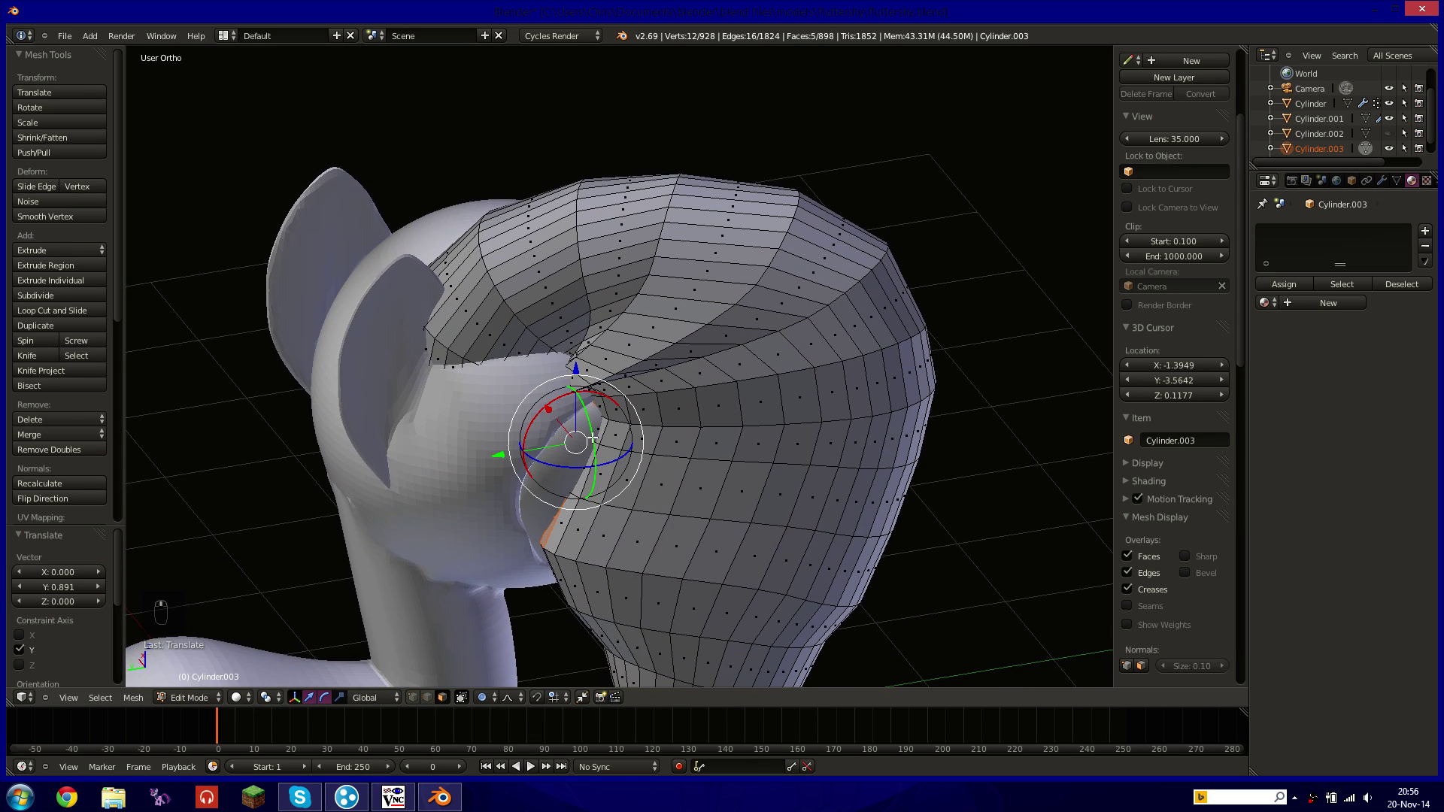
pyautogui.moveTo(593, 438); pyautogui.dragTo(672, 380, button='middle')
pyautogui.press('z')
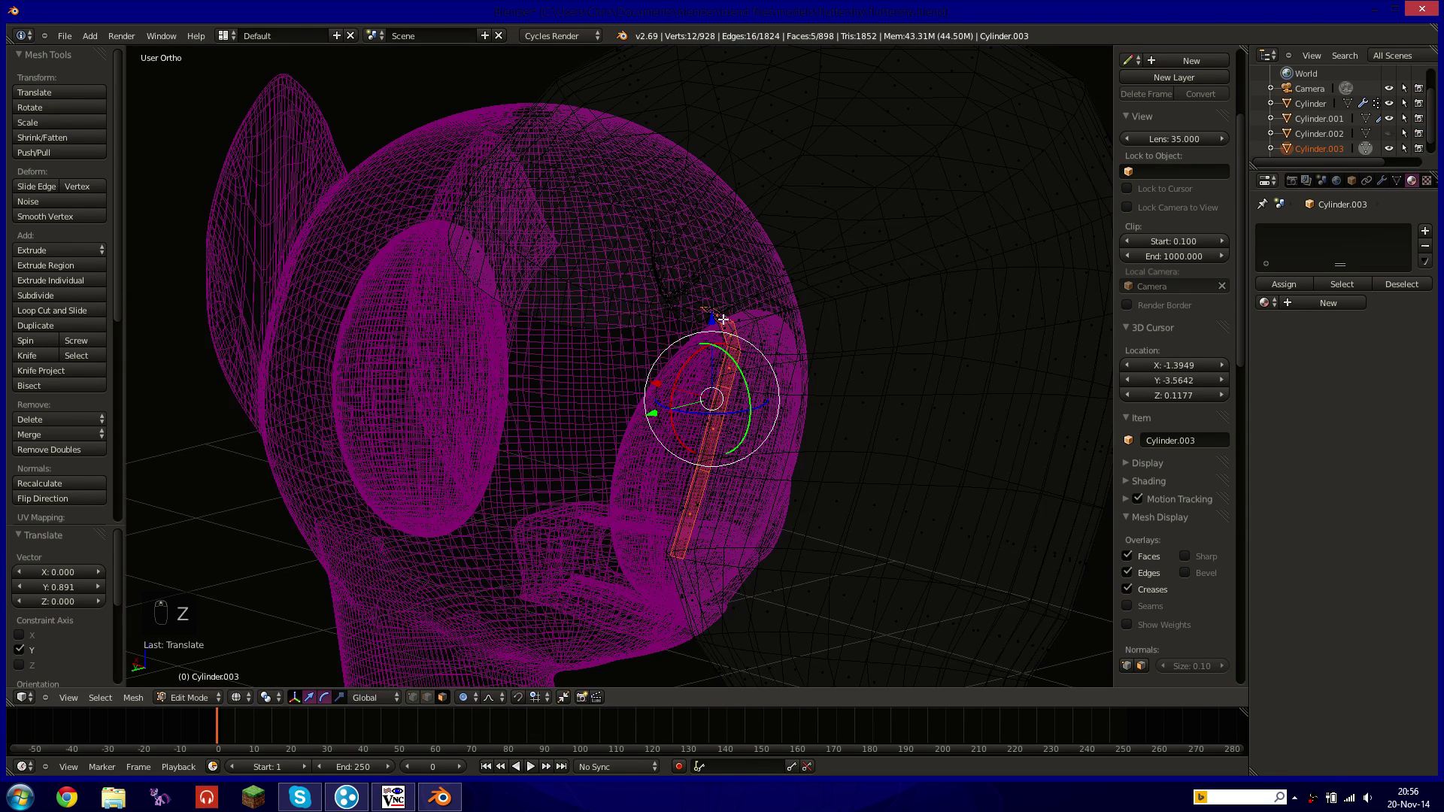
pyautogui.keyDown('shift'); pyautogui.rightClick(729, 335); pyautogui.keyUp('shift')
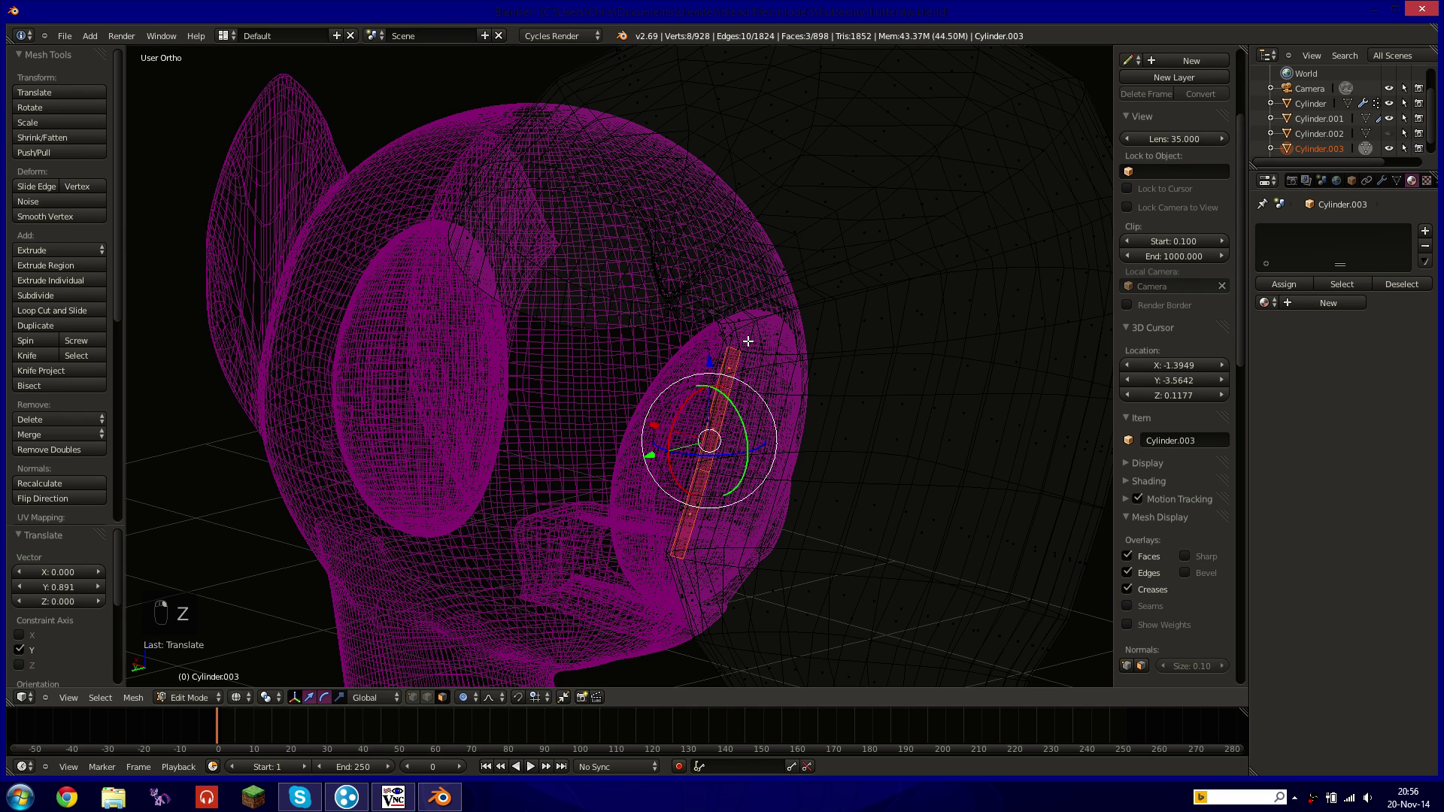
pyautogui.press('s')
pyautogui.rightClick(748, 340)
pyautogui.press('z')
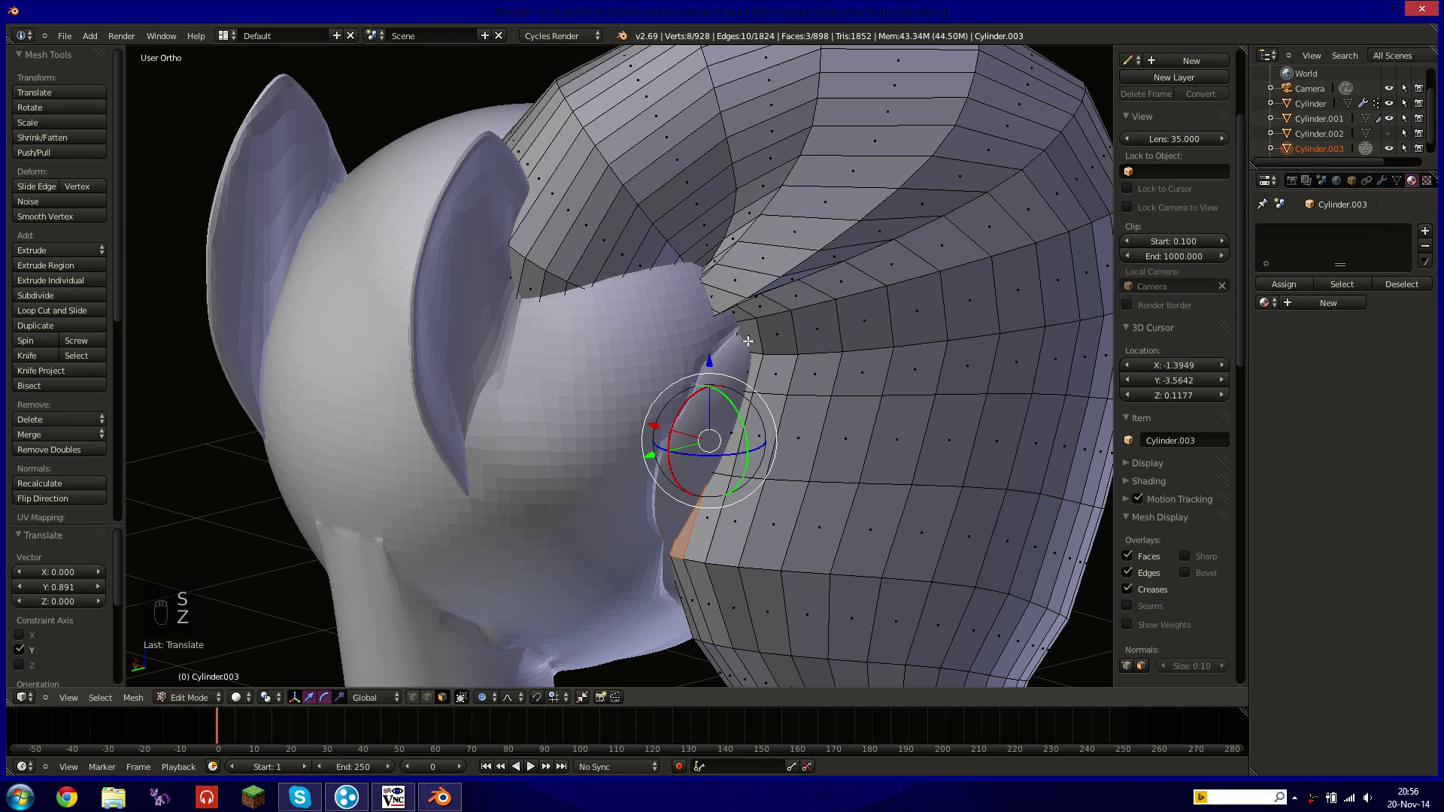
pyautogui.moveTo(651, 454); pyautogui.dragTo(566, 488)
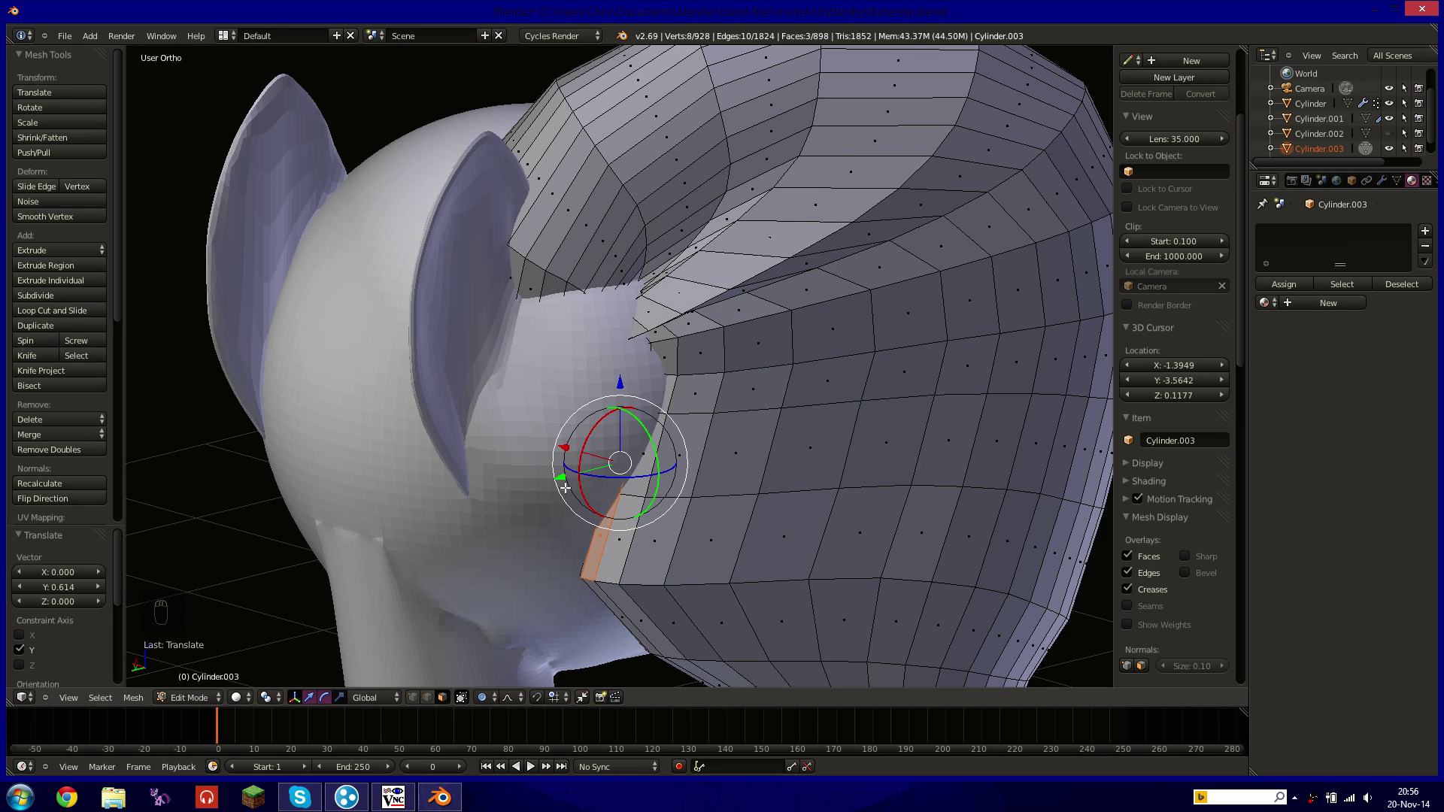
# Deselect the lowest of the three inner-edge faces and move the remaining two about 0.383 along Y.
pyautogui.moveTo(713, 463); pyautogui.dragTo(555, 486, button='middle')
pyautogui.keyDown('shift'); pyautogui.rightClick(435, 521); pyautogui.keyUp('shift')
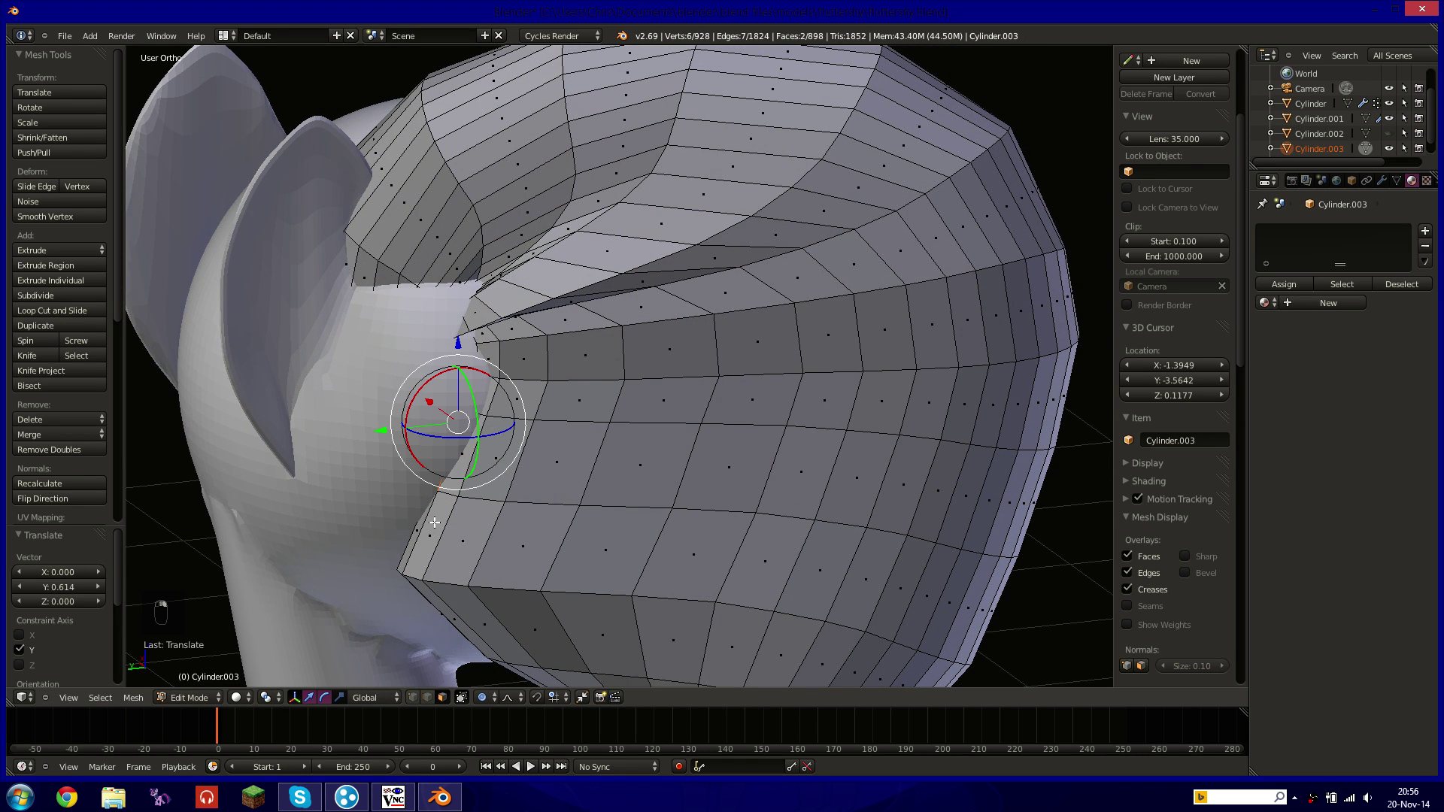
pyautogui.moveTo(381, 434); pyautogui.dragTo(311, 439)
# In edge select mode, select the lower corner edge of the flared side and move it -0.478 along Y with proportional editing.
pyautogui.moveTo(616, 493); pyautogui.dragTo(573, 432, button='middle')
pyautogui.scroll(-5, 516, 519)
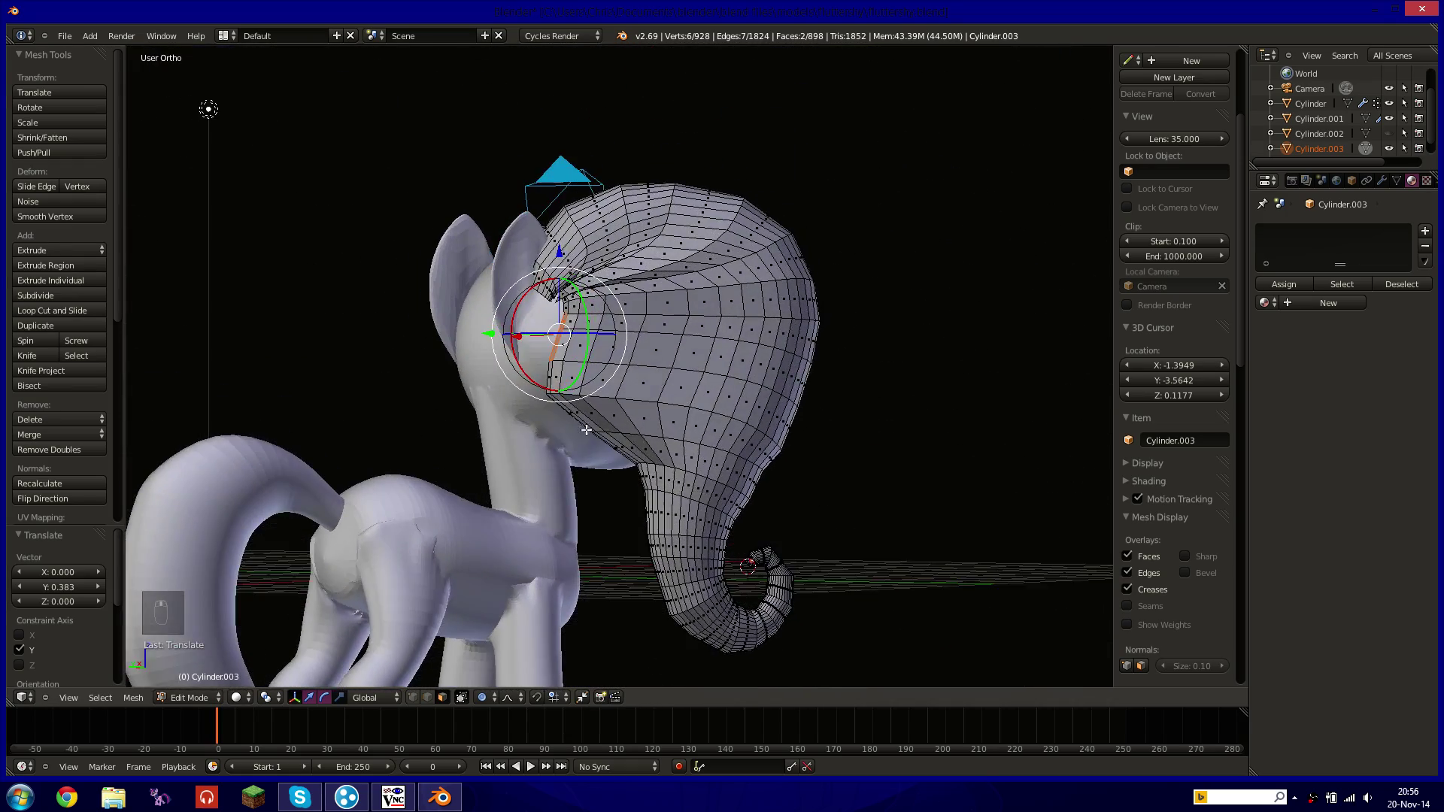
pyautogui.scroll(4, 574, 432)
pyautogui.click(427, 697)
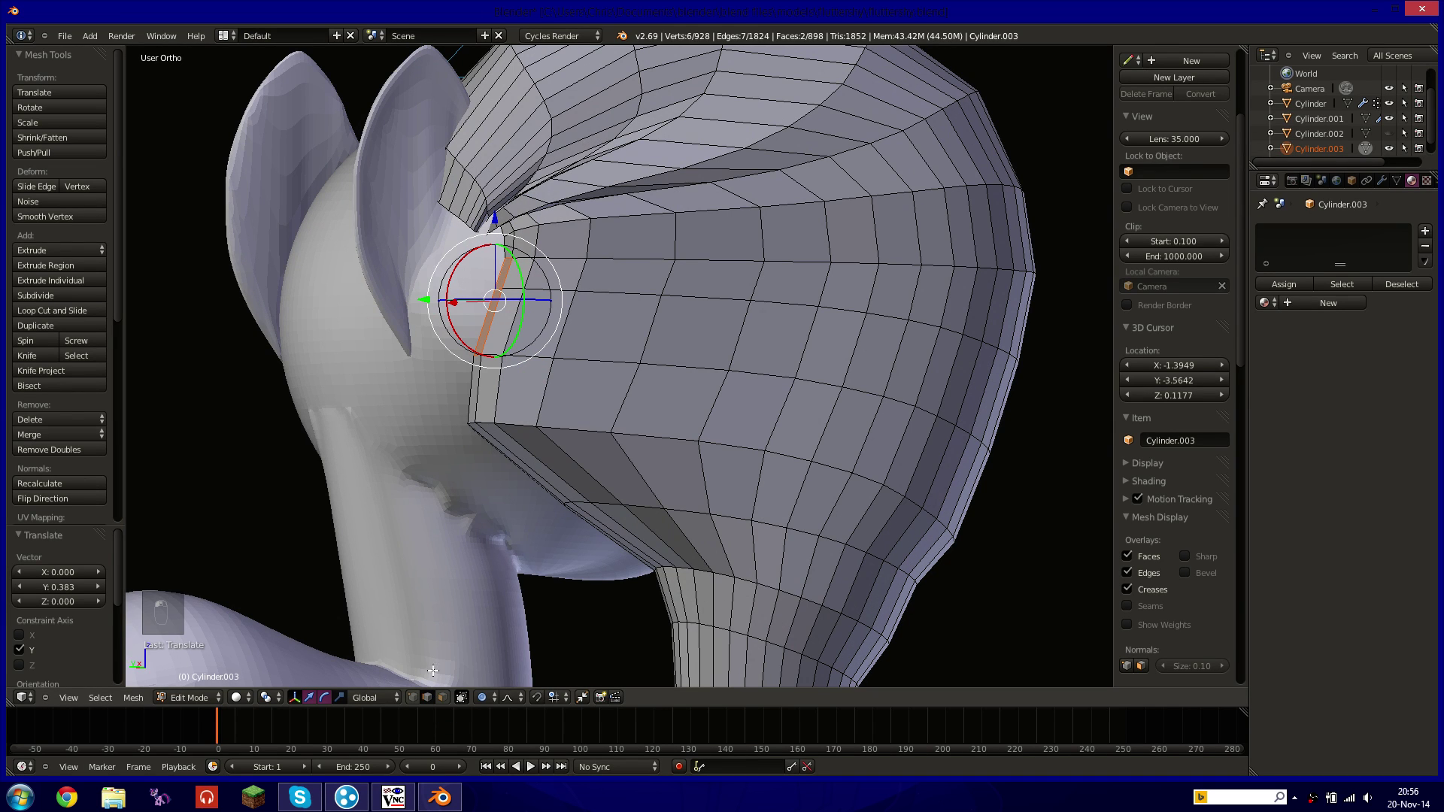
pyautogui.rightClick(472, 422)
pyautogui.press('g')
pyautogui.press('y')
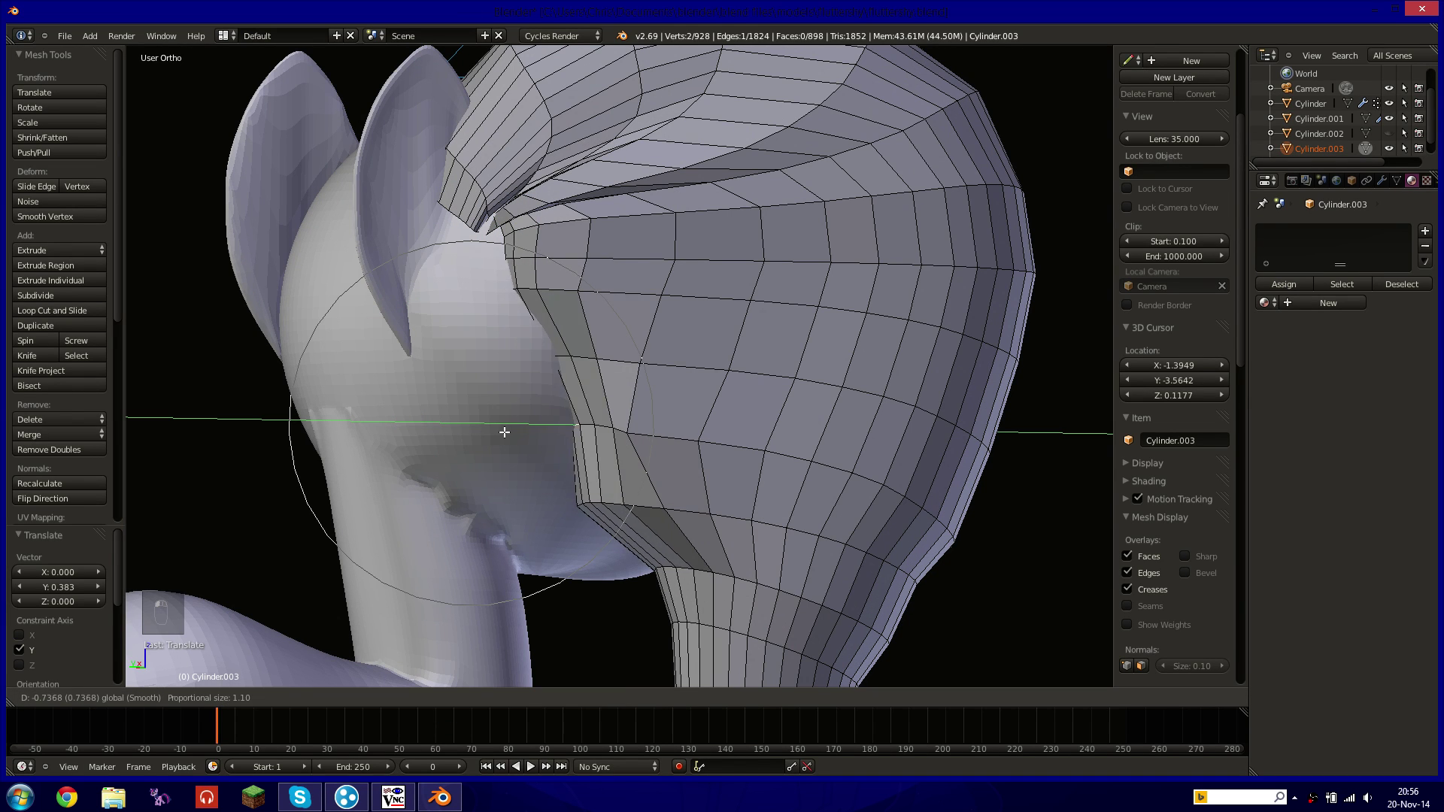
pyautogui.click(473, 435)
# Select the inner edge where the flared side narrows below the chin and move it about 0.422 along Y.
pyautogui.moveTo(680, 436); pyautogui.dragTo(677, 512, button='middle')
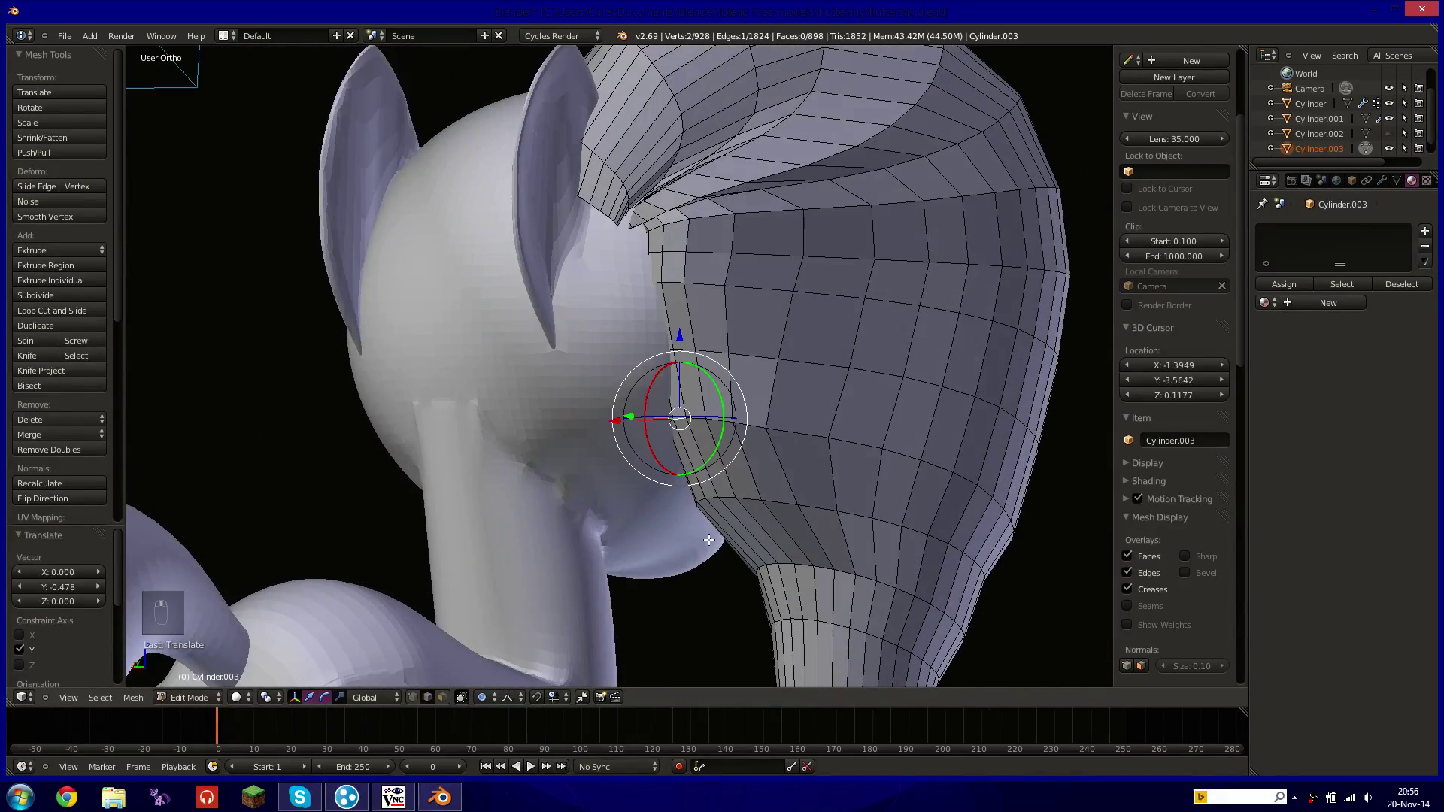
pyautogui.rightClick(762, 565)
pyautogui.moveTo(714, 564); pyautogui.dragTo(595, 633, button='middle')
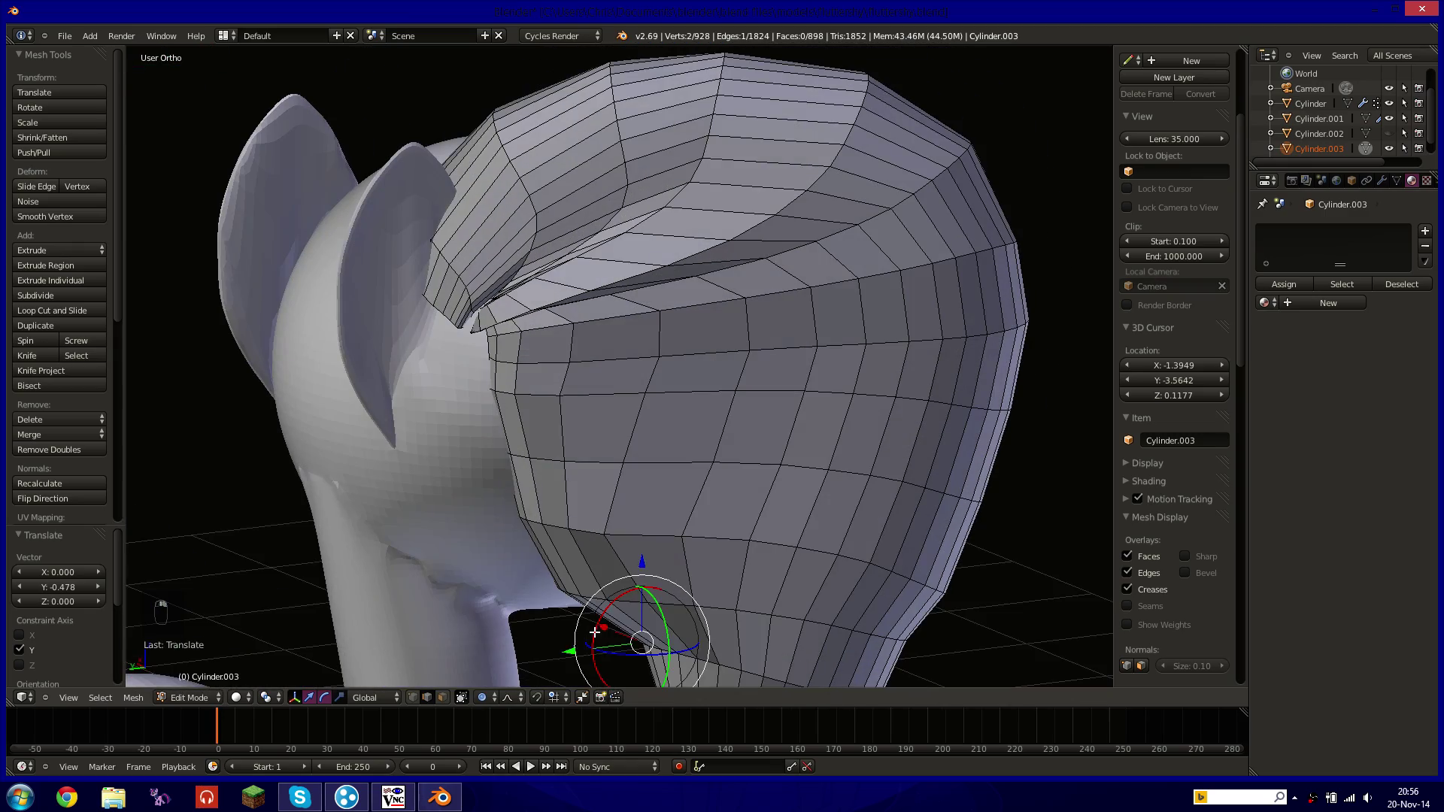
pyautogui.moveTo(570, 650); pyautogui.dragTo(509, 659)
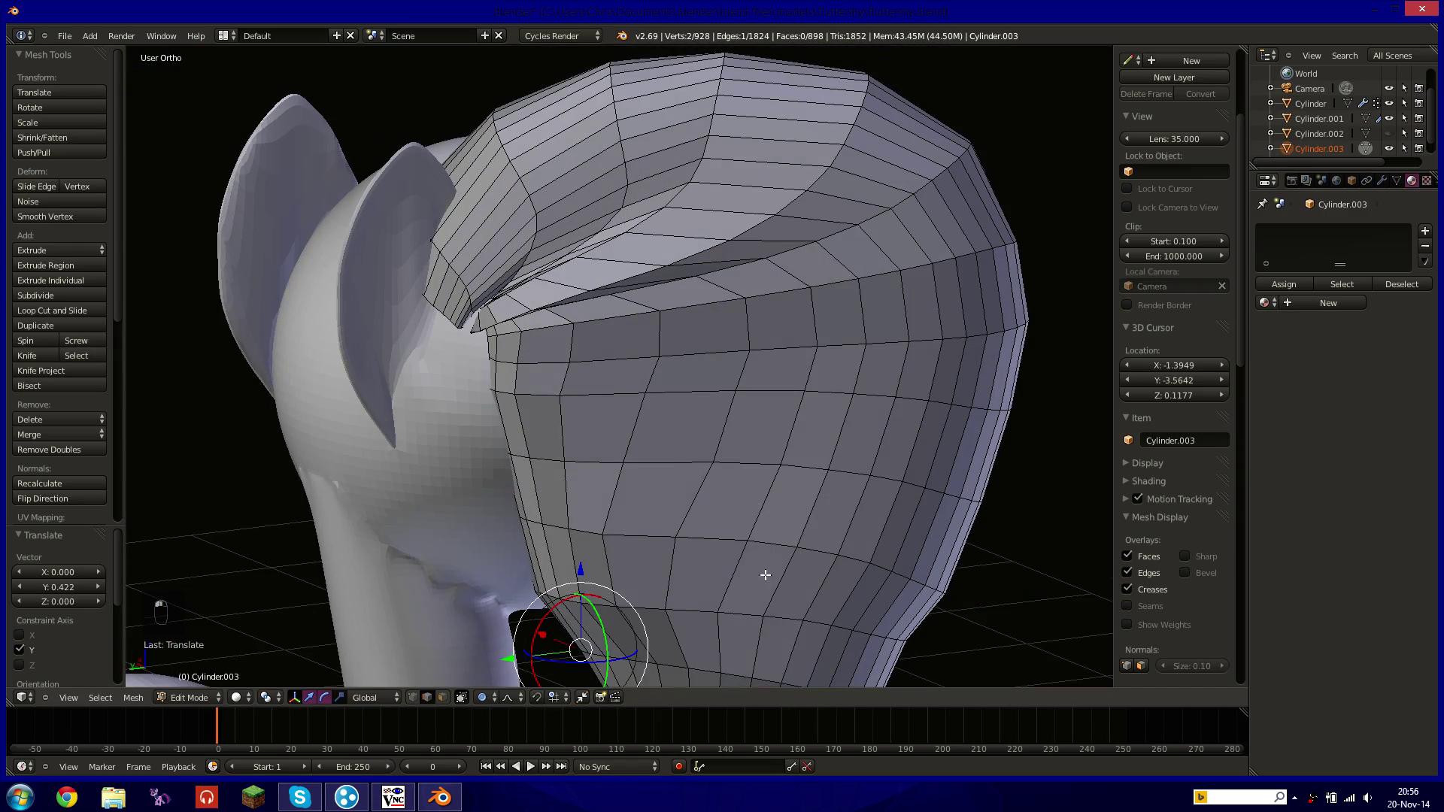
# Select an inner edge of the lock beside the face and move it about -0.25 along X with proportional size 1.77.
pyautogui.moveTo(764, 575); pyautogui.dragTo(475, 586, button='middle')
pyautogui.rightClick(448, 295)
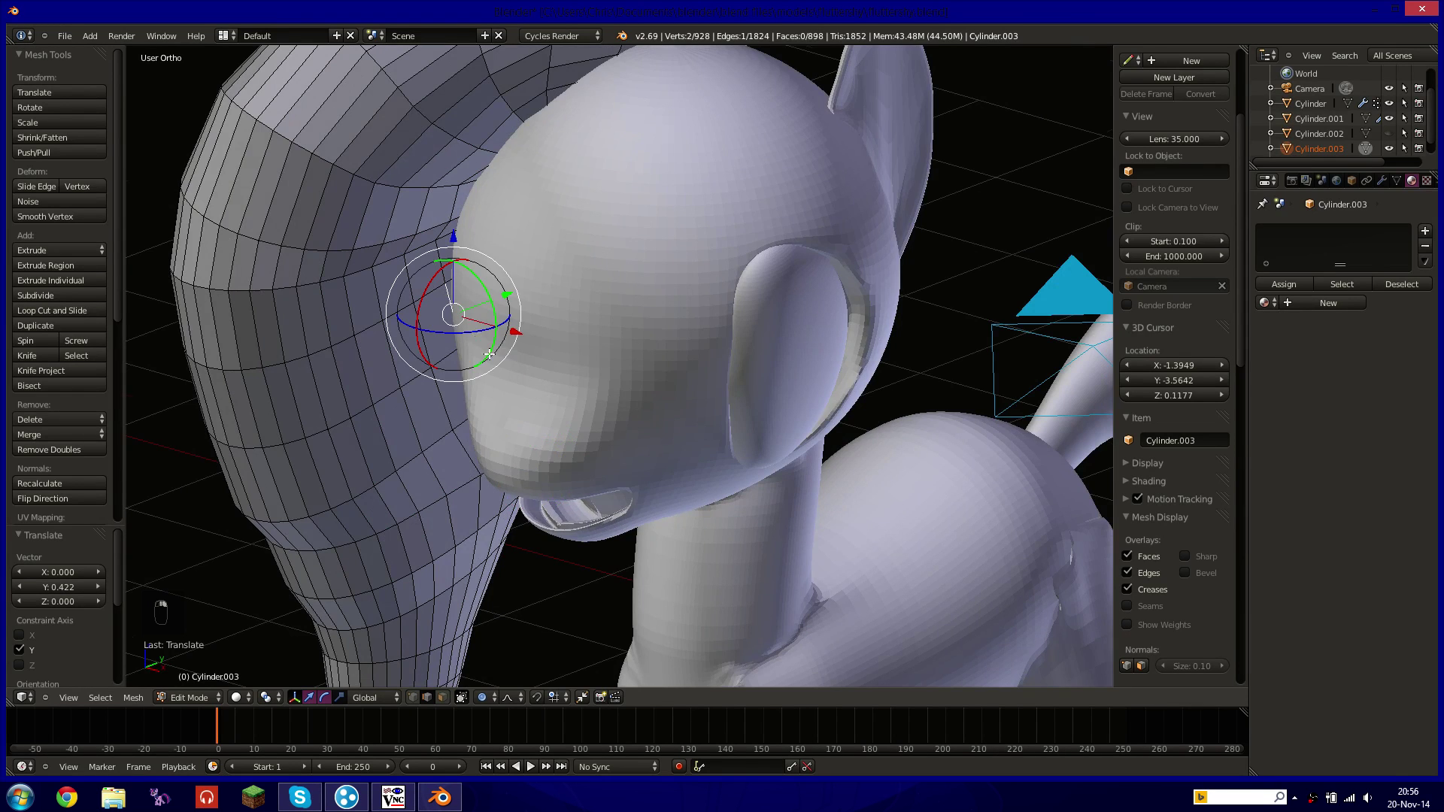
pyautogui.moveTo(487, 353); pyautogui.dragTo(513, 332, button='middle')
pyautogui.press('g')
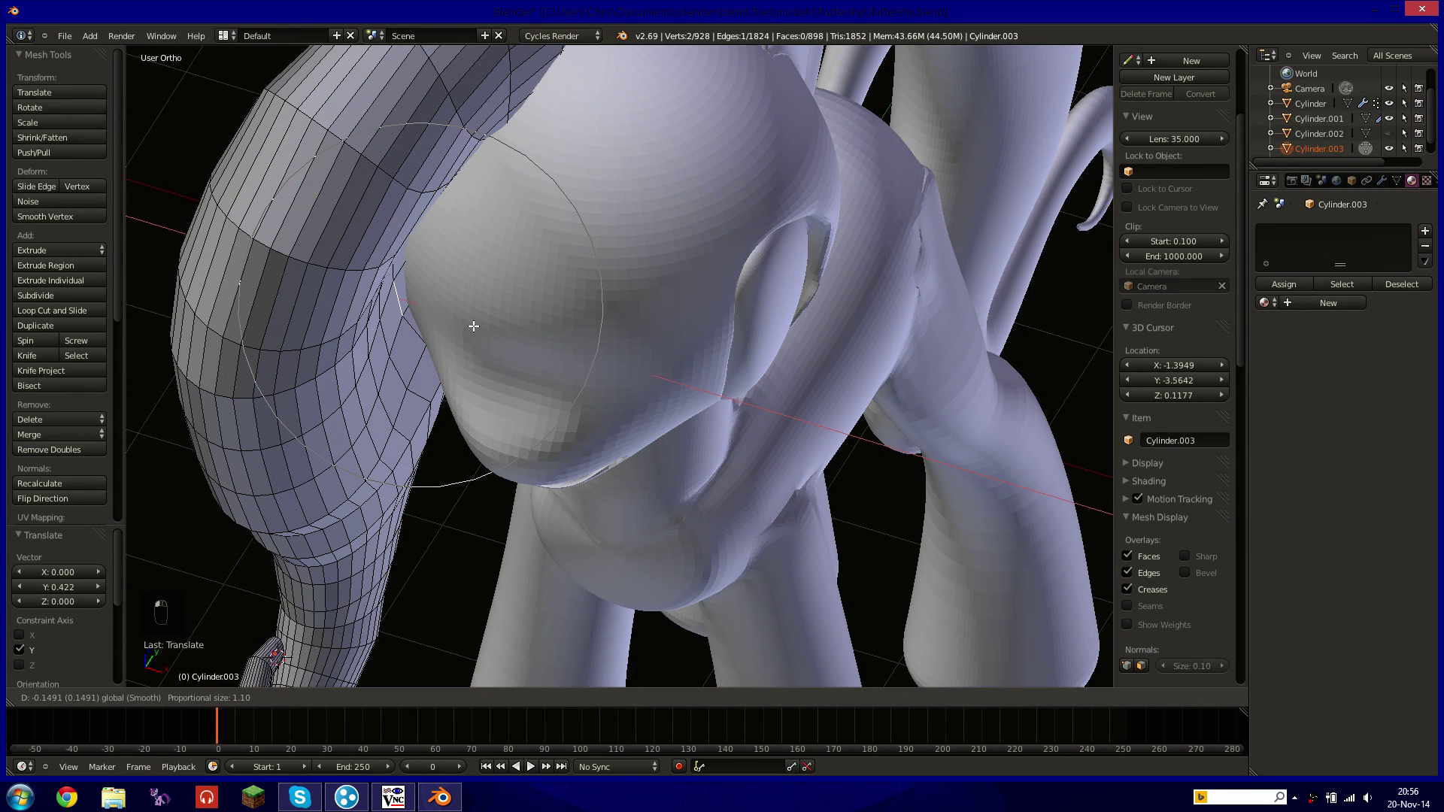
pyautogui.scroll(-4, 463, 327)
pyautogui.scroll(-1, 455, 327)
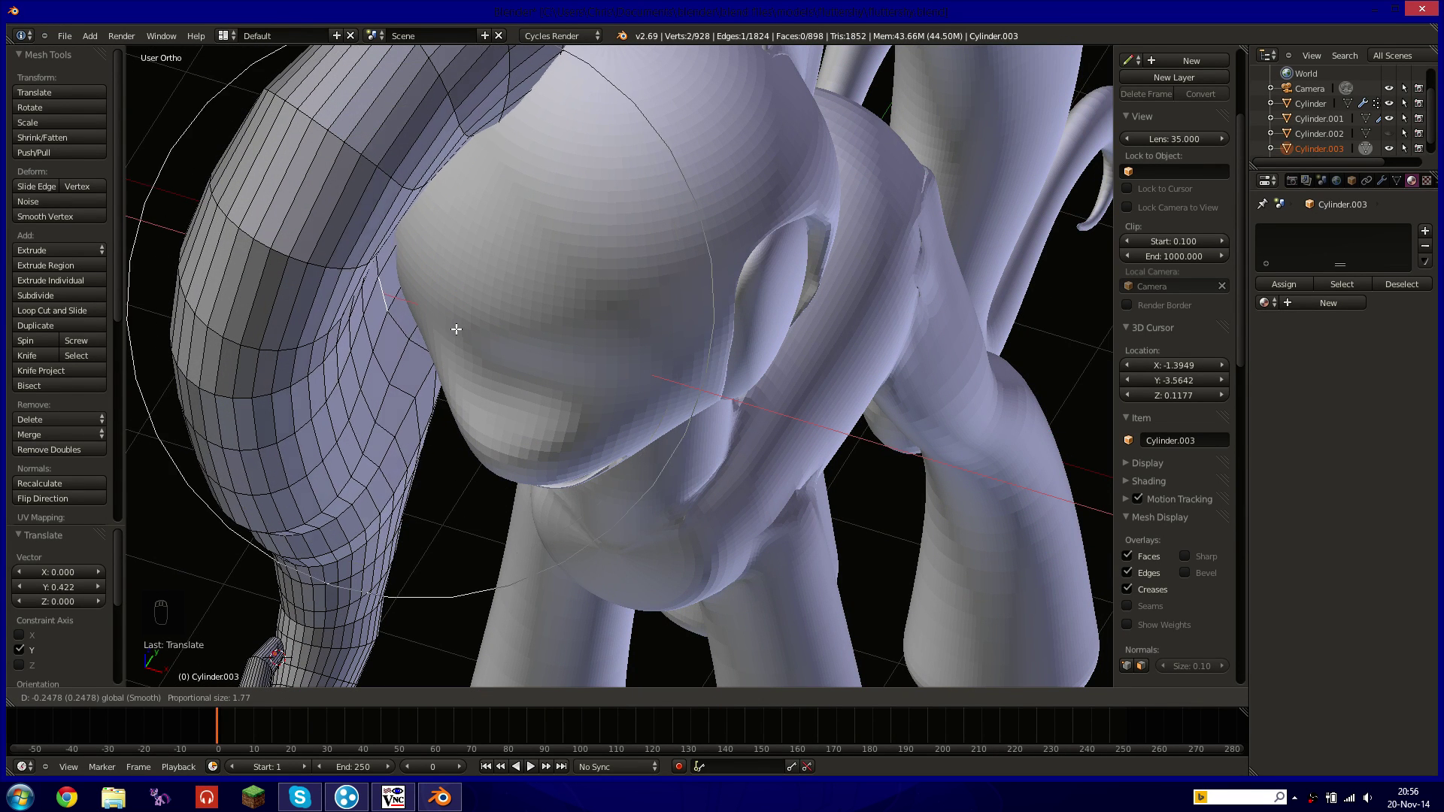
pyautogui.click(450, 324)
# Add a material slot to the lock and assign the existing "hair" material to it.
pyautogui.moveTo(449, 345); pyautogui.dragTo(1004, 332, button='middle')
pyautogui.scroll(-6, 978, 335)
pyautogui.moveTo(810, 354); pyautogui.dragTo(677, 342, button='middle')
pyautogui.click(1425, 231)
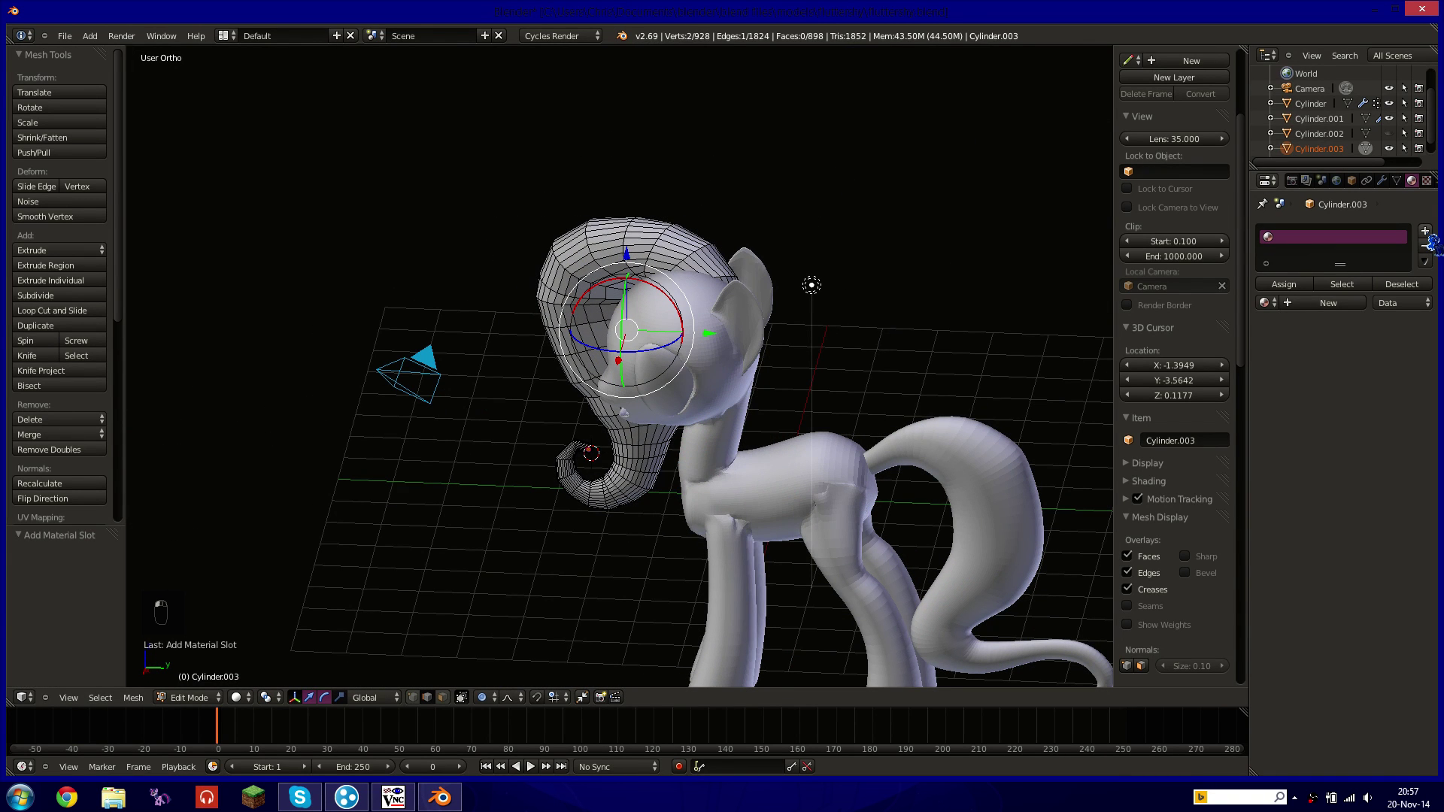
pyautogui.click(1267, 301)
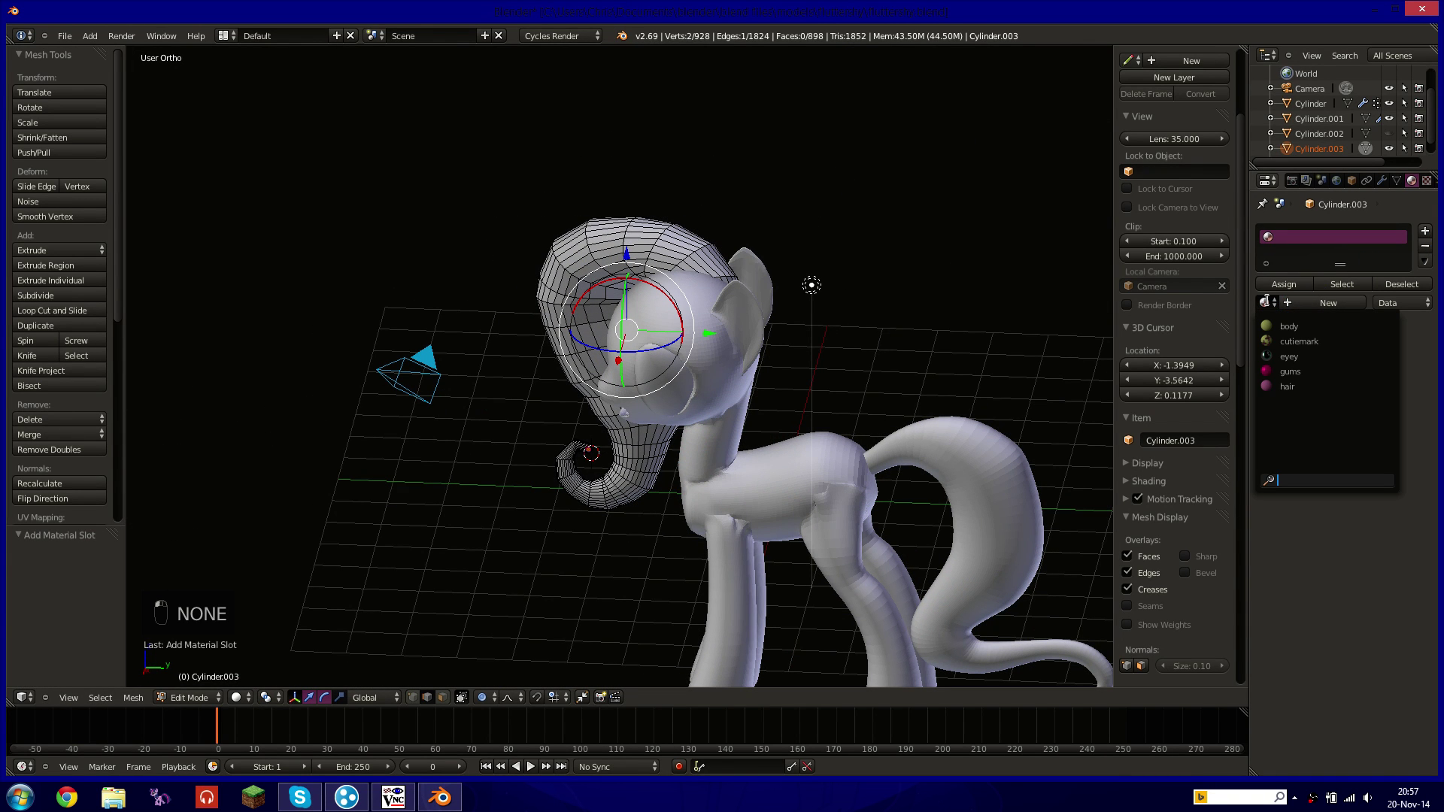
pyautogui.click(1291, 384)
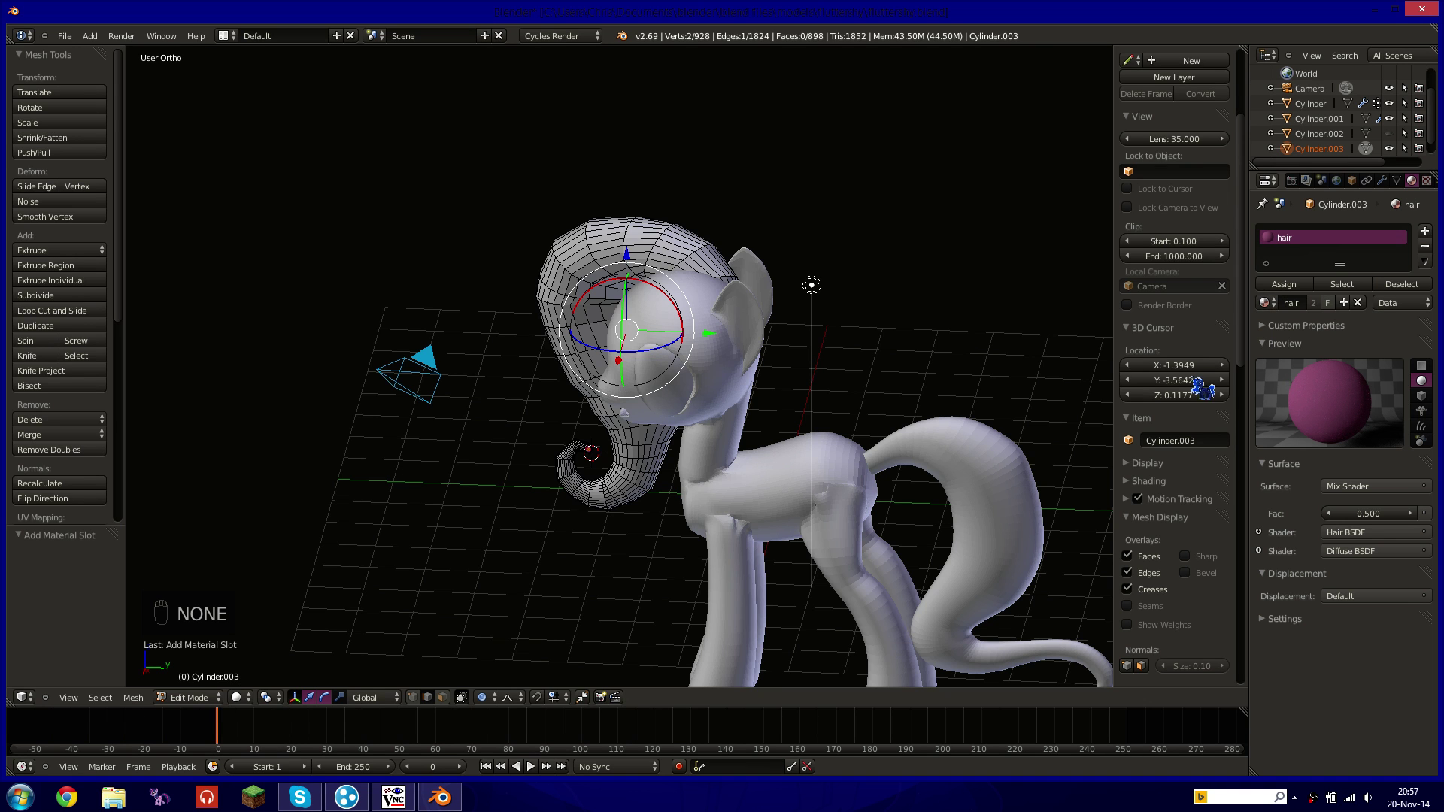
# Leave Edit Mode, preview the pony in rendered shading and return to solid shading in the right side view.
pyautogui.moveTo(646, 382); pyautogui.dragTo(723, 384, button='middle')
pyautogui.press('Tab')
pyautogui.hotkey('shift', 'z')
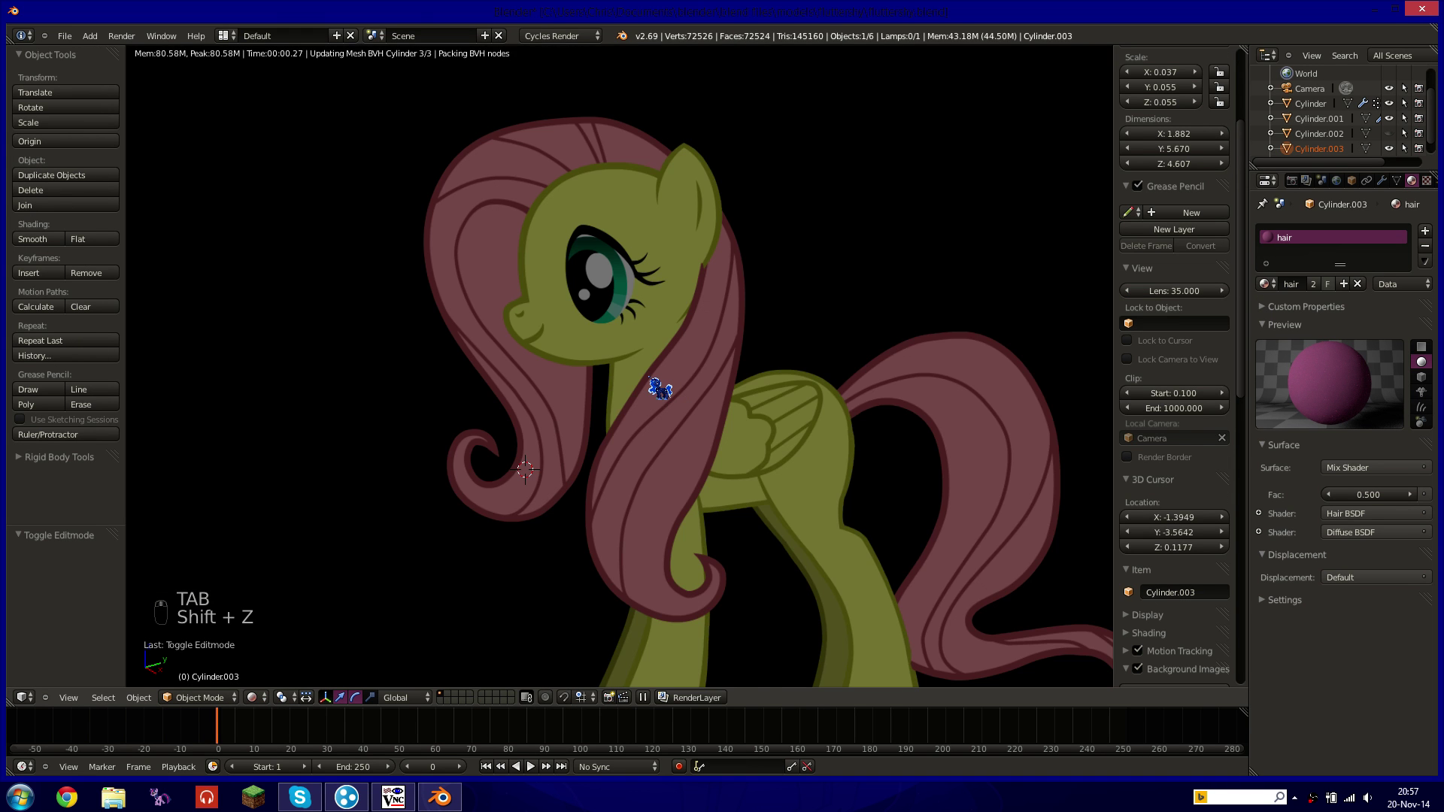
pyautogui.scroll(3, 624, 360)
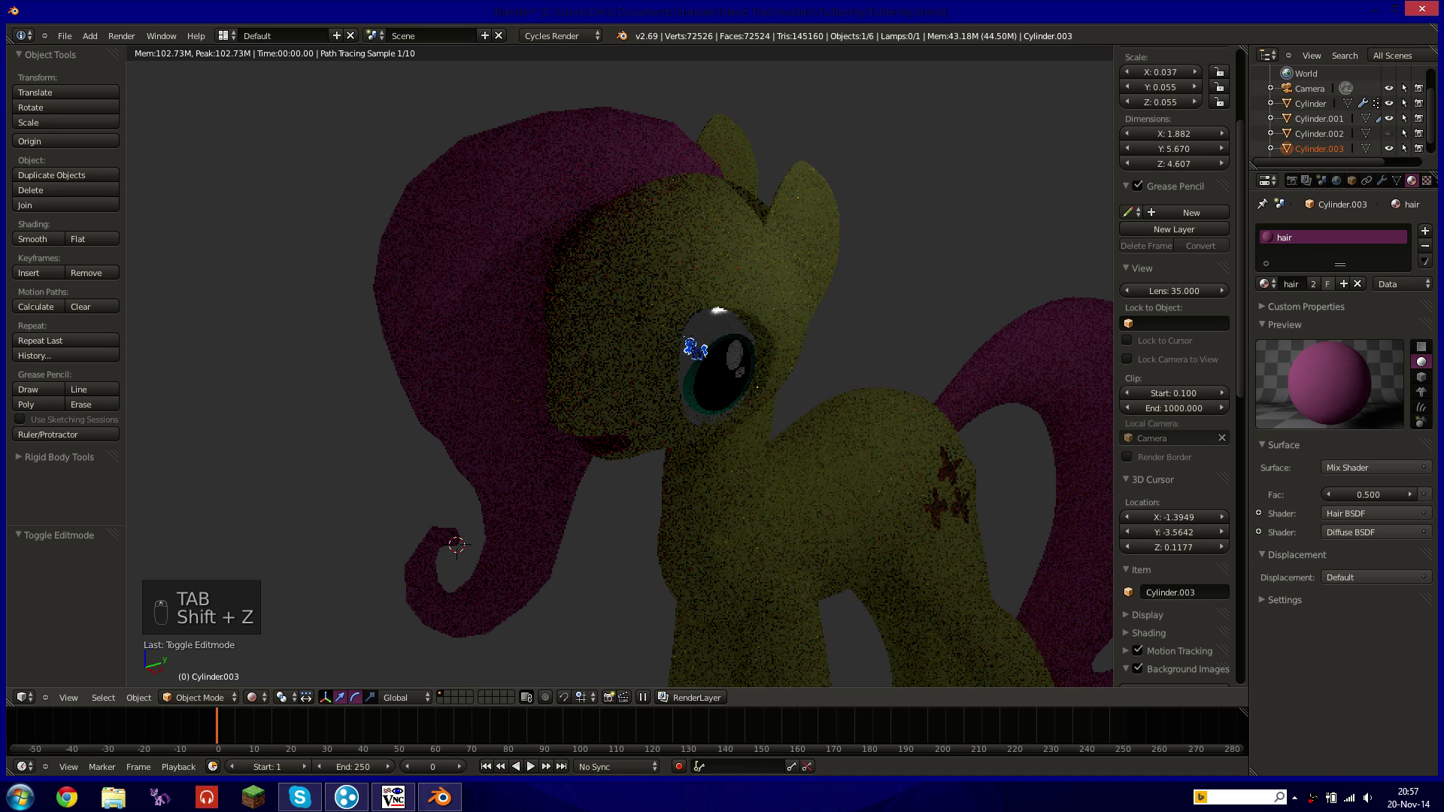
pyautogui.hotkey('shift', 'z')
pyautogui.moveTo(854, 264)
pyautogui.mouseDown(button='middle')
pyautogui.moveTo(739, 293)
pyautogui.moveTo(846, 265)
pyautogui.mouseUp(button='middle')
pyautogui.press('KP_3')
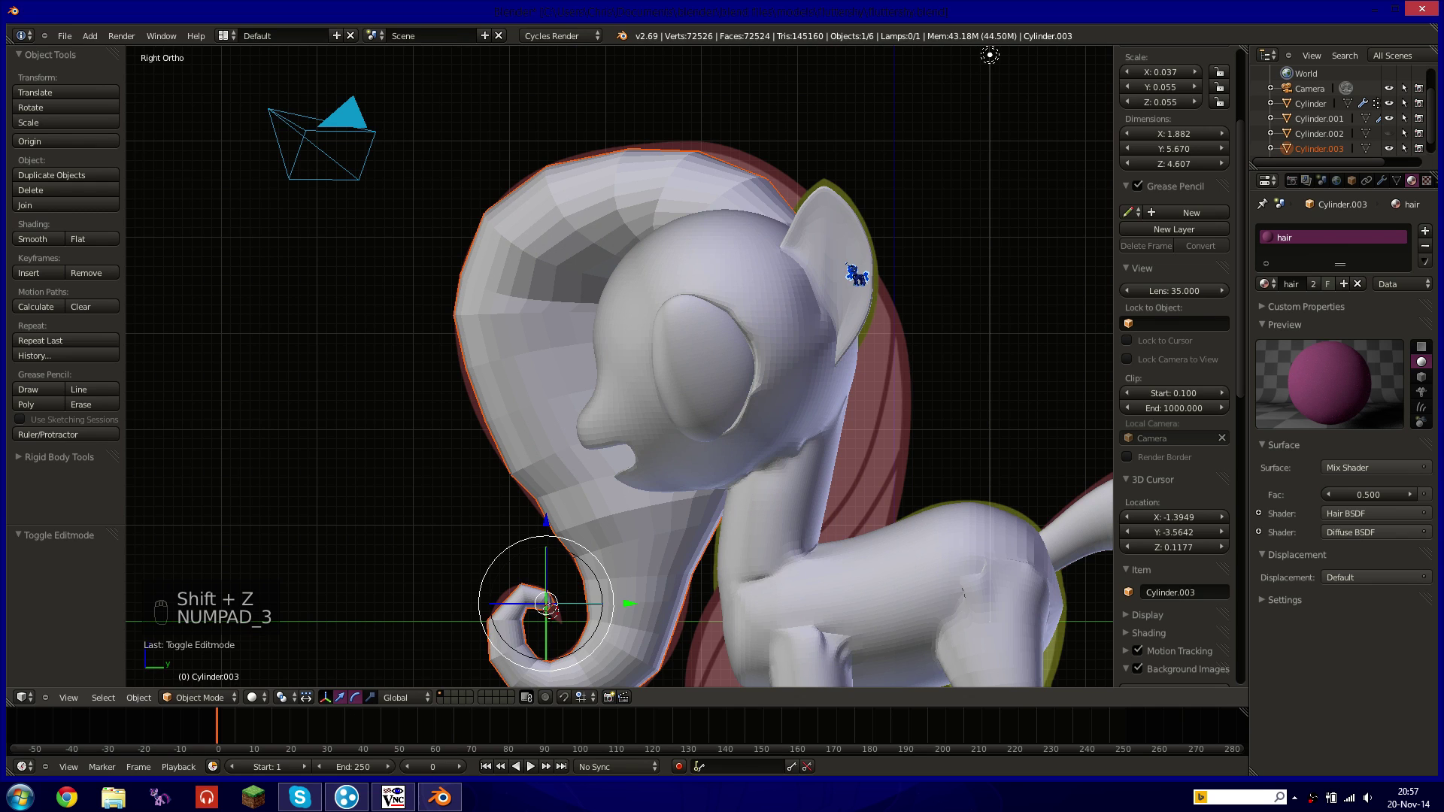
# Switch to wireframe shading, enter Edit Mode on the front lock and deselect all of its geometry.
pyautogui.moveTo(856, 275)
pyautogui.keyDown('shift'); pyautogui.mouseDown(button='middle')
pyautogui.moveTo(819, 249)
pyautogui.moveTo(805, 267)
pyautogui.mouseUp(button='middle'); pyautogui.keyUp('shift')
pyautogui.press('z')
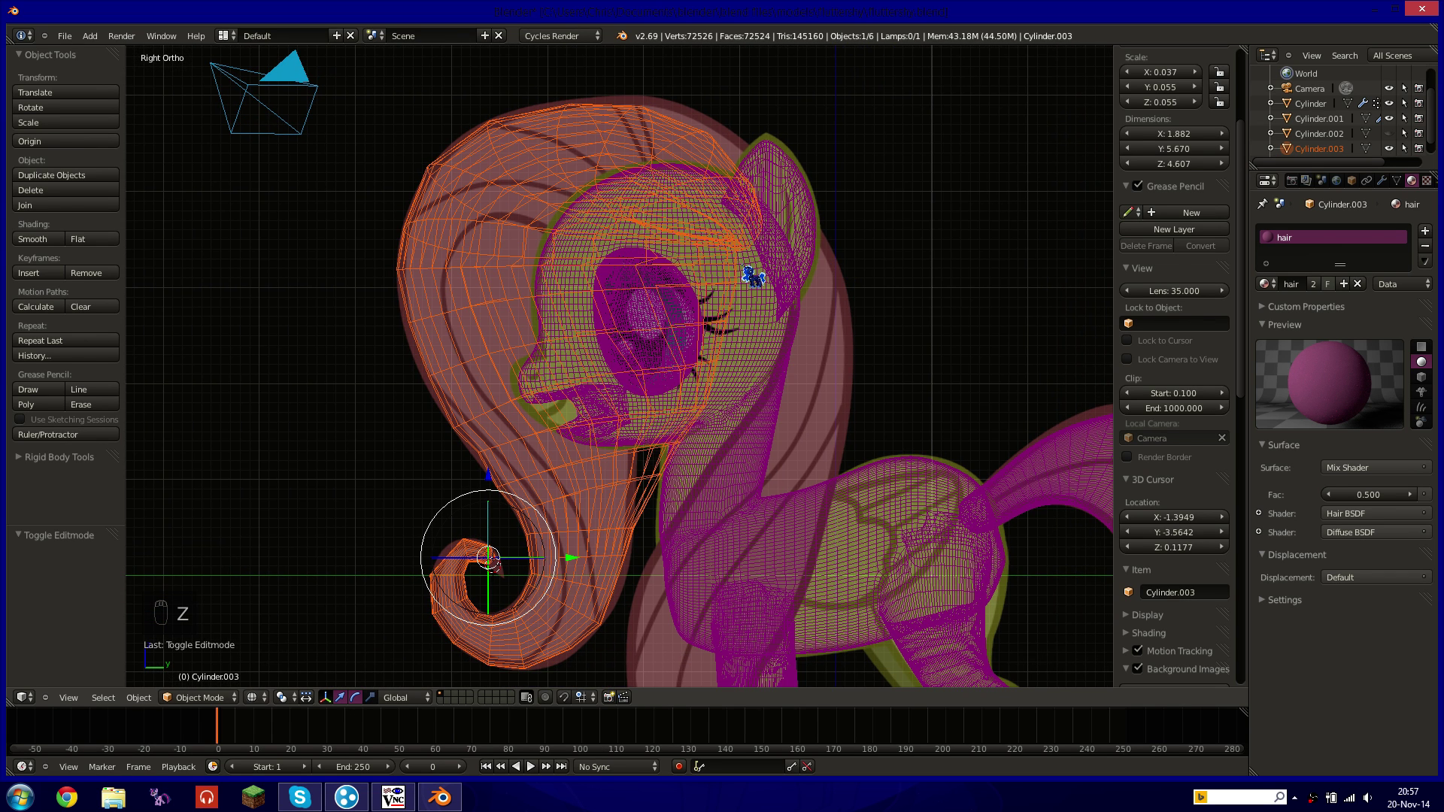
pyautogui.press('Tab')
pyautogui.press('a')
pyautogui.press('a')
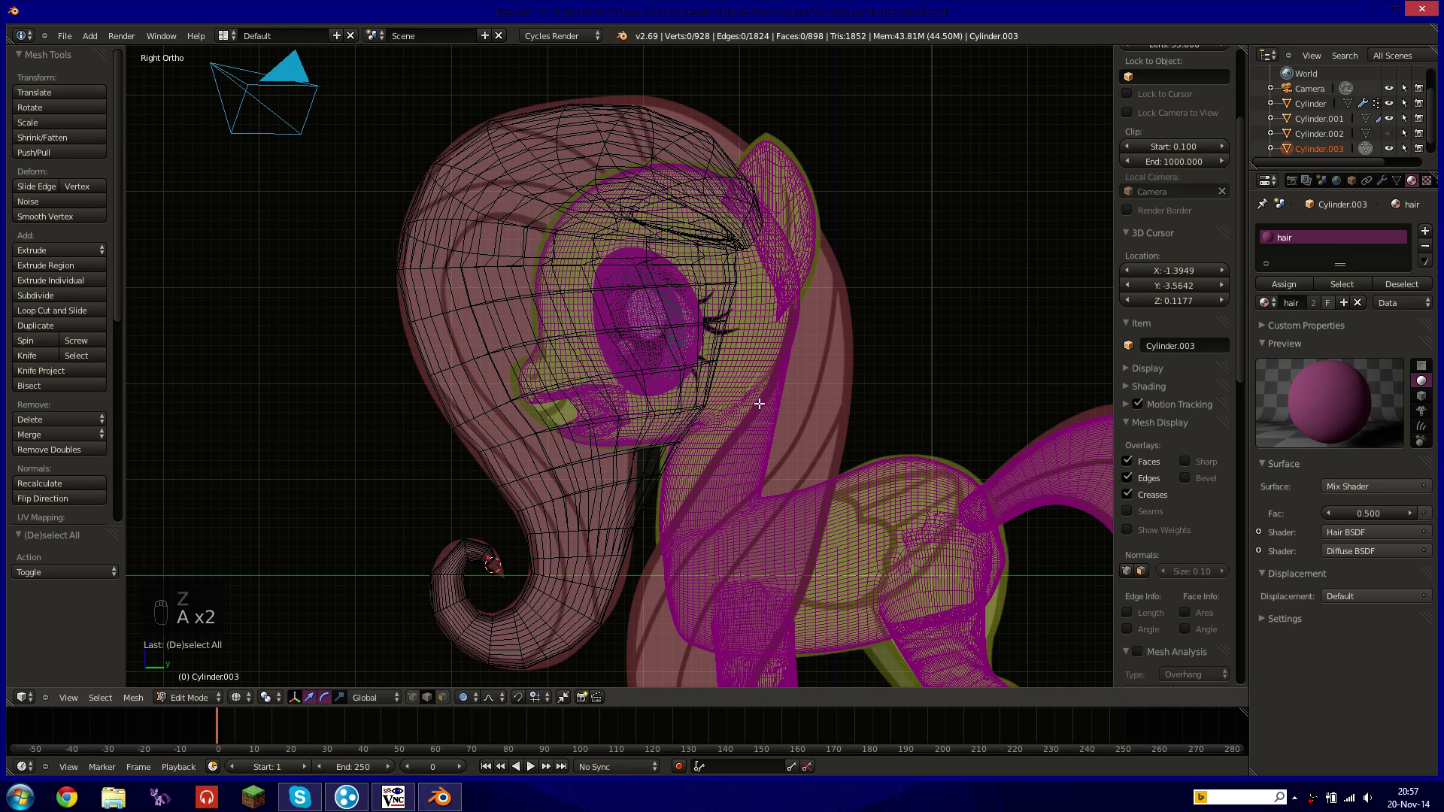
# Place the 3D cursor at the back lock's curl tip beside the front leg and add a 32-vertex cylinder there.
pyautogui.keyDown('shift'); pyautogui.moveTo(759, 404); pyautogui.dragTo(738, 191, button='middle'); pyautogui.keyUp('shift')
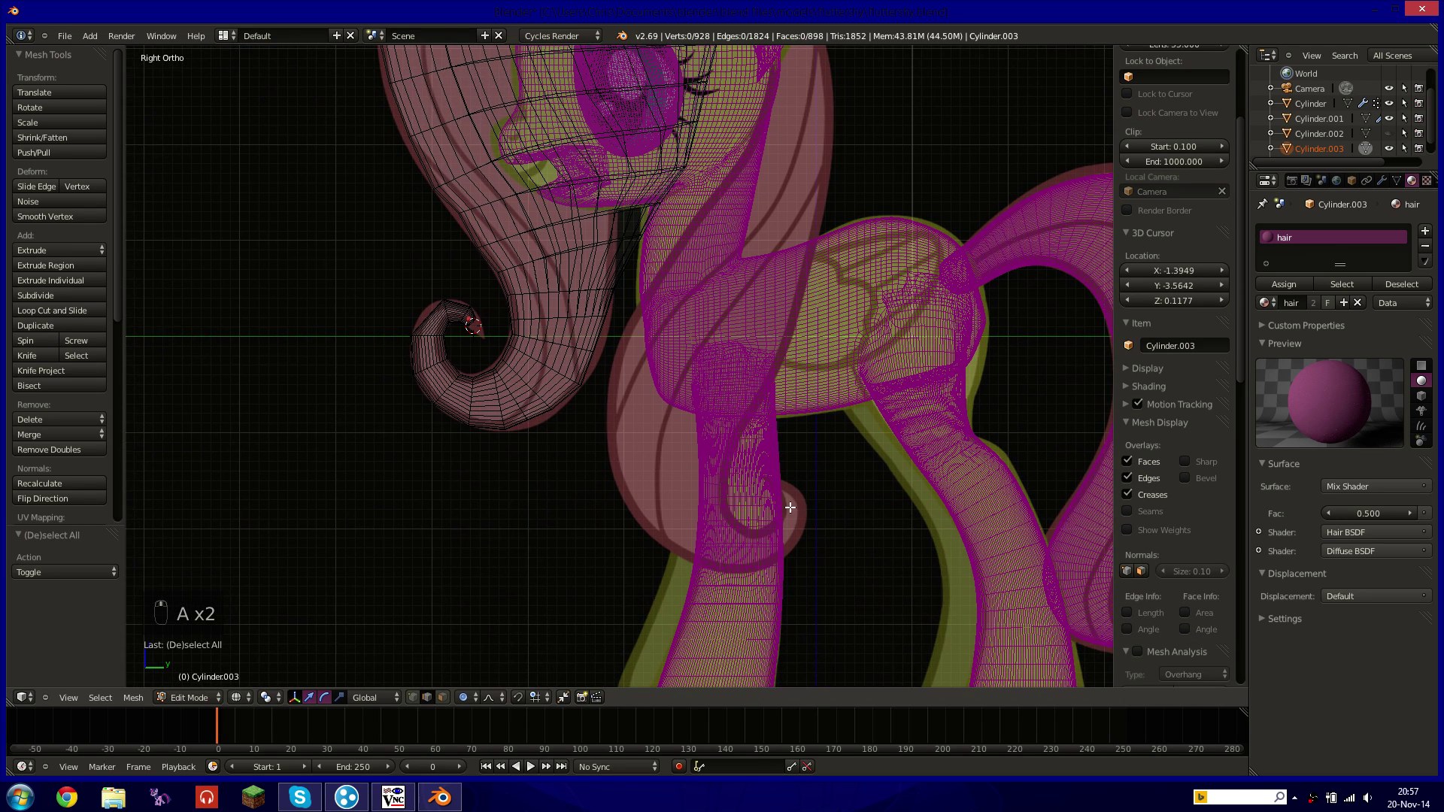
pyautogui.press('z')
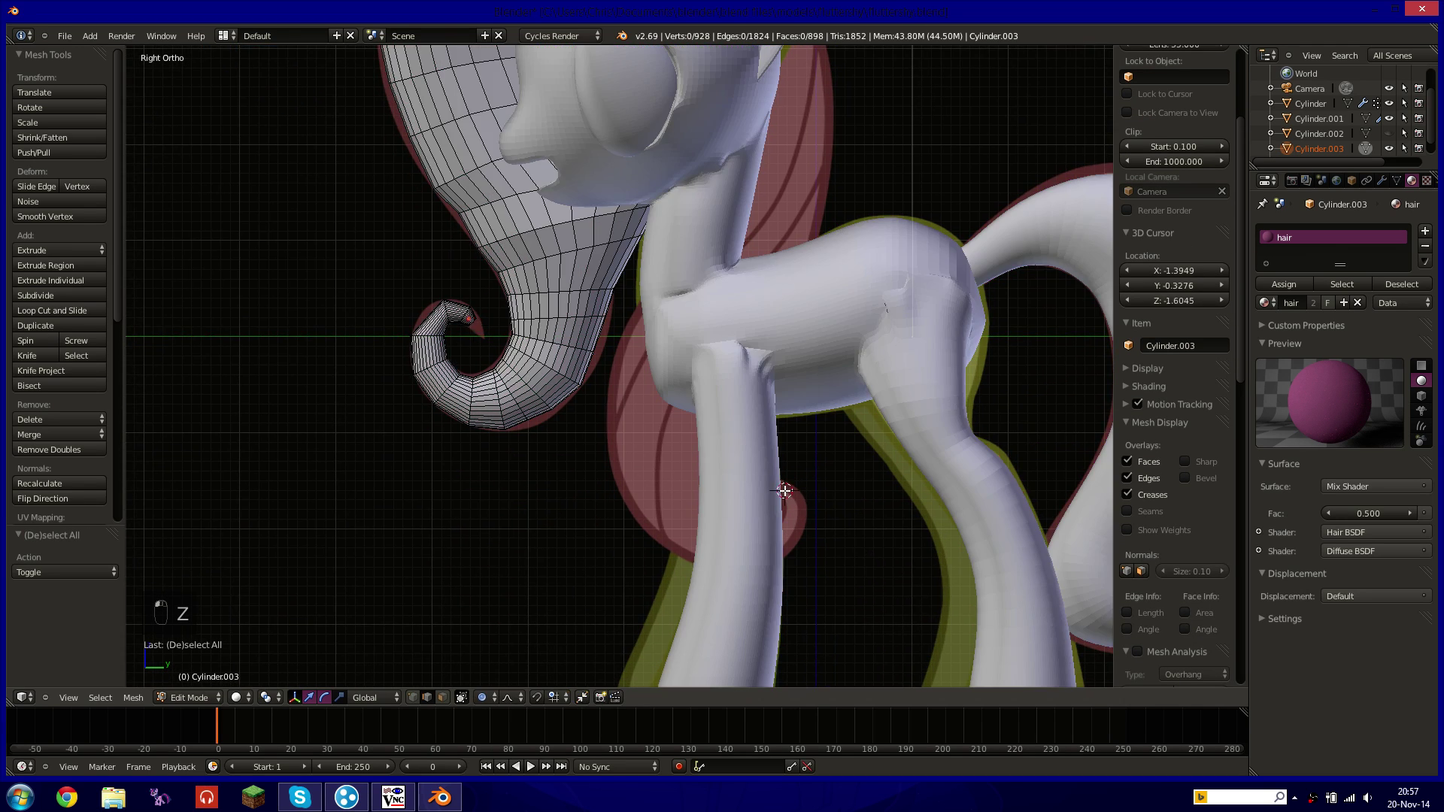
pyautogui.press('z')
pyautogui.keyDown('shift'); pyautogui.moveTo(784, 491); pyautogui.dragTo(750, 419, button='middle'); pyautogui.keyUp('shift')
pyautogui.hotkey('shift', 'a')
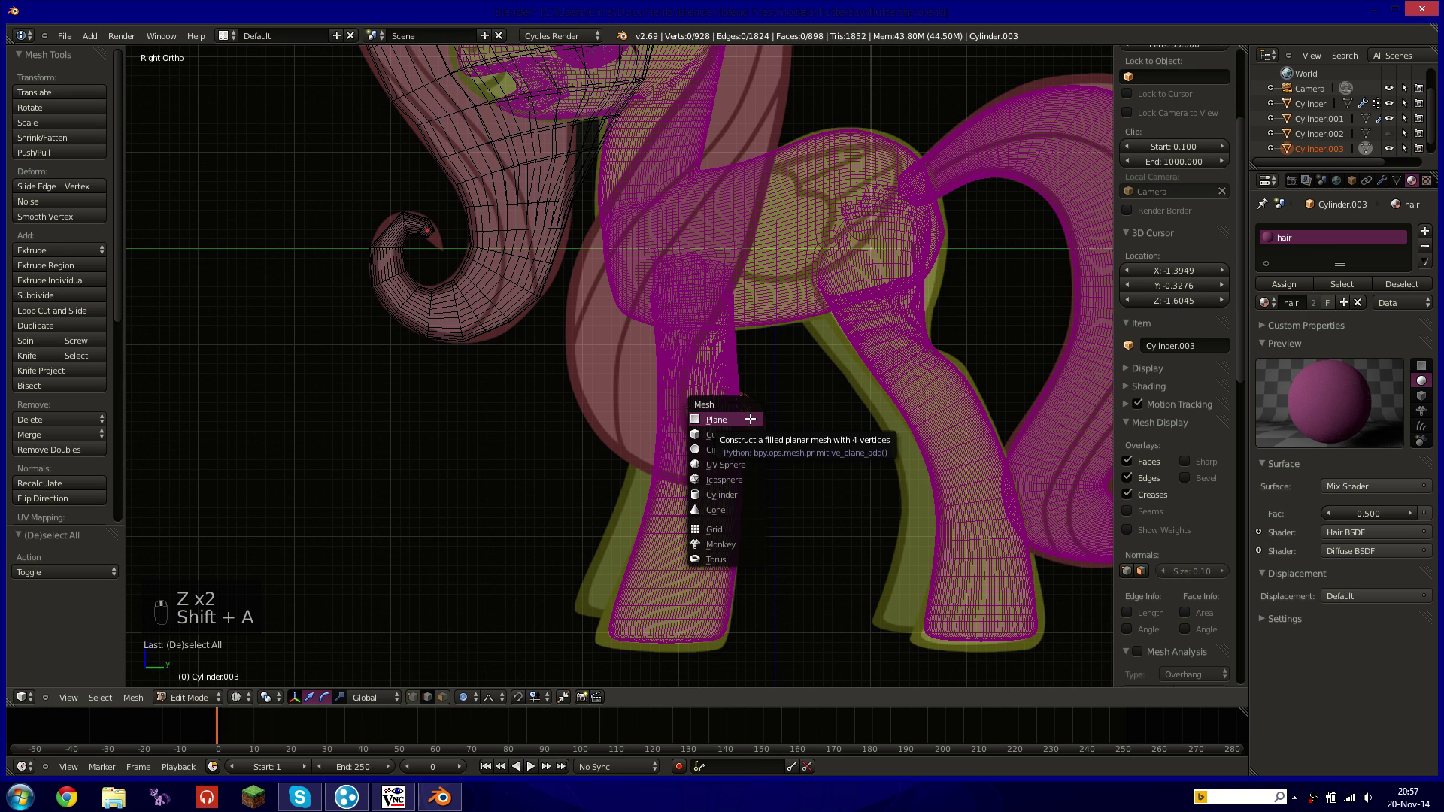
pyautogui.click(722, 495)
# Scale the new cylinder to about 0.202 with proportional editing off and move it about 2.283 along X.
pyautogui.press('s')
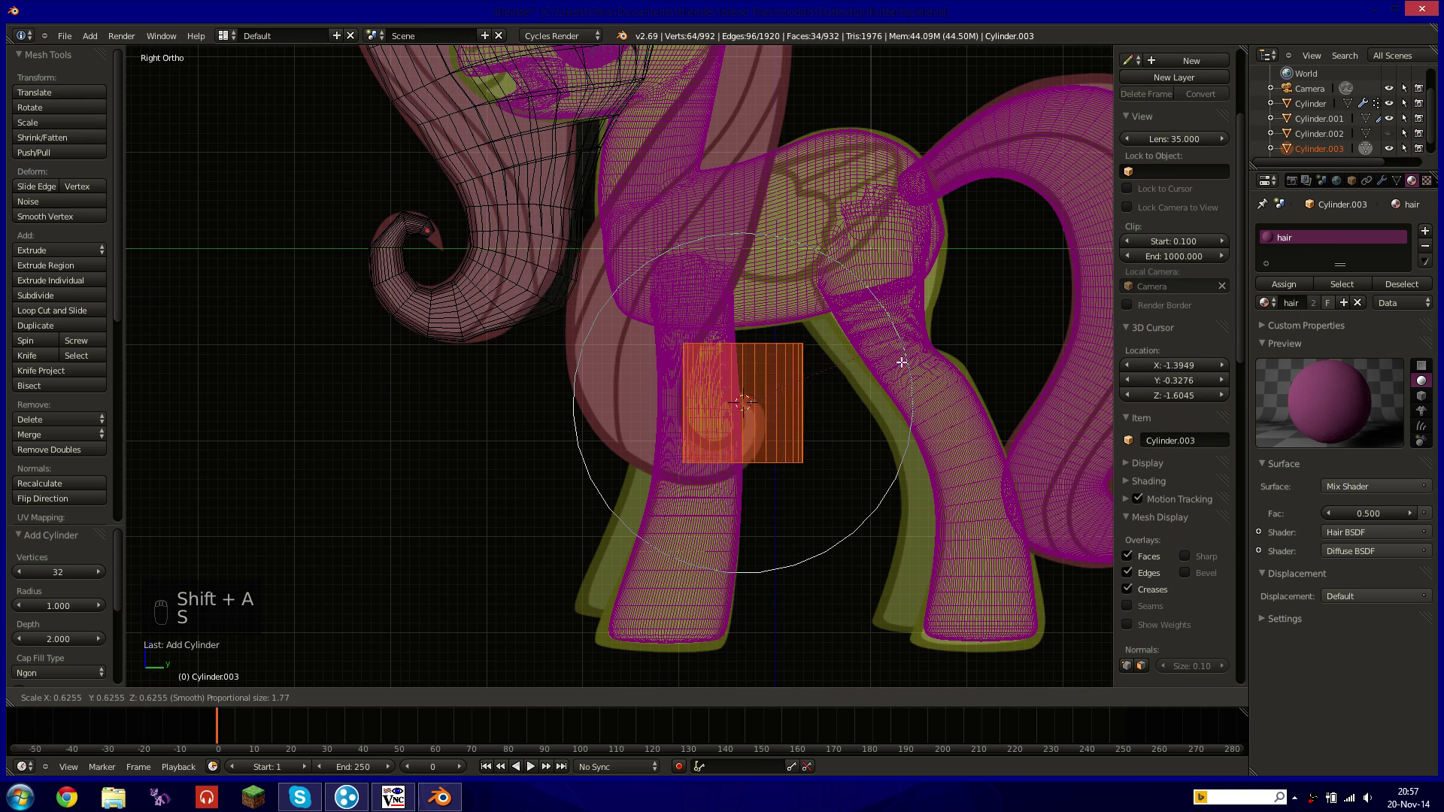
pyautogui.click(952, 316)
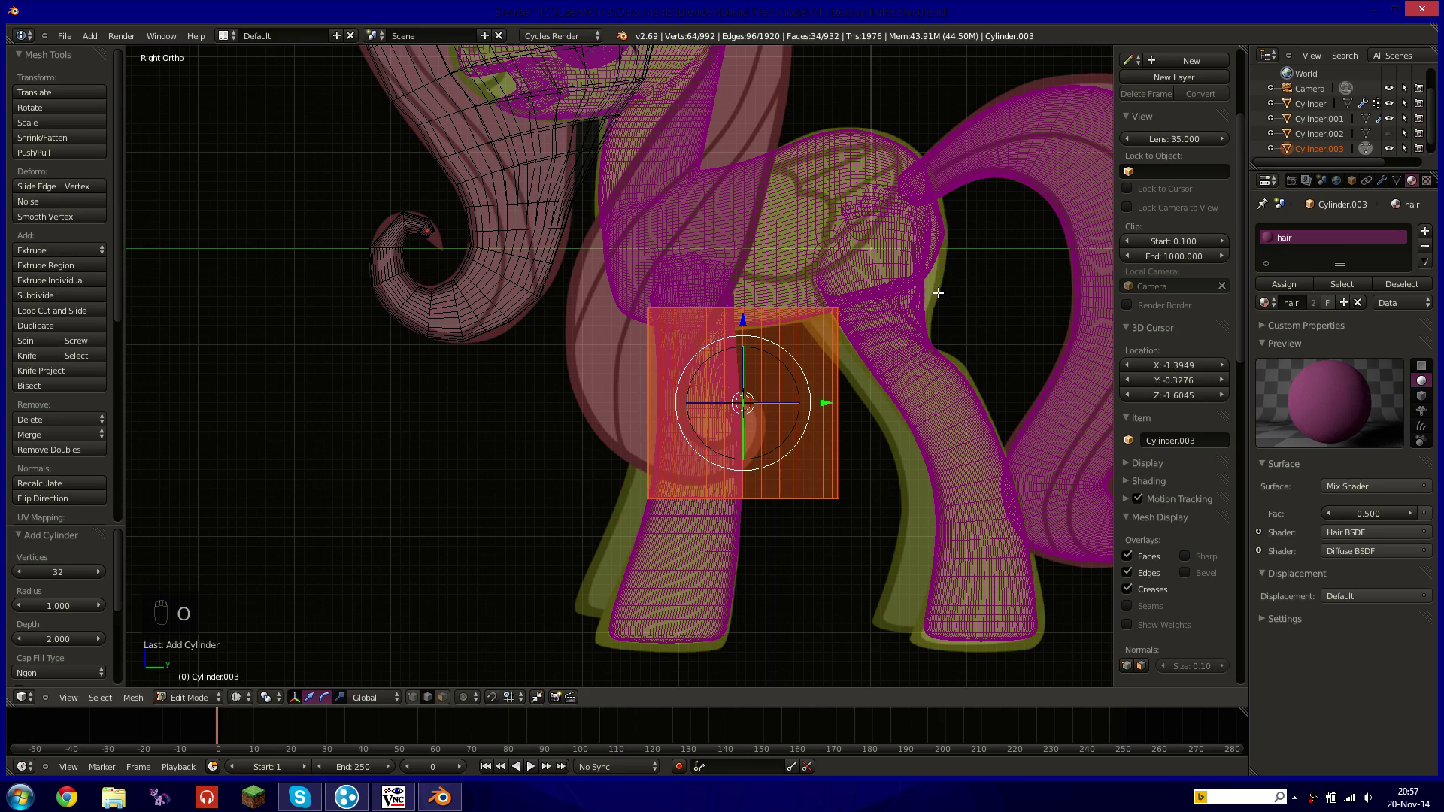
pyautogui.press('s')
pyautogui.click(782, 379)
pyautogui.moveTo(782, 380); pyautogui.dragTo(784, 430, button='middle')
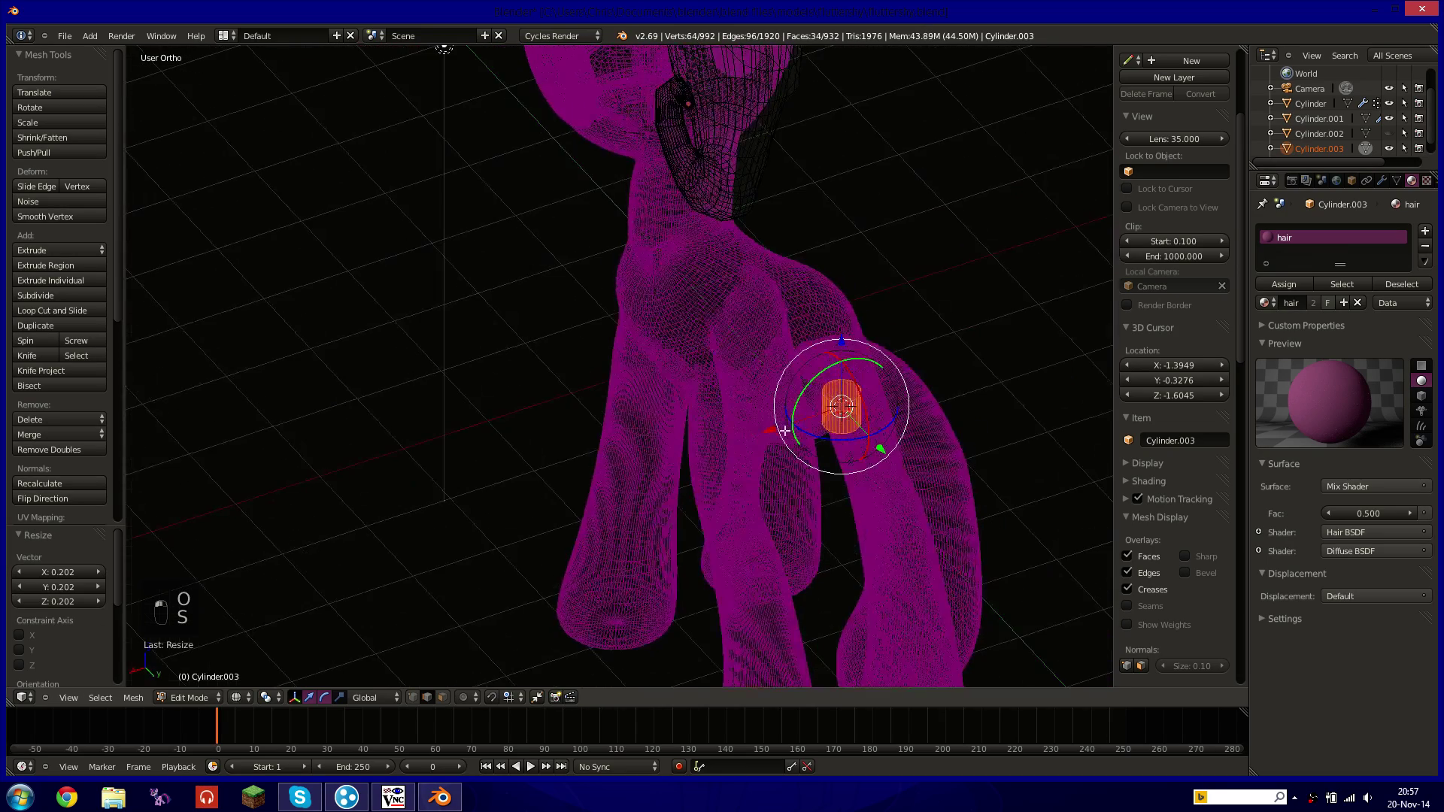
pyautogui.moveTo(771, 425); pyautogui.dragTo(578, 486)
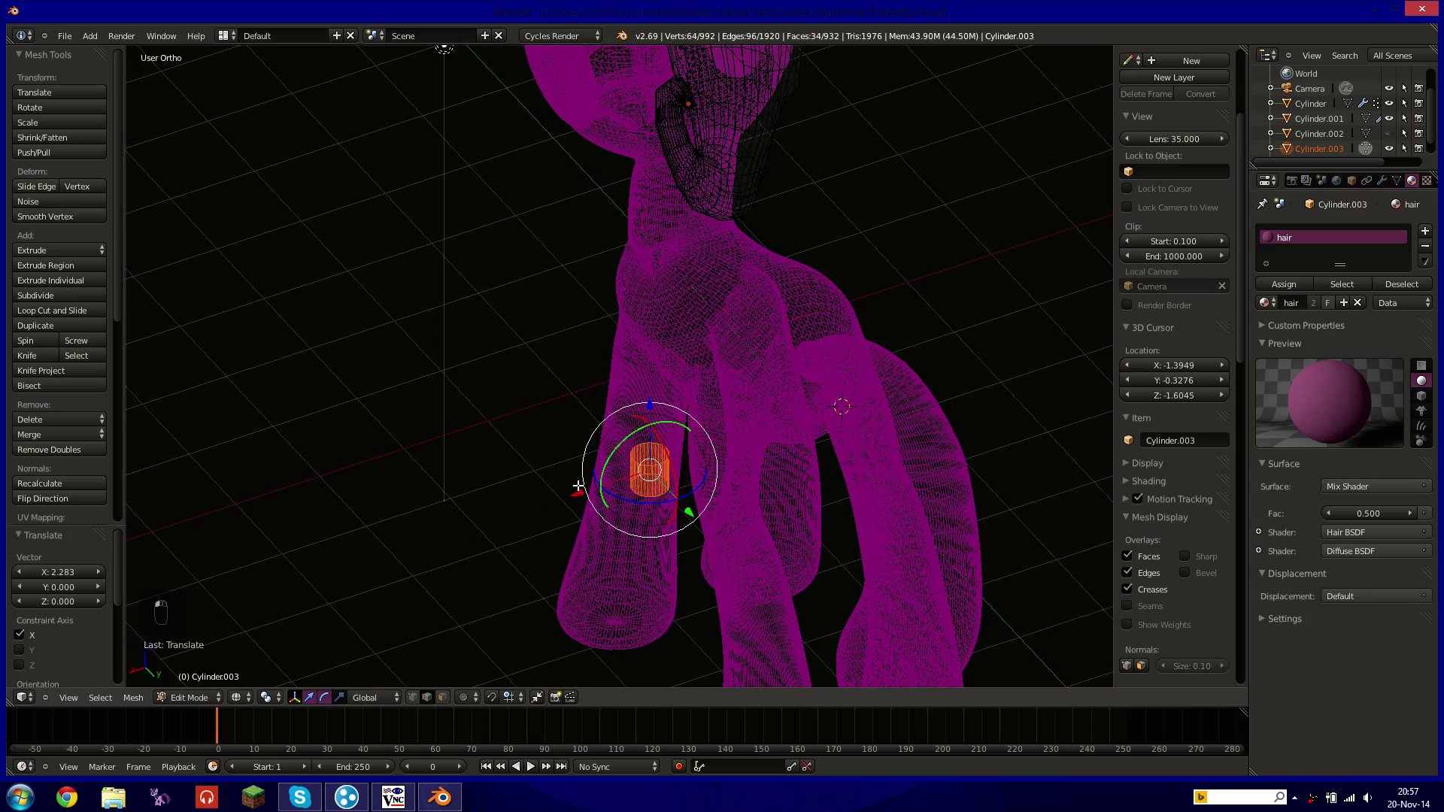
# In the right side view, rotate the cylinder about -44.6° and scale it to about 0.59 over the reference curl.
pyautogui.press('KP_3')
pyautogui.scroll(5, 800, 364)
pyautogui.keyDown('shift'); pyautogui.moveTo(800, 364); pyautogui.dragTo(612, 219, button='middle'); pyautogui.keyUp('shift')
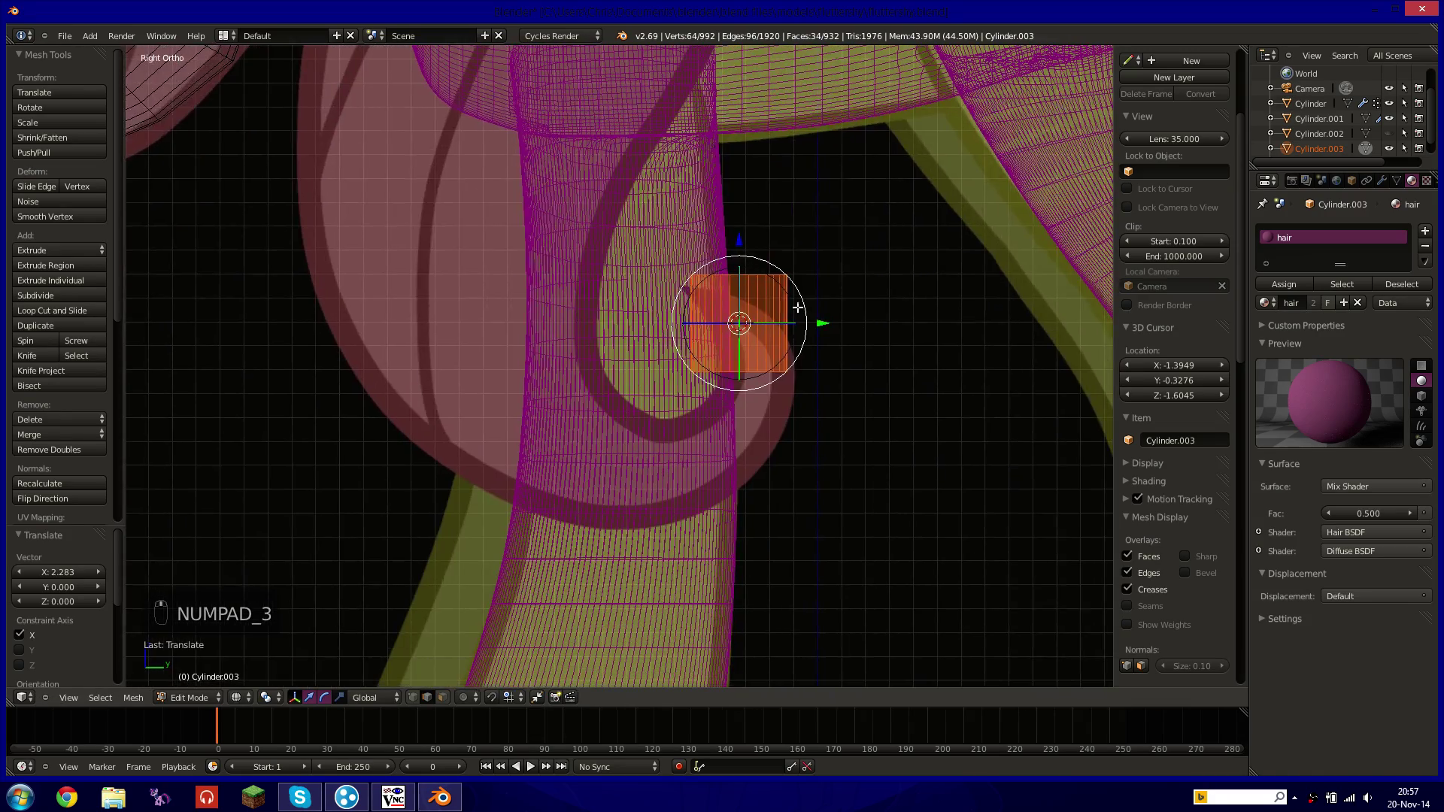
pyautogui.press('r')
pyautogui.click(908, 194)
pyautogui.press('s')
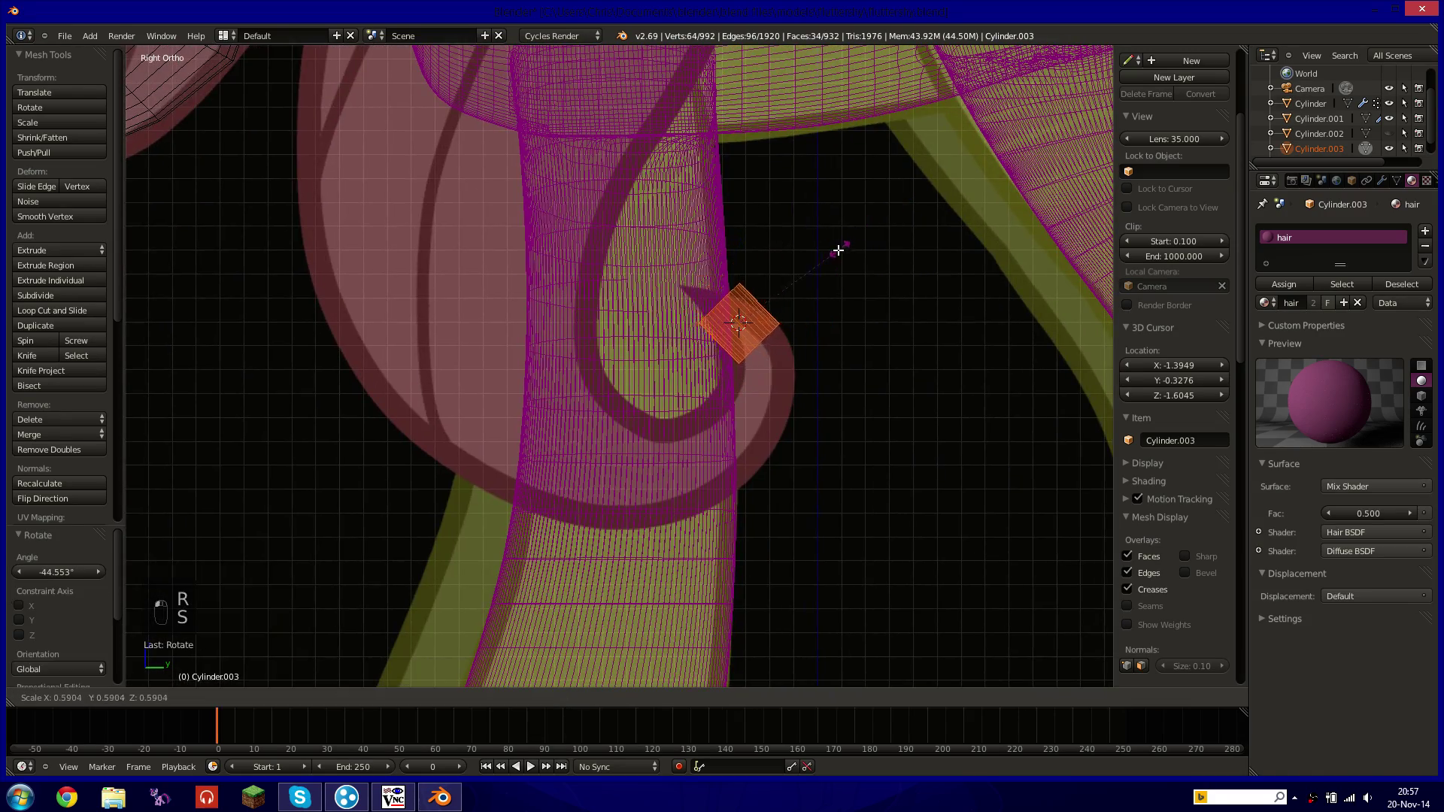
pyautogui.click(835, 249)
# Move the cylinder about -0.069 along Y and 0.041 along Z onto the curl tip and rotate it about 5.8°.
pyautogui.press('g')
pyautogui.click(799, 300)
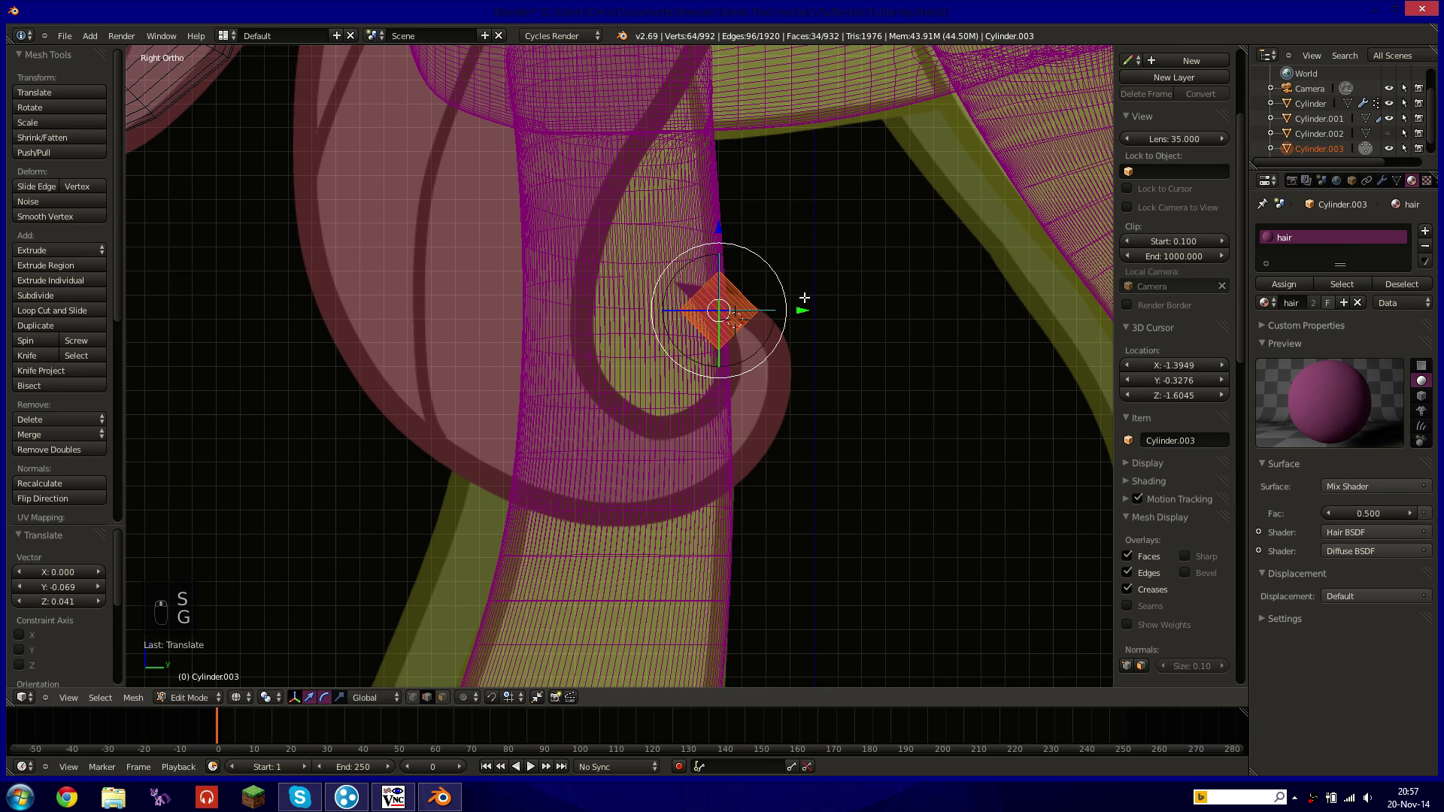
pyautogui.press('r')
pyautogui.click(771, 339)
# Select the cylinder's lower end face, extrude it about 0.076 in Y and -0.095 in Z, and rotate it about 38.6°.
pyautogui.moveTo(768, 340); pyautogui.dragTo(752, 391, button='middle')
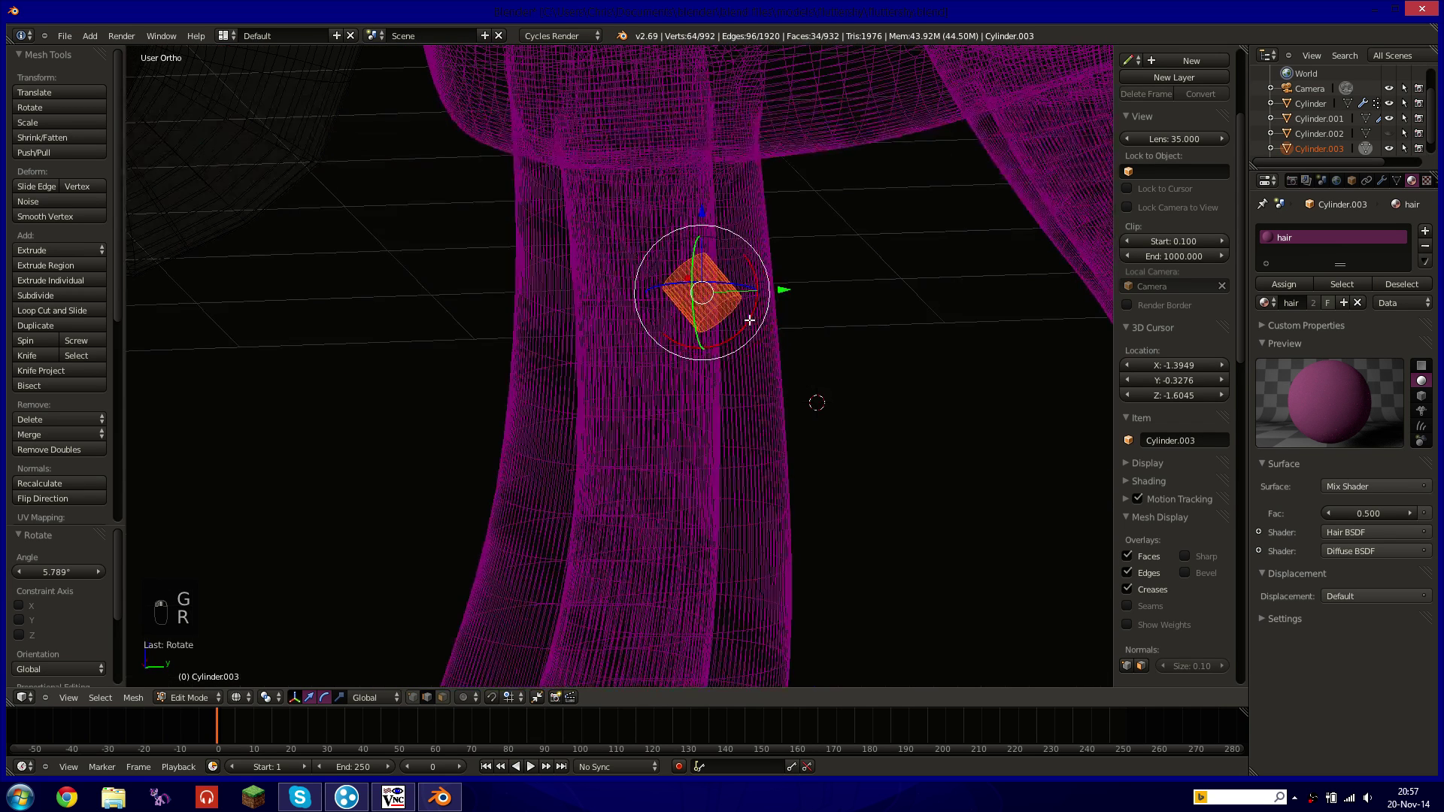
pyautogui.press('z')
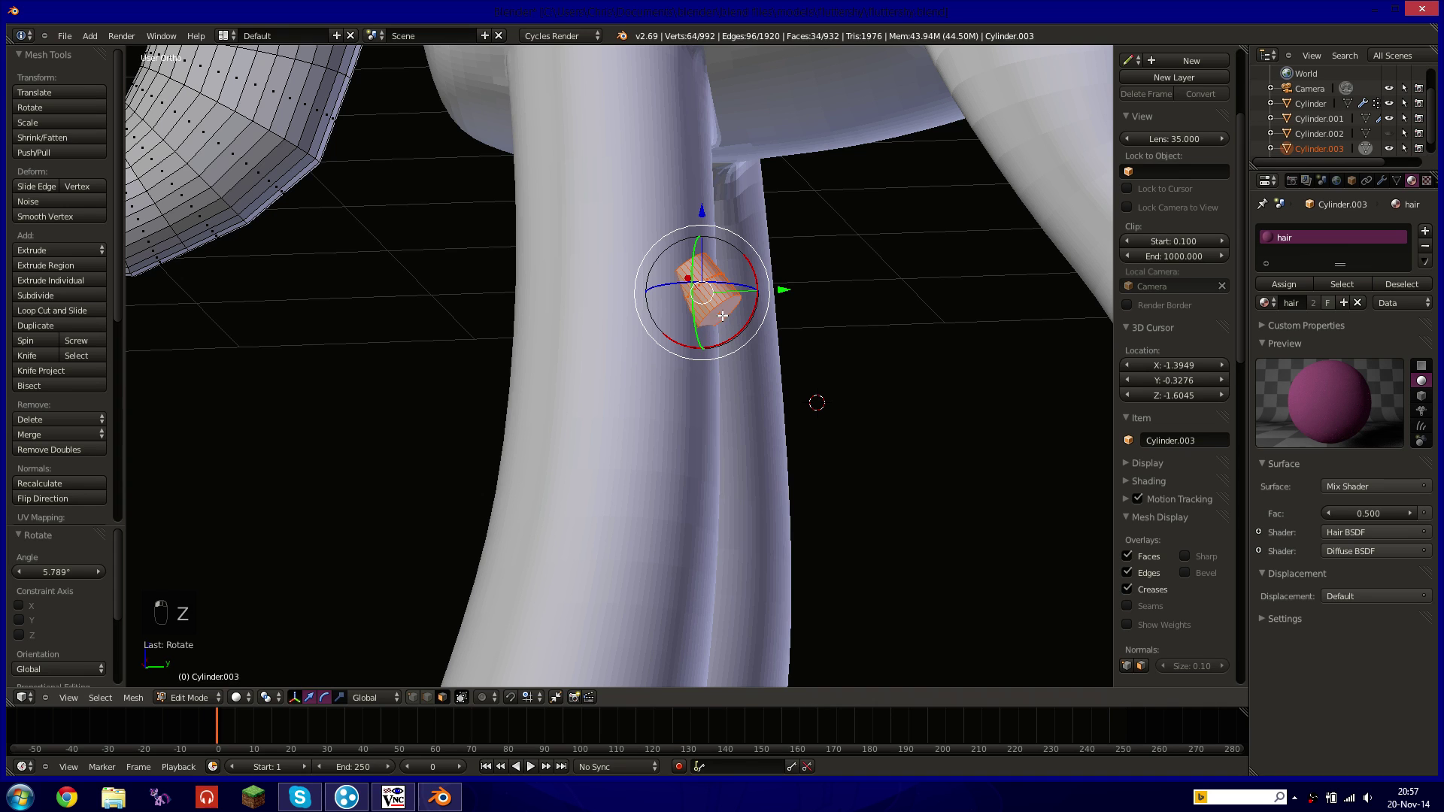
pyautogui.press('KP_3')
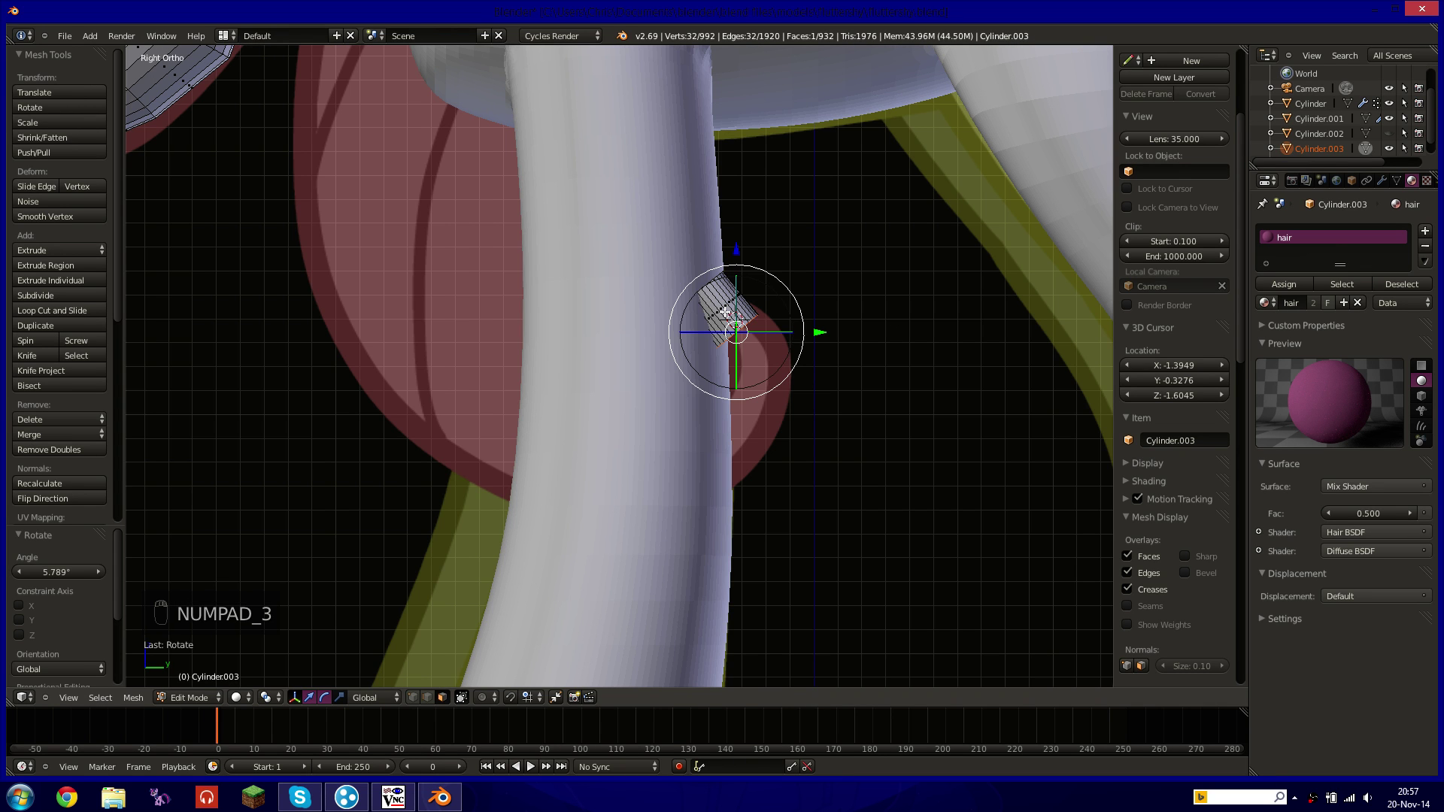
pyautogui.press('z')
pyautogui.press('e')
pyautogui.click(797, 337)
pyautogui.press('r')
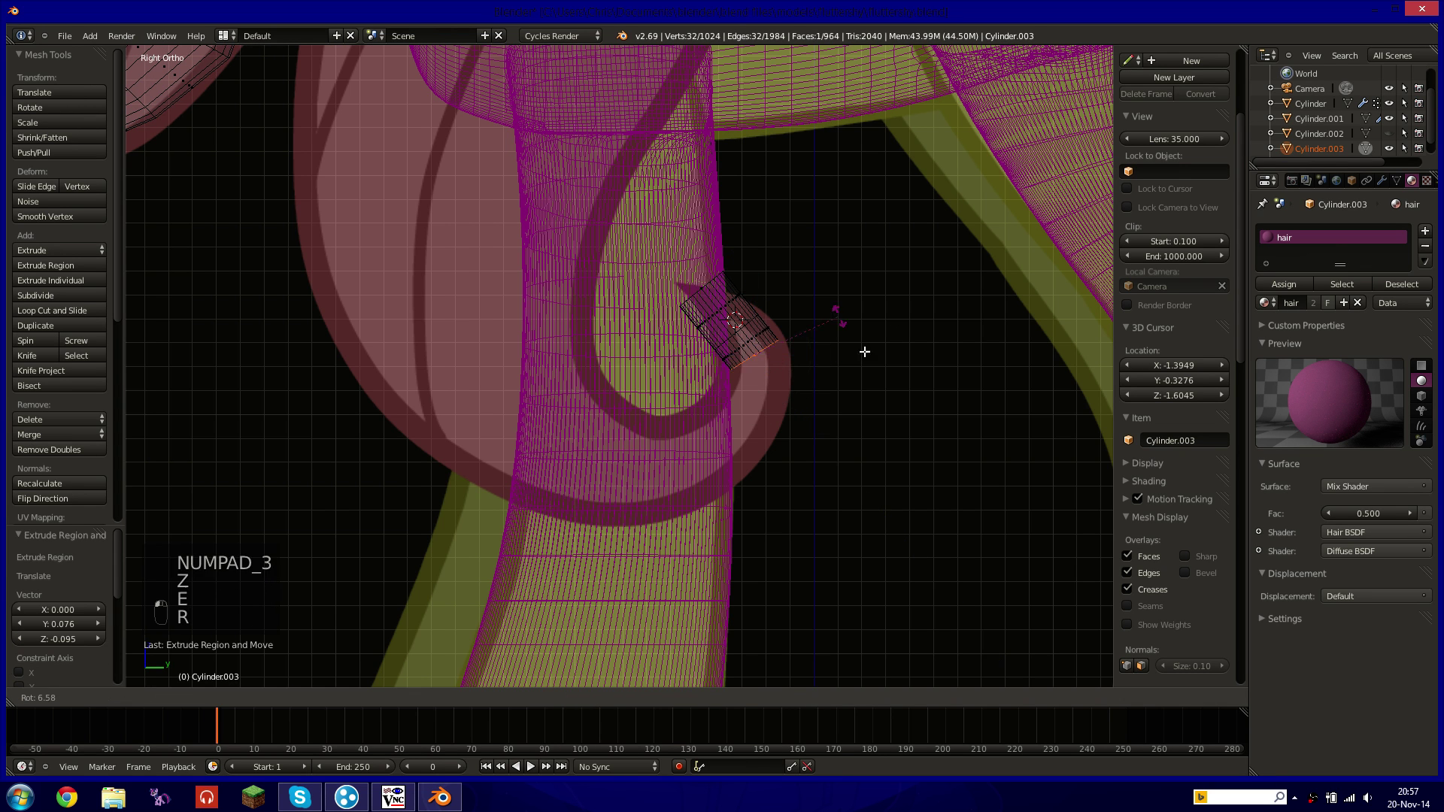
pyautogui.click(867, 370)
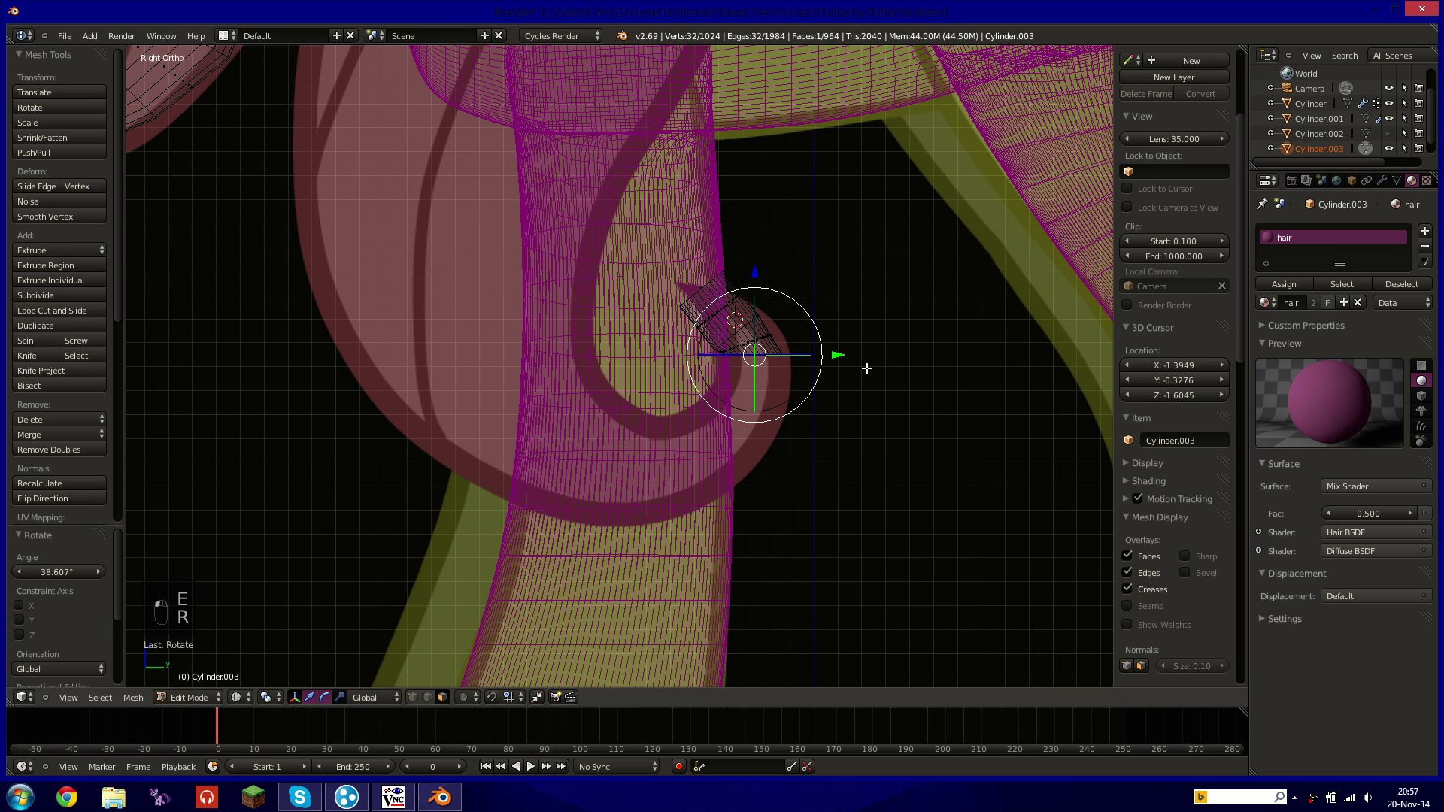
# Extrude another segment down the curl, rotate its end about 6.9° and scale it to about 1.17.
pyautogui.press('e')
pyautogui.click(865, 398)
pyautogui.press('r')
pyautogui.click(867, 404)
pyautogui.press('s')
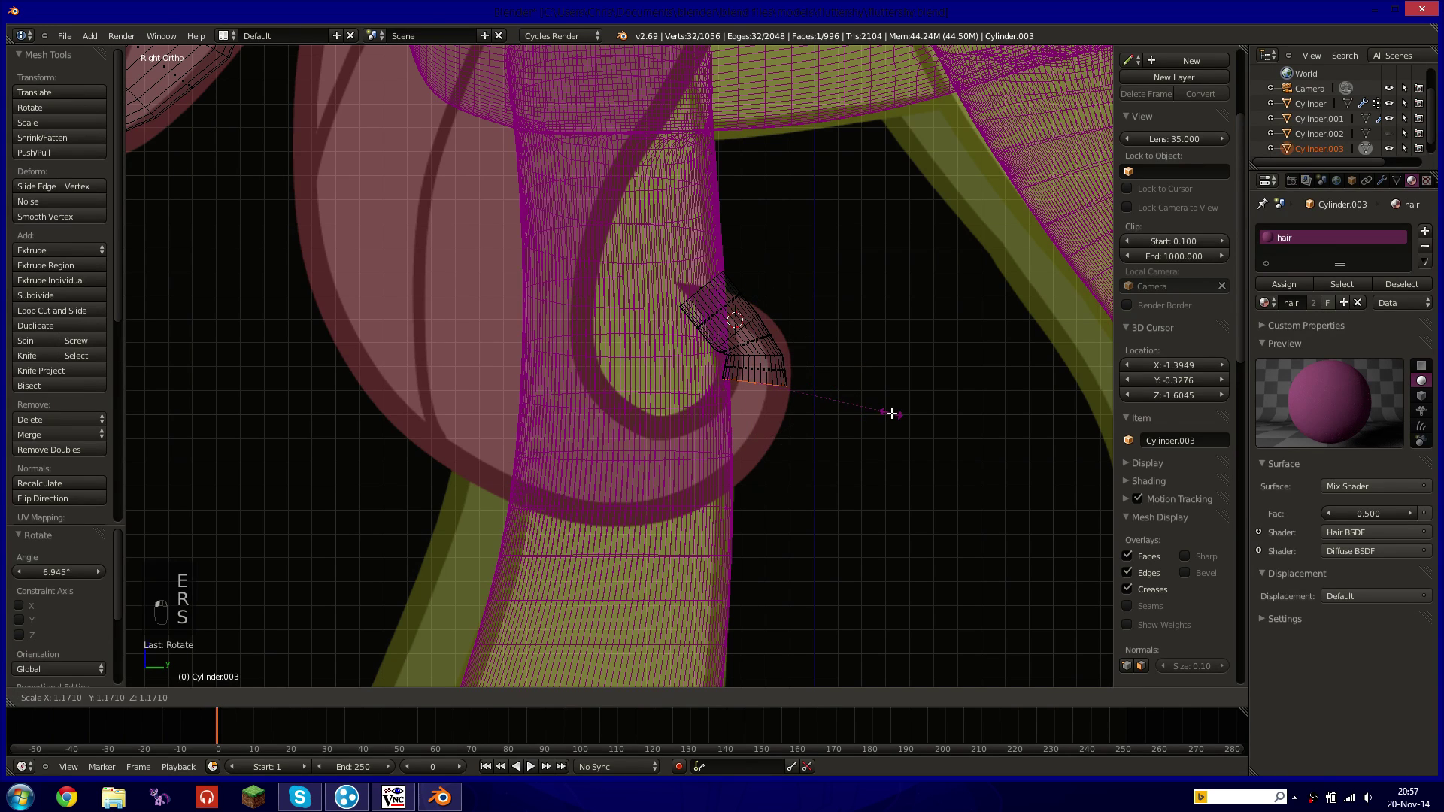
pyautogui.click(891, 414)
# Extrude the end about -0.114 in Z, rotate it about 25.8° and shift it about -0.053 in Y to follow the curl.
pyautogui.press('e')
pyautogui.click(863, 441)
pyautogui.press('r')
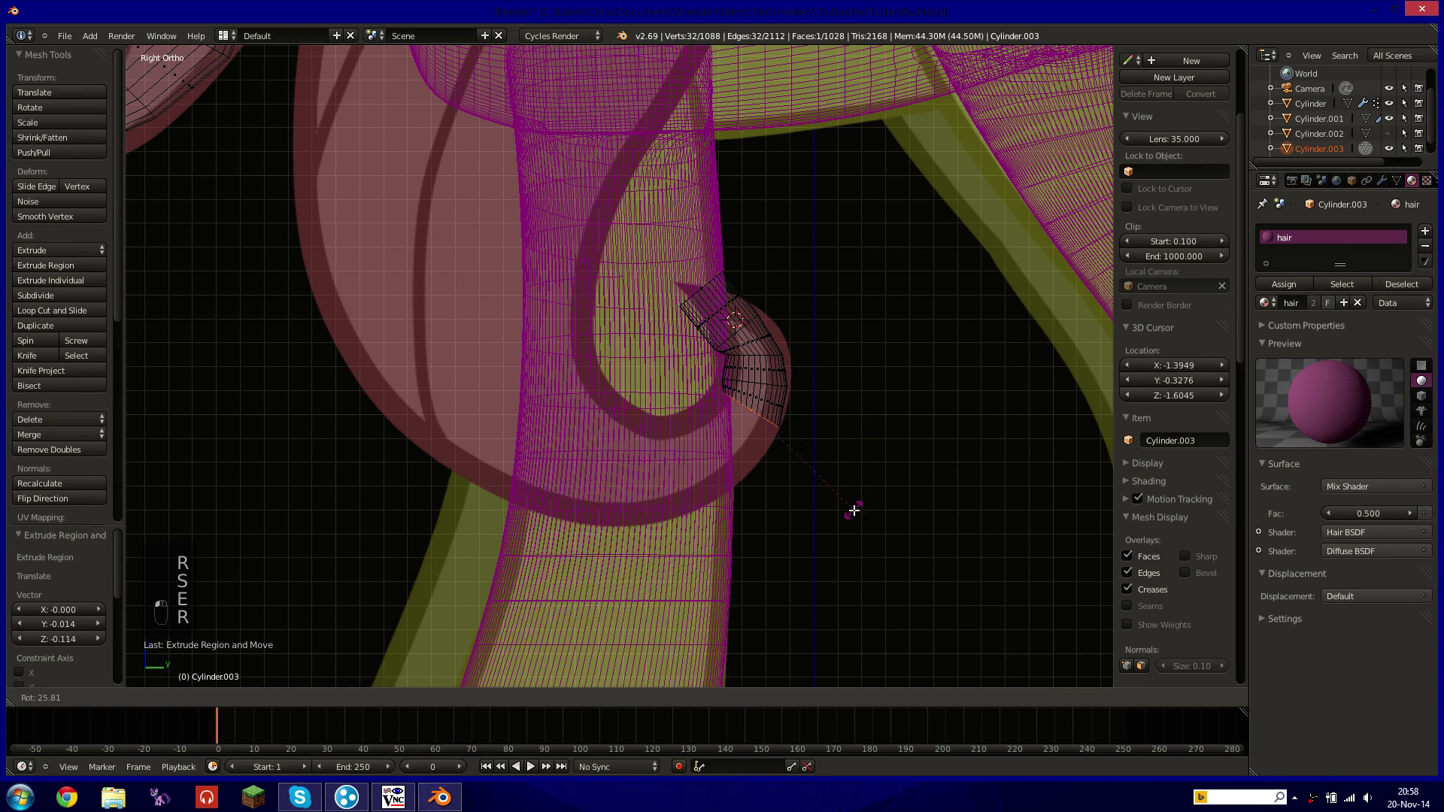
pyautogui.click(854, 510)
pyautogui.press('g')
pyautogui.click(833, 514)
# Select all segments of the new curl and move them about 0.125 along X, away from the leg.
pyautogui.press('z')
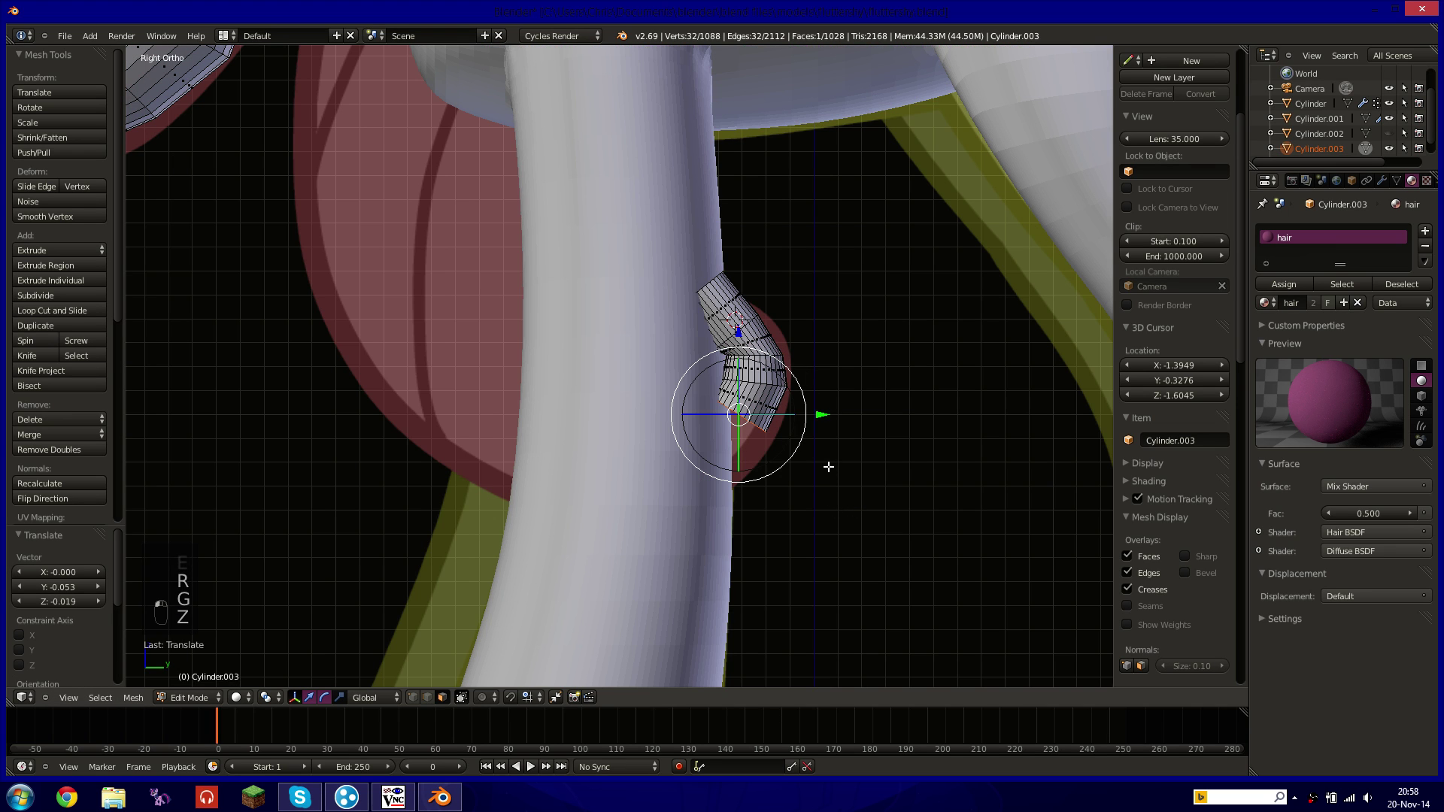
pyautogui.press('z')
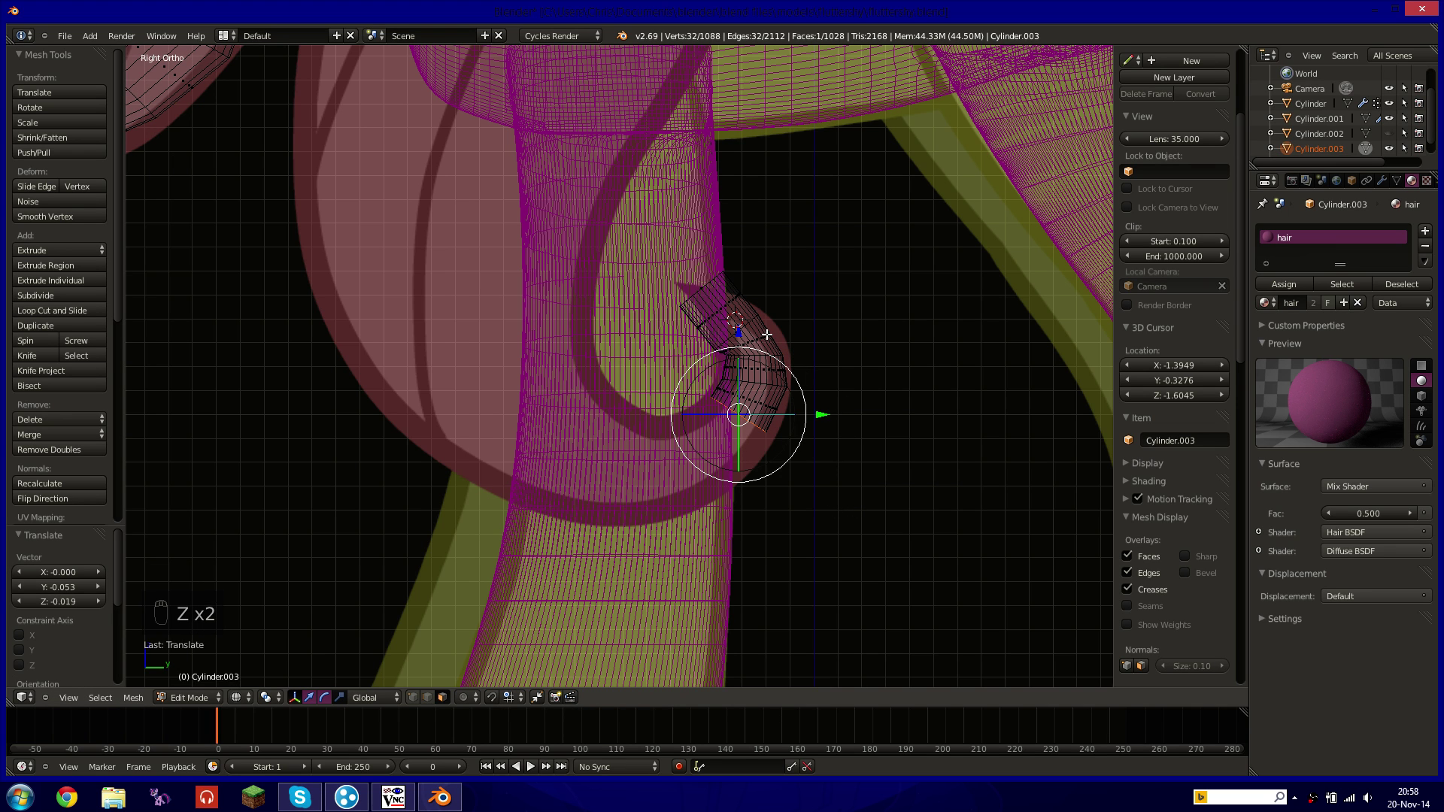
pyautogui.press('c')
pyautogui.moveTo(767, 343)
pyautogui.mouseDown()
pyautogui.moveTo(735, 258)
pyautogui.moveTo(672, 491)
pyautogui.moveTo(648, 416)
pyautogui.moveTo(717, 405)
pyautogui.mouseUp()
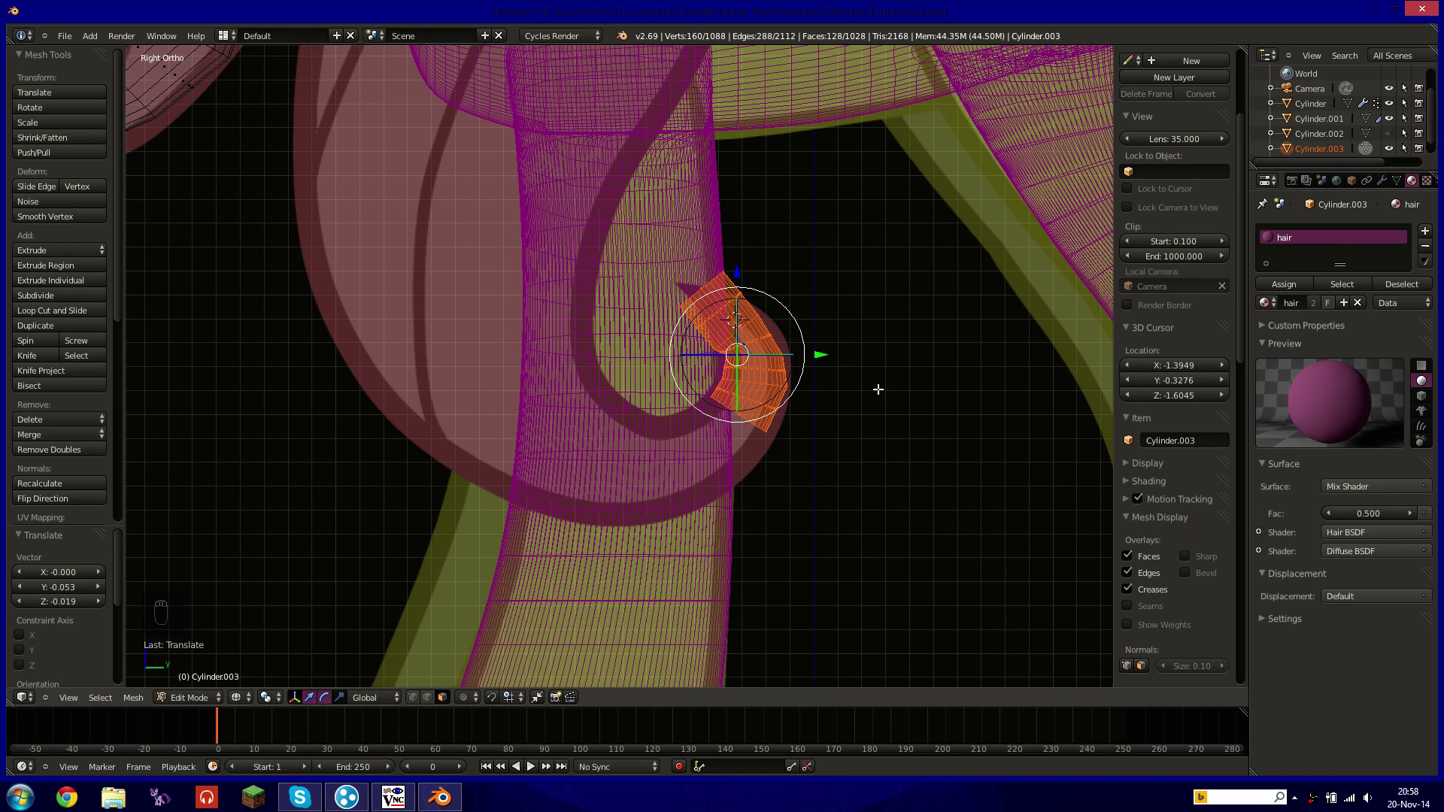
pyautogui.moveTo(878, 389); pyautogui.dragTo(808, 422, button='middle')
pyautogui.press('z')
pyautogui.moveTo(645, 410); pyautogui.dragTo(634, 416)
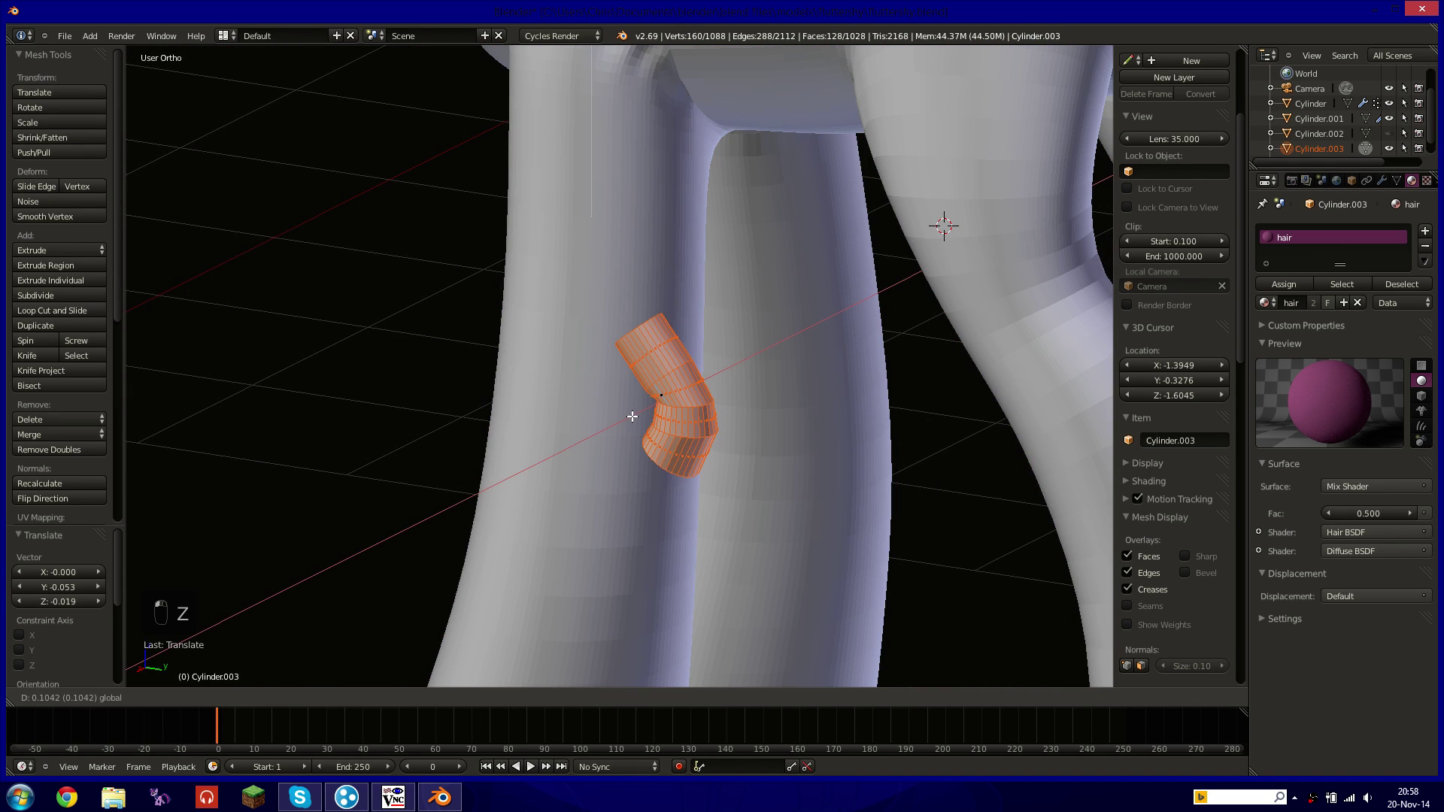
# Select only the curl's lower end face and enlarge it slightly to match the reference width.
pyautogui.press('KP_3')
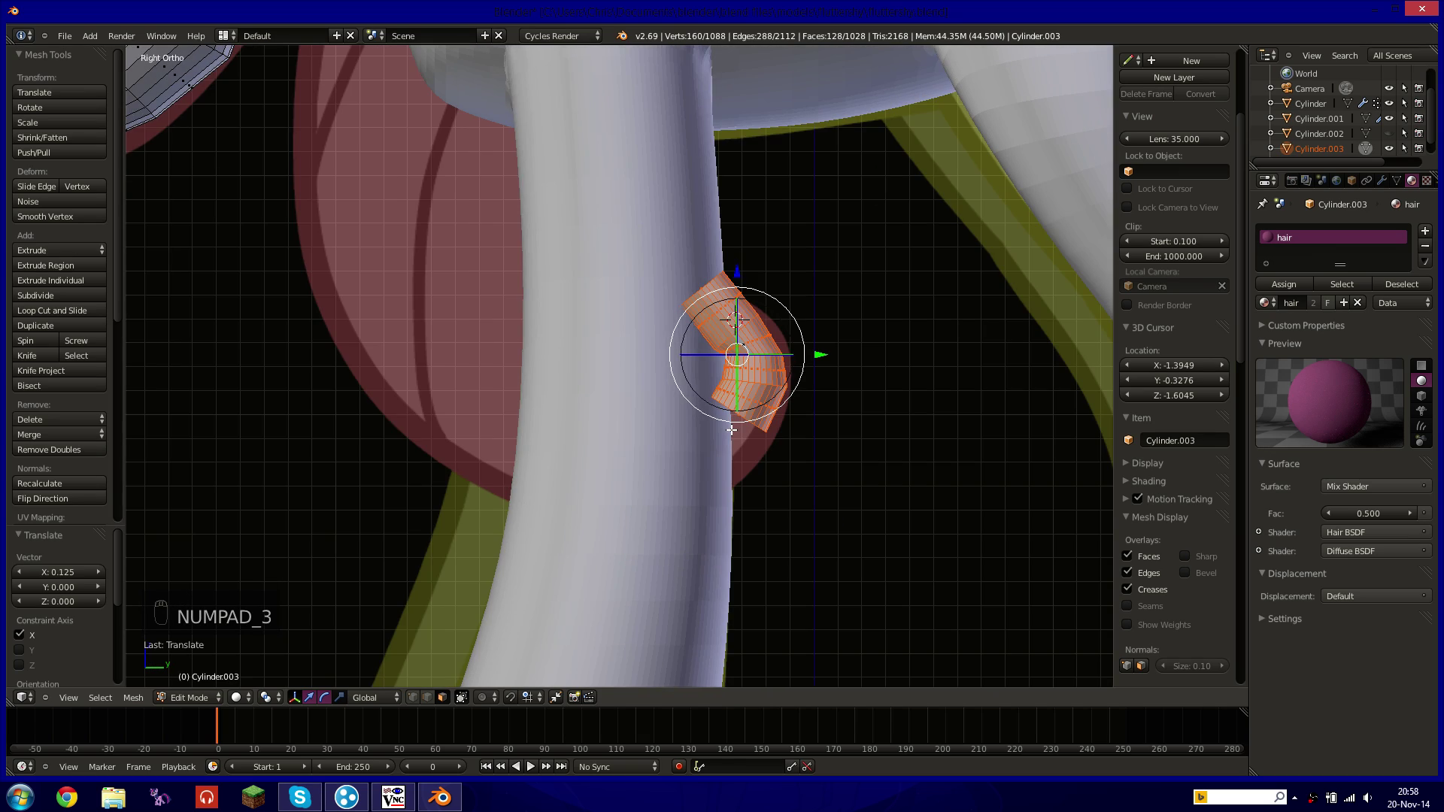
pyautogui.press('z')
pyautogui.moveTo(731, 430); pyautogui.dragTo(769, 410, button='middle')
pyautogui.rightClick(769, 410)
pyautogui.press('z')
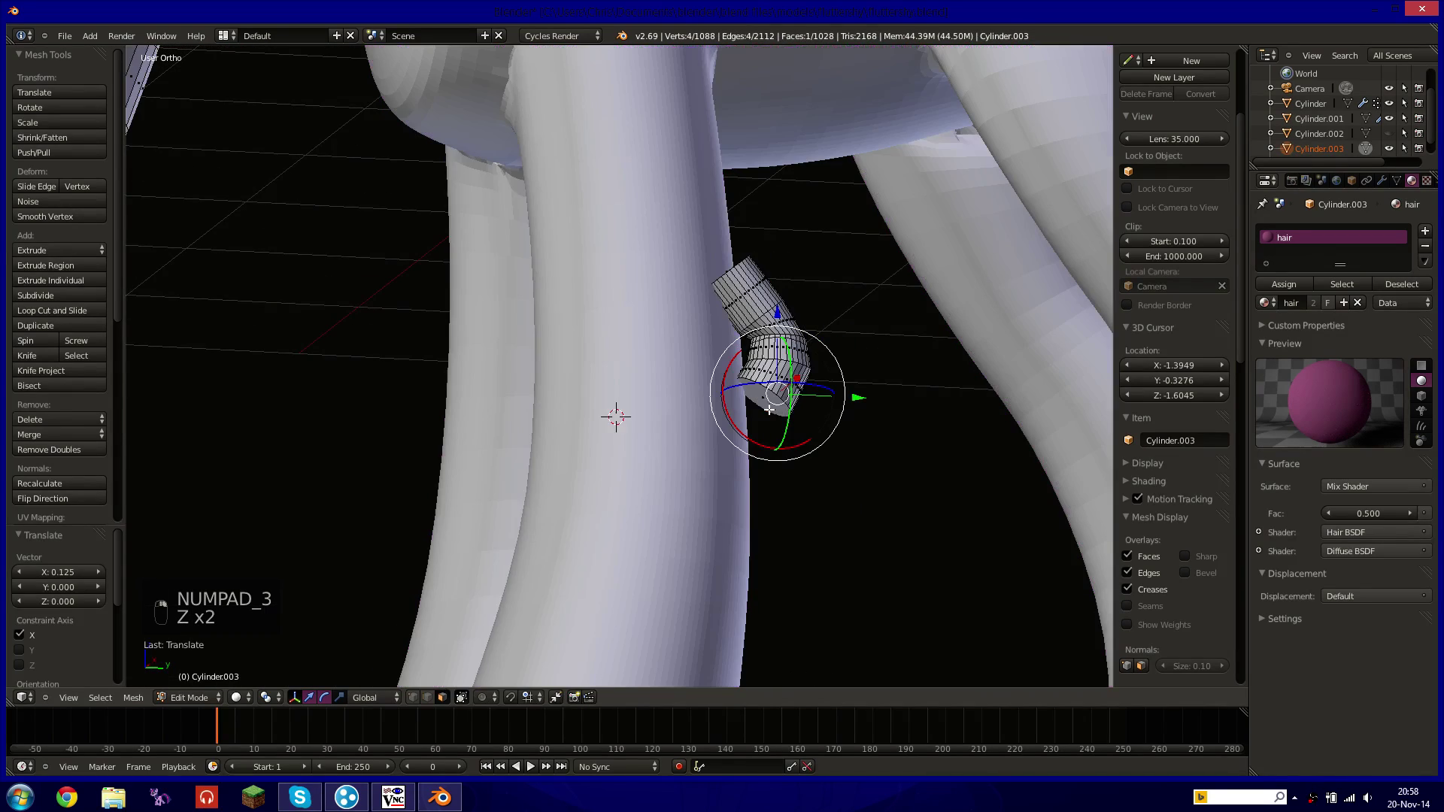
pyautogui.rightClick(763, 407)
pyautogui.press('KP_3')
pyautogui.press('s')
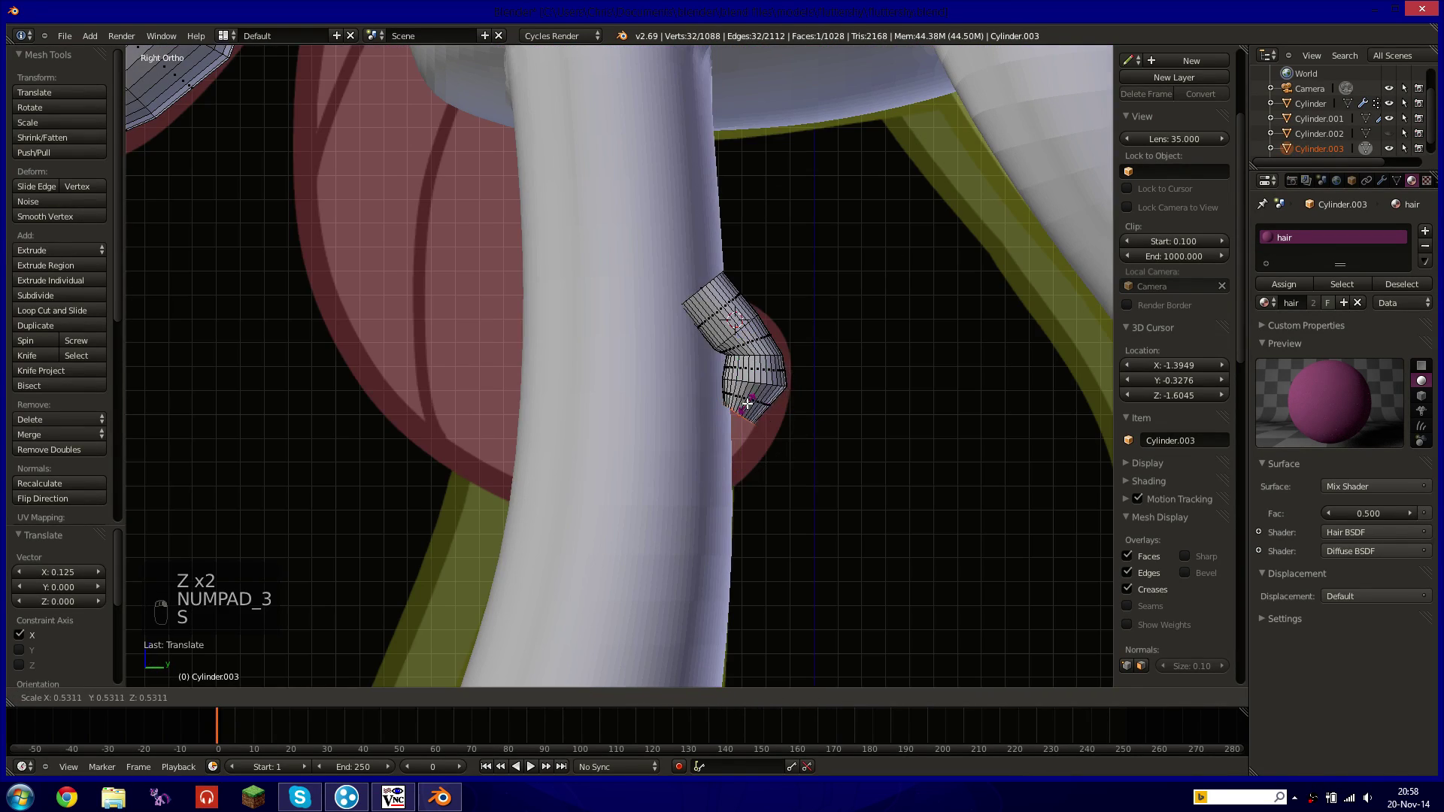
pyautogui.click(750, 404)
pyautogui.press('z')
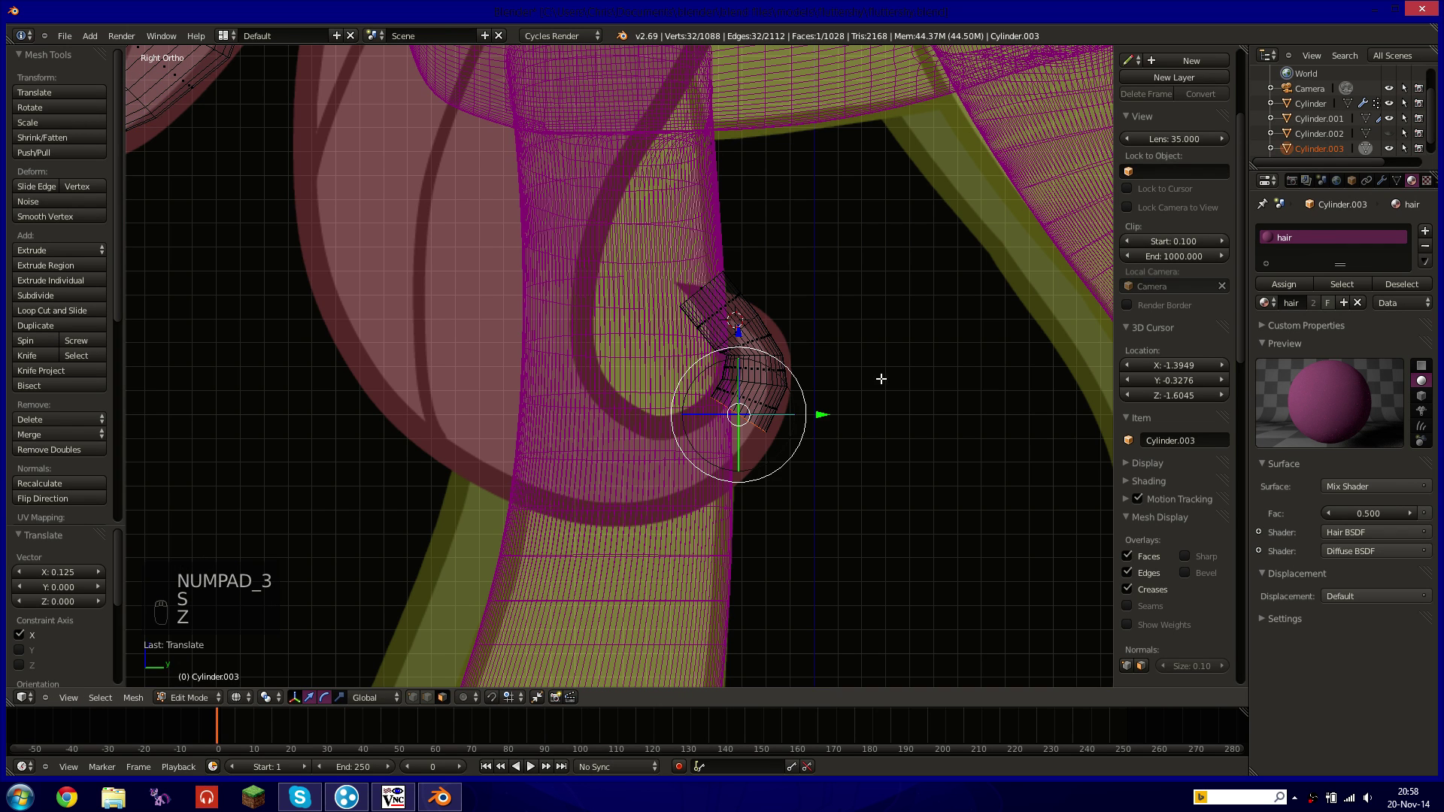
pyautogui.press('s')
pyautogui.click(892, 401)
# Extrude the end face about -0.062 in Y and -0.097 in Z, rotate it along the bend and scale it to about 1.13.
pyautogui.press('e')
pyautogui.click(871, 429)
pyautogui.press('r')
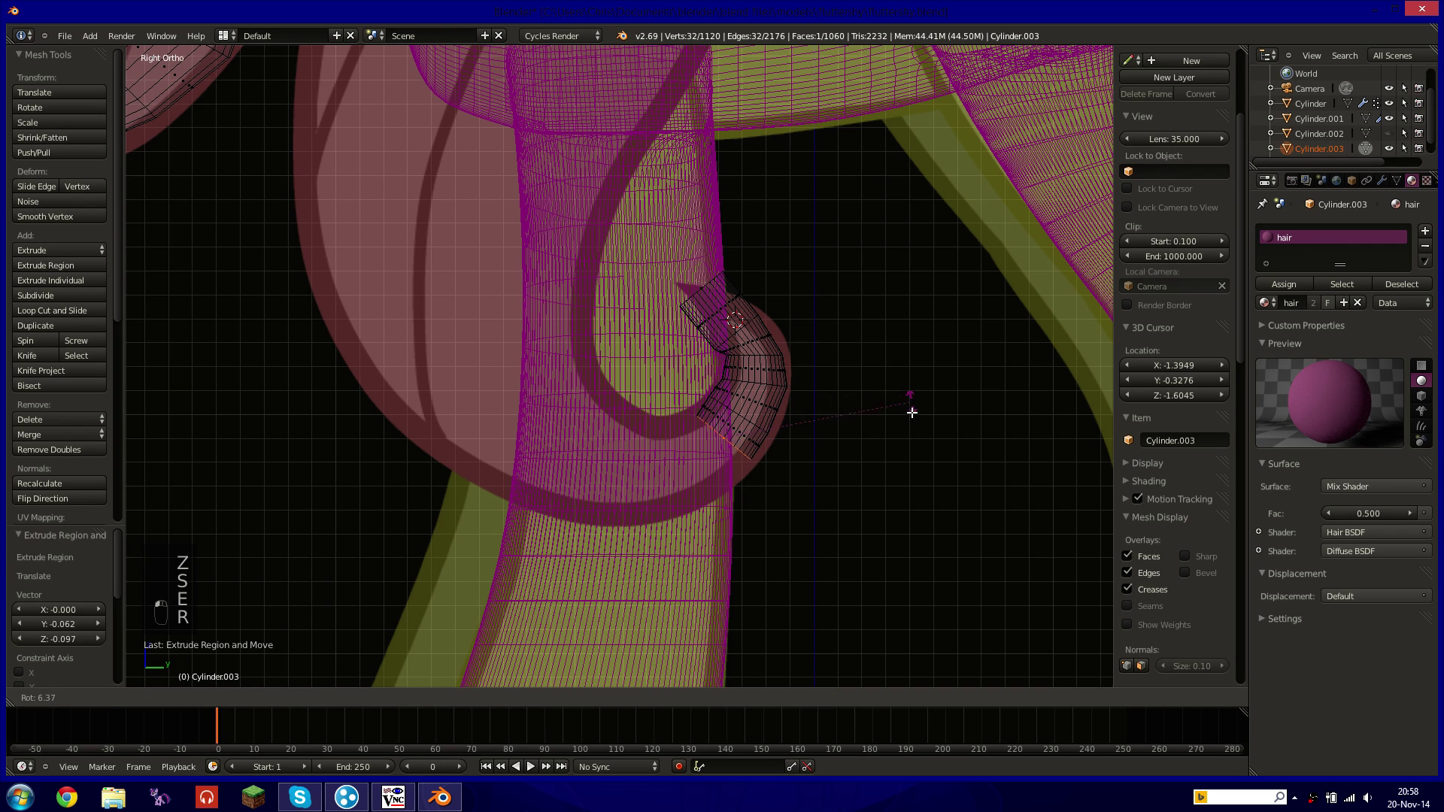
pyautogui.click(907, 466)
pyautogui.press('g')
pyautogui.click(899, 468)
pyautogui.press('s')
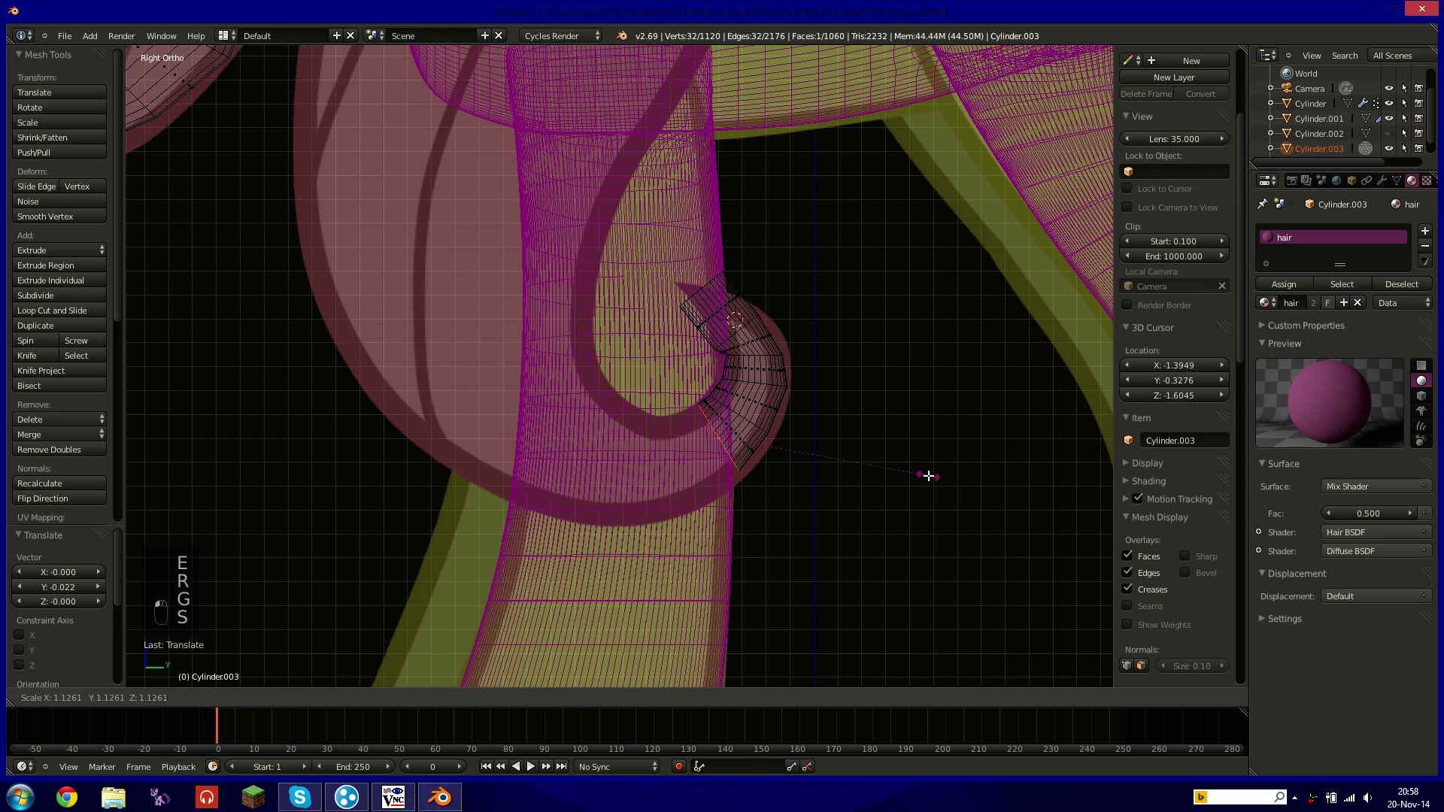
pyautogui.press('g')
pyautogui.click(905, 490)
# Extrude the end about -0.195 in Y and -0.119 in Z, angle it along the bend and scale it to about 1.062.
pyautogui.press('e')
pyautogui.click(860, 496)
pyautogui.press('r')
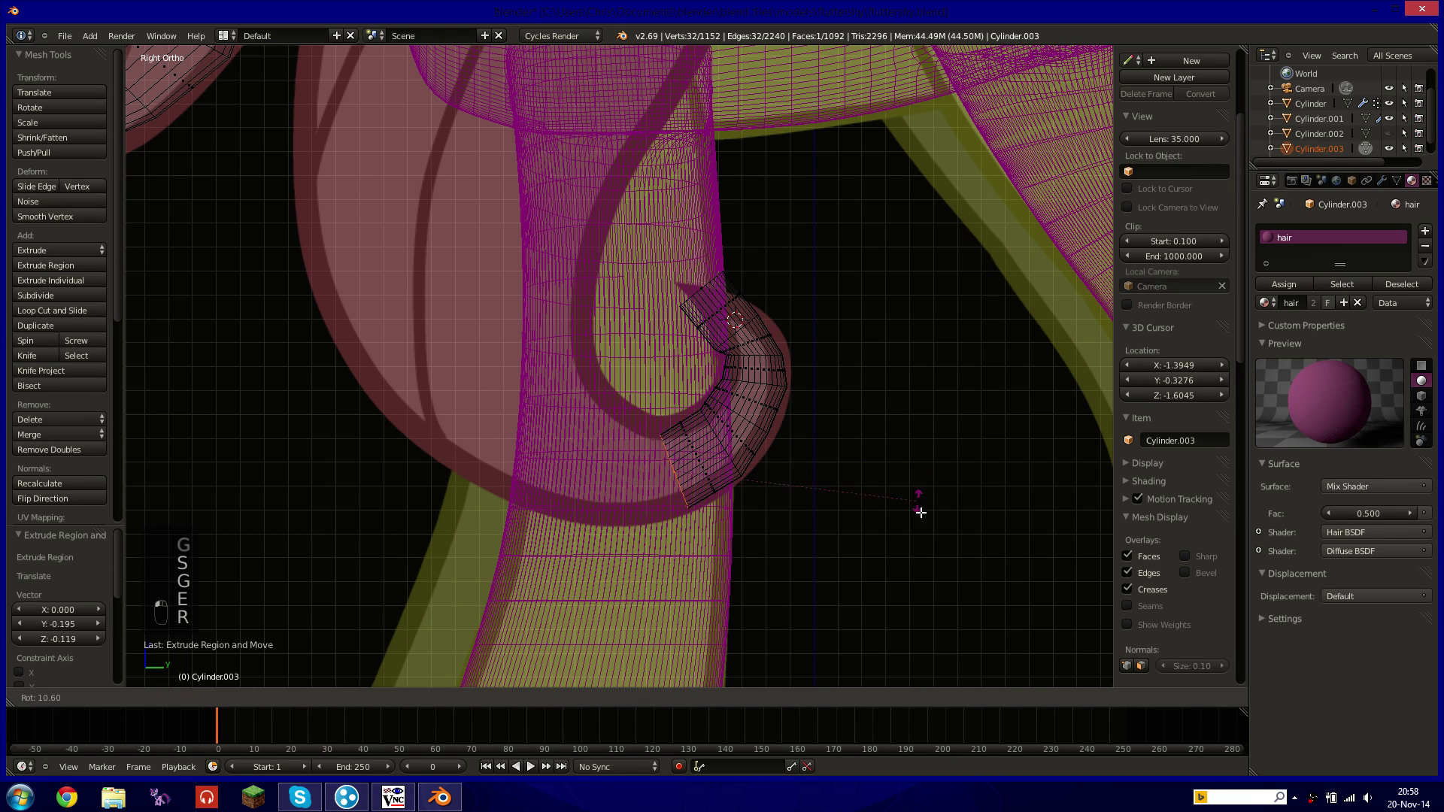
pyautogui.click(920, 513)
pyautogui.press('g')
pyautogui.click(887, 548)
pyautogui.press('s')
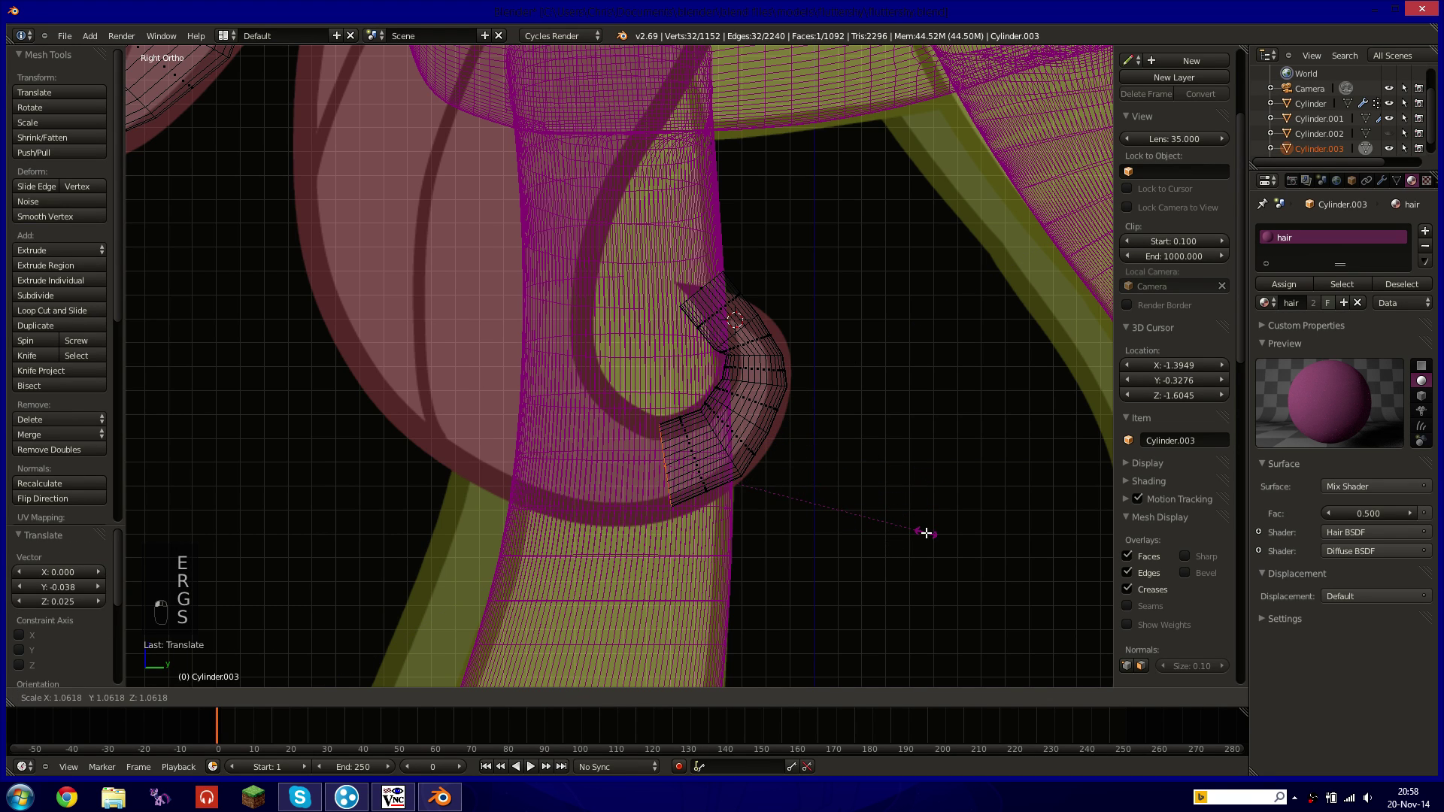
pyautogui.click(927, 534)
# Rotate the end face about 9° to stand upright at the curl's bottom and lower it about 0.041 in Z.
pyautogui.press('r')
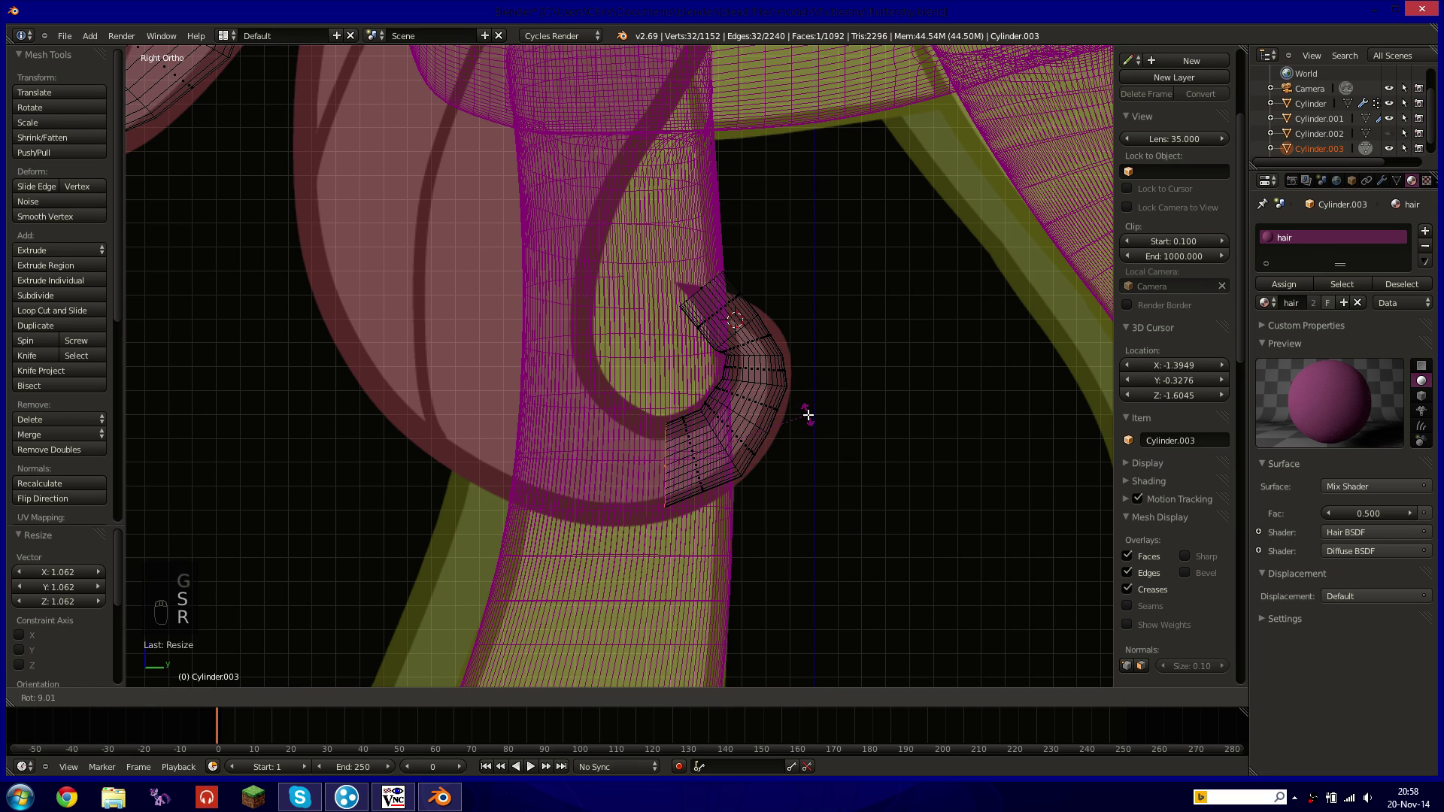
pyautogui.click(808, 415)
pyautogui.press('g')
pyautogui.click(806, 429)
# Extrude the end face along the curl's bottom, rotate it along the bend, raise it about 0.123 in Z, scale it to about 1.341 and realign it.
pyautogui.press('e')
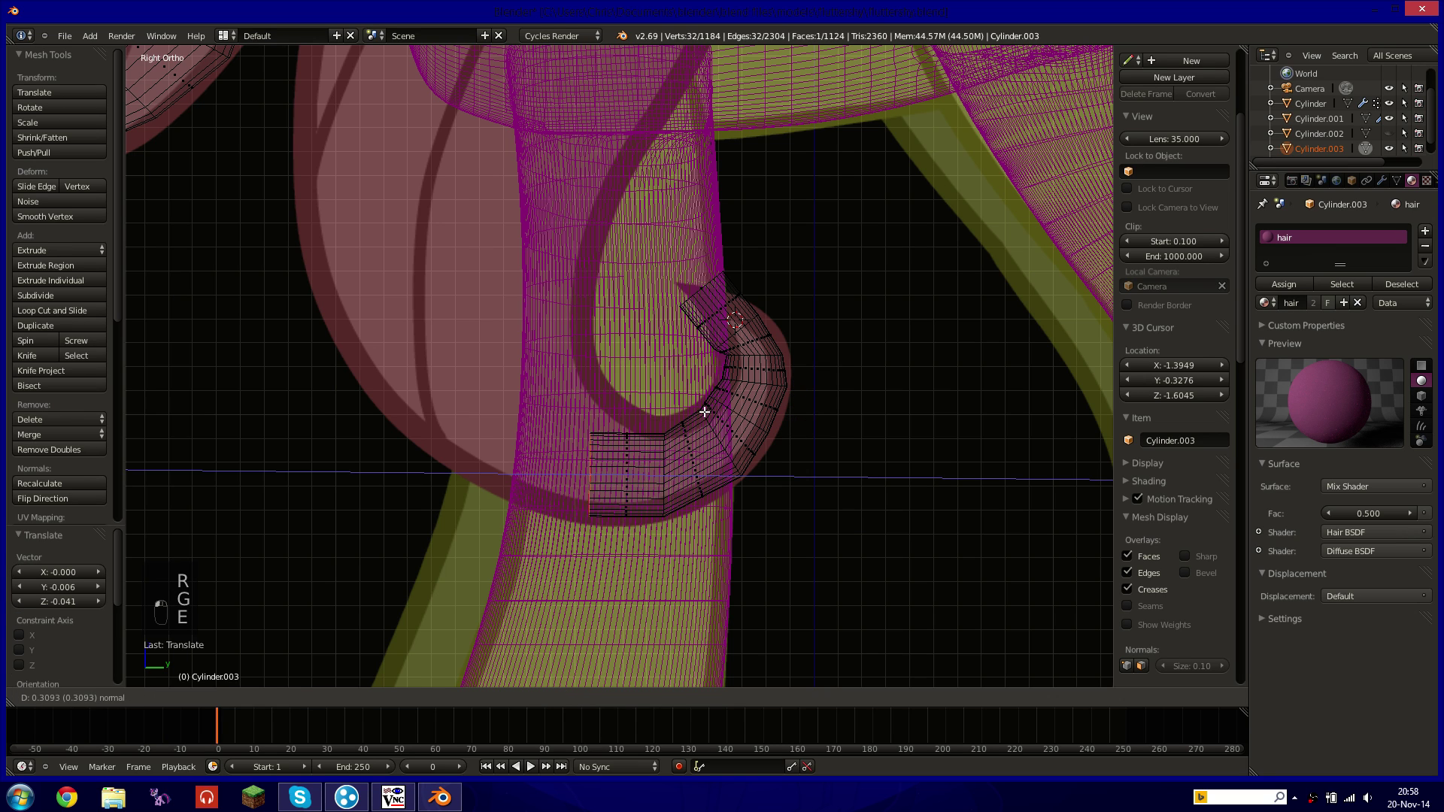
pyautogui.click(711, 406)
pyautogui.press('r')
pyautogui.click(790, 435)
pyautogui.press('g')
pyautogui.click(818, 388)
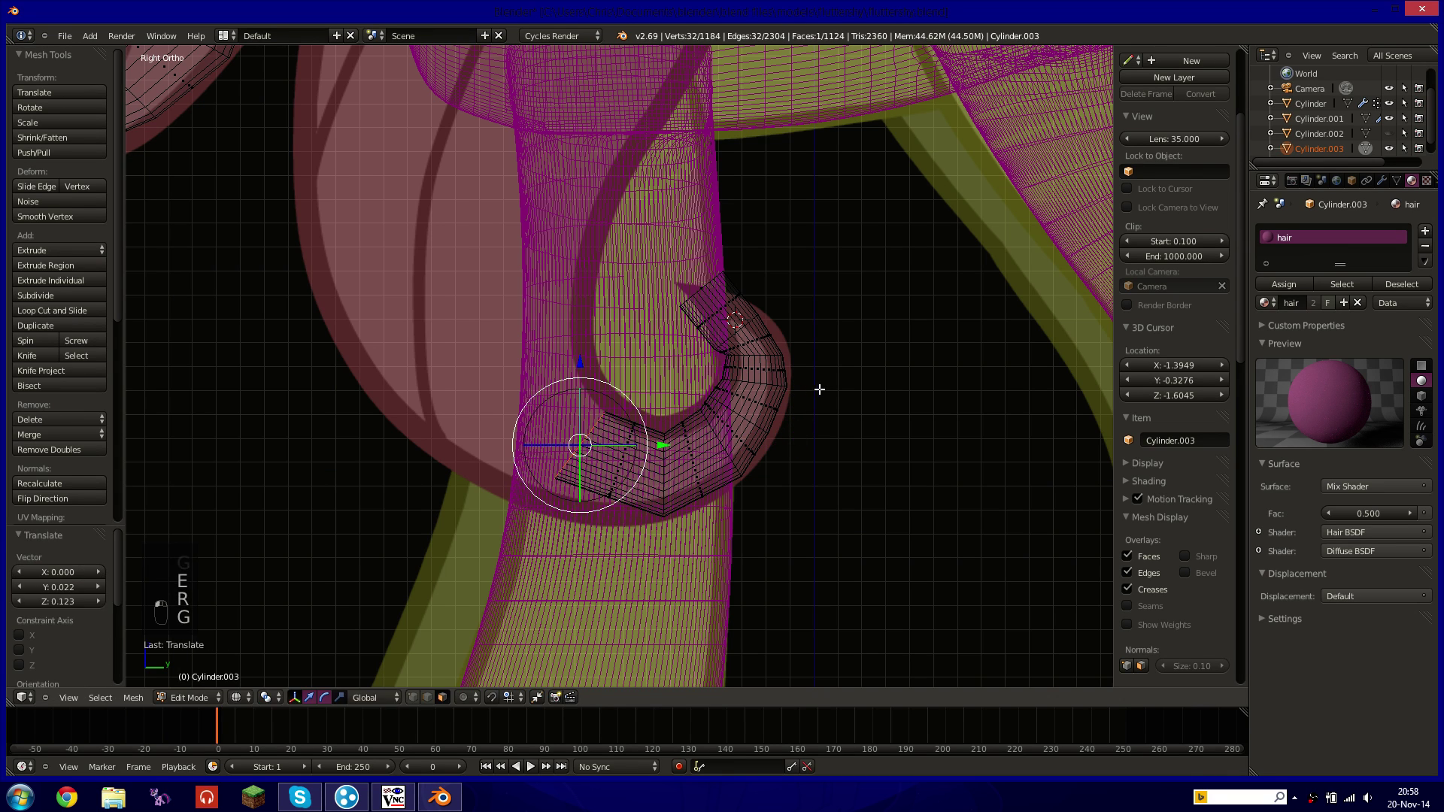
pyautogui.press('s')
pyautogui.click(877, 306)
pyautogui.press('g')
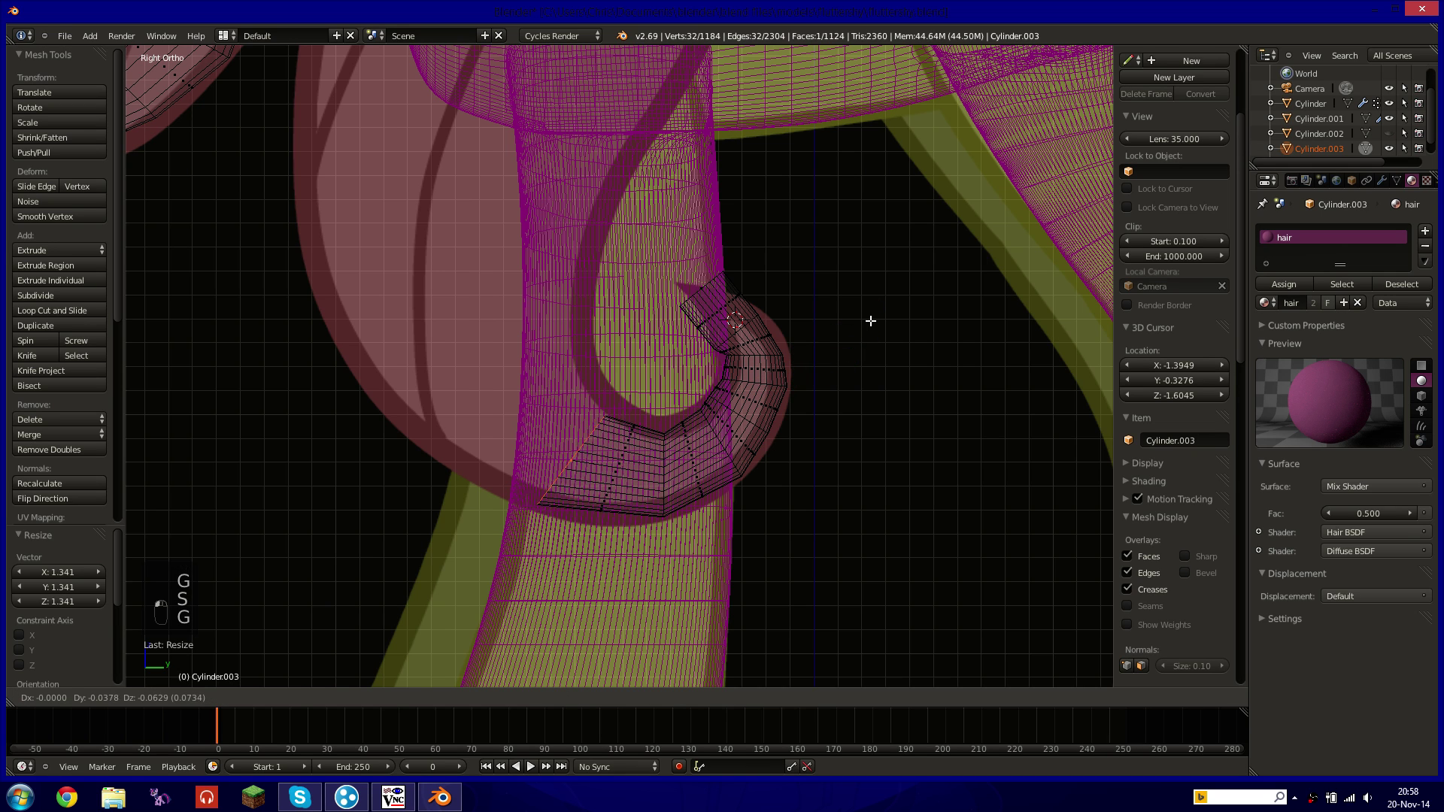
pyautogui.click(882, 322)
# Extrude the end face around the lower bend, rotate it to follow the reference outline and scale it to about 1.261.
pyautogui.press('e')
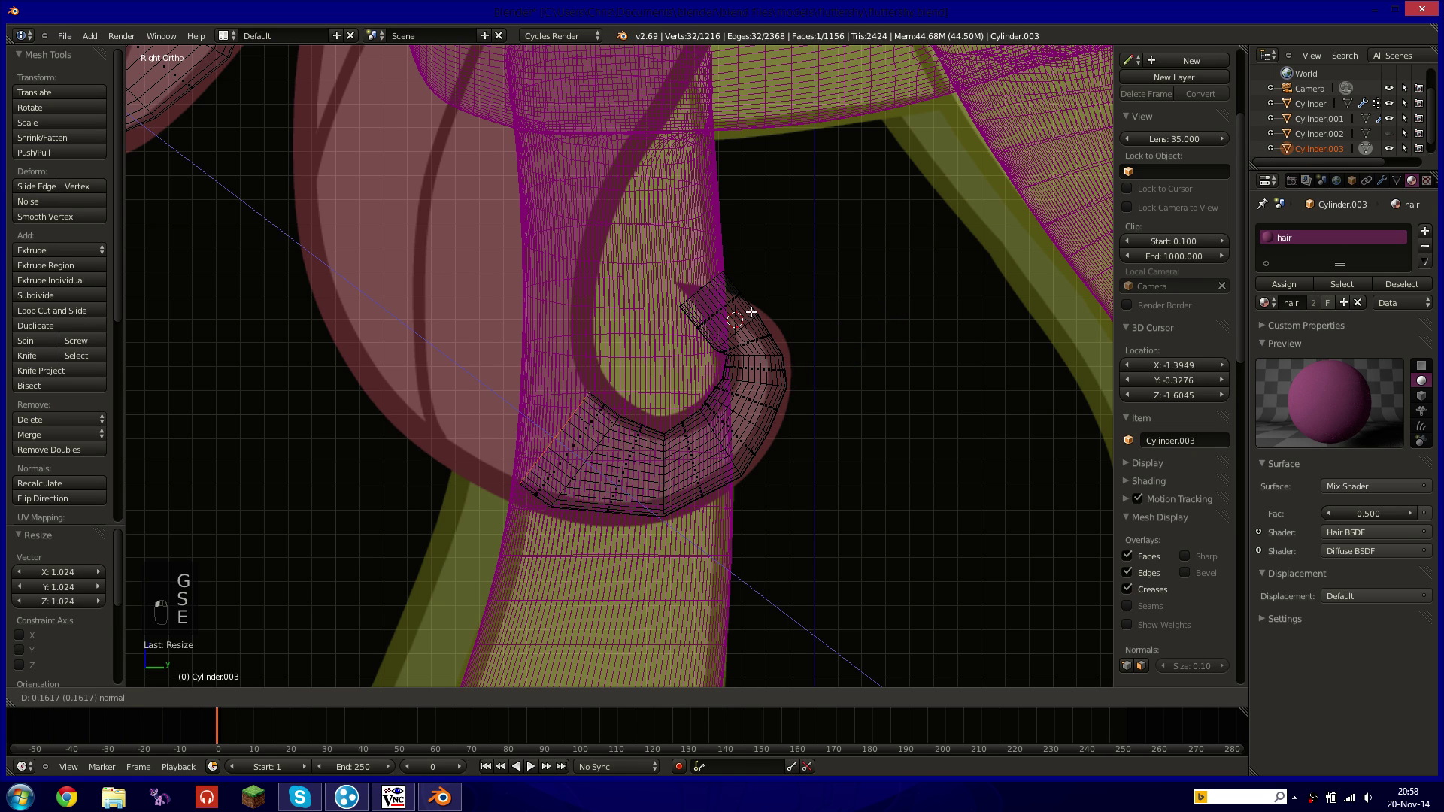
pyautogui.click(777, 287)
pyautogui.press('r')
pyautogui.click(811, 346)
pyautogui.press('s')
pyautogui.click(887, 308)
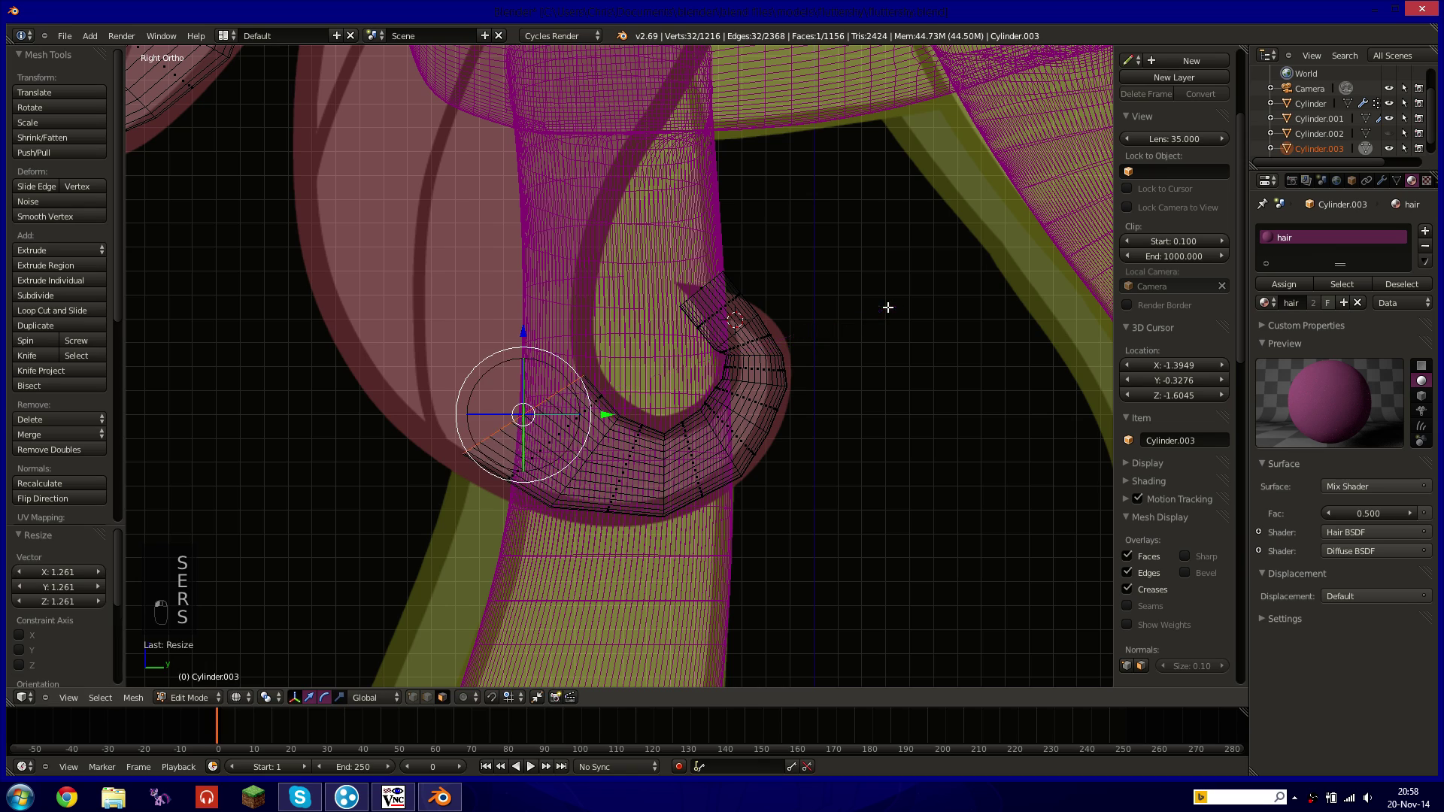
# Extrude the end about -0.214 in Y and 0.330 in Z, rotate it along the rising bend and enlarge it to the lock's width.
pyautogui.keyDown('shift'); pyautogui.moveTo(743, 344); pyautogui.dragTo(767, 457, button='middle'); pyautogui.keyUp('shift')
pyautogui.press('e')
pyautogui.click(716, 371)
pyautogui.press('r')
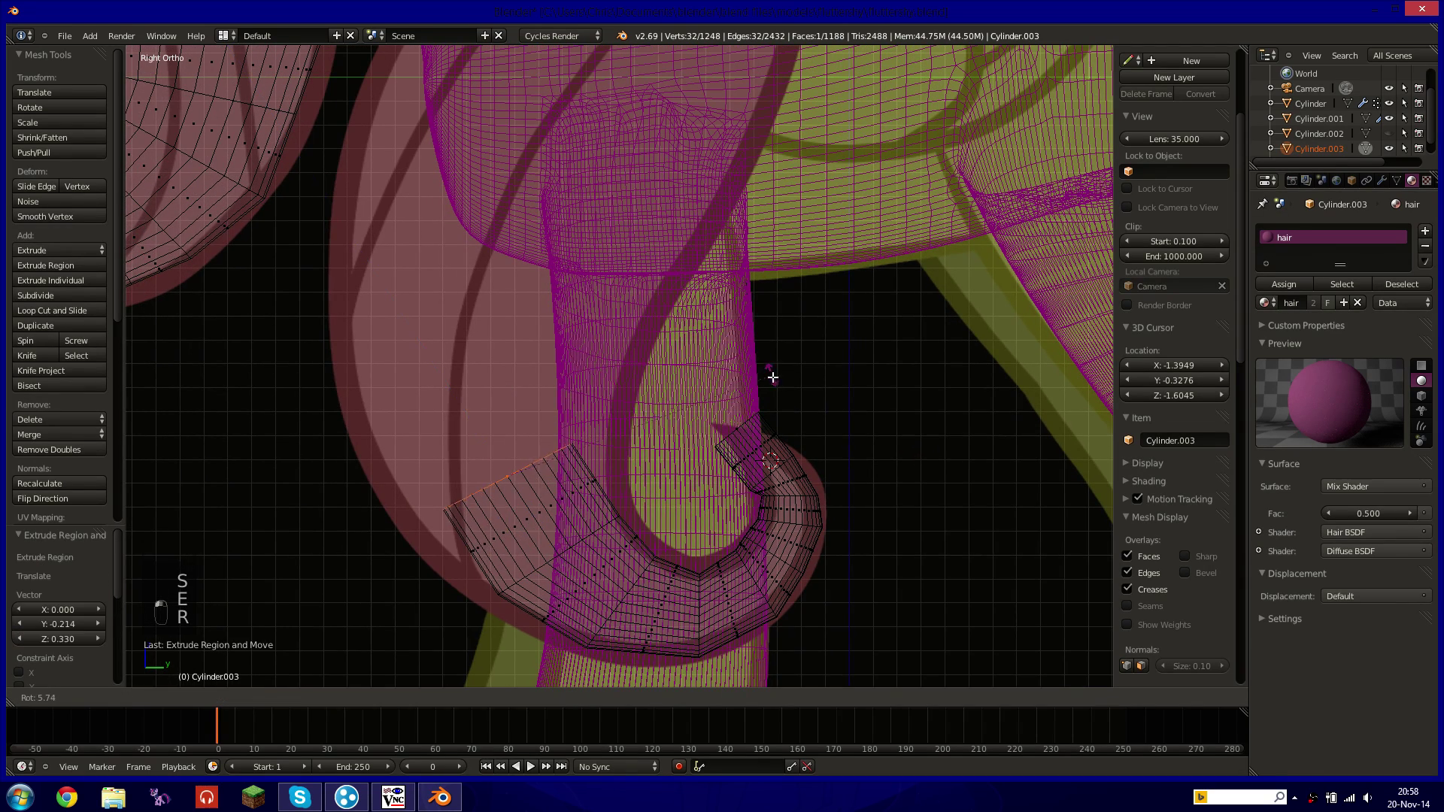
pyautogui.click(795, 405)
pyautogui.press('s')
pyautogui.click(941, 387)
# Extrude the end face upward, rotate it about 27°, enlarge it about 1.24 times and move it down onto the lock's outline.
pyautogui.keyDown('shift'); pyautogui.moveTo(739, 331); pyautogui.dragTo(751, 426, button='middle'); pyautogui.keyUp('shift')
pyautogui.press('e')
pyautogui.click(740, 242)
pyautogui.press('r')
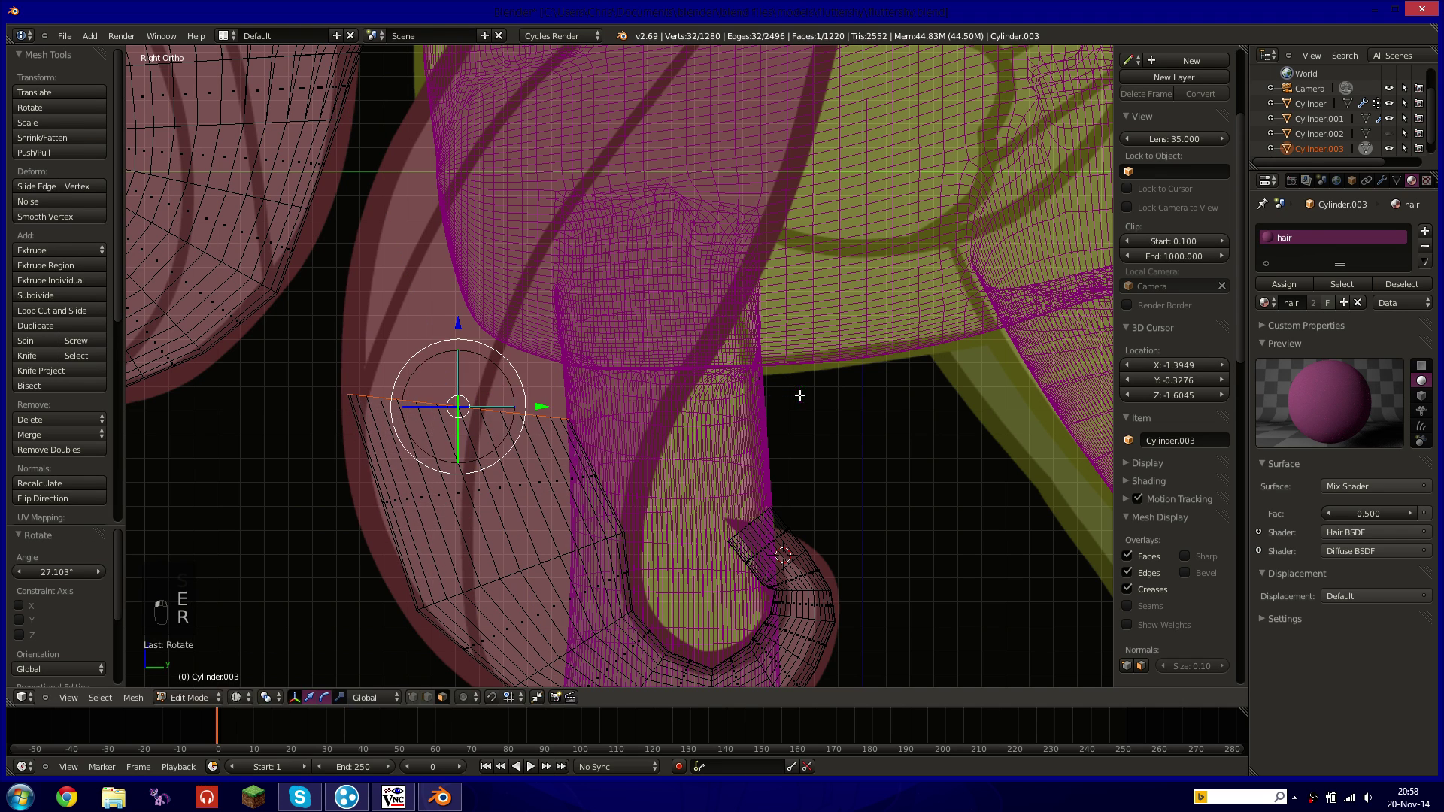
pyautogui.click(808, 403)
pyautogui.press('g')
pyautogui.click(858, 423)
pyautogui.press('s')
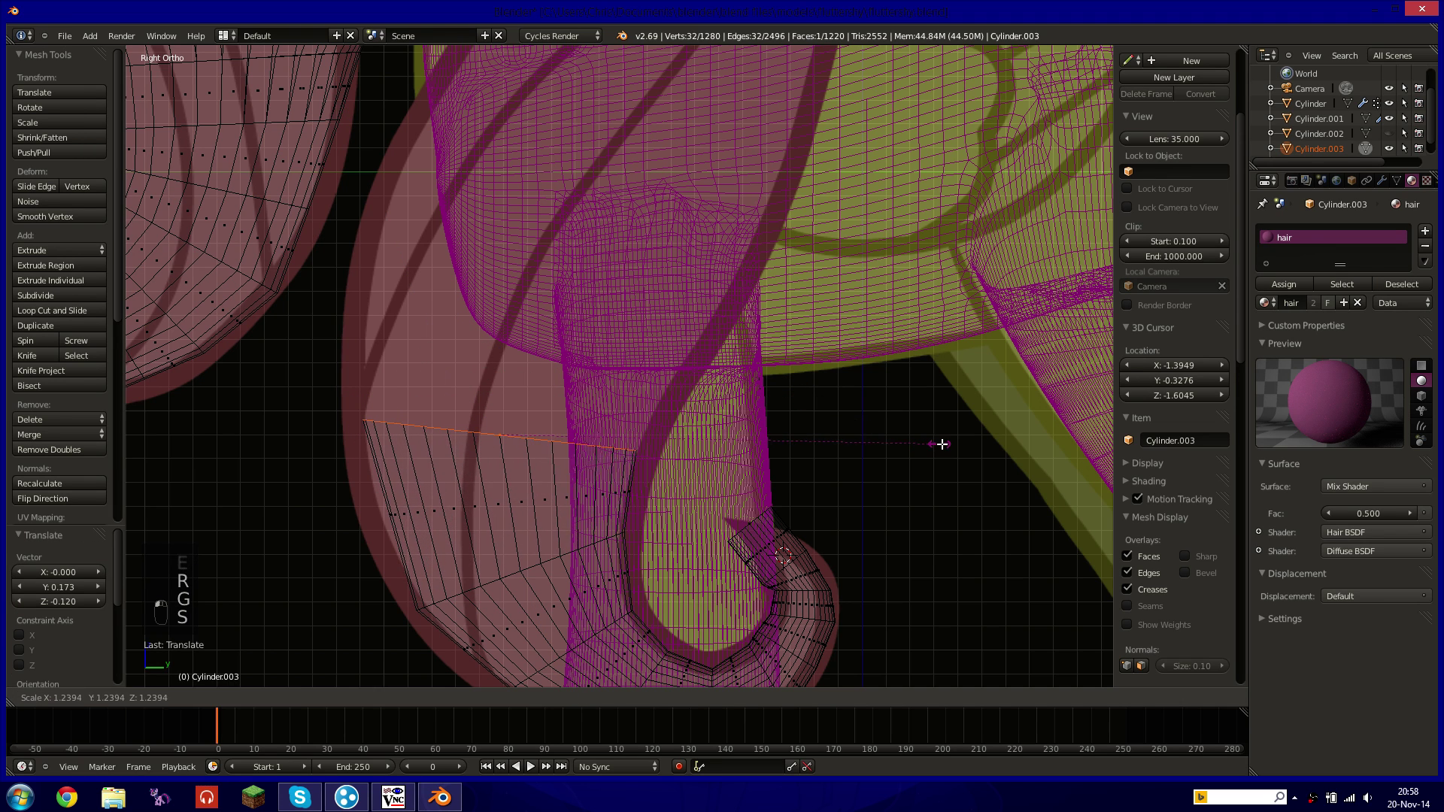
pyautogui.click(952, 444)
pyautogui.press('g')
pyautogui.click(945, 509)
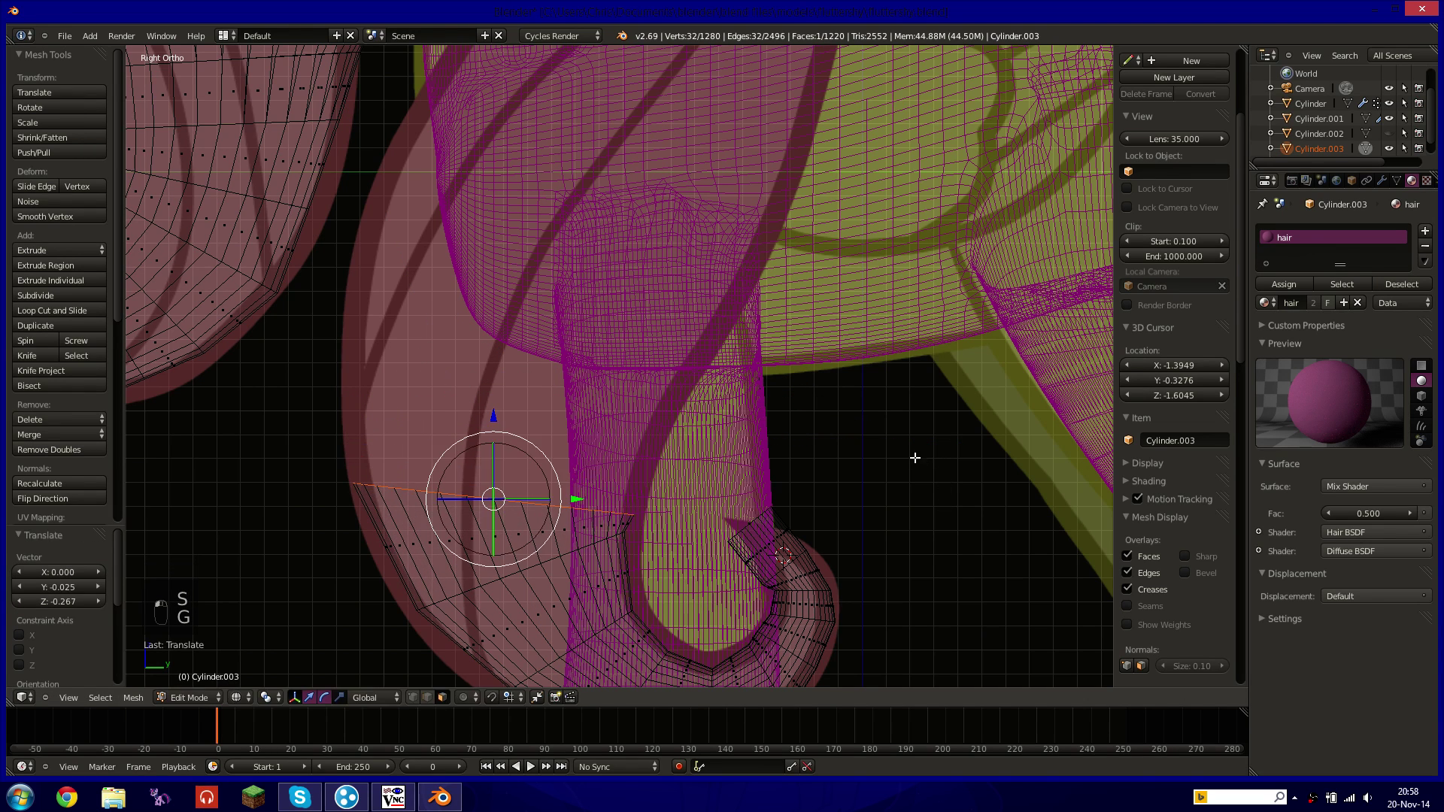
# Extrude the end about 0.059 in Y and 0.526 in Z, enlarge it to the lock's width, rotate it about 5.9° and lower it slightly.
pyautogui.keyDown('shift'); pyautogui.moveTo(938, 458); pyautogui.dragTo(929, 534, button='middle'); pyautogui.keyUp('shift')
pyautogui.press('e')
pyautogui.click(944, 409)
pyautogui.press('s')
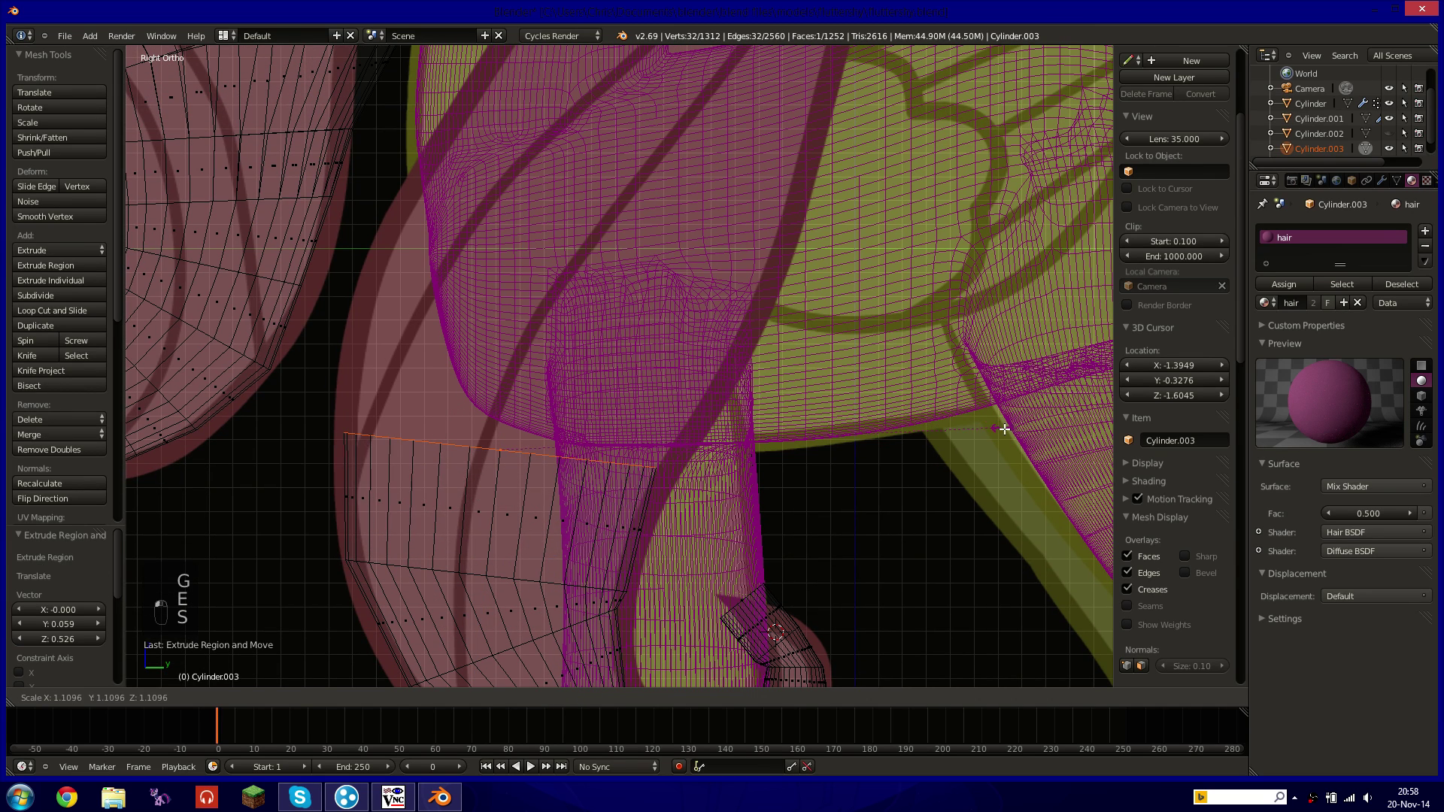
pyautogui.click(1025, 431)
pyautogui.press('r')
pyautogui.click(1008, 489)
pyautogui.press('g')
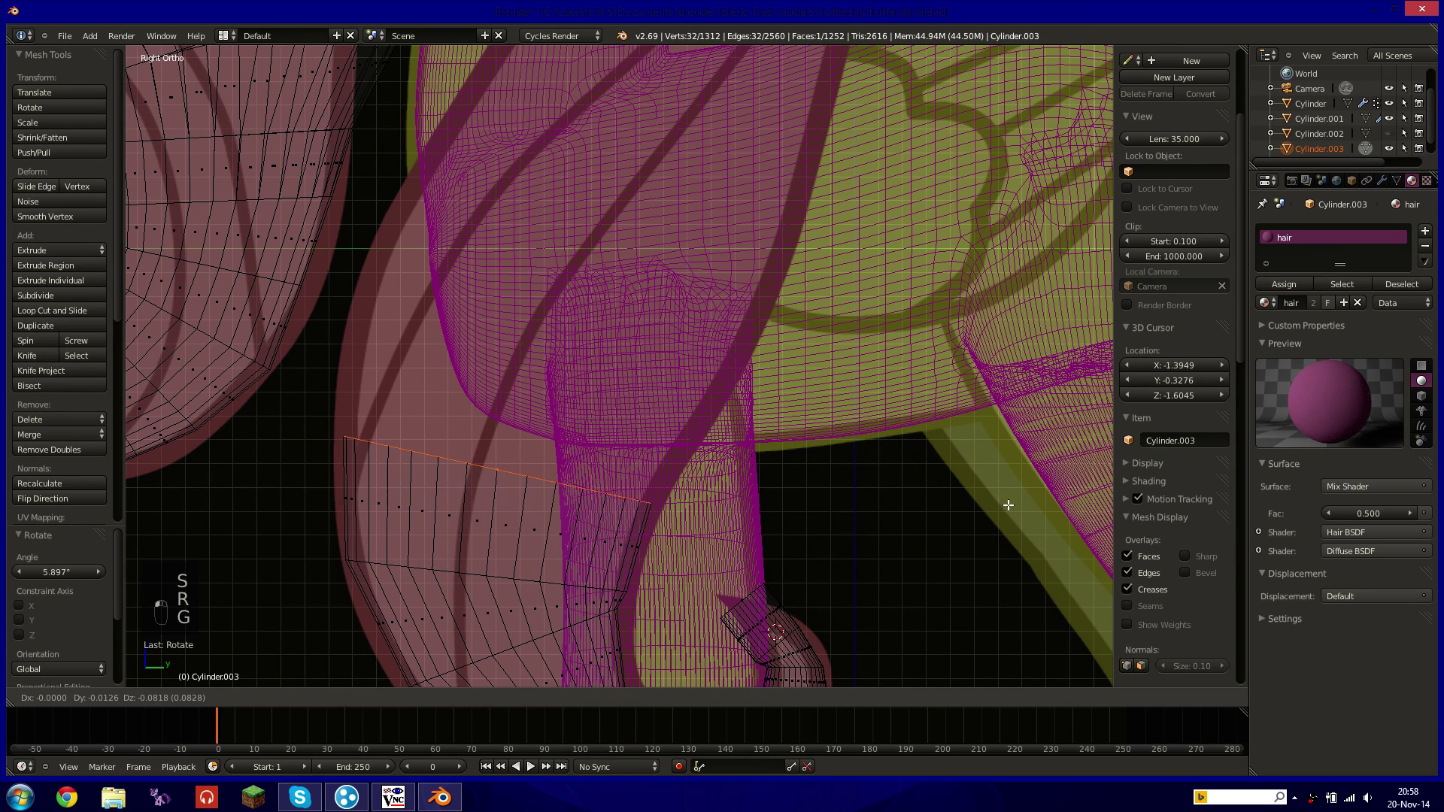
pyautogui.click(1008, 506)
# Extrude the end about 0.120 in Y and 0.551 in Z, tilt it along the lock, scale it to about 1.154 and nudge it into place.
pyautogui.keyDown('shift'); pyautogui.moveTo(913, 382); pyautogui.dragTo(884, 444, button='middle'); pyautogui.keyUp('shift')
pyautogui.press('e')
pyautogui.click(798, 337)
pyautogui.press('r')
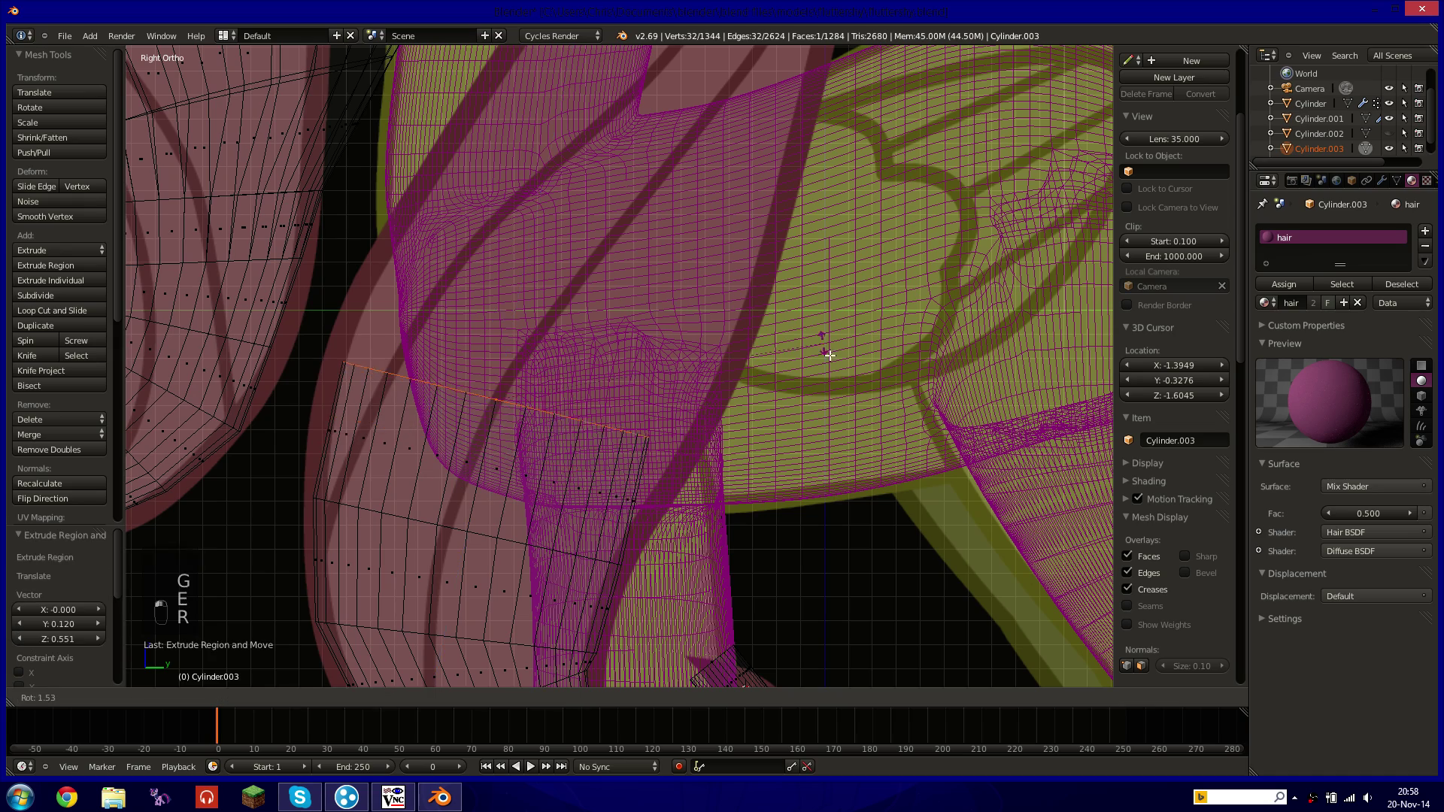
pyautogui.click(832, 398)
pyautogui.press('s')
pyautogui.click(895, 393)
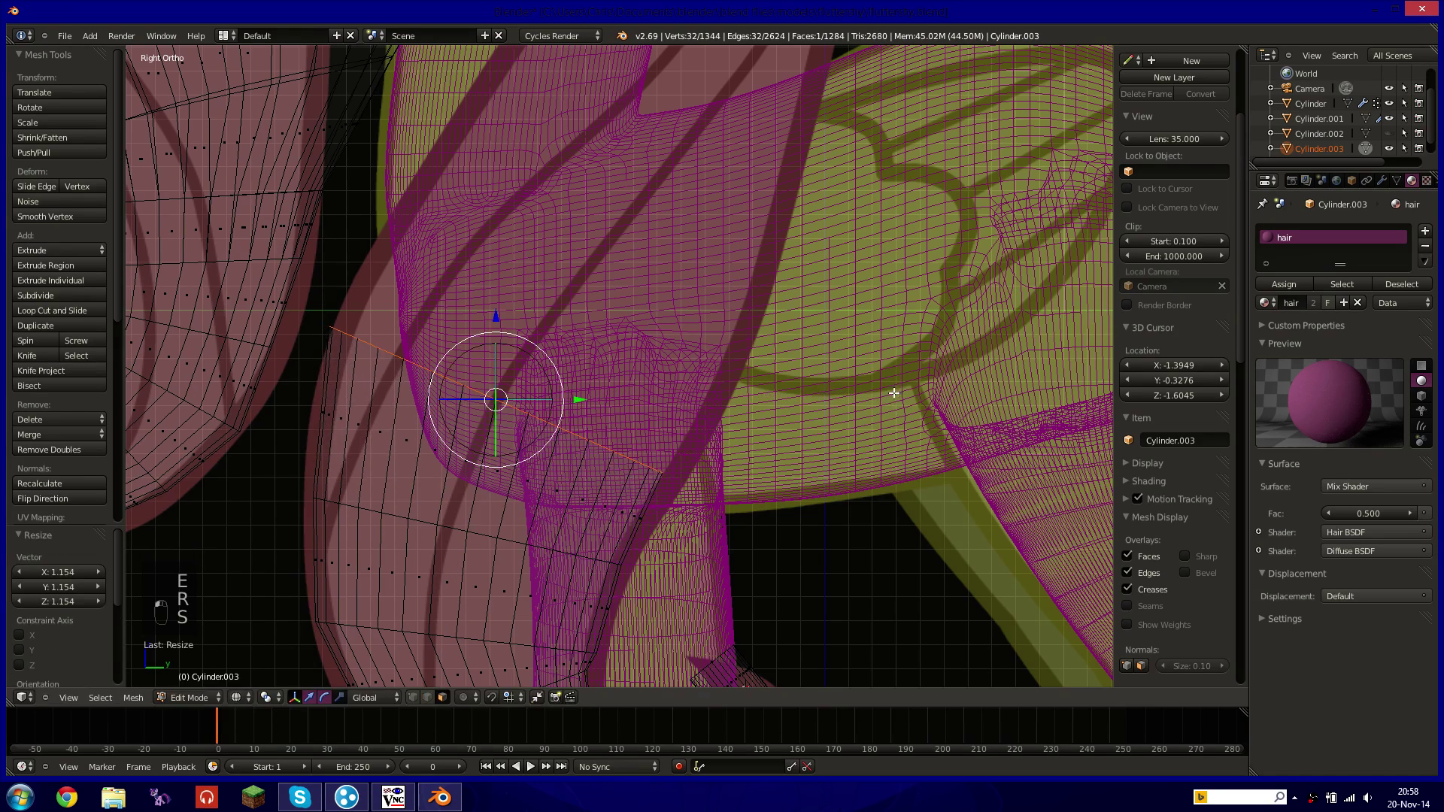
pyautogui.press('g')
pyautogui.click(900, 387)
# Extrude the end about 0.330 in Y and 0.751 in Z, shift it about 0.085 in Y and scale it to the lock's width.
pyautogui.keyDown('shift'); pyautogui.moveTo(889, 348); pyautogui.dragTo(850, 394, button='middle'); pyautogui.keyUp('shift')
pyautogui.press('e')
pyautogui.click(962, 247)
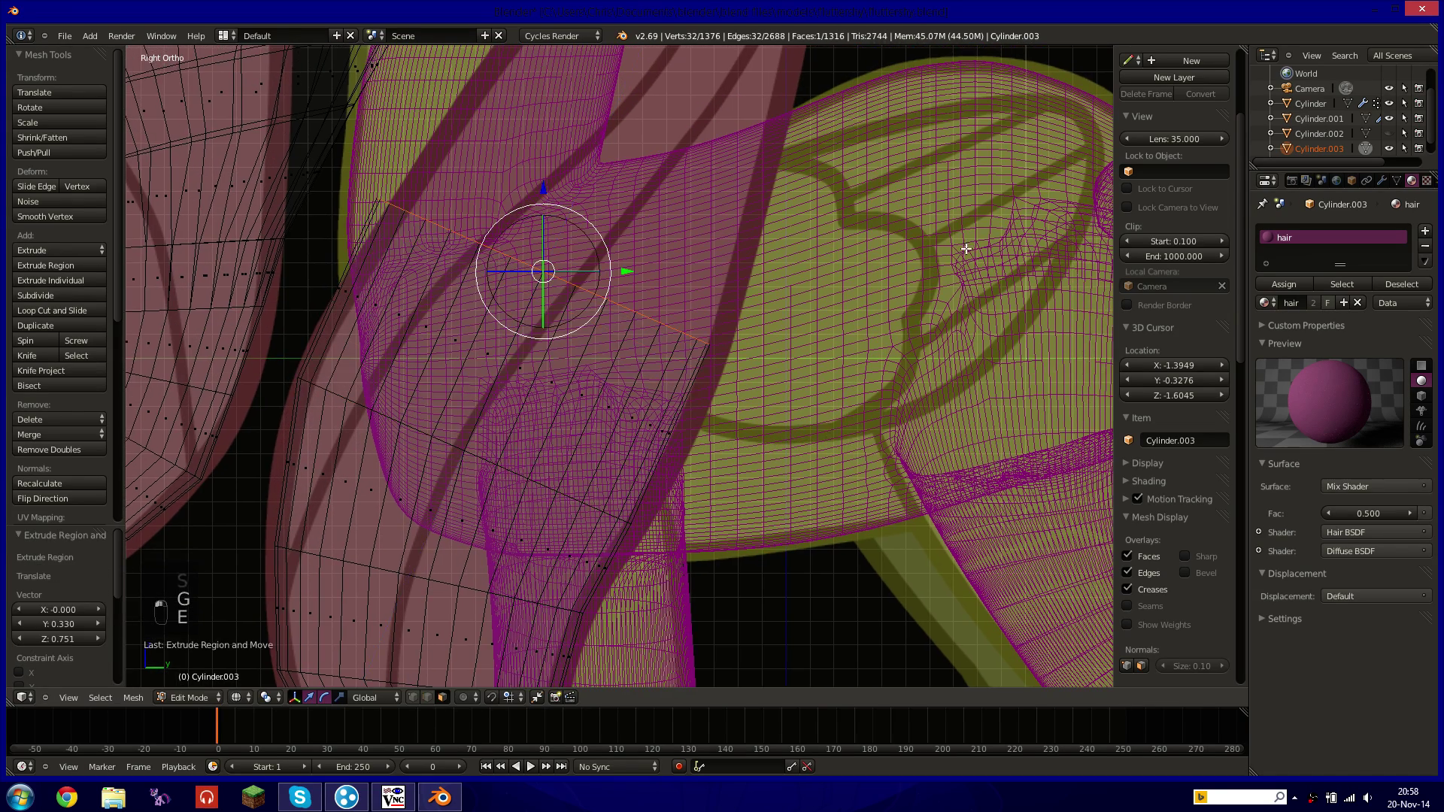
pyautogui.keyDown('shift'); pyautogui.moveTo(961, 248); pyautogui.dragTo(851, 372, button='middle'); pyautogui.keyUp('shift')
pyautogui.press('g')
pyautogui.click(797, 357)
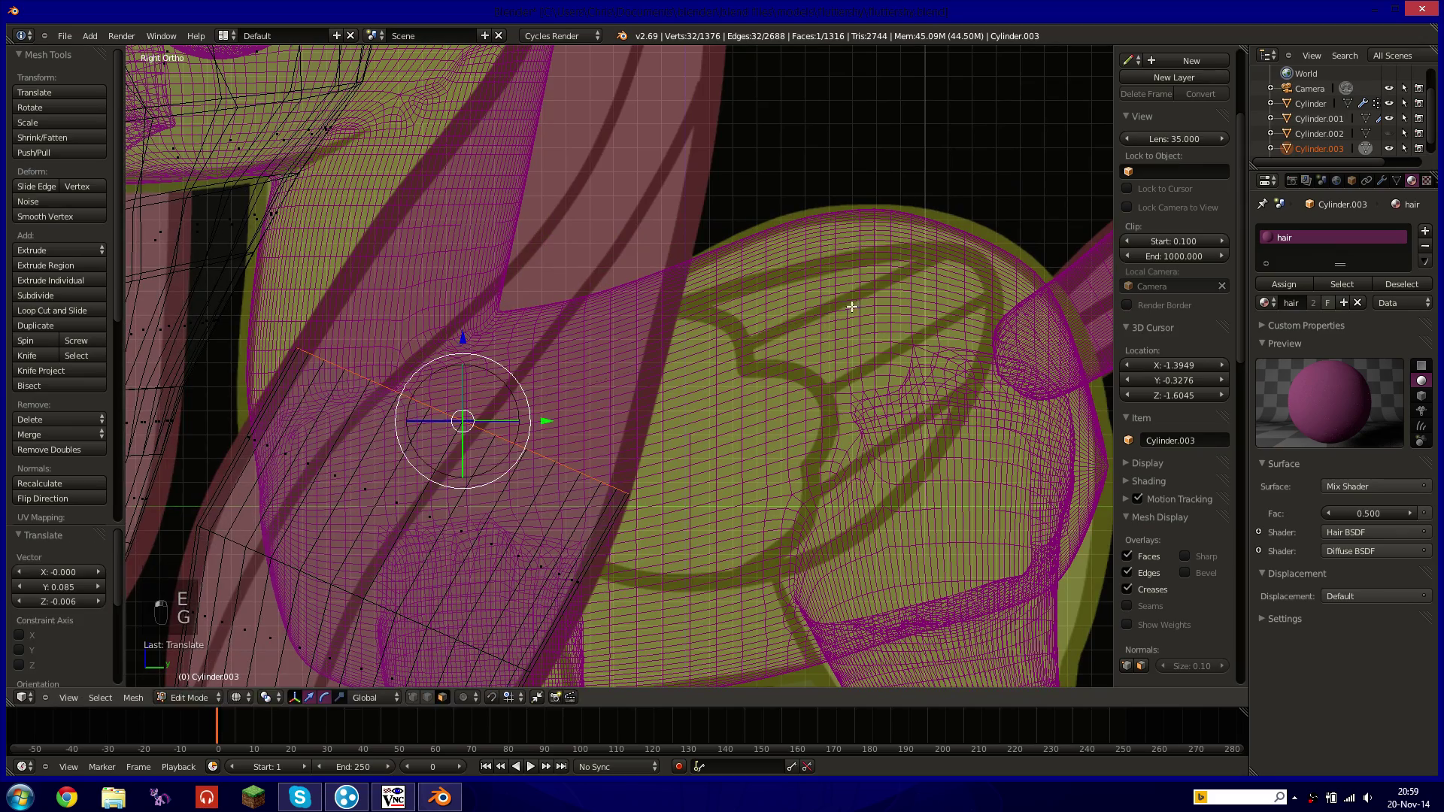
pyautogui.press('s')
pyautogui.click(829, 312)
# Extrude the end about 0.242 in Y and 0.550 in Z and scale it to about 0.901.
pyautogui.keyDown('shift'); pyautogui.moveTo(717, 313); pyautogui.dragTo(735, 367, button='middle'); pyautogui.keyUp('shift')
pyautogui.press('e')
pyautogui.click(798, 188)
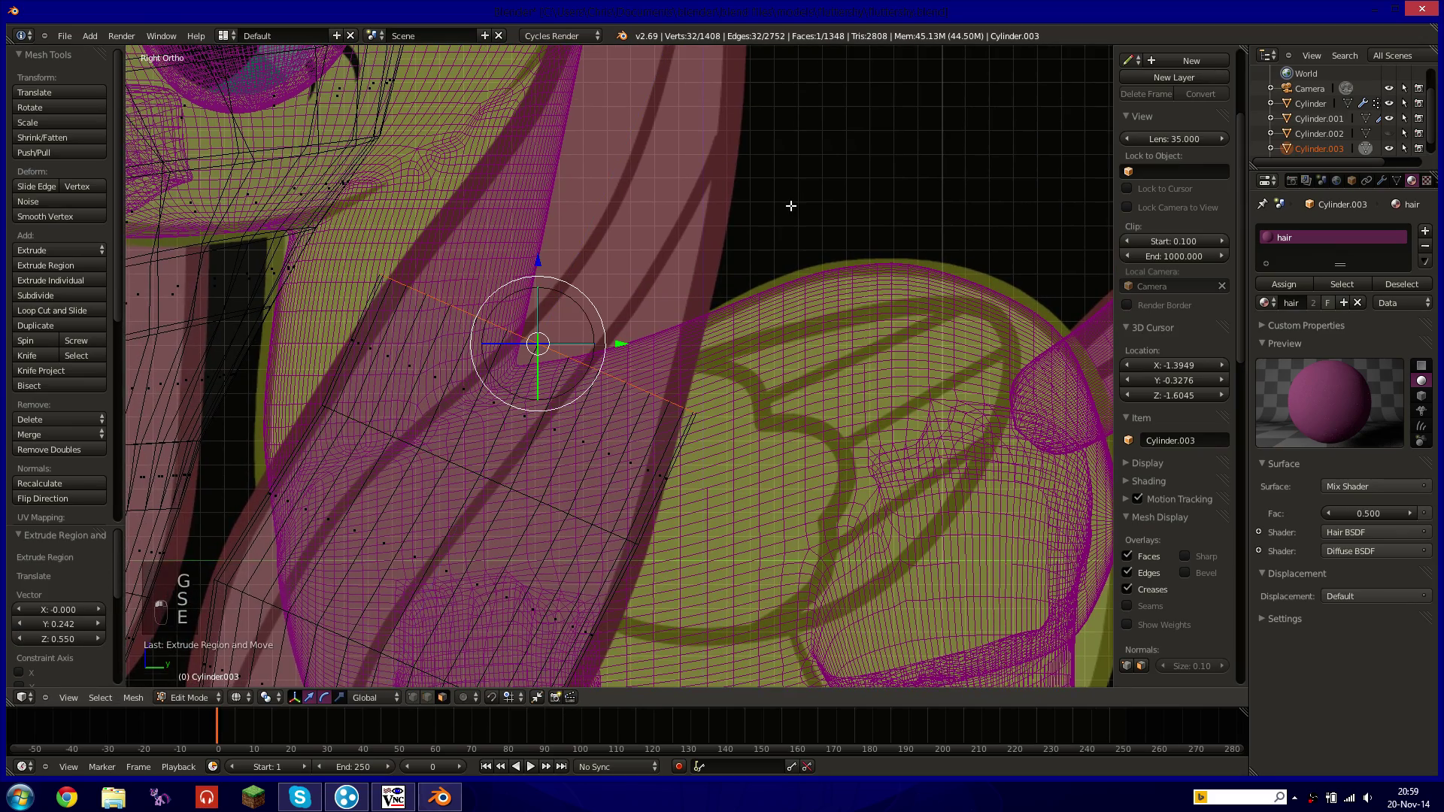
pyautogui.keyDown('shift'); pyautogui.moveTo(790, 206); pyautogui.dragTo(813, 384, button='middle'); pyautogui.keyUp('shift')
pyautogui.press('s')
pyautogui.click(863, 273)
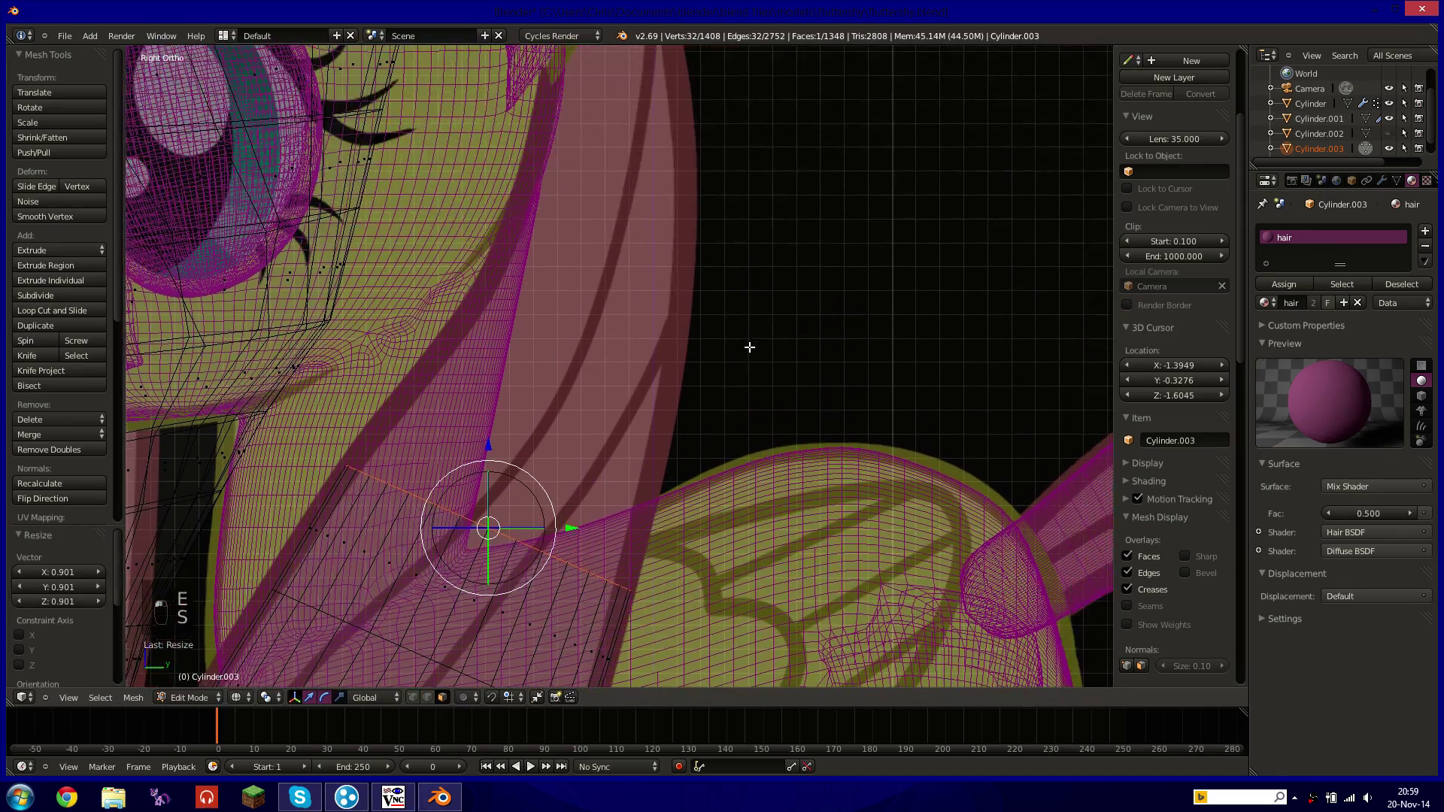
# Extrude the end face further up the lock beside the neck and scale it to about 0.822.
pyautogui.press('e')
pyautogui.click(803, 246)
pyautogui.press('s')
pyautogui.click(833, 282)
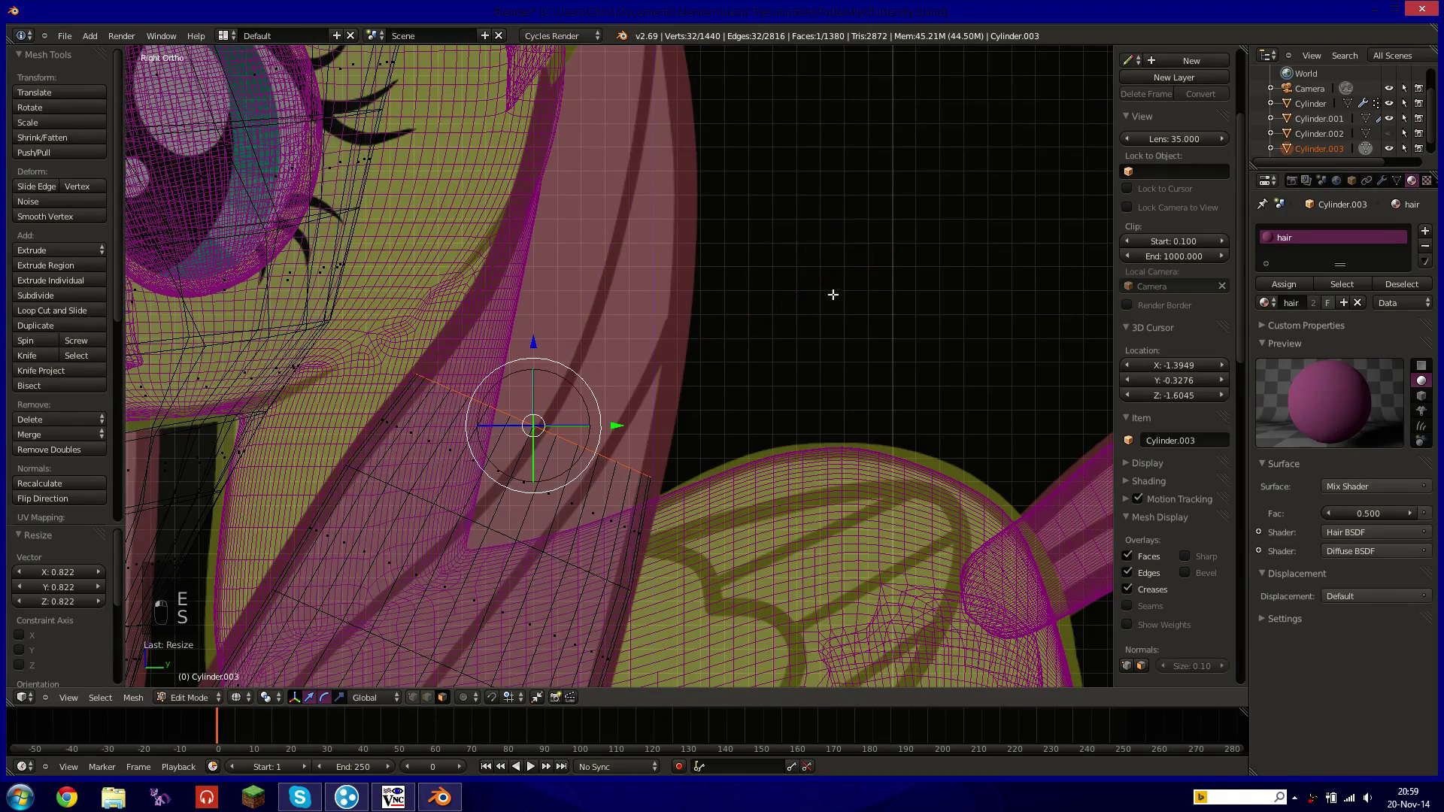
# Rotate the end face about -20° around the global Y axis so the lock leans toward the head.
pyautogui.moveTo(831, 296); pyautogui.dragTo(645, 366, button='middle')
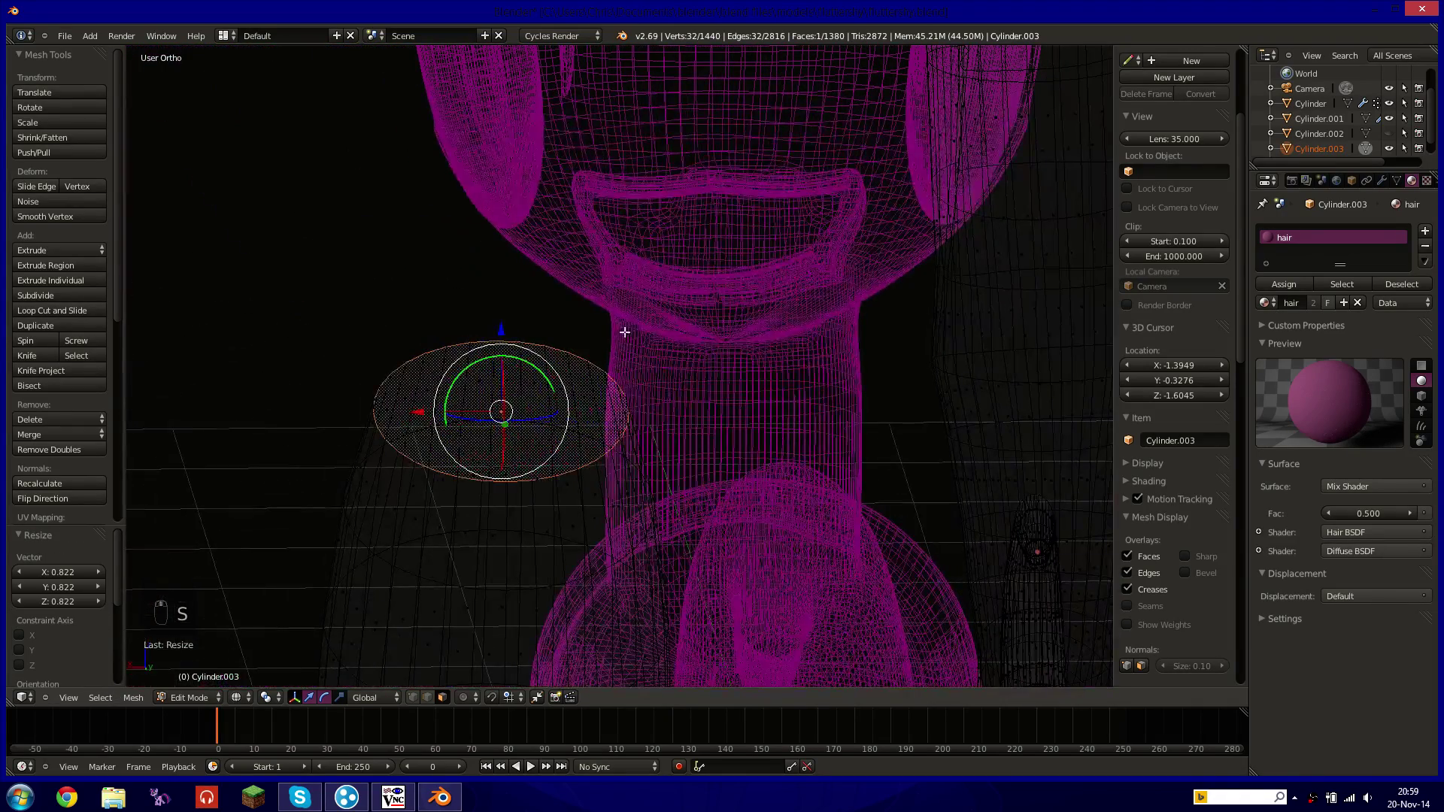
pyautogui.press('r')
pyautogui.press('y')
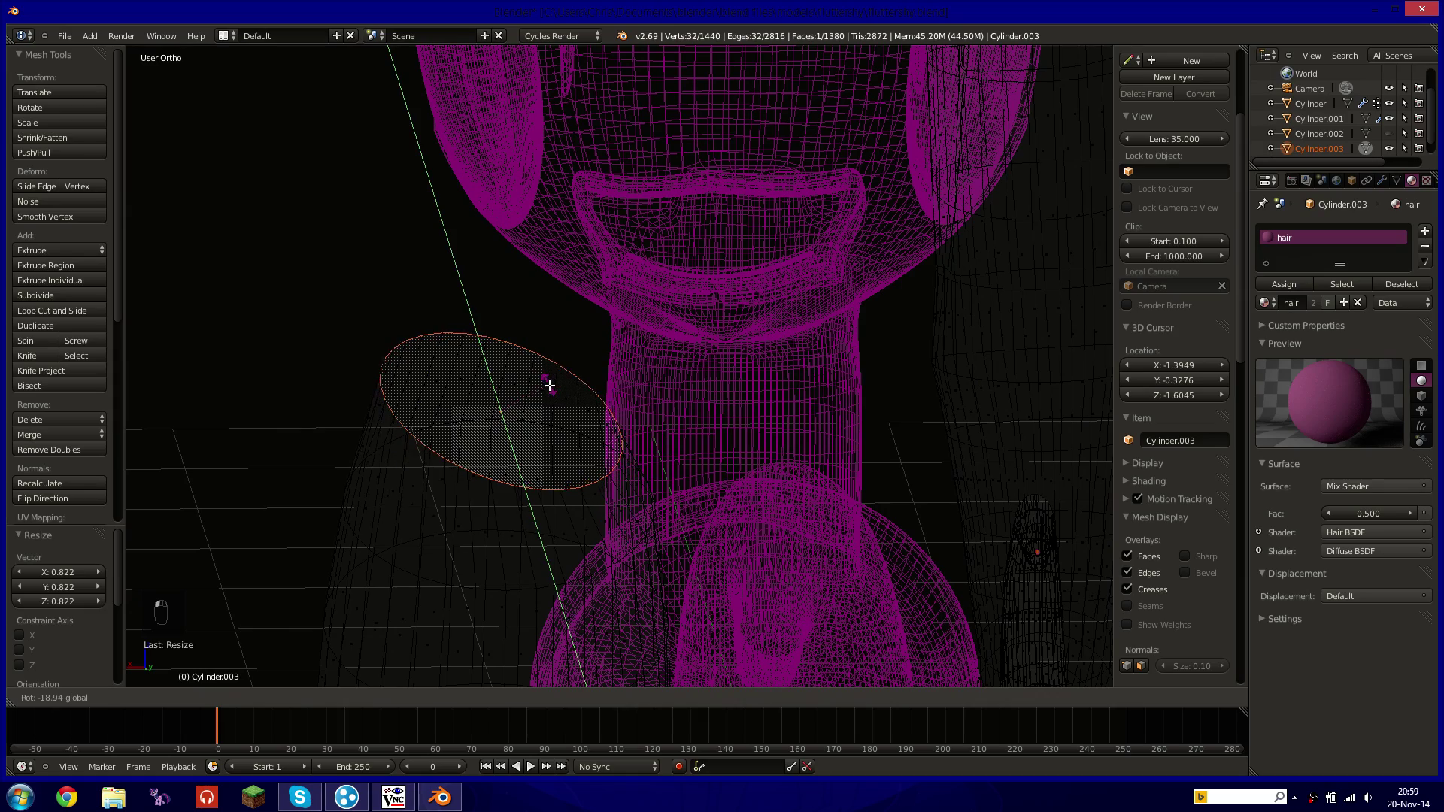
pyautogui.click(550, 386)
# Extrude the end about -0.139 in X, 0.179 in Y and 0.382 in Z, scale it to about 0.865 and rotate it about -10.1° in side view.
pyautogui.press('KP_3')
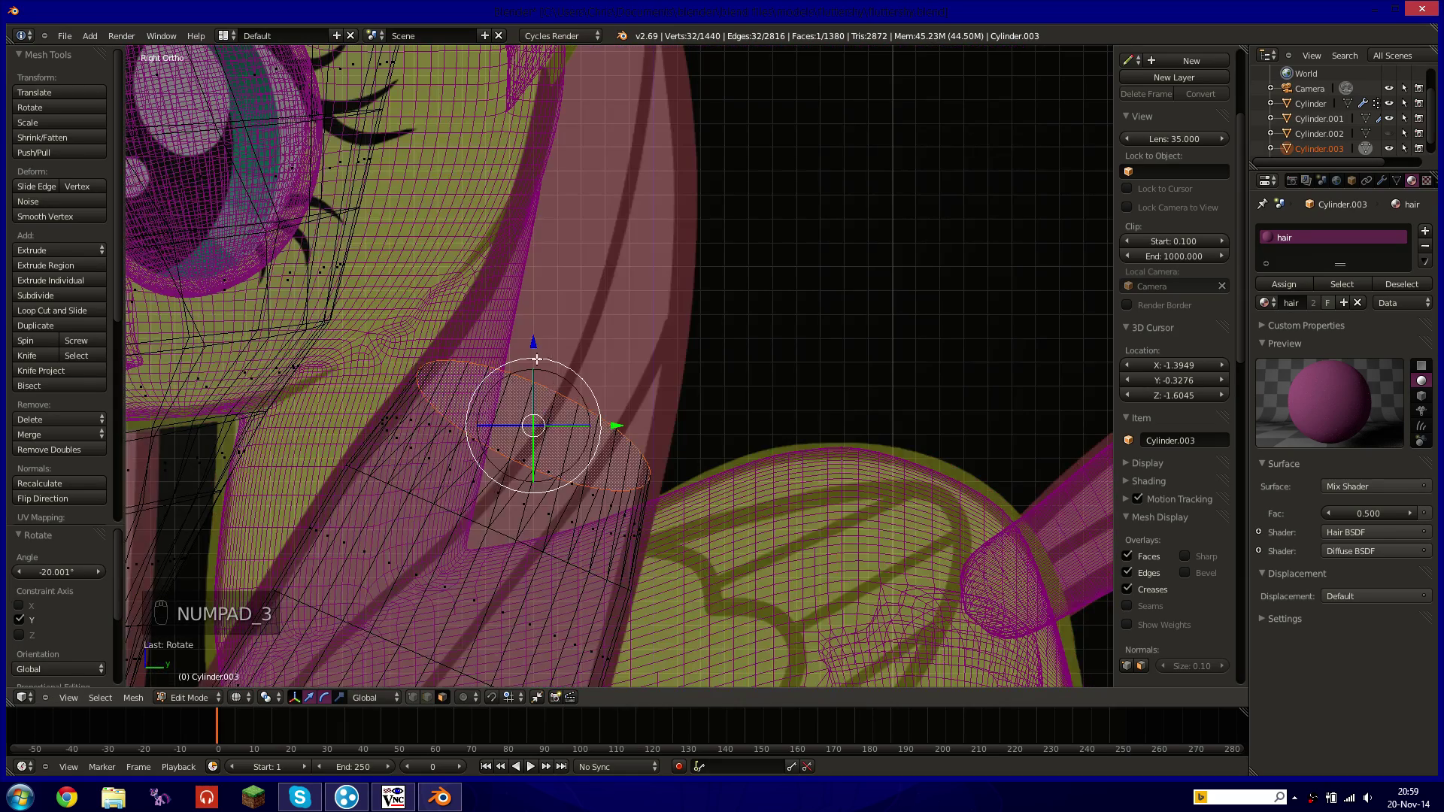
pyautogui.press('e')
pyautogui.click(742, 255)
pyautogui.press('s')
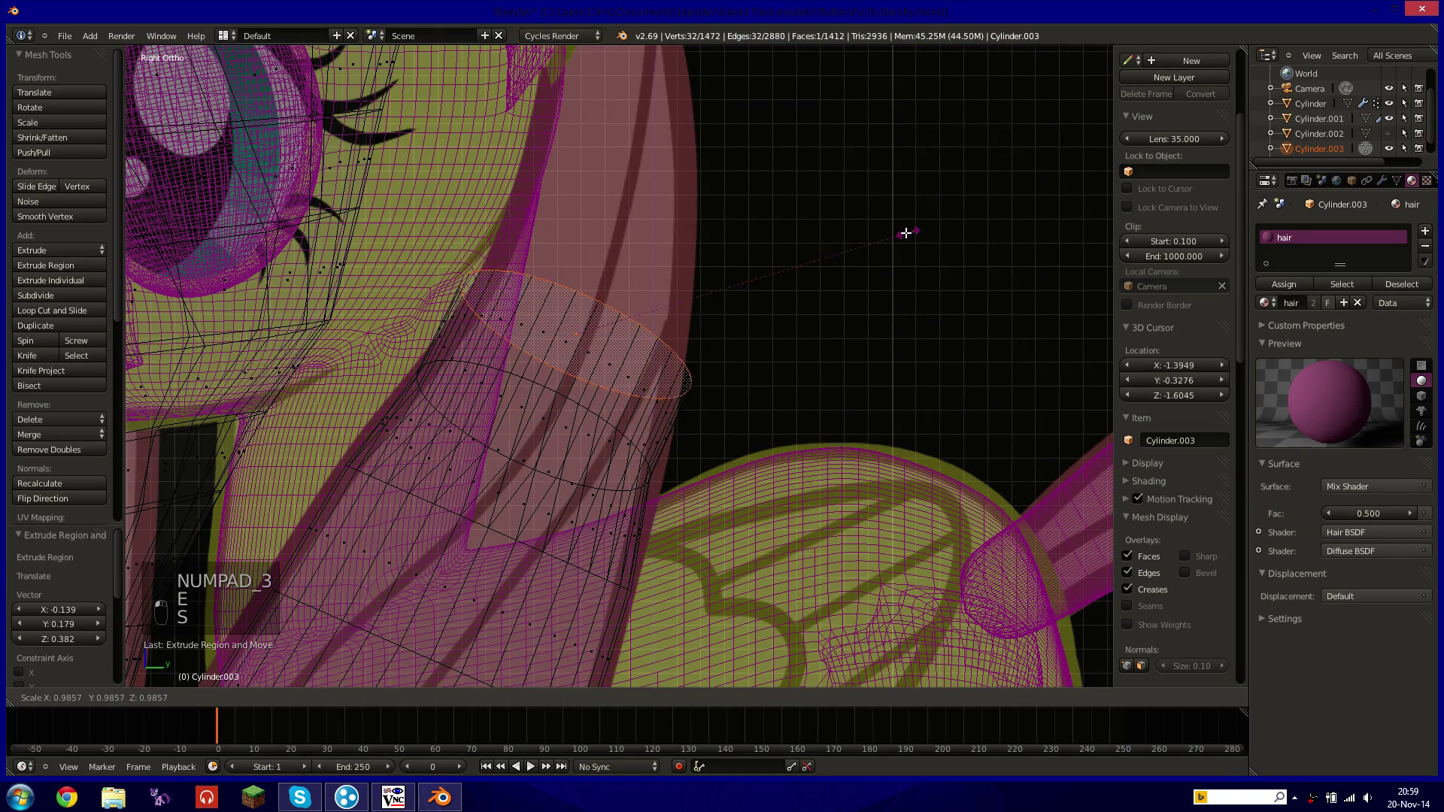
pyautogui.click(860, 229)
pyautogui.keyDown('shift'); pyautogui.moveTo(755, 205); pyautogui.dragTo(739, 339, button='middle'); pyautogui.keyUp('shift')
pyautogui.press('r')
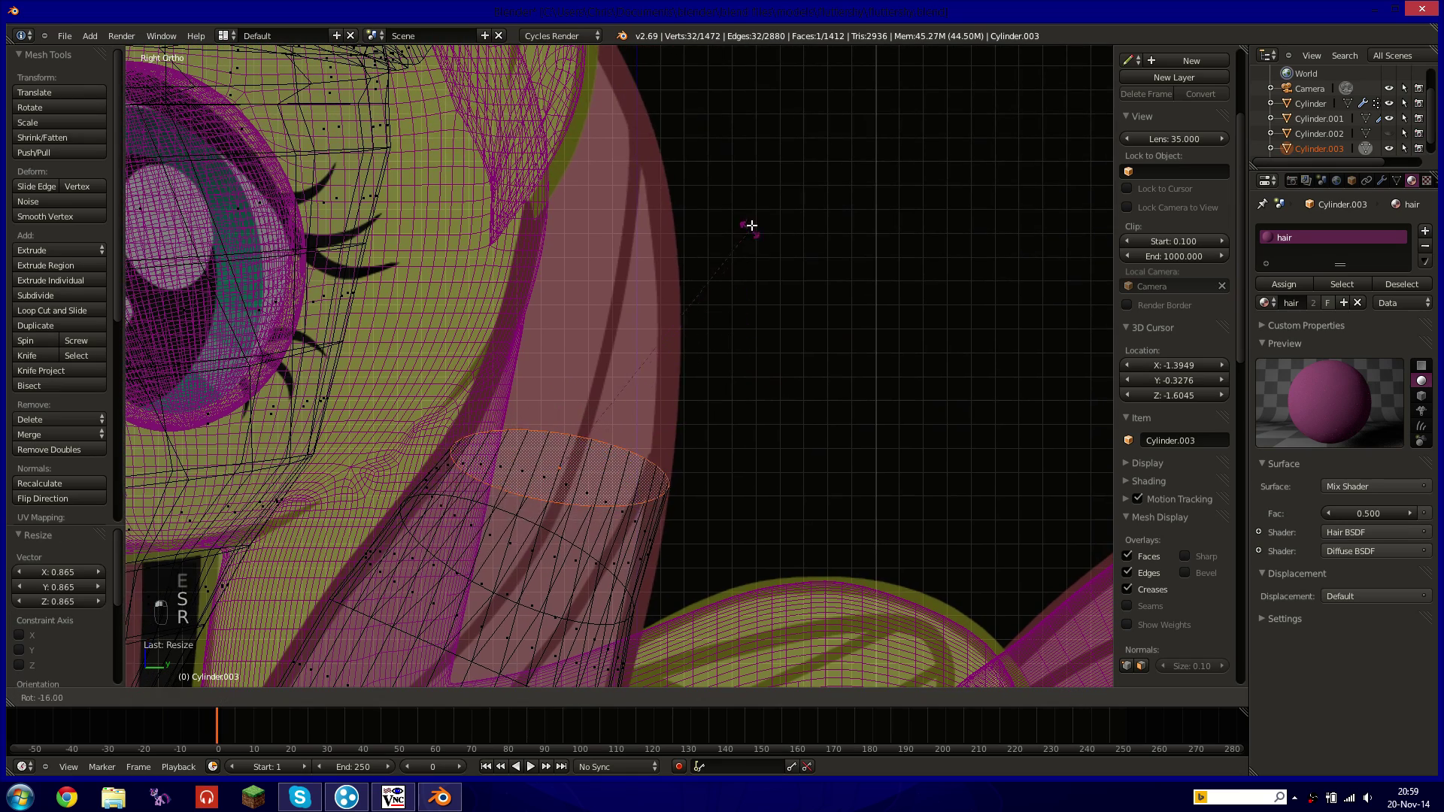
pyautogui.click(768, 256)
# Extrude the end about -0.144 in X, 0.113 in Y and 0.422 in Z, scale X and Z to about 0.748 and rotate it about -6°.
pyautogui.press('e')
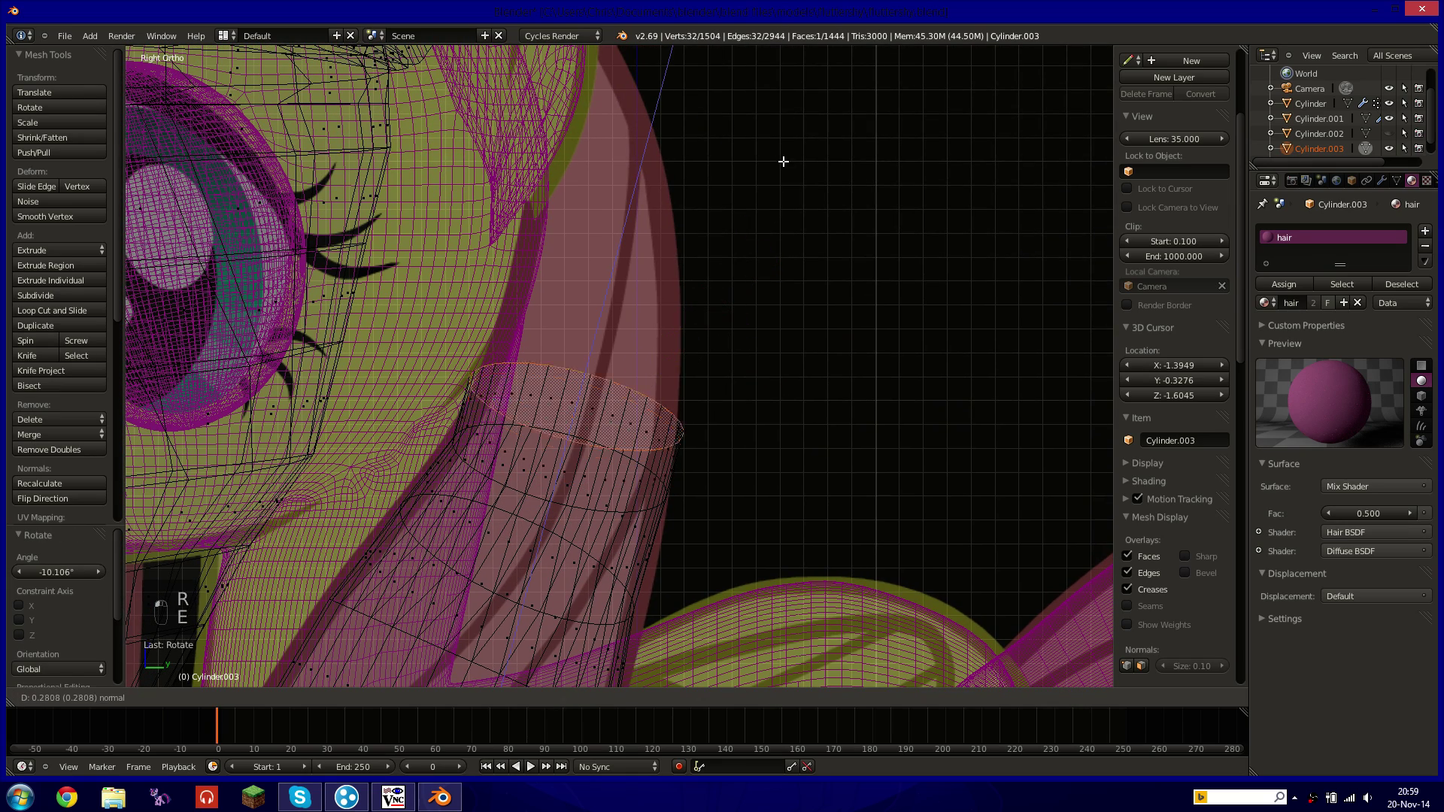
pyautogui.click(835, 165)
pyautogui.press('s')
pyautogui.hotkey('shift', 'y')
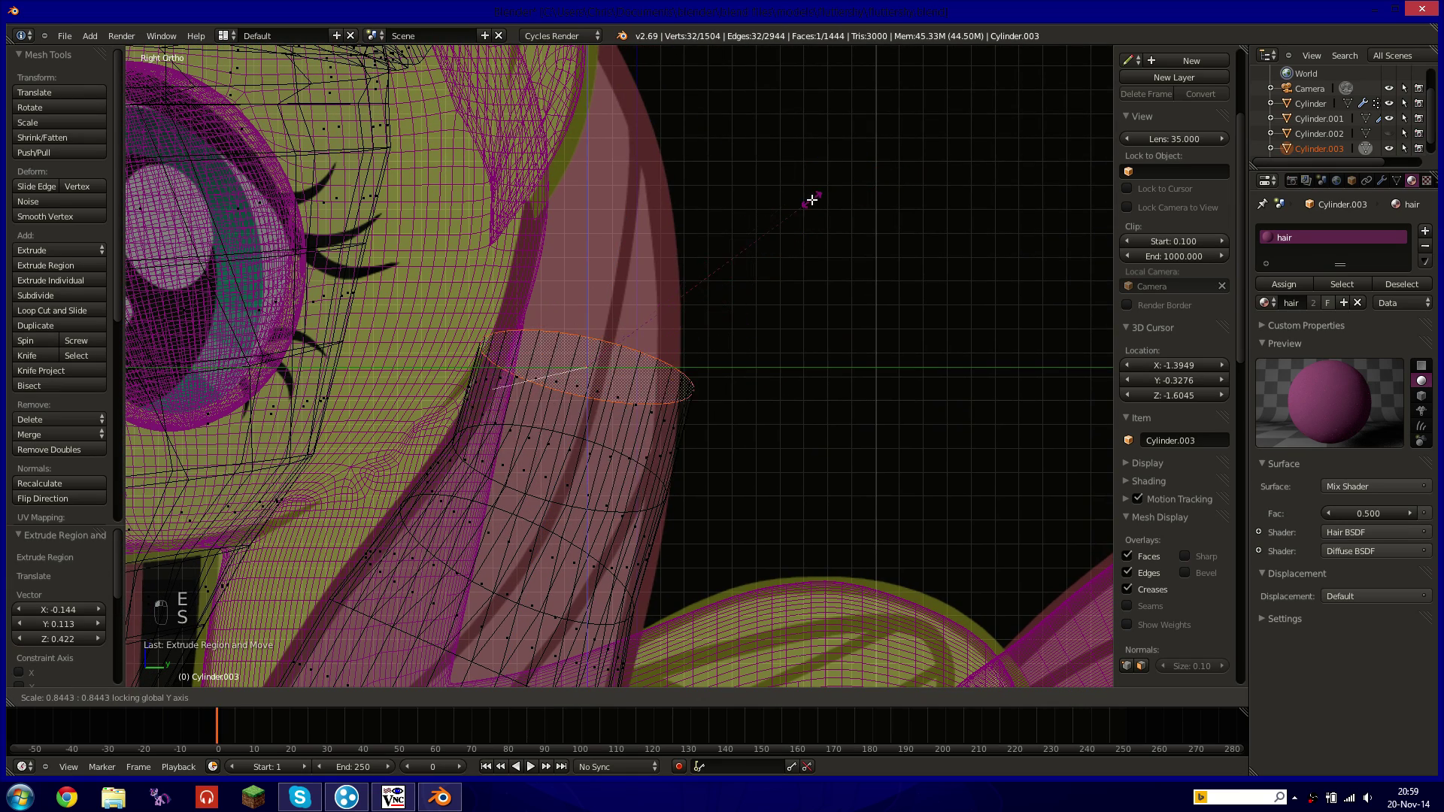
pyautogui.click(773, 149)
pyautogui.press('s')
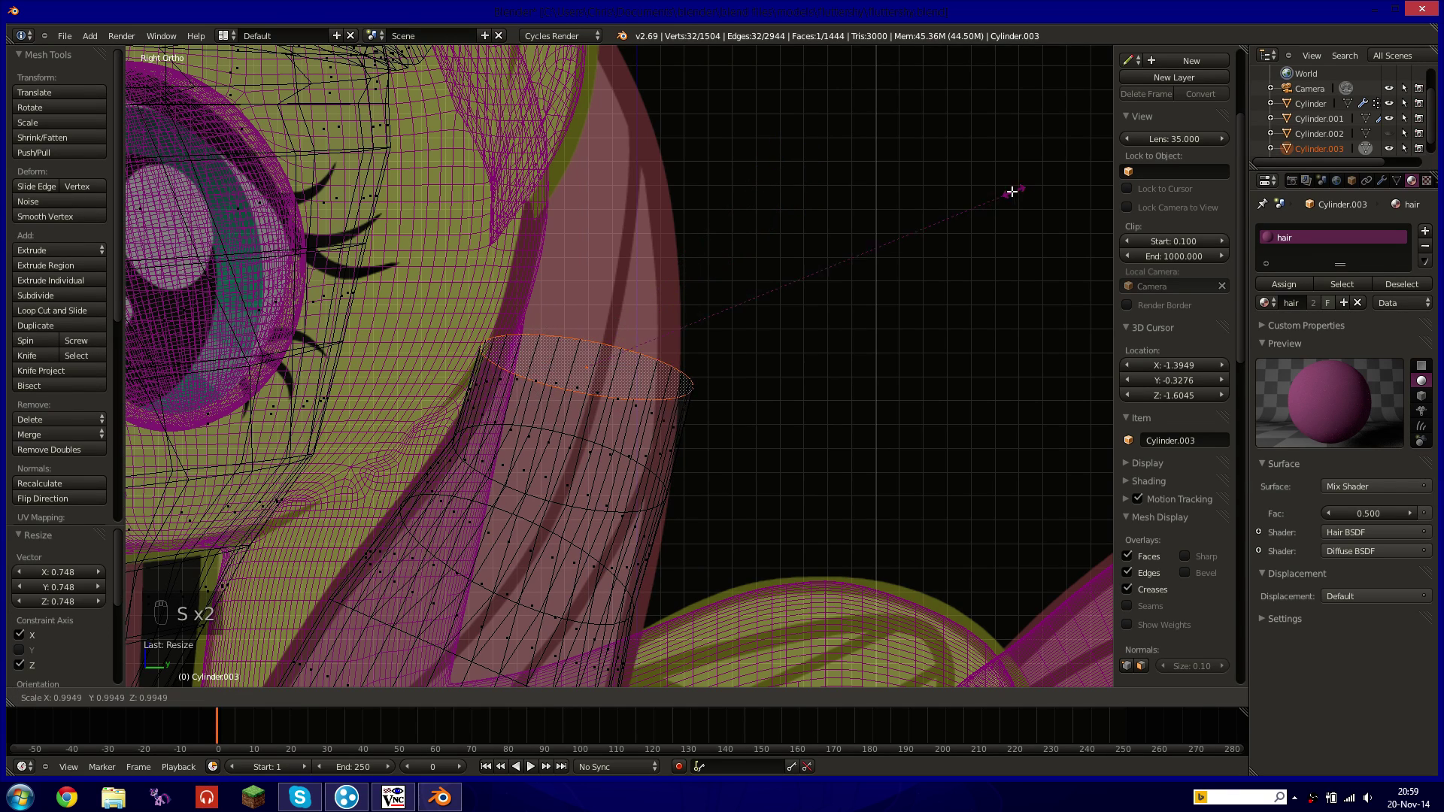
pyautogui.press('r')
pyautogui.click(829, 225)
# Extrude the end face upward behind the head, scale it to about 0.827 and rotate it about -7.7°.
pyautogui.keyDown('shift'); pyautogui.moveTo(828, 225); pyautogui.dragTo(873, 377, button='middle'); pyautogui.keyUp('shift')
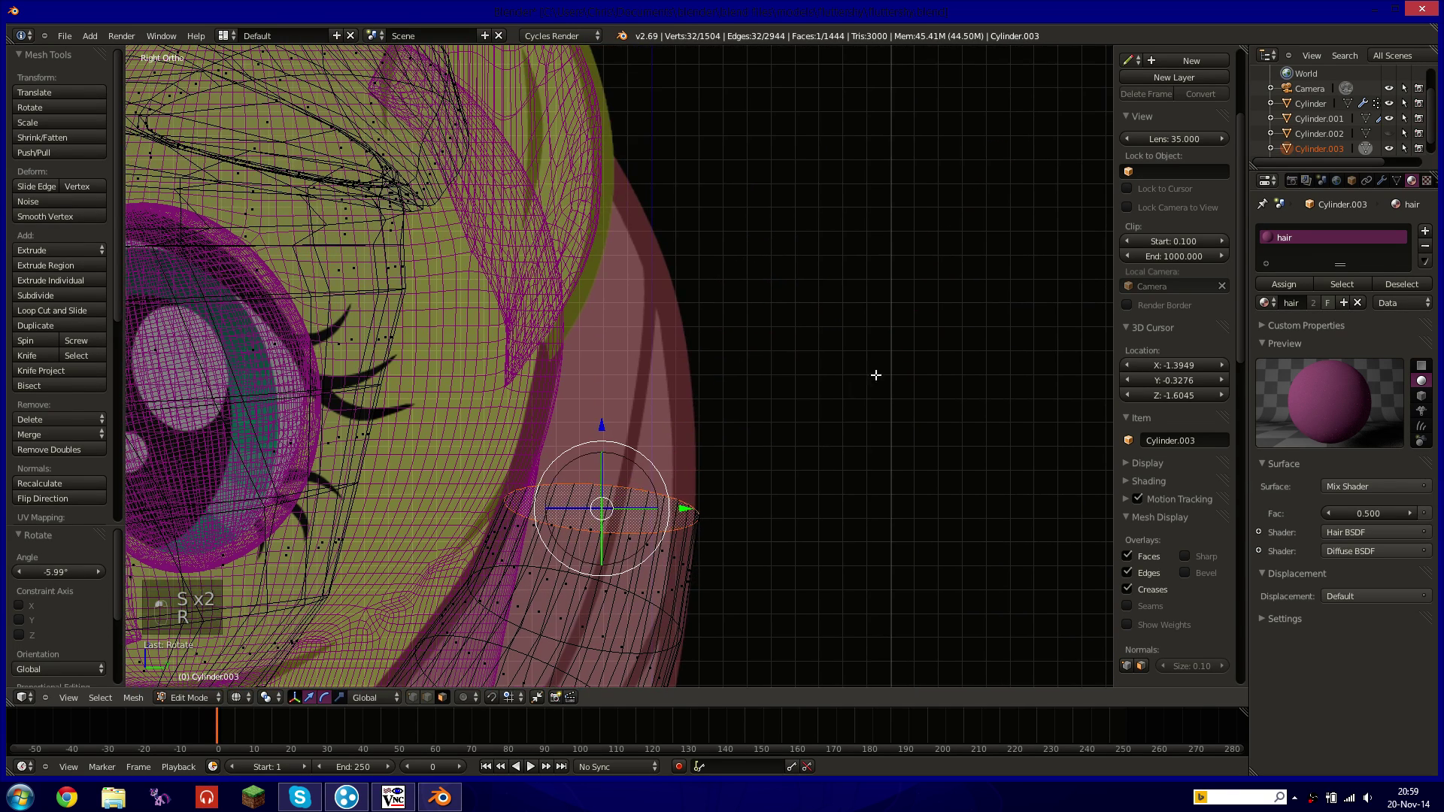
pyautogui.press('e')
pyautogui.click(874, 241)
pyautogui.press('s')
pyautogui.press('r')
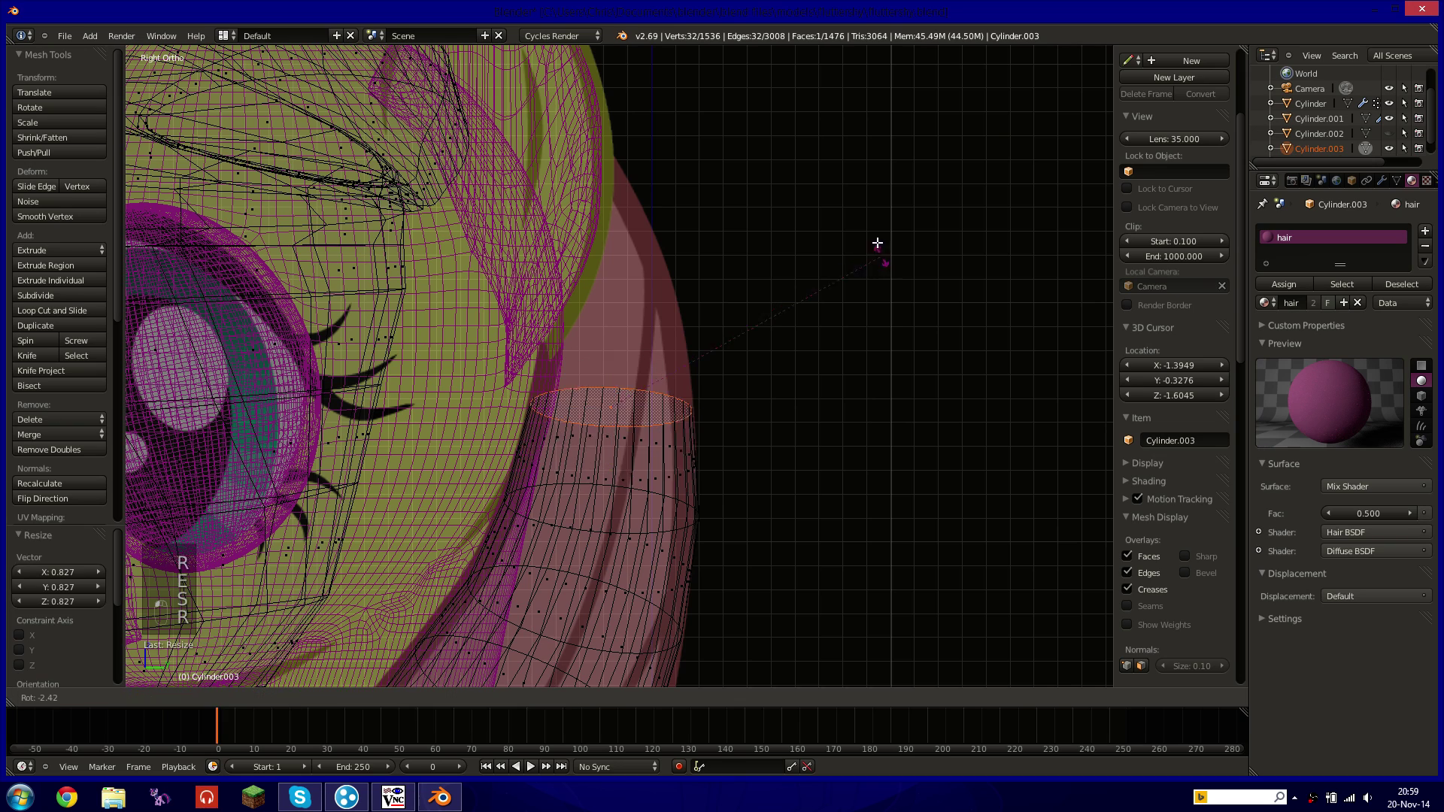
pyautogui.click(860, 223)
# Extrude the end face up to the ear's base, scale it to about 0.832 and rotate it about -9.1°.
pyautogui.keyDown('shift'); pyautogui.moveTo(860, 223); pyautogui.dragTo(892, 354, button='middle'); pyautogui.keyUp('shift')
pyautogui.press('s')
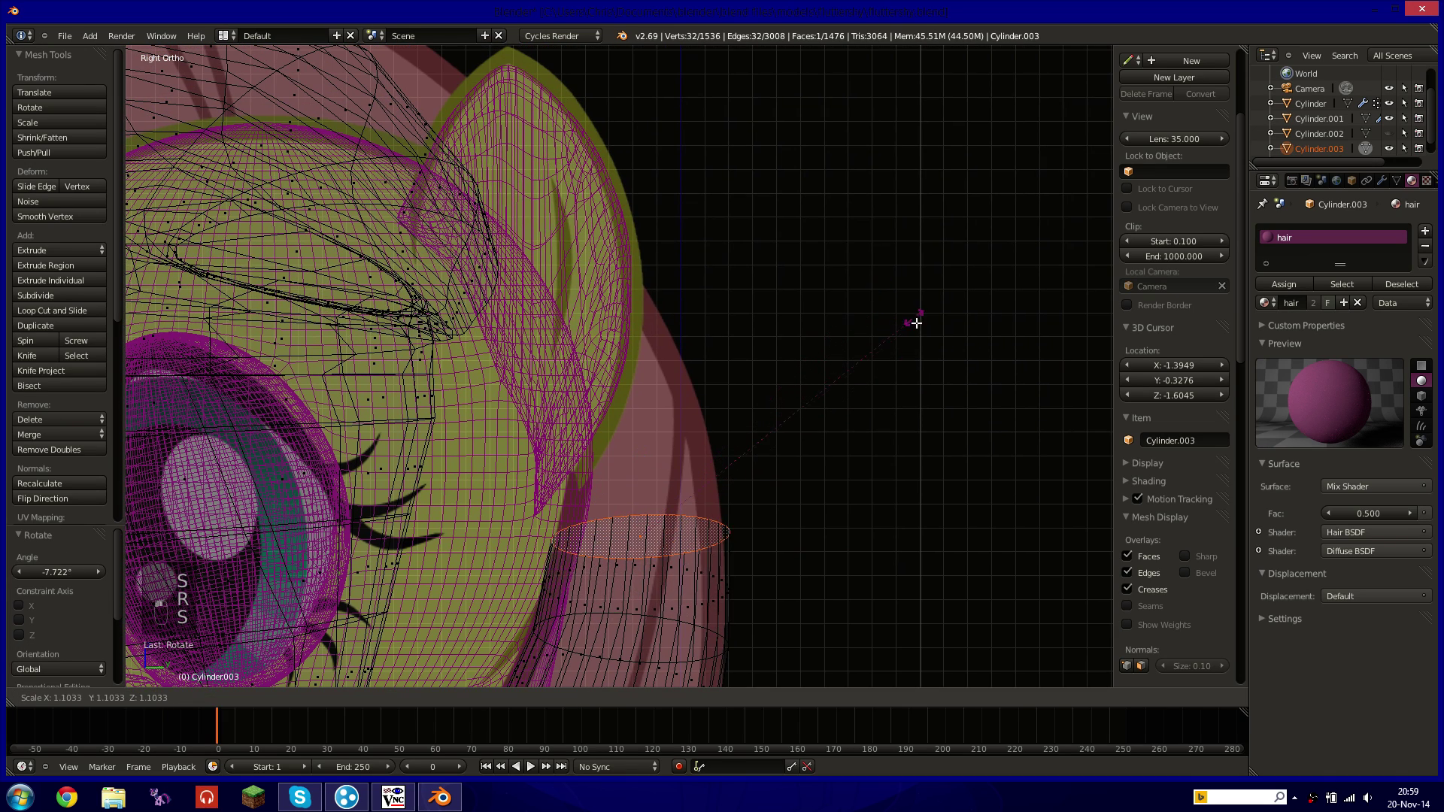
pyautogui.rightClick(888, 368)
pyautogui.press('e')
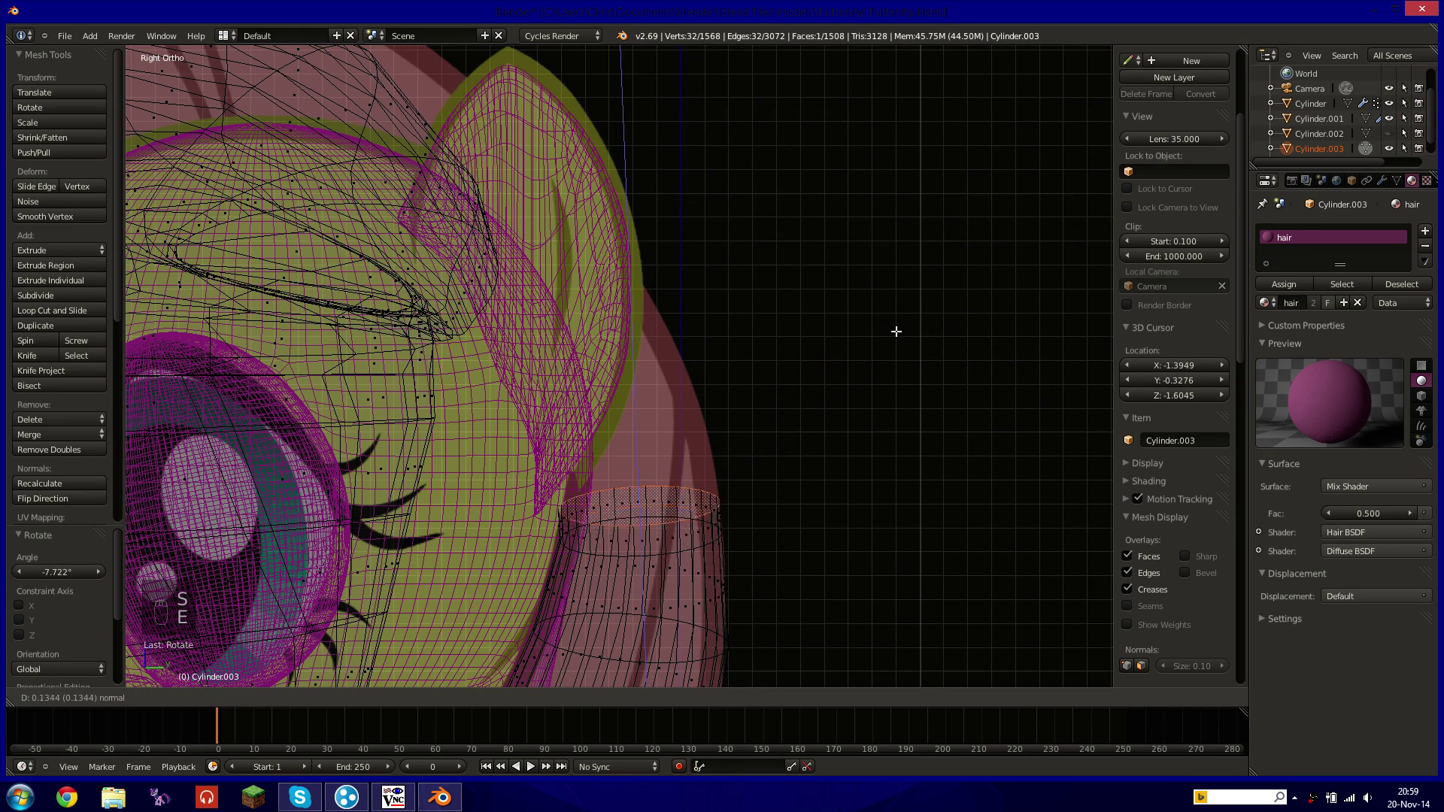
pyautogui.click(894, 285)
pyautogui.press('s')
pyautogui.click(857, 270)
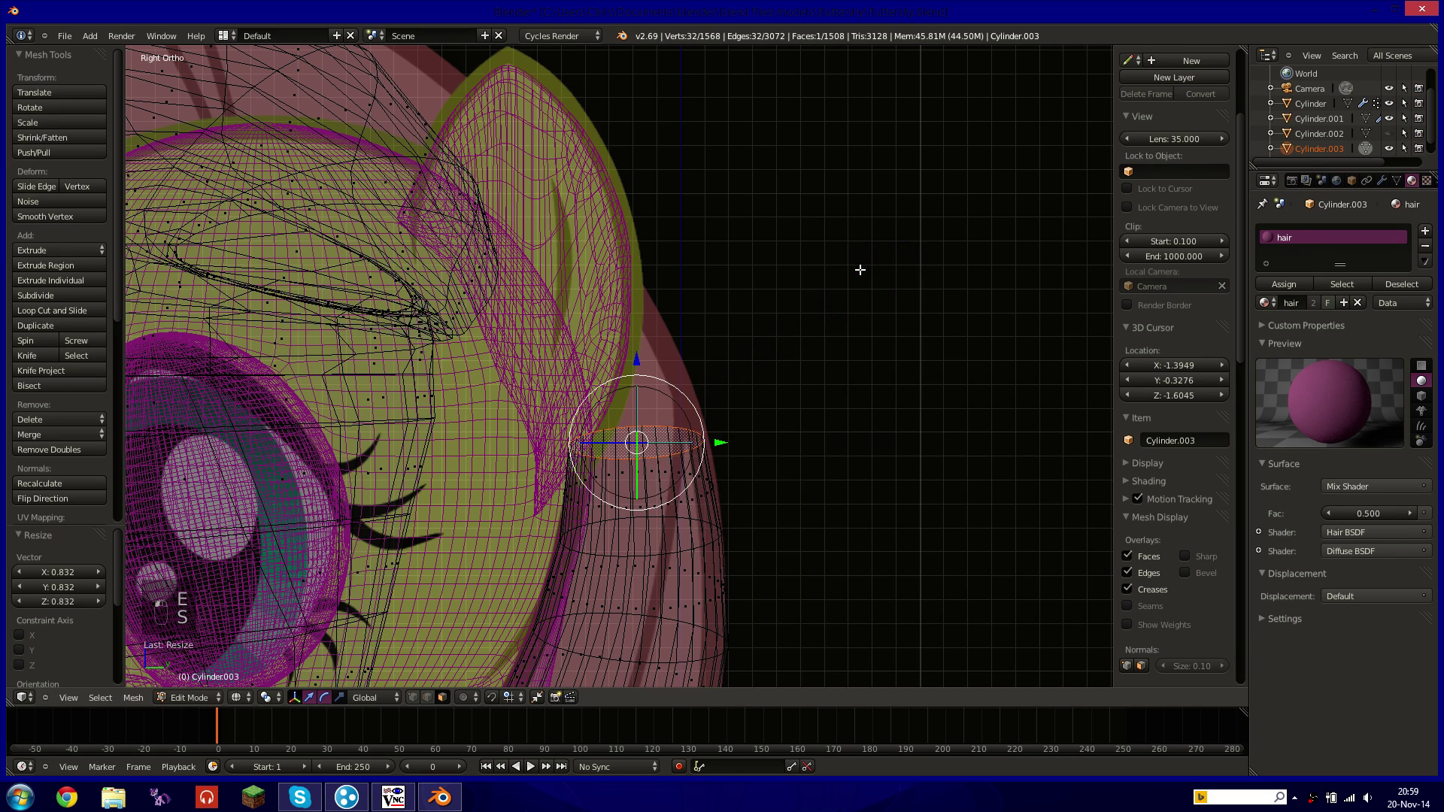
pyautogui.press('r')
pyautogui.click(879, 280)
# Extrude the end face up behind the ear, scale it to about 0.782 and check the lock in solid shading.
pyautogui.keyDown('shift'); pyautogui.moveTo(813, 322); pyautogui.dragTo(840, 404, button='middle'); pyautogui.keyUp('shift')
pyautogui.press('e')
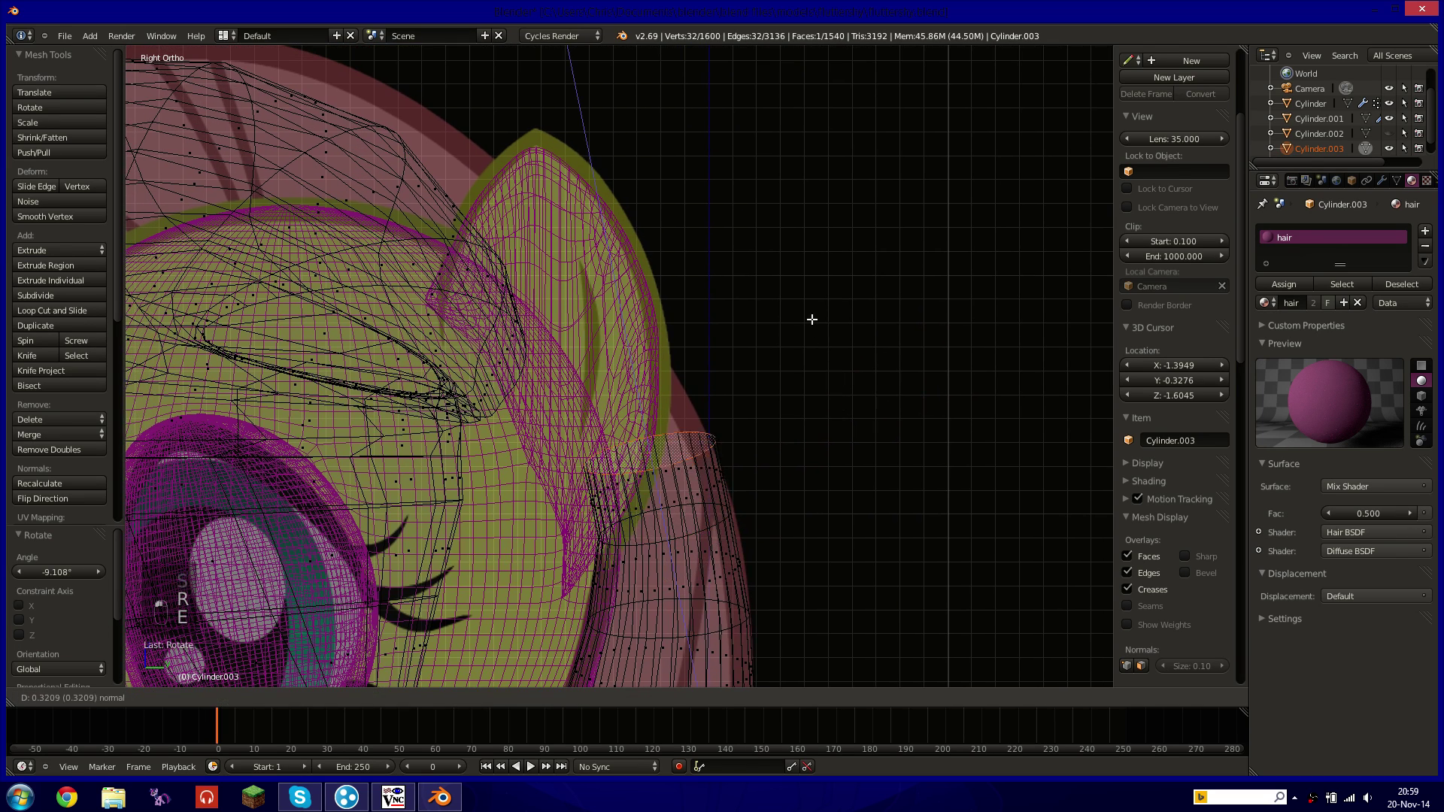
pyautogui.click(823, 314)
pyautogui.press('s')
pyautogui.click(781, 328)
pyautogui.press('z')
pyautogui.press('z')
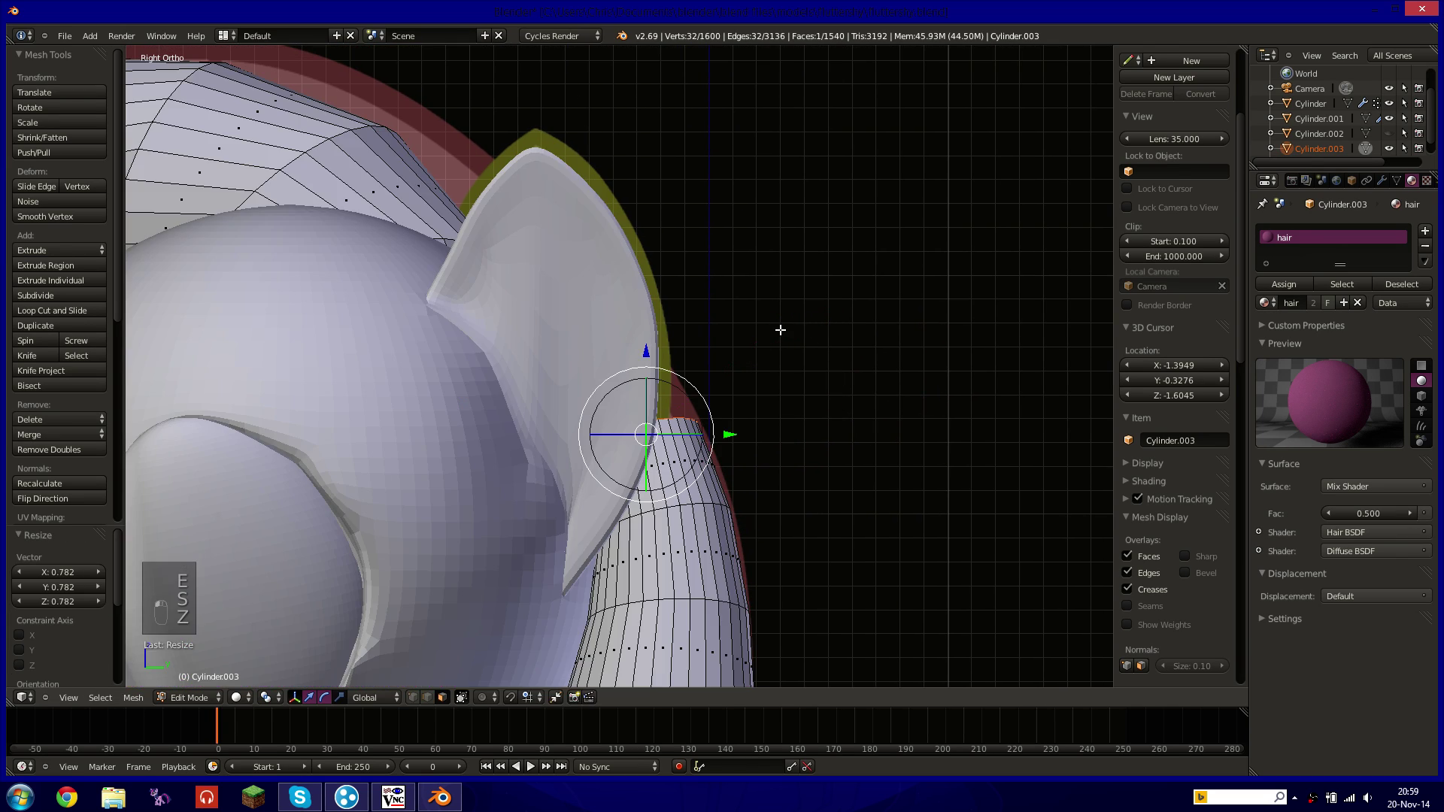
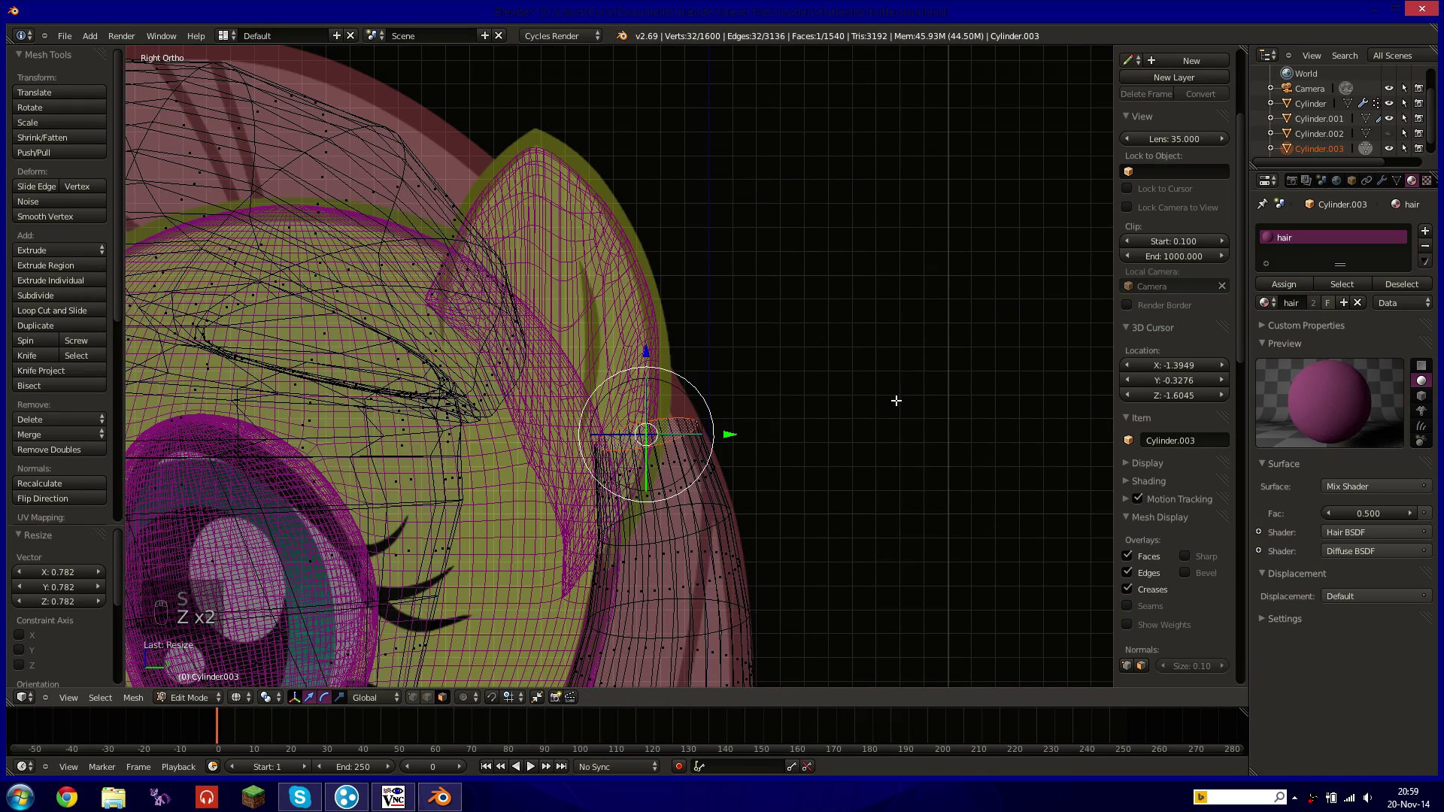
# Extrude the lock's end face about -0.132 in X, -0.078 in Y and 0.385 in Z, scale it to about 0.82 and rotate it about -20.2°.
pyautogui.press('e')
pyautogui.click(835, 320)
pyautogui.press('s')
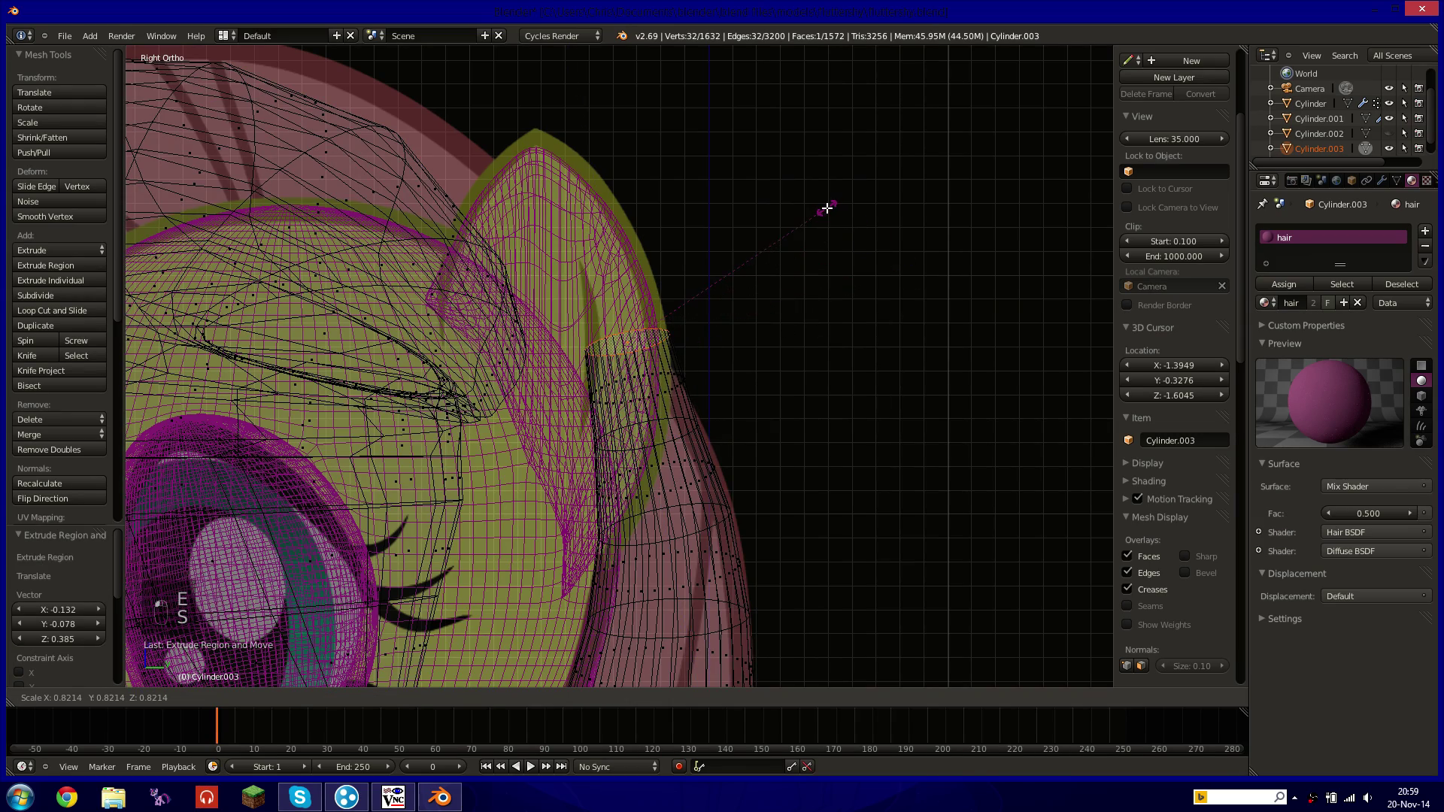
pyautogui.click(827, 207)
pyautogui.press('z')
pyautogui.moveTo(902, 277)
pyautogui.mouseDown(button='middle')
pyautogui.moveTo(877, 277)
pyautogui.moveTo(829, 323)
pyautogui.moveTo(755, 325)
pyautogui.moveTo(828, 284)
pyautogui.moveTo(810, 335)
pyautogui.moveTo(919, 278)
pyautogui.moveTo(941, 354)
pyautogui.moveTo(918, 419)
pyautogui.moveTo(944, 339)
pyautogui.moveTo(1004, 326)
pyautogui.mouseUp(button='middle')
pyautogui.press('r')
pyautogui.click(970, 173)
# Extrude the end face about -0.110 in X, -0.264 in Y and 0.505 in Z over the head and rotate it about -30.5°.
pyautogui.press('e')
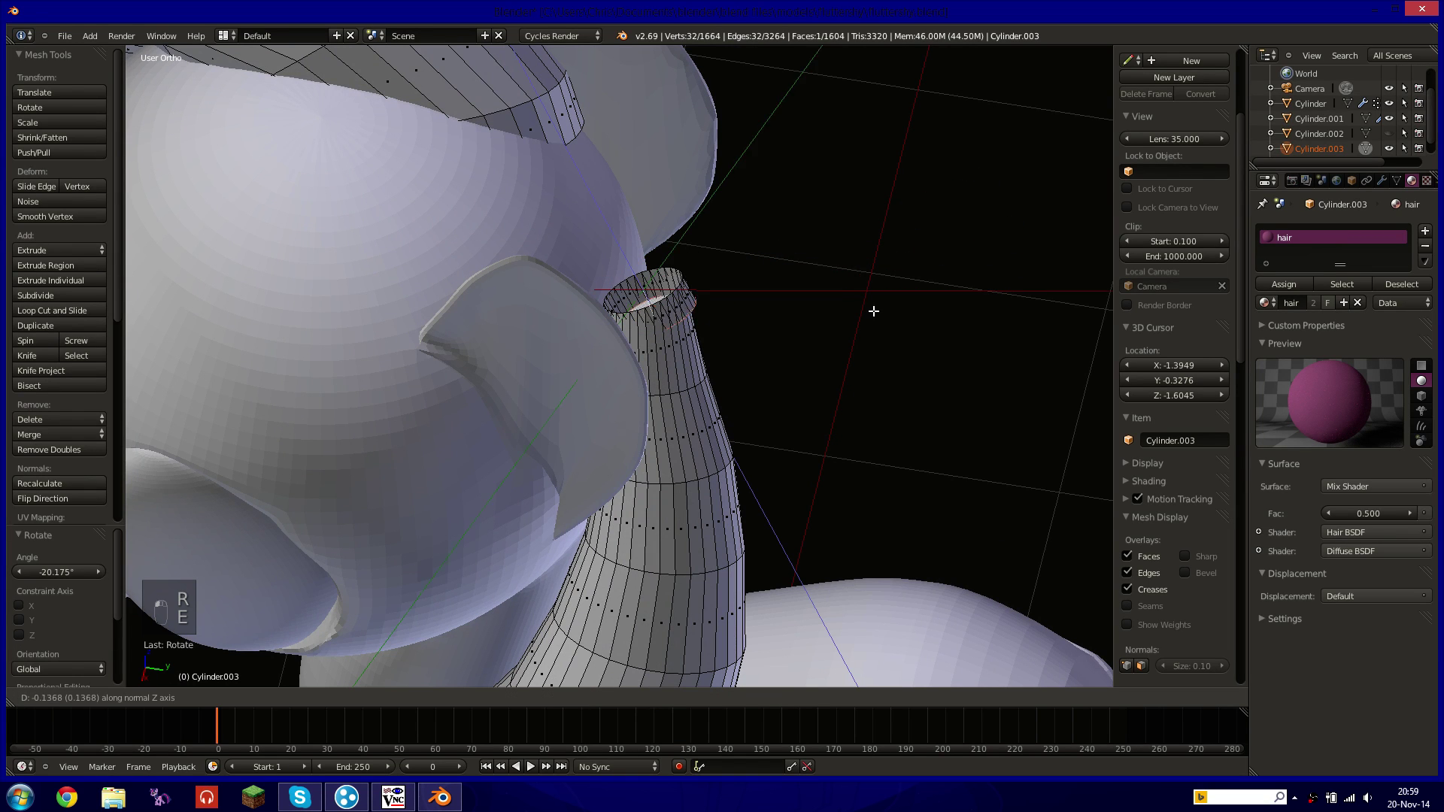
pyautogui.click(725, 183)
pyautogui.moveTo(783, 264); pyautogui.dragTo(977, 244, button='middle')
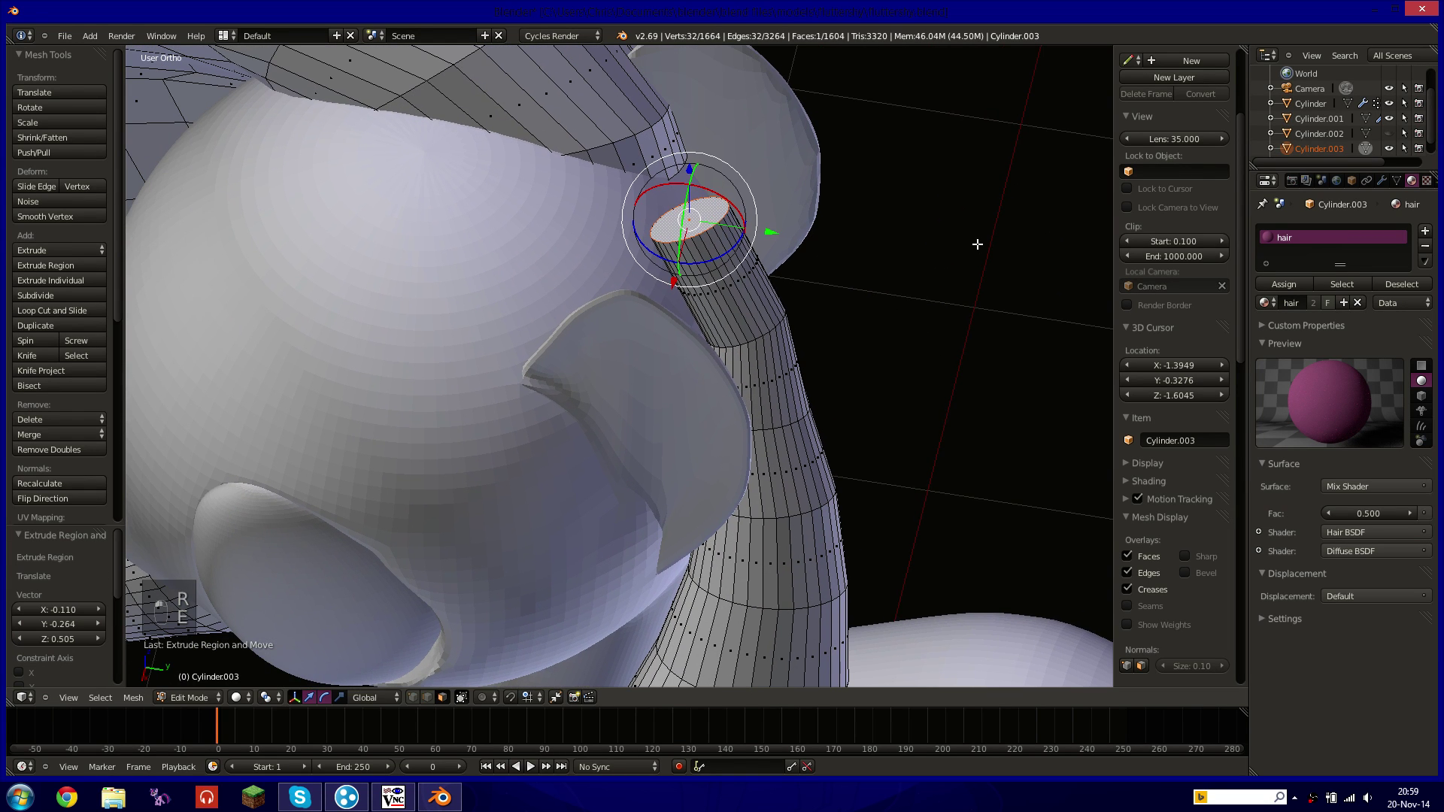
pyautogui.press('r')
pyautogui.click(851, 139)
# Tilt the end face toward the crown, lower it about 0.317 in Z and rotate it about -30.4° around Z.
pyautogui.keyDown('shift'); pyautogui.moveTo(849, 140); pyautogui.dragTo(537, 461, button='middle'); pyautogui.keyUp('shift')
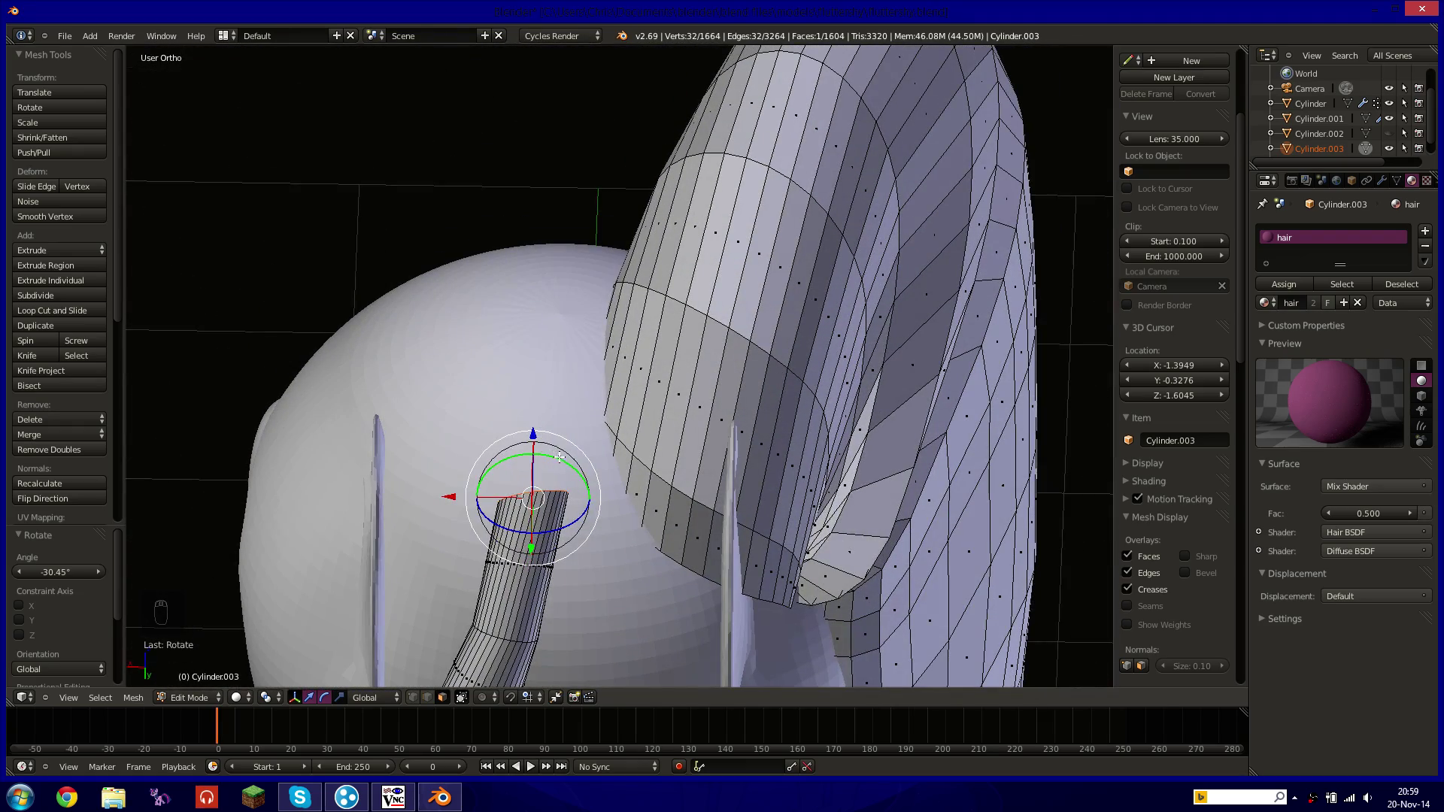
pyautogui.moveTo(583, 510); pyautogui.dragTo(547, 525)
pyautogui.moveTo(514, 659); pyautogui.dragTo(423, 530, button='middle')
pyautogui.moveTo(430, 341); pyautogui.dragTo(444, 392)
pyautogui.keyDown('shift'); pyautogui.moveTo(451, 420); pyautogui.dragTo(573, 333, button='middle'); pyautogui.keyUp('shift')
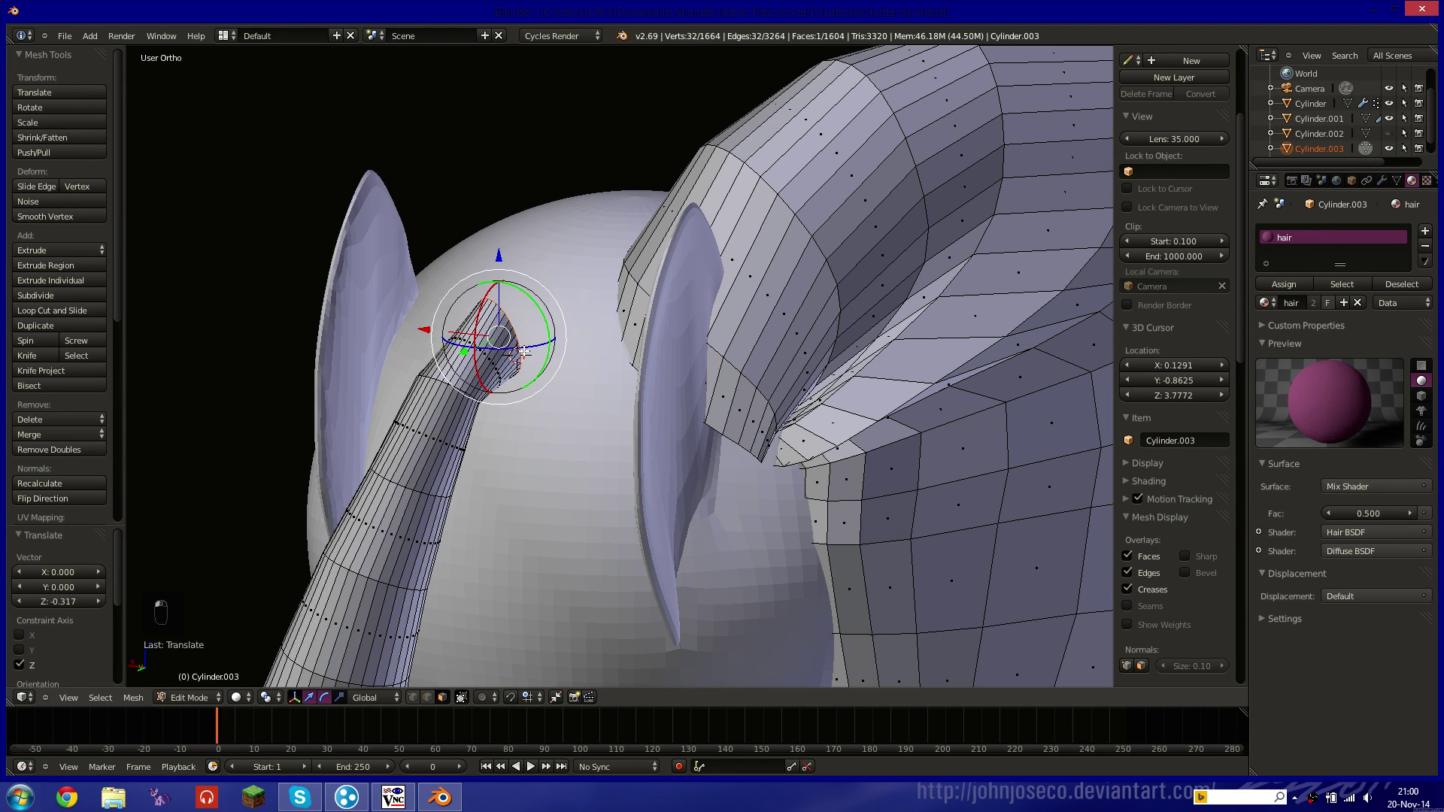
pyautogui.moveTo(524, 351); pyautogui.dragTo(516, 351)
# Extrude the end face across the crown toward the front hair, rotate it about 55.2° and 11.0°, and lower it to the head.
pyautogui.press('e')
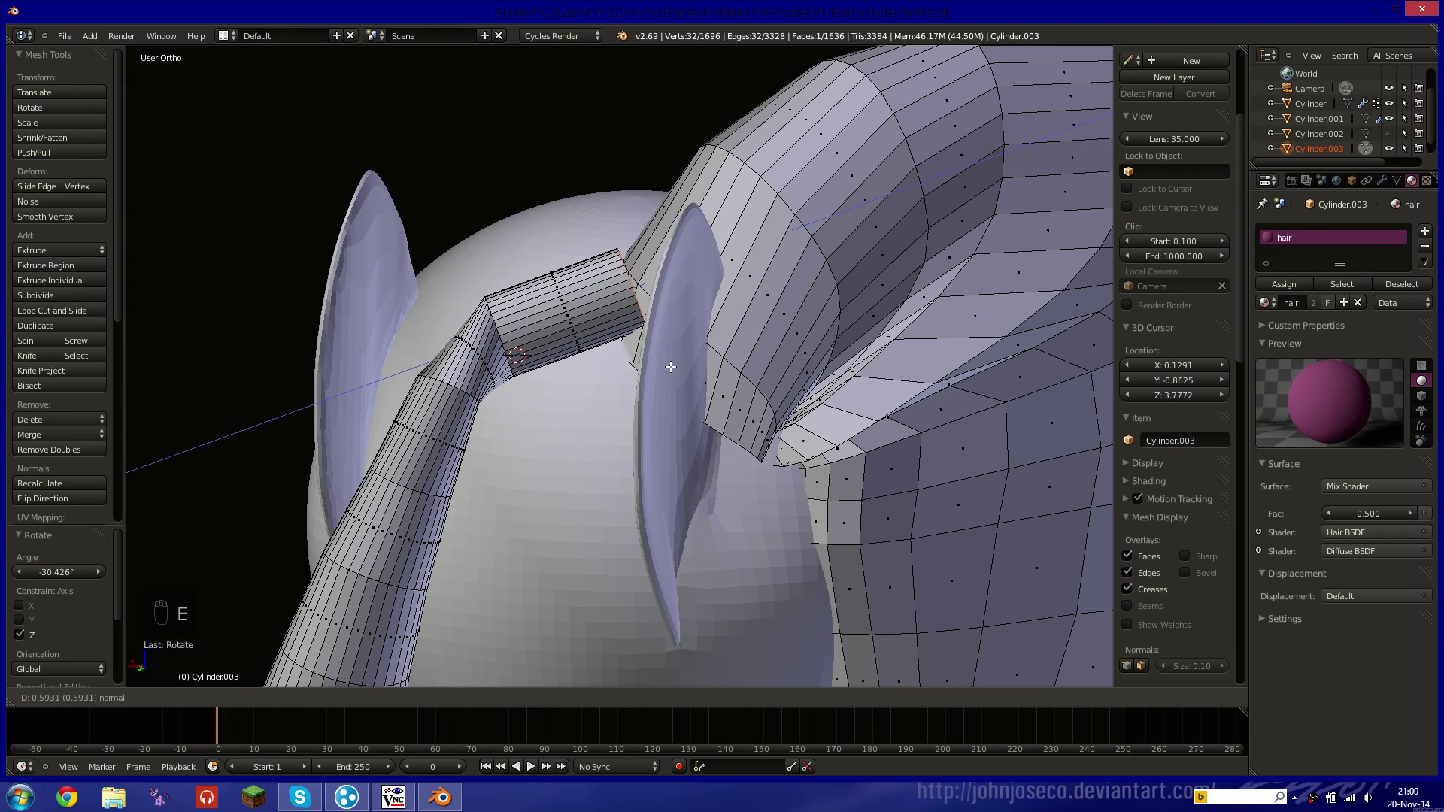
pyautogui.click(664, 369)
pyautogui.moveTo(625, 211); pyautogui.dragTo(627, 267)
pyautogui.press('r')
pyautogui.click(763, 297)
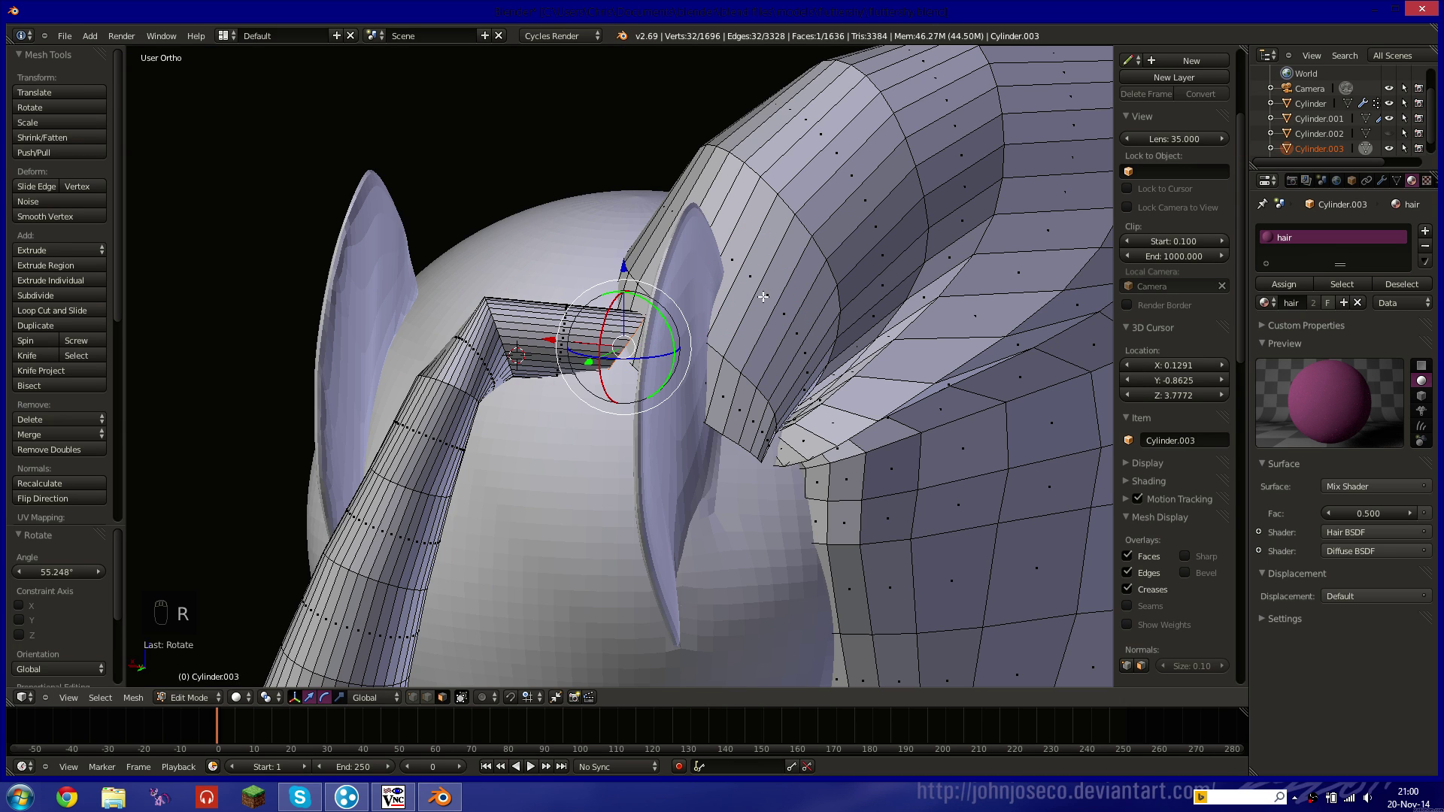
pyautogui.press('r')
pyautogui.click(635, 289)
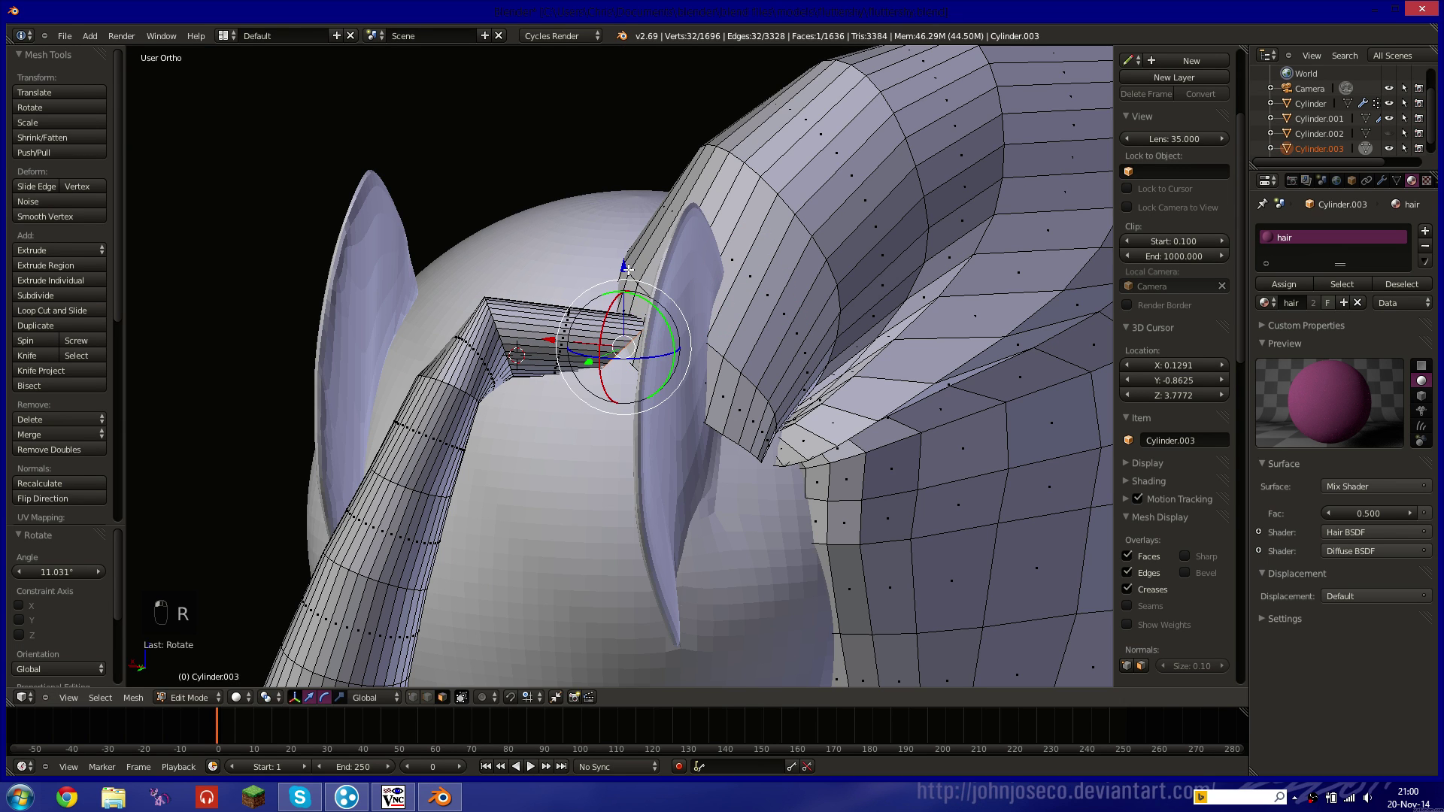
pyautogui.moveTo(628, 270); pyautogui.dragTo(627, 293)
# Move the inner faces along the upper lock about -0.400 in X, -0.261 in Y and -0.259 in Z with connected proportional editing.
pyautogui.keyDown('shift'); pyautogui.moveTo(558, 406); pyautogui.dragTo(581, 328, button='middle'); pyautogui.keyUp('shift')
pyautogui.moveTo(534, 349); pyautogui.dragTo(514, 342, button='middle')
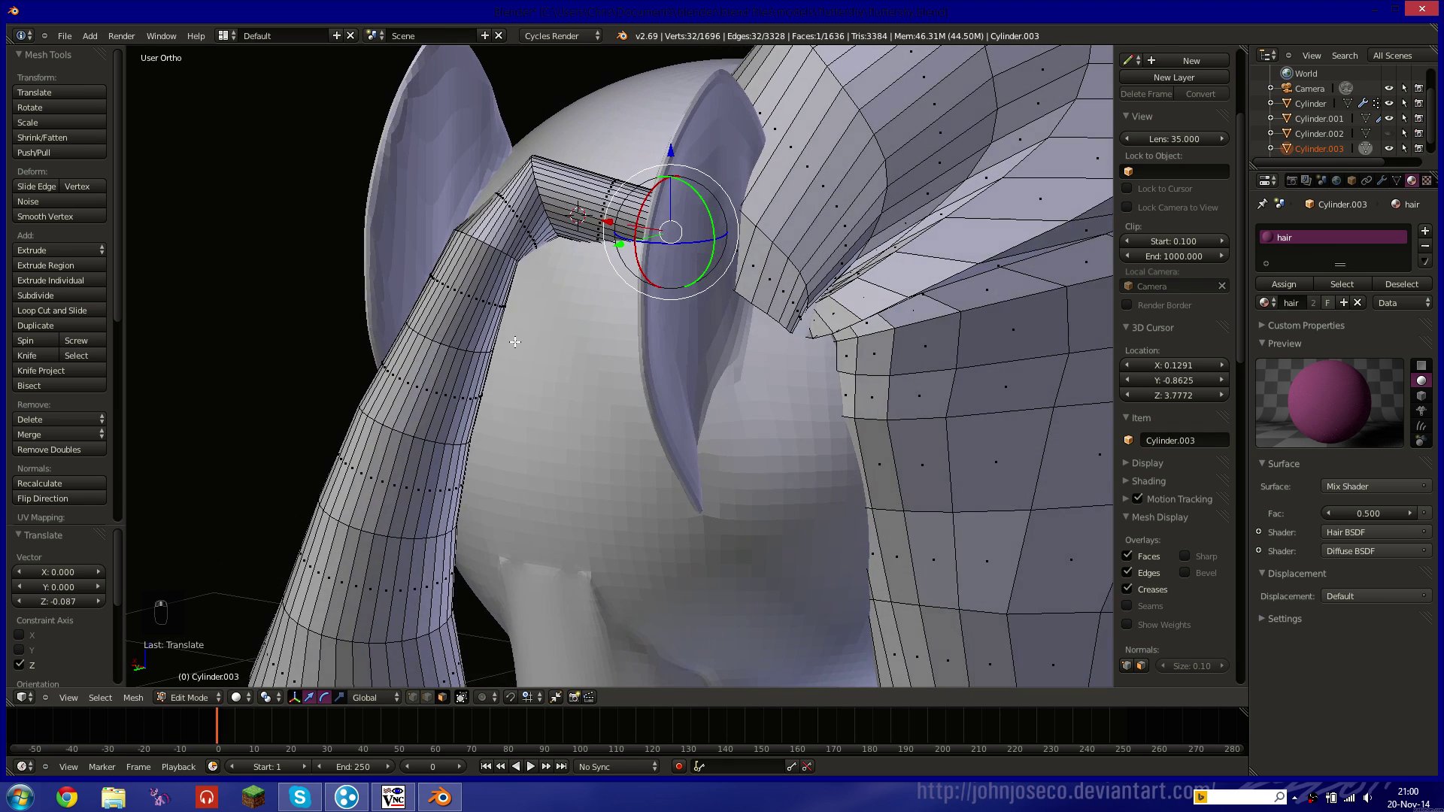
pyautogui.rightClick(443, 411)
pyautogui.keyDown('shift'); pyautogui.rightClick(461, 396); pyautogui.keyUp('shift')
pyautogui.keyDown('shift'); pyautogui.rightClick(457, 388); pyautogui.keyUp('shift')
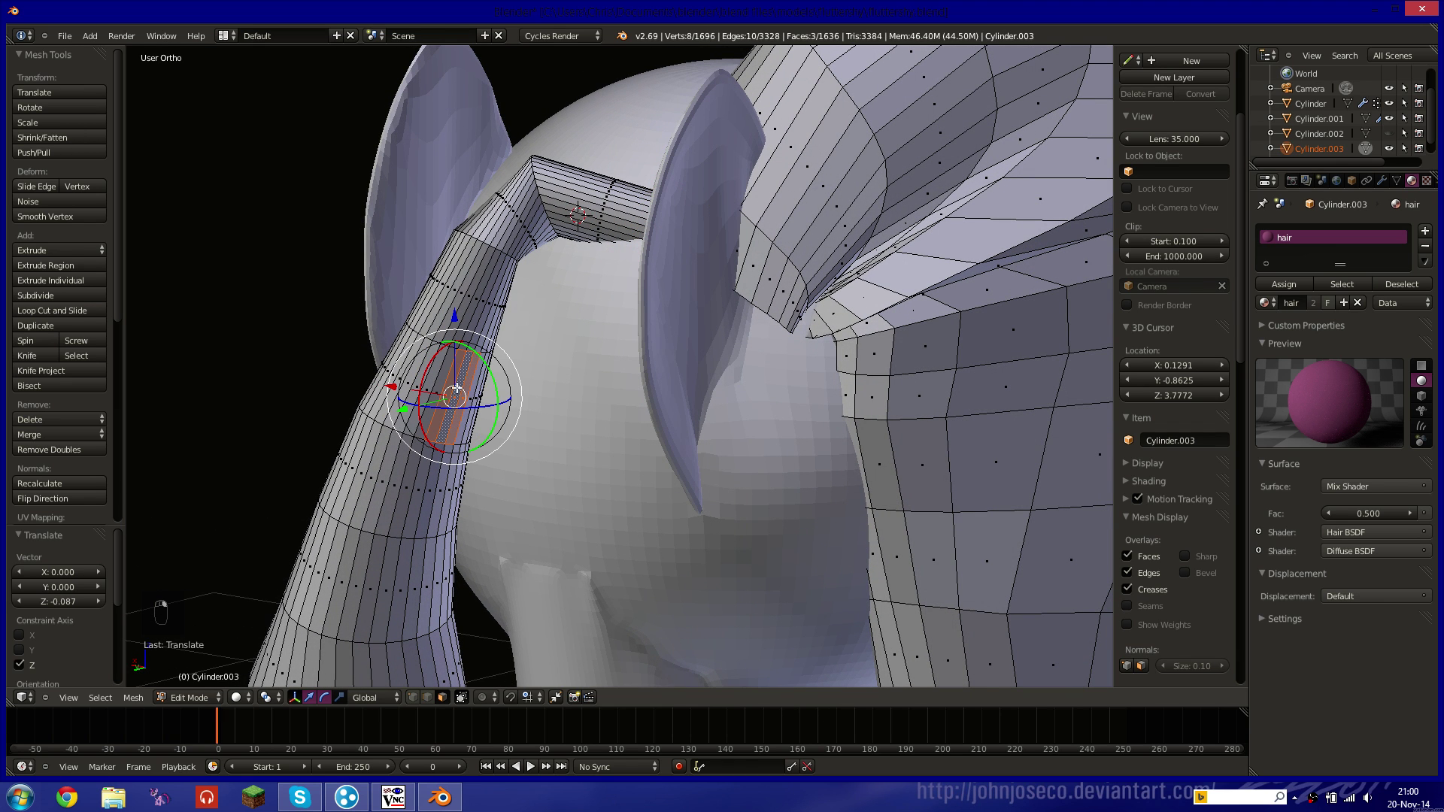
pyautogui.keyDown('shift'); pyautogui.rightClick(489, 325); pyautogui.keyUp('shift')
pyautogui.keyDown('shift'); pyautogui.rightClick(480, 323); pyautogui.keyUp('shift')
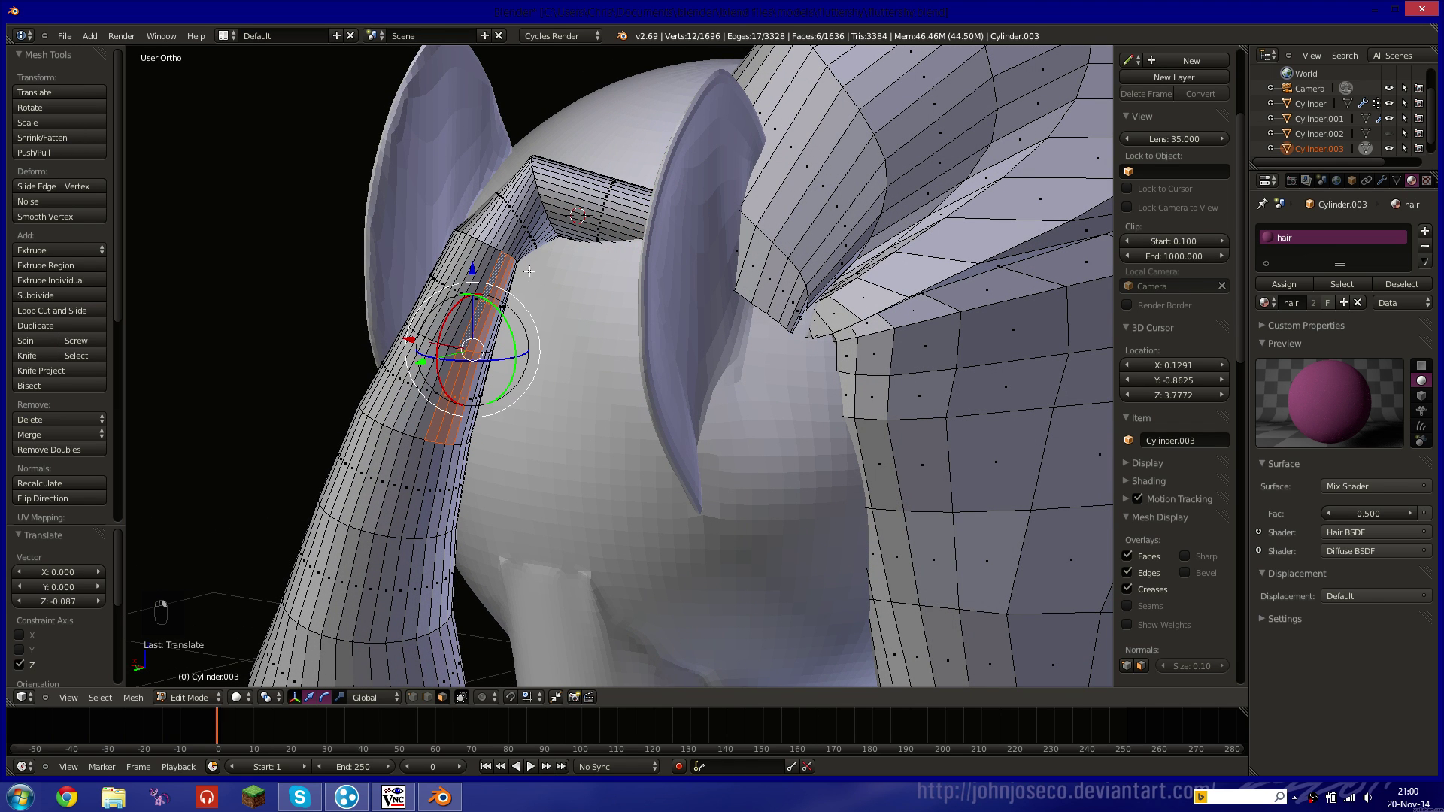
pyautogui.keyDown('shift'); pyautogui.rightClick(519, 244); pyautogui.keyUp('shift')
pyautogui.keyDown('shift'); pyautogui.rightClick(510, 239); pyautogui.keyUp('shift')
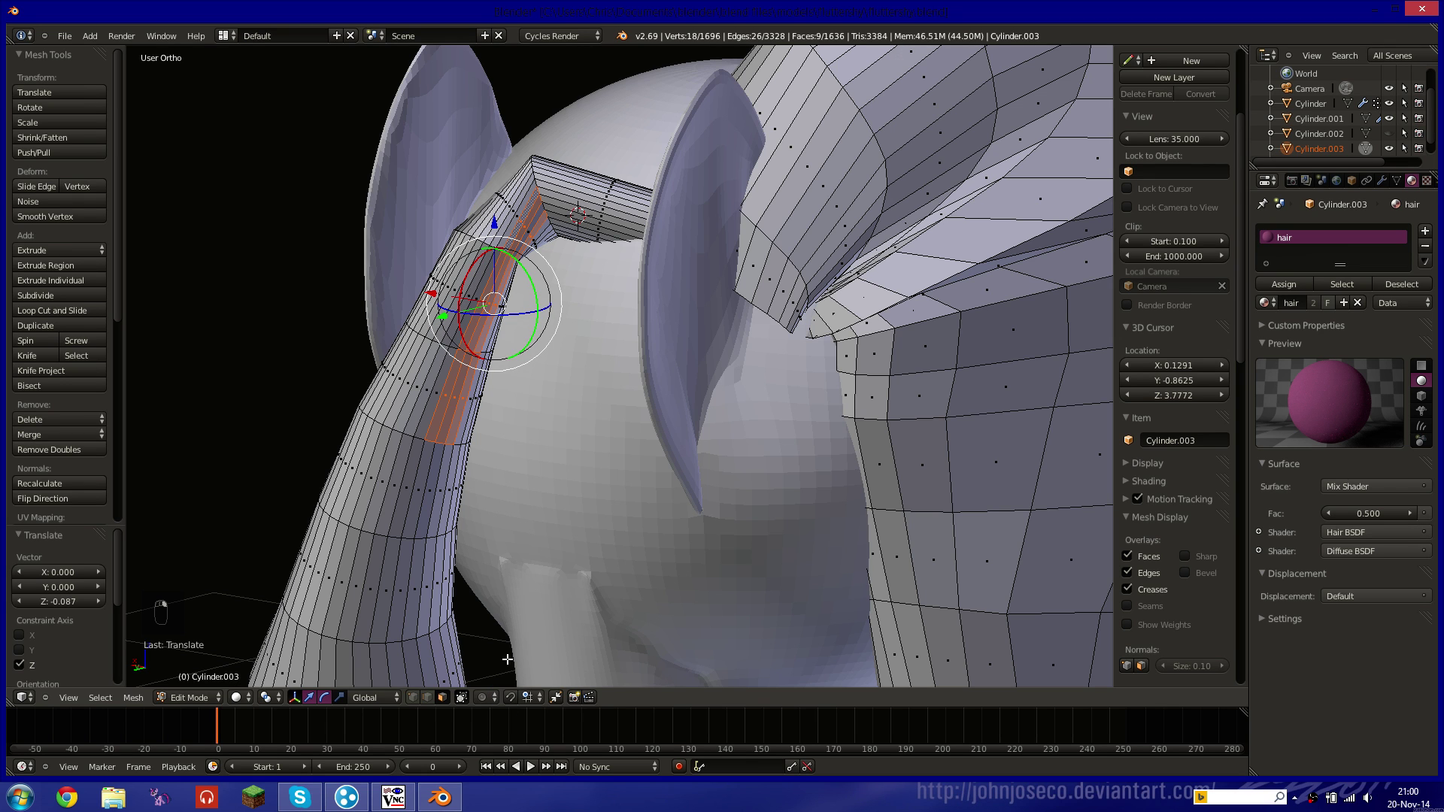
pyautogui.press('o')
pyautogui.click(485, 697)
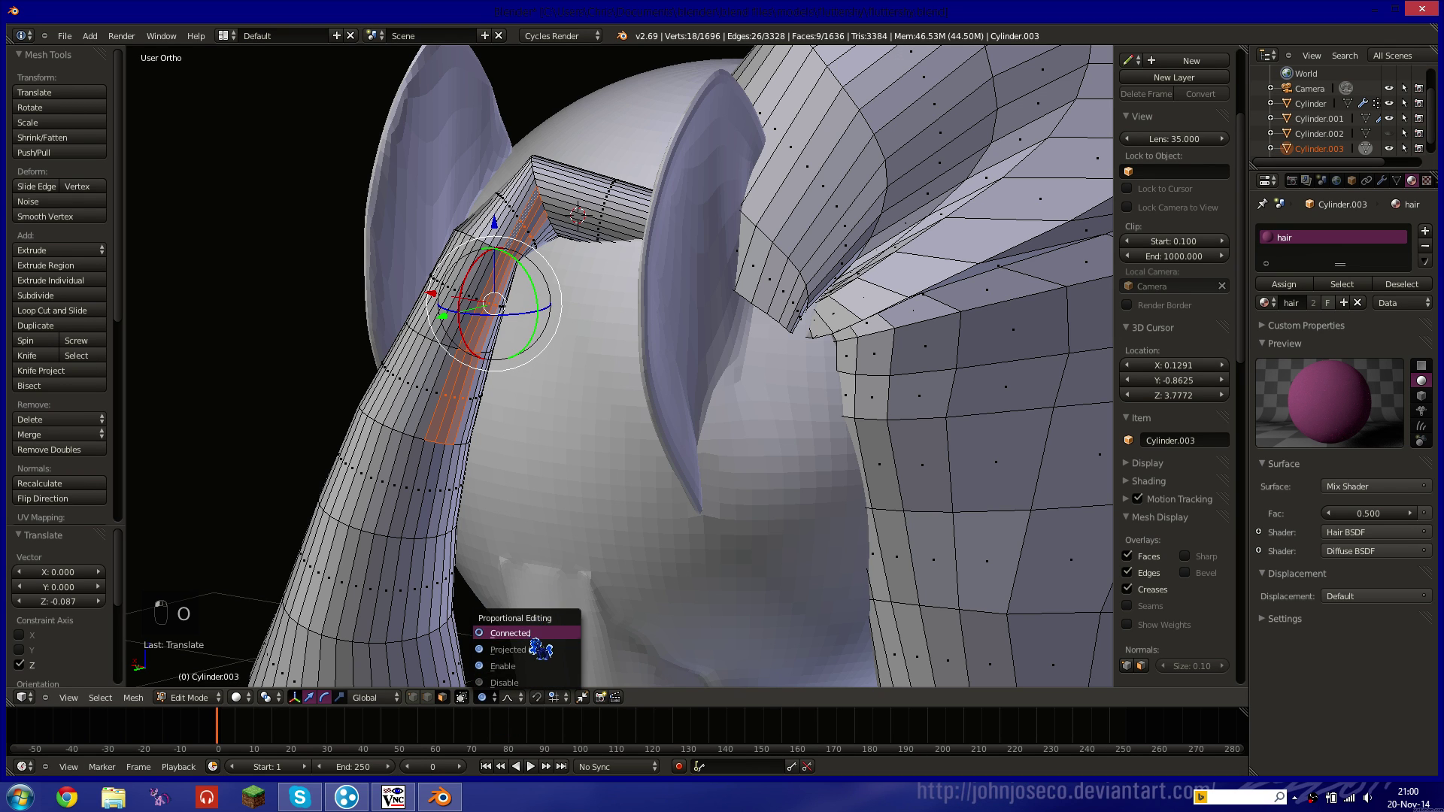
pyautogui.press('g')
pyautogui.press('x')
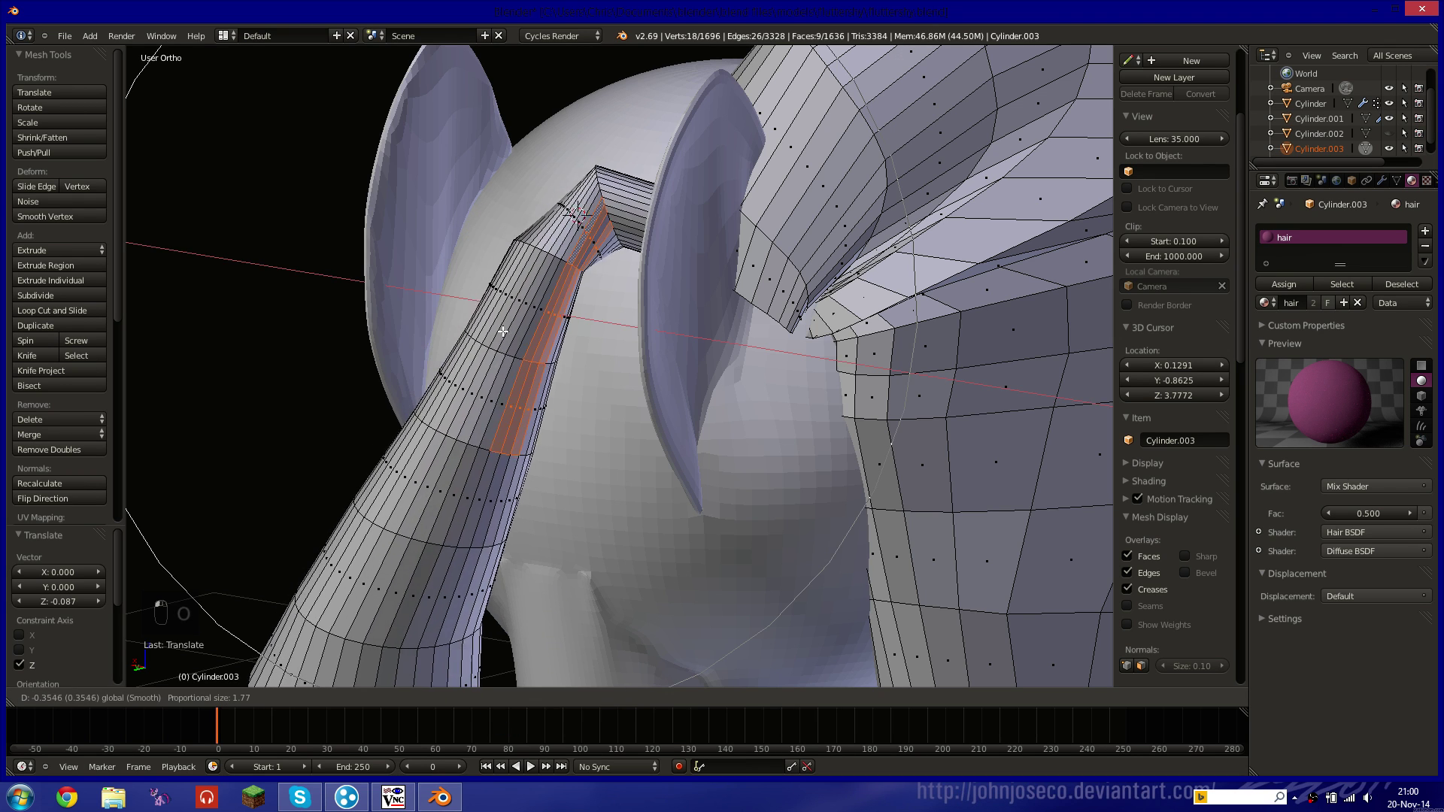
pyautogui.scroll(14, 502, 340)
pyautogui.moveTo(501, 338); pyautogui.dragTo(551, 355)
pyautogui.middleClick(513, 348)
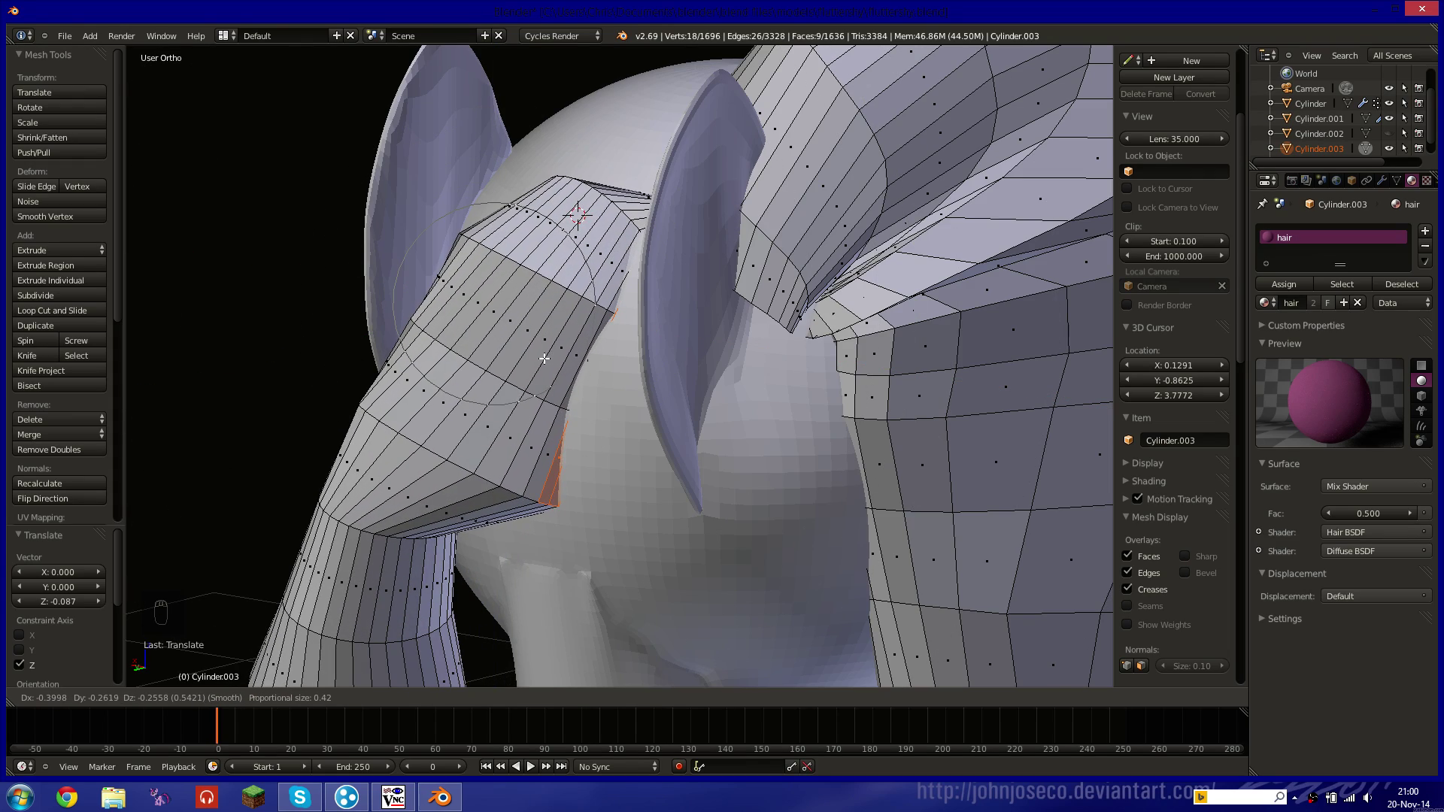
pyautogui.click(544, 359)
# Select two inner faces of the lock just below the displaced section and move them about -0.370 in X.
pyautogui.keyDown('shift'); pyautogui.moveTo(526, 516); pyautogui.dragTo(568, 325, button='middle'); pyautogui.keyUp('shift')
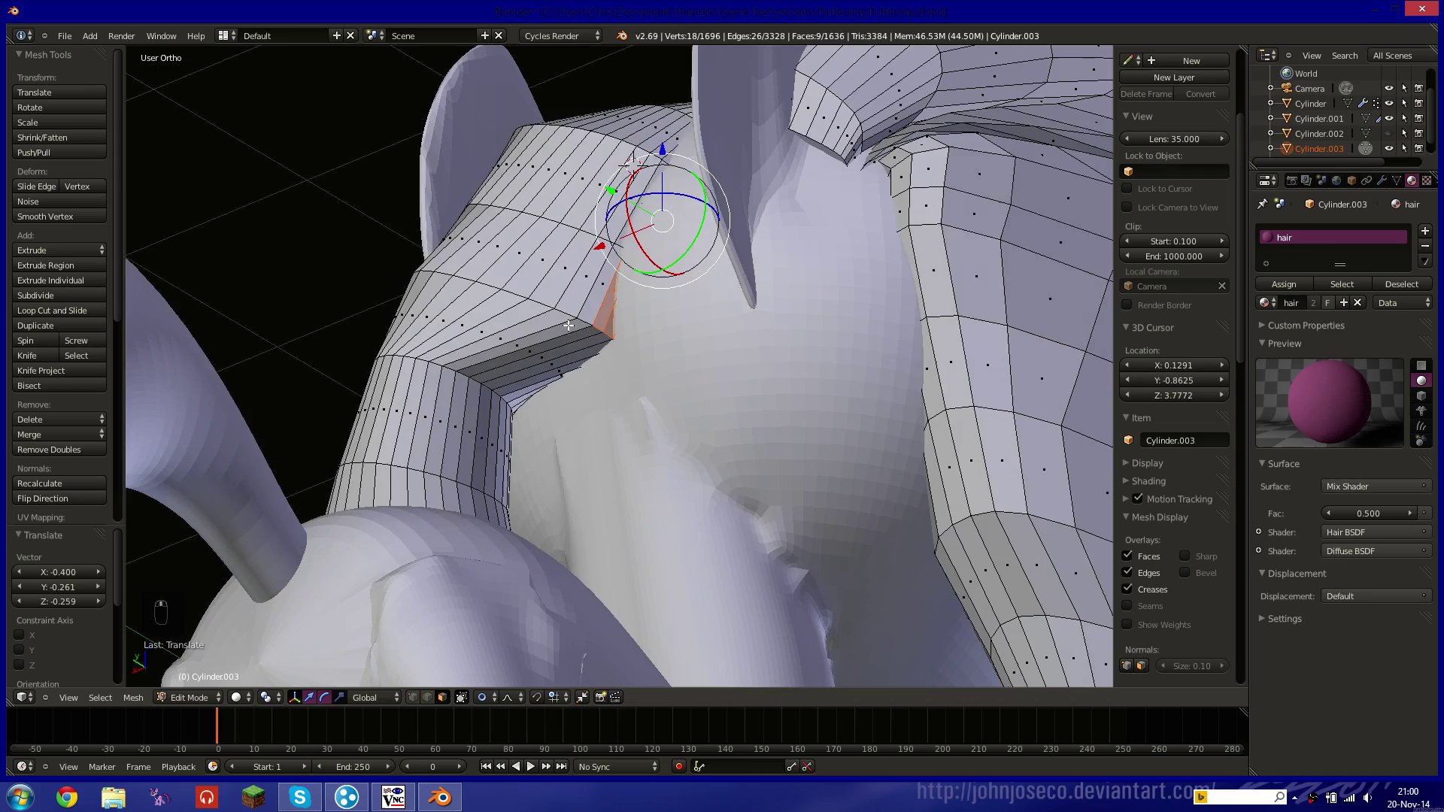
pyautogui.rightClick(475, 410)
pyautogui.keyDown('shift'); pyautogui.rightClick(456, 425); pyautogui.keyUp('shift')
pyautogui.moveTo(450, 428); pyautogui.dragTo(456, 458, button='middle')
pyautogui.moveTo(397, 453); pyautogui.dragTo(482, 487)
pyautogui.moveTo(482, 481); pyautogui.dragTo(802, 346, button='middle')
# Select the ring of faces where the lower curl bends and move it about 0.262 in X with proportional editing.
pyautogui.scroll(-5, 742, 432)
pyautogui.keyDown('shift'); pyautogui.moveTo(716, 422); pyautogui.dragTo(722, 268, button='middle'); pyautogui.keyUp('shift')
pyautogui.scroll(3, 723, 301)
pyautogui.press('z')
pyautogui.moveTo(716, 400); pyautogui.dragTo(674, 415, button='middle')
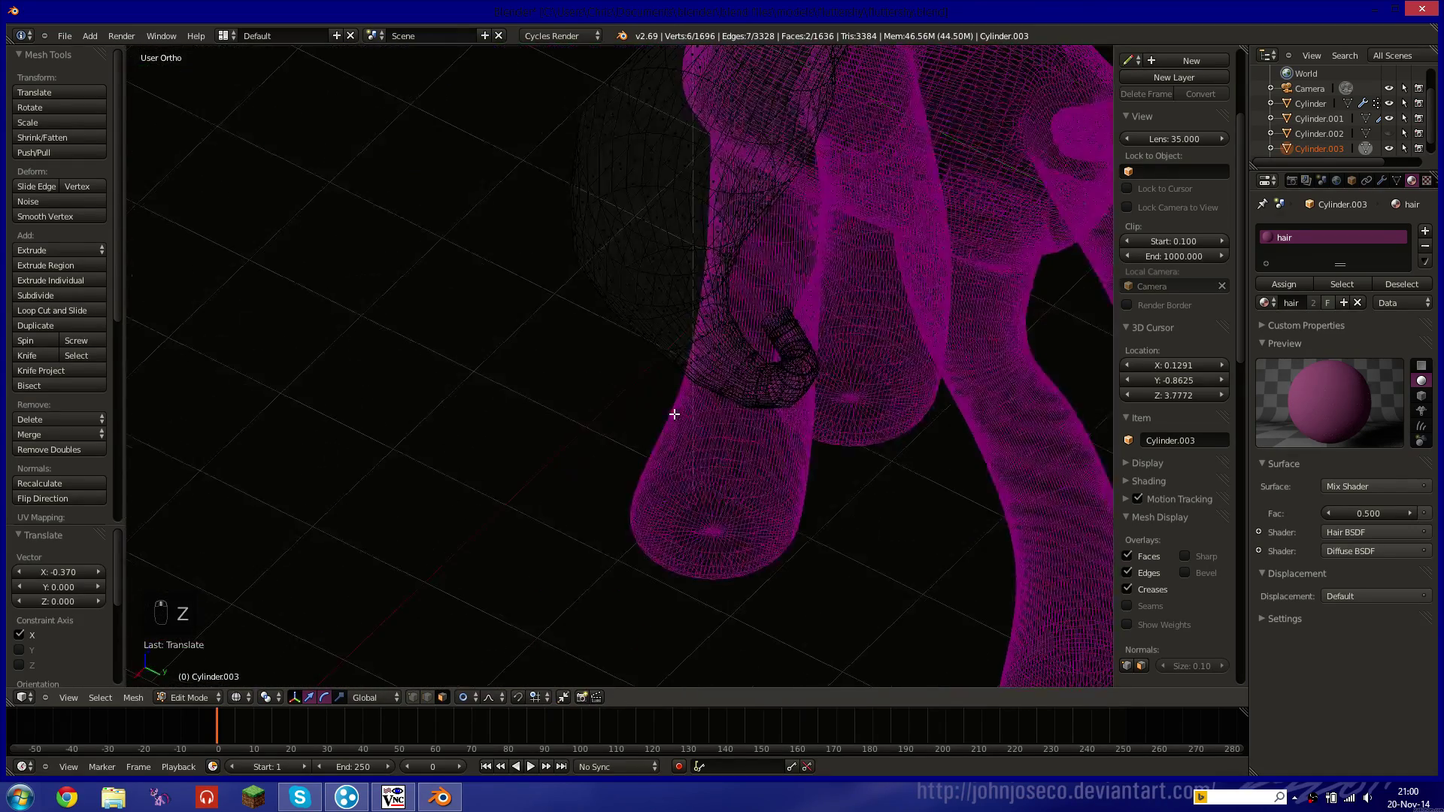
pyautogui.press('l')
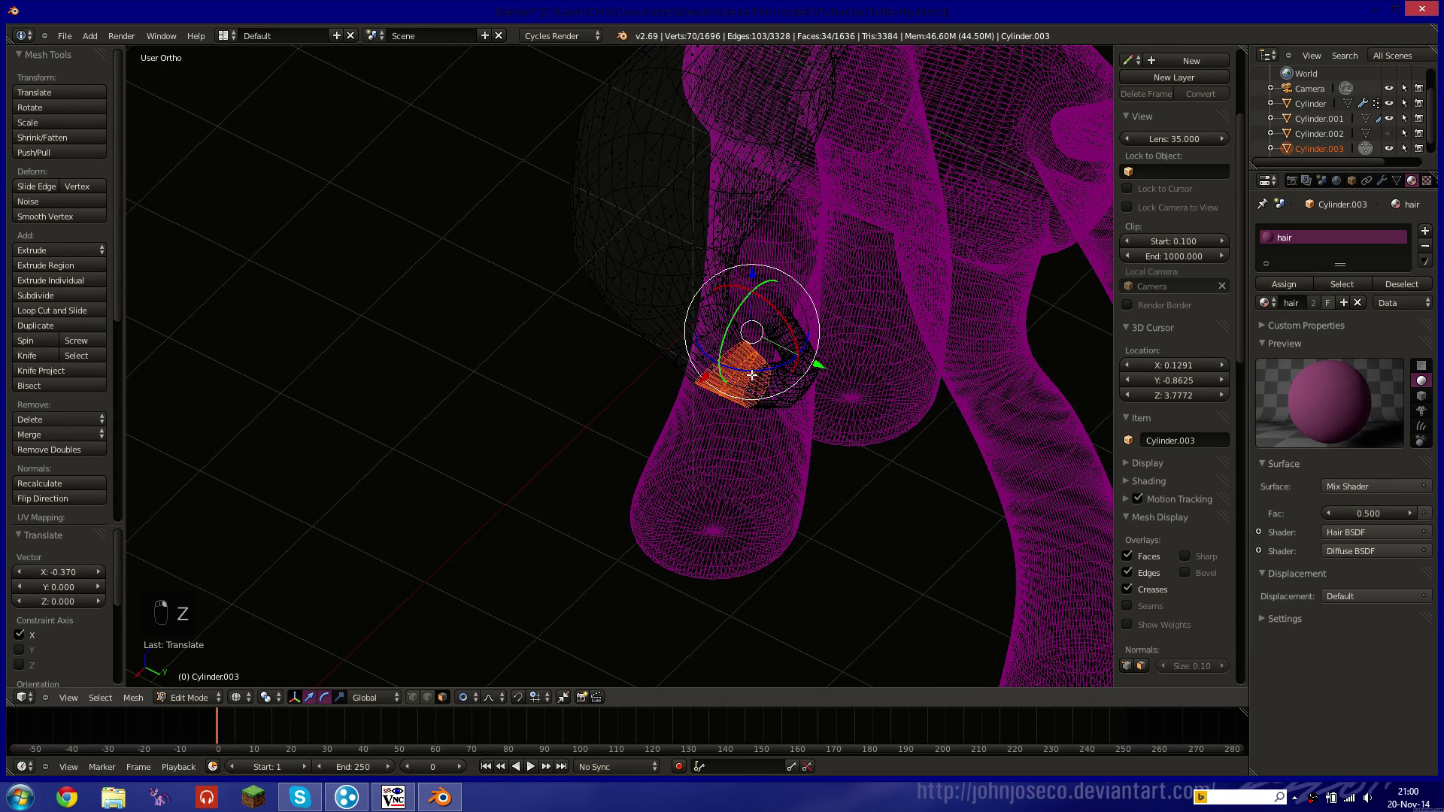
pyautogui.press('z')
pyautogui.press('g')
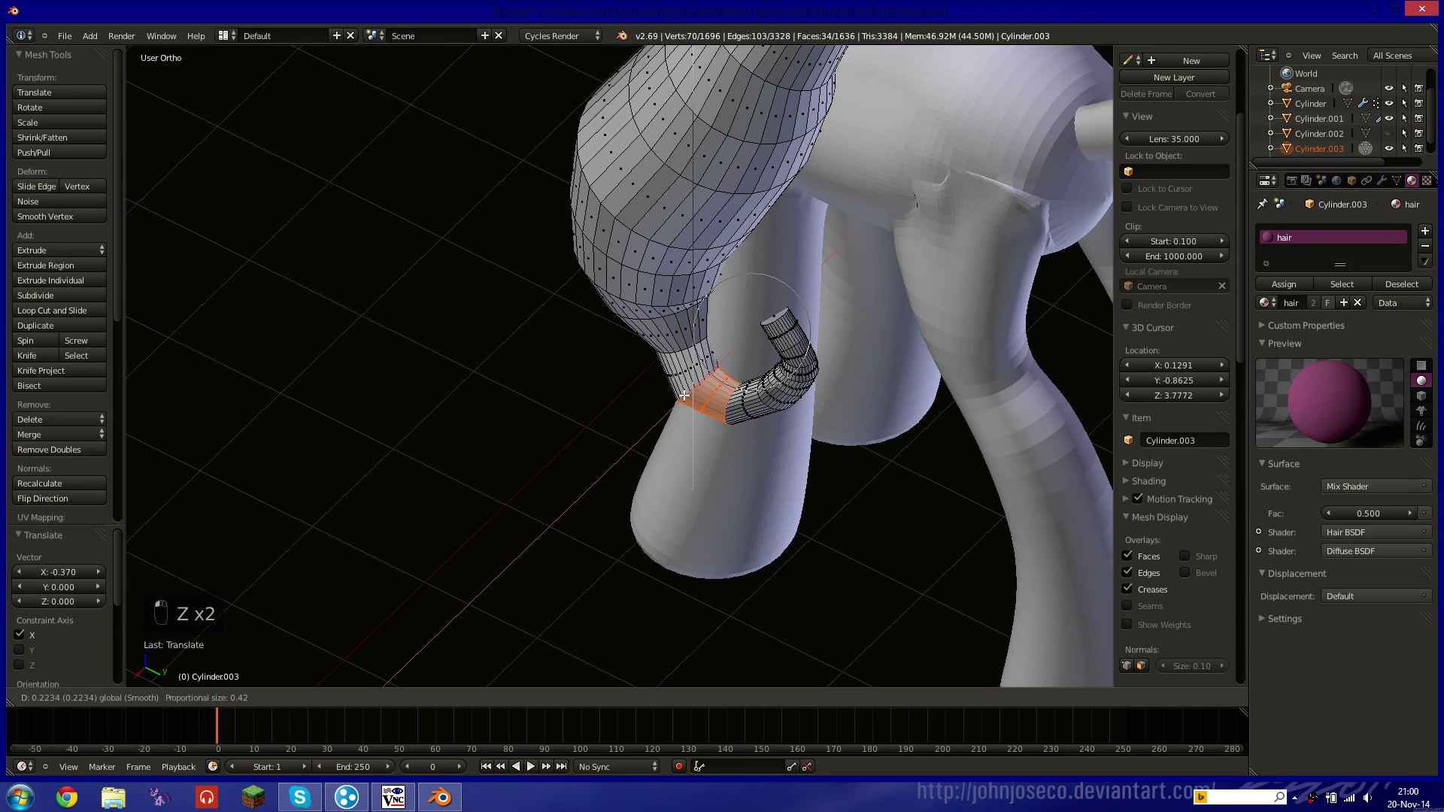
pyautogui.click(737, 356)
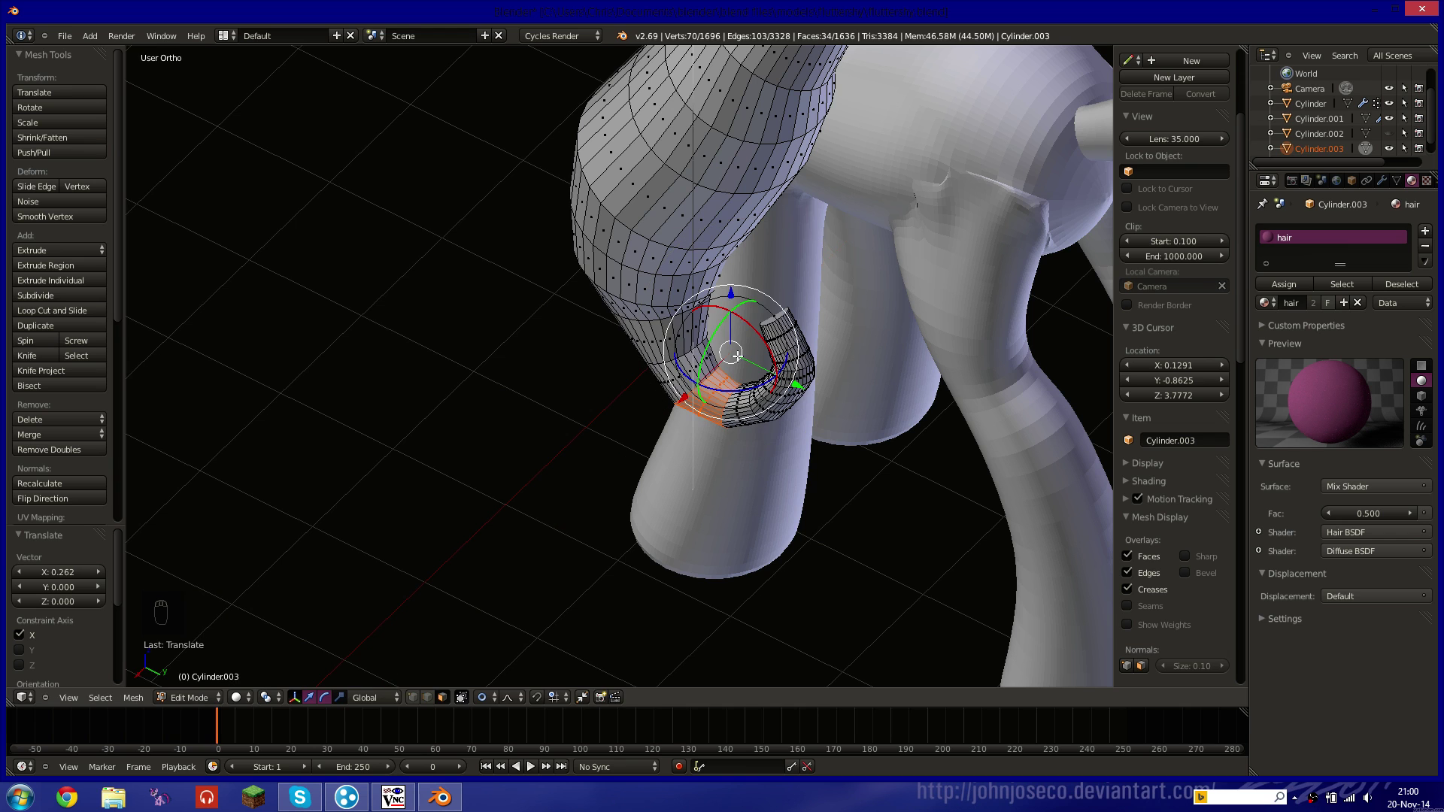
# With proportional editing off, scale the curl's tip face to about 0.241, rotate it about -15.7° and align it to the reference tip.
pyautogui.rightClick(779, 320)
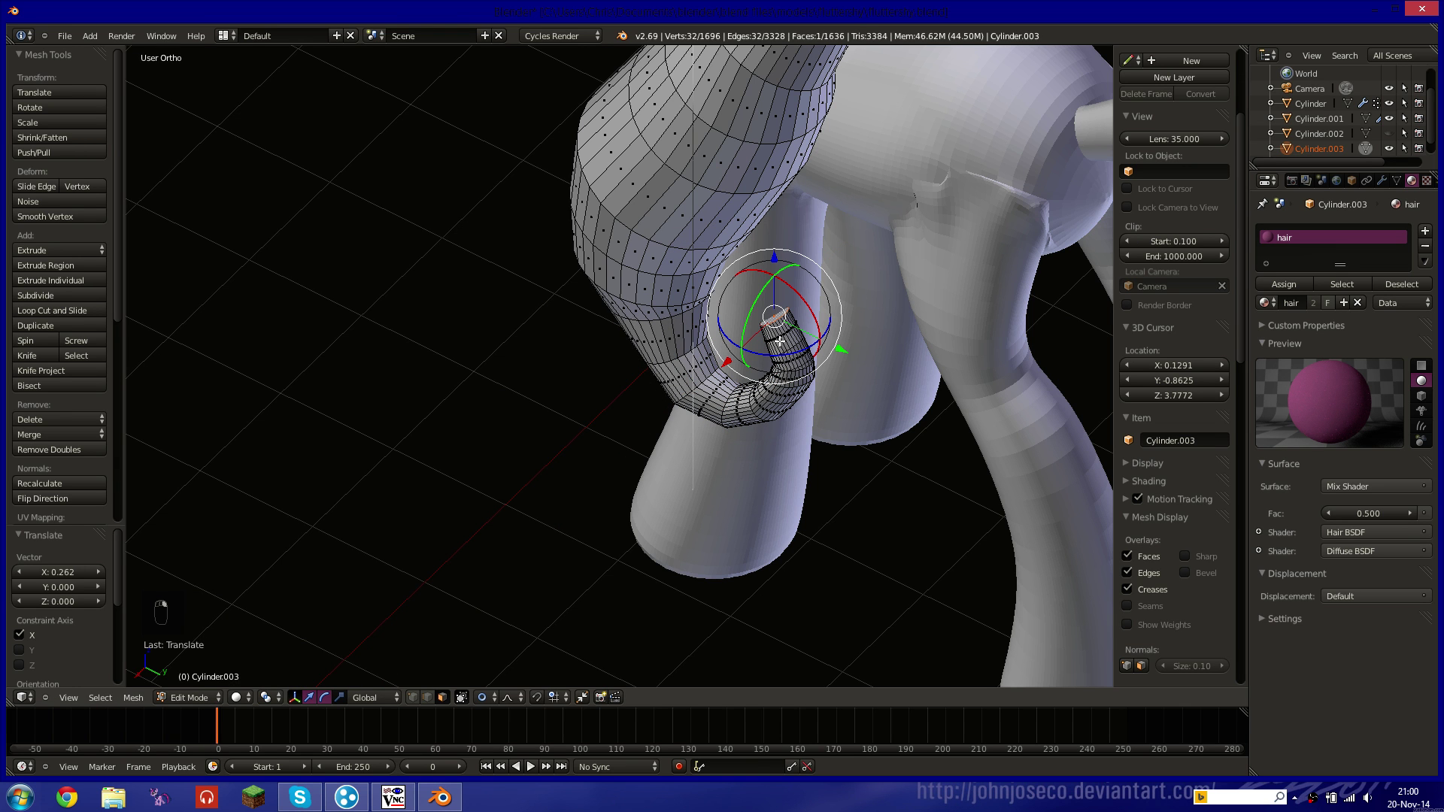
pyautogui.press('o')
pyautogui.press('o')
pyautogui.press('o')
pyautogui.press('KP_3')
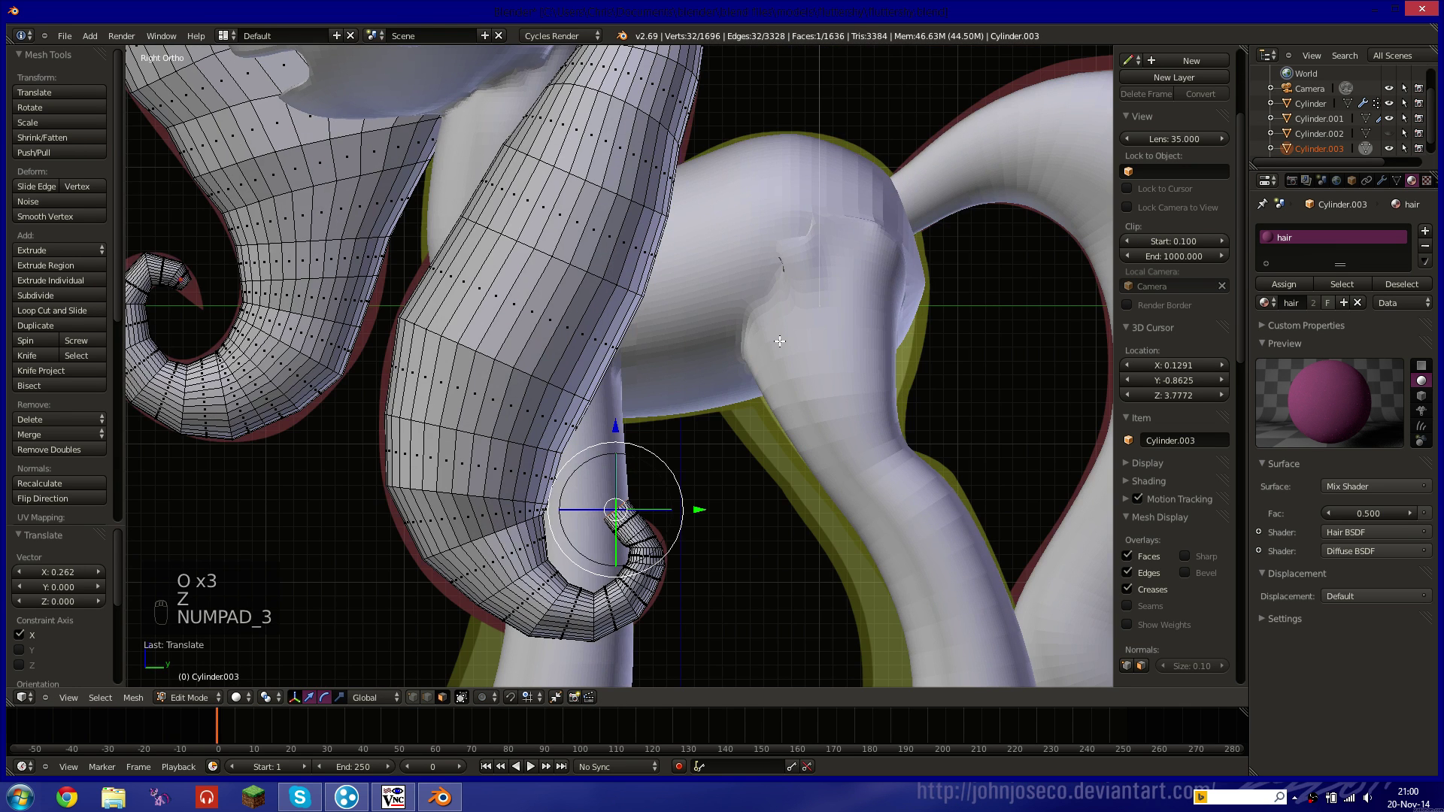
pyautogui.press('z')
pyautogui.scroll(7, 679, 525)
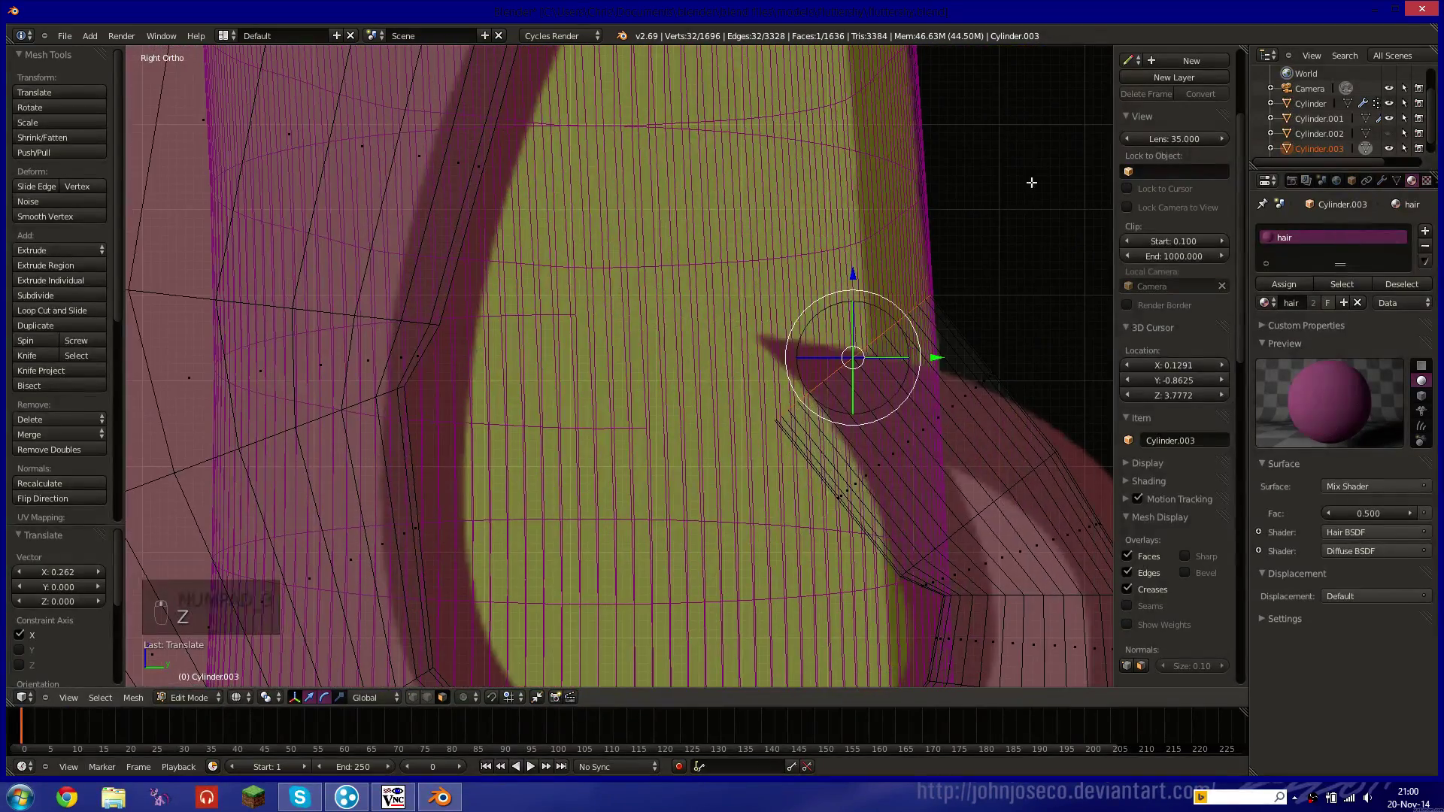
pyautogui.press('s')
pyautogui.click(858, 301)
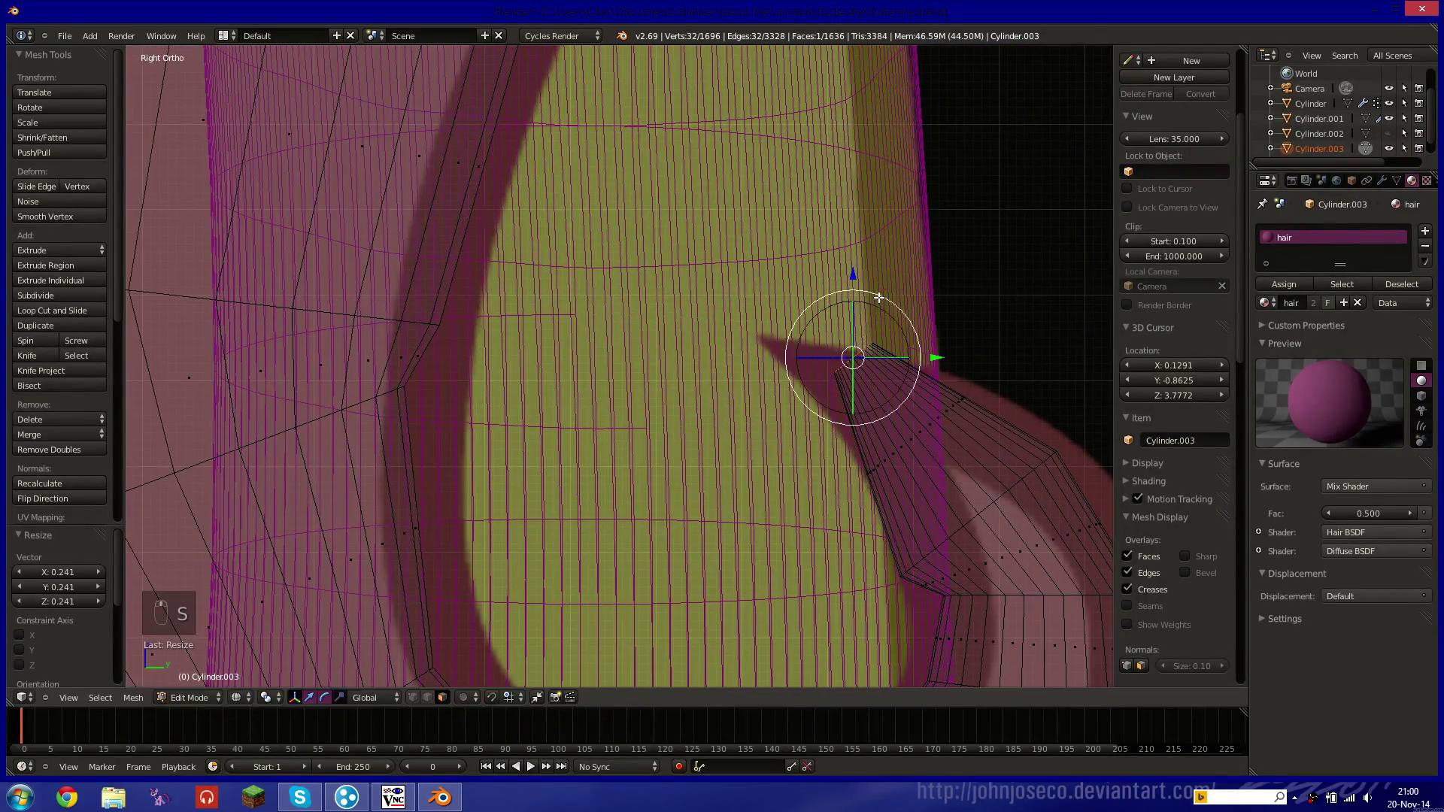
pyautogui.press('r')
pyautogui.click(859, 284)
pyautogui.press('g')
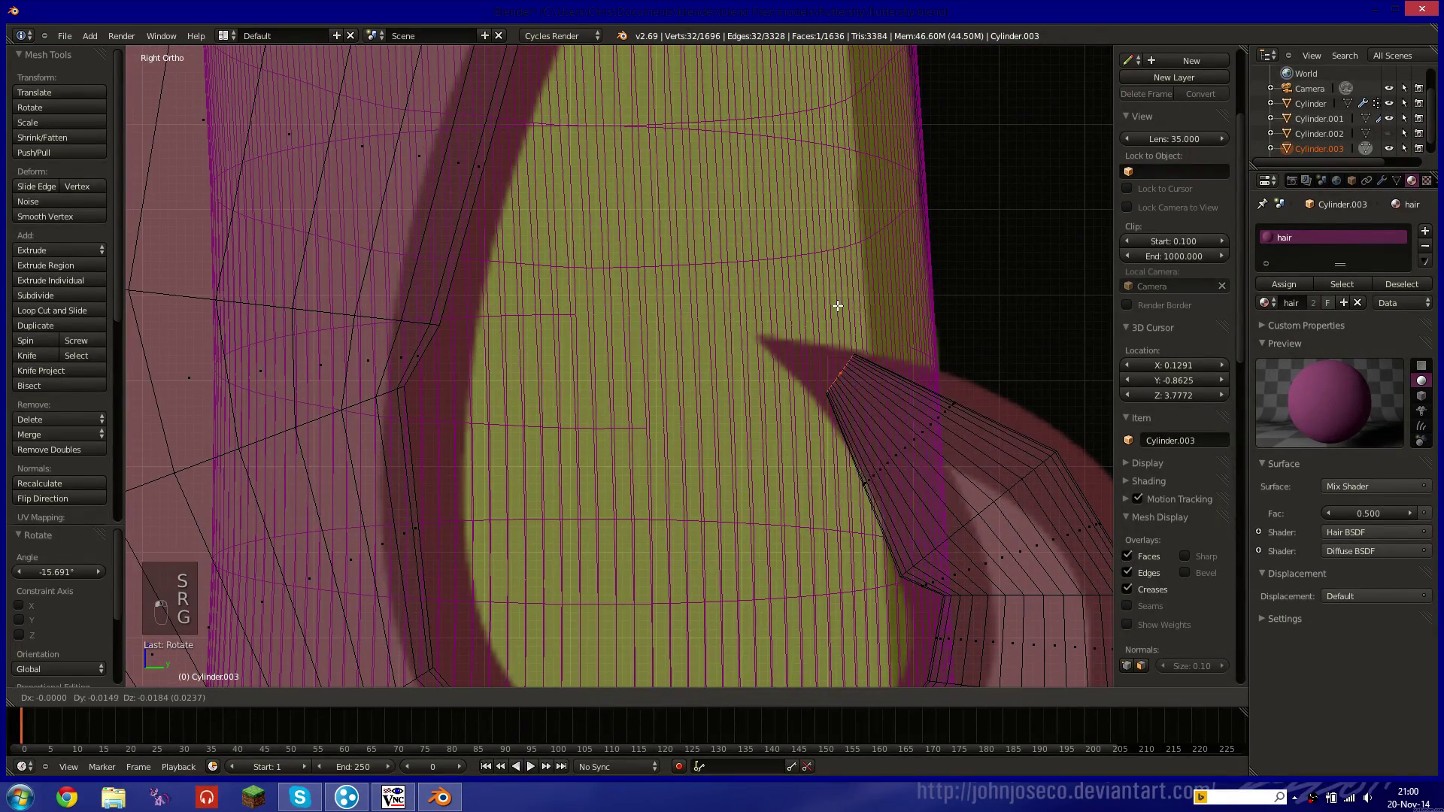
pyautogui.click(836, 301)
# Extrude the tip face about -0.052 in Y and 0.037 in Z, scale it nearly to a point and shift it about -0.026 in Y.
pyautogui.press('e')
pyautogui.click(797, 260)
pyautogui.press('s')
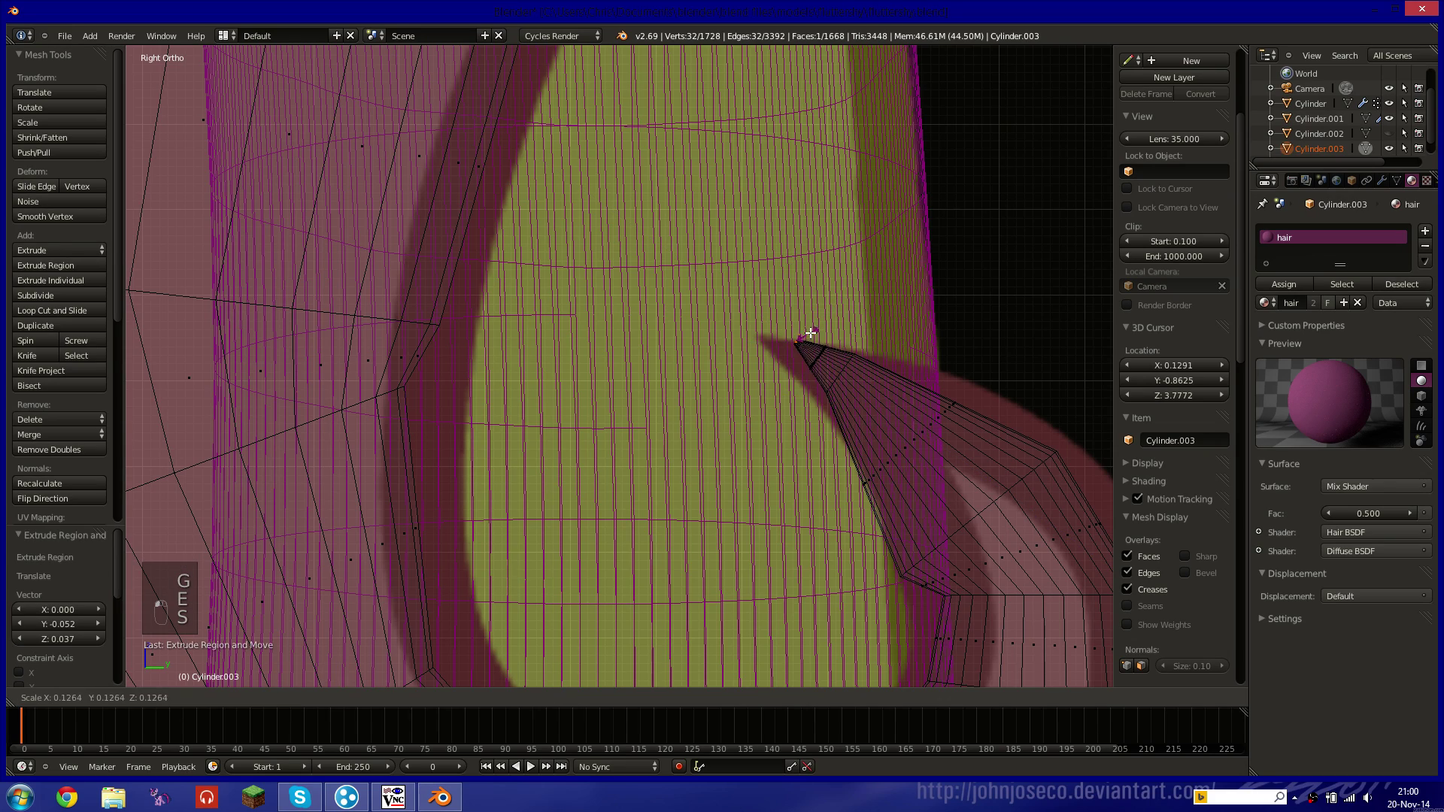
pyautogui.click(805, 331)
pyautogui.press('g')
pyautogui.click(780, 335)
pyautogui.scroll(-2, 840, 333)
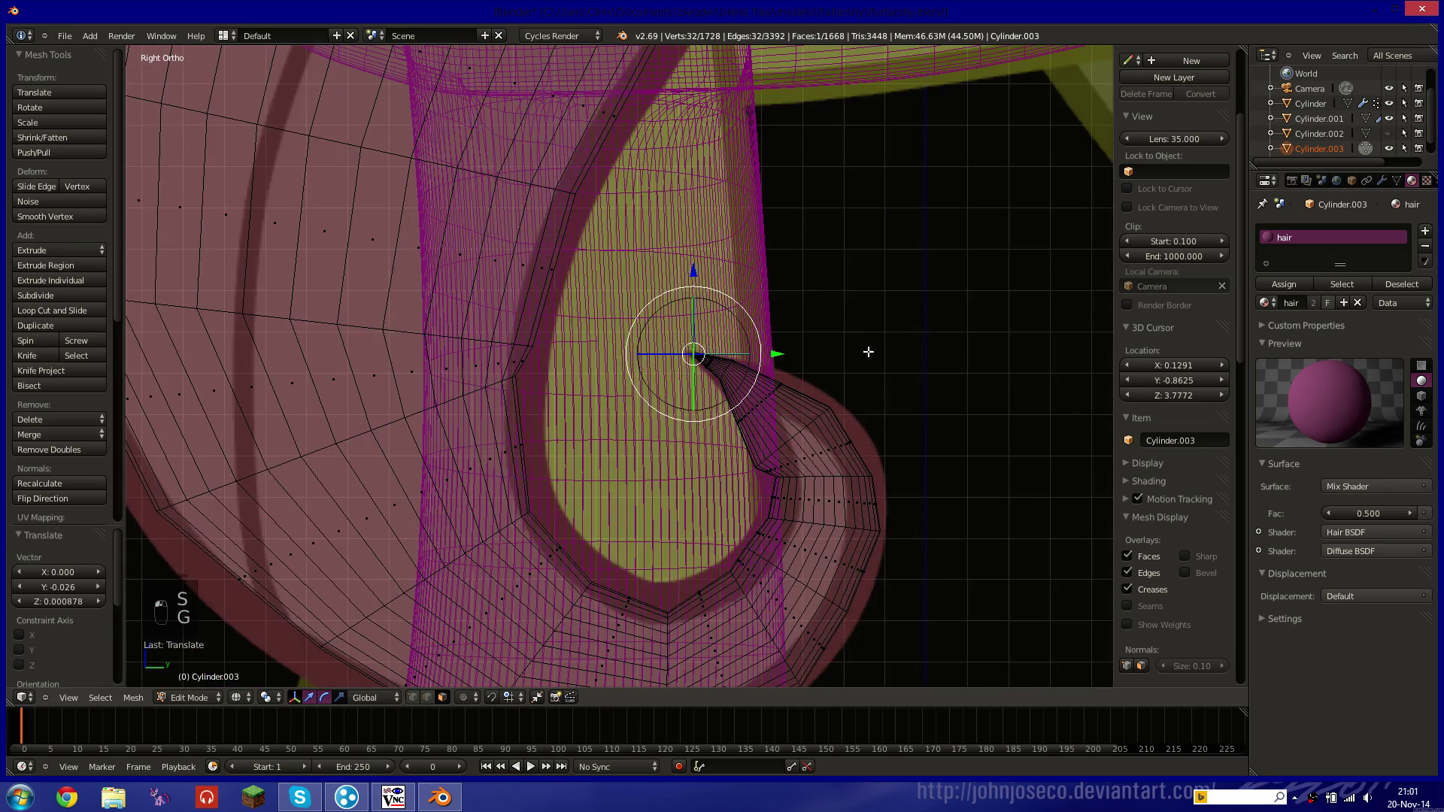
pyautogui.scroll(-5, 869, 352)
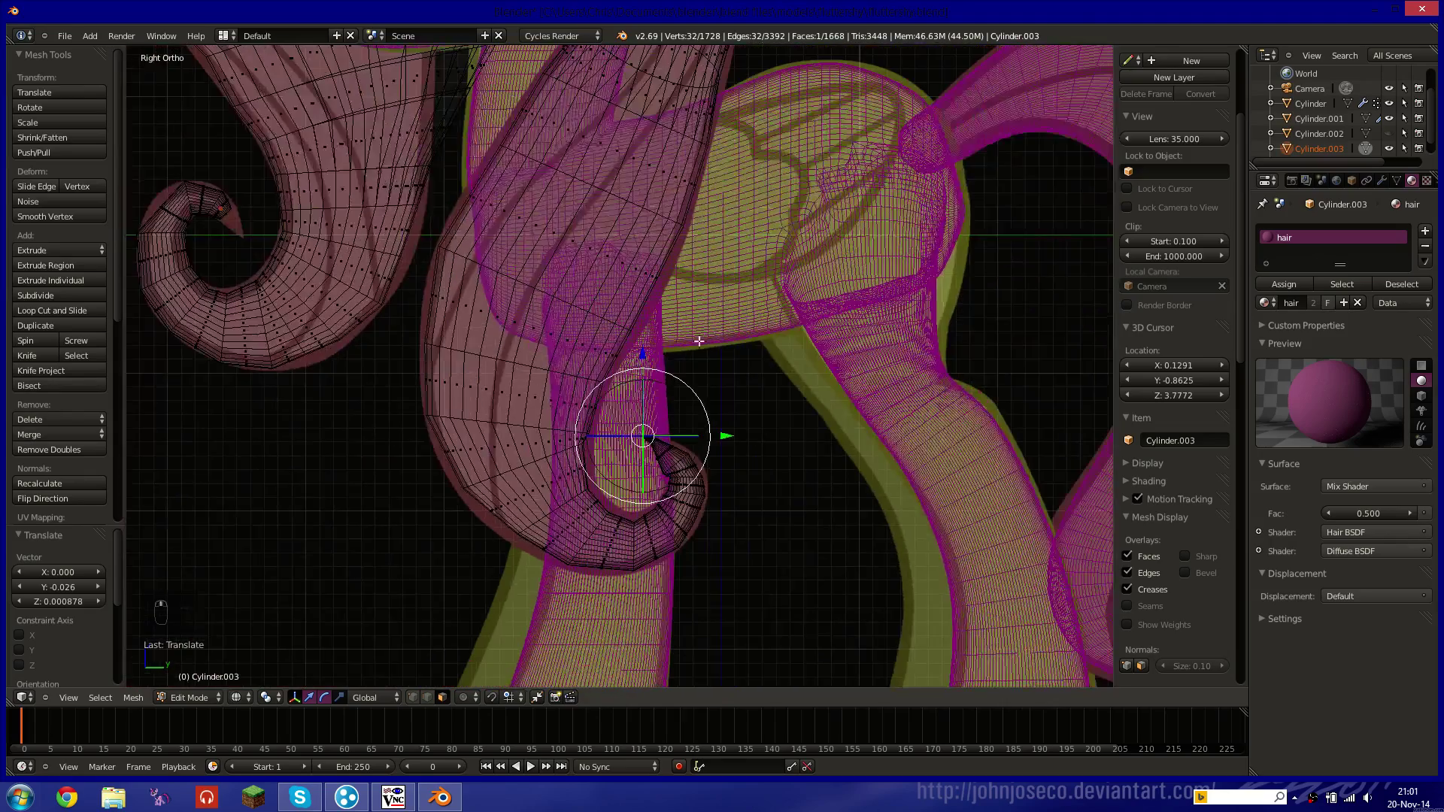
# Circle-select the back lock's faces down to the curl and scale them to about 0.520 in X.
pyautogui.moveTo(584, 342); pyautogui.dragTo(695, 368, button='middle')
pyautogui.press('z')
pyautogui.moveTo(405, 131)
pyautogui.keyDown('shift'); pyautogui.mouseDown(button='middle')
pyautogui.moveTo(565, 323)
pyautogui.moveTo(733, 442)
pyautogui.moveTo(693, 445)
pyautogui.mouseUp(button='middle'); pyautogui.keyUp('shift')
pyautogui.scroll(-8, 712, 445)
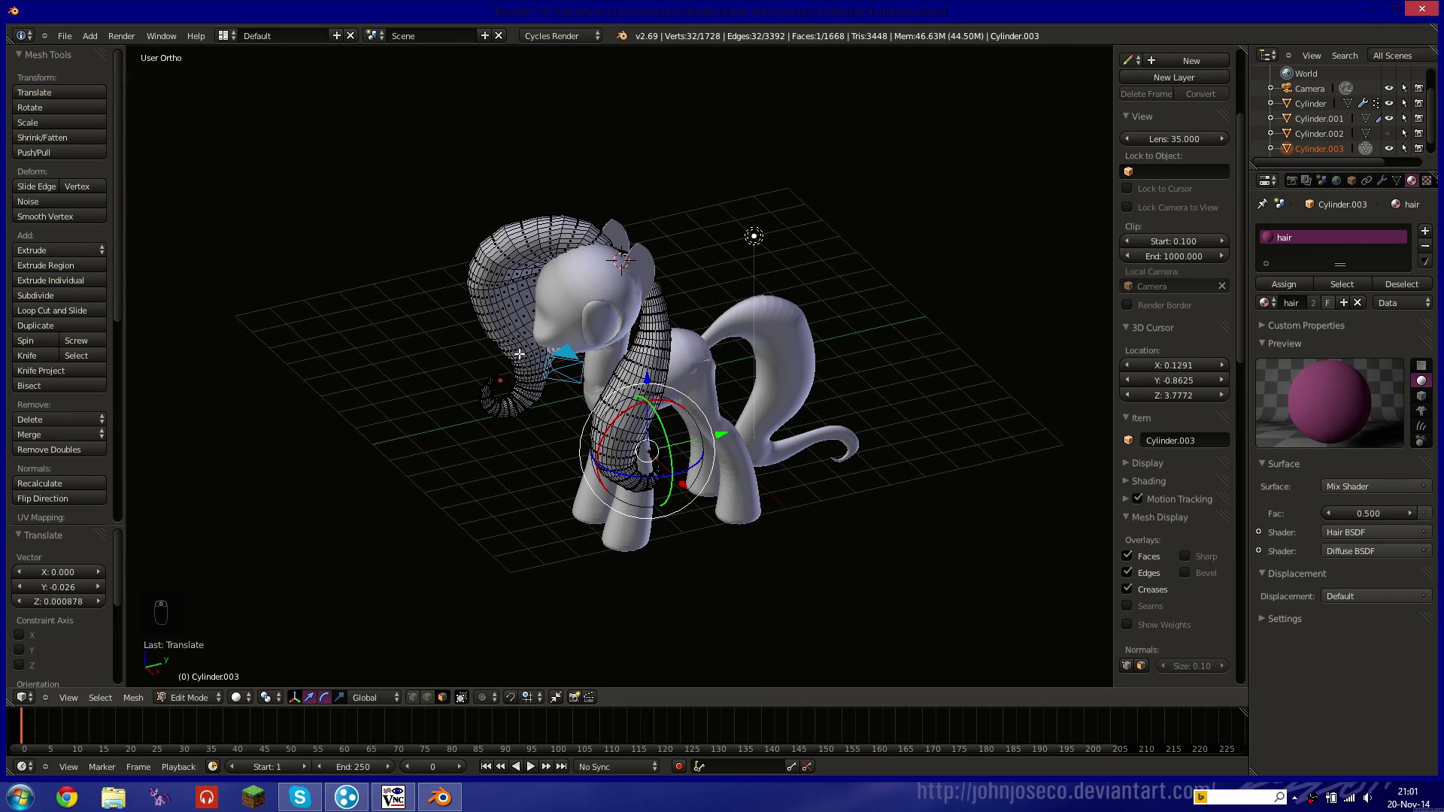
pyautogui.press('c')
pyautogui.press('z')
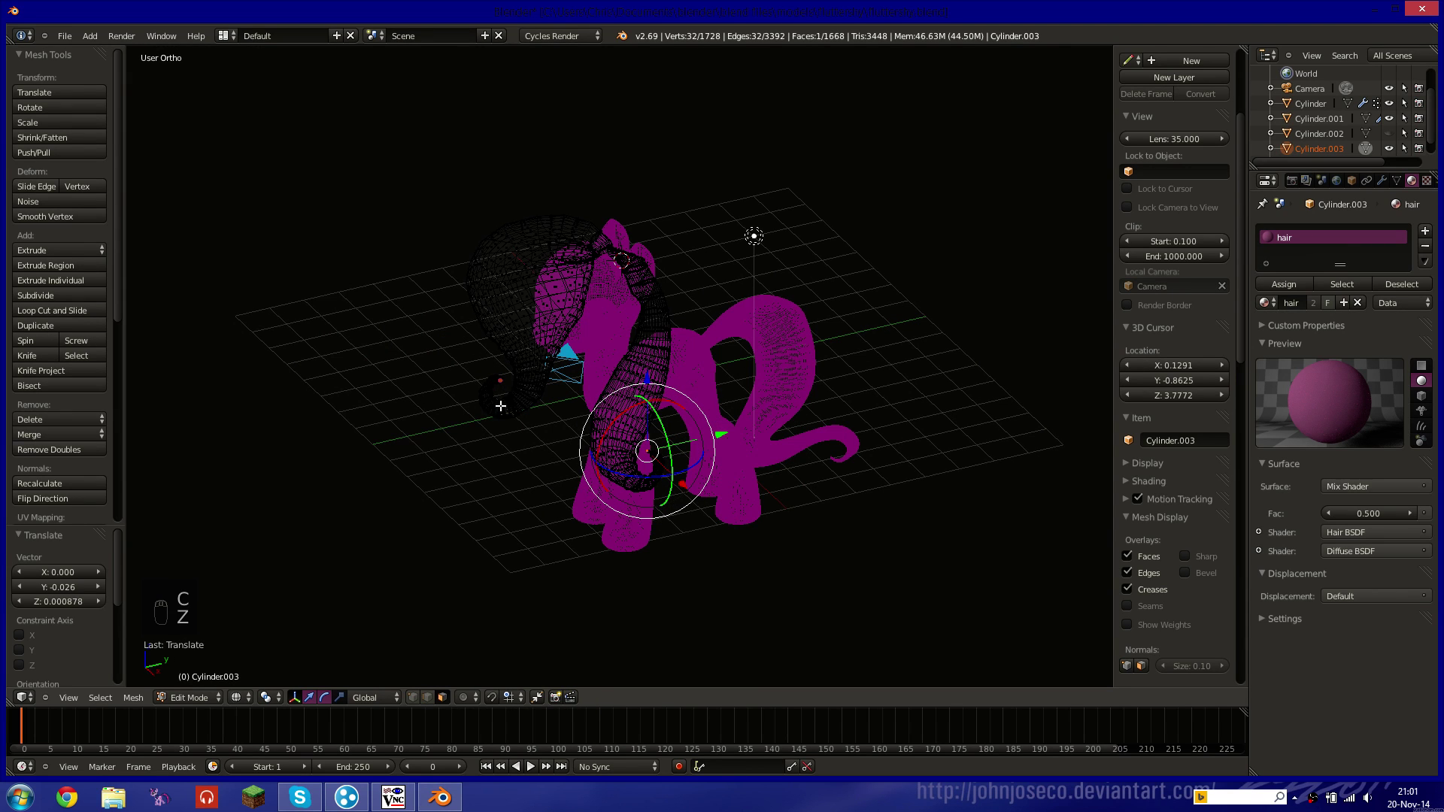
pyautogui.press('c')
pyautogui.moveTo(633, 264)
pyautogui.mouseDown()
pyautogui.moveTo(635, 391)
pyautogui.moveTo(625, 355)
pyautogui.moveTo(647, 481)
pyautogui.moveTo(658, 311)
pyautogui.mouseUp()
pyautogui.moveTo(642, 369); pyautogui.dragTo(760, 383, button='middle')
pyautogui.press('z')
pyautogui.press('s')
pyautogui.press('x')
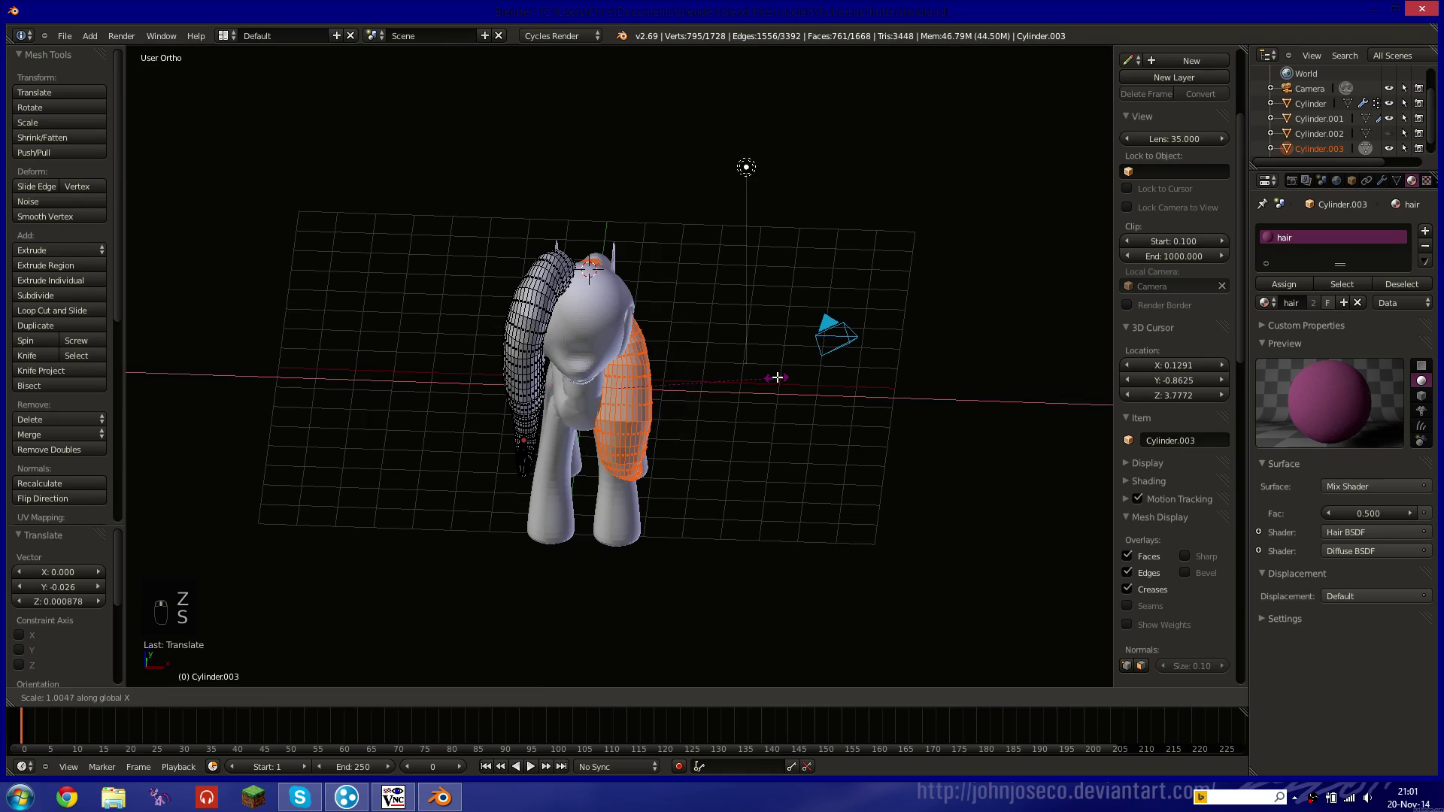
pyautogui.click(701, 391)
# Select the ring of faces where the back lock's curl bends and move it about 0.218 in X with proportional editing.
pyautogui.moveTo(701, 390); pyautogui.dragTo(520, 429, button='middle')
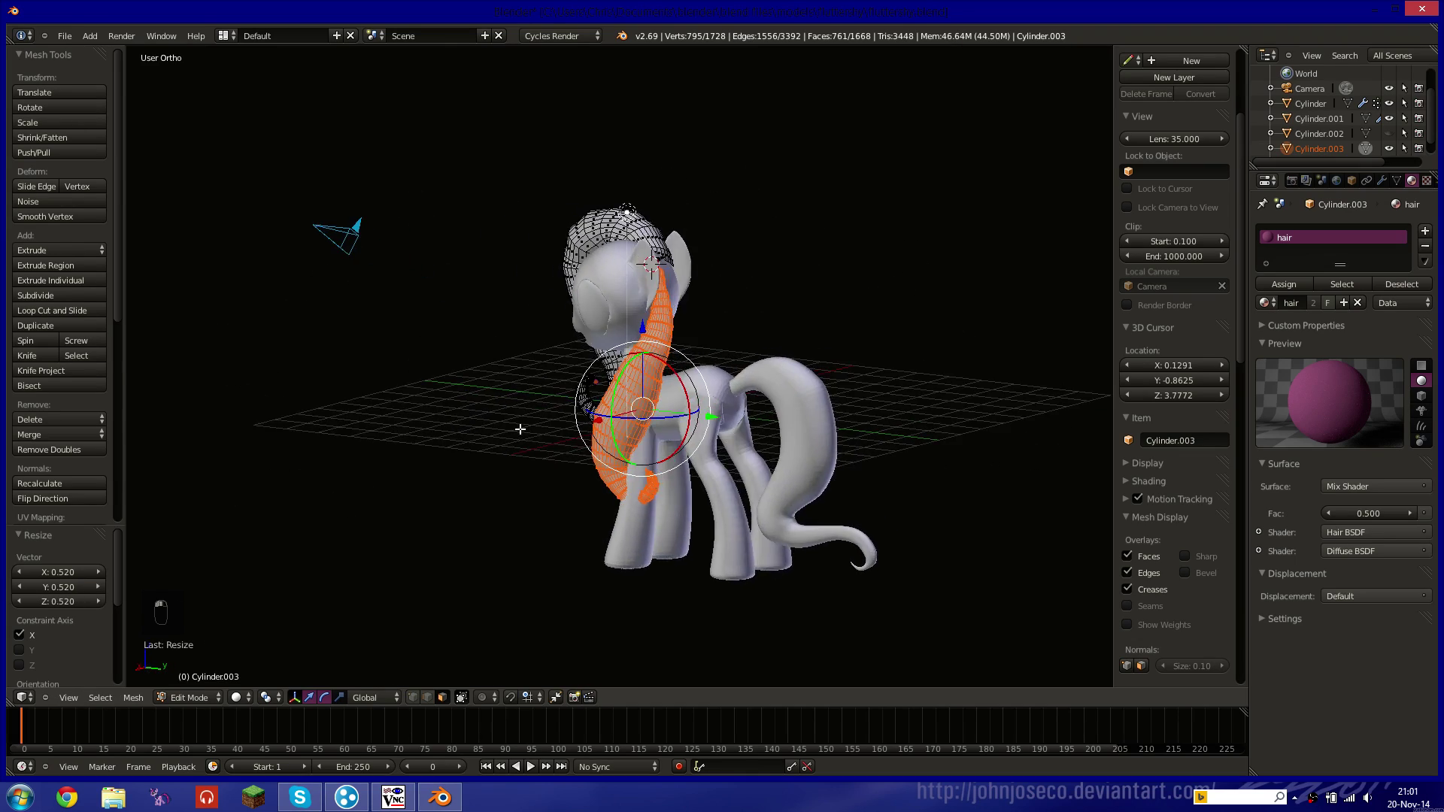
pyautogui.press('z')
pyautogui.scroll(5, 676, 236)
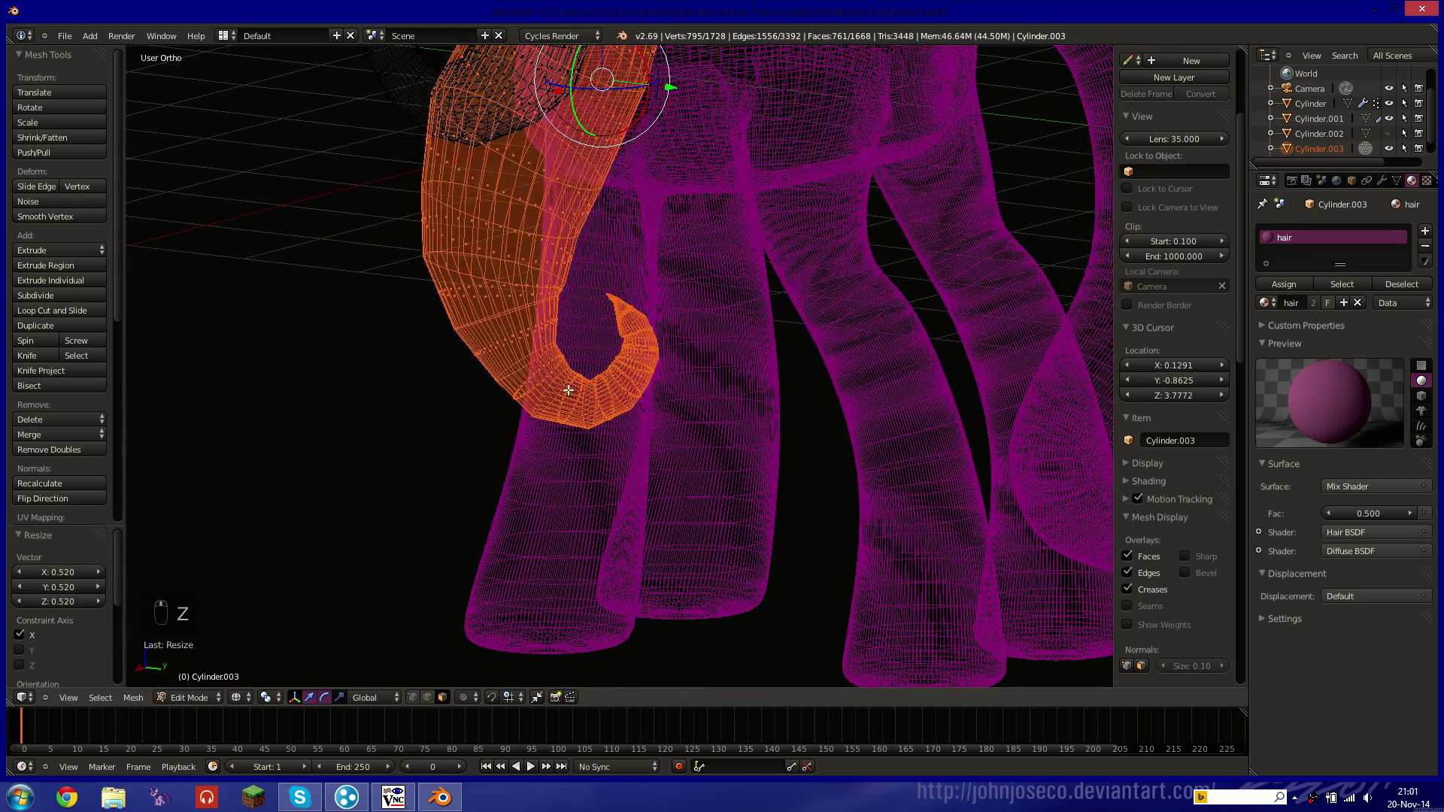
pyautogui.rightClick(568, 389)
pyautogui.hotkey('ctrl', 'l')
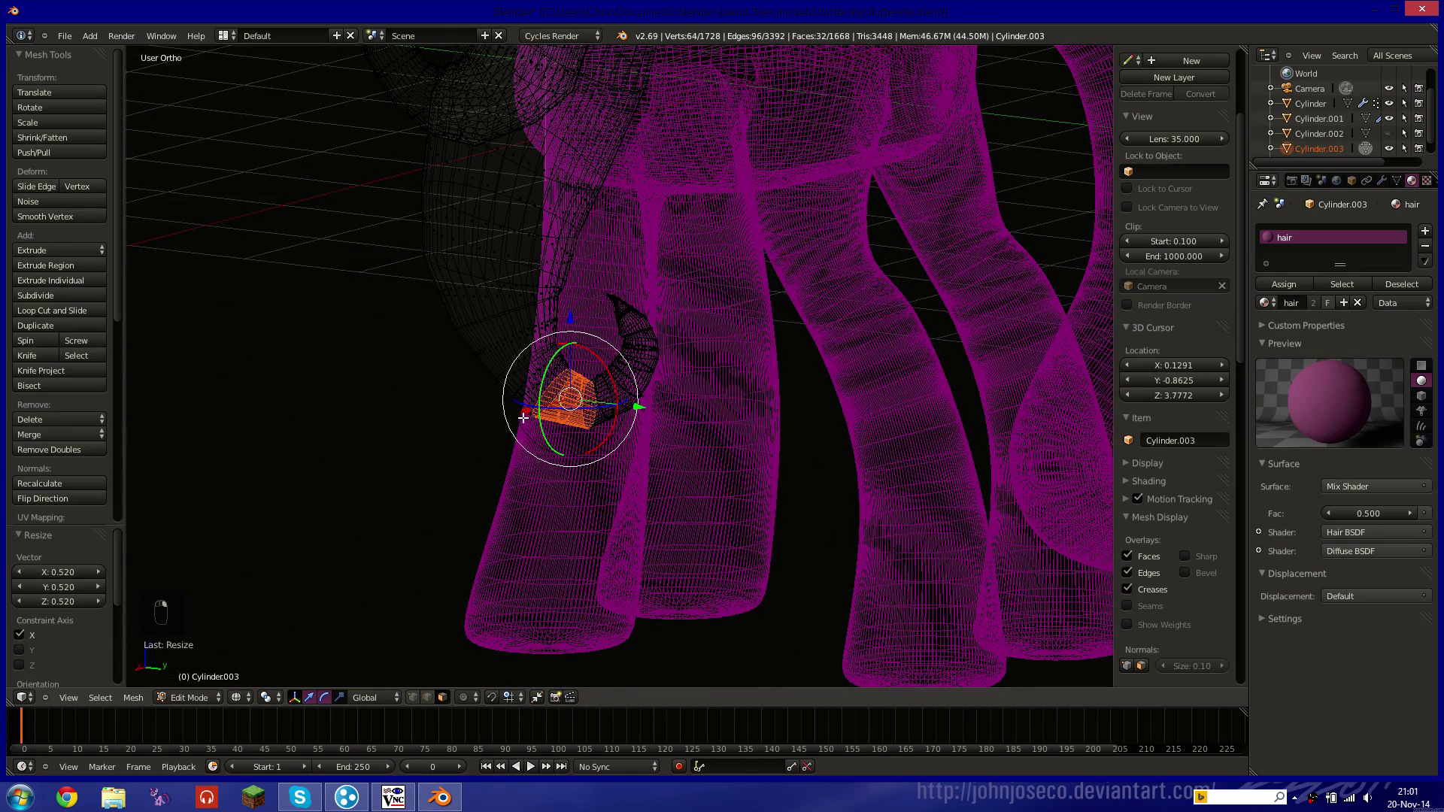
pyautogui.press('o')
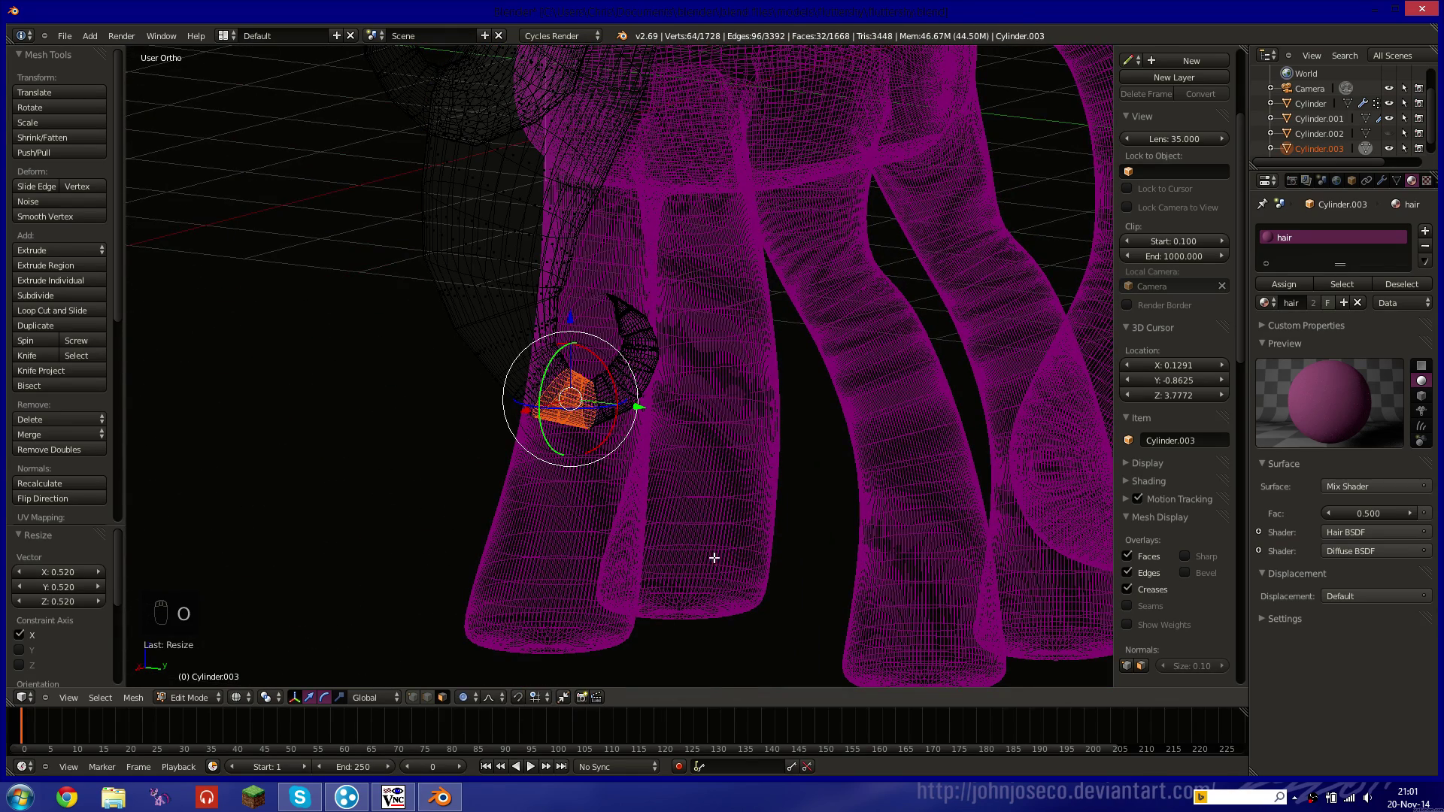
pyautogui.press('s')
pyautogui.press('z')
pyautogui.moveTo(527, 410); pyautogui.dragTo(510, 416)
pyautogui.scroll(2, 639, 328)
pyautogui.scroll(2, 639, 328)
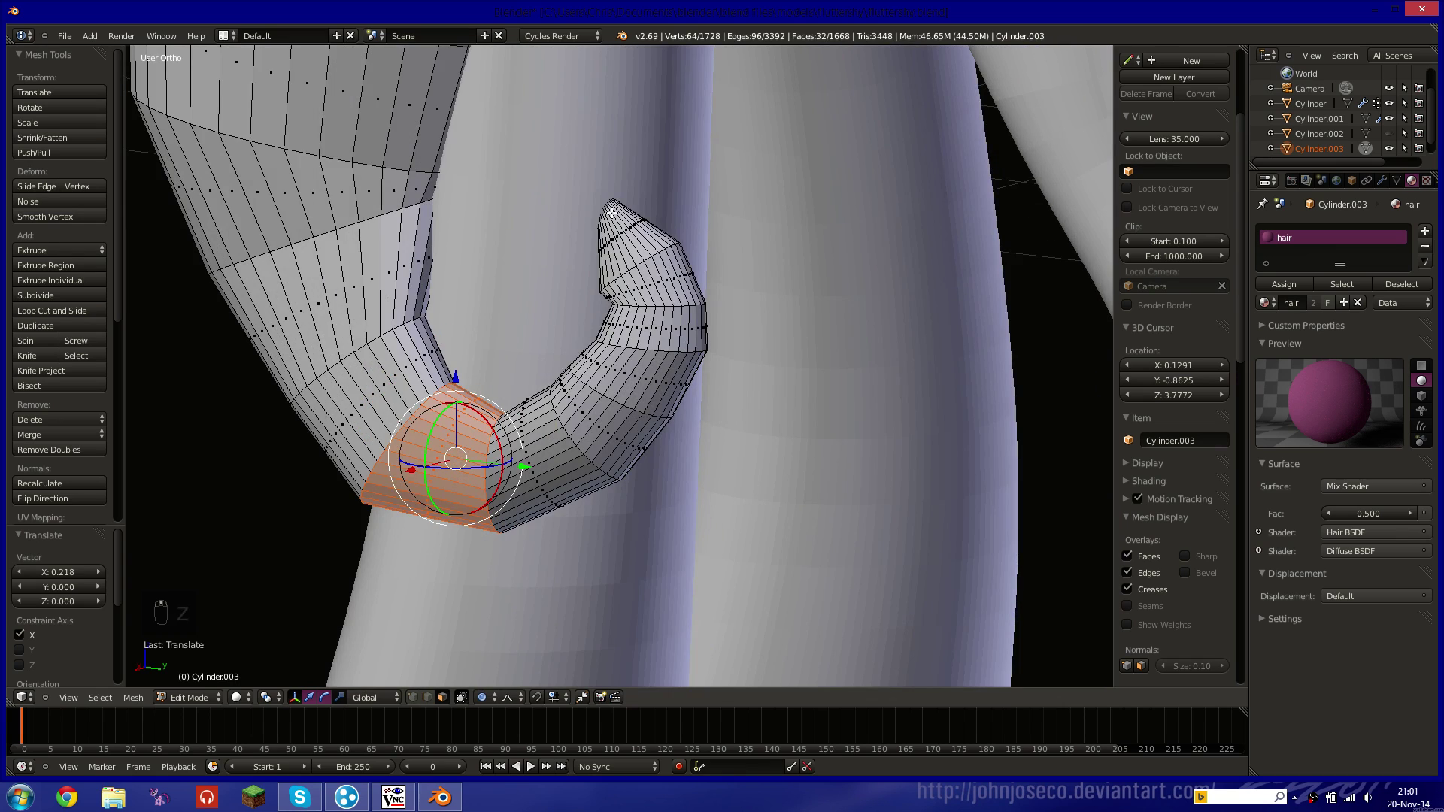
# Select the ring of faces at the curl's tip and move it about 0.304 in X with proportional editing.
pyautogui.press('z')
pyautogui.keyDown('shift'); pyautogui.rightClick(598, 199); pyautogui.keyUp('shift')
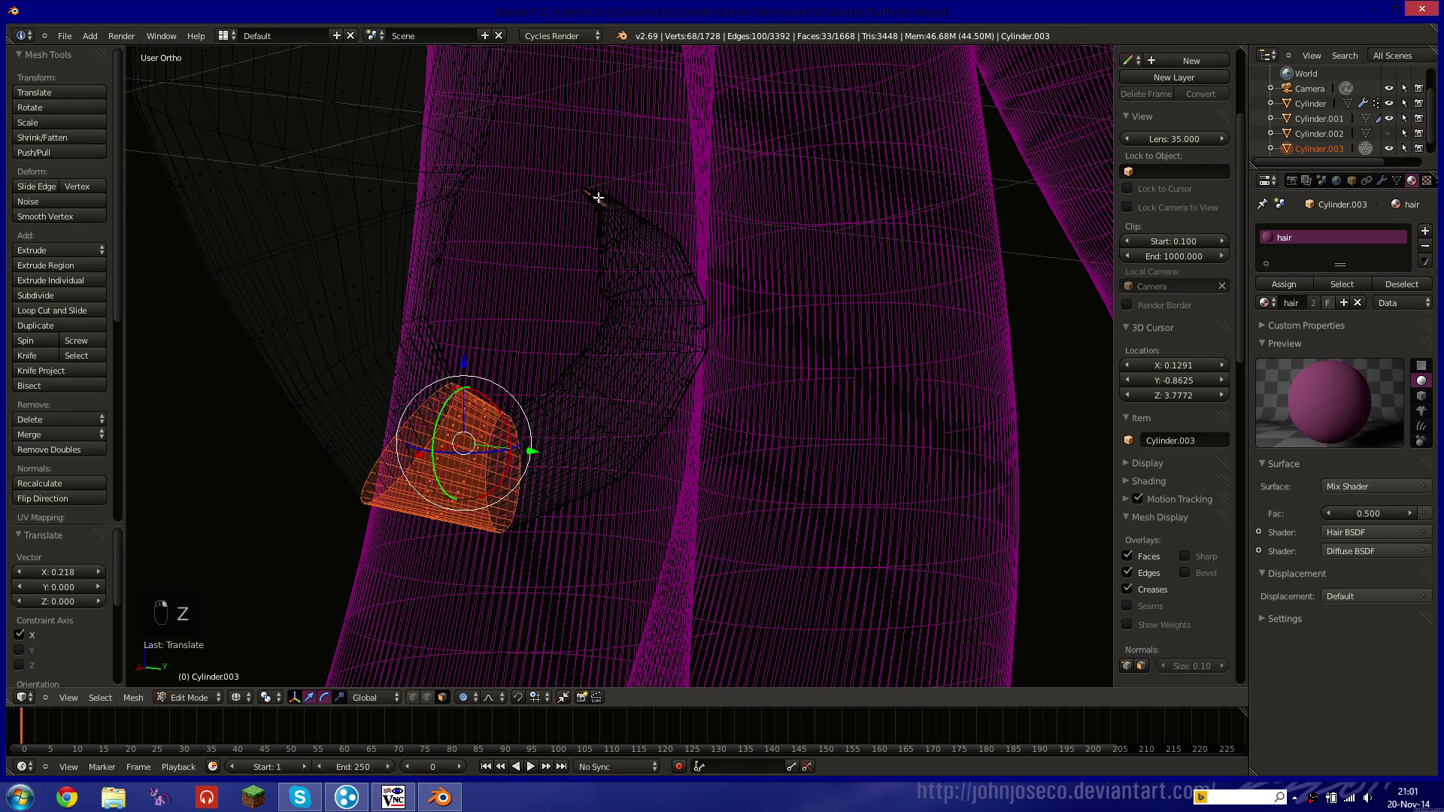
pyautogui.keyDown('alt'); pyautogui.rightClick(598, 198); pyautogui.keyUp('alt')
pyautogui.press('s')
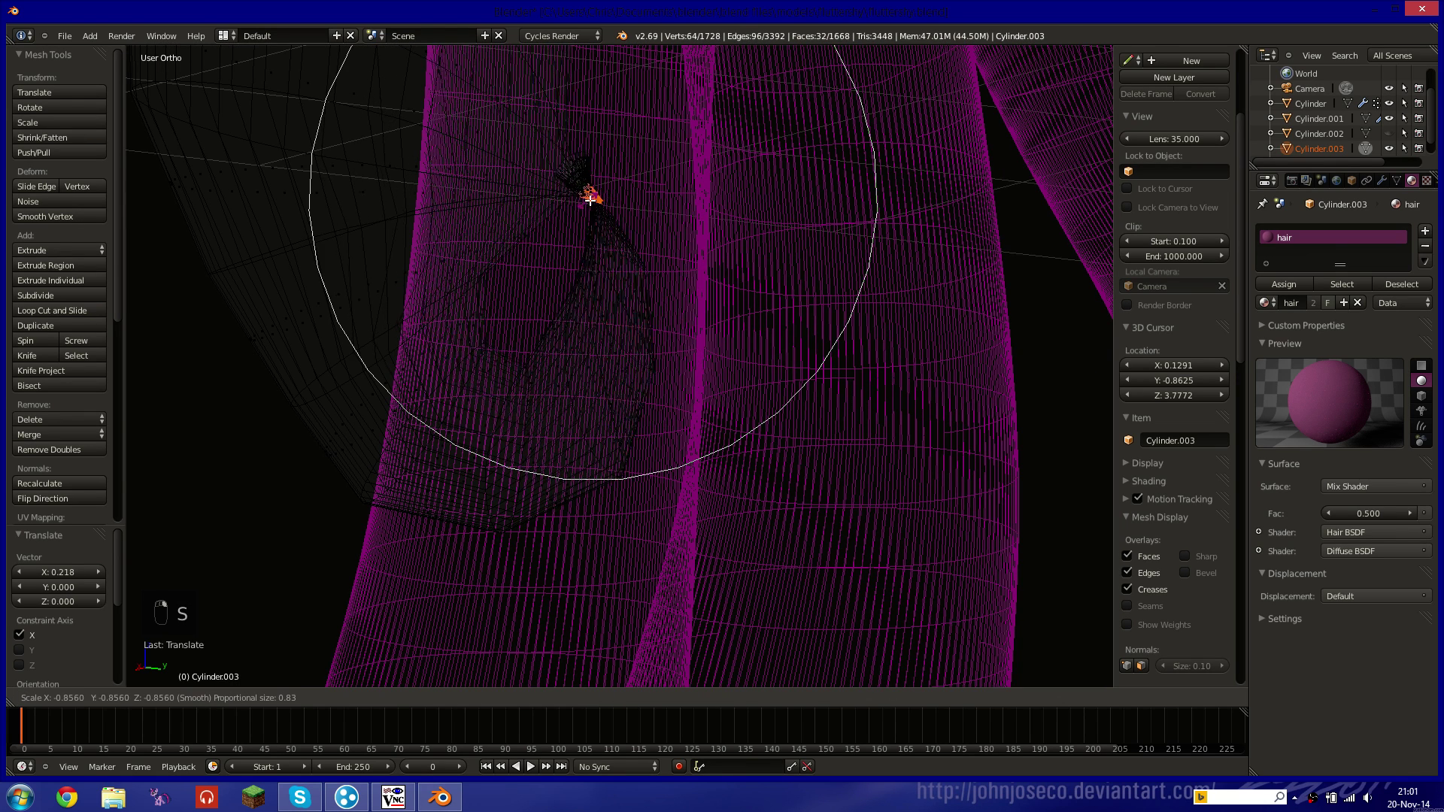
pyautogui.rightClick(592, 202)
pyautogui.press('z')
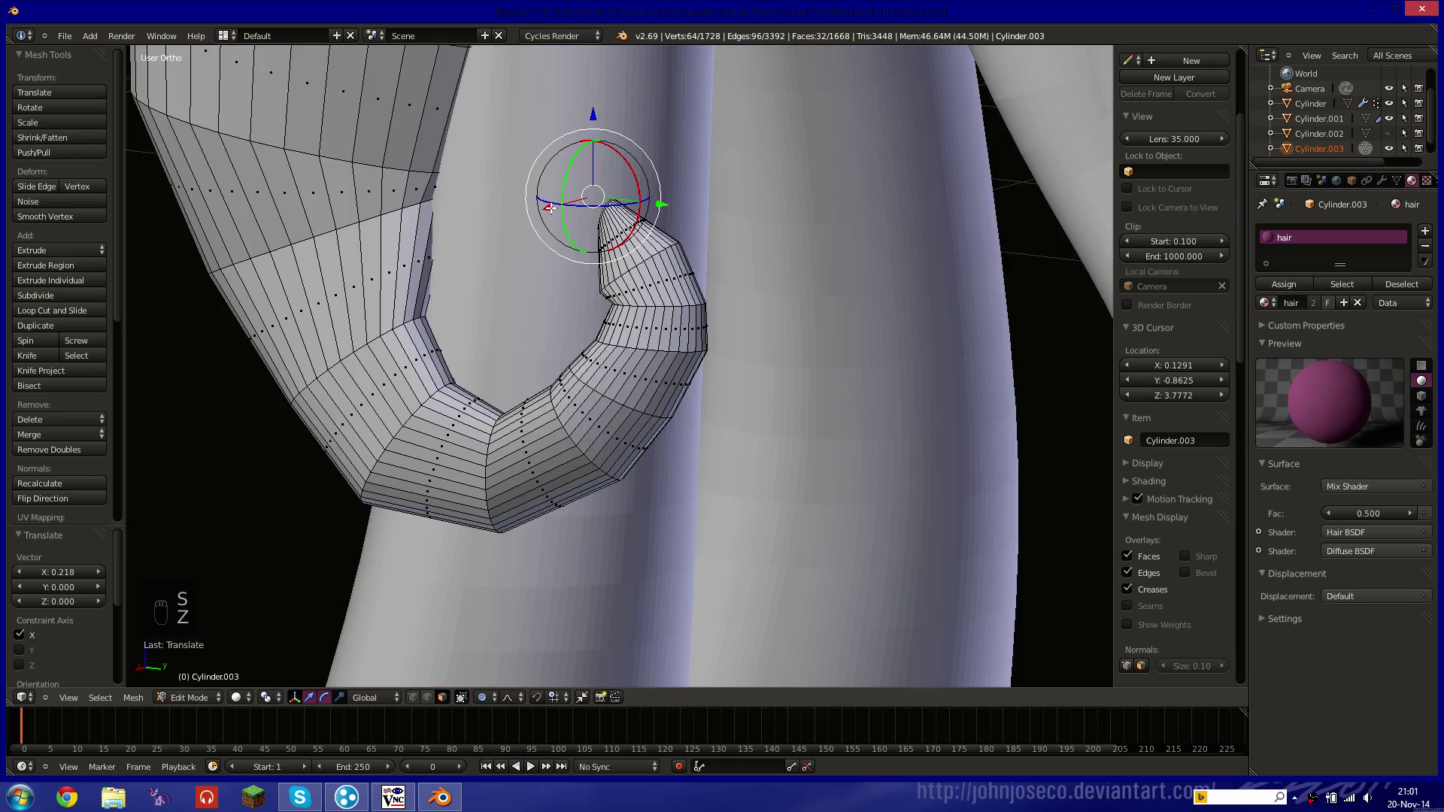
pyautogui.moveTo(551, 209); pyautogui.dragTo(496, 235)
pyautogui.scroll(-7, 496, 235)
pyautogui.moveTo(497, 236); pyautogui.dragTo(734, 219, button='middle')
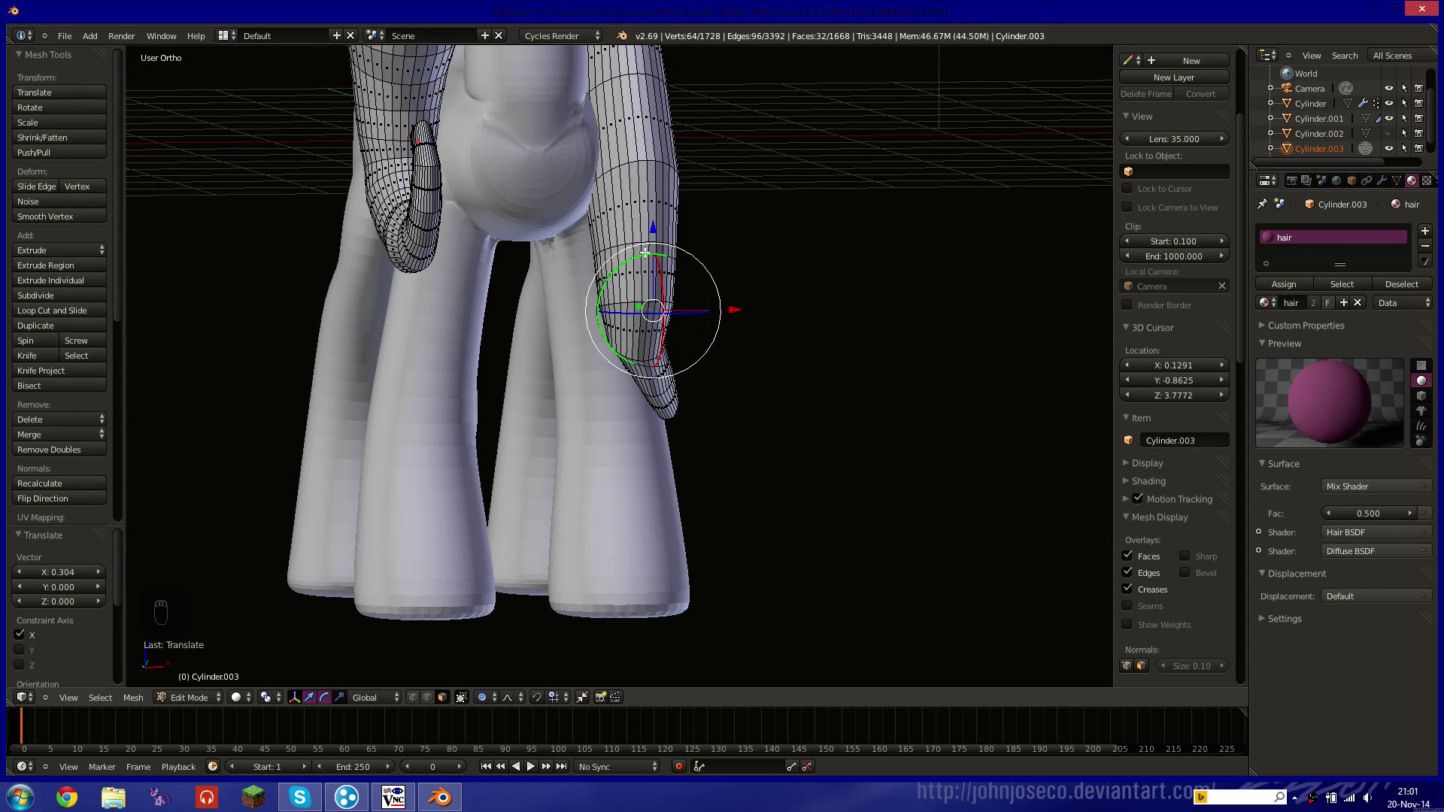
# Move the ring of faces above the curl about 0.295 in X with proportional editing, and compare the lock with the reference image.
pyautogui.press('a')
pyautogui.hotkey('ctrl', 'z')
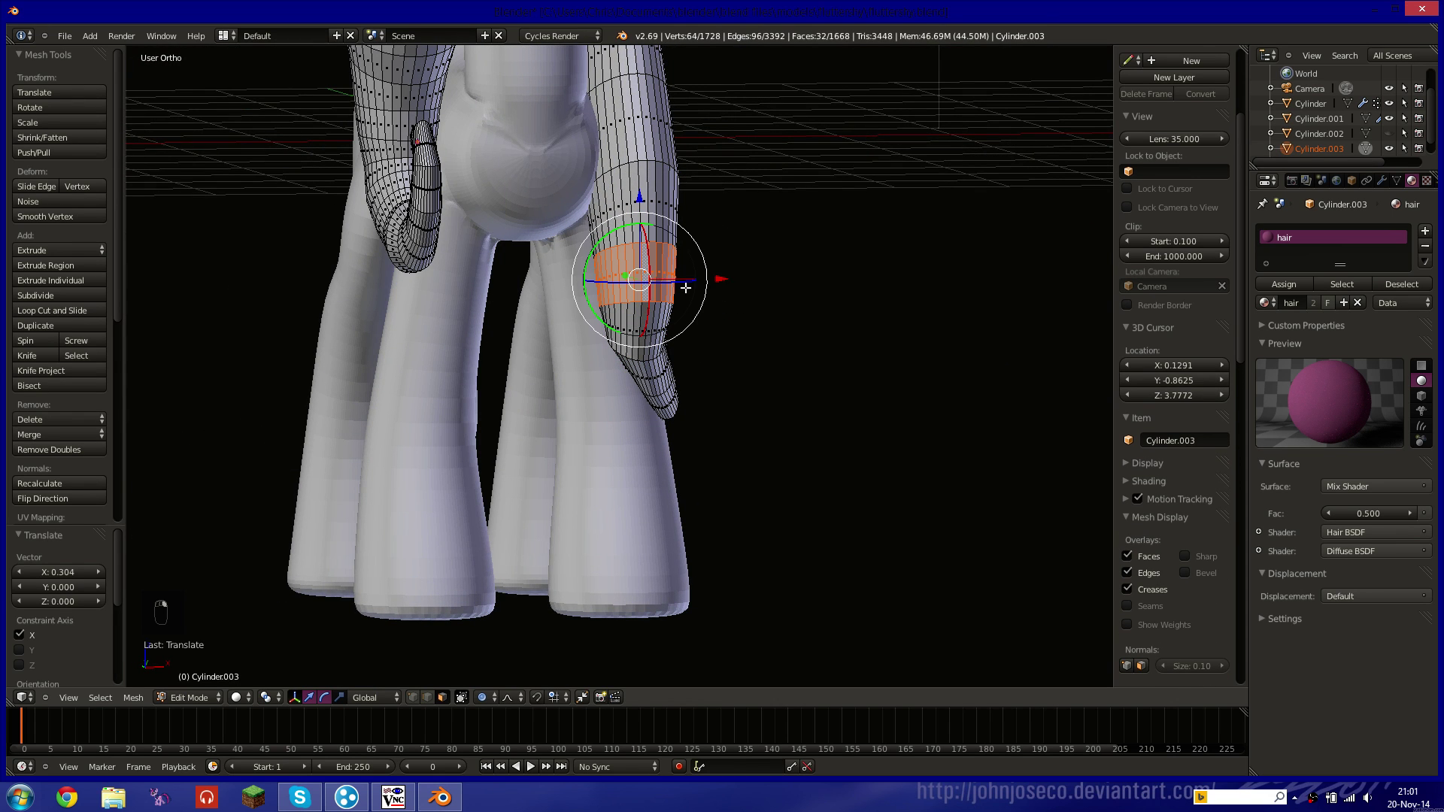
pyautogui.moveTo(723, 278); pyautogui.dragTo(750, 336)
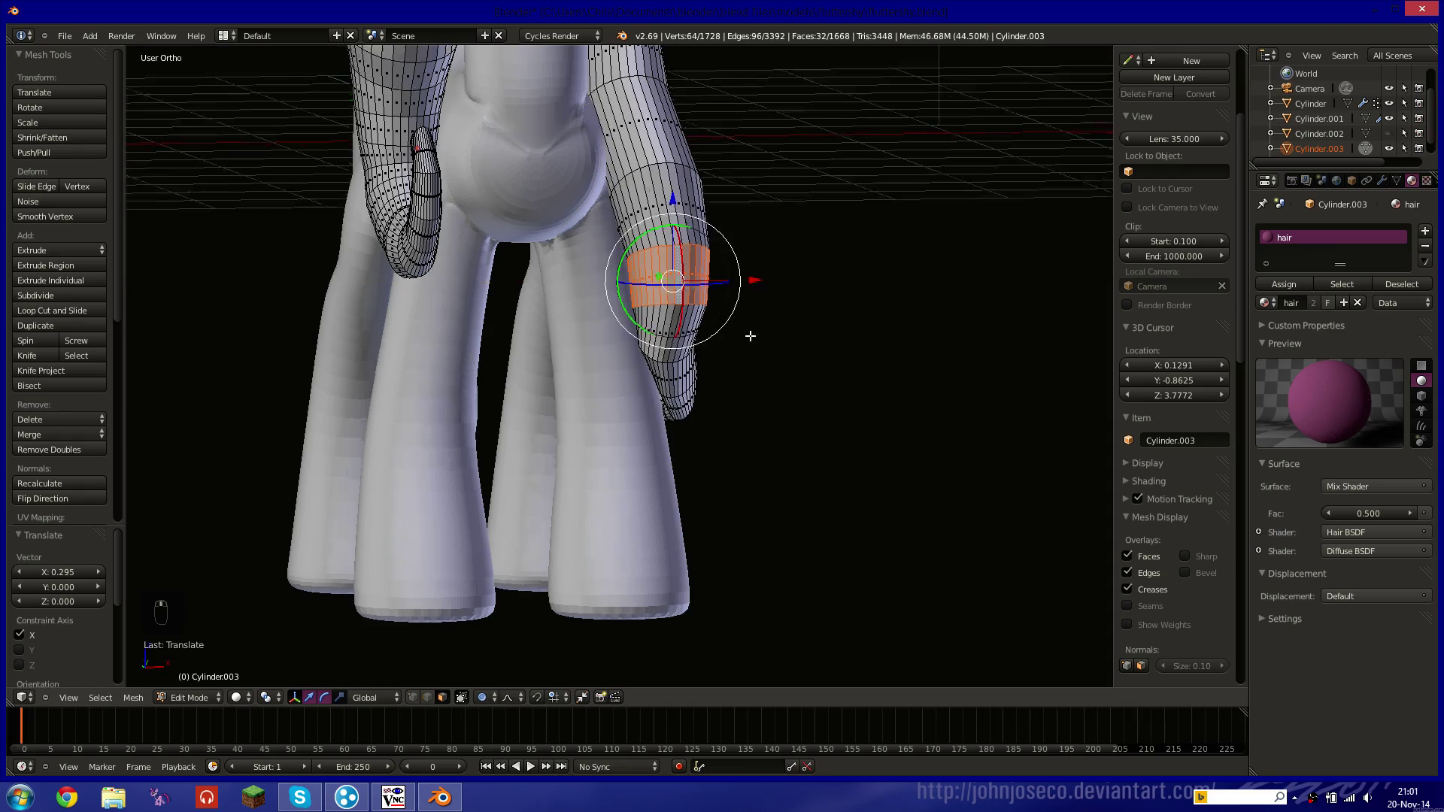
pyautogui.moveTo(750, 336); pyautogui.dragTo(549, 234, button='middle')
pyautogui.scroll(-5, 627, 256)
pyautogui.hotkey('shift', 'z')
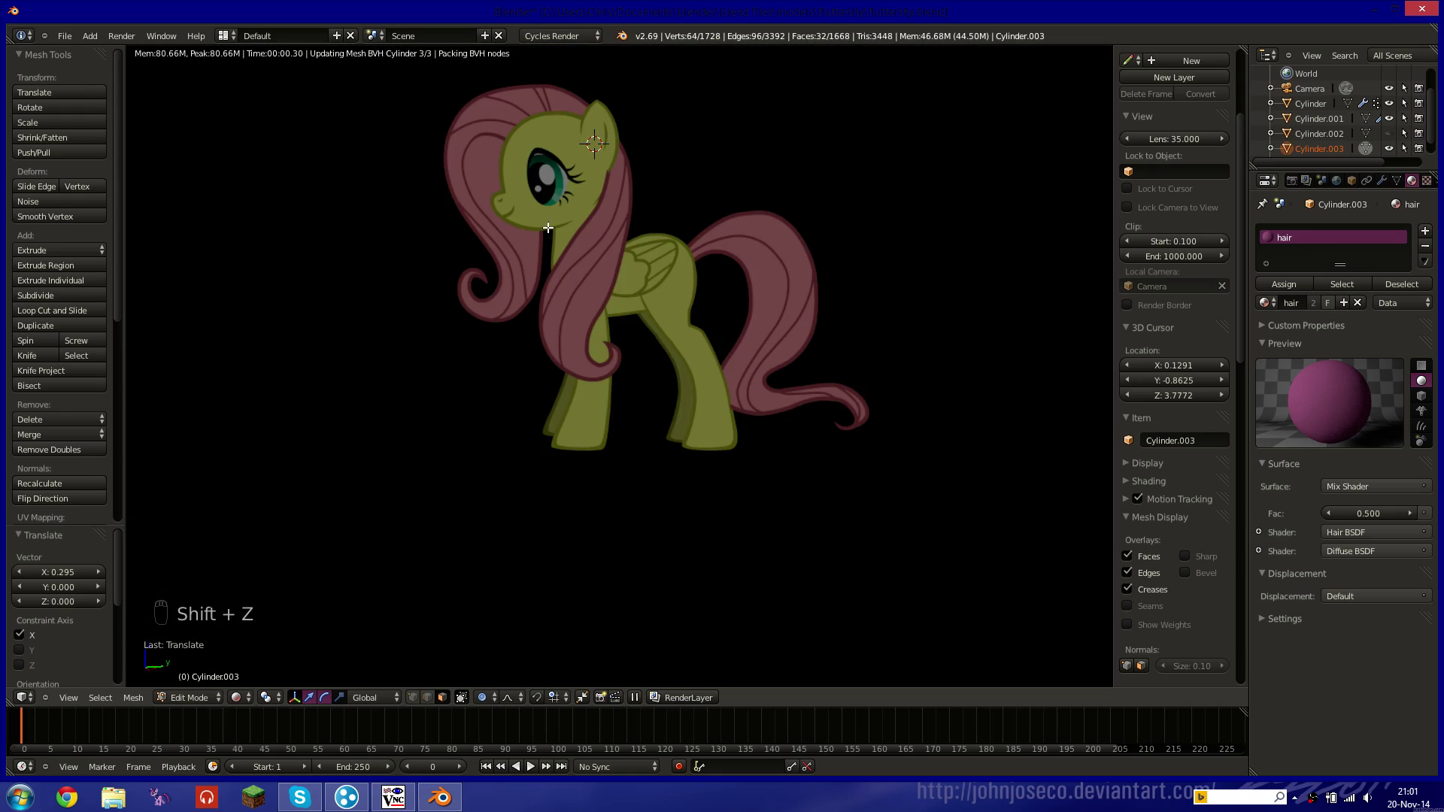
pyautogui.hotkey('shift', 'z')
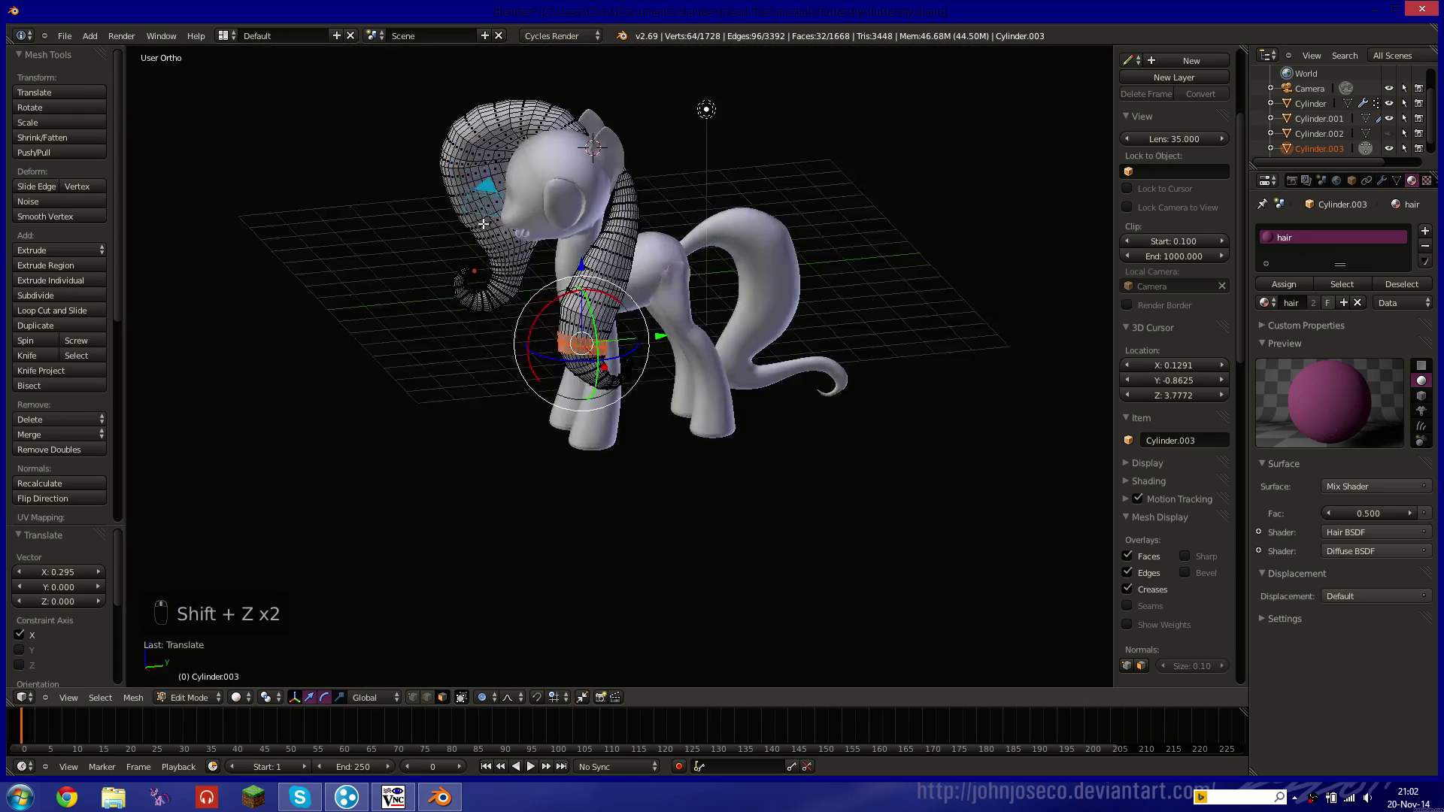
pyautogui.moveTo(553, 238)
pyautogui.mouseDown(button='middle')
pyautogui.moveTo(560, 301)
pyautogui.moveTo(596, 302)
pyautogui.mouseUp(button='middle')
pyautogui.scroll(5, 562, 308)
pyautogui.scroll(3, 502, 315)
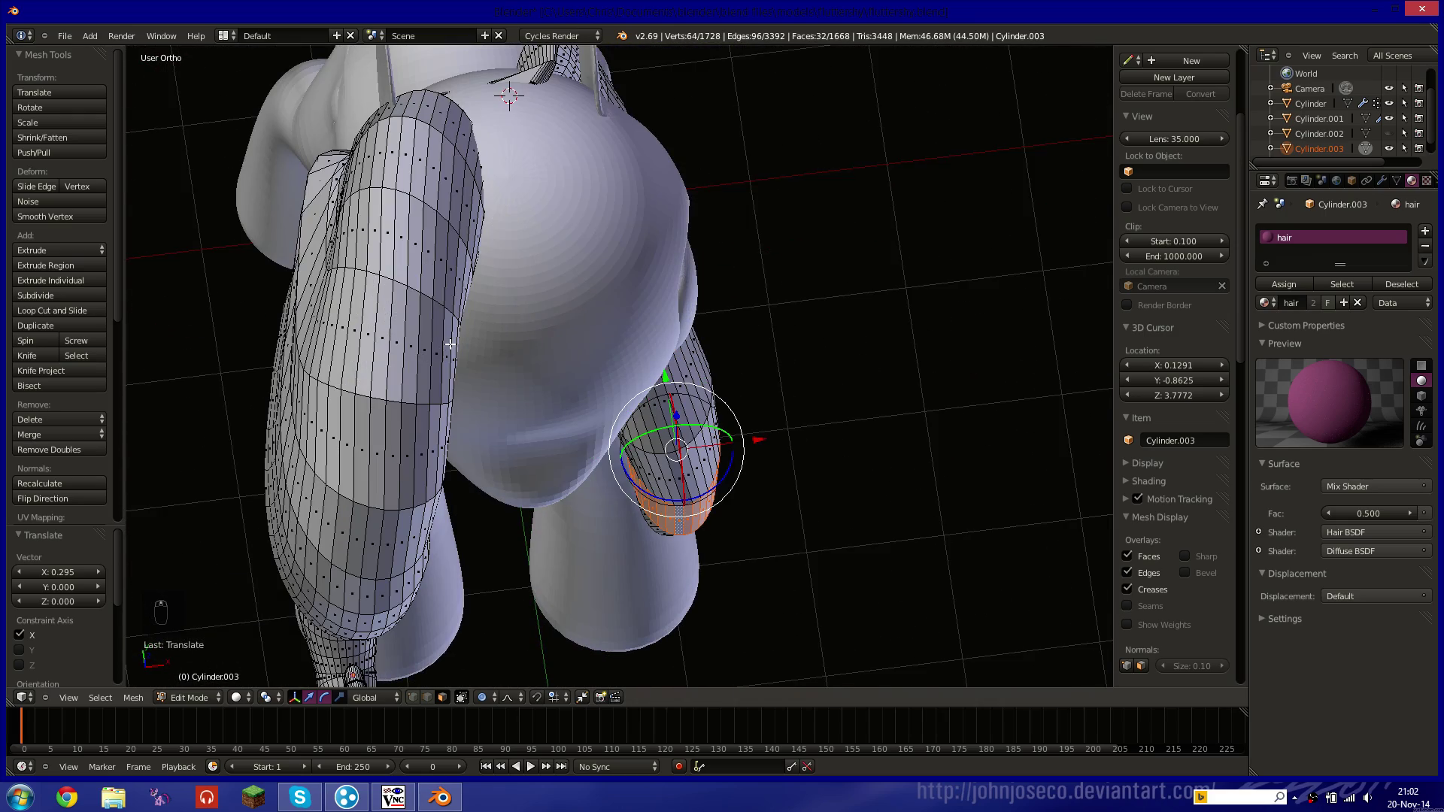
# Circle-select all faces of the back lock and assign them to a new vertex group named "bottome curl".
pyautogui.scroll(-6, 493, 278)
pyautogui.press('z')
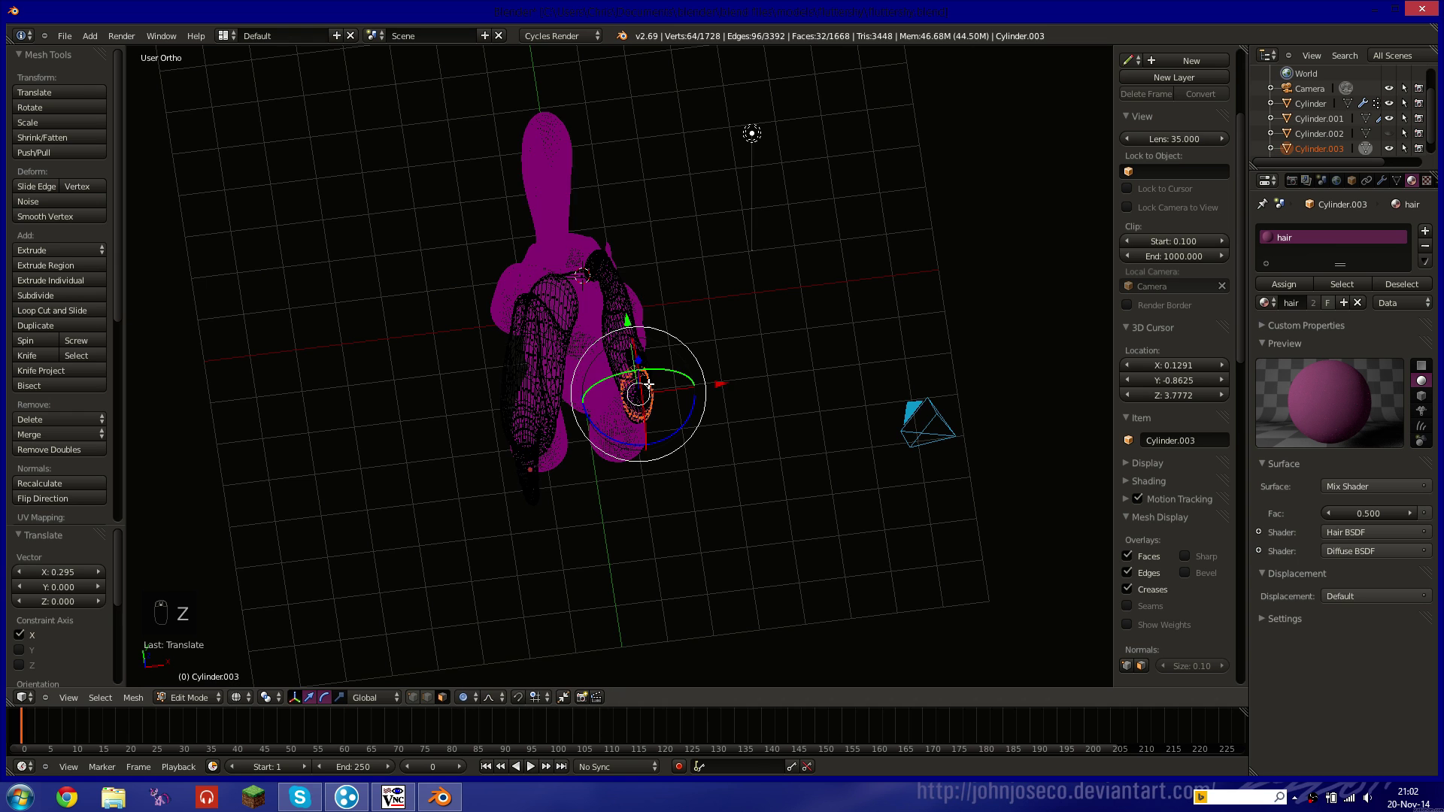
pyautogui.moveTo(641, 412); pyautogui.dragTo(639, 398, button='middle')
pyautogui.press('c')
pyautogui.moveTo(640, 399)
pyautogui.mouseDown()
pyautogui.moveTo(593, 77)
pyautogui.moveTo(614, 283)
pyautogui.moveTo(618, 256)
pyautogui.moveTo(662, 390)
pyautogui.moveTo(644, 358)
pyautogui.mouseUp()
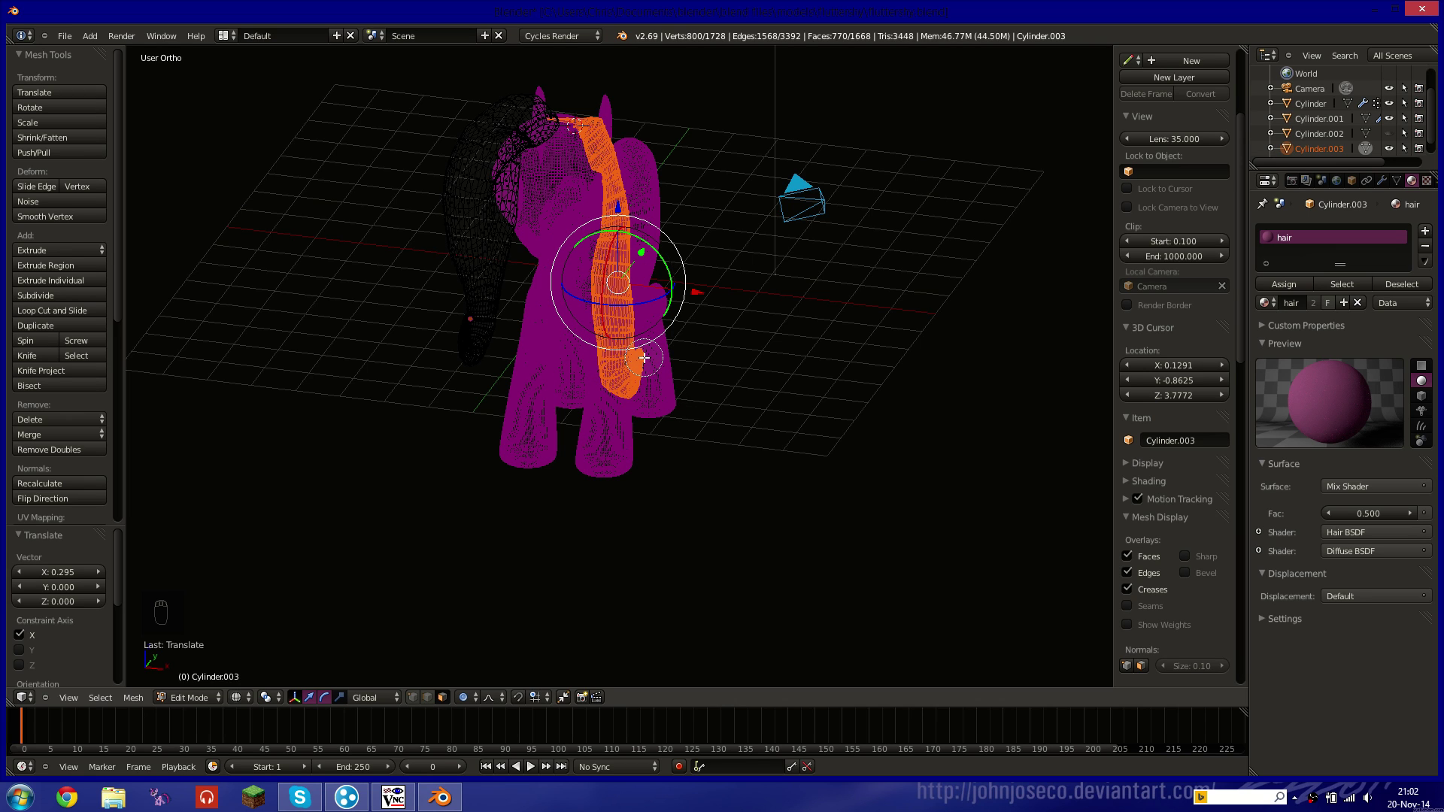
pyautogui.click(1397, 182)
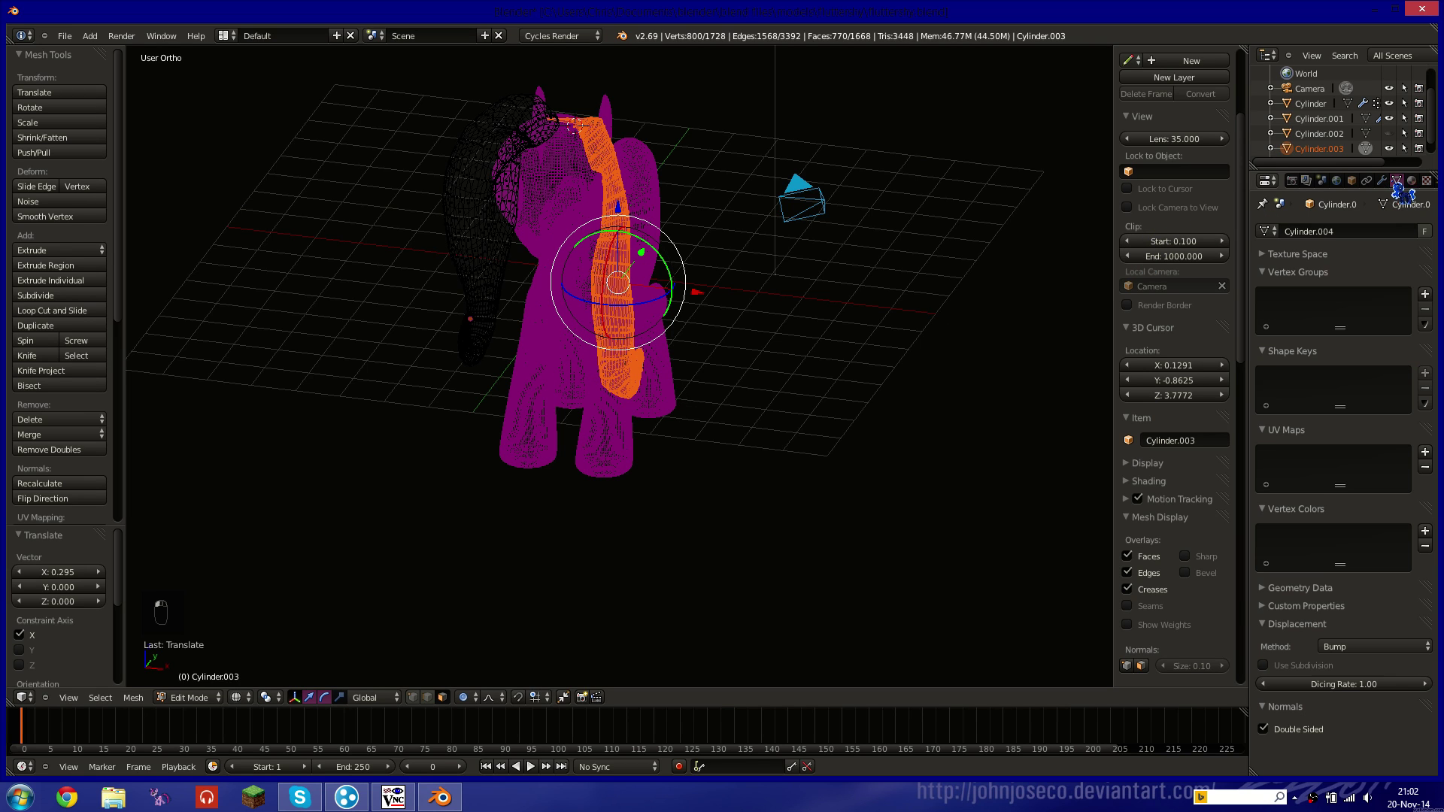
pyautogui.click(1424, 296)
pyautogui.click(1335, 389)
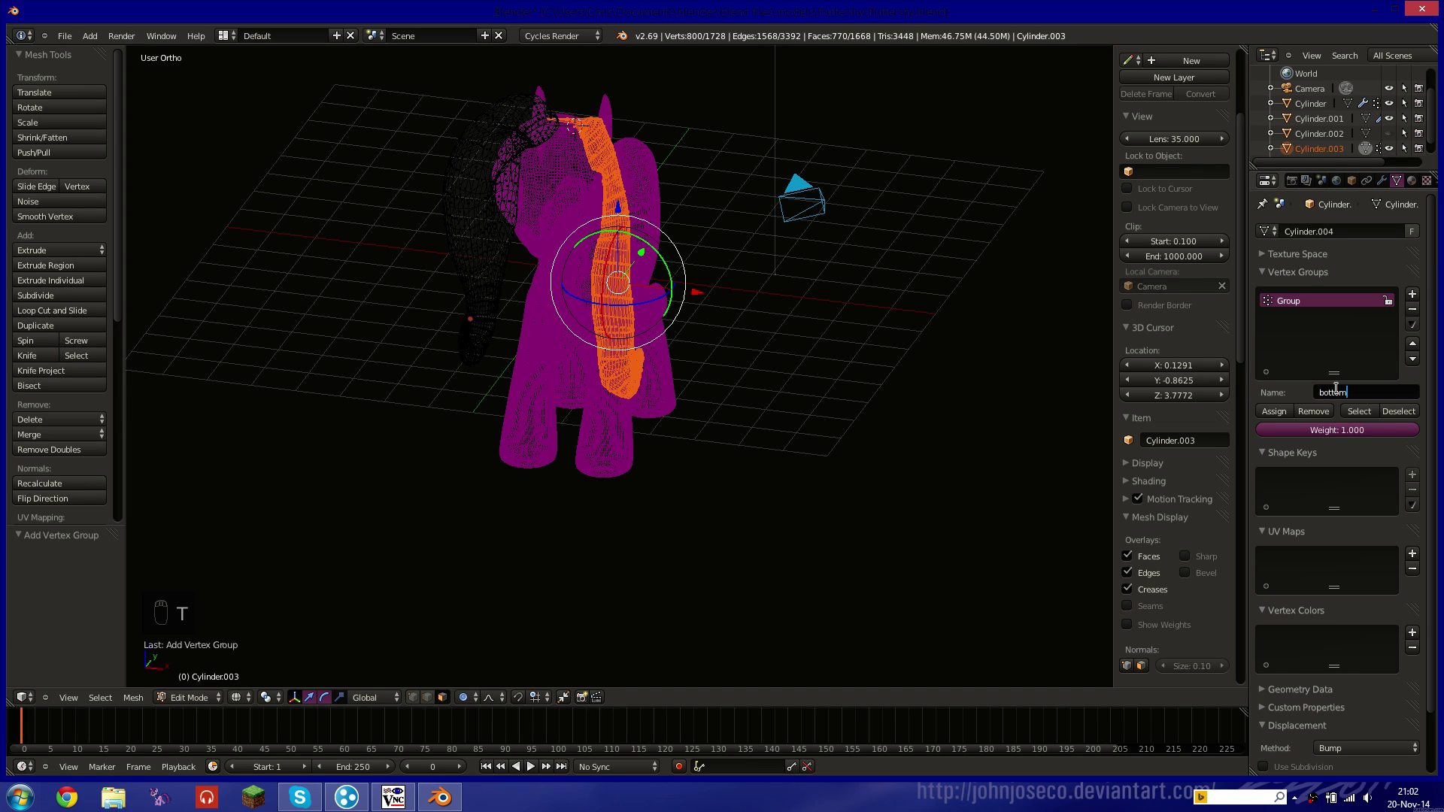
pyautogui.write('bottome curl')
pyautogui.press('Return')
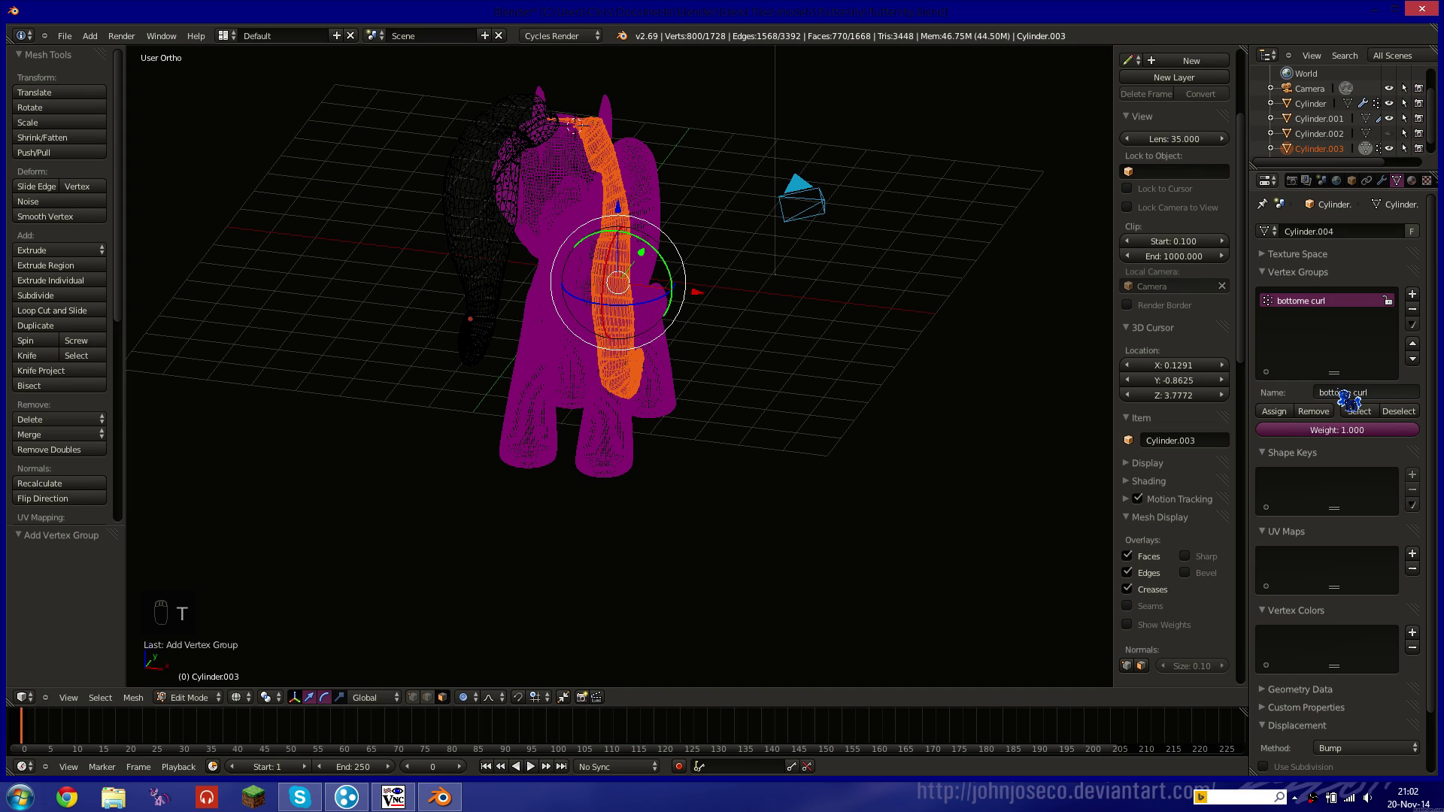
pyautogui.click(1284, 414)
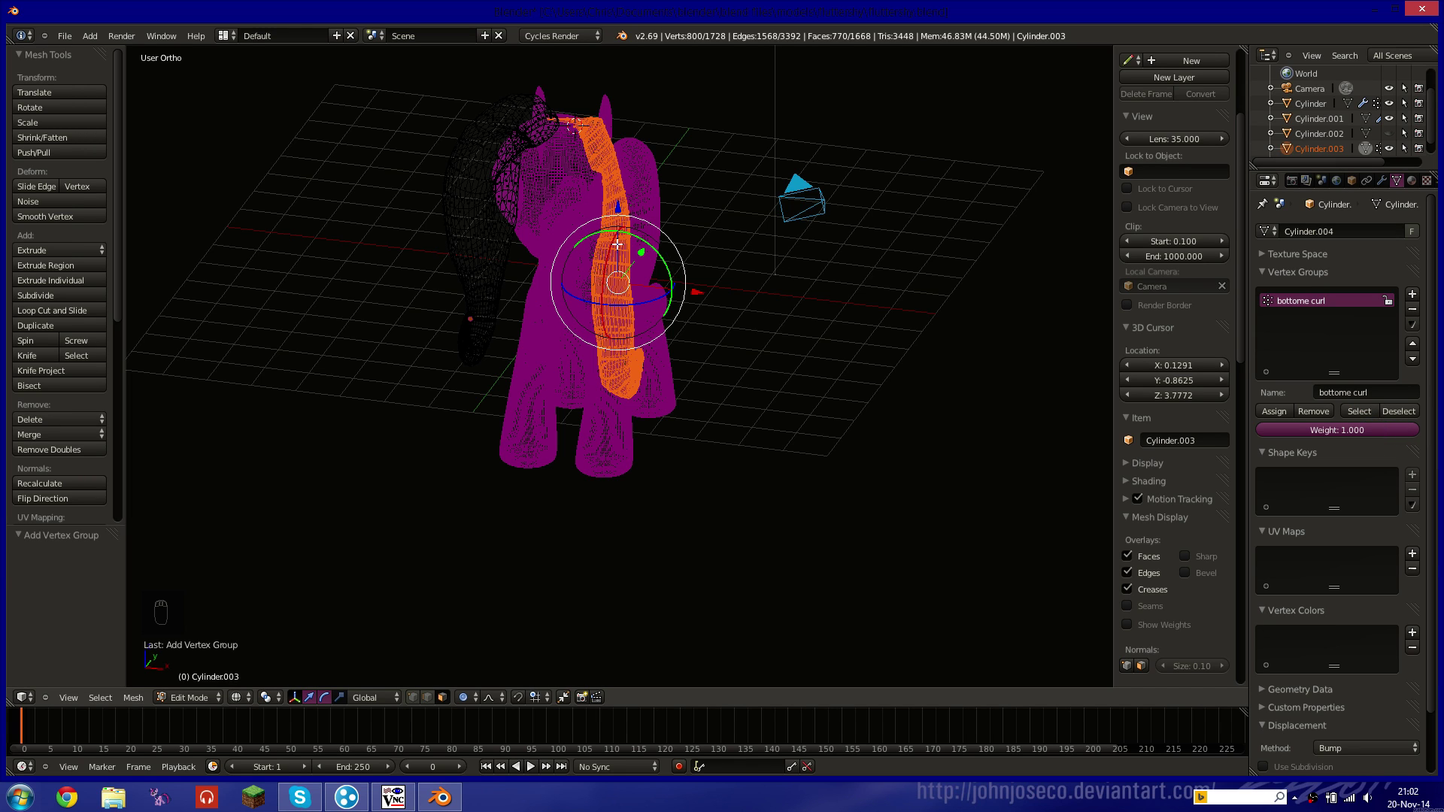
# Invert the selection and assign the front lock to a new vertex group named "top curl".
pyautogui.hotkey('ctrl', 'i')
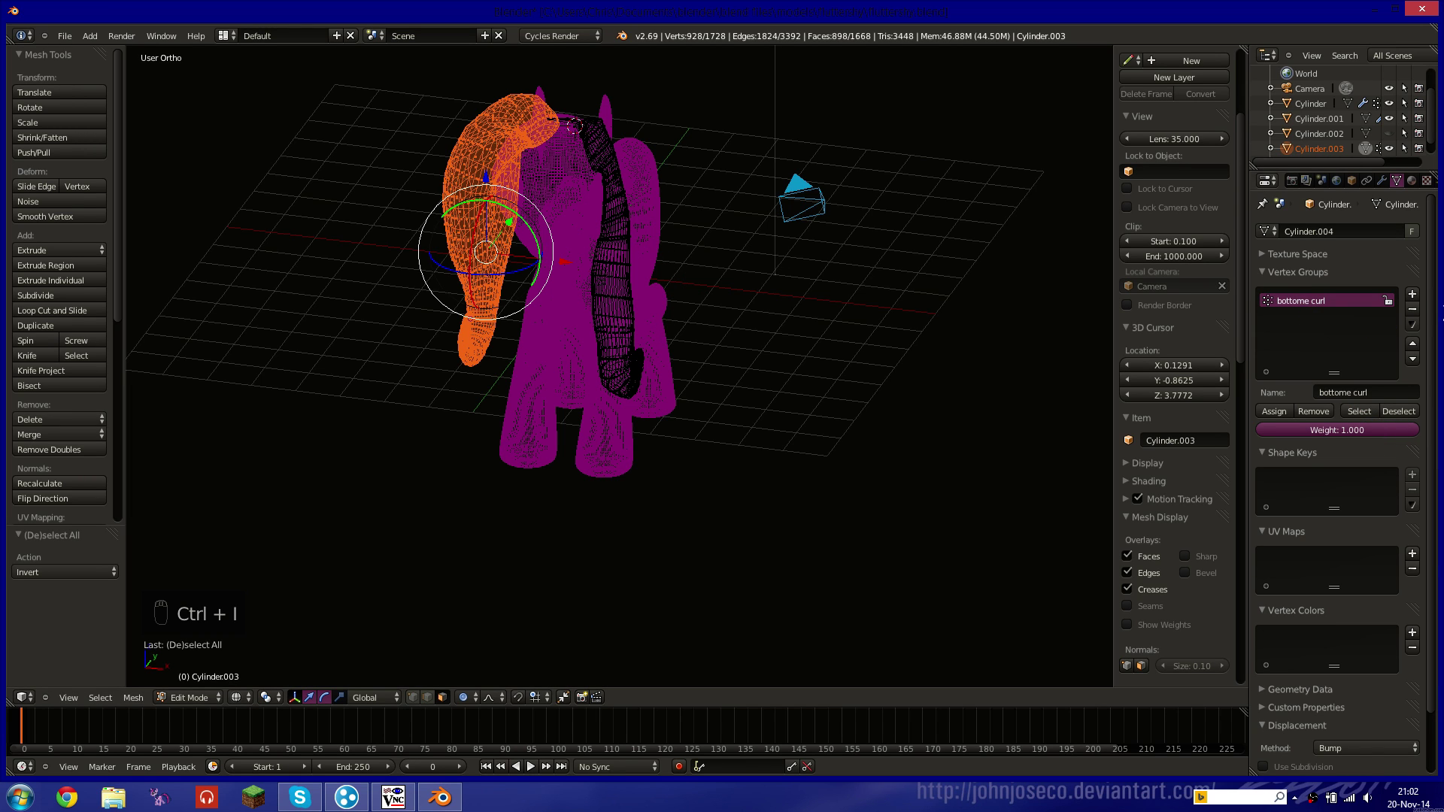
pyautogui.click(1413, 295)
pyautogui.click(1331, 393)
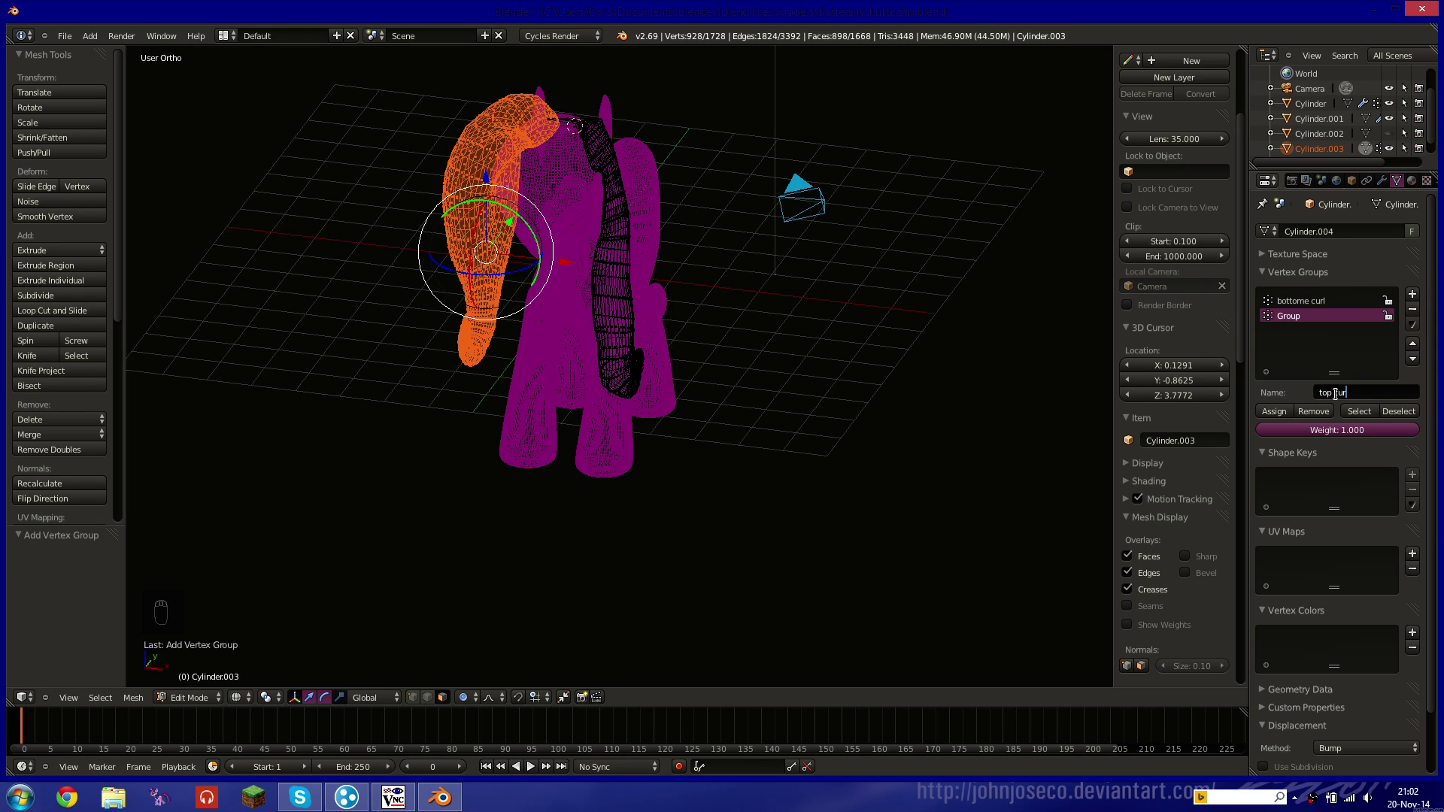
pyautogui.write('top curl')
pyautogui.press('Return')
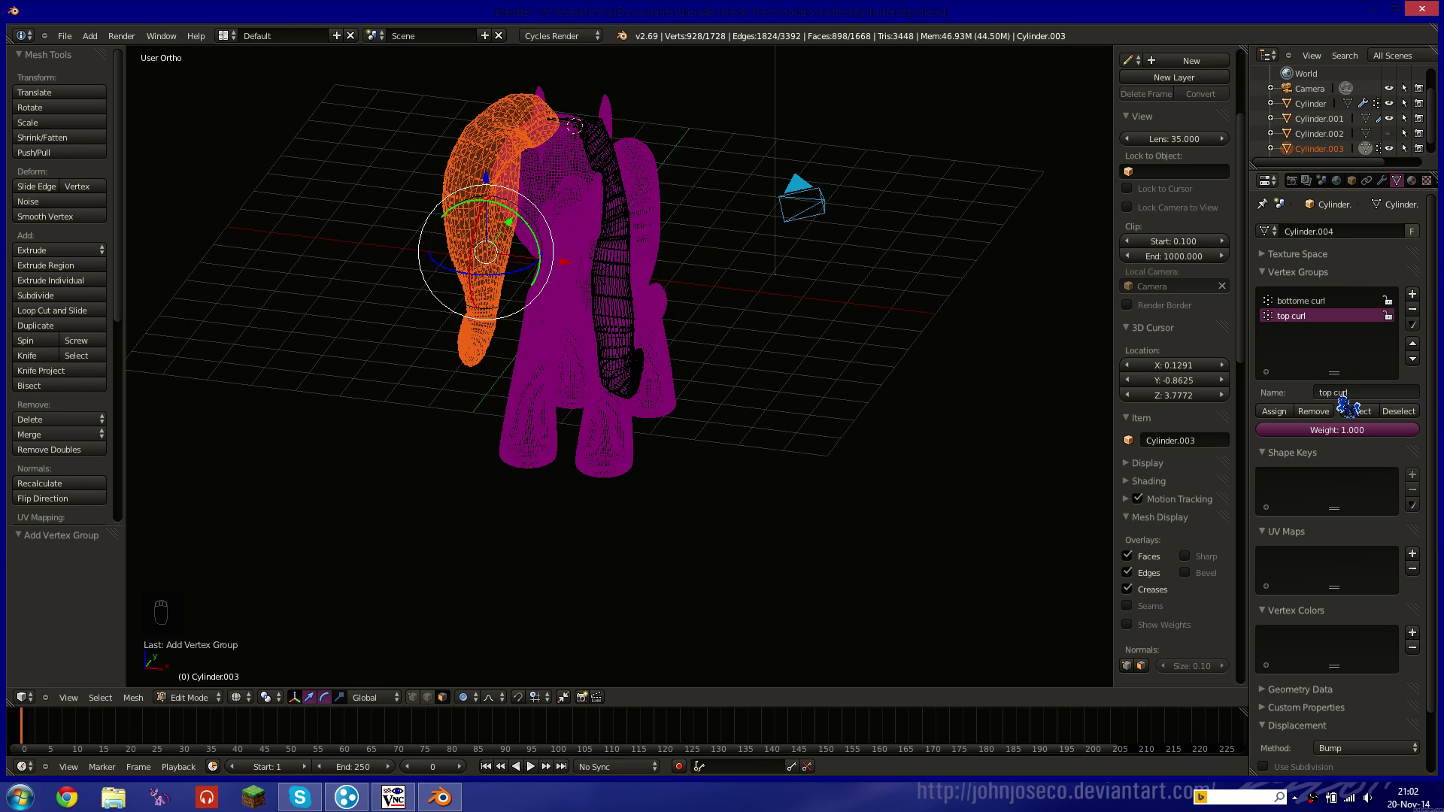
# Move the front lock about 0.324 in X, then about -0.195 in X, with proportional editing.
pyautogui.keyDown('shift'); pyautogui.moveTo(512, 292); pyautogui.dragTo(692, 387, button='middle'); pyautogui.keyUp('shift')
pyautogui.press('g')
pyautogui.press('x')
pyautogui.click(639, 345)
pyautogui.press('z')
pyautogui.press('g')
pyautogui.press('x')
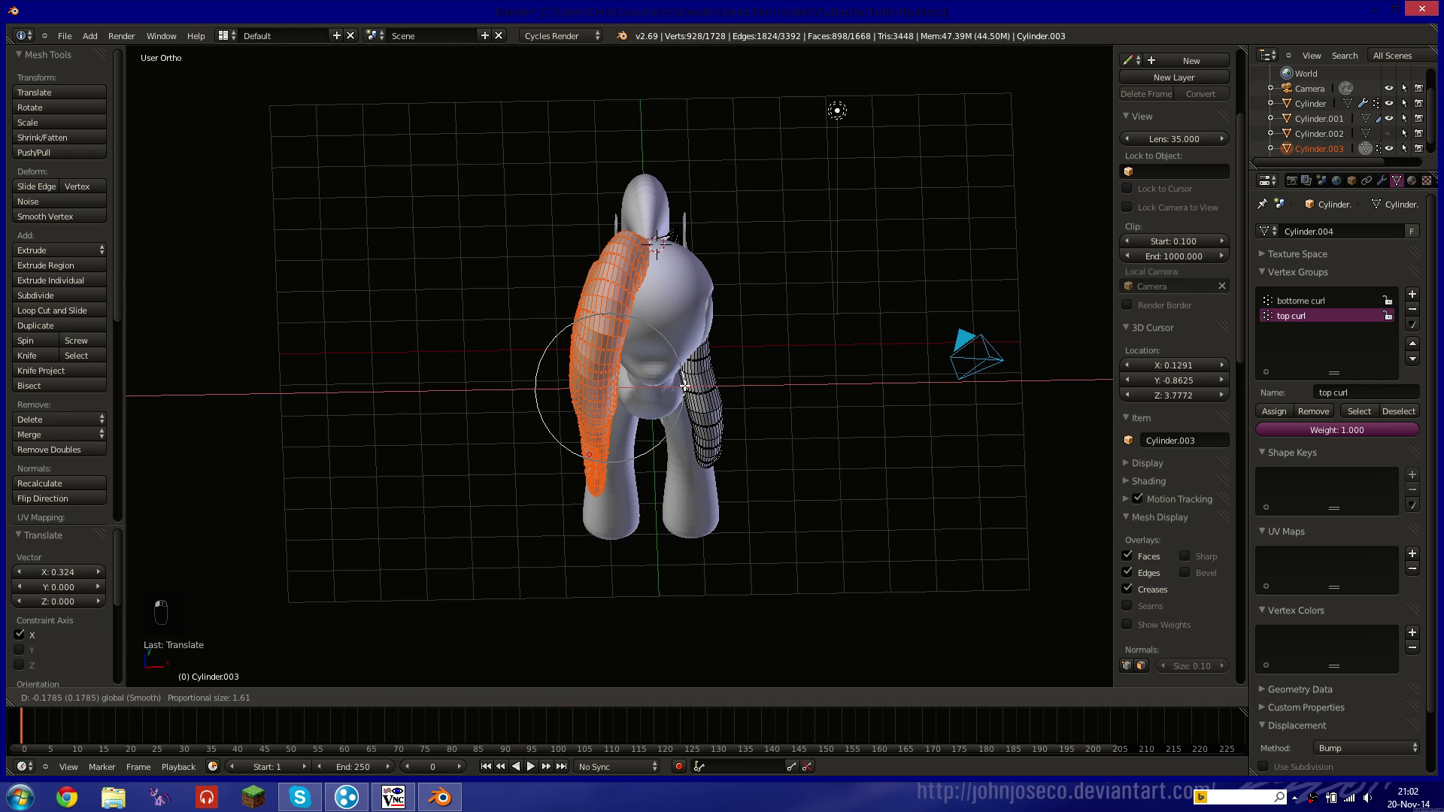
pyautogui.click(689, 389)
# With proportional editing off, move the front lock about 0.130 in X.
pyautogui.press('o')
pyautogui.press('o')
pyautogui.press('o')
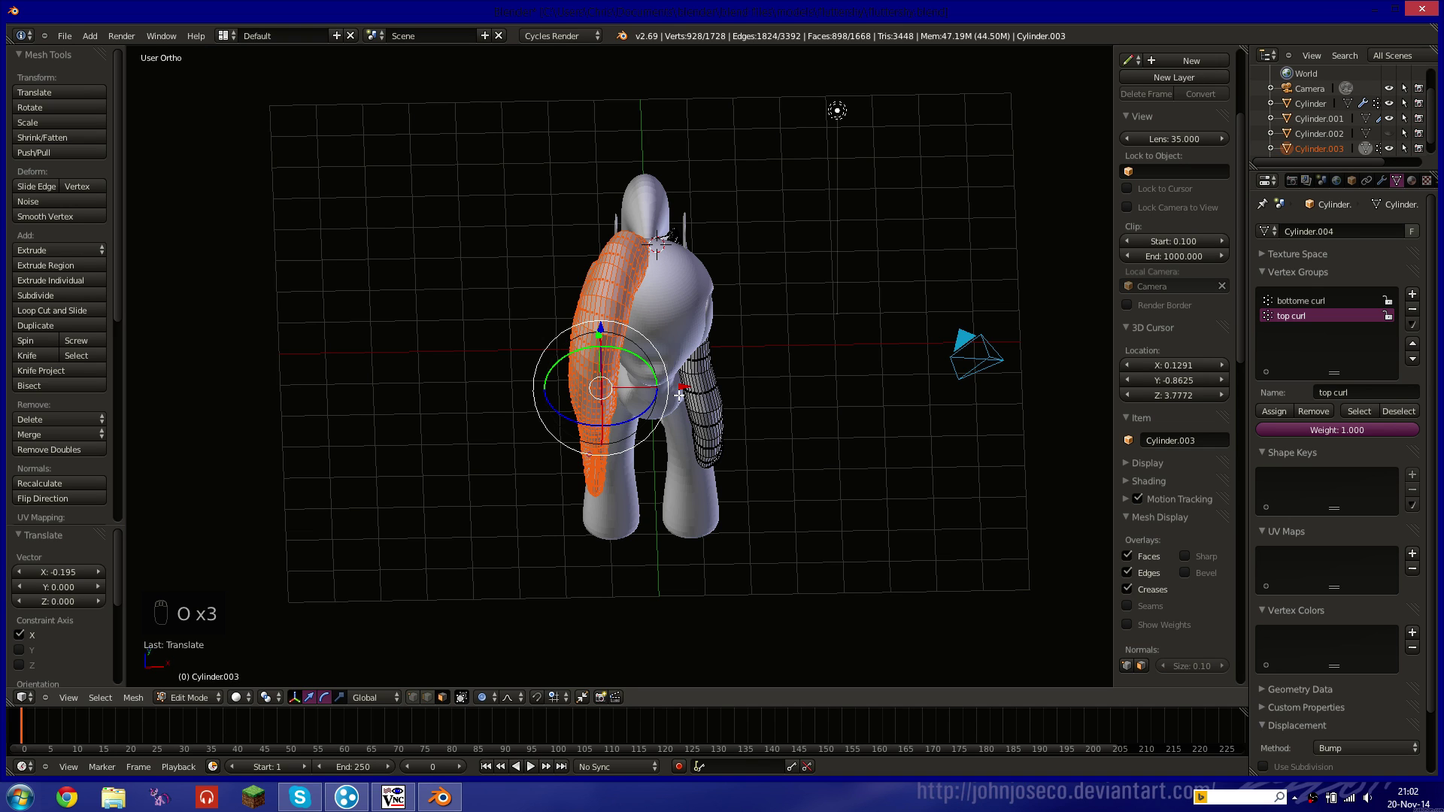
pyautogui.press('o')
pyautogui.press('o')
pyautogui.moveTo(682, 387); pyautogui.dragTo(688, 387)
# Select two neighbouring faces on the front lock's side beside the head and move them about -0.192 in X with proportional editing.
pyautogui.moveTo(555, 498); pyautogui.dragTo(712, 459, button='middle')
pyautogui.scroll(6, 740, 382)
pyautogui.keyDown('shift'); pyautogui.moveTo(858, 115); pyautogui.dragTo(678, 521, button='middle'); pyautogui.keyUp('shift')
pyautogui.rightClick(682, 417)
pyautogui.keyDown('shift'); pyautogui.rightClick(632, 401); pyautogui.keyUp('shift')
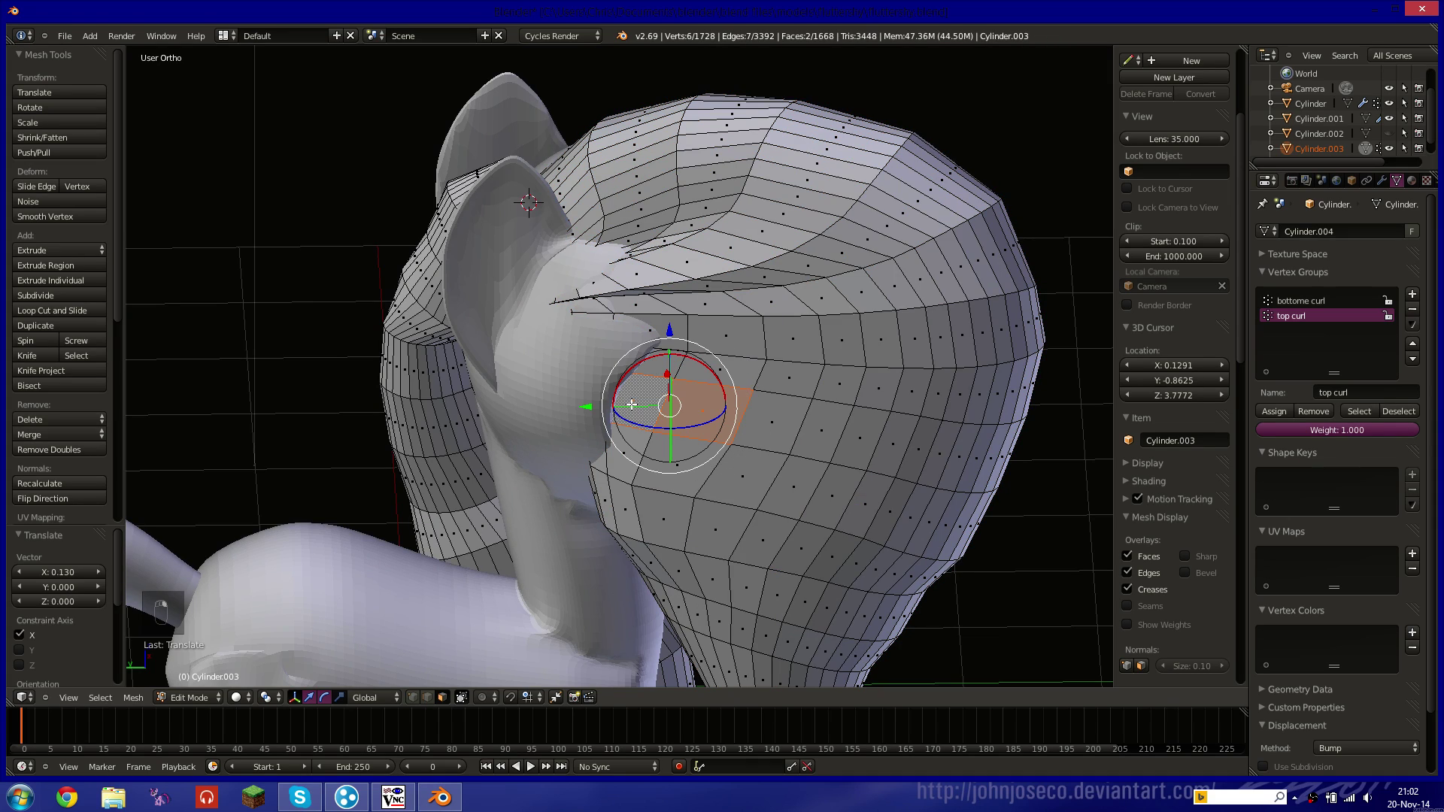
pyautogui.press('o')
pyautogui.moveTo(636, 481); pyautogui.dragTo(835, 379, button='middle')
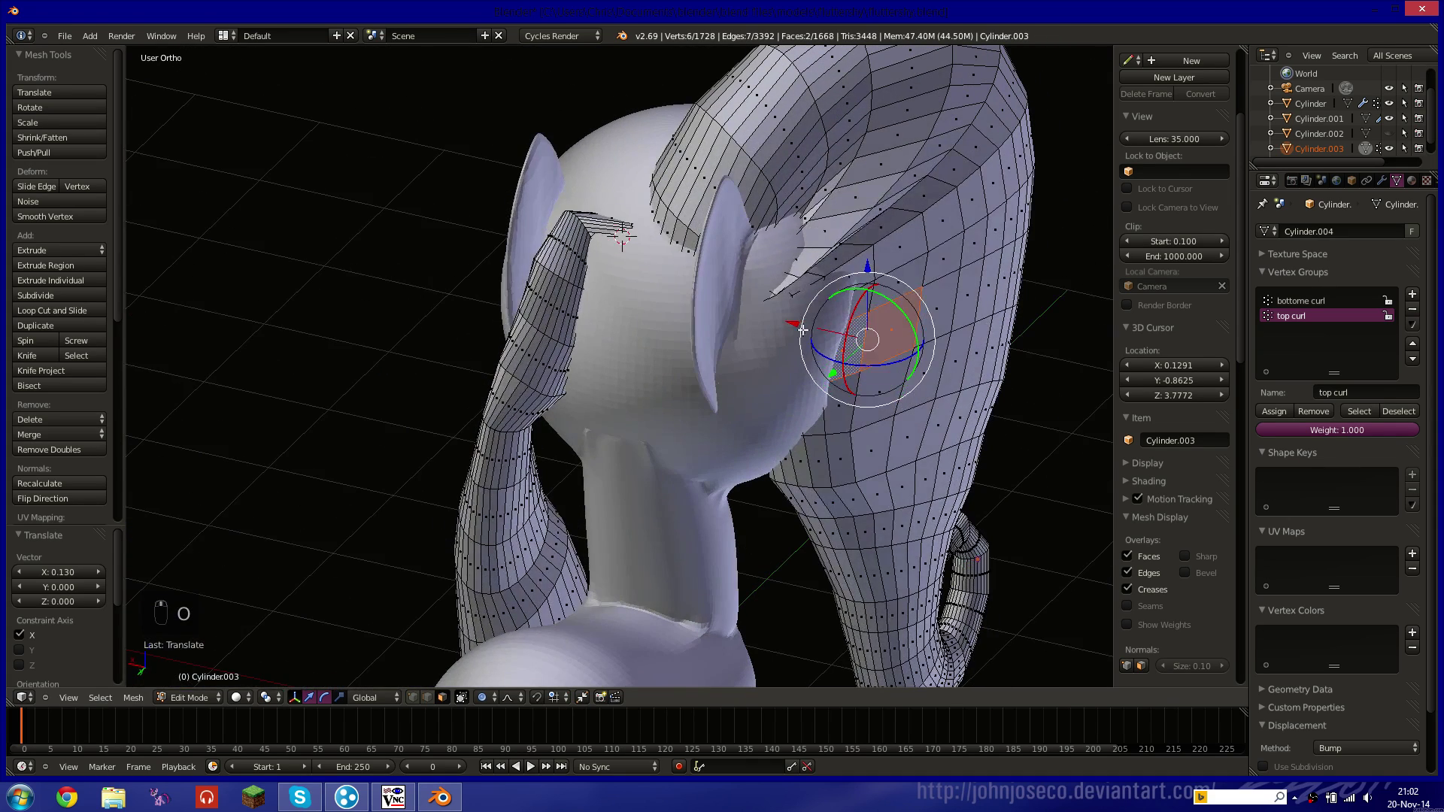
pyautogui.moveTo(791, 323); pyautogui.dragTo(820, 331)
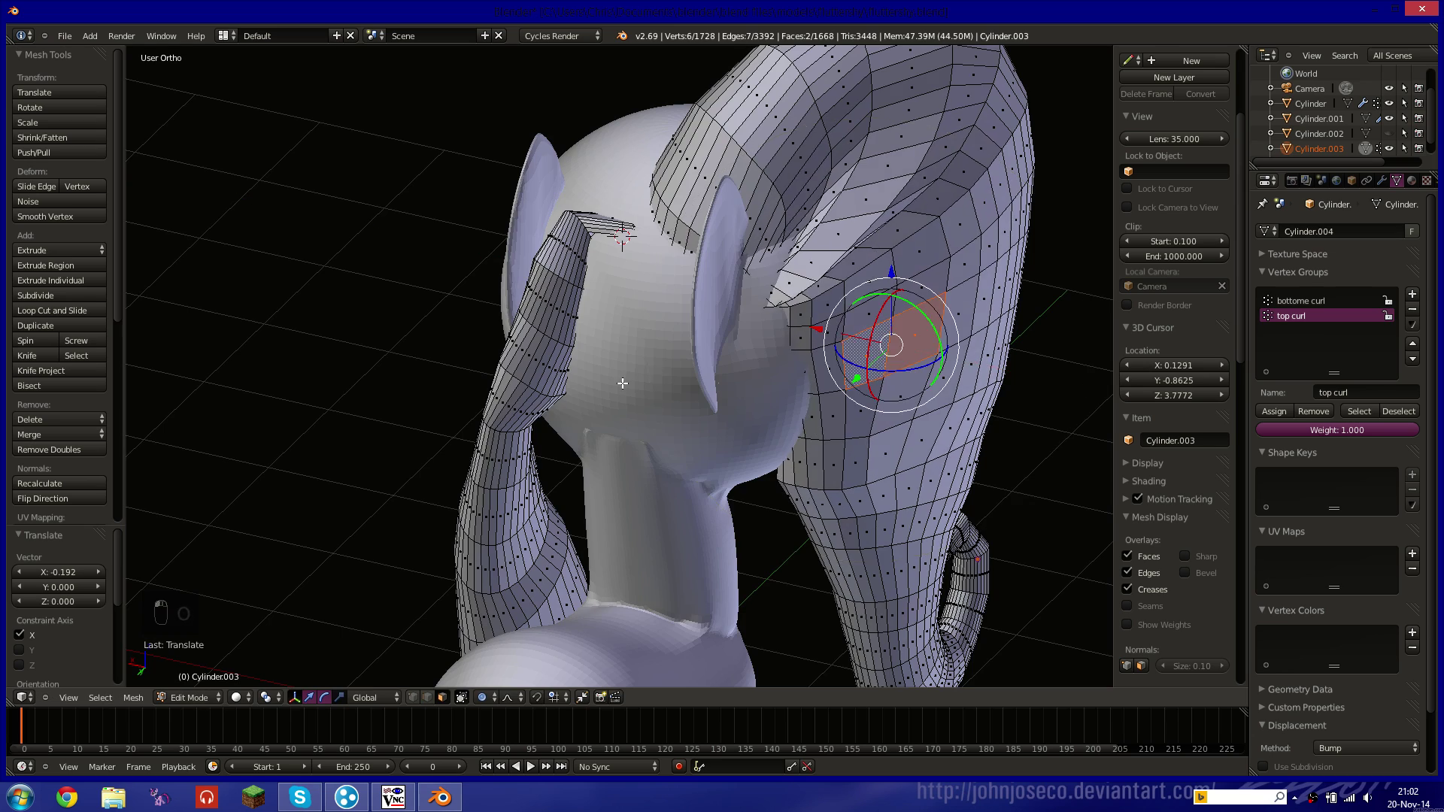
# Select the "top curl" vertex group and move it about 0.276 in X with proportional editing.
pyautogui.moveTo(820, 331); pyautogui.dragTo(718, 422, button='middle')
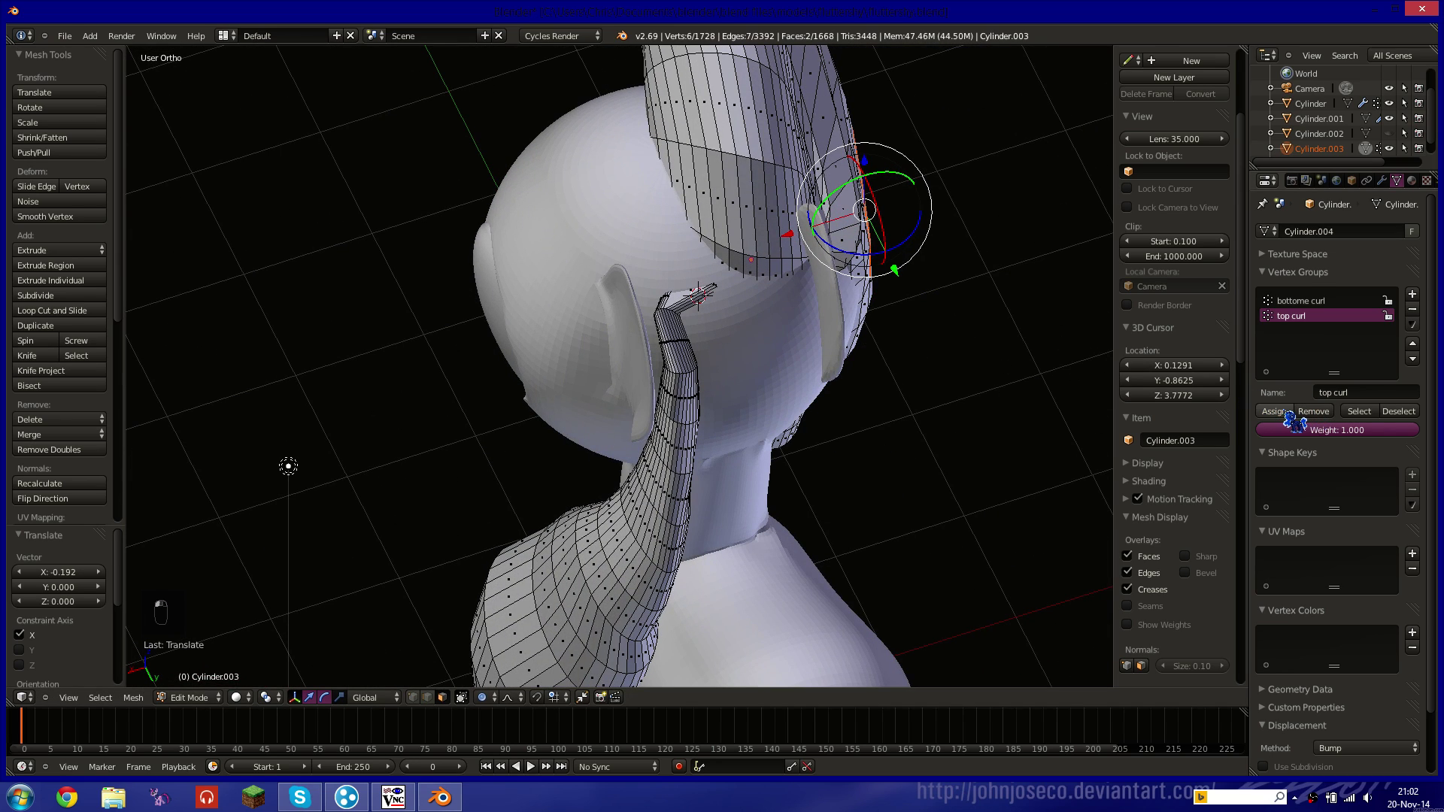
pyautogui.hotkey('ctrl', 'z')
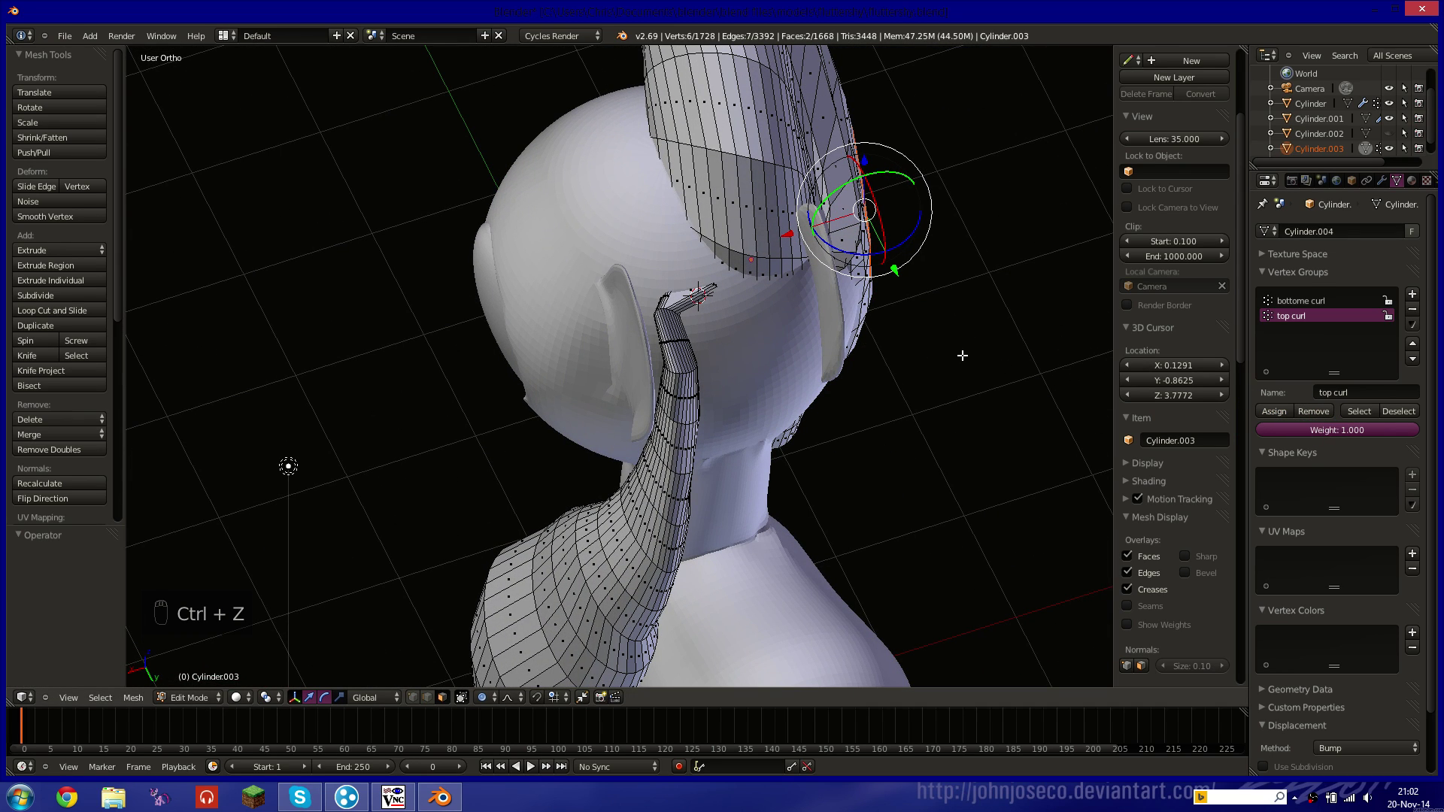
pyautogui.click(1360, 411)
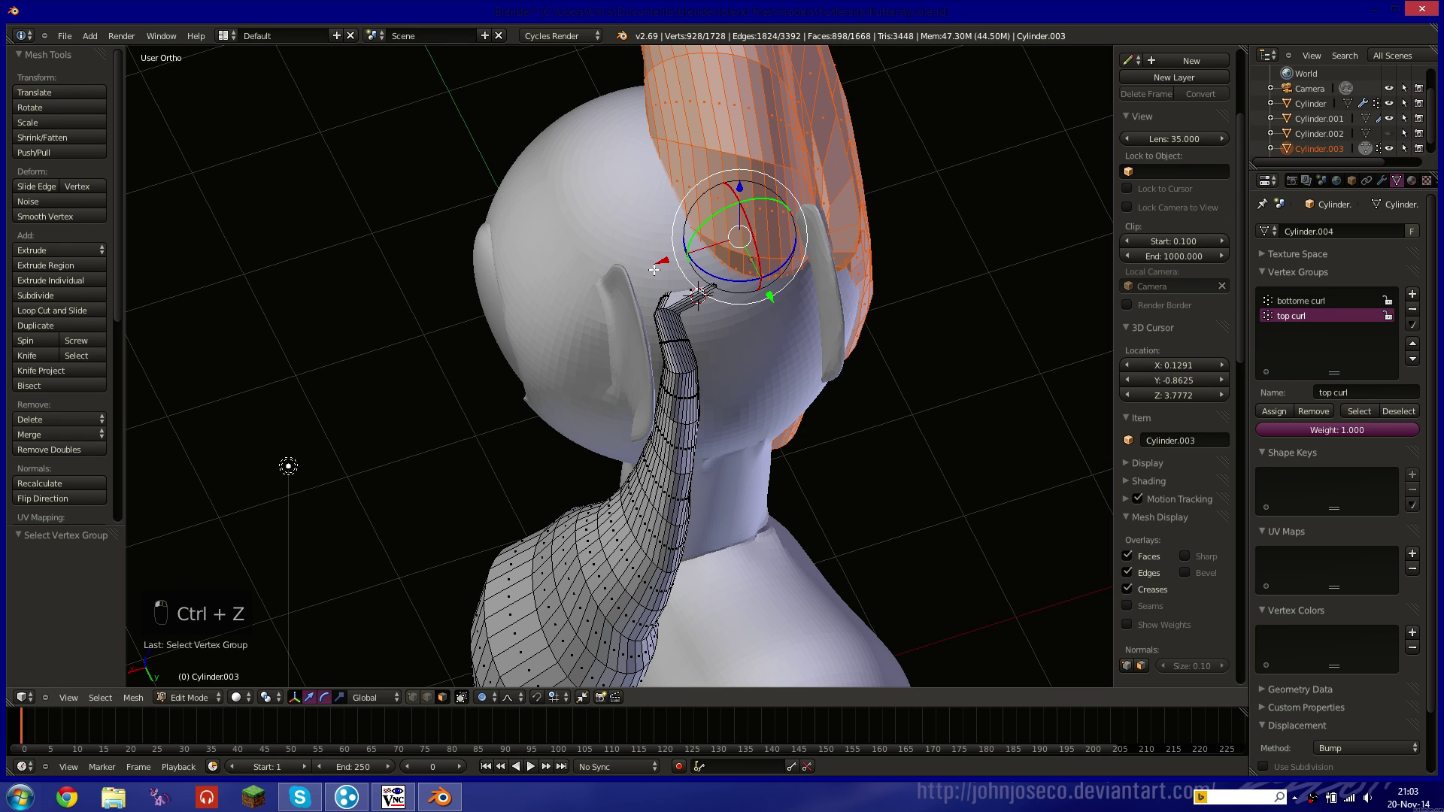
pyautogui.moveTo(661, 262); pyautogui.dragTo(628, 274)
pyautogui.scroll(2, 724, 396)
pyautogui.moveTo(725, 396); pyautogui.dragTo(683, 377, button='middle')
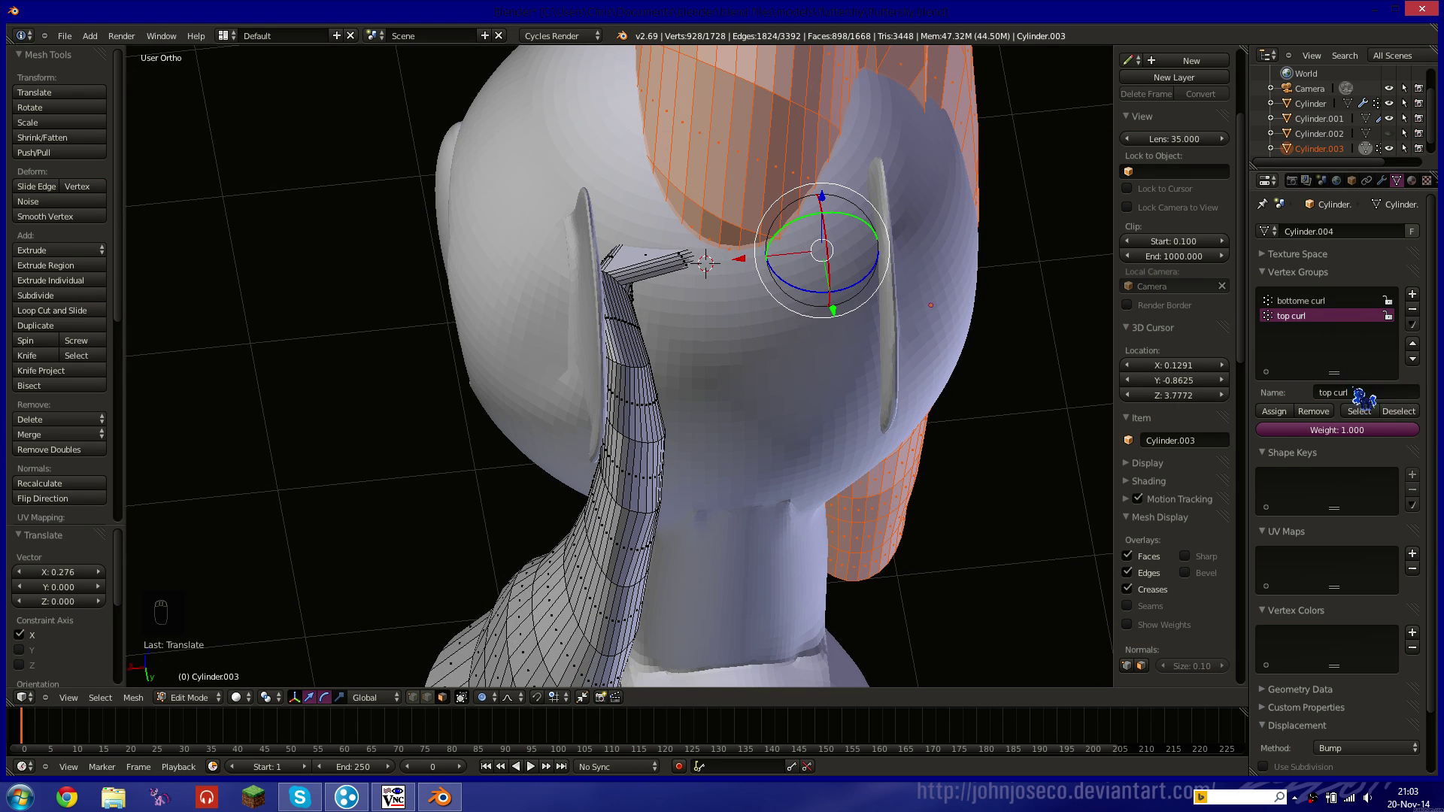
# Select the "bottome curl" vertex group and try moving it along X.
pyautogui.press('a')
pyautogui.scroll(-3, 1173, 301)
pyautogui.click(1308, 301)
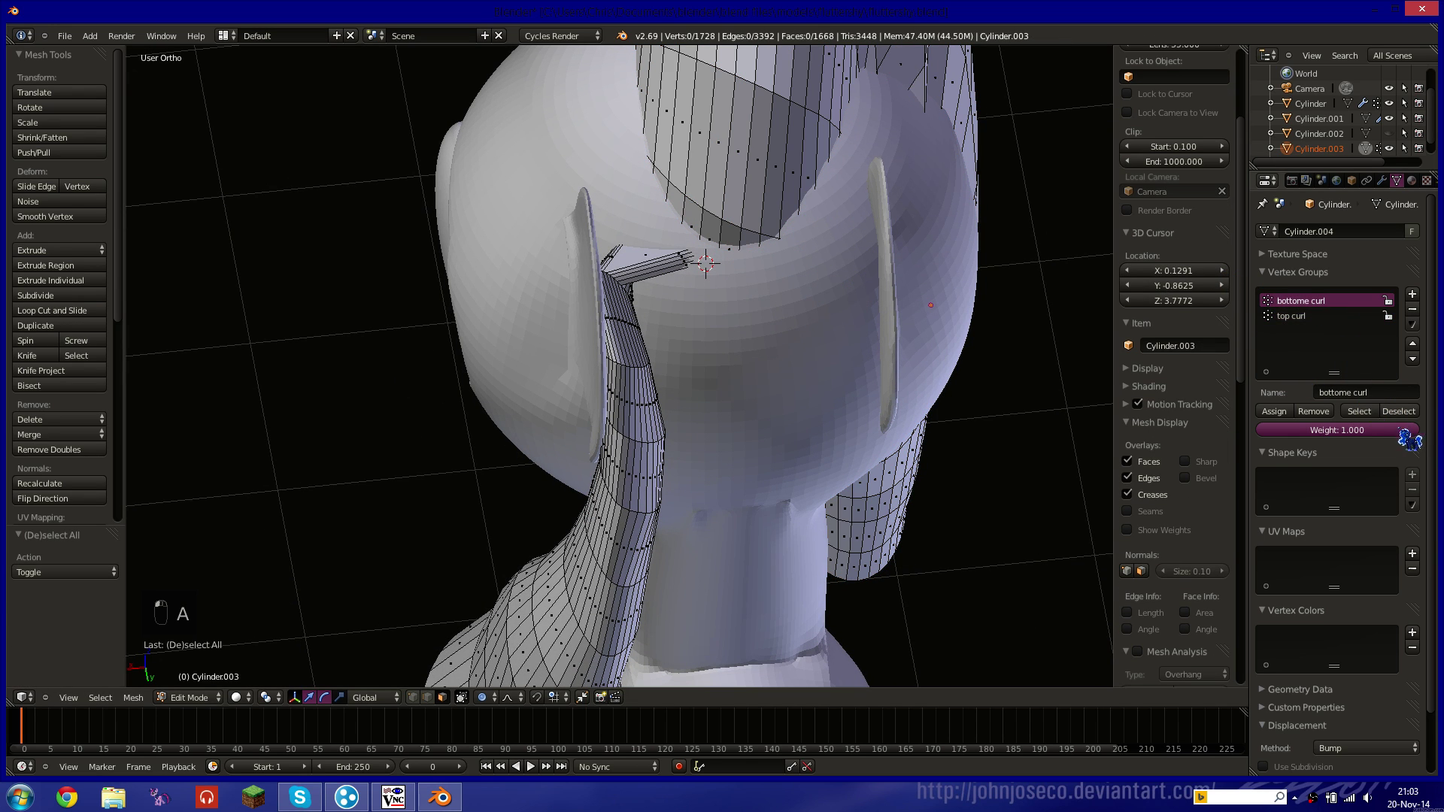
pyautogui.click(1359, 411)
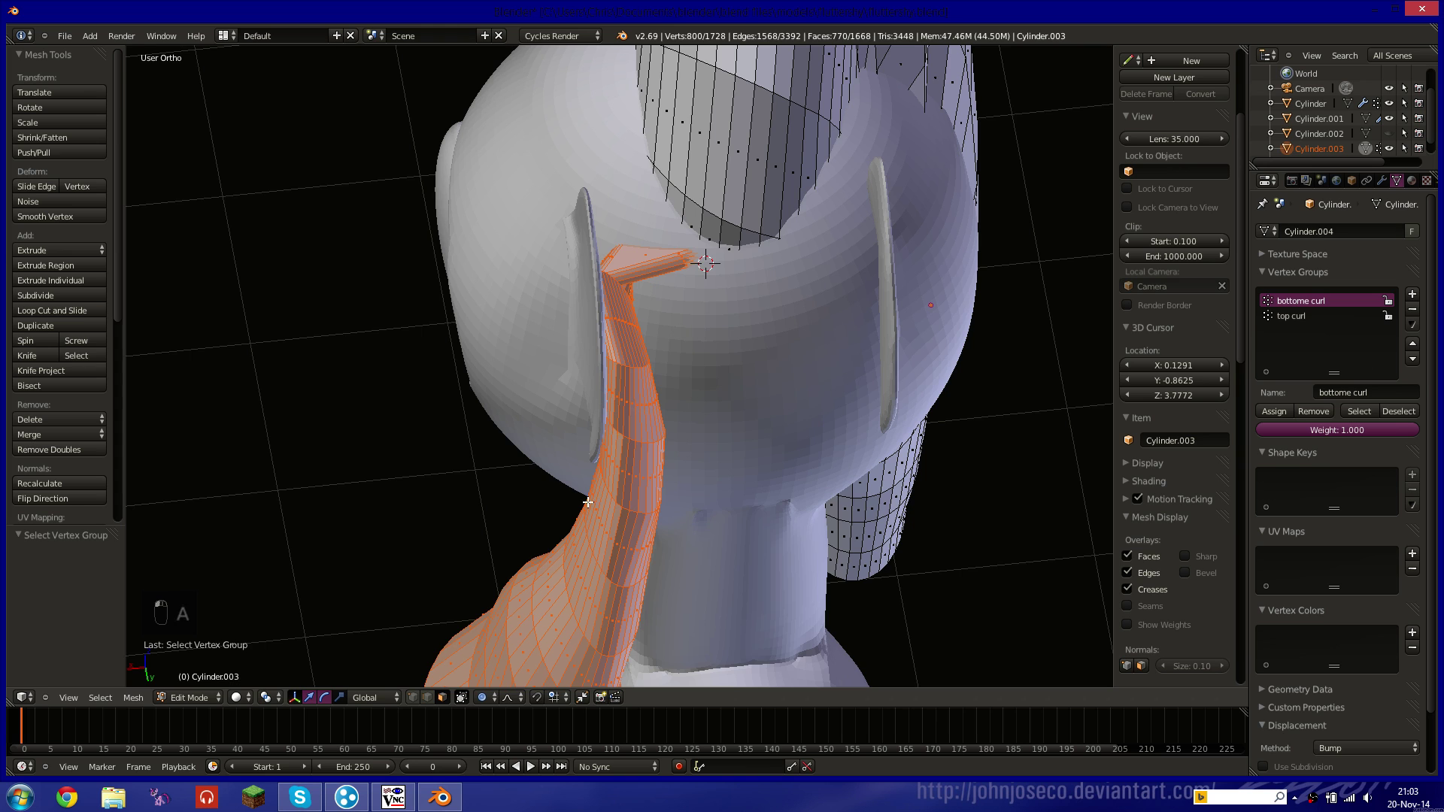
pyautogui.scroll(-5, 579, 519)
pyautogui.click(505, 519)
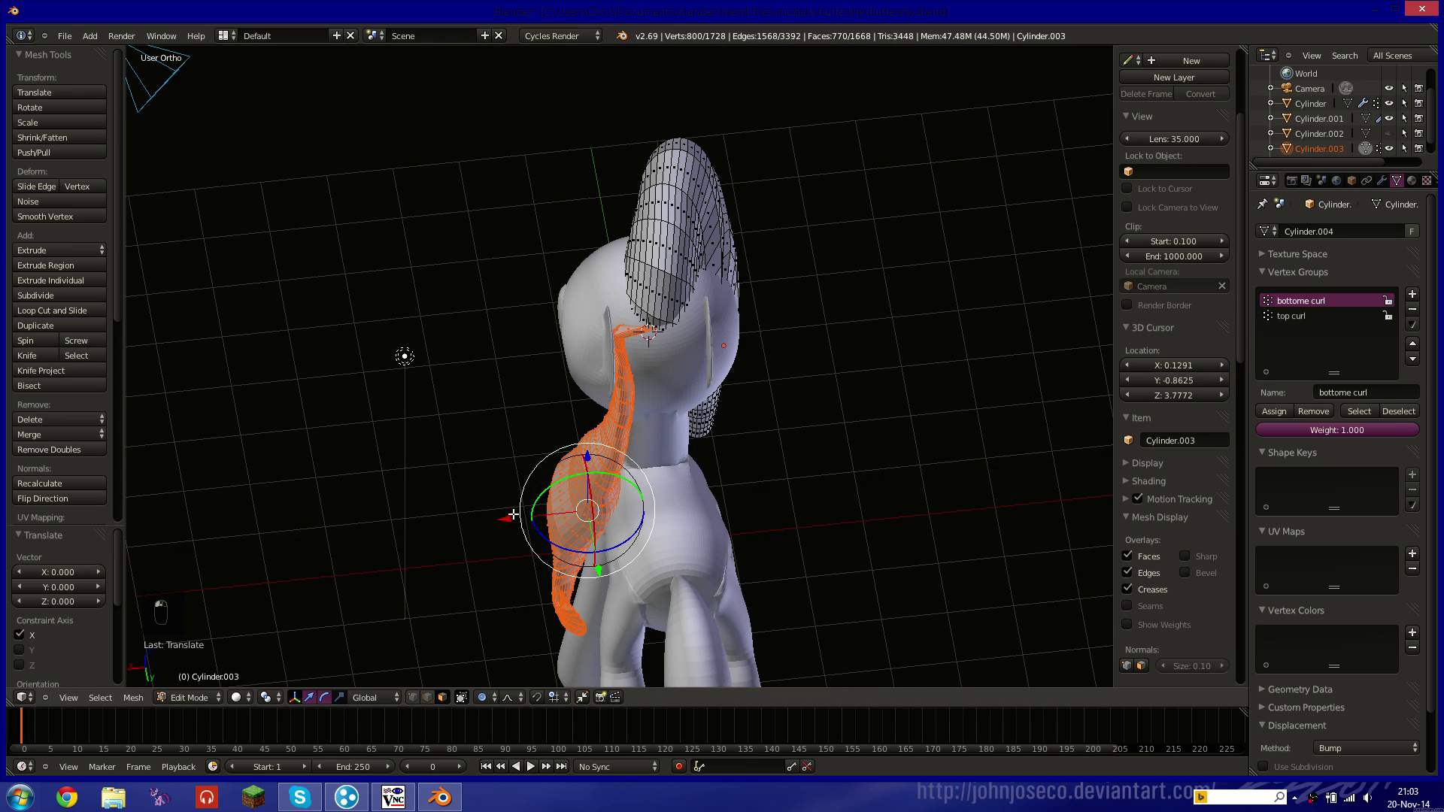
pyautogui.scroll(5, 755, 434)
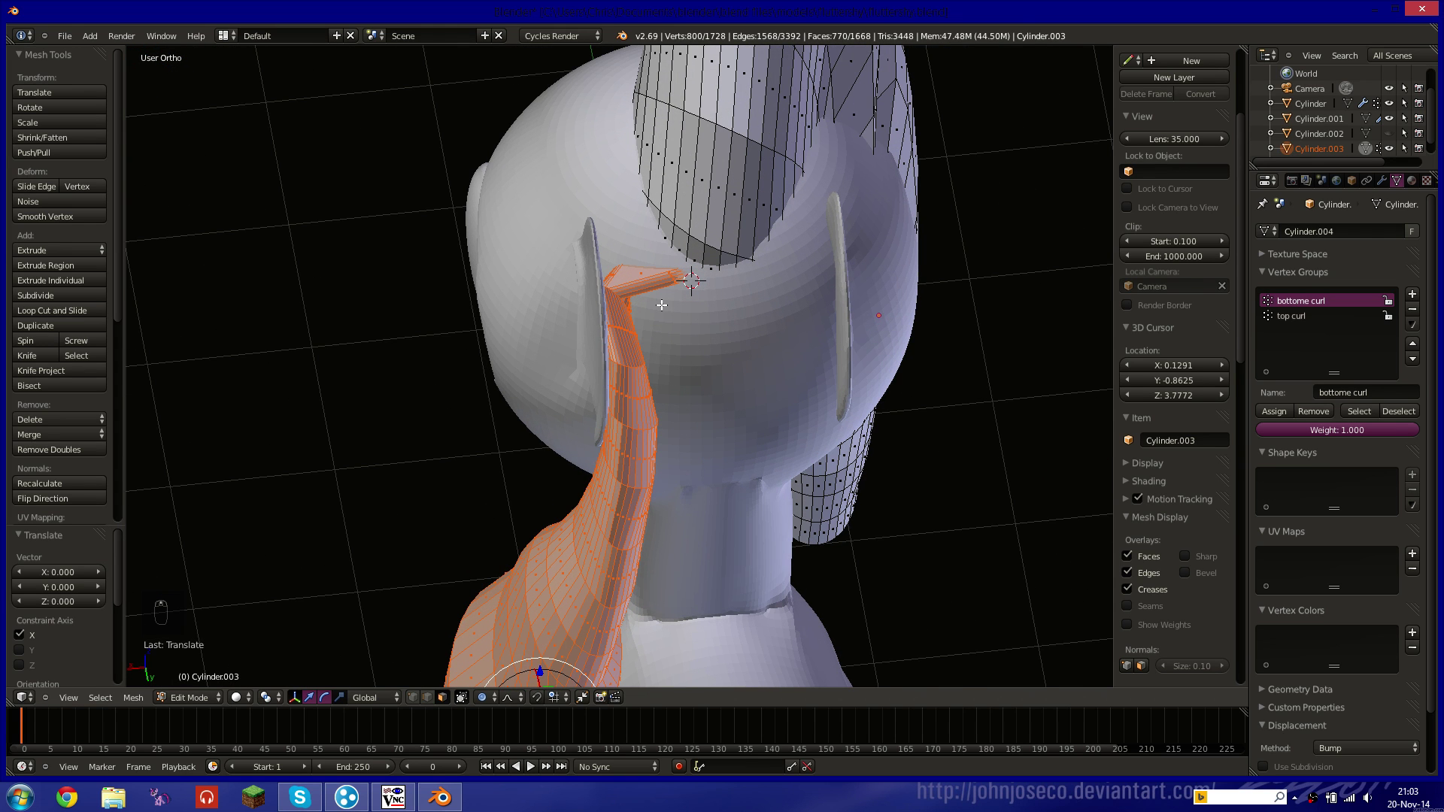
# Circle-select the faces at the back lock's upper end and move them about -0.130 in X and 0.021 in Y with proportional editing.
pyautogui.press('a')
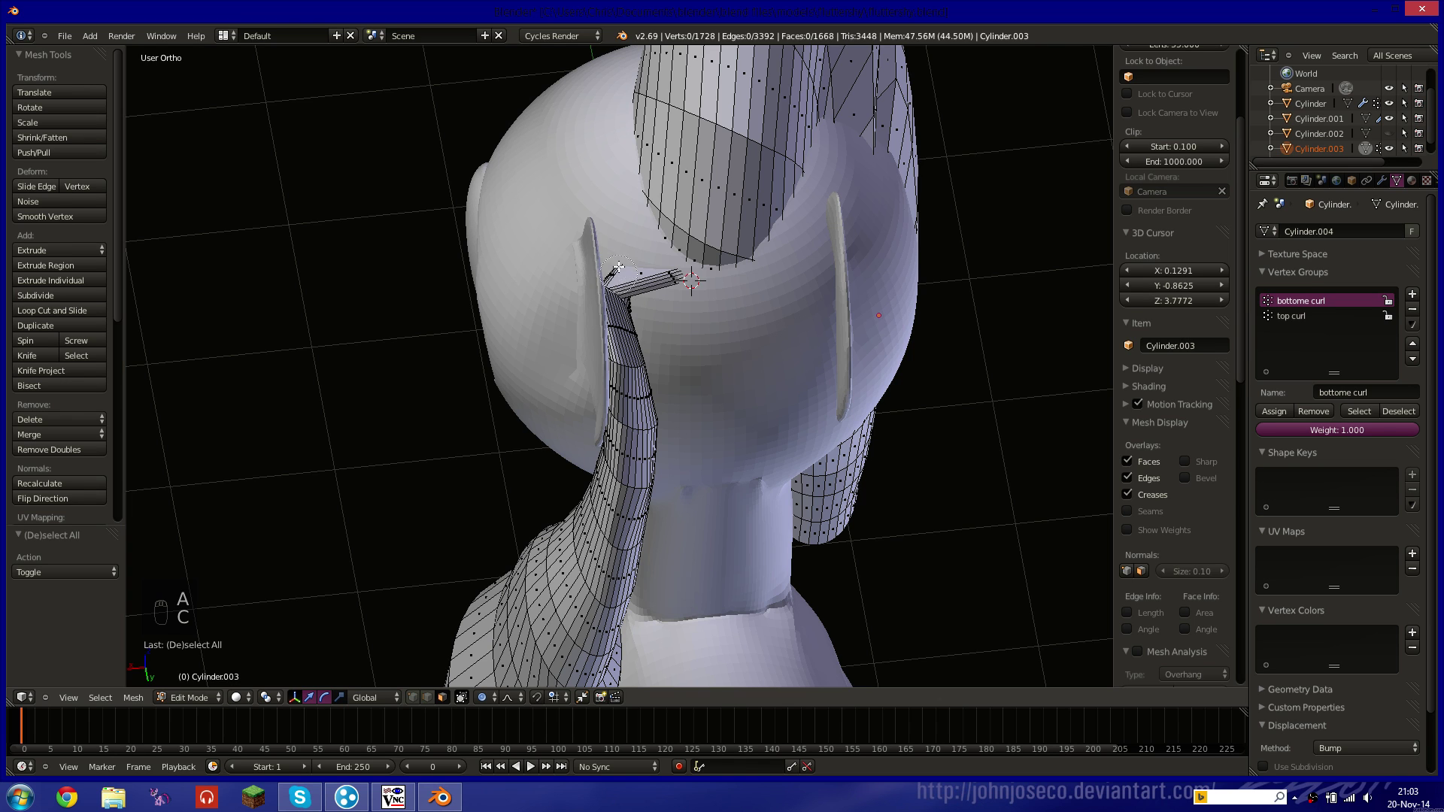
pyautogui.moveTo(618, 267)
pyautogui.mouseDown()
pyautogui.moveTo(623, 327)
pyautogui.moveTo(634, 285)
pyautogui.mouseUp()
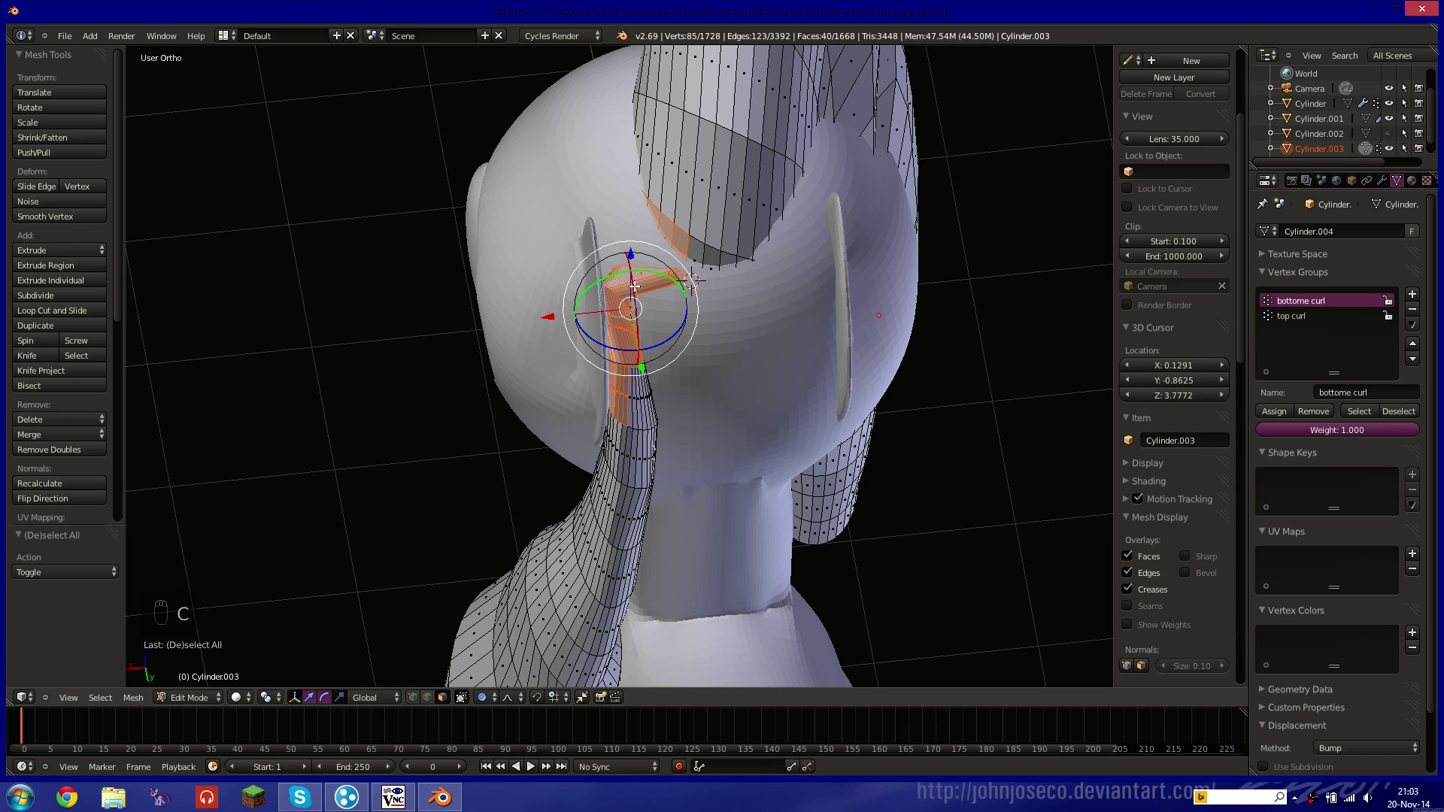
pyautogui.moveTo(634, 286)
pyautogui.mouseDown(button='middle')
pyautogui.moveTo(658, 245)
pyautogui.moveTo(713, 261)
pyautogui.mouseUp(button='middle')
pyautogui.moveTo(627, 257); pyautogui.dragTo(675, 318)
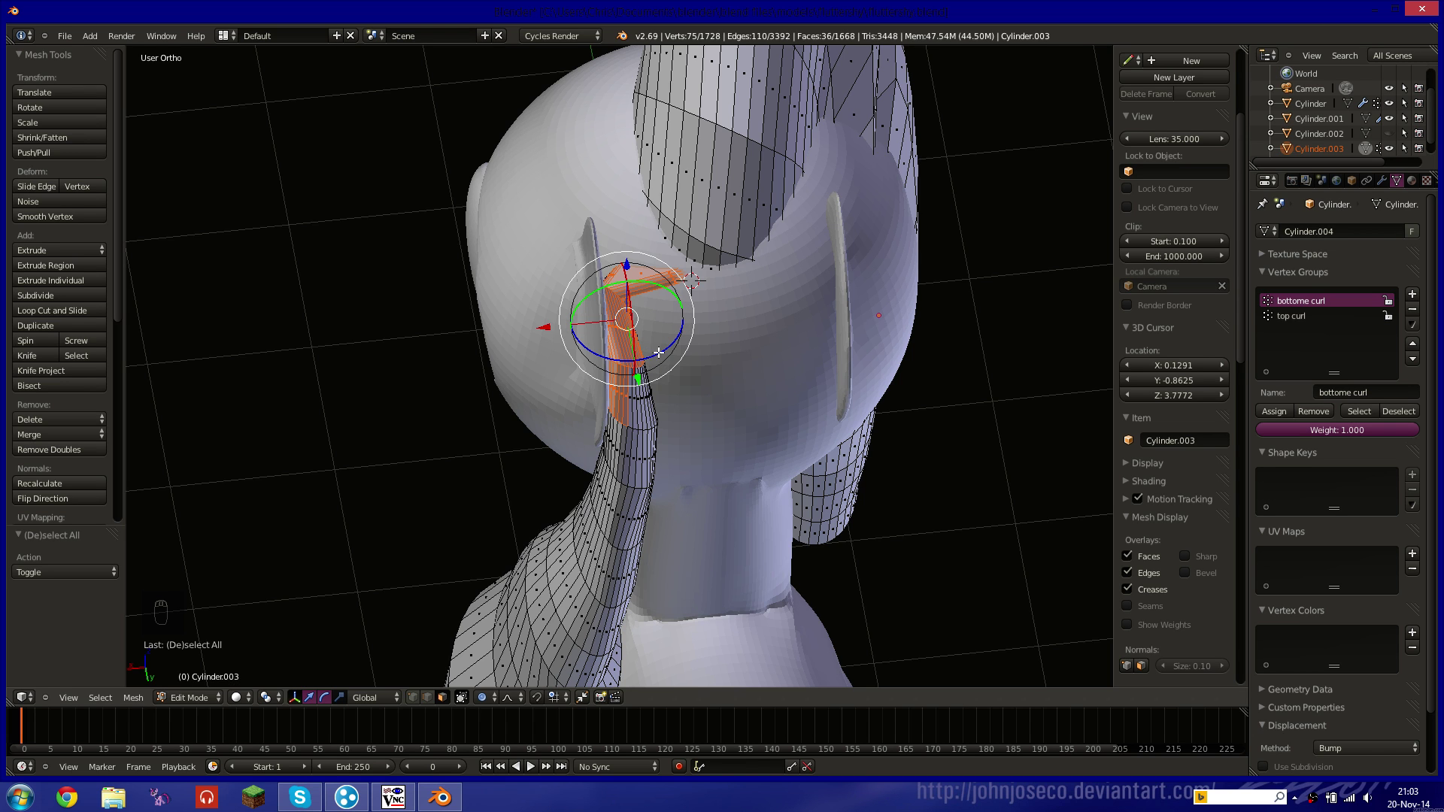
pyautogui.press('z')
pyautogui.press('z')
pyautogui.press('g')
pyautogui.press('x')
pyautogui.scroll(10, 556, 332)
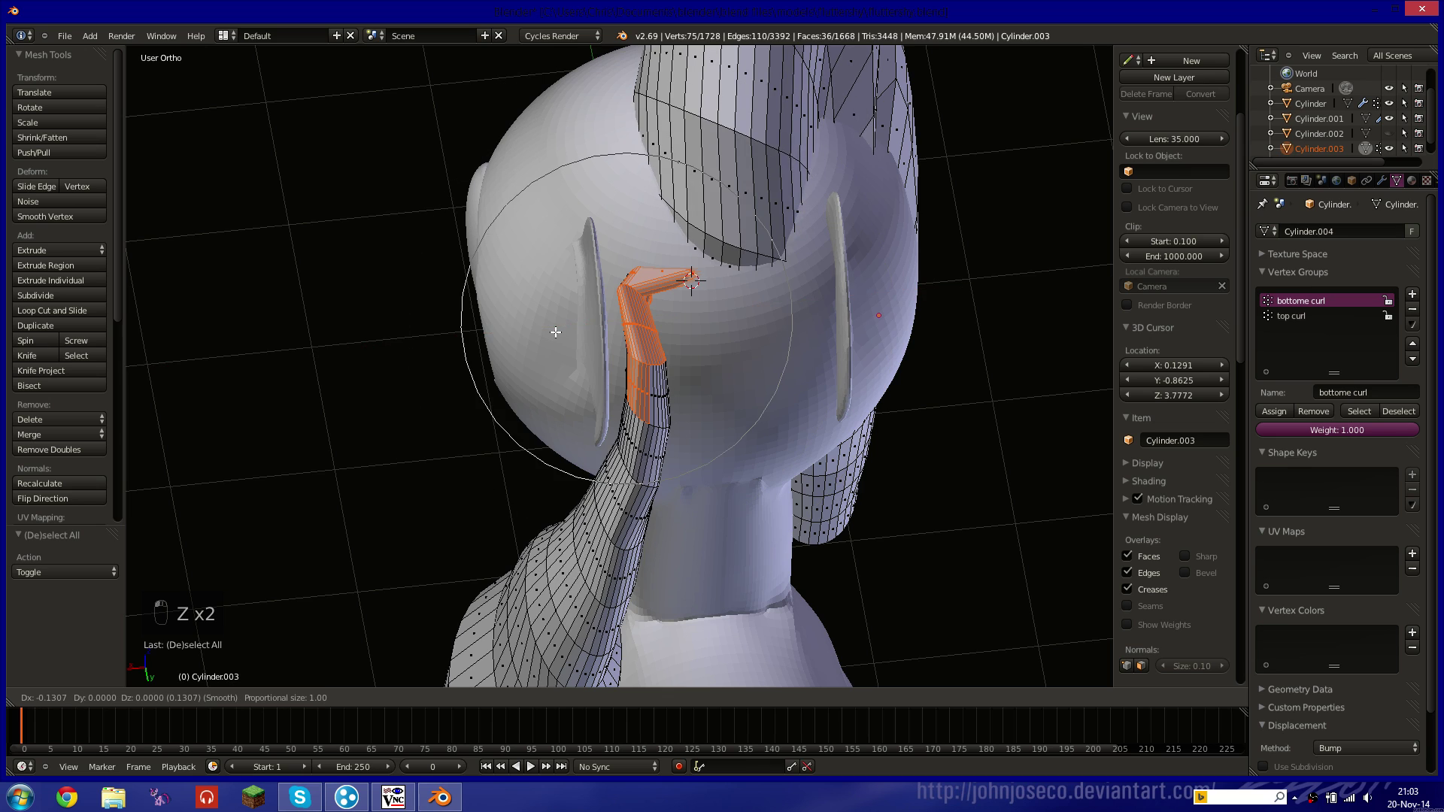
pyautogui.click(555, 331)
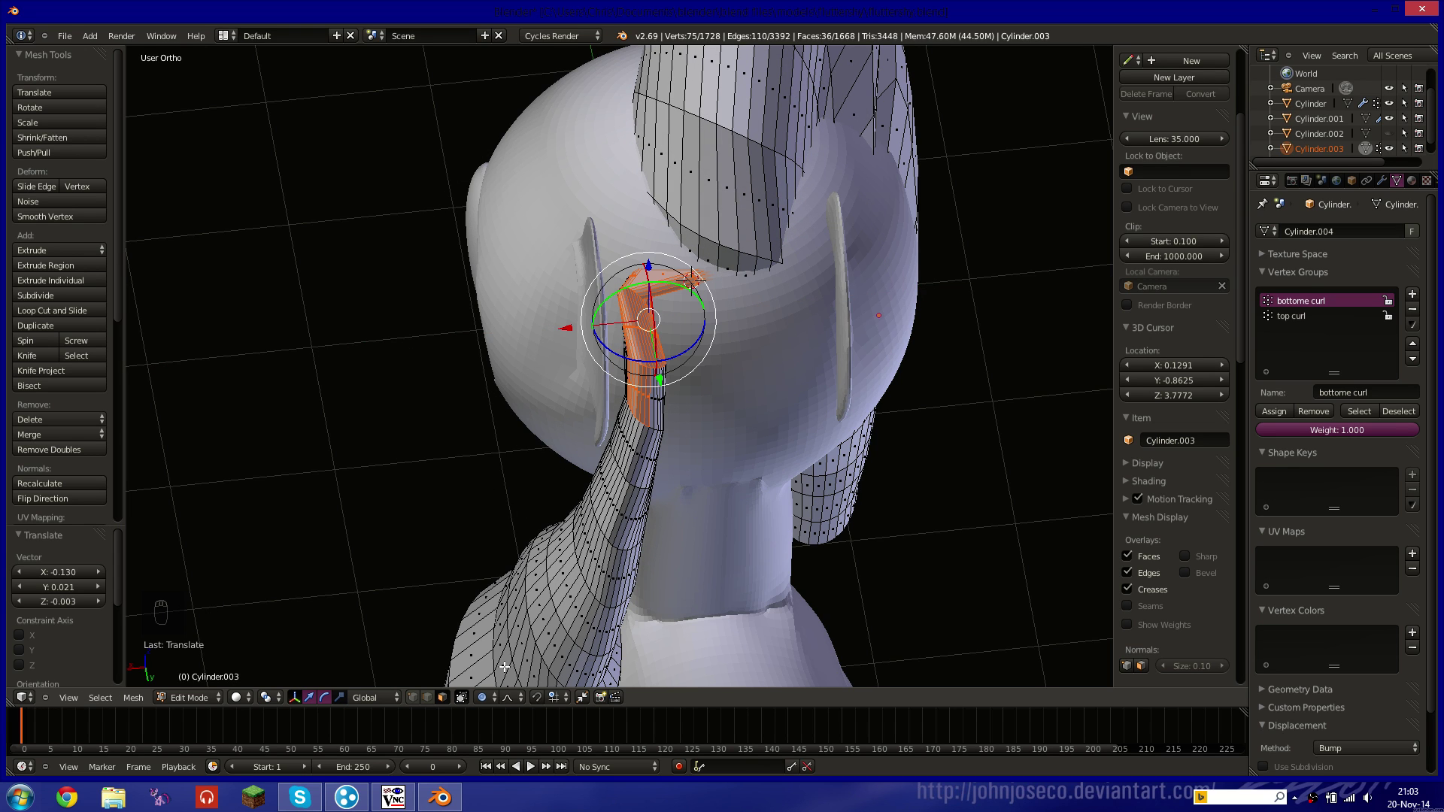
# Restrict proportional editing to connected geometry and move the selected upper end of the back lock about -0.090 in X.
pyautogui.click(508, 697)
pyautogui.click(498, 620)
pyautogui.press('g')
pyautogui.press('x')
pyautogui.scroll(-5, 580, 332)
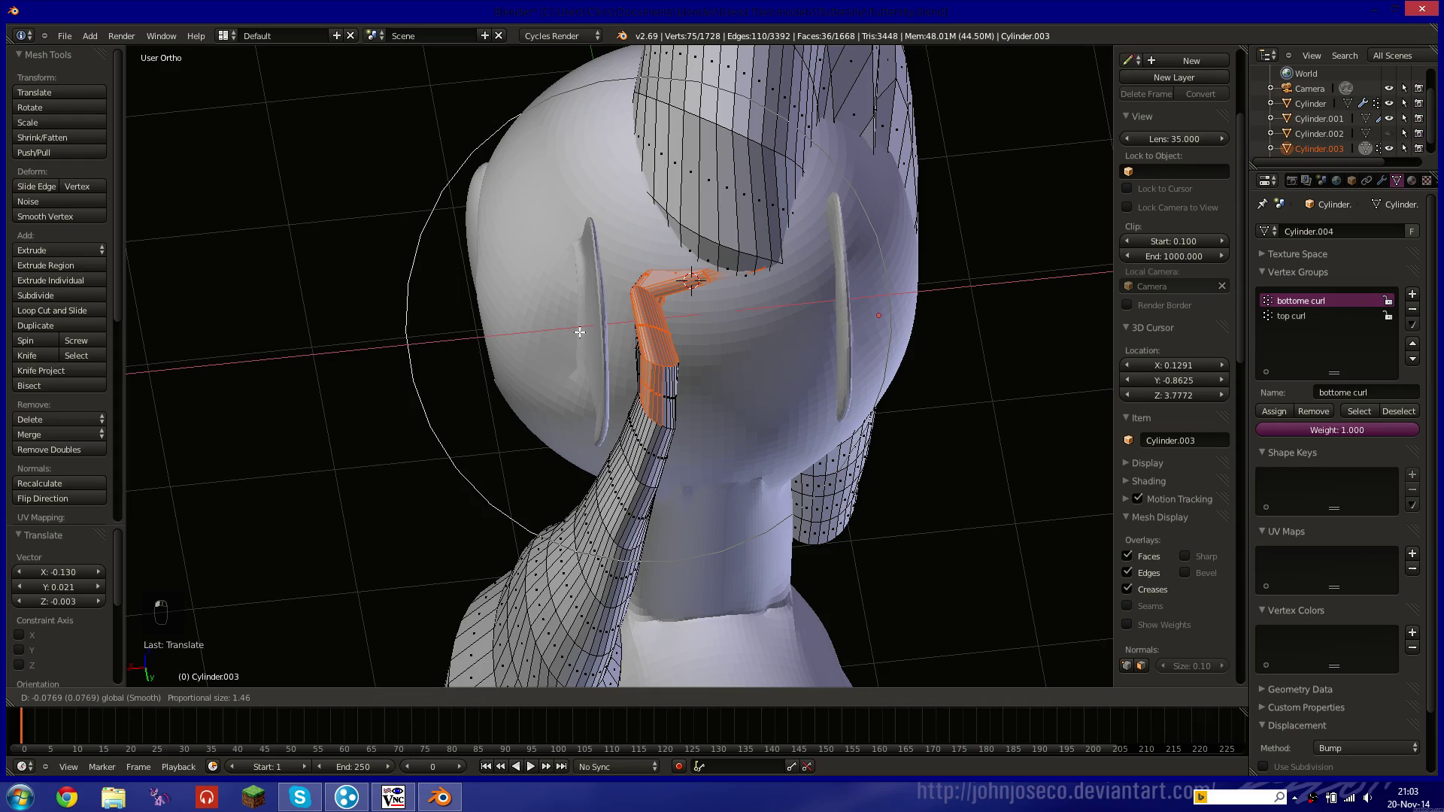
pyautogui.click(582, 331)
# Move the back lock's upper end about -0.299 in X and rotate it about 19° with proportional editing.
pyautogui.moveTo(598, 461); pyautogui.dragTo(674, 494, button='middle')
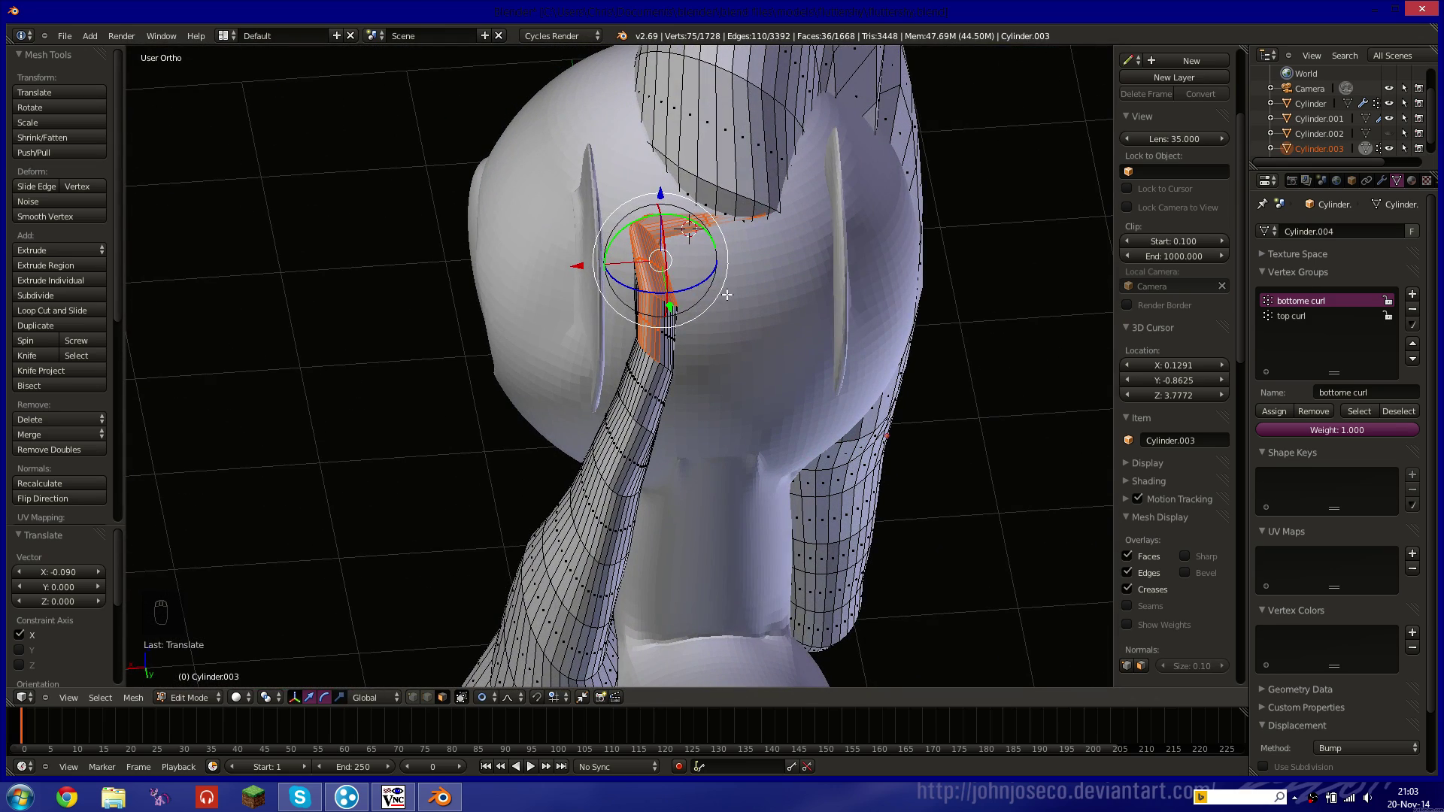
pyautogui.moveTo(583, 266); pyautogui.dragTo(643, 256)
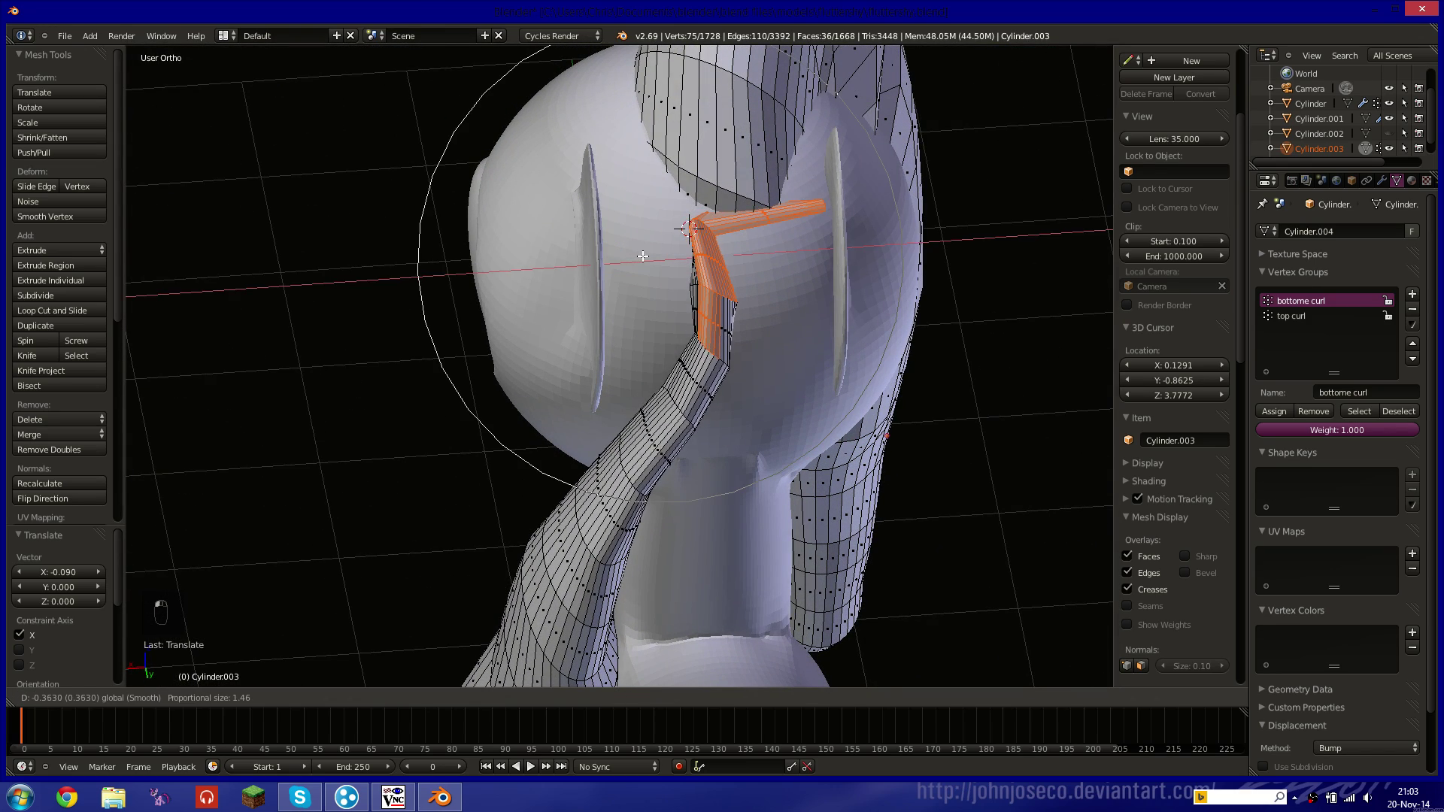
pyautogui.click(632, 256)
pyautogui.press('r')
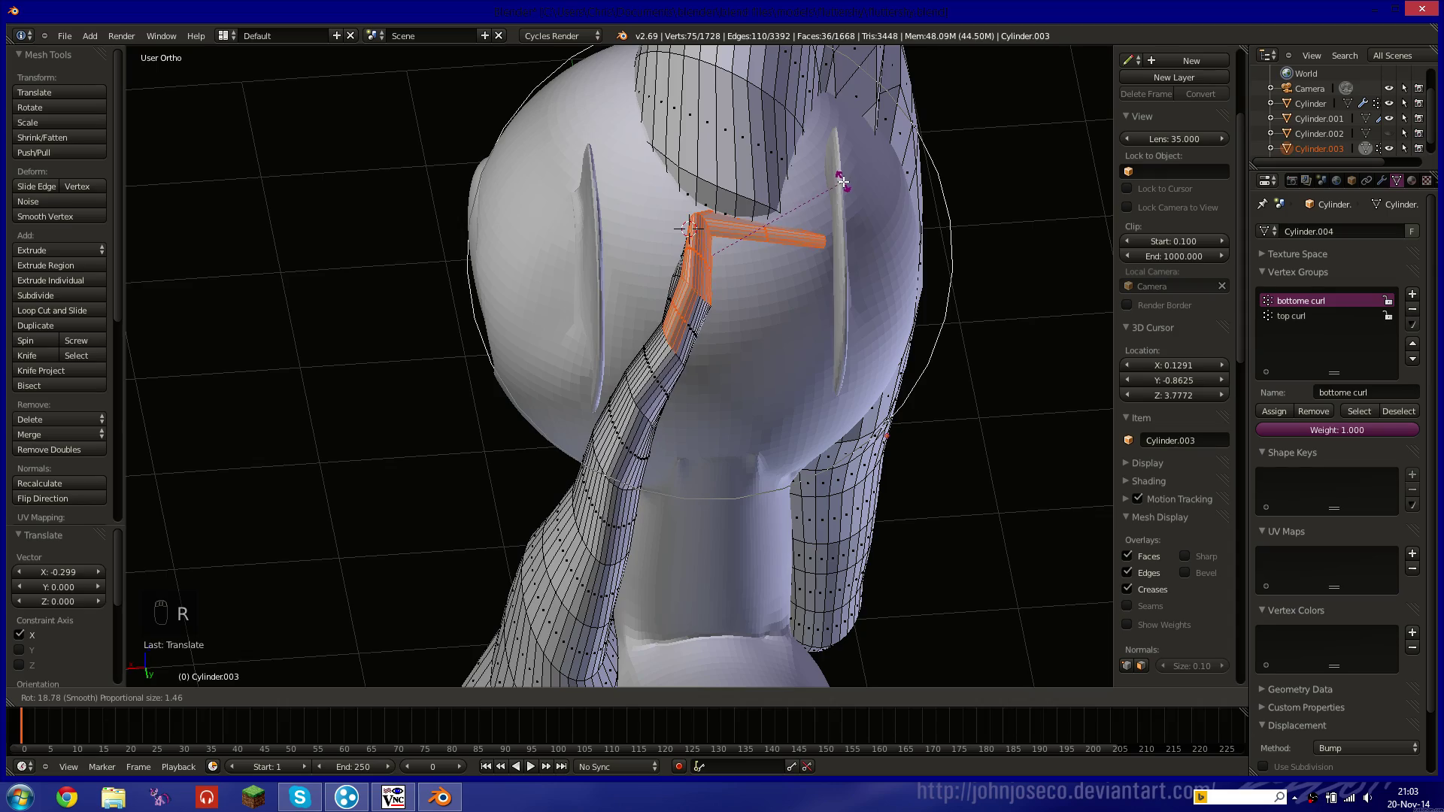
pyautogui.click(843, 180)
# Leave Edit Mode and preview the whole pony in rendered shading.
pyautogui.moveTo(842, 181); pyautogui.dragTo(931, 252, button='middle')
pyautogui.scroll(-8, 648, 303)
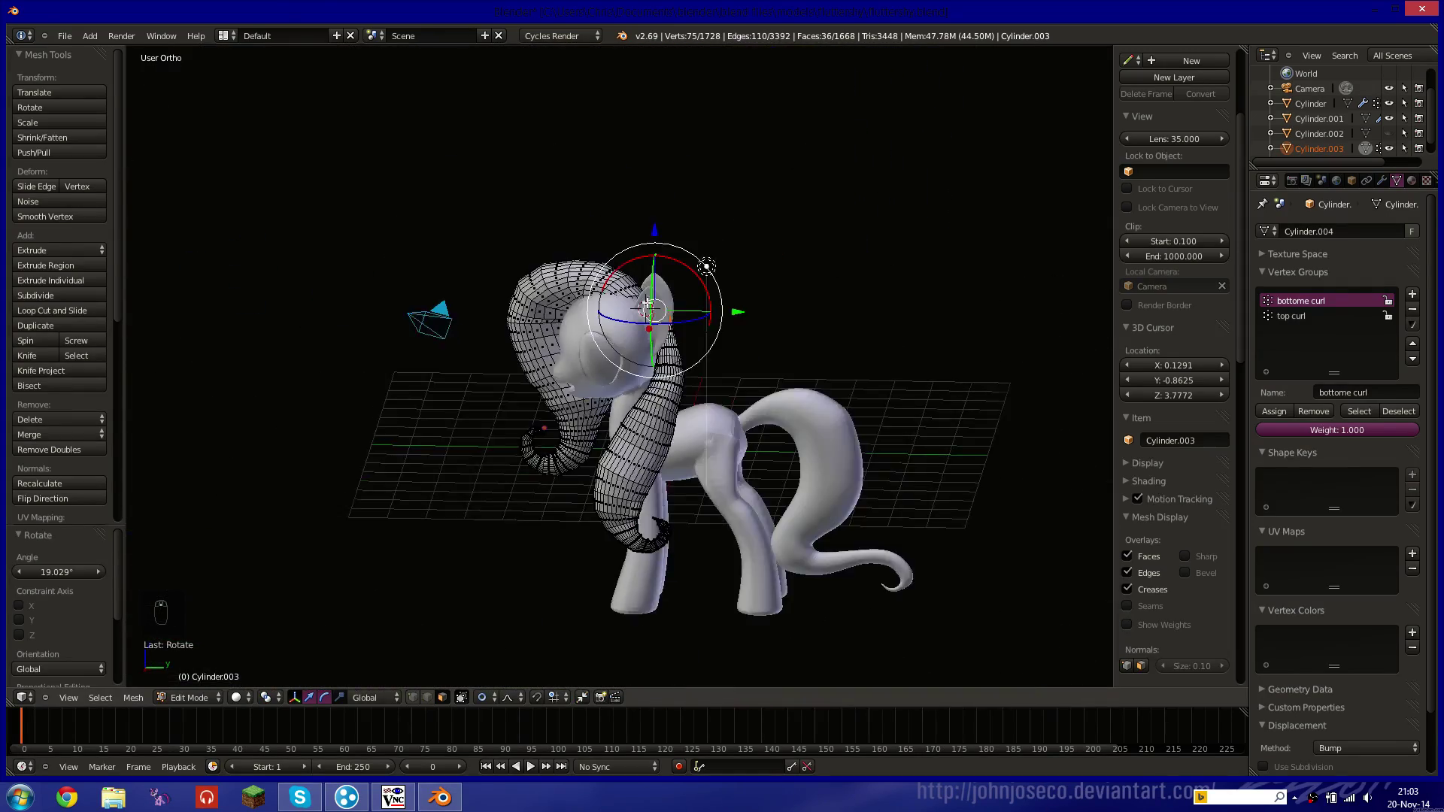
pyautogui.moveTo(648, 303); pyautogui.dragTo(700, 315, button='middle')
pyautogui.press('Tab')
pyautogui.moveTo(639, 358)
pyautogui.mouseDown(button='middle')
pyautogui.moveTo(621, 345)
pyautogui.moveTo(562, 353)
pyautogui.moveTo(709, 365)
pyautogui.moveTo(748, 415)
pyautogui.moveTo(799, 426)
pyautogui.moveTo(751, 473)
pyautogui.mouseUp(button='middle')
pyautogui.press('KP_3')
pyautogui.scroll(3, 584, 363)
pyautogui.hotkey('shift', 'z')
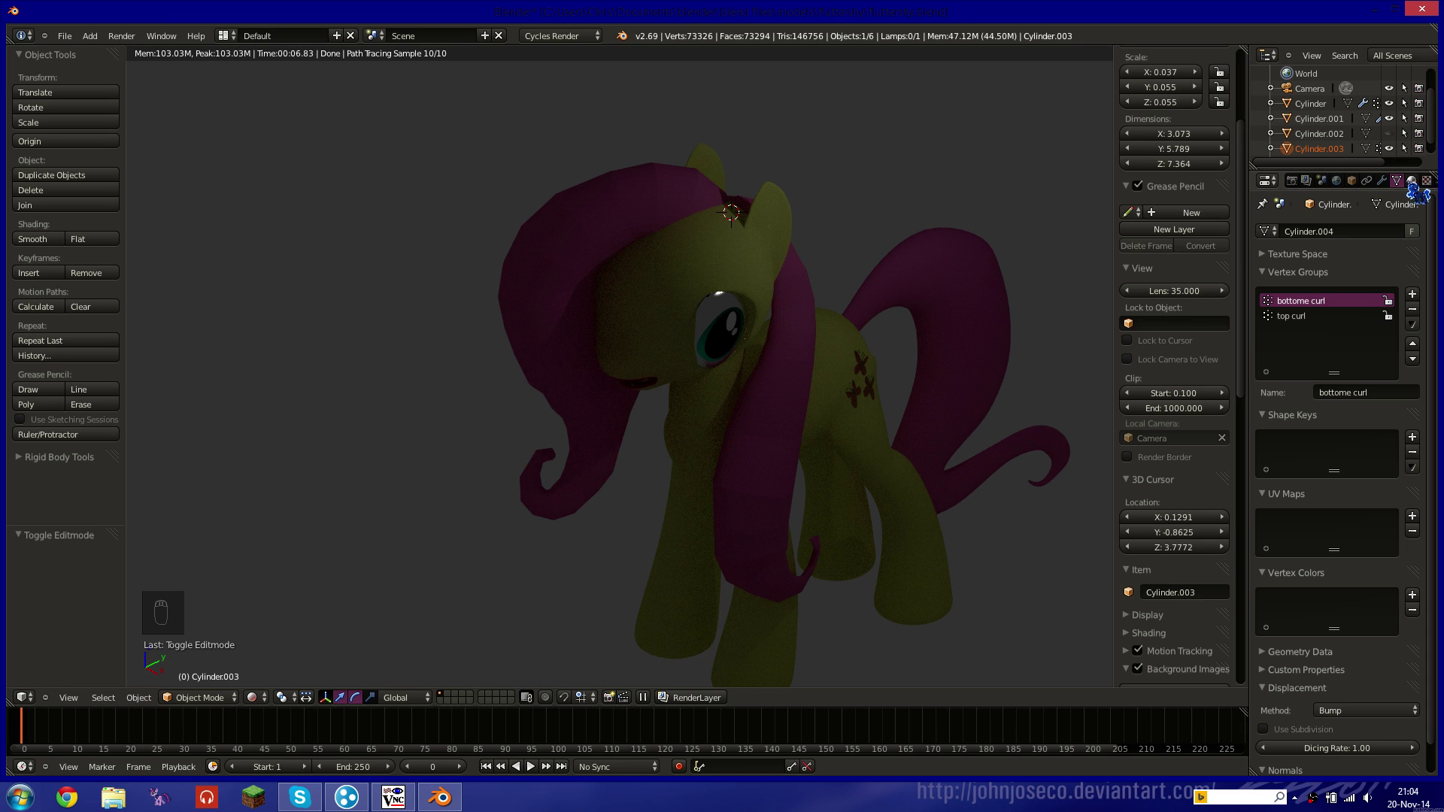
# Add a Subdivision Surface modifier to the mane with 2 view and 3 render subdivisions, and return to solid shading.
pyautogui.click(1384, 182)
pyautogui.click(1312, 233)
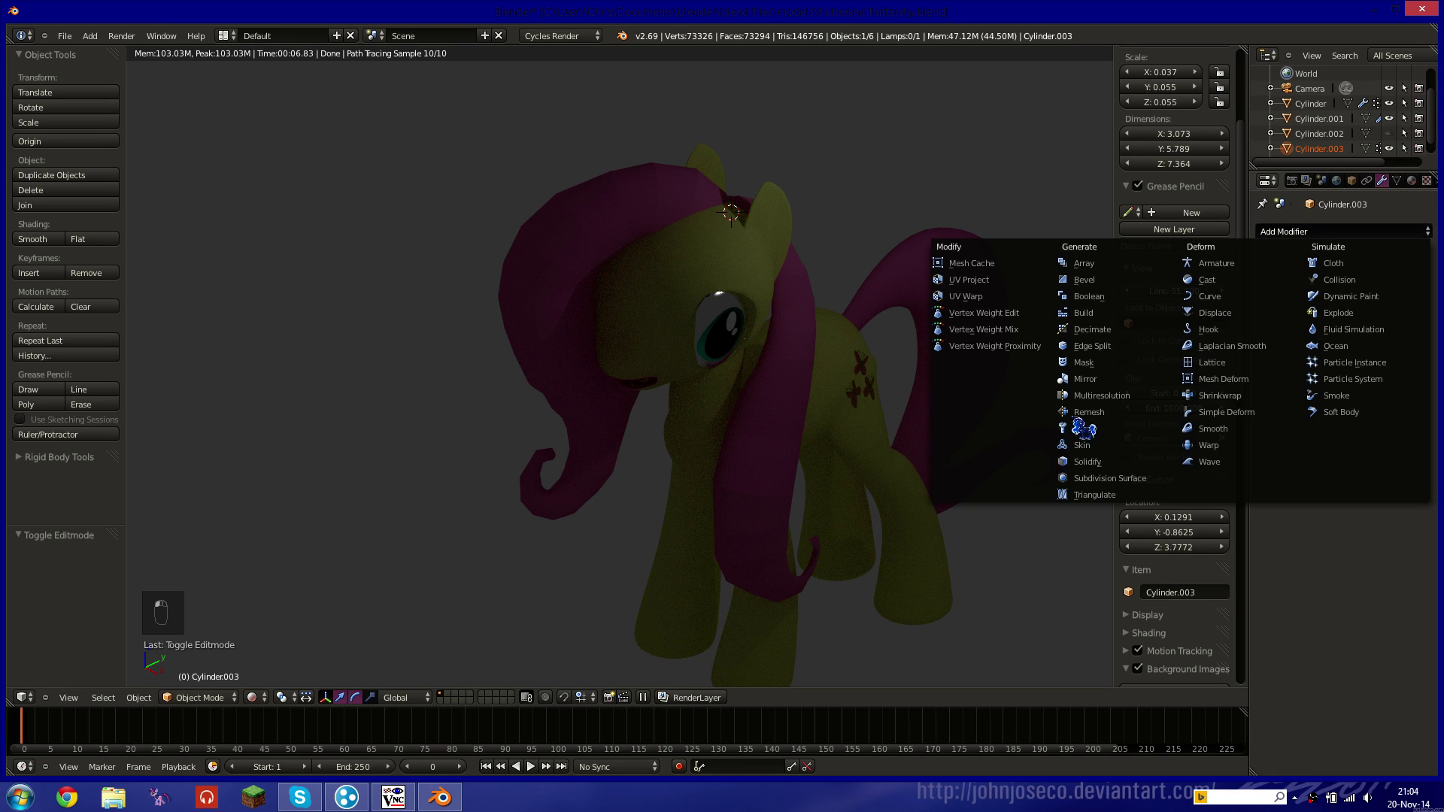
pyautogui.click(1080, 485)
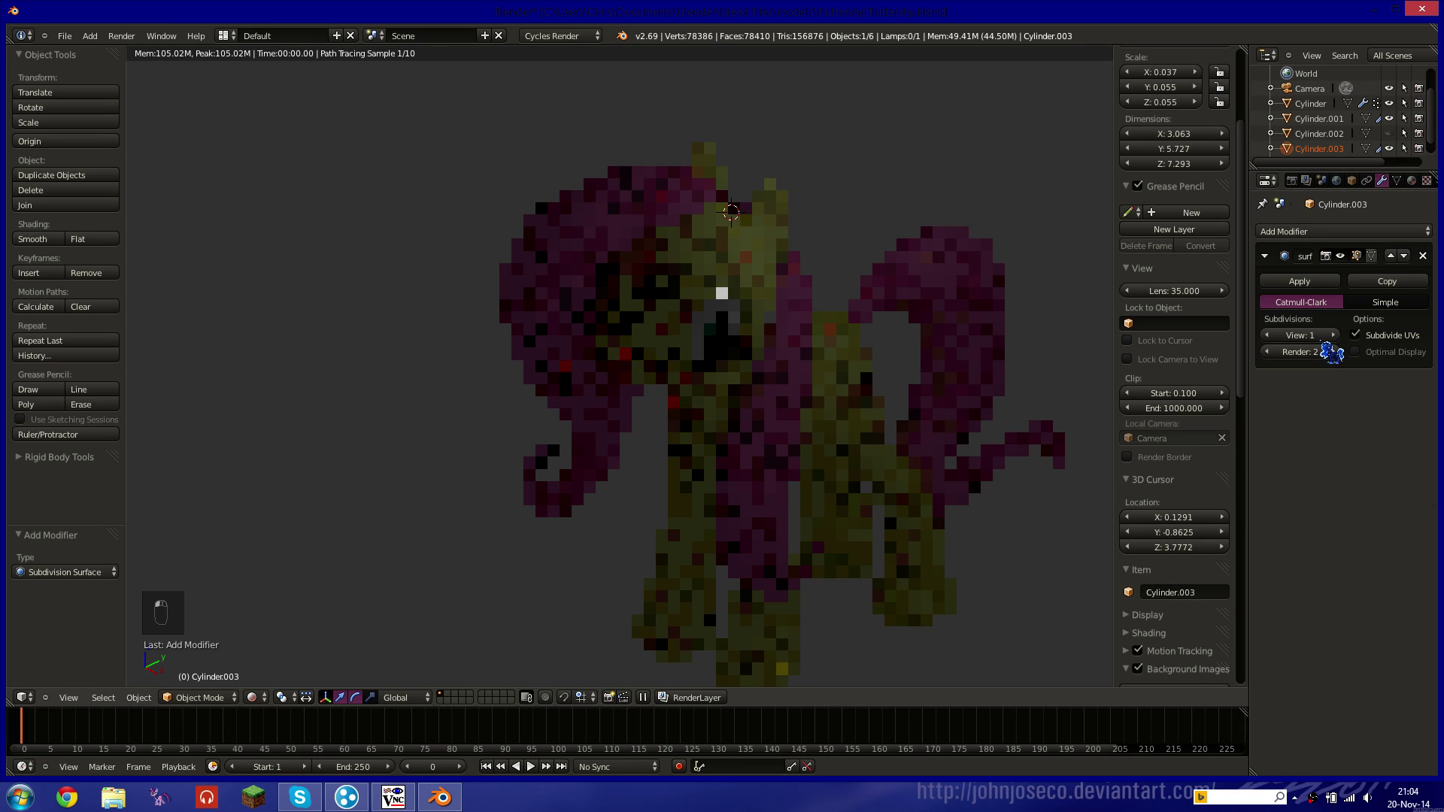
pyautogui.click(1333, 352)
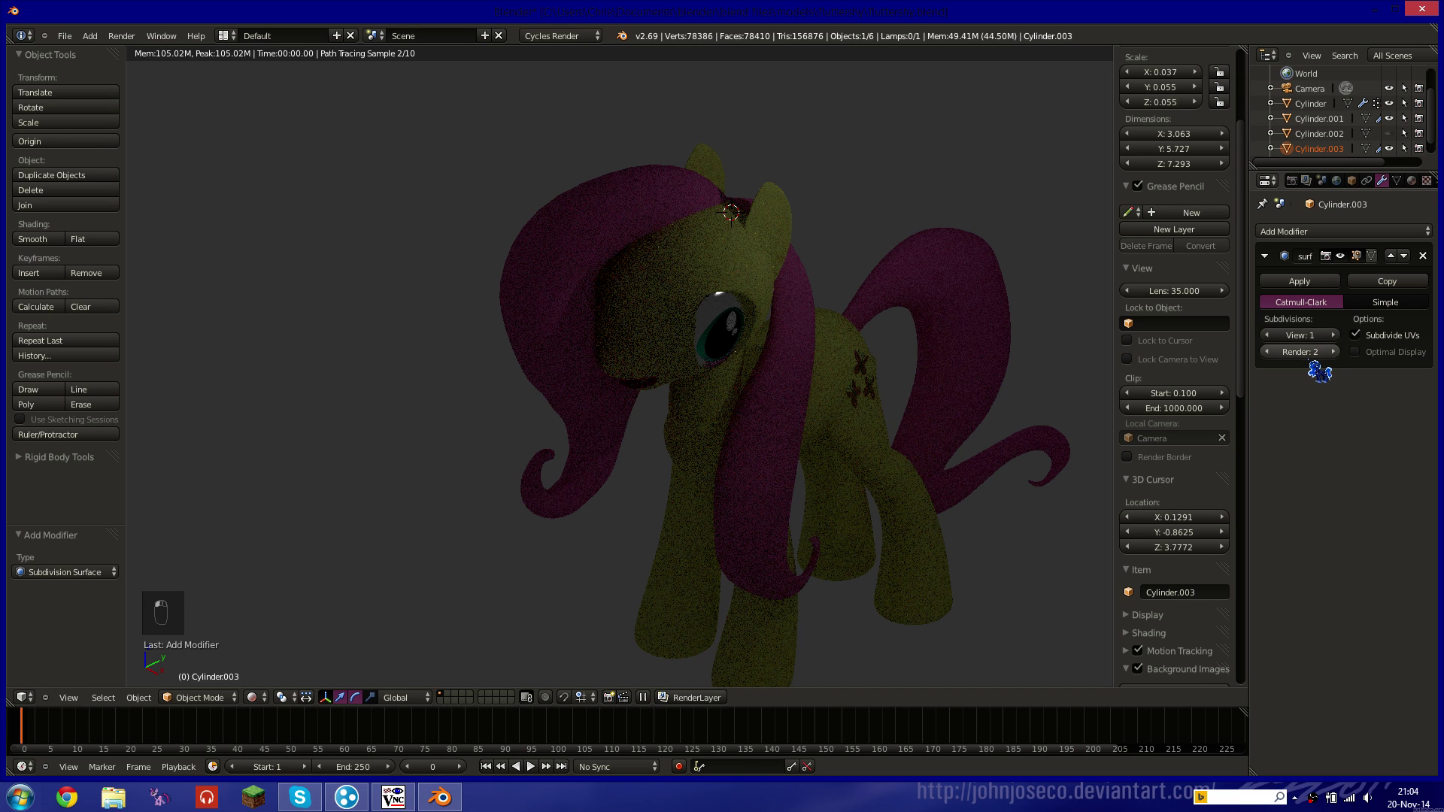
pyautogui.click(1333, 335)
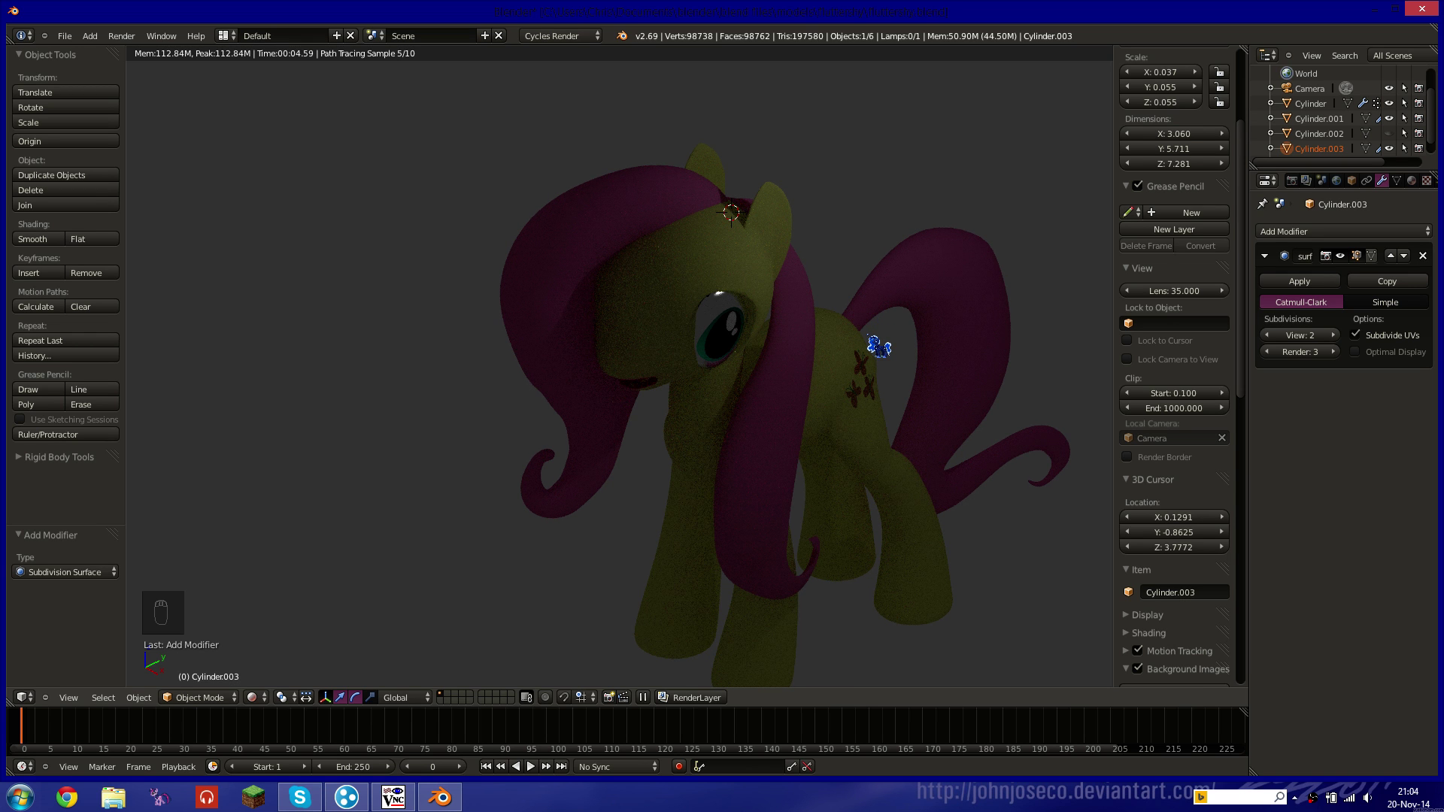
pyautogui.hotkey('shift', 'z')
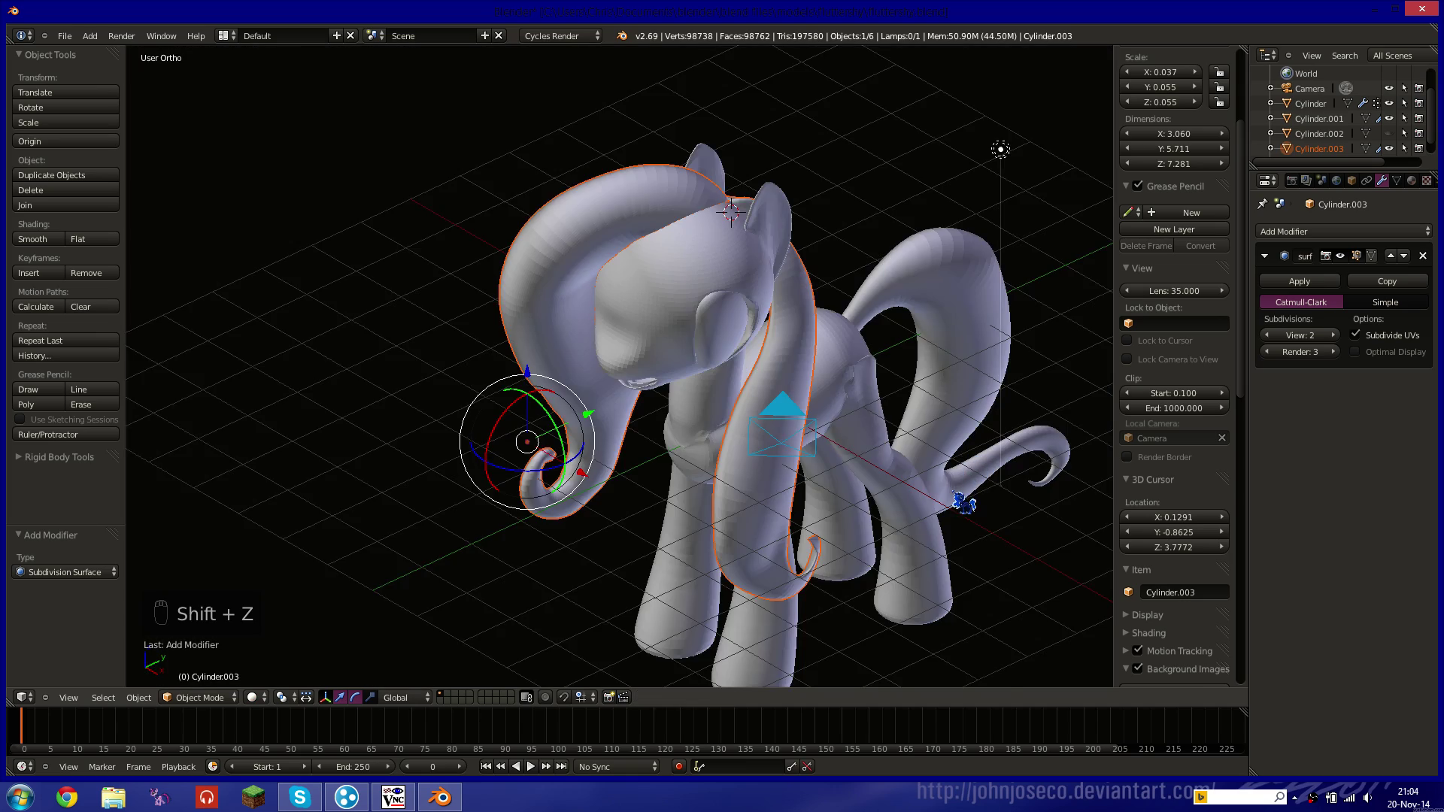
# Compare the tail and the mane by selecting each in turn.
pyautogui.scroll(3, 895, 475)
pyautogui.moveTo(895, 475); pyautogui.dragTo(961, 483, button='middle')
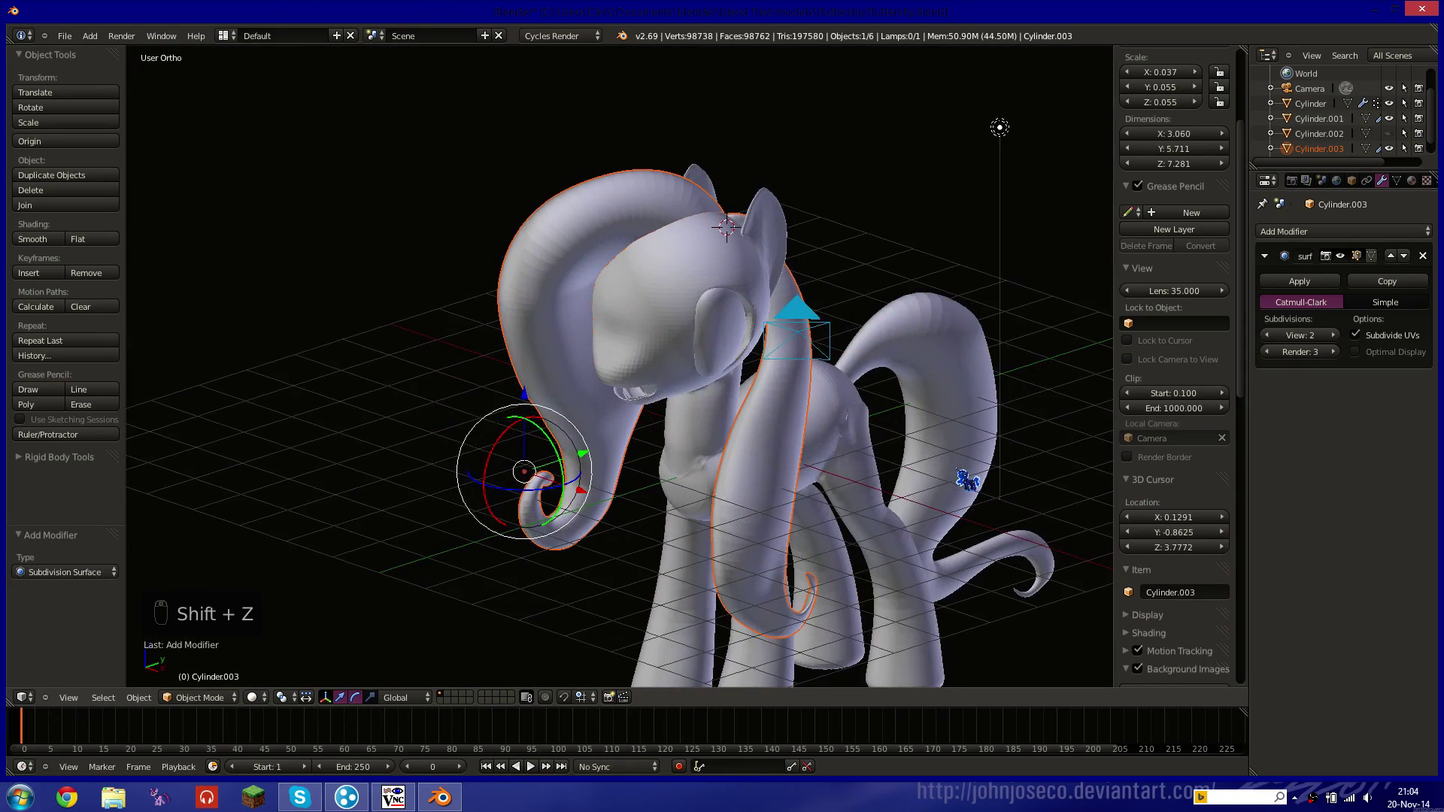
pyautogui.rightClick(940, 343)
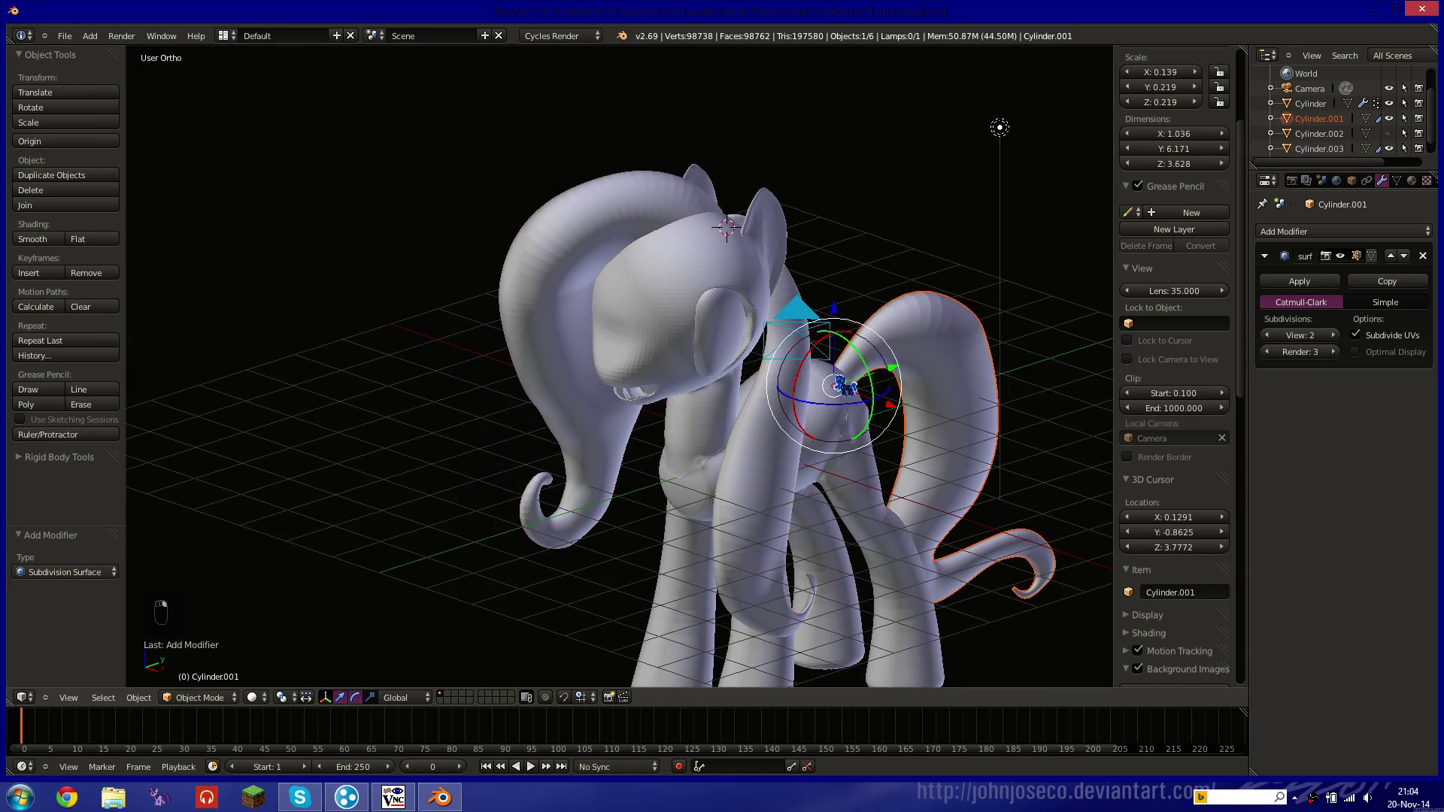
pyautogui.rightClick(785, 432)
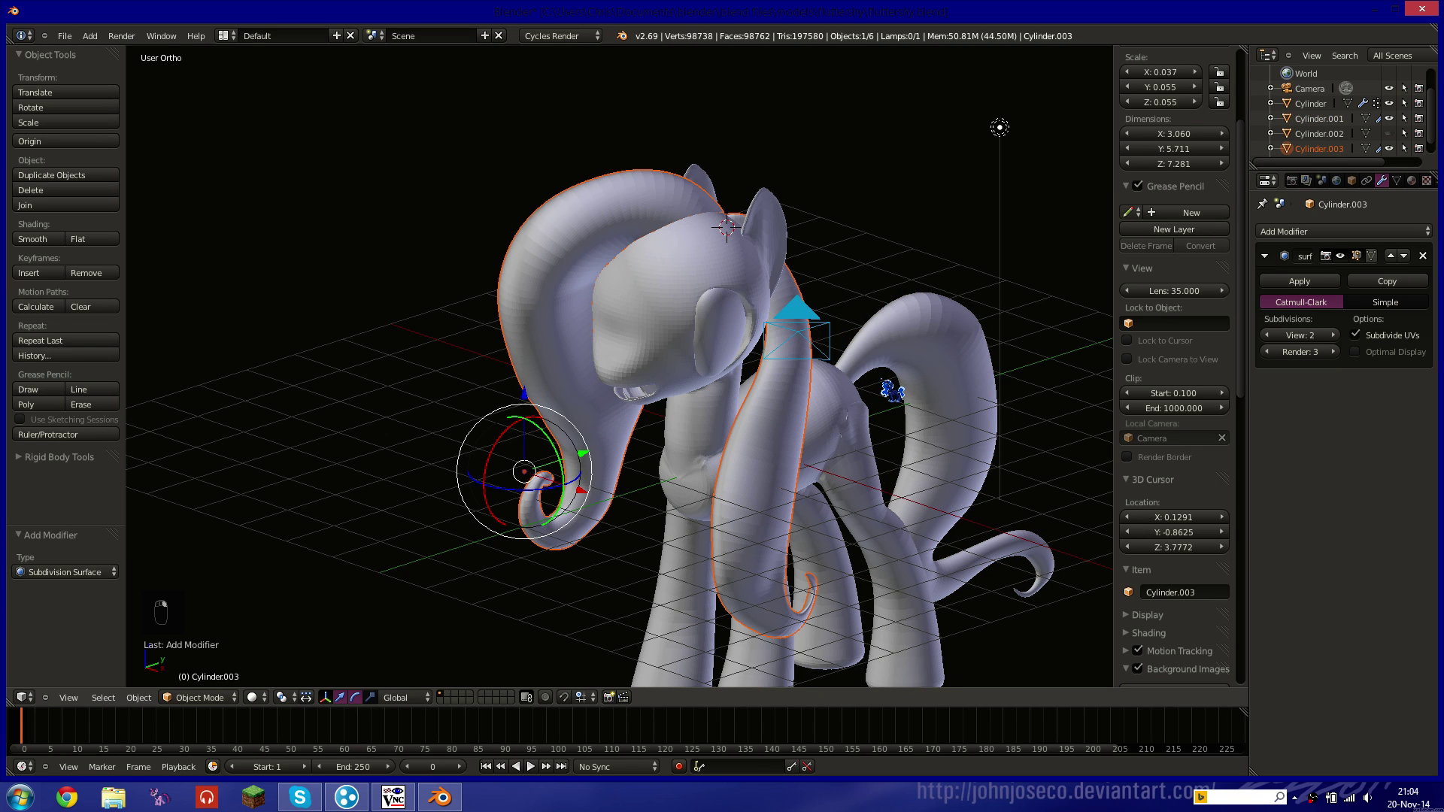
# Select all of the tail's mesh in Edit Mode, apply smooth shading to it, and return to Object Mode.
pyautogui.rightClick(922, 355)
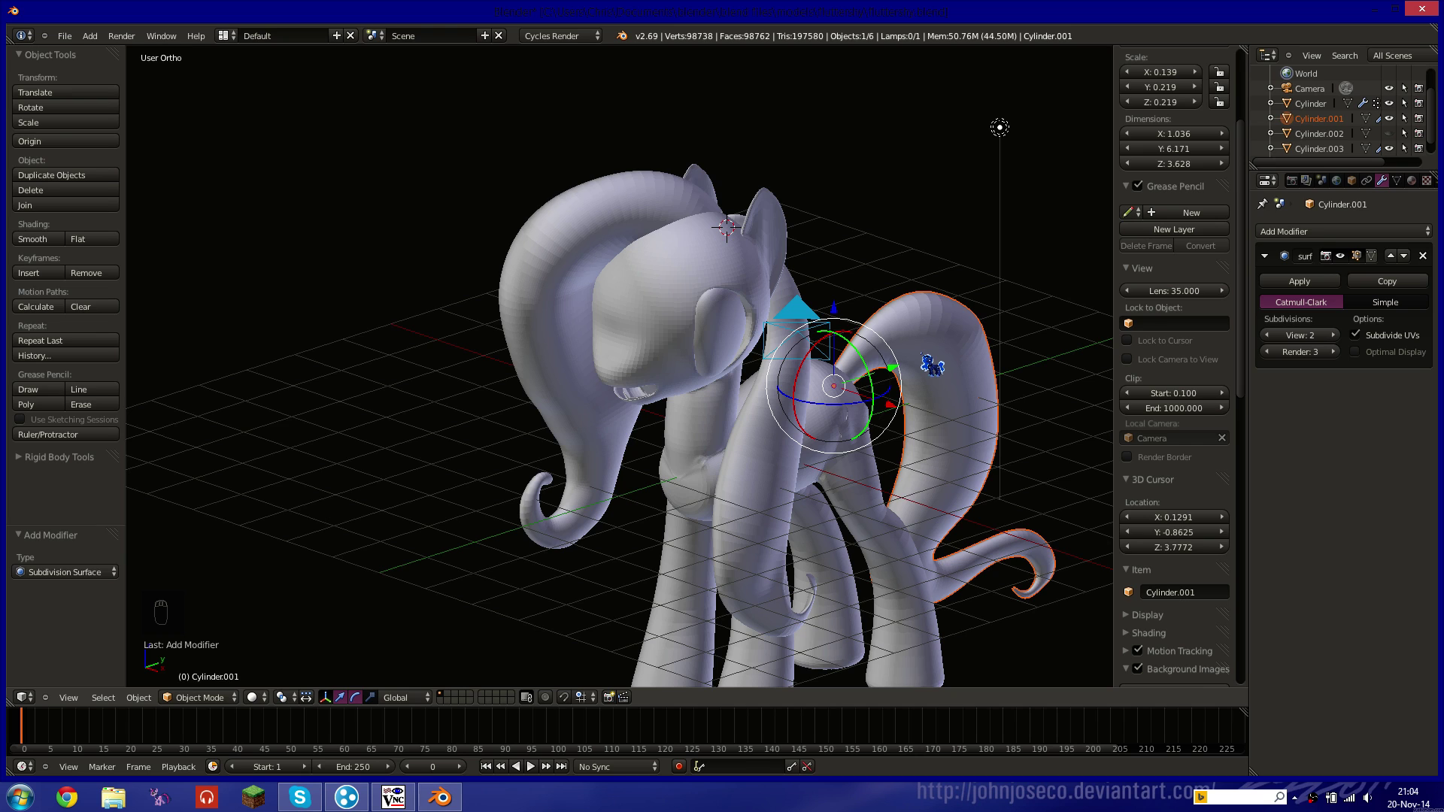
pyautogui.press('Tab')
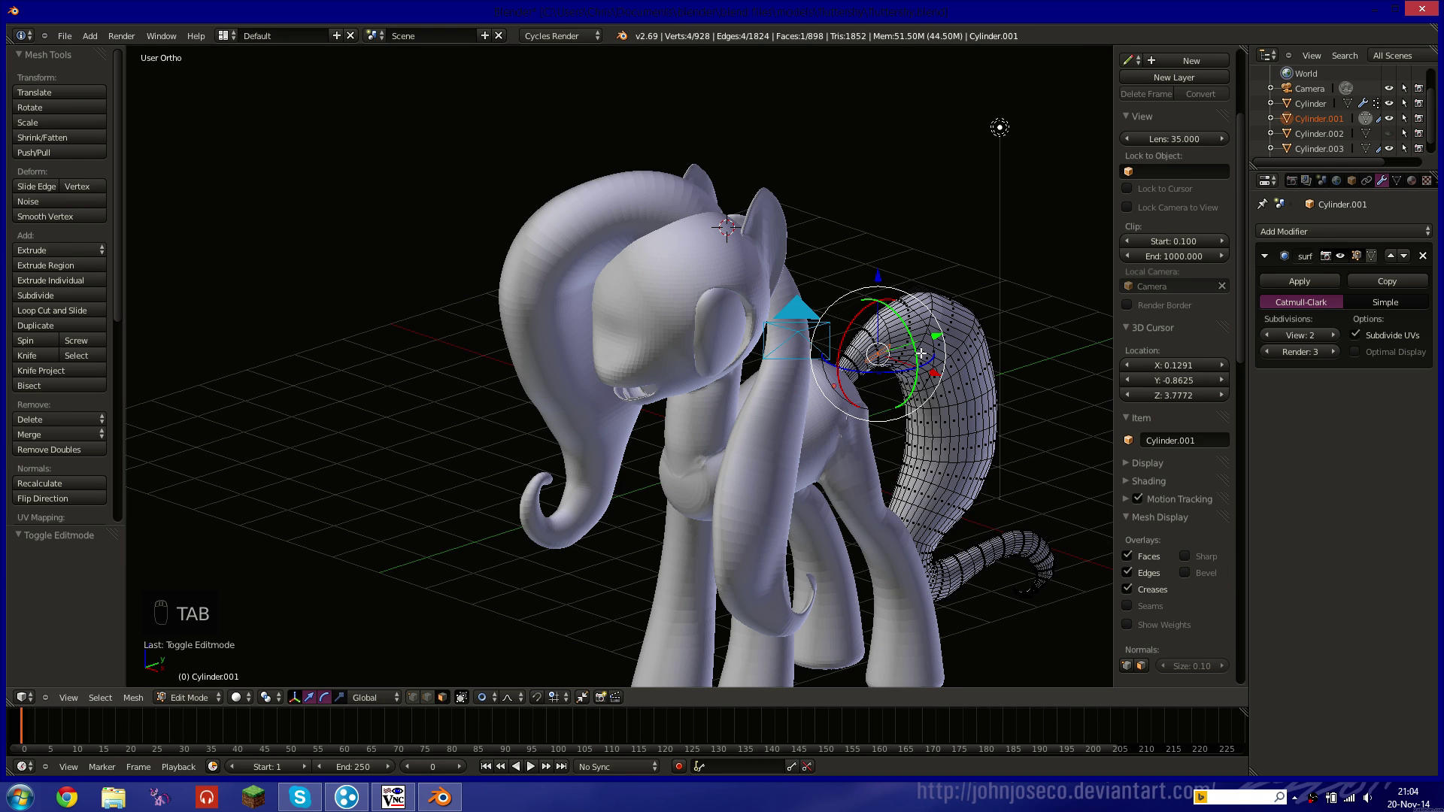
pyautogui.press('a')
pyautogui.press('a')
pyautogui.press('a')
pyautogui.press('a')
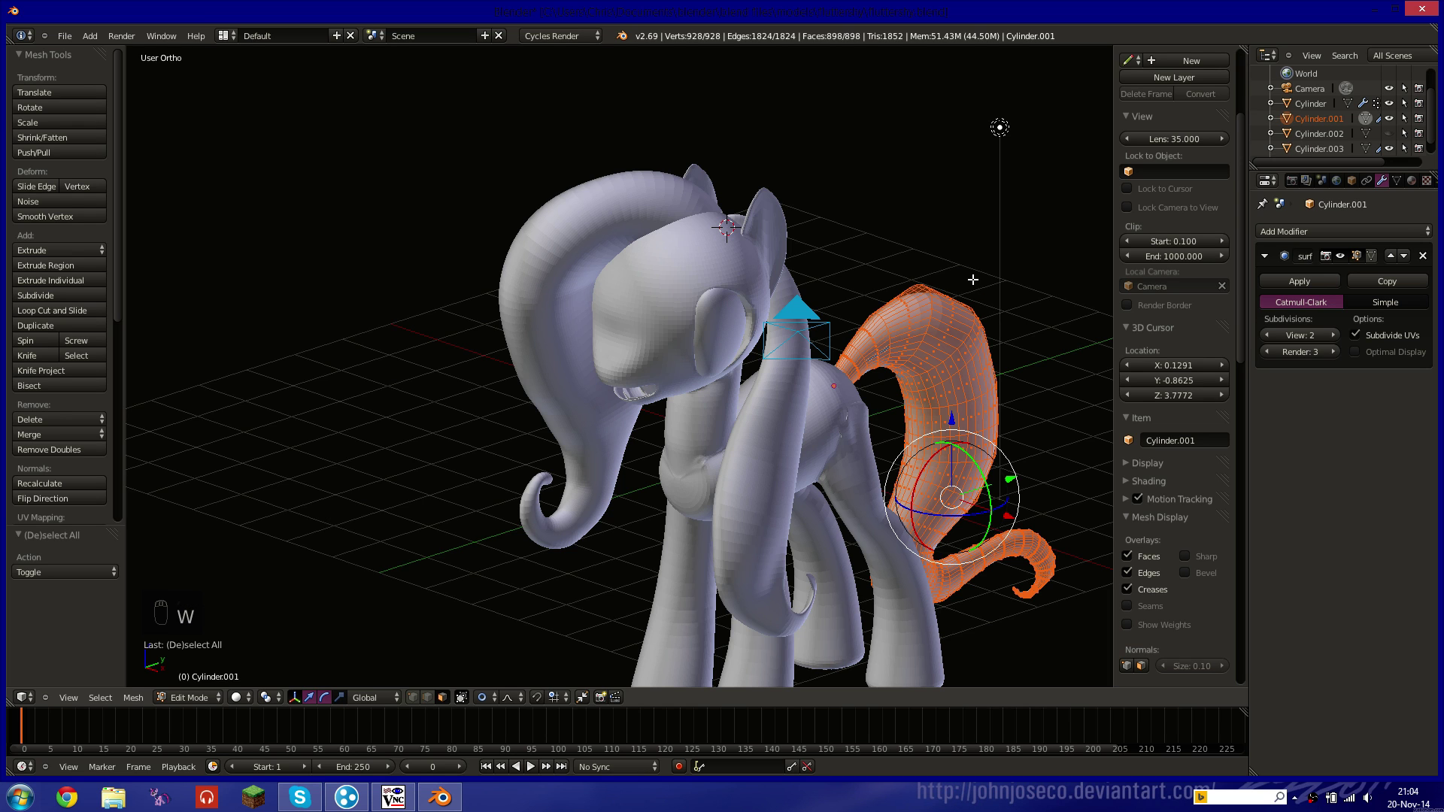
pyautogui.hotkey('shift', 'w')
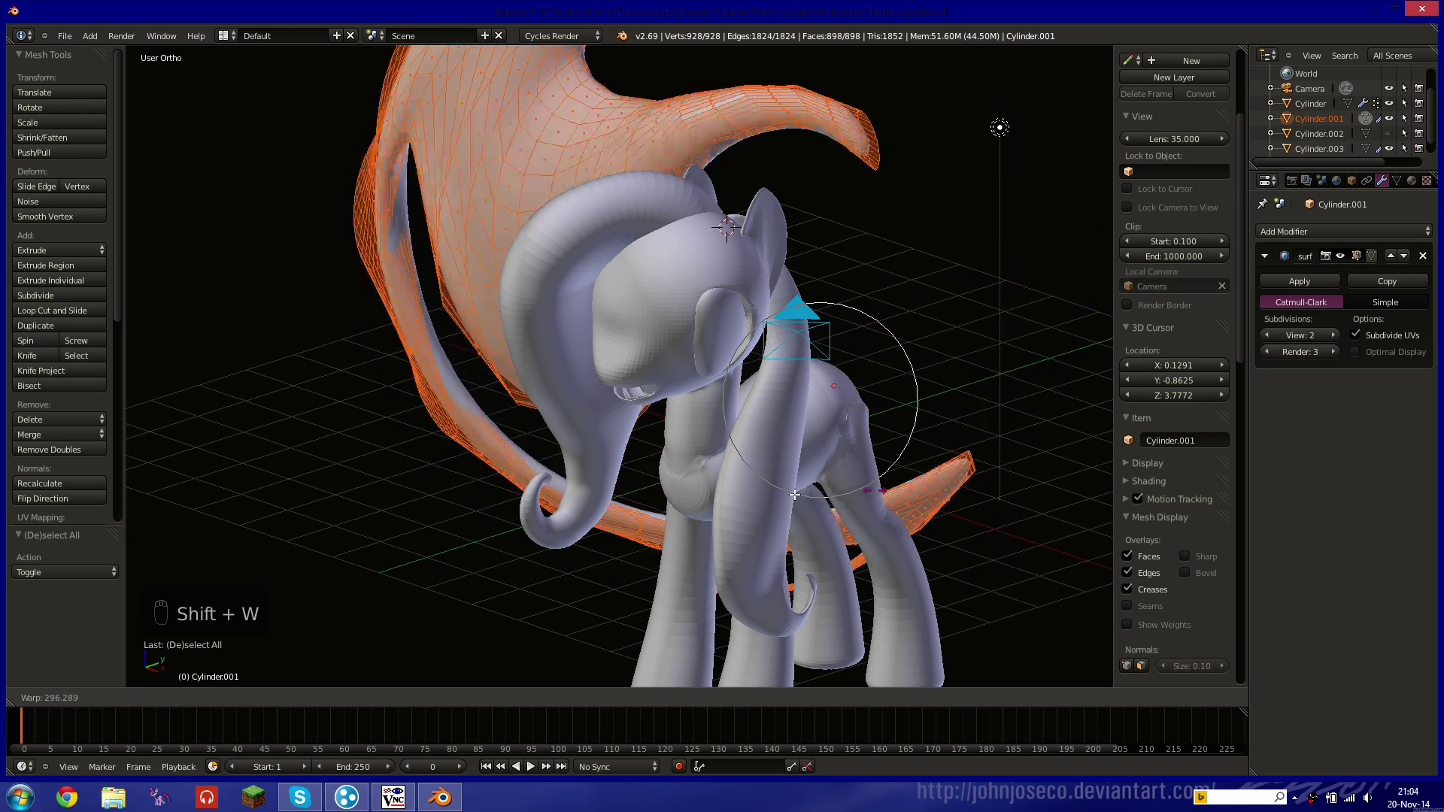
pyautogui.rightClick(655, 479)
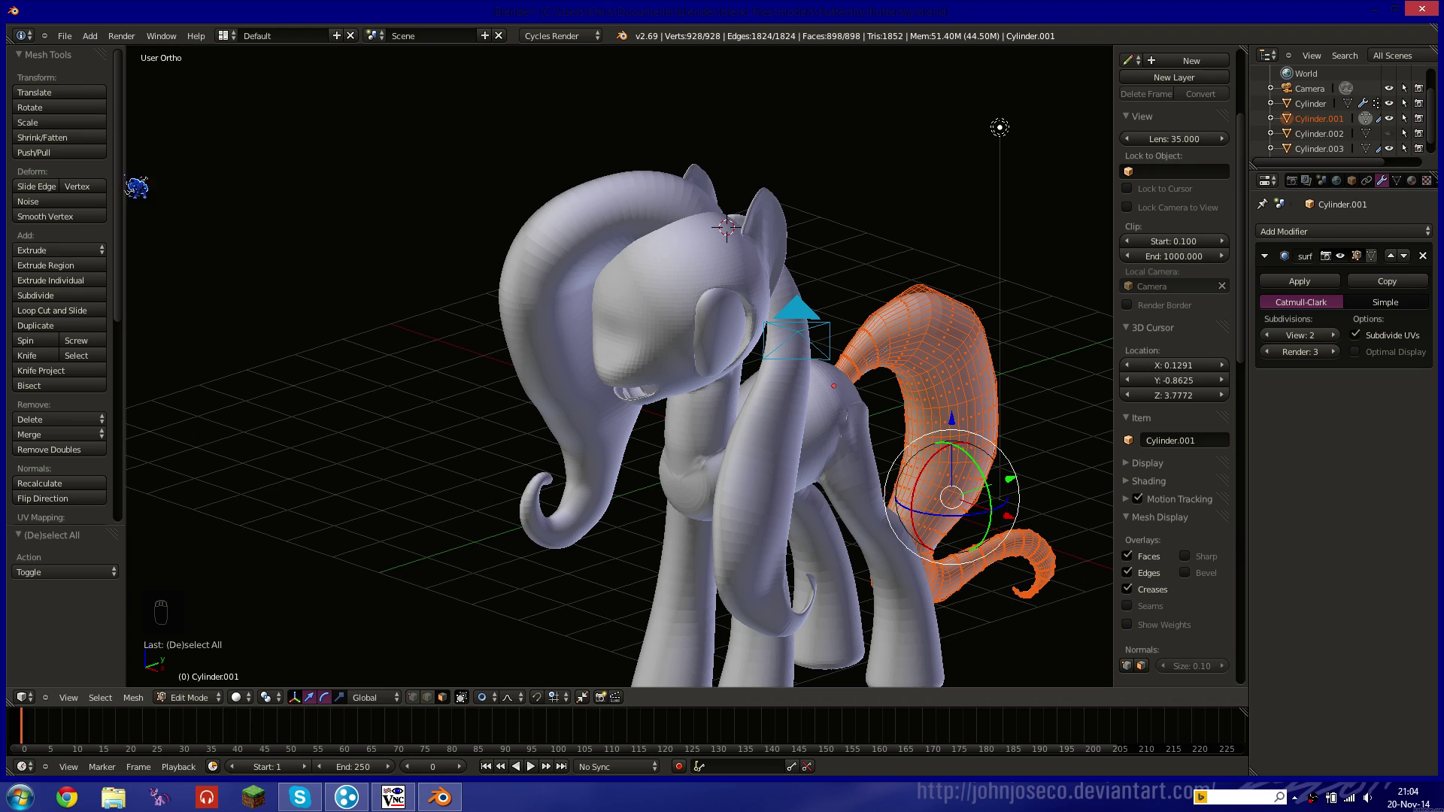
pyautogui.scroll(-10, 129, 199)
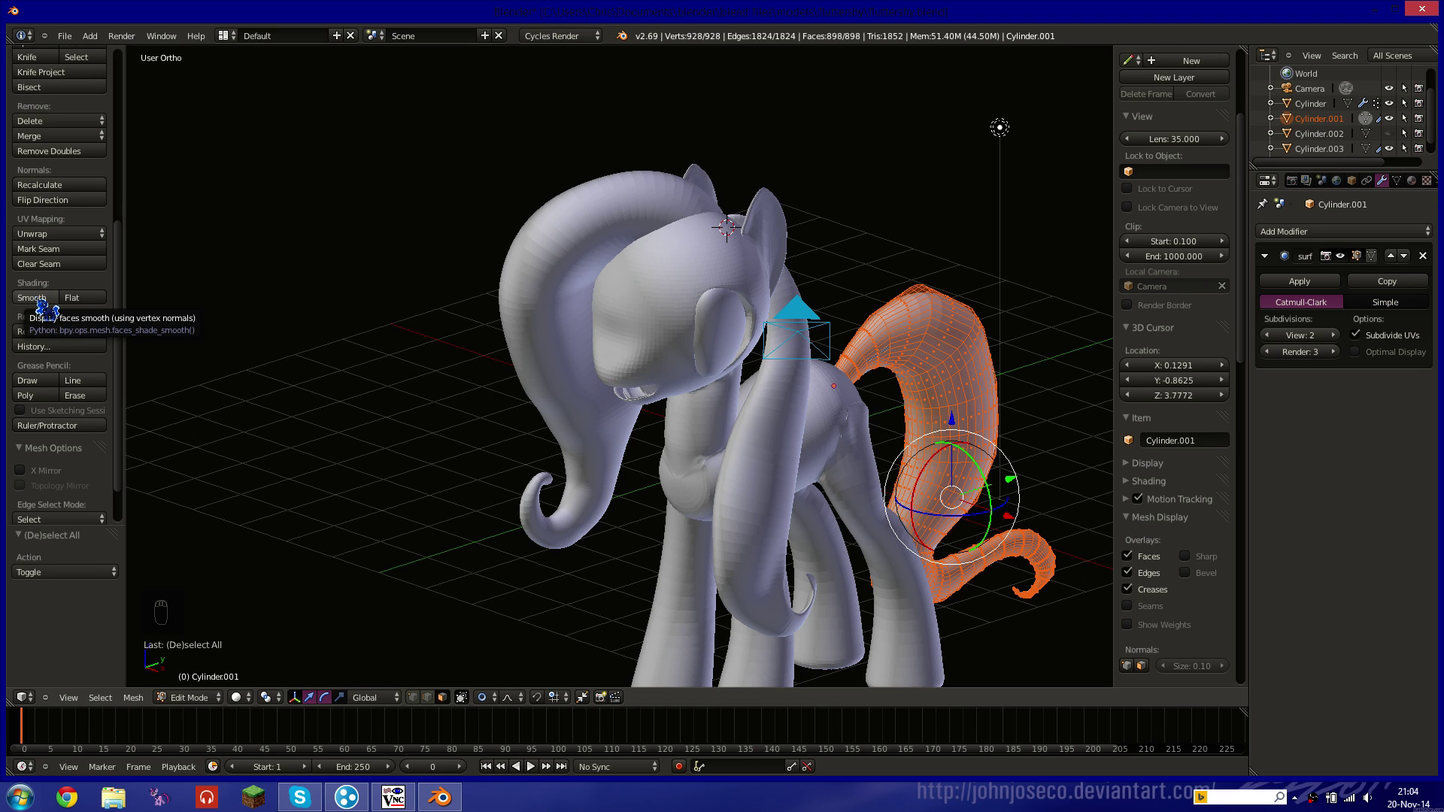
pyautogui.click(37, 298)
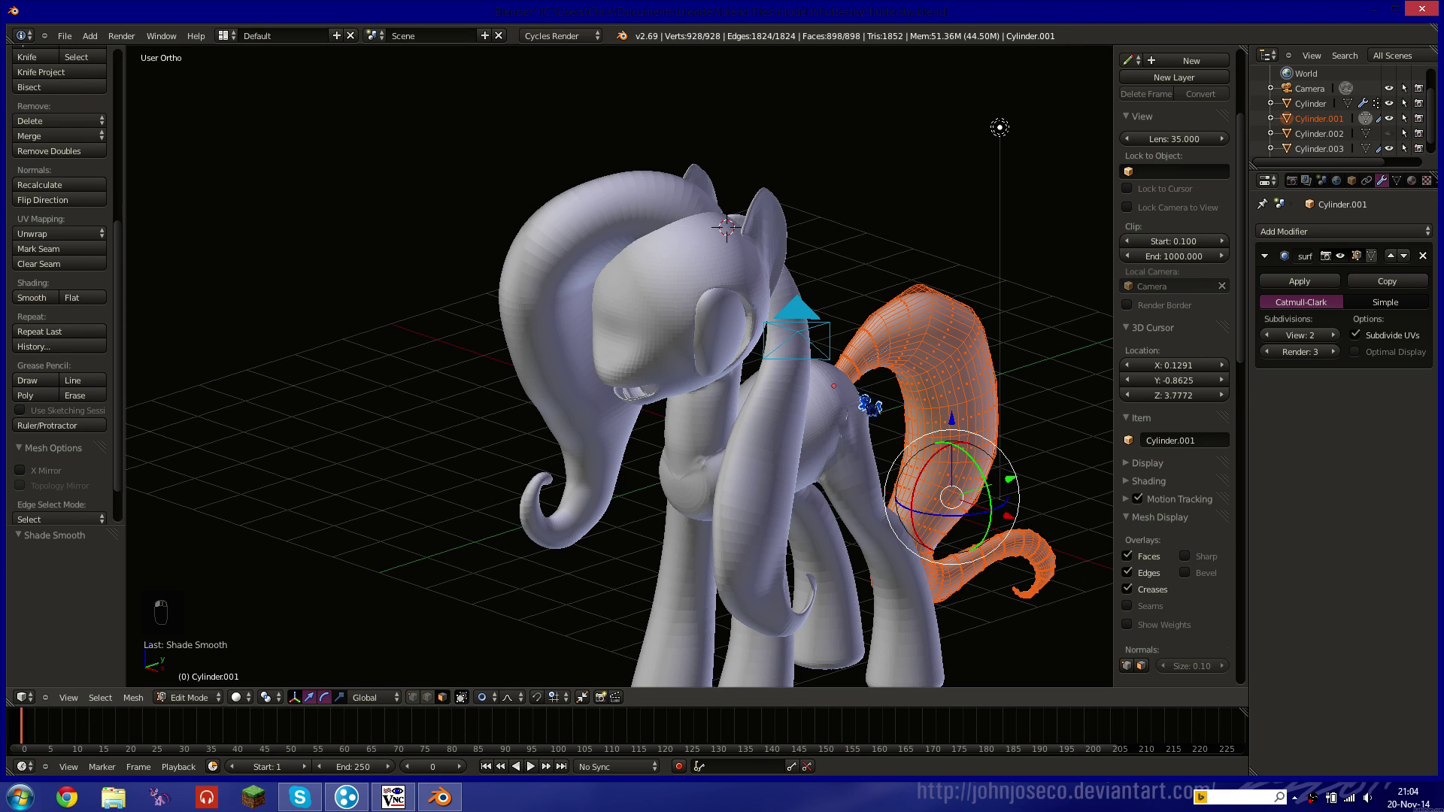
pyautogui.press('Tab')
# Apply smooth shading to the mane's mesh in Edit Mode and return to Object Mode.
pyautogui.rightClick(582, 272)
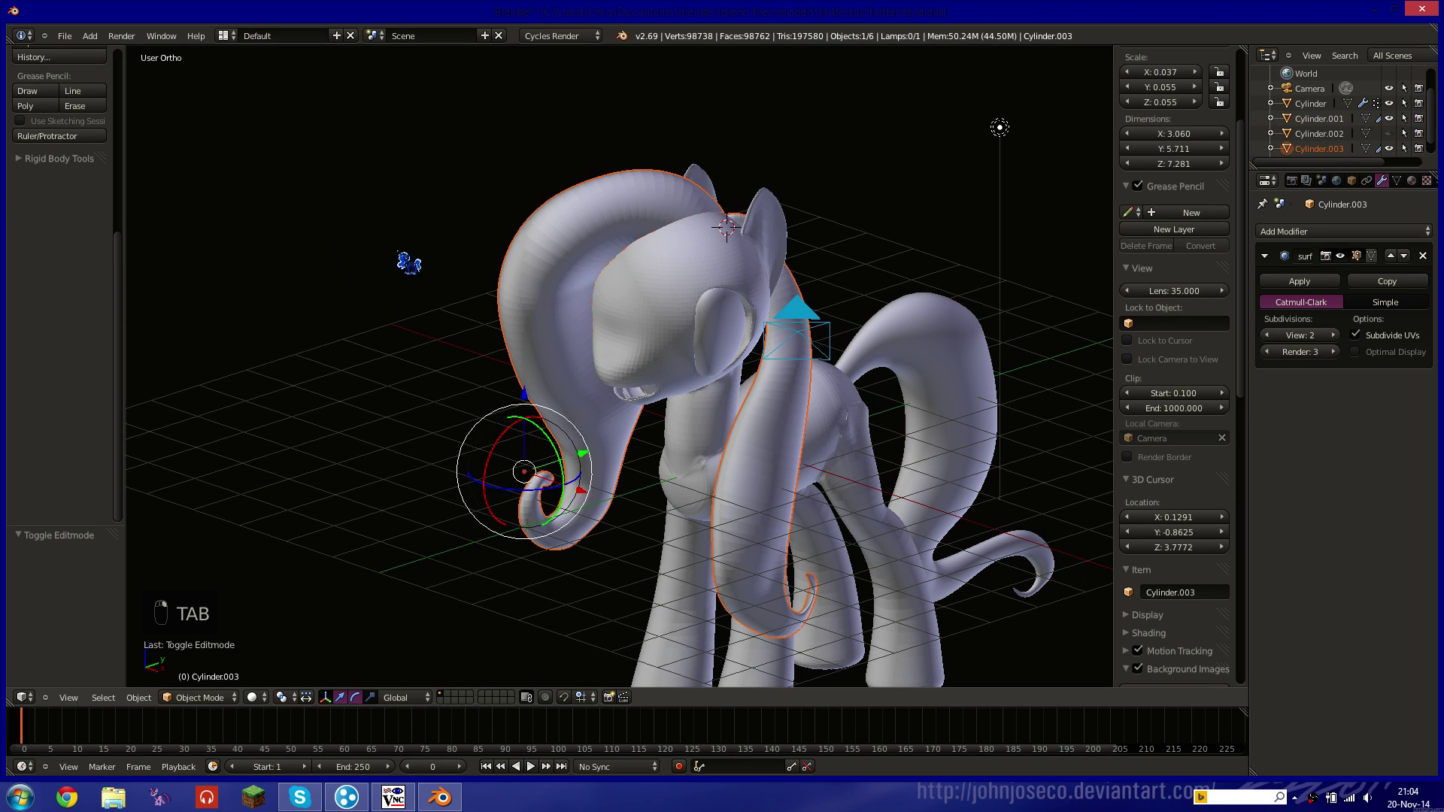
pyautogui.press('Tab')
pyautogui.press('a')
pyautogui.press('a')
pyautogui.press('a')
pyautogui.press('a')
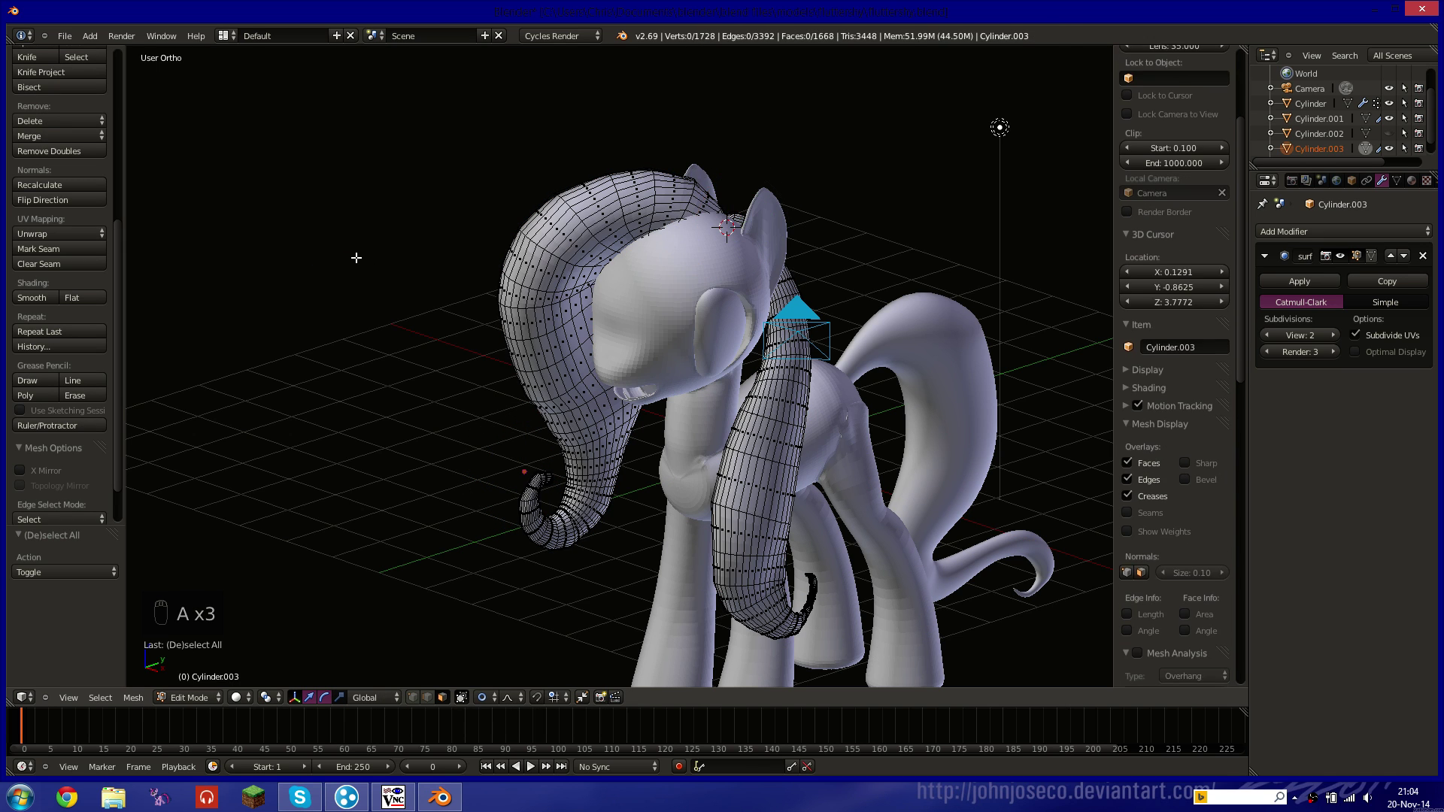
pyautogui.click(37, 297)
pyautogui.press('Tab')
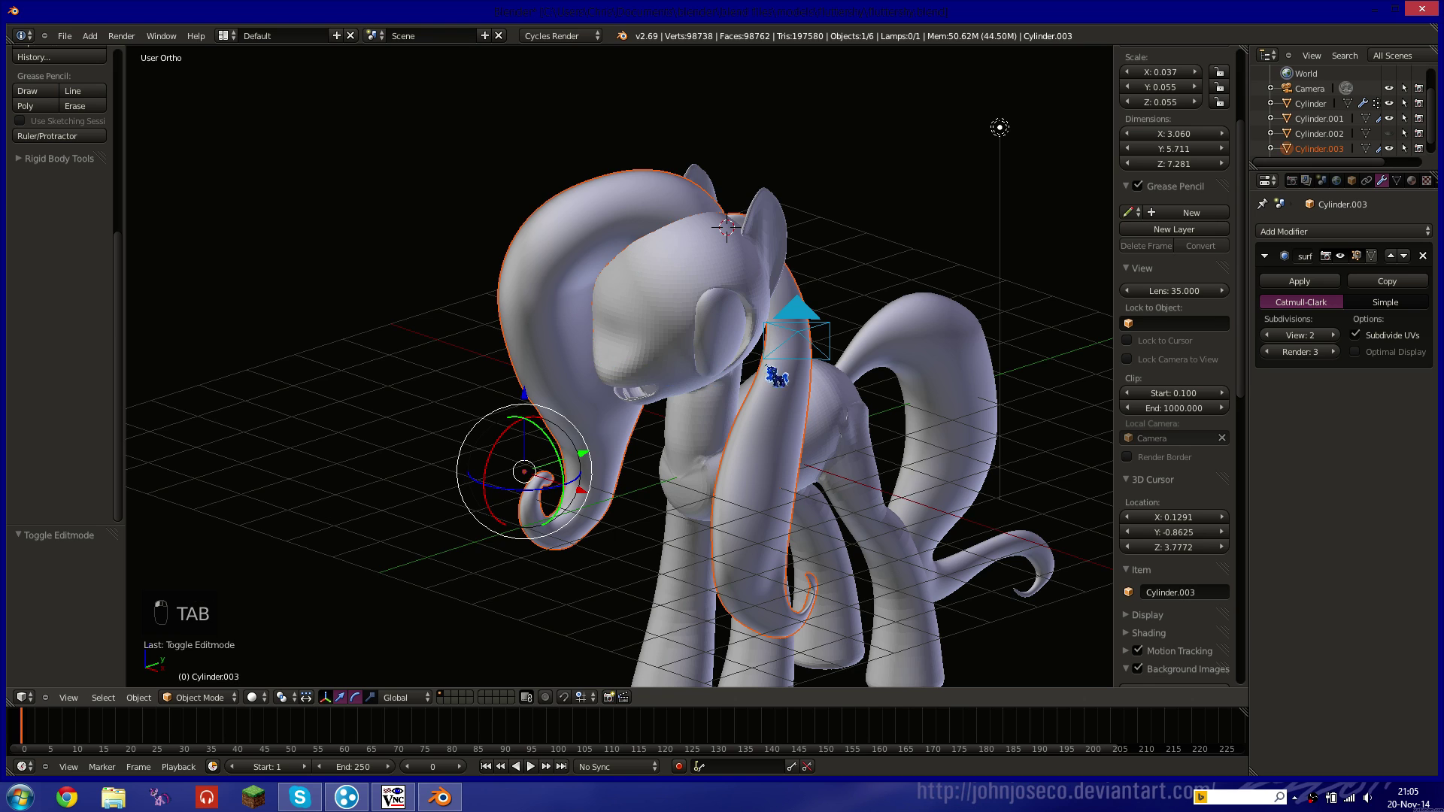
pyautogui.moveTo(773, 371); pyautogui.dragTo(840, 365, button='middle')
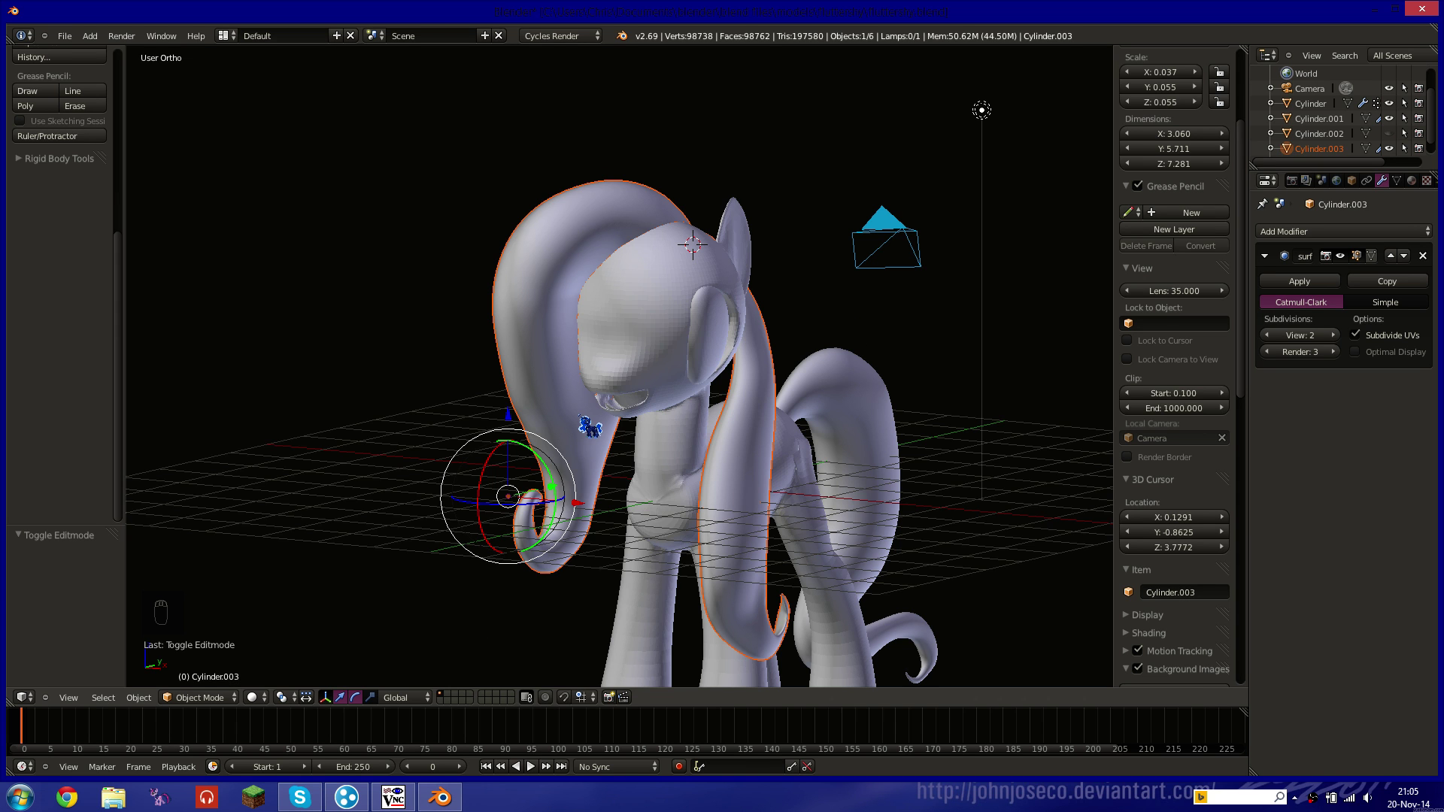
pyautogui.scroll(3, 714, 448)
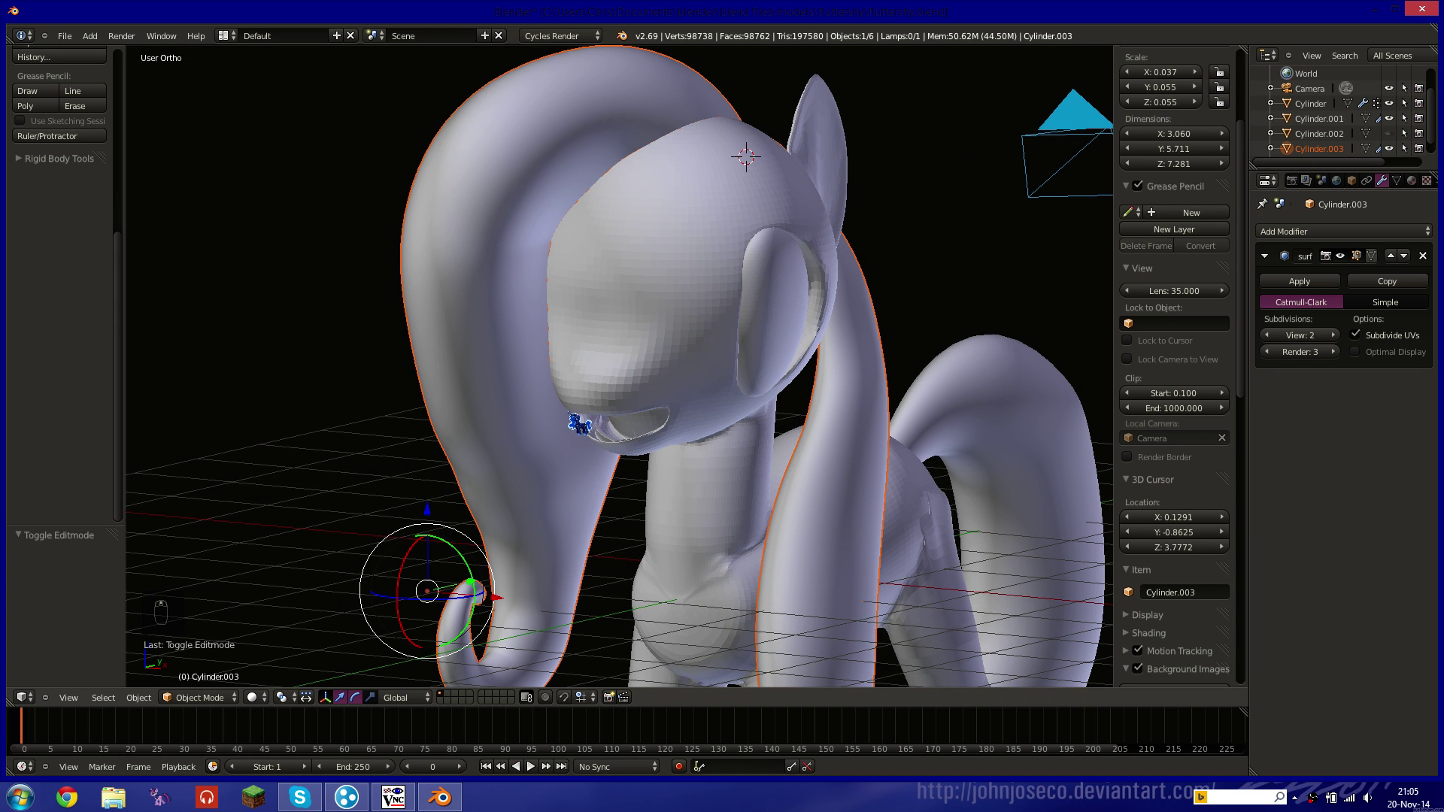
# Select four mane faces around the protruding eye and move them outward along the X axis with proportional editing, returning to Object Mode.
pyautogui.moveTo(579, 425); pyautogui.dragTo(709, 394, button='middle')
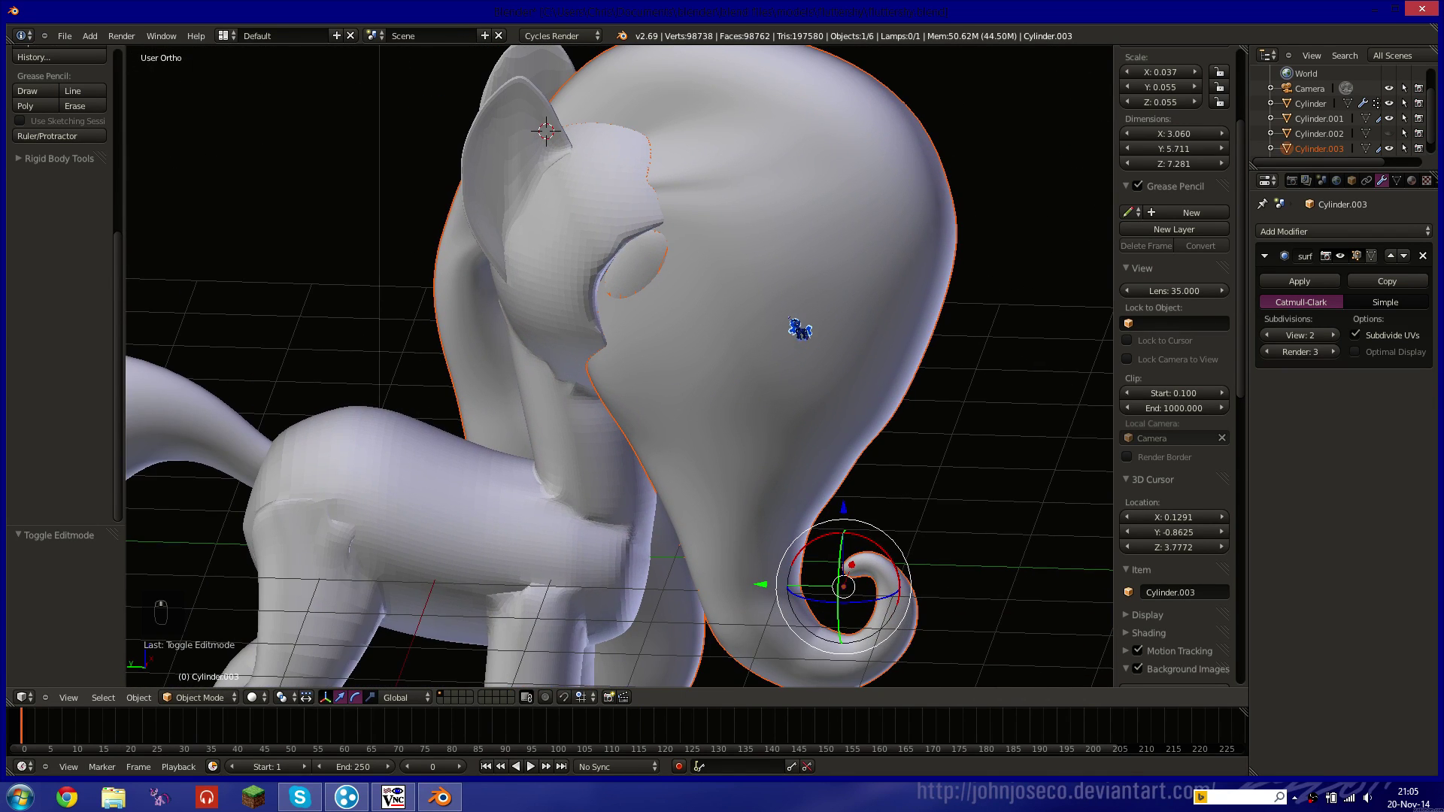
pyautogui.press('Tab')
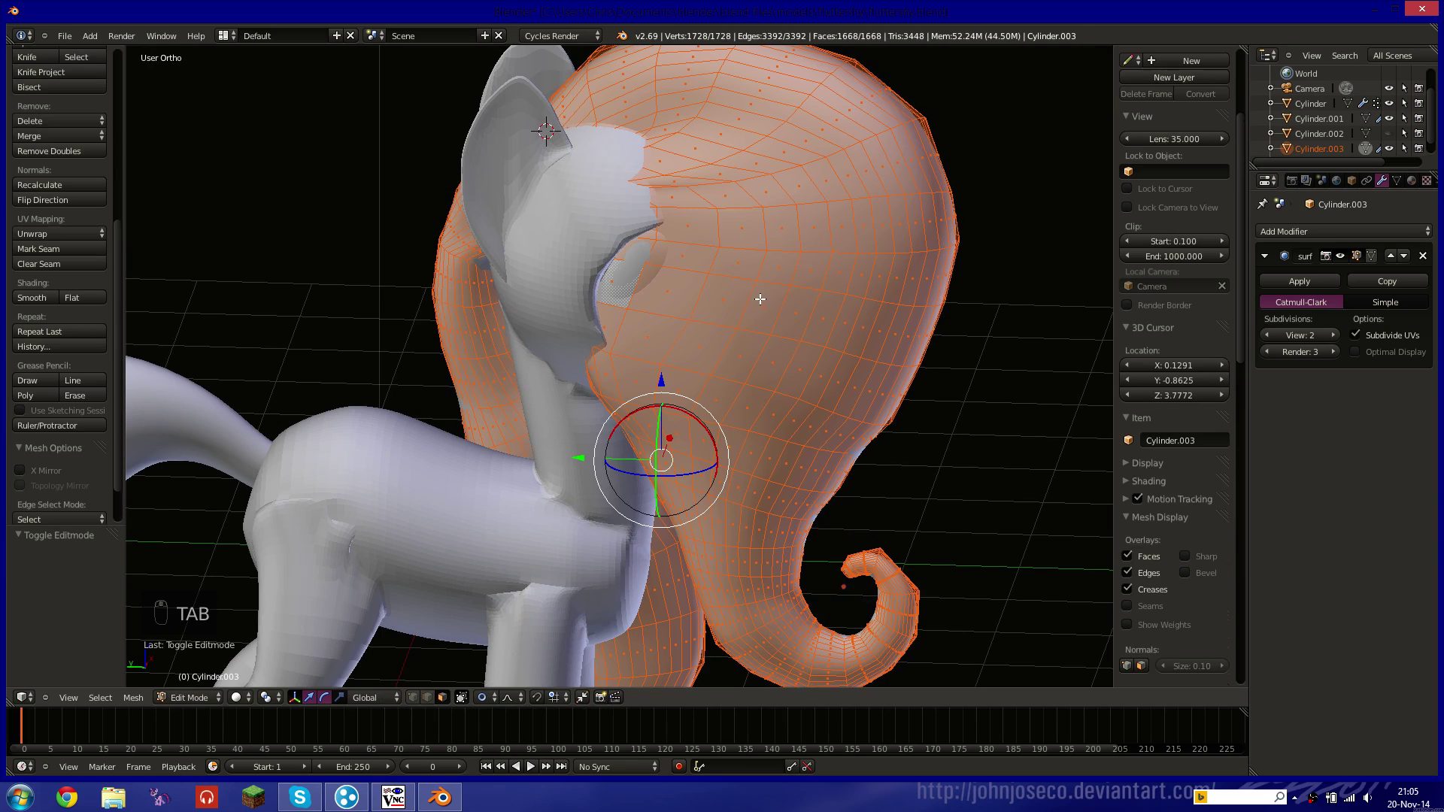
pyautogui.rightClick(655, 295)
pyautogui.keyDown('shift'); pyautogui.rightClick(670, 258); pyautogui.keyUp('shift')
pyautogui.keyDown('shift'); pyautogui.rightClick(647, 253); pyautogui.keyUp('shift')
pyautogui.keyDown('shift'); pyautogui.rightClick(610, 304); pyautogui.keyUp('shift')
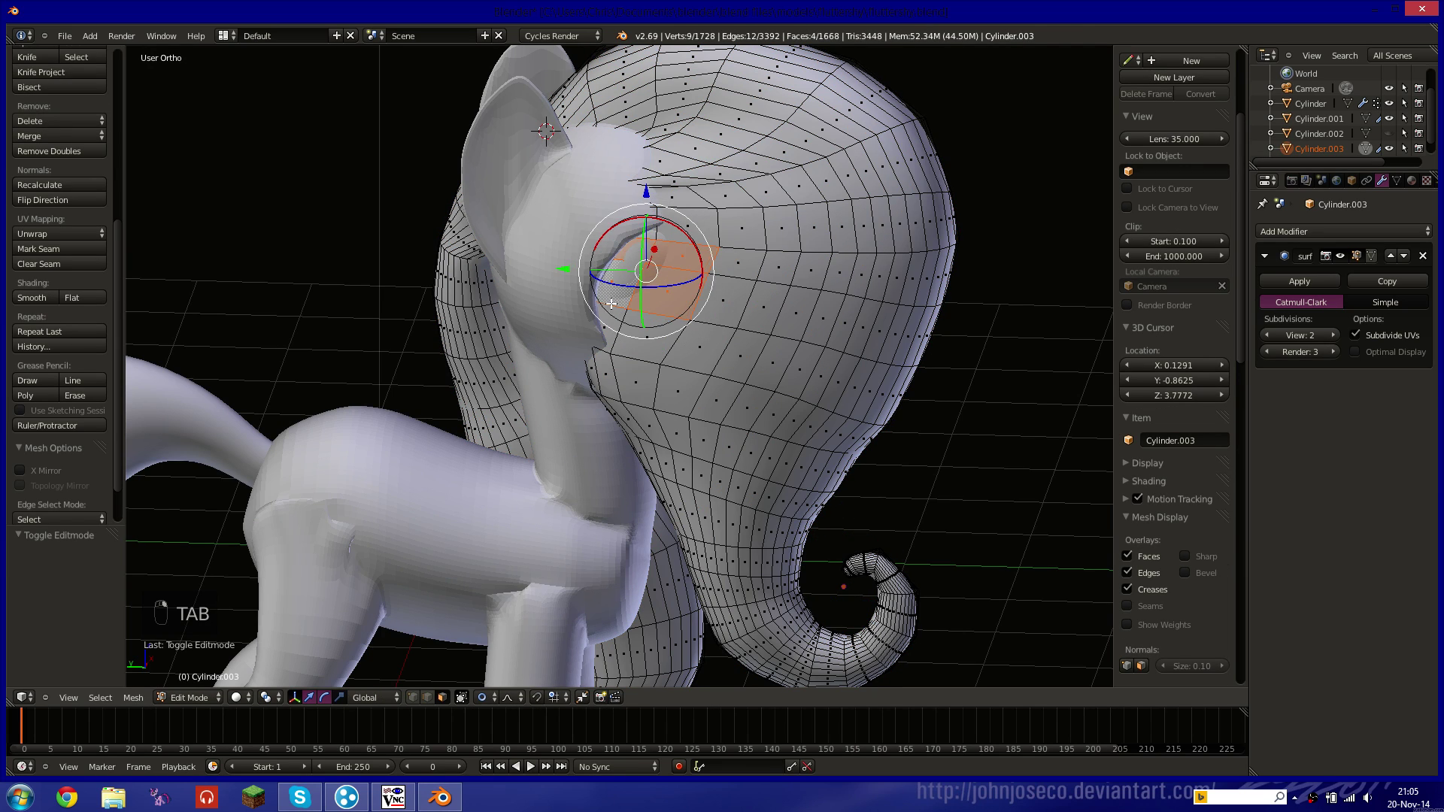
pyautogui.moveTo(612, 303); pyautogui.dragTo(744, 322, button='middle')
pyautogui.press('i')
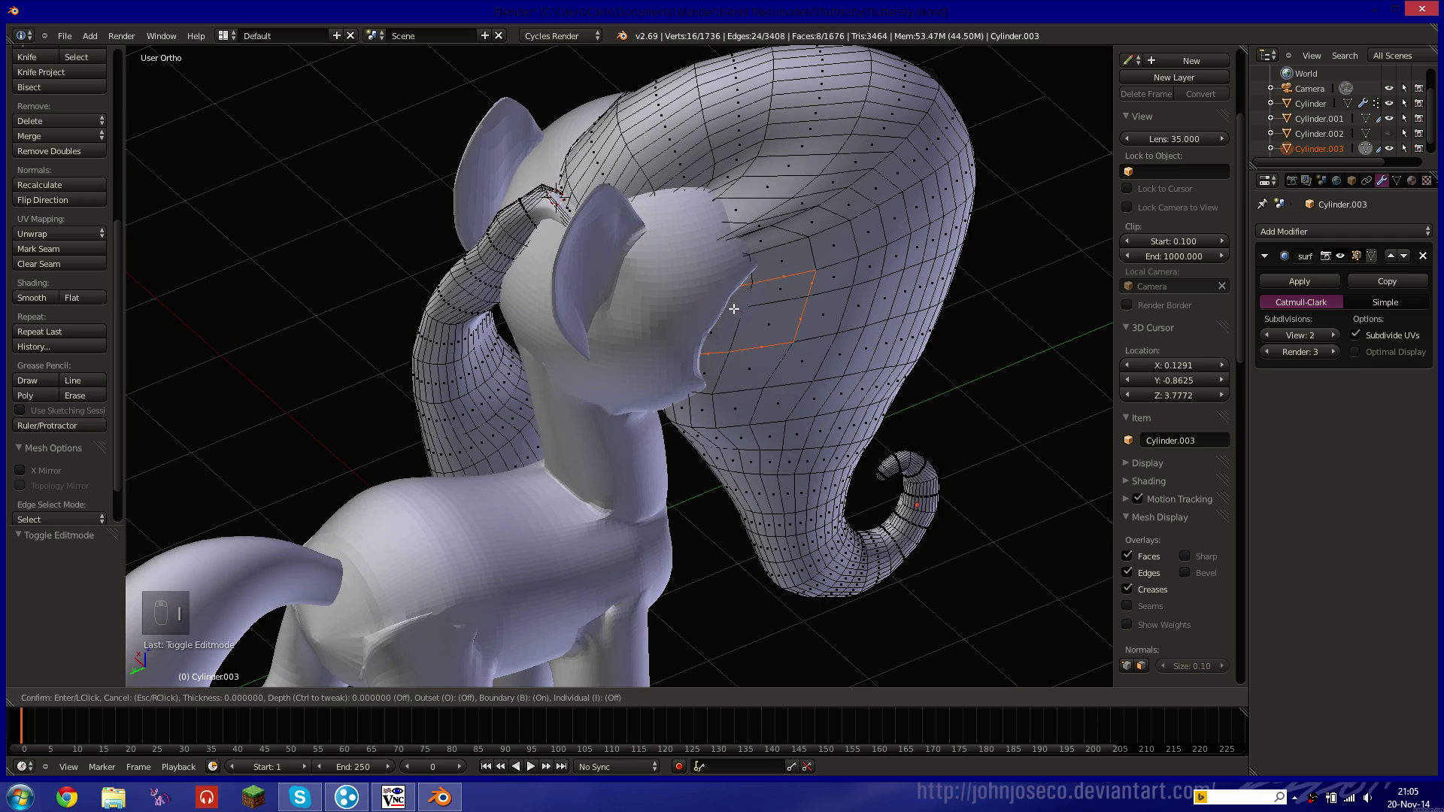
pyautogui.rightClick(793, 346)
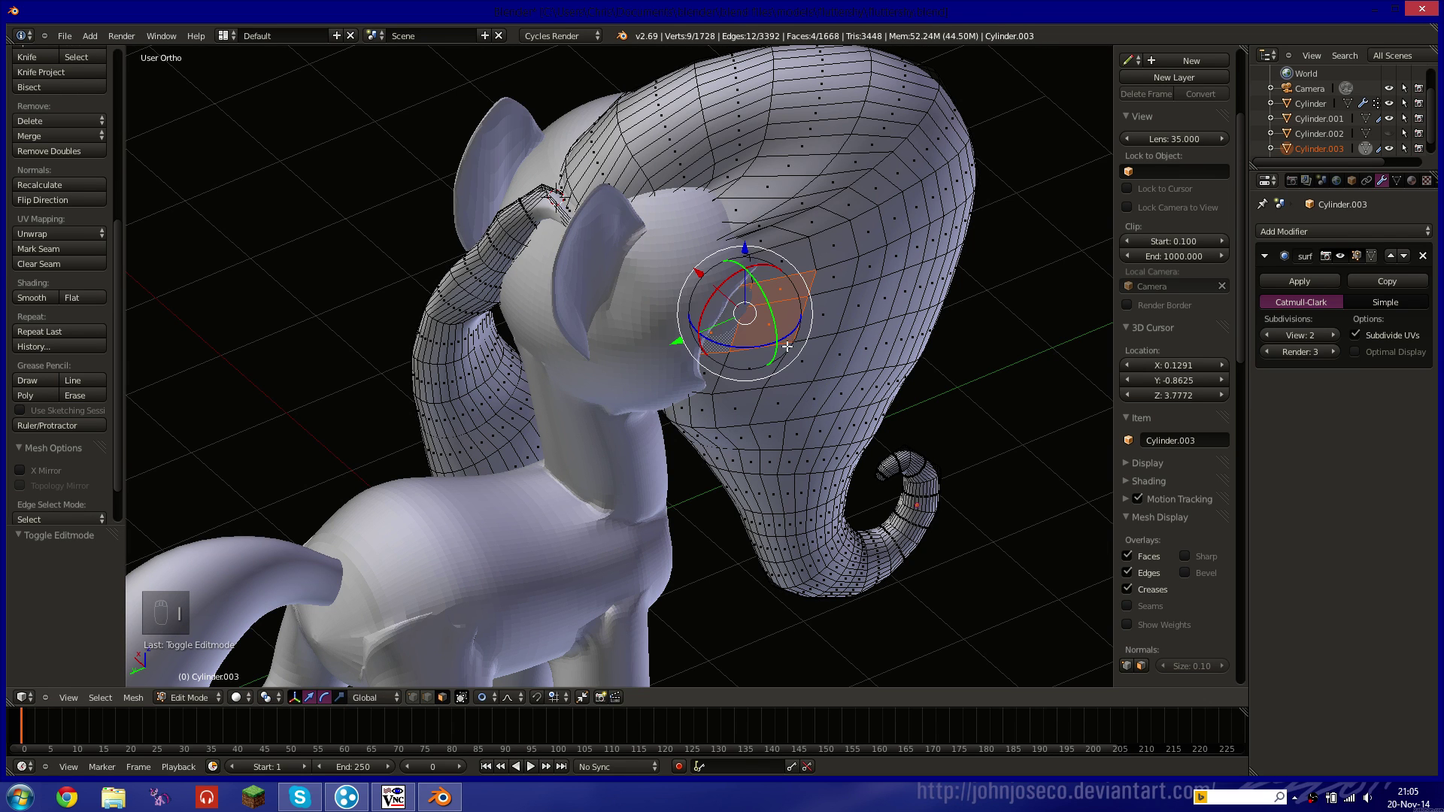
pyautogui.press('o')
pyautogui.moveTo(698, 276); pyautogui.dragTo(714, 293)
pyautogui.press('Tab')
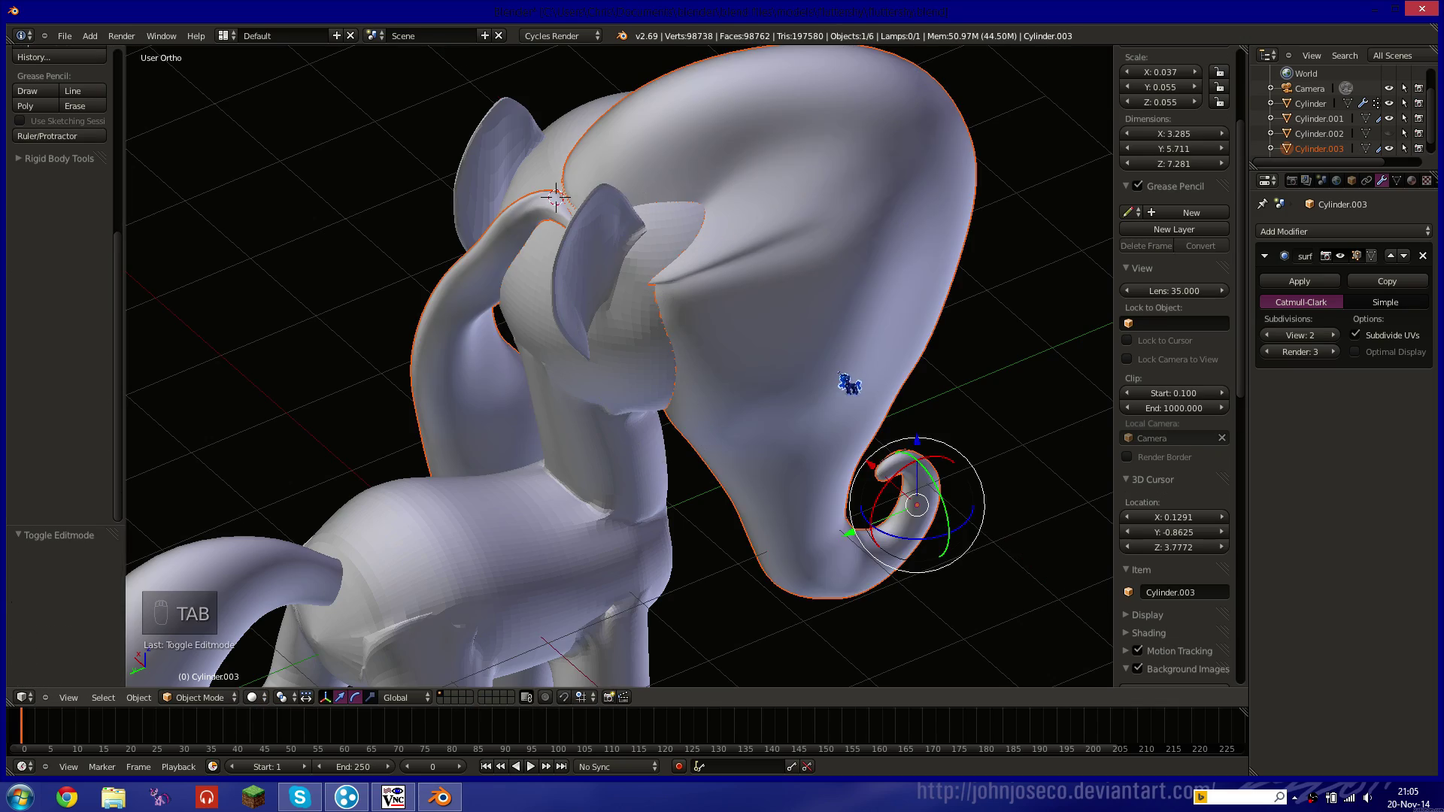
# Check the adjusted mane from both sides of the head, preview it in rendered shading, and return to solid shading.
pyautogui.scroll(3, 822, 390)
pyautogui.moveTo(772, 368); pyautogui.dragTo(722, 332, button='middle')
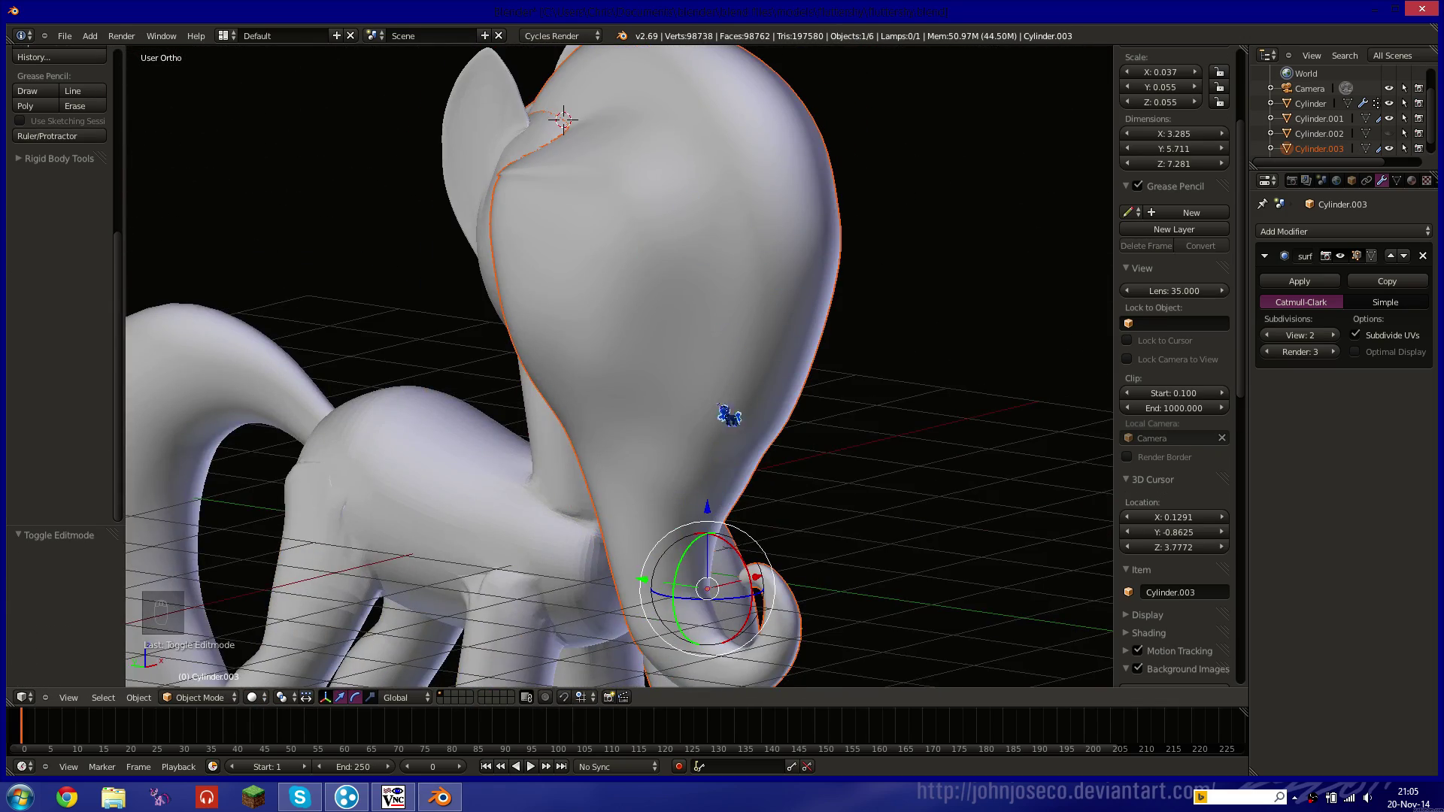
pyautogui.moveTo(1055, 546); pyautogui.dragTo(860, 536, button='middle')
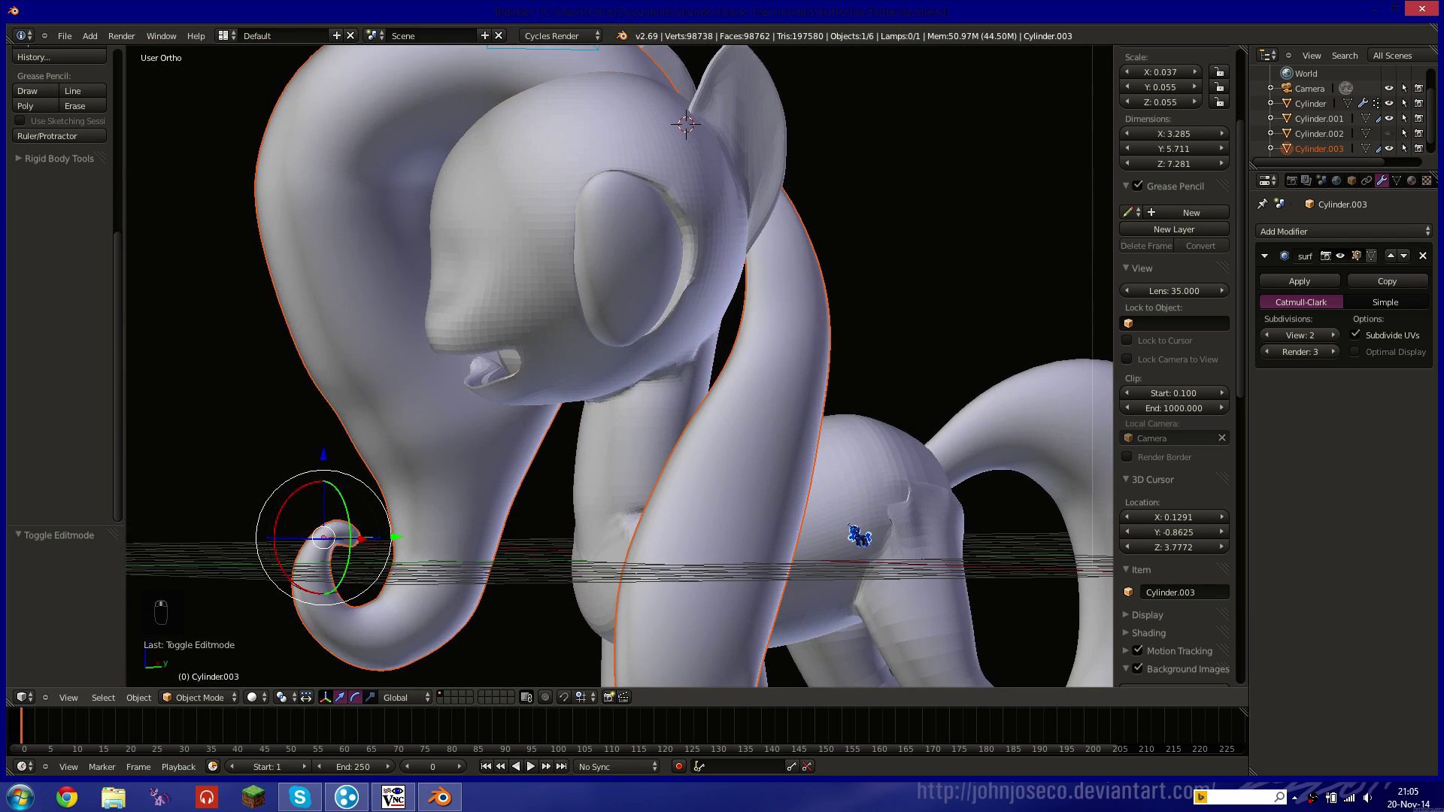
pyautogui.hotkey('shift', 'z')
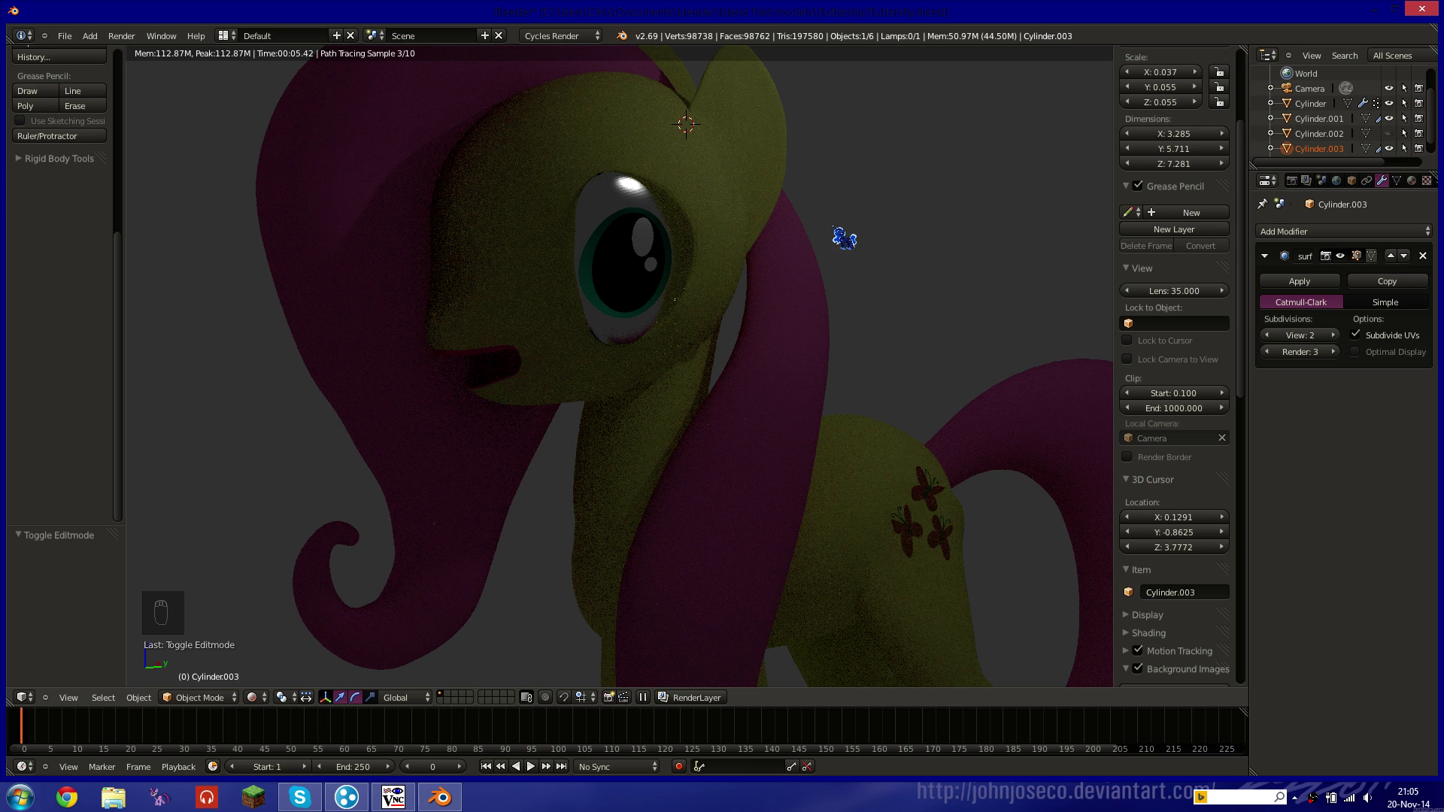
pyautogui.hotkey('shift', 'z')
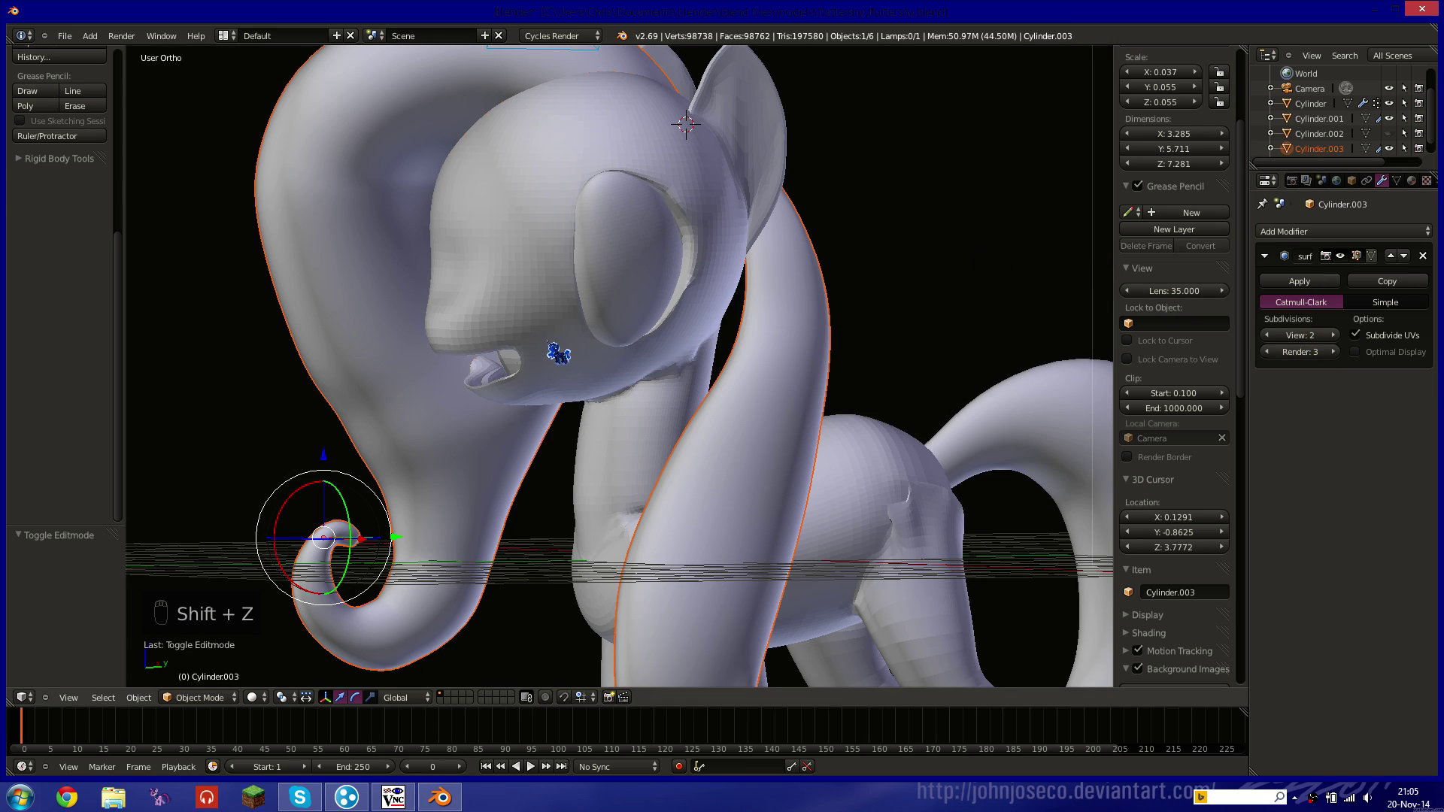
# Examine both mane locks, the body and the tail from the front, the side and above.
pyautogui.moveTo(554, 355); pyautogui.dragTo(576, 384, button='middle')
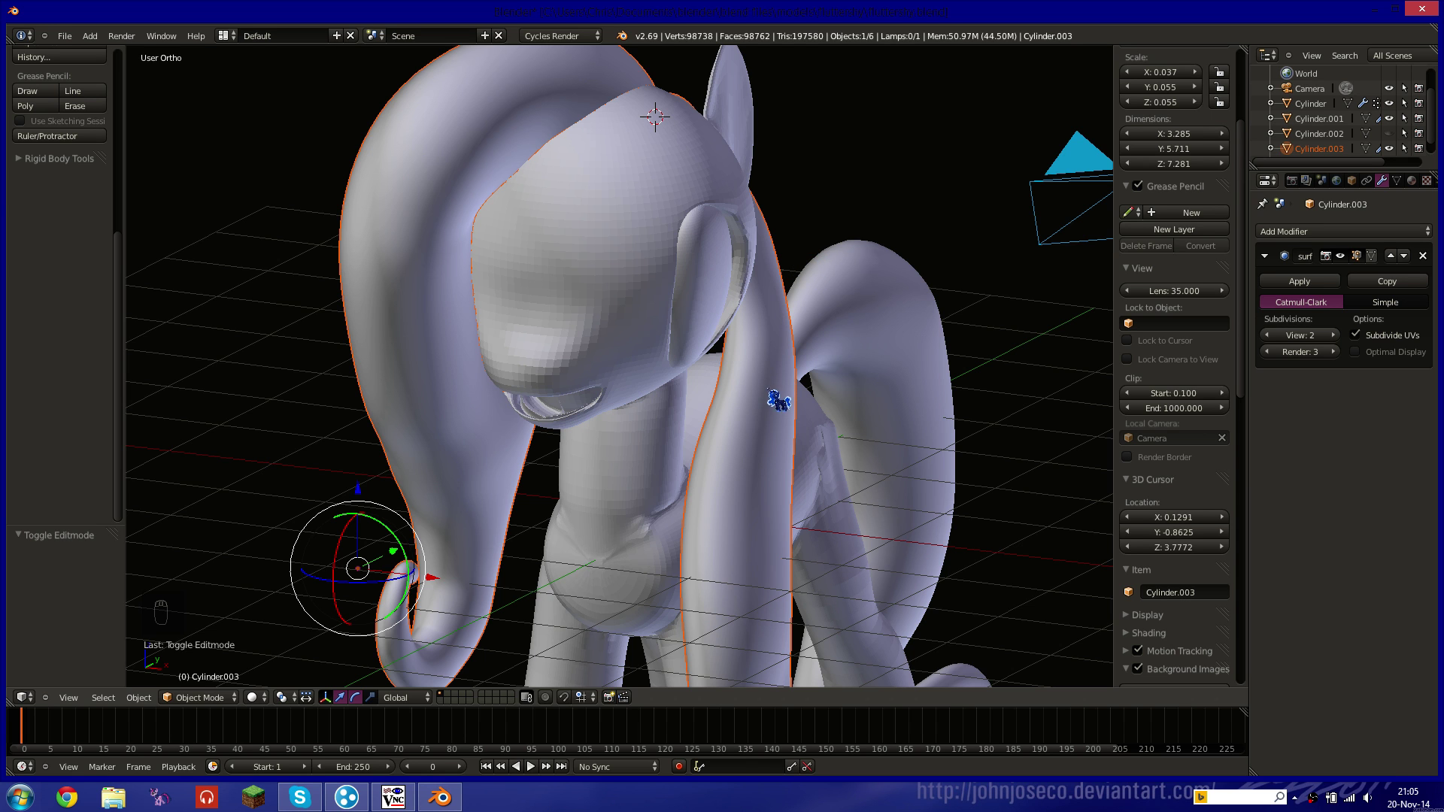
pyautogui.moveTo(777, 403); pyautogui.dragTo(747, 335, button='middle')
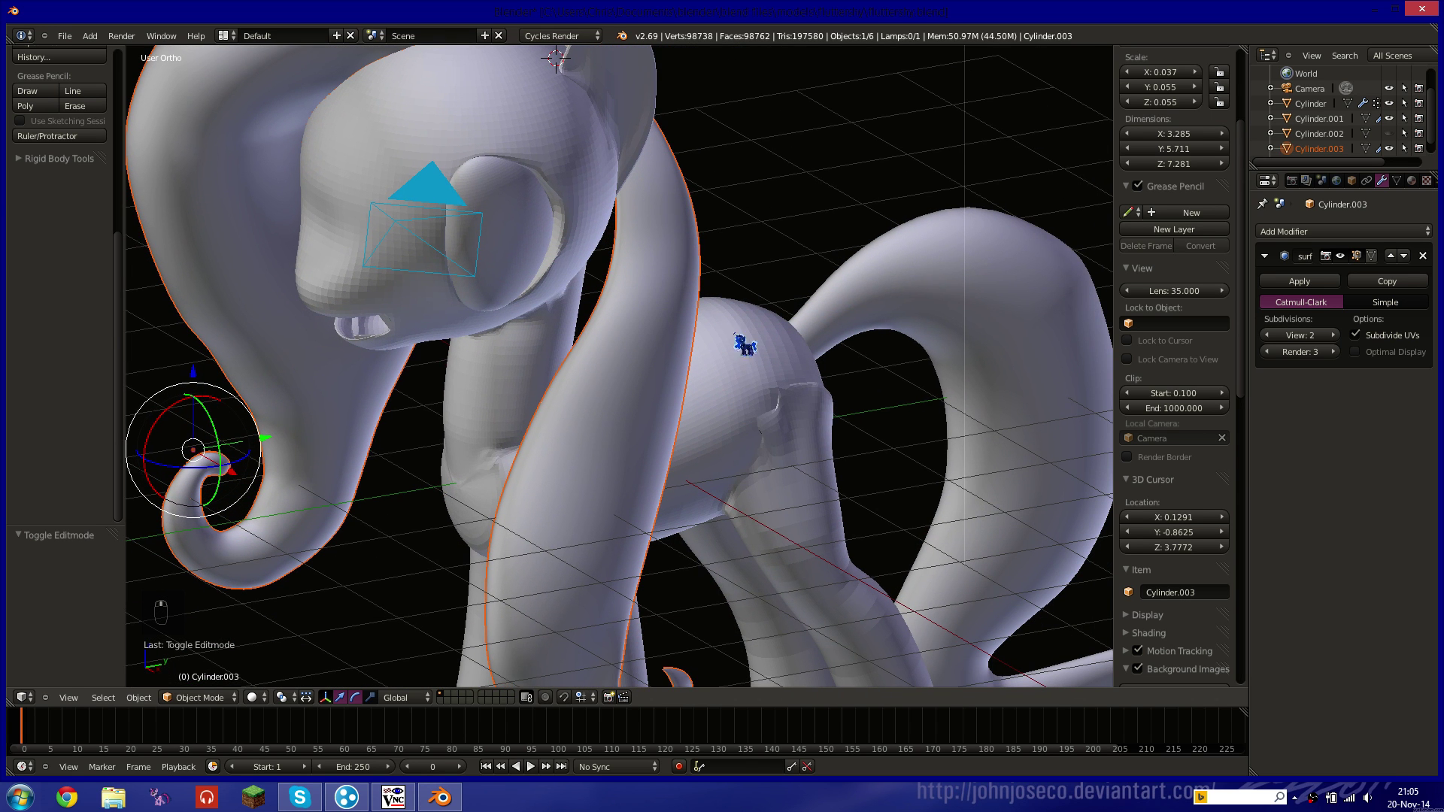
pyautogui.moveTo(767, 419)
pyautogui.mouseDown(button='middle')
pyautogui.moveTo(738, 448)
pyautogui.moveTo(771, 421)
pyautogui.moveTo(760, 414)
pyautogui.mouseUp(button='middle')
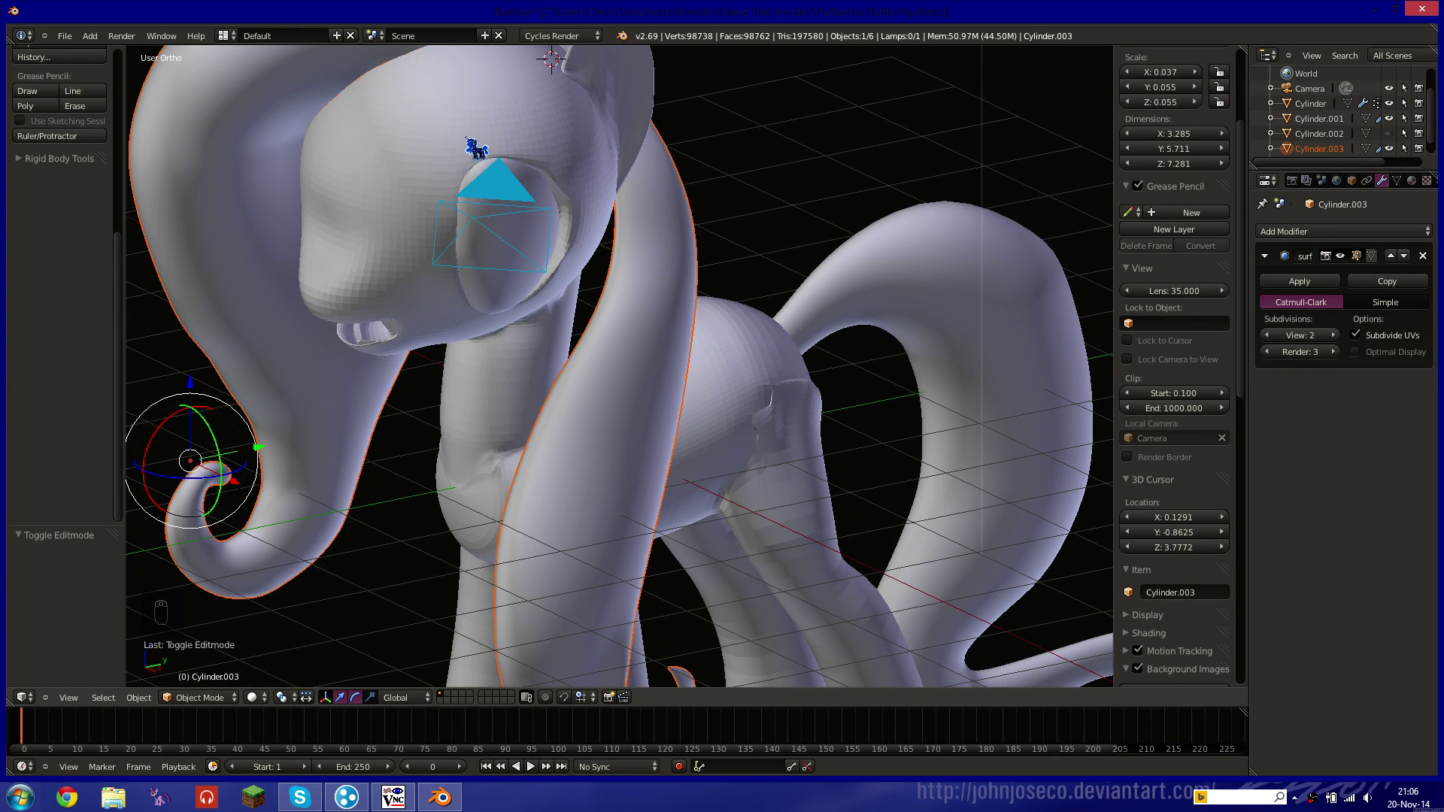
pyautogui.keyDown('shift'); pyautogui.moveTo(414, 163); pyautogui.dragTo(528, 306, button='middle'); pyautogui.keyUp('shift')
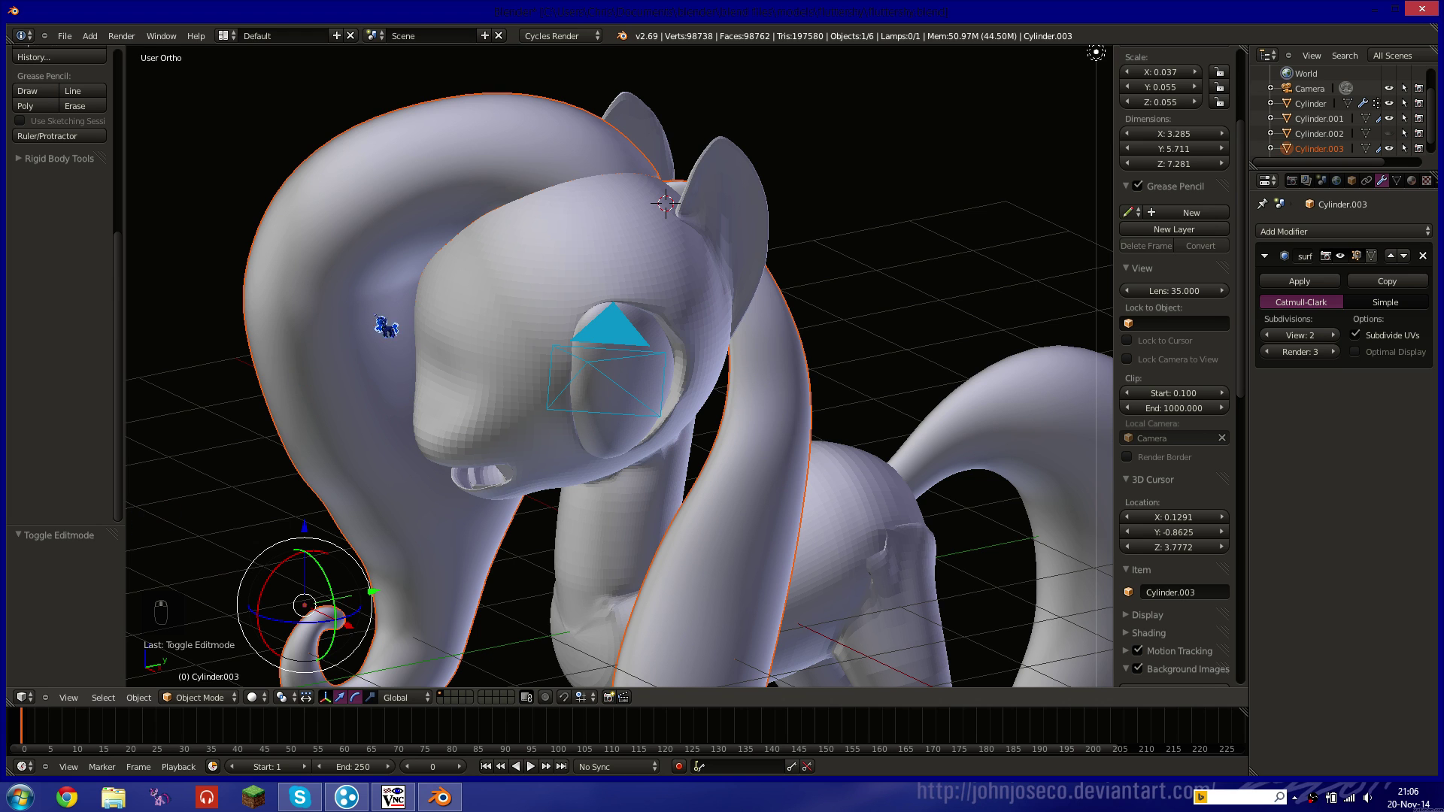
pyautogui.keyDown('shift'); pyautogui.moveTo(651, 589); pyautogui.dragTo(516, 304, button='middle'); pyautogui.keyUp('shift')
pyautogui.moveTo(604, 369); pyautogui.dragTo(536, 369, button='middle')
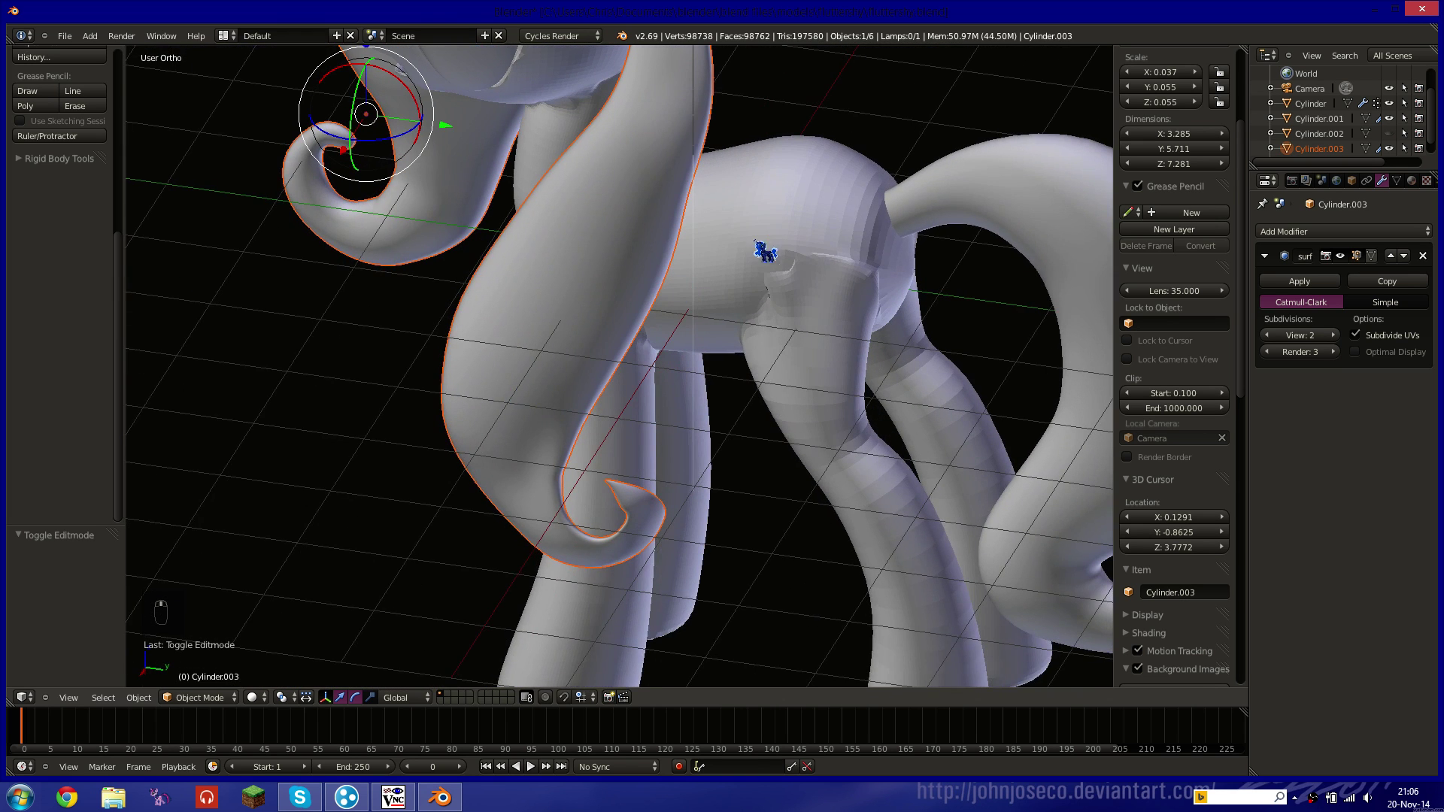
pyautogui.keyDown('shift'); pyautogui.moveTo(757, 241); pyautogui.dragTo(606, 293, button='middle'); pyautogui.keyUp('shift')
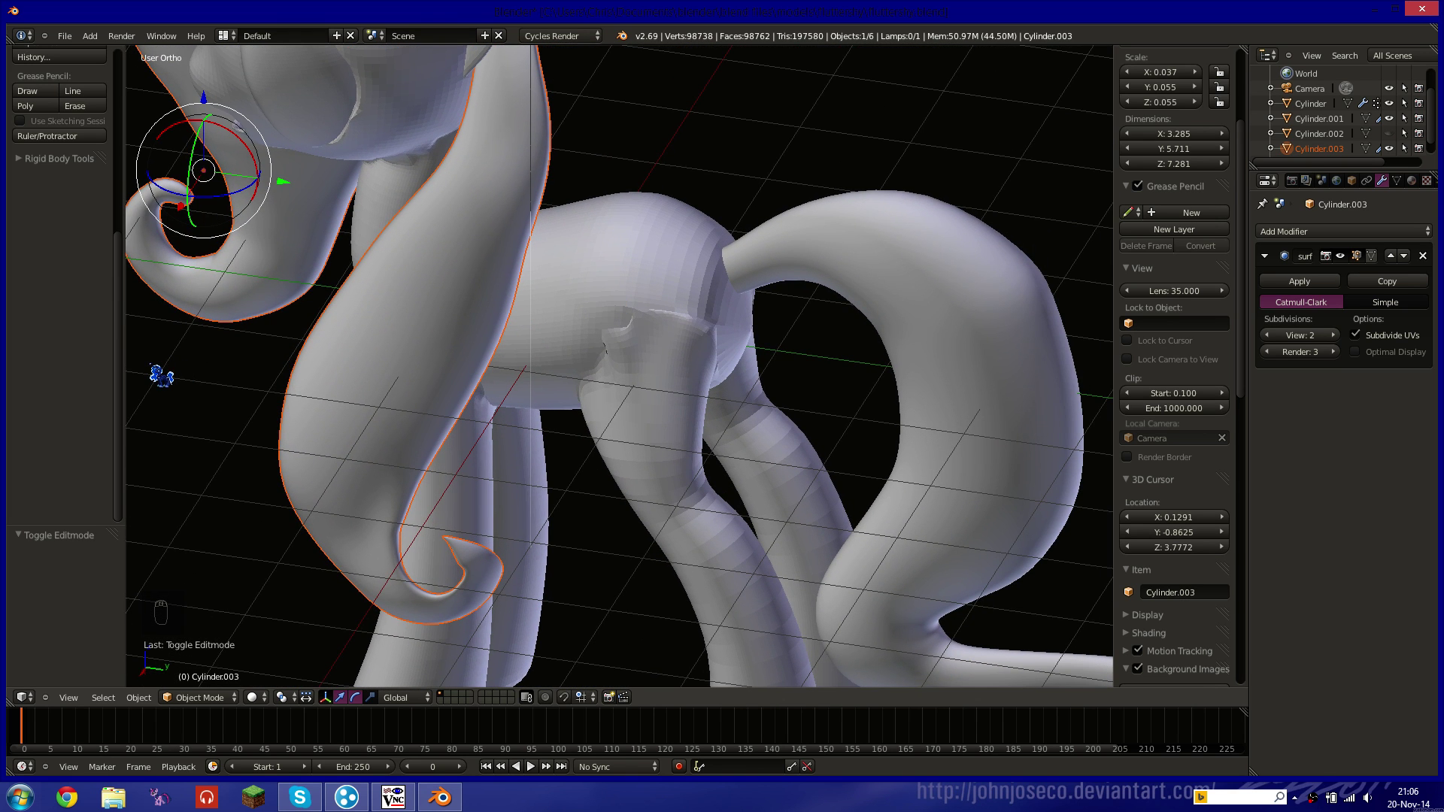
pyautogui.press('KP_7')
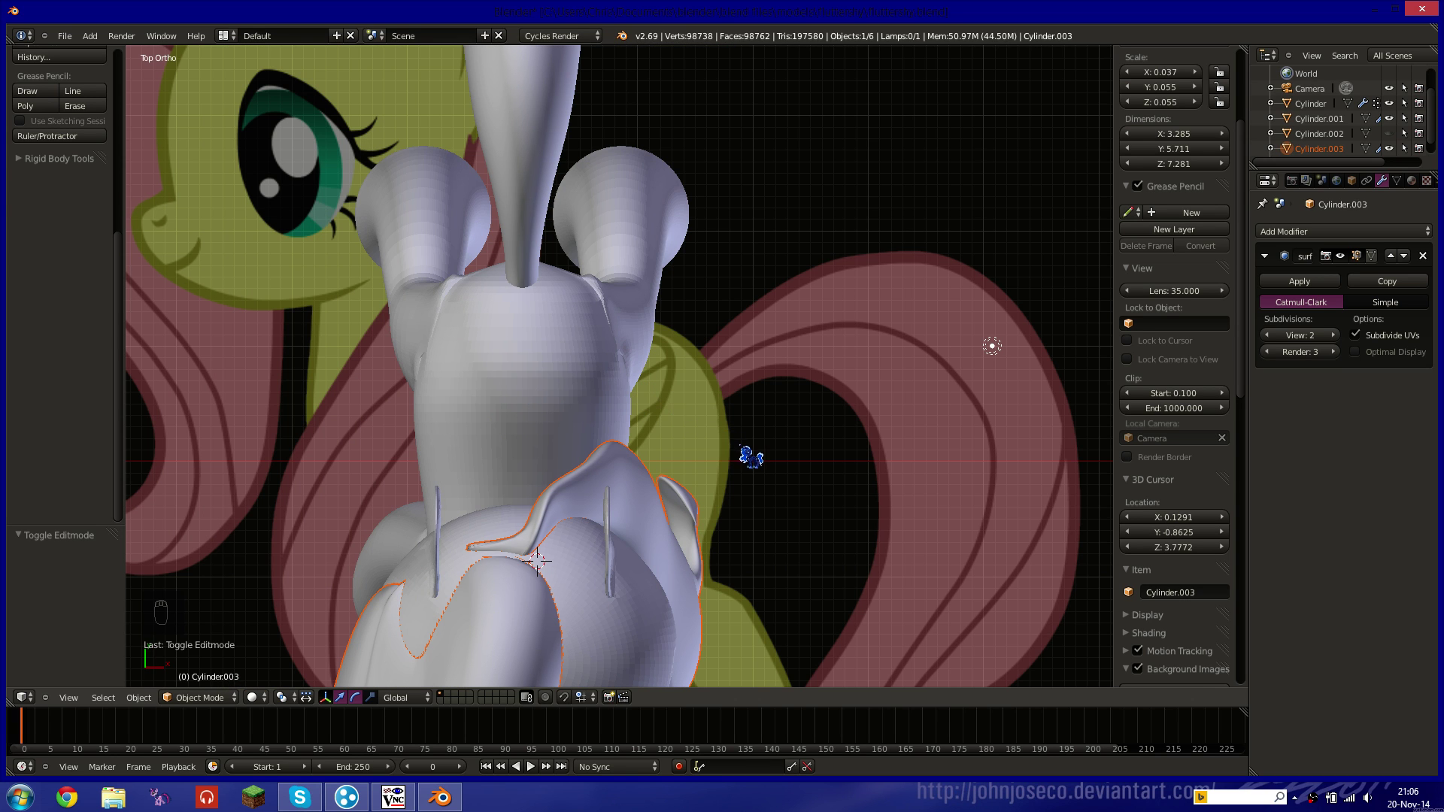
pyautogui.keyDown('shift'); pyautogui.moveTo(741, 492); pyautogui.dragTo(602, 348, button='middle'); pyautogui.keyUp('shift')
pyautogui.moveTo(828, 331); pyautogui.dragTo(750, 370, button='middle')
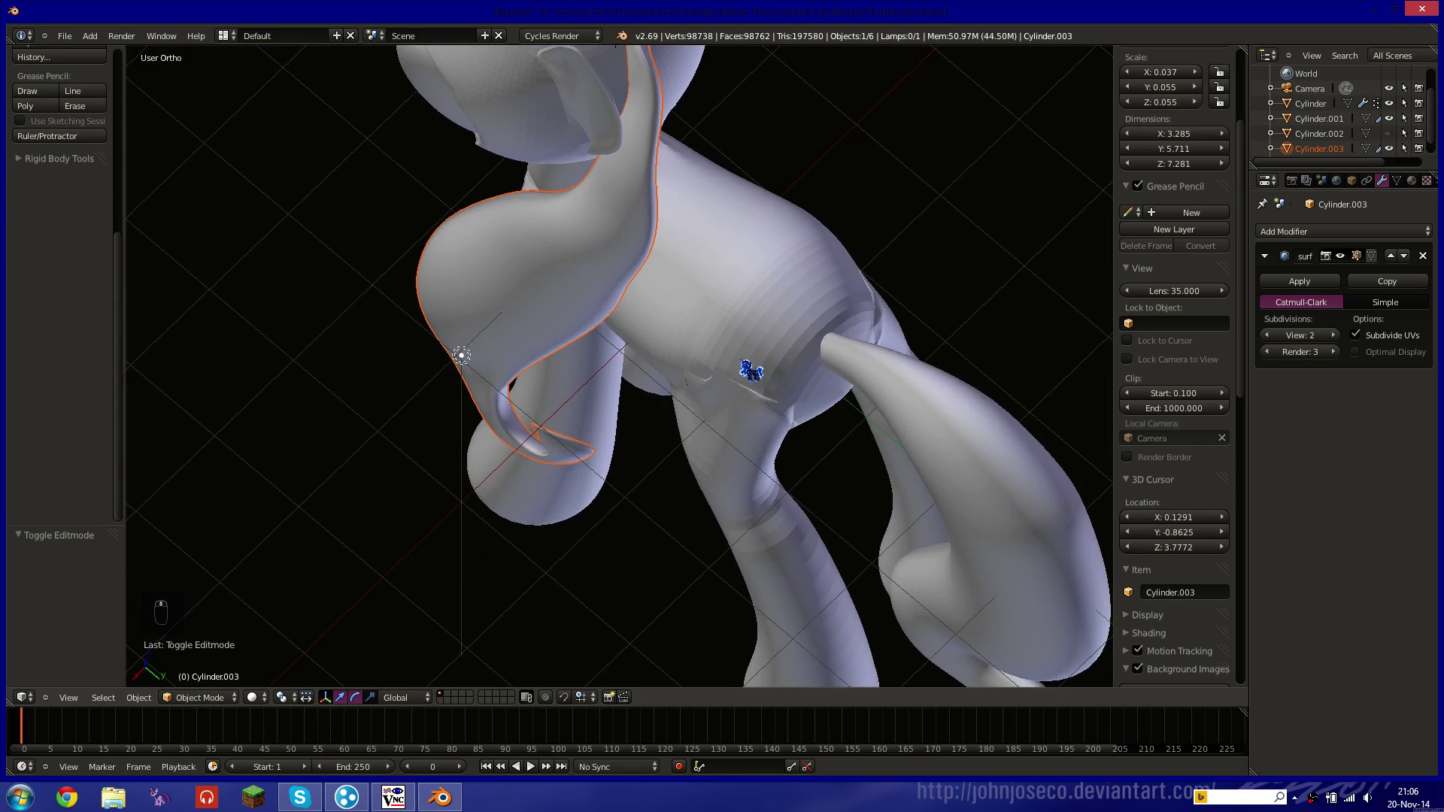
pyautogui.press('KP_7')
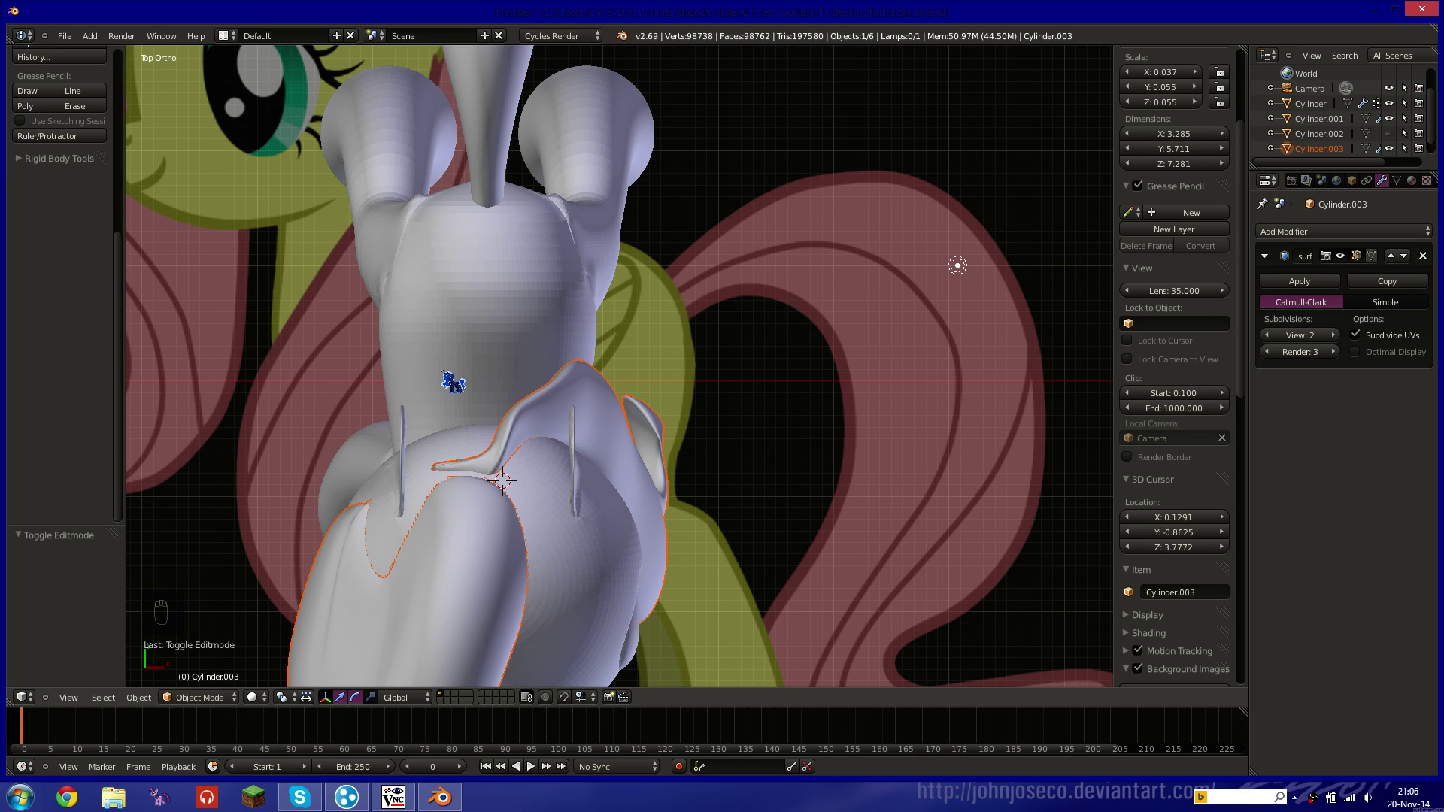
pyautogui.keyDown('shift'); pyautogui.moveTo(436, 409); pyautogui.dragTo(590, 313, button='middle'); pyautogui.keyUp('shift')
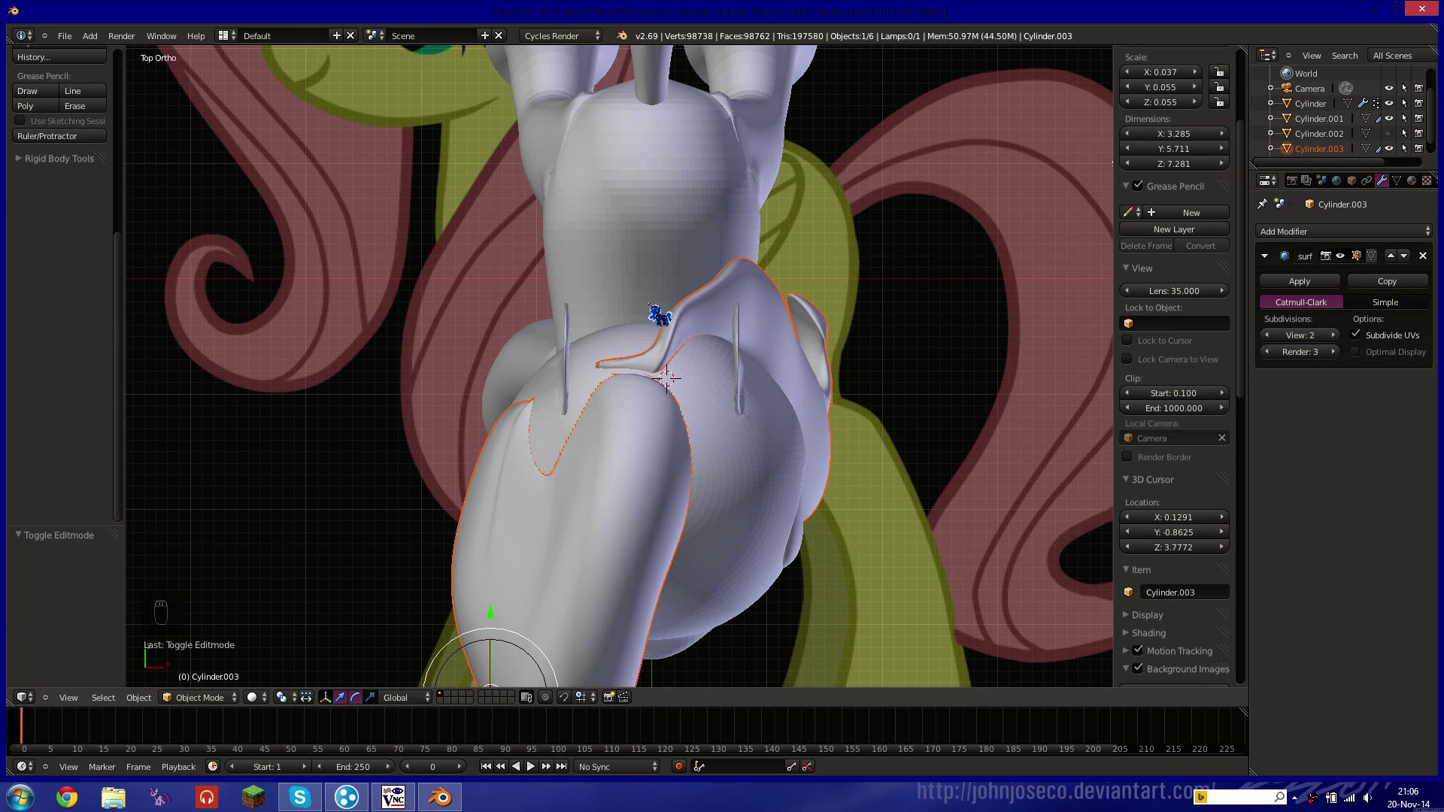
# Reset the 3D cursor to the origin, and in right view place it at about Y -0.25, Z 0.45.
pyautogui.hotkey('shift', 'c')
pyautogui.scroll(5, 658, 315)
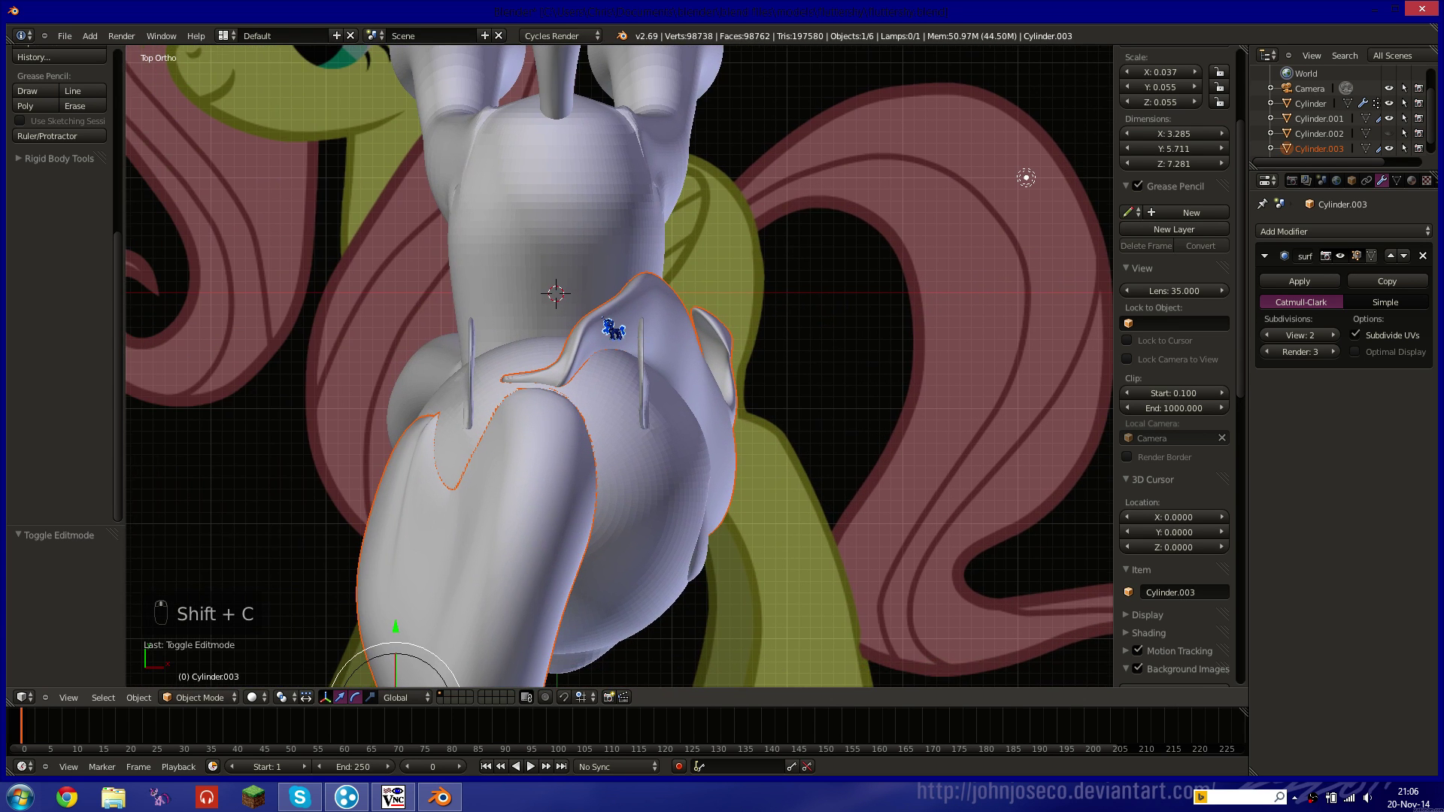
pyautogui.press('KP_3')
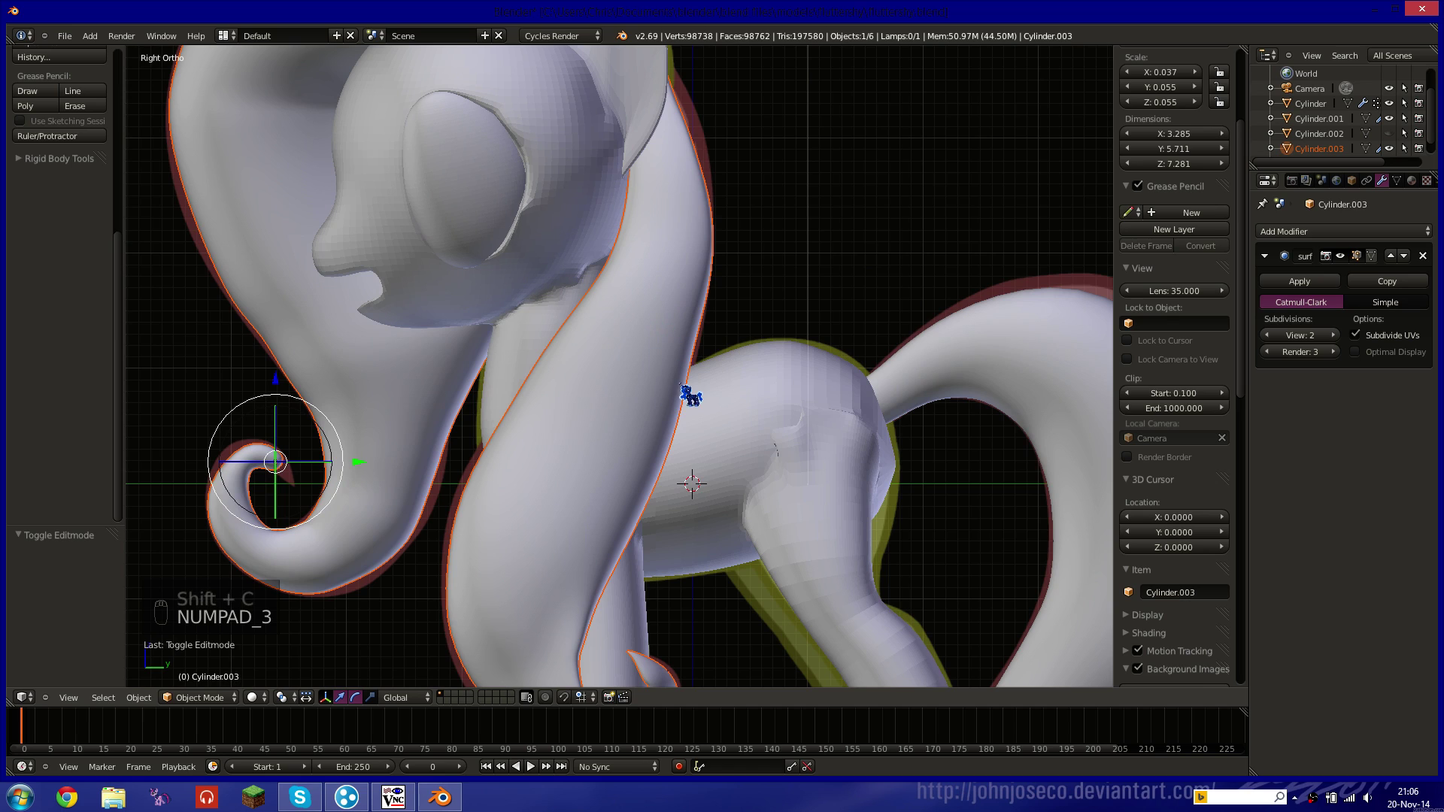
pyautogui.click(663, 431)
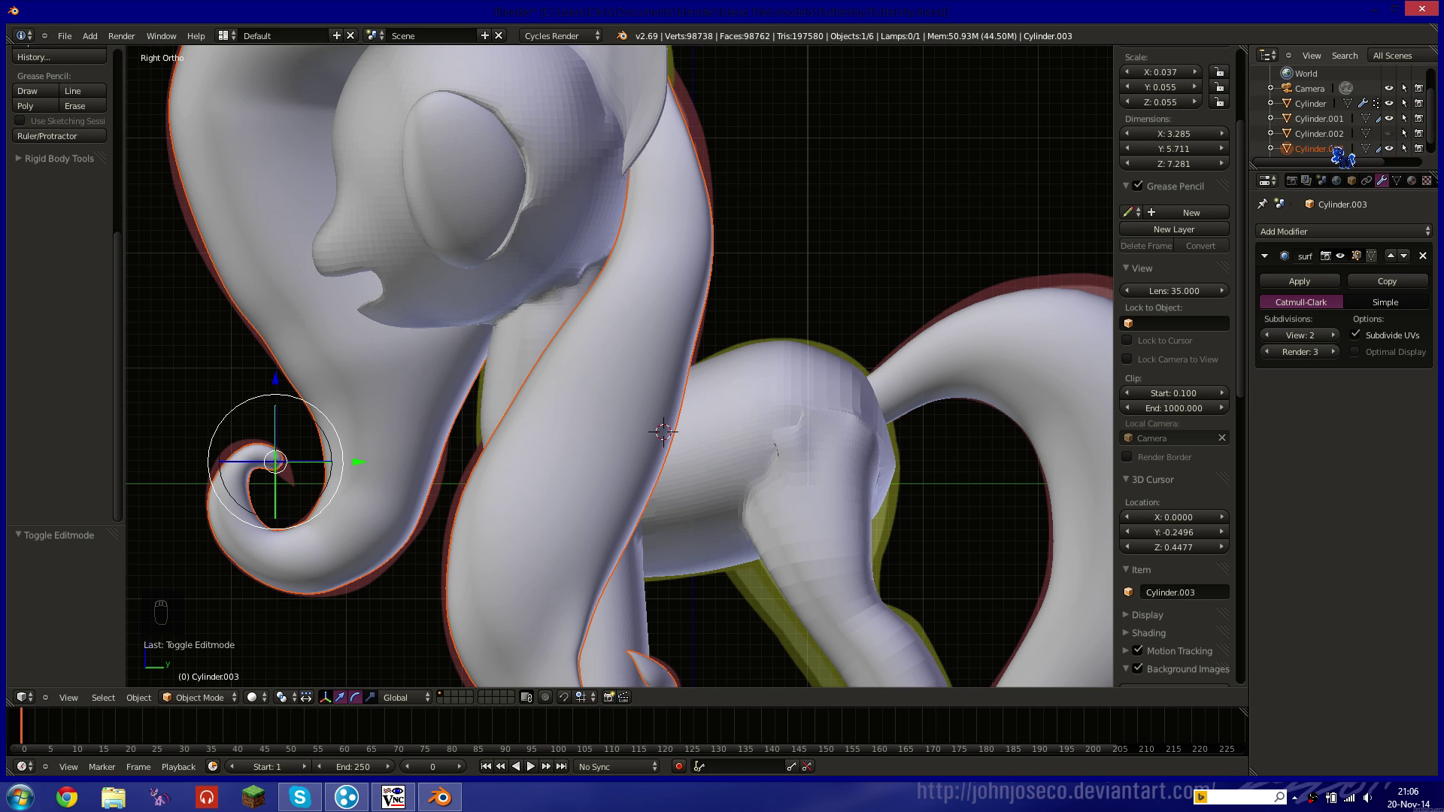
# Rename the mane object as mane.
pyautogui.click(1352, 180)
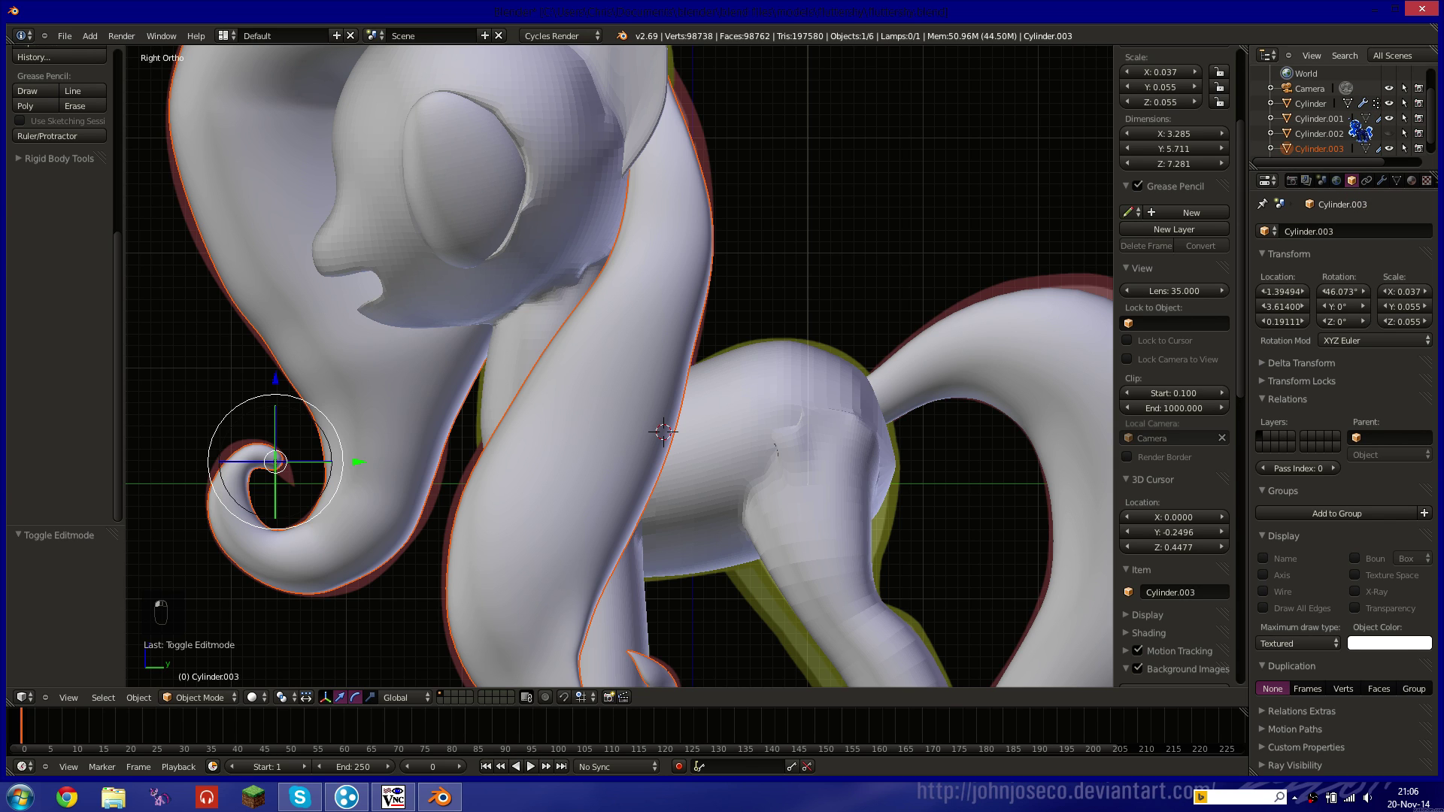
pyautogui.scroll(-1, 1354, 116)
pyautogui.scroll(3, 1358, 120)
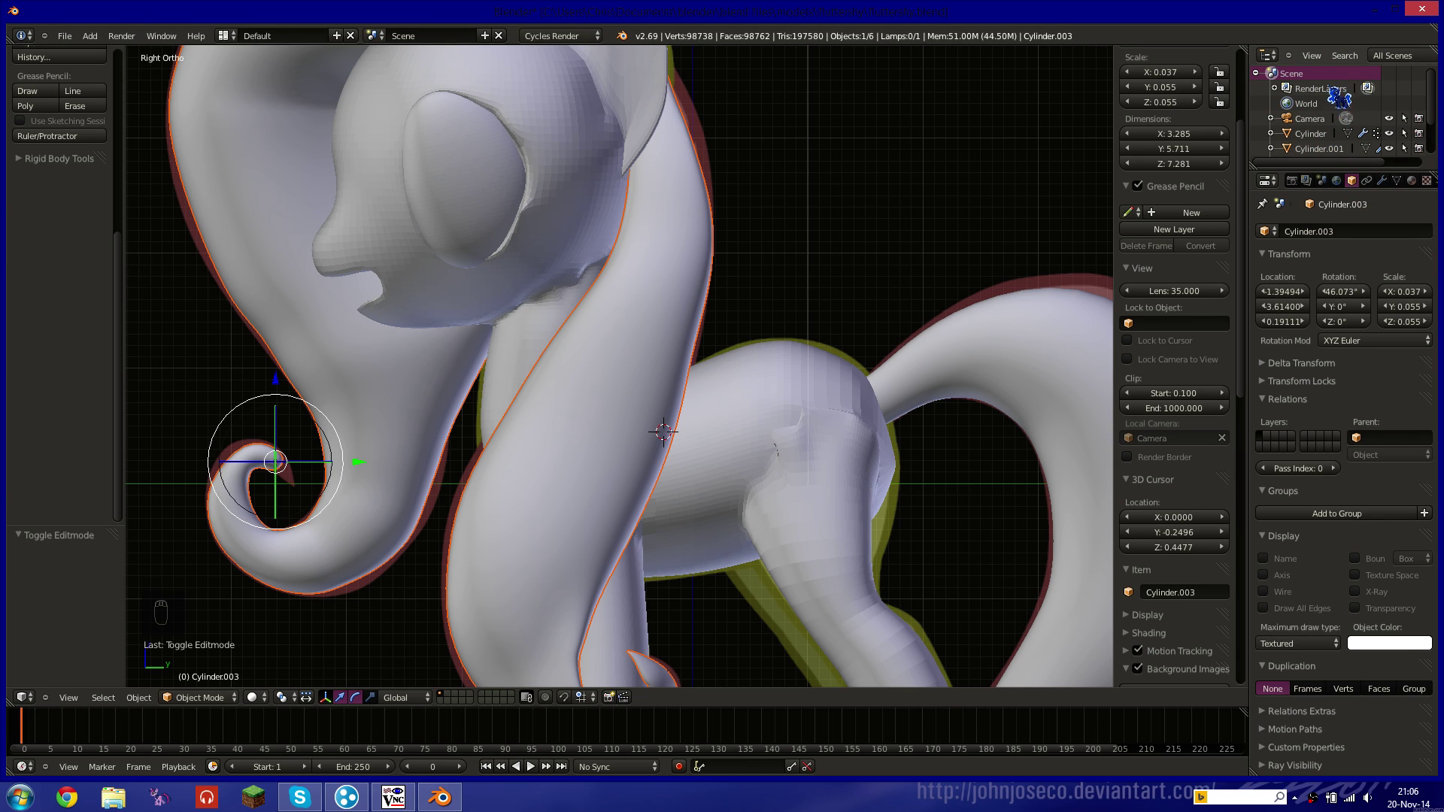
pyautogui.scroll(-3, 1338, 97)
pyautogui.click(1331, 229)
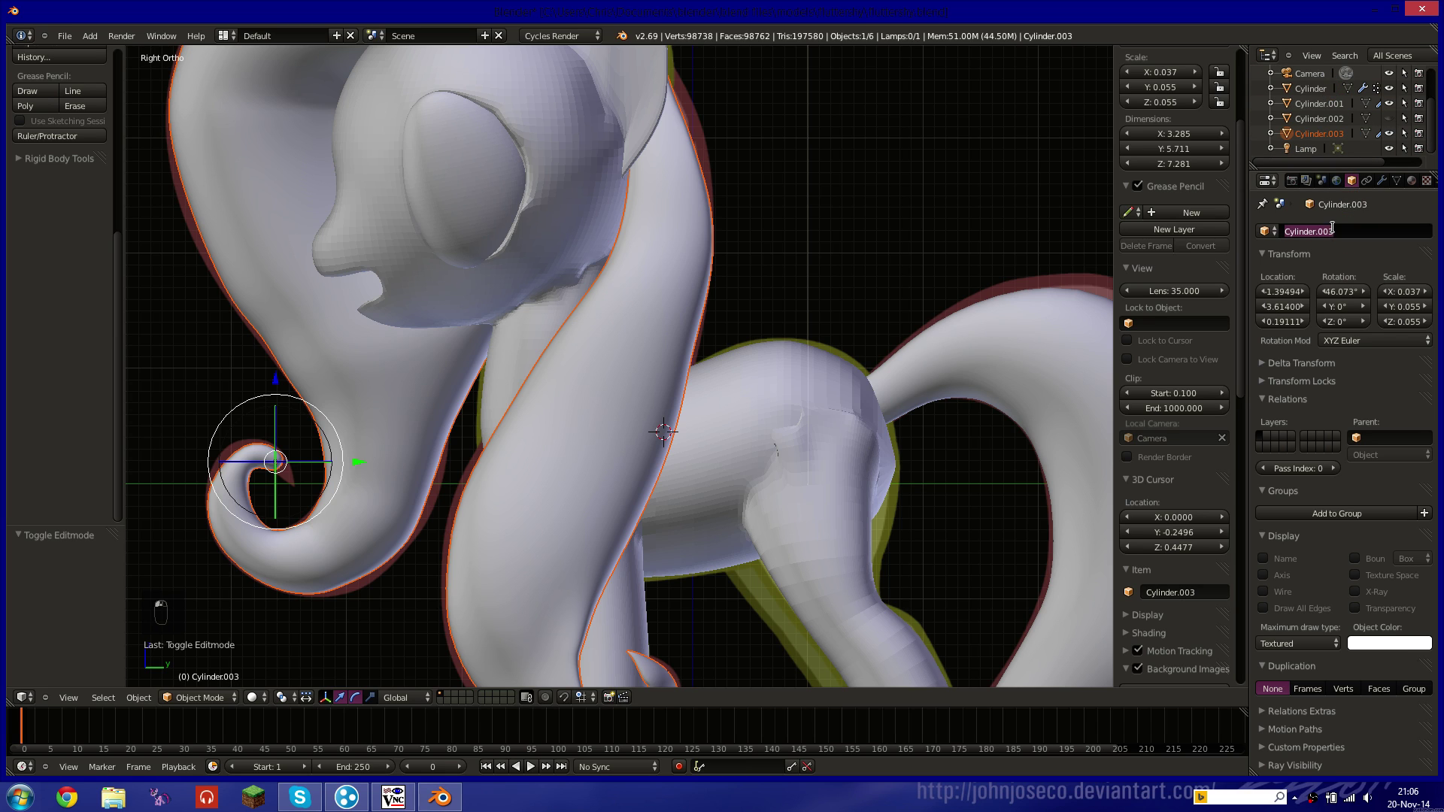
pyautogui.write('mane')
pyautogui.press('Return')
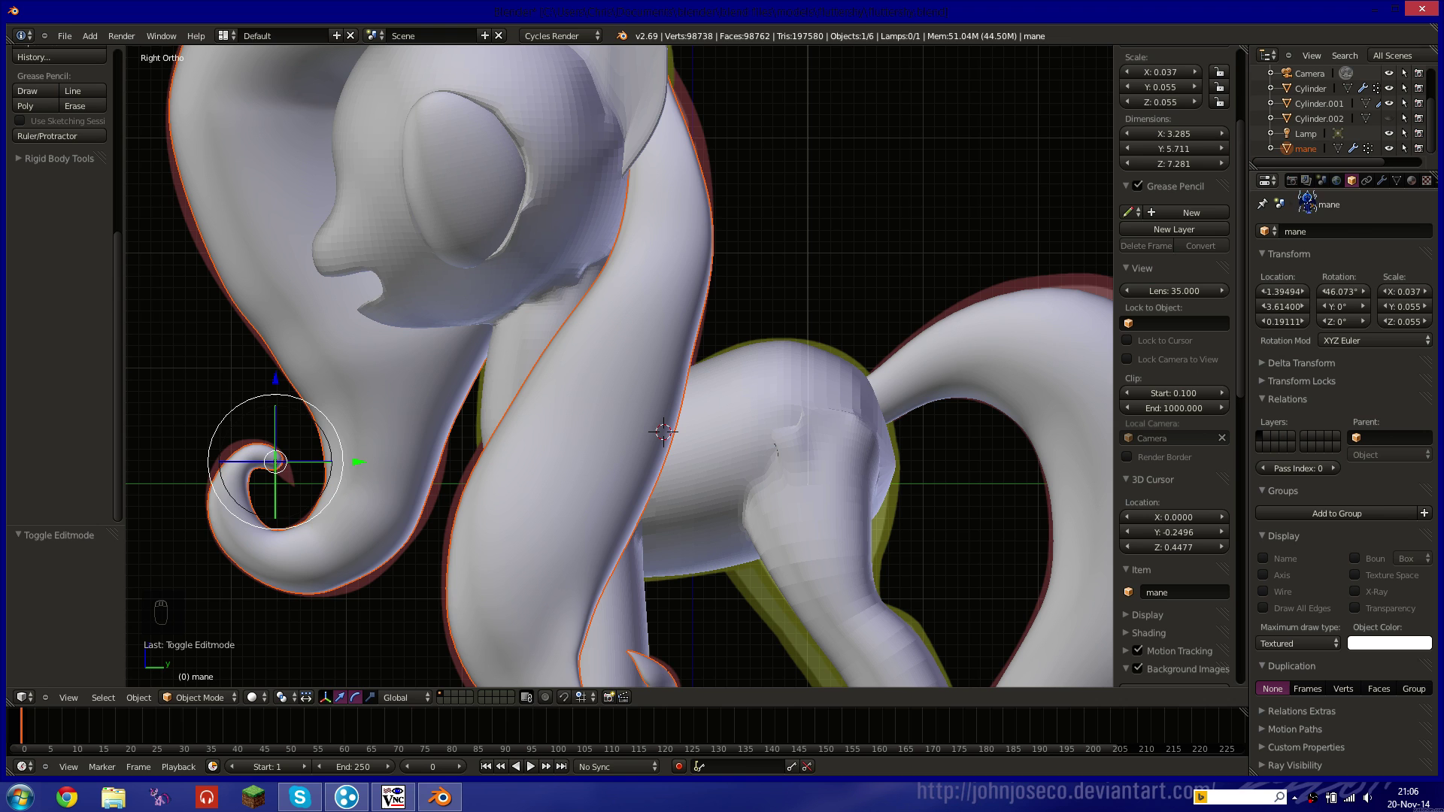
# Select the Cylinder.002 object.
pyautogui.click(1320, 118)
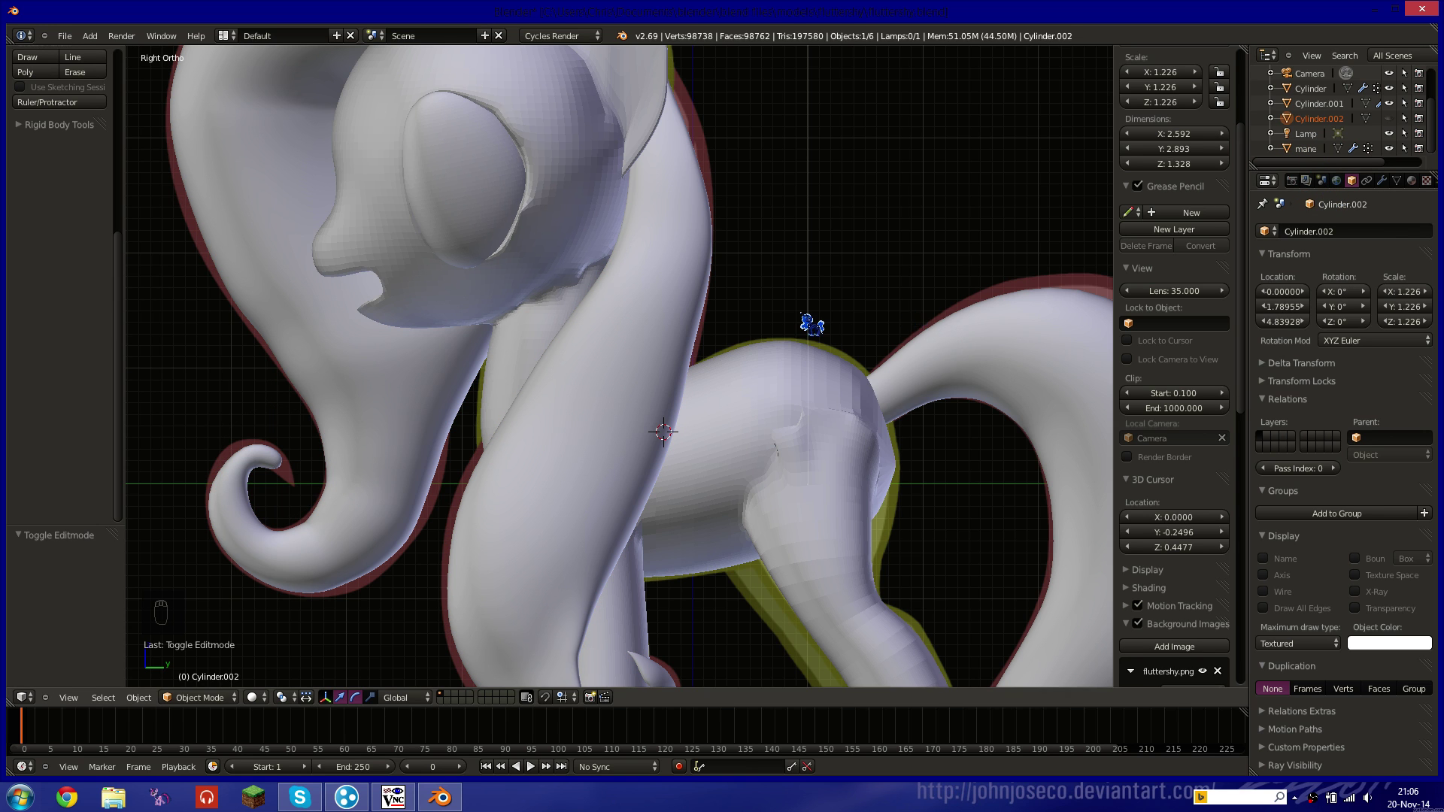
# Examine the whole pony in wireframe and temporarily unhide Cylinder.002 to identify which part of the model it is.
pyautogui.scroll(-5, 806, 322)
pyautogui.scroll(5, 812, 340)
pyautogui.keyDown('shift'); pyautogui.moveTo(849, 349); pyautogui.dragTo(645, 420, button='middle'); pyautogui.keyUp('shift')
pyautogui.press('z')
pyautogui.scroll(-2, 750, 299)
pyautogui.scroll(-4, 760, 309)
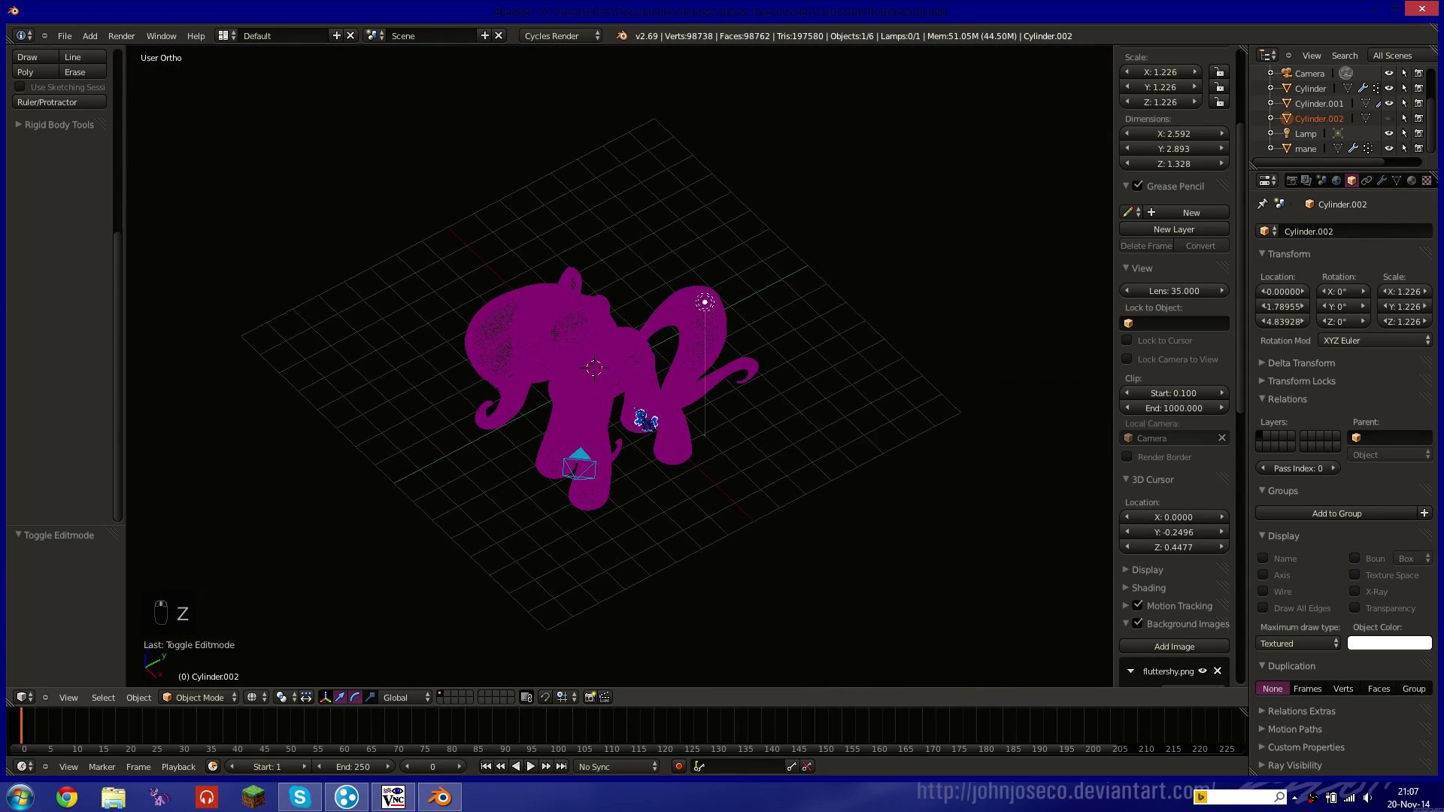
pyautogui.click(1318, 107)
pyautogui.click(1317, 123)
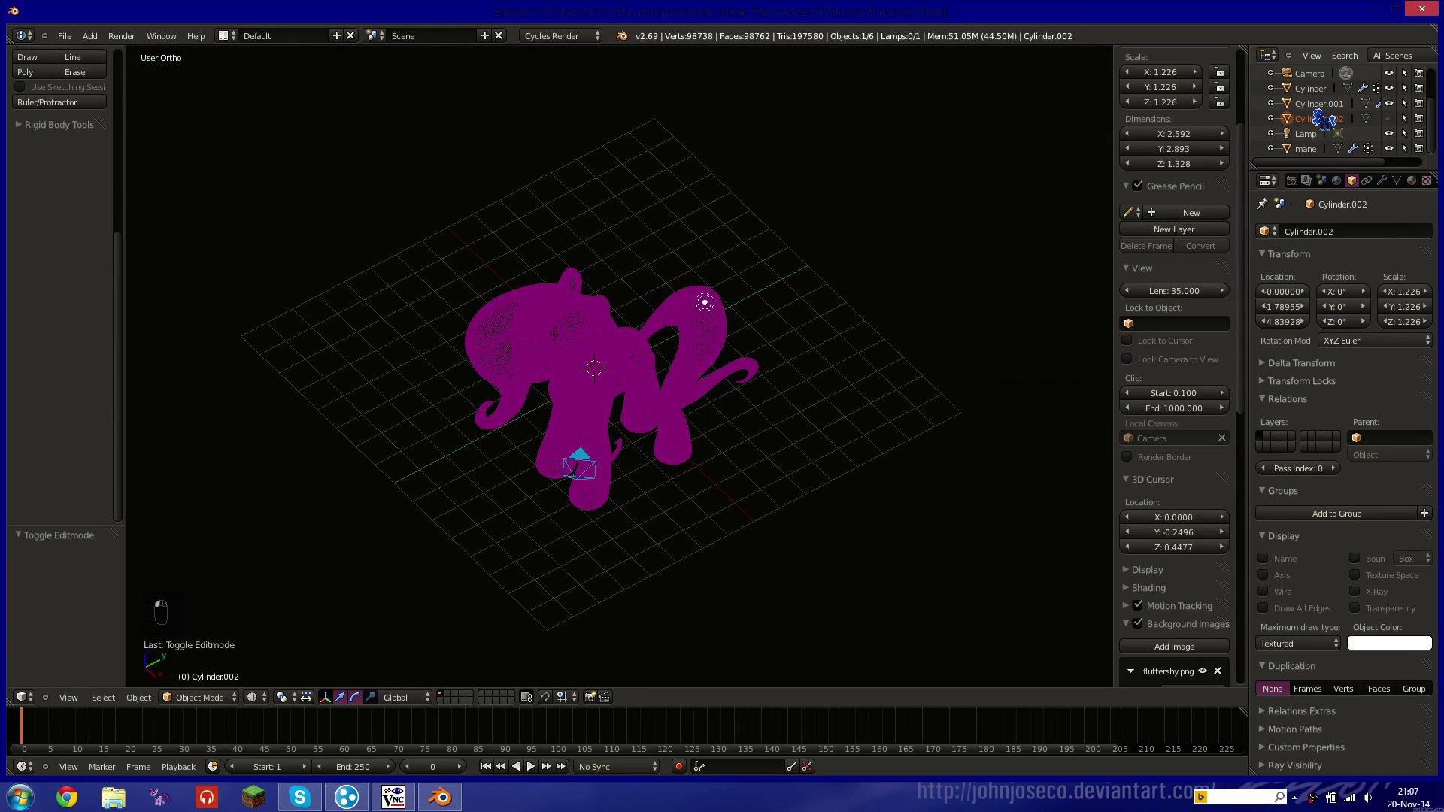
pyautogui.click(1412, 180)
pyautogui.click(1353, 183)
pyautogui.moveTo(647, 343); pyautogui.dragTo(597, 304, button='middle')
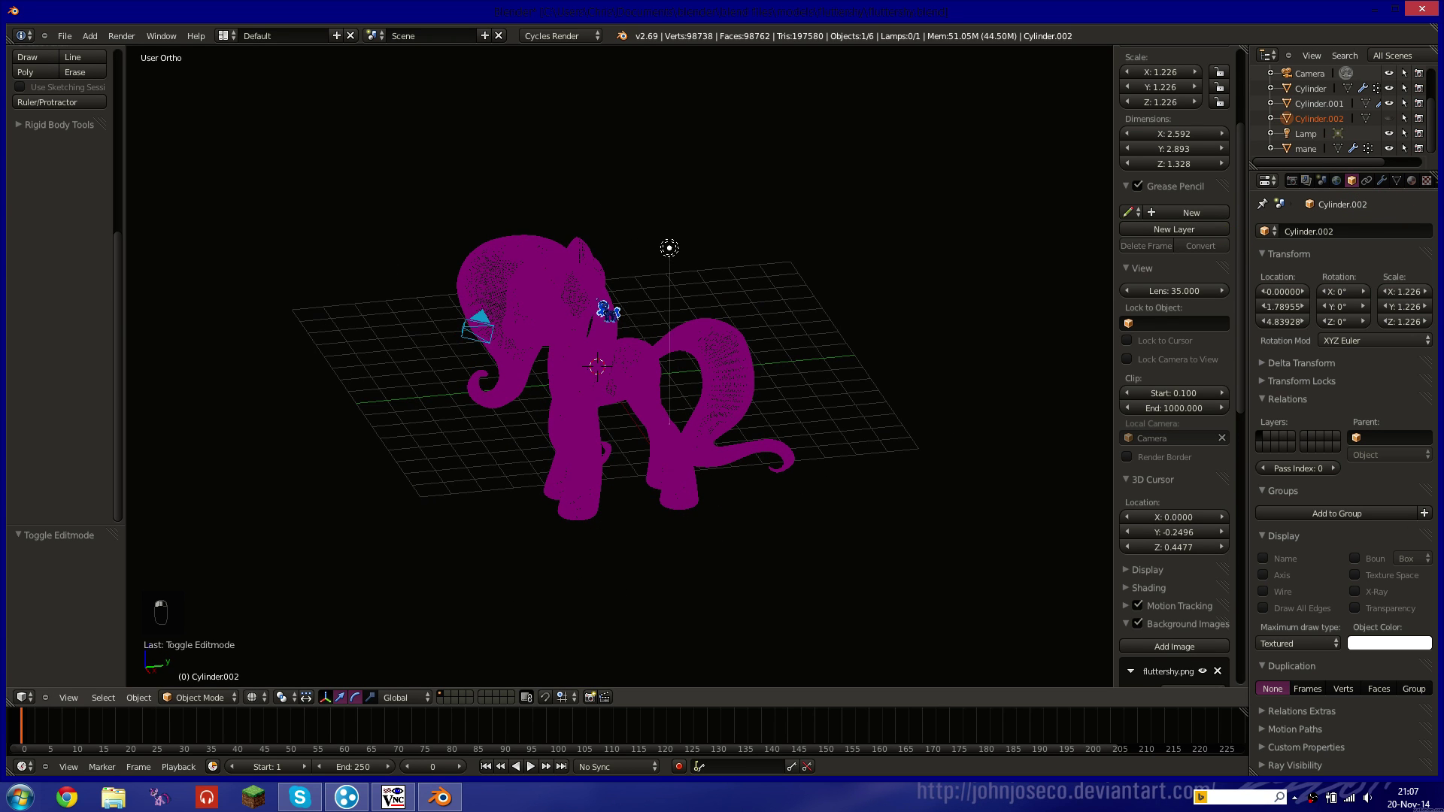
pyautogui.click(1391, 120)
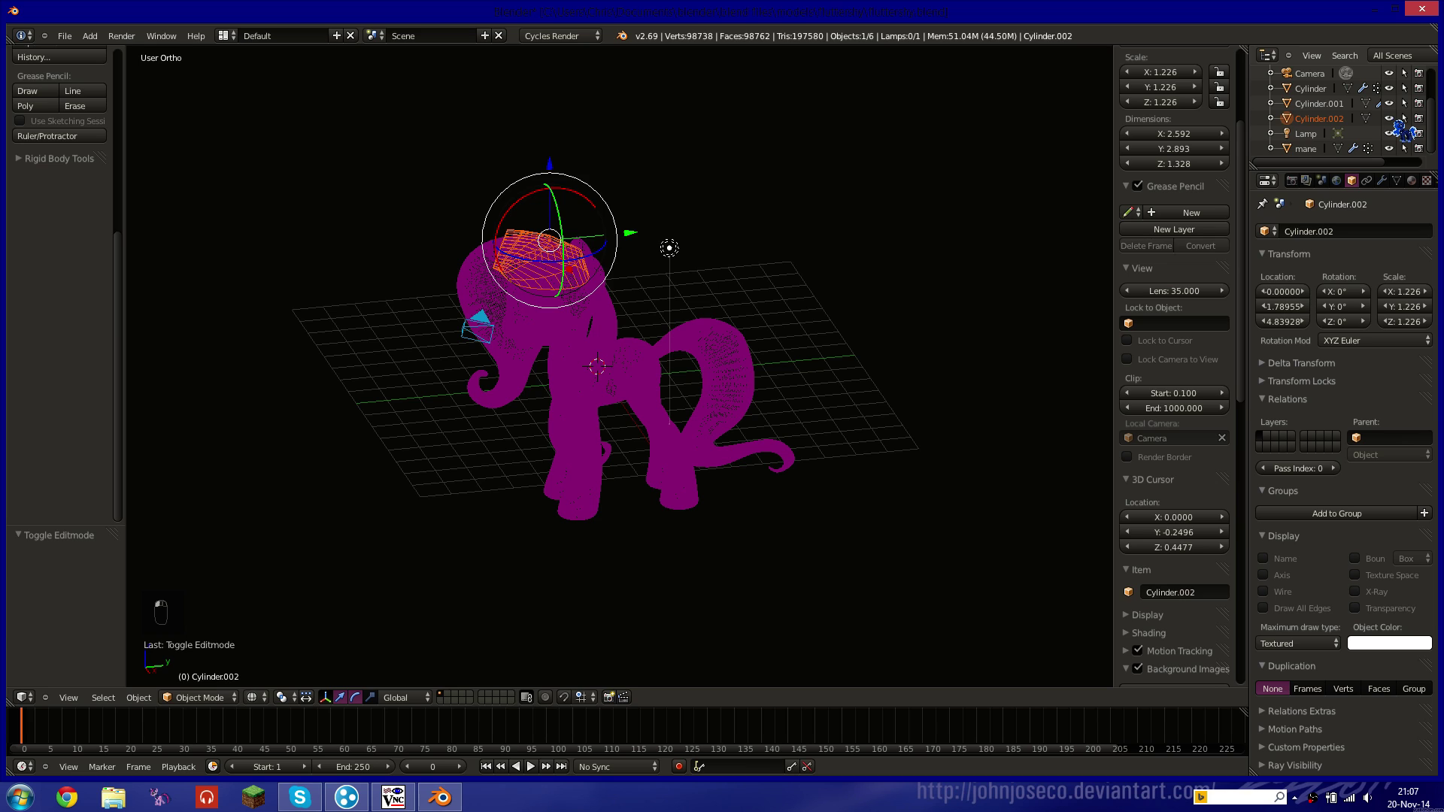
pyautogui.click(1392, 120)
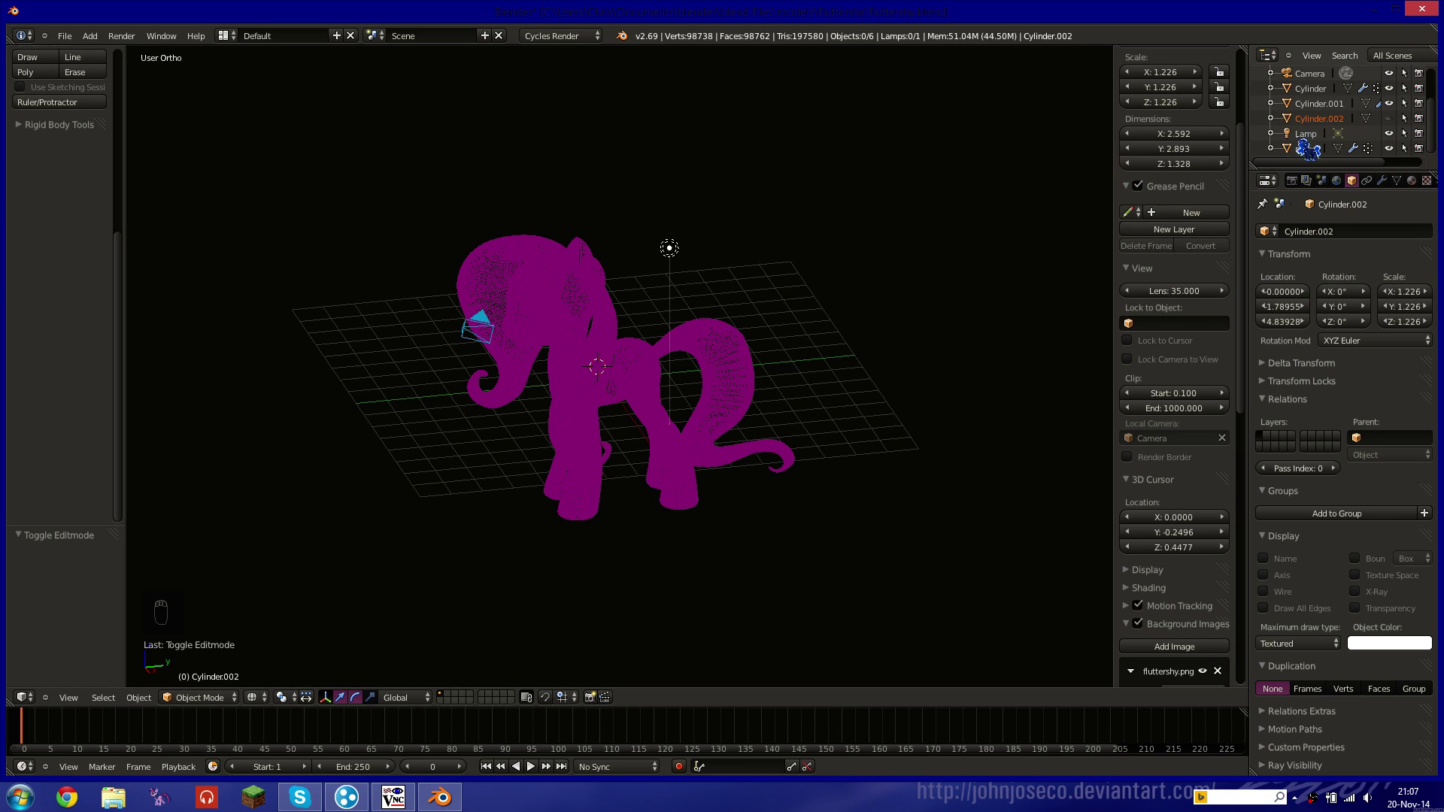
# Try to delete the hidden Cylinder.002 object.
pyautogui.press('x')
pyautogui.click(1032, 212)
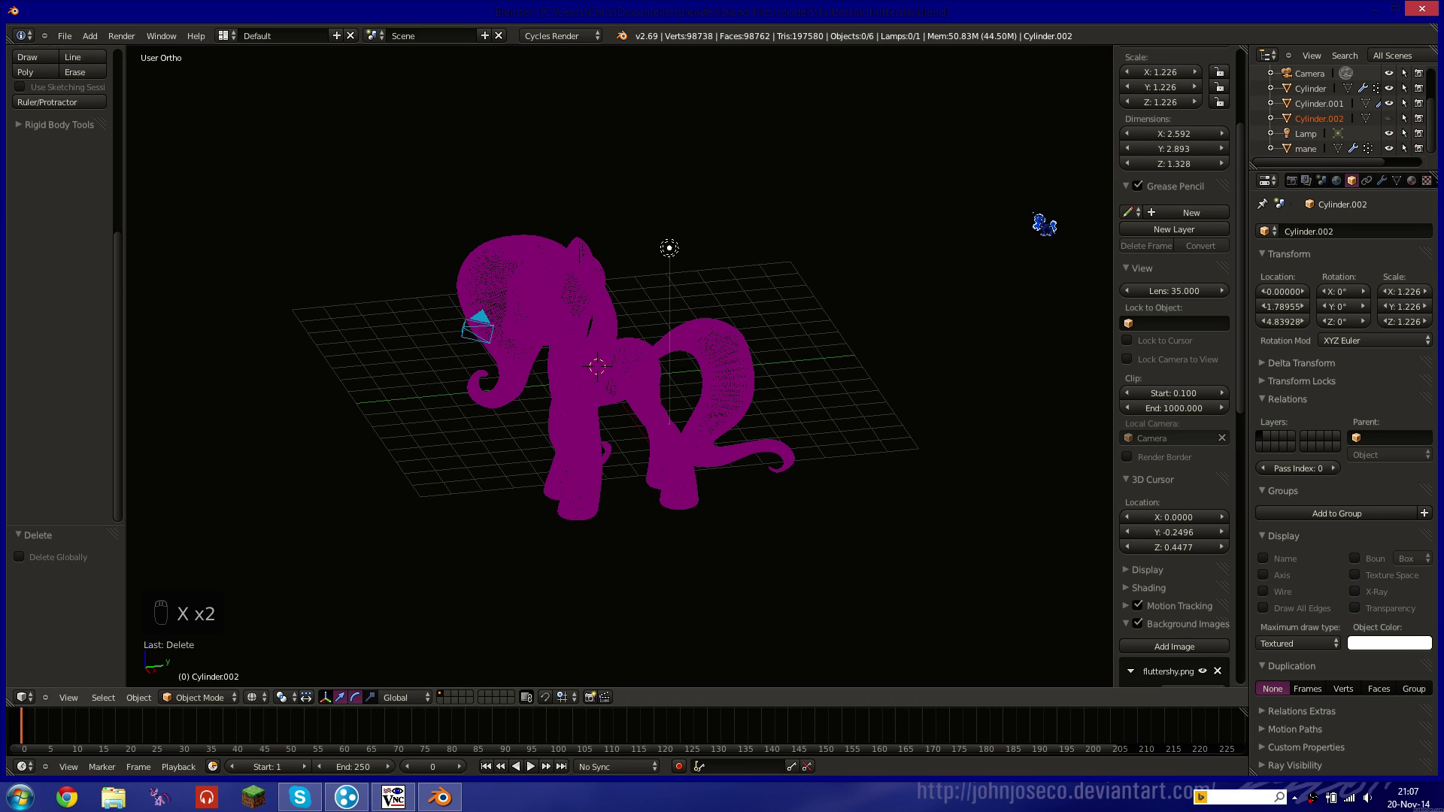
pyautogui.hotkey('ctrl', 'z')
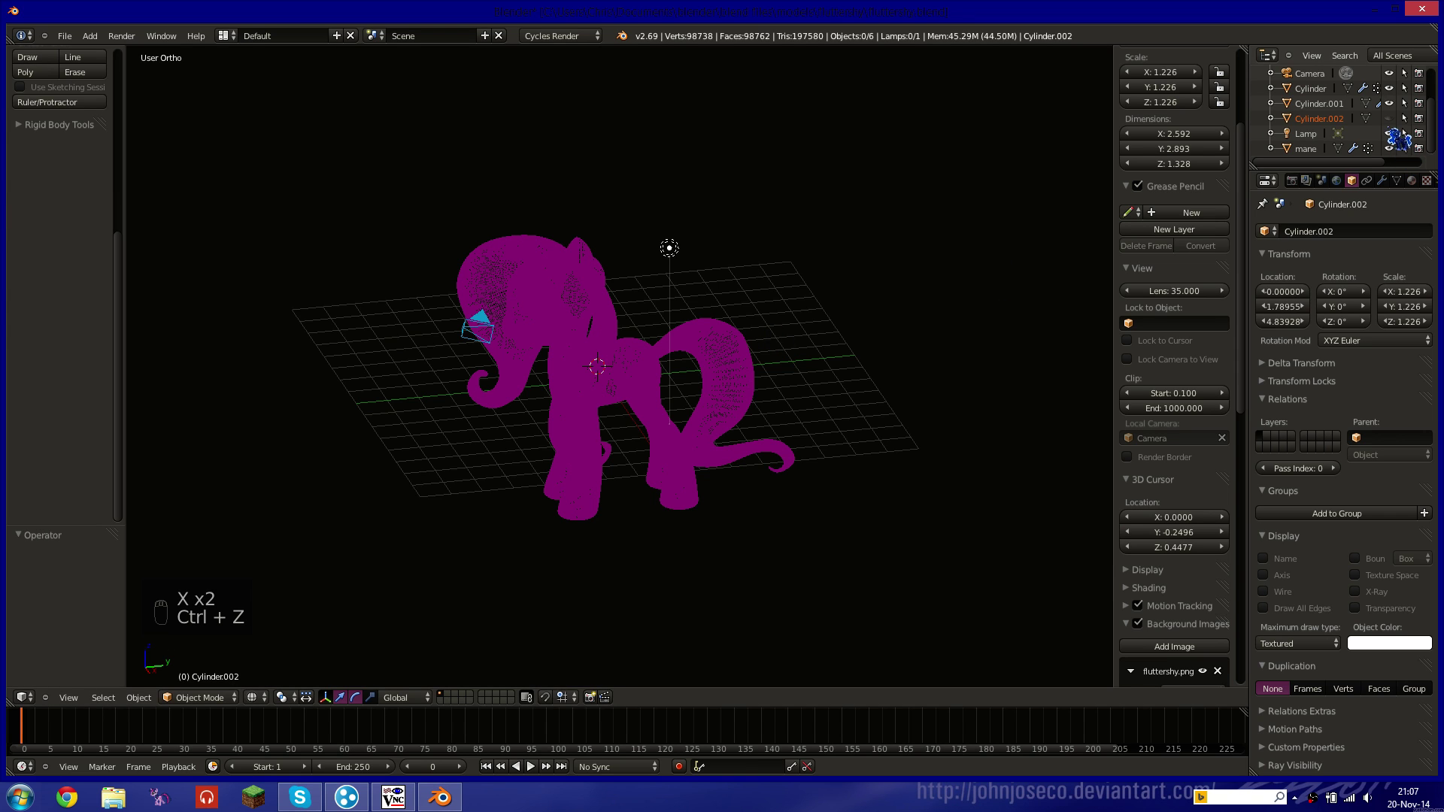
# Unhide the Cylinder.002 object above the pony's head and delete it in solid shading.
pyautogui.rightClick(560, 253)
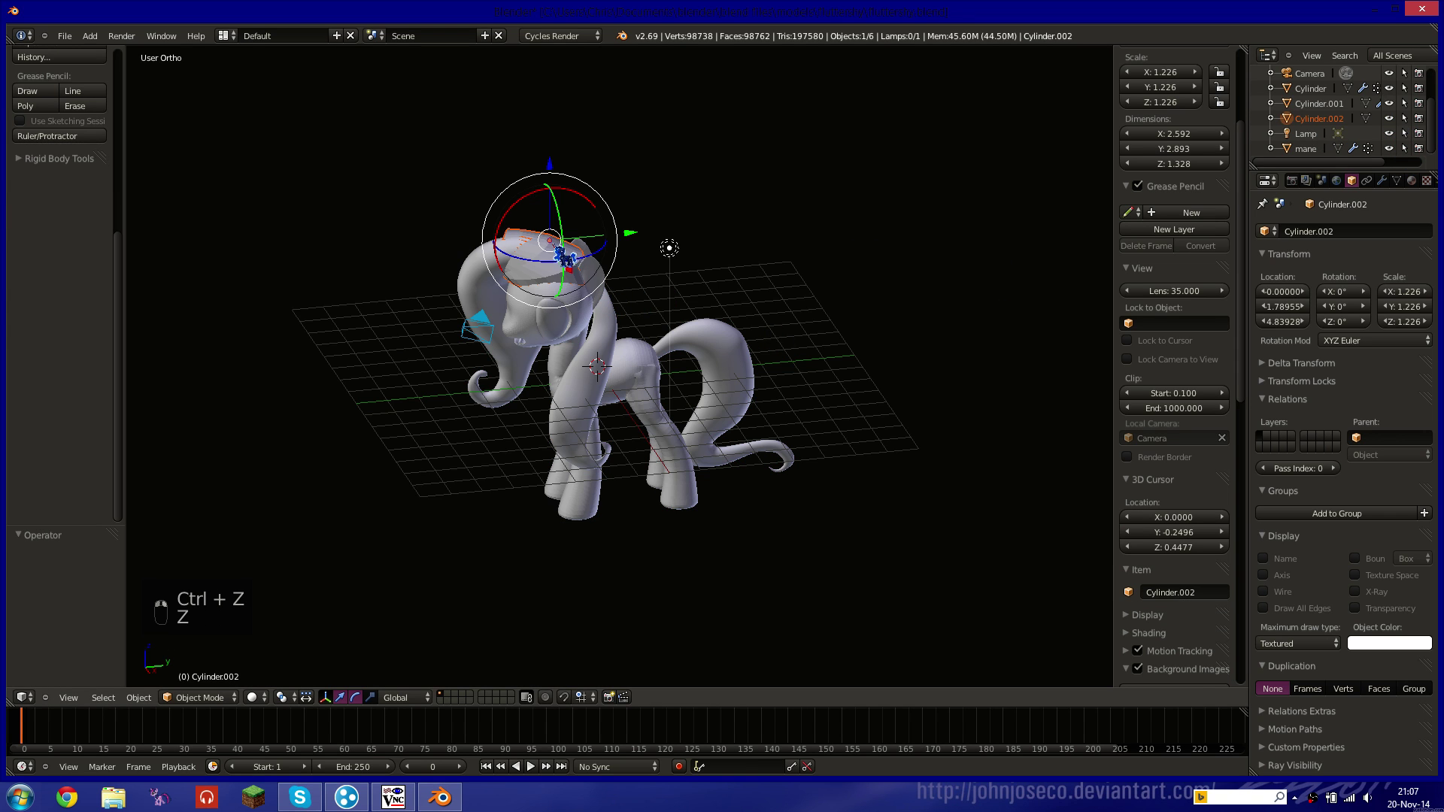
pyautogui.press('x')
pyautogui.click(581, 267)
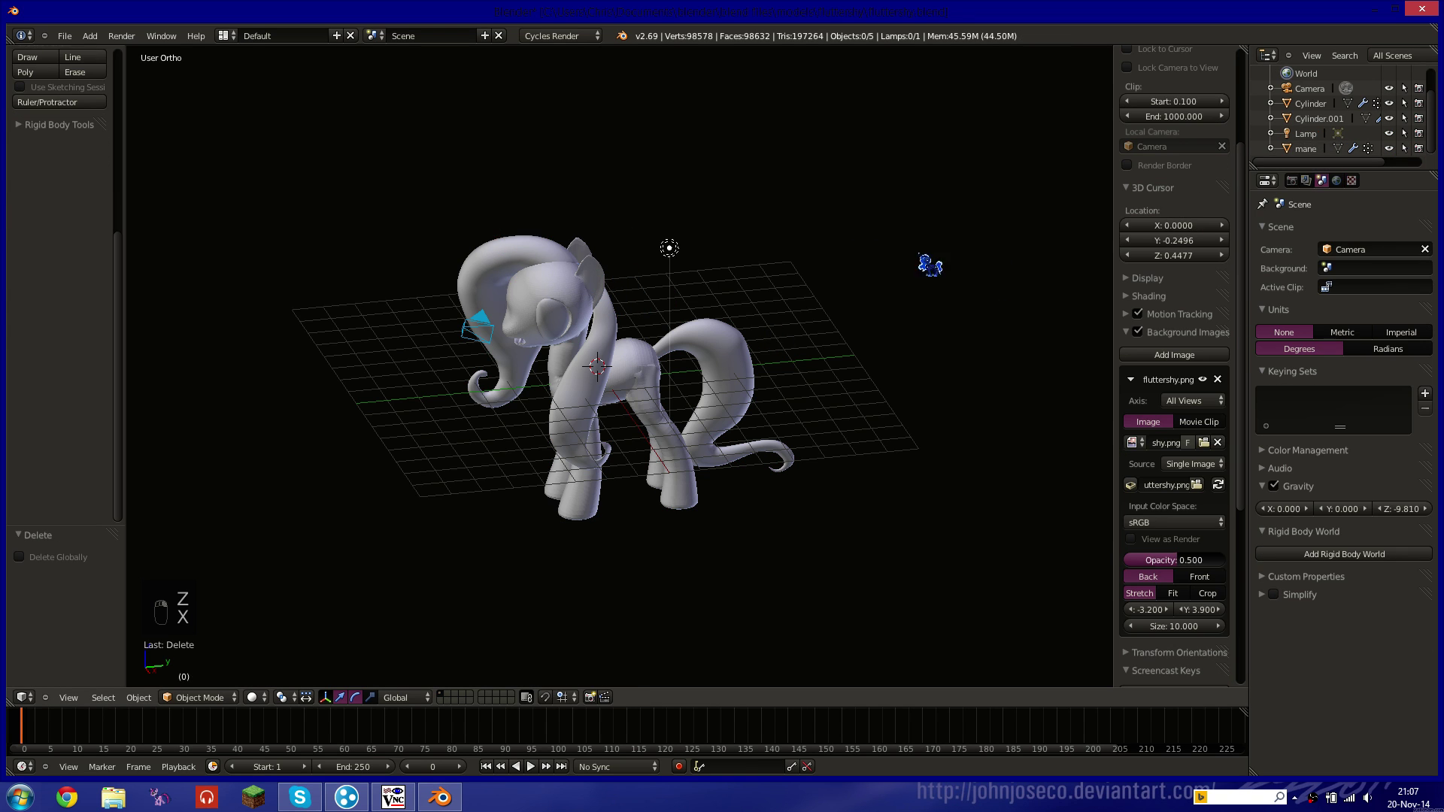
# Rename the Cylinder.001 object, which forms the pony's tail, as "tail".
pyautogui.click(1330, 120)
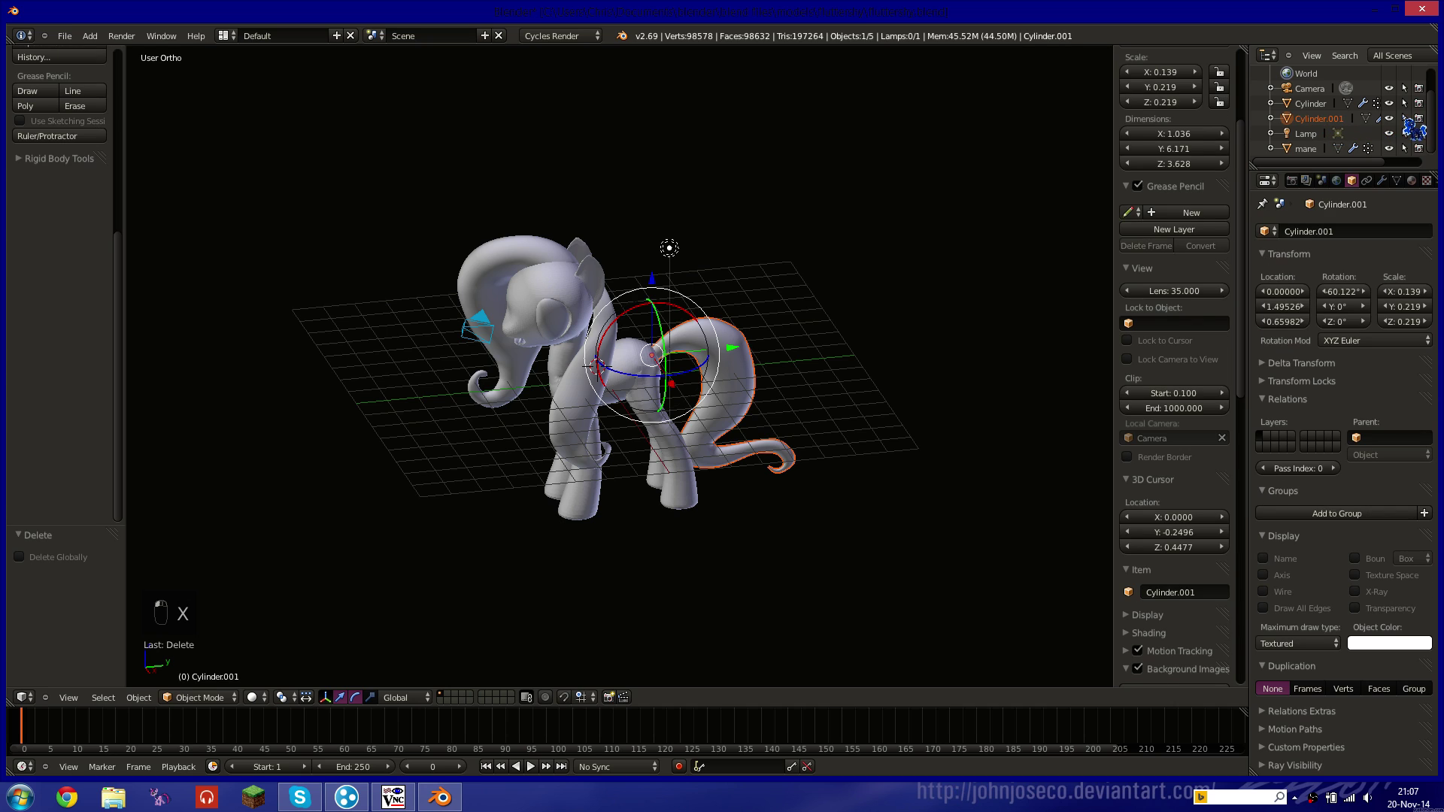
pyautogui.click(1310, 230)
pyautogui.write('taoil')
pyautogui.press('Return')
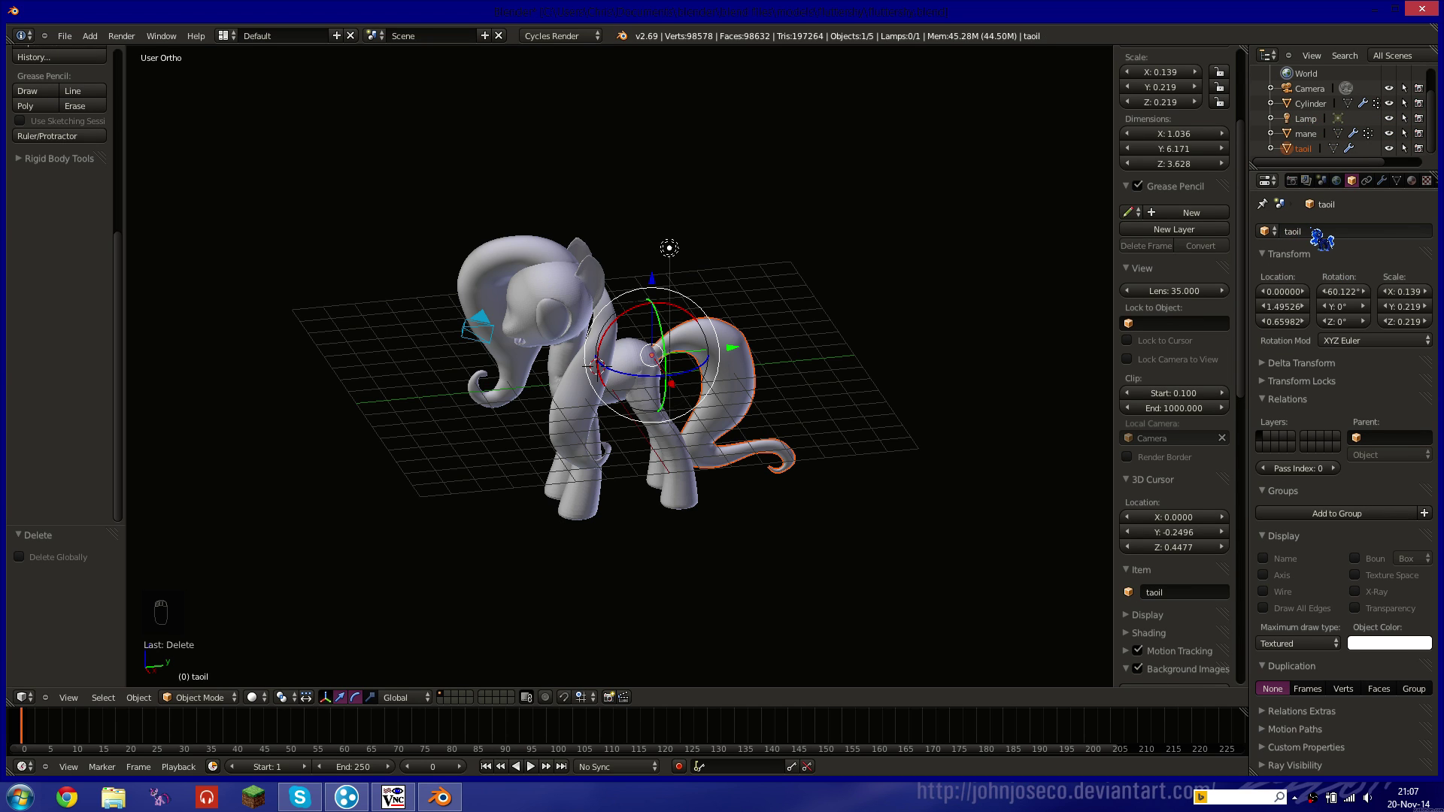
pyautogui.click(1308, 228)
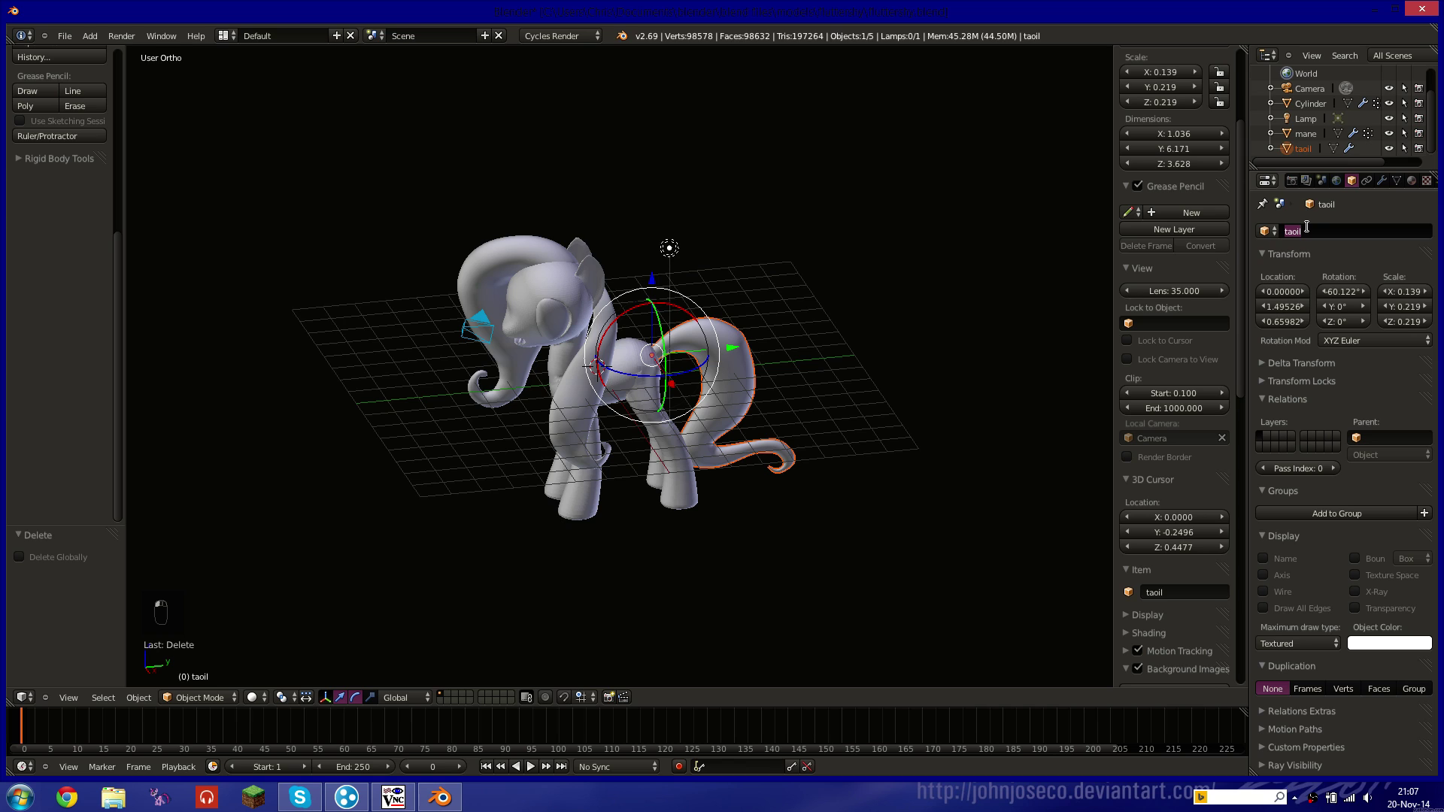
pyautogui.write('tail')
pyautogui.press('Return')
# Rename the pony's main Cylinder object as "body".
pyautogui.click(1317, 104)
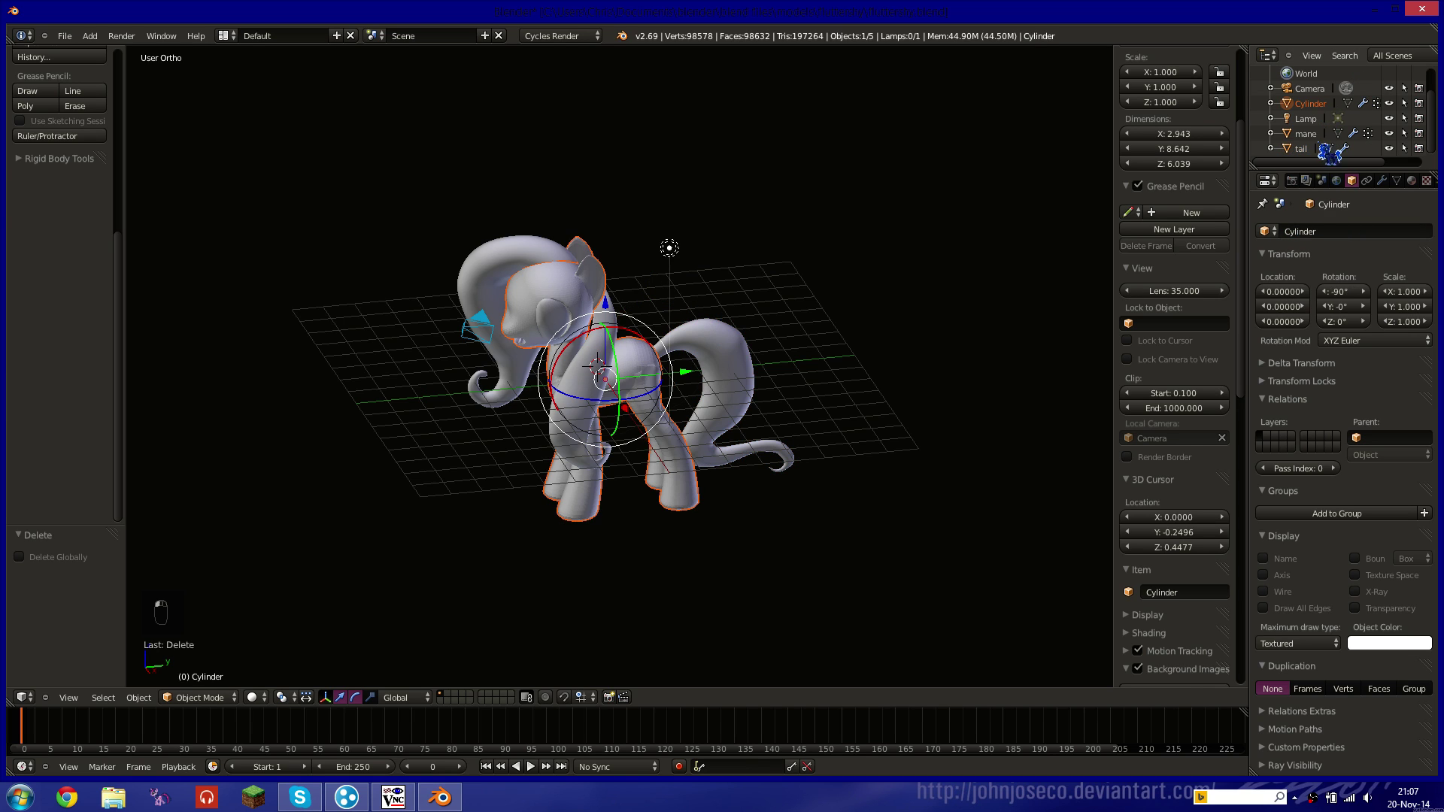
pyautogui.click(1301, 231)
pyautogui.write('body')
pyautogui.press('Return')
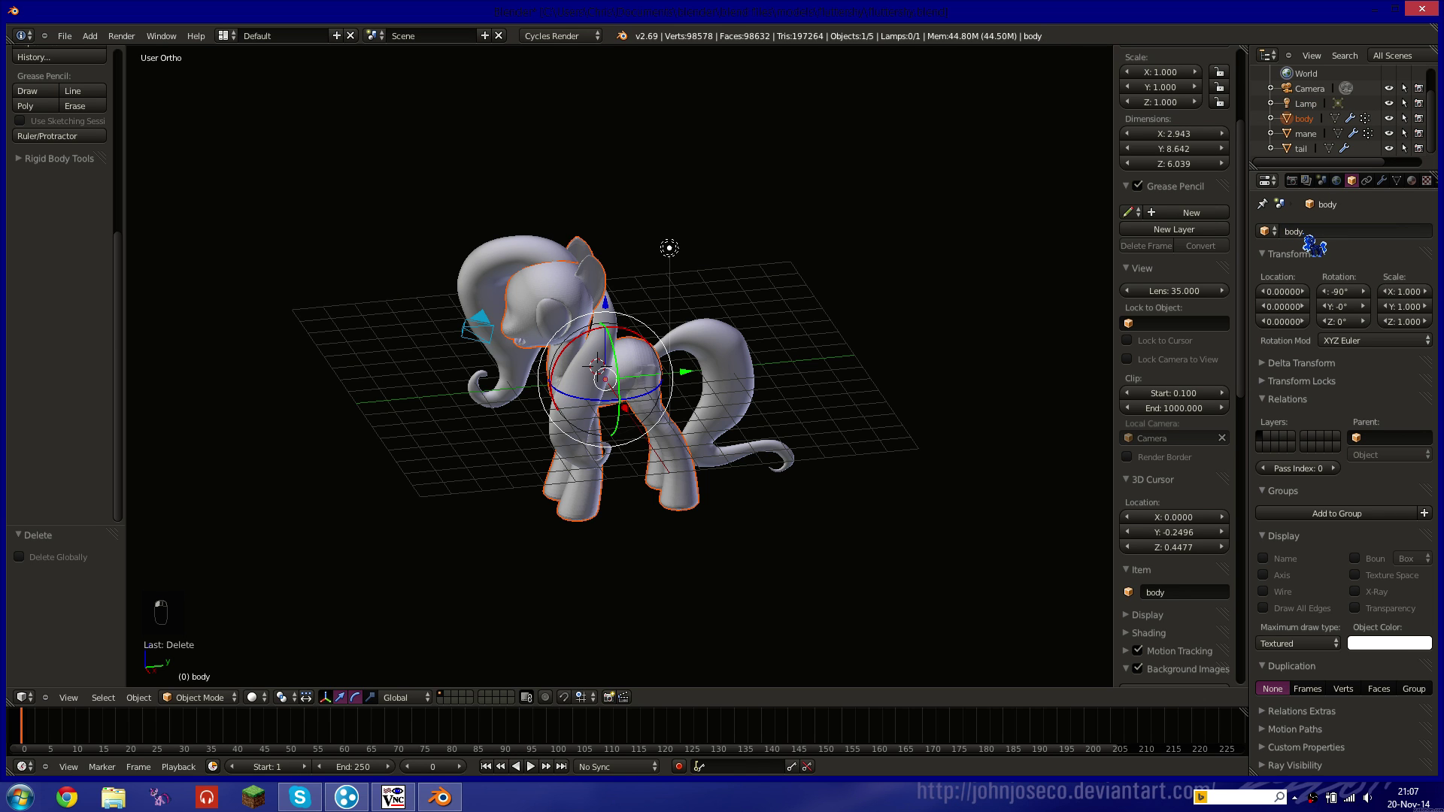
# Examine the pony's back and flanks from above, from behind and in the right orthographic view.
pyautogui.moveTo(572, 392); pyautogui.dragTo(514, 440, button='middle')
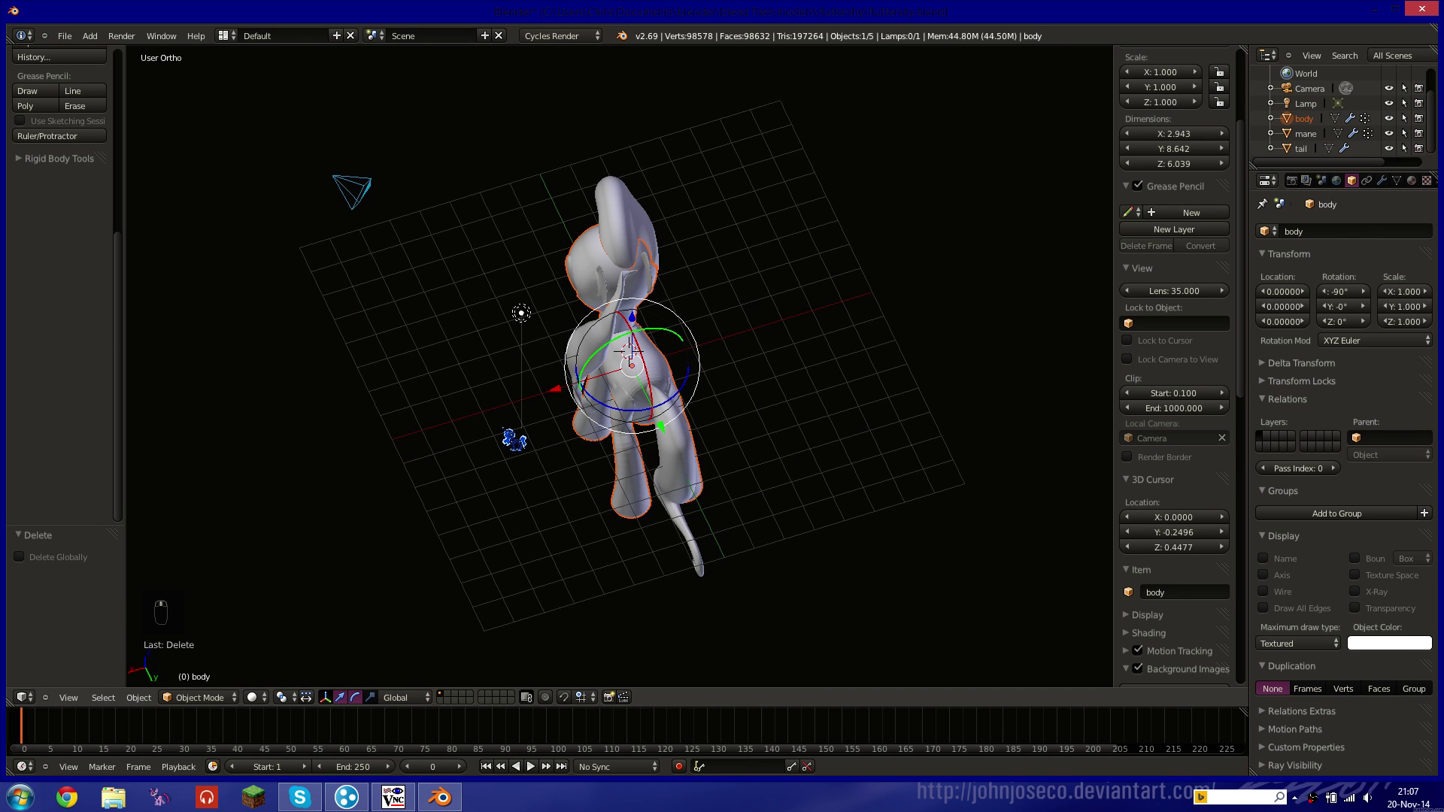
pyautogui.press('KP_7')
pyautogui.scroll(8, 683, 258)
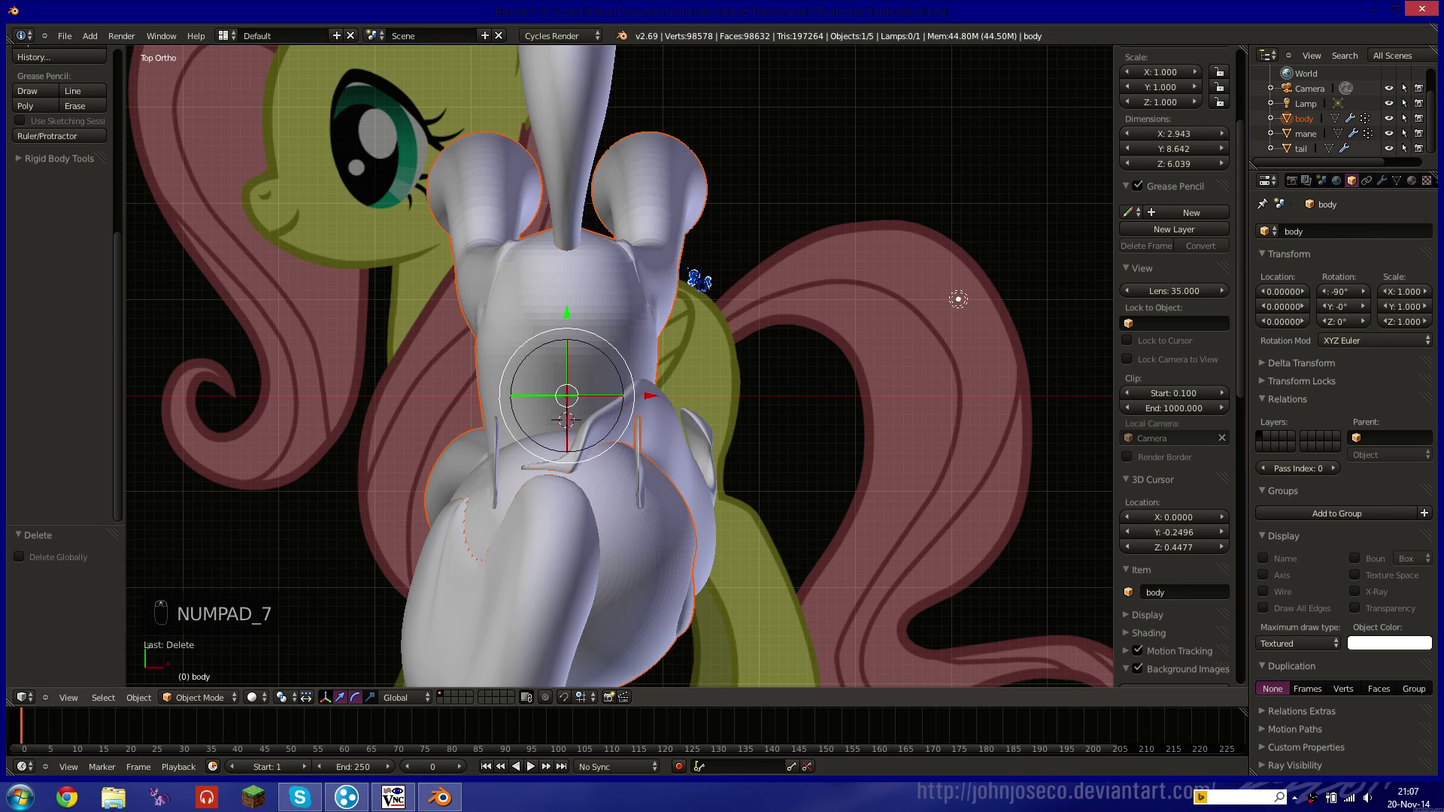
pyautogui.keyDown('shift'); pyautogui.moveTo(662, 376); pyautogui.dragTo(667, 337, button='middle'); pyautogui.keyUp('shift')
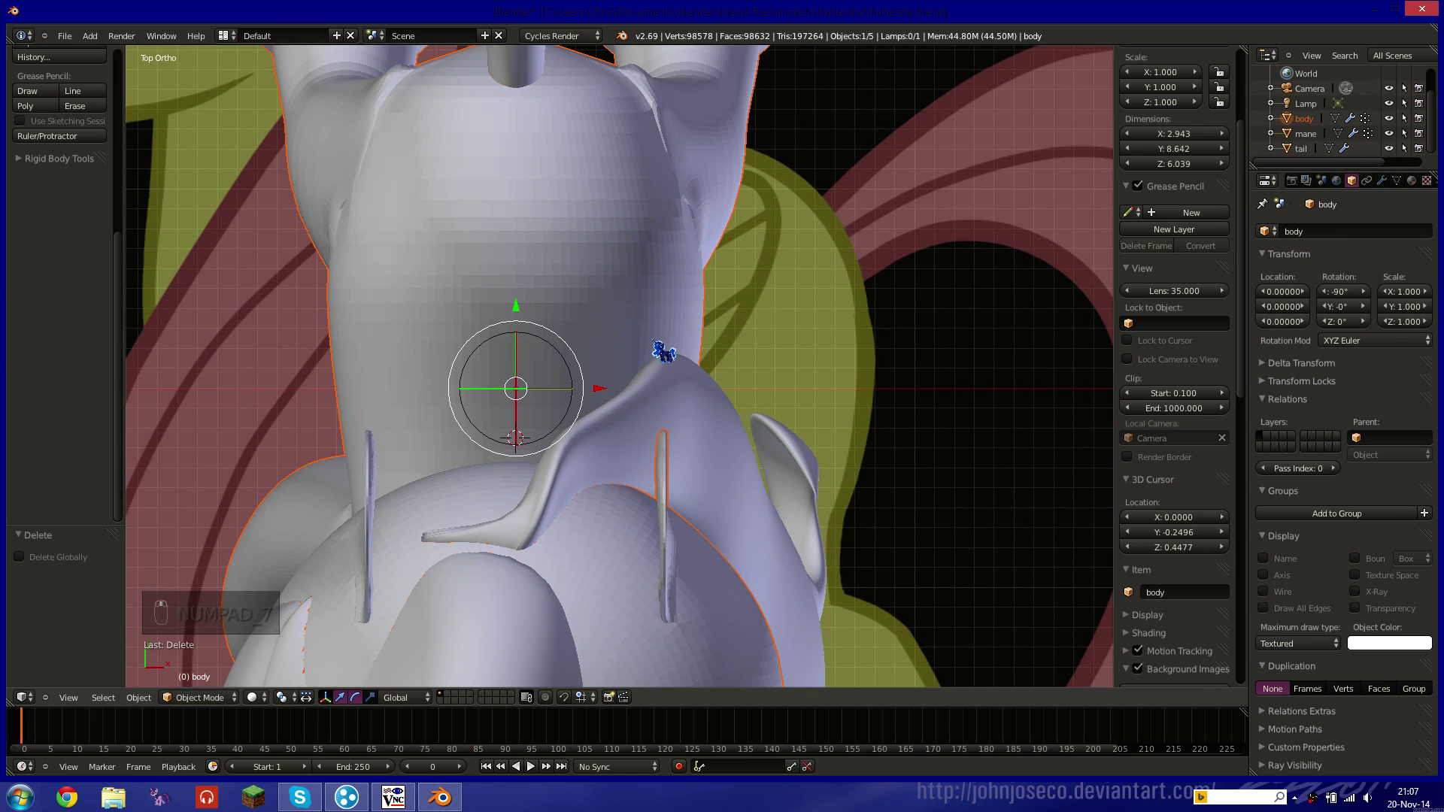
pyautogui.press('KP_3')
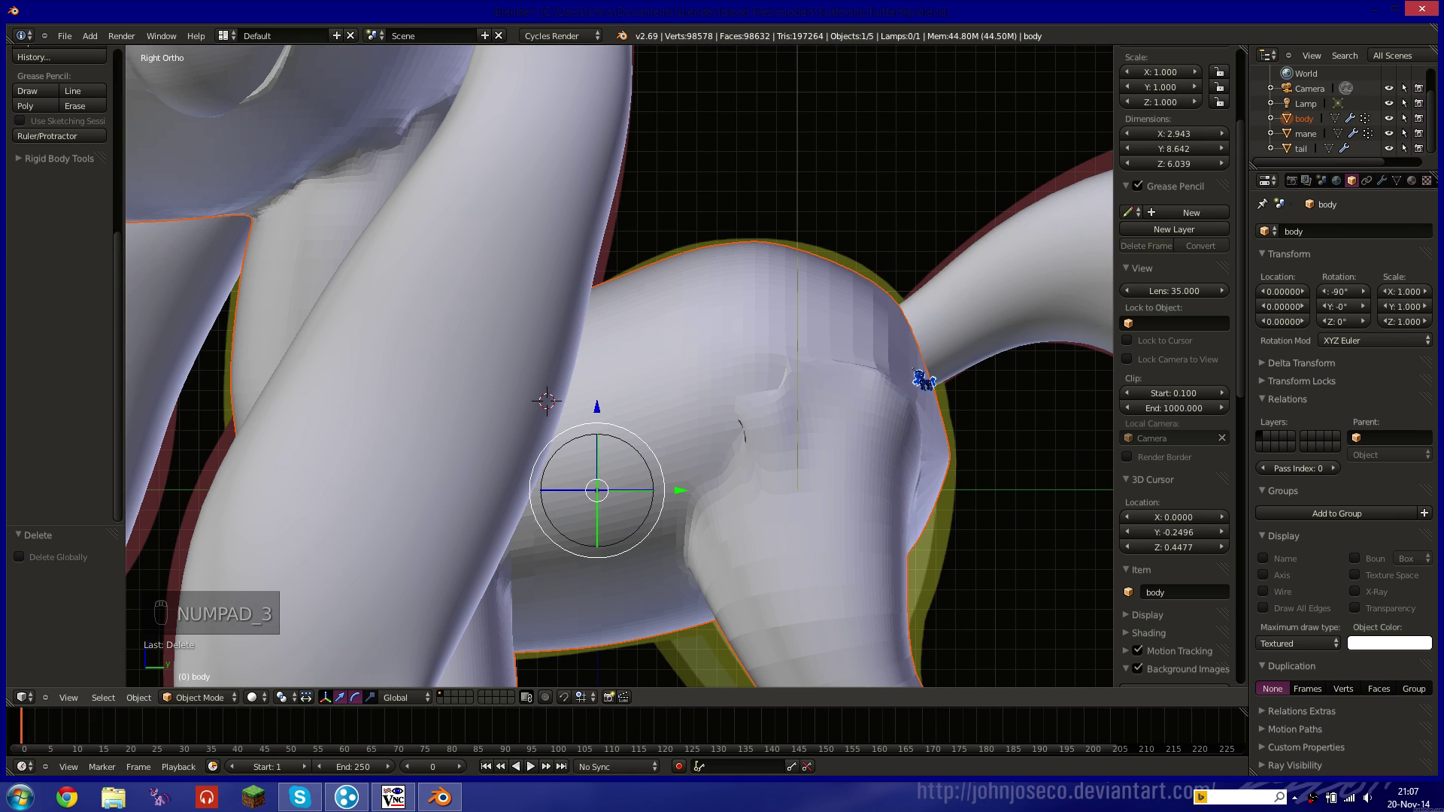
pyautogui.moveTo(924, 380); pyautogui.dragTo(790, 458, button='middle')
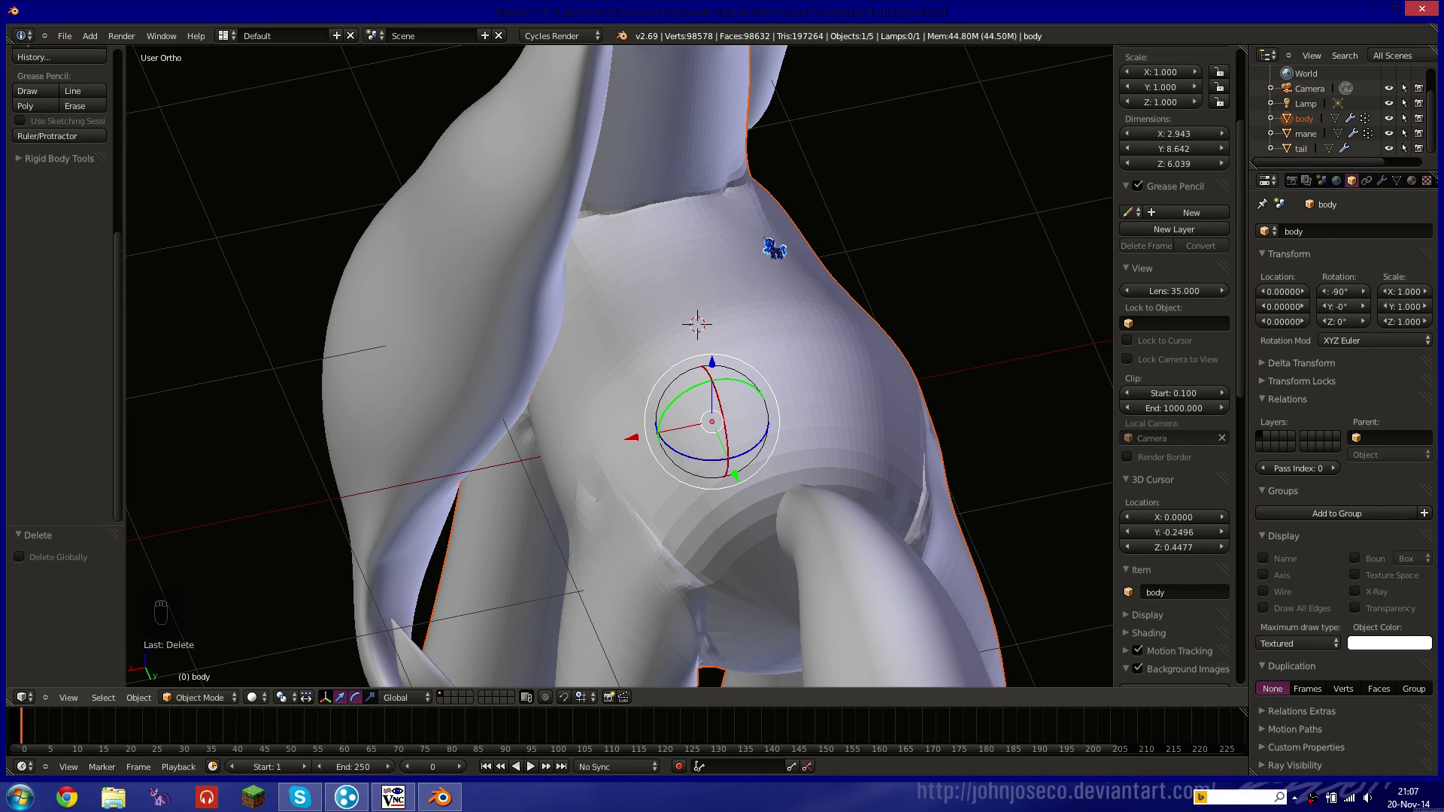
pyautogui.moveTo(712, 193); pyautogui.dragTo(733, 276, button='middle')
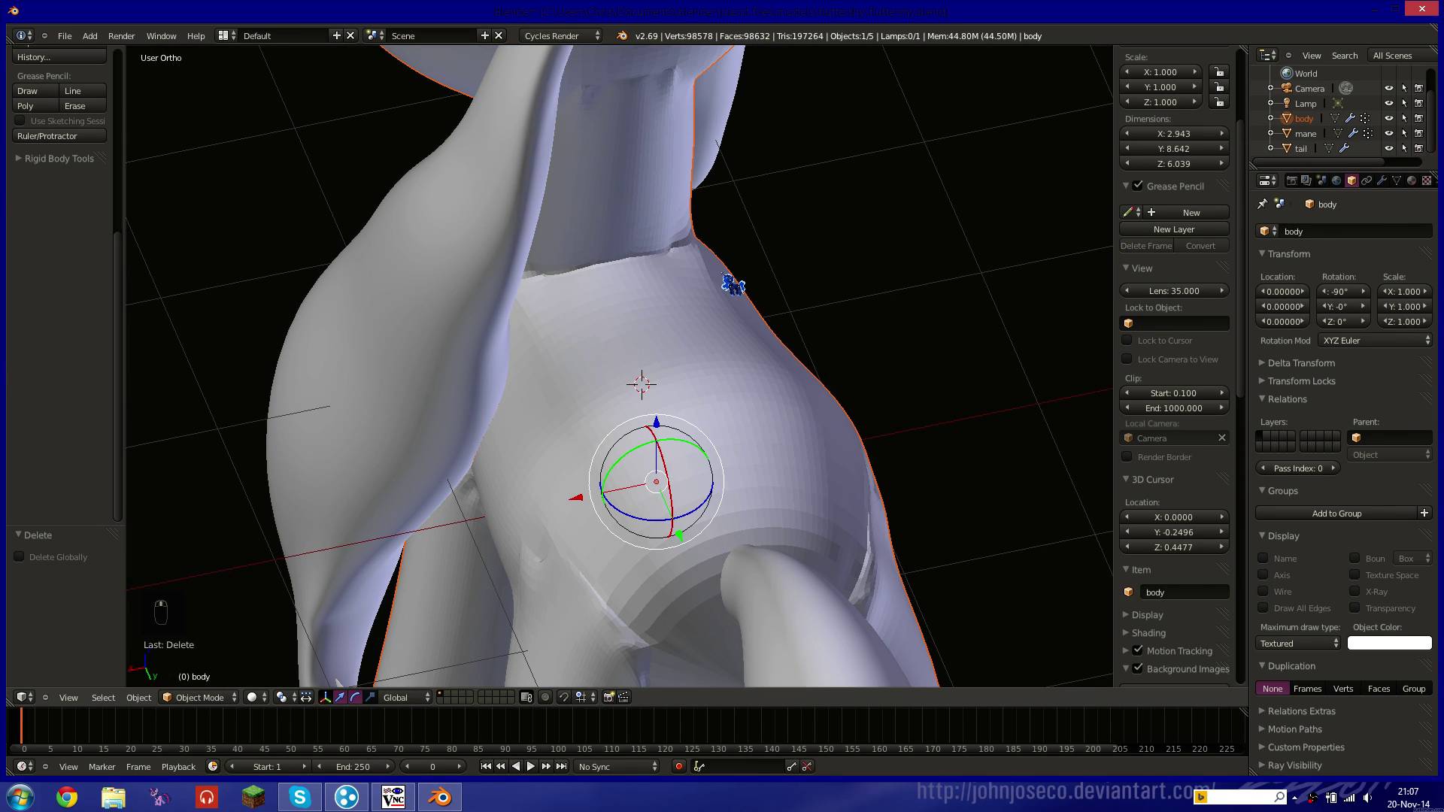
pyautogui.press('KP_3')
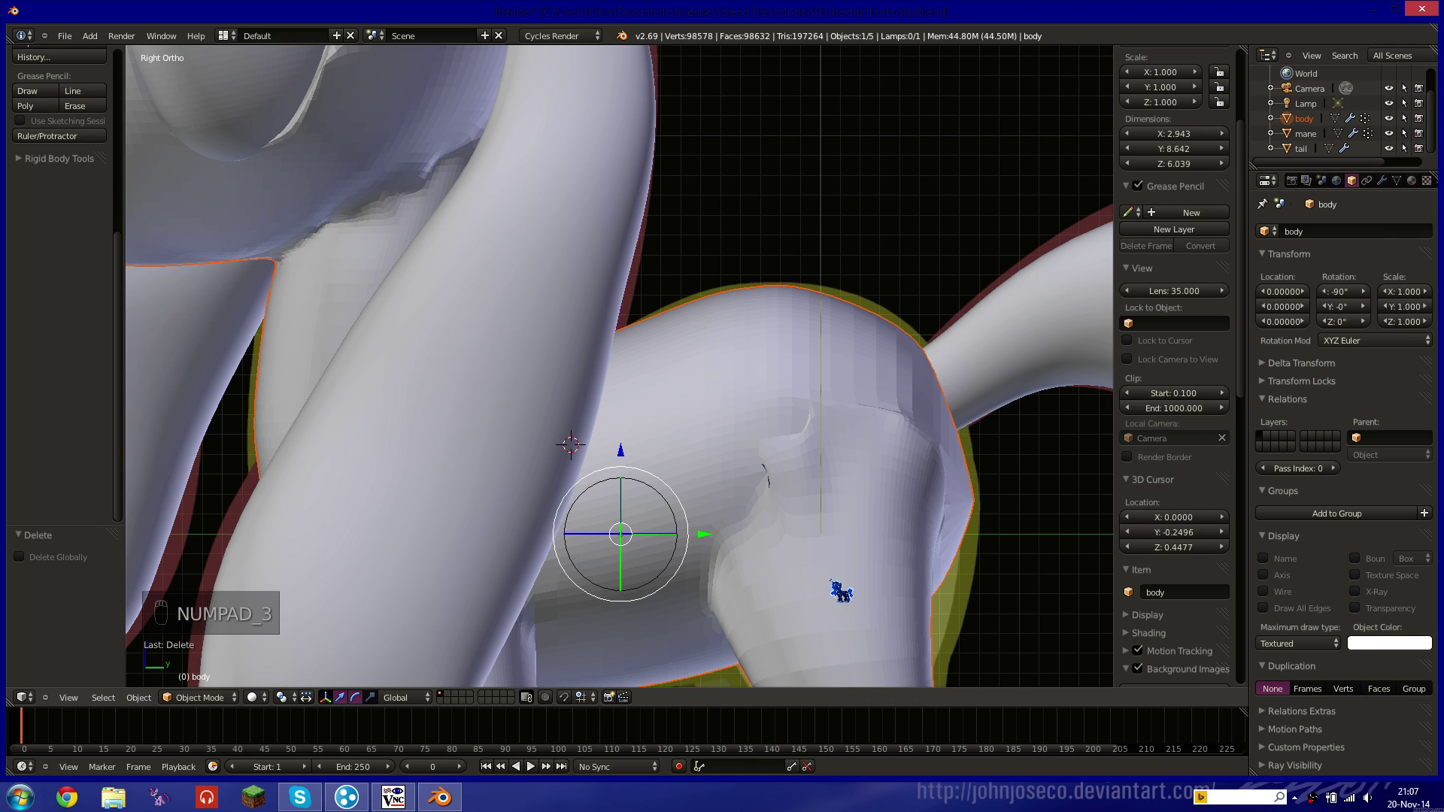
pyautogui.keyDown('shift'); pyautogui.moveTo(838, 590); pyautogui.dragTo(865, 485, button='middle'); pyautogui.keyUp('shift')
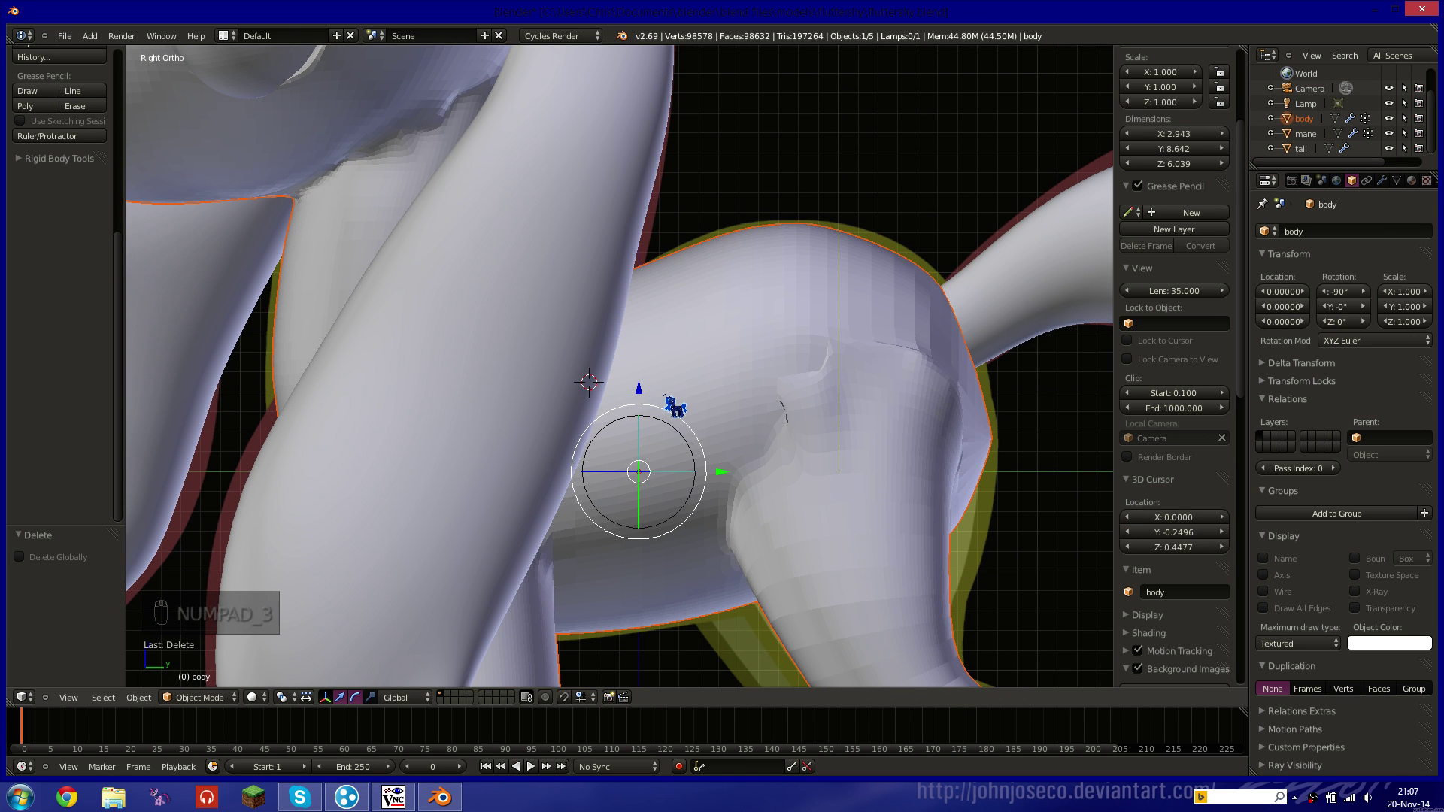
# Reset the 3D cursor to the origin, then place it near the shoulder in right view, at about Y -0.31, Z 0.62.
pyautogui.hotkey('shift', 'c')
pyautogui.scroll(5, 735, 391)
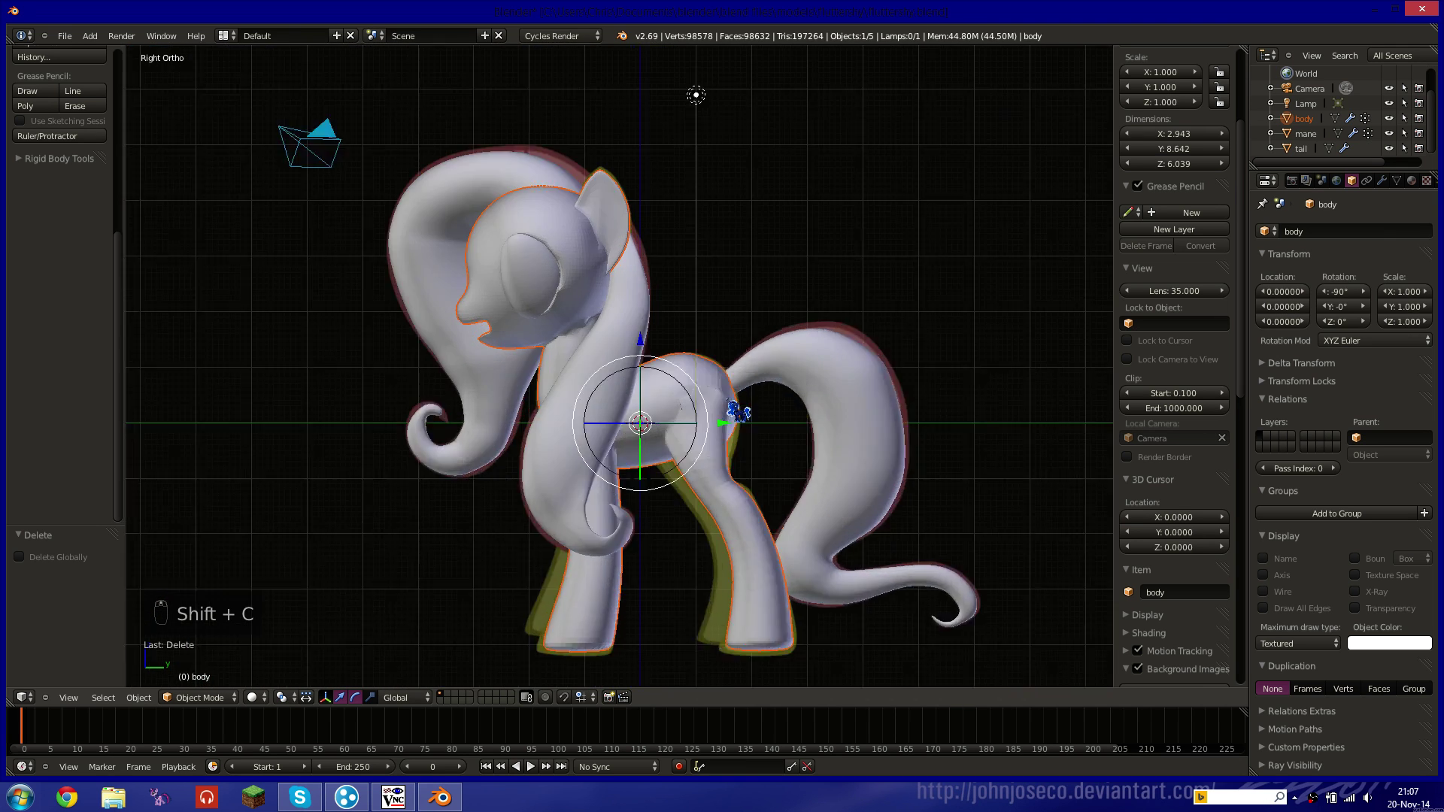
pyautogui.click(677, 422)
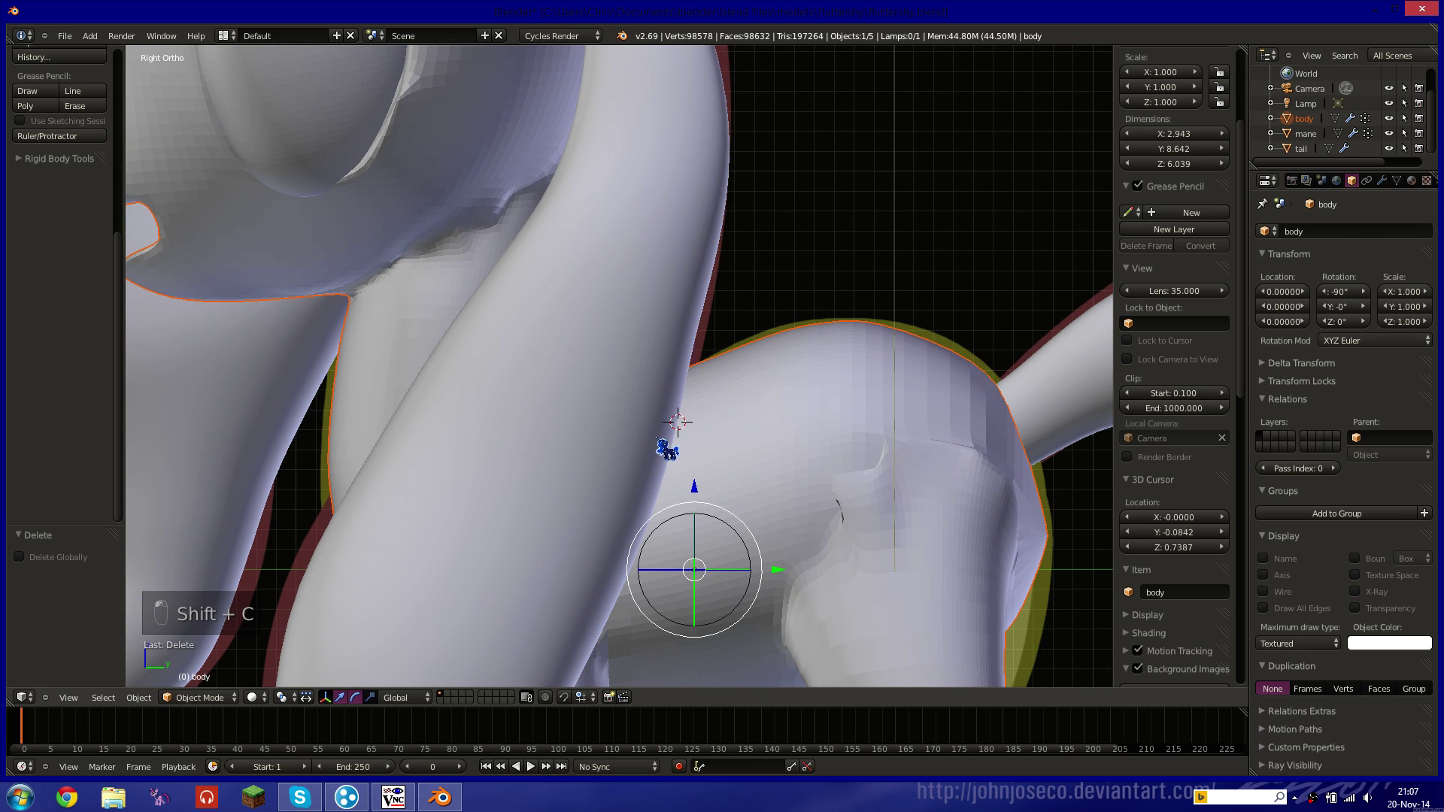
pyautogui.click(632, 441)
pyautogui.keyDown('shift'); pyautogui.moveTo(631, 496); pyautogui.dragTo(612, 452, button='middle'); pyautogui.keyUp('shift')
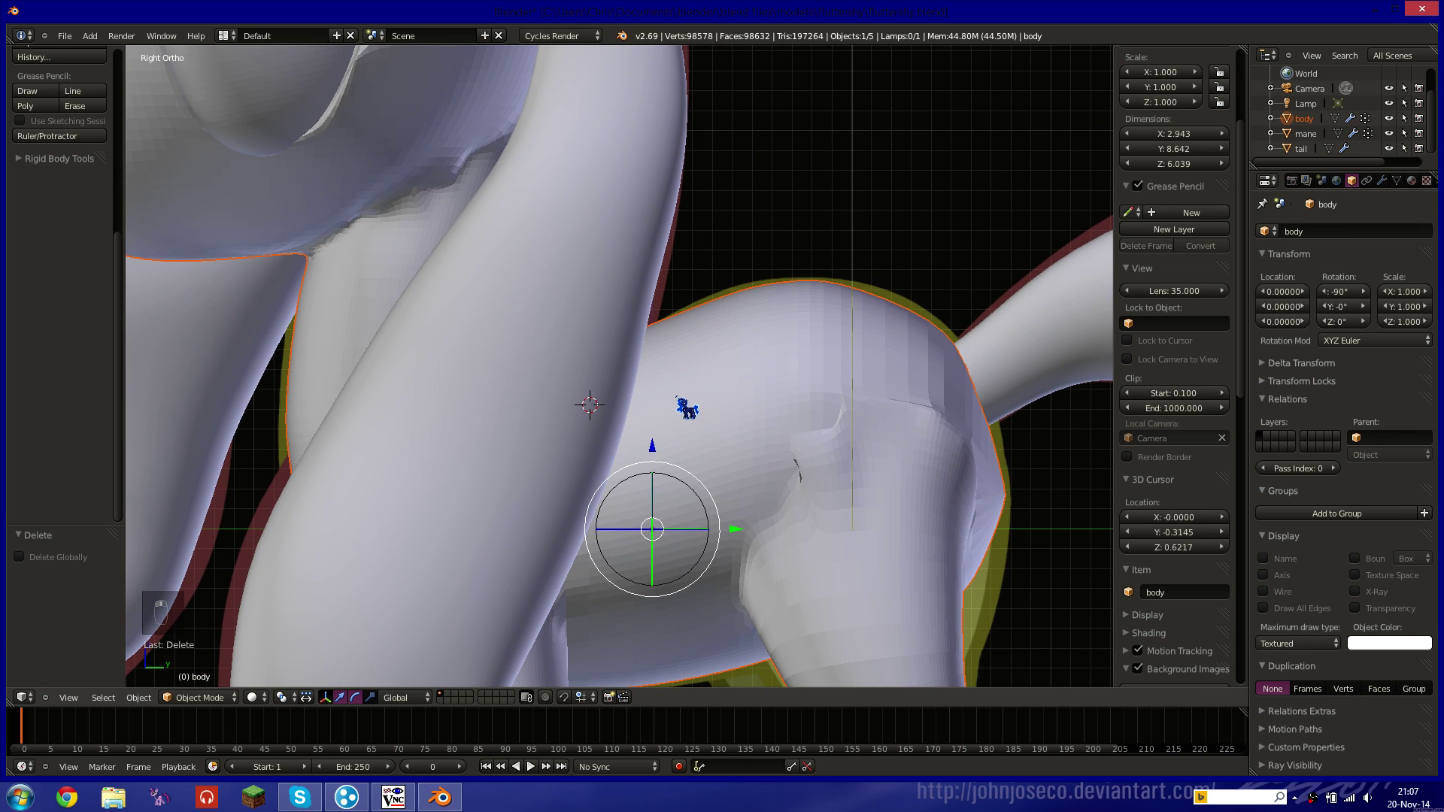
# Switch the viewport to wireframe shading and add a cylinder mesh at the 3D cursor.
pyautogui.hotkey('shift', 'z')
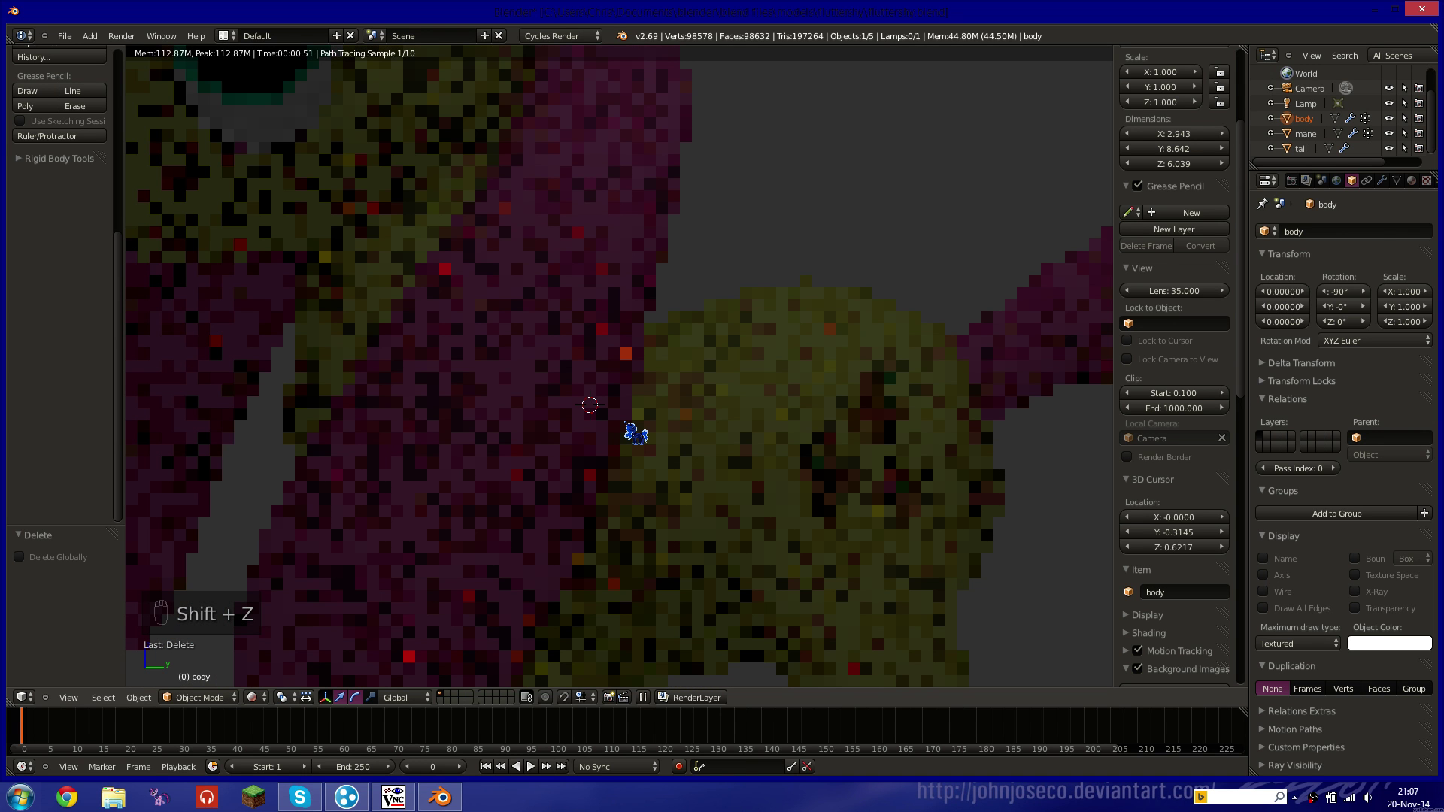
pyautogui.hotkey('shift', 'z')
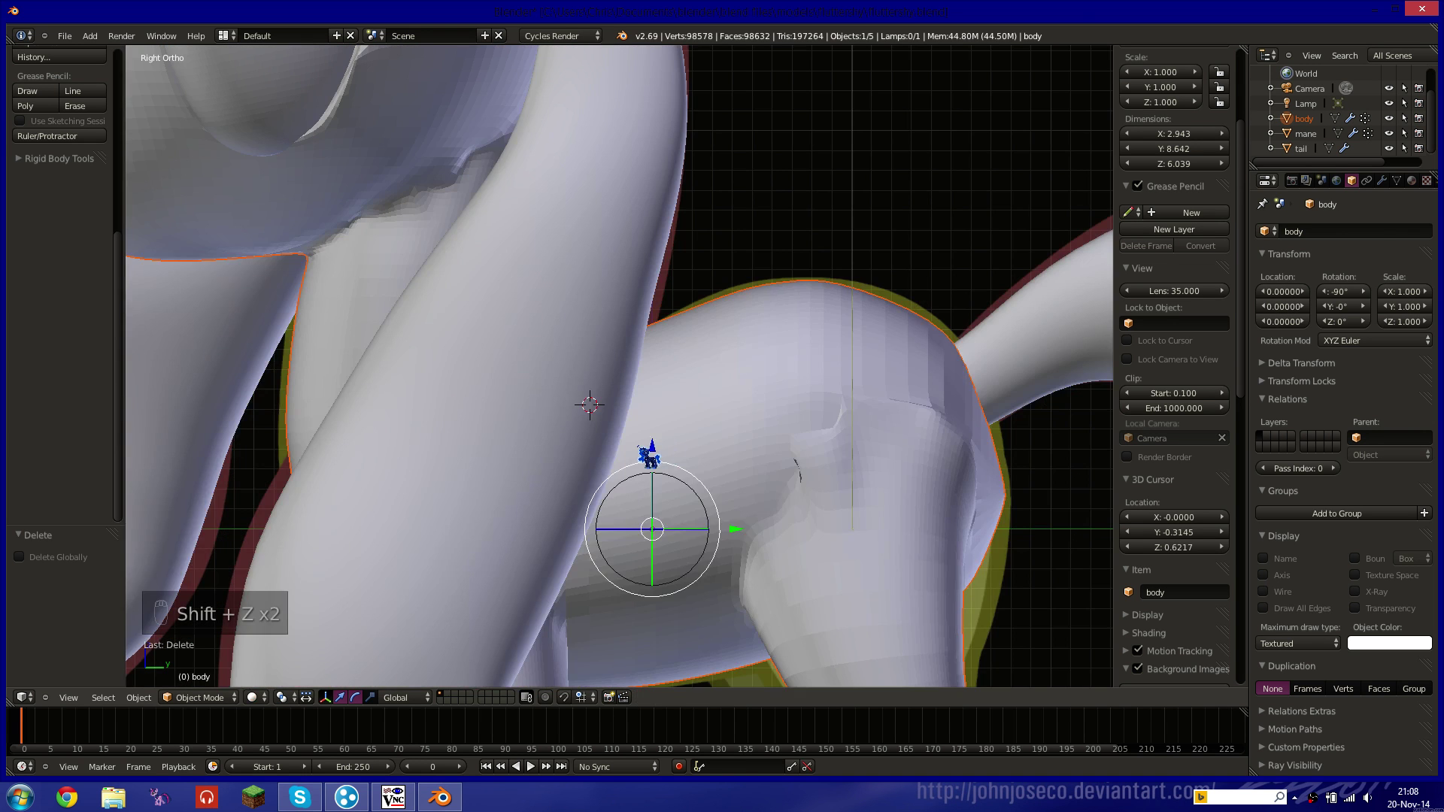
pyautogui.press('z')
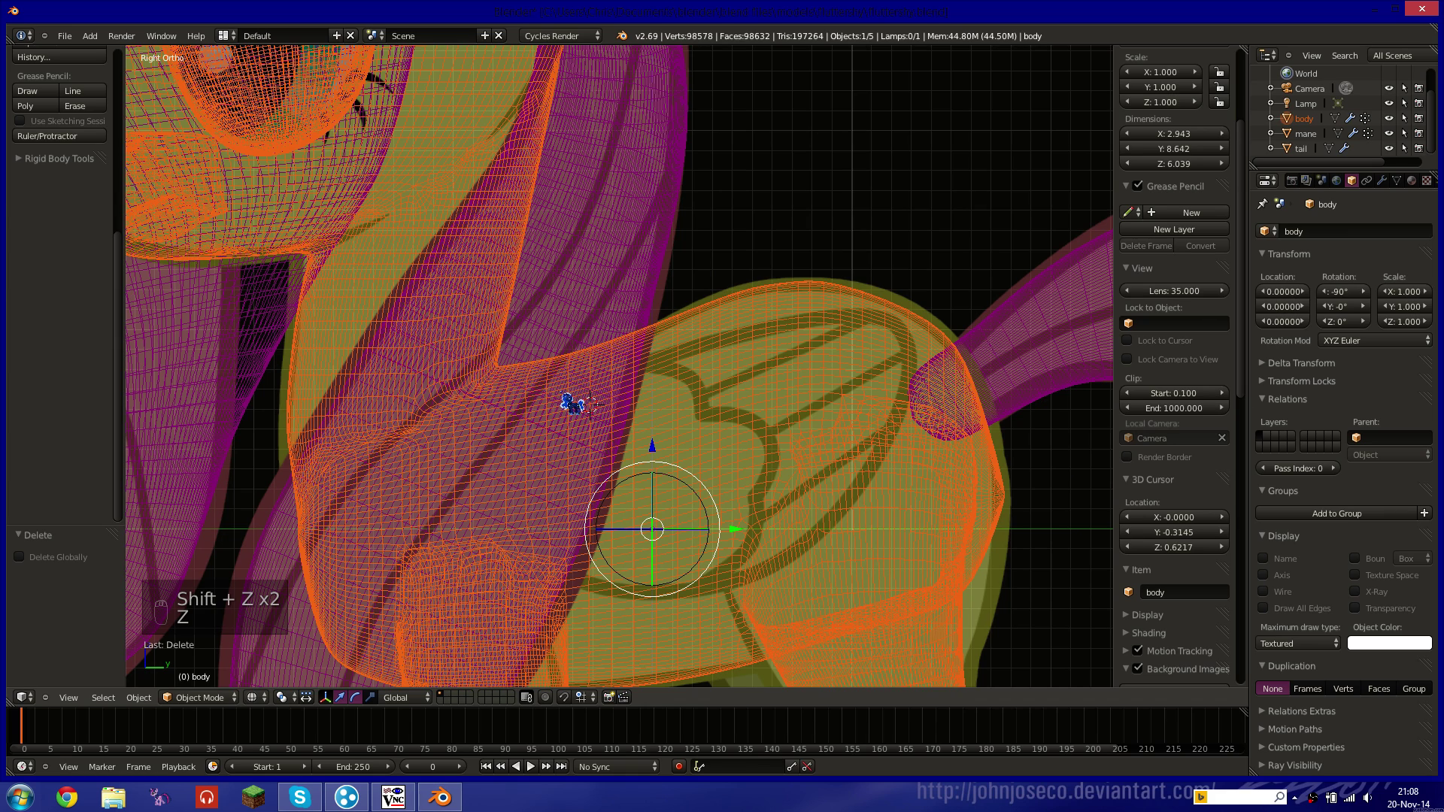
pyautogui.hotkey('shift', 'a')
pyautogui.moveTo(621, 419)
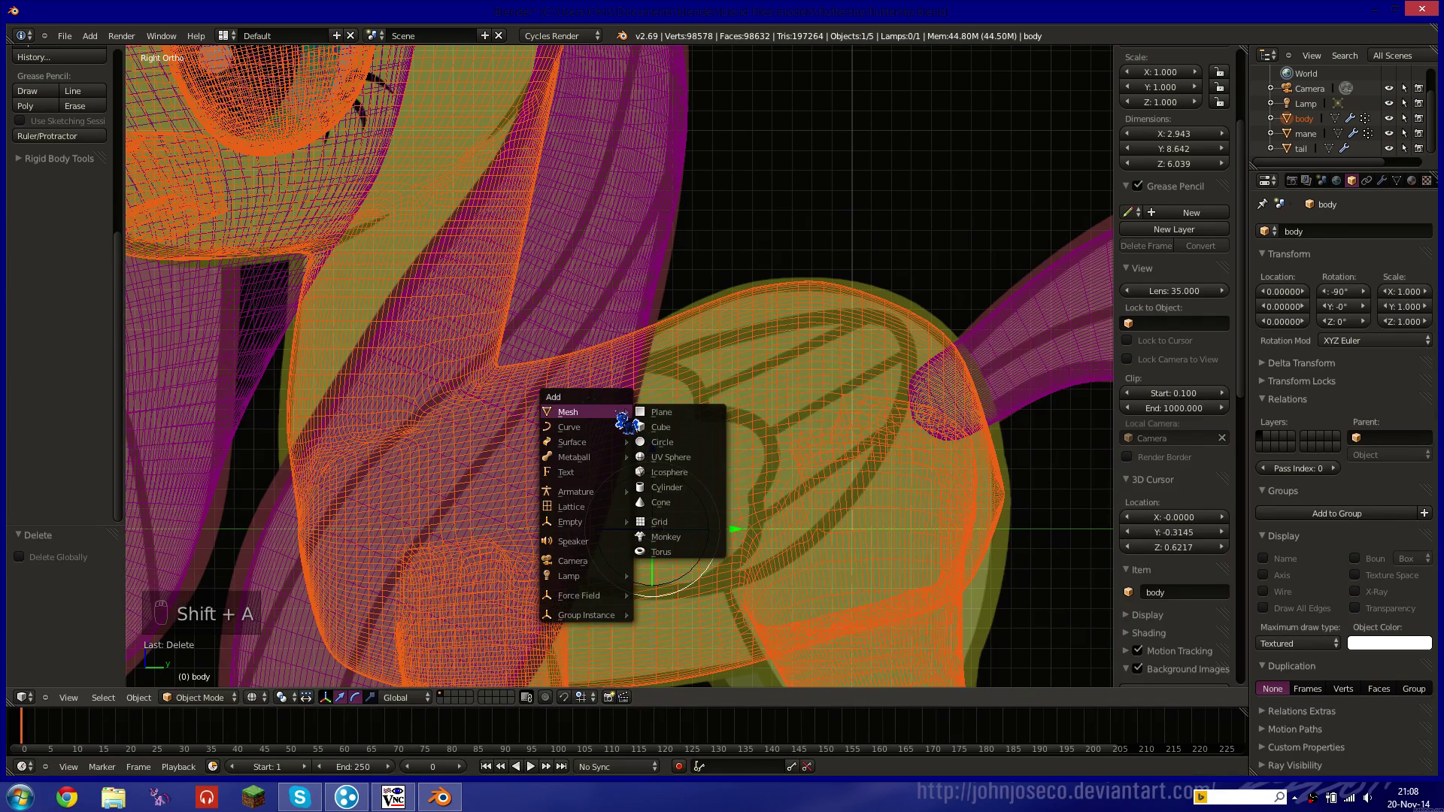
pyautogui.click(681, 488)
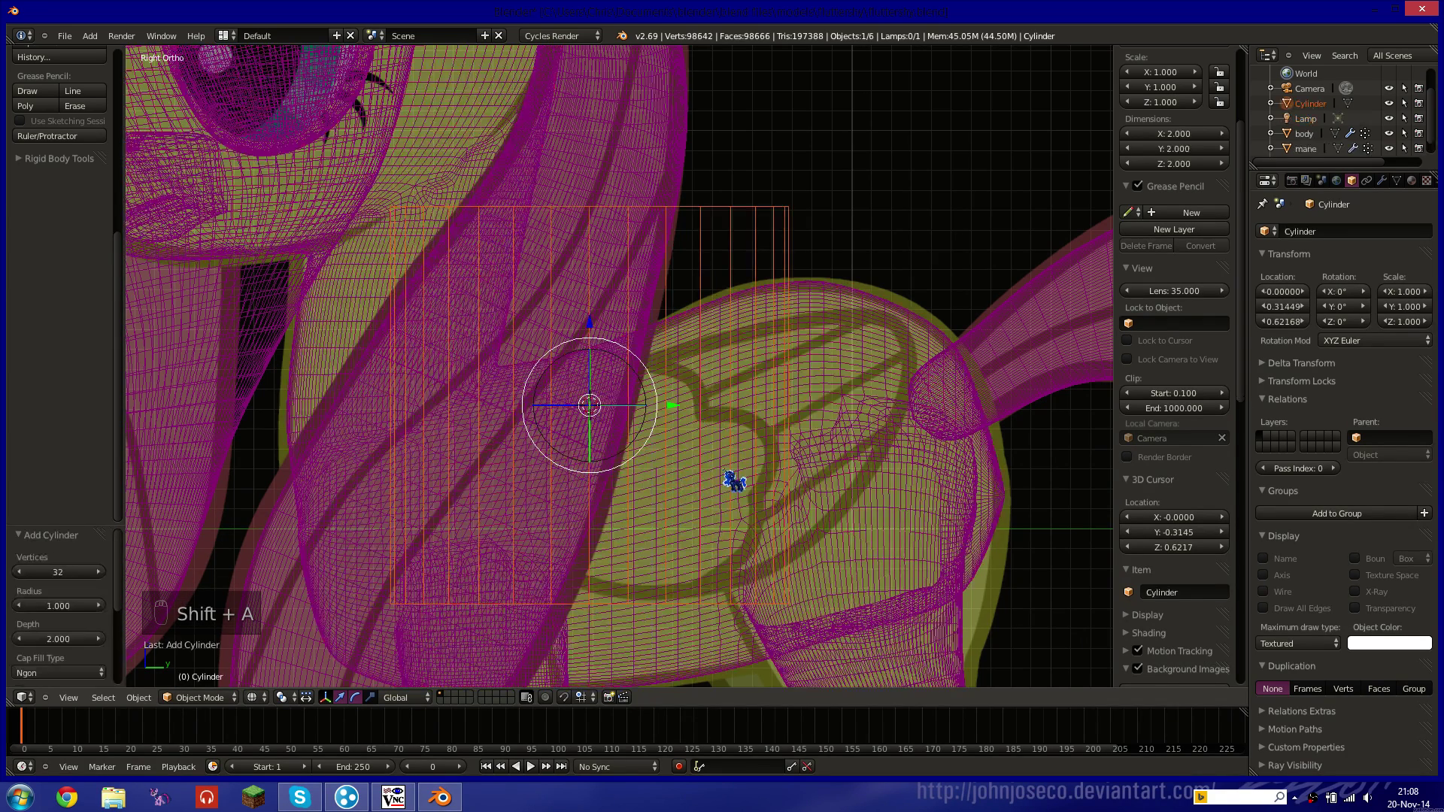
# Rotate the new cylinder 90° in the front orthographic view so that it lies across the pony's body.
pyautogui.press('KP_3')
pyautogui.press('KP_1')
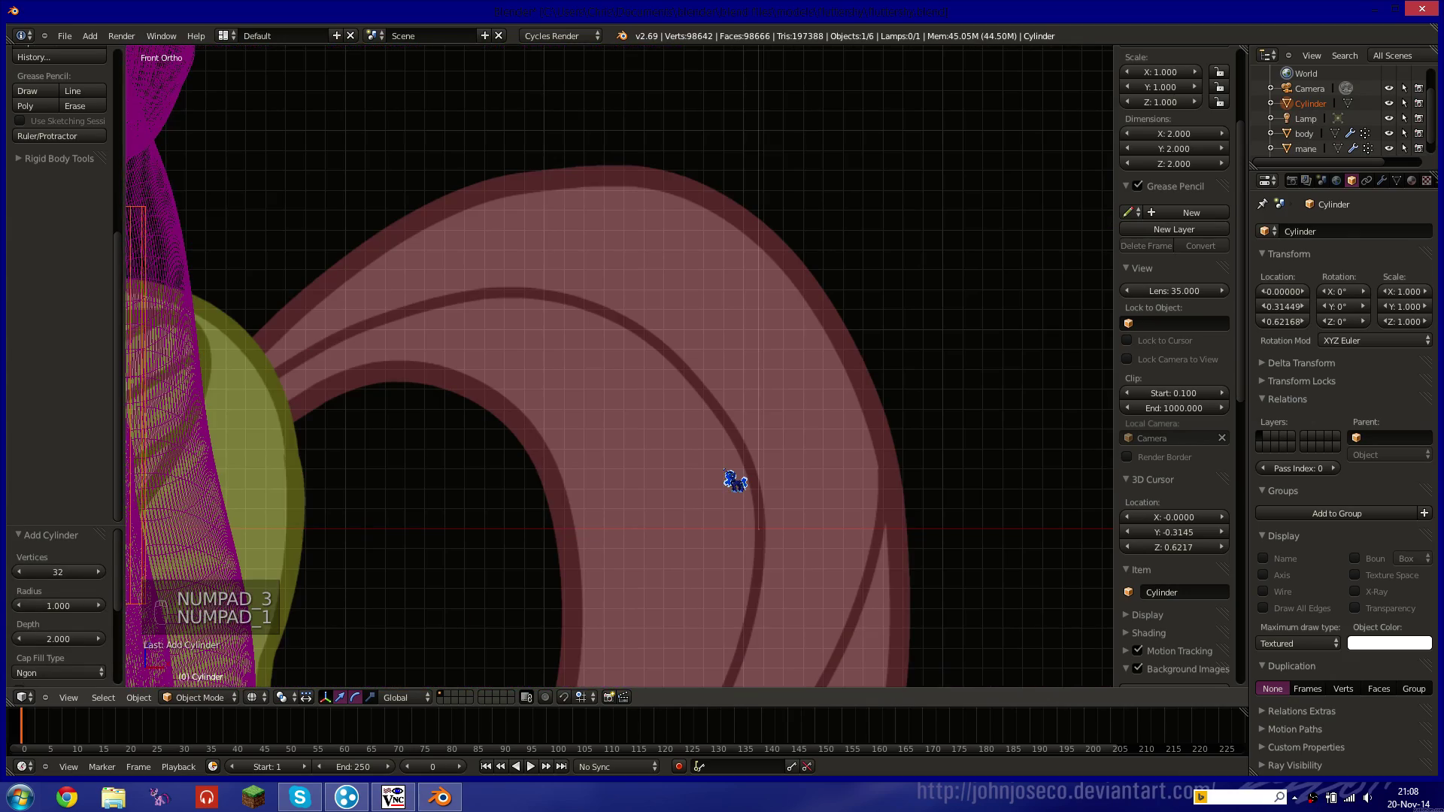
pyautogui.keyDown('shift'); pyautogui.moveTo(386, 477); pyautogui.dragTo(679, 342, button='middle'); pyautogui.keyUp('shift')
pyautogui.write('r90')
pyautogui.press('Return')
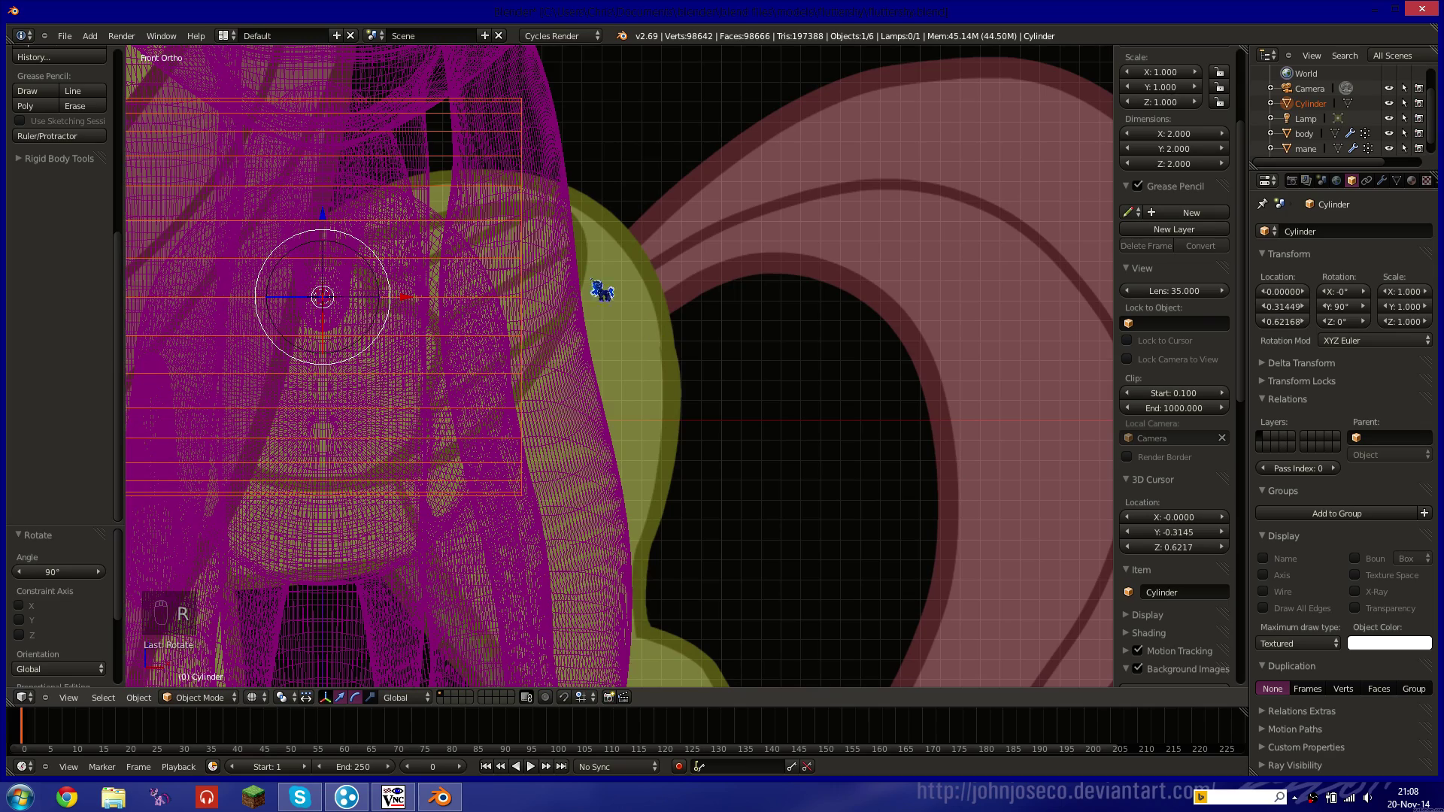
pyautogui.keyDown('shift'); pyautogui.moveTo(474, 320); pyautogui.dragTo(881, 265, button='middle'); pyautogui.keyUp('shift')
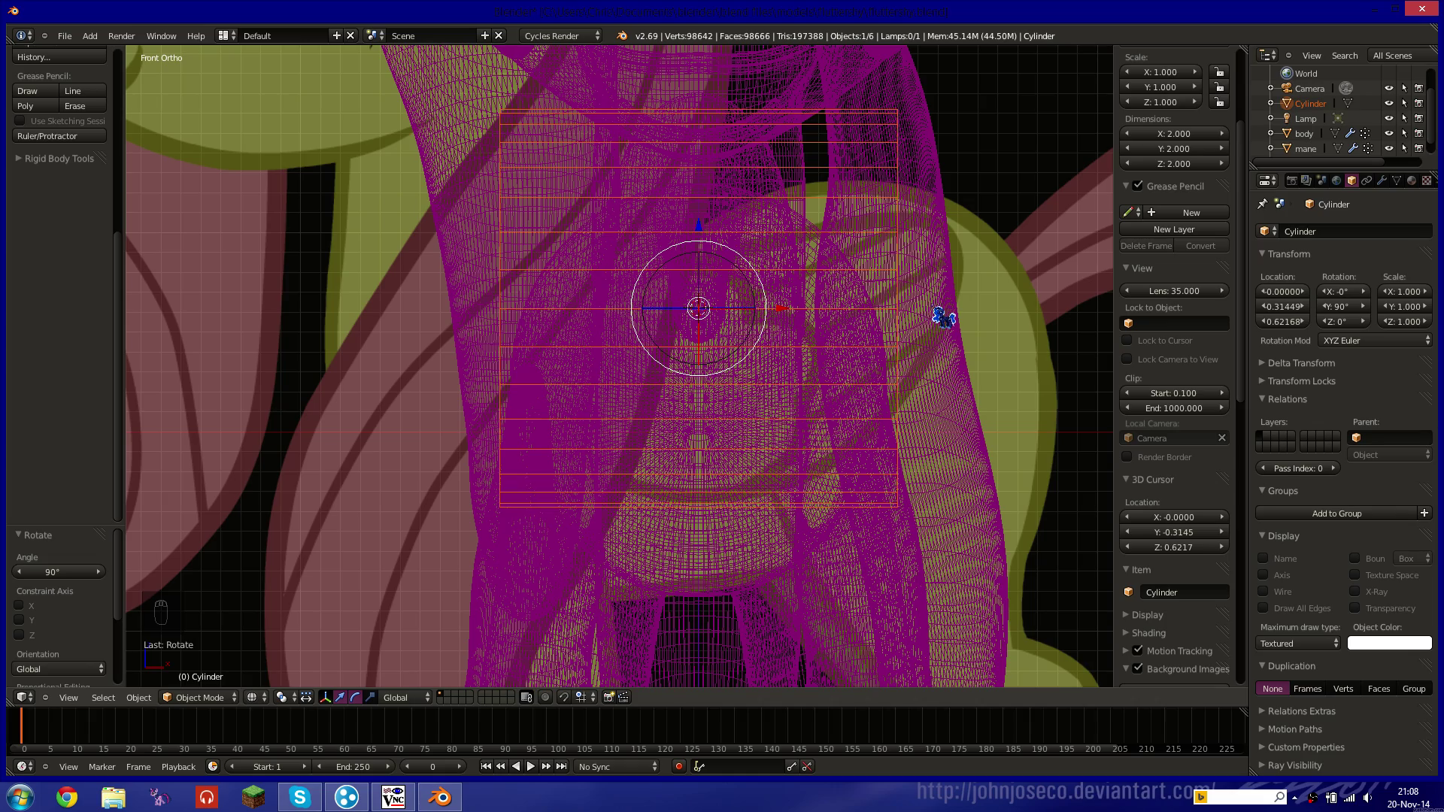
pyautogui.press('Tab')
pyautogui.press('Tab')
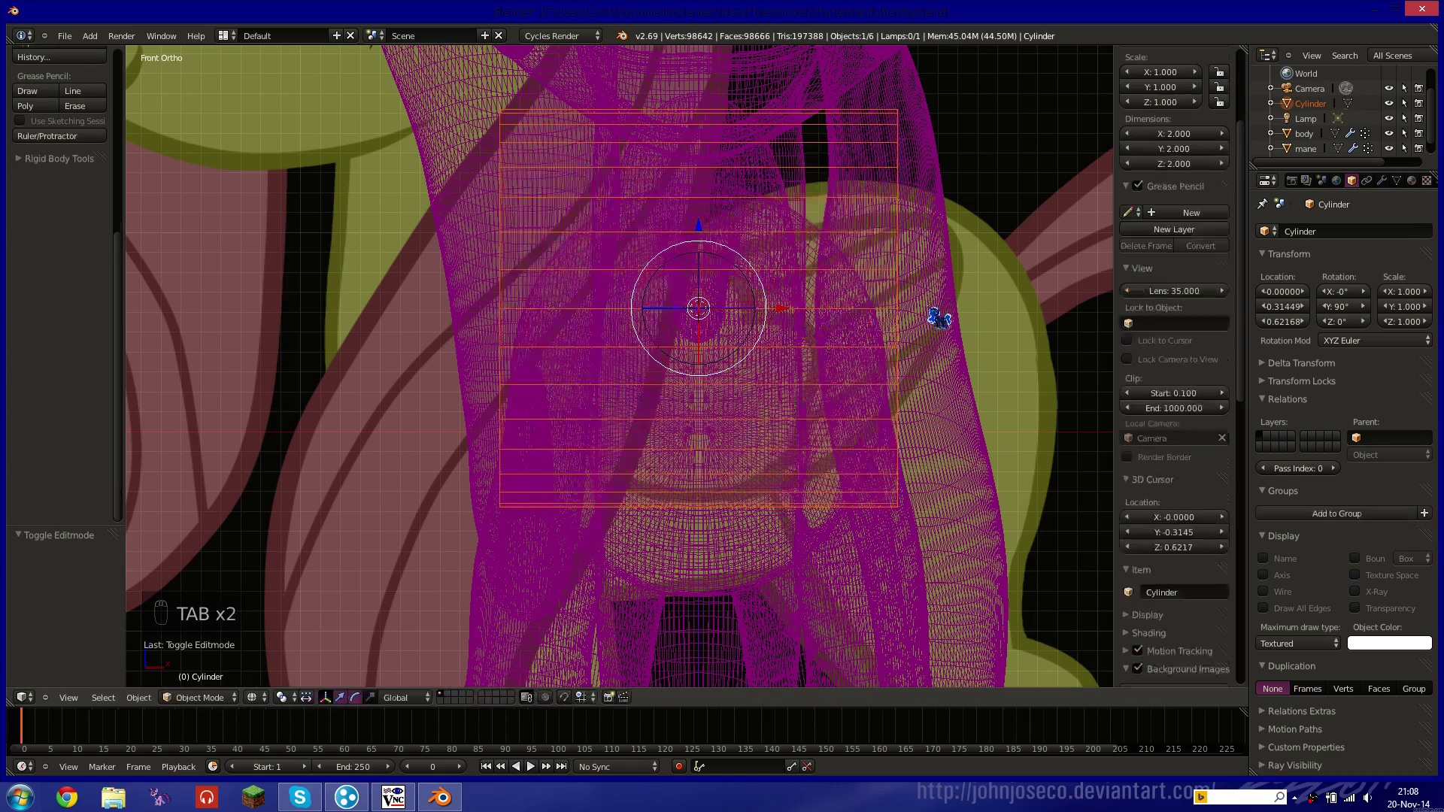
pyautogui.moveTo(702, 313)
pyautogui.mouseDown(button='middle')
pyautogui.moveTo(754, 371)
pyautogui.moveTo(915, 358)
pyautogui.mouseUp(button='middle')
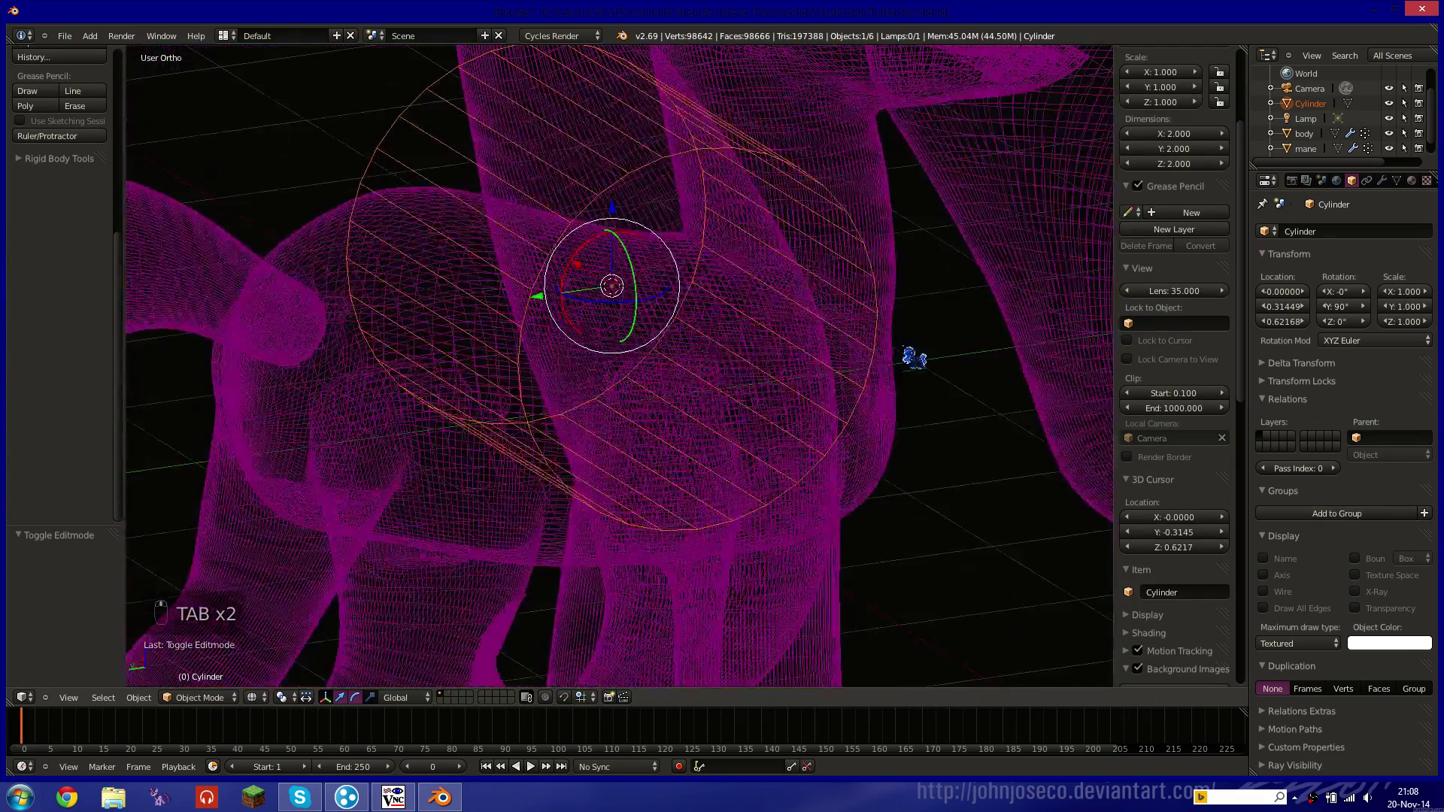
# Switch the viewport to solid shading with the cylinder seen from behind the pony.
pyautogui.press('z')
pyautogui.moveTo(509, 329)
pyautogui.mouseDown(button='middle')
pyautogui.moveTo(737, 326)
pyautogui.moveTo(678, 386)
pyautogui.mouseUp(button='middle')
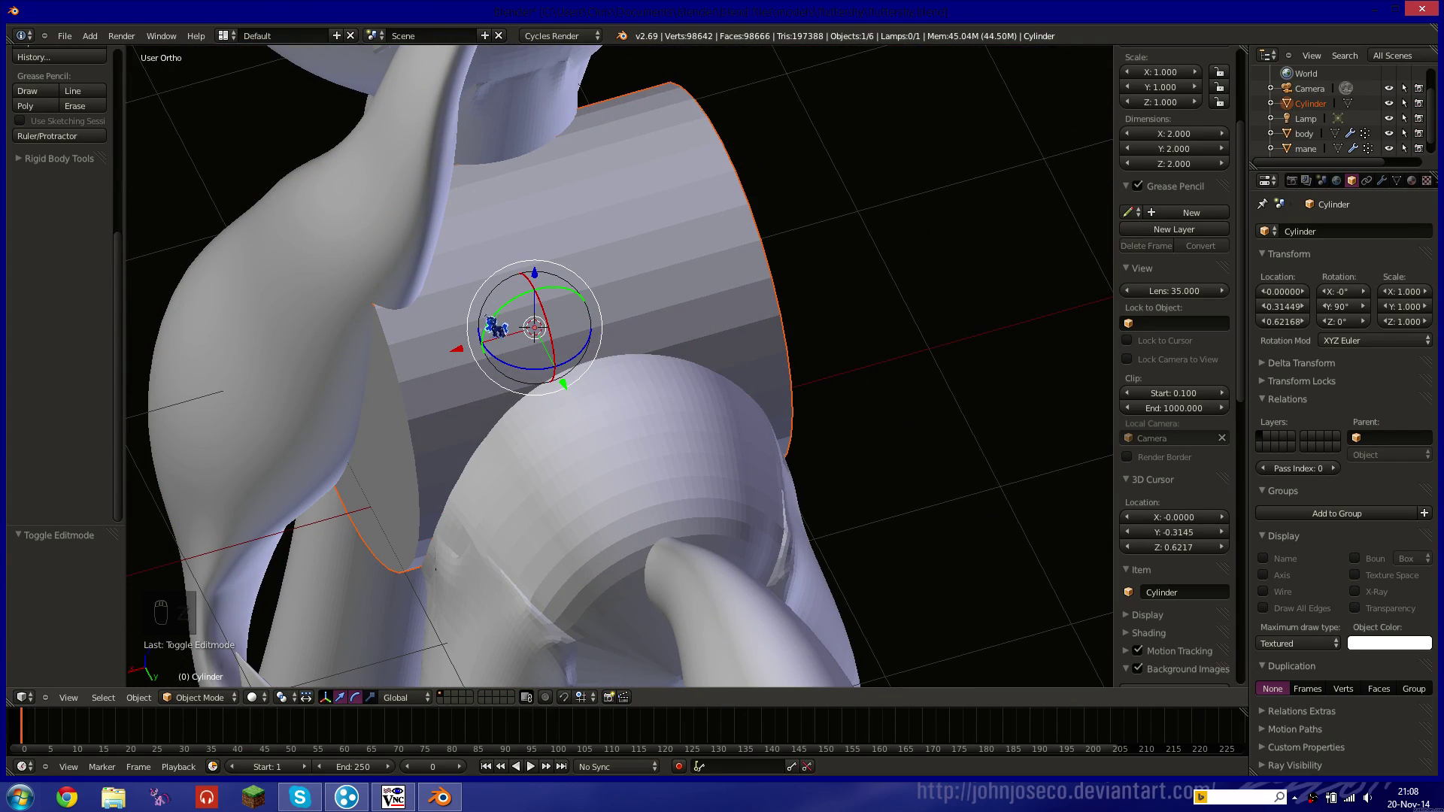
pyautogui.press('g')
pyautogui.press('x')
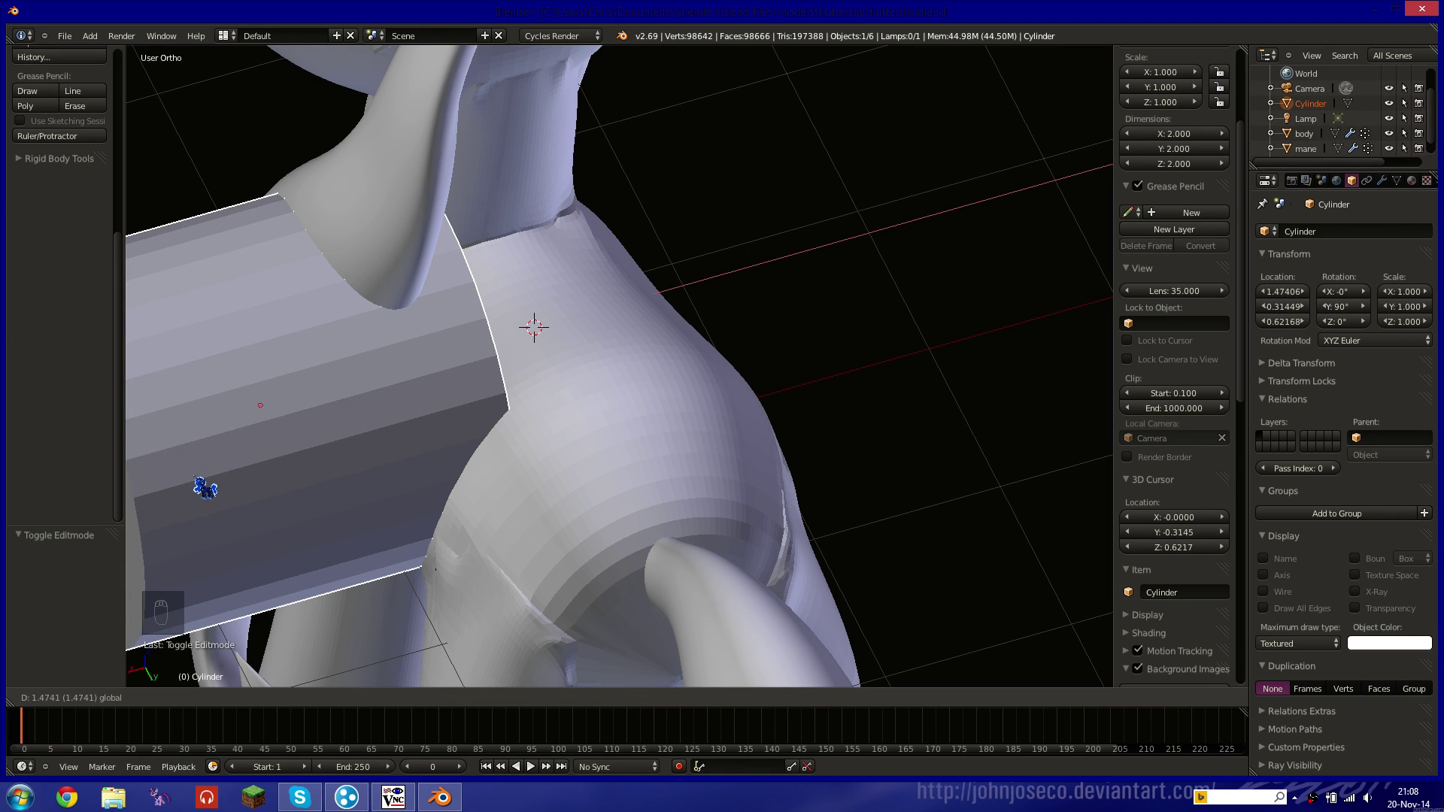
pyautogui.press('Escape')
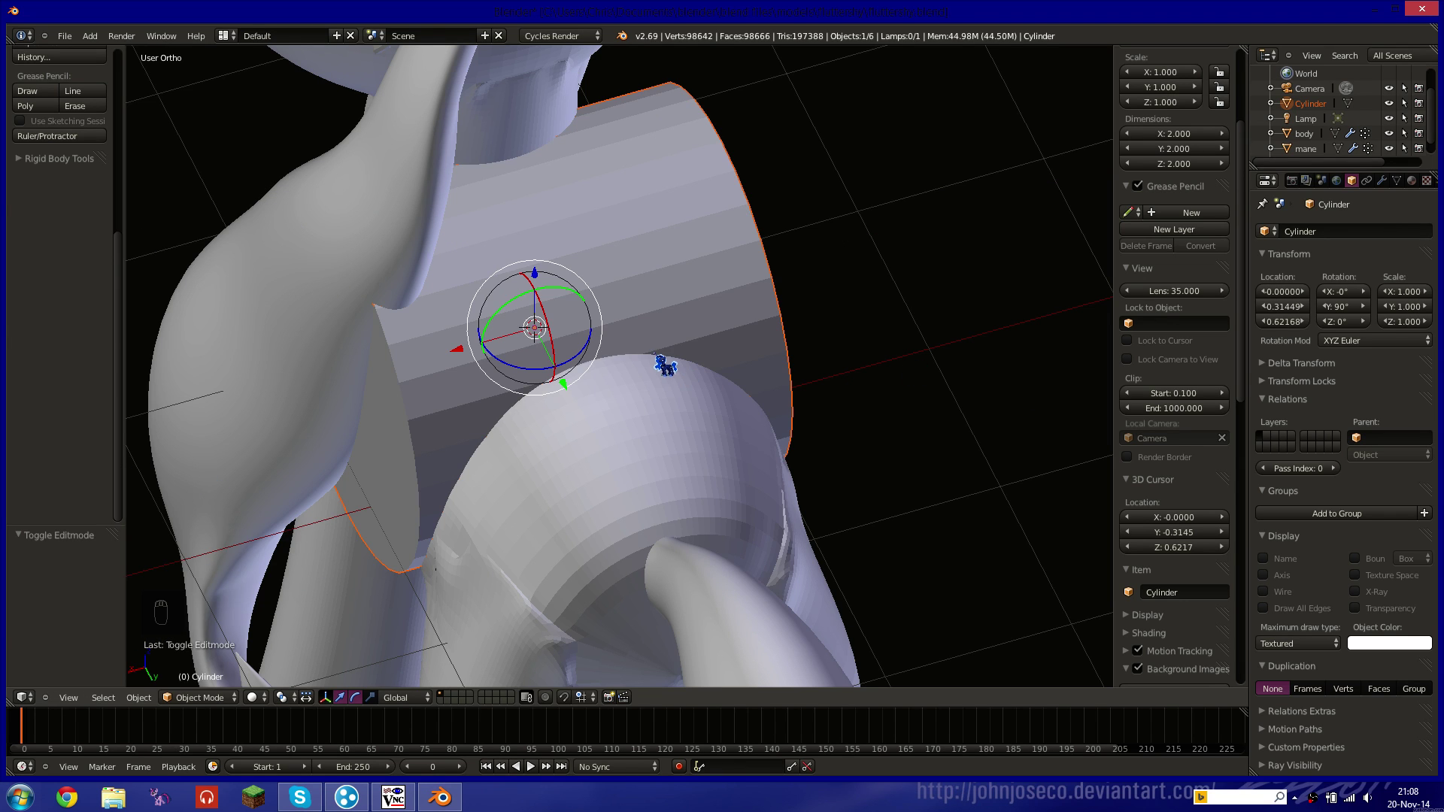
# Move all of the cylinder's geometry 1.612 along X in Edit Mode, leaving its origin at the pony's centre, and return to Object Mode.
pyautogui.press('Tab')
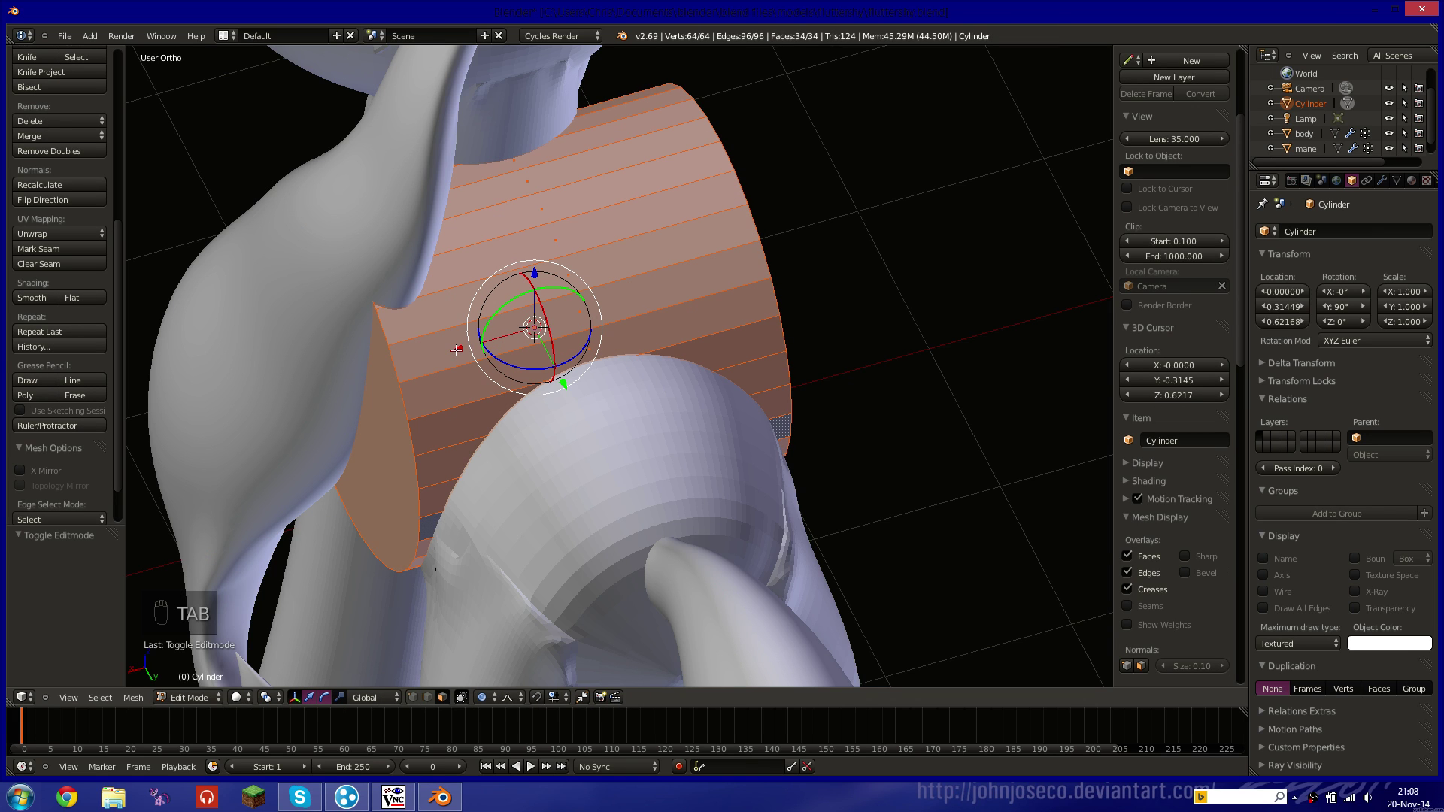
pyautogui.press('g')
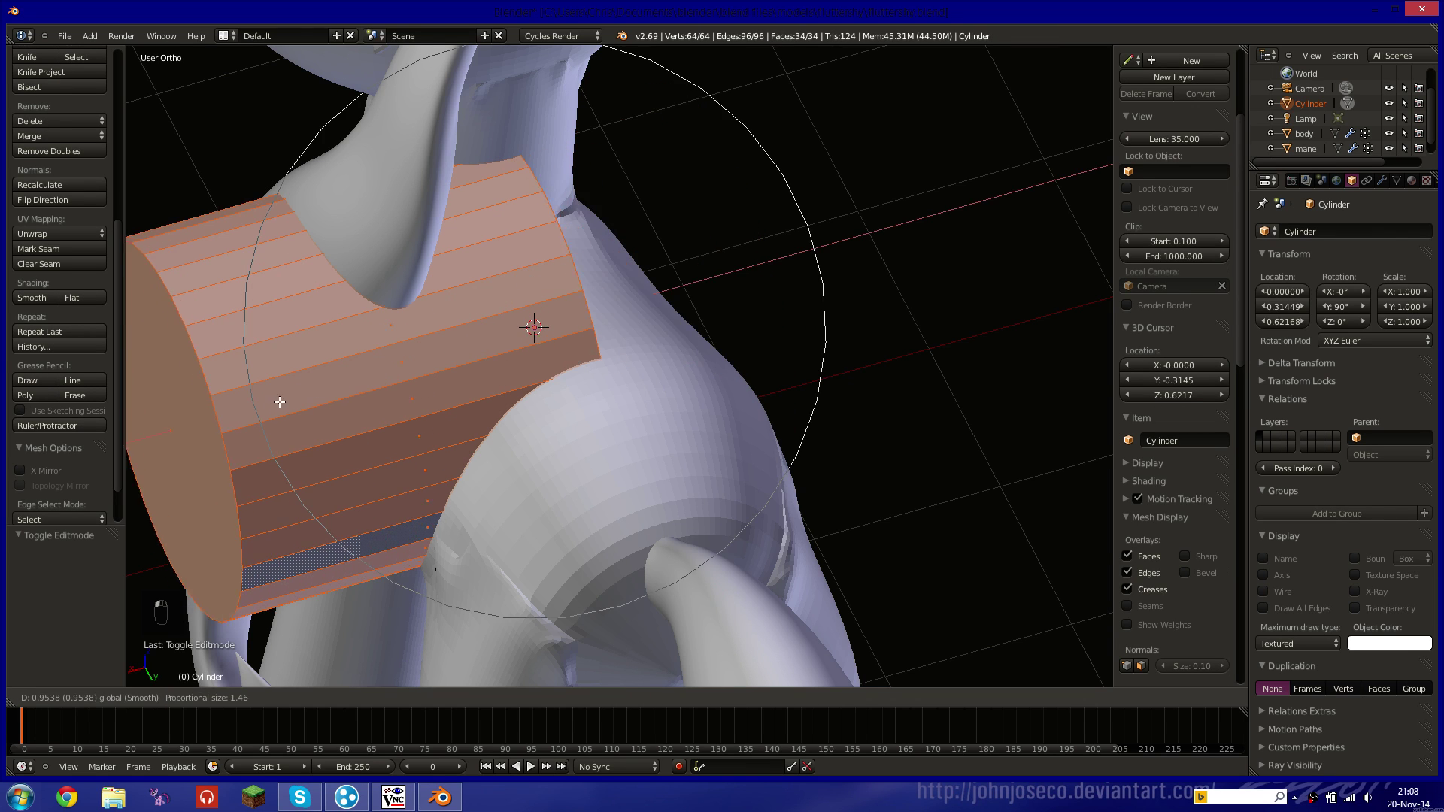
pyautogui.click(167, 434)
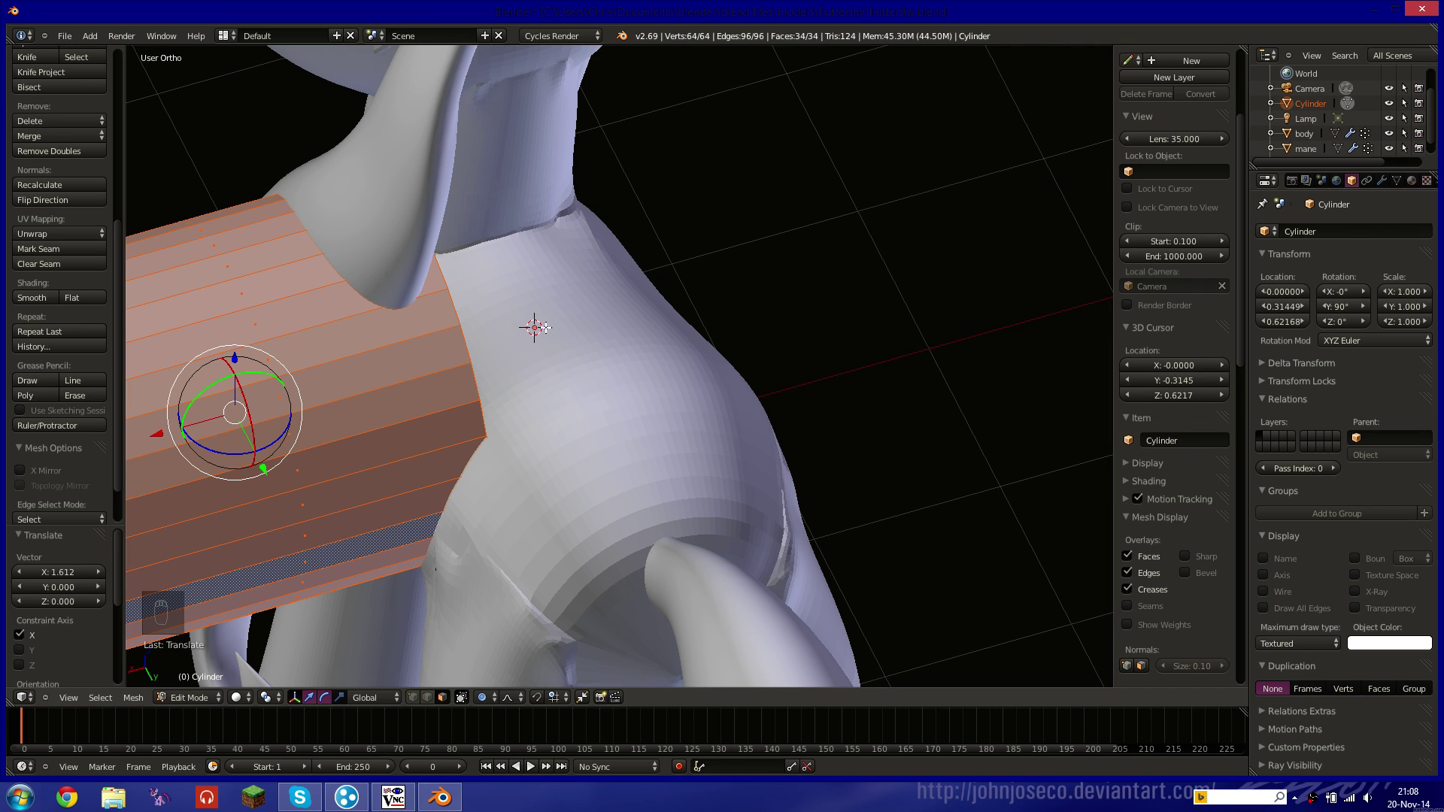
pyautogui.press('Tab')
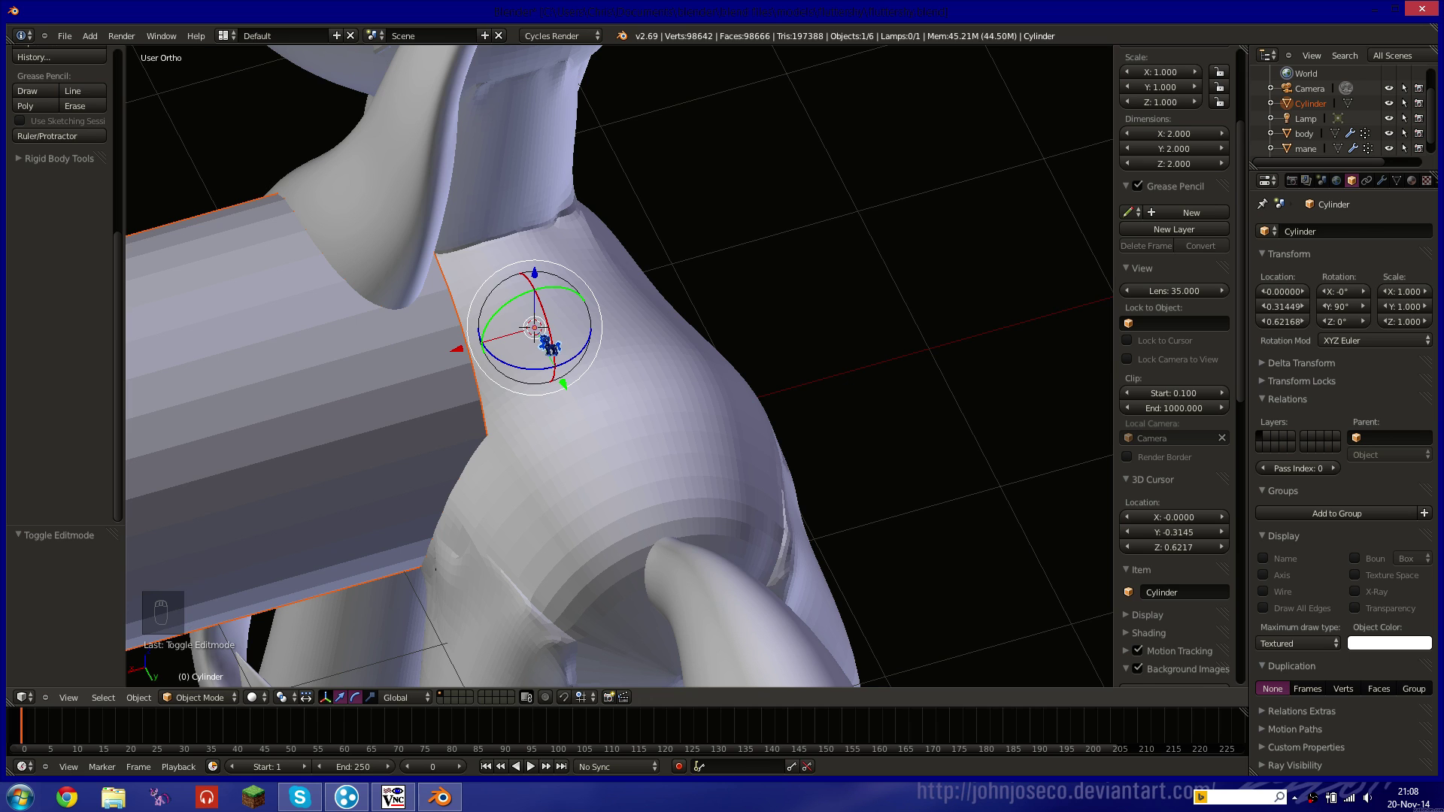
pyautogui.press('g')
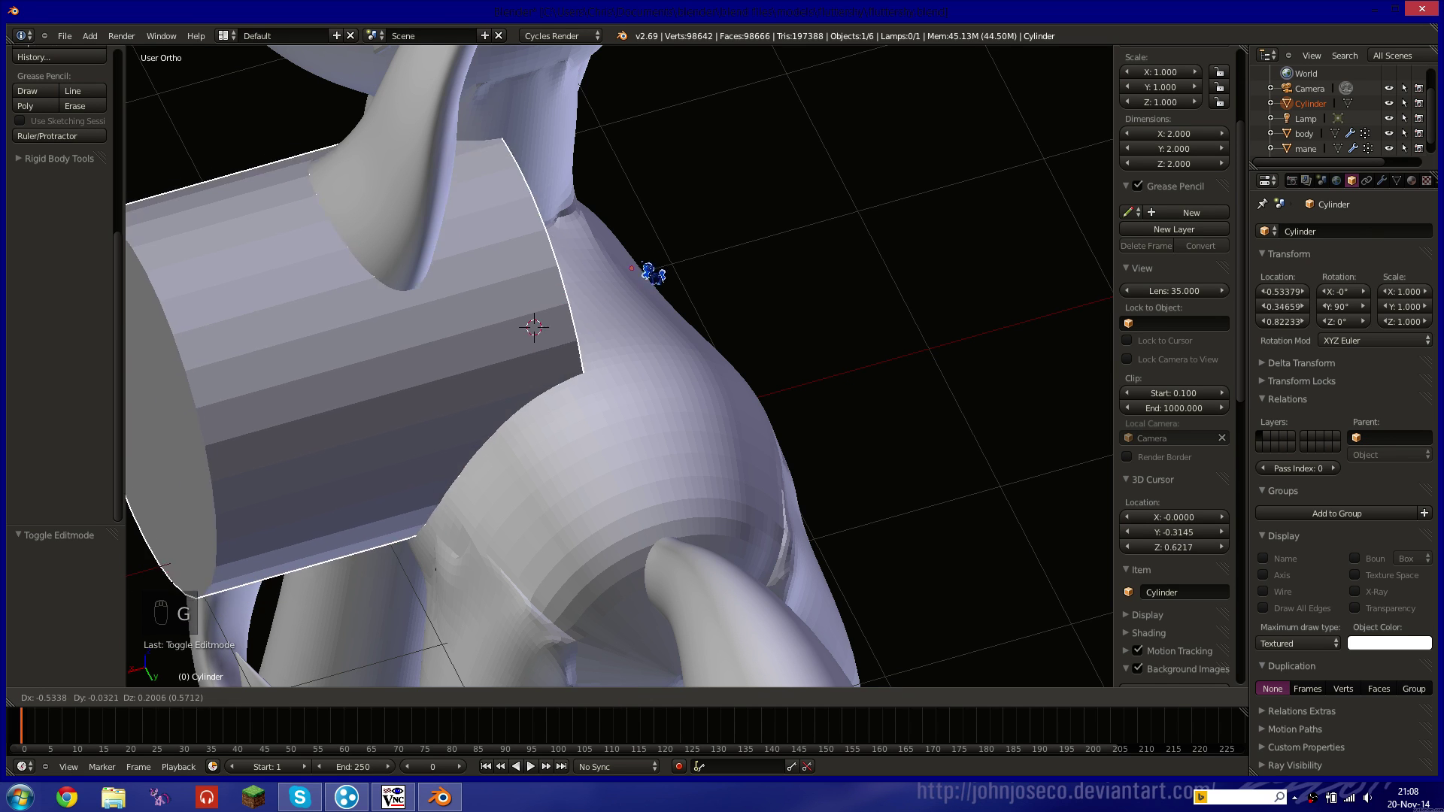
pyautogui.rightClick(651, 197)
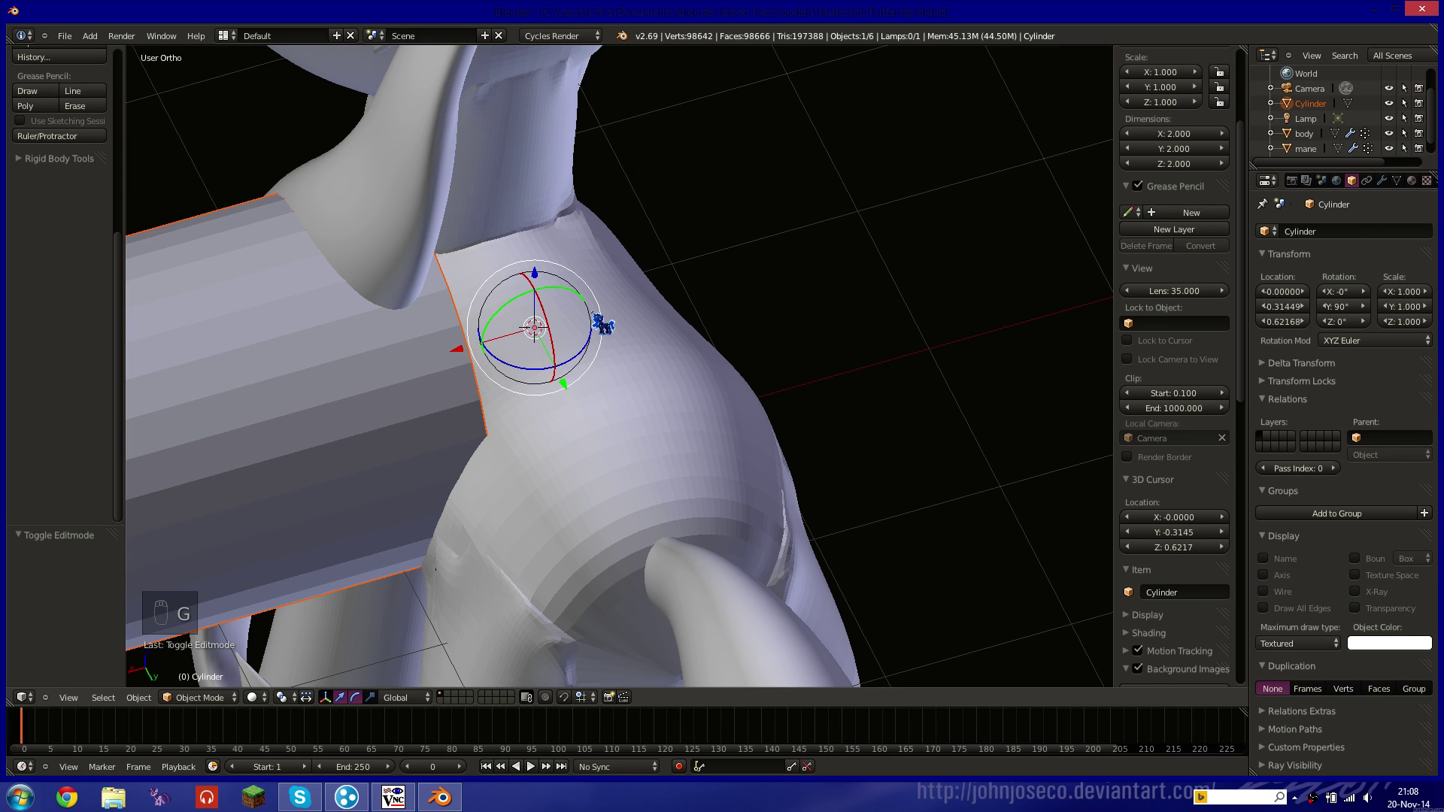
pyautogui.press('g')
pyautogui.click(813, 173)
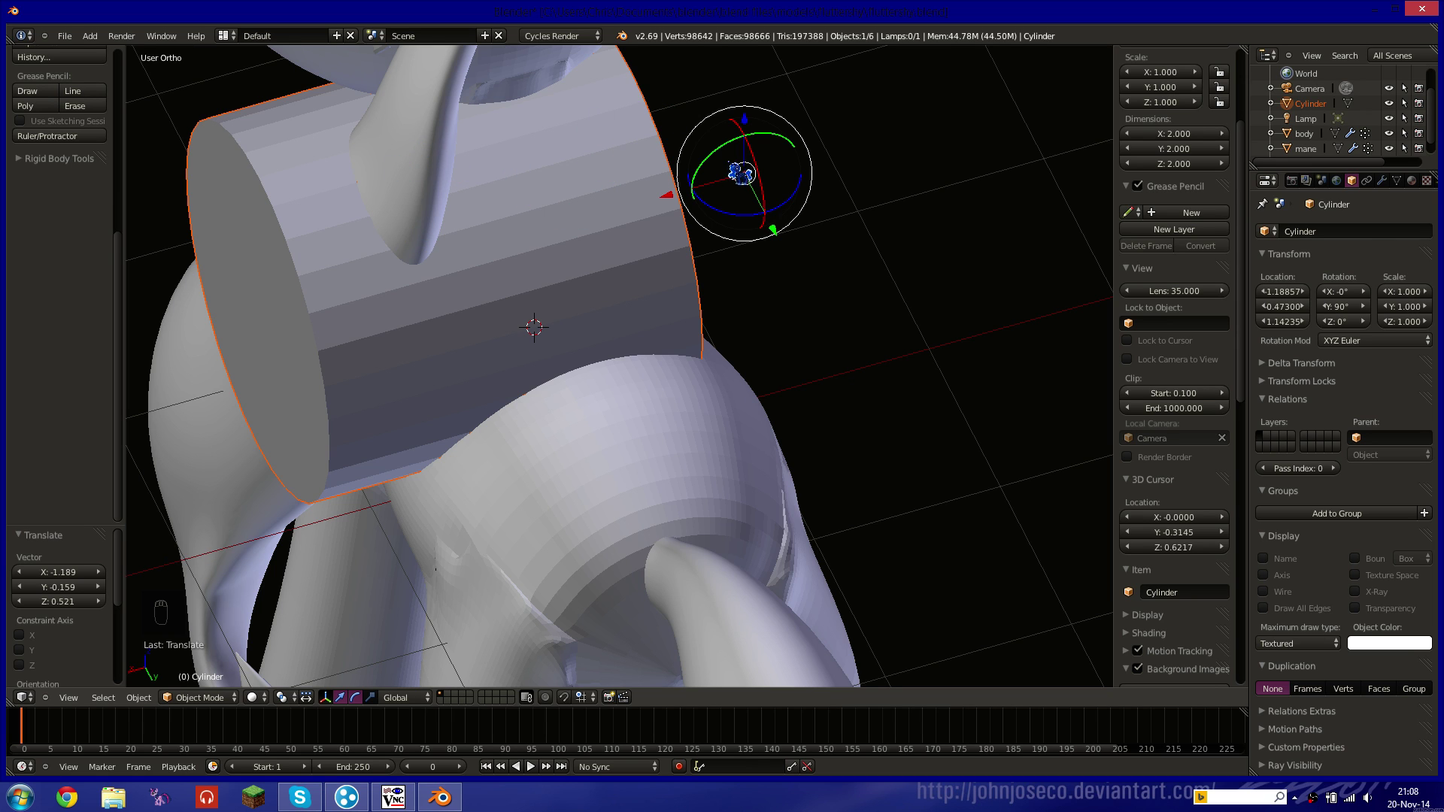
pyautogui.hotkey('ctrl', 'z')
# Add a Mirror modifier to the cylinder.
pyautogui.keyDown('shift'); pyautogui.moveTo(550, 389); pyautogui.dragTo(678, 315, button='middle'); pyautogui.keyUp('shift')
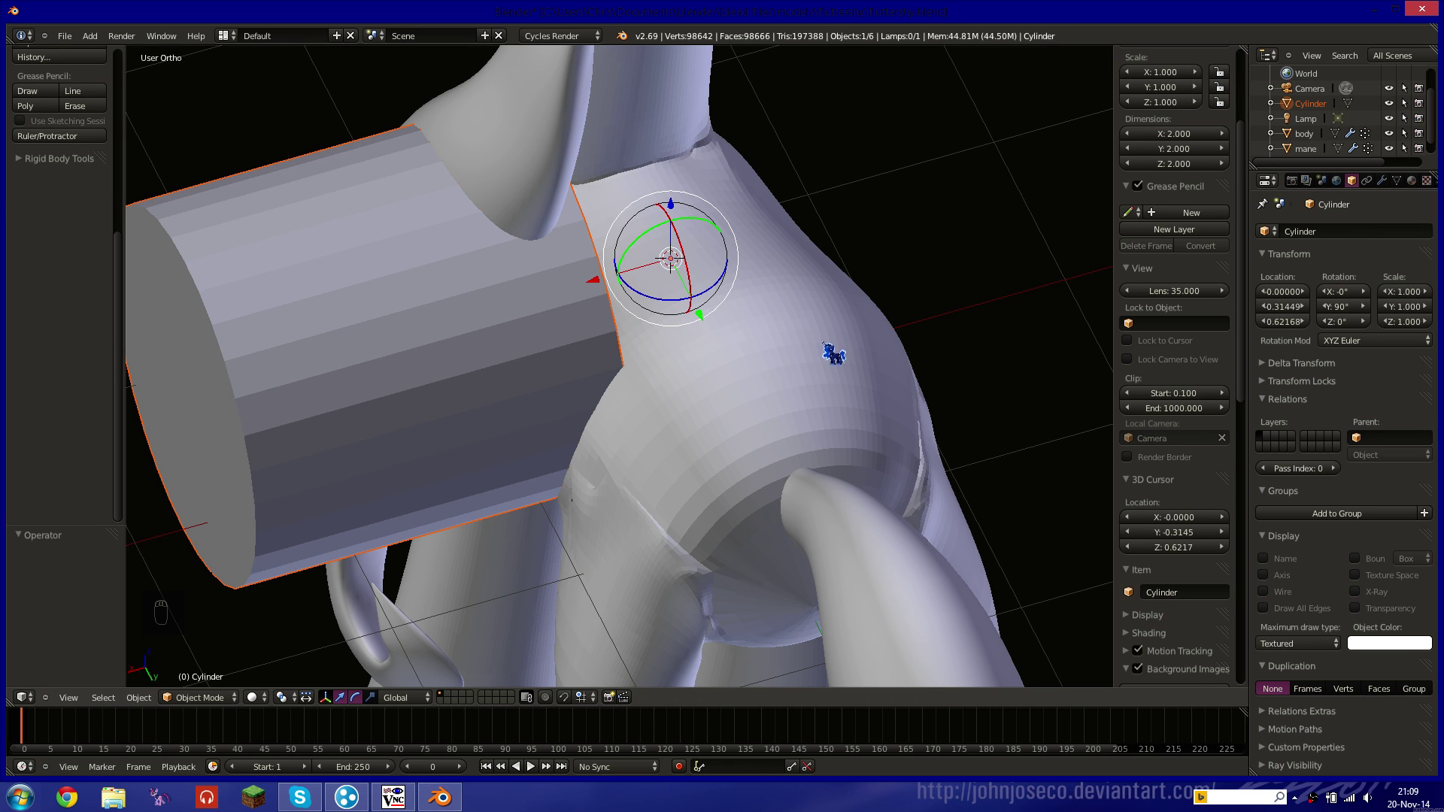
pyautogui.moveTo(844, 381); pyautogui.dragTo(793, 412, button='middle')
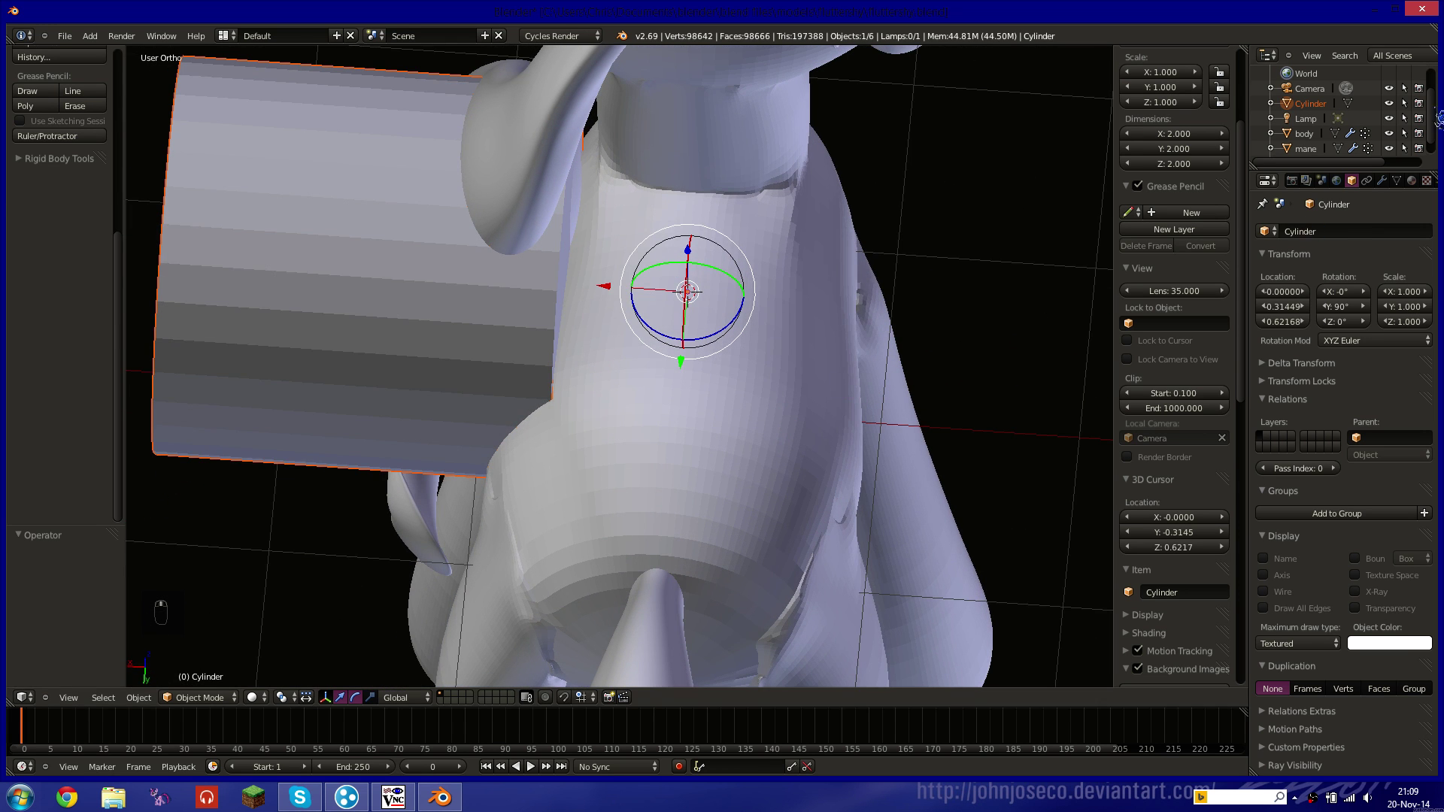
pyautogui.click(1383, 180)
pyautogui.click(1354, 231)
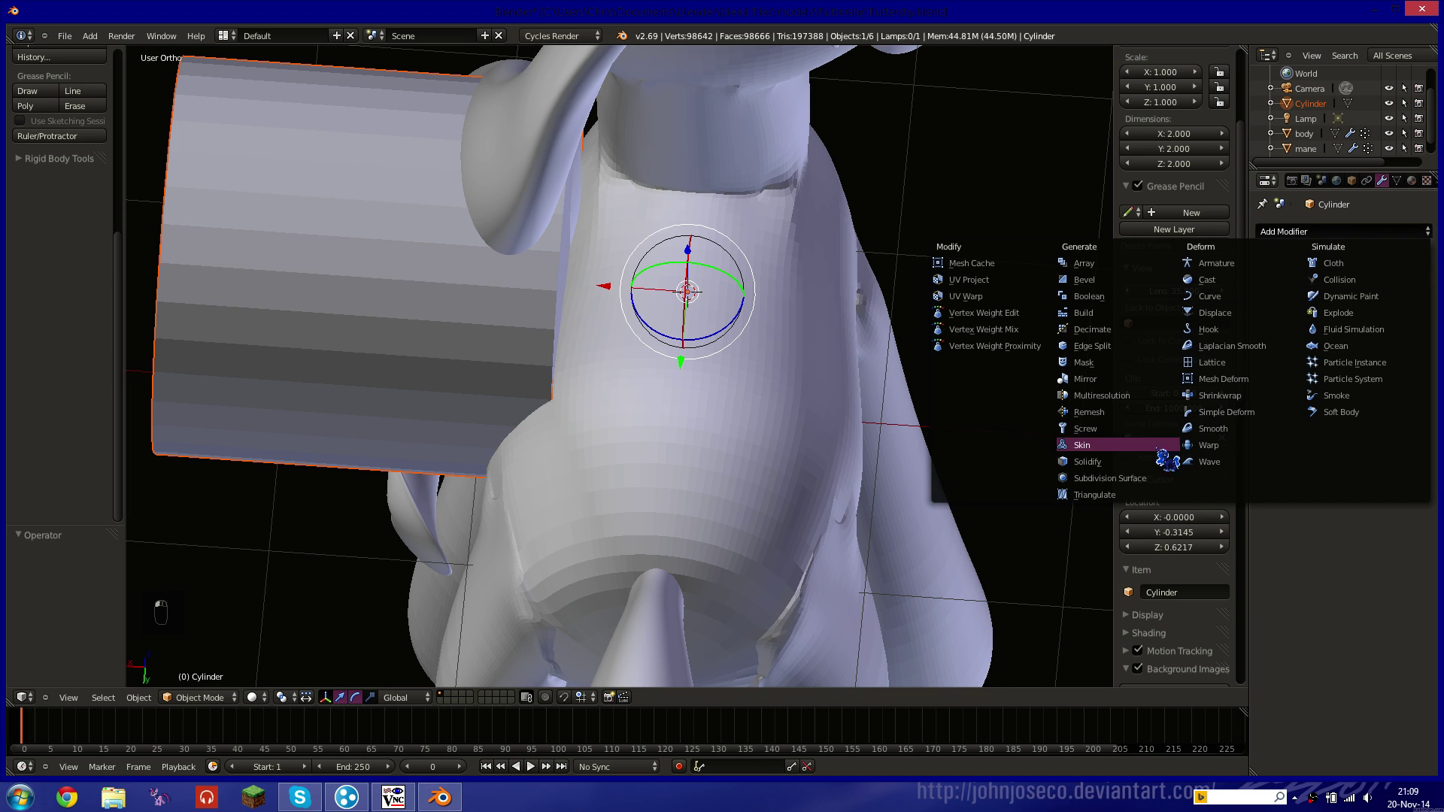
pyautogui.click(1140, 380)
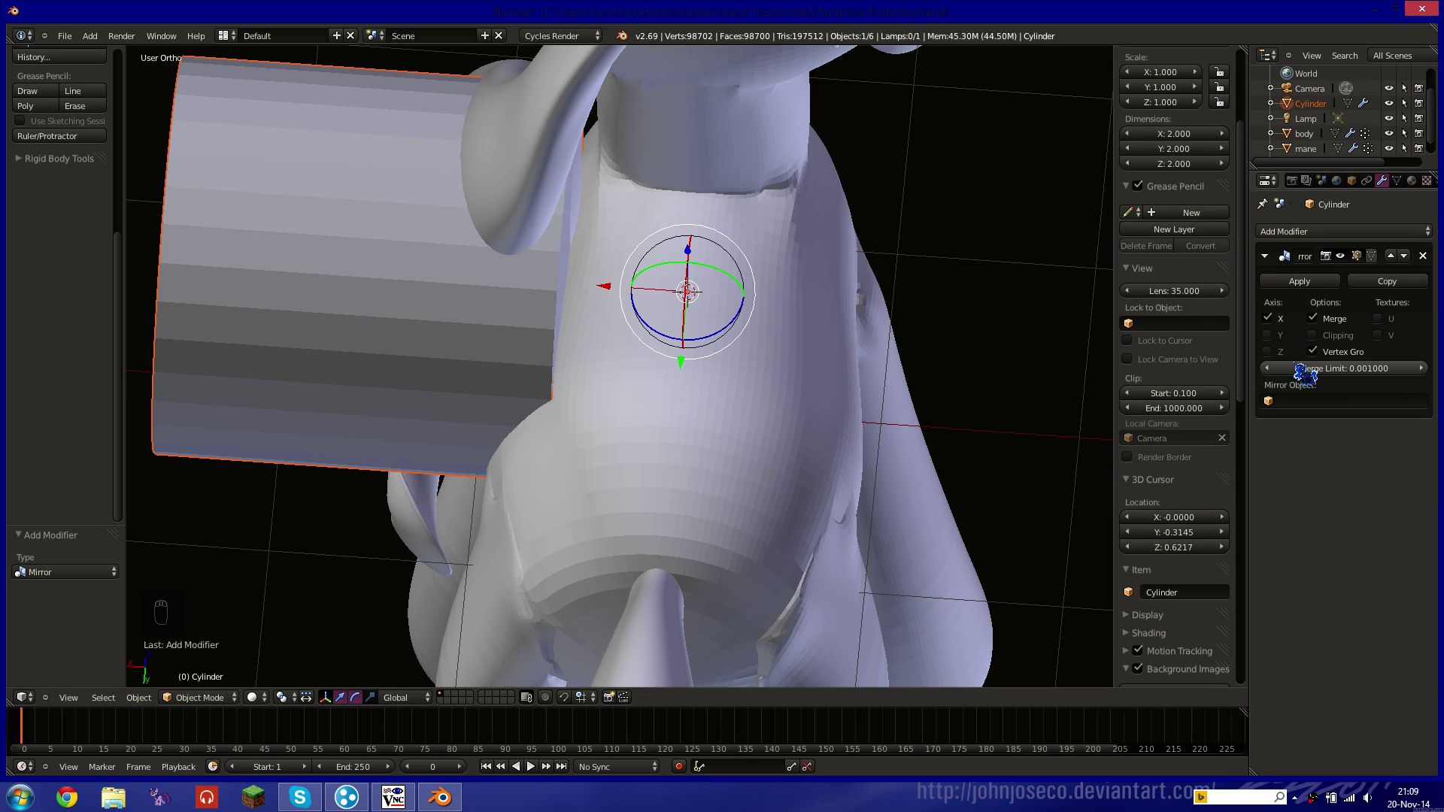
# Set the Mirror modifier to the Z axis only, checking the mirrored copy in wireframe and returning to solid shading.
pyautogui.scroll(-4, 654, 393)
pyautogui.press('z')
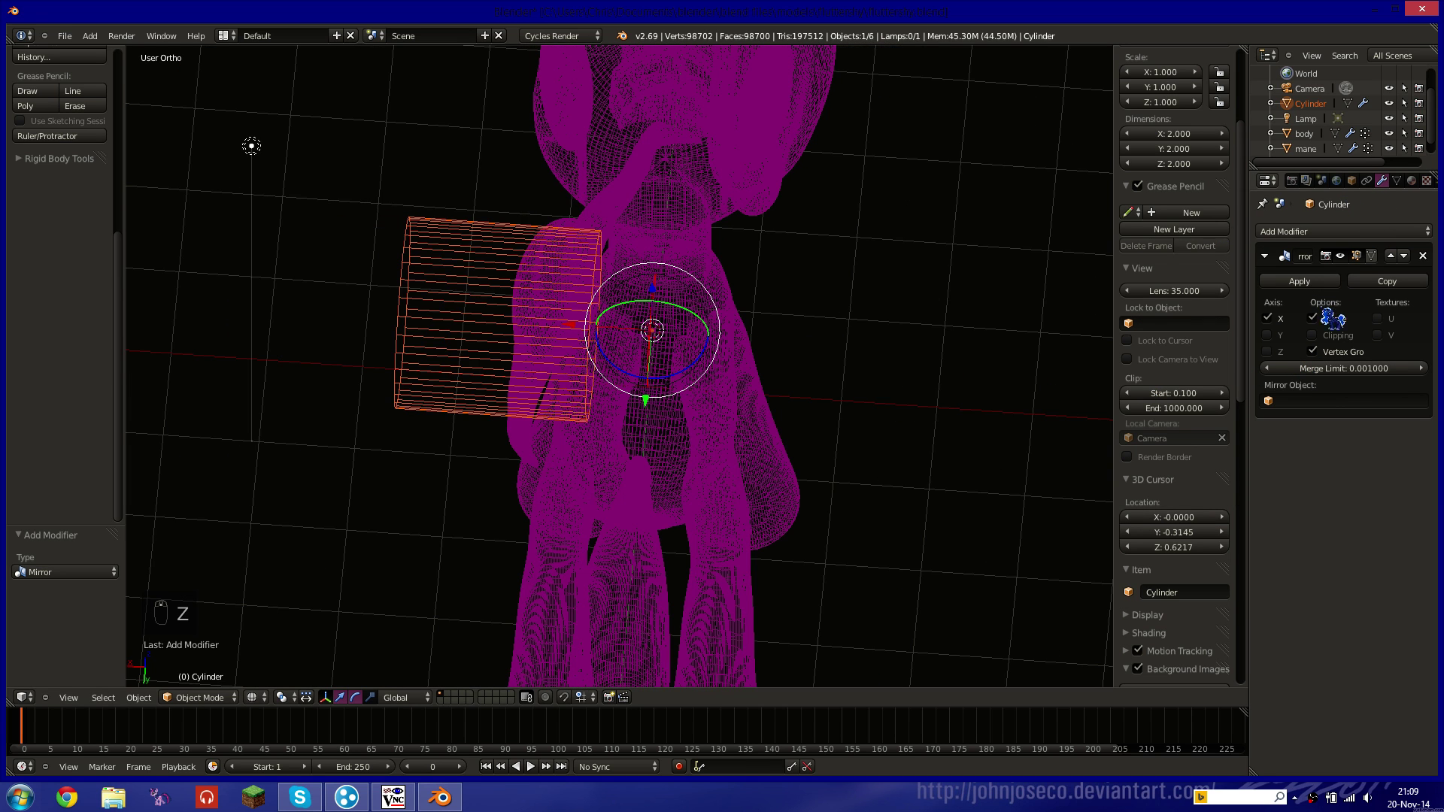
pyautogui.click(1268, 334)
pyautogui.click(1268, 351)
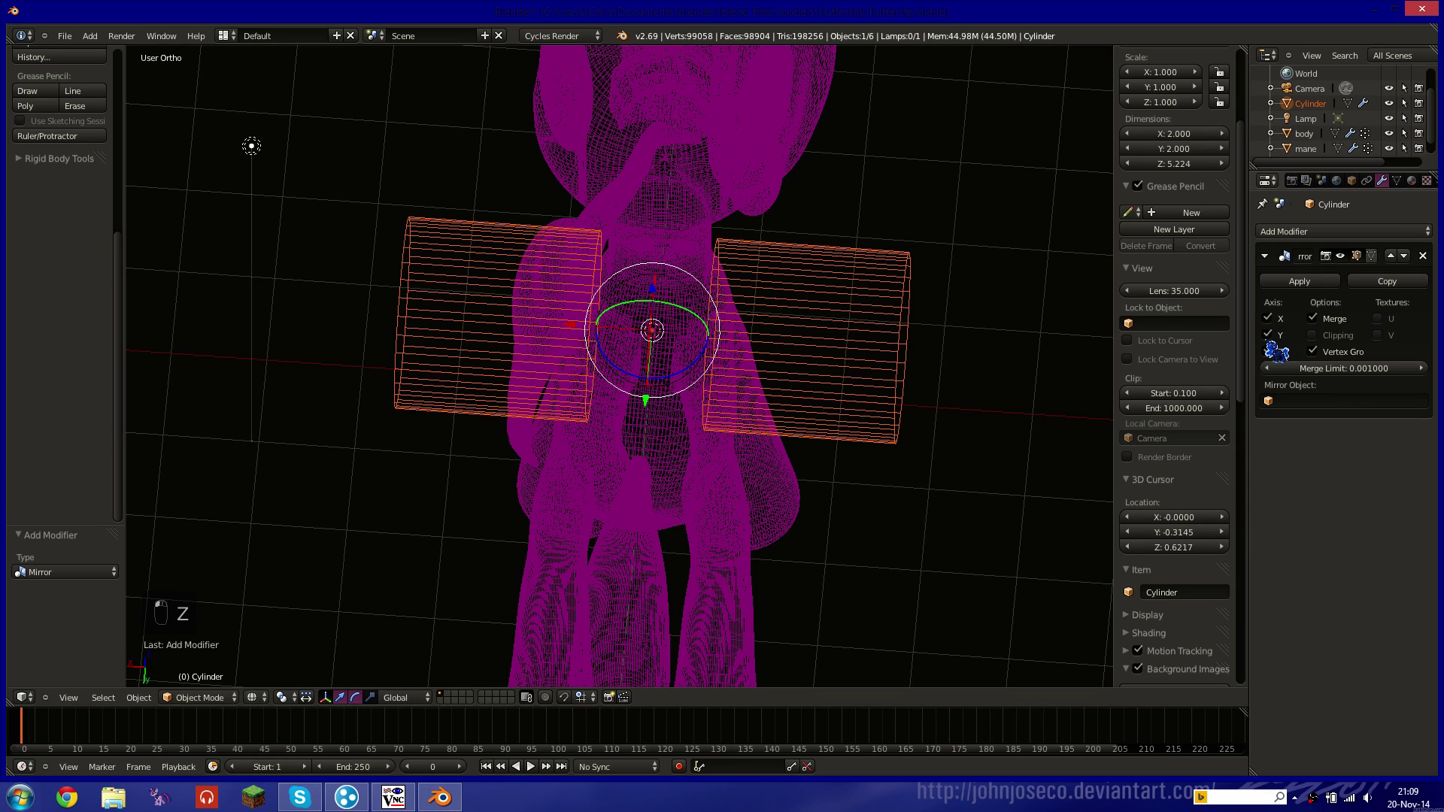
pyautogui.click(1268, 334)
pyautogui.click(1268, 319)
pyautogui.moveTo(1022, 348); pyautogui.dragTo(795, 213, button='middle')
pyautogui.press('z')
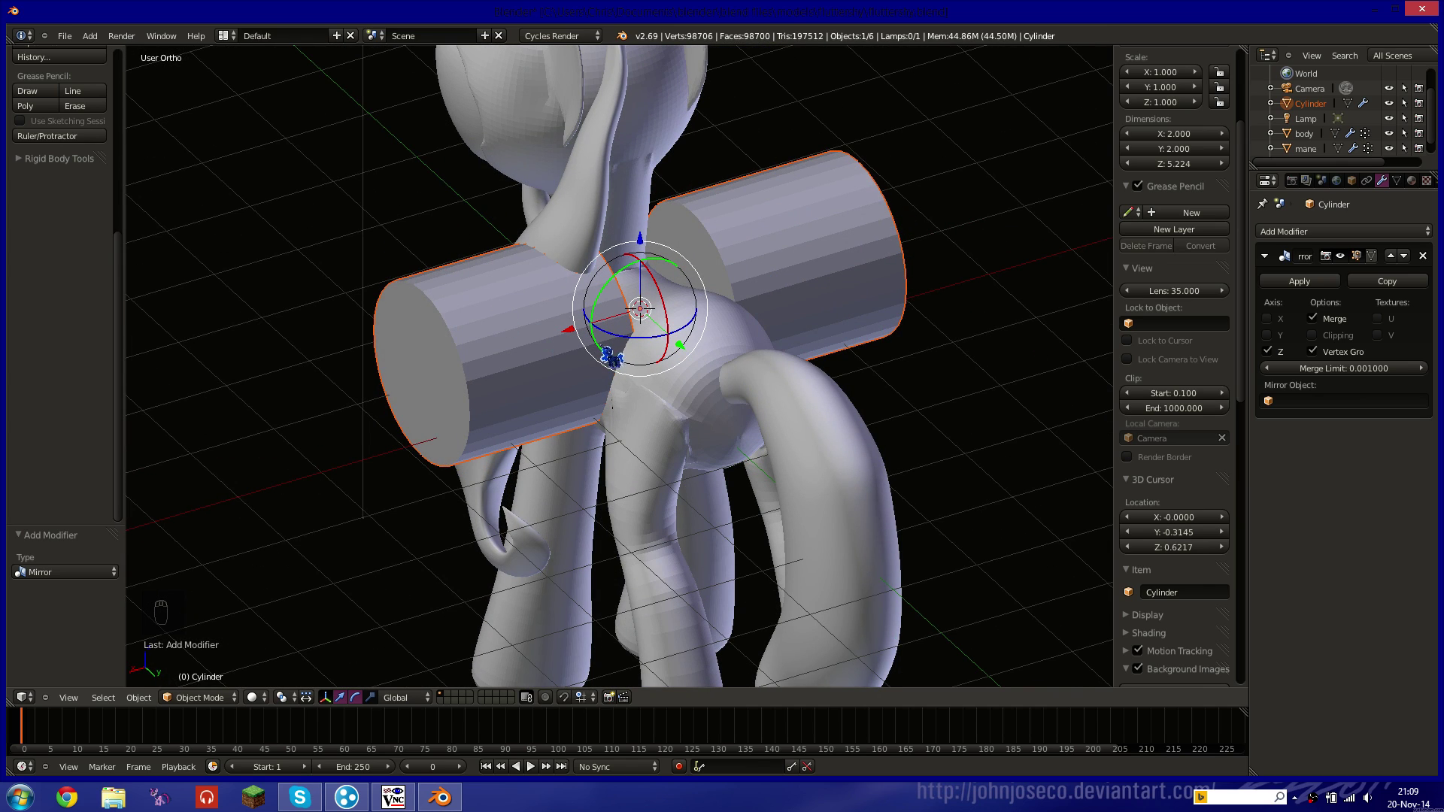
# Move the cylinder's geometry 0.239 outward along X in Edit Mode.
pyautogui.moveTo(723, 325); pyautogui.dragTo(699, 377, button='middle')
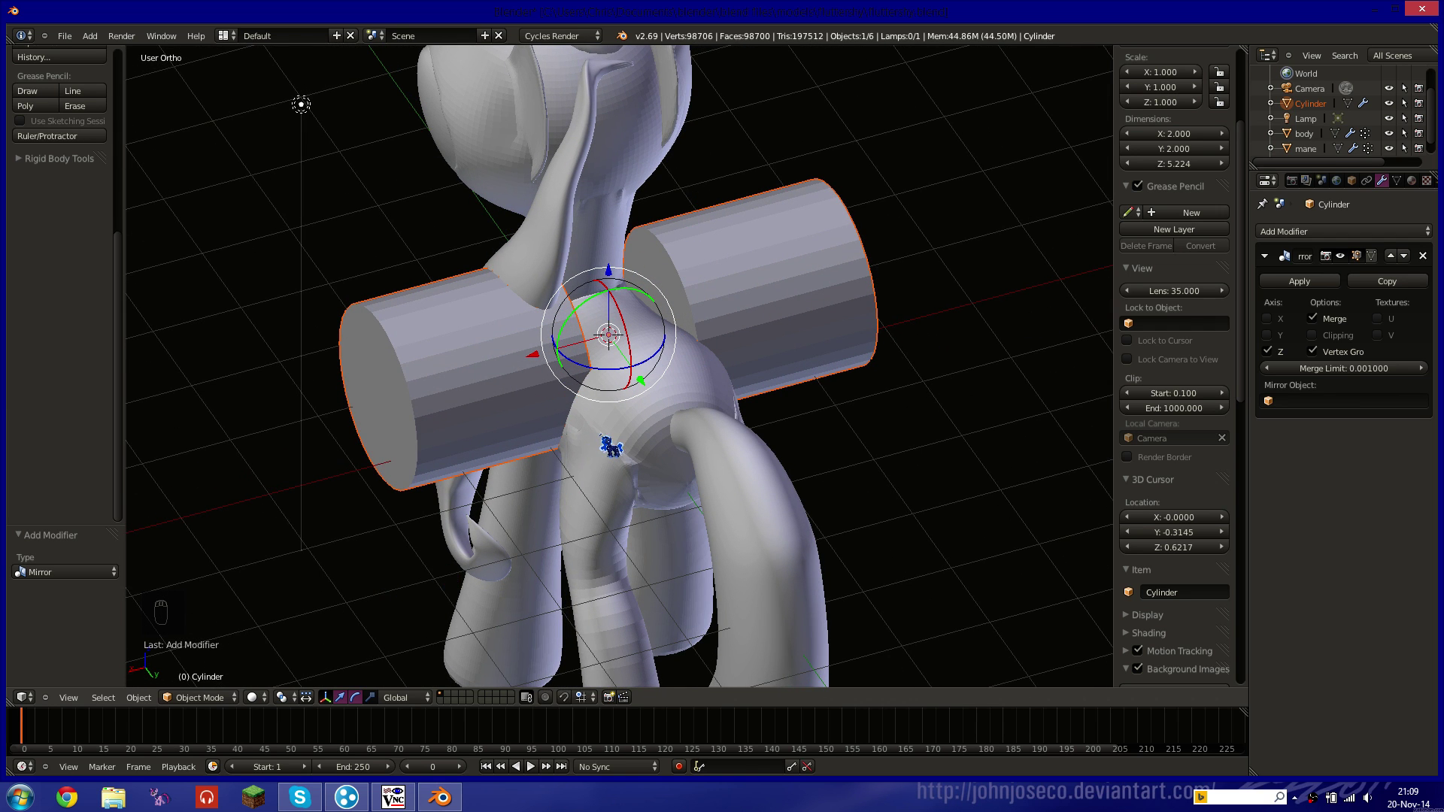
pyautogui.moveTo(596, 442); pyautogui.dragTo(647, 435, button='middle')
pyautogui.scroll(3, 648, 434)
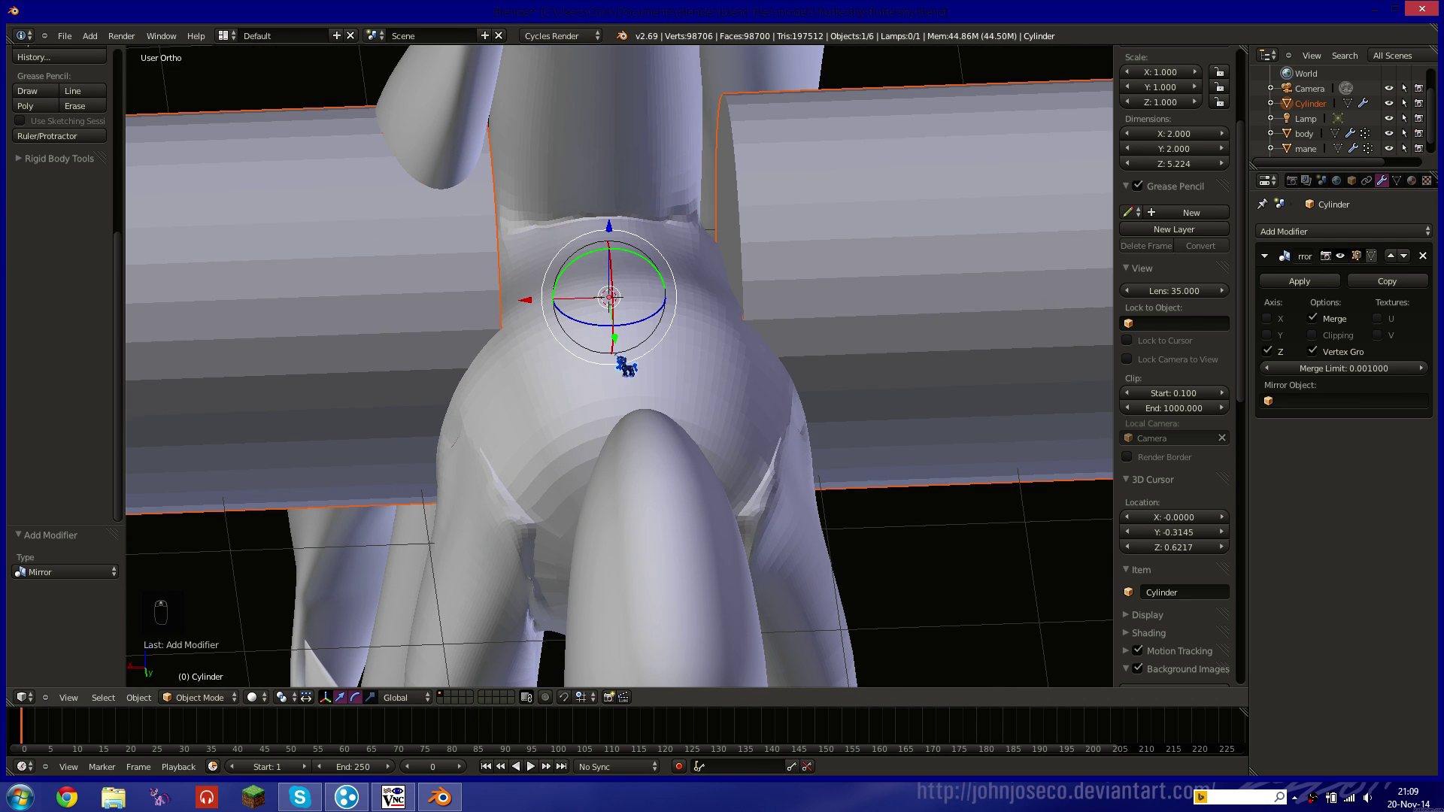
pyautogui.moveTo(628, 349); pyautogui.dragTo(661, 345, button='middle')
pyautogui.press('Tab')
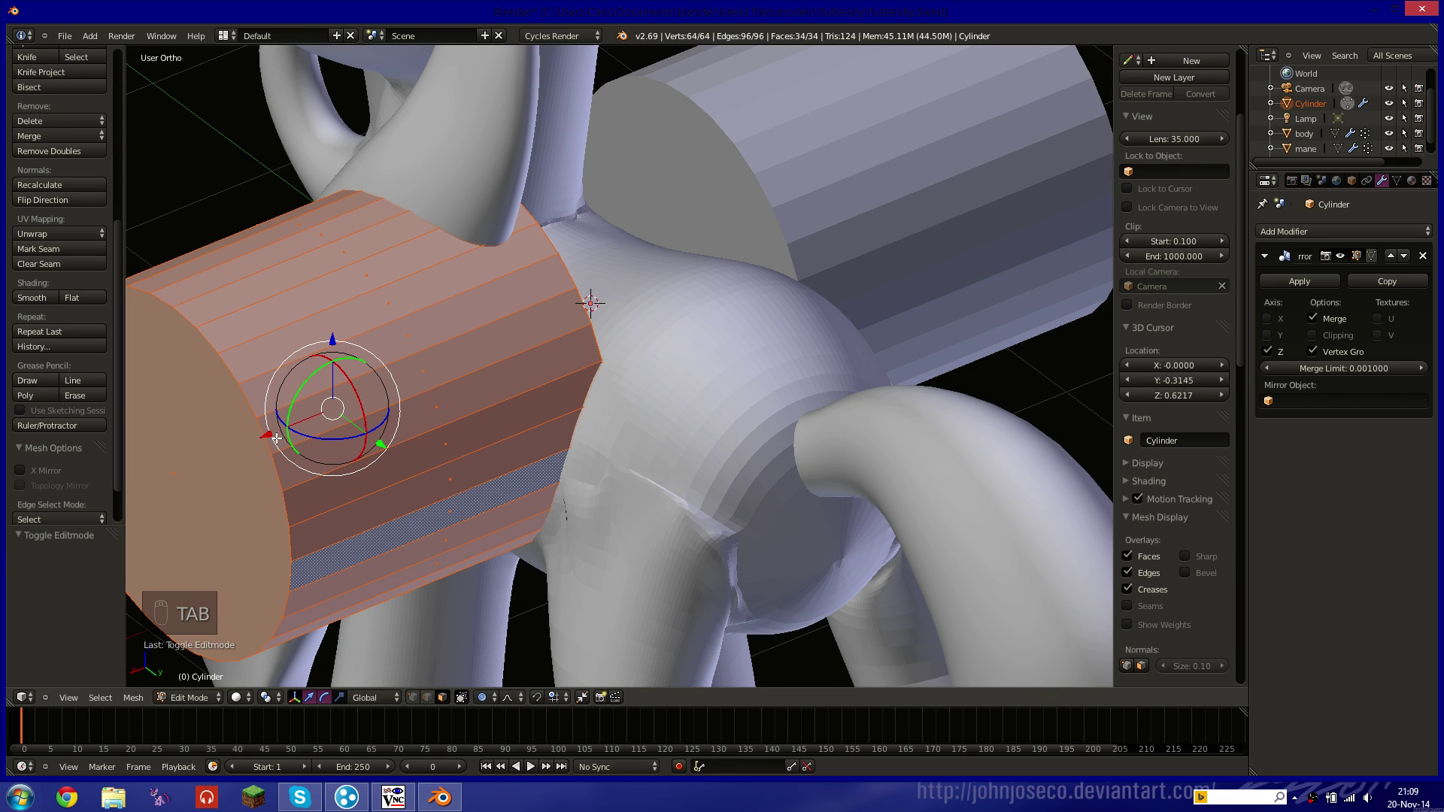
pyautogui.moveTo(276, 438)
pyautogui.mouseDown()
pyautogui.moveTo(538, 326)
pyautogui.moveTo(409, 413)
pyautogui.moveTo(248, 478)
pyautogui.mouseUp()
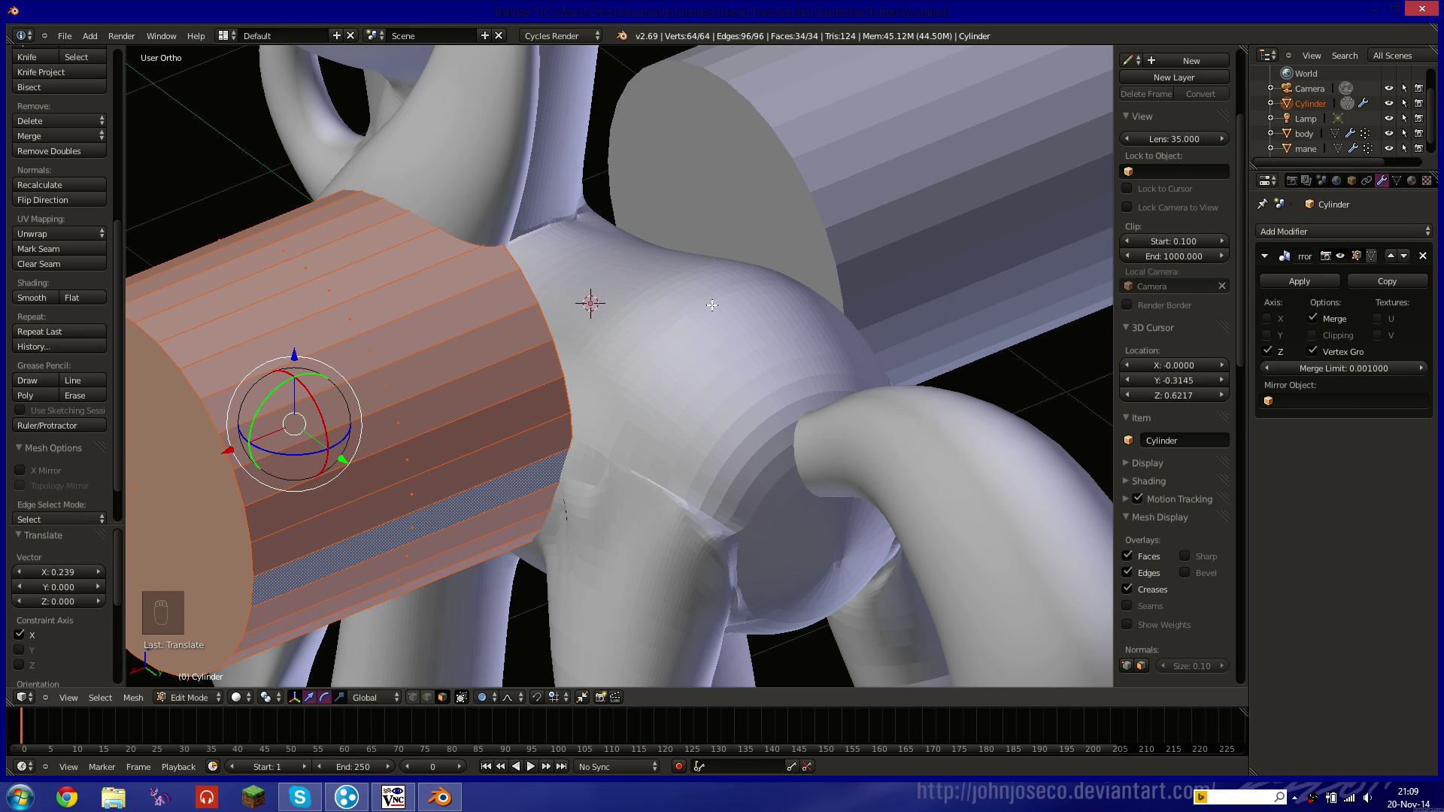
# Nudge the cylinder's geometry by -0.033 along X, back toward the pony's body.
pyautogui.moveTo(712, 304); pyautogui.dragTo(687, 280, button='middle')
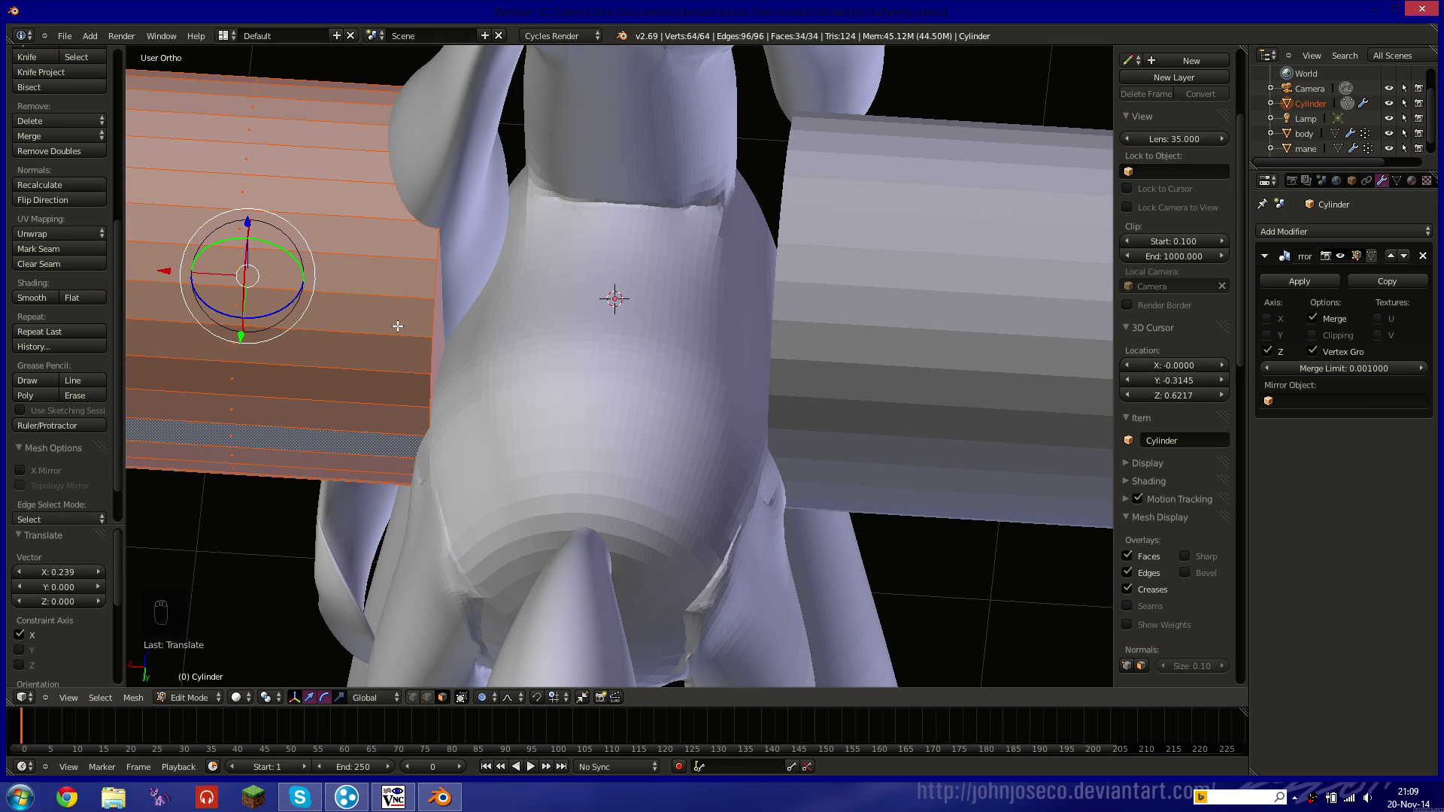
pyautogui.moveTo(397, 326); pyautogui.dragTo(528, 259, button='middle')
pyautogui.moveTo(296, 336); pyautogui.dragTo(303, 335)
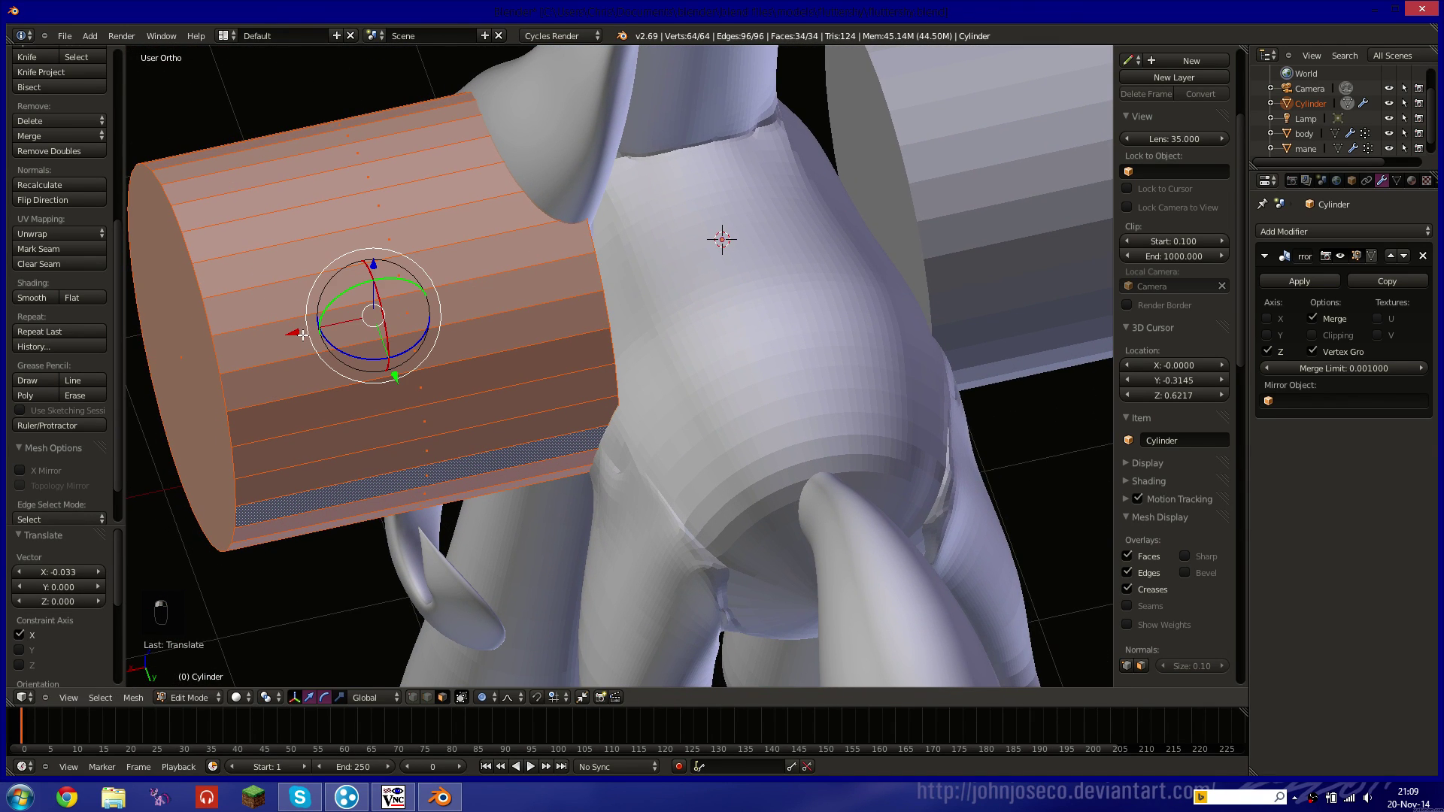
# Disable the Mirror modifier's Z axis and hide the mane object in the viewport.
pyautogui.click(1269, 352)
pyautogui.moveTo(756, 324); pyautogui.dragTo(717, 293, button='middle')
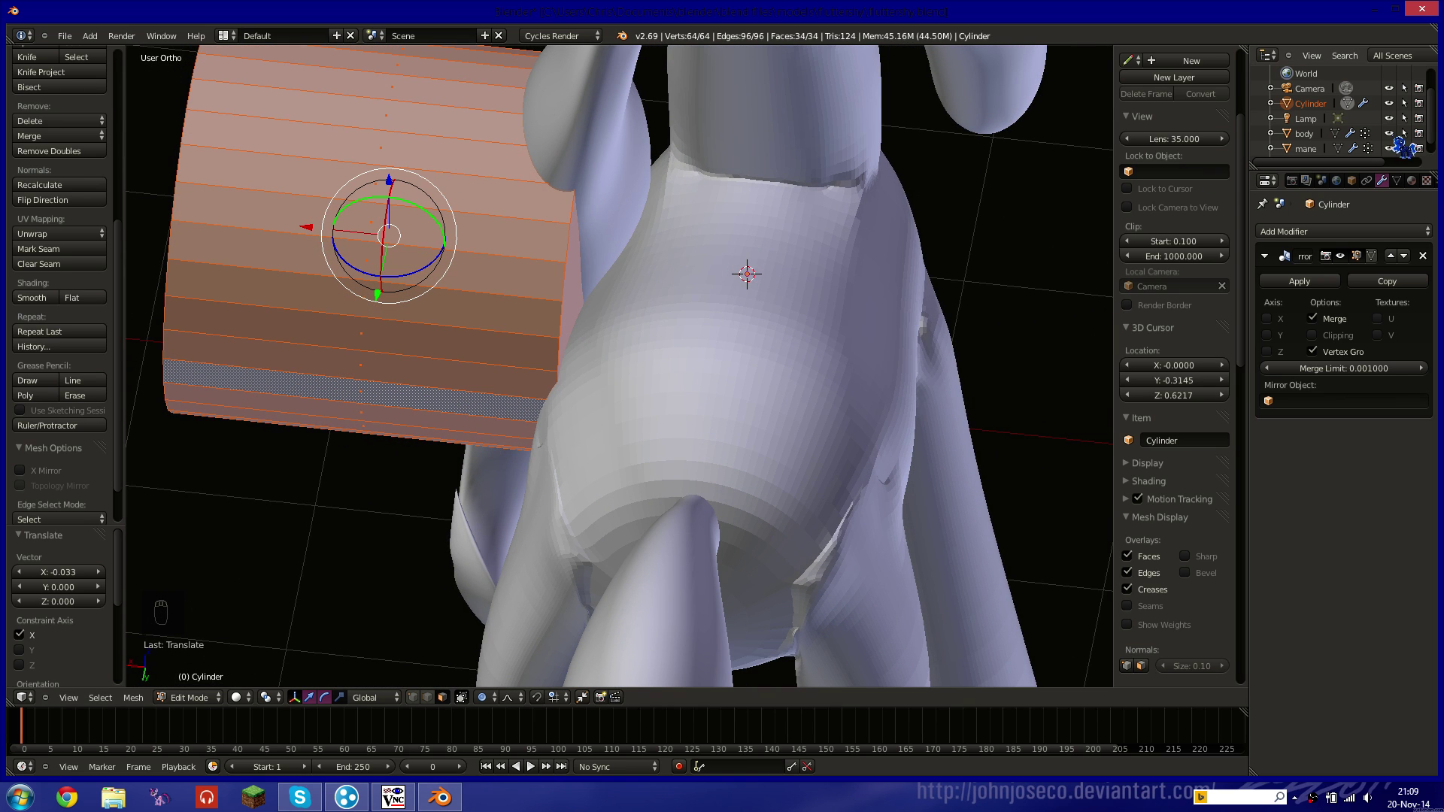
pyautogui.scroll(-1, 1400, 141)
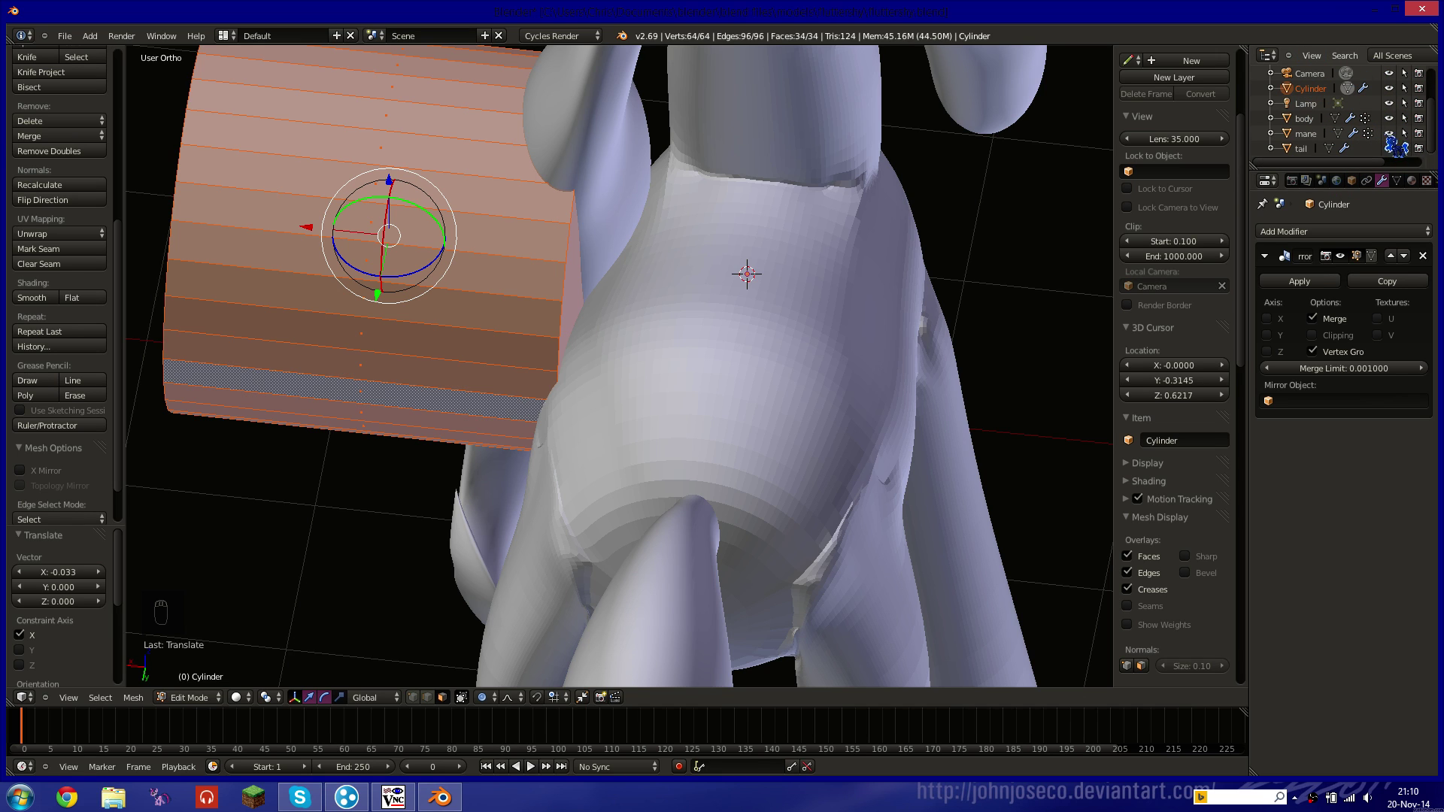
pyautogui.click(1390, 135)
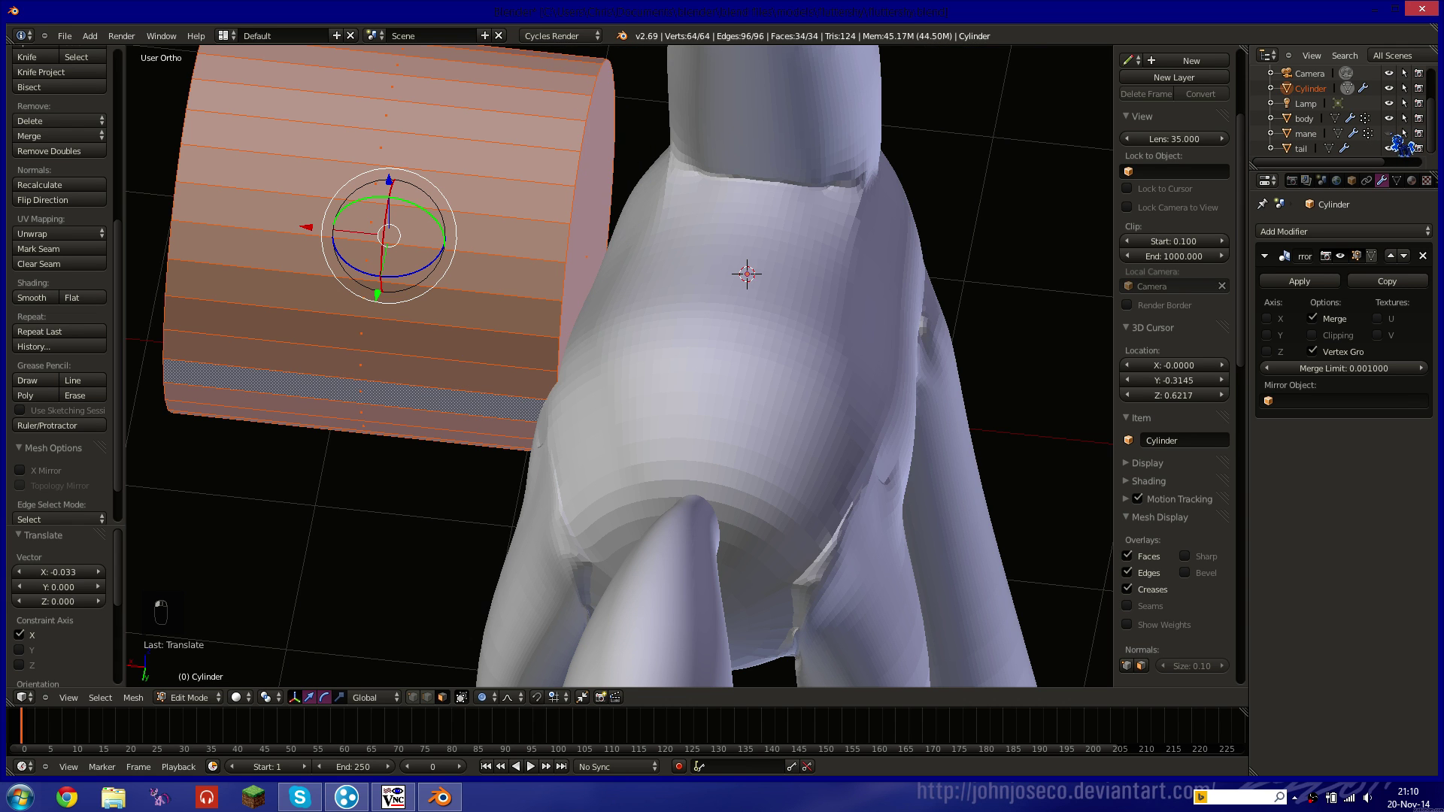
# View the whole pony from the side and check it briefly in rendered shading against the reference image.
pyautogui.moveTo(839, 180); pyautogui.dragTo(903, 171, button='middle')
pyautogui.scroll(-7, 865, 164)
pyautogui.moveTo(578, 257); pyautogui.dragTo(658, 219, button='middle')
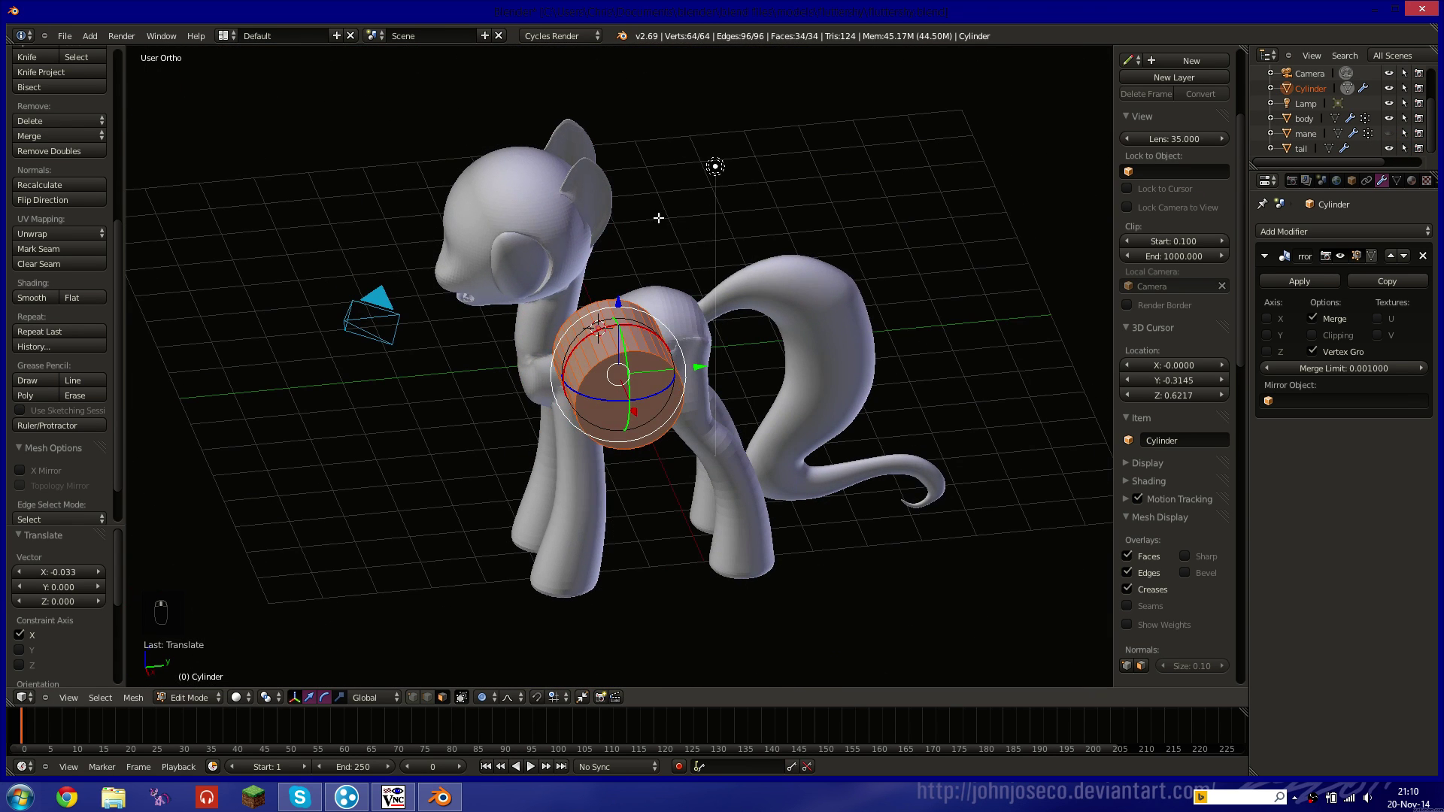
pyautogui.hotkey('shift', 'z')
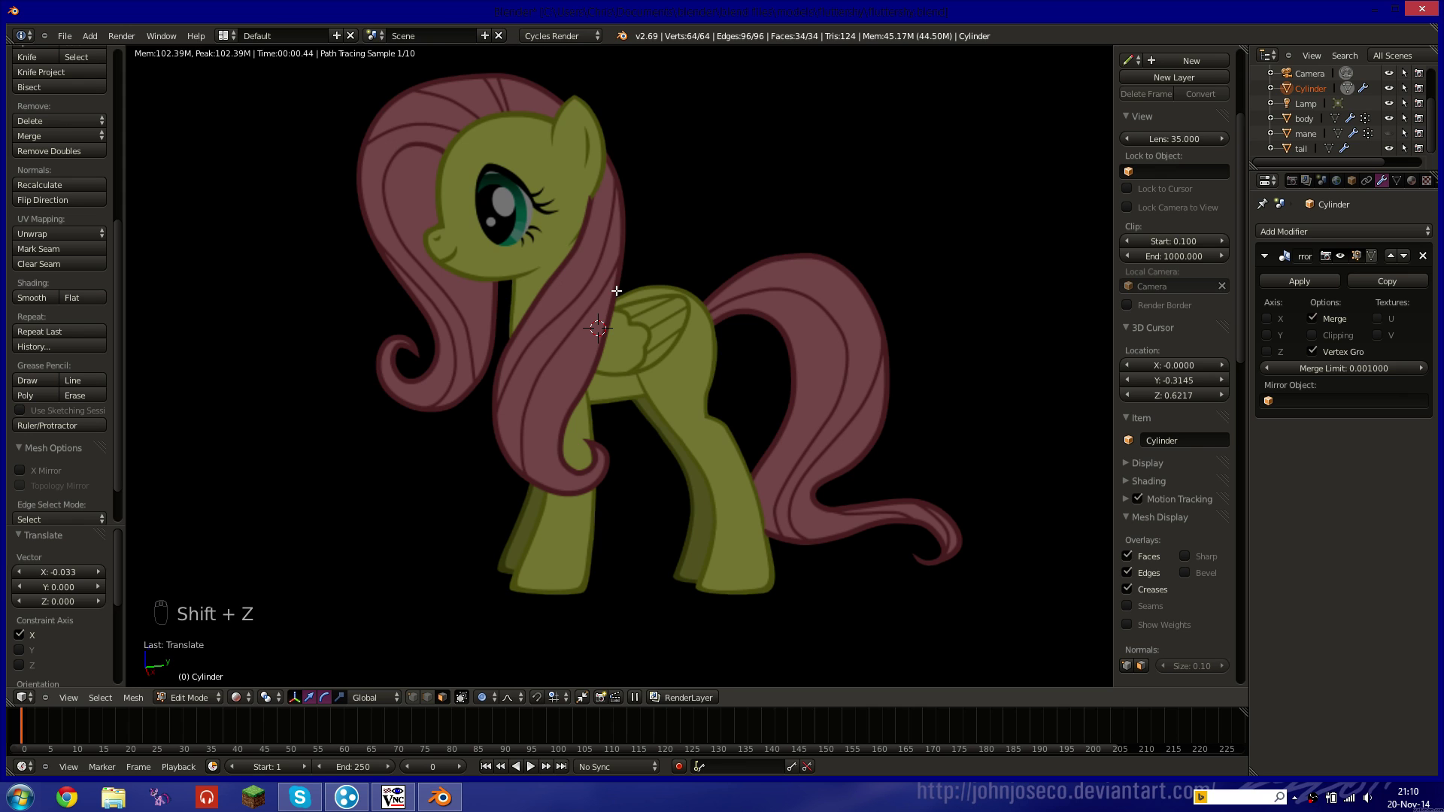
pyautogui.hotkey('shift', 'z')
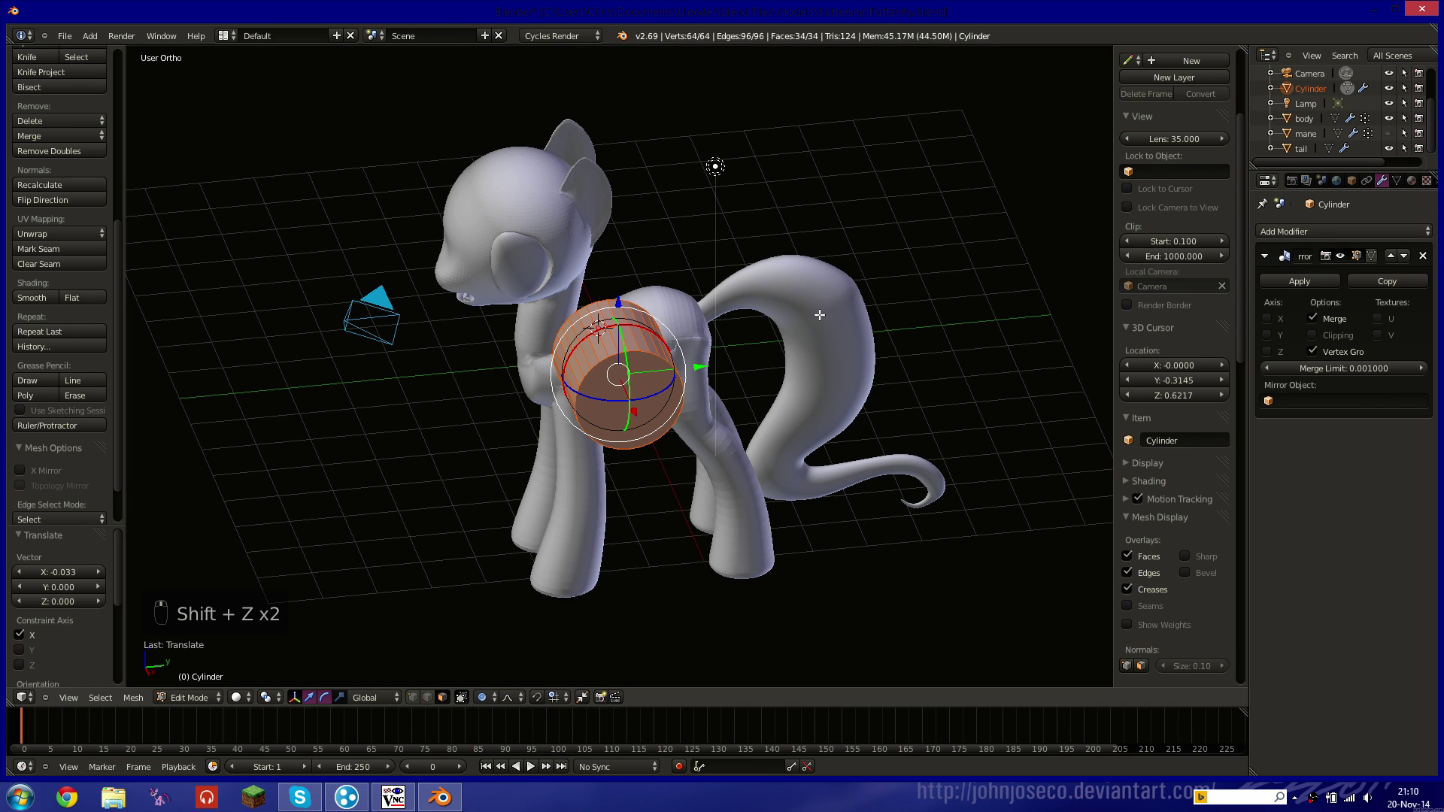
# Scale the cylinder's geometry uniformly to 0.469 and turn off proportional editing.
pyautogui.moveTo(819, 313); pyautogui.dragTo(711, 343, button='middle')
pyautogui.scroll(5, 677, 301)
pyautogui.moveTo(636, 254); pyautogui.dragTo(584, 261, button='middle')
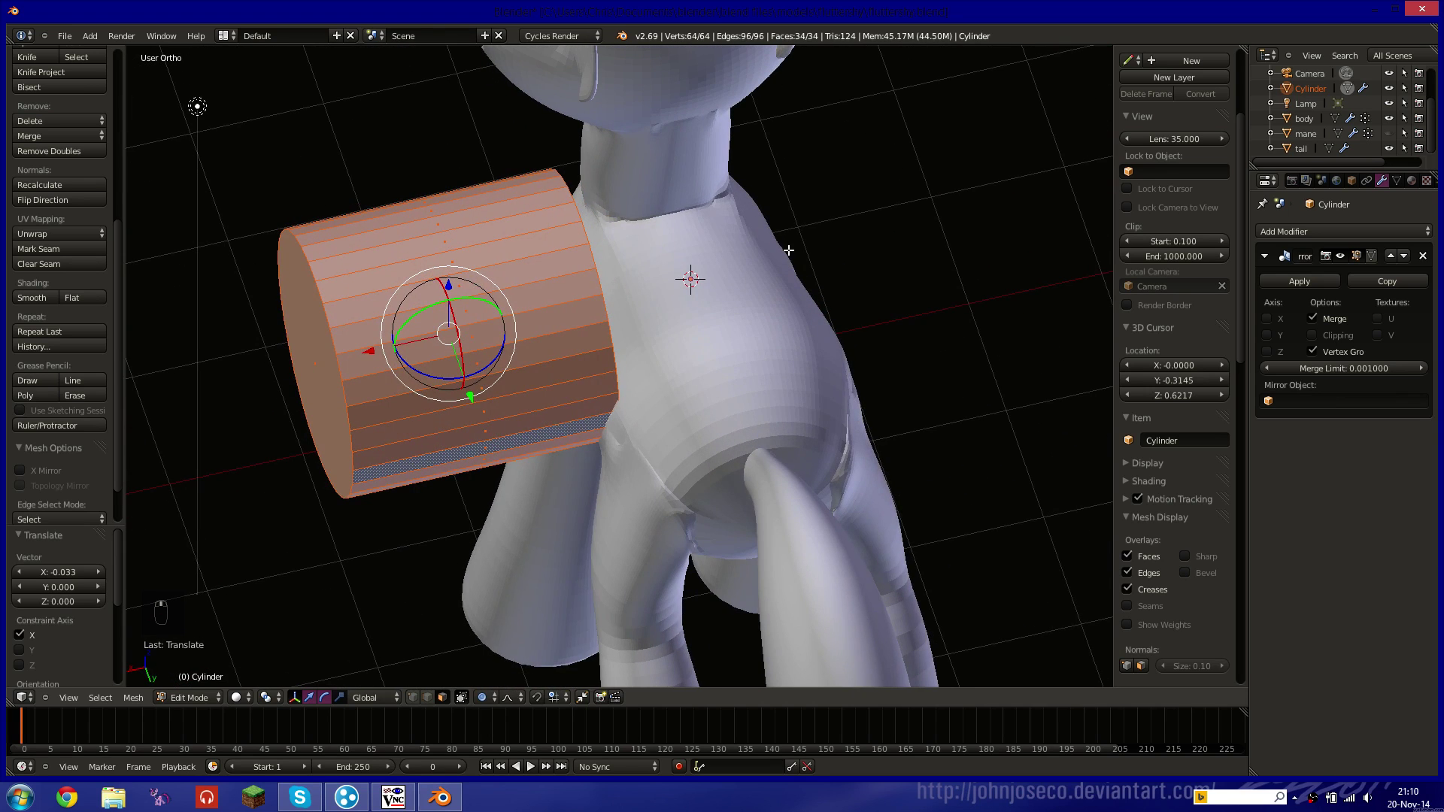
pyautogui.moveTo(789, 249); pyautogui.dragTo(923, 52, button='middle')
pyautogui.press('s')
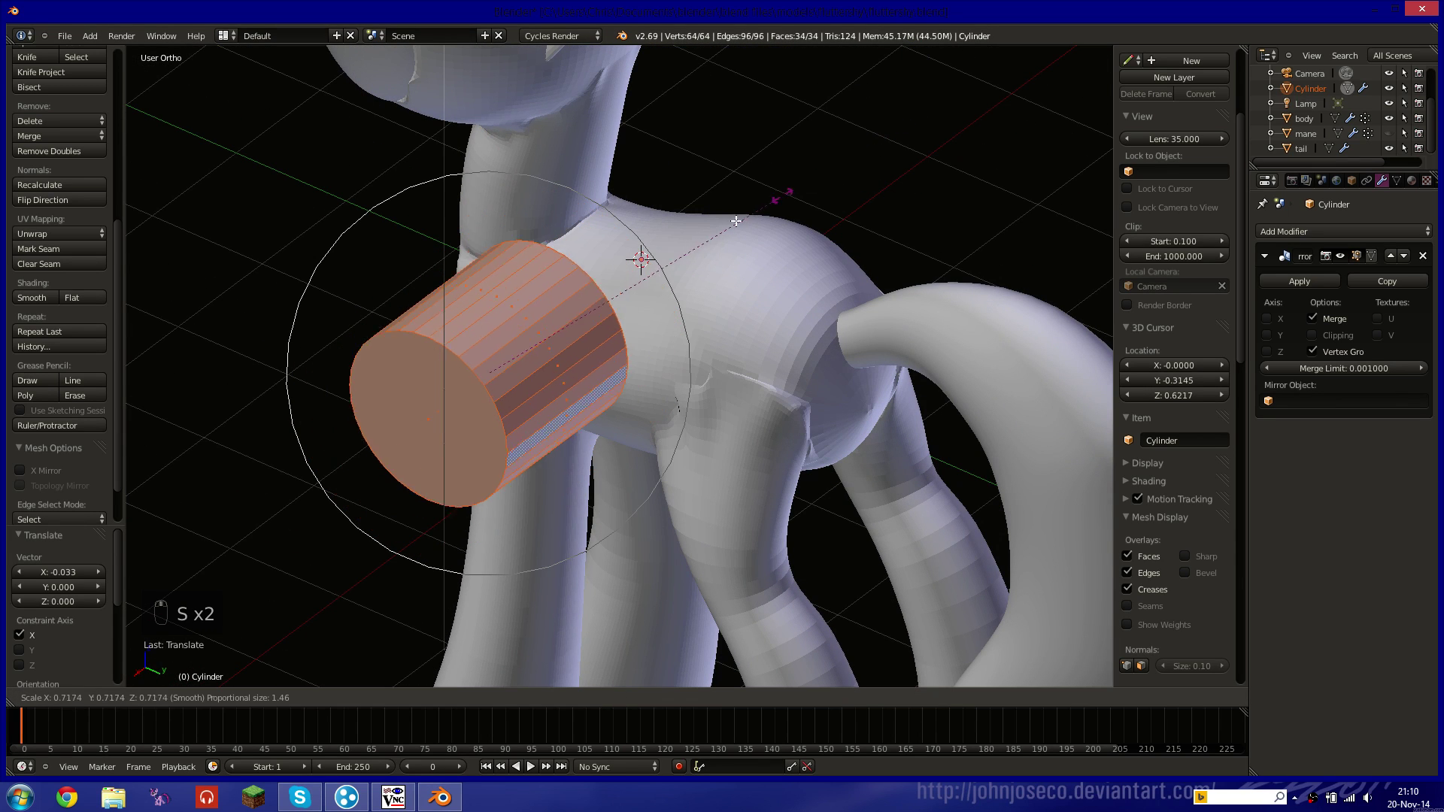
pyautogui.click(691, 276)
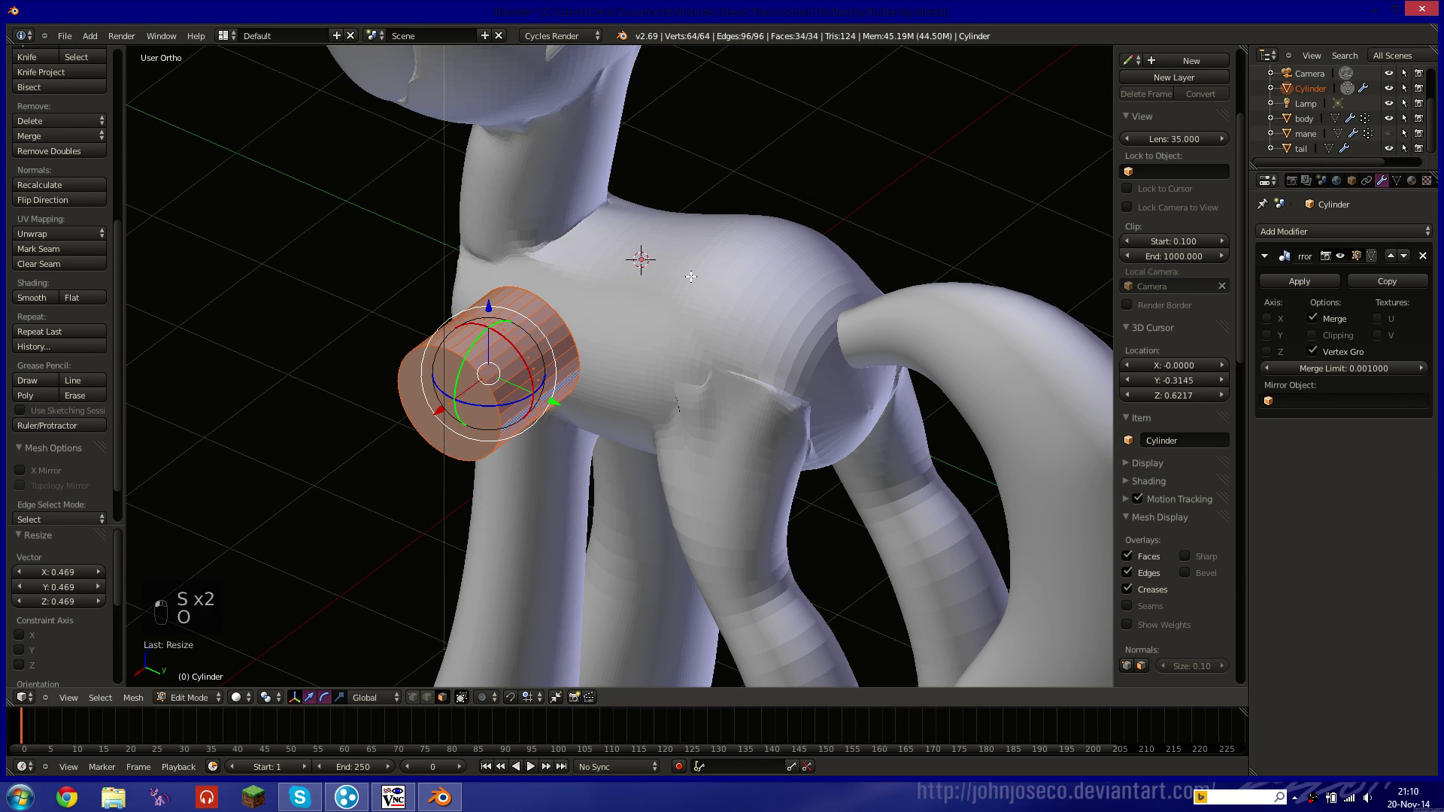
# Move the cylinder's geometry along X against the pony's side and scale it uniformly to 0.524.
pyautogui.moveTo(690, 276); pyautogui.dragTo(442, 366, button='middle')
pyautogui.moveTo(376, 345); pyautogui.dragTo(500, 343)
pyautogui.press('s')
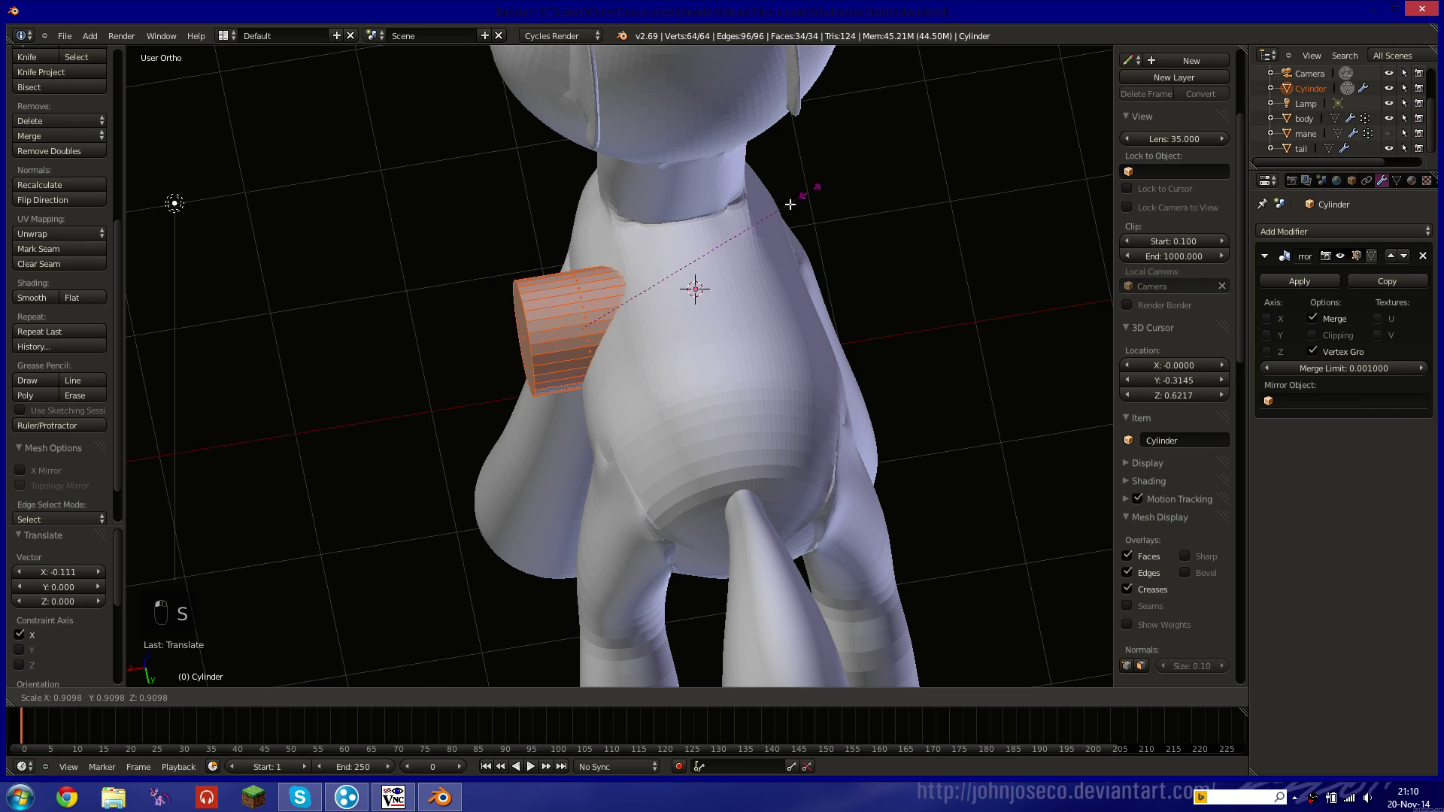
pyautogui.click(716, 248)
# In side view over the wireframe reference, move the cylinder's geometry up toward the shoulder and scale it uniformly to 0.814.
pyautogui.moveTo(634, 357); pyautogui.dragTo(719, 324, button='middle')
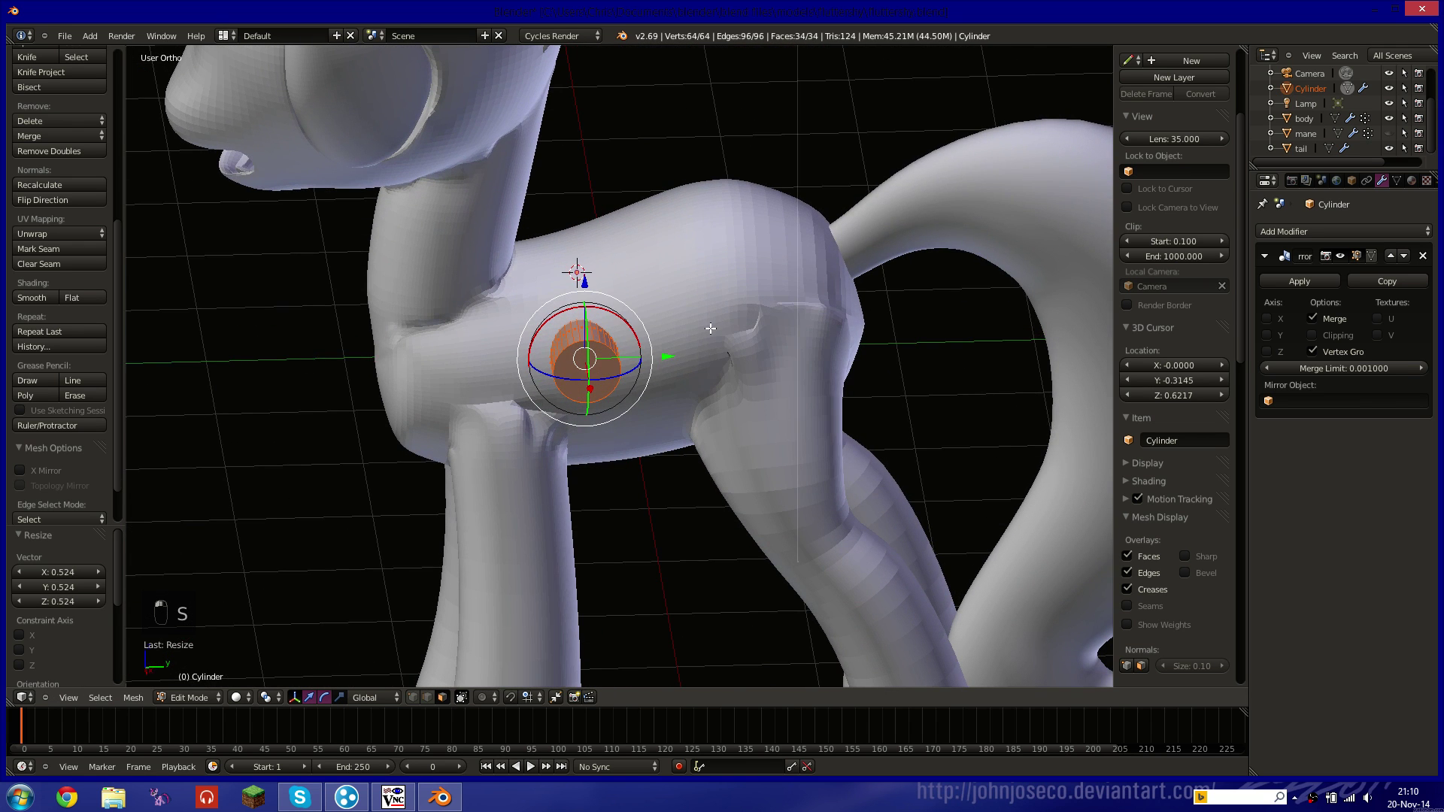
pyautogui.press('x')
pyautogui.press('z')
pyautogui.press('KP_3')
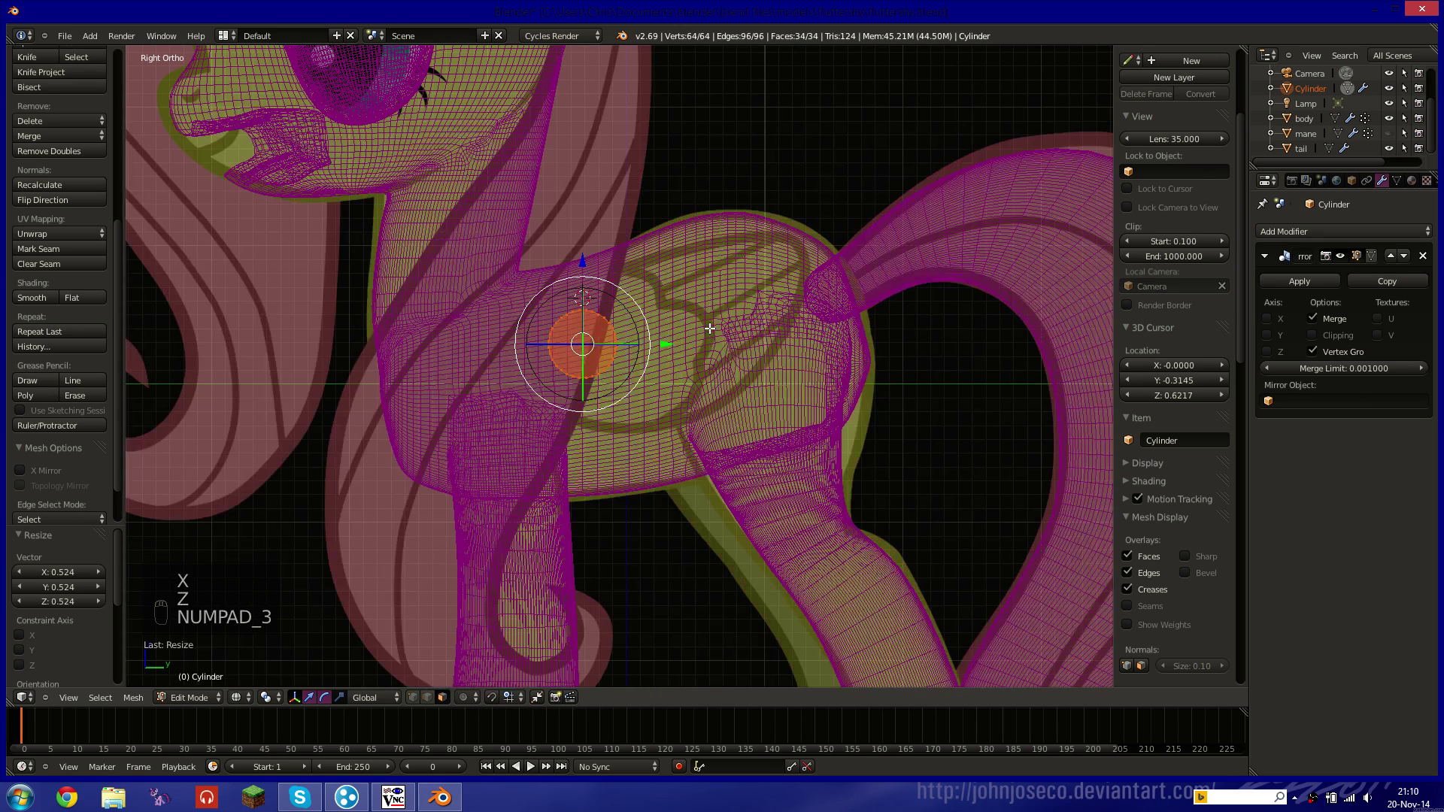
pyautogui.press('g')
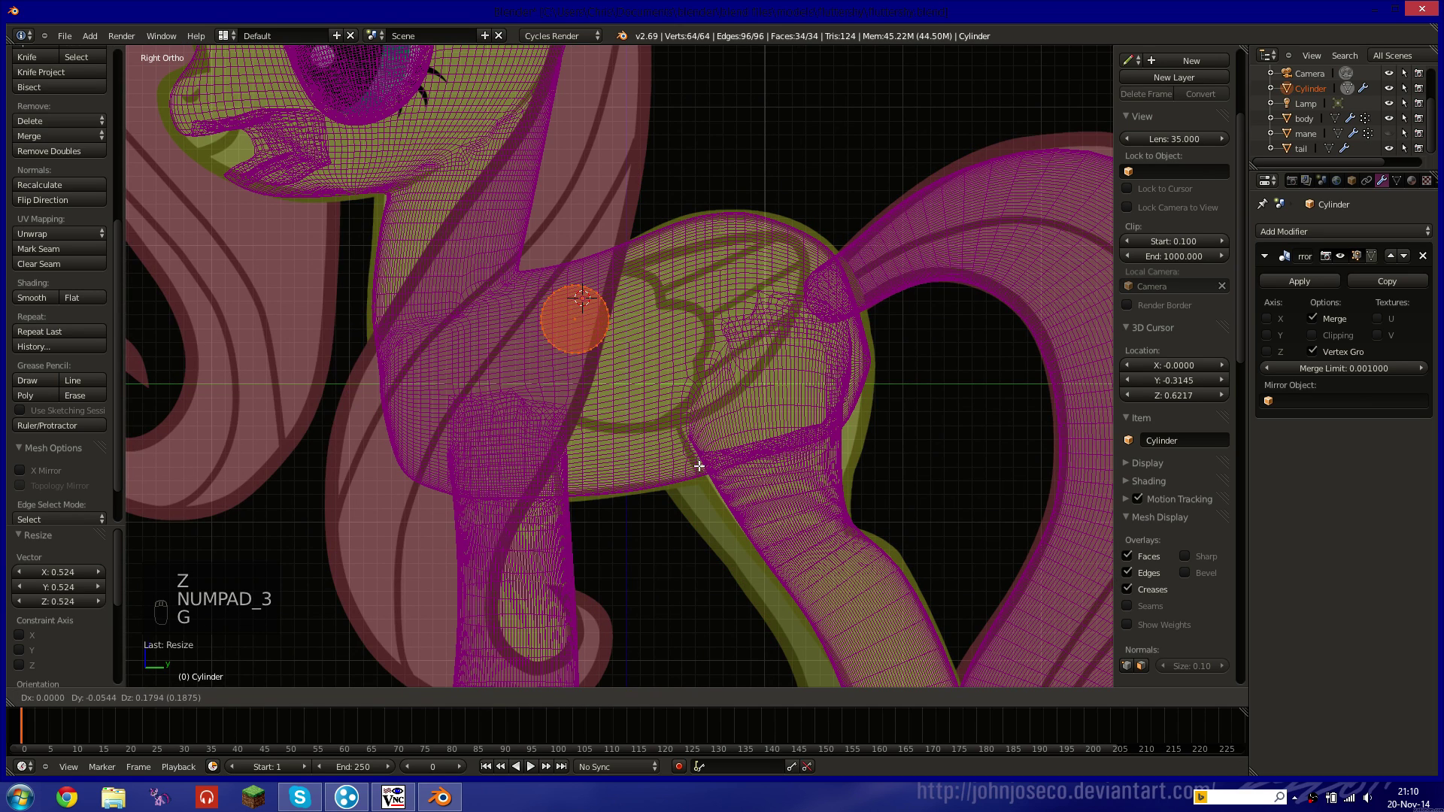
pyautogui.click(691, 453)
pyautogui.press('s')
pyautogui.click(769, 291)
pyautogui.keyDown('shift'); pyautogui.moveTo(689, 265); pyautogui.dragTo(724, 313, button='middle'); pyautogui.keyUp('shift')
pyautogui.scroll(5, 718, 332)
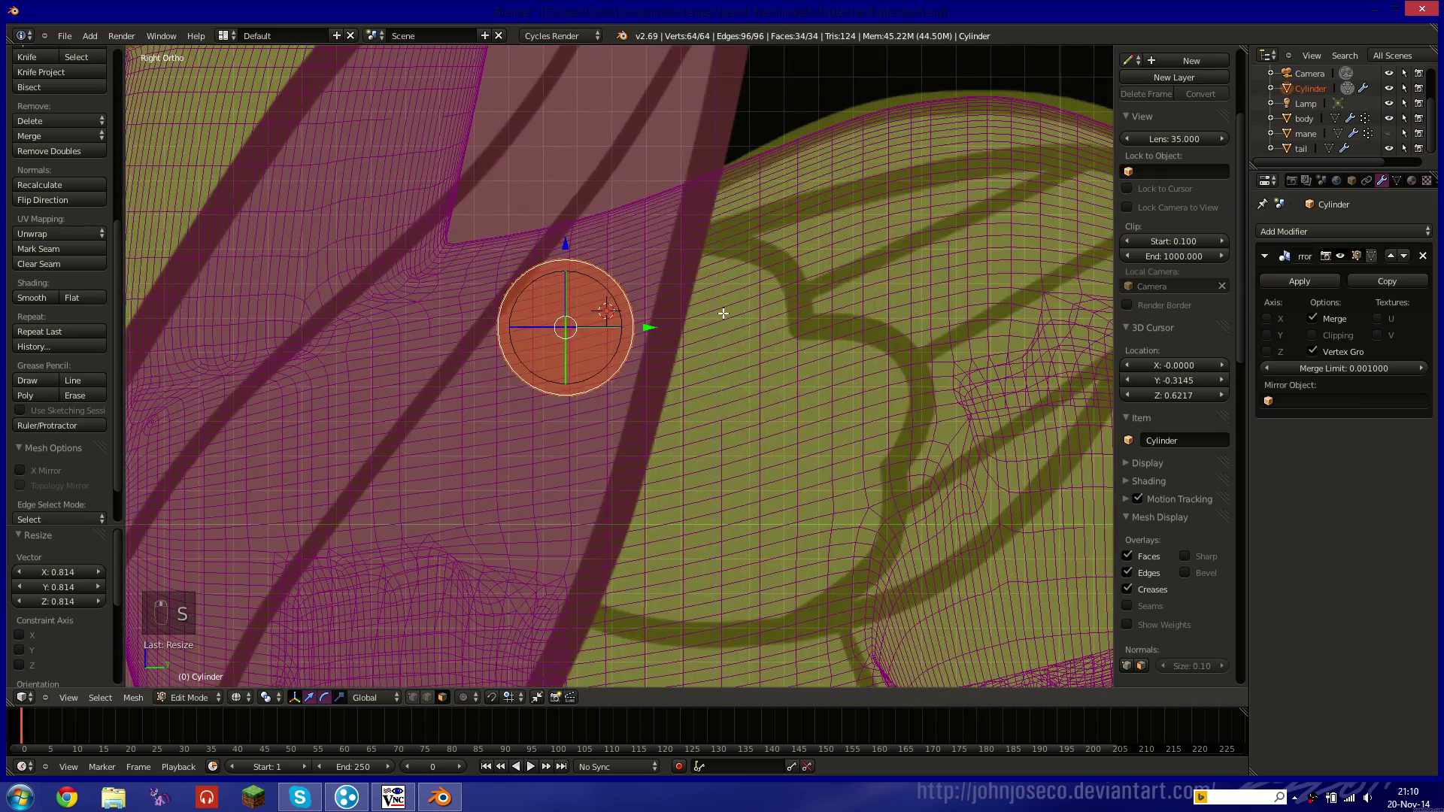
# Flatten the cylinder's geometry along Z to about 0.47 and move it -0.186 along X into the body.
pyautogui.press('s')
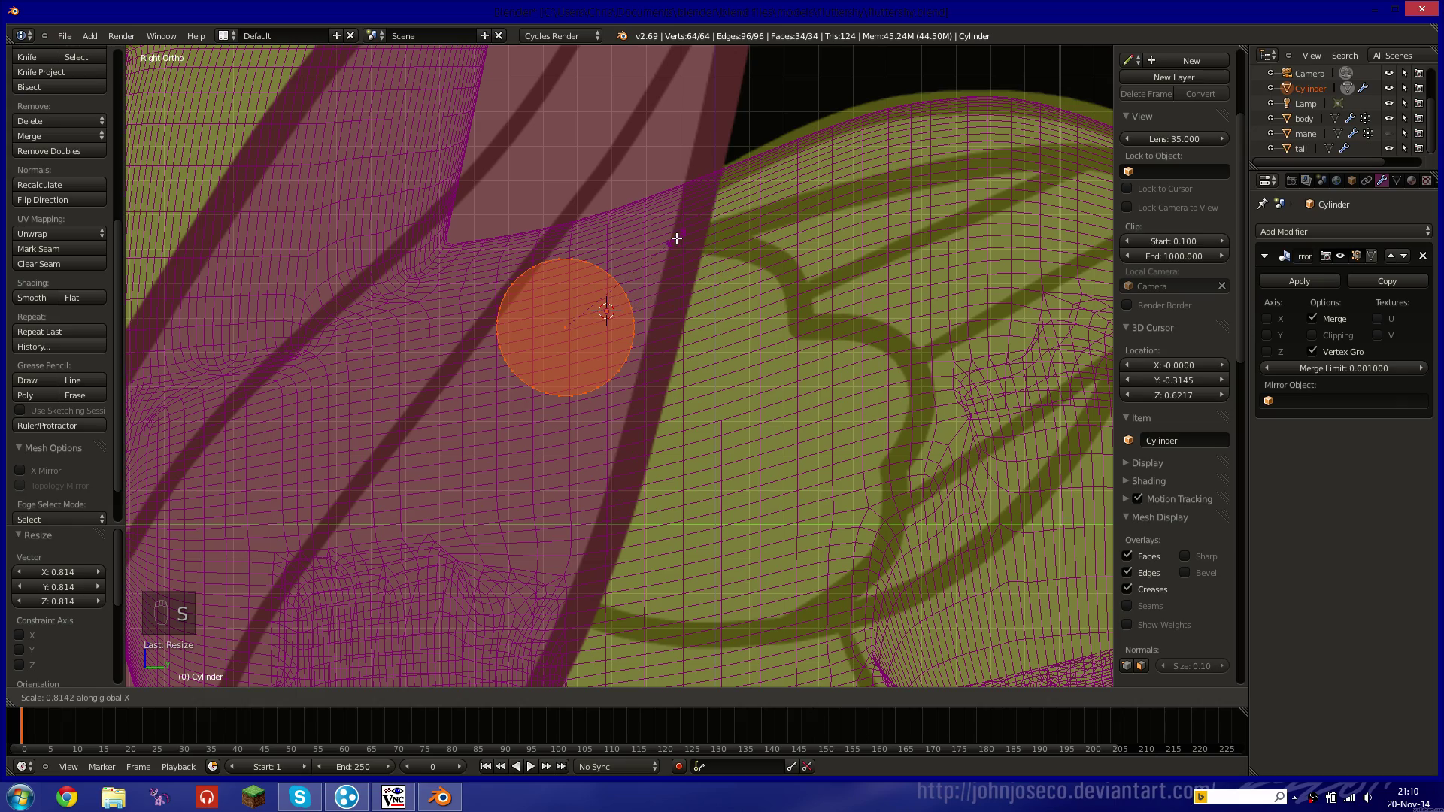
pyautogui.press('y')
pyautogui.press('z')
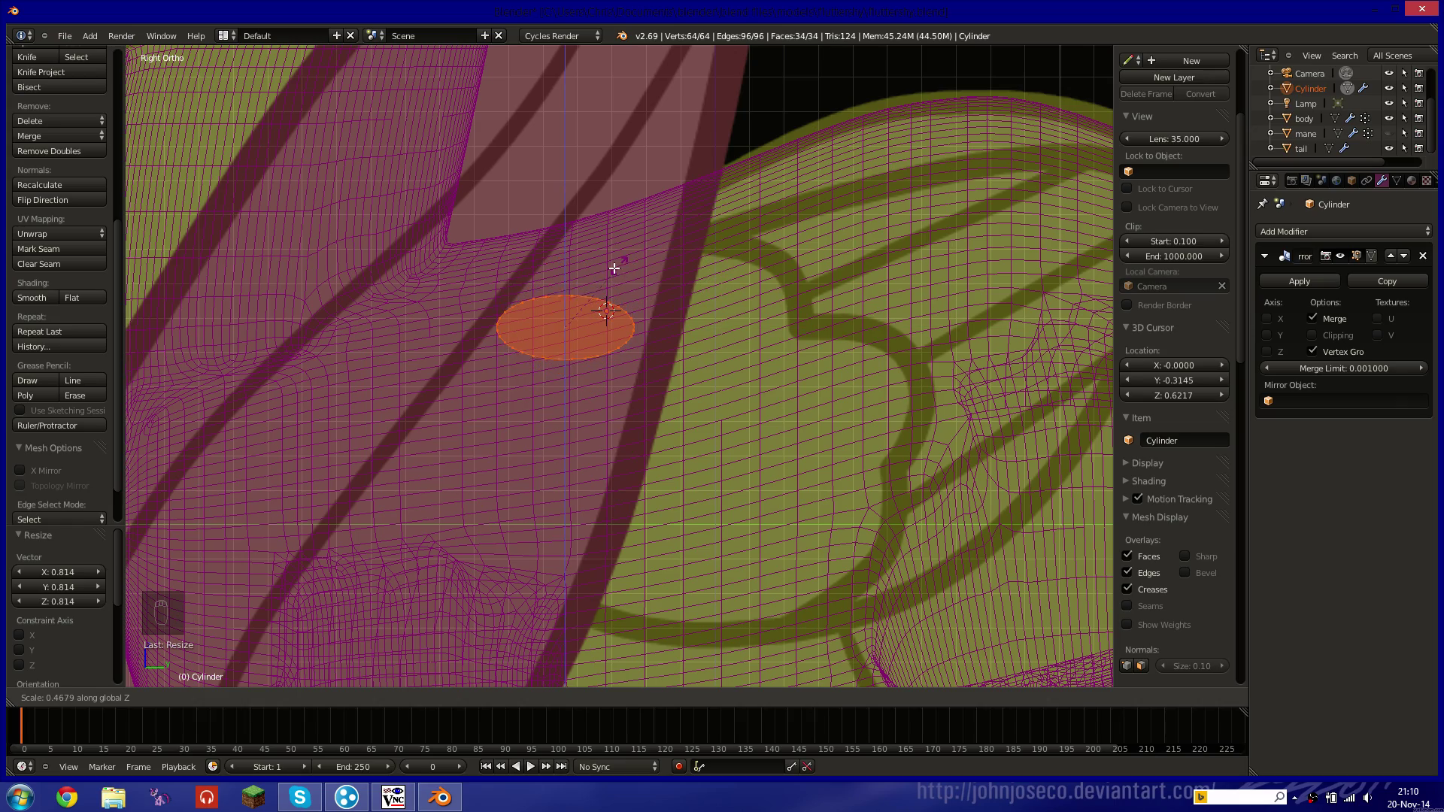
pyautogui.click(609, 275)
pyautogui.moveTo(686, 322)
pyautogui.mouseDown(button='middle')
pyautogui.moveTo(636, 376)
pyautogui.moveTo(617, 343)
pyautogui.moveTo(550, 398)
pyautogui.mouseUp(button='middle')
pyautogui.press('z')
pyautogui.moveTo(445, 351); pyautogui.dragTo(515, 336)
pyautogui.moveTo(515, 335); pyautogui.dragTo(551, 319, button='middle')
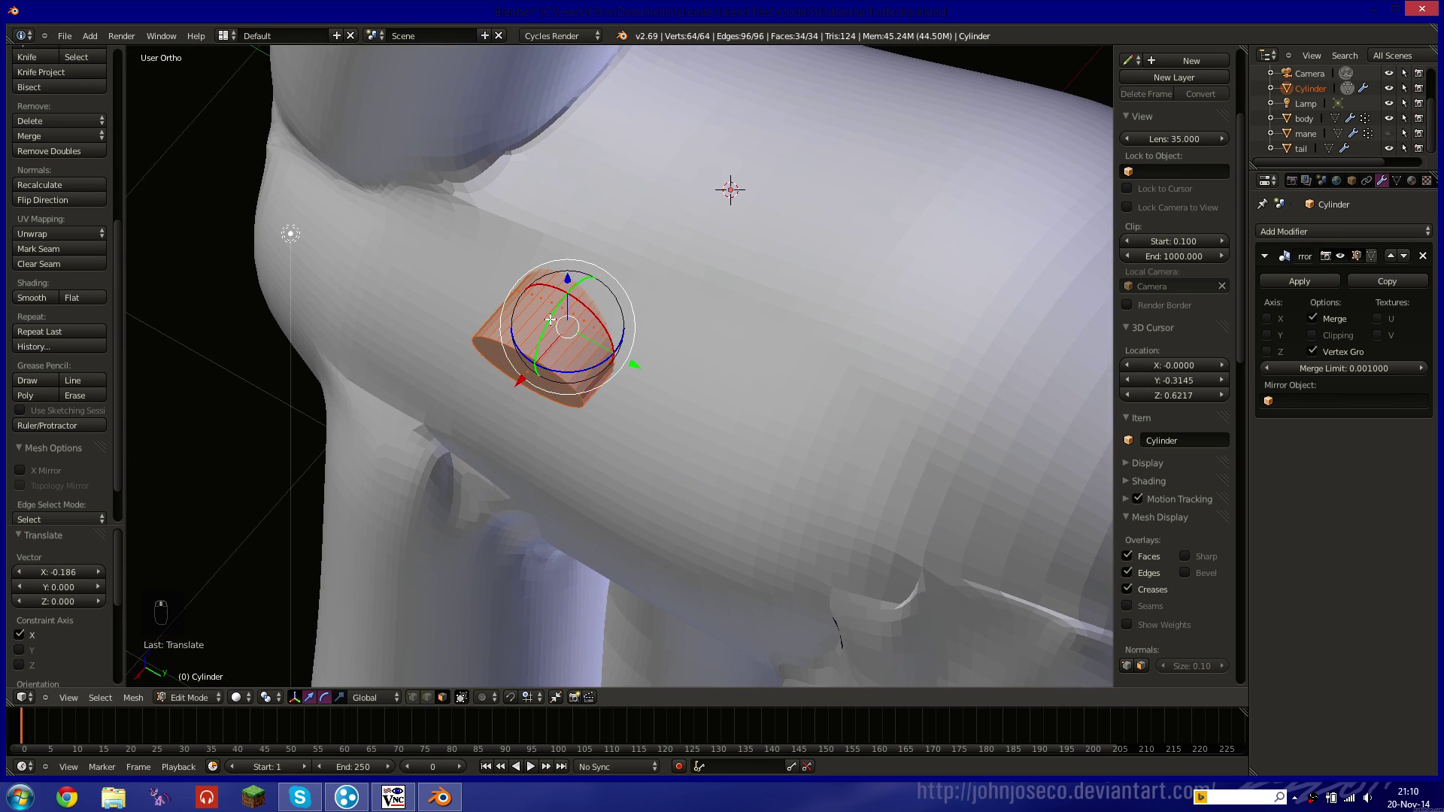
# Select the cylinder's outer end face and, in front view, move it -0.024 in X and -0.120 in Z.
pyautogui.rightClick(523, 375)
pyautogui.press('KP_7')
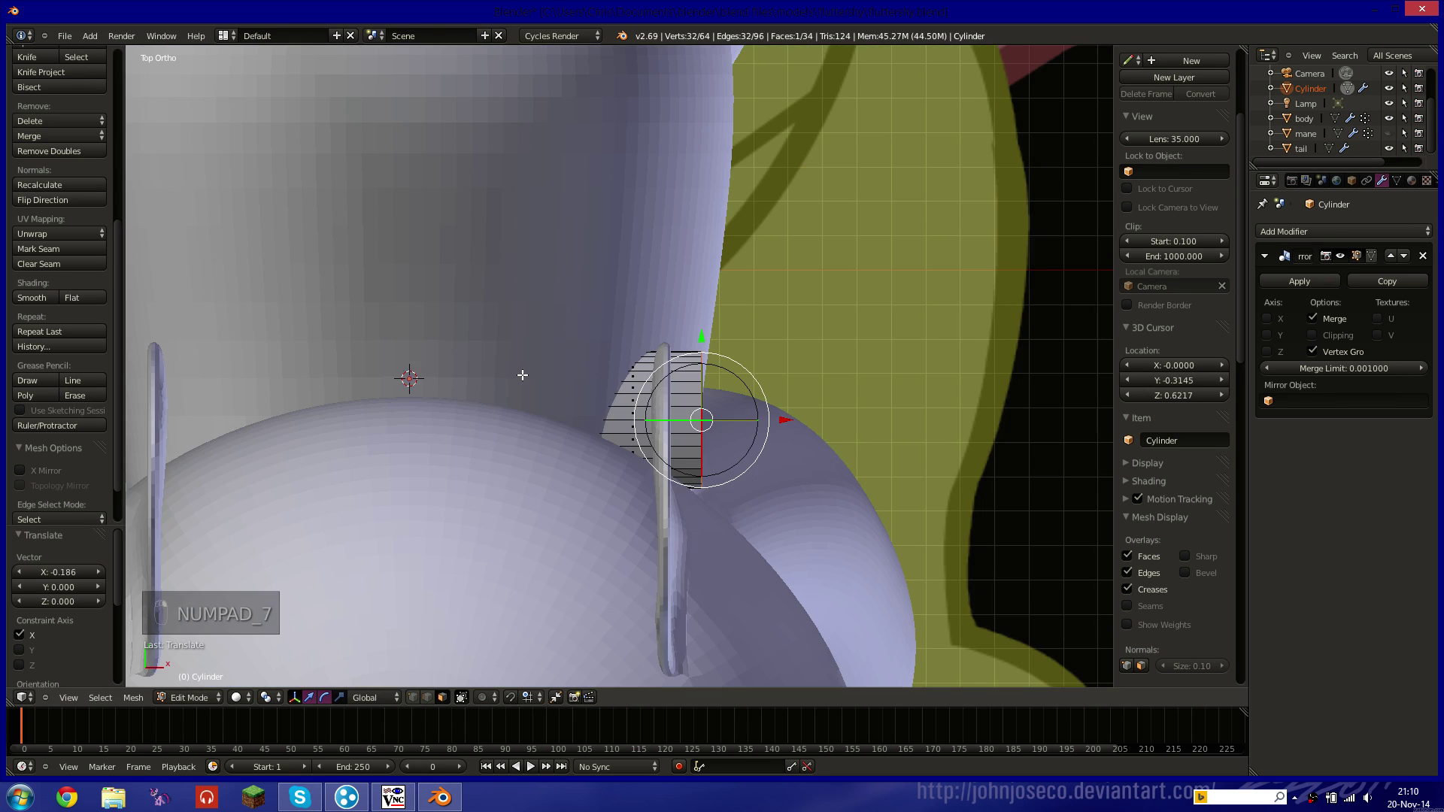
pyautogui.keyDown('shift'); pyautogui.moveTo(762, 440); pyautogui.dragTo(706, 375, button='middle'); pyautogui.keyUp('shift')
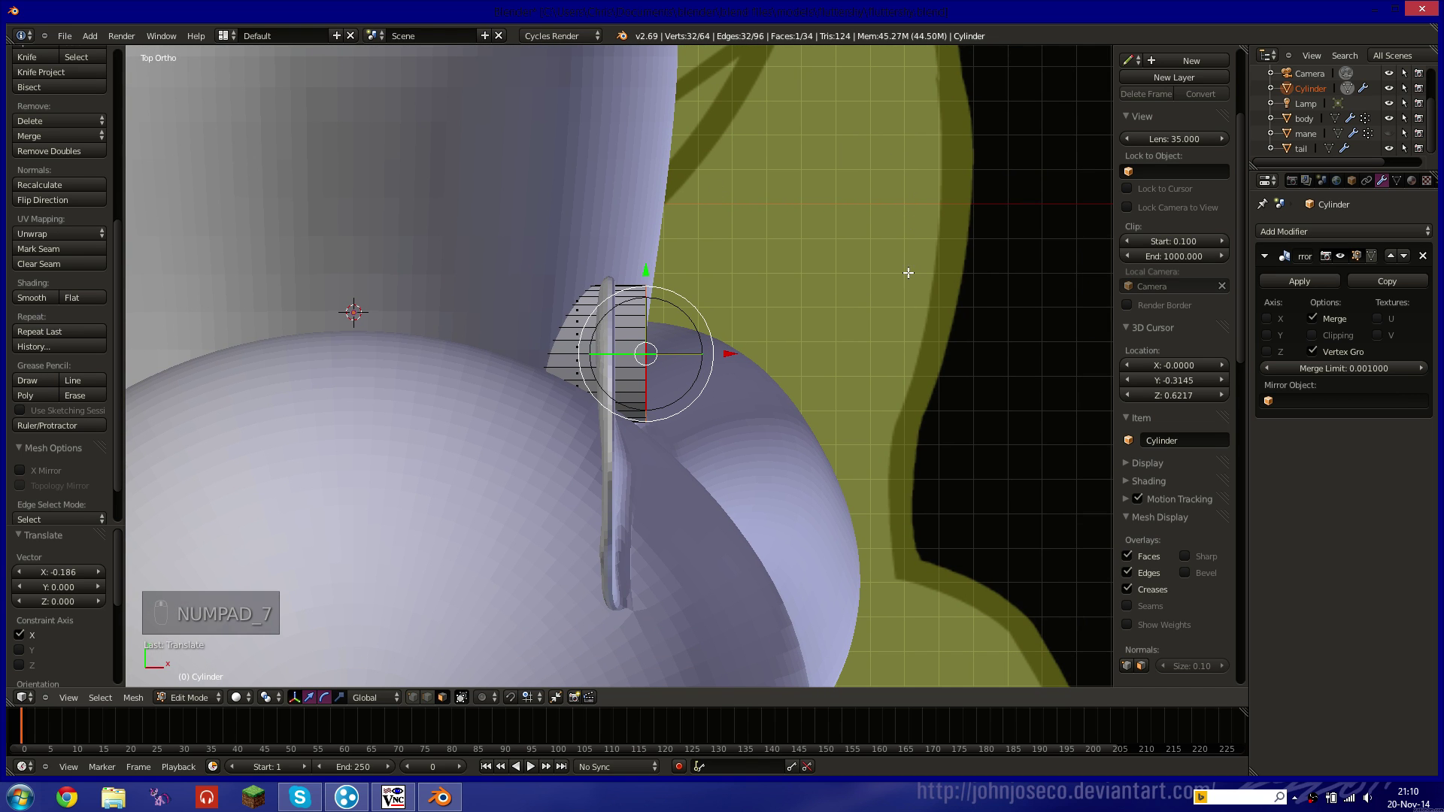
pyautogui.moveTo(907, 273); pyautogui.dragTo(906, 118, button='middle')
pyautogui.press('KP_1')
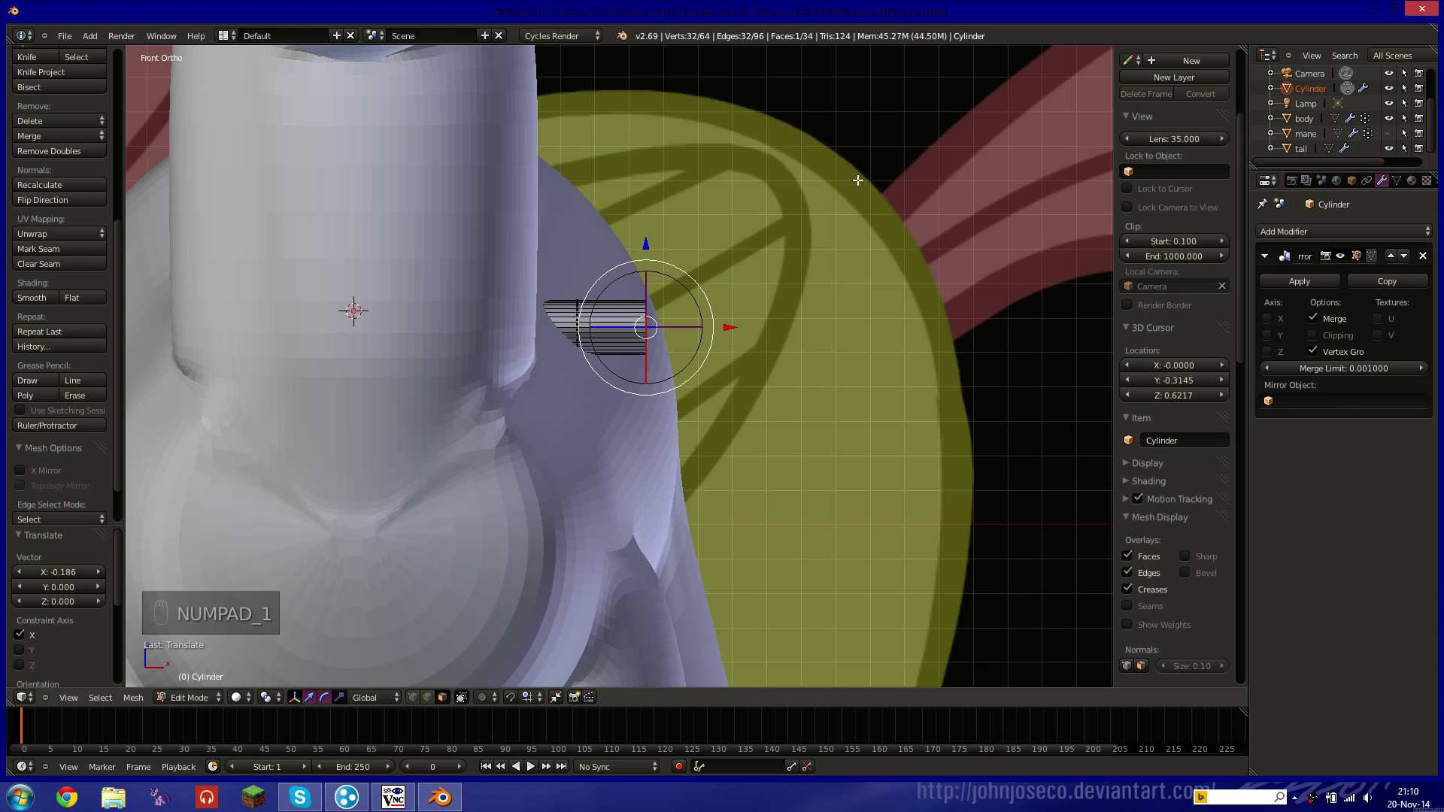
pyautogui.press('g')
pyautogui.click(840, 264)
# Tilt the end face downward in front view and shift it -0.026 in X and -0.033 in Z.
pyautogui.press('r')
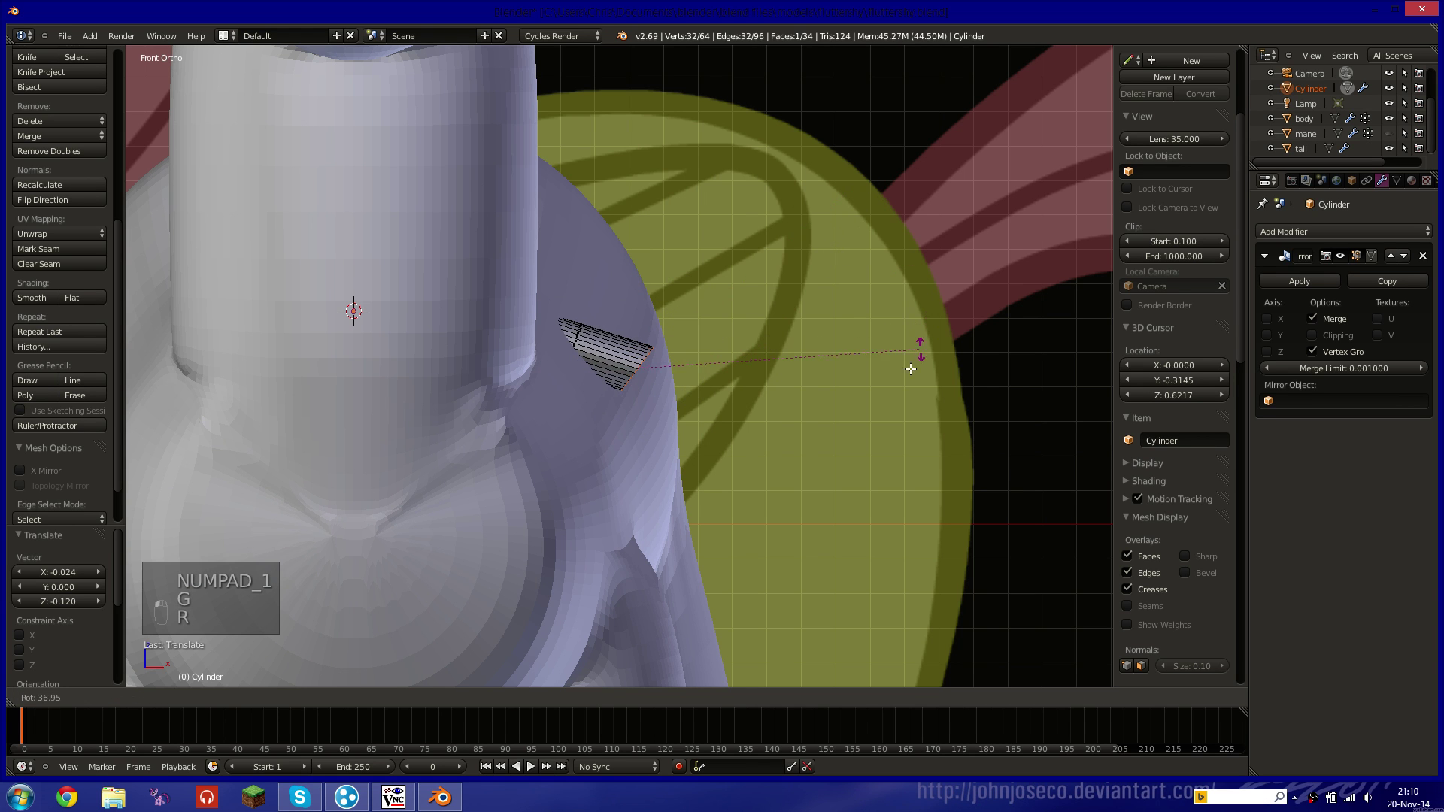
pyautogui.click(888, 393)
pyautogui.press('g')
pyautogui.click(880, 391)
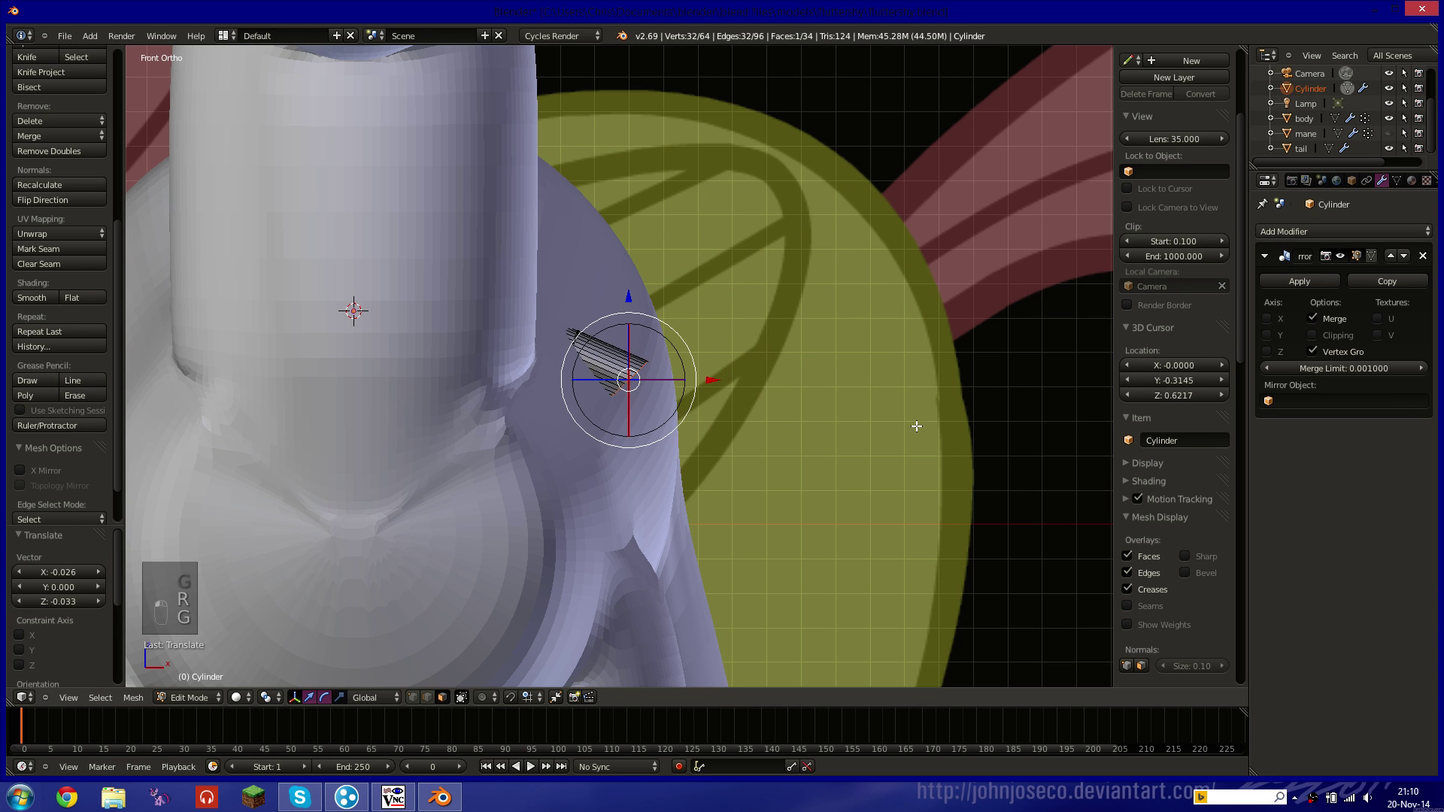
# Move the end face 0.163 along Y and 0.039 along Z, and rotate it 6.197° from an angled side view.
pyautogui.moveTo(911, 422); pyautogui.dragTo(722, 467, button='middle')
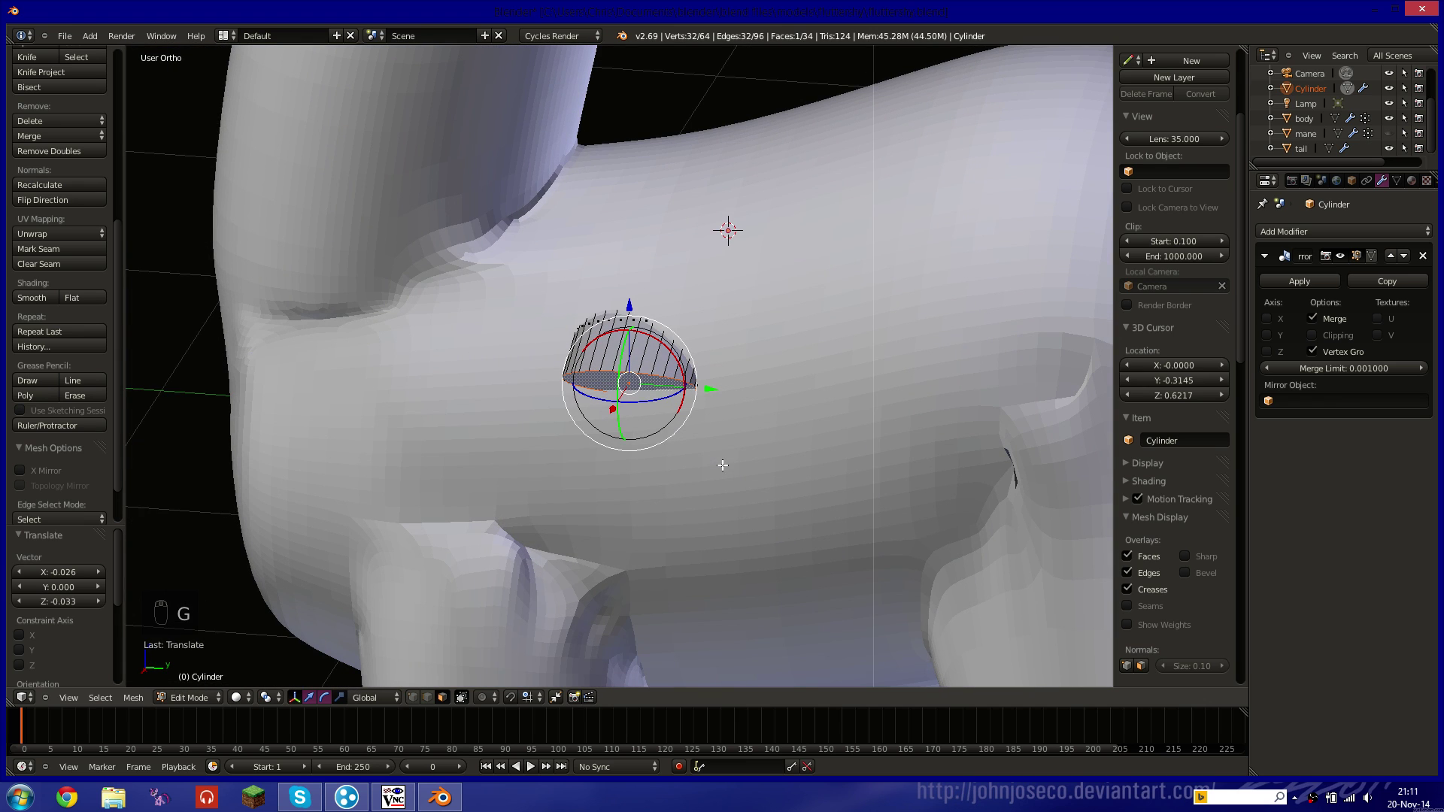
pyautogui.press('g')
pyautogui.press('y')
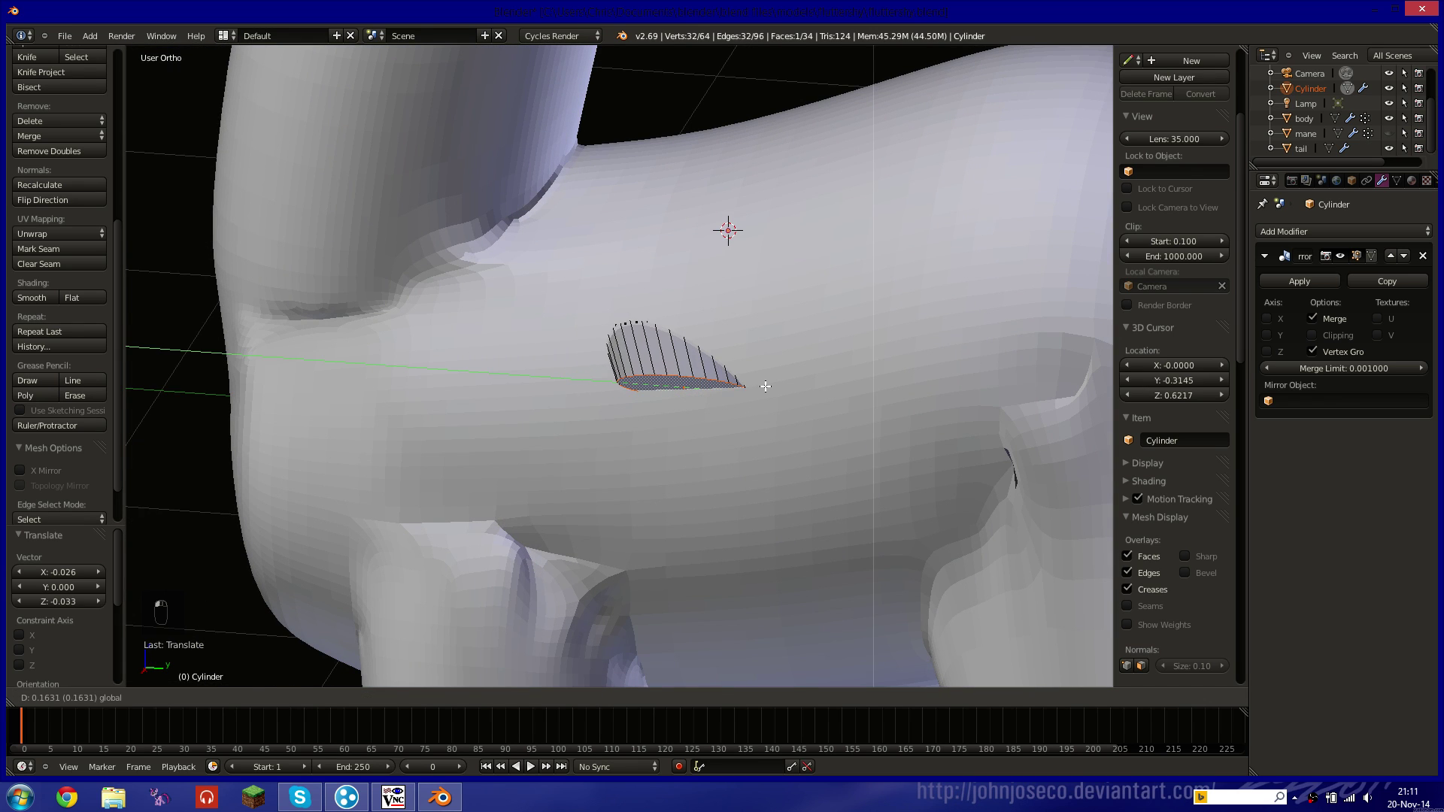
pyautogui.click(747, 387)
pyautogui.press('g')
pyautogui.press('z')
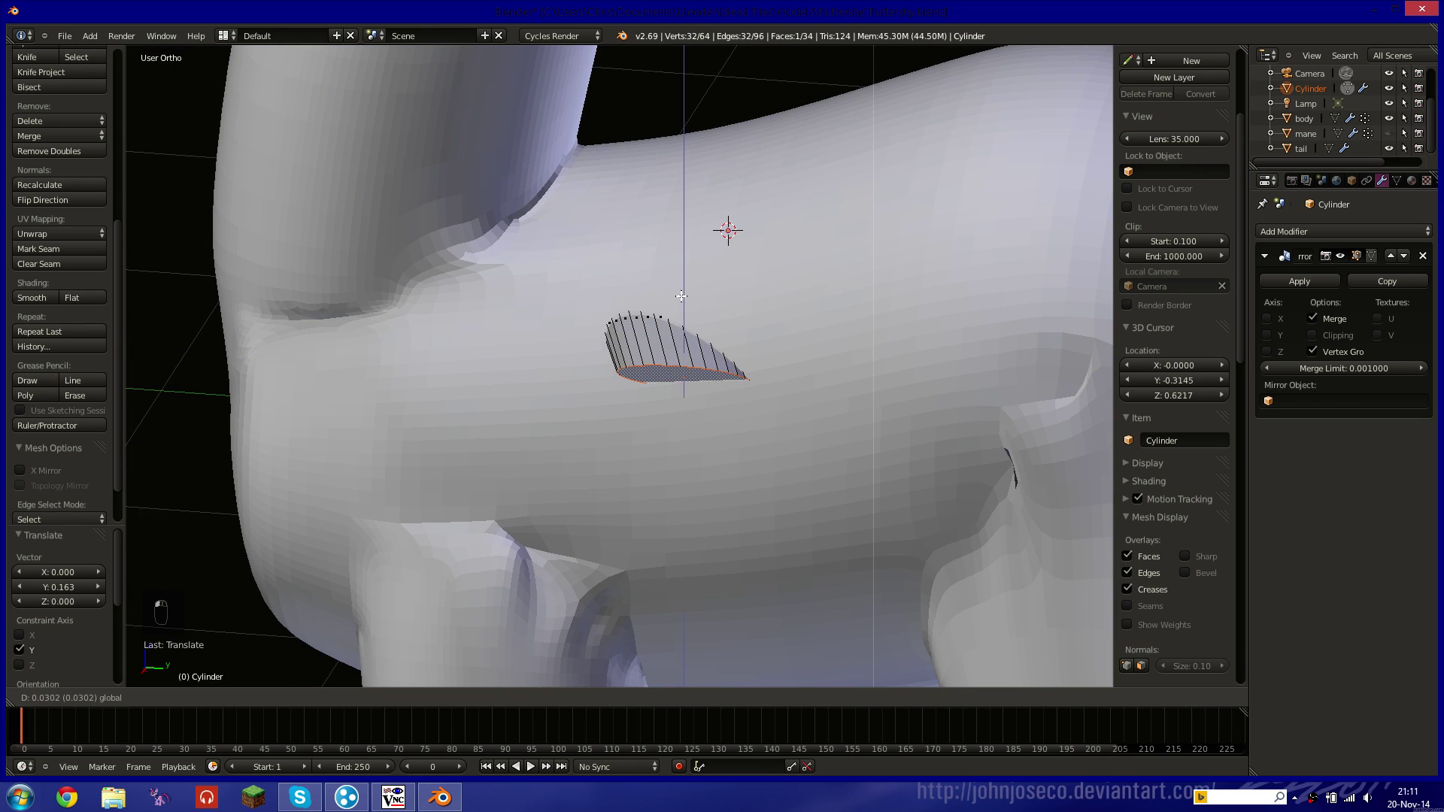
pyautogui.click(855, 339)
pyautogui.press('r')
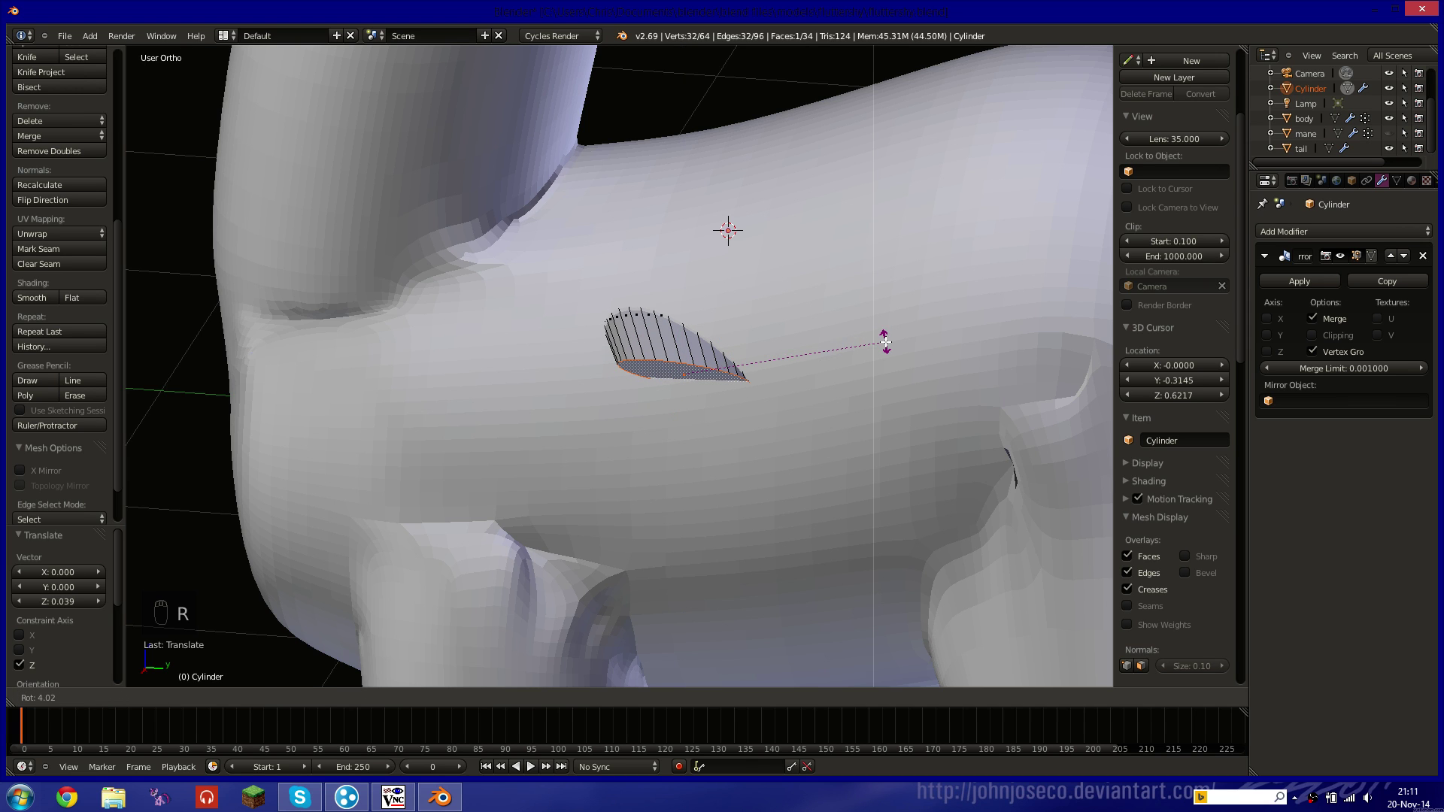
pyautogui.click(865, 344)
pyautogui.keyDown('shift'); pyautogui.moveTo(796, 340); pyautogui.dragTo(797, 372, button='middle'); pyautogui.keyUp('shift')
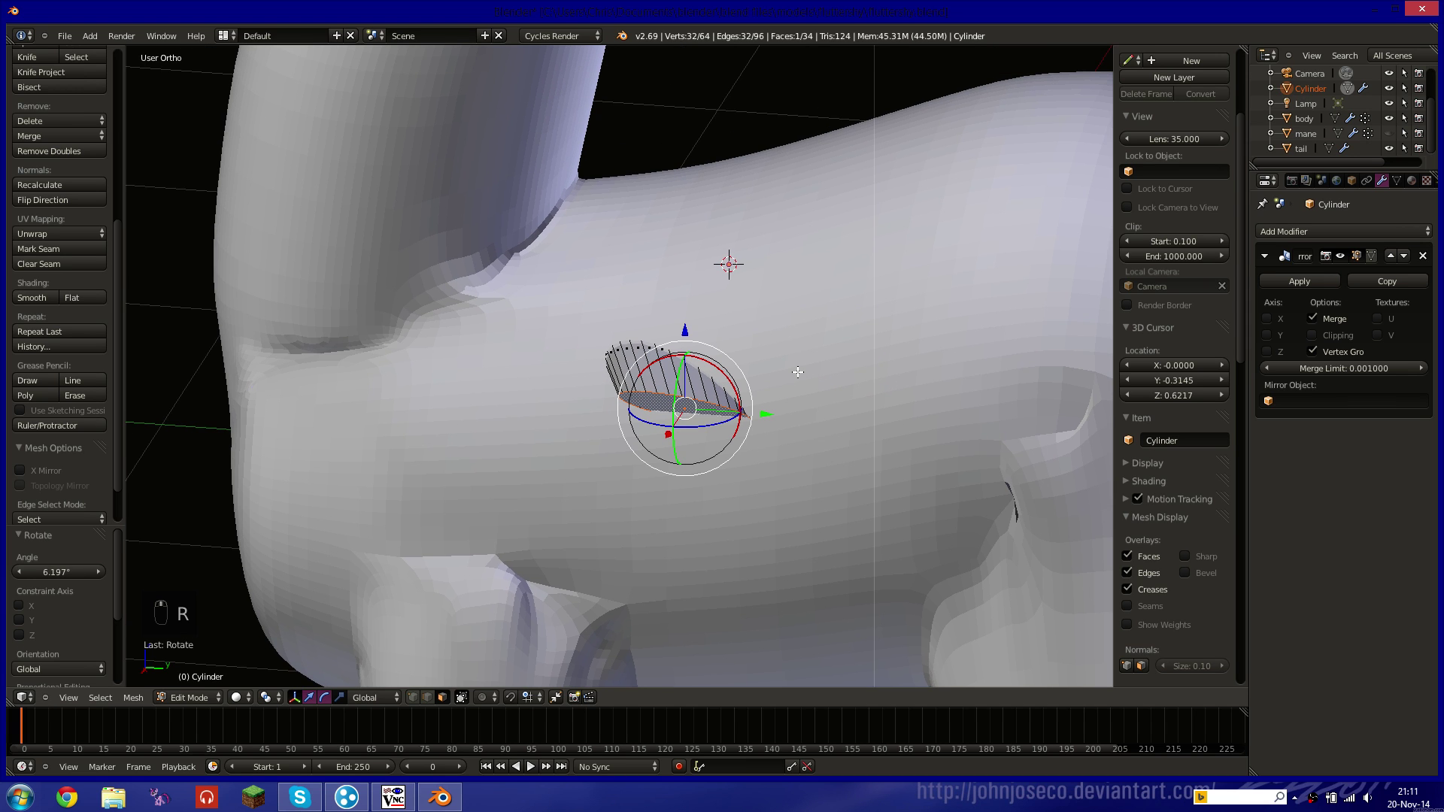
# In side view, extrude the end face along its normal by 0.198 in X, -0.027 in Y and -0.197 in Z.
pyautogui.press('KP_7')
pyautogui.press('KP_Enter')
pyautogui.press('KP_3')
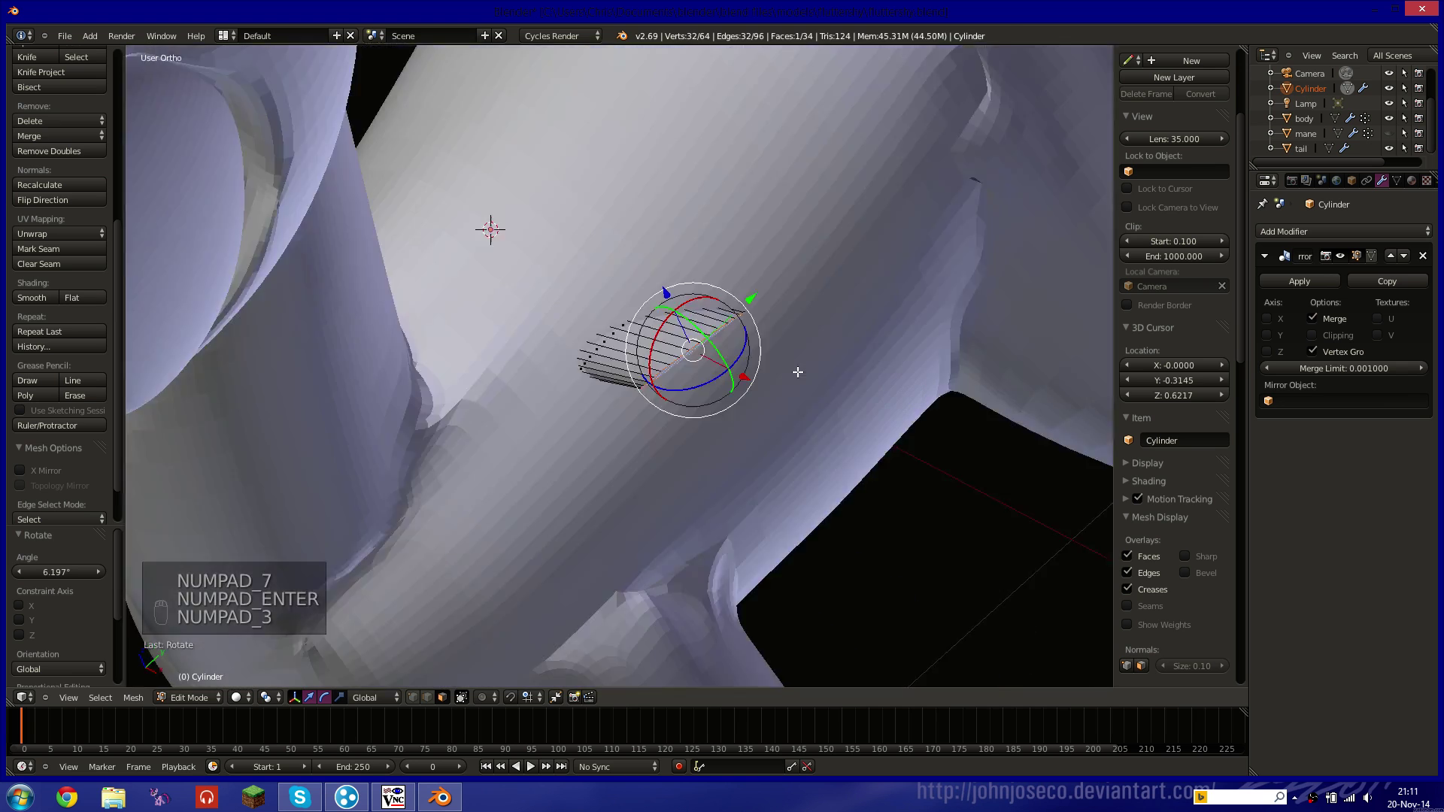
pyautogui.press('e')
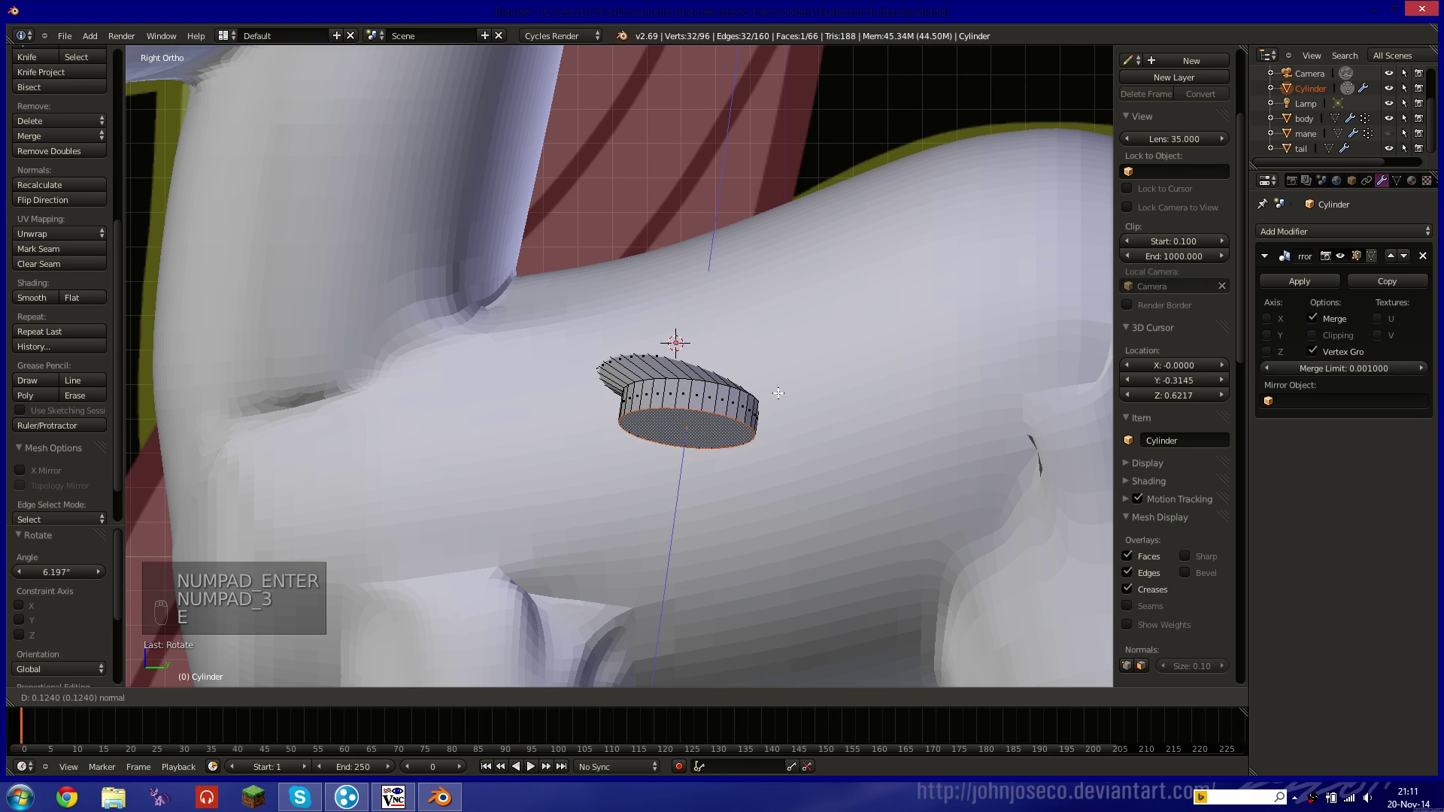
pyautogui.click(893, 409)
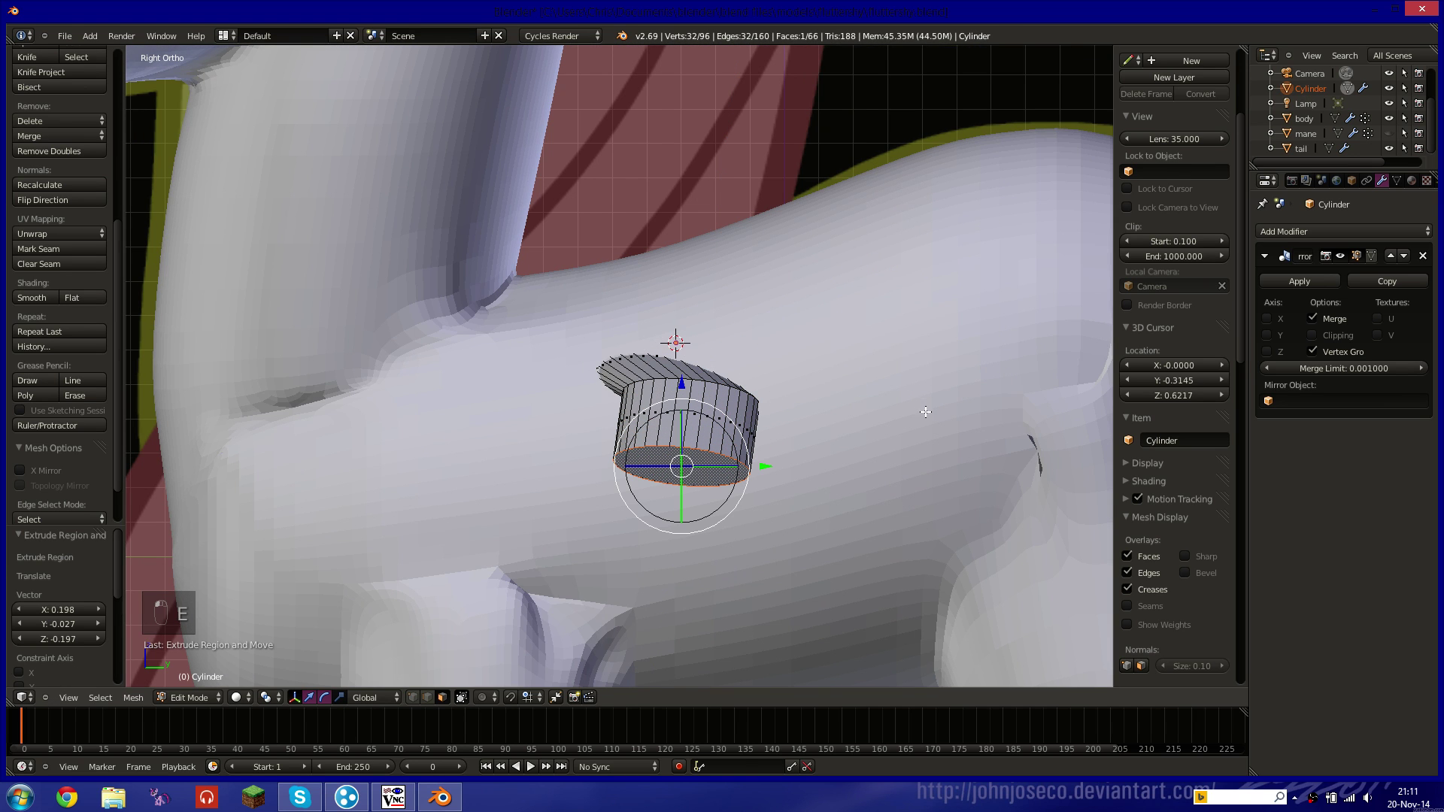
# Move the extruded end face -0.33 along Y toward the chest and rotate it -9.744°.
pyautogui.write('gy')
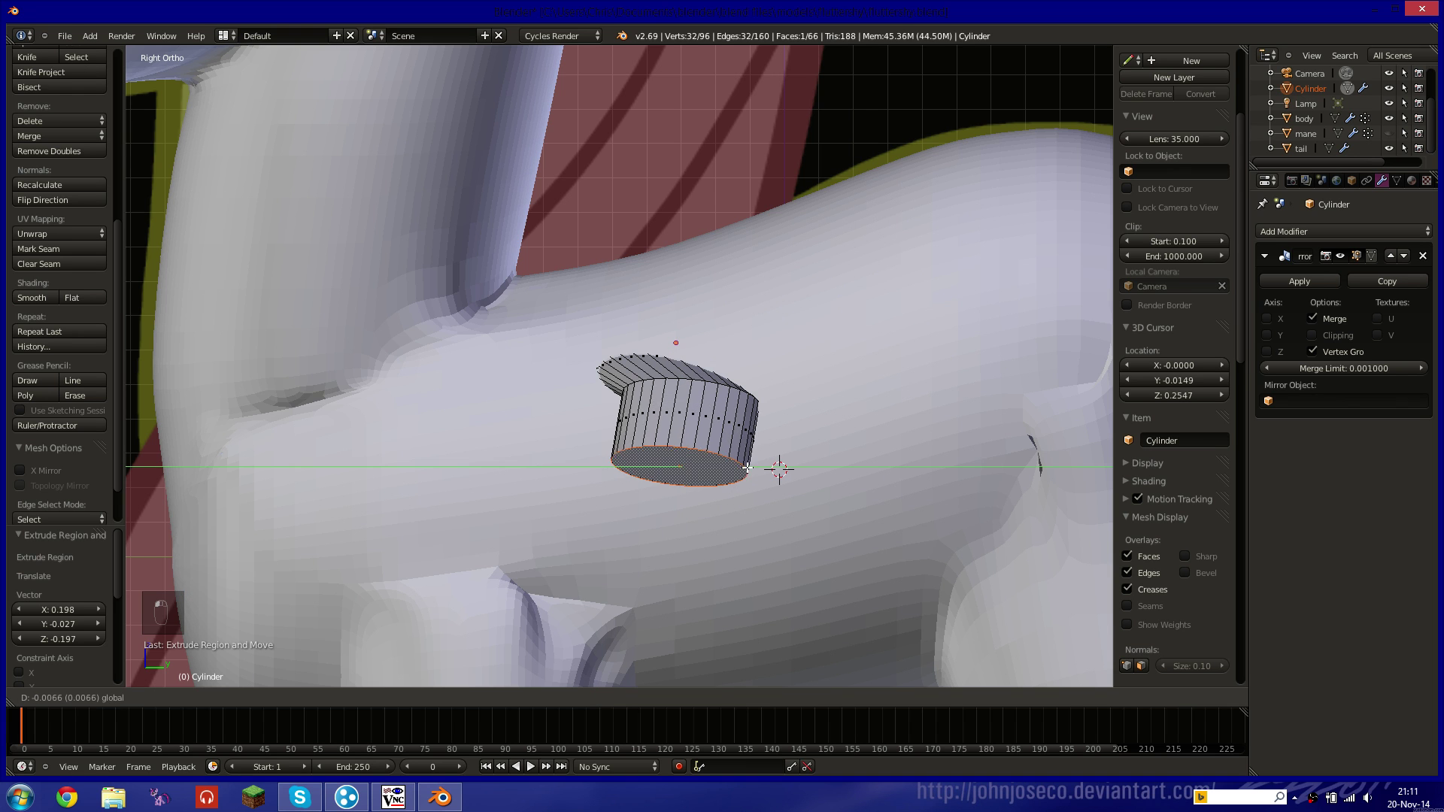
pyautogui.write('-.33')
pyautogui.press('Return')
pyautogui.press('r')
pyautogui.click(806, 418)
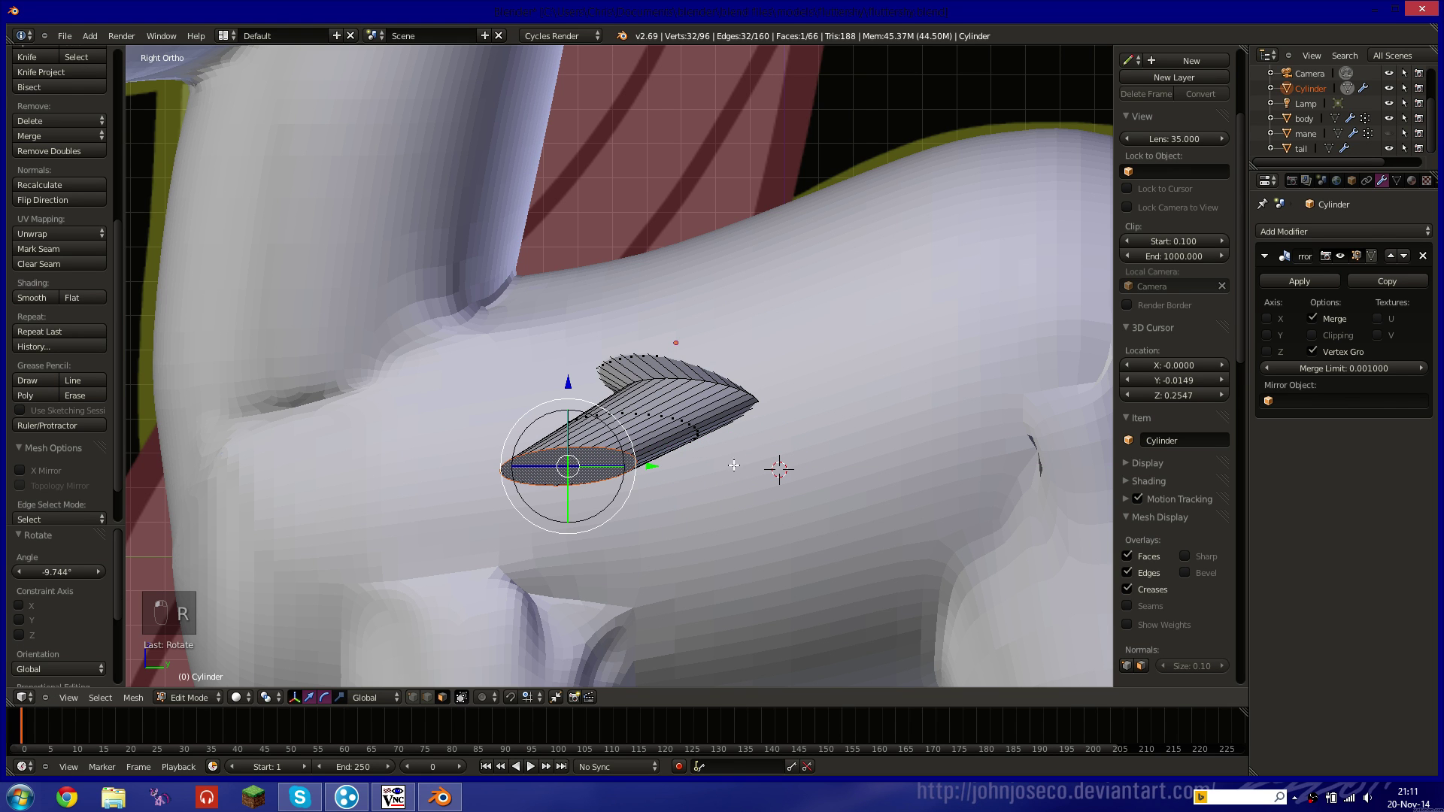
# Nudge the end face slightly up along Z and inward along X, and rotate it -19.617° seen from behind.
pyautogui.moveTo(570, 377); pyautogui.dragTo(571, 370)
pyautogui.moveTo(570, 370); pyautogui.dragTo(499, 453, button='middle')
pyautogui.moveTo(440, 459); pyautogui.dragTo(486, 457)
pyautogui.press('r')
pyautogui.click(756, 304)
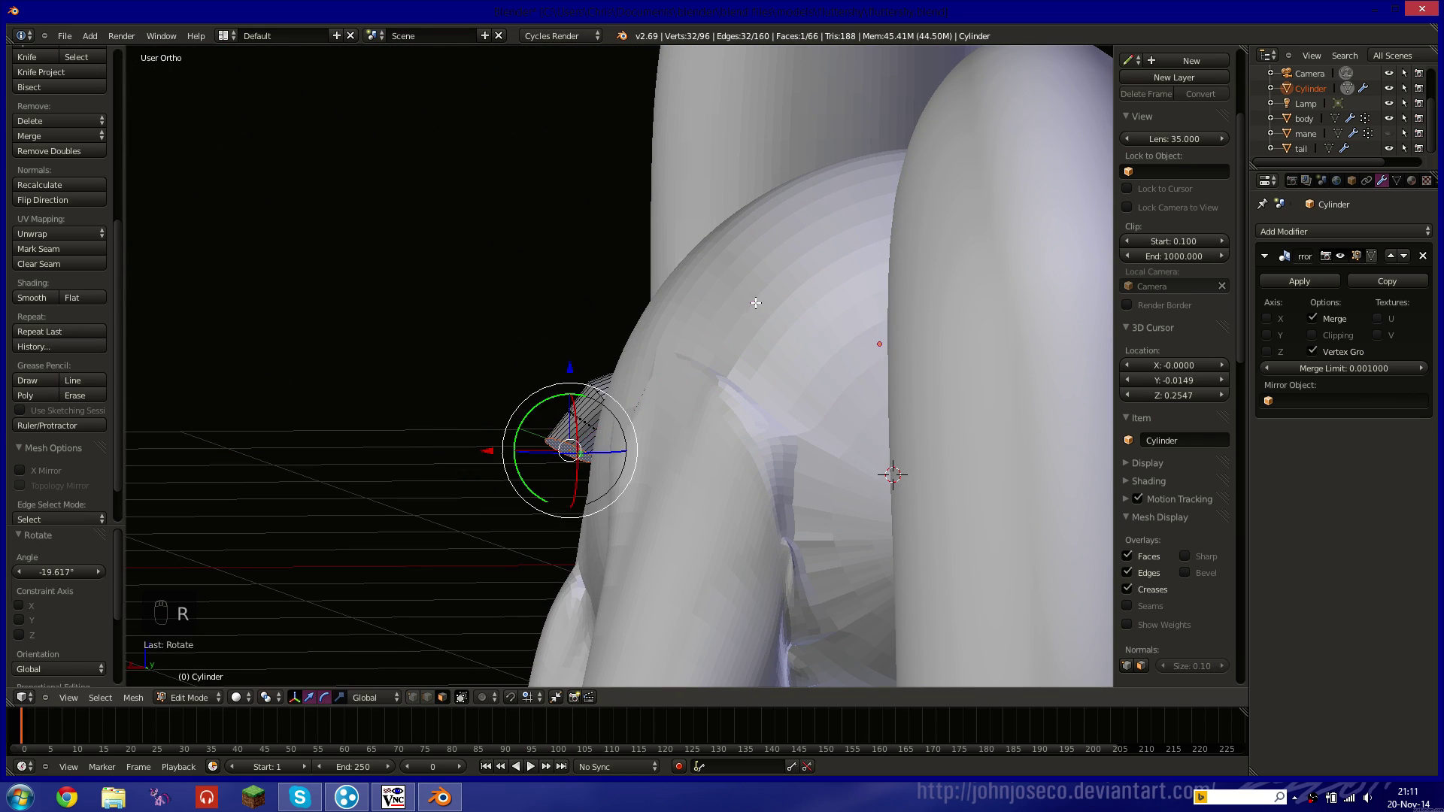
pyautogui.moveTo(756, 305); pyautogui.dragTo(718, 440, button='middle')
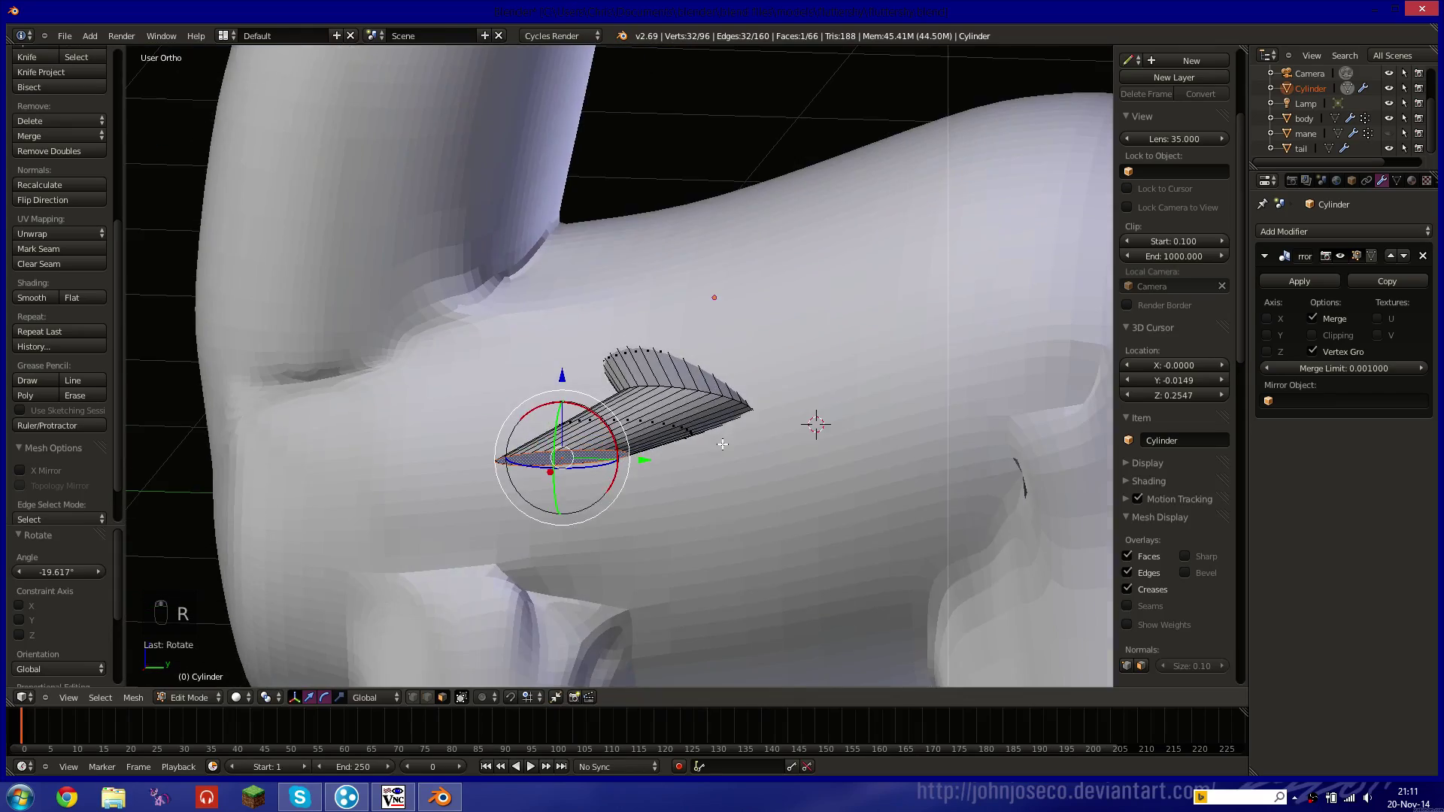
# In wireframe side view, extrude the end face downward by 0.205 in X, 0.034 in Y and -0.432 in Z.
pyautogui.press('z')
pyautogui.press('z')
pyautogui.press('KP_3')
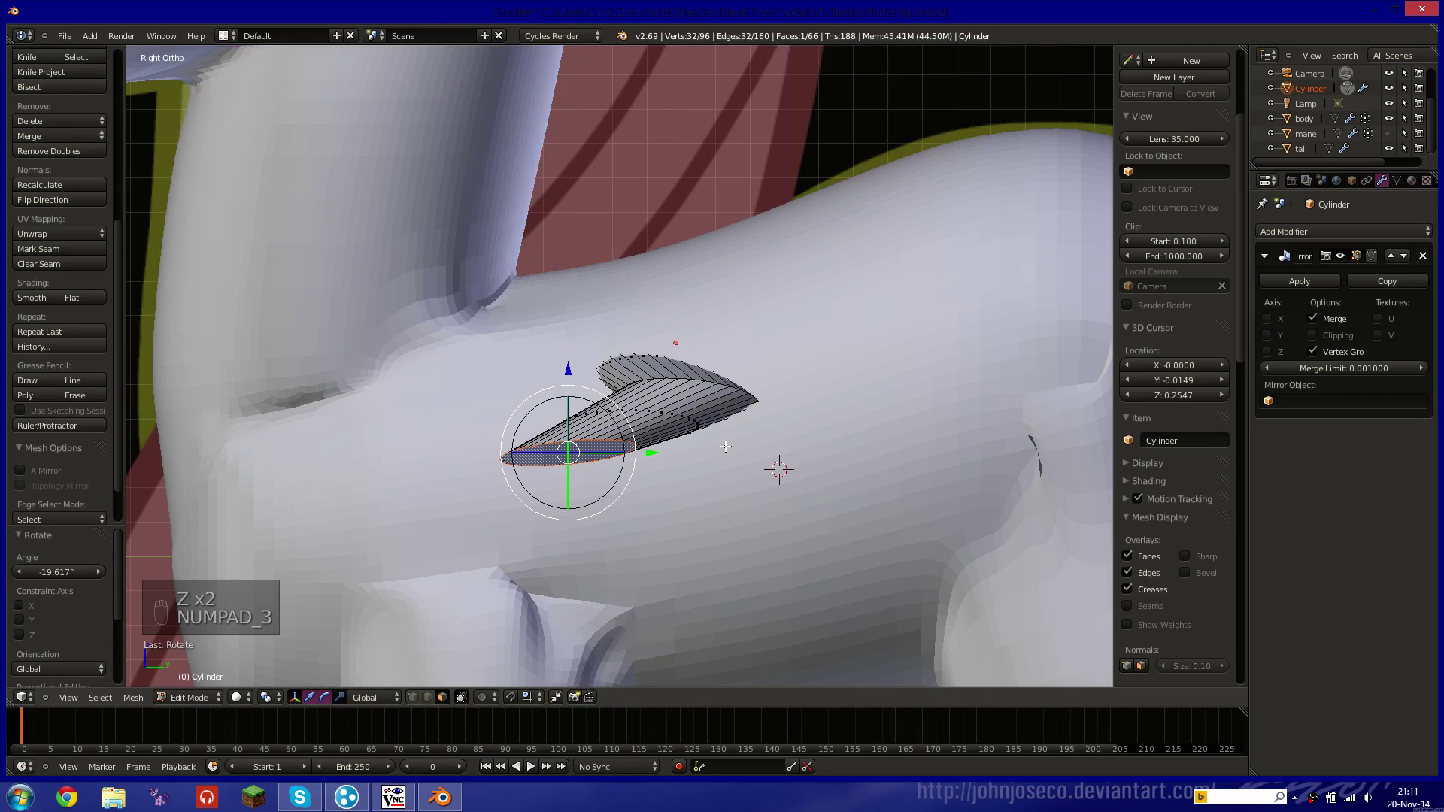
pyautogui.press('z')
pyautogui.keyDown('shift'); pyautogui.moveTo(706, 367); pyautogui.dragTo(682, 275, button='middle'); pyautogui.keyUp('shift')
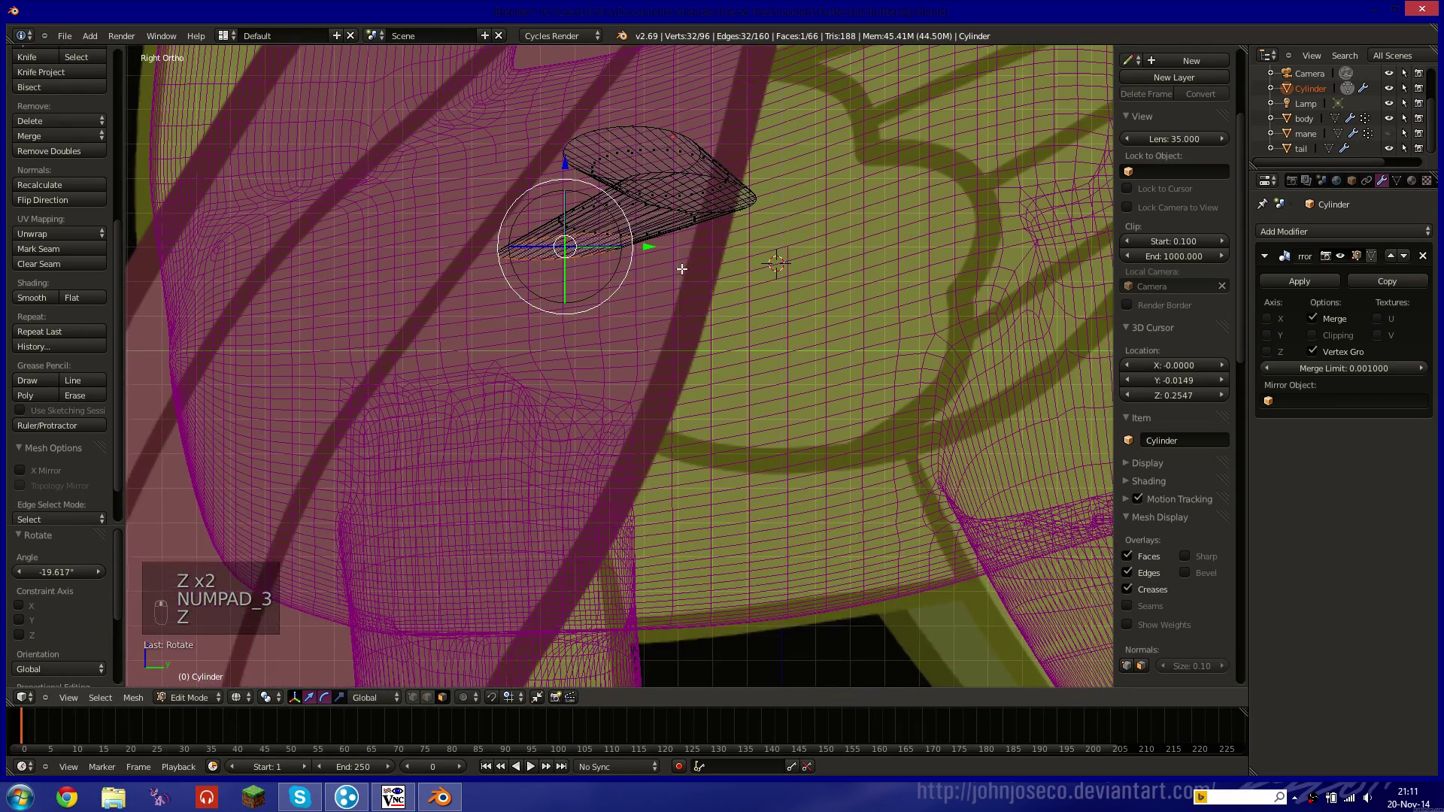
pyautogui.press('e')
pyautogui.click(797, 414)
# Move the new end face about 0.35 along Y toward the wing outline's lower edge and rotate it -21.948°.
pyautogui.press('g')
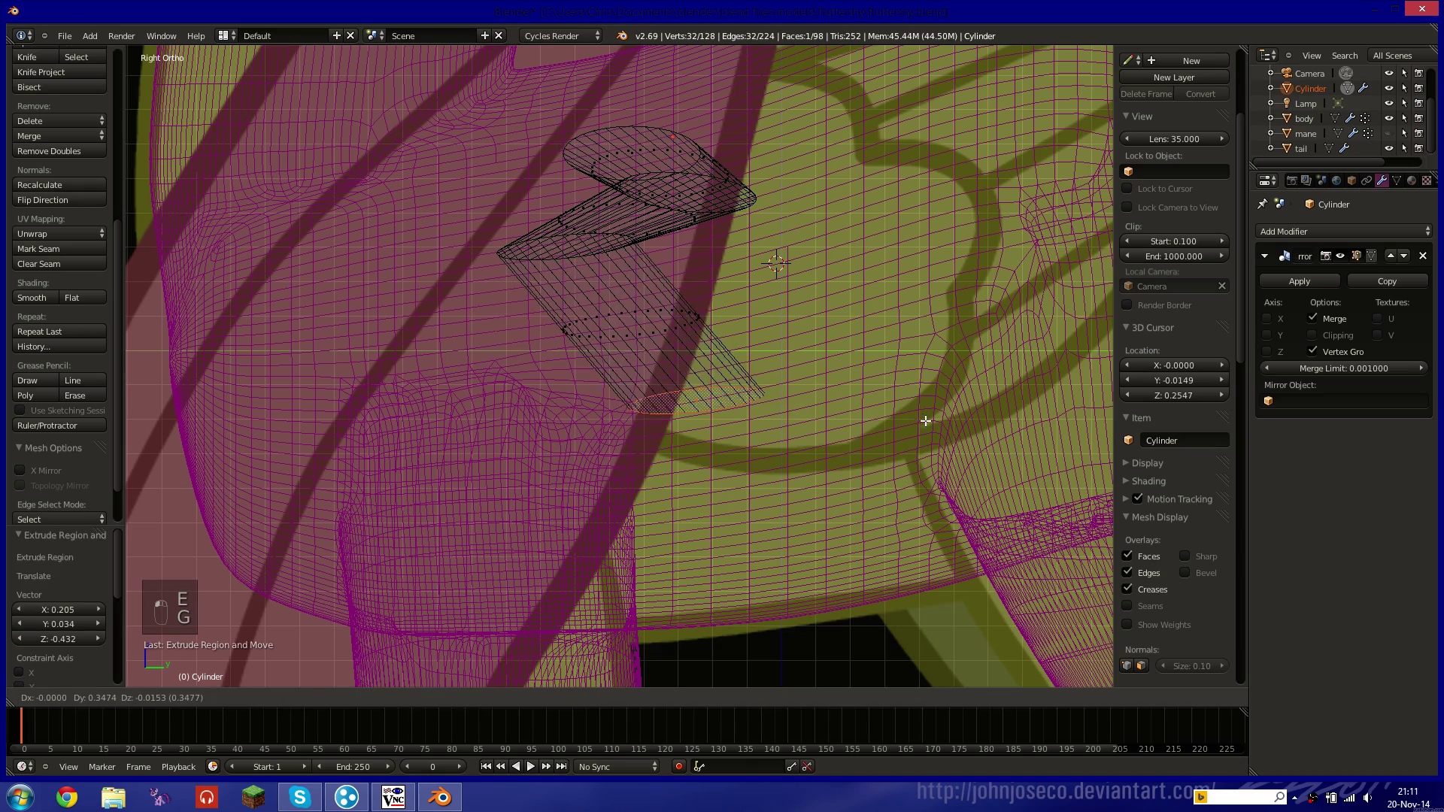
pyautogui.click(931, 438)
pyautogui.press('r')
pyautogui.click(961, 267)
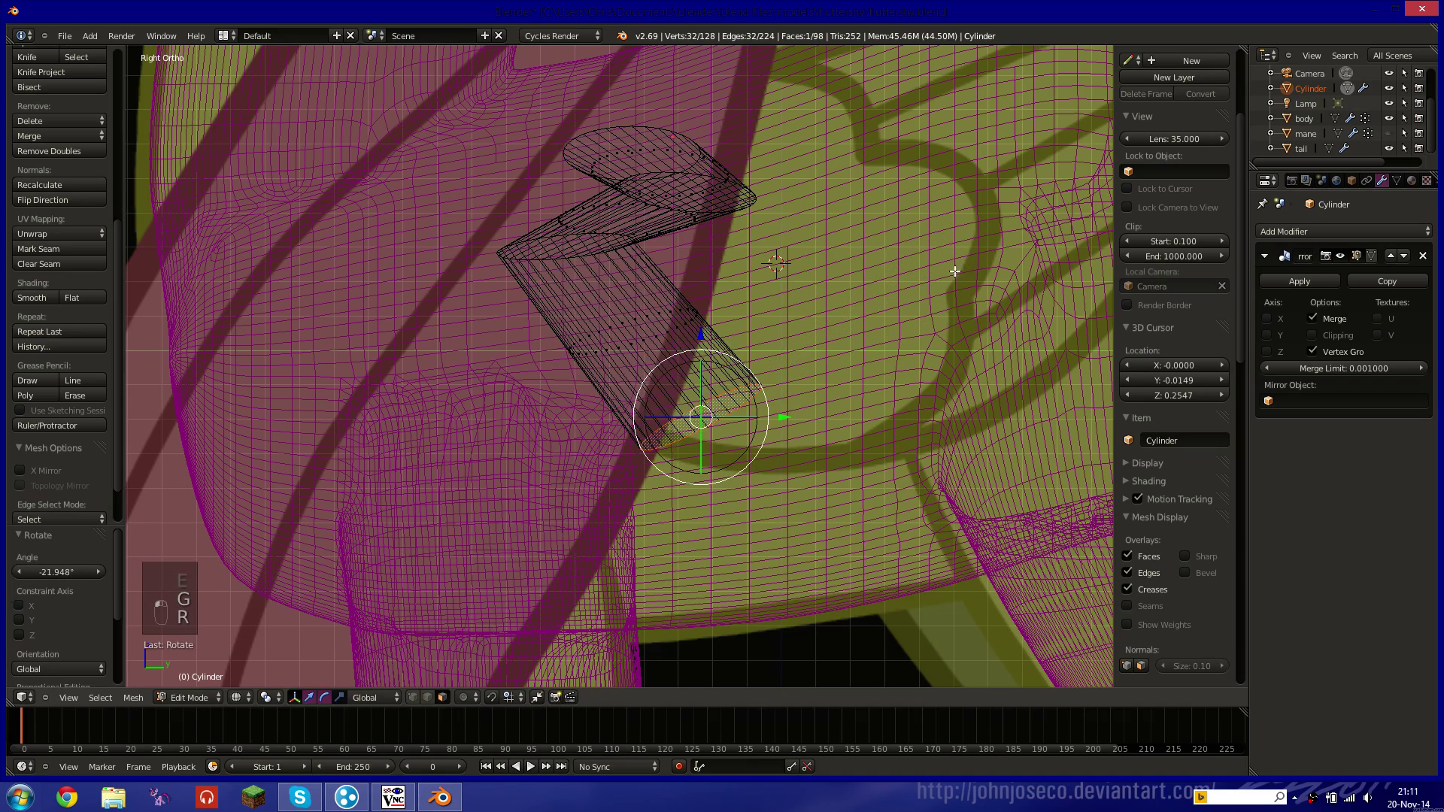
# Extrude the end face by 0.116 in X, 0.153 in Y and -0.190 in Z, and shrink it uniformly.
pyautogui.keyDown('shift'); pyautogui.moveTo(906, 316); pyautogui.dragTo(746, 413, button='middle'); pyautogui.keyUp('shift')
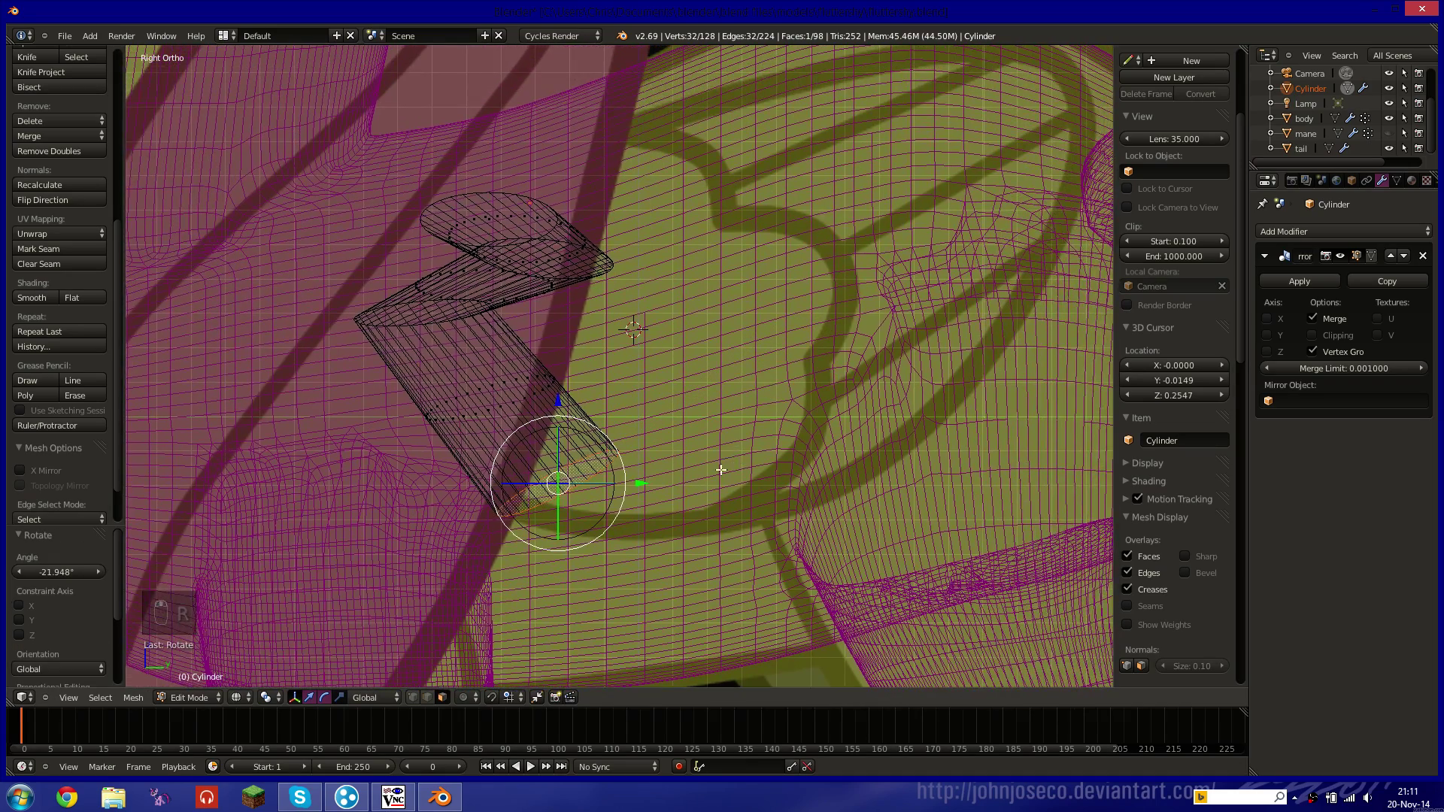
pyautogui.scroll(-3, 663, 350)
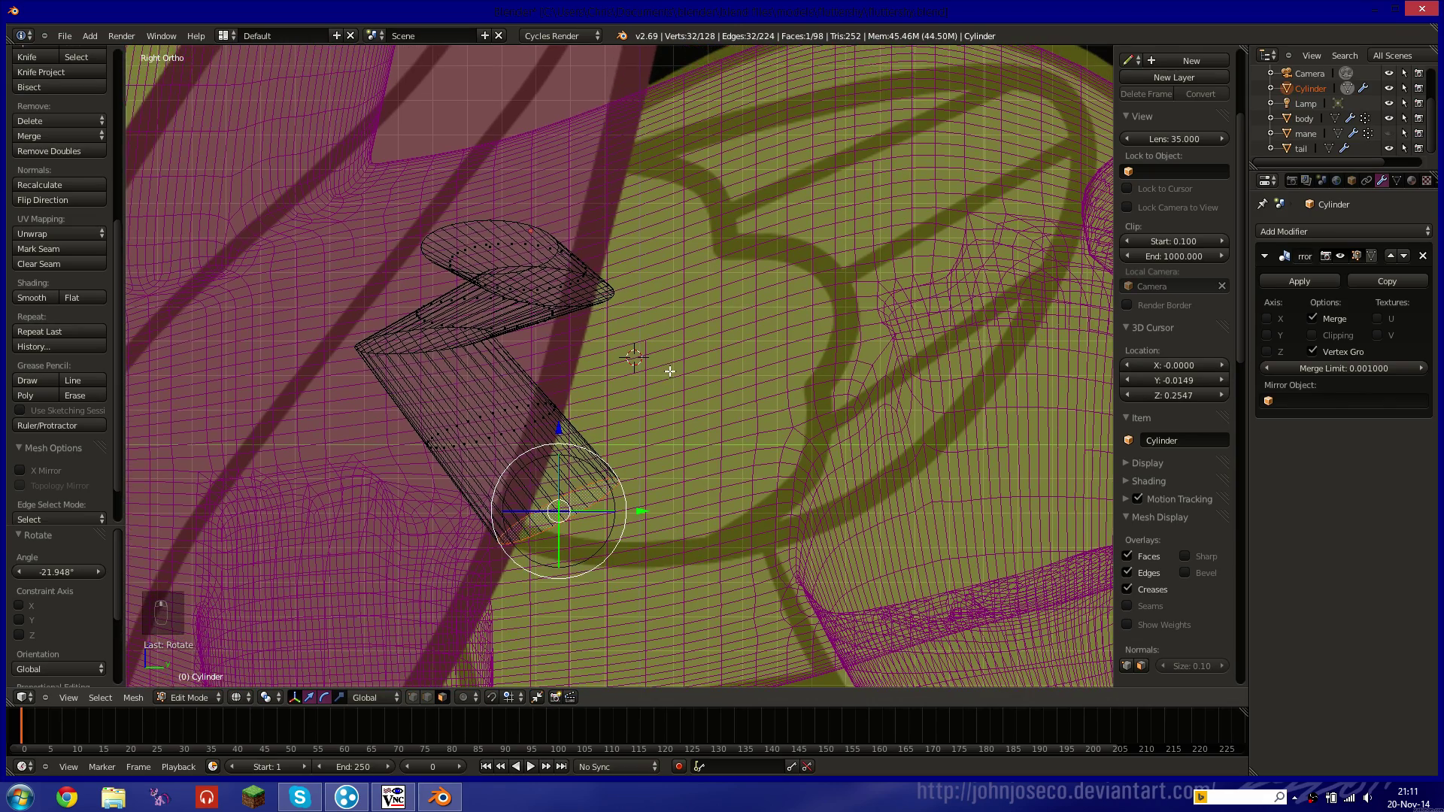
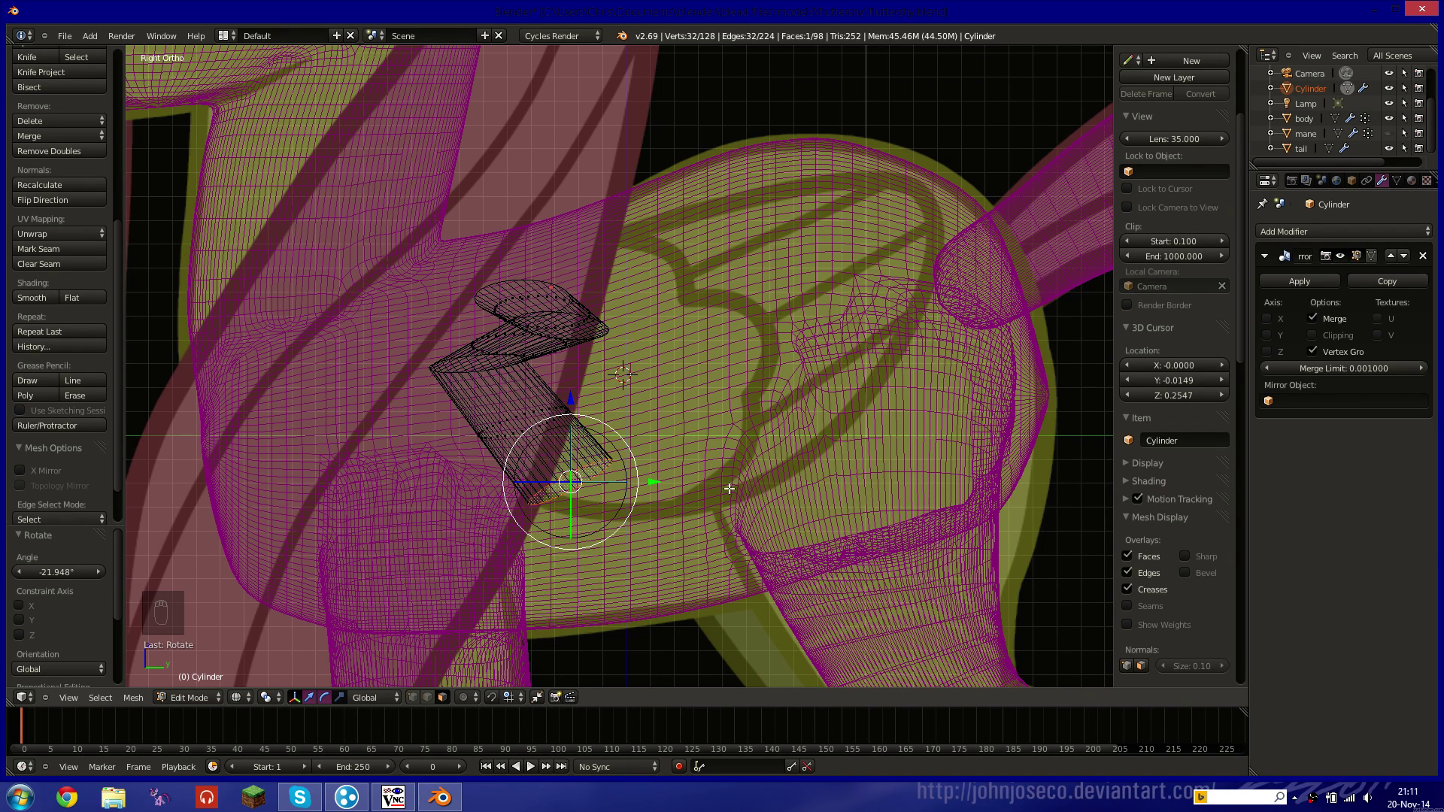
pyautogui.press('e')
pyautogui.click(780, 403)
pyautogui.press('s')
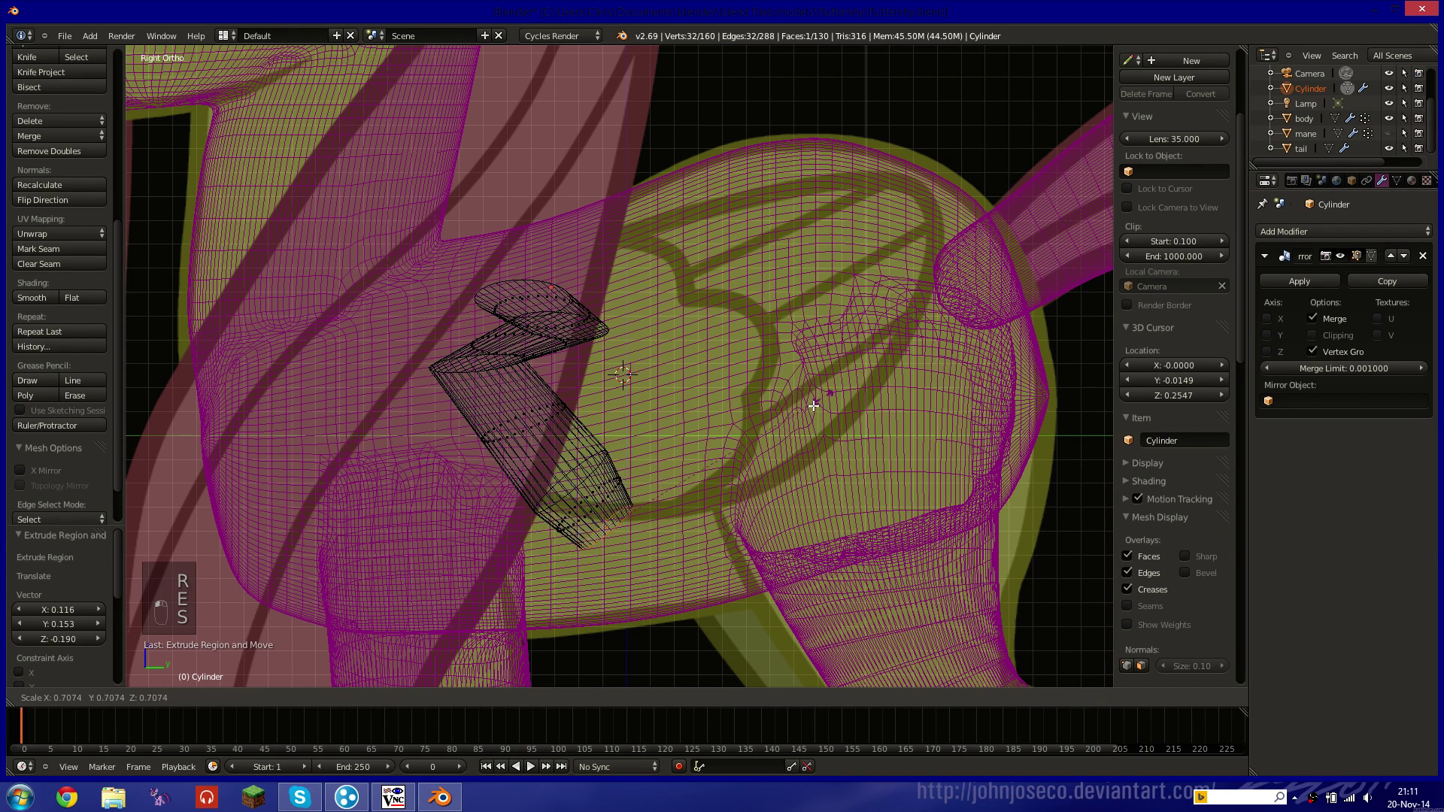
pyautogui.click(797, 414)
# Move the shrunken end face 0.138 in Y and 0.104 in Z, scale it uniformly to 0.559, and return to solid shading.
pyautogui.press('g')
pyautogui.click(827, 391)
pyautogui.press('s')
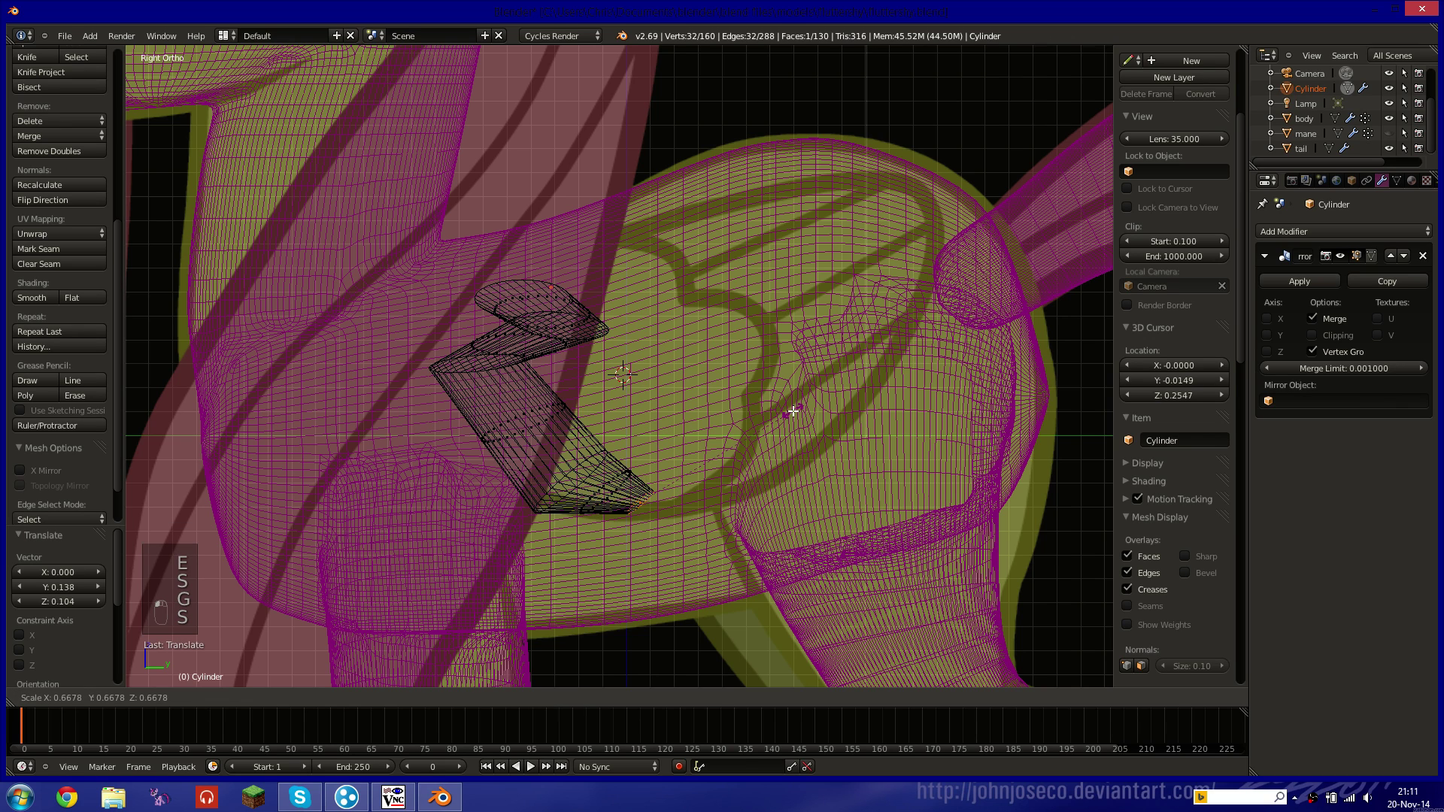
pyautogui.click(772, 434)
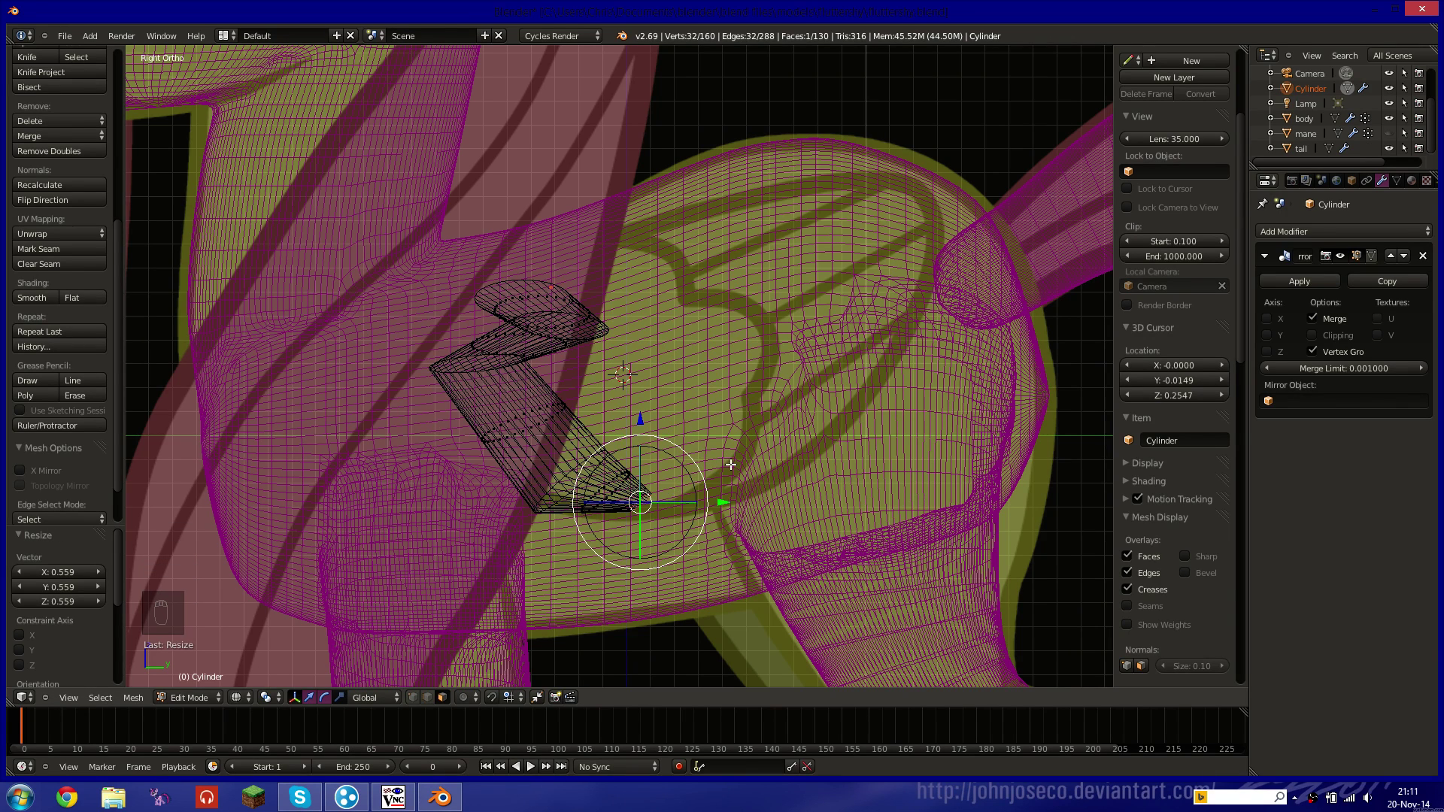
pyautogui.moveTo(743, 464); pyautogui.dragTo(571, 489, button='middle')
pyautogui.press('z')
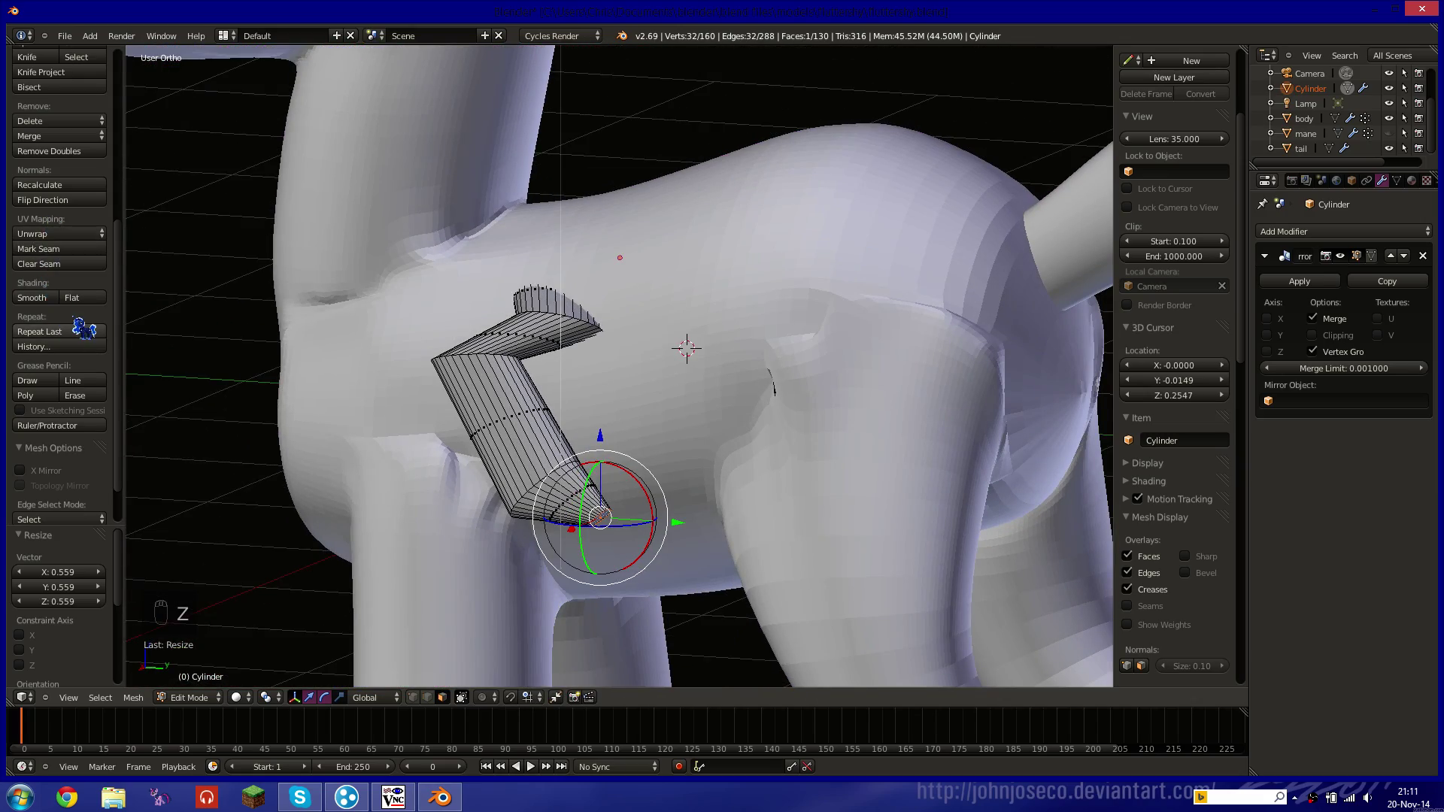
# Add a single loop cut around the middle of the wing's long descending segment.
pyautogui.scroll(8, 67, 308)
pyautogui.click(52, 283)
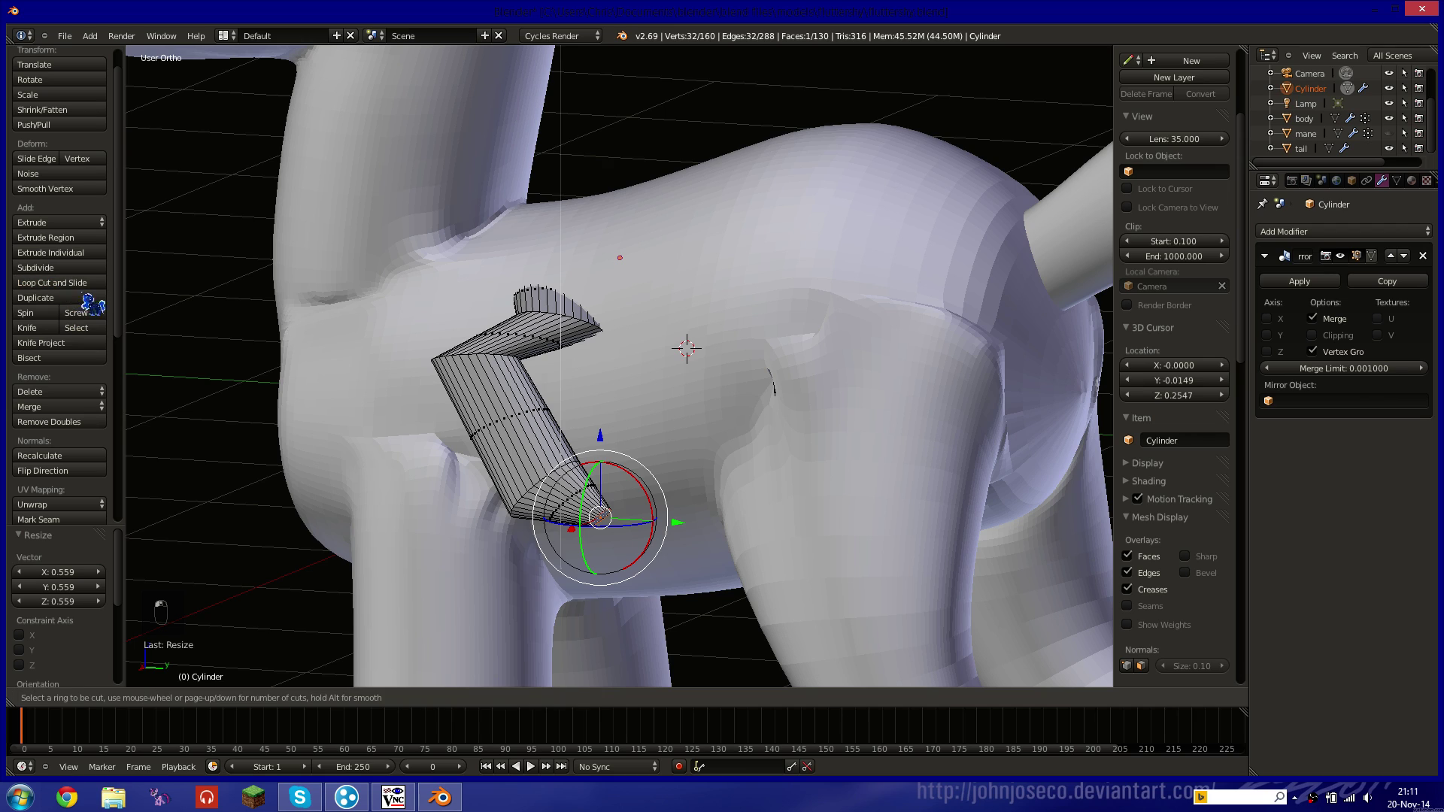
pyautogui.click(445, 429)
pyautogui.click(485, 434)
pyautogui.scroll(5, 485, 435)
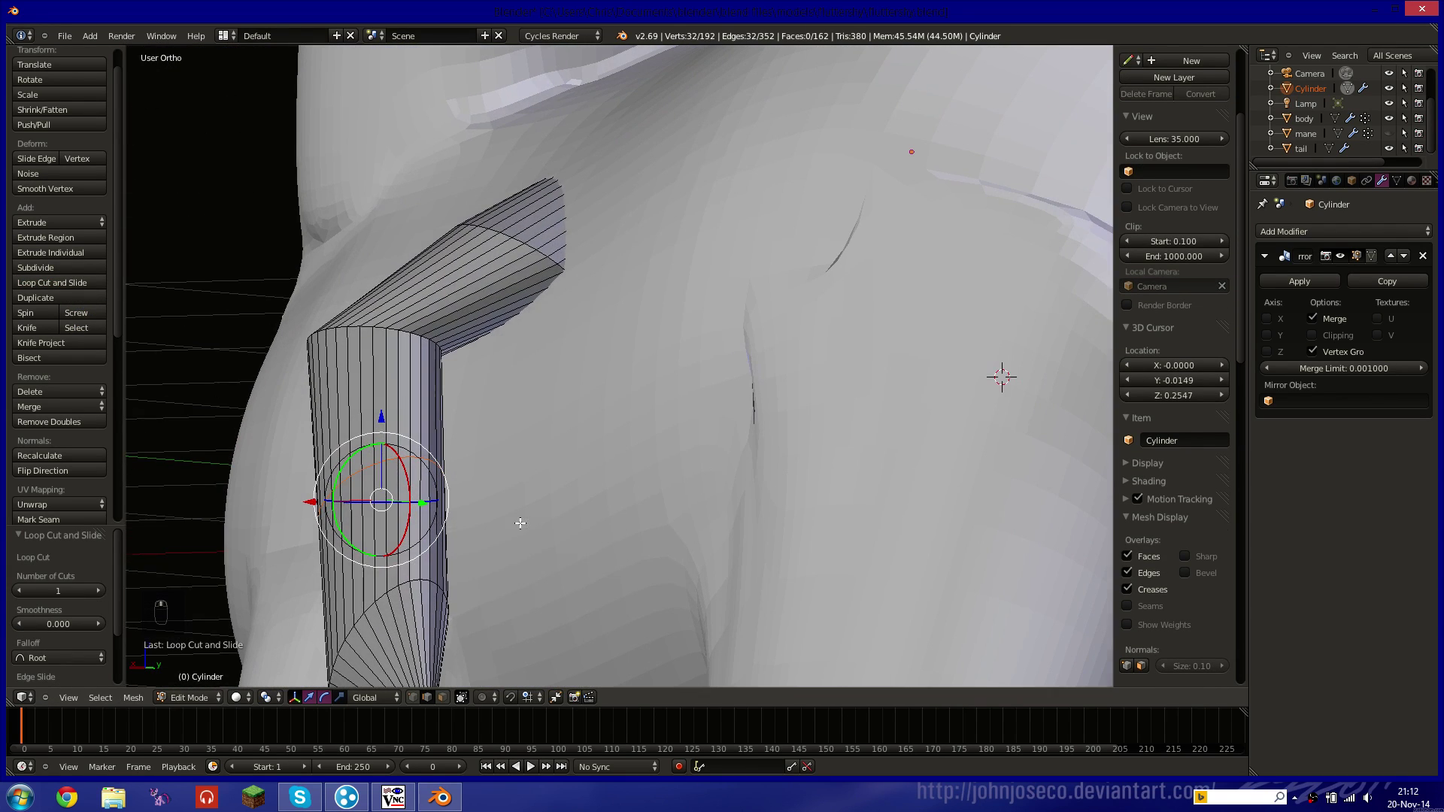
# Select four adjacent faces on the rear edge above the new loop and extrude them 0.165 in X, 0.542 in Y and 0.565 in Z.
pyautogui.click(443, 698)
pyautogui.keyDown('shift'); pyautogui.moveTo(486, 564); pyautogui.dragTo(521, 471, button='middle'); pyautogui.keyUp('shift')
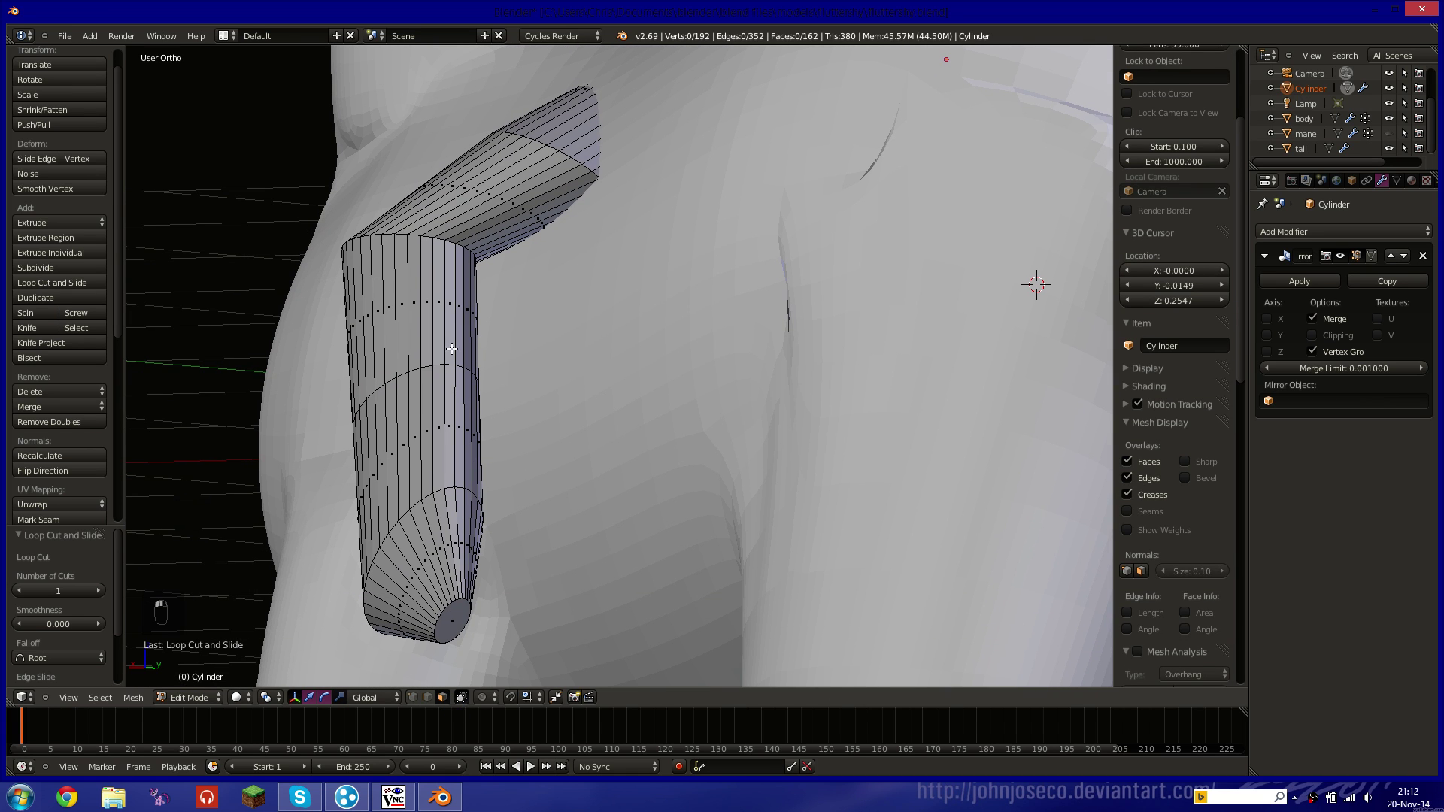
pyautogui.rightClick(461, 326)
pyautogui.keyDown('shift'); pyautogui.rightClick(451, 323); pyautogui.keyUp('shift')
pyautogui.keyDown('shift'); pyautogui.rightClick(441, 320); pyautogui.keyUp('shift')
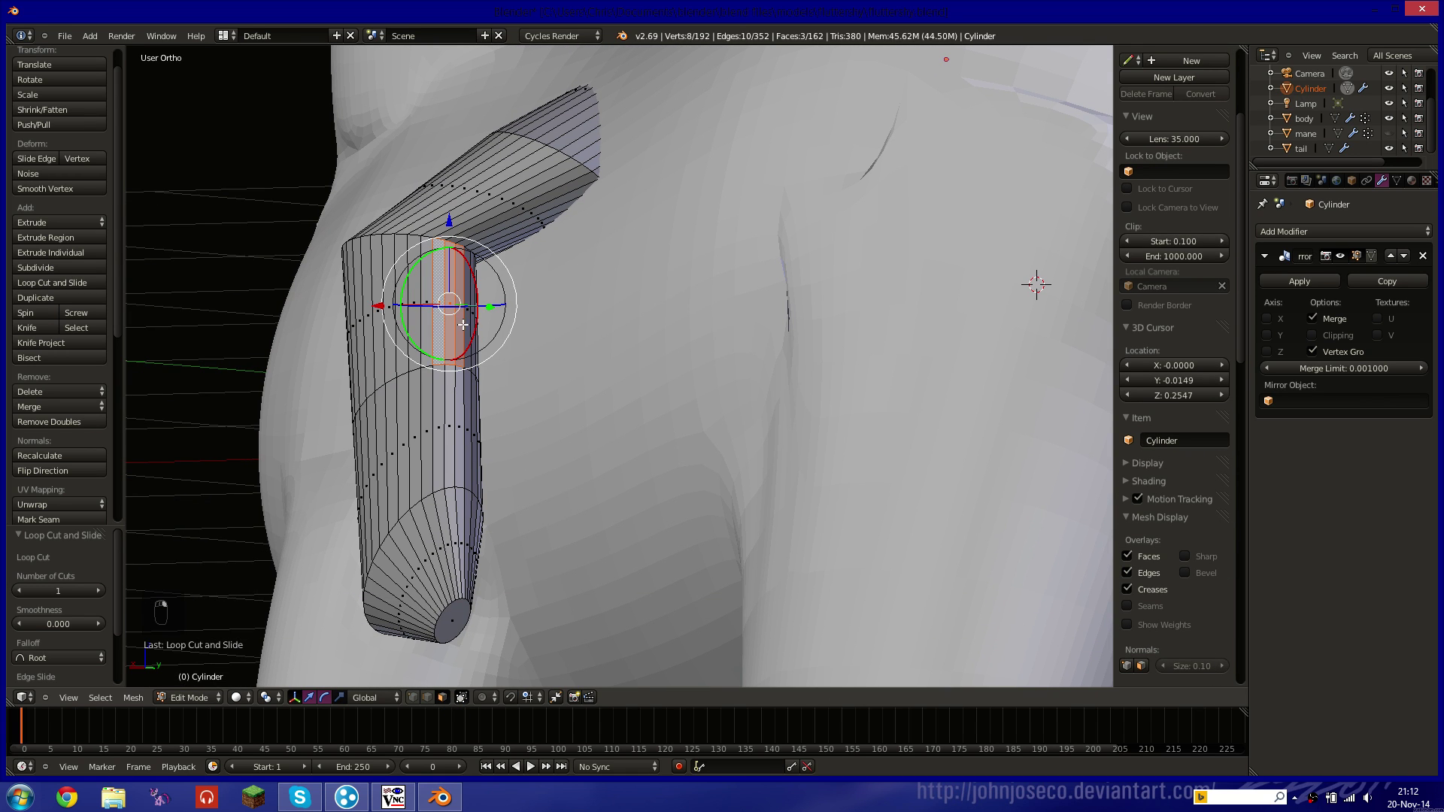
pyautogui.keyDown('shift'); pyautogui.rightClick(466, 328); pyautogui.keyUp('shift')
pyautogui.press('KP_3')
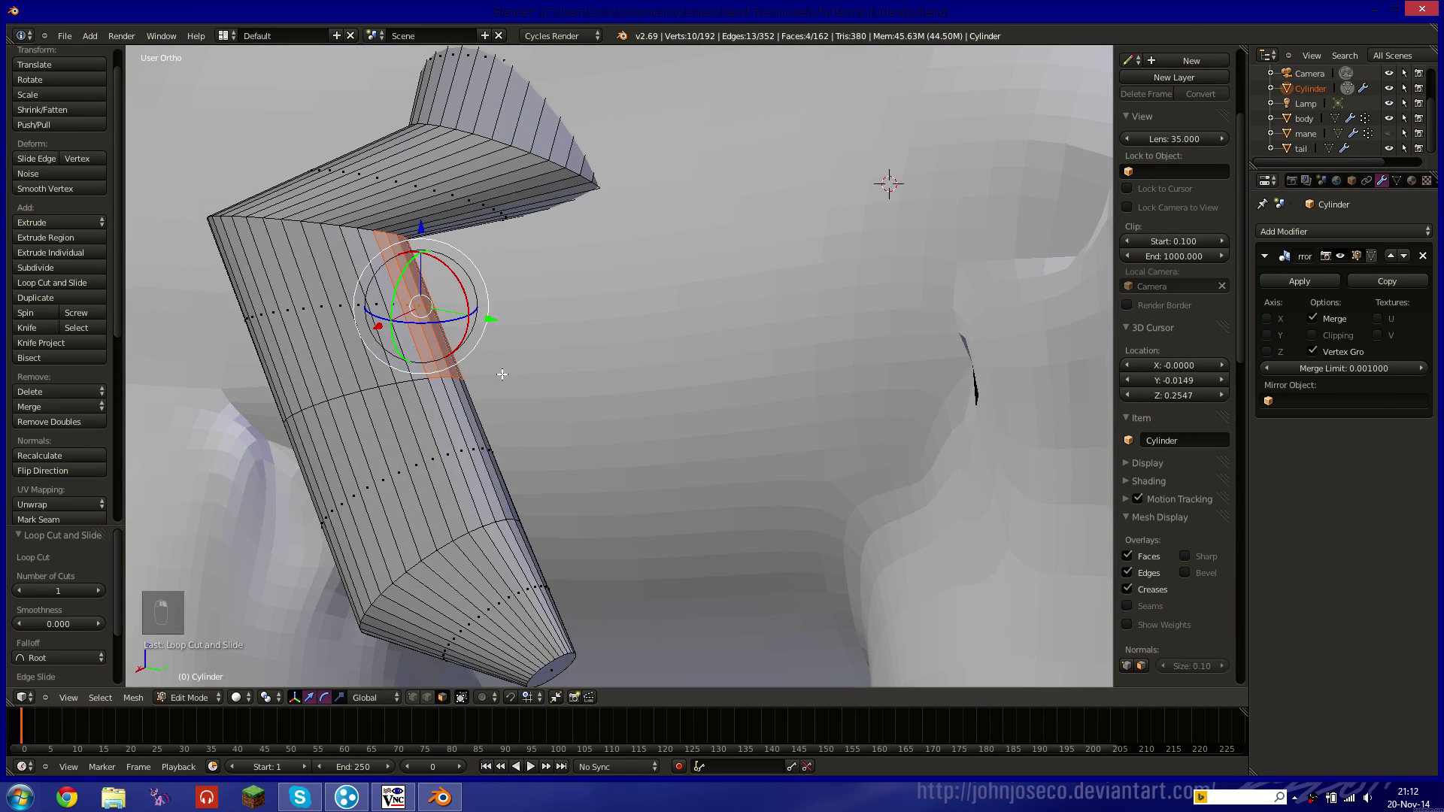
pyautogui.scroll(2, 502, 380)
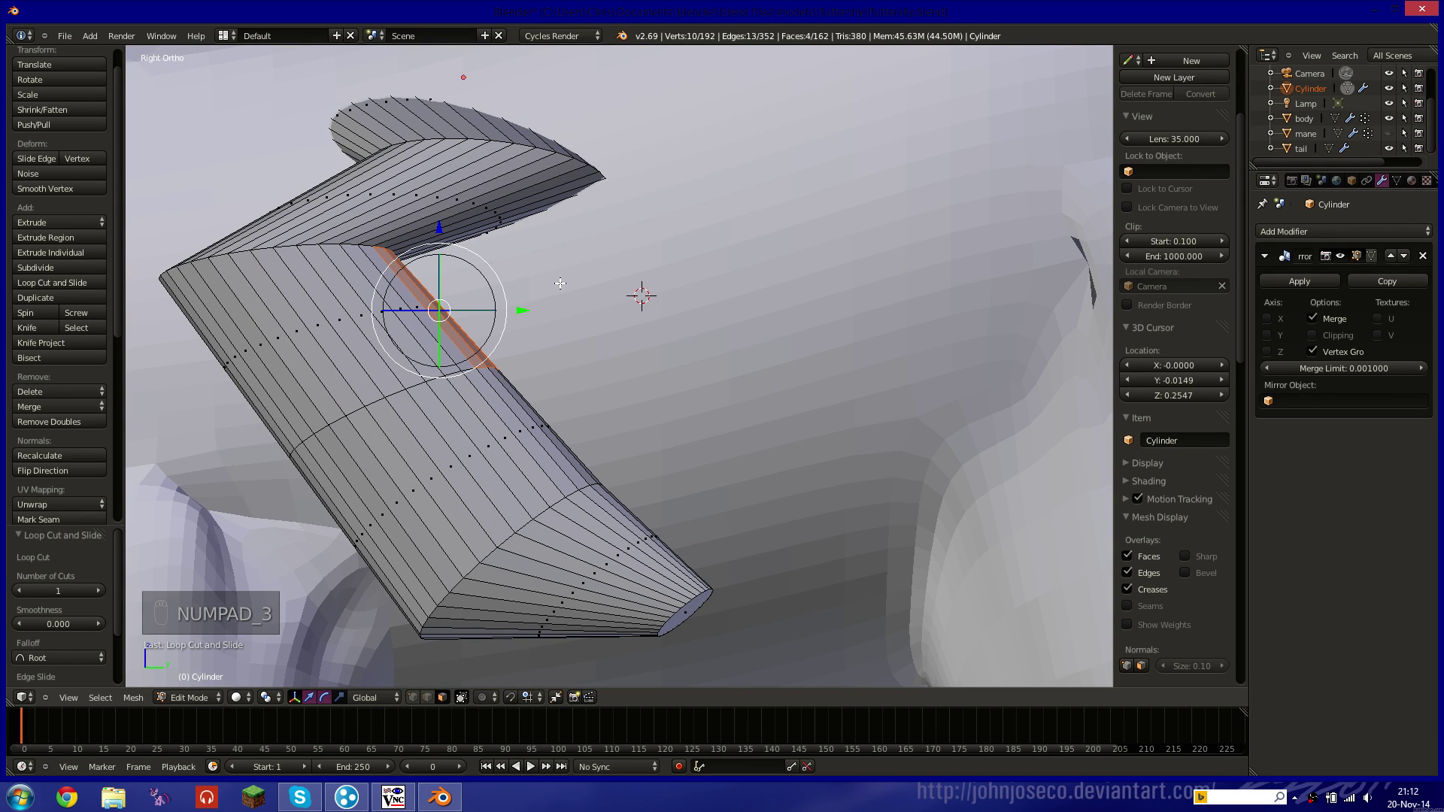
pyautogui.press('e')
pyautogui.click(954, 137)
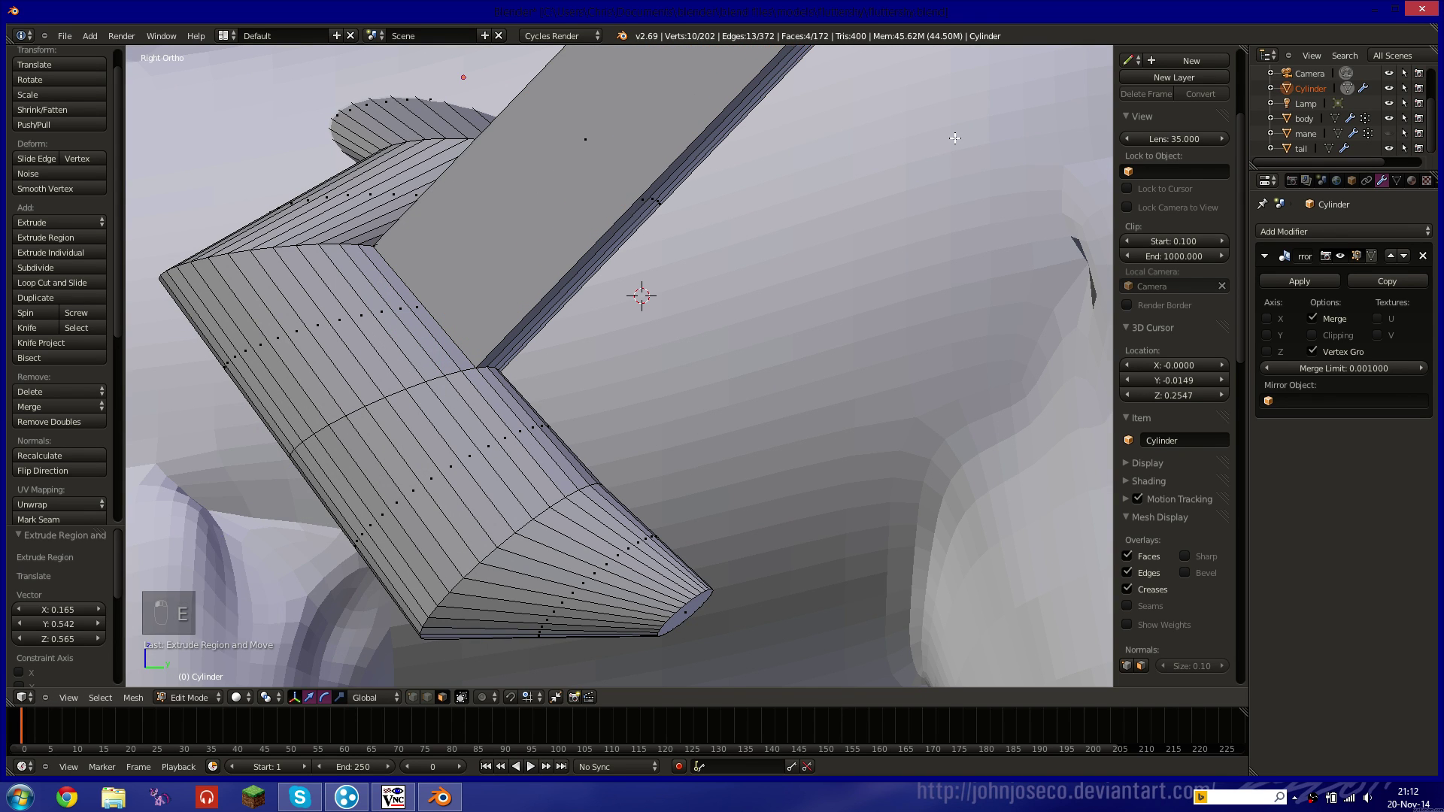
# Move the extruded feather's end faces -0.357 along X toward the body.
pyautogui.moveTo(955, 138); pyautogui.dragTo(734, 276, button='middle')
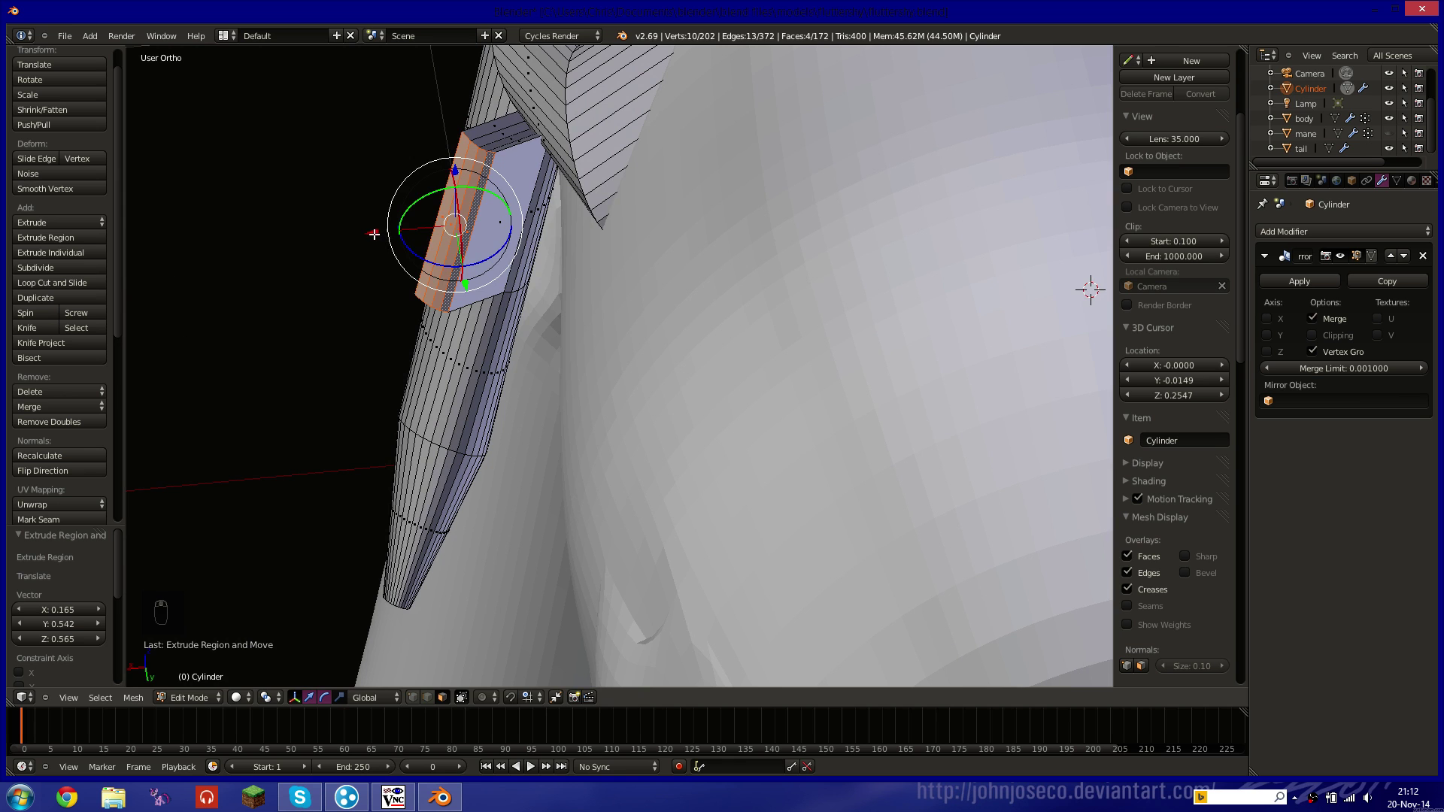
pyautogui.moveTo(374, 234); pyautogui.dragTo(584, 293)
pyautogui.moveTo(584, 293); pyautogui.dragTo(758, 238, button='middle')
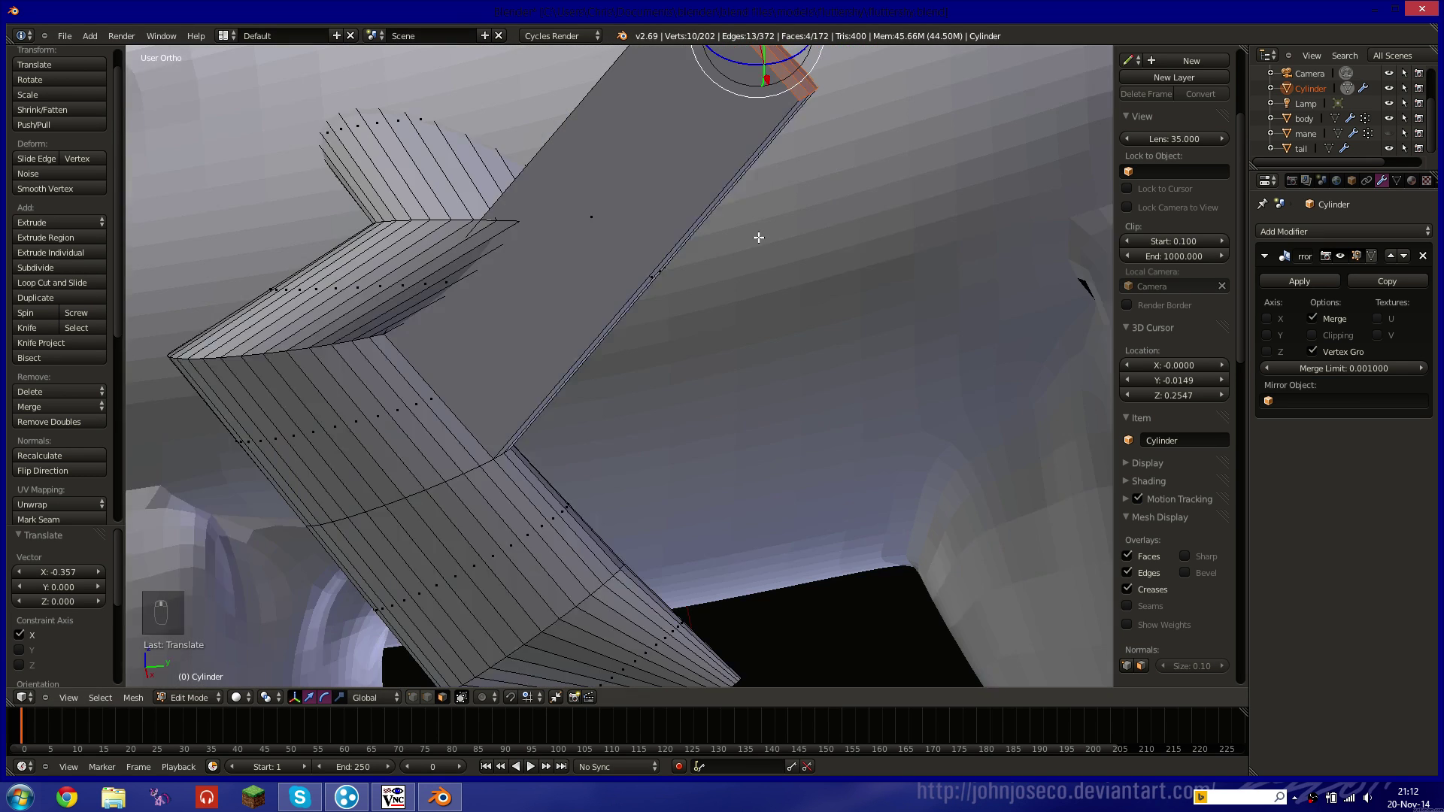
# In wireframe side view, fit the end faces to the reference feather, with moves of 0.330 Y, 0.097 Z and -0.123 Y, -0.085 Z.
pyautogui.press('KP_3')
pyautogui.press('z')
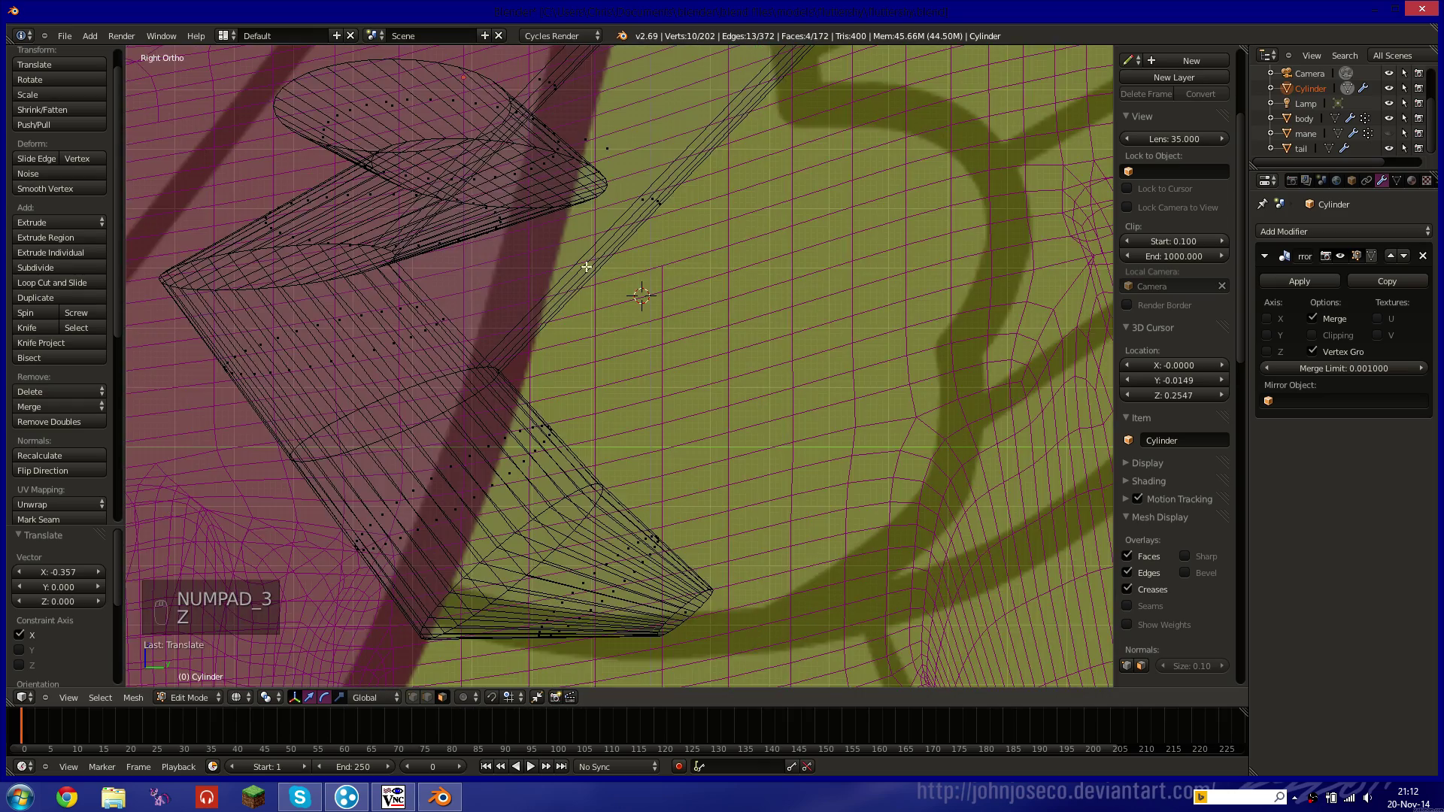
pyautogui.keyDown('shift'); pyautogui.moveTo(588, 267); pyautogui.dragTo(470, 619, button='middle'); pyautogui.keyUp('shift')
pyautogui.press('g')
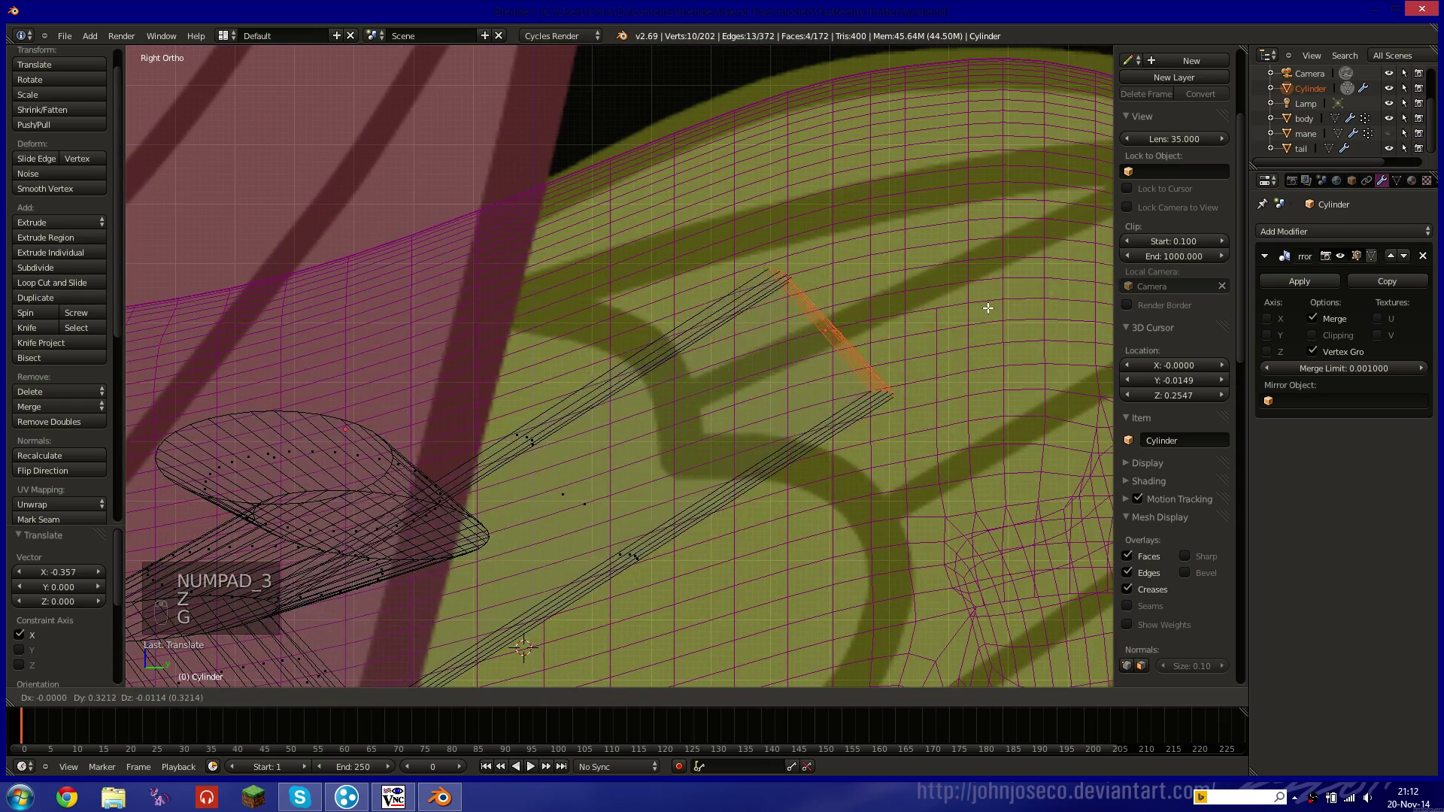
pyautogui.click(895, 376)
pyautogui.keyDown('shift'); pyautogui.moveTo(895, 376); pyautogui.dragTo(789, 326, button='middle'); pyautogui.keyUp('shift')
pyautogui.press('g')
pyautogui.click(939, 273)
pyautogui.press('KP_3')
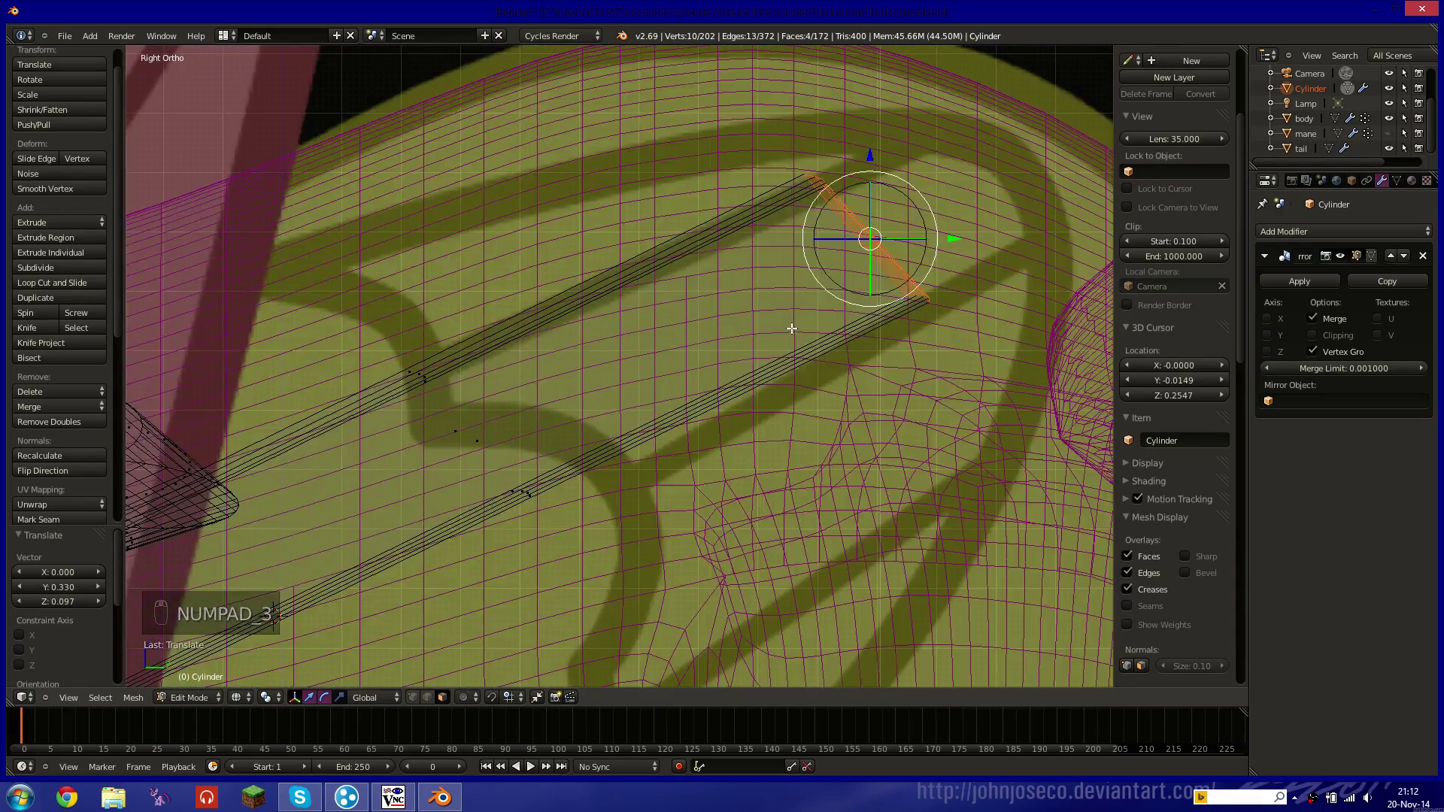
pyautogui.press('g')
pyautogui.click(968, 284)
# Extrude the feather's end faces and shrink them uniformly into a narrow tip within the outline's rounded end.
pyautogui.press('e')
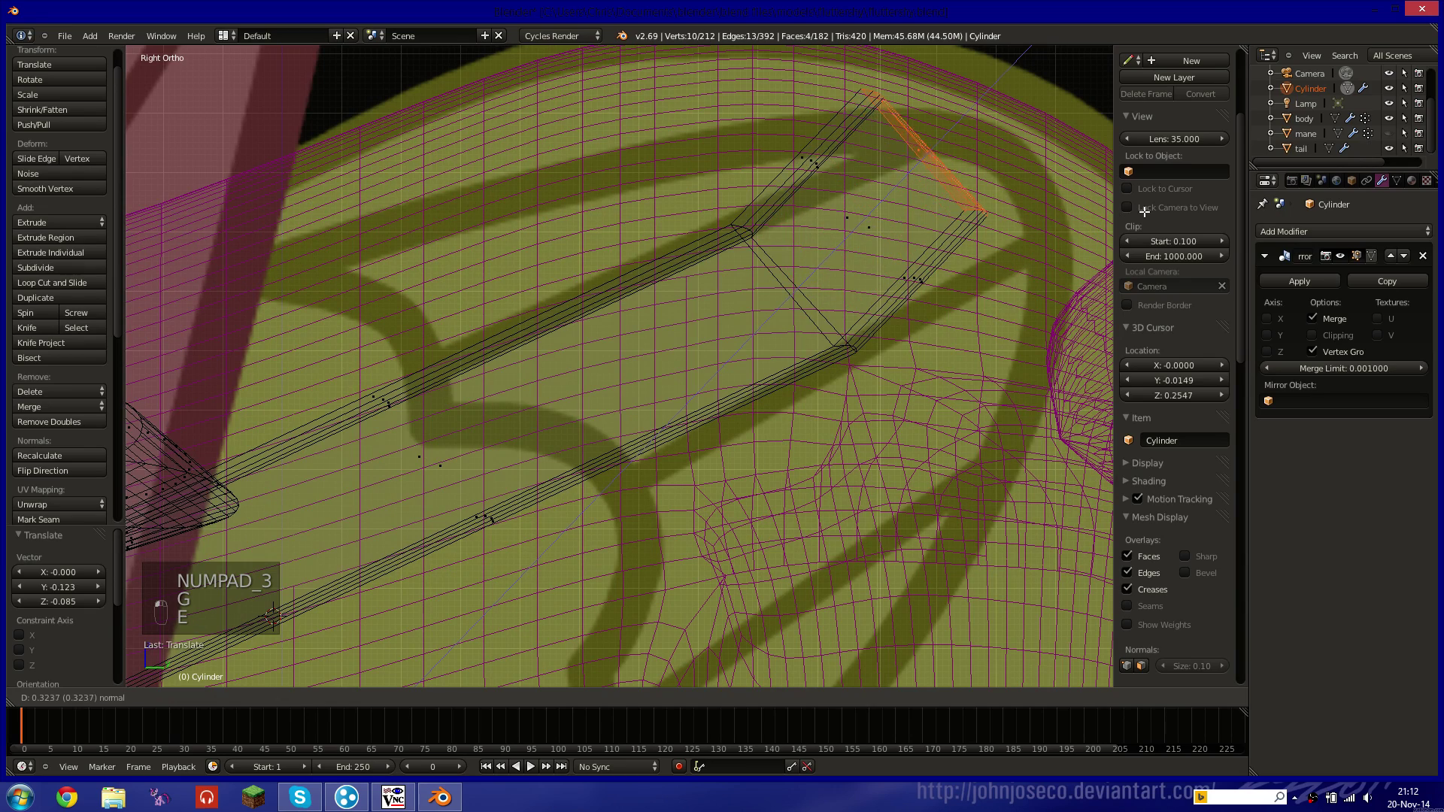
pyautogui.click(928, 145)
pyautogui.press('g')
pyautogui.click(967, 185)
pyautogui.press('s')
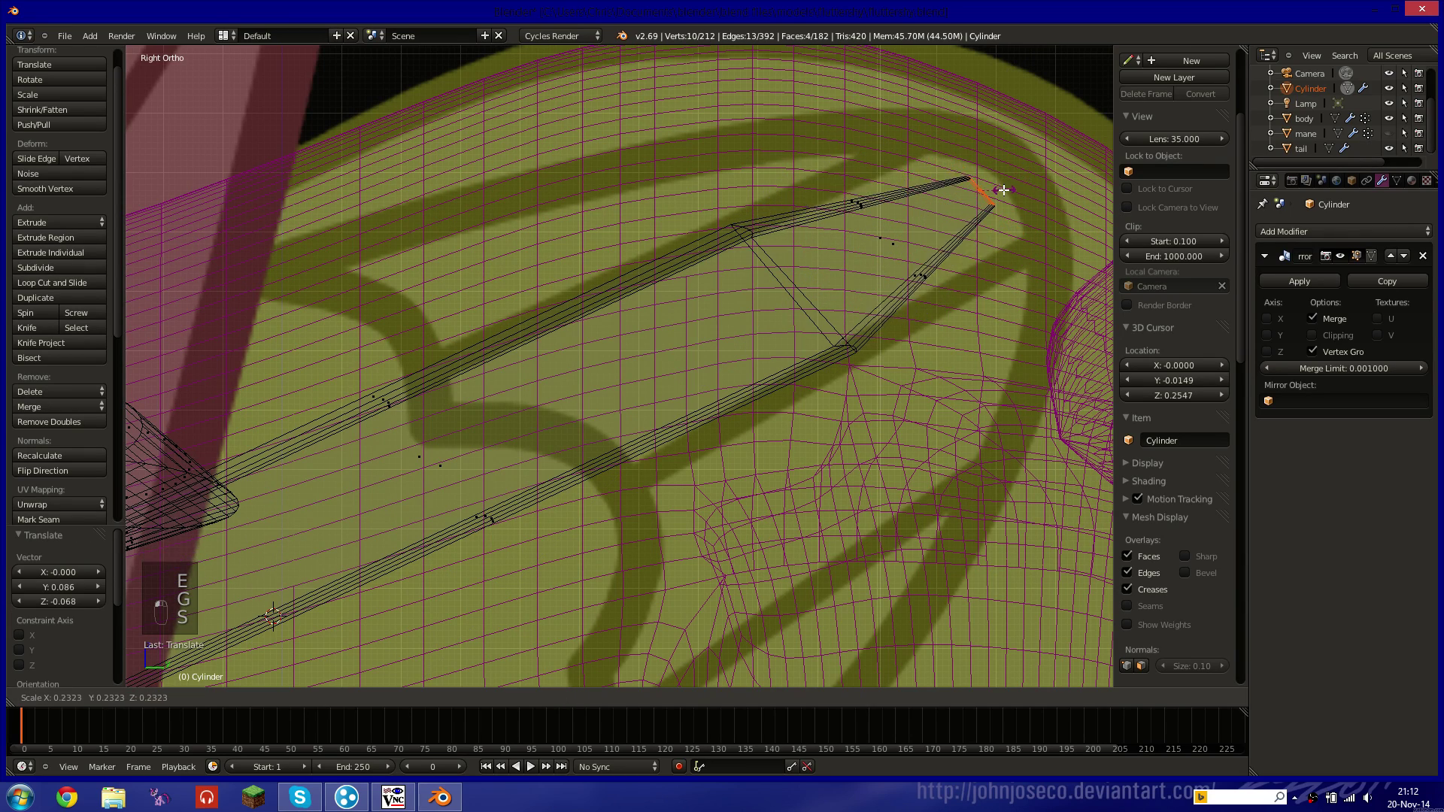
pyautogui.click(1020, 183)
pyautogui.press('g')
pyautogui.click(1015, 178)
# Inspect the new feather's depth against the body from an angle in solid shading, ending in wireframe side view.
pyautogui.moveTo(563, 583)
pyautogui.keyDown('shift'); pyautogui.mouseDown(button='middle')
pyautogui.moveTo(703, 346)
pyautogui.moveTo(628, 369)
pyautogui.mouseUp(button='middle'); pyautogui.keyUp('shift')
pyautogui.moveTo(628, 369)
pyautogui.mouseDown(button='middle')
pyautogui.moveTo(484, 415)
pyautogui.moveTo(519, 397)
pyautogui.moveTo(509, 419)
pyautogui.moveTo(628, 299)
pyautogui.mouseUp(button='middle')
pyautogui.press('z')
pyautogui.press('z')
pyautogui.press('z')
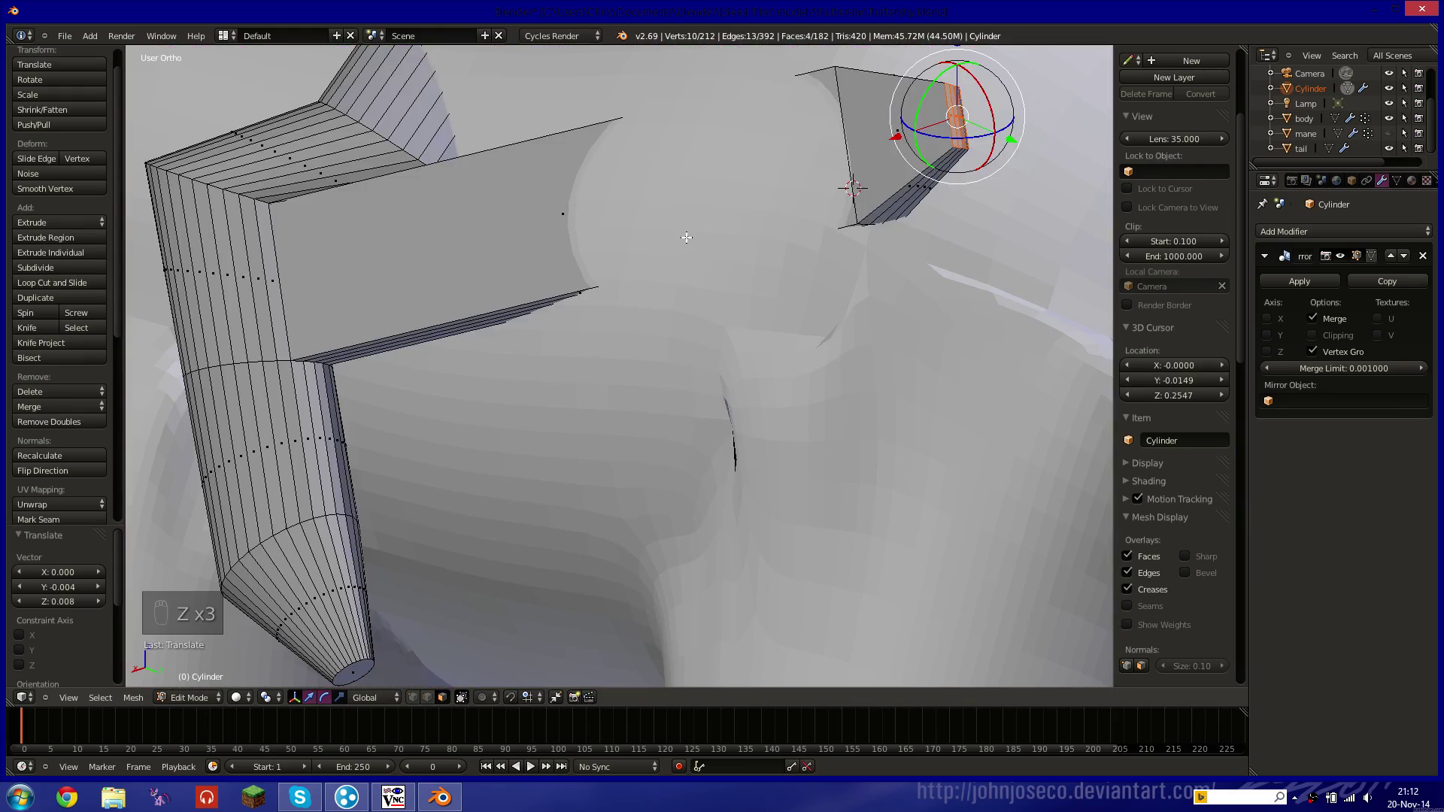
pyautogui.press('KP_3')
pyautogui.press('z')
pyautogui.keyDown('shift'); pyautogui.moveTo(689, 238); pyautogui.dragTo(632, 386, button='middle'); pyautogui.keyUp('shift')
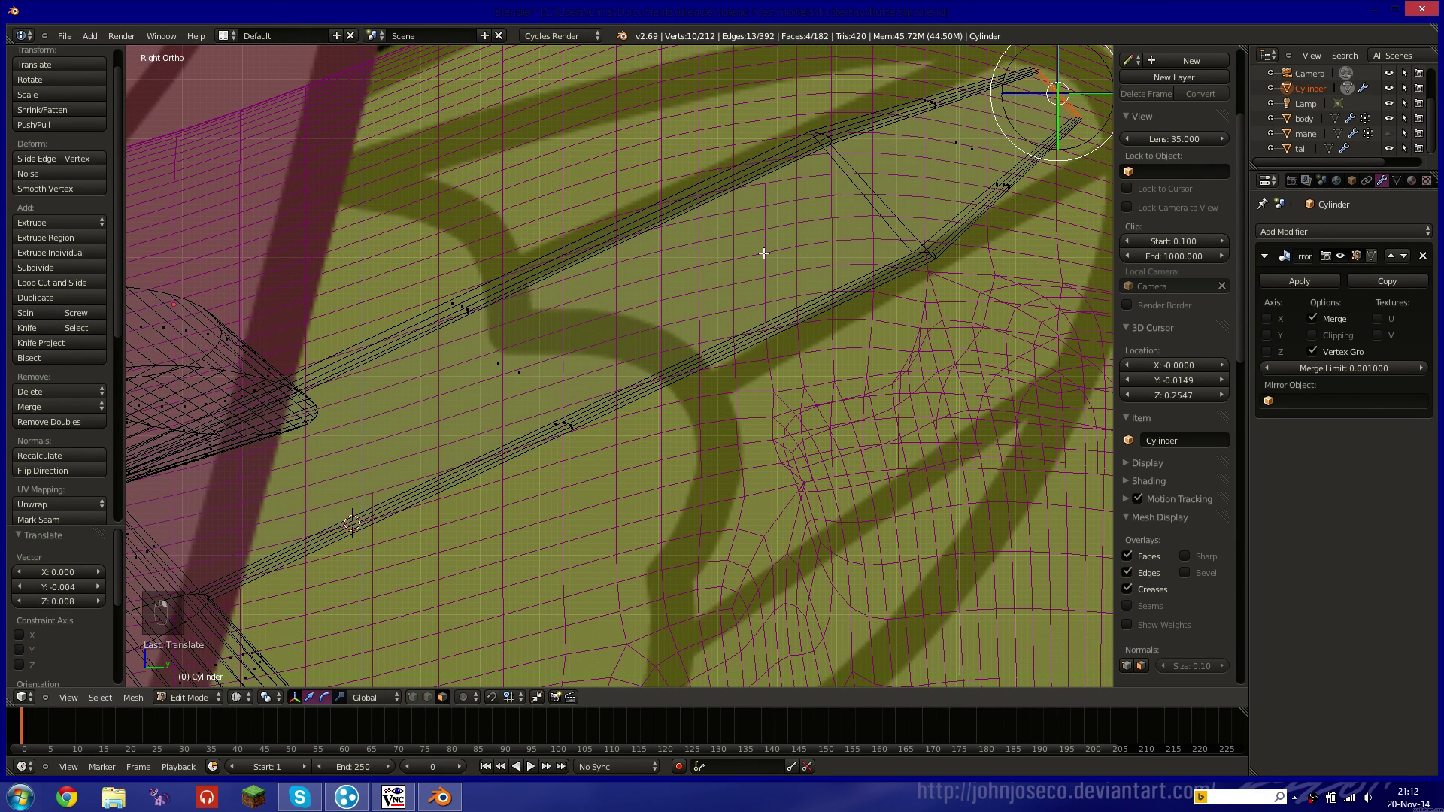
# Select the edge loop where the feather's tip begins and move it 0.086 along X, clear of the body.
pyautogui.rightClick(496, 364)
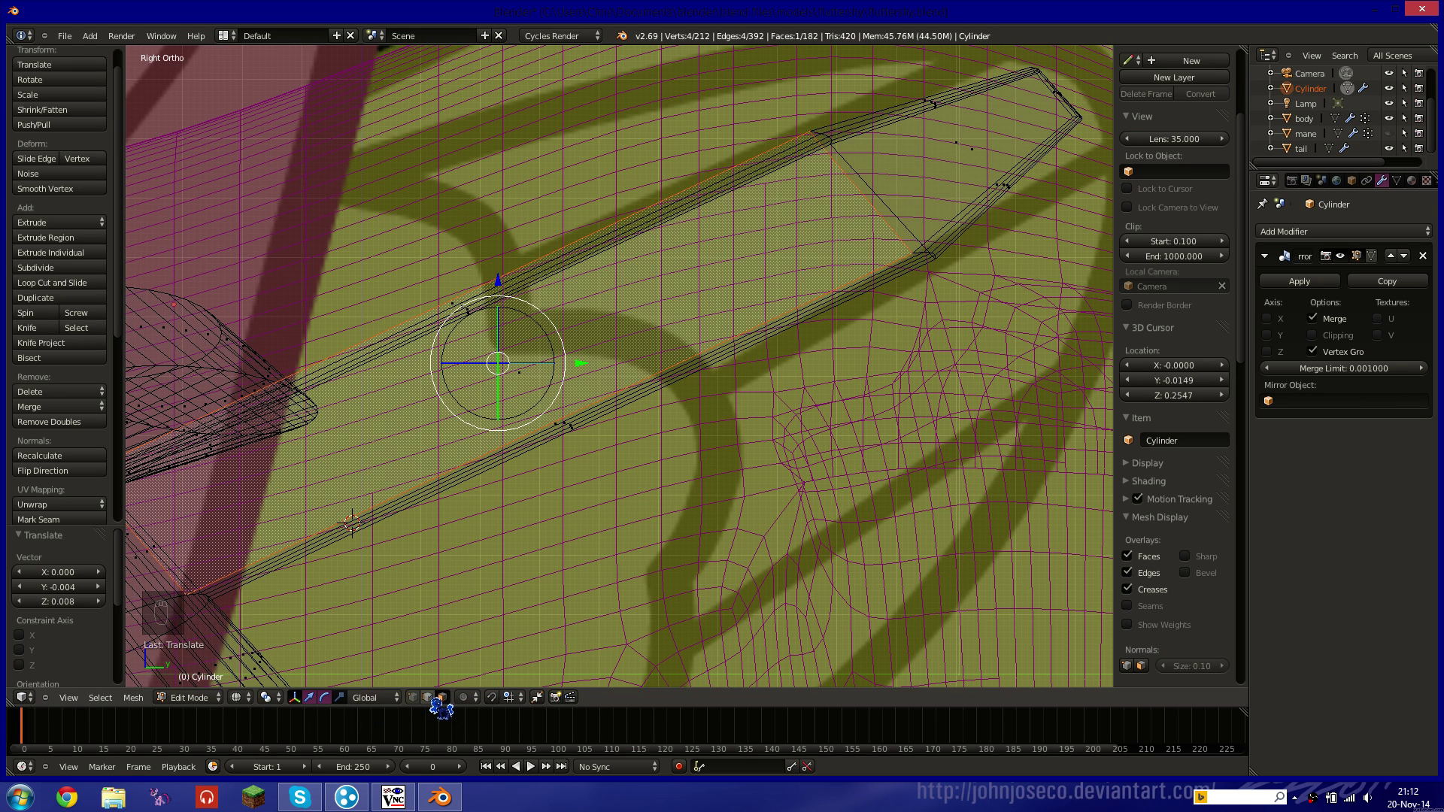
pyautogui.keyDown('alt'); pyautogui.rightClick(844, 180); pyautogui.keyUp('alt')
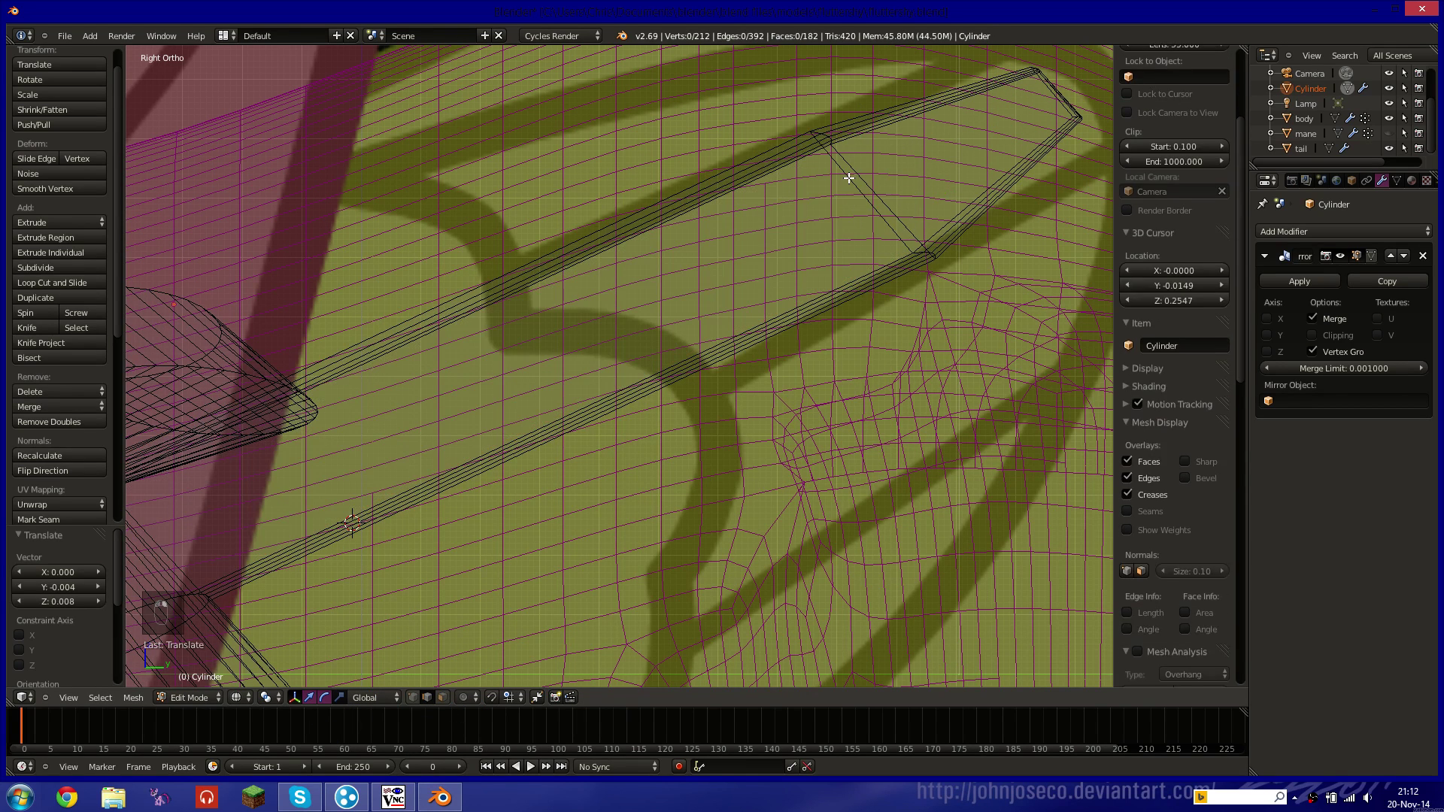
pyautogui.moveTo(898, 197); pyautogui.dragTo(741, 286, button='middle')
pyautogui.press('z')
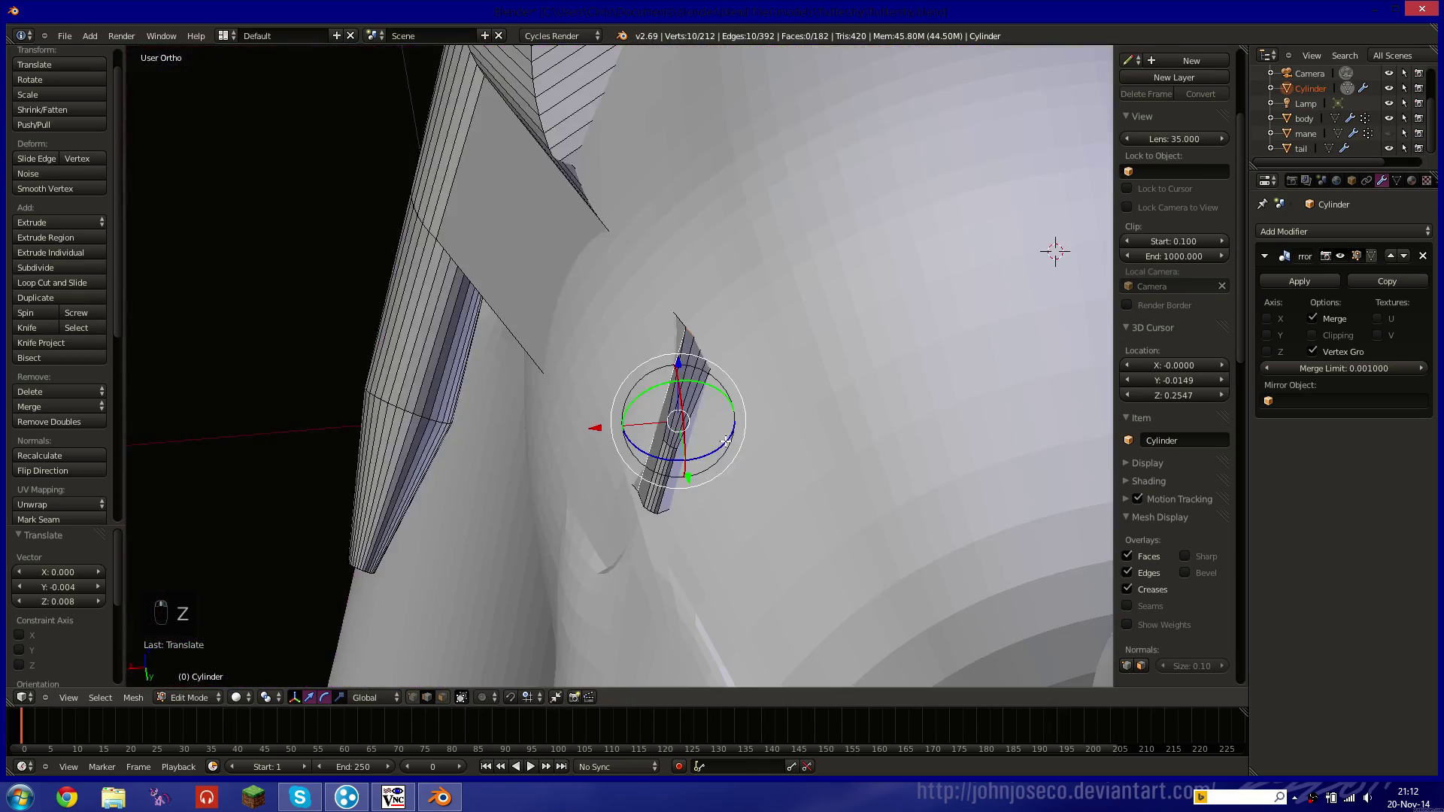
pyautogui.press('g')
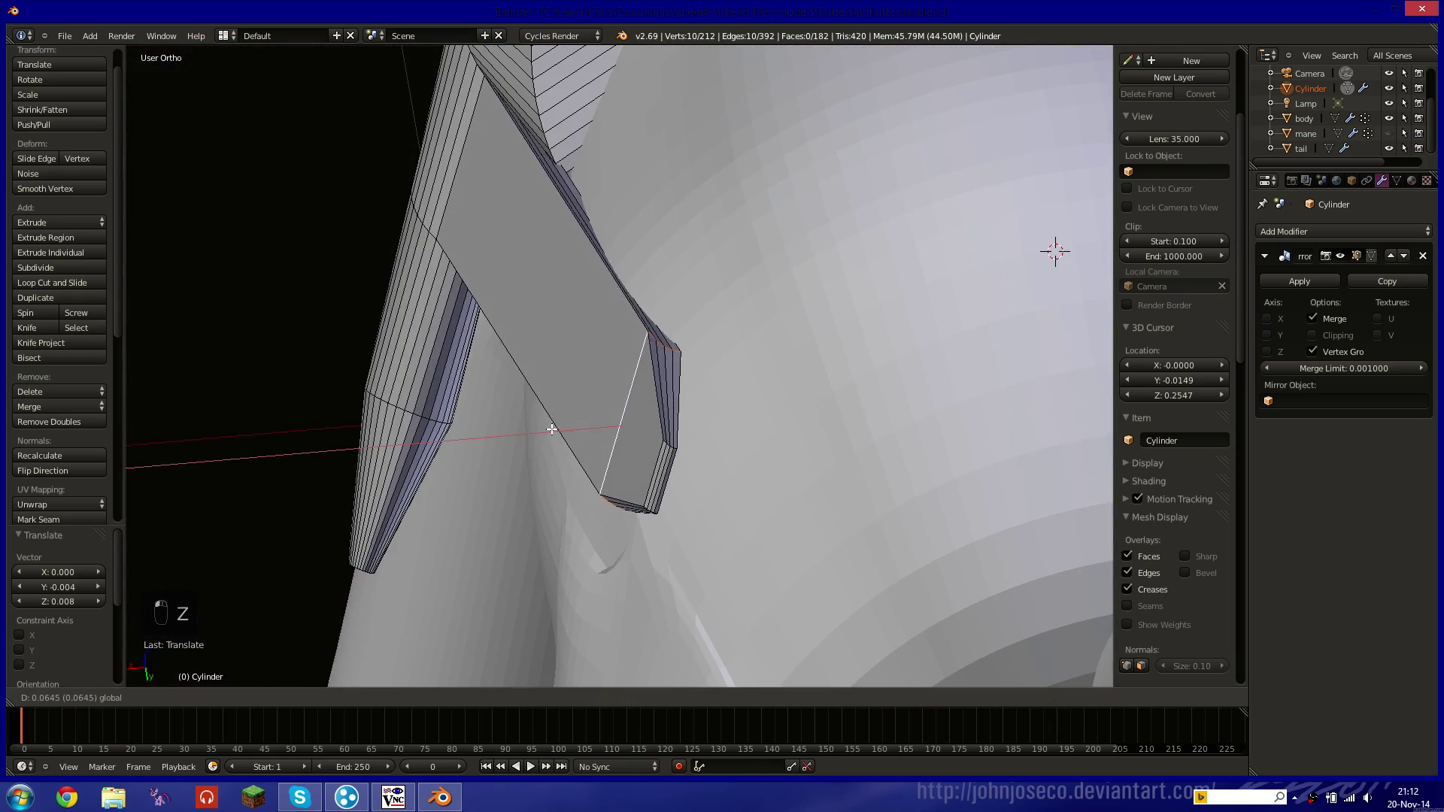
pyautogui.moveTo(543, 429); pyautogui.dragTo(537, 431)
# Select four adjacent rear faces on the segment below the first feather and extrude them 0.308 in X, 0.557 in Y and 0.653 in Z.
pyautogui.moveTo(537, 430); pyautogui.dragTo(719, 323, button='middle')
pyautogui.keyDown('shift'); pyautogui.moveTo(541, 372); pyautogui.dragTo(477, 368, button='middle'); pyautogui.keyUp('shift')
pyautogui.keyDown('shift'); pyautogui.moveTo(219, 472); pyautogui.dragTo(291, 433, button='middle'); pyautogui.keyUp('shift')
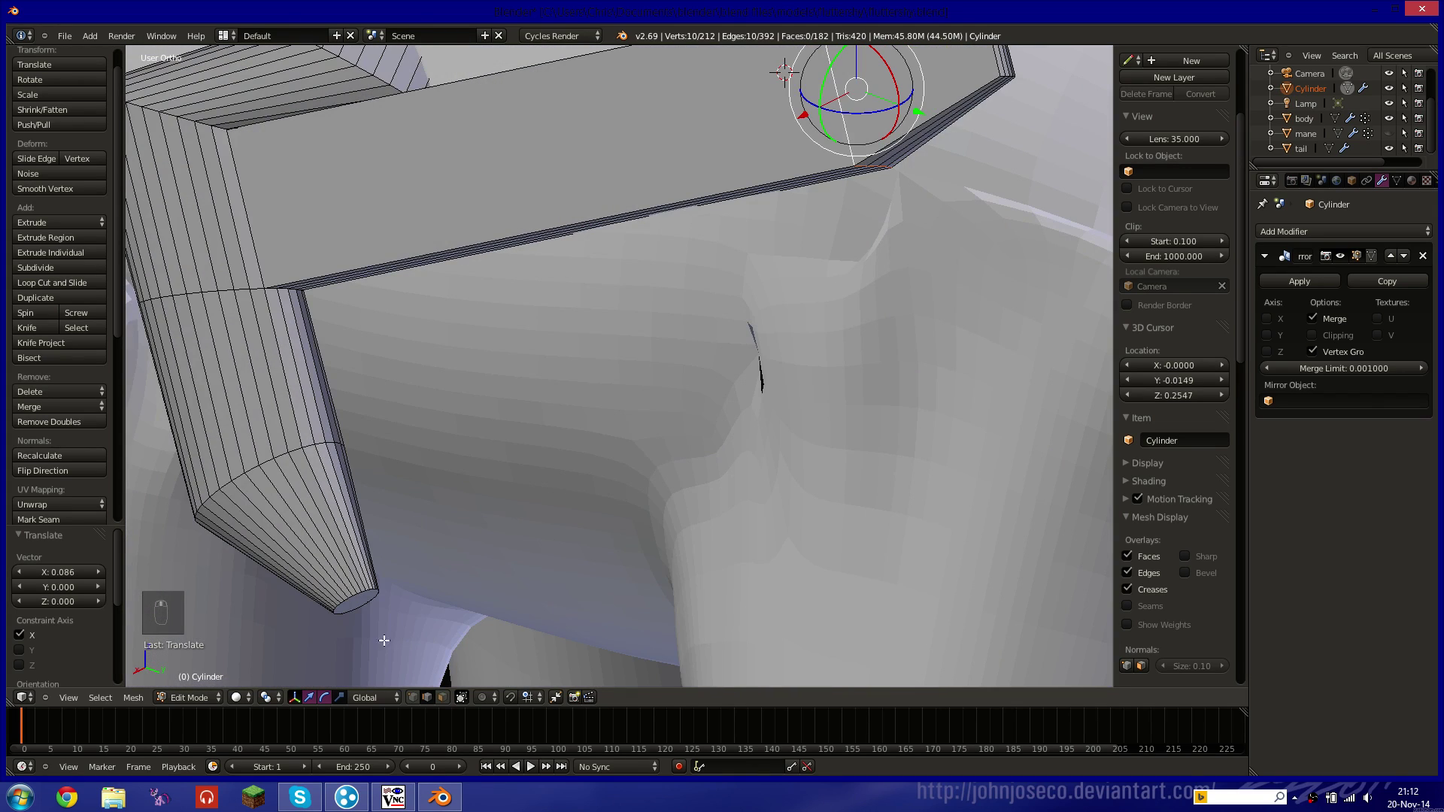
pyautogui.click(442, 698)
pyautogui.moveTo(404, 617); pyautogui.dragTo(332, 502, button='middle')
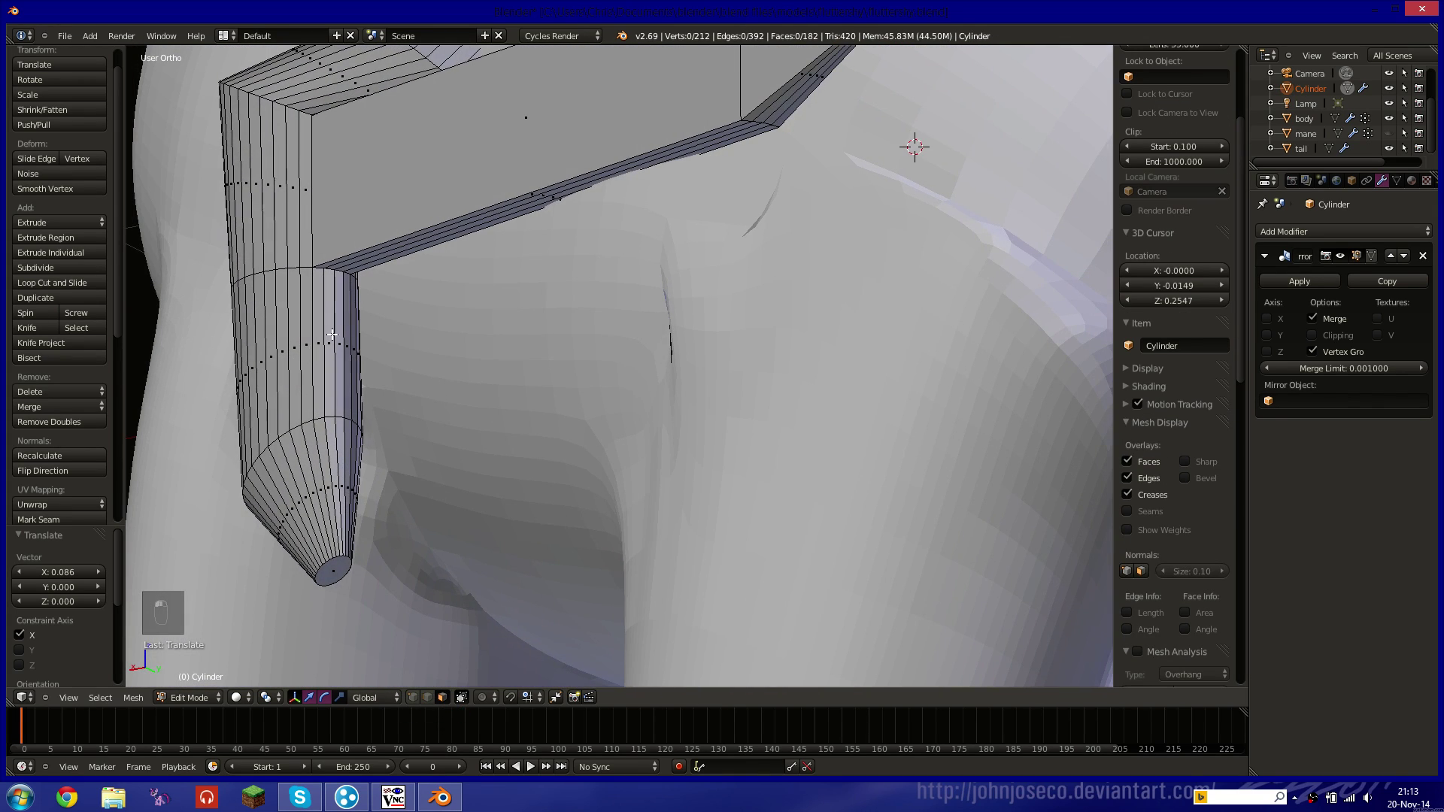
pyautogui.rightClick(352, 316)
pyautogui.keyDown('shift'); pyautogui.rightClick(346, 316); pyautogui.keyUp('shift')
pyautogui.keyDown('shift'); pyautogui.rightClick(329, 316); pyautogui.keyUp('shift')
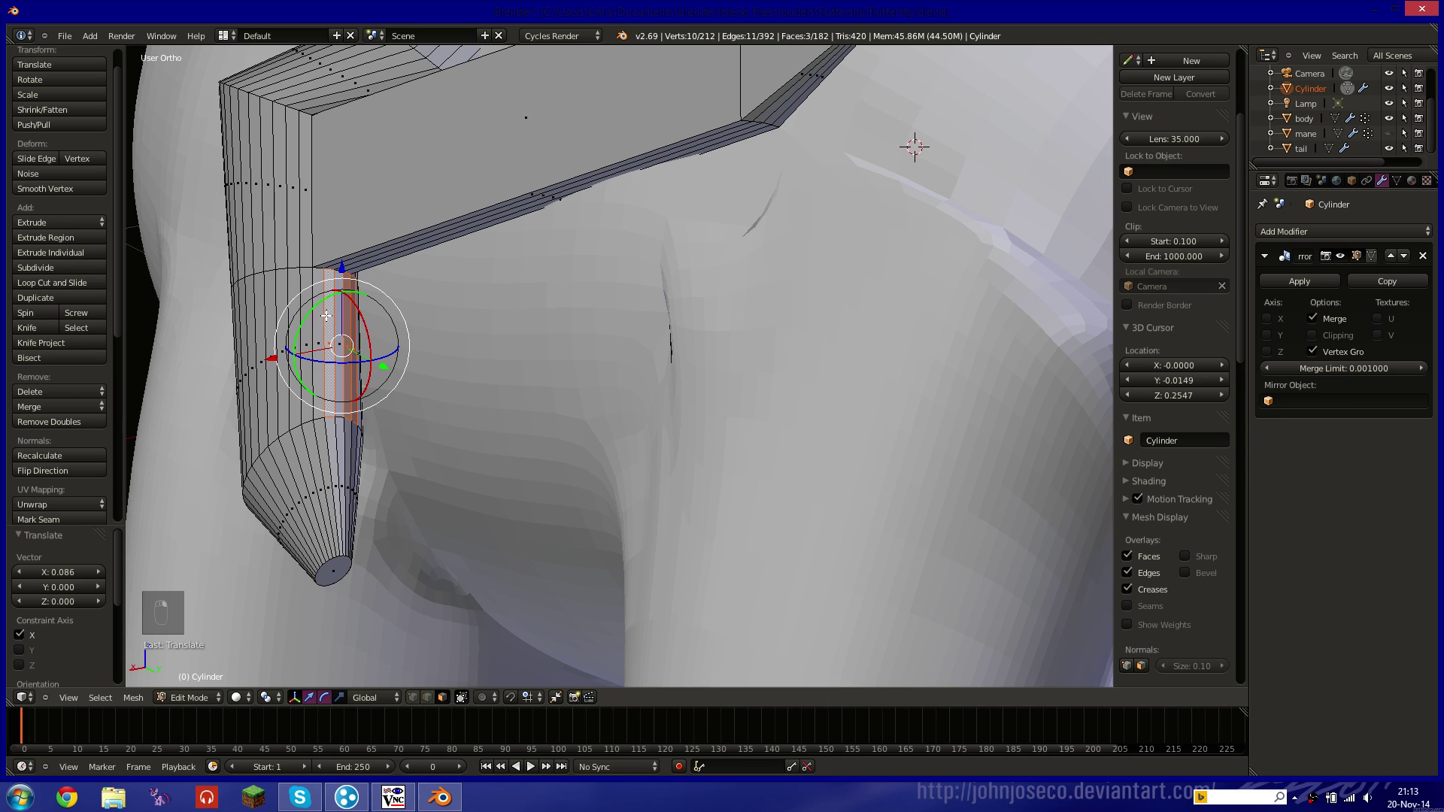
pyautogui.keyDown('shift'); pyautogui.rightClick(332, 323); pyautogui.keyUp('shift')
pyautogui.rightClick(320, 322)
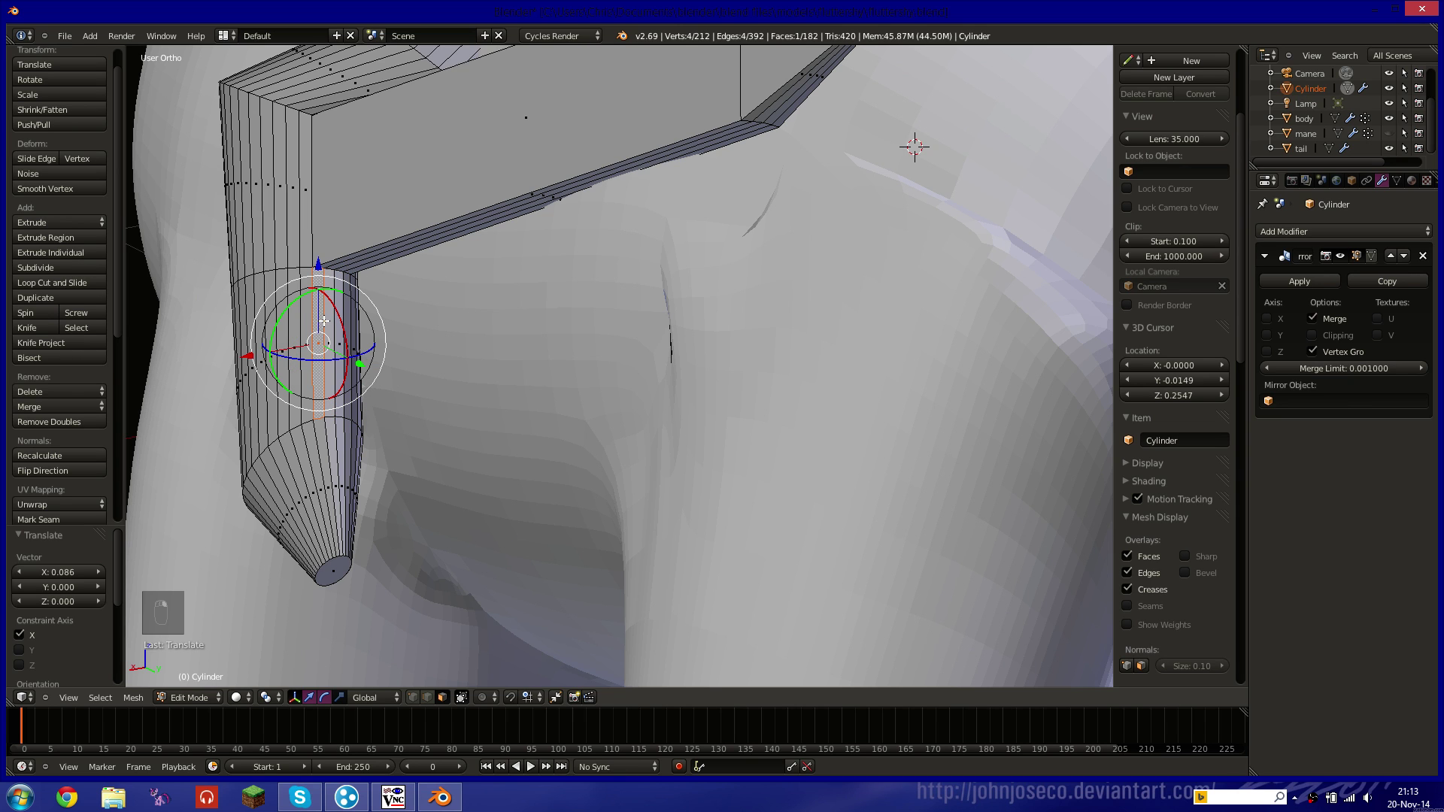
pyautogui.keyDown('shift'); pyautogui.rightClick(328, 321); pyautogui.keyUp('shift')
pyautogui.keyDown('shift'); pyautogui.rightClick(338, 322); pyautogui.keyUp('shift')
pyautogui.keyDown('shift'); pyautogui.rightClick(346, 323); pyautogui.keyUp('shift')
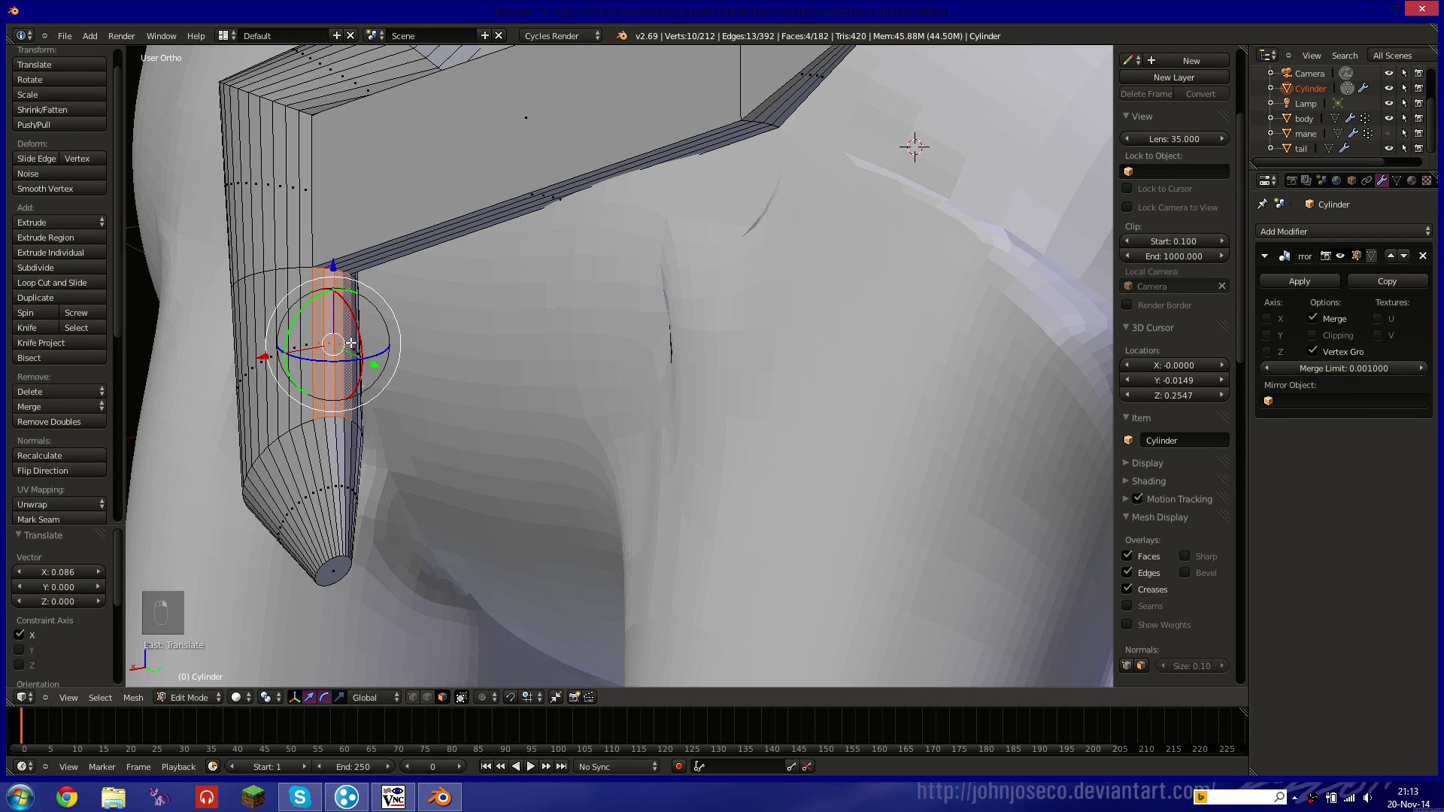
pyautogui.press('KP_3')
pyautogui.press('e')
pyautogui.click(1021, 76)
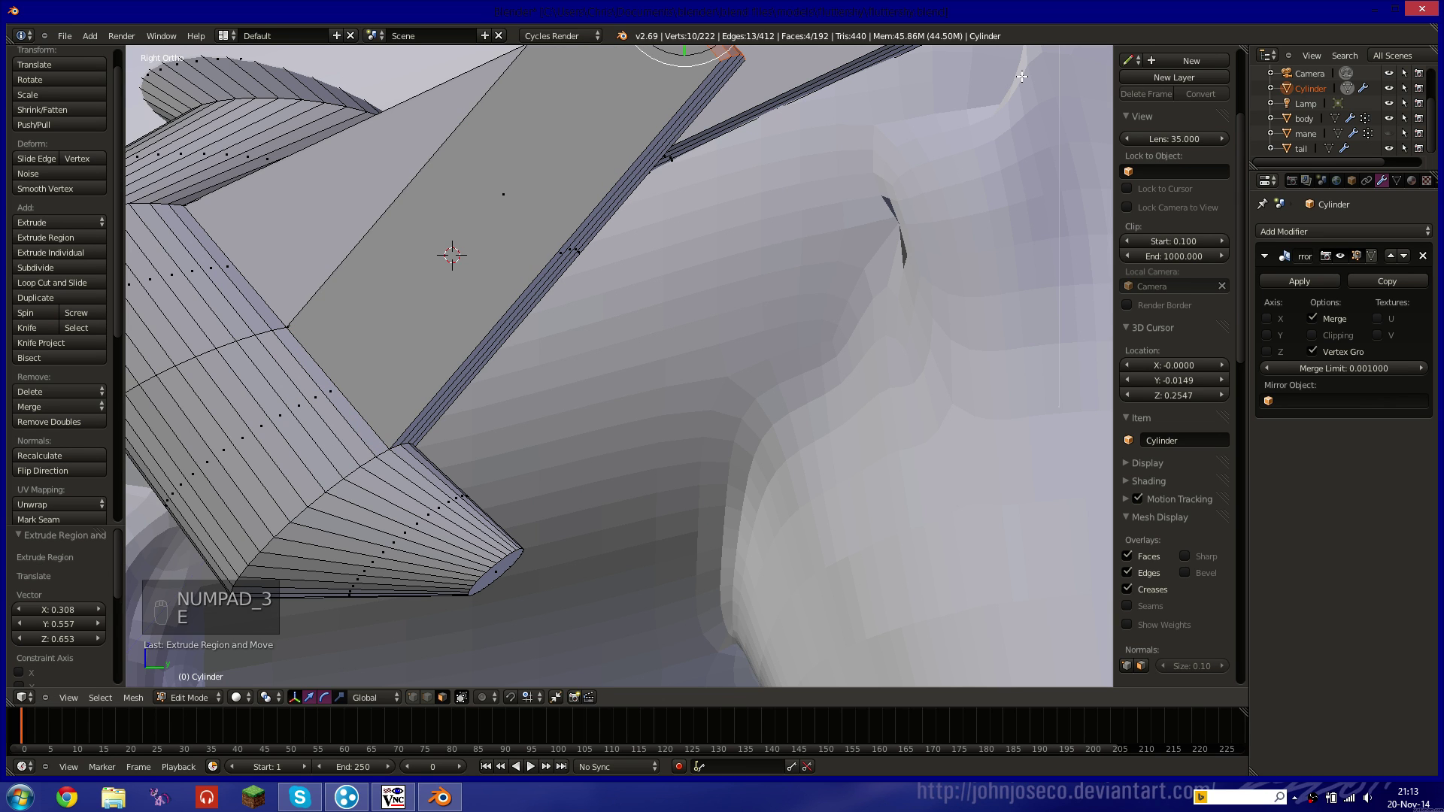
# Move the second feather's end faces 0.678 in Y and -0.078 in Z, and fine-tune them by -0.014 in Y and -0.009 in Z.
pyautogui.keyDown('shift'); pyautogui.moveTo(722, 129); pyautogui.dragTo(592, 307, button='middle'); pyautogui.keyUp('shift')
pyautogui.press('g')
pyautogui.click(1005, 325)
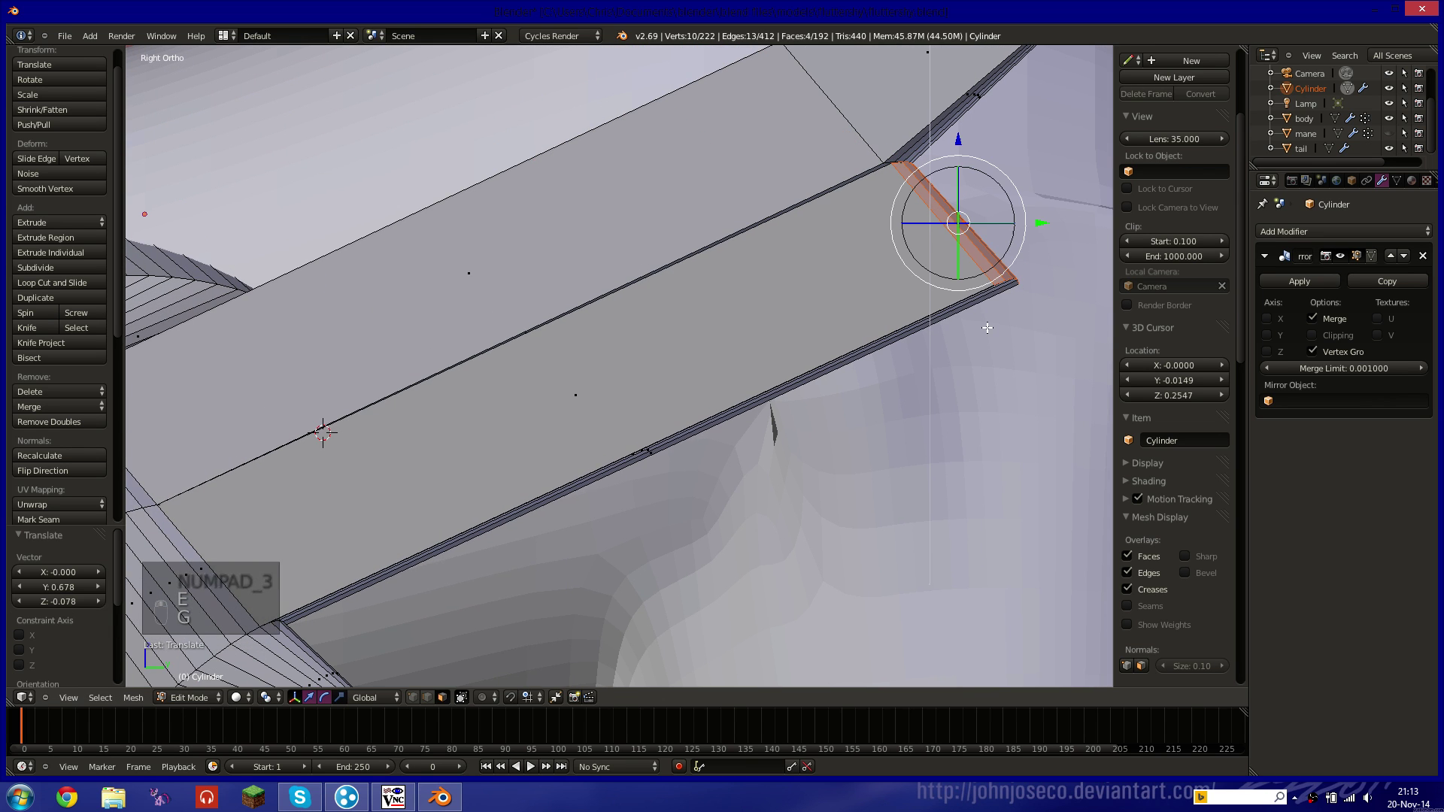
pyautogui.keyDown('shift'); pyautogui.moveTo(1002, 301); pyautogui.dragTo(867, 354, button='middle'); pyautogui.keyUp('shift')
pyautogui.press('z')
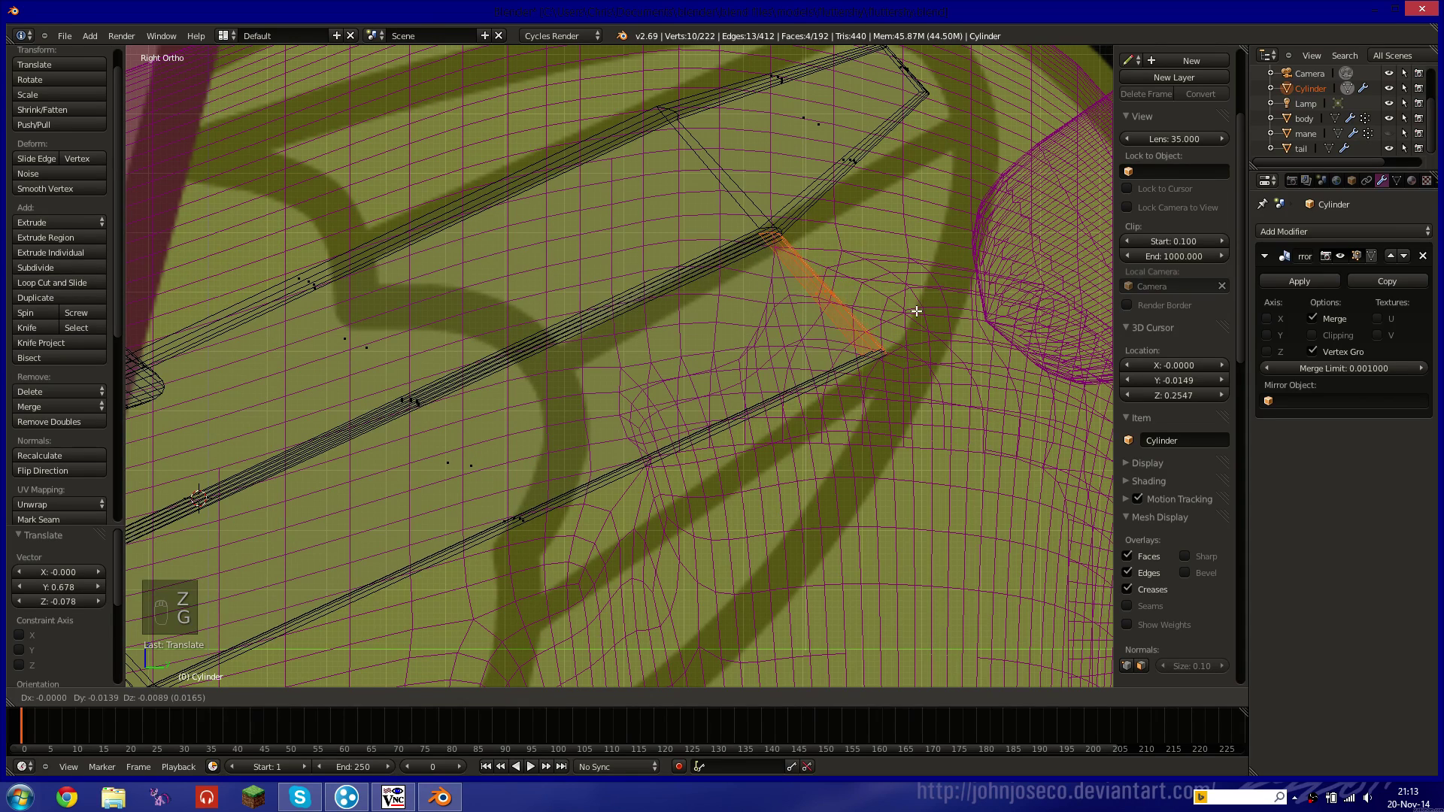
pyautogui.press('z')
# Move the second feather's end faces -0.412 along X toward the body.
pyautogui.moveTo(913, 309); pyautogui.dragTo(628, 424, button='middle')
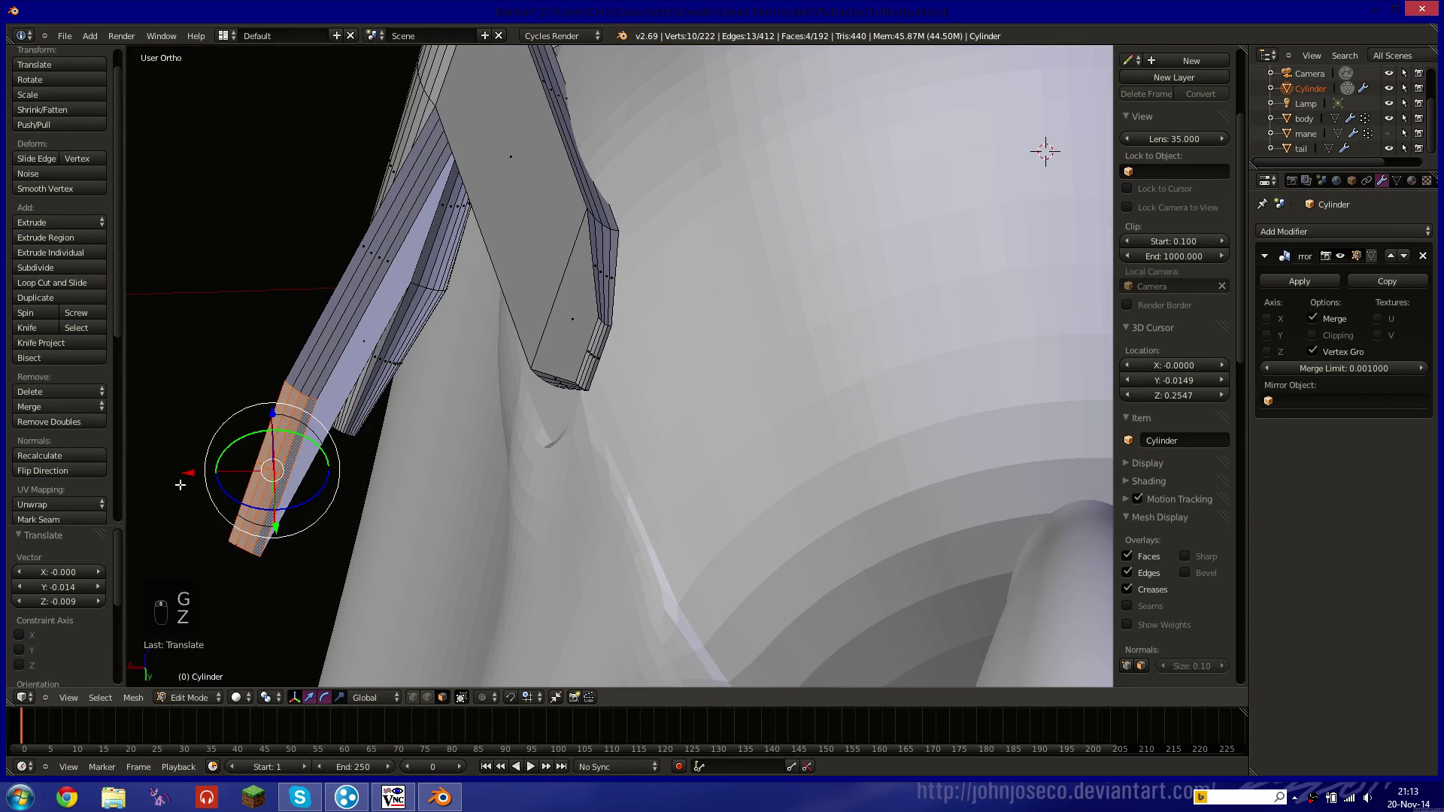
pyautogui.press('g')
pyautogui.press('x')
pyautogui.click(427, 450)
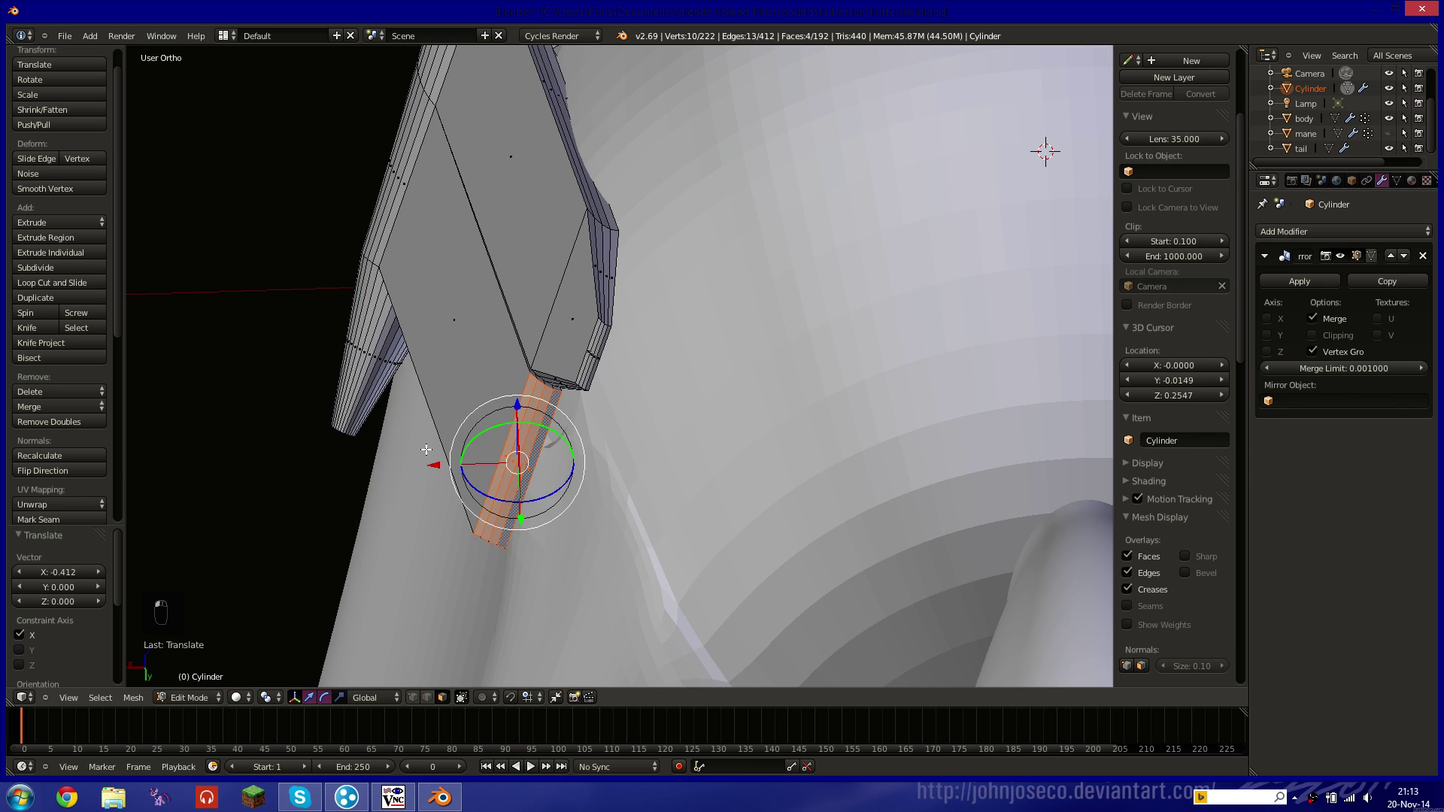
# Scale the second feather's end faces uniformly to 0.839 and move them -0.148 in Y and -0.076 in Z.
pyautogui.press('KP_3')
pyautogui.press('s')
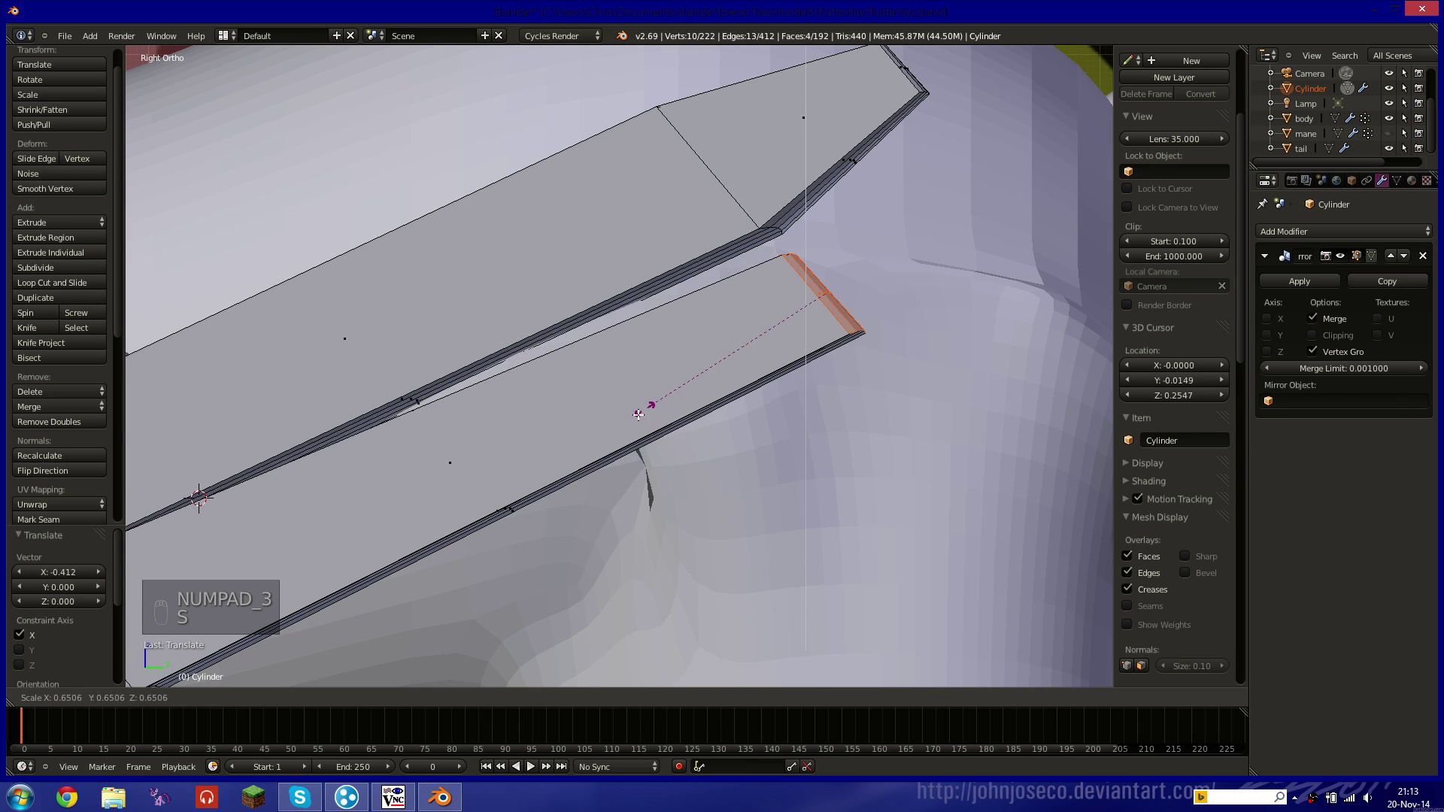
pyautogui.rightClick(597, 429)
pyautogui.press('s')
pyautogui.click(891, 262)
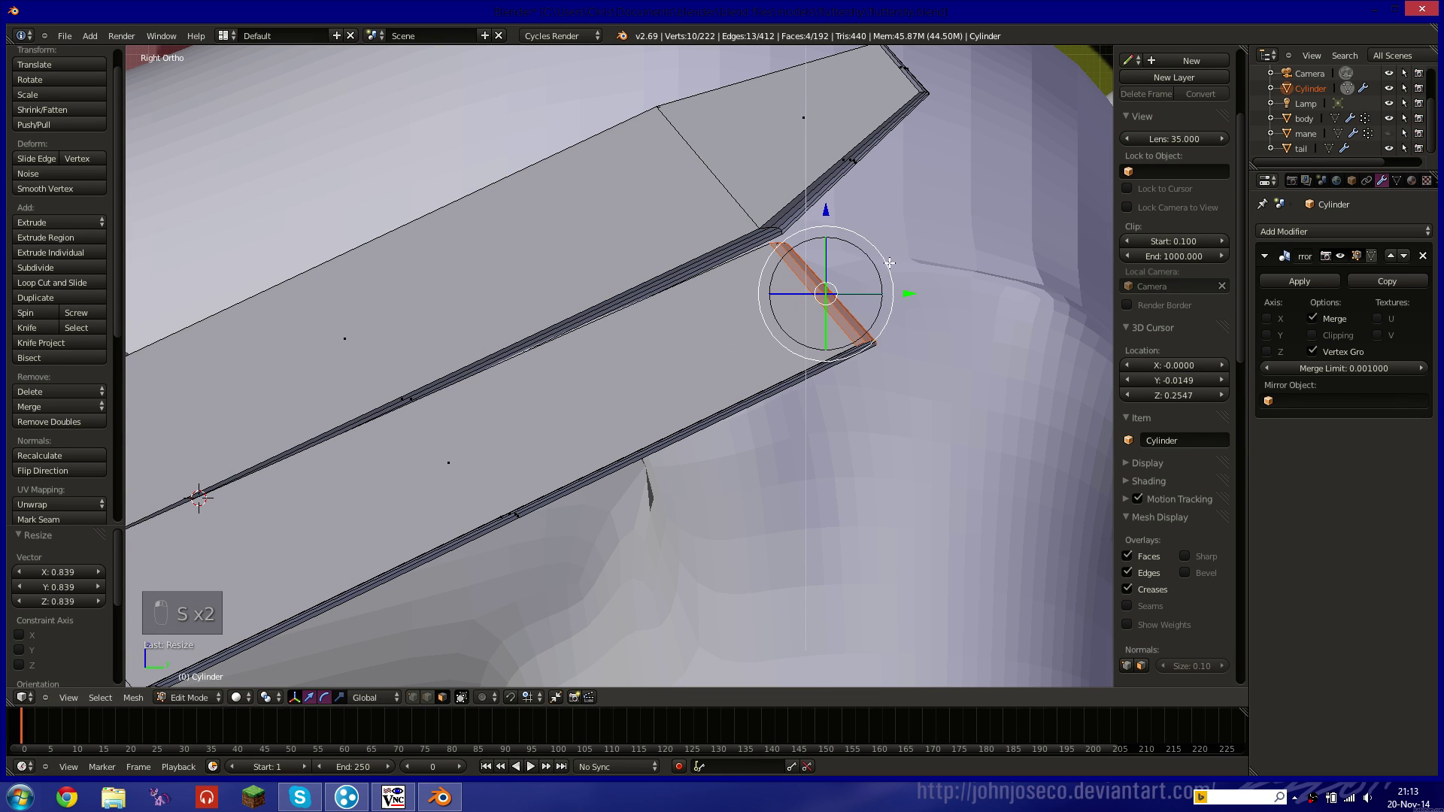
pyautogui.press('g')
pyautogui.click(801, 308)
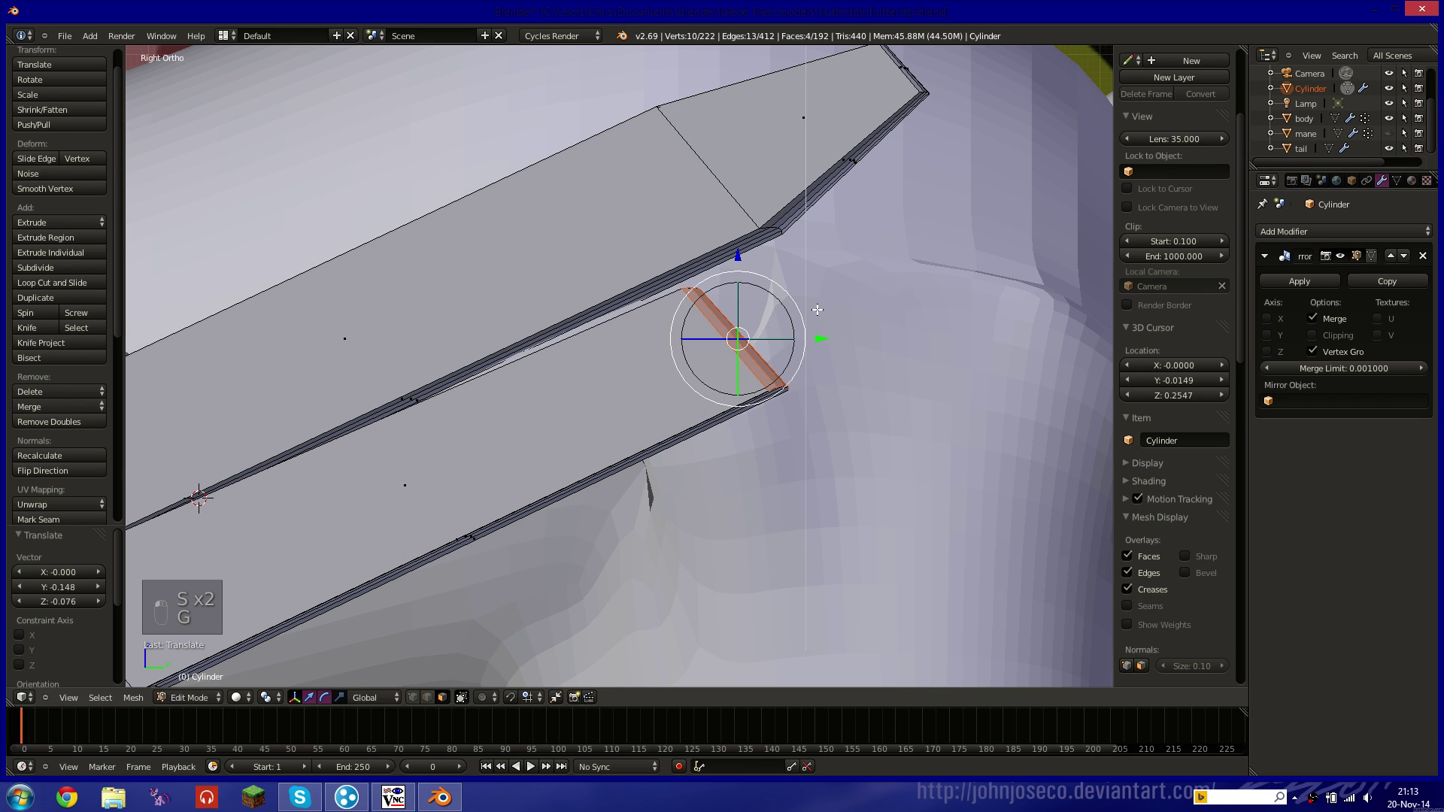
# Extrude the second feather's end faces into a tip and scale it uniformly to 0.591.
pyautogui.press('e')
pyautogui.click(949, 226)
pyautogui.press('s')
pyautogui.click(946, 225)
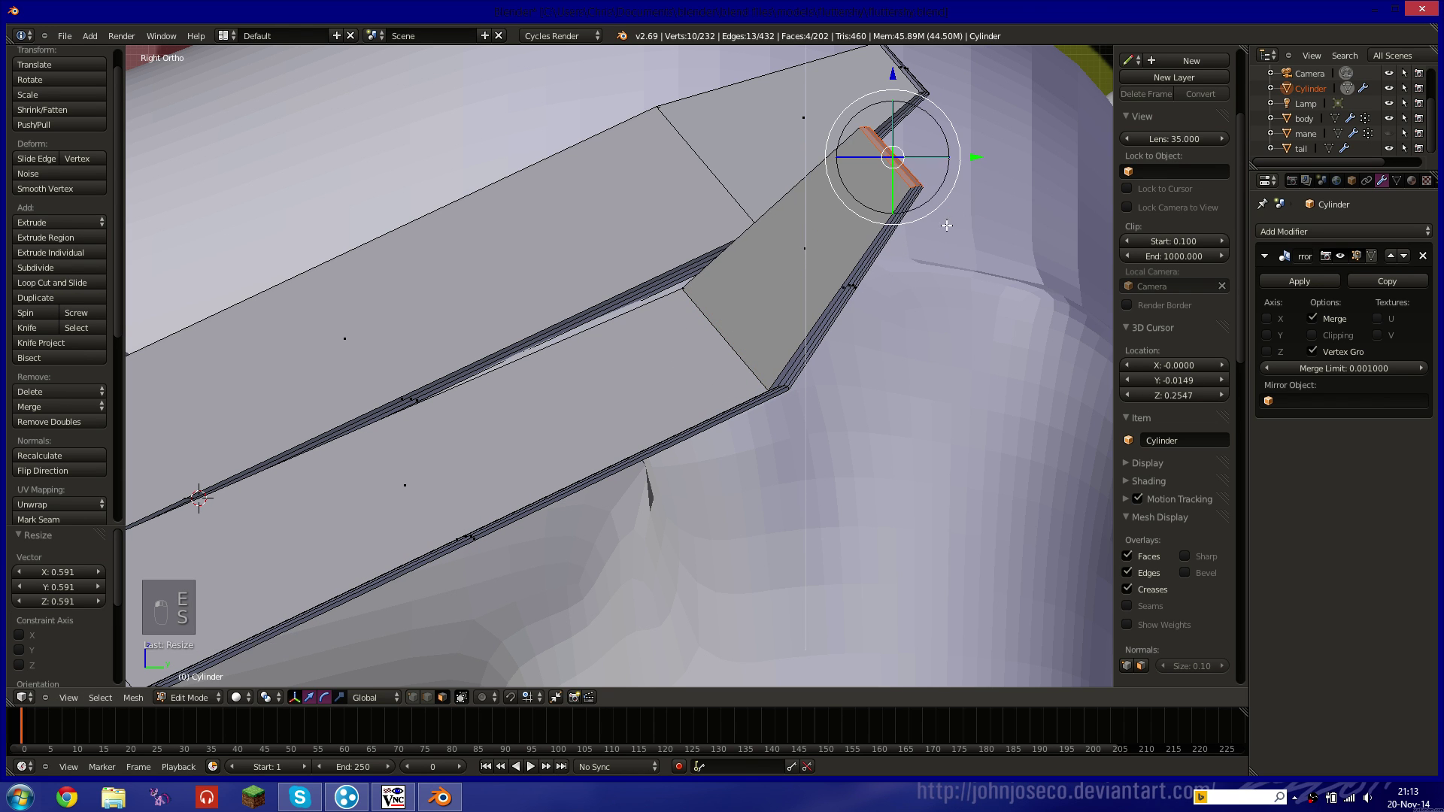
# Shift the second feather's tip toward the body and move it -0.107 along Z, then show the model in wireframe.
pyautogui.moveTo(946, 225); pyautogui.dragTo(768, 344, button='middle')
pyautogui.moveTo(342, 496); pyautogui.dragTo(444, 519)
pyautogui.moveTo(445, 519); pyautogui.dragTo(741, 437, button='middle')
pyautogui.moveTo(903, 156); pyautogui.dragTo(906, 218)
pyautogui.moveTo(907, 218); pyautogui.dragTo(834, 243, button='middle')
pyautogui.press('z')
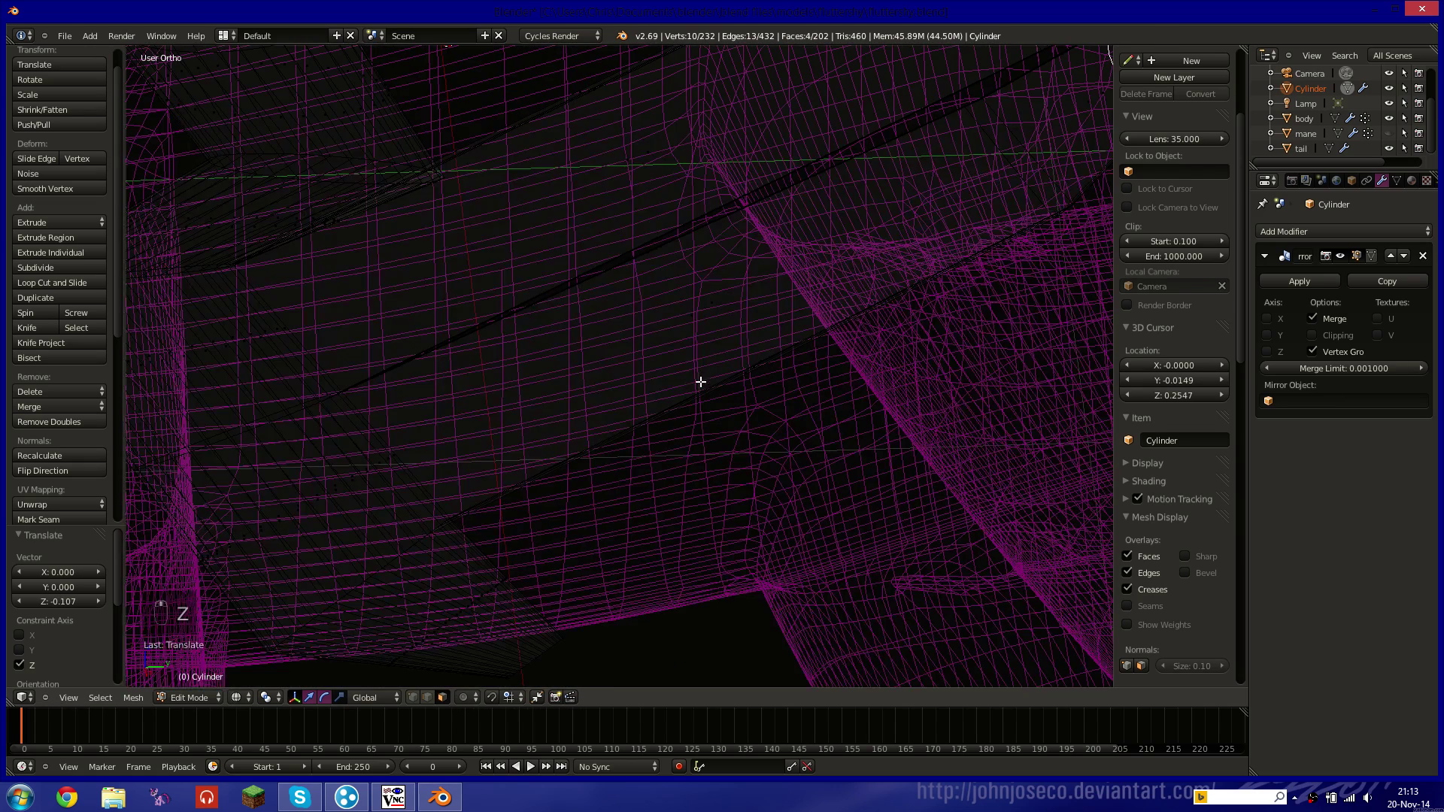
# Select the four narrow faces on the wing's lower rear edge and extrude them by X 0.226, Y 0.328, Z 0.473 as a third feather.
pyautogui.press('z')
pyautogui.press('KP_3')
pyautogui.moveTo(700, 387)
pyautogui.mouseDown(button='middle')
pyautogui.moveTo(635, 505)
pyautogui.moveTo(612, 461)
pyautogui.mouseUp(button='middle')
pyautogui.press('z')
pyautogui.rightClick(469, 403)
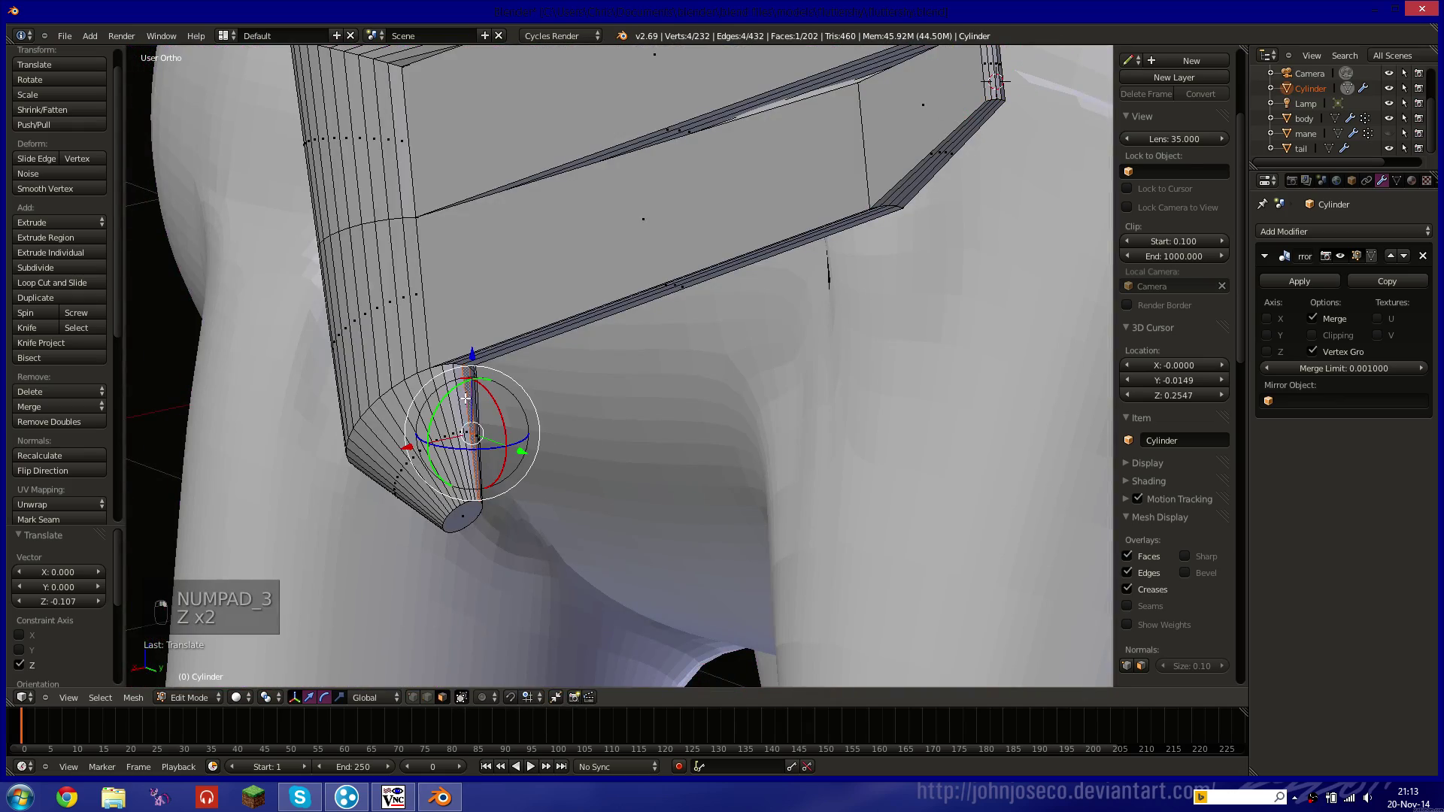
pyautogui.keyDown('shift'); pyautogui.rightClick(458, 395); pyautogui.keyUp('shift')
pyautogui.keyDown('shift'); pyautogui.rightClick(444, 391); pyautogui.keyUp('shift')
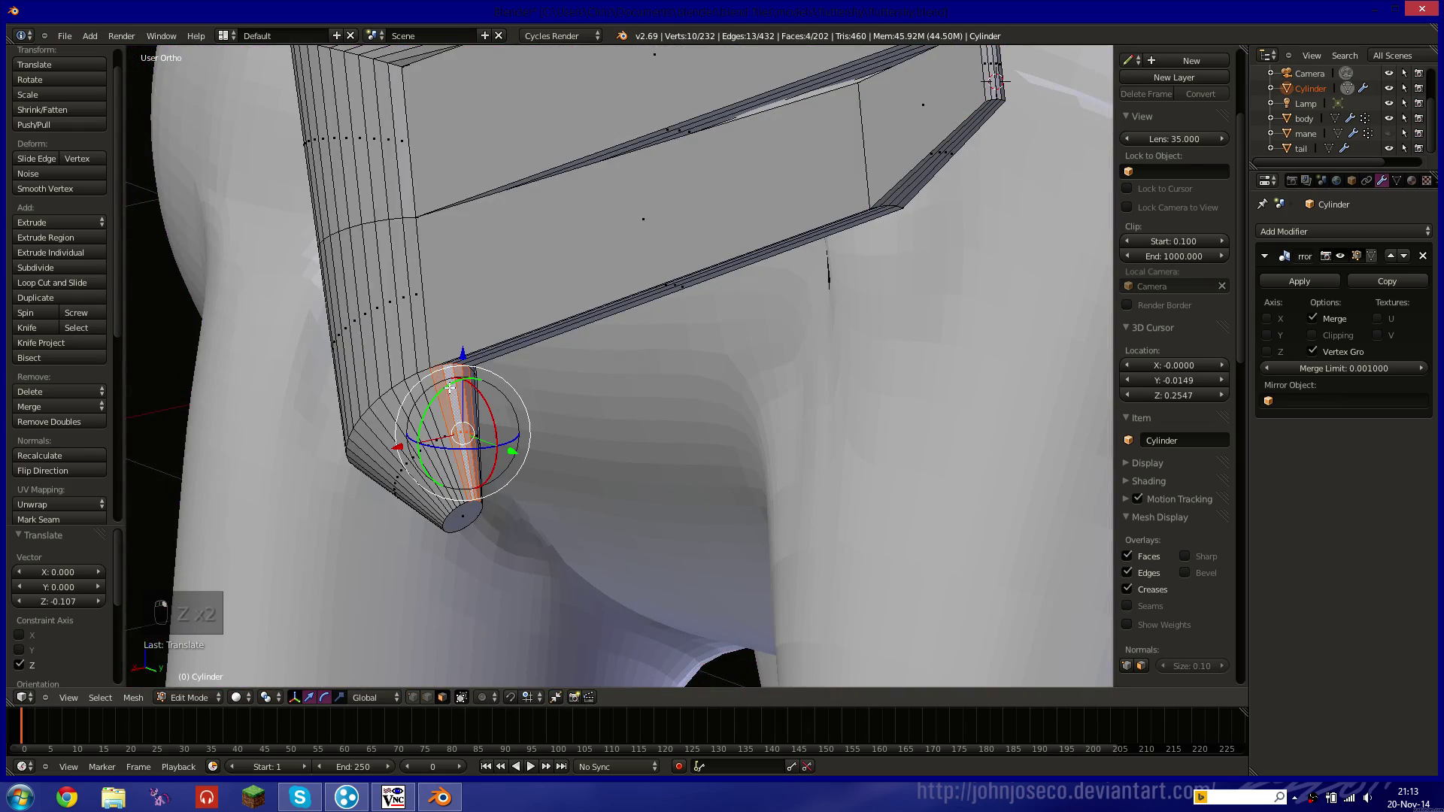
pyautogui.keyDown('shift'); pyautogui.rightClick(469, 392); pyautogui.keyUp('shift')
pyautogui.press('KP_3')
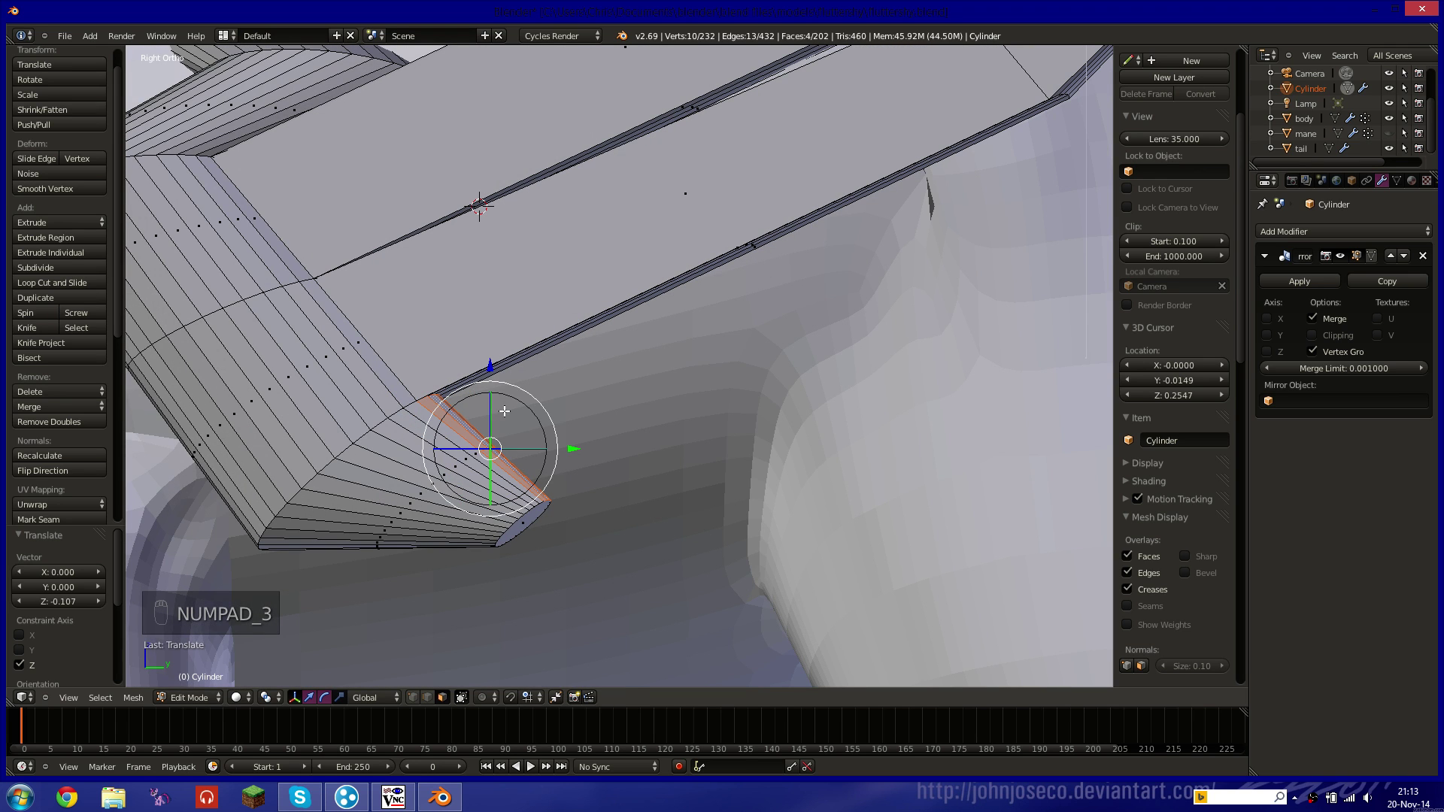
pyautogui.press('e')
pyautogui.click(845, 255)
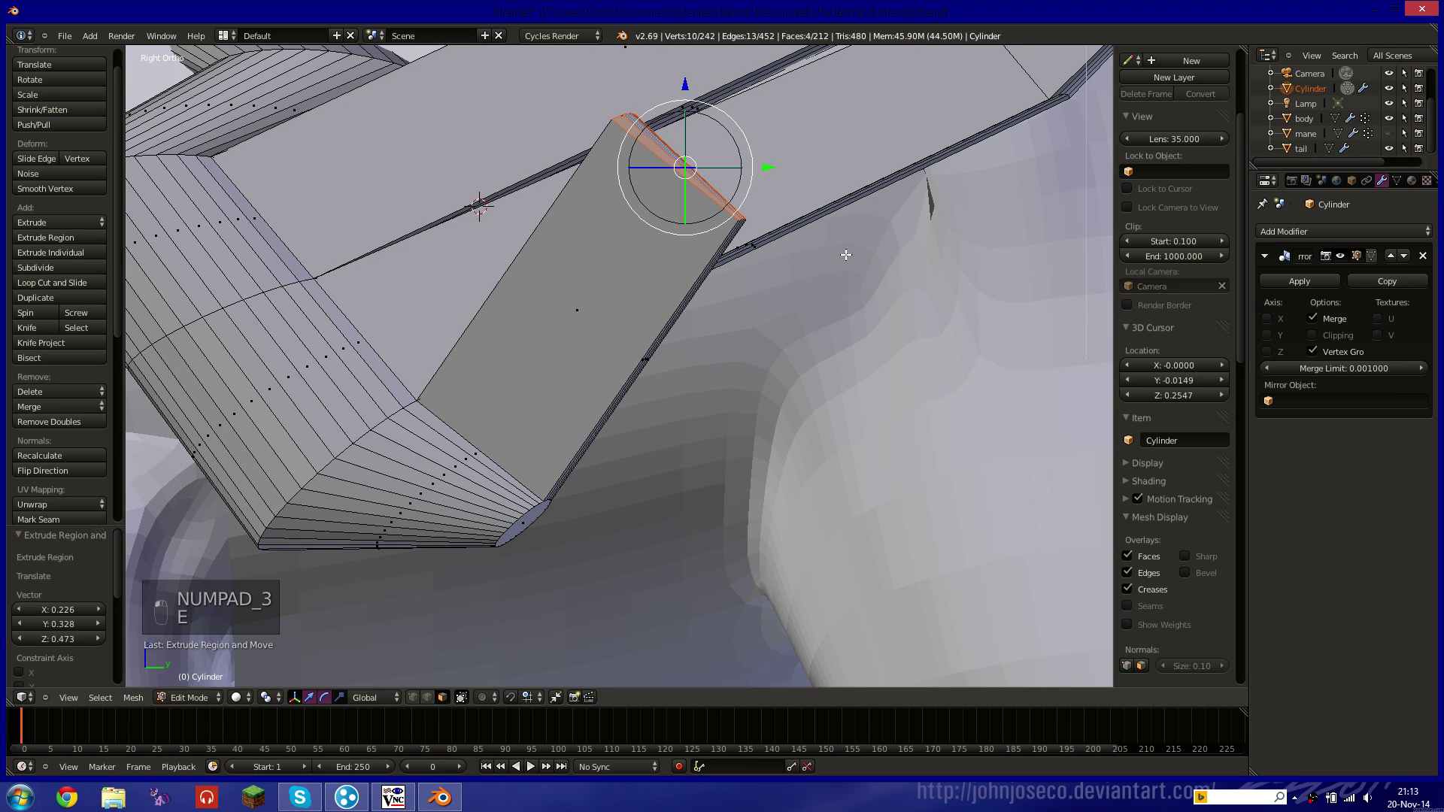
# Move the third feather's end faces about 0.55 in Y and -0.06 in Z, and scale them uniformly to 0.894.
pyautogui.keyDown('shift'); pyautogui.moveTo(761, 226); pyautogui.dragTo(598, 305, button='middle'); pyautogui.keyUp('shift')
pyautogui.press('g')
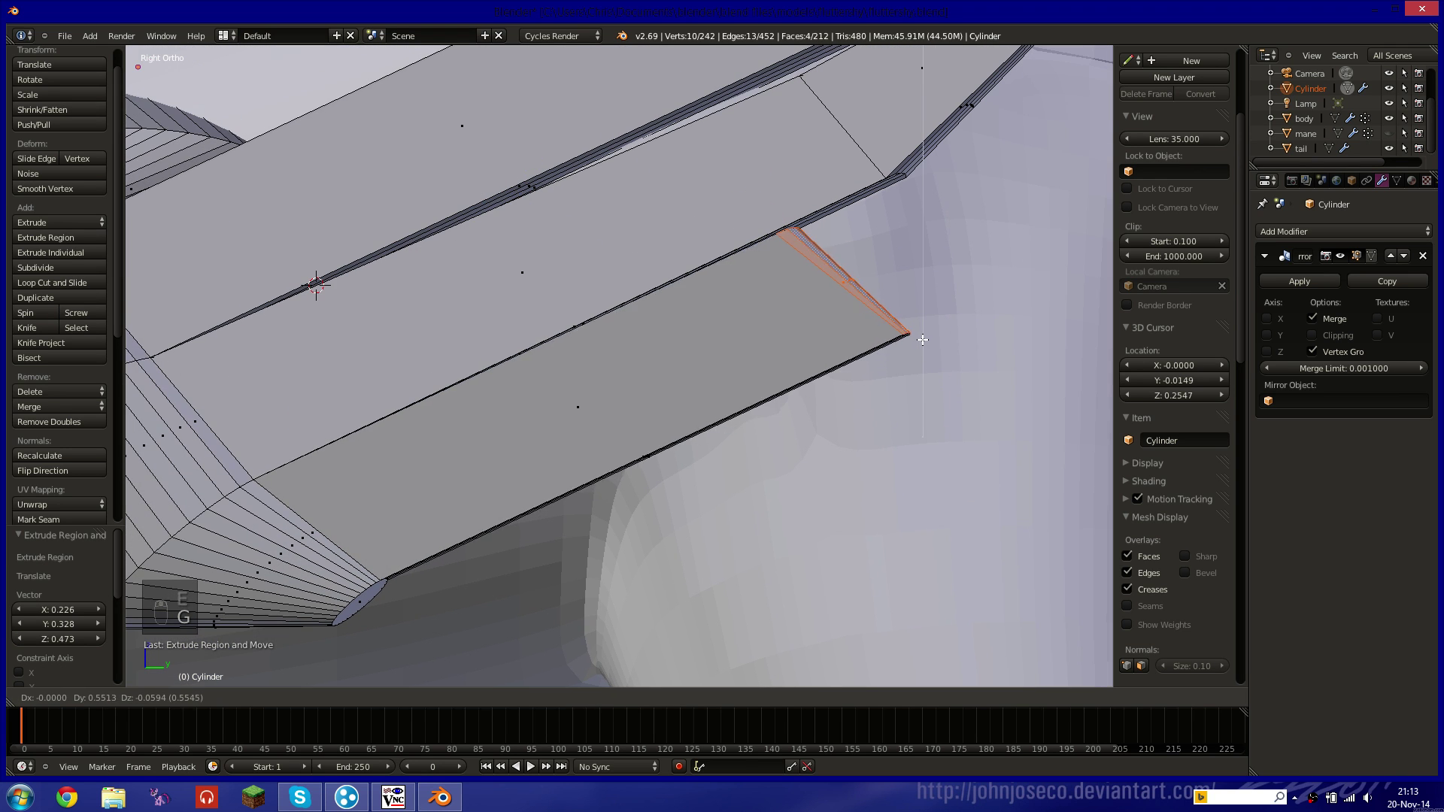
pyautogui.click(920, 340)
pyautogui.press('s')
pyautogui.click(923, 328)
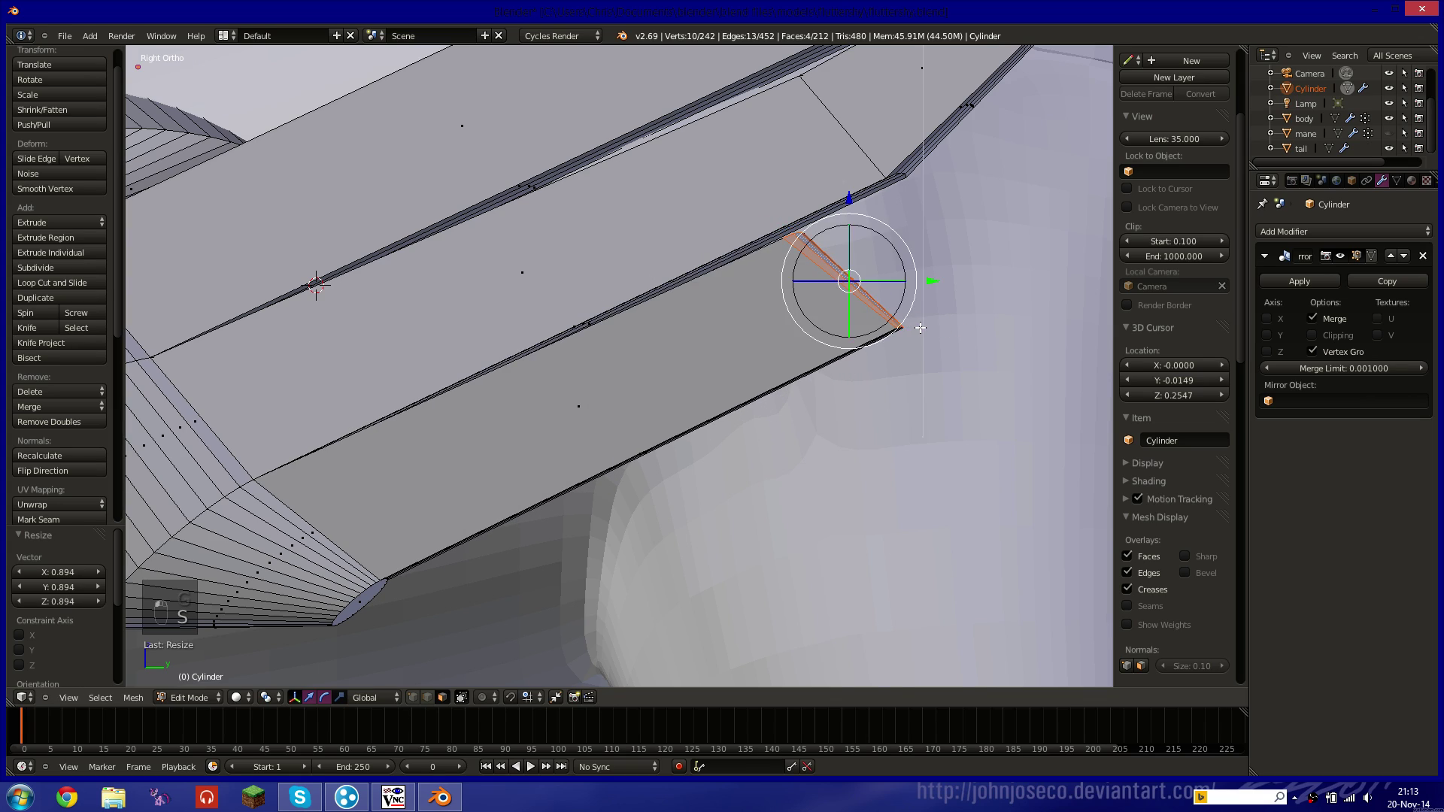
# Extrude the third feather's end faces by X 0.104, Y 0.150, Z 0.217 into a tip and reposition it over the reference outline.
pyautogui.press('z')
pyautogui.keyDown('shift'); pyautogui.moveTo(943, 302); pyautogui.dragTo(858, 328, button='middle'); pyautogui.keyUp('shift')
pyautogui.press('e')
pyautogui.click(1019, 265)
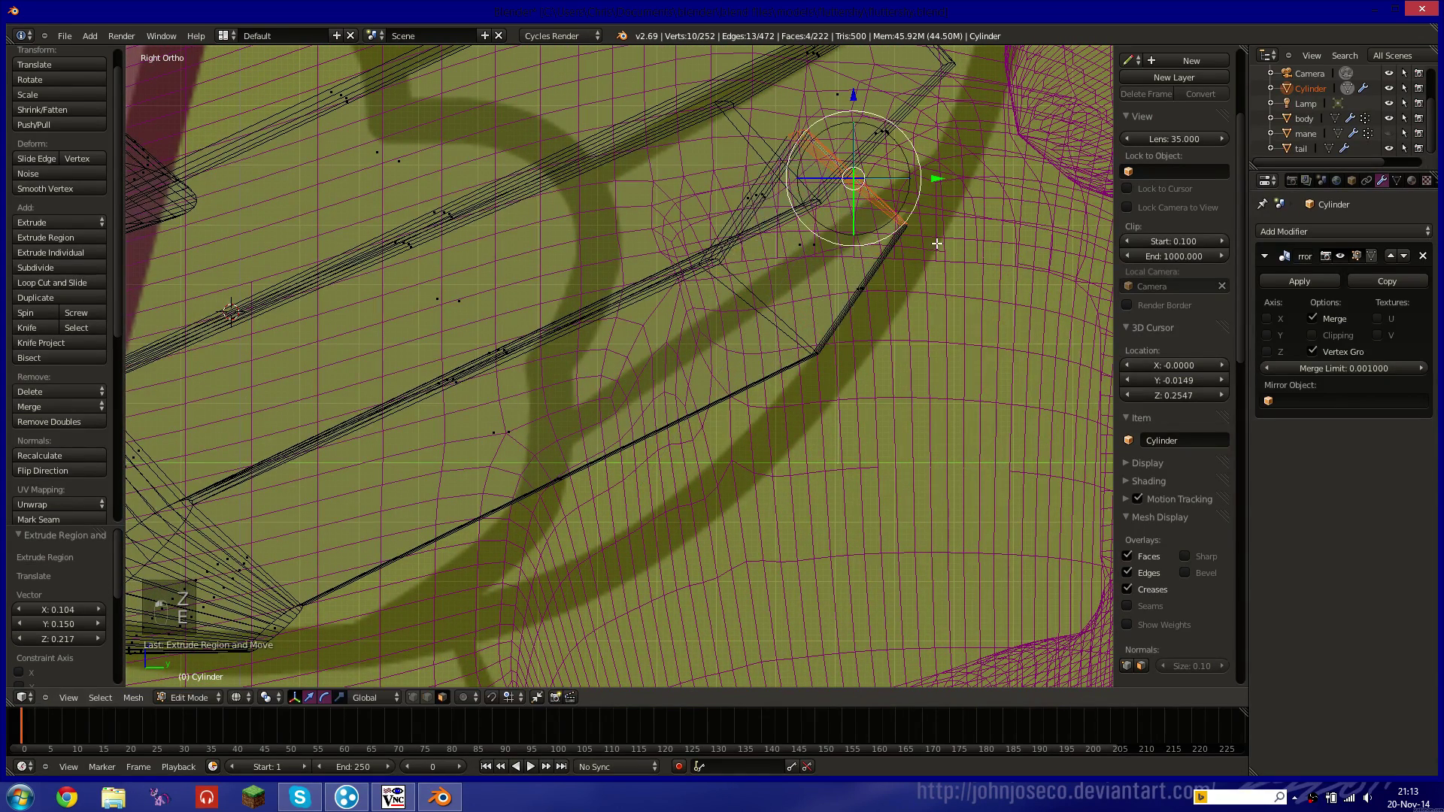
pyautogui.press('g')
pyautogui.click(986, 270)
# Scale the third feather's tip uniformly to 0.693 and move it 0.015 in Y and -0.021 in Z.
pyautogui.press('s')
pyautogui.click(984, 175)
pyautogui.press('g')
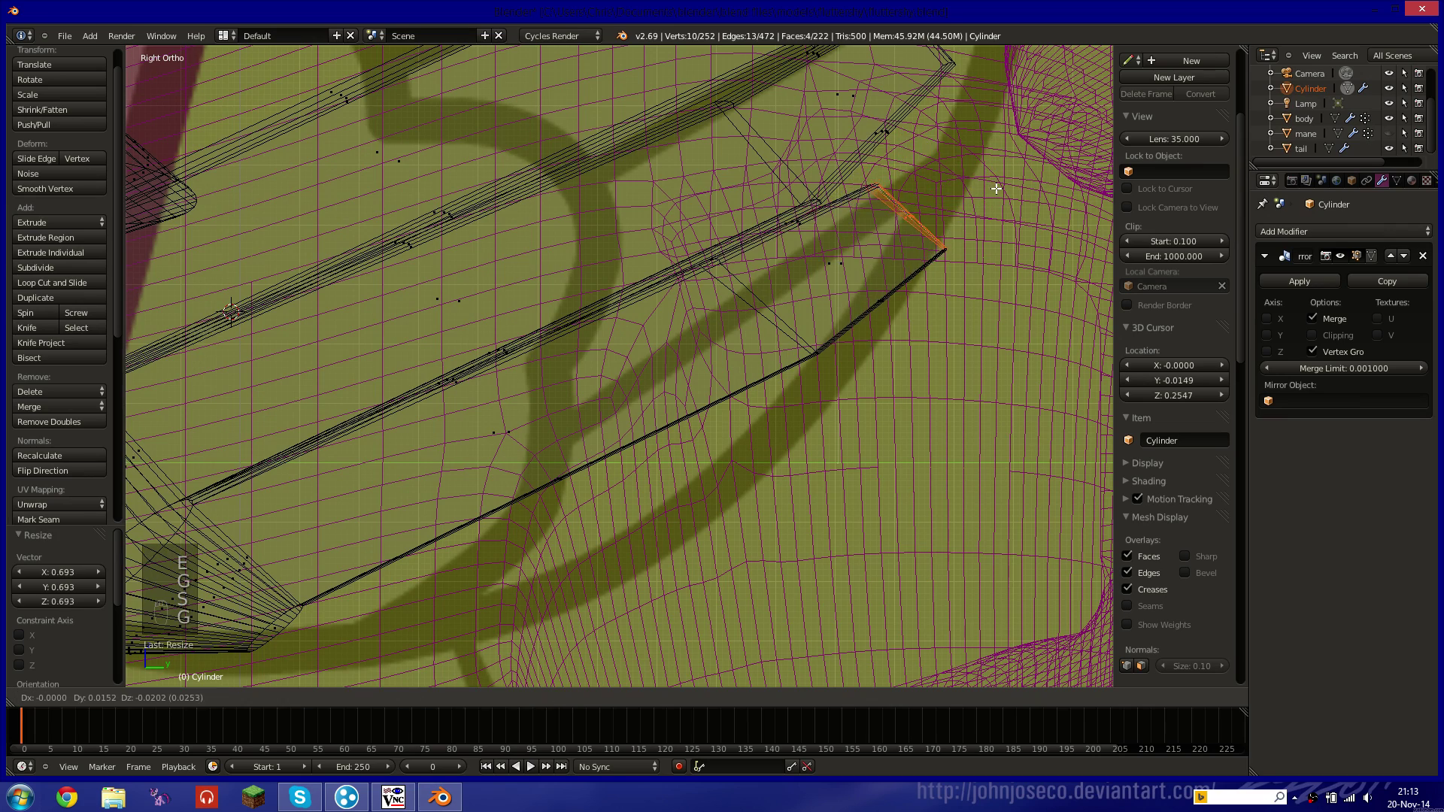
pyautogui.click(992, 198)
# Move the third feather's tip -0.178 along X toward the body.
pyautogui.press('z')
pyautogui.moveTo(992, 197); pyautogui.dragTo(539, 444, button='middle')
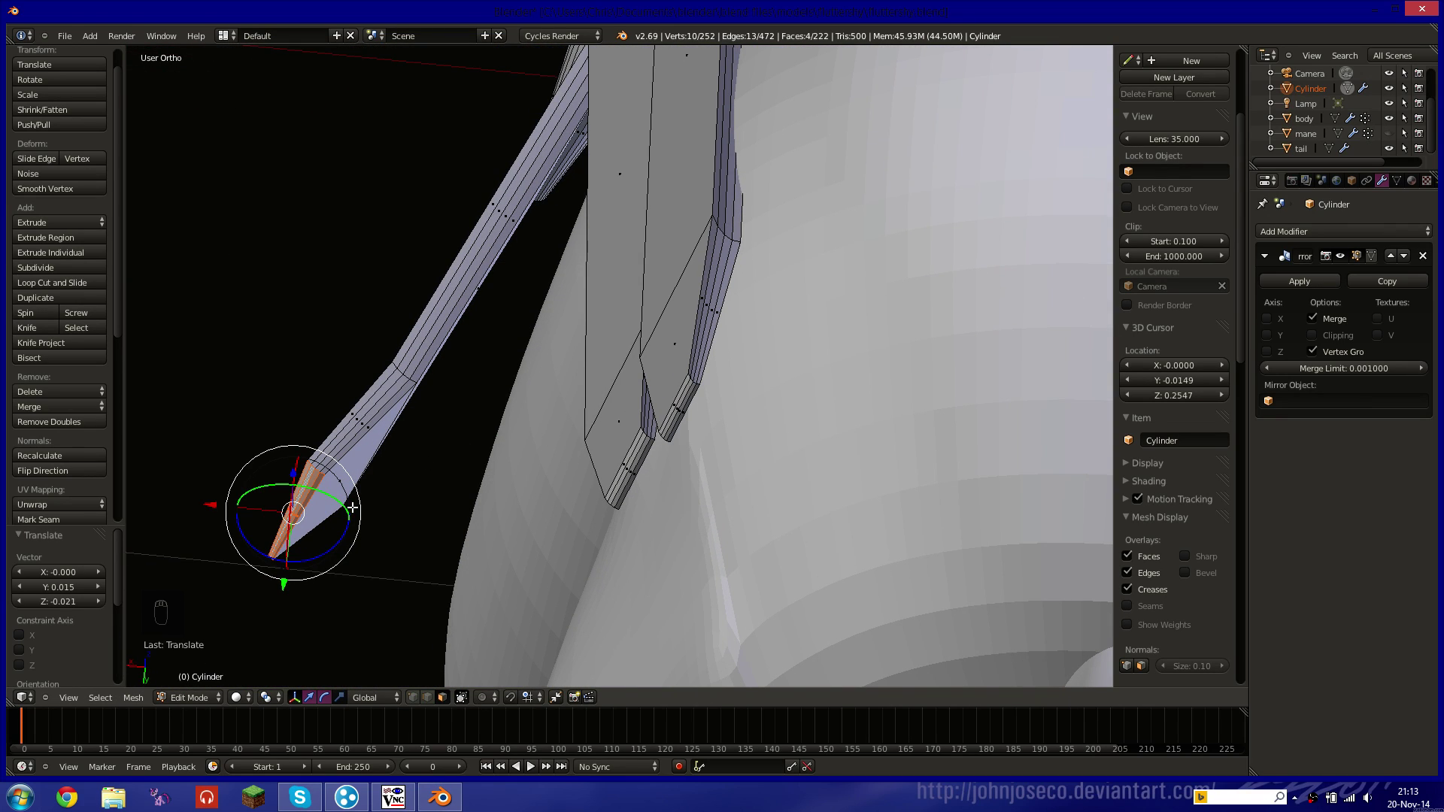
pyautogui.keyDown('alt'); pyautogui.keyDown('shift'); pyautogui.rightClick(403, 381); pyautogui.keyUp('shift'); pyautogui.keyUp('alt')
pyautogui.moveTo(255, 471); pyautogui.dragTo(489, 542)
pyautogui.keyDown('alt'); pyautogui.keyDown('shift'); pyautogui.rightClick(573, 385); pyautogui.keyUp('shift'); pyautogui.keyUp('alt')
pyautogui.moveTo(486, 537); pyautogui.dragTo(622, 427, button='middle')
pyautogui.scroll(-8, 621, 427)
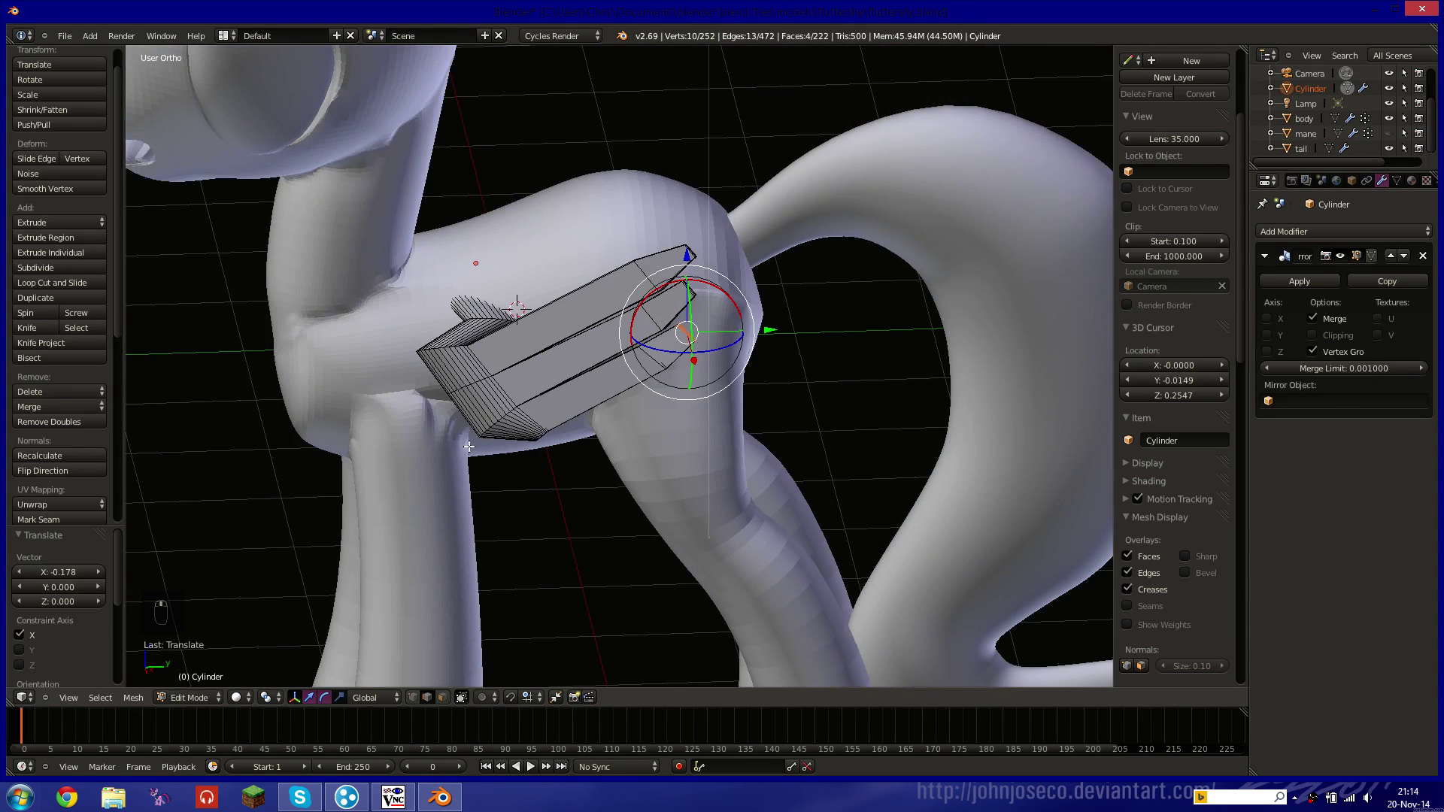
# Add a Subdivision Surface modifier to the wing with 2 view and 3 render subdivisions.
pyautogui.keyDown('shift'); pyautogui.moveTo(491, 445); pyautogui.dragTo(550, 417, button='middle'); pyautogui.keyUp('shift')
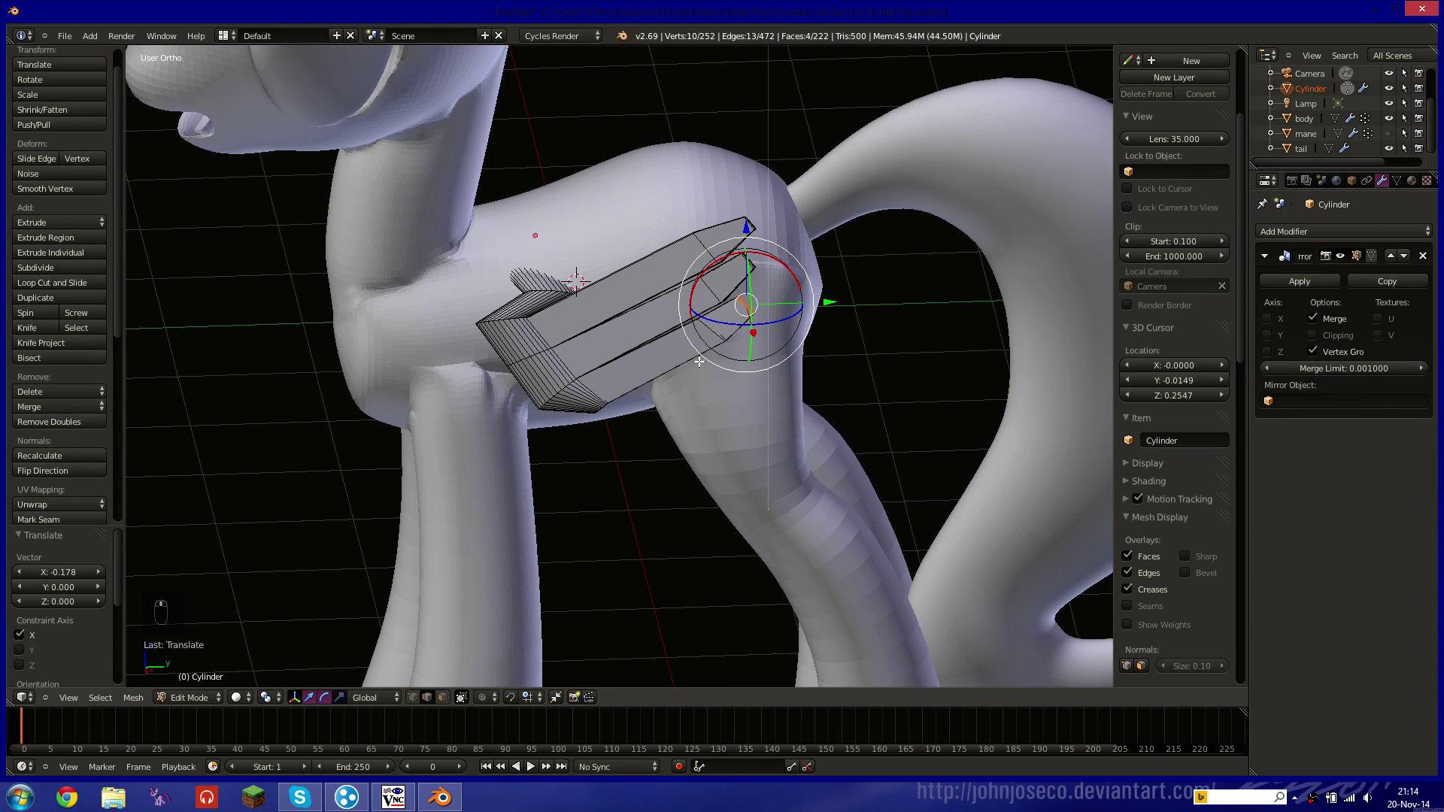
pyautogui.click(1388, 232)
pyautogui.click(1158, 479)
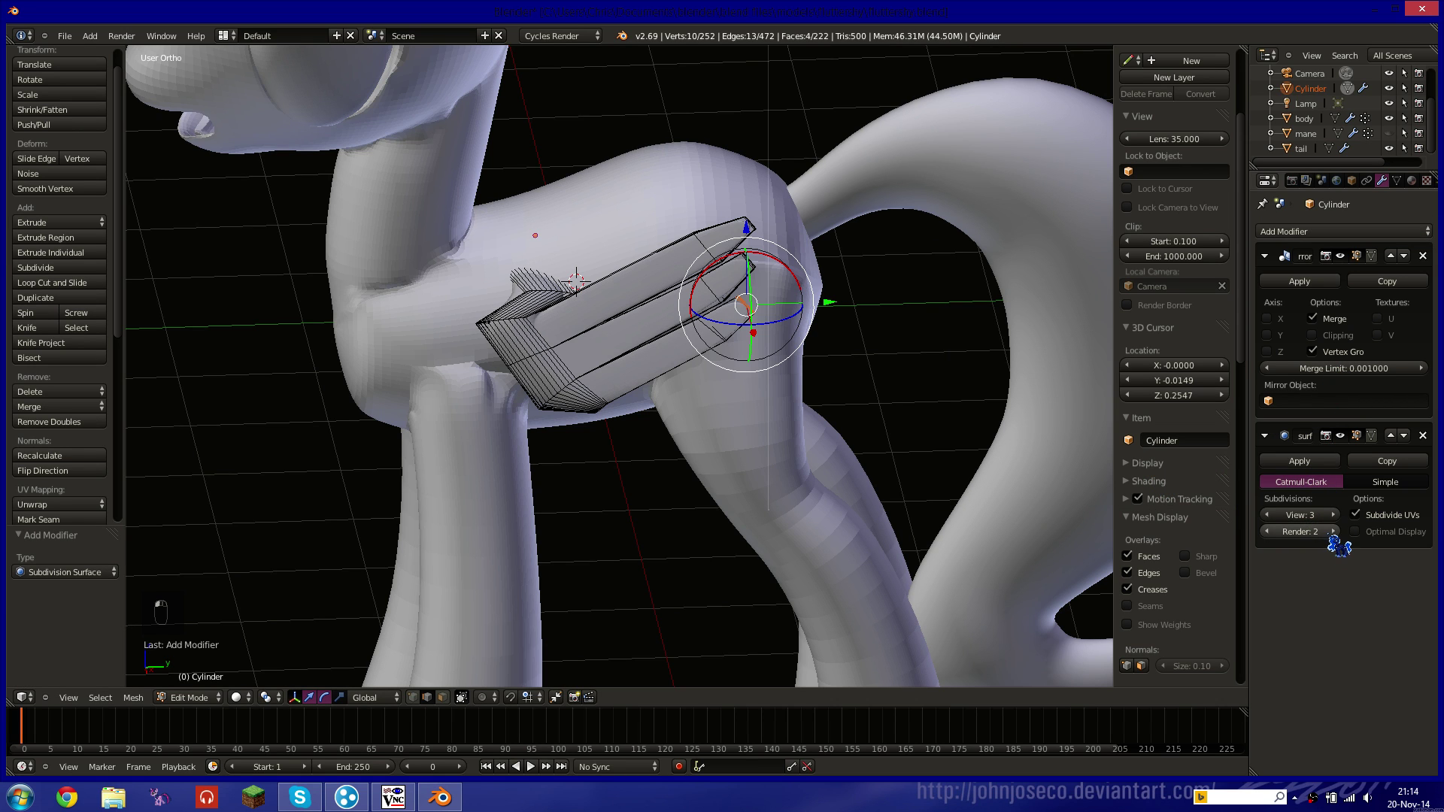
pyautogui.click(1268, 517)
pyautogui.click(1332, 532)
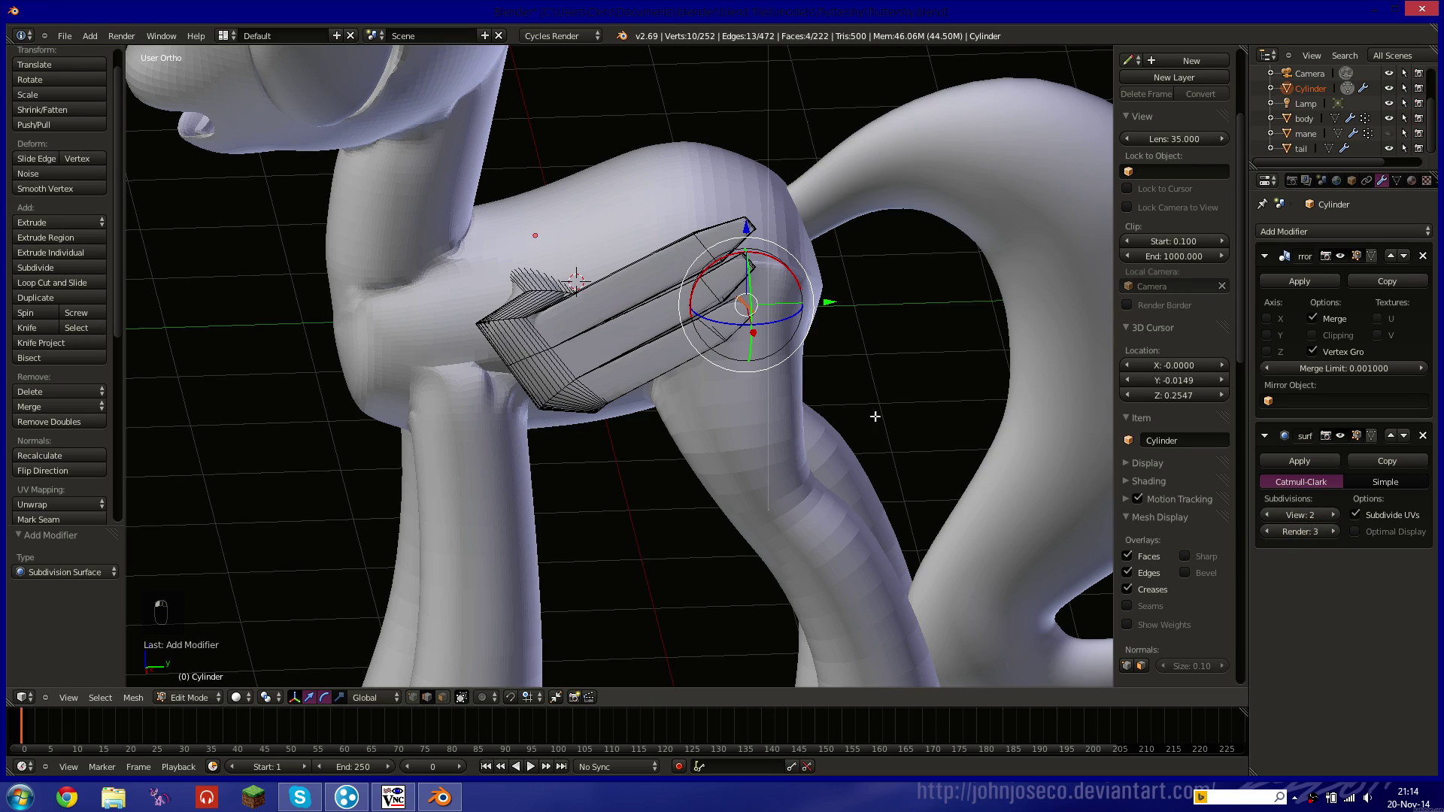
# Preview the smoothed wing and its three feathers in the rendered view, then return to editing the mesh in solid display.
pyautogui.press('z')
pyautogui.moveTo(558, 368); pyautogui.dragTo(590, 392, button='middle')
pyautogui.press('z')
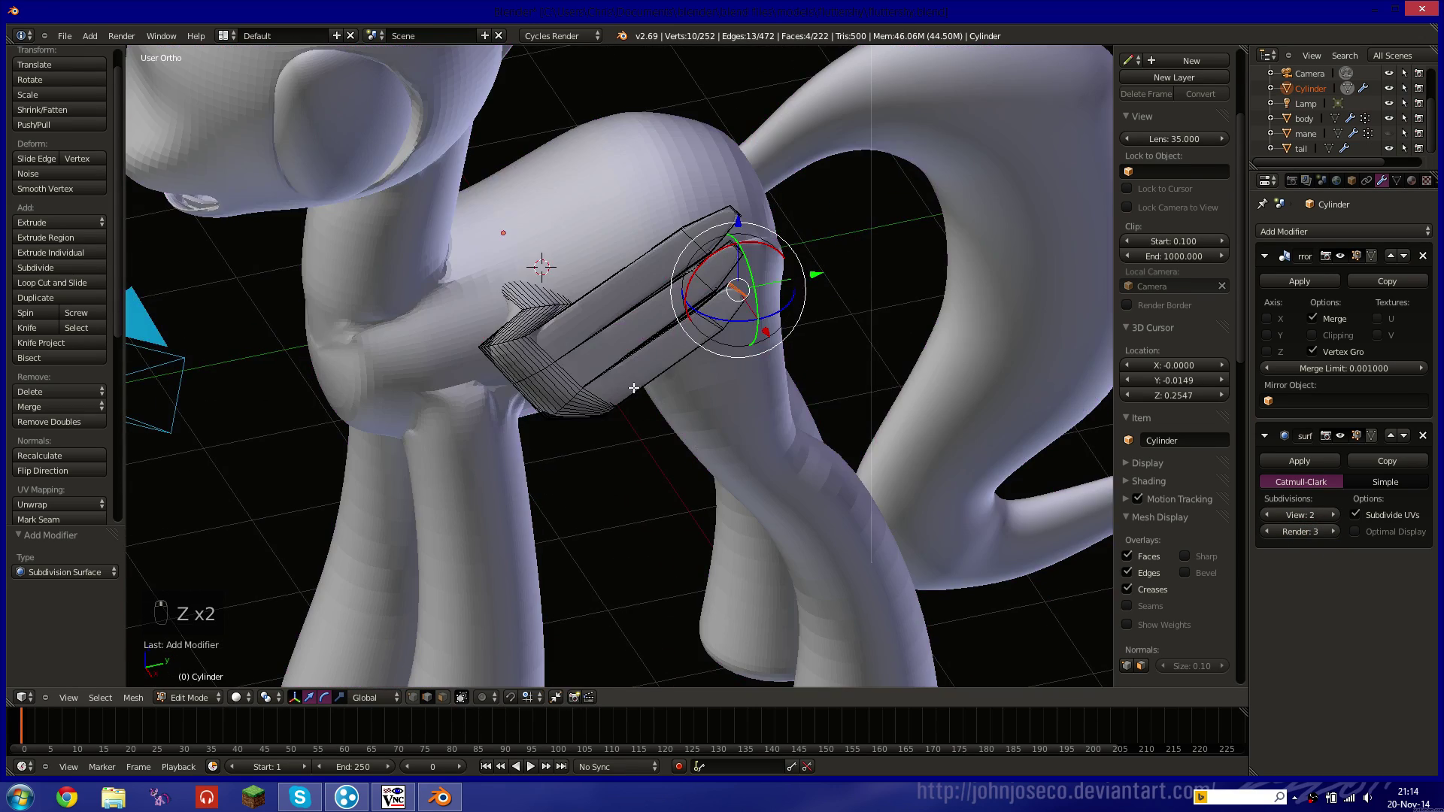
pyautogui.hotkey('shift', 'z')
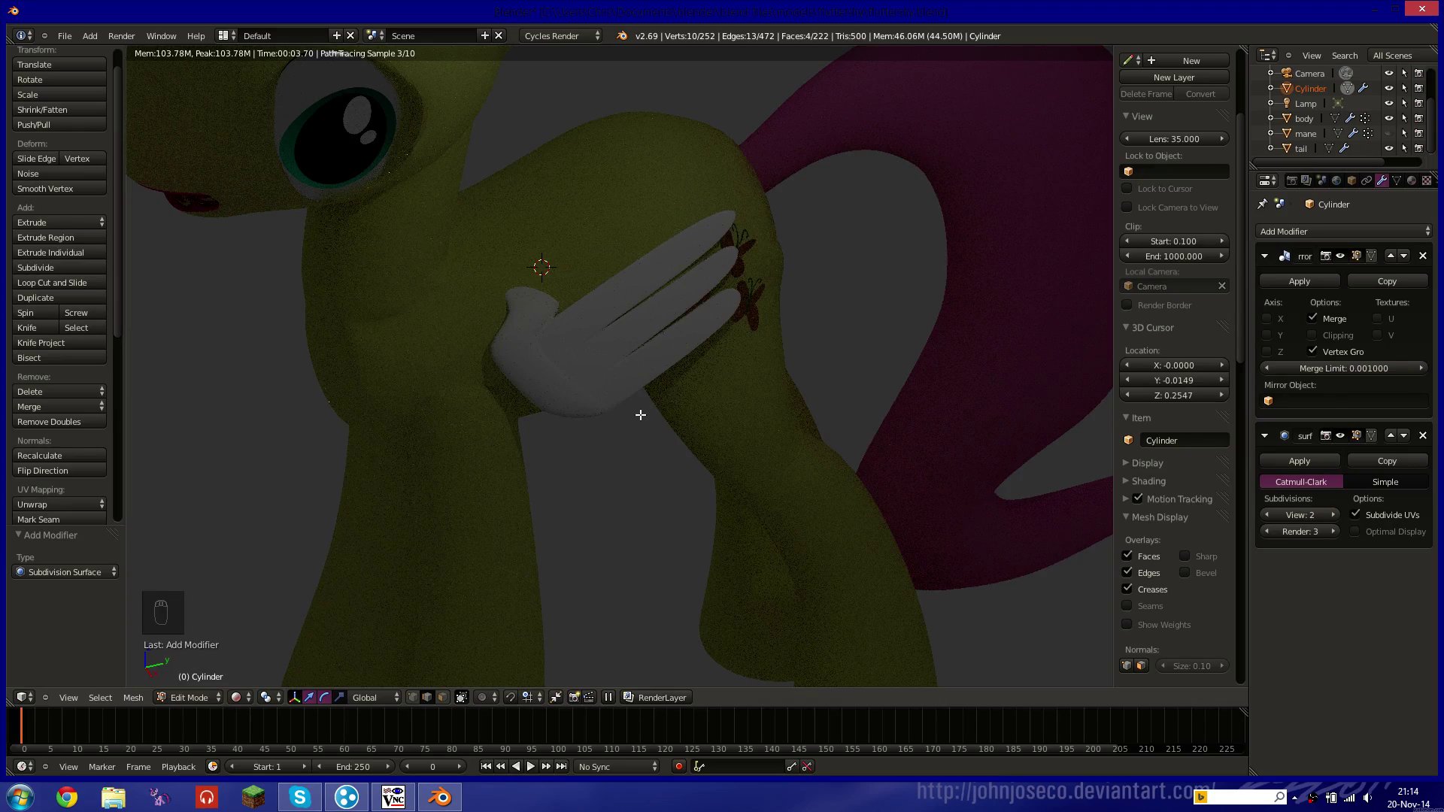
pyautogui.hotkey('shift', 'z')
pyautogui.moveTo(639, 400)
pyautogui.mouseDown(button='middle')
pyautogui.moveTo(695, 386)
pyautogui.moveTo(589, 391)
pyautogui.moveTo(671, 379)
pyautogui.moveTo(638, 379)
pyautogui.mouseUp(button='middle')
pyautogui.press('Tab')
pyautogui.scroll(-3, 640, 396)
pyautogui.scroll(6, 616, 390)
pyautogui.hotkey('shift', 'z')
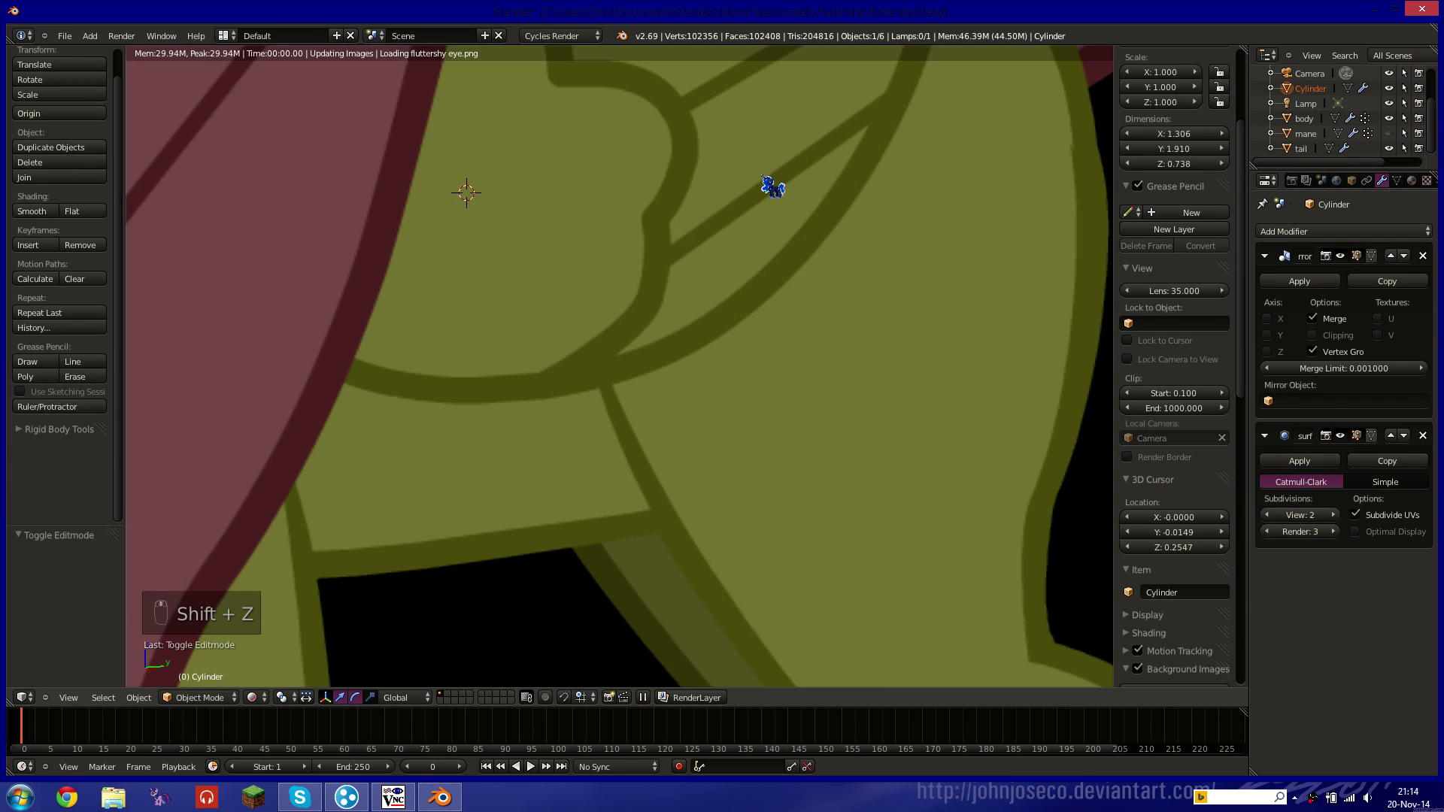
pyautogui.hotkey('shift', 'z')
pyautogui.press('Tab')
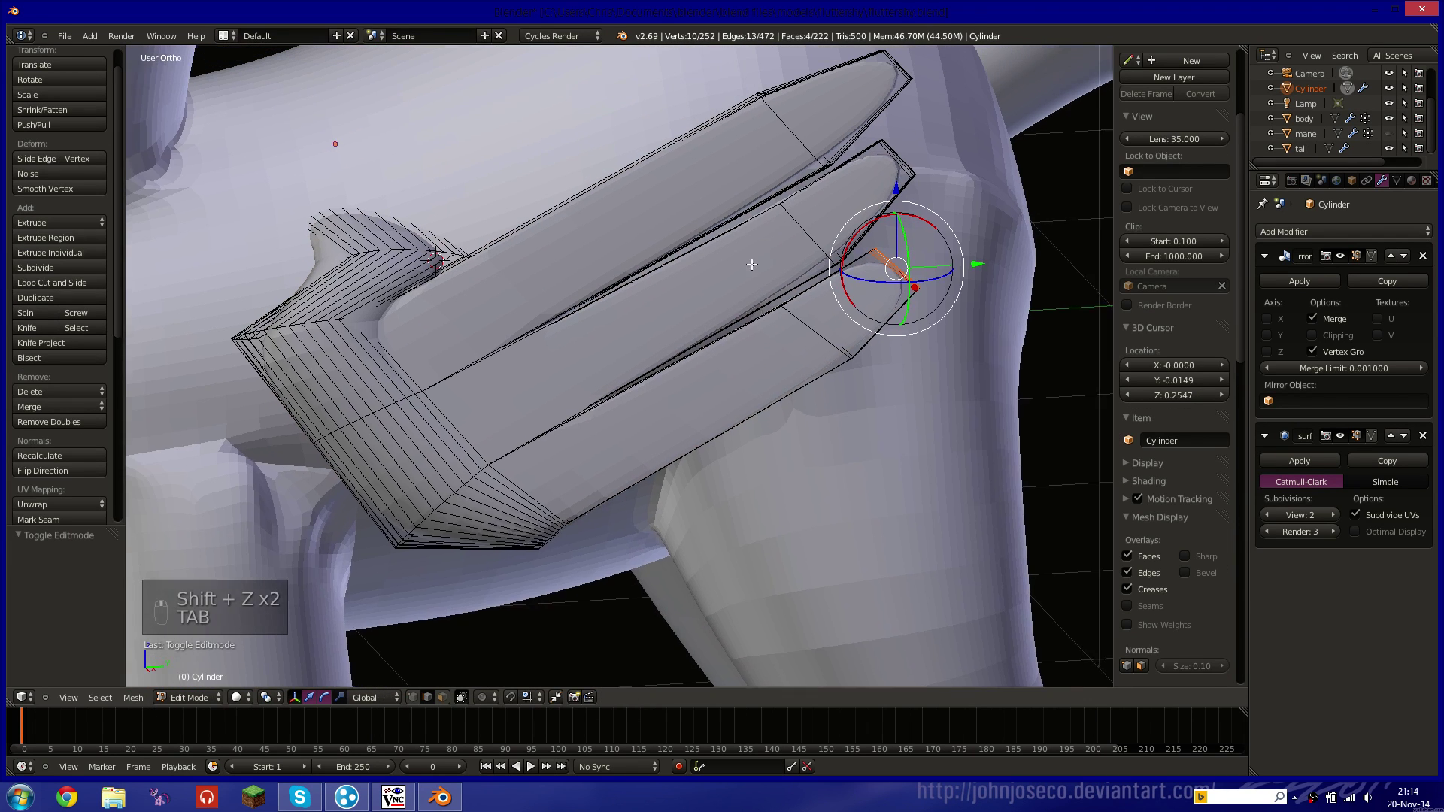
# Select the top feather's edge loop before the tip plus its tip edges, and move them -0.227 in Y and -0.157 in Z.
pyautogui.moveTo(752, 265); pyautogui.dragTo(761, 231, button='middle')
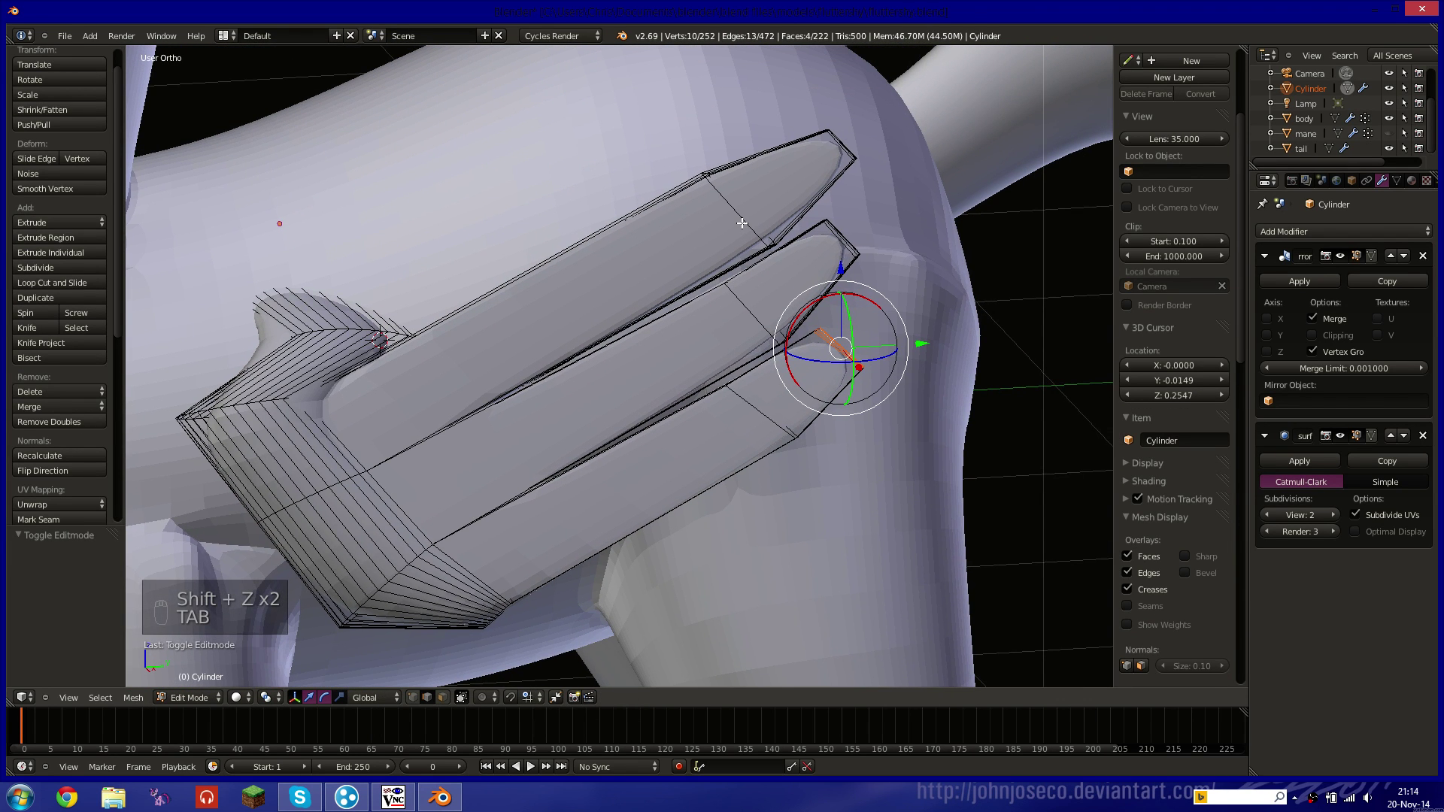
pyautogui.keyDown('alt'); pyautogui.keyDown('shift'); pyautogui.rightClick(741, 223); pyautogui.keyUp('shift'); pyautogui.keyUp('alt')
pyautogui.keyDown('alt'); pyautogui.rightClick(742, 220); pyautogui.keyUp('alt')
pyautogui.keyDown('alt'); pyautogui.keyDown('shift'); pyautogui.rightClick(740, 213); pyautogui.keyUp('shift'); pyautogui.keyUp('alt')
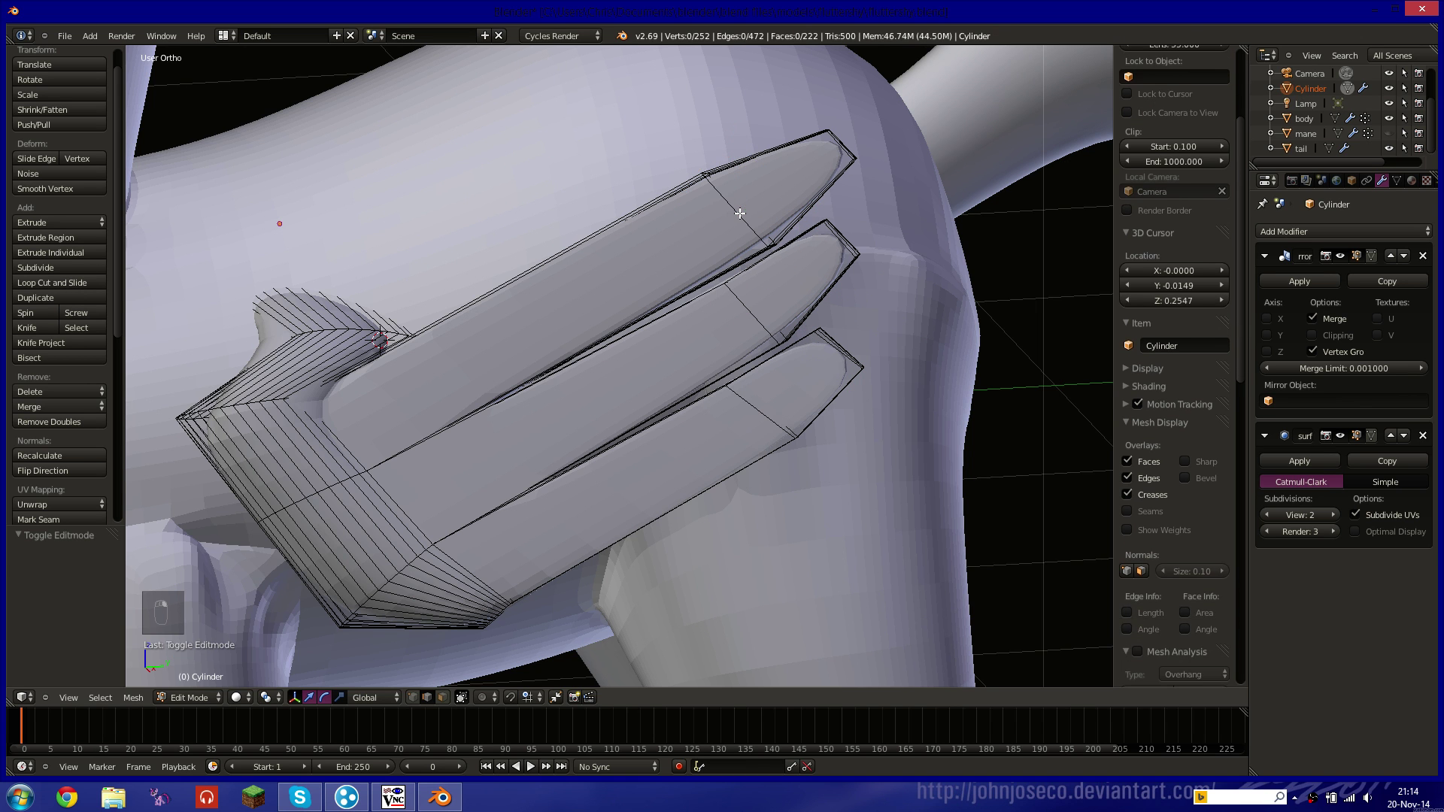
pyautogui.keyDown('alt'); pyautogui.rightClick(740, 213); pyautogui.keyUp('alt')
pyautogui.keyDown('shift'); pyautogui.rightClick(838, 141); pyautogui.keyUp('shift')
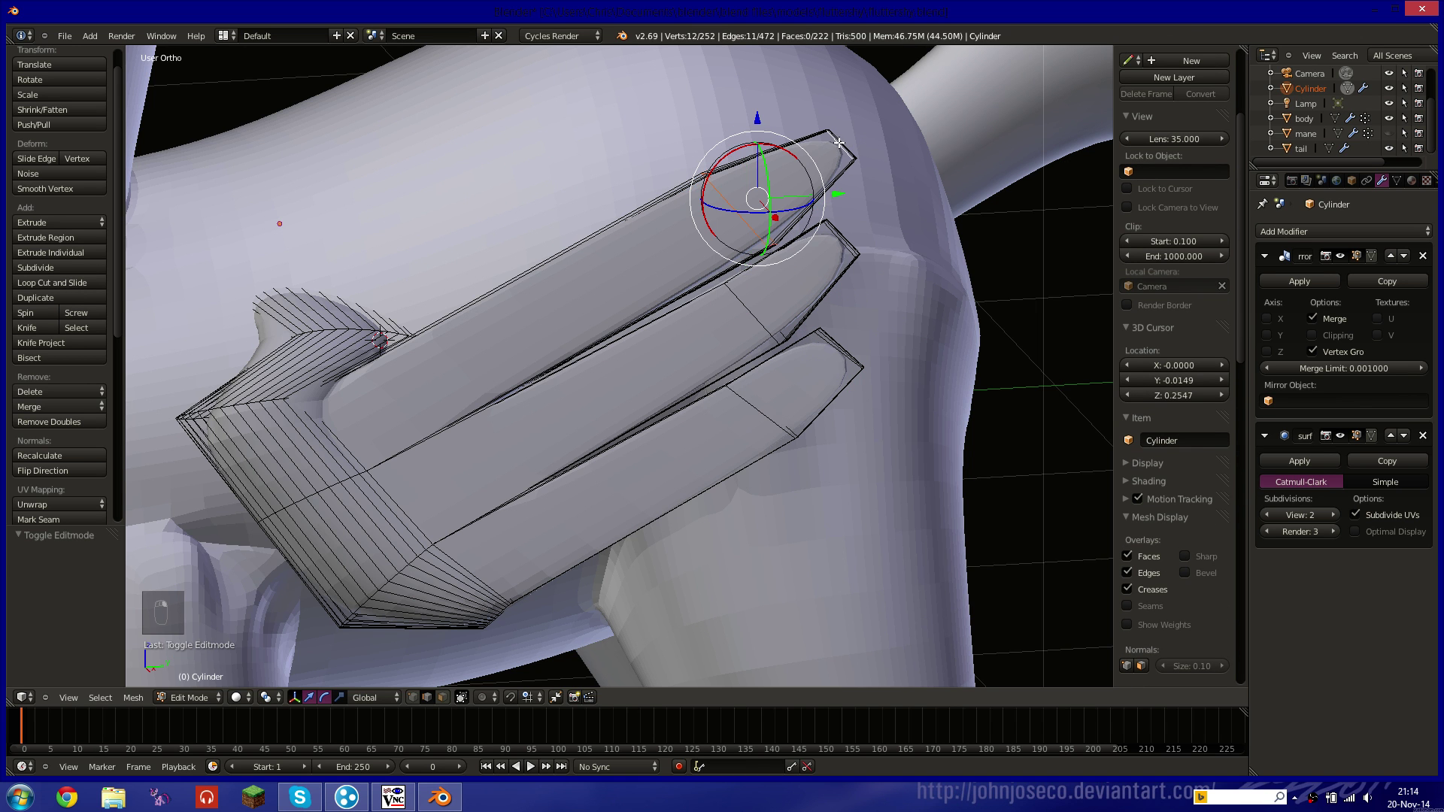
pyautogui.scroll(5, 406, 316)
pyautogui.keyDown('shift'); pyautogui.moveTo(398, 324); pyautogui.dragTo(314, 398, button='middle'); pyautogui.keyUp('shift')
pyautogui.keyDown('shift'); pyautogui.rightClick(727, 148); pyautogui.keyUp('shift')
pyautogui.keyDown('shift'); pyautogui.rightClick(731, 142); pyautogui.keyUp('shift')
pyautogui.keyDown('shift'); pyautogui.rightClick(729, 144); pyautogui.keyUp('shift')
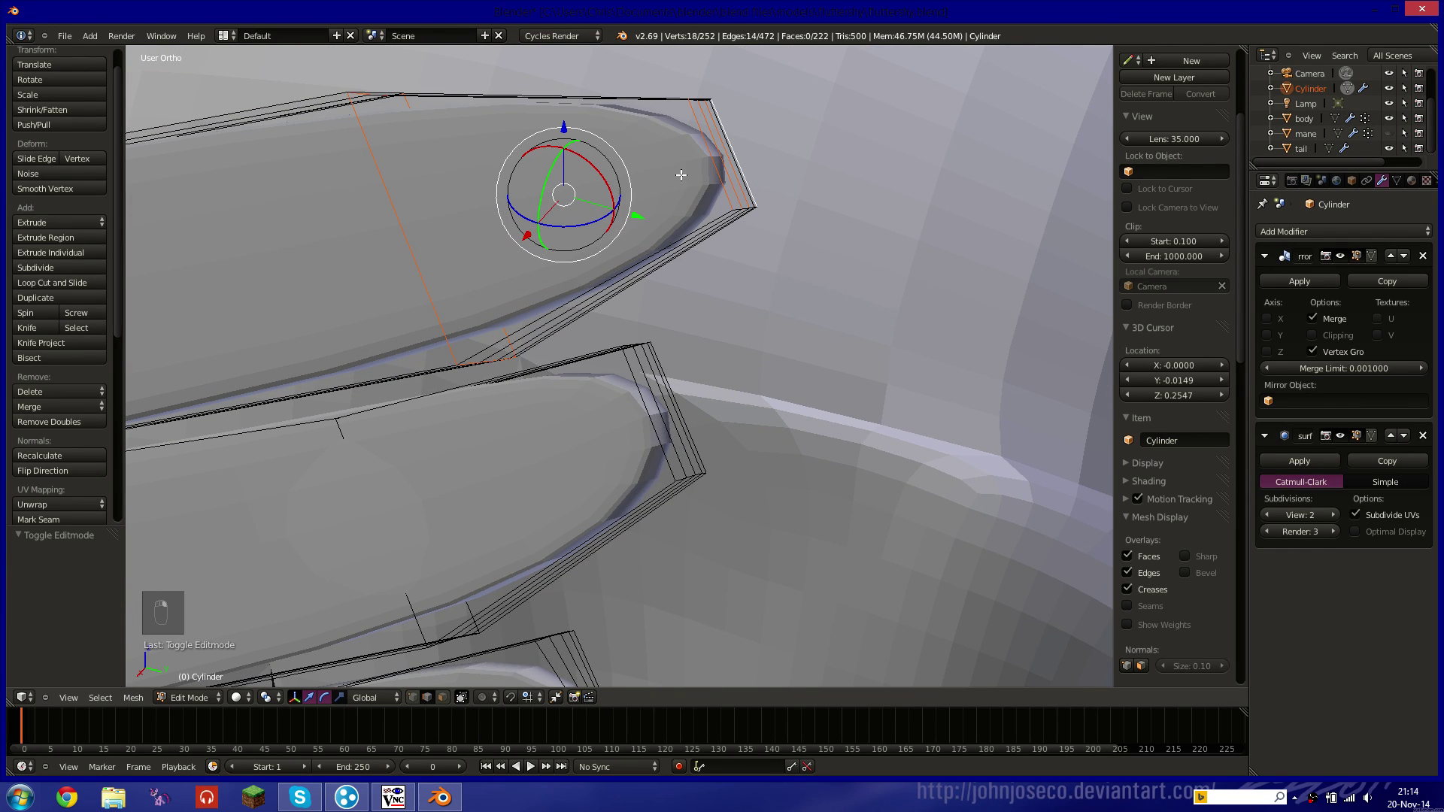
pyautogui.keyDown('shift'); pyautogui.rightClick(736, 162); pyautogui.keyUp('shift')
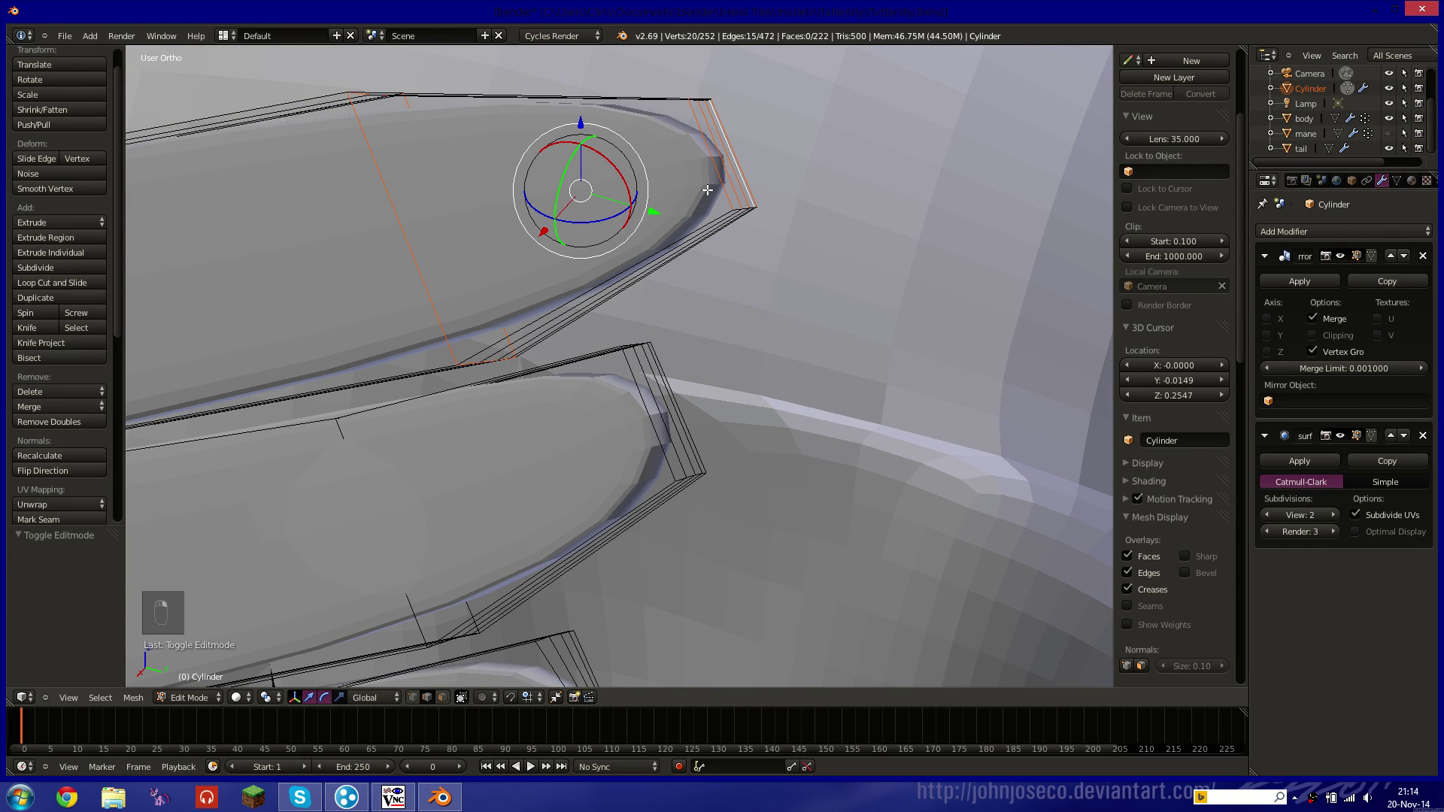
pyautogui.press('KP_3')
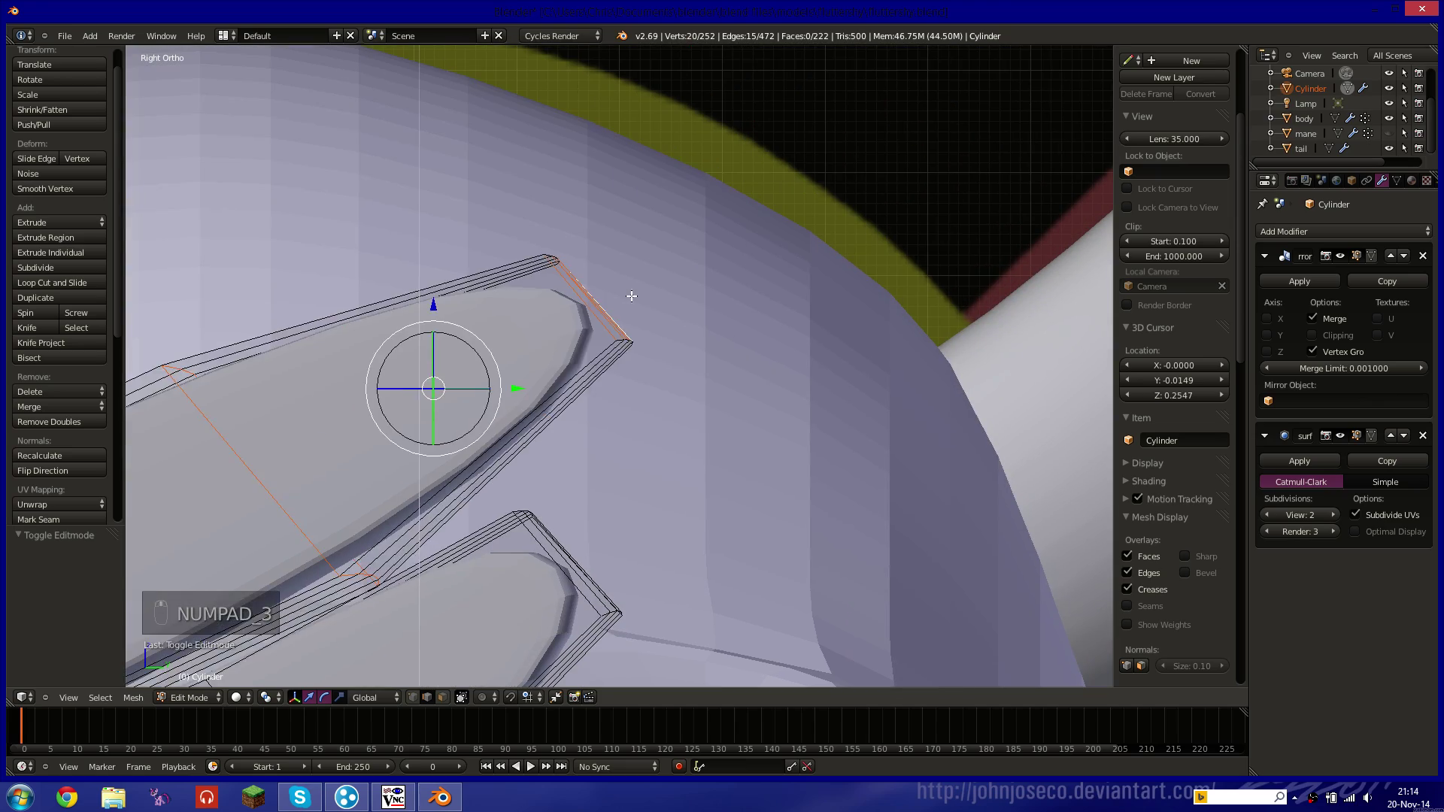
pyautogui.press('g')
pyautogui.click(391, 464)
# Shift the top feather's selected edges a further -0.026 in Y and 0.018 along X.
pyautogui.keyDown('shift'); pyautogui.moveTo(367, 505); pyautogui.dragTo(796, 179, button='middle'); pyautogui.keyUp('shift')
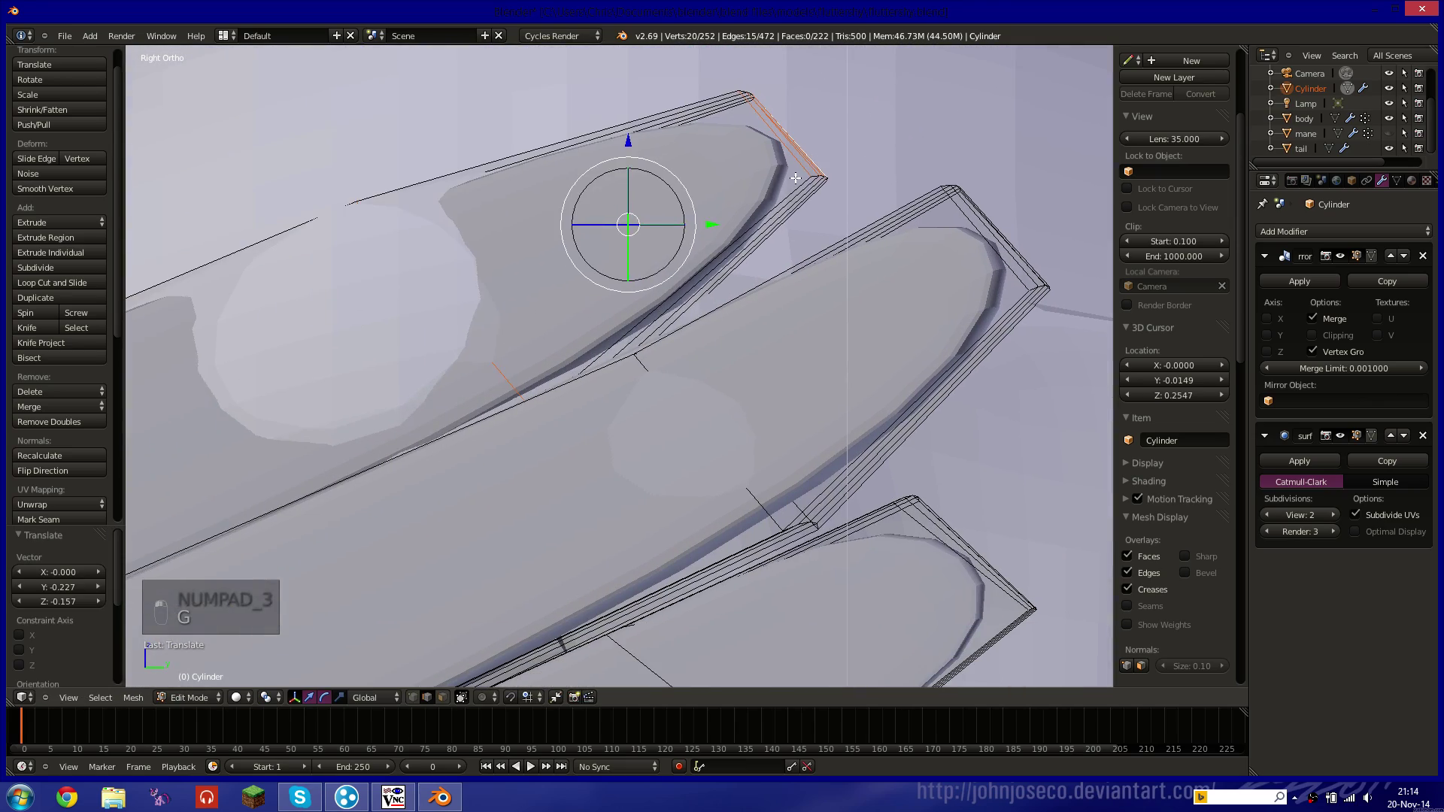
pyautogui.press('g')
pyautogui.click(750, 181)
pyautogui.press('z')
pyautogui.moveTo(713, 230); pyautogui.dragTo(547, 297, button='middle')
pyautogui.press('z')
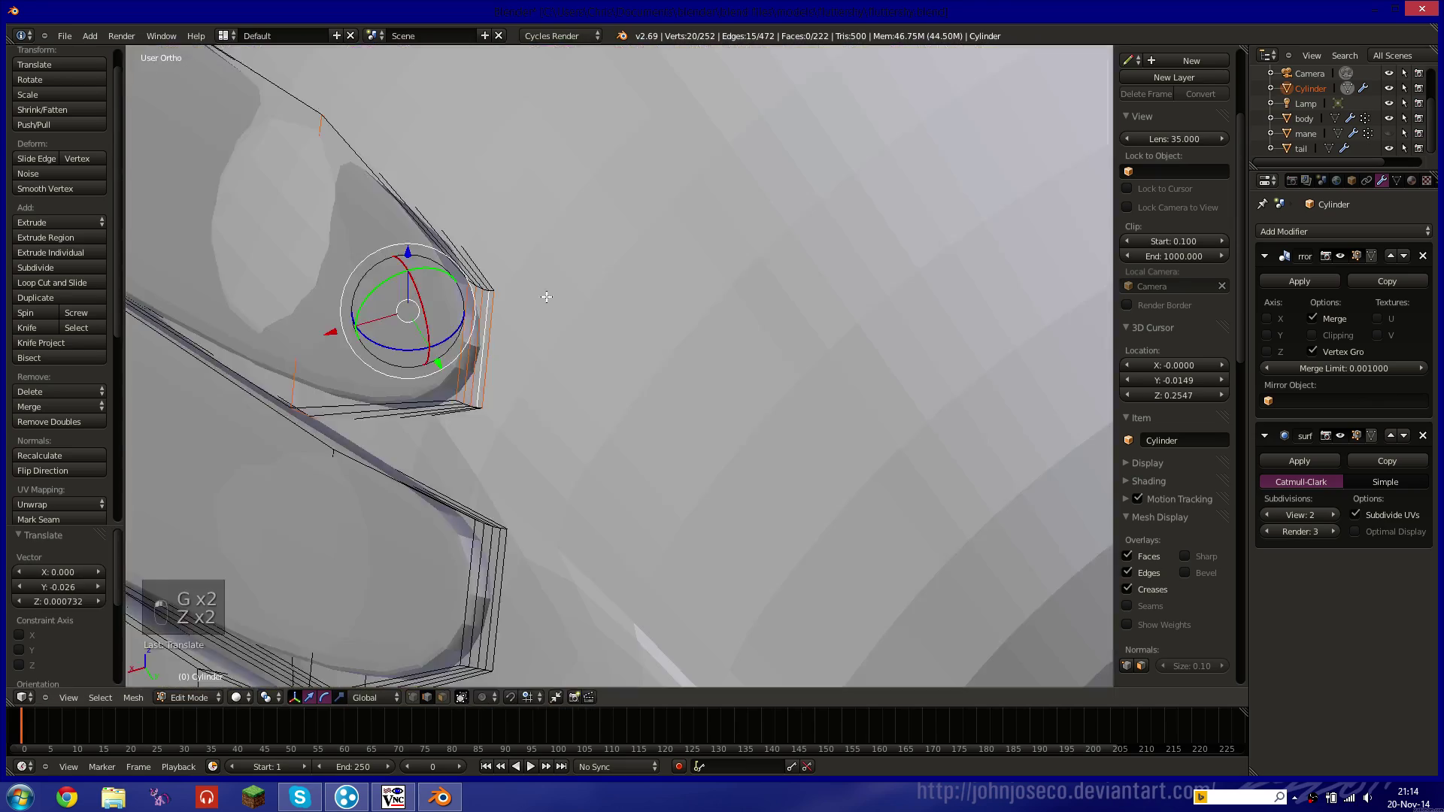
pyautogui.moveTo(333, 333); pyautogui.dragTo(315, 332)
pyautogui.scroll(-6, 300, 438)
pyautogui.moveTo(300, 438); pyautogui.dragTo(427, 384, button='middle')
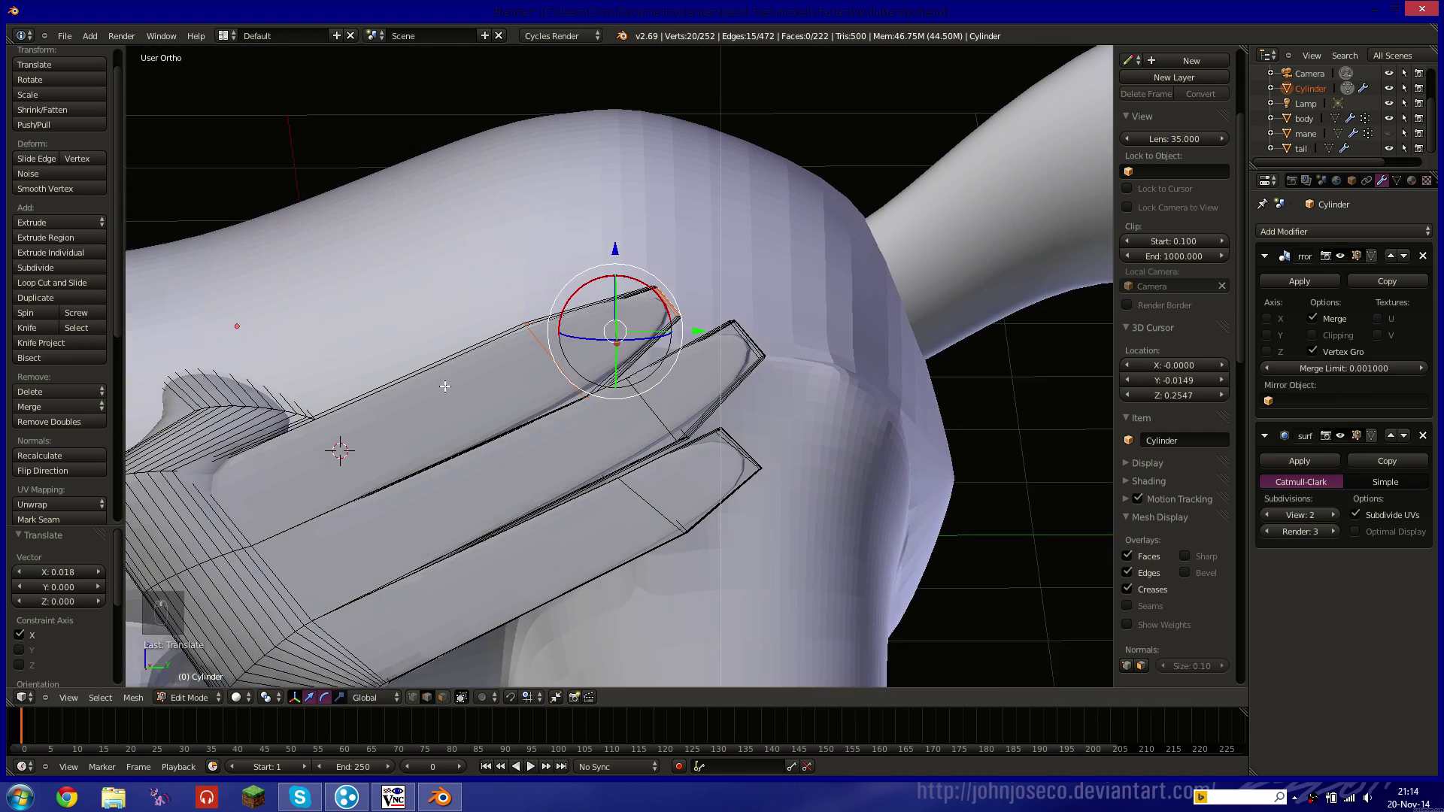
# Preview the wing with its shortened top feather in the rendered right side view.
pyautogui.scroll(-5, 444, 385)
pyautogui.press('KP_3')
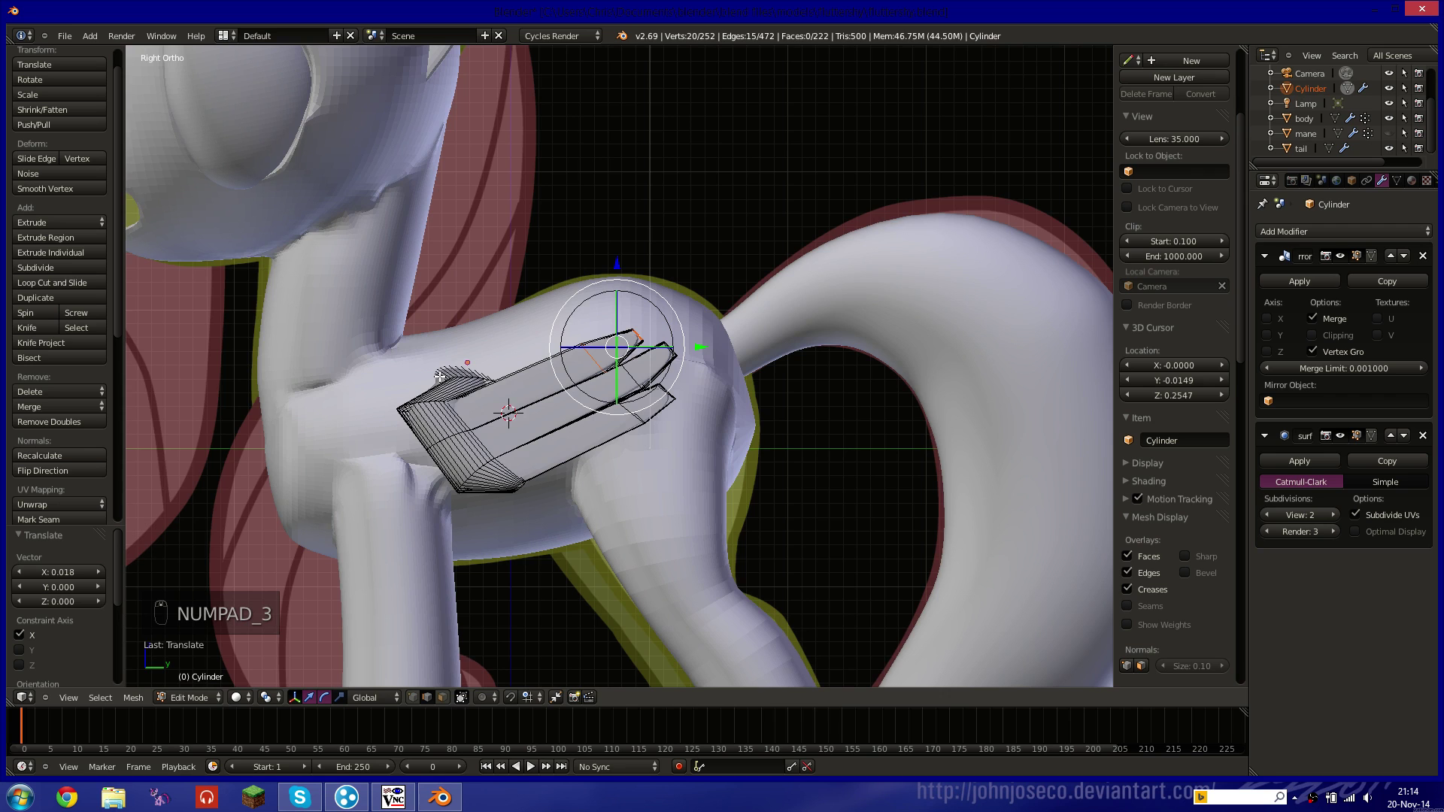
pyautogui.hotkey('shift', 'z')
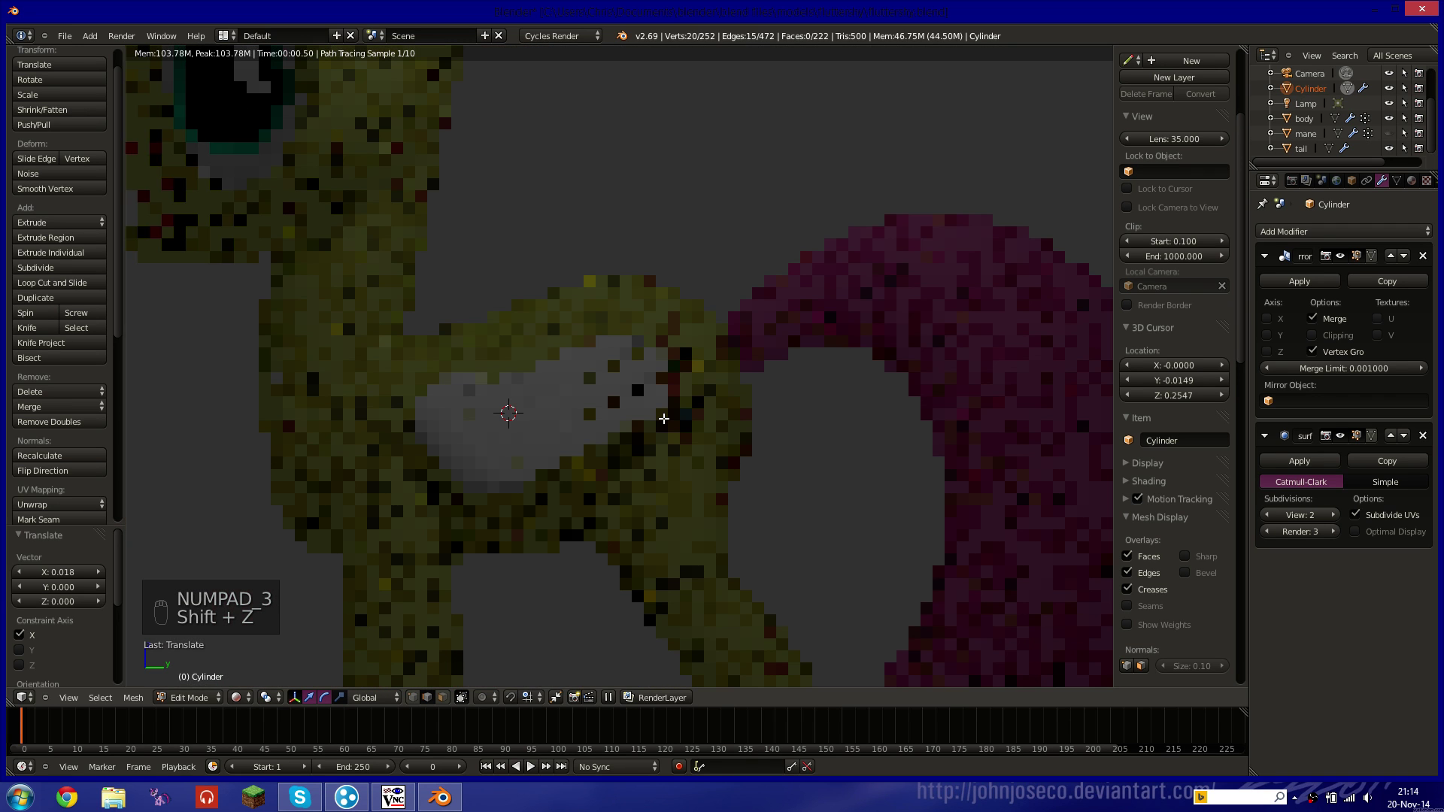
pyautogui.hotkey('shift', 'z')
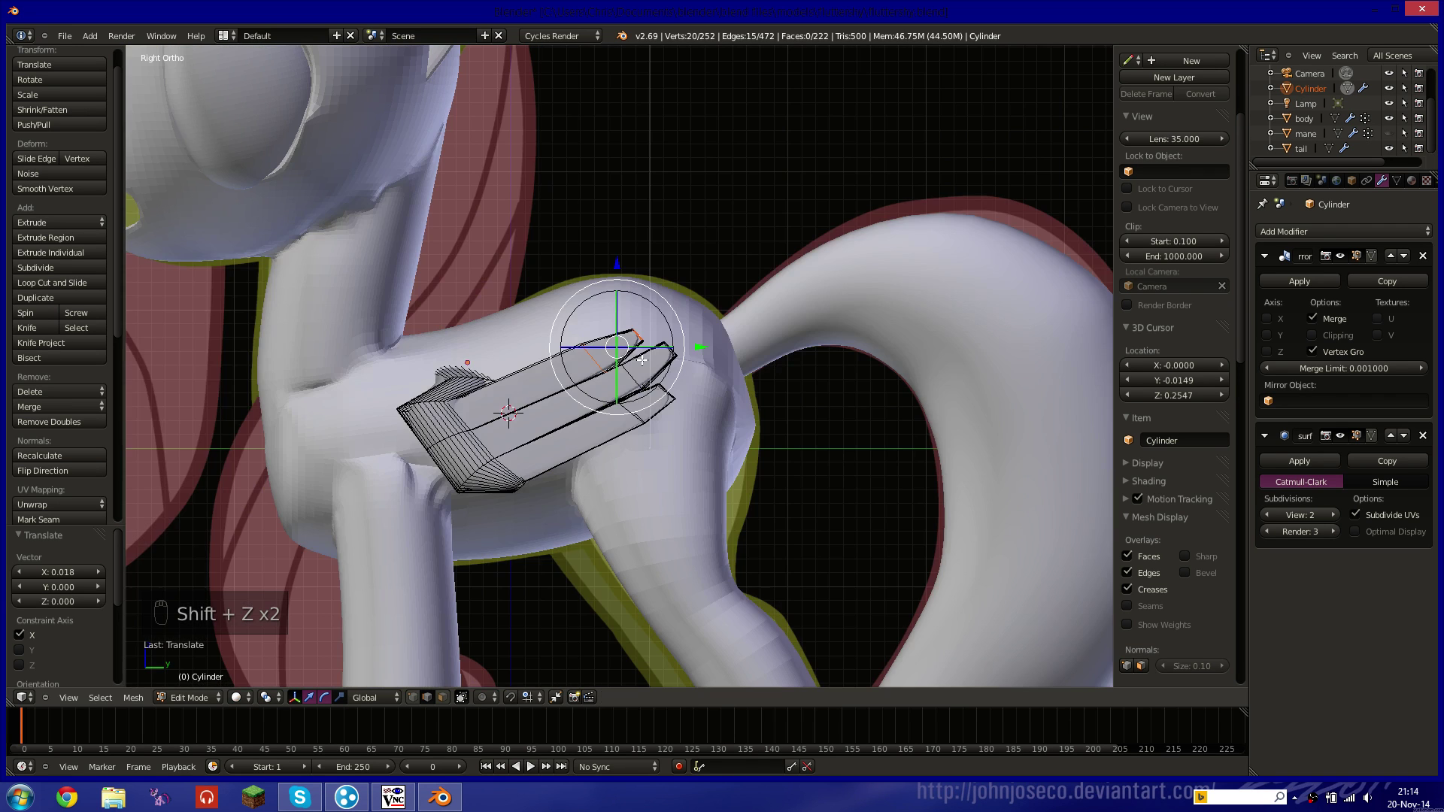
# Examine the wing's upper base and where it meets the body, in both solid and wireframe display.
pyautogui.moveTo(660, 393); pyautogui.dragTo(598, 406, button='middle')
pyautogui.scroll(6, 764, 393)
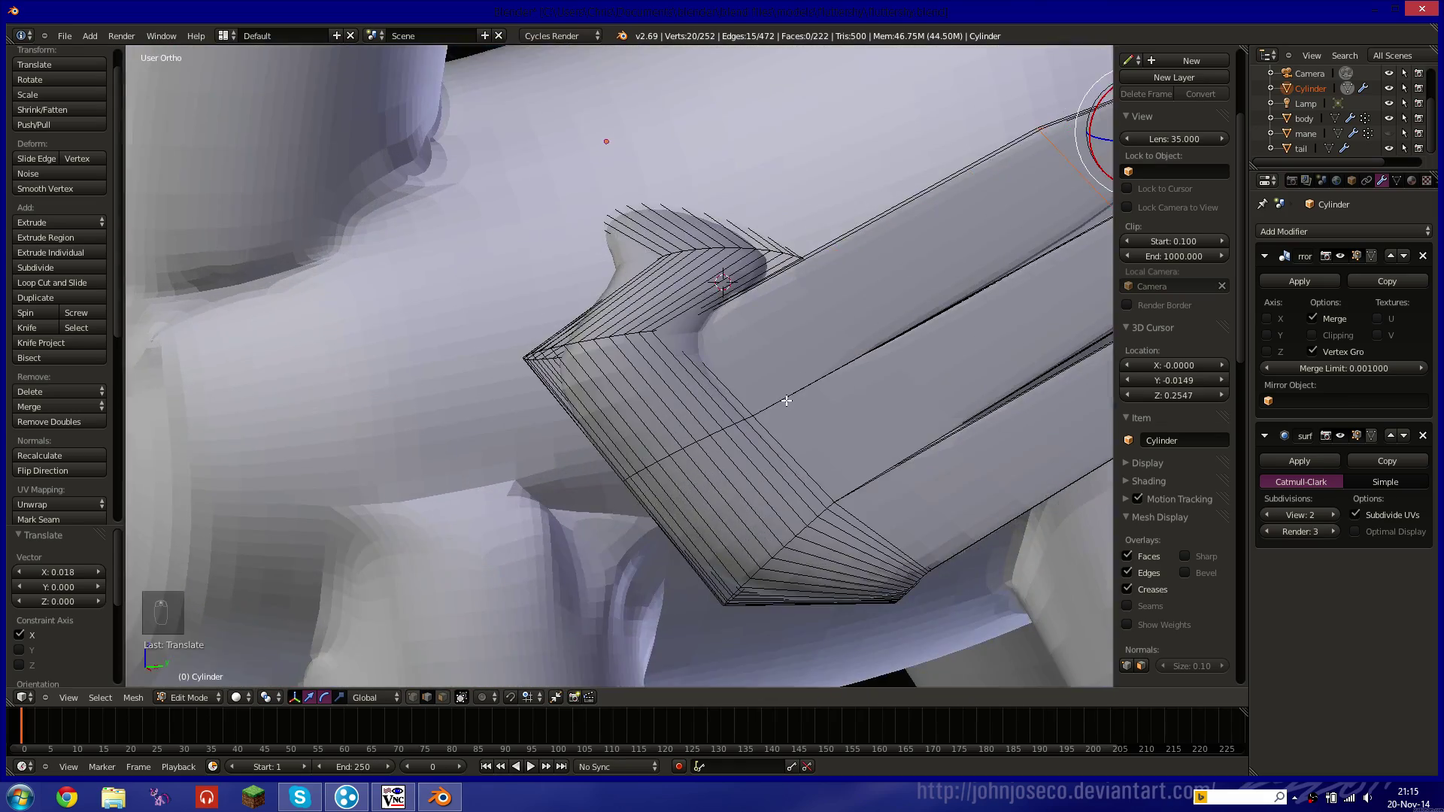
pyautogui.keyDown('shift'); pyautogui.moveTo(765, 396); pyautogui.dragTo(752, 346, button='middle'); pyautogui.keyUp('shift')
pyautogui.scroll(3, 752, 346)
pyautogui.keyDown('shift'); pyautogui.moveTo(751, 296); pyautogui.dragTo(698, 350, button='middle'); pyautogui.keyUp('shift')
pyautogui.scroll(-1, 677, 282)
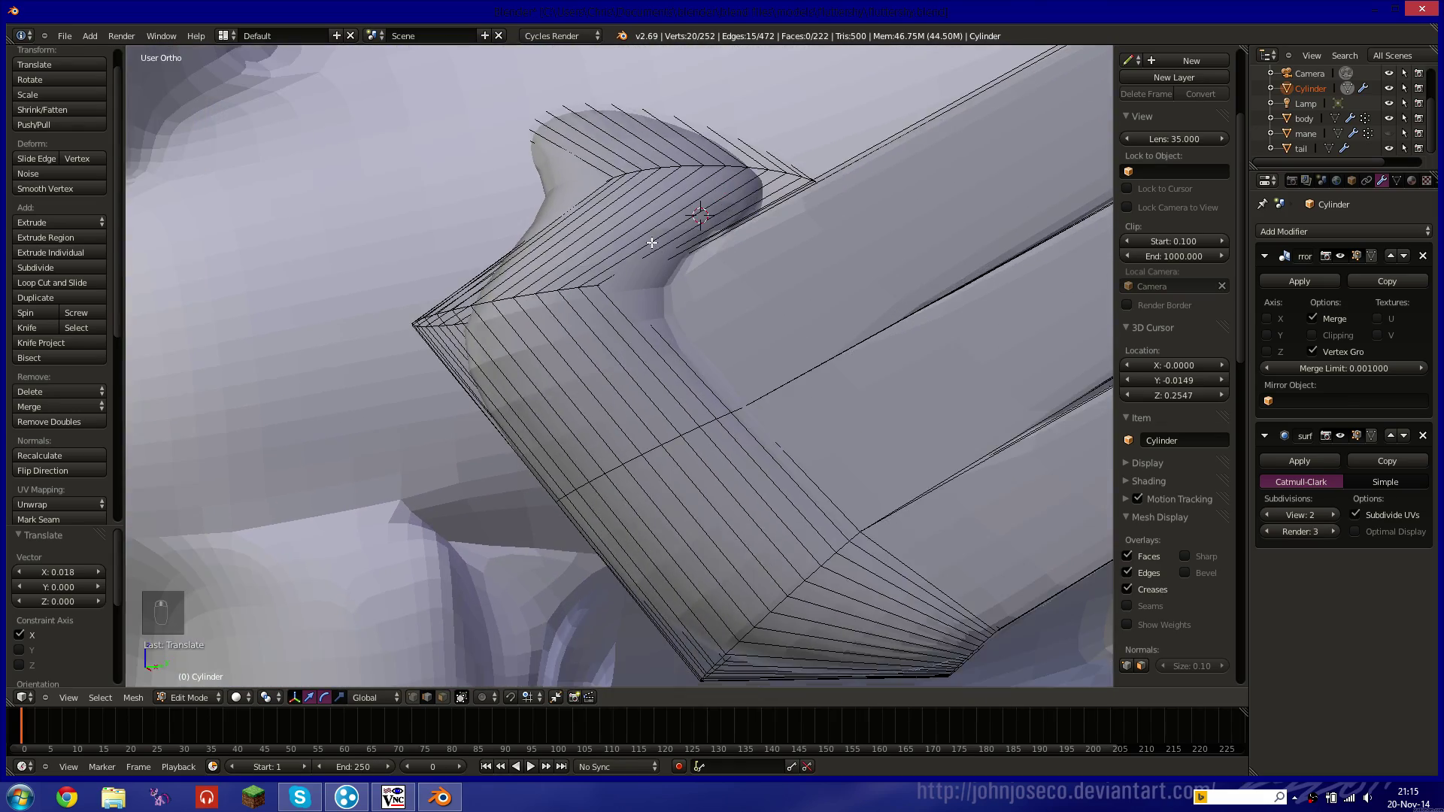
pyautogui.keyDown('shift'); pyautogui.moveTo(652, 241); pyautogui.dragTo(653, 282, button='middle'); pyautogui.keyUp('shift')
pyautogui.moveTo(599, 230)
pyautogui.keyDown('shift'); pyautogui.mouseDown(button='middle')
pyautogui.moveTo(655, 247)
pyautogui.moveTo(740, 236)
pyautogui.mouseUp(button='middle'); pyautogui.keyUp('shift')
pyautogui.press('z')
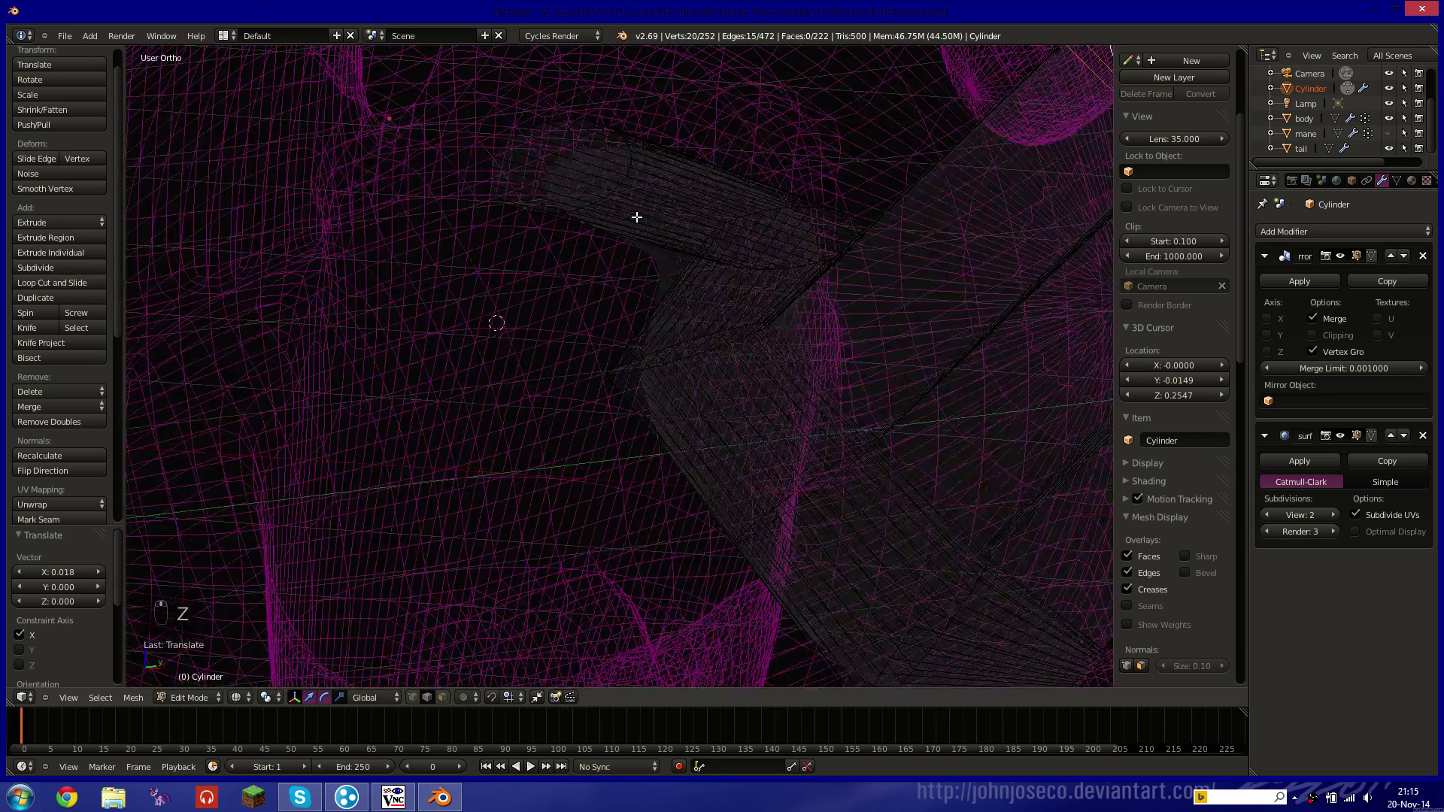
pyautogui.press('z')
pyautogui.moveTo(595, 251); pyautogui.dragTo(801, 262, button='middle')
pyautogui.press('z')
pyautogui.press('z')
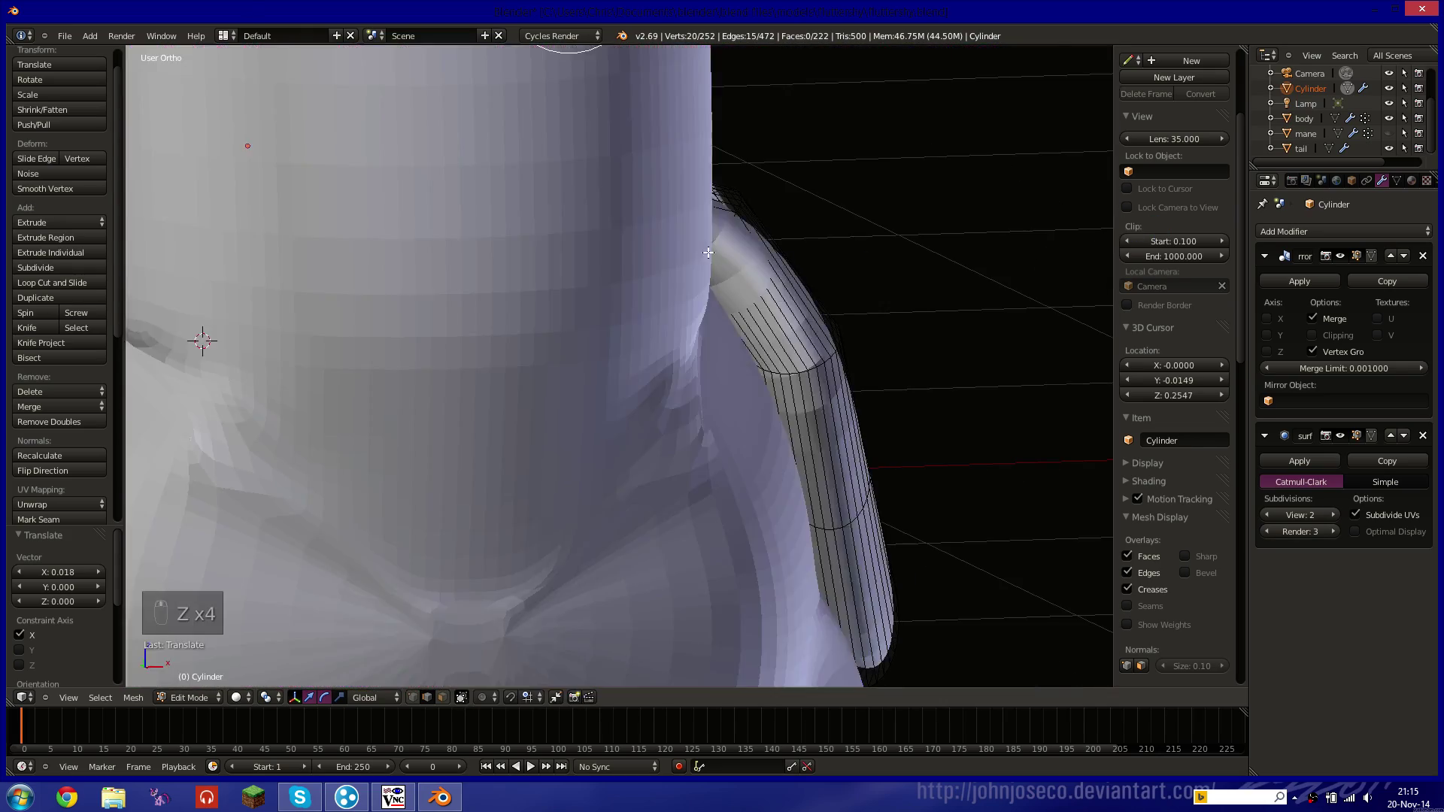
# Select the end face of the wing's upper base, where it enters the body, and raise it 0.076 in Z.
pyautogui.scroll(2, 778, 260)
pyautogui.press('z')
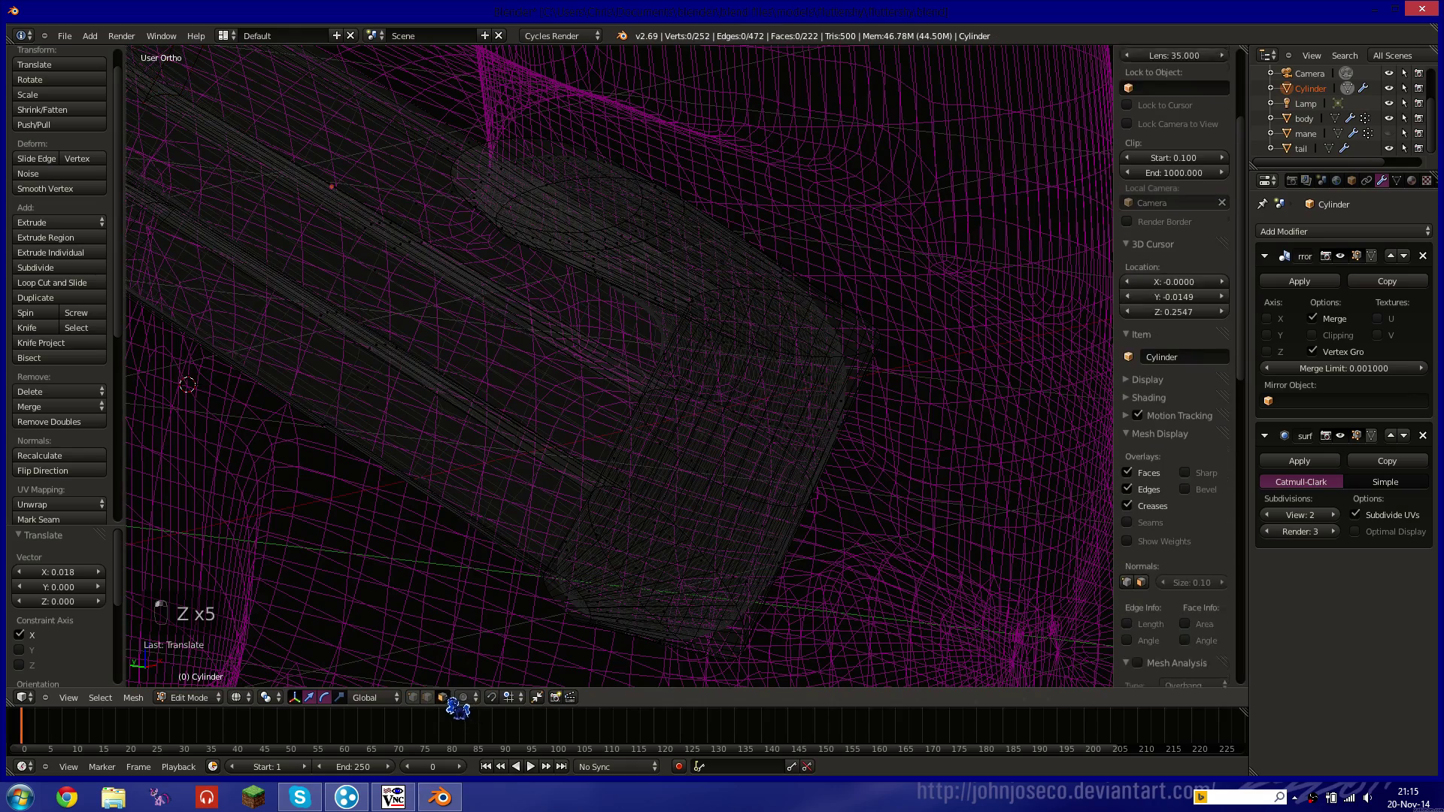
pyautogui.rightClick(545, 234)
pyautogui.moveTo(550, 238); pyautogui.dragTo(570, 257, button='middle')
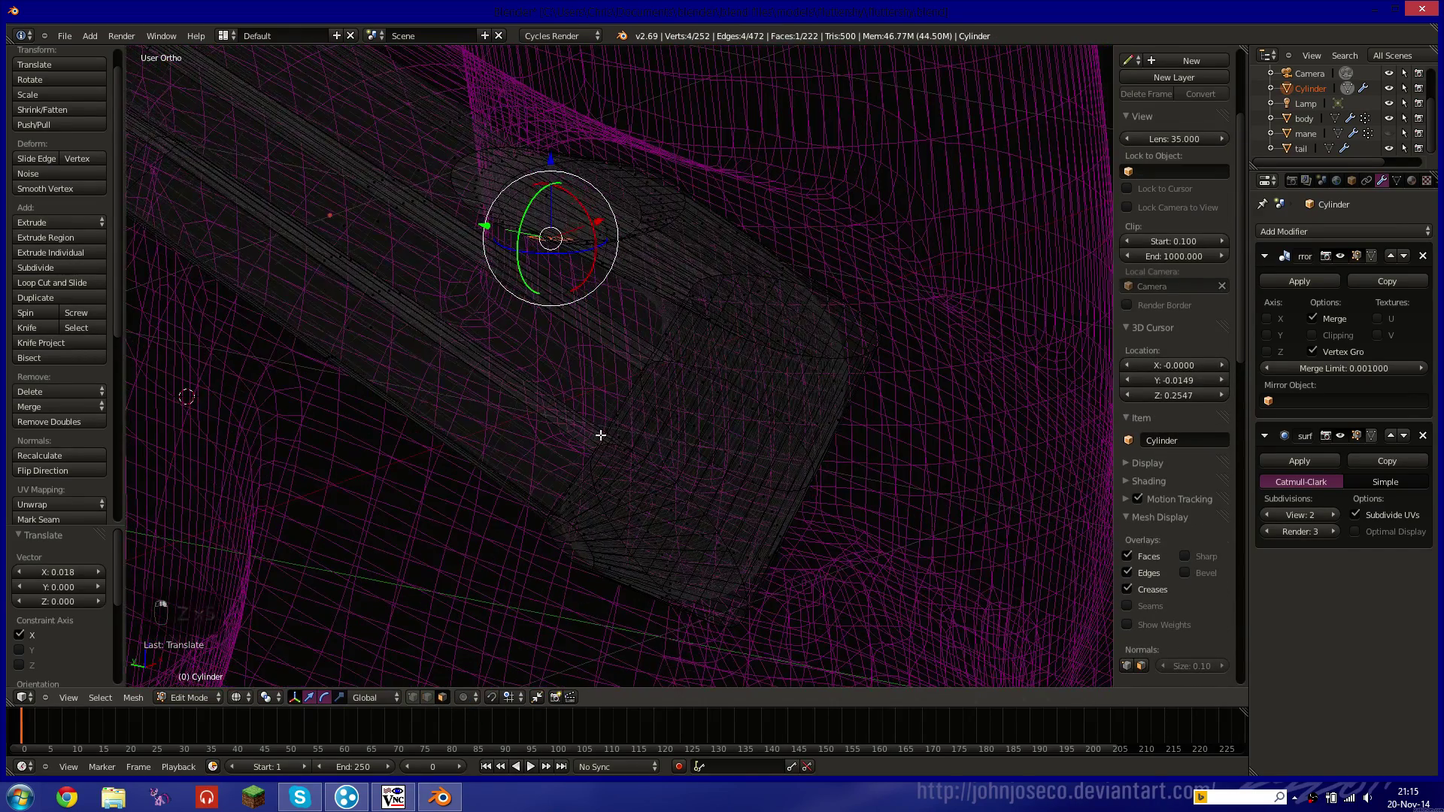
pyautogui.moveTo(600, 435)
pyautogui.mouseDown(button='middle')
pyautogui.moveTo(565, 415)
pyautogui.moveTo(557, 452)
pyautogui.moveTo(520, 354)
pyautogui.mouseUp(button='middle')
pyautogui.press('z')
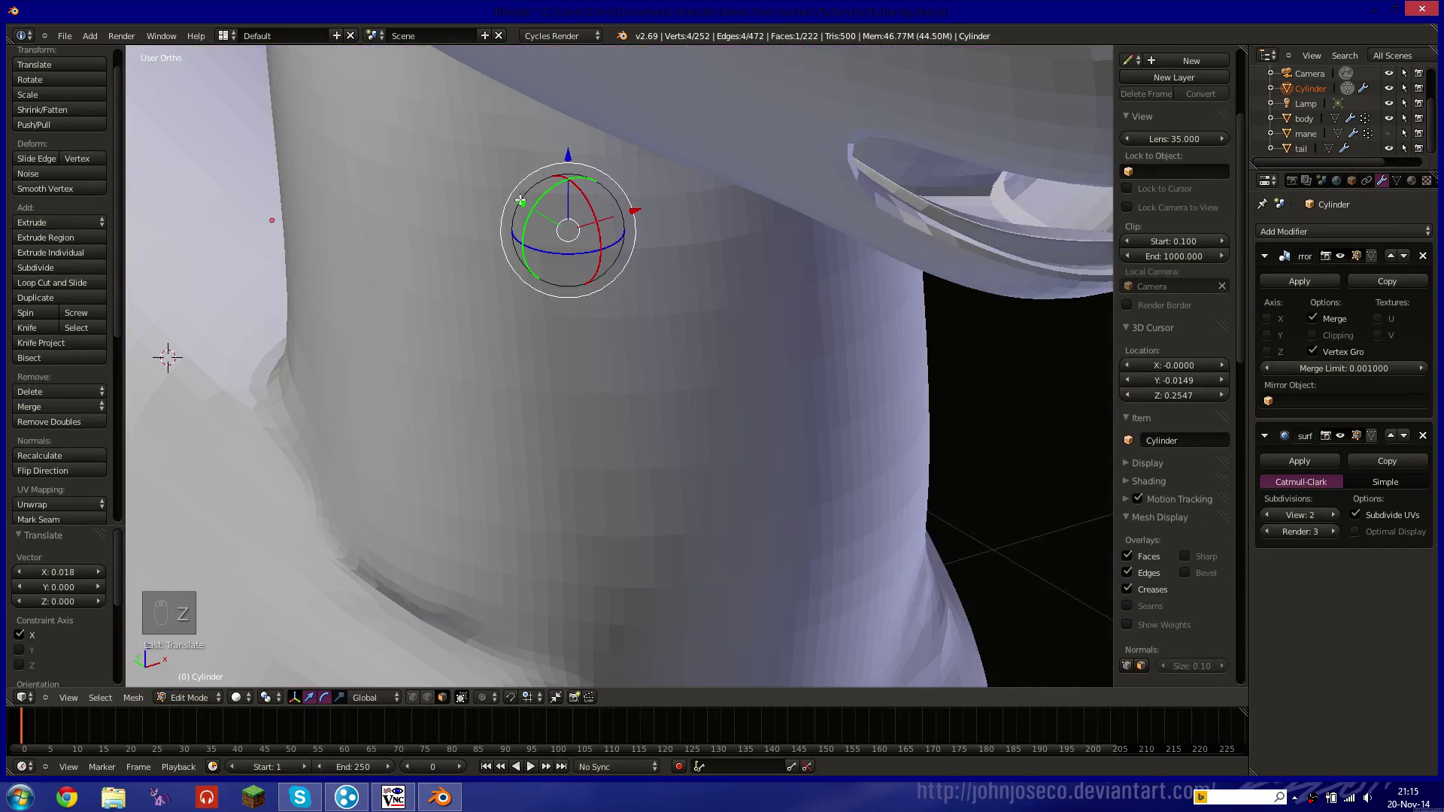
pyautogui.rightClick(520, 200)
pyautogui.press('z')
pyautogui.moveTo(520, 200)
pyautogui.mouseDown(button='middle')
pyautogui.moveTo(455, 208)
pyautogui.moveTo(389, 163)
pyautogui.mouseUp(button='middle')
pyautogui.press('z')
pyautogui.moveTo(559, 124); pyautogui.dragTo(566, 44)
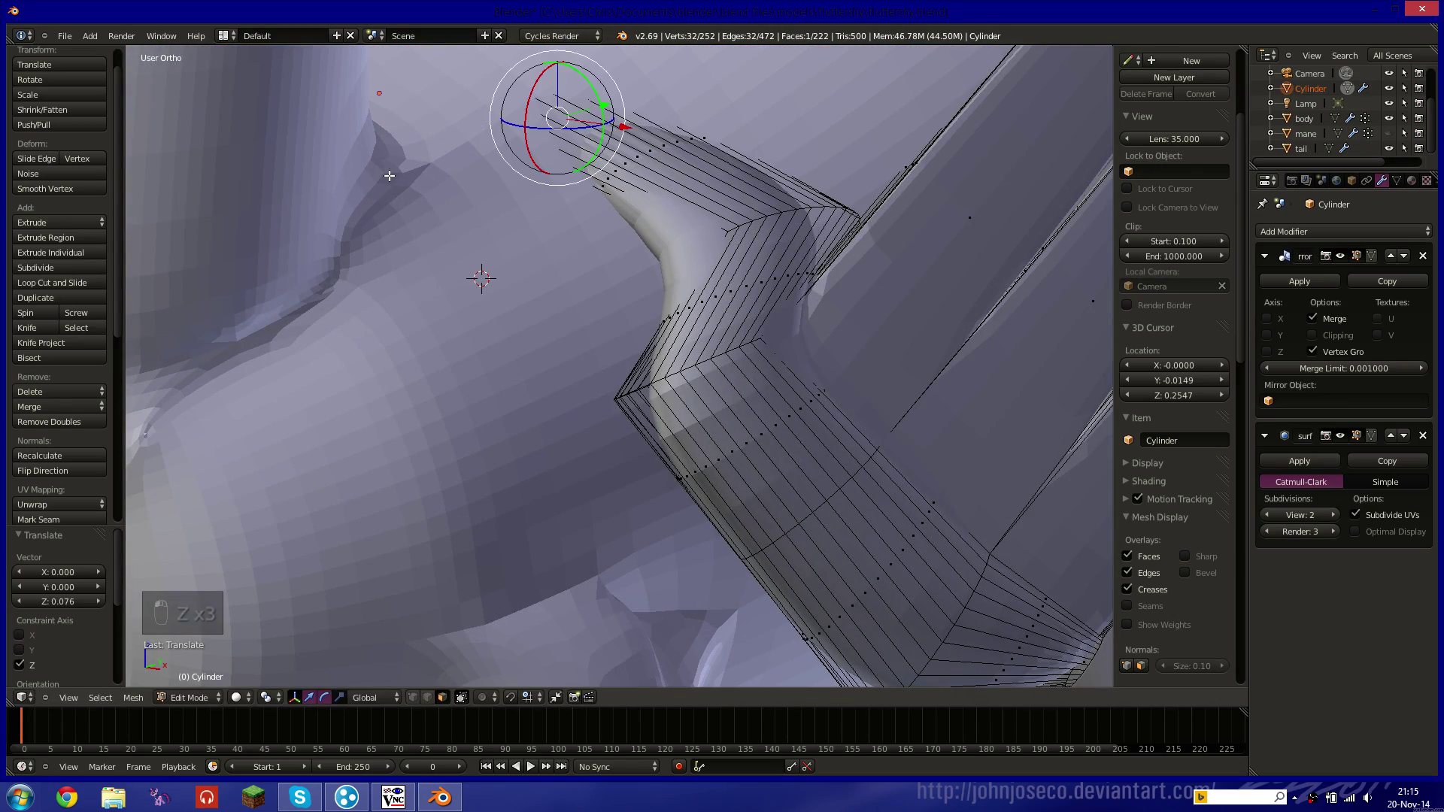
# Insert an edge loop around the wing's upper base, slid close to its end face, and leave mesh editing.
pyautogui.click(50, 282)
pyautogui.click(641, 195)
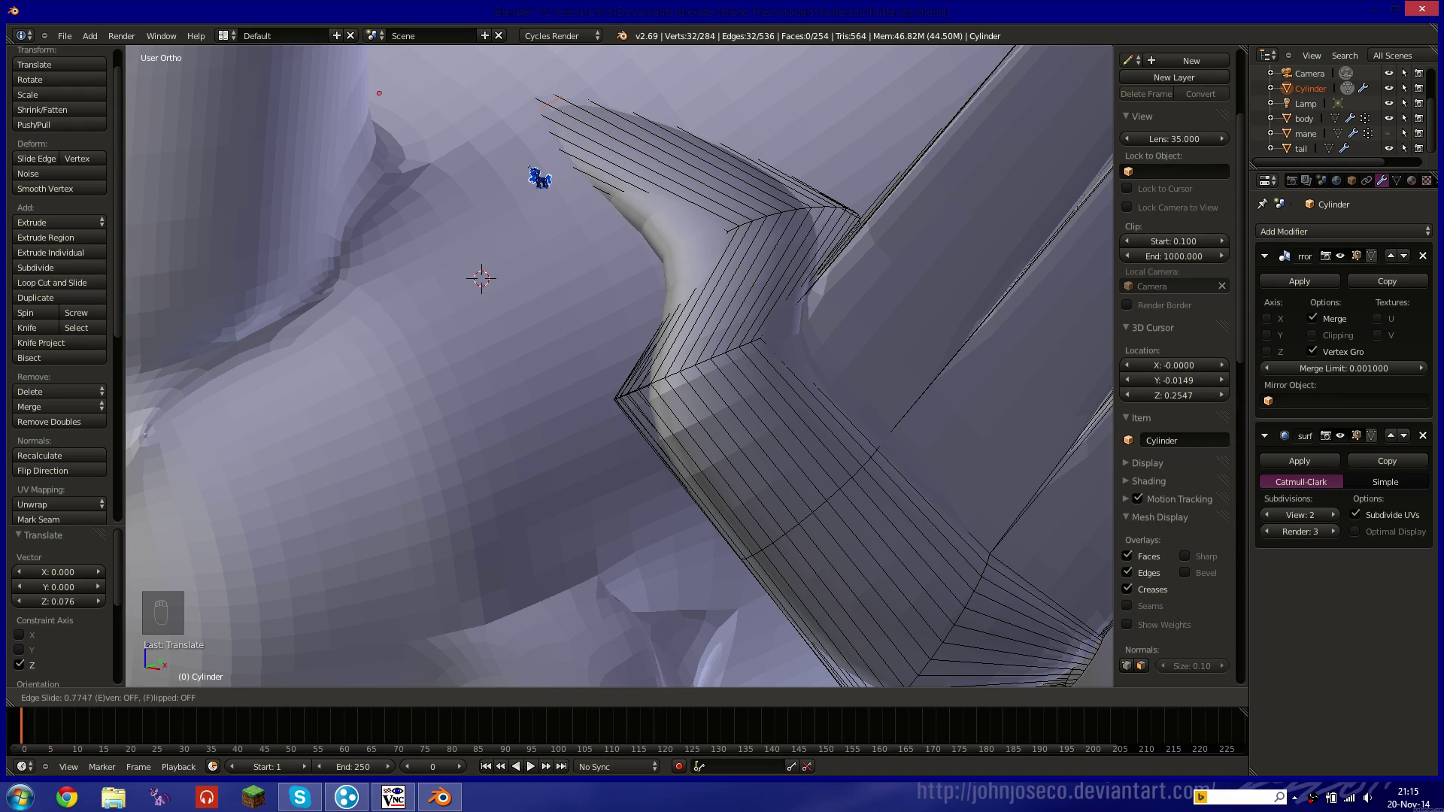
pyautogui.click(531, 170)
pyautogui.press('z')
pyautogui.press('z')
pyautogui.scroll(-5, 843, 258)
pyautogui.moveTo(843, 257)
pyautogui.mouseDown(button='middle')
pyautogui.moveTo(761, 281)
pyautogui.moveTo(790, 309)
pyautogui.moveTo(773, 277)
pyautogui.moveTo(863, 276)
pyautogui.mouseUp(button='middle')
pyautogui.press('Tab')
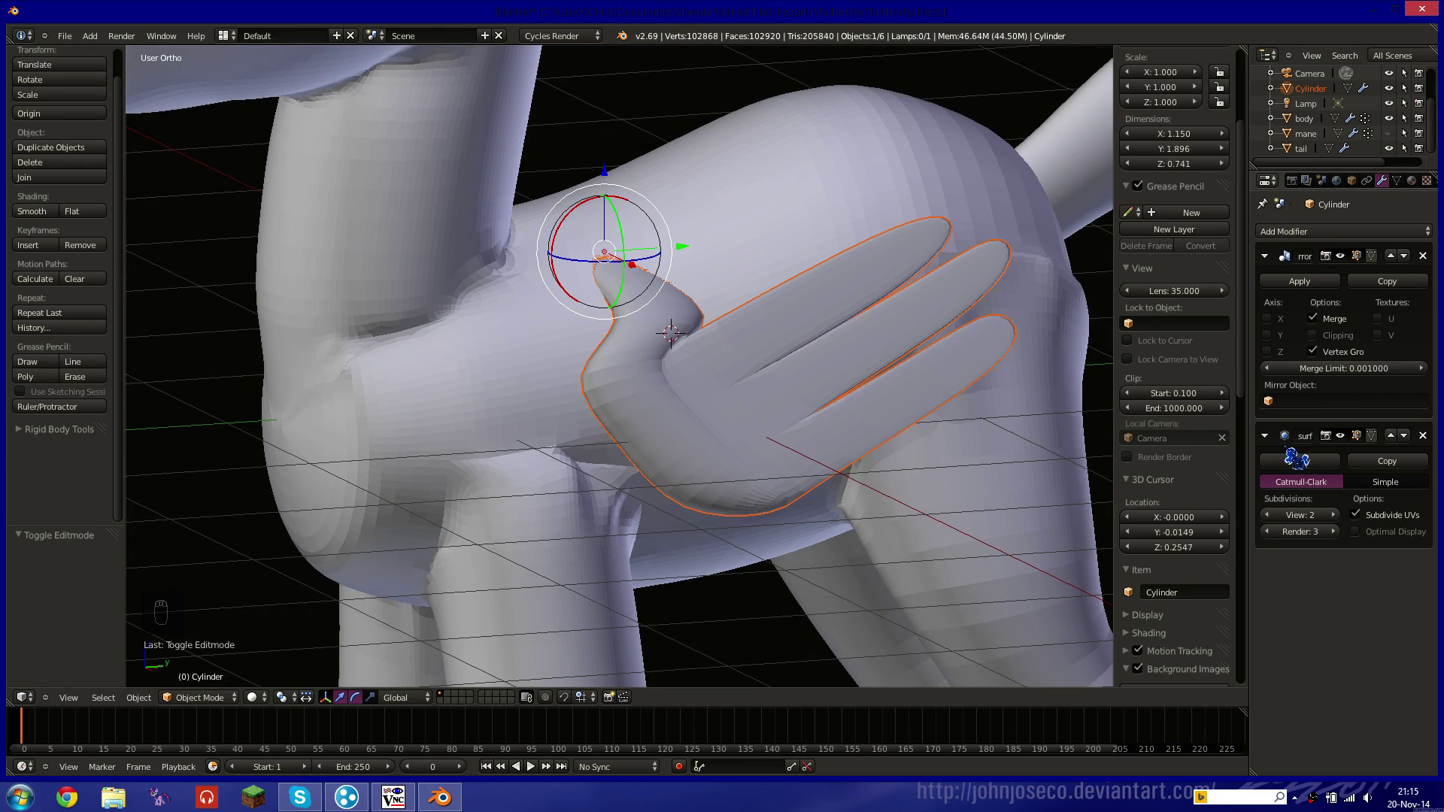
# Enable the Z axis on the wing's Mirror modifier and apply the modifier.
pyautogui.moveTo(483, 348); pyautogui.dragTo(703, 361, button='middle')
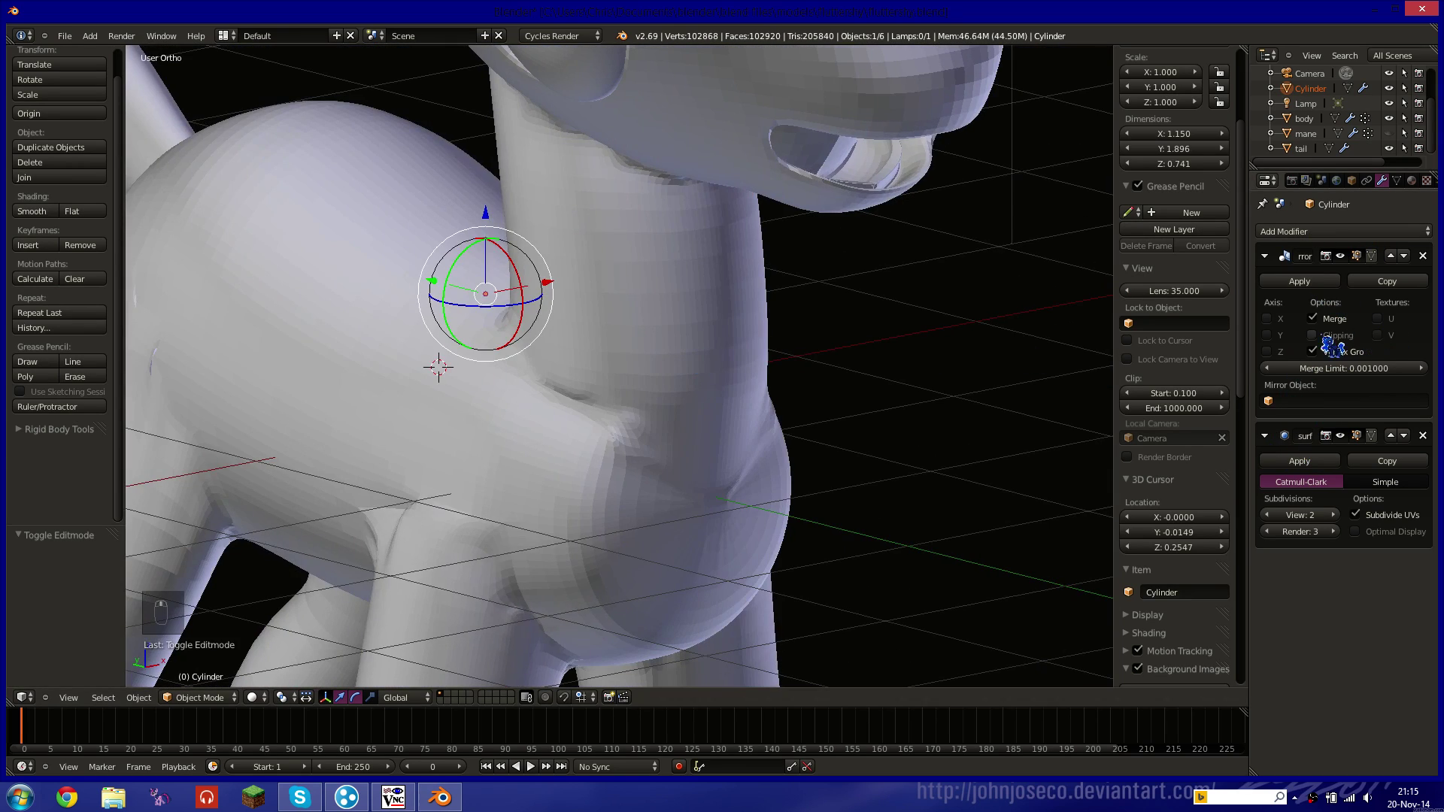
pyautogui.click(1268, 351)
pyautogui.moveTo(617, 387); pyautogui.dragTo(1007, 422, button='middle')
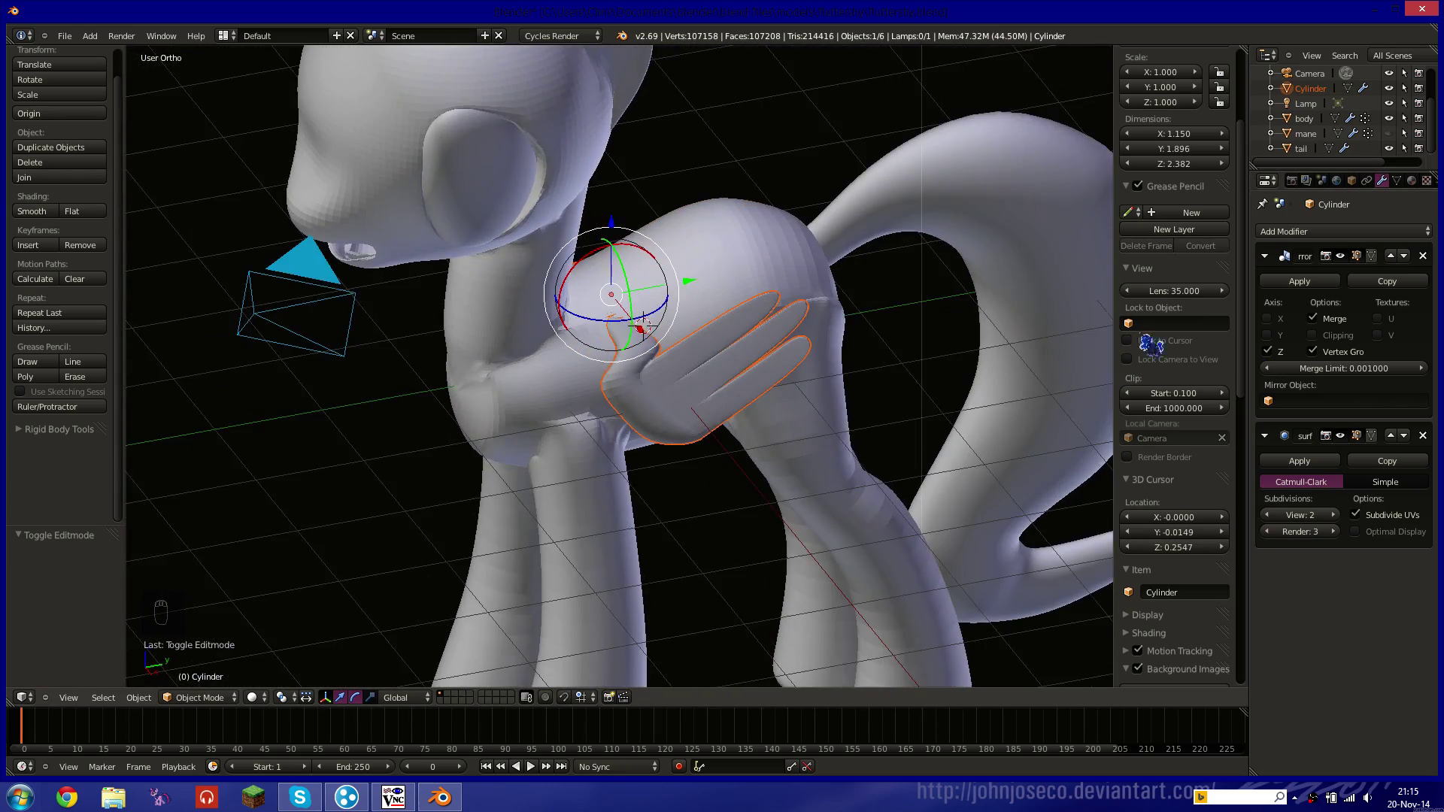
pyautogui.click(1316, 283)
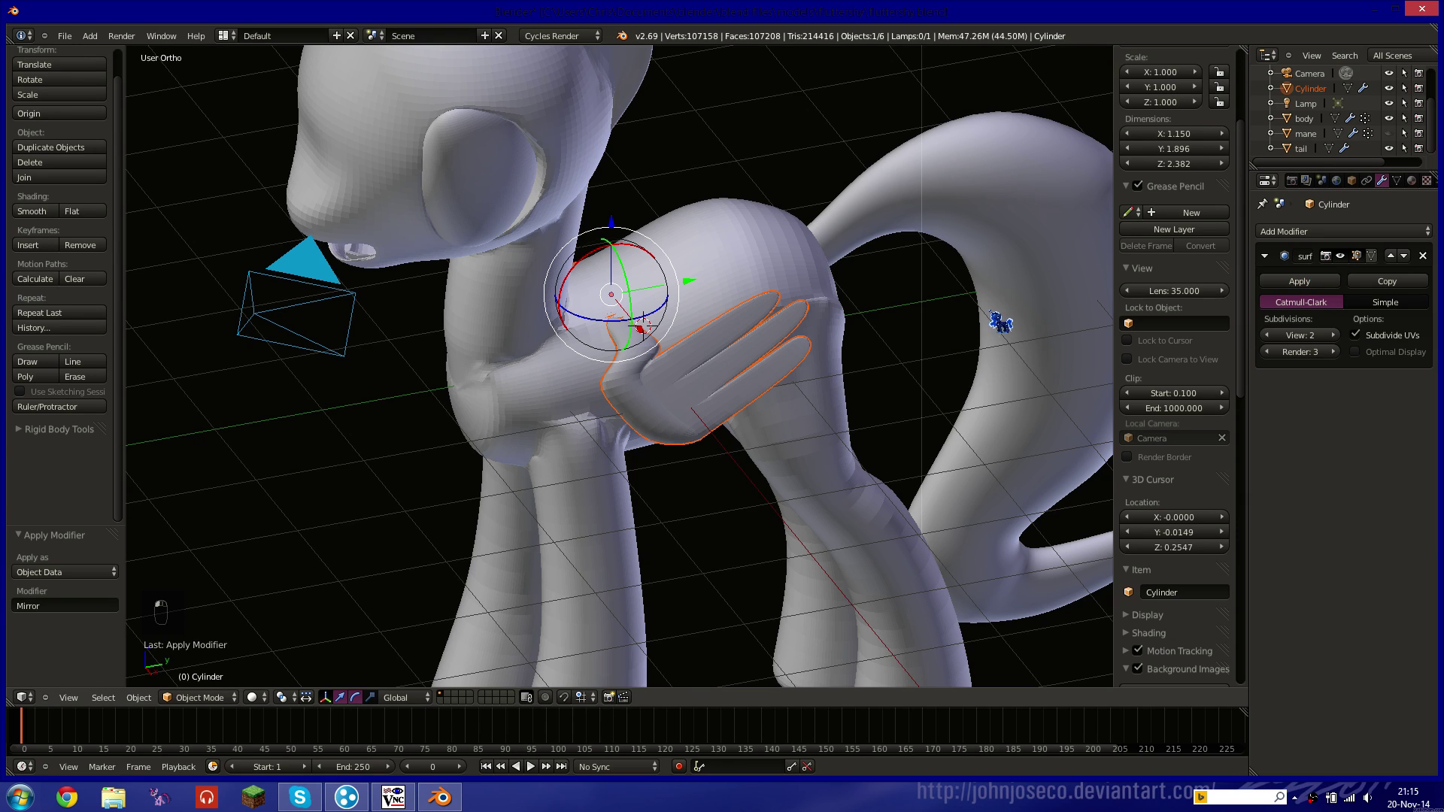
# Add the body to the wing selection and join them into the body object, then check both wings.
pyautogui.rightClick(723, 282)
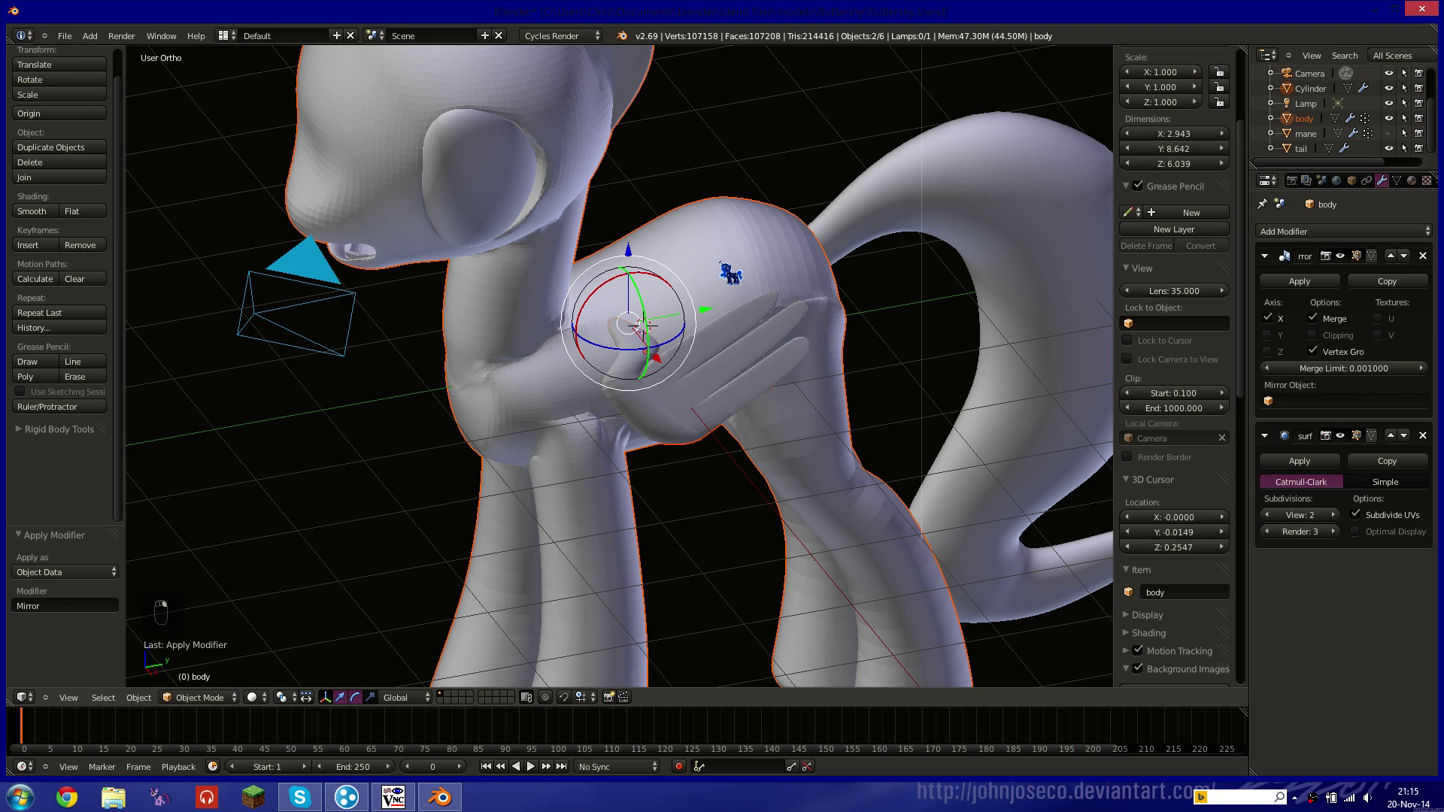
pyautogui.hotkey('ctrl', 'j')
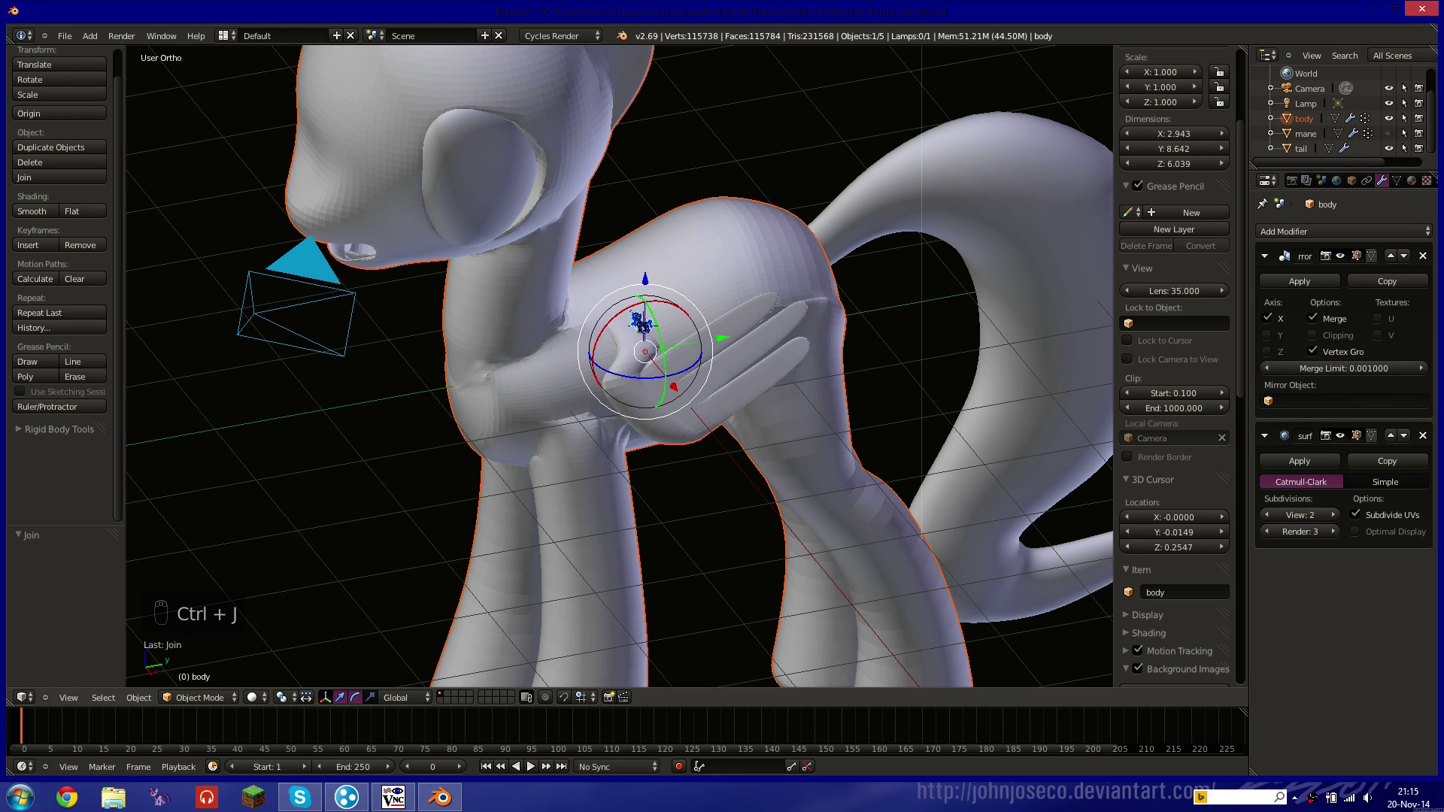
pyautogui.press('z')
pyautogui.moveTo(641, 322)
pyautogui.mouseDown(button='middle')
pyautogui.moveTo(719, 349)
pyautogui.moveTo(646, 323)
pyautogui.moveTo(517, 388)
pyautogui.mouseUp(button='middle')
pyautogui.press('z')
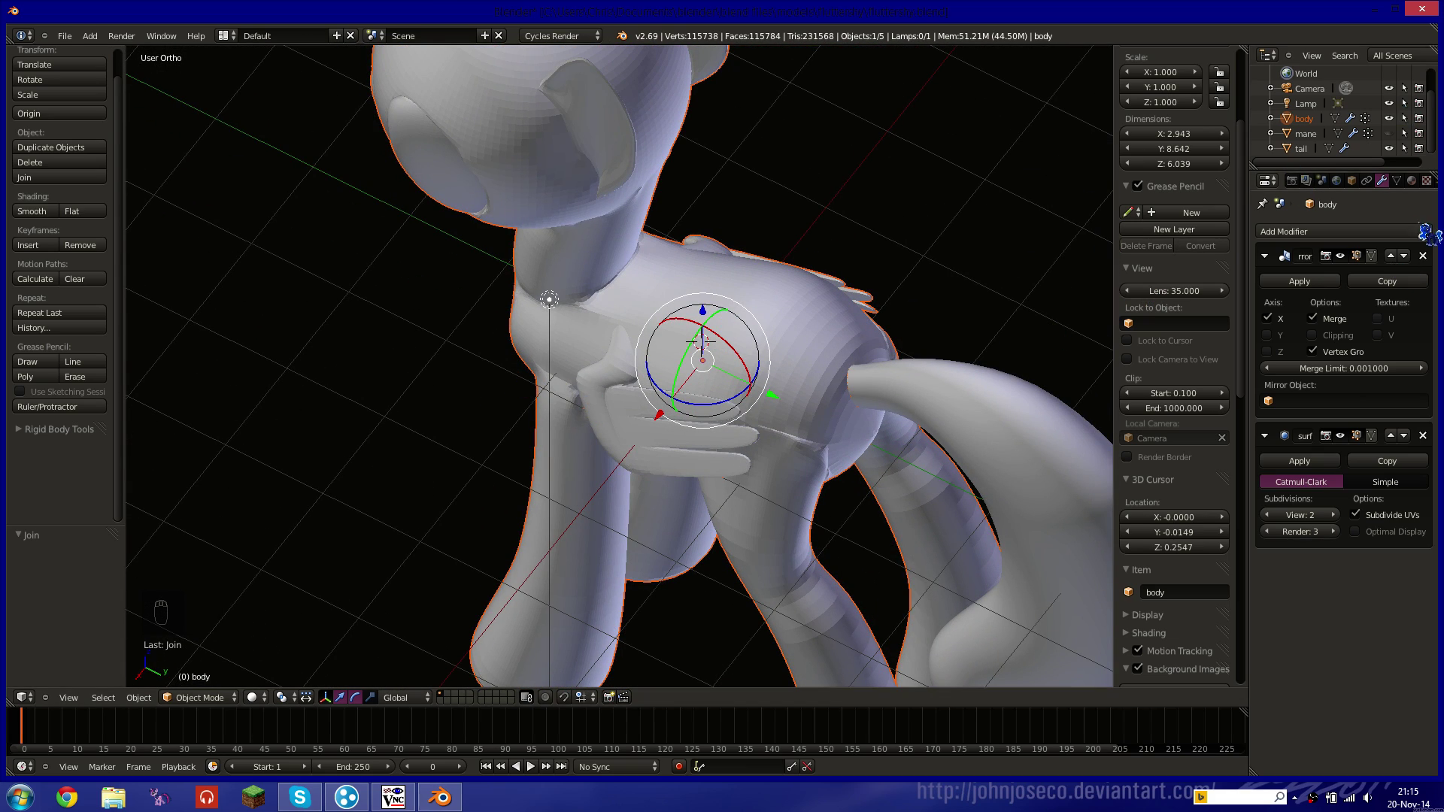
# Show the joined body's materials, enter mesh editing, and briefly check the wing area in rendered display.
pyautogui.click(1411, 181)
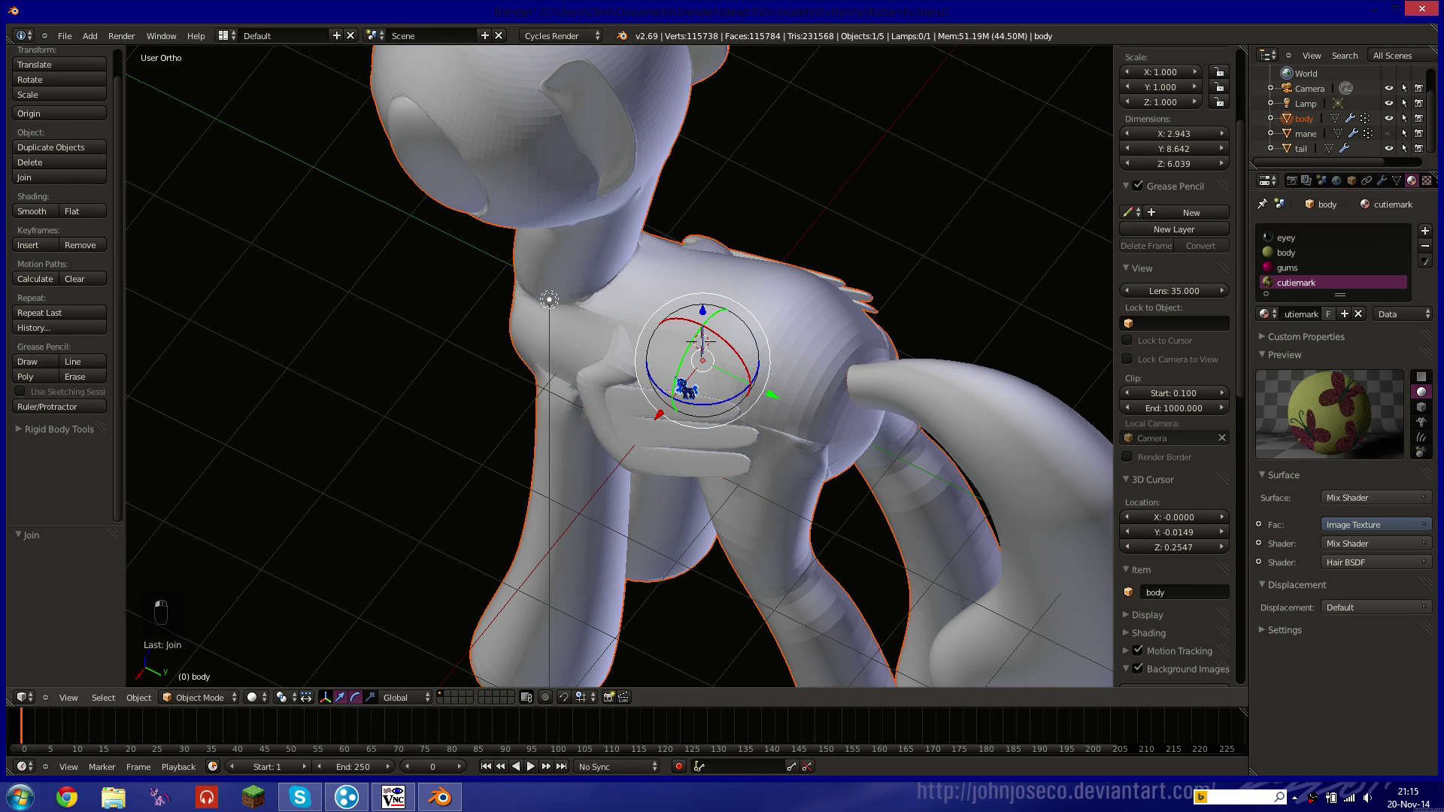
pyautogui.press('Tab')
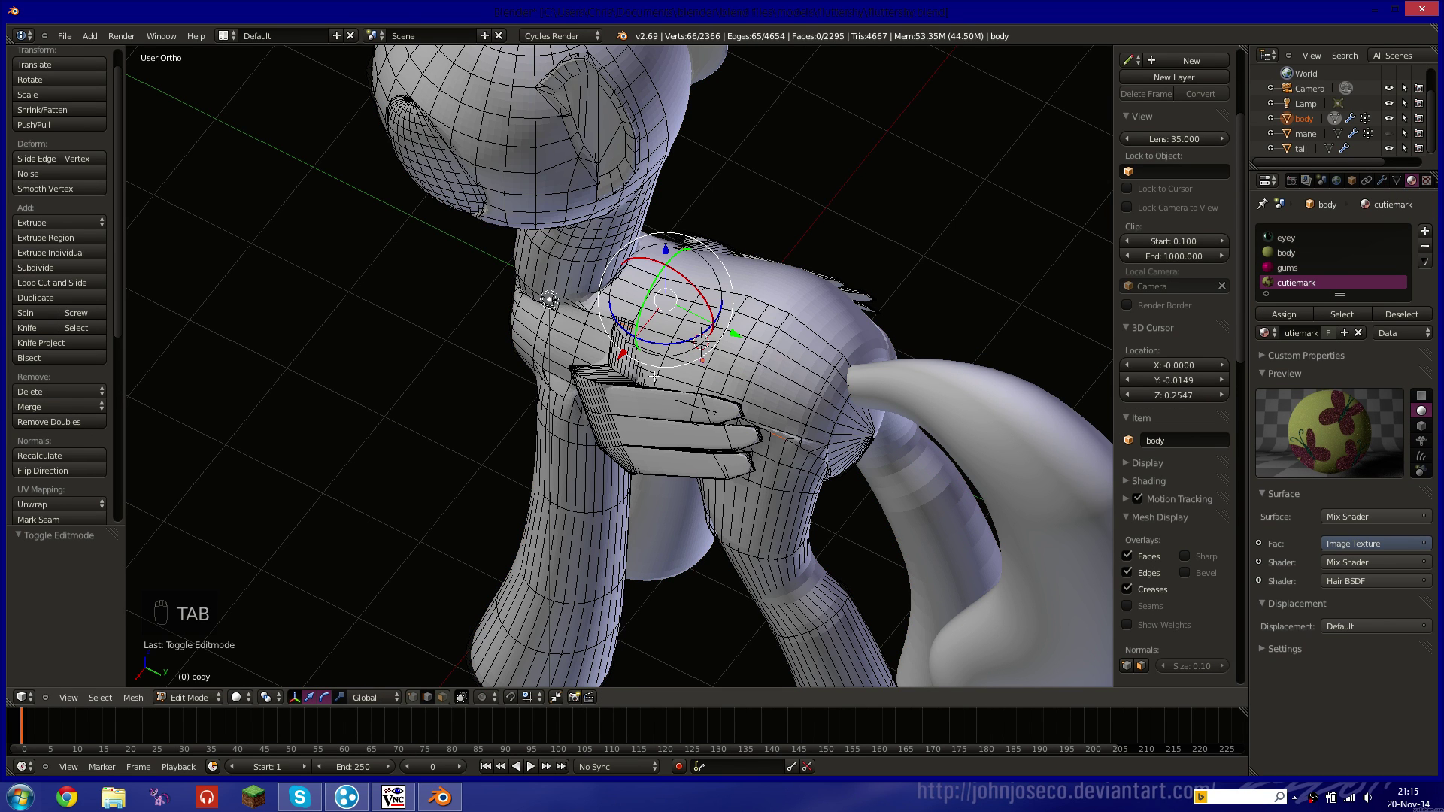
pyautogui.hotkey('ctrl', 'z')
pyautogui.hotkey('ctrl', 'z')
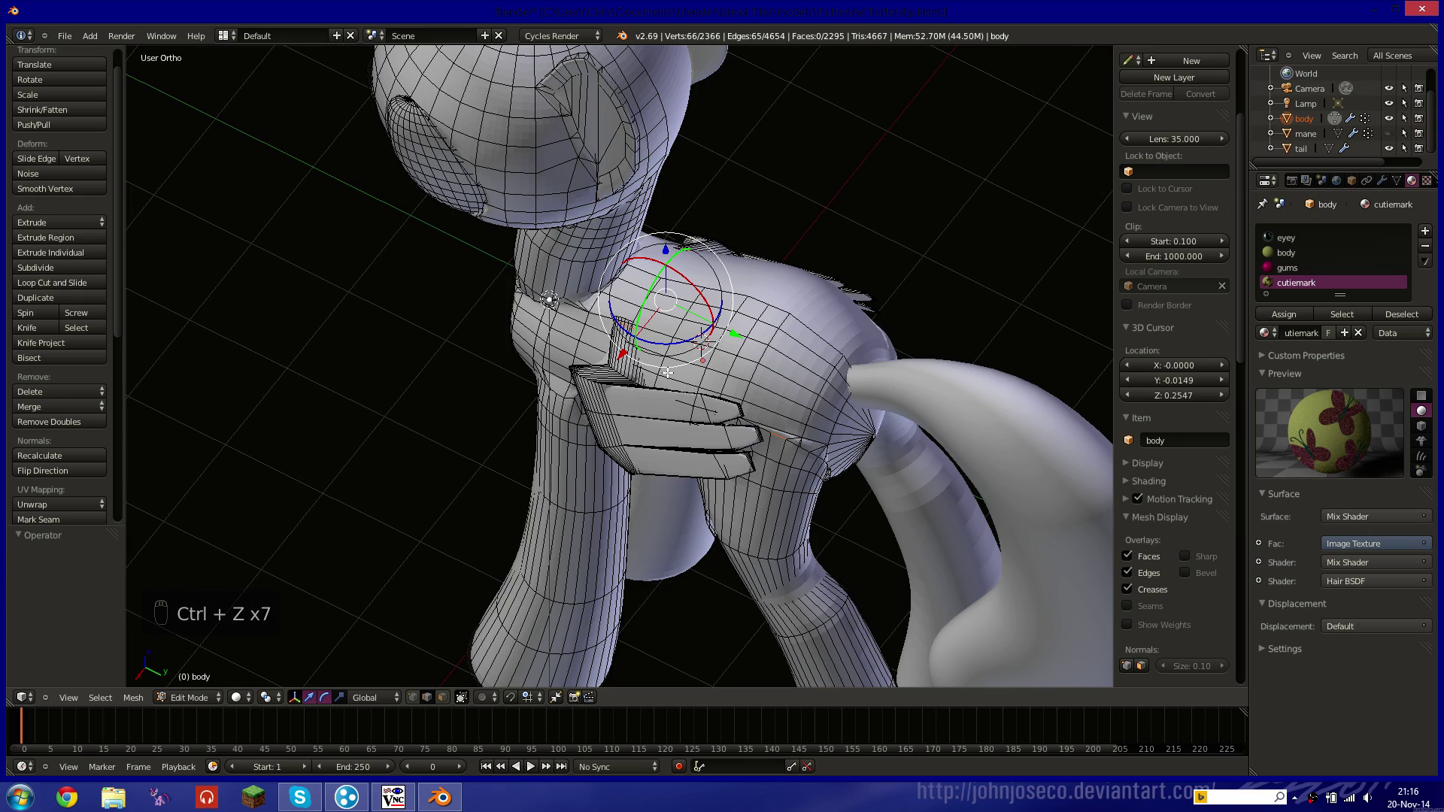
pyautogui.moveTo(641, 388); pyautogui.dragTo(752, 350, button='middle')
pyautogui.scroll(4, 701, 367)
pyautogui.hotkey('shift', 'z')
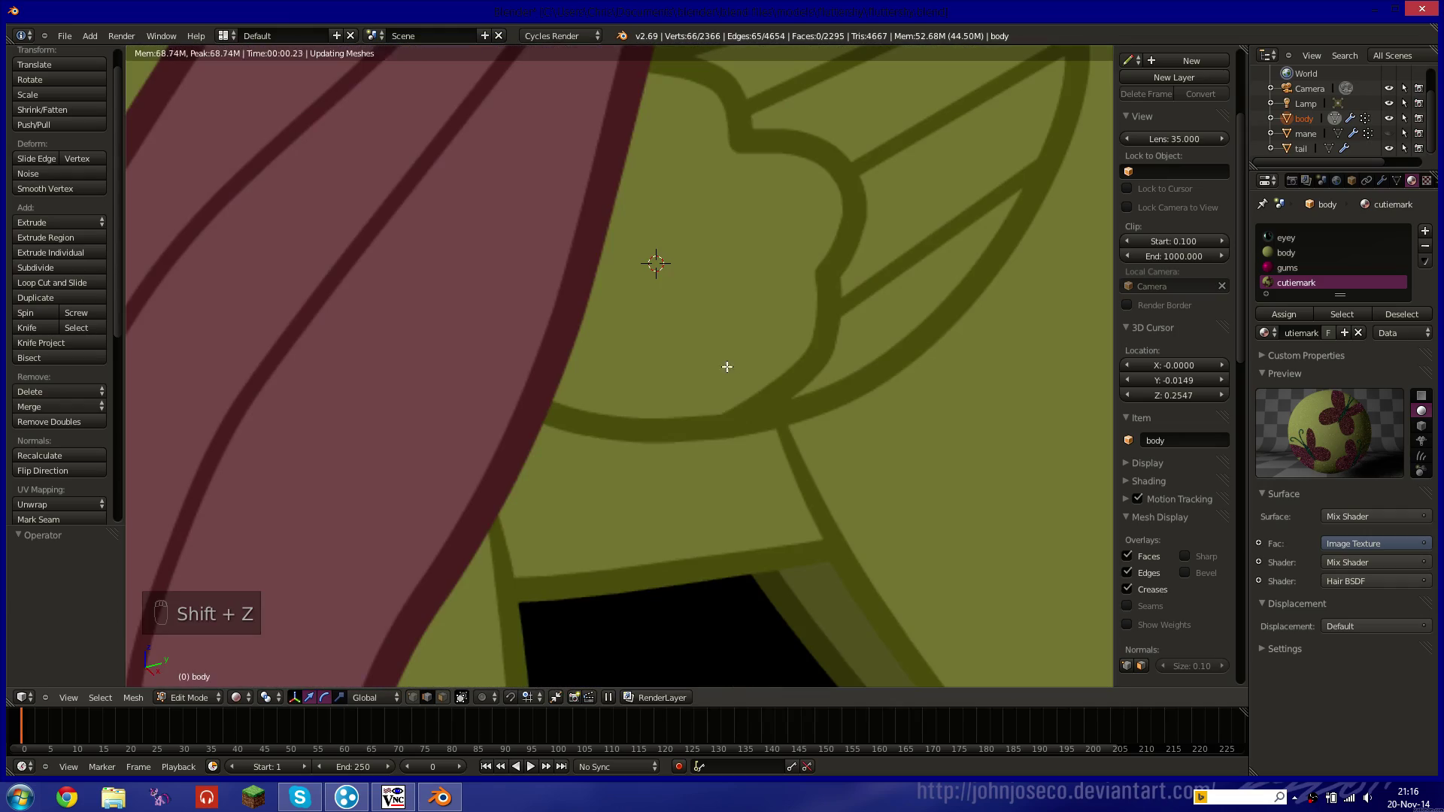
pyautogui.hotkey('shift', 'z')
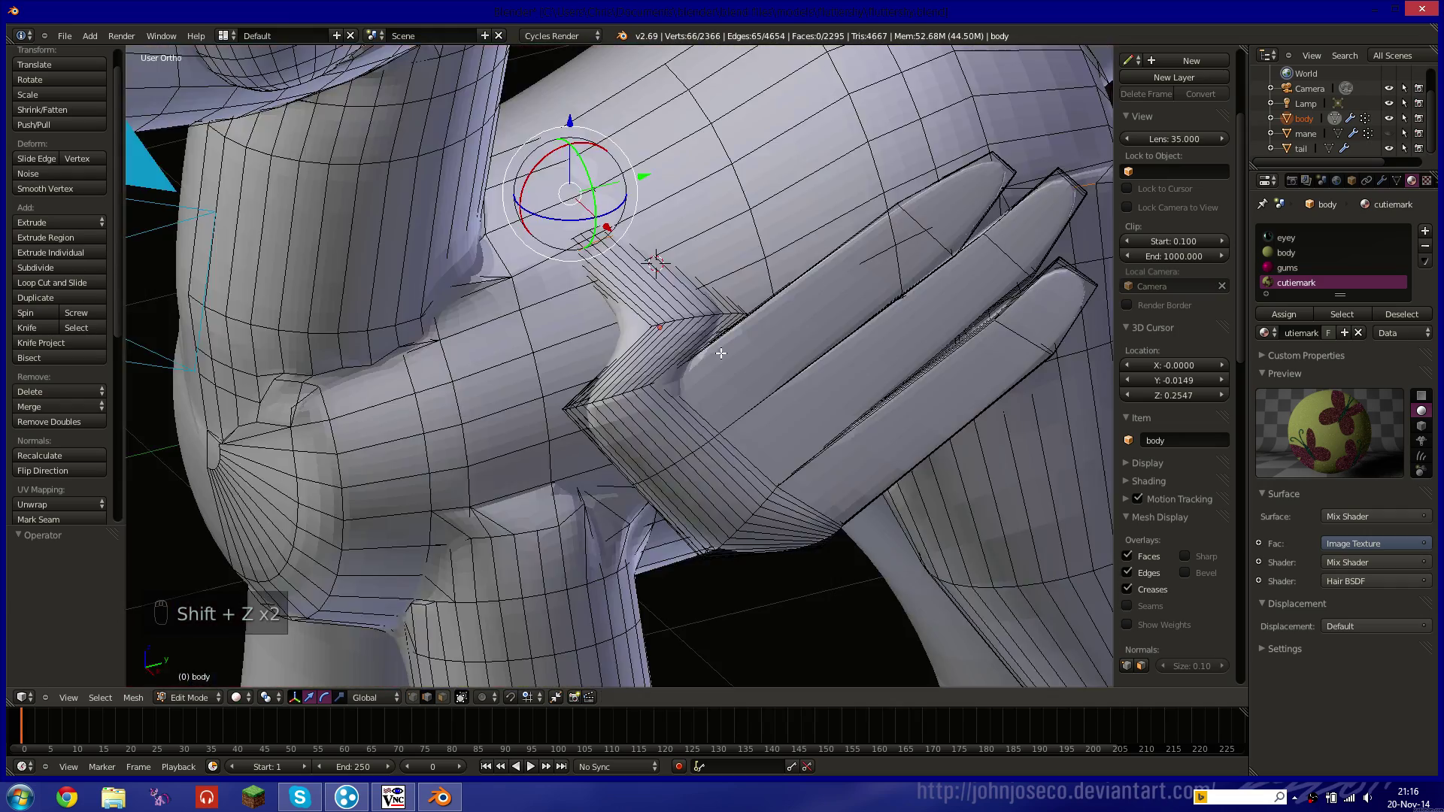
# Choose the body material slot and select the face loops across the left wing's base and three feathers in face mode.
pyautogui.click(1316, 253)
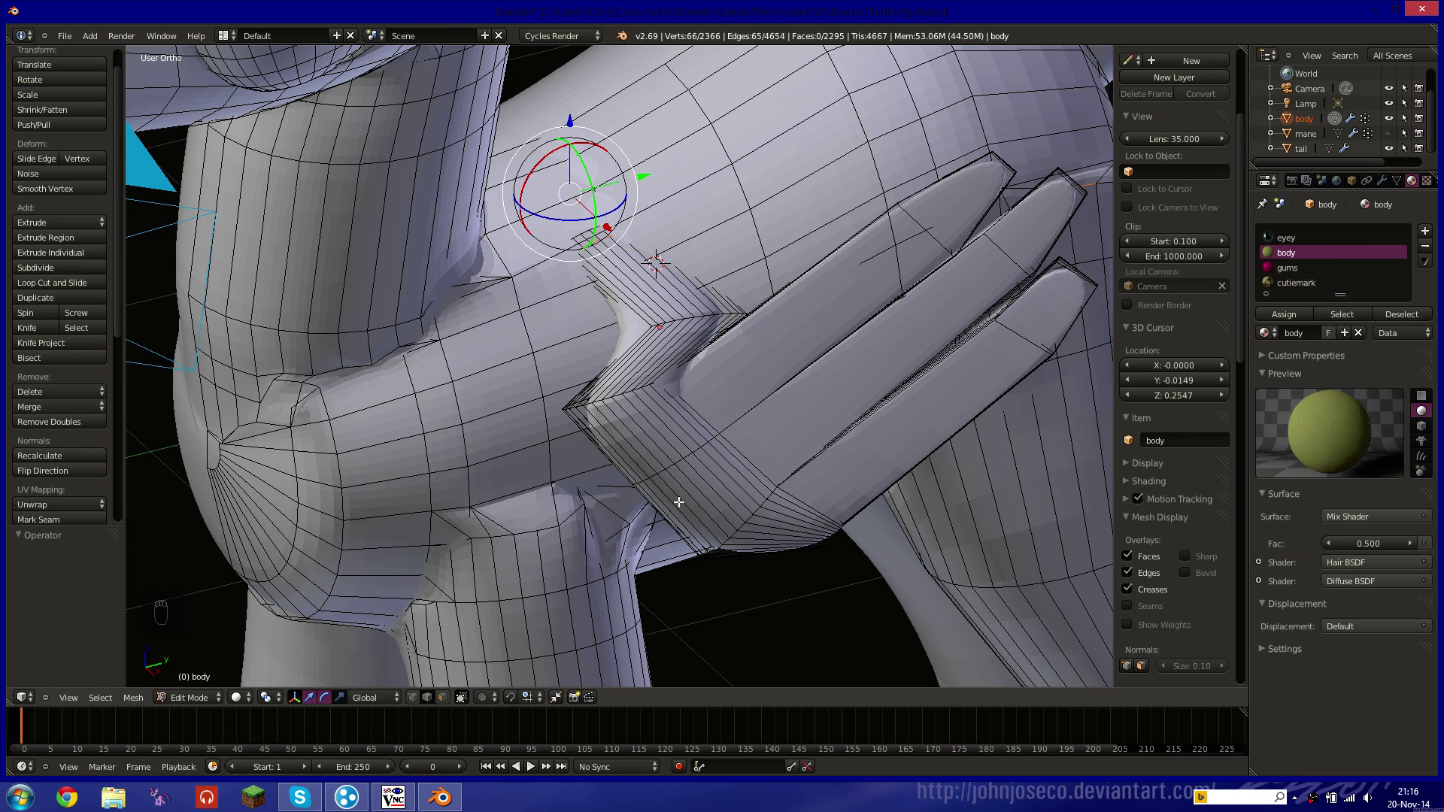
pyautogui.click(443, 698)
pyautogui.keyDown('alt'); pyautogui.rightClick(736, 489); pyautogui.keyUp('alt')
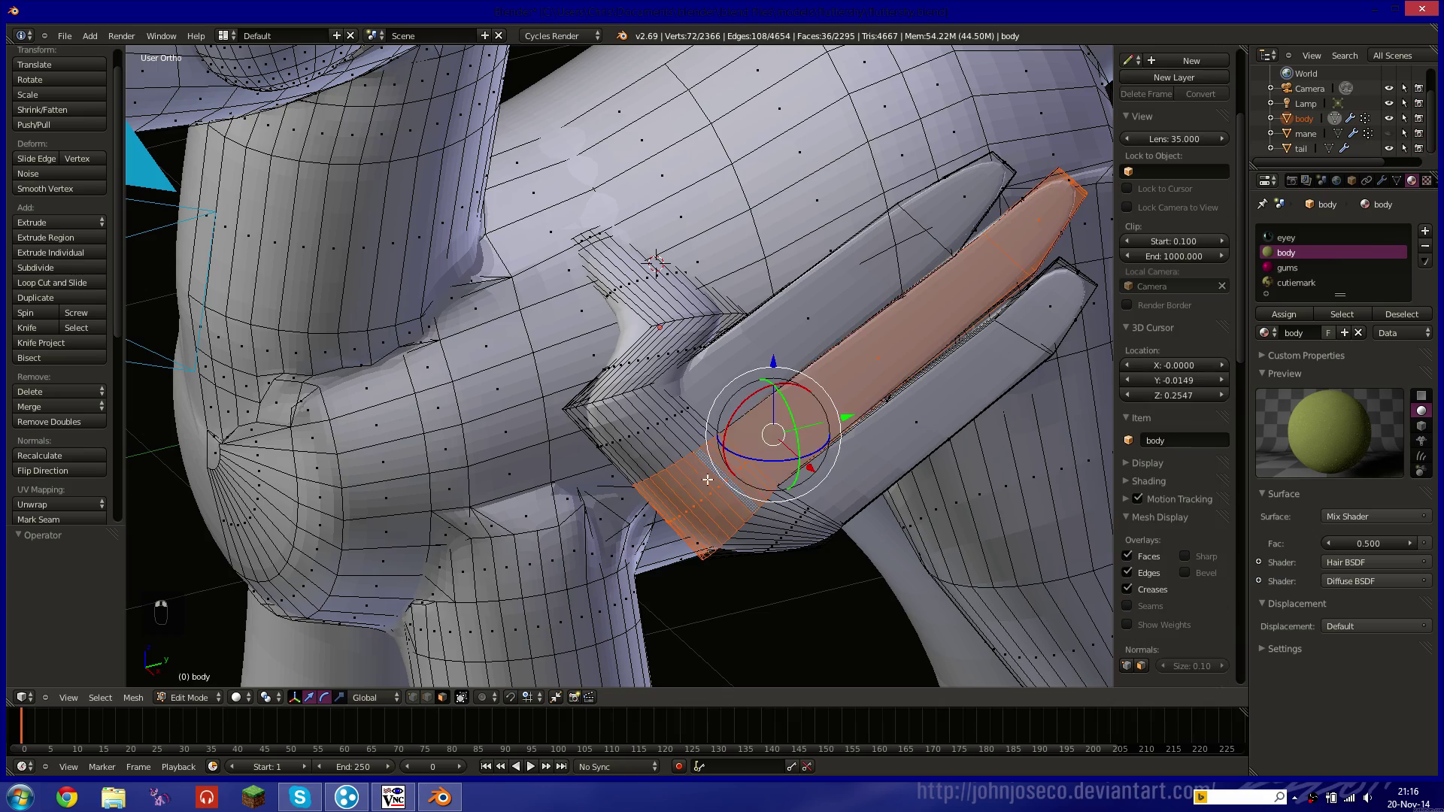
pyautogui.keyDown('alt'); pyautogui.keyDown('shift'); pyautogui.rightClick(671, 445); pyautogui.keyUp('shift'); pyautogui.keyUp('alt')
pyautogui.keyDown('alt'); pyautogui.keyDown('shift'); pyautogui.rightClick(658, 364); pyautogui.keyUp('shift'); pyautogui.keyUp('alt')
pyautogui.keyDown('alt'); pyautogui.keyDown('shift'); pyautogui.rightClick(655, 284); pyautogui.keyUp('shift'); pyautogui.keyUp('alt')
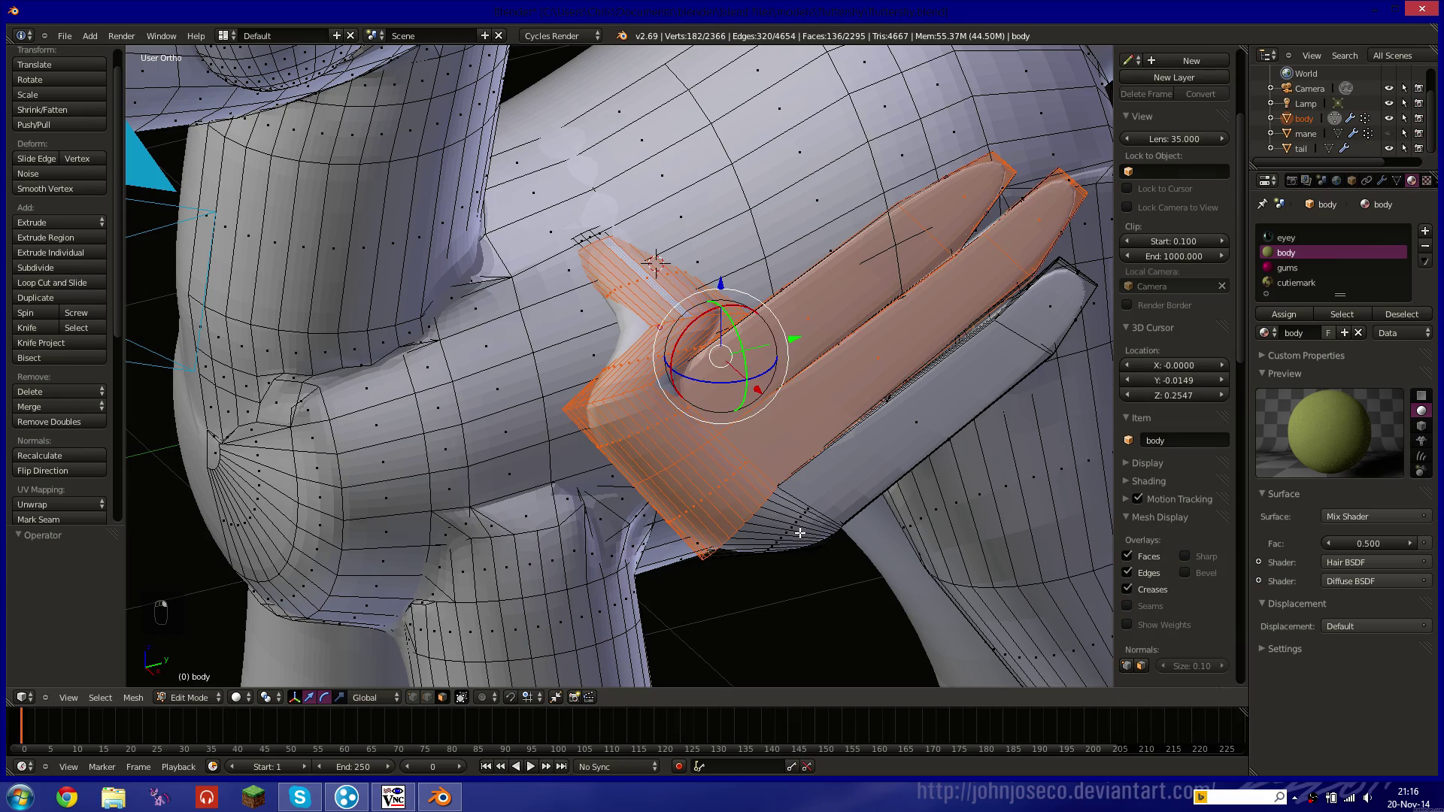
pyautogui.keyDown('alt'); pyautogui.keyDown('shift'); pyautogui.rightClick(799, 533); pyautogui.keyUp('shift'); pyautogui.keyUp('alt')
# Extend the selection with the remaining narrow face loops along the left wing's feathers.
pyautogui.moveTo(799, 532); pyautogui.dragTo(604, 467, button='middle')
pyautogui.scroll(5, 572, 280)
pyautogui.keyDown('alt'); pyautogui.keyDown('shift'); pyautogui.rightClick(572, 280); pyautogui.keyUp('shift'); pyautogui.keyUp('alt')
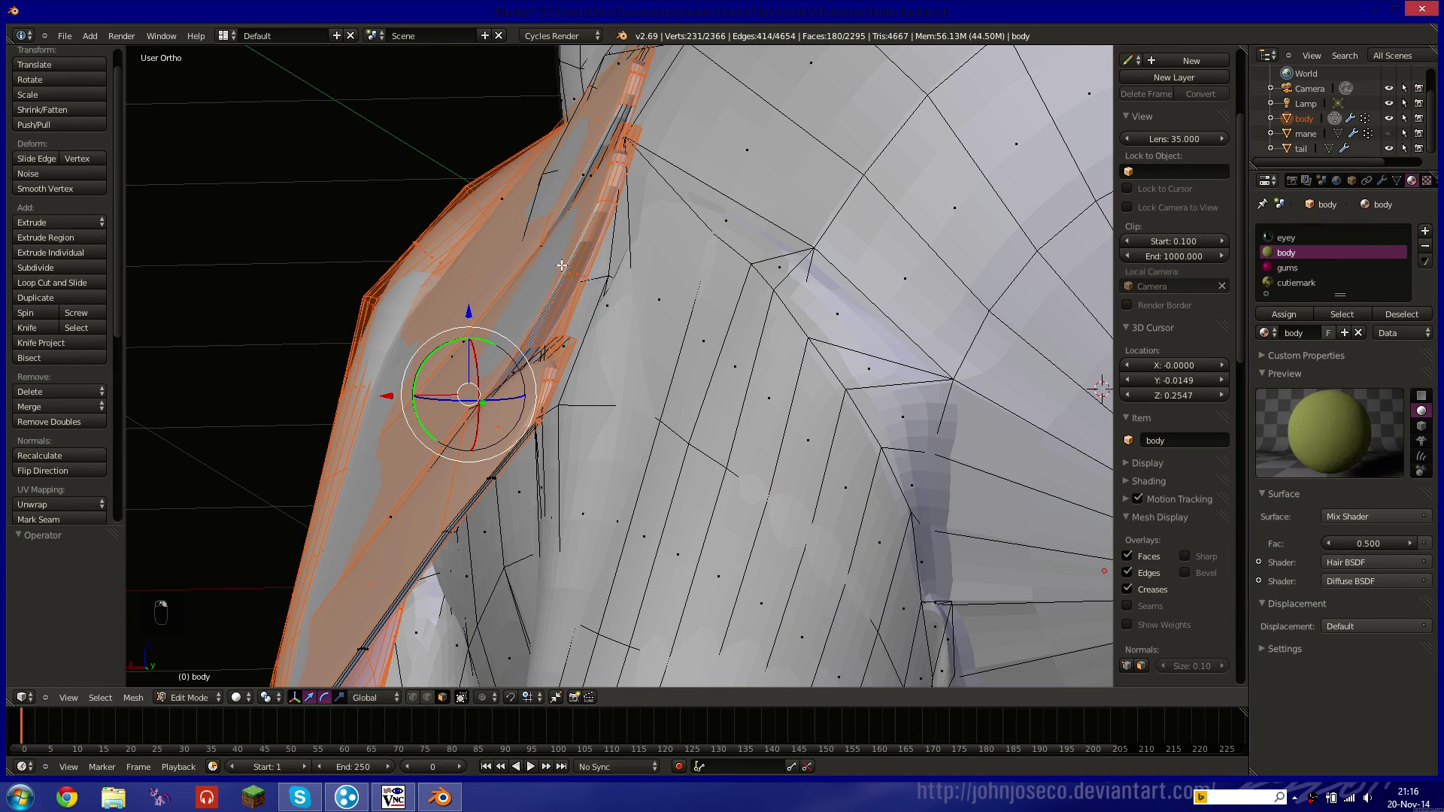
pyautogui.moveTo(562, 265); pyautogui.dragTo(672, 268, button='middle')
pyautogui.keyDown('alt'); pyautogui.keyDown('shift'); pyautogui.rightClick(758, 478); pyautogui.keyUp('shift'); pyautogui.keyUp('alt')
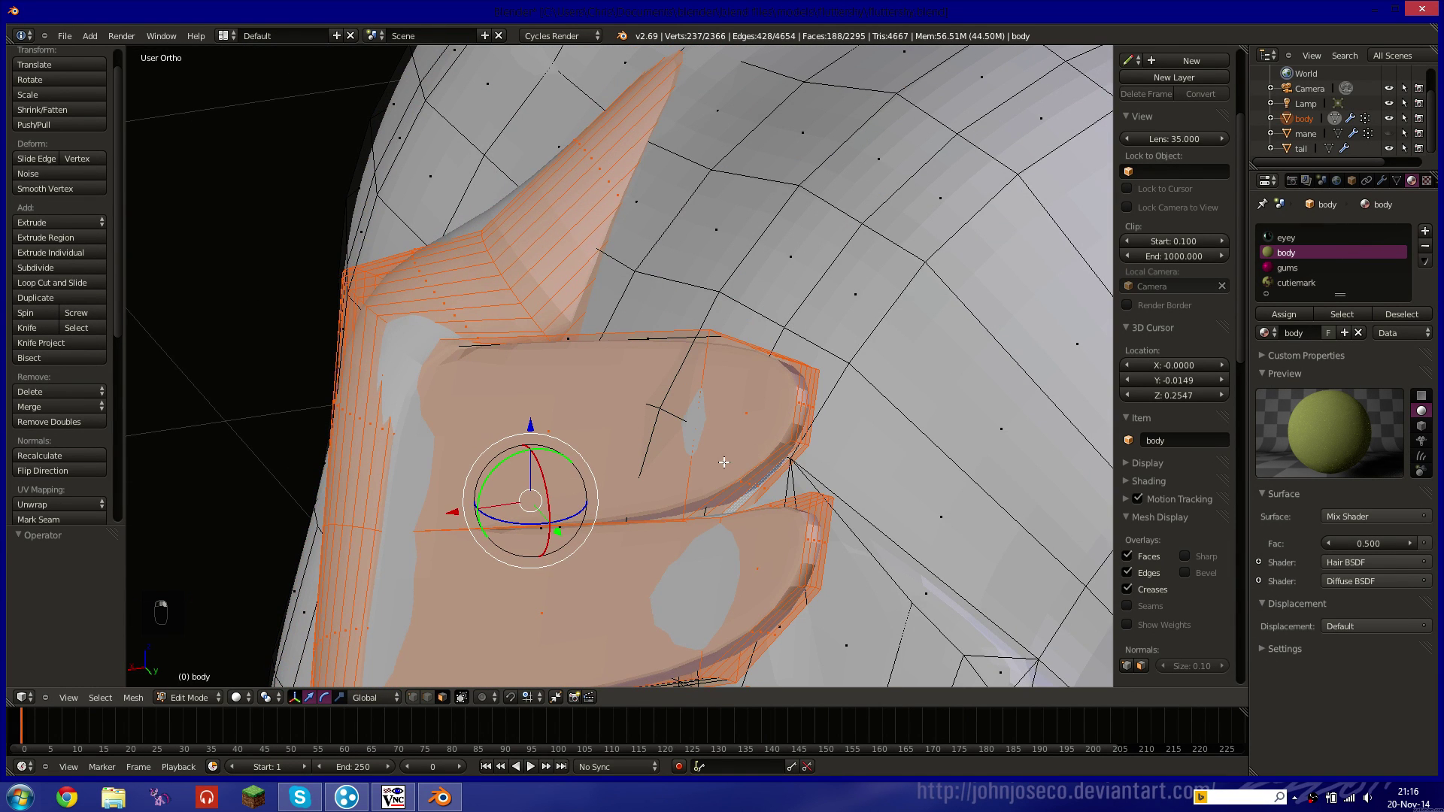
pyautogui.moveTo(724, 462); pyautogui.dragTo(736, 499, button='middle')
pyautogui.keyDown('shift'); pyautogui.moveTo(580, 356); pyautogui.dragTo(594, 375, button='middle'); pyautogui.keyUp('shift')
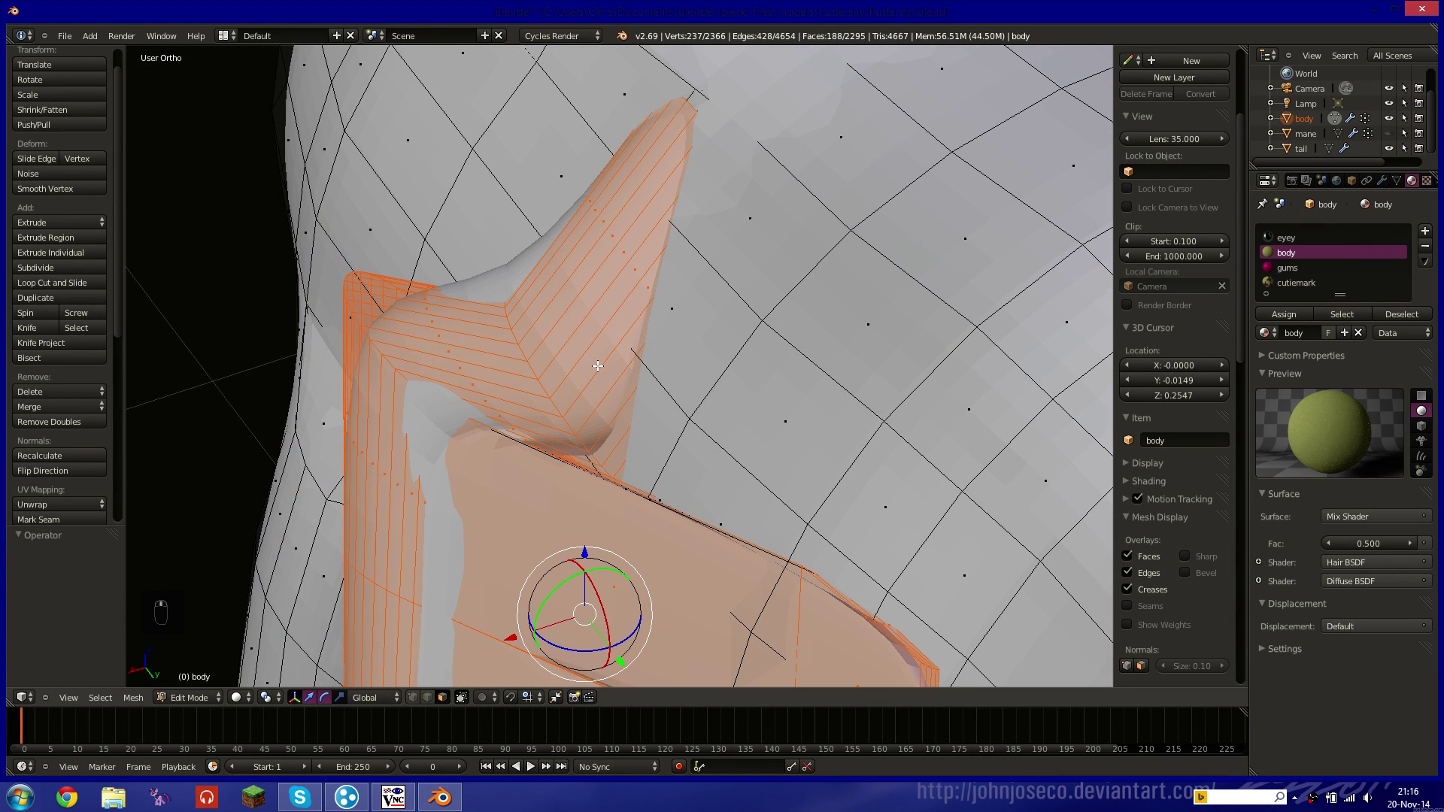
# Add a face at the left wing's base end to the selection, and undo the stray face loop on the body.
pyautogui.press('z')
pyautogui.scroll(-5, 715, 351)
pyautogui.moveTo(751, 346); pyautogui.dragTo(738, 371, button='middle')
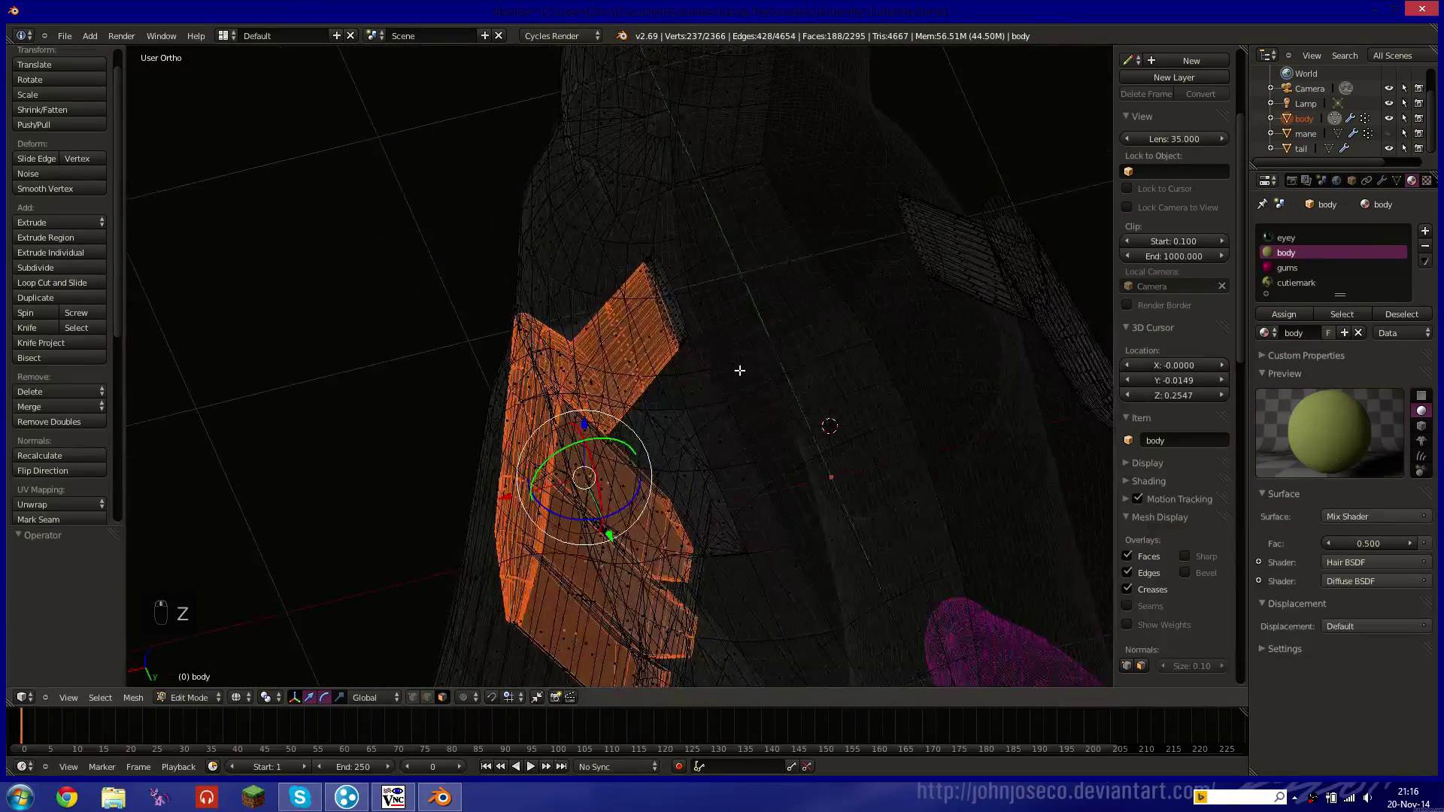
pyautogui.keyDown('shift'); pyautogui.rightClick(671, 309); pyautogui.keyUp('shift')
pyautogui.press('z')
pyautogui.scroll(4, 692, 329)
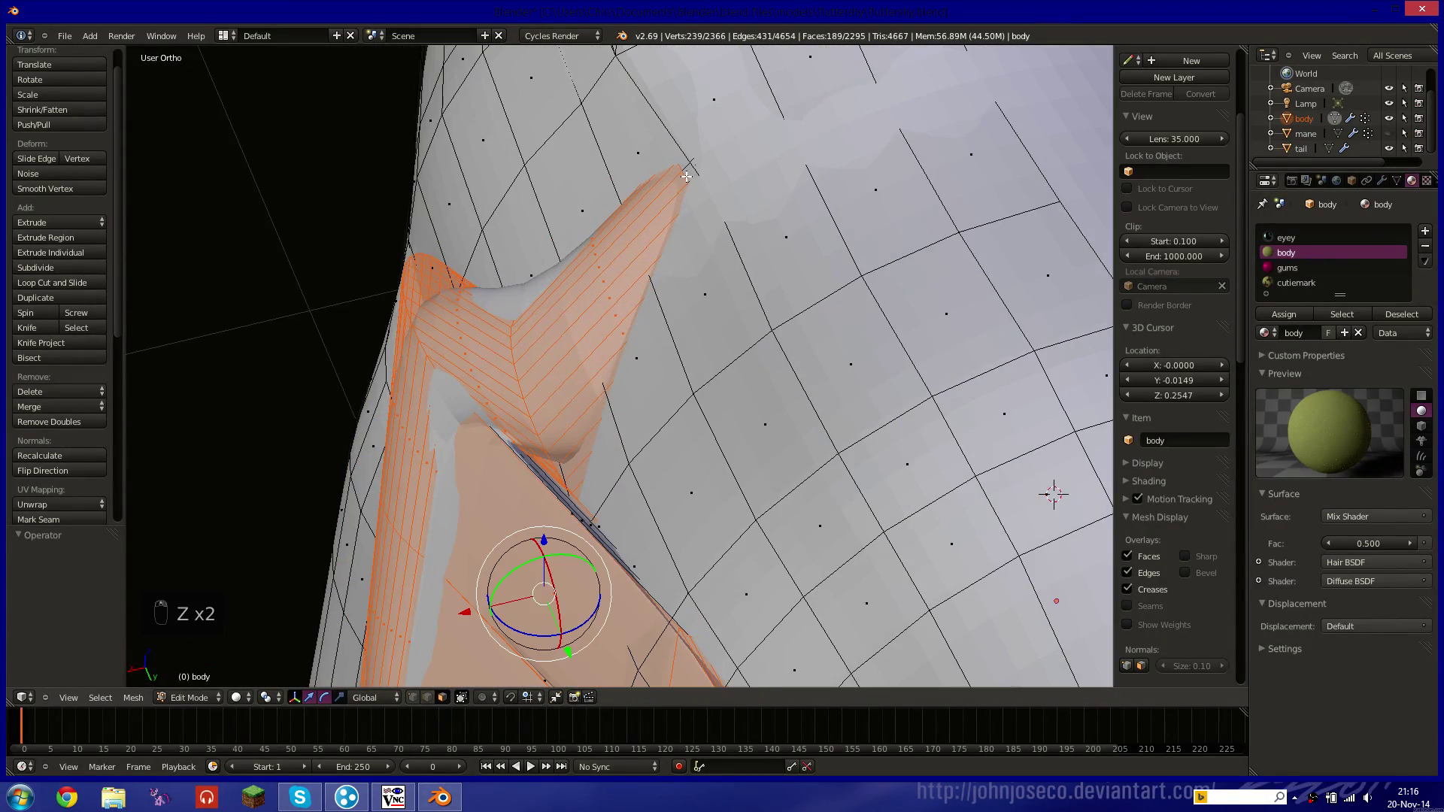
pyautogui.hotkey('ctrl', 'z')
pyautogui.press('z')
pyautogui.keyDown('alt'); pyautogui.keyDown('shift'); pyautogui.rightClick(707, 194); pyautogui.keyUp('shift'); pyautogui.keyUp('alt')
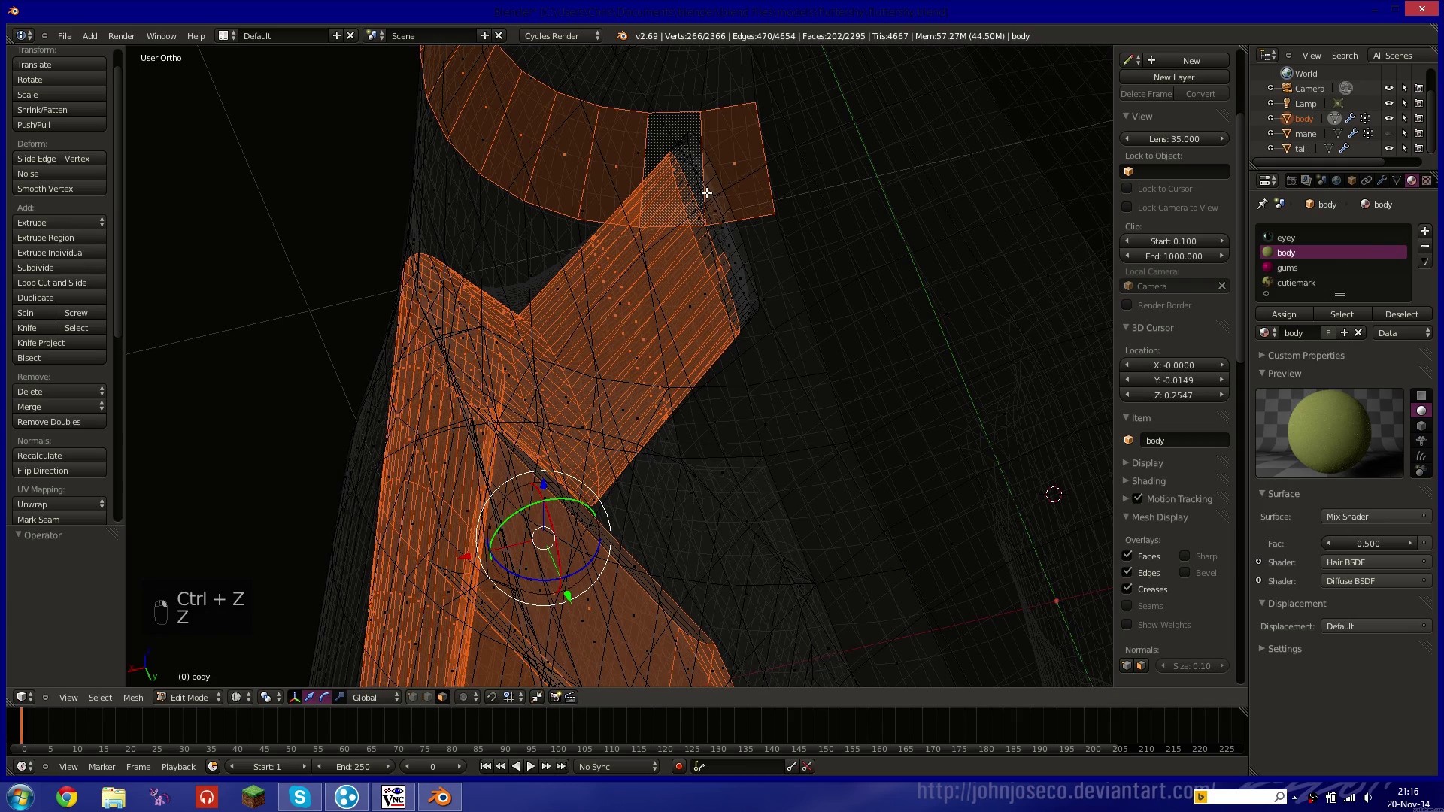
pyautogui.hotkey('ctrl', 'z')
# Add another face at the left wing's base end, again undoing the stray loop around the body.
pyautogui.scroll(-3, 703, 250)
pyautogui.moveTo(646, 312); pyautogui.dragTo(794, 286, button='middle')
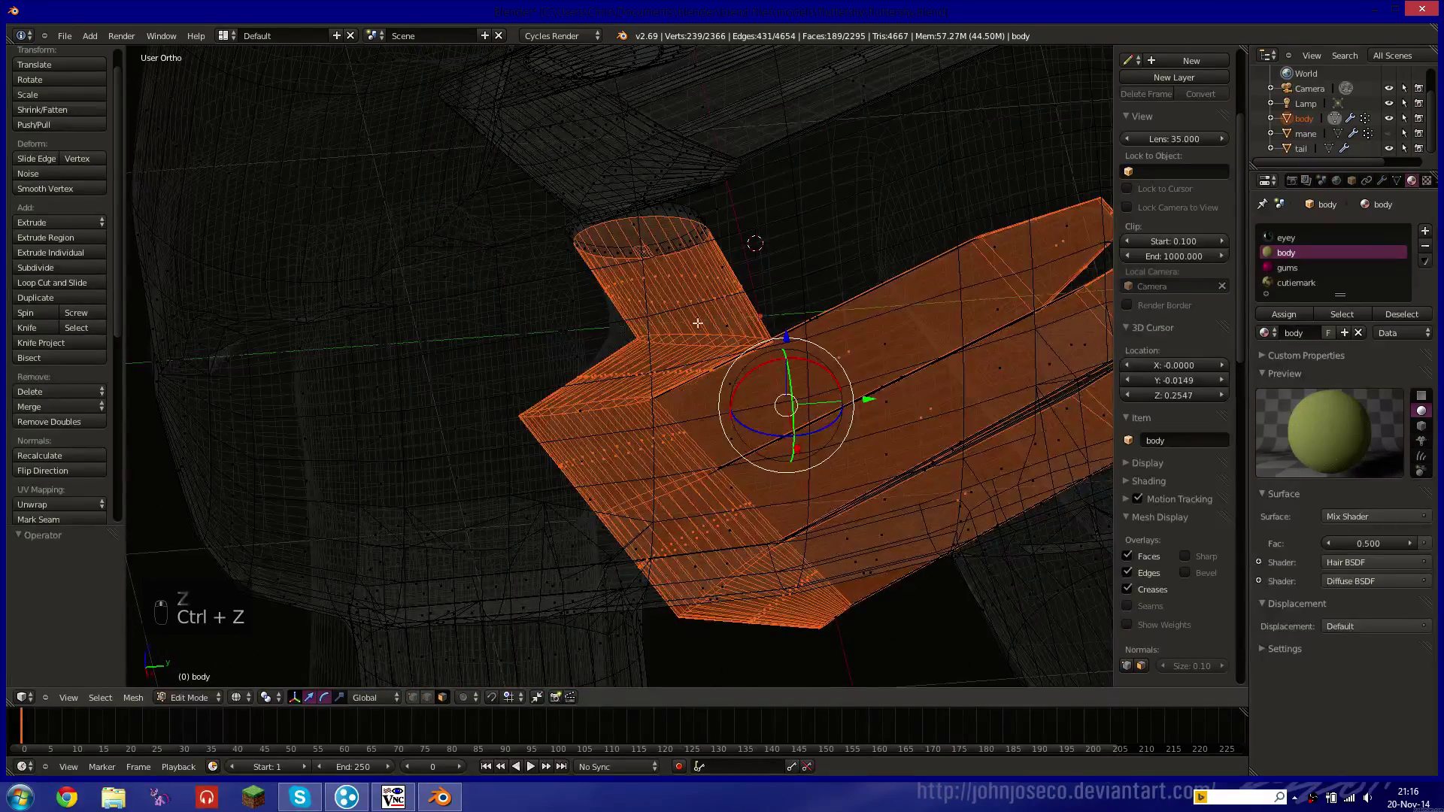
pyautogui.keyDown('shift'); pyautogui.rightClick(655, 249); pyautogui.keyUp('shift')
pyautogui.keyDown('alt'); pyautogui.keyDown('shift'); pyautogui.rightClick(675, 247); pyautogui.keyUp('shift'); pyautogui.keyUp('alt')
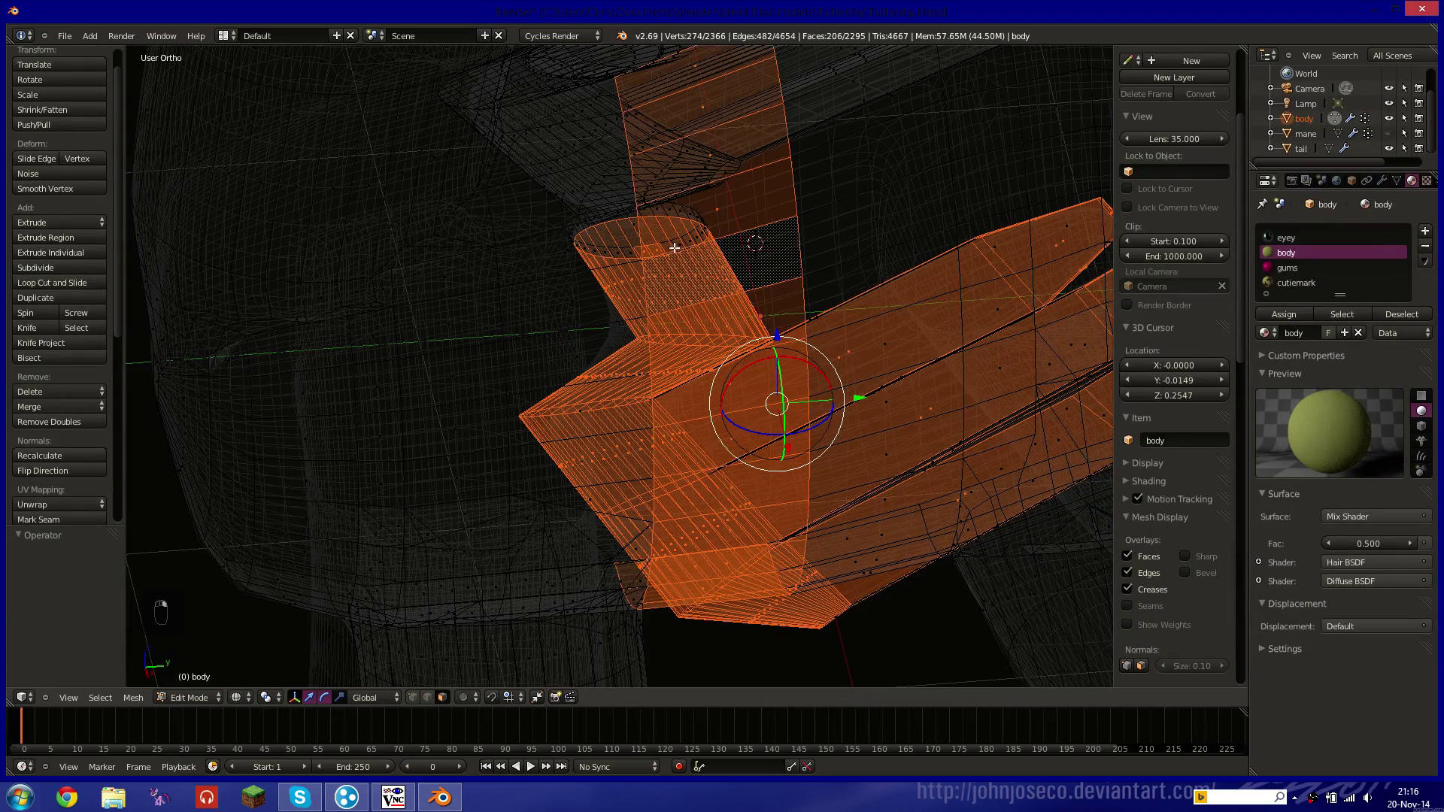
pyautogui.hotkey('ctrl', 'z')
pyautogui.scroll(-5, 707, 301)
pyautogui.press('z')
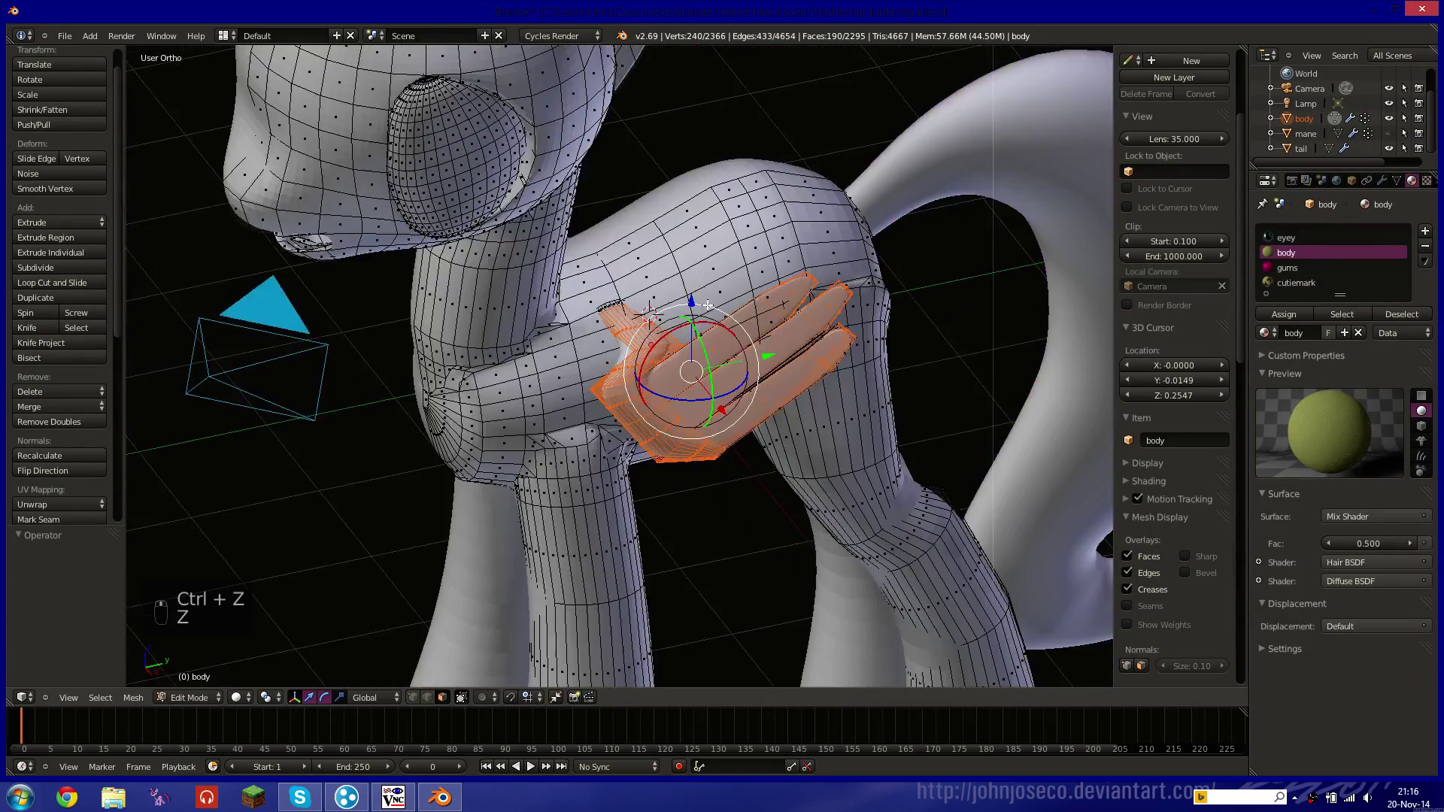
# Add the missed face and its neighbouring face loop on the left wing's inner side to the selection.
pyautogui.moveTo(741, 322); pyautogui.dragTo(648, 305, button='middle')
pyautogui.scroll(6, 648, 306)
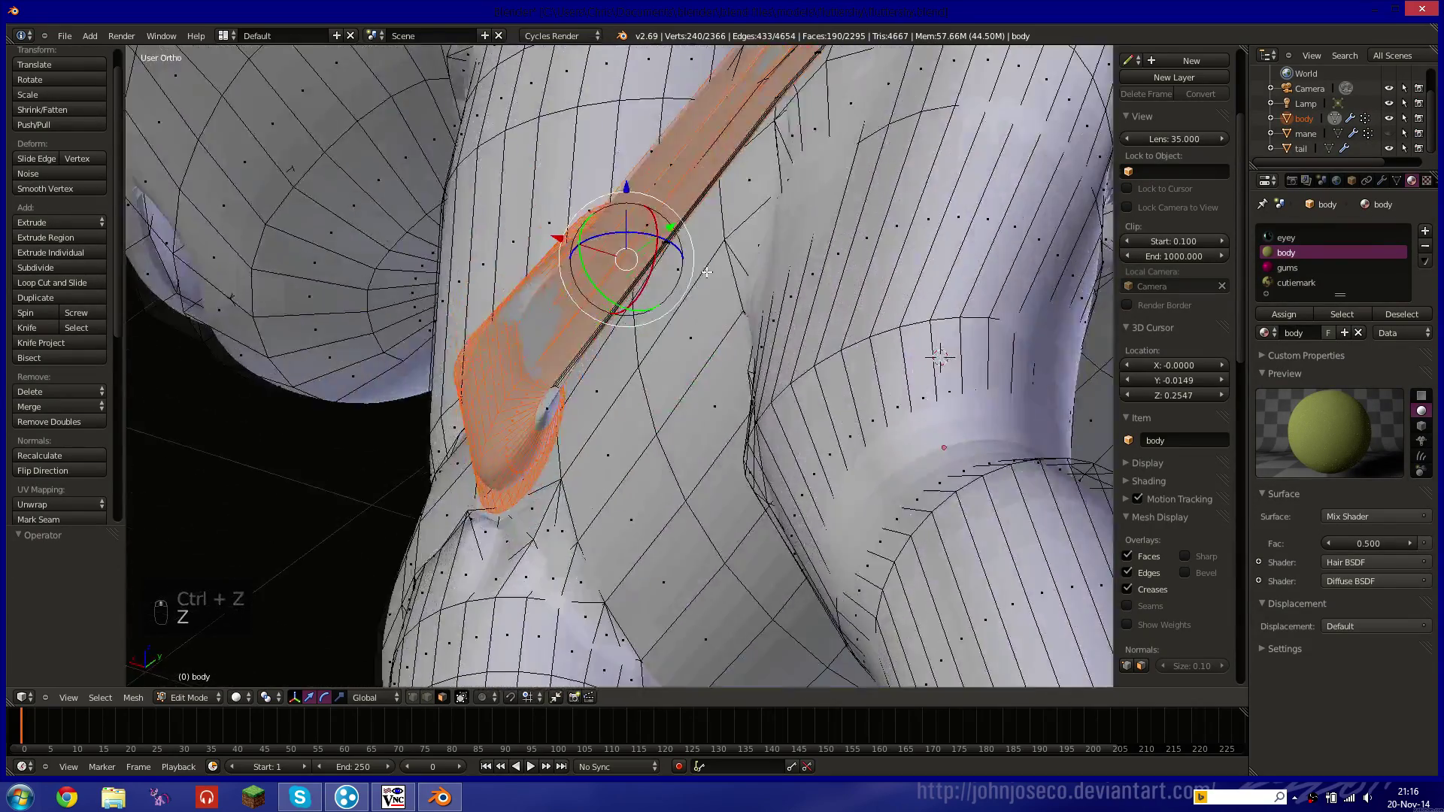
pyautogui.keyDown('shift'); pyautogui.rightClick(497, 434); pyautogui.keyUp('shift')
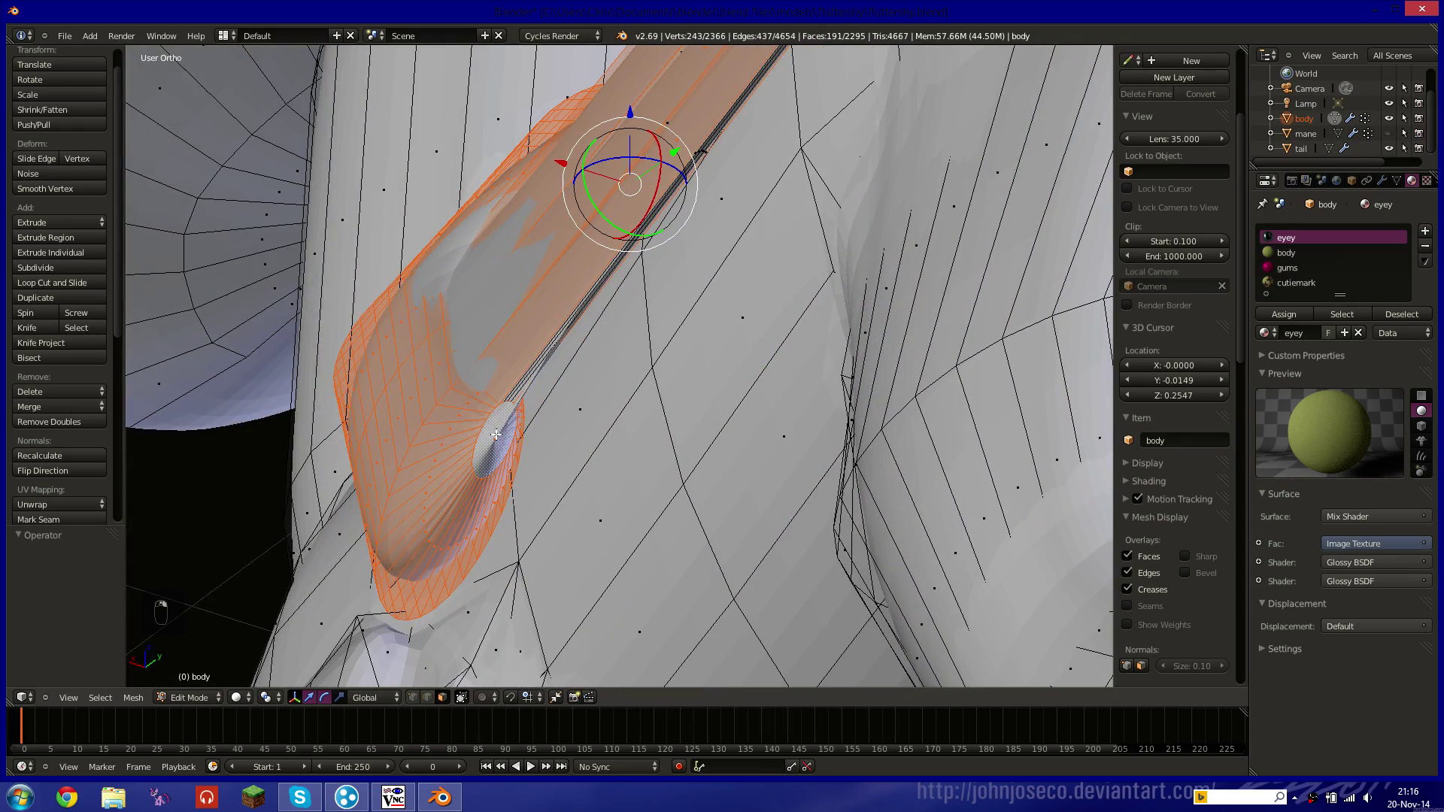
pyautogui.keyDown('alt'); pyautogui.keyDown('shift'); pyautogui.rightClick(516, 391); pyautogui.keyUp('shift'); pyautogui.keyUp('alt')
pyautogui.scroll(-6, 505, 391)
# Add the face loops across the right wing's feathers and upper base to the selection.
pyautogui.moveTo(358, 377); pyautogui.dragTo(673, 440, button='middle')
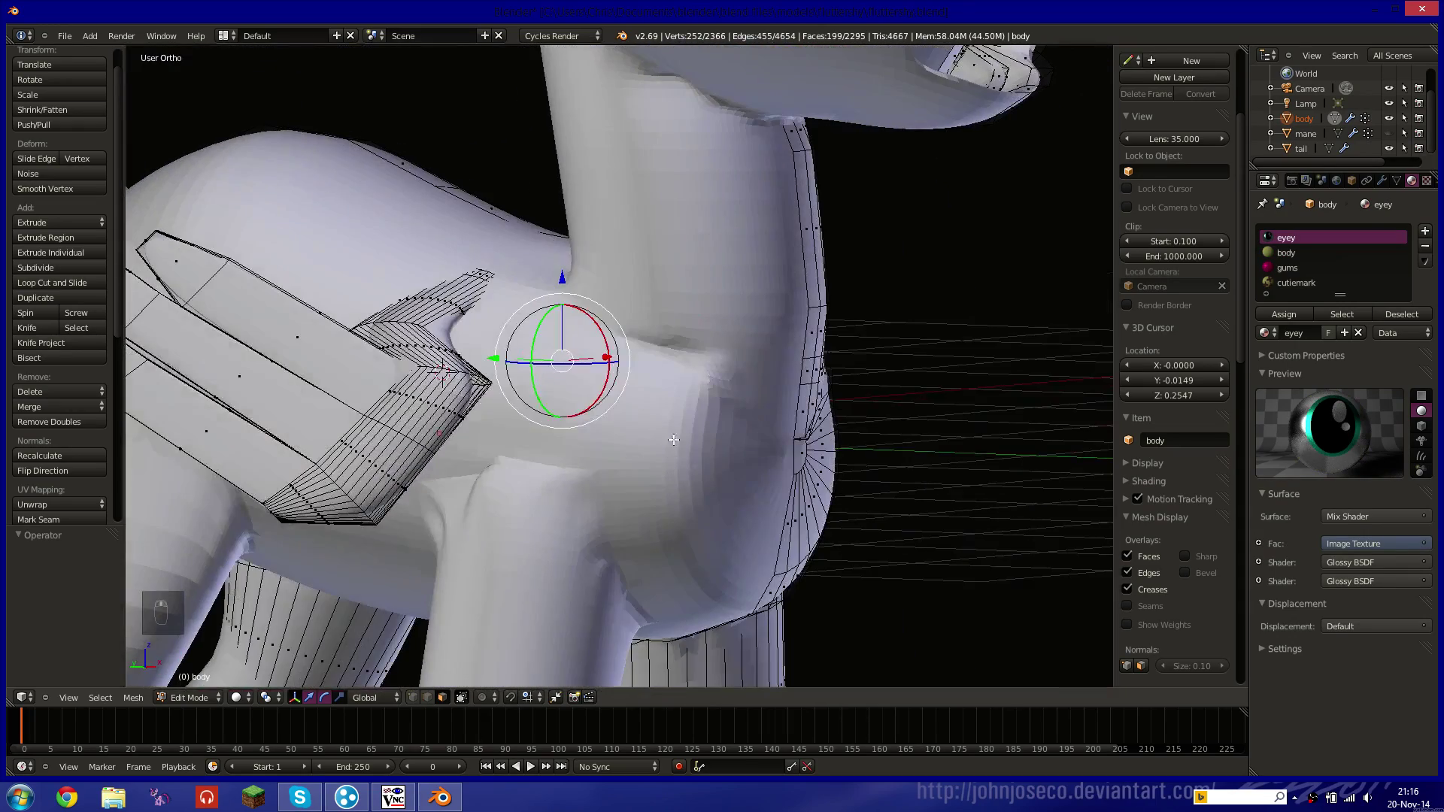
pyautogui.keyDown('alt'); pyautogui.keyDown('shift'); pyautogui.rightClick(416, 385); pyautogui.keyUp('shift'); pyautogui.keyUp('alt')
pyautogui.keyDown('alt'); pyautogui.keyDown('shift'); pyautogui.rightClick(377, 441); pyautogui.keyUp('shift'); pyautogui.keyUp('alt')
pyautogui.keyDown('alt'); pyautogui.keyDown('shift'); pyautogui.rightClick(305, 493); pyautogui.keyUp('shift'); pyautogui.keyUp('alt')
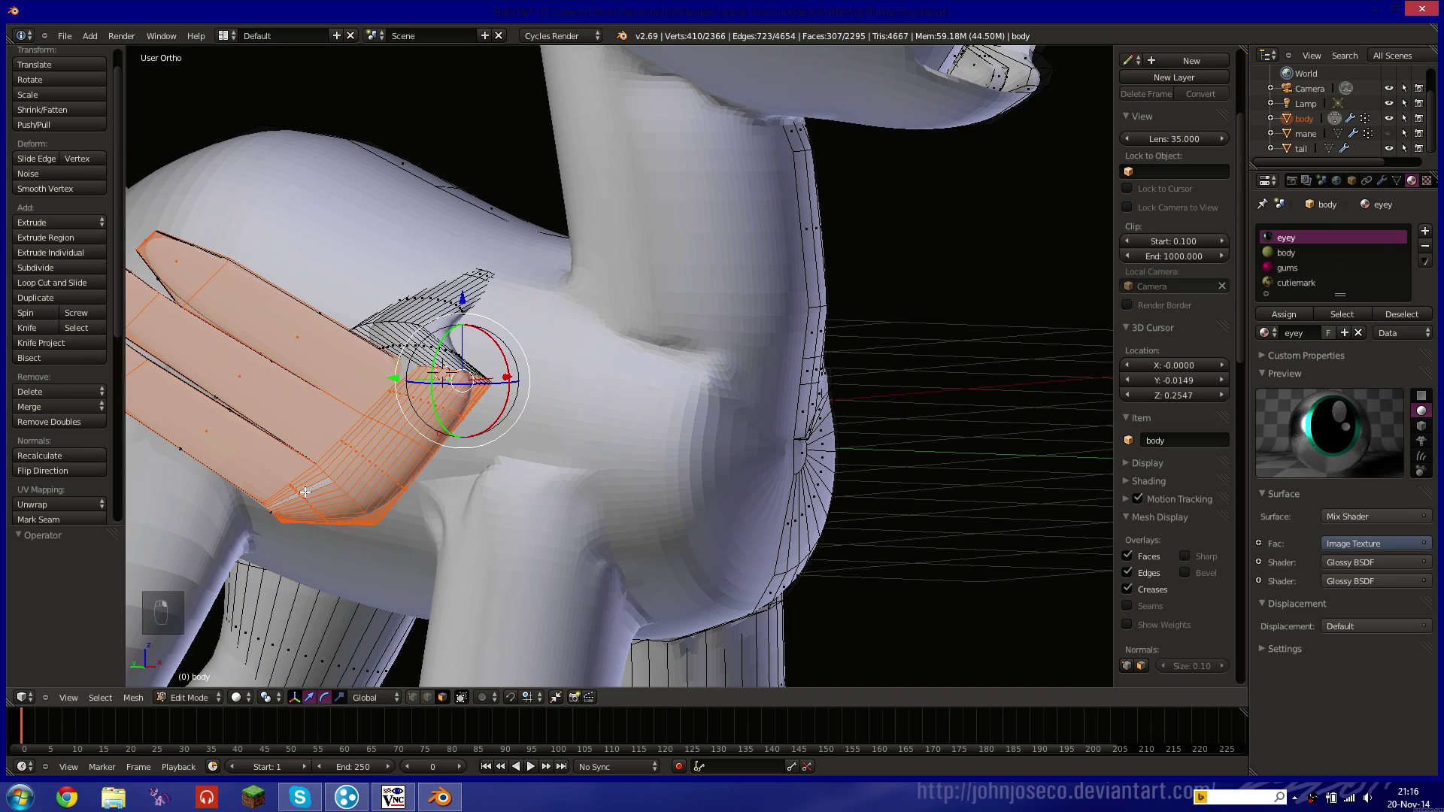
pyautogui.keyDown('alt'); pyautogui.keyDown('shift'); pyautogui.rightClick(411, 340); pyautogui.keyUp('shift'); pyautogui.keyUp('alt')
pyautogui.keyDown('alt'); pyautogui.keyDown('shift'); pyautogui.rightClick(422, 296); pyautogui.keyUp('shift'); pyautogui.keyUp('alt')
# Add the edge face loops along the right wing's lower feathers to the selection, undoing any stray loops.
pyautogui.moveTo(292, 427); pyautogui.dragTo(427, 370, button='middle')
pyautogui.scroll(6, 645, 198)
pyautogui.keyDown('shift'); pyautogui.moveTo(697, 113); pyautogui.dragTo(632, 473, button='middle'); pyautogui.keyUp('shift')
pyautogui.keyDown('shift'); pyautogui.moveTo(686, 191); pyautogui.dragTo(595, 435, button='middle'); pyautogui.keyUp('shift')
pyautogui.keyDown('alt'); pyautogui.keyDown('shift'); pyautogui.rightClick(360, 183); pyautogui.keyUp('shift'); pyautogui.keyUp('alt')
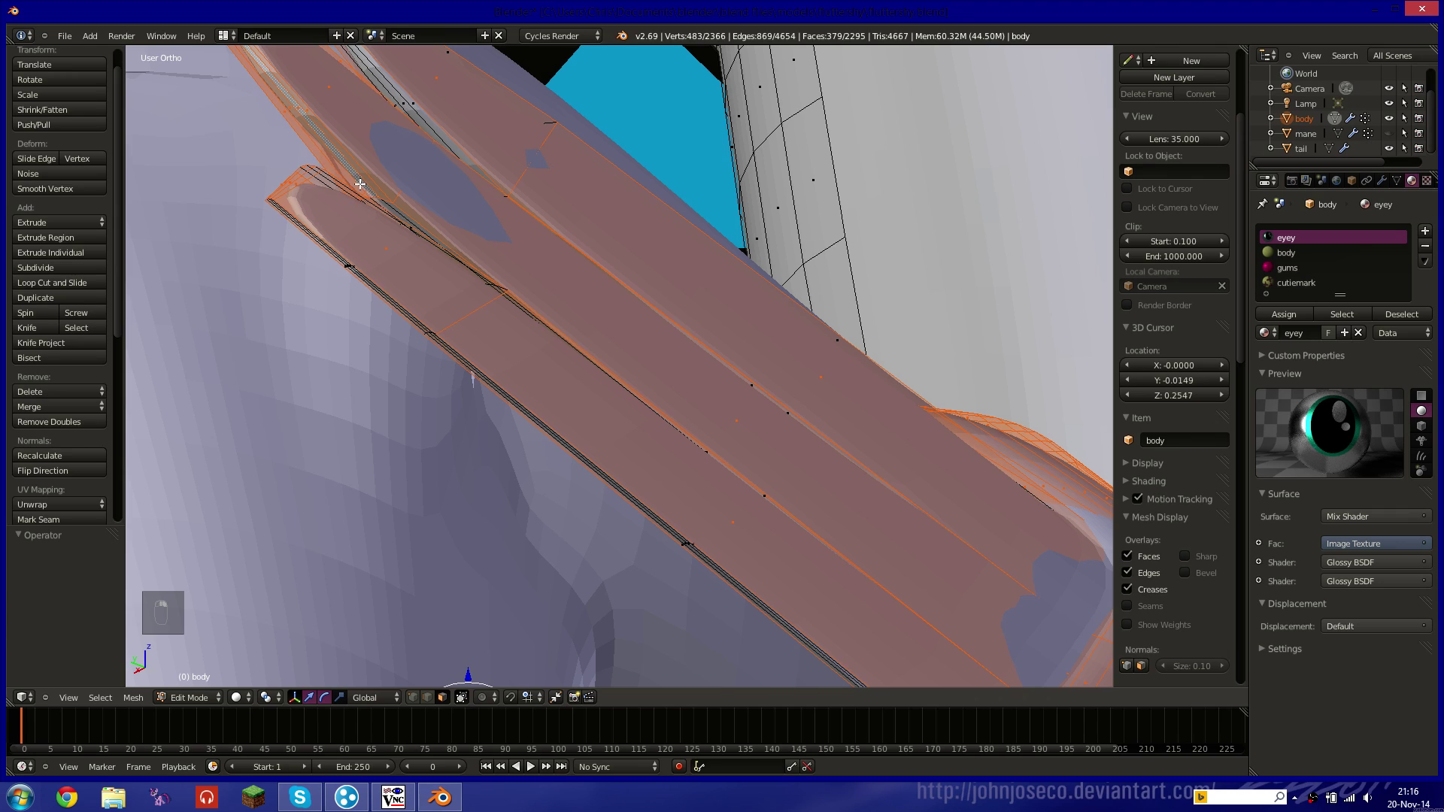
pyautogui.keyDown('alt'); pyautogui.keyDown('shift'); pyautogui.rightClick(365, 280); pyautogui.keyUp('shift'); pyautogui.keyUp('alt')
pyautogui.hotkey('ctrl', 'z')
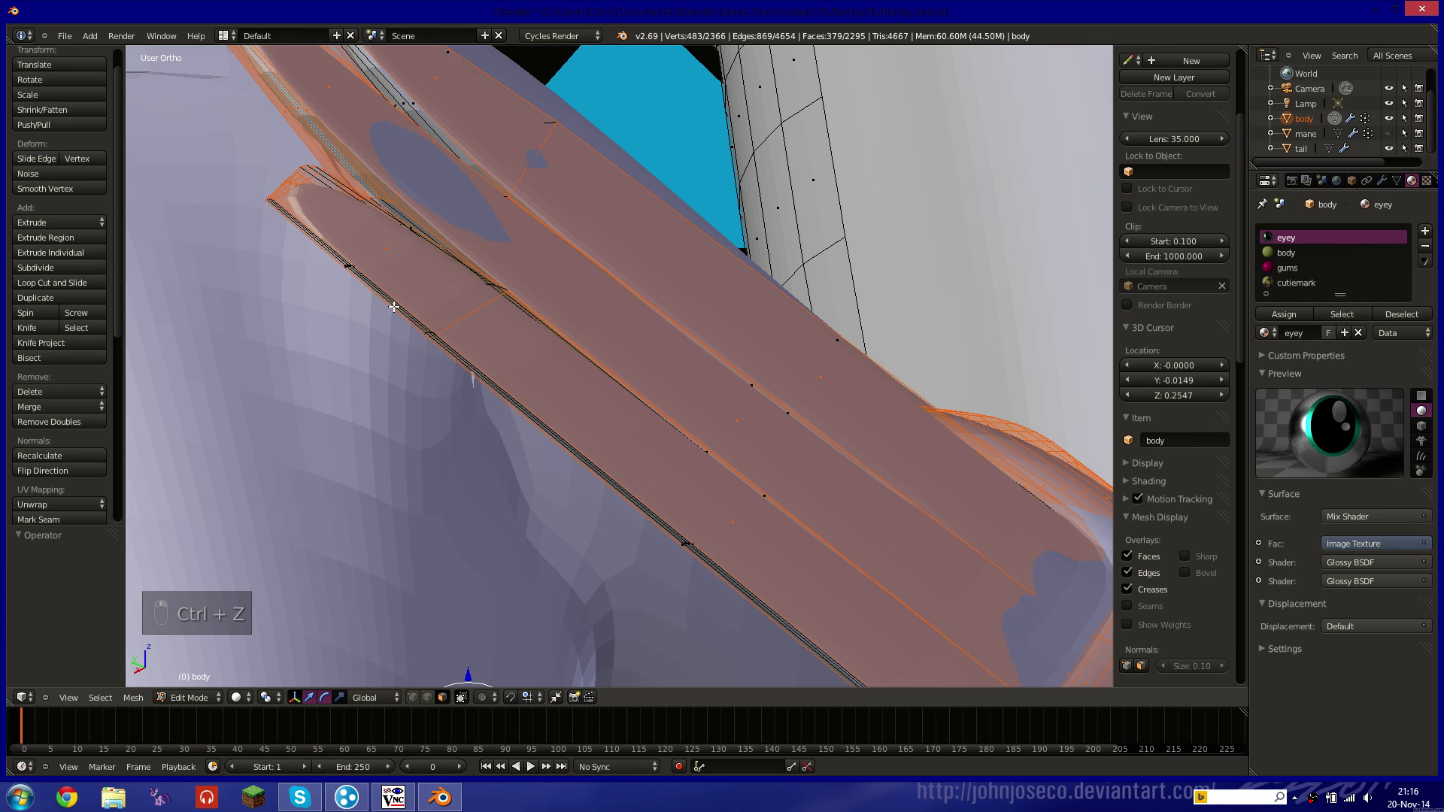
pyautogui.hotkey('ctrl', 'z')
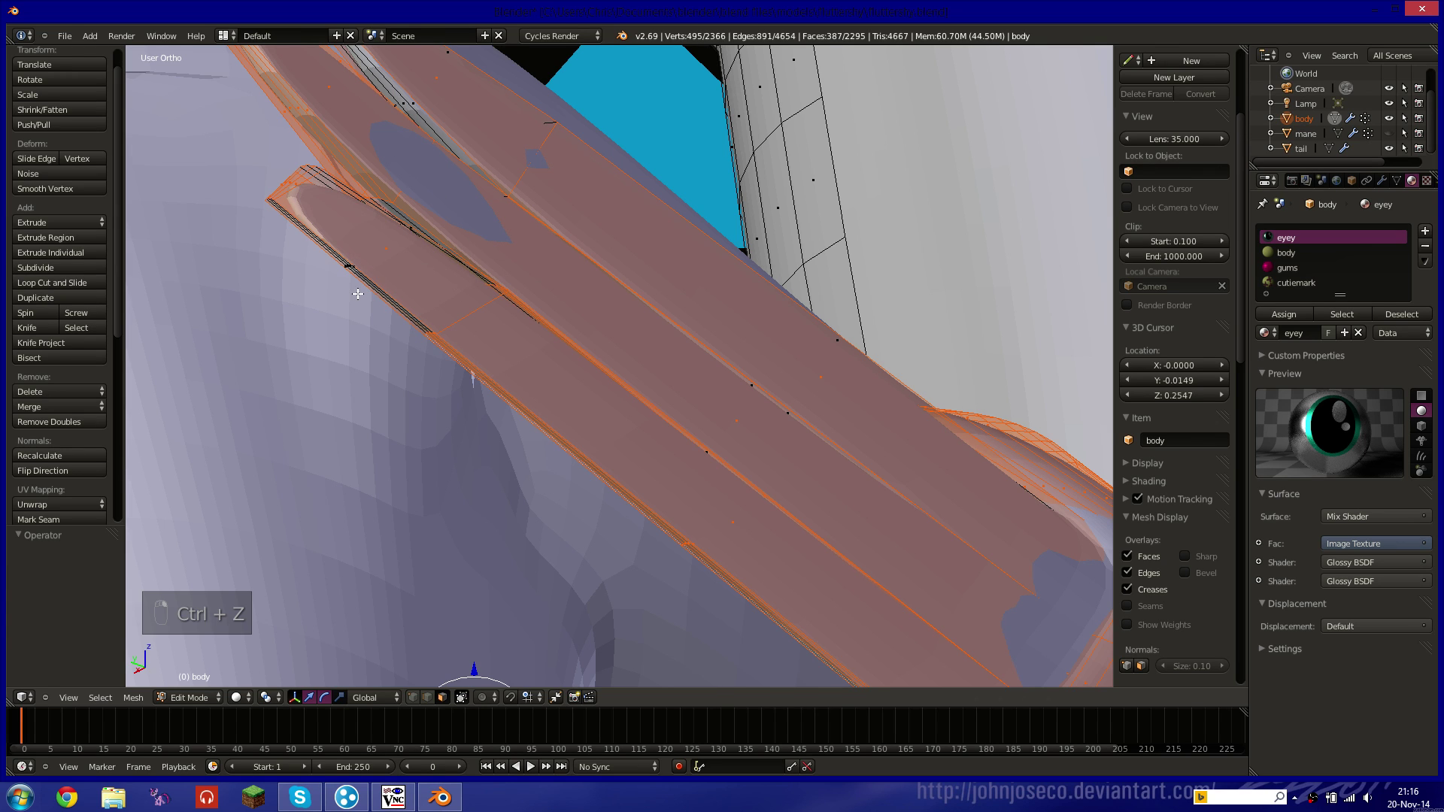
pyautogui.hotkey('ctrl', 'z')
# Add the face loops in the gaps between the right wing's feathers and at its base end to the selection.
pyautogui.keyDown('shift'); pyautogui.moveTo(476, 185); pyautogui.dragTo(467, 333, button='middle'); pyautogui.keyUp('shift')
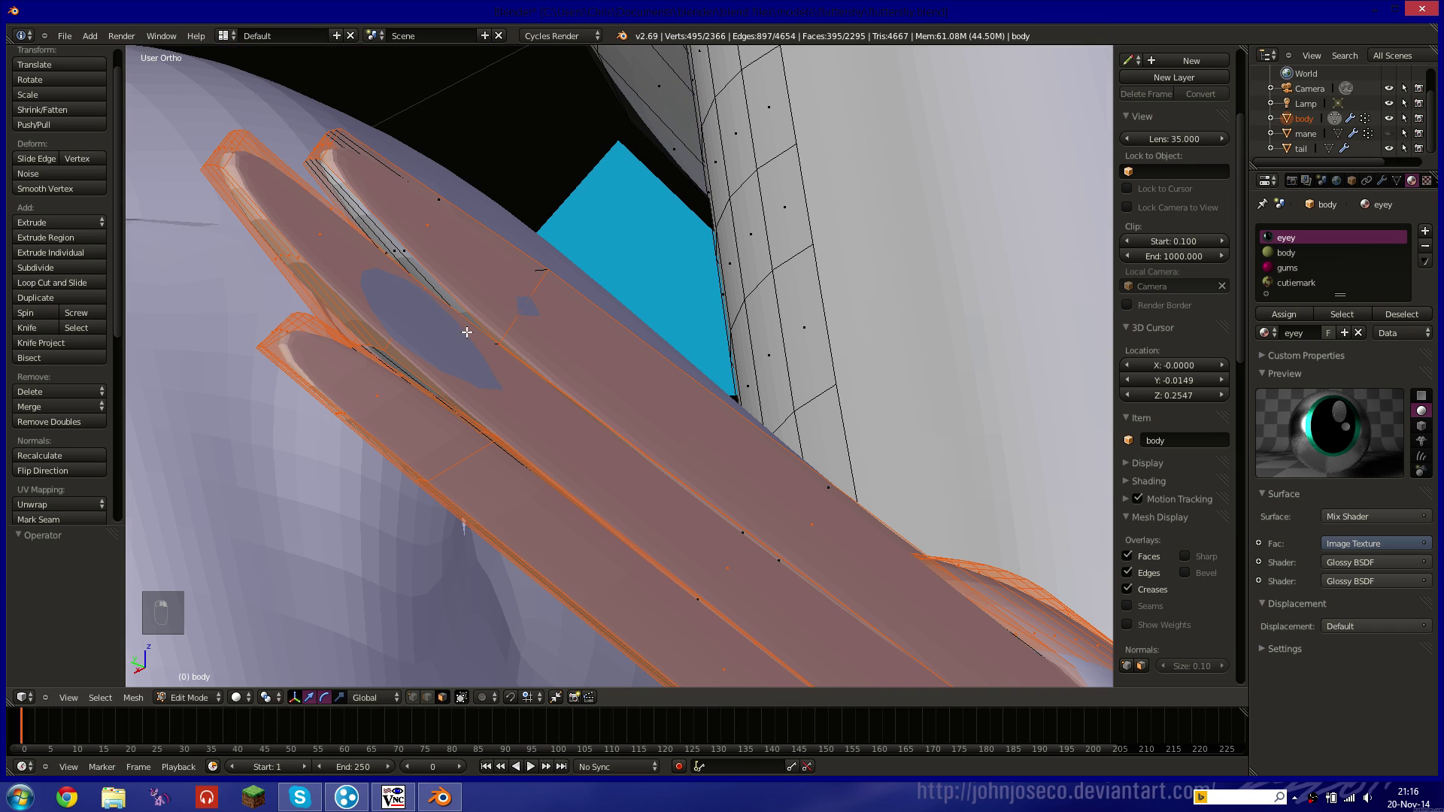
pyautogui.keyDown('alt'); pyautogui.keyDown('shift'); pyautogui.rightClick(404, 256); pyautogui.keyUp('shift'); pyautogui.keyUp('alt')
pyautogui.moveTo(537, 368); pyautogui.dragTo(516, 77, button='middle')
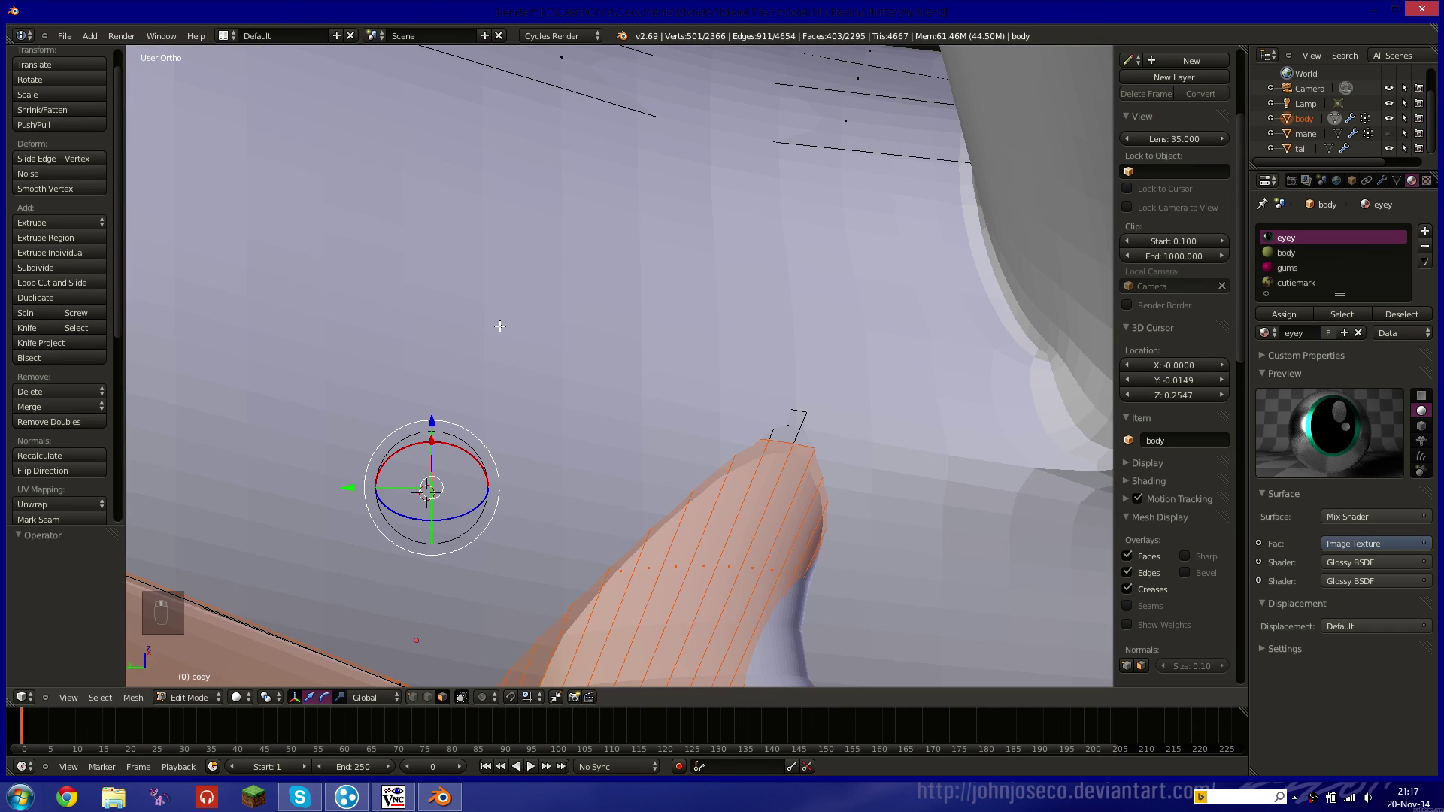
pyautogui.moveTo(500, 326); pyautogui.dragTo(671, 212, button='middle')
pyautogui.keyDown('alt'); pyautogui.keyDown('shift'); pyautogui.rightClick(384, 226); pyautogui.keyUp('shift'); pyautogui.keyUp('alt')
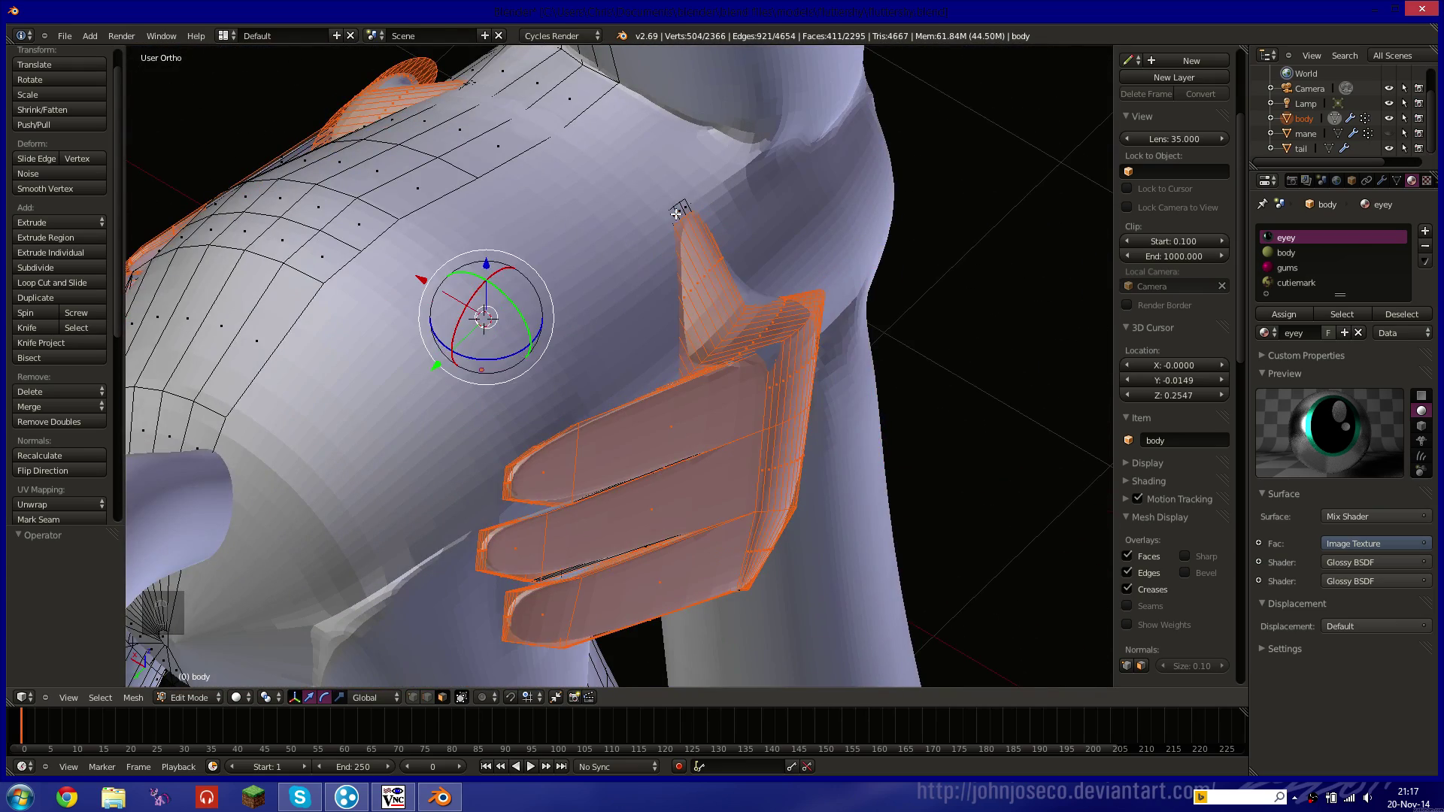
pyautogui.keyDown('alt'); pyautogui.keyDown('shift'); pyautogui.rightClick(676, 213); pyautogui.keyUp('shift'); pyautogui.keyUp('alt')
# Examine the selected faces of both wings in wireframe for missed or stray faces.
pyautogui.press('z')
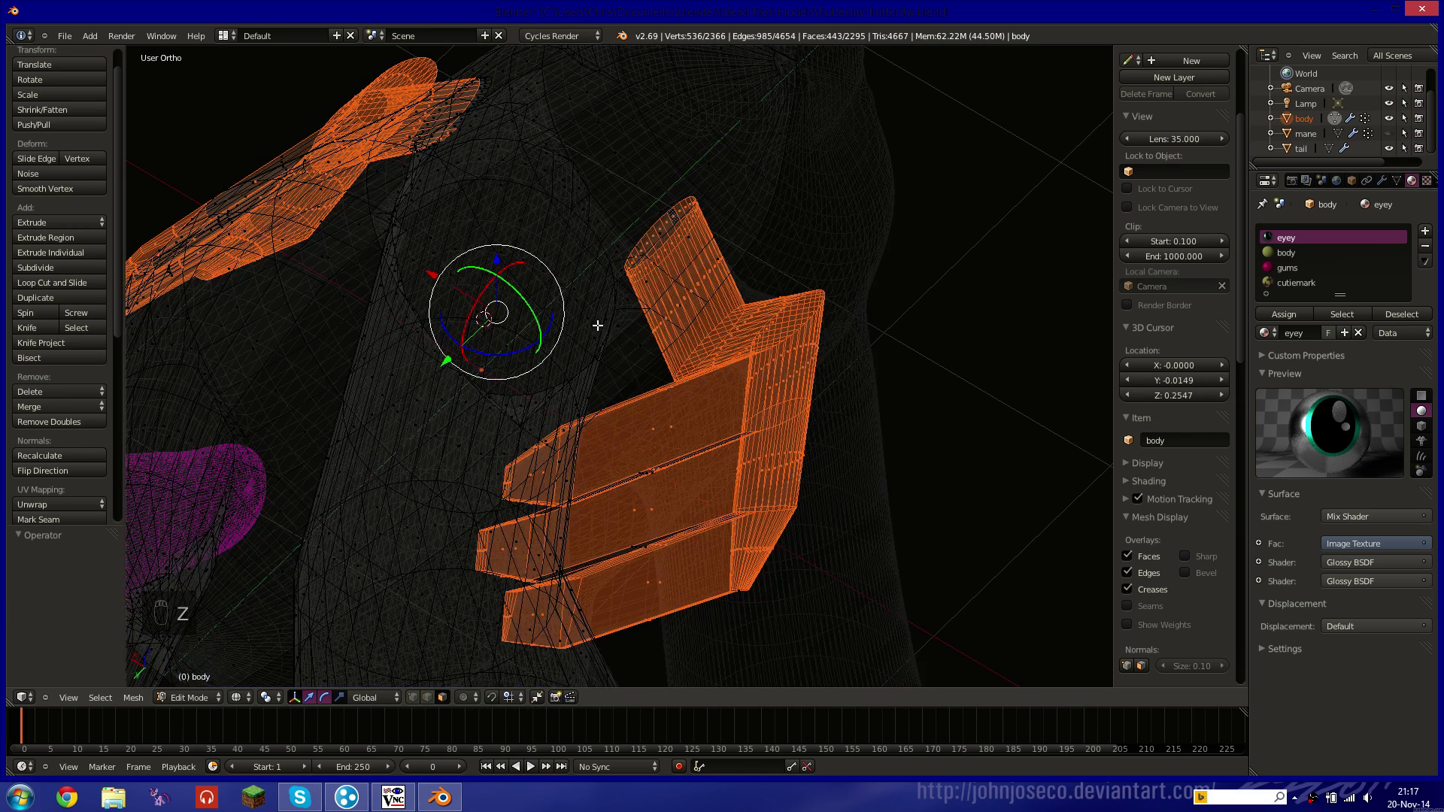
pyautogui.moveTo(588, 330); pyautogui.dragTo(673, 331, button='middle')
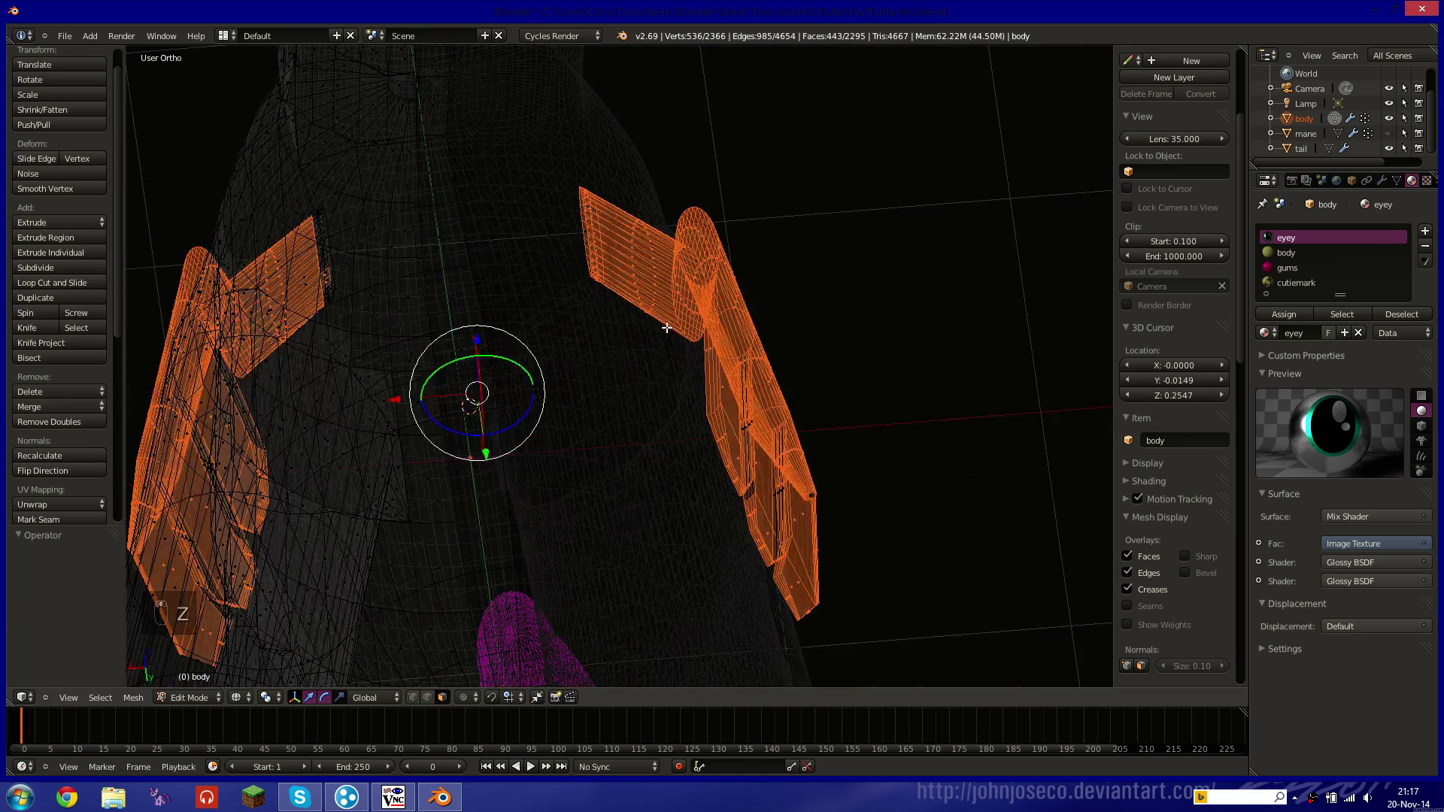
pyautogui.press('z')
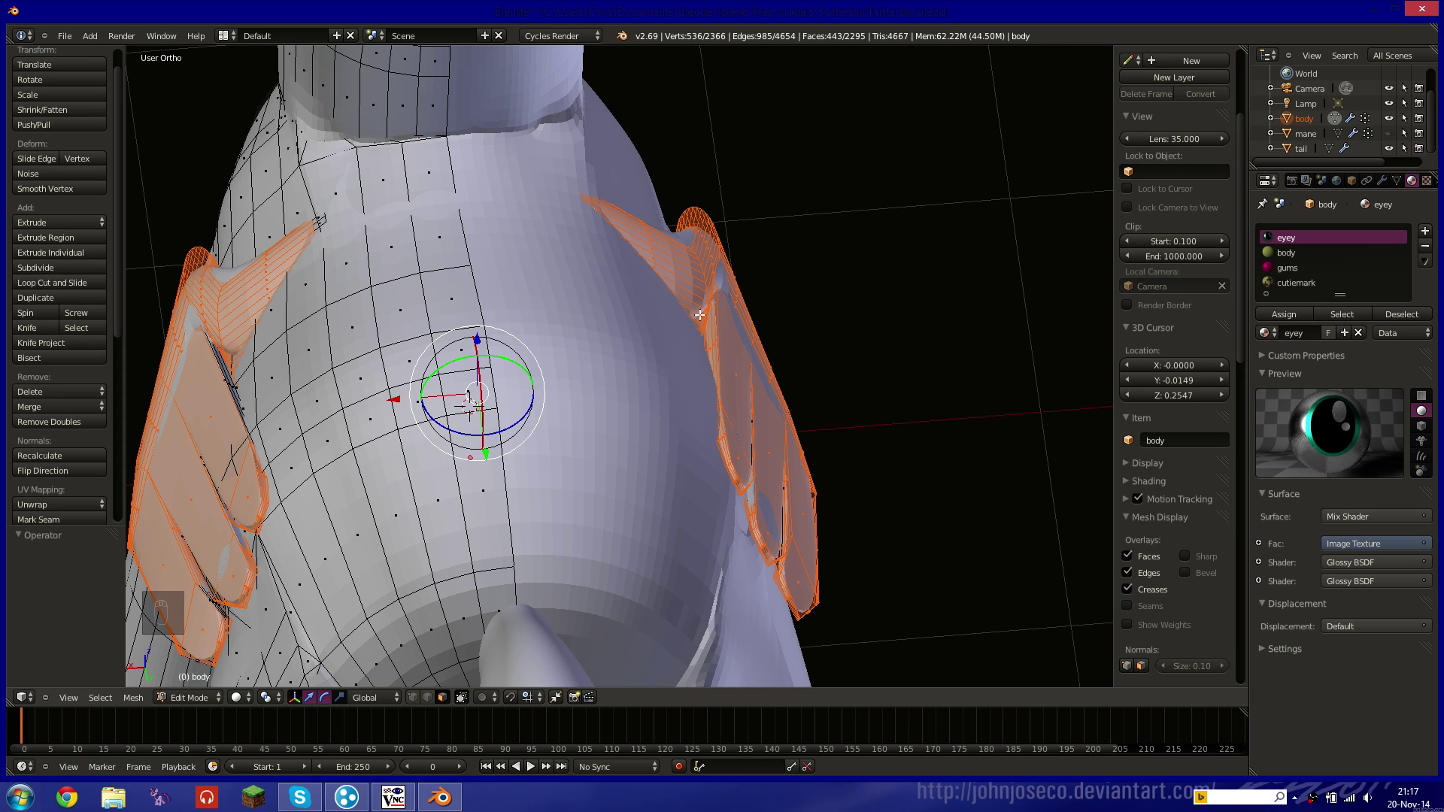
pyautogui.press('z')
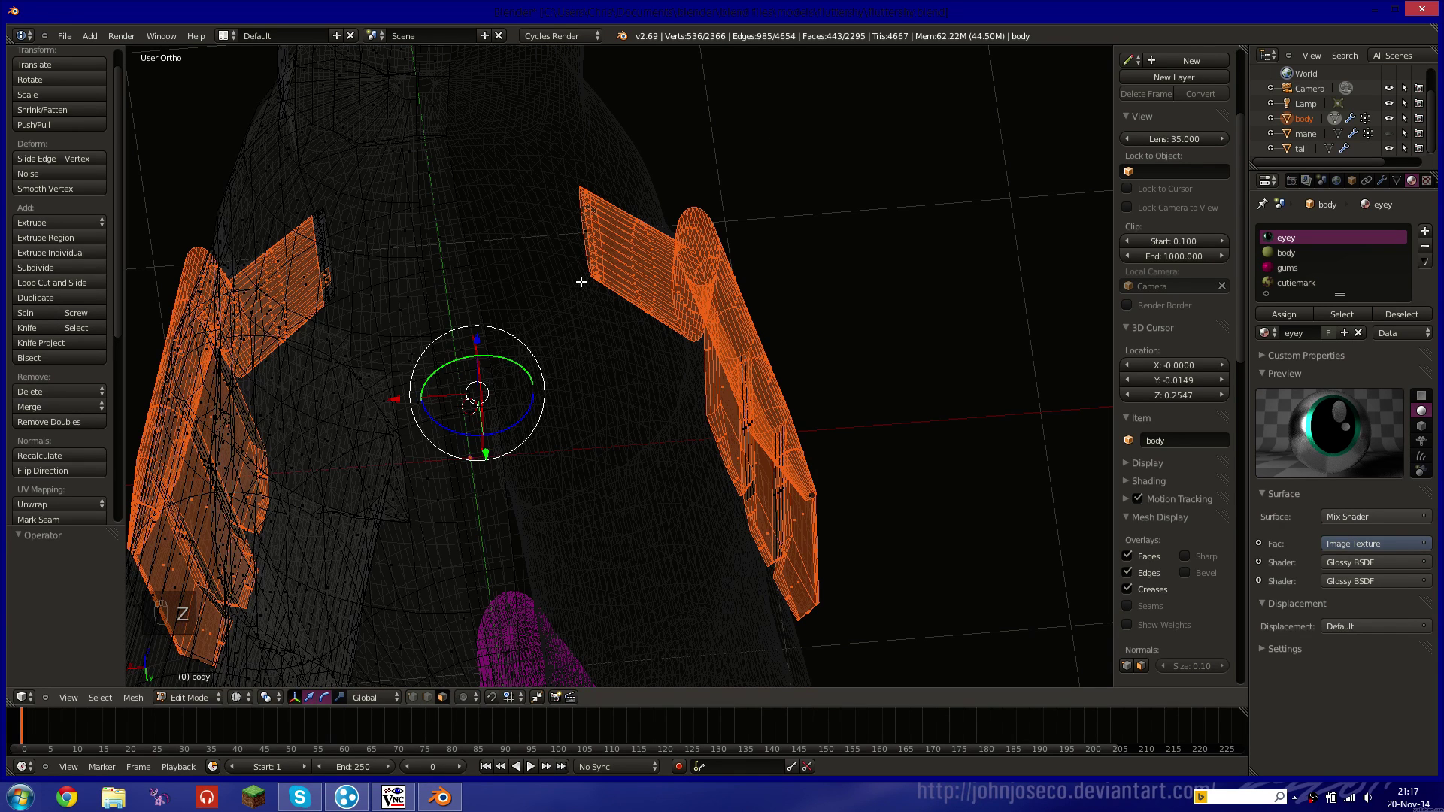
pyautogui.press('x')
pyautogui.moveTo(322, 425); pyautogui.dragTo(560, 370, button='middle')
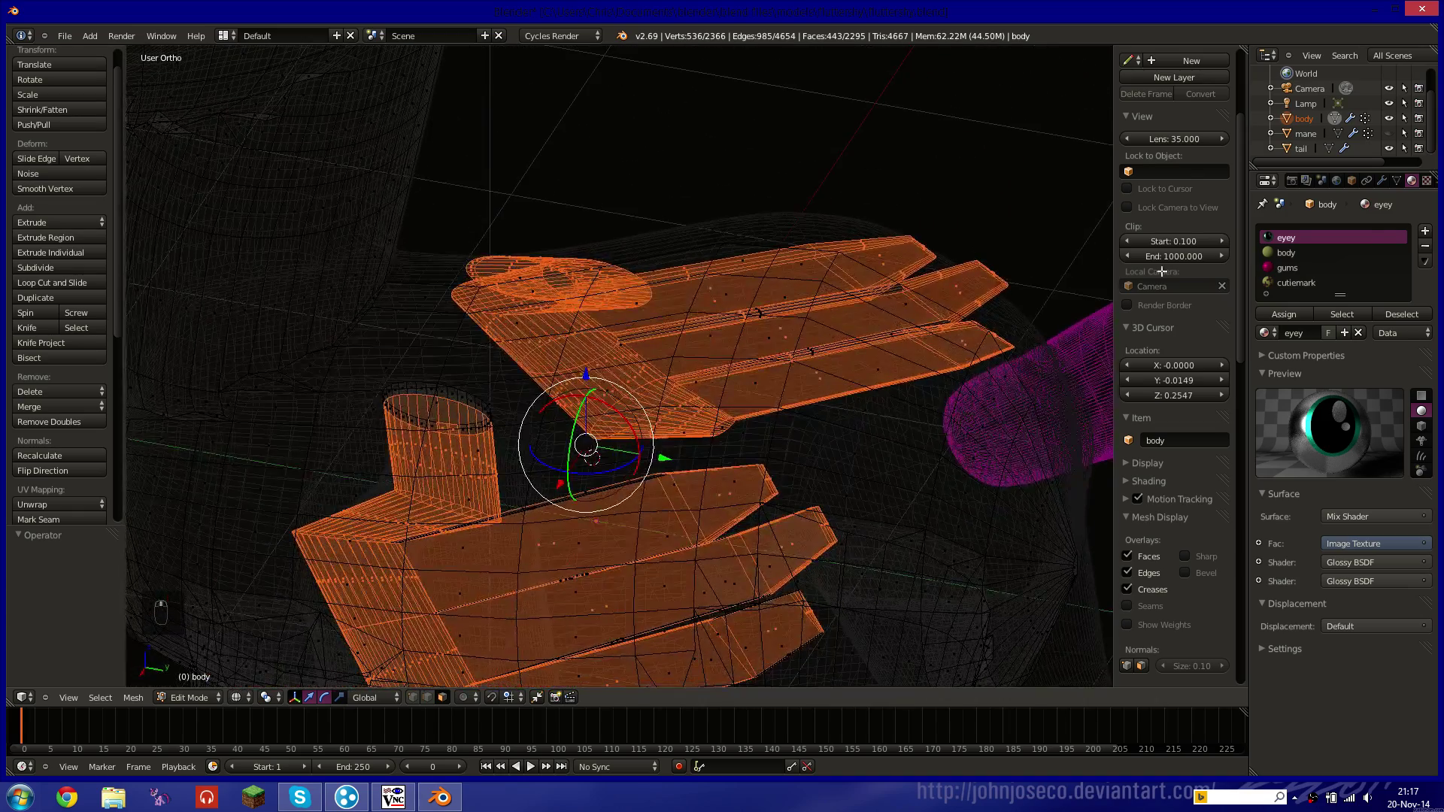
# Add a vertex group named wings for the selected wing faces.
pyautogui.click(1397, 180)
pyautogui.click(1419, 300)
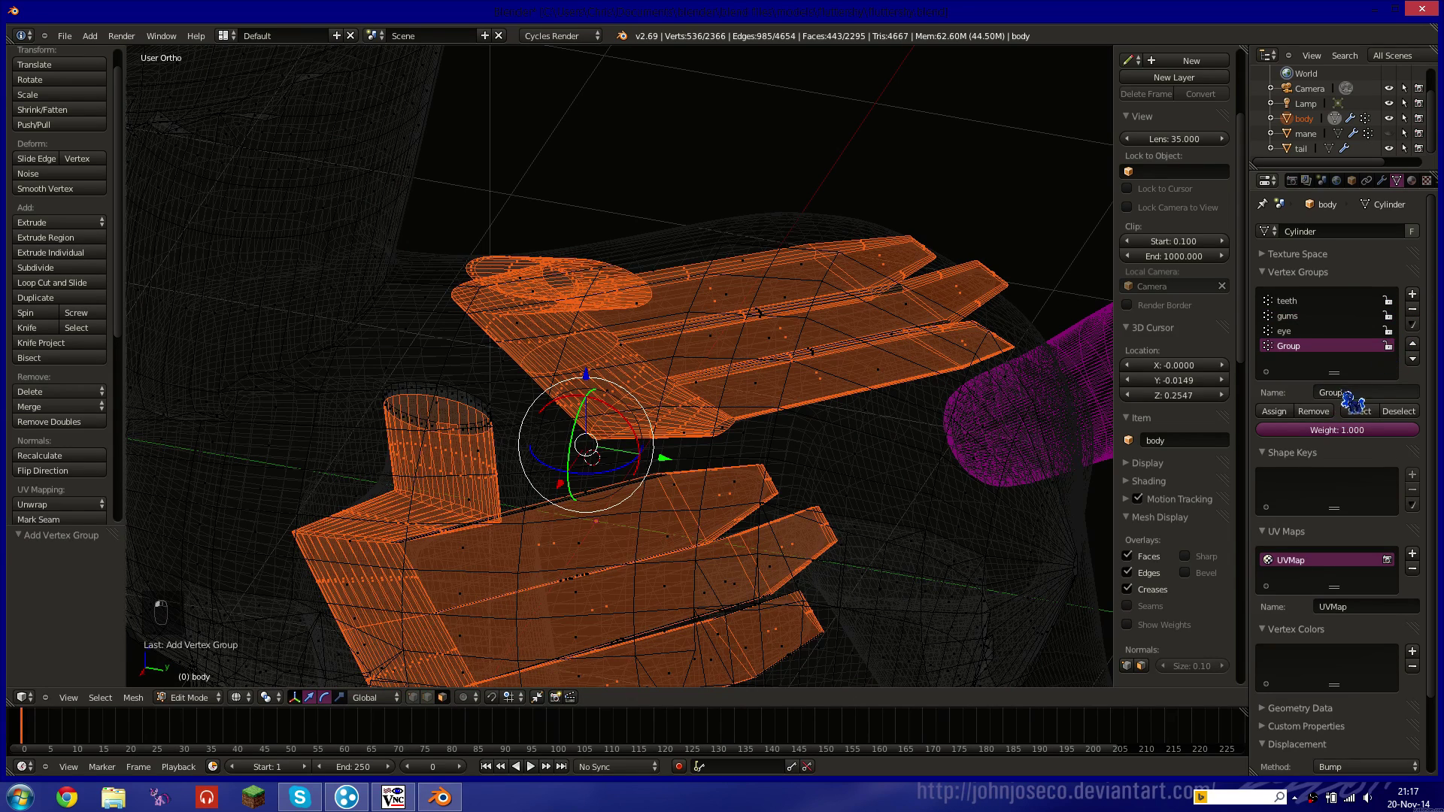
pyautogui.click(1340, 390)
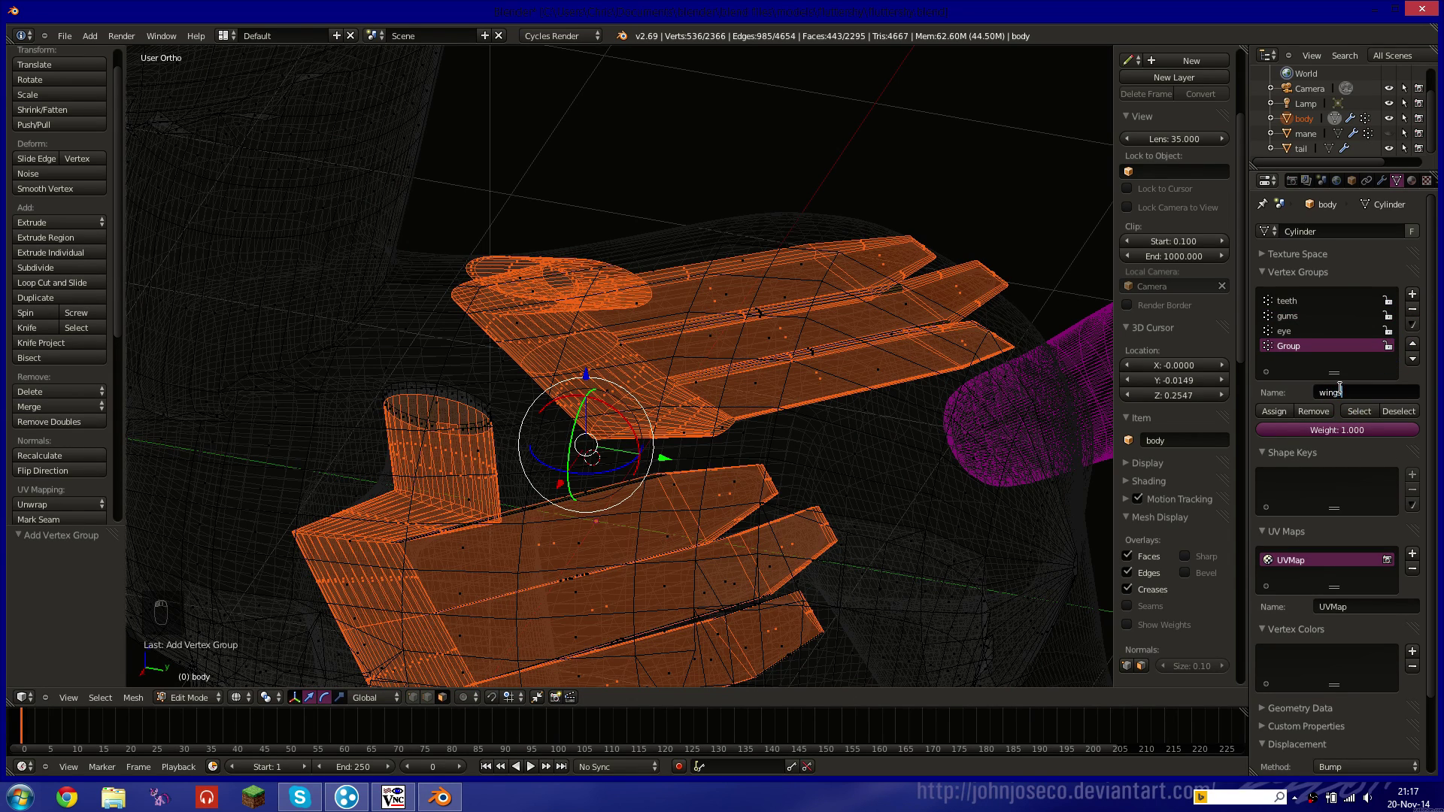
pyautogui.press('Return')
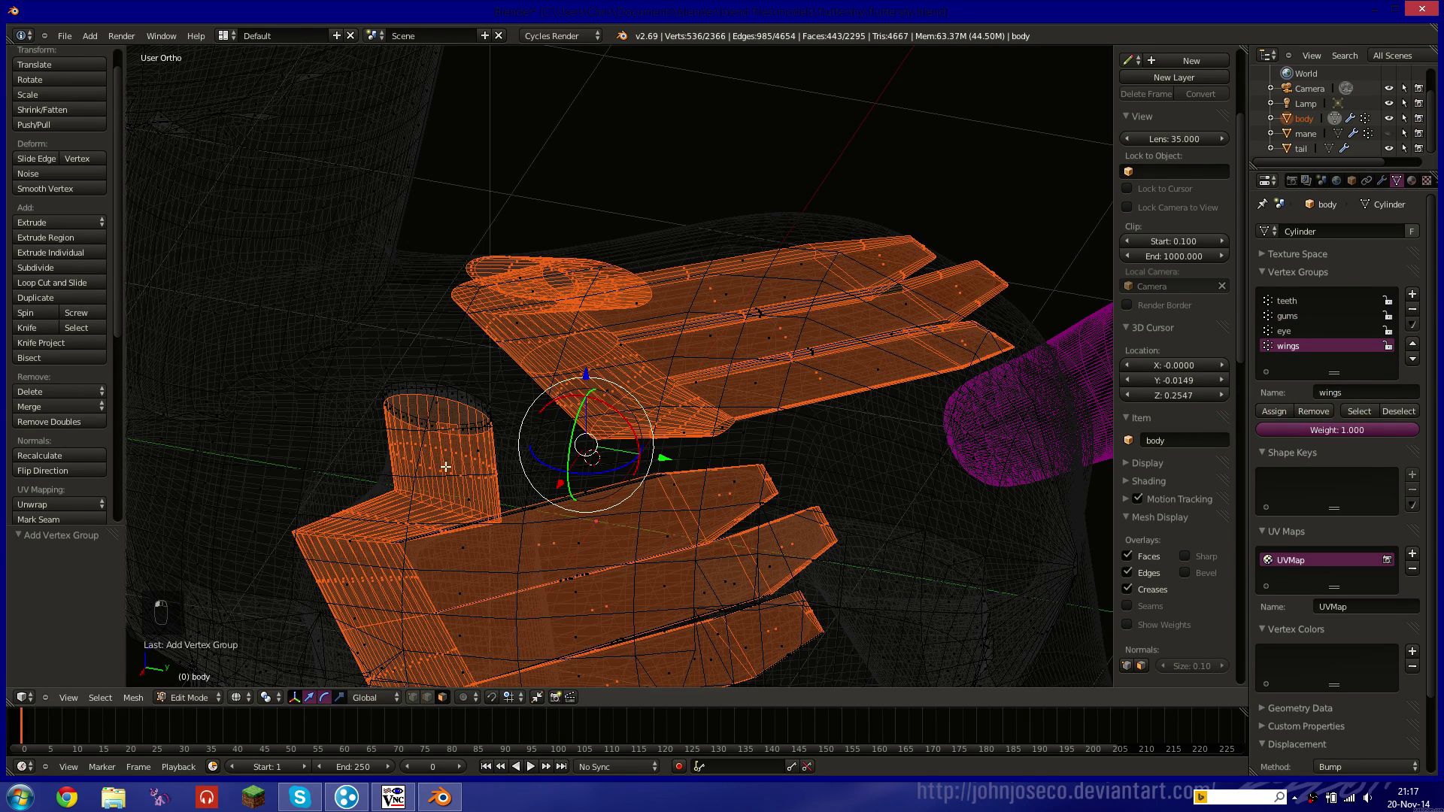
# Deselect the left wing with Circle Select, keeping only the right wing's faces selected.
pyautogui.moveTo(446, 467); pyautogui.dragTo(622, 435, button='middle')
pyautogui.moveTo(688, 402); pyautogui.dragTo(713, 258, button='middle')
pyautogui.press('c')
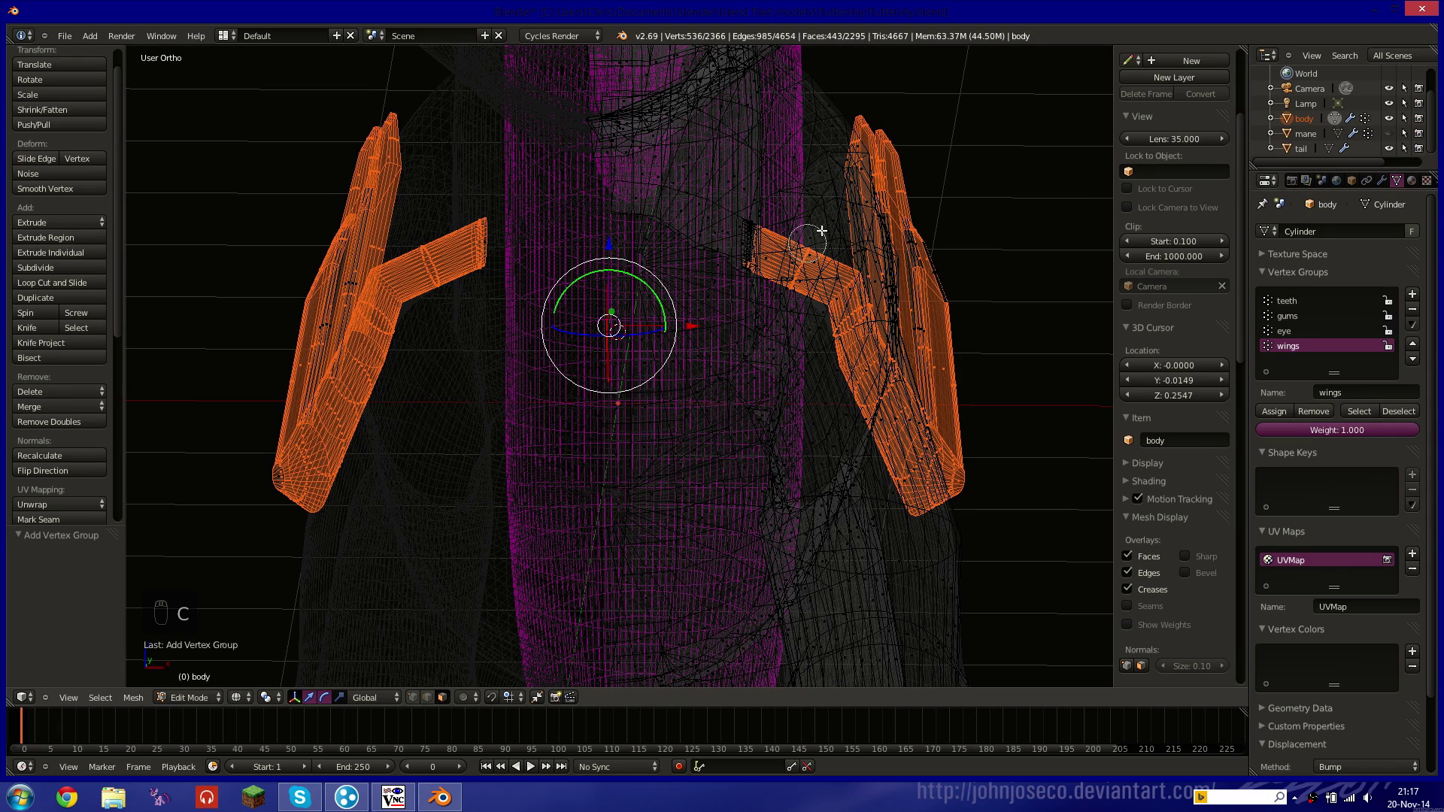
pyautogui.moveTo(816, 226)
pyautogui.mouseDown(button='middle')
pyautogui.moveTo(789, 276)
pyautogui.moveTo(940, 316)
pyautogui.moveTo(944, 274)
pyautogui.moveTo(892, 306)
pyautogui.moveTo(777, 449)
pyautogui.moveTo(957, 361)
pyautogui.moveTo(993, 361)
pyautogui.moveTo(877, 570)
pyautogui.moveTo(1015, 489)
pyautogui.moveTo(928, 480)
pyautogui.moveTo(890, 125)
pyautogui.moveTo(932, 207)
pyautogui.moveTo(823, 189)
pyautogui.mouseUp(button='middle')
pyautogui.rightClick(468, 449)
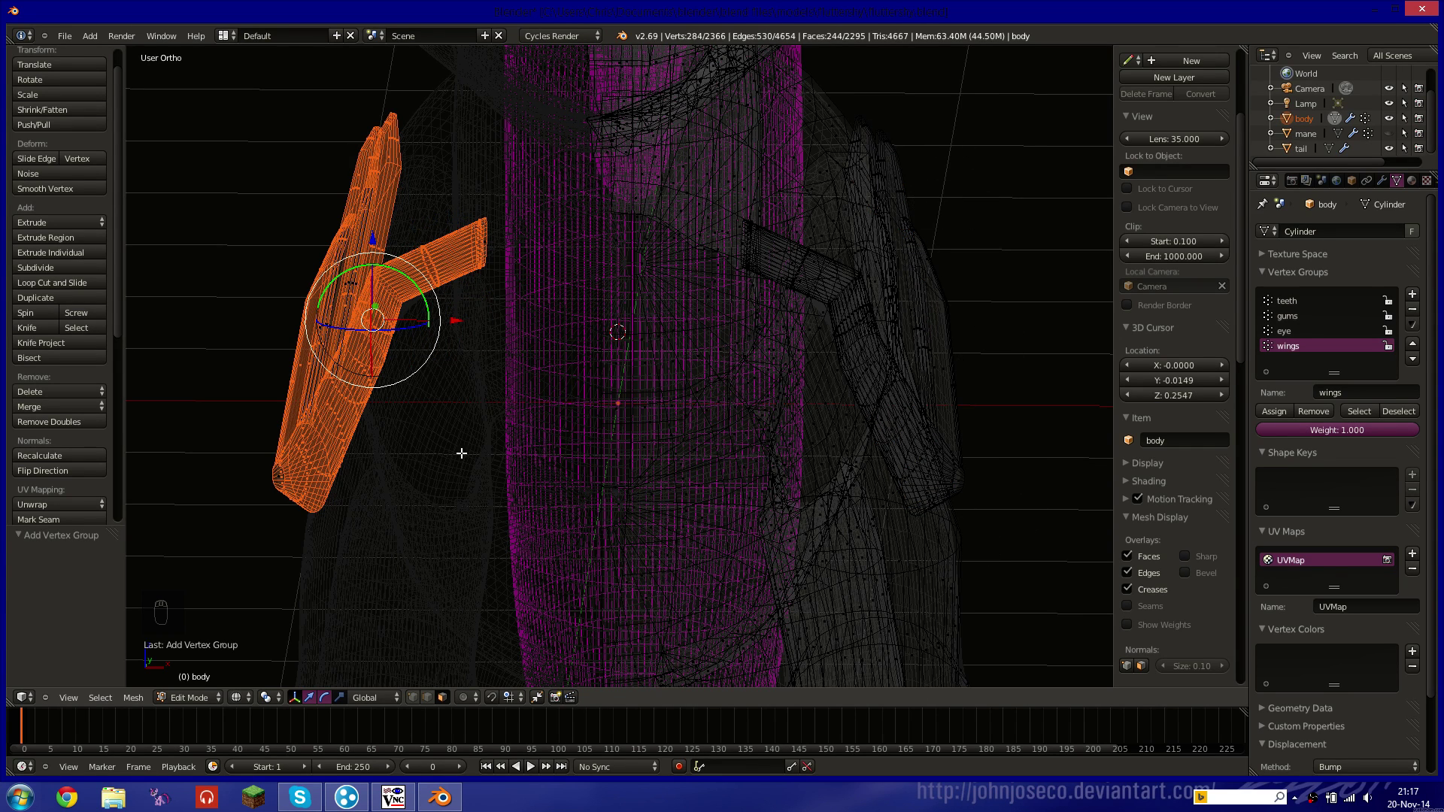
# Delete the selected faces of the right wing and return to solid shading.
pyautogui.moveTo(462, 452); pyautogui.dragTo(571, 434, button='middle')
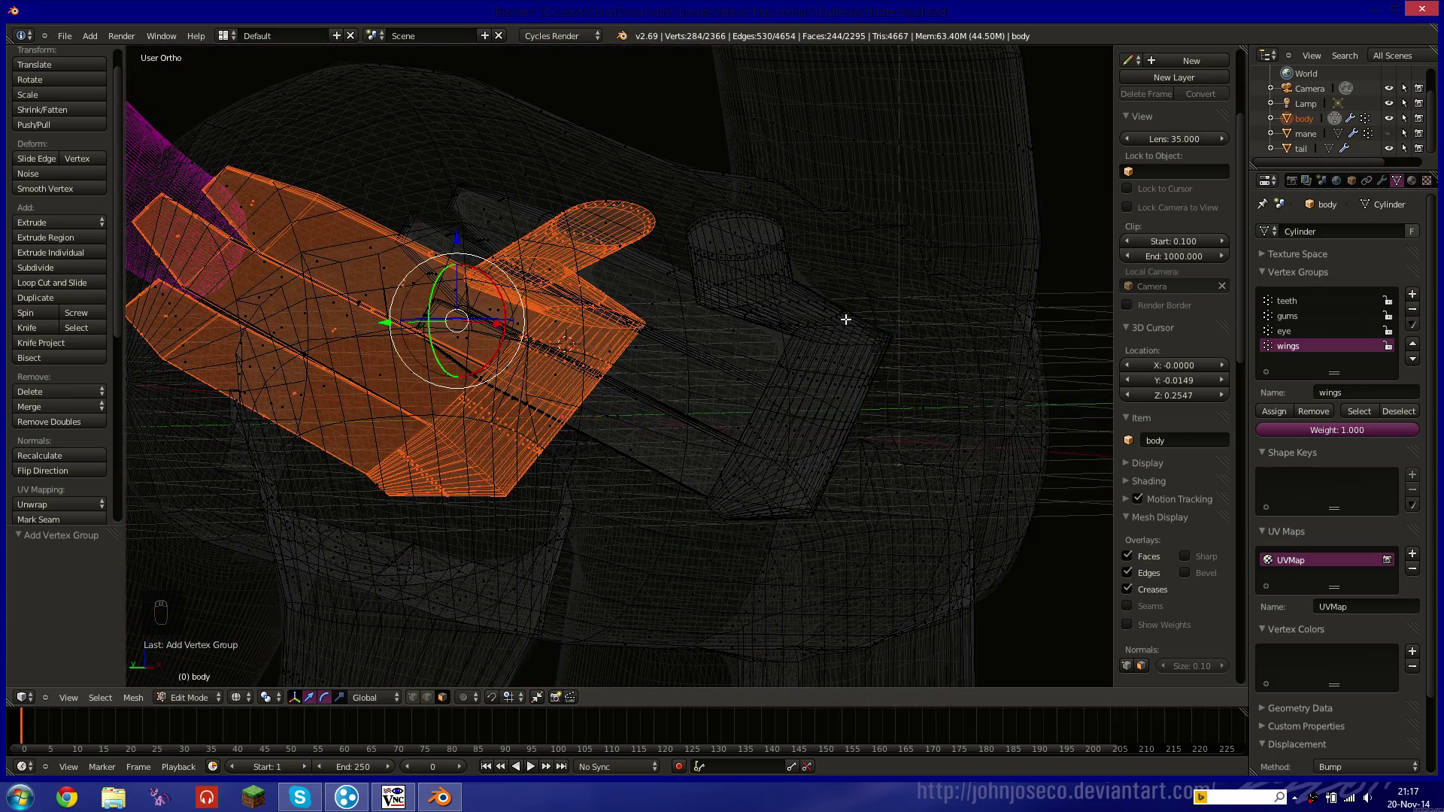
pyautogui.press('x')
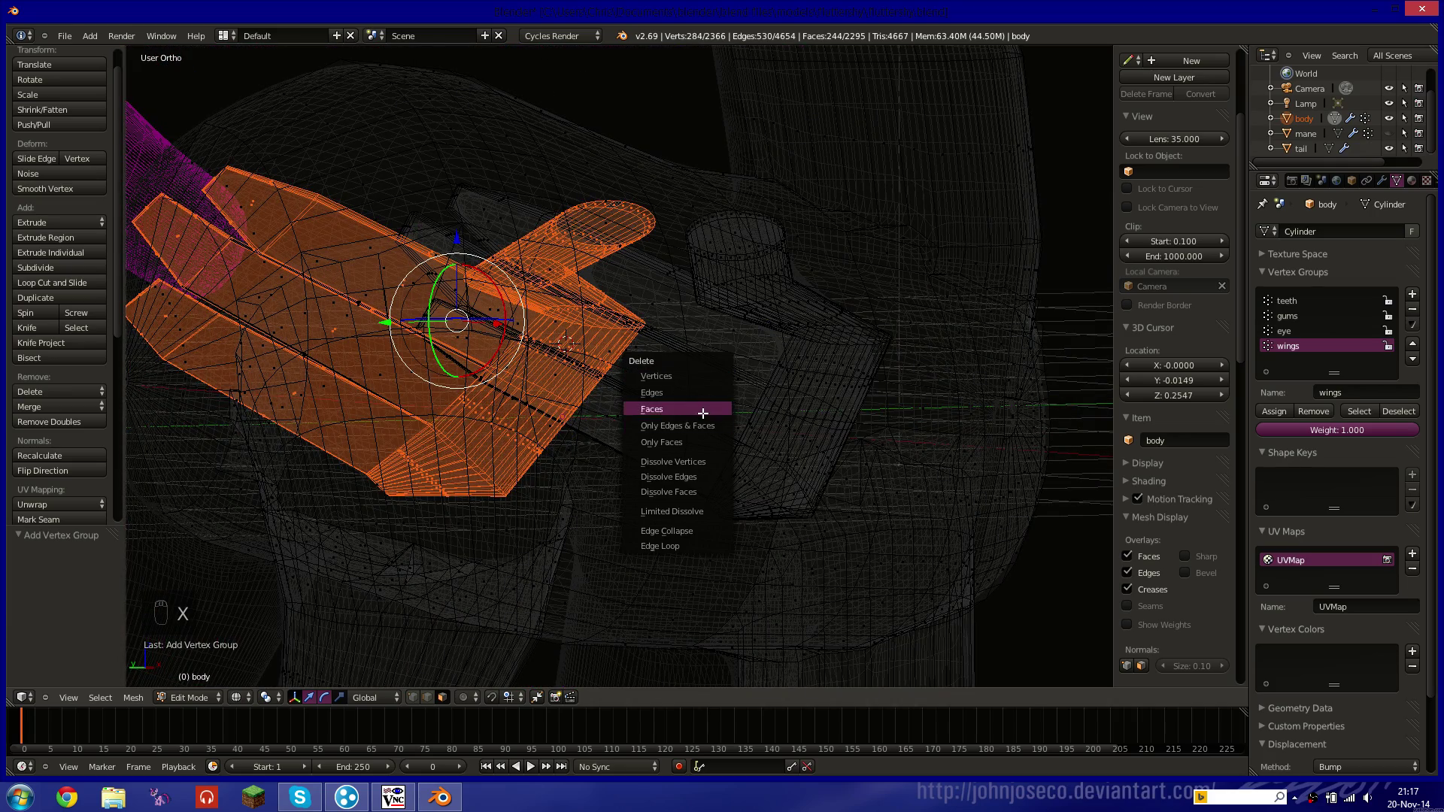
pyautogui.click(704, 410)
pyautogui.moveTo(704, 409); pyautogui.dragTo(705, 405, button='middle')
pyautogui.press('z')
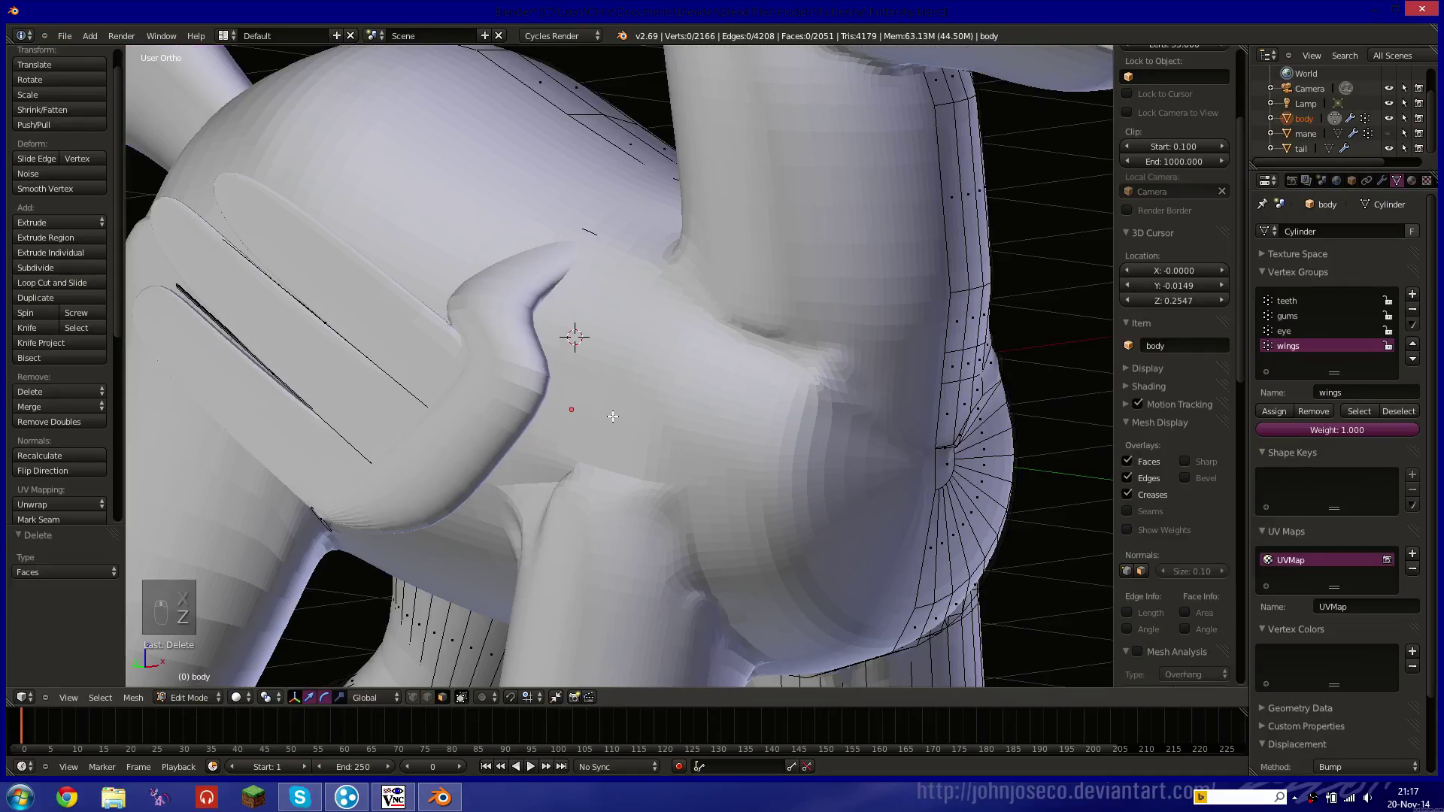
# Select the faces of the wings vertex group and assign the body material to them.
pyautogui.moveTo(571, 335)
pyautogui.mouseDown(button='middle')
pyautogui.moveTo(579, 399)
pyautogui.moveTo(524, 384)
pyautogui.mouseUp(button='middle')
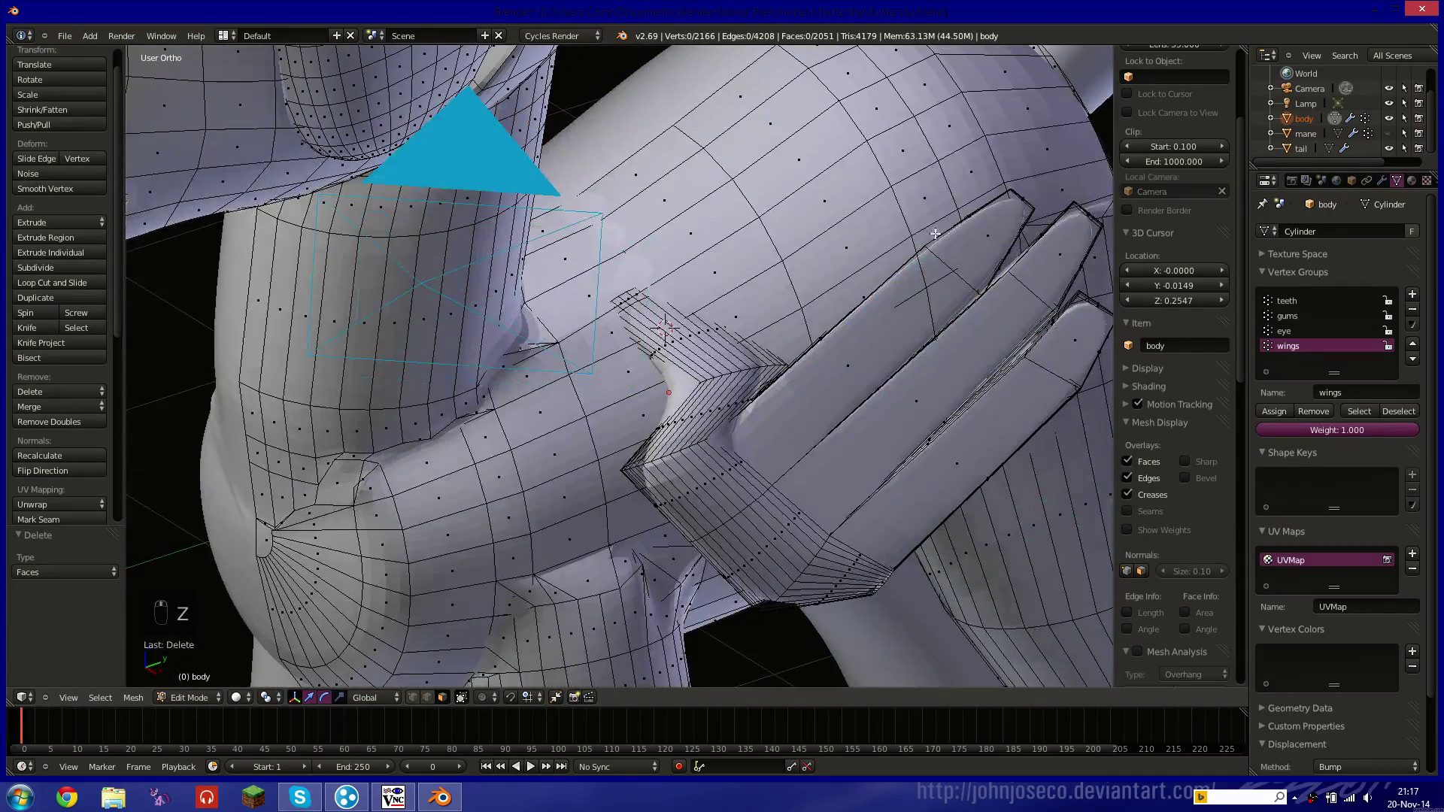
pyautogui.moveTo(575, 303); pyautogui.dragTo(675, 348, button='middle')
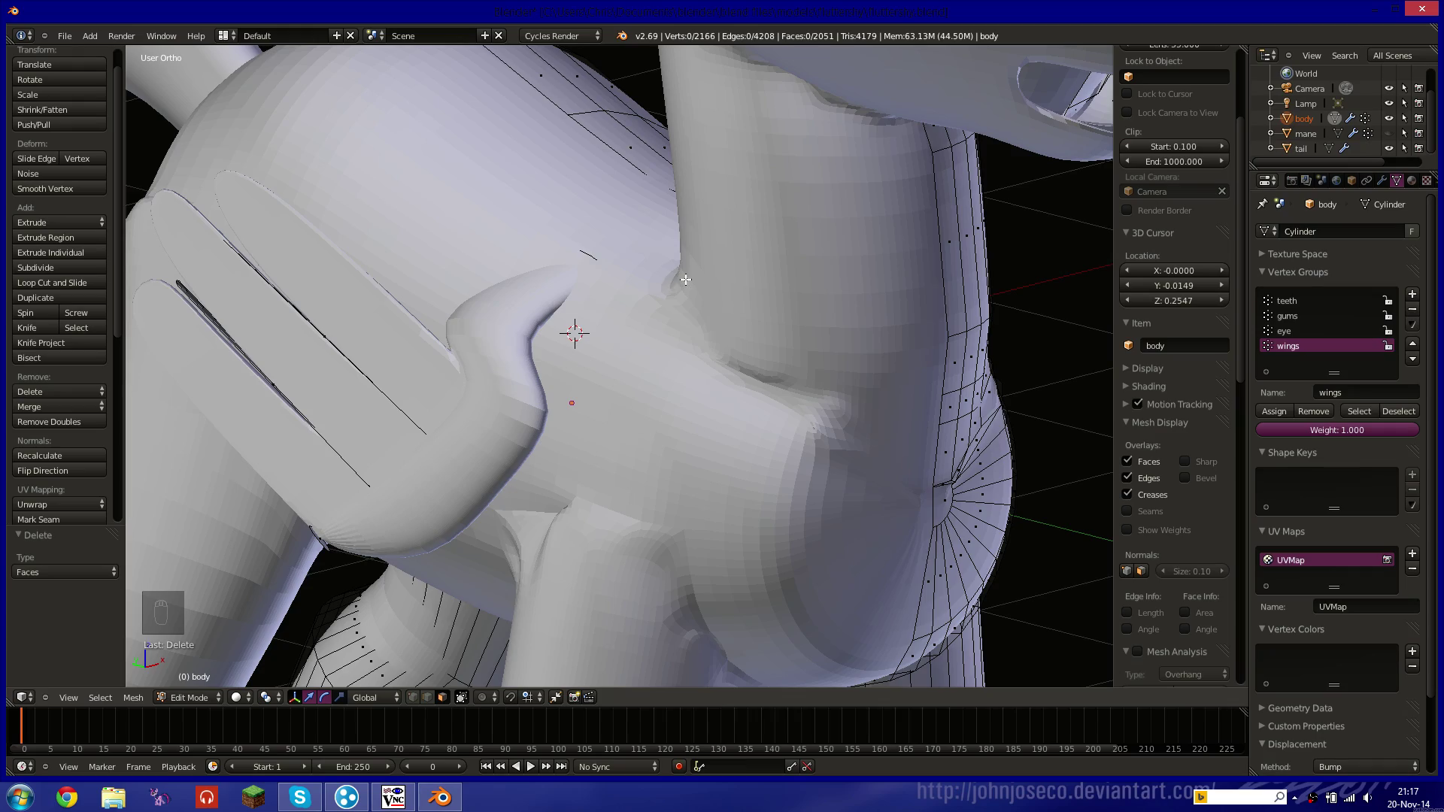
pyautogui.moveTo(685, 279); pyautogui.dragTo(560, 275, button='middle')
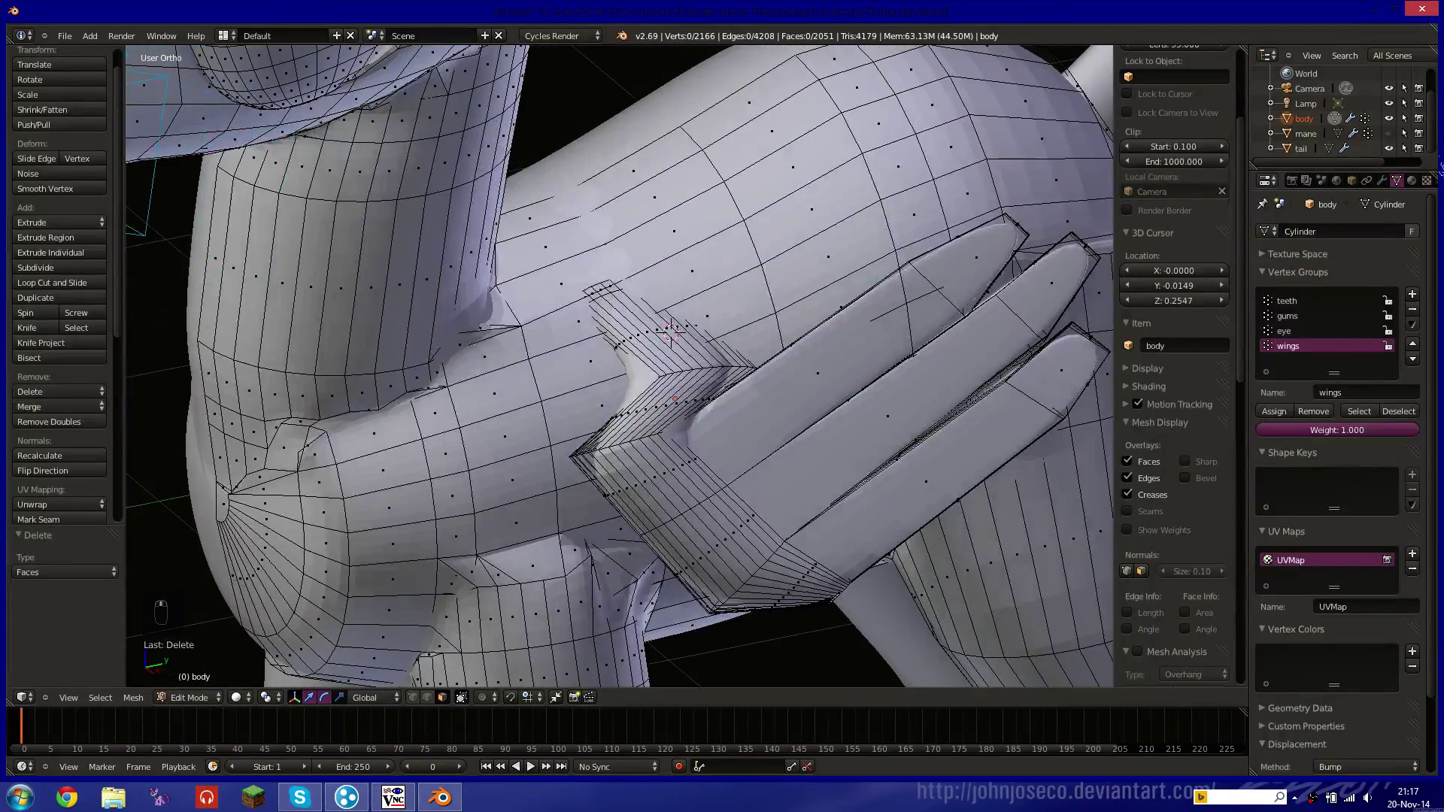
pyautogui.click(1359, 411)
pyautogui.click(1412, 181)
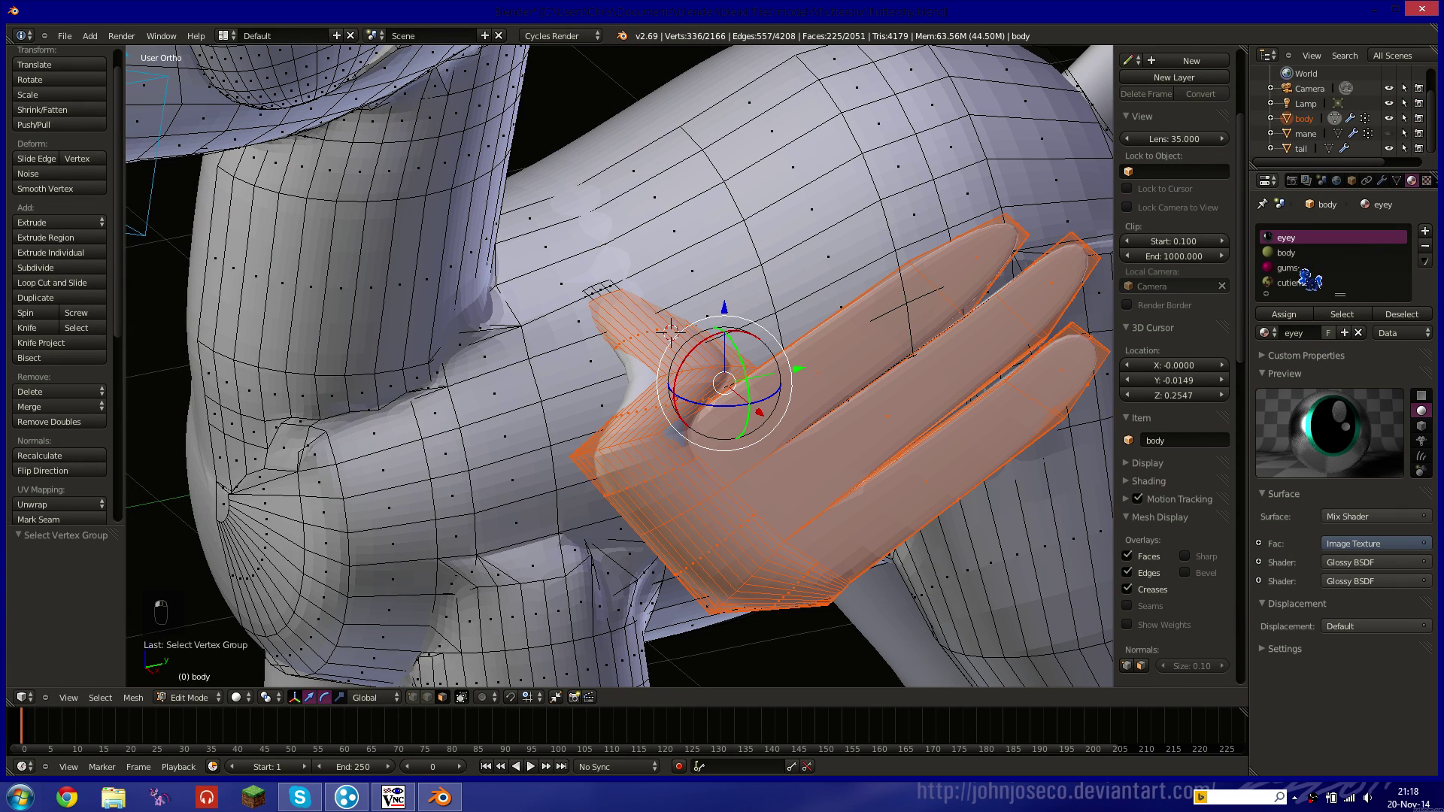
pyautogui.click(1305, 254)
pyautogui.click(1305, 316)
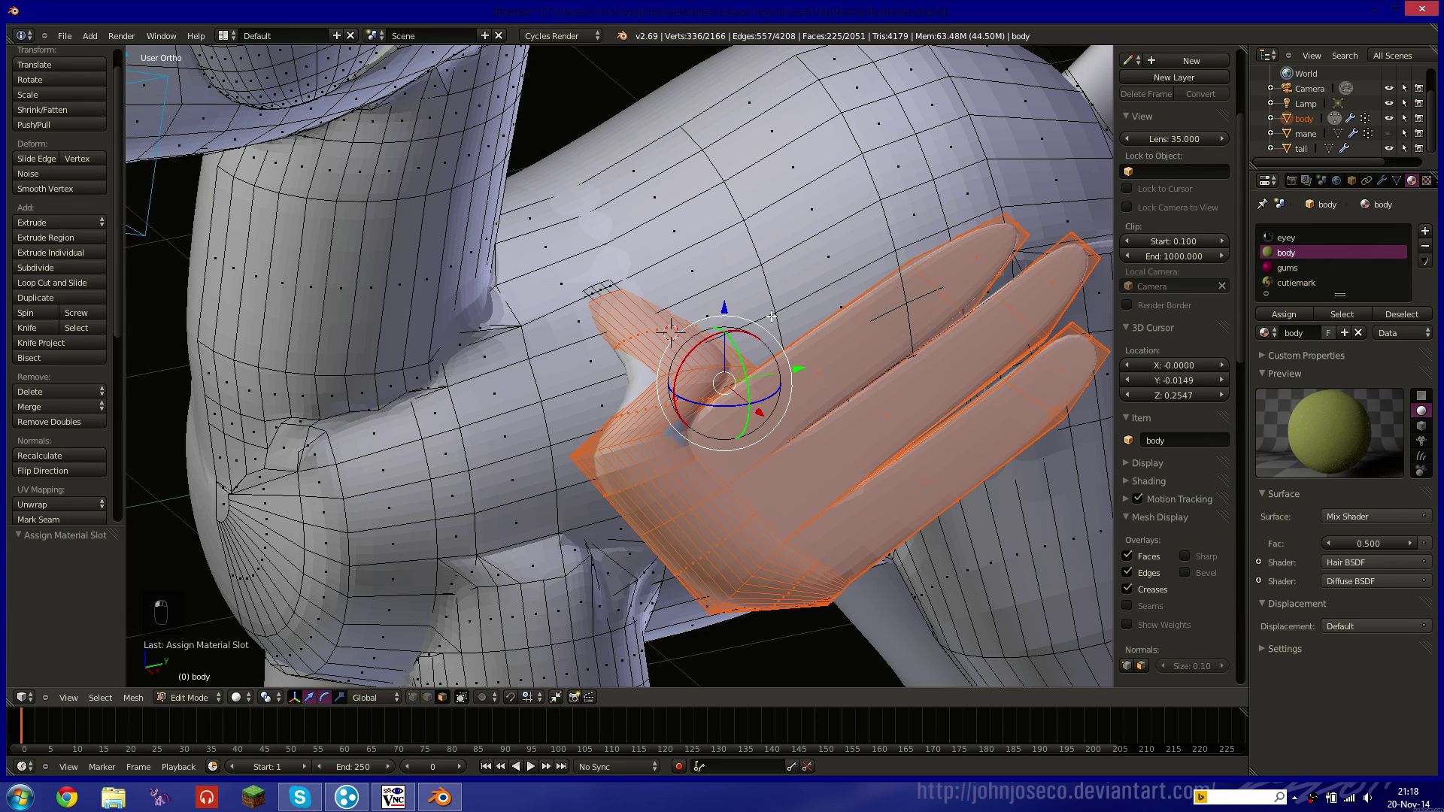
# Preview the wing's material in rendered shading, and examine the gap between its upper feathers in solid shading.
pyautogui.hotkey('shift', 'z')
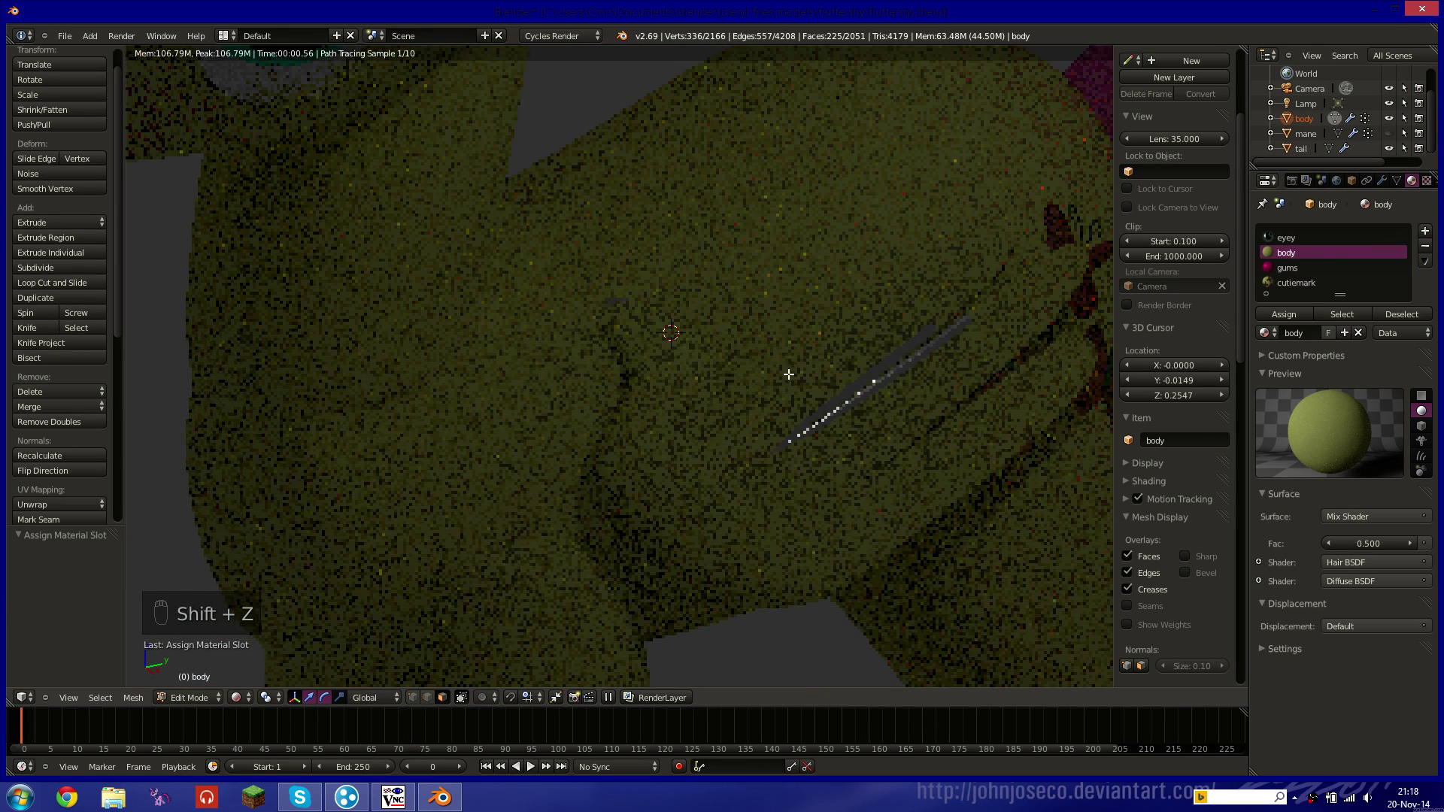
pyautogui.hotkey('shift', 'z')
pyautogui.moveTo(774, 383); pyautogui.dragTo(828, 395, button='middle')
pyautogui.scroll(6, 898, 363)
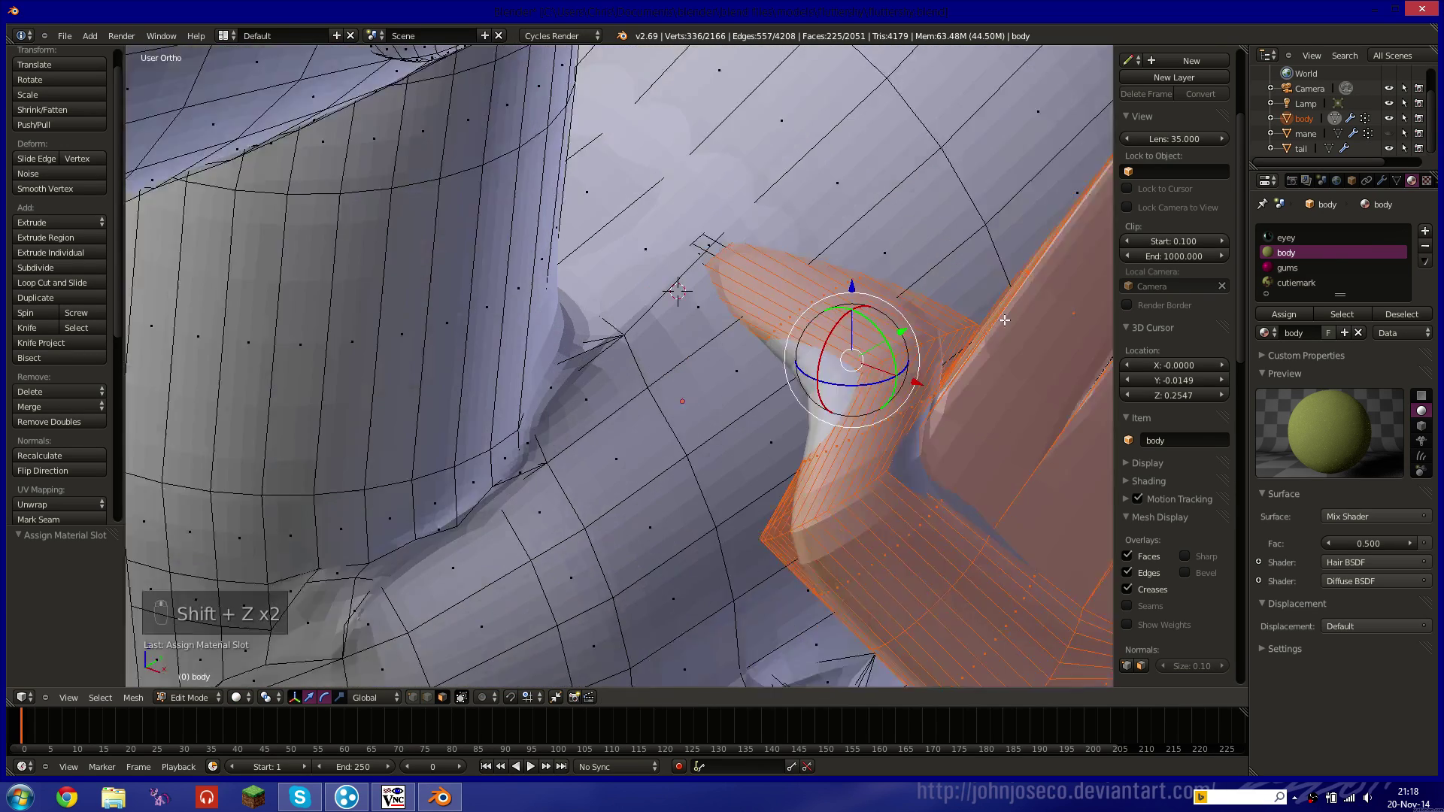
pyautogui.keyDown('shift'); pyautogui.moveTo(820, 324); pyautogui.dragTo(553, 393, button='middle'); pyautogui.keyUp('shift')
pyautogui.keyDown('shift'); pyautogui.moveTo(651, 380); pyautogui.dragTo(605, 384, button='middle'); pyautogui.keyUp('shift')
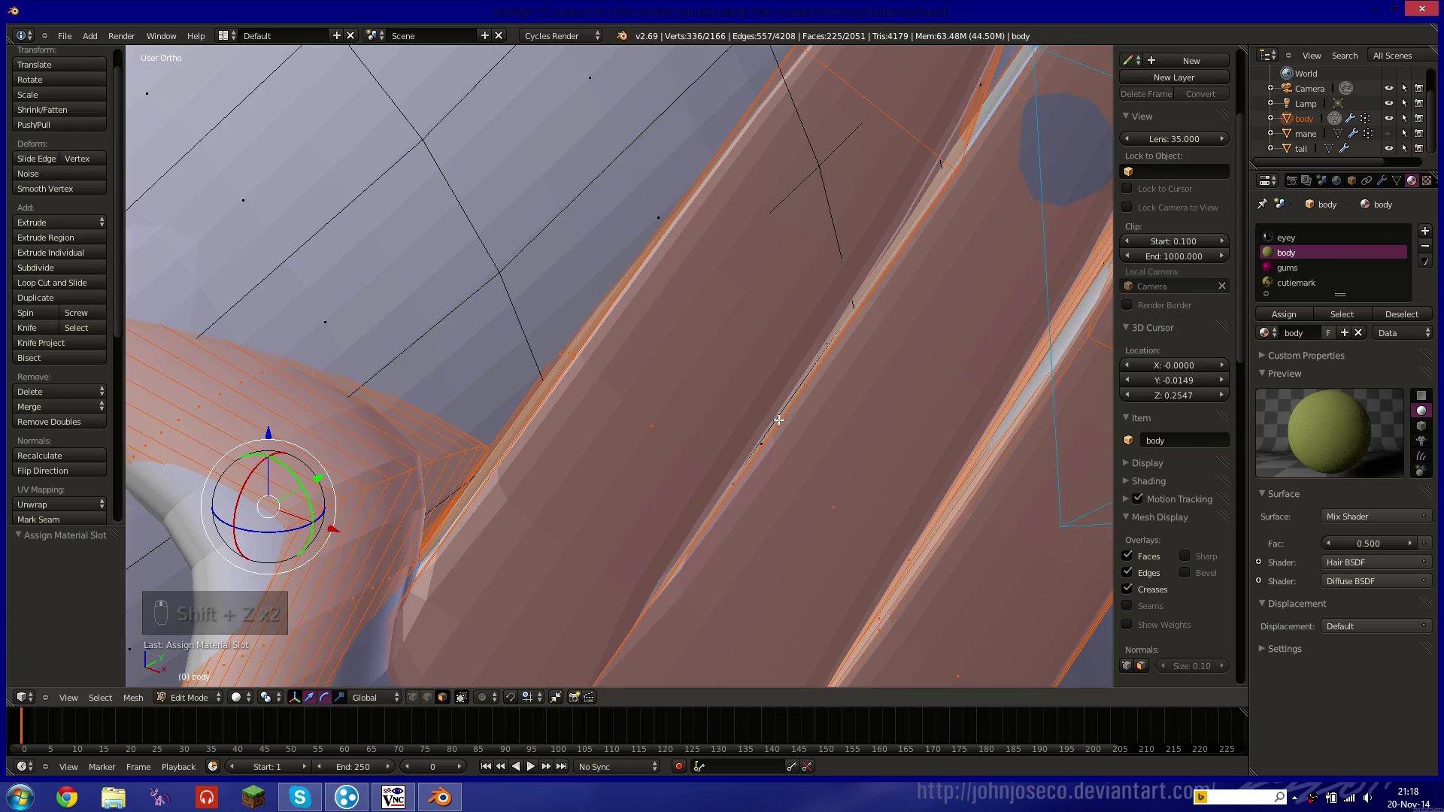
# Add the missed narrow faces between the left wing's feathers to the selection with Circle Select in wireframe.
pyautogui.keyDown('shift'); pyautogui.rightClick(777, 421); pyautogui.keyUp('shift')
pyautogui.keyDown('shift'); pyautogui.rightClick(775, 422); pyautogui.keyUp('shift')
pyautogui.press('z')
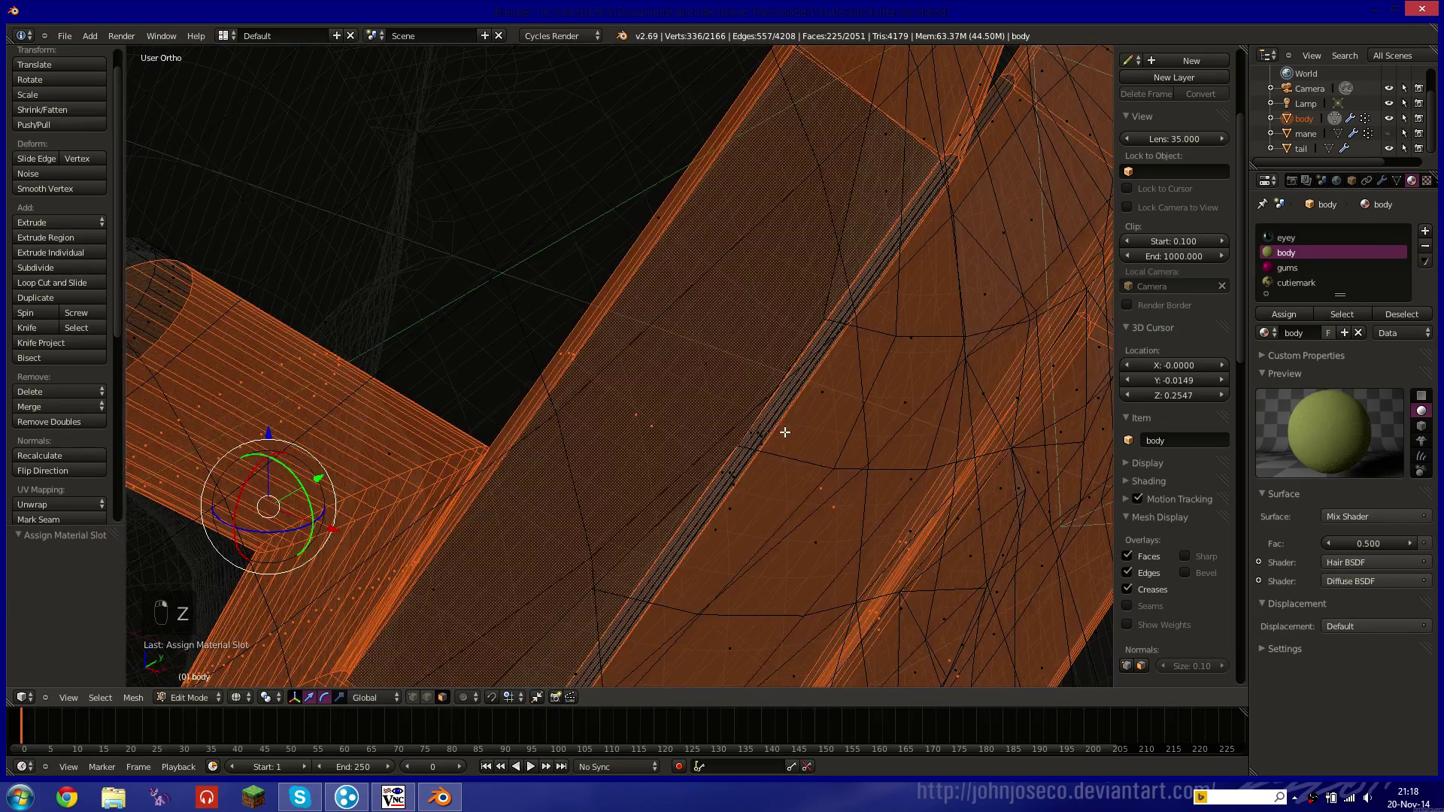
pyautogui.moveTo(784, 432); pyautogui.dragTo(653, 333, button='middle')
pyautogui.press('c')
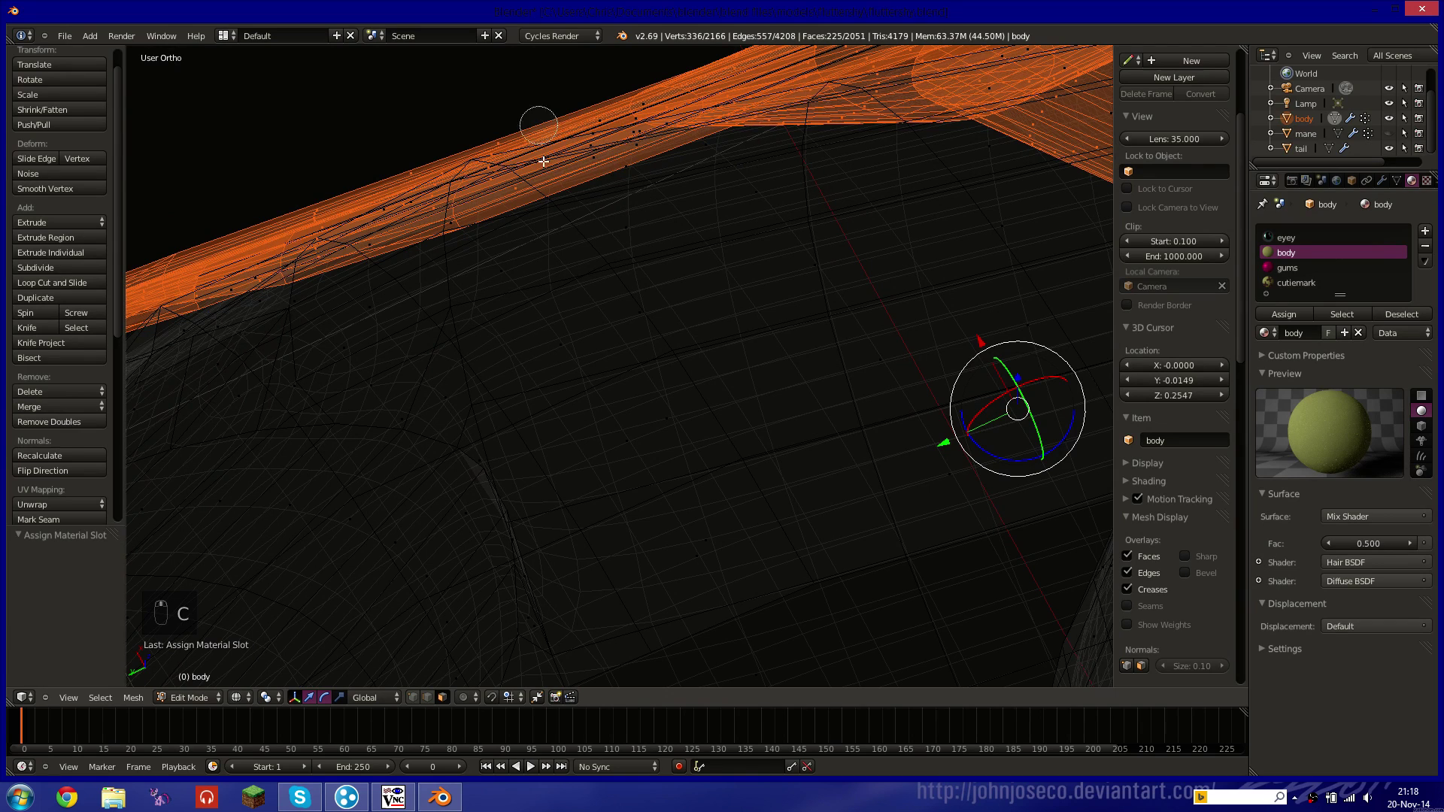
pyautogui.moveTo(602, 180)
pyautogui.mouseDown()
pyautogui.moveTo(628, 124)
pyautogui.moveTo(648, 118)
pyautogui.mouseUp()
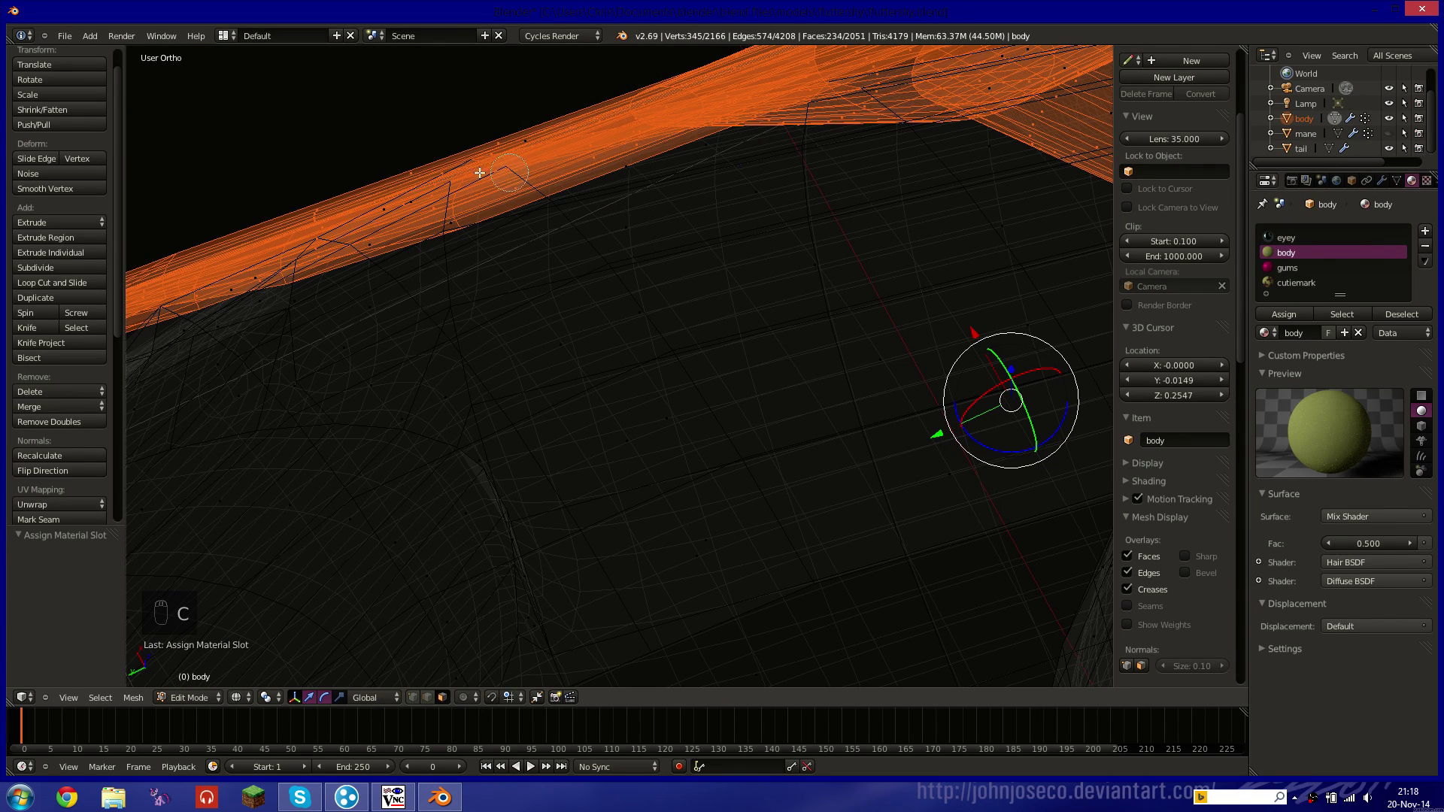
pyautogui.moveTo(554, 145)
pyautogui.mouseDown()
pyautogui.moveTo(361, 213)
pyautogui.moveTo(403, 219)
pyautogui.mouseUp()
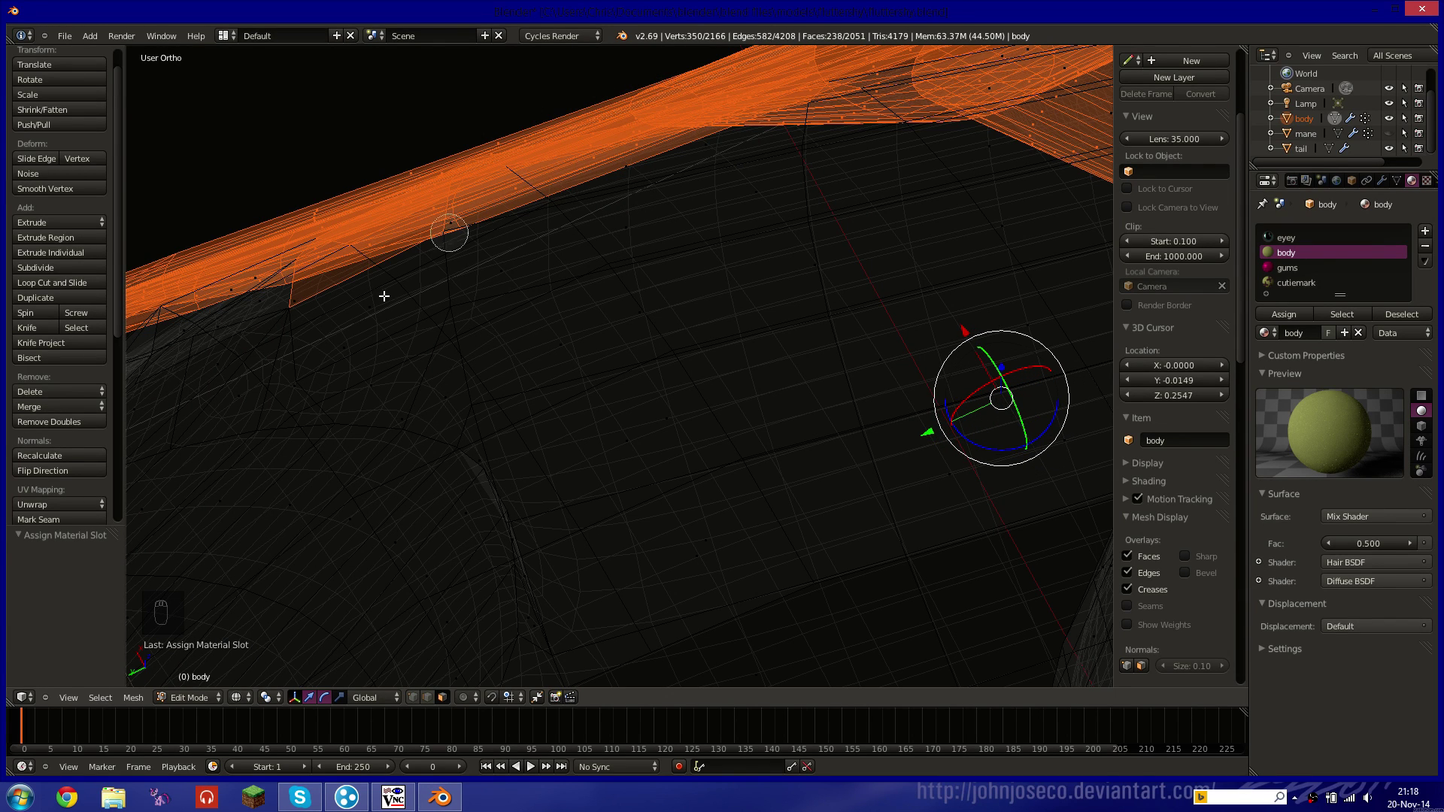
pyautogui.rightClick(313, 361)
# Deselect the stray body faces around the wing's upper feathers, working in solid and wireframe shading.
pyautogui.moveTo(313, 361)
pyautogui.mouseDown(button='middle')
pyautogui.moveTo(485, 302)
pyautogui.moveTo(542, 324)
pyautogui.moveTo(571, 302)
pyautogui.mouseUp(button='middle')
pyautogui.press('z')
pyautogui.scroll(-5, 510, 305)
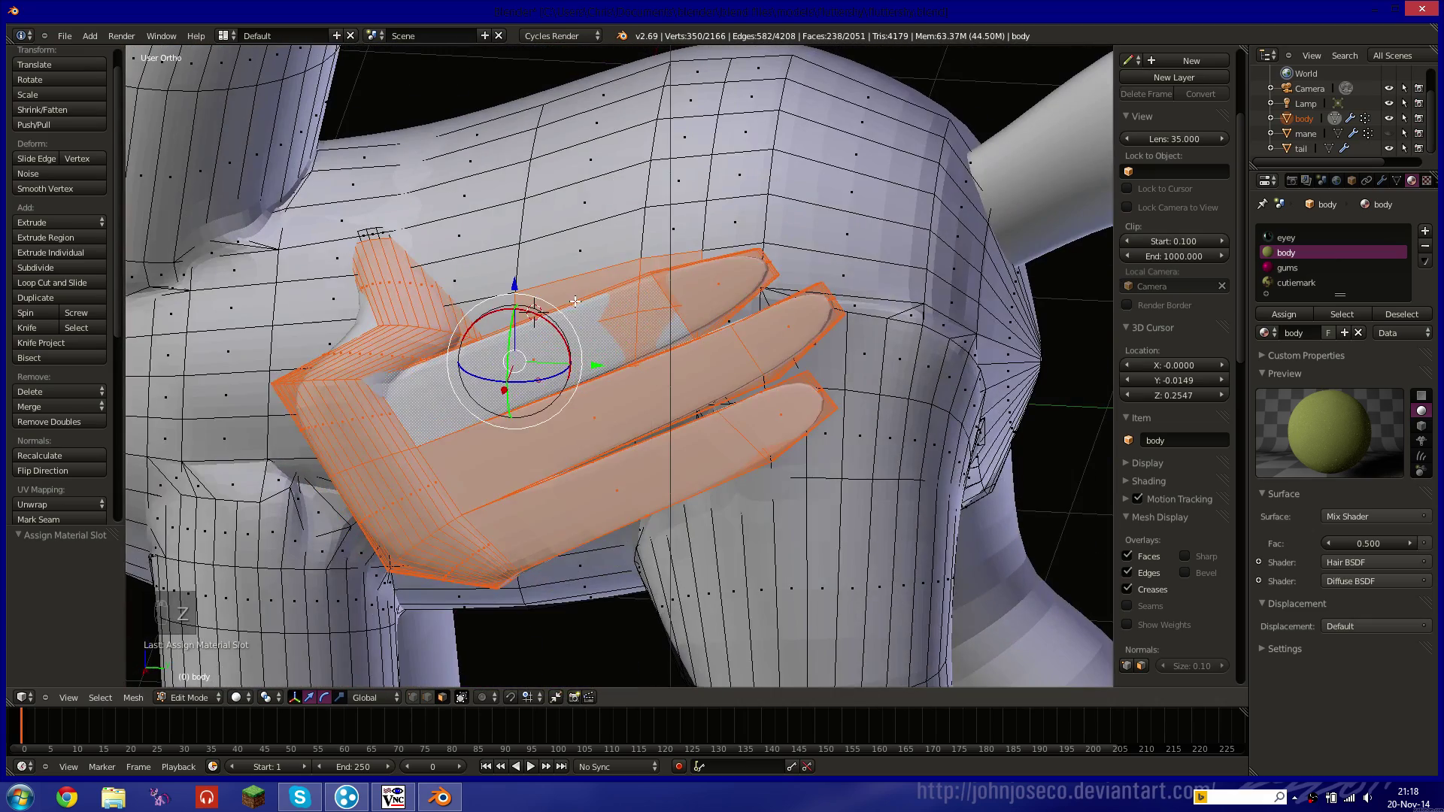
pyautogui.keyDown('shift'); pyautogui.rightClick(586, 286); pyautogui.keyUp('shift')
pyautogui.press('z')
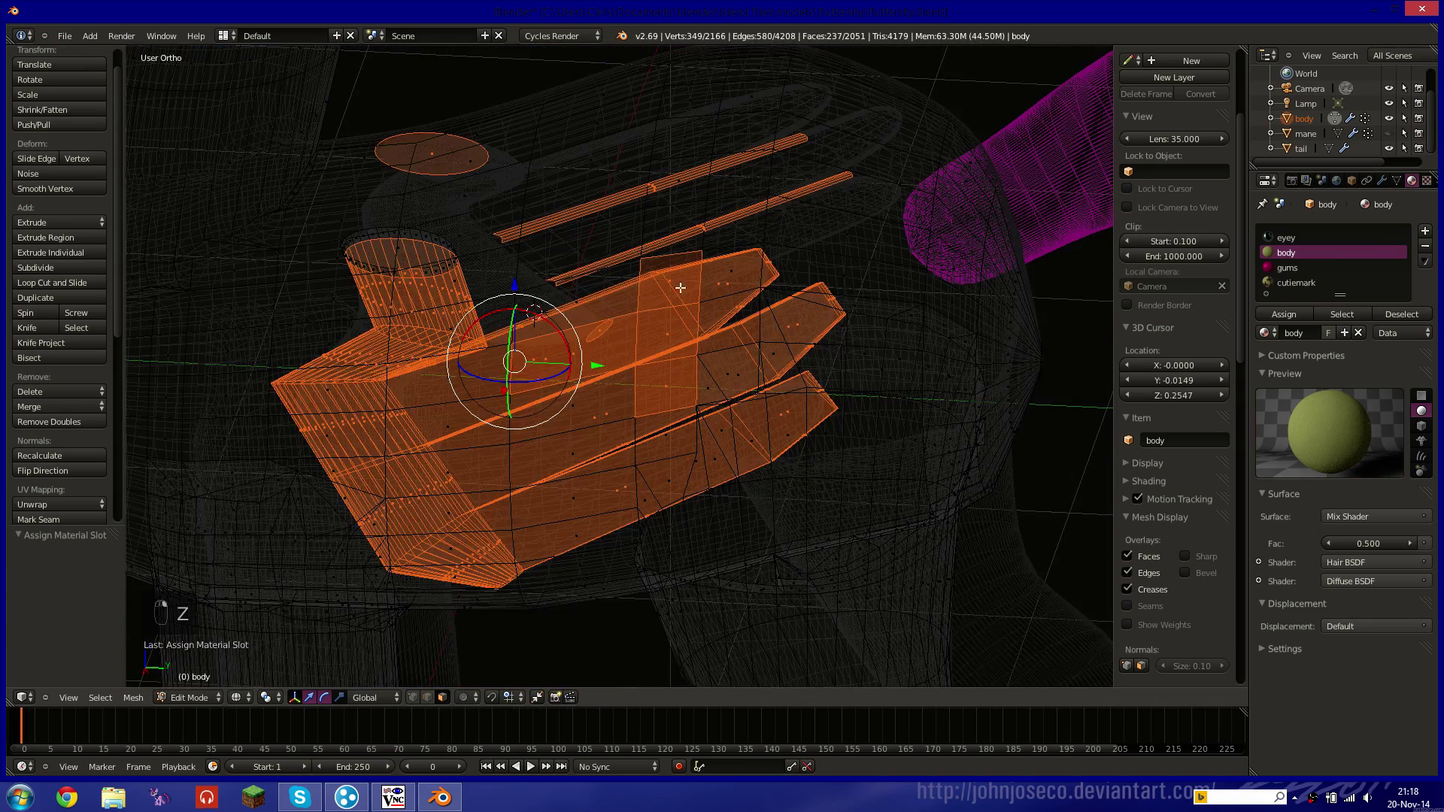
pyautogui.keyDown('shift'); pyautogui.rightClick(671, 280); pyautogui.keyUp('shift')
pyautogui.keyDown('shift'); pyautogui.rightClick(666, 340); pyautogui.keyUp('shift')
pyautogui.keyDown('shift'); pyautogui.rightClick(671, 373); pyautogui.keyUp('shift')
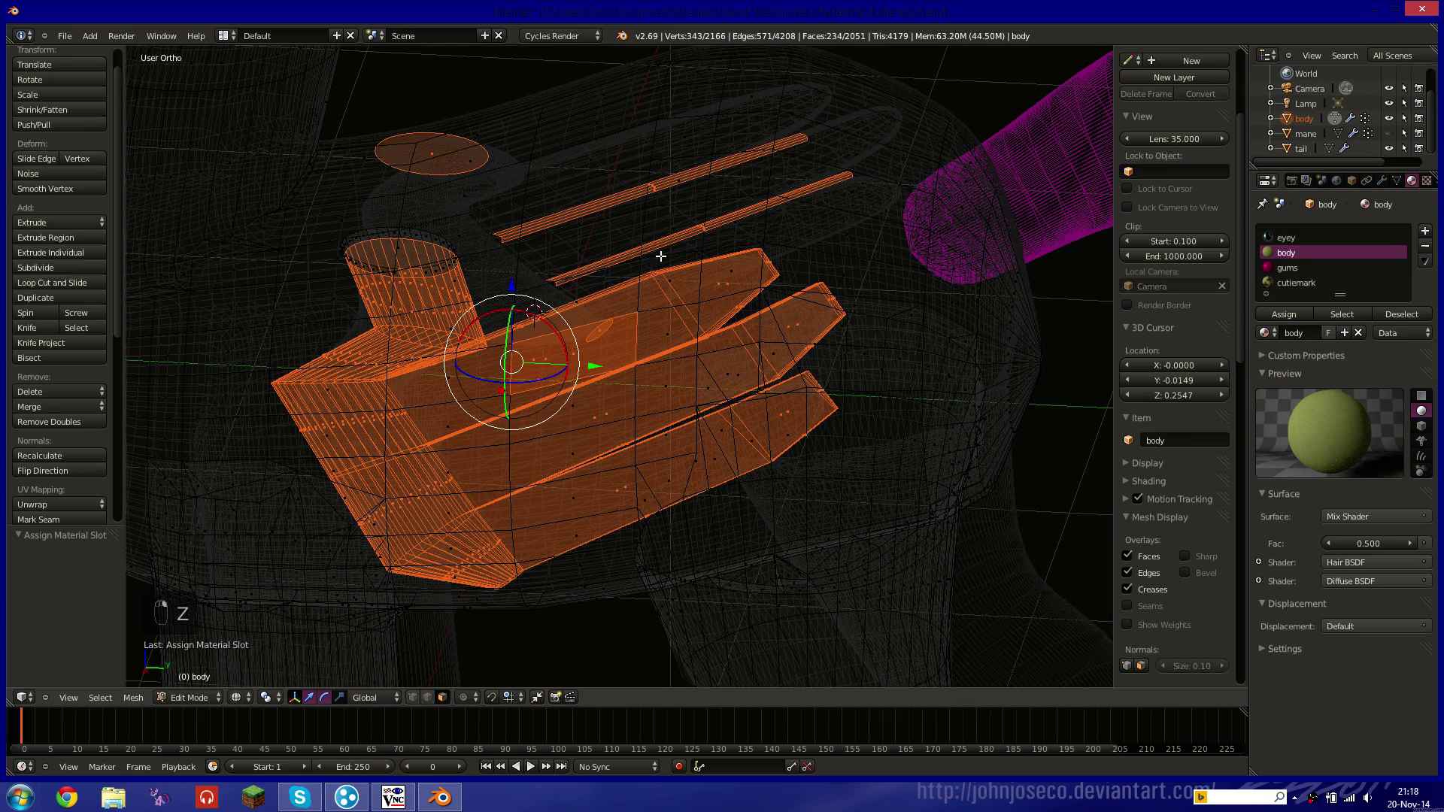
# Assign the body material to the selected wing faces and check them in rendered shading.
pyautogui.moveTo(698, 231); pyautogui.dragTo(738, 244, button='middle')
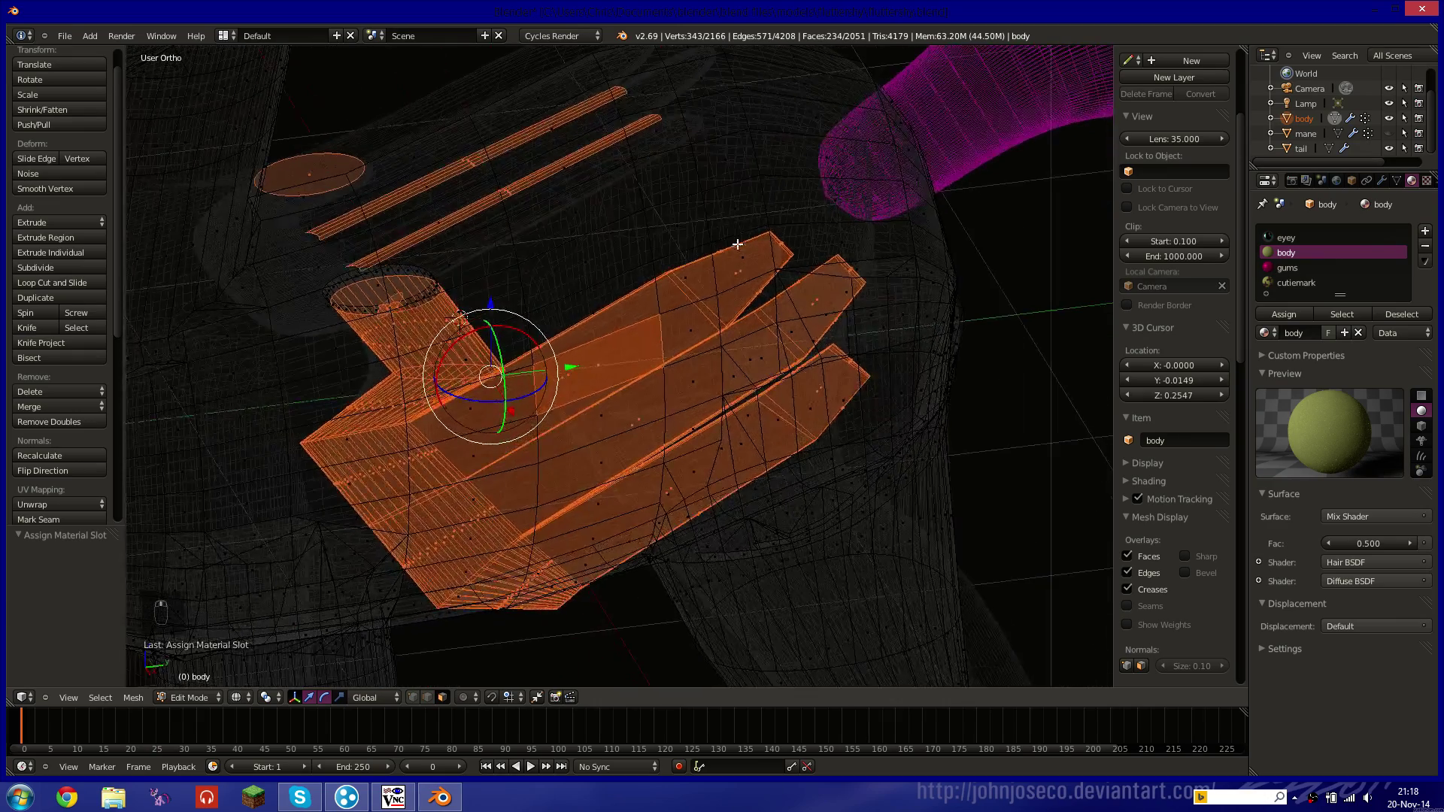
pyautogui.moveTo(366, 236); pyautogui.dragTo(454, 245, button='middle')
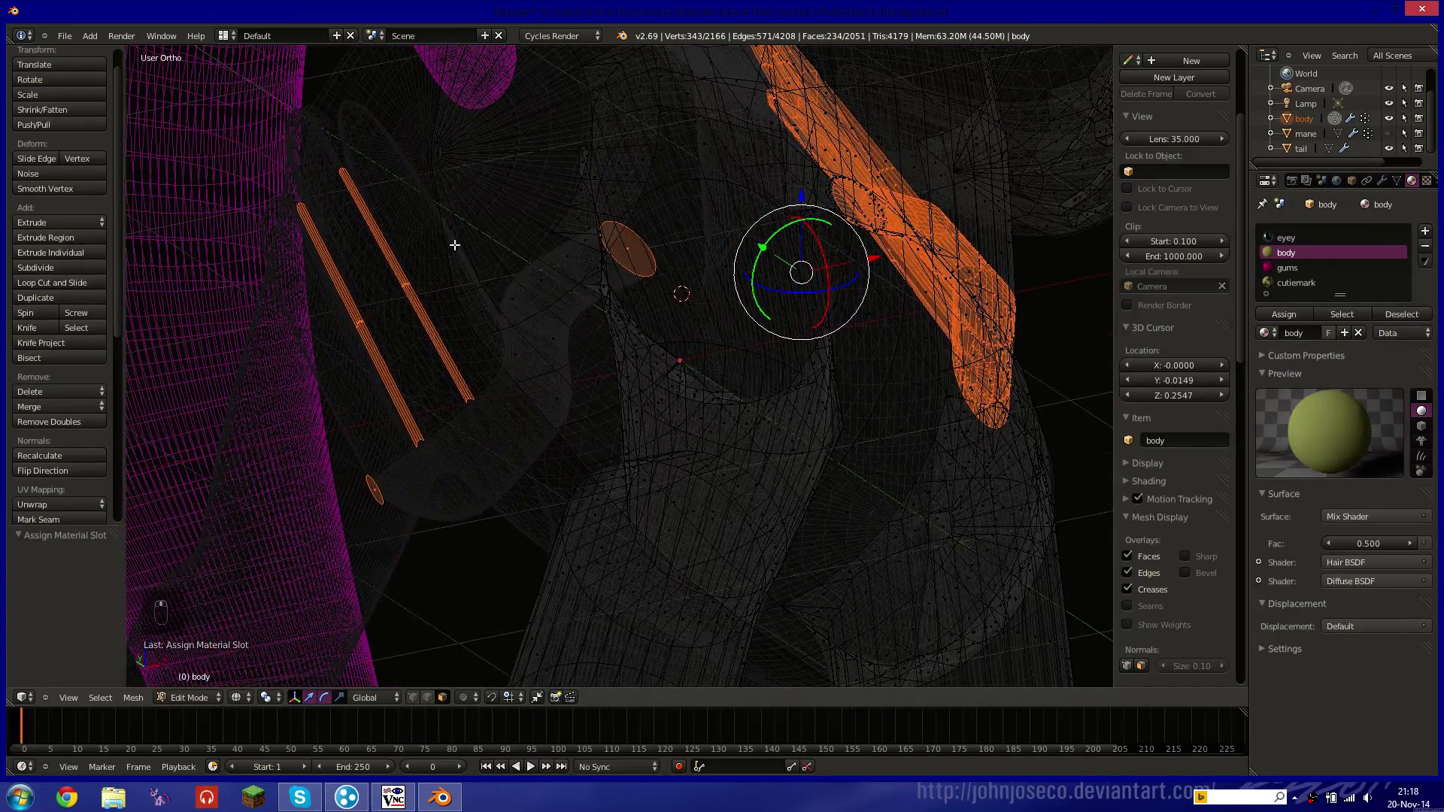
pyautogui.keyDown('shift'); pyautogui.moveTo(591, 242); pyautogui.dragTo(537, 285, button='middle'); pyautogui.keyUp('shift')
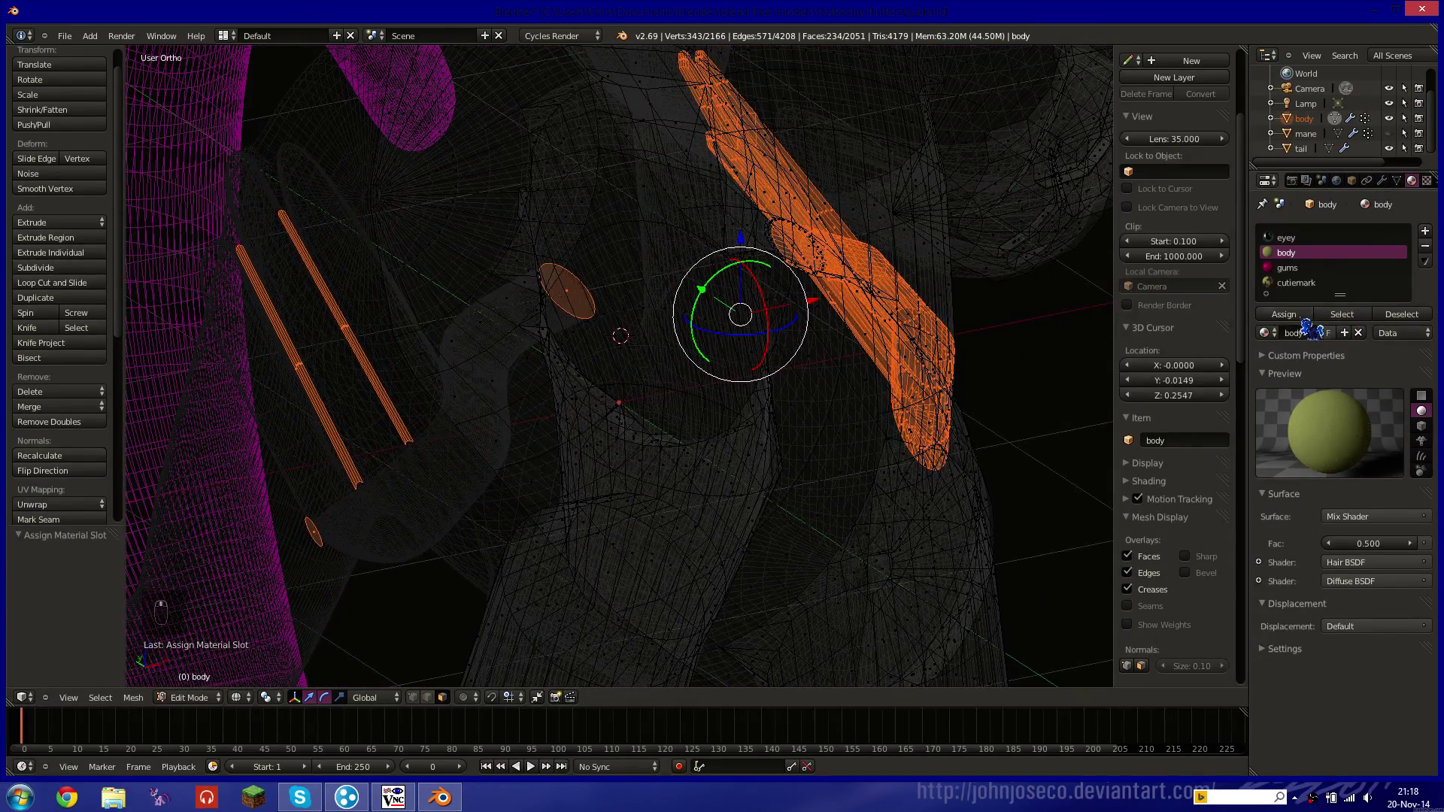
pyautogui.hotkey('shift', 'z')
pyautogui.scroll(4, 774, 361)
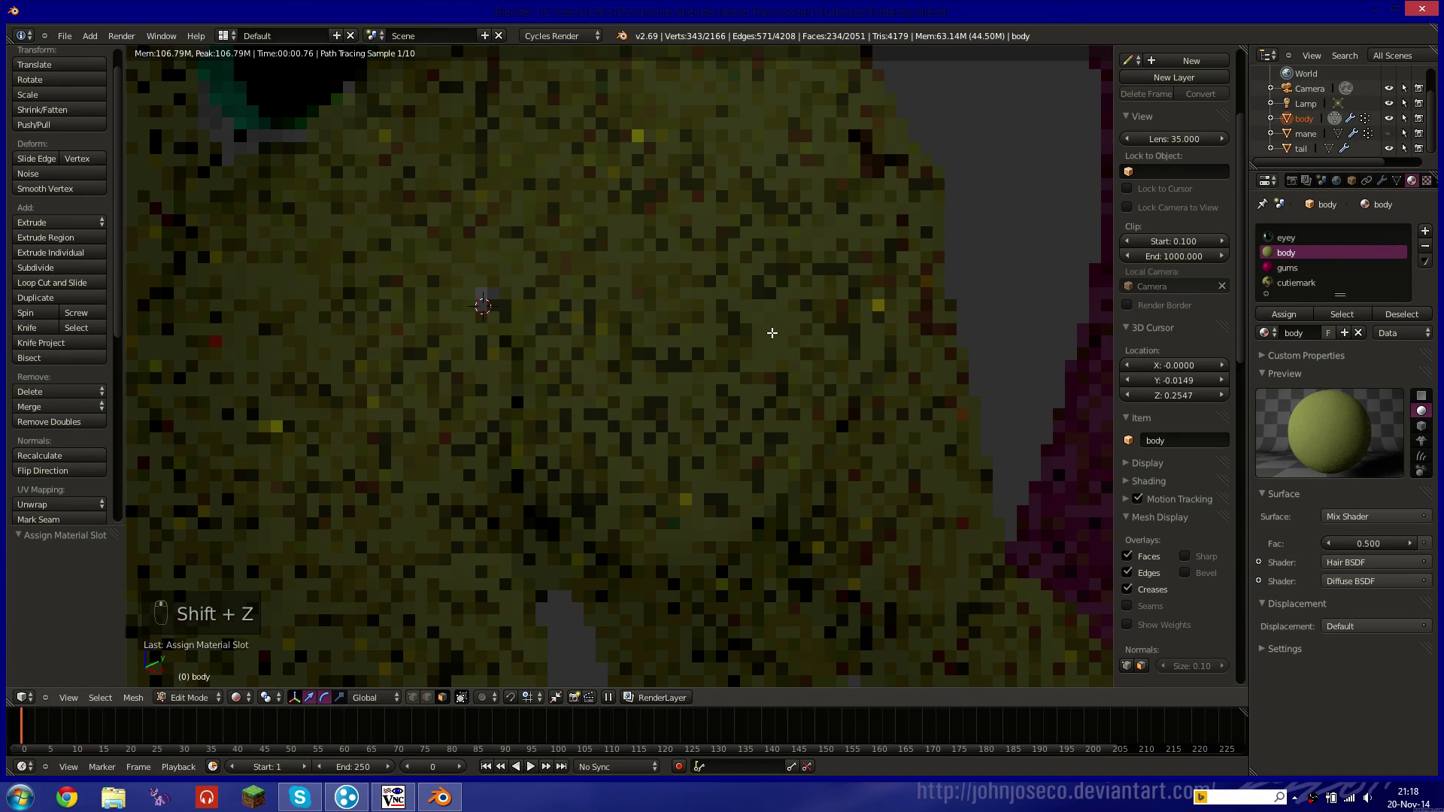
pyautogui.hotkey('shift', 'z')
# Add the missing face loop around the end of the wing's base to the selection in wireframe.
pyautogui.keyDown('shift'); pyautogui.moveTo(249, 169); pyautogui.dragTo(440, 245, button='middle'); pyautogui.keyUp('shift')
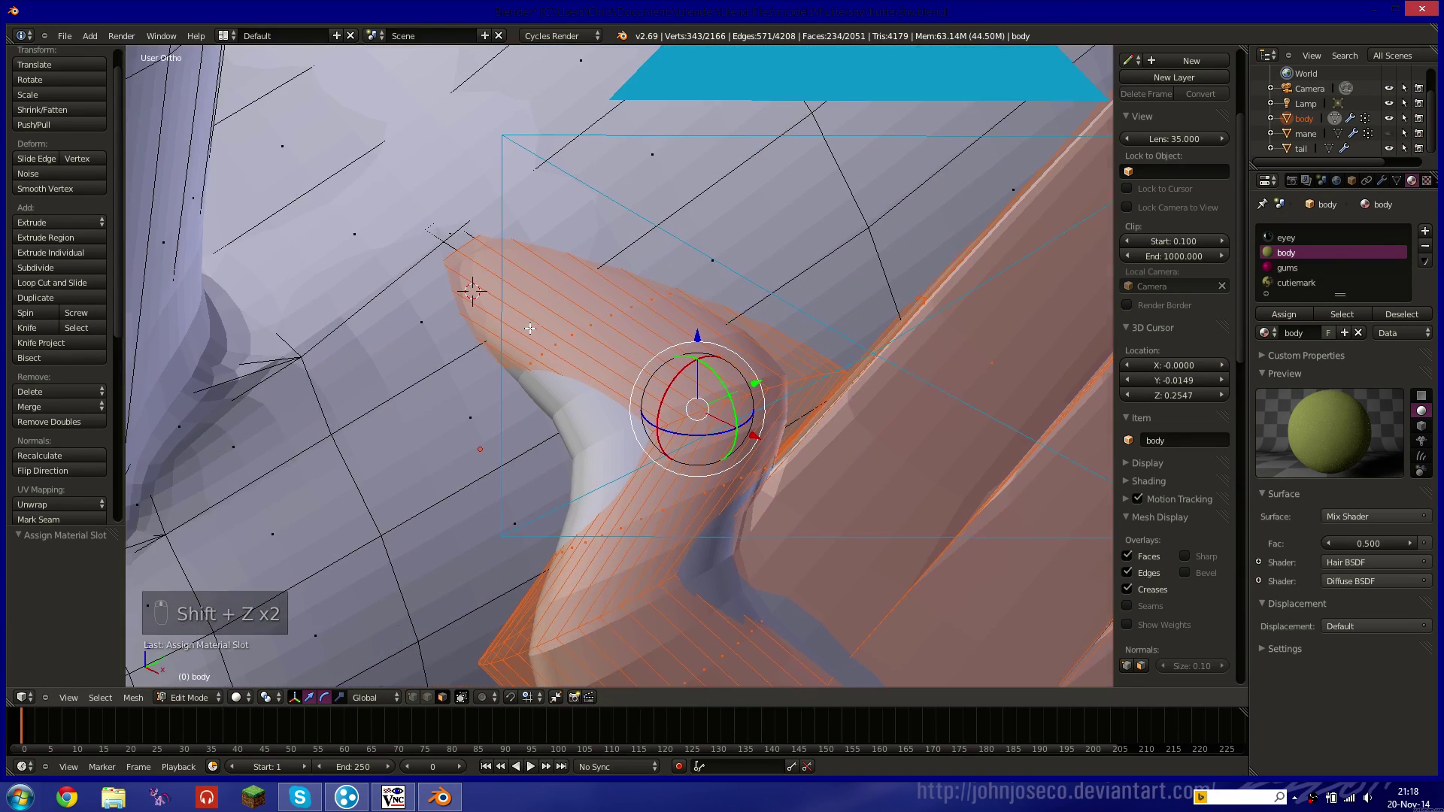
pyautogui.keyDown('shift'); pyautogui.rightClick(452, 256); pyautogui.keyUp('shift')
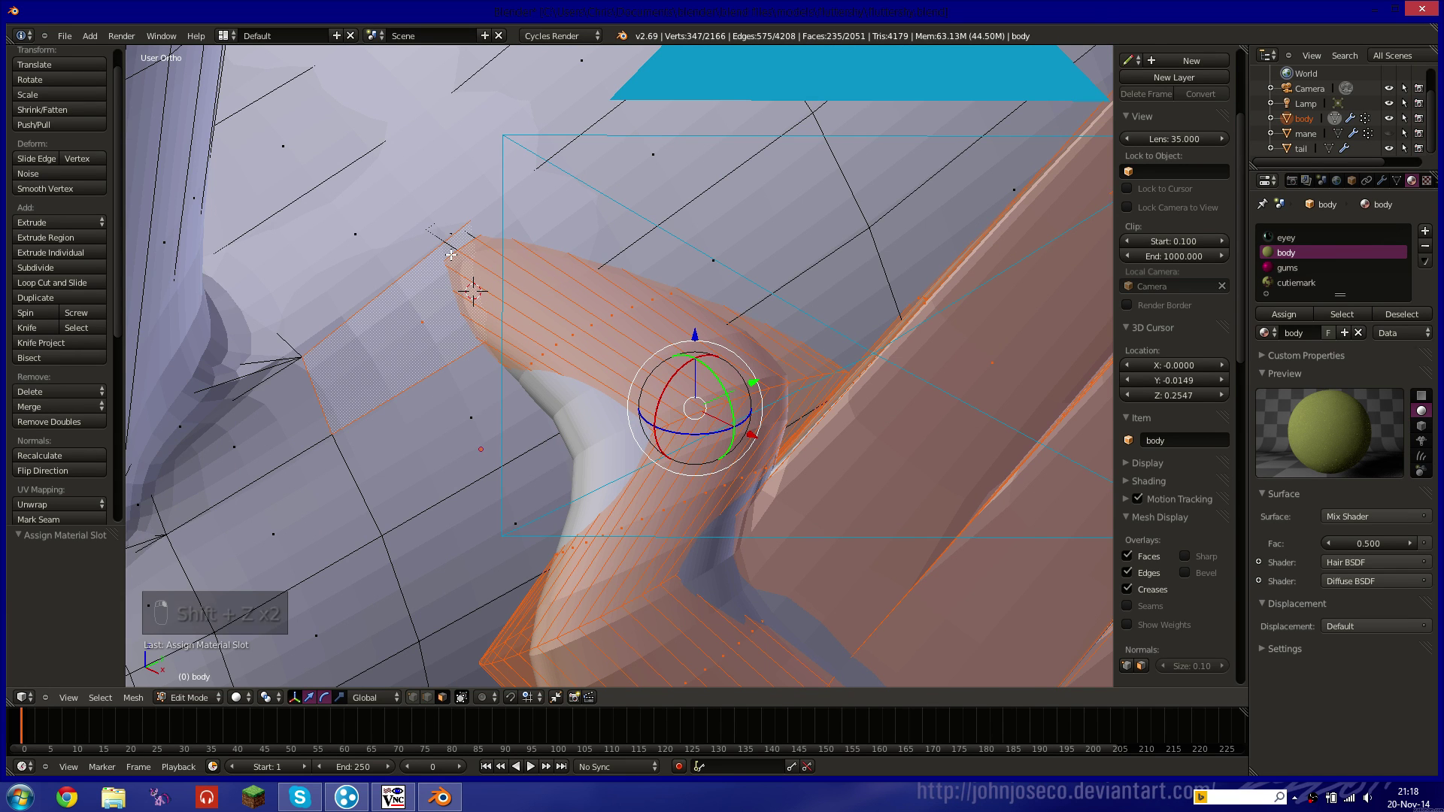
pyautogui.press('z')
pyautogui.hotkey('ctrl', 'z')
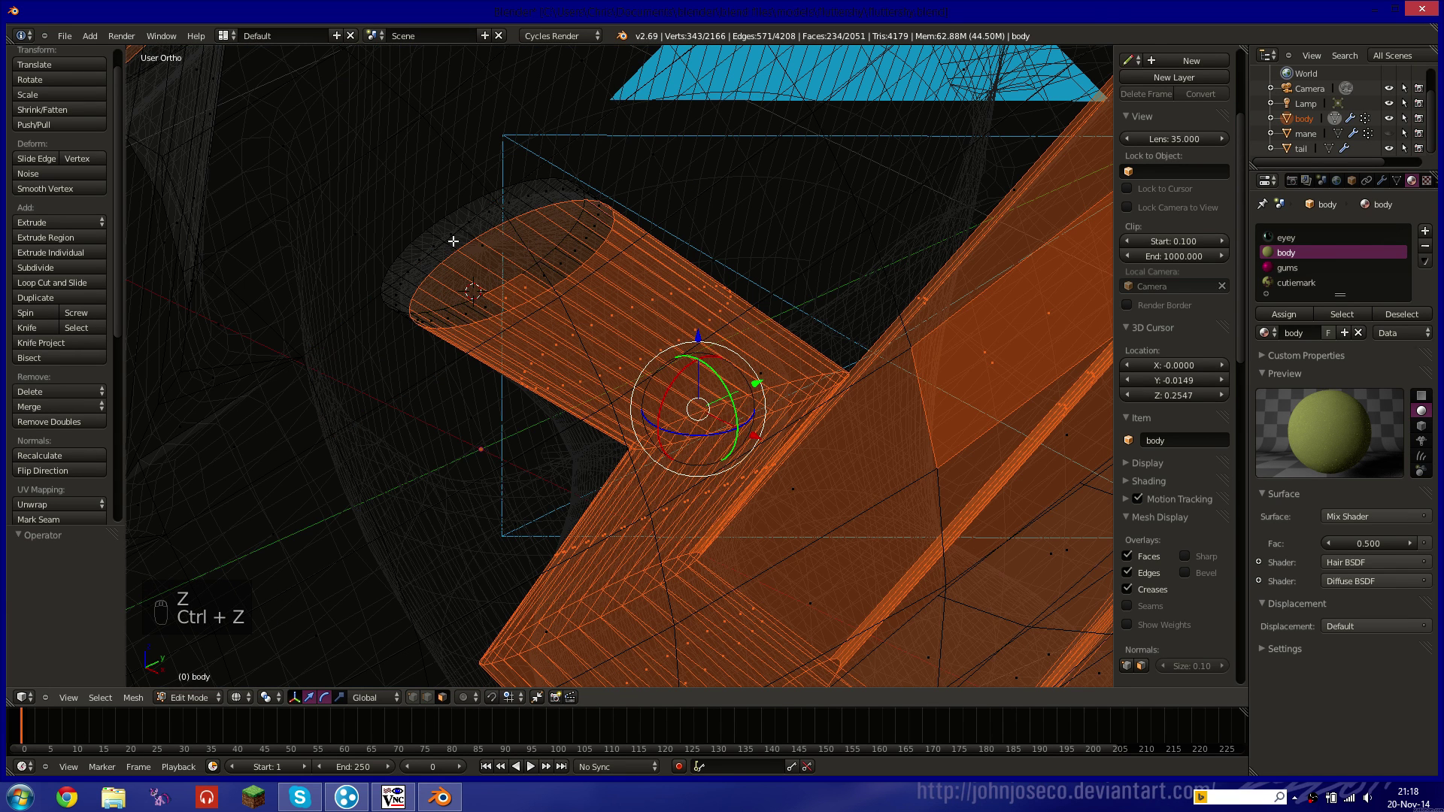
pyautogui.keyDown('shift'); pyautogui.rightClick(421, 264); pyautogui.keyUp('shift')
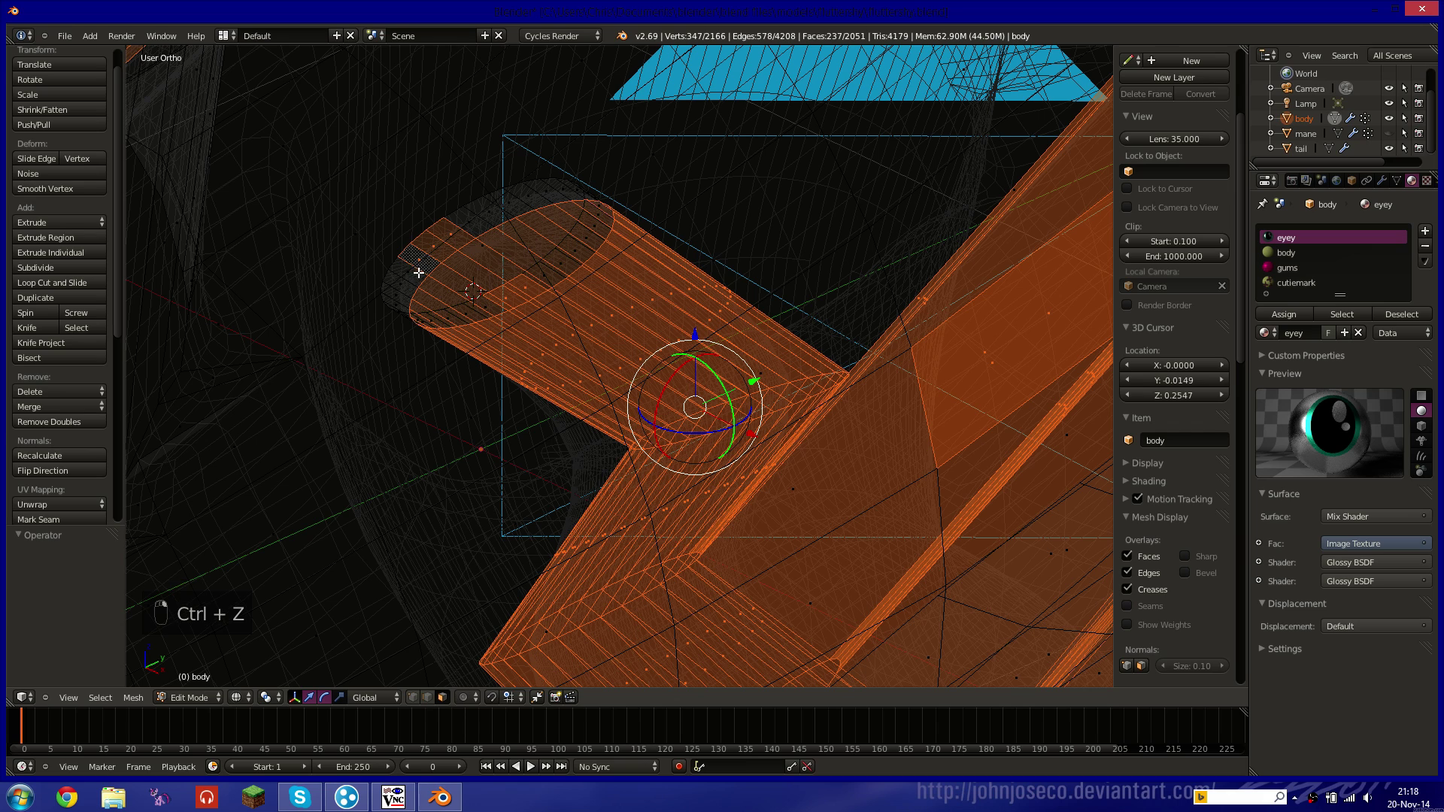
pyautogui.keyDown('alt'); pyautogui.rightClick(418, 275); pyautogui.keyUp('alt')
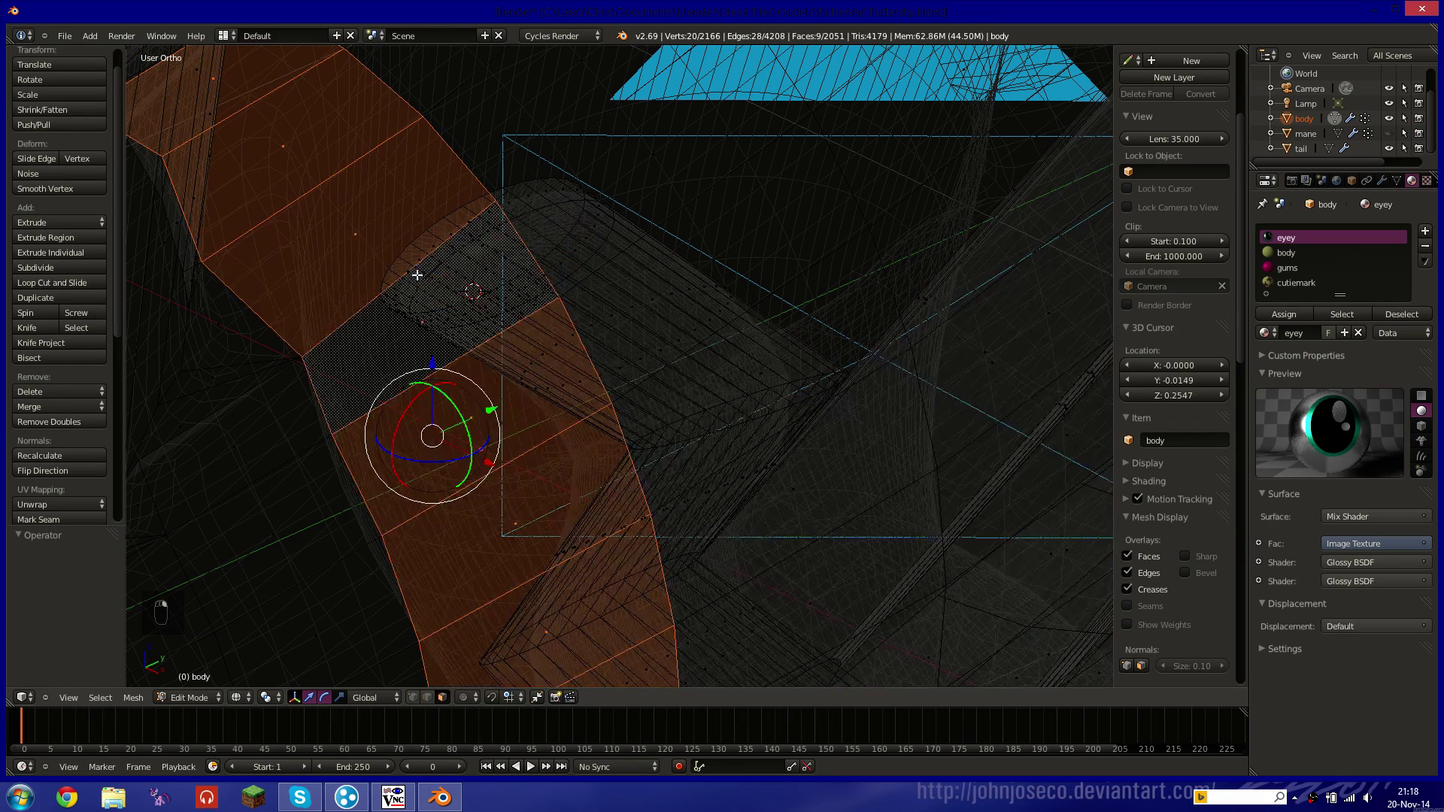
pyautogui.hotkey('ctrl', 'z')
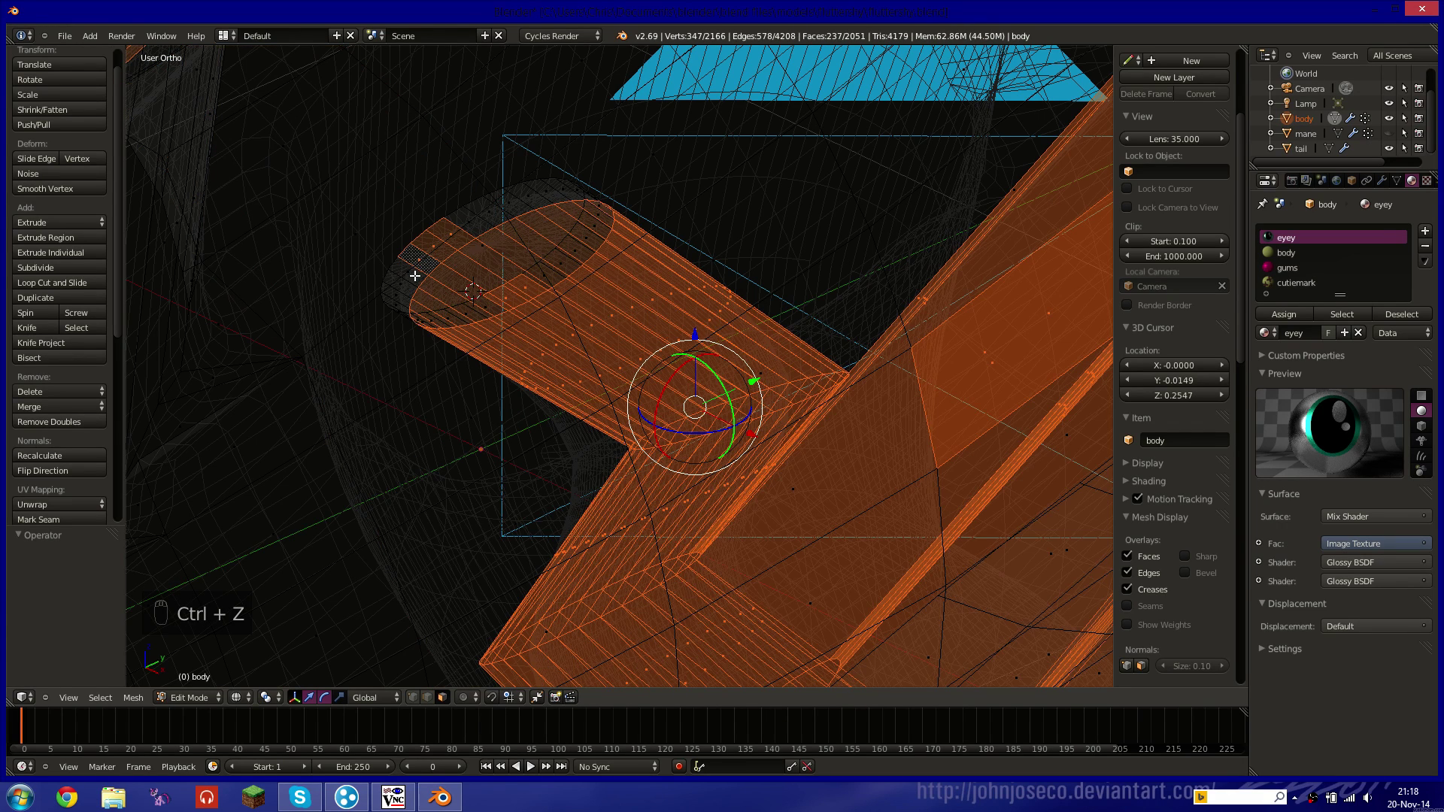
pyautogui.keyDown('alt'); pyautogui.keyDown('shift'); pyautogui.rightClick(414, 276); pyautogui.keyUp('shift'); pyautogui.keyUp('alt')
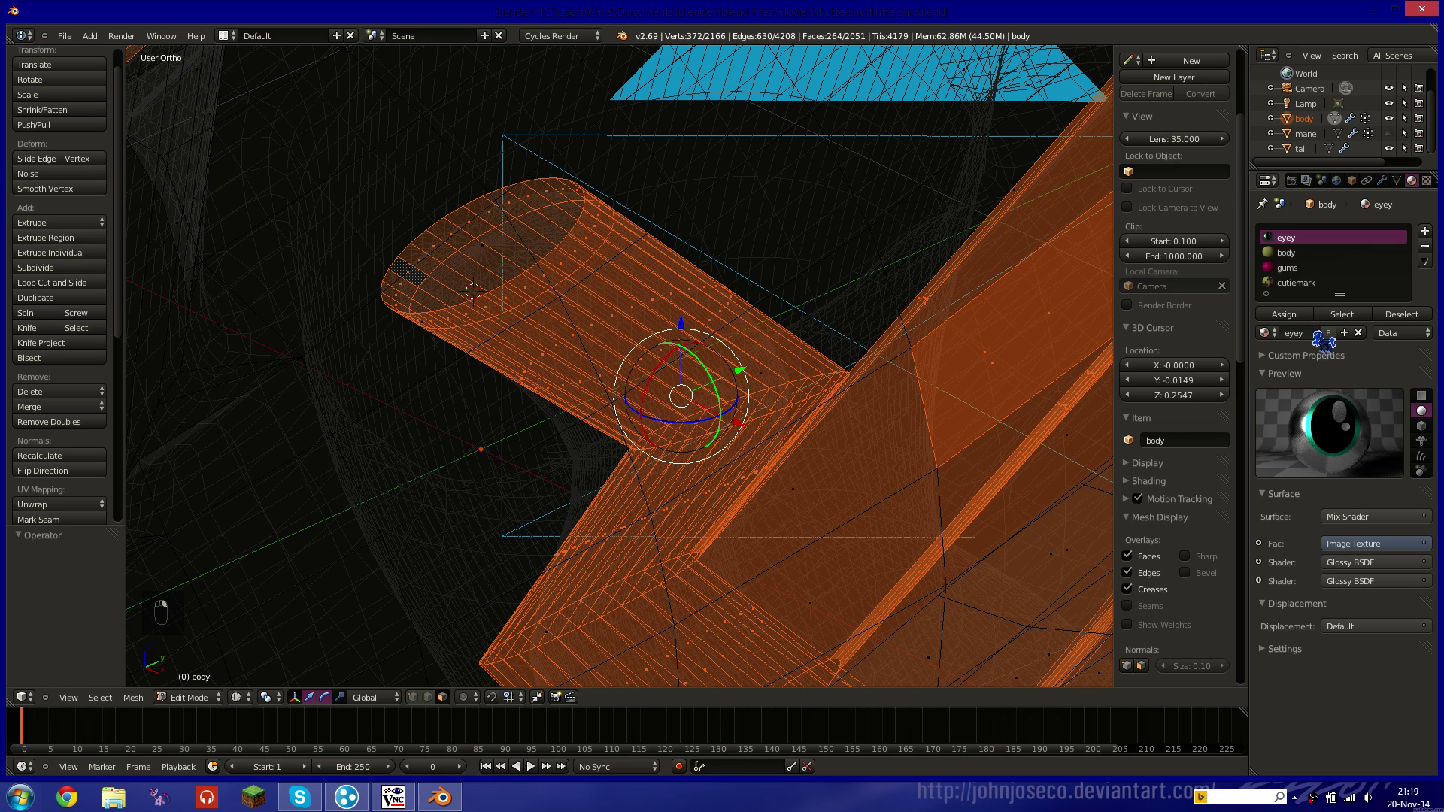
# Assign the eyey material to the selected wing faces and add them to the wings vertex group.
pyautogui.click(1284, 313)
pyautogui.click(1382, 180)
pyautogui.click(1397, 181)
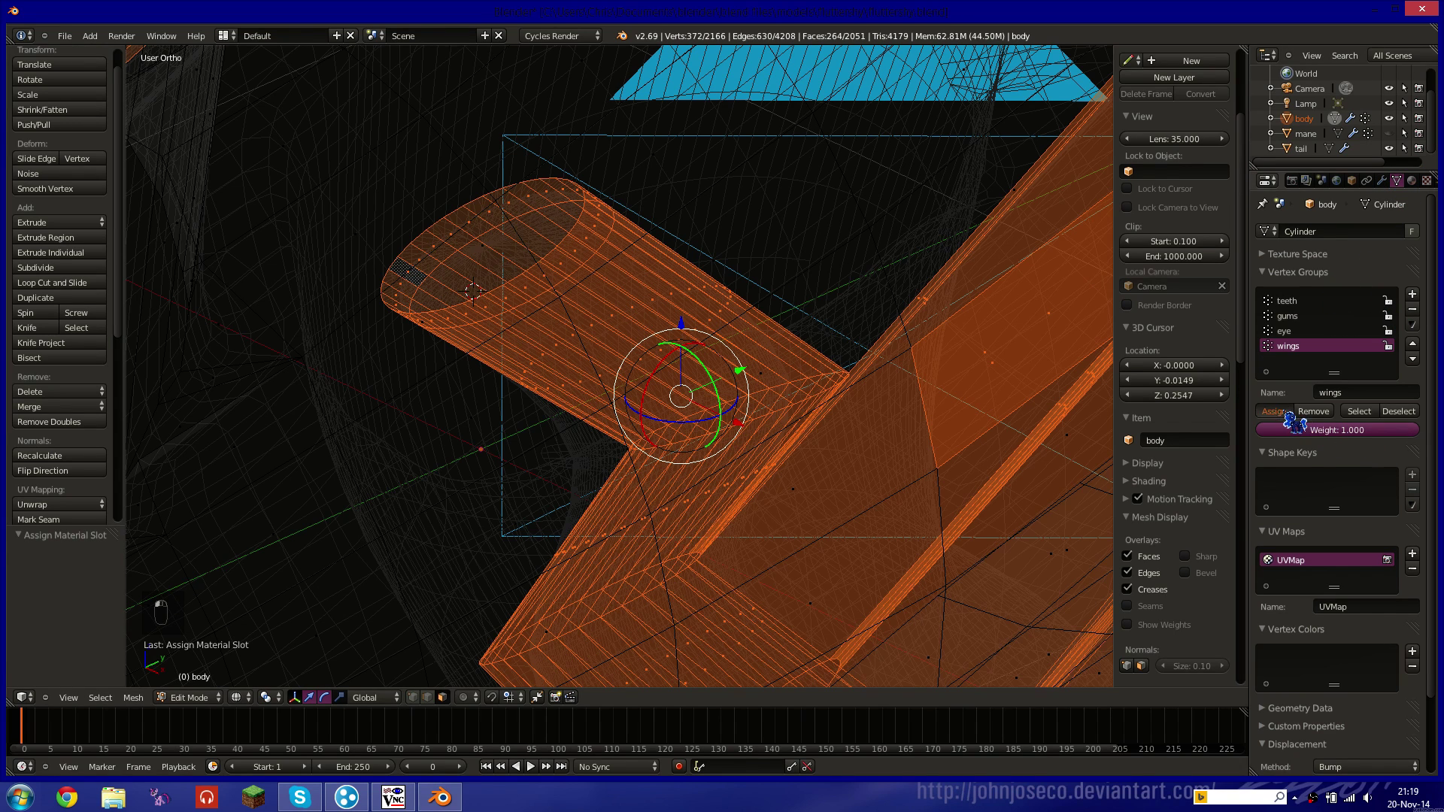
pyautogui.scroll(-7, 552, 325)
pyautogui.press('z')
pyautogui.moveTo(552, 325)
pyautogui.mouseDown(button='middle')
pyautogui.moveTo(711, 320)
pyautogui.moveTo(516, 313)
pyautogui.mouseUp(button='middle')
pyautogui.press('z')
# Bring up the material slots again and preview the wing's material in rendered shading.
pyautogui.click(1412, 181)
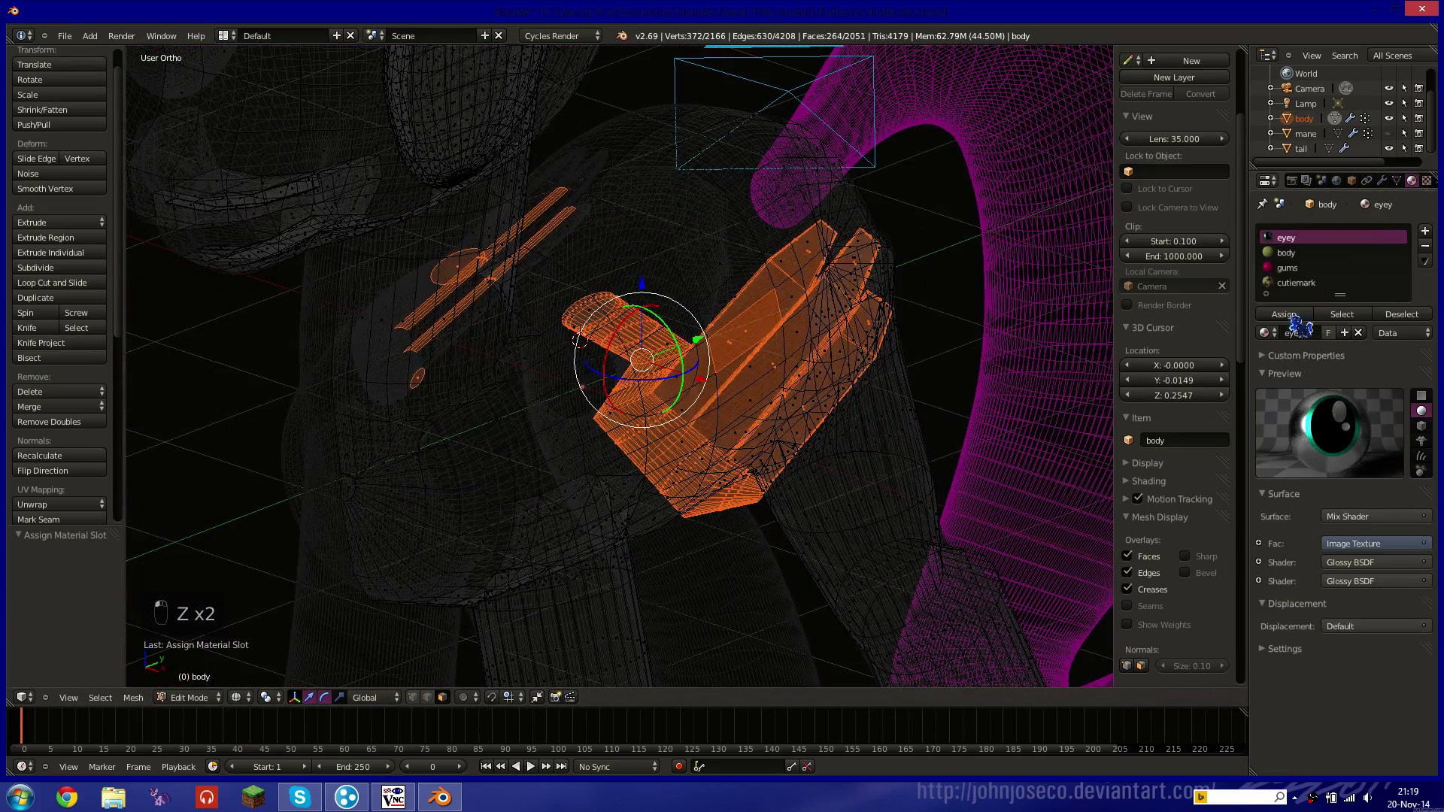
pyautogui.moveTo(723, 318); pyautogui.dragTo(739, 320, button='middle')
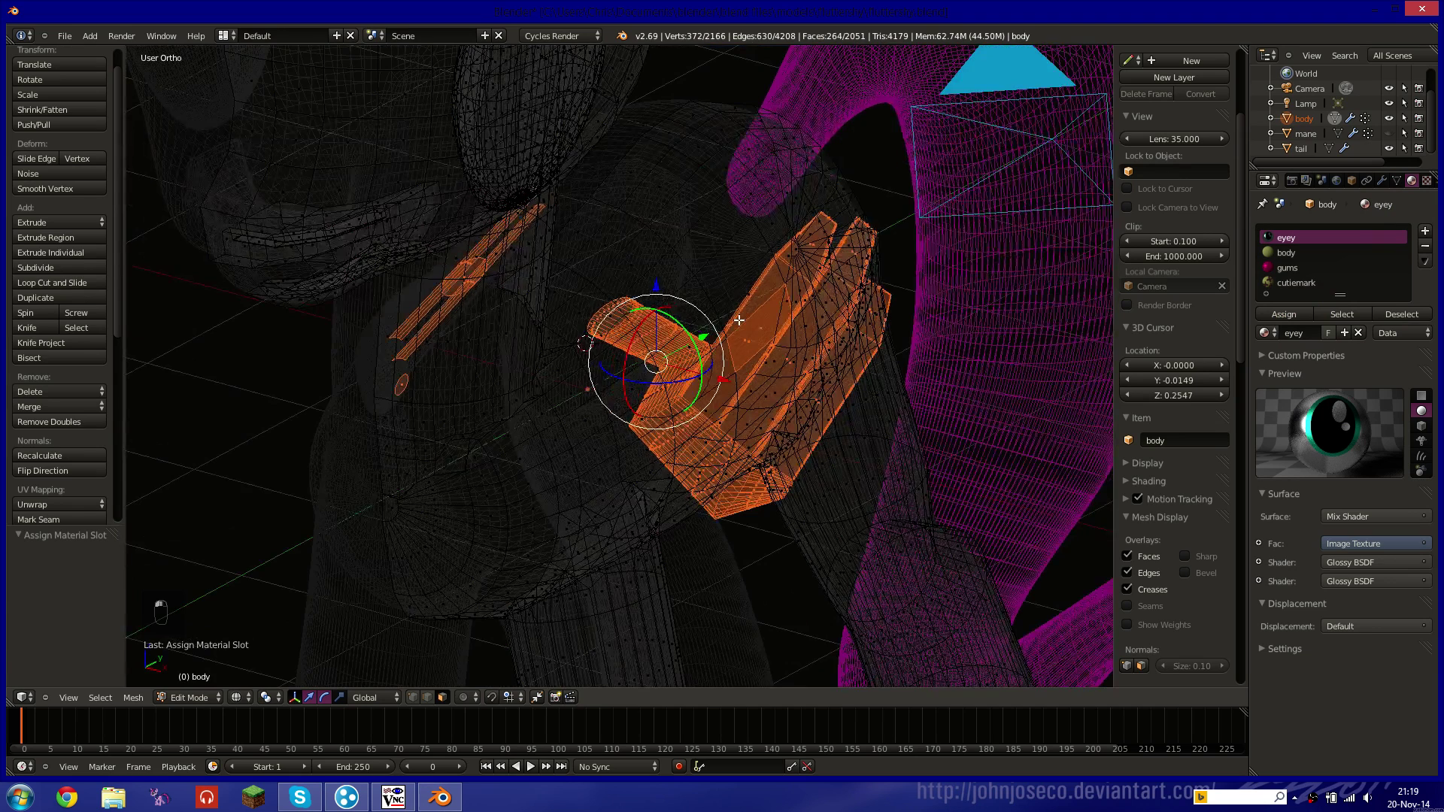
pyautogui.hotkey('shift', 'z')
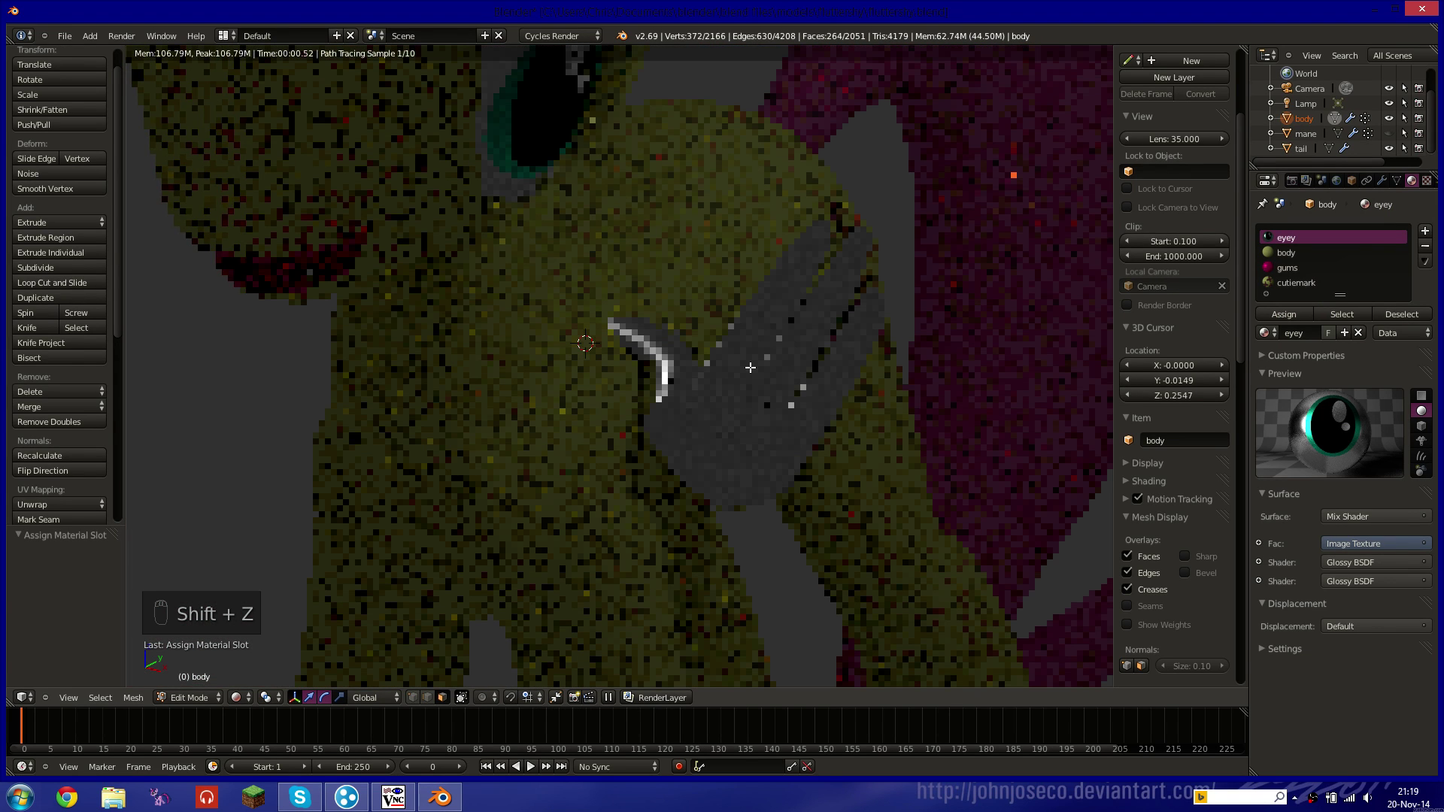
# Assign the body material to the selected wing faces in place of eyey, and check it in rendered shading.
pyautogui.click(1287, 269)
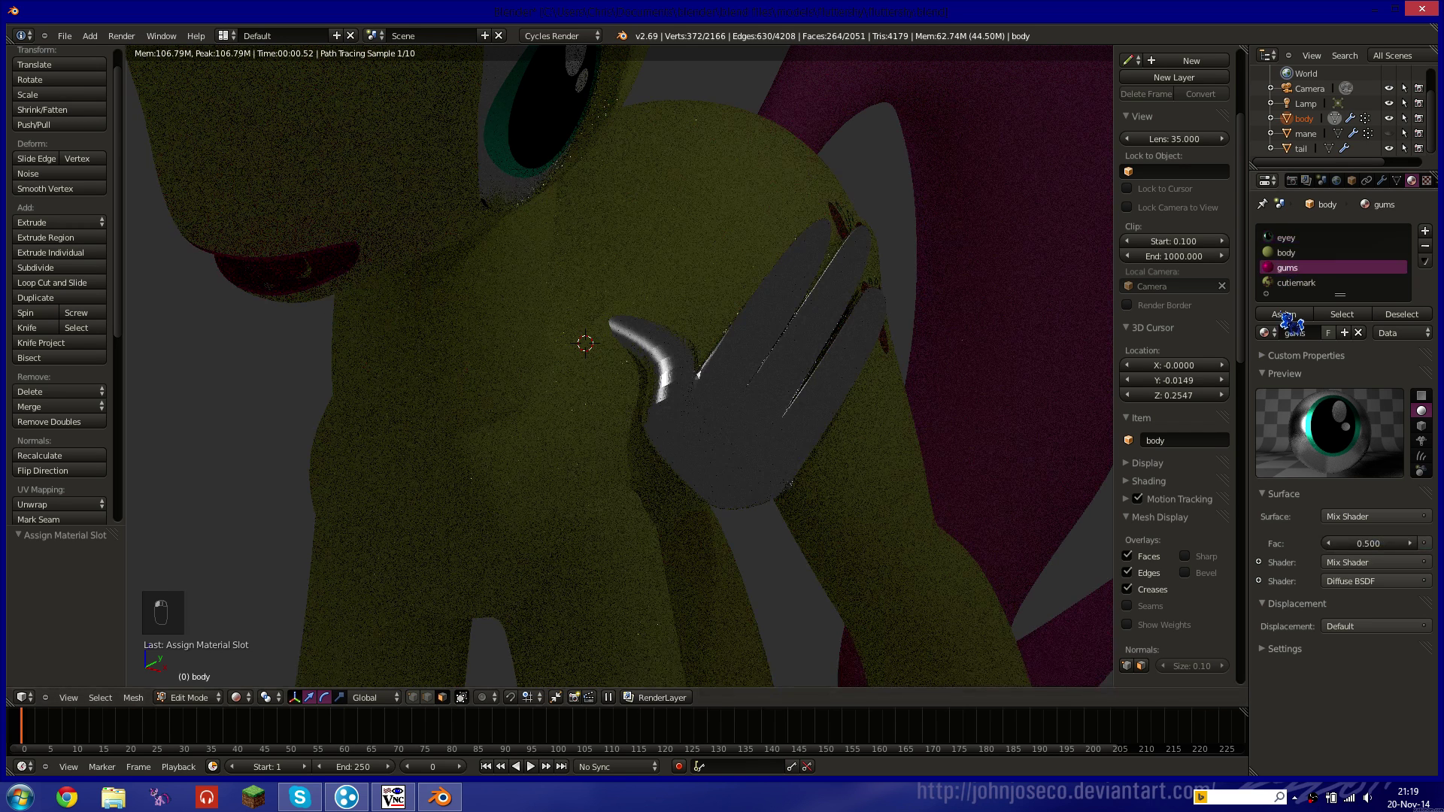
pyautogui.hotkey('shift', 'z')
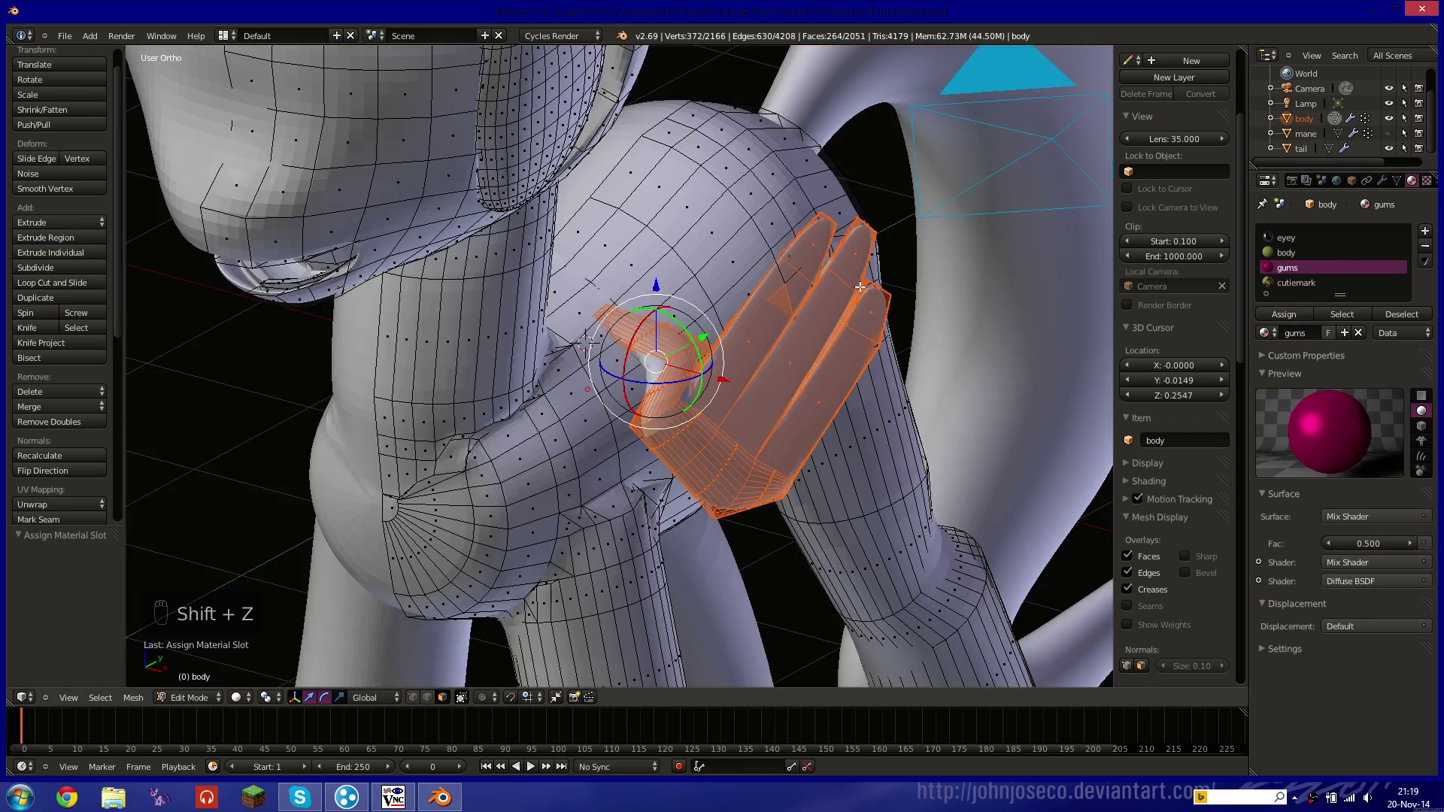
pyautogui.click(1286, 253)
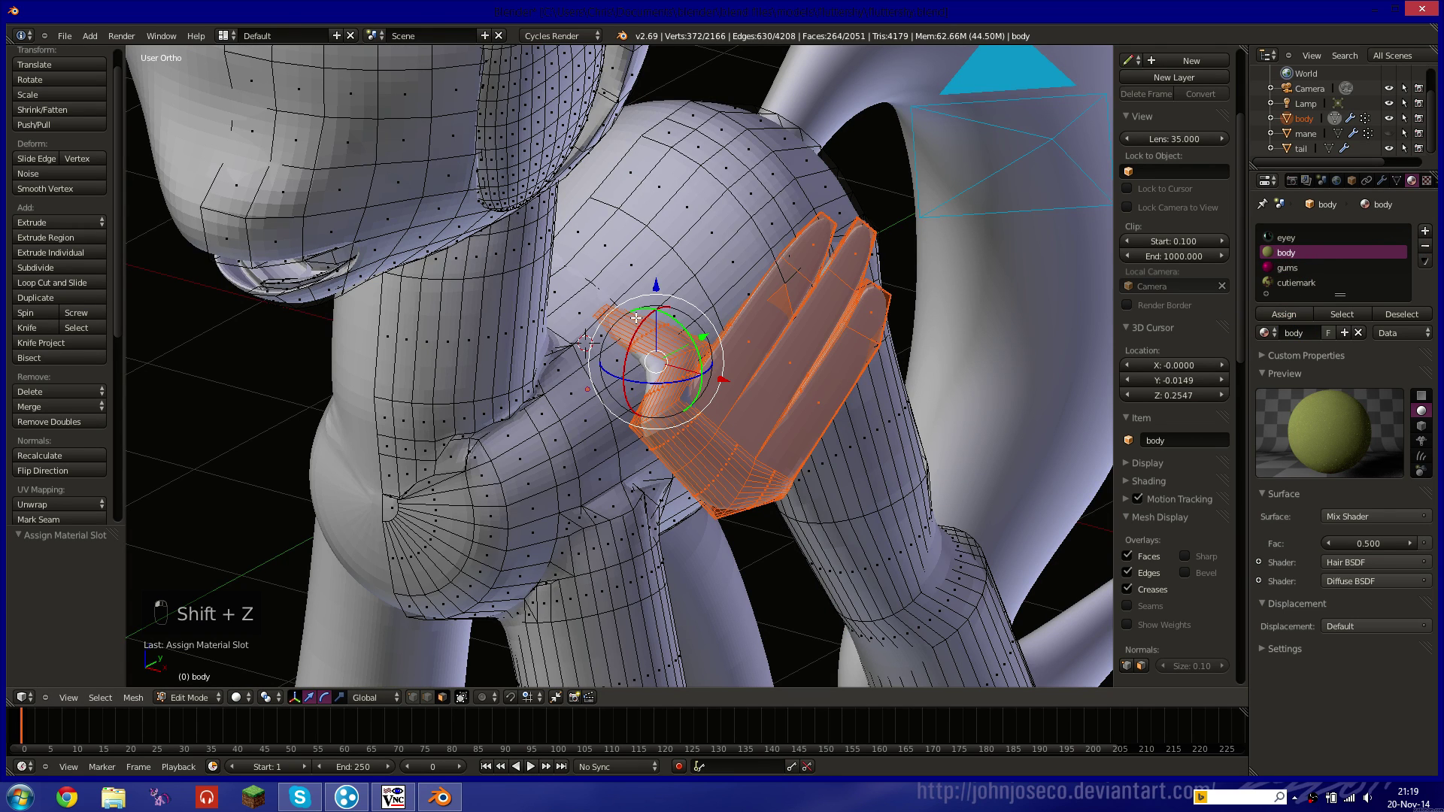
pyautogui.hotkey('shift', 'z')
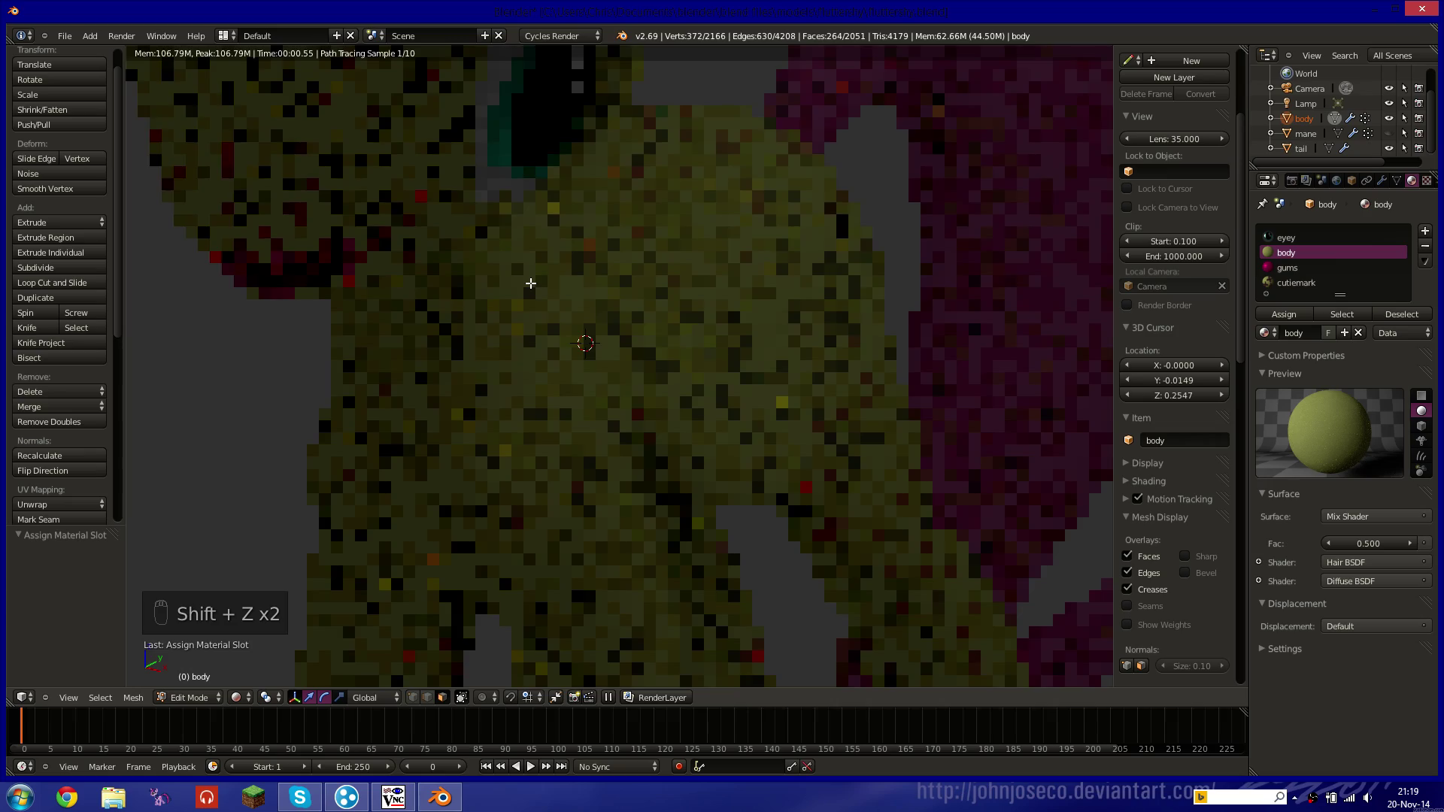
pyautogui.hotkey('shift', 'z')
# Deselect the left wing with Circle Select in wireframe and delete the leftover selected faces on the opposite side.
pyautogui.moveTo(391, 301); pyautogui.dragTo(482, 395, button='middle')
pyautogui.press('z')
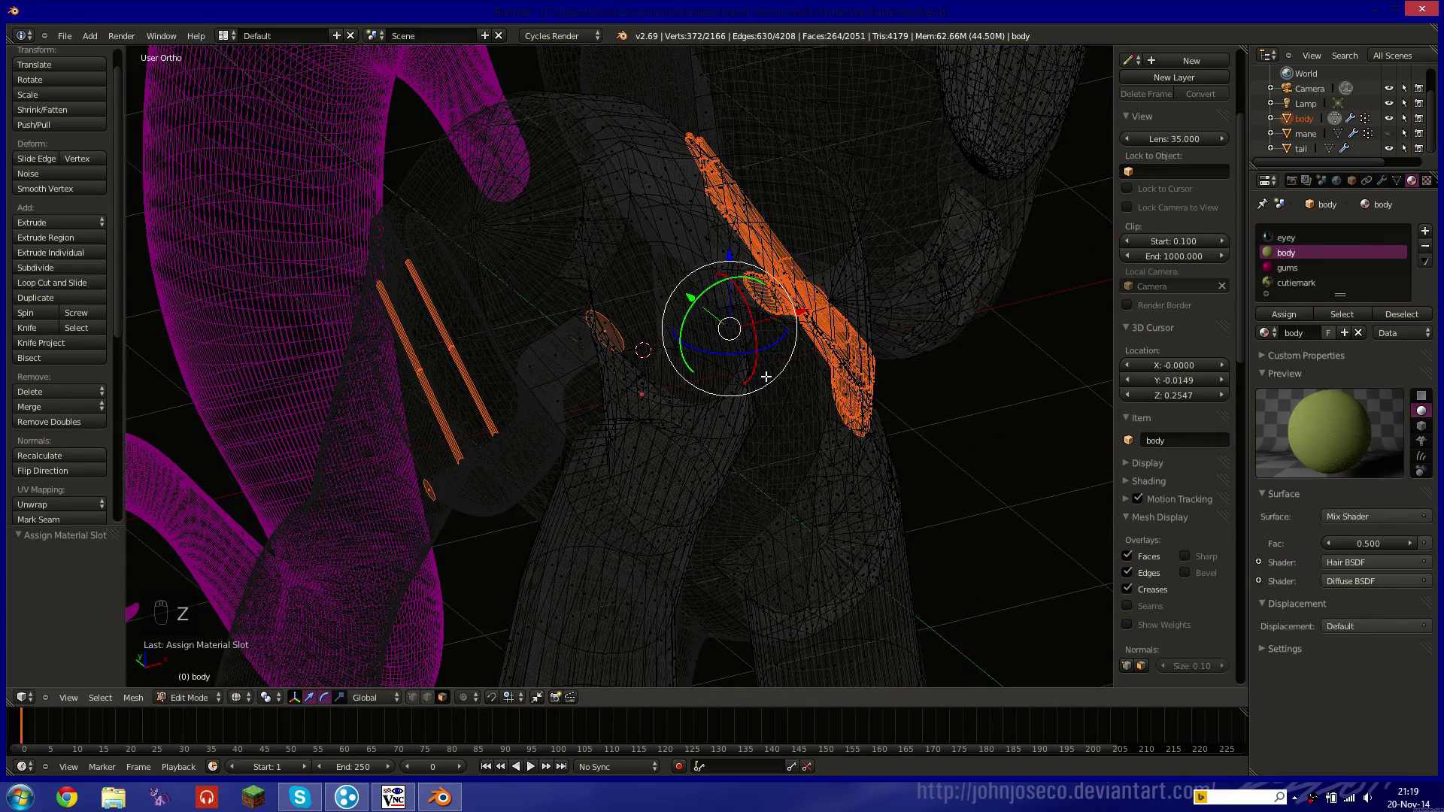
pyautogui.press('c')
pyautogui.moveTo(831, 413)
pyautogui.mouseDown(button='middle')
pyautogui.moveTo(832, 331)
pyautogui.moveTo(764, 316)
pyautogui.moveTo(895, 380)
pyautogui.moveTo(889, 414)
pyautogui.moveTo(840, 441)
pyautogui.moveTo(801, 310)
pyautogui.moveTo(783, 335)
pyautogui.moveTo(673, 184)
pyautogui.moveTo(782, 236)
pyautogui.moveTo(686, 133)
pyautogui.mouseUp(button='middle')
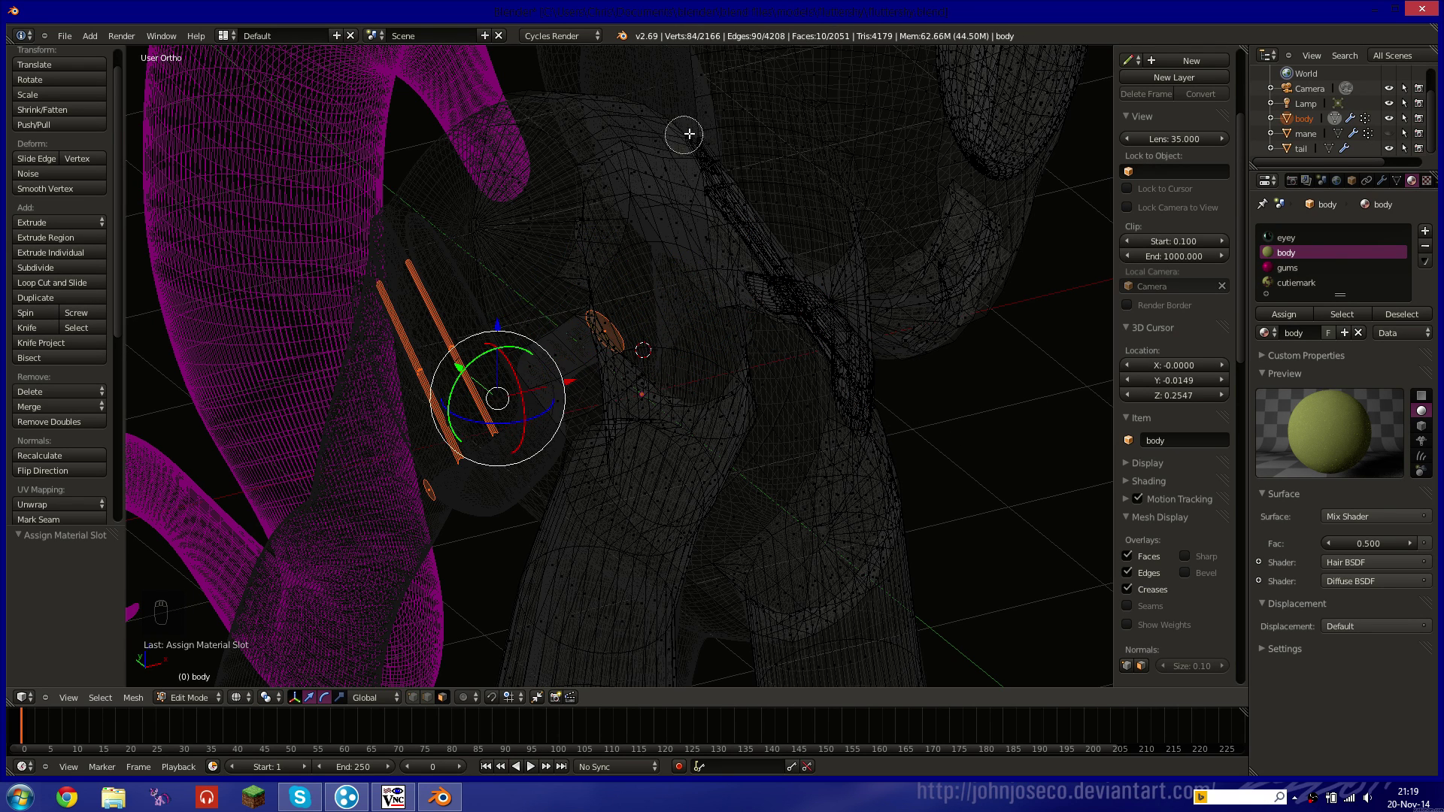
pyautogui.rightClick(480, 545)
pyautogui.press('x')
pyautogui.click(481, 546)
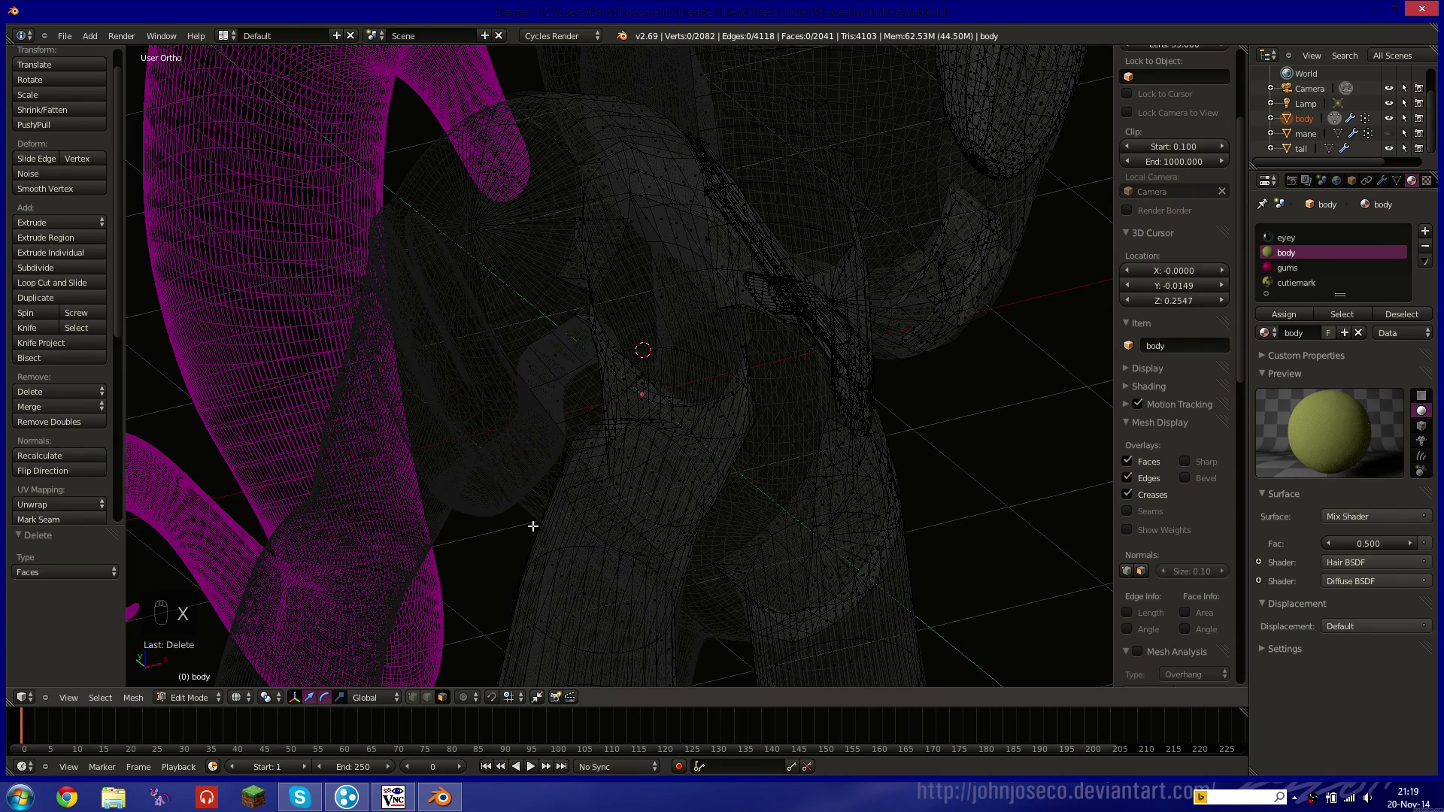
# Return to solid shading and unhide the mane object.
pyautogui.press('z')
pyautogui.scroll(-6, 662, 327)
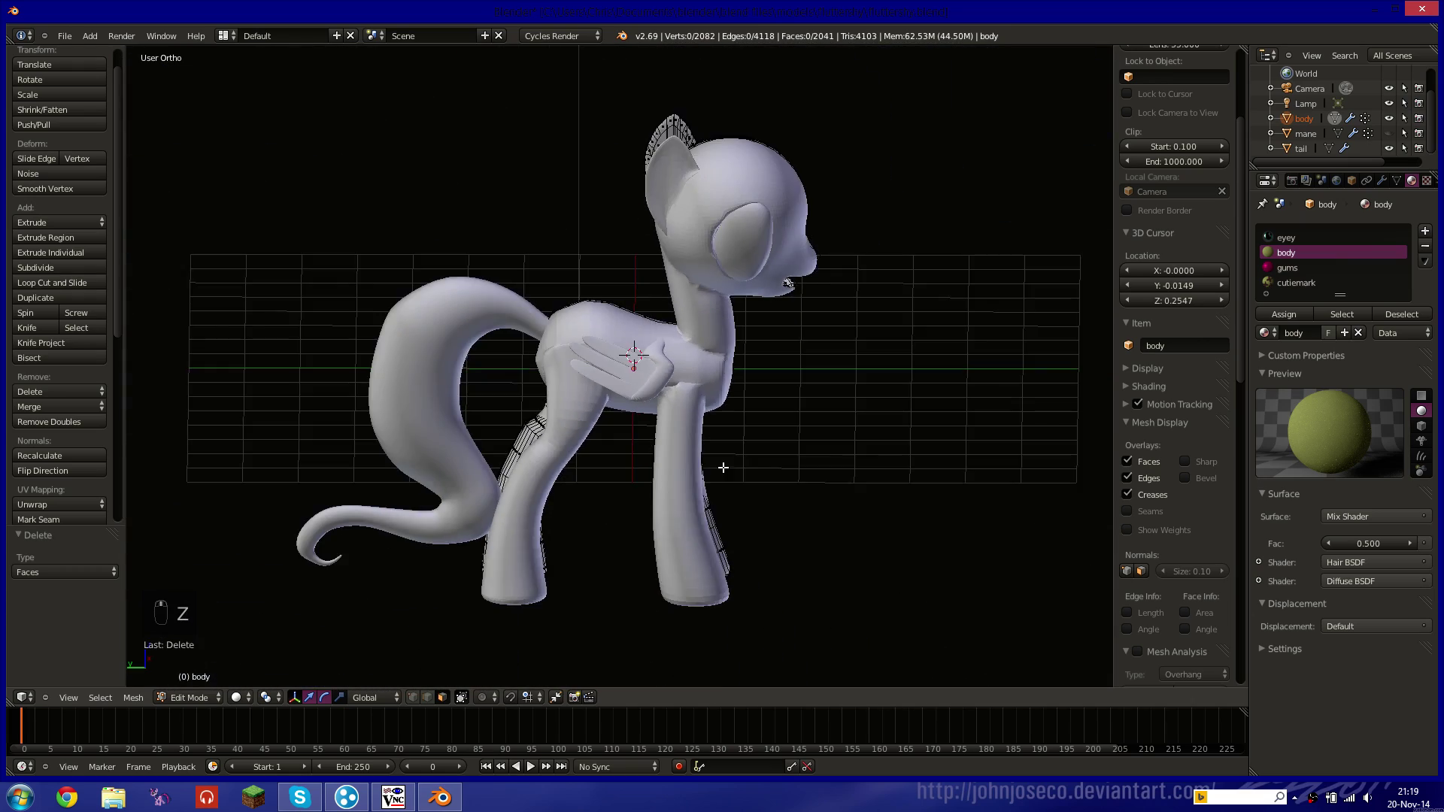
pyautogui.moveTo(723, 468); pyautogui.dragTo(383, 474, button='middle')
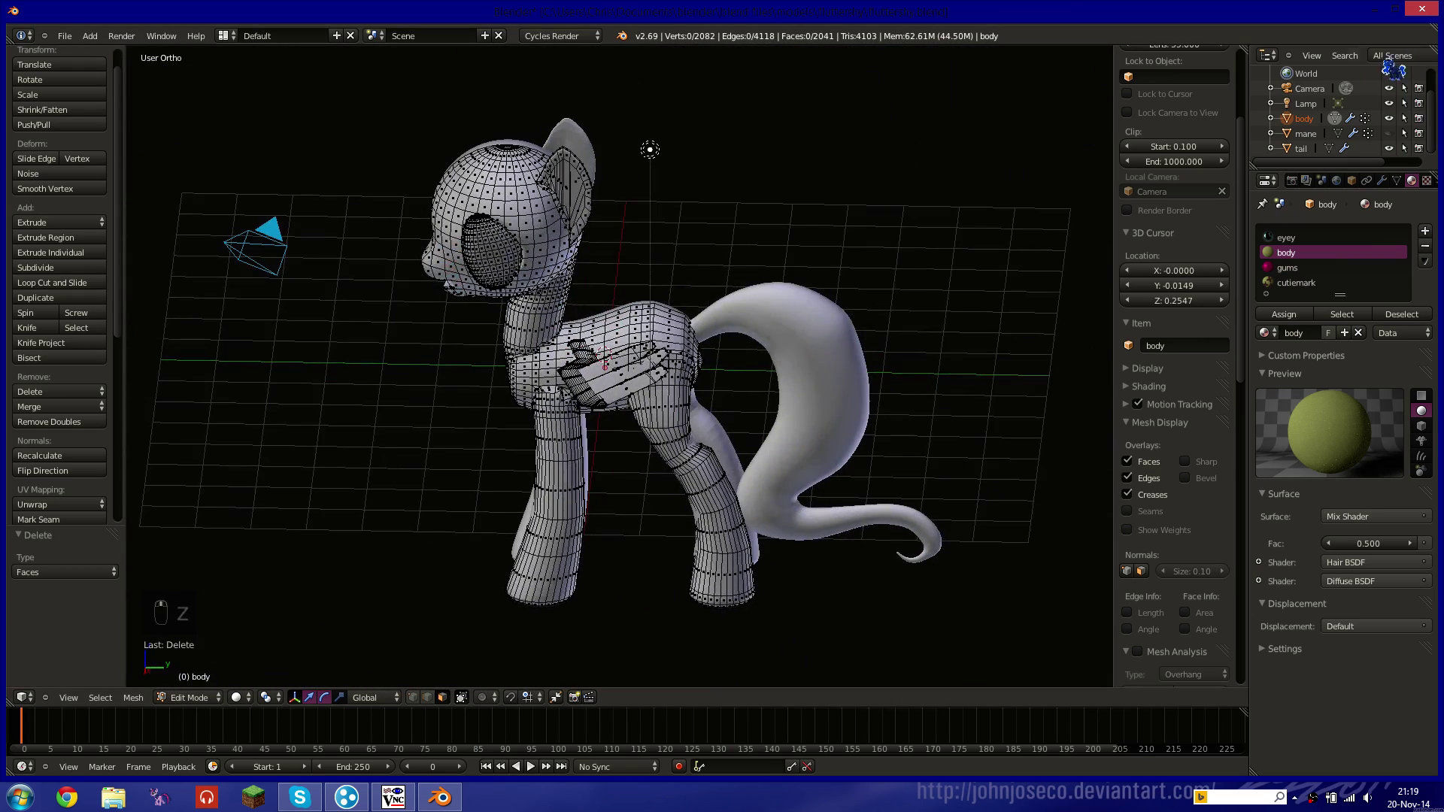
pyautogui.click(1390, 133)
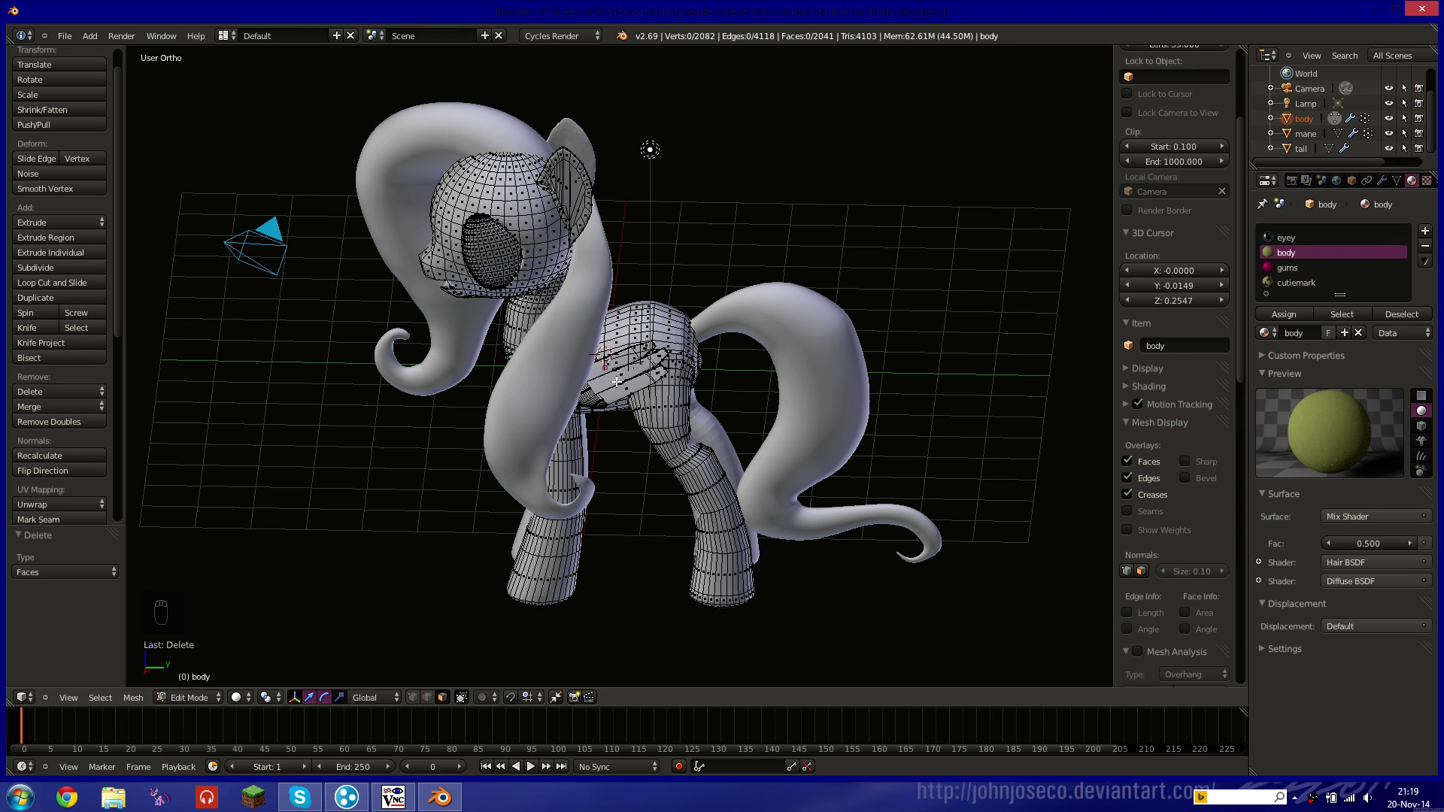
# Select all faces of the body mesh, apply smooth shading to them, and preview the pony in rendered shading.
pyautogui.press('a')
pyautogui.press('a')
pyautogui.press('a')
pyautogui.press('a')
pyautogui.press('a')
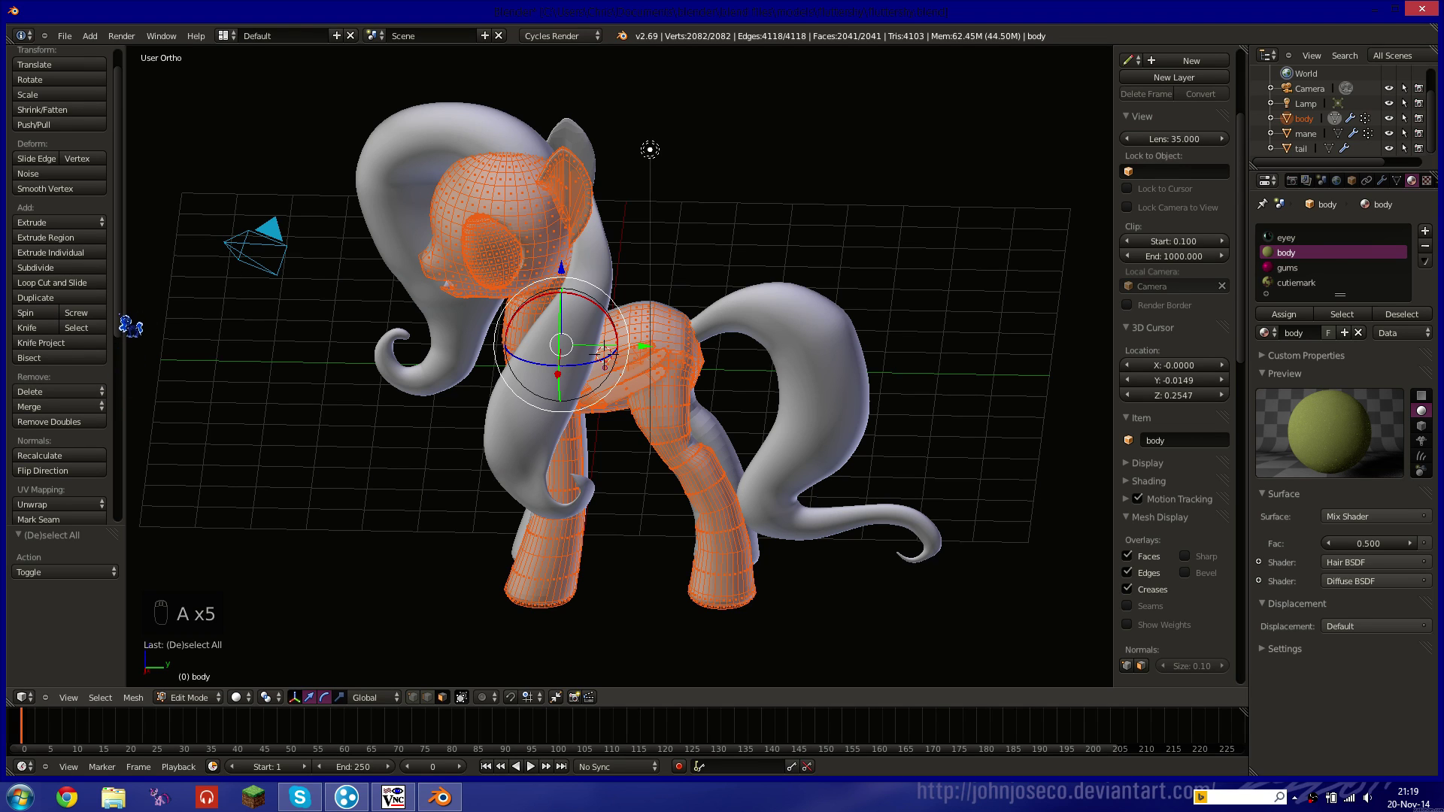
pyautogui.moveTo(119, 316); pyautogui.dragTo(120, 383)
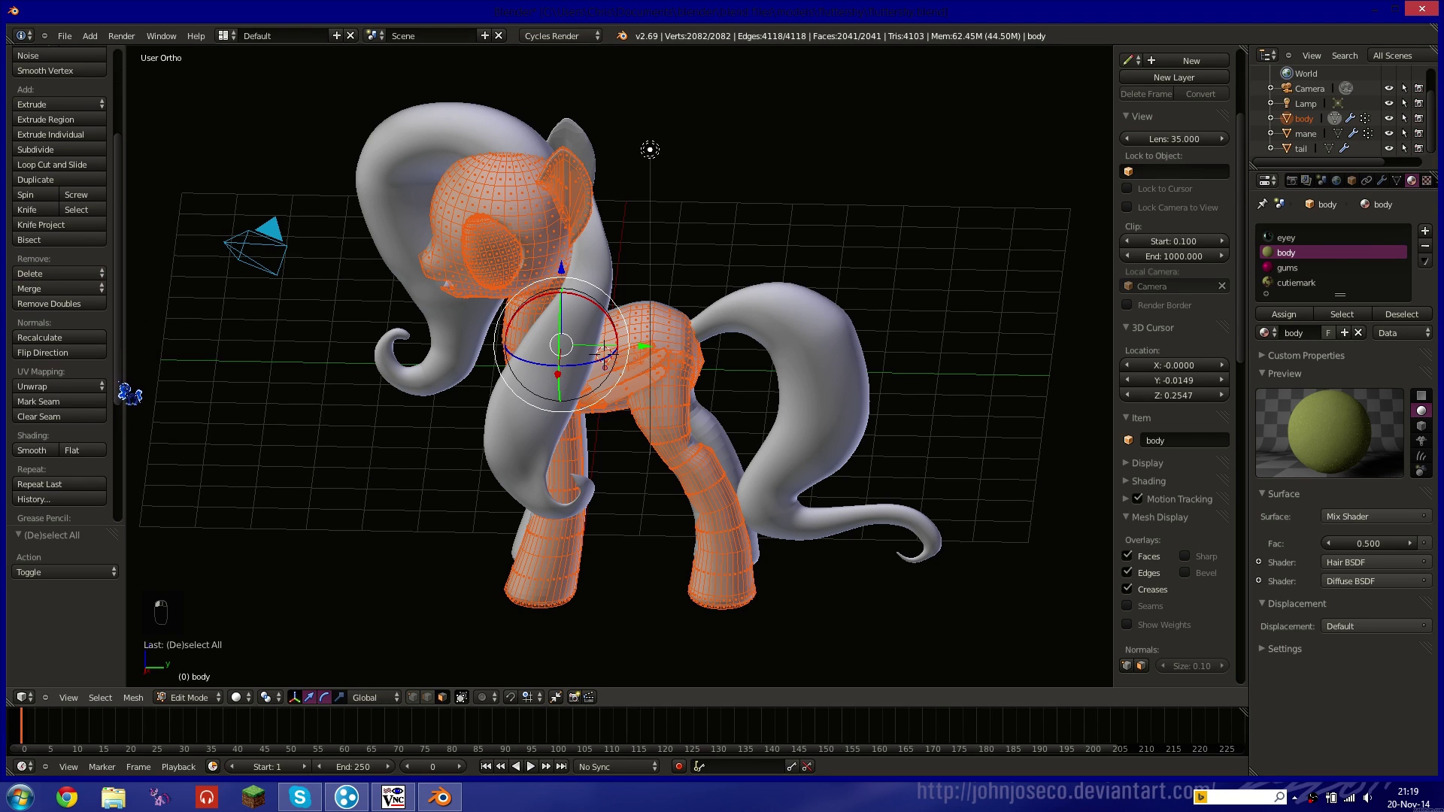
pyautogui.click(42, 451)
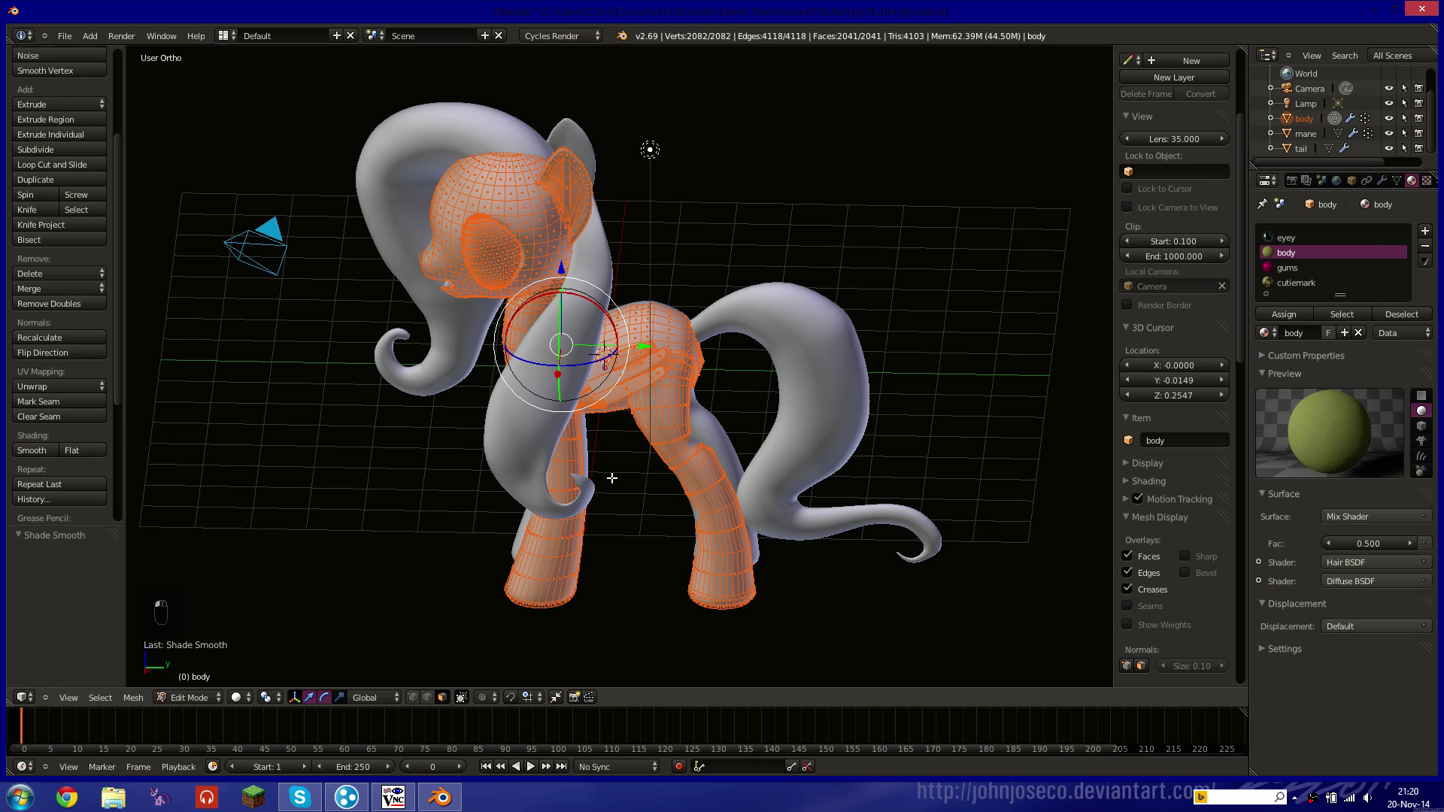
pyautogui.hotkey('shift', 'z')
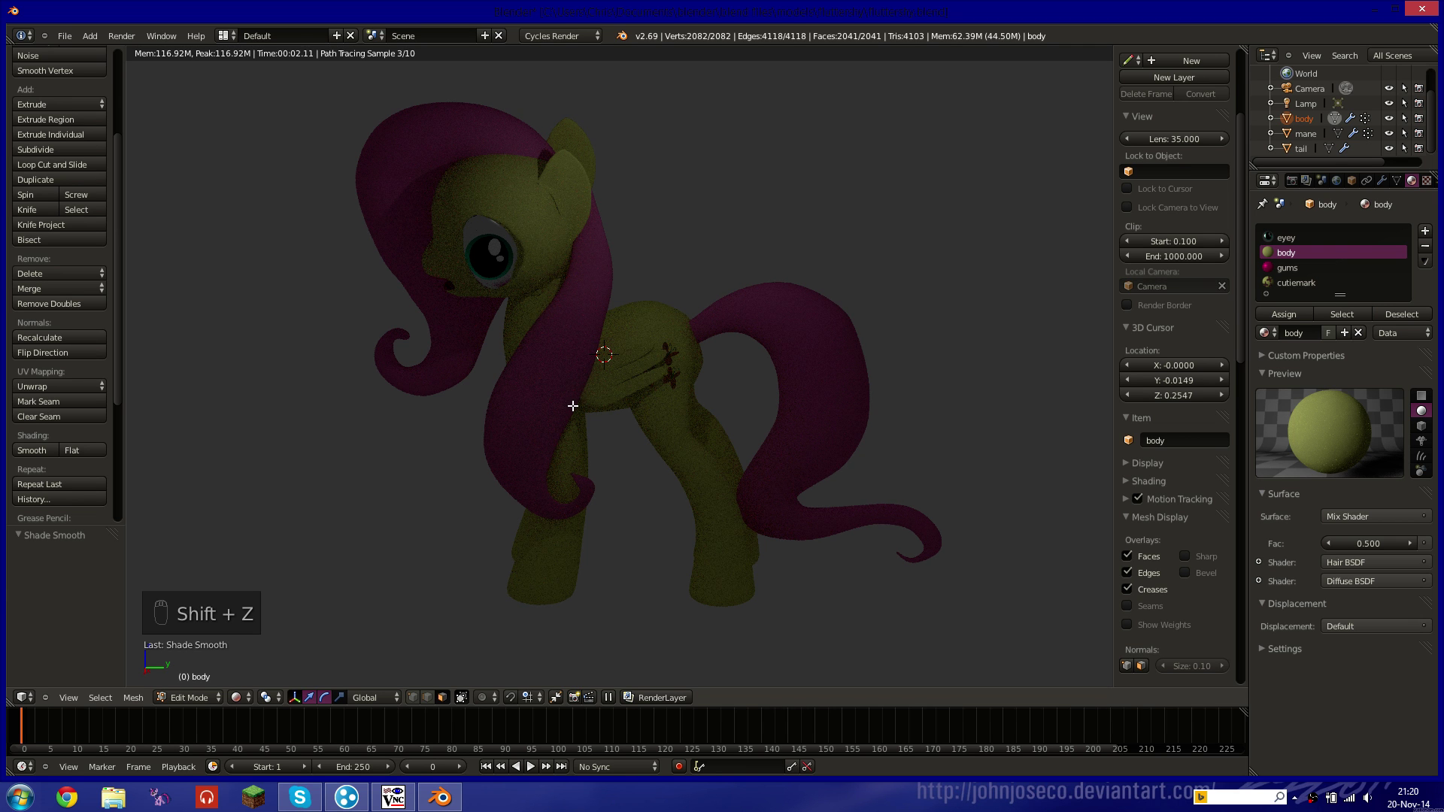
pyautogui.hotkey('shift', 'z')
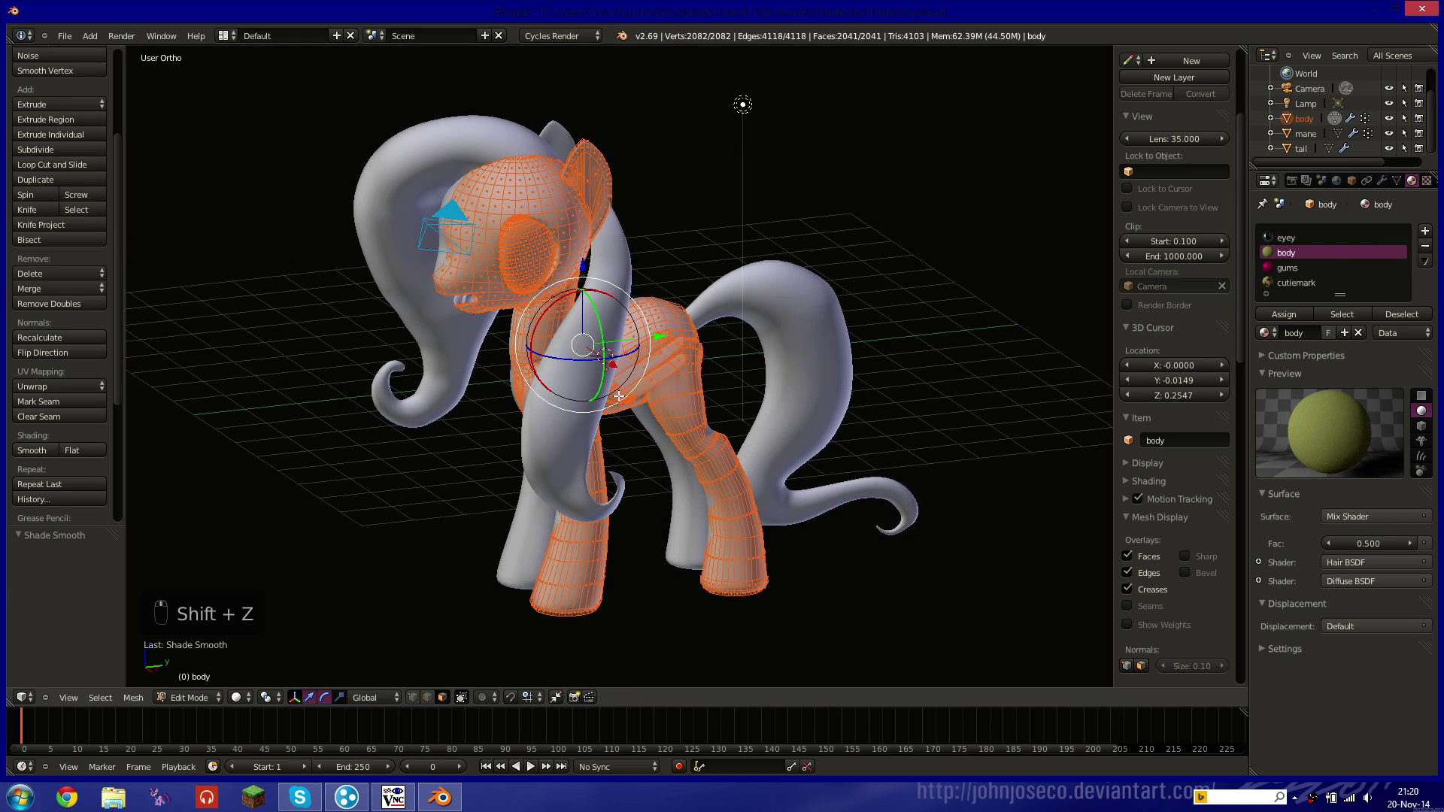
# Leave edit mode and examine the body from the wing around to the back of the neck.
pyautogui.press('Tab')
pyautogui.scroll(6, 618, 396)
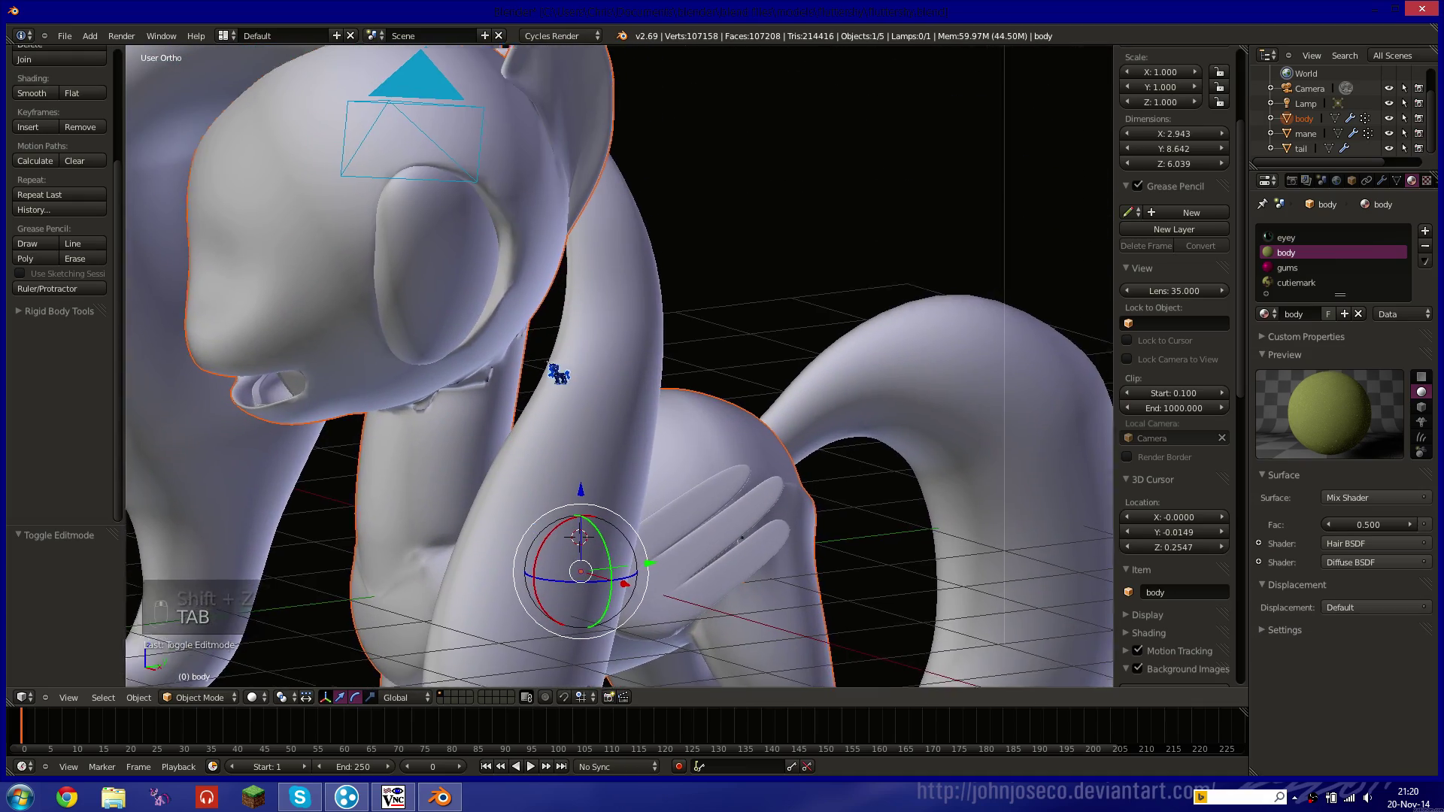
pyautogui.keyDown('shift'); pyautogui.moveTo(549, 364); pyautogui.dragTo(414, 311, button='middle'); pyautogui.keyUp('shift')
pyautogui.moveTo(379, 327); pyautogui.dragTo(673, 357, button='middle')
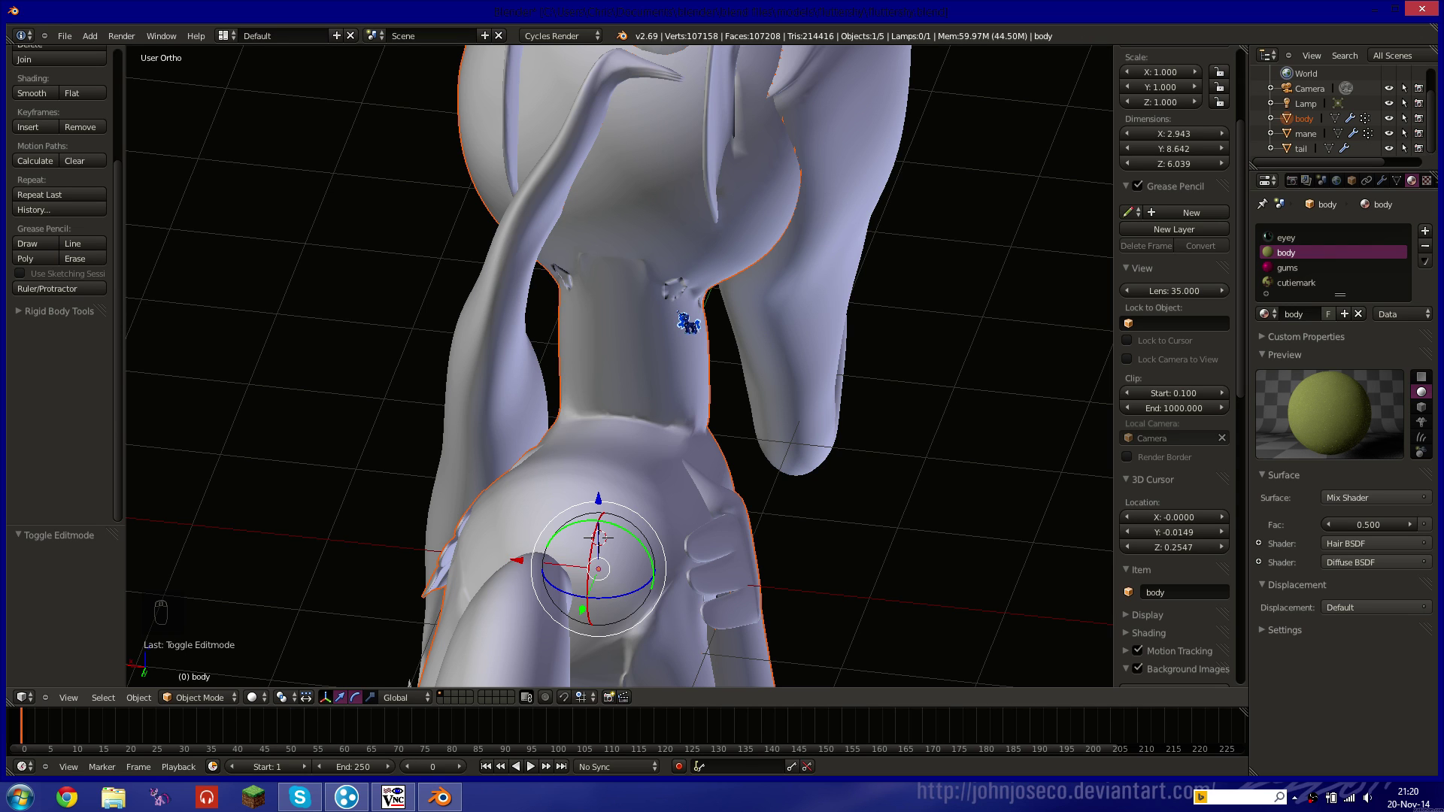
# Edit the body mesh and move the face on the eye socket's rear rim -0.075 along the Y axis.
pyautogui.moveTo(703, 313); pyautogui.dragTo(590, 242, button='middle')
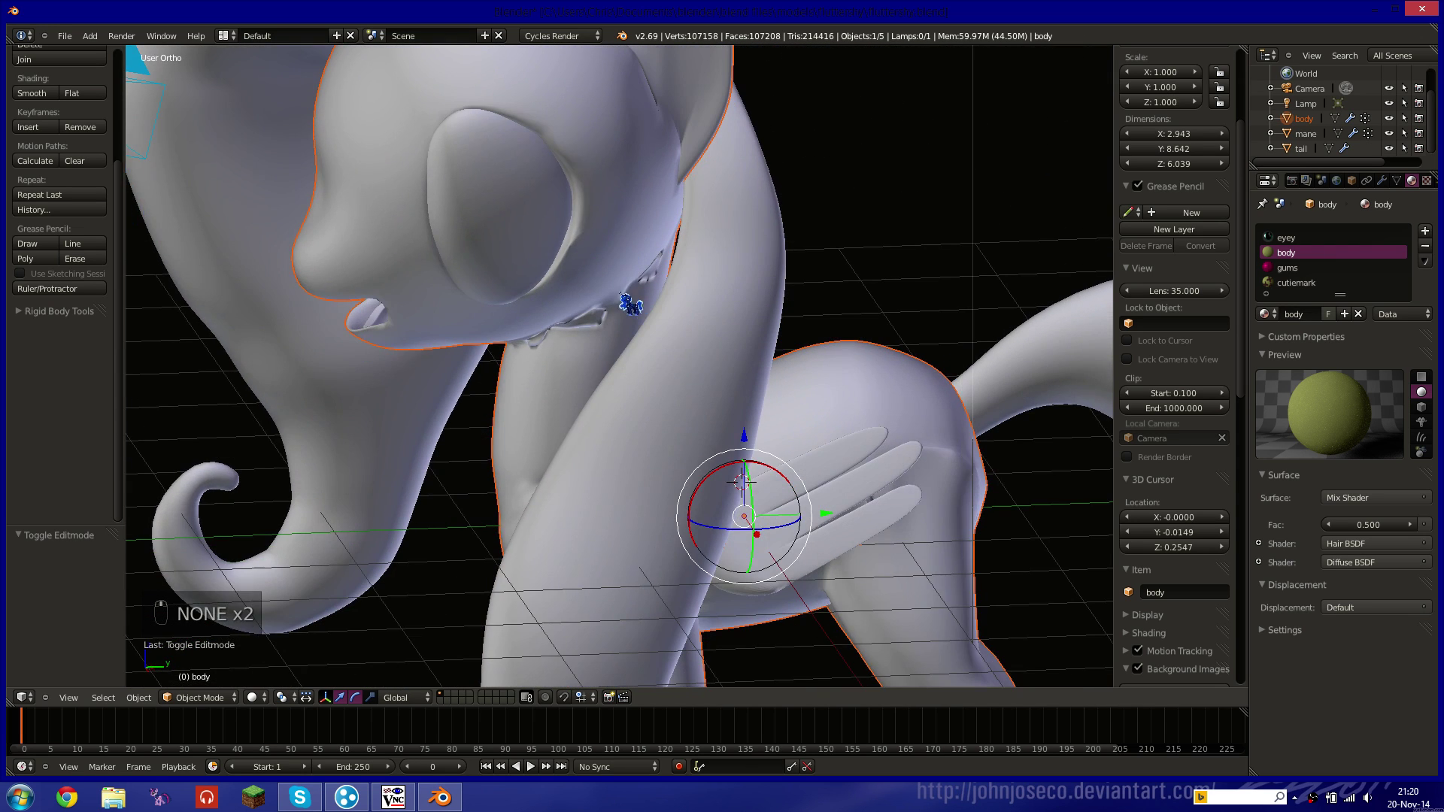
pyautogui.scroll(1, 566, 258)
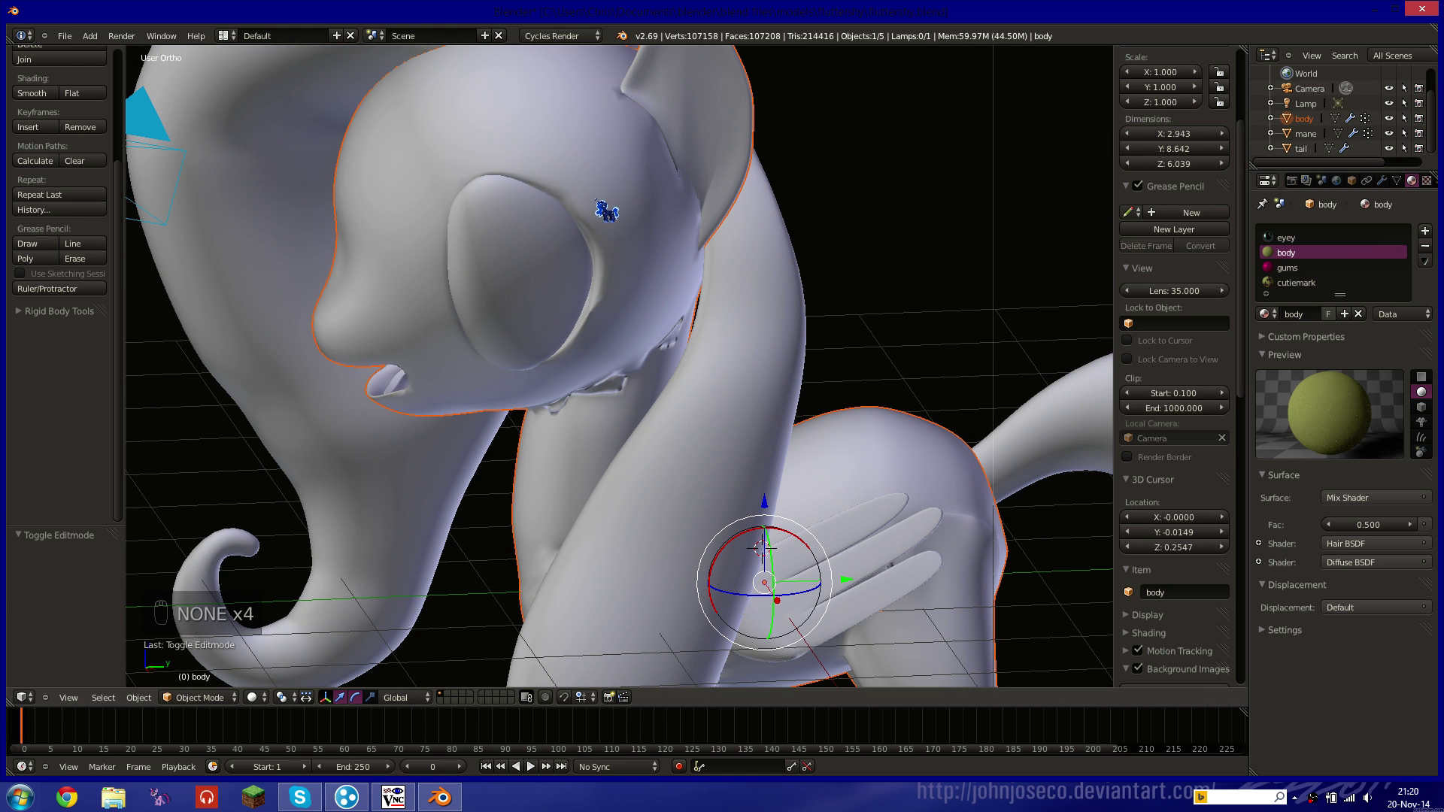
pyautogui.press('Tab')
pyautogui.scroll(5, 596, 215)
pyautogui.keyDown('shift'); pyautogui.moveTo(585, 185); pyautogui.dragTo(614, 398, button='middle'); pyautogui.keyUp('shift')
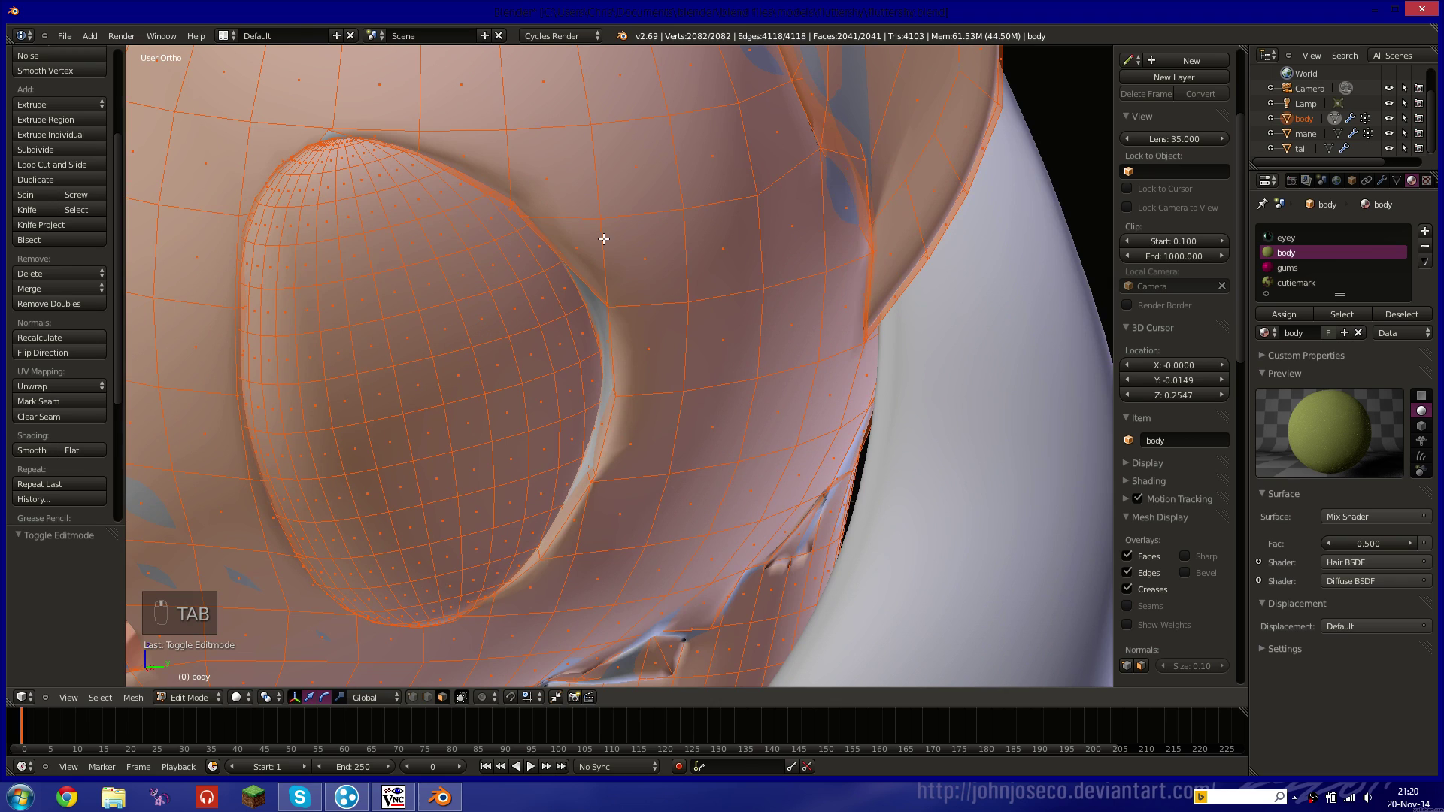
pyautogui.moveTo(587, 337); pyautogui.dragTo(662, 308, button='middle')
pyautogui.rightClick(824, 233)
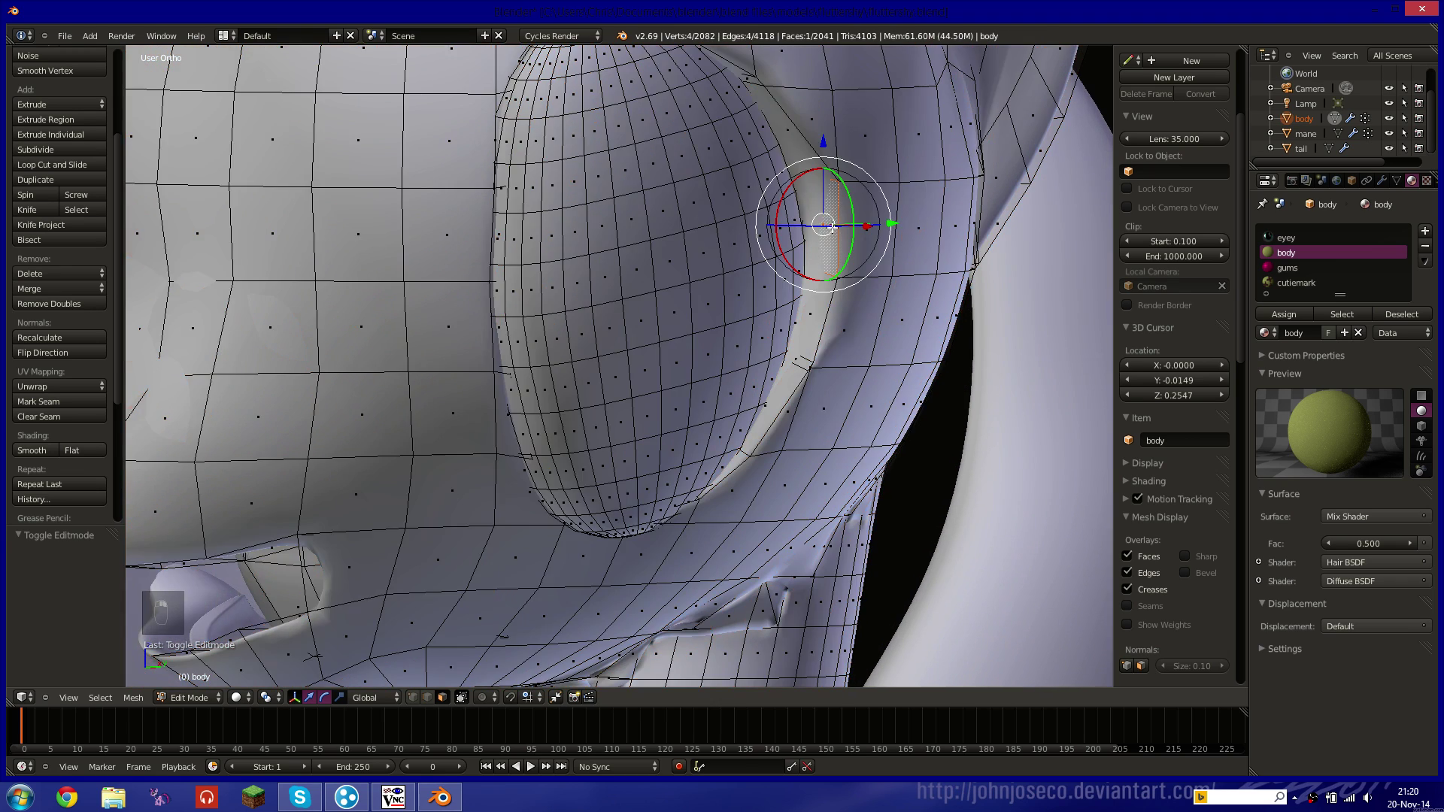
pyautogui.moveTo(826, 235); pyautogui.dragTo(811, 246, button='middle')
pyautogui.moveTo(801, 271); pyautogui.dragTo(770, 267)
pyautogui.keyDown('shift'); pyautogui.moveTo(718, 209); pyautogui.dragTo(735, 275, button='middle'); pyautogui.keyUp('shift')
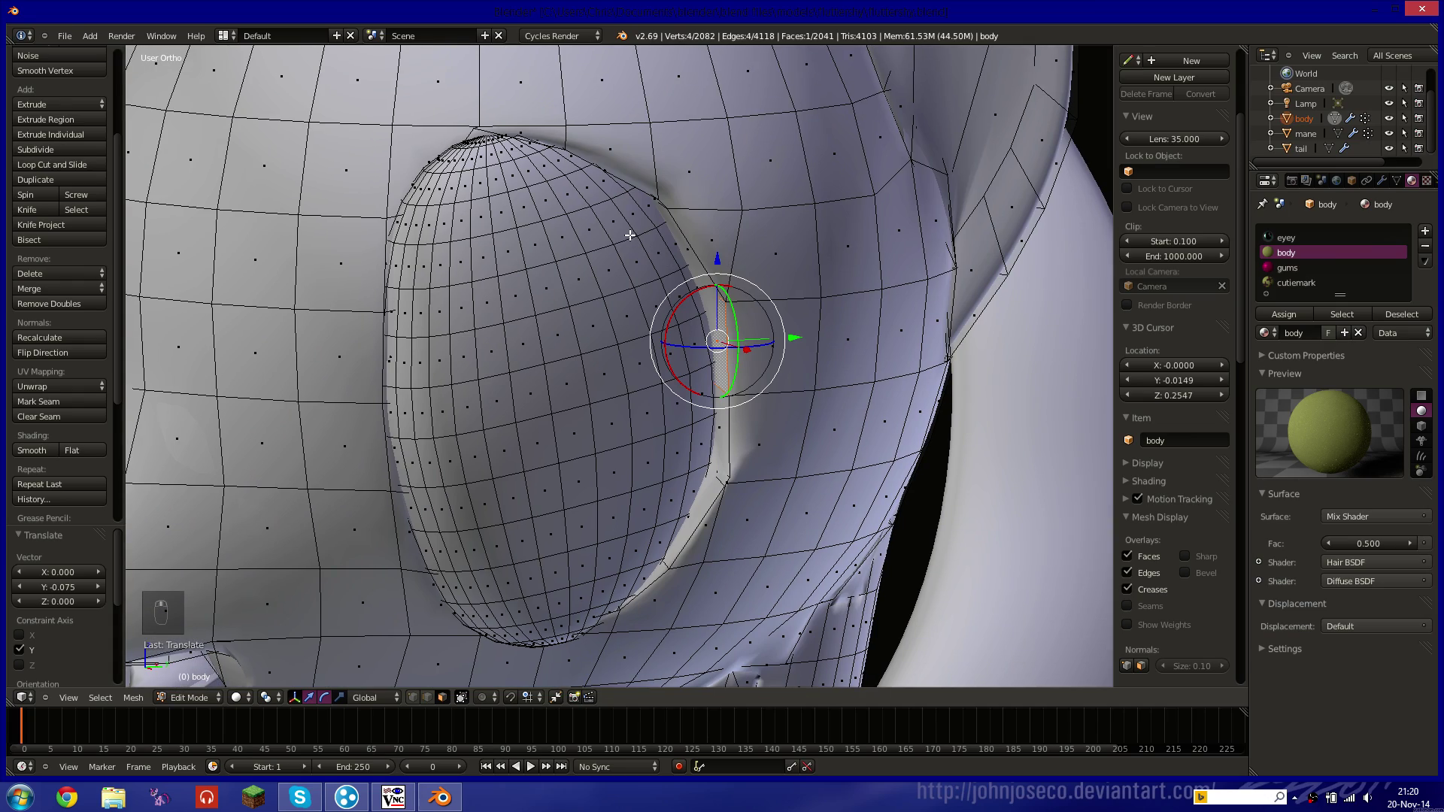
# Compare the eye socket's rear rim with the eye and eyelashes in the side reference image.
pyautogui.press('z')
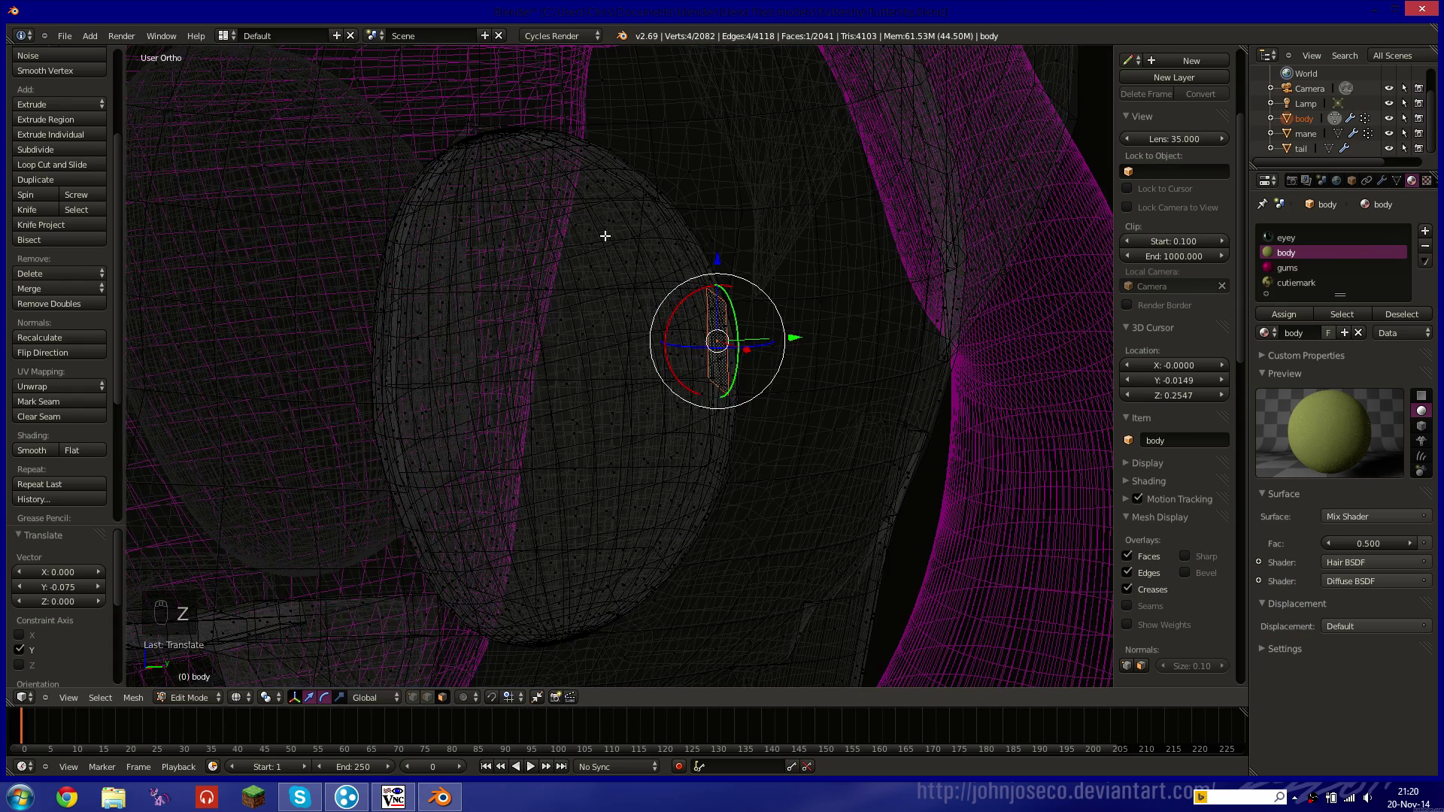
pyautogui.press('KP_3')
pyautogui.keyDown('shift'); pyautogui.moveTo(511, 162); pyautogui.dragTo(602, 236, button='middle'); pyautogui.keyUp('shift')
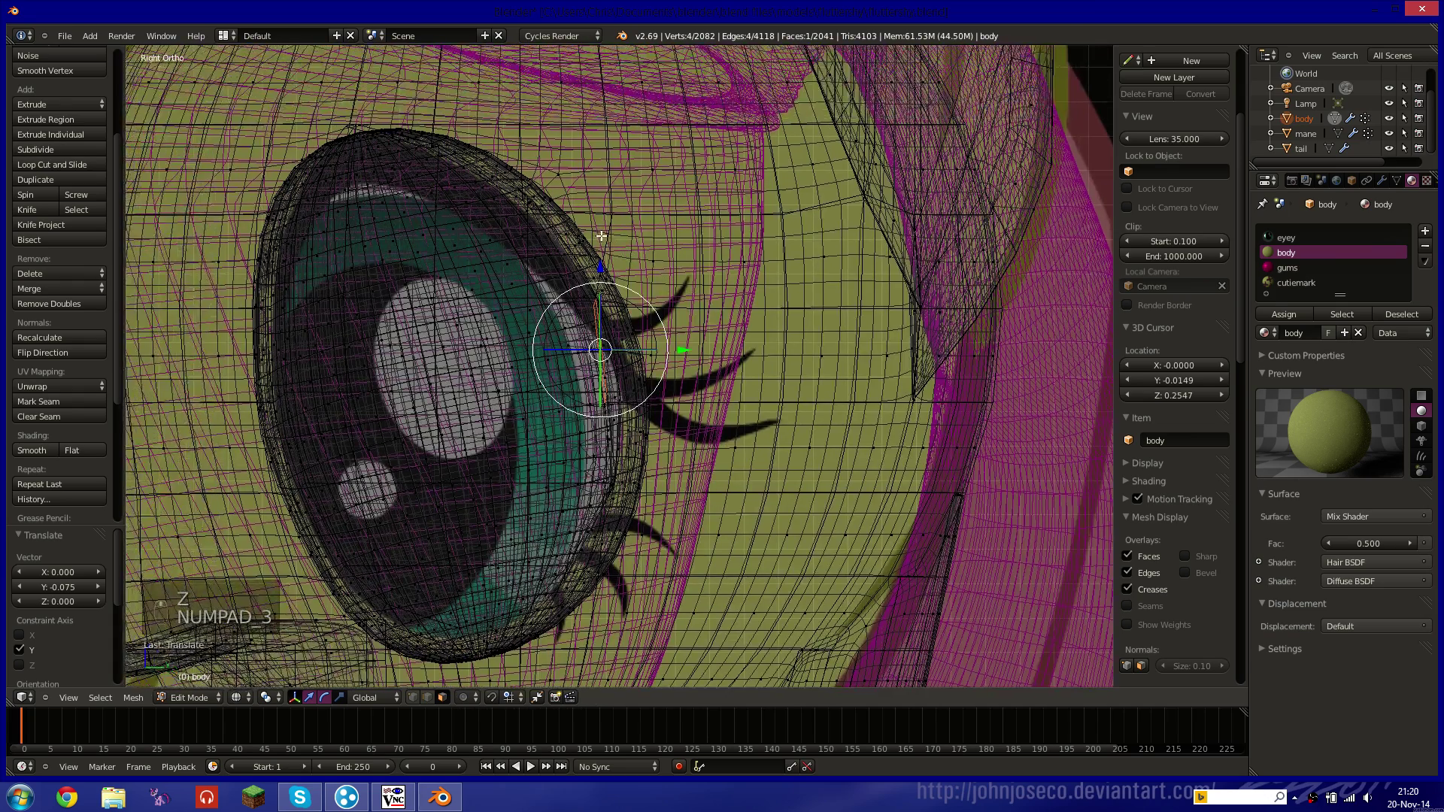
pyautogui.hotkey('shift', 'z')
pyautogui.press('z')
pyautogui.press('z')
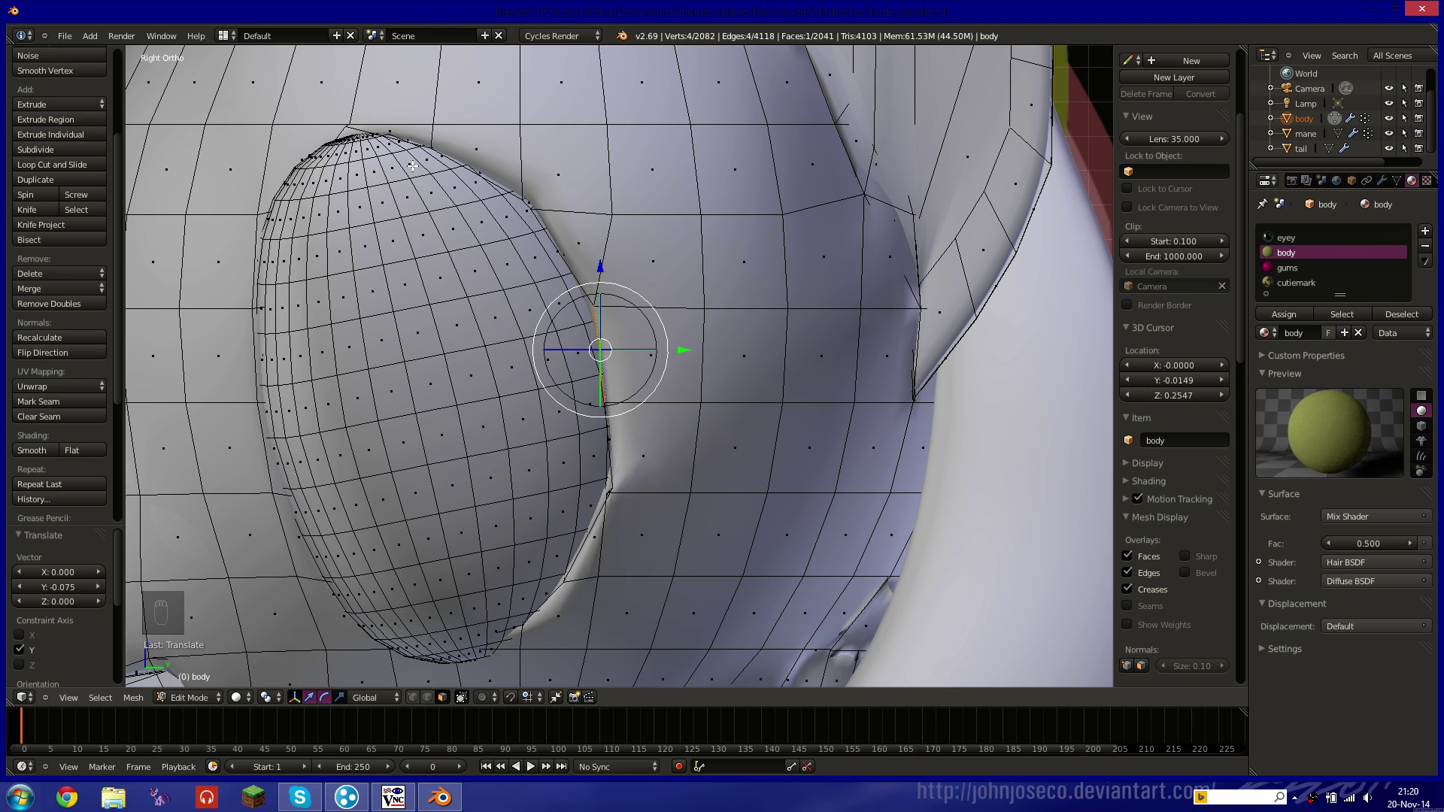
pyautogui.moveTo(410, 303); pyautogui.dragTo(477, 271, button='middle')
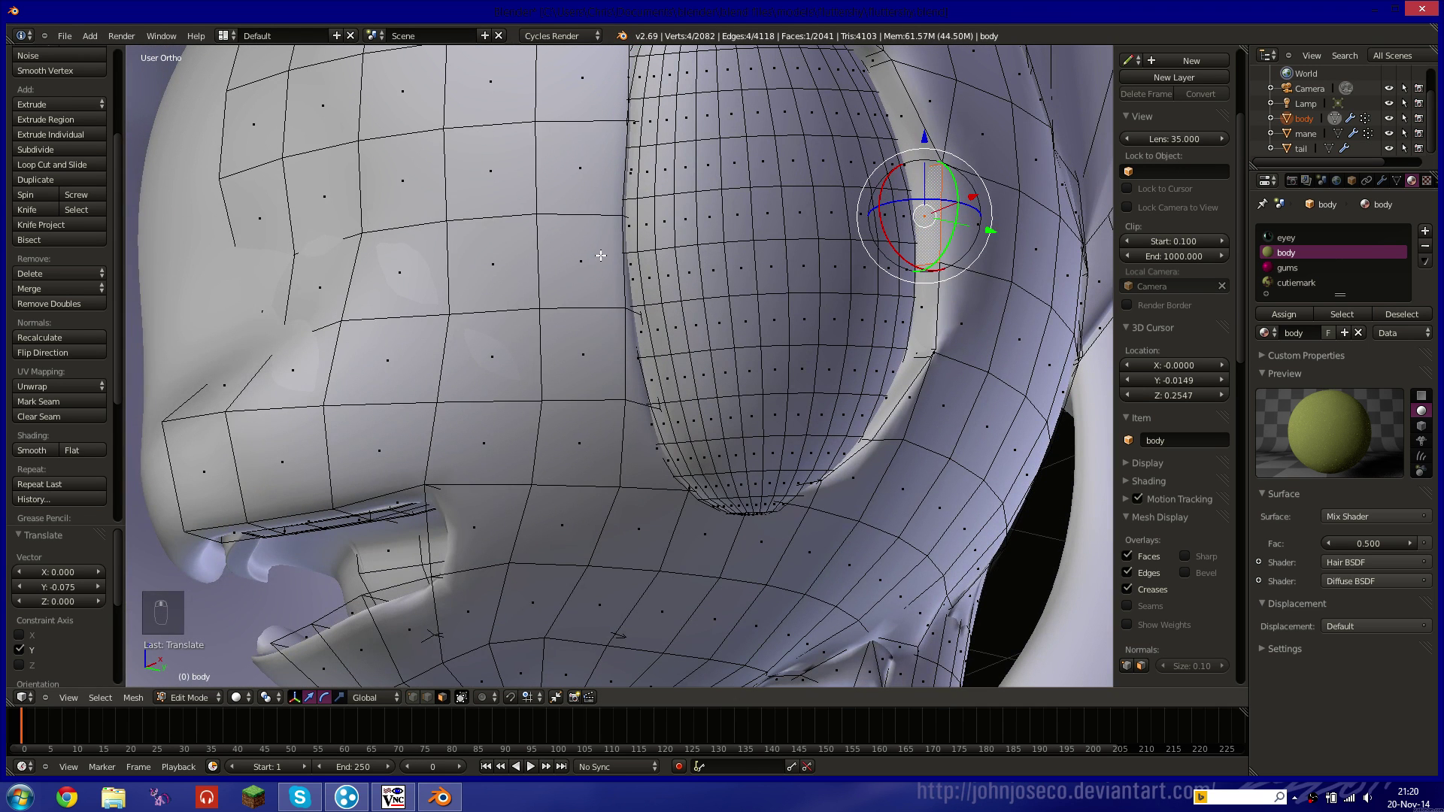
pyautogui.keyDown('shift'); pyautogui.moveTo(599, 250); pyautogui.dragTo(373, 394, button='middle'); pyautogui.keyUp('shift')
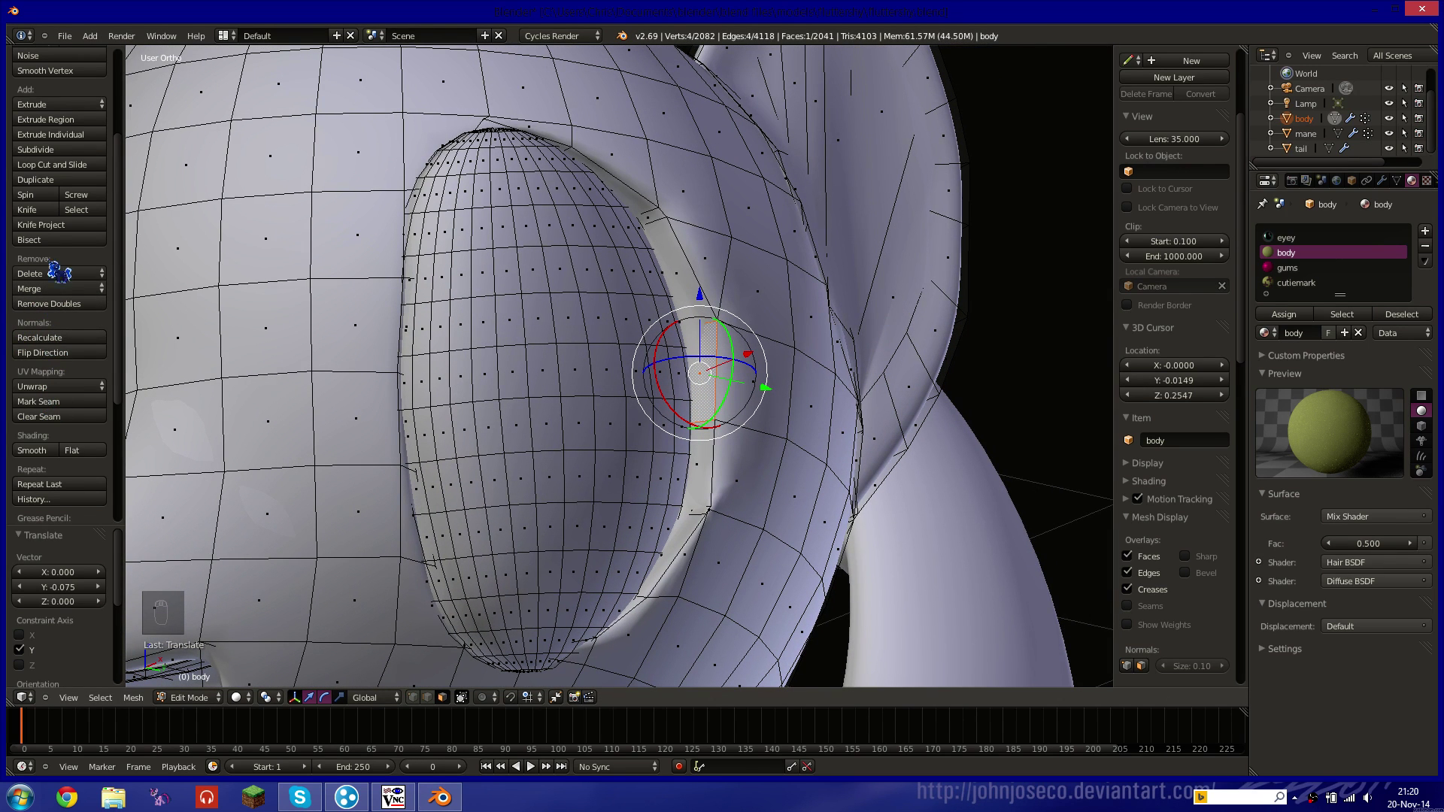
pyautogui.press('KP_3')
pyautogui.press('z')
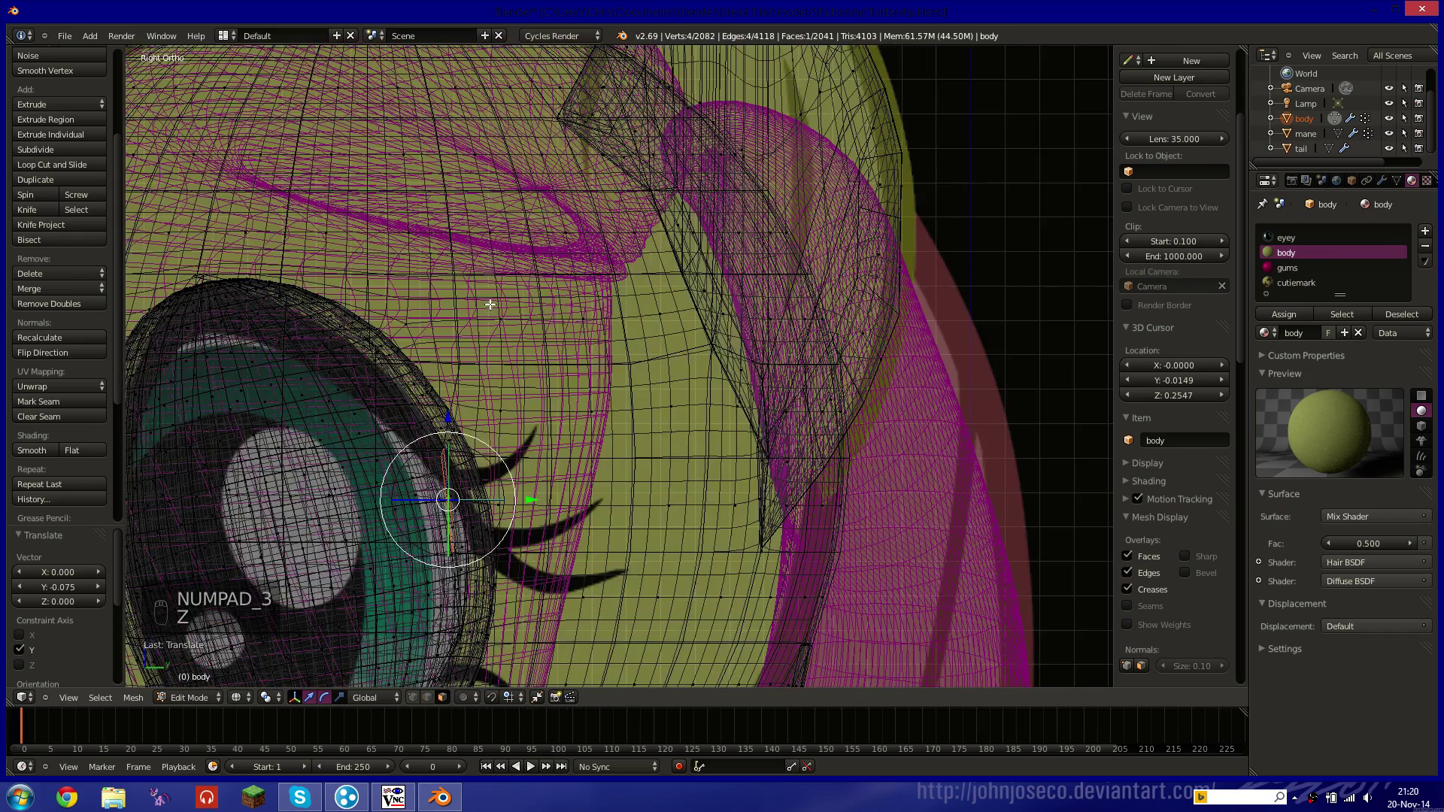
pyautogui.keyDown('shift'); pyautogui.moveTo(553, 299); pyautogui.dragTo(569, 286, button='middle'); pyautogui.keyUp('shift')
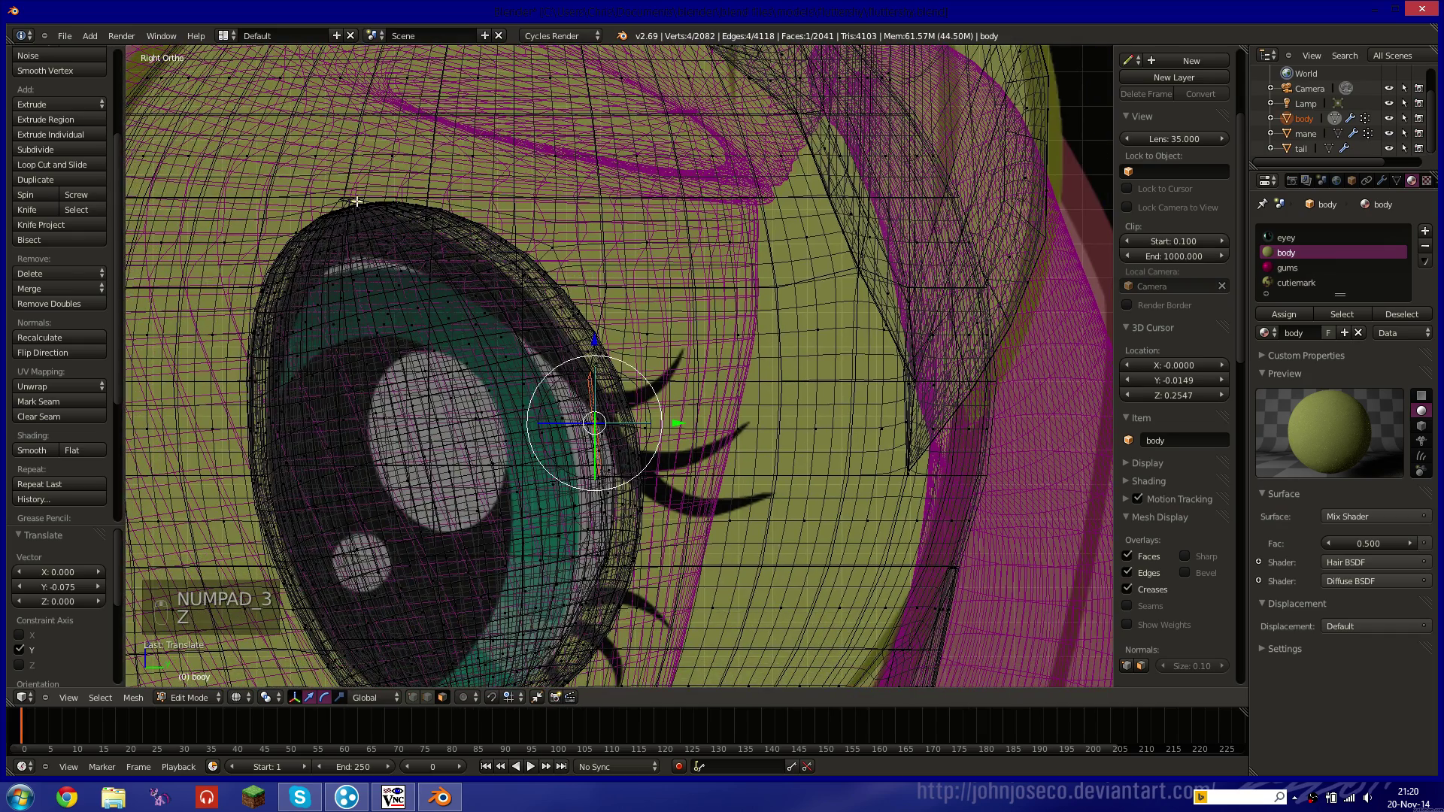
pyautogui.press('z')
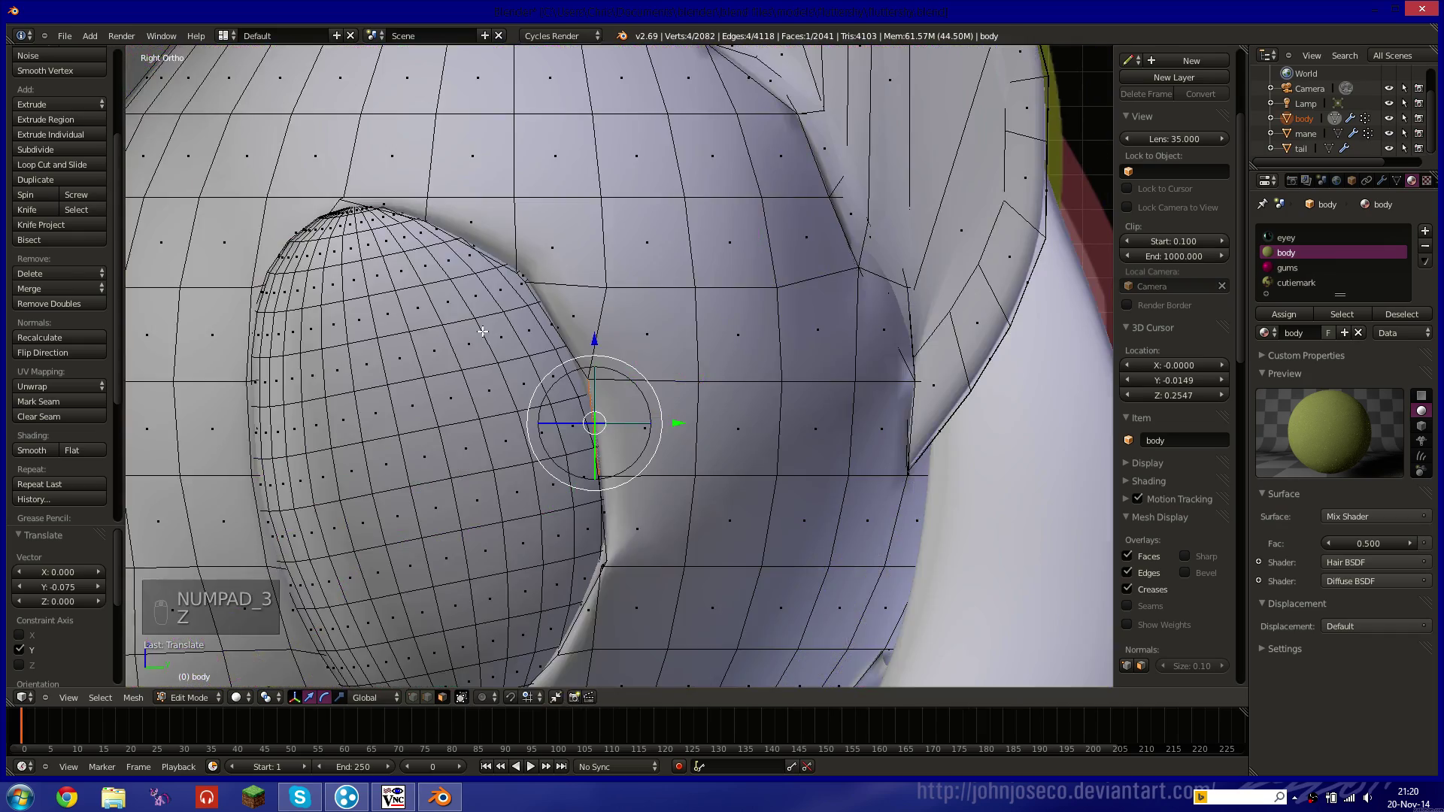
pyautogui.moveTo(483, 332)
pyautogui.mouseDown(button='middle')
pyautogui.moveTo(671, 180)
pyautogui.moveTo(442, 371)
pyautogui.mouseUp(button='middle')
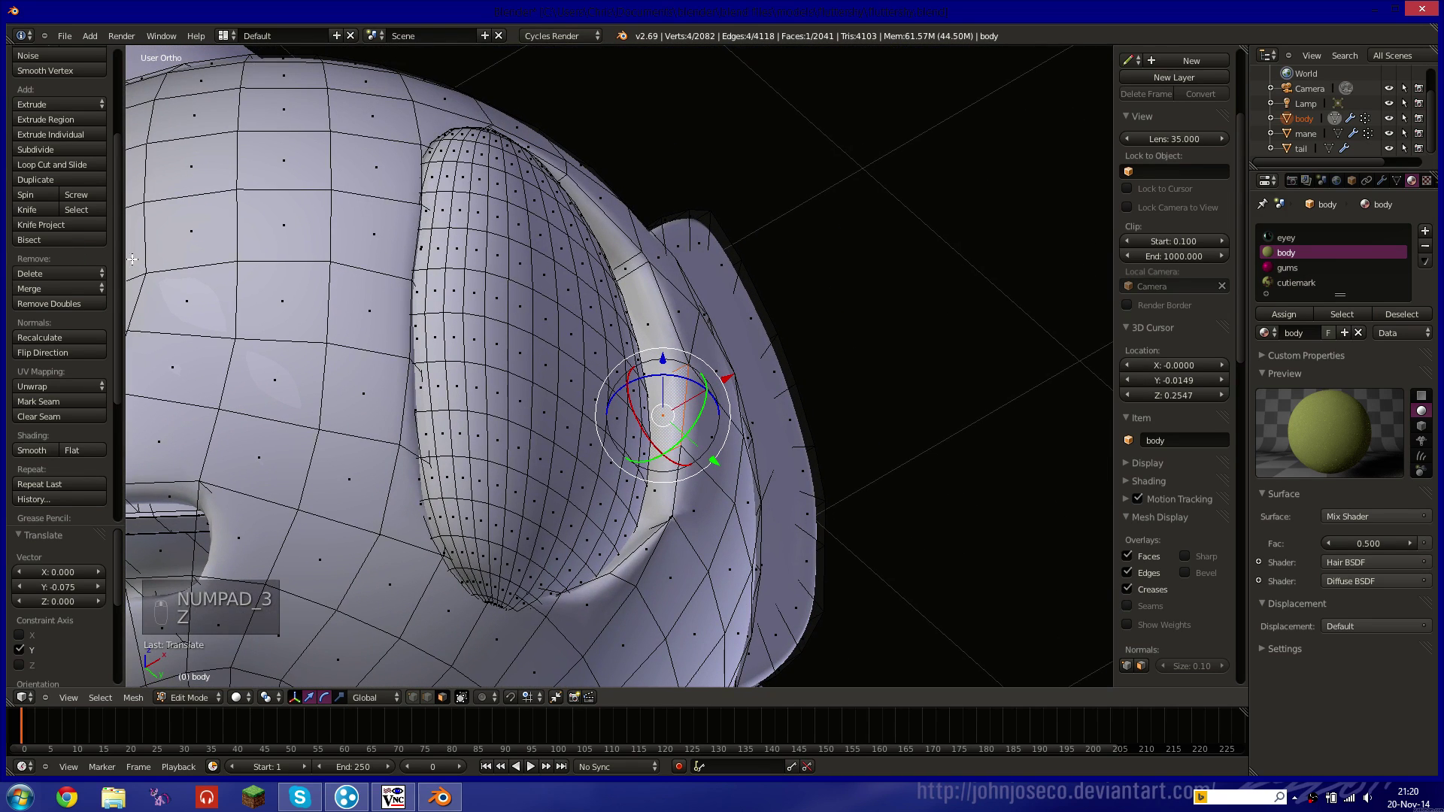
pyautogui.click(52, 164)
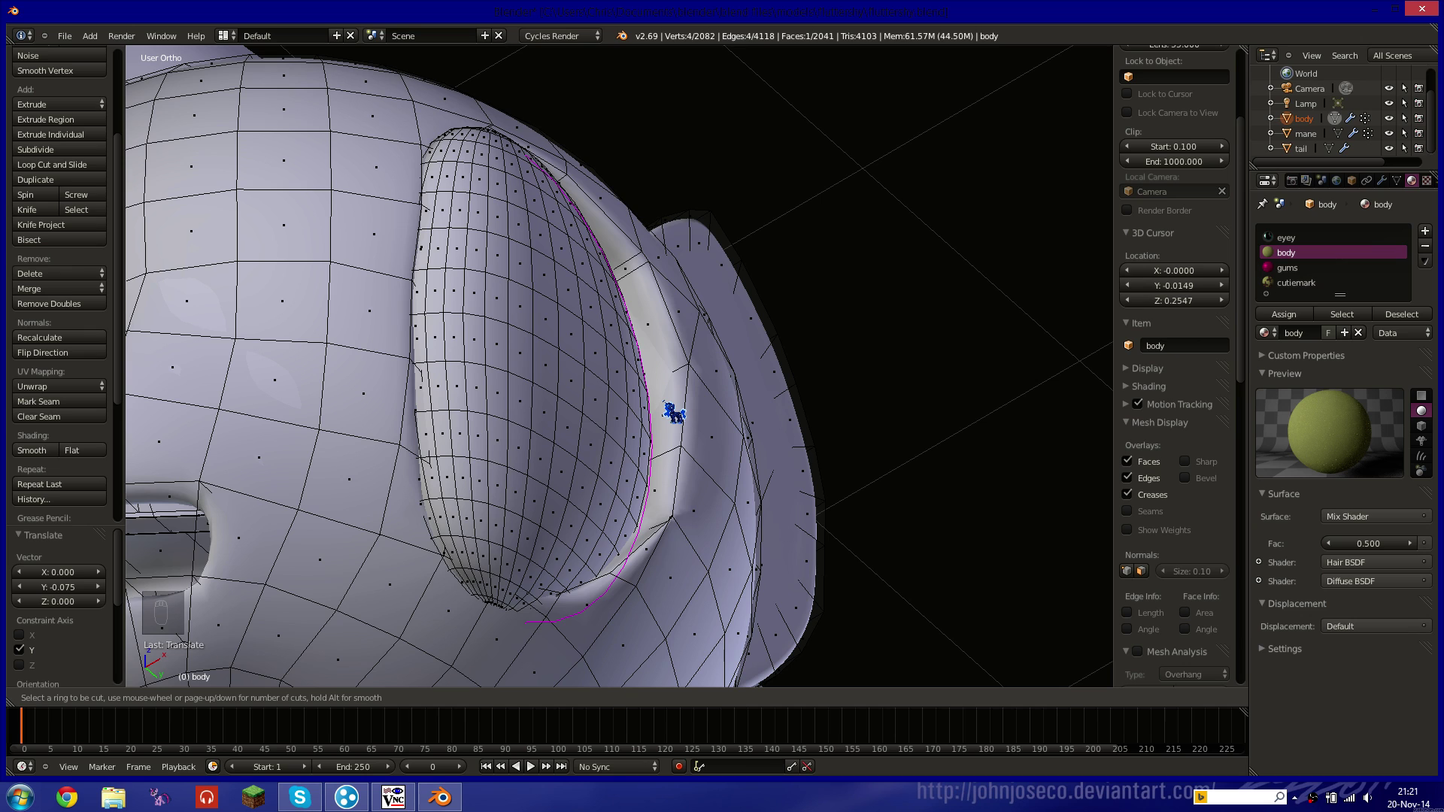
pyautogui.click(673, 413)
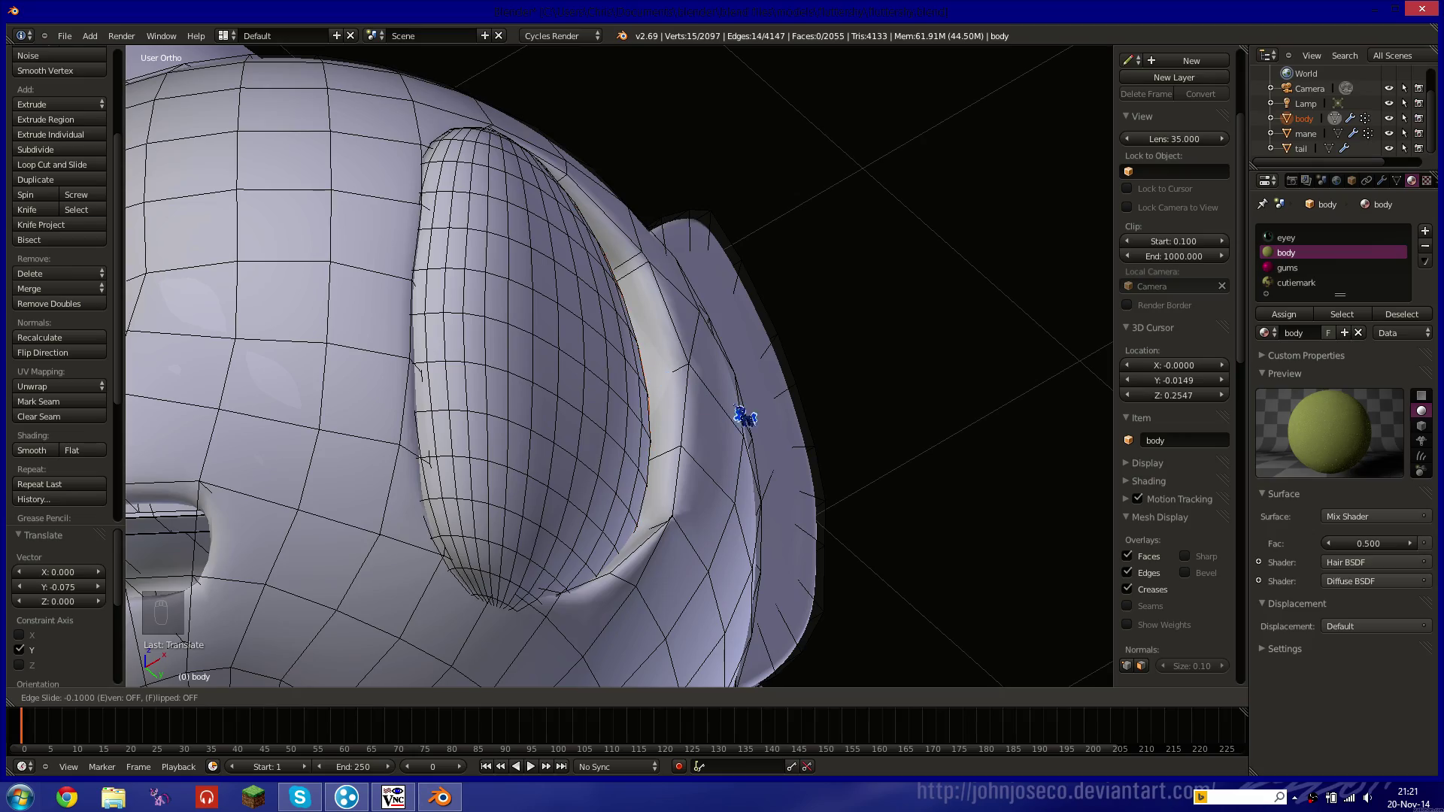
pyautogui.click(661, 419)
pyautogui.moveTo(662, 418)
pyautogui.mouseDown(button='middle')
pyautogui.moveTo(602, 459)
pyautogui.moveTo(709, 377)
pyautogui.moveTo(460, 591)
pyautogui.mouseUp(button='middle')
pyautogui.scroll(3, 581, 485)
pyautogui.press('z')
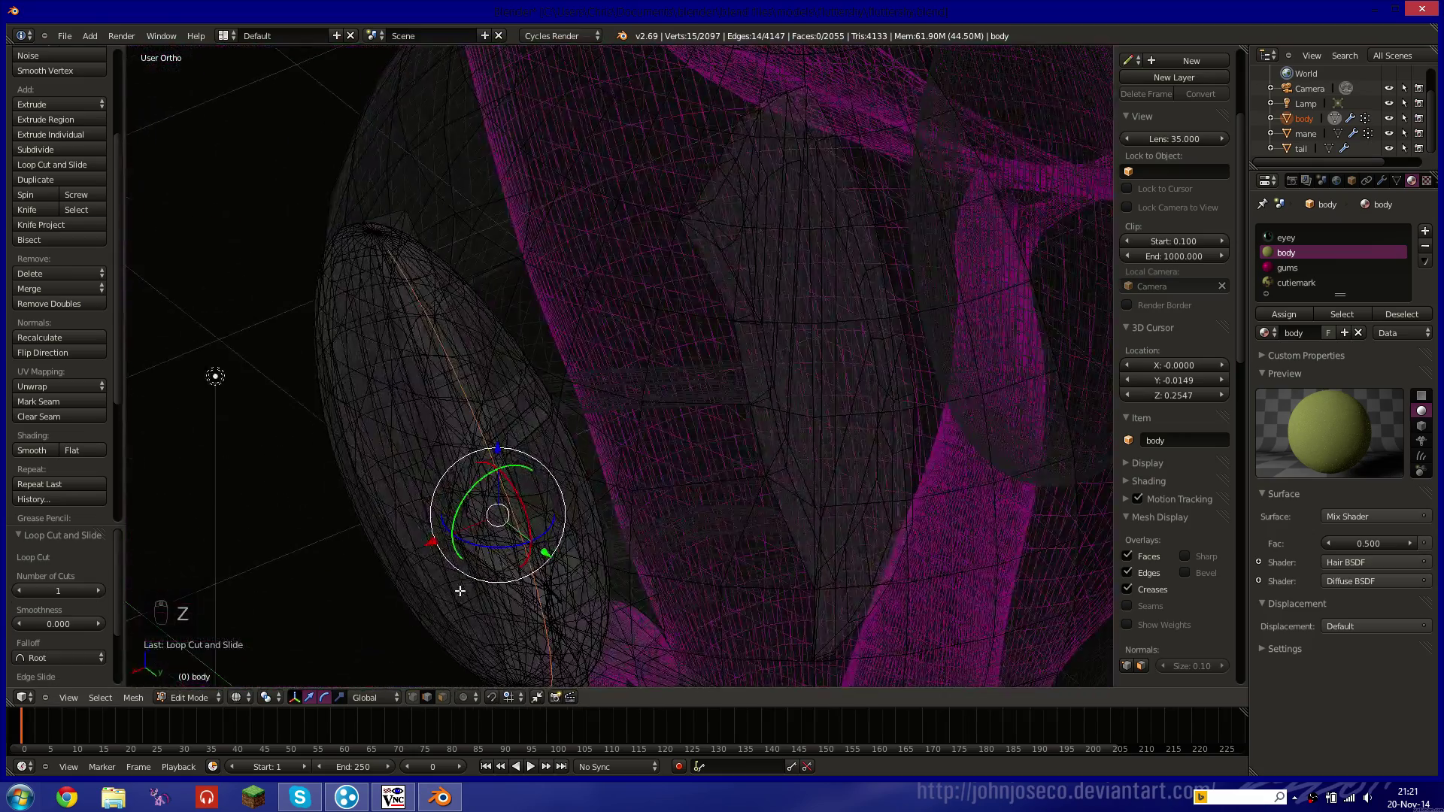
pyautogui.moveTo(434, 543)
pyautogui.mouseDown()
pyautogui.moveTo(416, 548)
pyautogui.moveTo(430, 549)
pyautogui.mouseUp()
pyautogui.press('z')
pyautogui.moveTo(430, 549); pyautogui.dragTo(684, 450, button='middle')
pyautogui.moveTo(715, 479)
pyautogui.mouseDown()
pyautogui.moveTo(747, 483)
pyautogui.moveTo(718, 485)
pyautogui.mouseUp()
pyautogui.hotkey('ctrl', 'z')
pyautogui.hotkey('ctrl', 'z')
pyautogui.moveTo(717, 486); pyautogui.dragTo(677, 492, button='middle')
pyautogui.hotkey('ctrl', 'z')
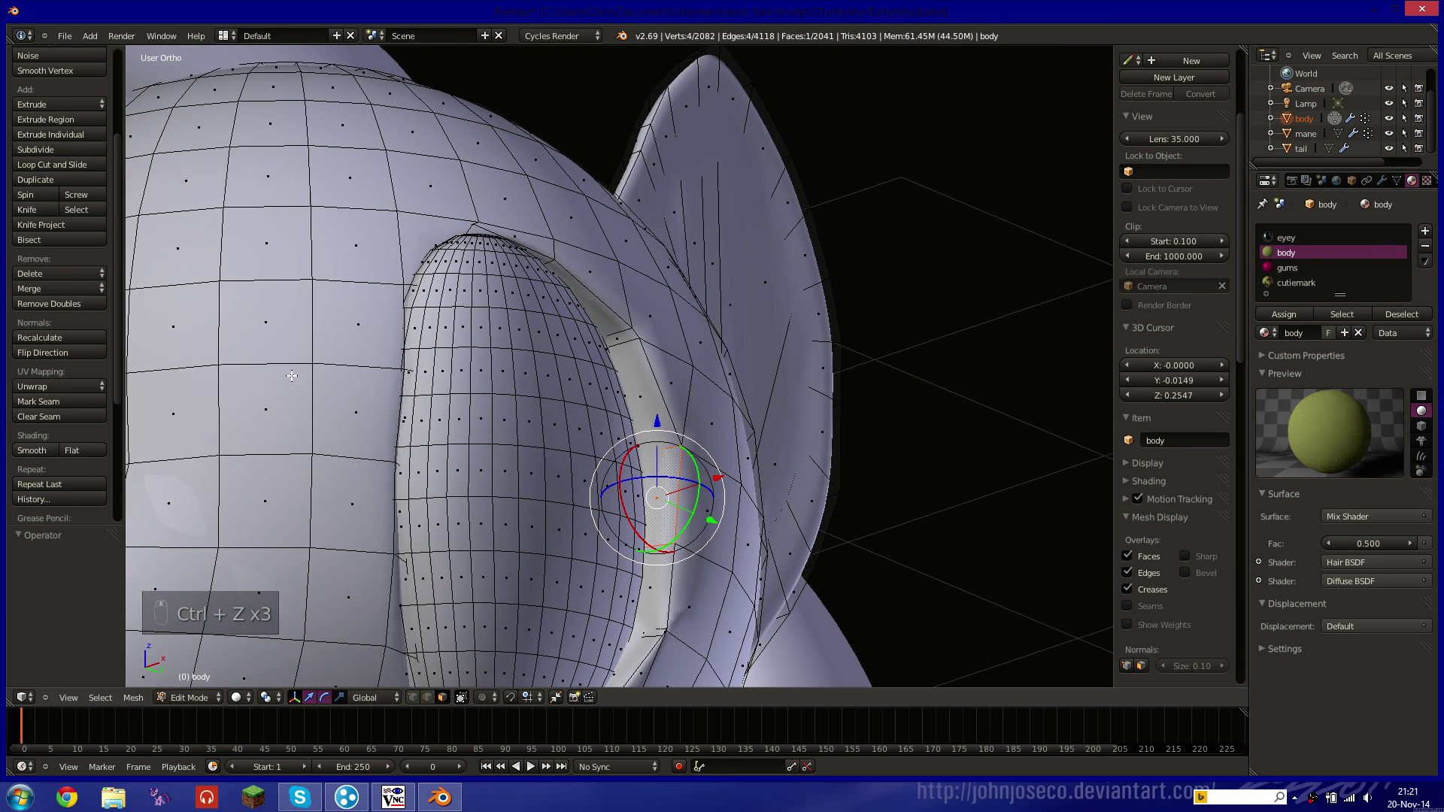
# Add one edge loop around the inside of the eye socket's rim with Loop Cut and Slide.
pyautogui.click(50, 164)
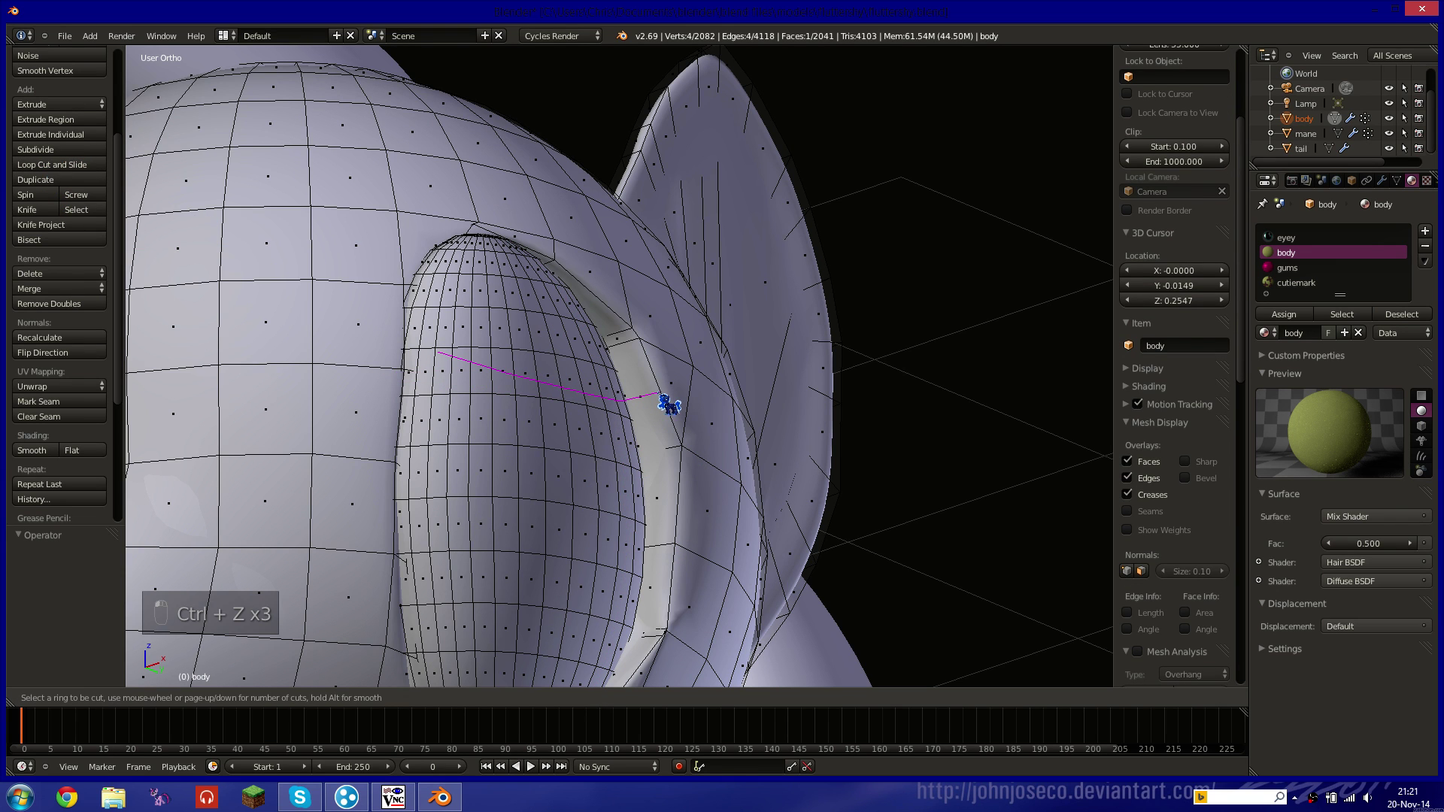
pyautogui.click(636, 347)
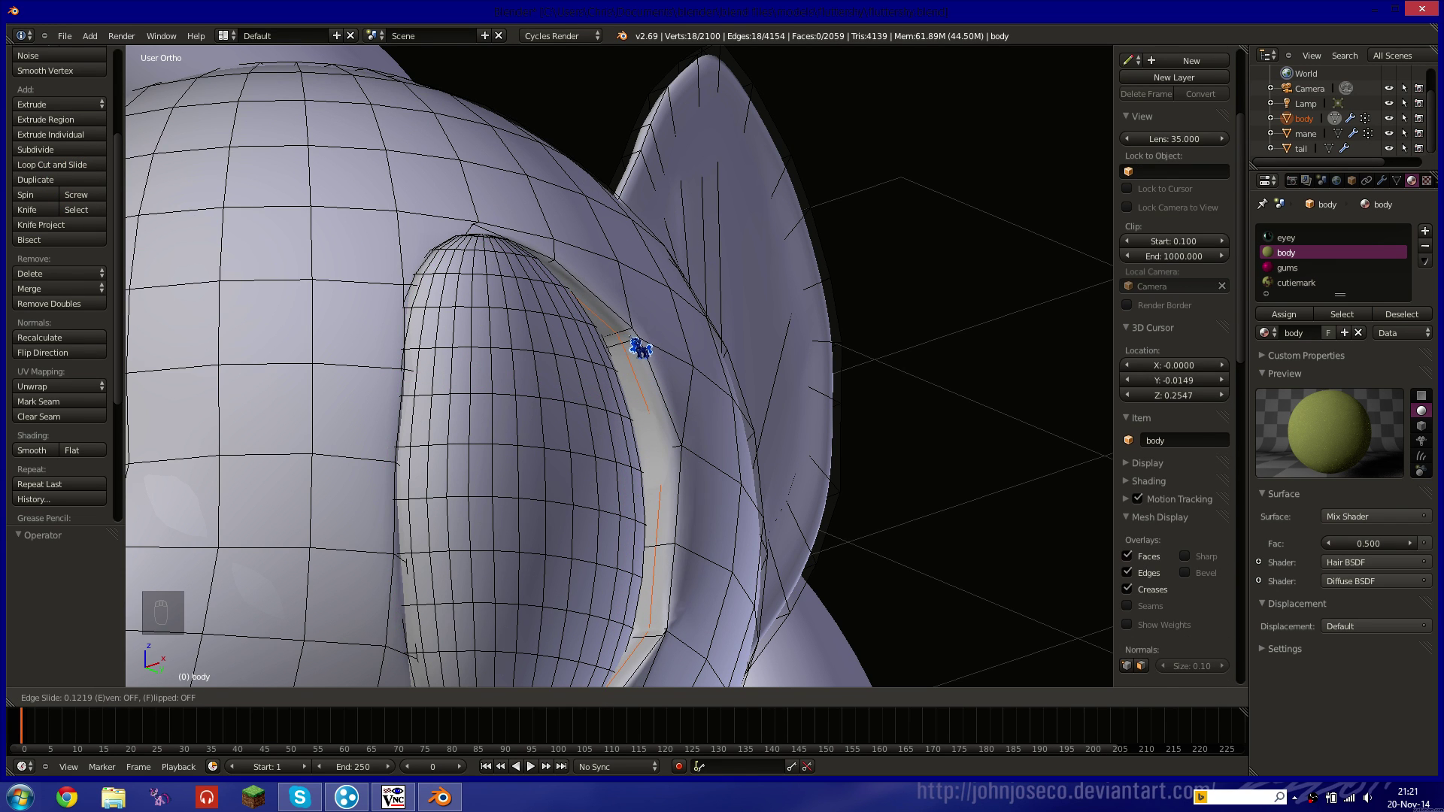
pyautogui.click(647, 350)
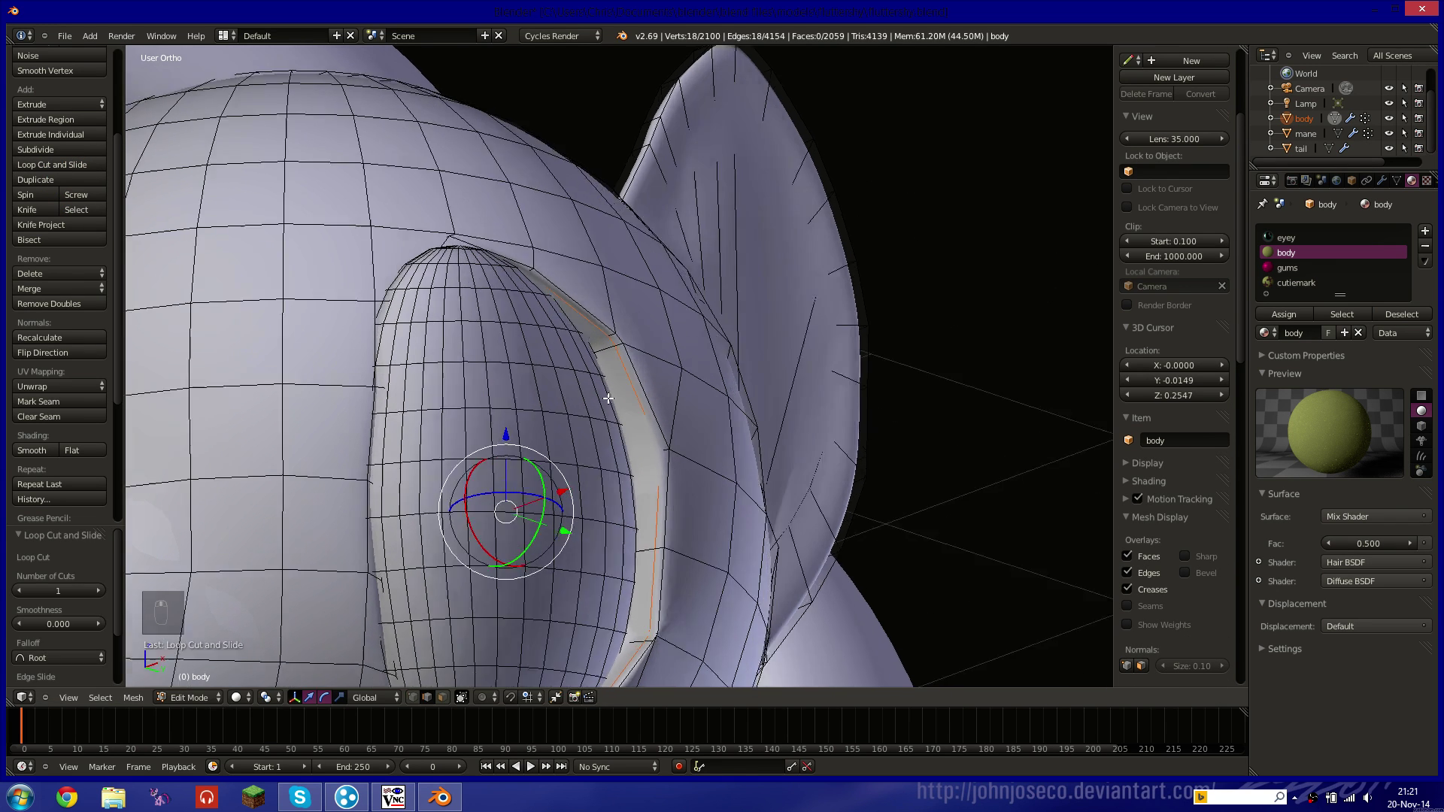
pyautogui.moveTo(648, 351)
pyautogui.mouseDown(button='middle')
pyautogui.moveTo(631, 346)
pyautogui.moveTo(653, 350)
pyautogui.mouseUp(button='middle')
# Add the adjacent outer rim loop to the selection, completing the narrow strip of faces around the eye socket.
pyautogui.press('z')
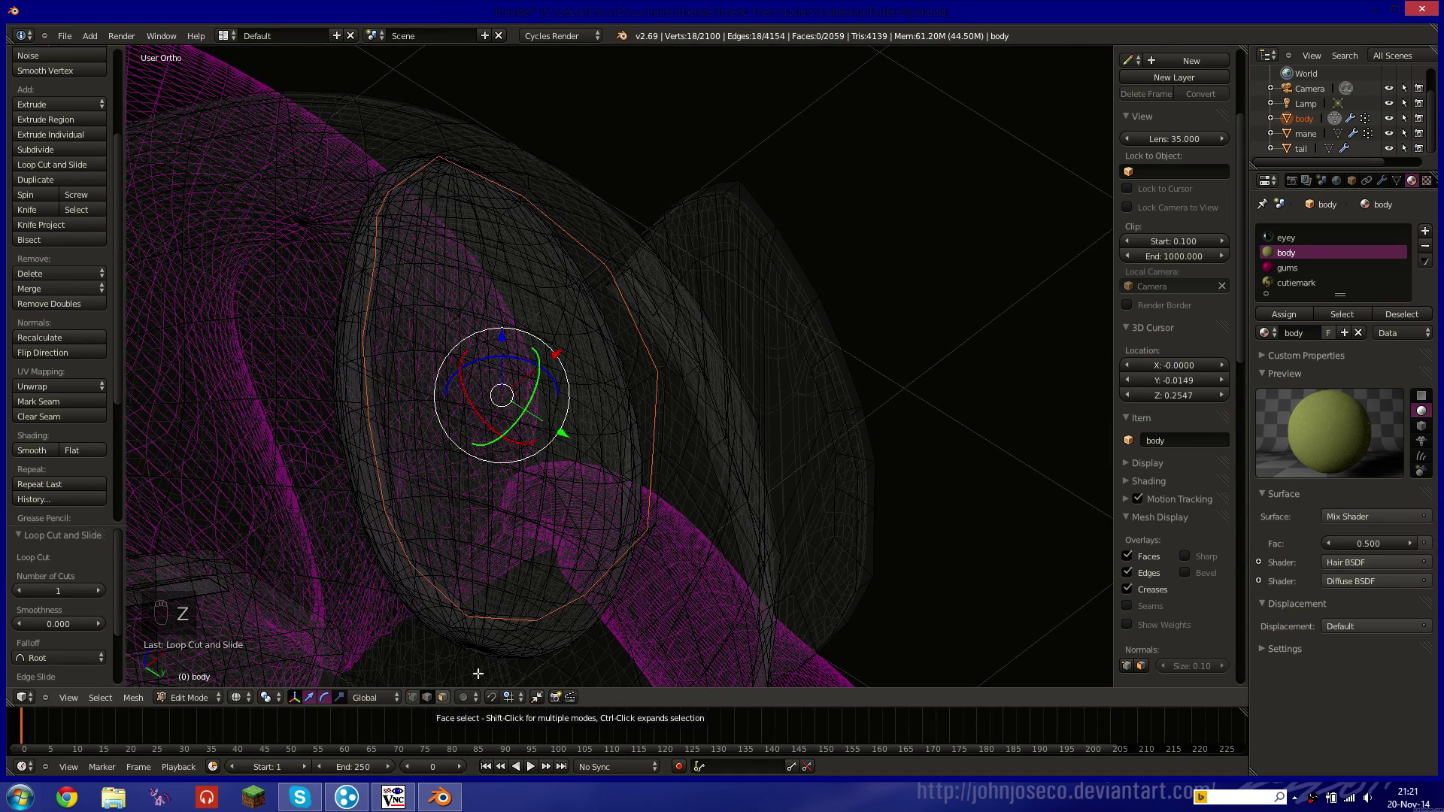
pyautogui.keyDown('alt'); pyautogui.keyDown('shift'); pyautogui.rightClick(665, 415); pyautogui.keyUp('shift'); pyautogui.keyUp('alt')
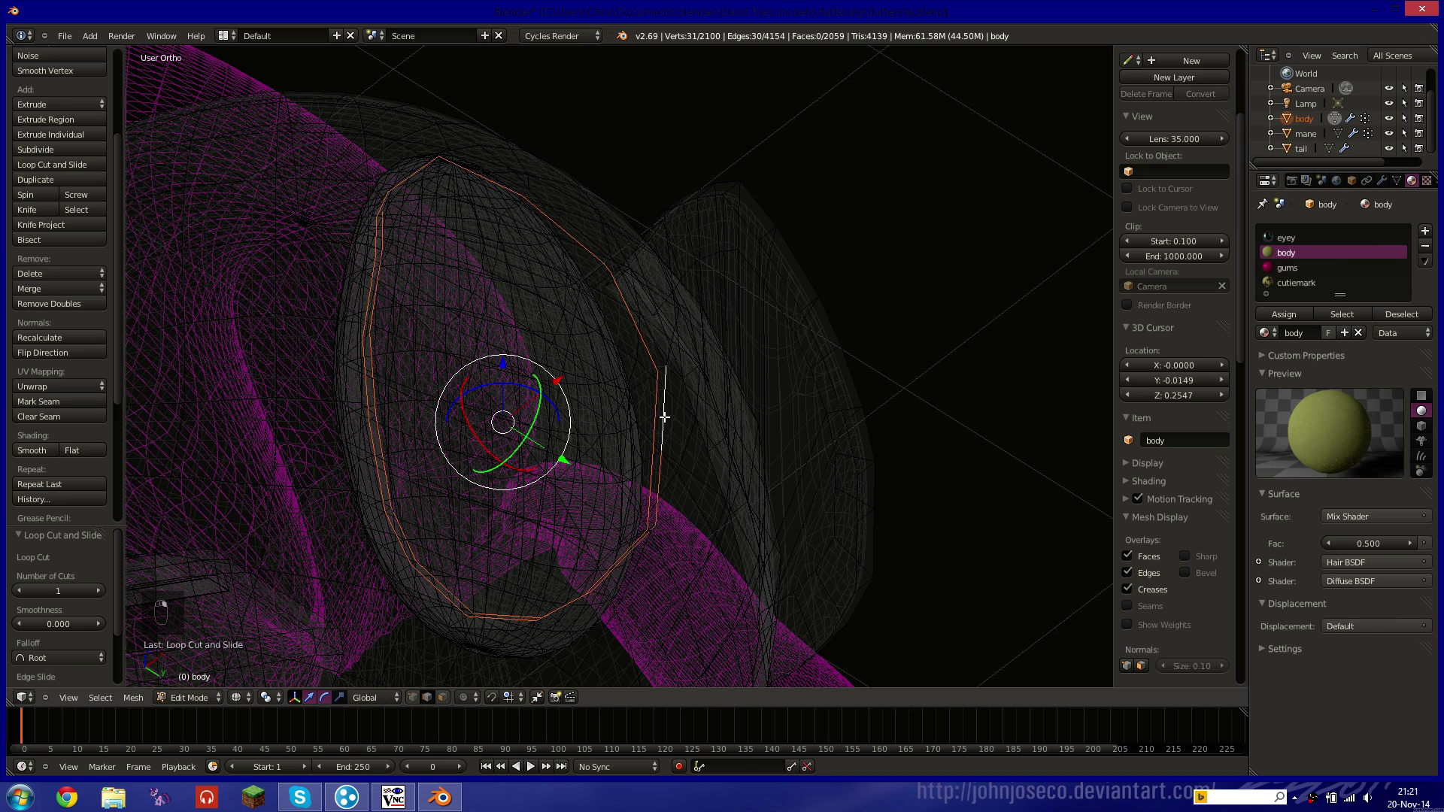
pyautogui.keyDown('shift'); pyautogui.rightClick(662, 347); pyautogui.keyUp('shift')
pyautogui.hotkey('ctrl', 'z')
pyautogui.press('z')
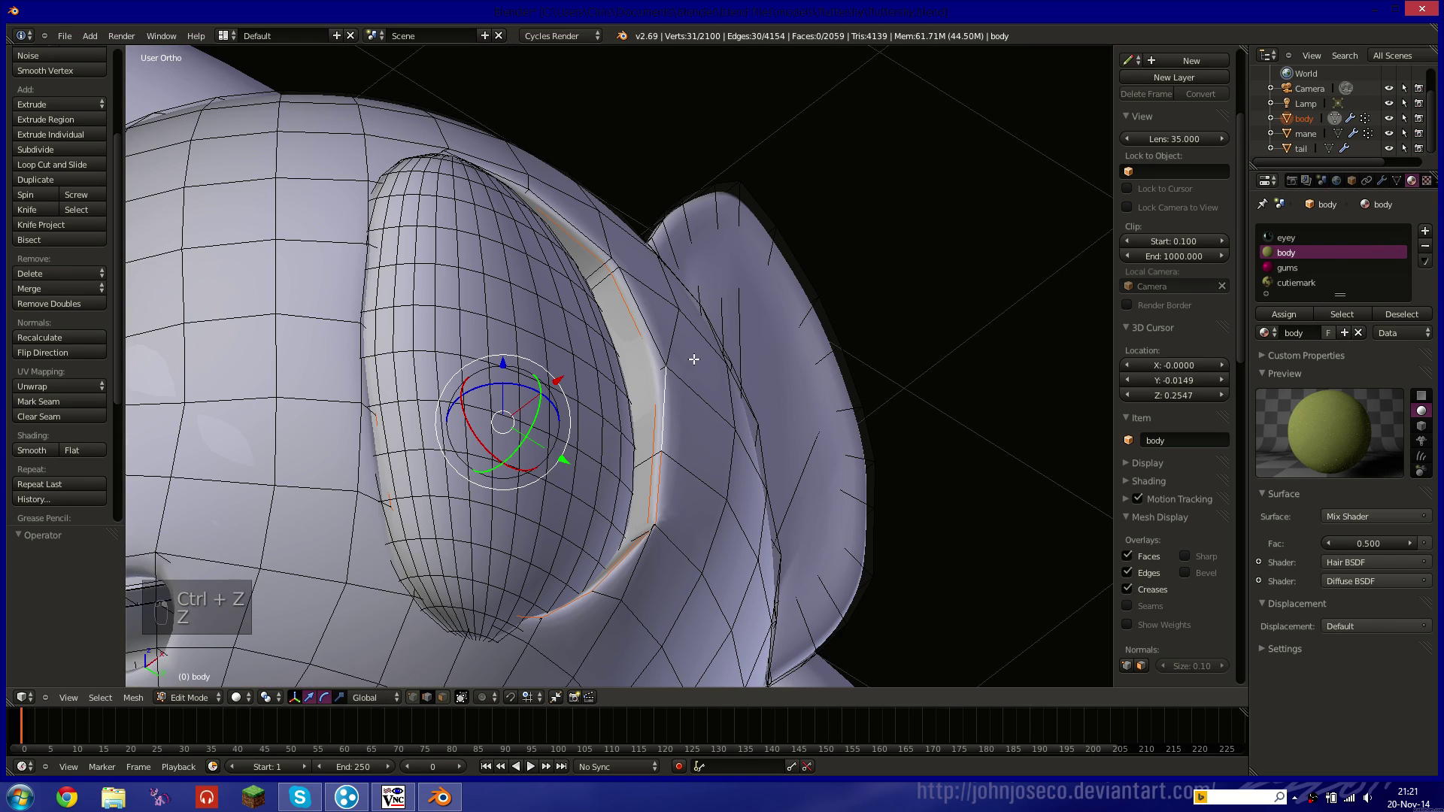
pyautogui.scroll(3, 686, 366)
pyautogui.keyDown('alt'); pyautogui.keyDown('shift'); pyautogui.rightClick(637, 348); pyautogui.keyUp('shift'); pyautogui.keyUp('alt')
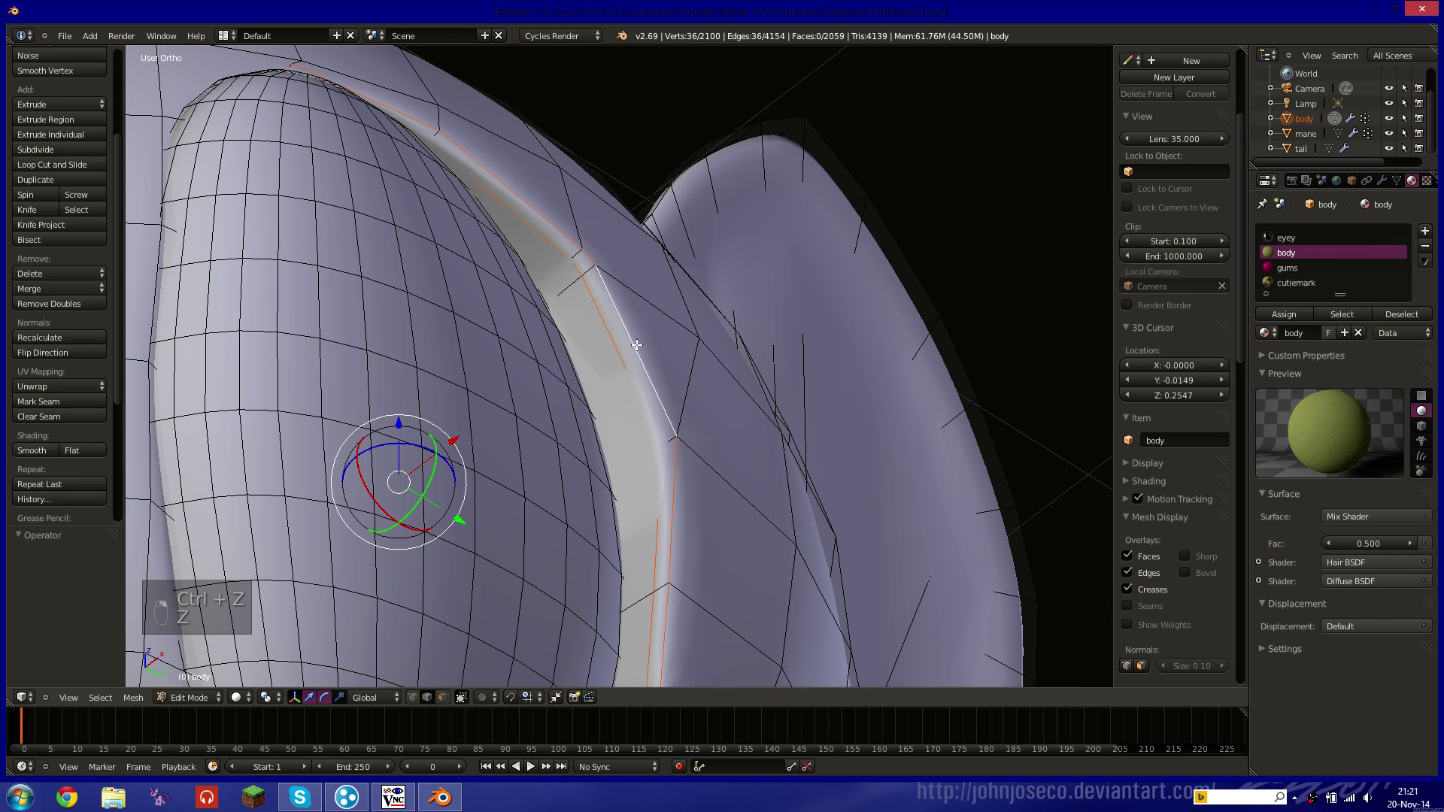
pyautogui.press('z')
pyautogui.moveTo(484, 326); pyautogui.dragTo(570, 356, button='middle')
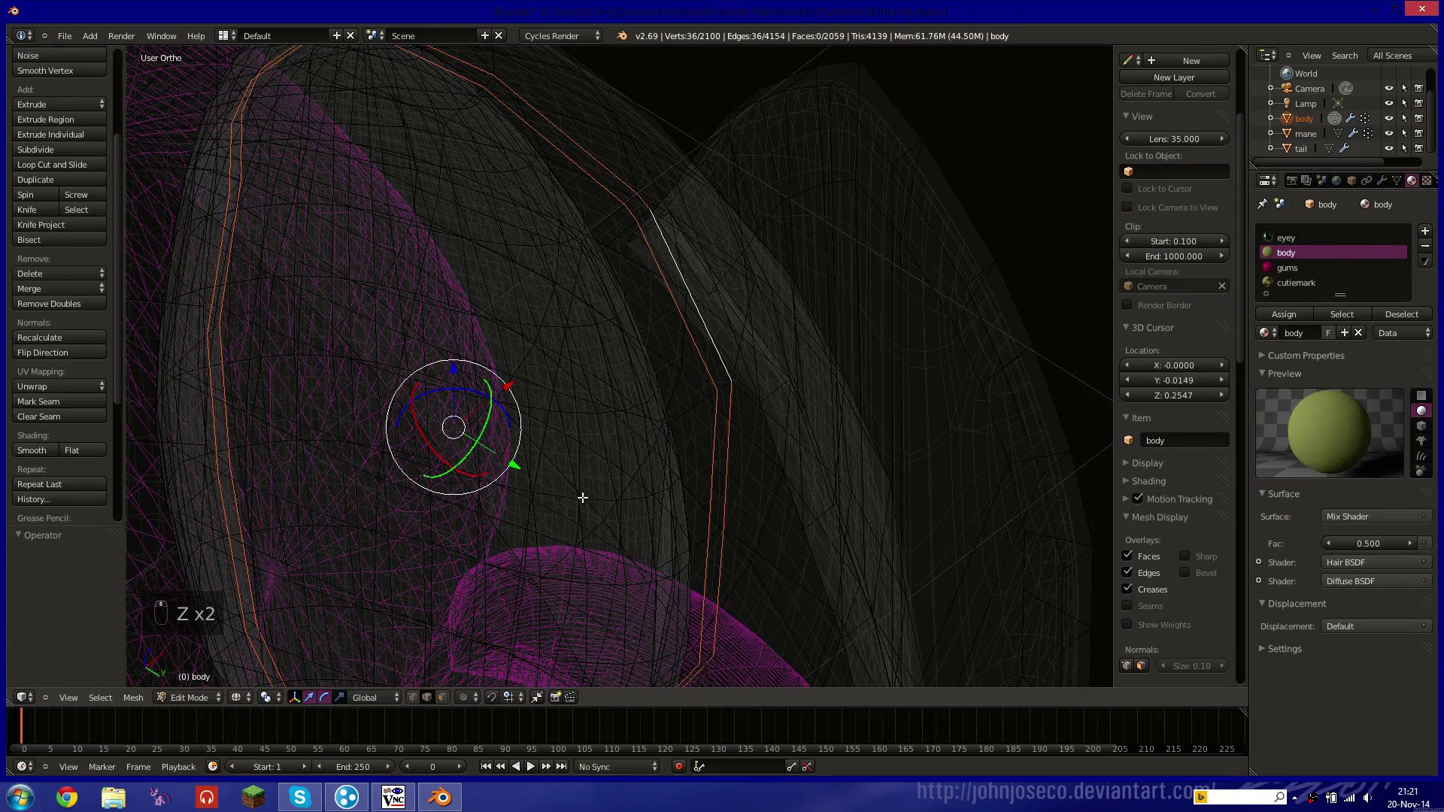
pyautogui.keyDown('shift'); pyautogui.rightClick(723, 385); pyautogui.keyUp('shift')
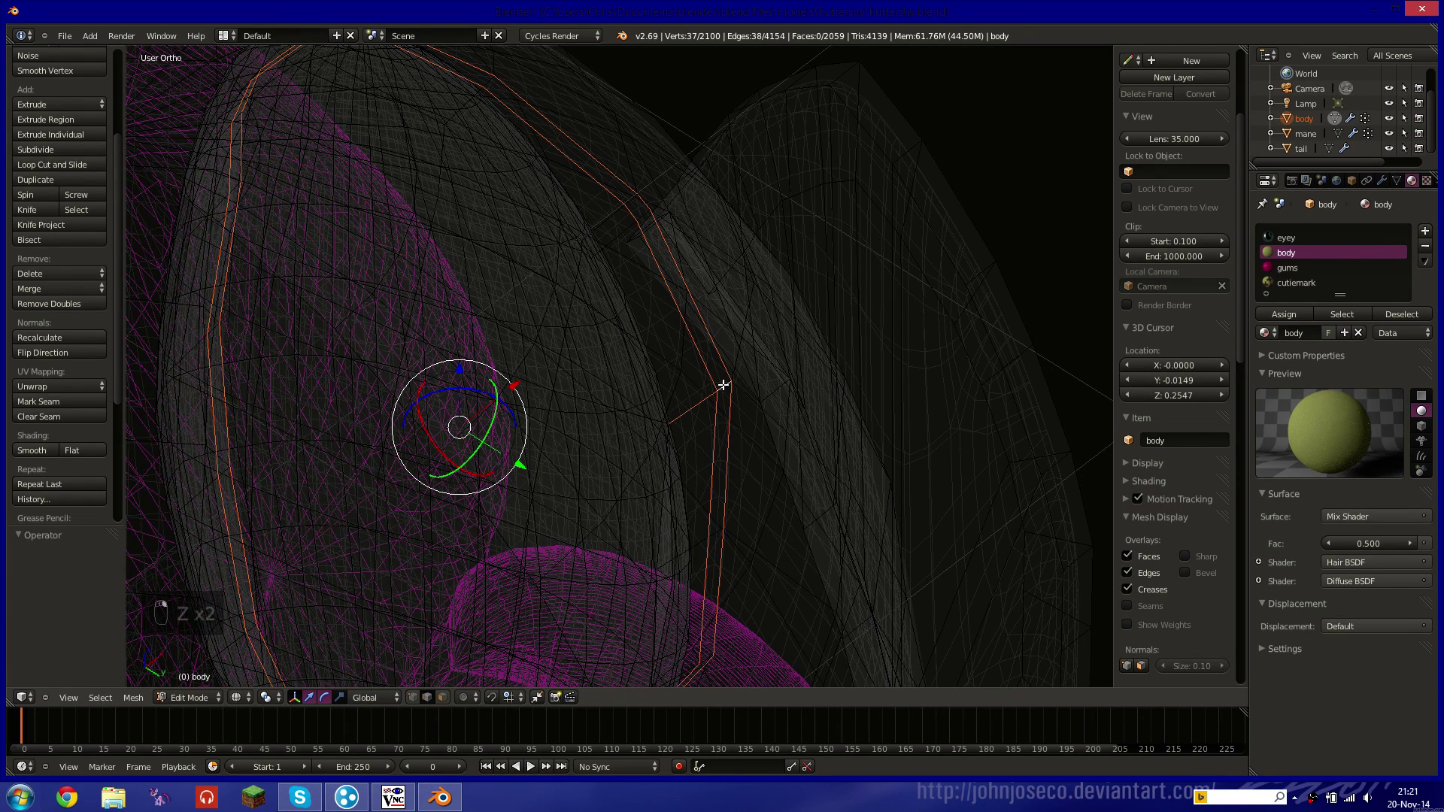
pyautogui.hotkey('ctrl', 'z')
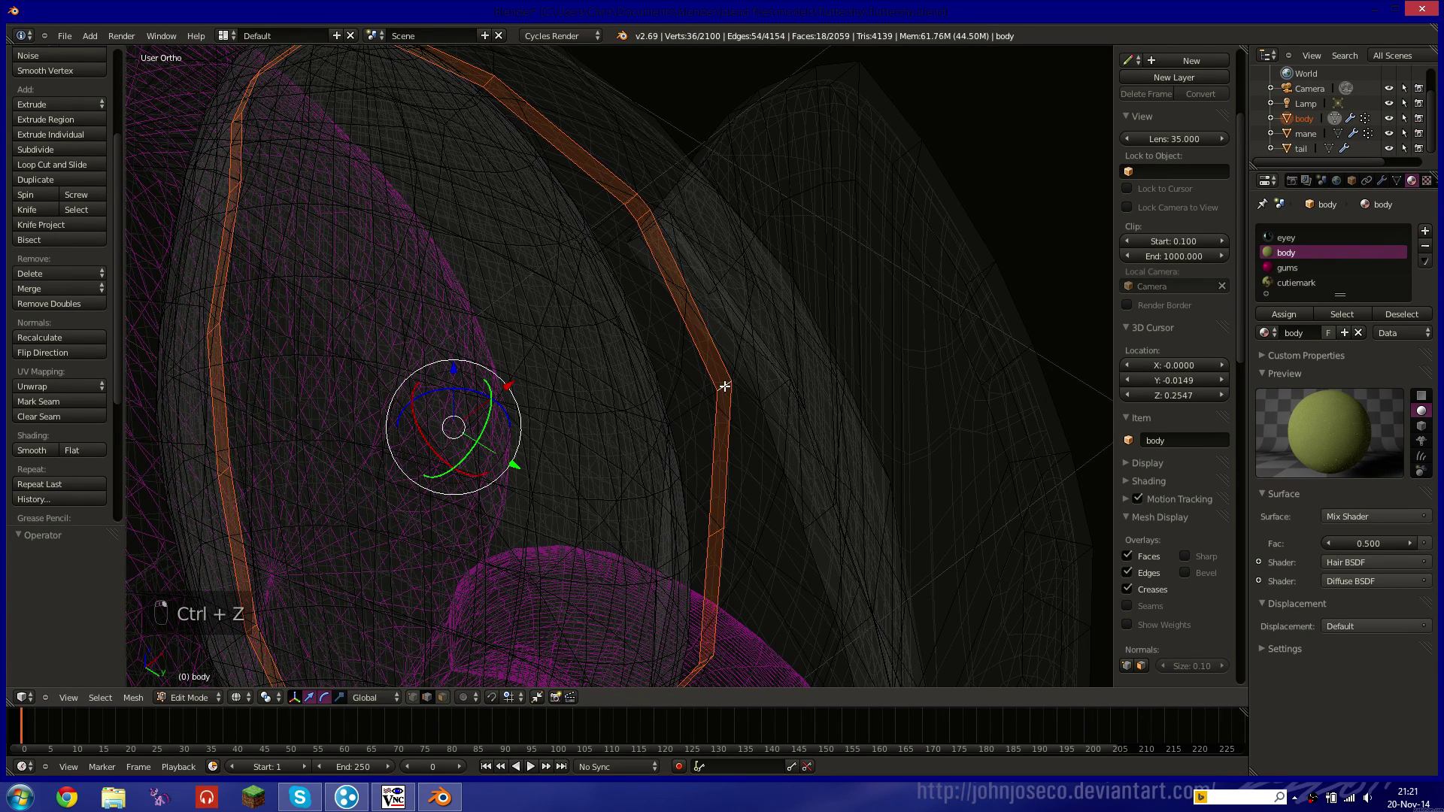
# Create a new vertex group on the body mesh and name it eyelashes.
pyautogui.press('z')
pyautogui.moveTo(666, 403)
pyautogui.mouseDown(button='middle')
pyautogui.moveTo(553, 385)
pyautogui.moveTo(519, 397)
pyautogui.moveTo(467, 459)
pyautogui.moveTo(549, 385)
pyautogui.moveTo(470, 394)
pyautogui.mouseUp(button='middle')
pyautogui.press('z')
pyautogui.click(1396, 181)
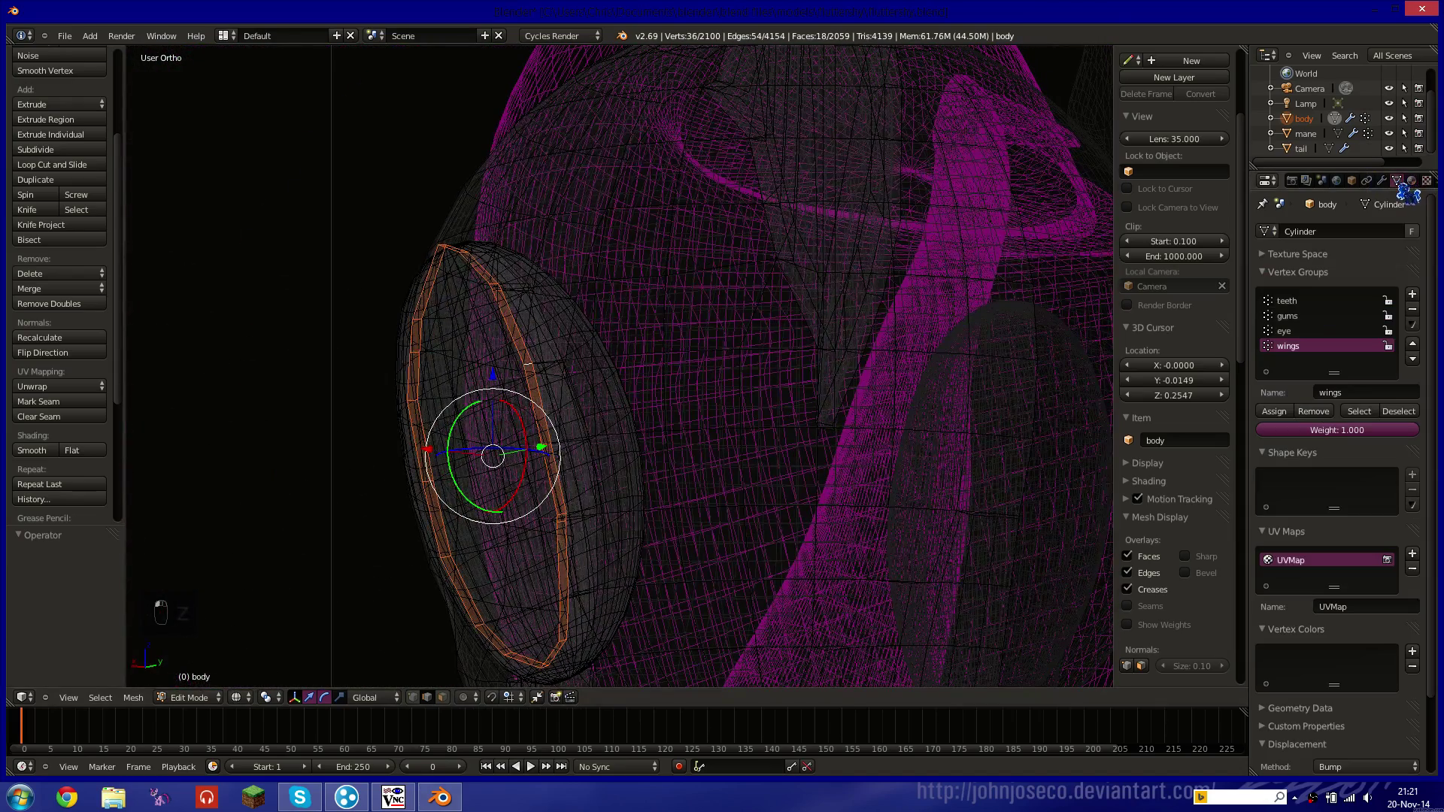
pyautogui.click(1412, 294)
pyautogui.click(1374, 393)
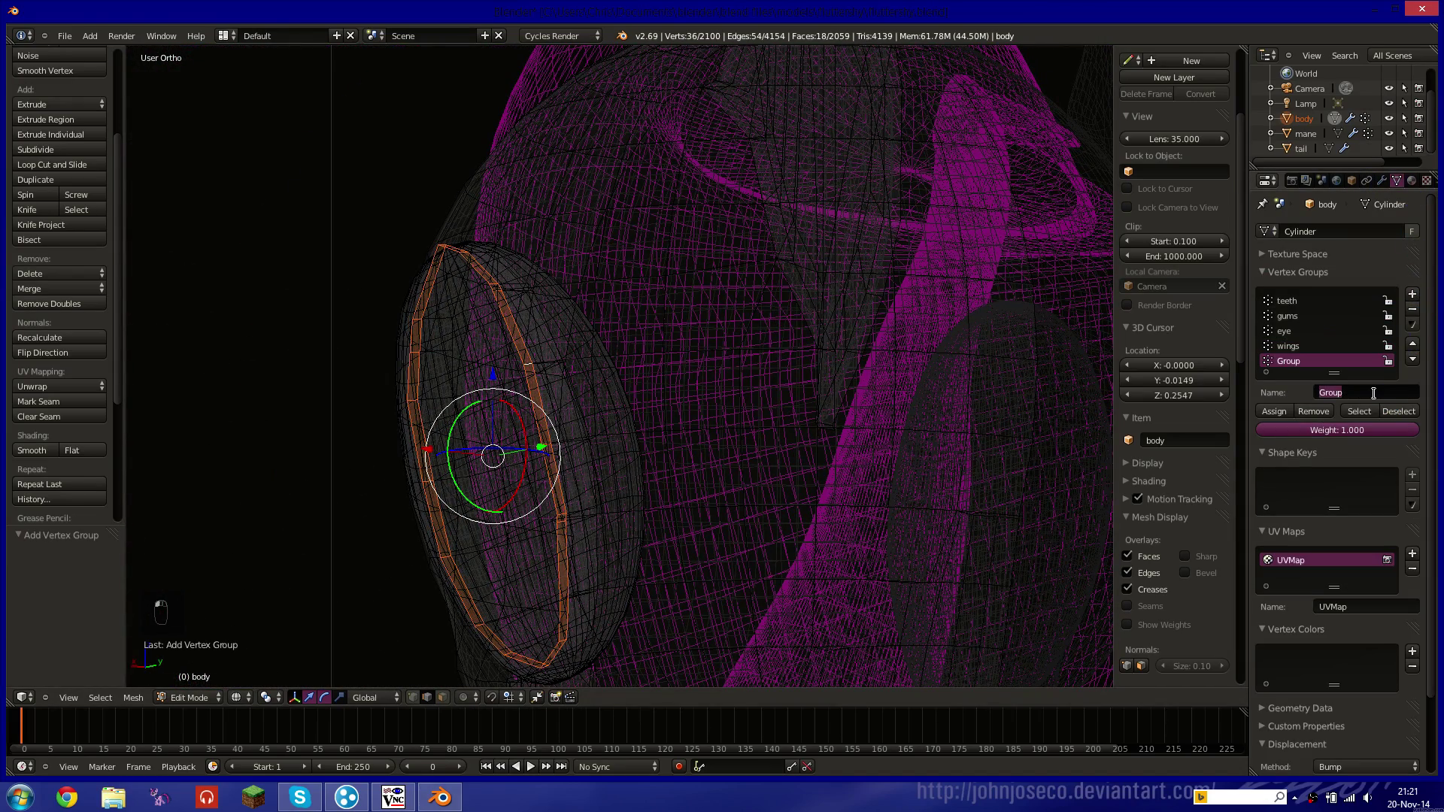
pyautogui.write('eyelashes')
pyautogui.press('Return')
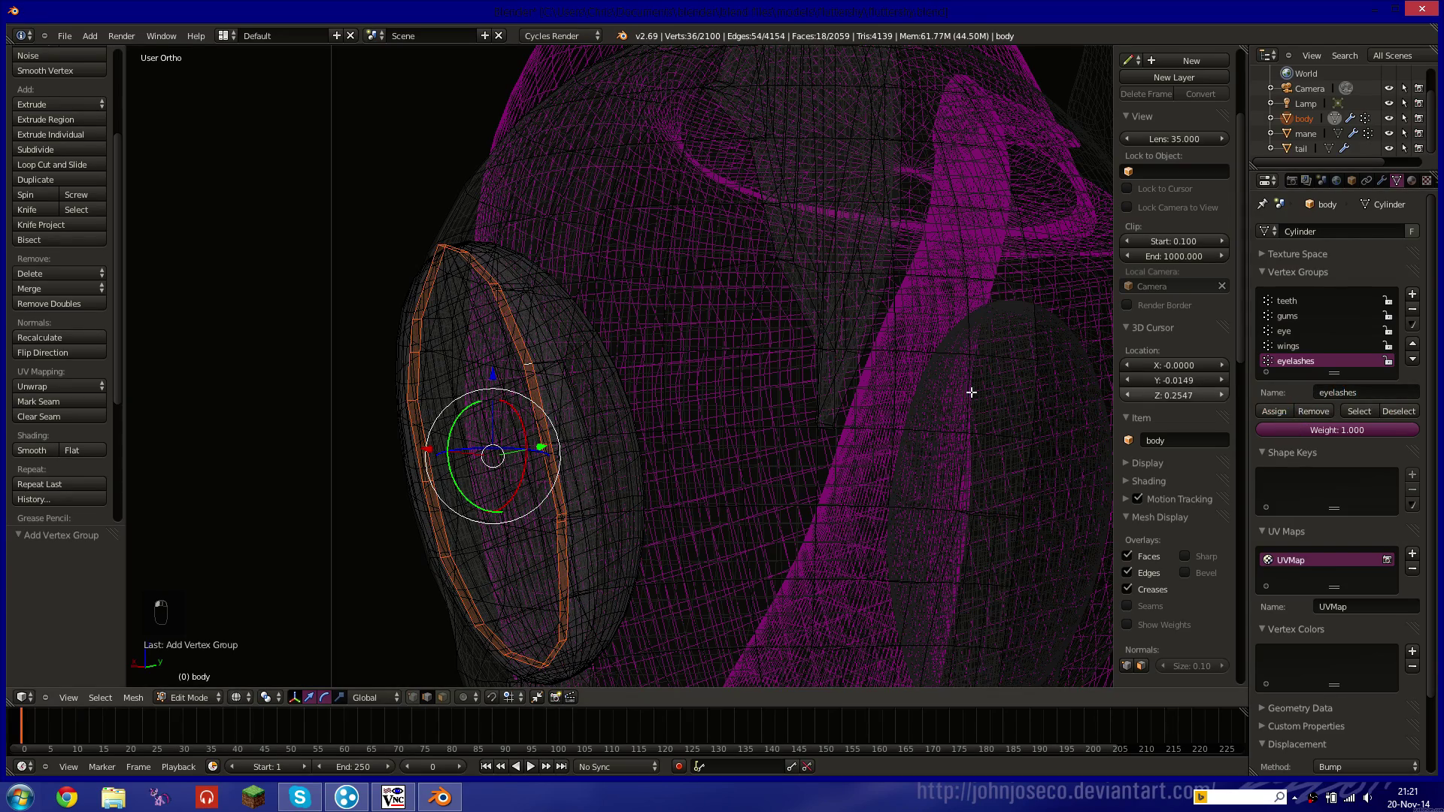
# Compare the selected face strip around the eye socket with the eye and lashes in the side reference image.
pyautogui.moveTo(513, 373); pyautogui.dragTo(570, 399, button='middle')
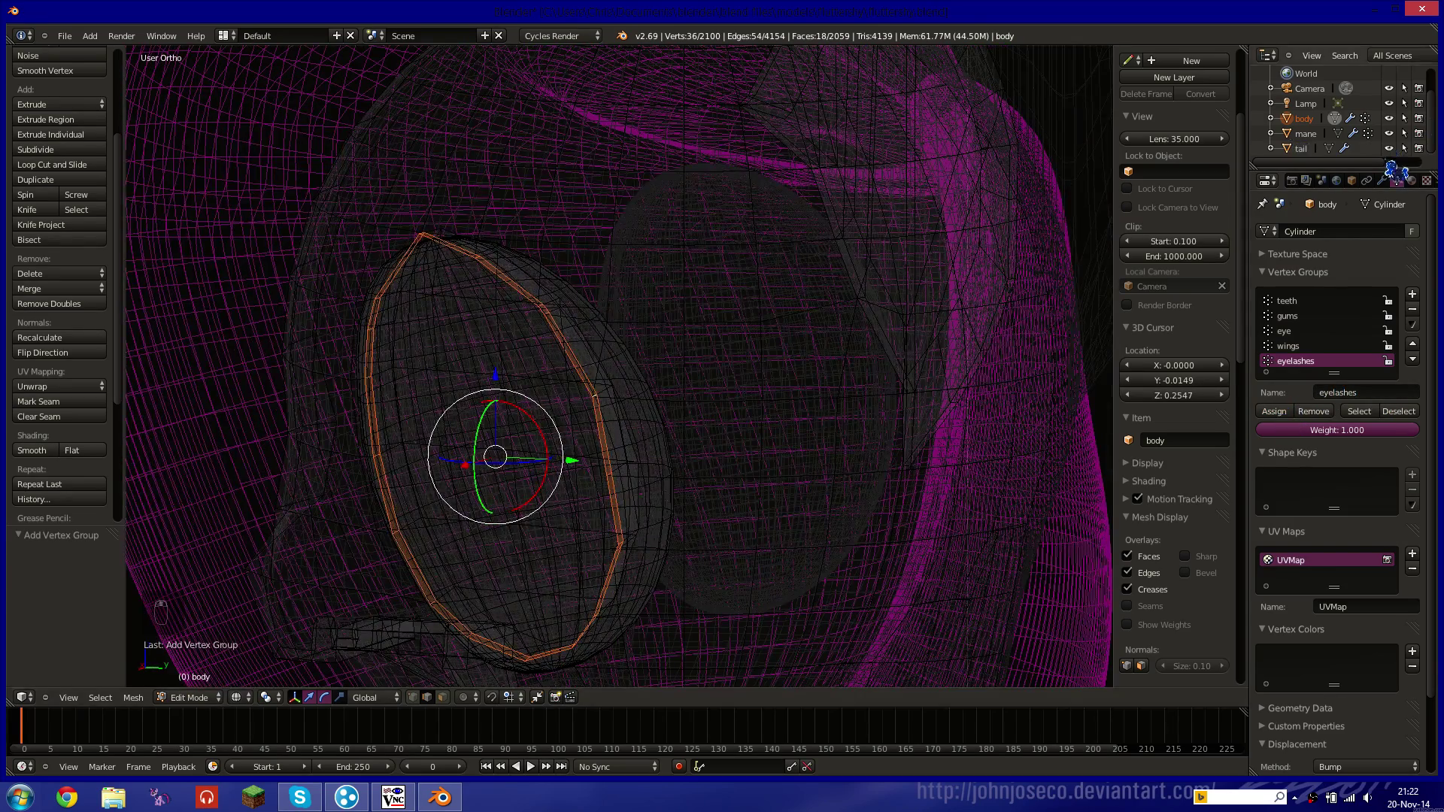
pyautogui.click(1412, 181)
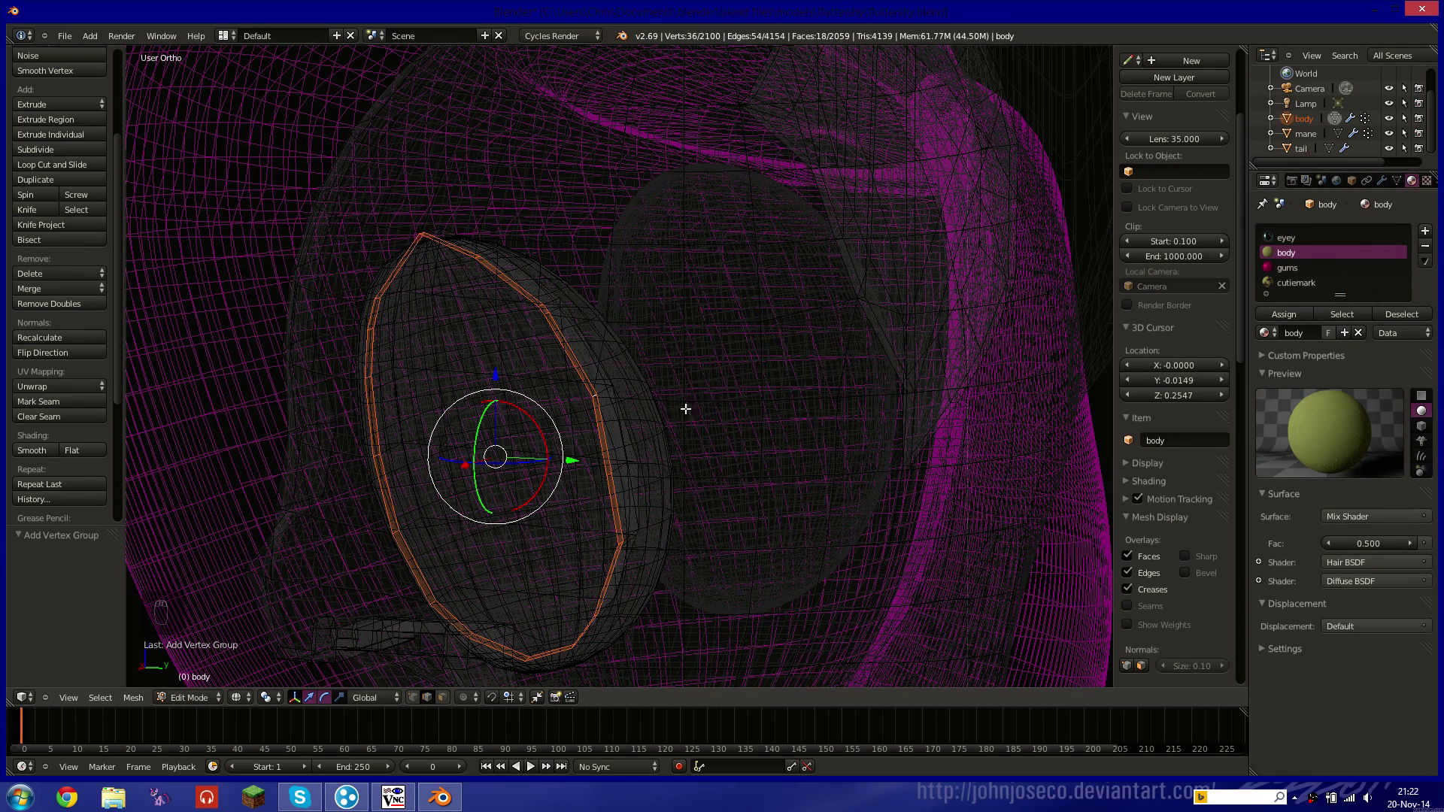
pyautogui.press('z')
pyautogui.press('KP_3')
pyautogui.press('z')
pyautogui.keyDown('shift'); pyautogui.moveTo(514, 465); pyautogui.dragTo(491, 412, button='middle'); pyautogui.keyUp('shift')
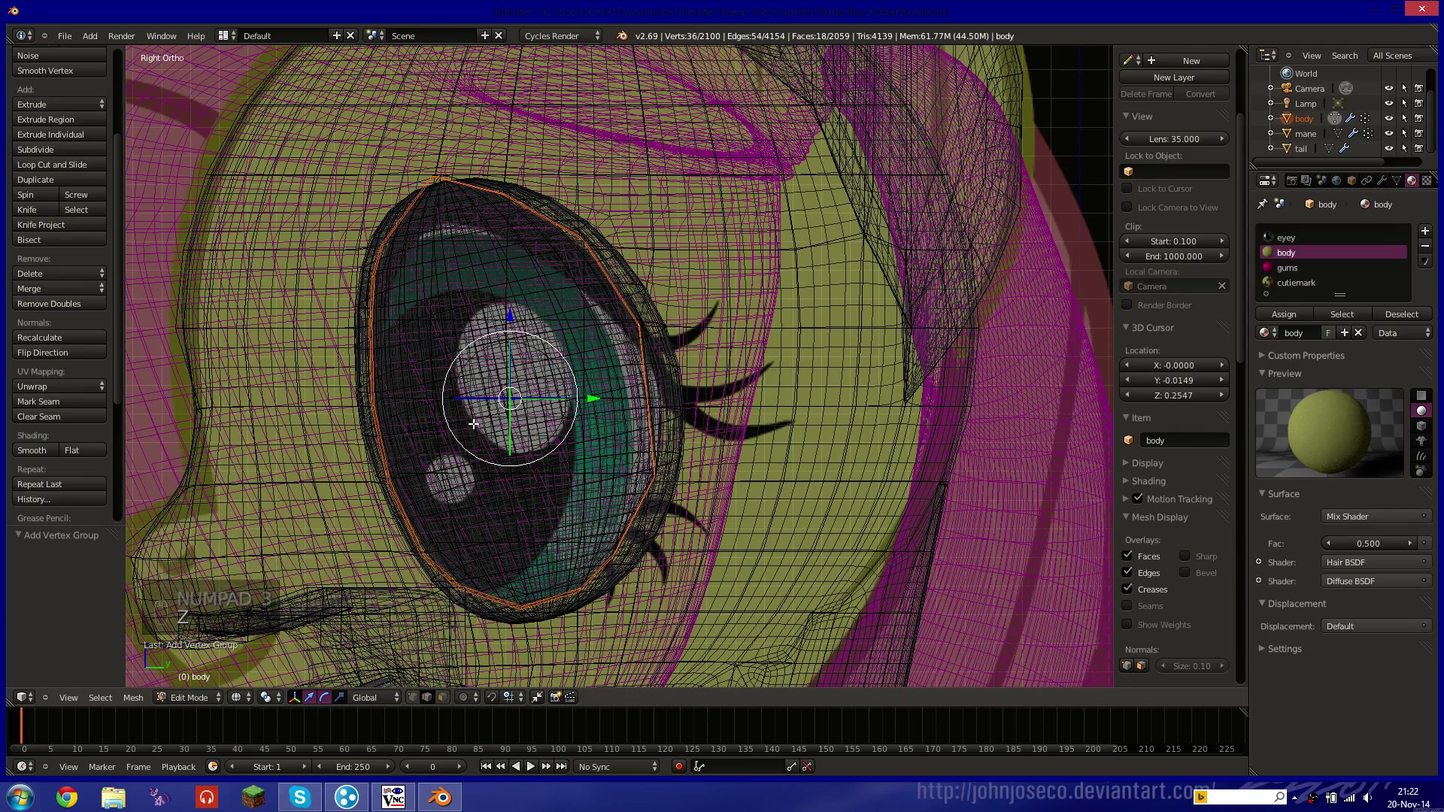
pyautogui.moveTo(462, 408); pyautogui.dragTo(532, 445, button='middle')
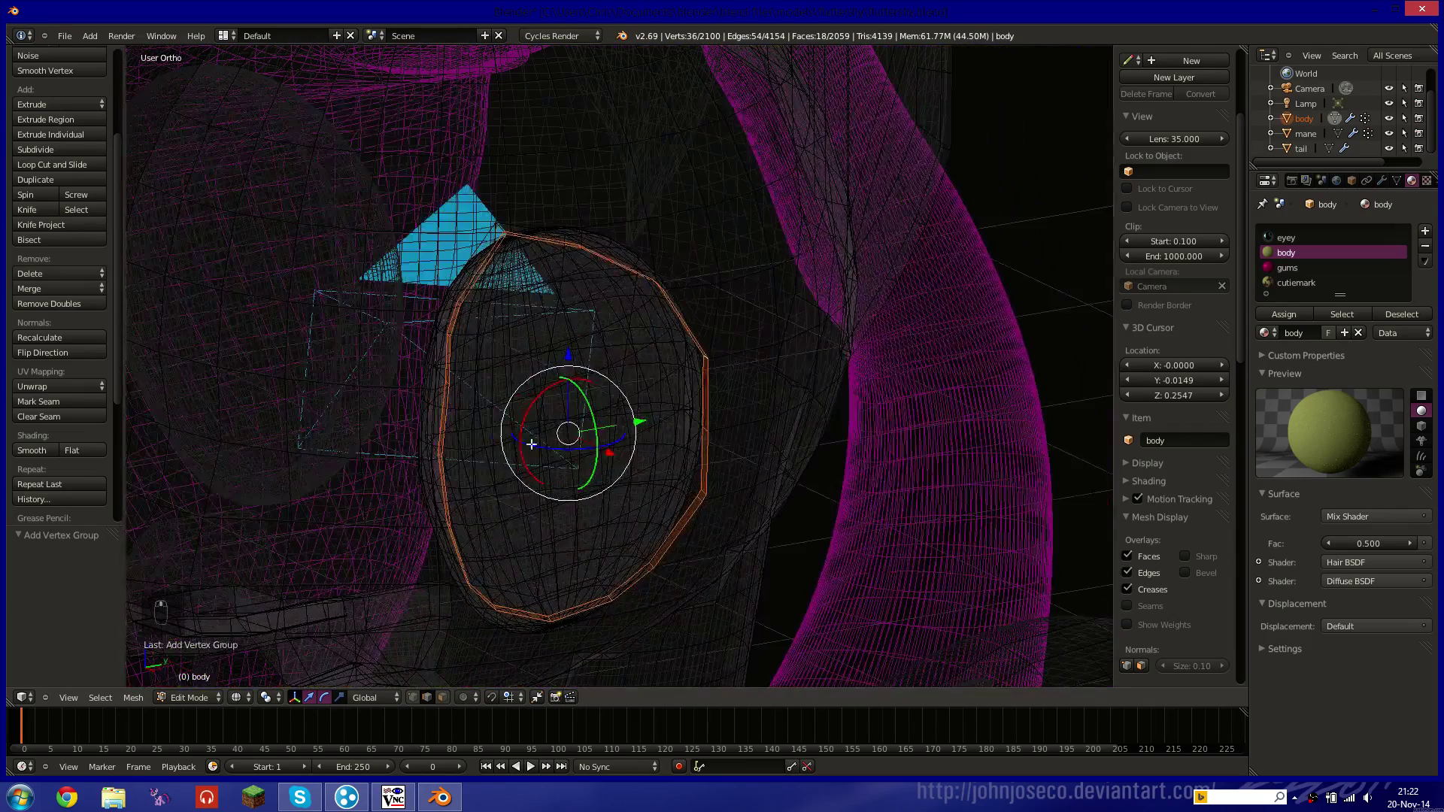
# Switch to face selection and circle-deselect the lower part of the eye socket strip, keeping only its upper arc of faces selected.
pyautogui.press('z')
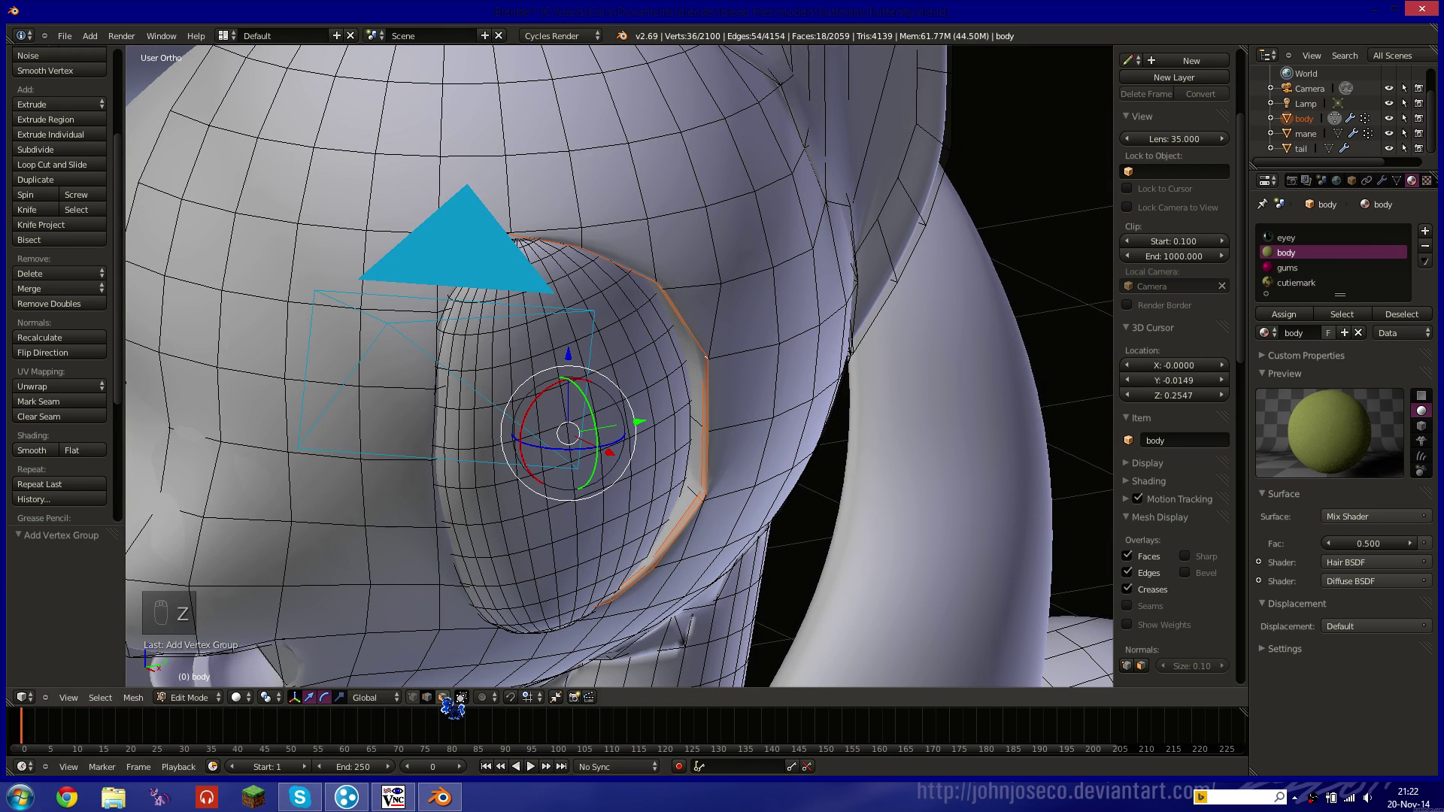
pyautogui.press('z')
pyautogui.keyDown('shift'); pyautogui.rightClick(700, 471); pyautogui.keyUp('shift')
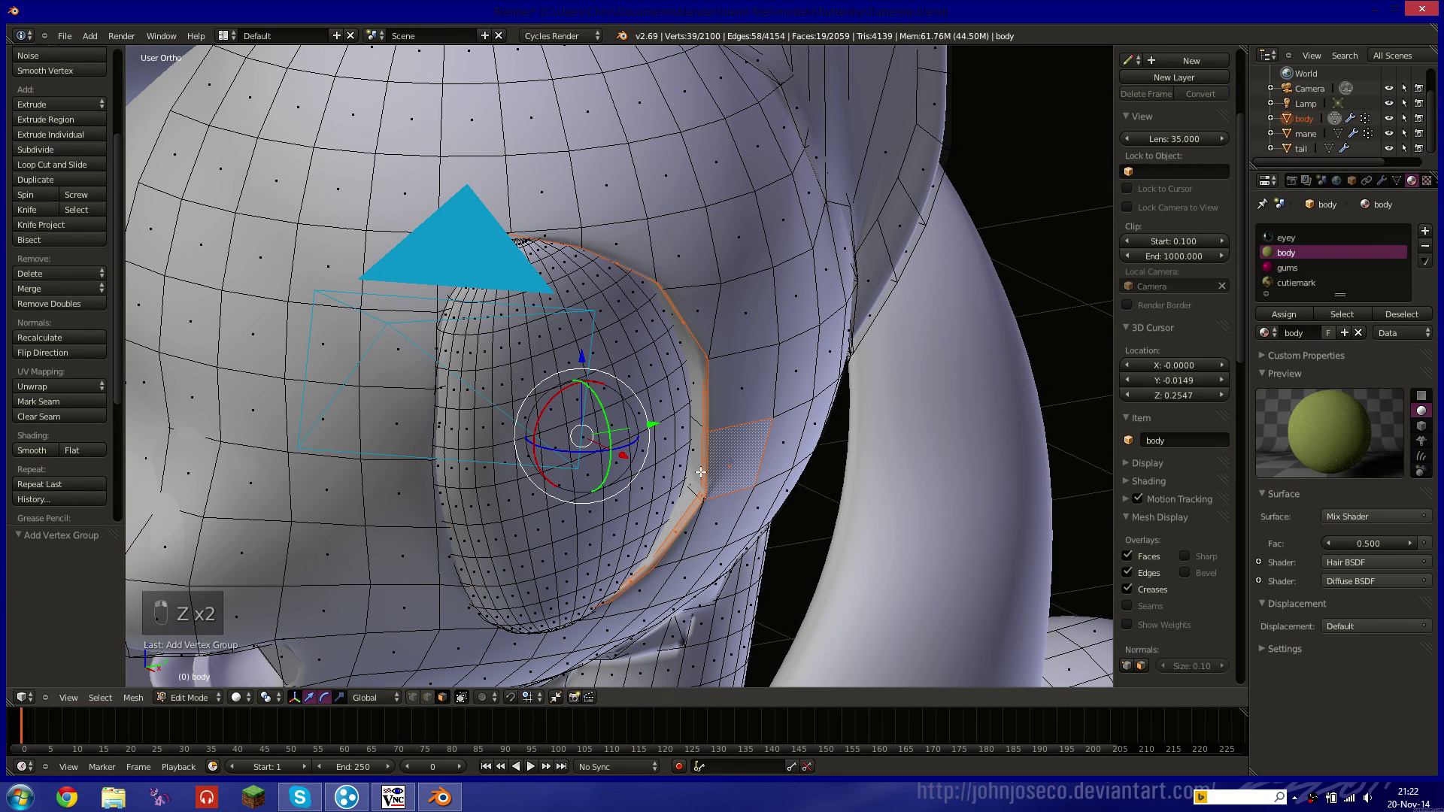
pyautogui.keyDown('shift'); pyautogui.rightClick(733, 473); pyautogui.keyUp('shift')
pyautogui.press('KP_3')
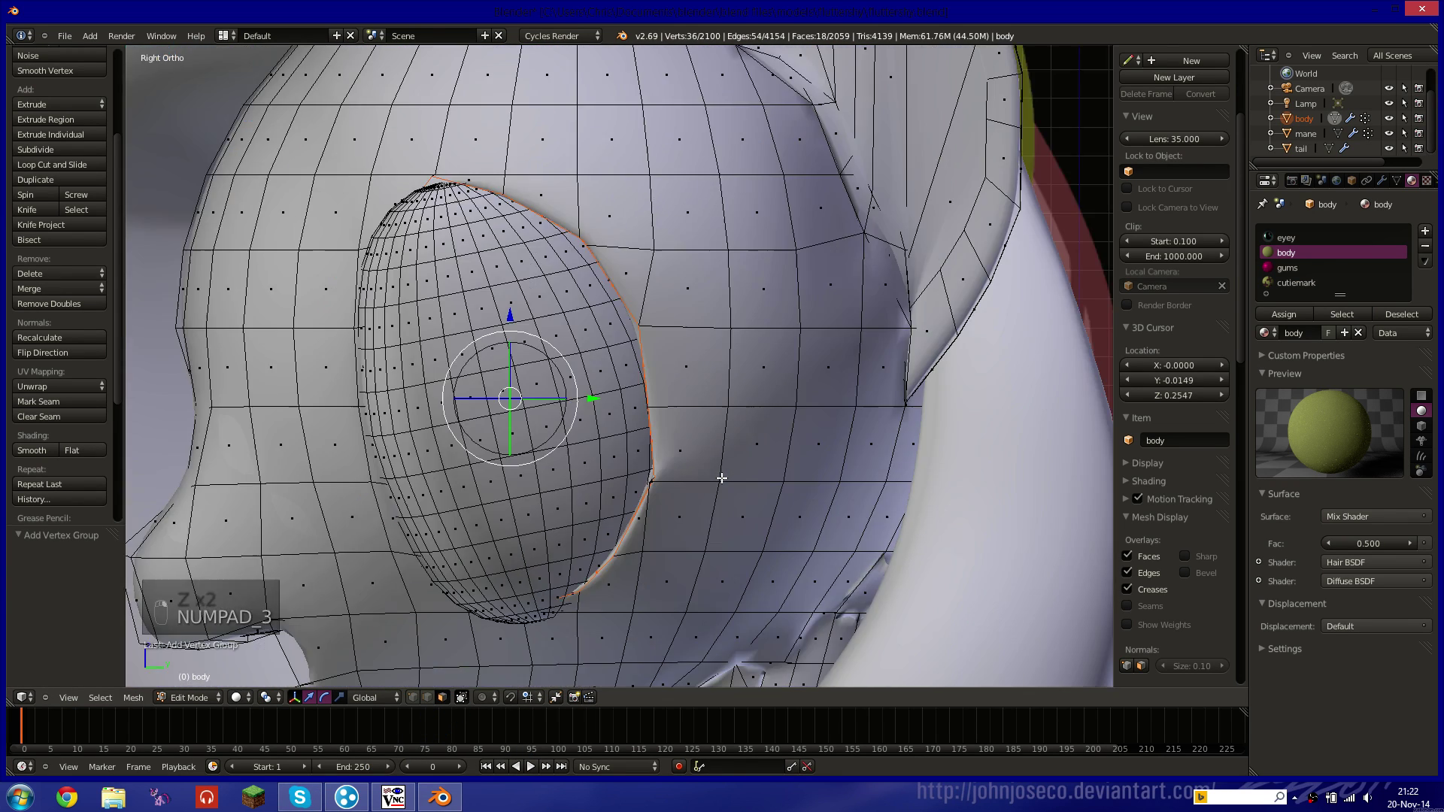
pyautogui.press('z')
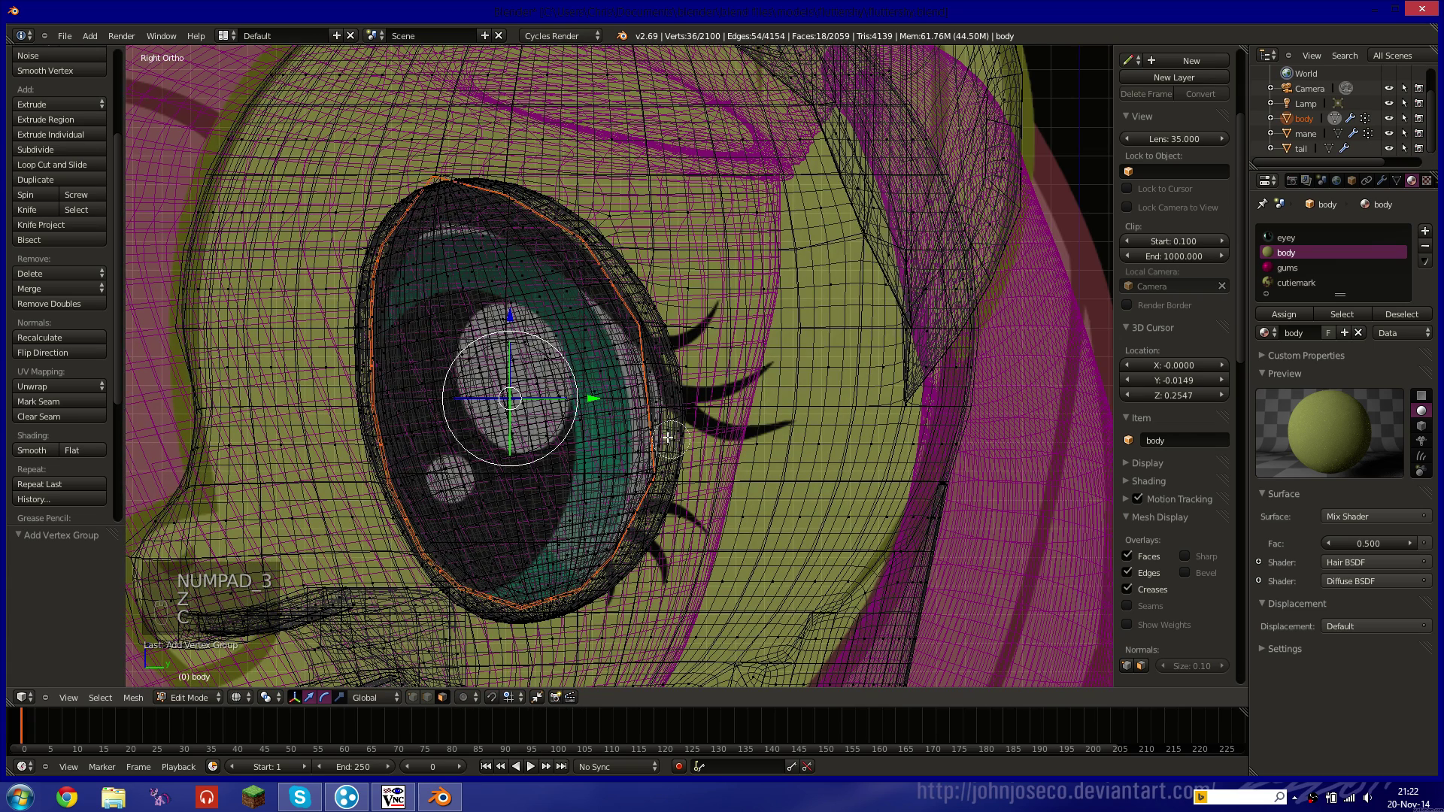
pyautogui.press('c')
pyautogui.middleClick(618, 543)
pyautogui.moveTo(618, 543)
pyautogui.mouseDown(button='middle')
pyautogui.moveTo(527, 602)
pyautogui.moveTo(442, 554)
pyautogui.moveTo(382, 358)
pyautogui.mouseUp(button='middle')
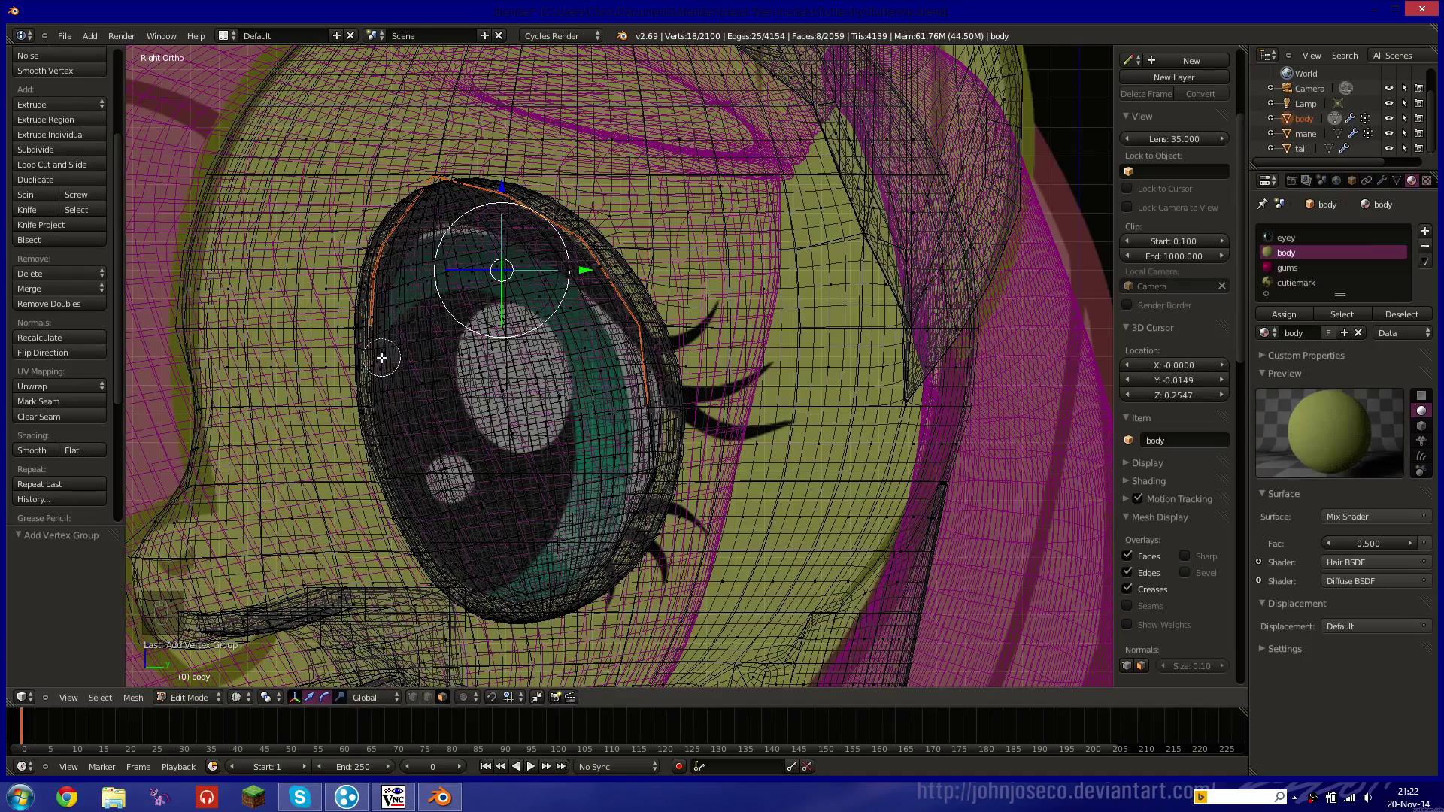
pyautogui.rightClick(591, 465)
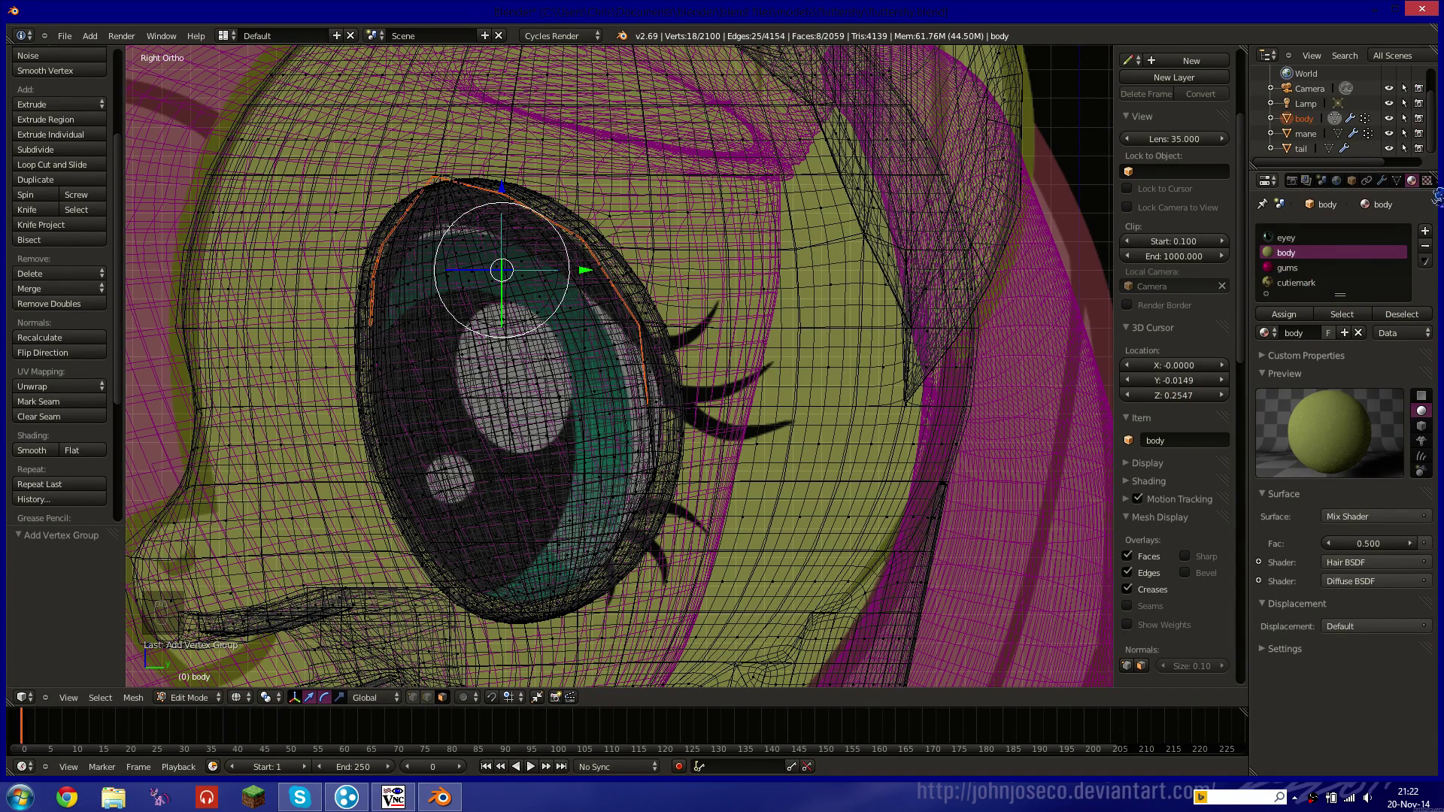
# Invert the body mesh's face selection, then invert it back to the upper rim faces.
pyautogui.click(1397, 180)
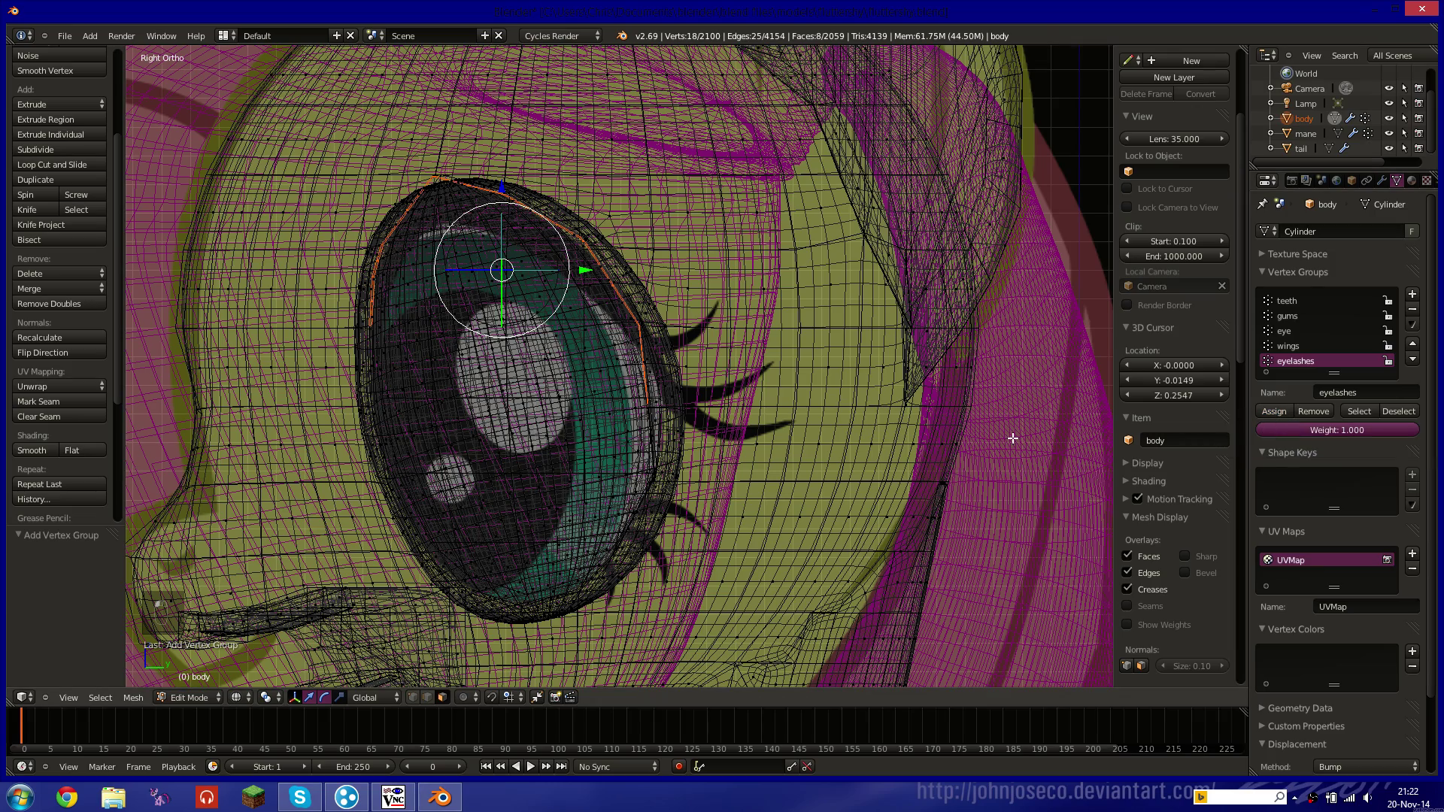
pyautogui.hotkey('ctrl', 'i')
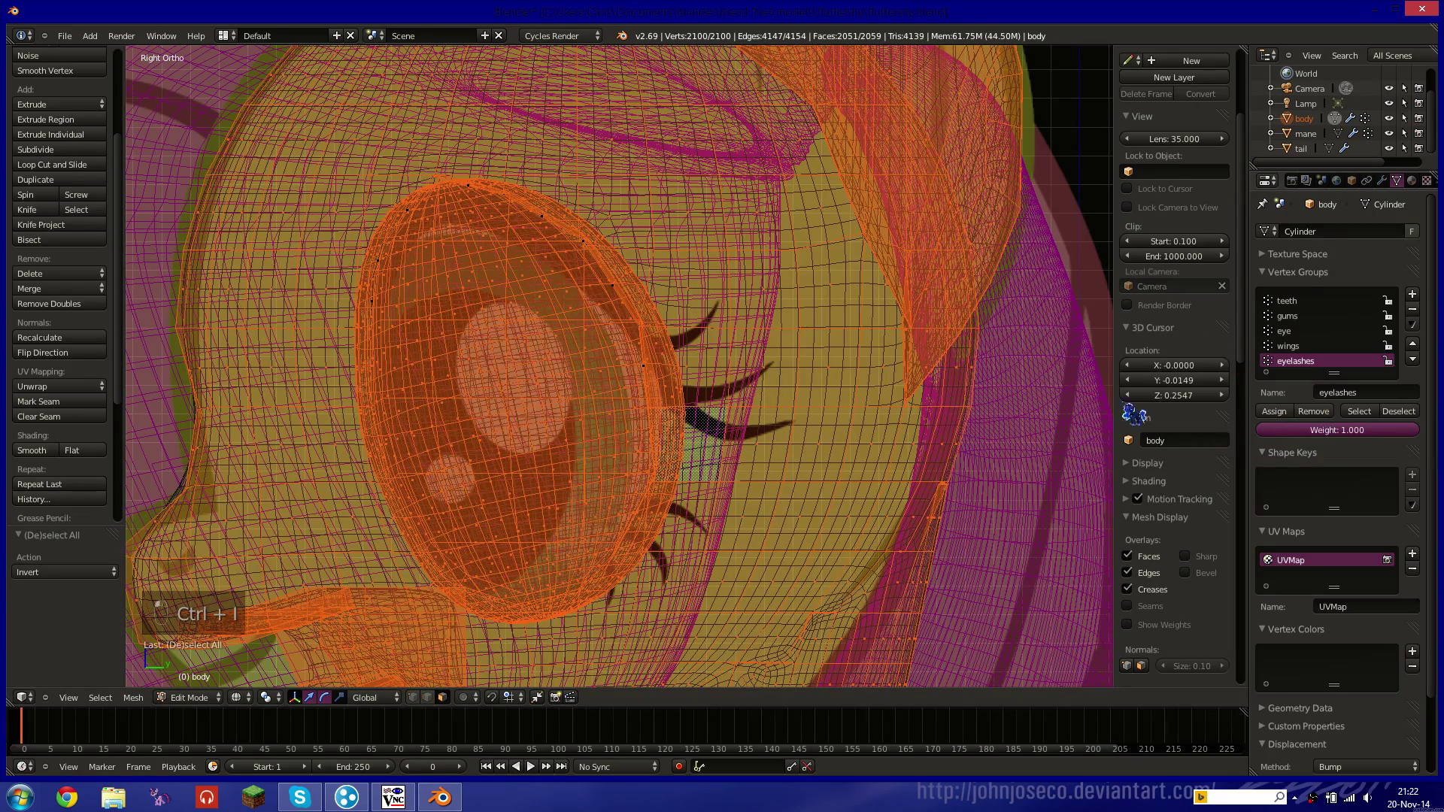
pyautogui.hotkey('ctrl', 'i')
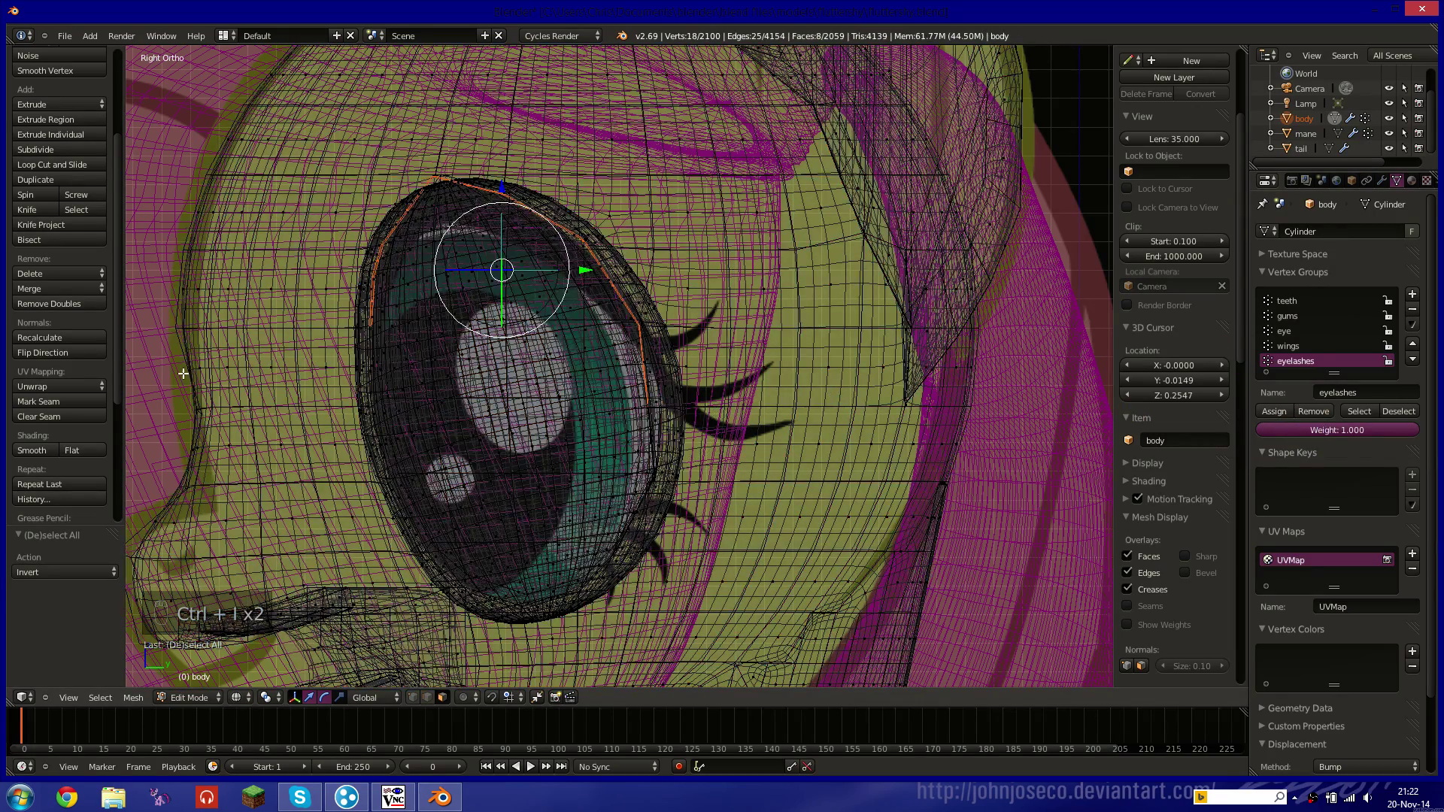
# Test the eyelashes vertex group by deselecting and selecting its vertices, and inspect the selected faces around the eye.
pyautogui.click(1359, 411)
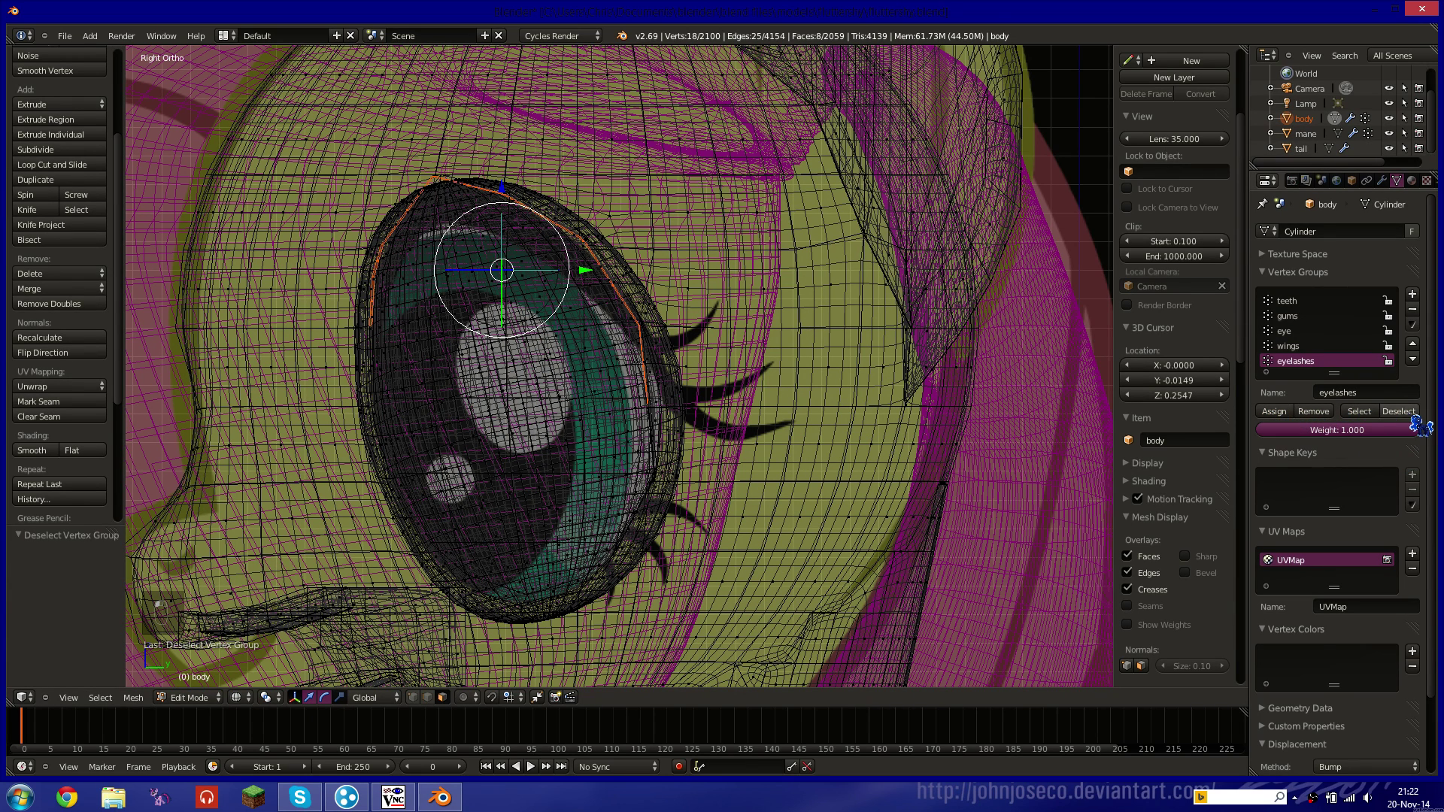
pyautogui.click(1387, 412)
pyautogui.click(1370, 413)
pyautogui.moveTo(579, 440); pyautogui.dragTo(658, 395, button='middle')
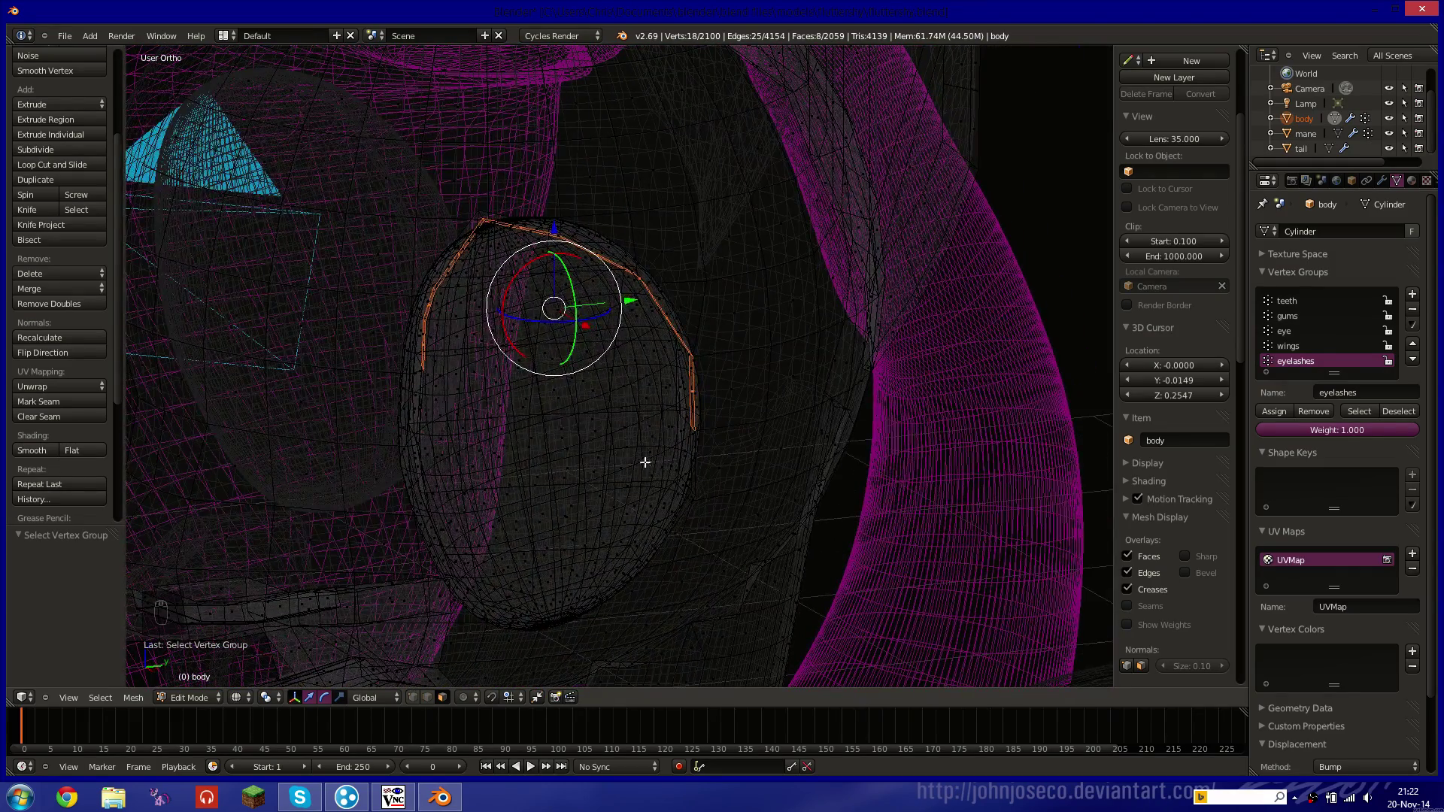
pyautogui.moveTo(644, 462); pyautogui.dragTo(622, 448, button='middle')
pyautogui.press('KP_3')
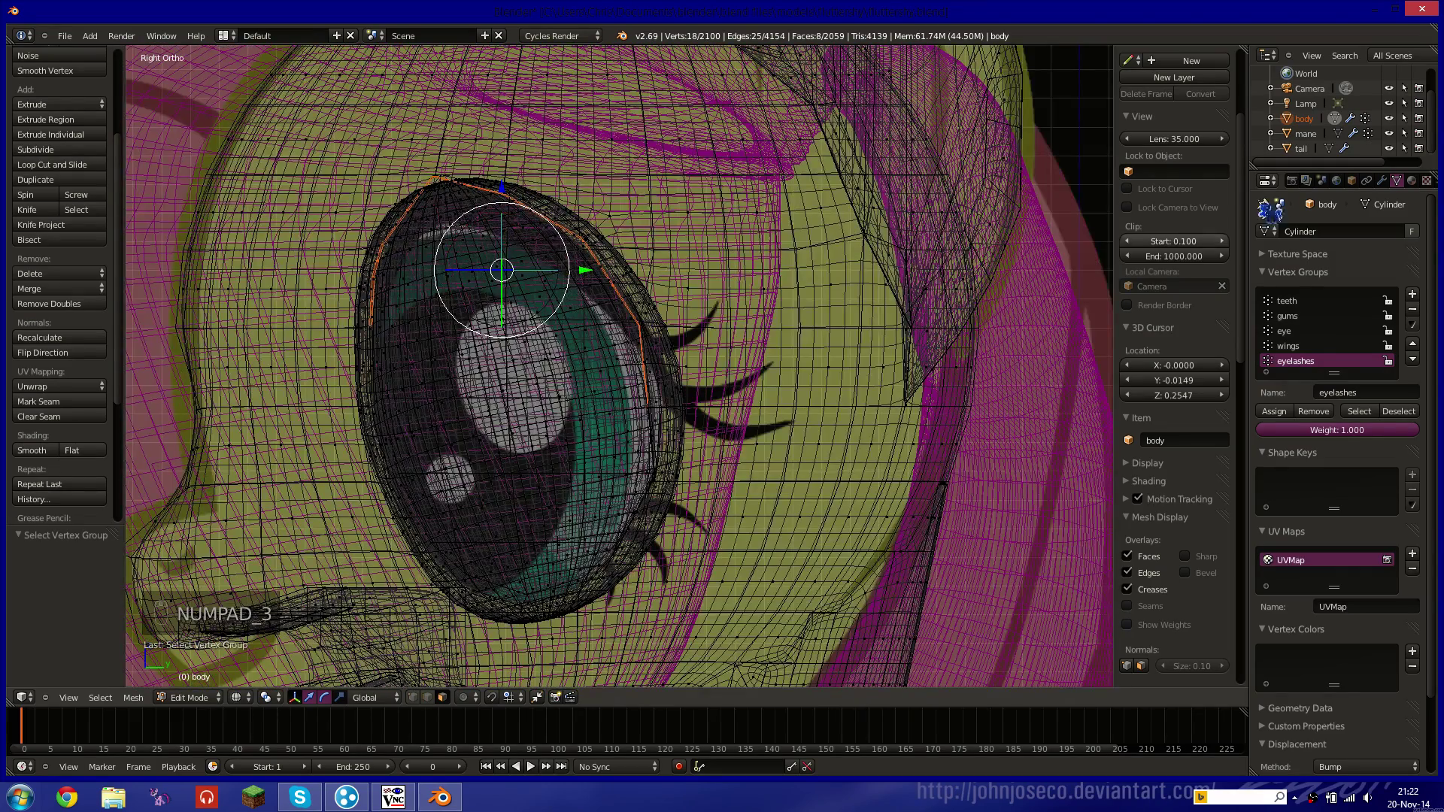
# Add a new material named eyelashes to the body and assign it to the selected upper rim faces.
pyautogui.click(1412, 181)
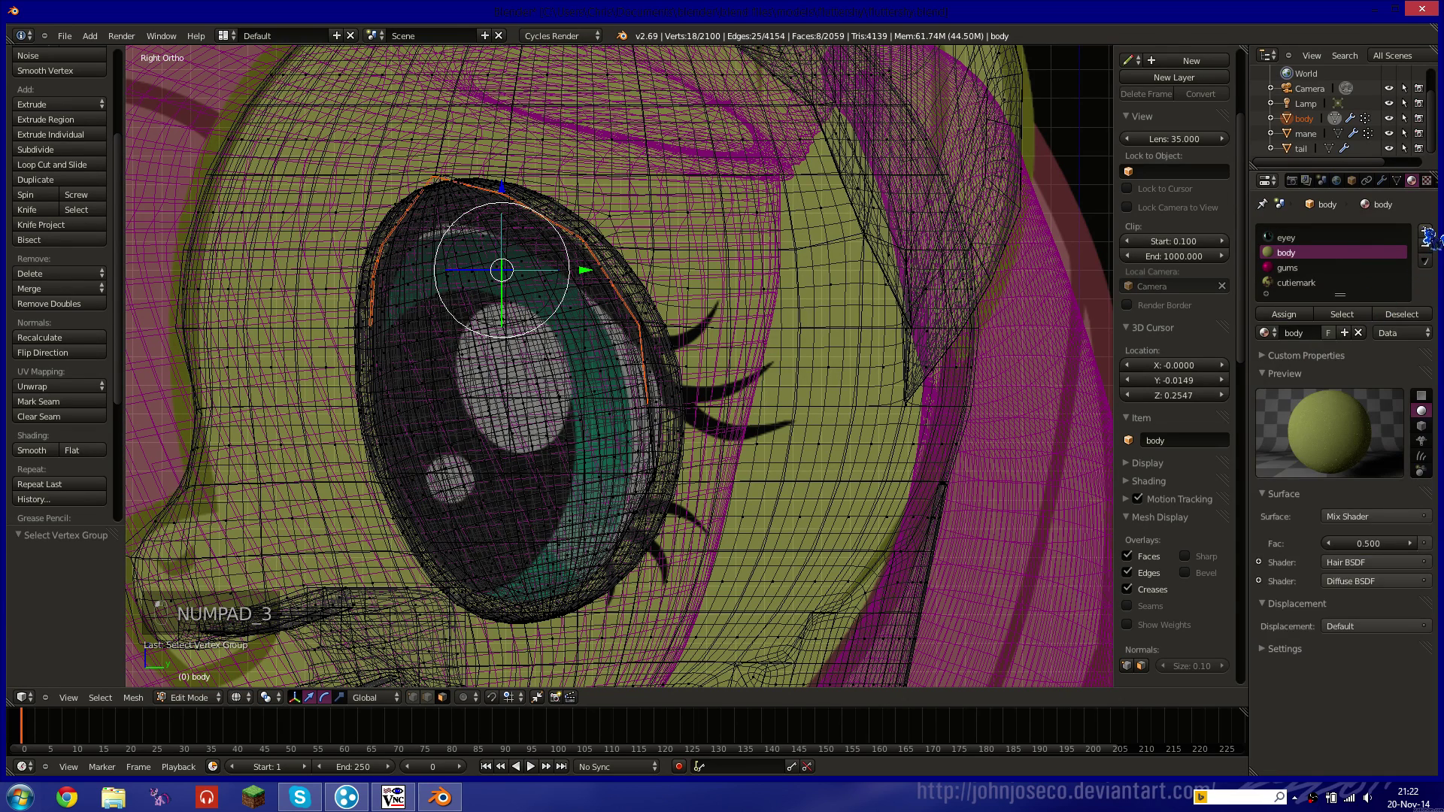
pyautogui.click(1424, 232)
pyautogui.click(1295, 346)
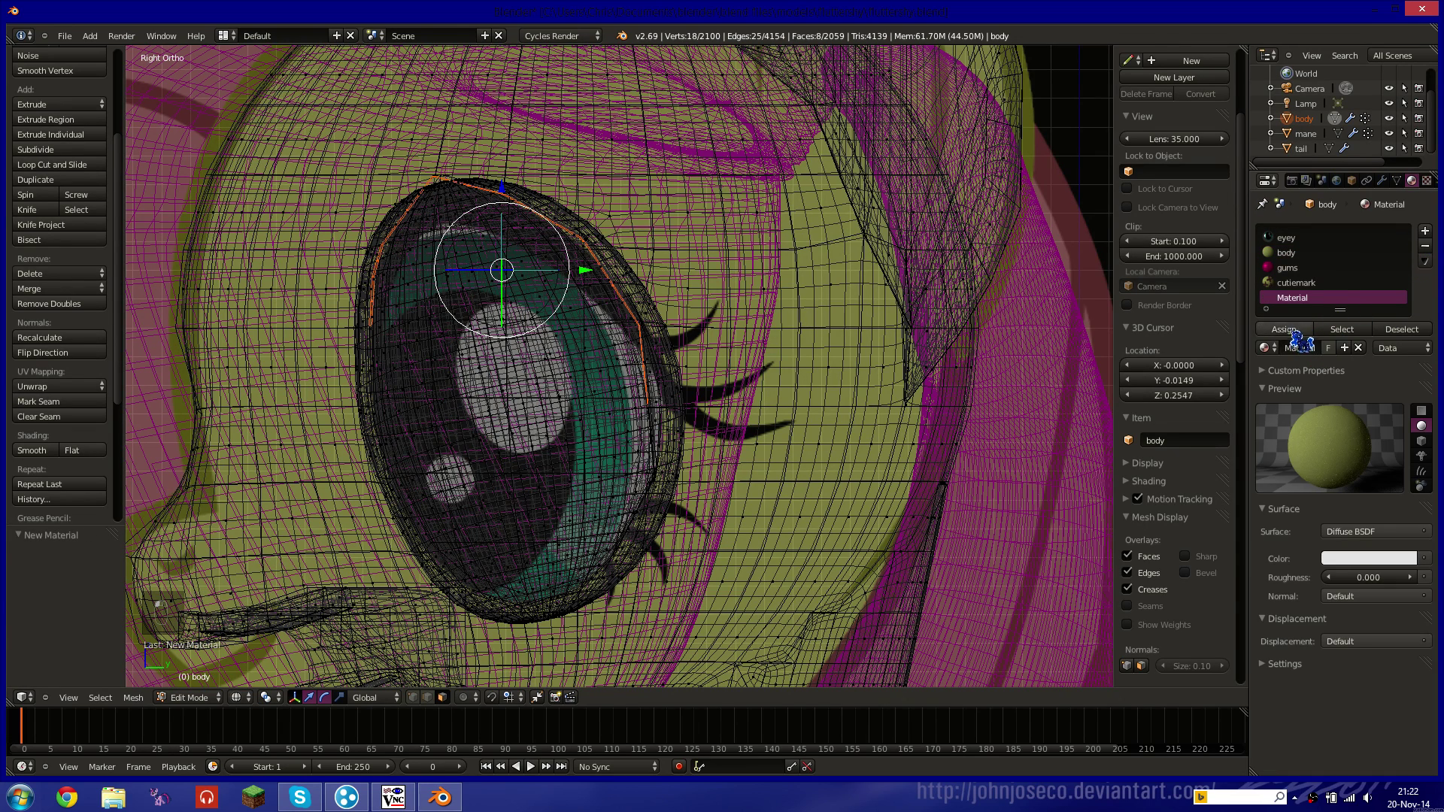
pyautogui.click(1286, 330)
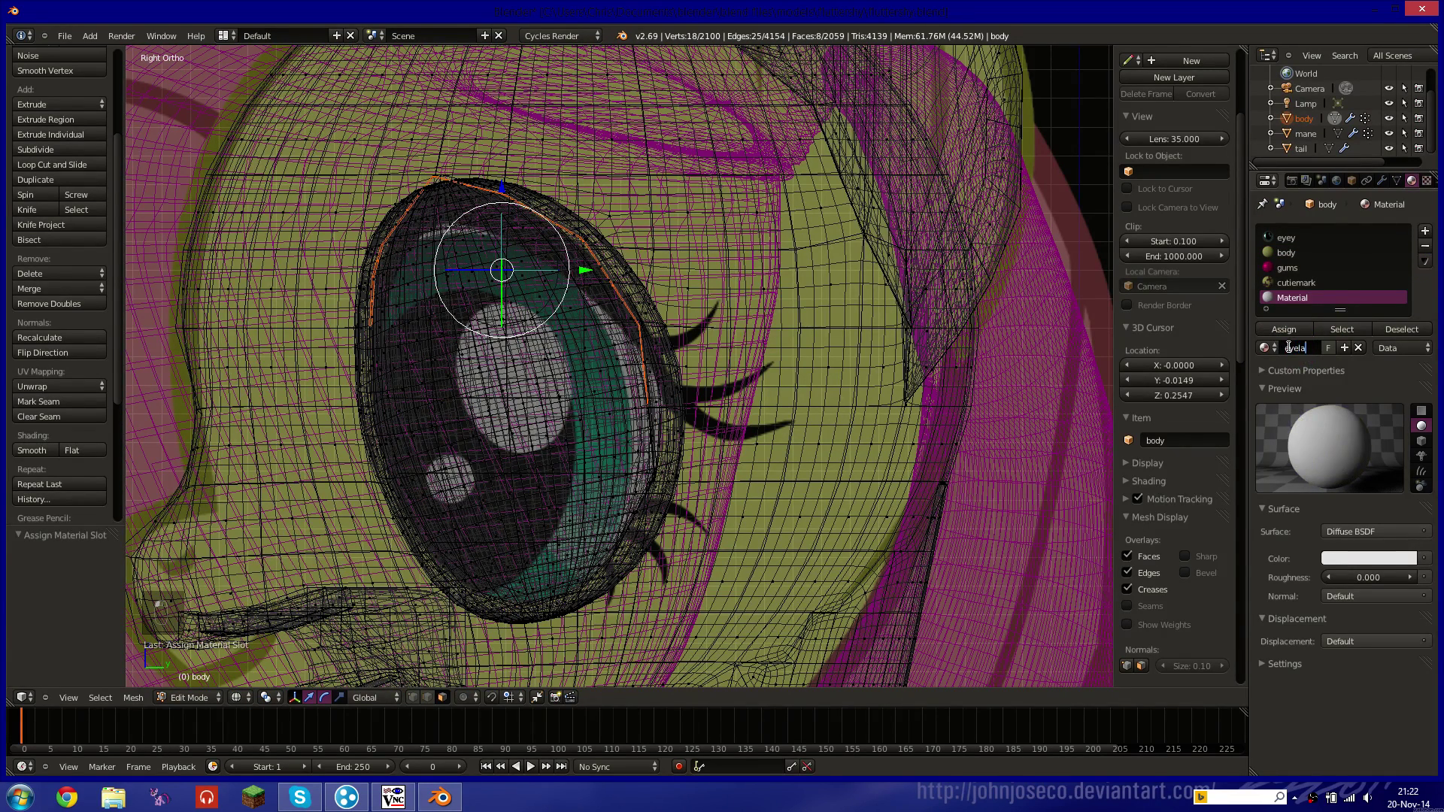
pyautogui.press('Return')
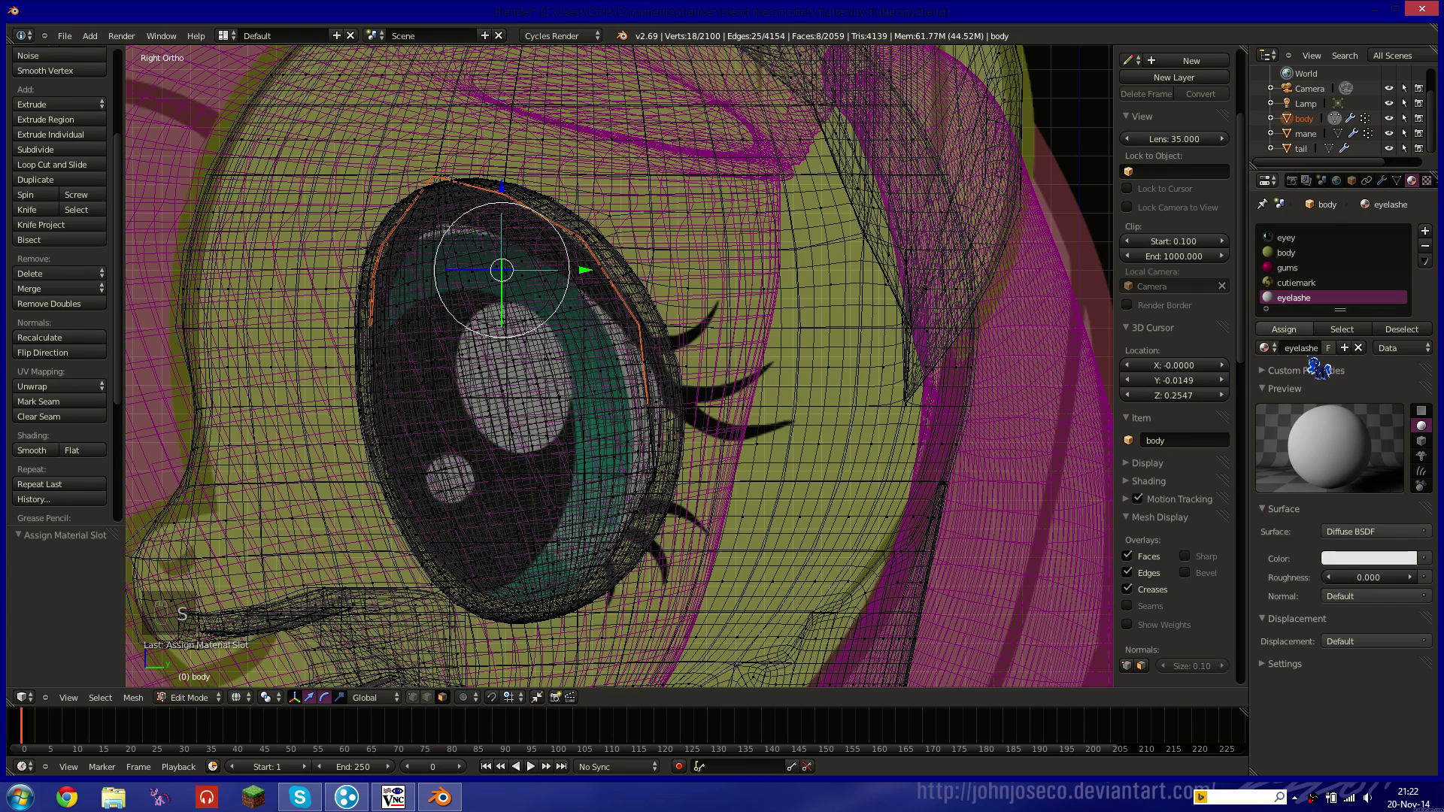
pyautogui.click(1324, 350)
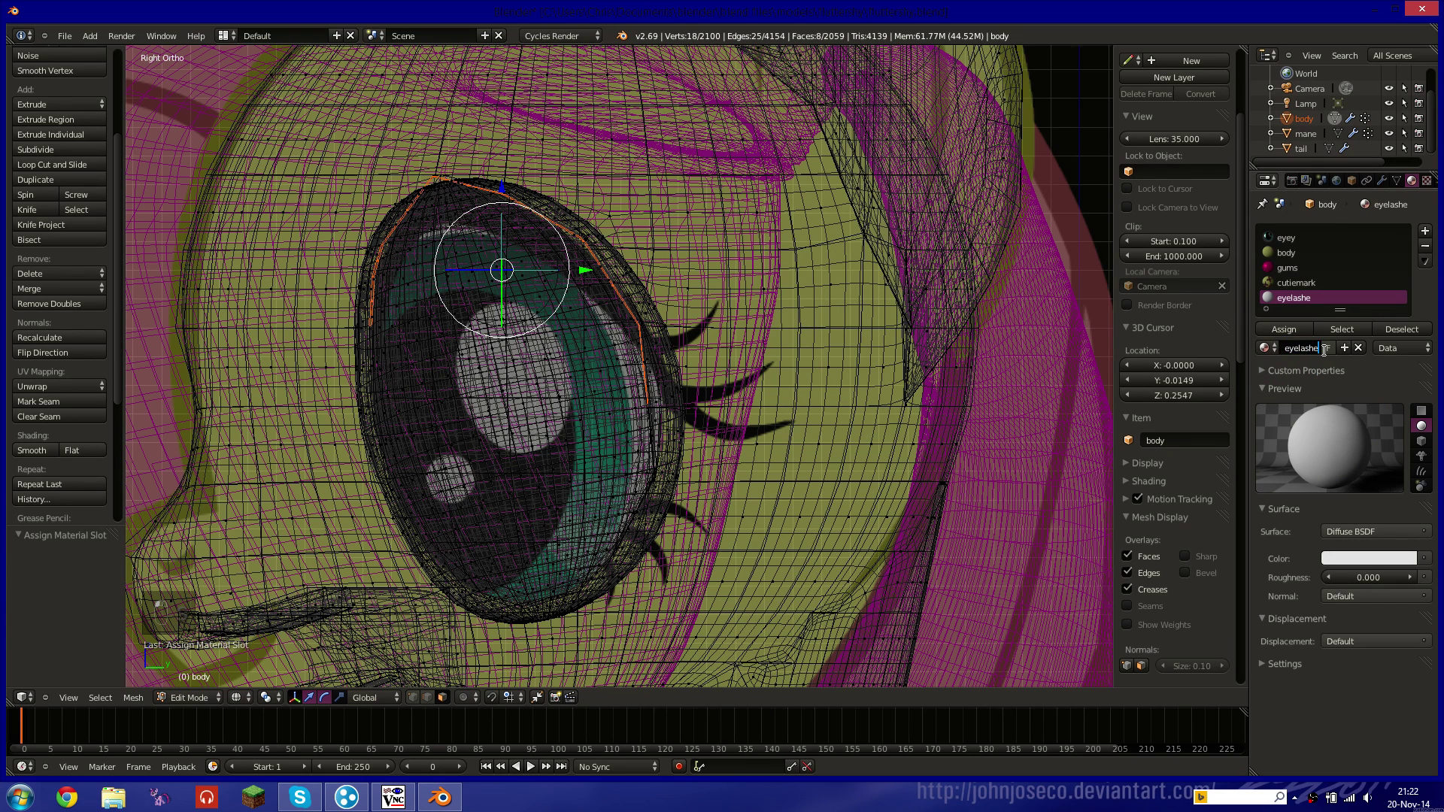
# Set the eyelashes material's Diffuse BSDF colour to near black, RGB 0.008, in the Node Editor.
pyautogui.click(17, 697)
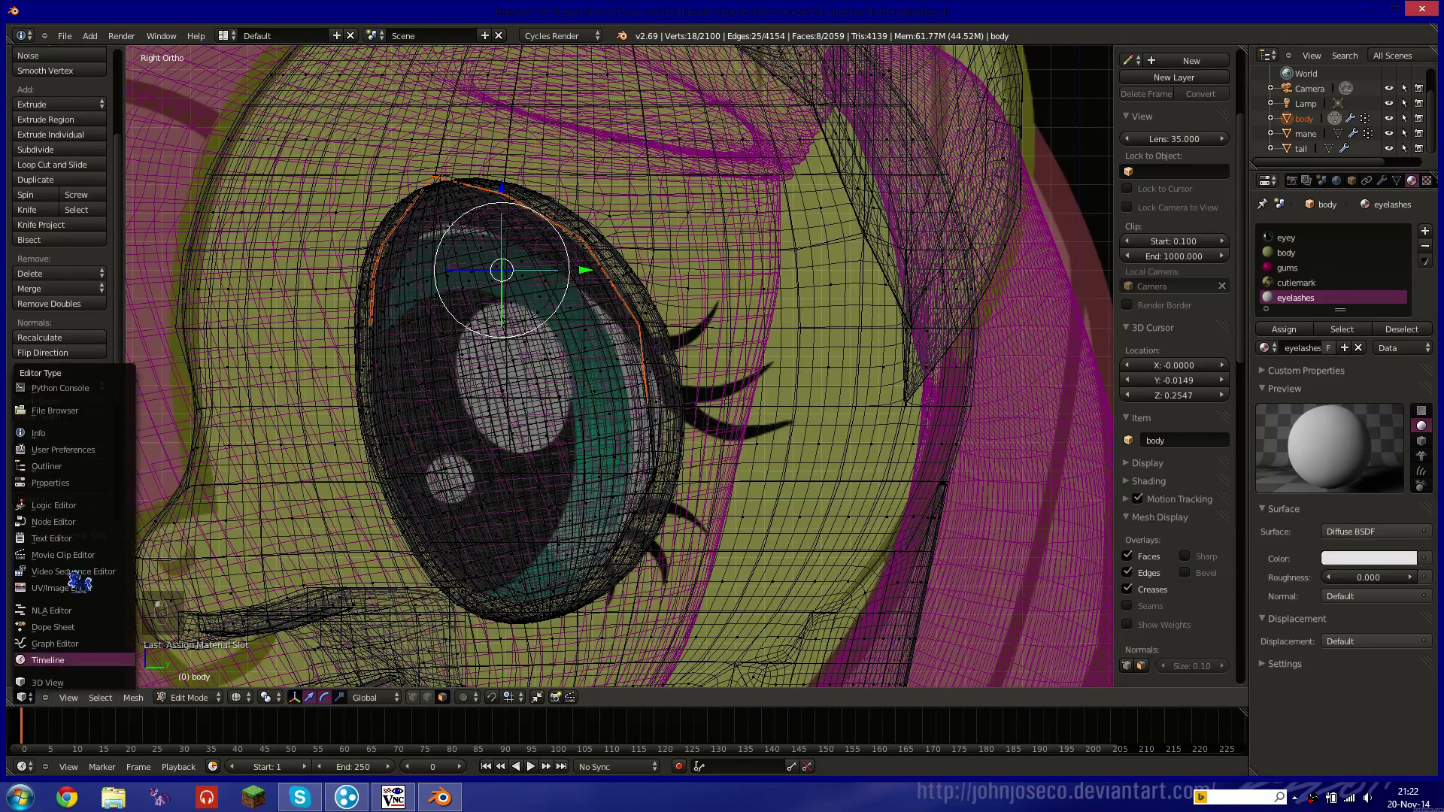
pyautogui.click(67, 525)
pyautogui.click(651, 261)
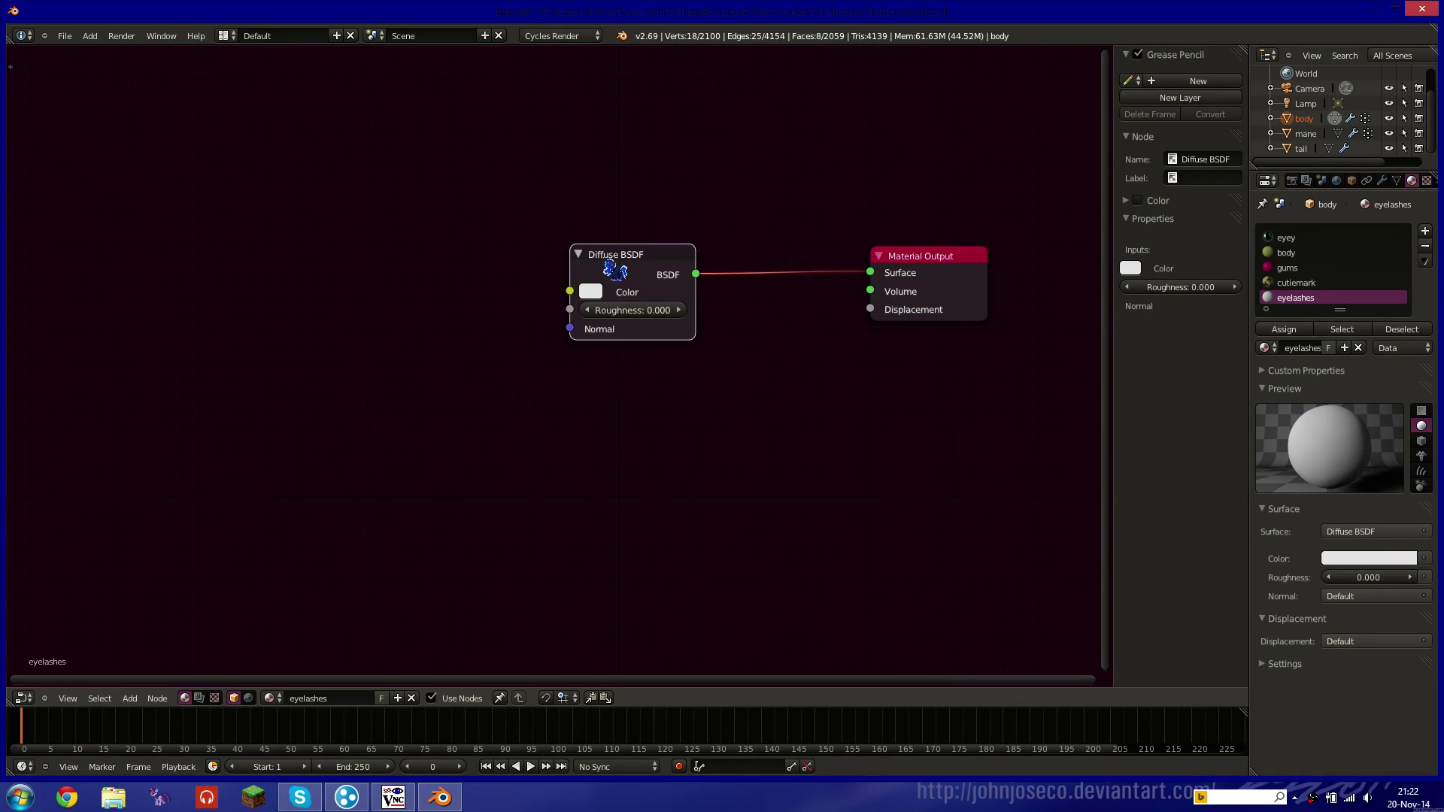
pyautogui.click(589, 294)
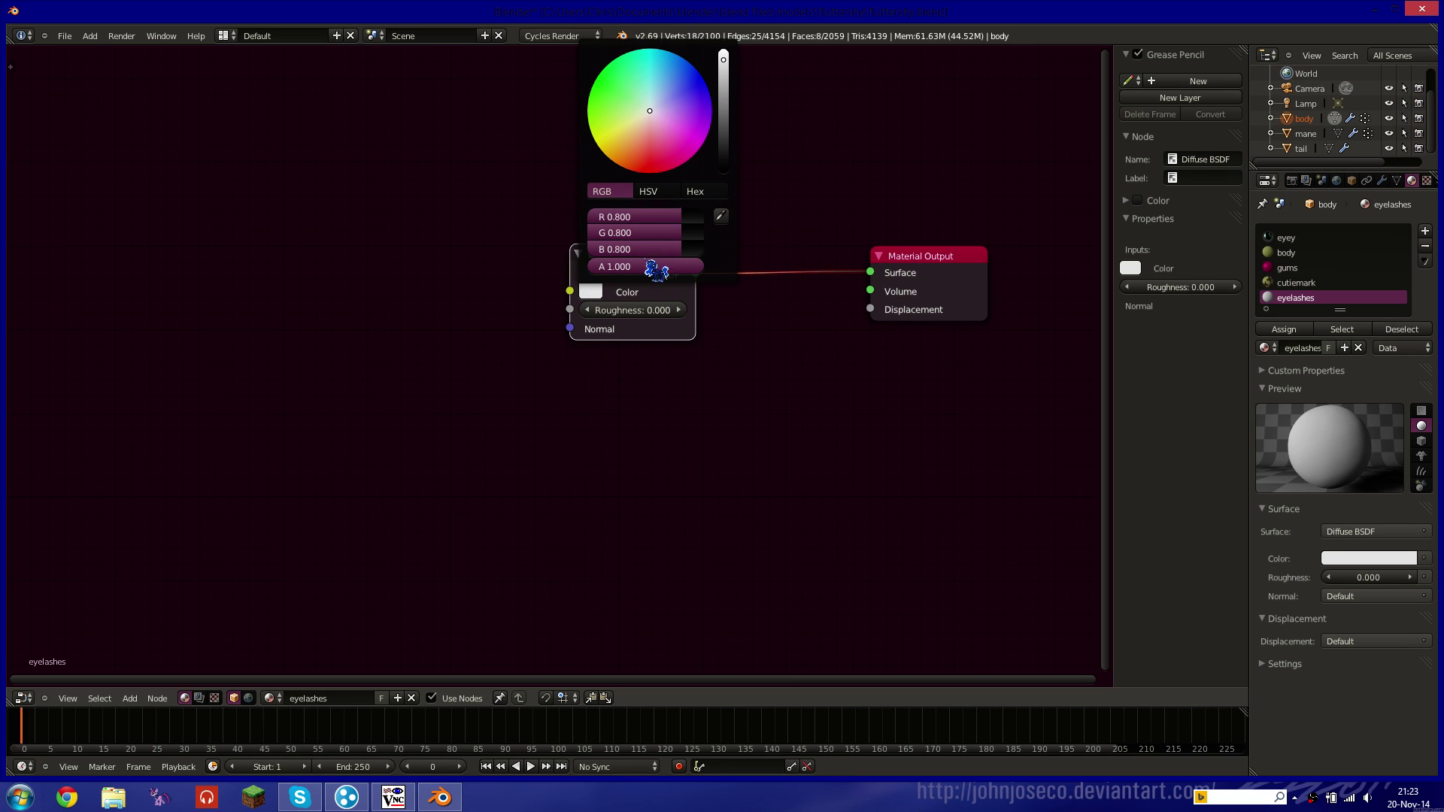
pyautogui.click(724, 157)
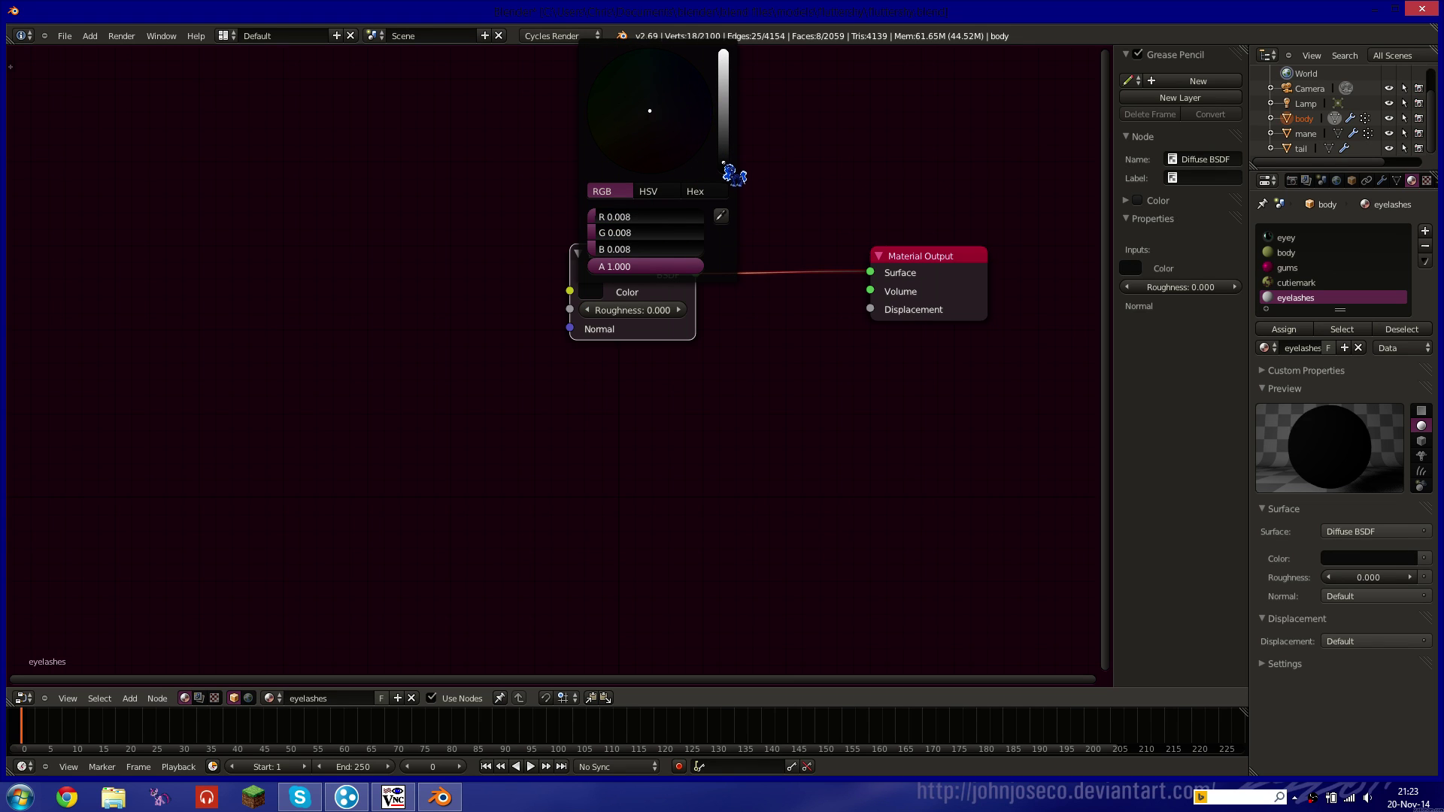
# Return to the 3D View, preview the eyelashes material in rendered shading, and answer Yes to the graphics driver error dialog.
pyautogui.click(23, 698)
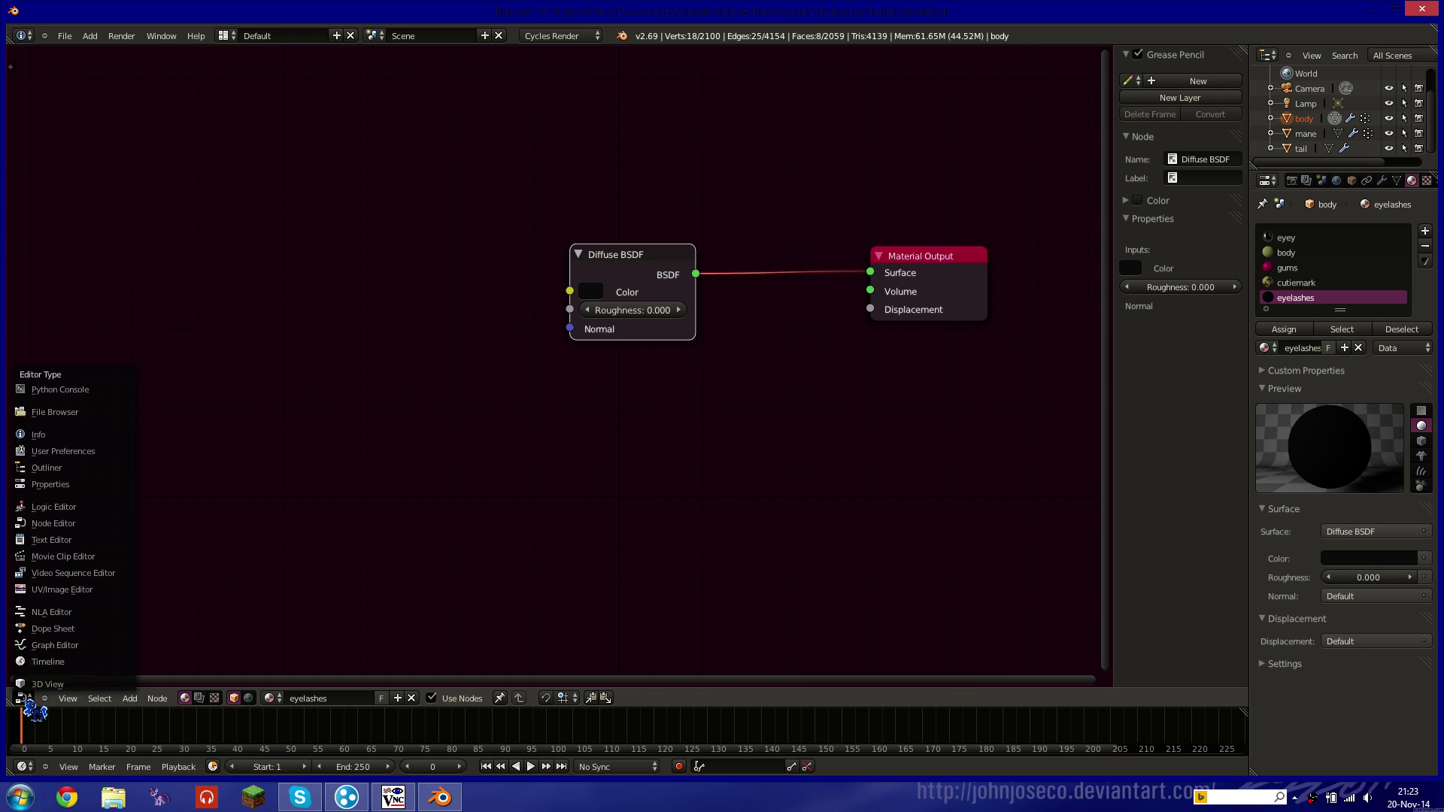
pyautogui.click(45, 663)
pyautogui.hotkey('shift', 'z')
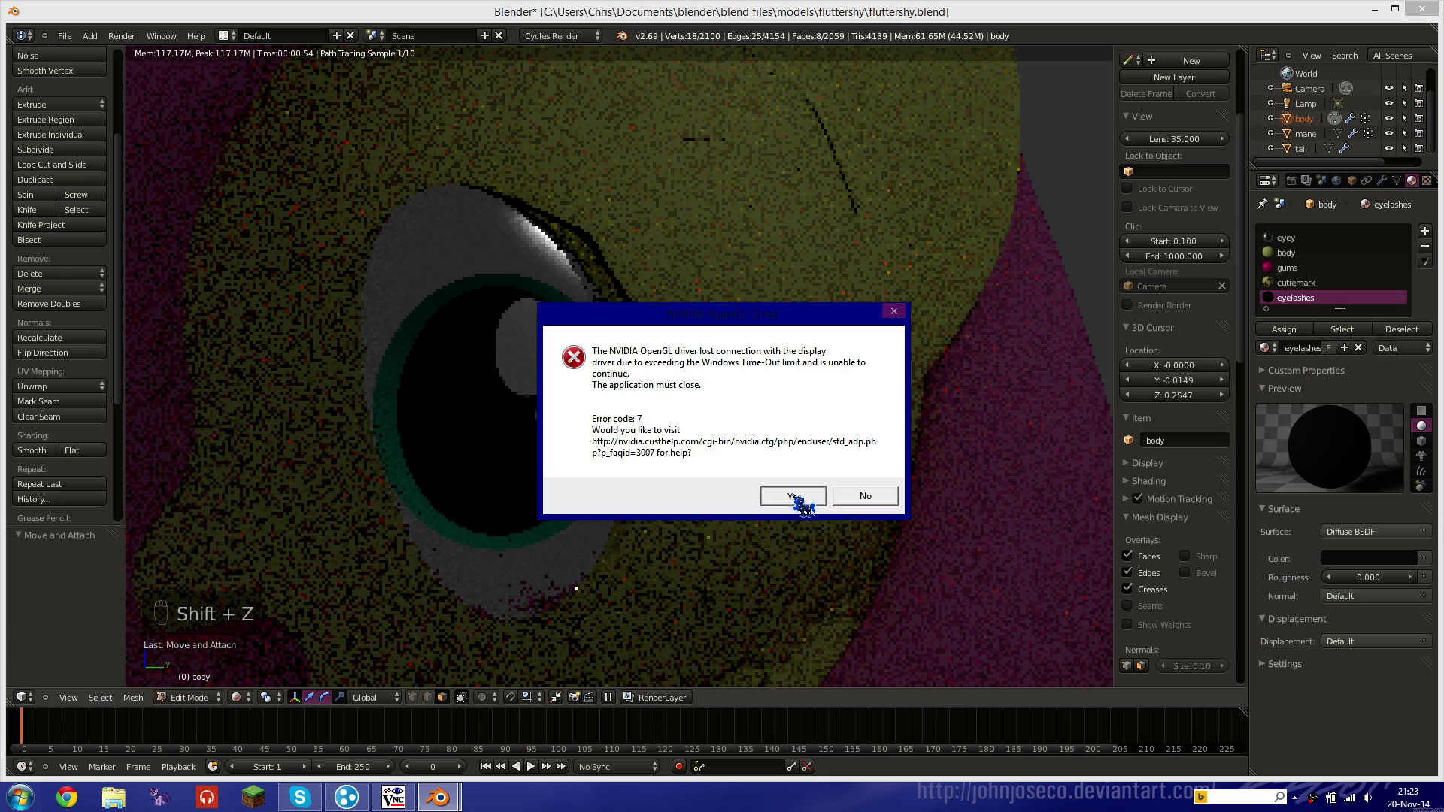
pyautogui.click(794, 497)
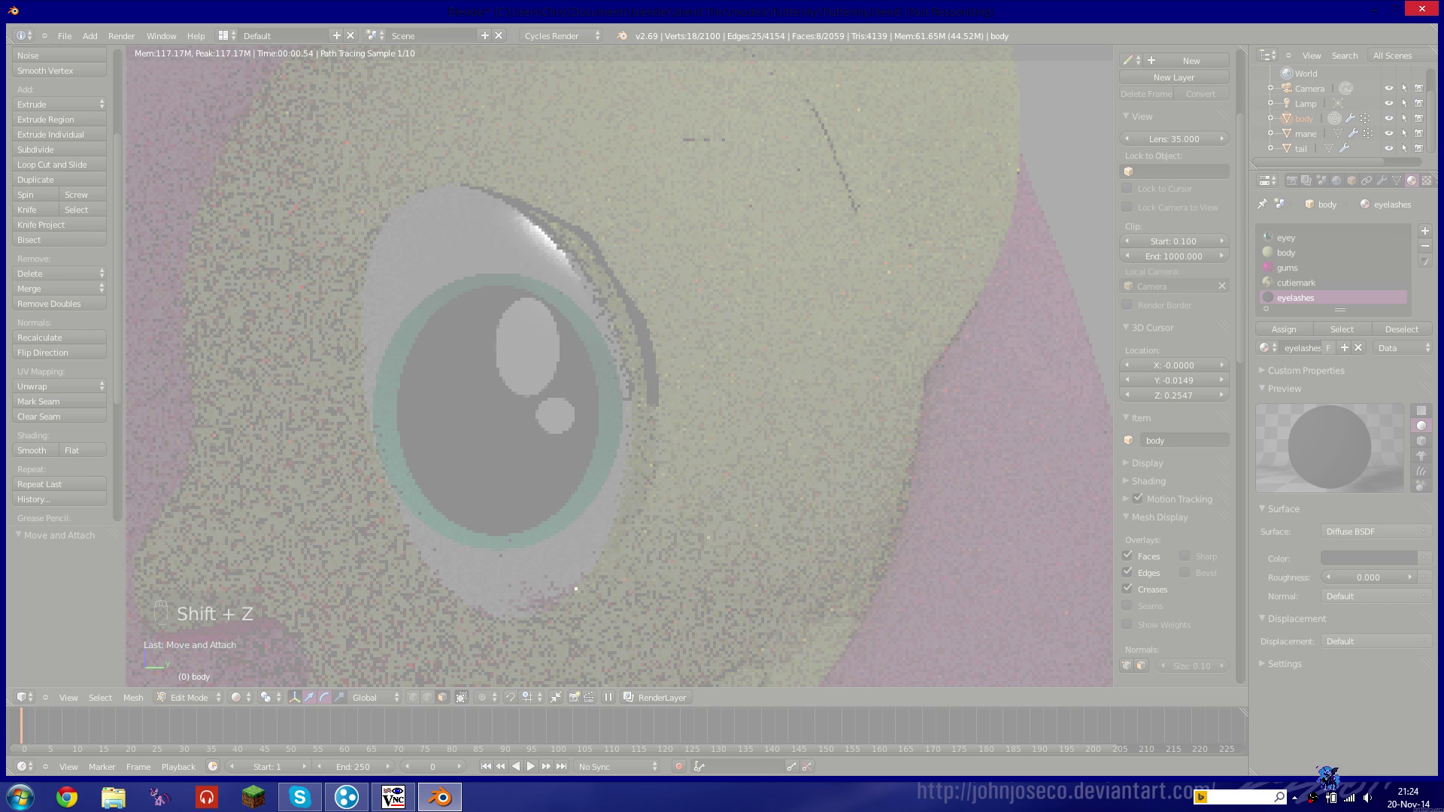
pyautogui.click(1322, 802)
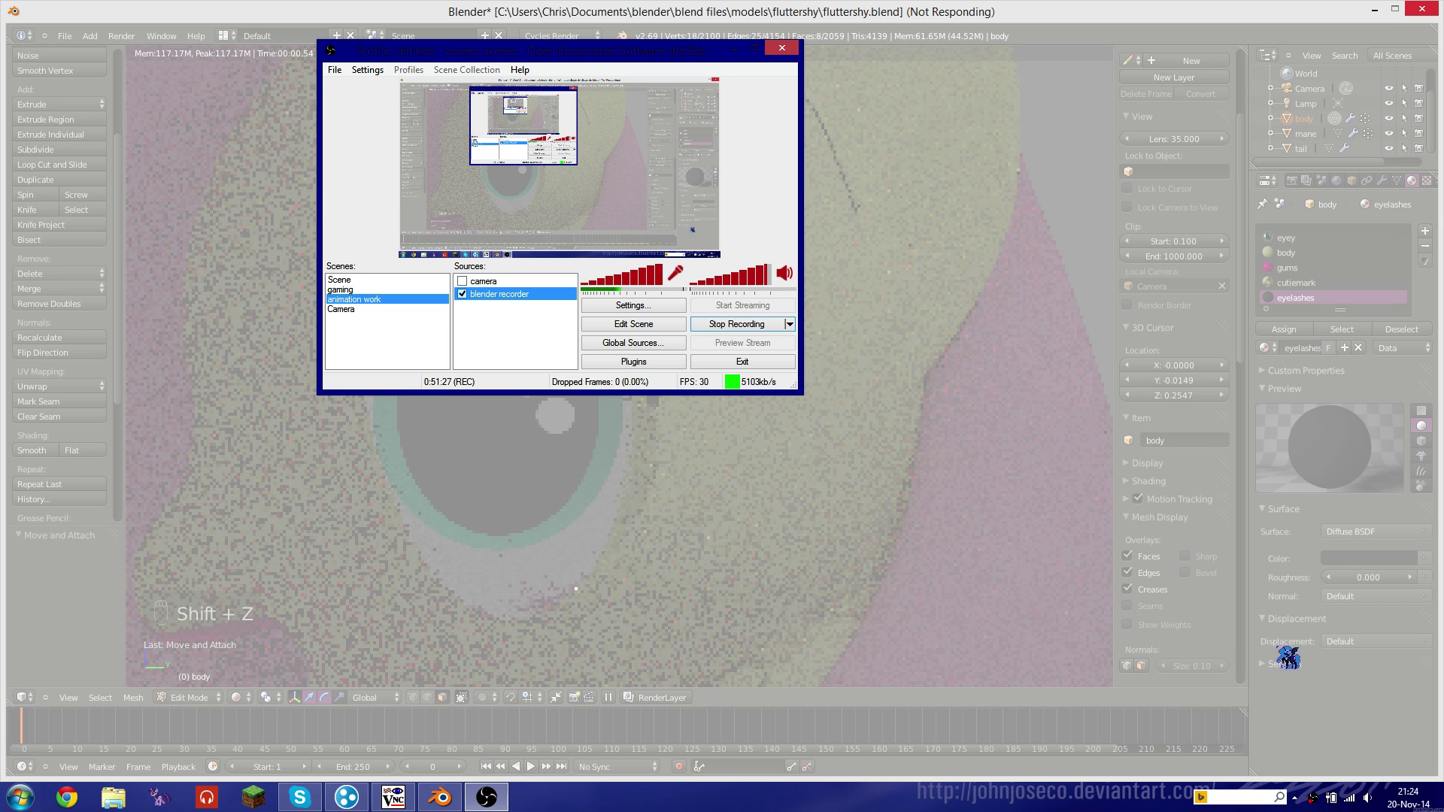